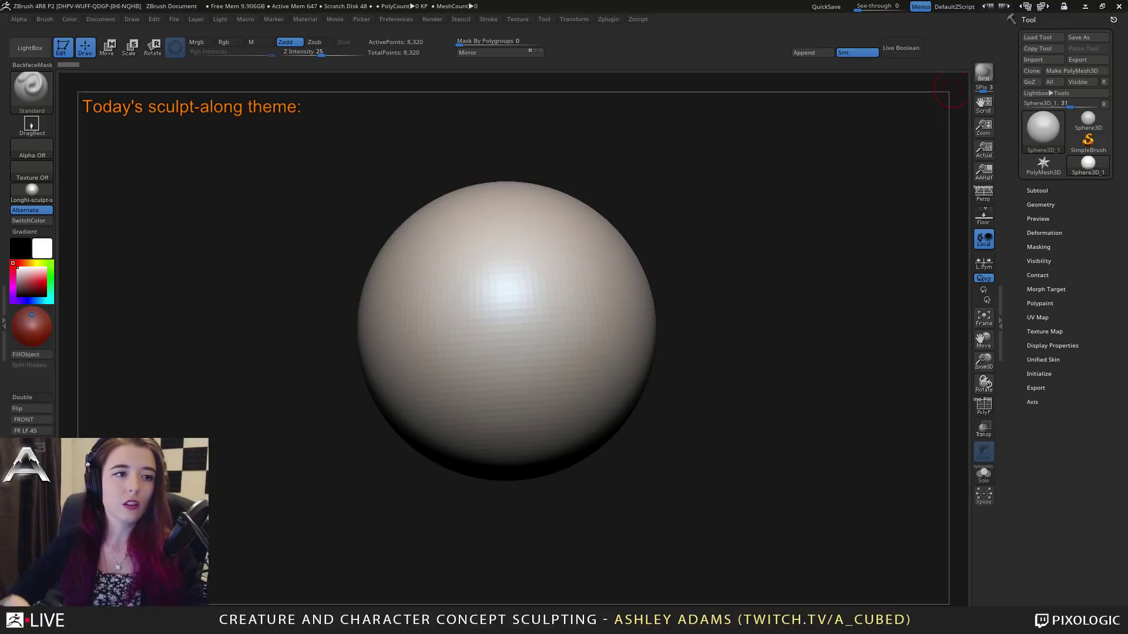
Step: Select the SnakeHook brush for reshaping the sphere
drag(752, 187, 433, 298)
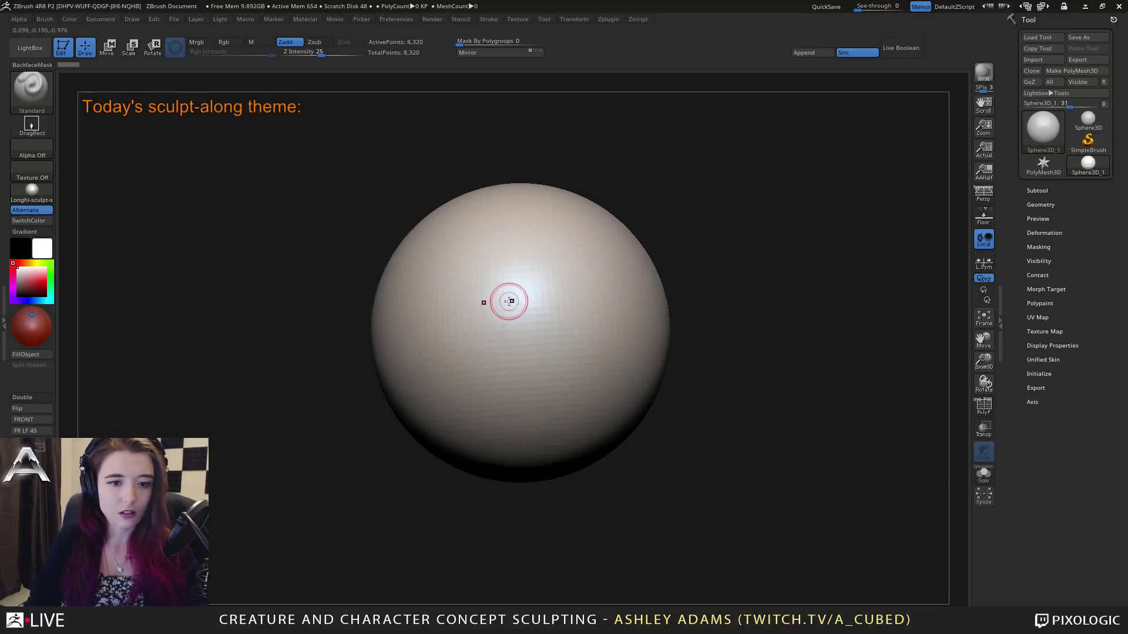
key(space)
drag(509, 298, 544, 299)
key(b)
key(s)
key(h)
ctrl+right_drag(558, 337, 528, 332)
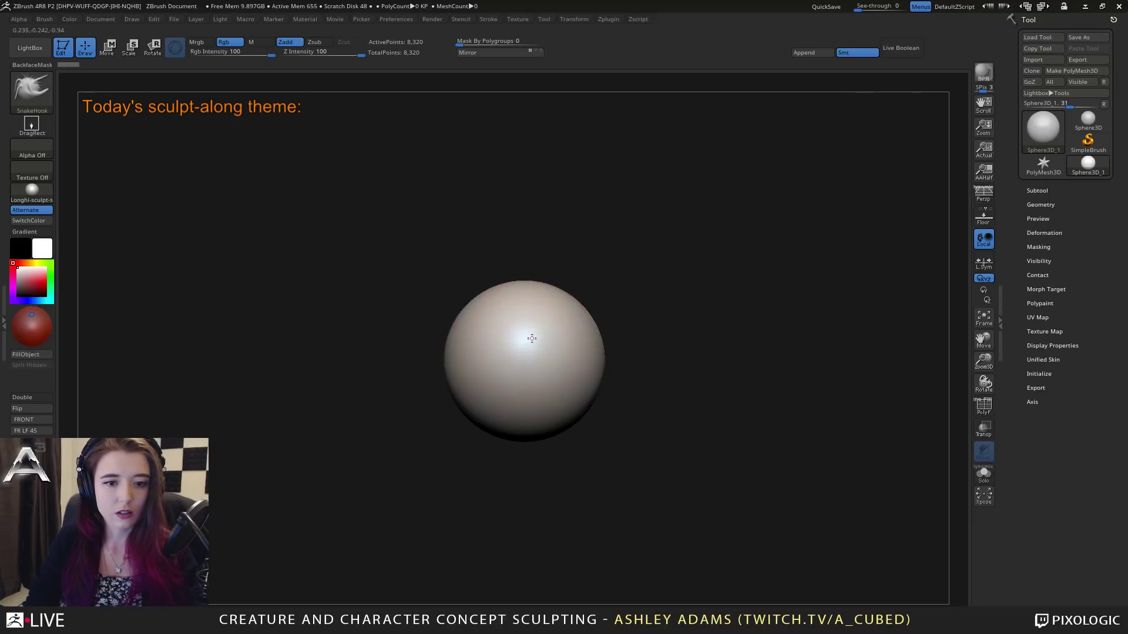
Step: Enlarge the SnakeHook brush and convert the sphere into an editable PolyMesh3D
key(space)
drag(534, 330, 548, 330)
alt+right_drag(523, 354, 515, 313)
mouse_move(519, 329)
ctrl+right_down()
mouse_move(544, 353)
mouse_move(455, 247)
ctrl+right_up()
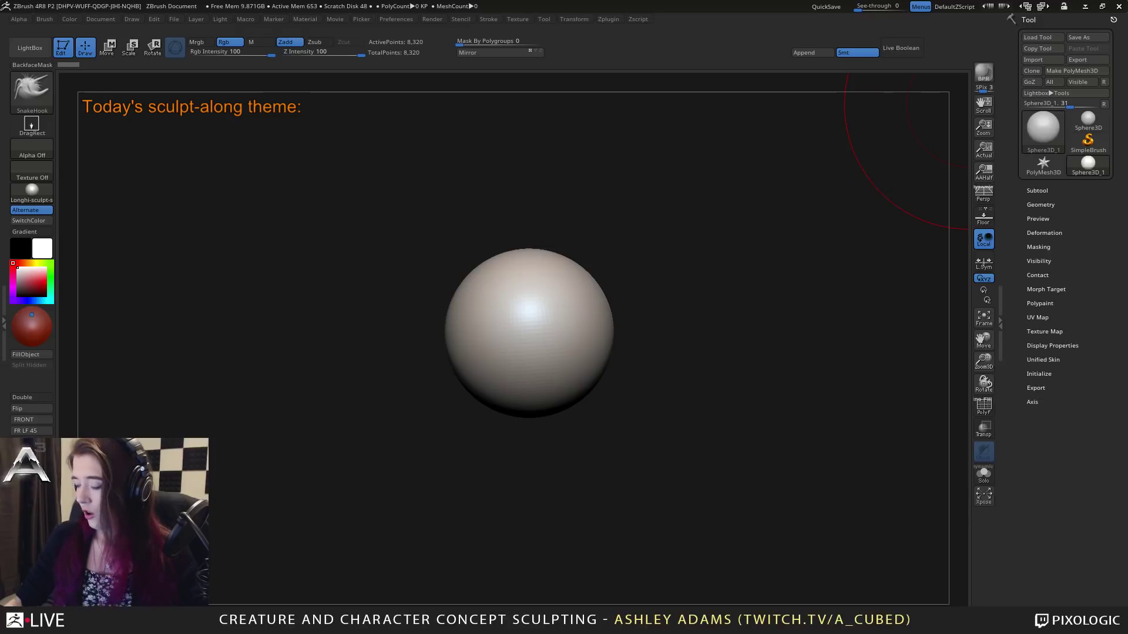
click(535, 331)
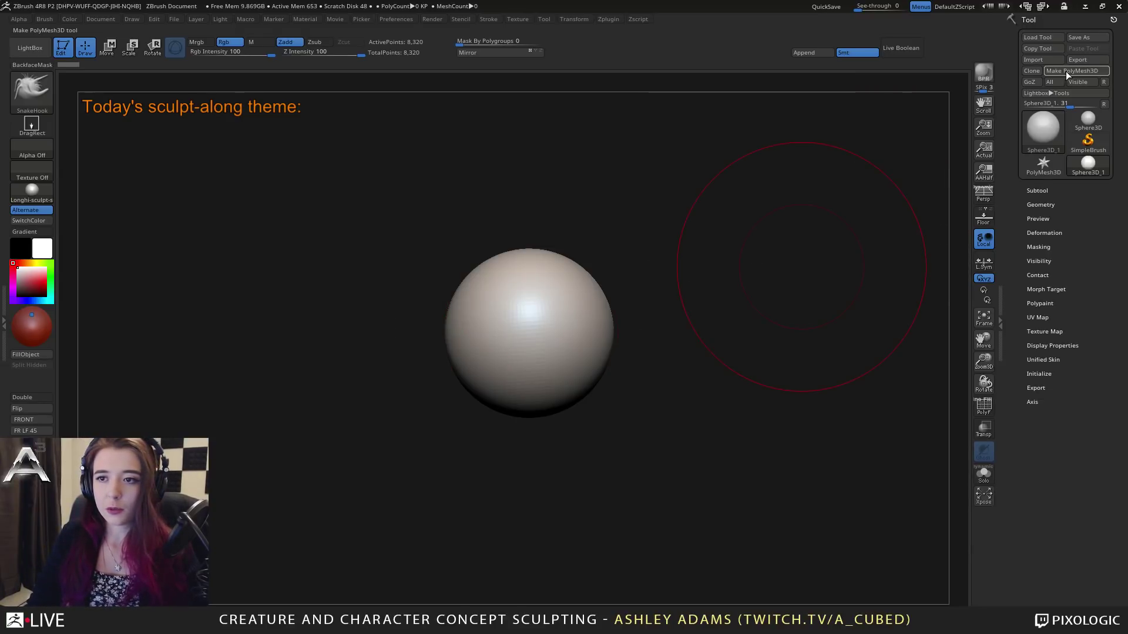
click(1066, 71)
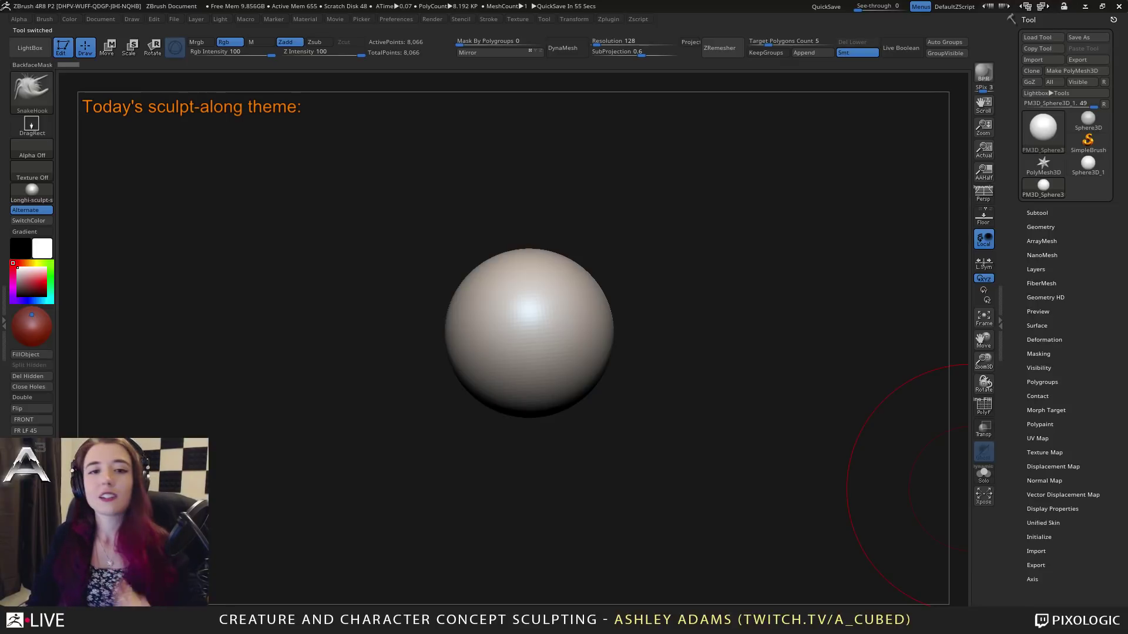
Step: Stretch the sphere with SnakeHook into an elongated block by pulling out its lower end and outer corners
right_drag(569, 305, 593, 307)
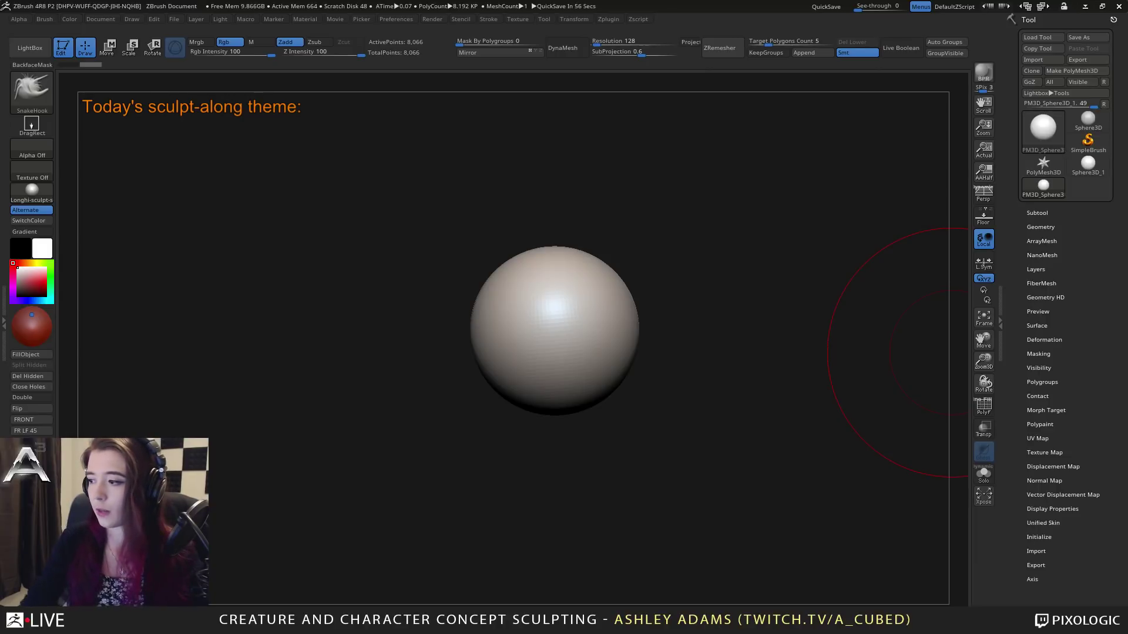
mouse_move(561, 327)
right_down()
mouse_move(637, 353)
mouse_move(547, 299)
right_up()
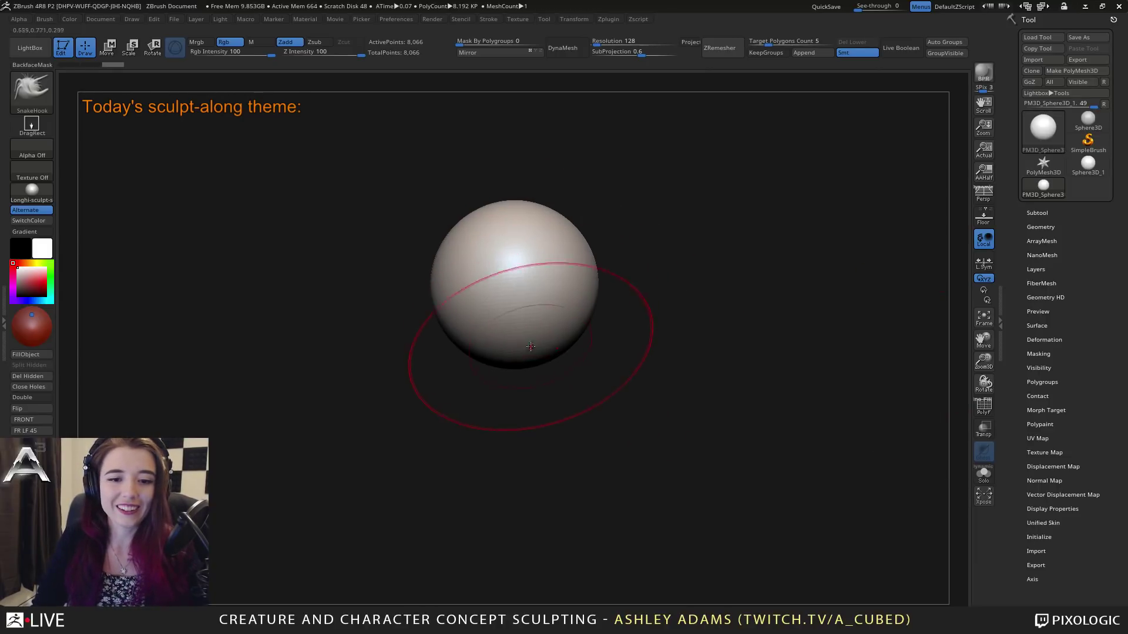
right_drag(528, 338, 560, 310)
drag(543, 277, 561, 275)
mouse_move(481, 345)
mouse_down()
mouse_move(481, 389)
mouse_move(442, 405)
mouse_up()
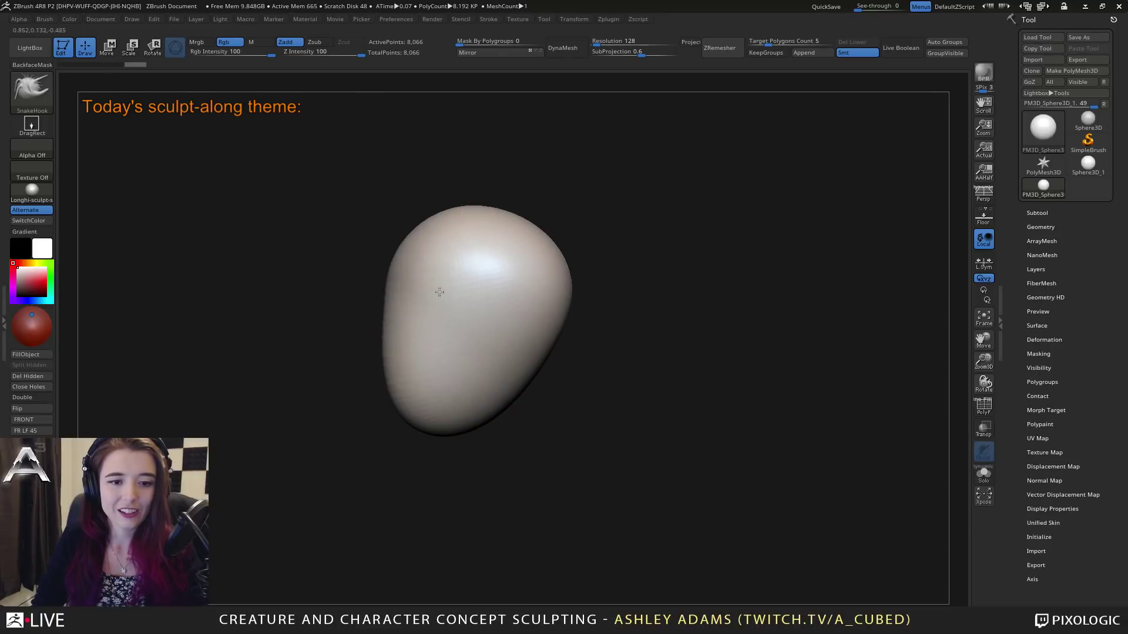
drag(438, 292, 411, 270)
drag(552, 244, 563, 232)
drag(518, 375, 544, 420)
ctrl+right_drag(553, 440, 529, 352)
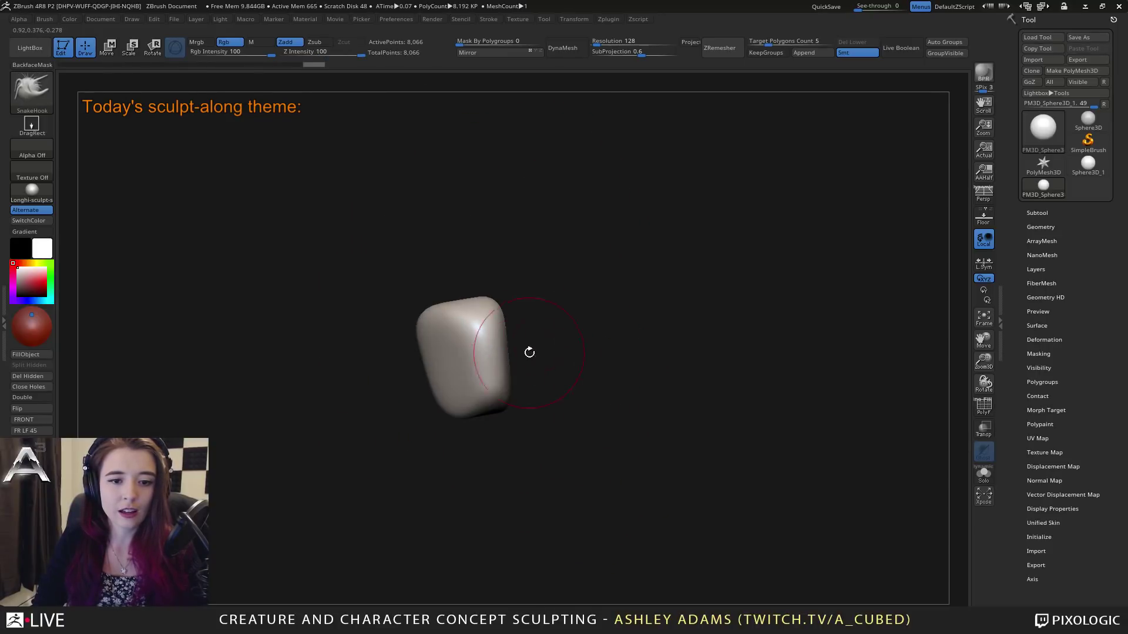
Step: Pull the block's corners and sides into rounded lobes with hollows between them, roughing out a head mass
right_drag(449, 388, 491, 381)
drag(436, 382, 420, 414)
mouse_move(421, 415)
right_down()
mouse_move(405, 381)
mouse_move(452, 388)
right_up()
drag(449, 378, 474, 375)
mouse_move(428, 337)
right_down()
mouse_move(406, 311)
mouse_move(448, 297)
mouse_move(415, 297)
mouse_move(453, 289)
mouse_move(466, 325)
right_up()
drag(460, 325, 451, 330)
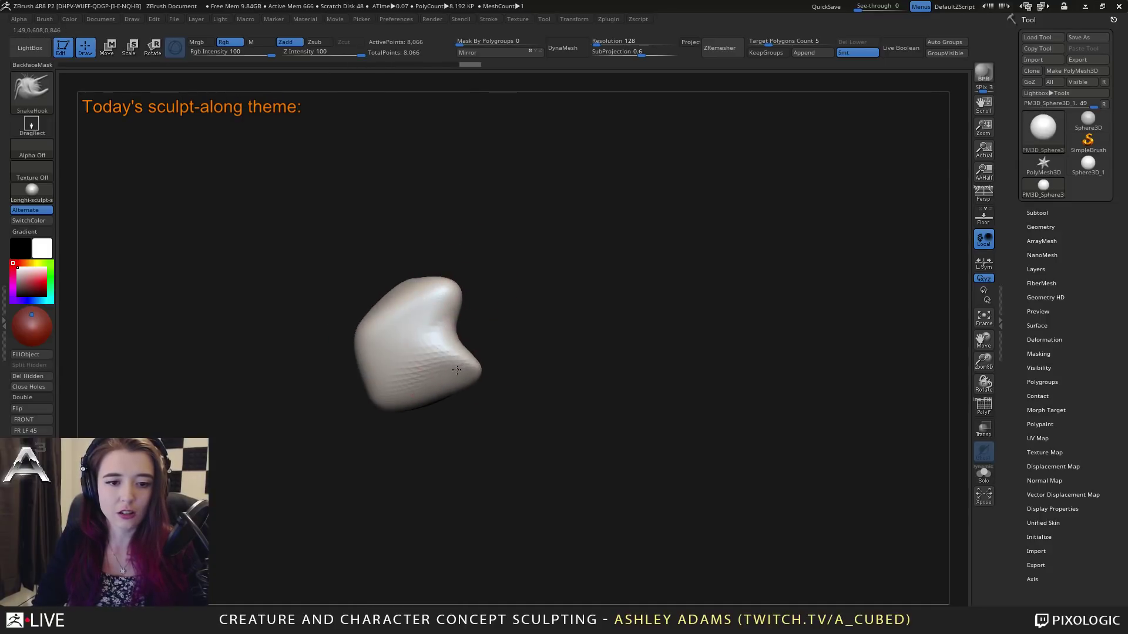
drag(458, 375, 431, 404)
mouse_move(390, 410)
mouse_down()
mouse_move(366, 352)
mouse_move(447, 360)
mouse_move(570, 309)
mouse_up()
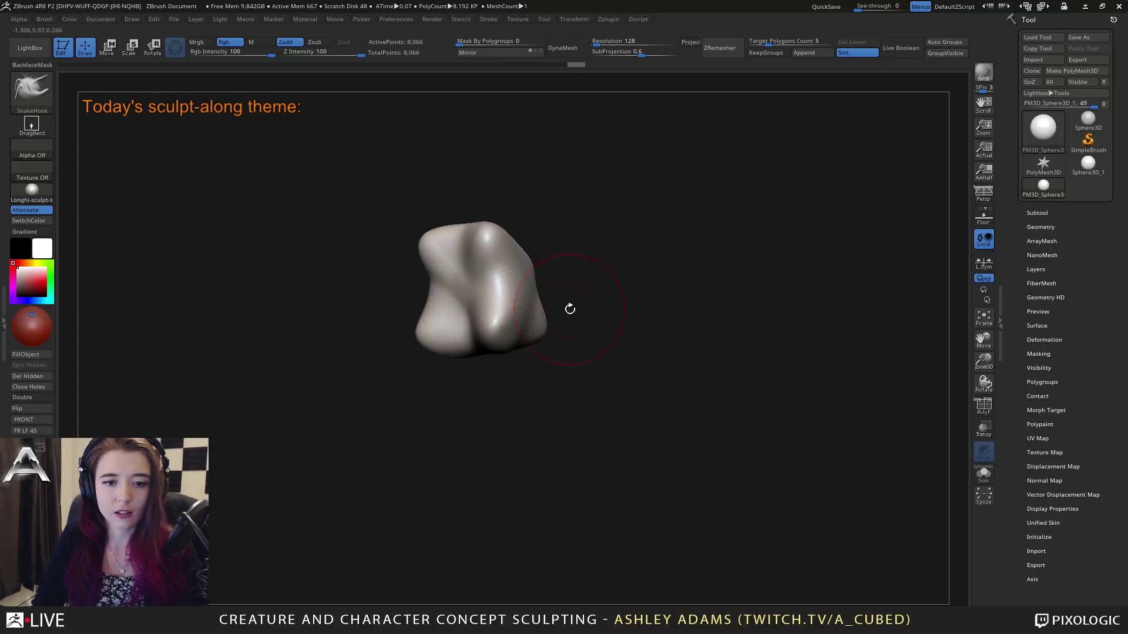
Step: Pull a tapered snout out of the front of the head mass with SnakeHook
mouse_move(490, 349)
mouse_down()
mouse_move(428, 323)
mouse_move(477, 230)
mouse_move(512, 258)
mouse_move(503, 252)
mouse_move(590, 275)
mouse_move(539, 251)
mouse_move(524, 276)
mouse_move(573, 282)
mouse_move(572, 326)
mouse_up()
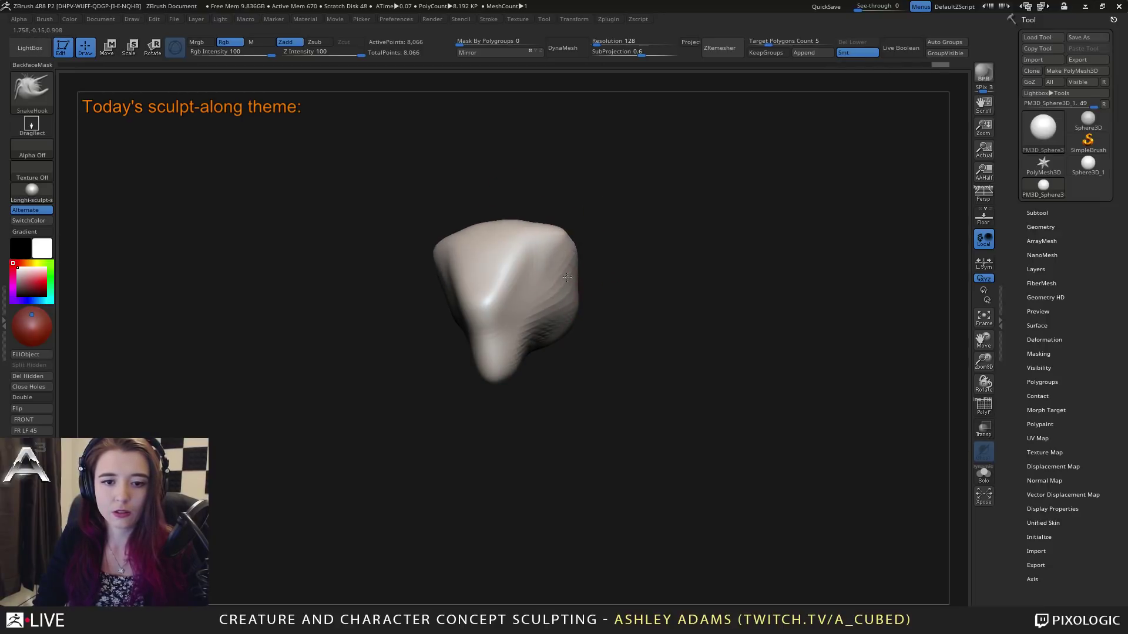
mouse_move(567, 276)
right_down()
mouse_move(511, 302)
mouse_move(524, 325)
mouse_move(537, 262)
mouse_move(541, 297)
mouse_move(534, 247)
mouse_move(569, 222)
mouse_move(550, 209)
mouse_move(534, 245)
mouse_move(563, 351)
right_up()
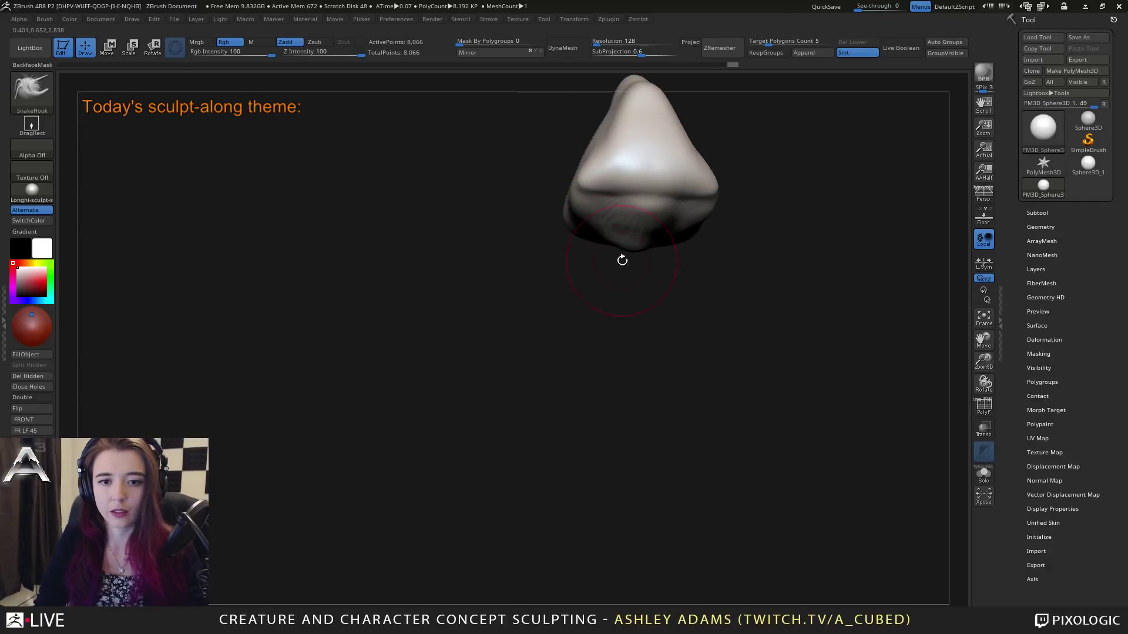
right_drag(622, 260, 660, 156)
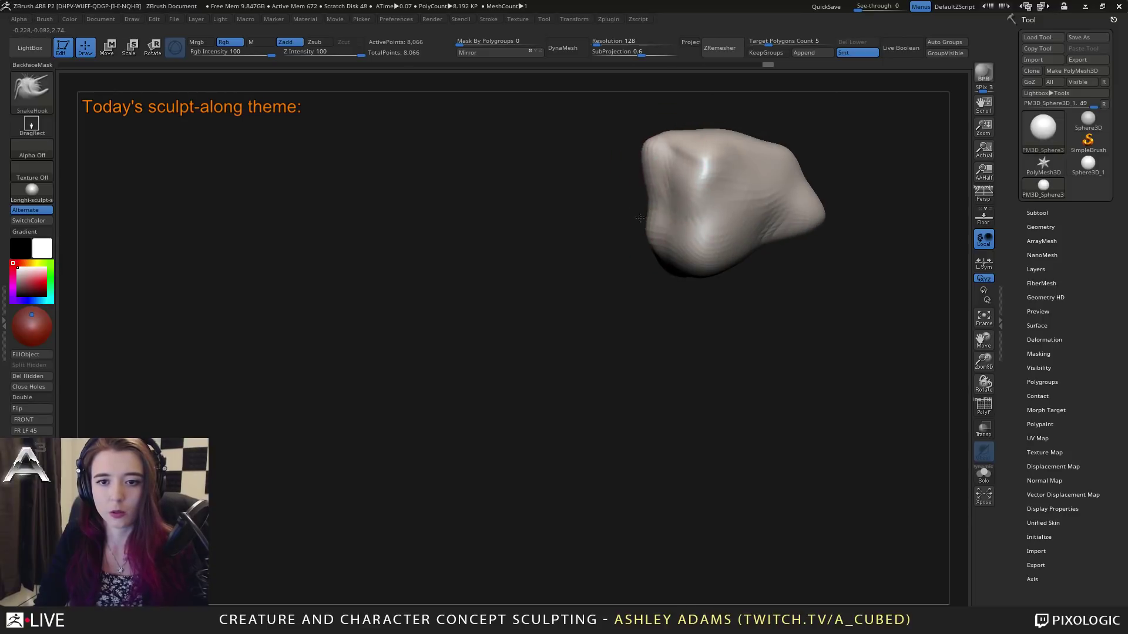
mouse_move(640, 218)
right_down()
mouse_move(662, 252)
mouse_move(675, 330)
mouse_move(604, 252)
right_up()
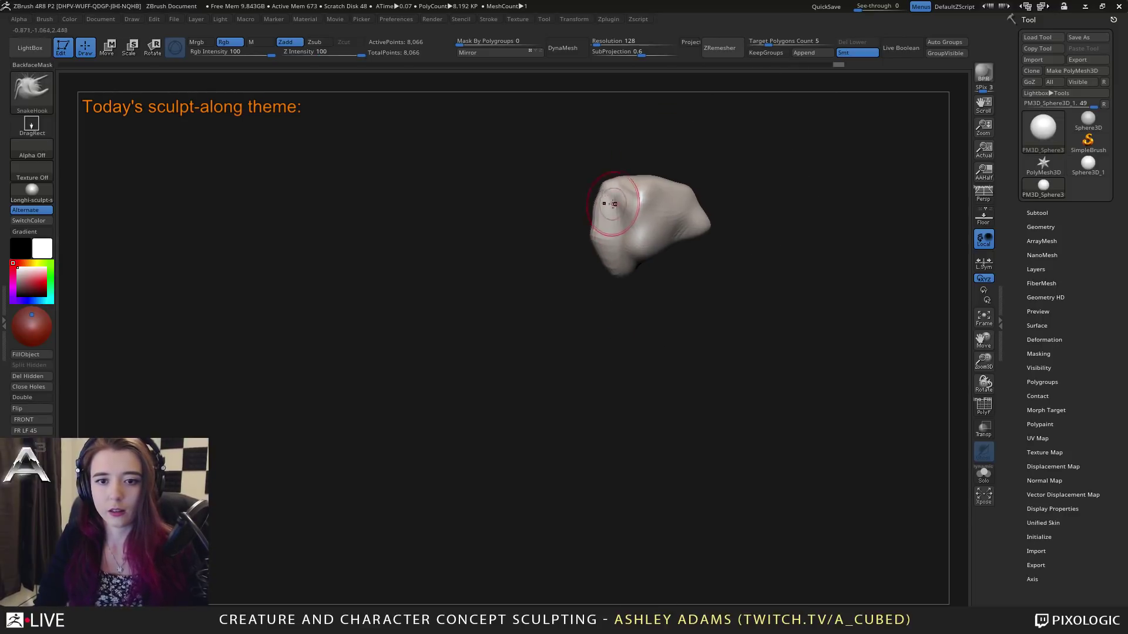
Step: Draw a thick neck out behind and beneath the head with SnakeHook, adjusting the brush size
mouse_move(595, 244)
mouse_down()
mouse_move(584, 213)
mouse_move(615, 270)
mouse_up()
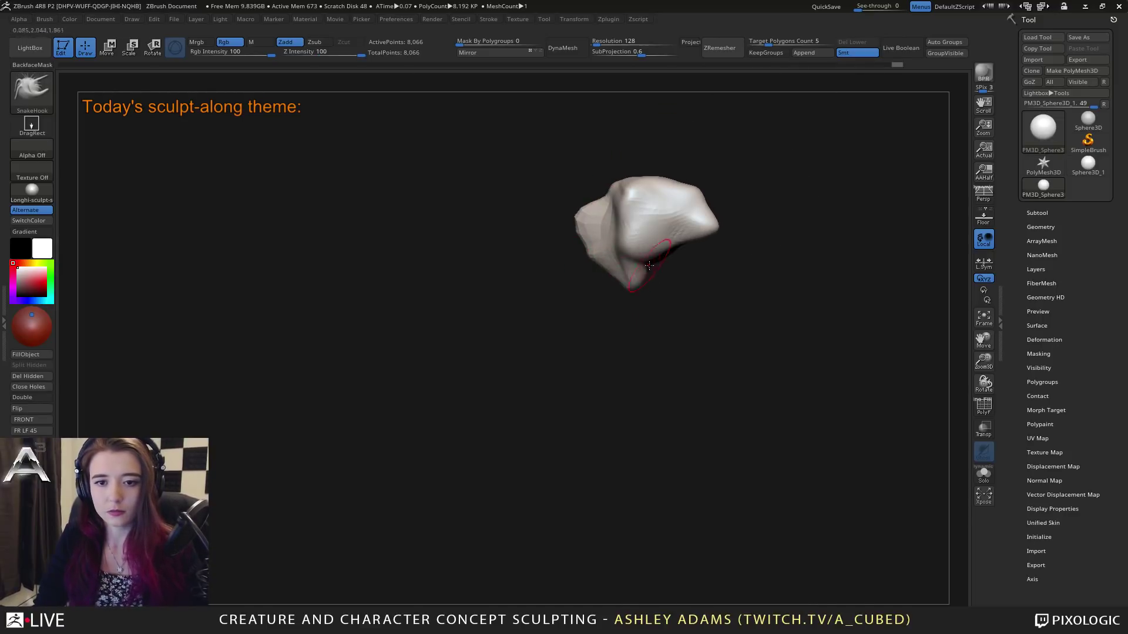
right_drag(580, 224, 611, 222)
key(space)
click(600, 251)
drag(589, 247, 580, 243)
mouse_move(577, 241)
right_down()
mouse_move(617, 259)
mouse_move(674, 247)
mouse_move(553, 233)
mouse_move(604, 243)
mouse_move(569, 310)
mouse_move(531, 290)
mouse_move(623, 261)
mouse_move(652, 238)
mouse_move(651, 223)
mouse_move(695, 242)
mouse_move(541, 316)
right_up()
key(space)
key(w)
key(q)
key(space)
click(645, 257)
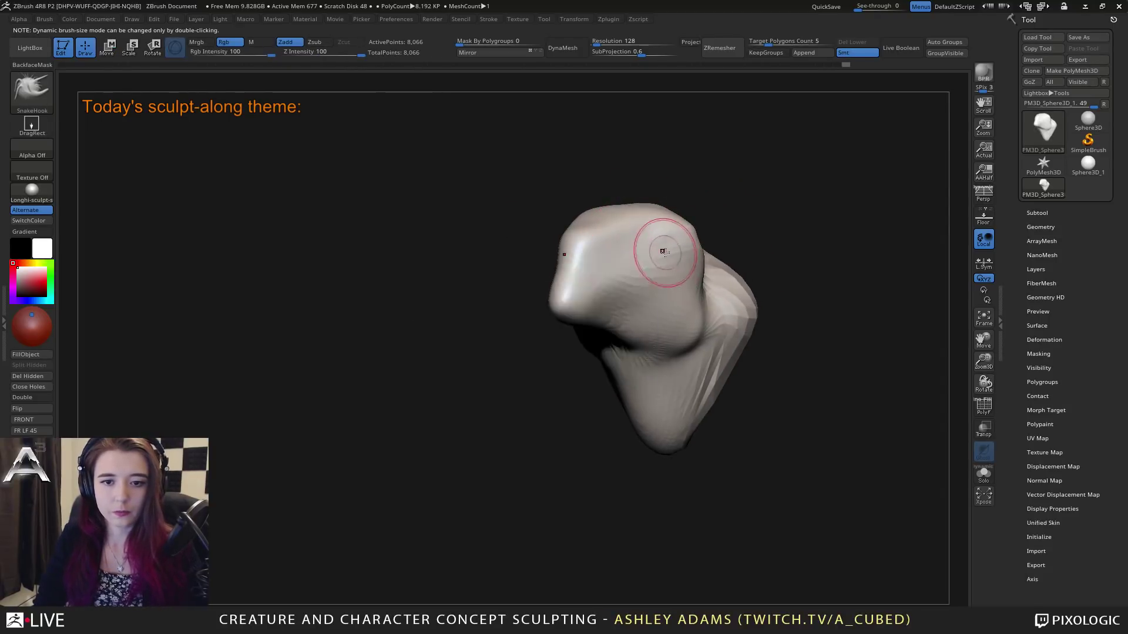
right_drag(664, 252, 537, 292)
key(w)
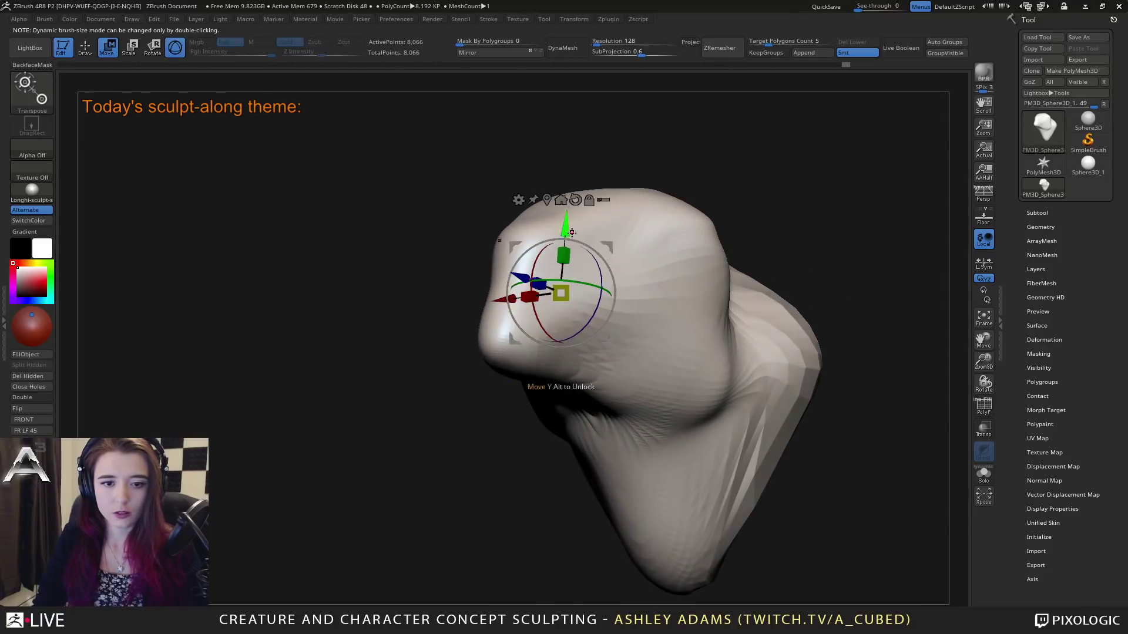
right_drag(647, 243, 566, 276)
key(q)
key(space)
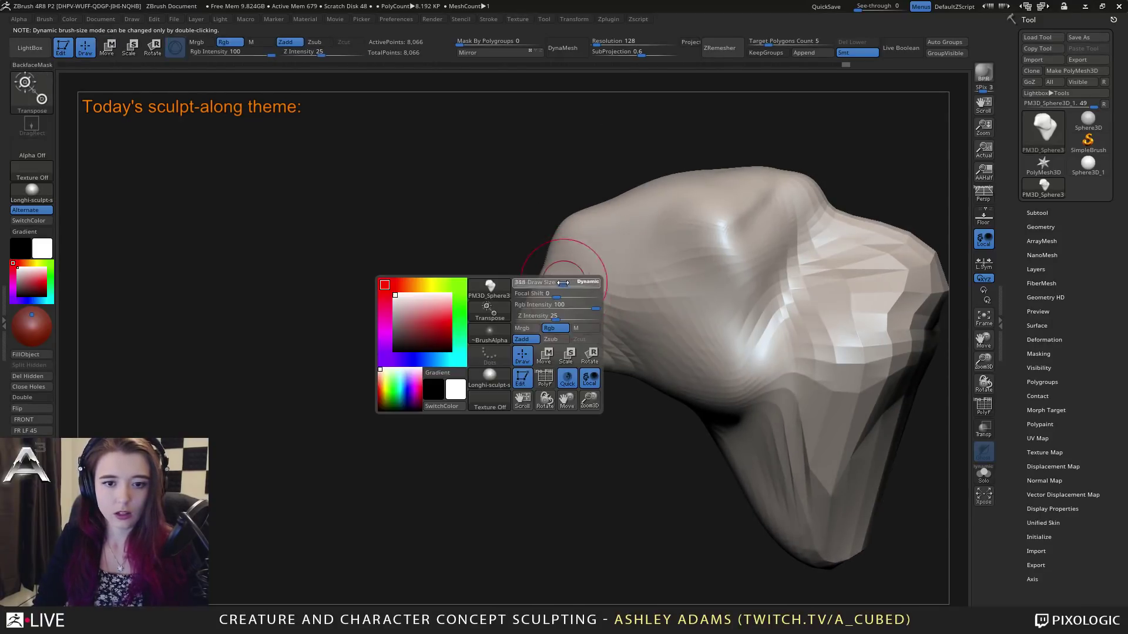
right_drag(516, 305, 934, 296)
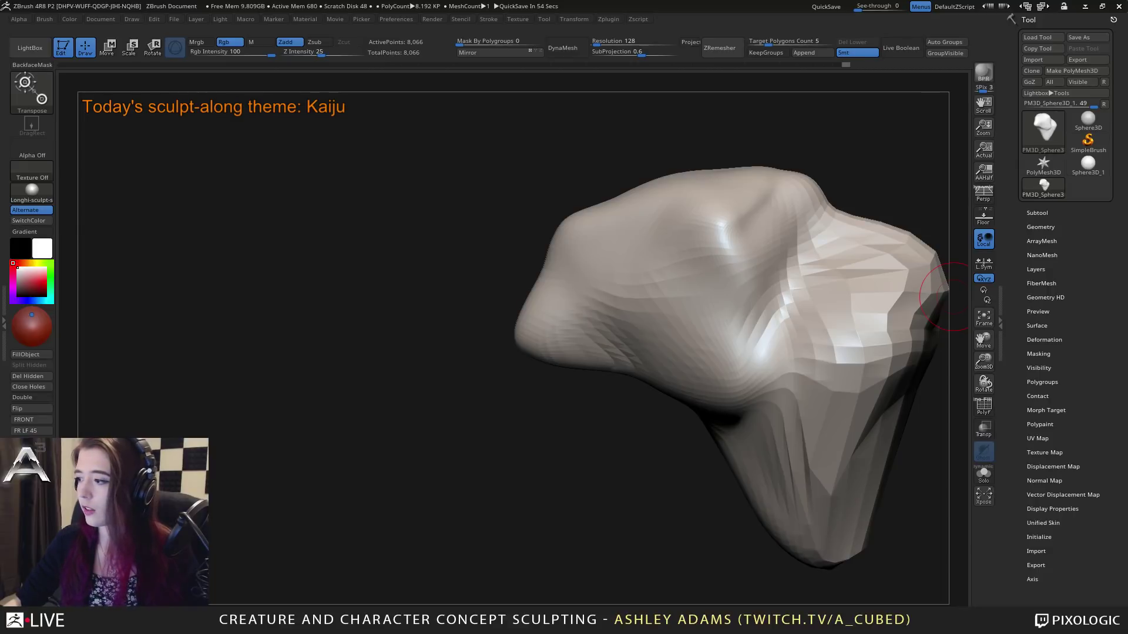
right_drag(577, 269, 548, 259)
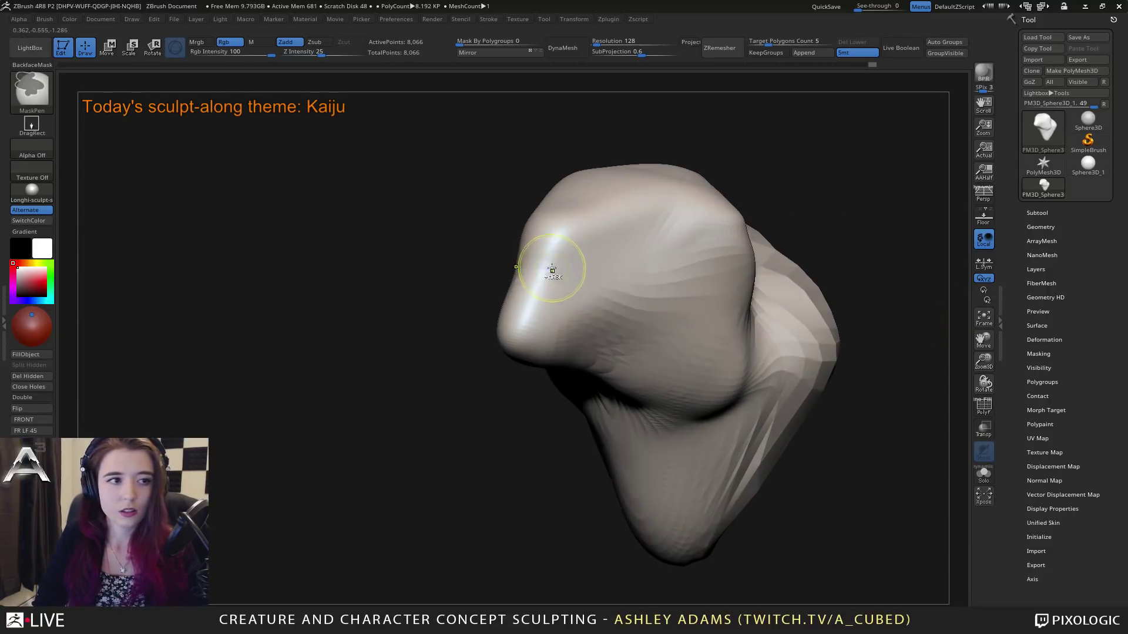
key(w)
key(q)
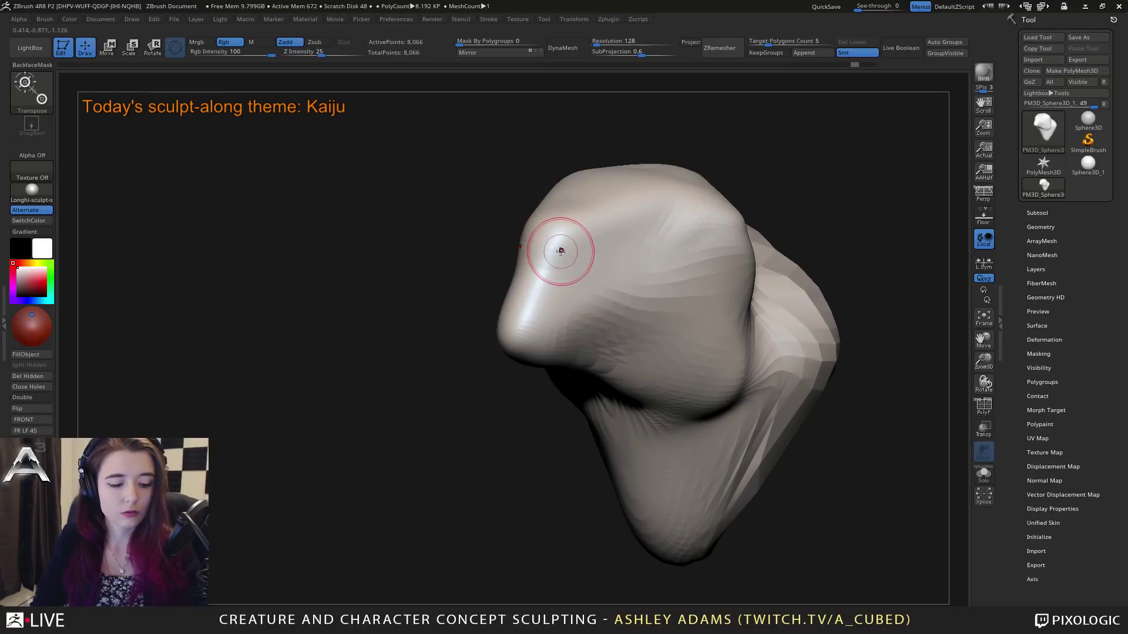
Step: Carve a horizontal groove across the face just above the snout with the DamStandard brush
key(b)
key(d)
key(s)
key(space)
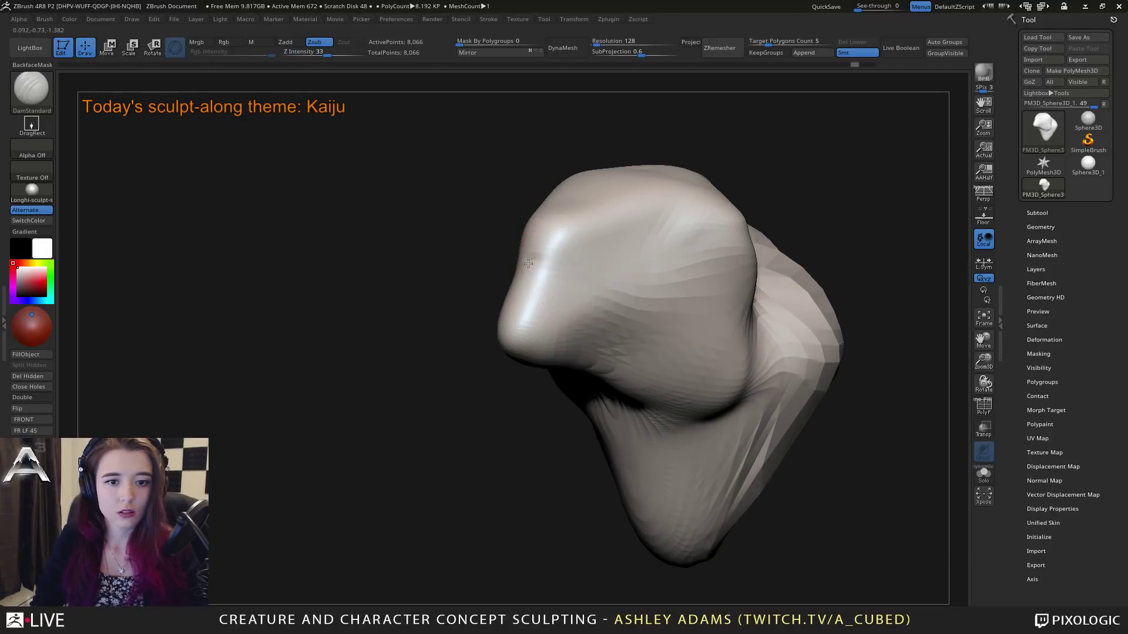
mouse_move(578, 285)
right_down()
mouse_move(624, 266)
mouse_move(623, 288)
mouse_move(600, 292)
mouse_move(532, 280)
mouse_move(537, 241)
mouse_move(574, 261)
mouse_move(564, 258)
right_up()
key(ctrl)
key(alt)
mouse_move(564, 259)
right_down()
mouse_move(459, 249)
mouse_move(567, 293)
mouse_move(546, 264)
mouse_move(564, 227)
mouse_move(617, 239)
mouse_move(606, 261)
right_up()
Step: Switch back to the SnakeHook brush and refine the form of the snout around the carved groove
key(b)
key(s)
key(h)
key(space)
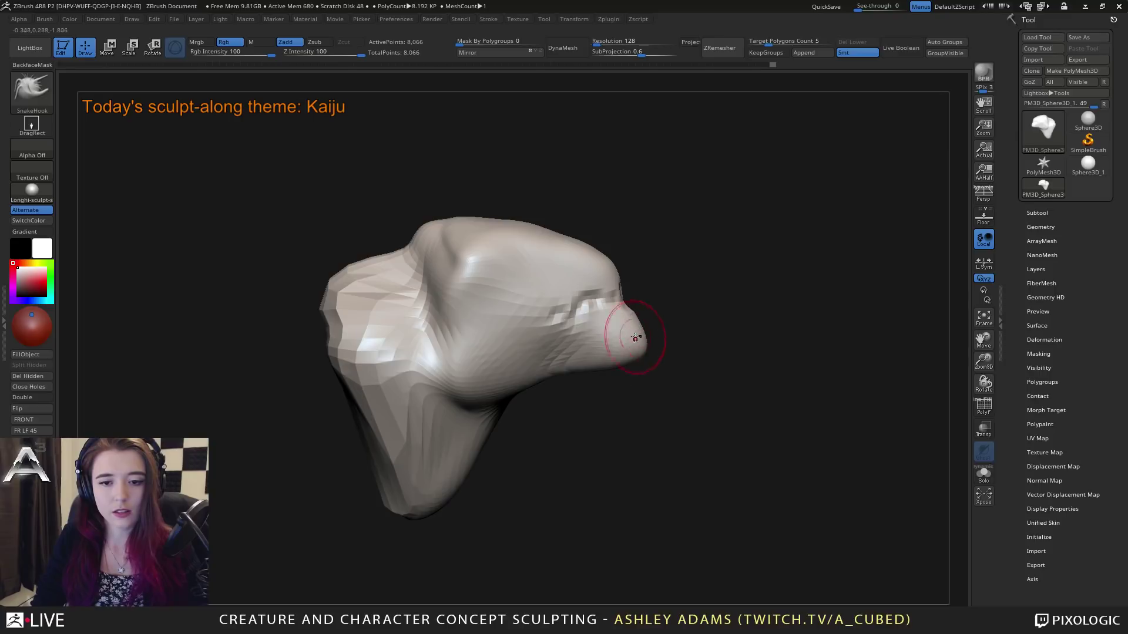
mouse_move(636, 338)
right_down()
mouse_move(605, 302)
mouse_move(623, 302)
mouse_move(565, 310)
mouse_move(579, 238)
mouse_move(557, 247)
right_up()
key(space)
mouse_move(634, 208)
alt+right_down()
mouse_move(569, 353)
mouse_move(536, 398)
mouse_move(541, 265)
alt+right_up()
Step: Build up volume along the front and side of the neck with the ClayBuildup brush
key(b)
key(c)
key(b)
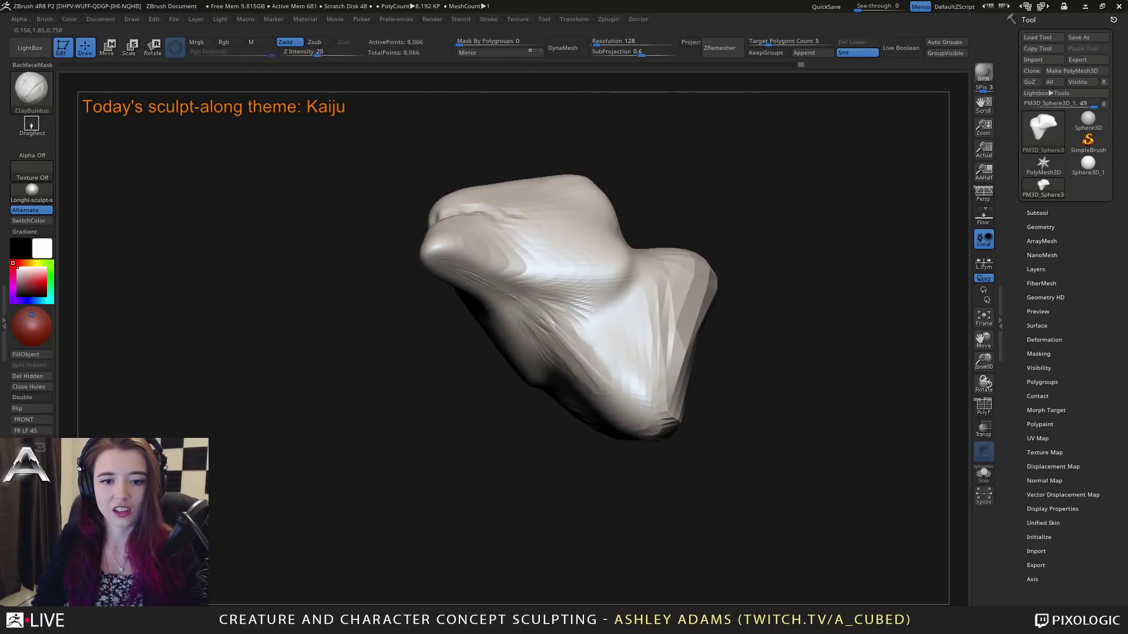
mouse_move(605, 395)
mouse_down()
mouse_move(611, 353)
mouse_move(652, 329)
mouse_move(669, 294)
mouse_up()
right_drag(670, 293, 655, 363)
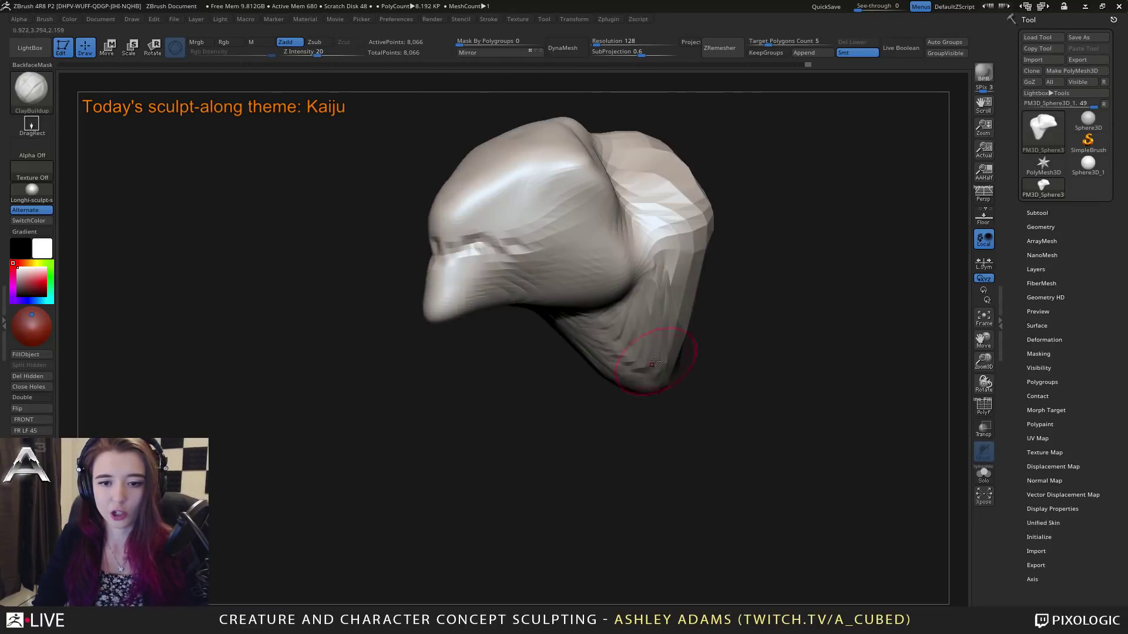
right_drag(651, 119, 635, 275)
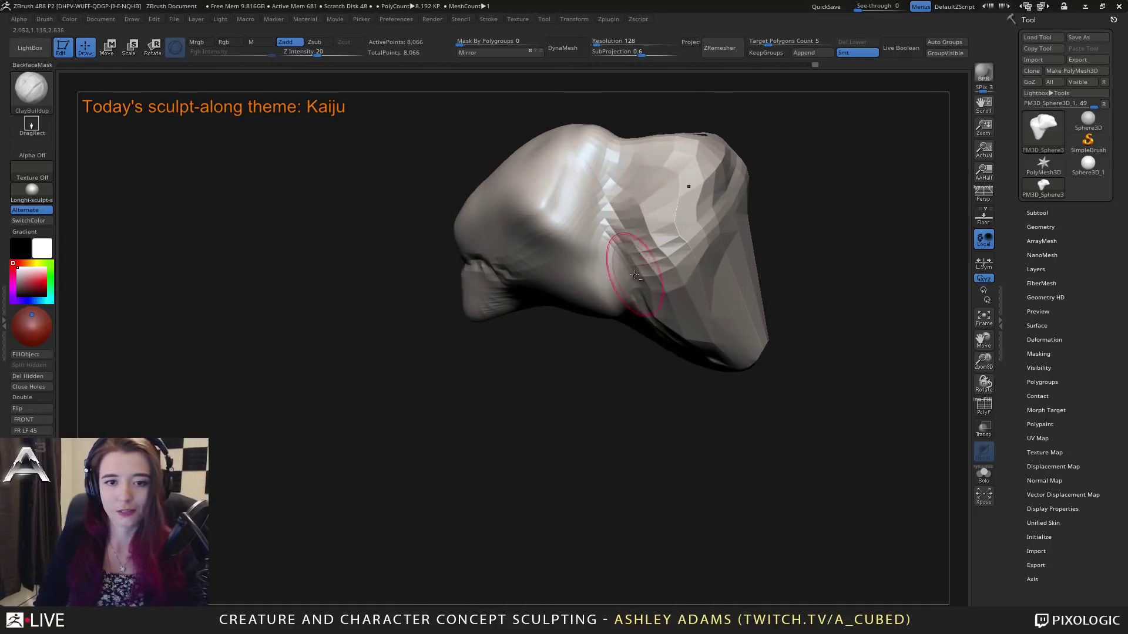
Step: Add clay behind the brow to blend the back of the skull into the neck
mouse_move(629, 159)
mouse_down()
mouse_move(599, 167)
mouse_move(634, 264)
mouse_move(611, 194)
mouse_move(677, 196)
mouse_up()
right_drag(676, 195, 625, 168)
mouse_move(582, 194)
mouse_down()
mouse_move(611, 238)
mouse_move(608, 258)
mouse_move(568, 169)
mouse_move(632, 194)
mouse_move(620, 218)
mouse_move(599, 188)
mouse_up()
mouse_move(629, 199)
right_down()
mouse_move(588, 177)
mouse_move(567, 189)
right_up()
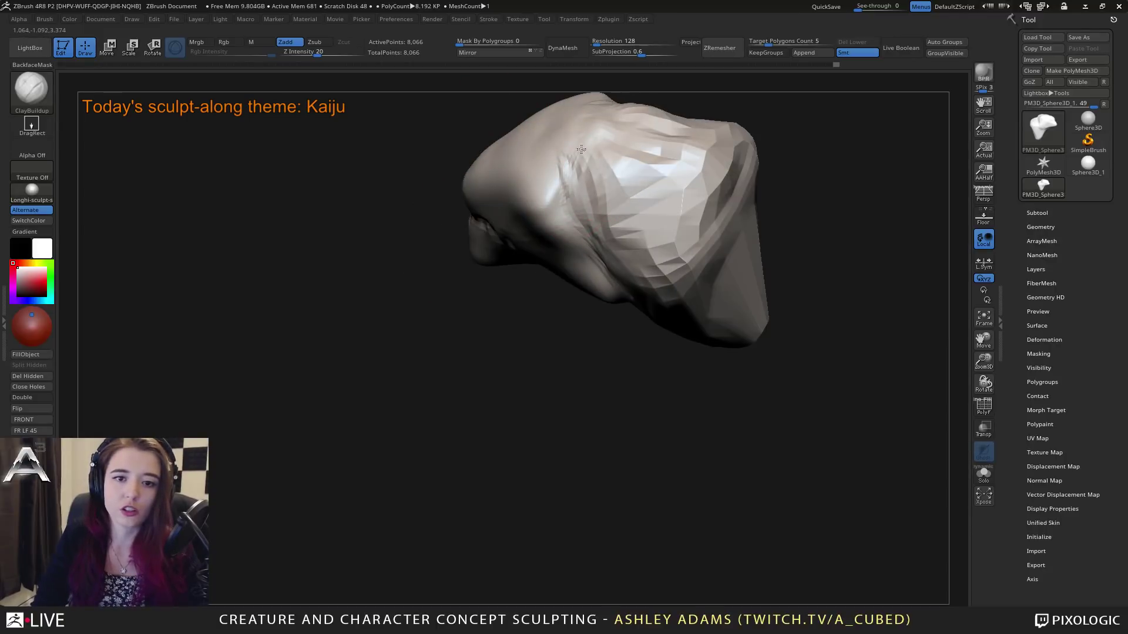
mouse_move(581, 149)
mouse_down()
mouse_move(614, 170)
mouse_move(671, 175)
mouse_up()
right_drag(556, 175, 602, 147)
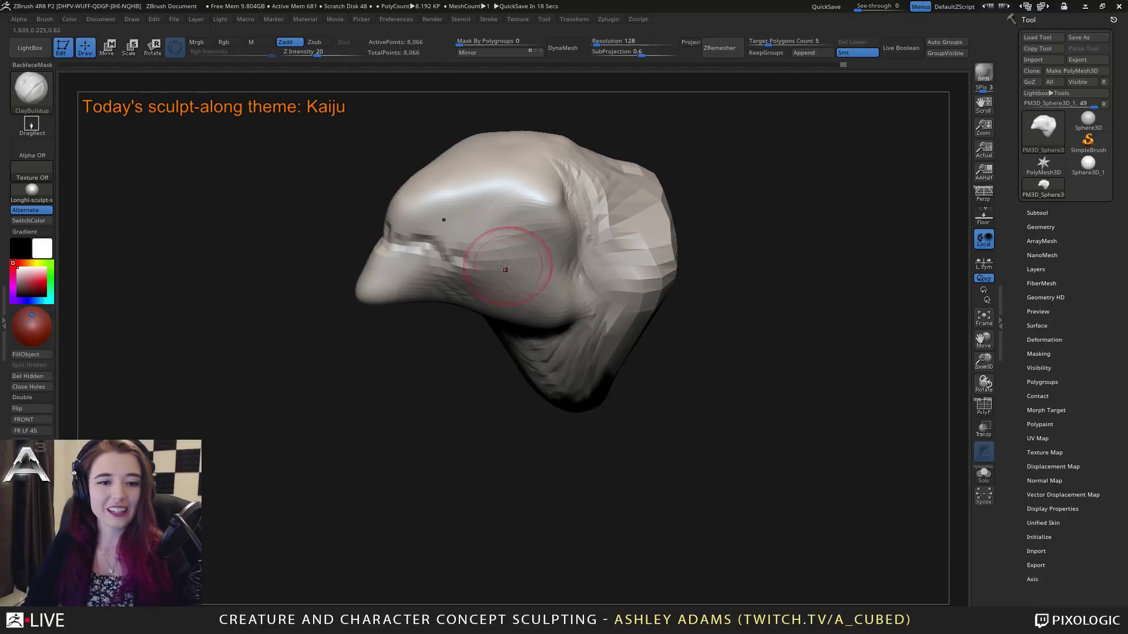
Step: Switch to SnakeHook and push in the outer brow corners to round the sides of the skull
mouse_move(504, 267)
right_down()
mouse_move(493, 234)
mouse_move(482, 235)
mouse_move(491, 257)
right_up()
right_click(481, 235)
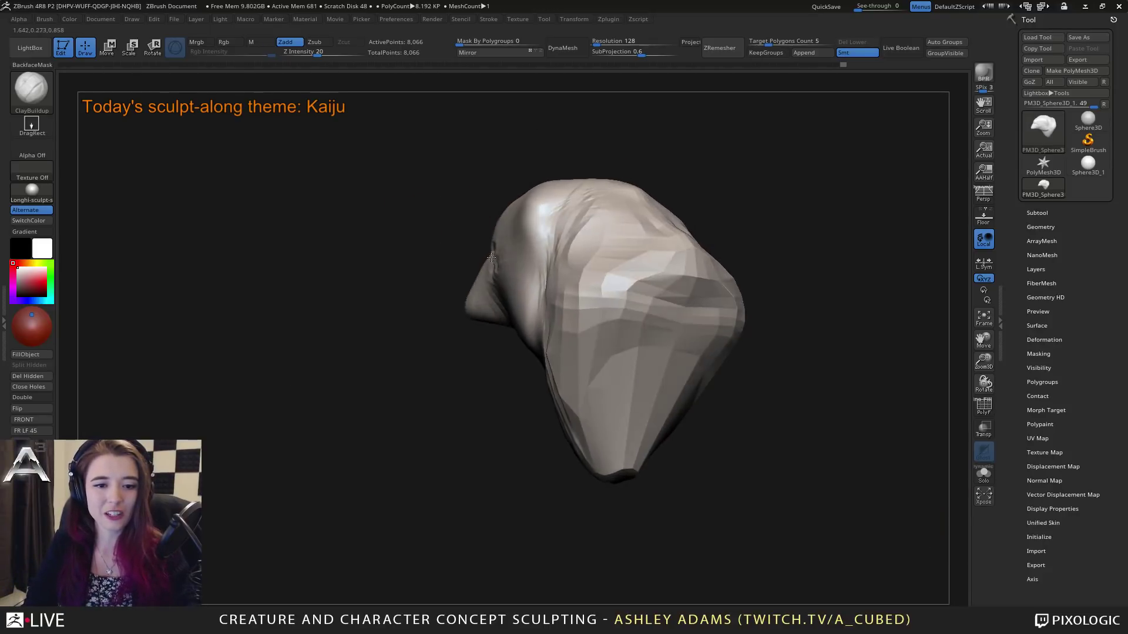
key(3)
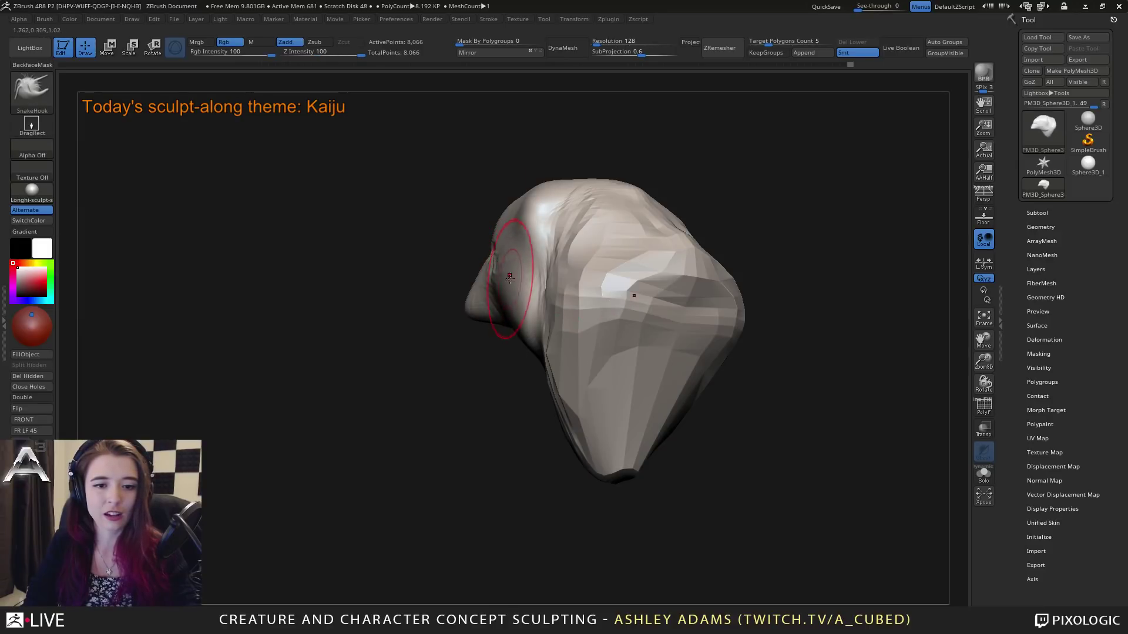
mouse_move(506, 271)
right_down()
mouse_move(517, 223)
mouse_move(491, 271)
mouse_move(517, 288)
mouse_move(472, 279)
mouse_move(489, 287)
mouse_move(444, 244)
right_up()
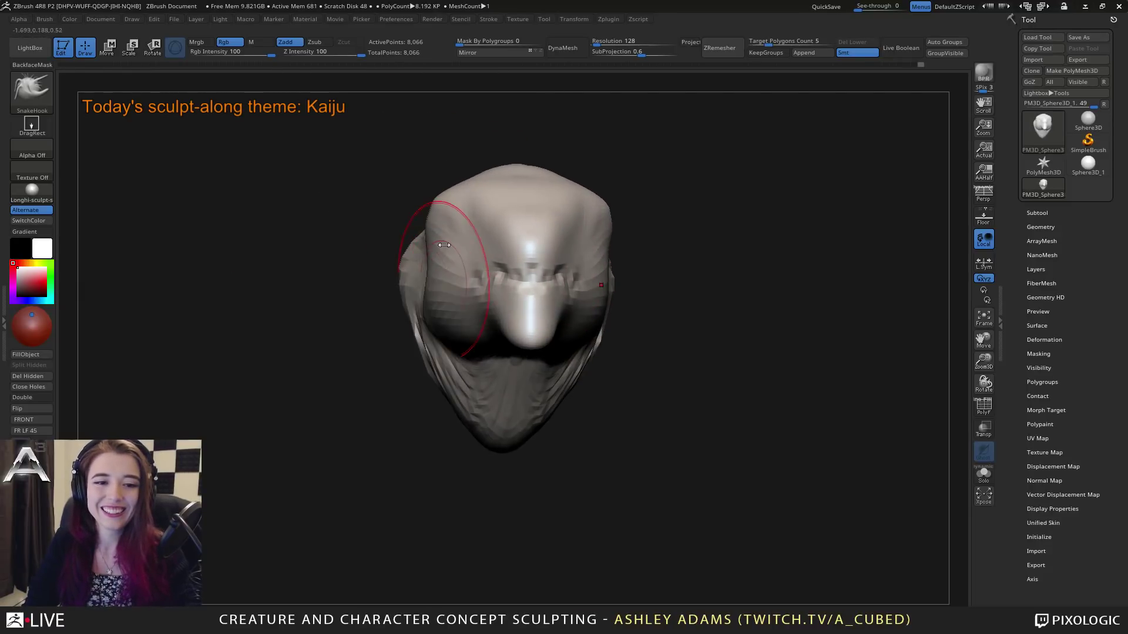
mouse_move(434, 205)
mouse_down()
mouse_move(445, 202)
mouse_move(430, 254)
mouse_up()
ctrl+right_drag(452, 302, 442, 296)
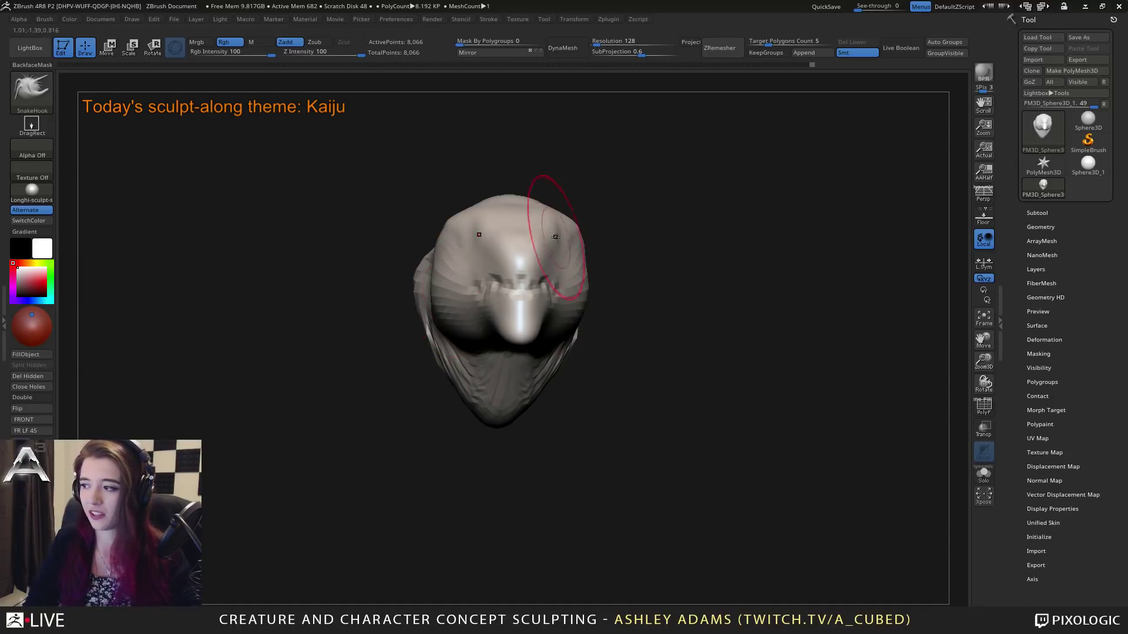
Step: Pull the side of the skull upward behind the brow with SnakeHook and adjust the brush size
mouse_move(555, 237)
right_down()
mouse_move(575, 269)
mouse_move(588, 267)
mouse_move(413, 279)
right_up()
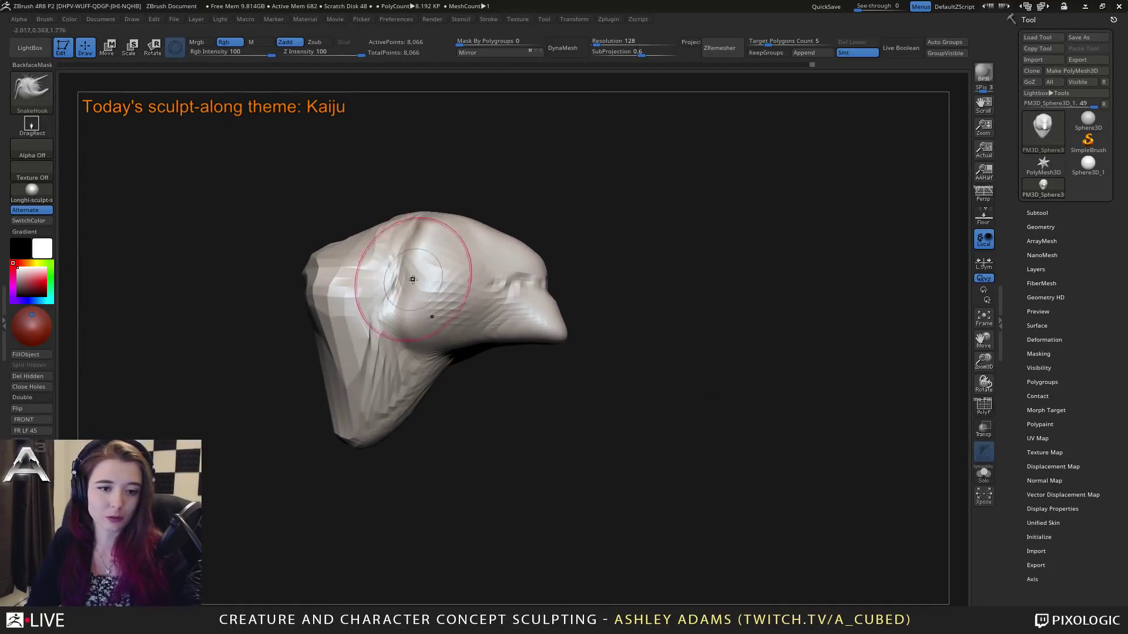
drag(413, 279, 407, 206)
key(space)
click(427, 249)
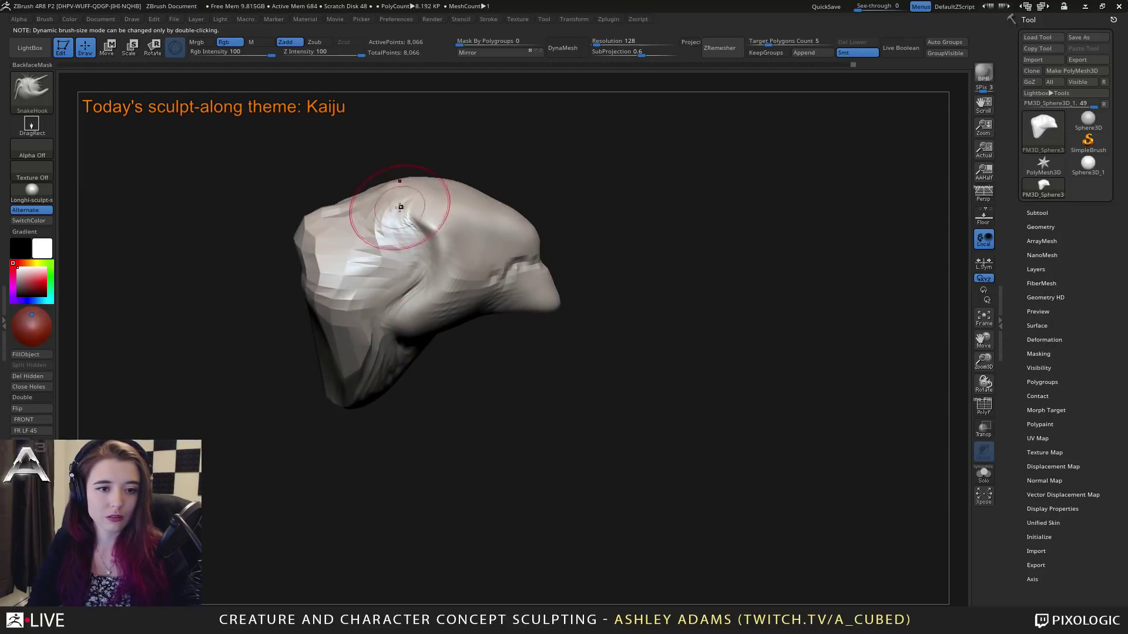
Step: Switch to the ClayBuildup brush and carve an eye socket into the side of the face below the brow
mouse_move(408, 206)
right_down()
mouse_move(390, 213)
mouse_move(407, 274)
mouse_move(403, 158)
mouse_move(418, 146)
mouse_move(460, 179)
mouse_move(468, 209)
mouse_move(452, 235)
mouse_move(461, 228)
right_up()
right_click(457, 188)
key(b)
key(c)
key(b)
right_click(459, 224)
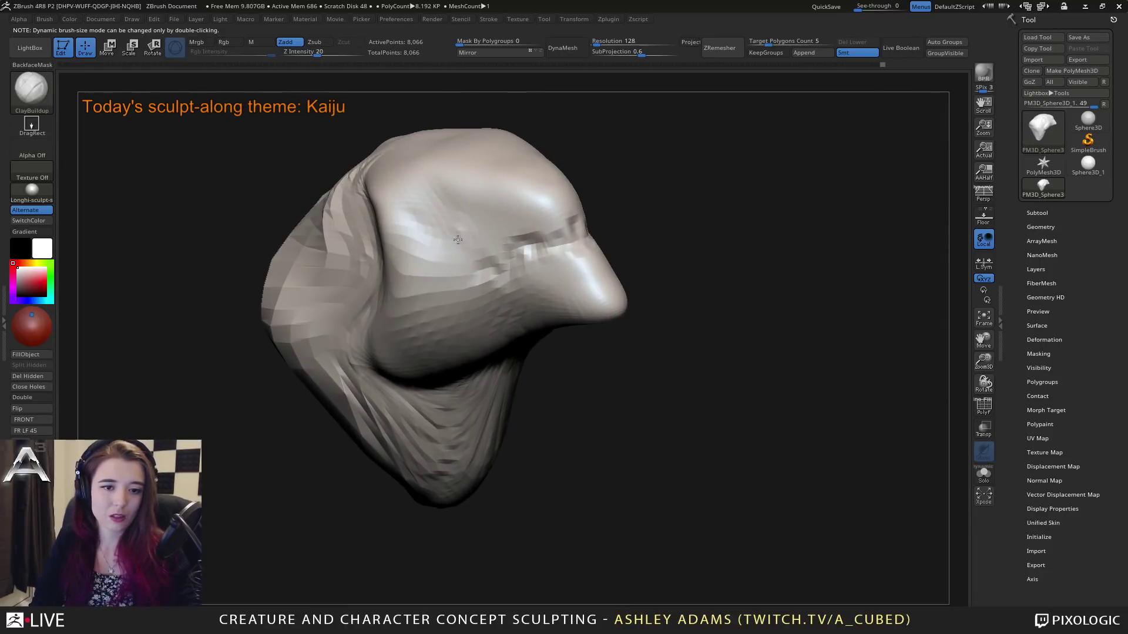
alt+drag(466, 231, 442, 243)
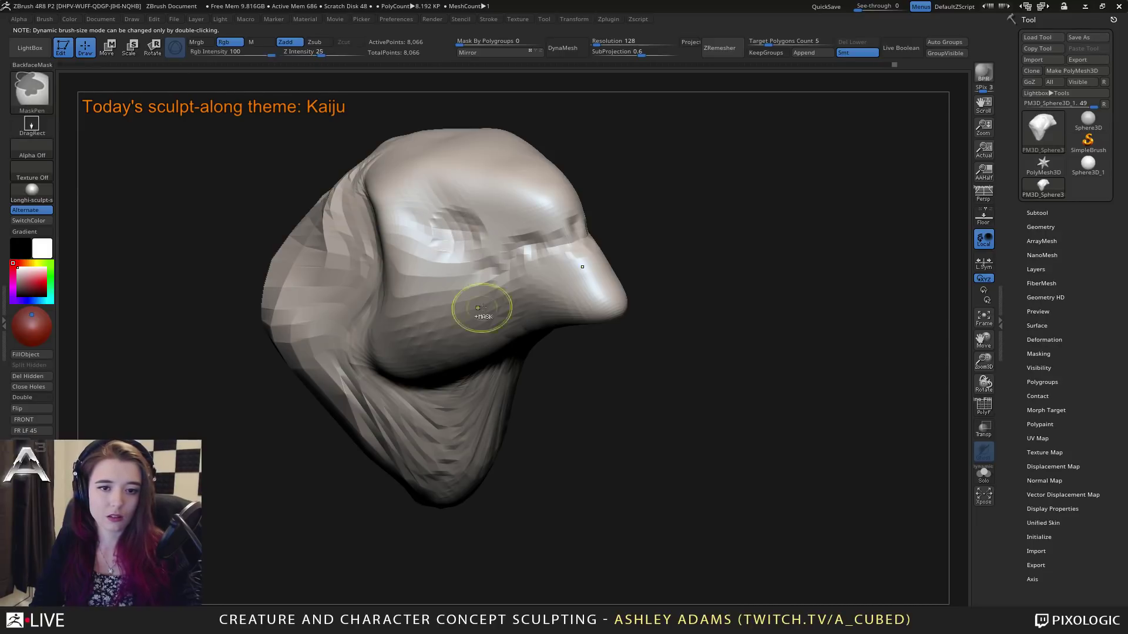
Step: Remesh the head with DynaMesh at resolution 128
ctrl+right_drag(481, 307, 467, 256)
right_drag(467, 255, 406, 238)
mouse_move(509, 247)
right_down()
mouse_move(468, 224)
mouse_move(488, 214)
mouse_move(503, 227)
right_up()
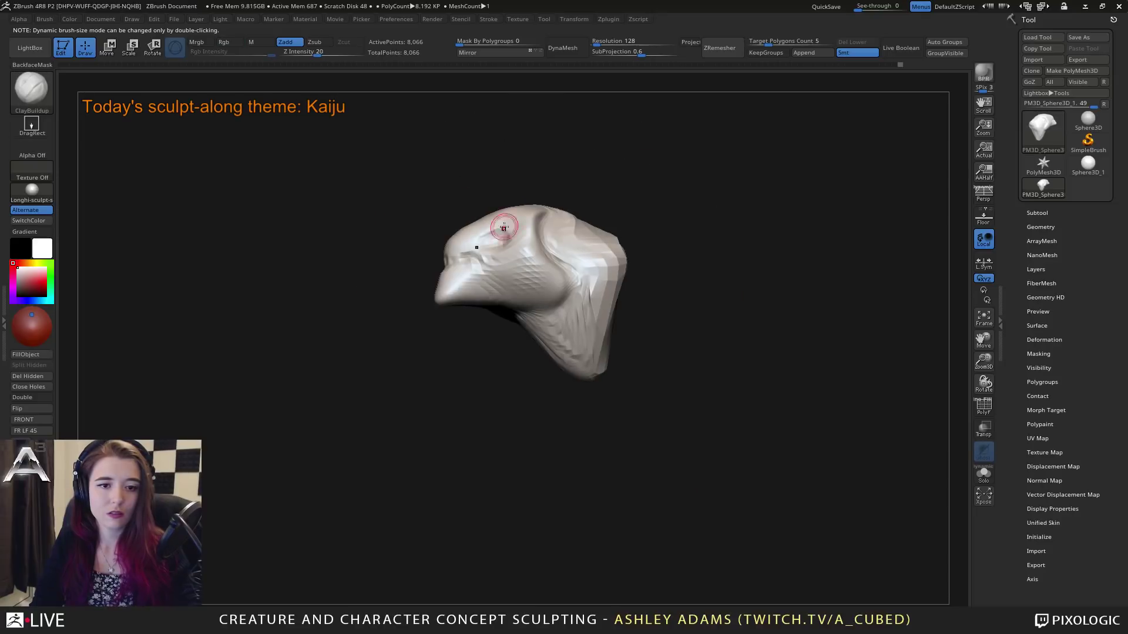
click(573, 48)
ctrl+right_drag(466, 239, 491, 245)
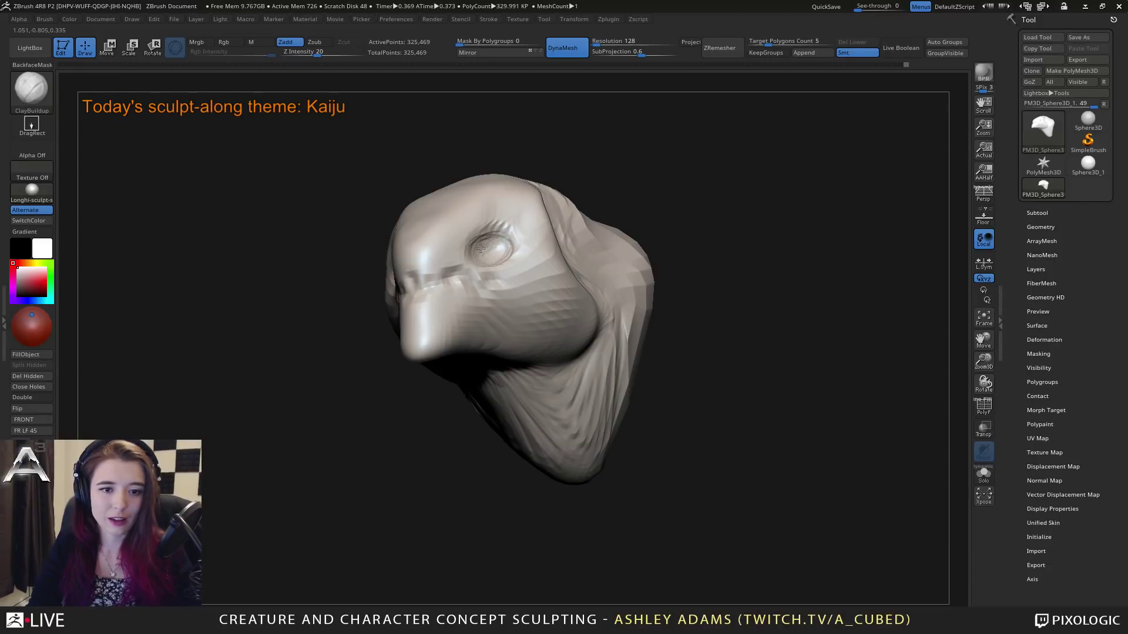
Step: Build a raised rim around the eye socket and carve a second, smaller socket in front of it with ClayBuildup
right_drag(480, 249, 519, 229)
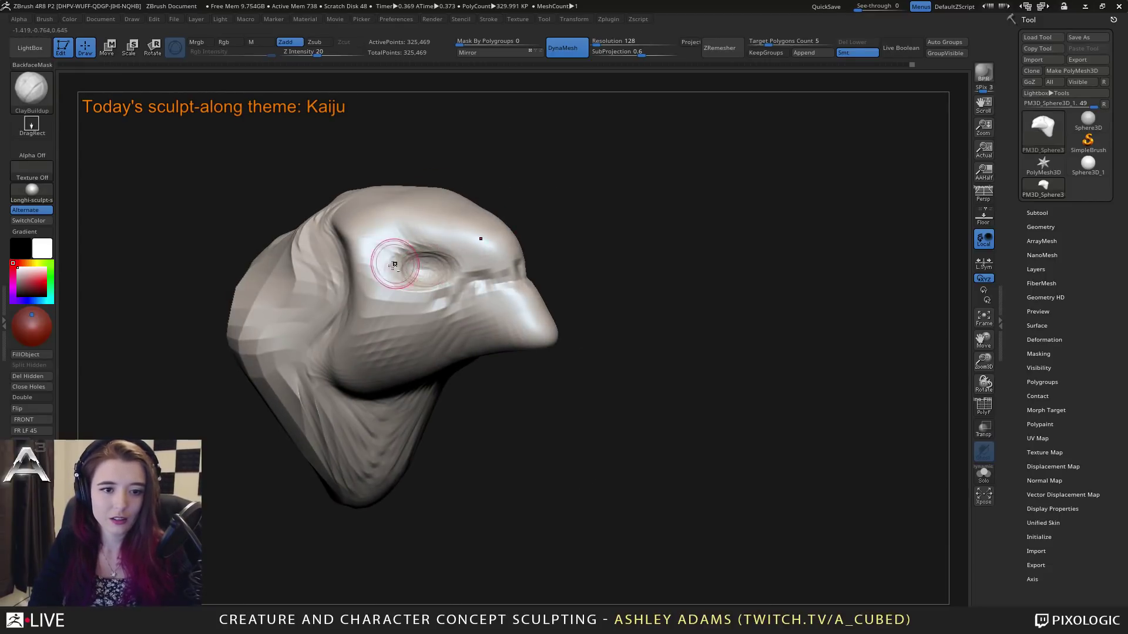
mouse_move(394, 264)
mouse_down()
mouse_move(434, 261)
mouse_move(423, 288)
mouse_move(388, 259)
mouse_move(402, 278)
mouse_move(413, 271)
mouse_up()
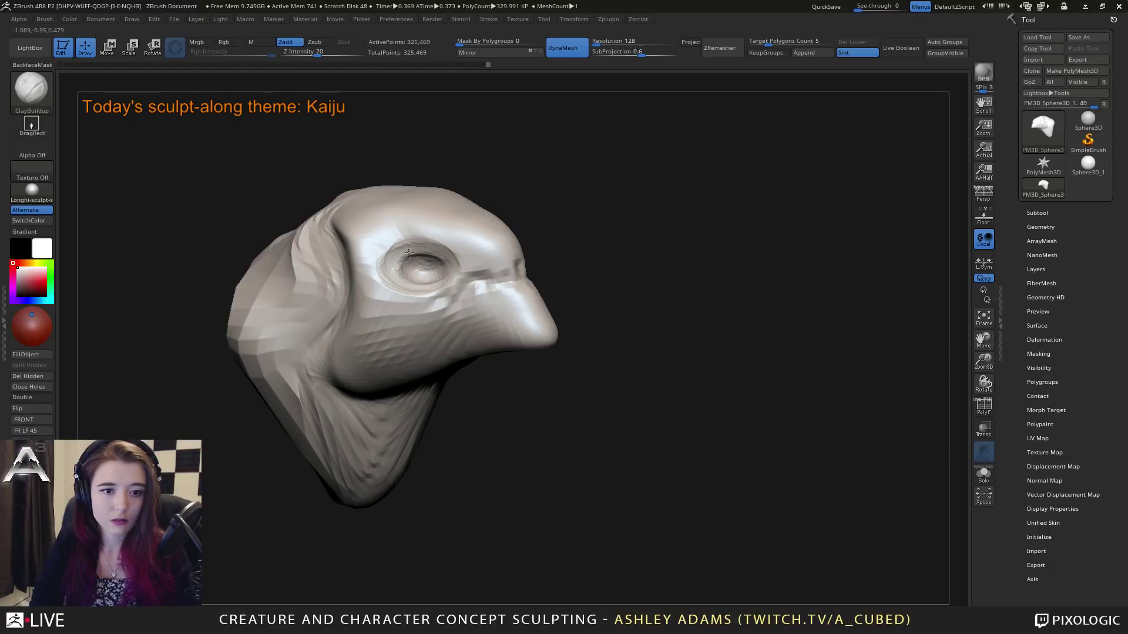
mouse_move(409, 253)
right_down()
mouse_move(497, 242)
mouse_move(470, 240)
right_up()
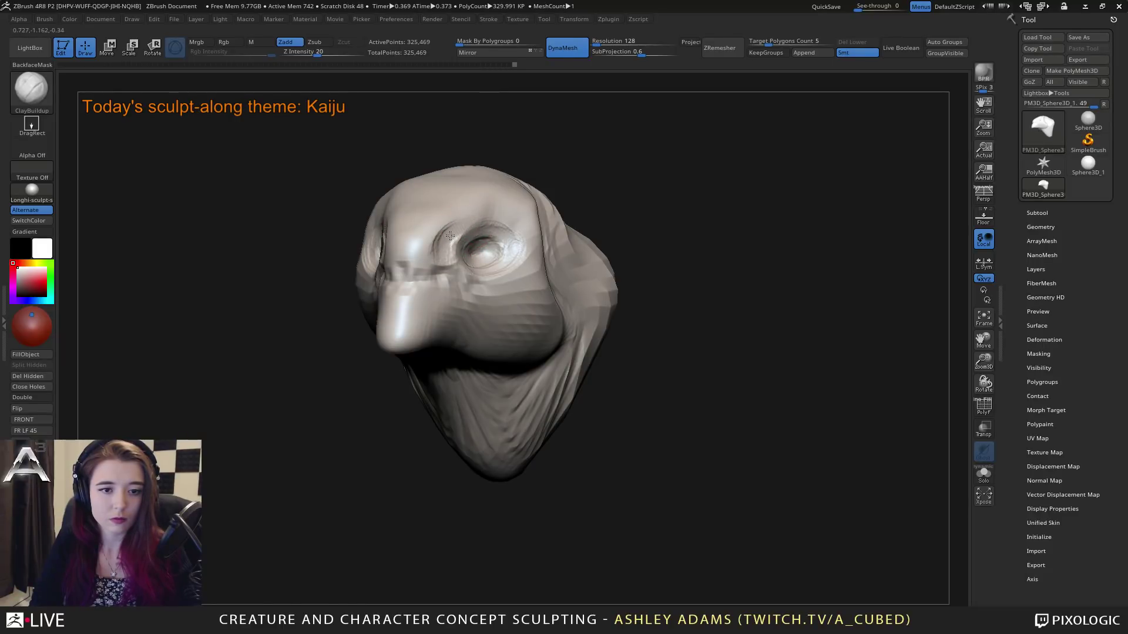
Step: Add clay below the small socket and along the side of the snout
mouse_move(465, 226)
right_down()
mouse_move(494, 230)
mouse_move(424, 242)
mouse_move(475, 275)
right_up()
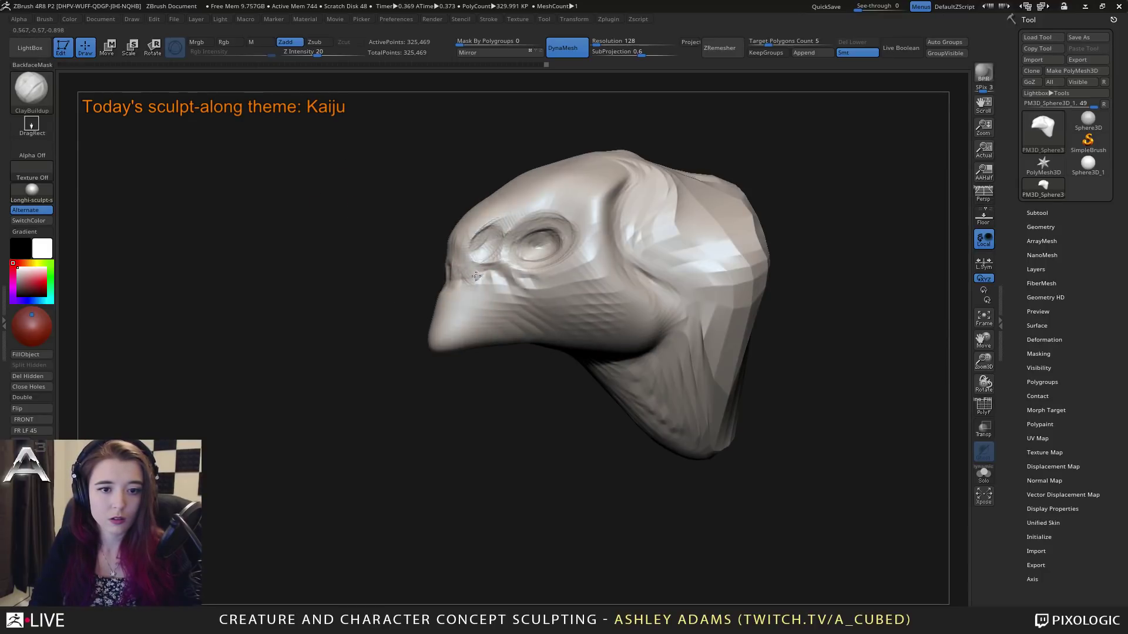
drag(498, 275, 482, 265)
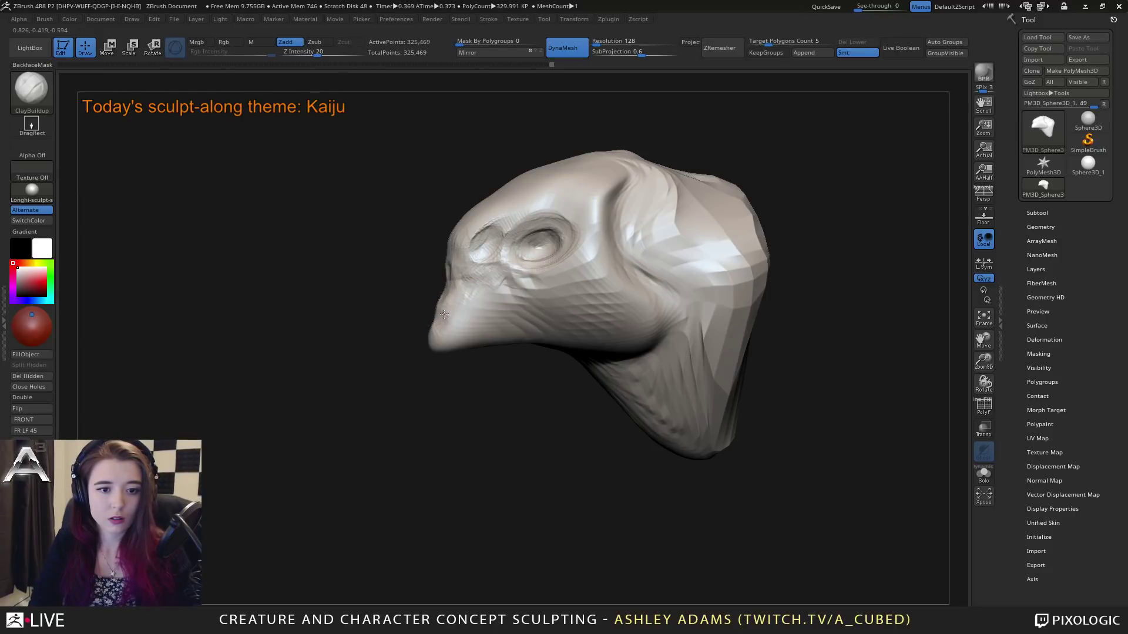
drag(444, 315, 462, 307)
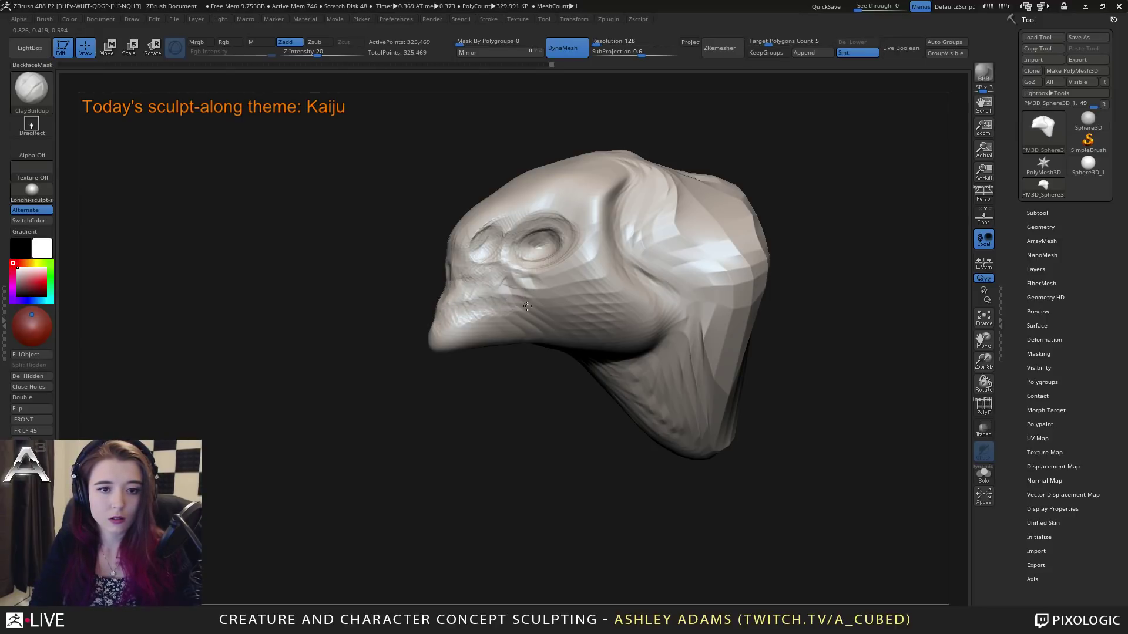
Step: Switch to DamStandard and cut fine creases across the snout below the eye sockets
right_drag(517, 270, 470, 276)
key(b)
key(d)
key(s)
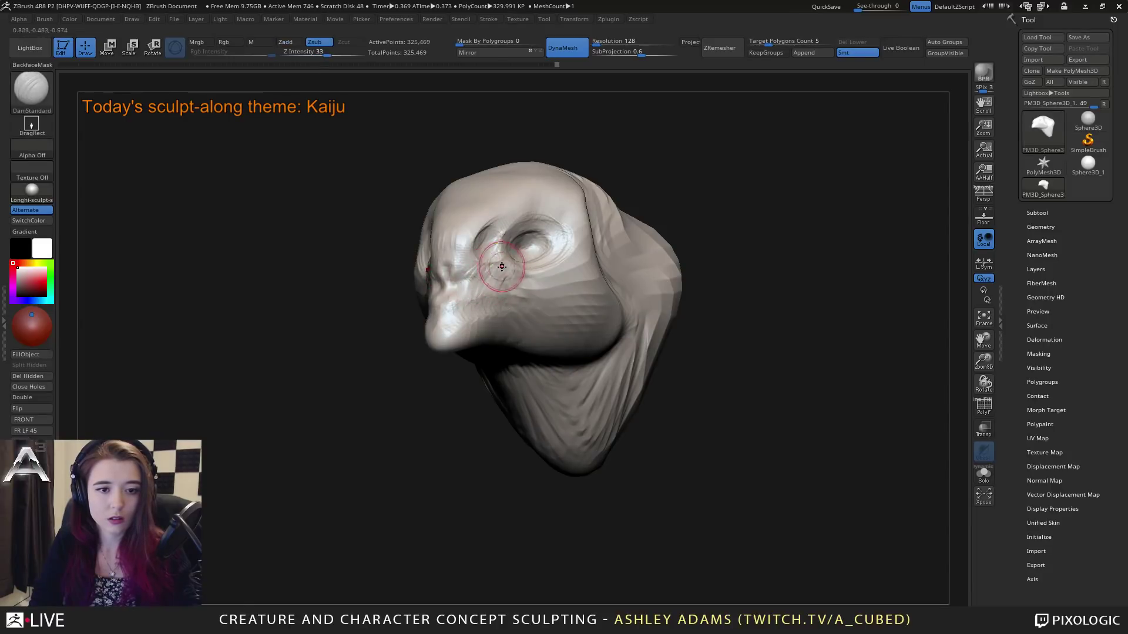
drag(502, 267, 465, 269)
key(space)
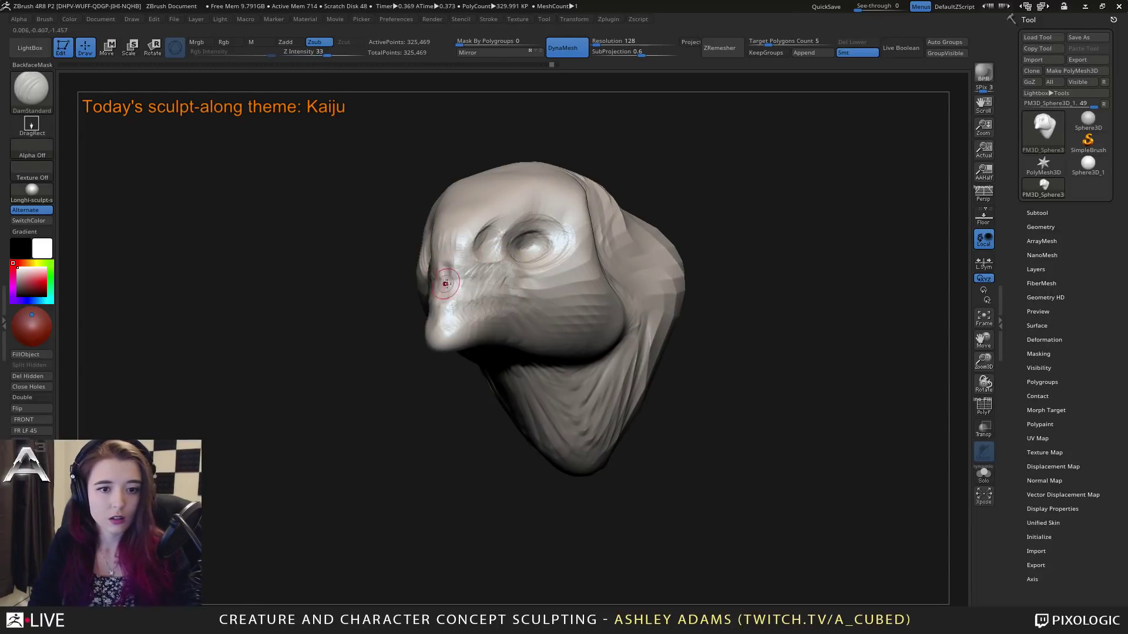
Step: Cut the mouth line along the side of the snout with DamStandard
mouse_move(464, 281)
right_down()
mouse_move(532, 289)
mouse_move(499, 256)
mouse_move(478, 276)
right_up()
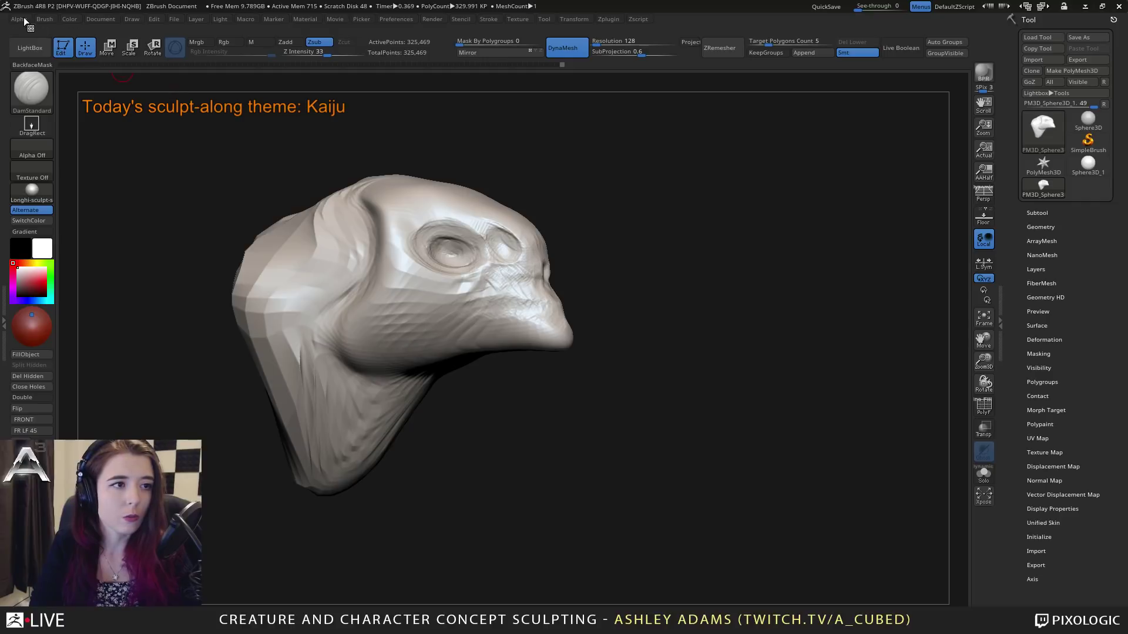
click(45, 19)
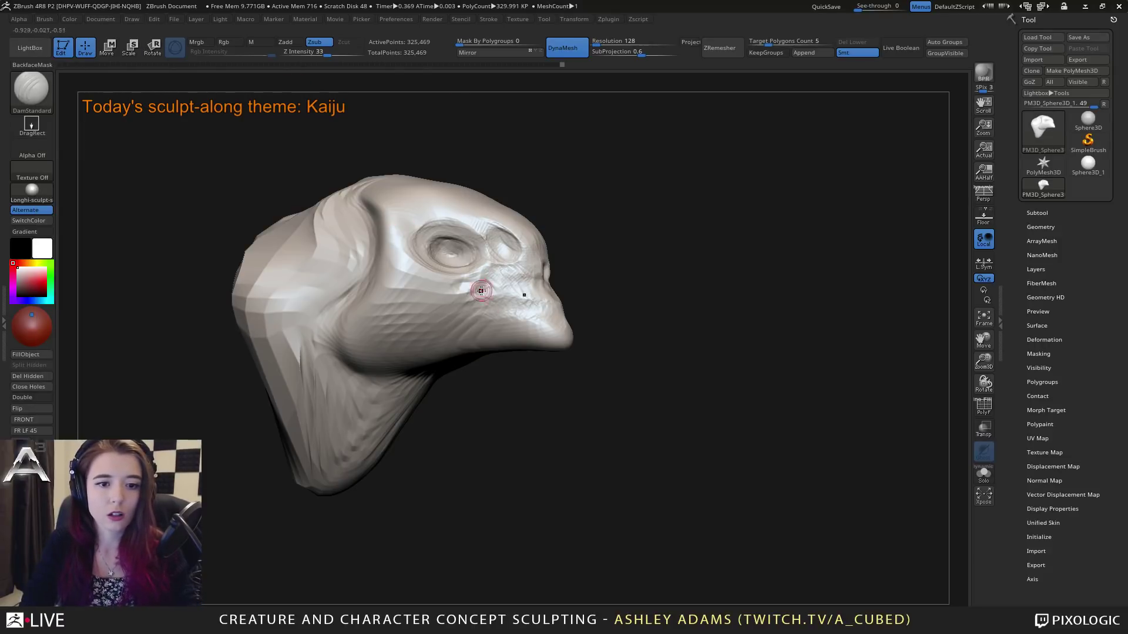
drag(511, 282, 457, 272)
mouse_move(454, 262)
right_down()
mouse_move(515, 262)
mouse_move(499, 293)
right_up()
mouse_move(505, 294)
mouse_down()
mouse_move(533, 292)
mouse_move(538, 281)
mouse_move(569, 290)
mouse_up()
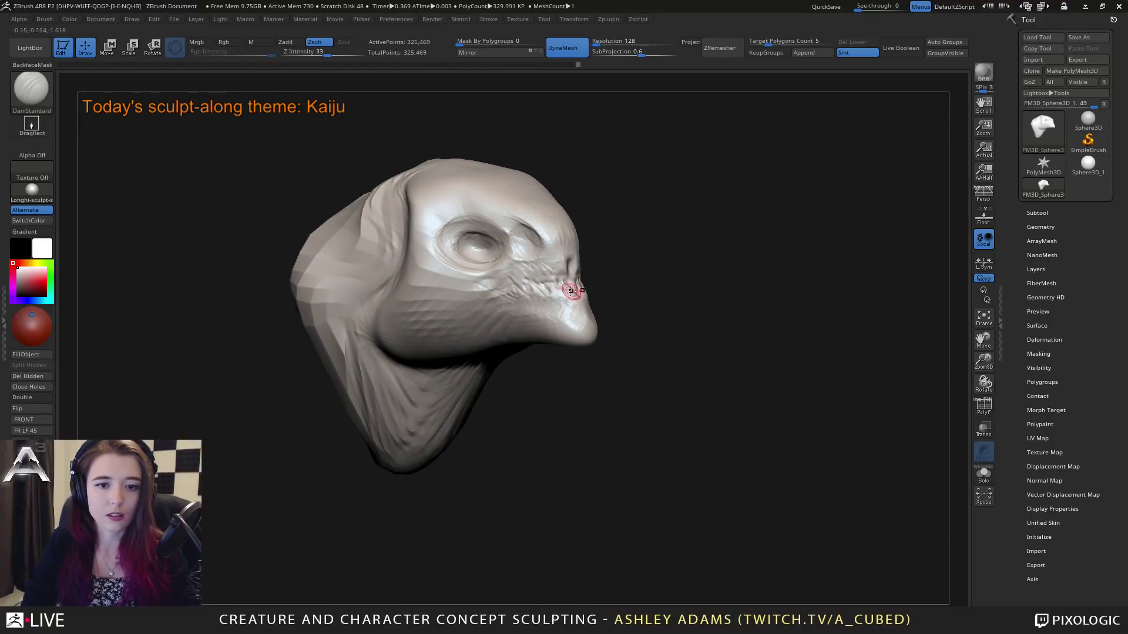
Step: Carve a vertical crease down the centre of the face at the base of the snout
mouse_move(575, 286)
right_down()
mouse_move(529, 267)
mouse_move(567, 263)
mouse_move(514, 267)
right_up()
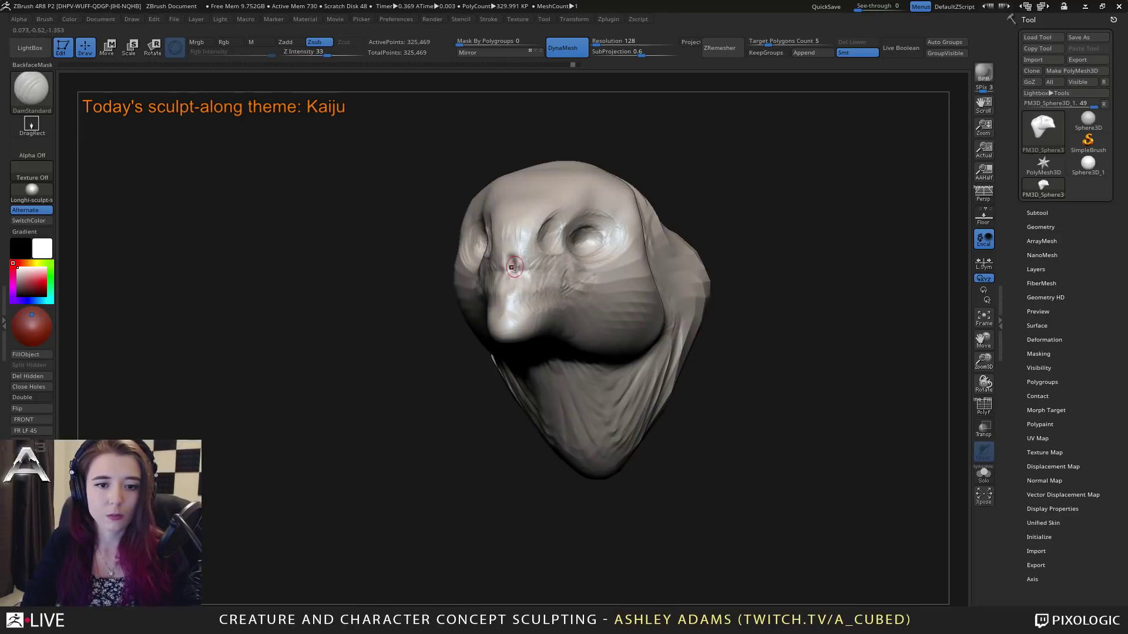
mouse_move(512, 255)
mouse_down()
mouse_move(520, 238)
mouse_move(516, 262)
mouse_up()
mouse_move(516, 262)
right_down()
mouse_move(513, 278)
mouse_move(482, 271)
mouse_move(514, 283)
right_up()
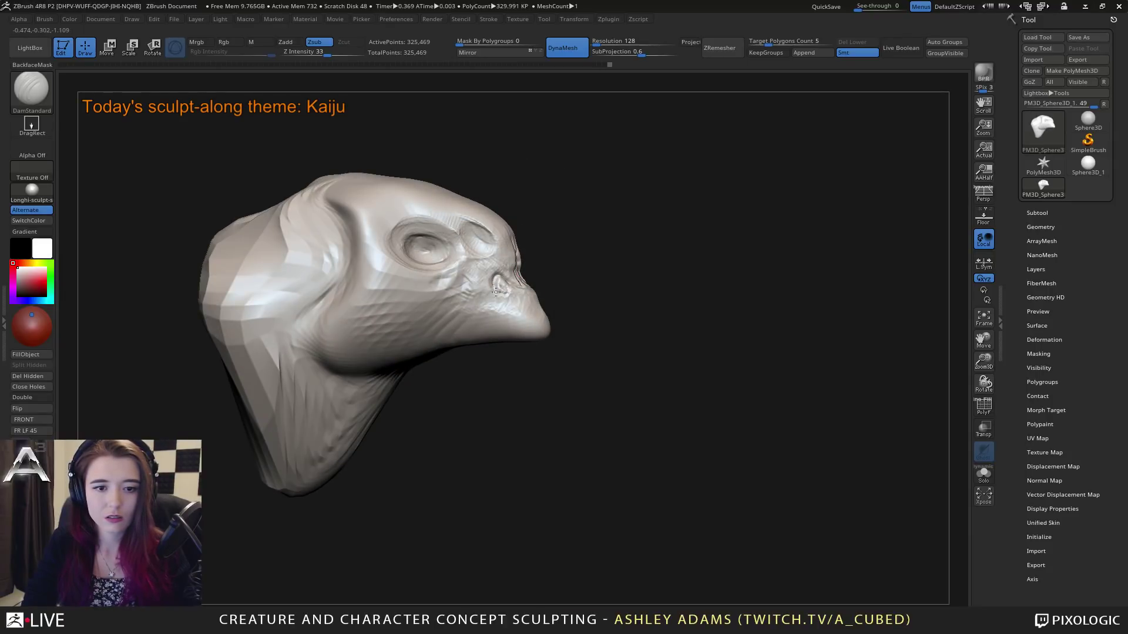
Step: Carve a row of teeth and the mouth corner along the side of the snout with DamStandard, undoing the last stroke
mouse_move(481, 268)
mouse_down()
mouse_move(486, 292)
mouse_move(475, 294)
mouse_move(571, 244)
mouse_move(486, 276)
mouse_up()
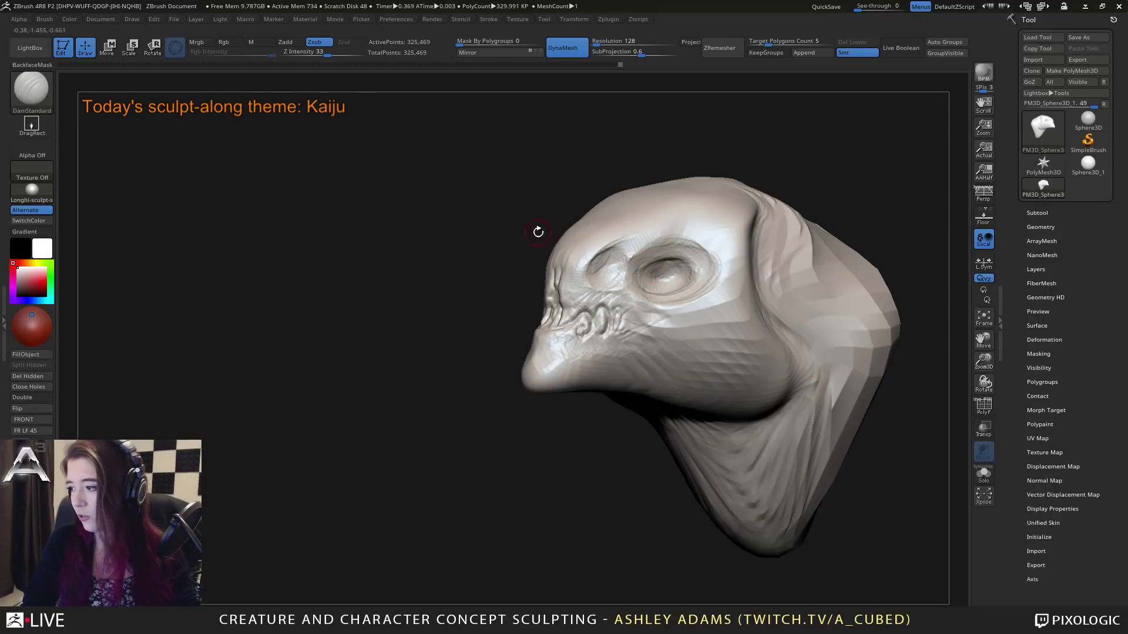
drag(569, 259, 537, 310)
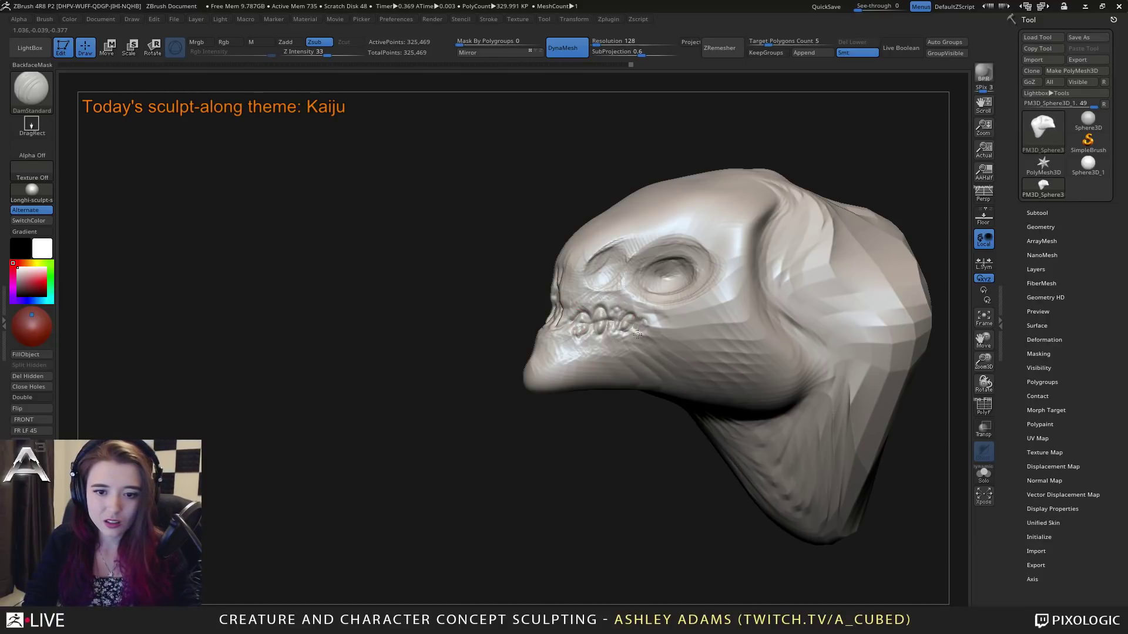
drag(637, 334, 652, 328)
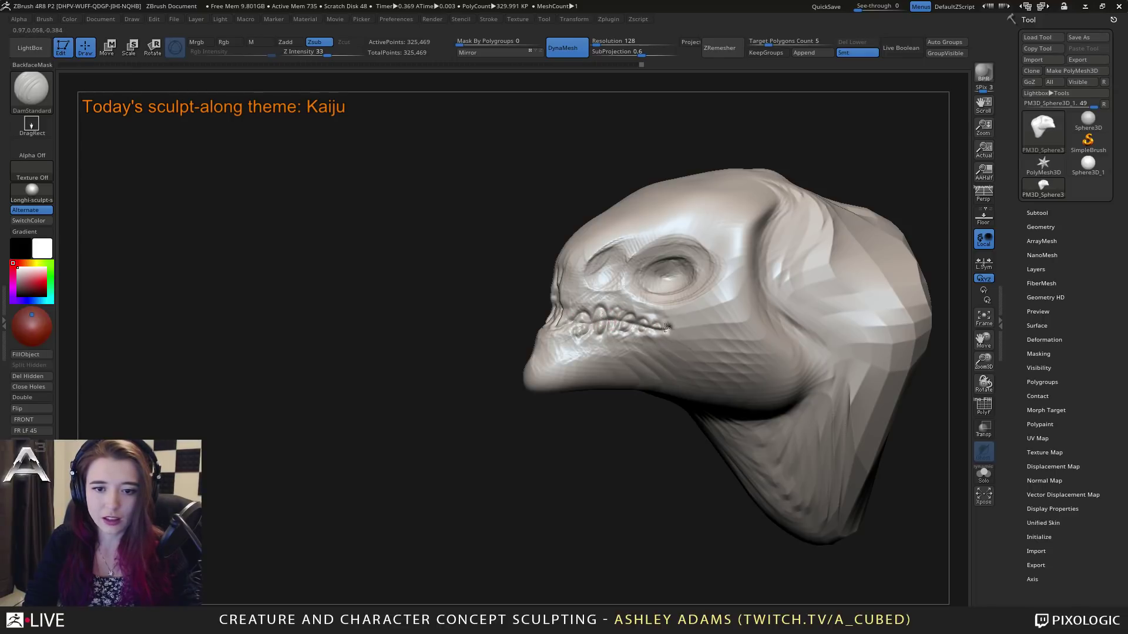
drag(665, 328, 674, 327)
ctrl+right_drag(675, 348, 672, 319)
mouse_move(520, 330)
right_down()
mouse_move(546, 334)
mouse_move(548, 377)
mouse_move(558, 347)
mouse_move(531, 322)
right_up()
key(ctrl+z)
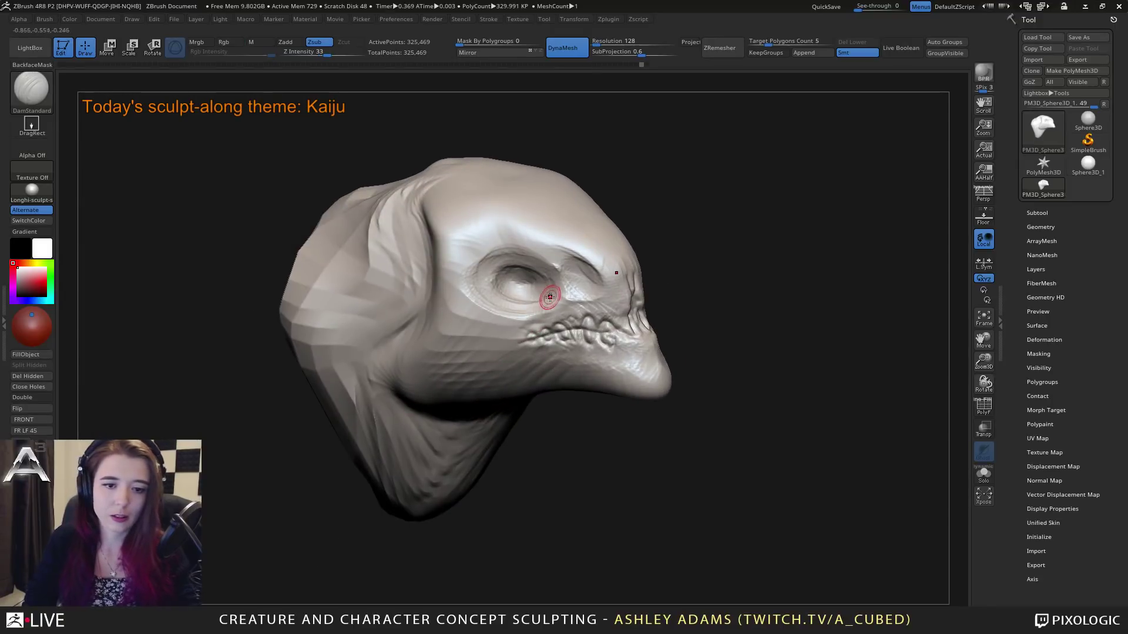
Step: Switch to ClayBuildup and build up the upper lip above the teeth and the cheek below the eye
key(space)
key(b)
key(c)
key(b)
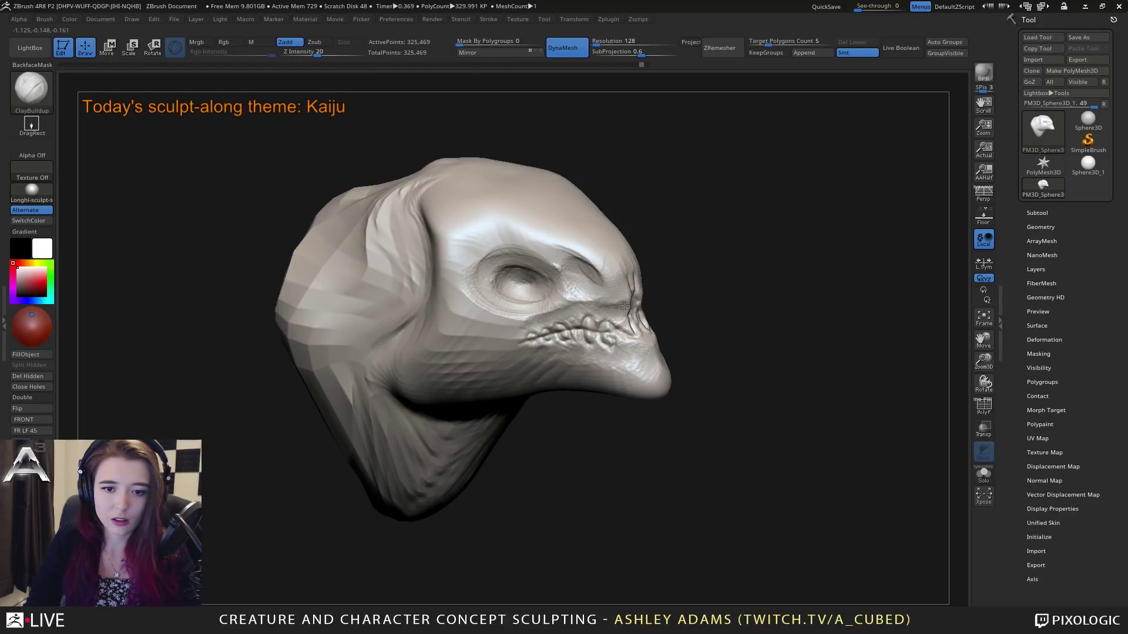
drag(629, 308, 612, 313)
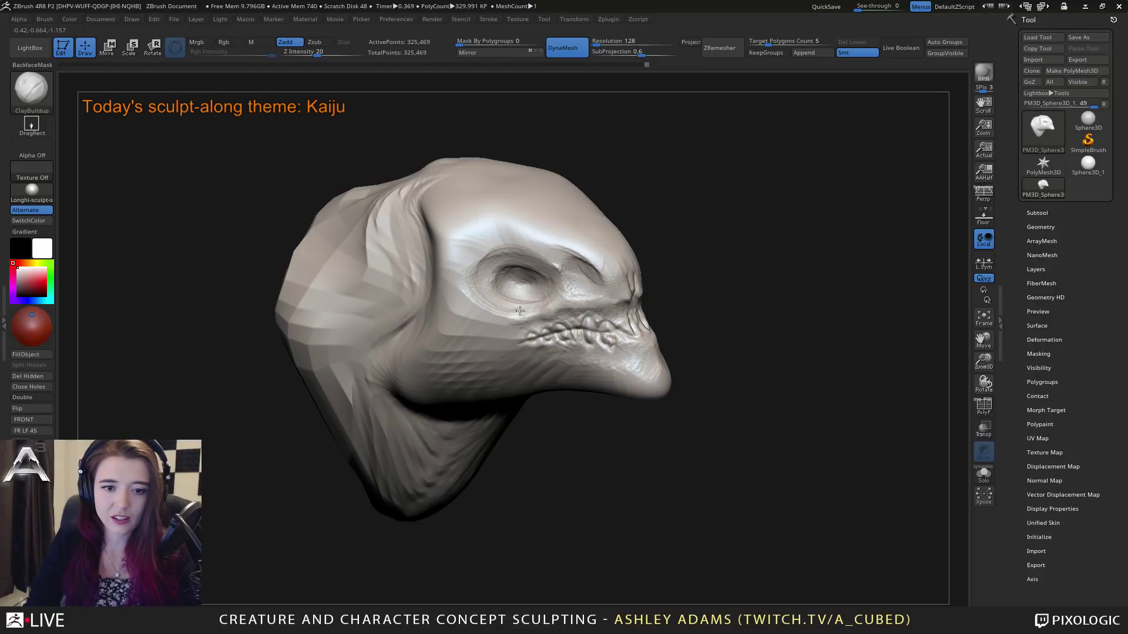
mouse_move(520, 311)
mouse_down()
mouse_move(517, 328)
mouse_move(490, 333)
mouse_up()
Step: Build up the lower lip and jaw surface beneath the row of teeth with ClayBuildup
mouse_move(521, 349)
right_down()
mouse_move(524, 365)
mouse_move(523, 348)
right_up()
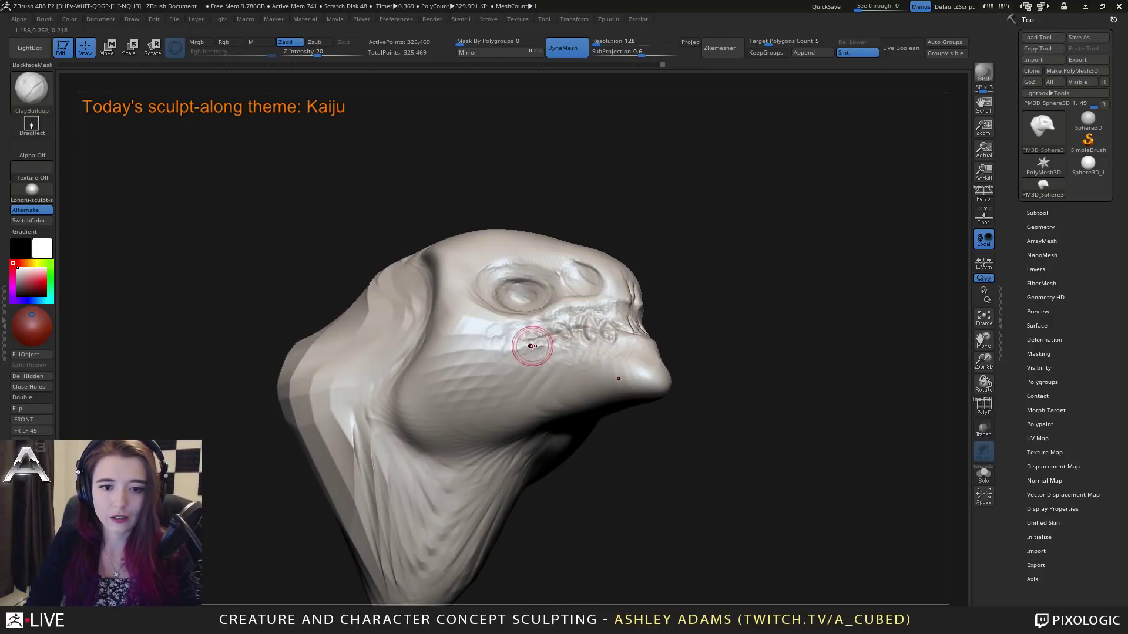
mouse_move(523, 348)
mouse_down()
mouse_move(582, 335)
mouse_move(595, 347)
mouse_up()
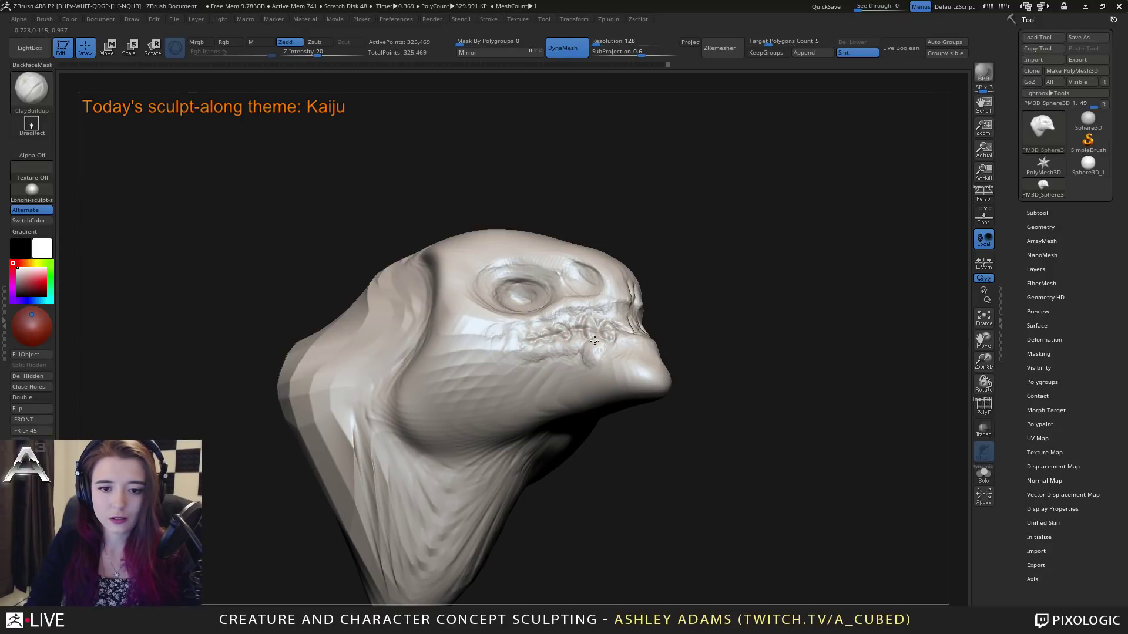
right_drag(610, 344, 601, 358)
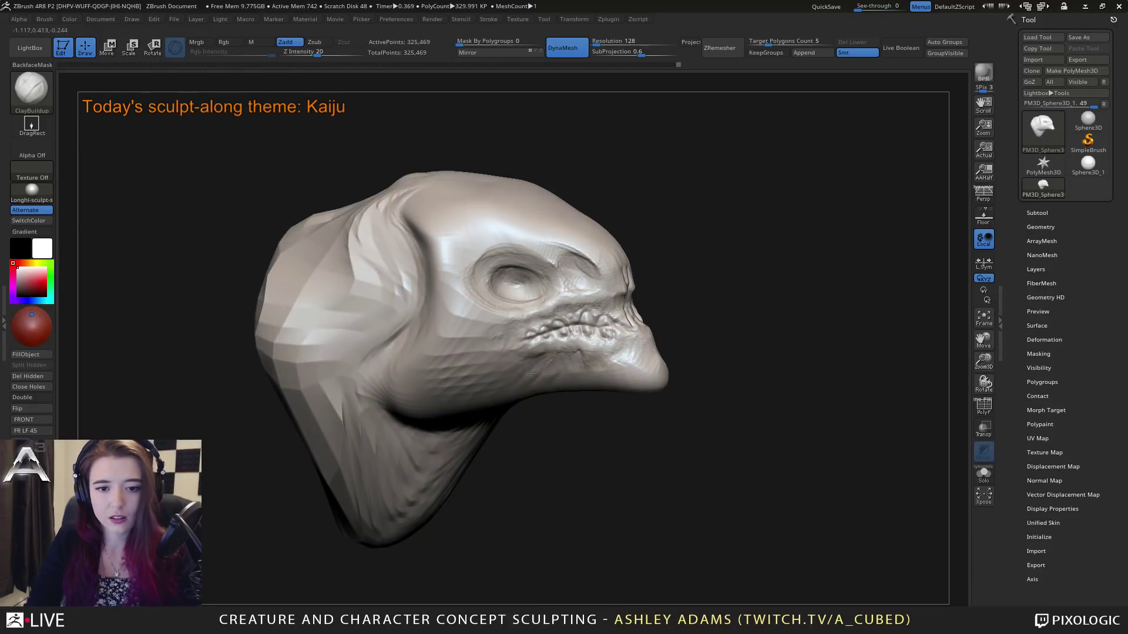
drag(577, 354, 614, 356)
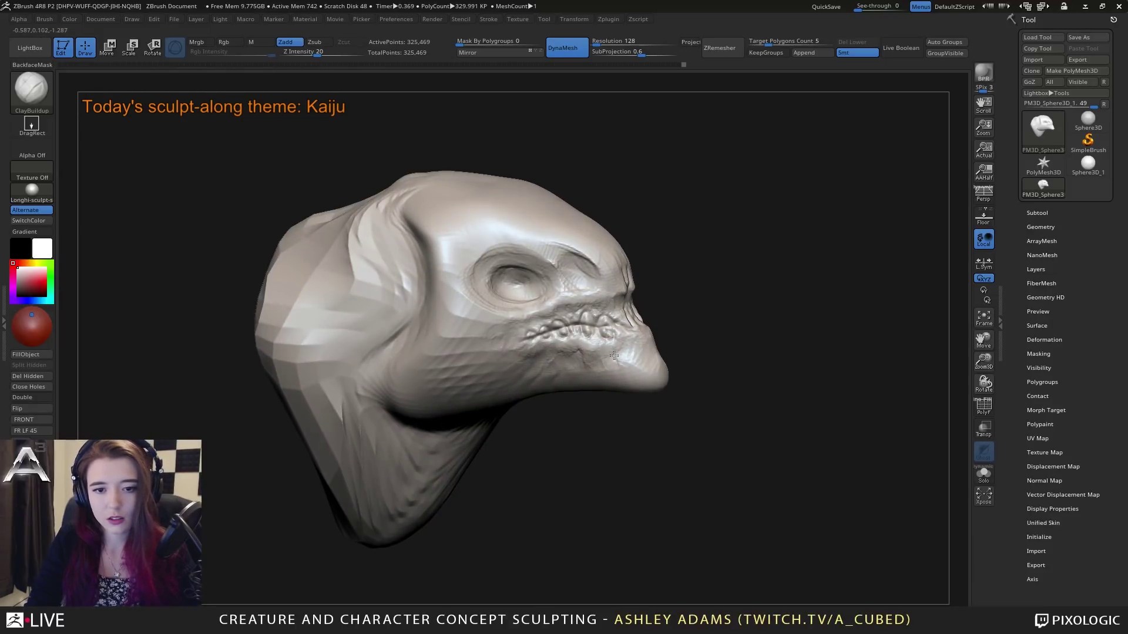
Step: Switch to SnakeHook and pull the front of the mouth forward above the chin
right_drag(637, 353, 533, 338)
right_drag(526, 297, 539, 302)
key(b)
key(s)
key(h)
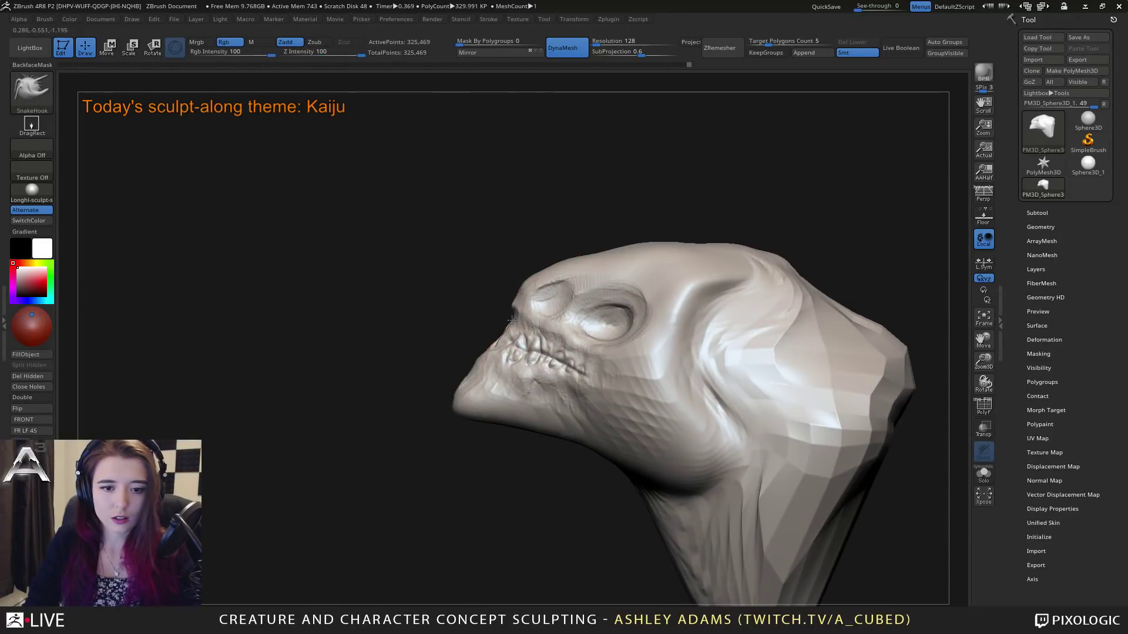
drag(501, 354, 483, 359)
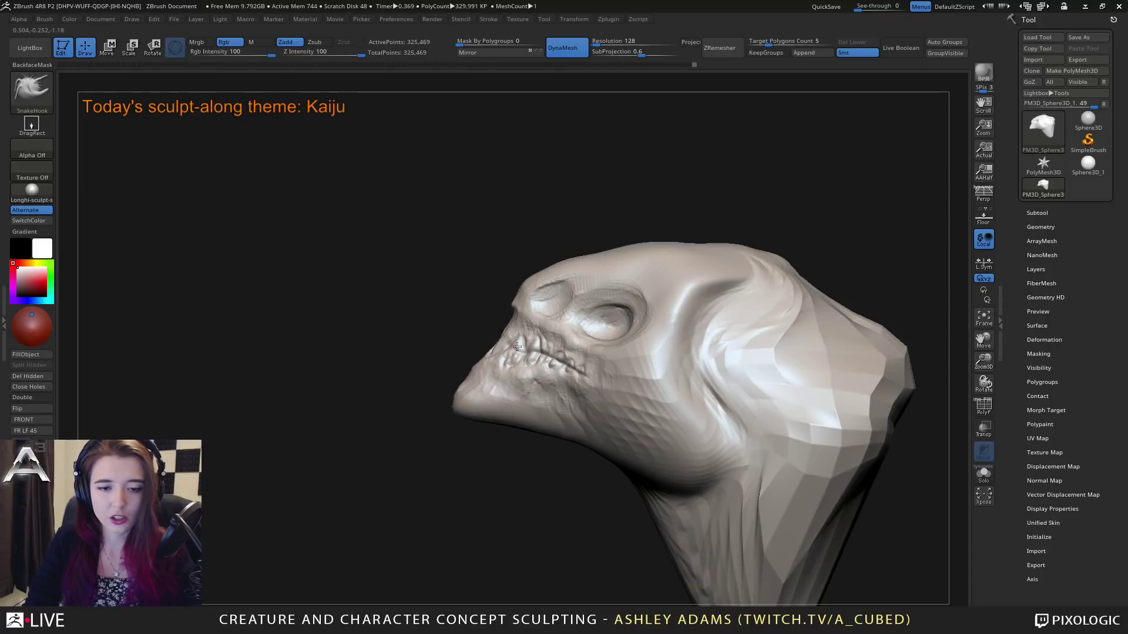
Step: Pull the upper teeth and cheek folds into shape below the eye sockets with SnakeHook
right_drag(517, 346, 540, 329)
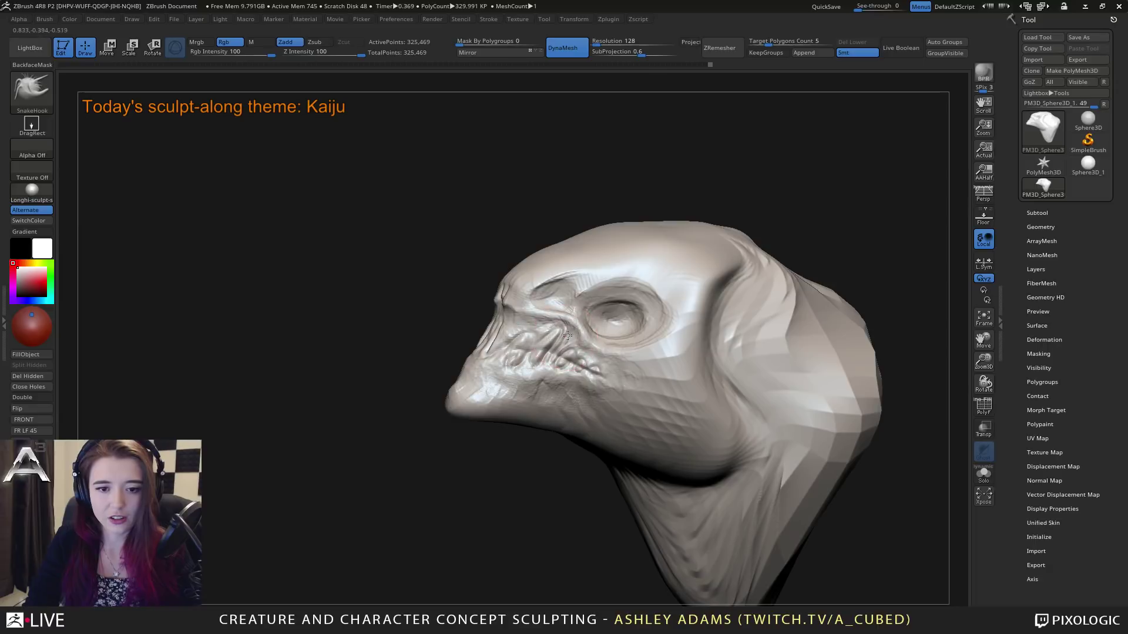
drag(567, 335, 578, 343)
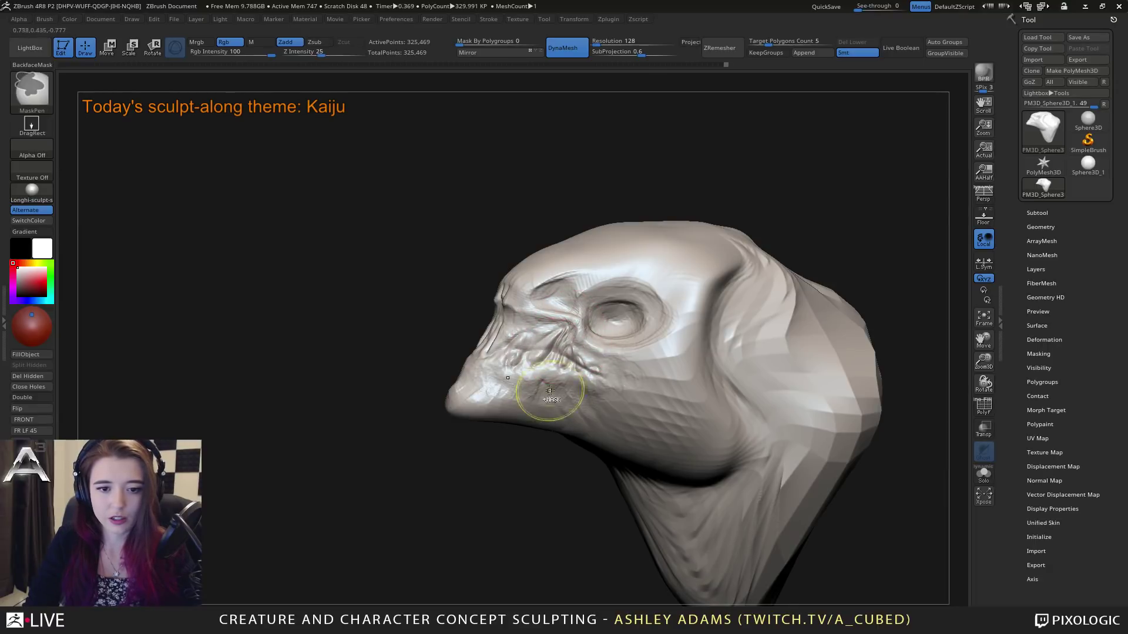
ctrl+right_drag(549, 393, 552, 358)
right_drag(552, 357, 628, 355)
alt+right_drag(498, 363, 482, 309)
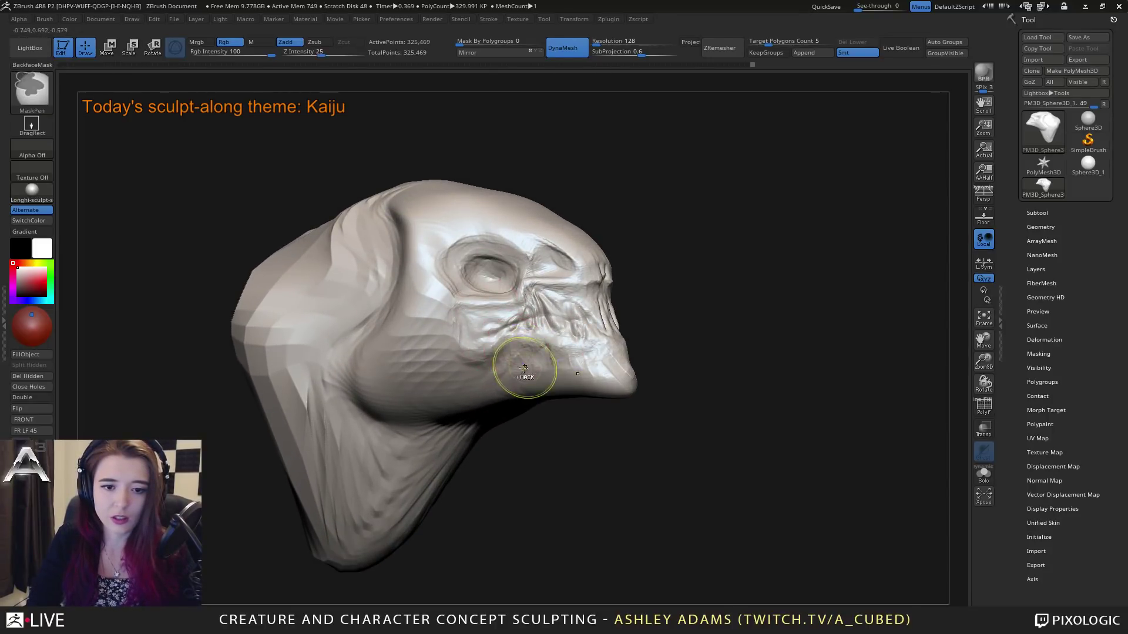
Step: Reshape the tip and underside of the chin with SnakeHook for a fuller lower jaw
ctrl+right_drag(522, 367, 546, 336)
right_drag(547, 336, 521, 342)
mouse_move(522, 342)
alt+right_down()
mouse_move(506, 313)
mouse_move(474, 312)
mouse_move(498, 359)
mouse_move(525, 317)
mouse_move(499, 319)
alt+right_up()
right_click(512, 340)
drag(494, 318, 496, 320)
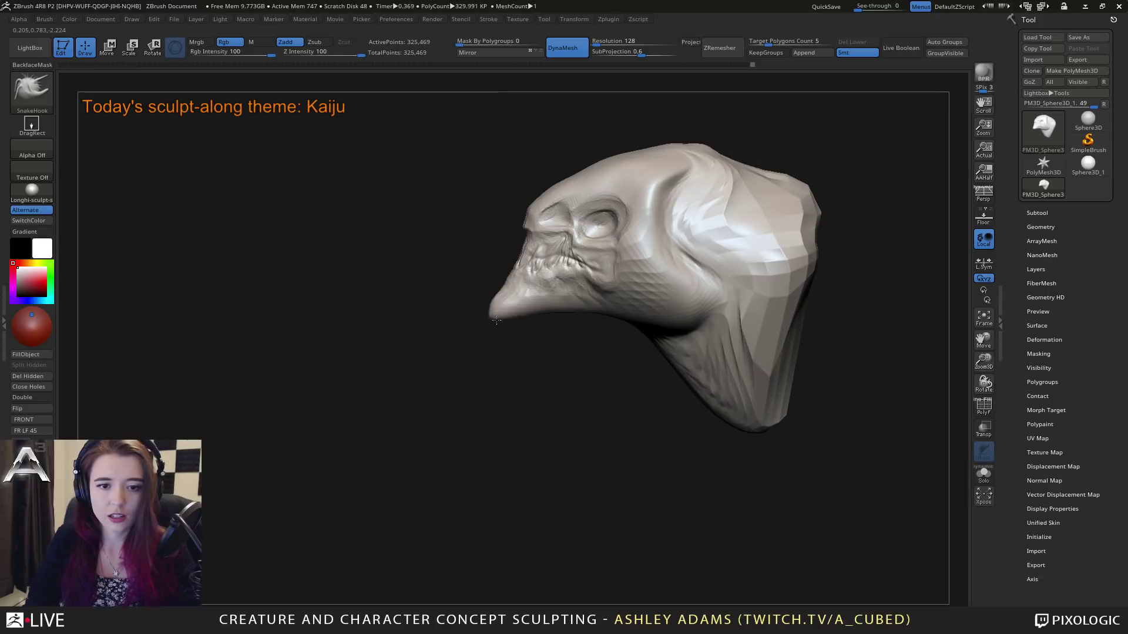
right_drag(500, 317, 530, 323)
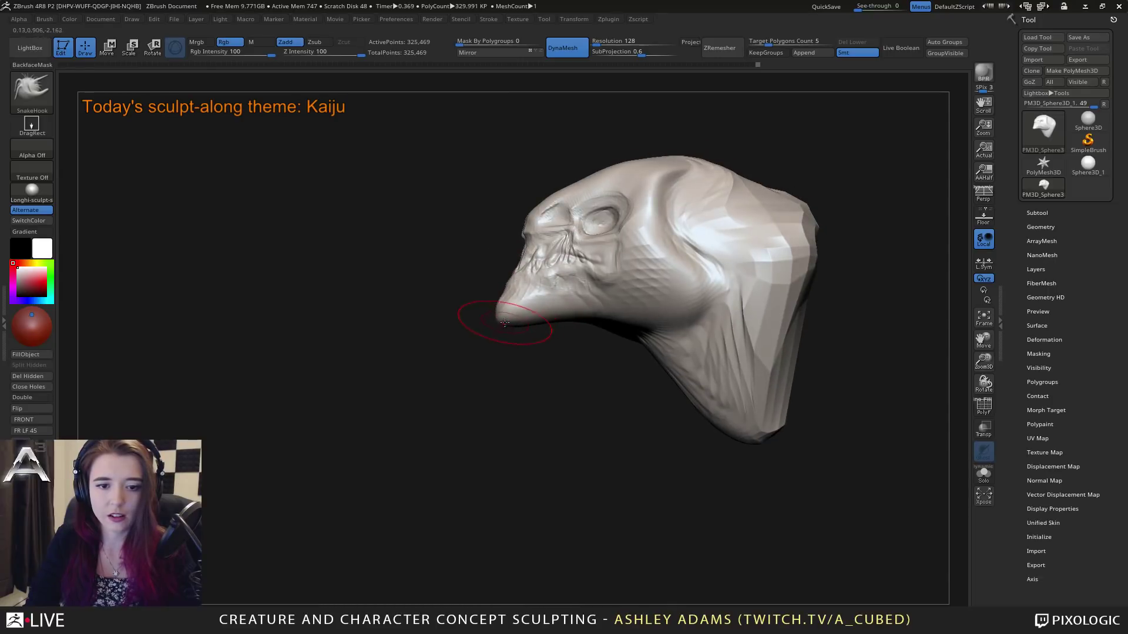
drag(507, 316, 559, 317)
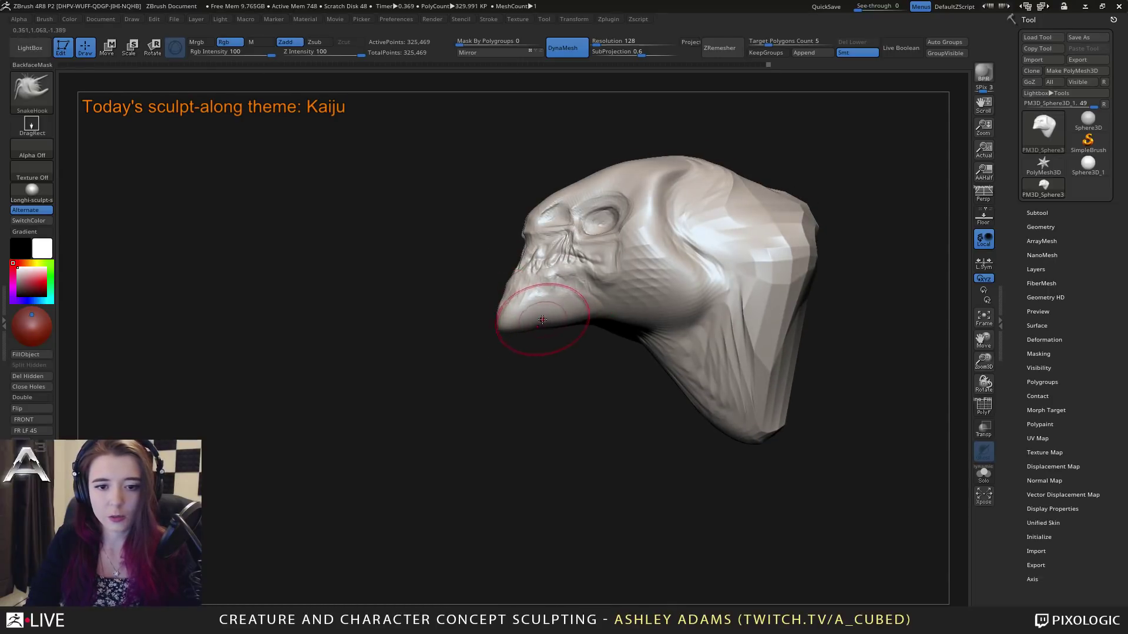
Step: Reshape the side of the lower jaw next to the pointed chin with SnakeHook
right_drag(582, 317, 633, 312)
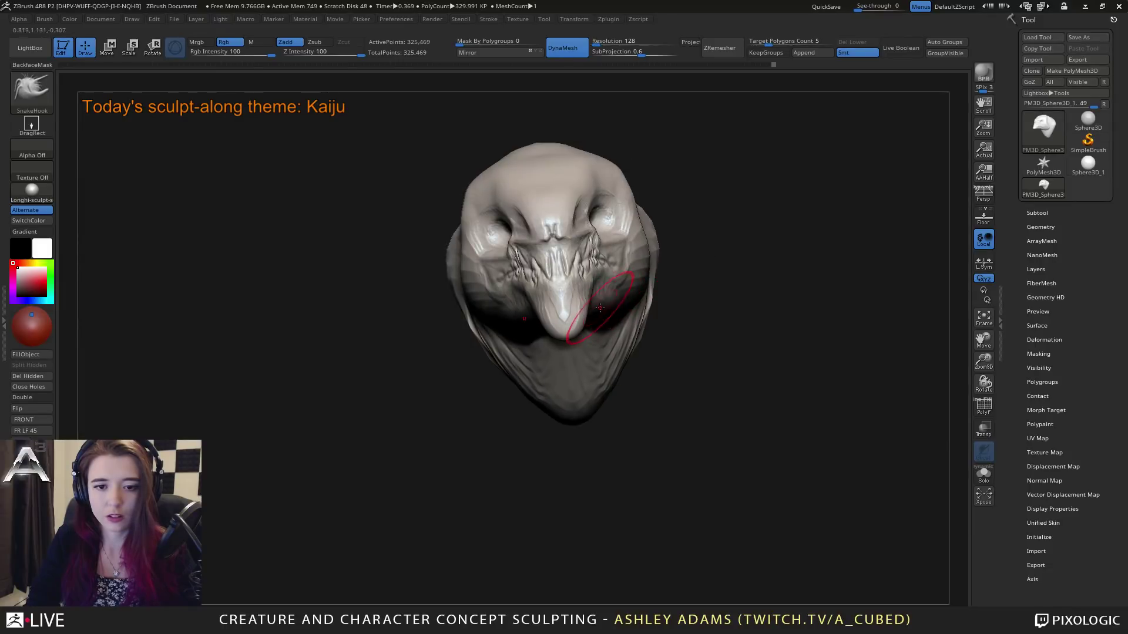
drag(600, 308, 590, 303)
mouse_move(590, 303)
right_down()
mouse_move(498, 313)
mouse_move(516, 340)
mouse_move(552, 248)
mouse_move(602, 242)
mouse_move(643, 257)
right_up()
Step: Switch to DamStandard and carve creases from beneath the eye socket toward the nose
key(b)
key(d)
key(s)
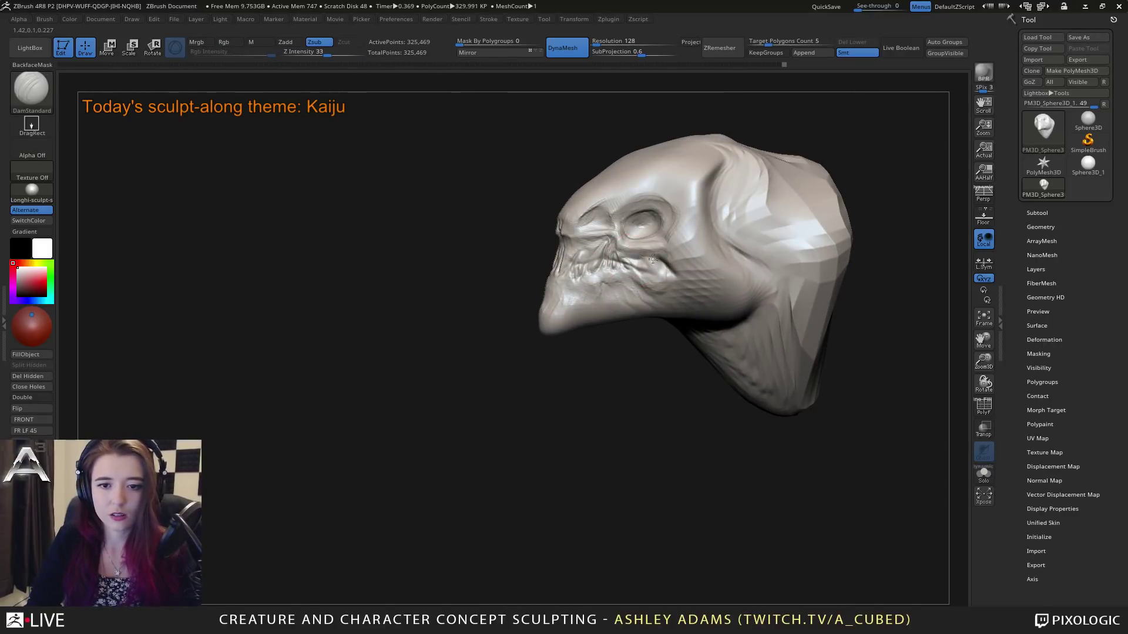
drag(652, 259, 581, 241)
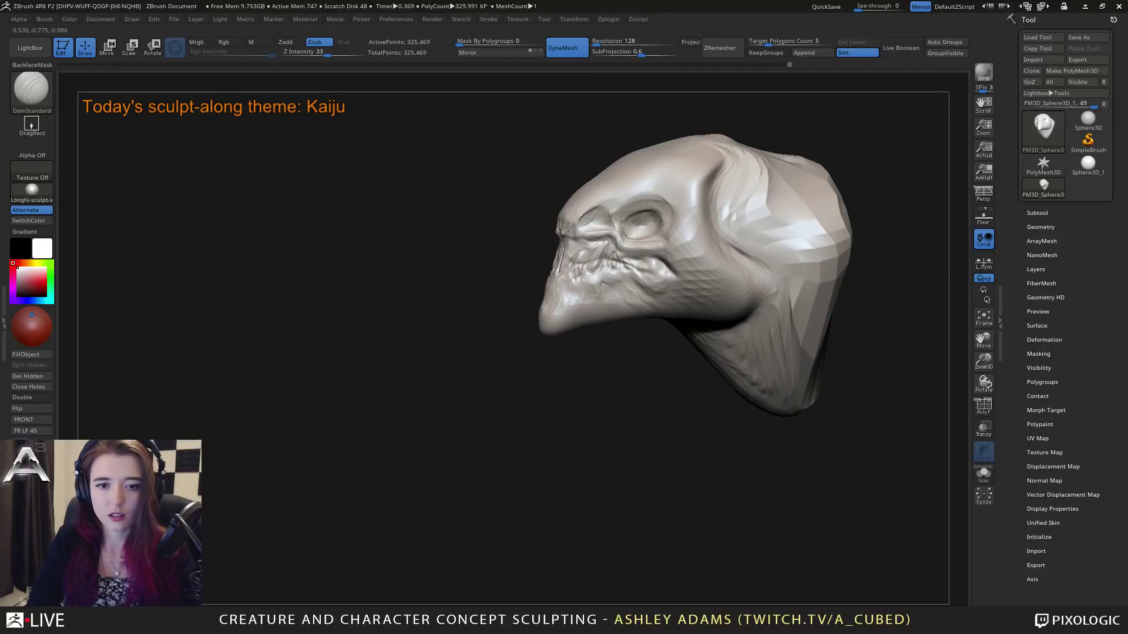
mouse_move(569, 234)
right_down()
mouse_move(611, 211)
mouse_move(549, 184)
mouse_move(570, 223)
mouse_move(556, 241)
mouse_move(478, 239)
right_up()
Step: Switch to ClayBuildup and build up the cheekbone beneath the eye socket
key(b)
key(s)
key(h)
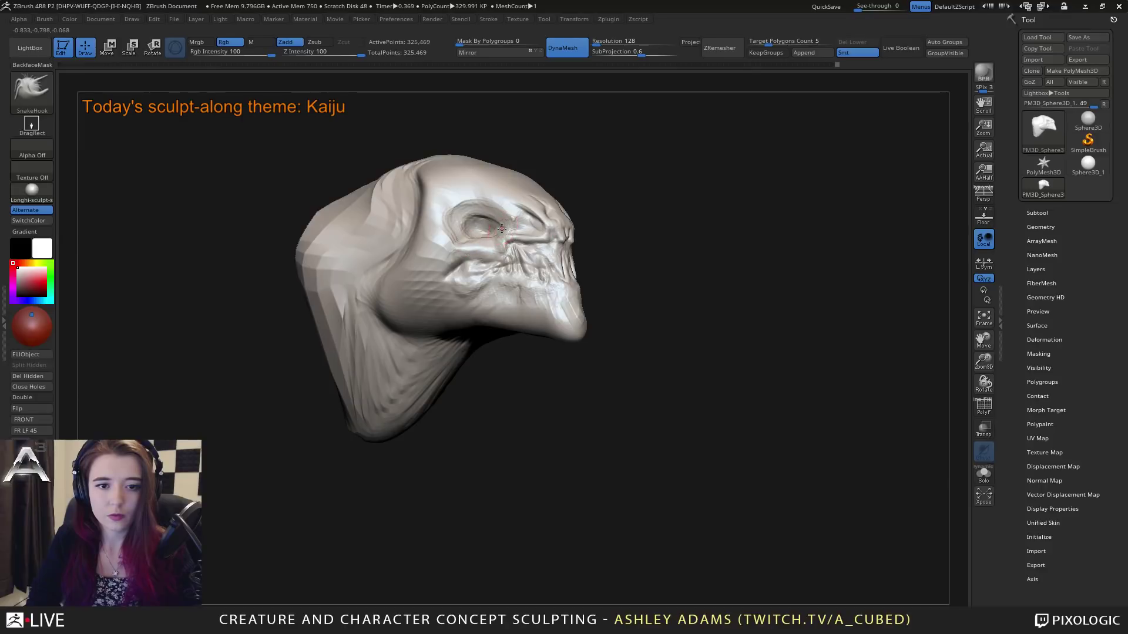
key(b)
key(c)
key(b)
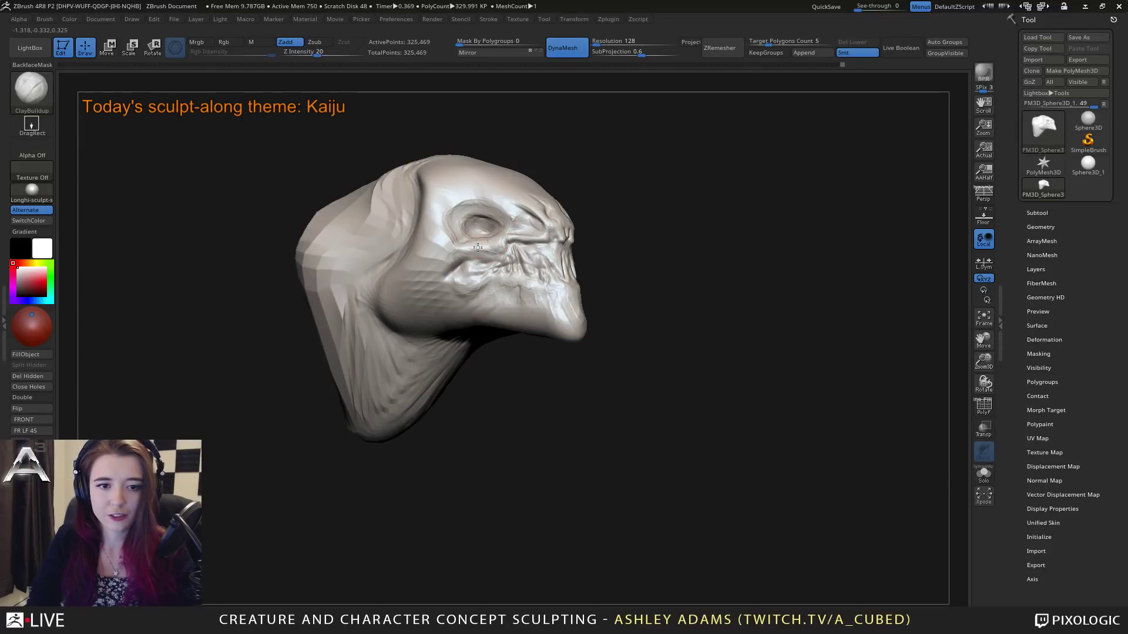
mouse_move(477, 247)
mouse_down()
mouse_move(541, 226)
mouse_move(446, 192)
mouse_move(536, 209)
mouse_move(594, 246)
mouse_move(664, 239)
mouse_up()
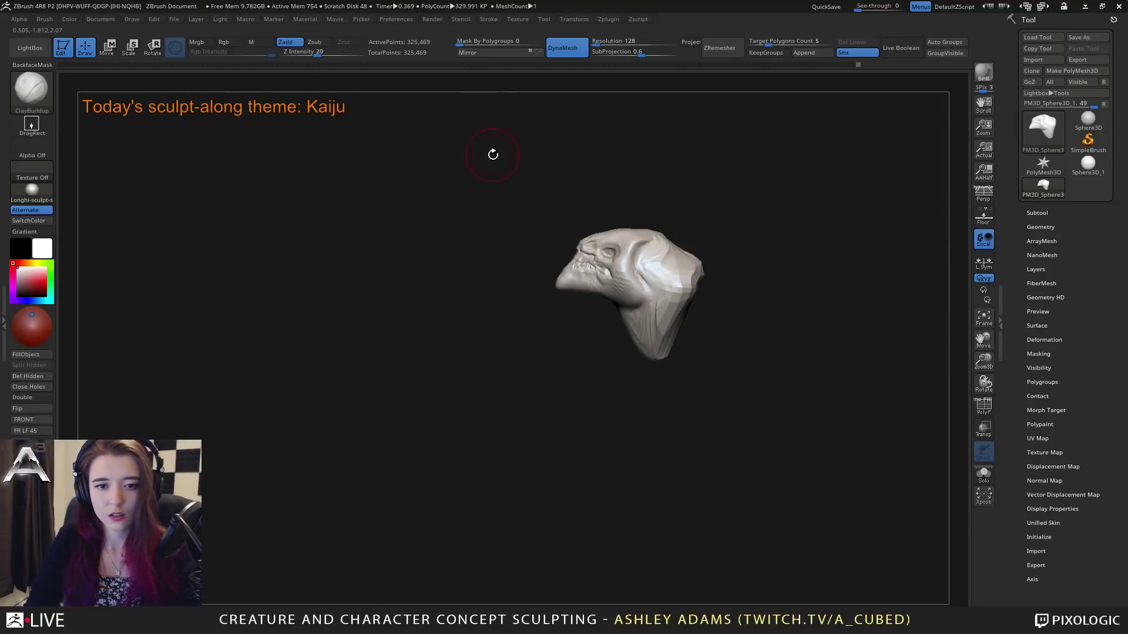
Step: Rotate the whole head about its X axis so the face tilts downward, and return to sculpting
key(w)
mouse_move(664, 240)
mouse_down()
mouse_move(623, 193)
mouse_move(741, 202)
mouse_up()
key(ctrl)
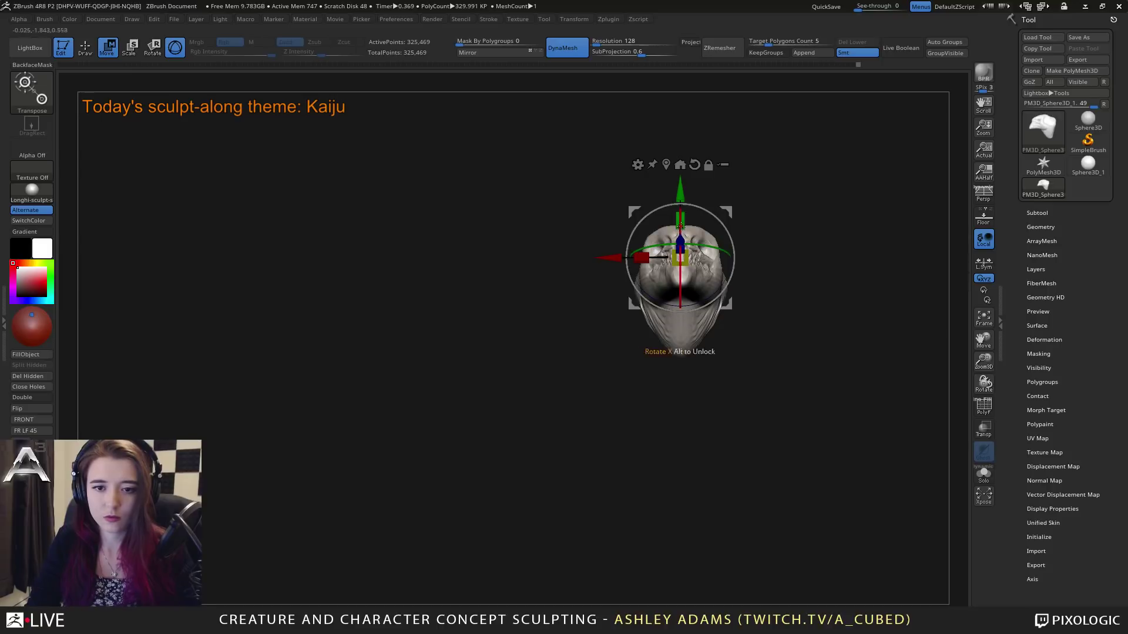
mouse_move(680, 227)
mouse_down()
mouse_move(685, 265)
mouse_move(670, 194)
mouse_move(661, 266)
mouse_up()
key(q)
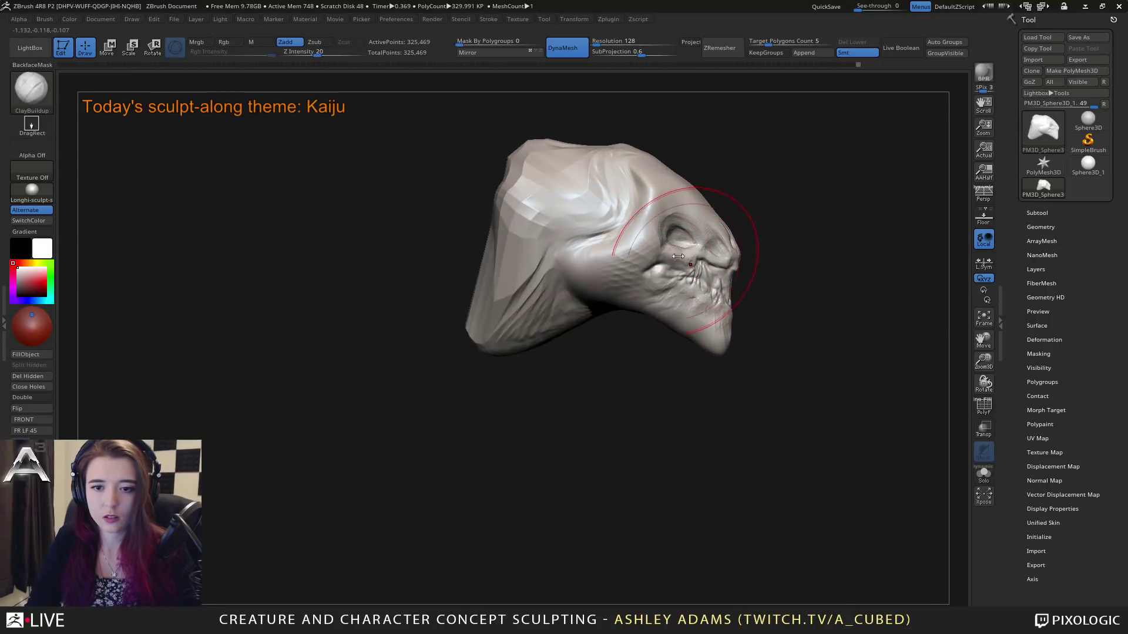
Step: Switch to SnakeHook and reshape the cranium and brow above the eye sockets into a fuller dome
mouse_move(717, 214)
mouse_down()
mouse_move(592, 113)
mouse_move(630, 258)
mouse_move(594, 240)
mouse_up()
key(b)
key(s)
key(h)
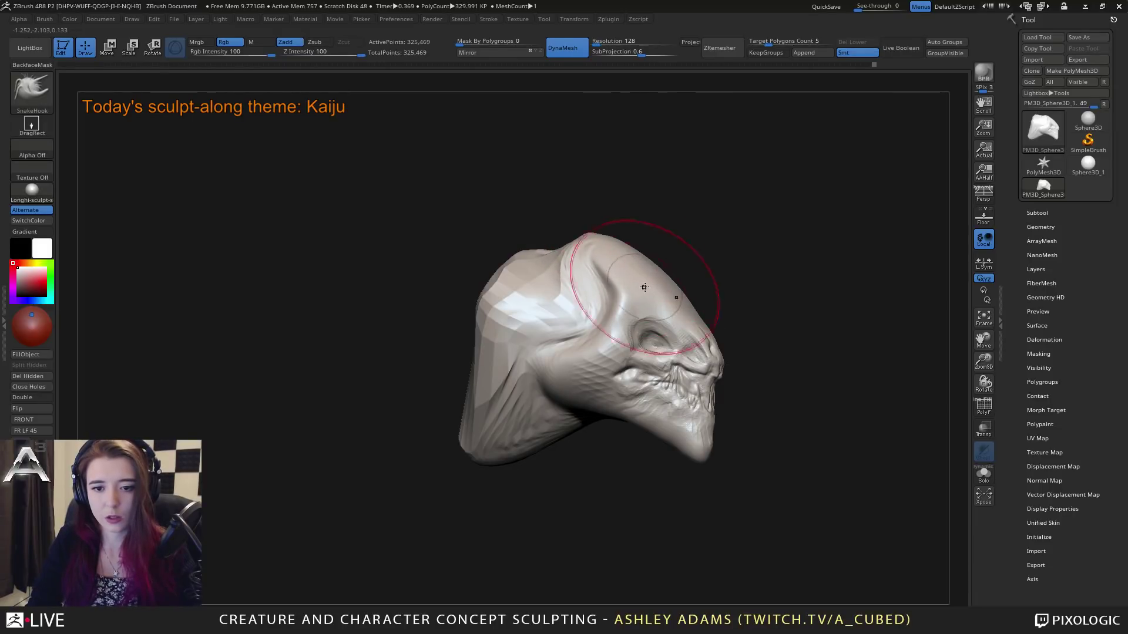
mouse_move(645, 287)
mouse_down()
mouse_move(602, 270)
mouse_move(674, 326)
mouse_move(676, 344)
mouse_move(728, 313)
mouse_up()
drag(674, 347, 667, 358)
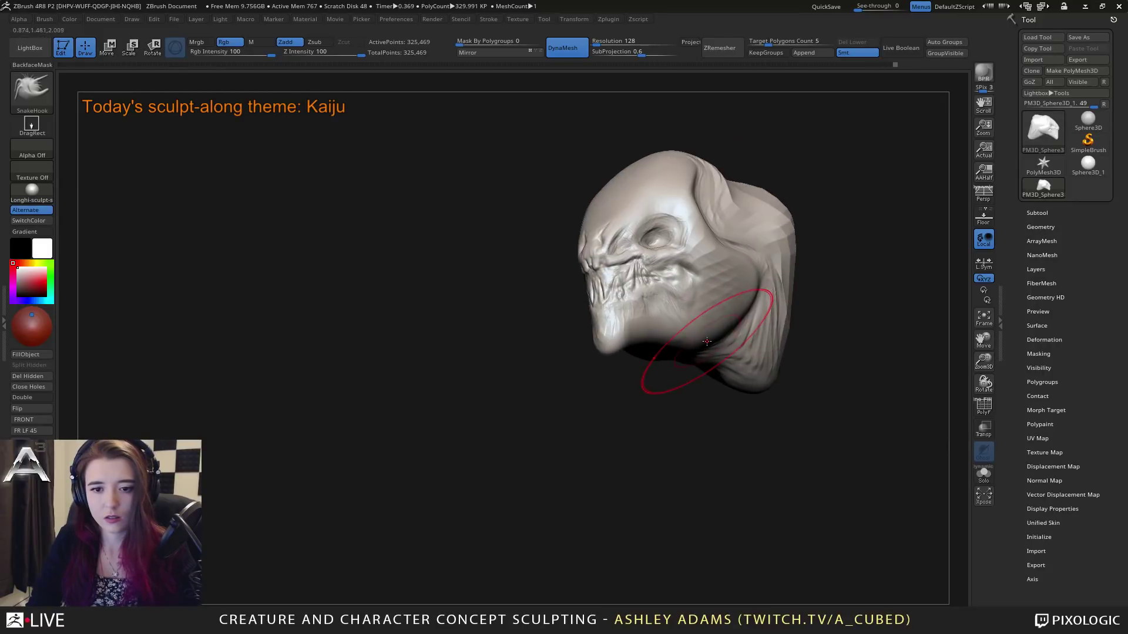
Step: Resize the brush, adjust the back of the skull with SnakeHook, and build up its faceted surface with ClayBuildup
mouse_move(703, 308)
right_down()
mouse_move(743, 324)
mouse_move(758, 303)
right_up()
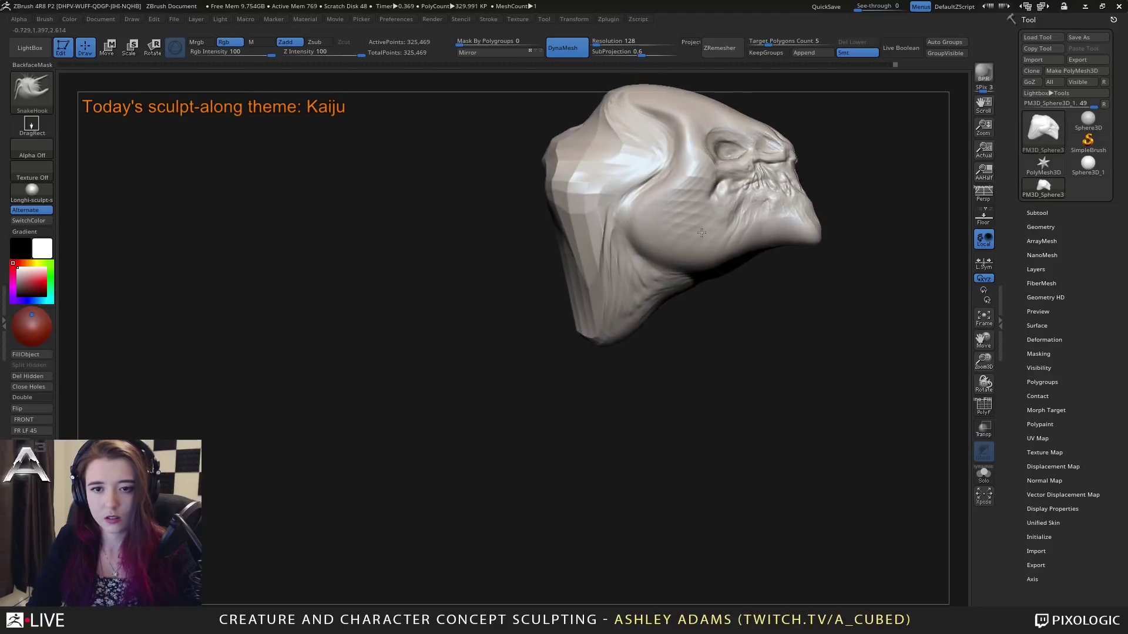
ctrl+right_drag(654, 319, 626, 256)
key(s)
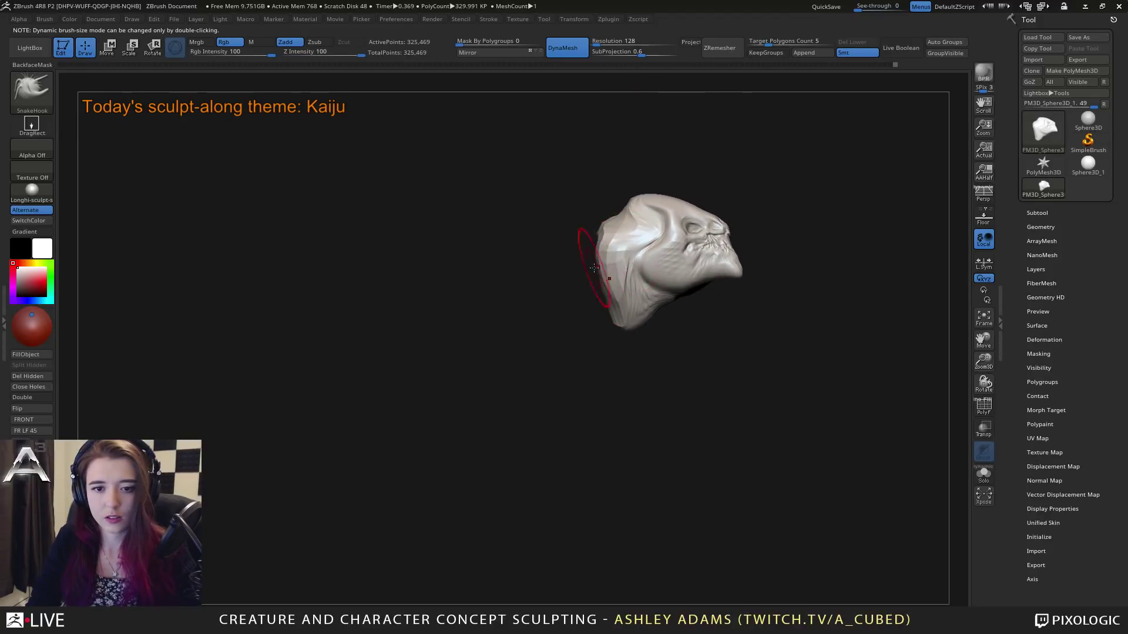
mouse_move(597, 220)
mouse_down()
mouse_move(605, 201)
mouse_move(564, 234)
mouse_move(645, 143)
mouse_move(641, 167)
mouse_up()
key(b)
key(c)
key(b)
drag(567, 170, 591, 229)
mouse_move(641, 147)
mouse_down()
mouse_move(651, 121)
mouse_move(684, 173)
mouse_move(676, 200)
mouse_move(652, 160)
mouse_move(669, 171)
mouse_move(699, 147)
mouse_up()
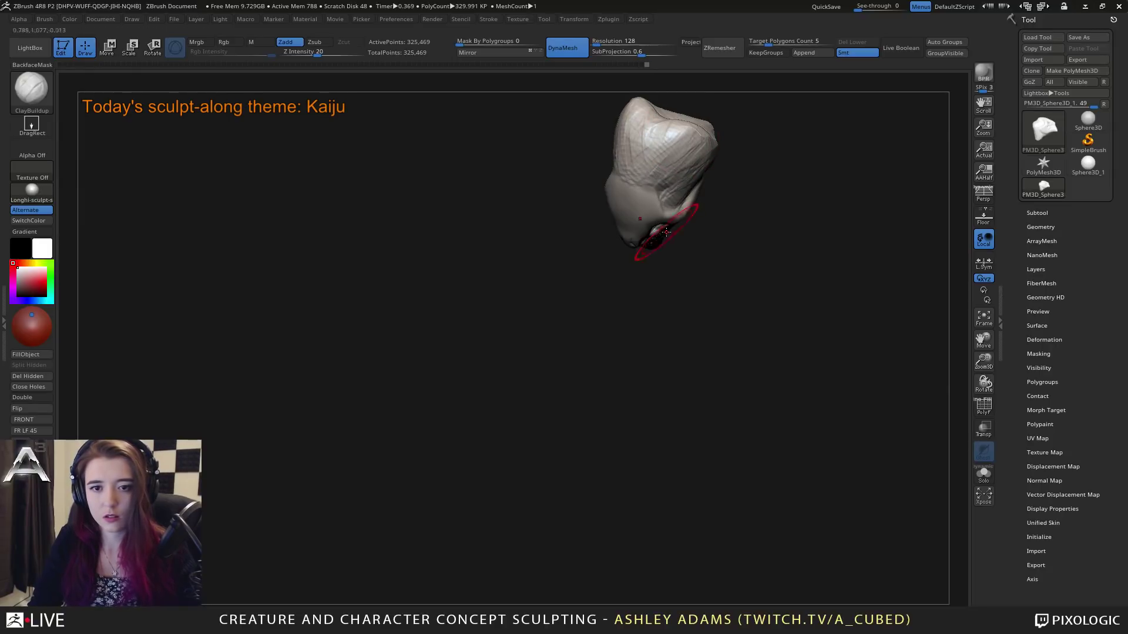
mouse_move(666, 232)
mouse_down()
mouse_move(687, 263)
mouse_move(647, 258)
mouse_move(615, 285)
mouse_up()
Step: Resize the brush and add ClayBuildup strokes along the neck and the side of the rear skull
key(space)
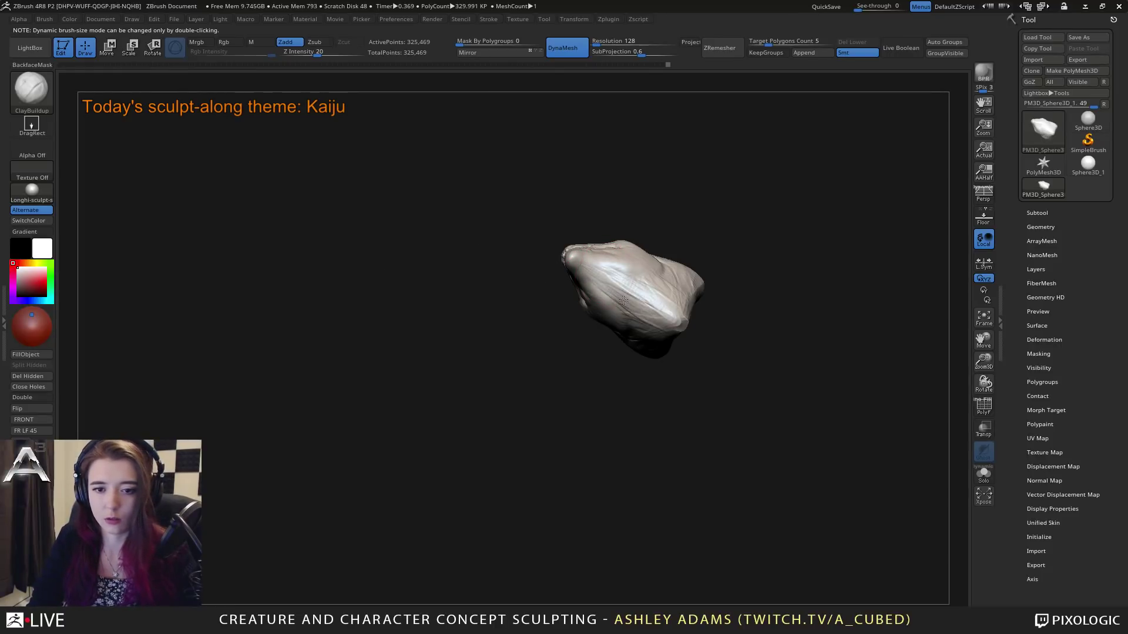
drag(684, 293, 651, 327)
right_drag(676, 271, 696, 329)
drag(690, 276, 679, 307)
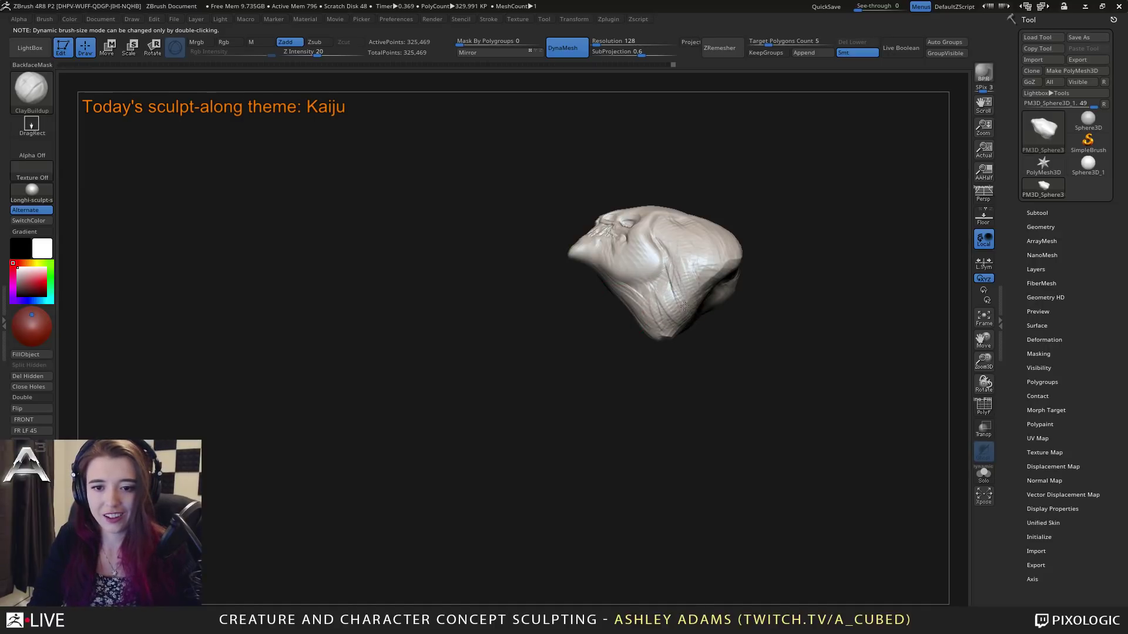
mouse_move(665, 243)
mouse_down()
mouse_move(674, 260)
mouse_move(659, 298)
mouse_up()
mouse_move(644, 285)
right_down()
mouse_move(660, 292)
mouse_move(654, 269)
right_up()
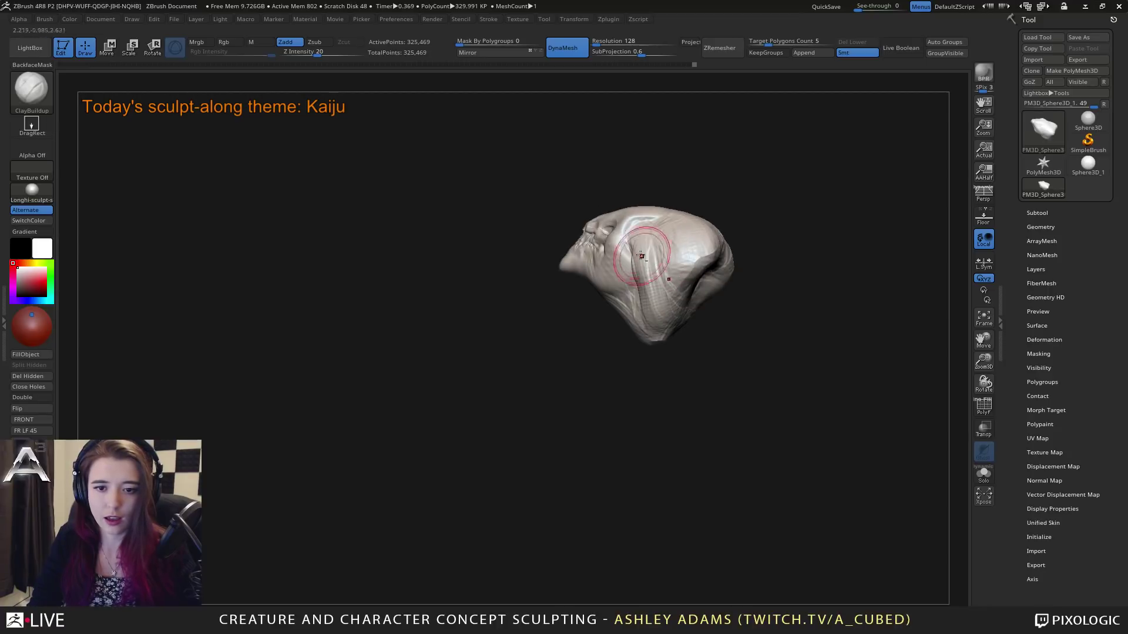
Step: Build up a muscle ridge running down the side of the neck behind the jaw with ClayBuildup
drag(641, 256, 646, 316)
right_drag(646, 316, 653, 308)
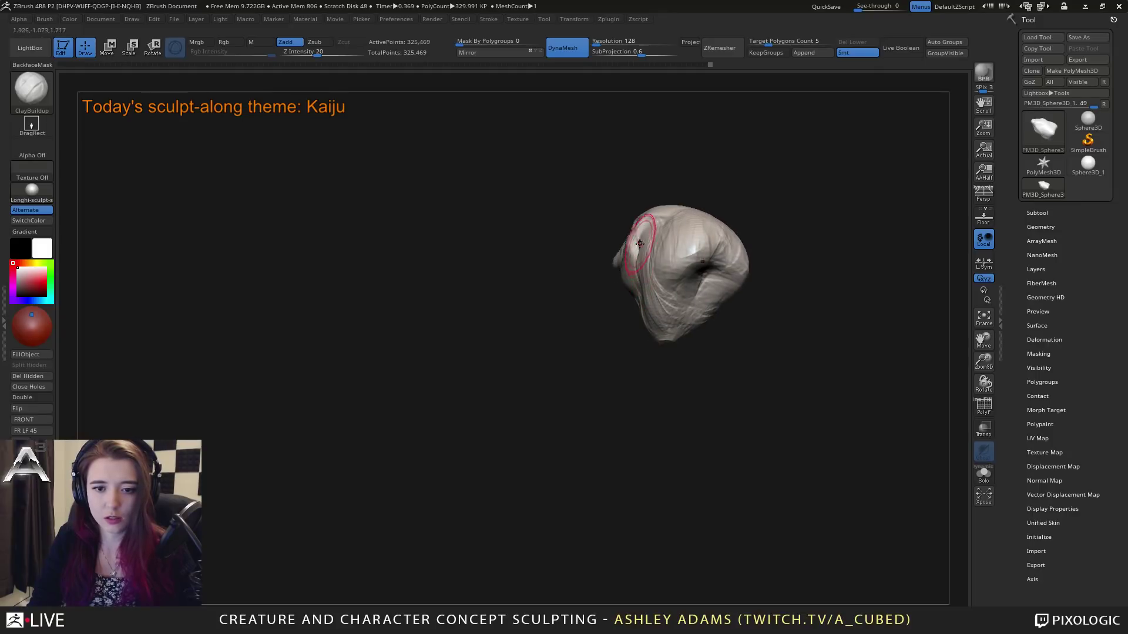
right_drag(640, 243, 632, 253)
drag(631, 253, 646, 296)
right_drag(646, 297, 677, 288)
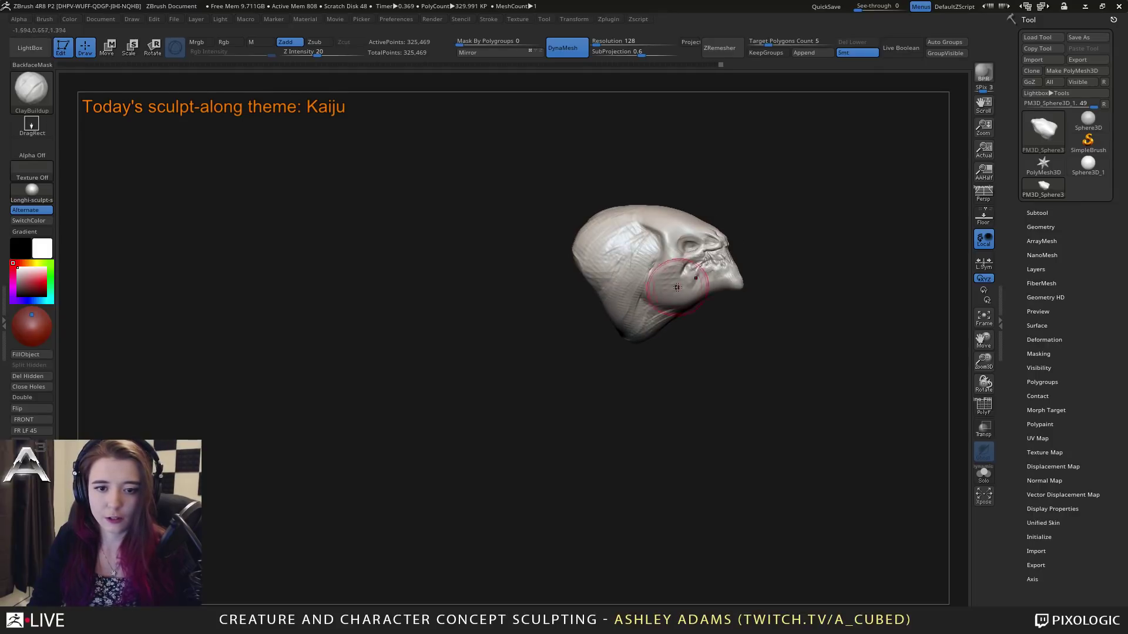
Step: Switch to a resized SnakeHook brush and reshape the rear skull and neck outline
mouse_move(785, 222)
right_down()
mouse_move(650, 239)
mouse_move(620, 254)
mouse_move(692, 270)
mouse_move(688, 289)
right_up()
key(b)
key(s)
key(h)
key(space)
click(685, 307)
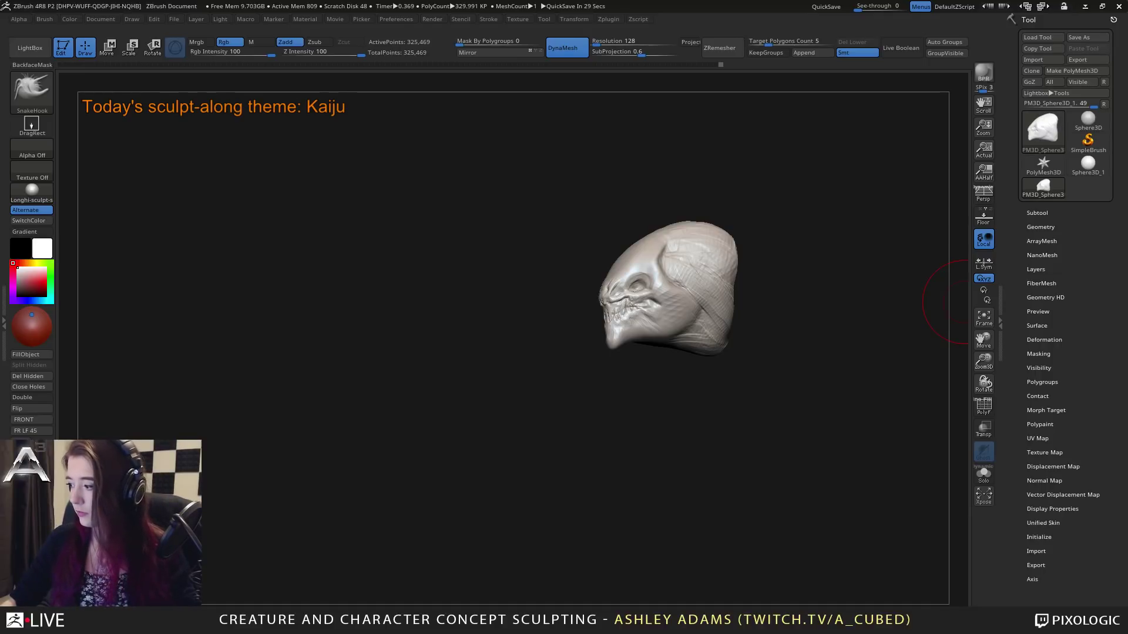
right_drag(652, 264, 619, 200)
key(w)
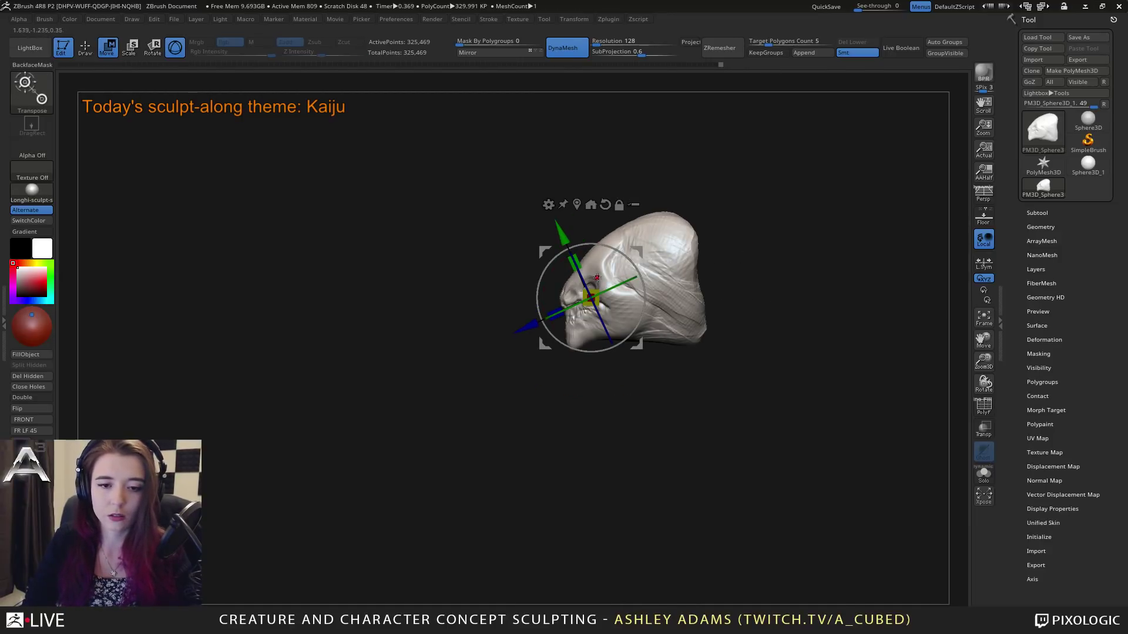
drag(638, 274, 511, 296)
key(ctrl+z)
key(q)
Step: Reduce the draw size and fill the hollow at the back of the head with ClayBuildup
key(space)
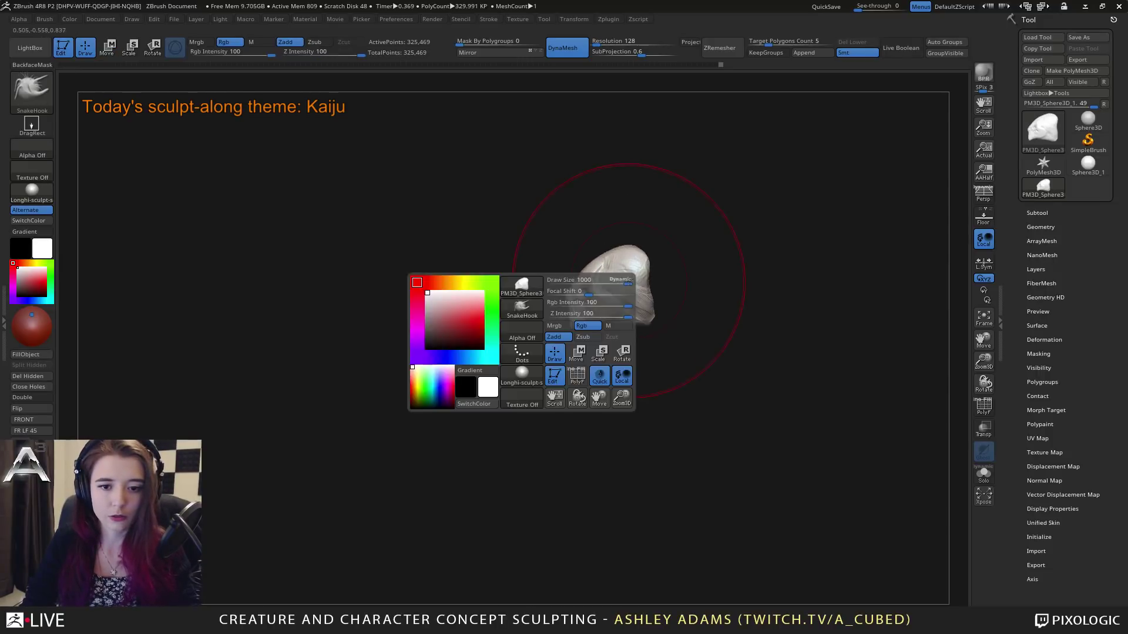
click(628, 280)
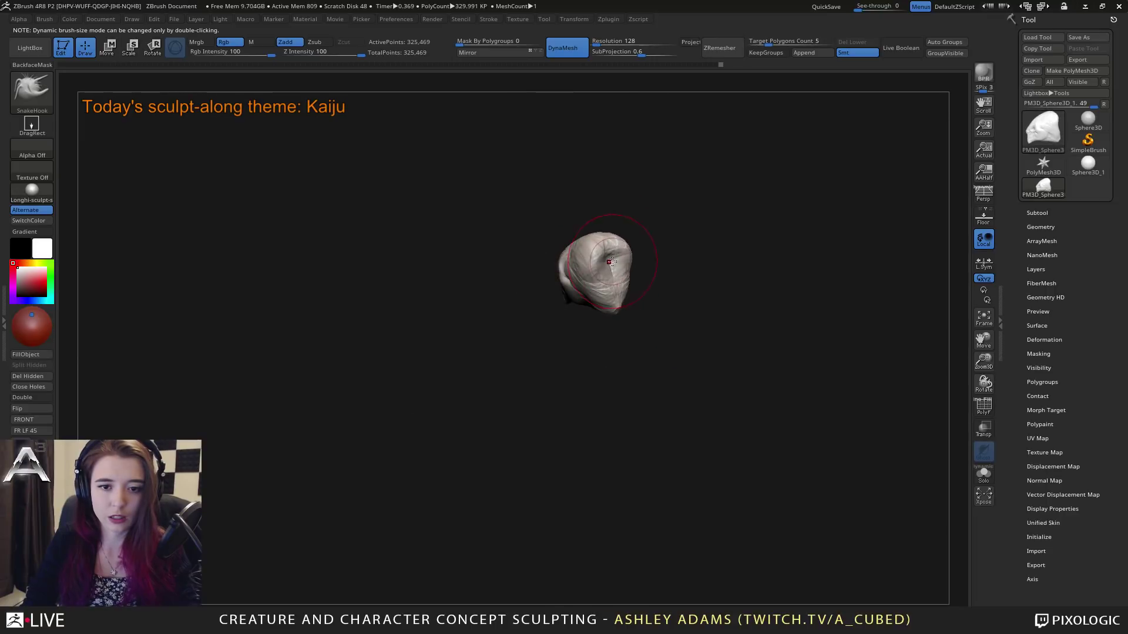
key(b)
key(c)
key(b)
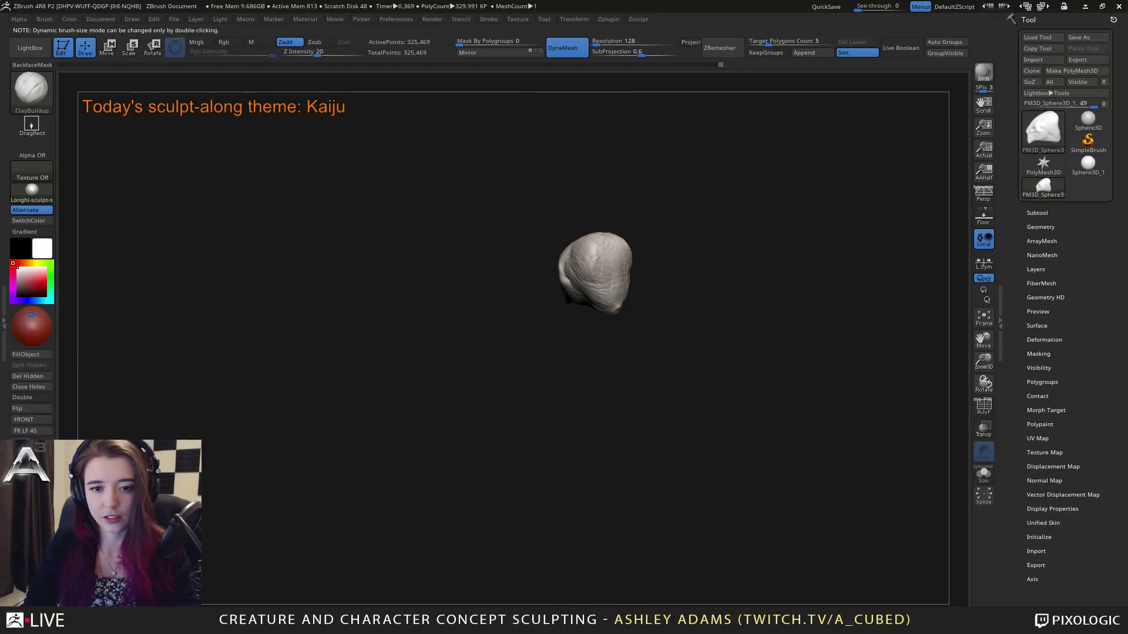
mouse_move(627, 264)
right_down()
mouse_move(658, 265)
mouse_move(609, 249)
mouse_move(600, 274)
mouse_move(618, 248)
right_up()
Step: Pull the rear skull and neck outward with SnakeHook into a large rounded back of the head, adjusting the draw size
key(b)
key(s)
key(h)
right_click(583, 271)
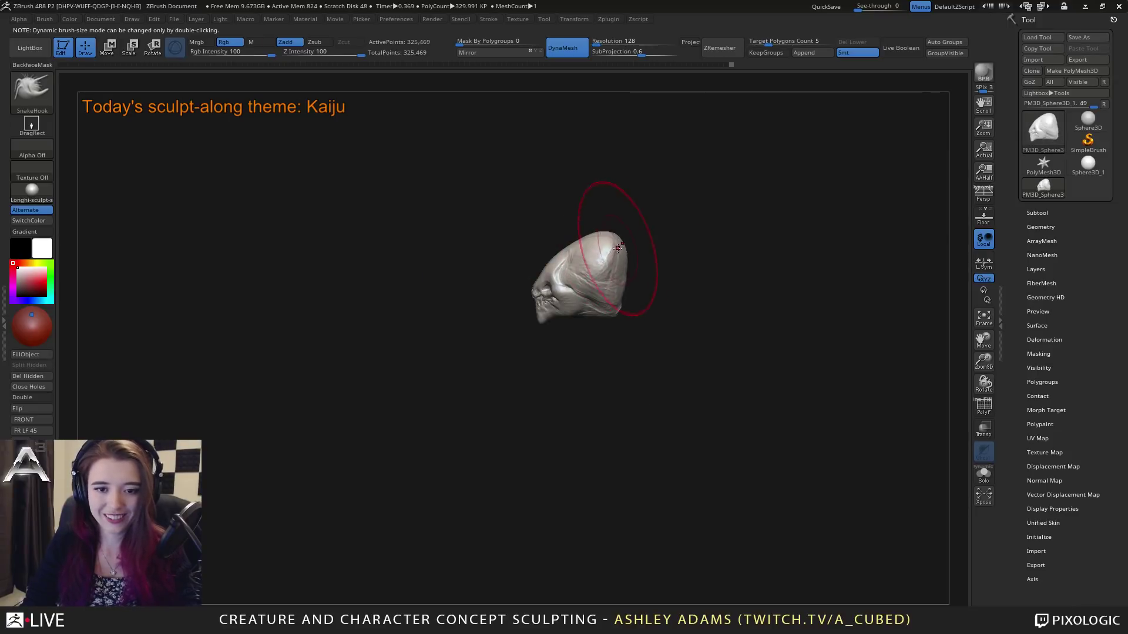
drag(617, 248, 639, 262)
drag(620, 307, 608, 327)
drag(624, 255, 644, 260)
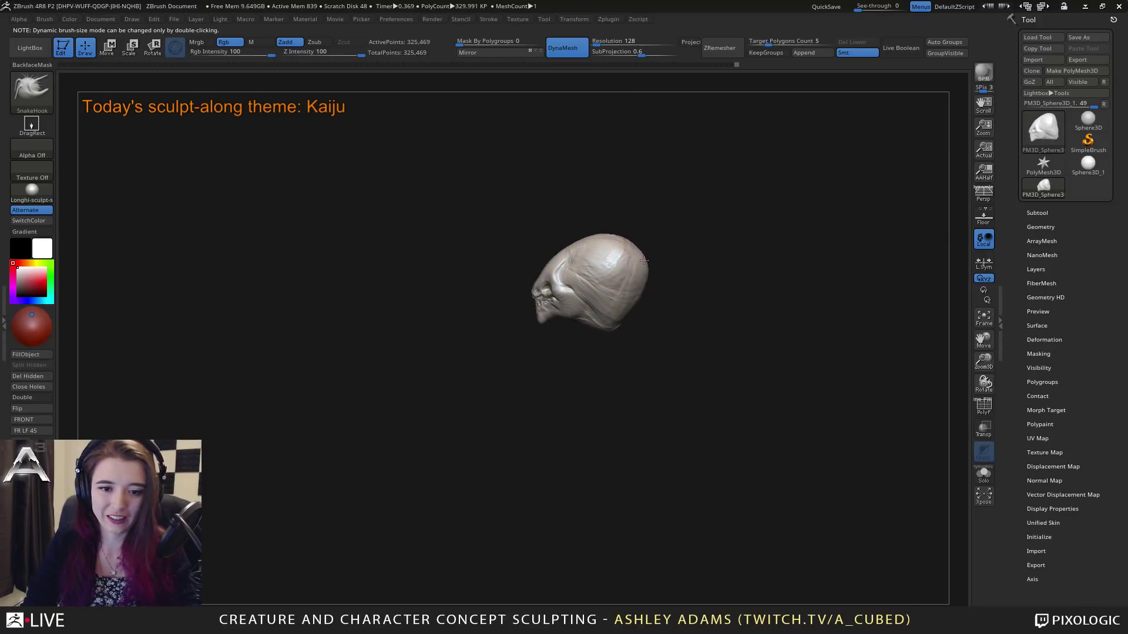
mouse_move(643, 260)
right_down()
mouse_move(631, 292)
mouse_move(652, 290)
mouse_move(573, 276)
mouse_move(529, 243)
right_up()
key(space)
key(space)
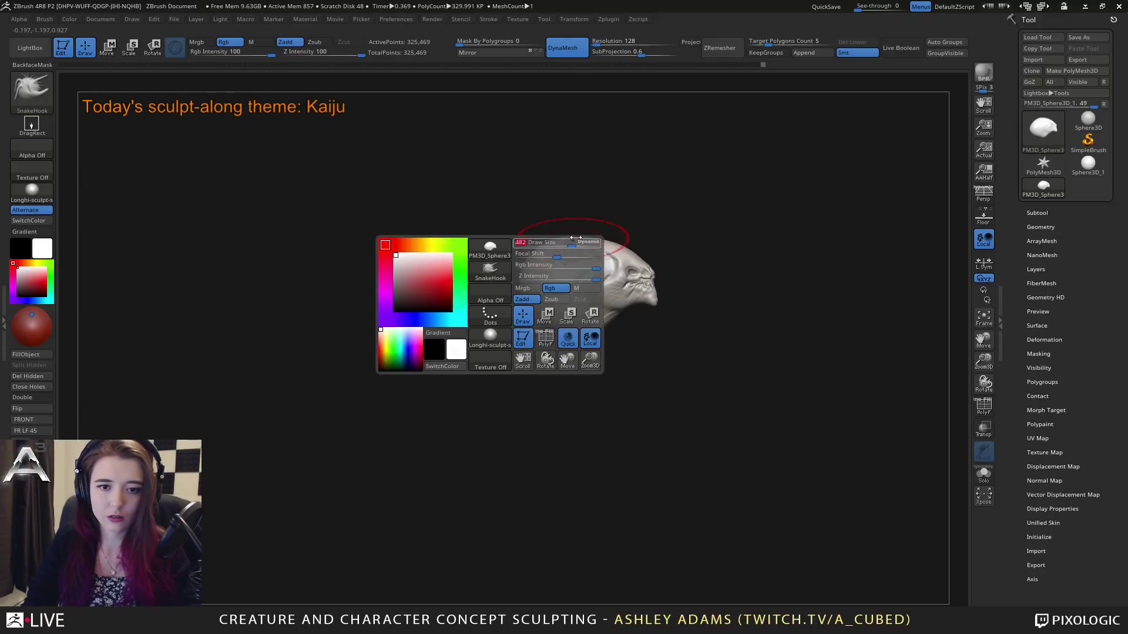
right_drag(541, 312, 508, 220)
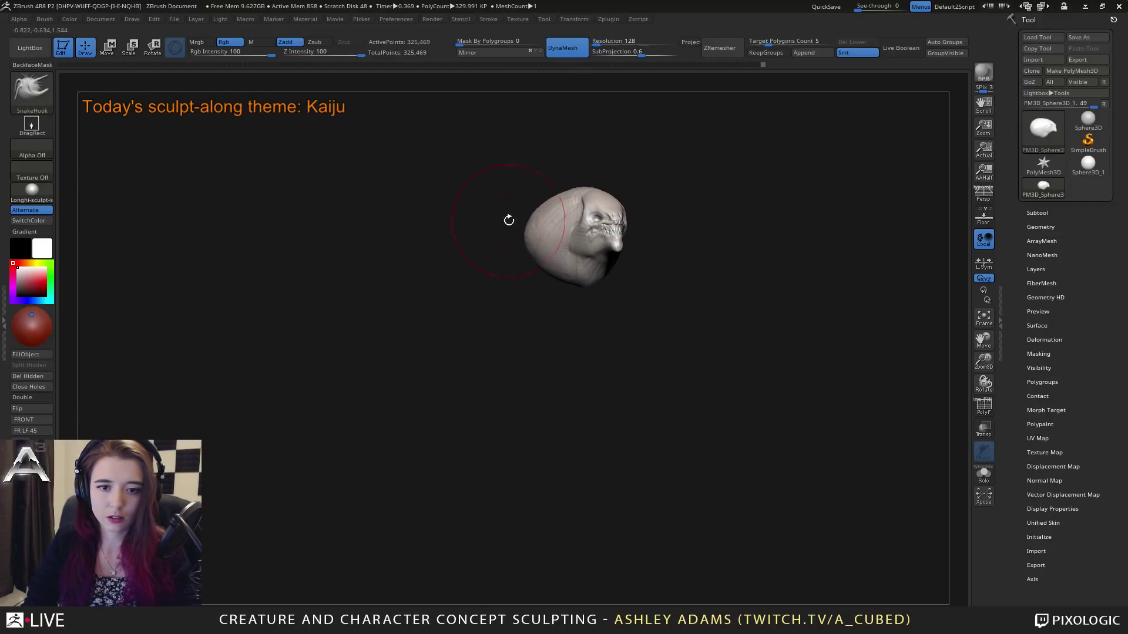
Step: Append a ZSphere as a new subtool to the head
click(1038, 212)
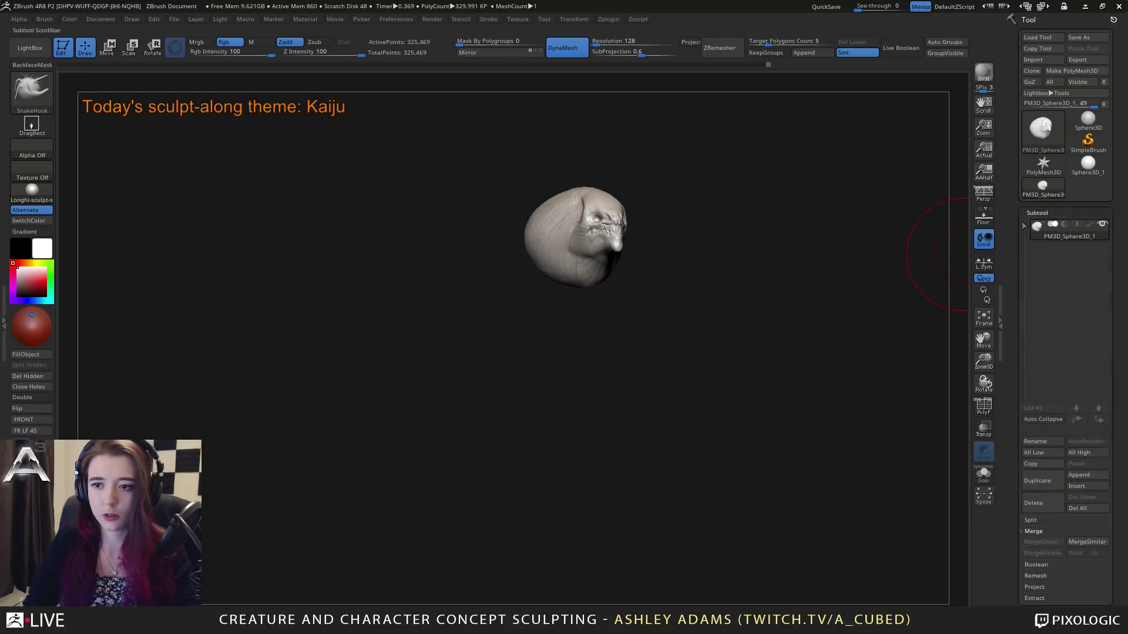
click(1088, 475)
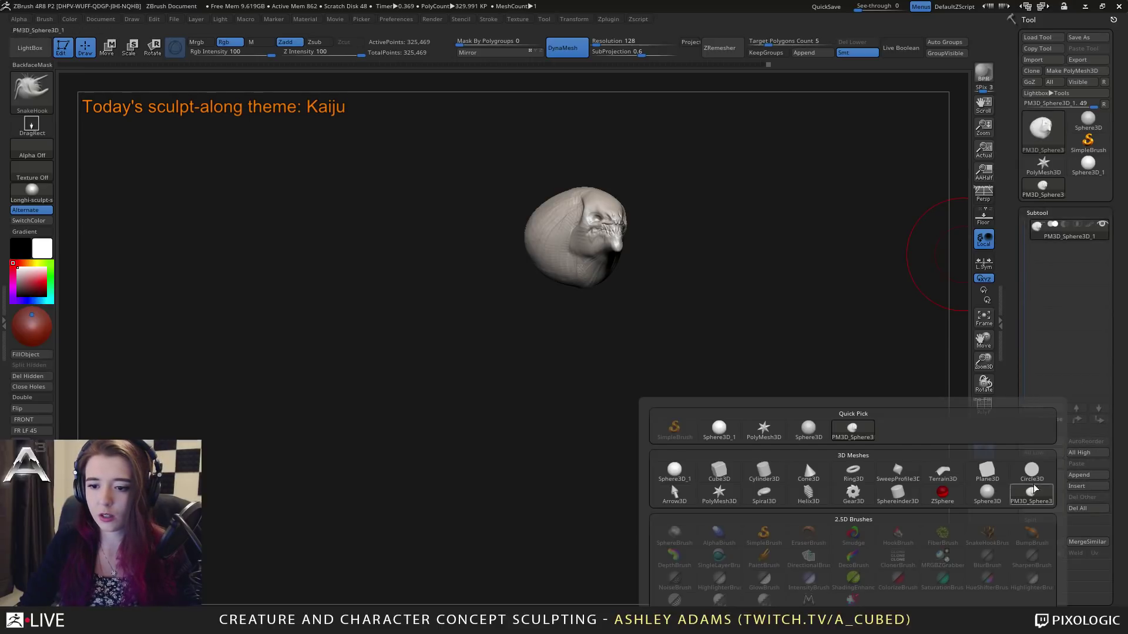
click(943, 493)
mouse_move(632, 224)
right_down()
mouse_move(730, 232)
mouse_move(720, 247)
right_up()
key(w)
mouse_move(720, 244)
mouse_down()
mouse_move(672, 278)
mouse_move(645, 276)
mouse_up()
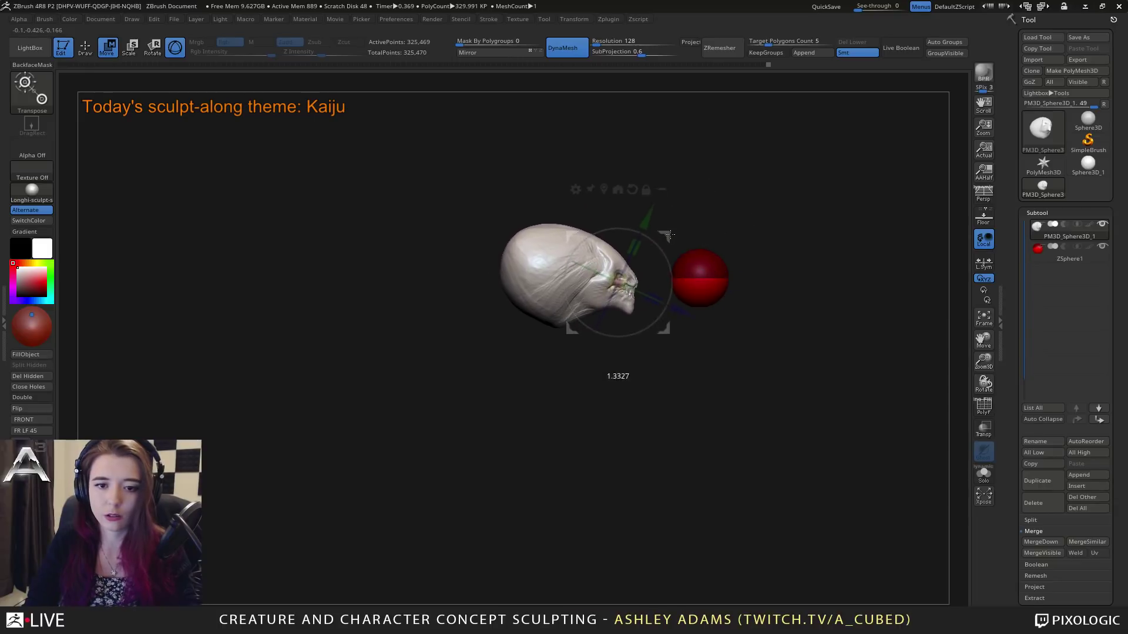
key(ctrl+z)
key(b)
key(s)
key(h)
key(q)
Step: Make the ZSphere the active subtool and move it behind and below the head as the body base
alt+click(710, 288)
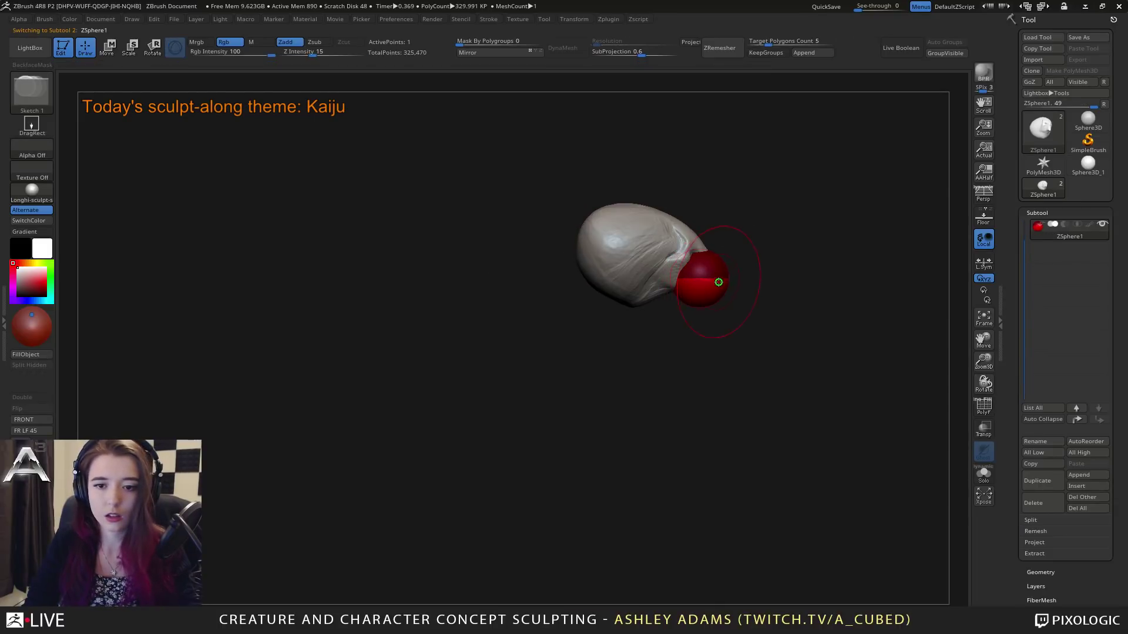
key(w)
right_drag(710, 288, 579, 322)
mouse_move(579, 322)
mouse_down()
mouse_move(578, 285)
mouse_move(620, 435)
mouse_up()
Step: Scale the ZSphere up until it is larger than the head
key(e)
right_drag(548, 289, 607, 253)
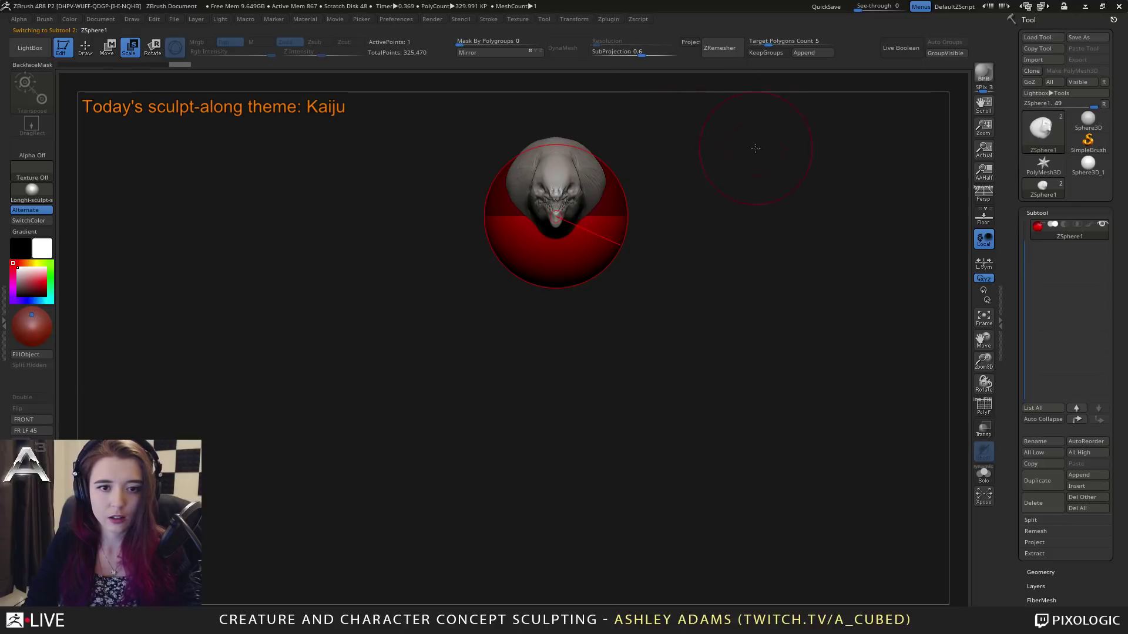
right_drag(756, 148, 659, 228)
drag(580, 254, 635, 316)
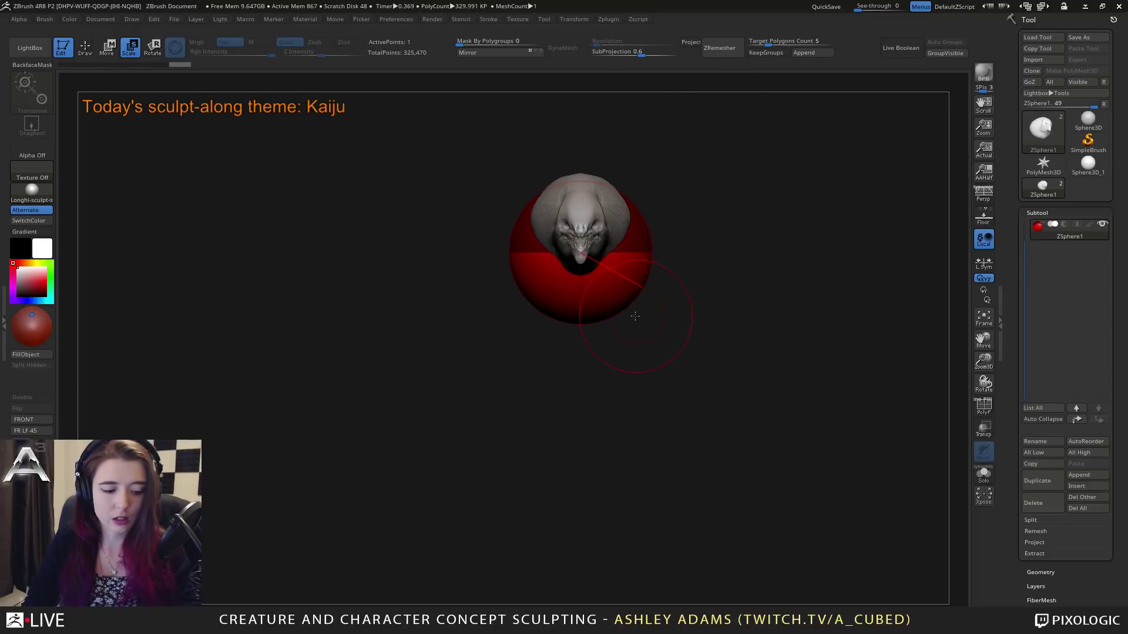
Step: Add a child ZSphere under the large body ZSphere and pull it down and back to form the torso
key(q)
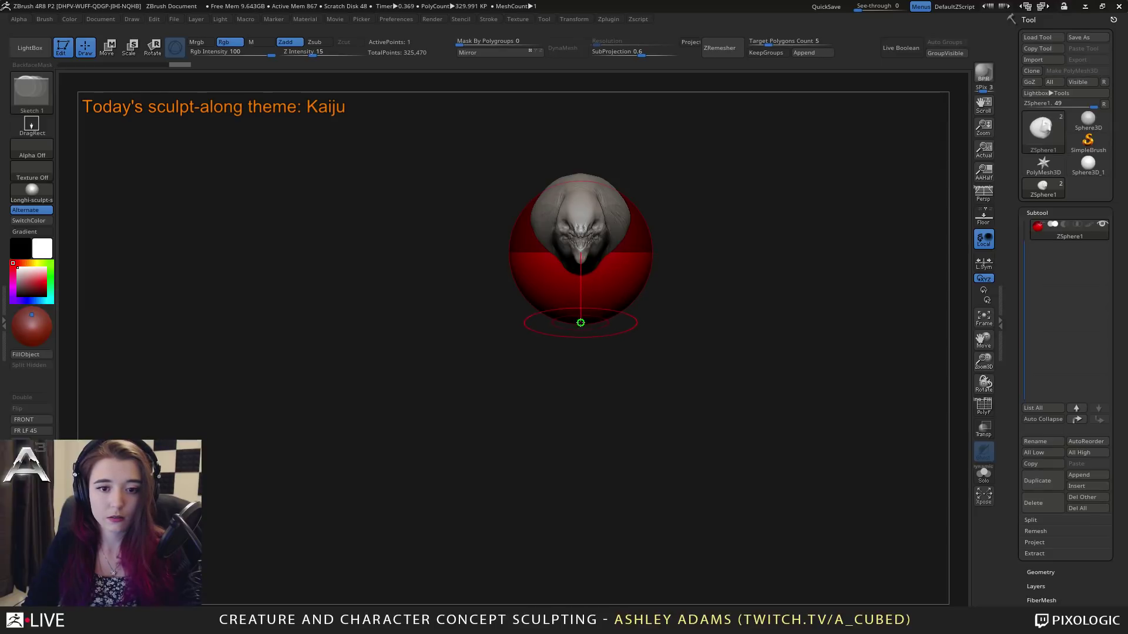
drag(580, 322, 651, 326)
key(w)
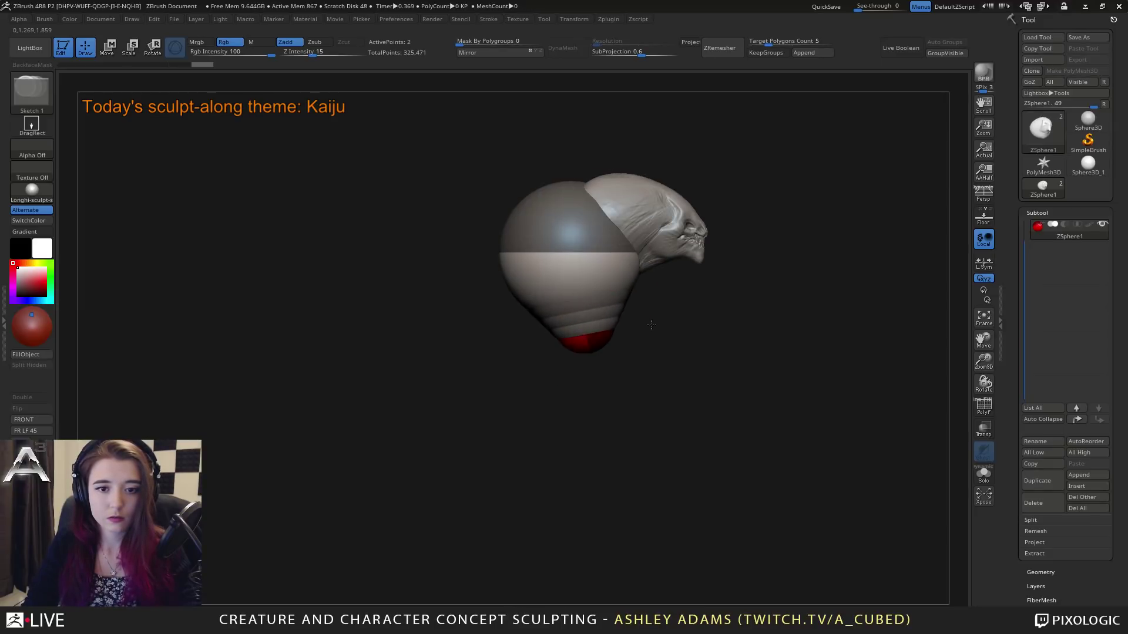
drag(579, 347, 562, 364)
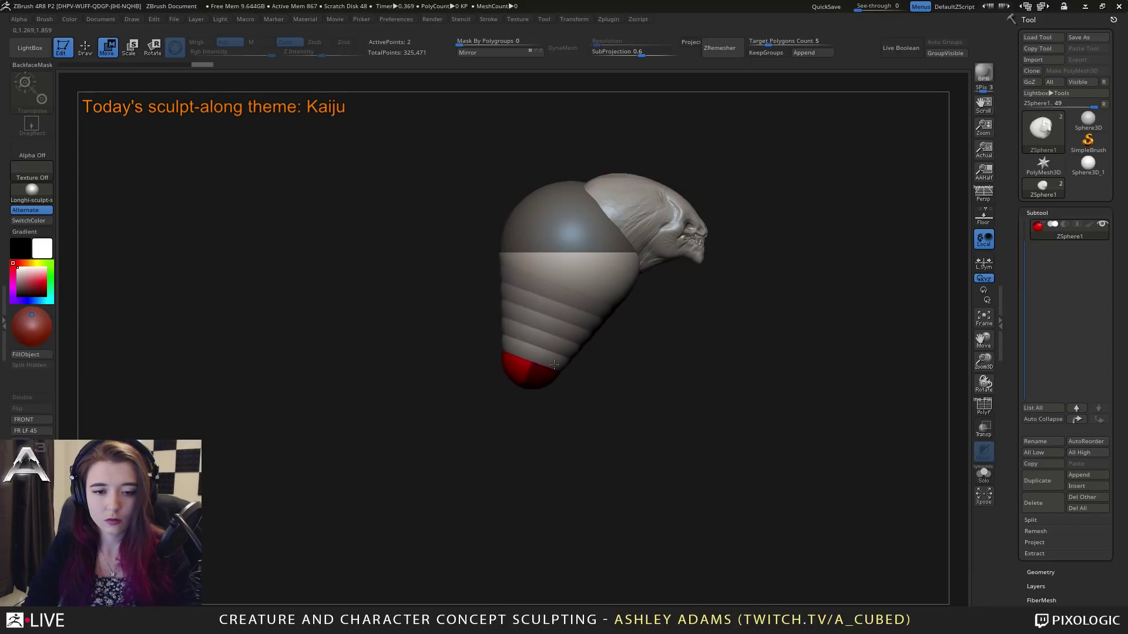
Step: Insert a ZSphere midway along the torso and scale it up to thicken the ribcage
key(q)
click(556, 325)
key(w)
key(e)
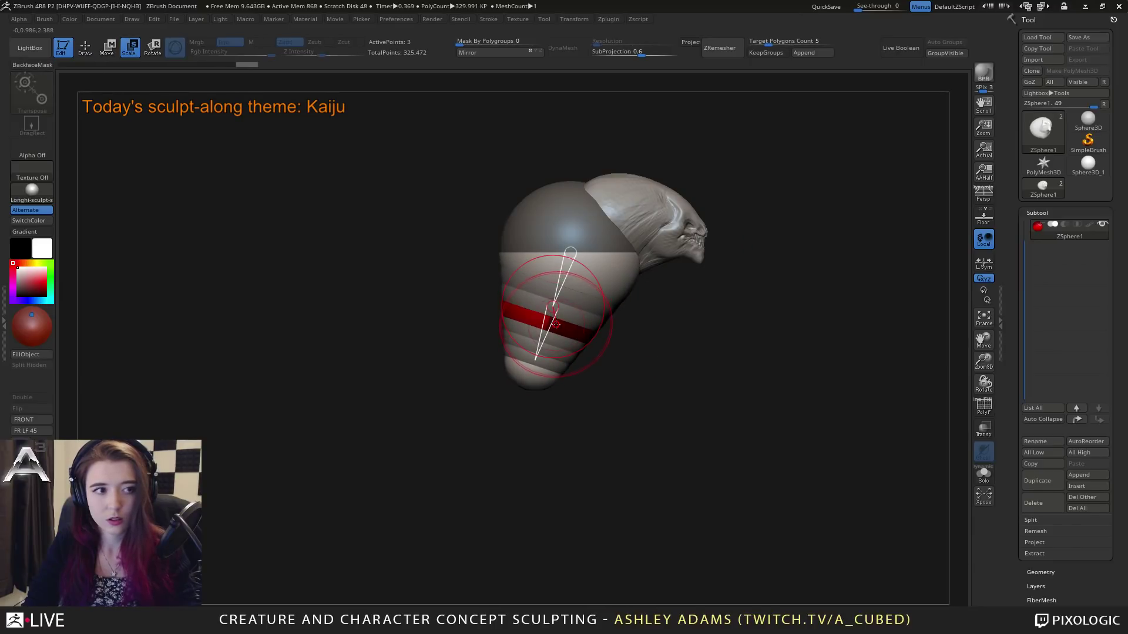
drag(599, 348, 598, 396)
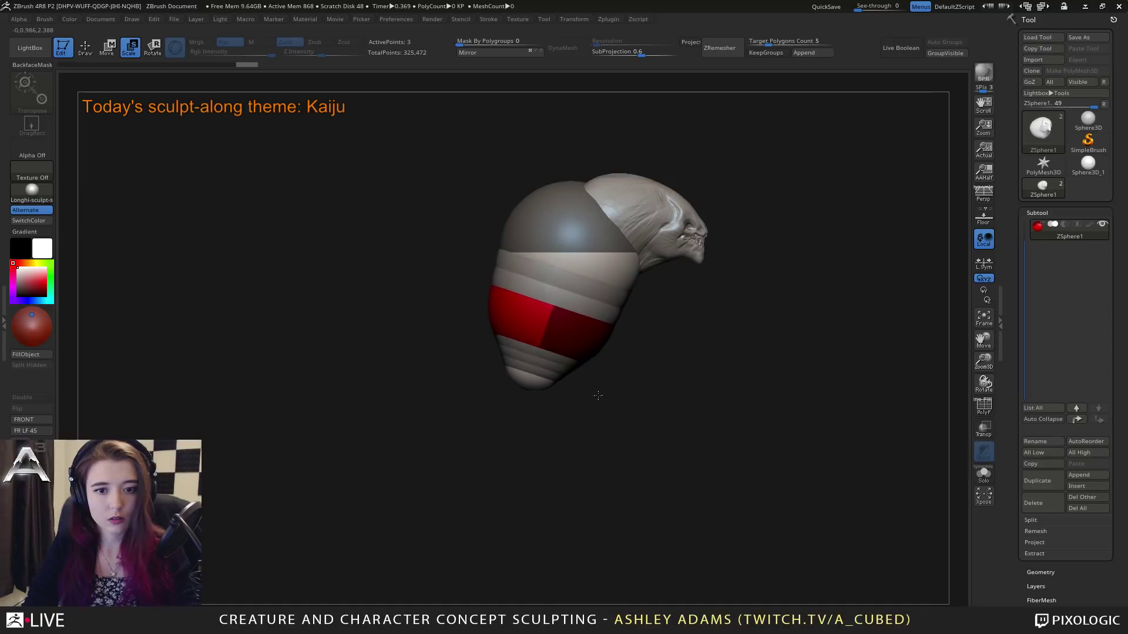
Step: Move the torso's lower end ZSphere down and forward beneath the ribcage
key(q)
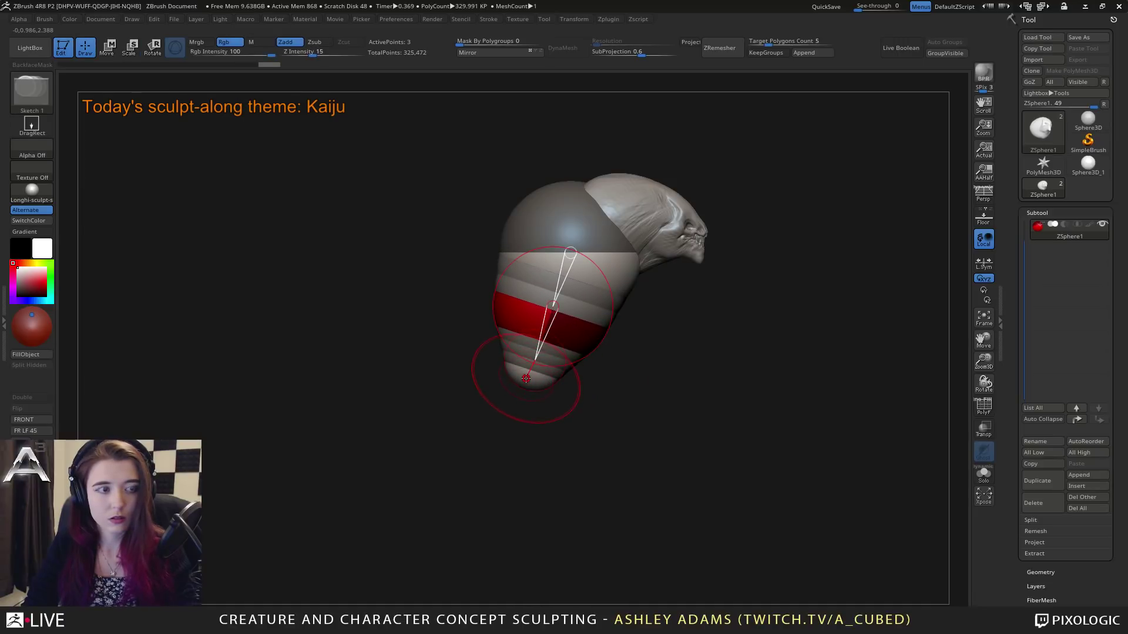
key(w)
drag(526, 377, 544, 394)
right_drag(544, 394, 435, 376)
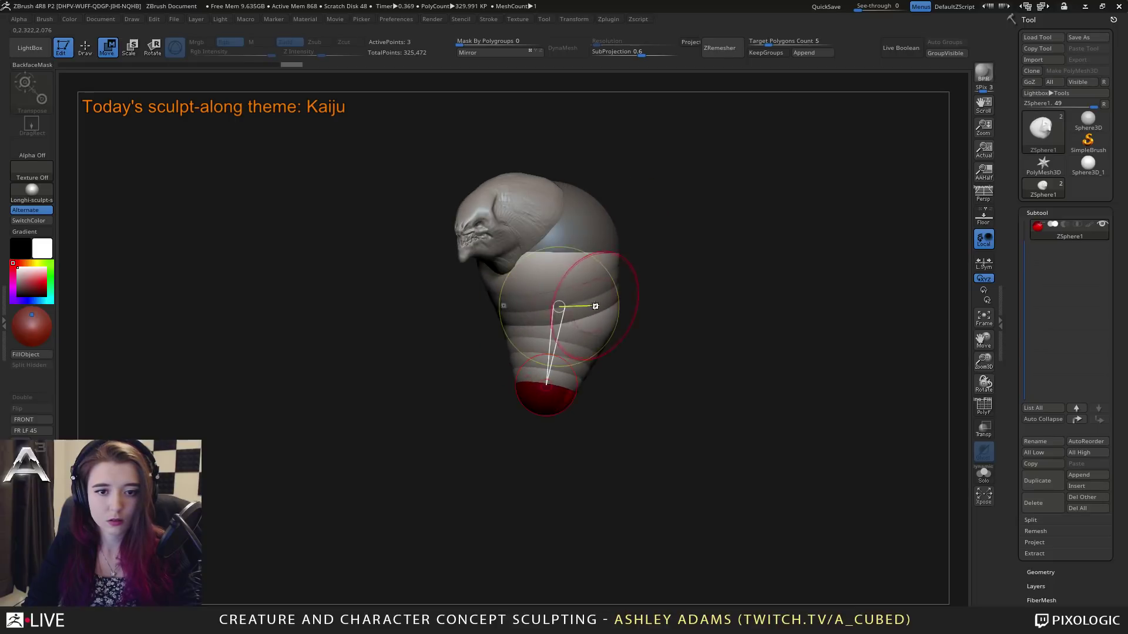
right_drag(597, 307, 577, 284)
alt+right_drag(542, 246, 588, 199)
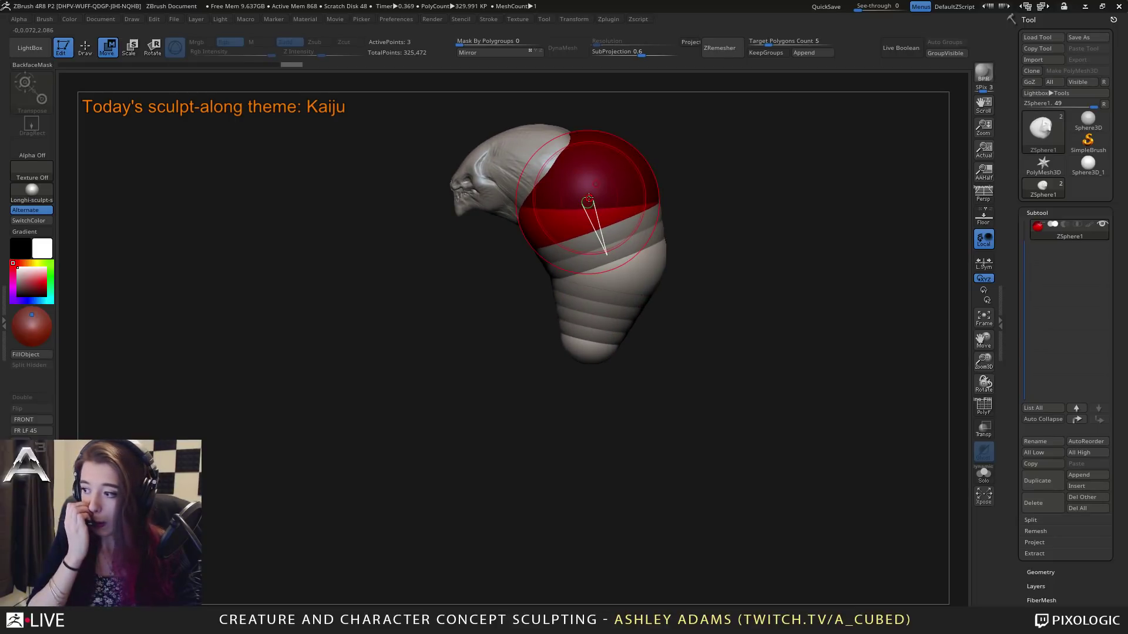
mouse_move(718, 244)
right_down()
mouse_move(697, 309)
mouse_move(730, 312)
mouse_move(775, 292)
mouse_move(771, 321)
mouse_move(709, 319)
mouse_move(791, 320)
mouse_move(714, 358)
mouse_move(743, 347)
mouse_move(699, 337)
right_up()
Step: Add mirrored arm ZSpheres to the sides of the upper body and pull them outward and down
key(q)
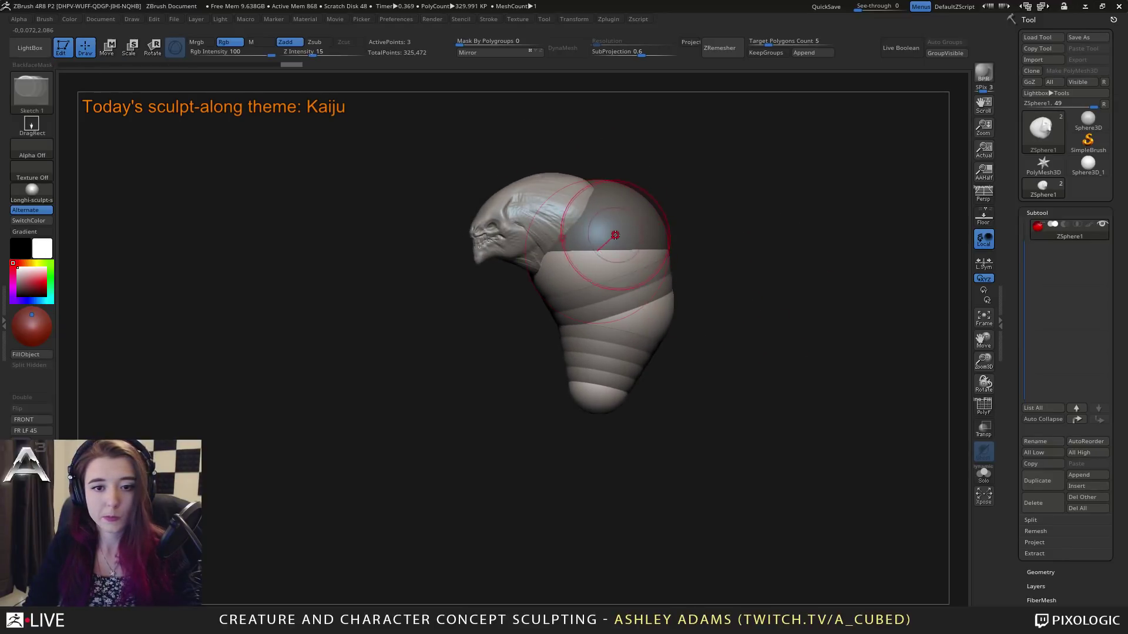
drag(619, 244, 615, 281)
right_drag(658, 253, 723, 214)
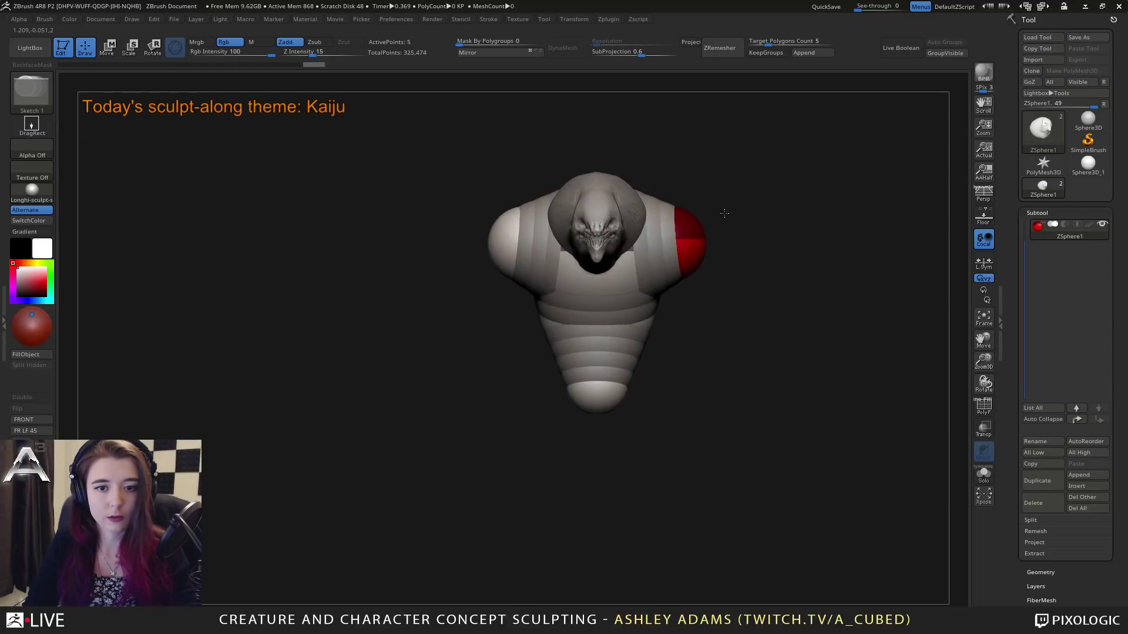
key(w)
drag(687, 239, 731, 303)
right_drag(735, 291, 674, 296)
Step: Insert a ZSphere between the upper body and each arm end and shift it up and back as the shoulder
key(q)
click(734, 240)
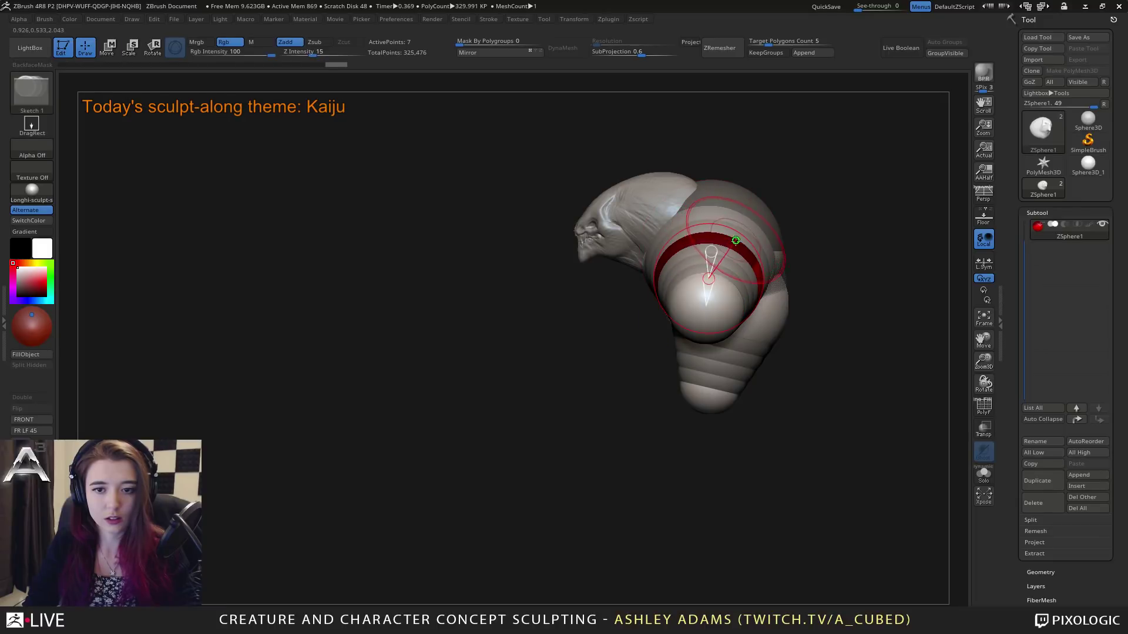
key(w)
mouse_move(734, 241)
mouse_down()
mouse_move(760, 230)
mouse_move(756, 219)
mouse_up()
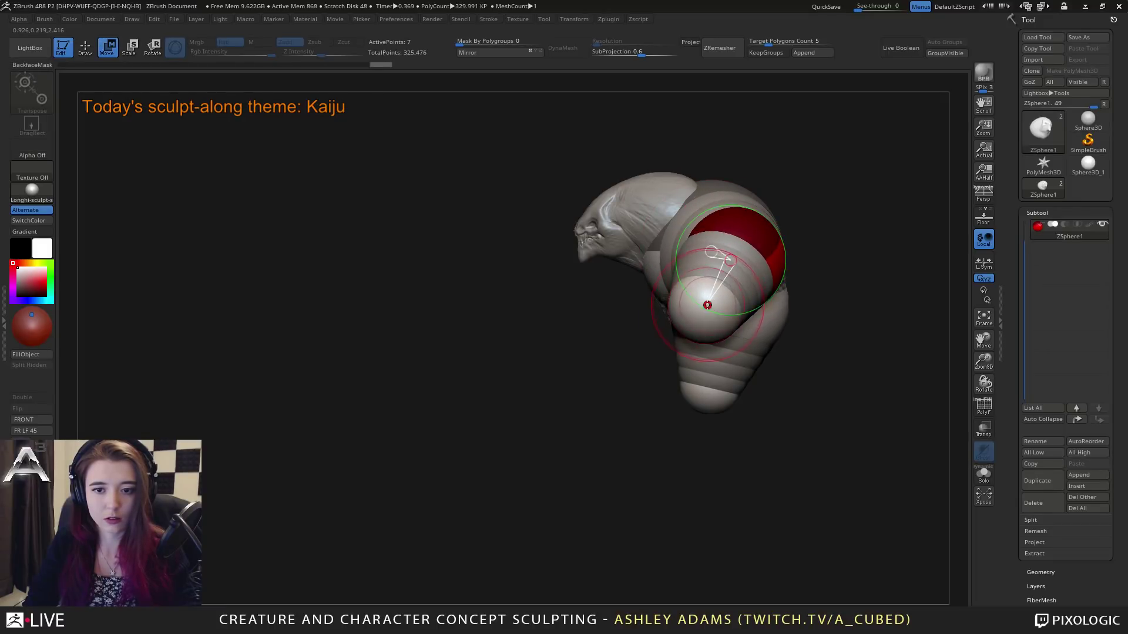
drag(707, 304, 738, 315)
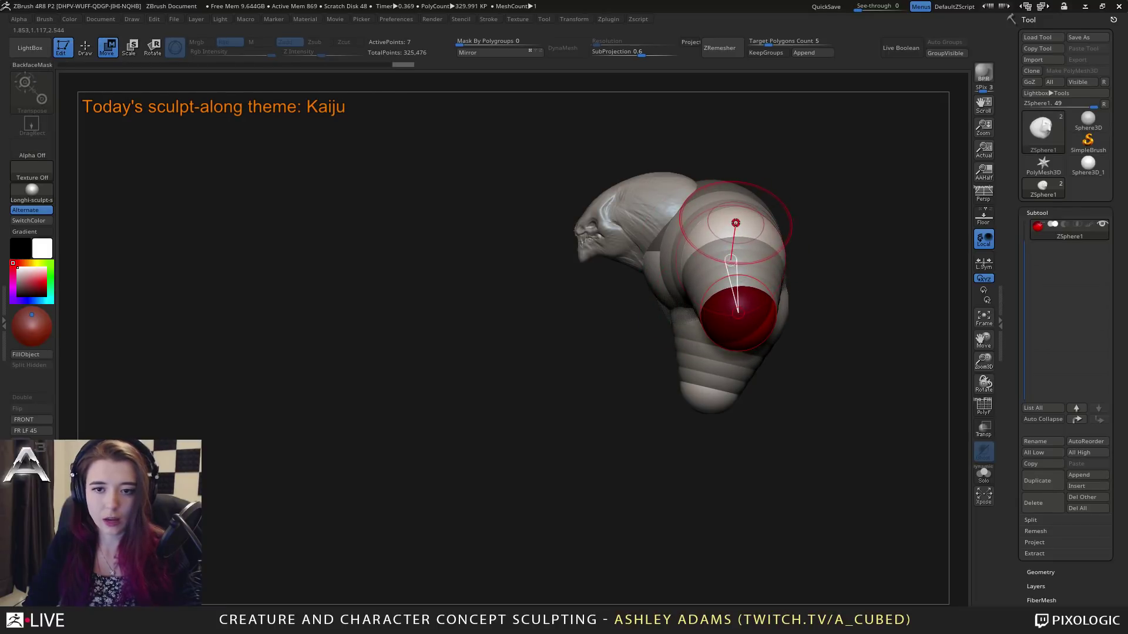
key(ctrl+z)
drag(736, 222, 672, 222)
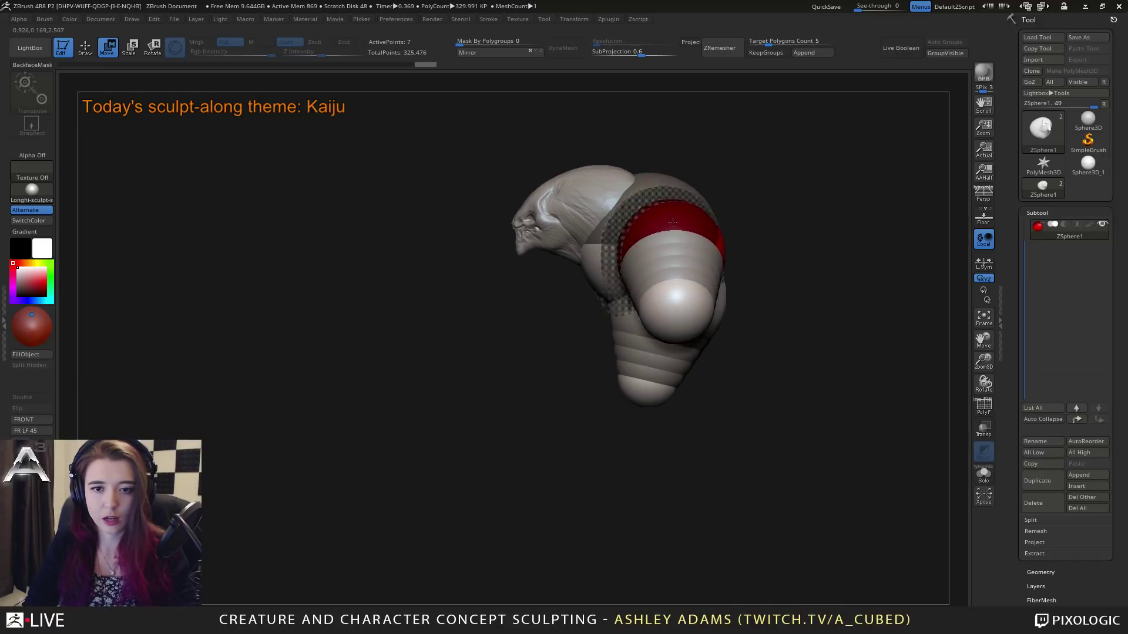
shift+drag(758, 218, 788, 216)
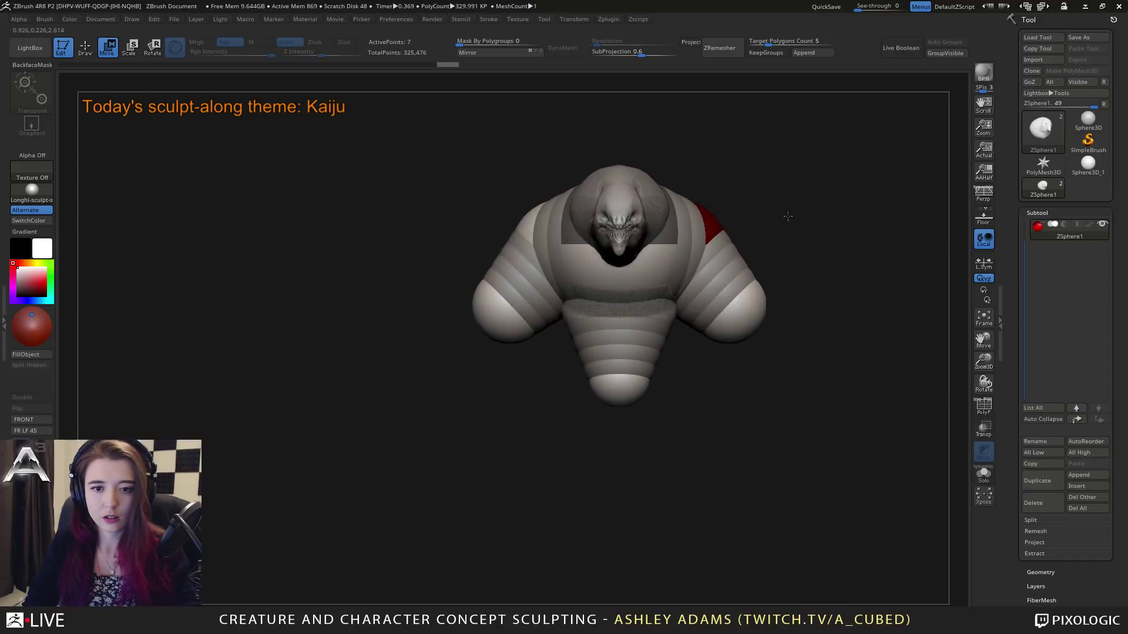
Step: Add mirrored forearm ZSpheres at the arm ends and extend the arms downward with elbows spread outward
key(q)
click(752, 332)
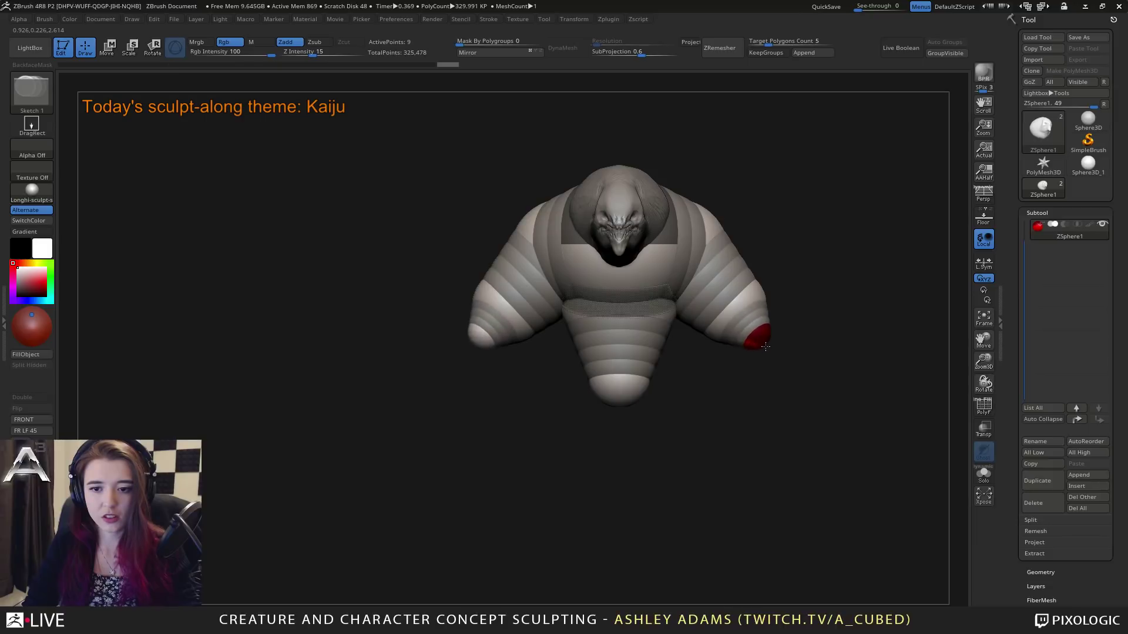
key(w)
mouse_move(750, 331)
mouse_down()
mouse_move(805, 439)
mouse_move(760, 346)
mouse_up()
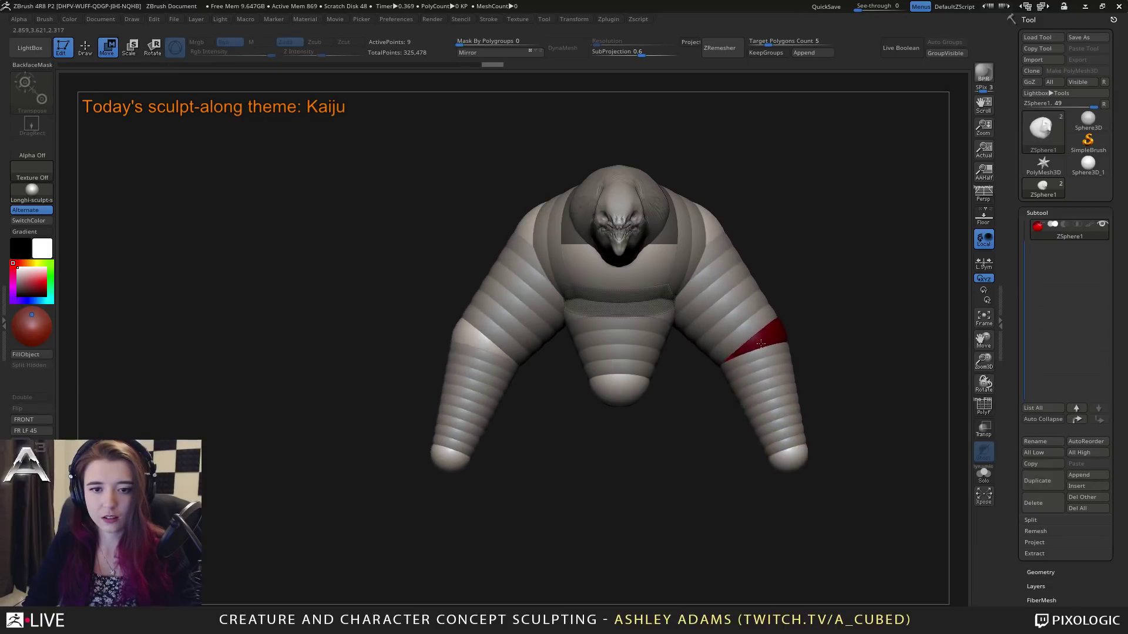
Step: Pose the arms by moving the hand and elbow ZSpheres so the elbows bend back and the long forearms reach forward
alt+right_drag(767, 341, 742, 349)
drag(687, 335, 649, 361)
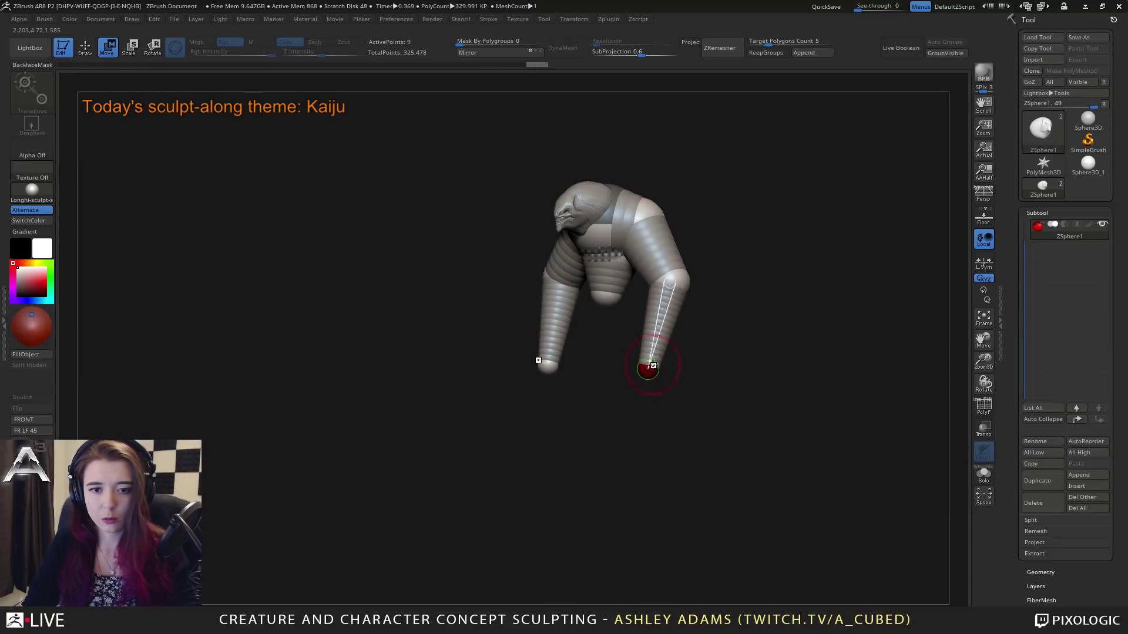
right_drag(650, 361, 640, 330)
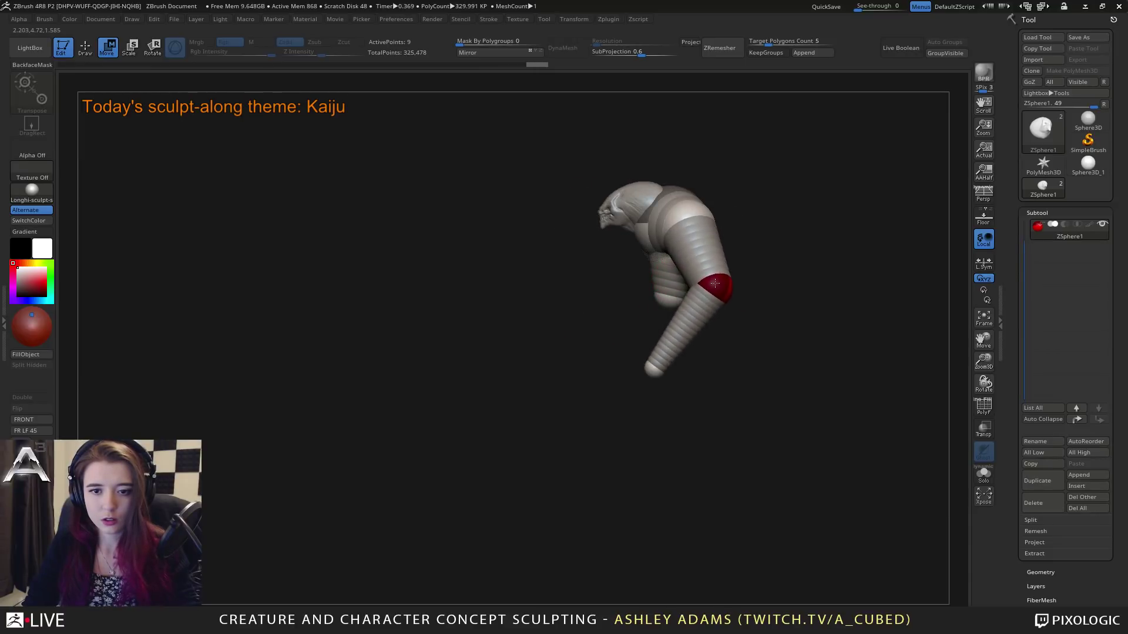
drag(626, 388, 423, 410)
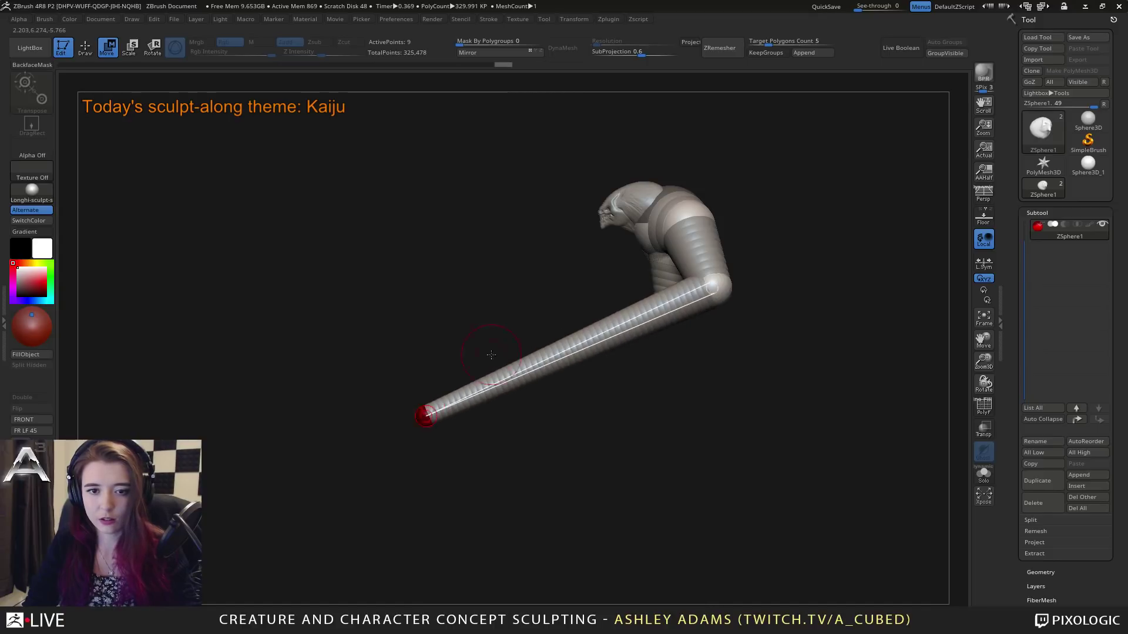
right_drag(423, 410, 573, 355)
drag(670, 420, 715, 272)
right_drag(715, 272, 676, 286)
drag(710, 286, 665, 304)
mouse_move(669, 300)
right_down()
mouse_move(711, 245)
mouse_move(529, 251)
mouse_move(605, 353)
mouse_move(631, 274)
mouse_move(615, 333)
mouse_move(615, 288)
right_up()
Step: Add a pelvis ZSphere at the torso's lower end, pull it down and back, and enlarge the waist ZSphere above it
key(q)
key(w)
drag(615, 287, 688, 308)
right_drag(688, 297, 705, 255)
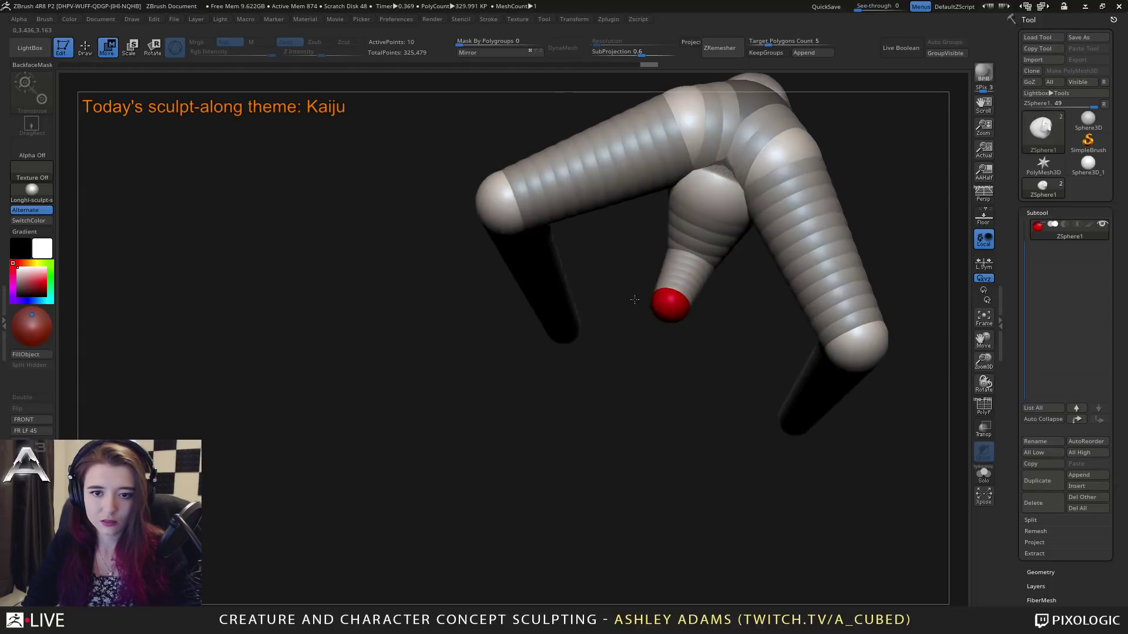
key(e)
drag(704, 260, 728, 303)
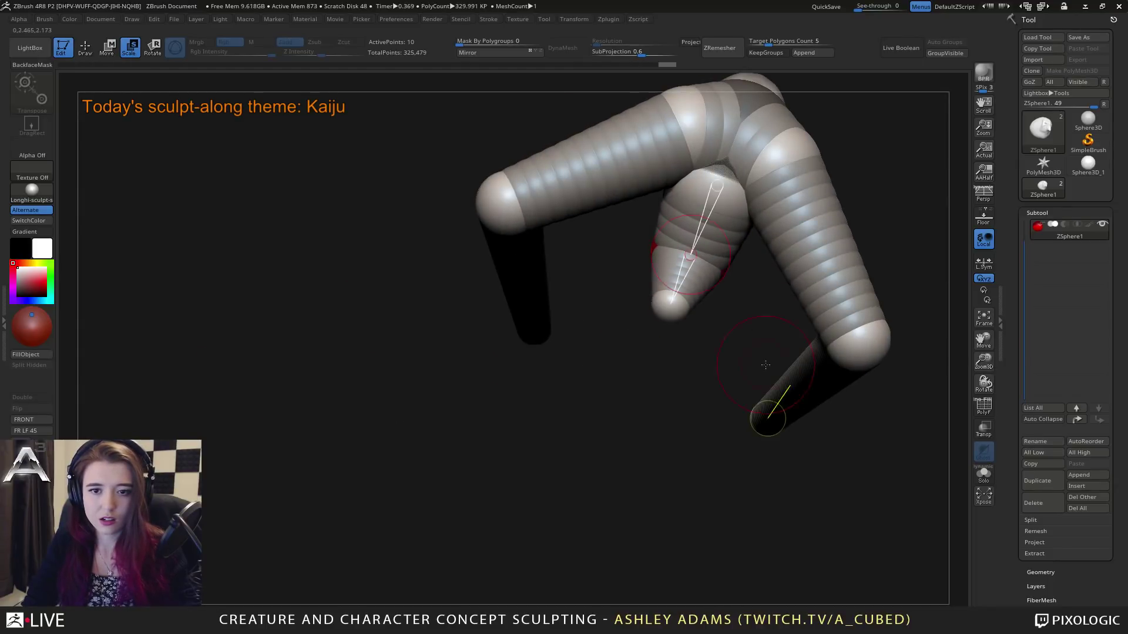
Step: Enlarge the elbow ZSpheres and move the hand ZSpheres back and down to shorten the forearms
right_drag(768, 364, 722, 326)
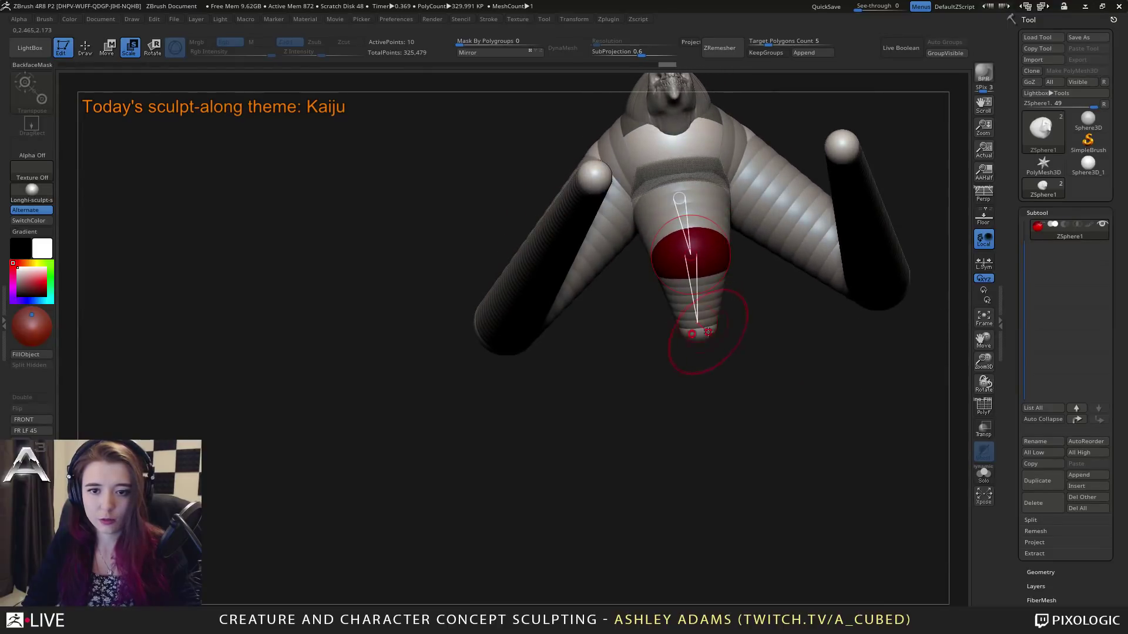
right_drag(670, 383, 851, 328)
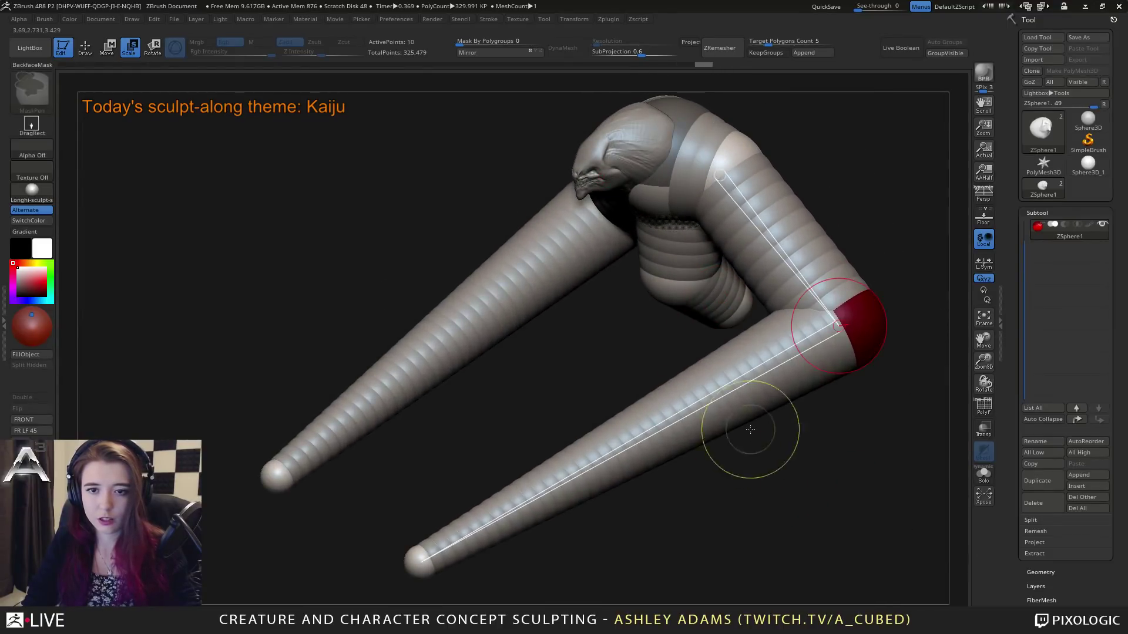
right_drag(742, 433, 738, 461)
key(w)
mouse_move(652, 468)
right_down()
mouse_move(796, 368)
mouse_move(806, 404)
mouse_move(772, 464)
mouse_move(690, 438)
mouse_move(605, 383)
mouse_move(652, 409)
right_up()
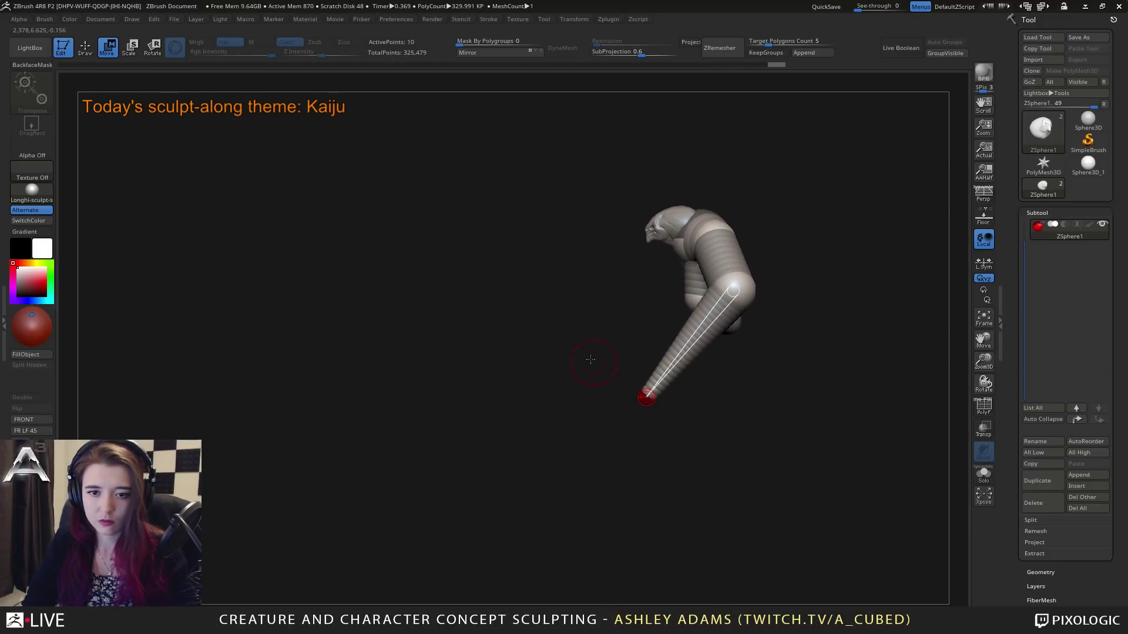
mouse_move(594, 358)
right_down()
mouse_move(765, 396)
mouse_move(726, 370)
right_up()
mouse_move(726, 371)
ctrl+right_down()
mouse_move(731, 416)
mouse_move(811, 423)
mouse_move(627, 330)
ctrl+right_up()
Step: Add mirrored hip ZSpheres to the sides of the pelvis, pull them outward and scale them up
key(q)
right_drag(711, 291, 609, 276)
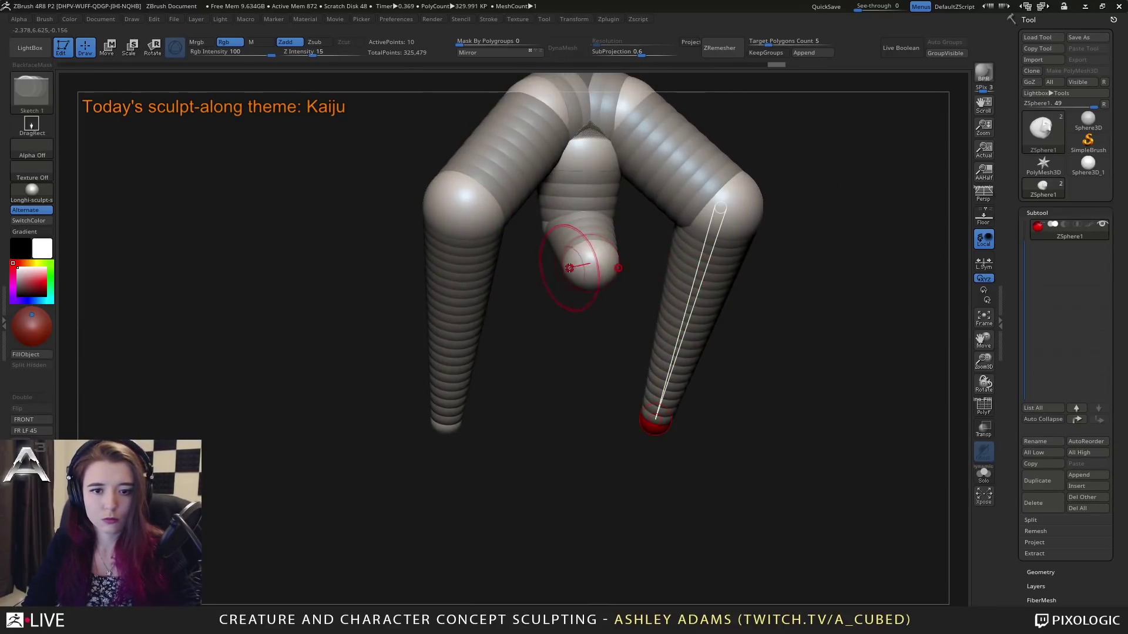
click(569, 267)
key(w)
drag(566, 266, 539, 274)
key(e)
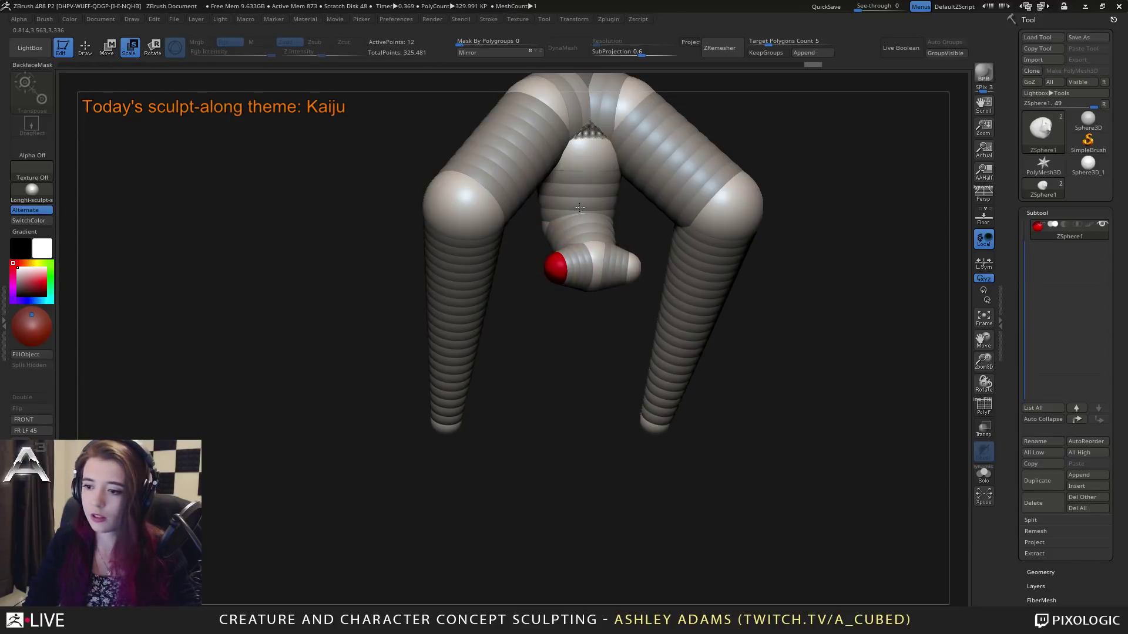
drag(580, 207, 565, 413)
Step: Extend mirrored legs from the hips with knee and ankle ZSpheres, bending the knees forward and the lower legs back
mouse_move(576, 334)
right_down()
mouse_move(541, 276)
mouse_move(555, 308)
mouse_move(603, 343)
mouse_move(543, 276)
right_up()
key(w)
key(q)
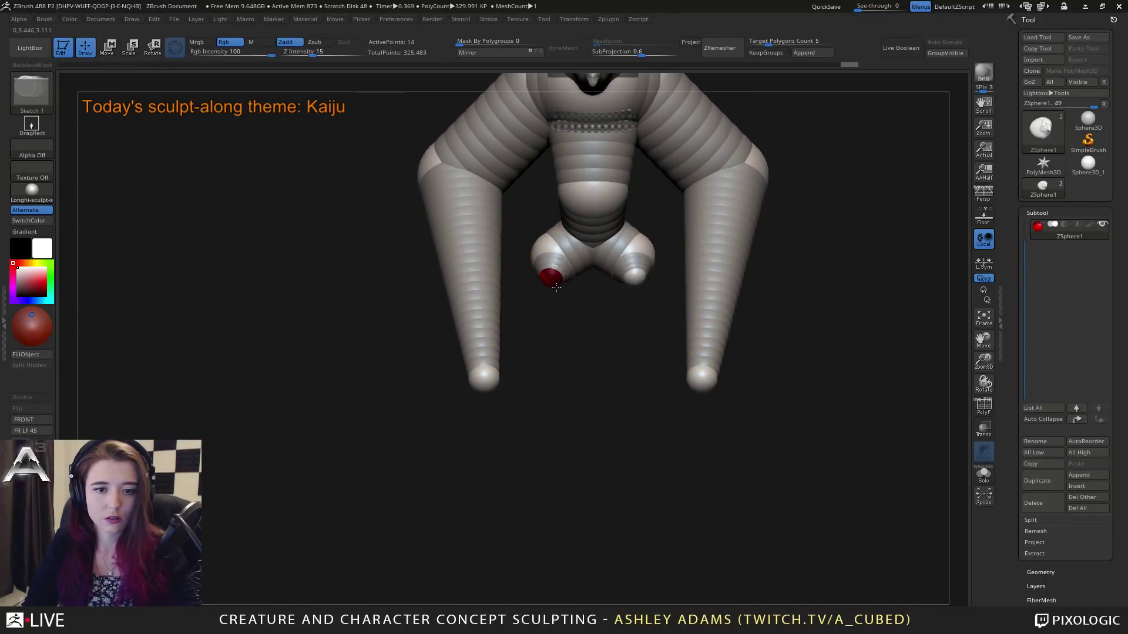
key(w)
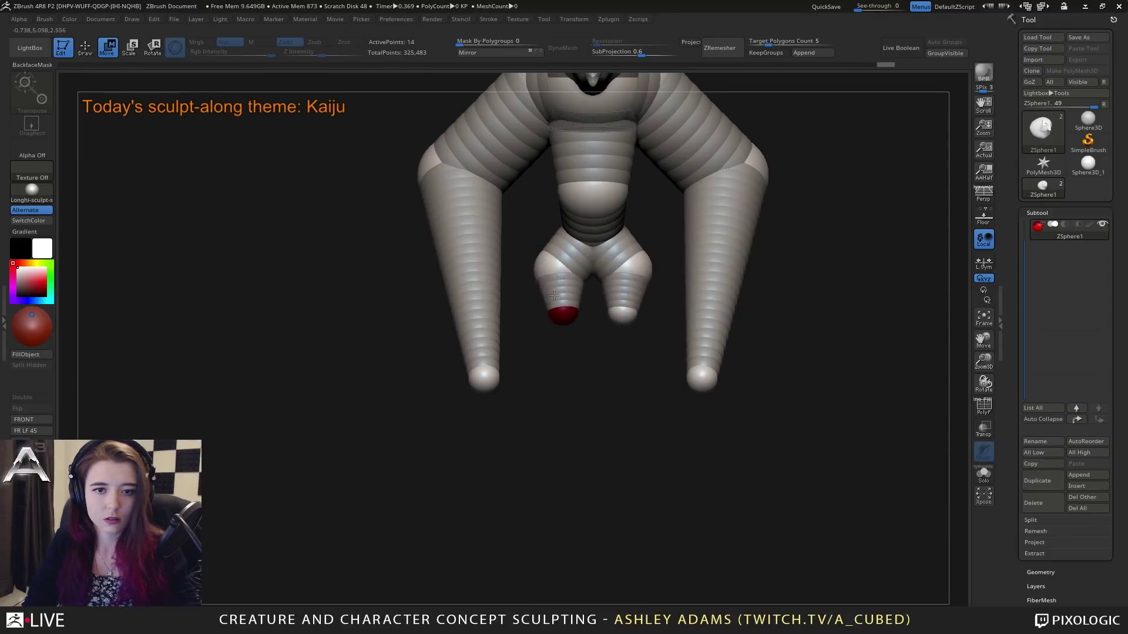
right_drag(545, 257, 613, 252)
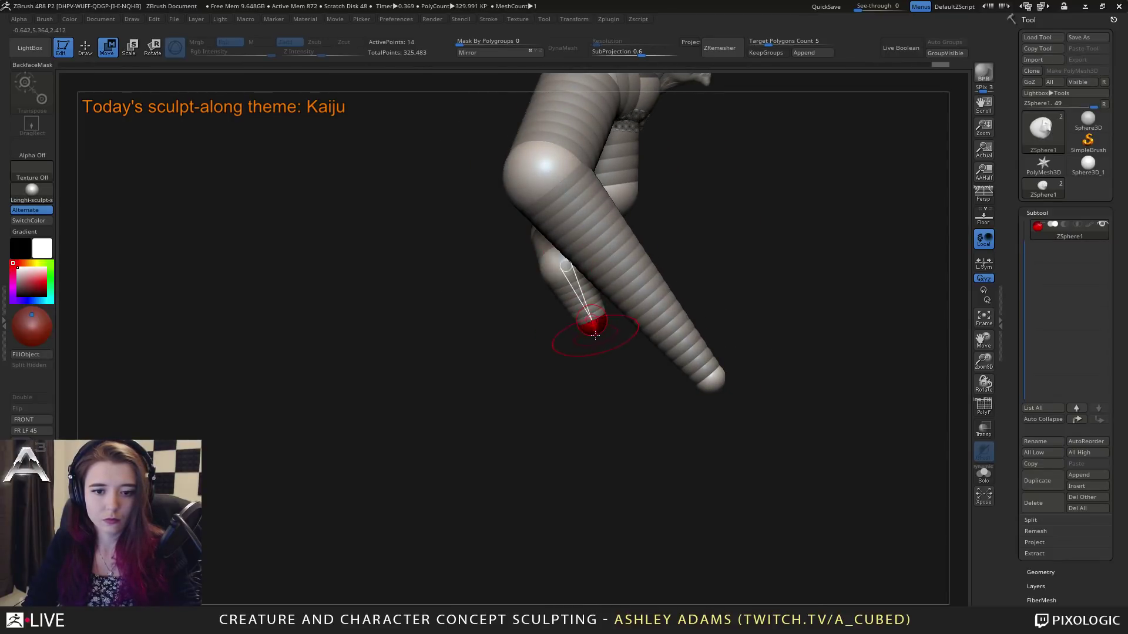
drag(594, 335, 592, 336)
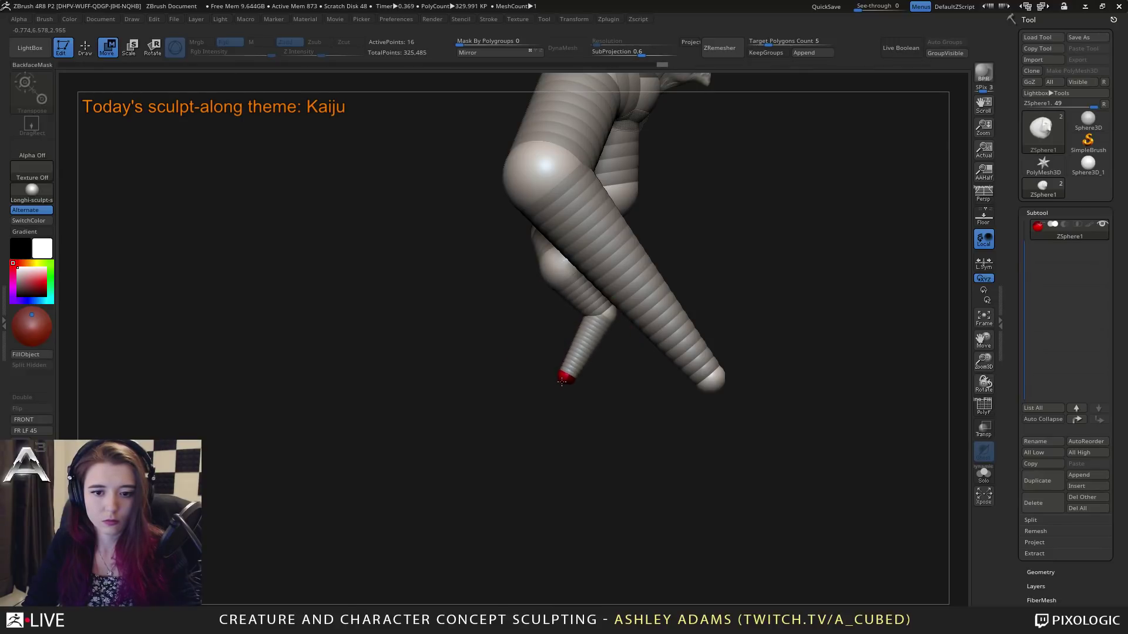
Step: Reposition the mirrored hip ZSpheres to adjust the leg placement under the pelvis
key(f)
shift+right_drag(549, 352, 586, 328)
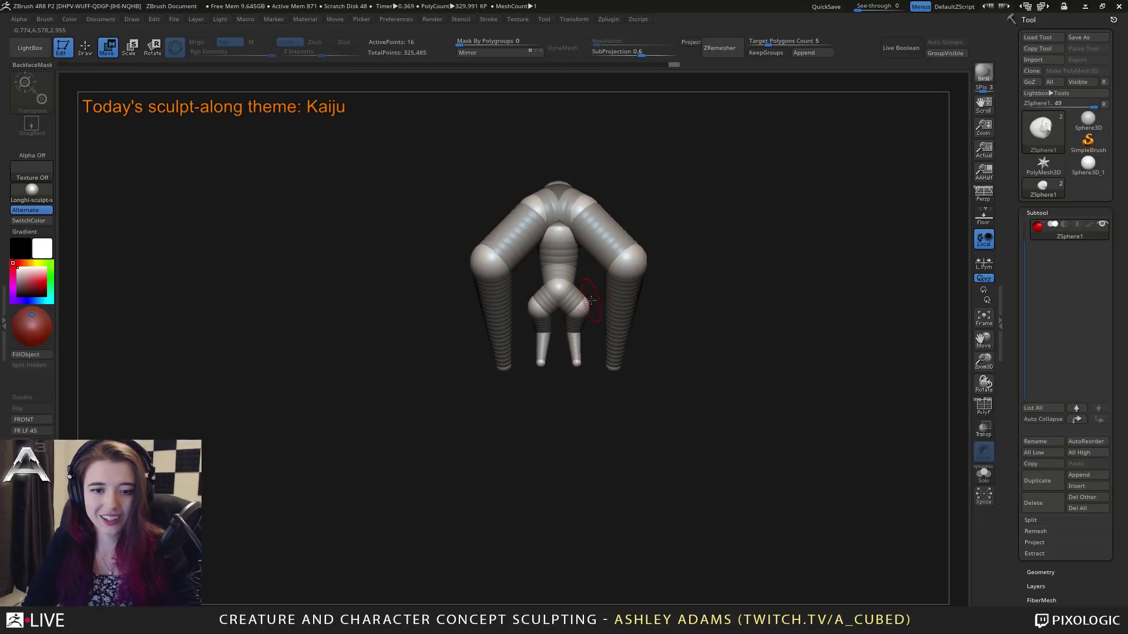
alt+right_drag(583, 283, 605, 325)
right_drag(624, 262, 571, 243)
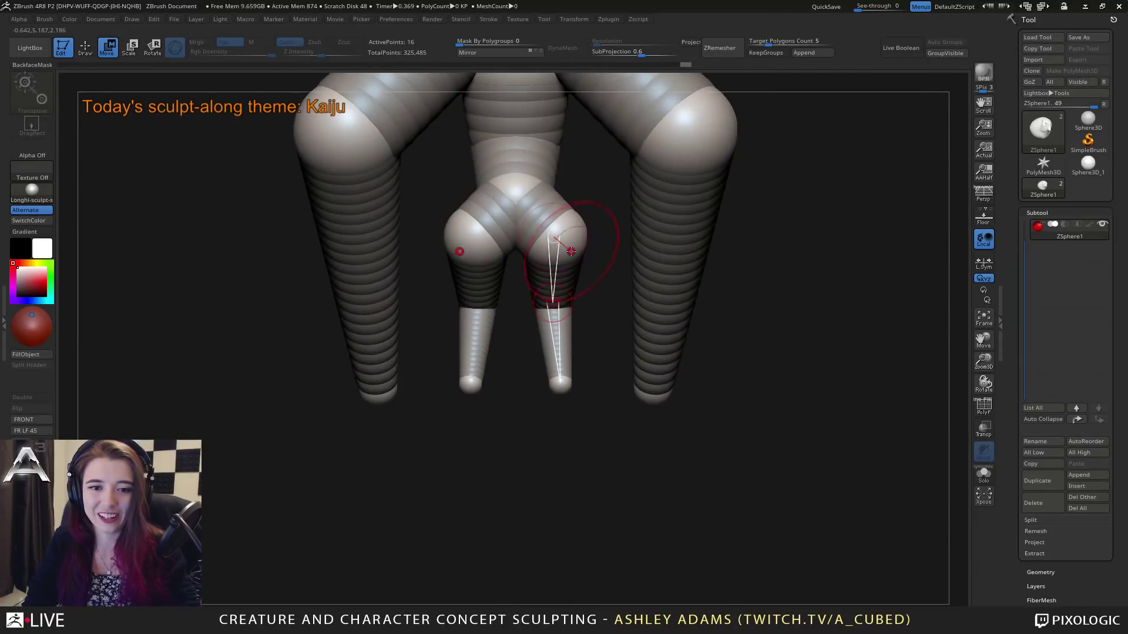
mouse_move(571, 243)
mouse_down()
mouse_move(579, 236)
mouse_move(550, 252)
mouse_move(561, 244)
mouse_up()
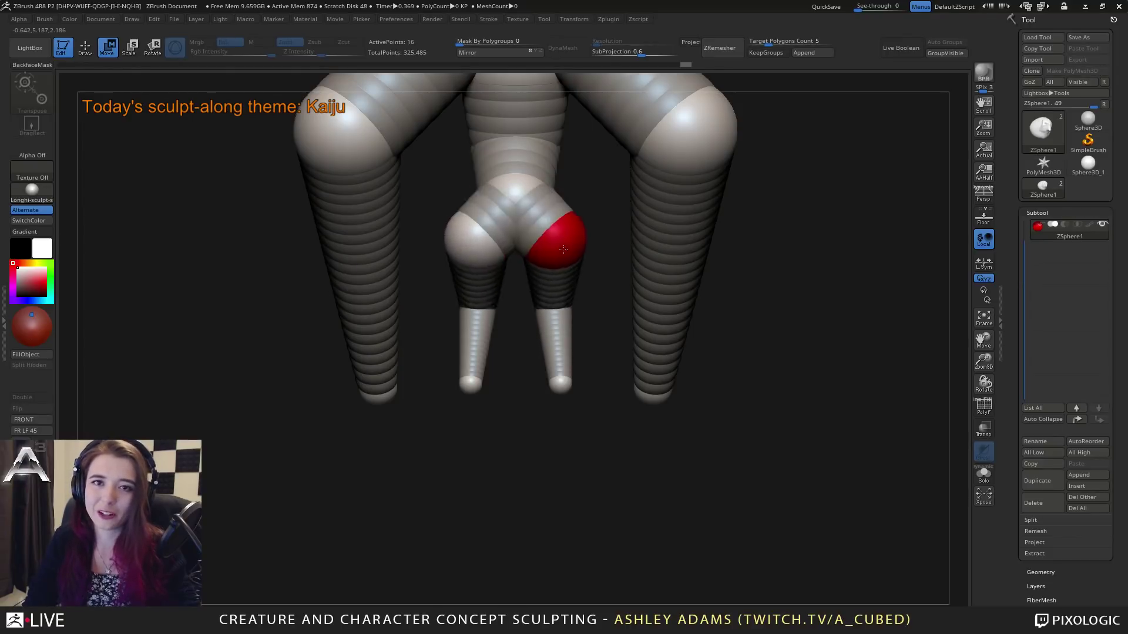
alt+right_drag(625, 258, 639, 346)
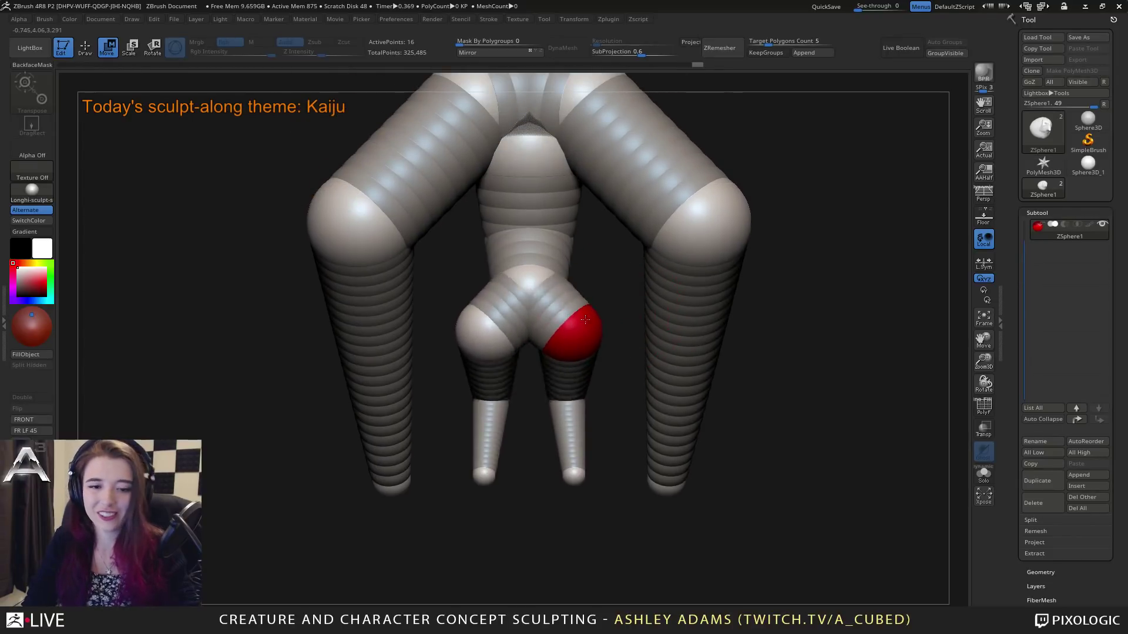
Step: Reposition the mirrored hip ZSpheres, insert mirrored ZSpheres between them and the pelvis, and move these outward to round the hips
drag(586, 319, 590, 326)
mouse_move(615, 288)
mouse_down()
mouse_move(558, 314)
mouse_move(621, 296)
mouse_up()
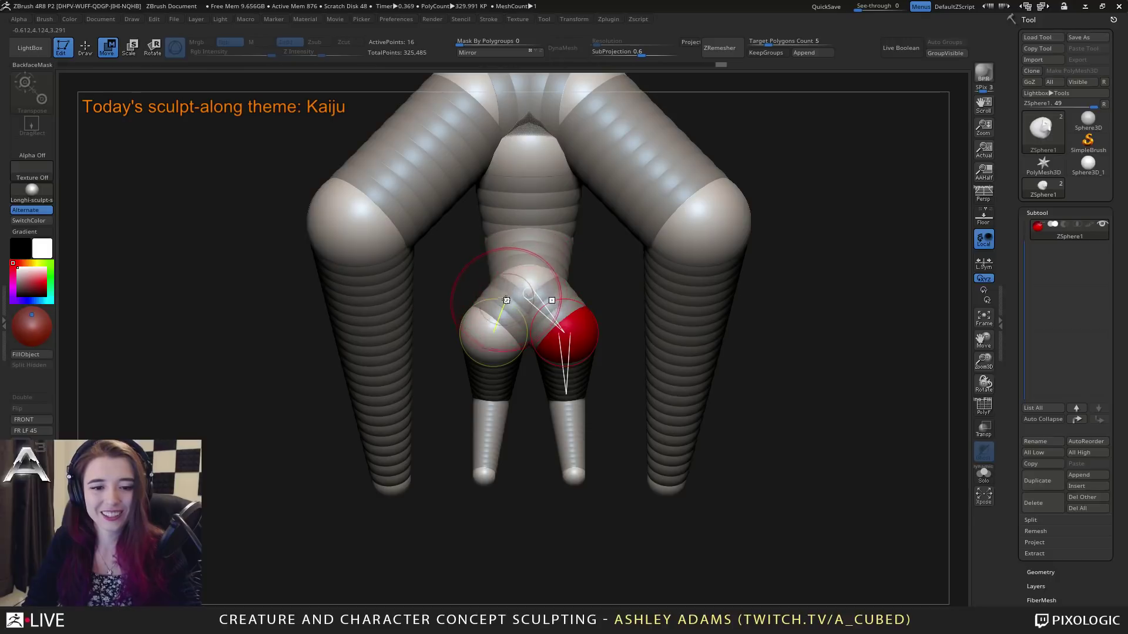
key(q)
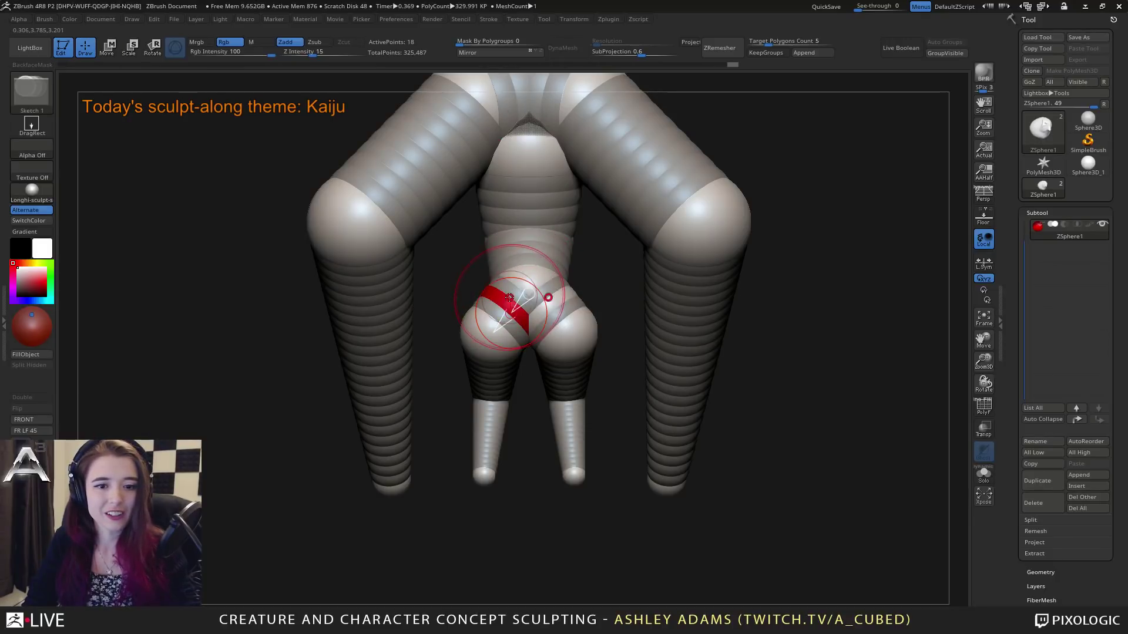
key(w)
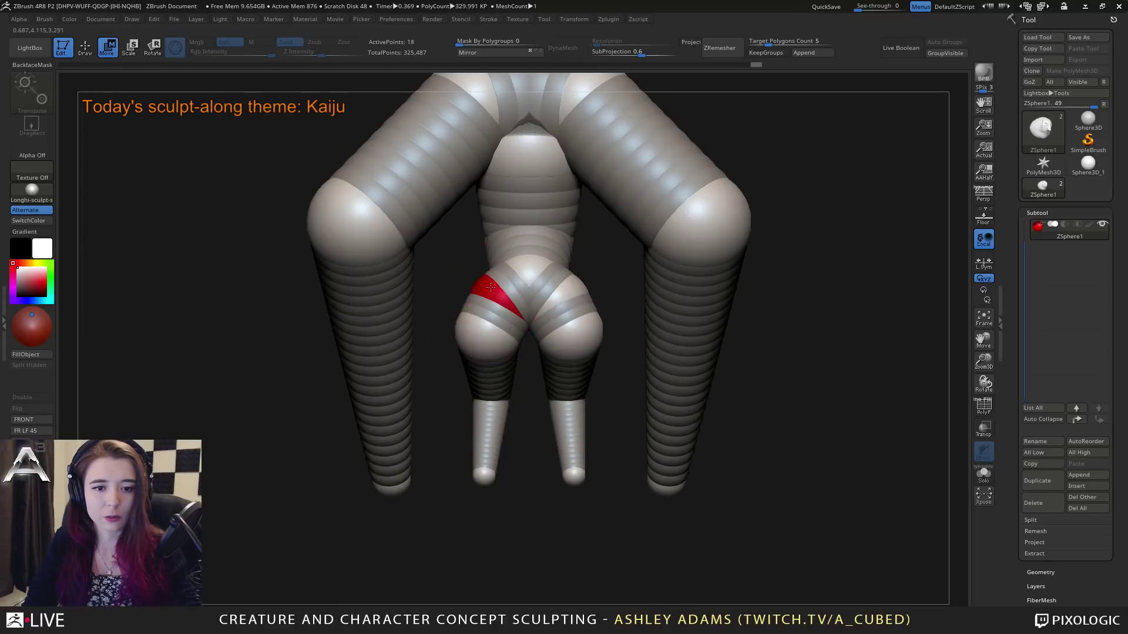
right_drag(490, 287, 566, 268)
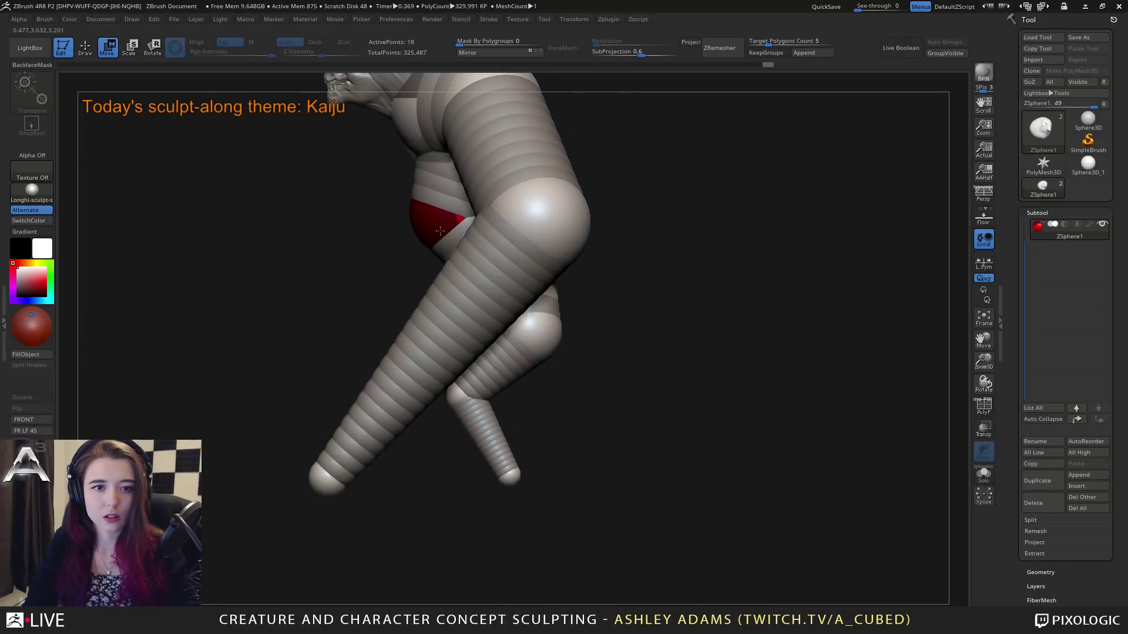
Step: Move the central pelvis ZSphere slightly down to refine the junction between the waist and the hips
right_drag(440, 231, 455, 287)
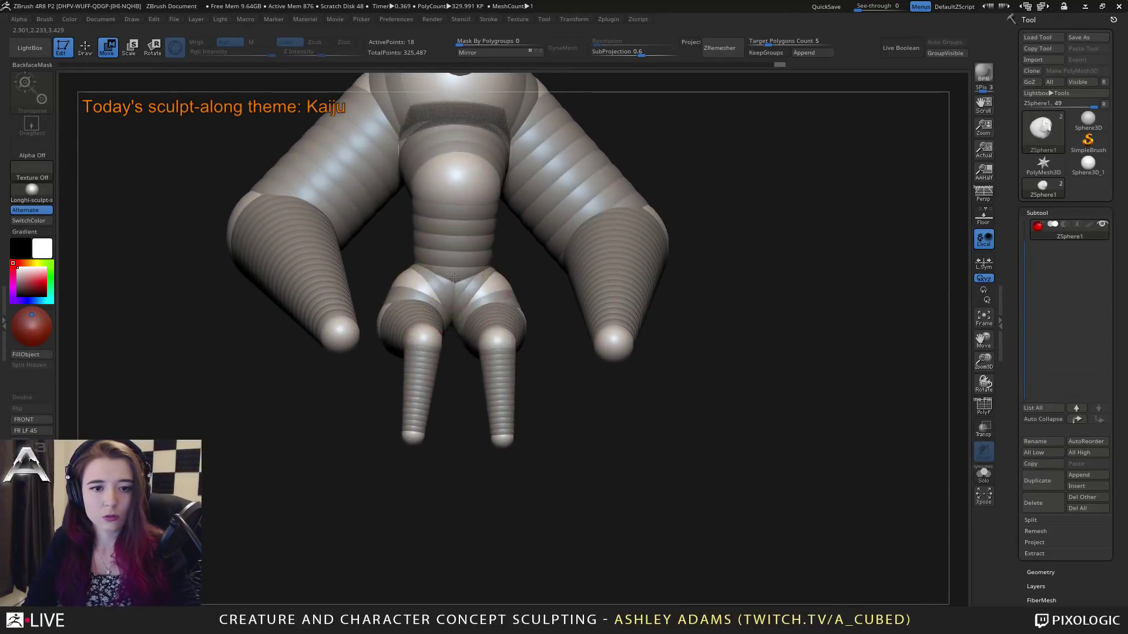
mouse_move(454, 278)
mouse_down()
mouse_move(454, 299)
mouse_move(454, 284)
mouse_up()
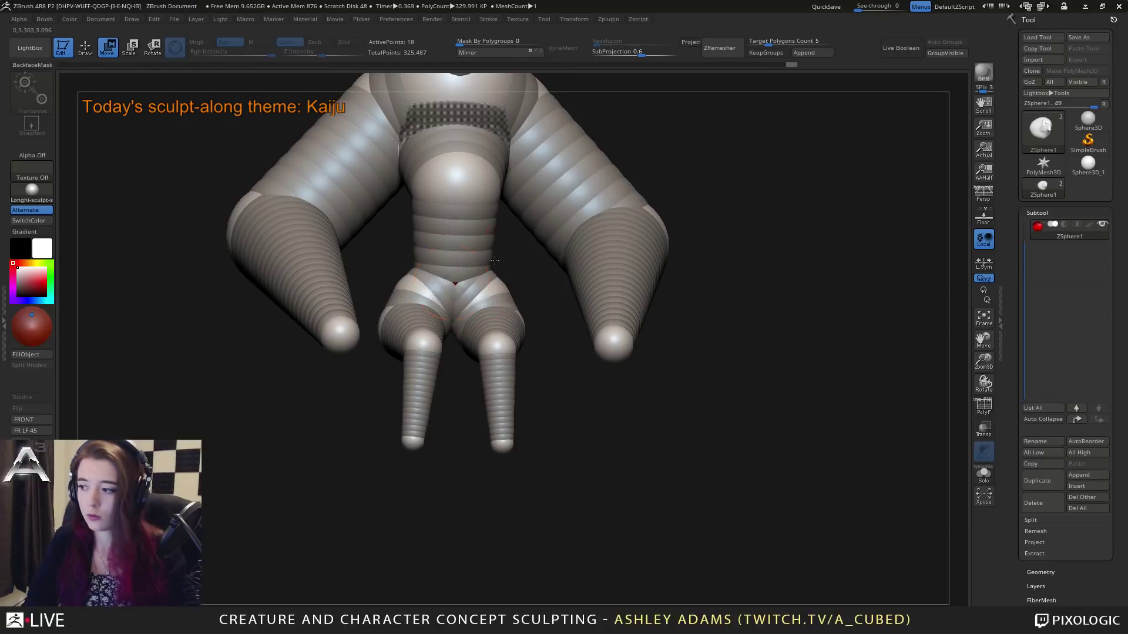
right_drag(494, 260, 419, 286)
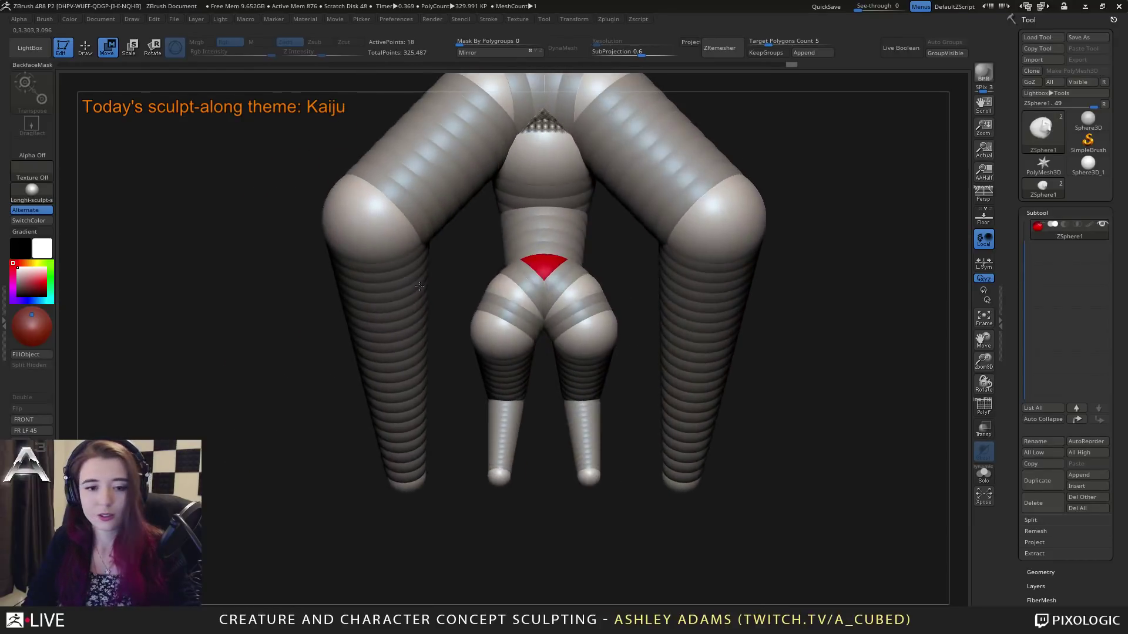
drag(538, 256, 546, 261)
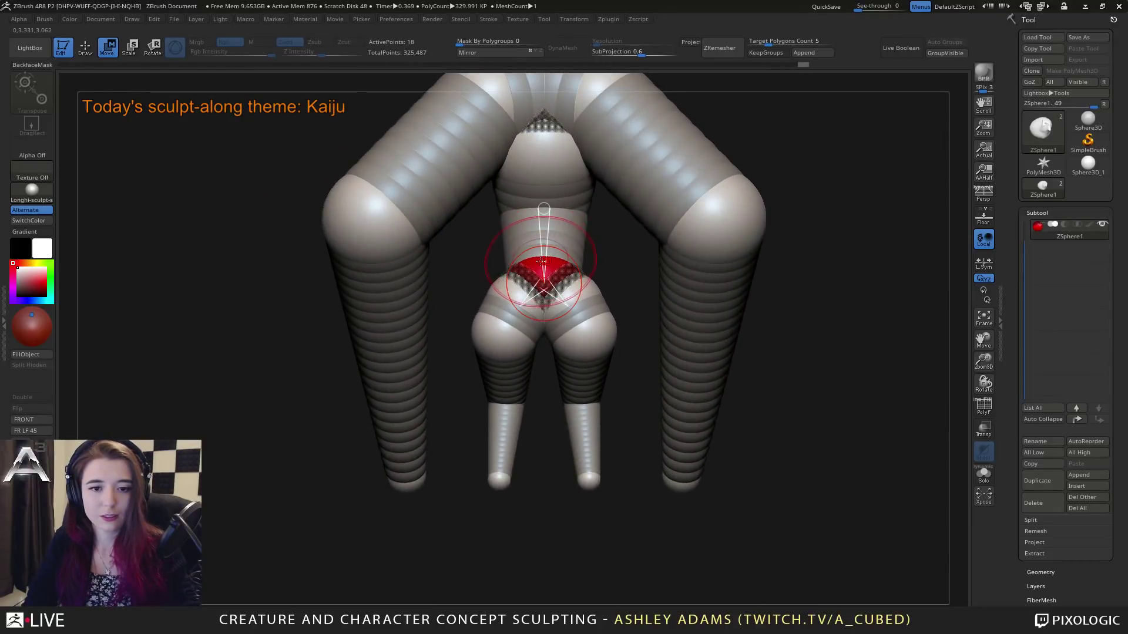
Step: Move the mirrored hip, knee and ankle ZSpheres outward in front view to widen the leg stance
right_drag(545, 252, 487, 281)
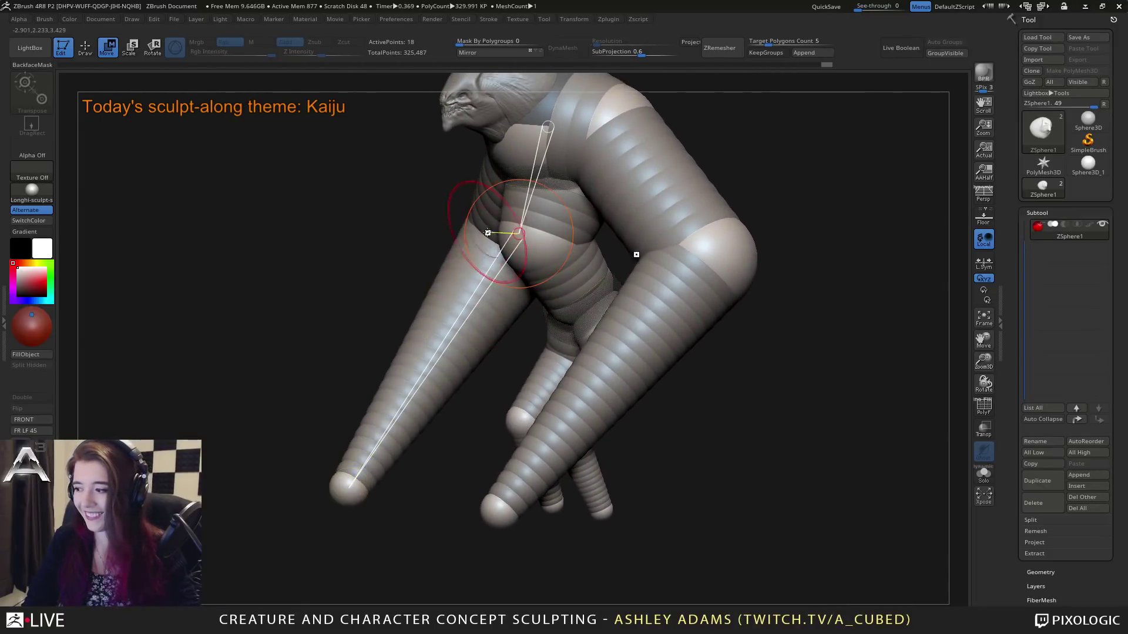
click(565, 236)
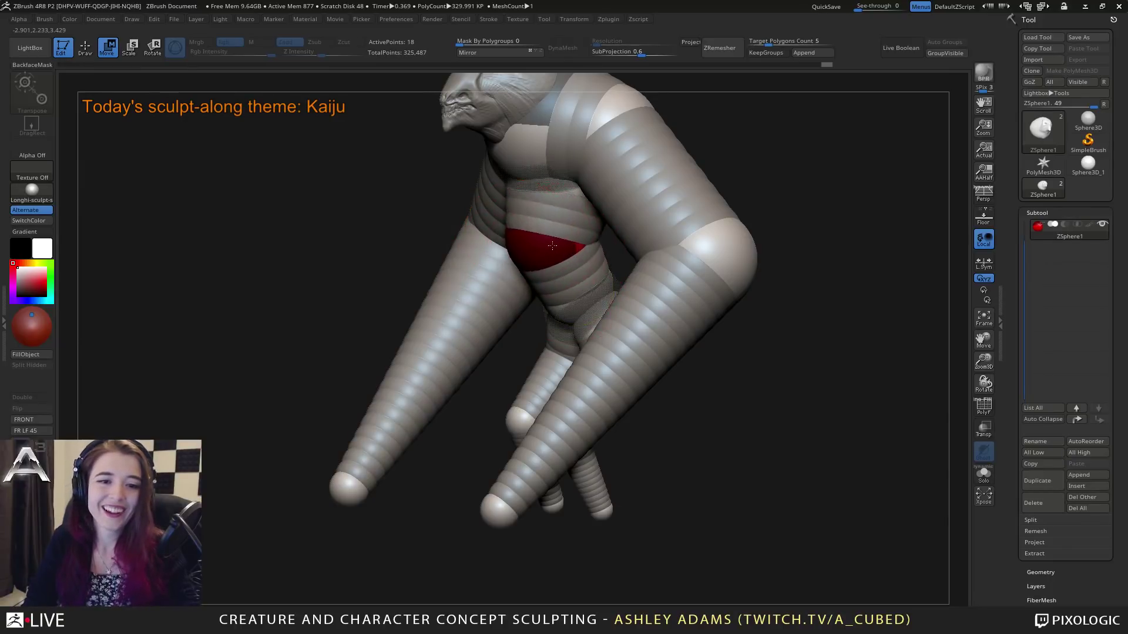
right_drag(566, 236, 658, 432)
click(658, 435)
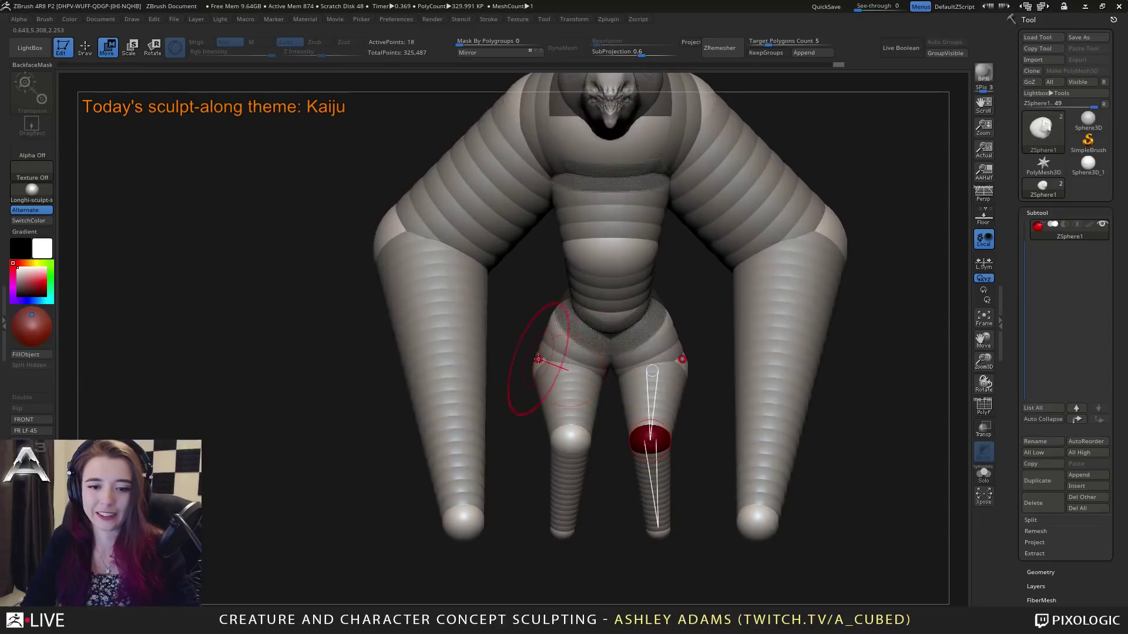
drag(533, 358, 536, 354)
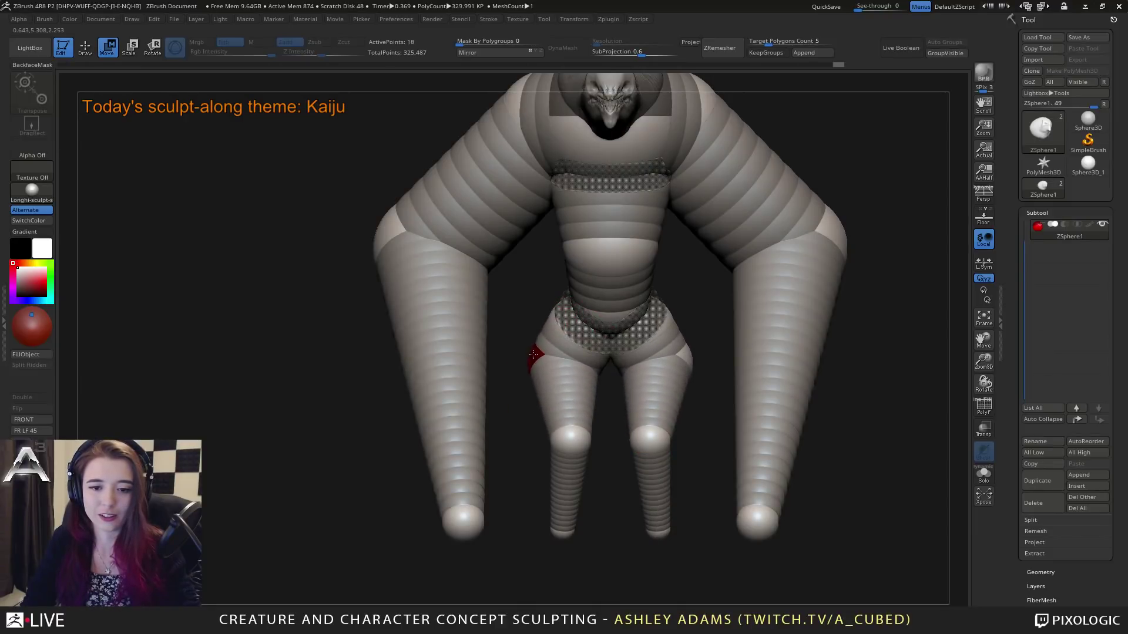
drag(571, 438, 550, 439)
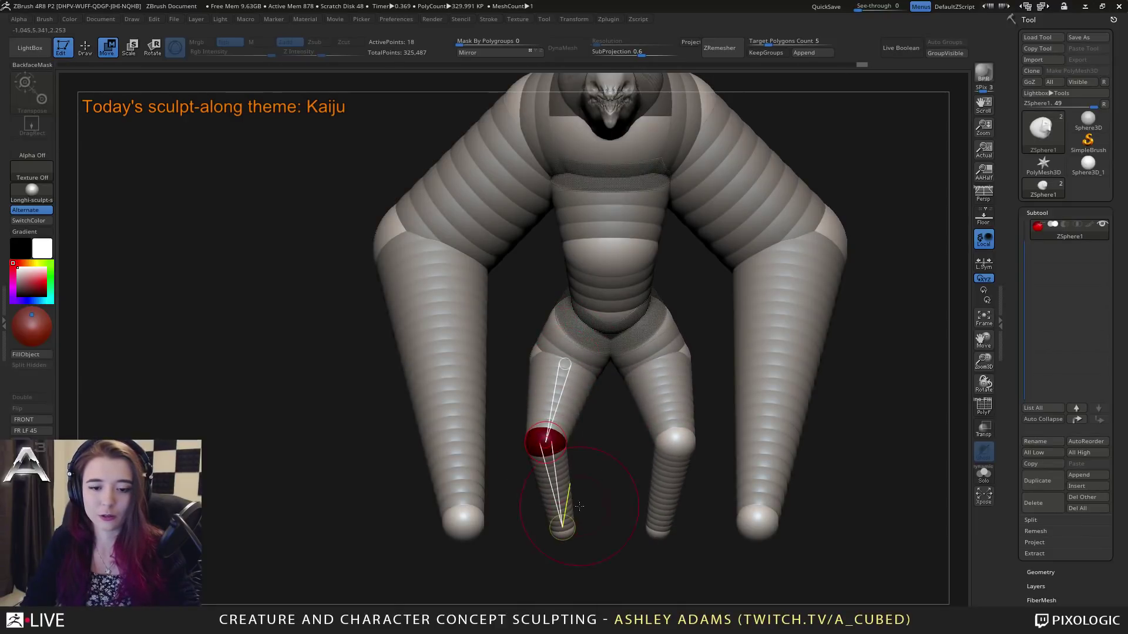
drag(562, 532, 548, 531)
key(f)
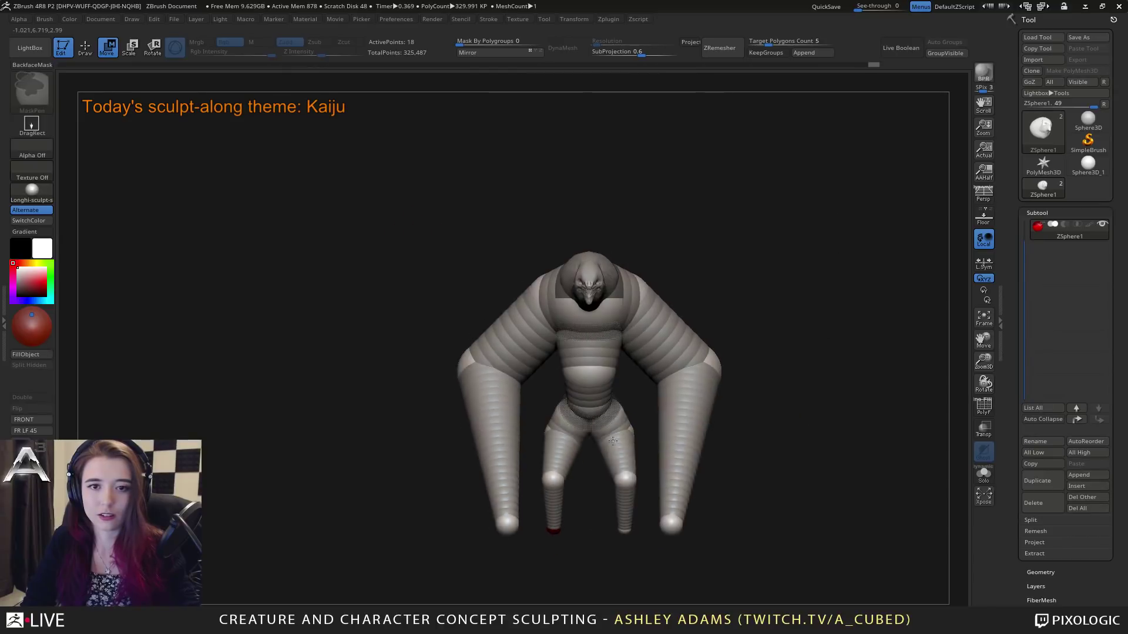
Step: Shift the mirrored knee and ankle ZSpheres backward in side view
drag(587, 381, 734, 224)
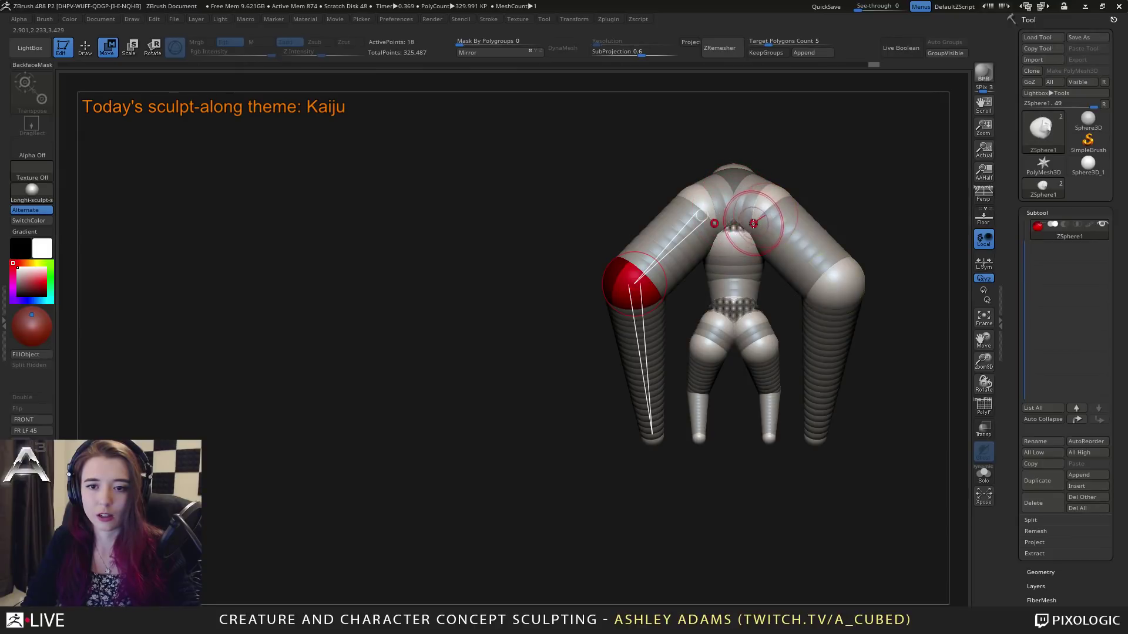
right_drag(647, 446, 734, 488)
alt+right_drag(847, 273, 602, 374)
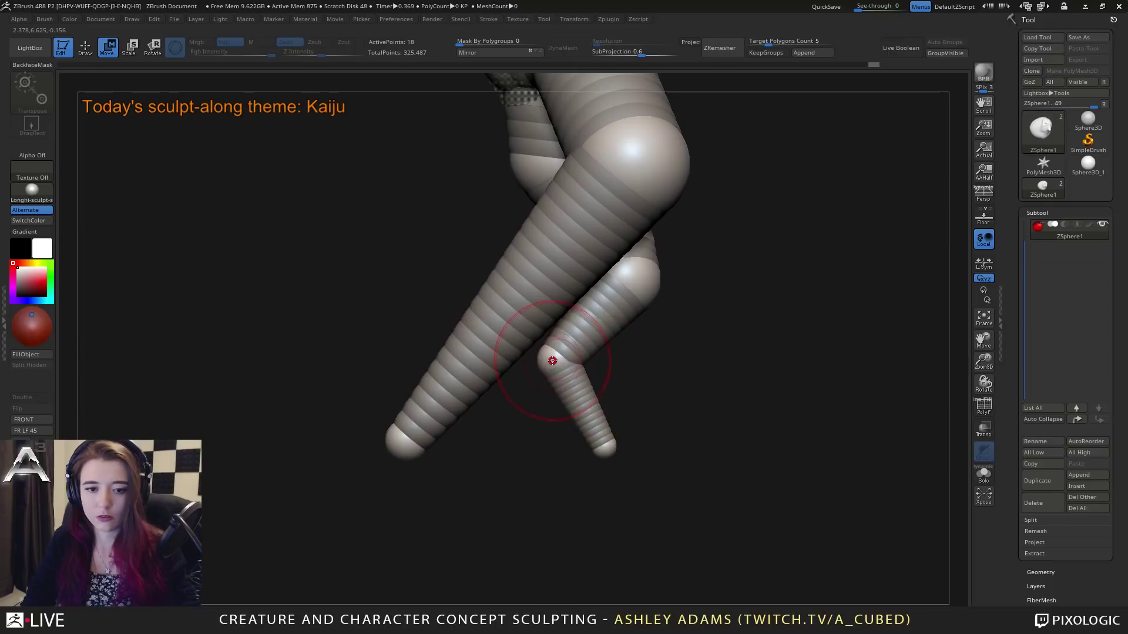
drag(552, 361, 570, 362)
drag(610, 449, 642, 447)
ctrl+right_drag(648, 440, 700, 306)
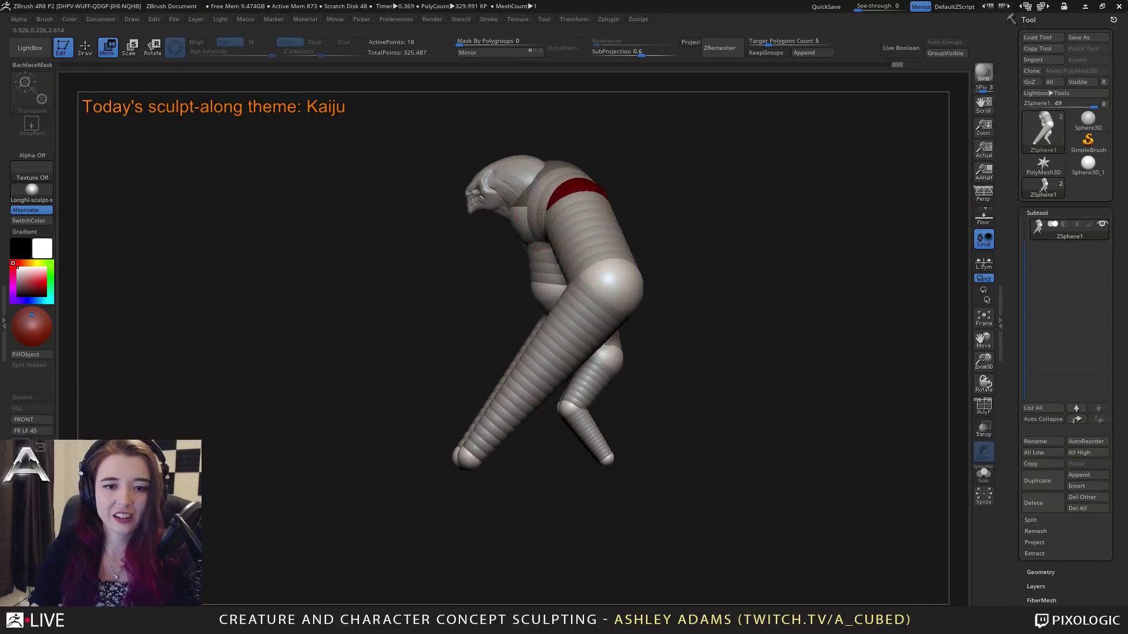
Step: Examine the ZSphere figure's proportions and pose from the front, side and back
right_click(575, 207)
right_drag(626, 210, 546, 199)
right_drag(474, 308, 512, 311)
drag(479, 309, 551, 292)
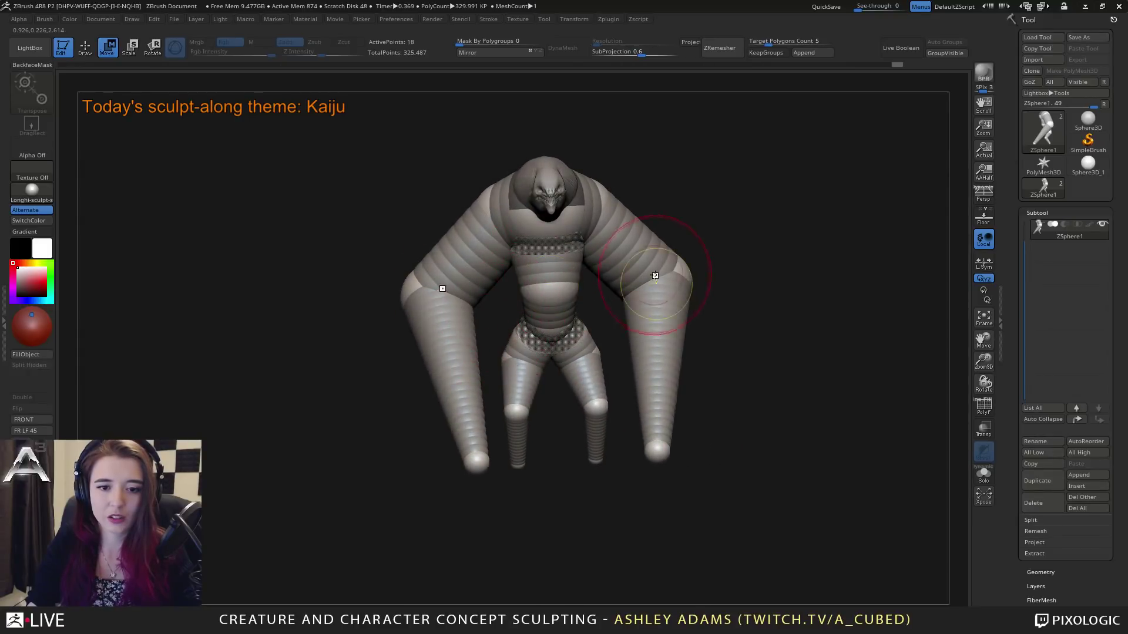
mouse_move(793, 353)
mouse_down()
mouse_move(851, 346)
mouse_move(793, 352)
mouse_up()
drag(654, 266, 642, 218)
drag(587, 259, 617, 355)
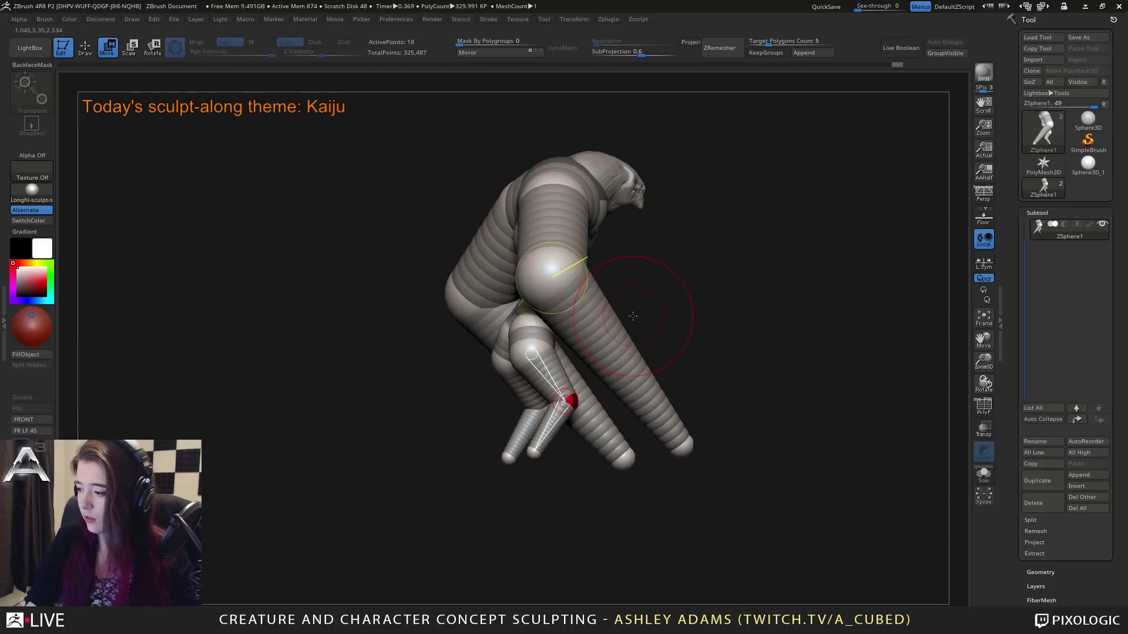
right_drag(649, 320, 680, 312)
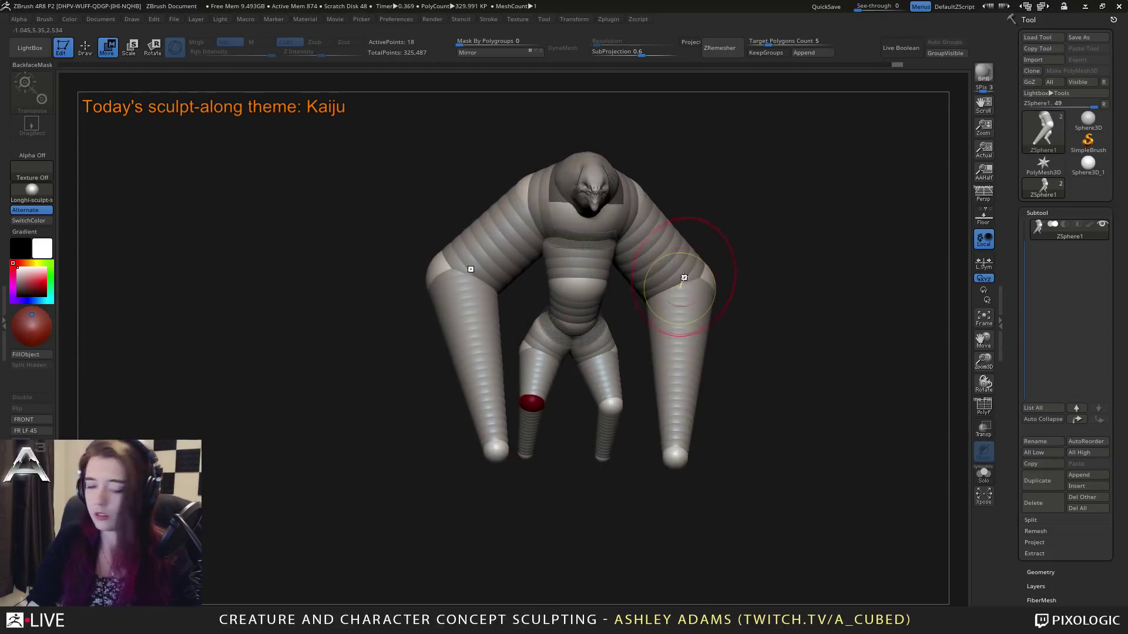
right_drag(644, 215, 564, 246)
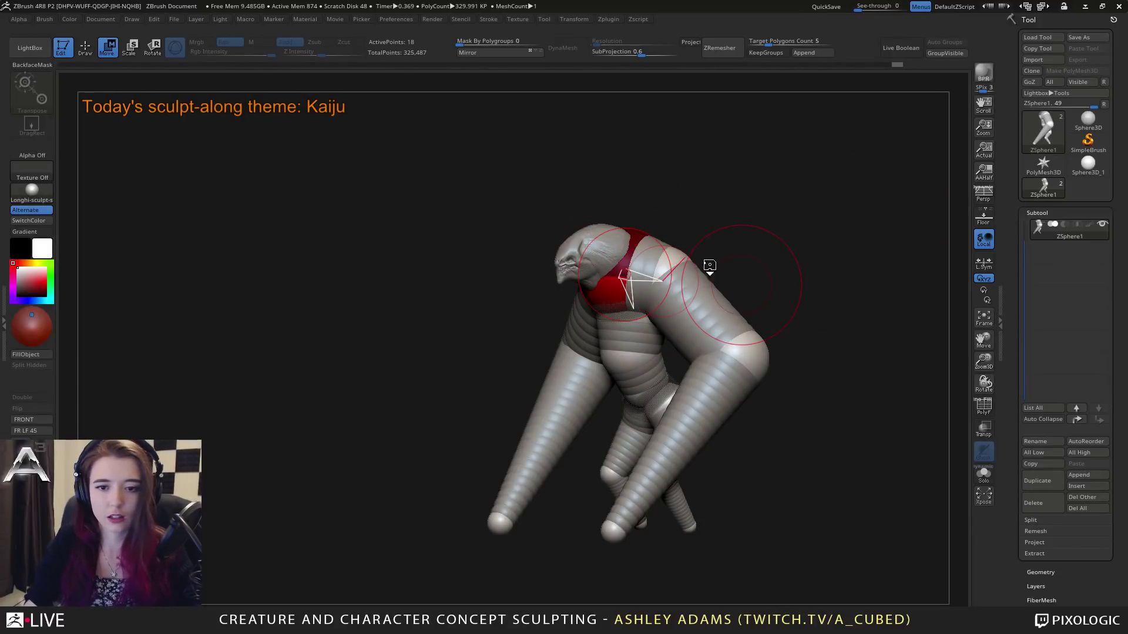
Step: Preview the ZSphere body's adaptive skin at DynaMesh resolution 256 and return to the ZSphere view
key(a)
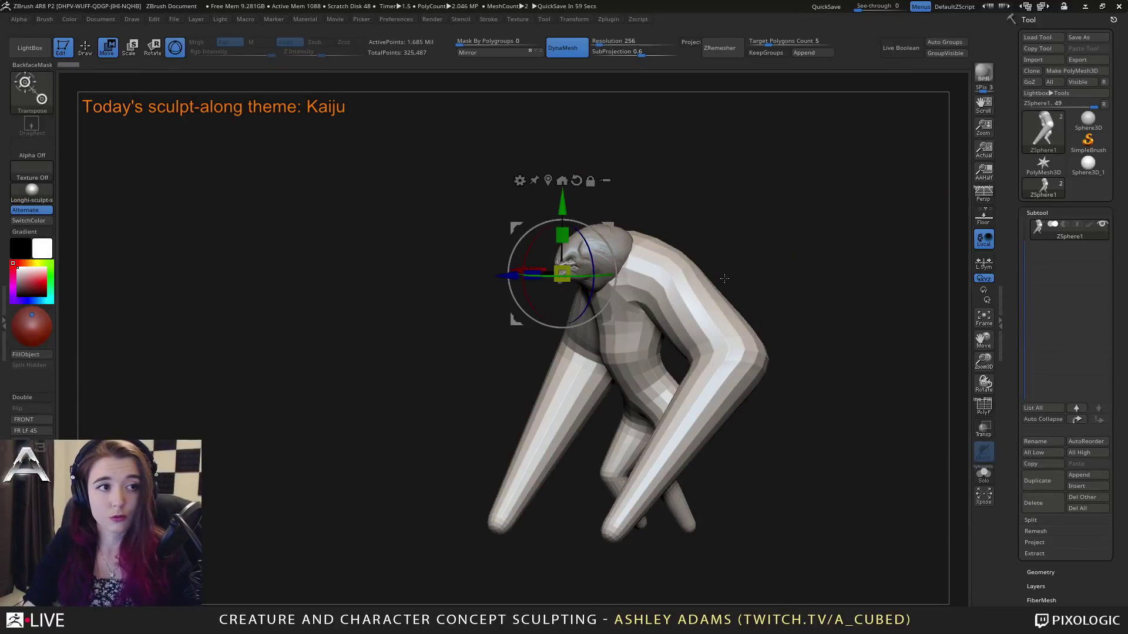
key(a)
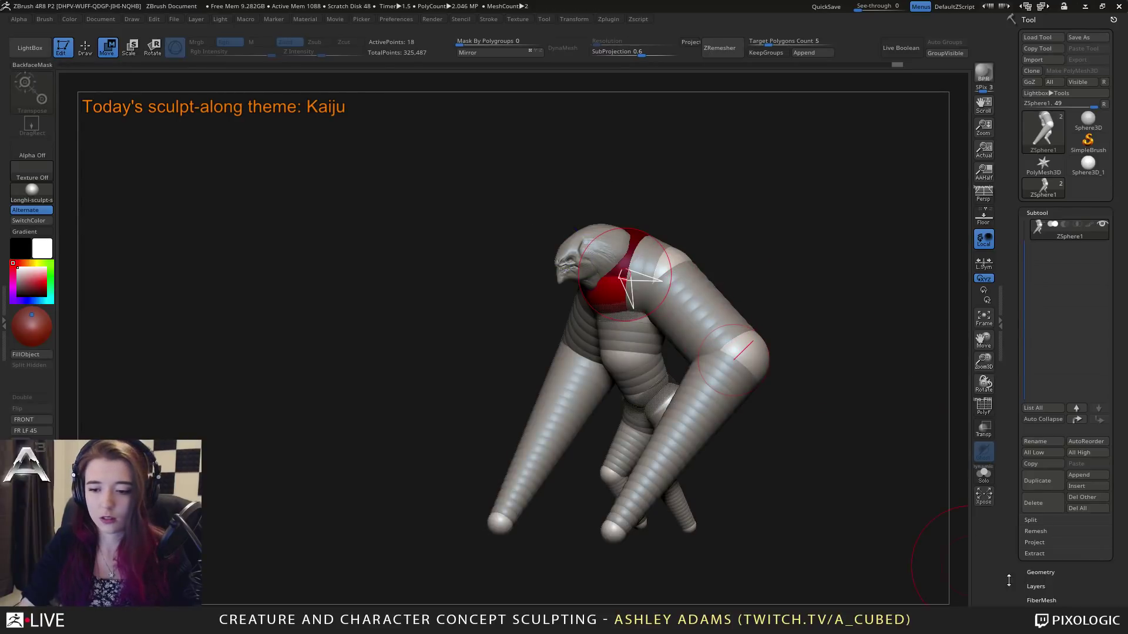
drag(1009, 581, 1005, 408)
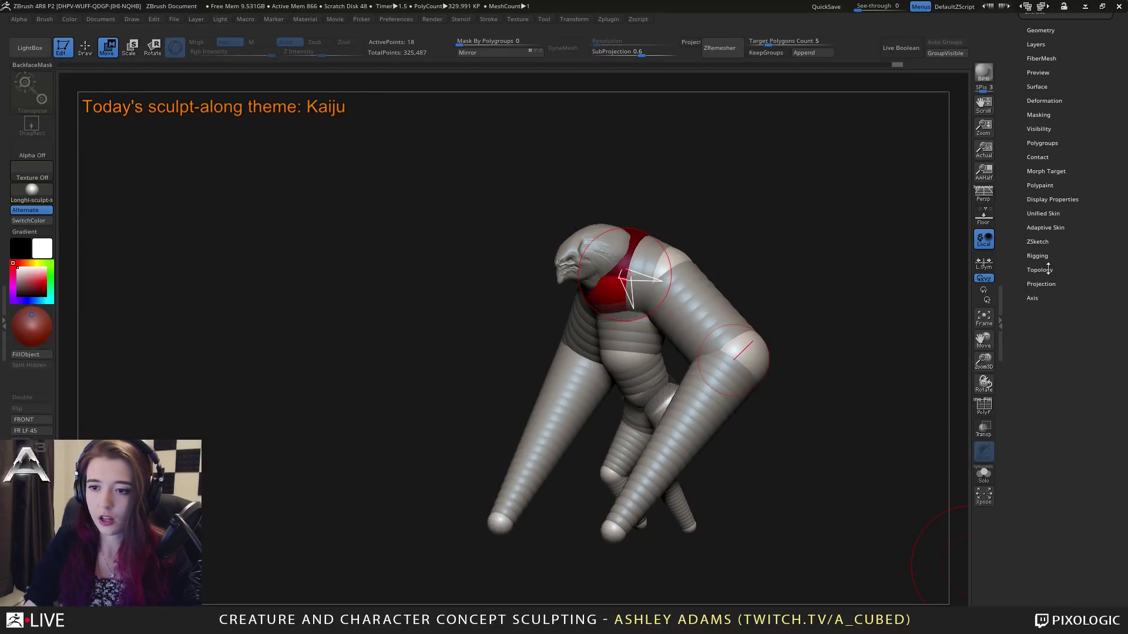
click(1045, 228)
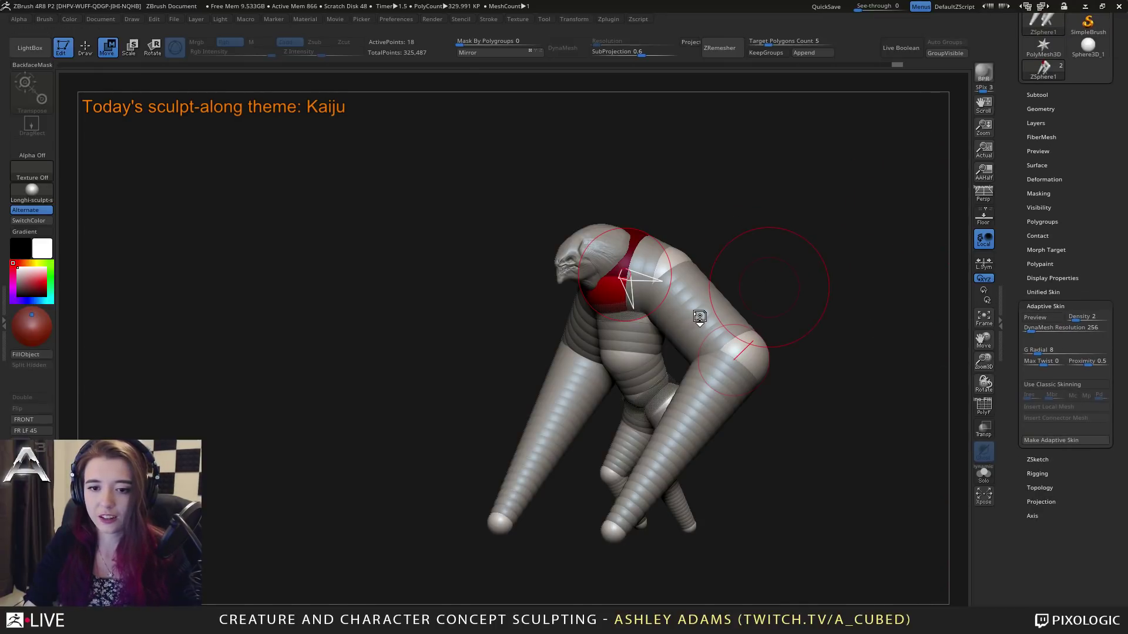
click(1044, 315)
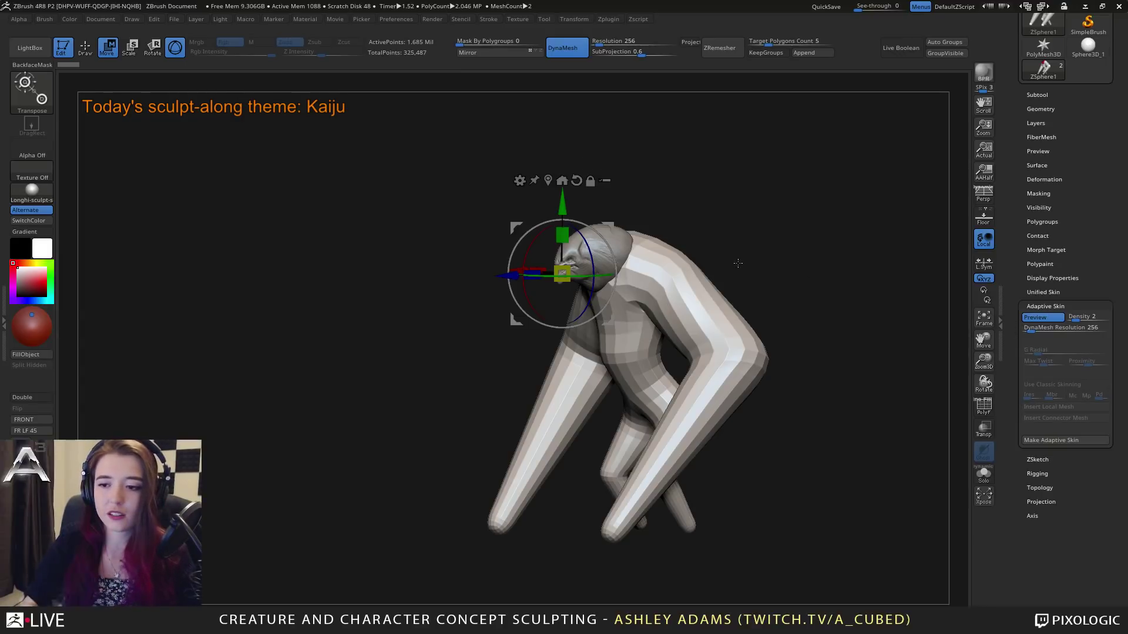
key(a)
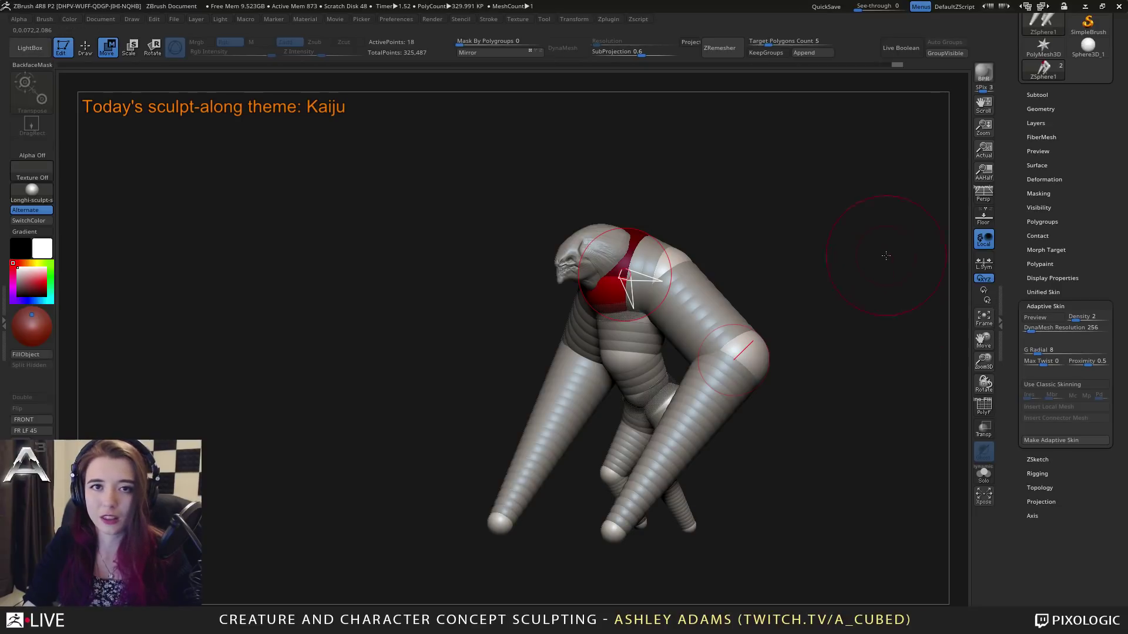
Step: Set the adaptive skin's DynaMesh resolution to 32 and preview the skin
click(1066, 328)
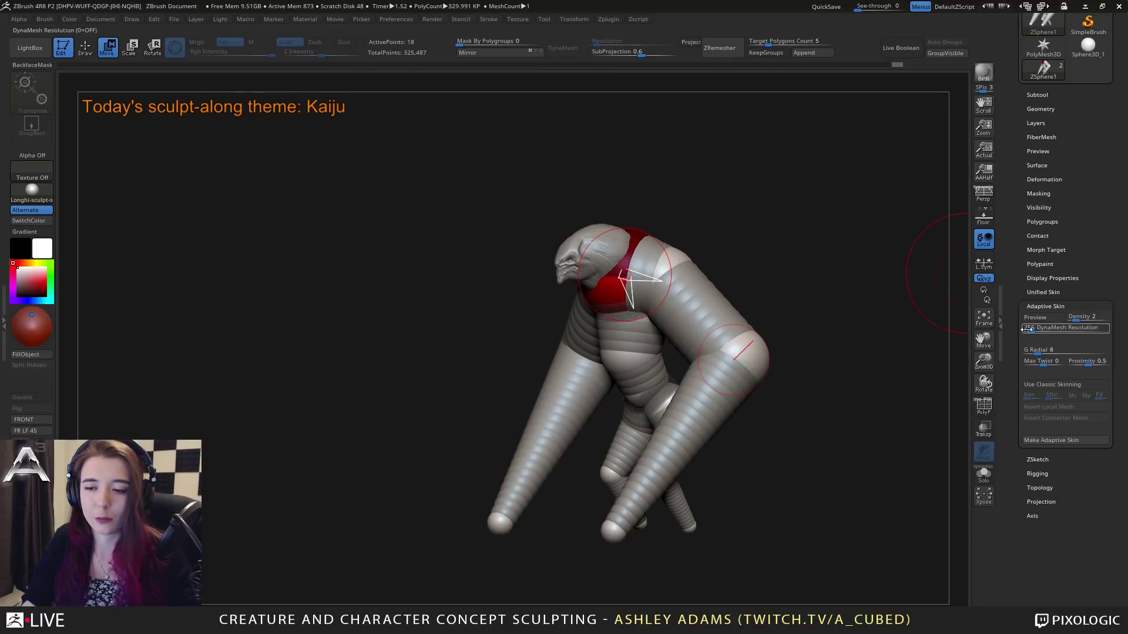
click(1063, 327)
text(0)
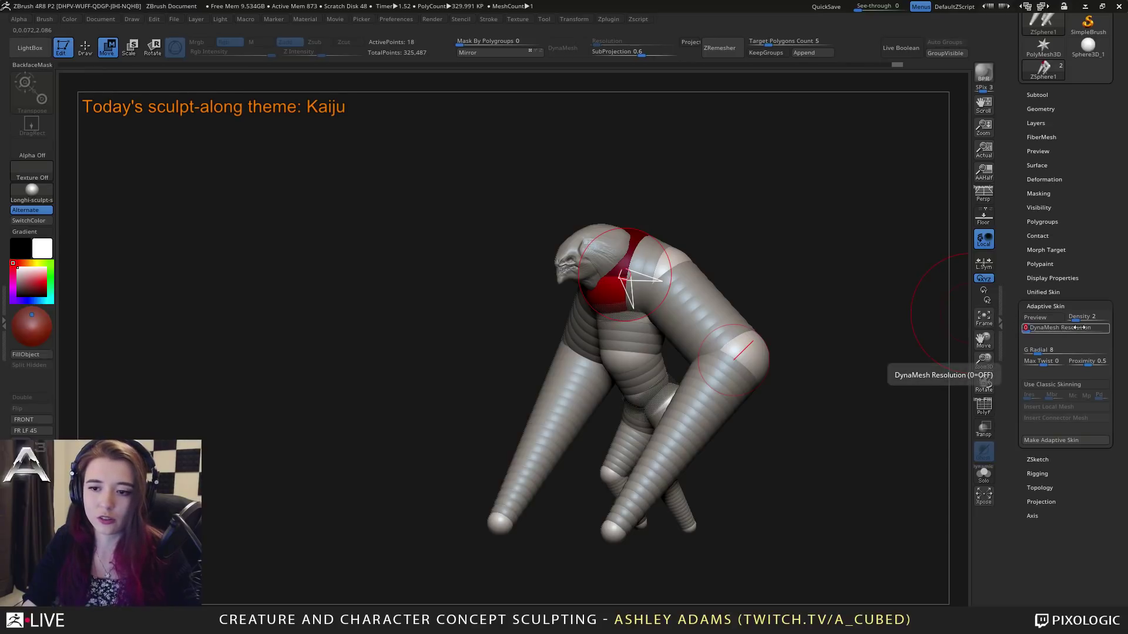
click(1028, 332)
text(16032)
key(Return)
click(1036, 318)
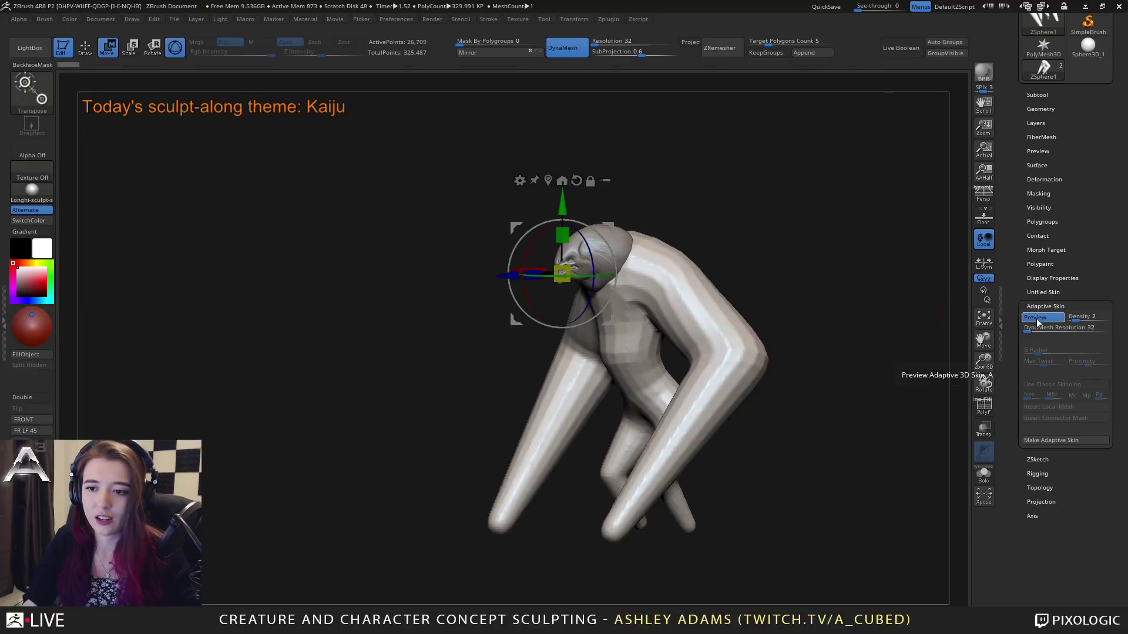
Step: Set the adaptive skin's DynaMesh resolution to 0 and density to 1, and generate the adaptive skin mesh
click(1027, 332)
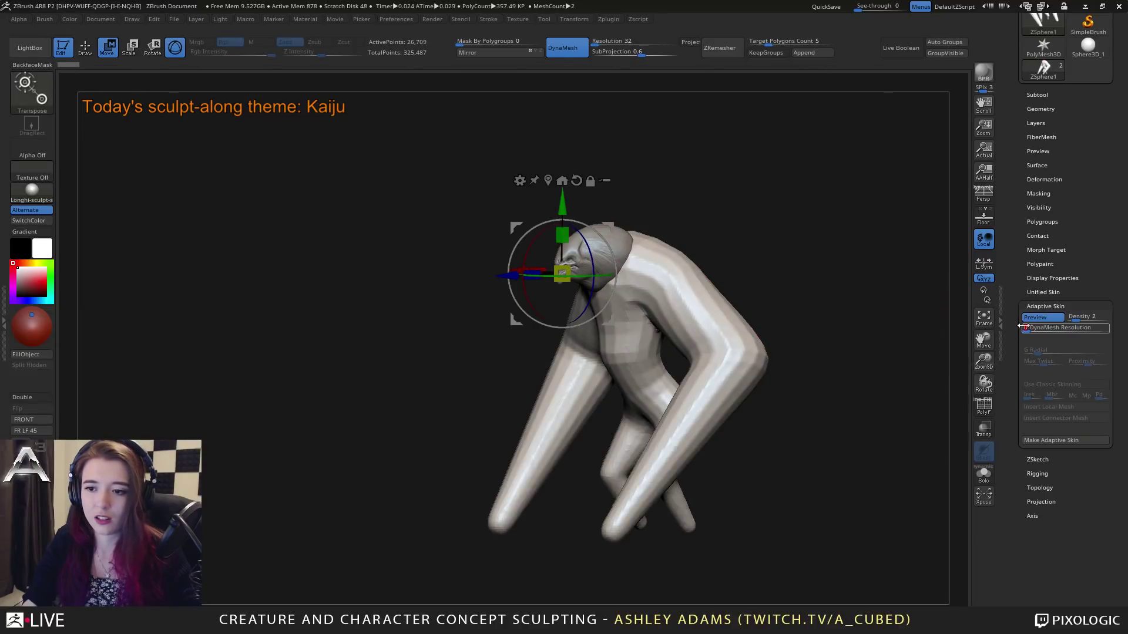
click(1072, 317)
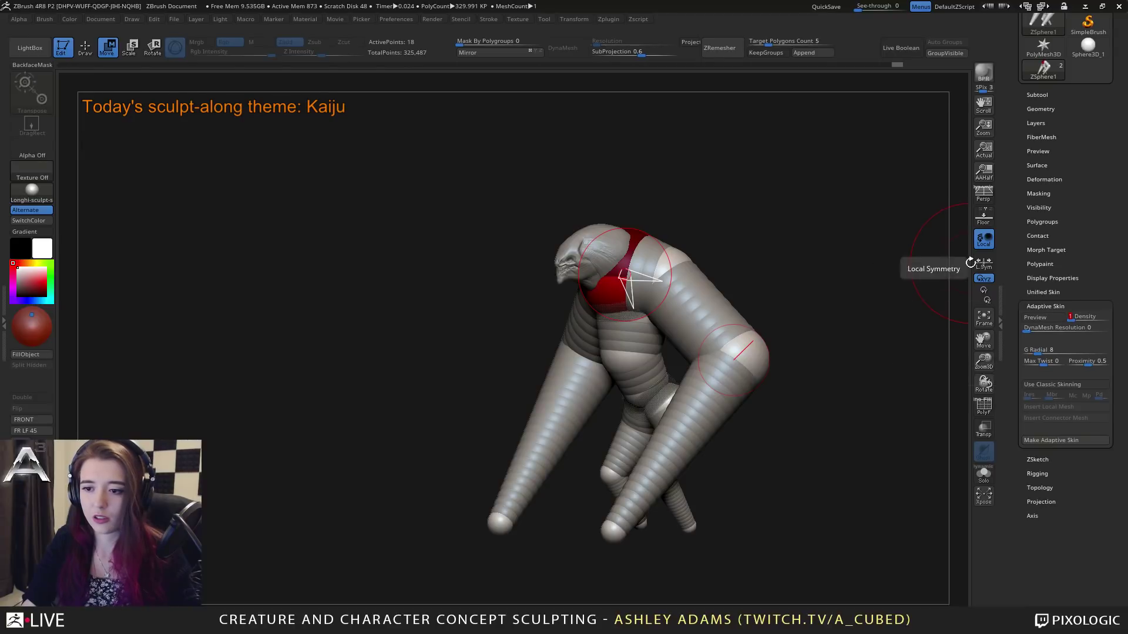
click(1049, 441)
Step: Append the generated skin mesh as a subtool of the ZSphere model and make it the active subtool
click(1052, 94)
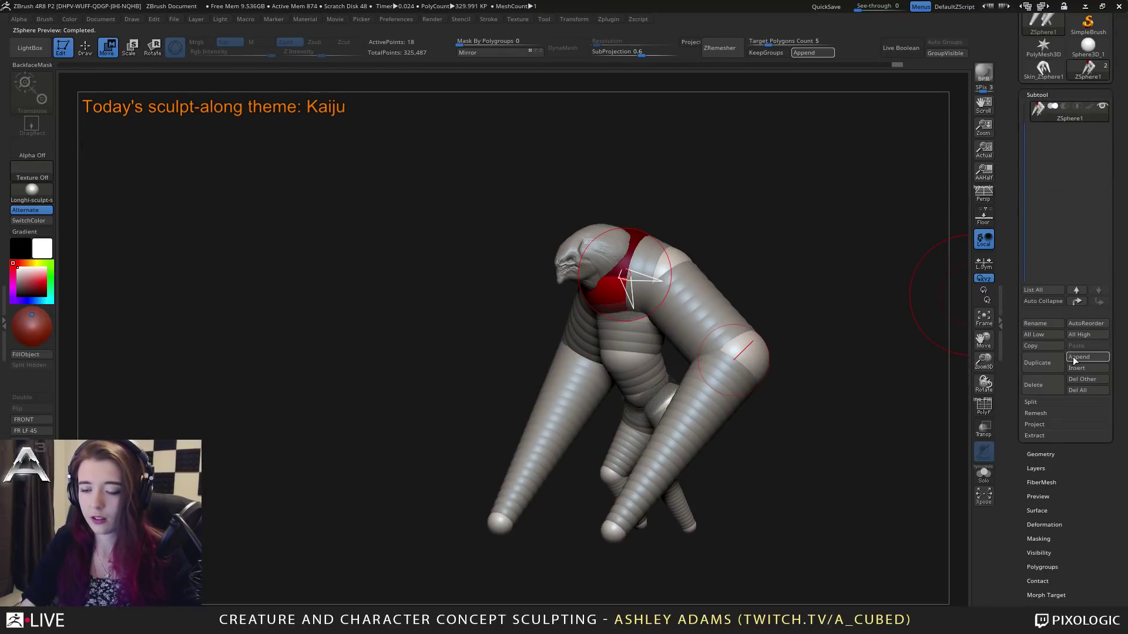
click(1072, 357)
click(875, 382)
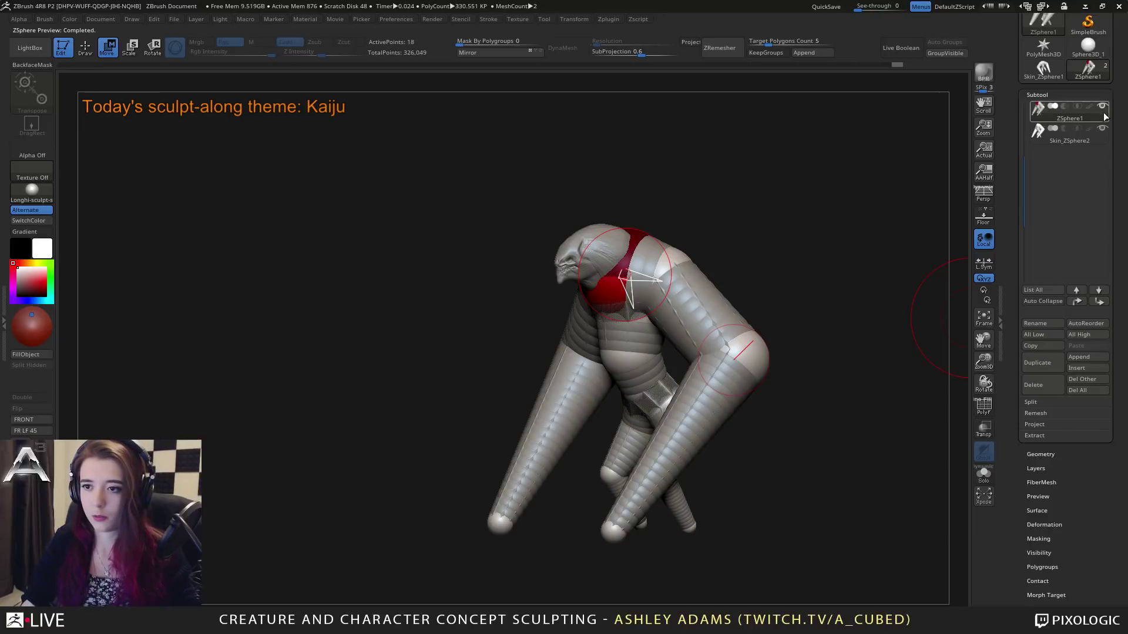
click(1040, 141)
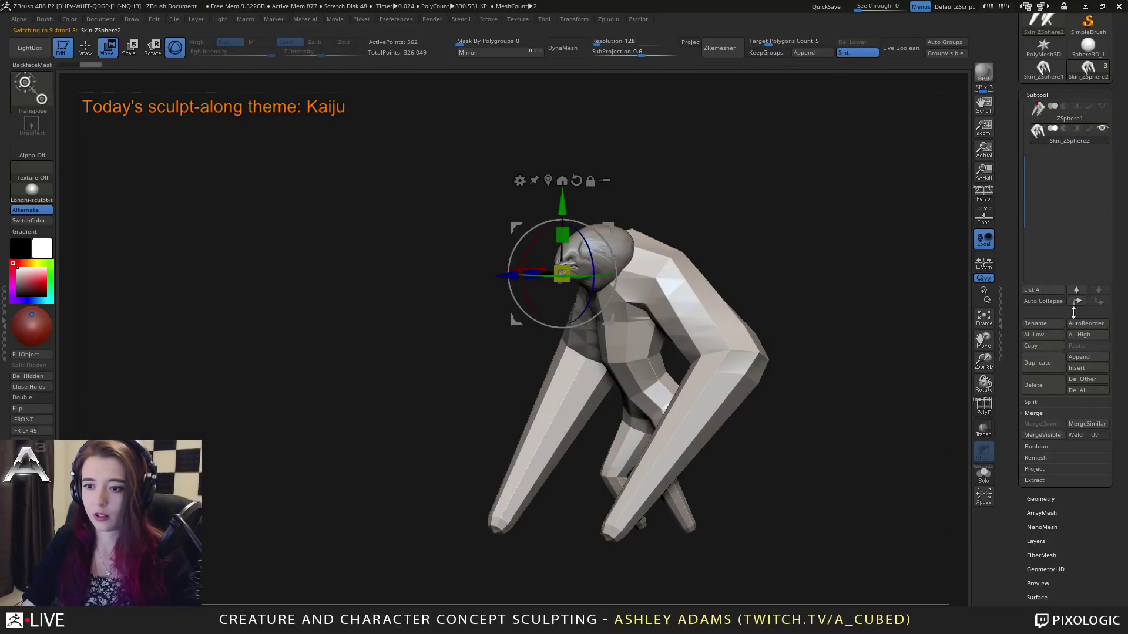
Step: Move the body skin subtool above the ZSphere subtool and make the head mesh the active subtool
click(1079, 291)
drag(1024, 174, 1031, 96)
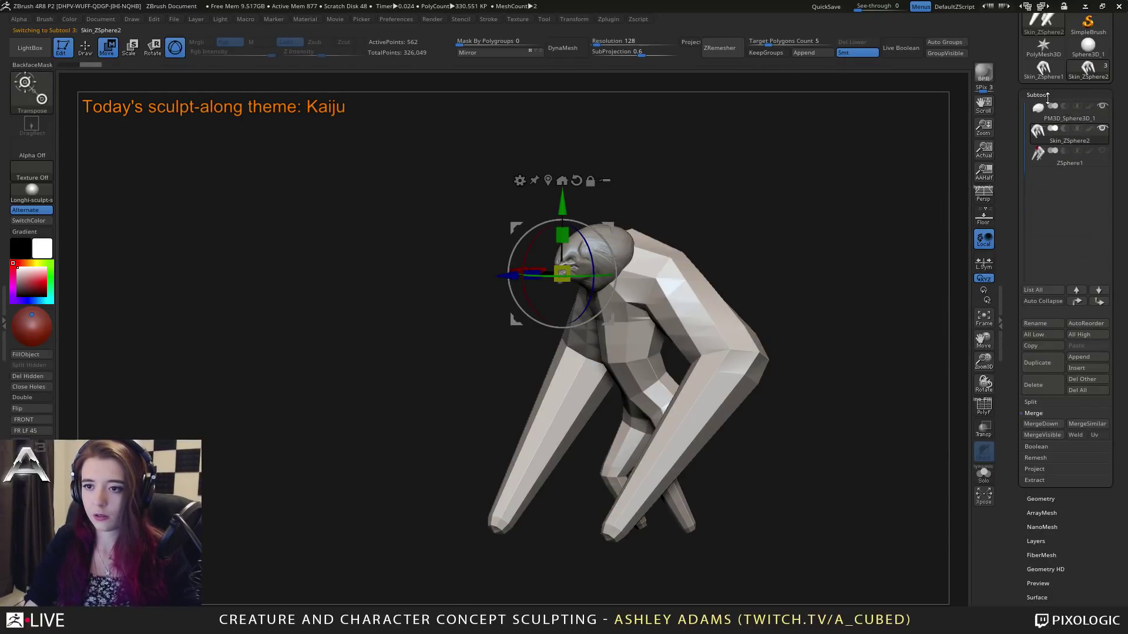
click(1037, 120)
Step: Pull the back of the head toward the shoulders with the SnakeHook brush to elongate the skull
drag(823, 317, 697, 306)
key(q)
key(b)
key(s)
key(h)
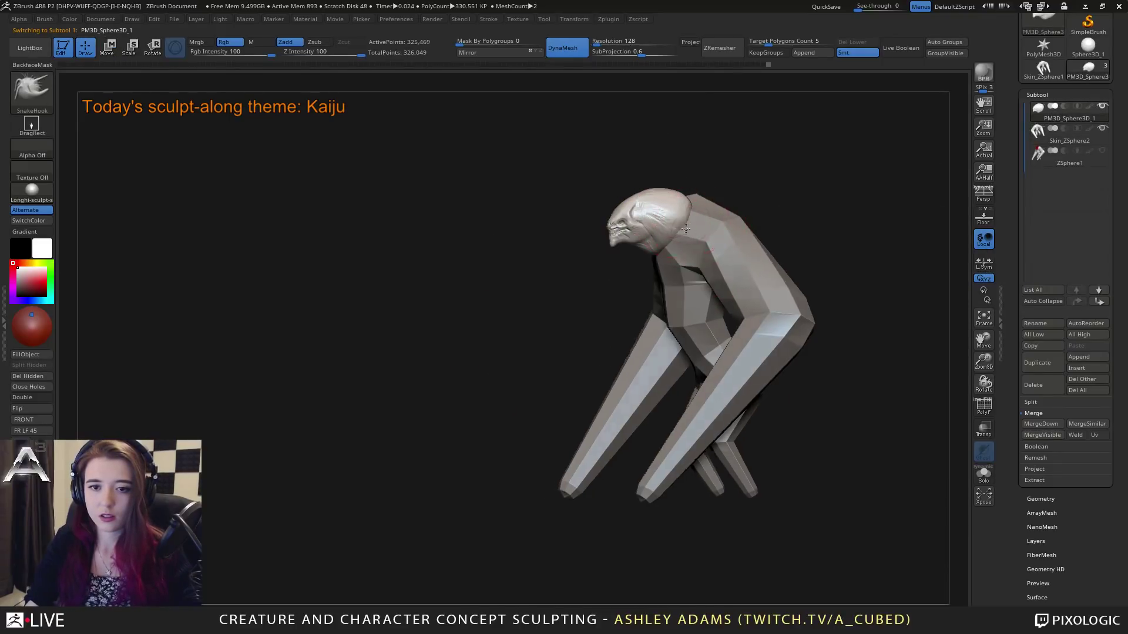
shift+drag(767, 228, 692, 230)
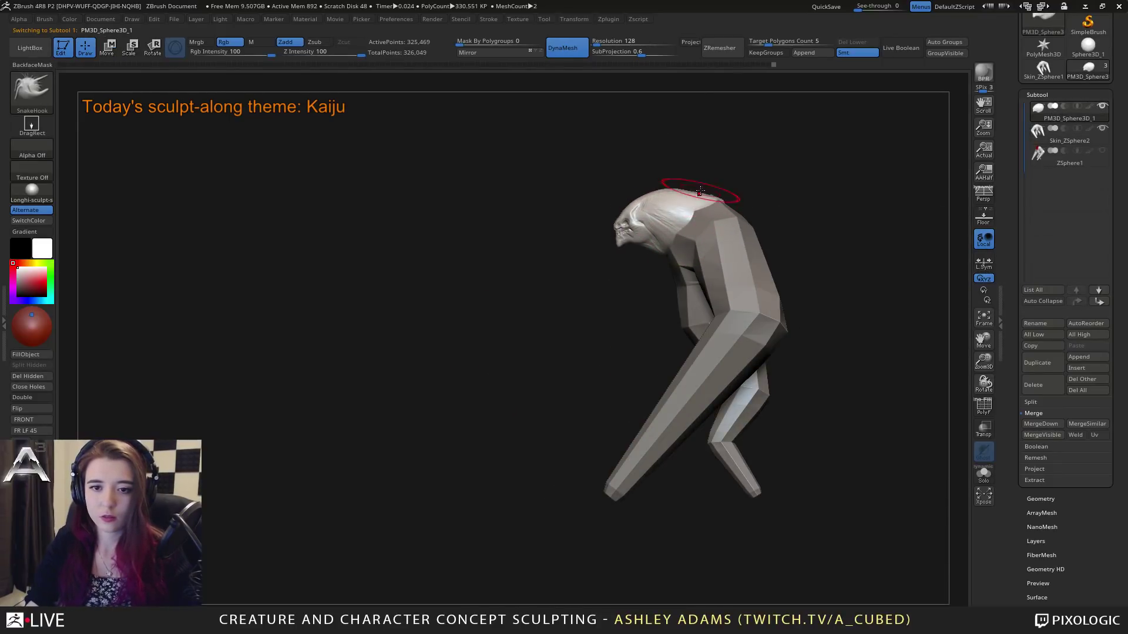
mouse_move(698, 188)
right_down()
mouse_move(729, 226)
mouse_move(717, 227)
mouse_move(711, 323)
mouse_move(691, 390)
mouse_move(670, 352)
right_up()
right_click(717, 227)
click(717, 226)
Step: Adjust the chest of the body mesh with the SnakeHook brush, then make the head the active subtool again
alt+click(651, 285)
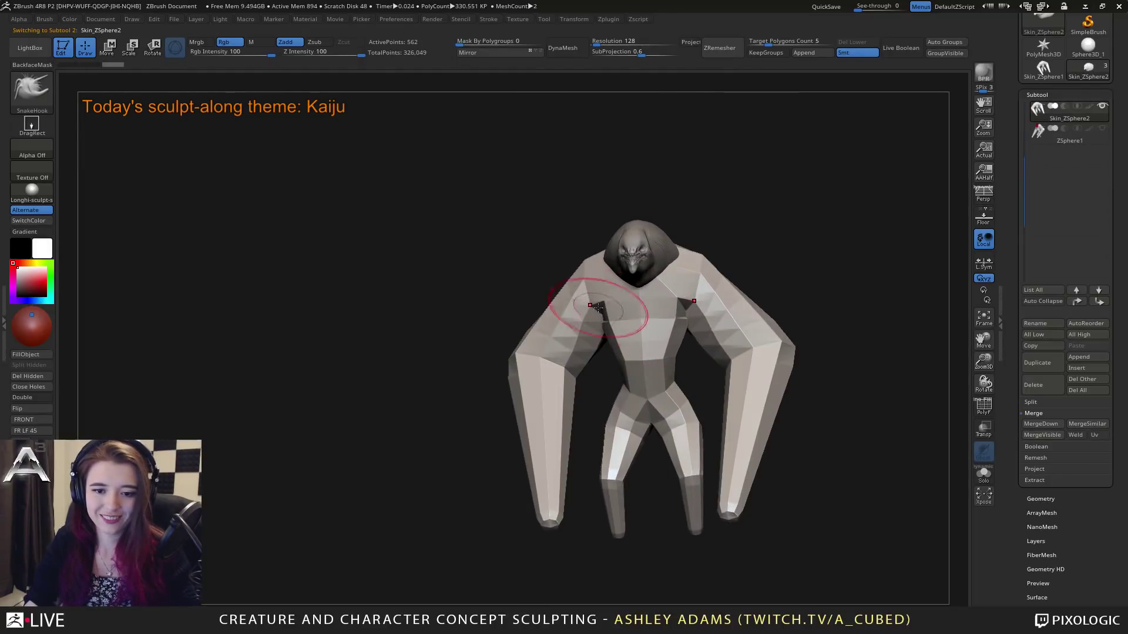
shift+right_drag(598, 307, 604, 302)
key(space)
mouse_move(606, 303)
mouse_down()
mouse_move(589, 303)
mouse_move(606, 306)
mouse_up()
mouse_move(627, 338)
right_down()
mouse_move(616, 322)
mouse_move(652, 329)
right_up()
mouse_move(653, 327)
mouse_down()
mouse_move(640, 338)
mouse_move(645, 329)
mouse_up()
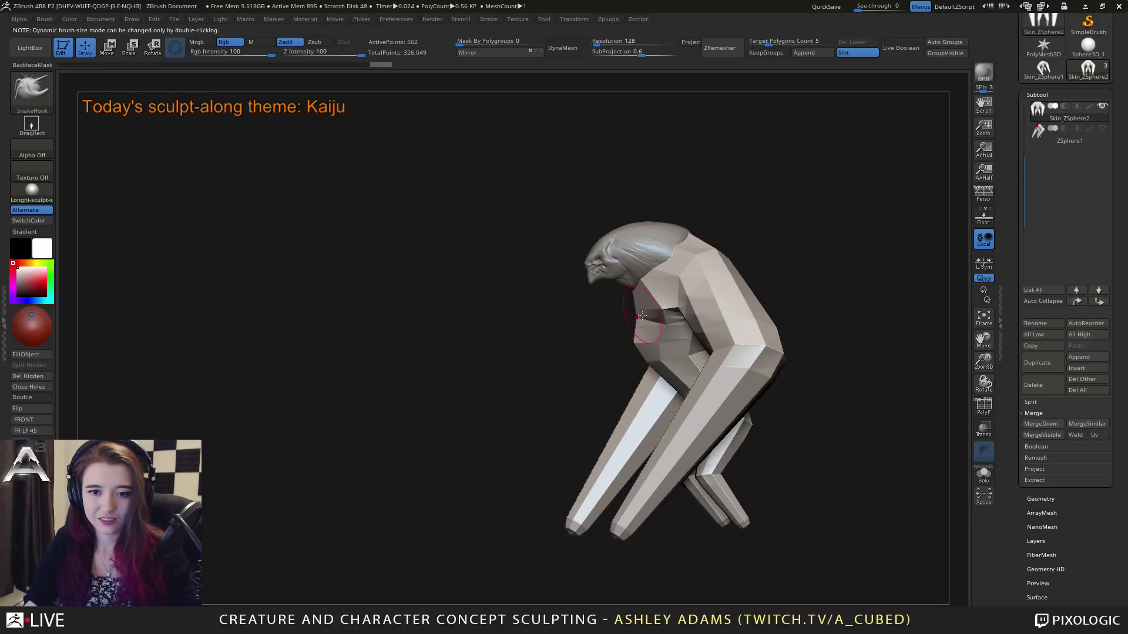
right_drag(646, 333, 585, 327)
right_click(600, 387)
mouse_move(664, 338)
right_down()
mouse_move(641, 328)
mouse_move(699, 291)
mouse_move(662, 297)
mouse_move(703, 286)
mouse_move(717, 302)
mouse_move(672, 285)
mouse_move(729, 309)
mouse_move(685, 211)
mouse_move(756, 212)
mouse_move(679, 233)
mouse_move(740, 237)
mouse_move(692, 244)
mouse_move(658, 223)
right_up()
alt+click(685, 211)
Step: Try to cut off the back of the head with the ClipCurve brush
key(ctrl+shift)
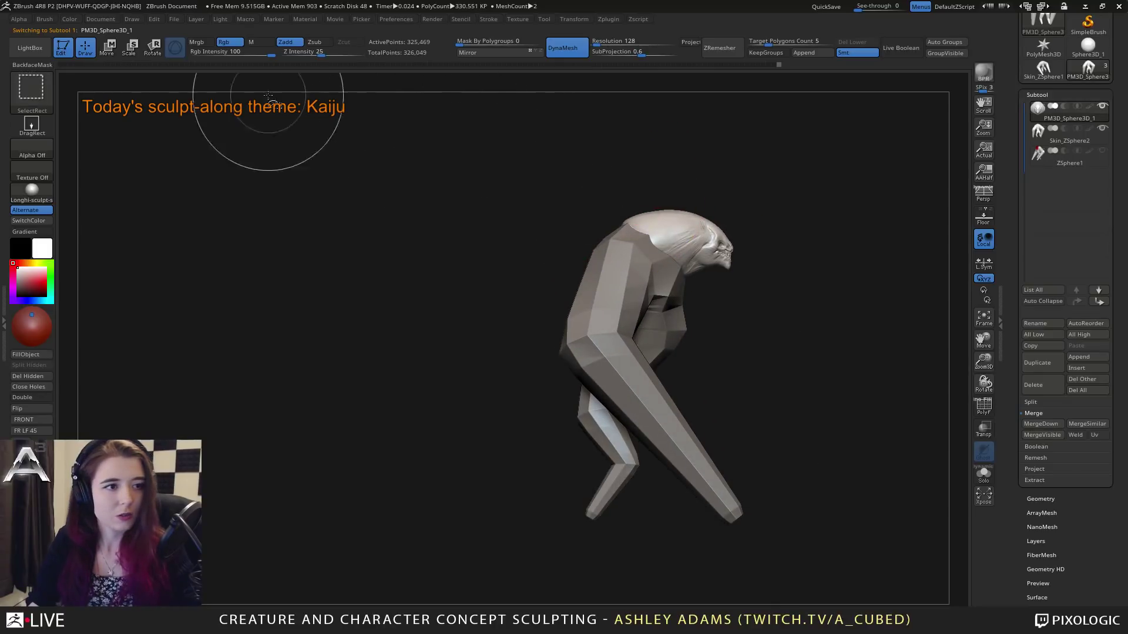
click(37, 88)
click(181, 151)
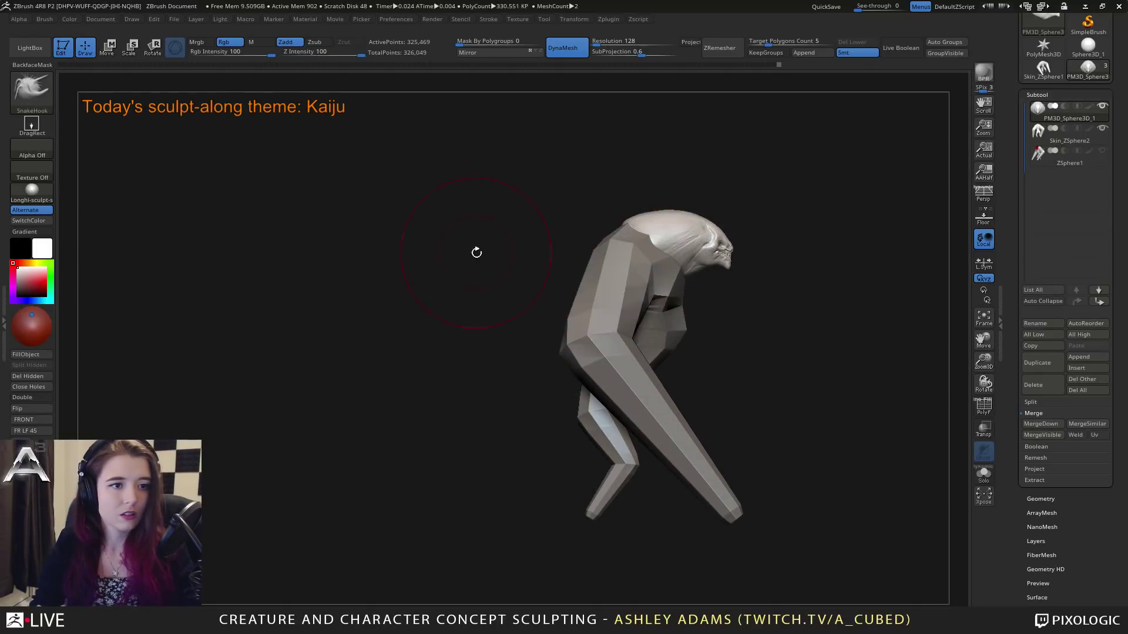
mouse_move(540, 112)
ctrl+shift+mouse_down()
mouse_move(593, 88)
mouse_move(586, 77)
ctrl+shift+mouse_up()
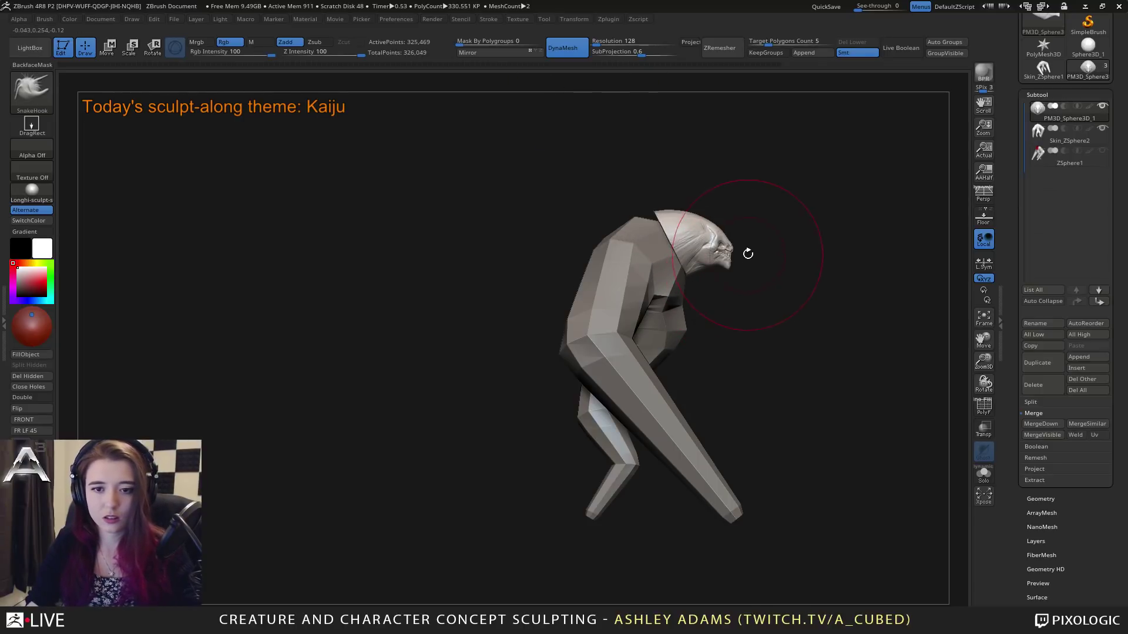
mouse_move(748, 252)
mouse_down()
mouse_move(671, 233)
mouse_move(750, 214)
mouse_up()
Step: Hide the back portion of the head mesh with the SelectLasso brush
ctrl+shift+click(31, 90)
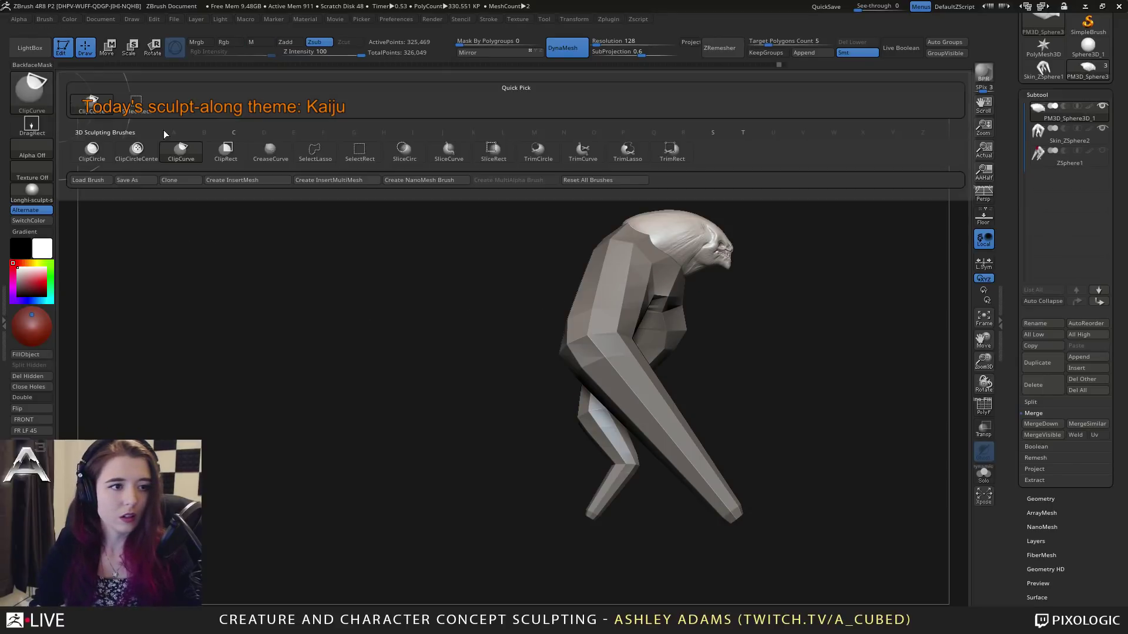
click(319, 154)
mouse_move(713, 313)
ctrl+shift+mouse_down()
mouse_move(630, 174)
mouse_move(566, 184)
mouse_move(667, 322)
mouse_move(552, 132)
mouse_move(587, 159)
ctrl+shift+mouse_up()
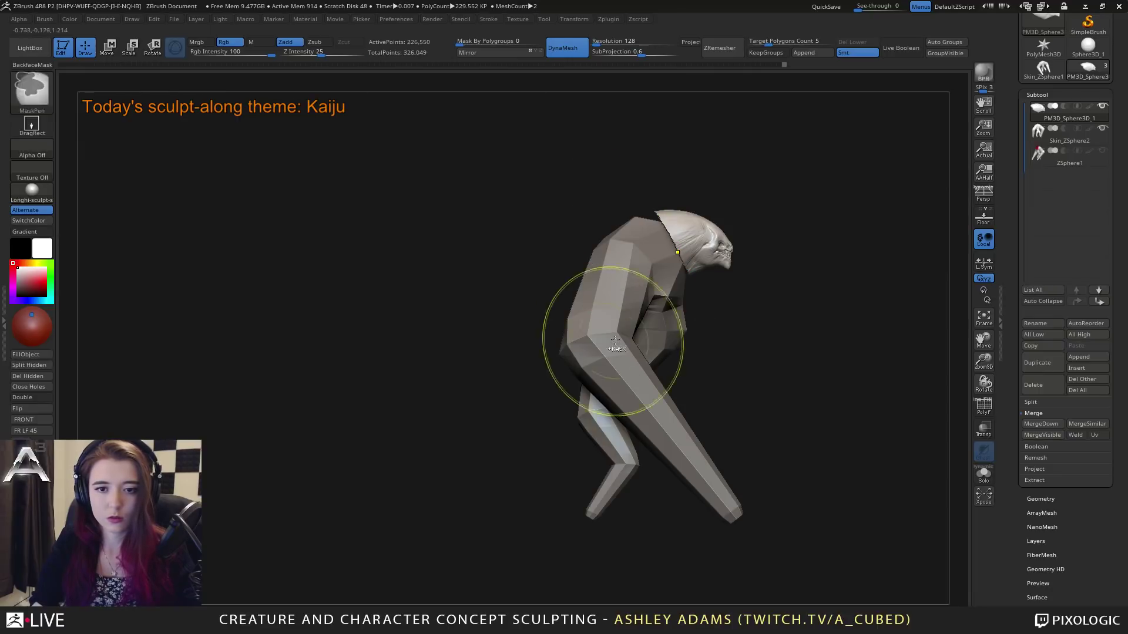
Step: Scale the head up slightly with the transform gizmo so it fits against the shoulders
key(w)
mouse_move(723, 243)
mouse_down()
mouse_move(738, 241)
mouse_move(725, 243)
mouse_up()
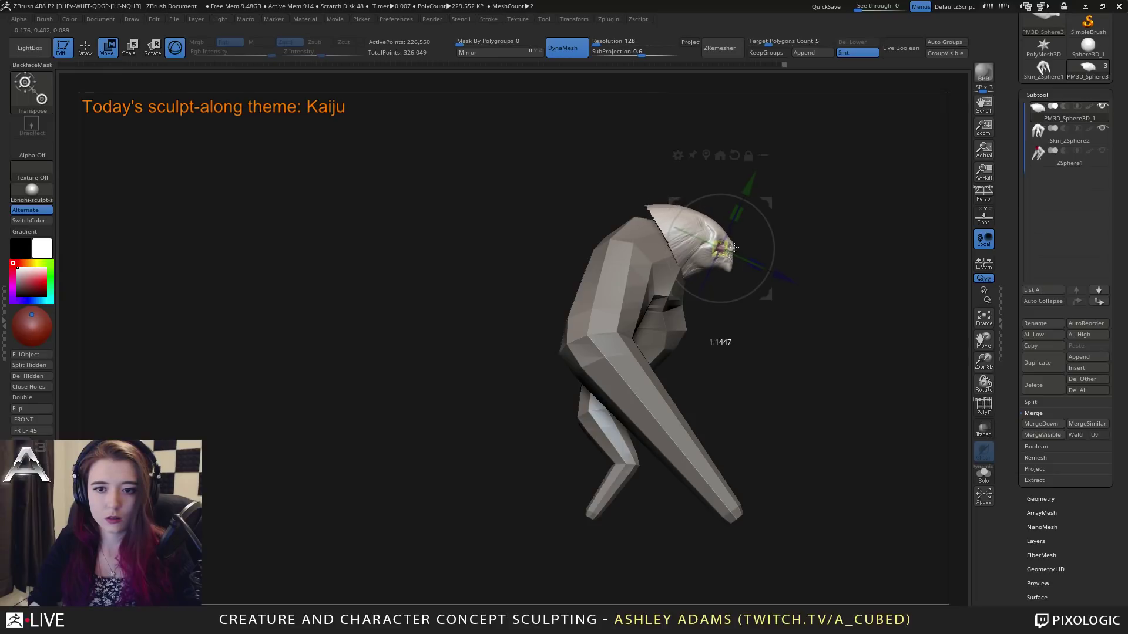
mouse_move(773, 206)
mouse_down()
mouse_move(780, 218)
mouse_move(764, 224)
mouse_move(793, 218)
mouse_move(722, 269)
mouse_up()
Step: Stretch the rear edge of the head over the shoulders and upper back with the SnakeHook brush
key(q)
key(space)
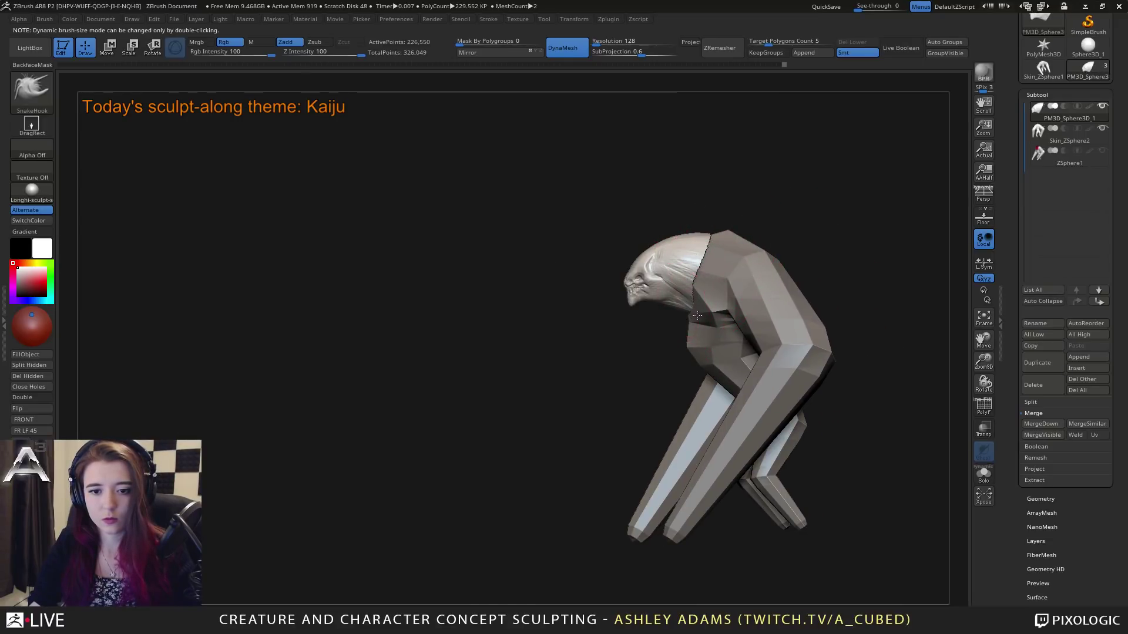
mouse_move(699, 279)
mouse_down()
mouse_move(730, 289)
mouse_move(732, 256)
mouse_up()
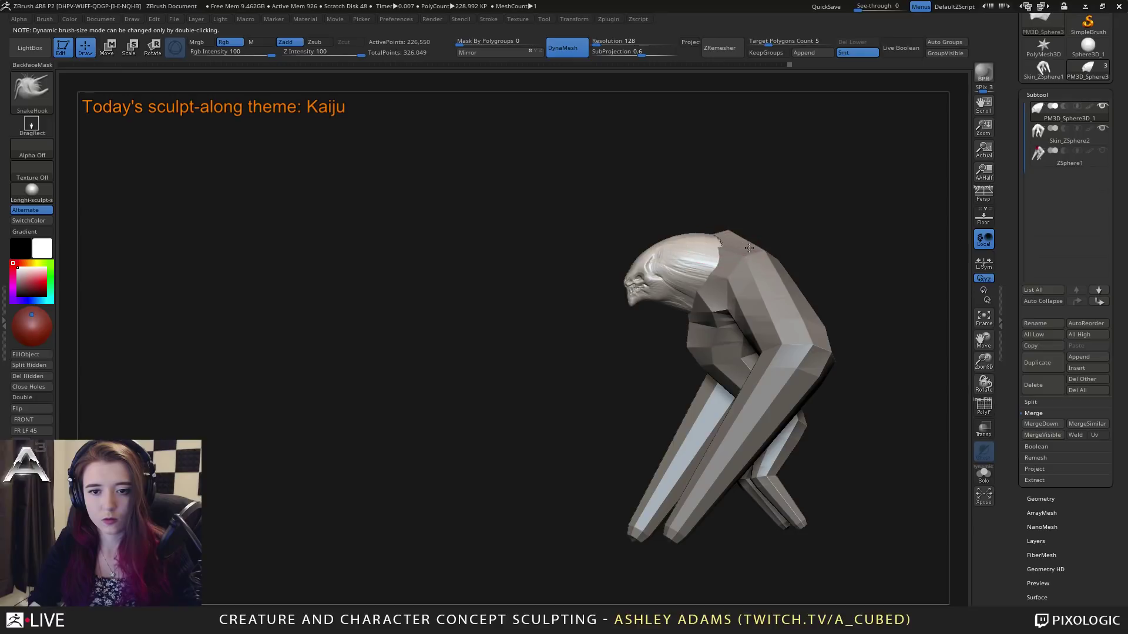
mouse_move(751, 259)
right_down()
mouse_move(712, 291)
mouse_move(733, 211)
right_up()
shift+drag(735, 233, 754, 227)
mouse_move(742, 245)
right_down()
mouse_move(767, 234)
mouse_move(719, 236)
mouse_move(703, 253)
mouse_move(665, 235)
mouse_move(639, 179)
mouse_move(730, 234)
mouse_move(710, 224)
mouse_move(755, 196)
mouse_move(774, 221)
mouse_move(658, 220)
right_up()
right_click(710, 225)
right_click(774, 221)
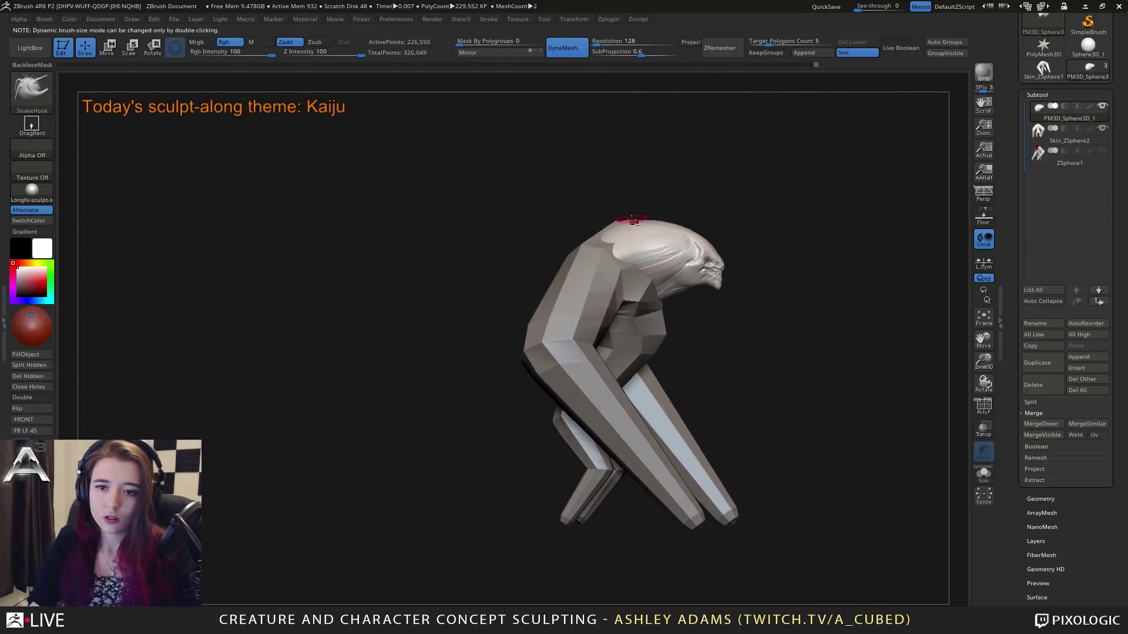
Step: Mask a patch on the crown of the head, invert the mask, and pull a horn out of it with SnakeHook
right_drag(725, 203, 666, 222)
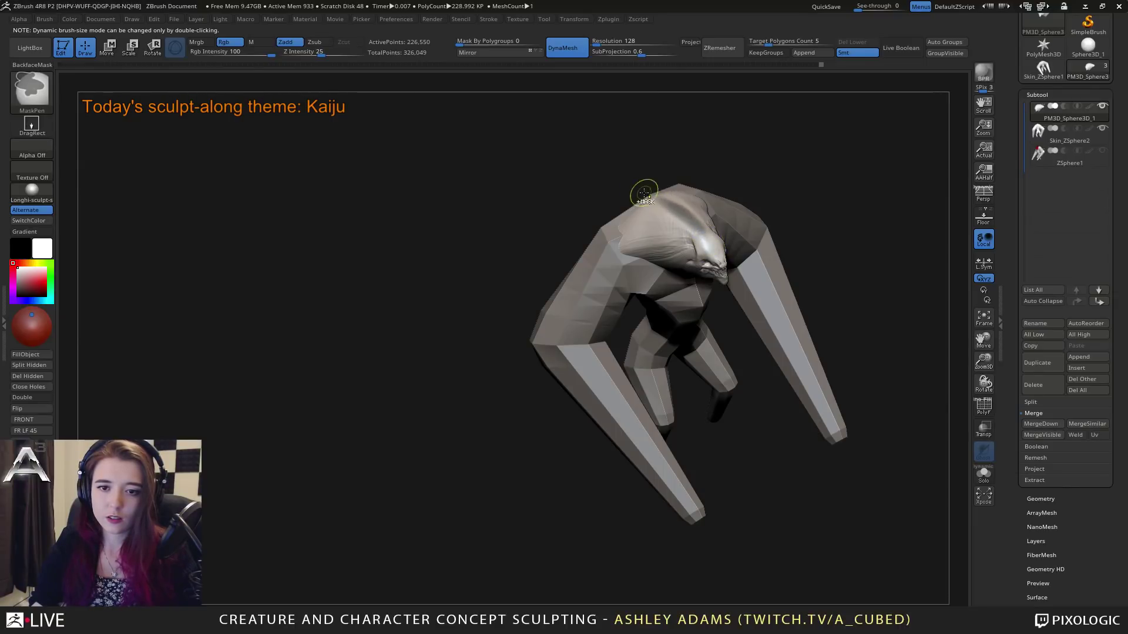
ctrl+drag(675, 208, 712, 239)
ctrl+click(758, 249)
right_drag(700, 235, 715, 189)
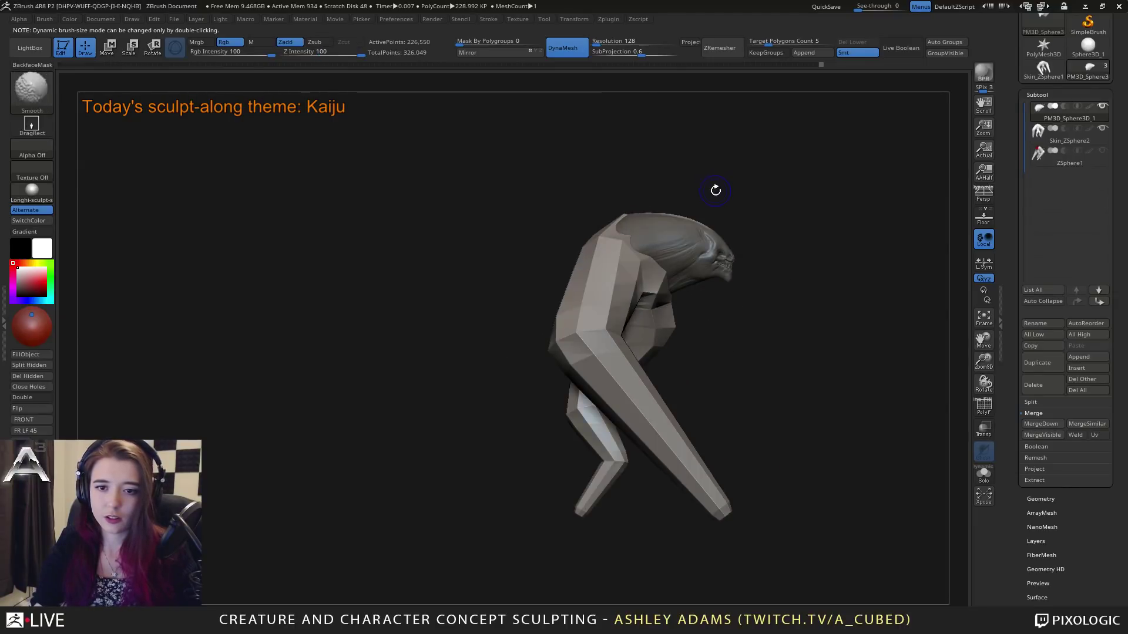
right_click(730, 176)
mouse_move(685, 208)
mouse_down()
mouse_move(663, 187)
mouse_move(688, 160)
mouse_move(744, 157)
mouse_move(681, 180)
mouse_move(666, 173)
mouse_move(714, 154)
mouse_move(605, 164)
mouse_move(717, 148)
mouse_move(664, 202)
mouse_move(649, 180)
mouse_move(626, 213)
mouse_up()
Step: Thicken the new horn with the Inflate brush and smooth its surface
key(shift)
key(space)
key(b)
key(i)
key(n)
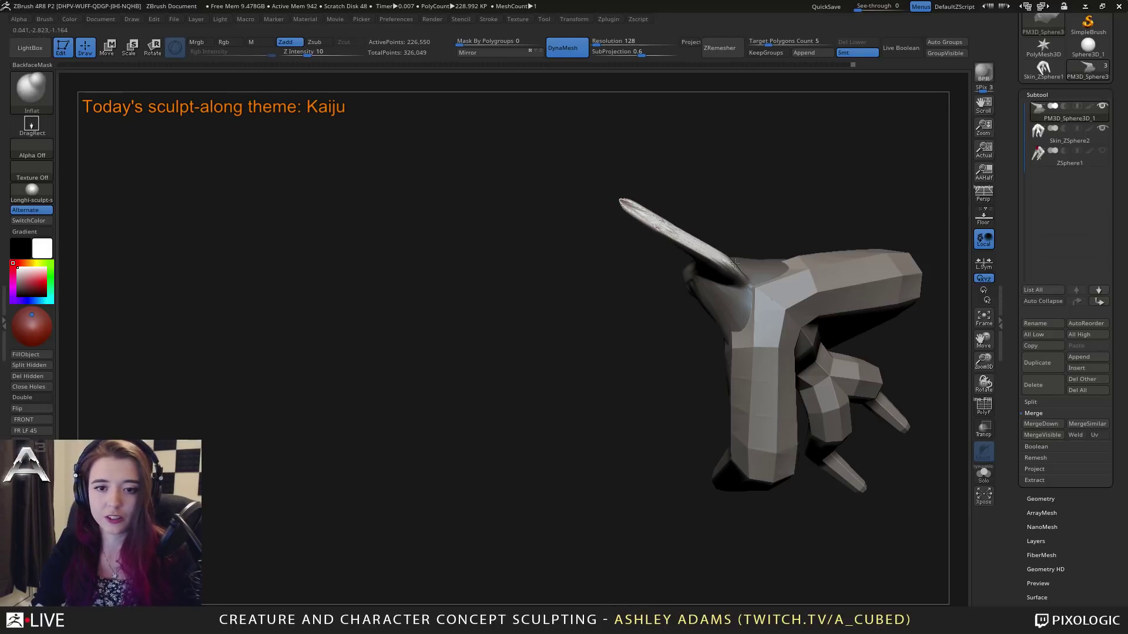
key(shift)
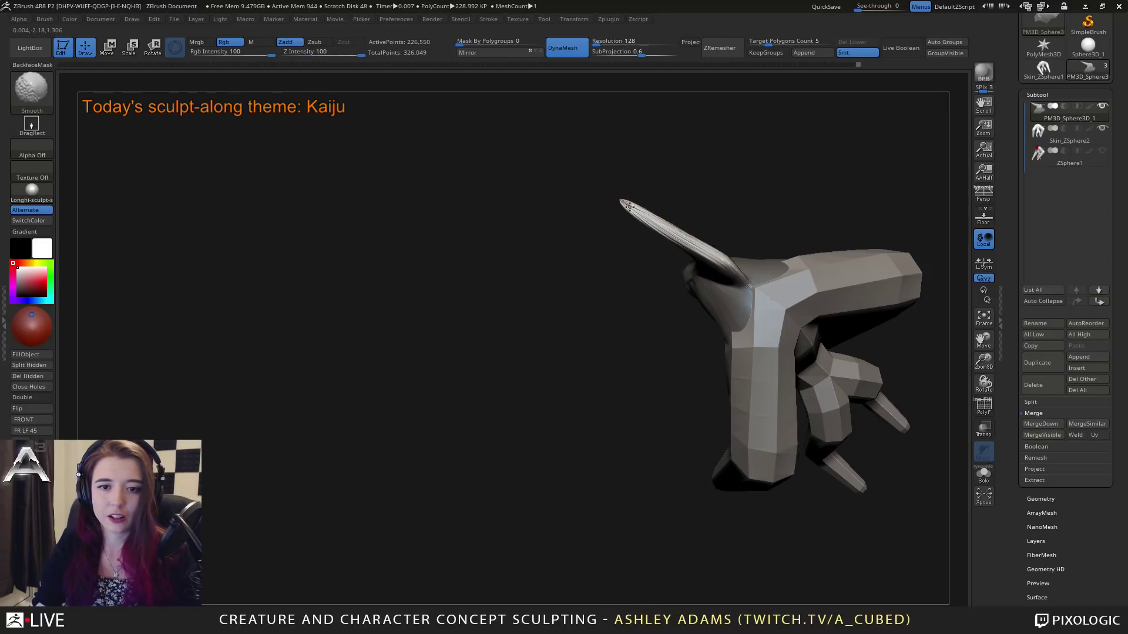
Step: Reshape and smooth the horn so it curves forward over the face, and clear the mask
drag(695, 206, 707, 136)
shift+drag(679, 229, 697, 233)
key(ctrl)
mouse_move(715, 227)
mouse_down()
mouse_move(734, 235)
mouse_move(732, 222)
mouse_move(708, 254)
mouse_move(764, 259)
mouse_move(656, 238)
mouse_up()
Step: Build up the horn and its base with the ClayBuildup brush using backface masking
key(space)
key(b)
key(c)
key(b)
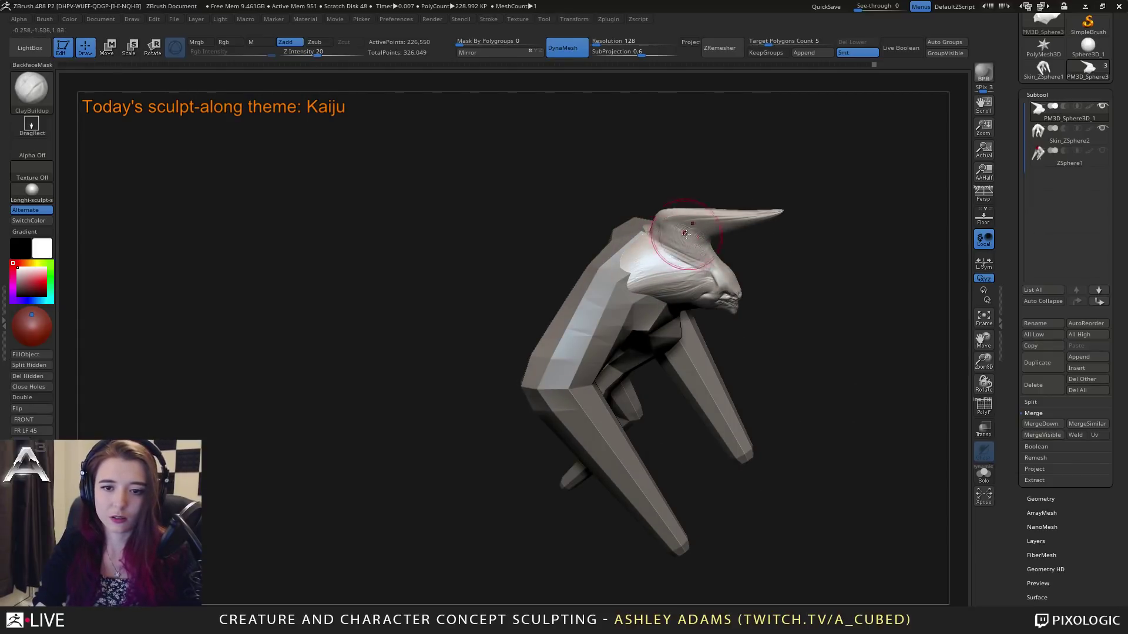
drag(664, 195, 654, 161)
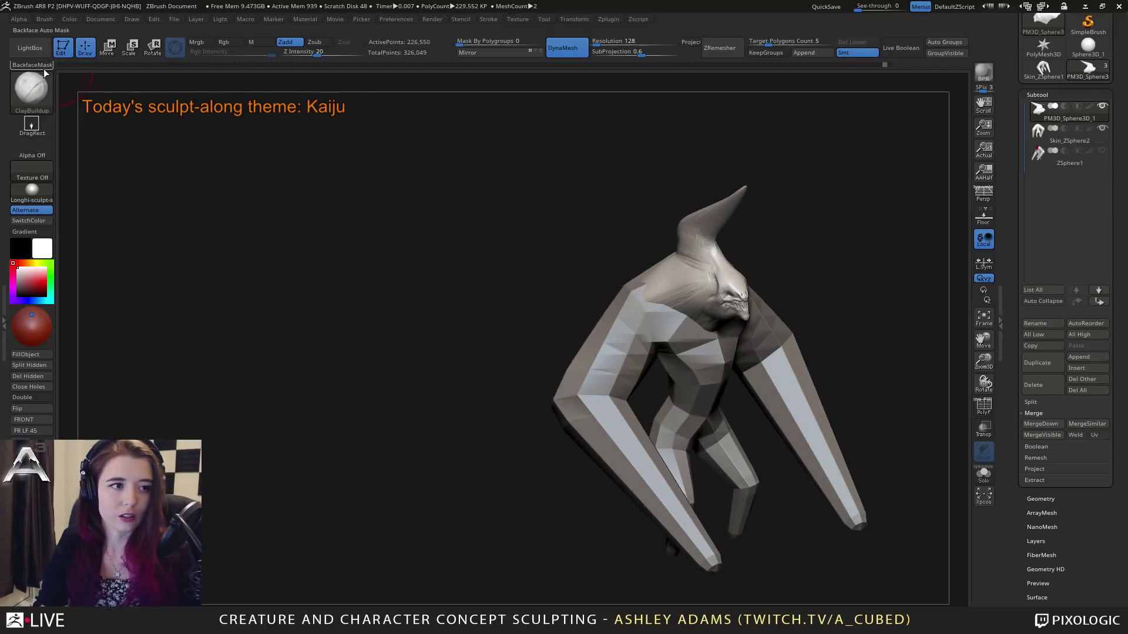
drag(657, 200, 707, 202)
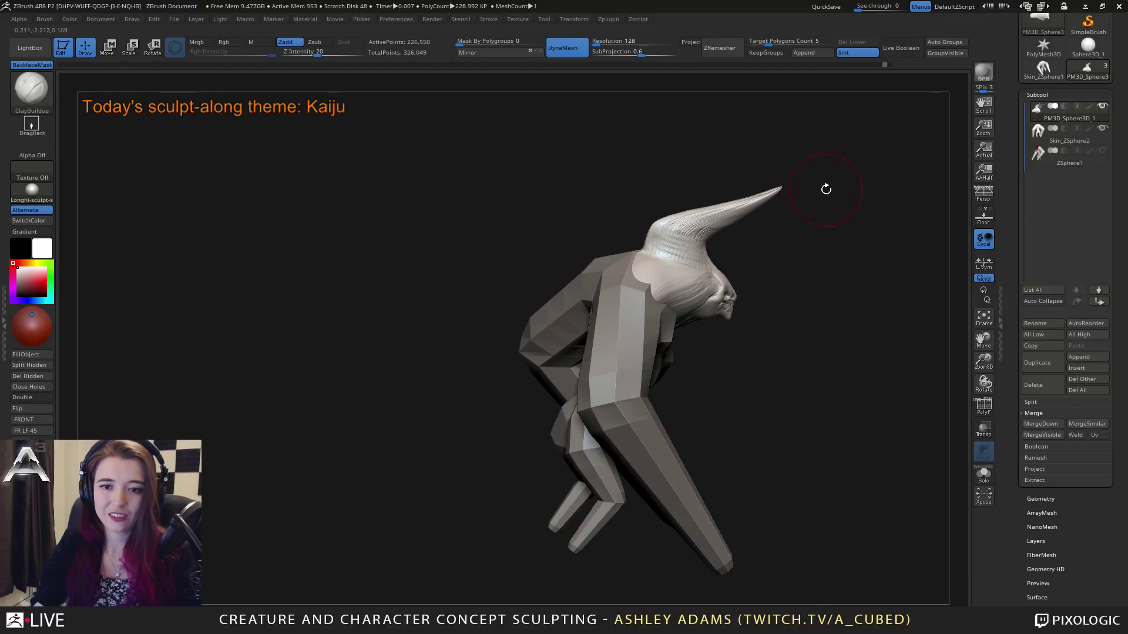
mouse_move(826, 189)
mouse_down()
mouse_move(753, 221)
mouse_move(810, 238)
mouse_move(723, 259)
mouse_move(657, 224)
mouse_move(655, 309)
mouse_up()
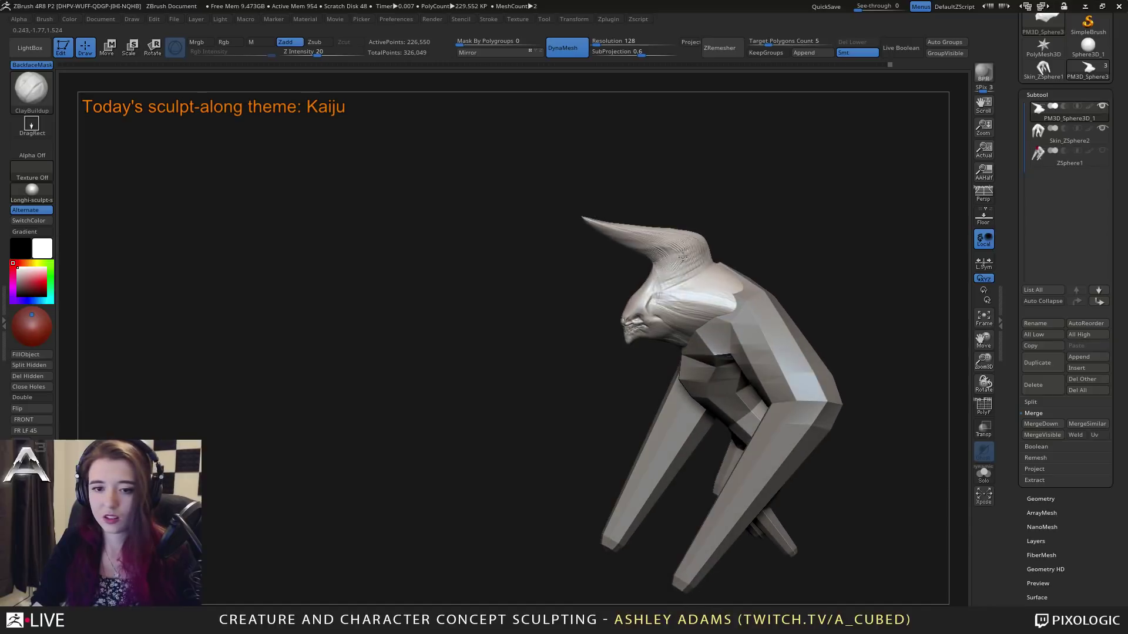
Step: Refine the area behind the horn's base with the DamStandard brush and smoothing
key(b)
key(d)
key(s)
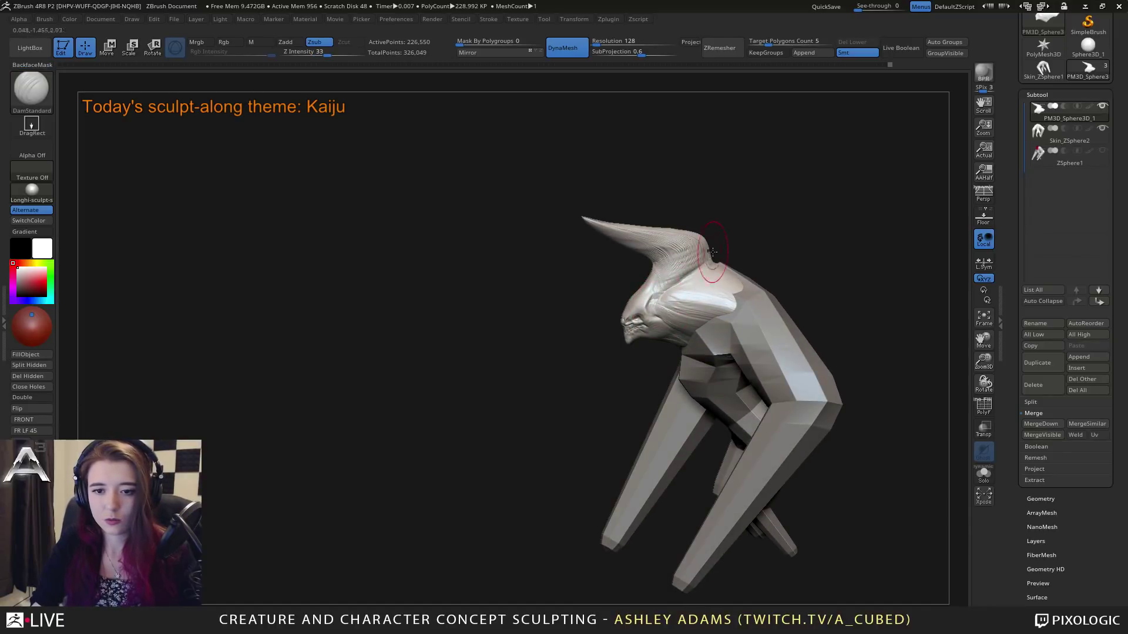
shift+drag(712, 251, 720, 241)
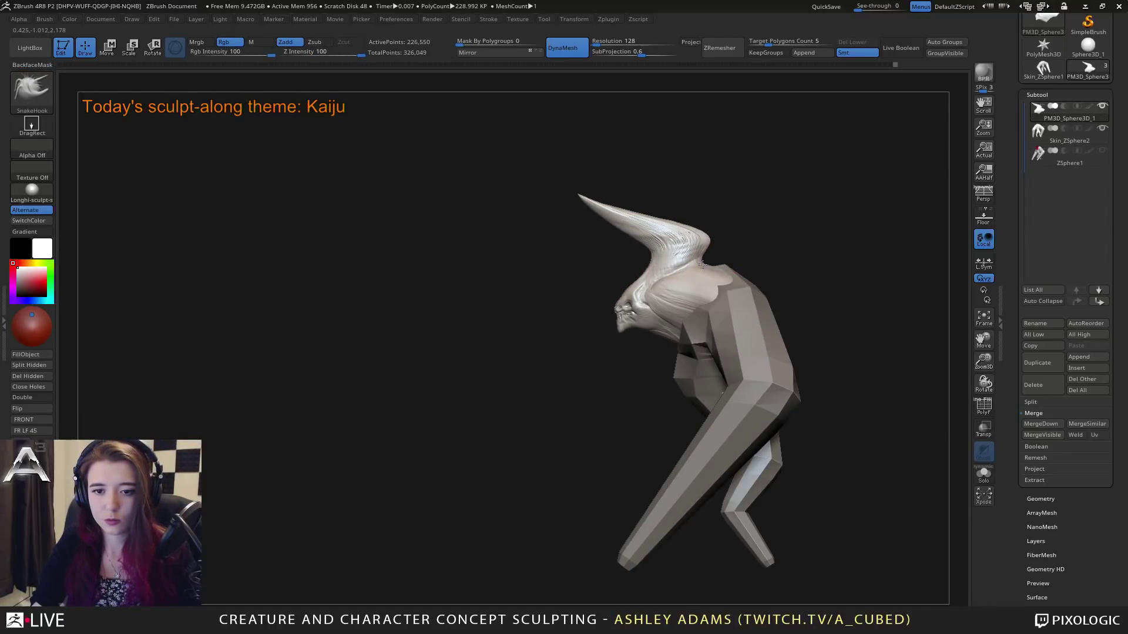
Step: Lengthen the horn's tip forward with the SnakeHook brush at draw size 1000
key(space)
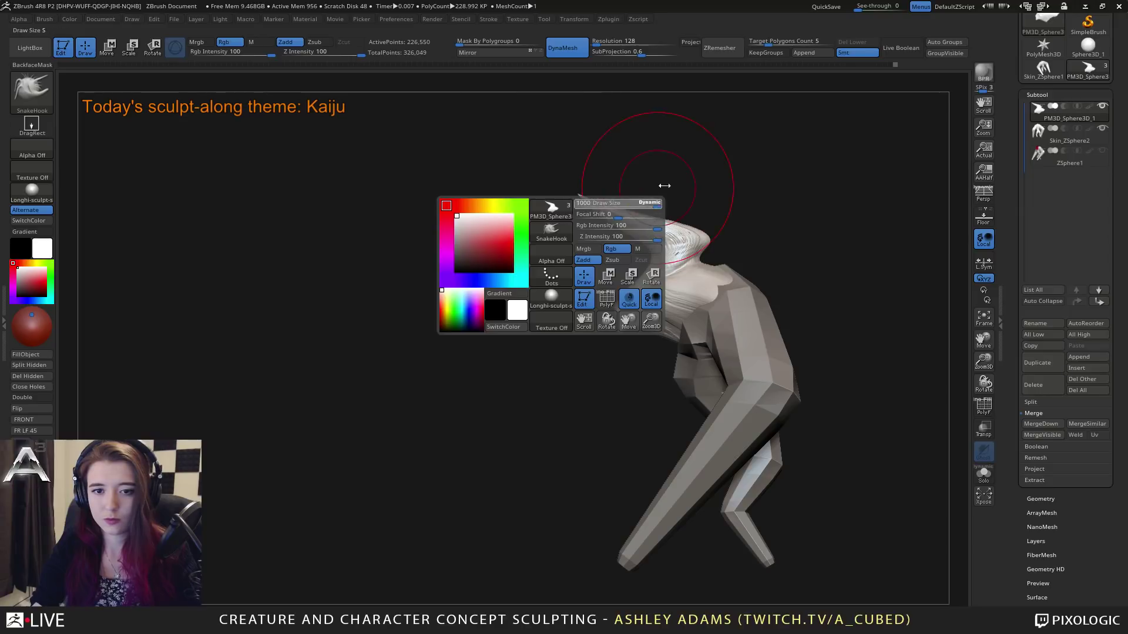
drag(587, 200, 567, 192)
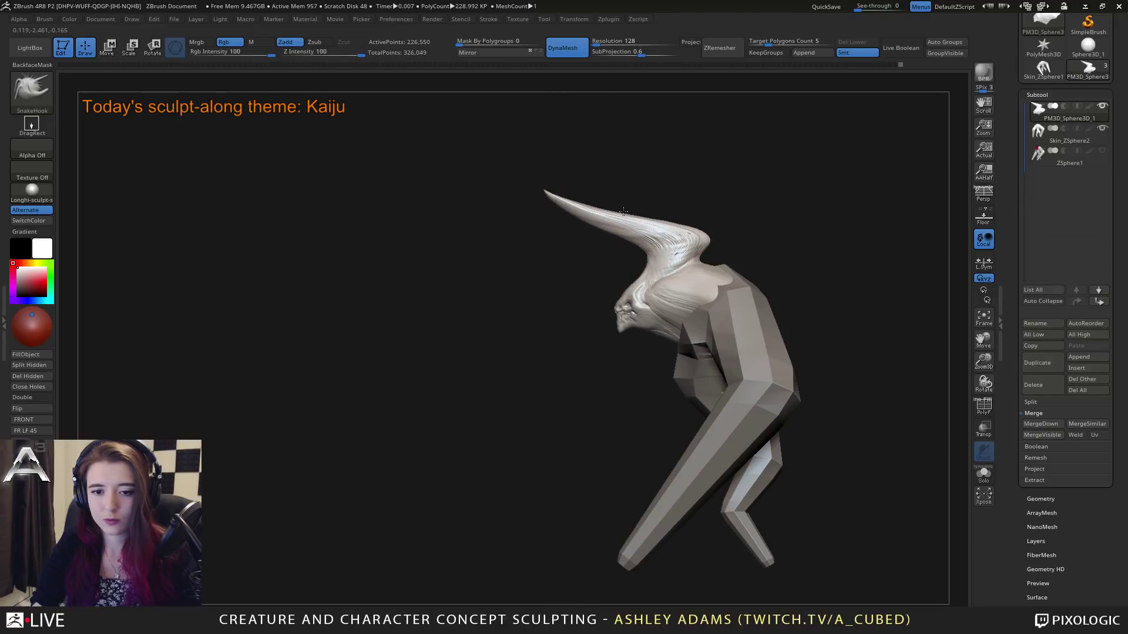
mouse_move(616, 227)
ctrl+right_down()
mouse_move(624, 252)
mouse_move(706, 325)
mouse_move(585, 356)
ctrl+right_up()
key(space)
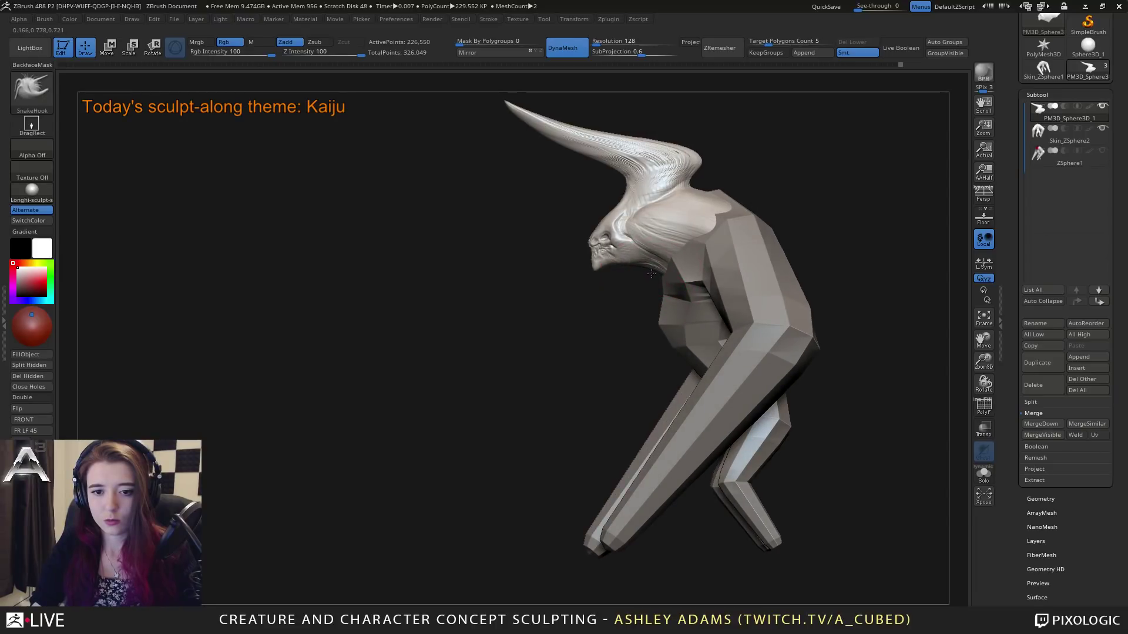
Step: Make the body mesh active, and rotate and shift it backward behind the head with the transform gizmo
alt+click(699, 305)
right_drag(699, 306, 539, 253)
key(w)
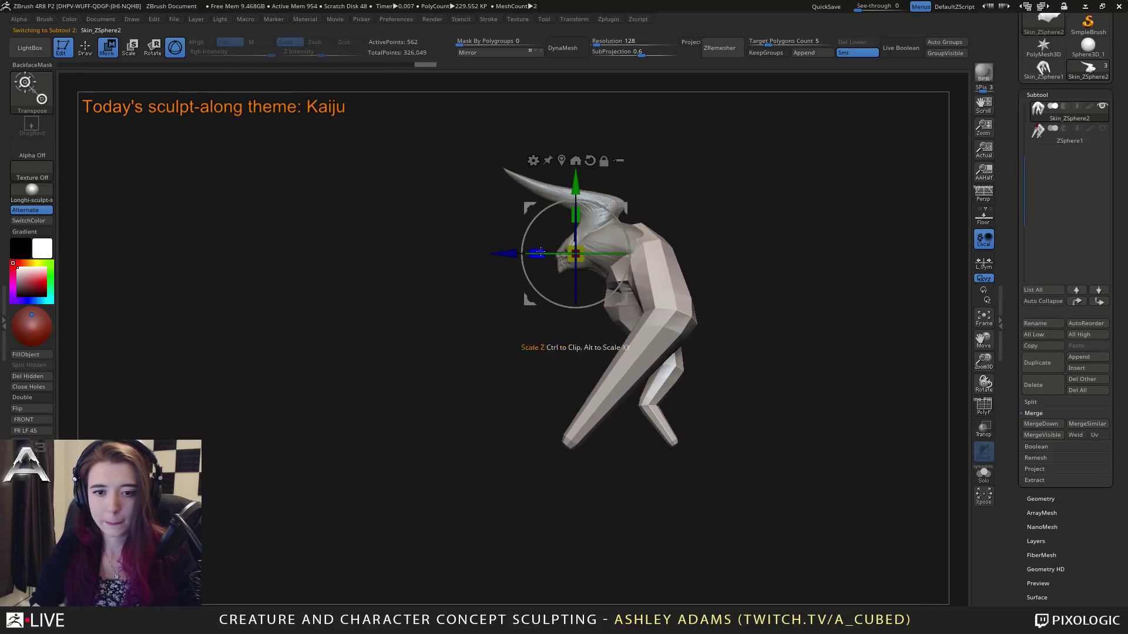
drag(563, 222, 521, 227)
drag(579, 250, 564, 223)
key(q)
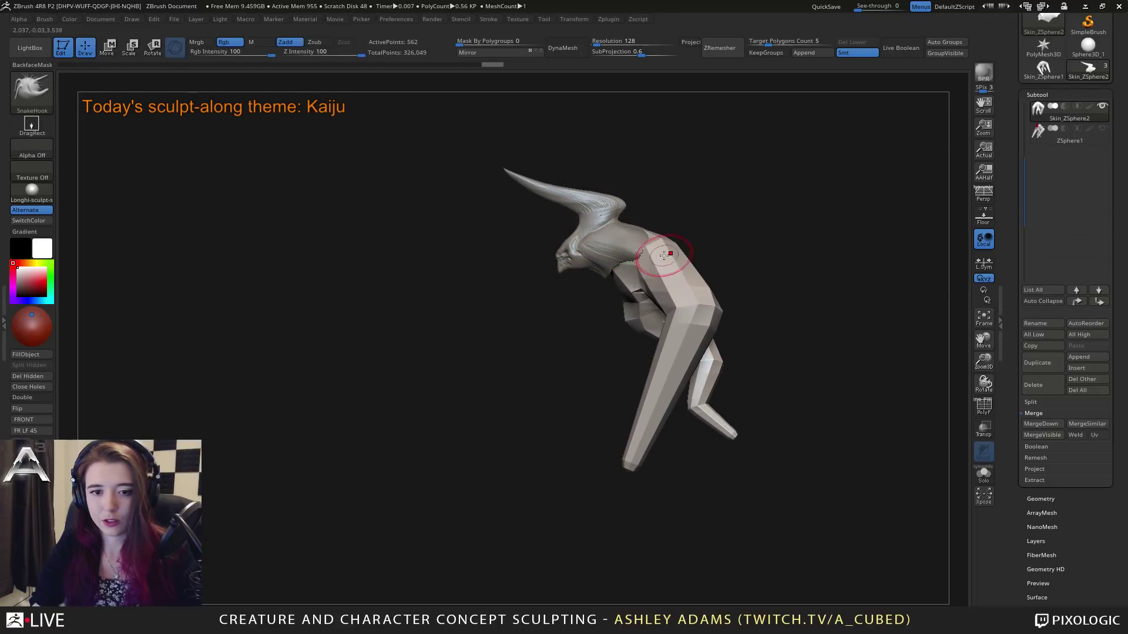
mouse_move(673, 267)
mouse_down()
mouse_move(682, 269)
mouse_move(657, 266)
mouse_up()
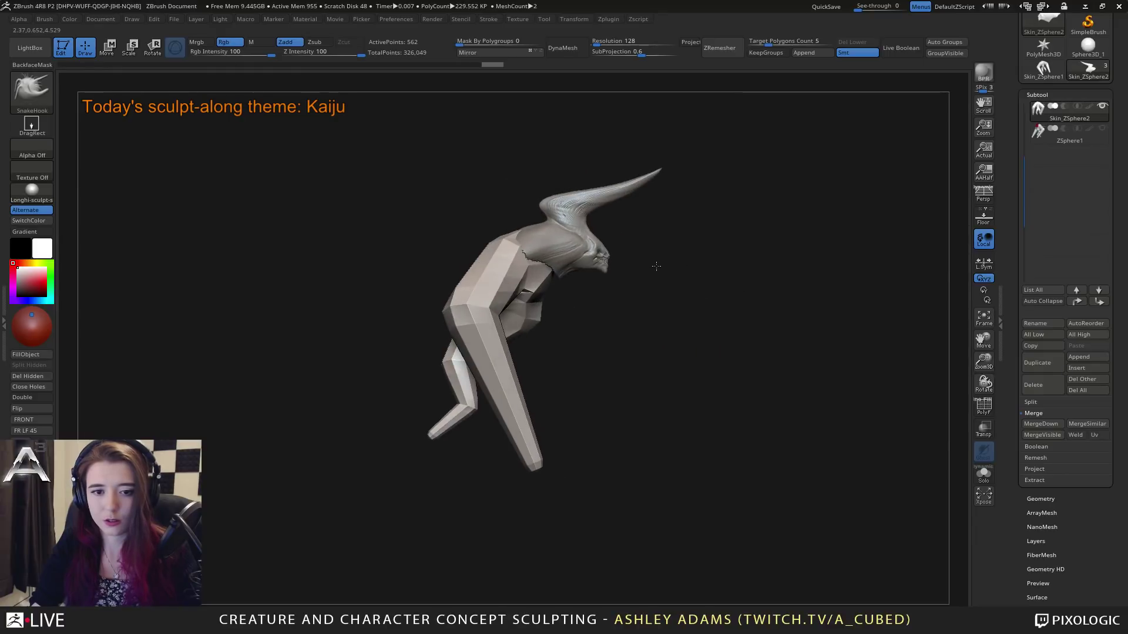
Step: Mask both arms of the body mesh from the back view
mouse_move(604, 233)
shift+mouse_down()
mouse_move(519, 272)
mouse_move(545, 399)
mouse_move(541, 451)
shift+mouse_up()
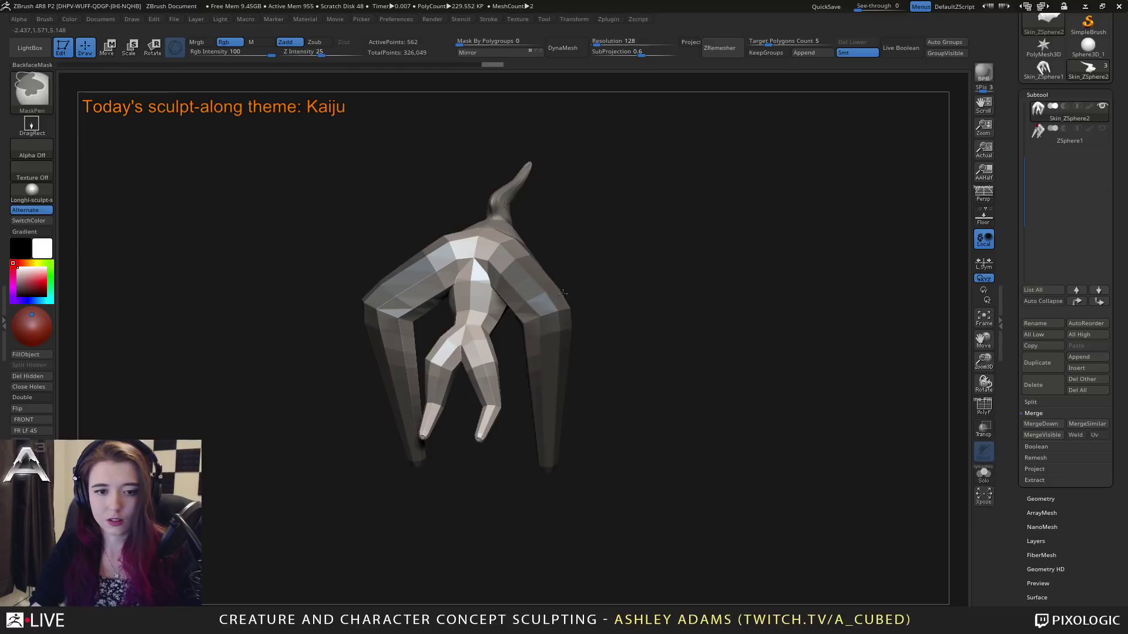
ctrl+drag(563, 294, 605, 329)
ctrl+drag(635, 508, 509, 238)
drag(590, 139, 585, 270)
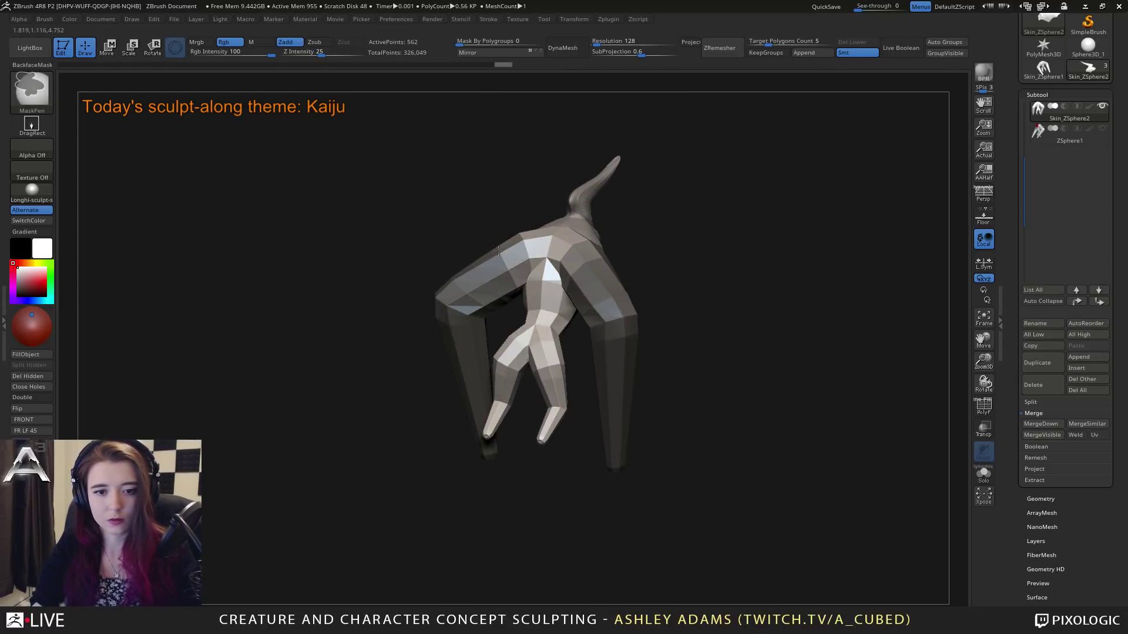
Step: Re-pose the body with the transform gizmo so the arms reach forward in front of the torso
drag(699, 252, 465, 72)
key(w)
mouse_move(652, 236)
mouse_down()
mouse_move(658, 182)
mouse_move(649, 190)
mouse_move(636, 179)
mouse_up()
key(q)
key(space)
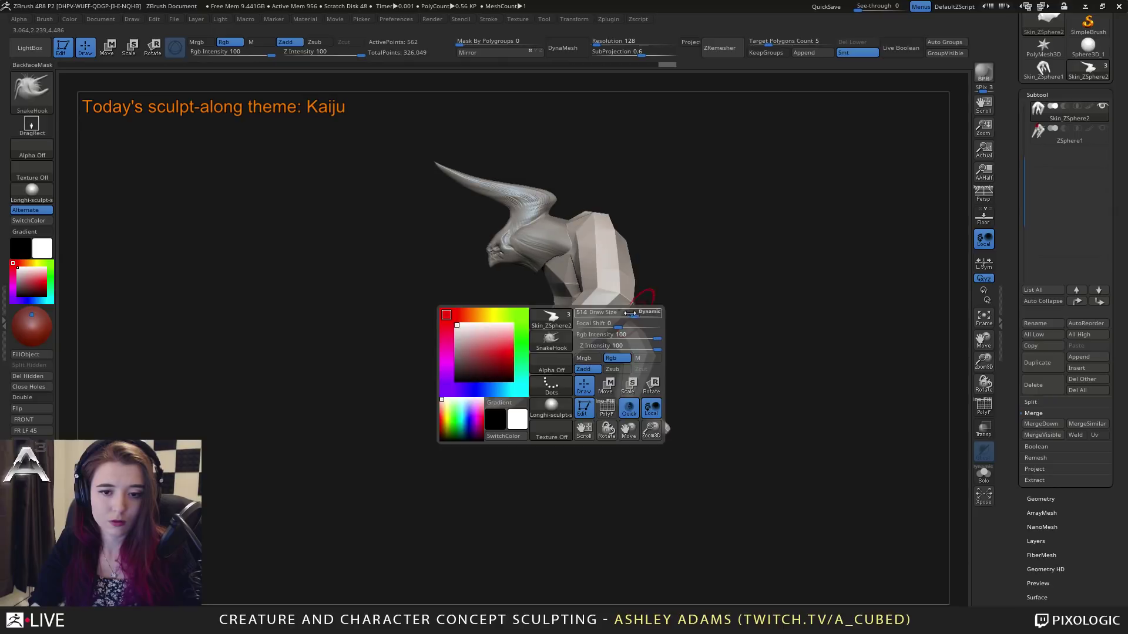
key(w)
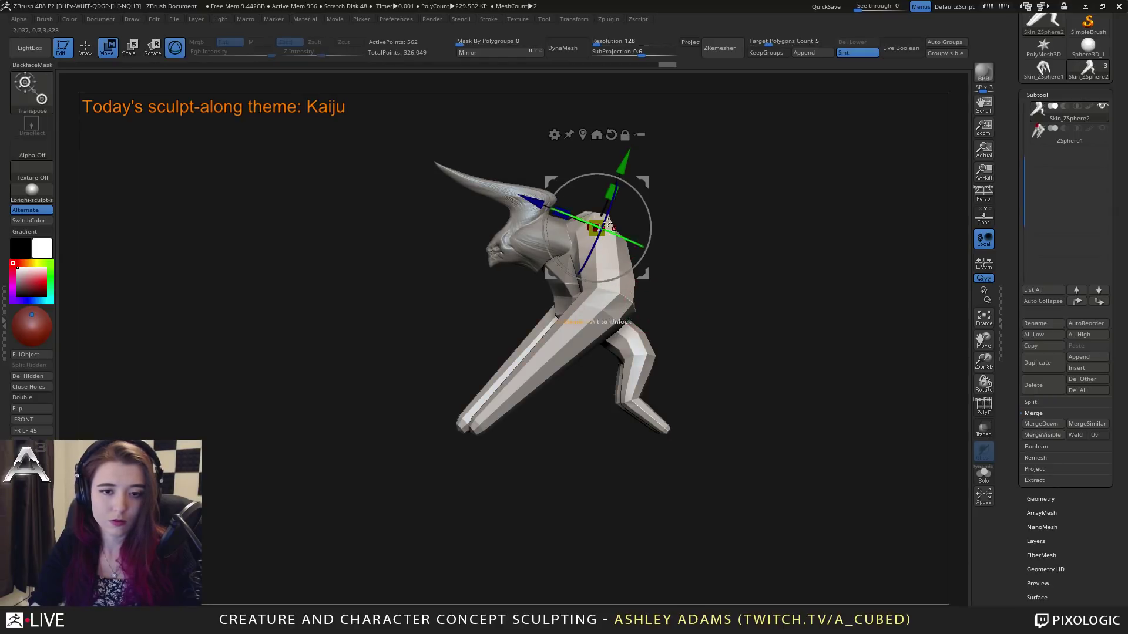
drag(595, 226, 530, 328)
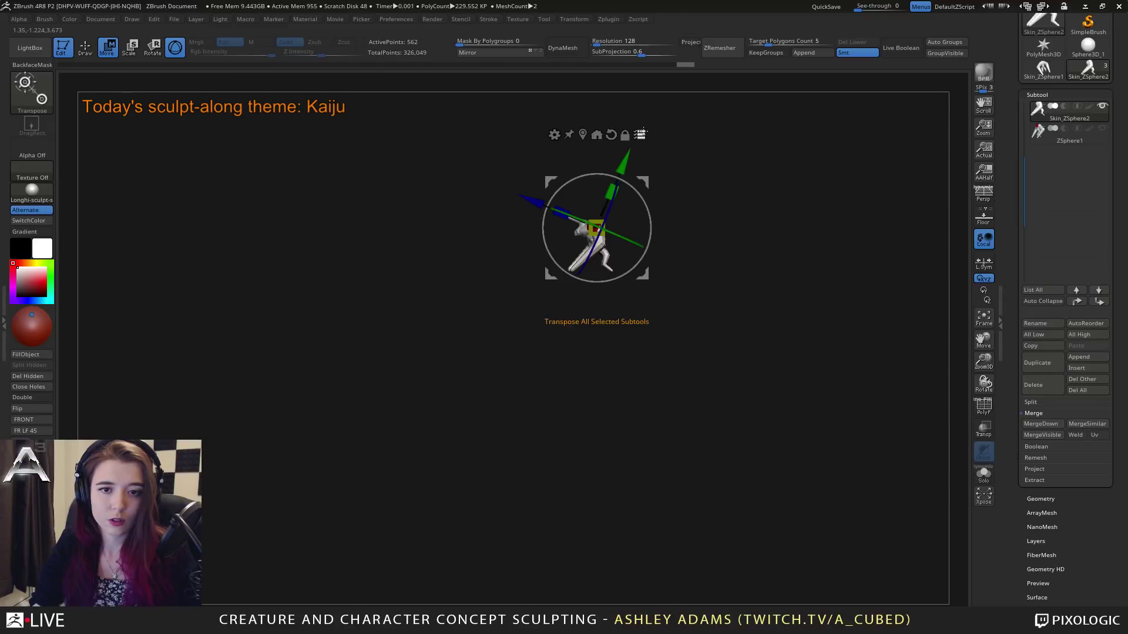
Step: Reshape the body's legs with the SnakeHook brush in Draw mode, pulling the feet farther backward
key(q)
key(f)
key(space)
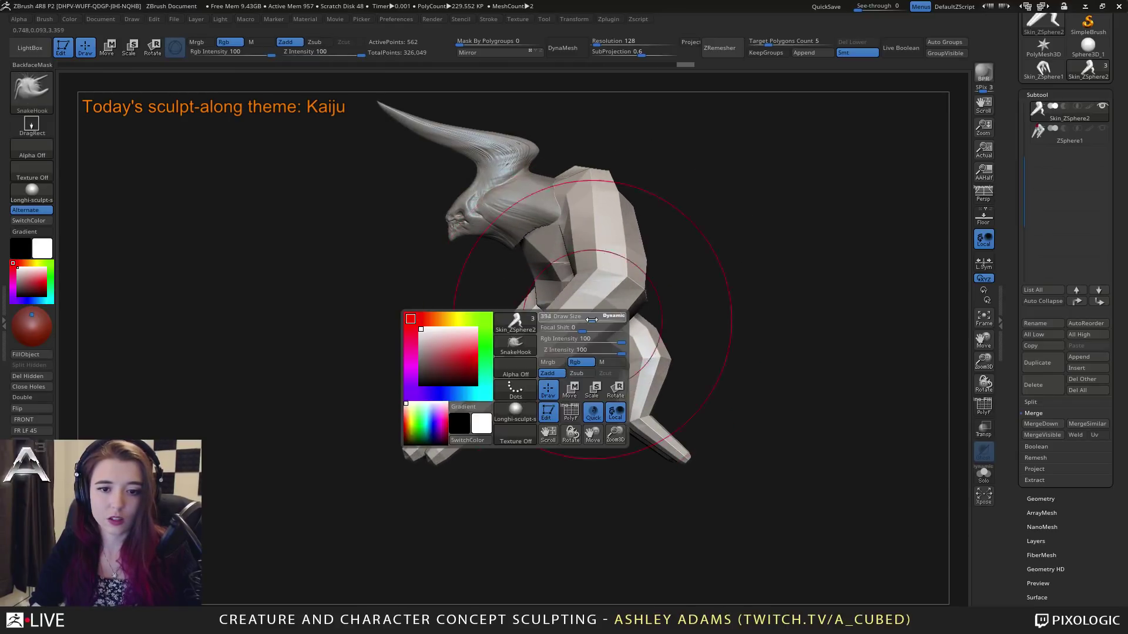
mouse_move(595, 320)
mouse_down()
mouse_move(640, 335)
mouse_move(595, 306)
mouse_move(598, 292)
mouse_up()
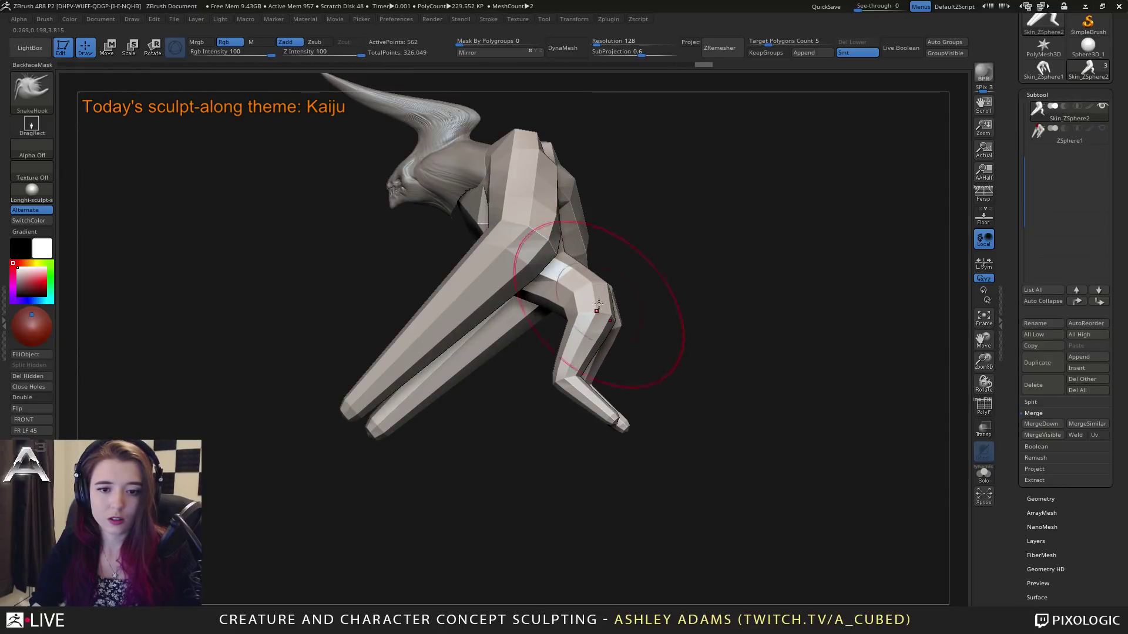
drag(577, 373, 588, 374)
drag(618, 419, 675, 418)
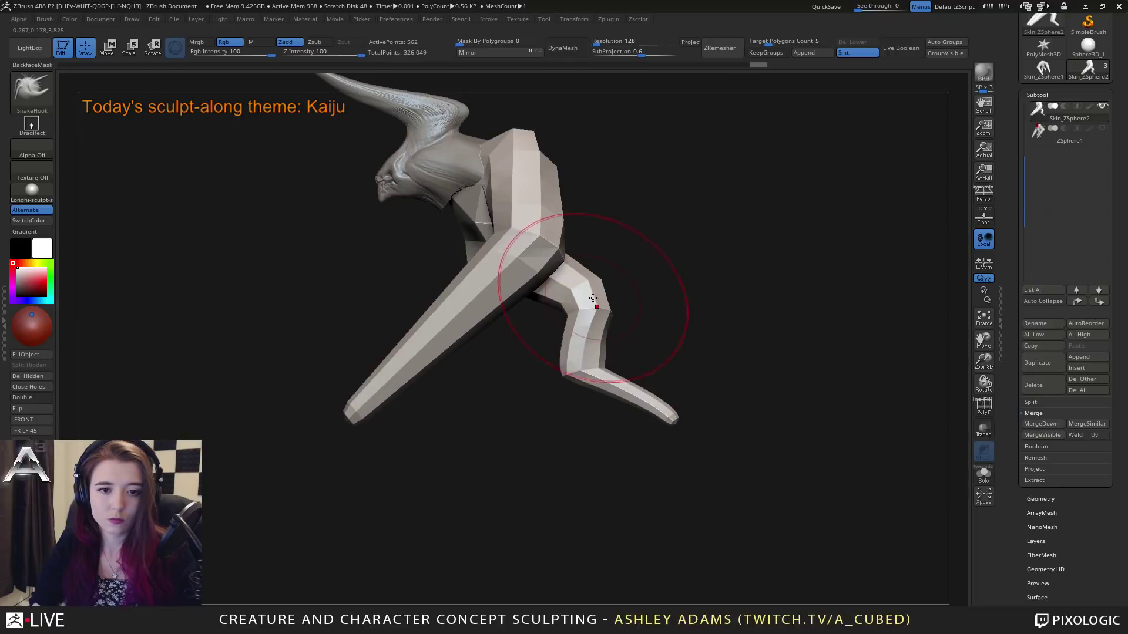
Step: Refine the thighs and shoulders of the body mesh with the SnakeHook brush at a smaller draw size
key(space)
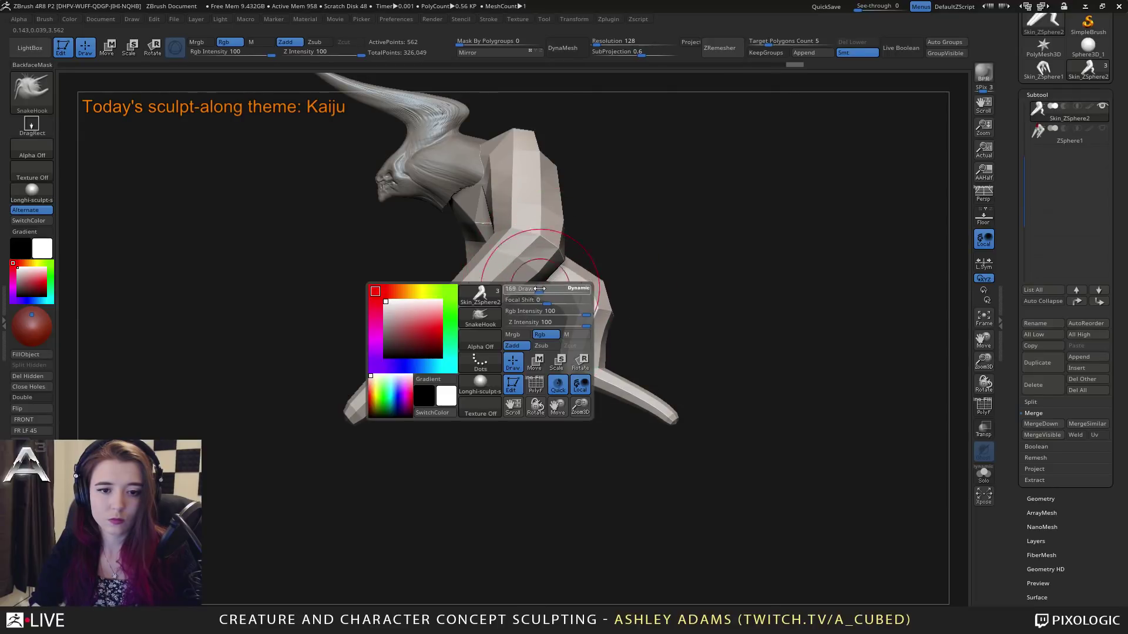
mouse_move(534, 313)
mouse_down()
mouse_move(576, 310)
mouse_move(539, 307)
mouse_up()
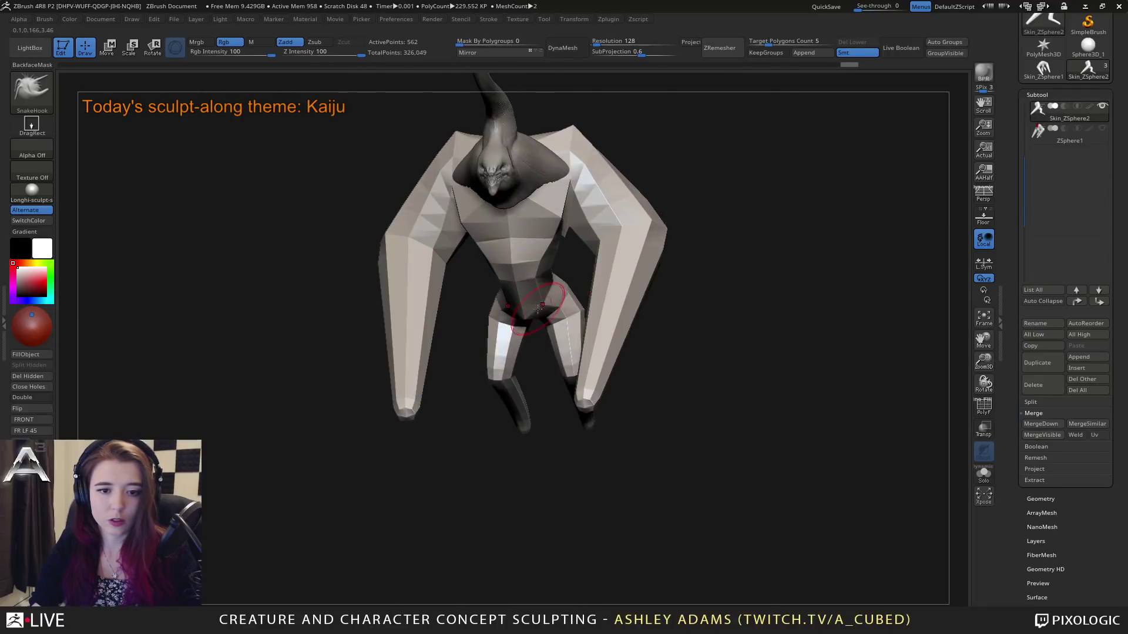
right_drag(554, 269, 574, 250)
key(space)
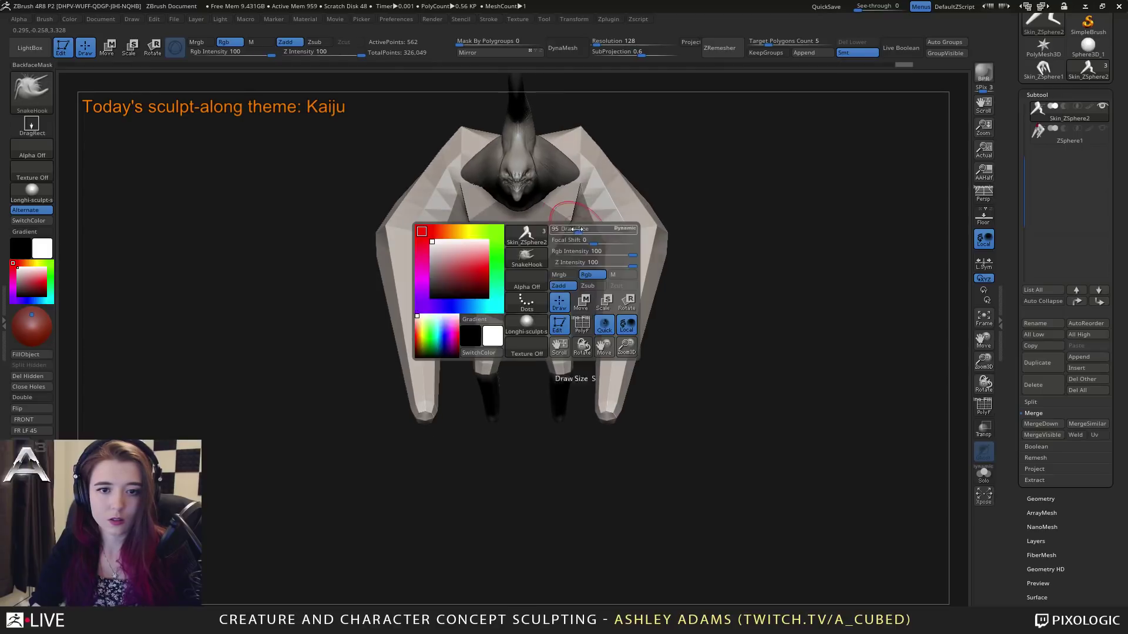
click(586, 240)
drag(574, 198, 588, 188)
right_drag(588, 188, 605, 240)
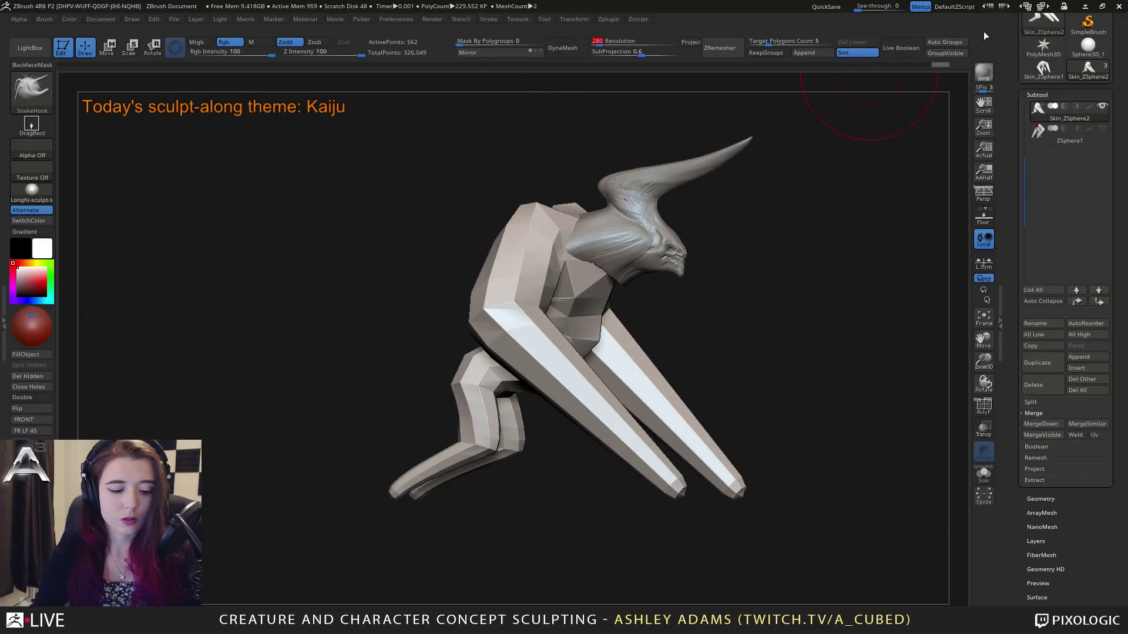
Step: Convert the body to a DynaMesh at resolution 56 and smooth its faceted surface
click(562, 47)
drag(549, 176, 511, 276)
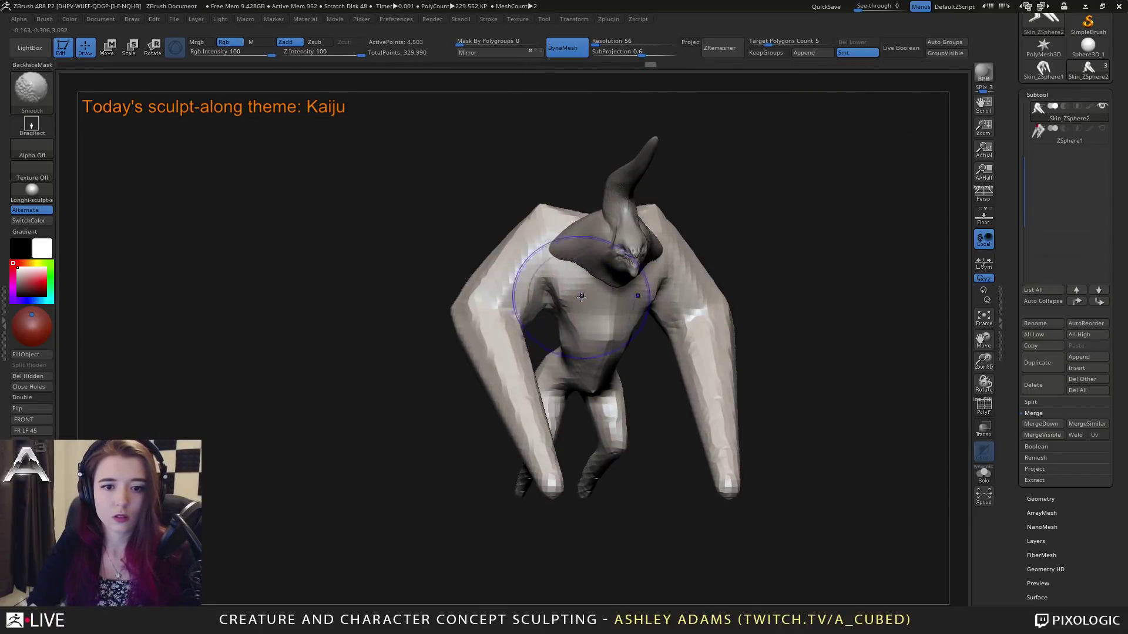
right_drag(587, 292, 611, 290)
Step: Build up volume on the chest with the ClayBuildup brush
key(b)
key(c)
key(b)
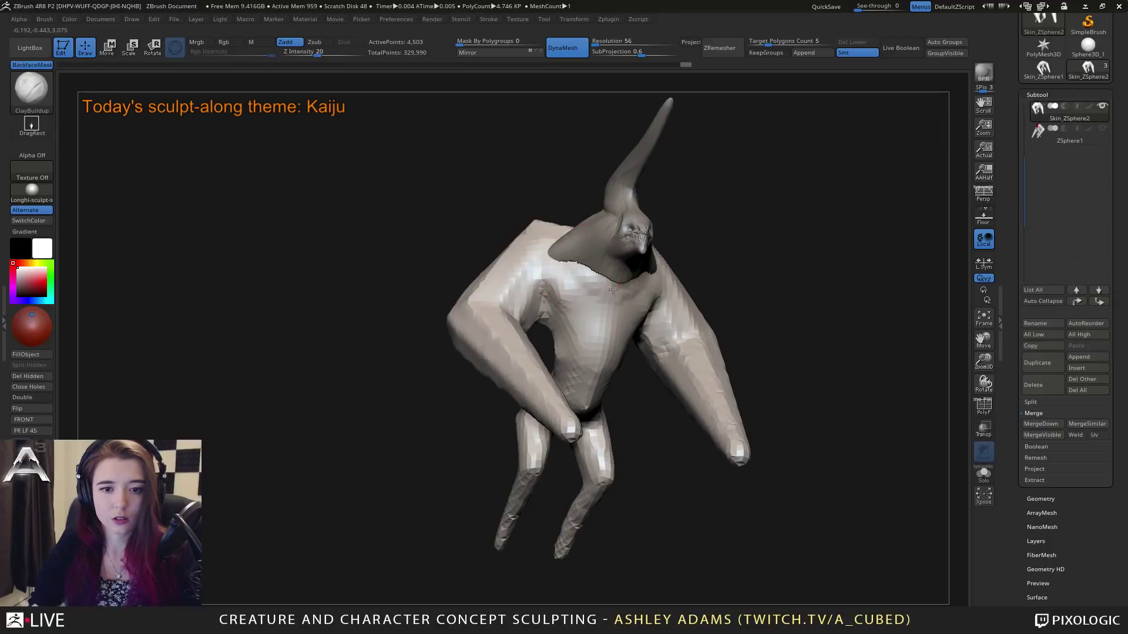
mouse_move(575, 260)
mouse_down()
mouse_move(594, 297)
mouse_move(572, 299)
mouse_move(604, 329)
mouse_up()
mouse_move(604, 329)
right_down()
mouse_move(627, 269)
mouse_move(618, 264)
right_up()
Step: Make the head mesh active and reshape its rear neck edge over the body with the SnakeHook brush
alt+click(628, 245)
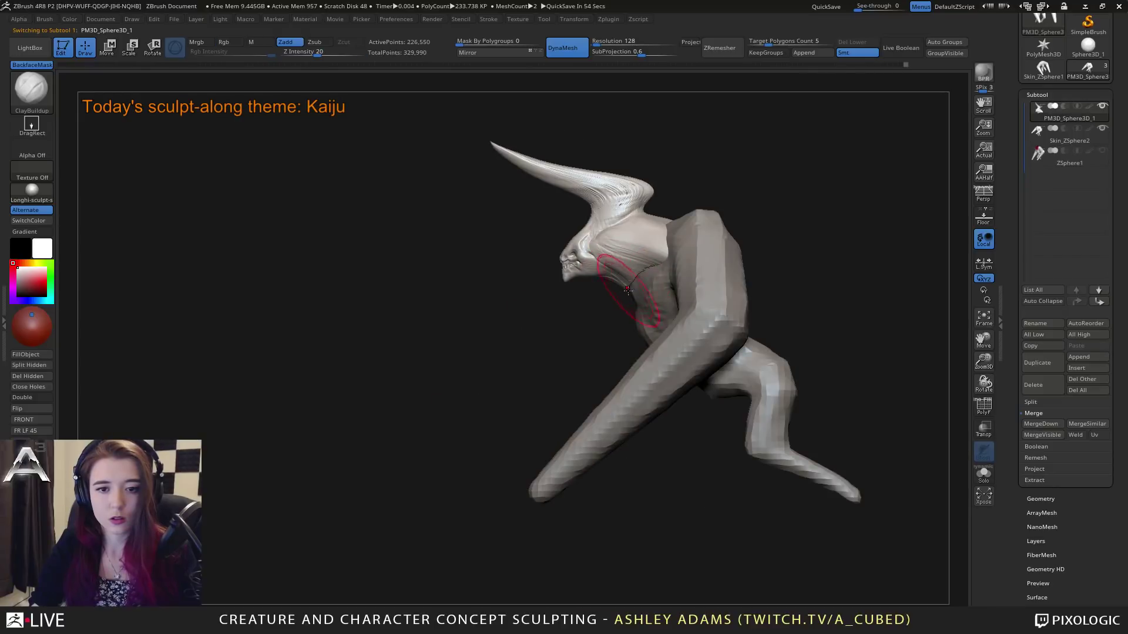
key(b)
key(s)
key(h)
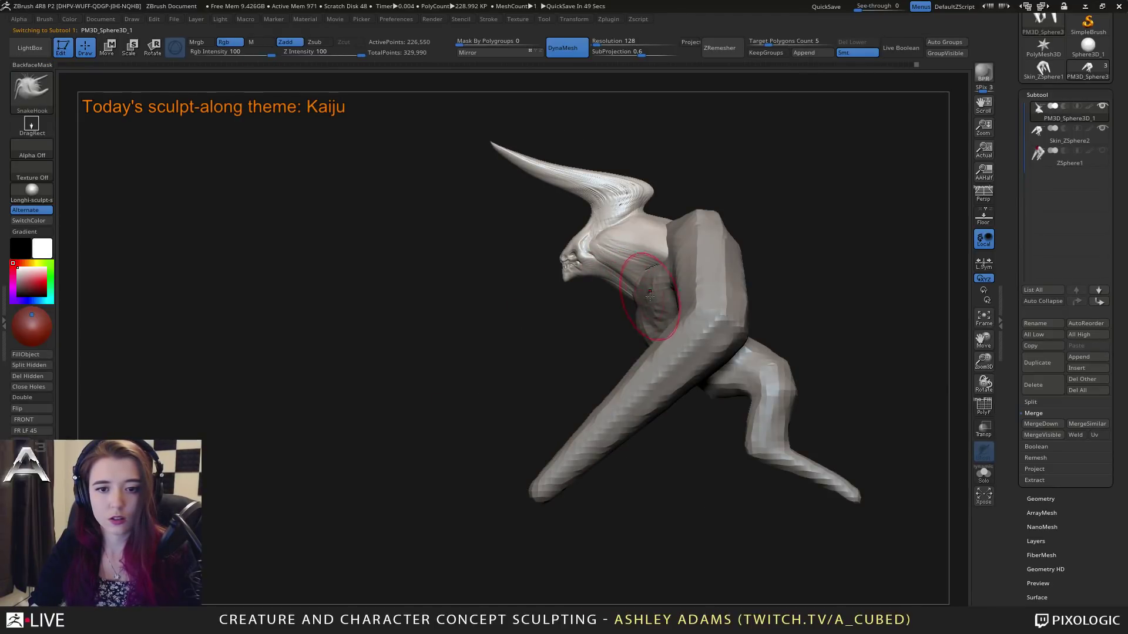
right_drag(650, 295, 655, 274)
Step: Carve creases into the back of the head with DamStandard and adjust its rear edge with SnakeHook
key(b)
key(d)
key(s)
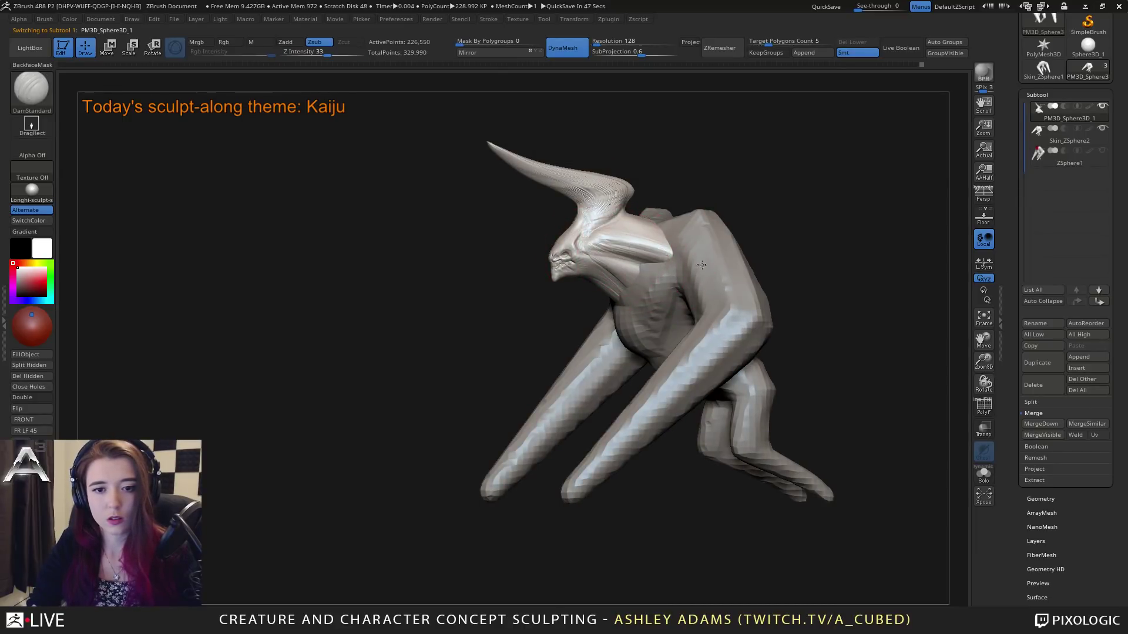
key(b)
key(s)
key(h)
right_drag(680, 231, 671, 207)
key(space)
key(space)
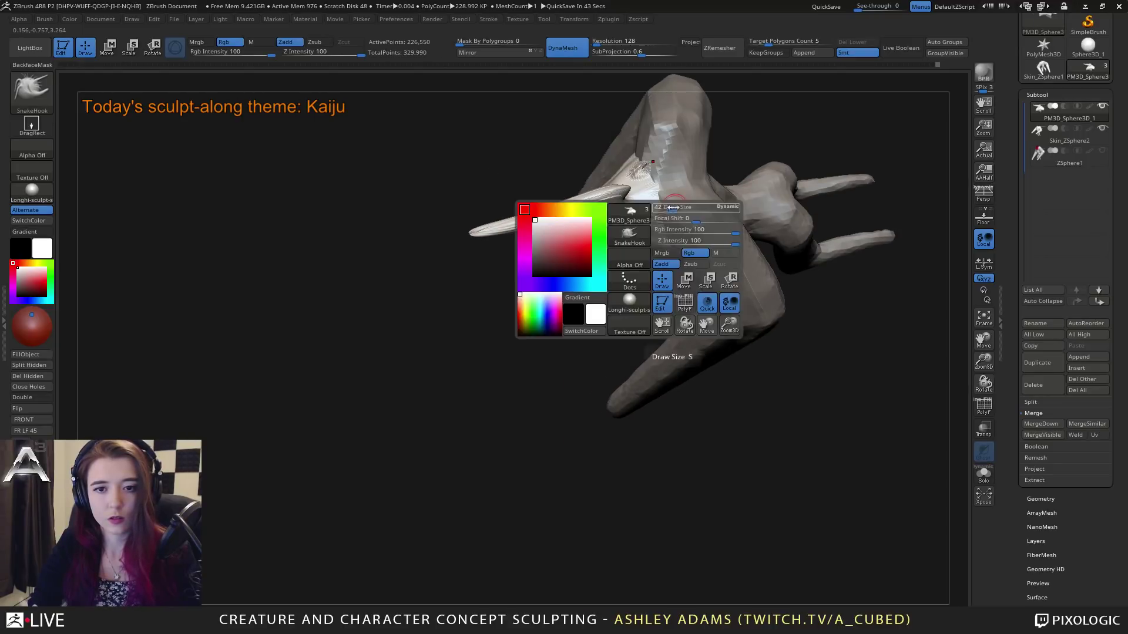
drag(674, 207, 683, 207)
Step: Make the body mesh active and reshape the upper back and shoulders with a larger SnakeHook brush
alt+click(688, 193)
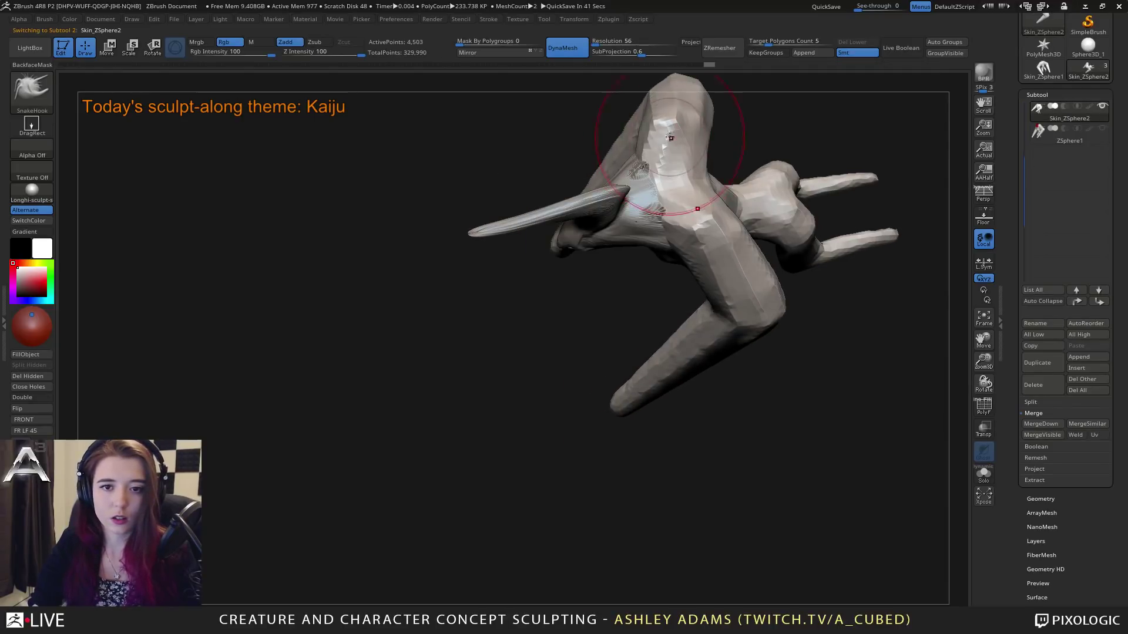
right_drag(684, 150, 661, 209)
right_drag(594, 184, 637, 214)
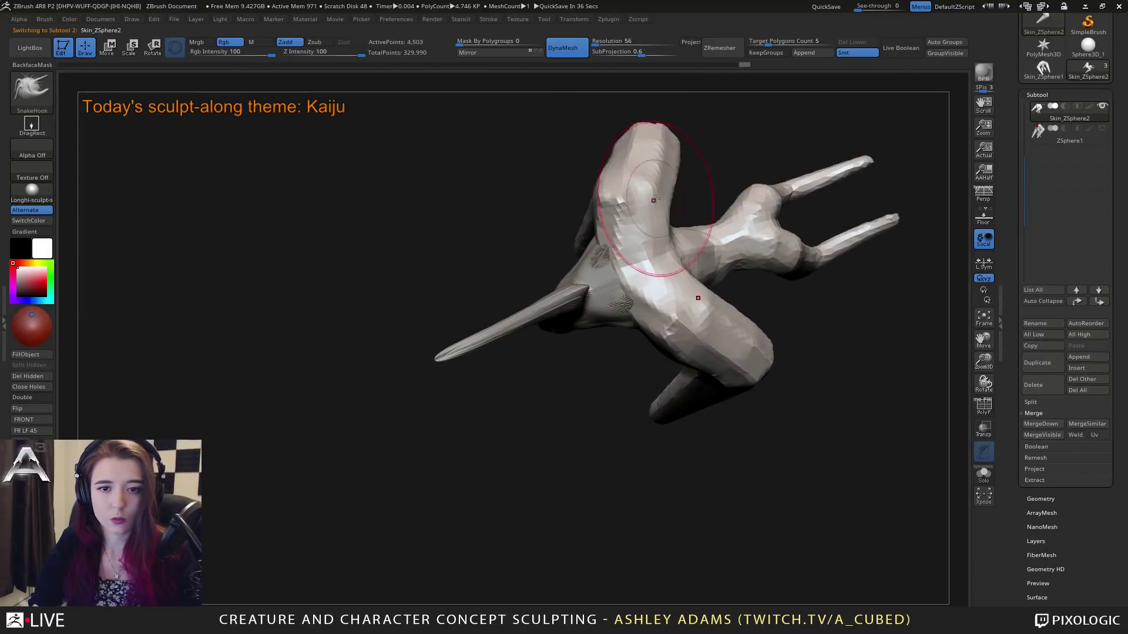
Step: Build up the upper back with ClayBuildup and carve the muscle and spine lines with DamStandard
key(b)
key(c)
key(b)
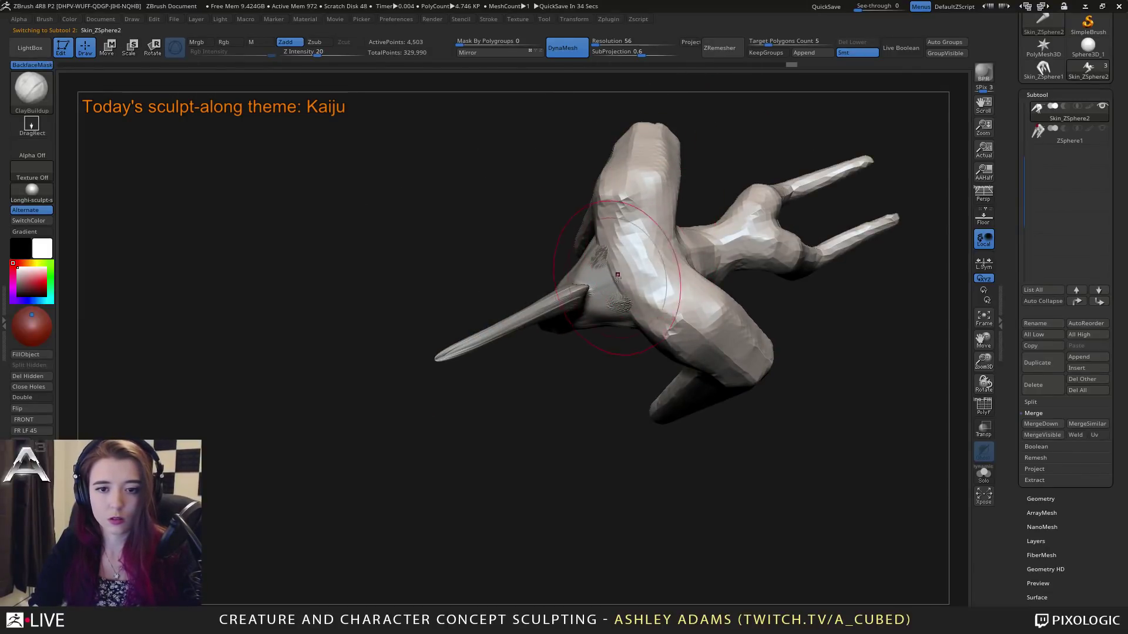
key(b)
key(d)
key(s)
right_drag(636, 280, 677, 347)
key(space)
key(b)
key(c)
key(b)
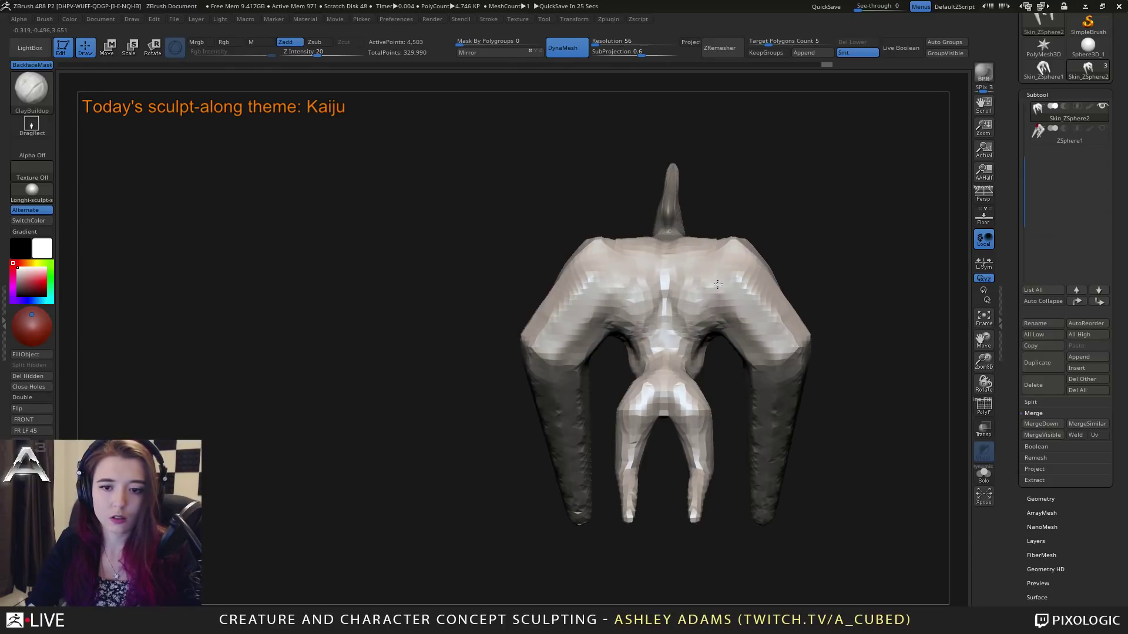
Step: Widen the arms outward from the back view with the SnakeHook brush at an enlarged draw size
key(b)
key(s)
key(h)
key(space)
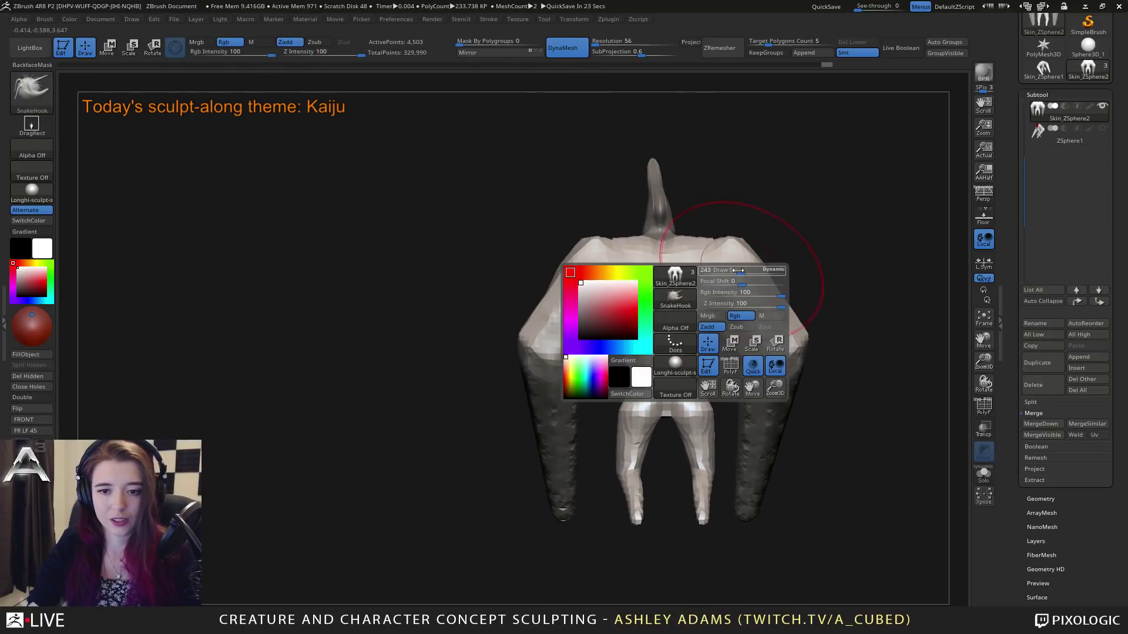
drag(747, 269, 770, 281)
drag(544, 430, 535, 420)
right_drag(540, 418, 635, 384)
Step: Adjust the shoulder and upper-arm contour from the front with the SnakeHook brush
alt+right_drag(554, 266, 605, 203)
key(space)
drag(612, 215, 615, 223)
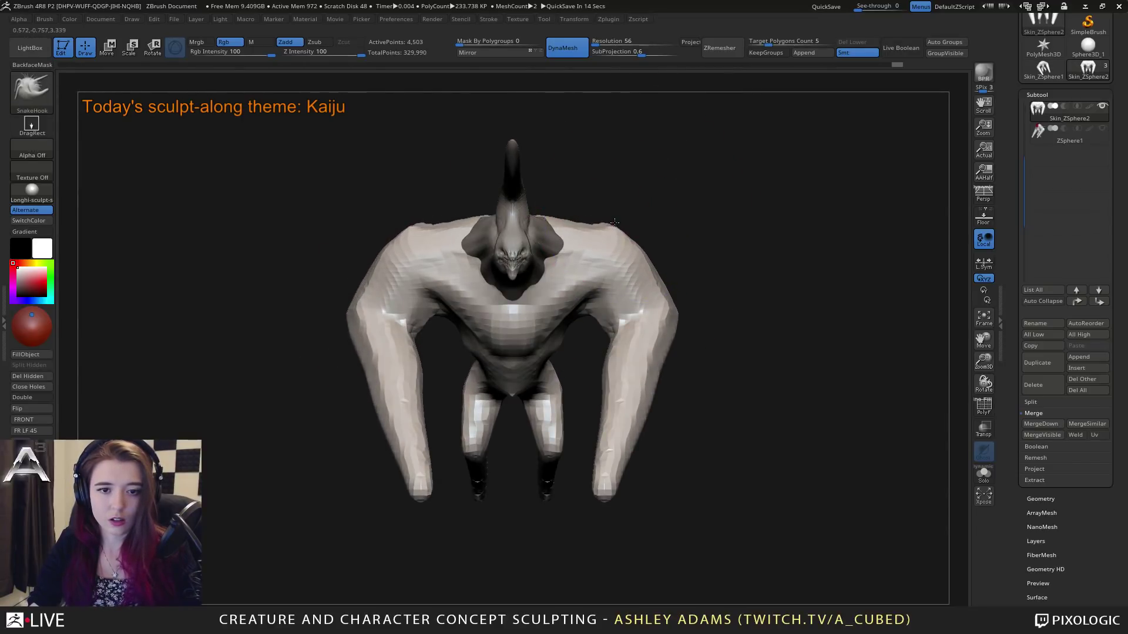
right_drag(634, 246, 636, 247)
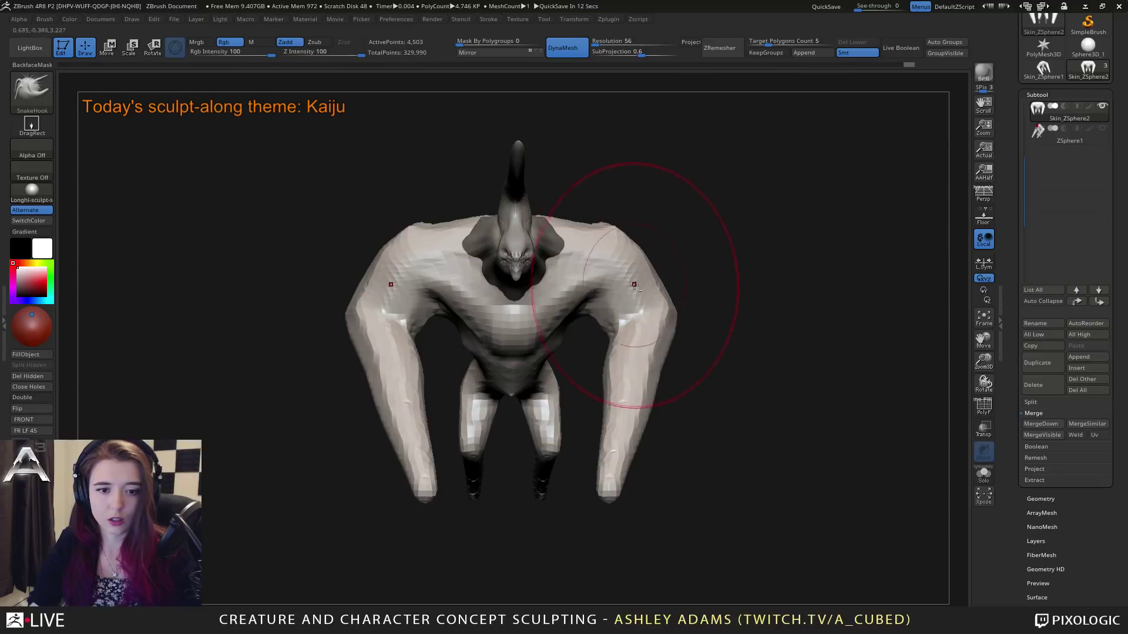
alt+right_drag(634, 285, 677, 221)
right_drag(449, 250, 415, 255)
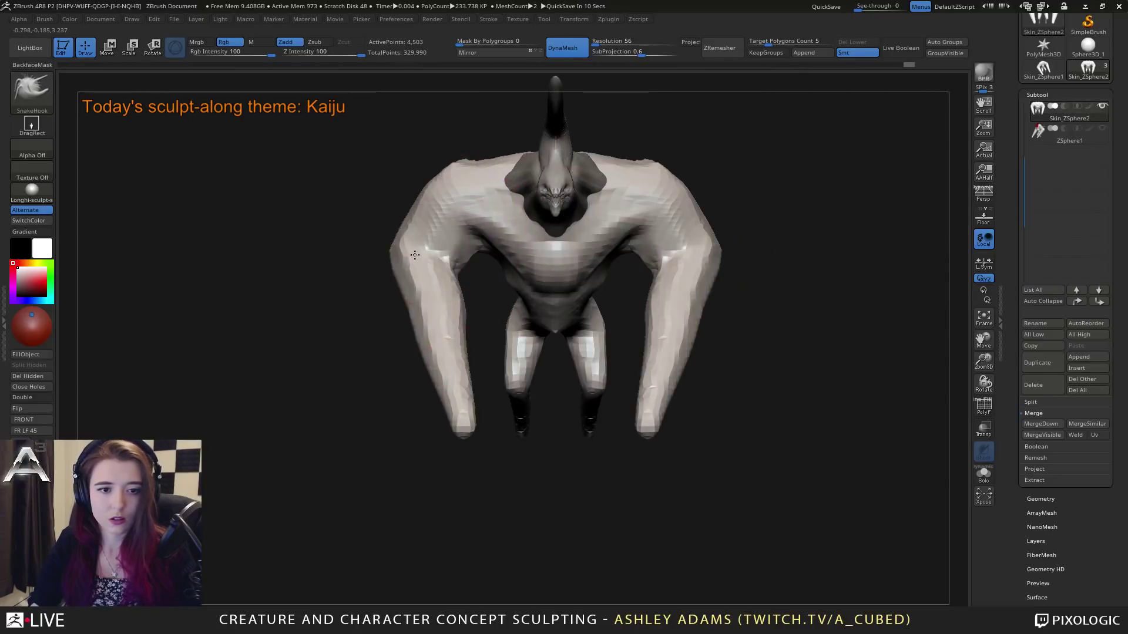
Step: Define the elbows and bend the forearms inward with SnakeHook strokes from the front and side
drag(415, 255, 453, 284)
right_drag(483, 306, 599, 302)
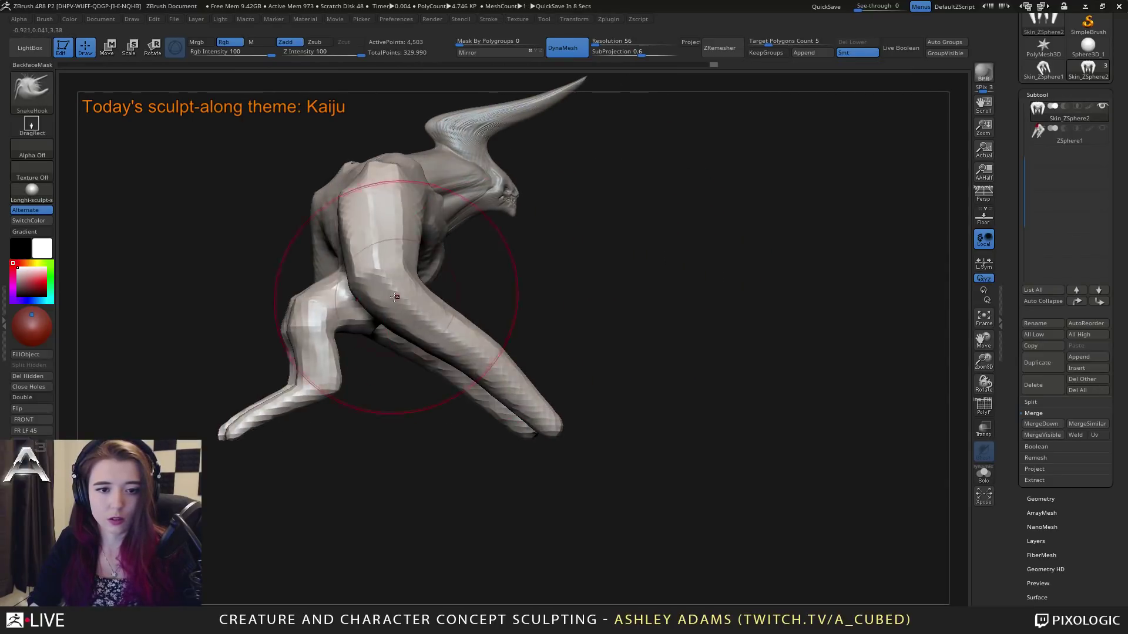
drag(395, 296, 417, 308)
shift+right_drag(458, 312, 349, 315)
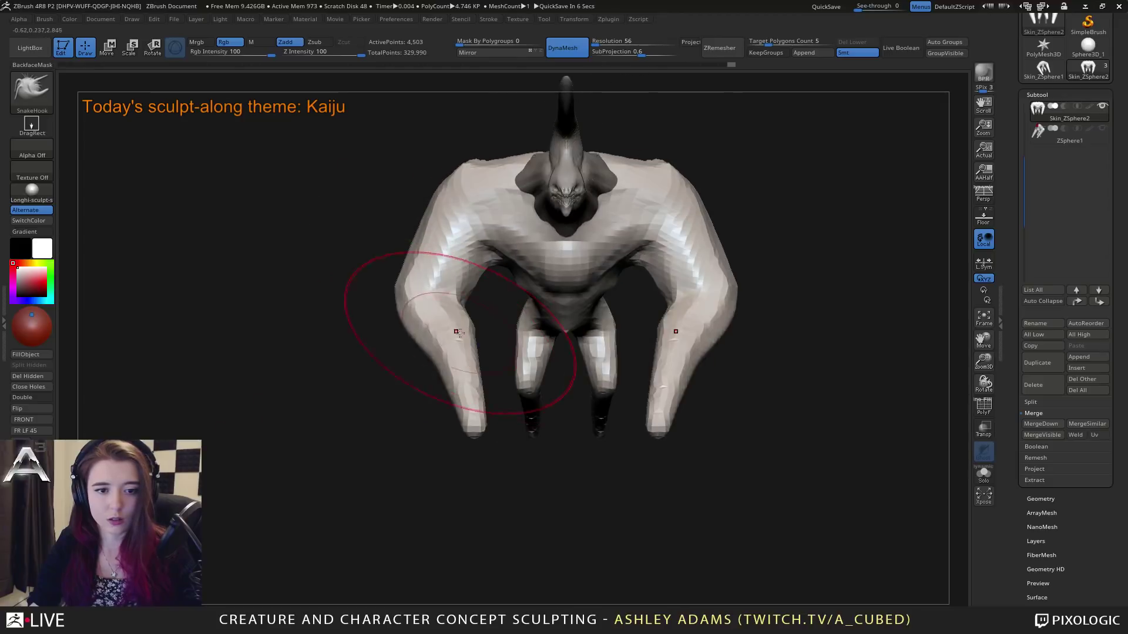
mouse_move(459, 333)
mouse_down()
mouse_move(424, 342)
mouse_move(455, 380)
mouse_up()
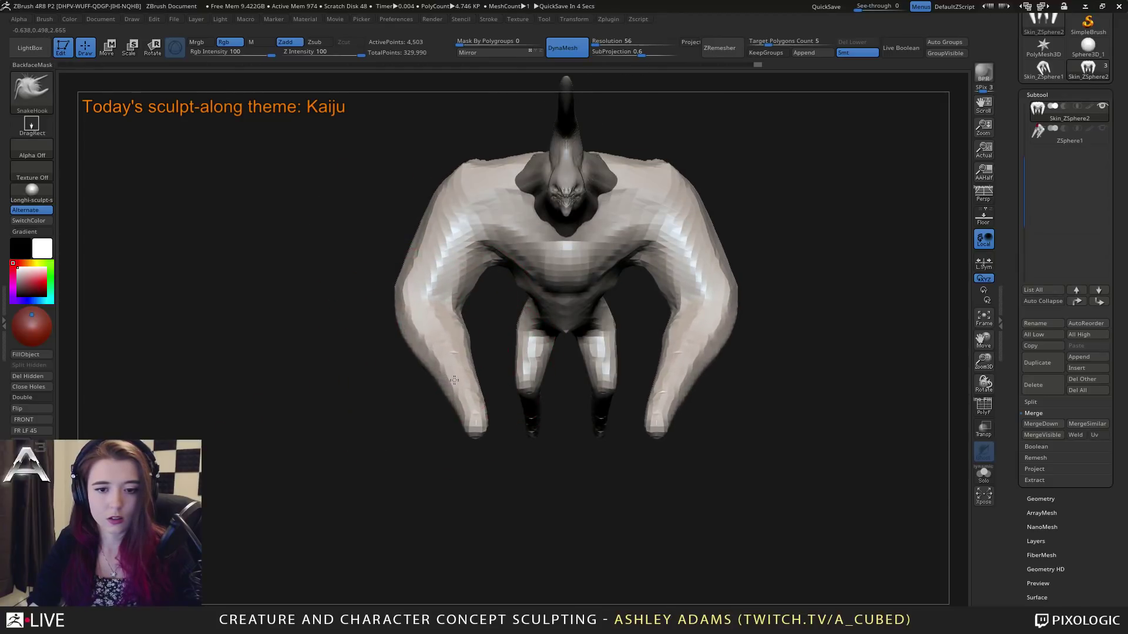
mouse_move(415, 343)
mouse_down()
mouse_move(437, 340)
mouse_move(397, 296)
mouse_up()
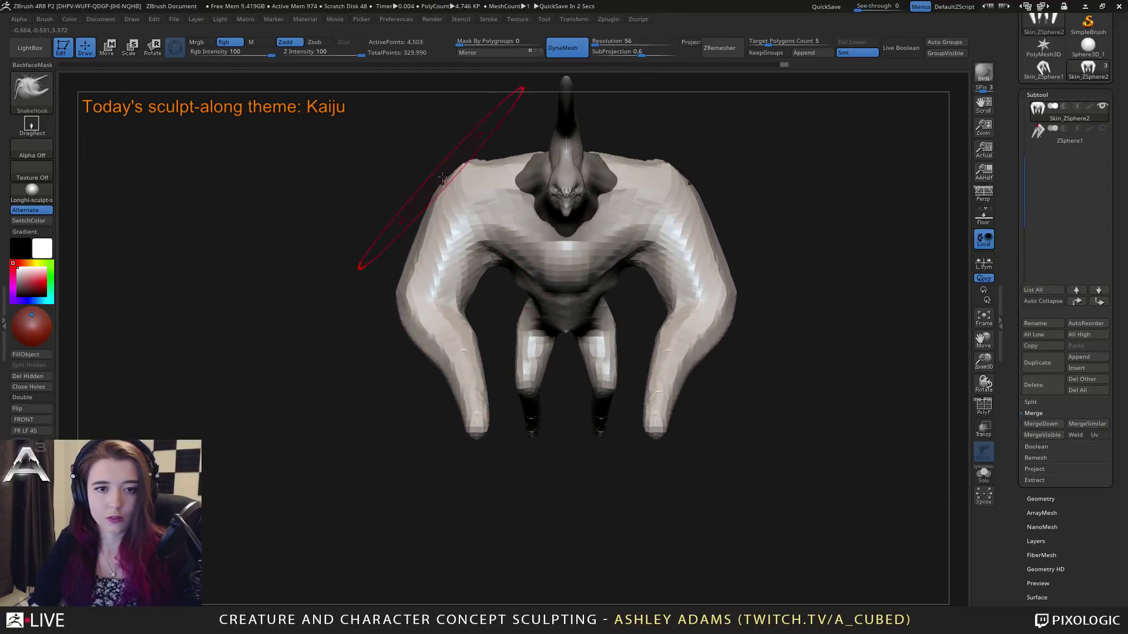
Step: Pull the tops of the shoulders outward with a smaller SnakeHook brush
mouse_move(442, 177)
mouse_down()
mouse_move(454, 170)
mouse_move(448, 187)
mouse_move(500, 194)
mouse_move(532, 171)
mouse_move(634, 177)
mouse_up()
key(space)
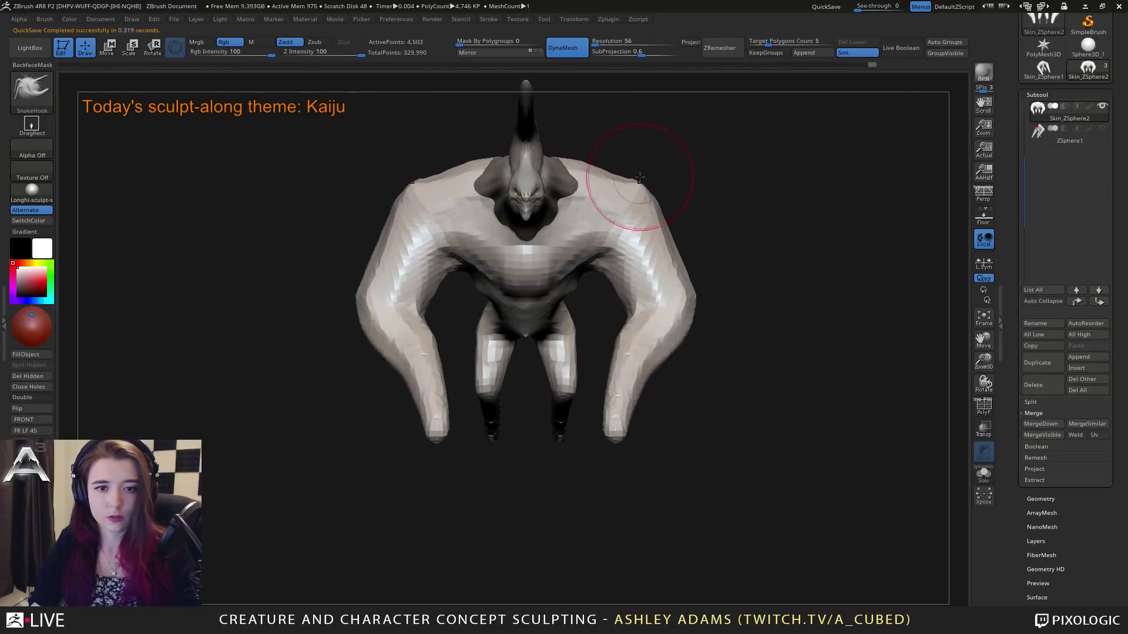
drag(676, 212, 679, 186)
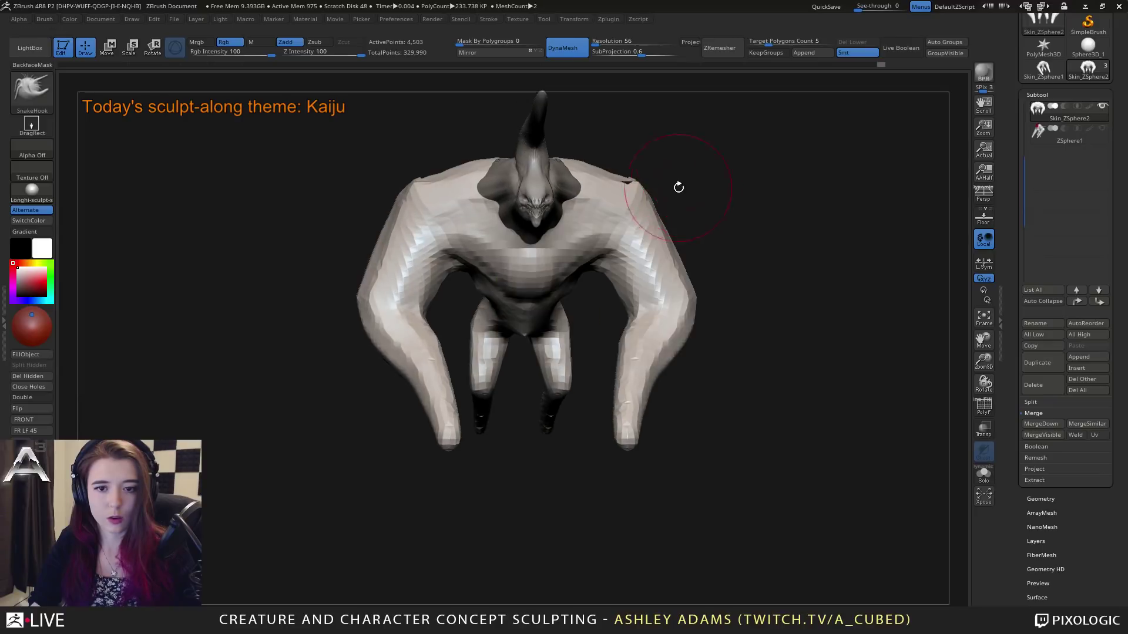
Step: Reshape the head's neck edge to meet the back, and carve collar lines into the body with DamStandard
drag(590, 164, 584, 153)
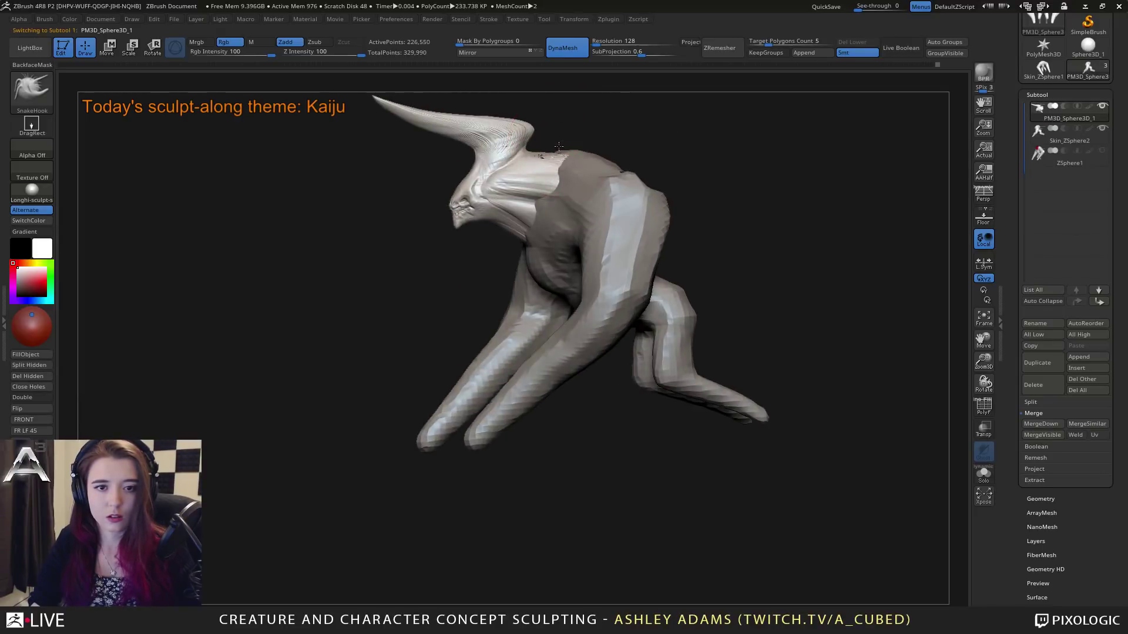
right_drag(560, 147, 537, 242)
right_click(577, 221)
right_click(566, 228)
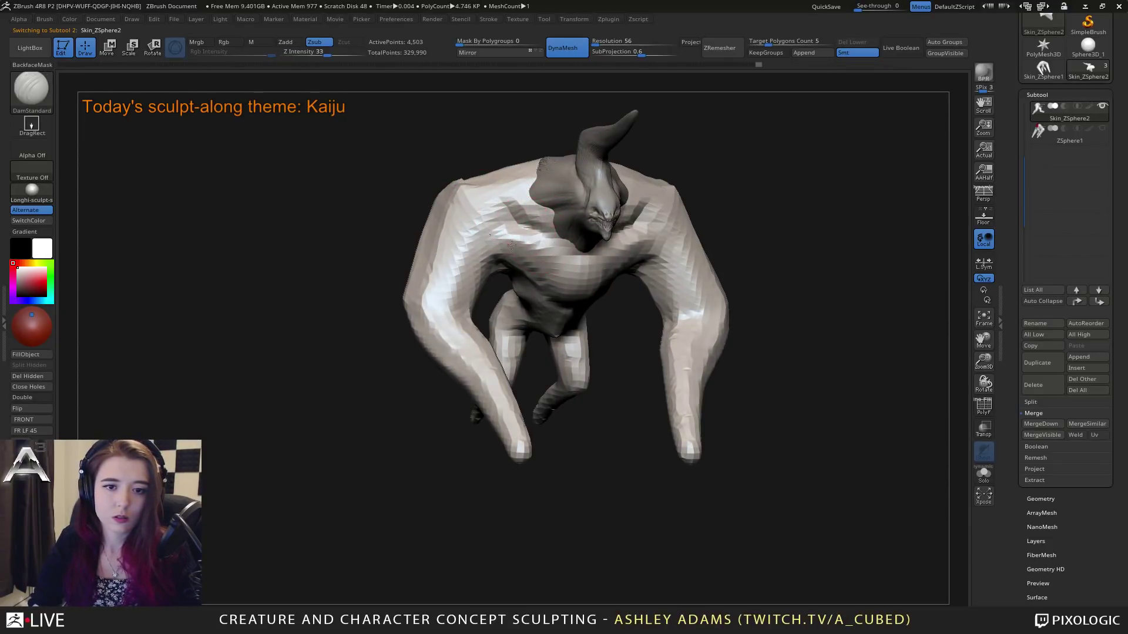
Step: Reshape the lower edge of the chest from the side with the SnakeHook brush
right_drag(561, 269, 593, 270)
key(b)
key(s)
key(h)
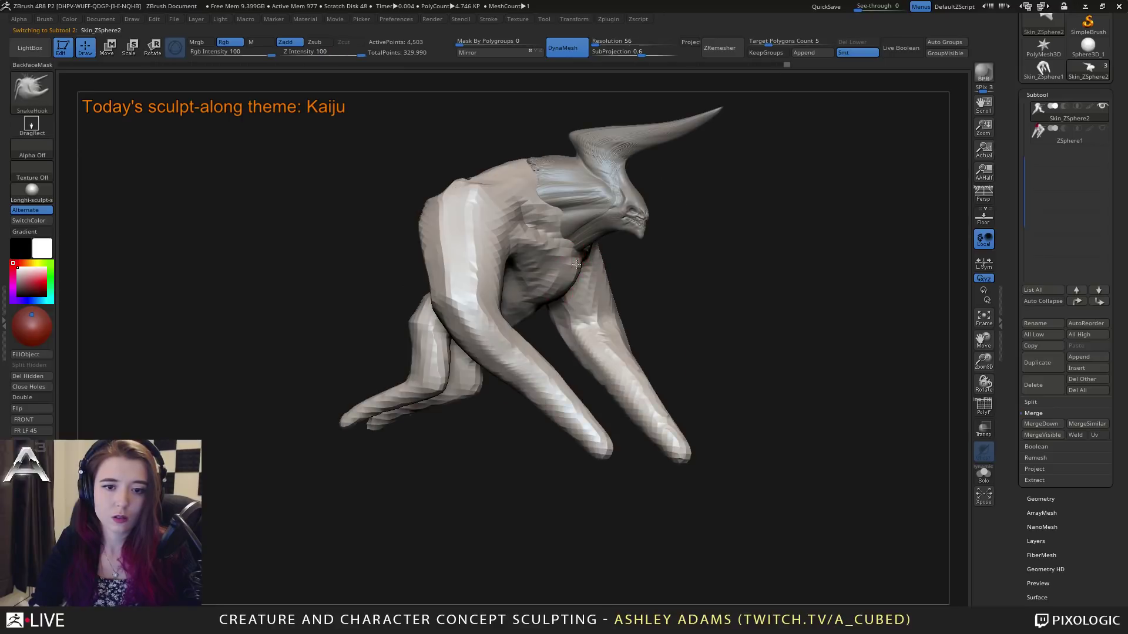
key(space)
drag(560, 269, 571, 270)
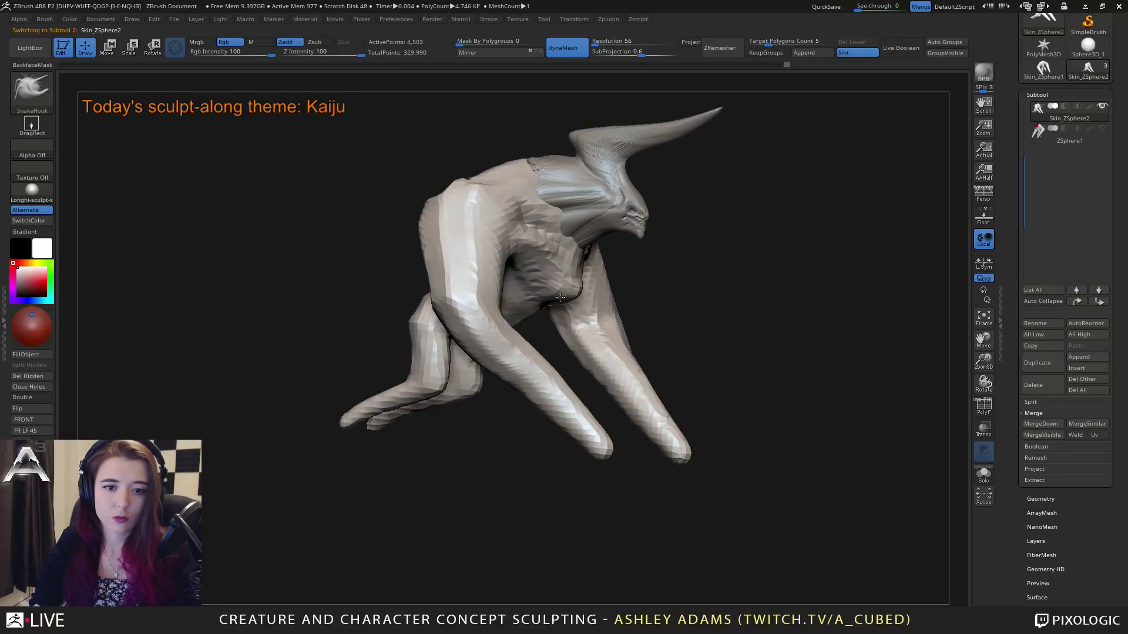
mouse_move(558, 295)
right_down()
mouse_move(537, 241)
mouse_move(569, 294)
right_up()
Step: Build up the chest and abdomen forms with the ClayBuildup brush
key(b)
key(c)
key(b)
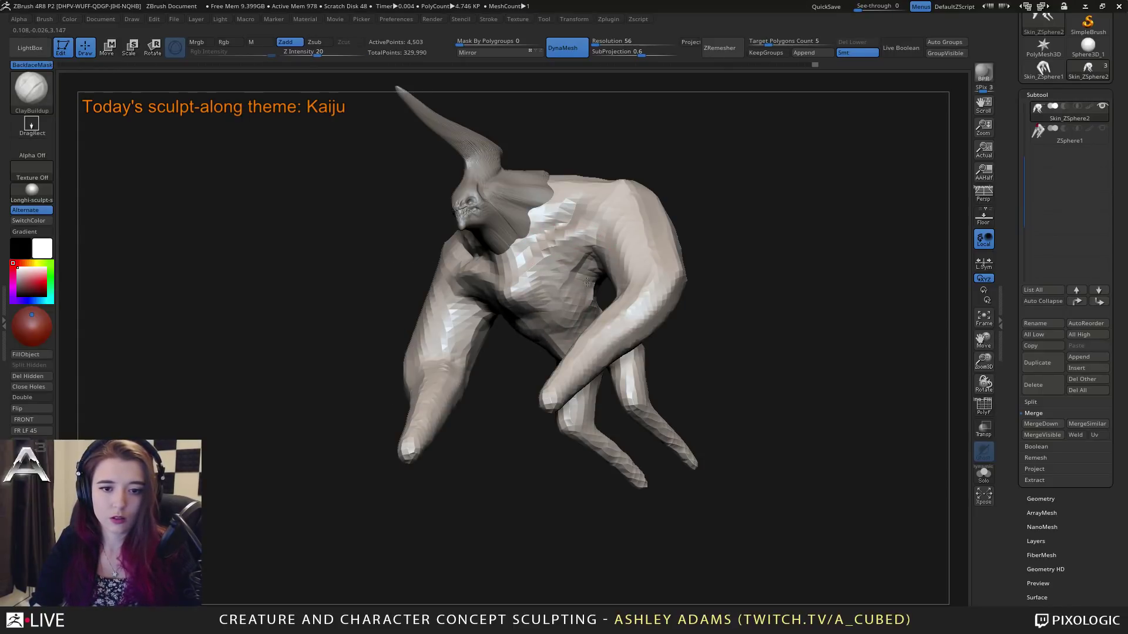
right_drag(558, 292, 504, 380)
key(space)
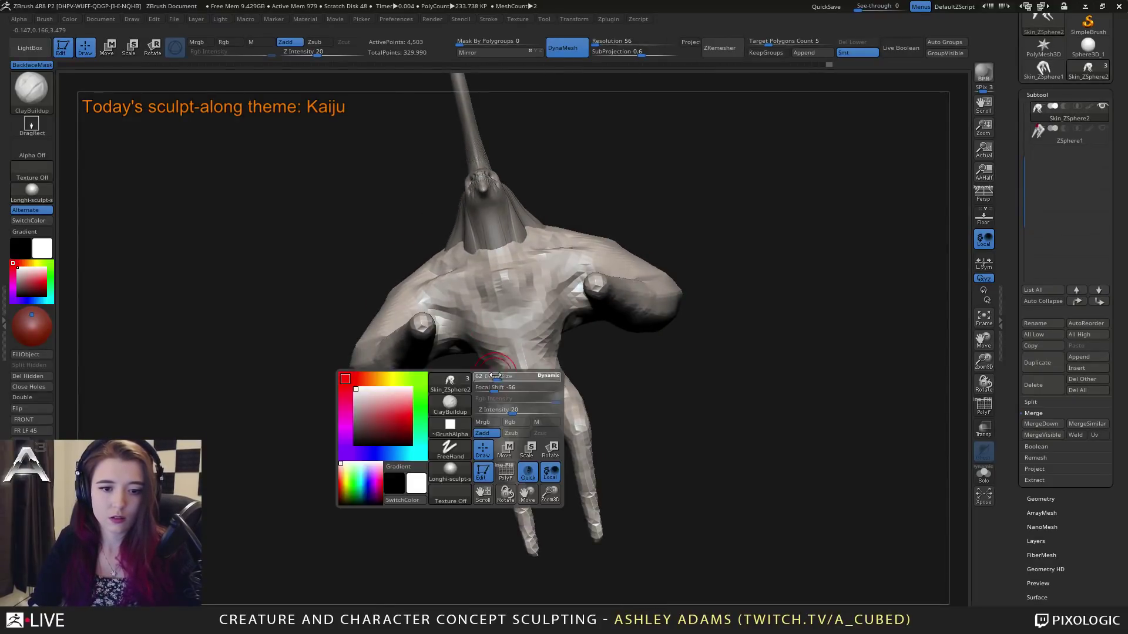
Step: Adjust the waist and back silhouette of the body with the SnakeHook brush
key(b)
key(s)
key(h)
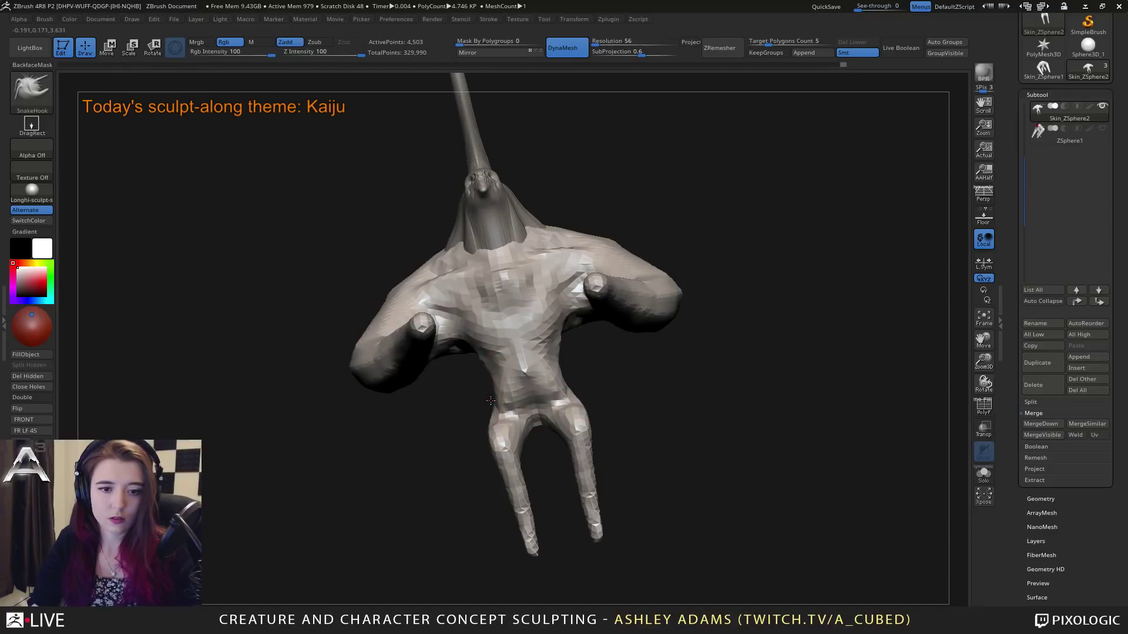
mouse_move(491, 401)
right_down()
mouse_move(531, 320)
mouse_move(583, 314)
mouse_move(611, 275)
right_up()
key(space)
key(space)
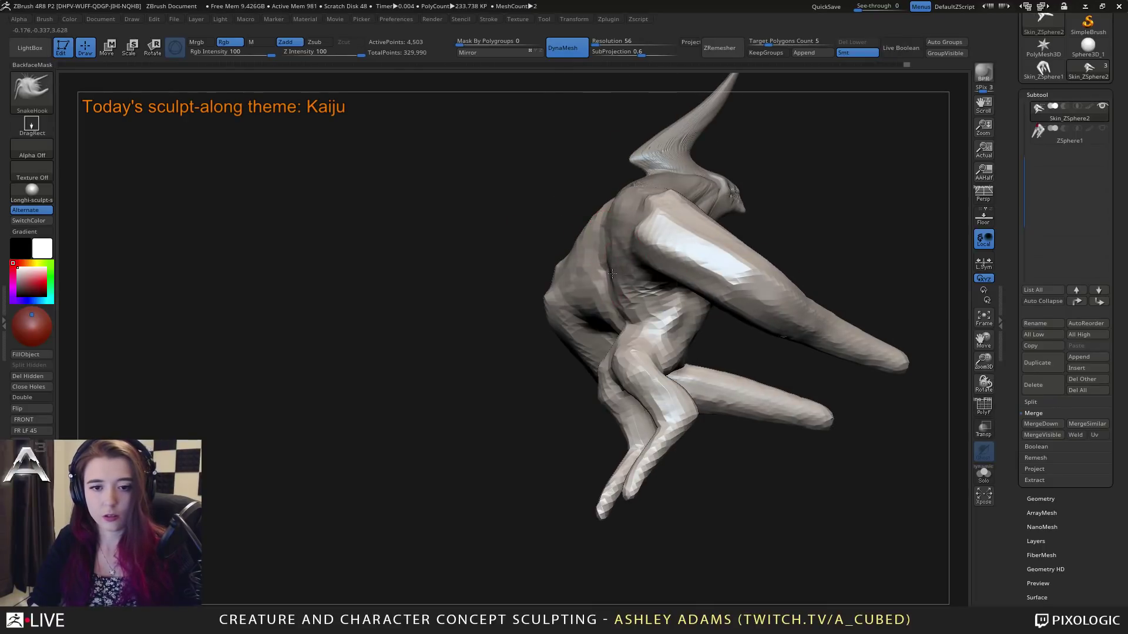
Step: Pull in the sides of the waist below the ribcage with the SnakeHook brush
mouse_move(612, 274)
right_down()
mouse_move(609, 296)
mouse_move(622, 275)
mouse_move(589, 252)
mouse_move(565, 324)
mouse_move(540, 345)
right_up()
key(space)
drag(550, 347, 558, 351)
right_drag(557, 351, 535, 346)
drag(545, 347, 556, 350)
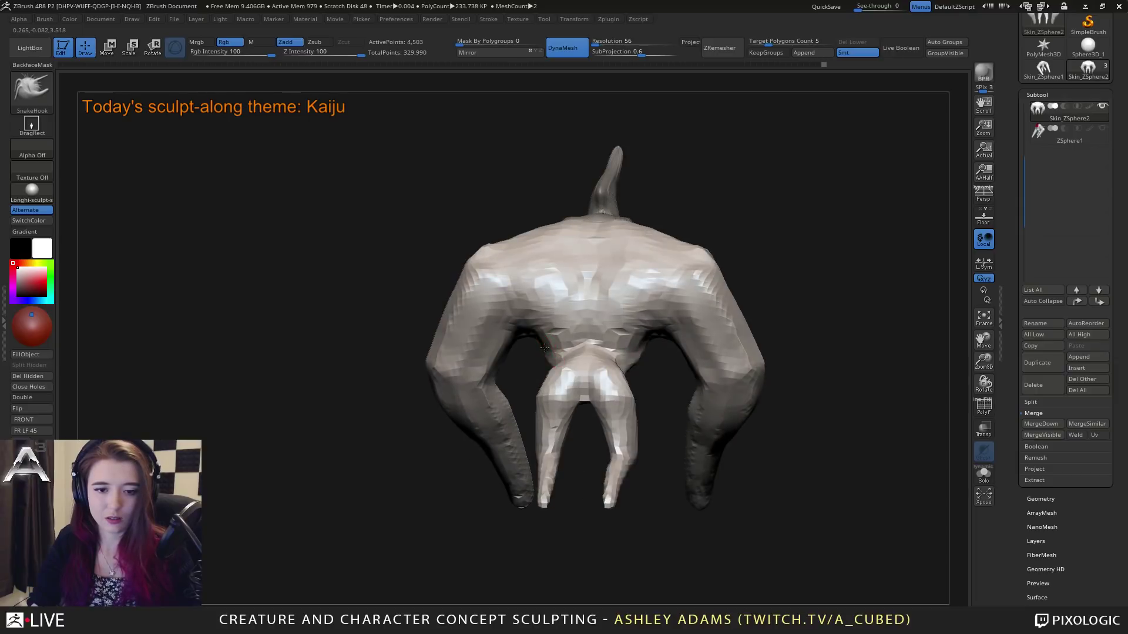
mouse_move(611, 346)
right_down()
mouse_move(624, 335)
mouse_move(637, 344)
mouse_move(620, 371)
mouse_move(624, 396)
mouse_move(520, 362)
right_up()
key(space)
key(space)
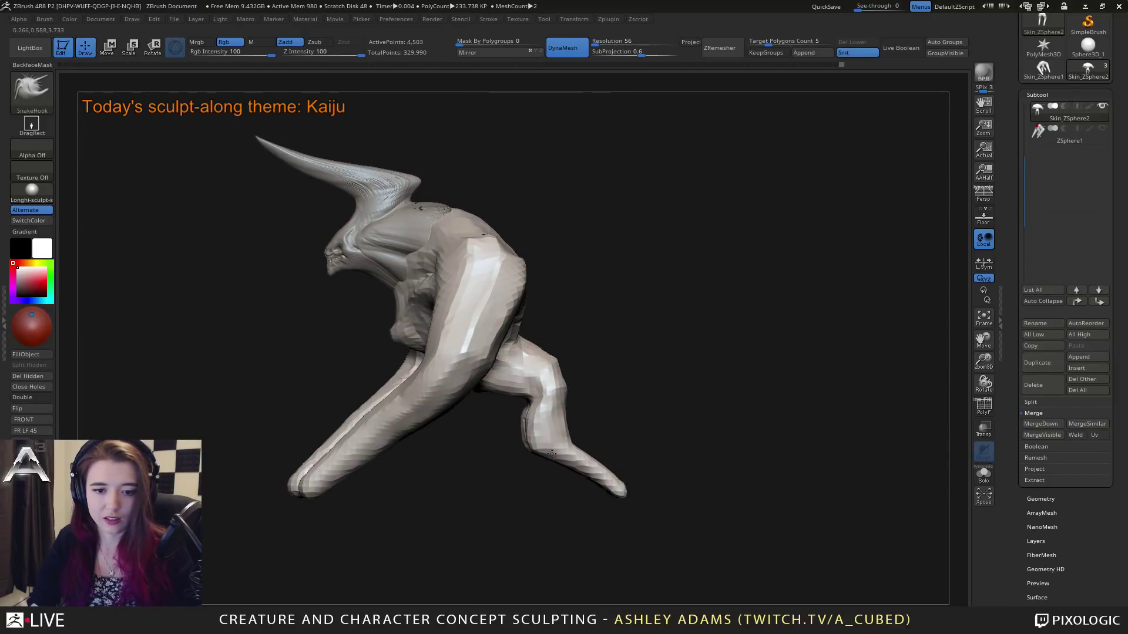
Step: Reshape the hips and thighs of the hind legs with the SnakeHook brush
key(space)
right_drag(544, 392, 550, 390)
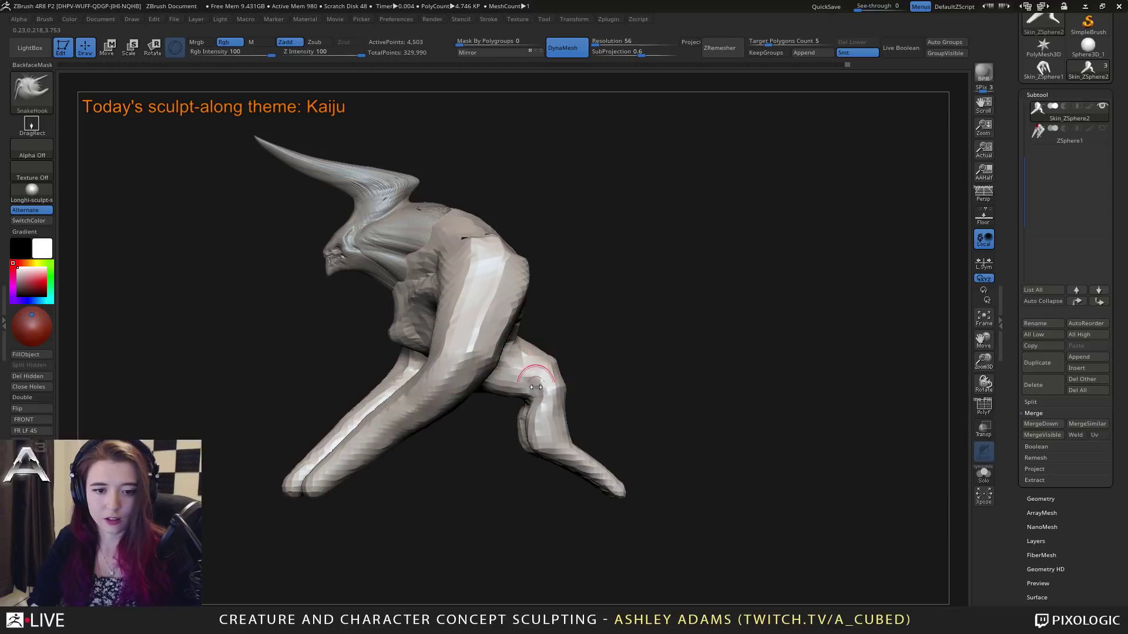
drag(535, 383, 526, 397)
right_drag(558, 389, 537, 385)
key(space)
drag(560, 393, 578, 392)
right_drag(593, 376, 550, 370)
key(space)
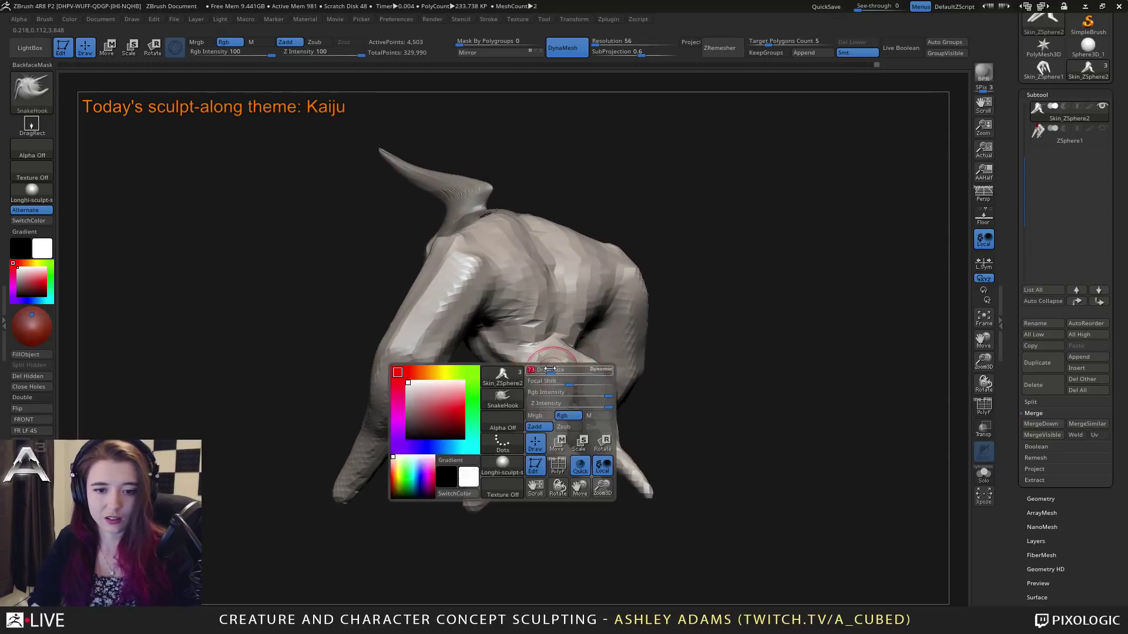
drag(550, 370, 532, 372)
Step: Adjust the contours of the back and rear shoulders with a resized SnakeHook brush
mouse_move(532, 388)
right_down()
mouse_move(561, 381)
mouse_move(517, 329)
right_up()
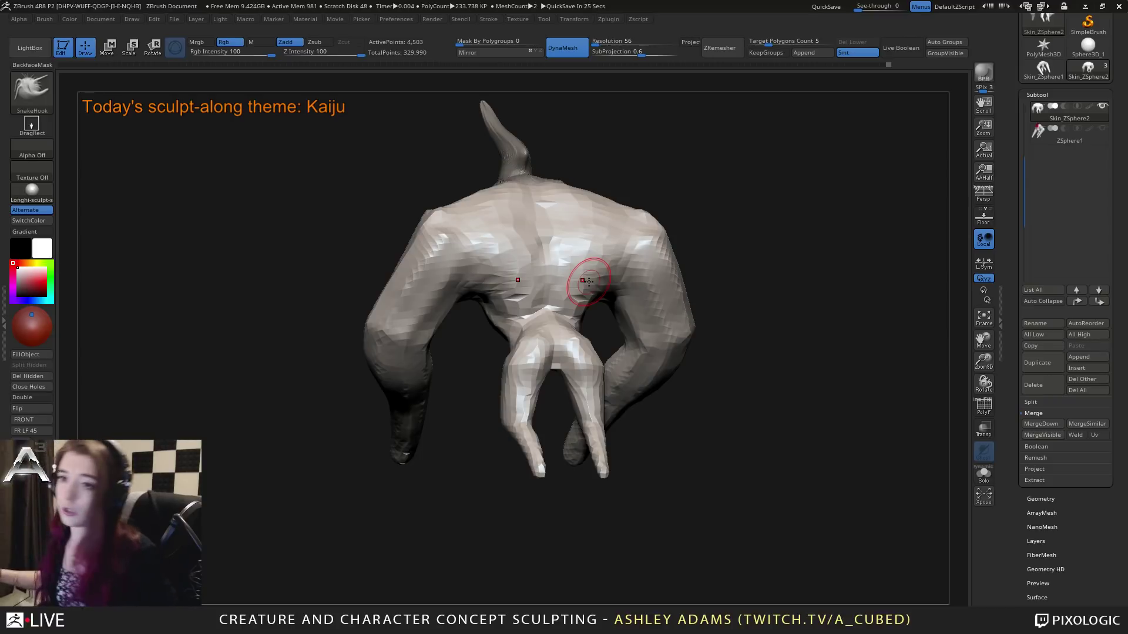
right_drag(584, 227, 592, 244)
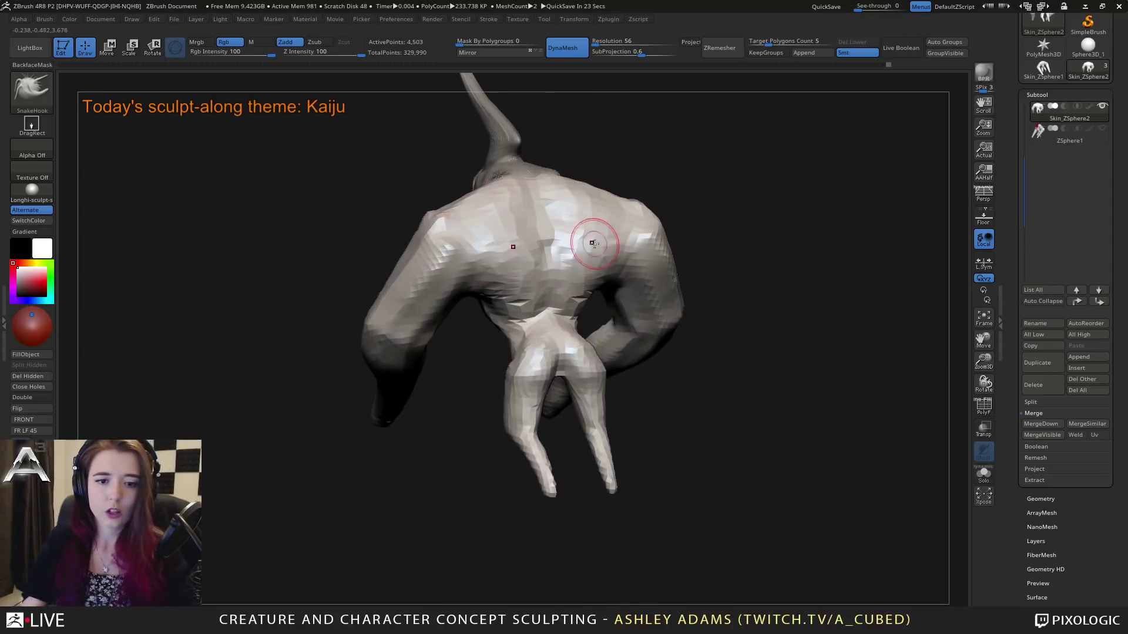
key(space)
drag(552, 326, 561, 325)
mouse_move(561, 327)
right_down()
mouse_move(550, 347)
mouse_move(575, 356)
mouse_move(552, 370)
right_up()
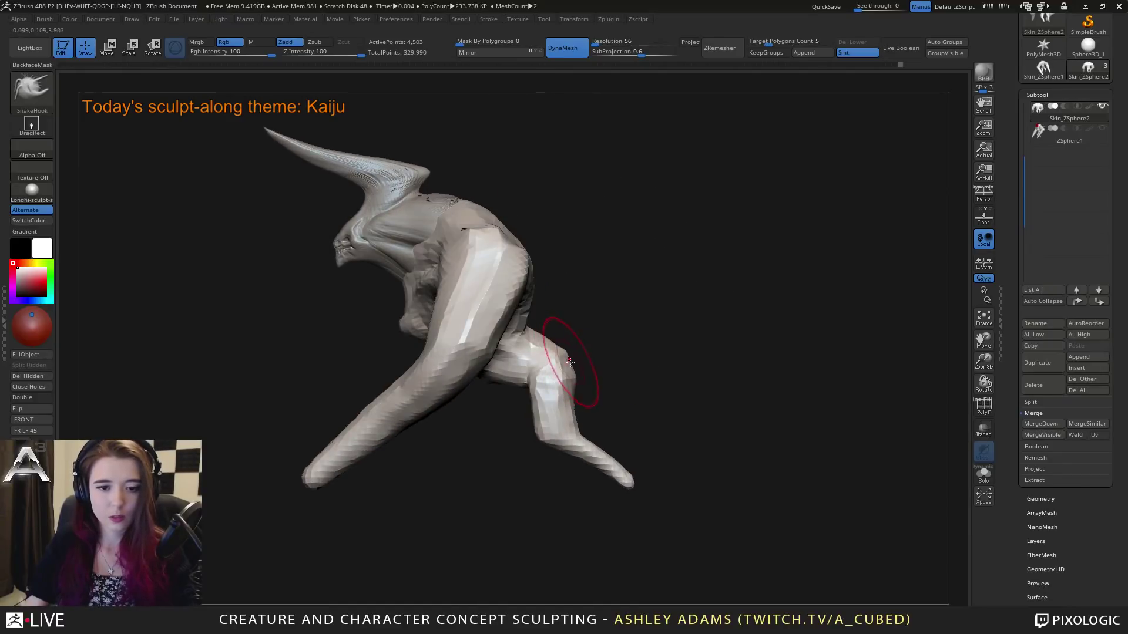
drag(527, 306, 526, 312)
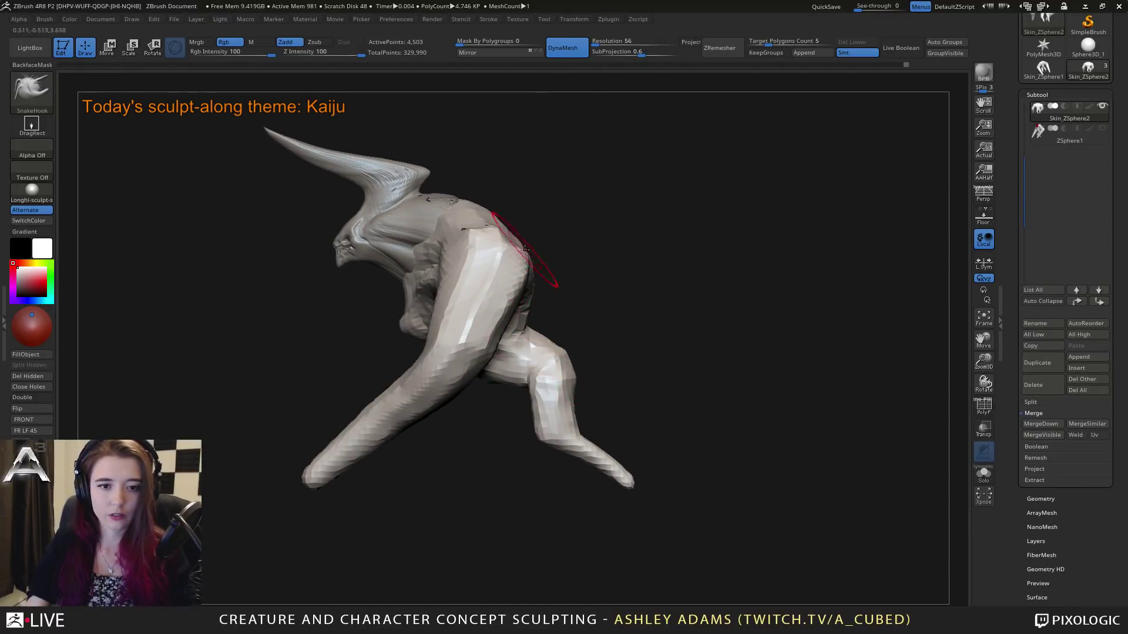
drag(501, 230, 508, 233)
right_drag(511, 234, 520, 231)
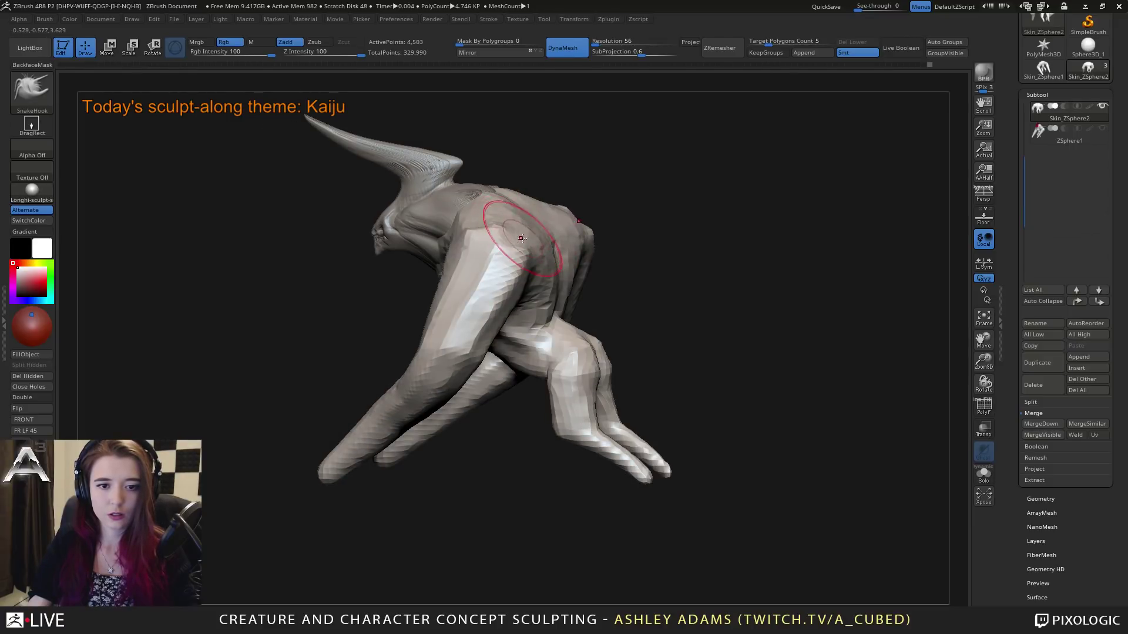
drag(524, 233, 527, 250)
mouse_move(526, 254)
right_down()
mouse_move(580, 244)
mouse_move(545, 272)
mouse_move(566, 252)
mouse_move(609, 291)
right_up()
drag(610, 293, 619, 298)
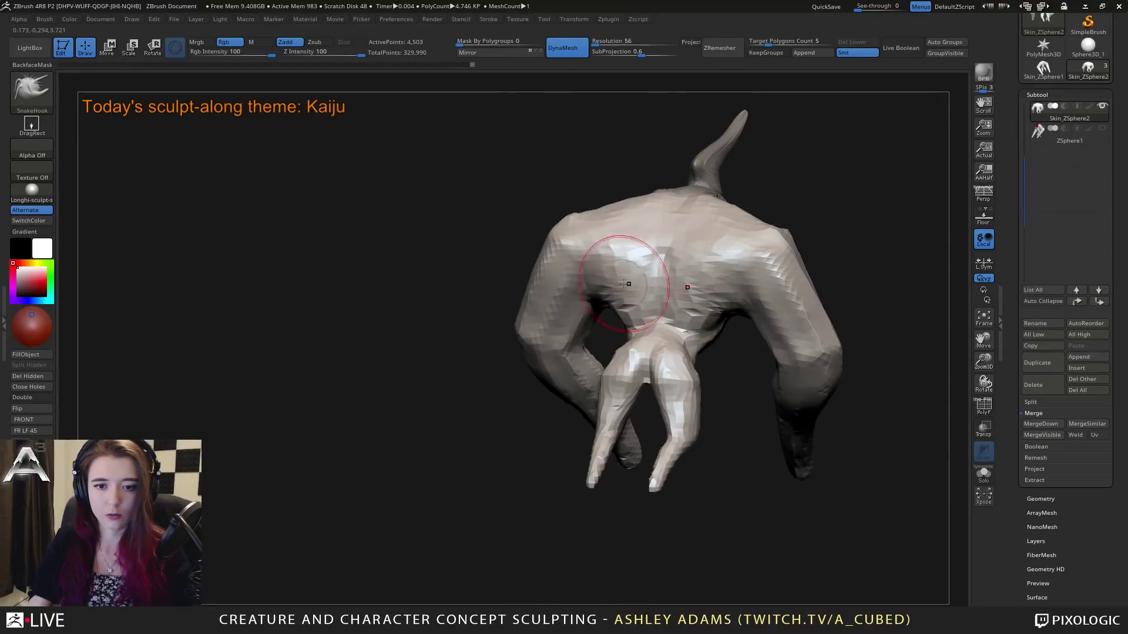
Step: Fill out the rear contour of the lower hind legs from the side with the SnakeHook brush
mouse_move(628, 282)
right_down()
mouse_move(653, 297)
mouse_move(678, 368)
mouse_move(694, 365)
right_up()
key(b)
key(c)
key(b)
key(b)
key(s)
key(h)
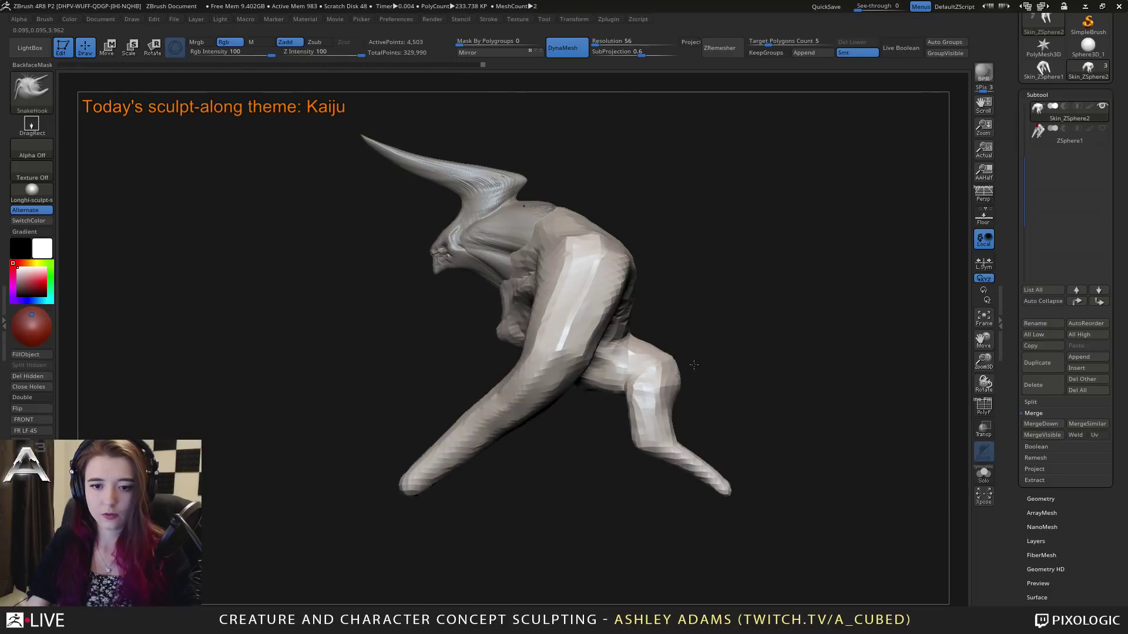
drag(676, 379, 674, 464)
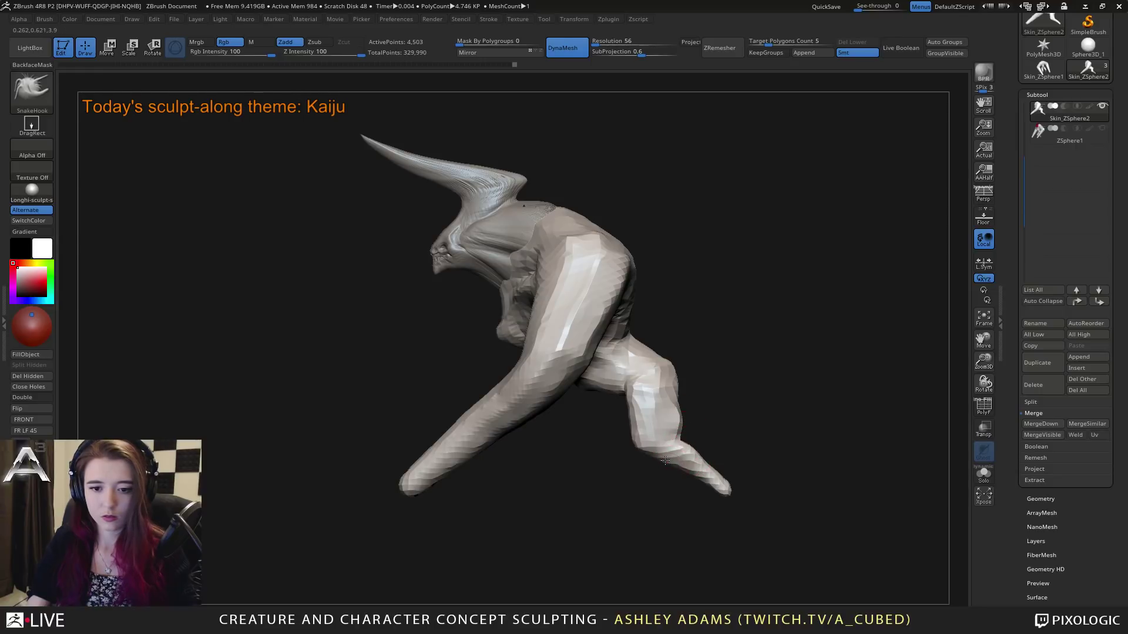
mouse_move(673, 464)
right_down()
mouse_move(660, 337)
mouse_move(712, 340)
right_up()
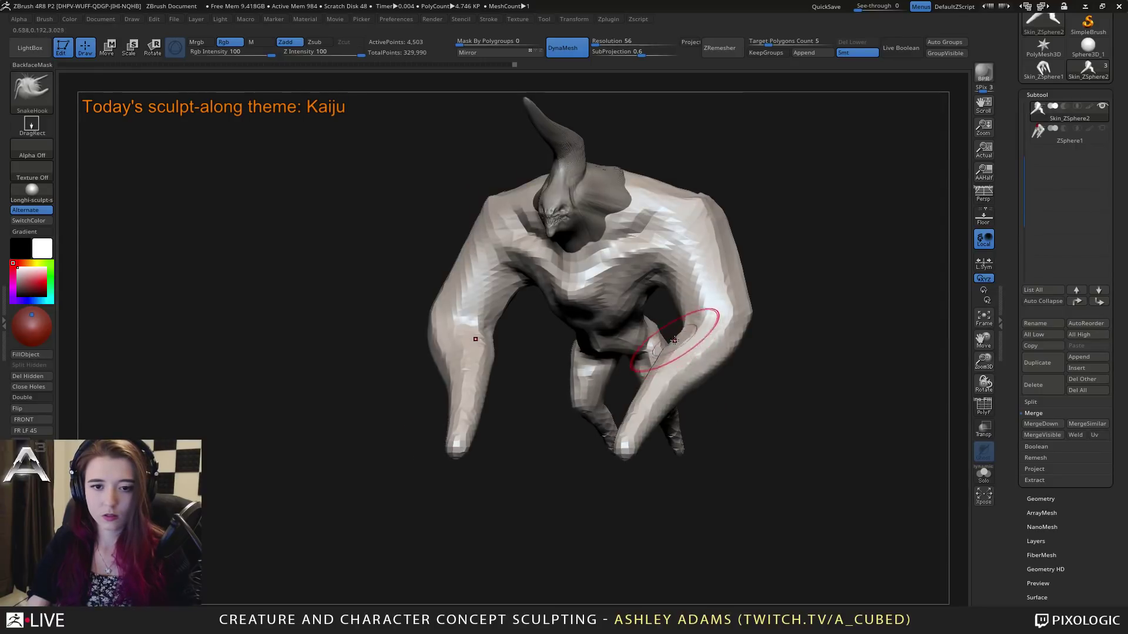
right_click(699, 279)
right_drag(699, 280, 545, 221)
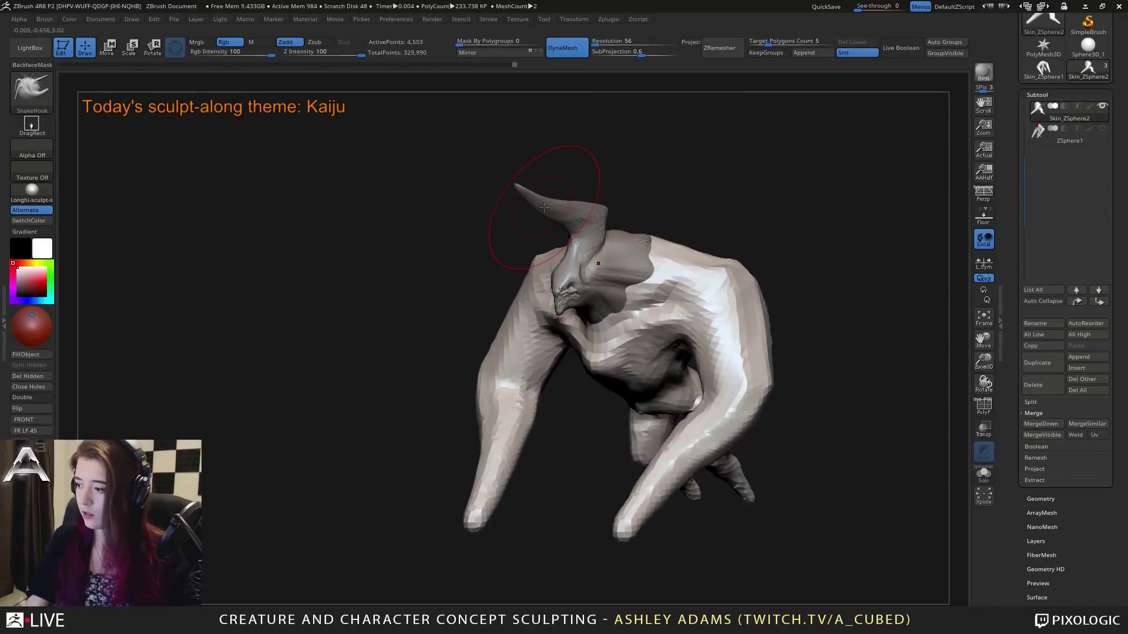
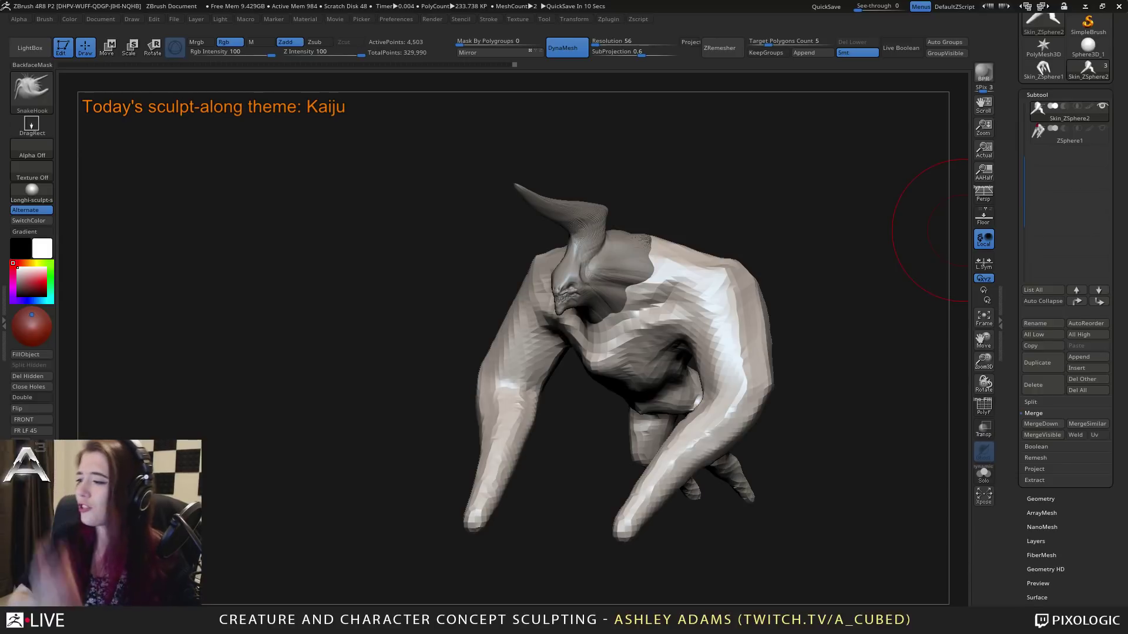
Step: Reshape the sides of the ribcage below the armpits with the SnakeHook brush
drag(934, 231, 579, 291)
key(space)
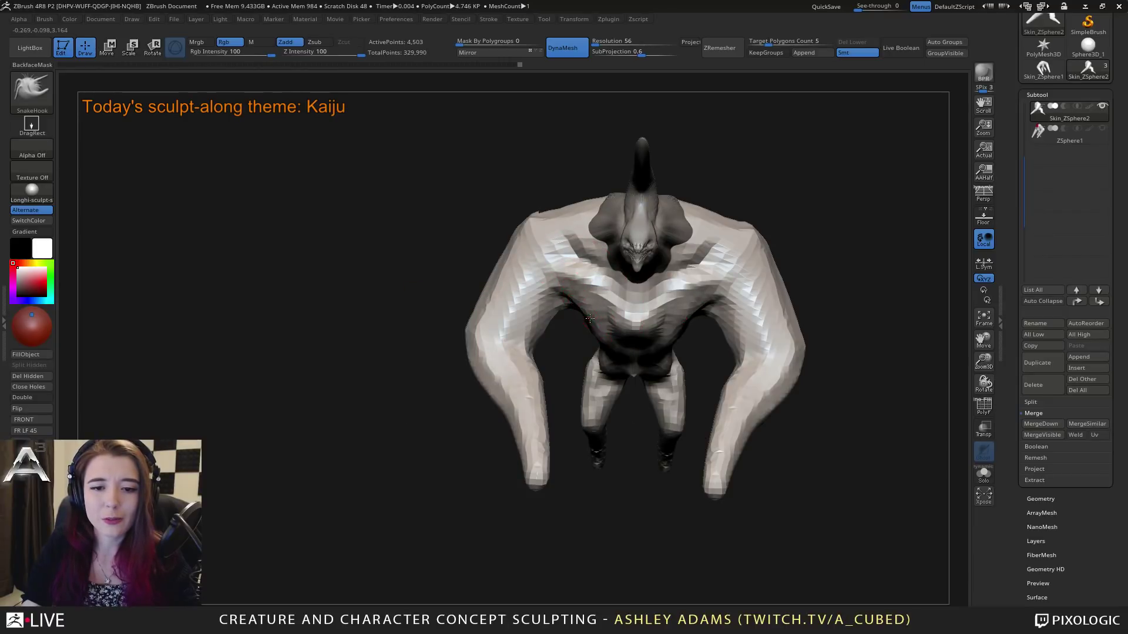
drag(589, 318, 580, 327)
mouse_move(552, 361)
mouse_down()
mouse_move(585, 288)
mouse_move(588, 336)
mouse_up()
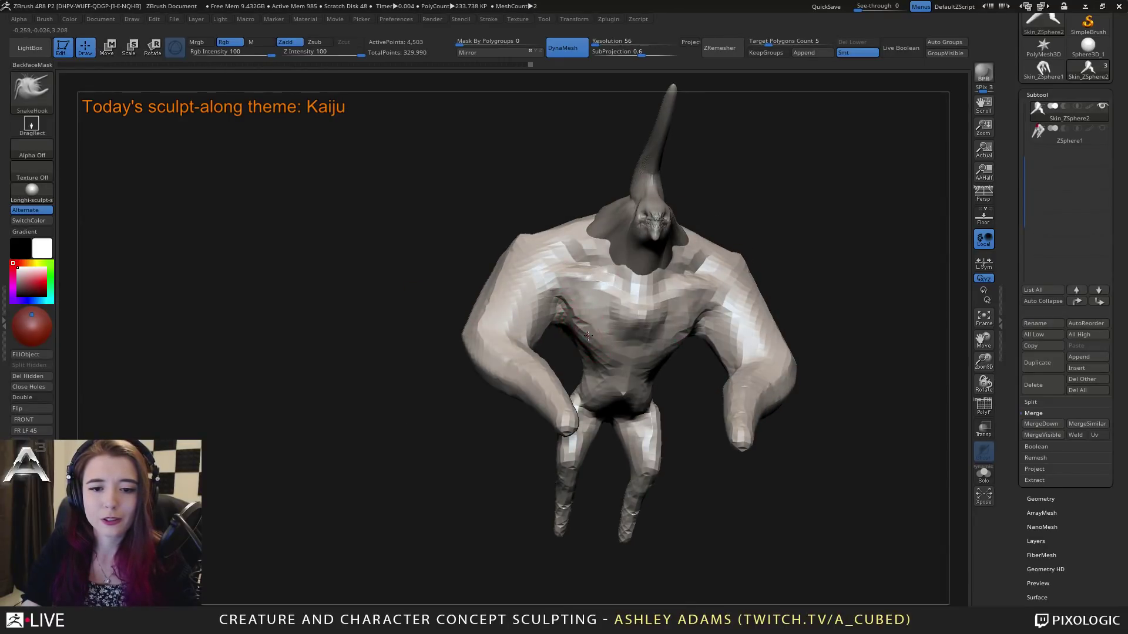
right_drag(583, 321, 551, 338)
drag(553, 306, 560, 299)
right_drag(565, 300, 594, 293)
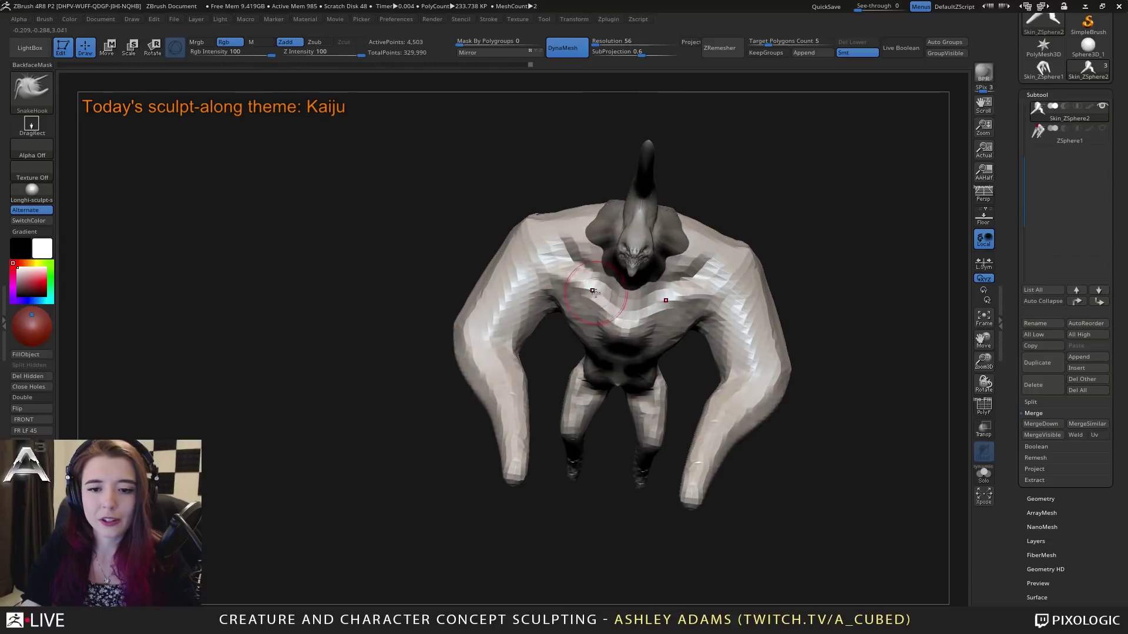
Step: Refine the armpits and the outer shoulder corners with the SnakeHook brush
right_drag(707, 304, 698, 316)
drag(703, 316, 712, 308)
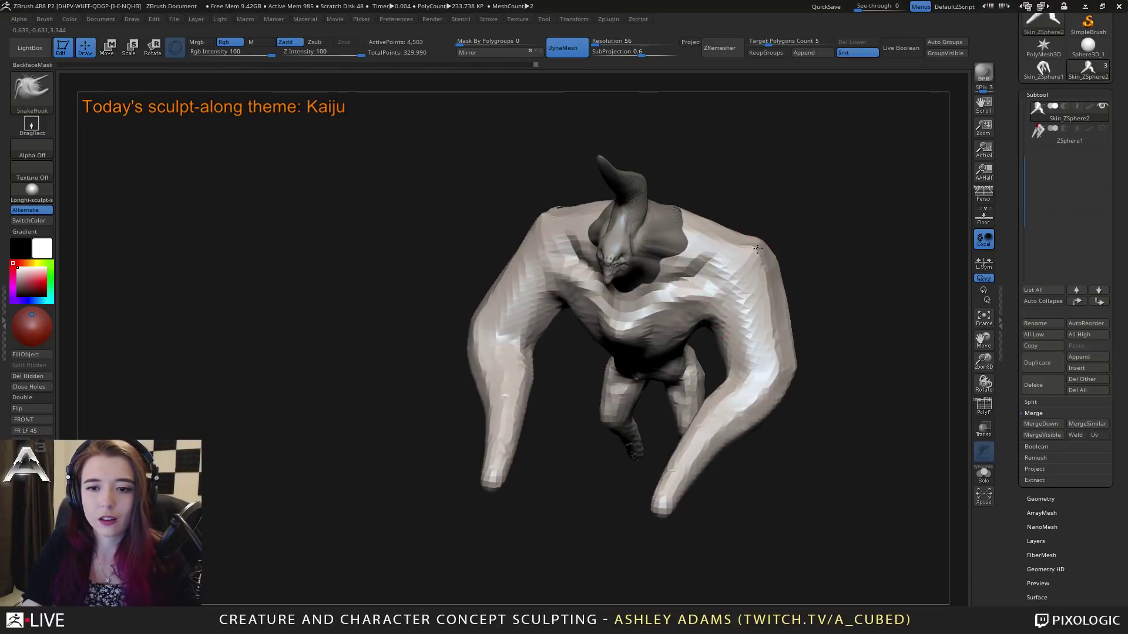
right_drag(757, 249, 762, 248)
drag(762, 249, 758, 242)
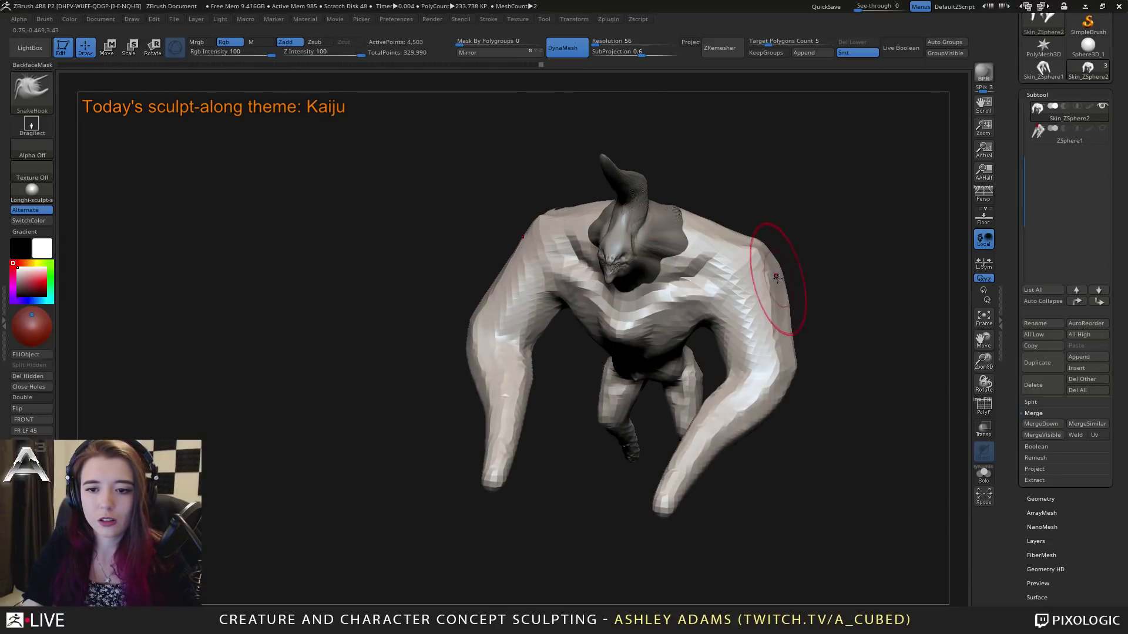
right_drag(777, 279, 763, 290)
Step: Build up muscle mass on the shoulders and upper arms with the ClayBuildup brush
key(b)
key(c)
key(b)
mouse_move(755, 272)
mouse_down()
mouse_move(781, 307)
mouse_move(777, 297)
mouse_up()
mouse_move(777, 293)
right_down()
mouse_move(730, 276)
mouse_move(787, 259)
right_up()
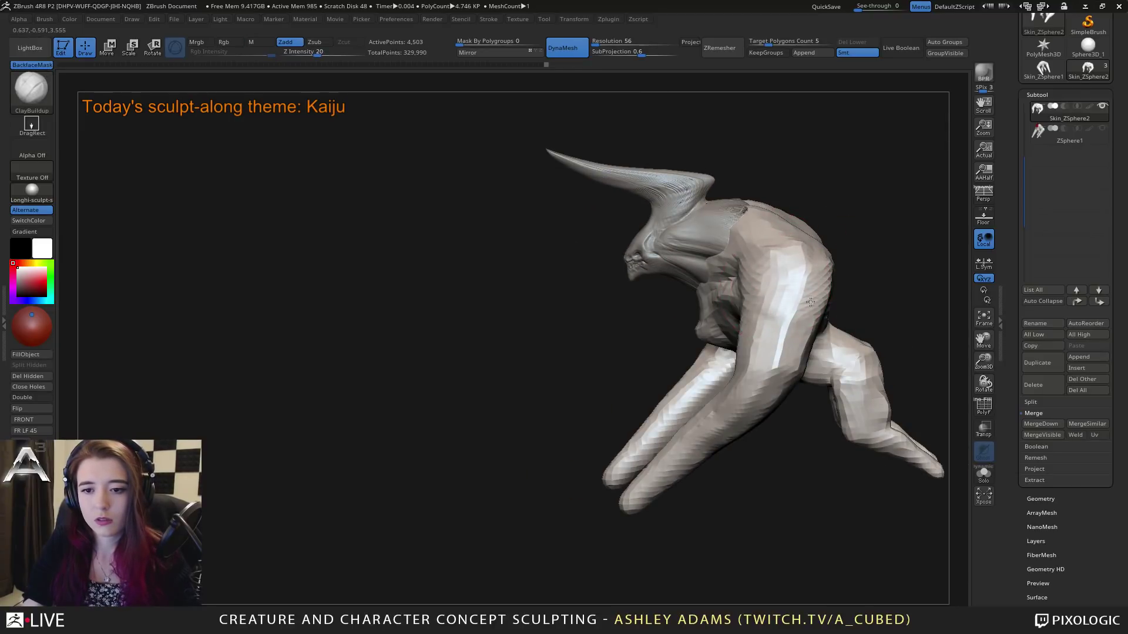
drag(774, 265, 796, 318)
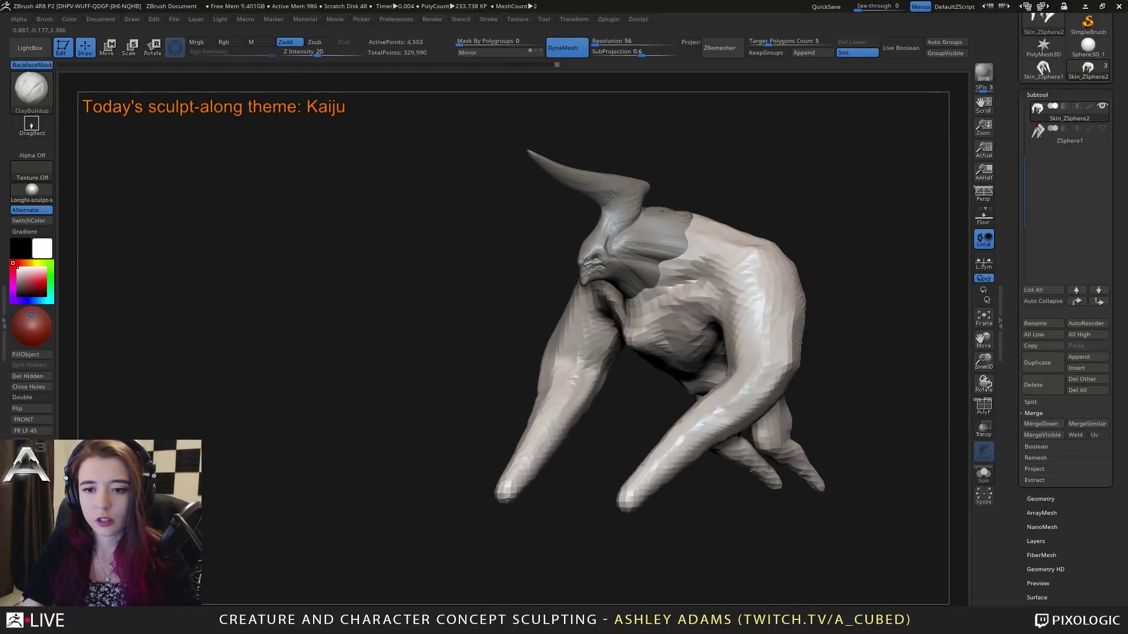
Step: Reshape the elbows and forearms with the SnakeHook brush, and switch back to the ClayBuildup brush
key(b)
key(s)
key(h)
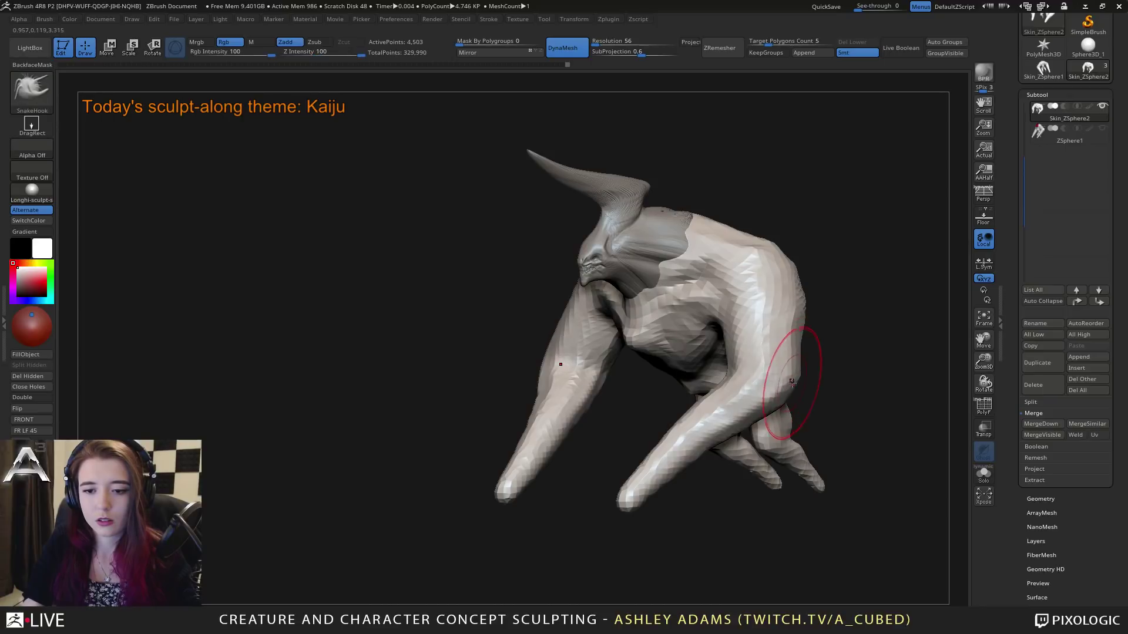
mouse_move(774, 405)
right_down()
mouse_move(764, 409)
mouse_move(778, 415)
right_up()
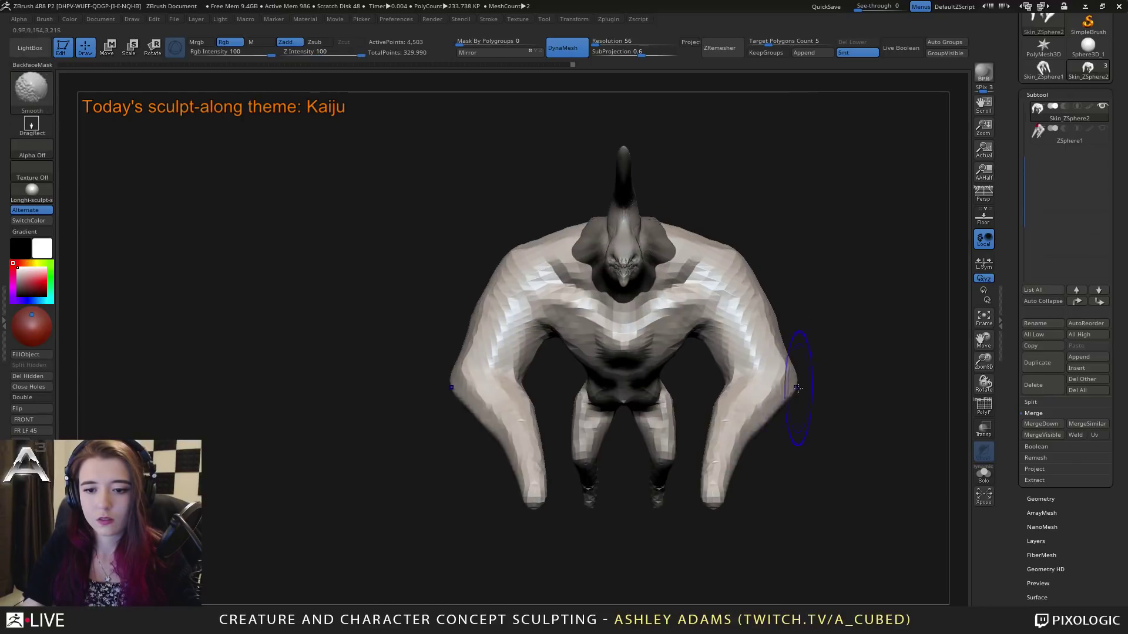
drag(779, 414, 748, 466)
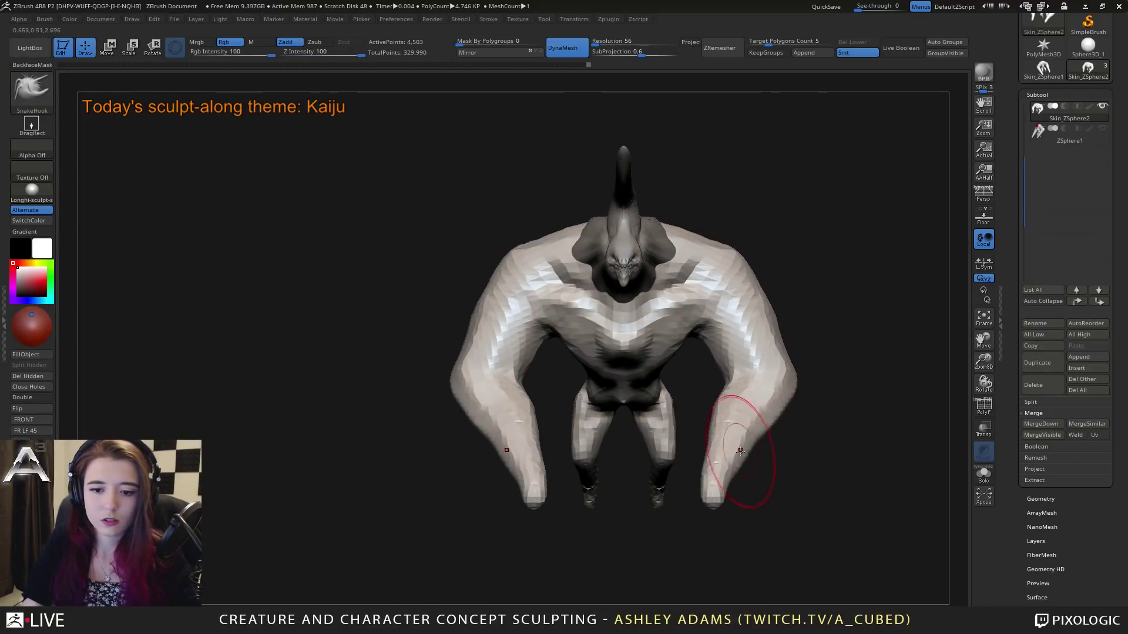
mouse_move(748, 466)
right_down()
mouse_move(717, 391)
mouse_move(718, 424)
mouse_move(501, 392)
right_up()
key(b)
key(c)
key(b)
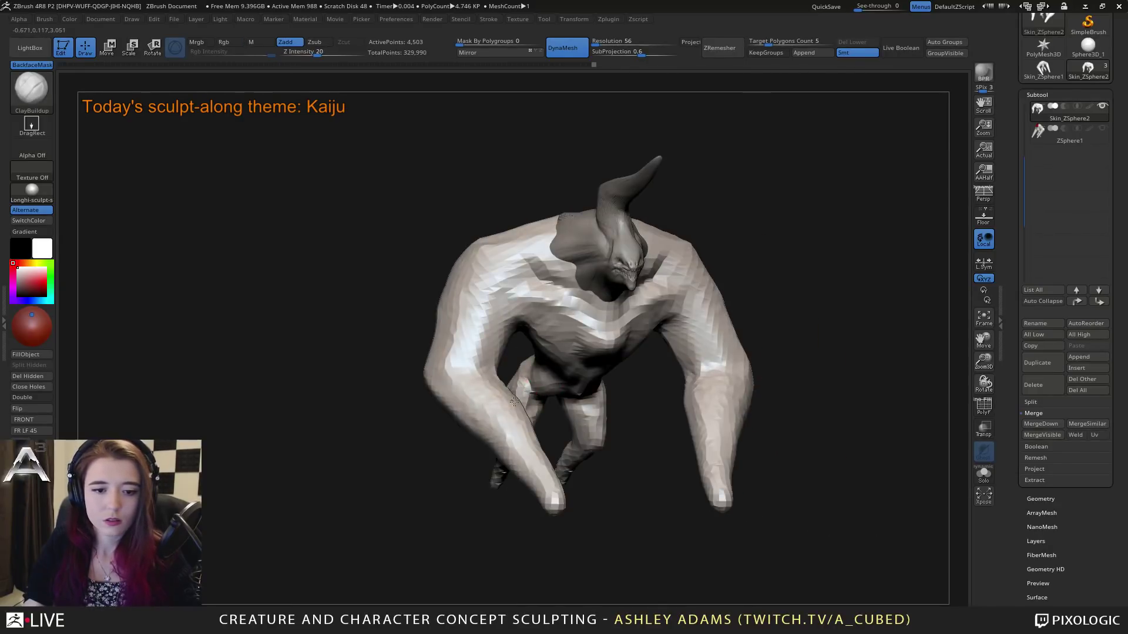
Step: Append a ZSphere as a new subtool for the creature
right_drag(541, 451, 587, 246)
key(space)
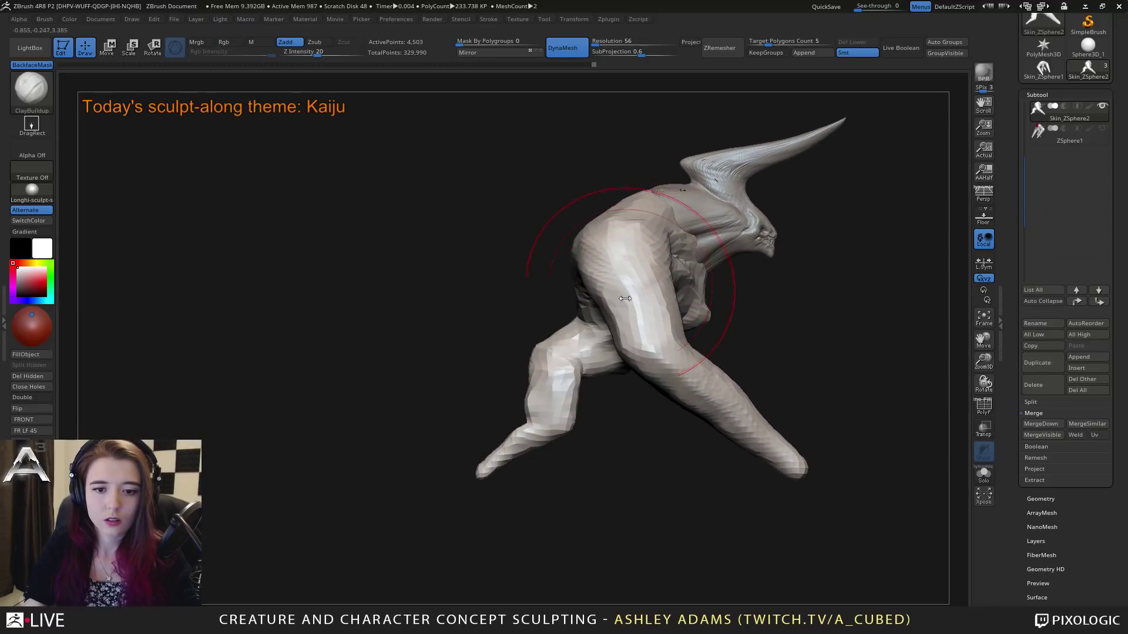
ctrl+right_drag(679, 340, 588, 333)
key(space)
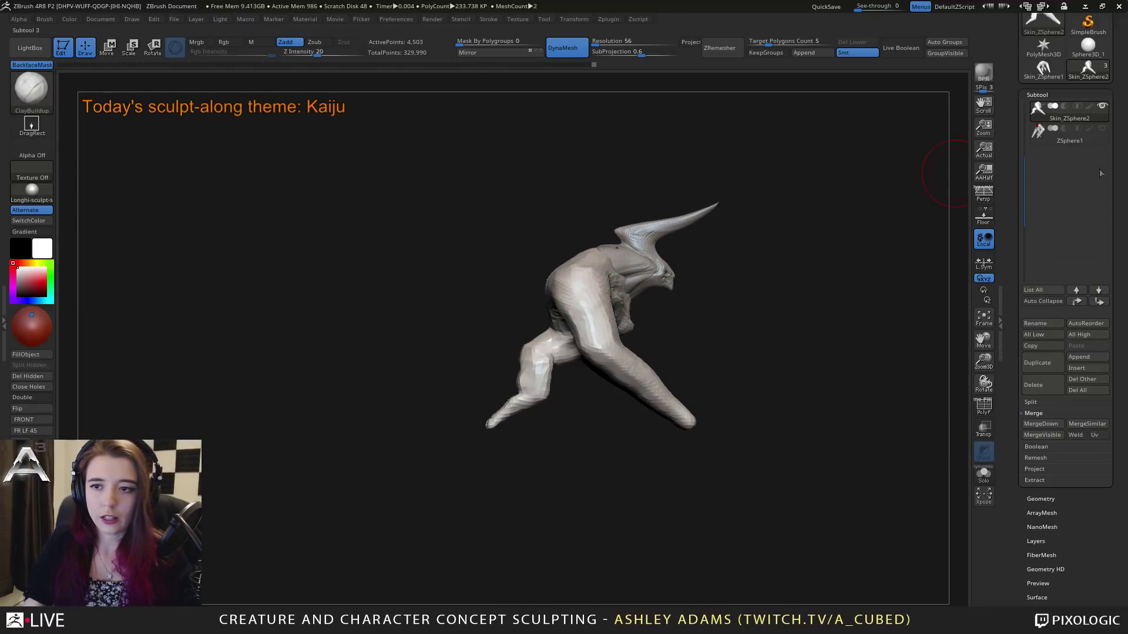
click(1079, 367)
click(942, 439)
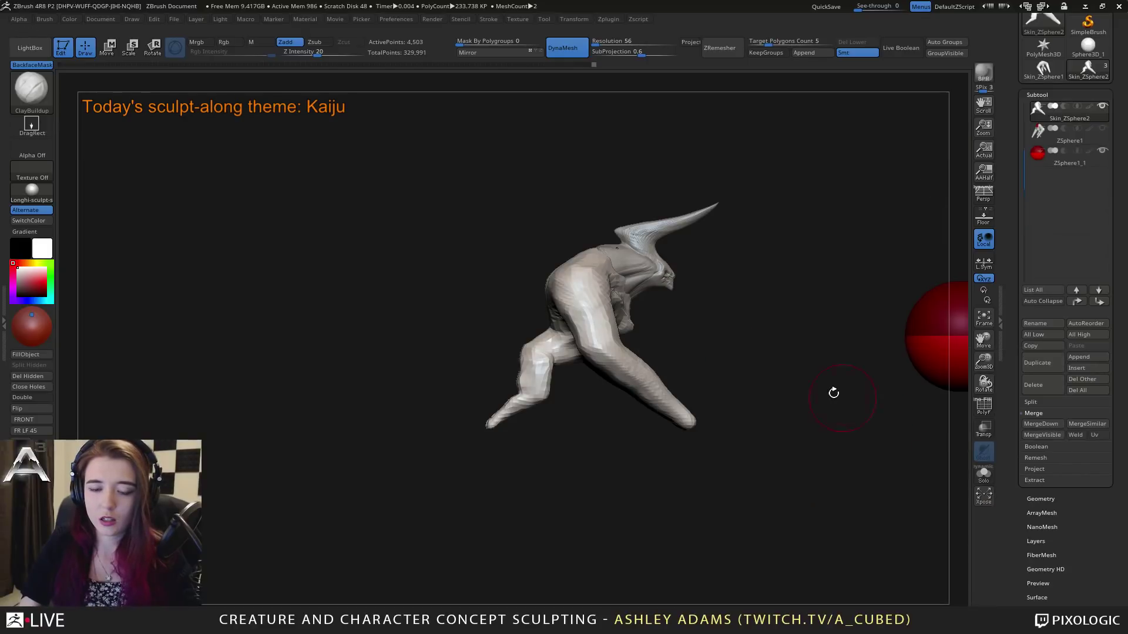
Step: Make the appended ZSphere the active subtool, scale it down and move it to the end of one arm
alt+click(918, 336)
drag(940, 328, 675, 420)
alt+right_drag(676, 420, 814, 358)
key(f)
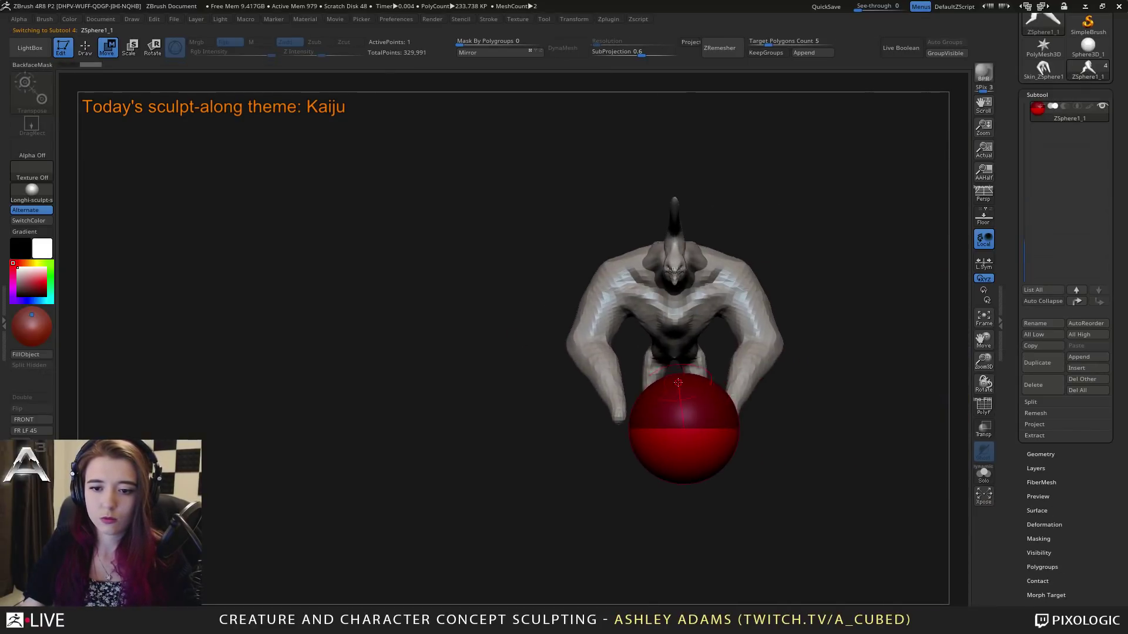
key(e)
drag(695, 410, 611, 335)
key(w)
key(e)
key(w)
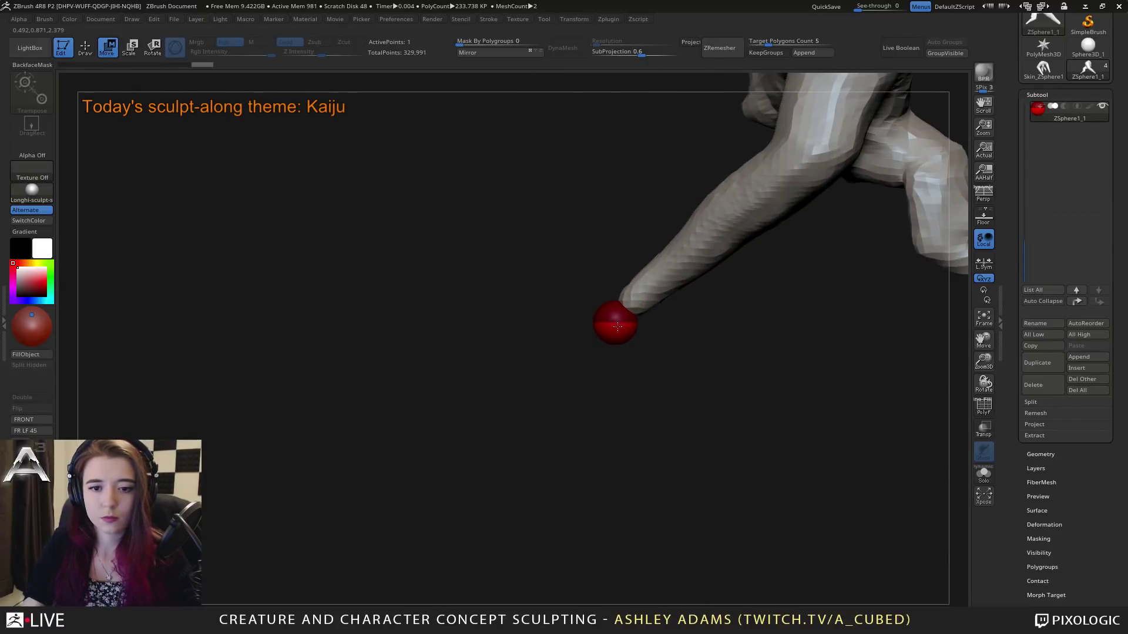
Step: Add a child ZSphere below the wrist sphere, then enlarge and position it as the base of the hand
key(space)
key(q)
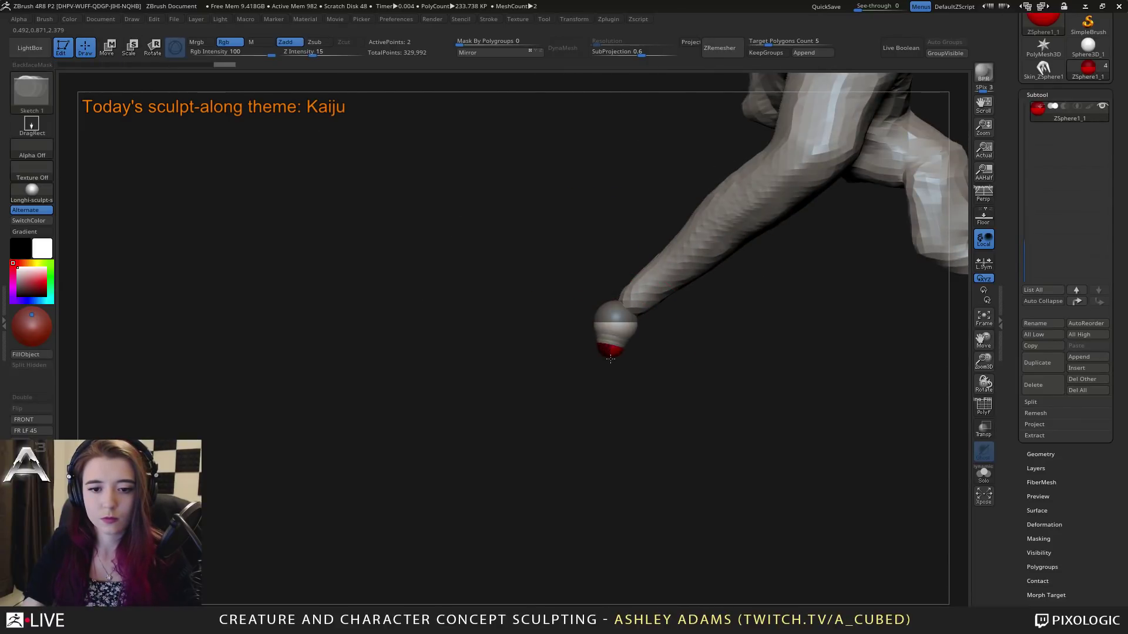
key(w)
drag(611, 351, 694, 341)
key(e)
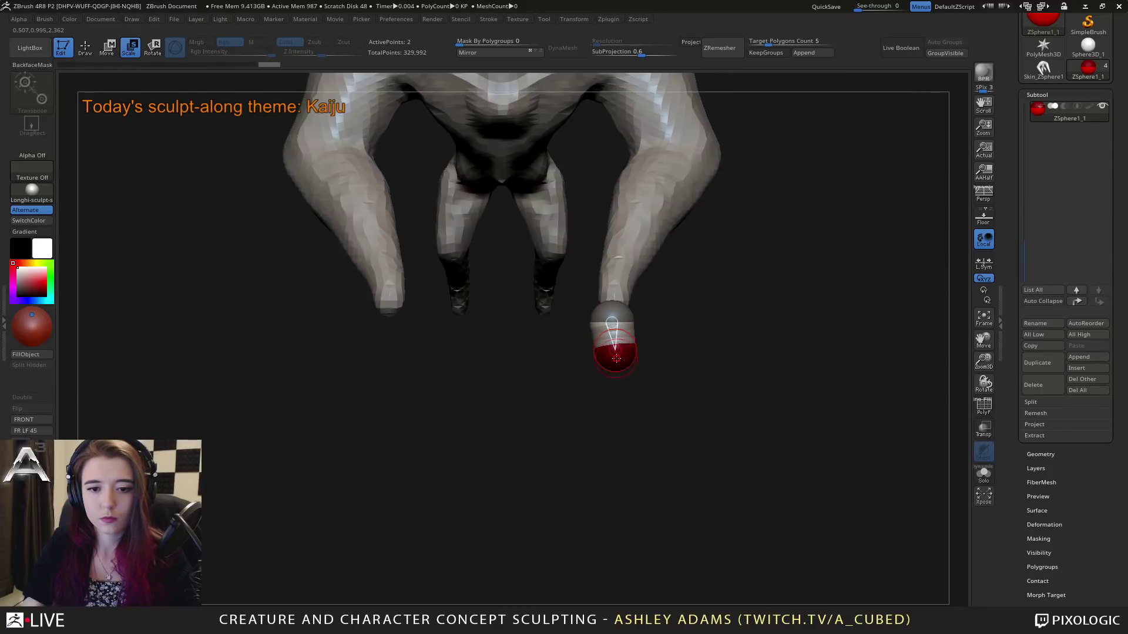
drag(584, 412, 378, 531)
key(w)
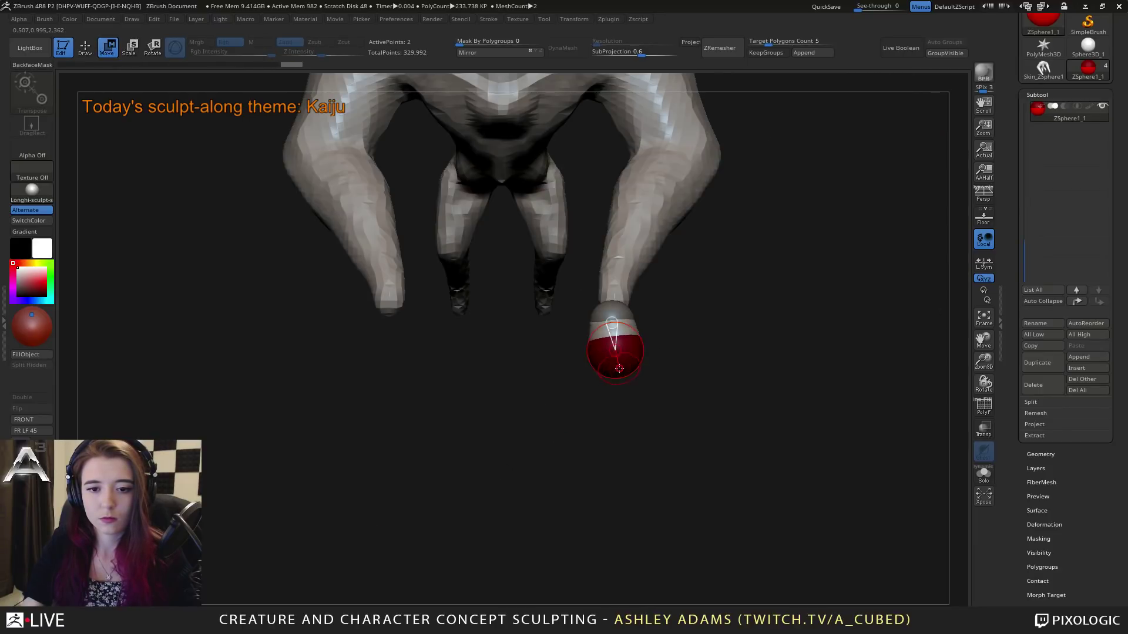
drag(619, 370, 615, 370)
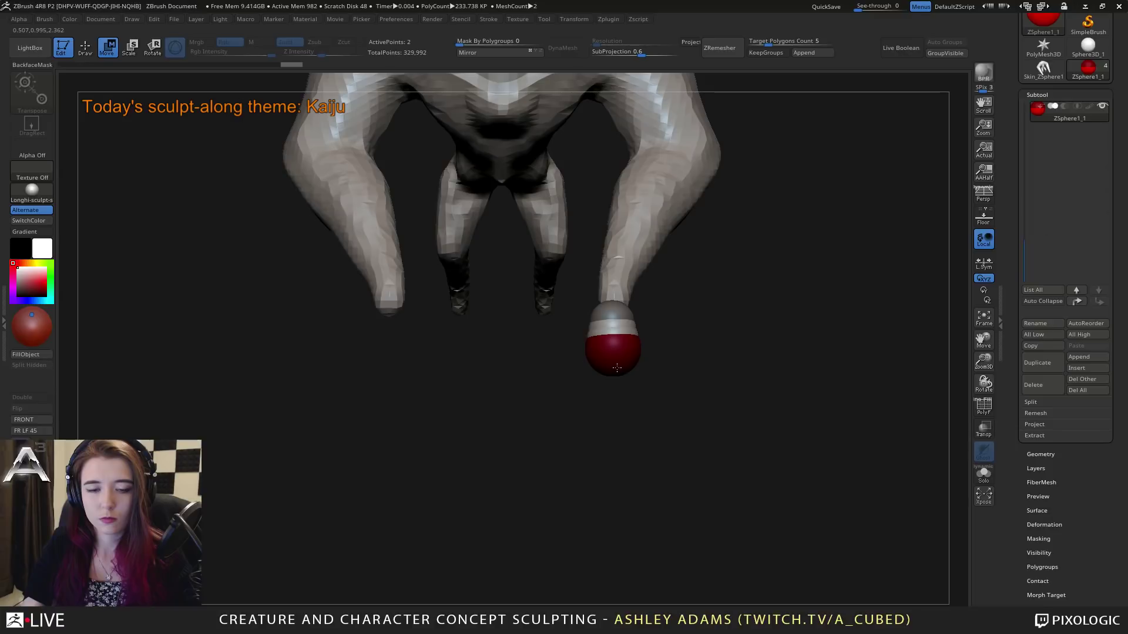
Step: Add three child ZSpheres along the lower edge of the palm sphere and pull them out into spread fingers
key(q)
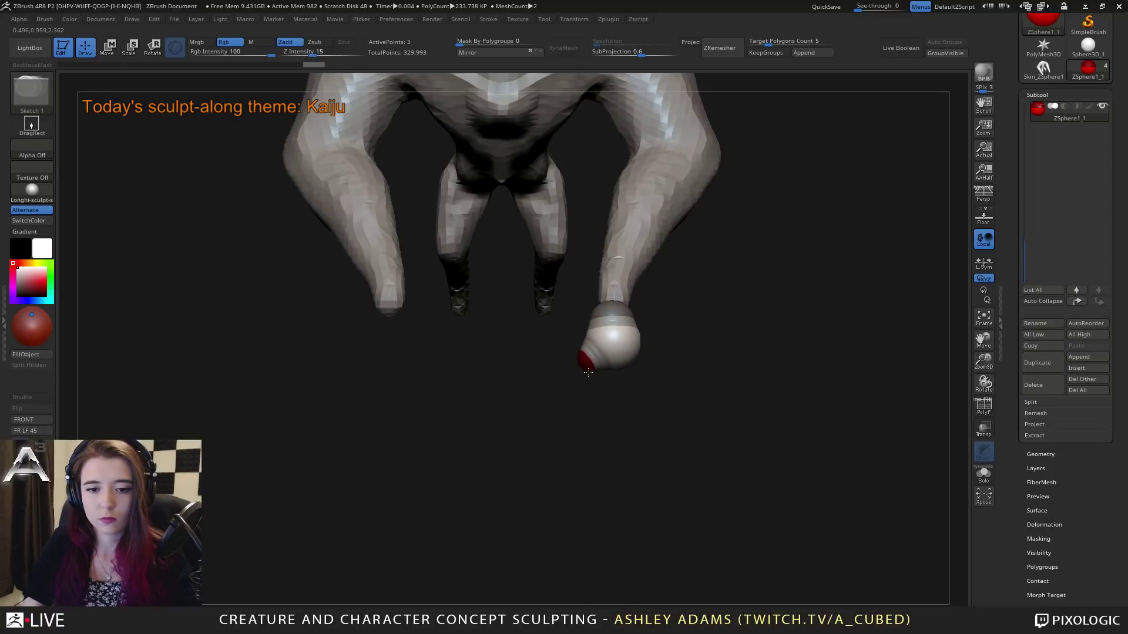
drag(588, 372, 611, 368)
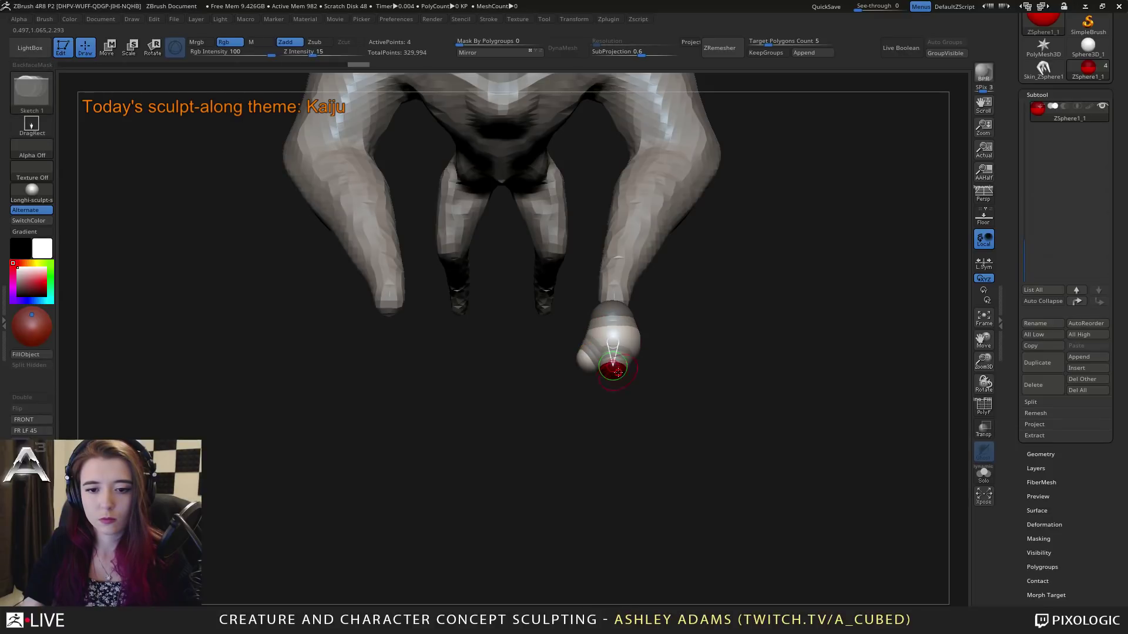
mouse_move(641, 371)
mouse_down()
mouse_move(675, 342)
mouse_move(685, 355)
mouse_move(624, 355)
mouse_move(654, 365)
mouse_move(638, 380)
mouse_up()
key(w)
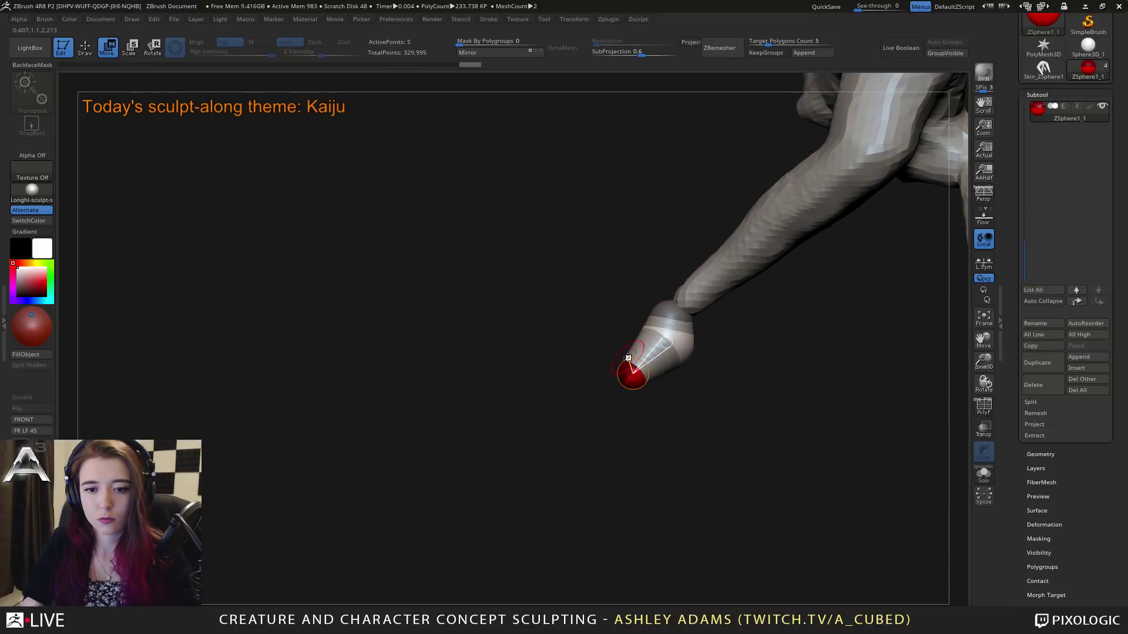
drag(628, 358, 682, 346)
drag(604, 362, 574, 376)
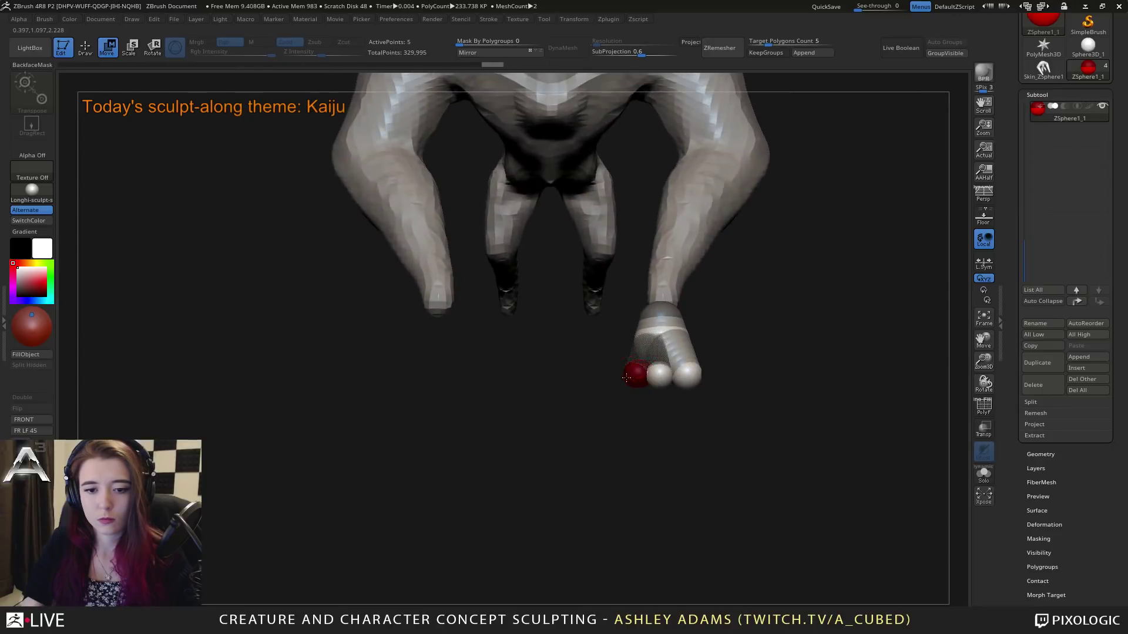
Step: Insert knuckle ZSpheres where the fingers join the palm and adjust their placement
key(q)
click(656, 348)
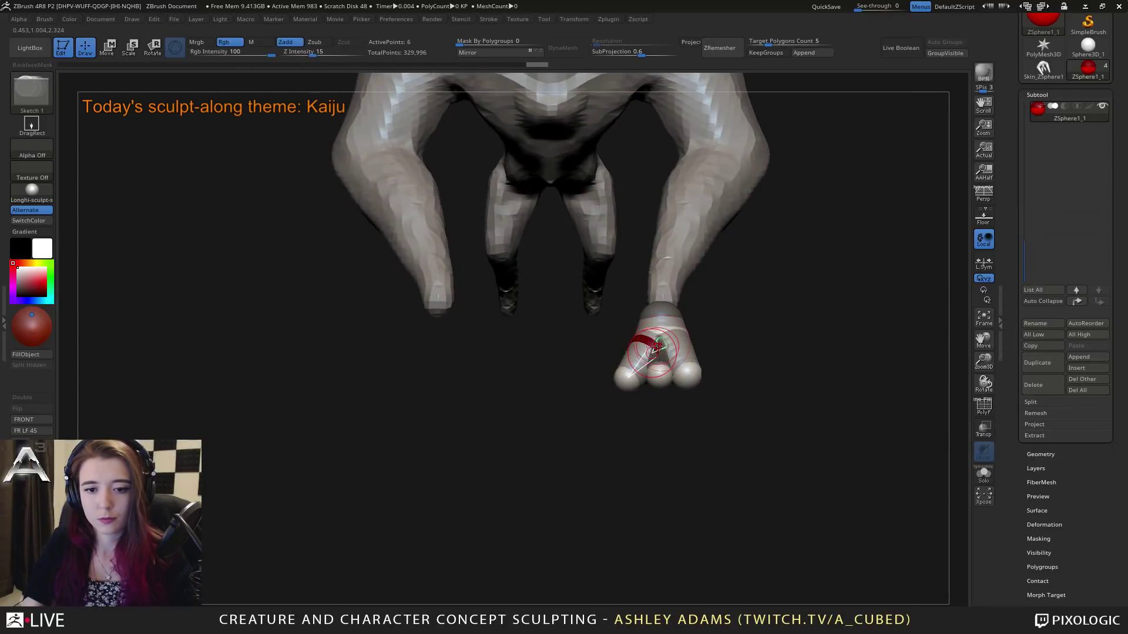
click(660, 345)
key(w)
mouse_move(713, 327)
mouse_down()
mouse_move(667, 347)
mouse_move(731, 329)
mouse_move(711, 337)
mouse_move(645, 327)
mouse_move(692, 332)
mouse_up()
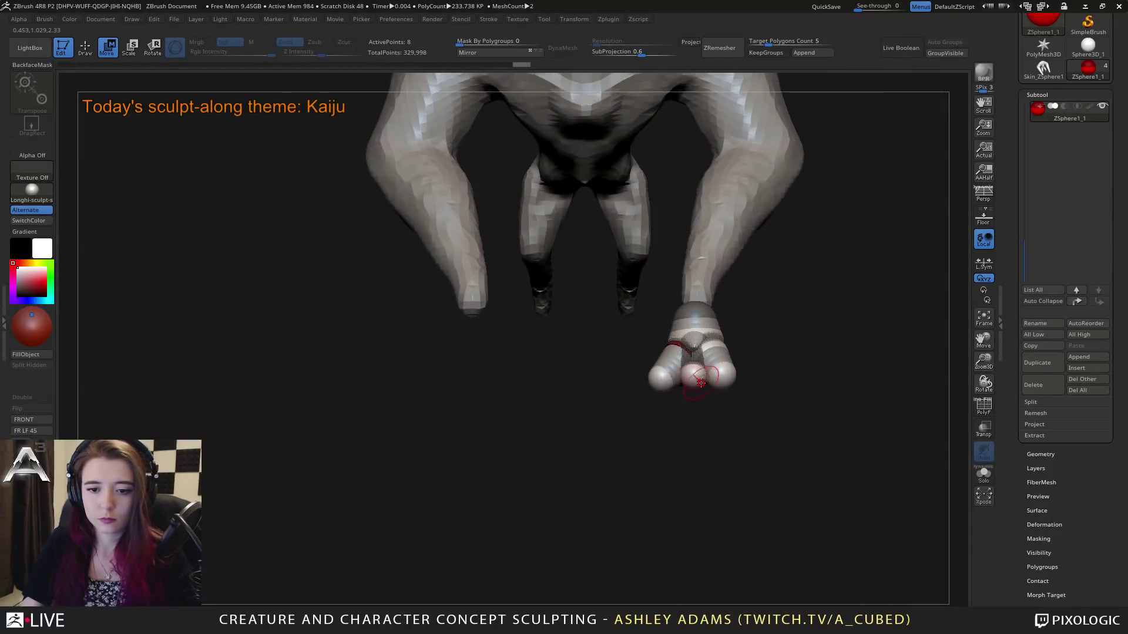
Step: Spread the outer finger away from the palm and center the middle finger between its neighbours
drag(693, 385, 734, 379)
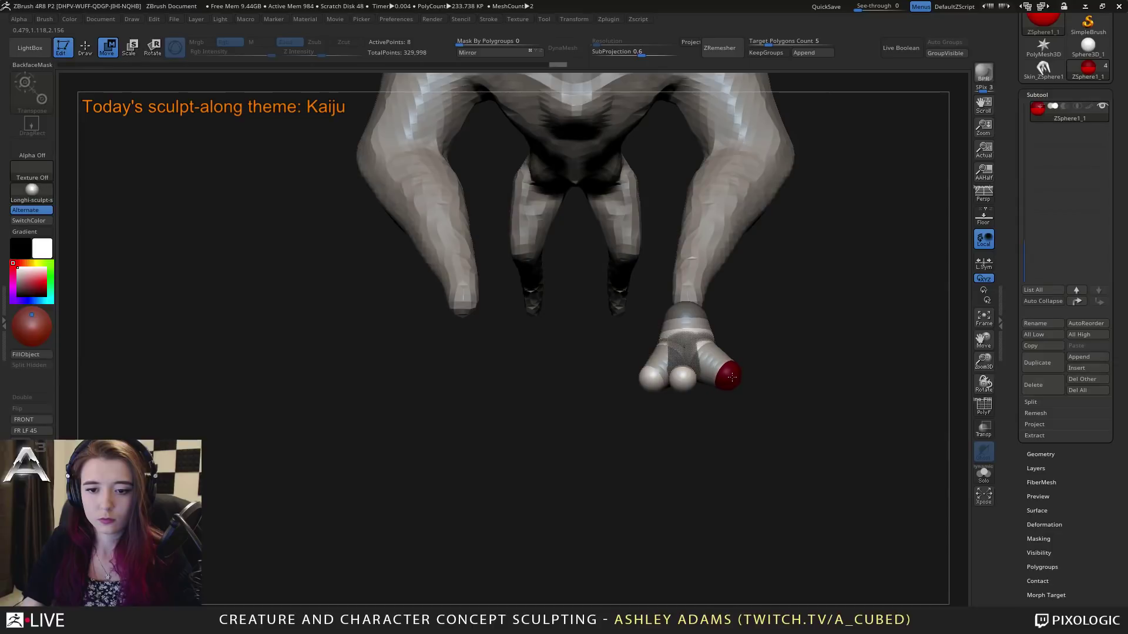
key(e)
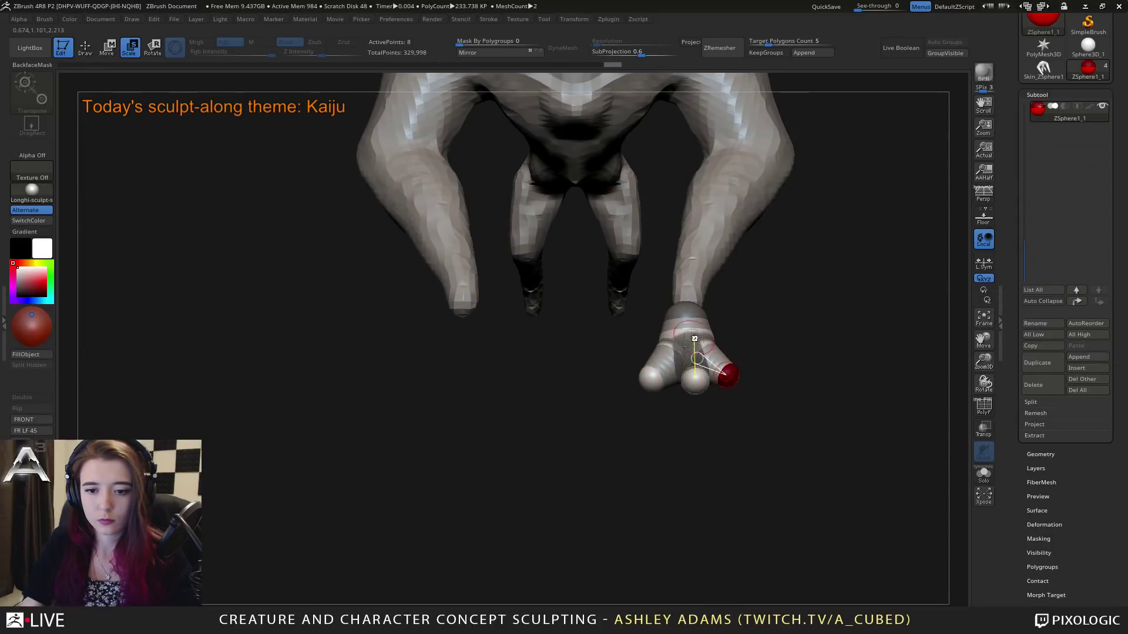
key(w)
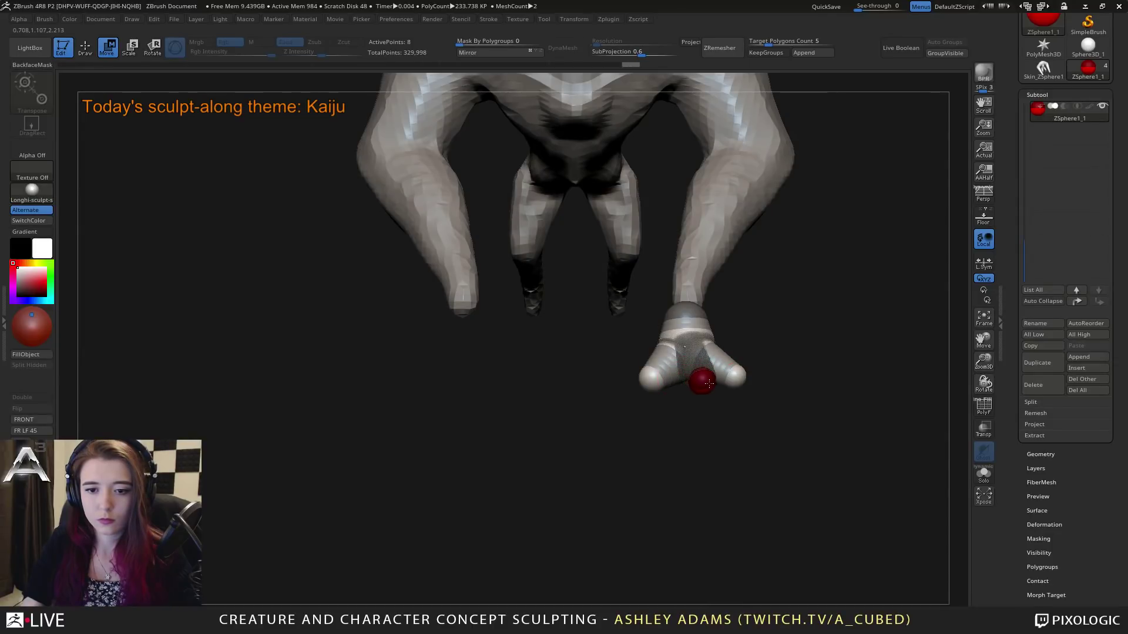
drag(710, 383, 655, 372)
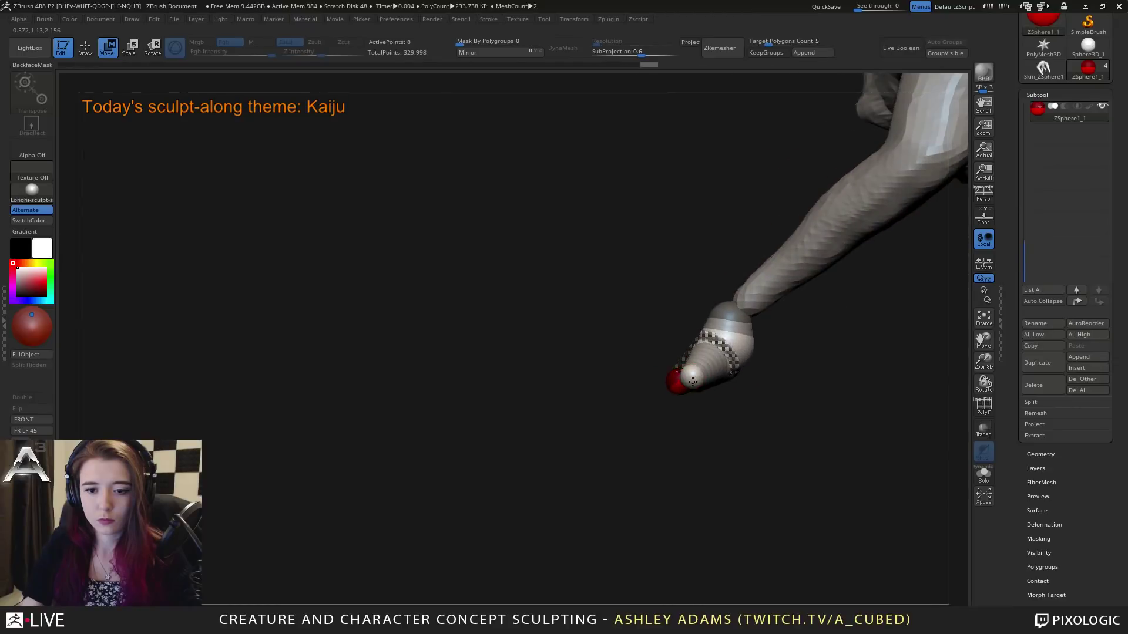
Step: Extend the outer finger with two more ZSphere segments and curl them back under the palm
key(q)
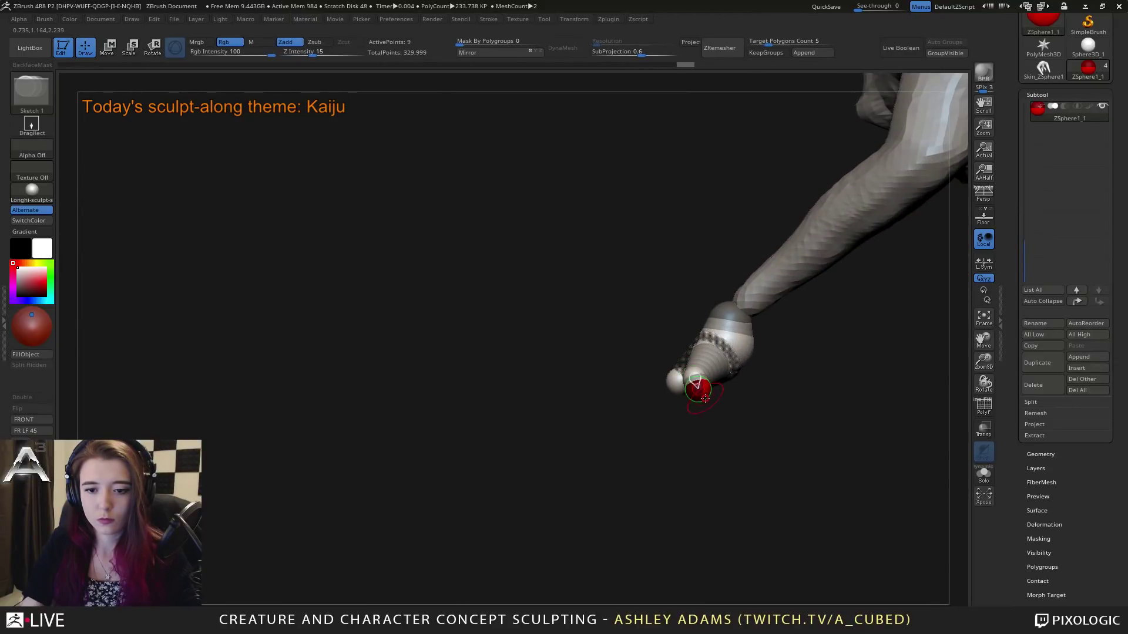
key(w)
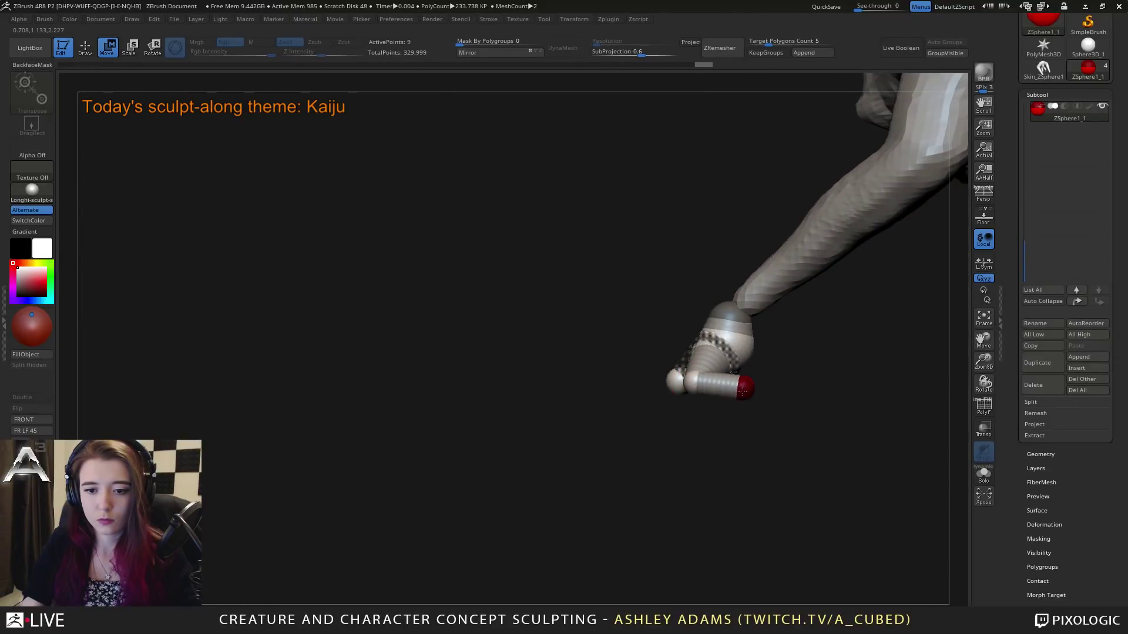
drag(744, 390, 707, 488)
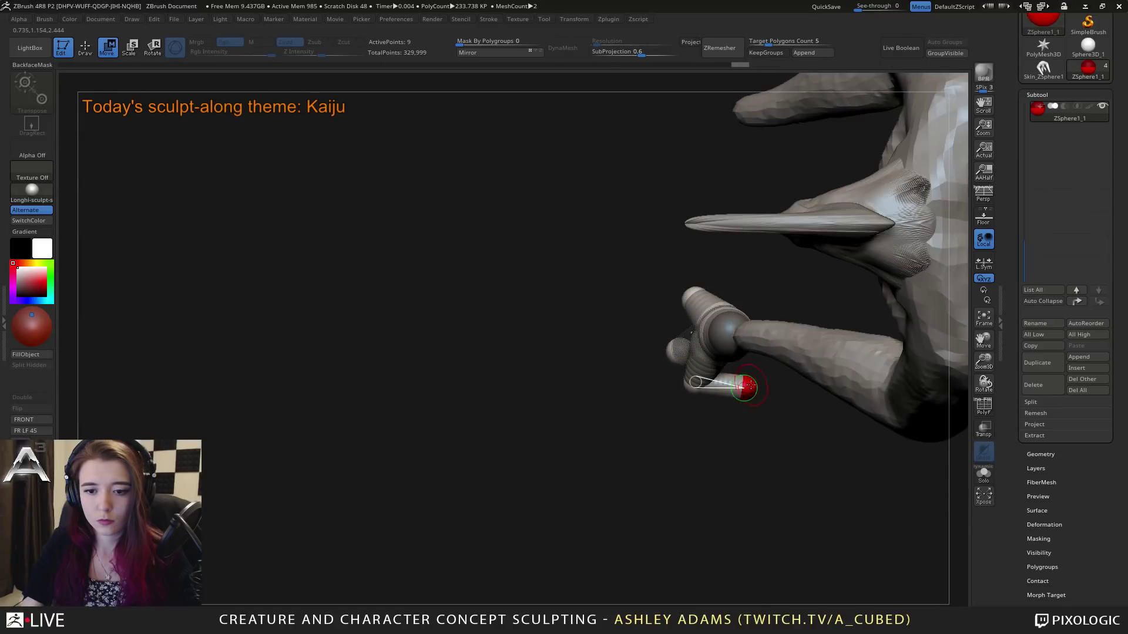
drag(726, 380, 722, 291)
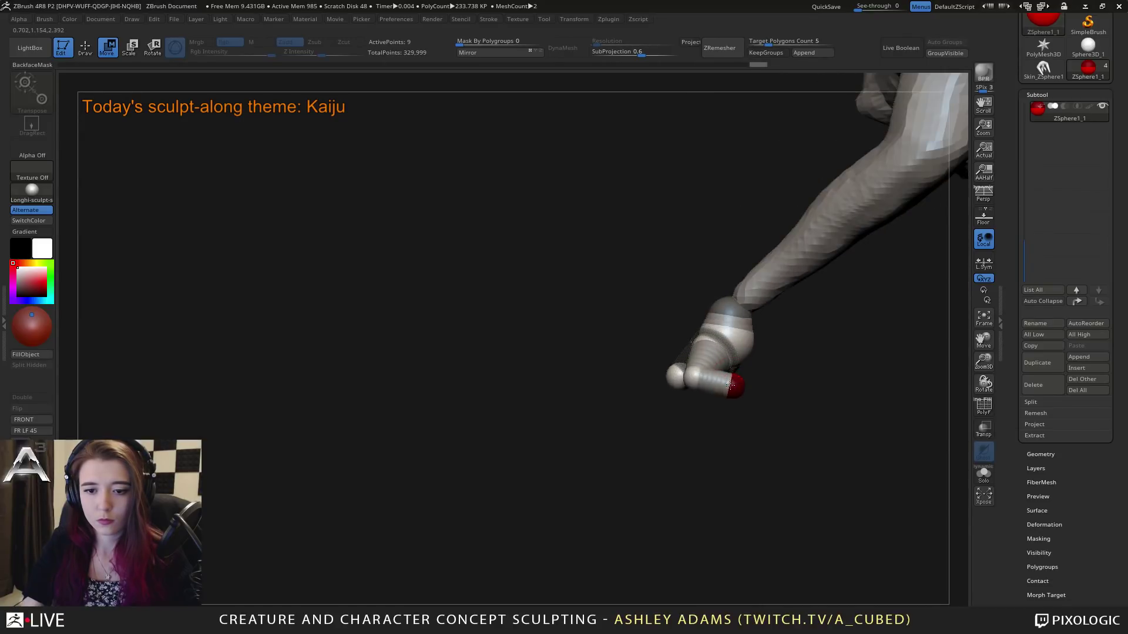
drag(736, 379, 701, 349)
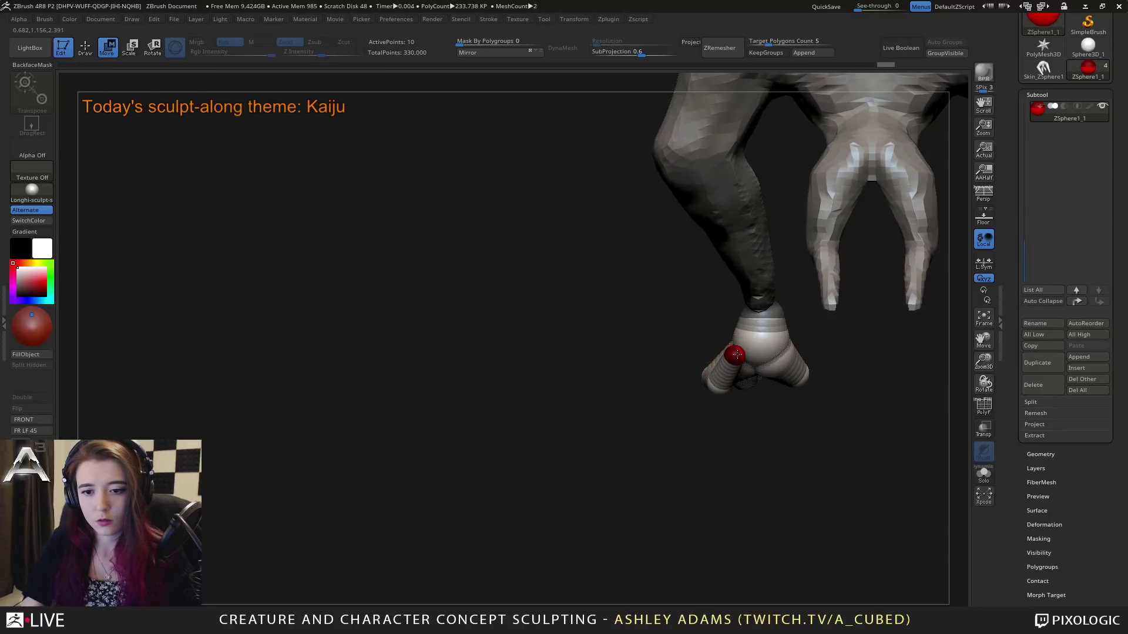
mouse_move(730, 351)
right_down()
mouse_move(680, 334)
mouse_move(735, 370)
mouse_move(737, 352)
mouse_move(704, 352)
mouse_move(734, 358)
right_up()
Step: Extend the middle finger with two more ZSphere segments, curling them back like the outer finger
key(q)
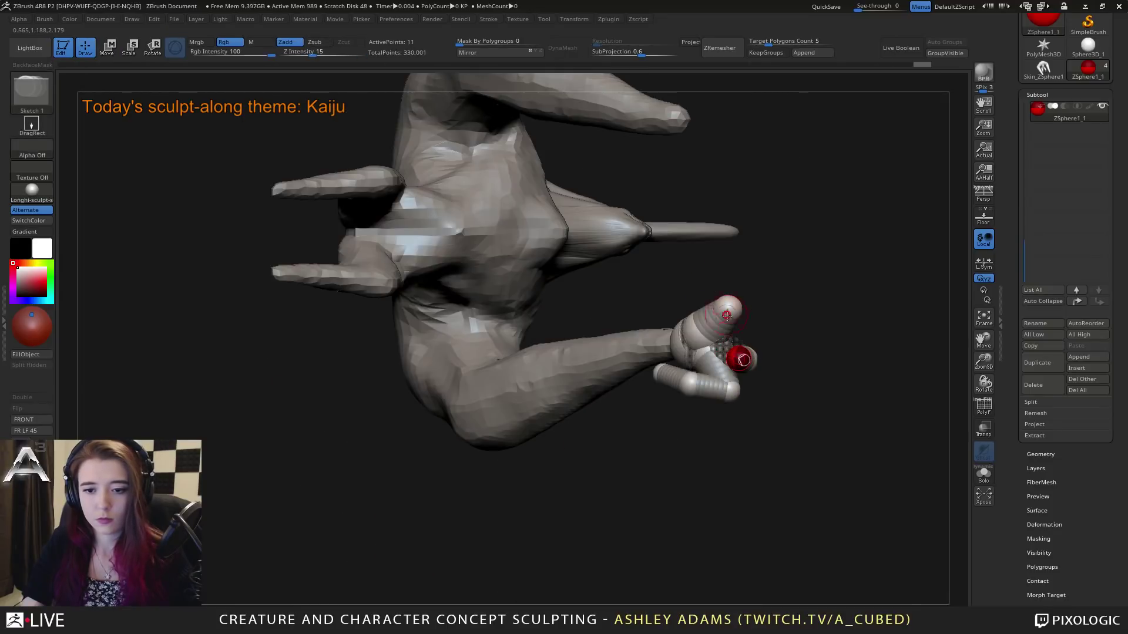
key(w)
drag(727, 358, 743, 359)
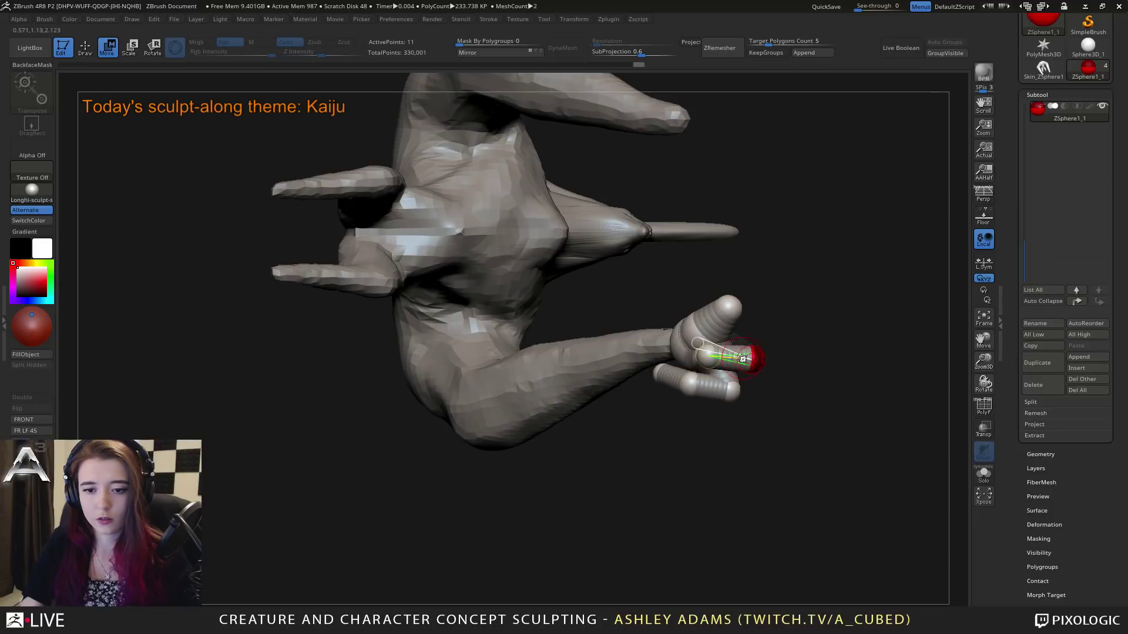
right_drag(688, 351, 687, 365)
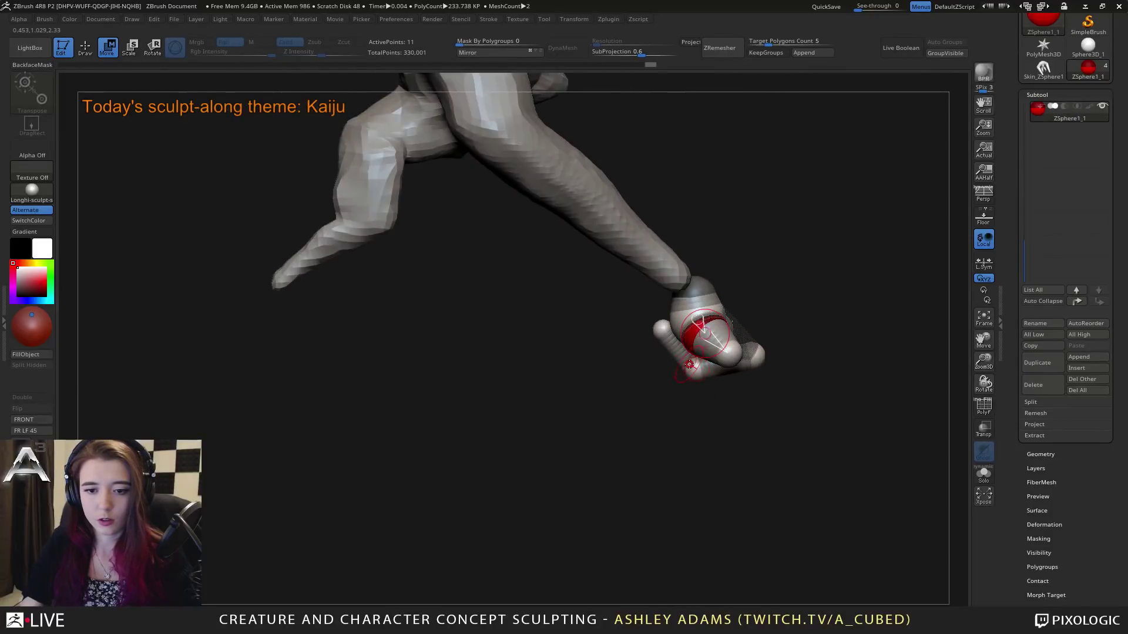
key(q)
key(w)
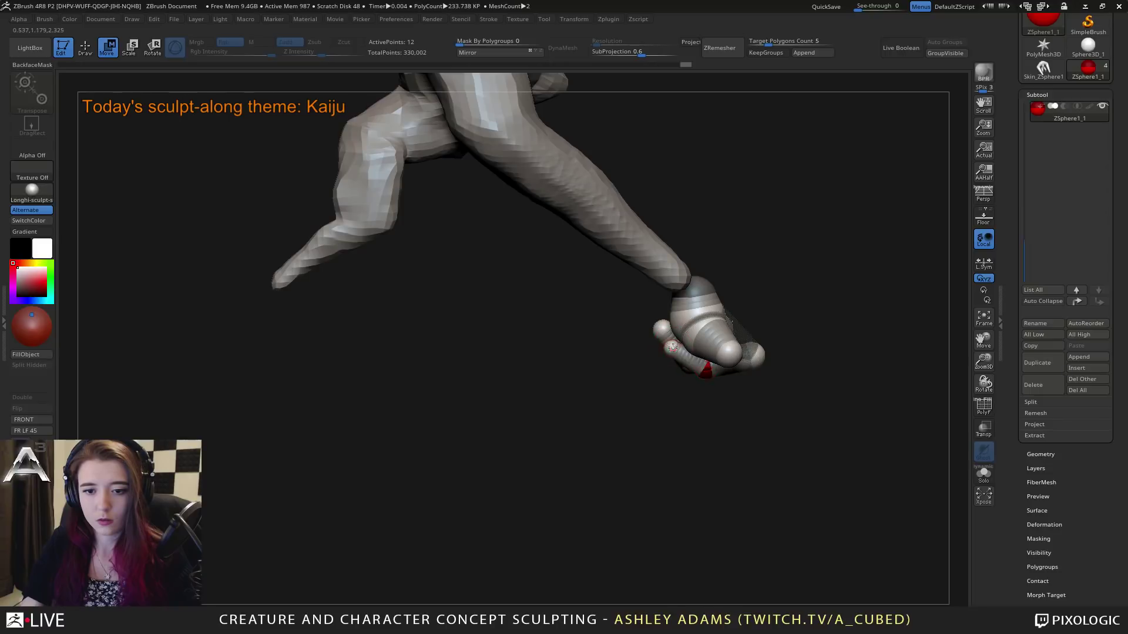
mouse_move(669, 332)
right_down()
mouse_move(714, 329)
mouse_move(701, 341)
mouse_move(742, 379)
right_up()
Step: Extend the inner finger with two ZSphere segments and curl it to match the other fingers
key(q)
key(w)
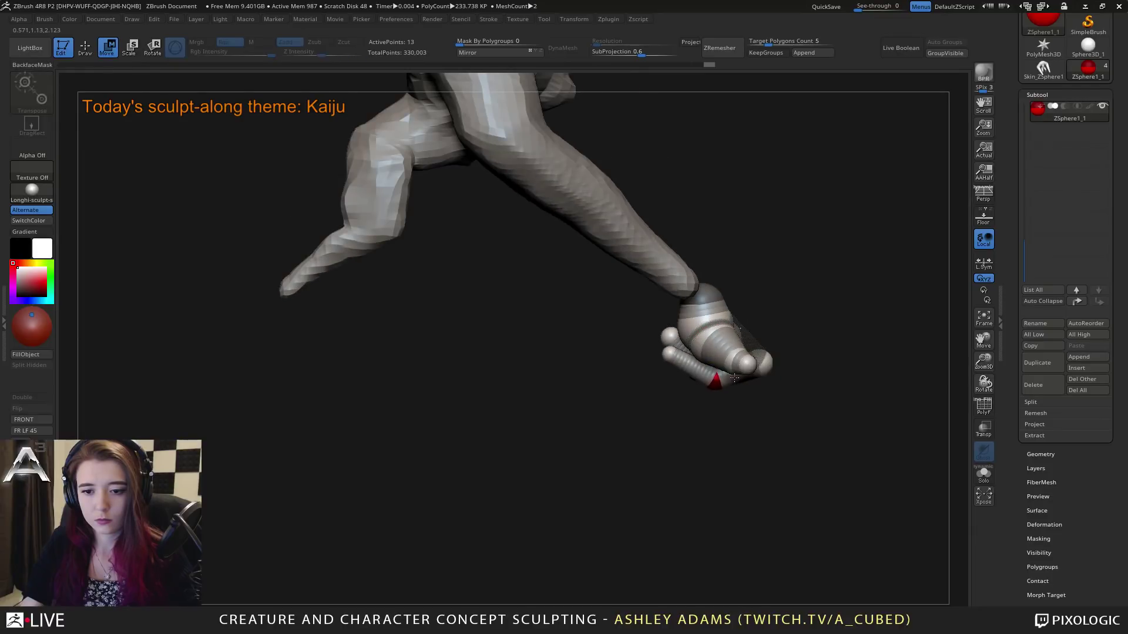
drag(748, 366, 690, 376)
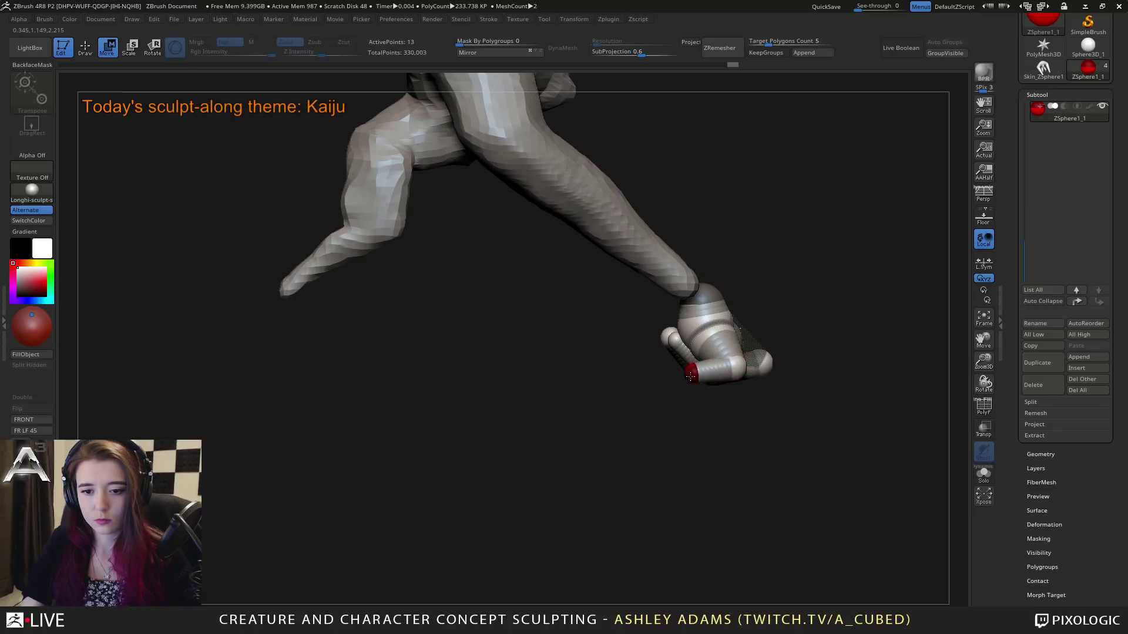
click(691, 372)
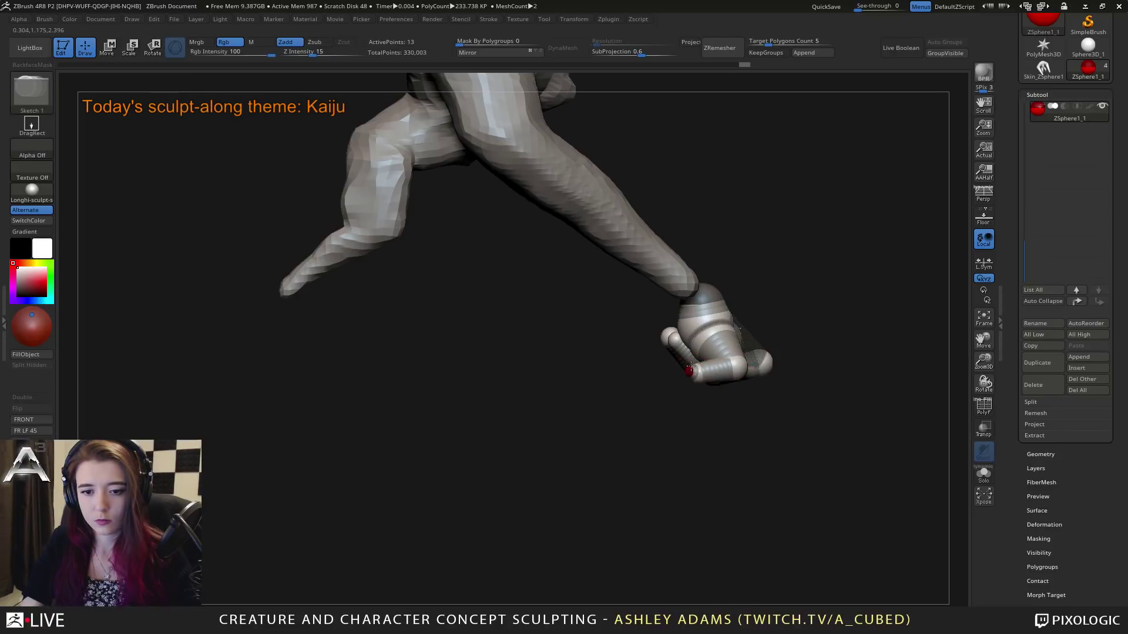
key(w)
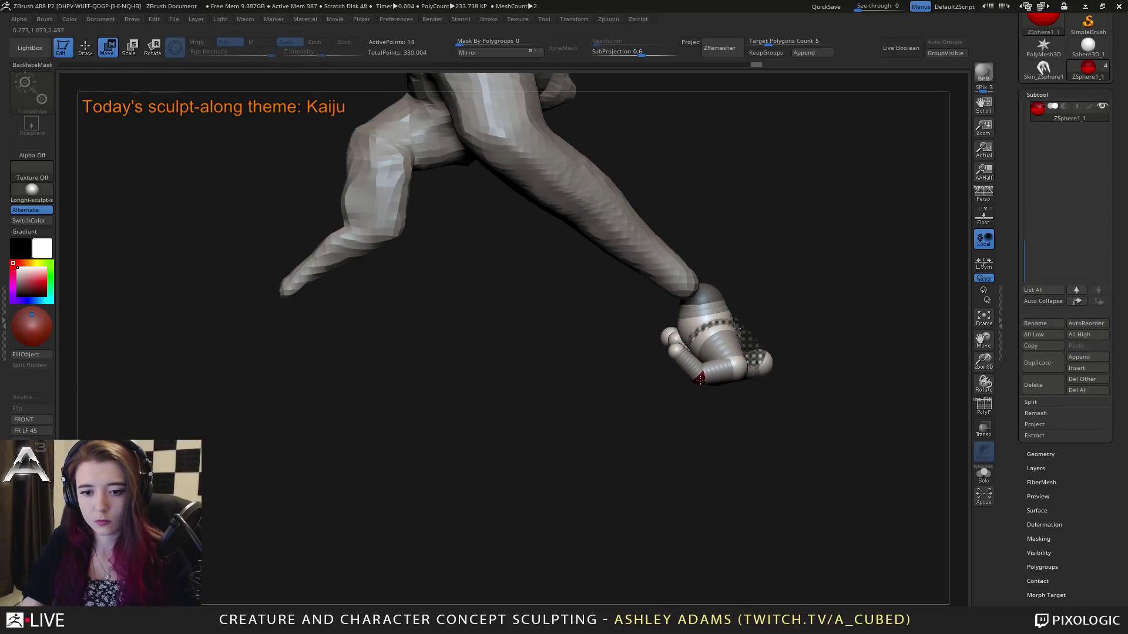
drag(657, 379, 630, 374)
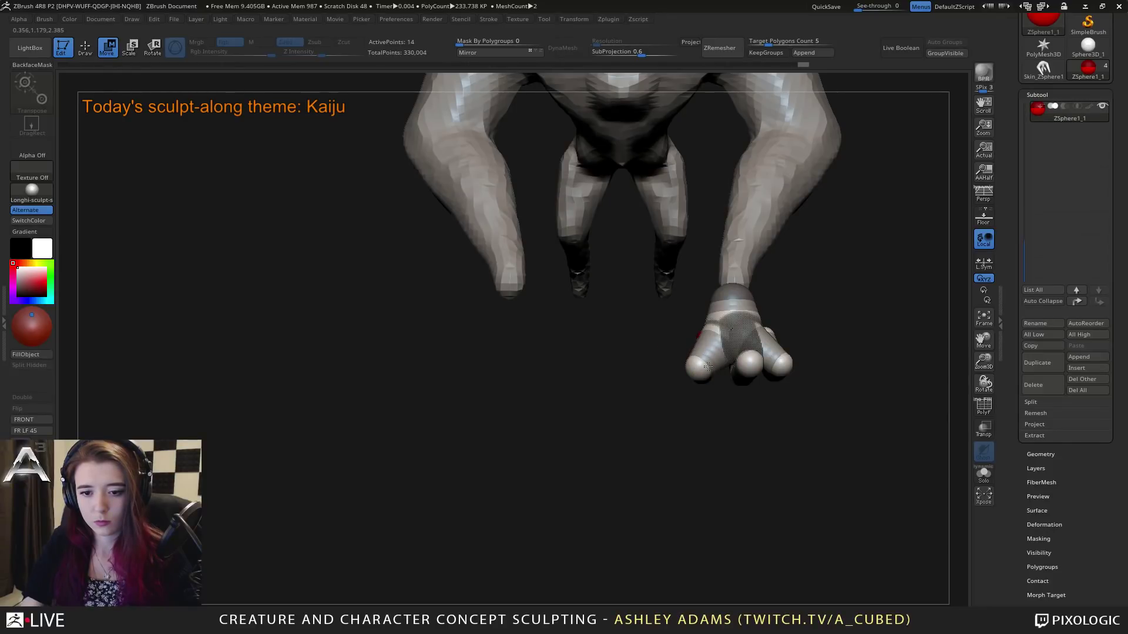
Step: Adjust the finger joint positions and rescale the outer fingertip ZSphere
drag(688, 371, 729, 350)
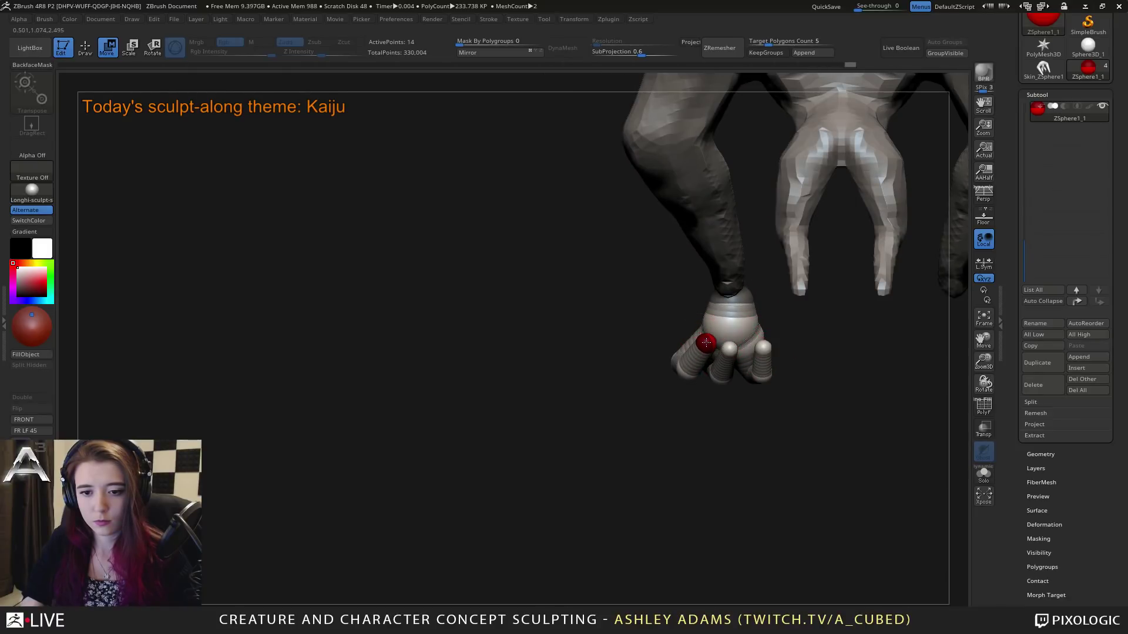
key(e)
drag(667, 304, 767, 304)
key(w)
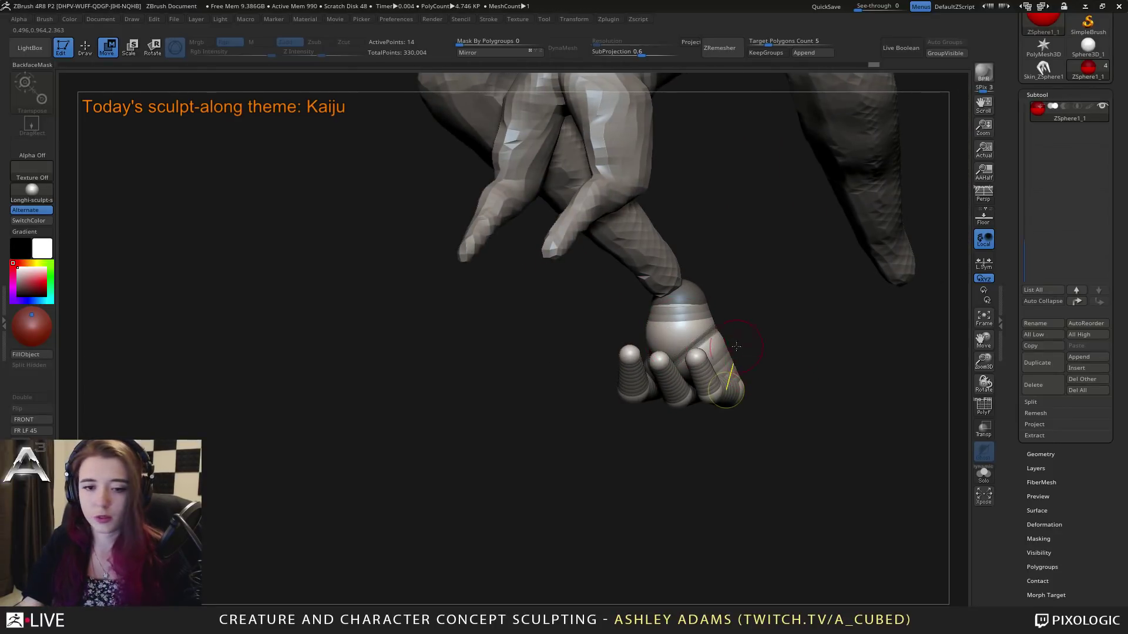
Step: Move the outer and inner finger knuckles outward to widen the hand, and realign the inner finger's joints
drag(758, 327, 823, 305)
drag(605, 332, 769, 329)
right_drag(713, 335, 719, 337)
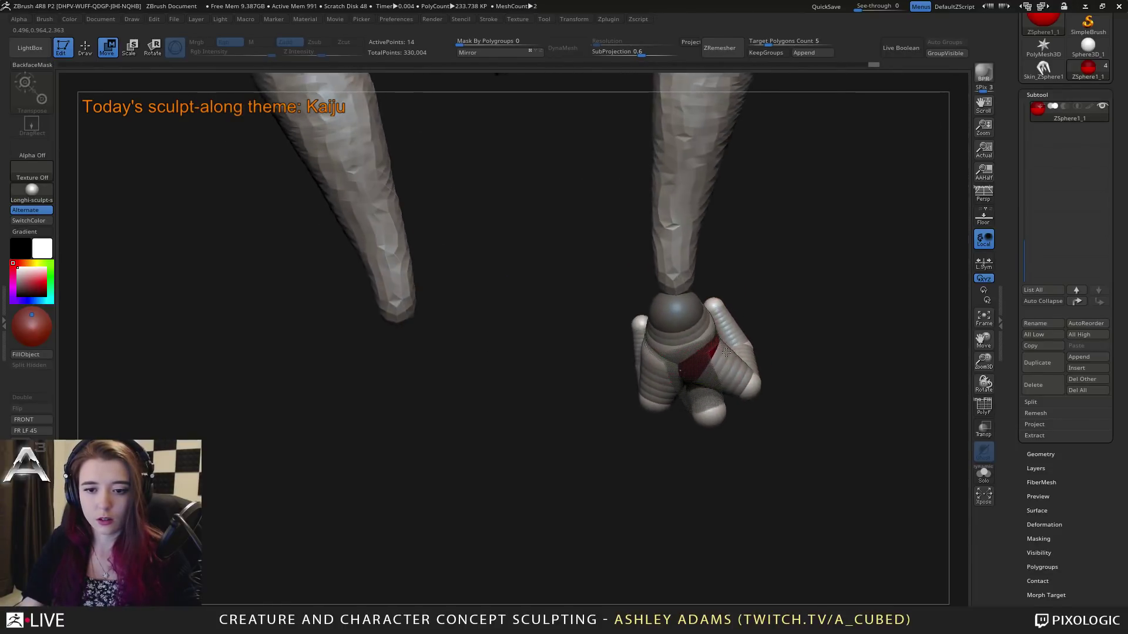
drag(715, 339, 725, 337)
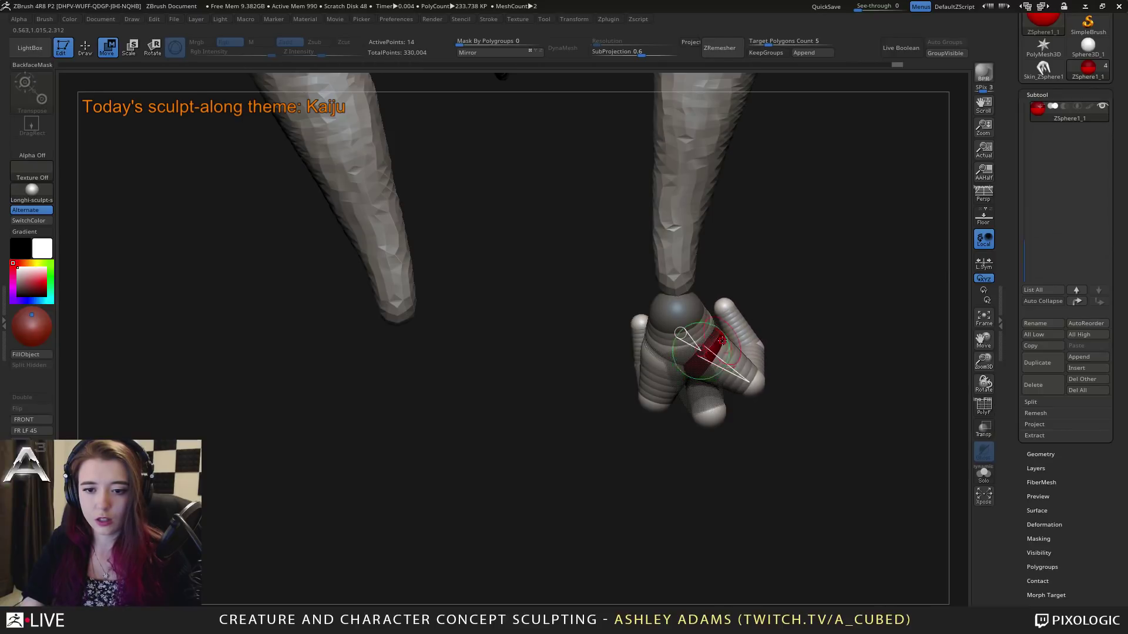
right_drag(728, 330, 734, 267)
drag(658, 337, 650, 337)
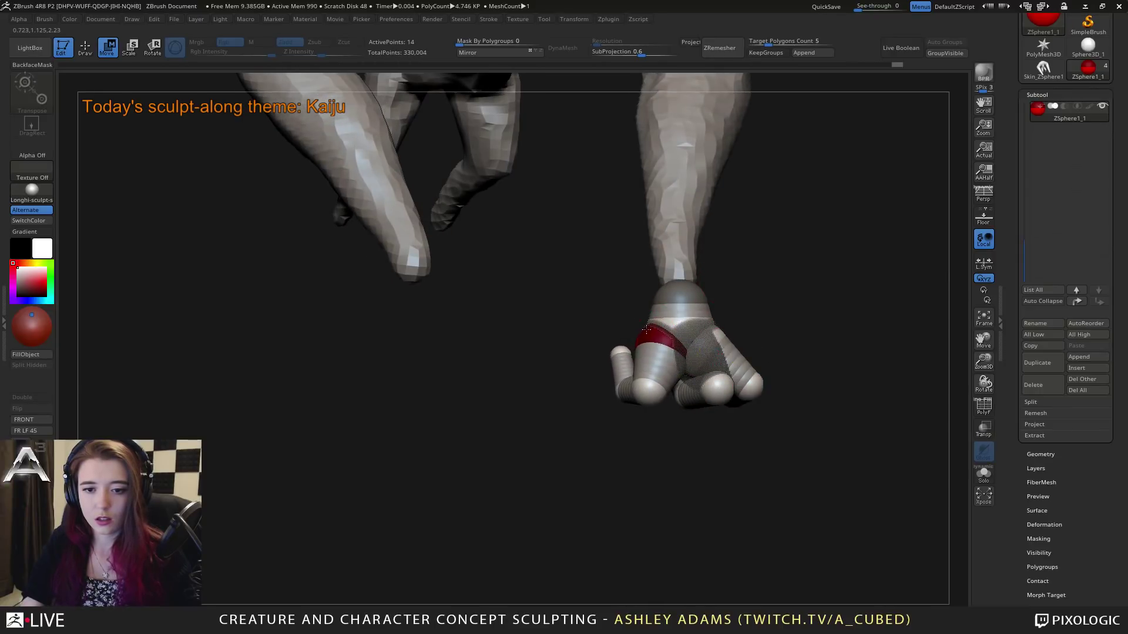
drag(652, 399, 622, 390)
drag(620, 350, 626, 348)
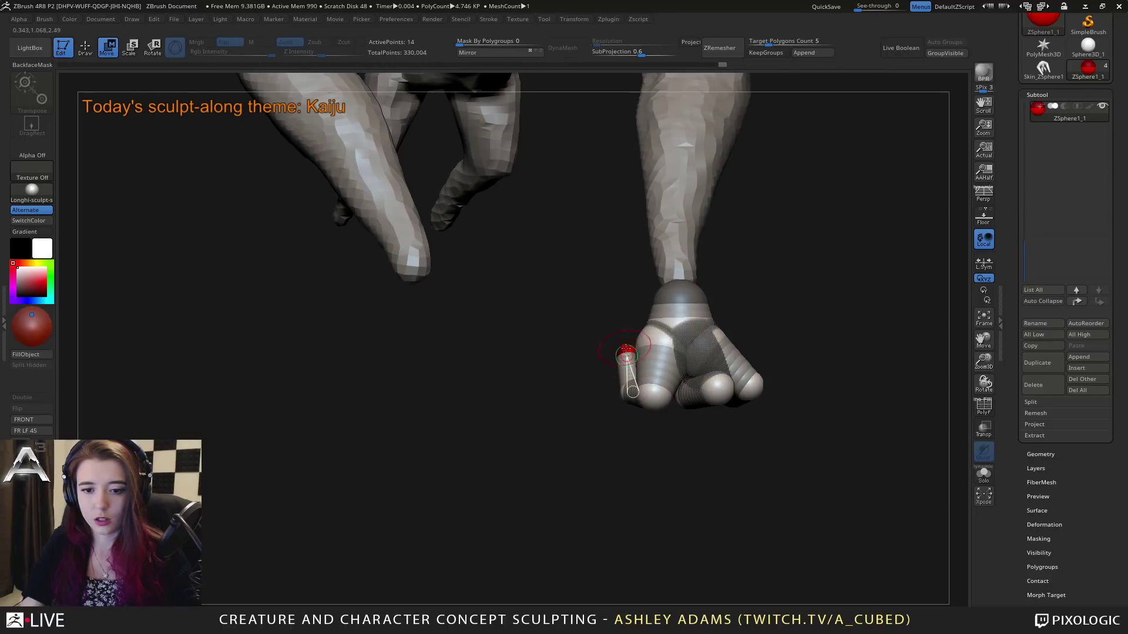
Step: Fine-tune the finger joint positions in side view so the curled fingers bend more naturally
right_drag(640, 370, 609, 374)
drag(691, 394, 686, 396)
right_drag(686, 396, 735, 411)
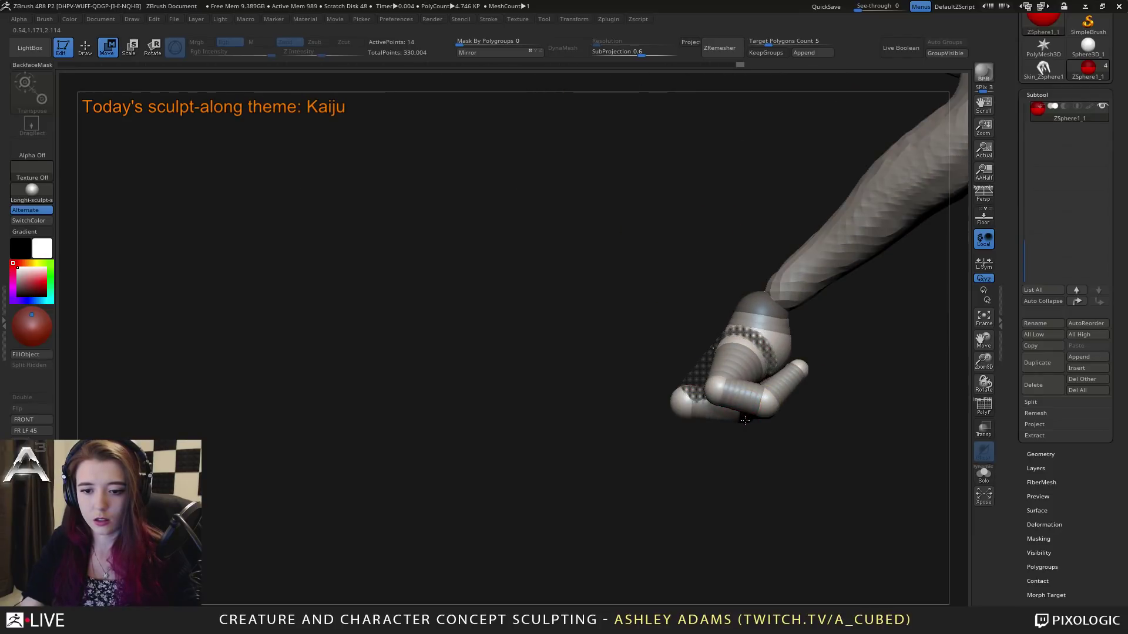
drag(715, 389, 716, 401)
mouse_move(757, 403)
right_down()
mouse_move(764, 327)
mouse_move(801, 326)
mouse_move(628, 337)
right_up()
Step: Add a ZSphere on the inner side of the palm as the thumb base, then reposition and enlarge it
key(q)
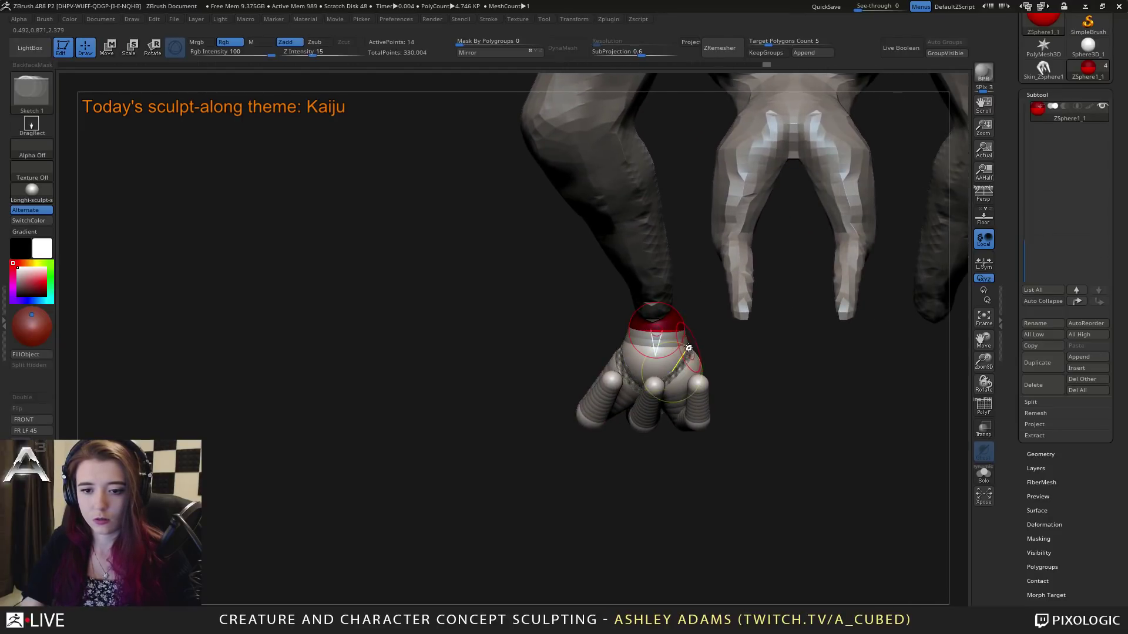
key(w)
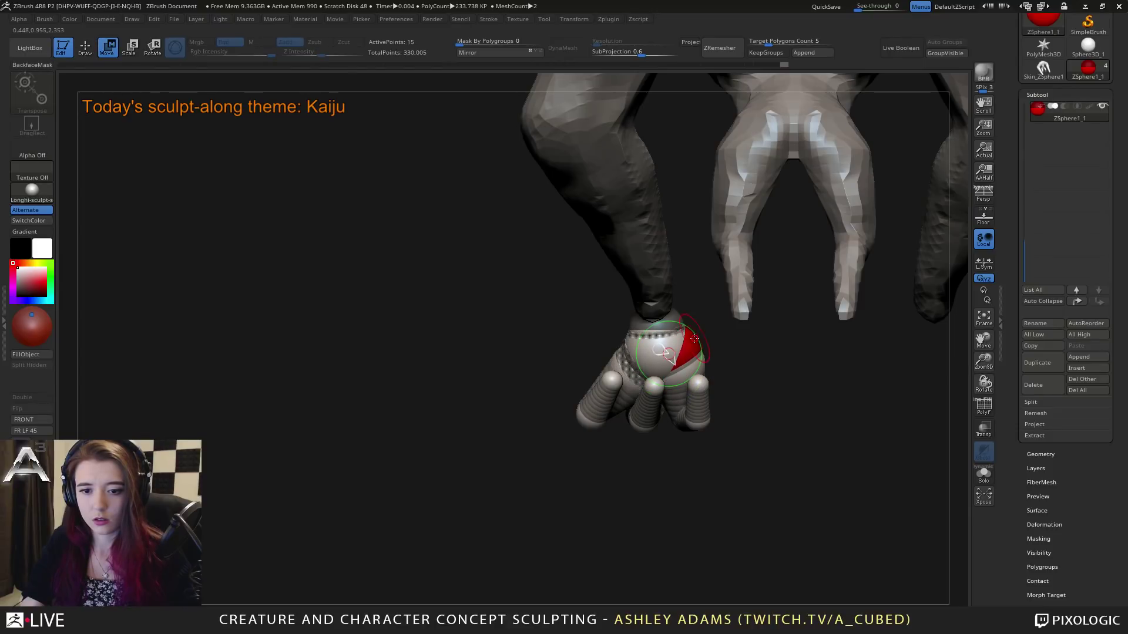
key(q)
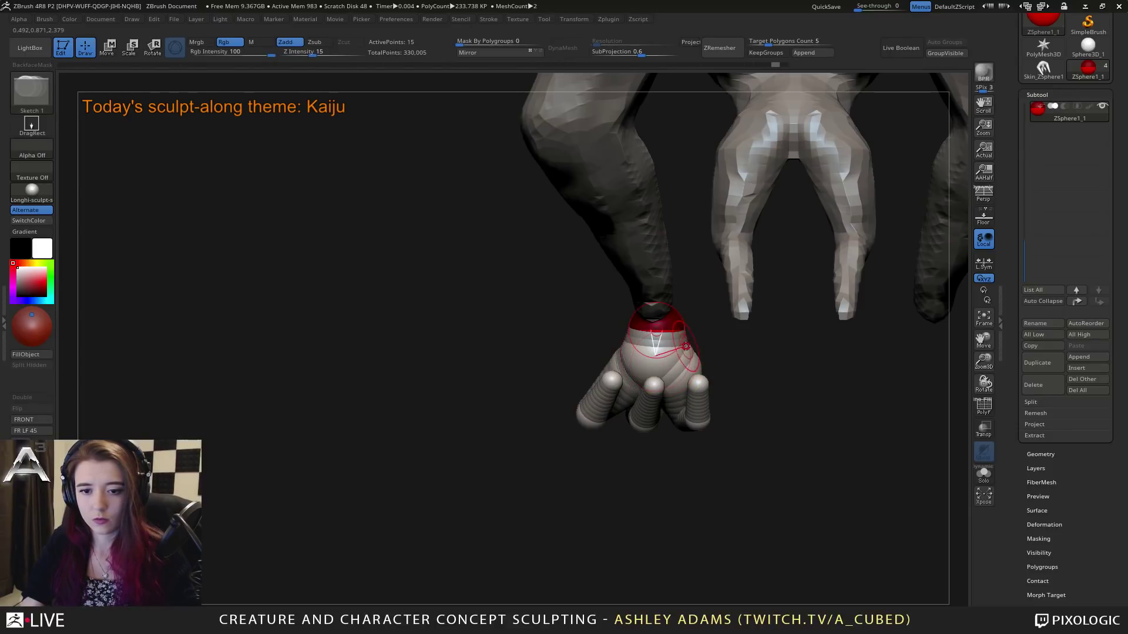
drag(701, 348, 643, 342)
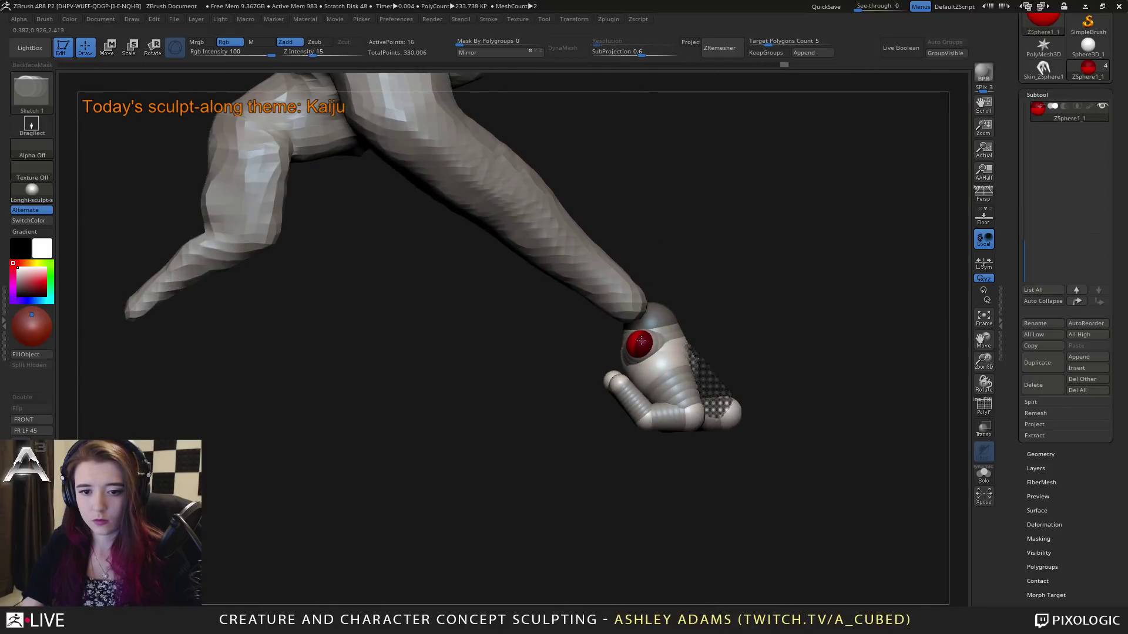
key(w)
shift+right_drag(662, 341, 648, 345)
key(e)
Step: Extend the thumb with two ZSphere segments and bend it outward and down beside the inner finger
key(q)
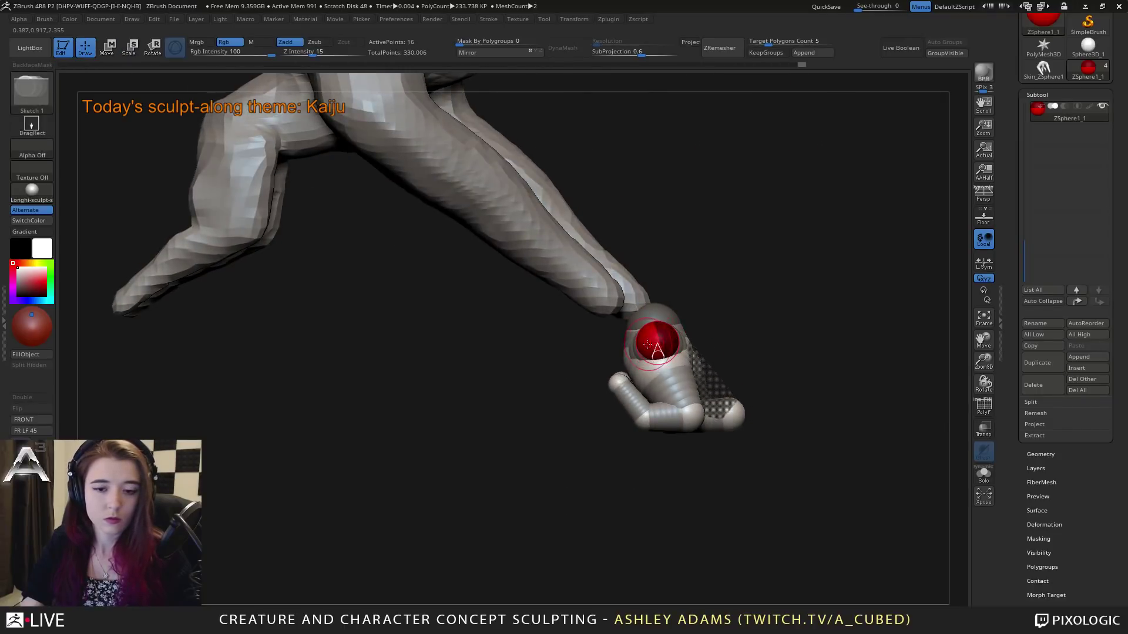
key(w)
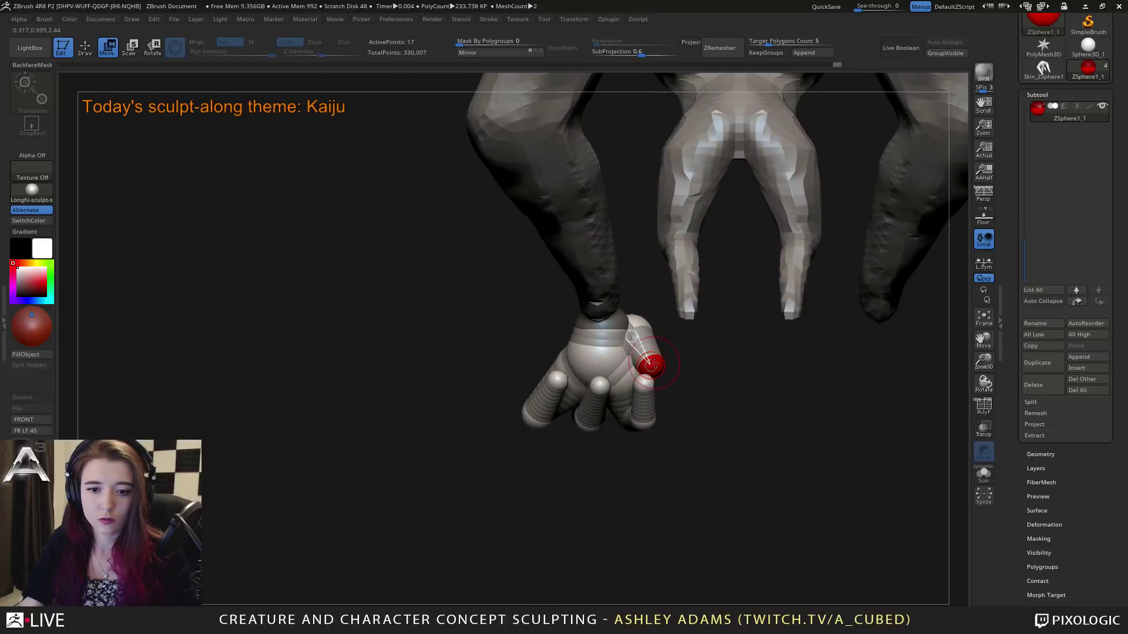
drag(652, 365, 673, 363)
key(q)
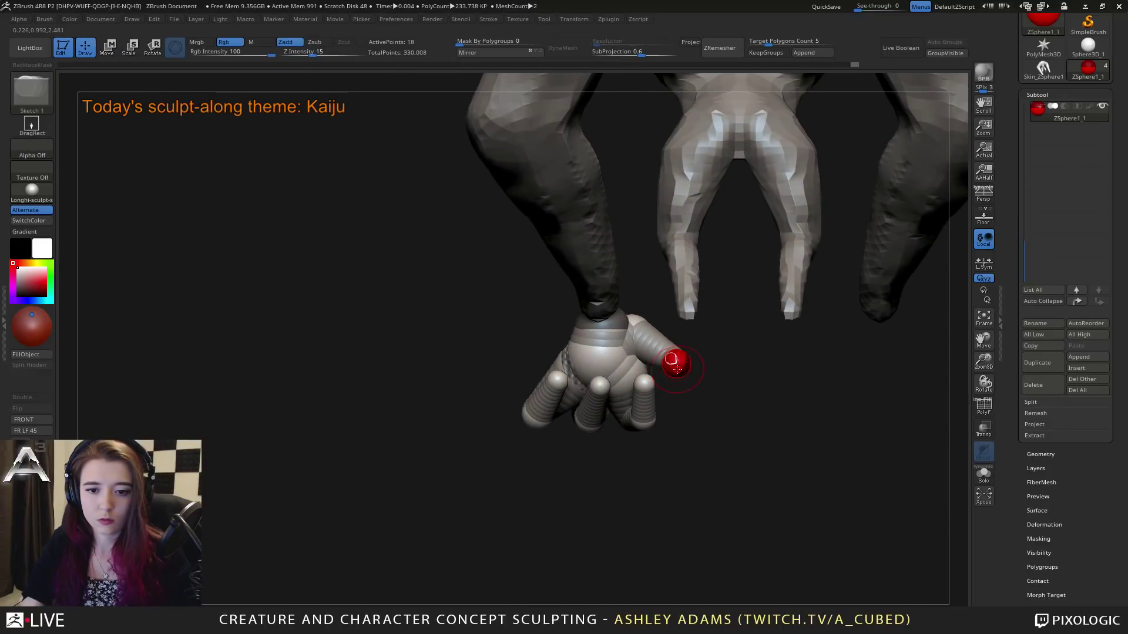
key(w)
mouse_move(696, 405)
mouse_down()
mouse_move(625, 393)
mouse_move(599, 349)
mouse_move(693, 352)
mouse_move(688, 322)
mouse_move(686, 334)
mouse_up()
key(e)
key(w)
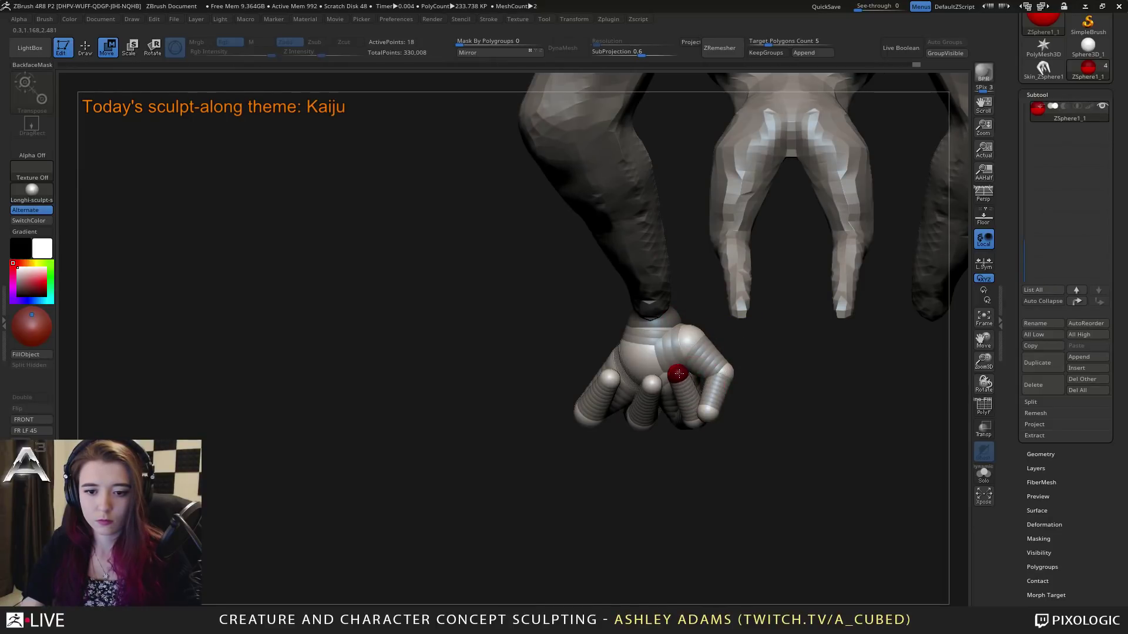
Step: Reposition the inner finger's joints and fingertip so the finger curls clear of the thumb
drag(682, 424, 649, 376)
mouse_move(644, 416)
right_down()
mouse_move(678, 422)
mouse_move(661, 423)
mouse_move(683, 404)
right_up()
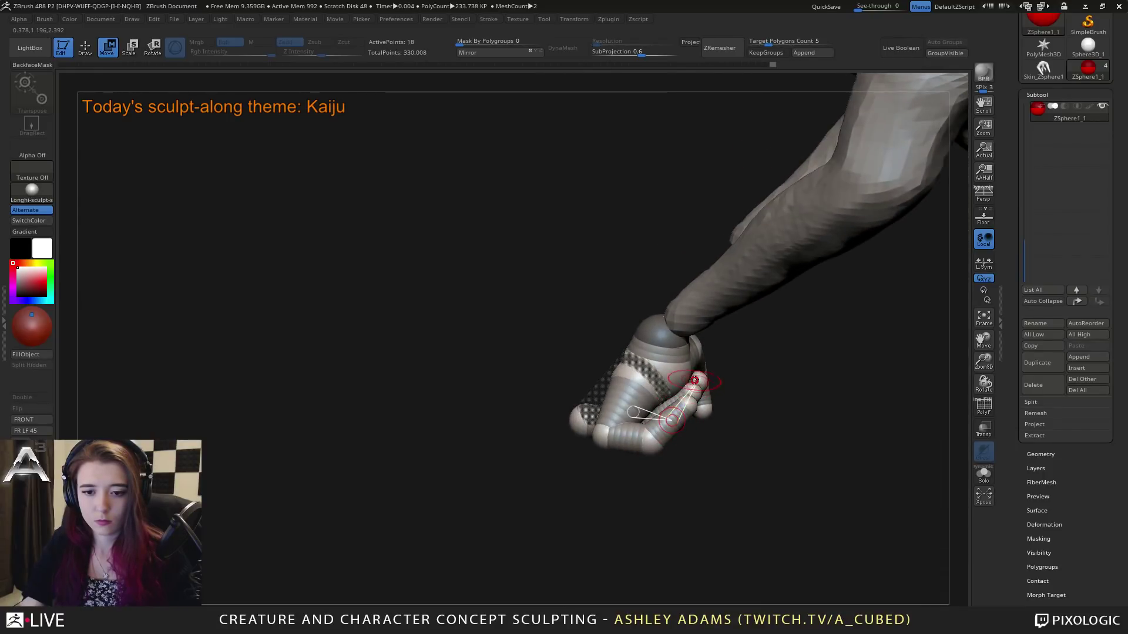
click(696, 380)
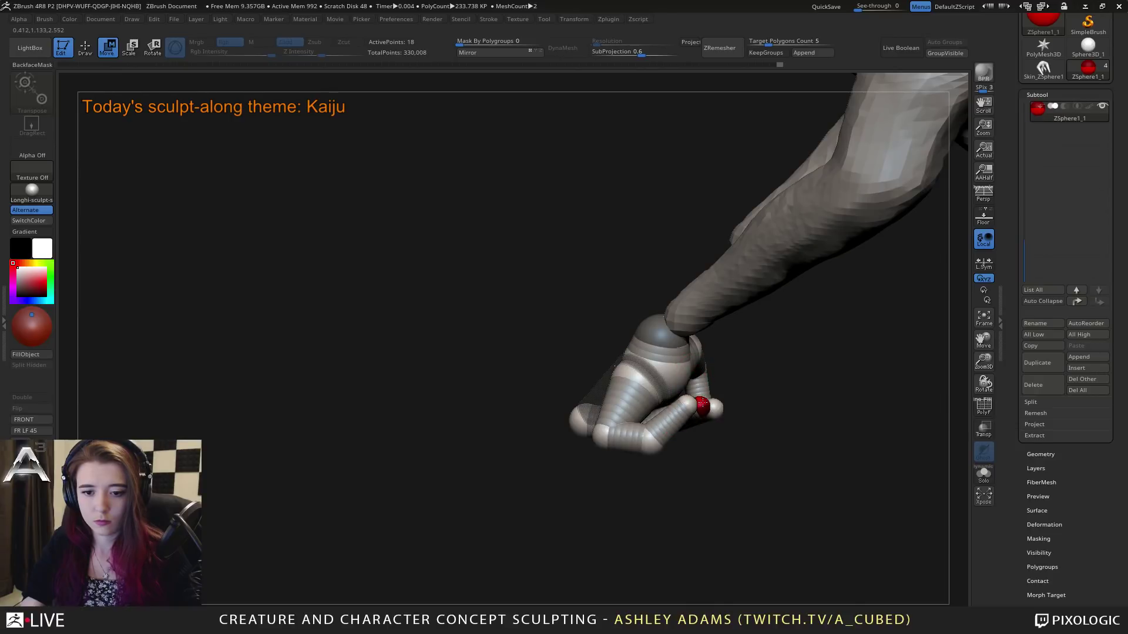
right_drag(702, 405, 703, 405)
drag(703, 405, 717, 380)
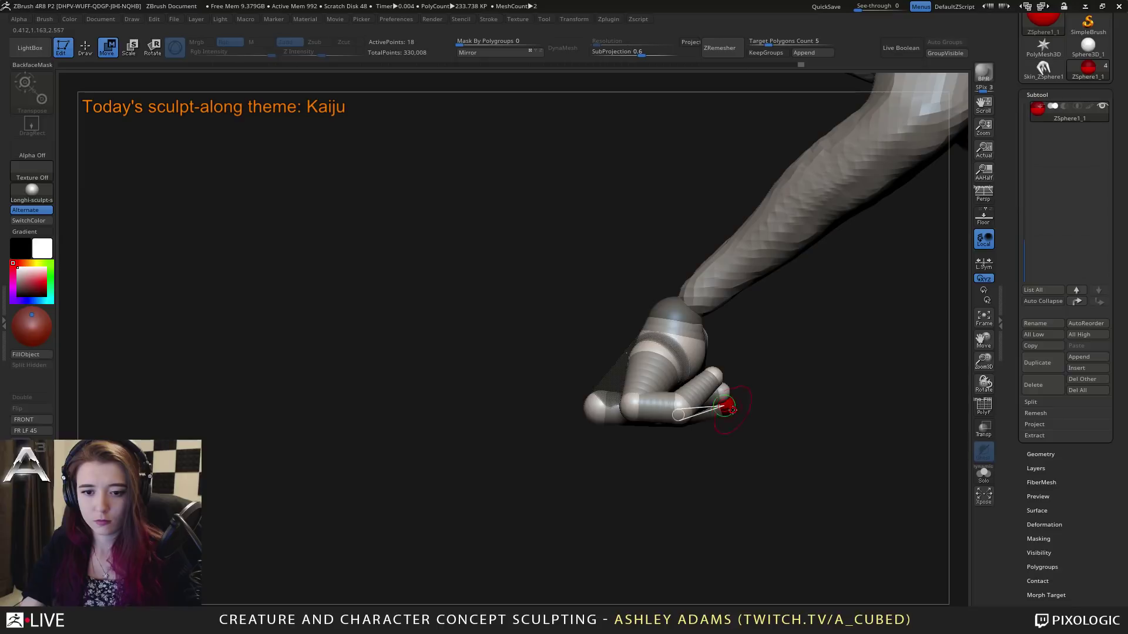
right_drag(729, 409, 755, 531)
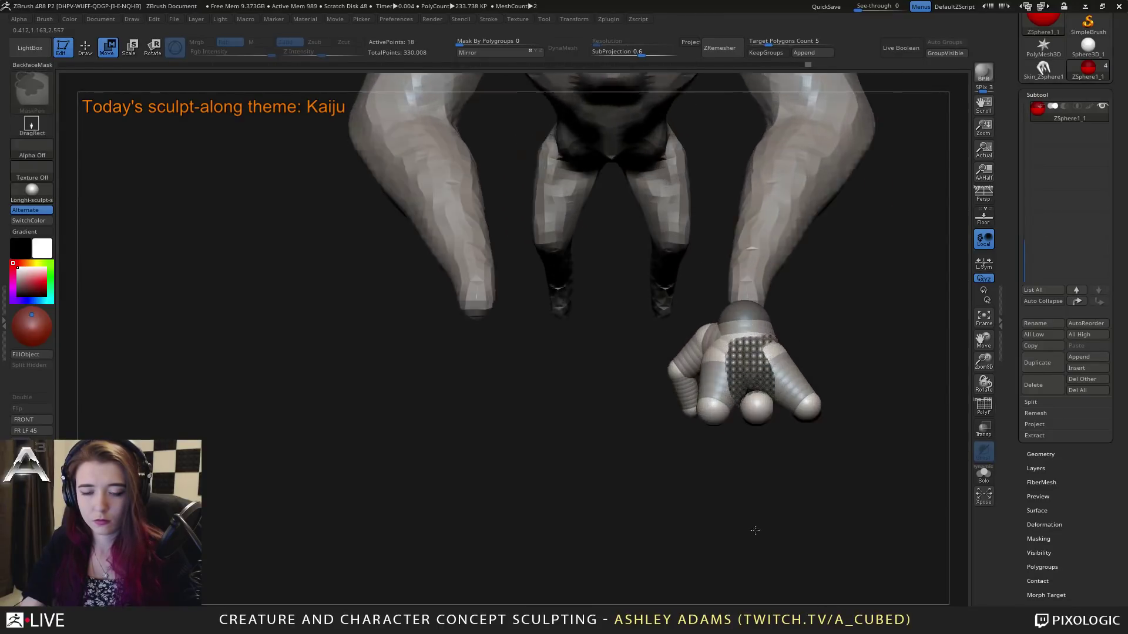
drag(760, 405, 706, 419)
ctrl+right_drag(743, 452, 774, 379)
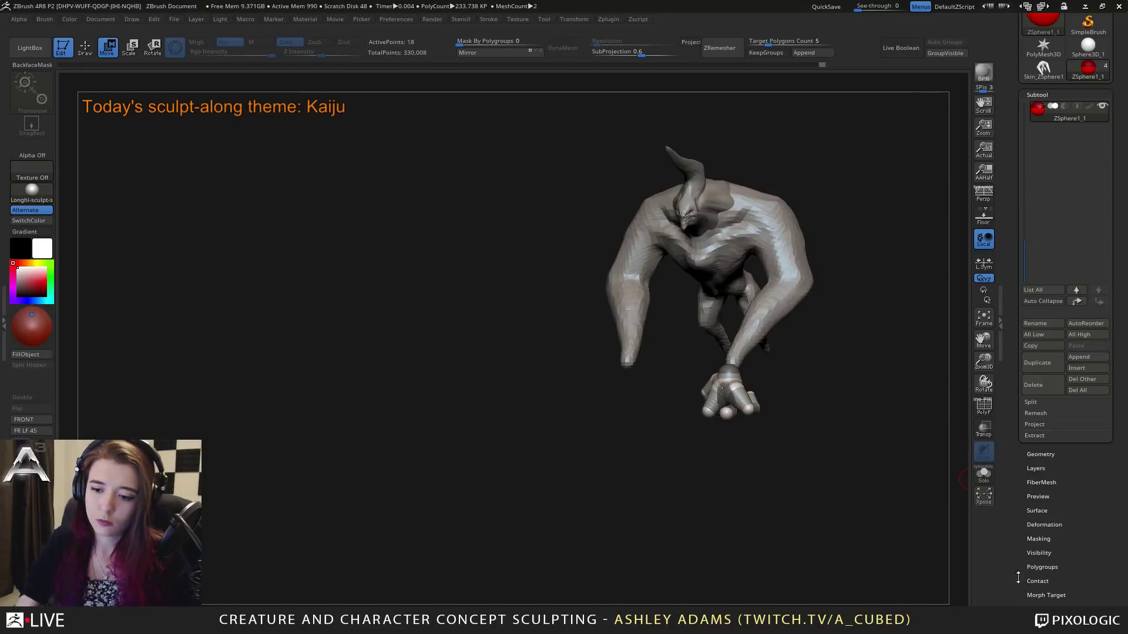
Step: Make an adaptive skin of the ZSphere hand with Density 1 and DynaMesh Resolution 0
click(1036, 95)
drag(1081, 464, 1081, 412)
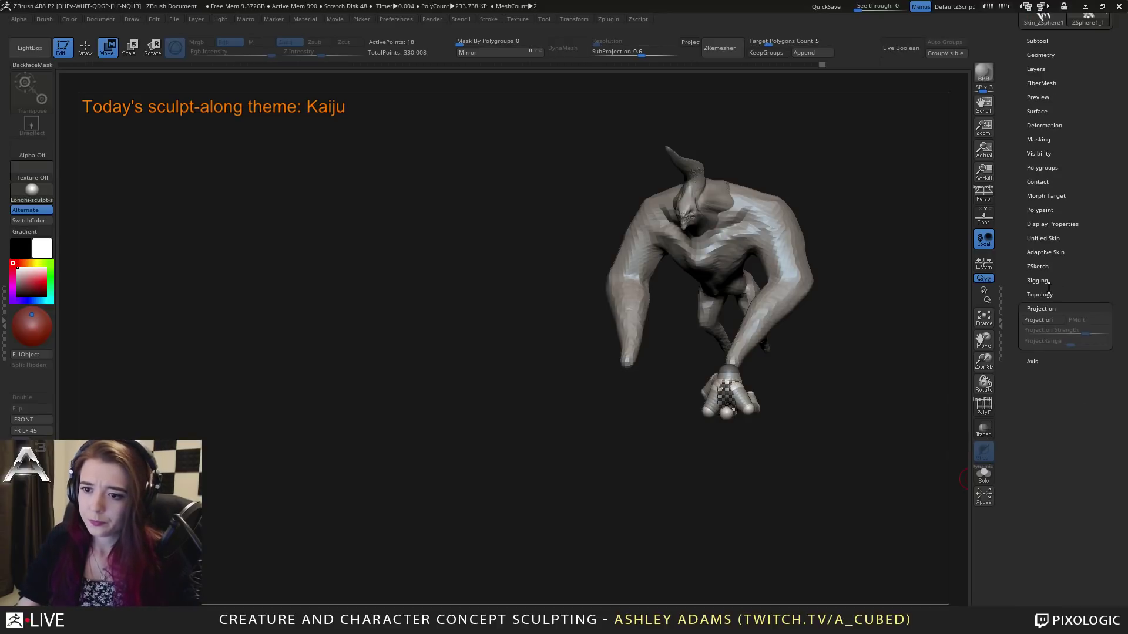
click(1046, 252)
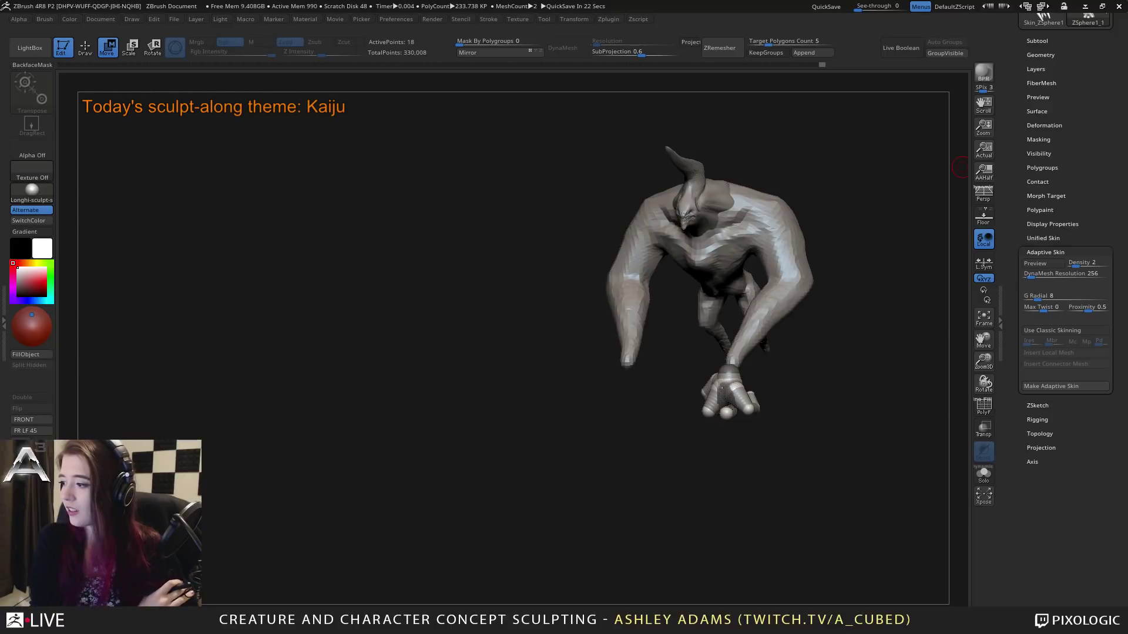
drag(914, 240, 675, 364)
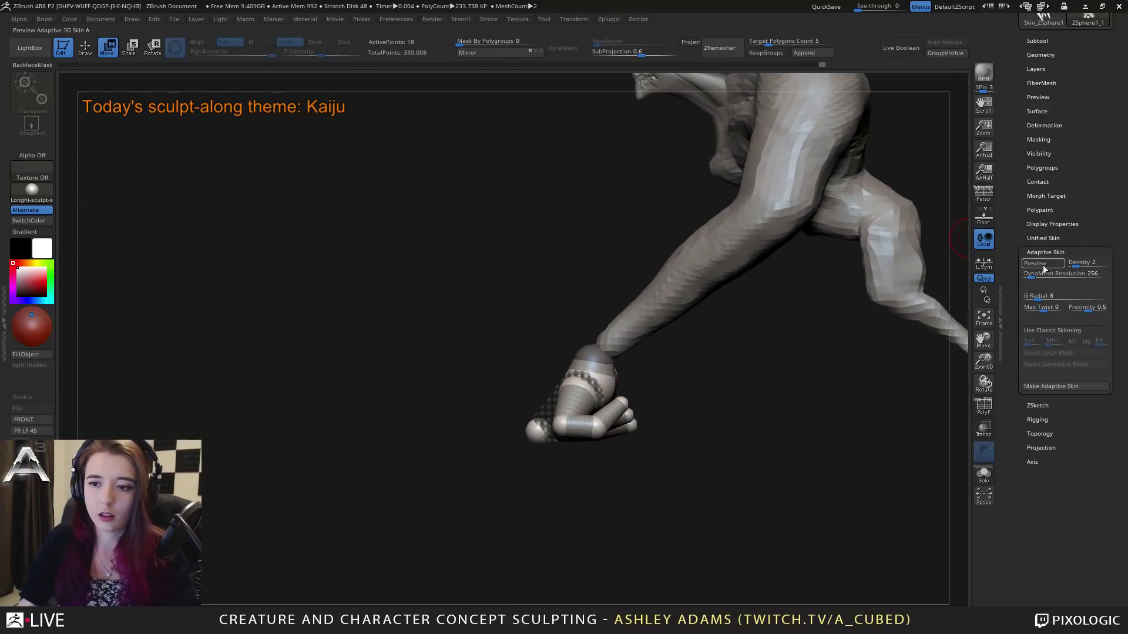
drag(1034, 276, 1070, 267)
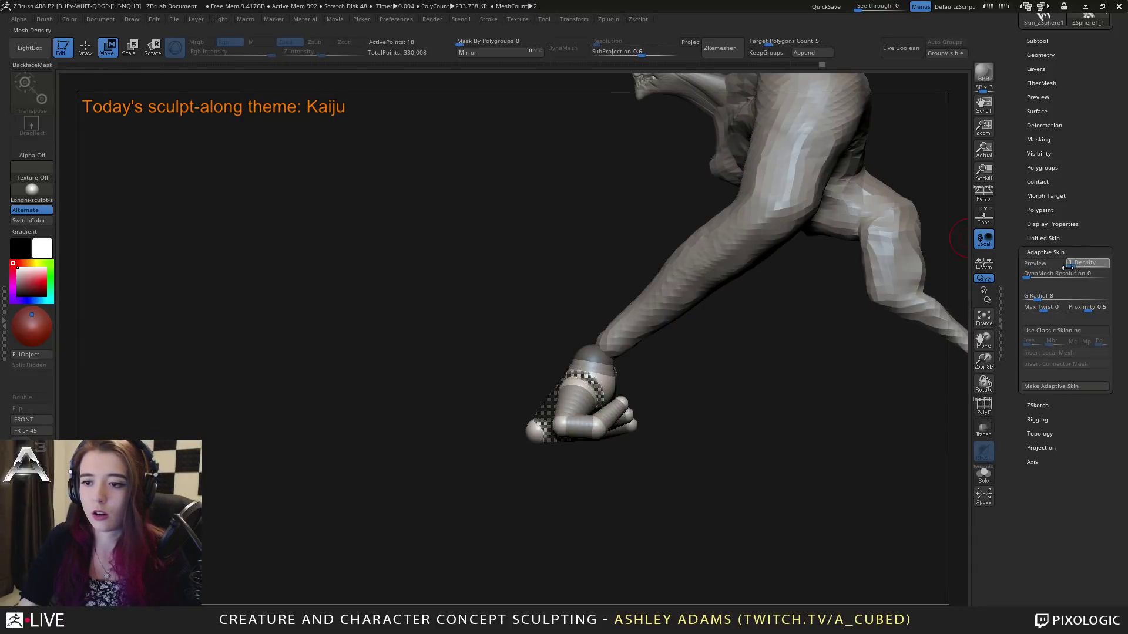
click(1052, 386)
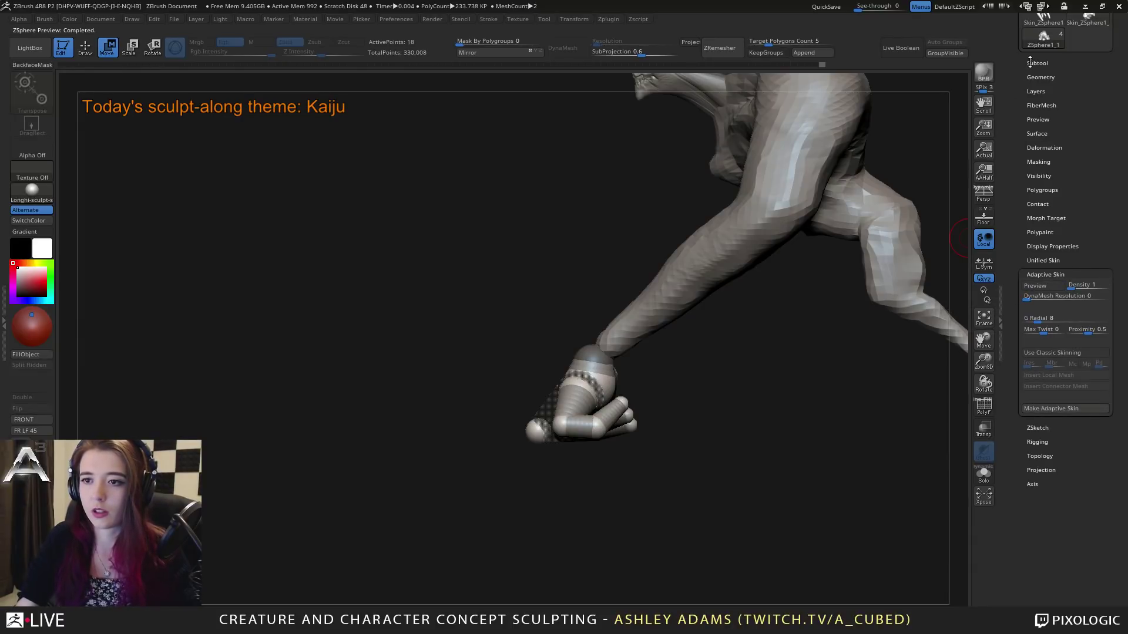
Step: Append the newly skinned hand mesh as a subtool and select it
click(1032, 62)
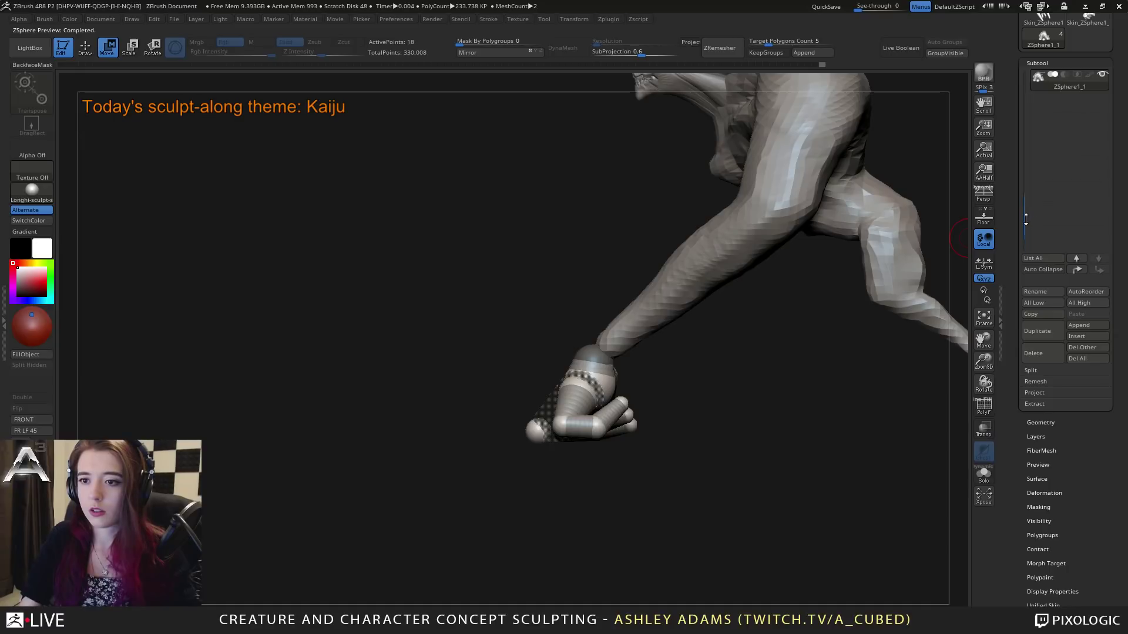
drag(1025, 219, 1026, 183)
mouse_move(1038, 155)
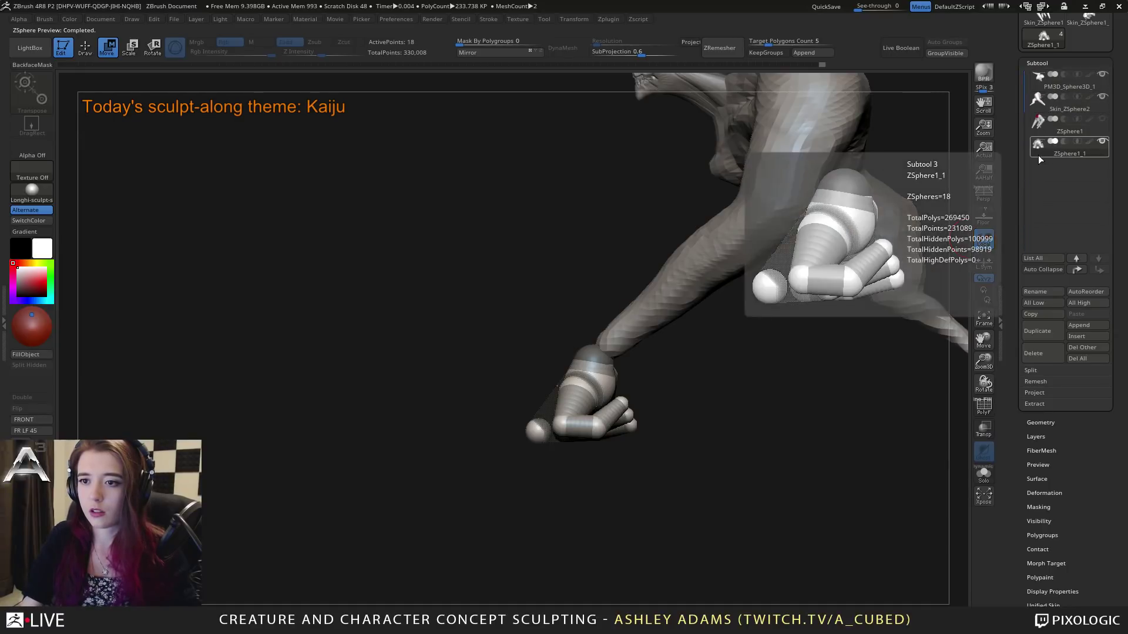
click(1085, 326)
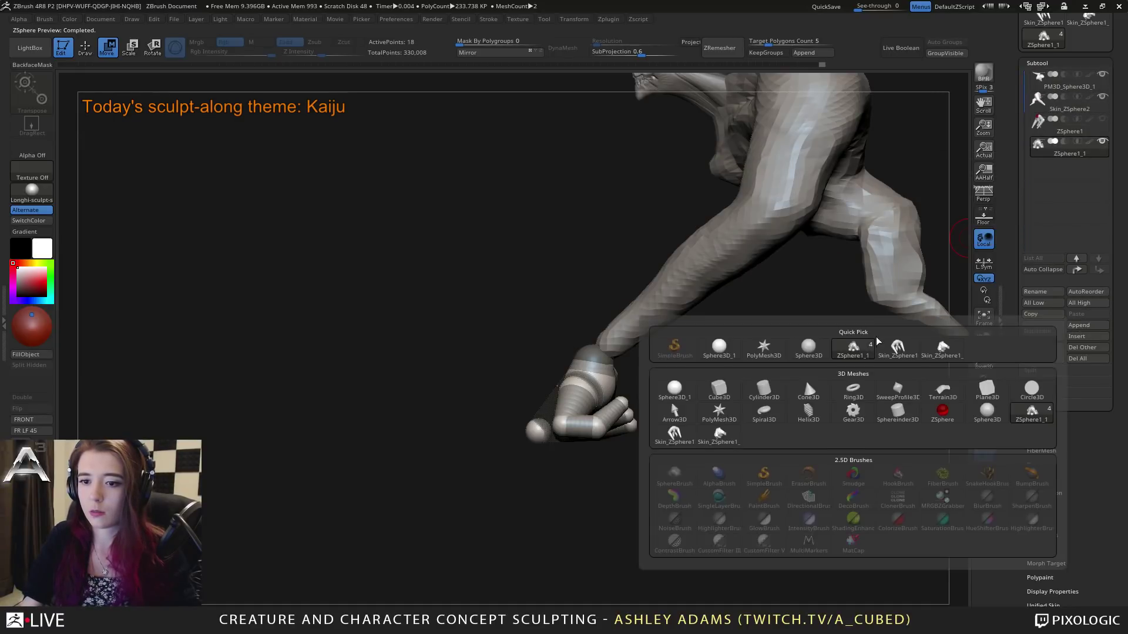
click(915, 352)
click(1048, 173)
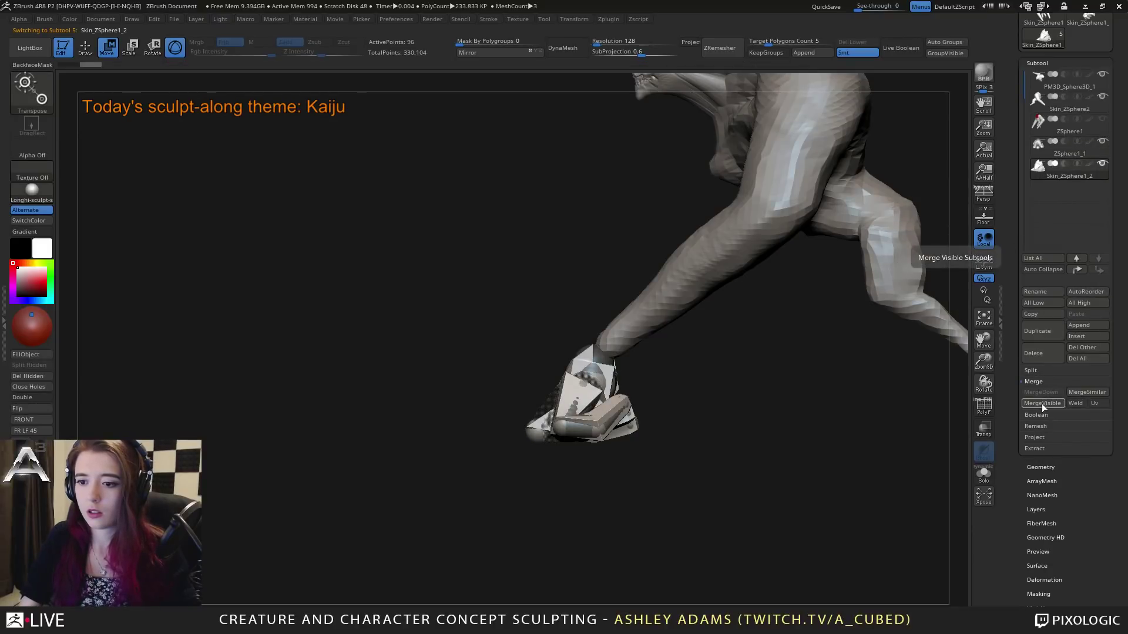
Step: Move the skinned hand directly below the Skin_ZSphere2 subtool and hide the source ZSphere hand
click(1084, 271)
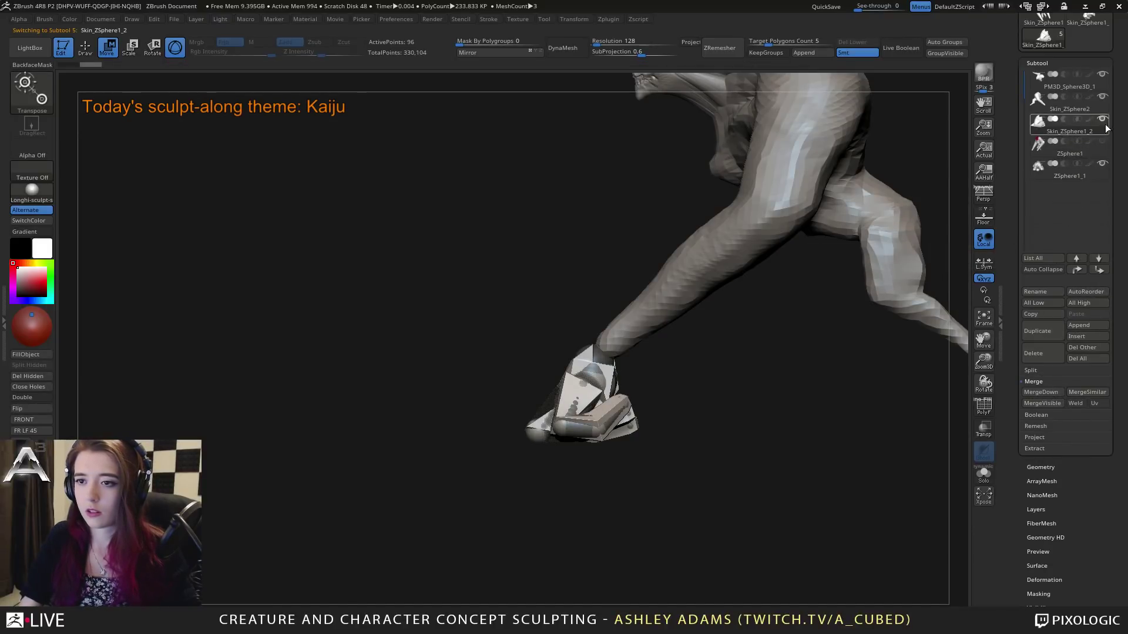
click(1084, 271)
drag(716, 391, 670, 382)
ctrl+right_drag(670, 382, 602, 356)
click(637, 413)
Step: Subdivide the low-poly hand mesh once
key(q)
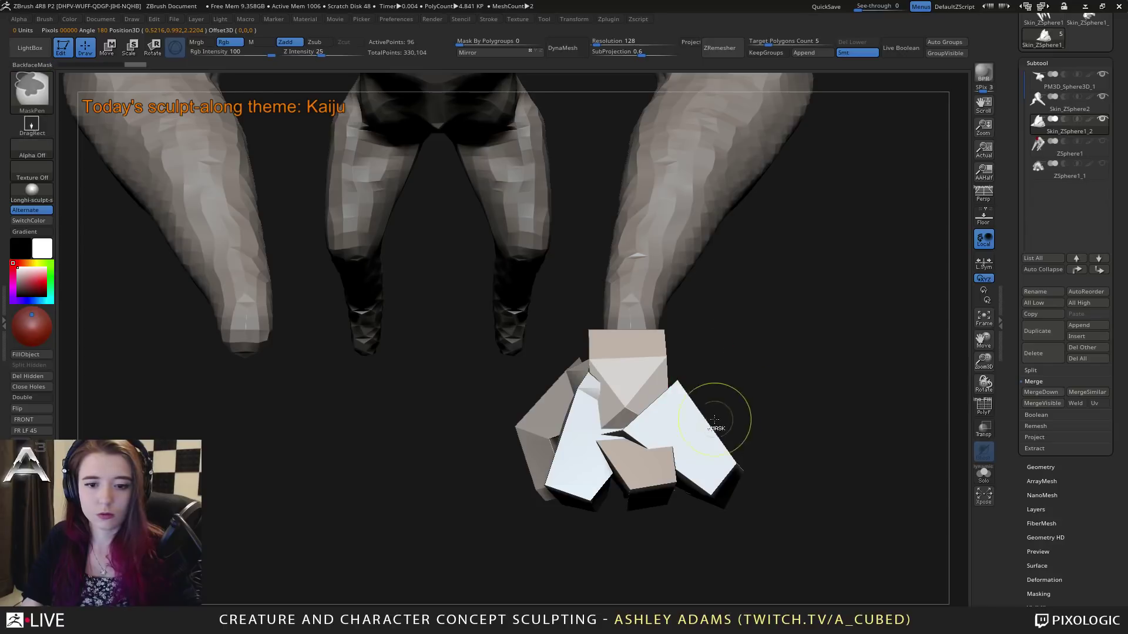
ctrl+right_drag(717, 403, 601, 284)
key(ctrl+d)
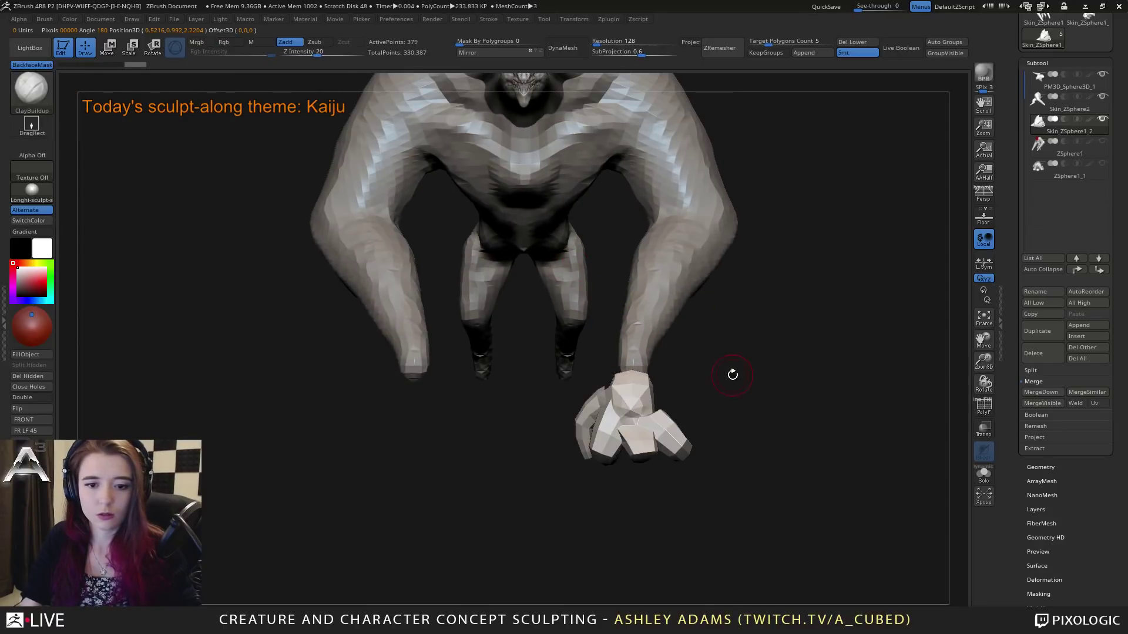
Step: Choose the SnakeHook brush and pull the outer side of the hand outward
drag(733, 374, 588, 381)
key(space)
right_drag(671, 401, 677, 381)
key(b)
key(s)
key(h)
drag(677, 381, 693, 374)
Step: Reshape the outer finger's curl and the back of the hand in side view with SnakeHook
mouse_move(695, 379)
right_down()
mouse_move(744, 380)
mouse_move(731, 385)
mouse_move(730, 347)
mouse_move(753, 371)
mouse_move(720, 447)
right_up()
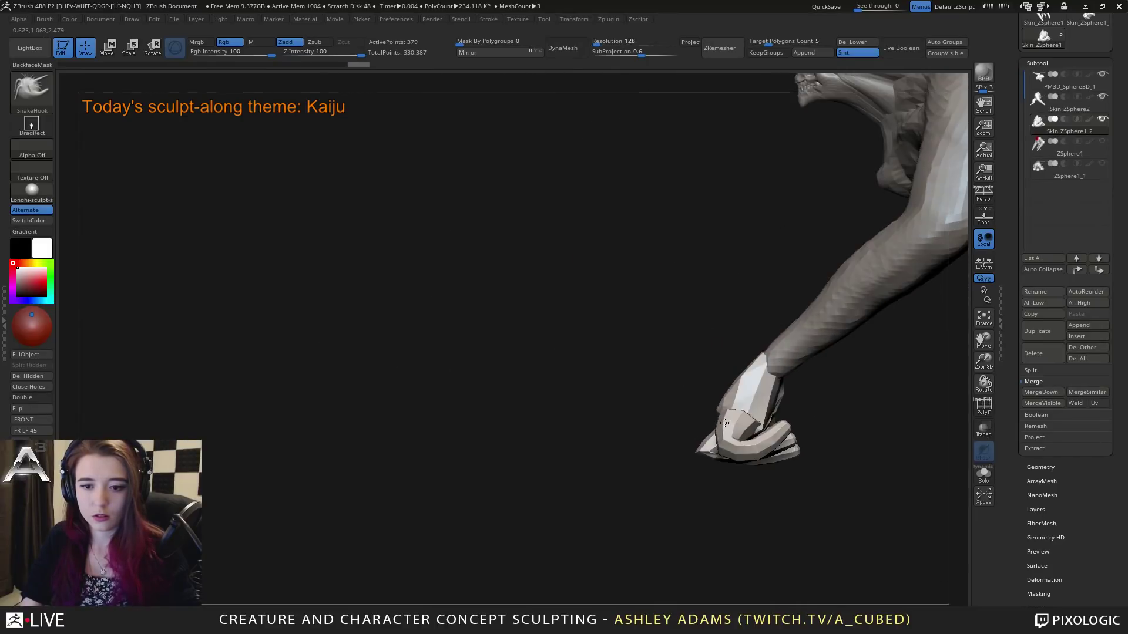
drag(715, 456, 745, 458)
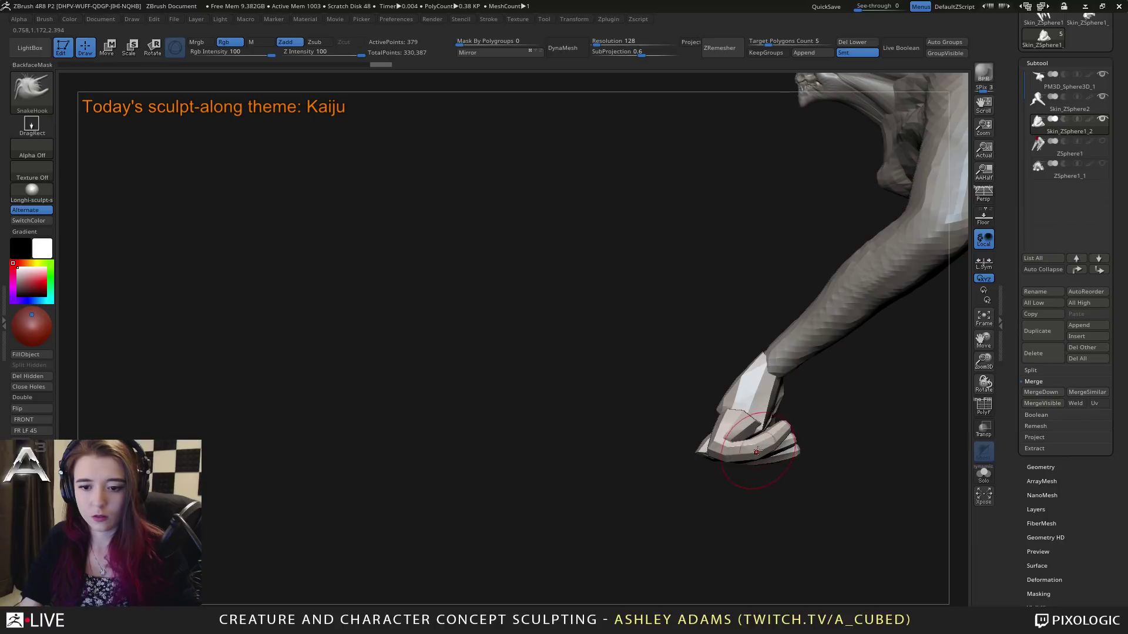
right_drag(710, 499, 708, 501)
drag(763, 448, 769, 435)
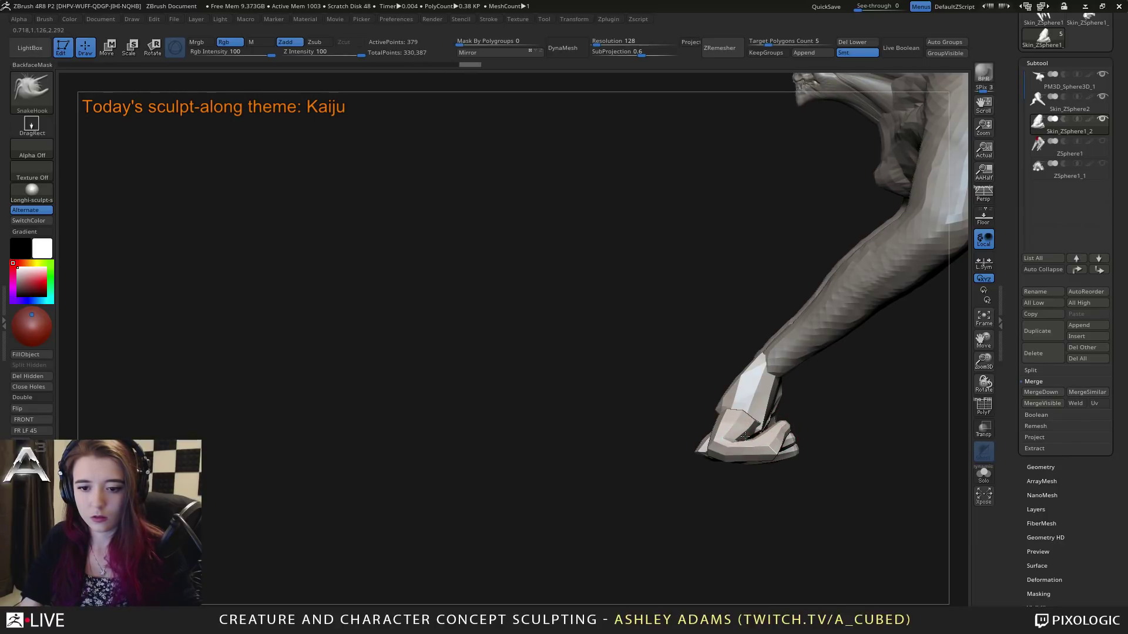
right_drag(744, 437, 735, 467)
drag(758, 409, 760, 391)
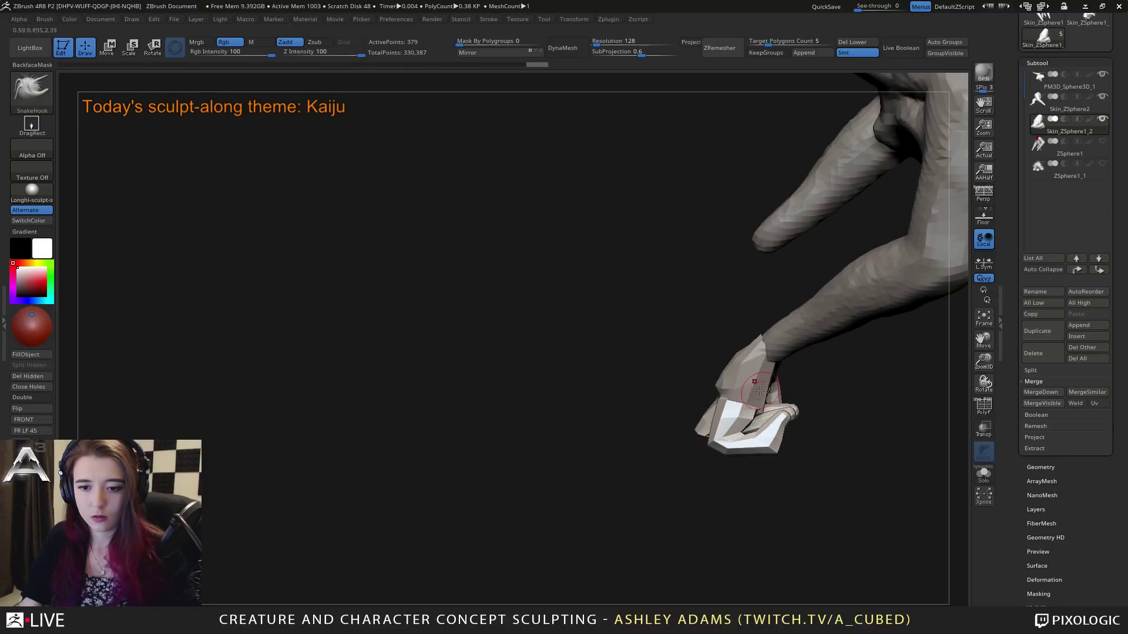
mouse_move(755, 381)
right_down()
mouse_move(763, 392)
mouse_move(747, 405)
mouse_move(781, 405)
right_up()
key(b)
key(c)
key(b)
key(b)
key(s)
key(h)
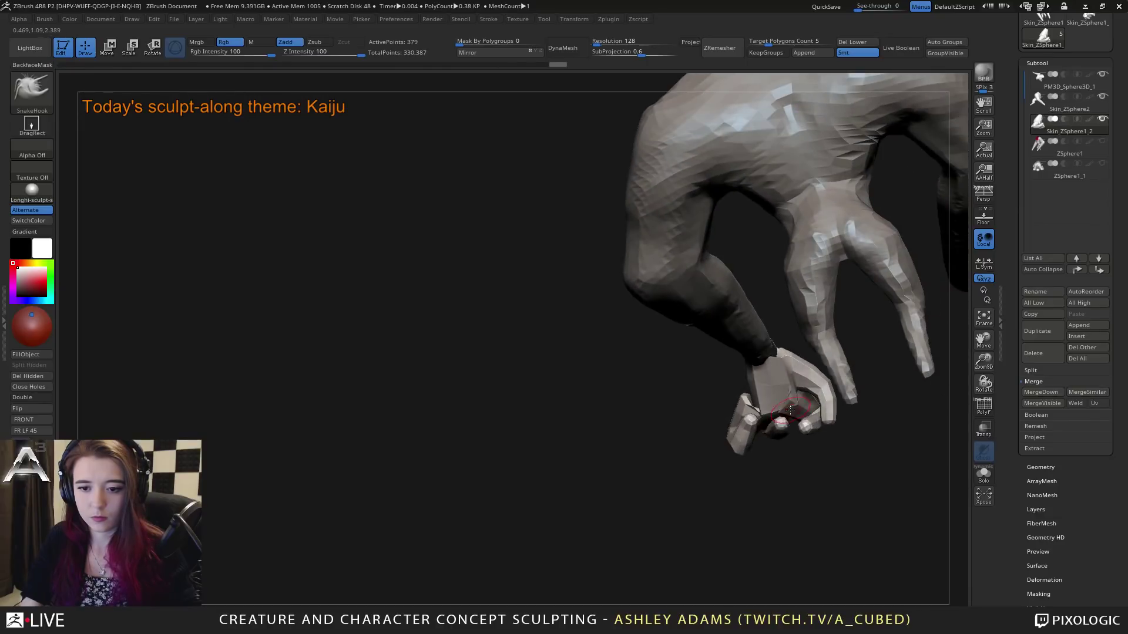
Step: Smooth the palm behind the fingers and pull the front knuckles into shape from the thumb side
mouse_move(781, 406)
shift+mouse_down()
mouse_move(791, 399)
mouse_move(768, 399)
mouse_move(778, 403)
shift+mouse_up()
mouse_move(778, 403)
right_down()
mouse_move(793, 390)
mouse_move(759, 399)
mouse_move(725, 379)
mouse_move(735, 417)
right_up()
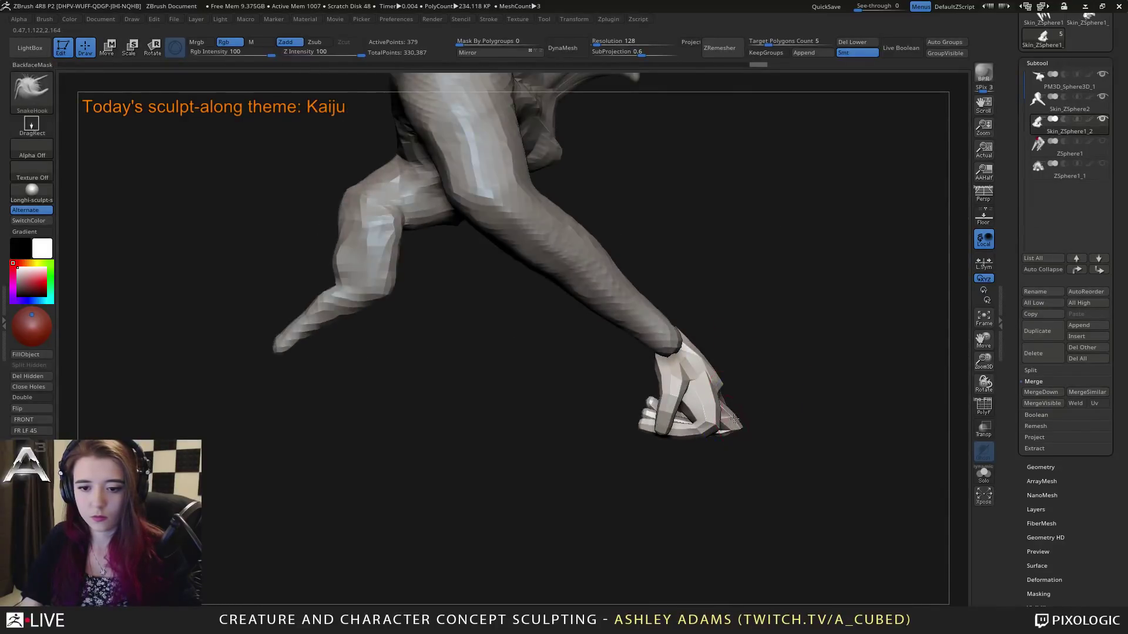
drag(744, 421, 747, 426)
right_drag(654, 464, 660, 465)
drag(708, 424, 724, 433)
Step: Pull the thumb, the lower knuckles and the outer finger's base into shape from the front with SnakeHook
shift+right_drag(724, 435, 673, 422)
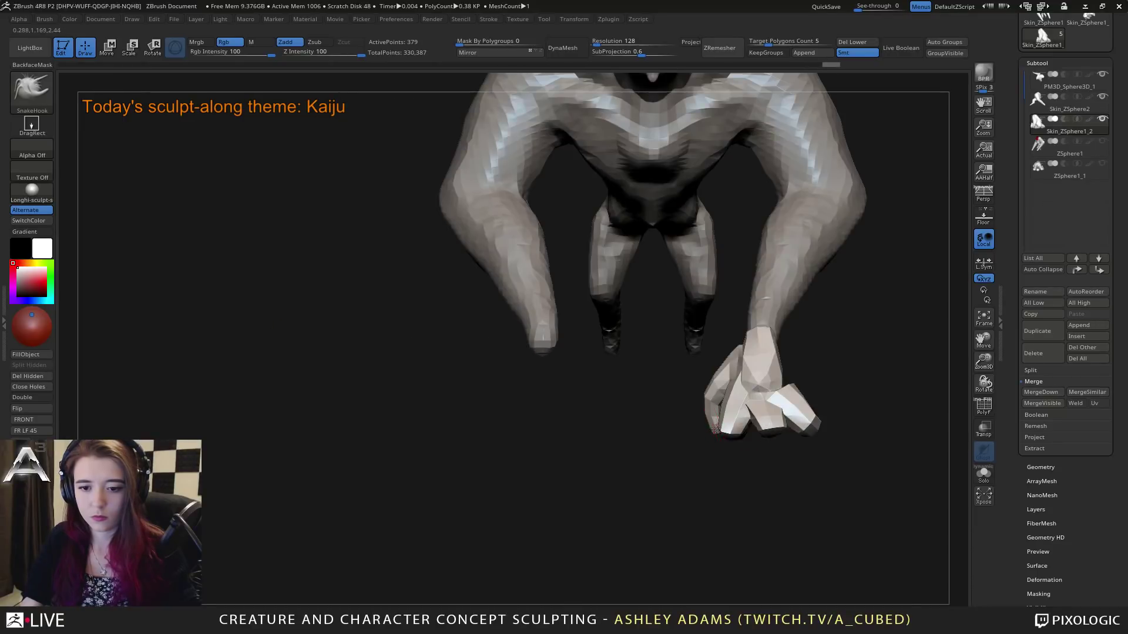
mouse_move(722, 427)
mouse_down()
mouse_move(710, 422)
mouse_move(712, 377)
mouse_up()
mouse_move(712, 424)
mouse_down()
mouse_move(818, 427)
mouse_move(755, 430)
mouse_move(775, 425)
mouse_up()
mouse_move(797, 375)
mouse_down()
mouse_move(790, 411)
mouse_move(786, 382)
mouse_up()
key(b)
key(i)
key(n)
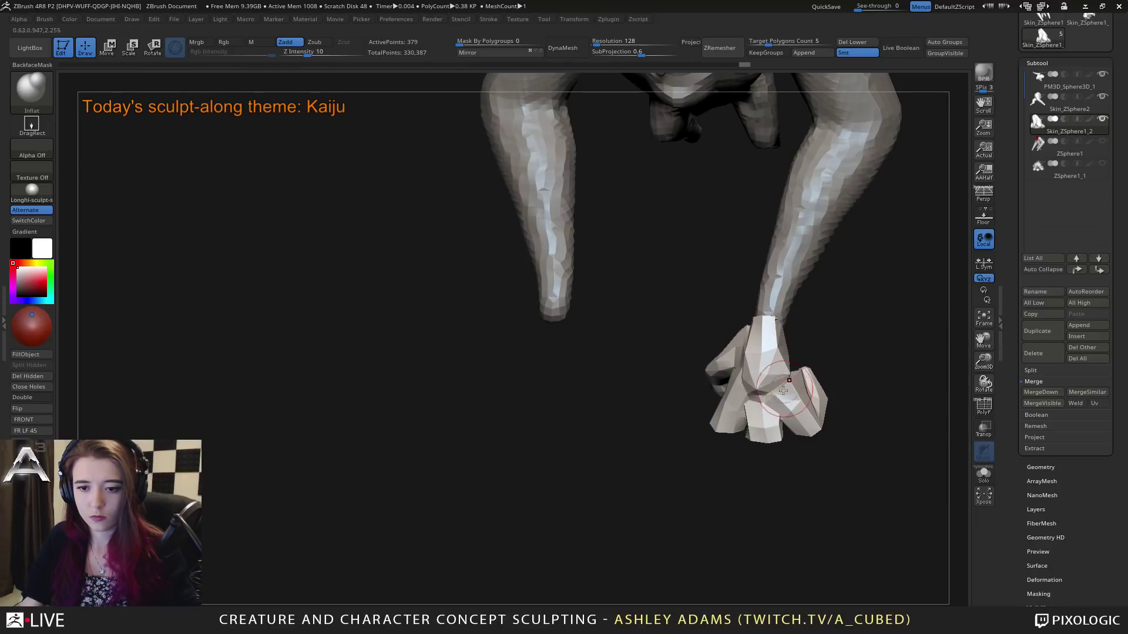
mouse_move(783, 391)
right_down()
mouse_move(793, 355)
mouse_move(737, 382)
right_up()
key(b)
key(s)
key(h)
Step: Pull the base of the outer finger toward the back of the hand with SnakeHook
drag(808, 386, 800, 381)
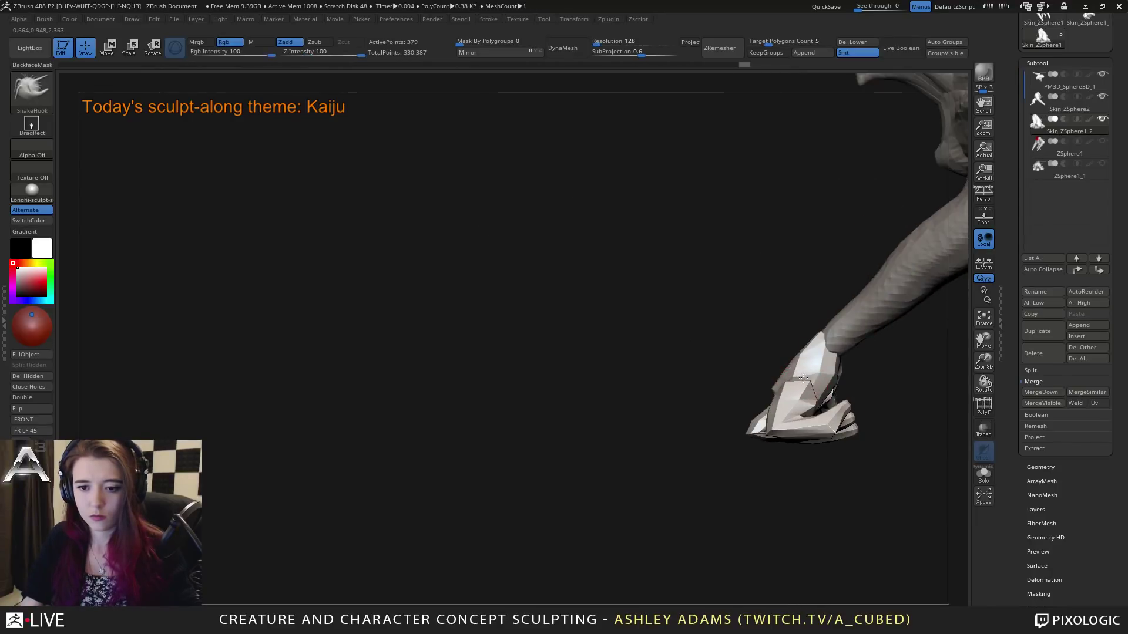
mouse_move(798, 385)
ctrl+right_down()
mouse_move(793, 372)
mouse_move(707, 348)
mouse_move(681, 432)
ctrl+right_up()
right_click(680, 436)
right_drag(675, 352, 579, 288)
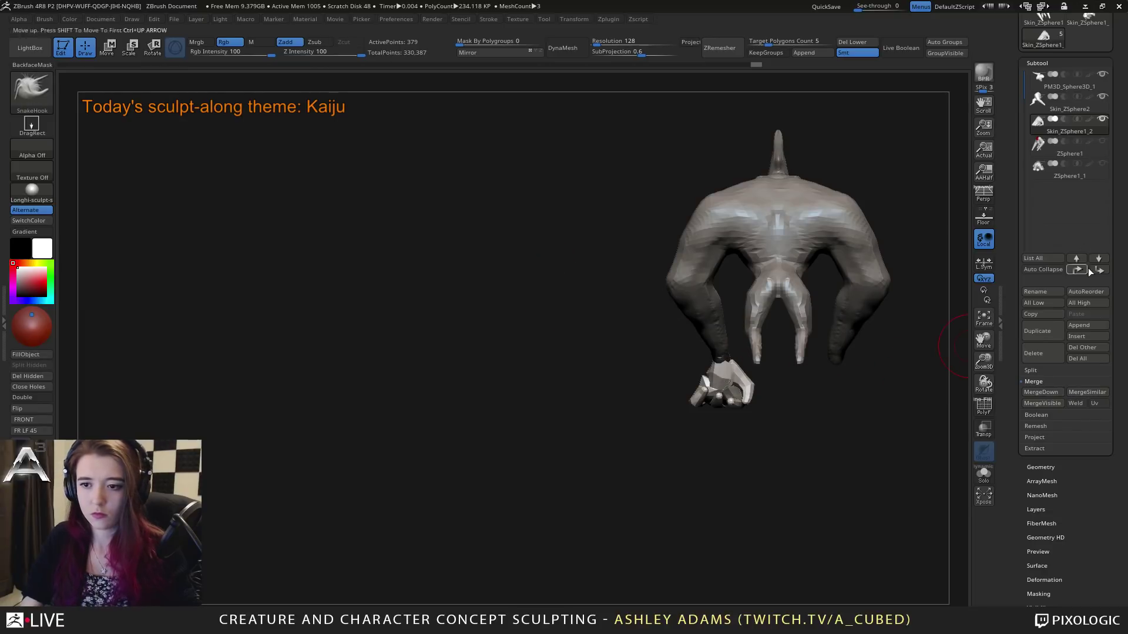
Step: Duplicate the hand subtool and mirror the copy onto the opposite wrist
click(1036, 331)
click(471, 52)
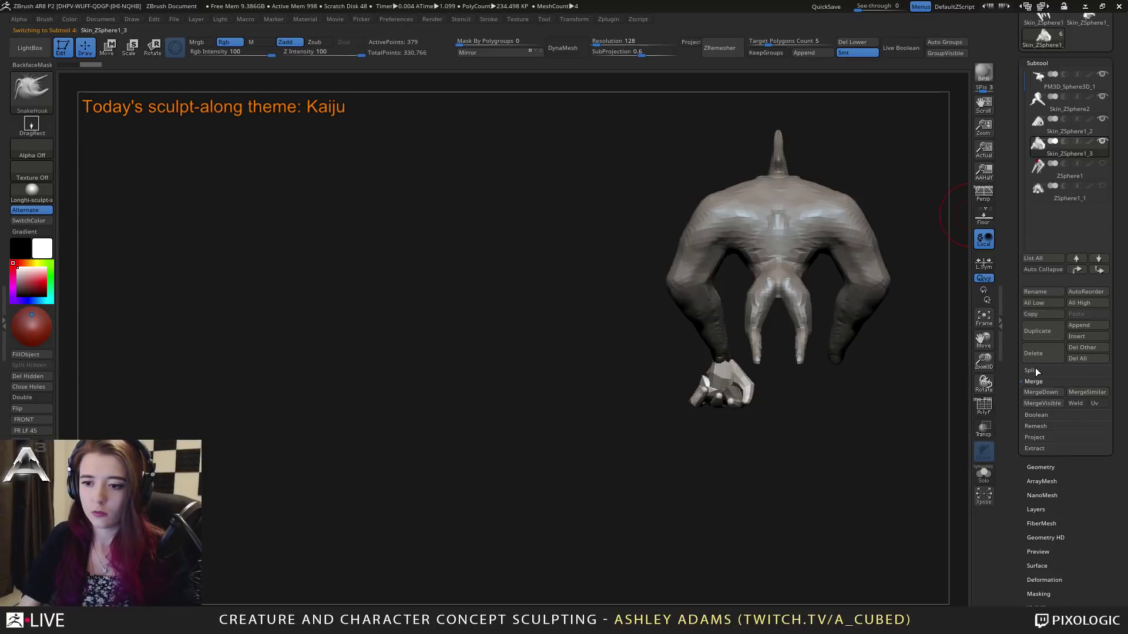
drag(1046, 462, 1046, 459)
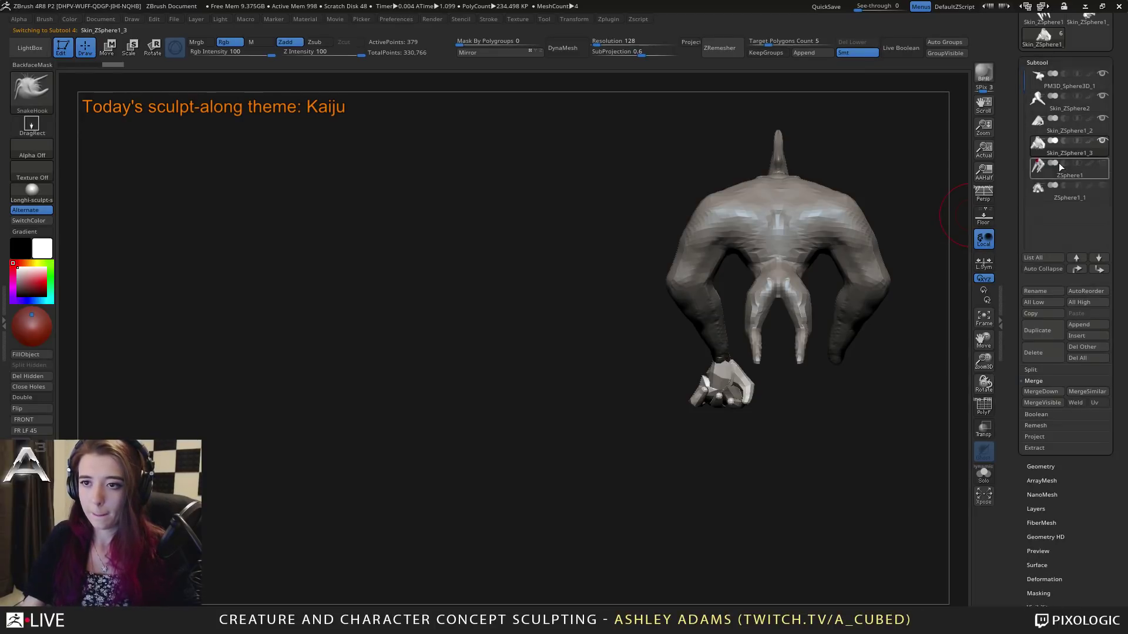
click(471, 53)
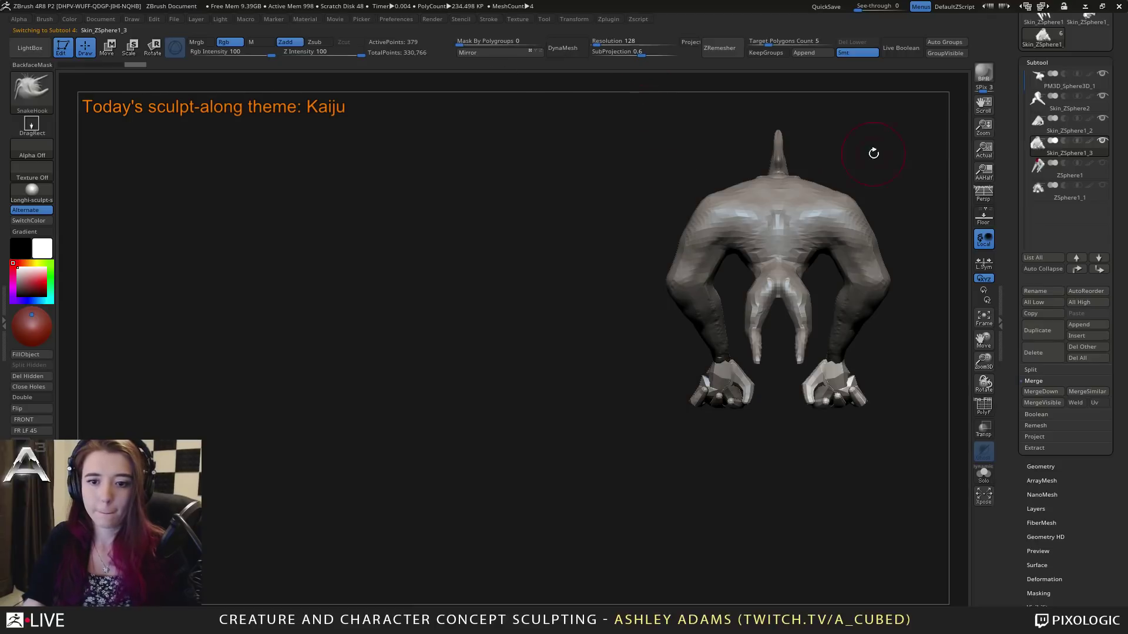
Step: Merge the original hand Skin_ZSphere1_2 down with its mirrored copy into one subtool
click(1058, 124)
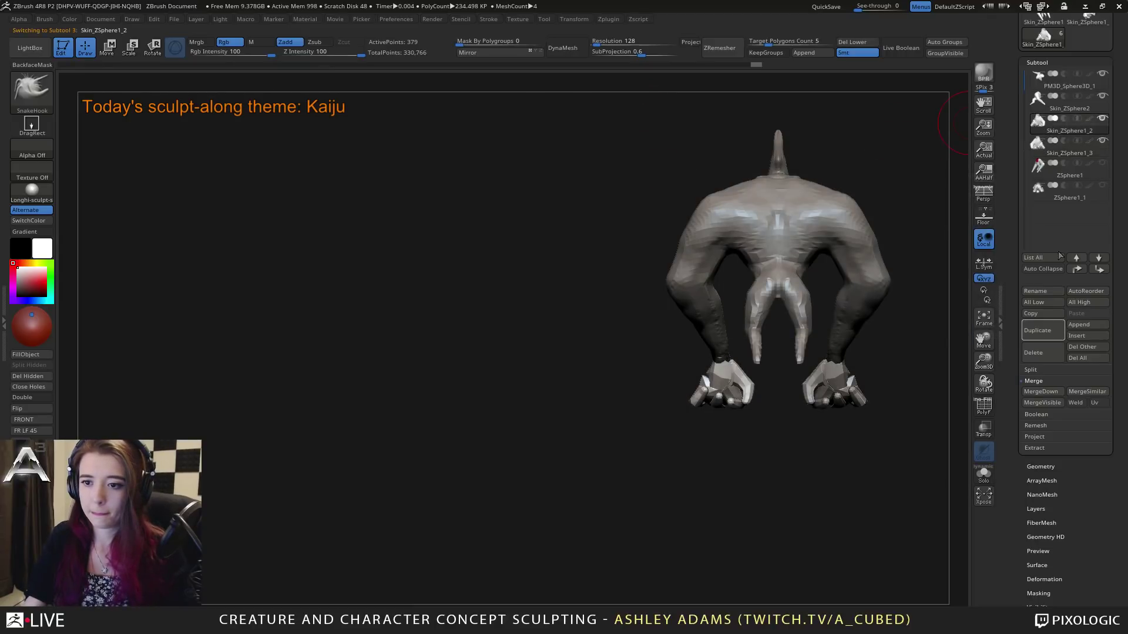
click(1041, 391)
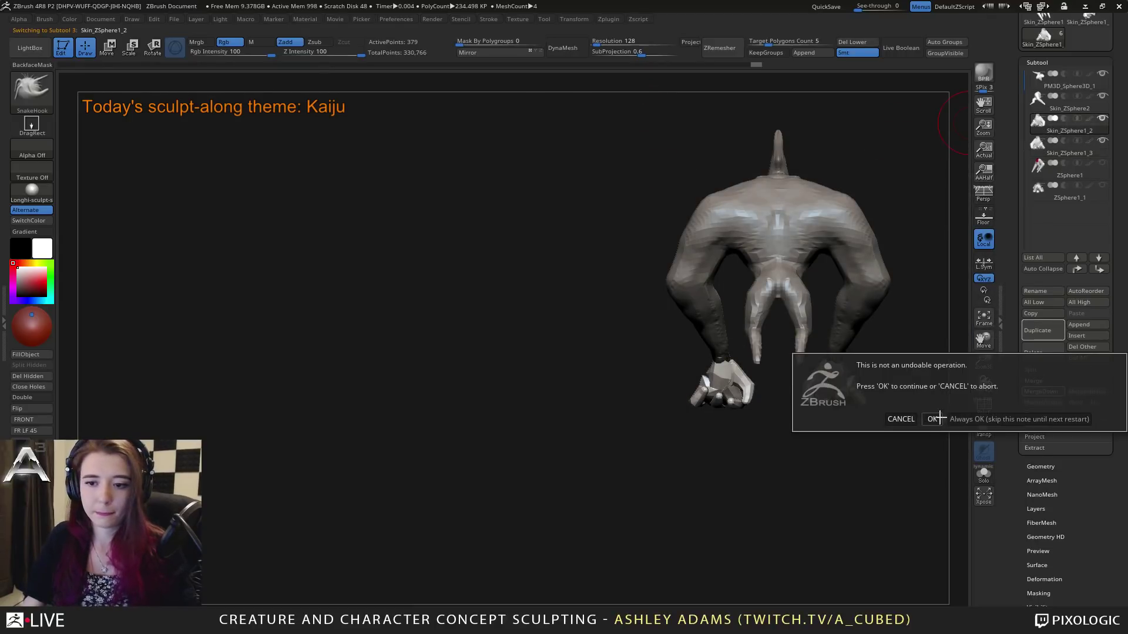
click(939, 419)
alt+drag(811, 357, 695, 406)
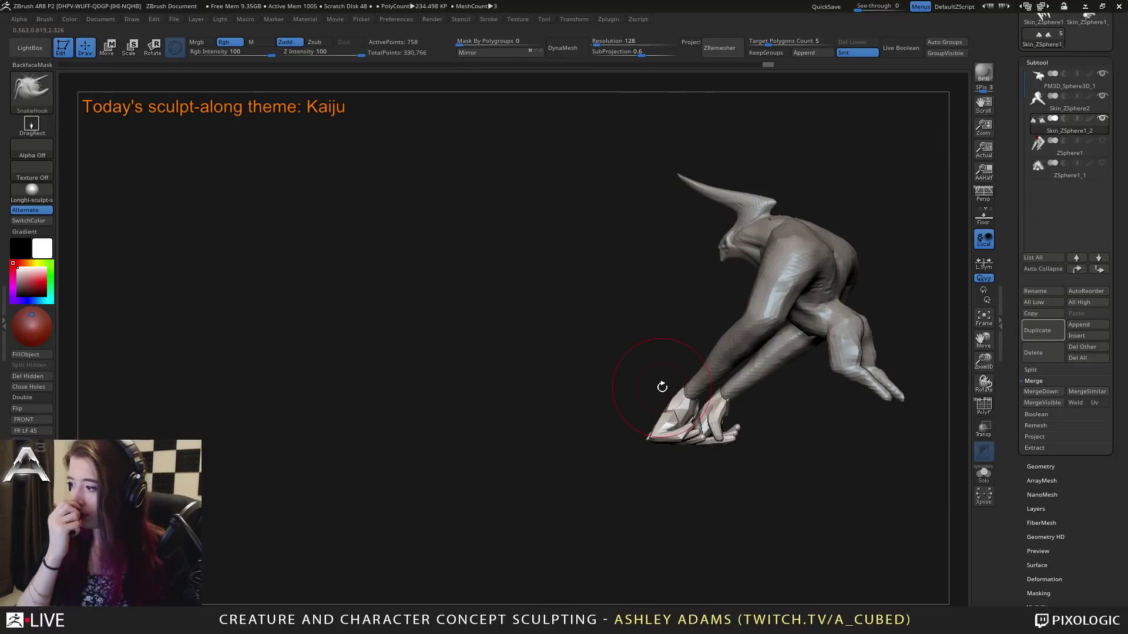
Step: Switch to the Skin_ZSphere2 body subtool and thicken the forearms near the wrists with the Inflat brush
drag(662, 387, 881, 302)
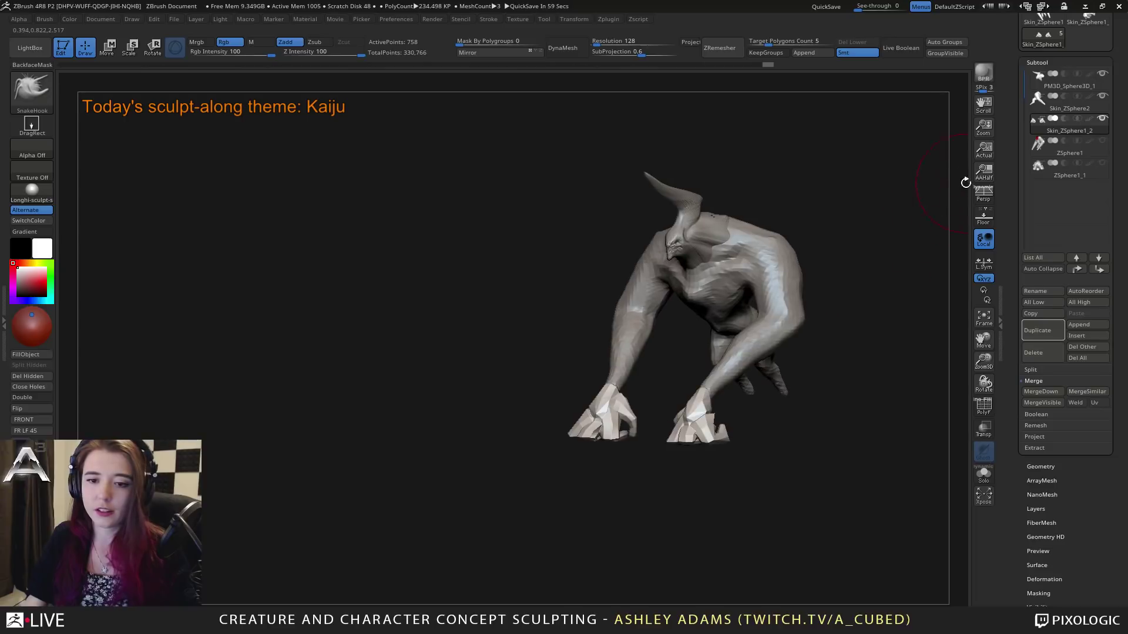
scroll(1013, 50, up, 3)
scroll(1013, 49, up, 2)
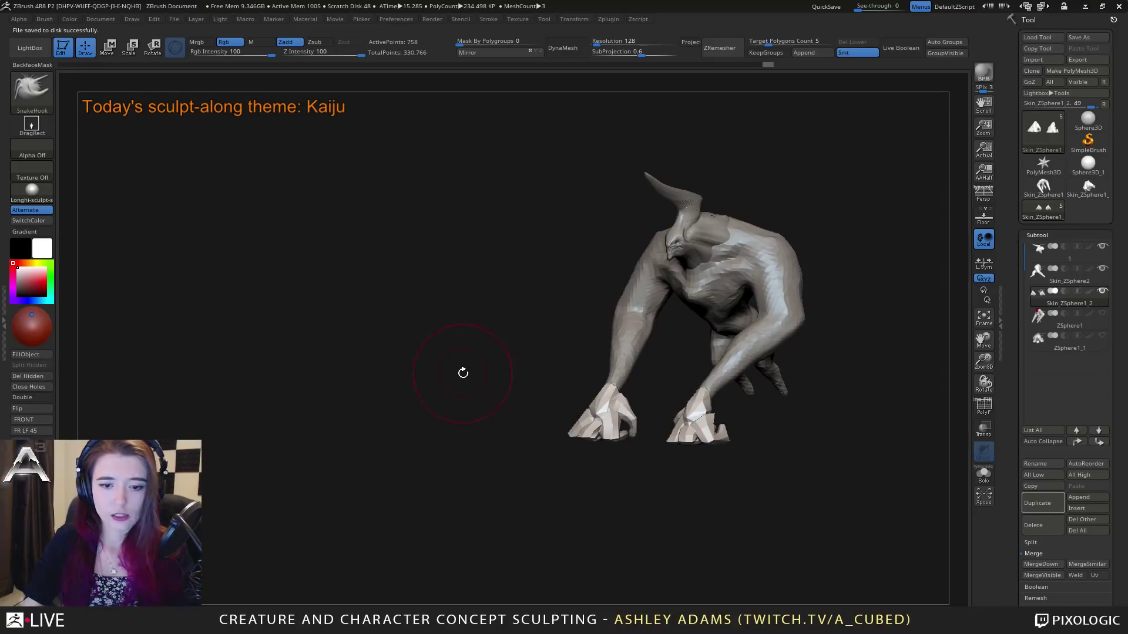
shift+right_drag(617, 365, 621, 389)
alt+click(621, 389)
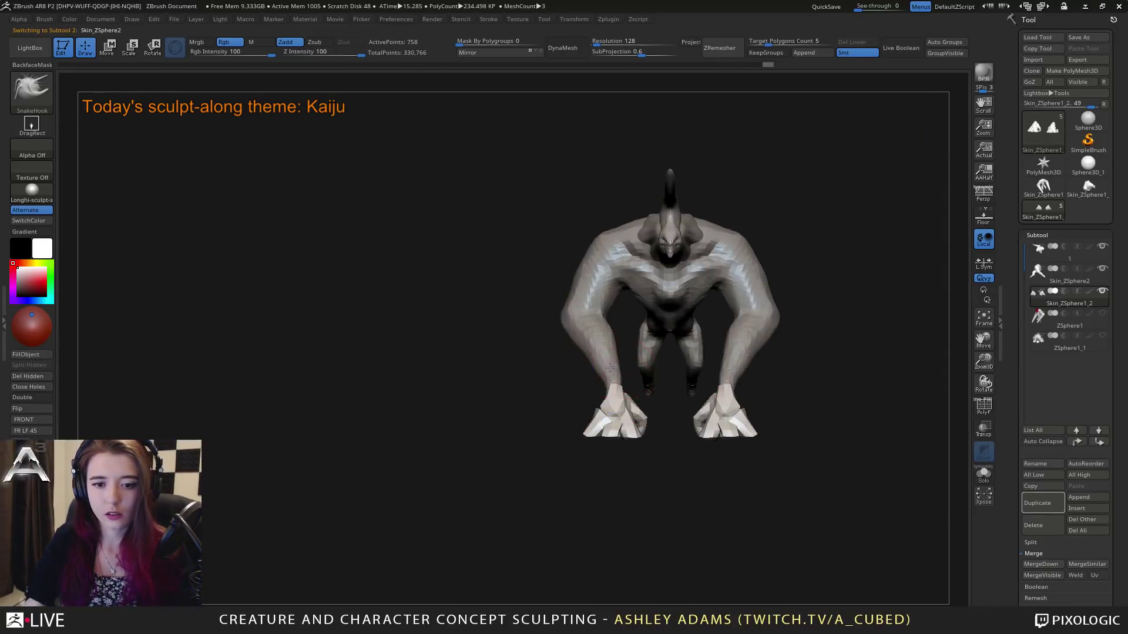
key(b)
key(i)
key(n)
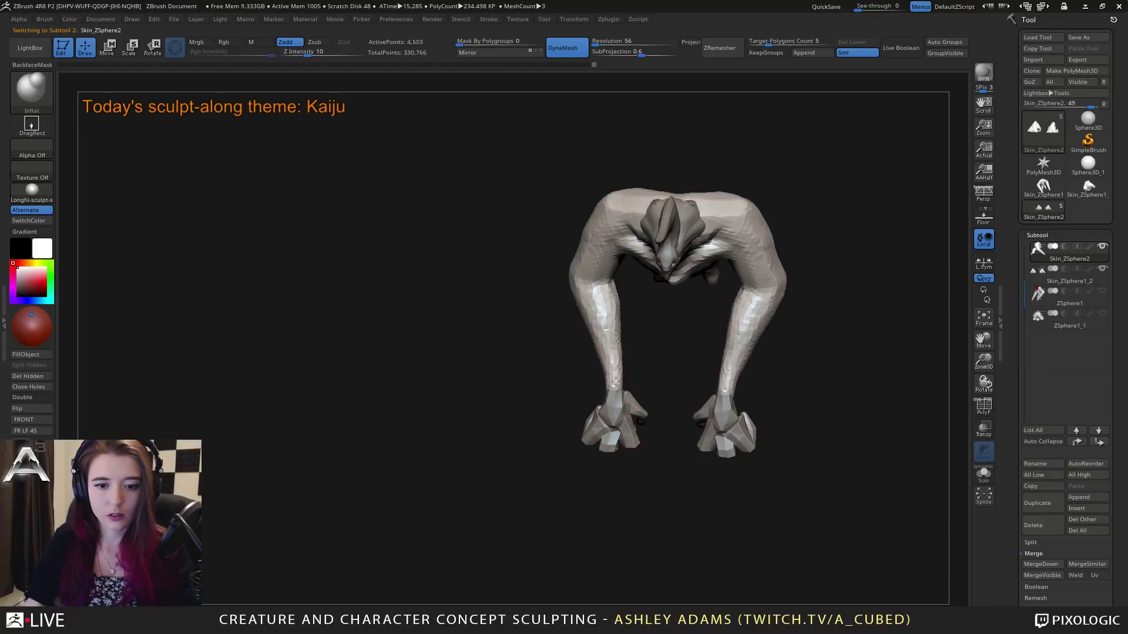
right_drag(617, 399, 625, 335)
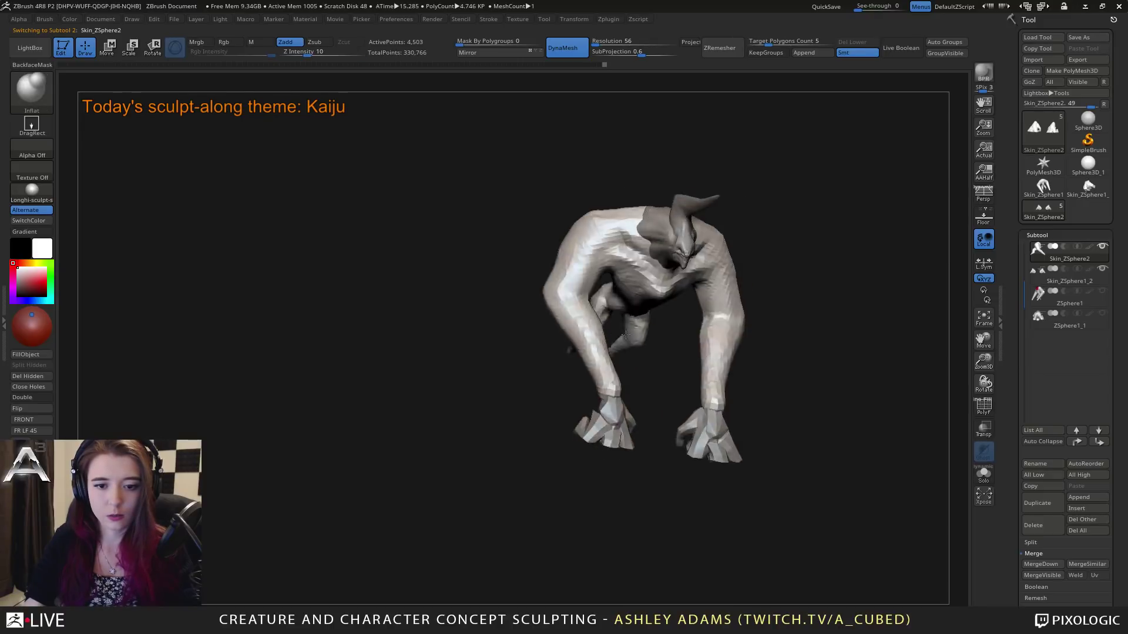
Step: Build up volume on the arms of the body mesh with the ClayBuildup brush
key(b)
key(c)
key(b)
mouse_move(523, 332)
right_down()
mouse_move(561, 307)
mouse_move(535, 282)
mouse_move(516, 312)
mouse_move(551, 307)
mouse_move(638, 328)
mouse_move(613, 379)
mouse_move(548, 378)
mouse_move(566, 353)
mouse_move(555, 334)
mouse_move(584, 365)
mouse_move(604, 361)
mouse_move(529, 327)
right_up()
Step: Reshape the upper arms and elbows into a smoother curved silhouette with the SnakeHook brush
key(b)
key(s)
key(h)
key(space)
alt+click(605, 376)
alt+click(532, 302)
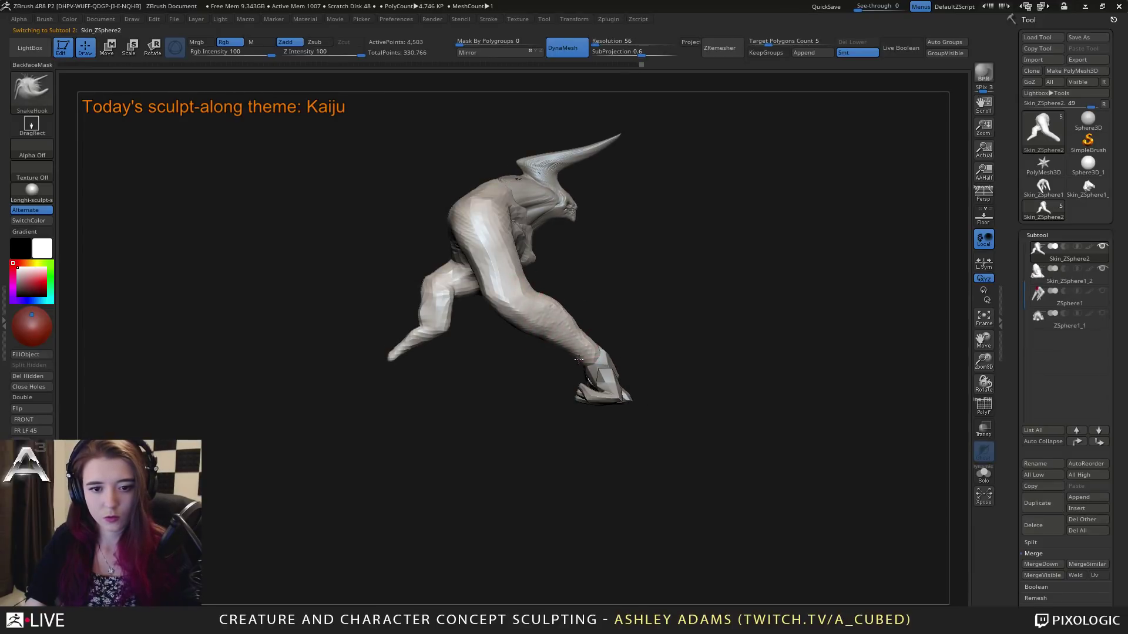
right_click(493, 277)
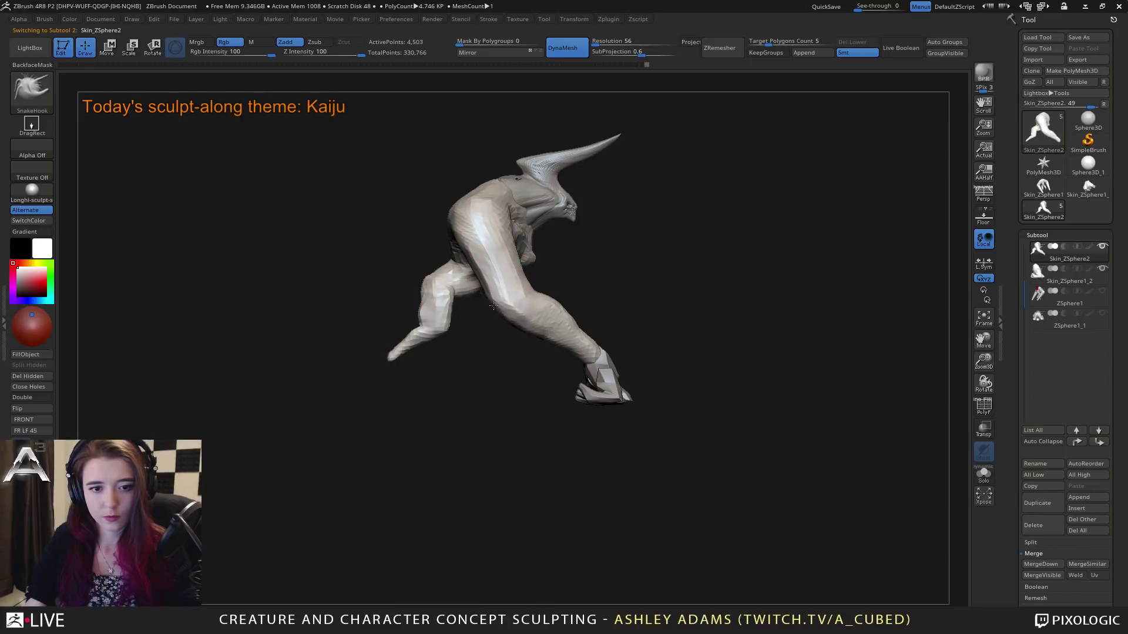
right_click(494, 276)
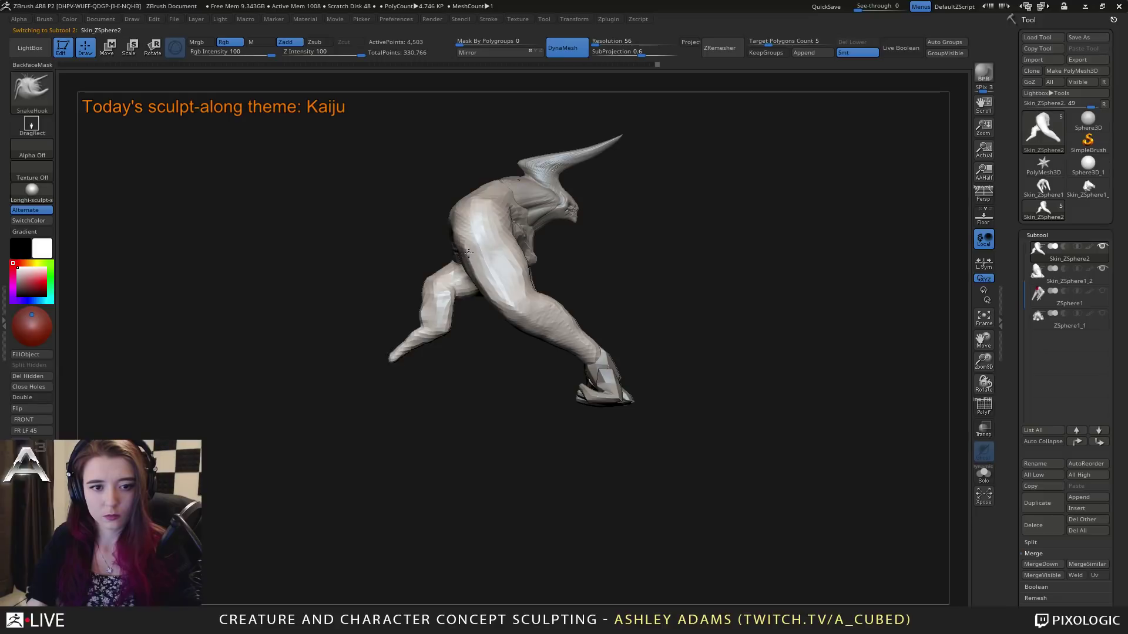
mouse_move(490, 266)
right_down()
mouse_move(499, 259)
mouse_move(525, 280)
mouse_move(510, 275)
right_up()
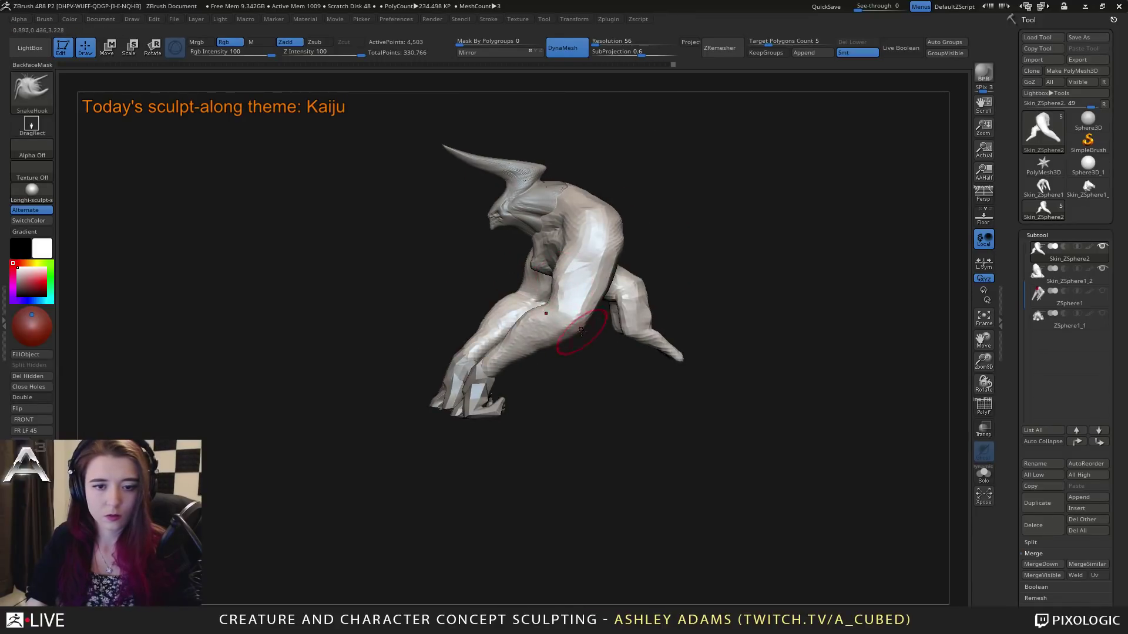
mouse_move(573, 323)
right_down()
mouse_move(634, 253)
mouse_move(688, 274)
mouse_move(673, 270)
mouse_move(661, 321)
mouse_move(667, 222)
right_up()
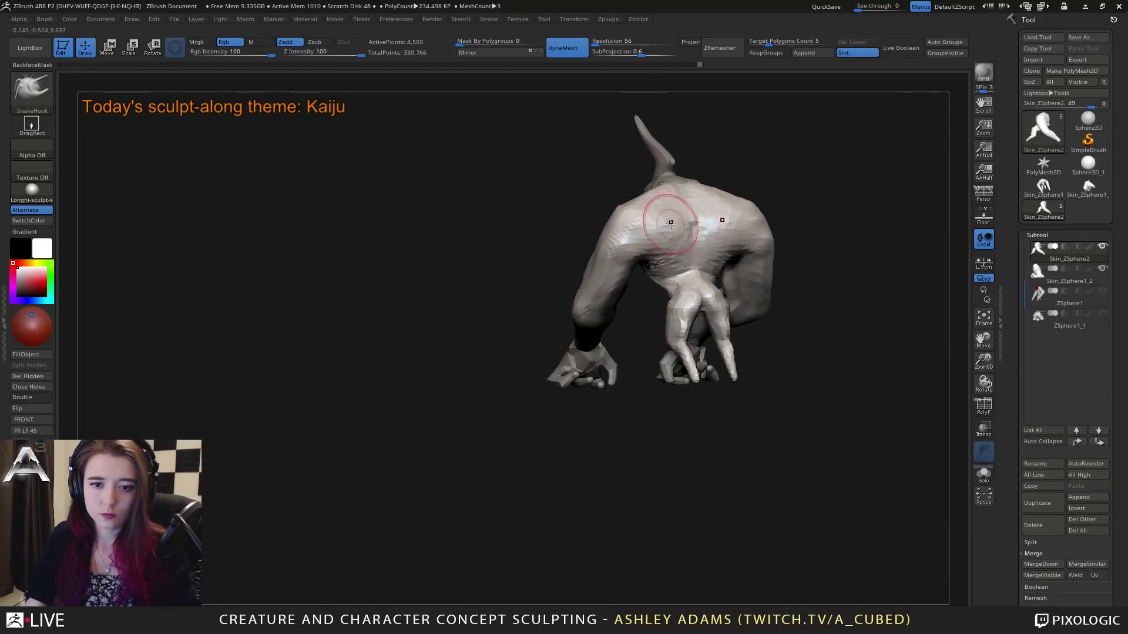
Step: Add mass to the back and hind legs with the ClayBuildup brush
key(b)
key(c)
key(b)
mouse_move(658, 281)
right_down()
mouse_move(682, 276)
mouse_move(619, 289)
mouse_move(608, 336)
mouse_move(589, 306)
mouse_move(634, 294)
mouse_move(593, 305)
mouse_move(658, 305)
right_up()
right_drag(703, 354, 541, 171)
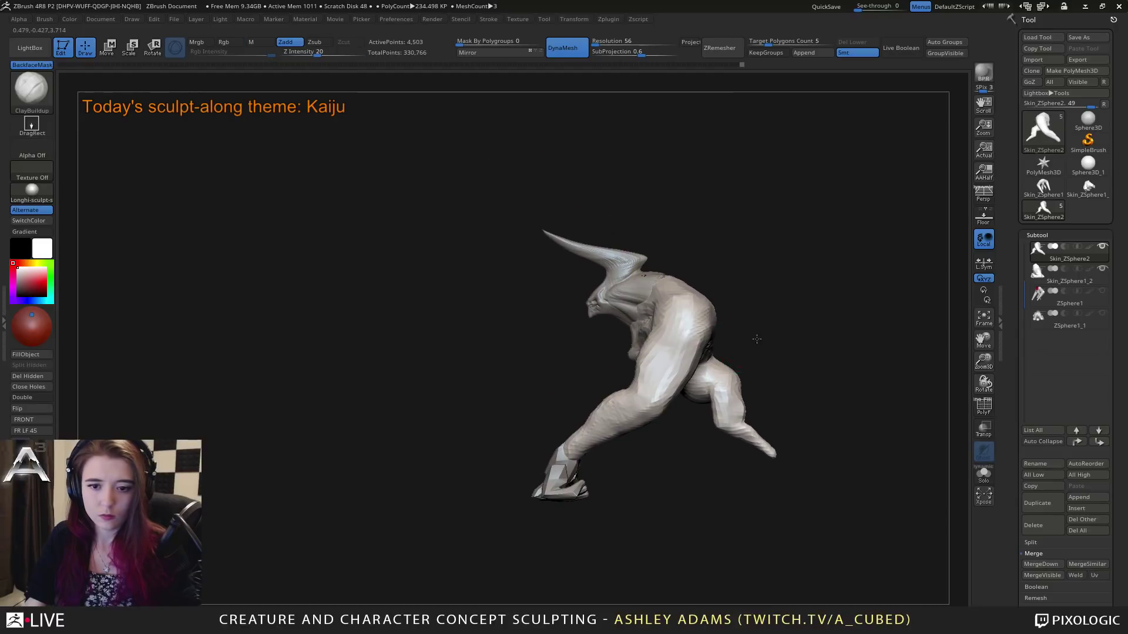
Step: Pull the hind thighs outward with the SnakeHook brush to make them larger and rounder
key(space)
drag(755, 337, 772, 334)
alt+right_drag(789, 330, 727, 312)
key(3)
mouse_move(653, 363)
mouse_down()
mouse_move(666, 347)
mouse_move(697, 385)
mouse_move(691, 359)
mouse_up()
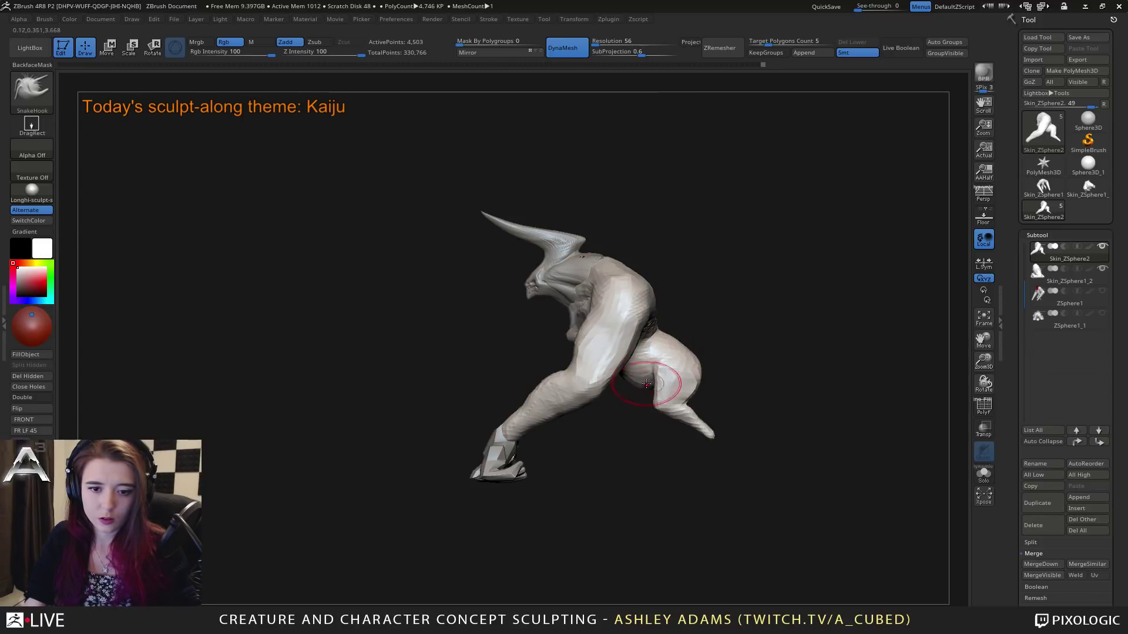
drag(617, 378, 627, 379)
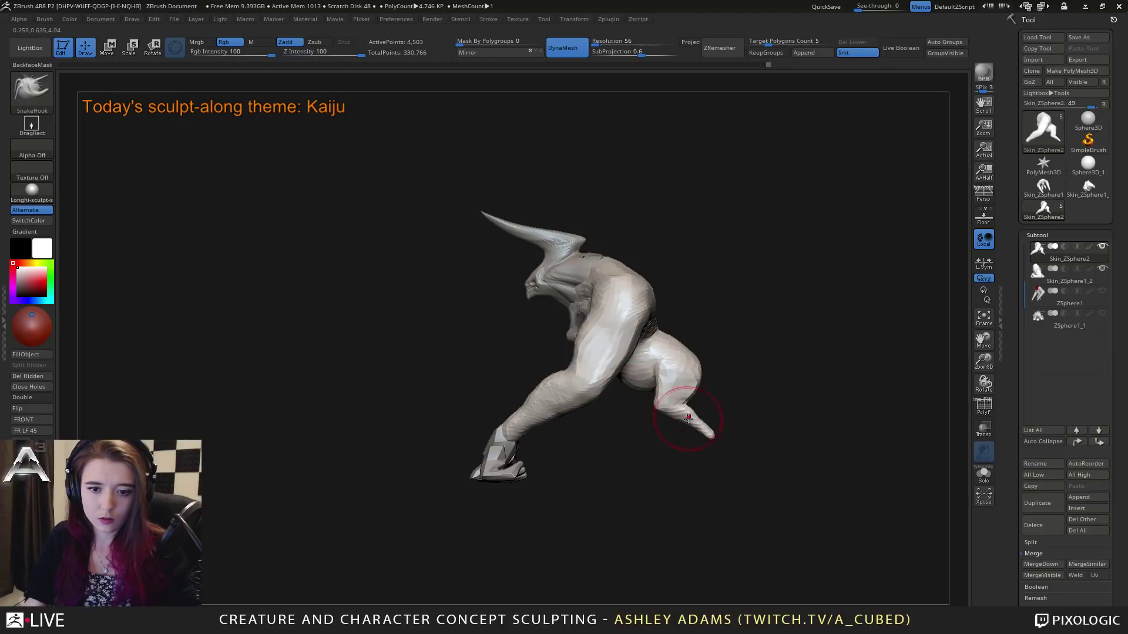
Step: Thicken the lower hind legs with ClayBuildup strokes
key(b)
key(c)
key(b)
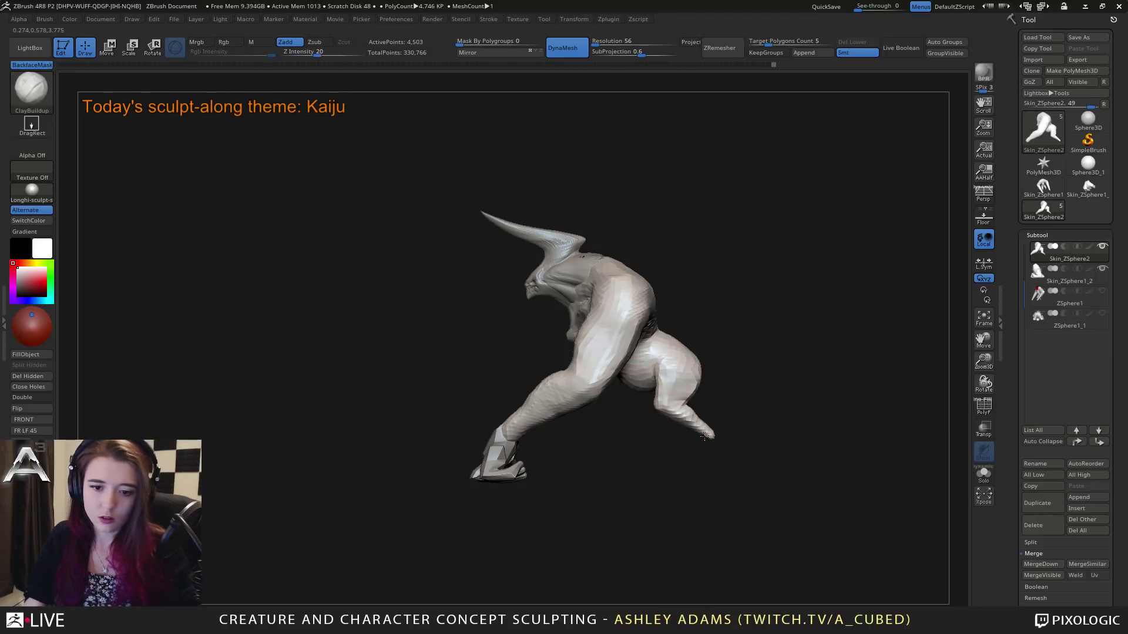
mouse_move(703, 427)
mouse_down()
mouse_move(688, 347)
mouse_move(707, 388)
mouse_move(671, 414)
mouse_move(669, 402)
mouse_move(670, 424)
mouse_move(717, 417)
mouse_move(712, 377)
mouse_up()
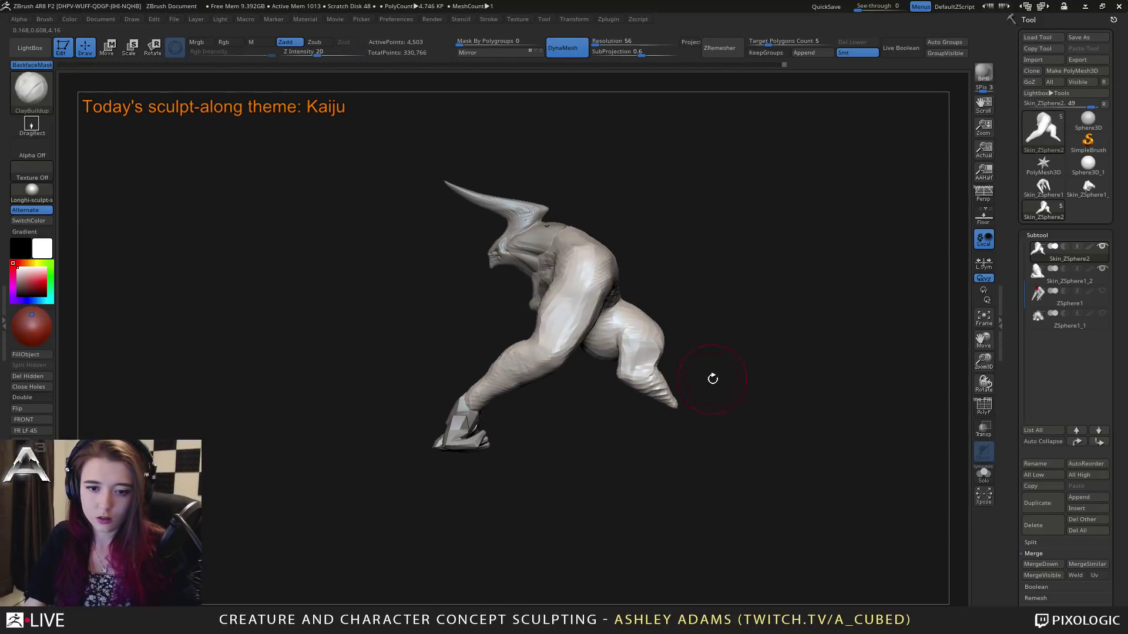
Step: Pull the ends of the hind legs downward with the SnakeHook brush to shape the ankles
key(b)
key(s)
key(h)
key(space)
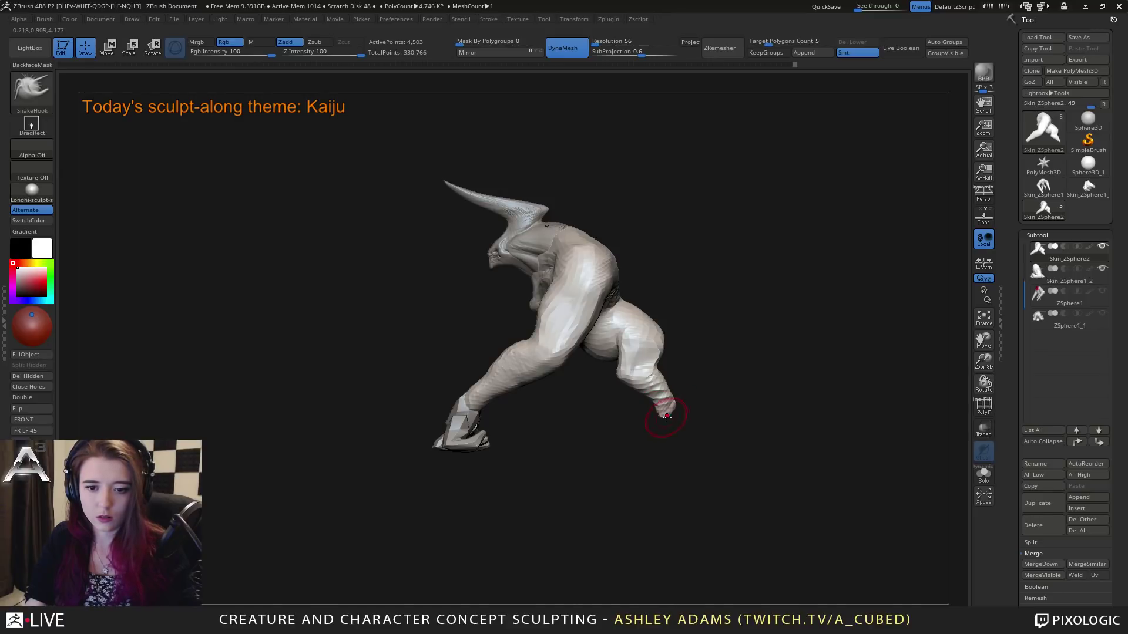
drag(659, 423, 658, 376)
right_click(611, 407)
mouse_move(632, 335)
alt+right_down()
mouse_move(757, 374)
mouse_move(692, 389)
mouse_move(685, 353)
alt+right_up()
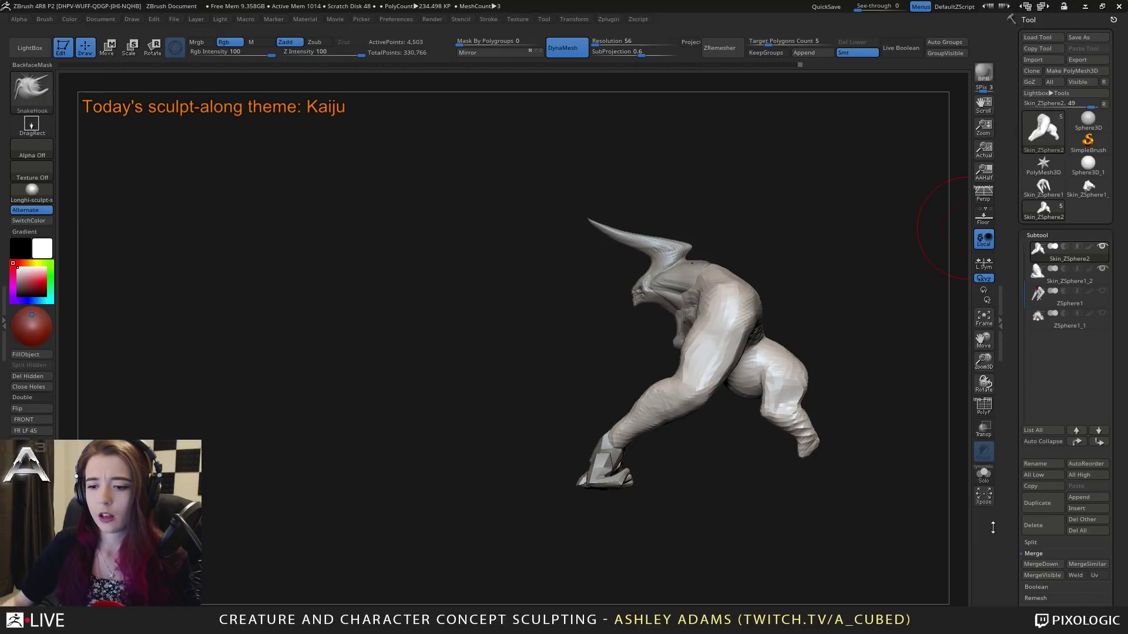
Step: Append a ZSphere as a new subtool for the hind feet
scroll(1045, 530, down, 5)
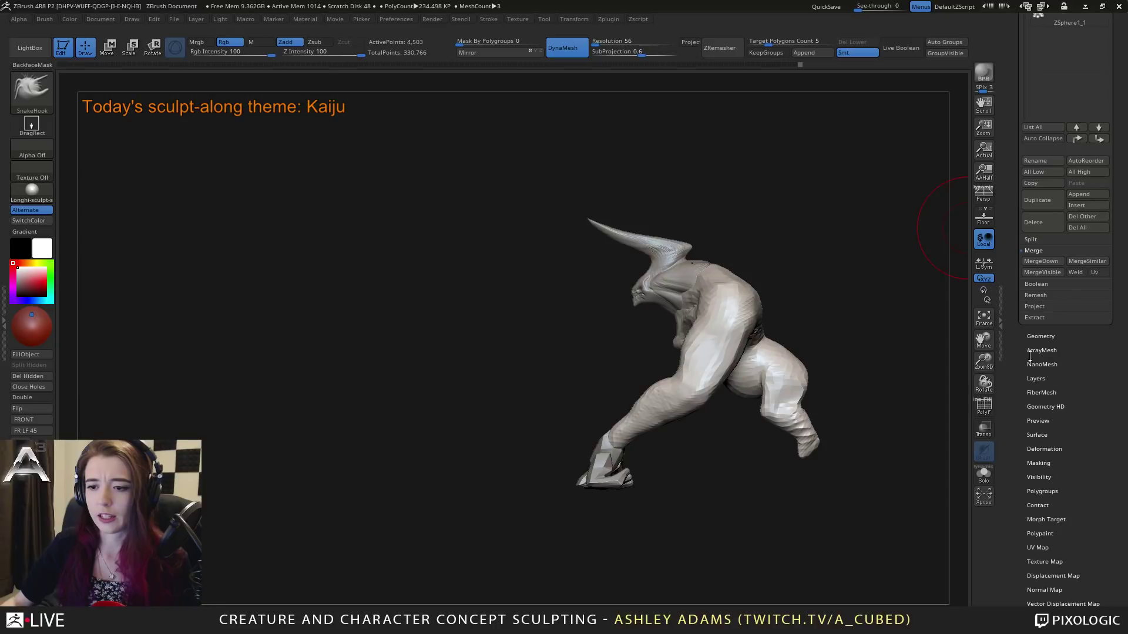
scroll(1041, 381, up, 5)
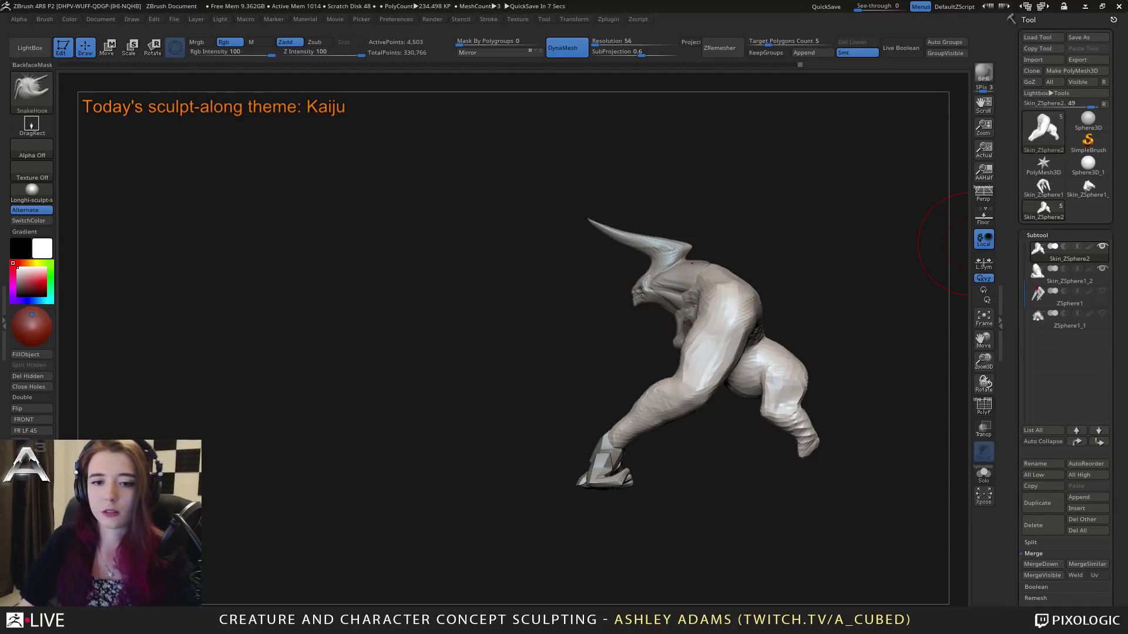
drag(939, 252, 673, 267)
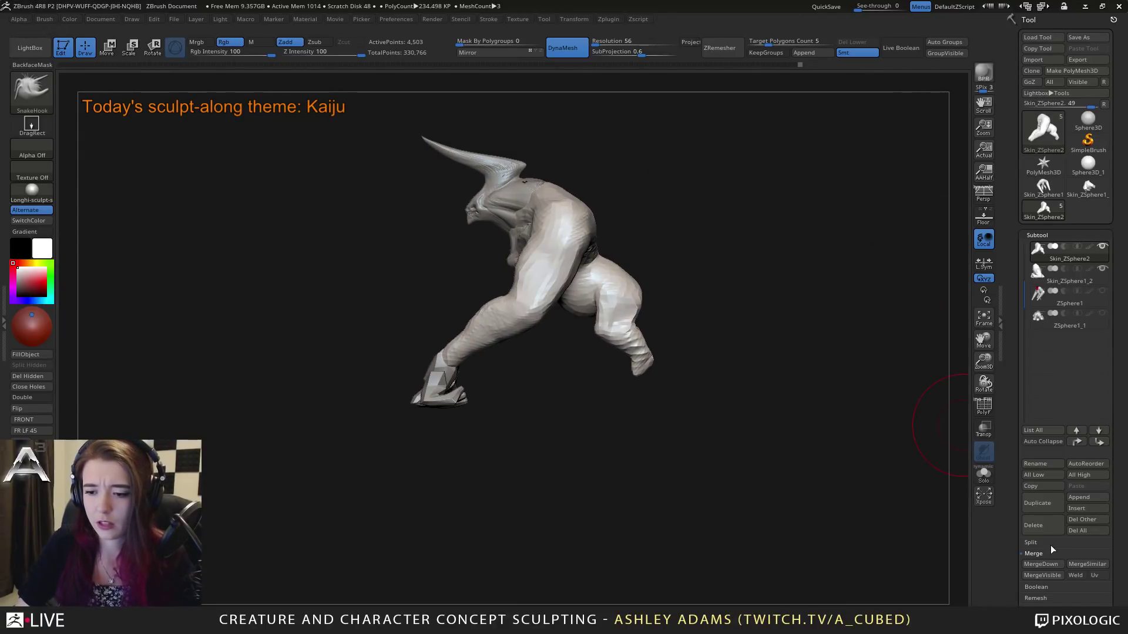
click(1090, 498)
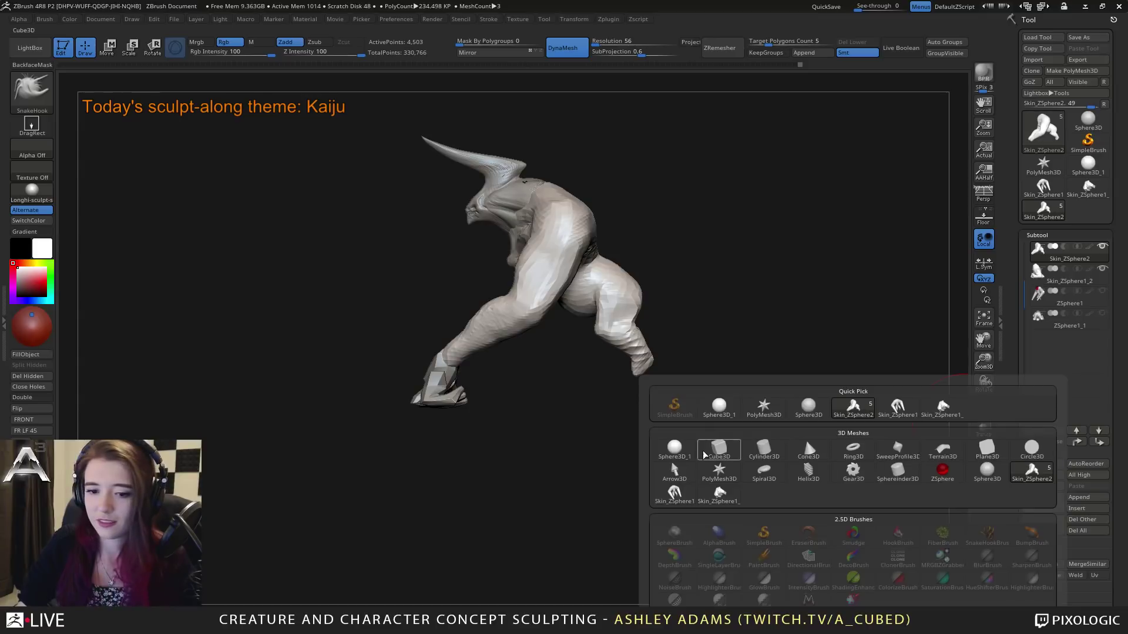
click(943, 469)
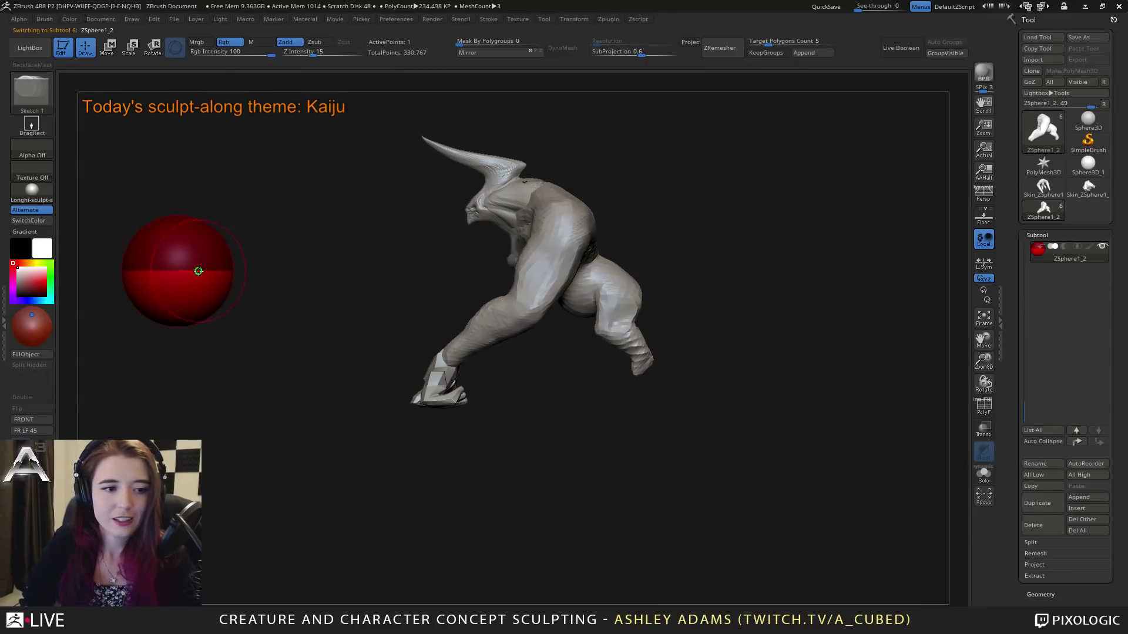
Step: Move and scale the new ZSphere so it sits at the ankle of one hind leg
key(w)
mouse_move(199, 272)
mouse_down()
mouse_move(272, 271)
mouse_move(652, 329)
mouse_move(636, 354)
mouse_move(660, 370)
mouse_up()
key(e)
shift+right_drag(638, 354, 660, 426)
drag(668, 383, 590, 373)
key(w)
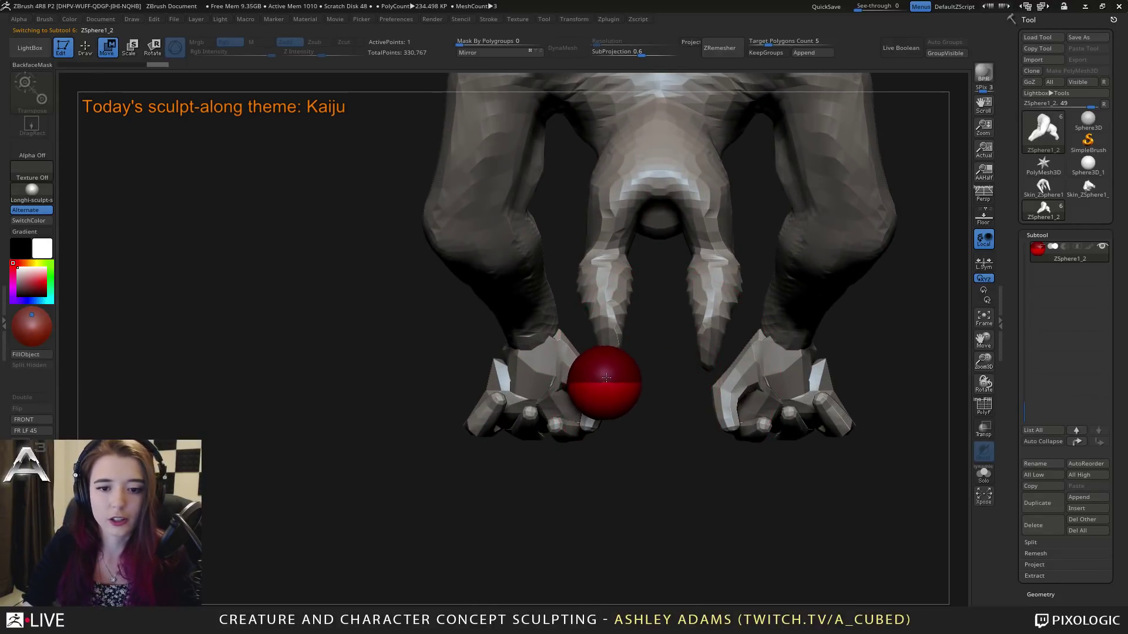
mouse_move(590, 373)
right_down()
mouse_move(529, 376)
mouse_move(656, 376)
mouse_move(543, 301)
right_up()
key(space)
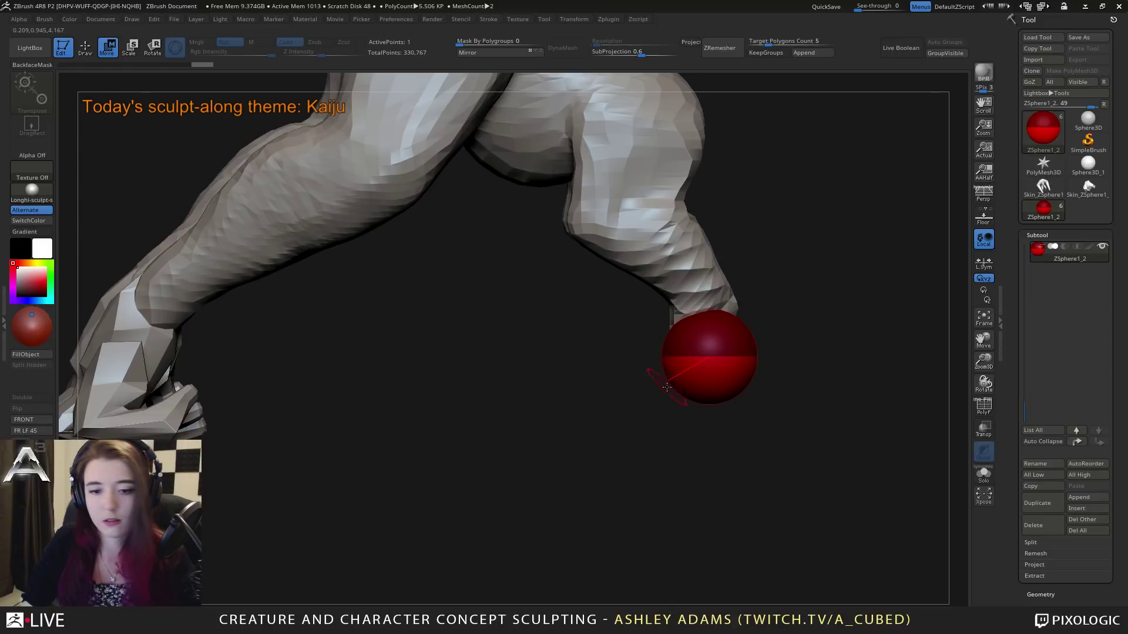
drag(673, 392, 677, 389)
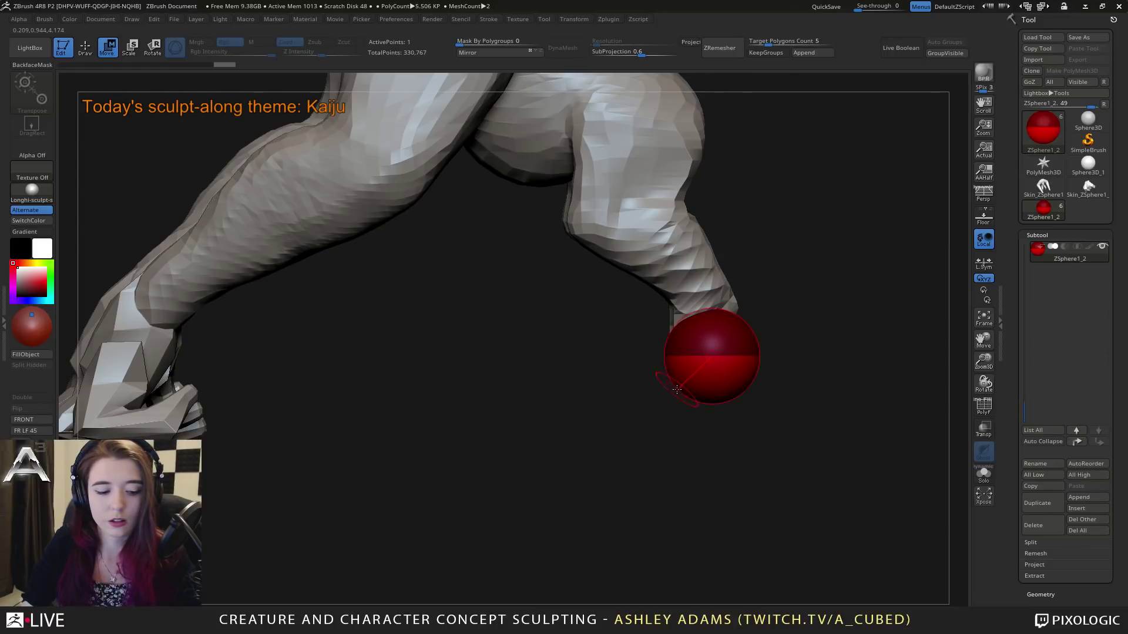
Step: Add a child ZSphere on the front of the ankle sphere and extend it forward to form the foot
key(shift+a)
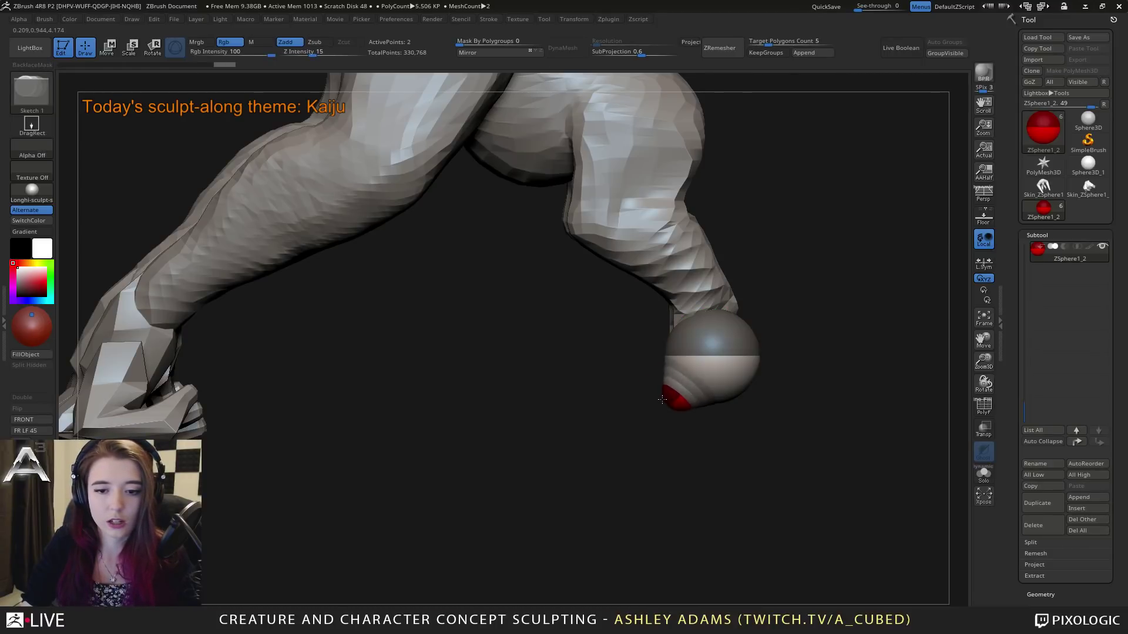
key(w)
drag(595, 407, 619, 400)
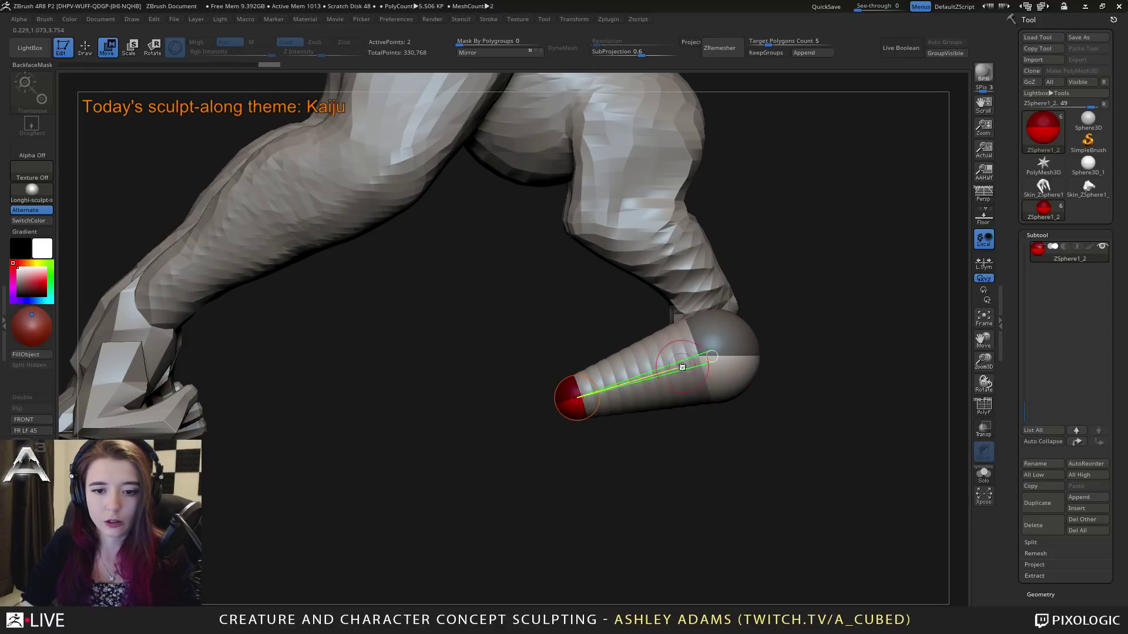
key(e)
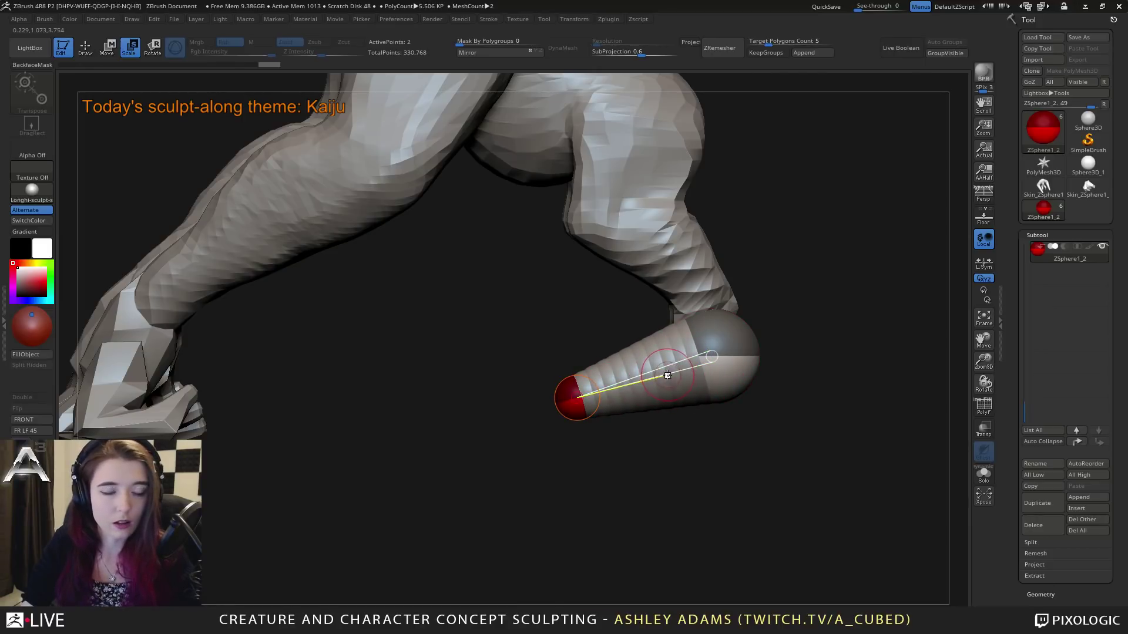
key(w)
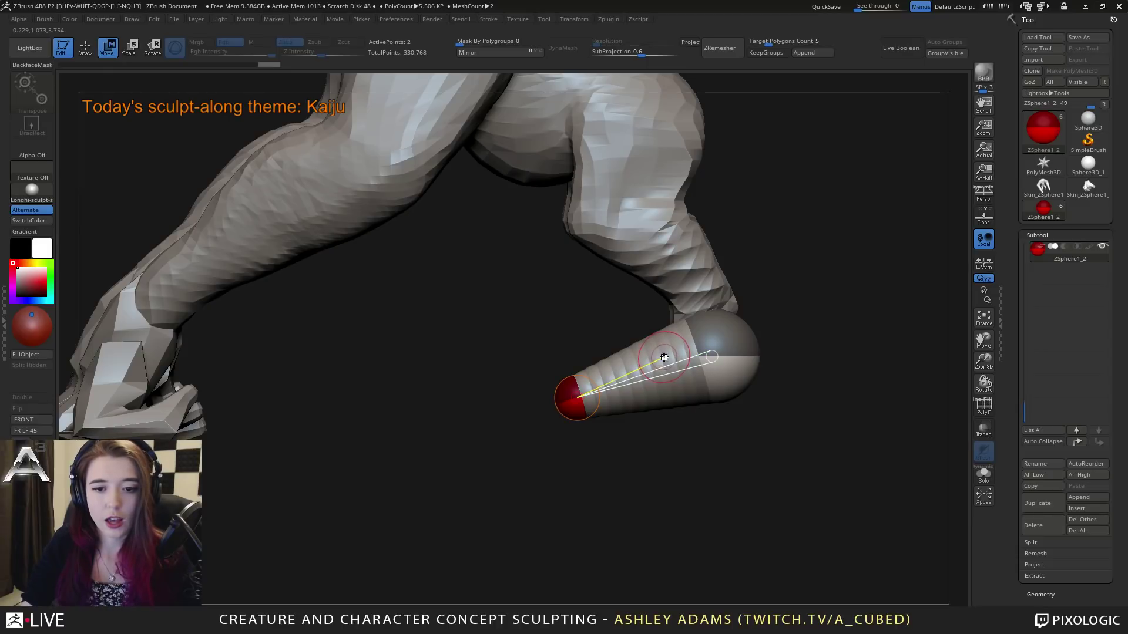
drag(666, 360, 666, 358)
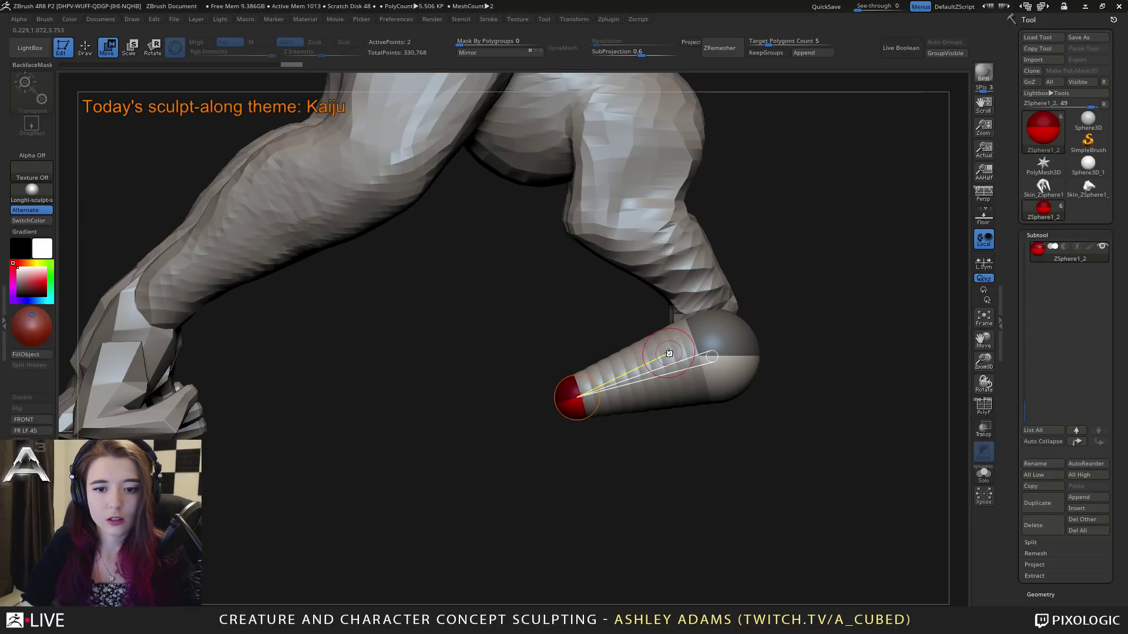
Step: Insert a ZSphere midway along the foot chain and move it down, then adjust the tip sphere to bend the foot
key(q)
click(670, 353)
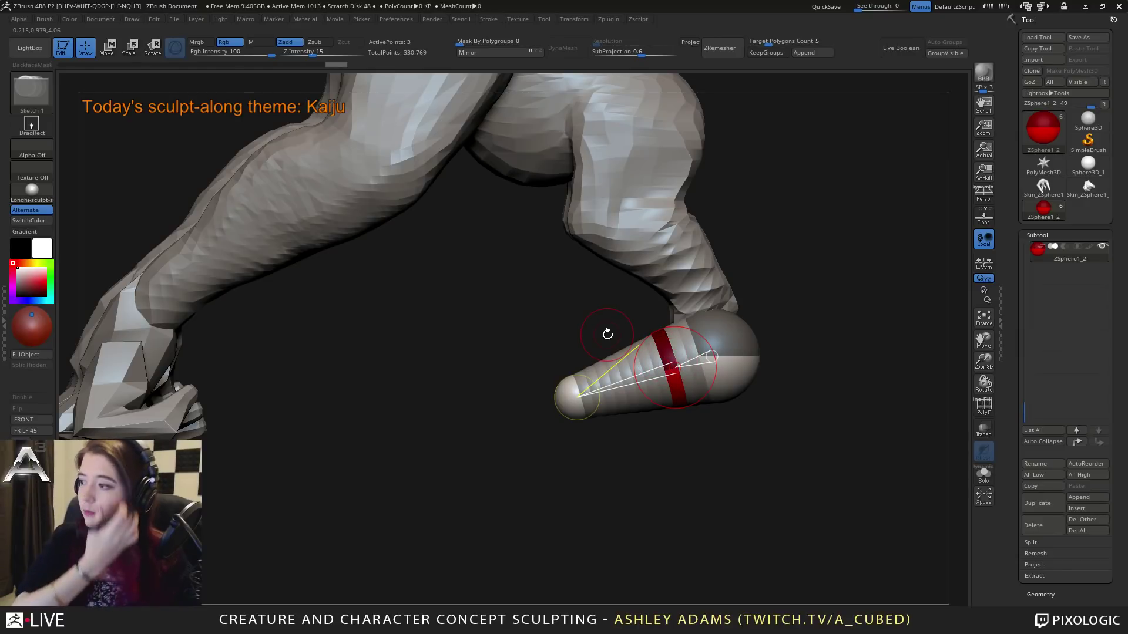
key(e)
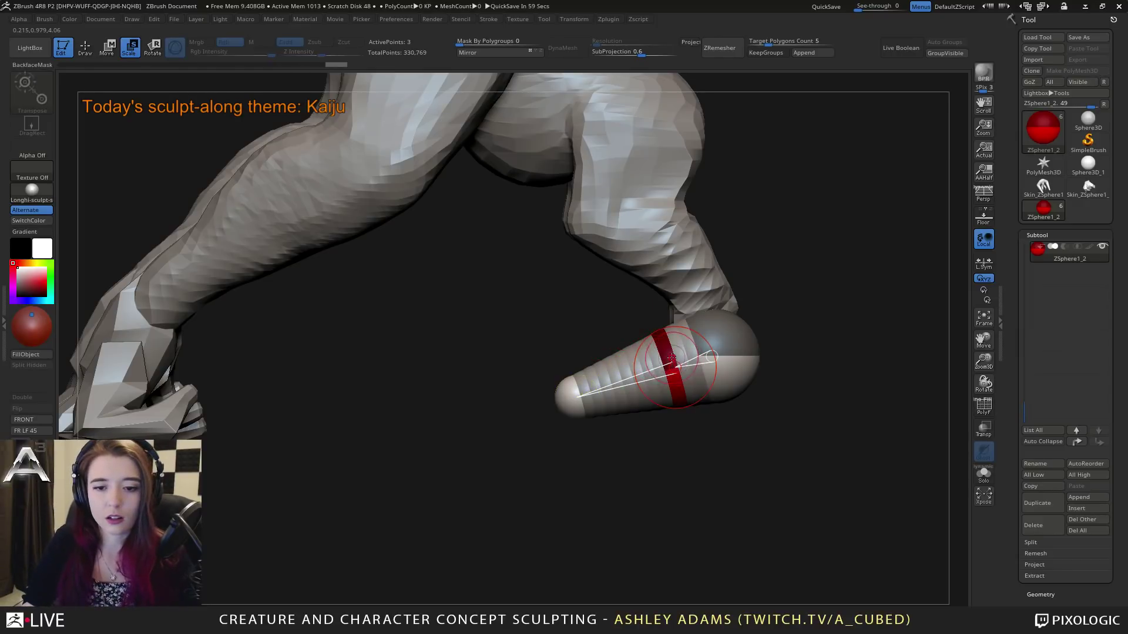
key(w)
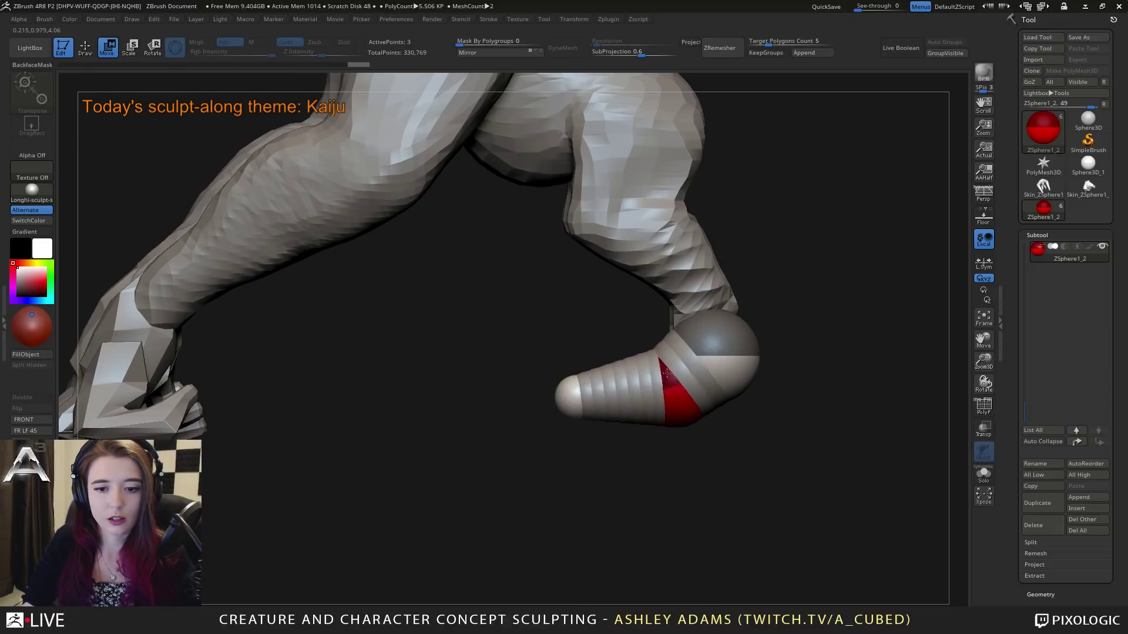
drag(667, 370, 667, 374)
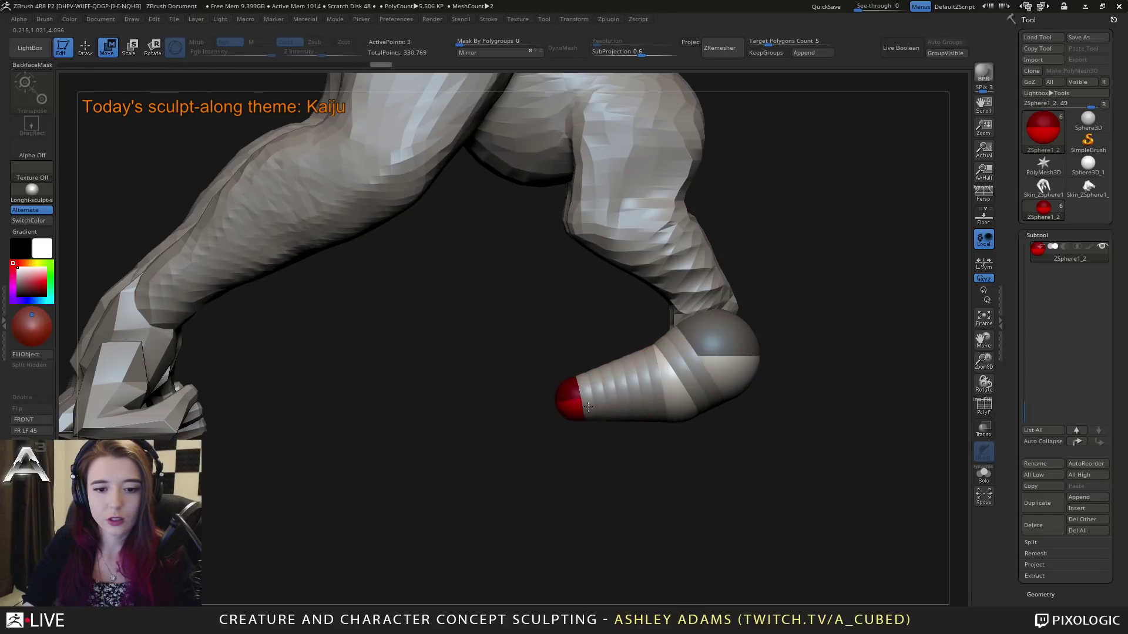
drag(574, 397, 576, 404)
Step: Scale down the ankle ZSphere and move it onto the end of the hind leg
click(739, 365)
ctrl+right_drag(735, 405, 689, 487)
key(e)
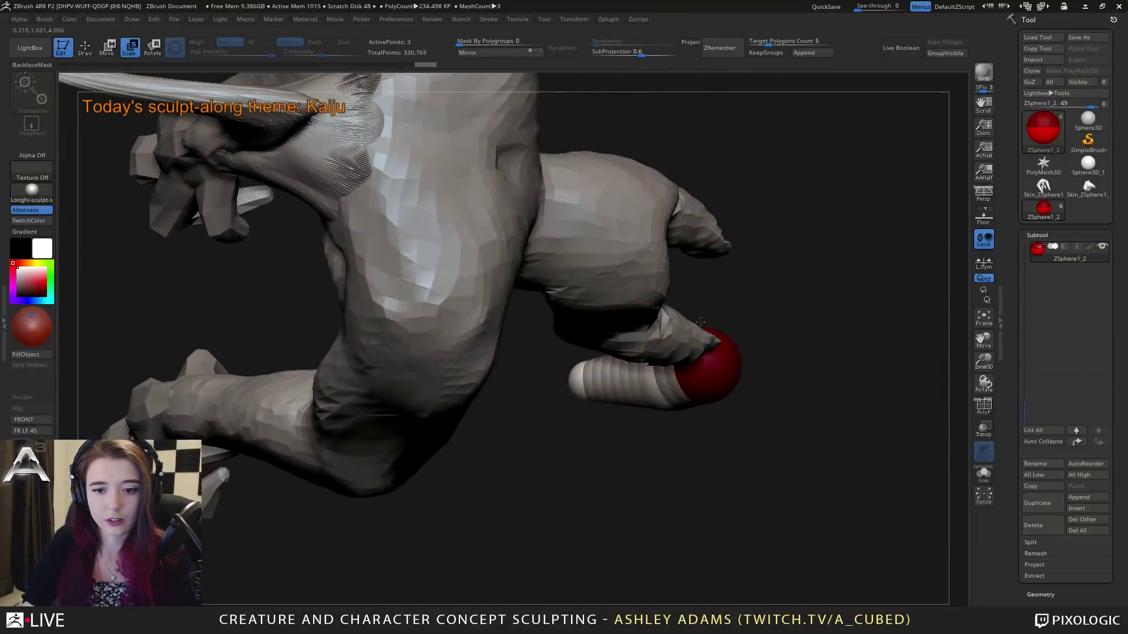
drag(700, 322, 701, 334)
right_drag(658, 281, 709, 309)
key(w)
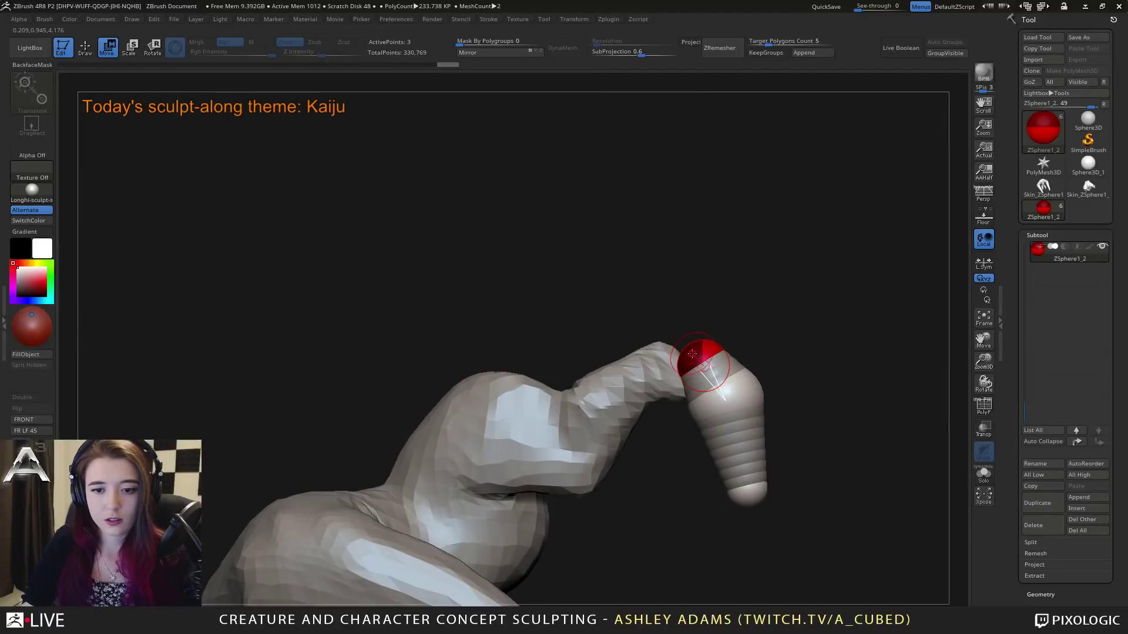
drag(692, 354, 663, 346)
right_drag(729, 287, 791, 365)
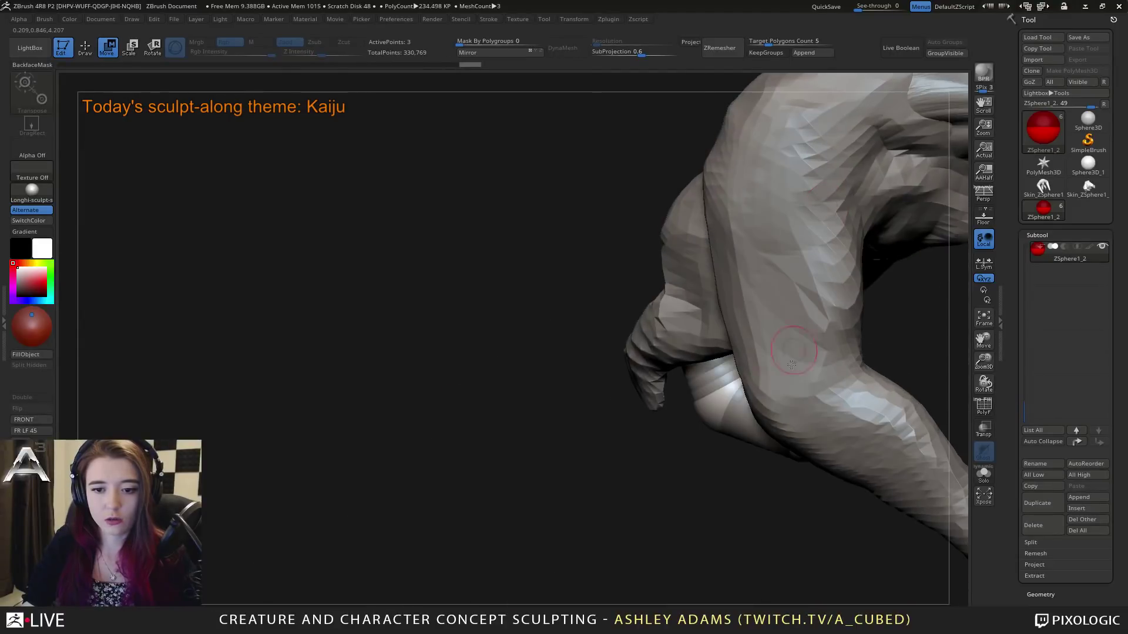
right_drag(684, 454, 775, 399)
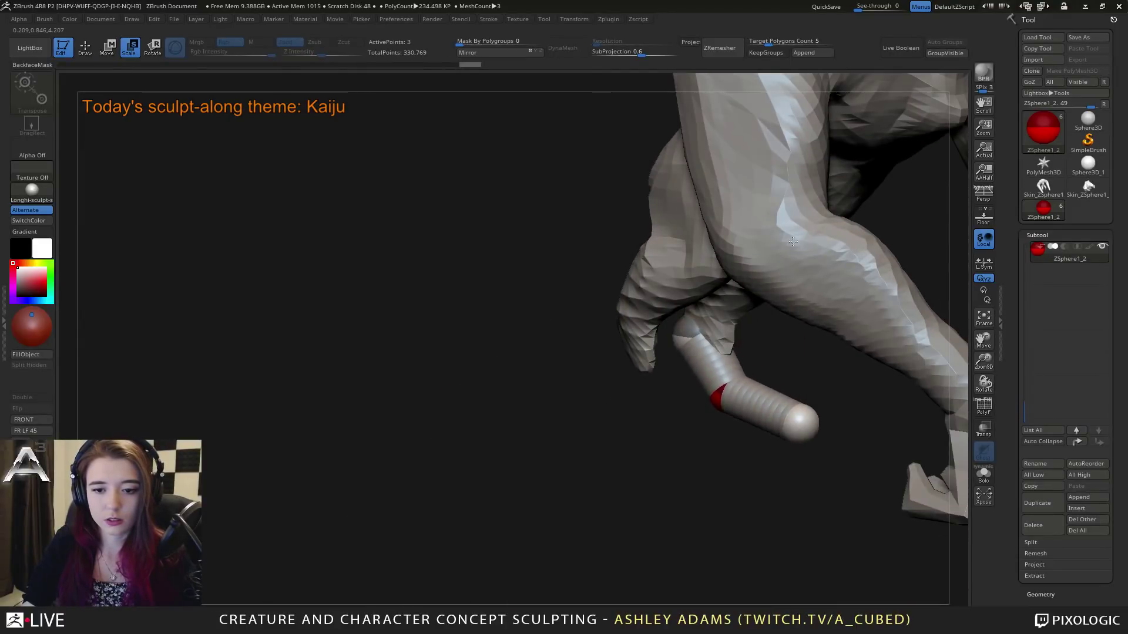
Step: Shrink the ZSphere at the foot's tip and move the middle ZSphere down and back to form the heel
key(e)
drag(800, 422, 770, 404)
right_drag(755, 405, 652, 405)
key(w)
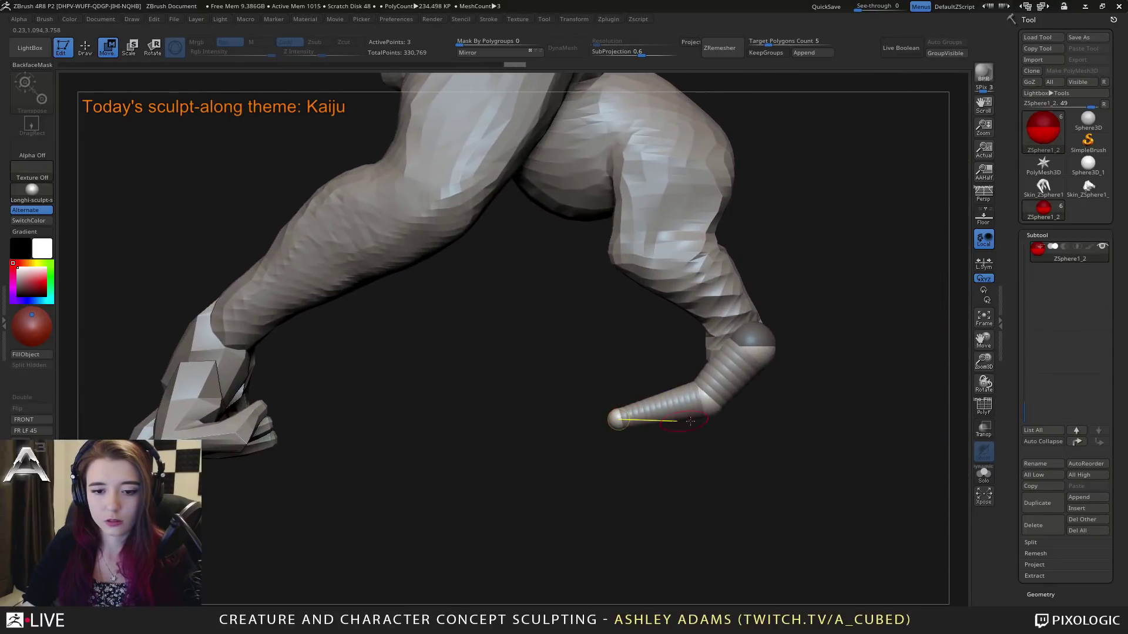
drag(716, 410, 716, 423)
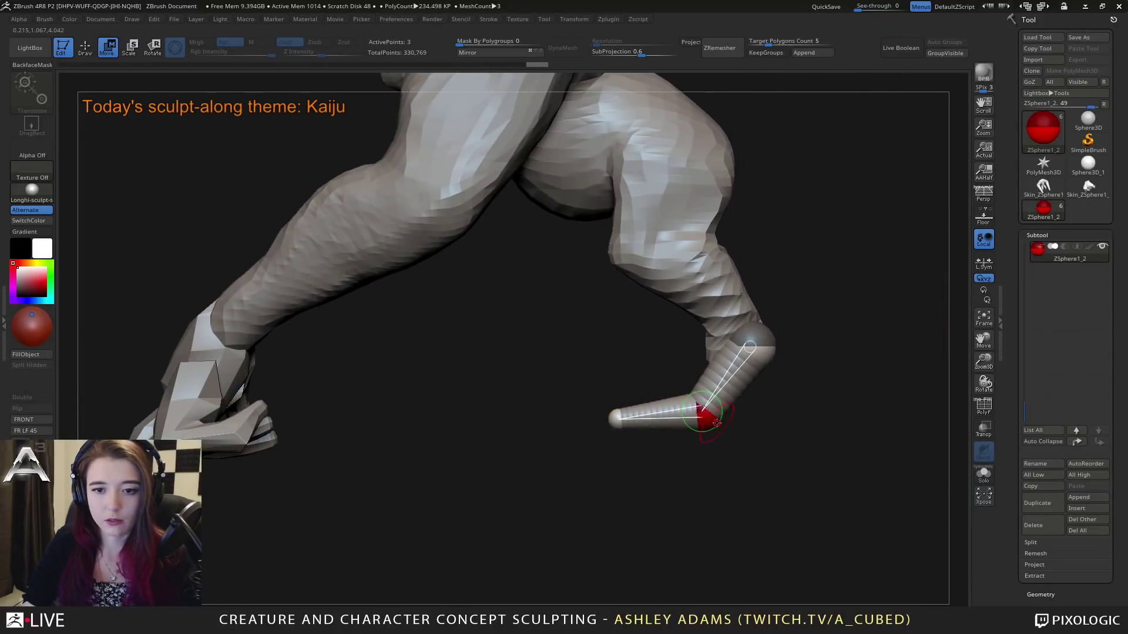
key(f)
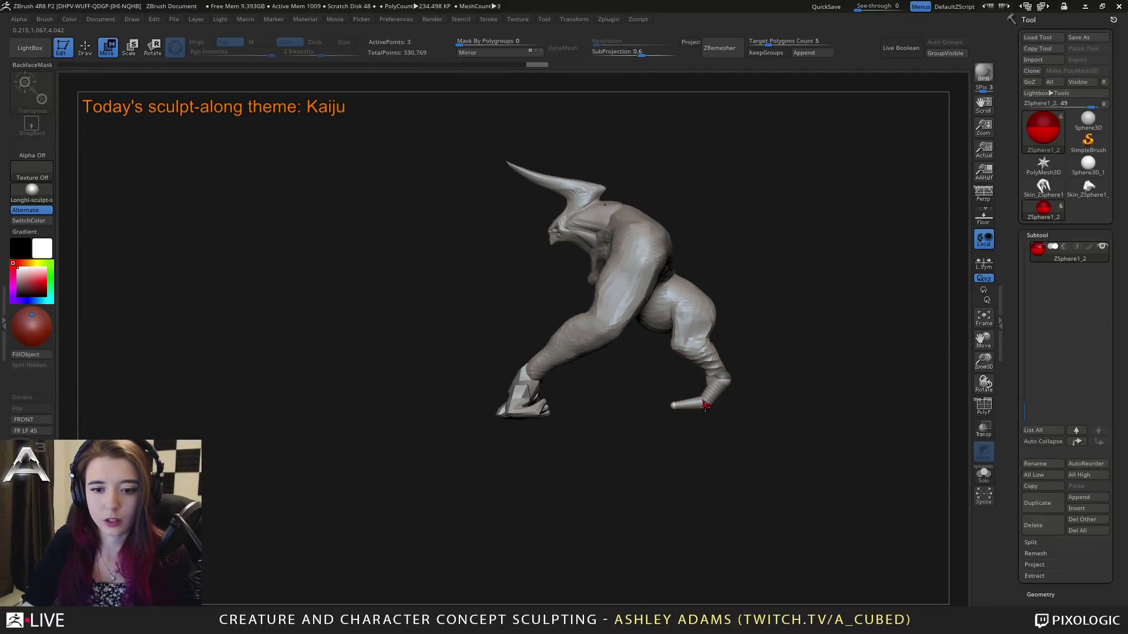
drag(705, 405, 716, 406)
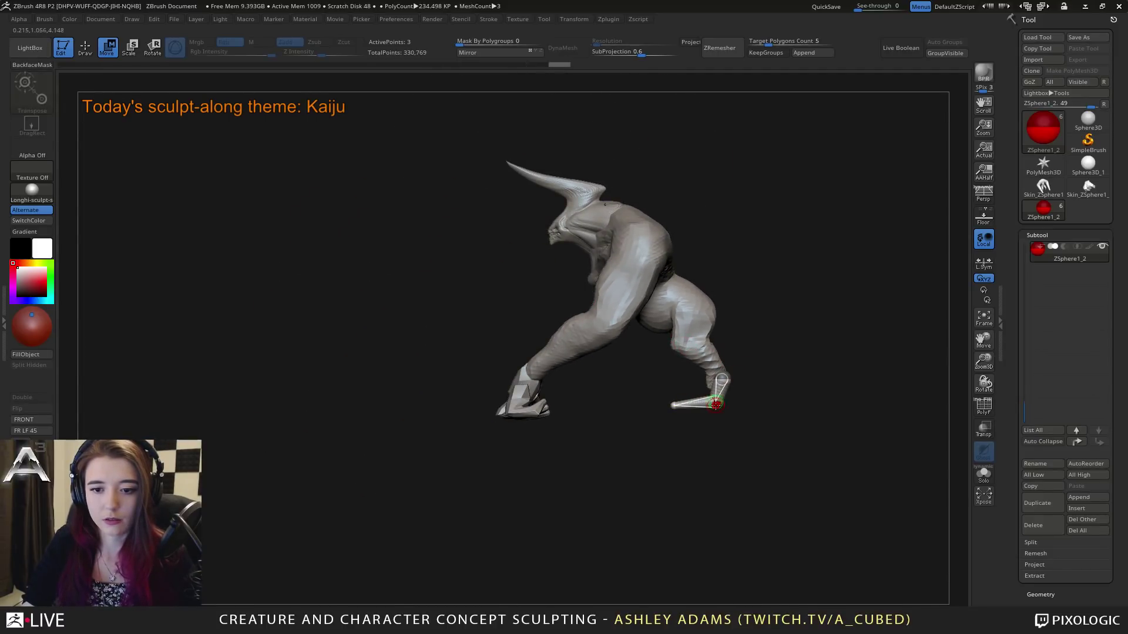
Step: Switch to the Skin_ZSphere2 subtool and pull the lower hind leg backward with the SnakeHook brush
alt+click(705, 349)
key(space)
key(q)
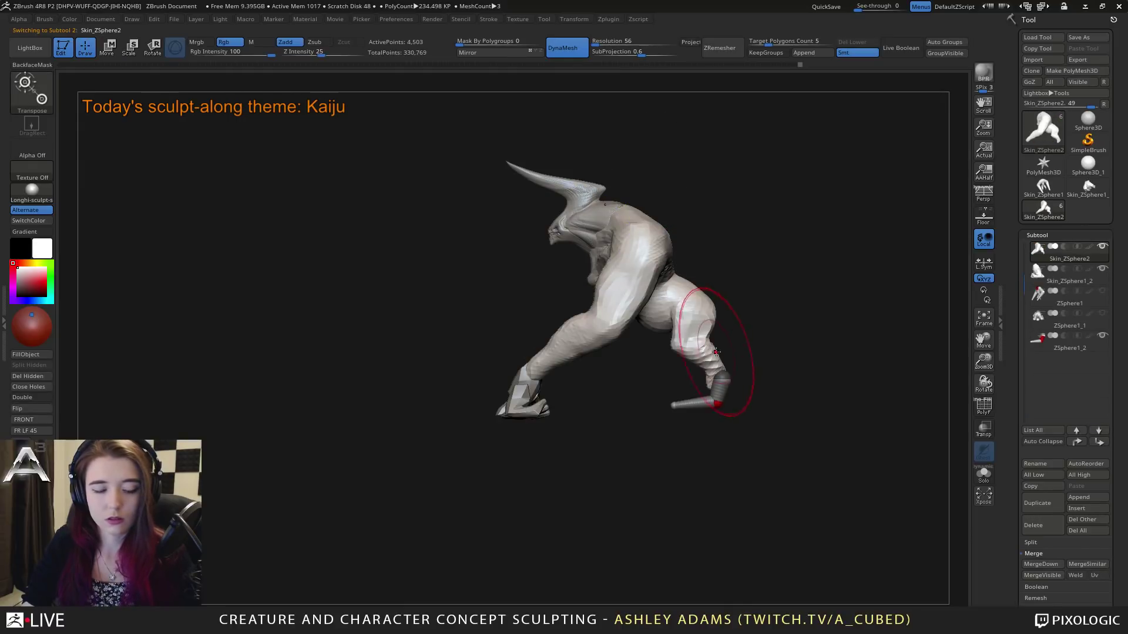
key(space)
key(w)
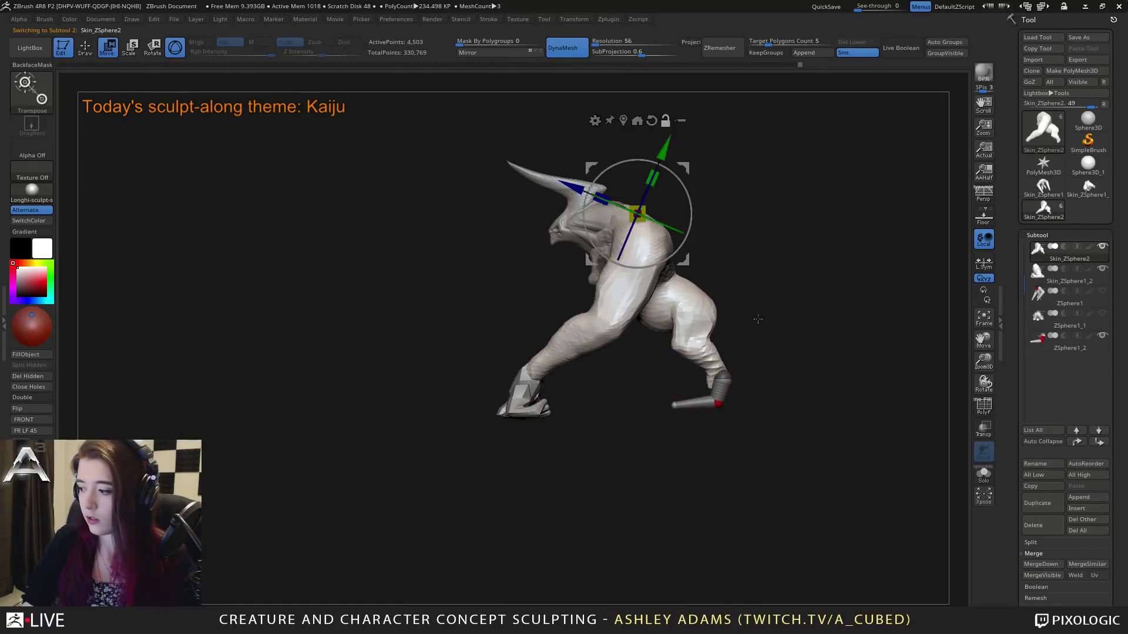
alt+drag(758, 319, 666, 327)
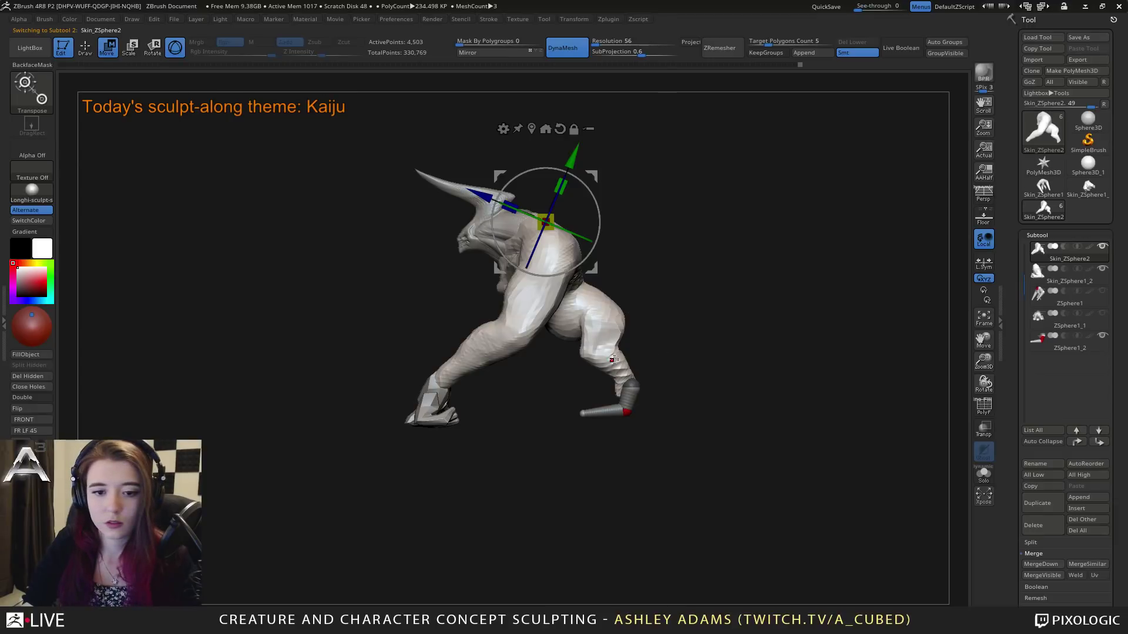
key(q)
key(space)
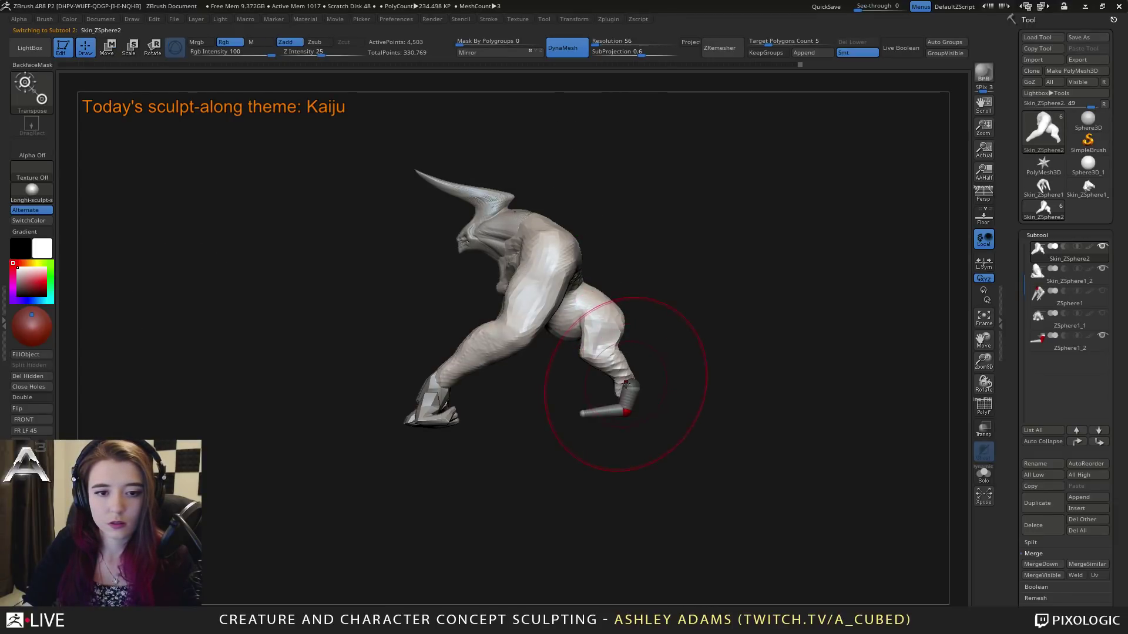
key(w)
key(q)
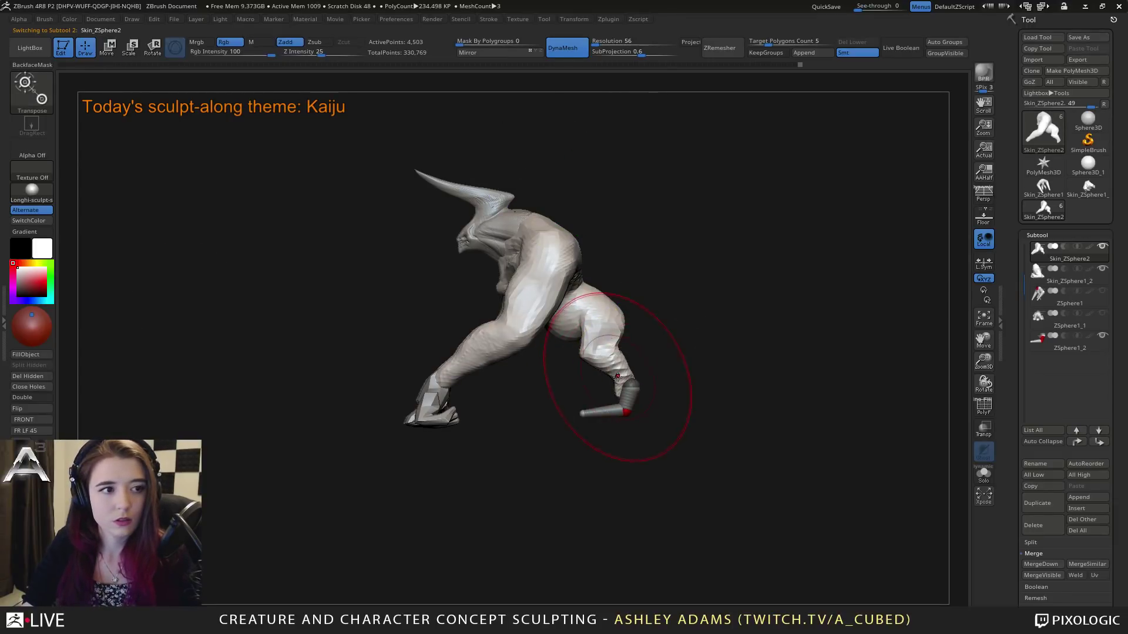
key(b)
key(s)
key(h)
mouse_move(618, 379)
mouse_down()
mouse_move(651, 373)
mouse_move(601, 353)
mouse_move(611, 356)
mouse_up()
right_click(611, 360)
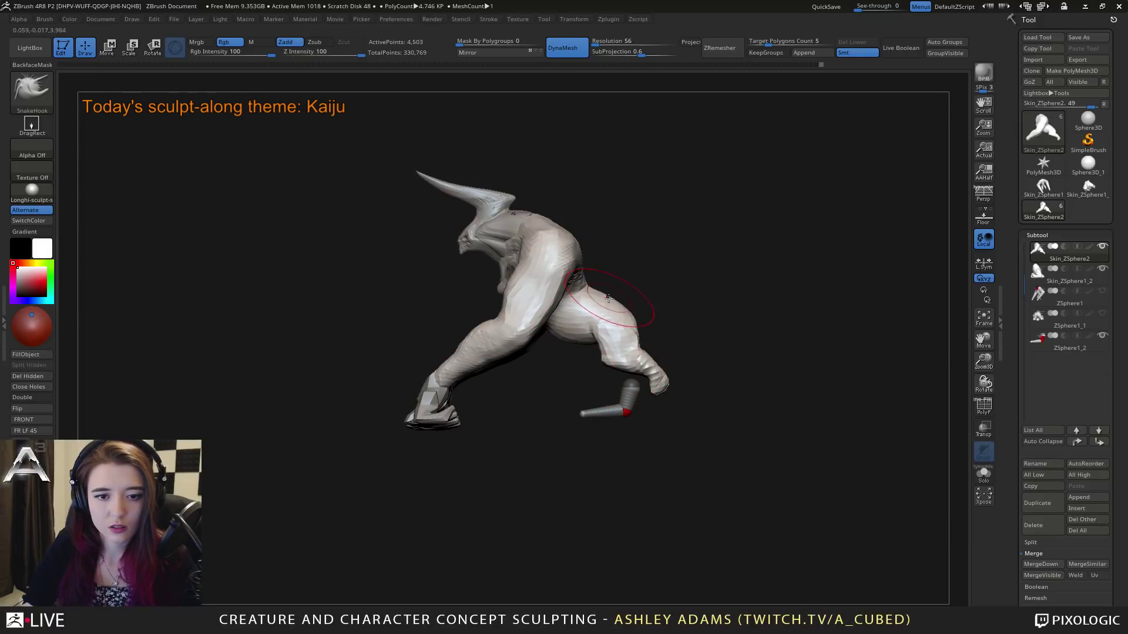
Step: Pull the ankle end of the hind leg slightly downward with the SnakeHook brush from the opposite side
mouse_move(544, 370)
right_down()
mouse_move(644, 320)
mouse_move(581, 328)
mouse_move(537, 295)
mouse_move(526, 299)
mouse_move(565, 301)
mouse_move(574, 327)
mouse_move(560, 341)
mouse_move(572, 355)
mouse_move(583, 331)
mouse_move(621, 338)
mouse_move(648, 310)
mouse_move(639, 370)
right_up()
key(space)
key(b)
key(c)
key(b)
key(b)
key(s)
key(h)
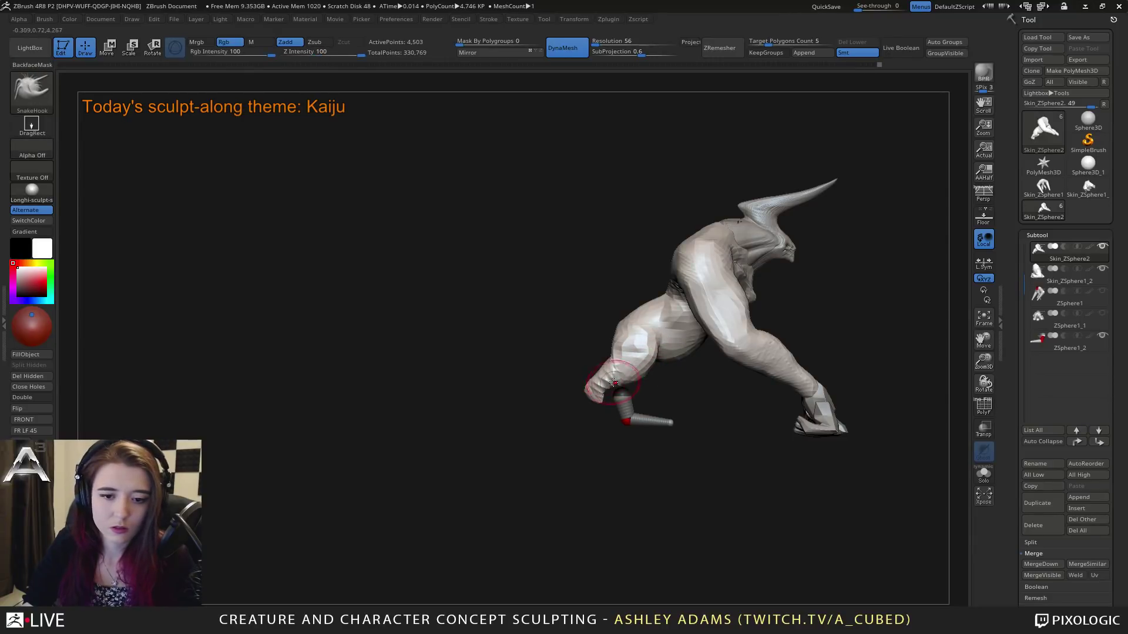
drag(599, 399, 592, 401)
Step: Reposition the foot's ZSpheres under the reshaped hind leg and move the tip inward to shorten the foot
alt+click(626, 405)
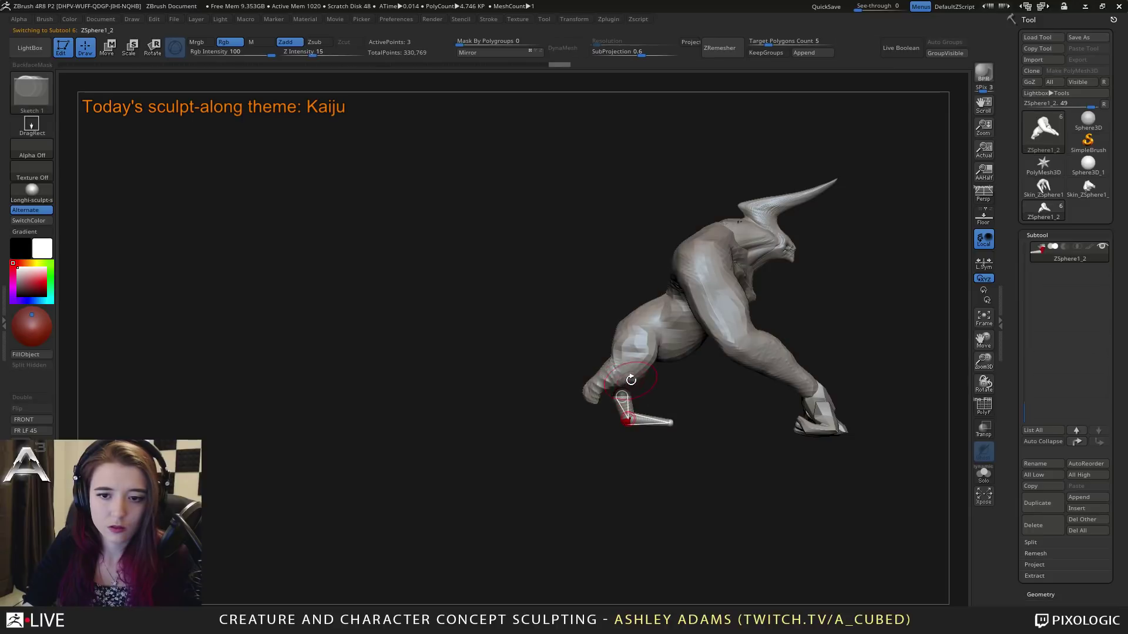
key(w)
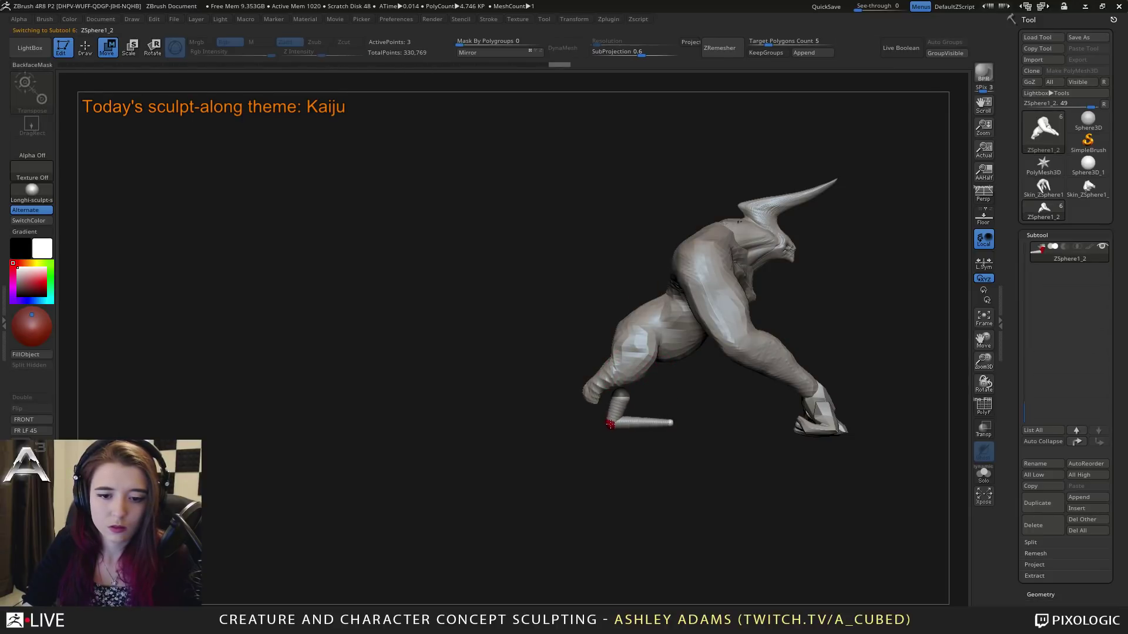
drag(609, 424, 593, 420)
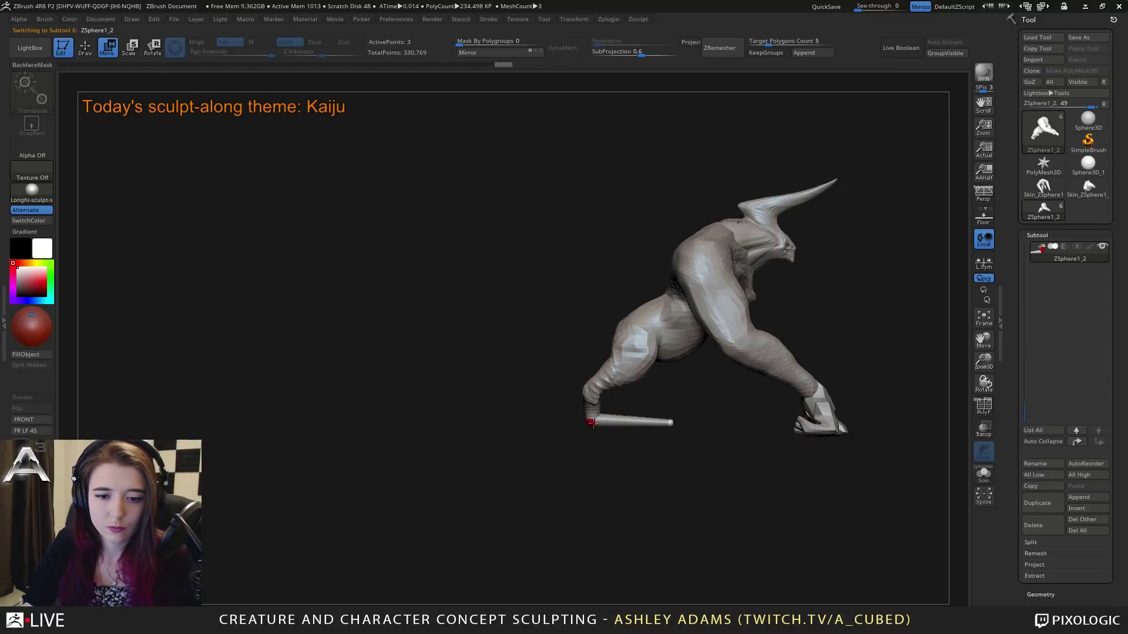
drag(670, 423, 701, 381)
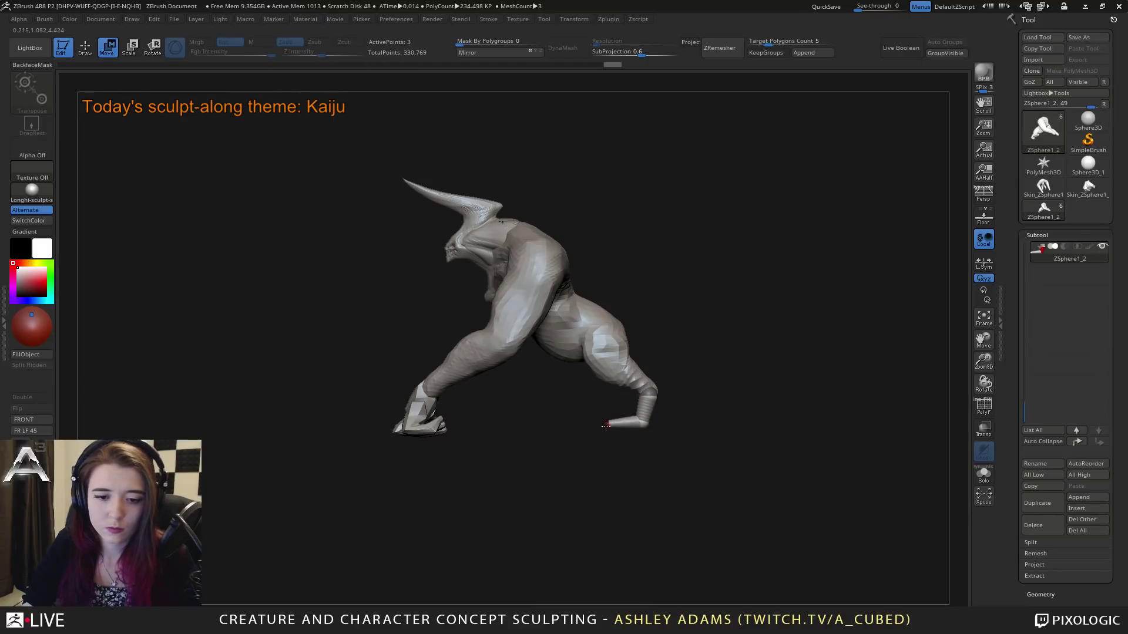
mouse_move(631, 454)
ctrl+right_down()
mouse_move(574, 299)
mouse_move(577, 441)
ctrl+right_up()
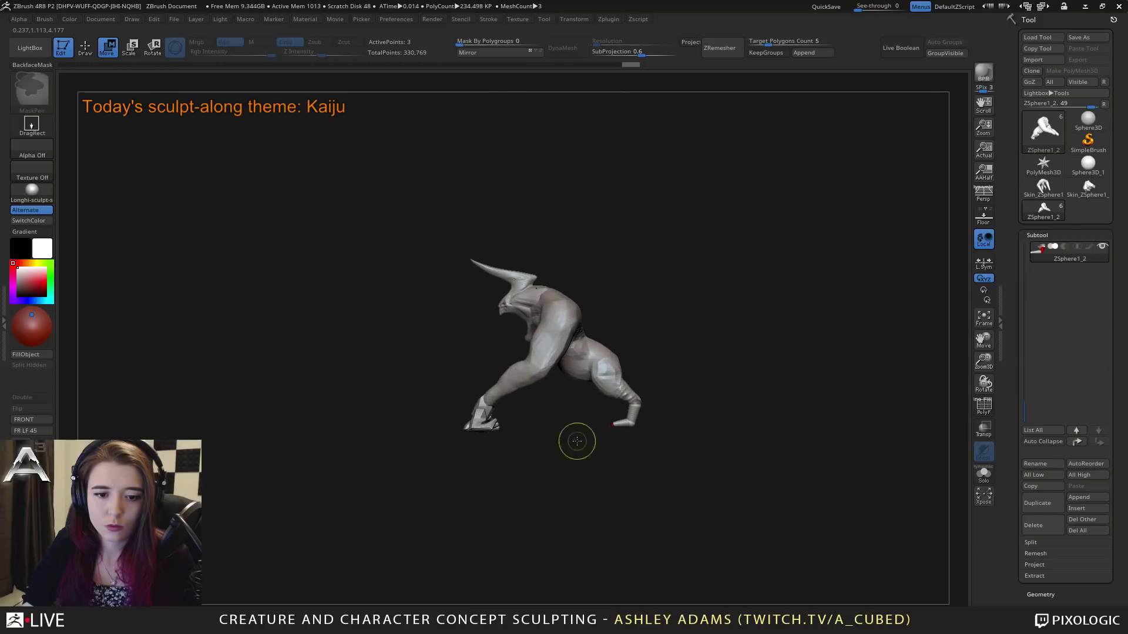
Step: Return to the Skin_ZSphere2 subtool, check the creature's overall stance from several angles and save the file
alt+click(487, 416)
mouse_move(473, 344)
mouse_down()
mouse_move(476, 335)
mouse_move(463, 461)
mouse_move(493, 405)
mouse_up()
key(q)
key(space)
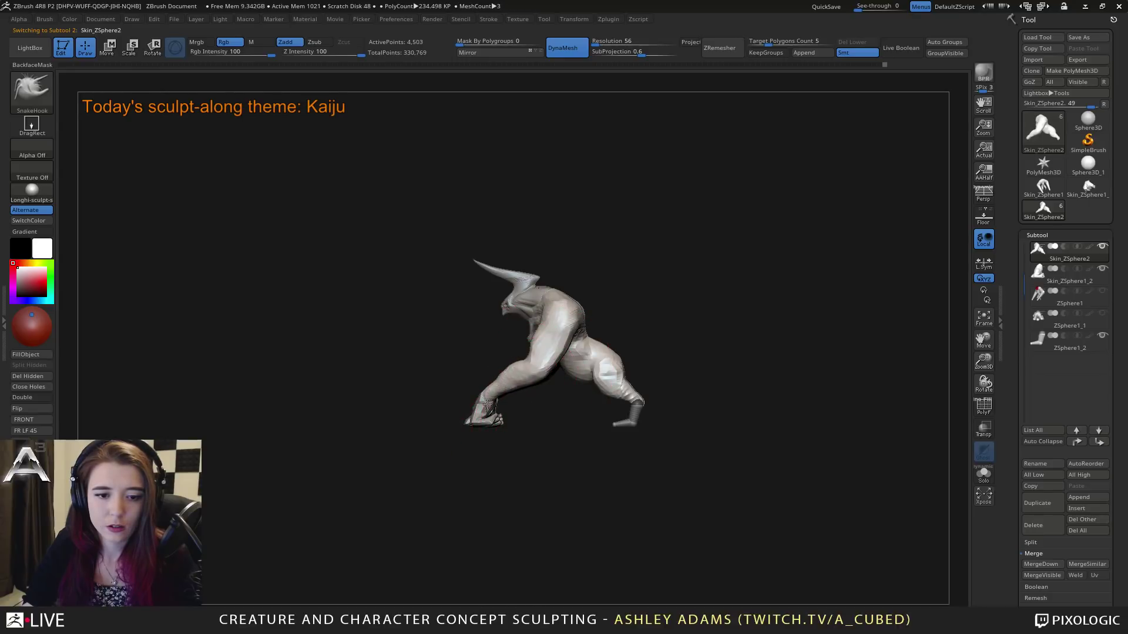
mouse_move(464, 447)
mouse_down()
mouse_move(517, 414)
mouse_move(614, 395)
mouse_move(605, 392)
mouse_up()
mouse_move(562, 387)
alt+mouse_down()
mouse_move(680, 414)
mouse_move(576, 383)
mouse_move(632, 312)
mouse_move(640, 249)
alt+mouse_up()
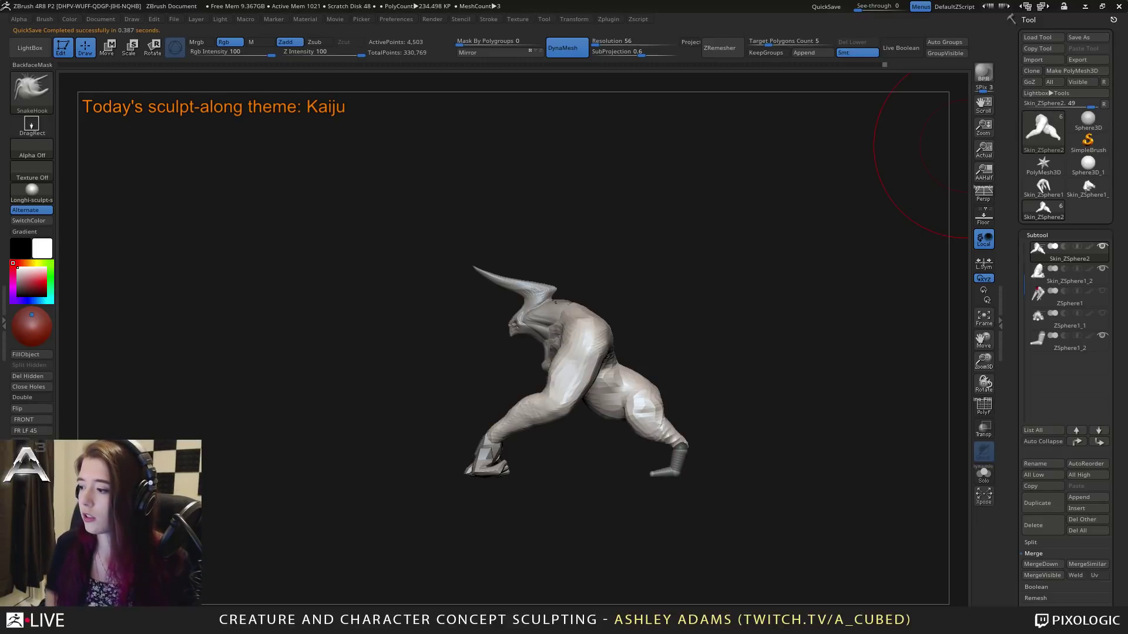
drag(704, 352, 584, 353)
ctrl+right_drag(585, 353, 680, 315)
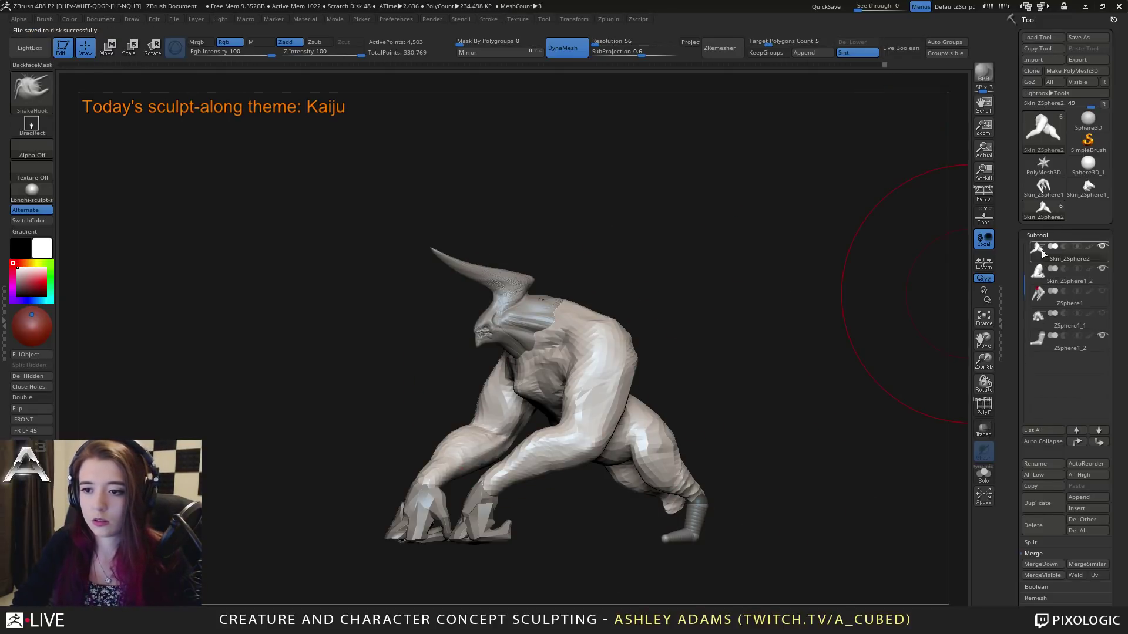
Step: Delete the hidden ZSphere1 and ZSphere1_1 subtools
click(1040, 301)
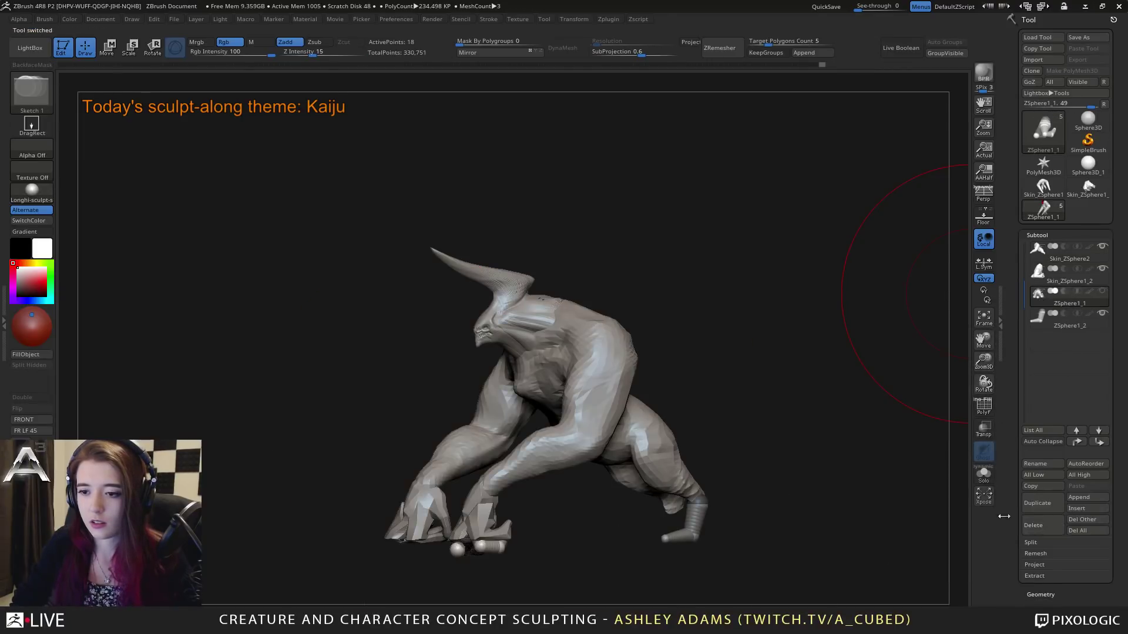
click(1036, 527)
click(935, 554)
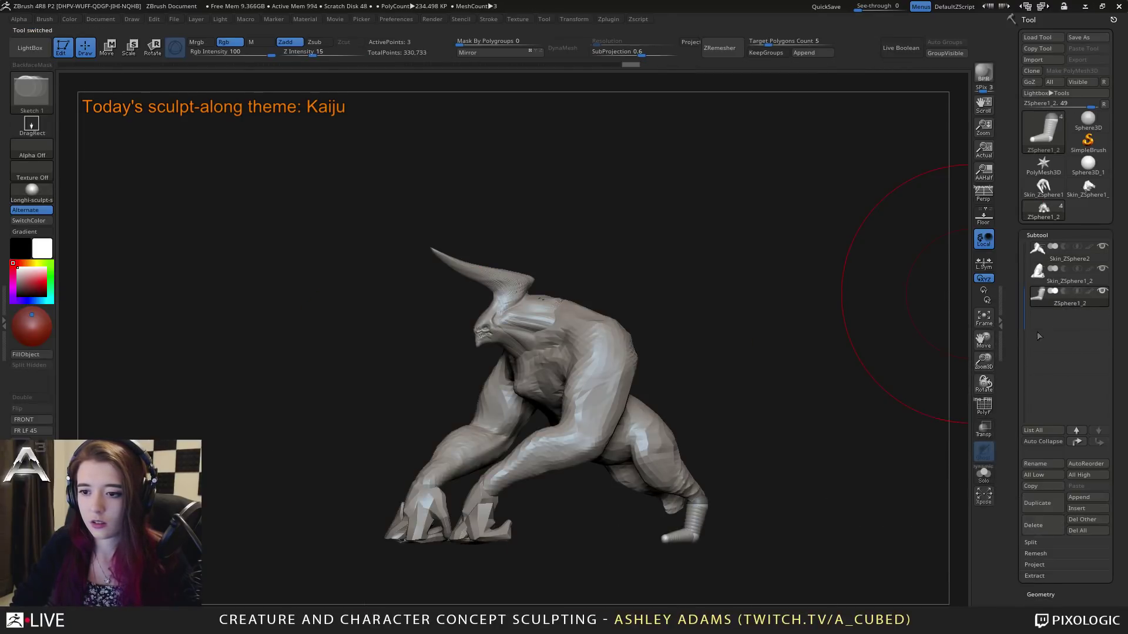
Step: Append a Sphere3D as a new subtool and activate the move gizmo on it
click(1037, 253)
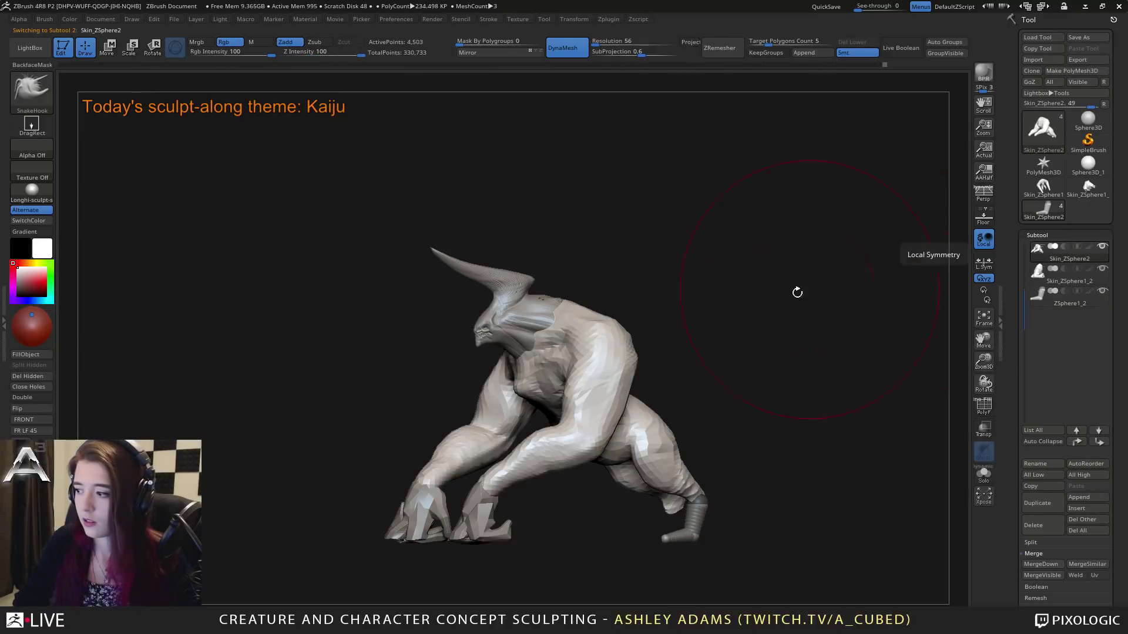
alt+drag(686, 415, 766, 366)
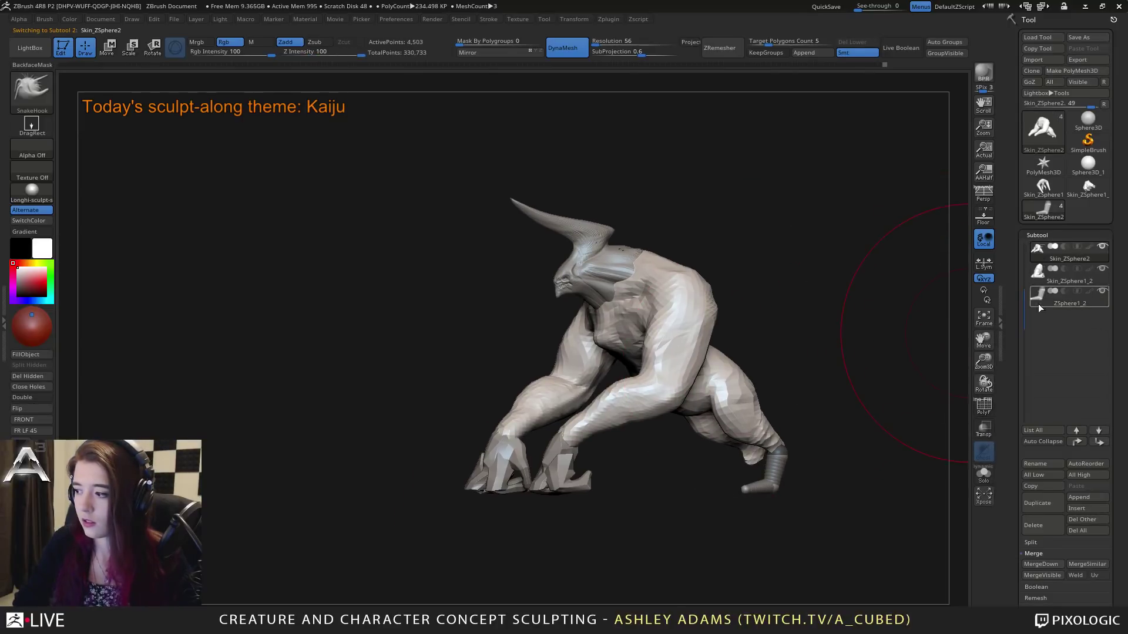
click(1091, 497)
click(668, 450)
key(w)
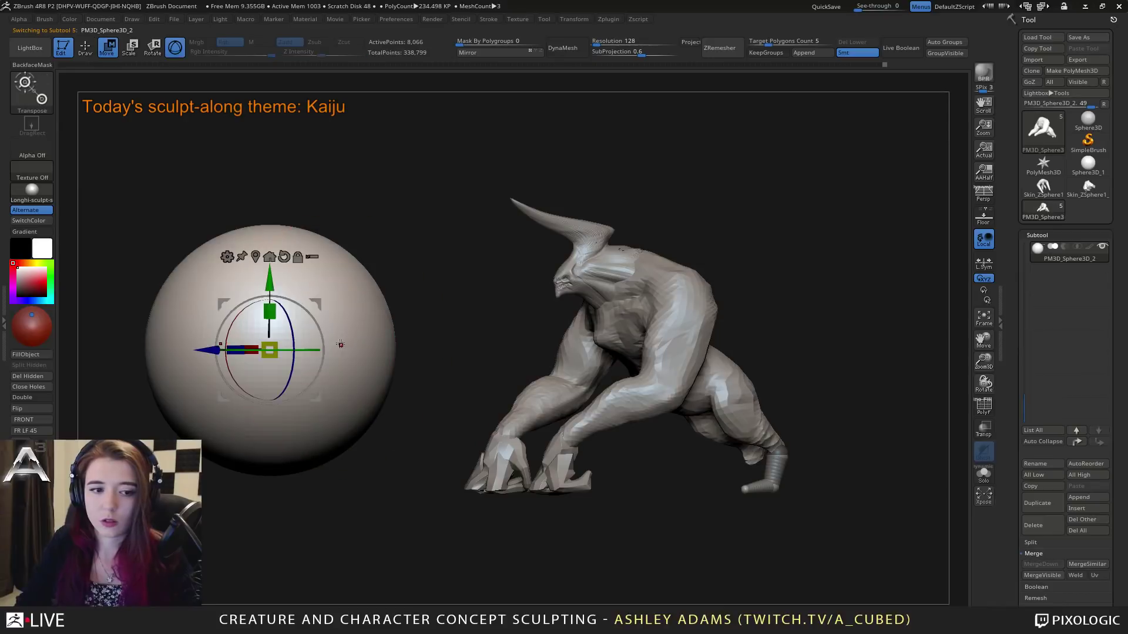
Step: Move the sphere into the creature's chest and reshape it into a long, tilted ellipsoid running through the torso
drag(250, 350, 117, 363)
drag(270, 351, 544, 350)
shift+drag(449, 302, 511, 297)
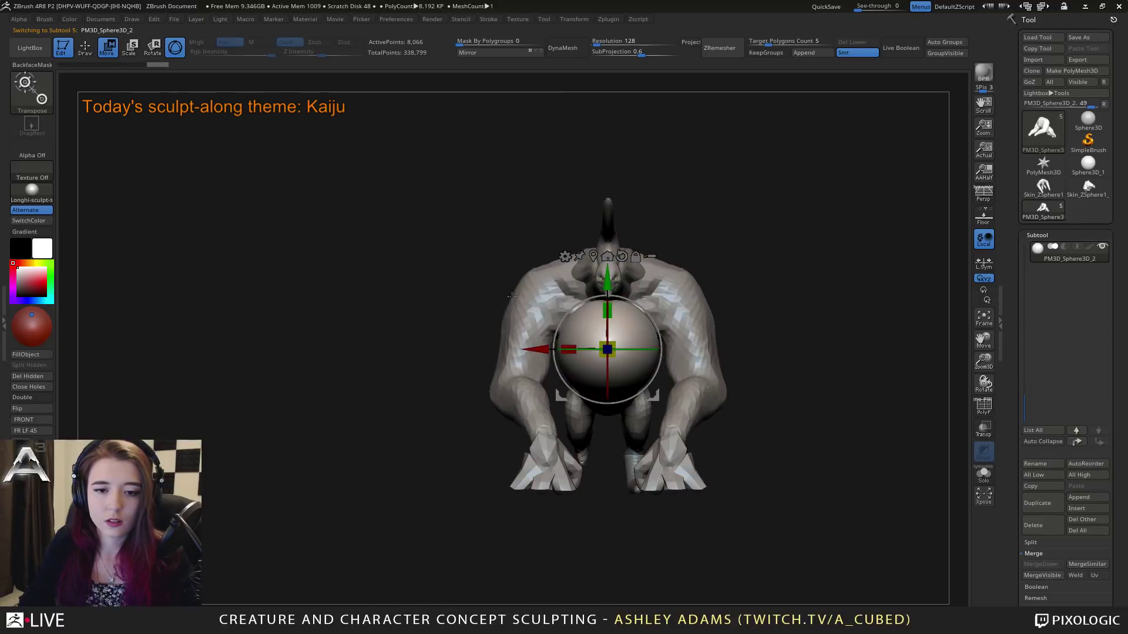
drag(609, 349, 571, 385)
drag(480, 308, 609, 273)
drag(670, 253, 578, 259)
ctrl+right_drag(708, 259, 712, 302)
drag(713, 302, 641, 303)
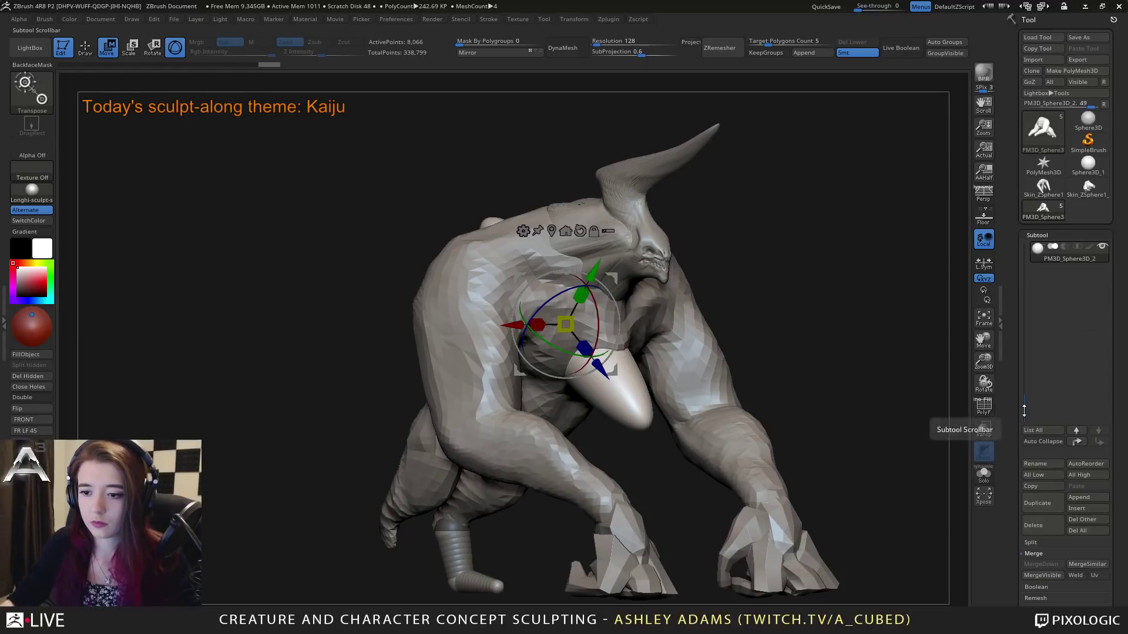
Step: Reorder the ellipsoid subtool so it sits directly above Skin_ZSphere2 in the subtool order
drag(1024, 410, 1025, 252)
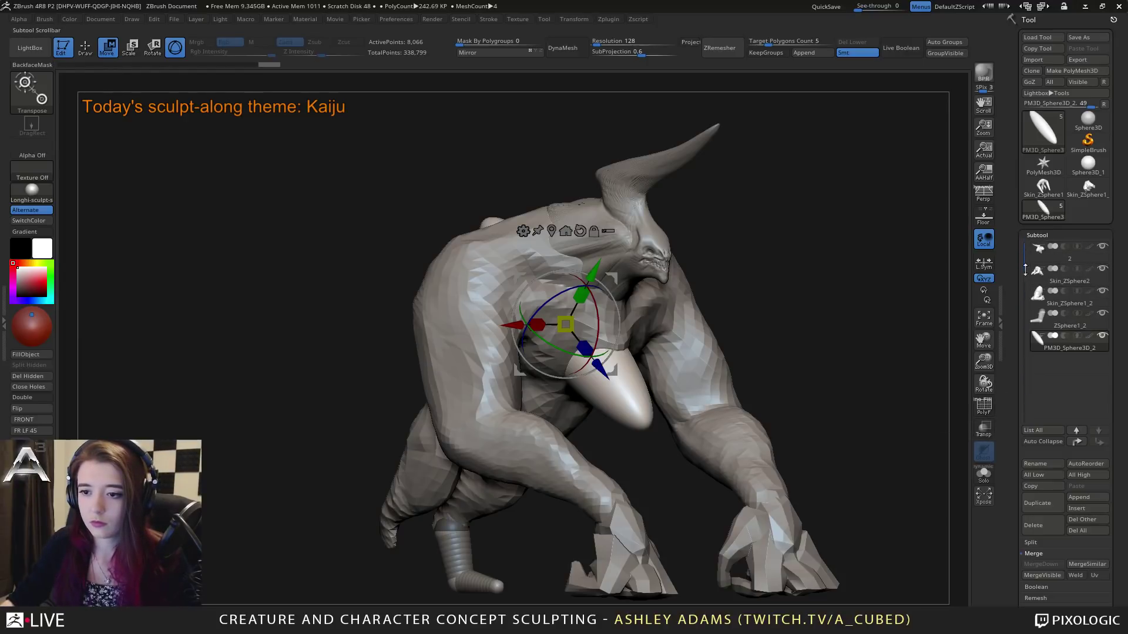
click(1078, 443)
click(1078, 443)
click(1078, 442)
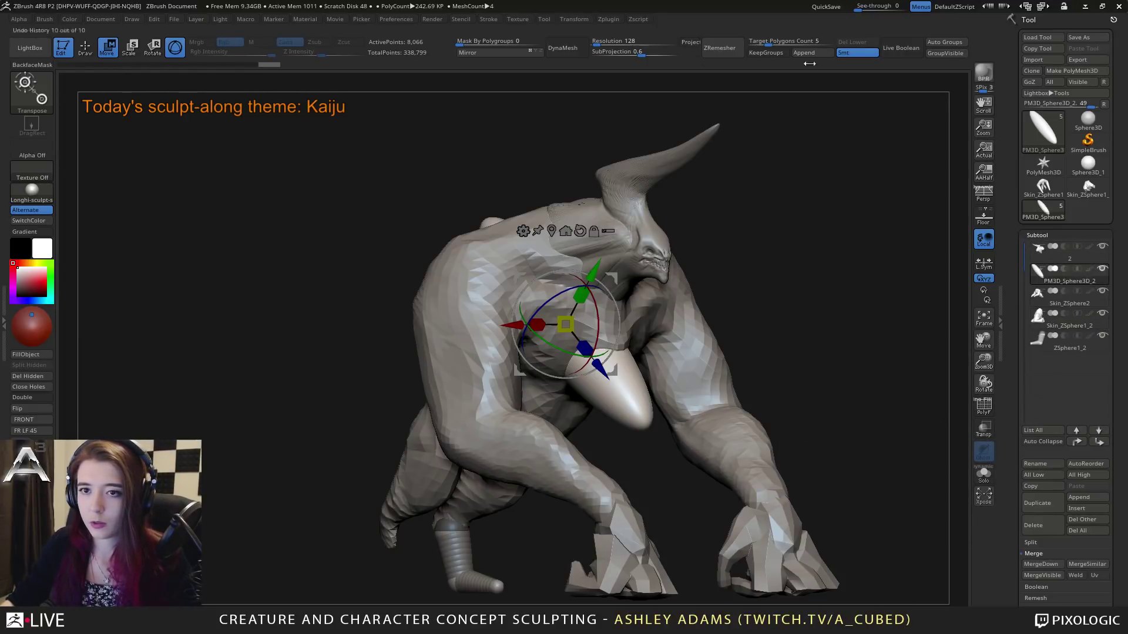
Step: Set the ellipsoid subtool to subtraction and turn on the Live Boolean preview
click(1053, 268)
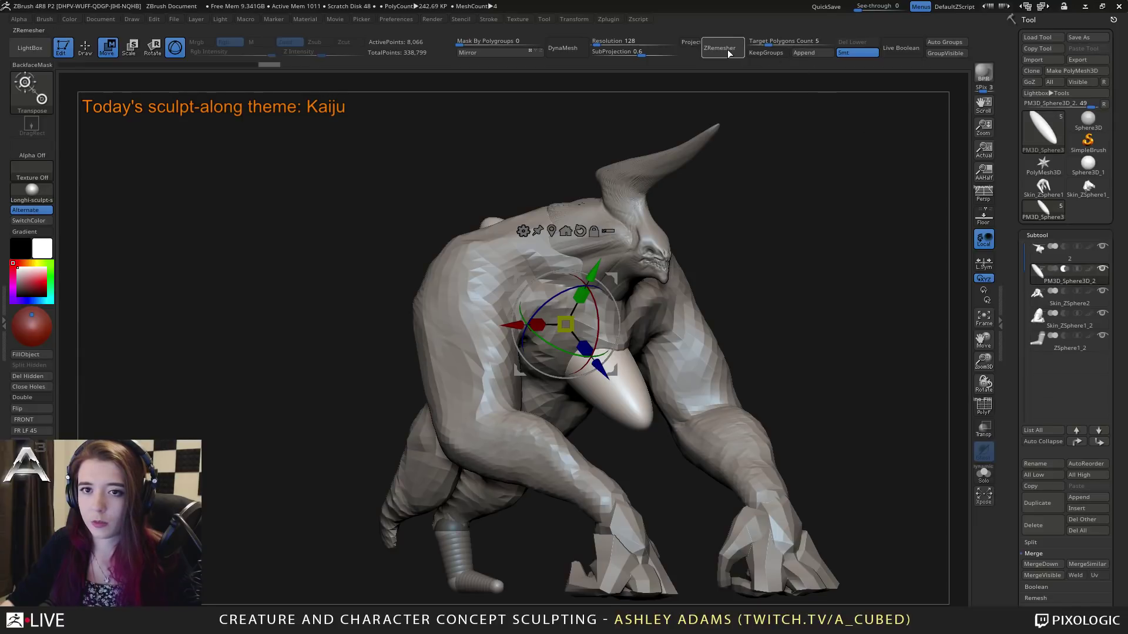
click(901, 48)
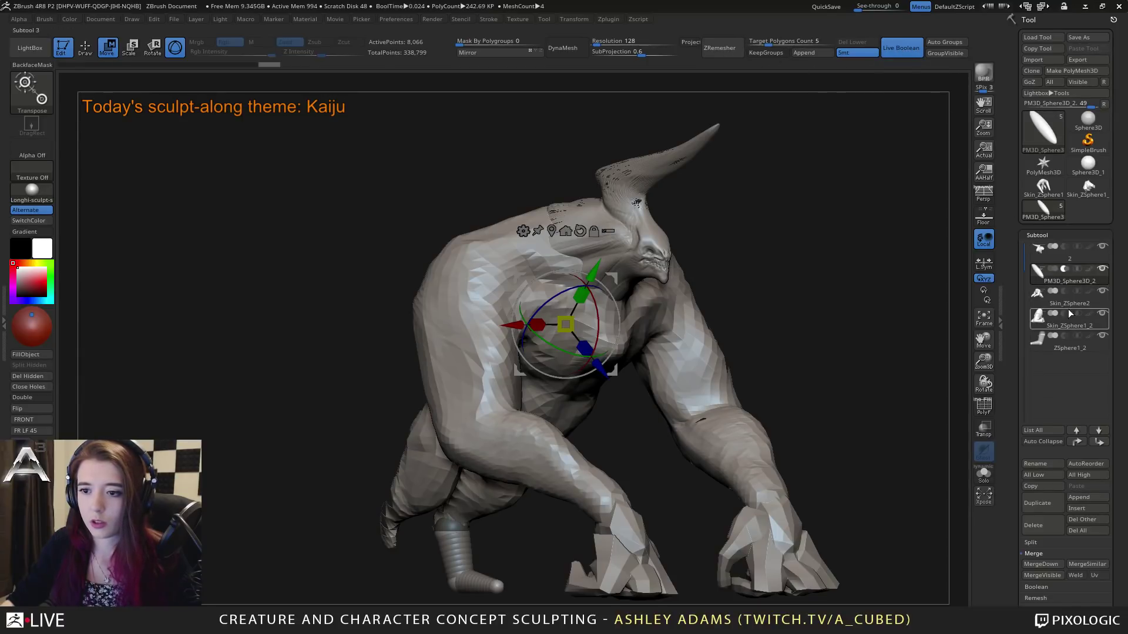
mouse_move(1042, 269)
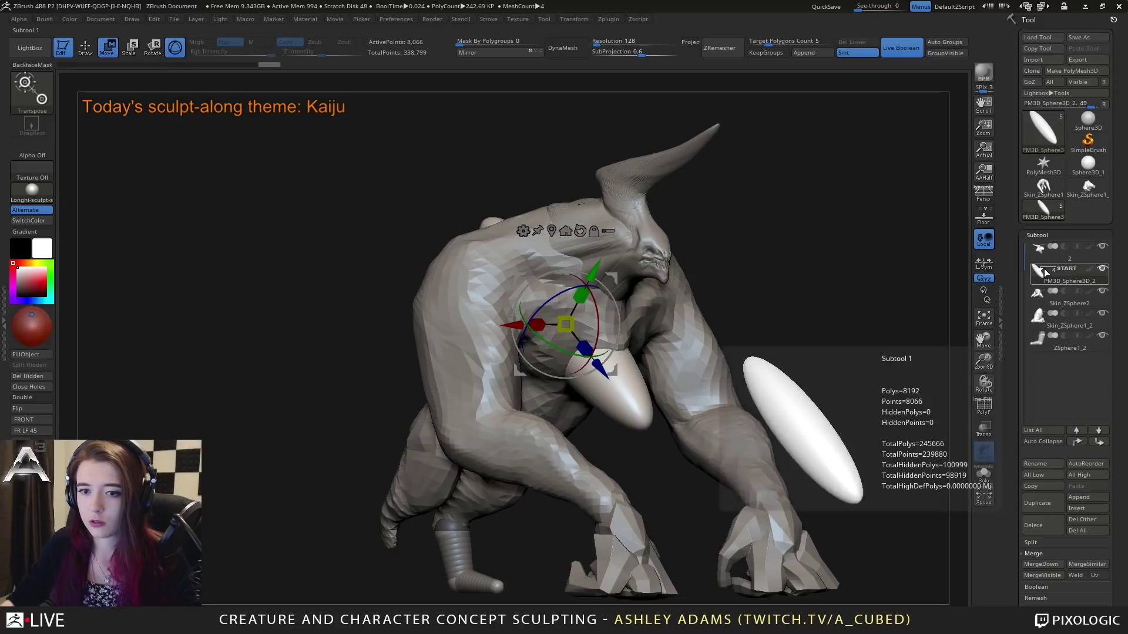
Step: Place the ellipsoid subtool directly below Skin_ZSphere2 in the subtool order and set it to subtraction
click(1045, 270)
click(1041, 292)
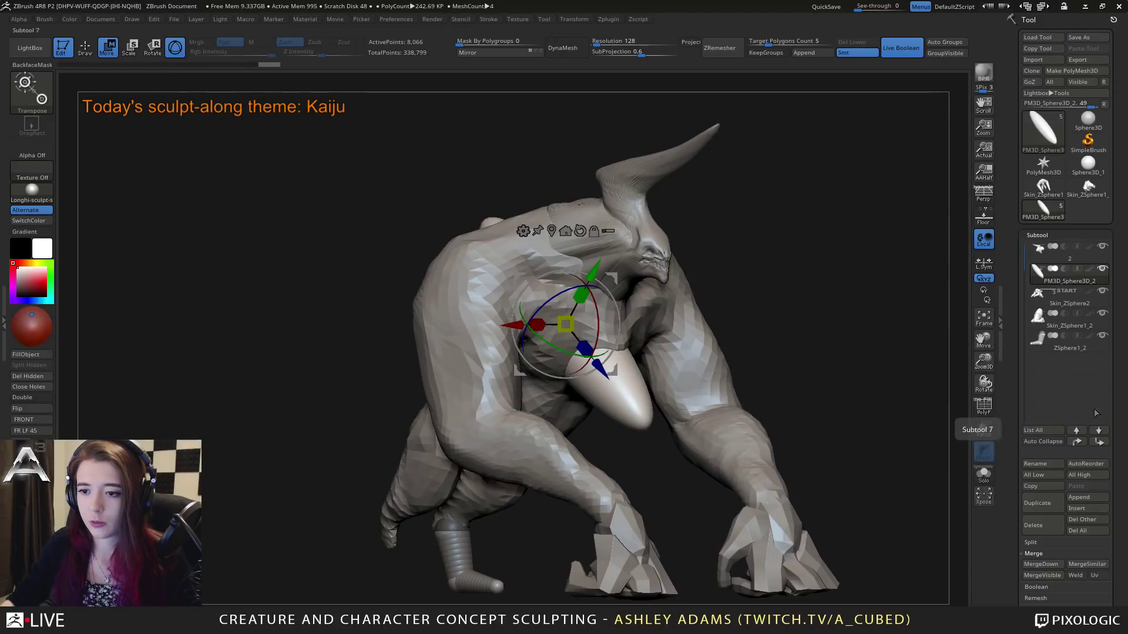
click(1103, 441)
mouse_move(1058, 274)
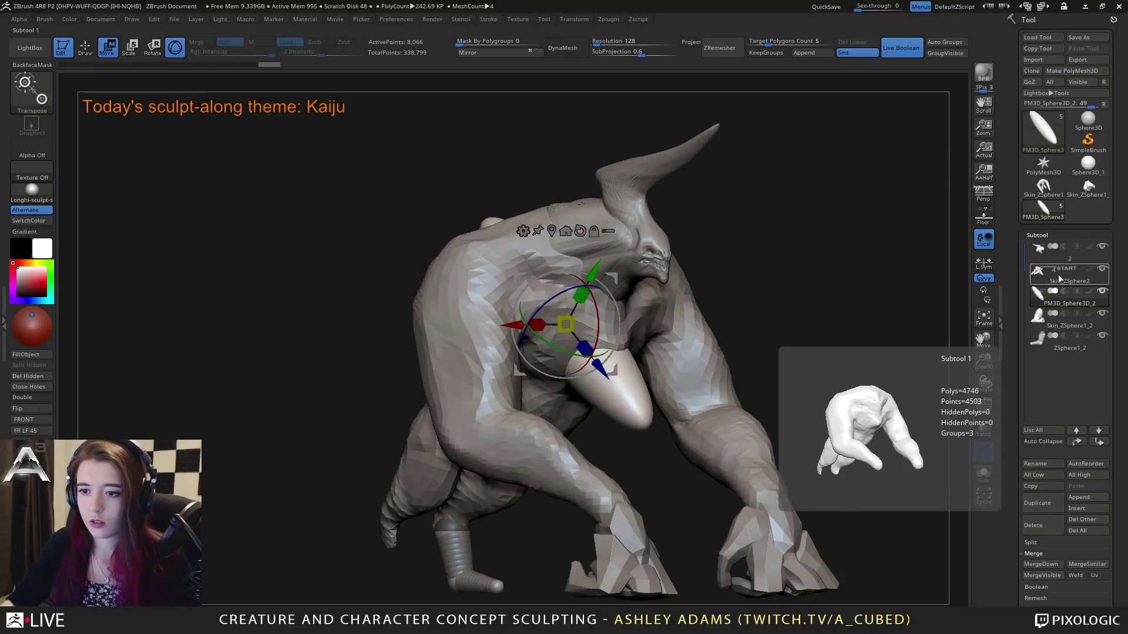
click(1064, 291)
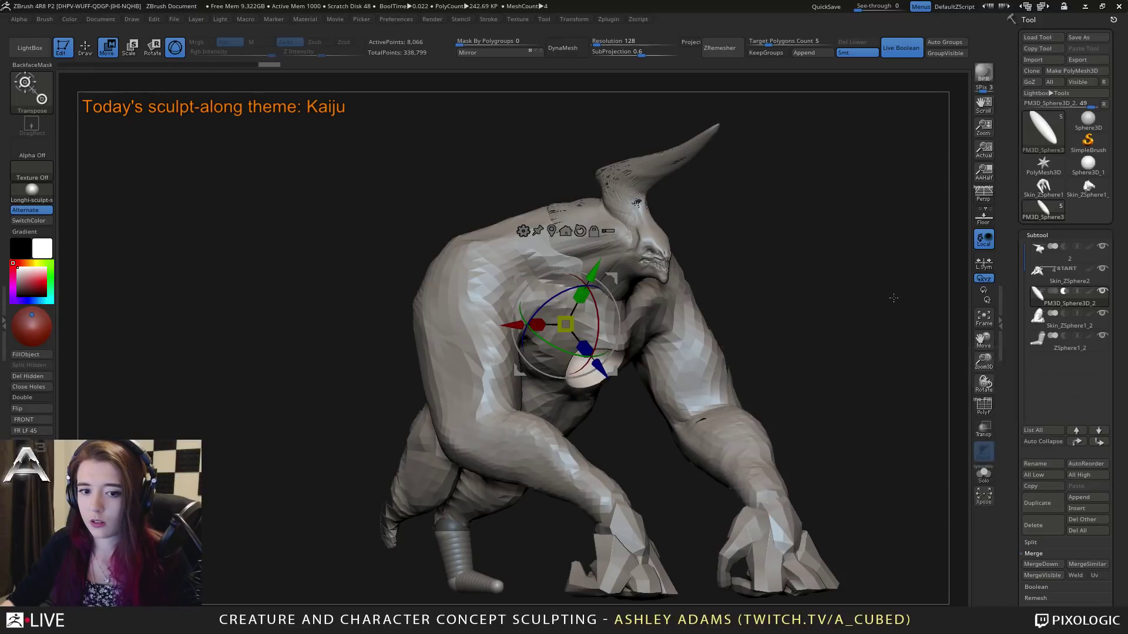
Step: Examine the boolean cut in the creature's chest from the front, the side and below
shift+drag(894, 298, 677, 264)
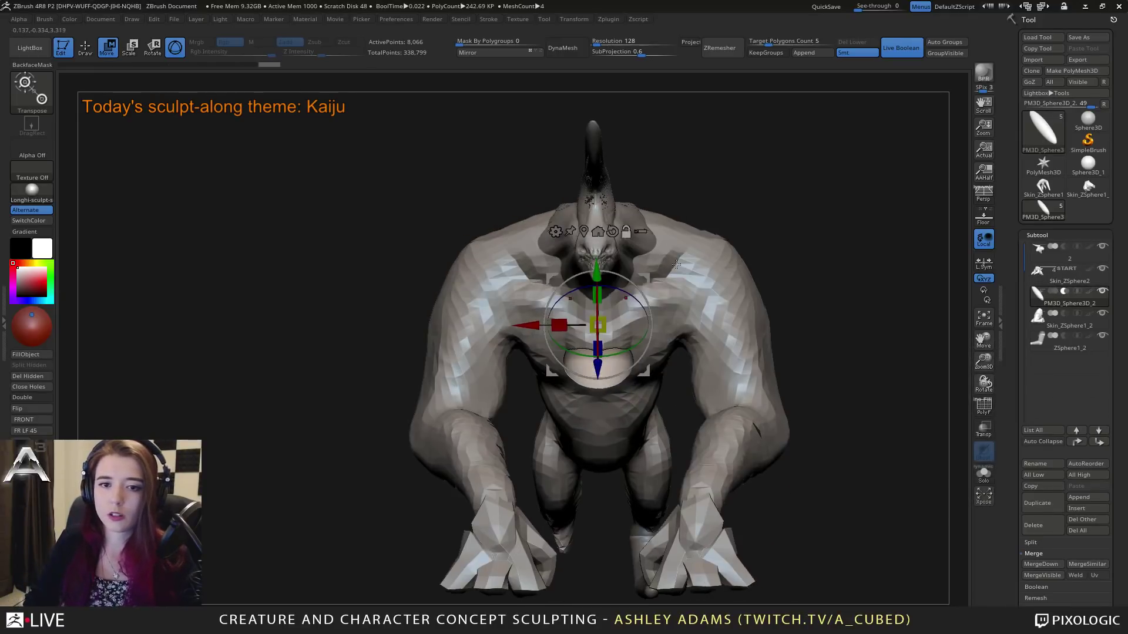
alt+drag(824, 320, 834, 244)
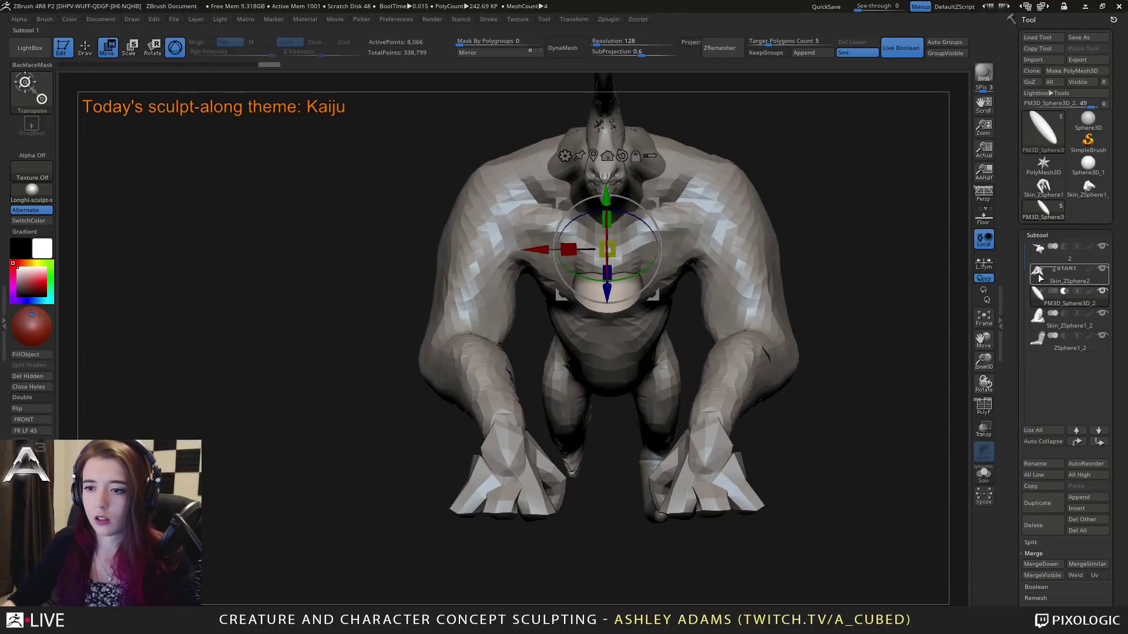
alt+click(565, 327)
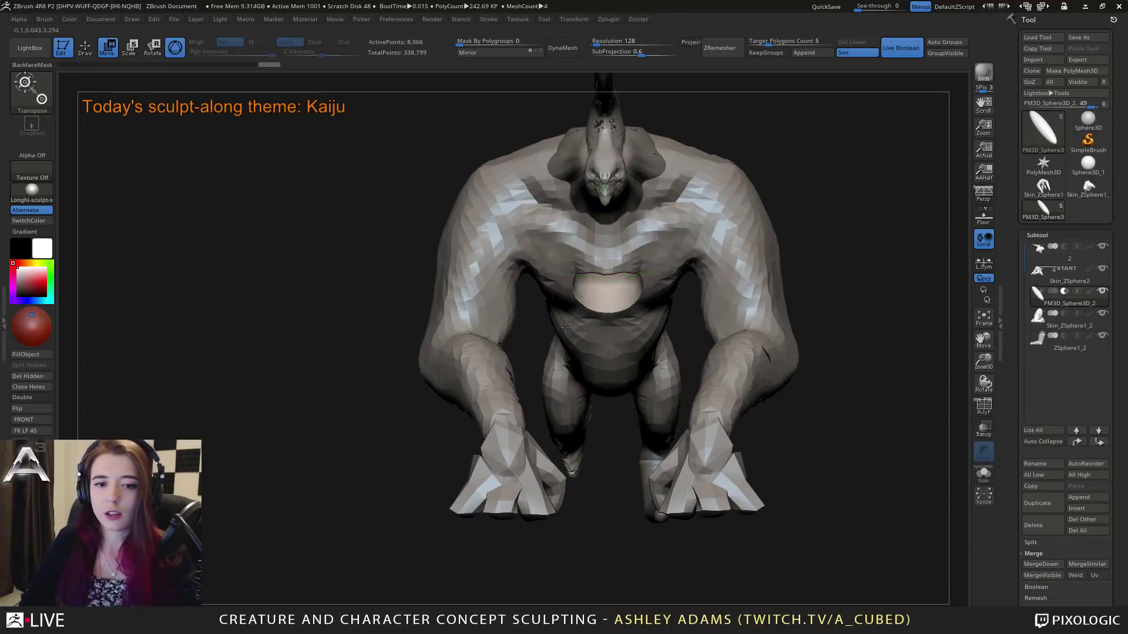
drag(565, 327, 633, 376)
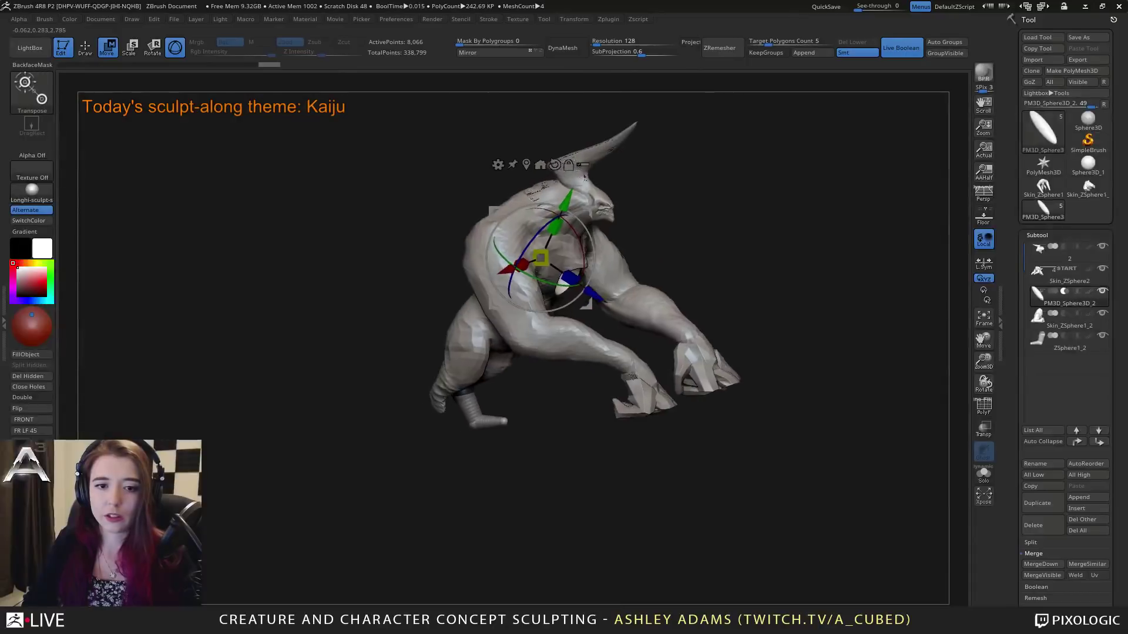
right_drag(633, 376, 670, 321)
mouse_move(670, 320)
ctrl+right_down()
mouse_move(684, 394)
mouse_move(642, 340)
ctrl+right_up()
key(q)
key(space)
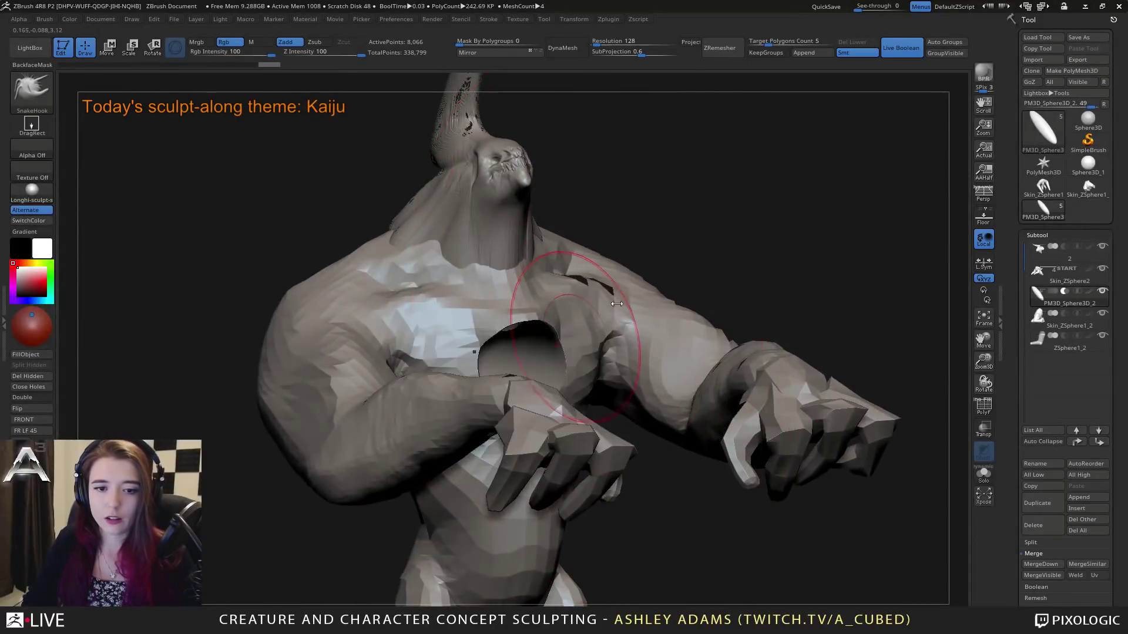
right_drag(616, 304, 1003, 235)
Step: Compare the torso and ellipsoid subtools, toggling the Live Boolean preview off and on again
click(1041, 276)
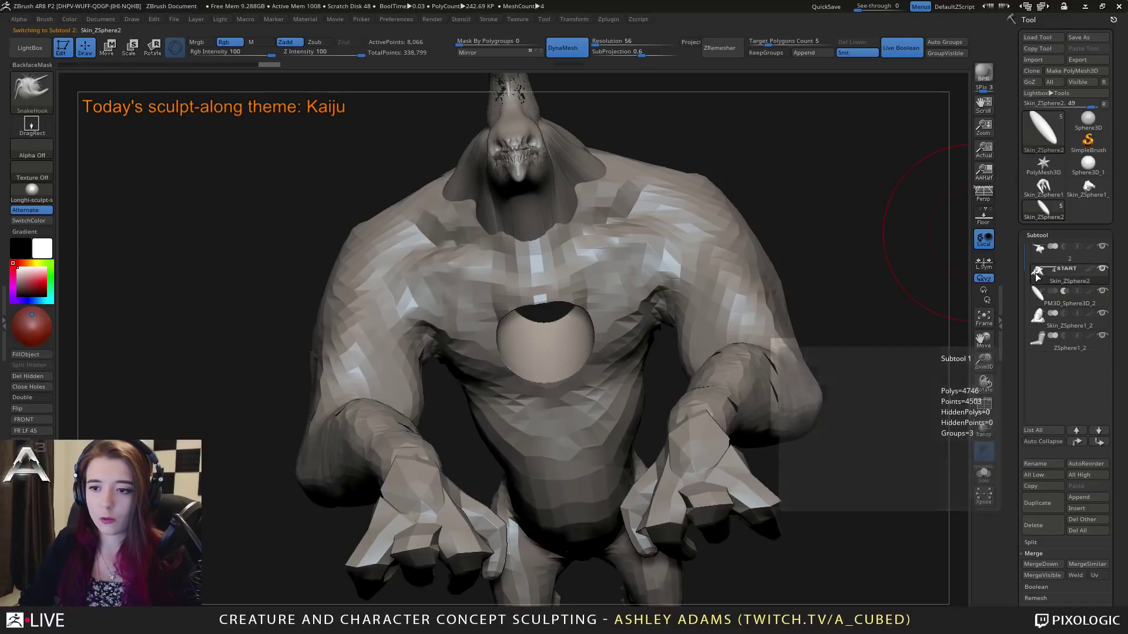
right_drag(770, 196, 810, 224)
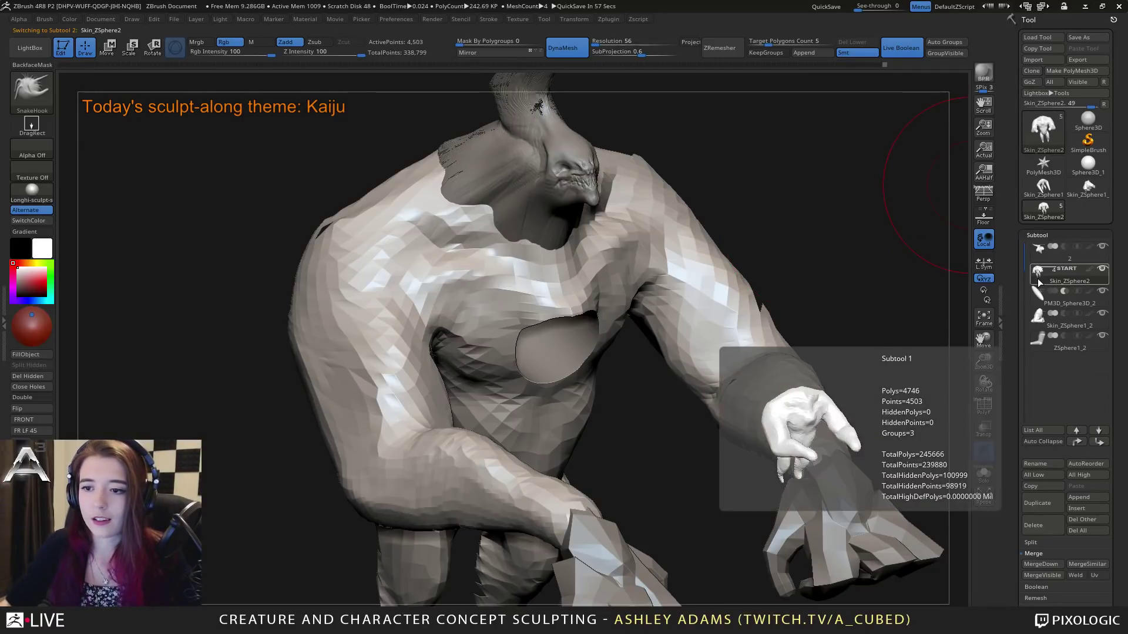
click(1037, 302)
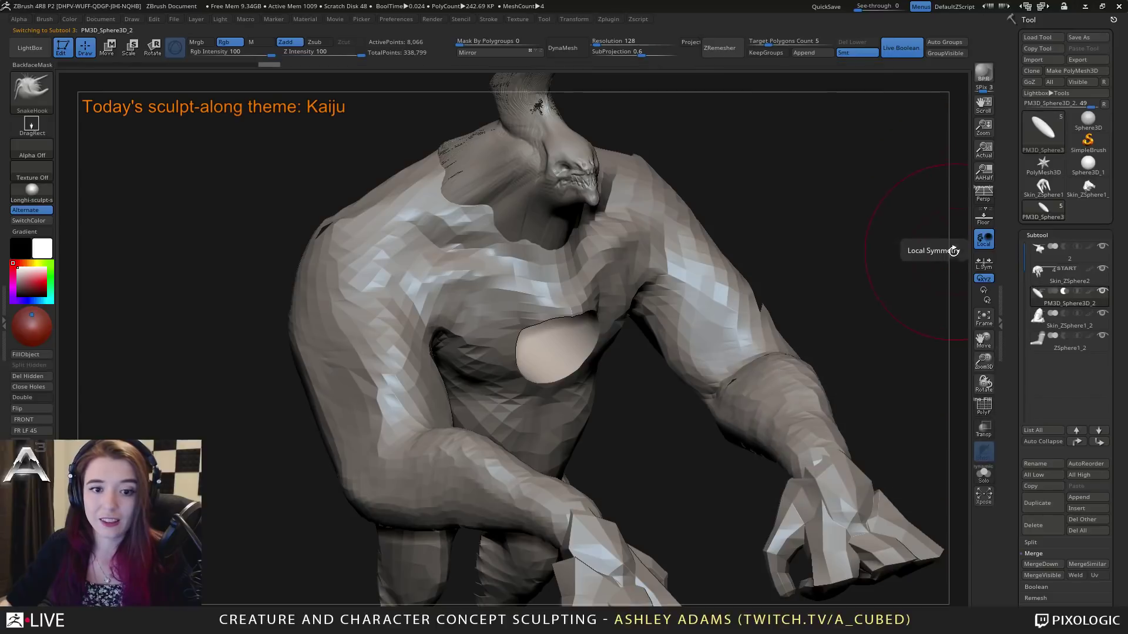
click(911, 49)
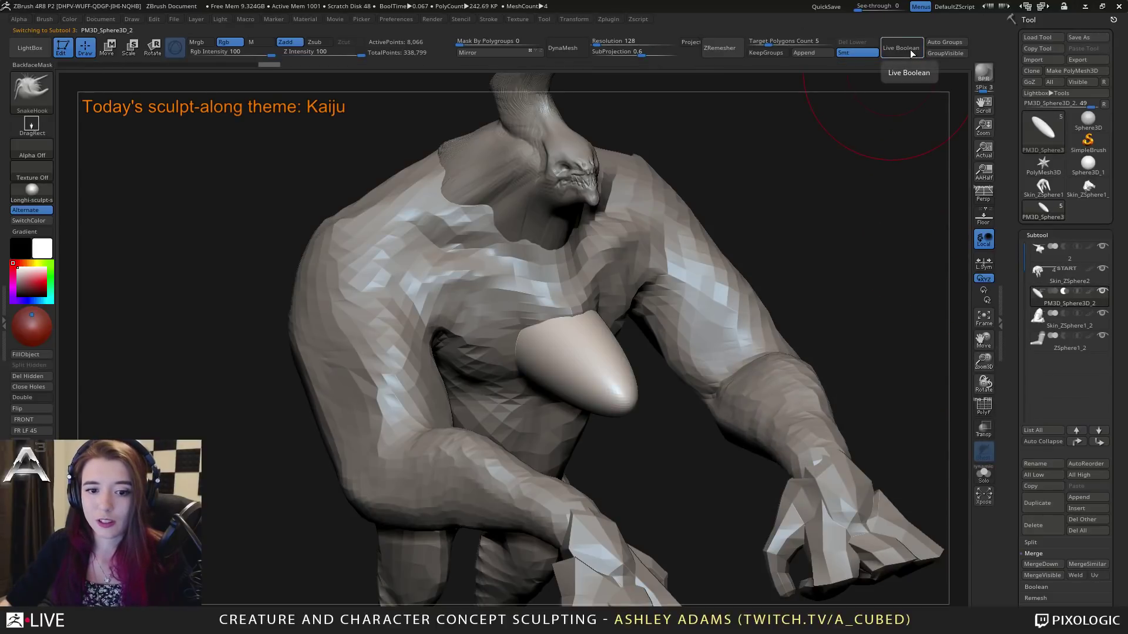
click(904, 48)
mouse_move(1036, 299)
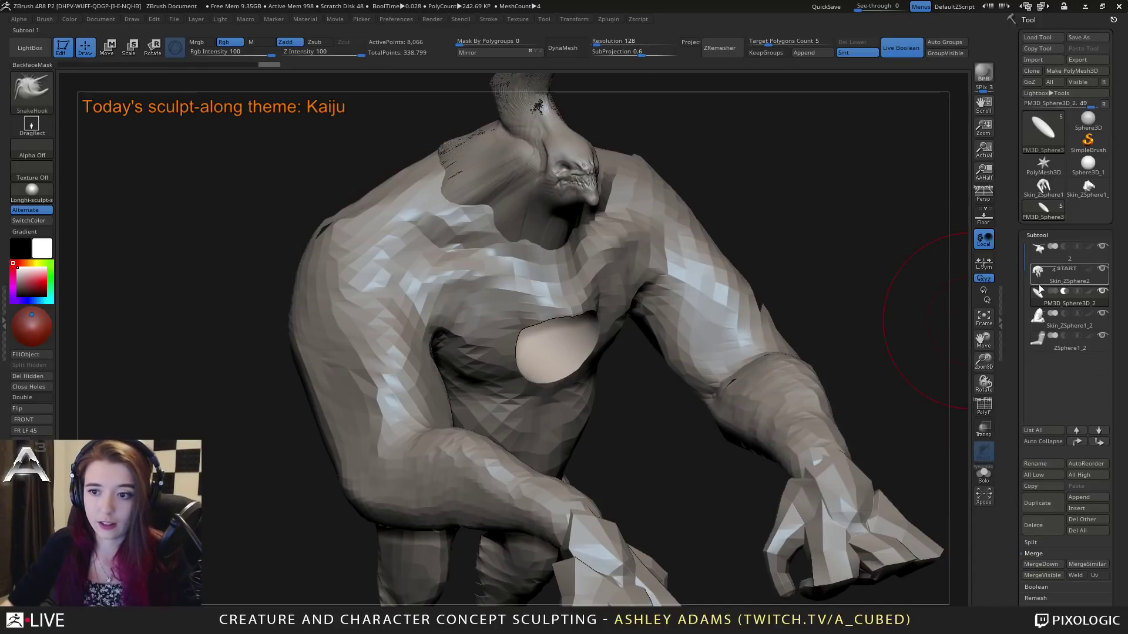
mouse_move(1049, 269)
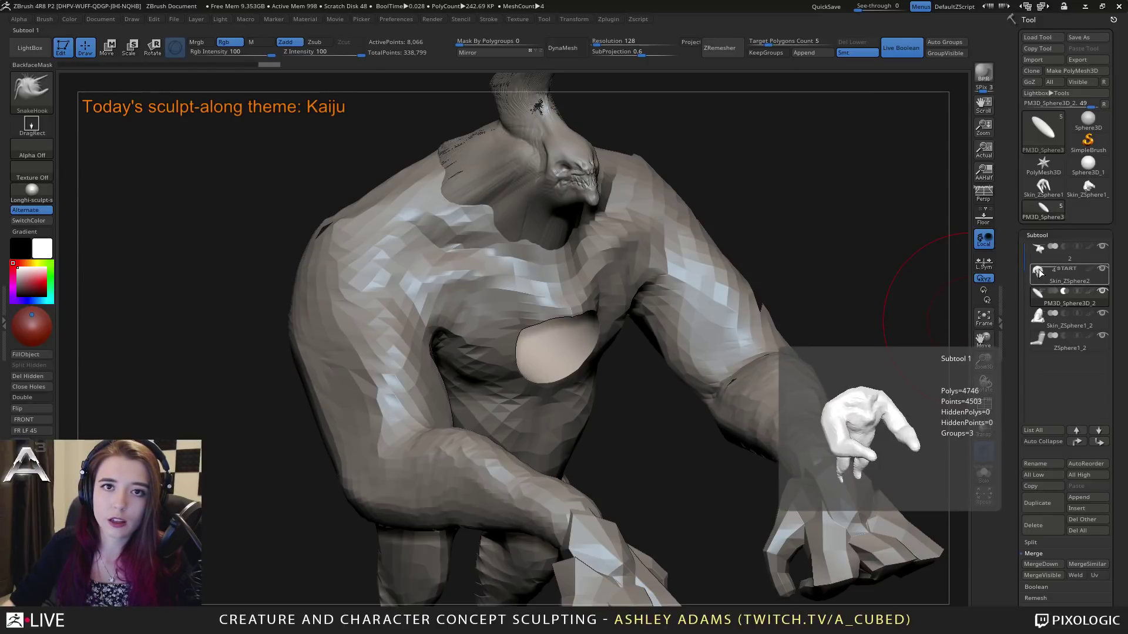
Step: Locate the Render Booleans settings that hold the Live Boolean option
shift+drag(853, 243, 922, 88)
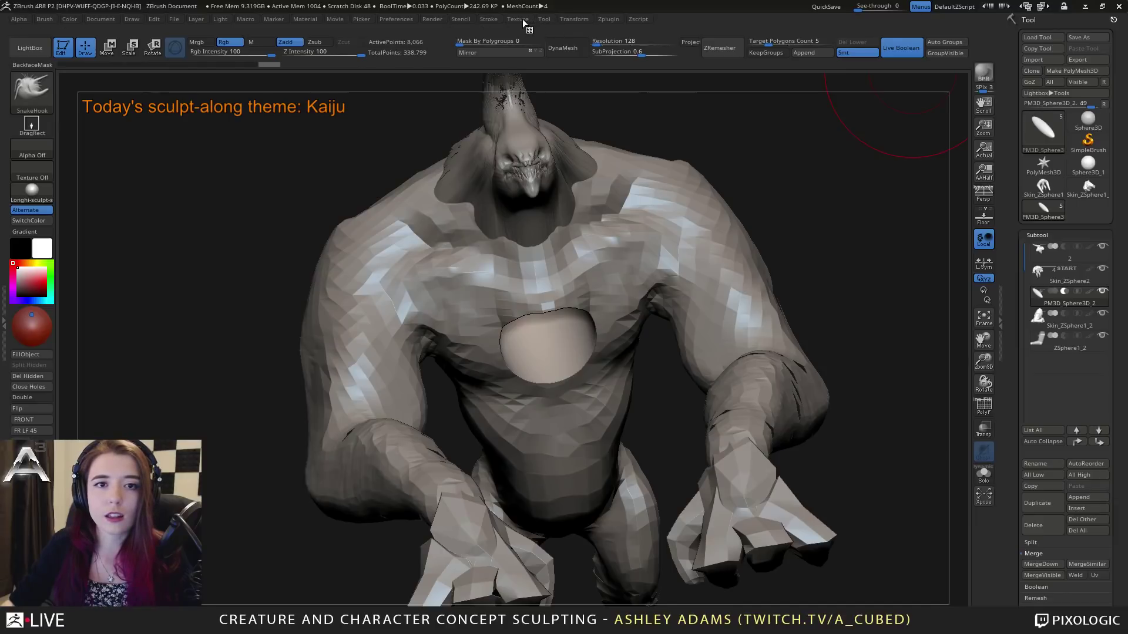
mouse_move(573, 20)
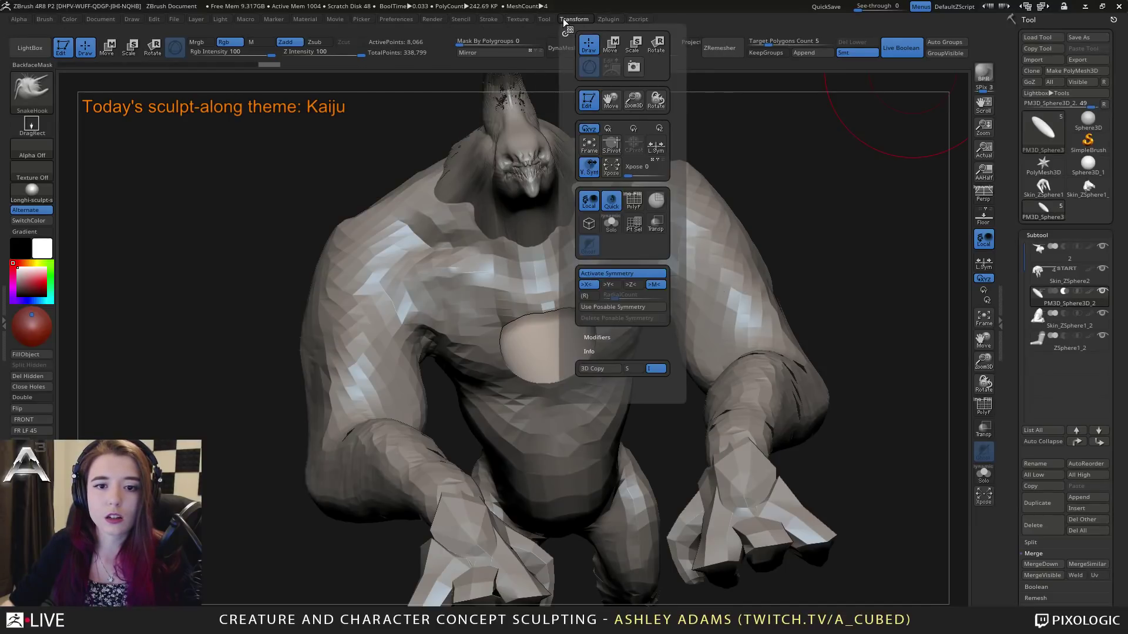
mouse_move(425, 20)
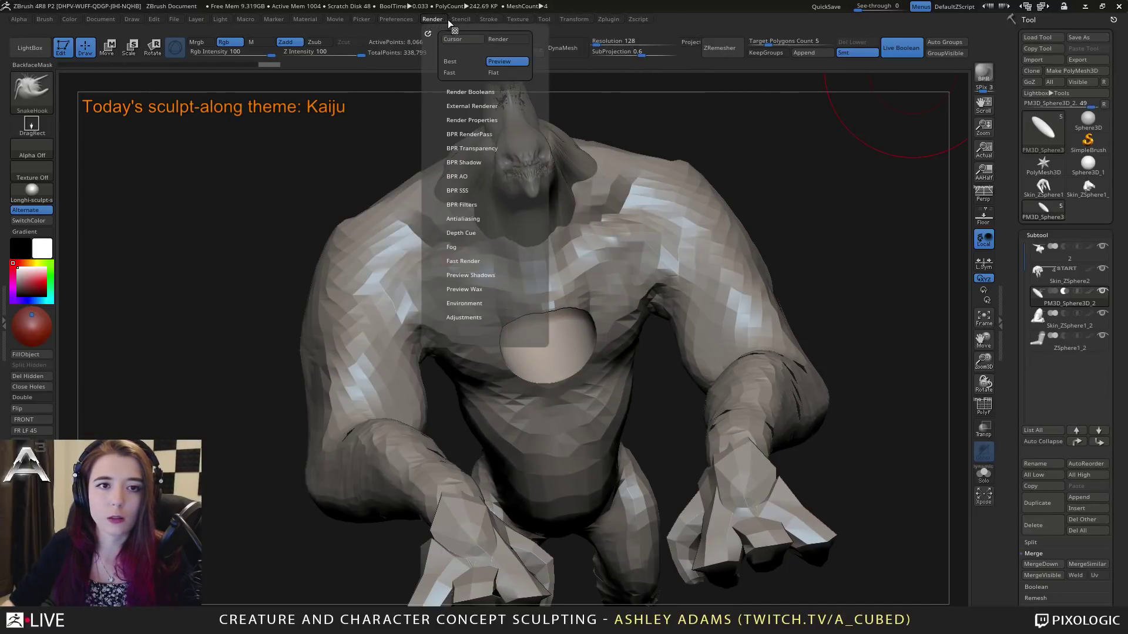
mouse_move(517, 19)
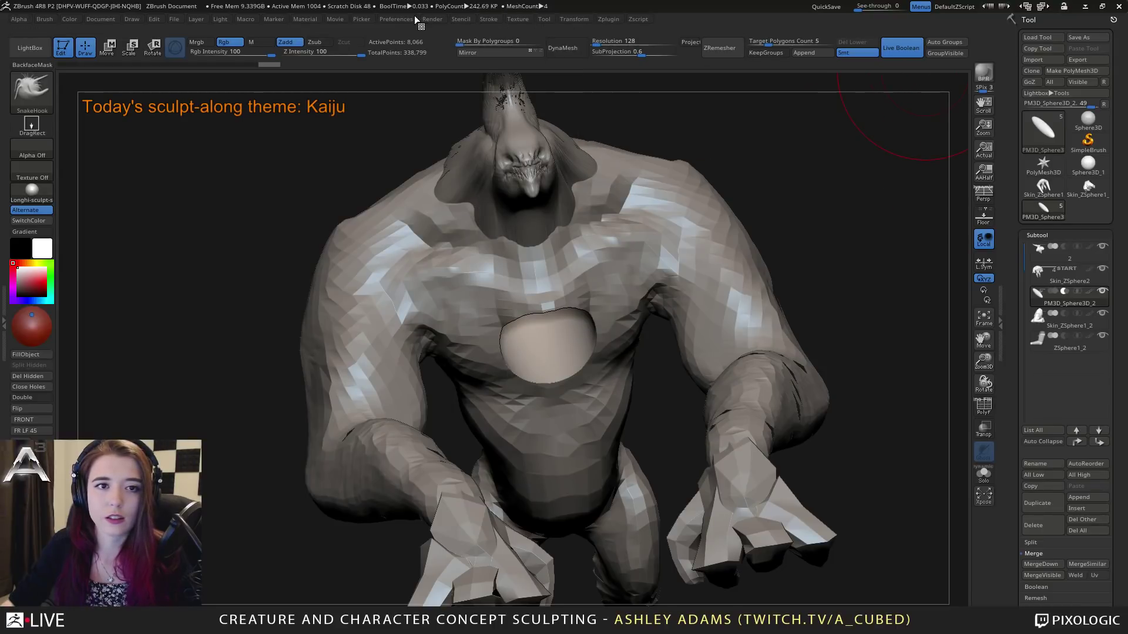
click(472, 92)
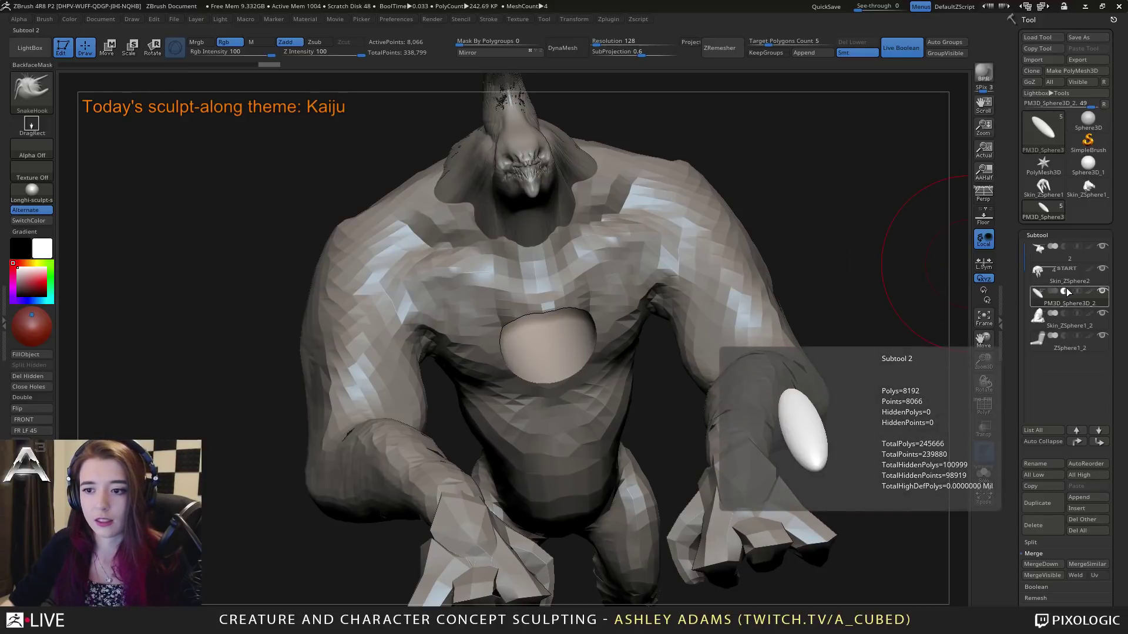
Step: Move the subtracting ellipsoid with the gizmo so it cuts a round hole through the torso between chest and belly
drag(730, 222, 805, 176)
shift+drag(874, 185, 781, 181)
key(f)
key(ctrl)
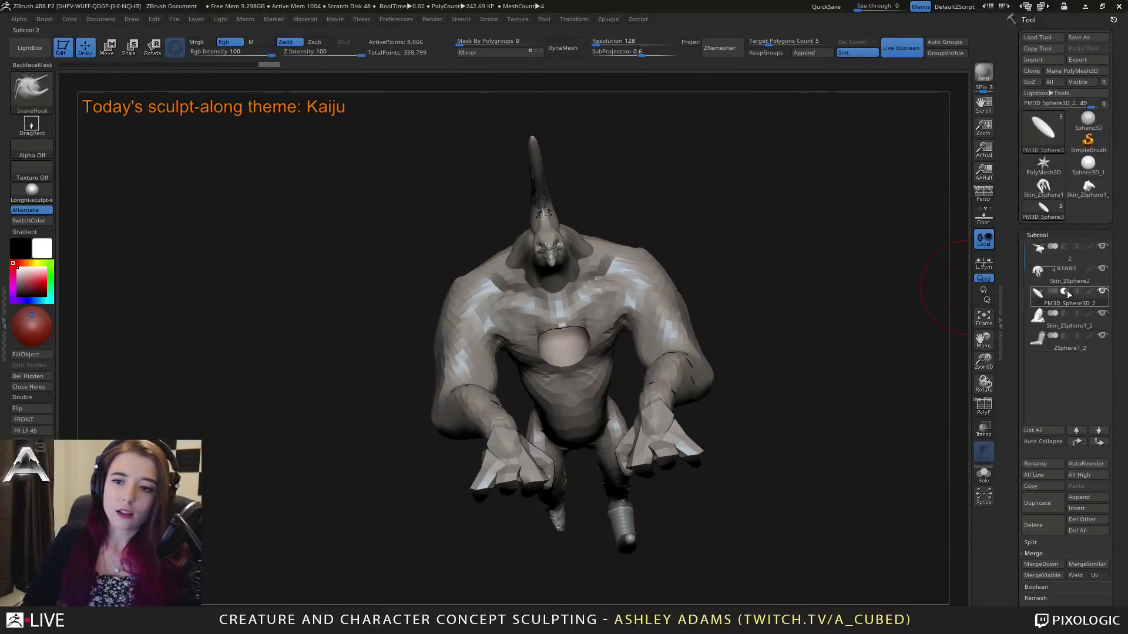
key(w)
drag(681, 252, 611, 270)
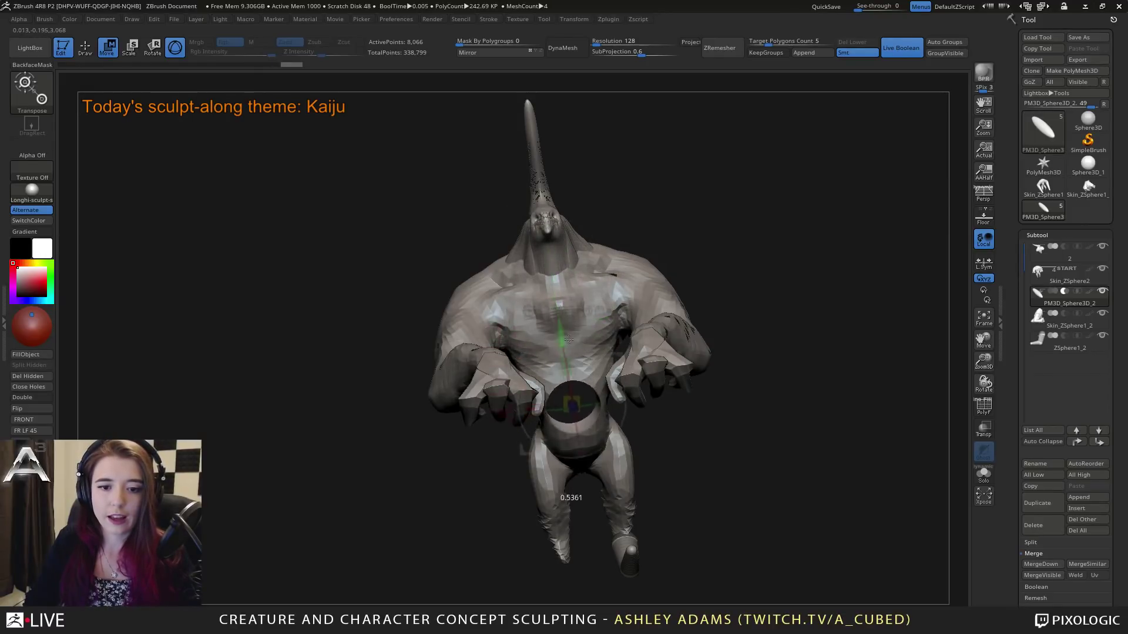
drag(568, 339, 562, 294)
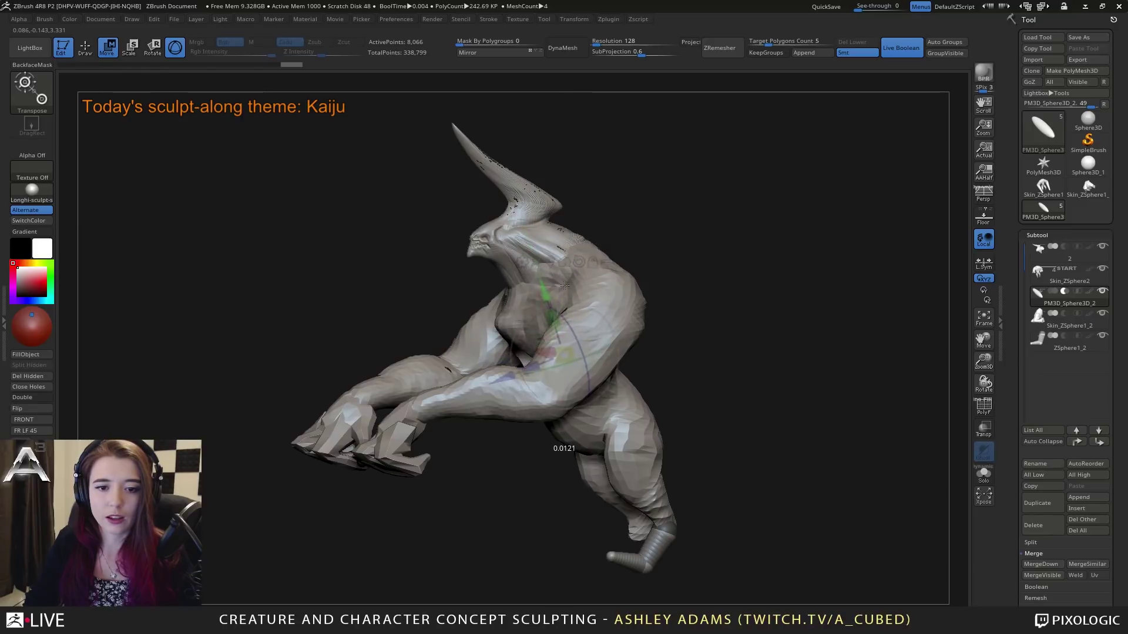
drag(693, 282, 626, 360)
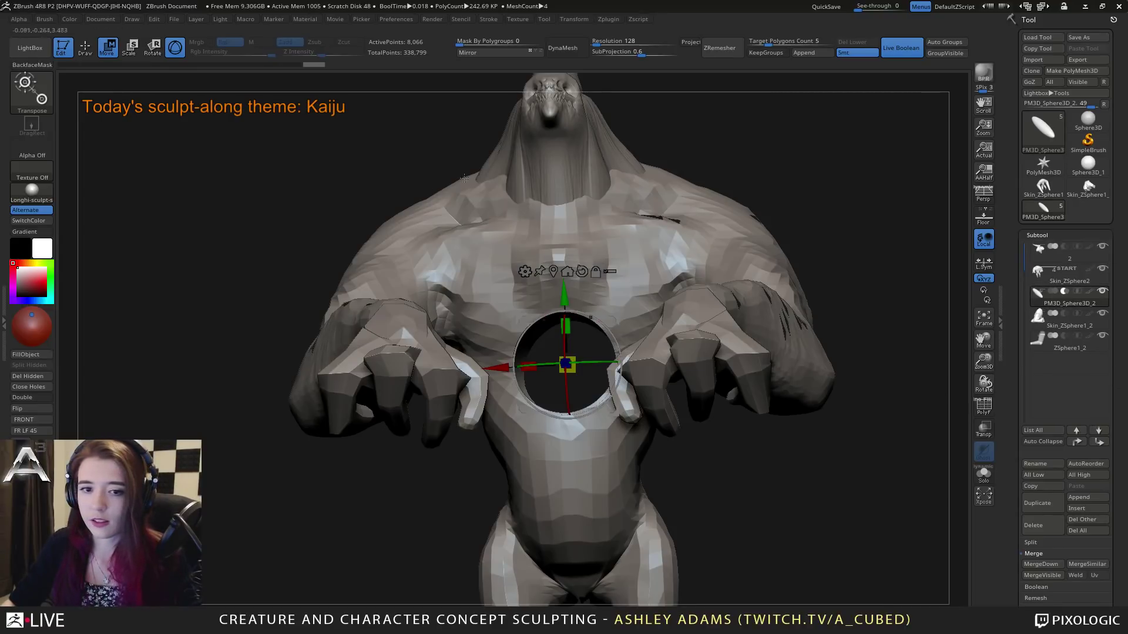
drag(819, 145, 684, 151)
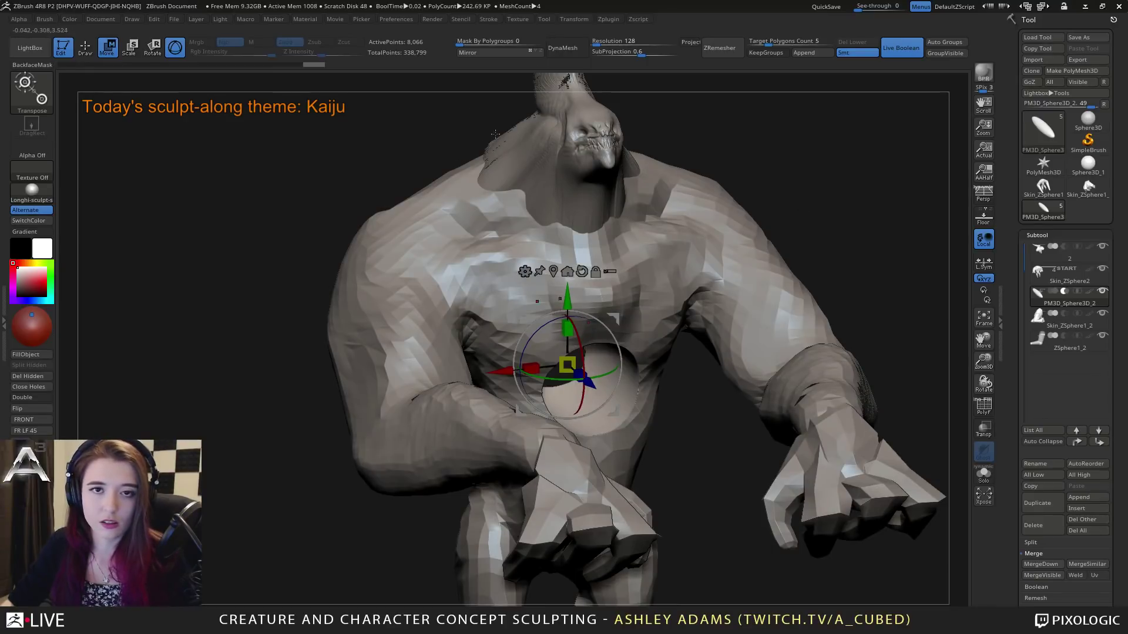
Step: Hide the head, Skin_ZSphere1_2 and ZSphere1_2 subtools, leaving only the torso and the subtracting ellipsoid visible
click(1103, 247)
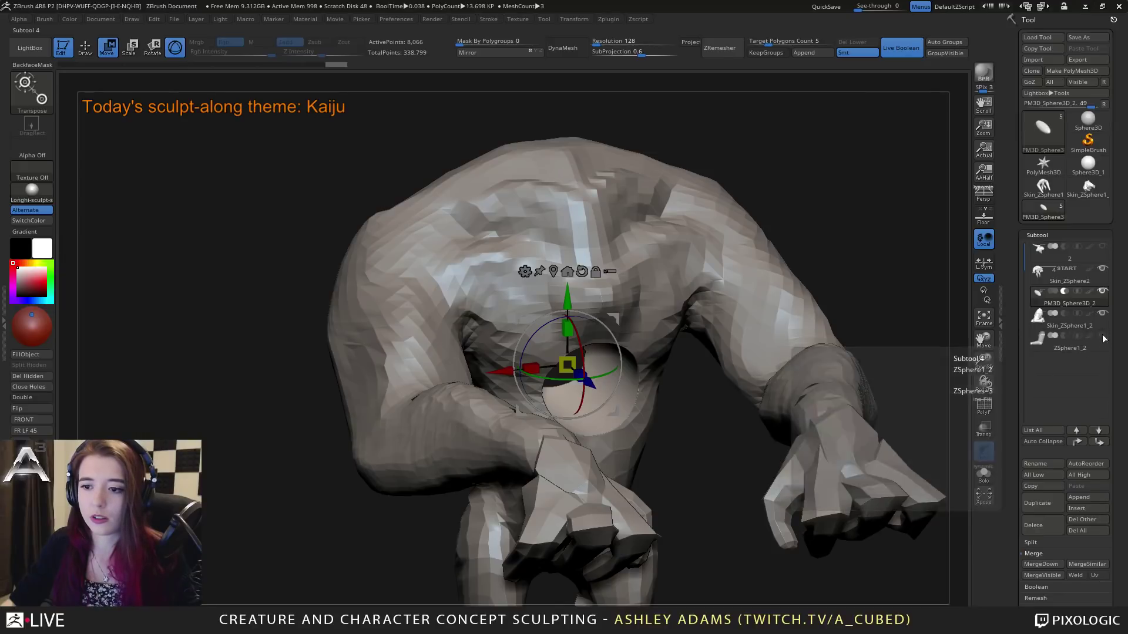
click(1102, 314)
drag(840, 235, 502, 251)
drag(793, 246, 658, 249)
Step: Generate a boolean mesh from the visible torso and ellipsoid subtools
drag(1016, 542, 1015, 501)
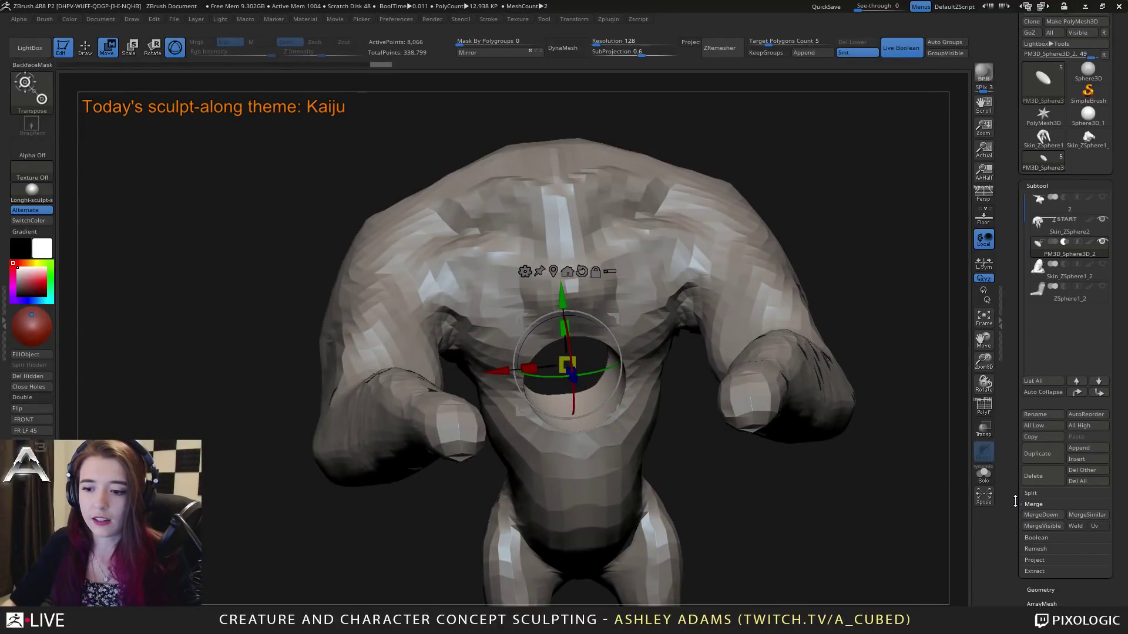
drag(1034, 184, 1033, 199)
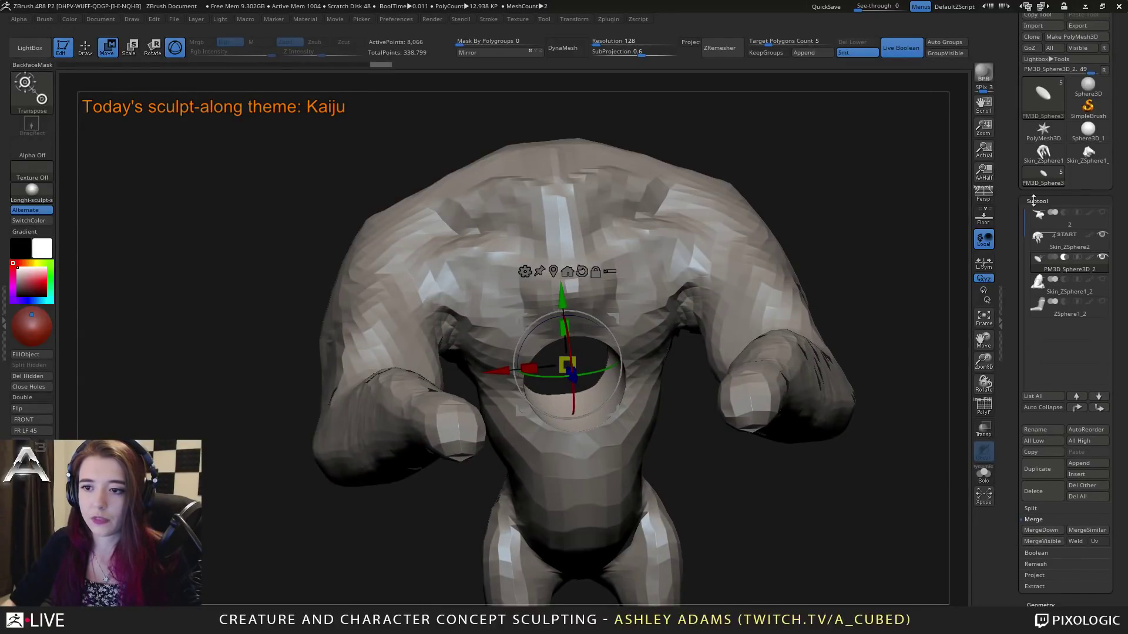
scroll(999, 512, down, 2)
click(1037, 509)
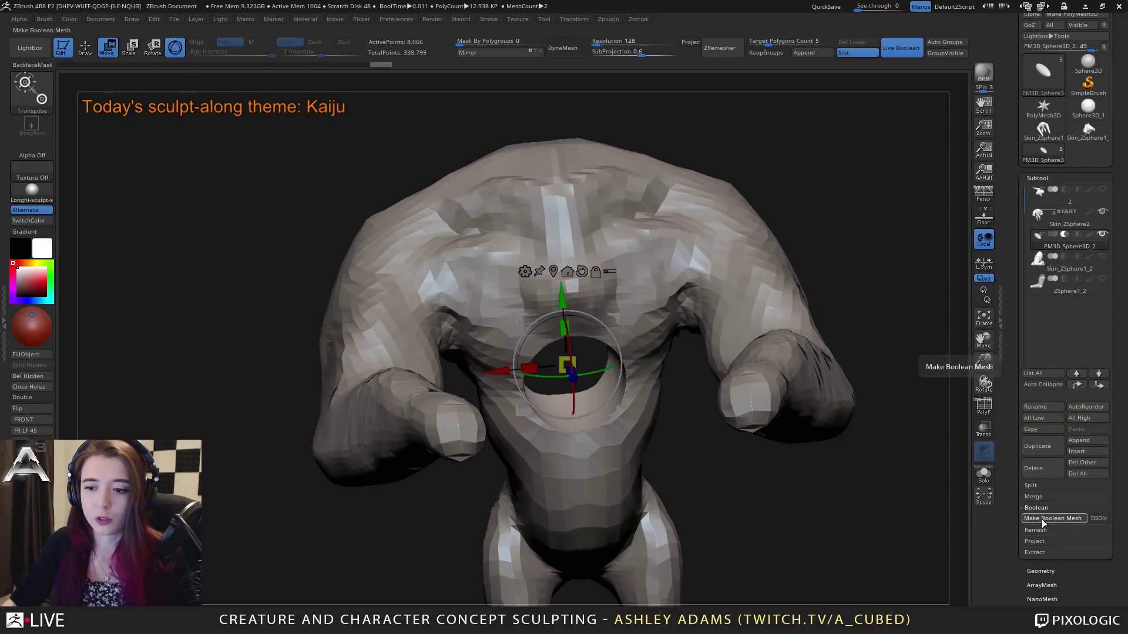
click(1042, 519)
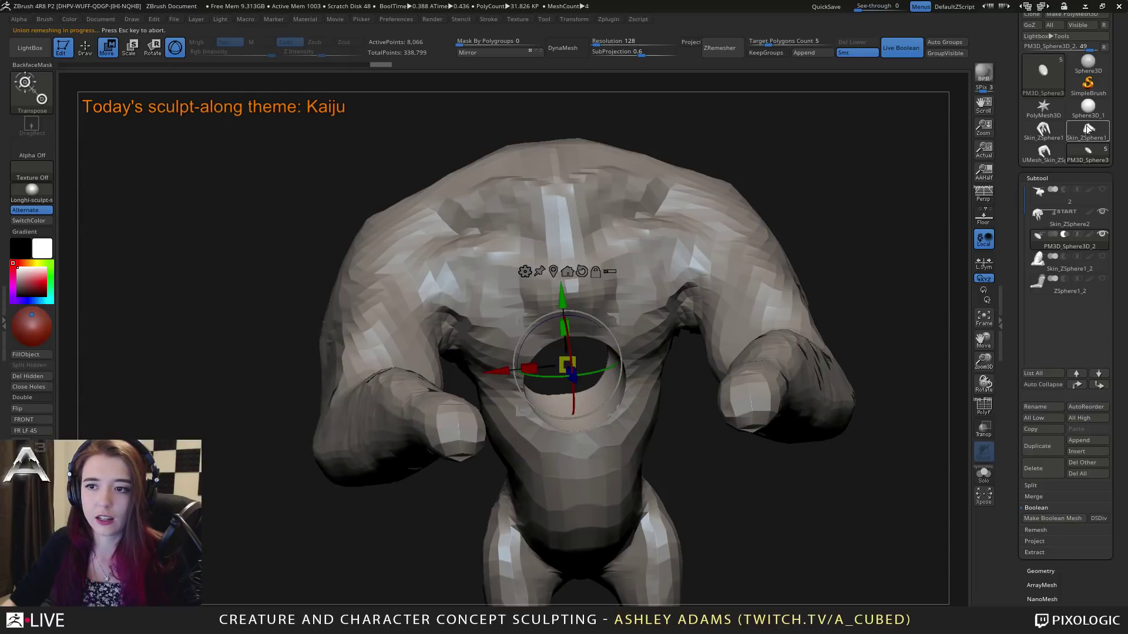
Step: Load the UMesh_Skin_ZSphere2 tool and inspect the topology and polygroups around its hole with the polyframe temporarily shown
click(1043, 154)
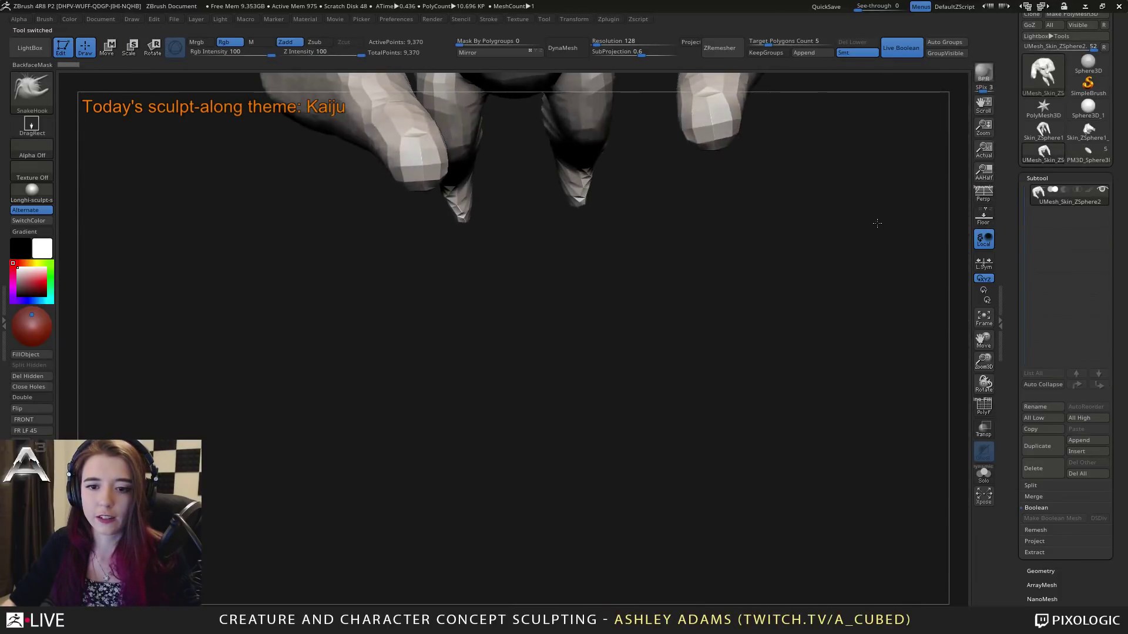
ctrl+right_drag(751, 272, 648, 534)
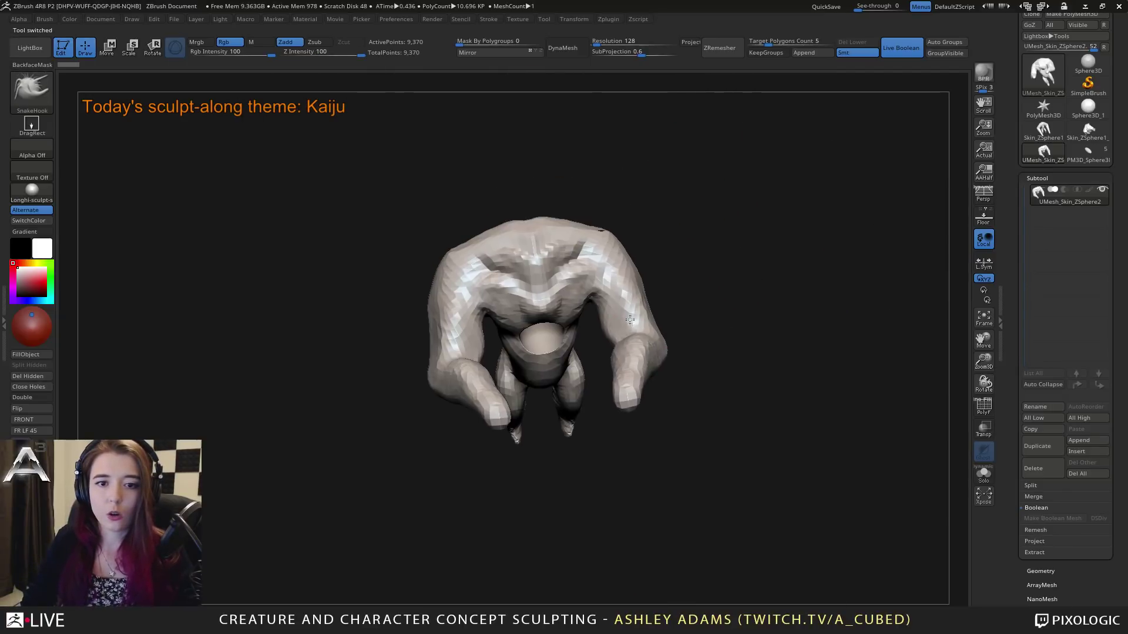
right_drag(596, 324, 631, 307)
click(984, 409)
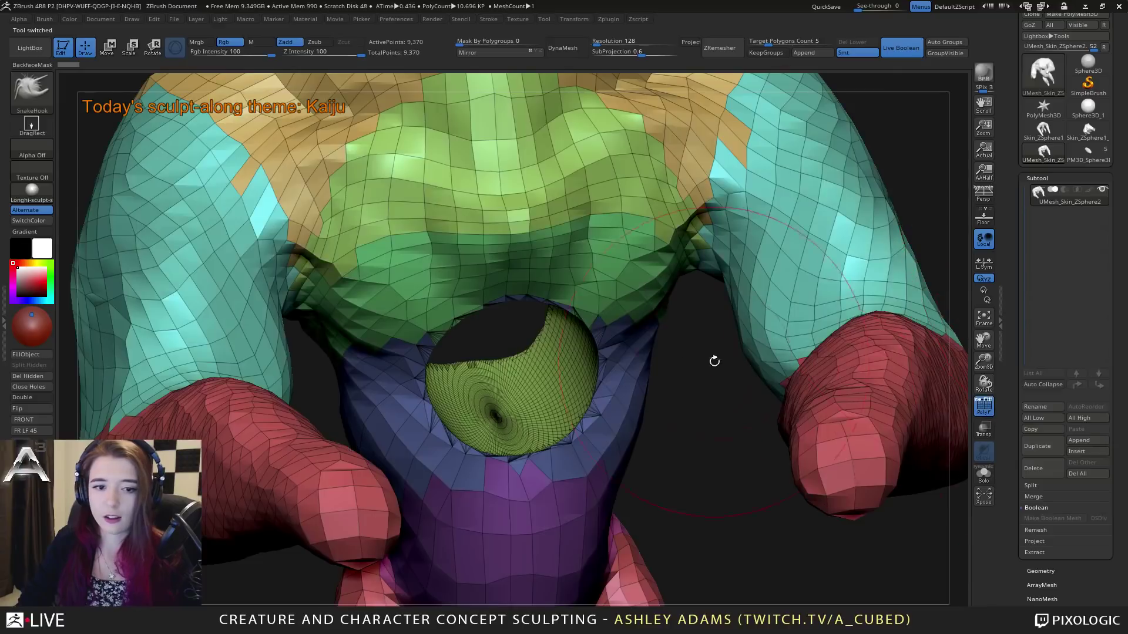
mouse_move(713, 360)
right_down()
mouse_move(693, 329)
mouse_move(652, 365)
mouse_move(625, 348)
mouse_move(587, 350)
mouse_move(574, 331)
right_up()
right_drag(505, 361, 615, 188)
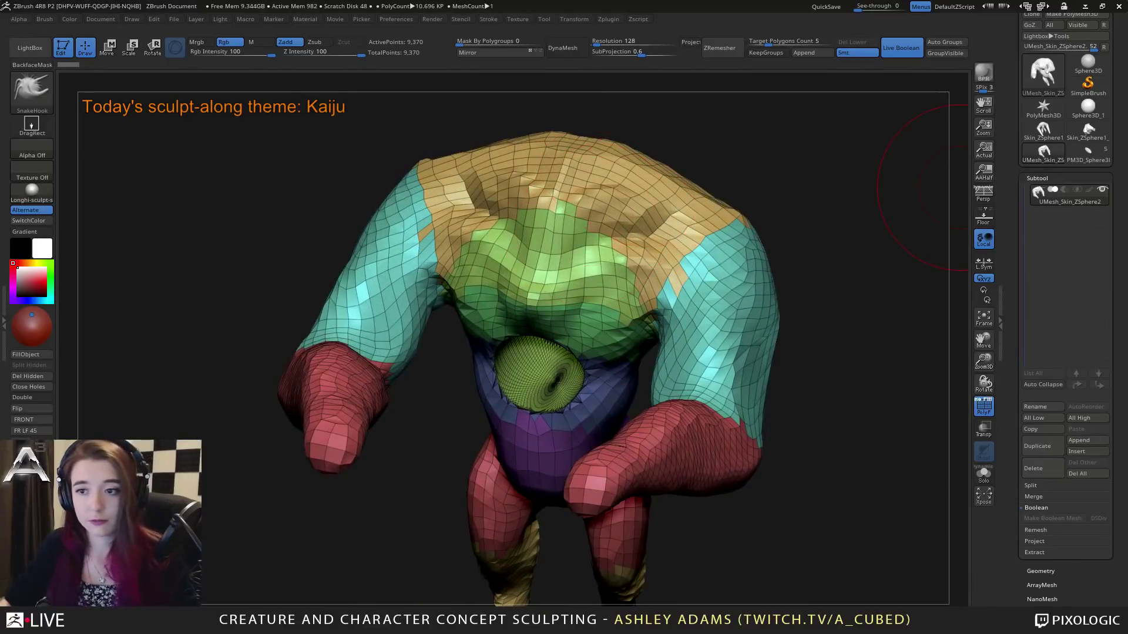
click(979, 407)
right_drag(969, 408, 895, 390)
Step: Return to the original creature tool, try moving the ellipsoid, and switch back to the UMesh_Skin_ZSphere2 tool
click(1085, 153)
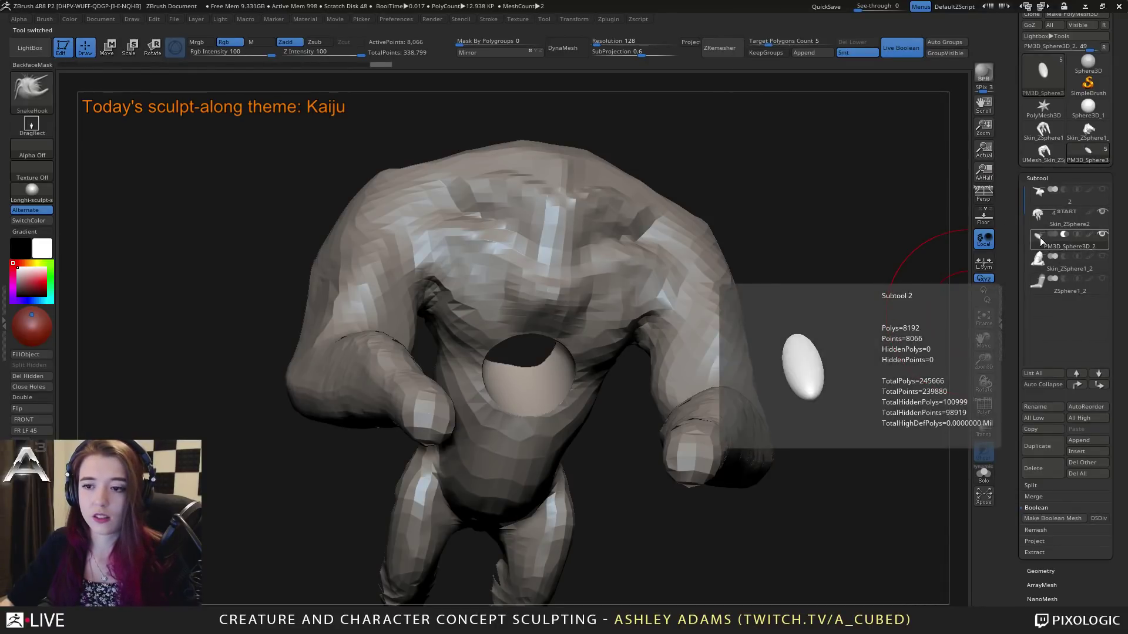
key(w)
mouse_move(537, 297)
mouse_down()
mouse_move(568, 260)
mouse_move(563, 291)
mouse_move(566, 275)
mouse_up()
key(q)
click(1053, 518)
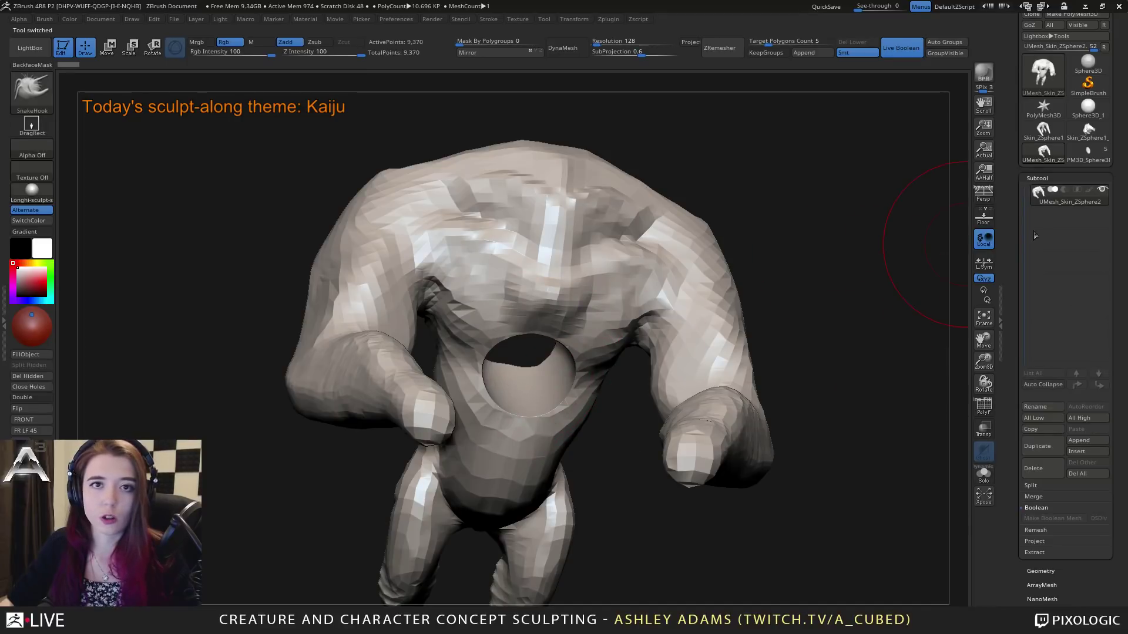
Step: Return to the original creature tool, nudge the subtracting ellipsoid, and delete its PM3D_Sphere3D_2 subtool
click(1083, 153)
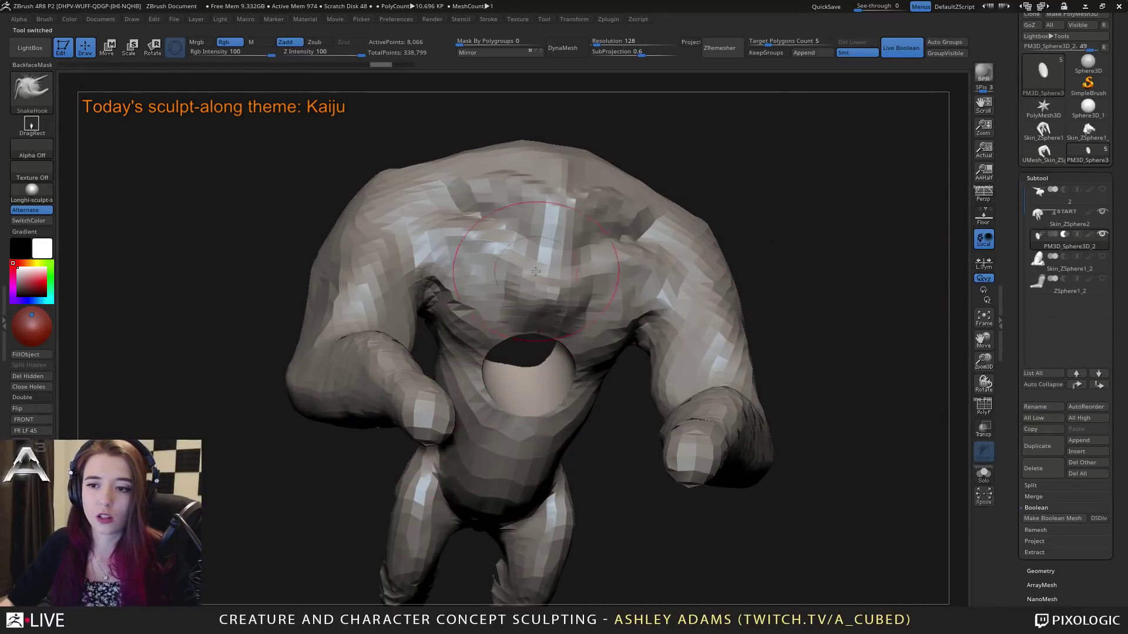
key(w)
mouse_move(541, 286)
mouse_down()
mouse_move(540, 324)
mouse_move(539, 235)
mouse_move(538, 416)
mouse_move(533, 297)
mouse_up()
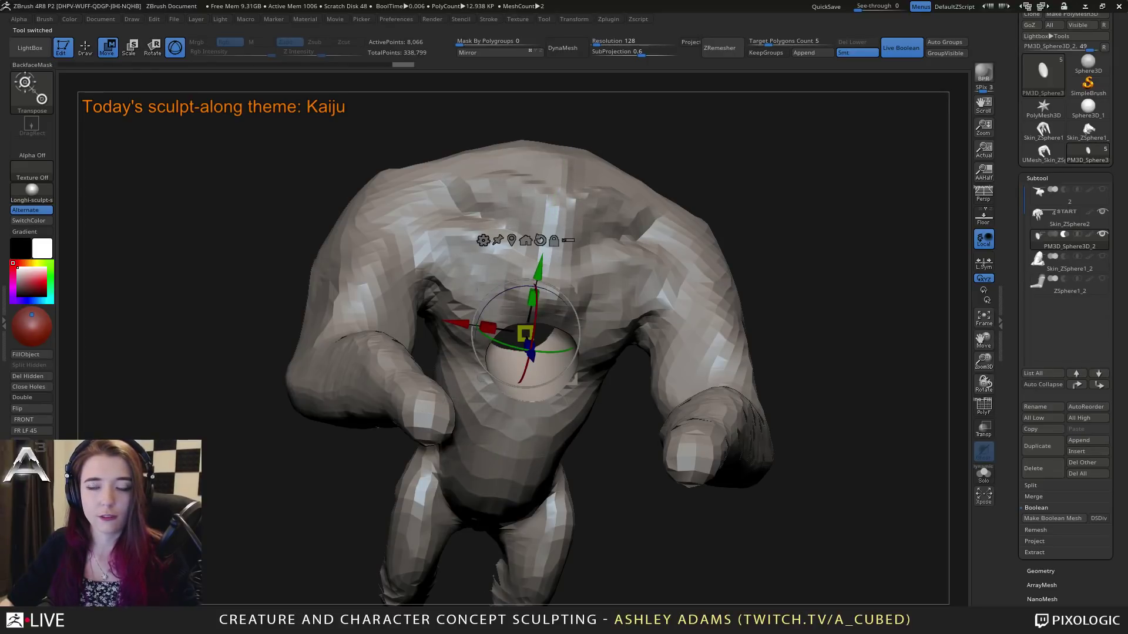
click(1053, 216)
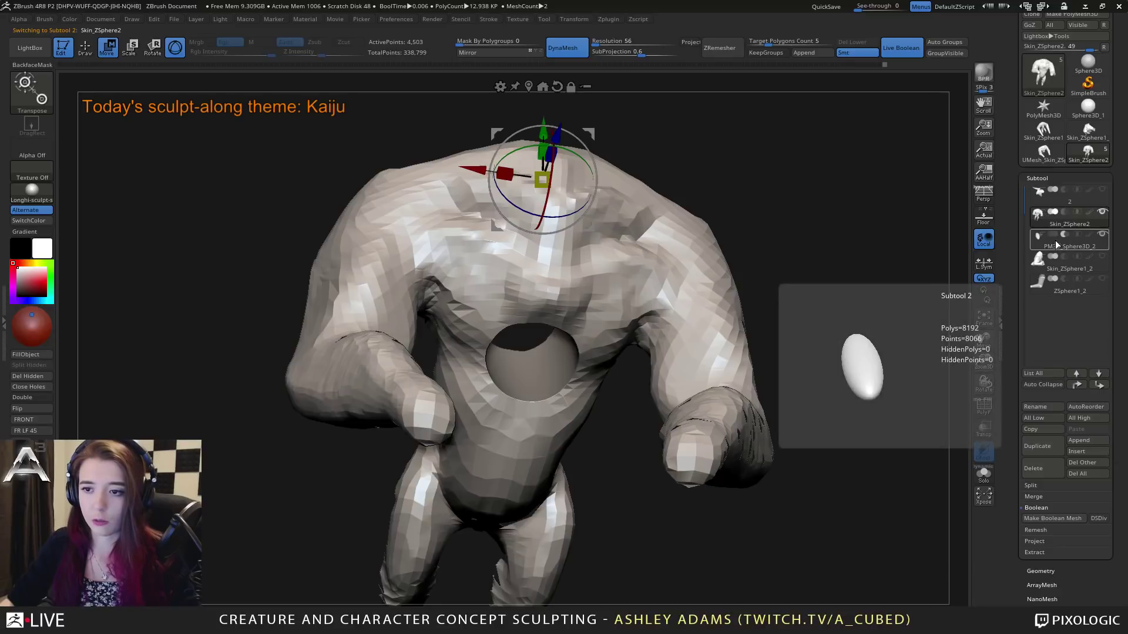
click(1039, 245)
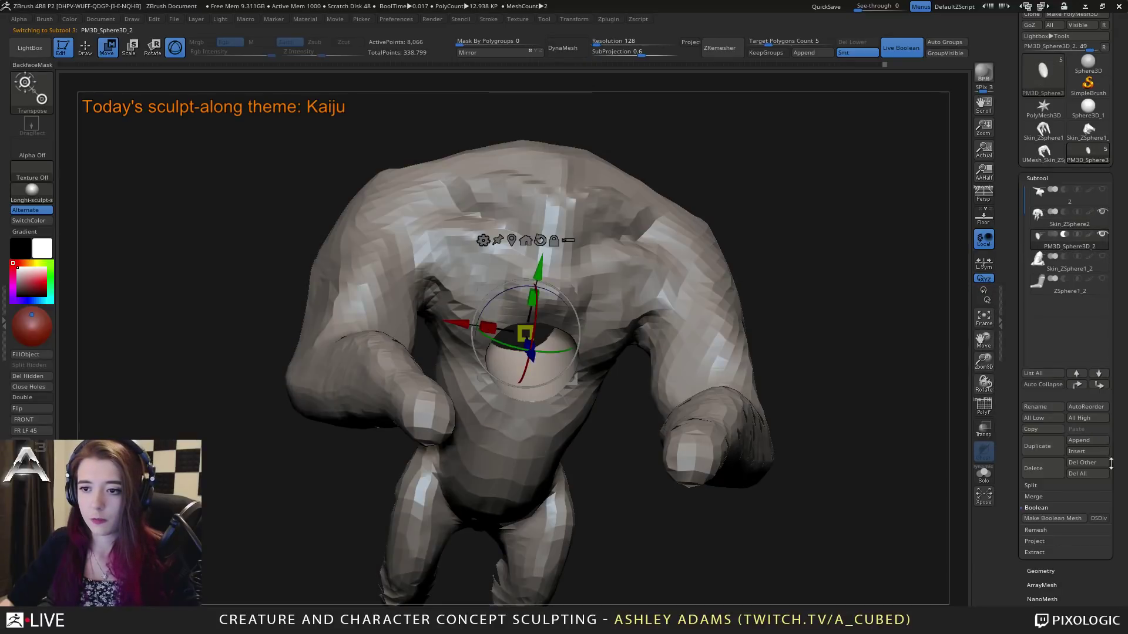
click(1043, 468)
click(902, 497)
Step: Unhide the head, Skin_ZSphere1_2 and ZSphere1_2 subtools, turn off Live Boolean, and make the Skin_ZSphere2 torso active
click(1102, 189)
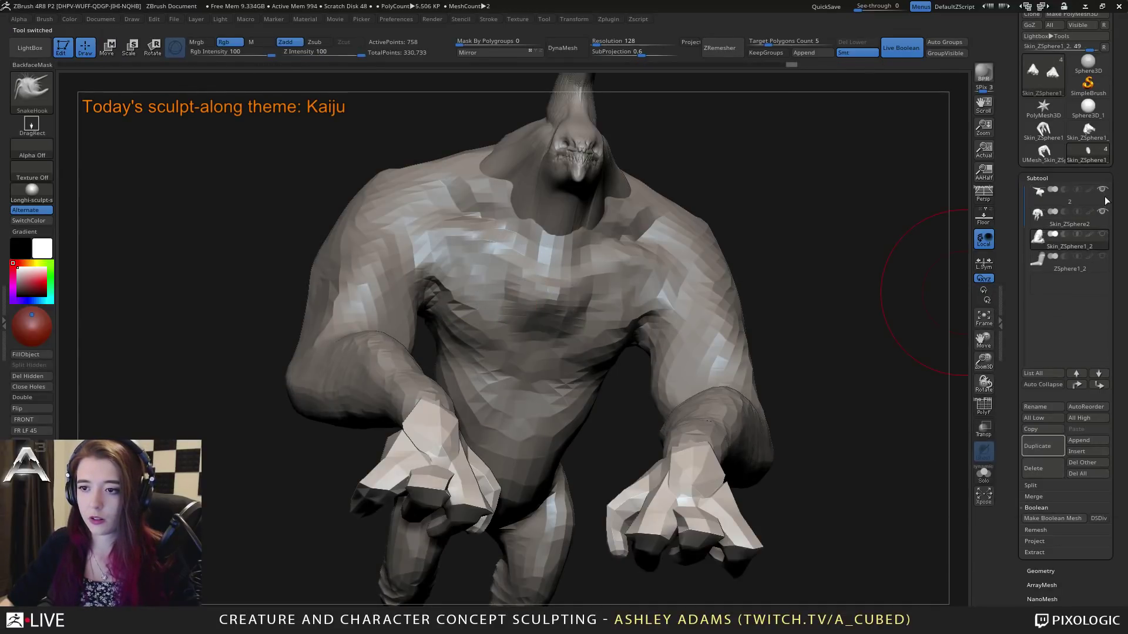
click(902, 48)
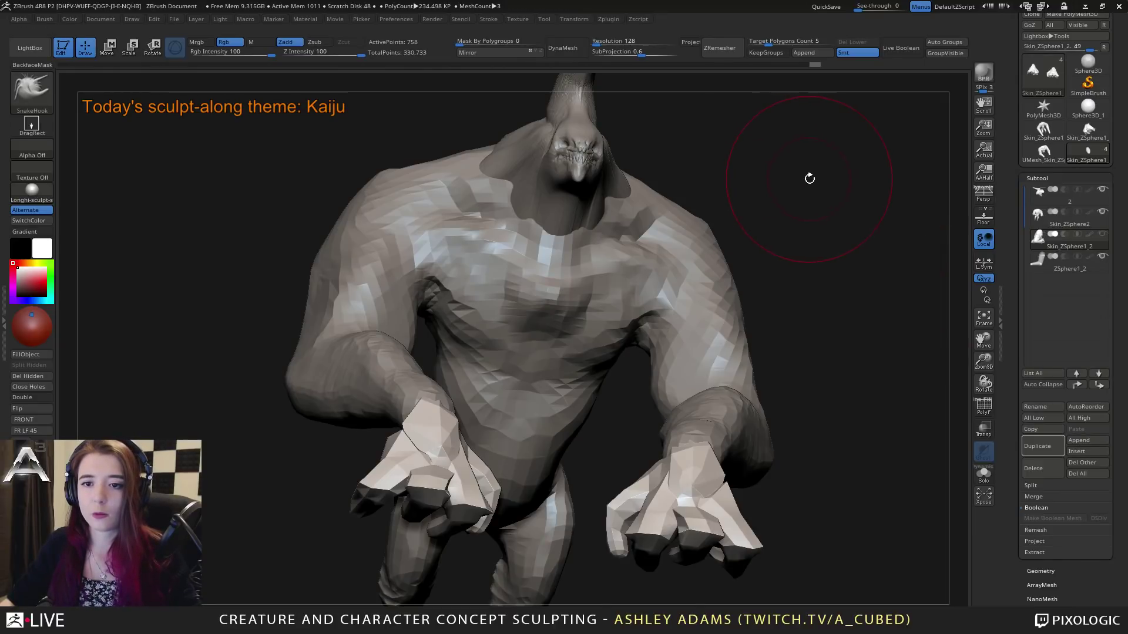
drag(809, 178, 854, 222)
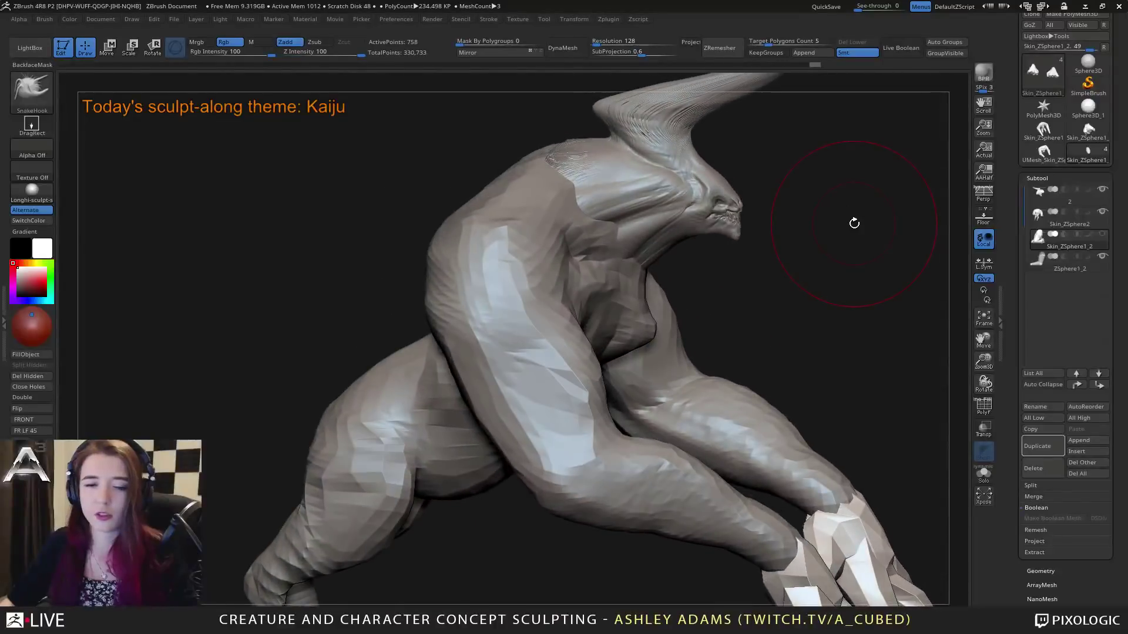
drag(716, 281, 758, 286)
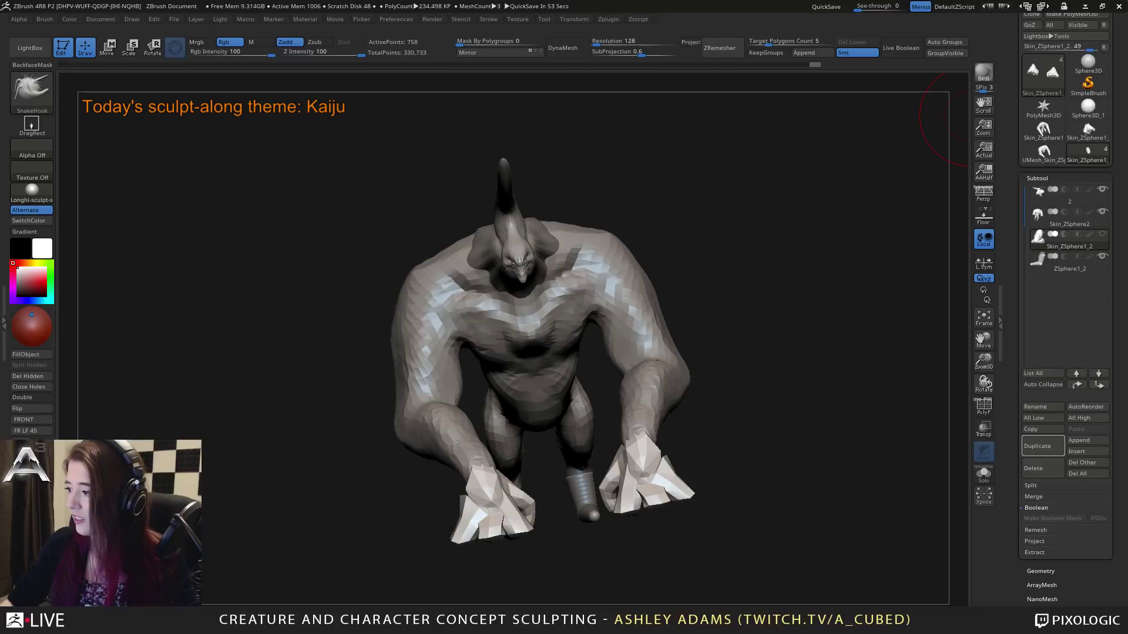
drag(703, 283, 636, 294)
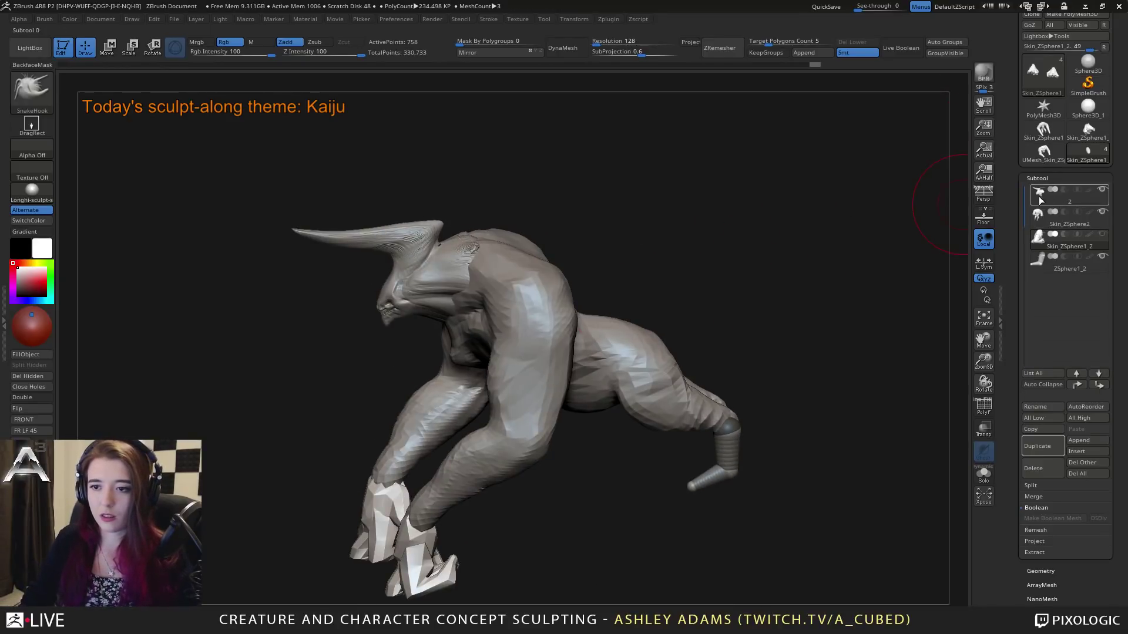
click(1038, 216)
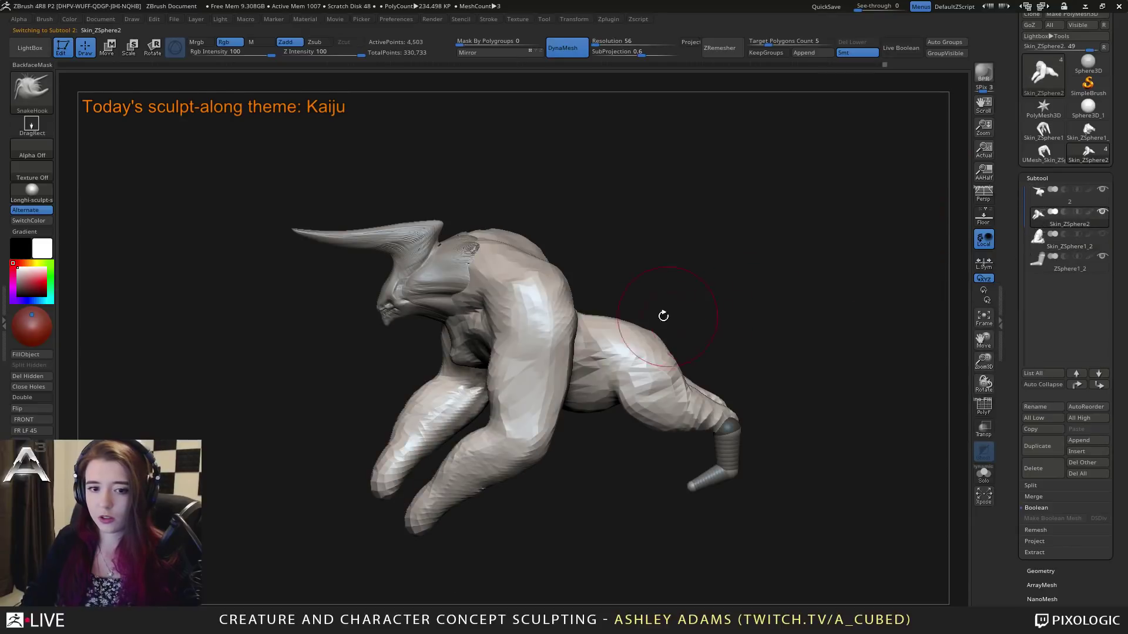
click(1103, 235)
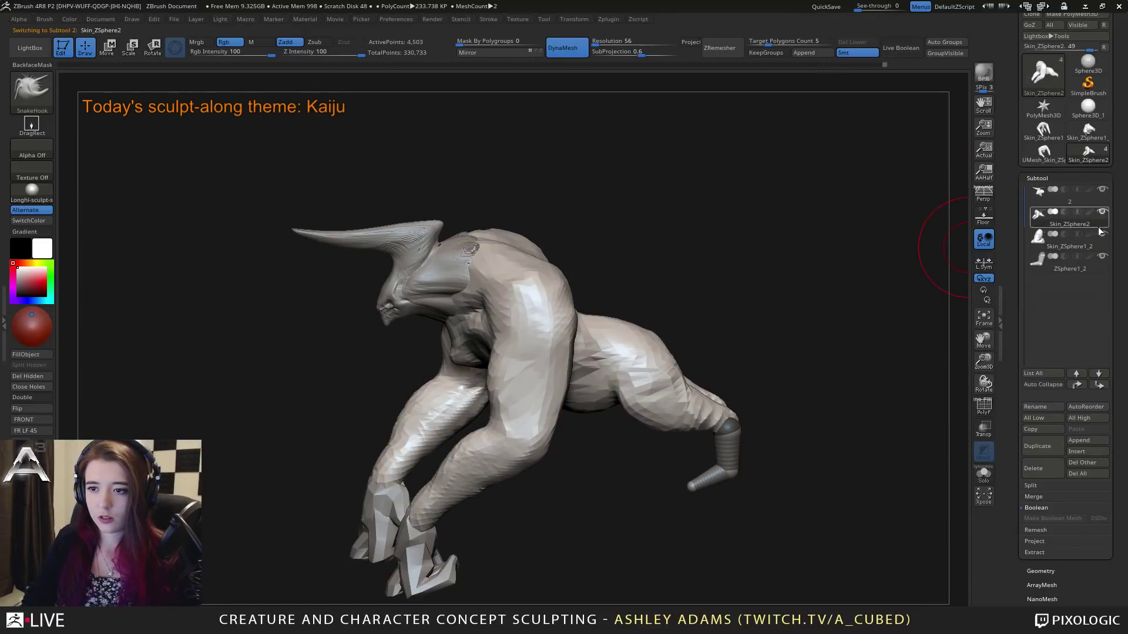
Step: Move the head below the Skin_ZSphere2 torso in the subtool order and set the torso's boolean mode to subtraction
click(1041, 196)
click(1098, 386)
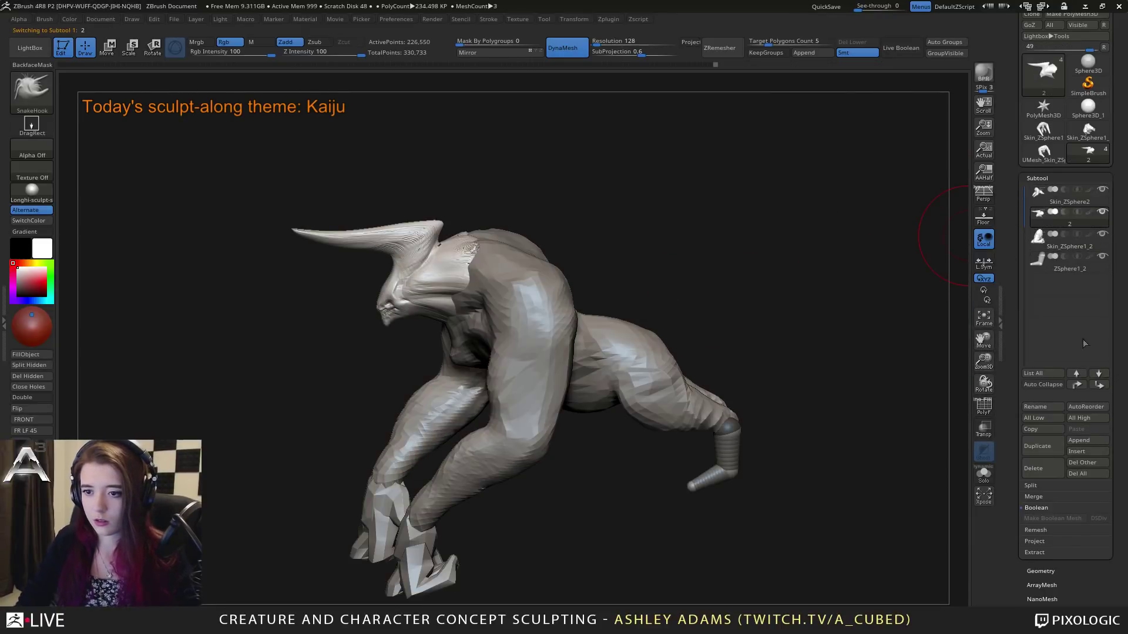
click(1044, 200)
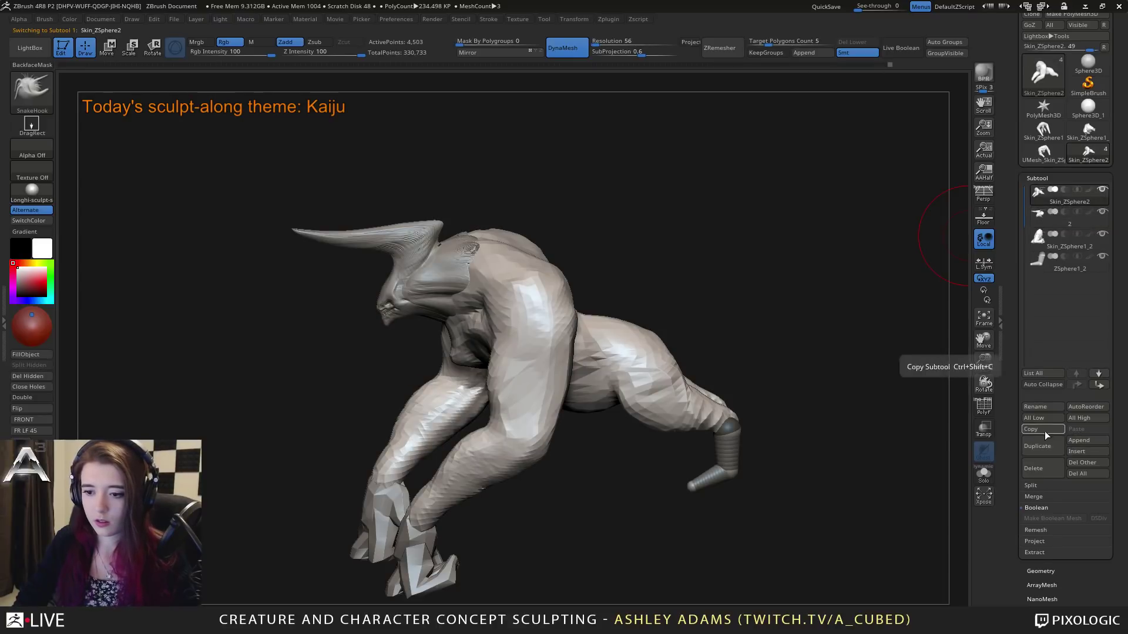
key(b)
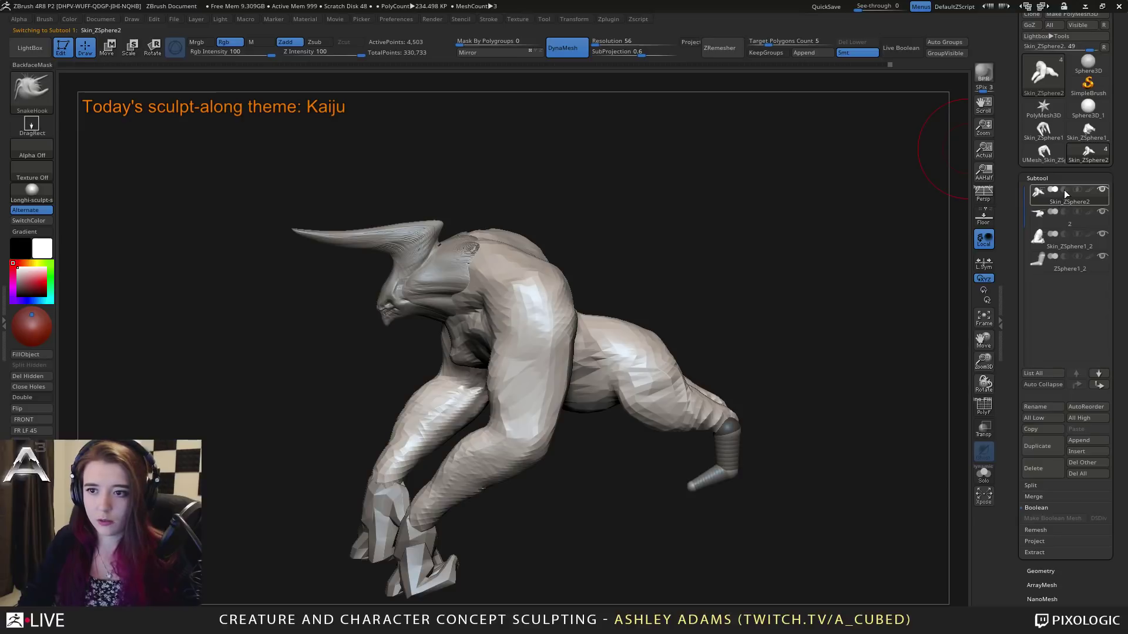
drag(801, 259, 634, 276)
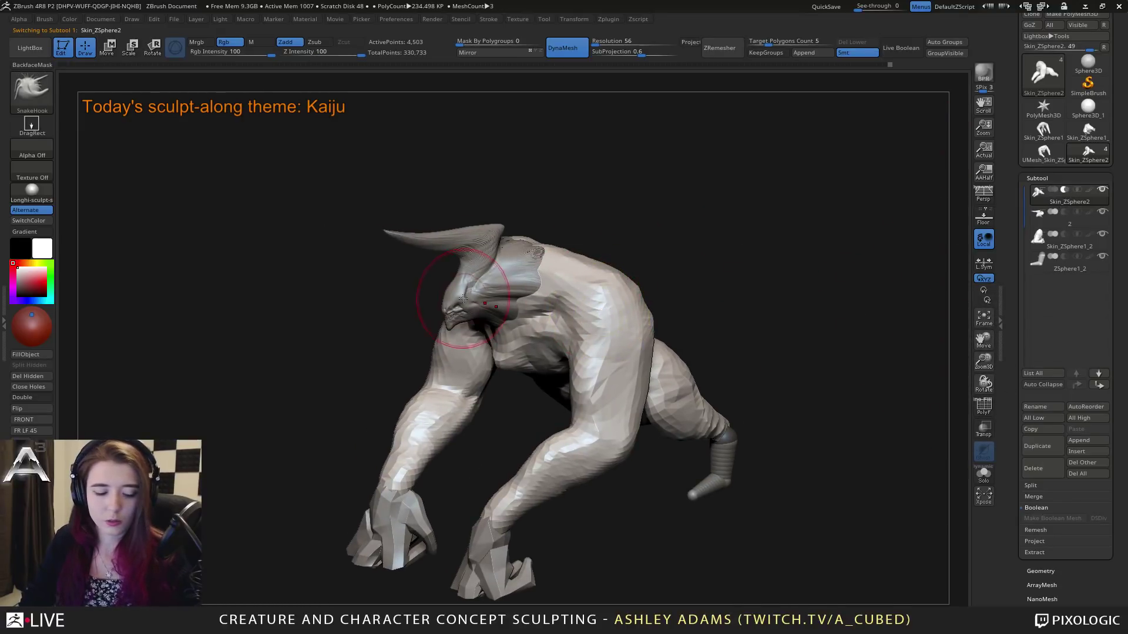
Step: Choose the IMM Primitives brush with the Insert Sphere mesh
key(b)
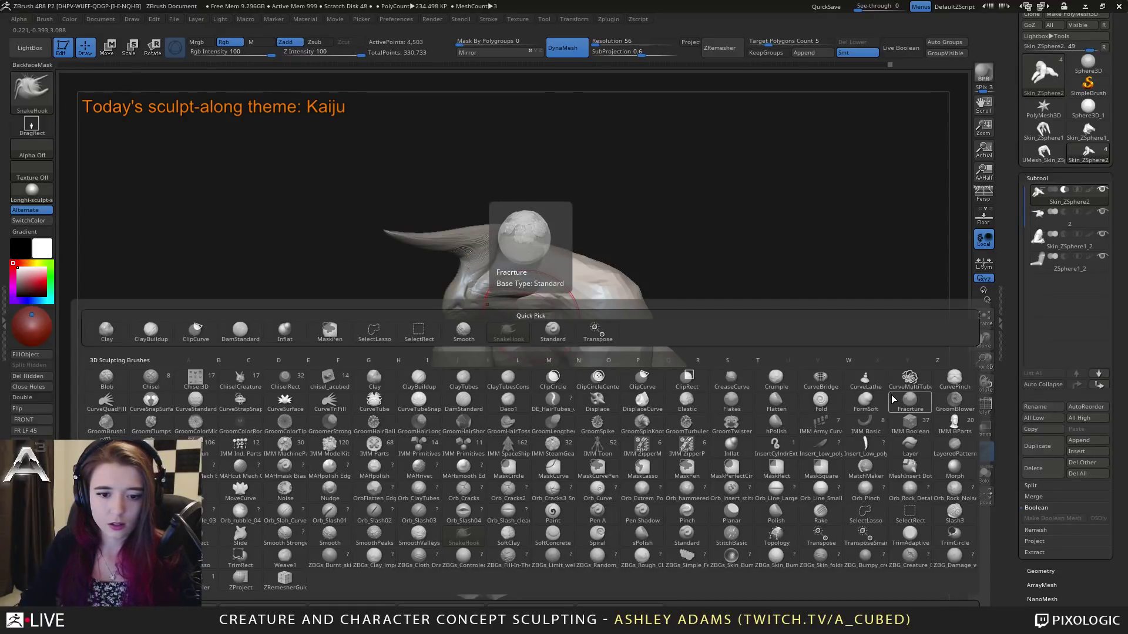
click(418, 447)
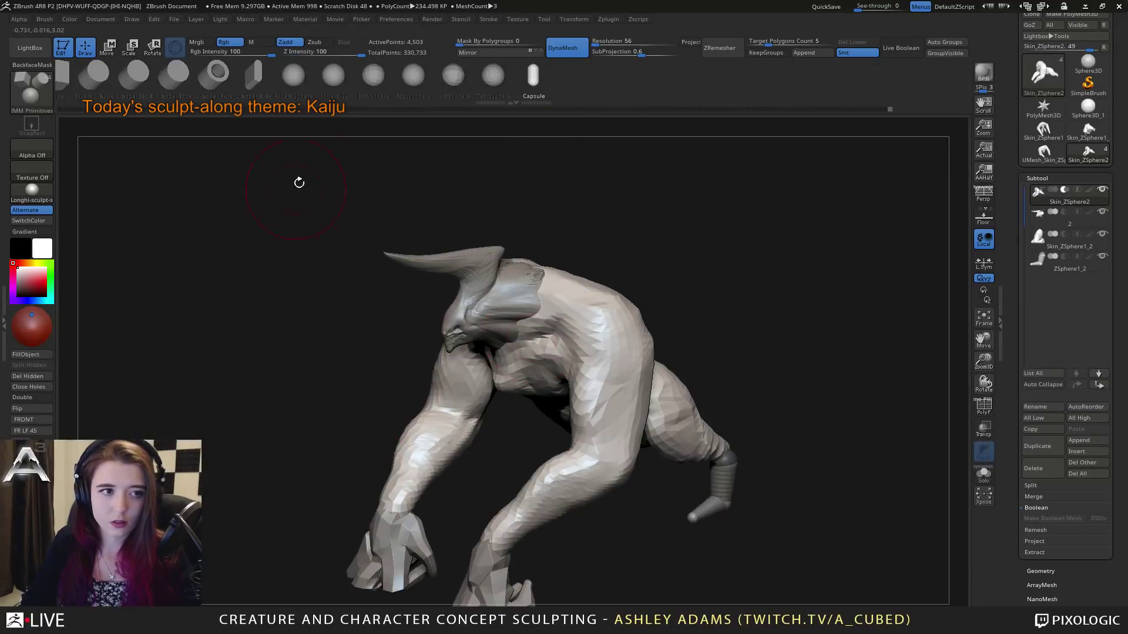
click(294, 75)
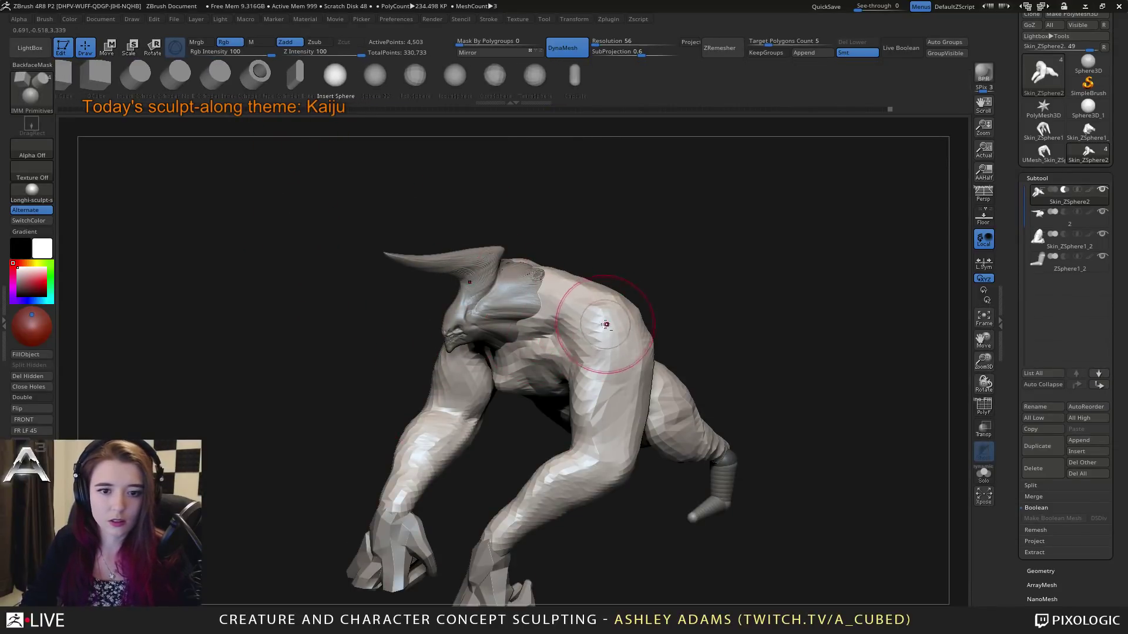
Step: Try inserting mirrored spheres on the creature's shoulders and repositioning them, and undo each attempt
click(612, 310)
mouse_move(613, 310)
mouse_down()
mouse_move(653, 333)
mouse_move(633, 331)
mouse_up()
key(w)
drag(657, 270, 683, 240)
key(ctrl+z)
key(ctrl+z)
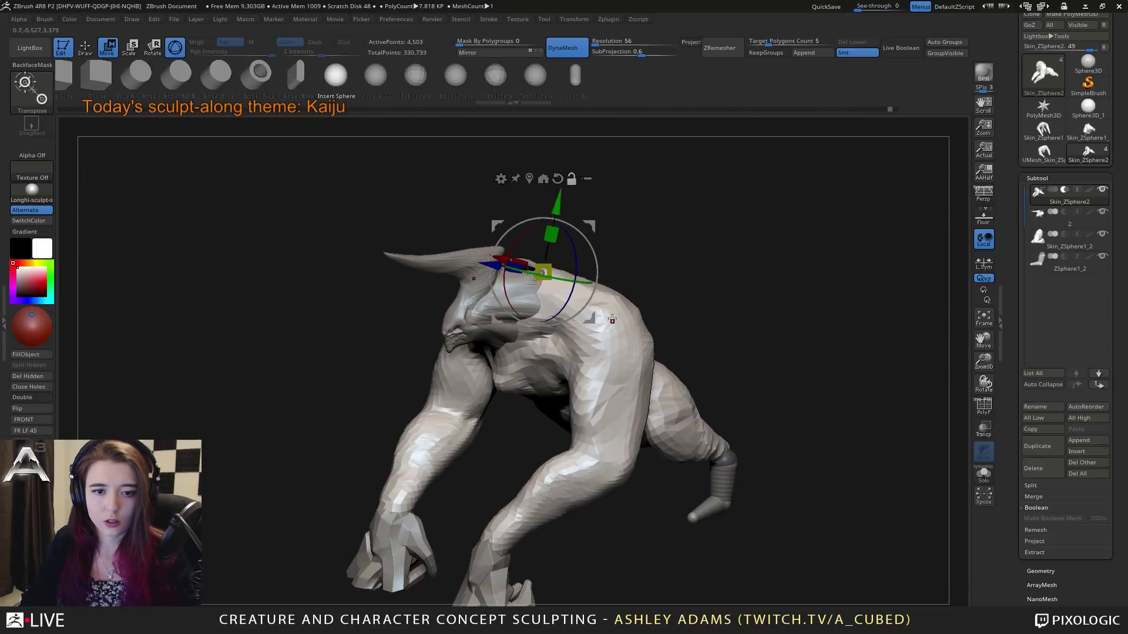
key(q)
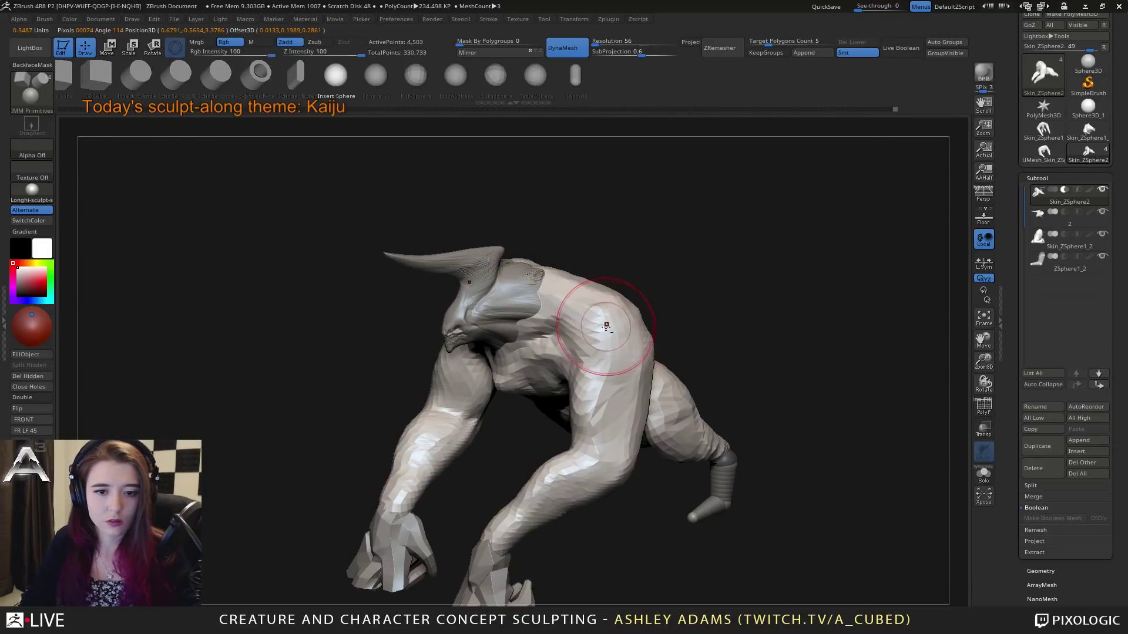
drag(606, 325, 644, 331)
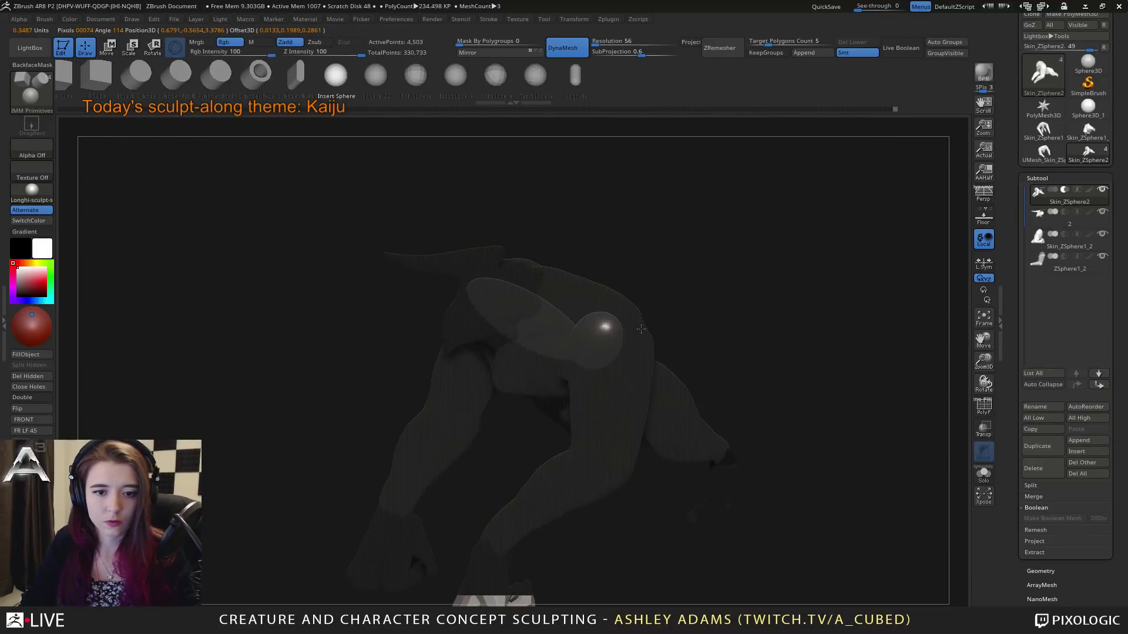
key(ctrl+z)
Step: Insert mirrored spheres that cut into the shoulders and upper back, shift them into place, and clear the mask
shift+drag(669, 267, 647, 294)
mouse_move(574, 327)
mouse_down()
mouse_move(631, 316)
mouse_move(608, 312)
mouse_up()
key(w)
drag(626, 262, 636, 237)
drag(725, 223, 757, 291)
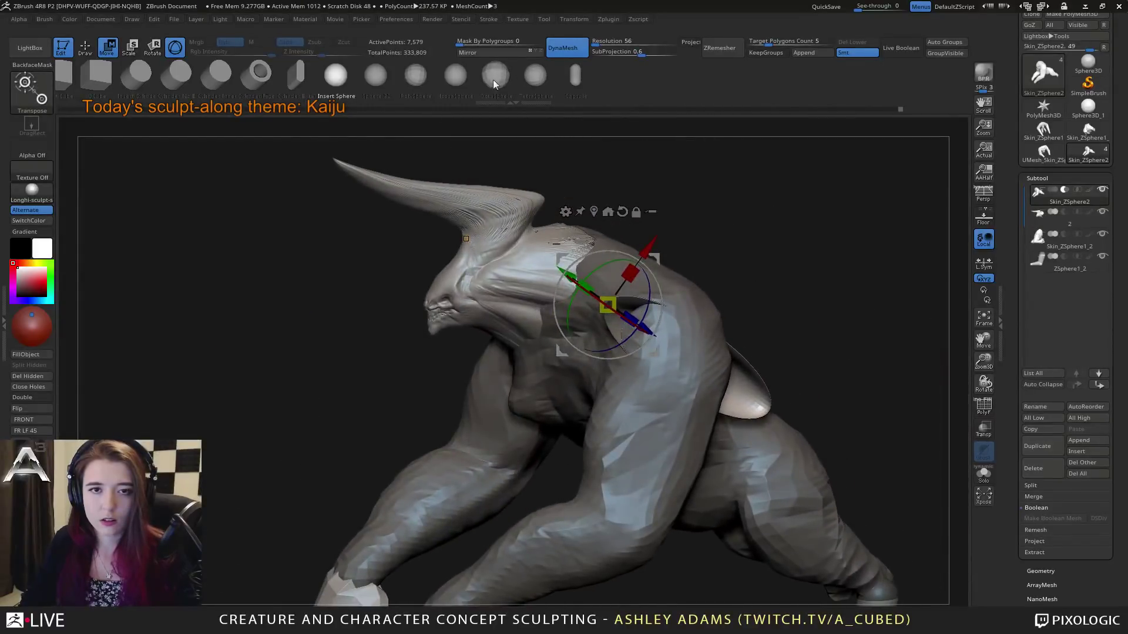
ctrl+right_drag(758, 290, 786, 271)
key(q)
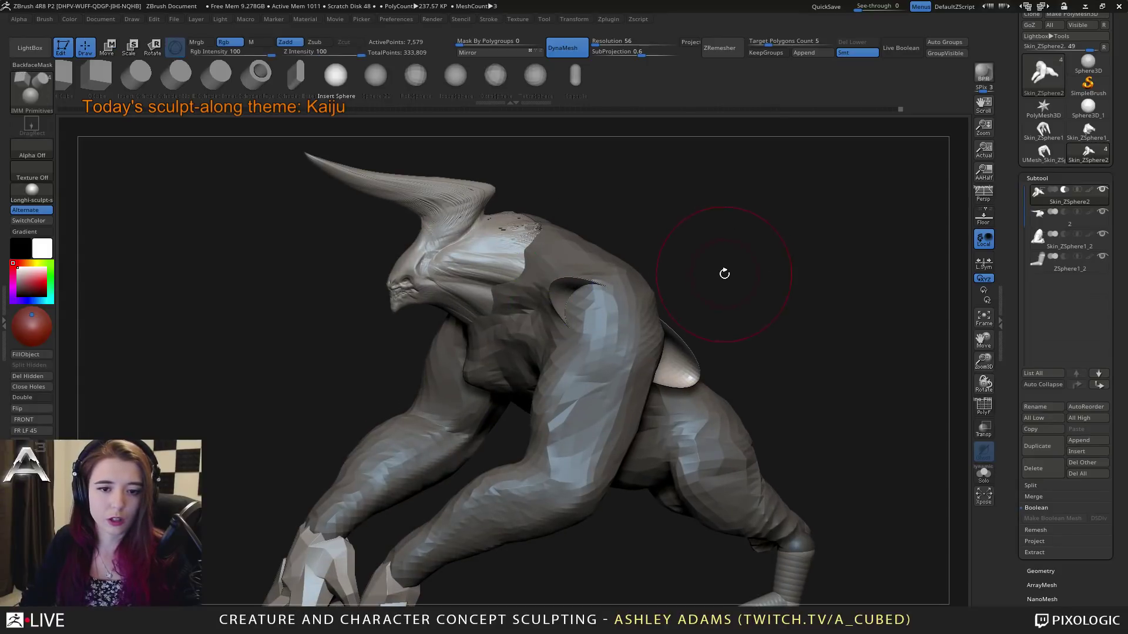
ctrl+click(736, 268)
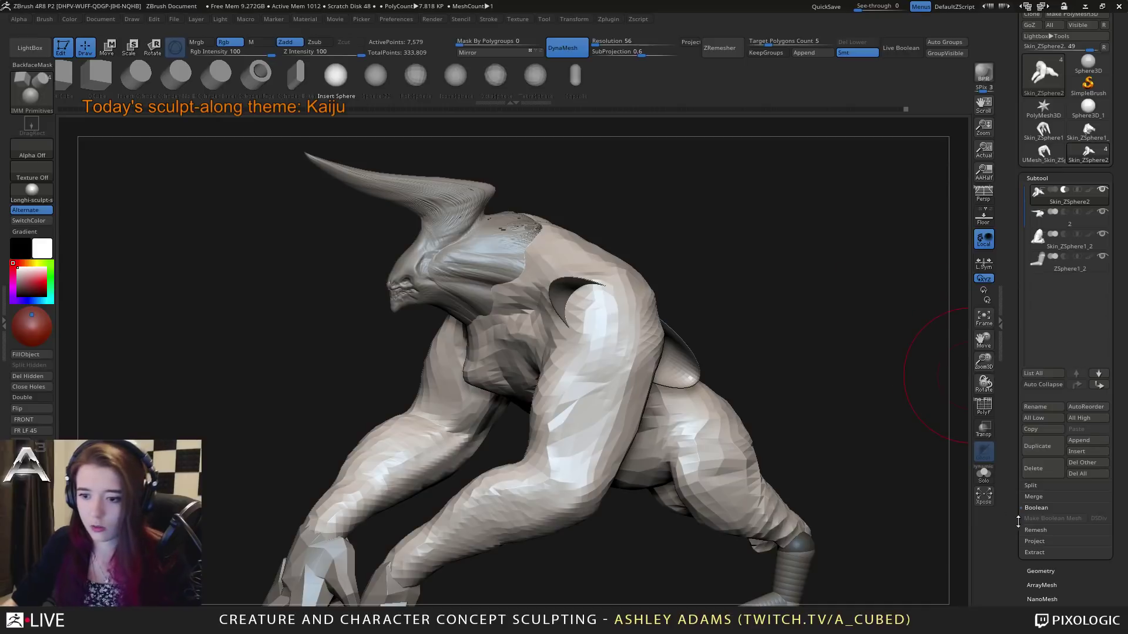
Step: Subtract the inserted spheres from the torso with DynaMesh Sub and inspect the holes from the front
click(1047, 570)
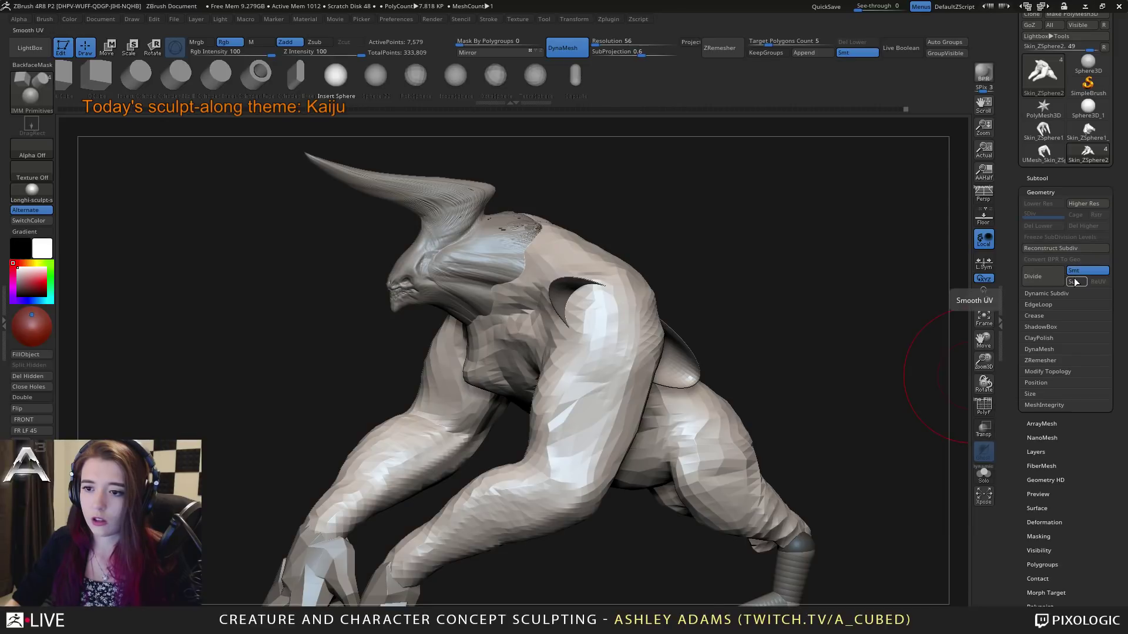
click(1053, 349)
click(1074, 405)
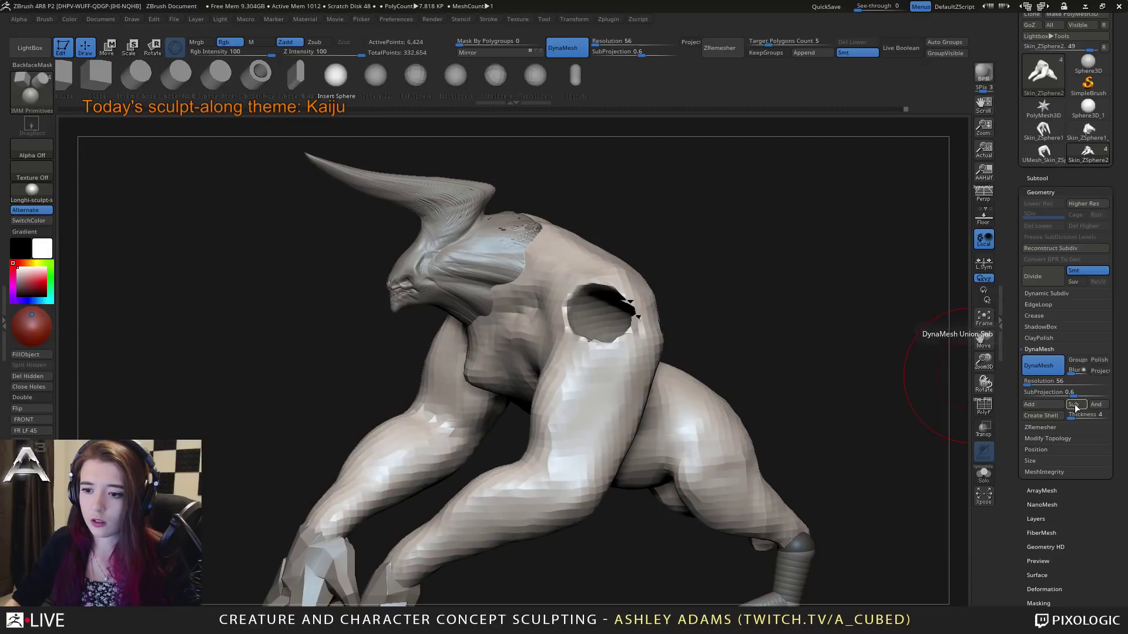
mouse_move(682, 385)
mouse_down()
mouse_move(732, 322)
mouse_move(741, 376)
mouse_move(758, 352)
mouse_move(721, 317)
mouse_up()
key(ctrl)
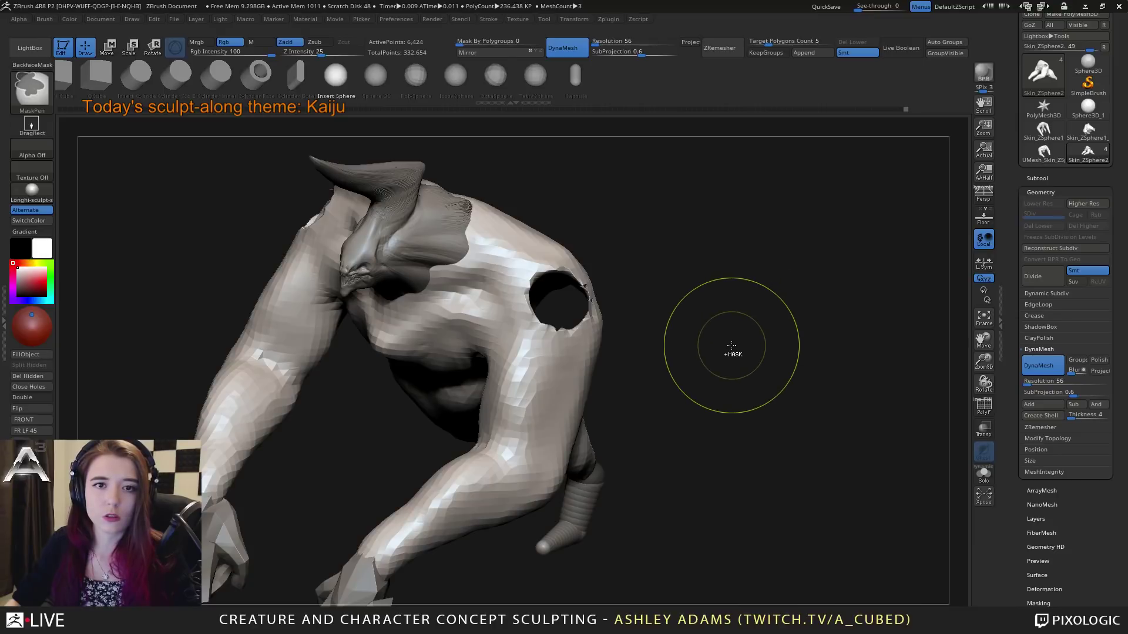
Step: Undo the DynaMesh subtraction and the sphere insertion on the torso
key(ctrl+z)
ctrl+click(725, 333)
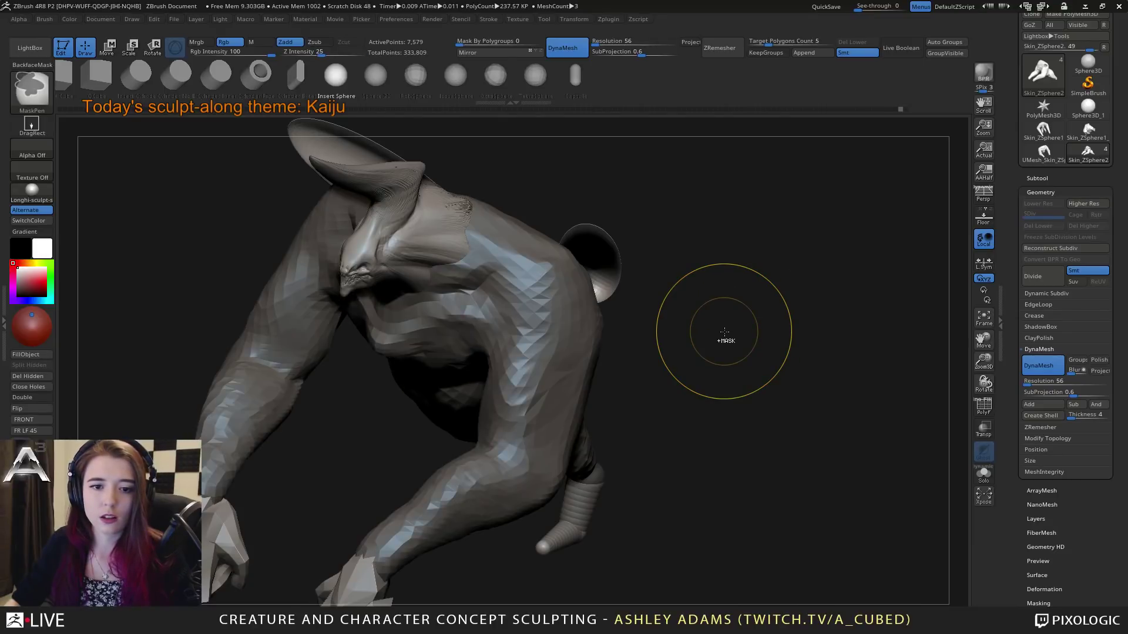
mouse_move(721, 347)
mouse_down()
mouse_move(699, 312)
mouse_move(758, 320)
mouse_move(730, 314)
mouse_up()
key(ctrl)
drag(769, 229, 810, 223)
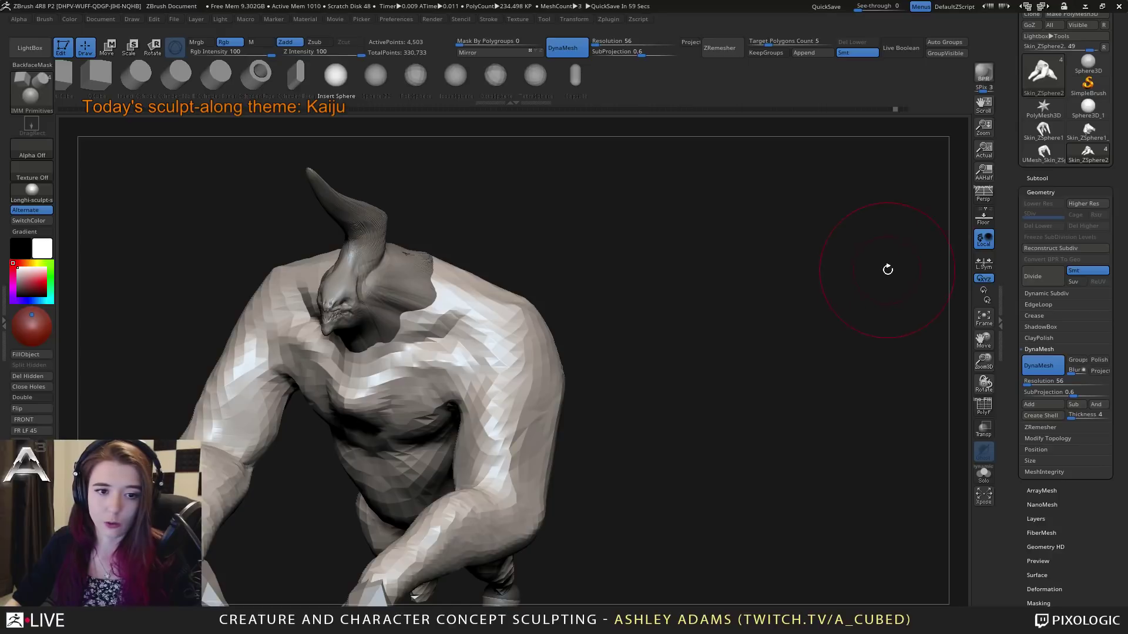
drag(888, 269, 823, 270)
drag(689, 257, 732, 276)
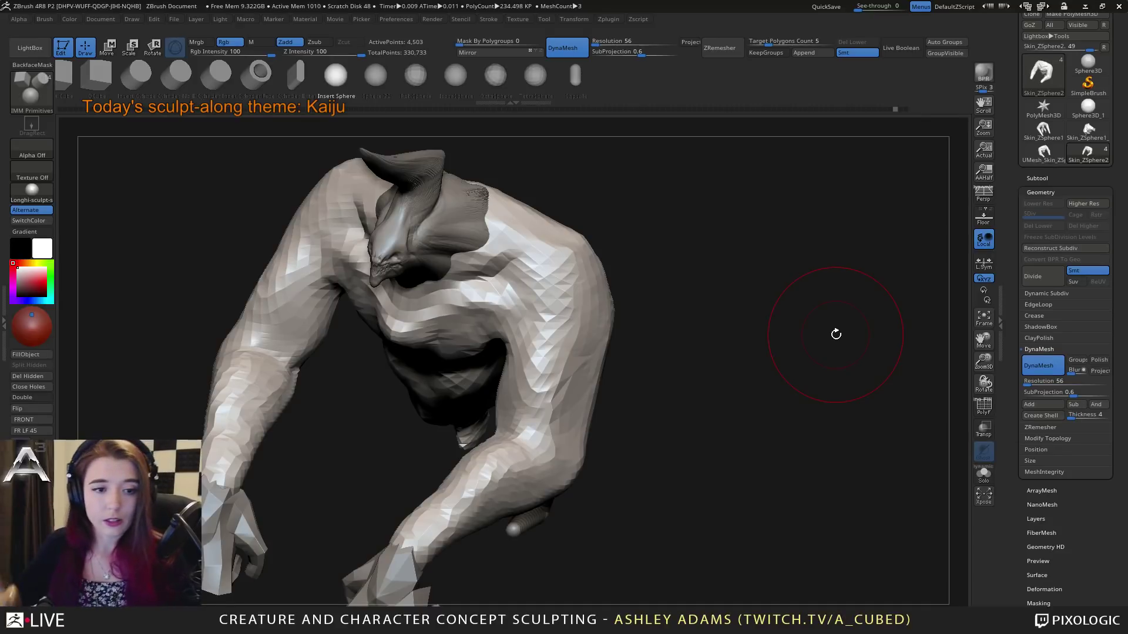
Step: Switch the insert mesh to Capsule and insert mirrored capsules into the creature's shoulders
mouse_move(754, 379)
mouse_down()
mouse_move(750, 344)
mouse_move(554, 315)
mouse_up()
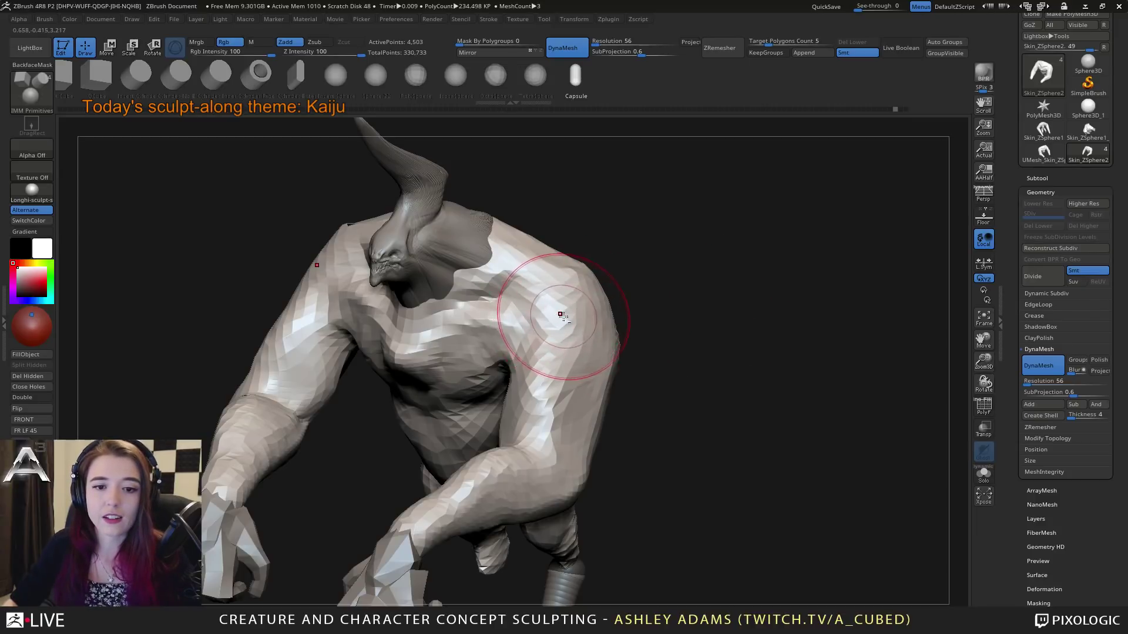
drag(555, 329, 606, 349)
ctrl+click(679, 342)
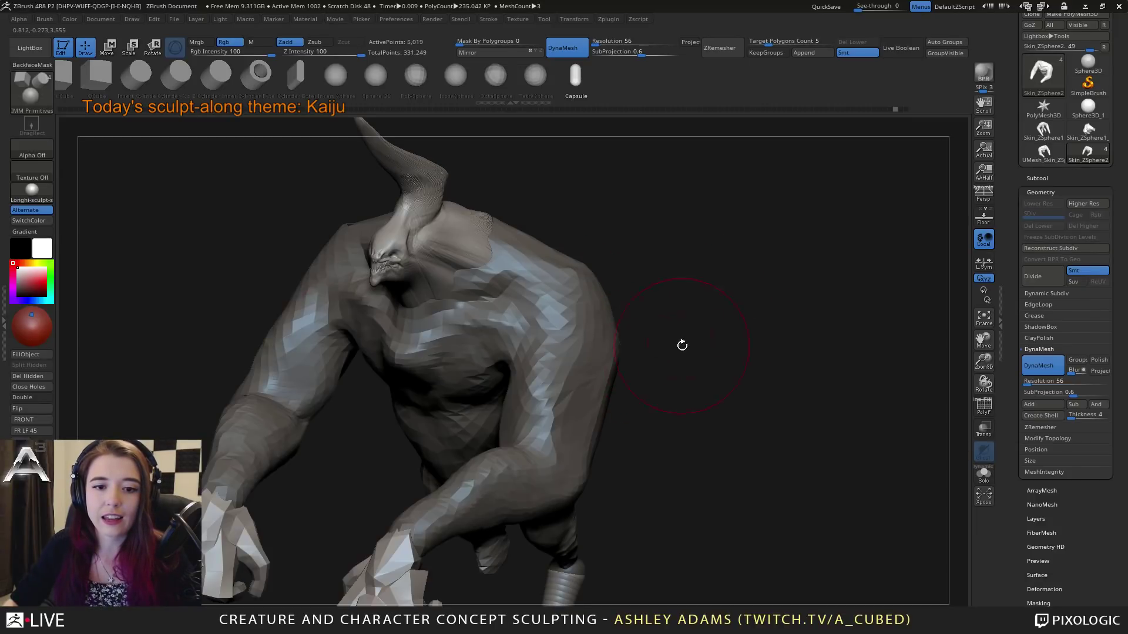
drag(681, 345, 717, 345)
Step: Rotate the mirrored capsules about the X axis and move them so they protrude from the outer back of the shoulders
key(w)
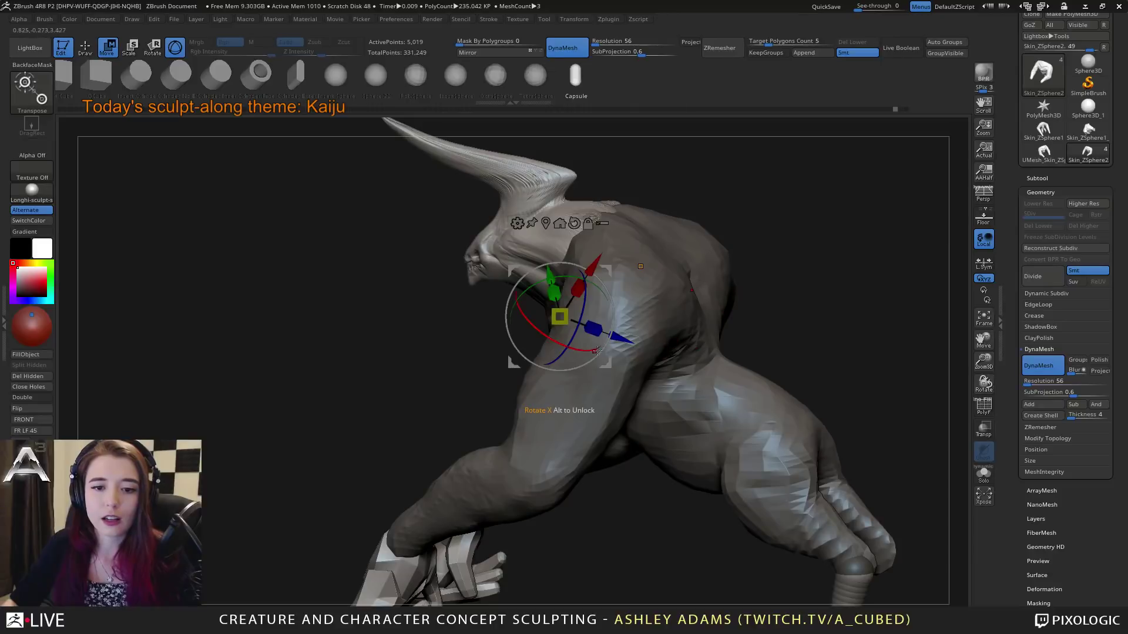
mouse_move(597, 351)
mouse_down()
mouse_move(580, 350)
mouse_move(608, 355)
mouse_up()
drag(717, 329, 814, 320)
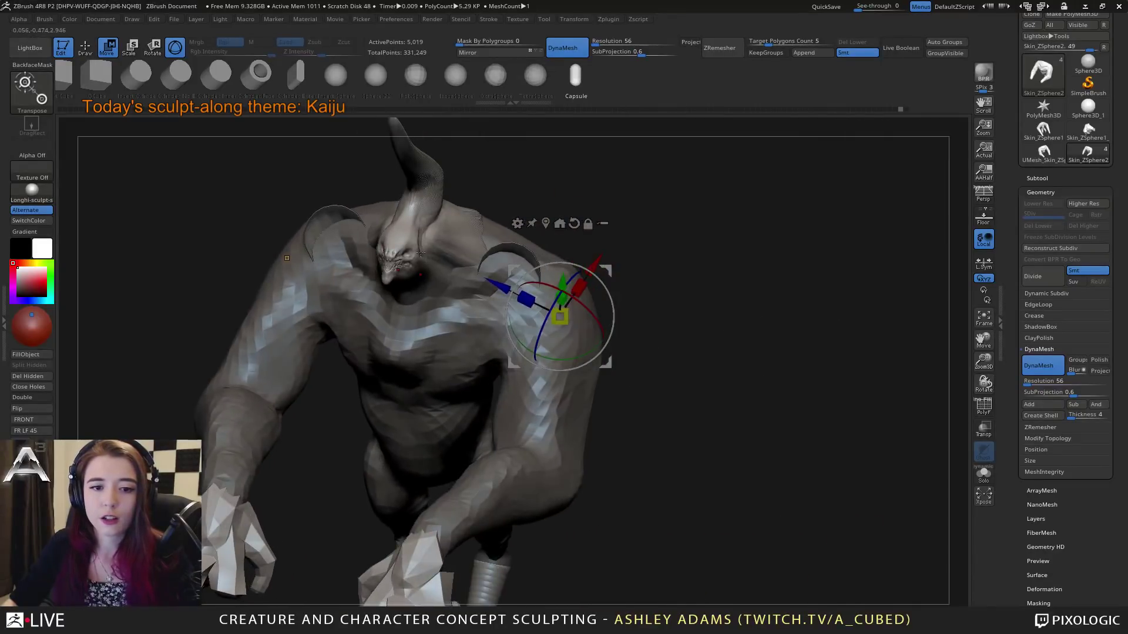
drag(504, 285, 694, 377)
drag(591, 327, 606, 338)
drag(804, 201, 682, 311)
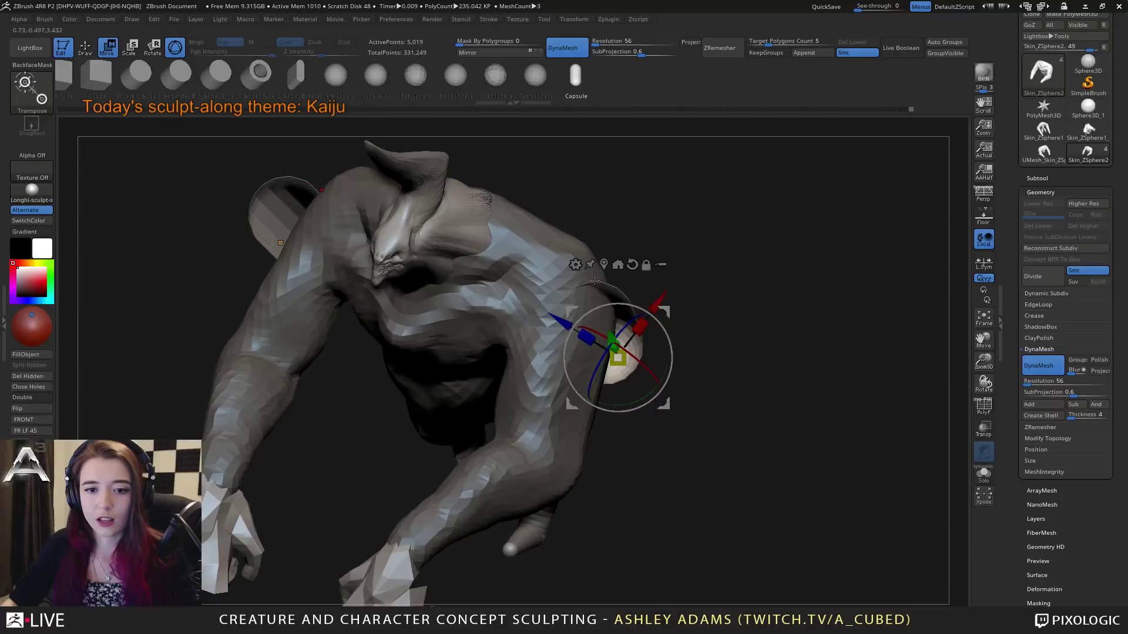
Step: Clear the mask and subtract the mirrored capsules from the backs of the shoulders with DynaMesh Sub
drag(837, 300, 849, 320)
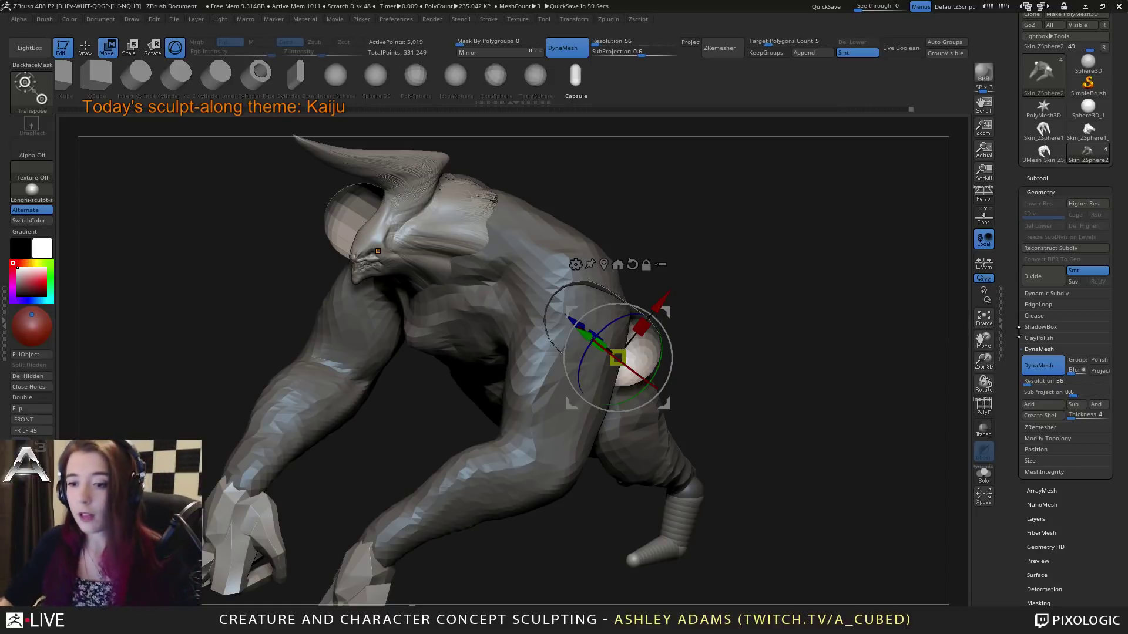
drag(818, 327, 392, 269)
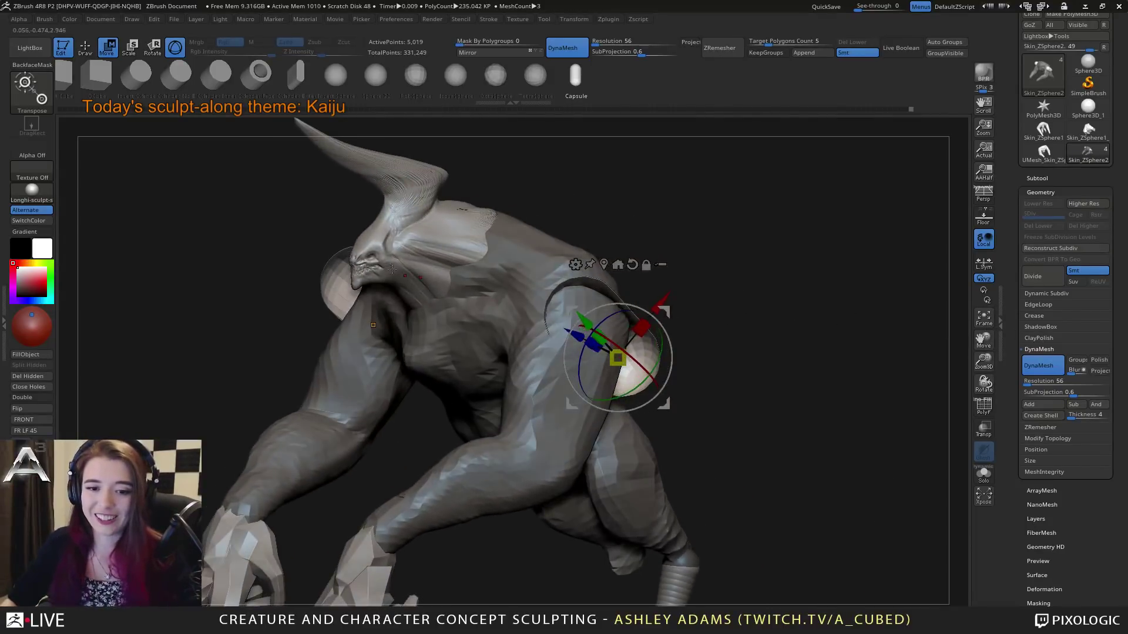
drag(664, 226, 760, 317)
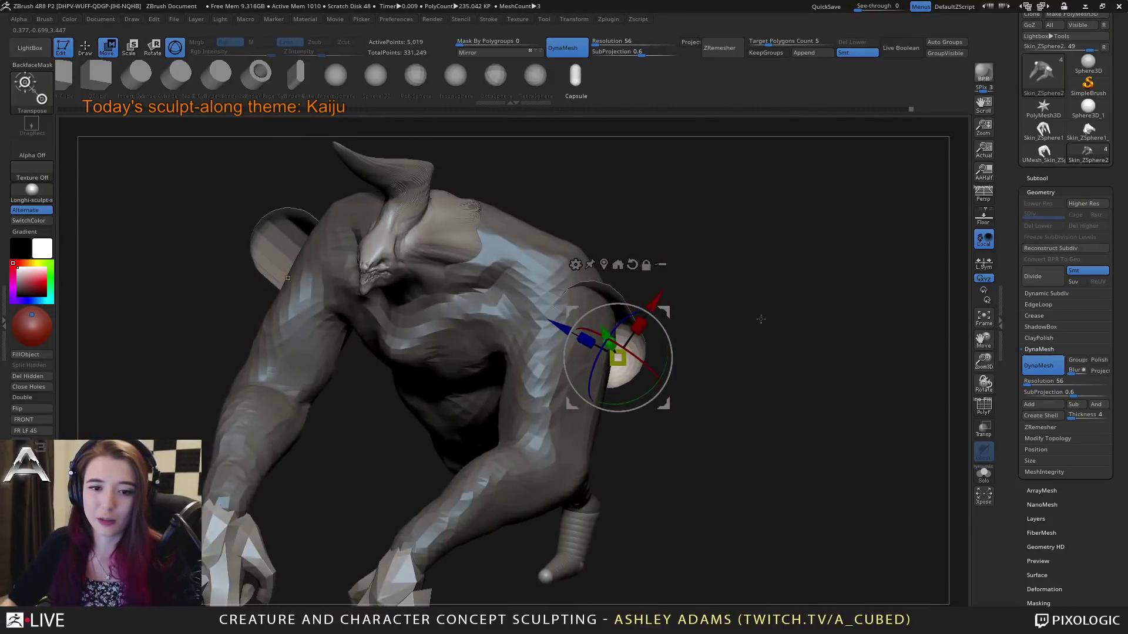
ctrl+drag(722, 387, 811, 339)
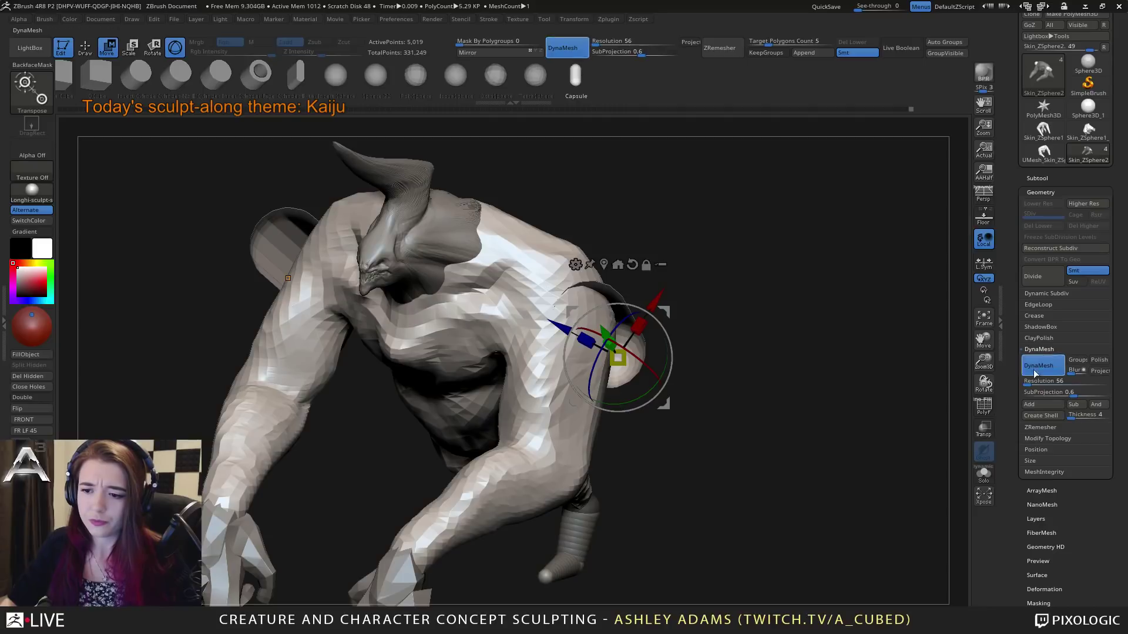
click(1076, 407)
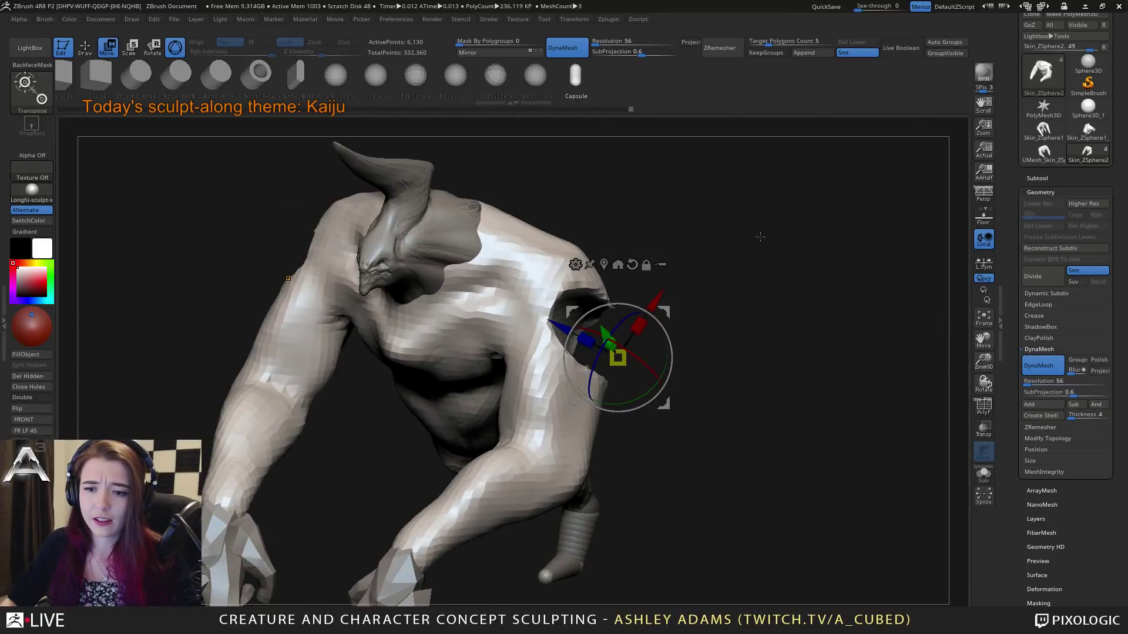
Step: Inspect the shoulder cuts and undo the DynaMesh subtraction to bring back the masked body and capsules
mouse_move(758, 235)
mouse_down()
mouse_move(781, 257)
mouse_move(724, 266)
mouse_up()
key(ctrl+z)
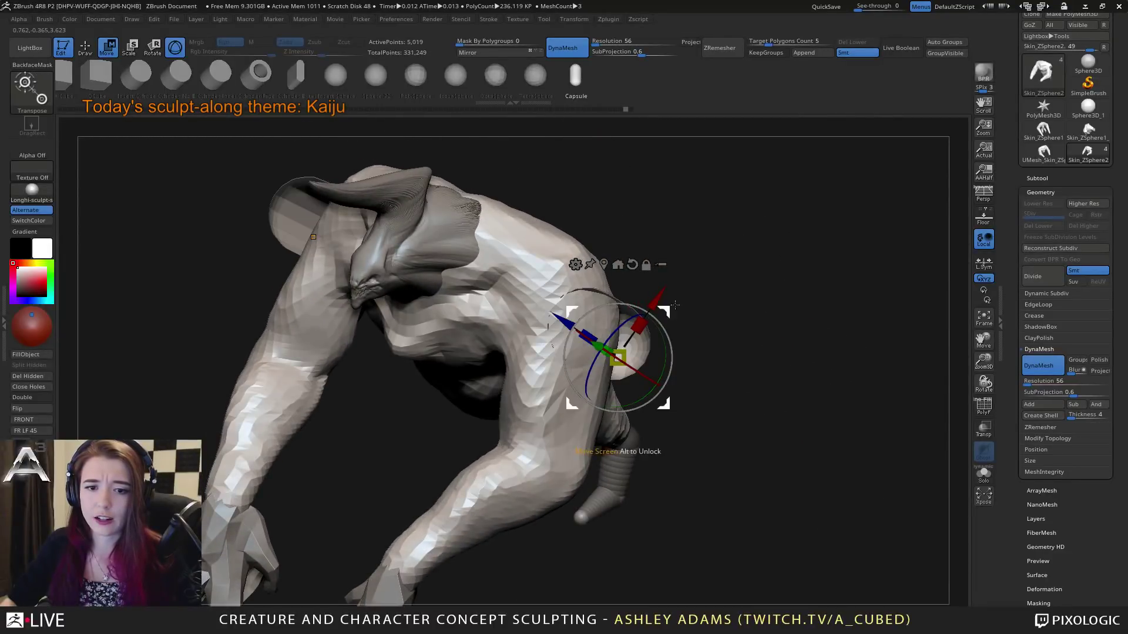
drag(671, 312, 662, 305)
key(ctrl+z)
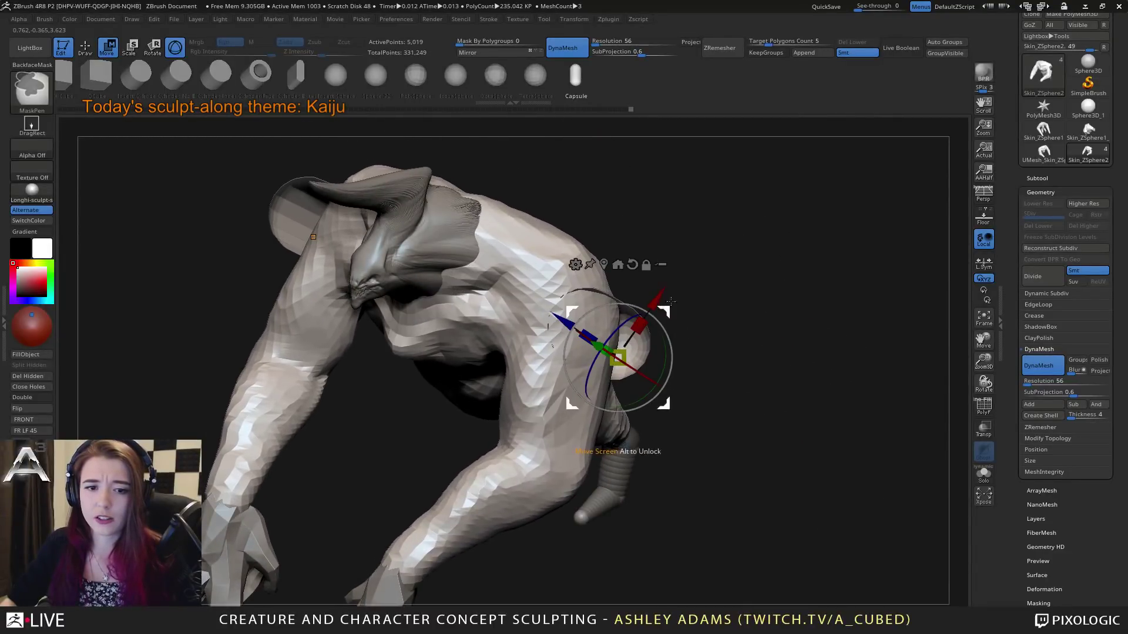
key(ctrl+z)
Step: Turn on double-sided display for the body mesh in its display properties
scroll(1042, 456, down, 5)
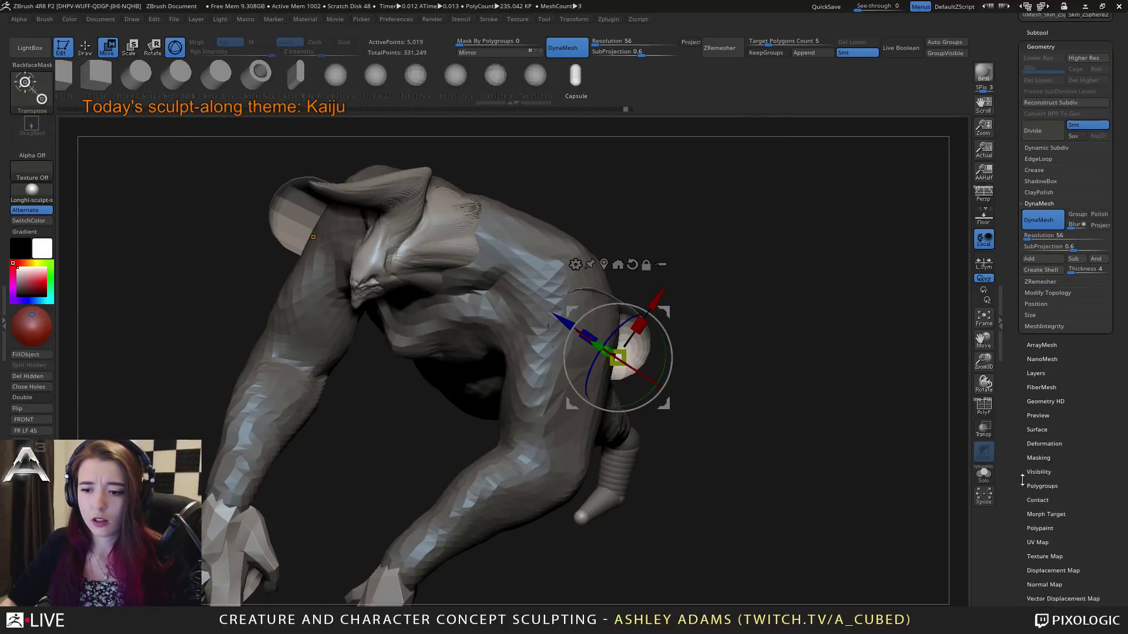
click(1046, 442)
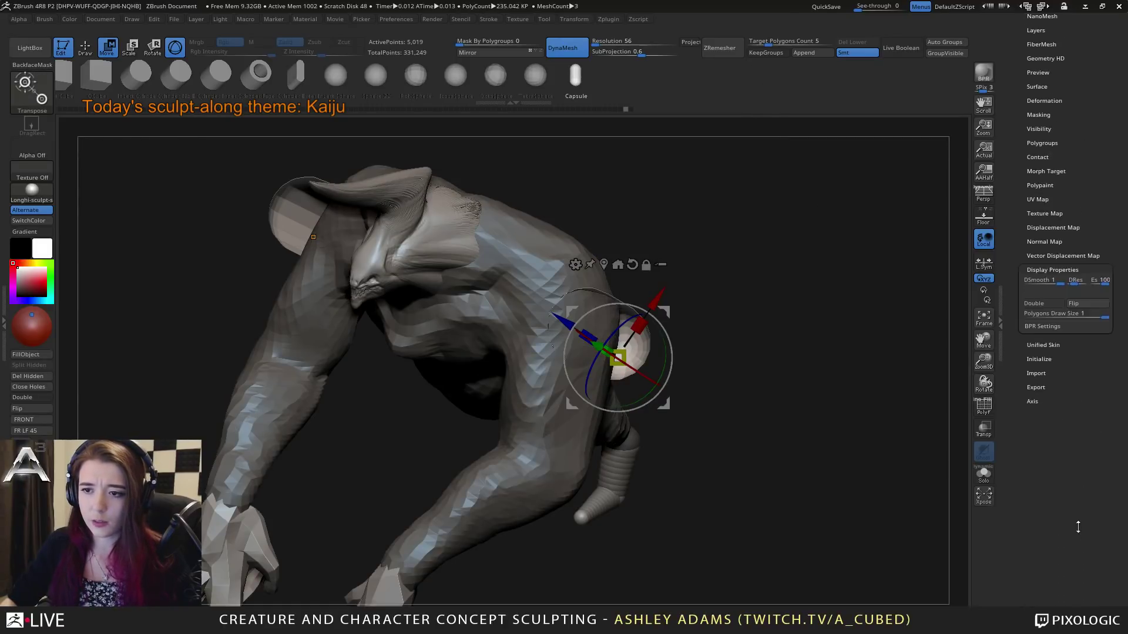
click(1035, 360)
Step: Move the mirrored capsules to the front of the shoulders, clear the mask and subtract them with DynaMesh Sub
drag(833, 339, 768, 395)
drag(571, 307, 537, 266)
ctrl+drag(816, 371, 750, 383)
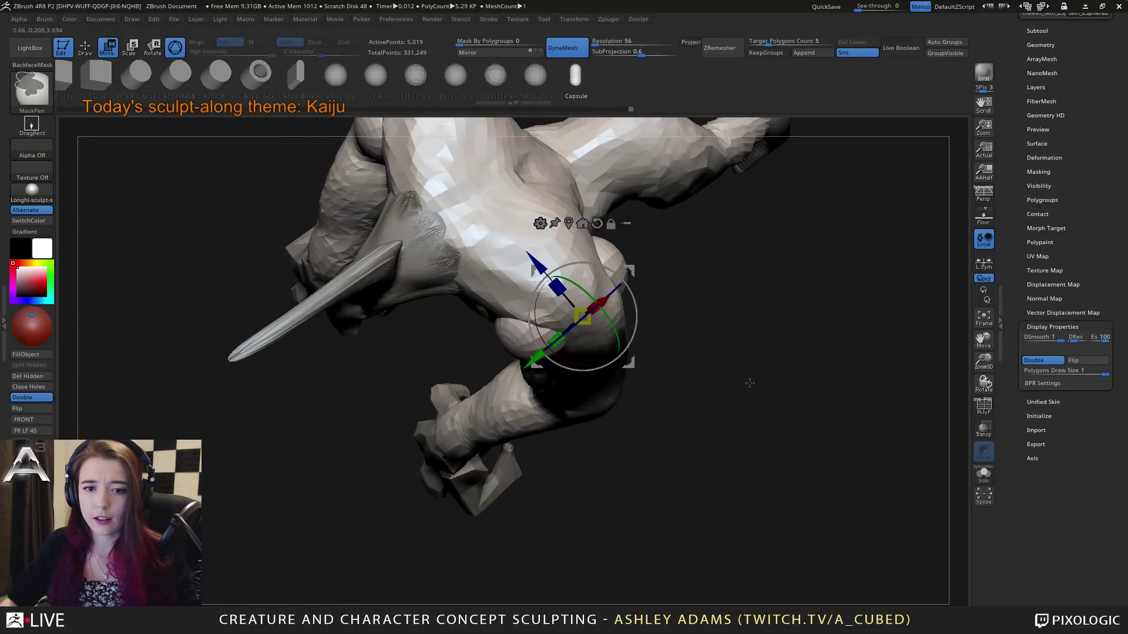
click(1040, 45)
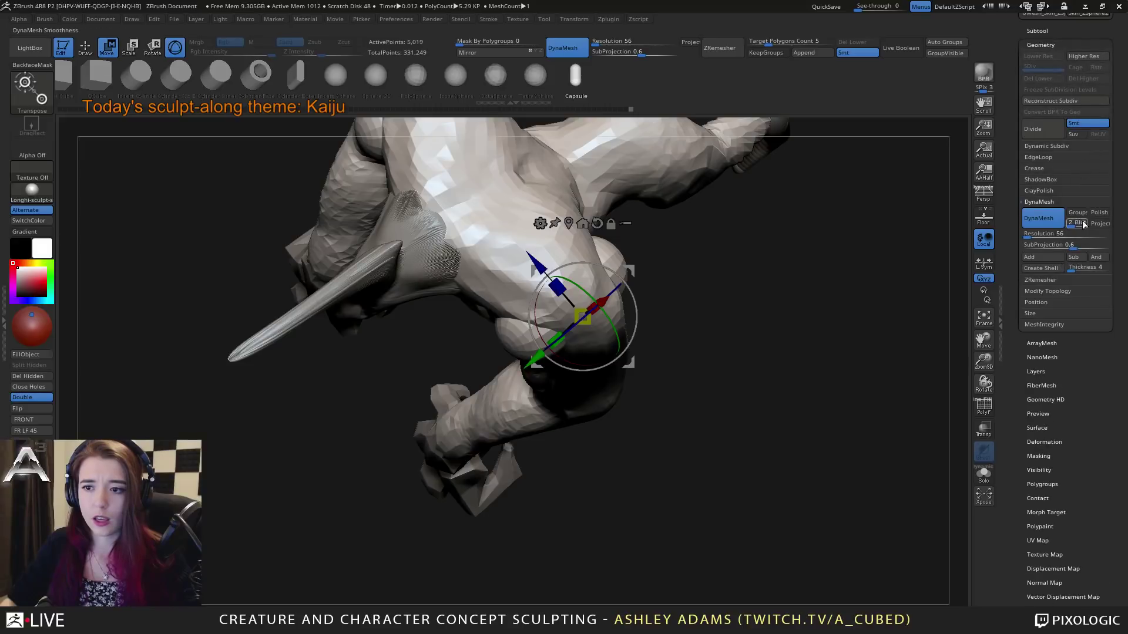
click(1082, 257)
drag(874, 393, 843, 337)
drag(785, 284, 813, 347)
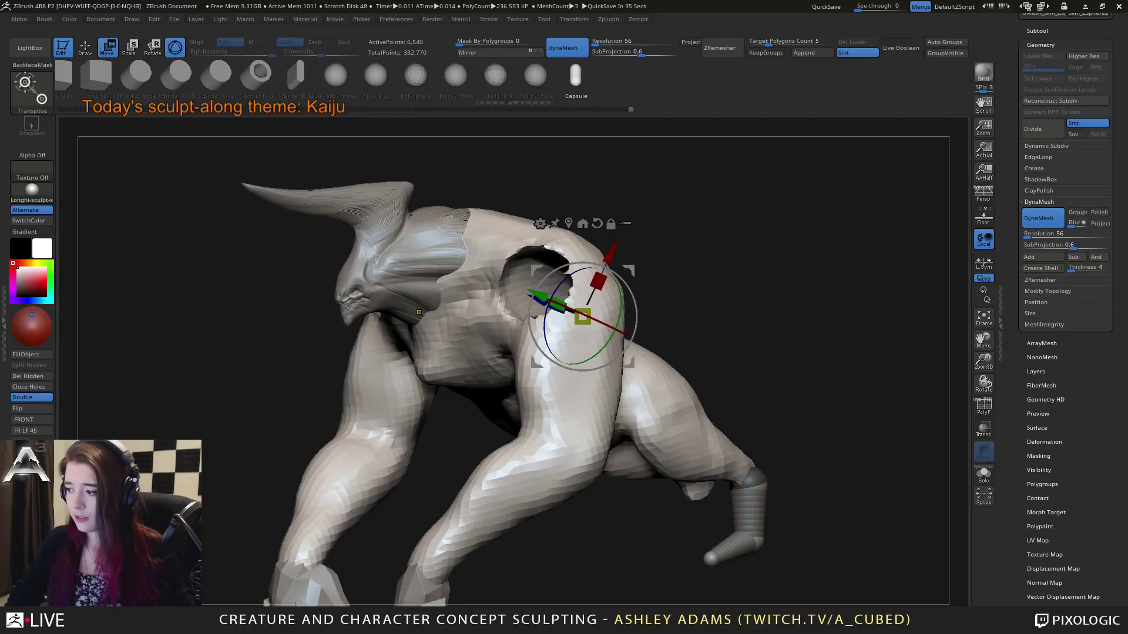
Step: Undo the subtraction, the capsule moves and the capsule insertion, and return to Draw mode
key(ctrl+z)
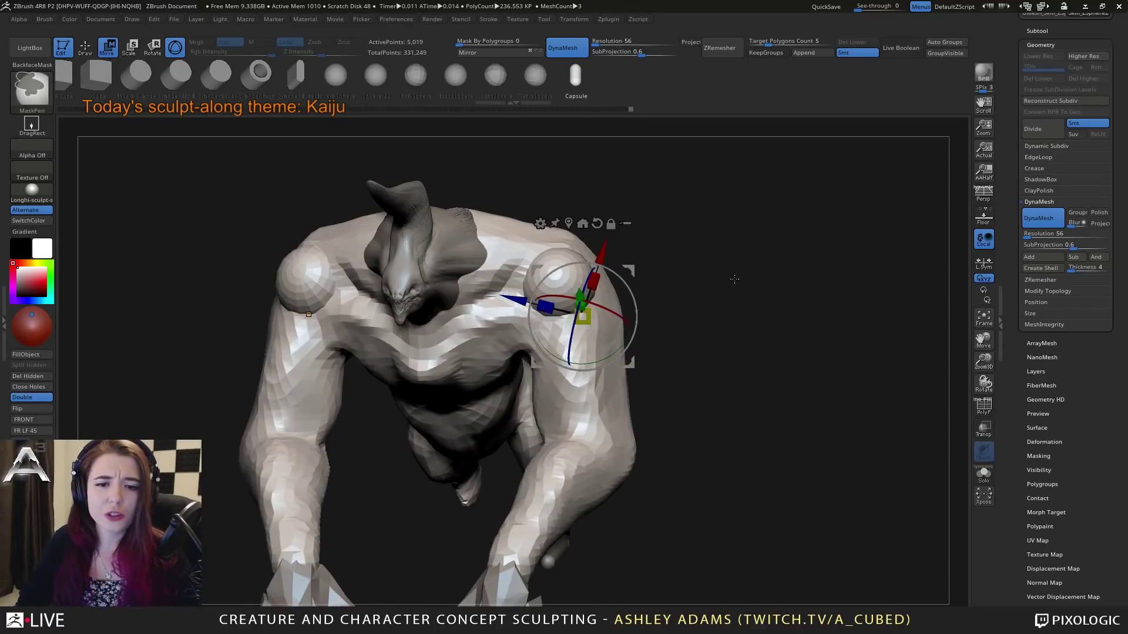
key(ctrl+z)
key(ctrl+z)
key(ctrl+z)
key(ctrl+z)
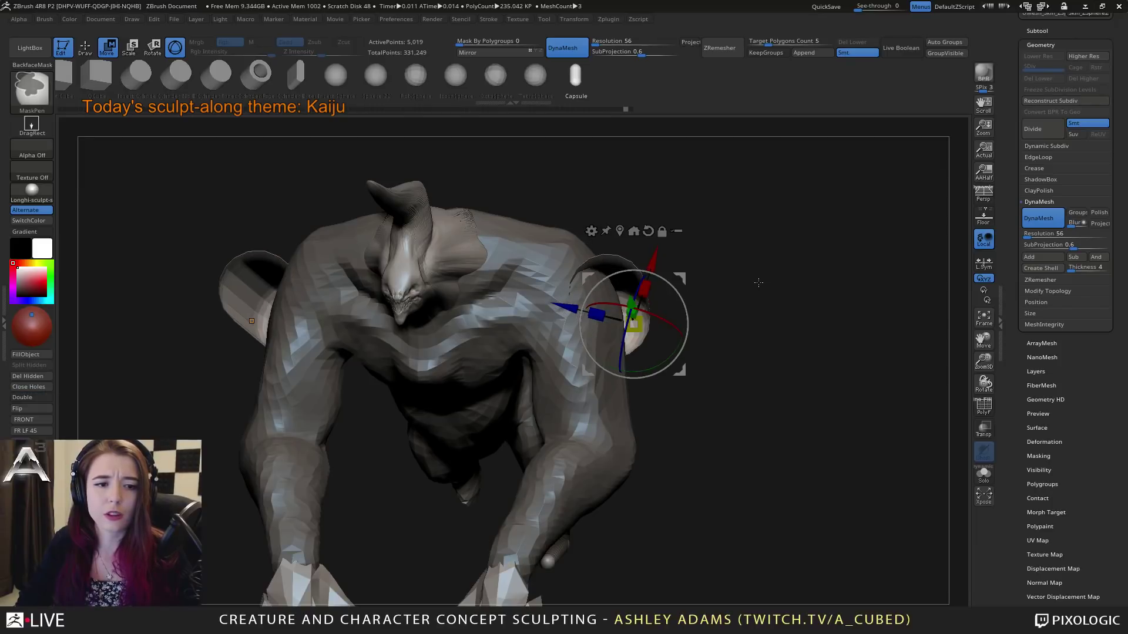
key(ctrl+z)
key(ctrl+z)
key(ctrl+z)
key(ctrl+z)
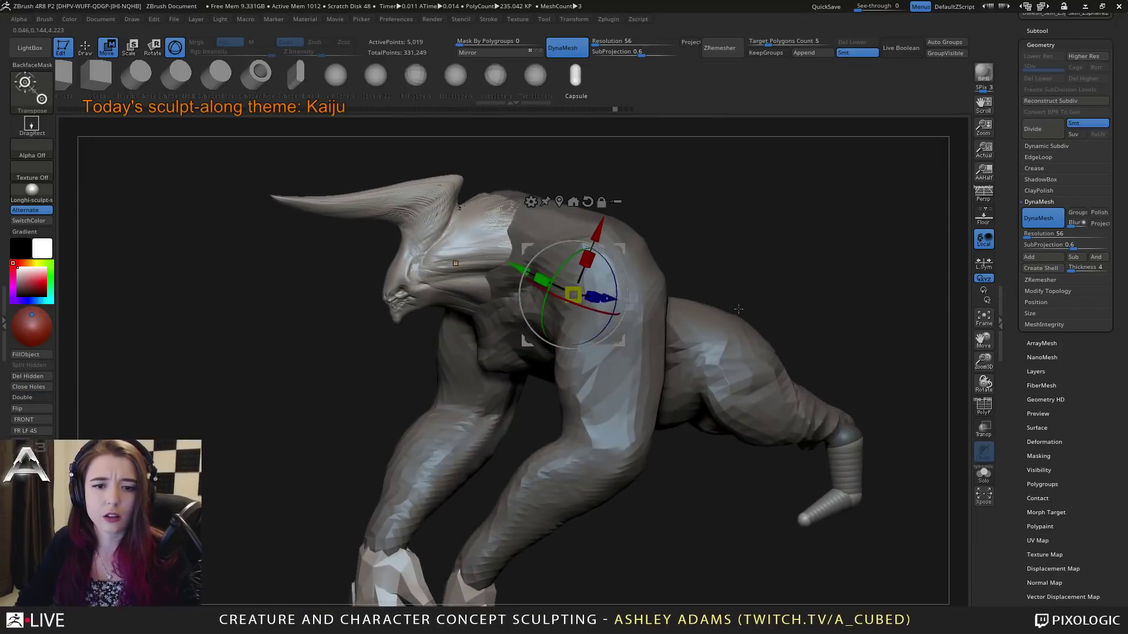
mouse_move(776, 295)
mouse_down()
mouse_move(798, 309)
mouse_move(673, 335)
mouse_move(708, 346)
mouse_move(693, 338)
mouse_move(699, 328)
mouse_up()
key(q)
key(space)
key(space)
key(space)
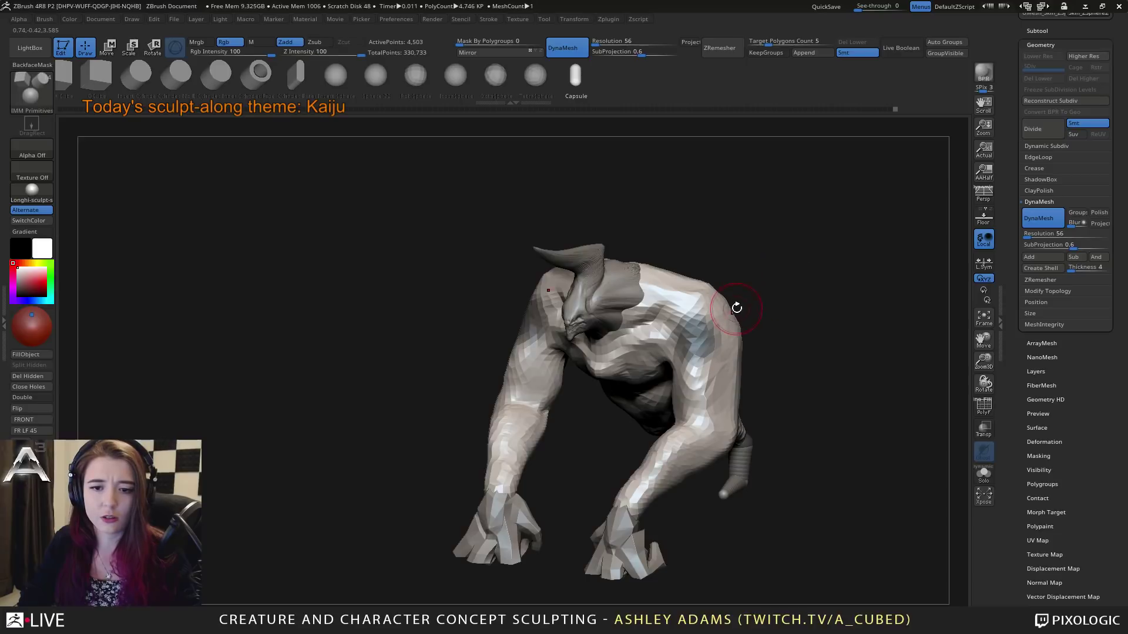
key(ctrl+z)
Step: Try the lasso masking and SelectLasso brushes, drawing a small lasso selection over the front of the shoulder
ctrl+click(31, 88)
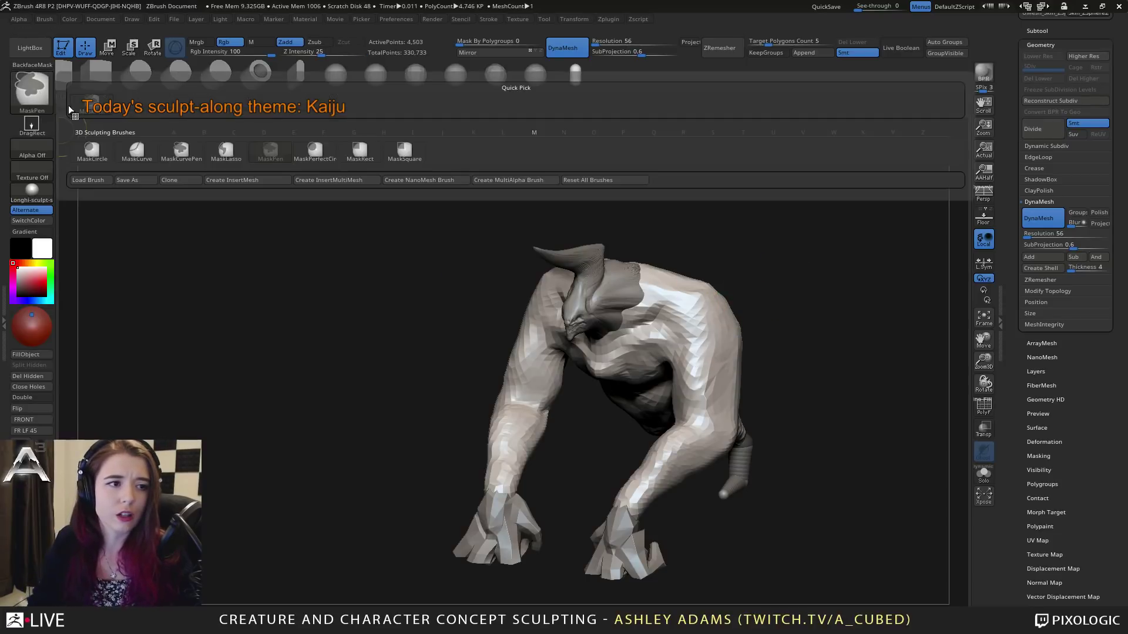
click(226, 160)
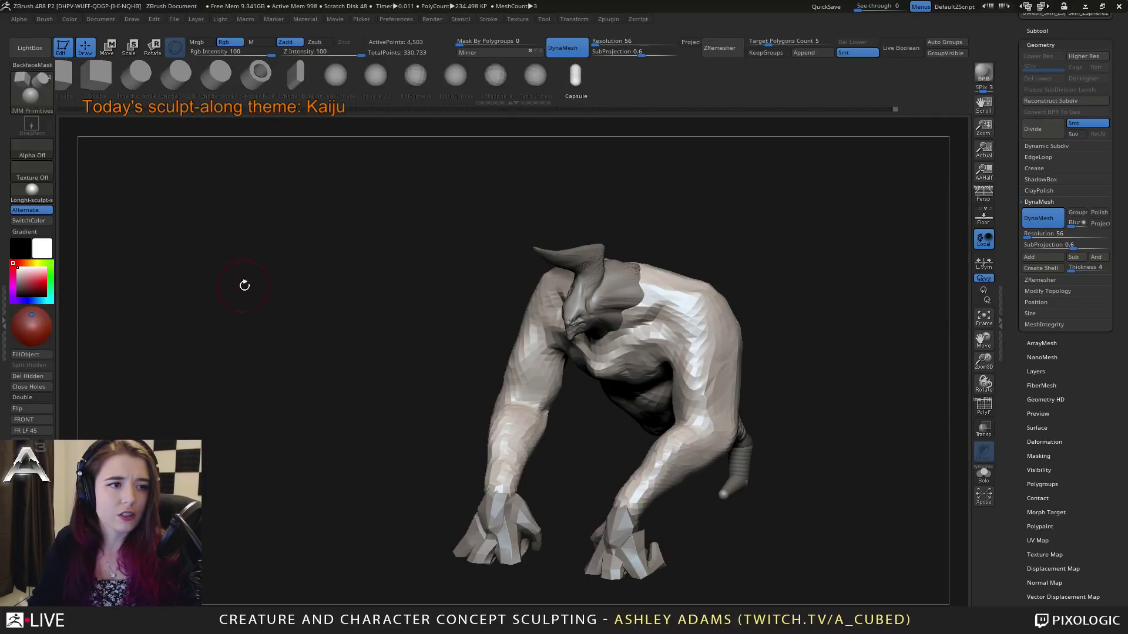
ctrl+shift+click(42, 101)
drag(280, 377, 488, 275)
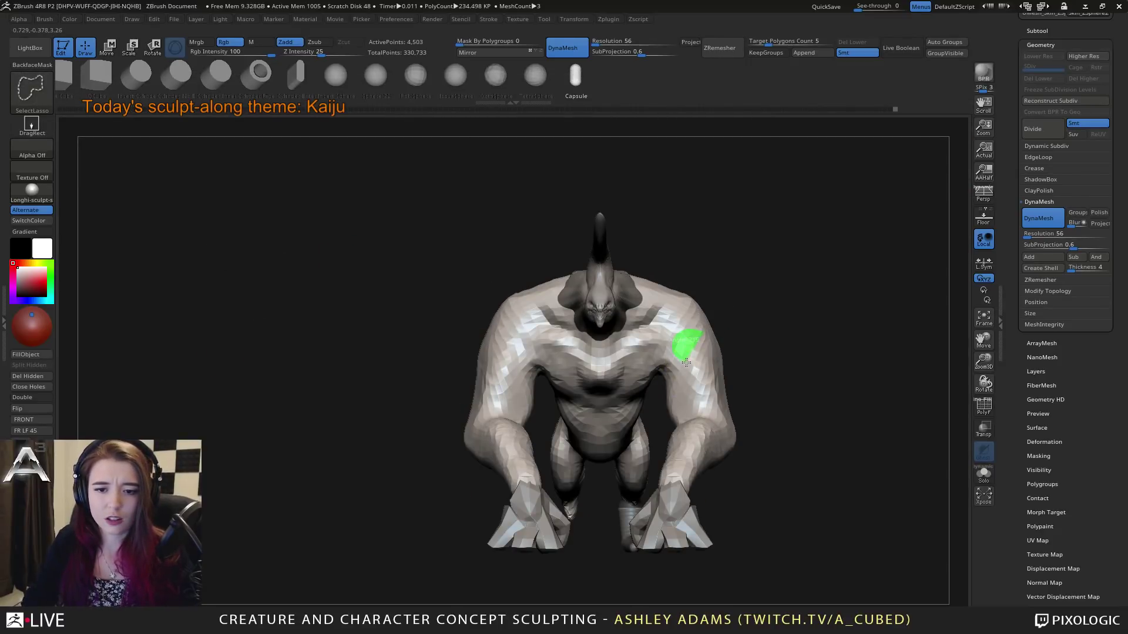
ctrl+shift+click(709, 339)
mouse_move(793, 284)
mouse_down()
mouse_move(746, 350)
mouse_move(684, 361)
mouse_move(773, 296)
mouse_move(734, 311)
mouse_move(726, 297)
mouse_move(699, 305)
mouse_move(780, 272)
mouse_move(748, 350)
mouse_move(652, 303)
mouse_up()
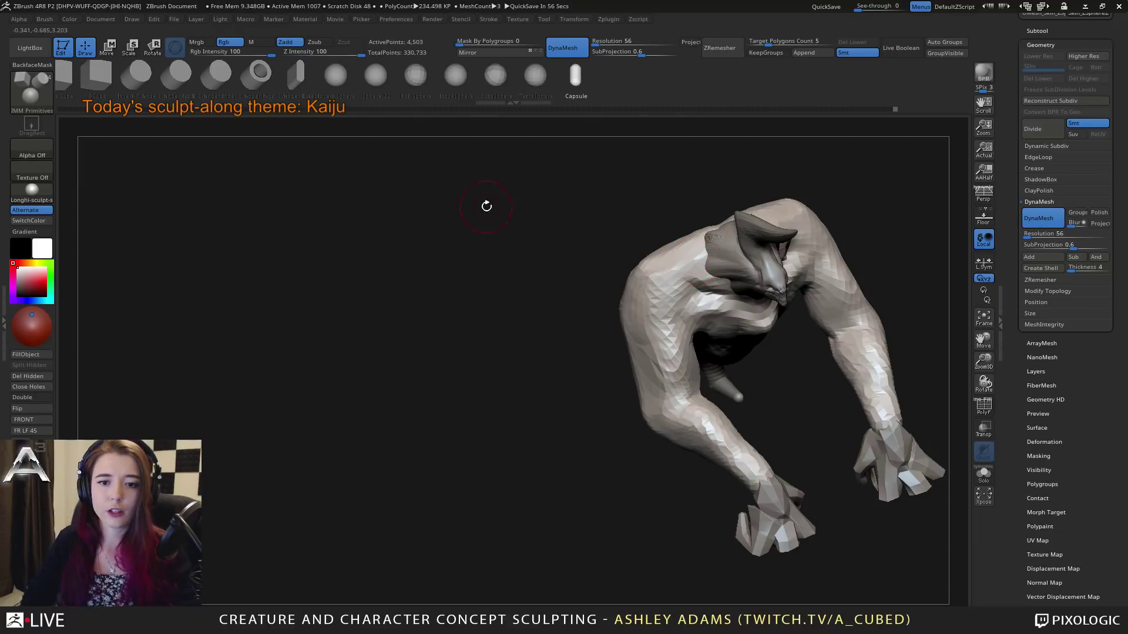
Step: Pull the creature's chest and torso into a new shape with the SnakeHook brush
drag(486, 206, 558, 188)
drag(705, 347, 670, 307)
right_drag(693, 339, 655, 315)
right_click(664, 308)
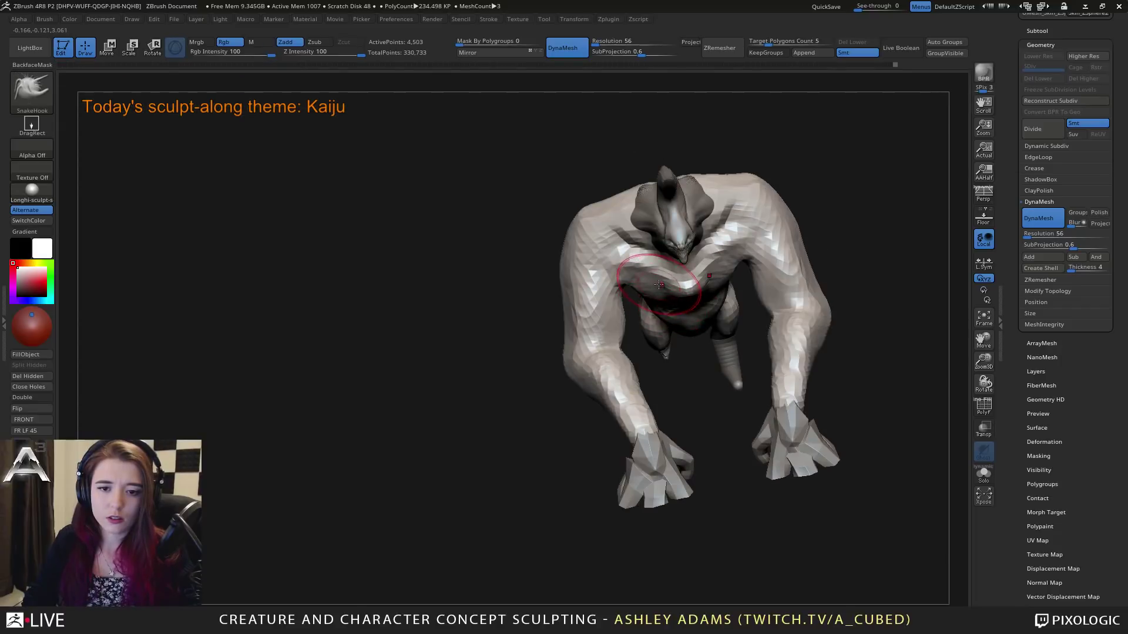
drag(686, 292, 661, 308)
mouse_move(671, 312)
right_down()
mouse_move(719, 302)
mouse_move(634, 333)
mouse_move(621, 317)
mouse_move(604, 345)
mouse_move(683, 377)
mouse_move(587, 329)
mouse_move(639, 349)
right_up()
Step: Adjust the brush and reshape the belly and waist with SnakeHook from the side and front
key(space)
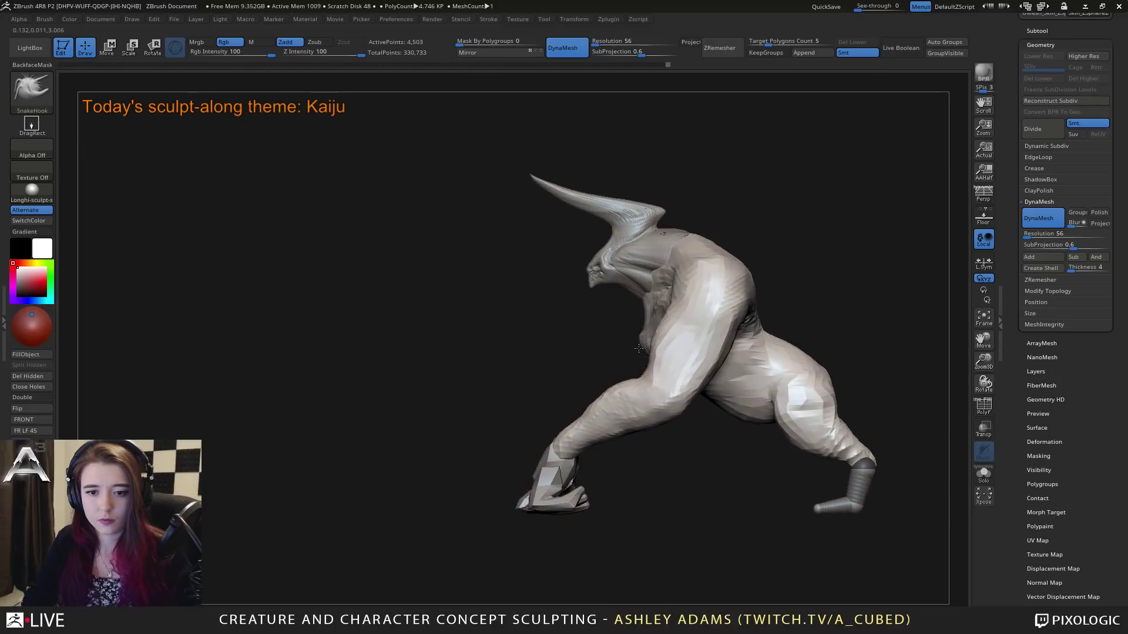
key(space)
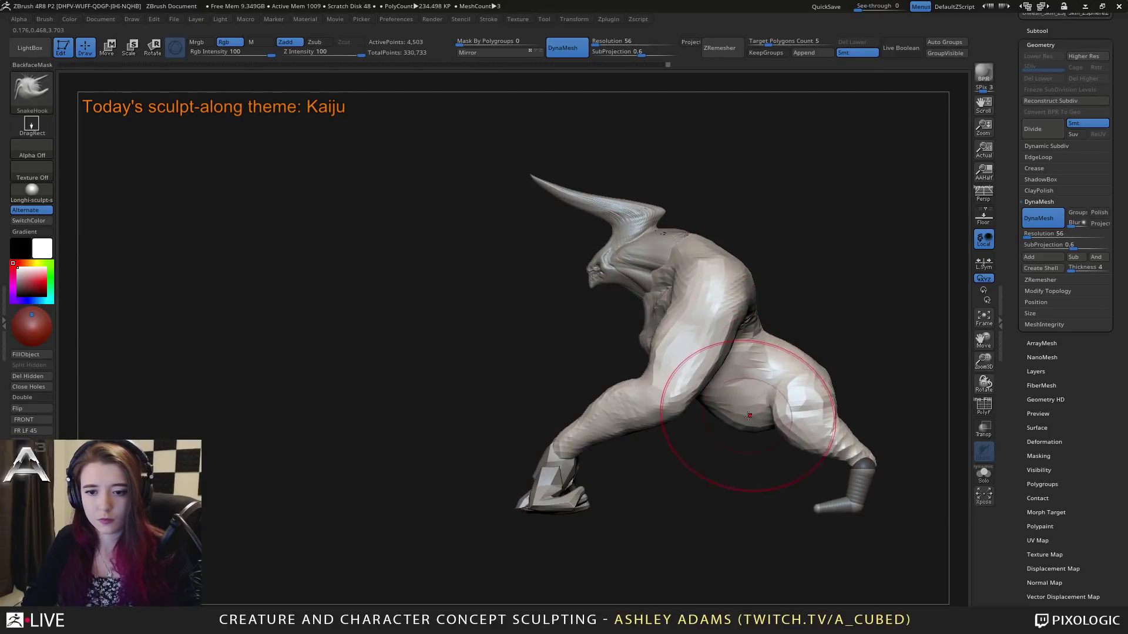
key(space)
right_drag(747, 415, 678, 410)
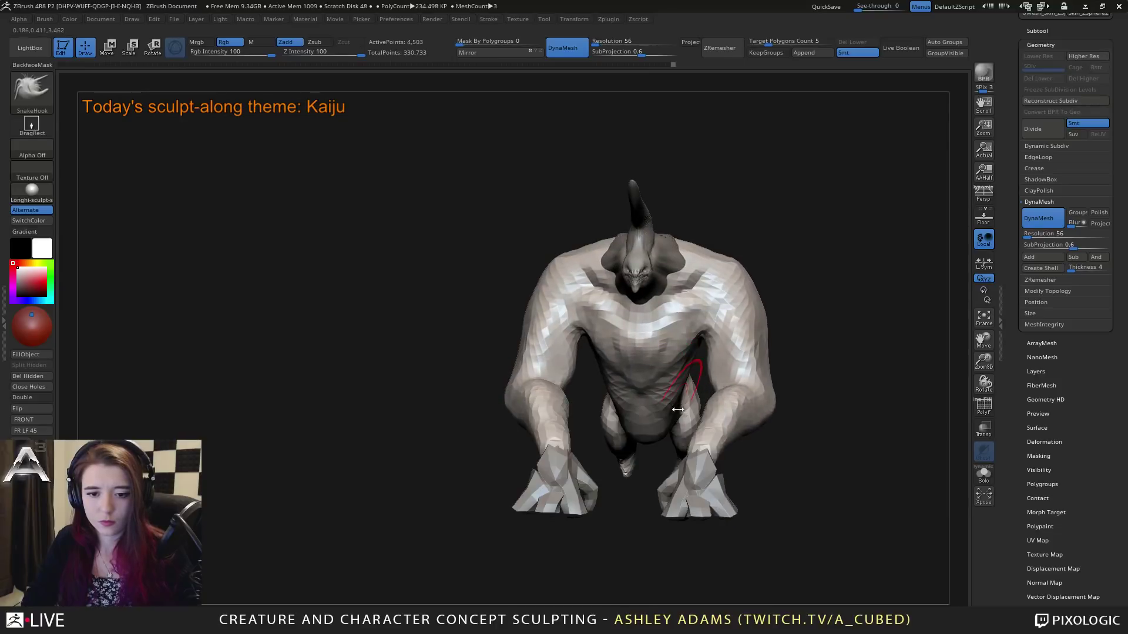
mouse_move(644, 422)
right_down()
mouse_move(620, 427)
mouse_move(644, 400)
mouse_move(640, 365)
mouse_move(663, 430)
mouse_move(636, 446)
mouse_move(714, 426)
right_up()
right_click(607, 390)
right_drag(610, 388, 610, 418)
Step: Switch to the ClayBuildup brush and undo the last change to the body
key(b)
key(c)
key(b)
key(ctrl+z)
mouse_move(622, 379)
right_down()
mouse_move(605, 390)
mouse_move(620, 352)
mouse_move(643, 344)
mouse_move(699, 359)
mouse_move(684, 384)
right_up()
key(space)
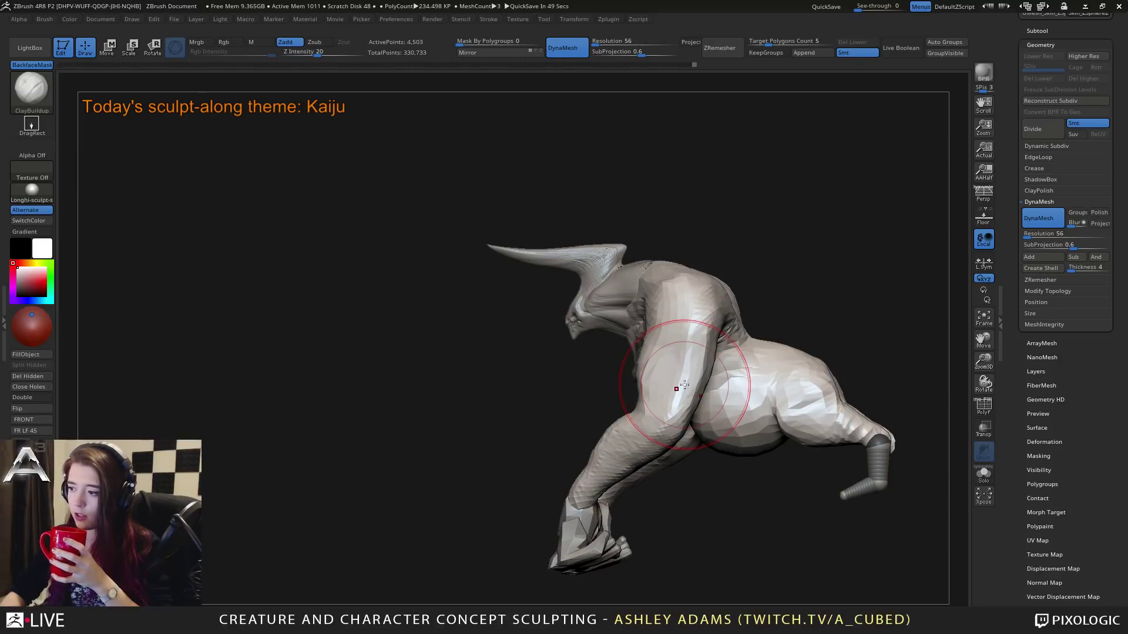
Step: Examine the subtool list and its Merge options, and the DynaMesh settings in the body's geometry options
click(1043, 31)
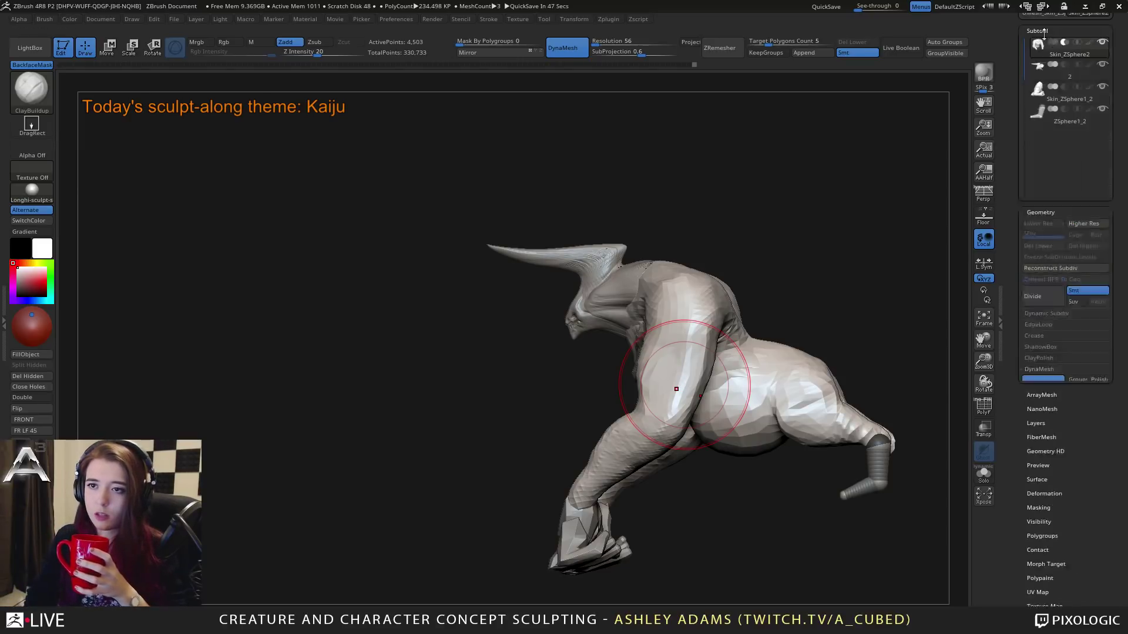
click(1035, 349)
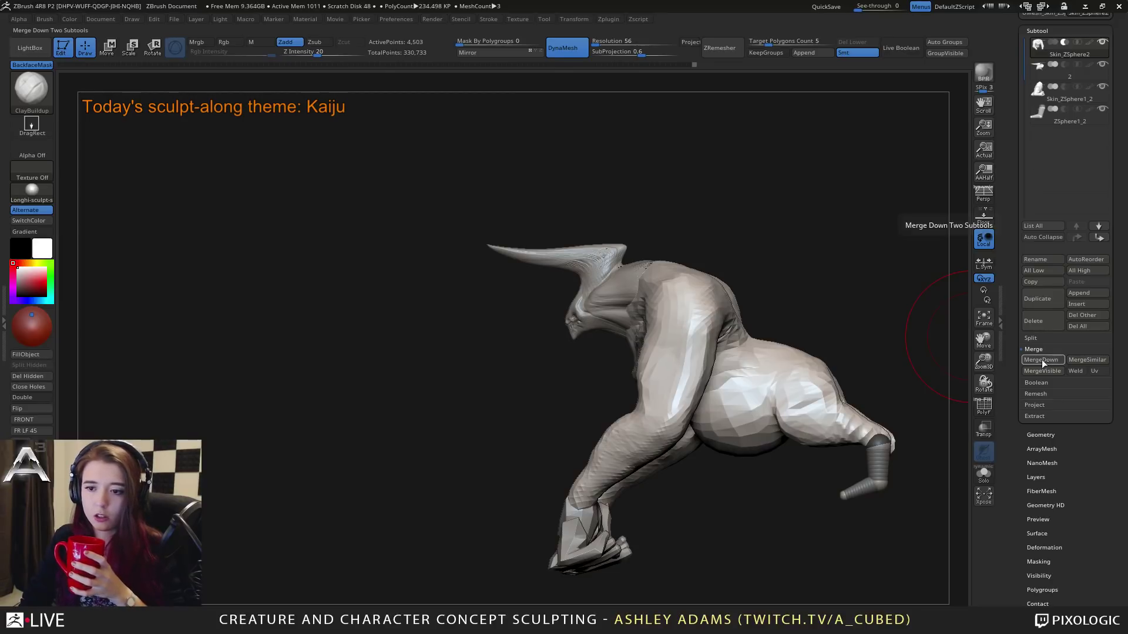
mouse_move(1080, 57)
mouse_move(1038, 72)
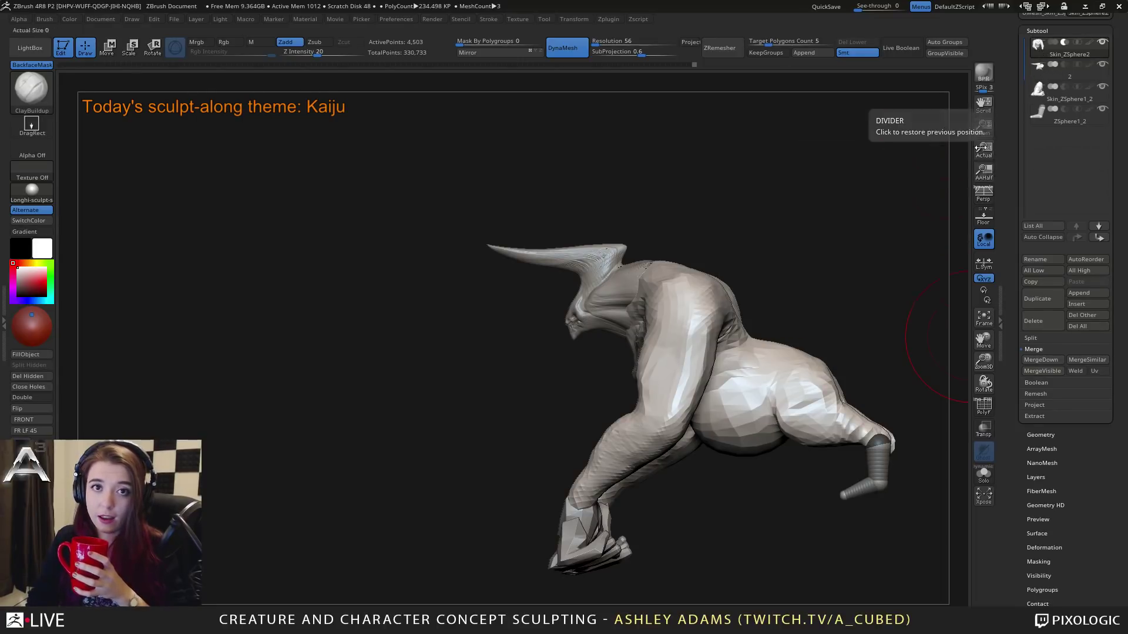
click(1093, 119)
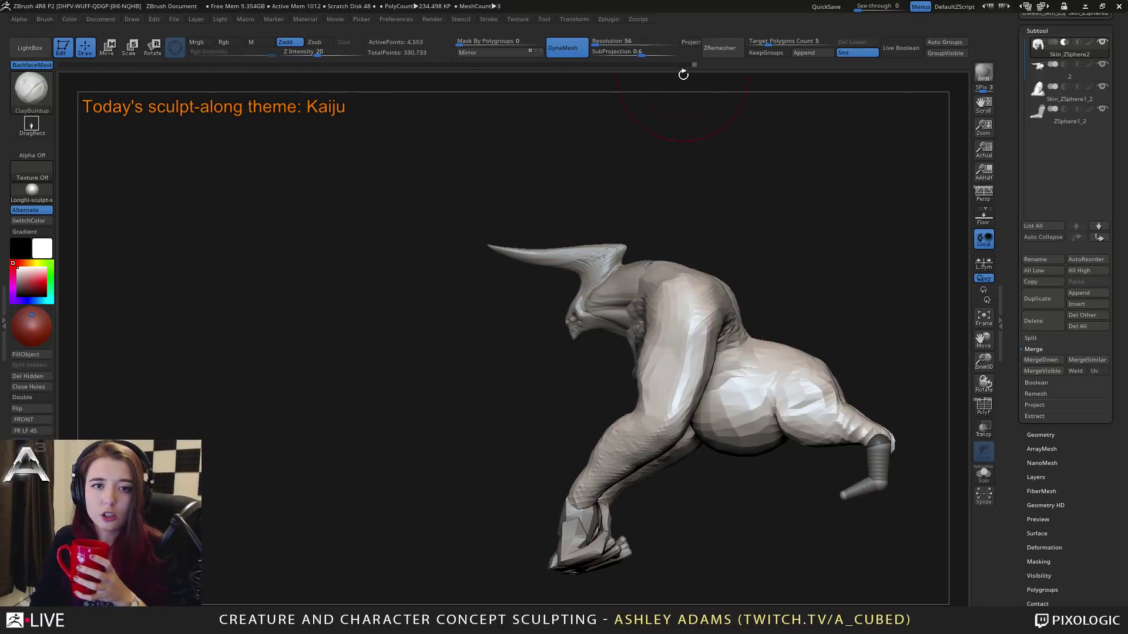
click(1041, 435)
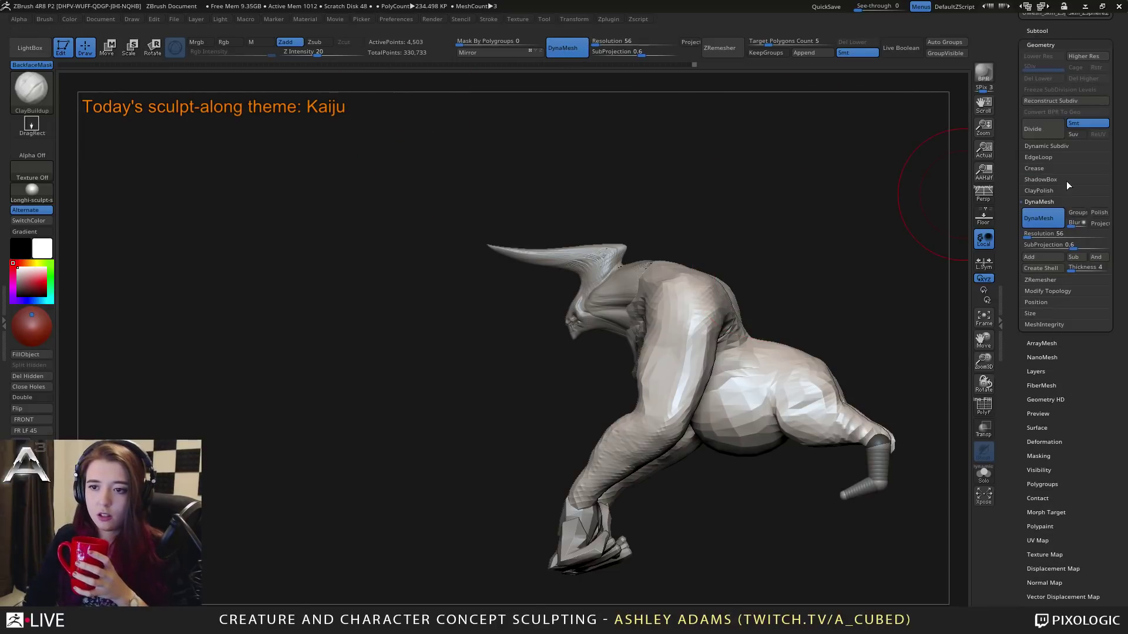
drag(1021, 39, 1014, 65)
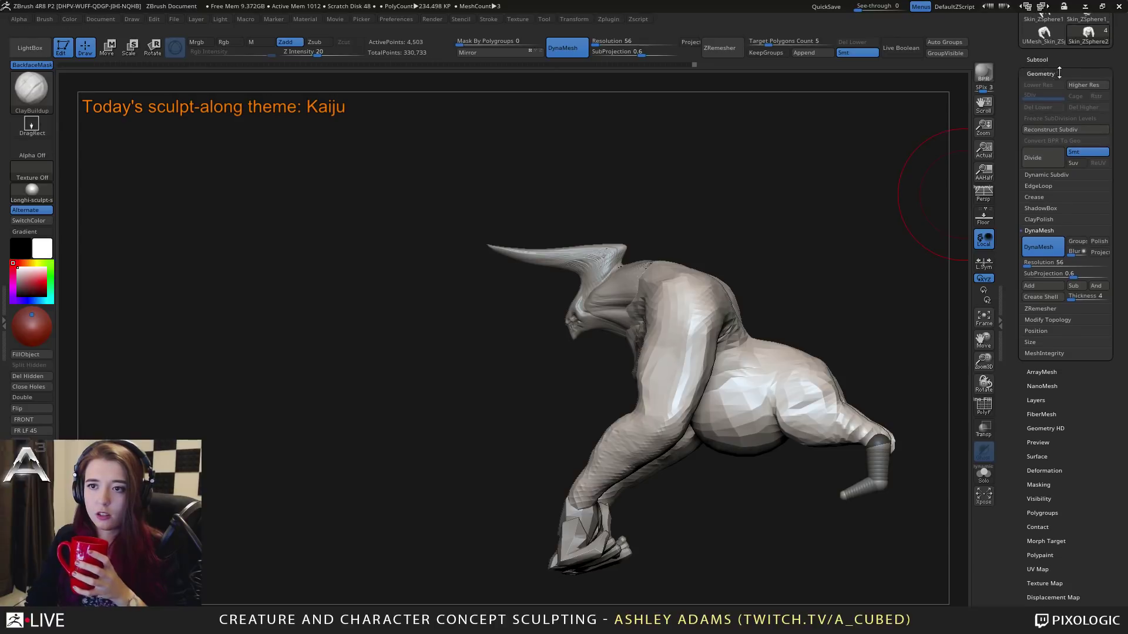
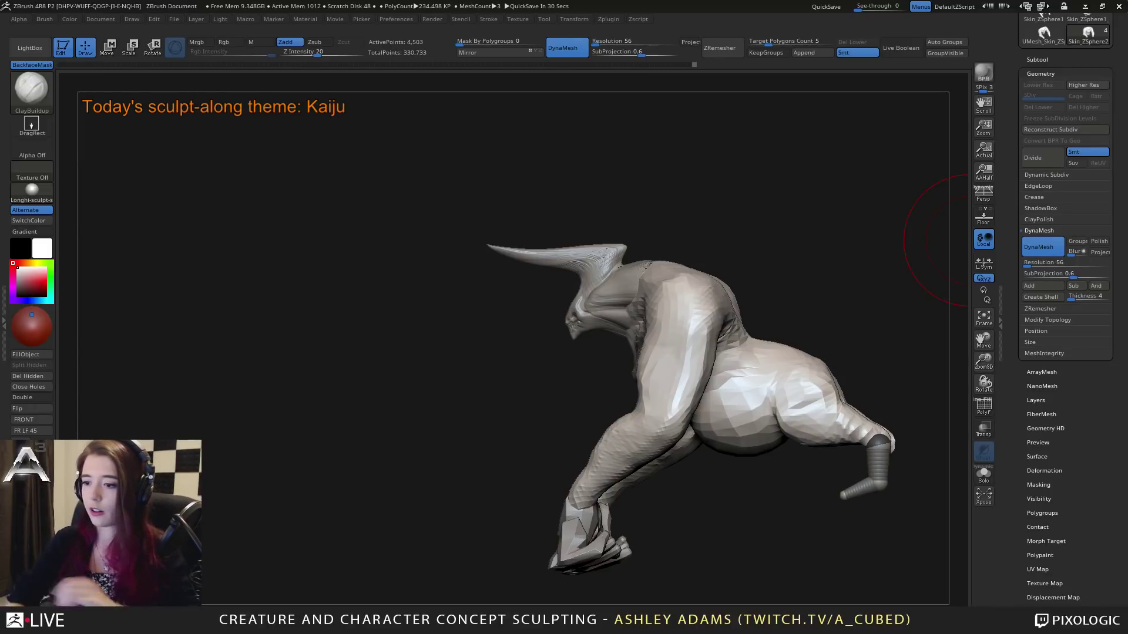
Step: Close the DynaMesh settings and show the subtool list for the model
drag(940, 241, 694, 323)
alt+drag(819, 301, 735, 289)
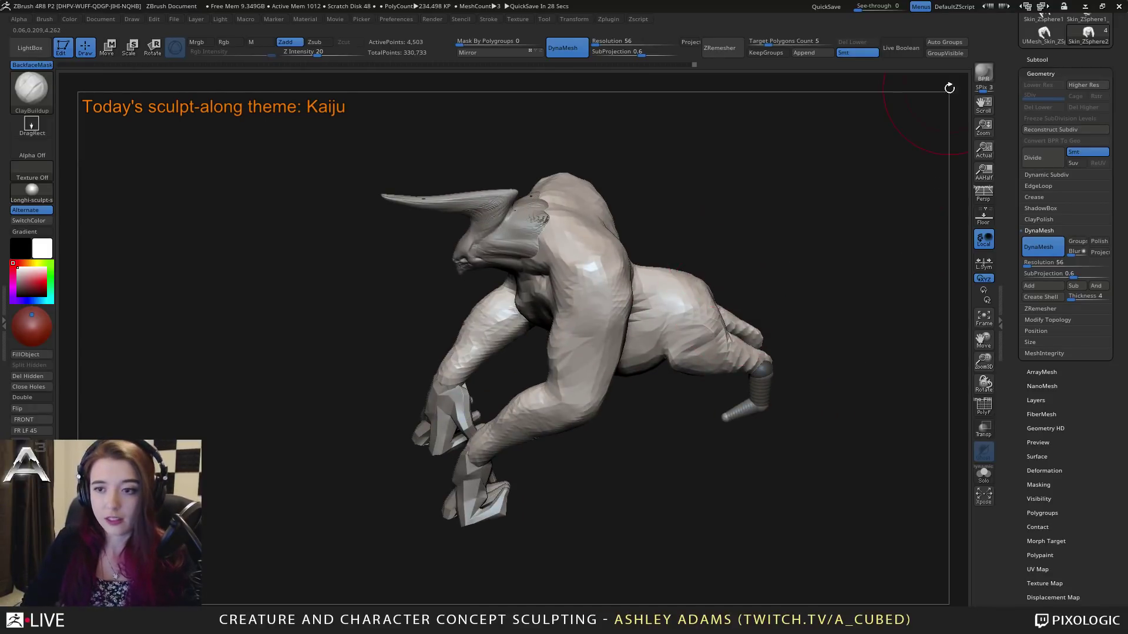
click(1038, 231)
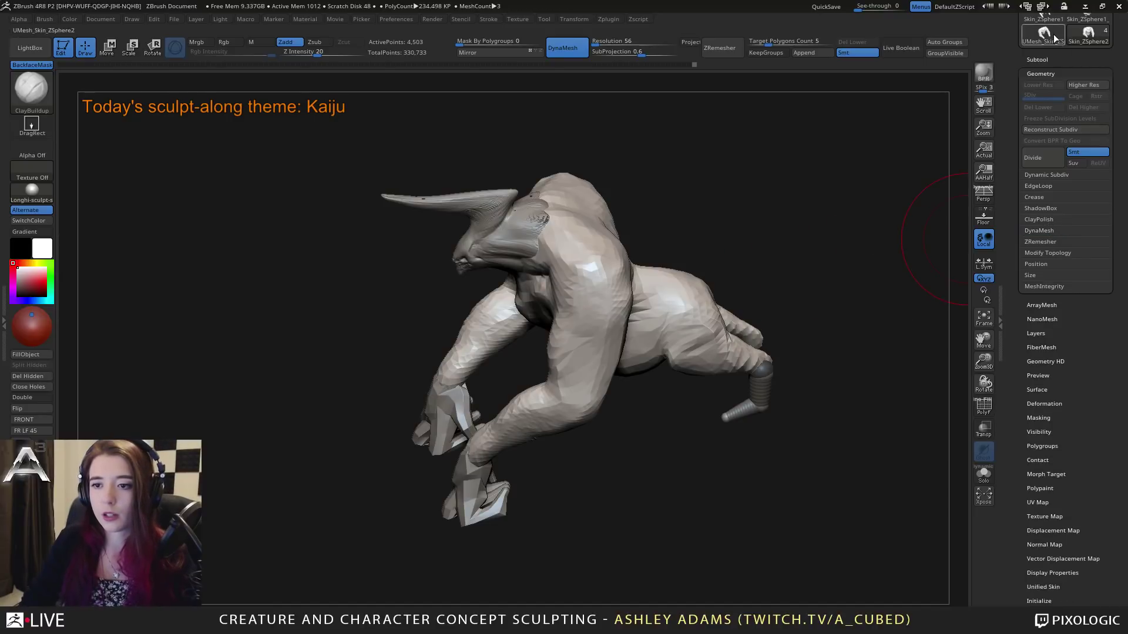
click(1036, 60)
Step: Reshape the creature's hips and hind legs with the SnakeHook brush
mouse_move(758, 298)
mouse_down()
mouse_move(725, 256)
mouse_move(758, 261)
mouse_move(714, 295)
mouse_up()
key(space)
right_drag(714, 295, 696, 301)
key(b)
key(s)
key(h)
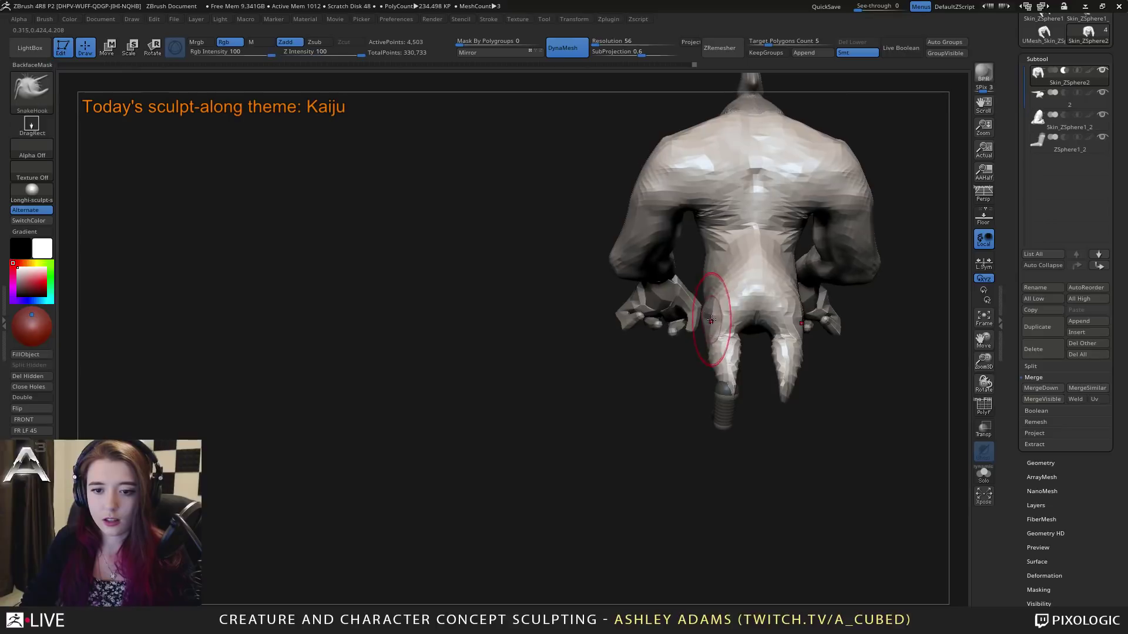
drag(720, 315, 708, 313)
mouse_move(708, 311)
right_down()
mouse_move(726, 266)
mouse_move(720, 317)
right_up()
drag(722, 318, 730, 312)
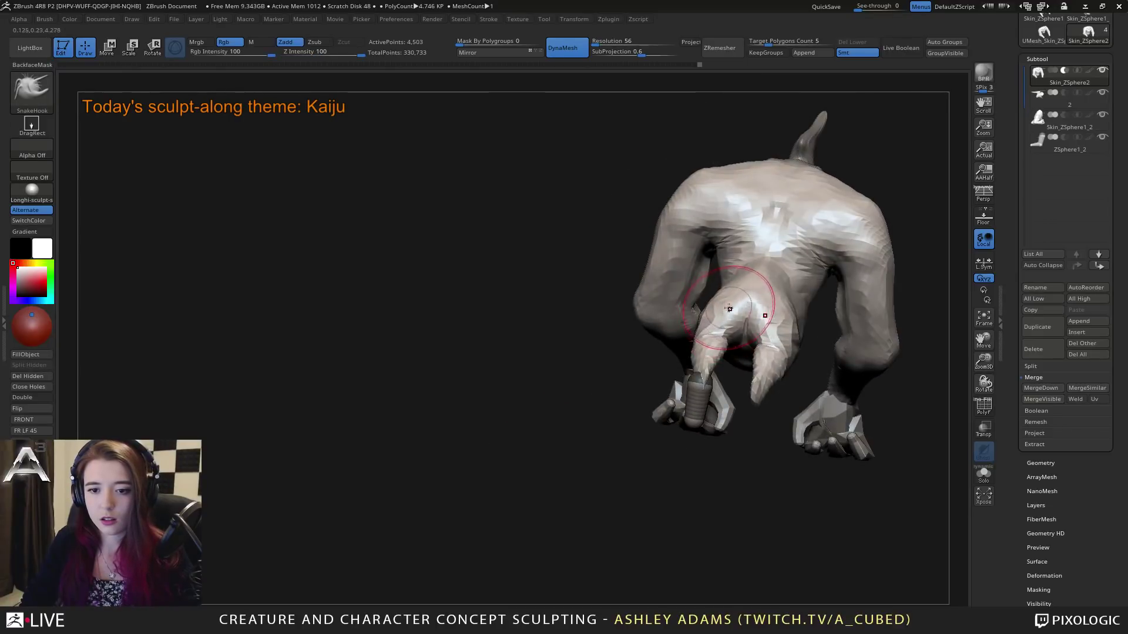
mouse_move(730, 312)
right_down()
mouse_move(759, 319)
mouse_move(725, 332)
mouse_move(751, 352)
right_up()
mouse_move(751, 353)
mouse_down()
mouse_move(761, 348)
mouse_move(736, 354)
mouse_up()
mouse_move(751, 372)
right_down()
mouse_move(726, 304)
mouse_move(738, 318)
mouse_move(578, 327)
mouse_move(608, 309)
mouse_move(660, 396)
mouse_move(666, 320)
right_up()
Step: Apply the MatCap Red Wax material and make the hind leg's ZSphere foot the active subtool
key(space)
click(31, 190)
click(92, 215)
alt+click(669, 401)
ctrl+right_drag(667, 320, 687, 348)
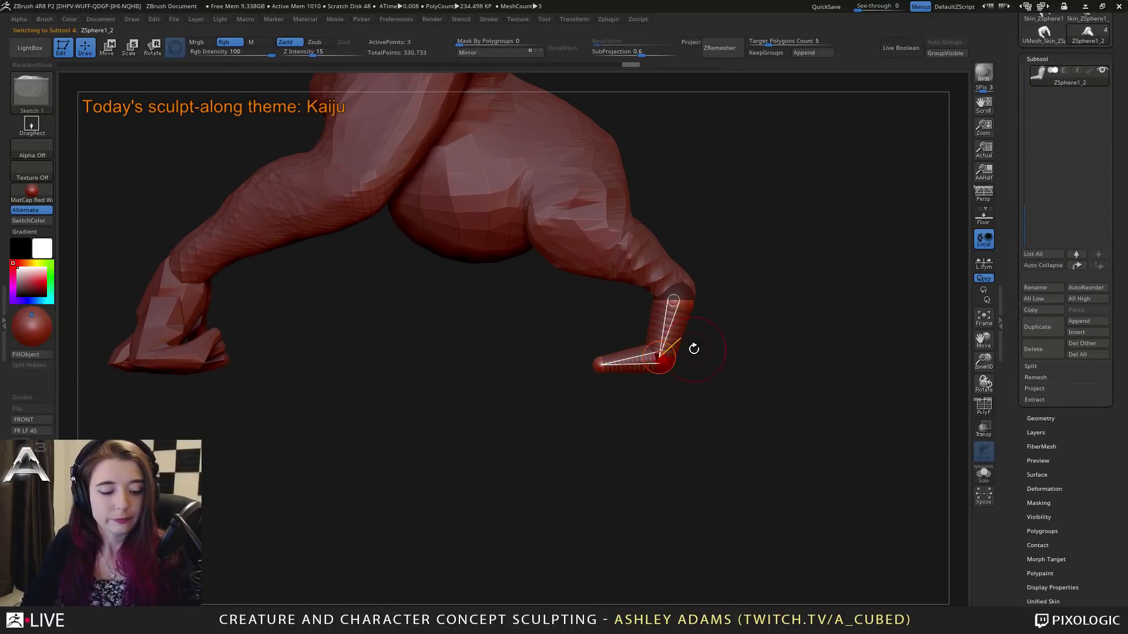
Step: Add a ZSphere at the foot's ankle and pull it outward to form a second toe
key(w)
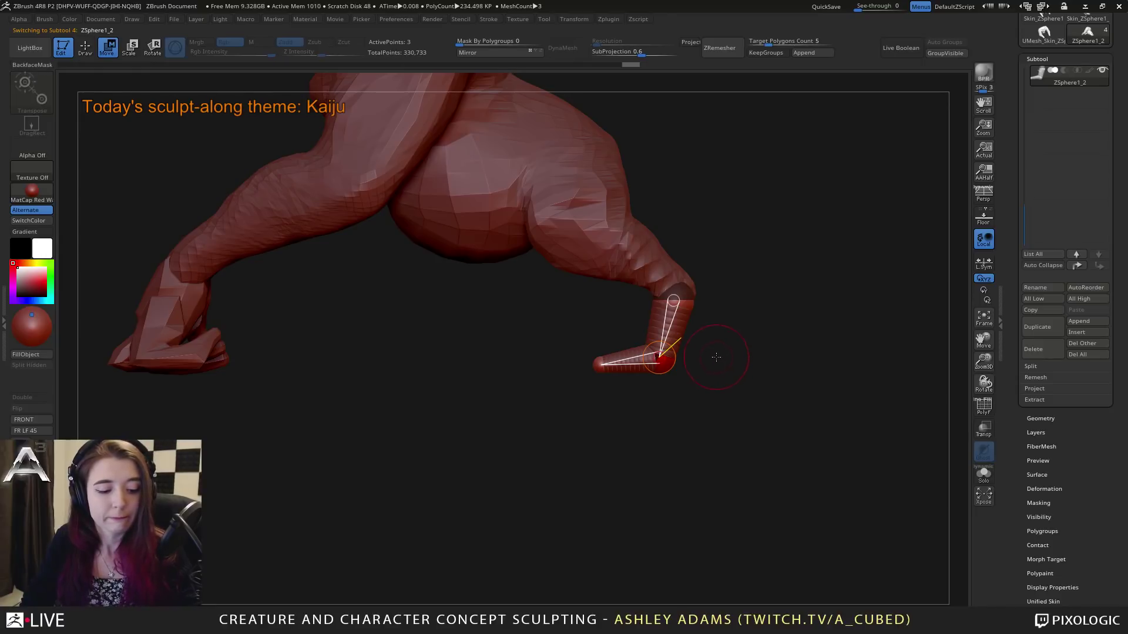
mouse_move(715, 371)
right_down()
mouse_move(697, 327)
mouse_move(657, 358)
right_up()
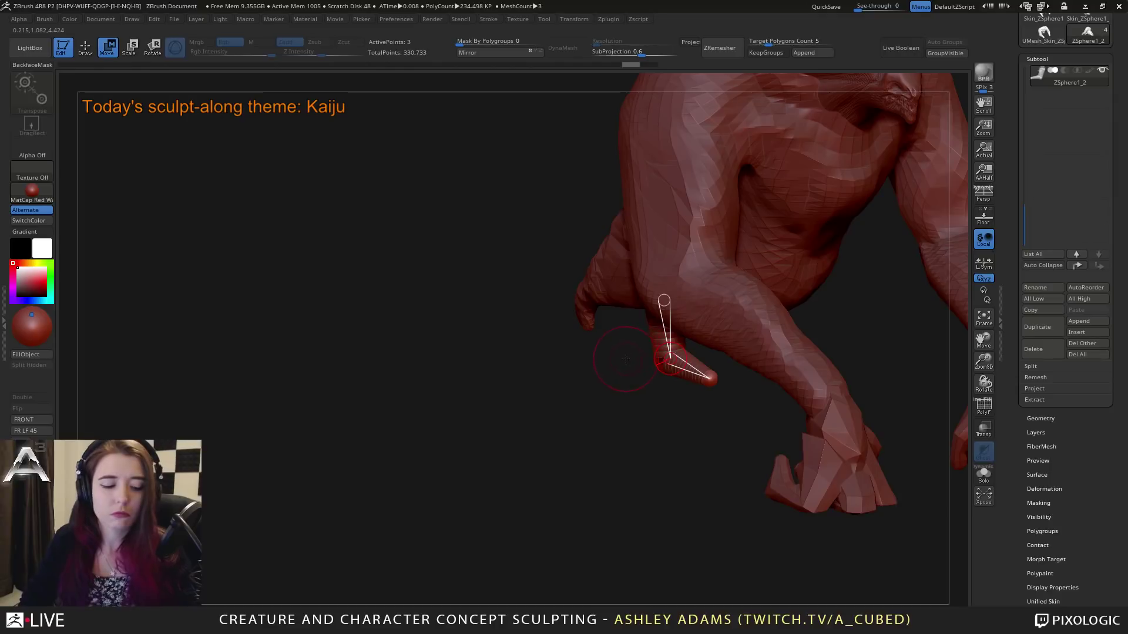
key(q)
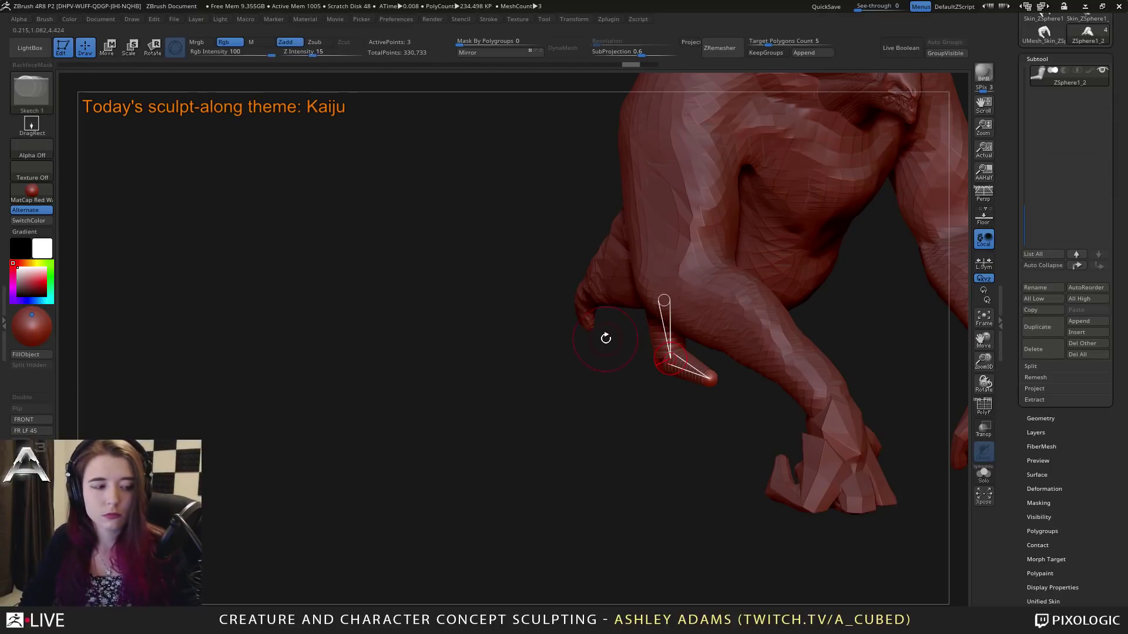
mouse_move(664, 367)
mouse_down()
mouse_move(733, 360)
mouse_move(674, 364)
mouse_move(705, 375)
mouse_move(666, 364)
mouse_up()
key(w)
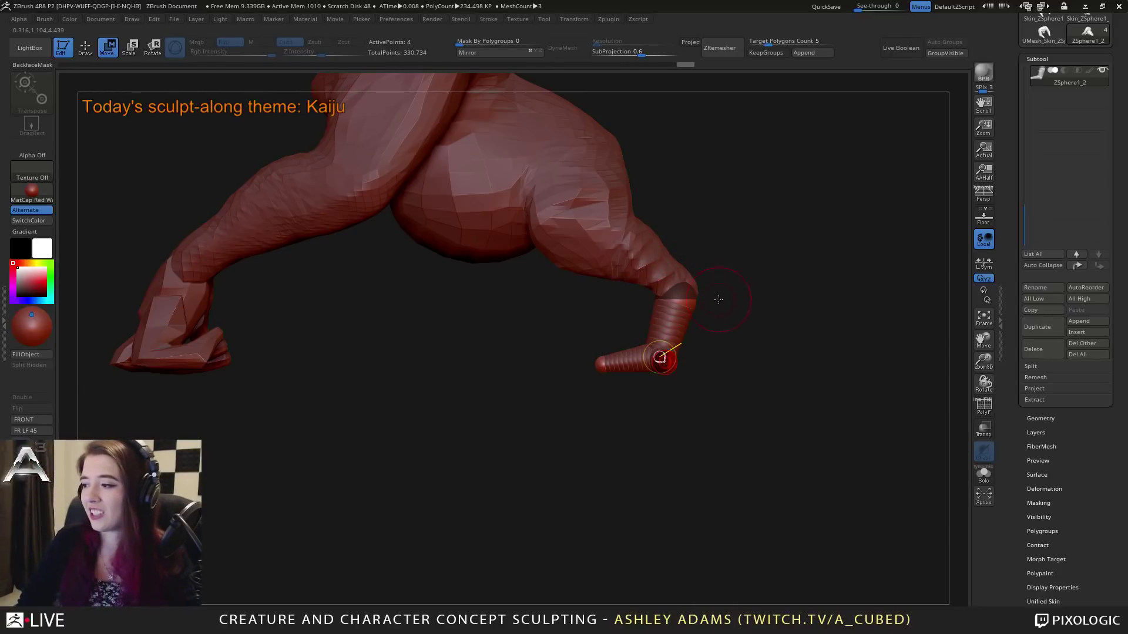
drag(739, 310, 685, 263)
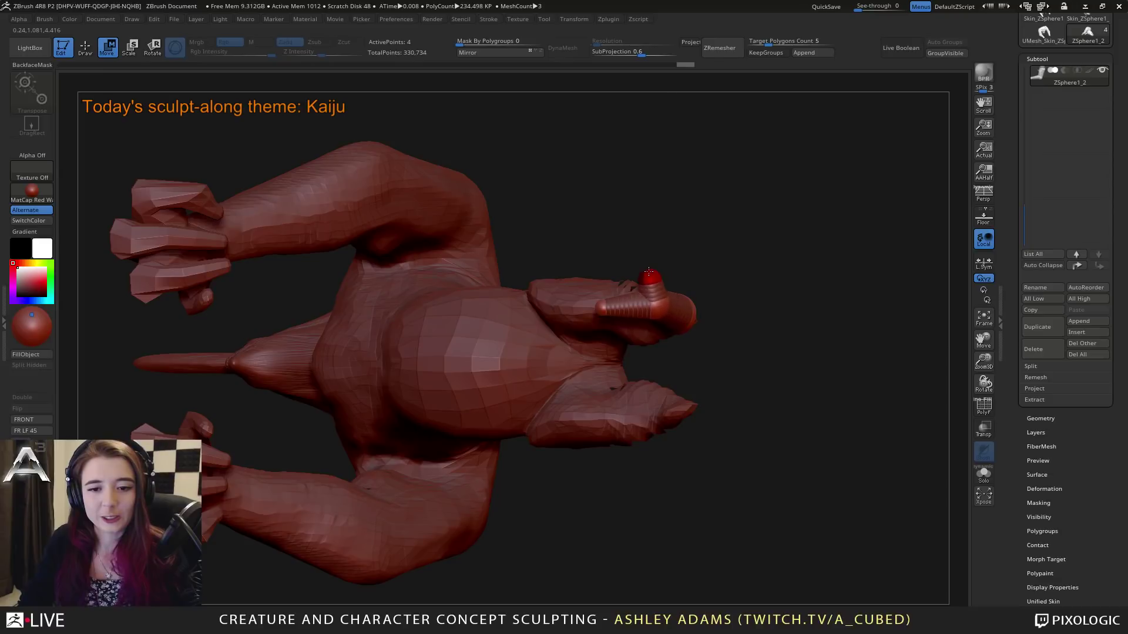
key(space)
mouse_move(662, 306)
mouse_down()
mouse_move(652, 284)
mouse_move(615, 262)
mouse_up()
Step: Add another ZSphere toe on the opposite side of the foot and undo the latest unwanted changes
key(e)
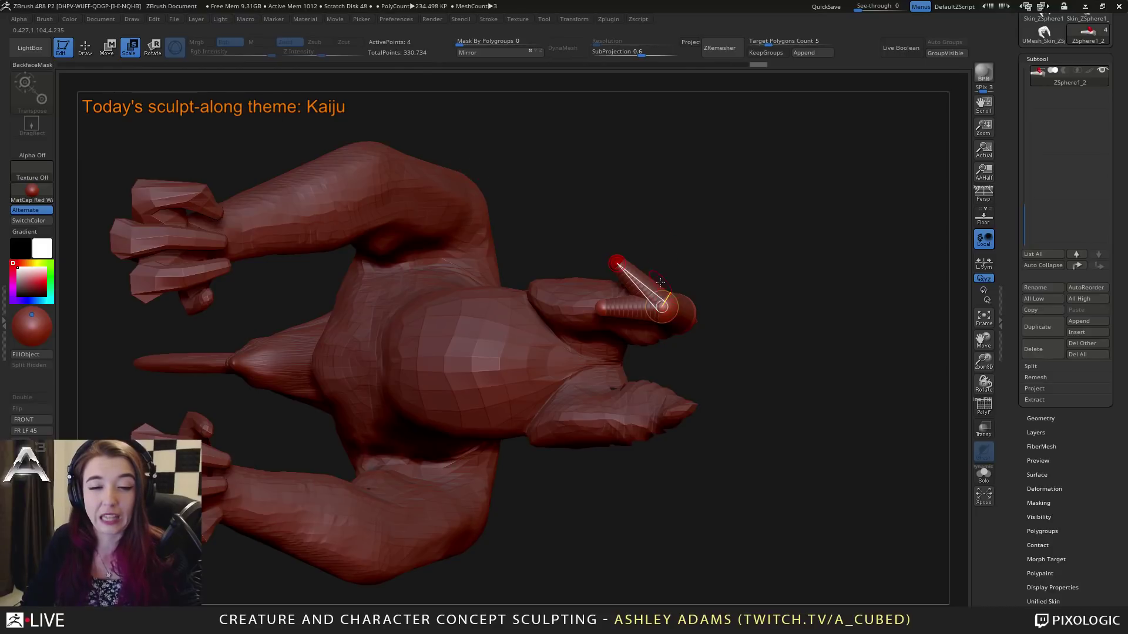
key(q)
key(w)
mouse_move(664, 331)
mouse_down()
mouse_move(675, 318)
mouse_move(662, 308)
mouse_move(672, 324)
mouse_move(625, 368)
mouse_move(675, 433)
mouse_move(694, 352)
mouse_move(674, 316)
mouse_up()
key(e)
key(ctrl+z)
key(ctrl+z)
key(ctrl+z)
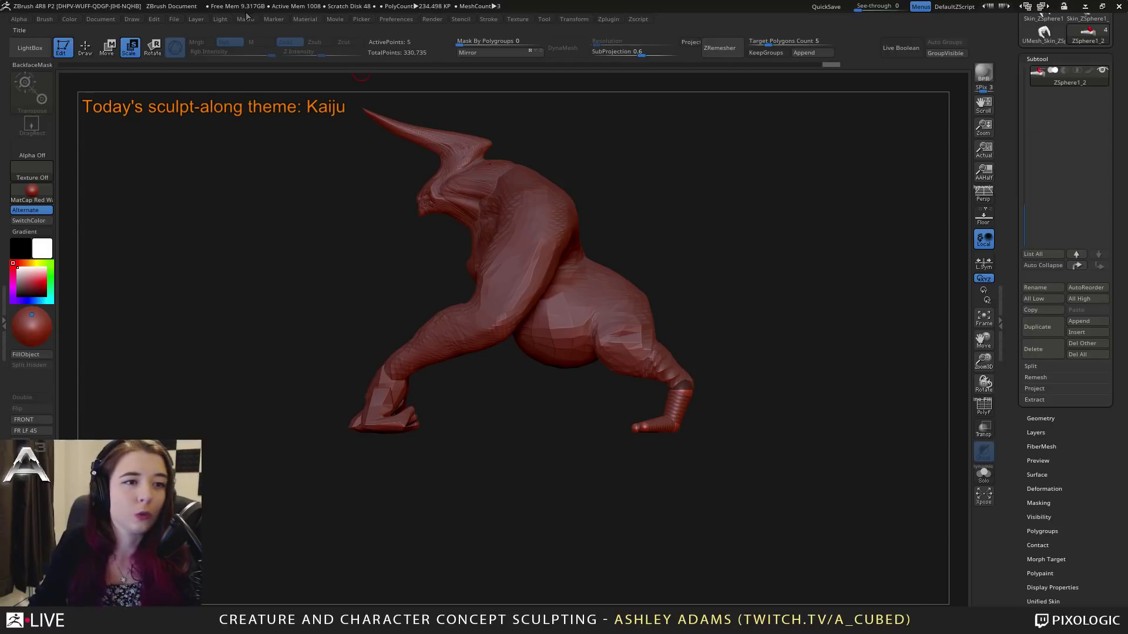
Step: Turn on perspective and set the camera's angle of view to 180
click(134, 19)
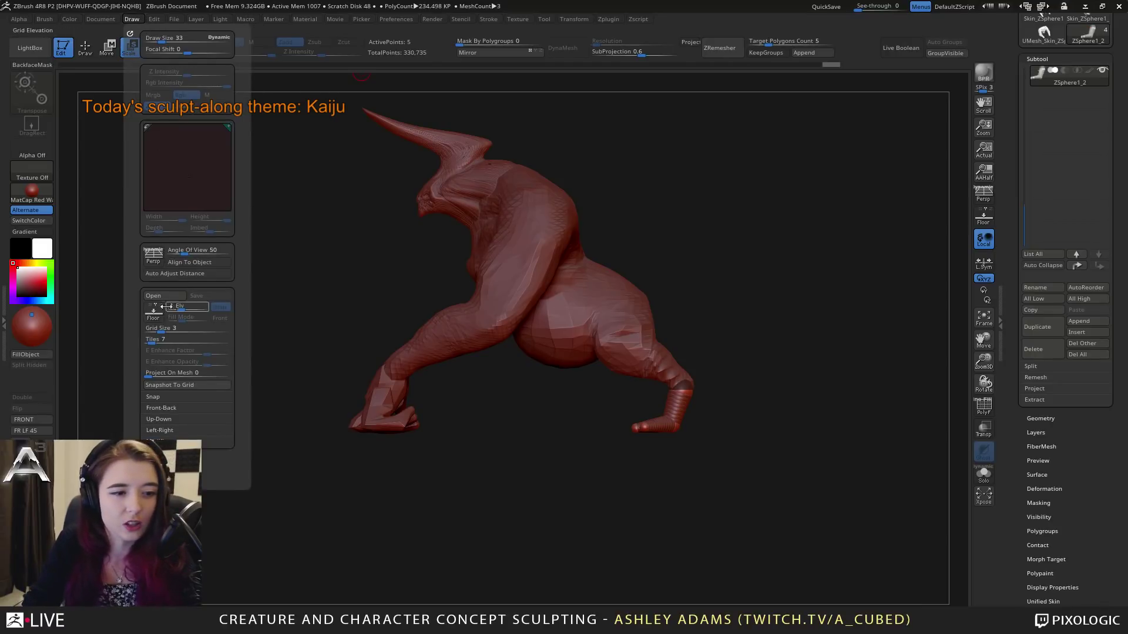
click(153, 255)
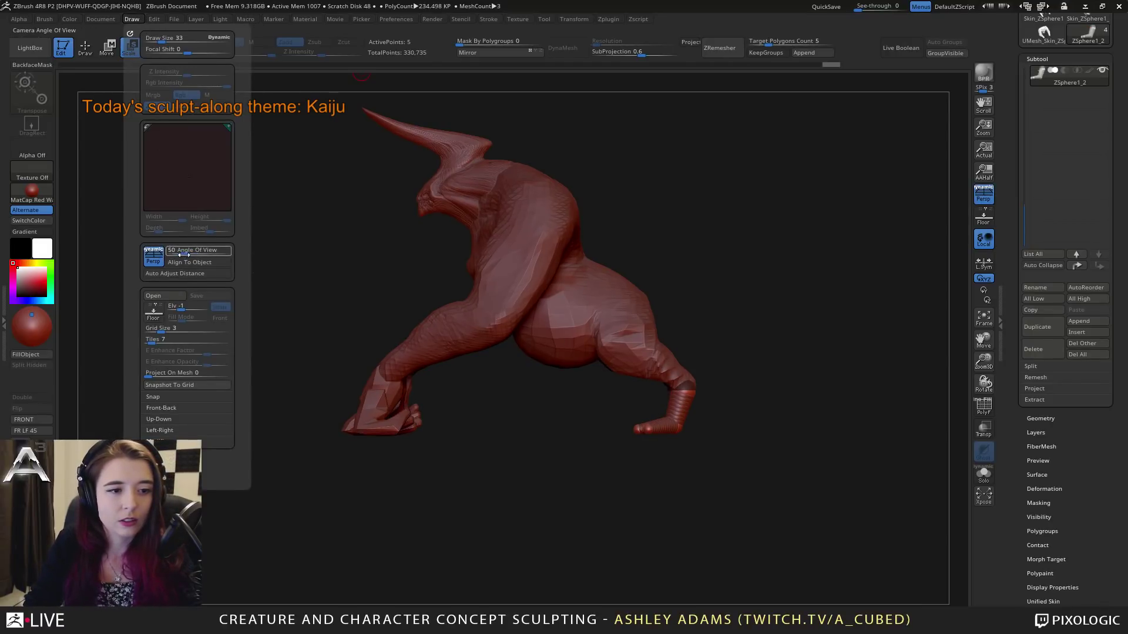
drag(186, 253, 229, 251)
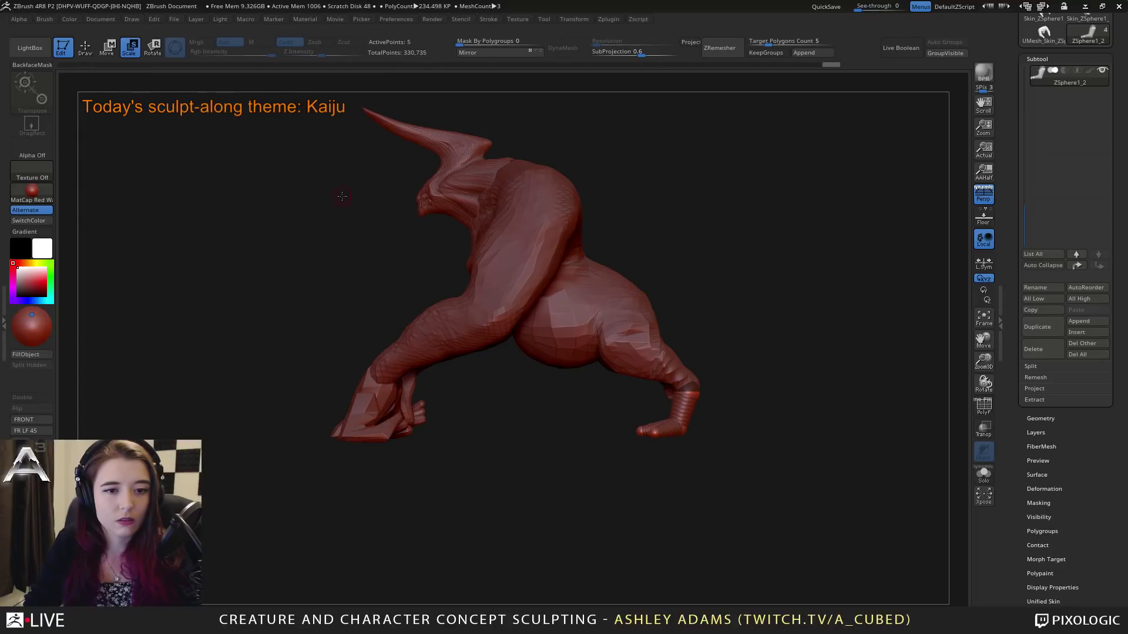
drag(605, 295, 238, 95)
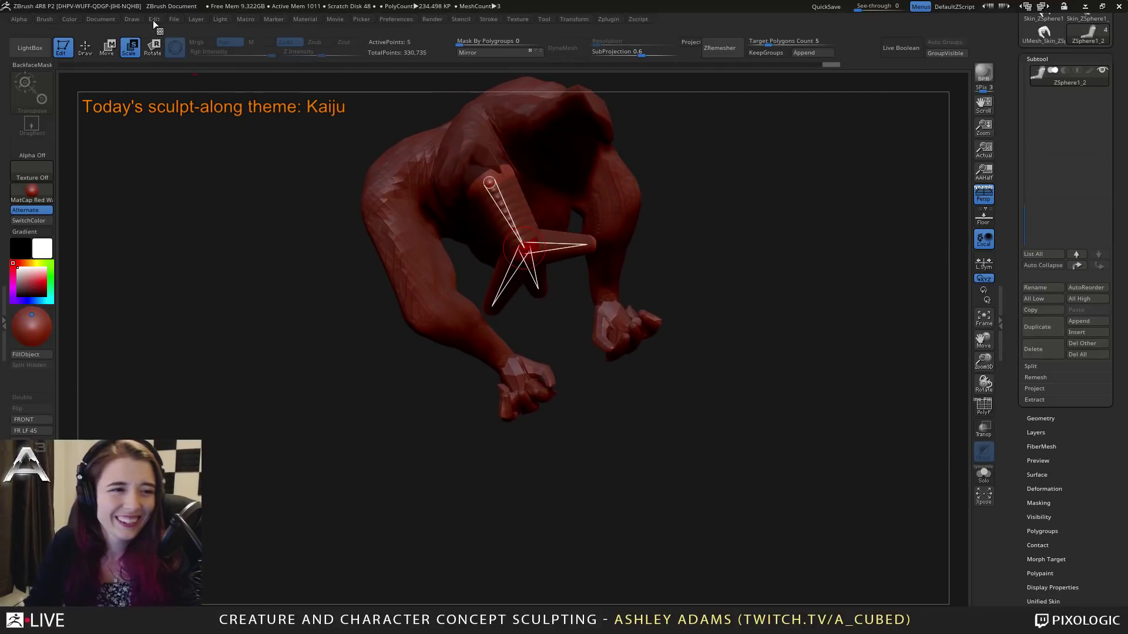
click(133, 19)
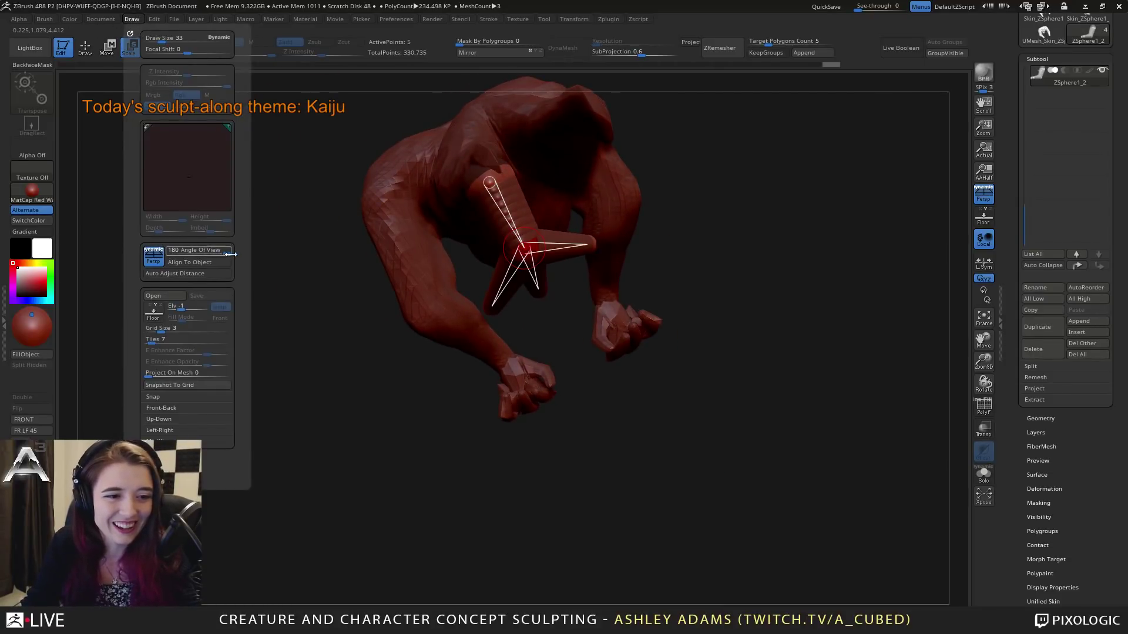
Step: Move the tip of the foot's middle toe outward to lengthen it
mouse_move(329, 245)
right_down()
mouse_move(423, 193)
mouse_move(529, 211)
mouse_move(535, 238)
mouse_move(468, 234)
right_up()
key(w)
drag(528, 367, 532, 409)
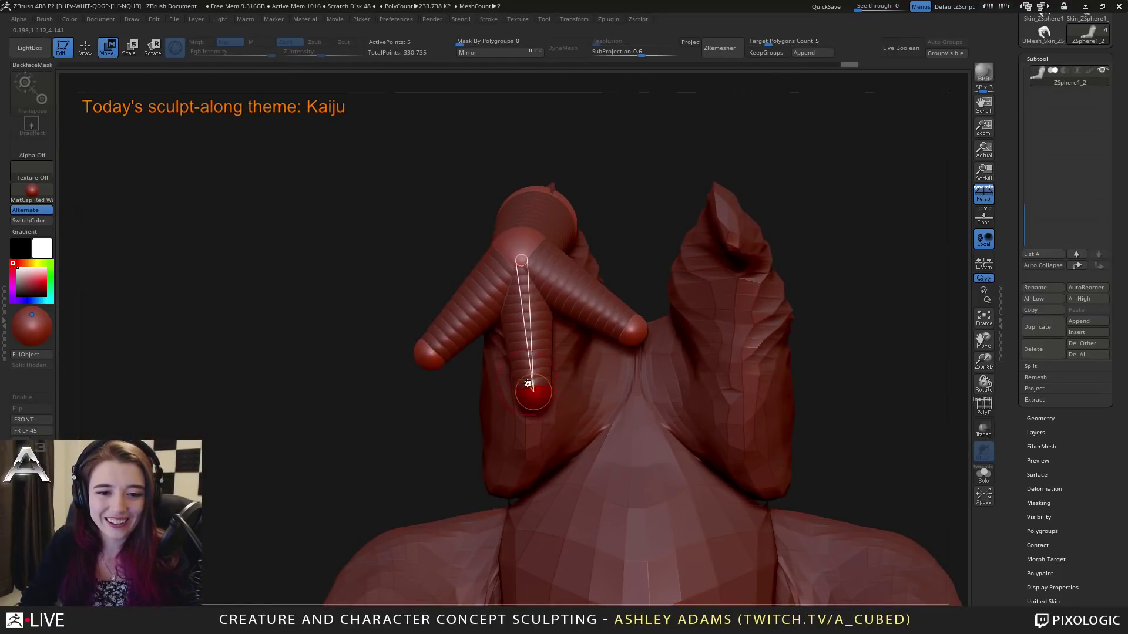
Step: Insert a joint ZSphere partway along each of the three toes and bend the toes downward at the joints
mouse_move(532, 408)
right_down()
mouse_move(524, 253)
mouse_move(602, 287)
right_up()
key(q)
click(626, 285)
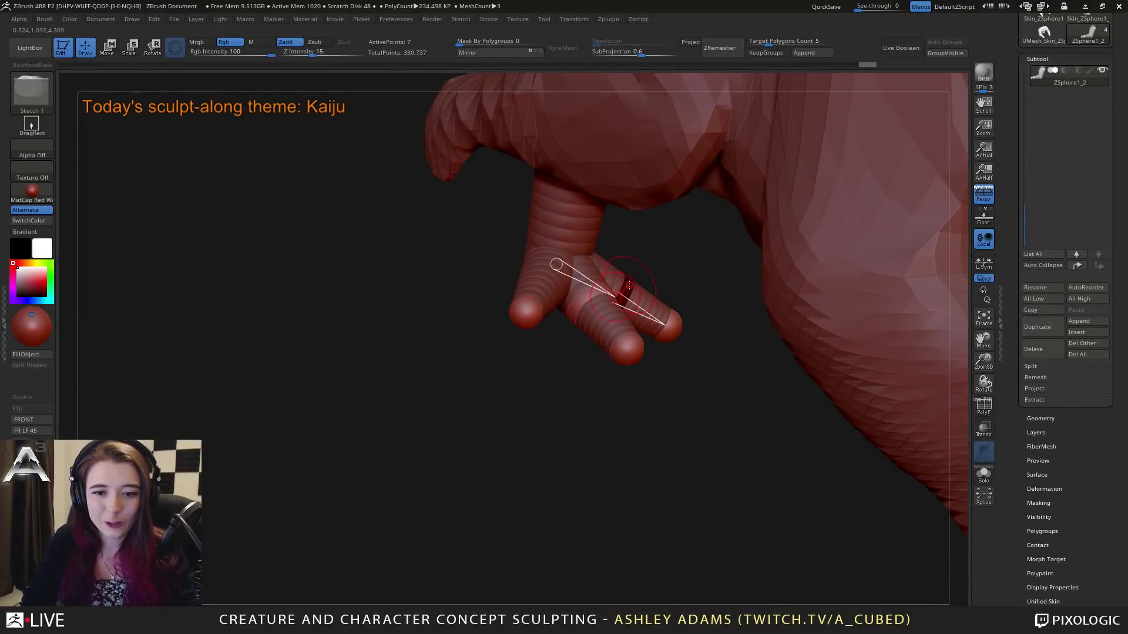
click(546, 272)
key(w)
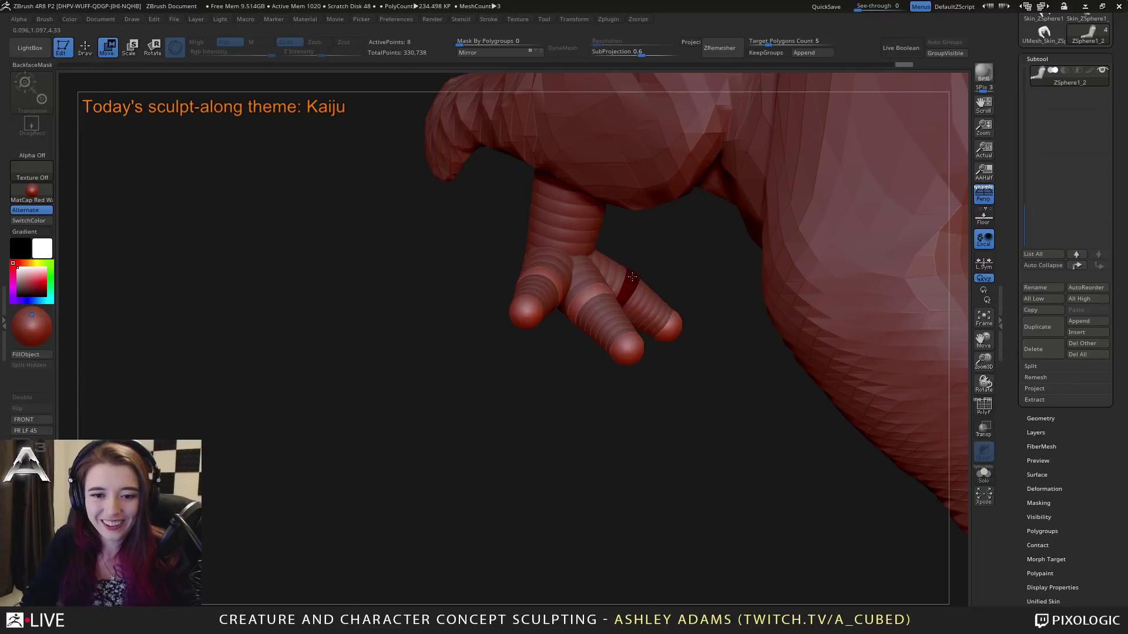
right_drag(640, 270, 582, 311)
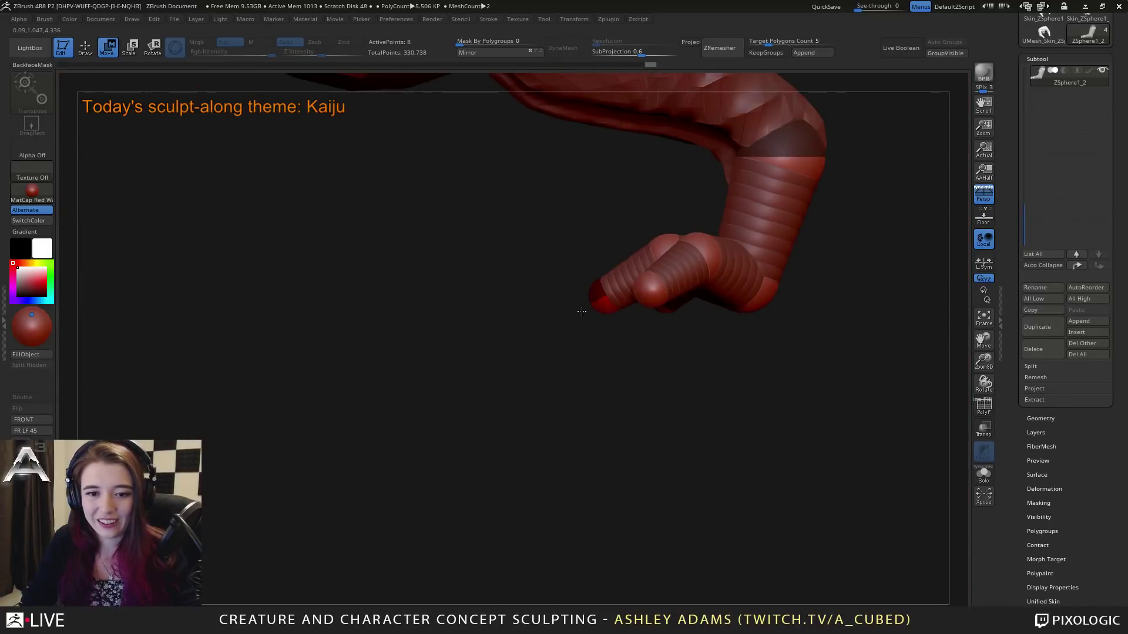
drag(647, 300, 673, 272)
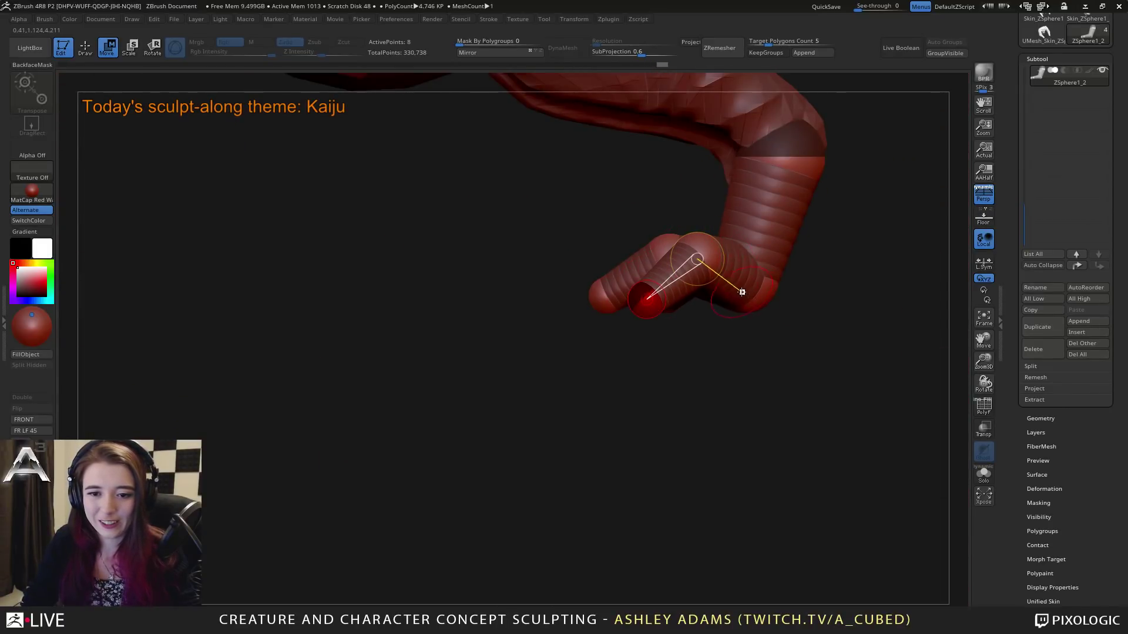
Step: Add more ZSpheres around the base of the toes, adjust their placement, and undo the last change
right_drag(725, 287, 827, 285)
key(q)
key(w)
right_drag(697, 287, 615, 330)
right_drag(708, 288, 710, 314)
key(q)
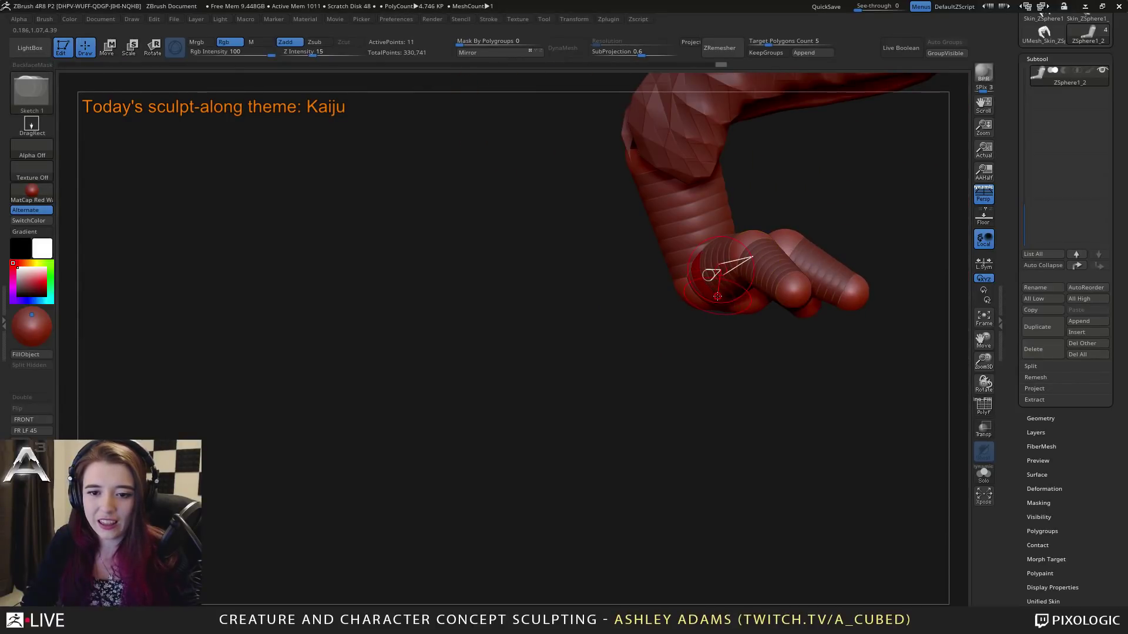
key(w)
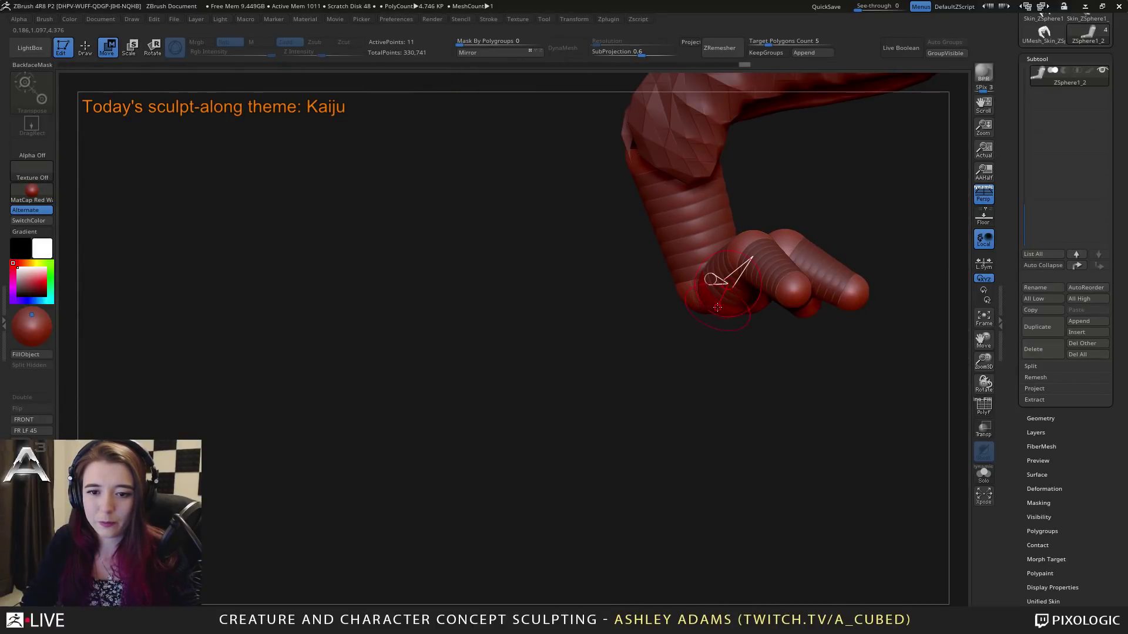
key(q)
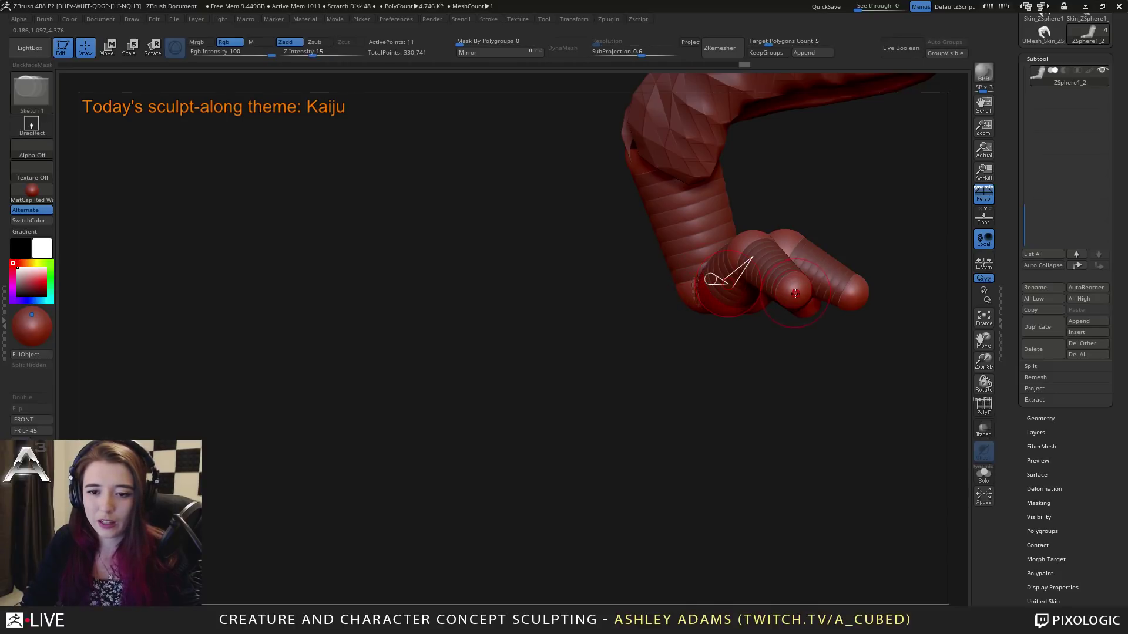
key(ctrl+z)
Step: Reposition the tip of the nearest toe on the ZSphere foot
key(w)
mouse_move(798, 294)
mouse_down()
mouse_move(790, 301)
mouse_move(847, 304)
mouse_up()
ctrl+right_drag(830, 326, 341, 314)
mouse_move(581, 257)
right_down()
mouse_move(566, 312)
mouse_move(740, 312)
mouse_move(829, 196)
mouse_move(723, 264)
mouse_move(670, 255)
mouse_move(736, 336)
mouse_move(584, 292)
mouse_move(587, 282)
mouse_move(611, 300)
mouse_move(572, 292)
mouse_move(599, 360)
mouse_move(573, 285)
right_up()
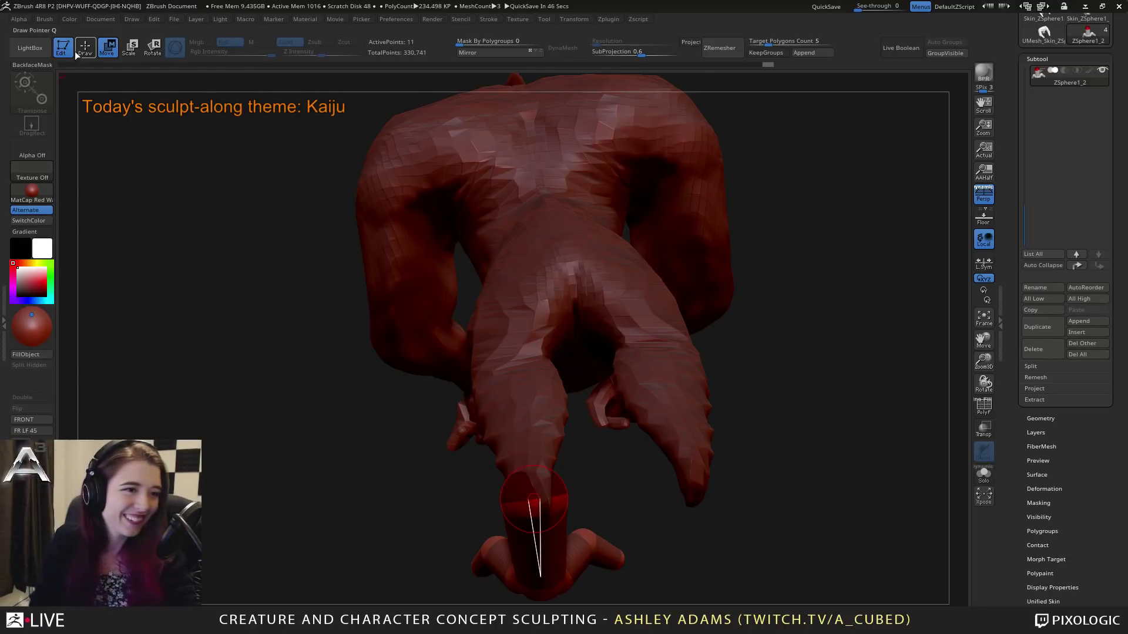
Step: Set the camera's angle of view to 25 and turn off perspective
click(131, 20)
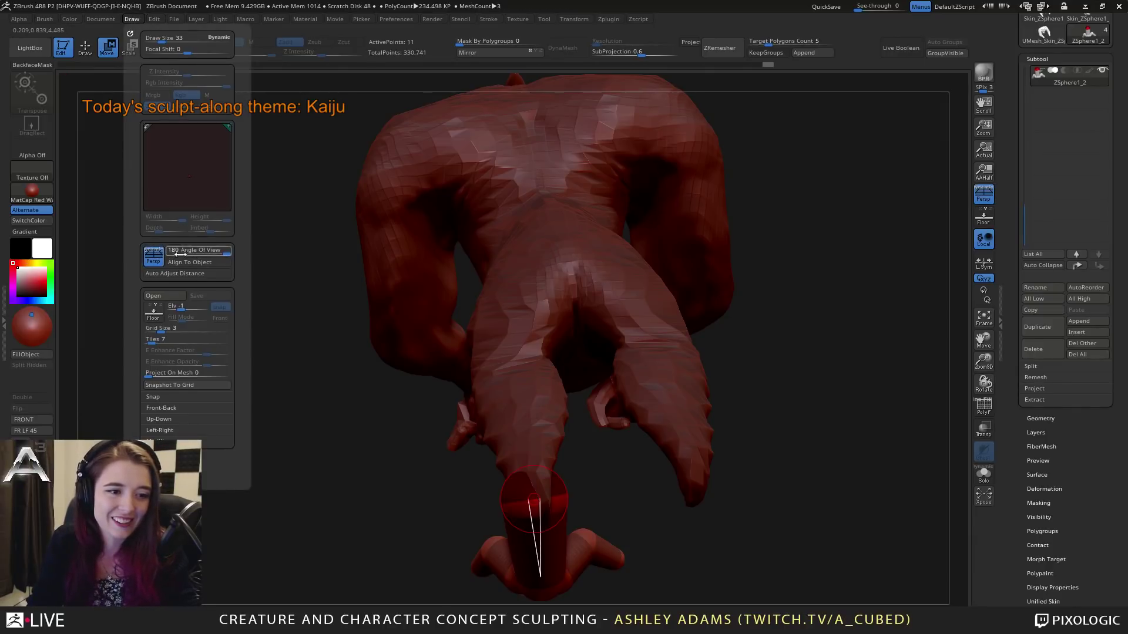
click(132, 20)
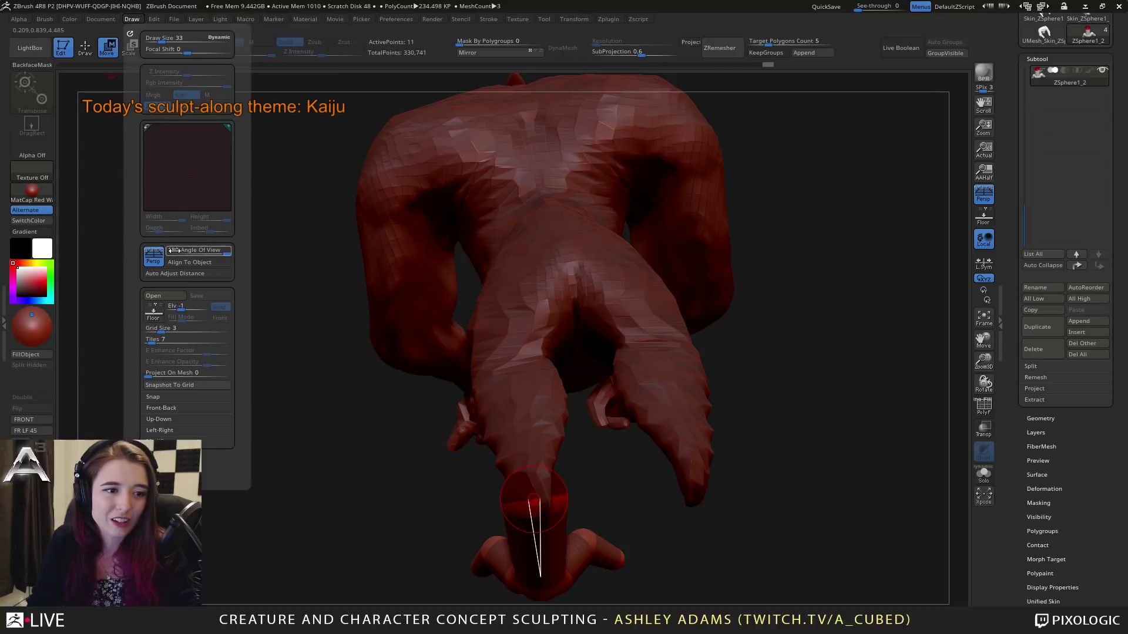
drag(185, 252, 190, 251)
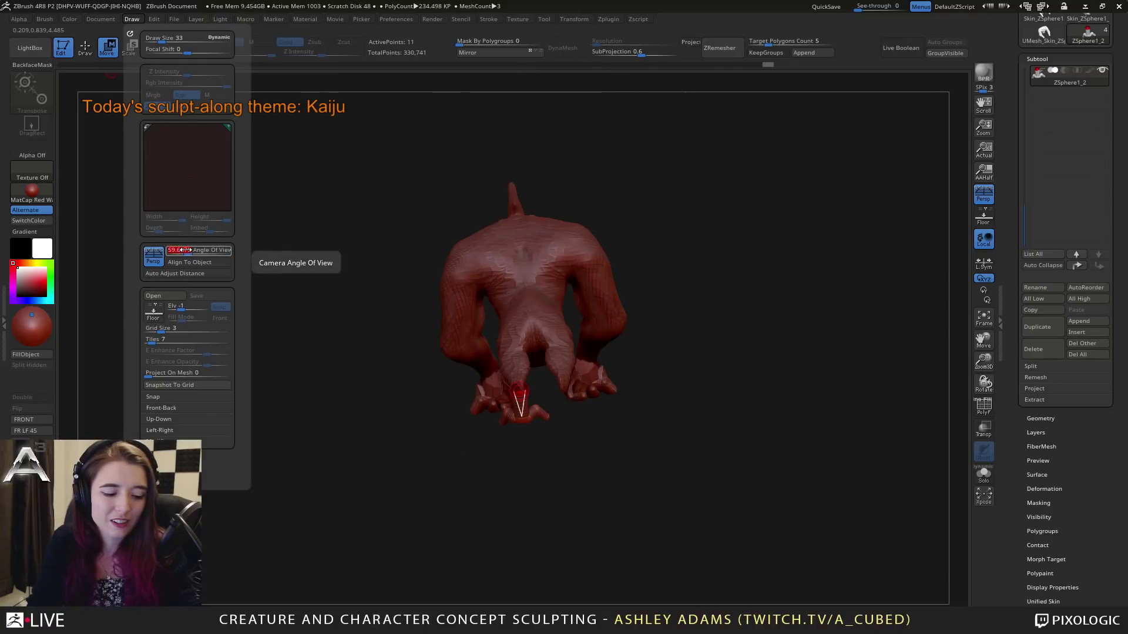
click(153, 258)
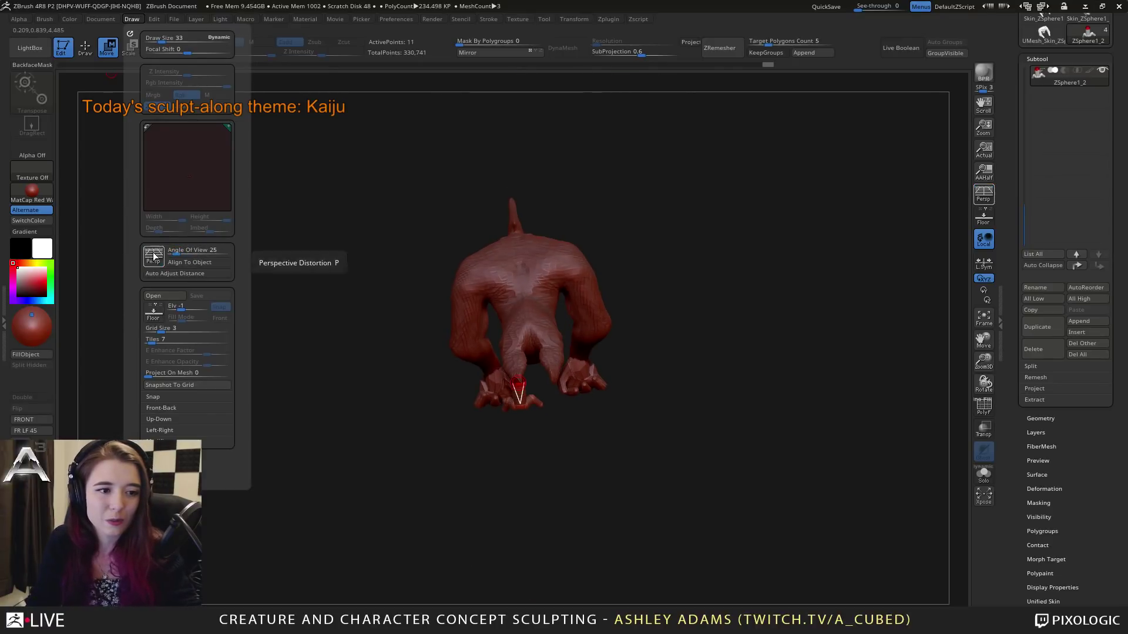
Step: Change the model's material to Longhi-sculpt
click(26, 200)
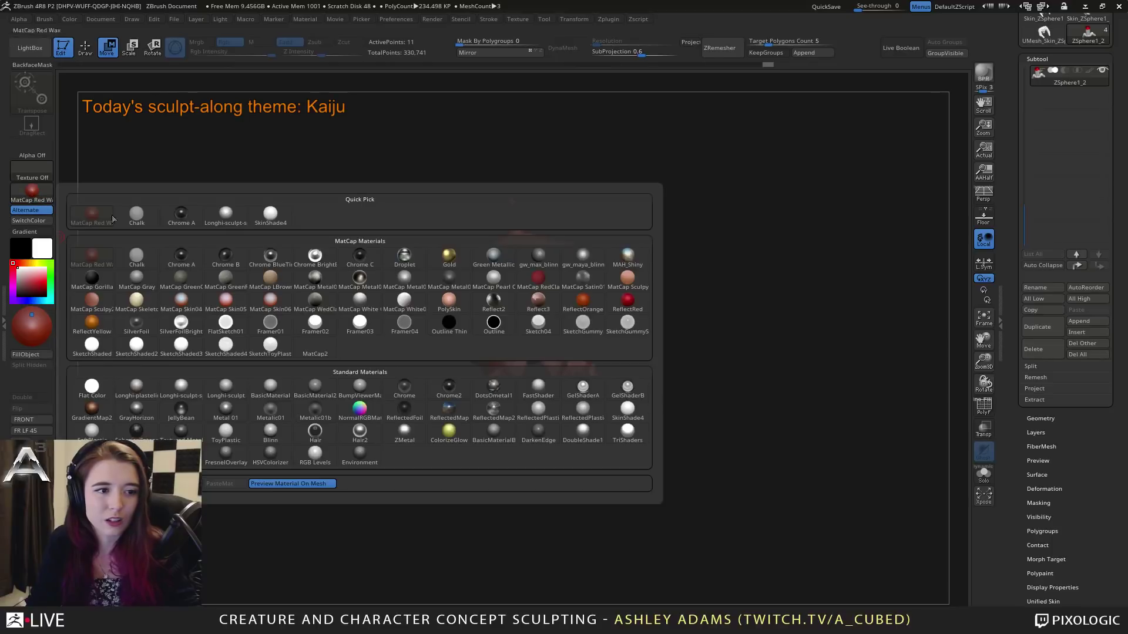
click(230, 216)
mouse_move(635, 329)
mouse_down()
mouse_move(594, 257)
mouse_move(659, 350)
mouse_move(548, 210)
mouse_up()
drag(504, 251, 649, 276)
Step: Reposition the inner and middle toes and their joints to refine the foot's toe spread
drag(577, 435, 614, 451)
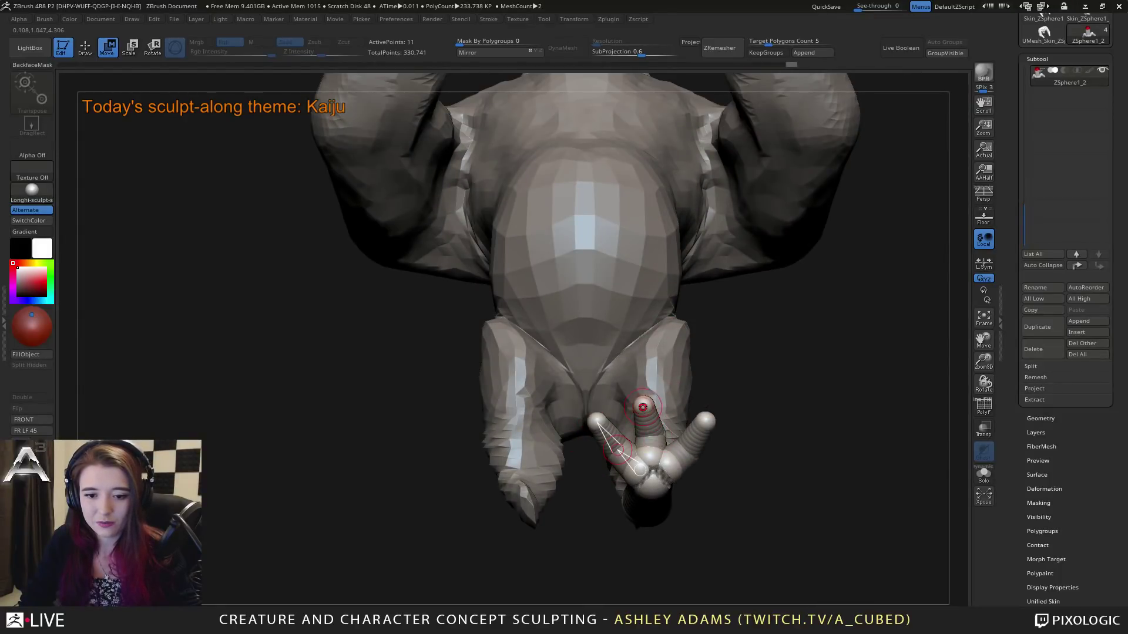
mouse_move(644, 407)
mouse_down()
mouse_move(663, 397)
mouse_move(653, 428)
mouse_move(662, 405)
mouse_up()
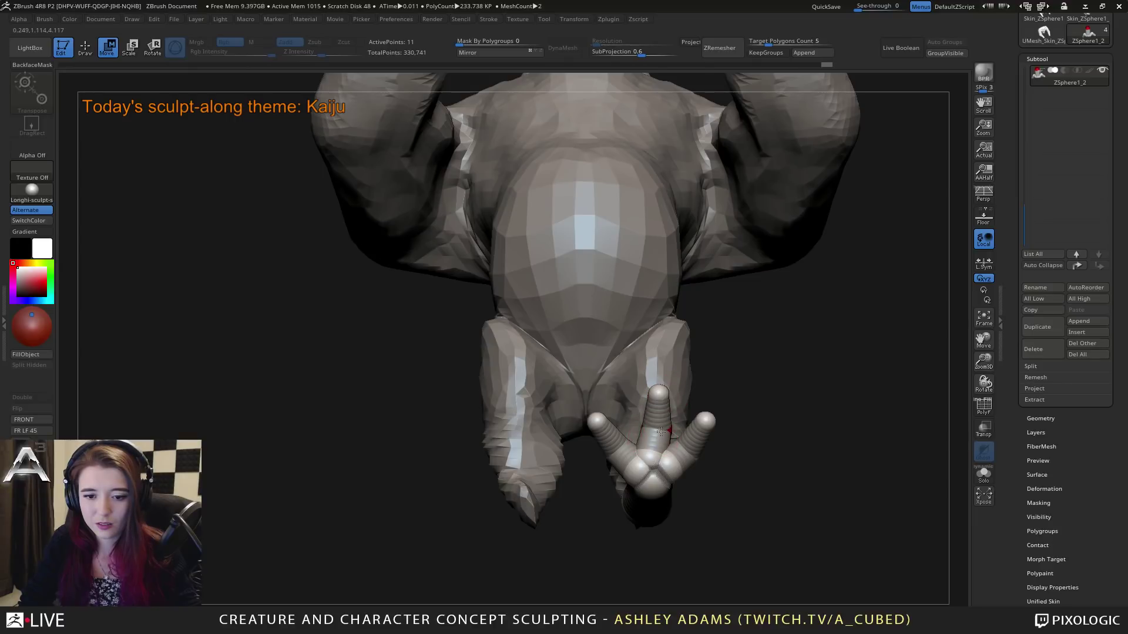
drag(615, 451, 609, 410)
drag(654, 452, 658, 430)
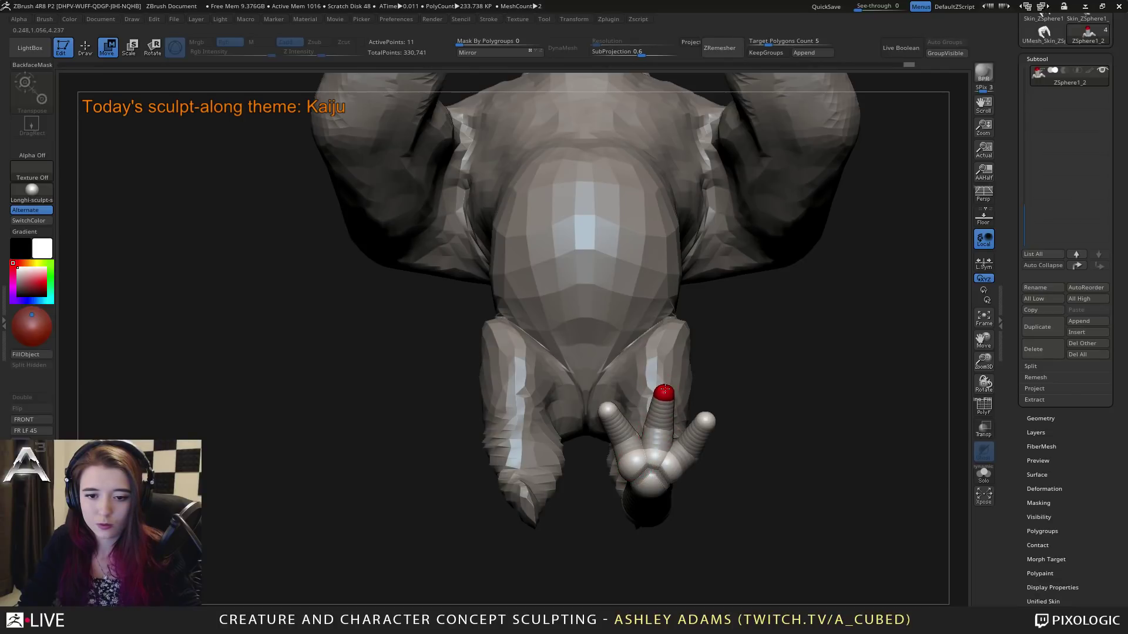
Step: Insert a ZSphere at the heel of the hind foot chain, then reposition the heel and ankle joints to bend the lower leg
mouse_move(649, 303)
right_down()
mouse_move(627, 460)
mouse_move(638, 381)
mouse_move(593, 317)
mouse_move(637, 394)
mouse_move(682, 325)
mouse_move(705, 341)
mouse_move(700, 353)
mouse_move(734, 418)
mouse_move(629, 448)
mouse_move(646, 423)
mouse_move(617, 394)
mouse_move(632, 400)
right_up()
key(q)
click(701, 417)
key(w)
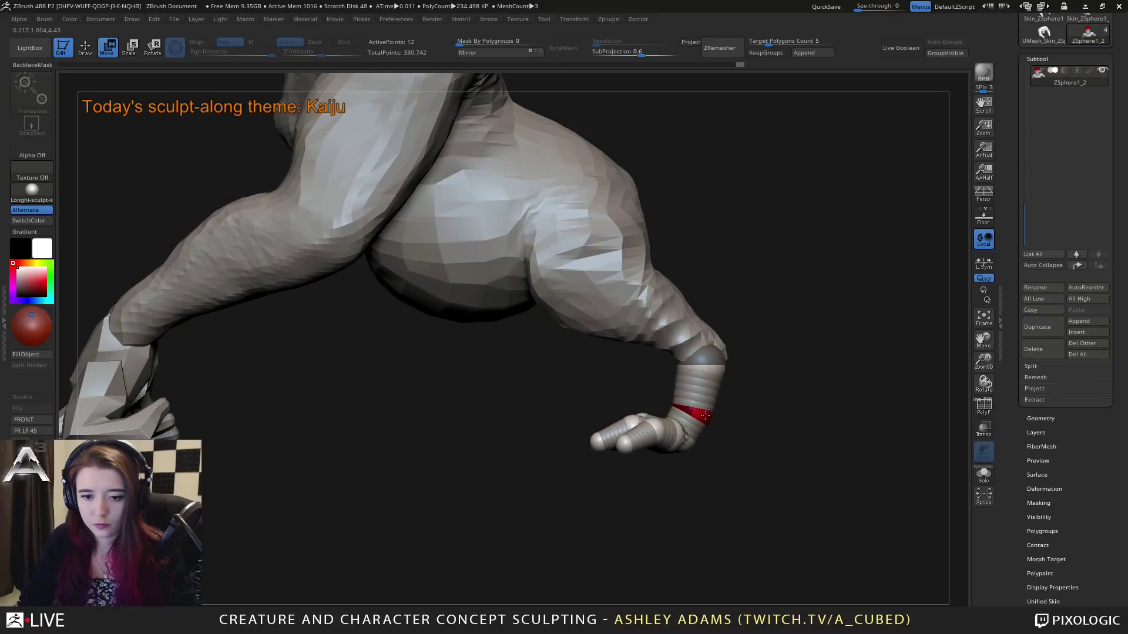
drag(708, 414, 704, 419)
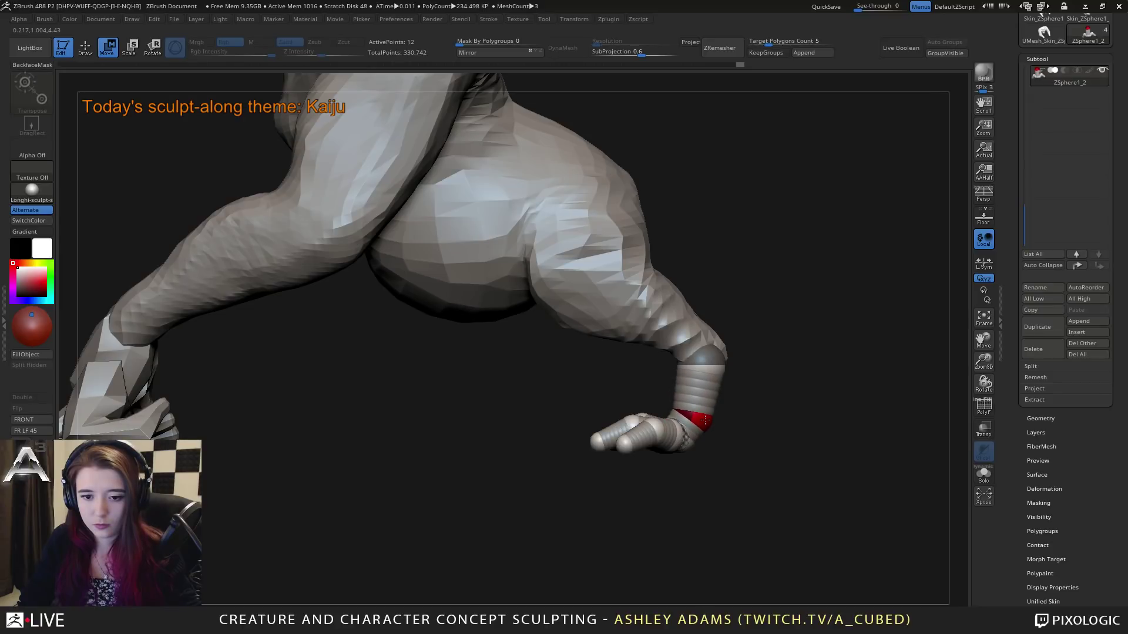
drag(709, 349, 725, 351)
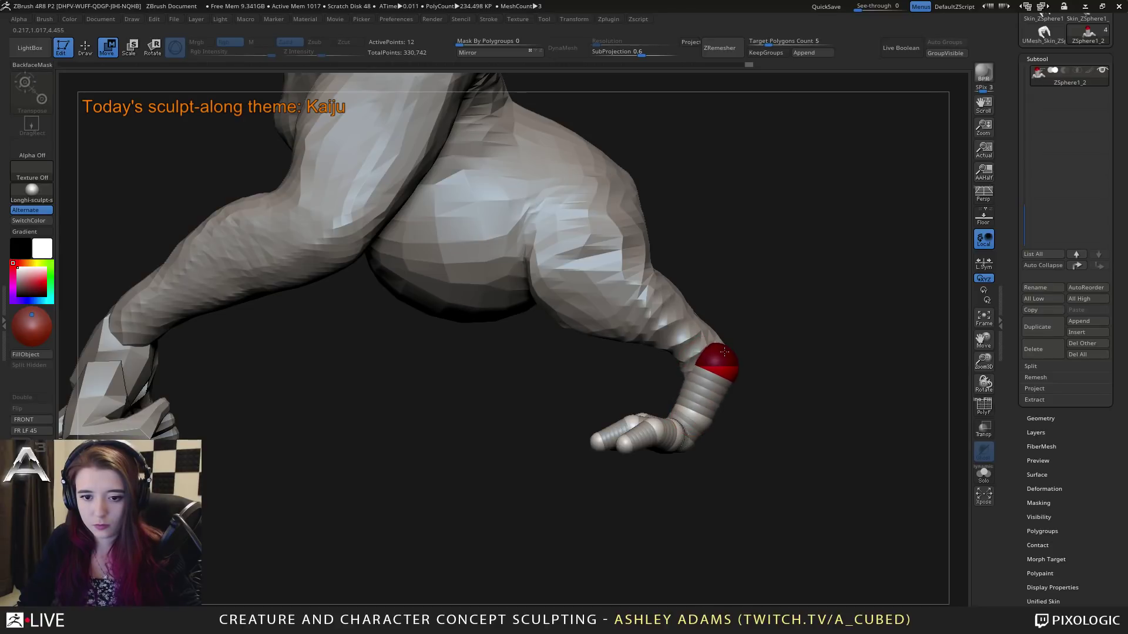
ctrl+right_drag(741, 347, 749, 299)
right_drag(729, 319, 807, 310)
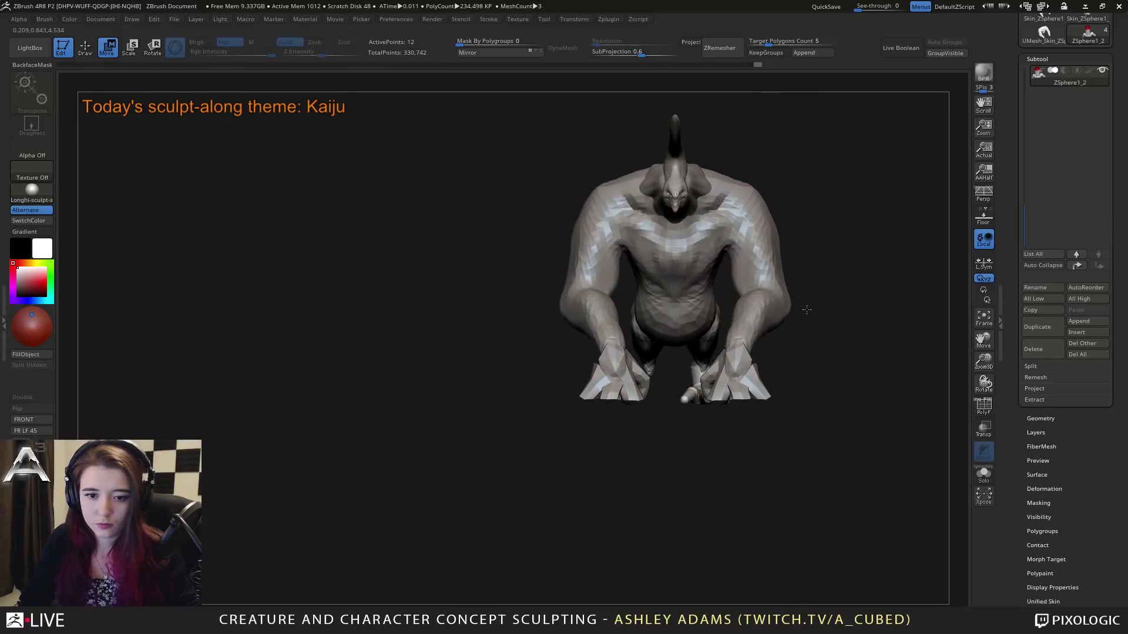
Step: Make an adaptive skin from the ZSphere foot with DynaMesh Resolution set to 0
scroll(1055, 480, down, 3)
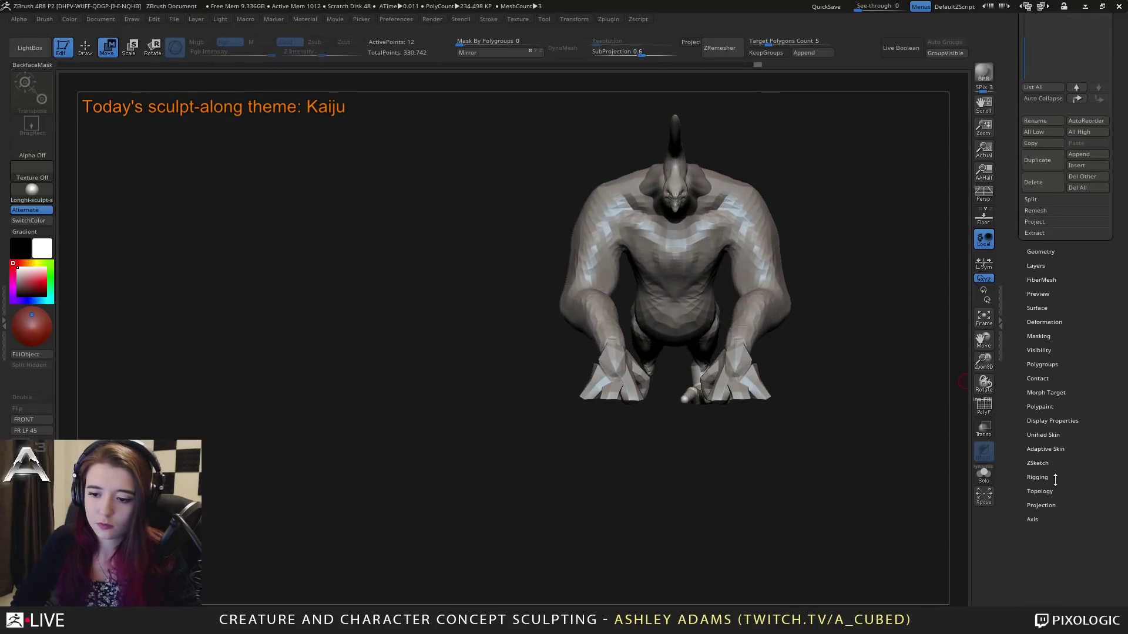
click(1048, 449)
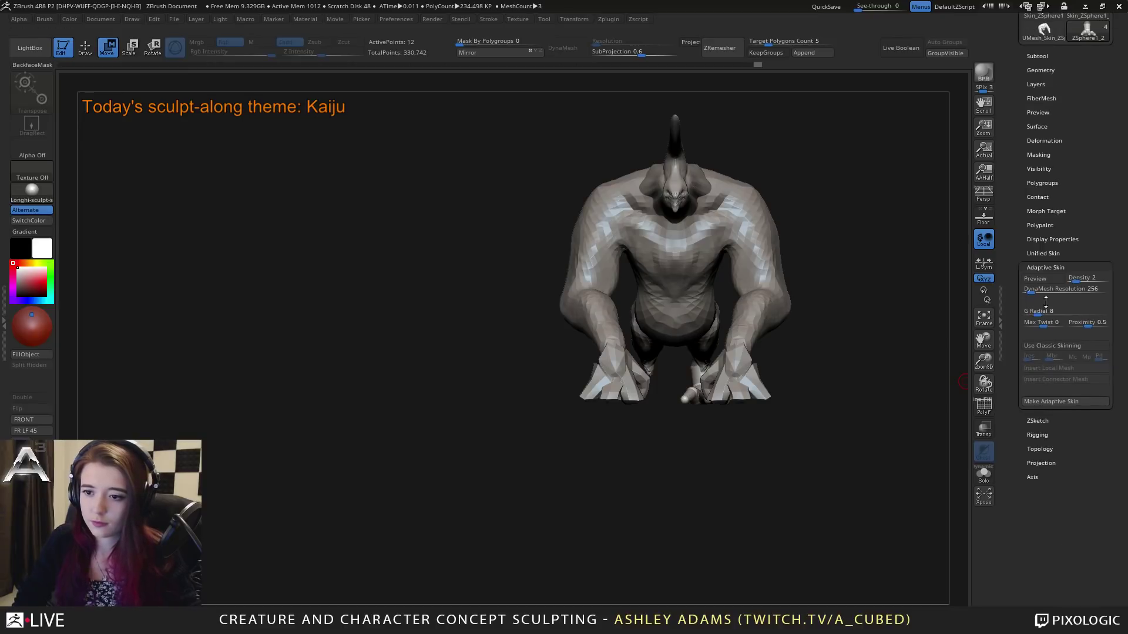
click(1072, 280)
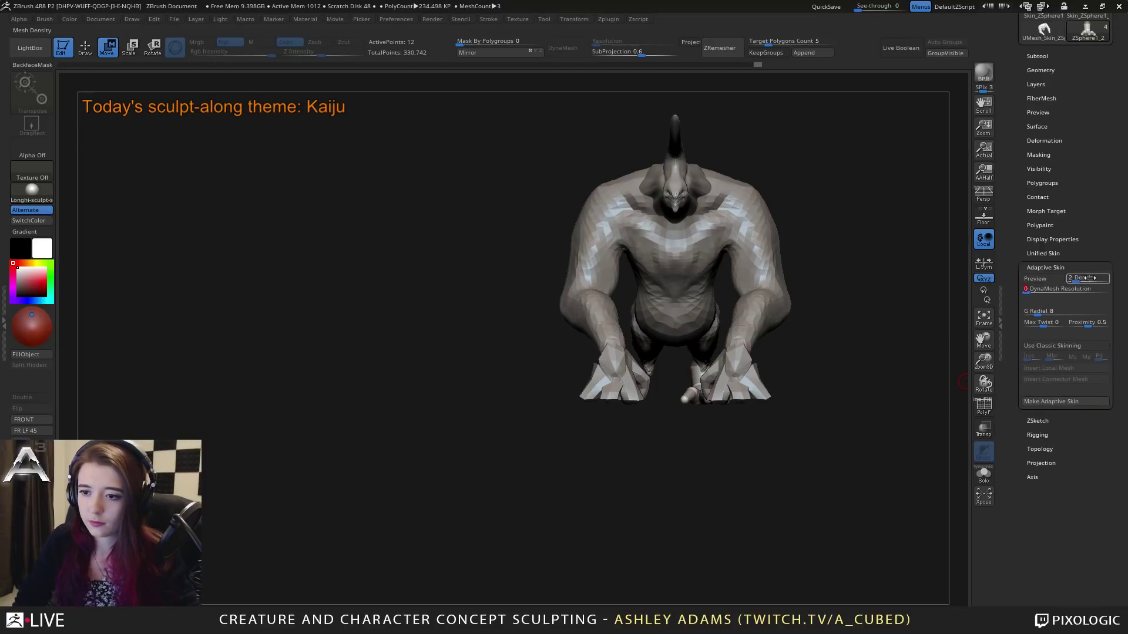
click(1039, 401)
Step: Append the foot mesh Skin_ZSphere1_3 as a subtool and hide the original ZSphere1_2 foot
click(1036, 79)
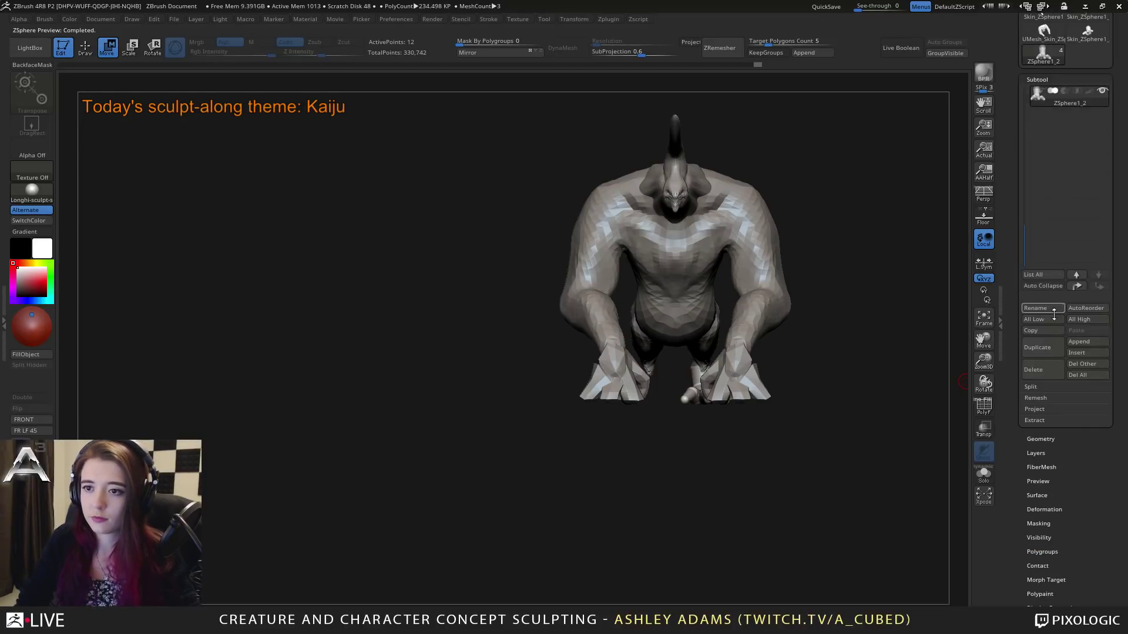
click(1082, 341)
click(1083, 342)
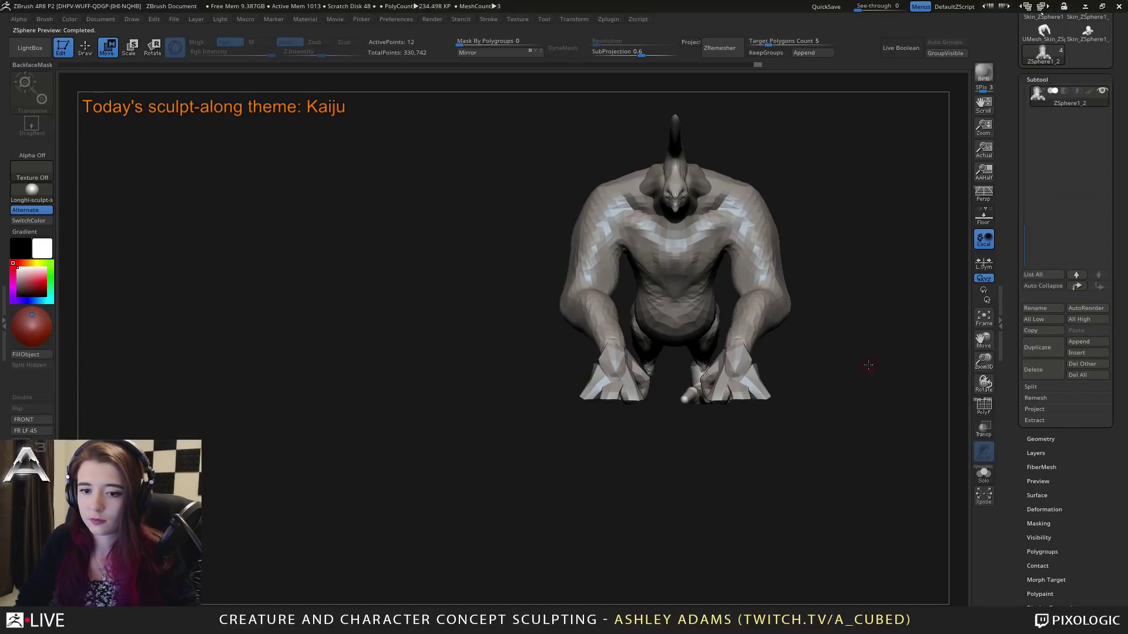
click(1084, 341)
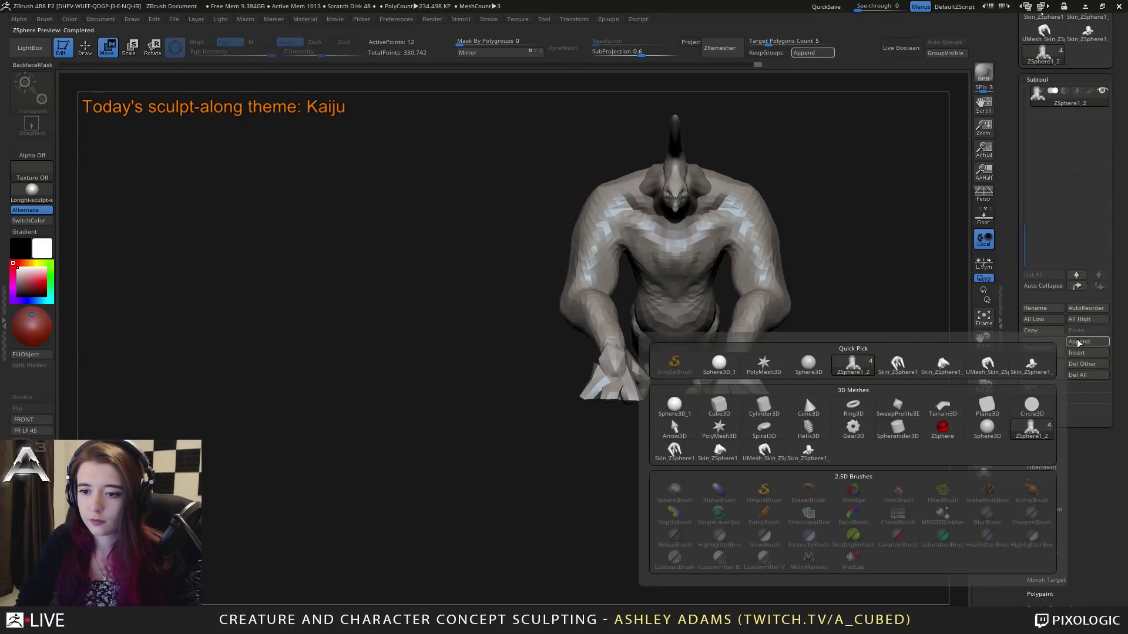
click(1023, 371)
drag(916, 370, 783, 367)
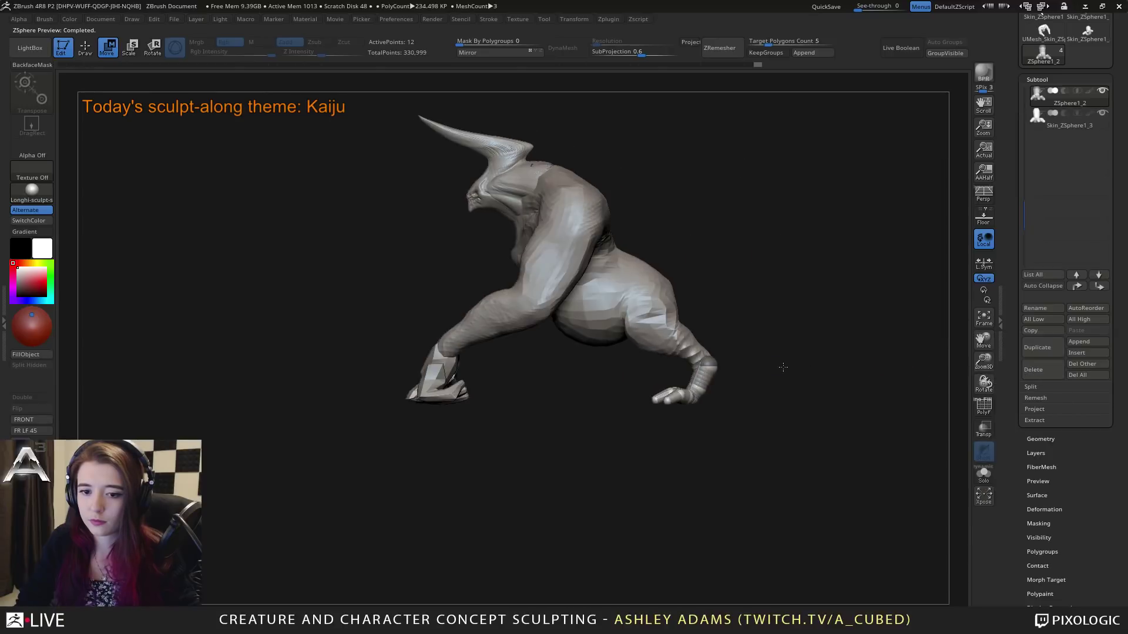
click(1103, 91)
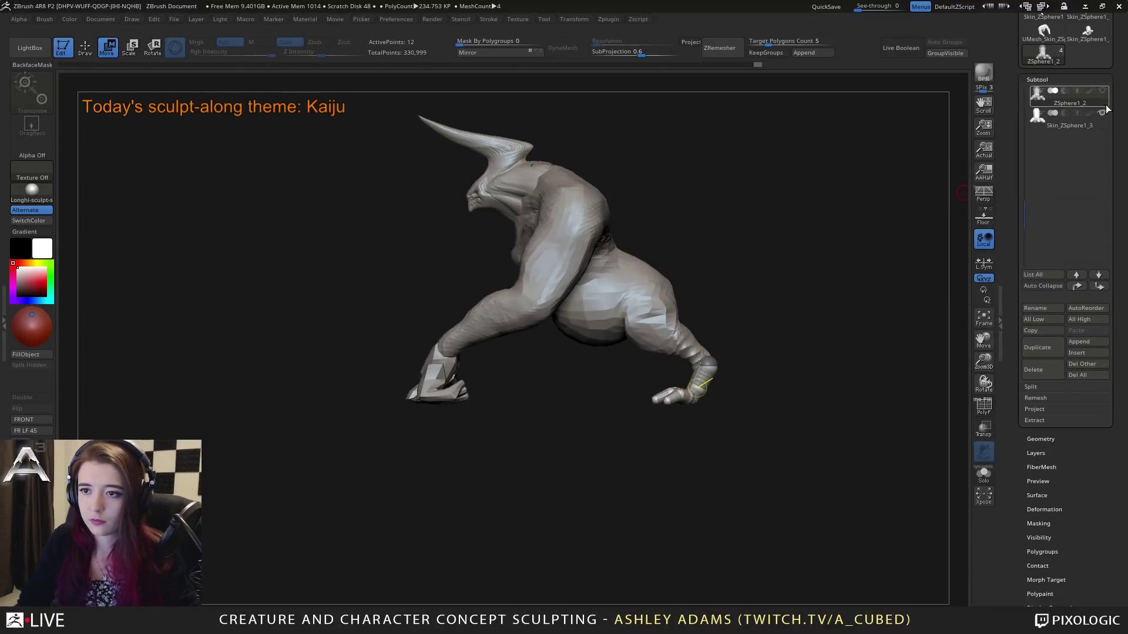
Step: Duplicate the hind foot mesh mirrored onto the opposite leg and merge the two feet into one subtool
click(1041, 348)
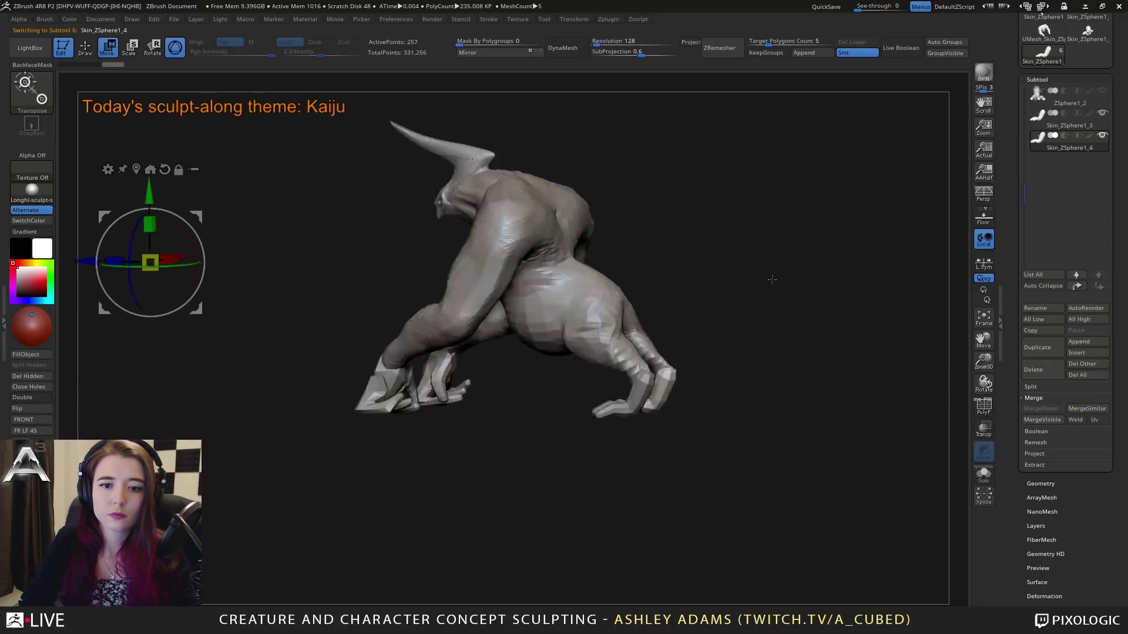
shift+drag(771, 279, 647, 276)
click(1069, 120)
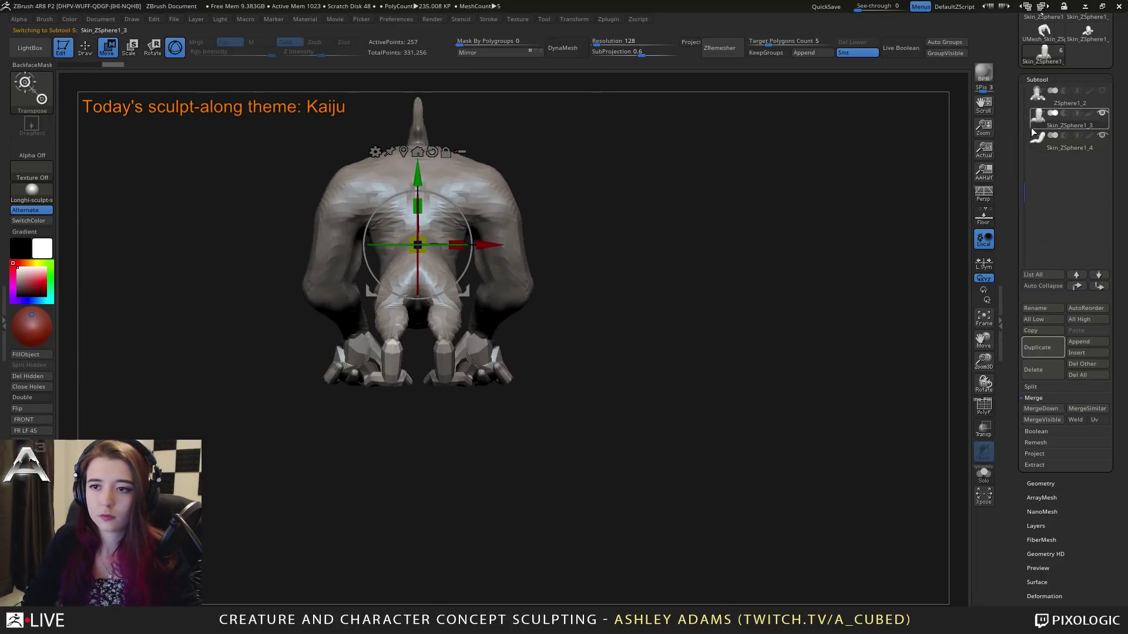
click(1042, 409)
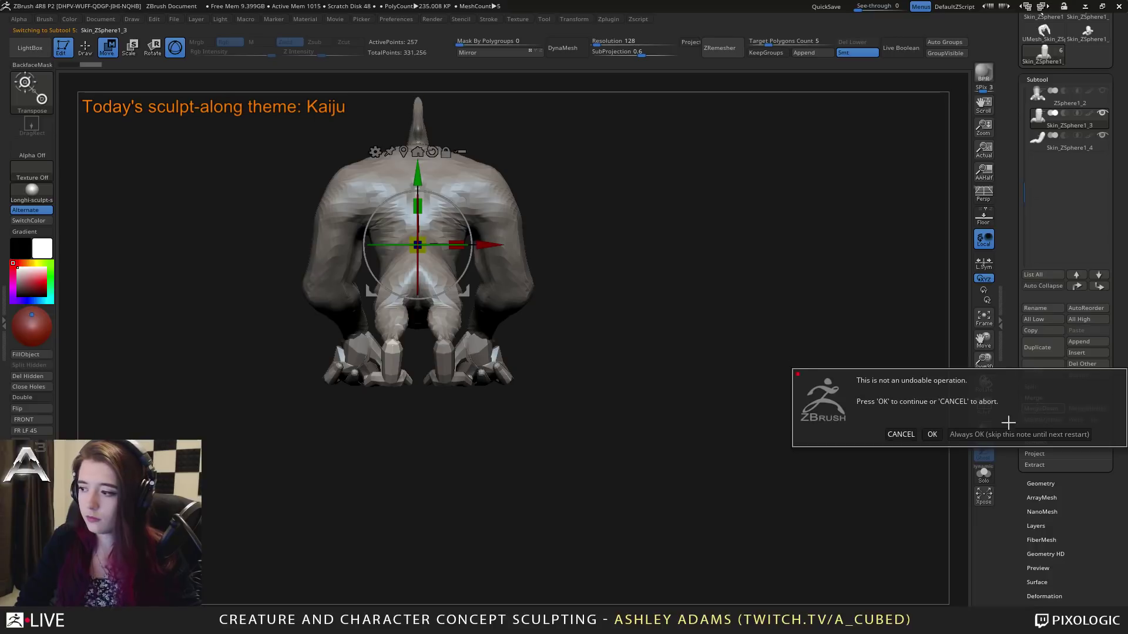
click(933, 434)
Step: Pull the ankle ends of both hind feet up toward the legs using a larger SnakeHook brush
alt+drag(738, 395, 691, 364)
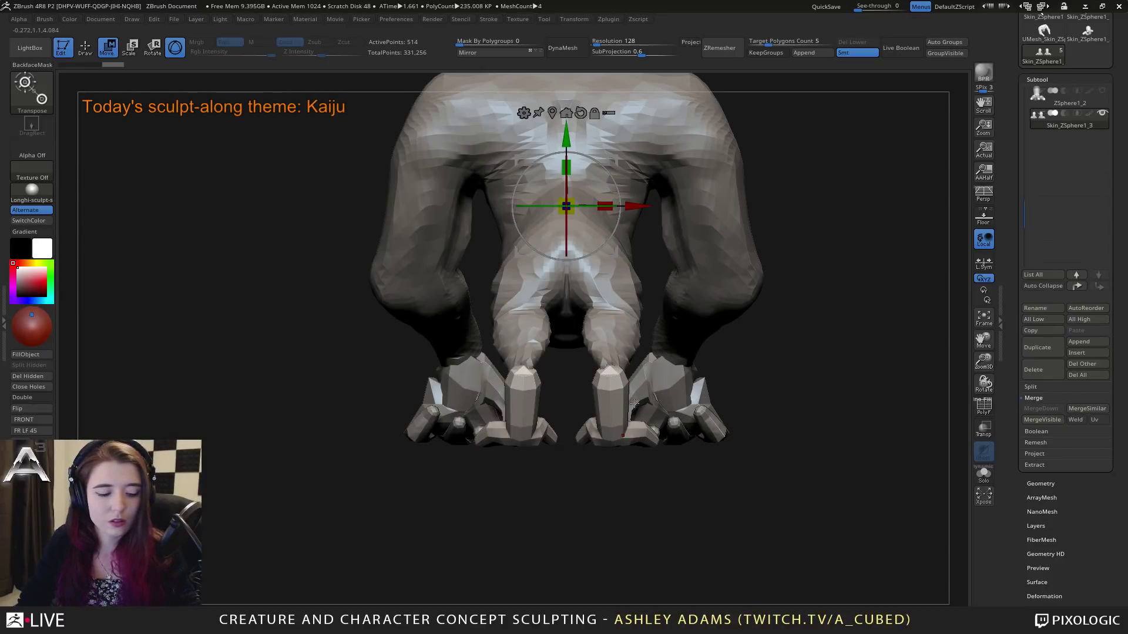
key(b)
key(s)
key(h)
key(space)
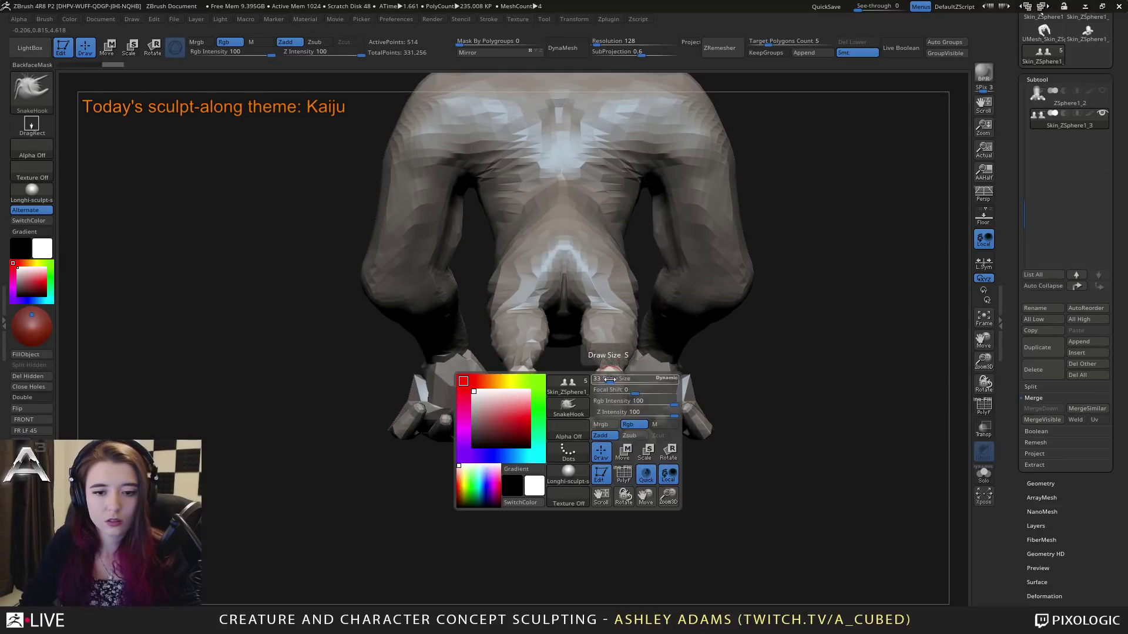
drag(609, 380, 640, 379)
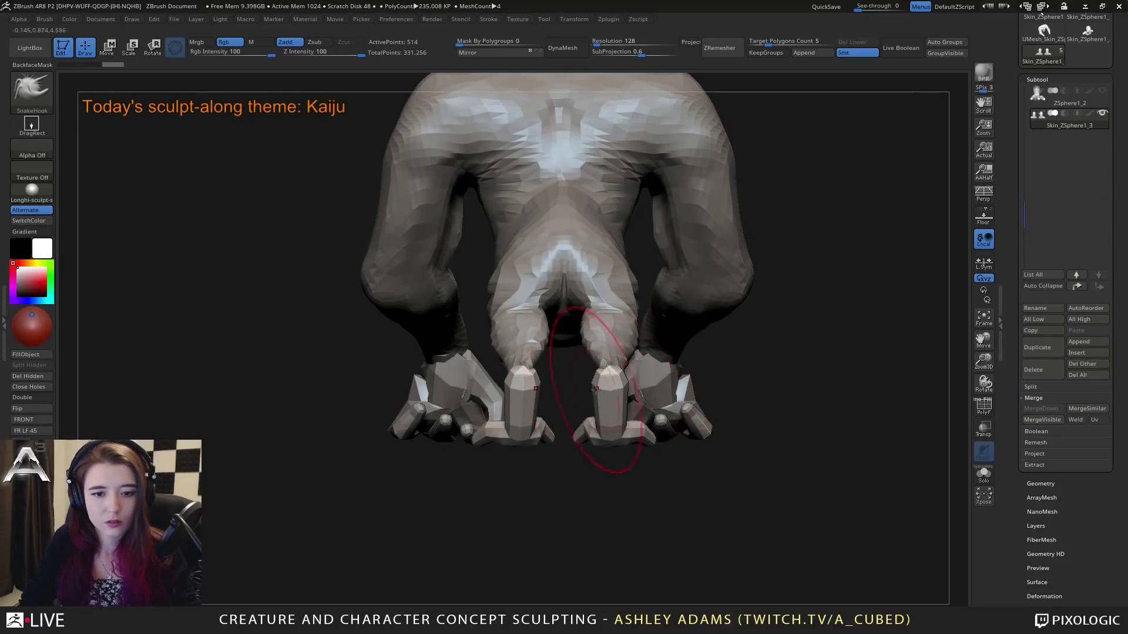
drag(609, 374, 607, 355)
ctrl+right_drag(608, 355, 606, 329)
right_drag(606, 329, 470, 347)
Step: Reshape the lower hind legs on the Skin_ZSphere2 body with a smaller SnakeHook brush so they flow into the feet
key(space)
drag(630, 372, 624, 371)
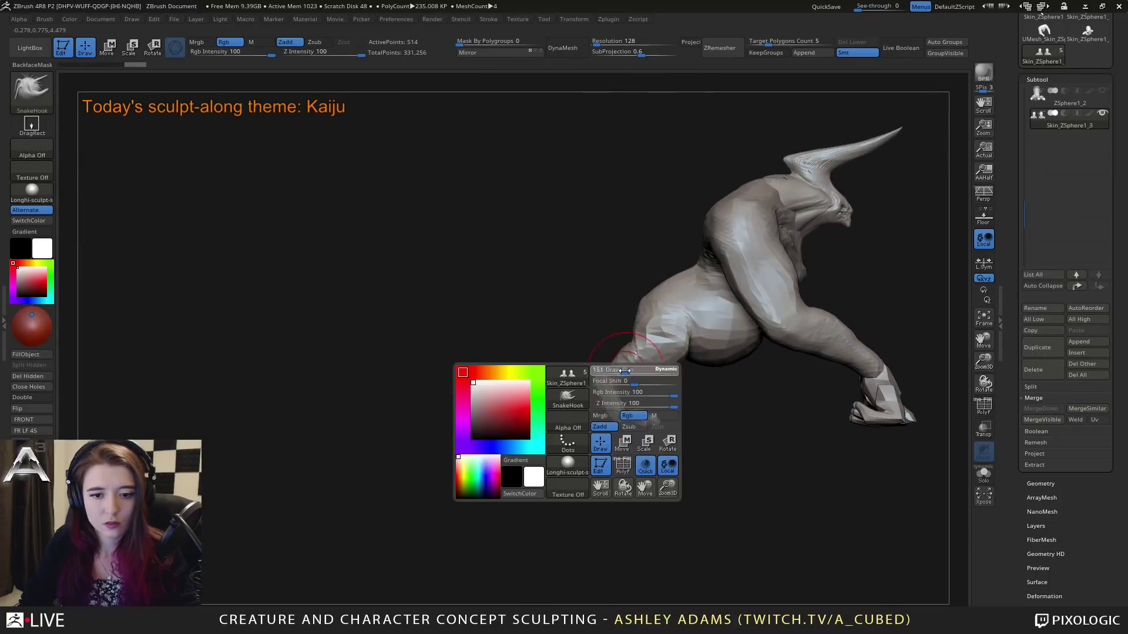
alt+click(598, 376)
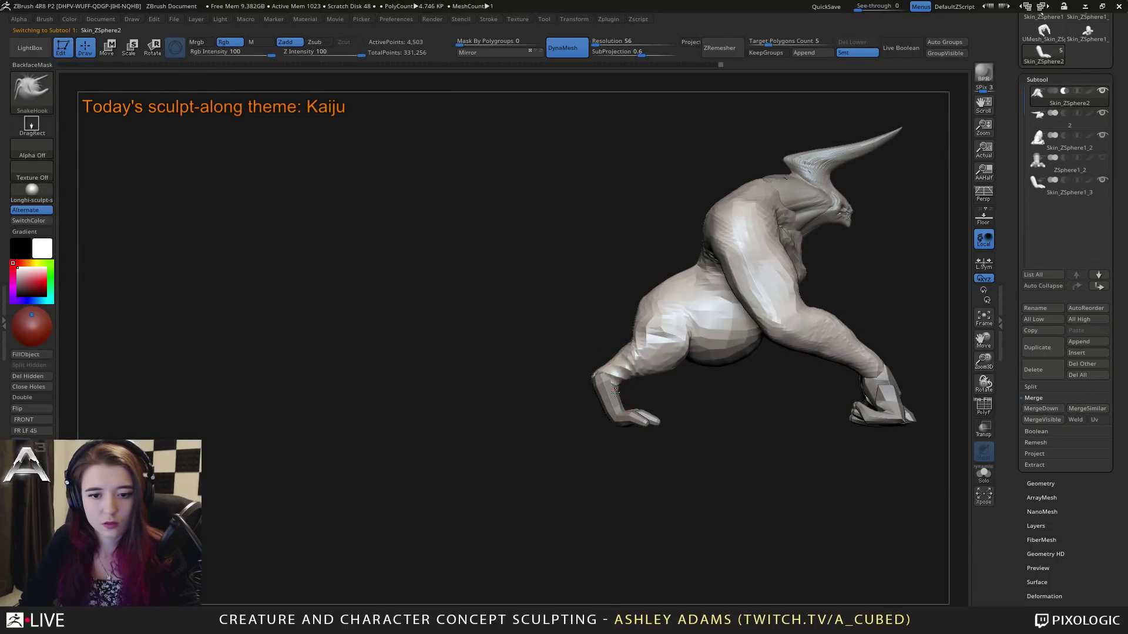
key(space)
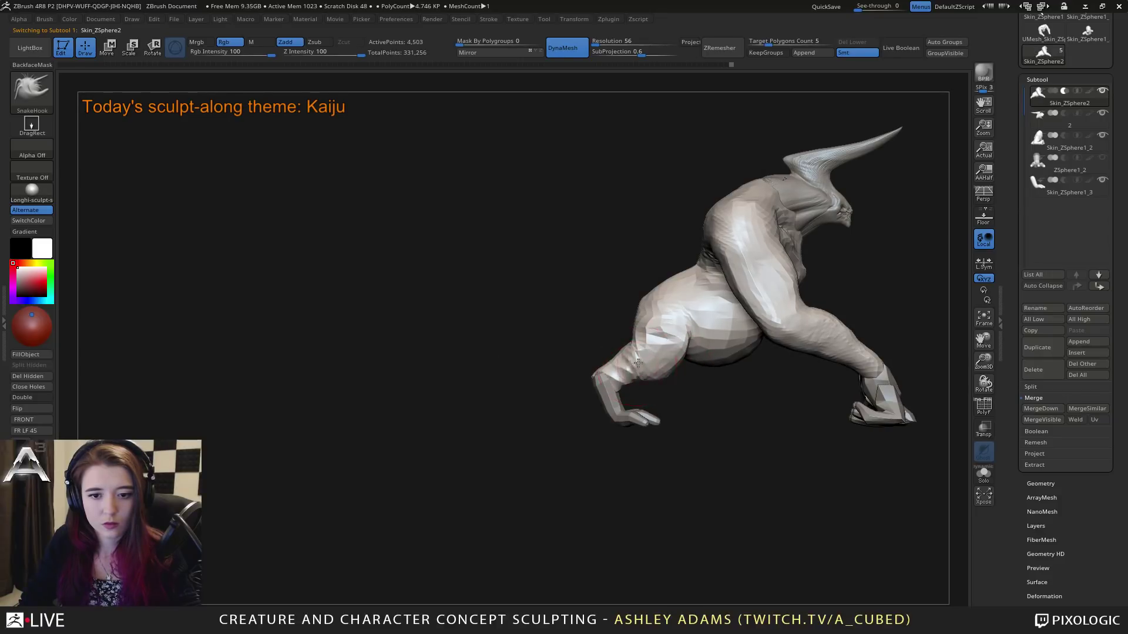
key(space)
right_drag(621, 351, 578, 411)
Step: Refine the side profile of the hind feet on the Skin_ZSphere1_3 subtool with SnakeHook
alt+click(599, 402)
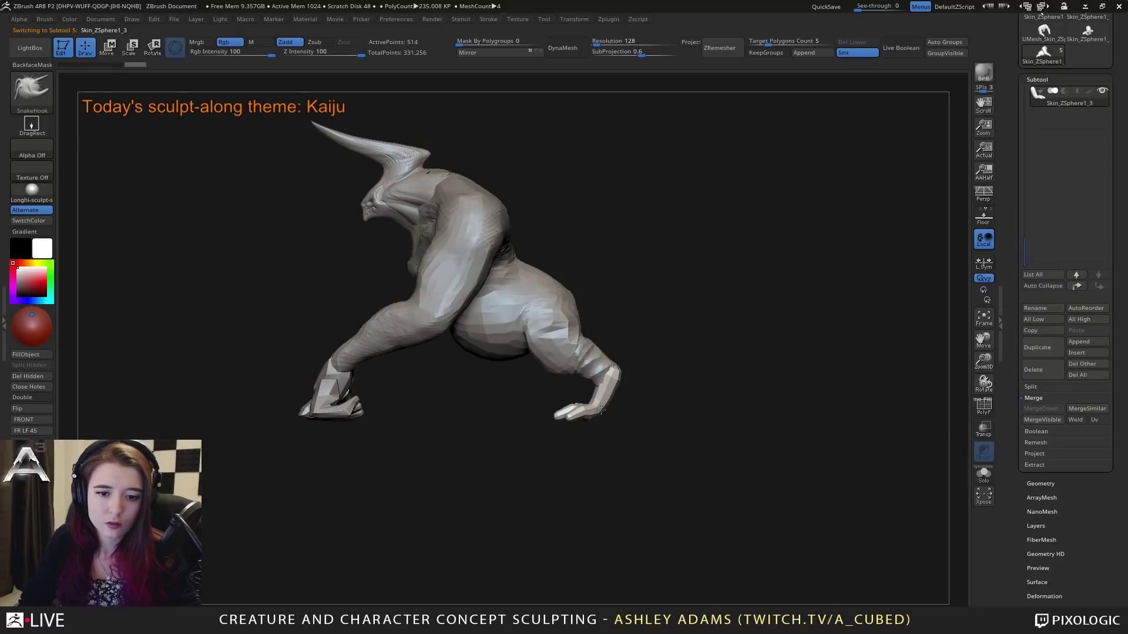
right_drag(589, 415, 549, 371)
key(space)
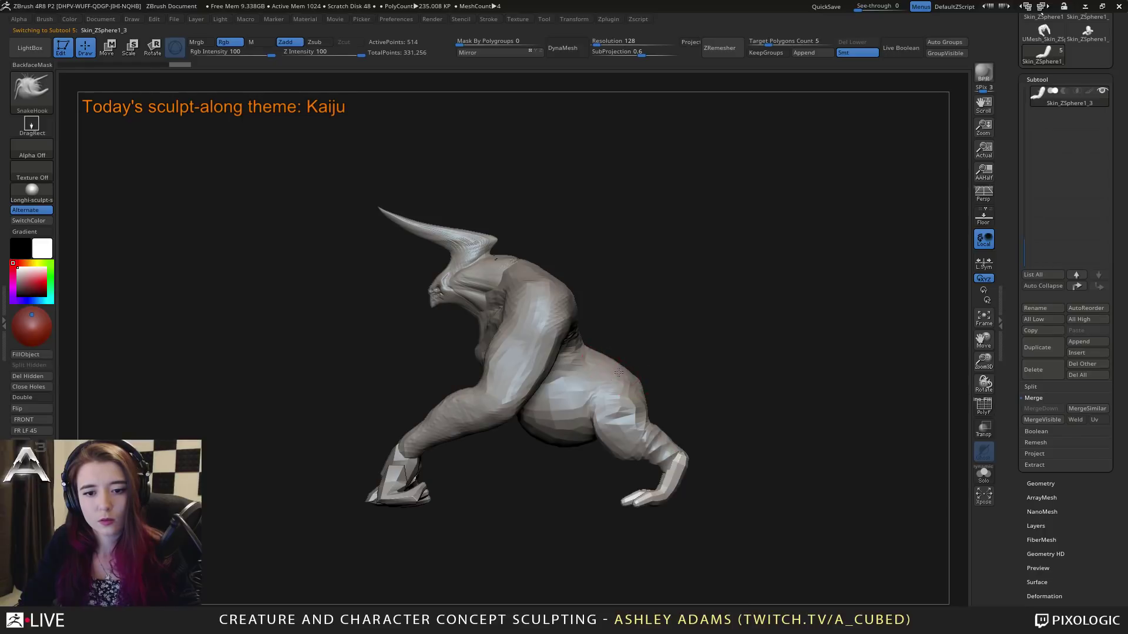
Step: Reshape the outer contour of both shoulders on the Skin_ZSphere2 body with SnakeHook
alt+click(620, 372)
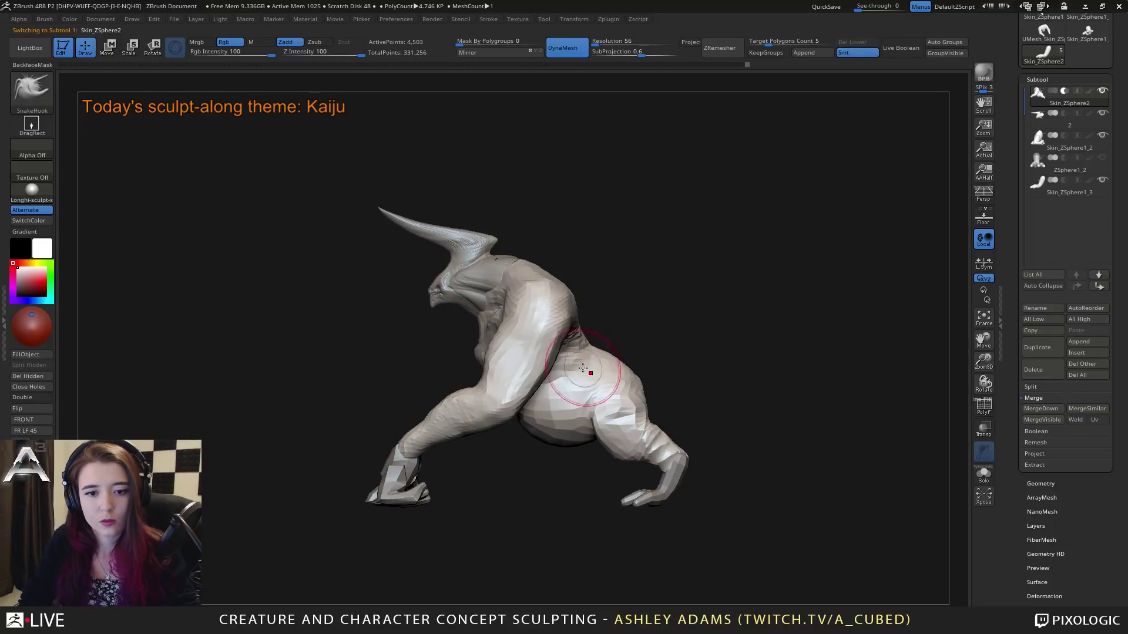
shift+right_drag(583, 368, 619, 340)
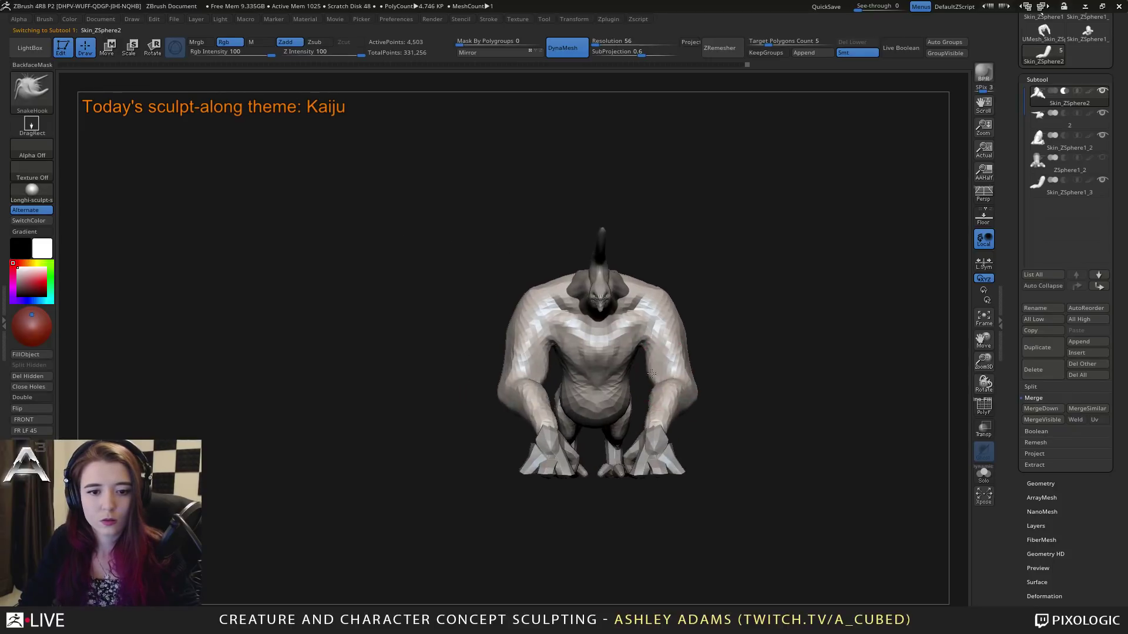
right_click(622, 339)
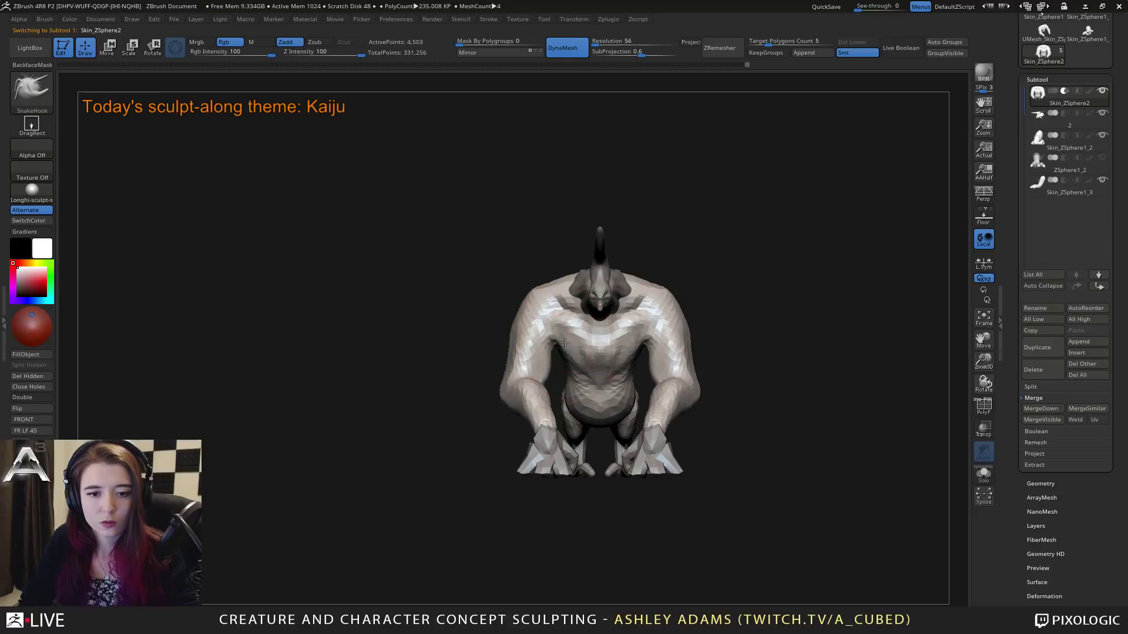
right_click(565, 343)
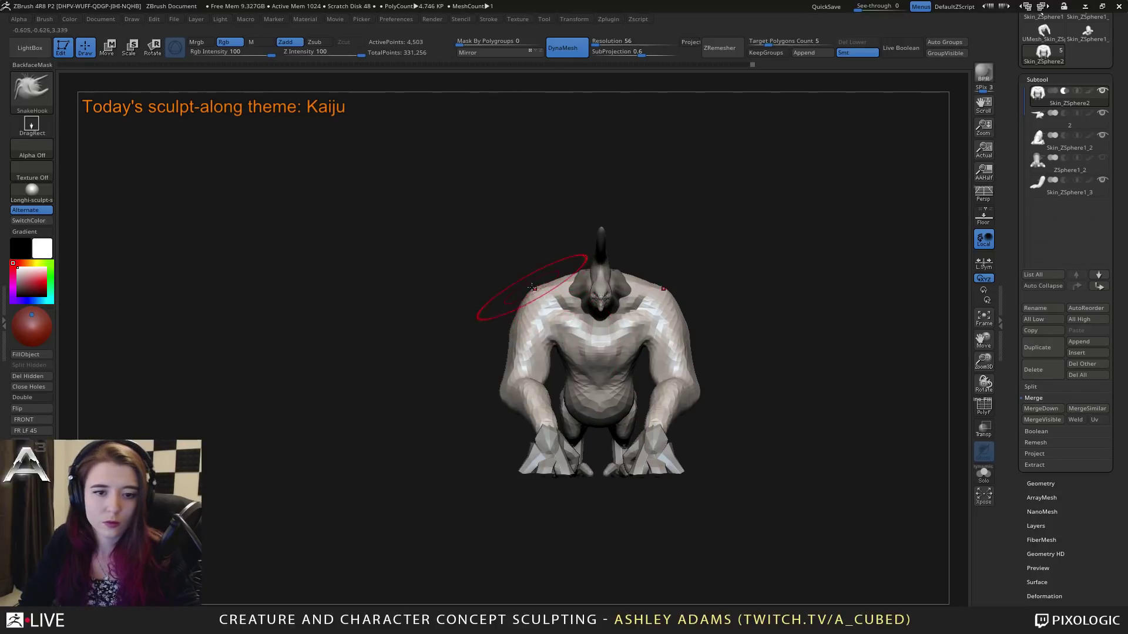
mouse_move(532, 288)
mouse_down()
mouse_move(538, 302)
mouse_move(527, 299)
mouse_up()
right_drag(464, 356, 470, 356)
drag(540, 284, 543, 287)
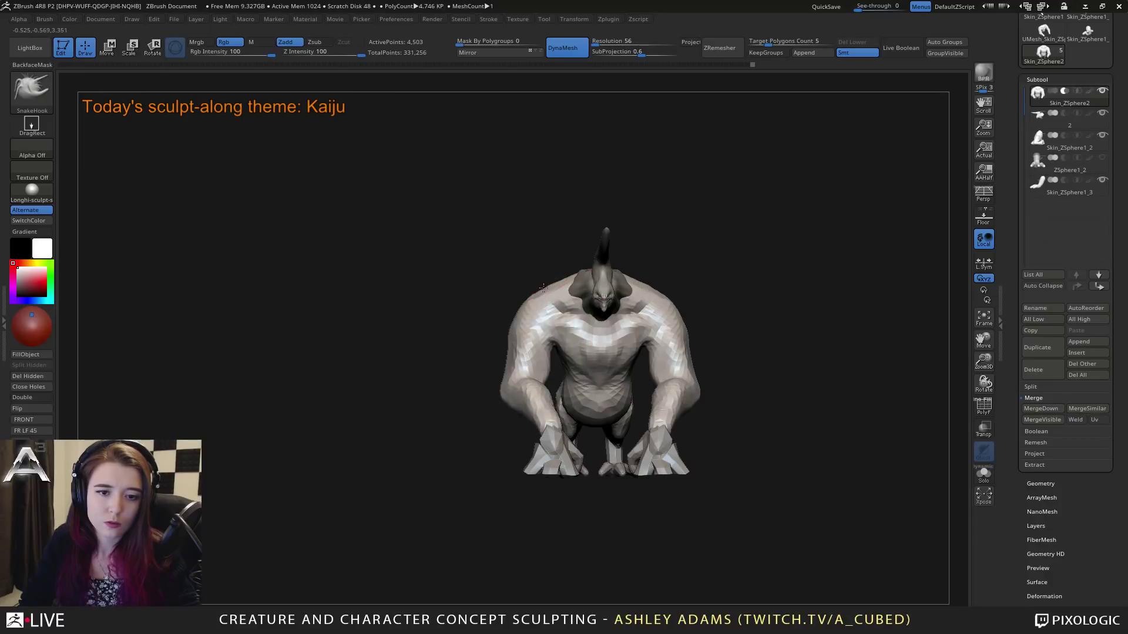
mouse_move(545, 289)
right_down()
mouse_move(634, 323)
mouse_move(746, 329)
mouse_move(611, 367)
mouse_move(659, 359)
mouse_move(645, 378)
right_up()
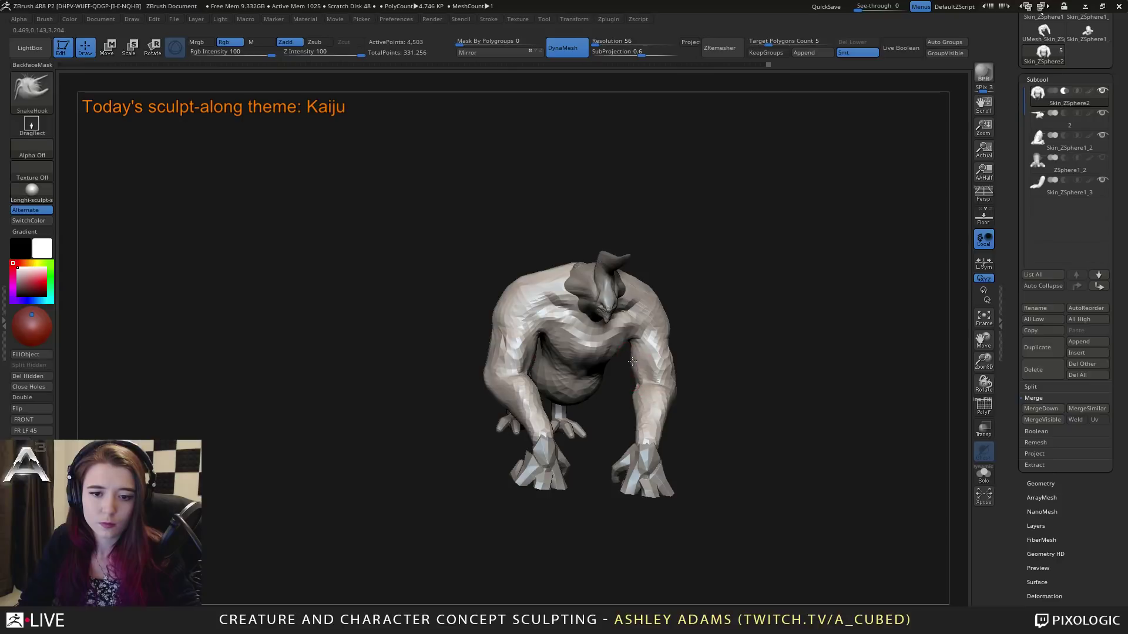
Step: Adjust the sides of the chest beneath the armpits with short SnakeHook strokes
drag(631, 343, 630, 339)
right_drag(640, 359, 624, 352)
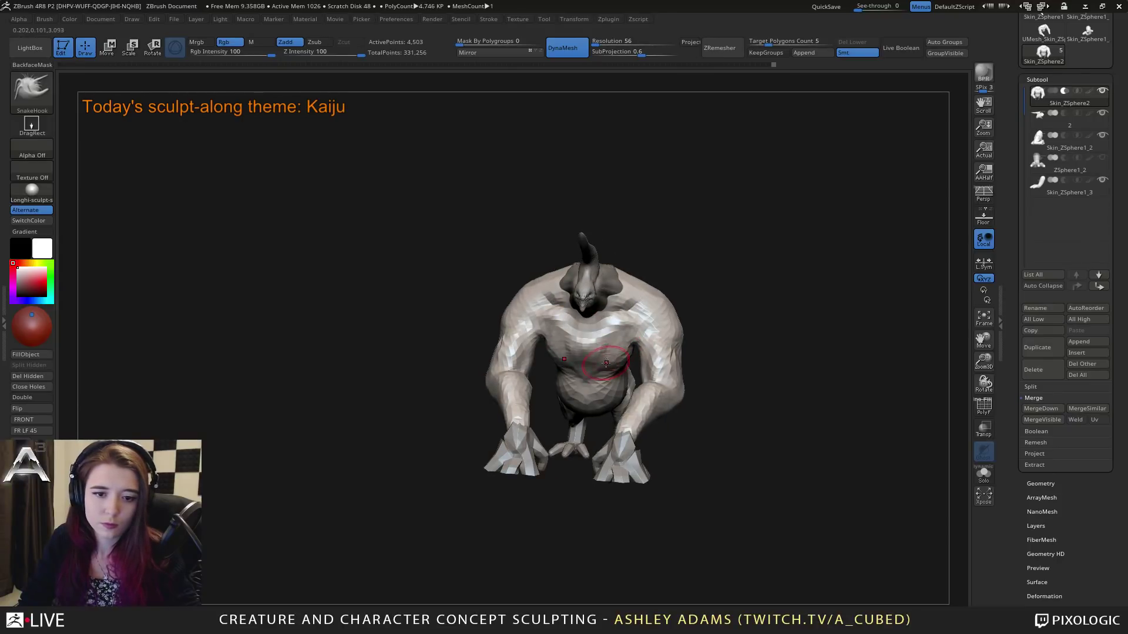
right_drag(626, 341, 651, 347)
drag(638, 343, 632, 342)
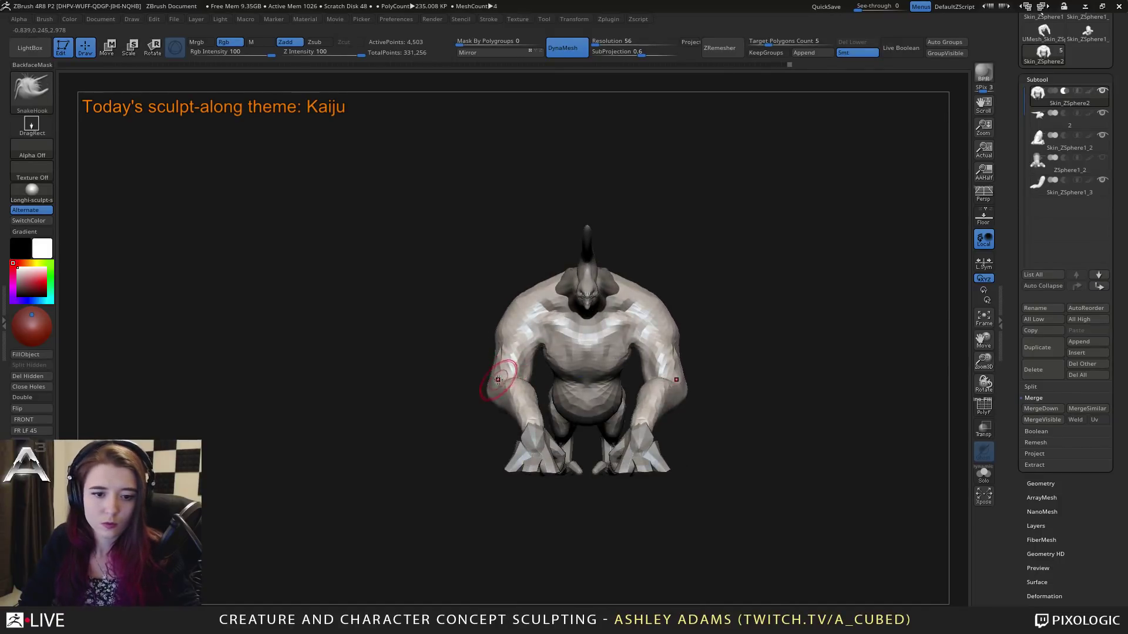
Step: Pull the outer elbows inward and reshape the inner contours of the upper arms with SnakeHook
key(space)
drag(491, 383, 524, 387)
drag(633, 376, 648, 390)
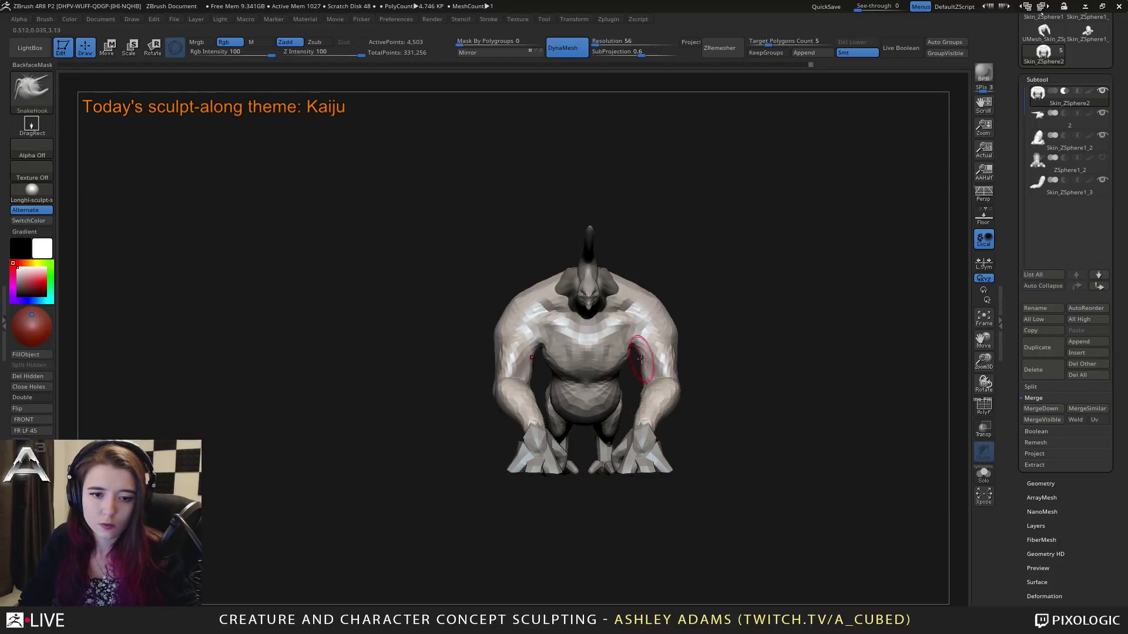
mouse_move(641, 358)
mouse_down()
mouse_move(564, 329)
mouse_move(596, 406)
mouse_move(587, 411)
mouse_up()
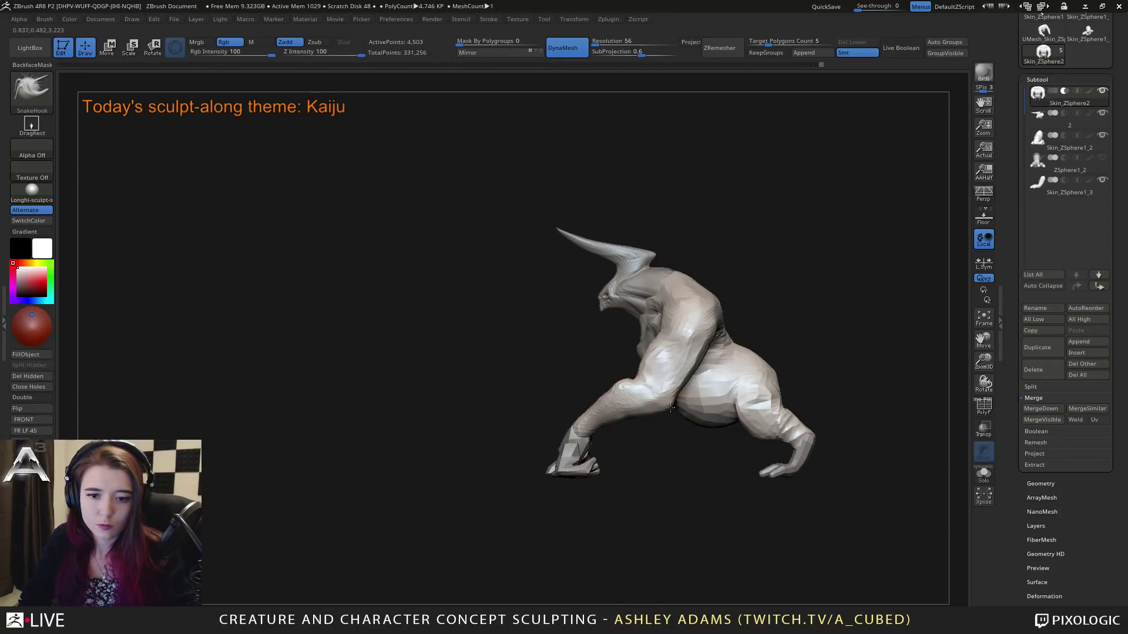
Step: Adjust the contour of the shoulders and upper arms from behind with SnakeHook, changing the brush size to suit
right_click(651, 401)
right_drag(650, 401, 611, 401)
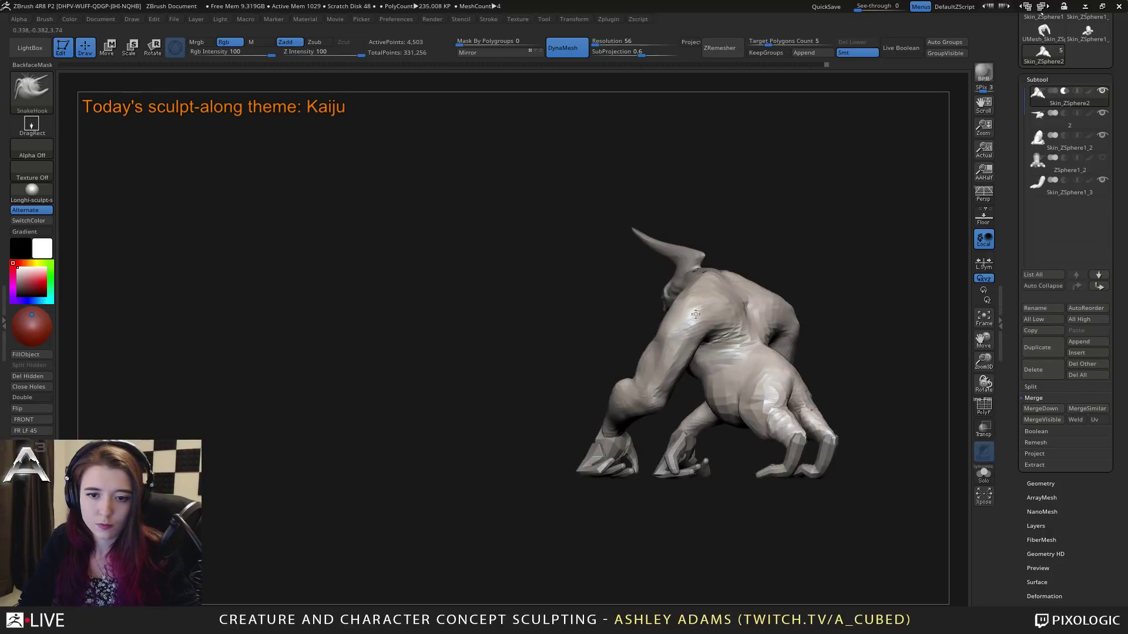
key(b)
key(c)
key(b)
right_drag(694, 317, 709, 318)
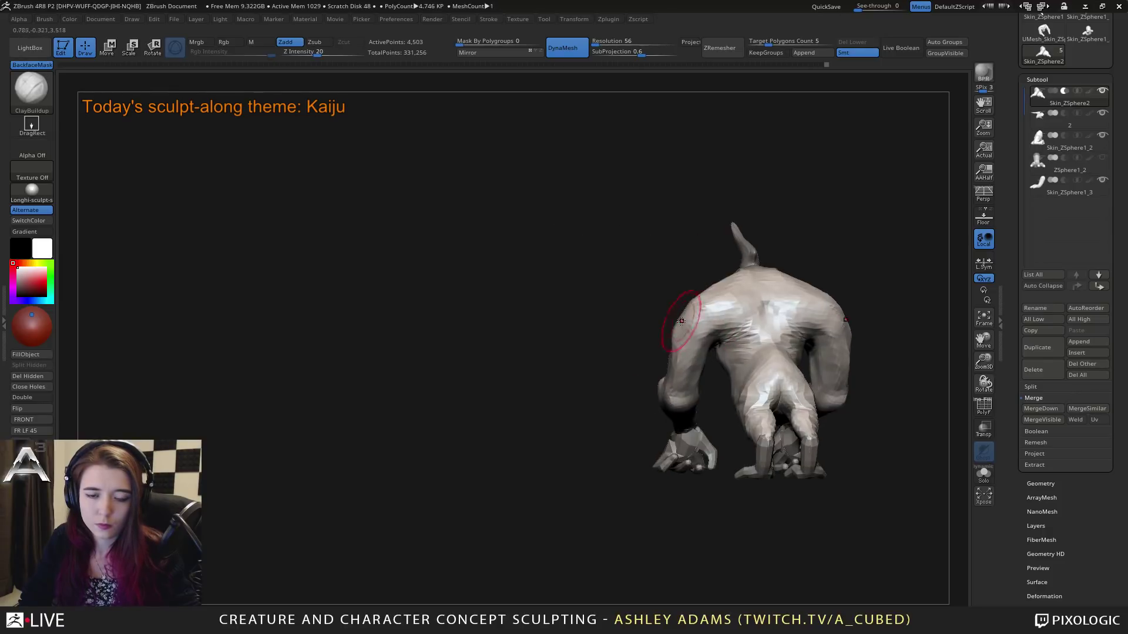
key(b)
key(s)
key(h)
right_click(709, 318)
drag(715, 334, 721, 338)
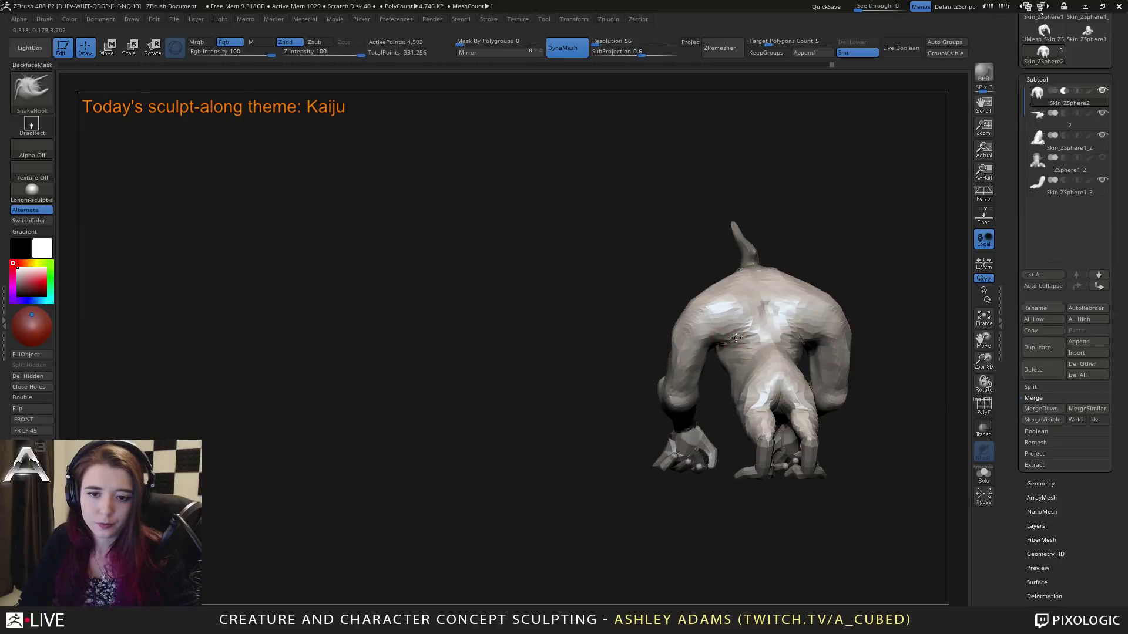
Step: Refine the creases behind the armpits on the Skin_ZSphere2 body with SnakeHook and ClayBuildup
mouse_move(735, 338)
right_down()
mouse_move(703, 351)
mouse_move(805, 348)
mouse_move(760, 327)
mouse_move(789, 337)
mouse_move(767, 356)
mouse_move(828, 319)
mouse_move(758, 337)
mouse_move(756, 353)
right_up()
right_click(734, 385)
right_click(756, 352)
drag(756, 352, 727, 353)
key(b)
key(c)
key(b)
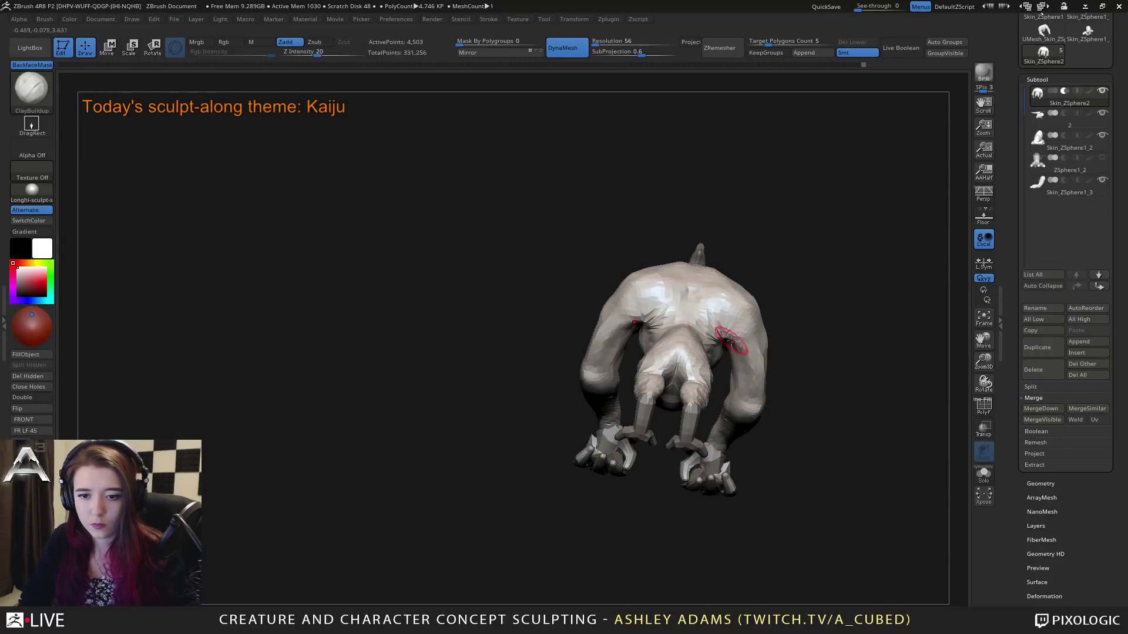
right_drag(731, 340, 768, 376)
key(space)
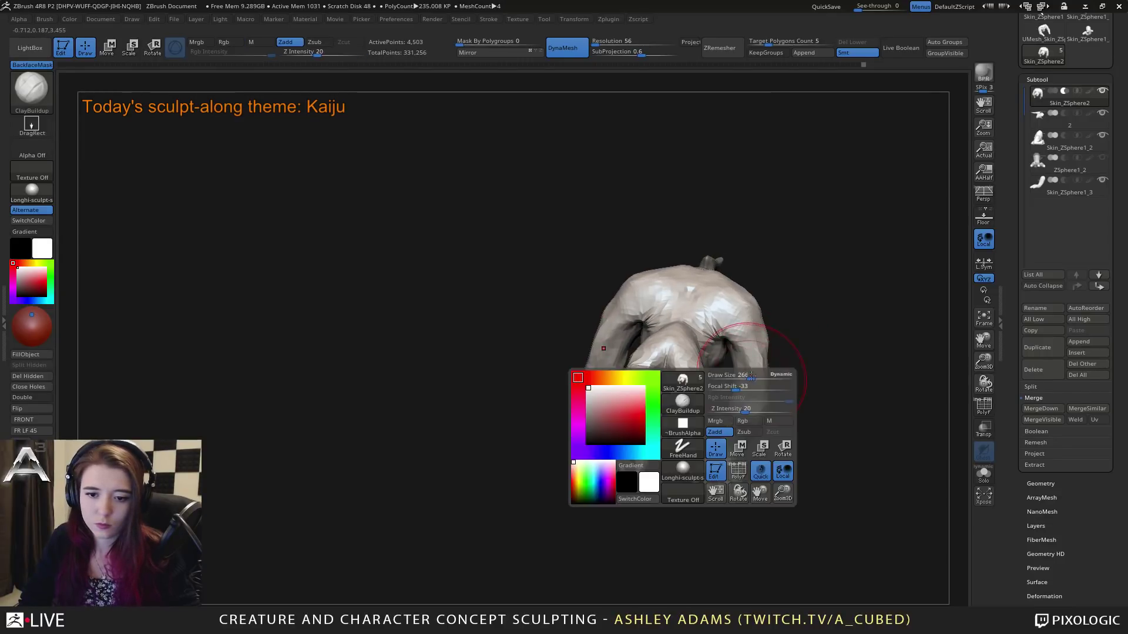
Step: Shape the backs of the upper arms with SnakeHook and check the form from the front
key(b)
key(s)
key(h)
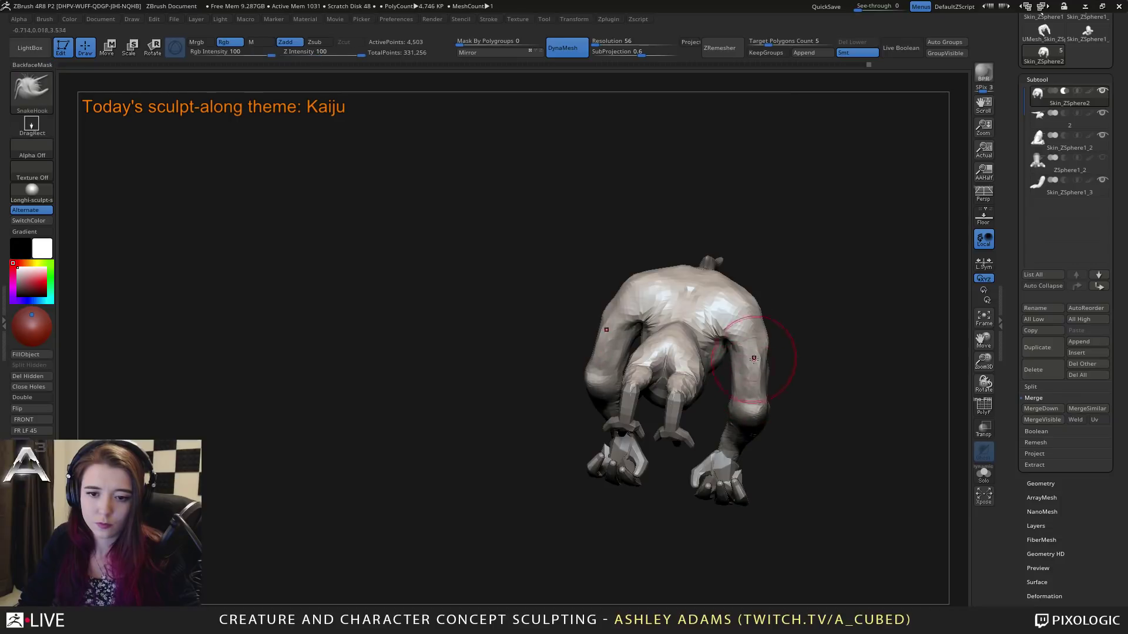
mouse_move(760, 327)
right_down()
mouse_move(735, 303)
mouse_move(767, 343)
right_up()
right_click(771, 352)
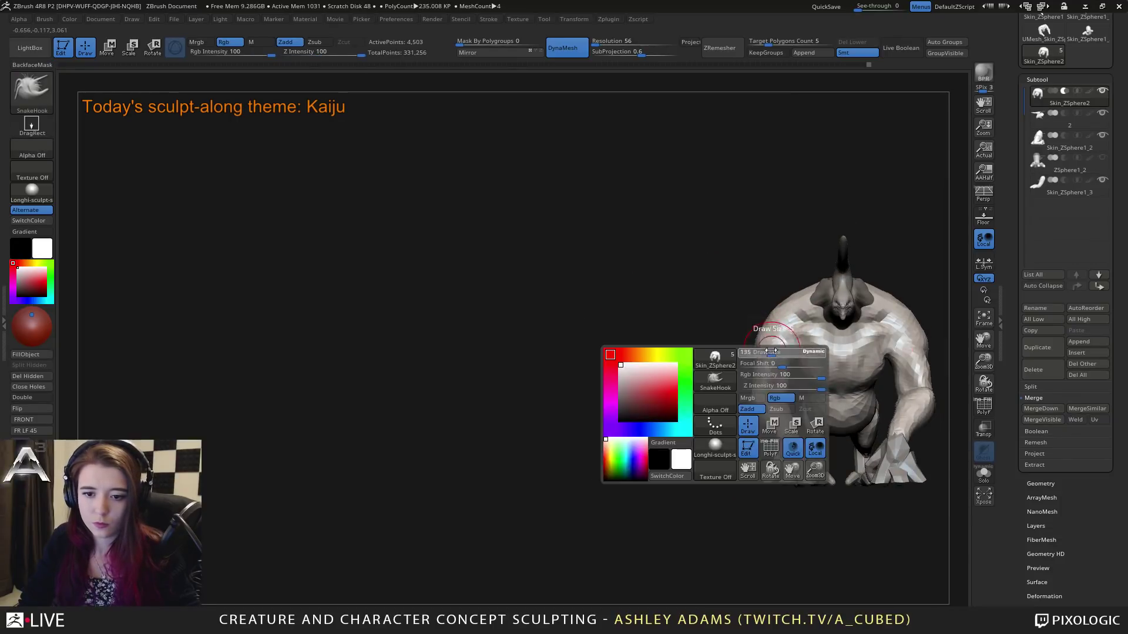
Step: Adjust the side profile of the upper back with SnakeHook and resize the brush
key(b)
key(c)
key(b)
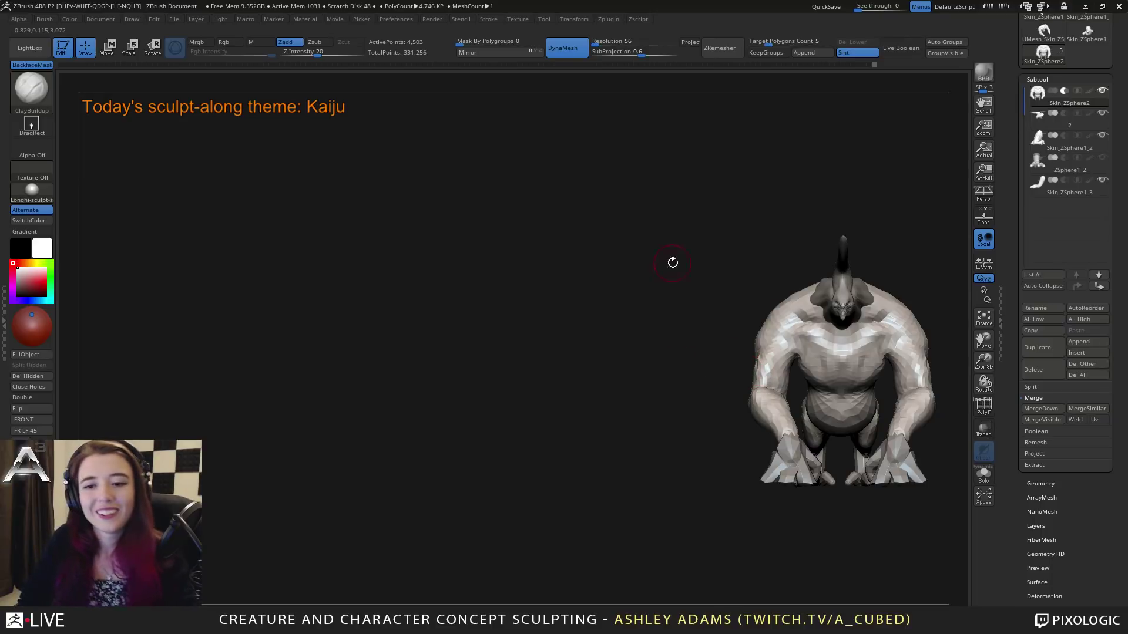
alt+right_drag(875, 345, 706, 332)
right_click(718, 320)
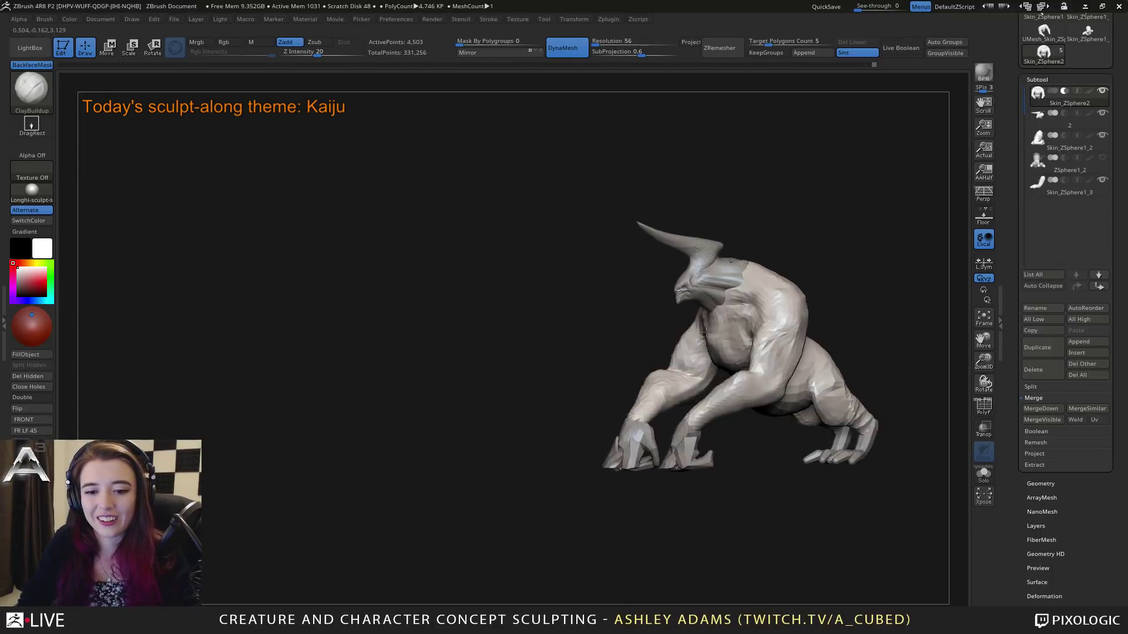
mouse_move(787, 335)
alt+right_down()
mouse_move(718, 338)
mouse_move(727, 355)
alt+right_up()
key(b)
key(s)
key(h)
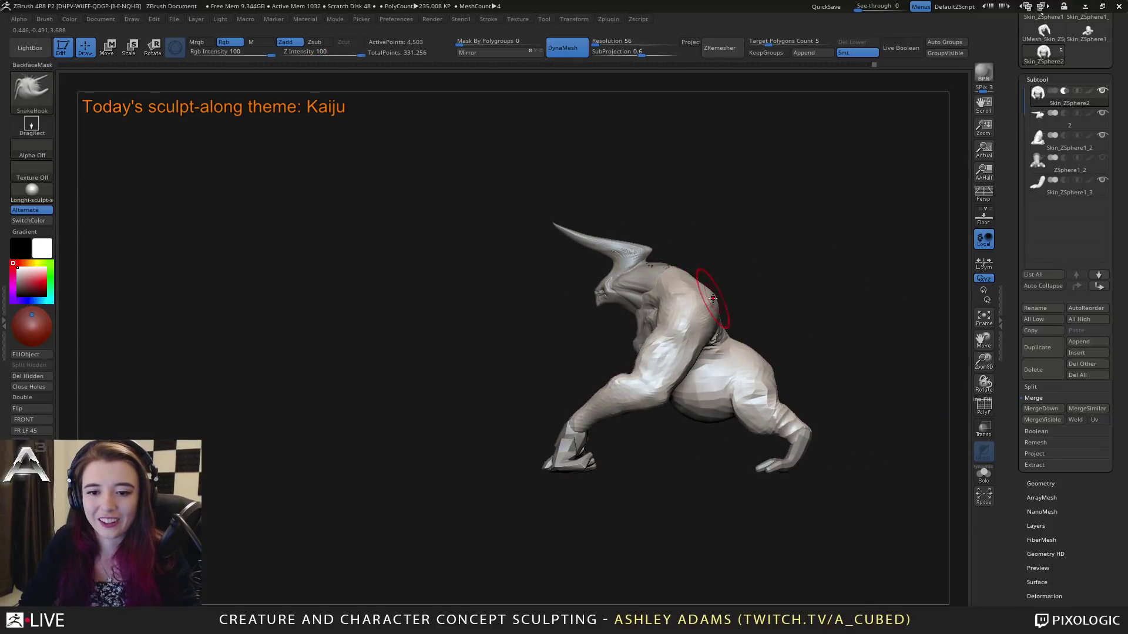
ctrl+right_drag(726, 287, 755, 323)
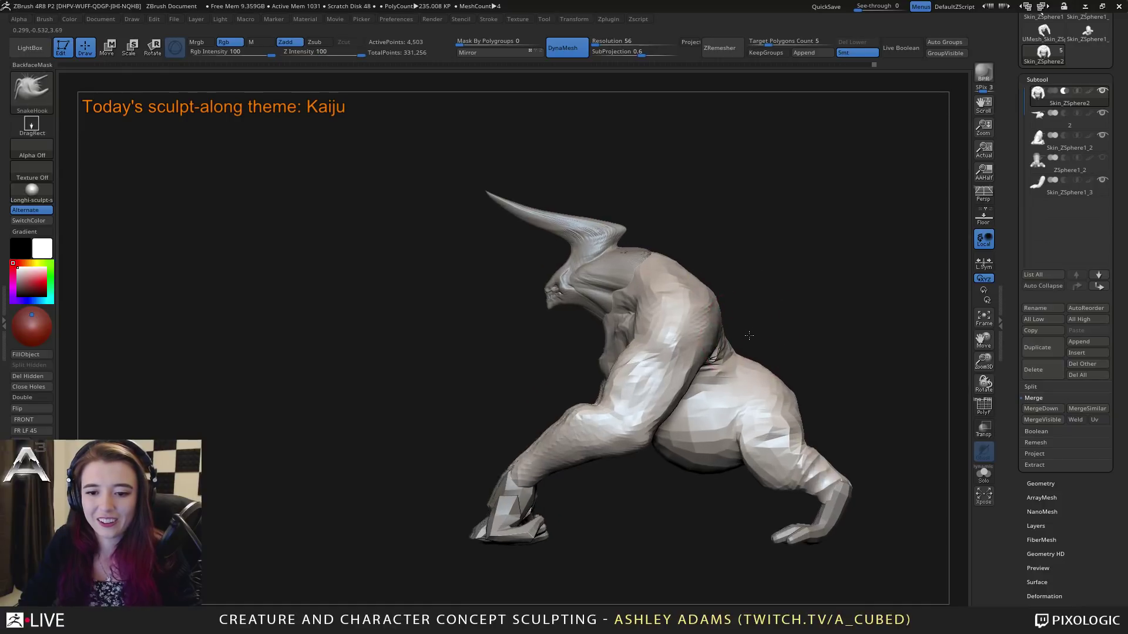
right_click(748, 334)
drag(748, 334, 773, 330)
Step: Refine the outer upper arms from a three-quarter view with SnakeHook, using a smaller brush
alt+right_drag(782, 354, 675, 349)
right_drag(616, 388, 659, 379)
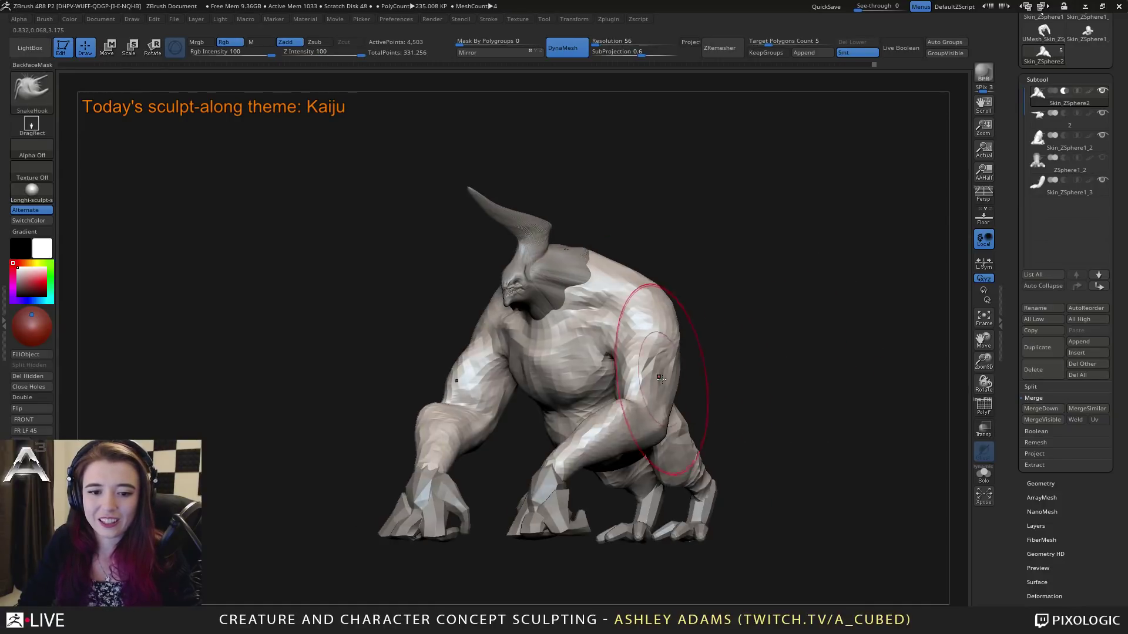
right_click(659, 380)
drag(659, 381, 647, 381)
Step: Remesh the Skin_ZSphere2 body with DynaMesh at resolution 104
mouse_move(574, 307)
alt+right_down()
mouse_move(679, 381)
mouse_move(667, 336)
alt+right_up()
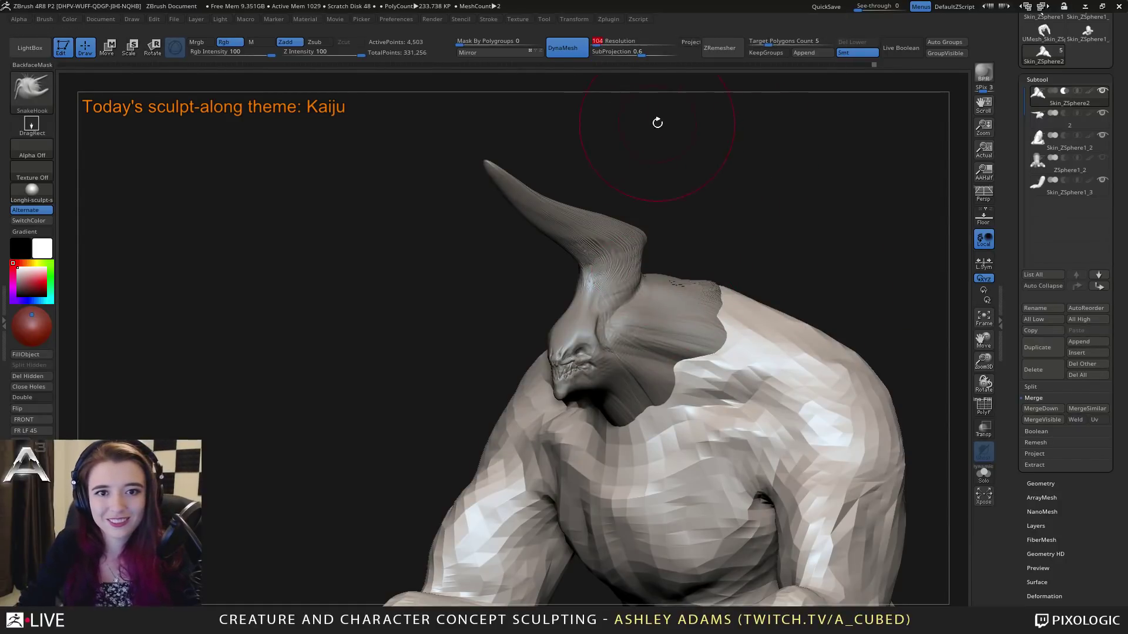
ctrl+drag(746, 238, 678, 121)
mouse_move(744, 278)
ctrl+right_down()
mouse_move(730, 344)
mouse_move(682, 223)
ctrl+right_up()
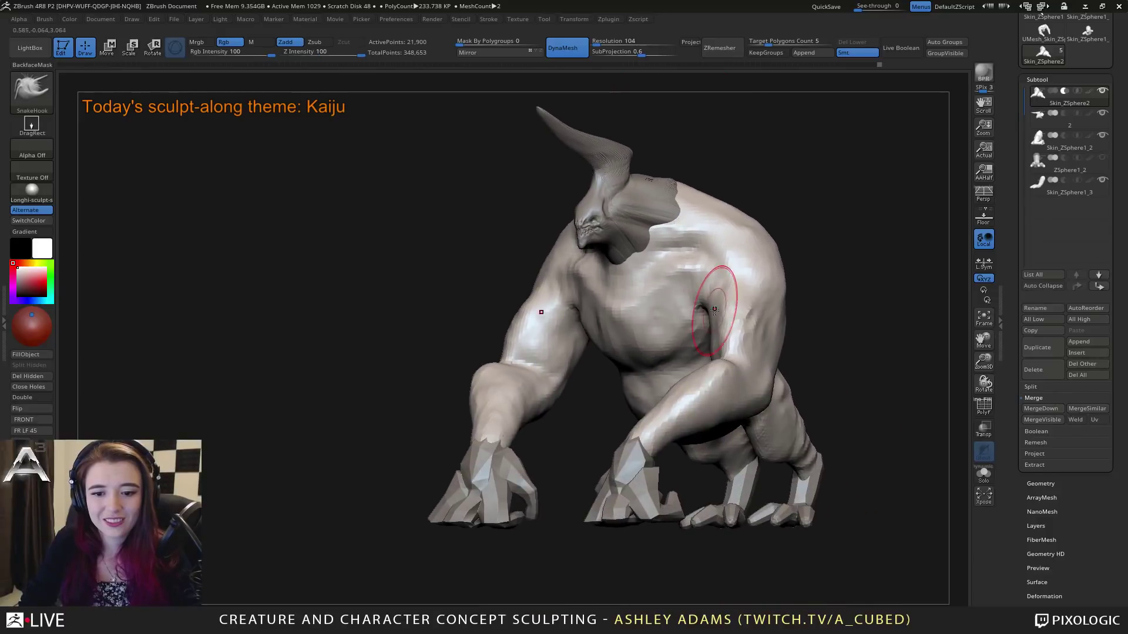
Step: Build up the chest and the front of the armpits with ClayBuildup
right_click(714, 296)
right_drag(658, 317, 697, 284)
key(b)
key(c)
key(b)
mouse_move(582, 314)
mouse_down()
mouse_move(586, 348)
mouse_move(593, 308)
mouse_up()
right_drag(641, 324, 655, 318)
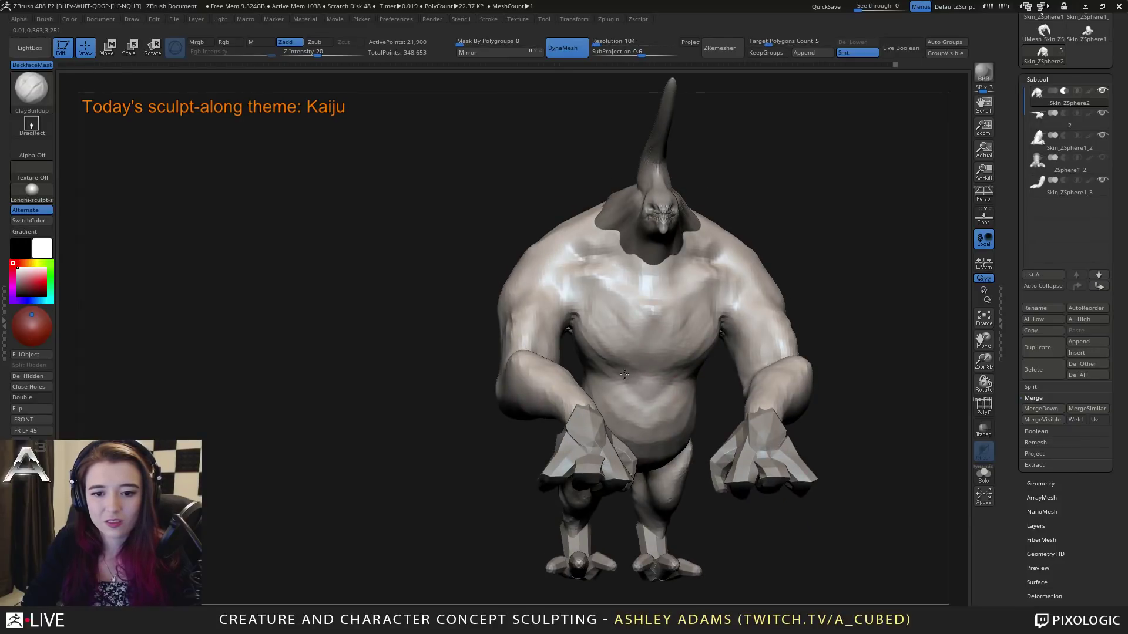
Step: Add volume to the belly, hips and upper arms with ClayBuildup strokes
right_drag(613, 399, 651, 473)
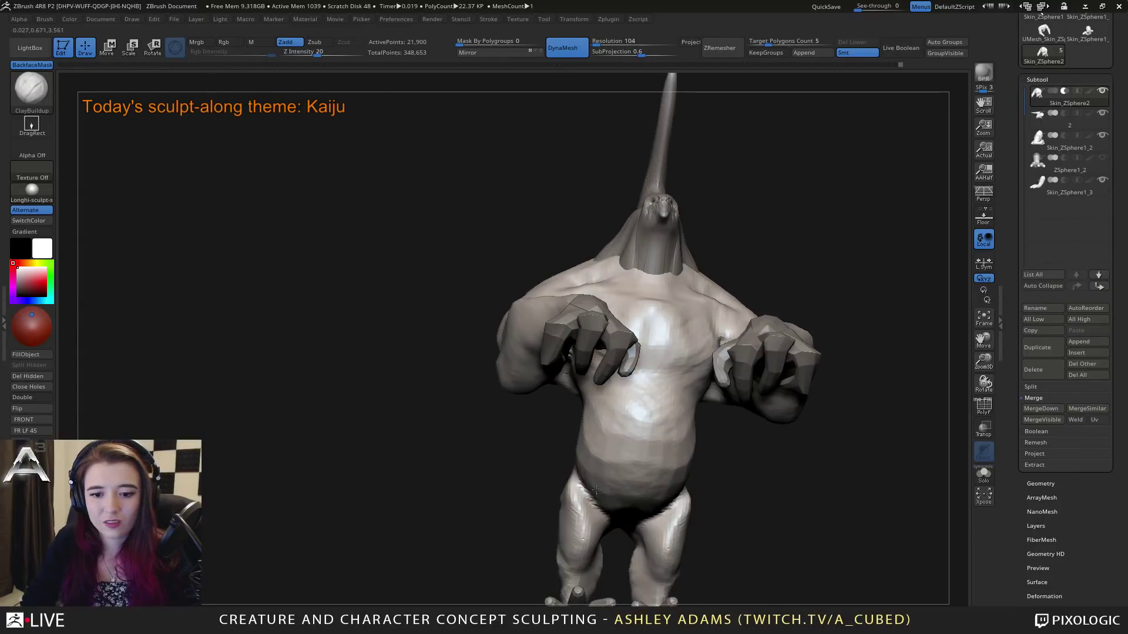
right_drag(617, 390, 705, 441)
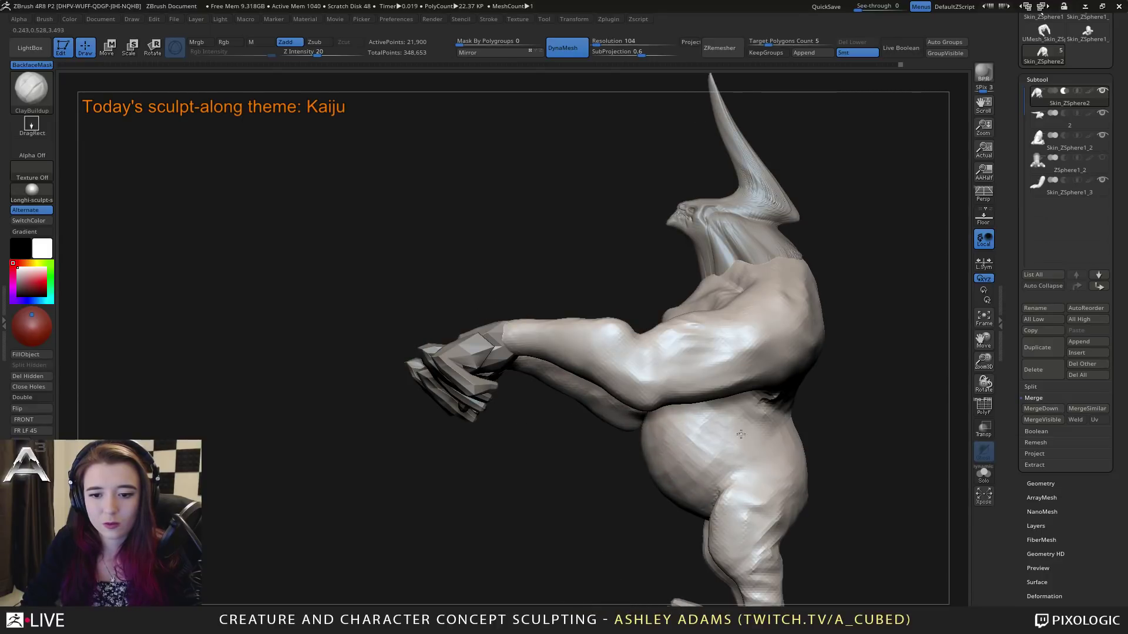
mouse_move(704, 452)
right_down()
mouse_move(714, 423)
mouse_move(755, 394)
mouse_move(741, 395)
mouse_move(748, 409)
mouse_move(747, 400)
right_up()
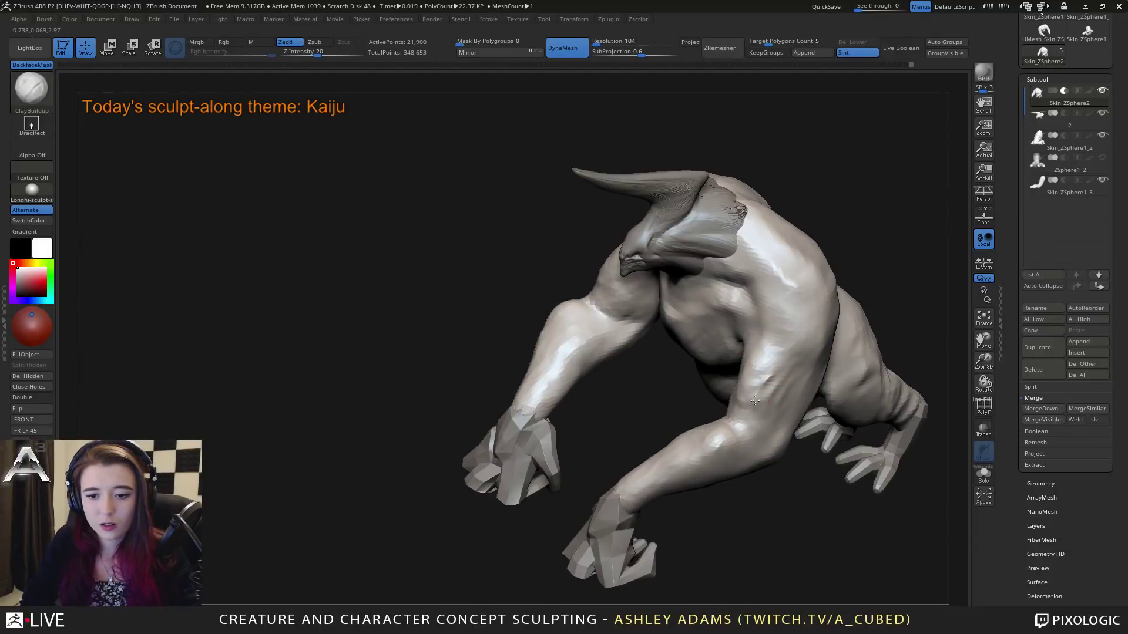
right_drag(780, 332, 767, 302)
drag(750, 323, 752, 345)
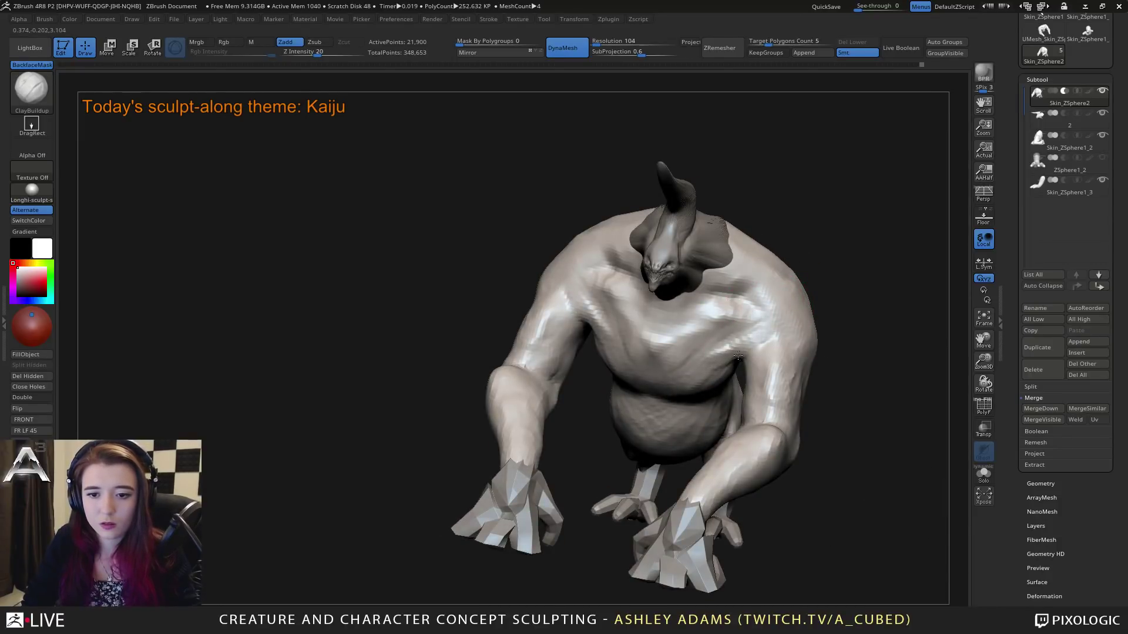
Step: Define the pectorals and the sides of the ribcage and belly with ClayBuildup
right_drag(697, 381, 673, 384)
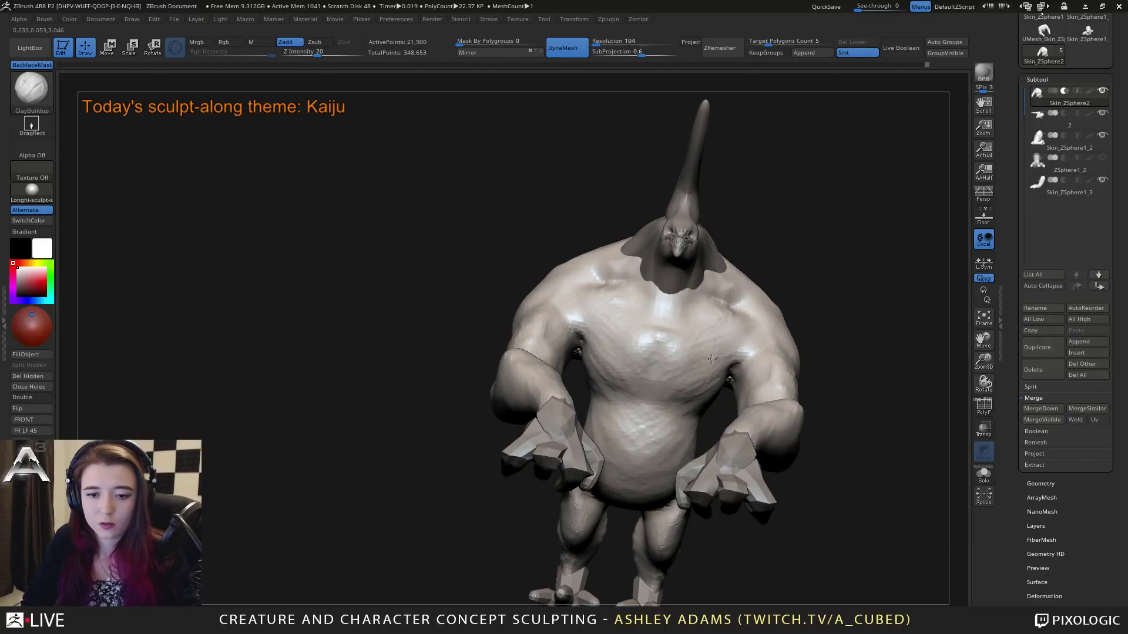
right_drag(682, 376, 669, 401)
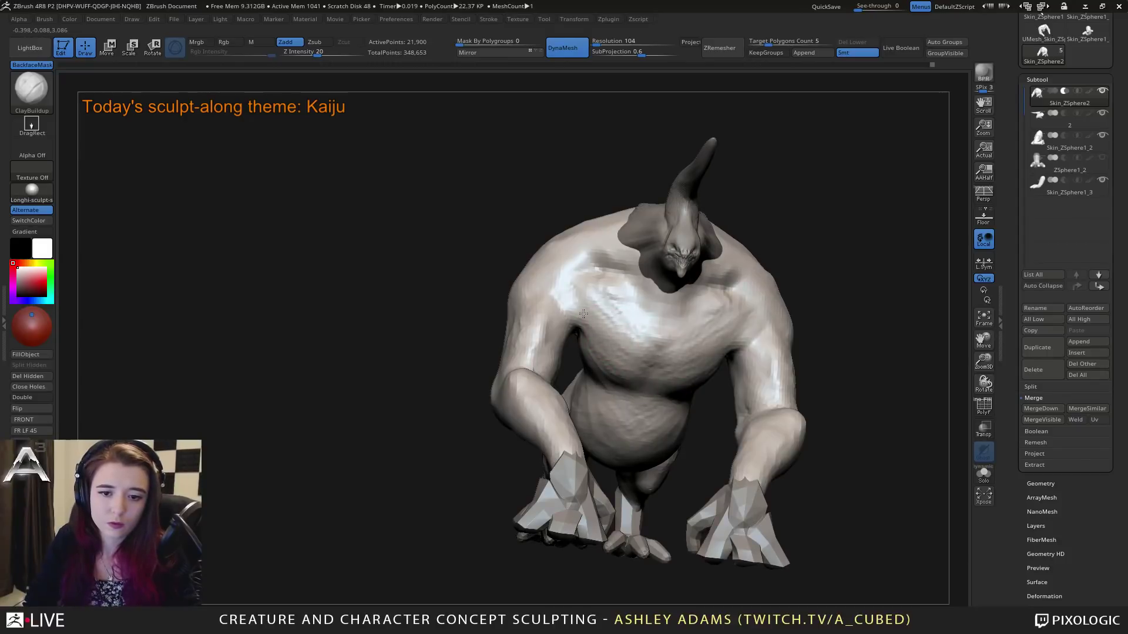
drag(600, 304, 603, 332)
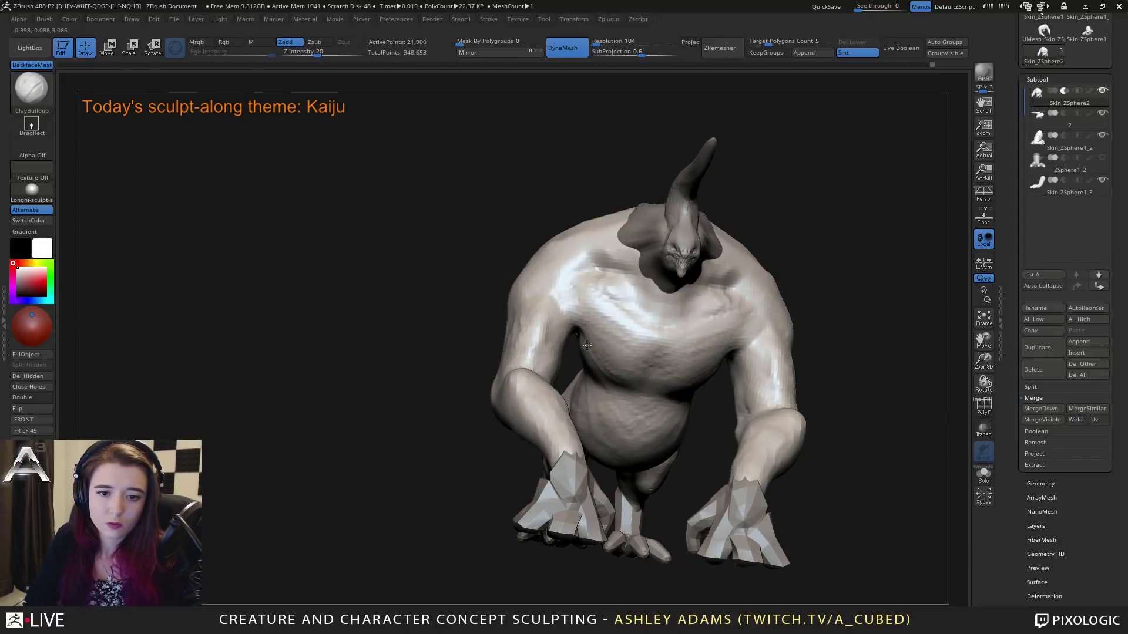
right_drag(587, 346, 599, 366)
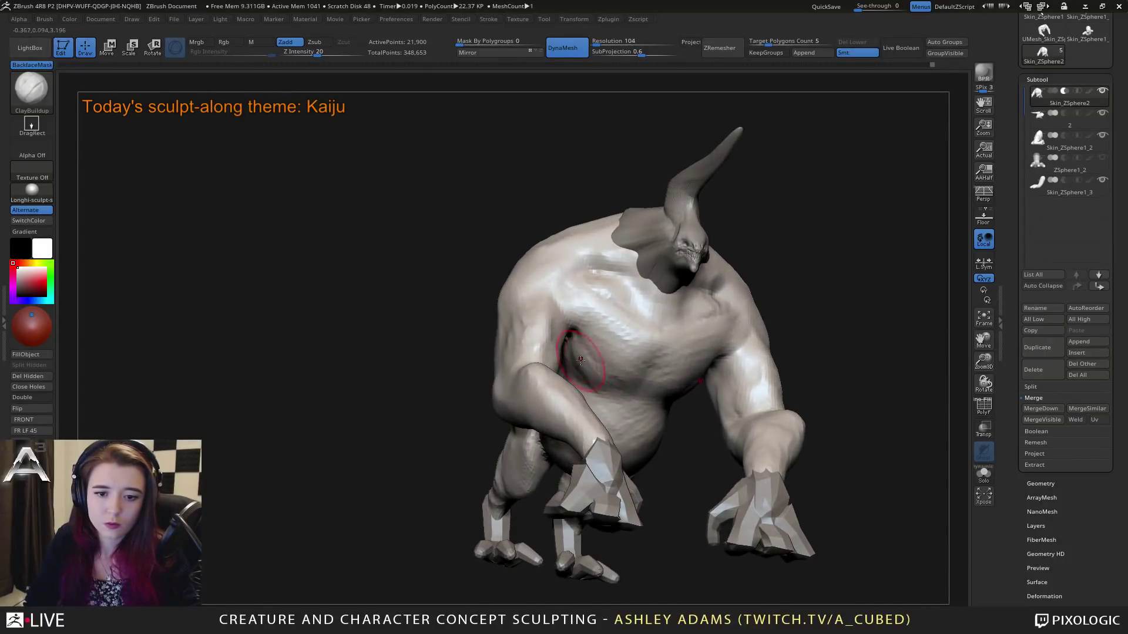
mouse_move(634, 366)
mouse_down()
mouse_move(608, 332)
mouse_move(594, 386)
mouse_up()
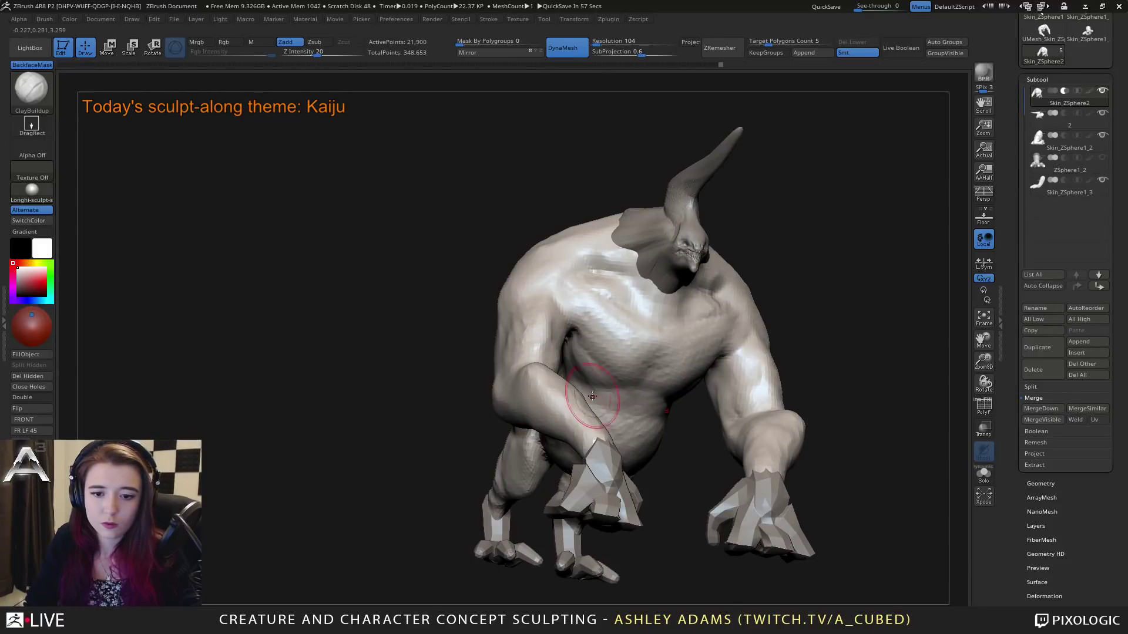
mouse_move(612, 419)
right_down()
mouse_move(634, 416)
mouse_move(661, 330)
right_up()
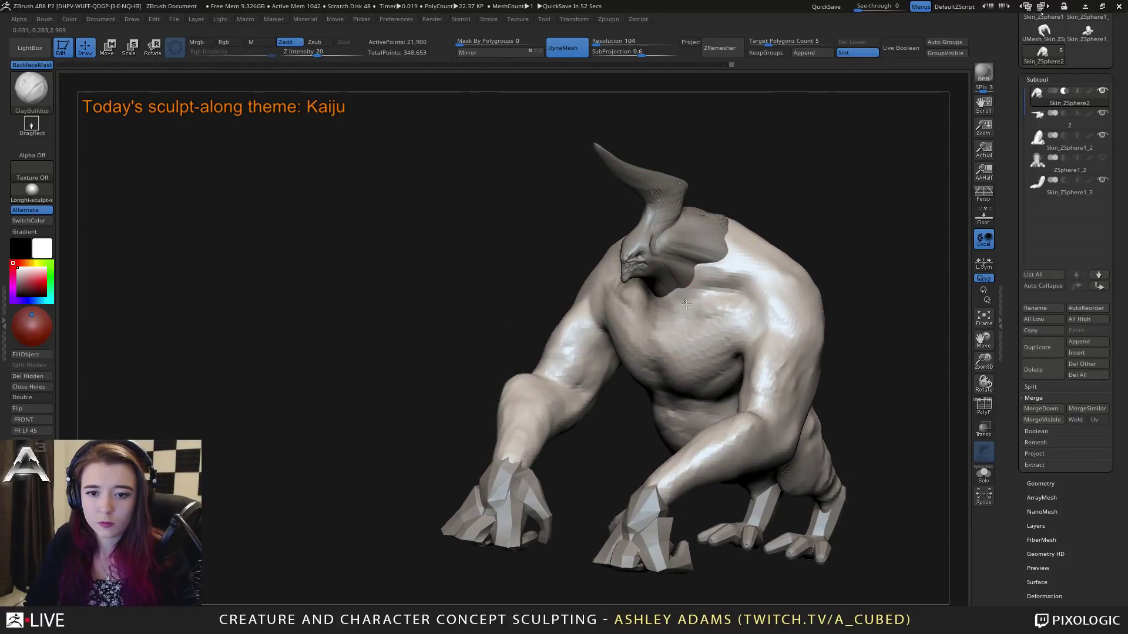
Step: Select the head subtool and mask its neck with MaskLasso, leaving the face and horn unmasked
mouse_move(686, 303)
right_down()
mouse_move(658, 294)
mouse_move(691, 253)
mouse_move(691, 222)
mouse_move(704, 276)
right_up()
alt+click(690, 252)
key(ctrl)
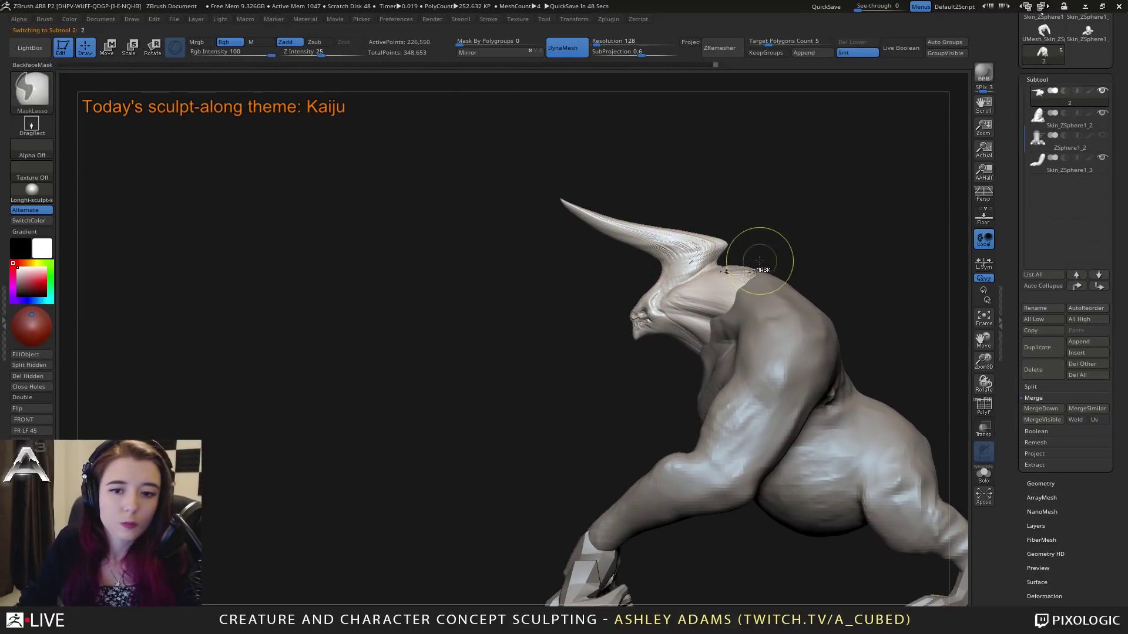
ctrl+drag(759, 261, 752, 255)
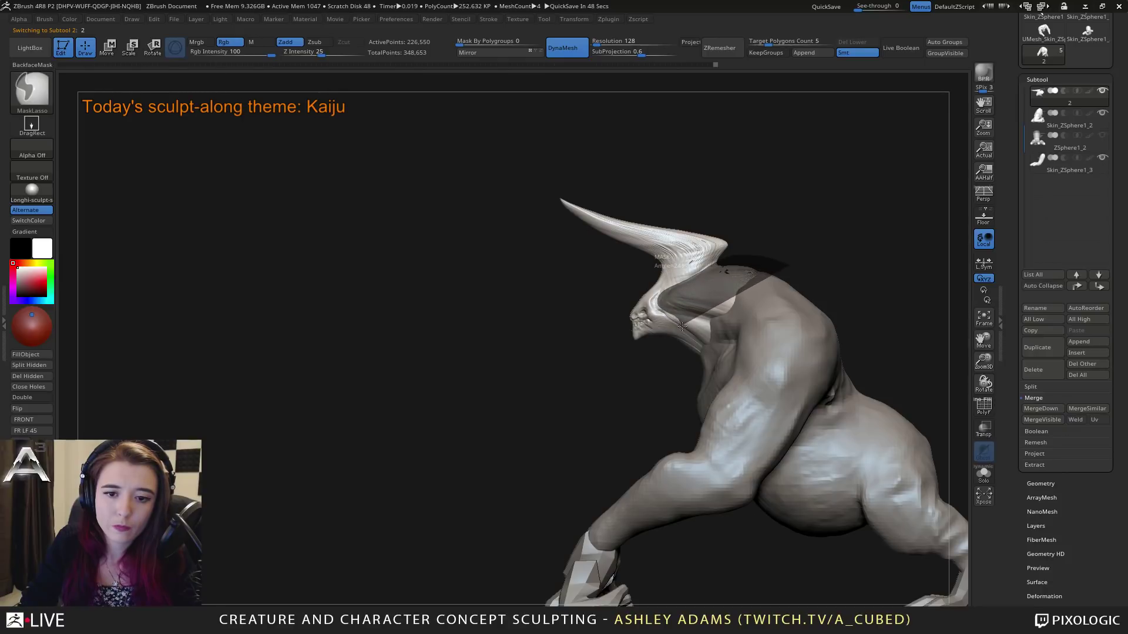
mouse_move(670, 323)
ctrl+mouse_down()
mouse_move(734, 358)
mouse_move(834, 252)
mouse_move(782, 258)
ctrl+mouse_up()
mouse_move(835, 176)
mouse_down()
mouse_move(682, 189)
mouse_move(723, 241)
mouse_move(703, 179)
mouse_move(723, 218)
mouse_up()
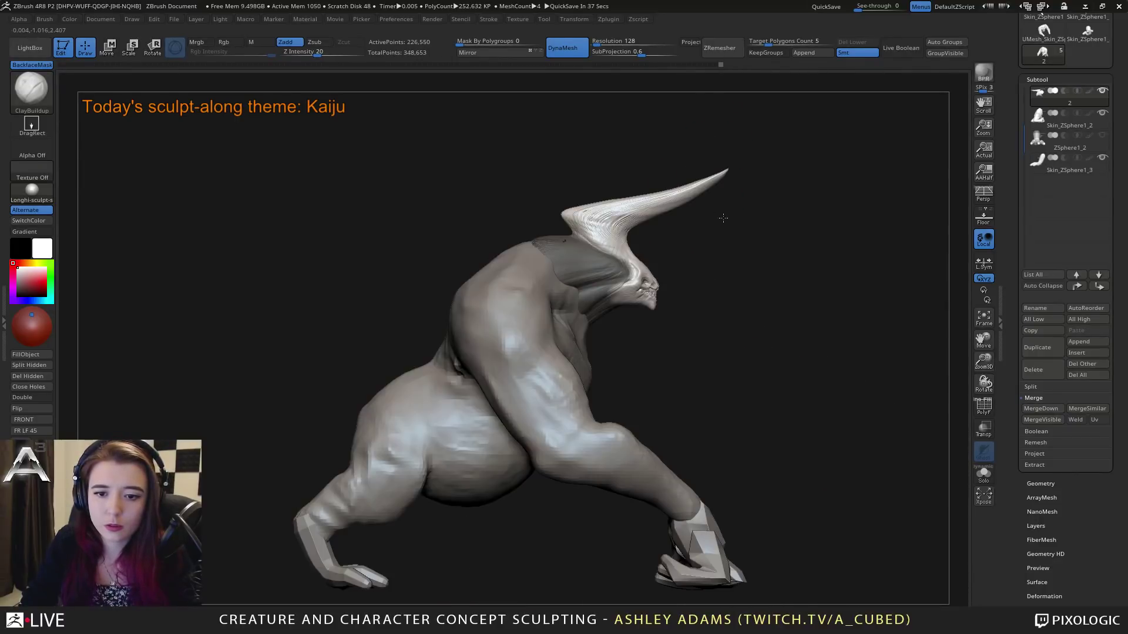
key(ctrl)
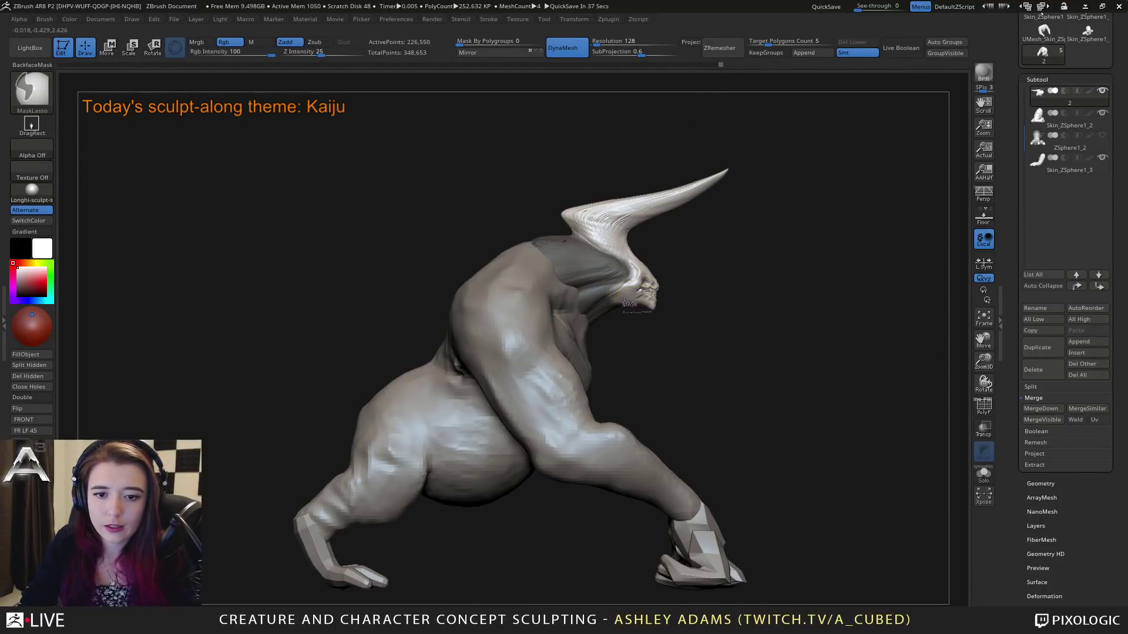
drag(721, 201, 613, 192)
drag(831, 163, 758, 205)
Step: Split the masked neck off the head into its own subtool
click(1031, 386)
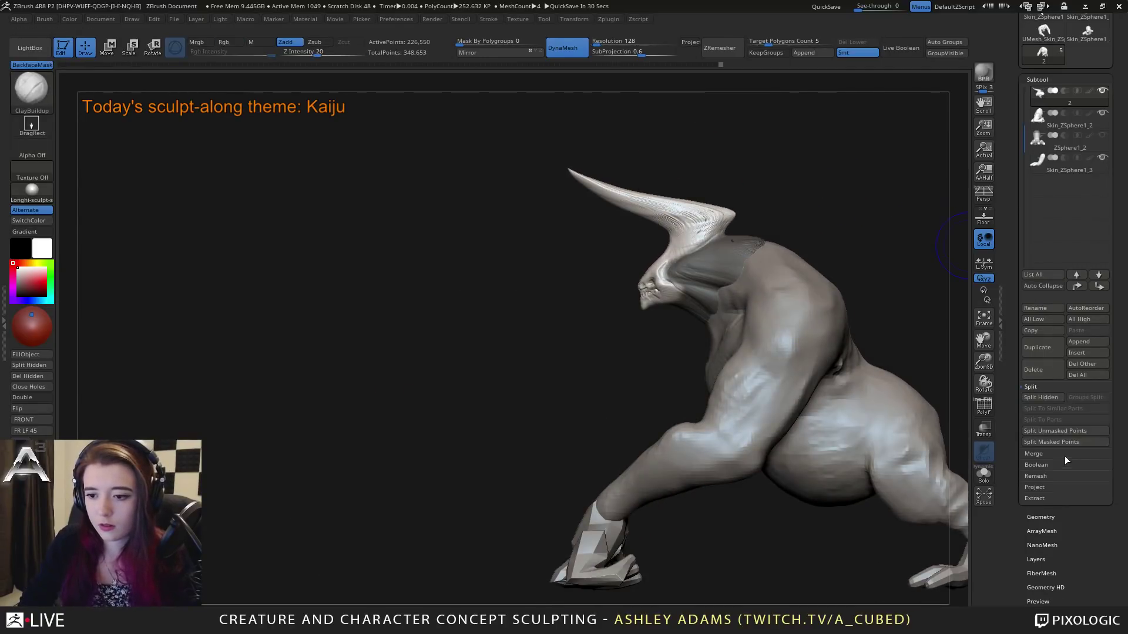
click(1058, 443)
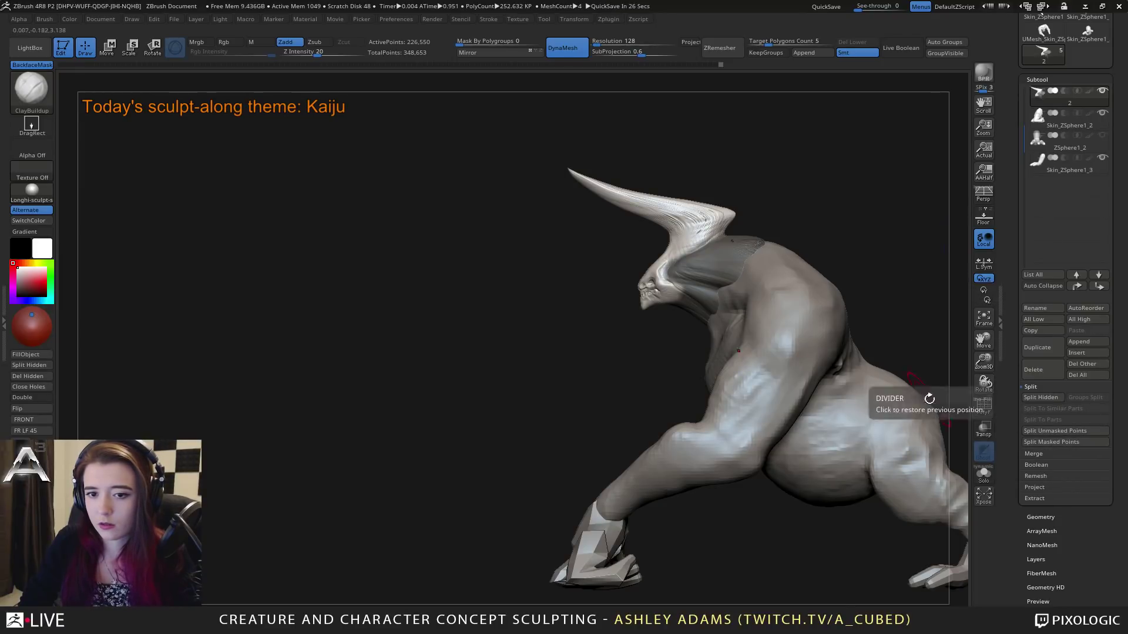
click(27, 376)
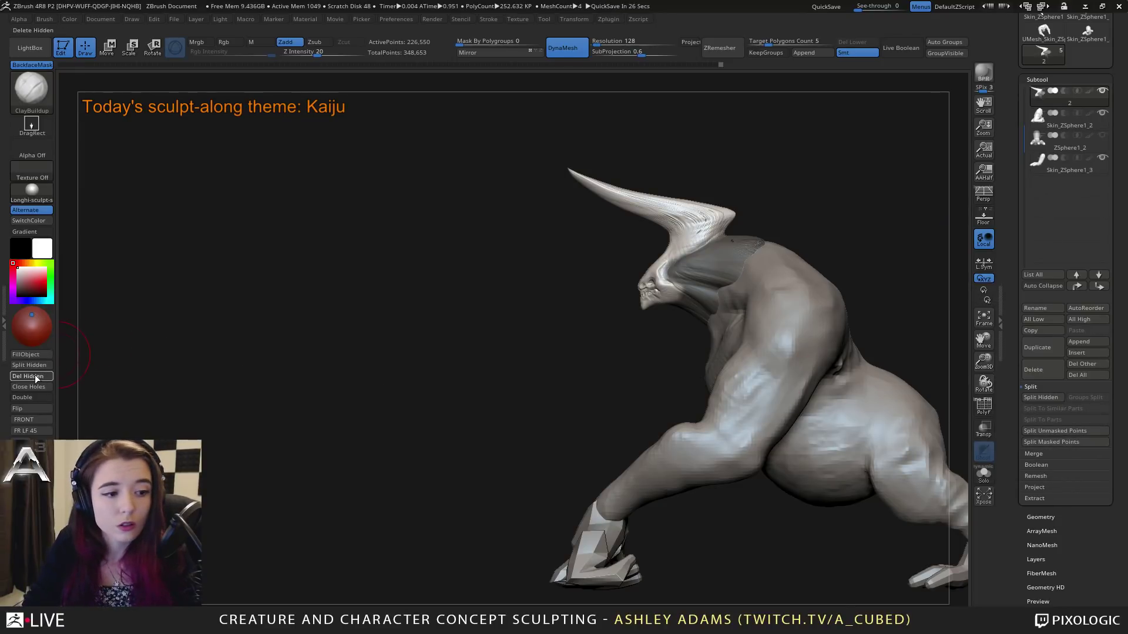
click(1066, 446)
alt+drag(793, 240, 687, 215)
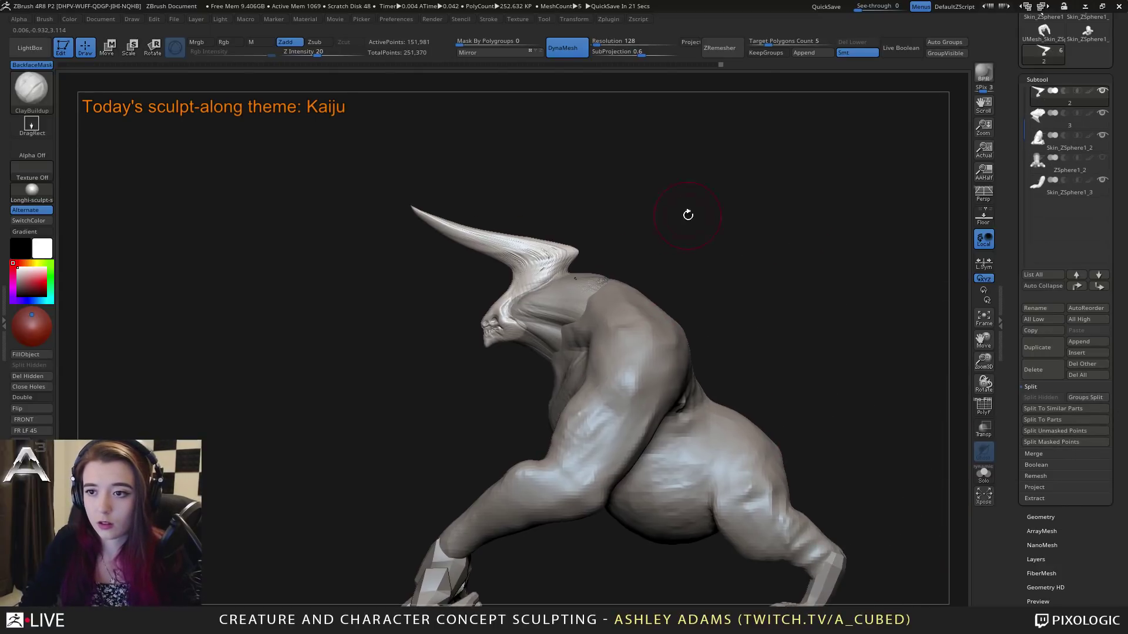
Step: Delete the hidden ZSphere1_2 subtool from the creature
click(1038, 120)
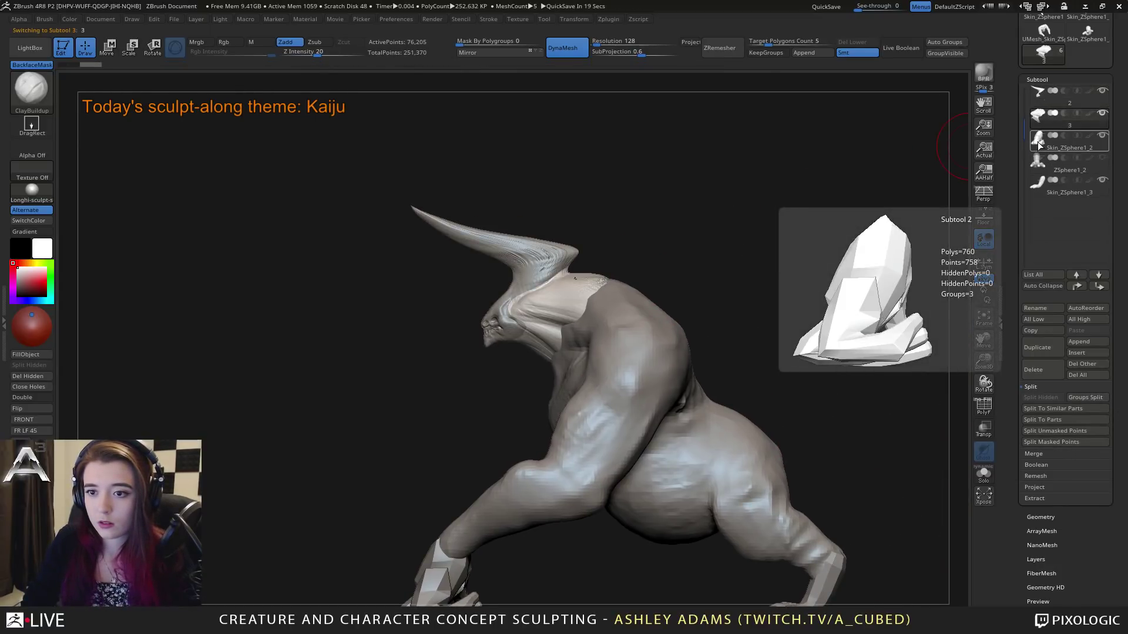
click(1038, 163)
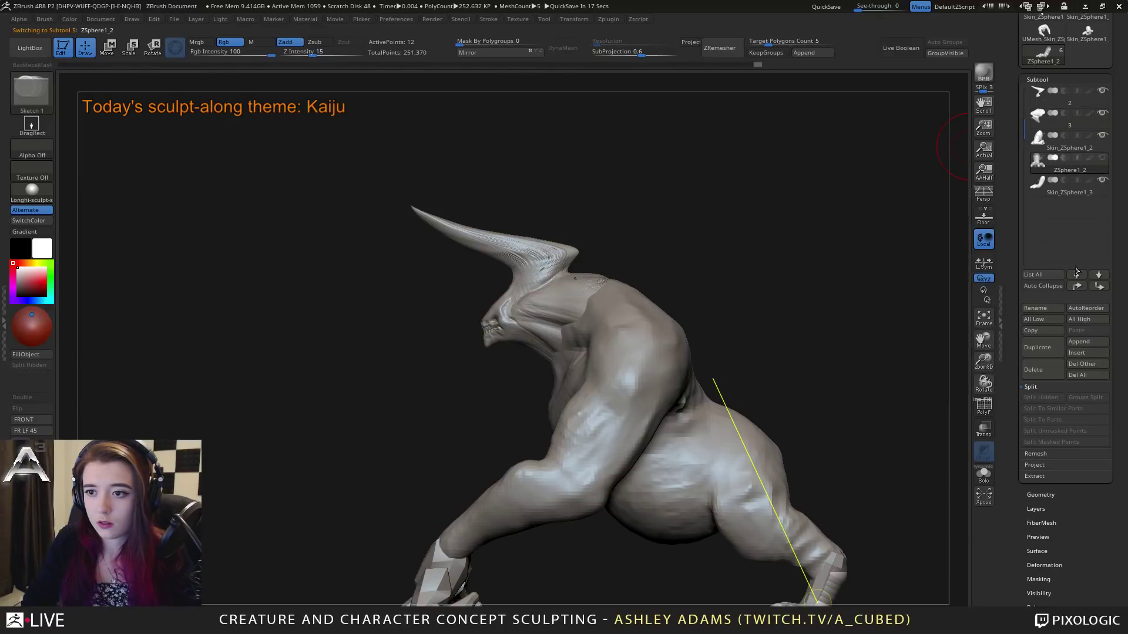
click(1034, 369)
click(931, 399)
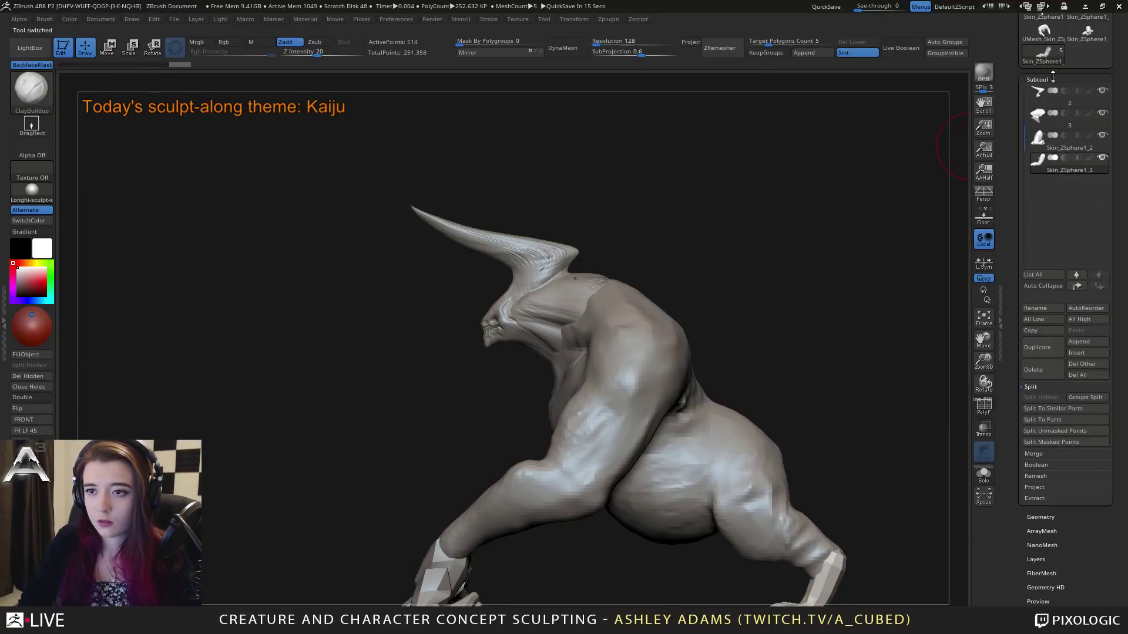
Step: Move the neck subtool directly above the body subtool and merge the two into one
drag(1026, 132, 1021, 87)
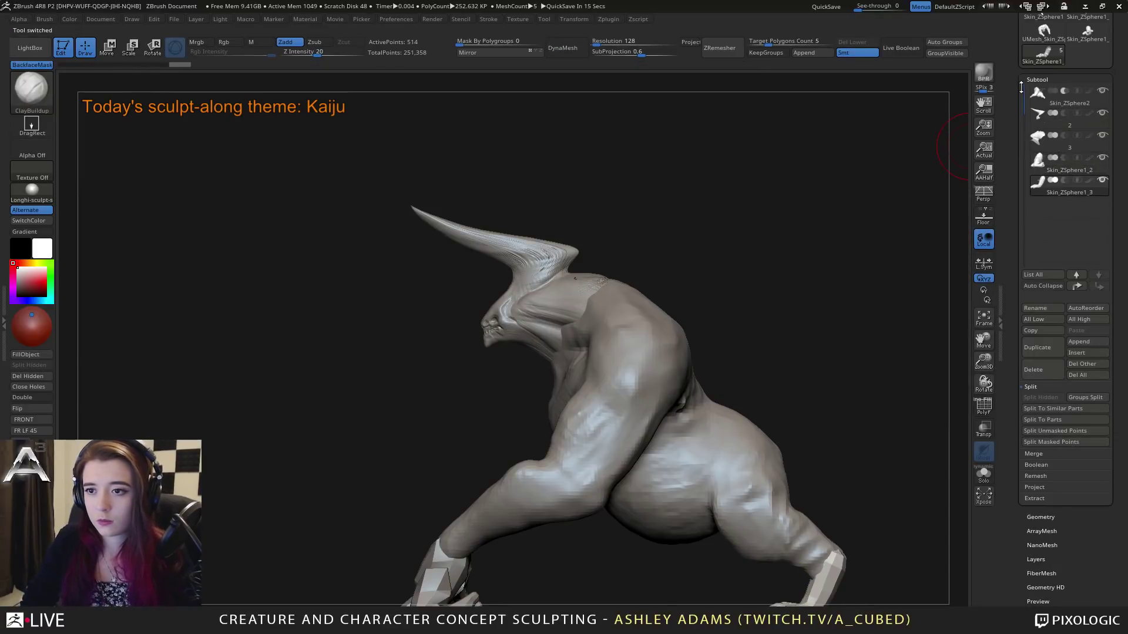
click(1039, 145)
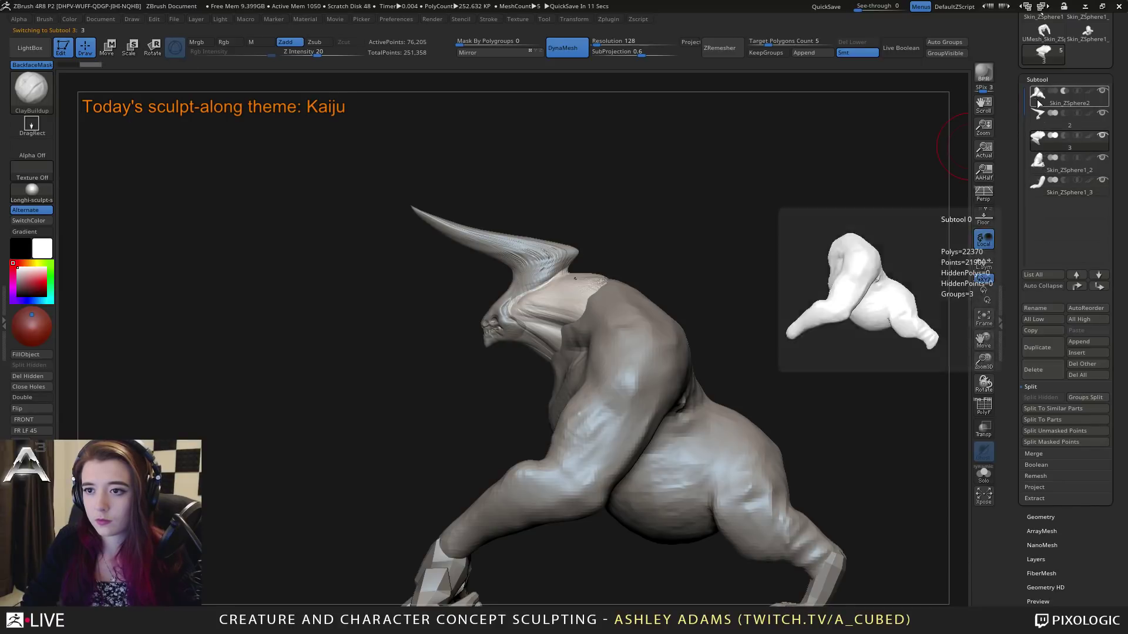
click(1076, 274)
click(1076, 275)
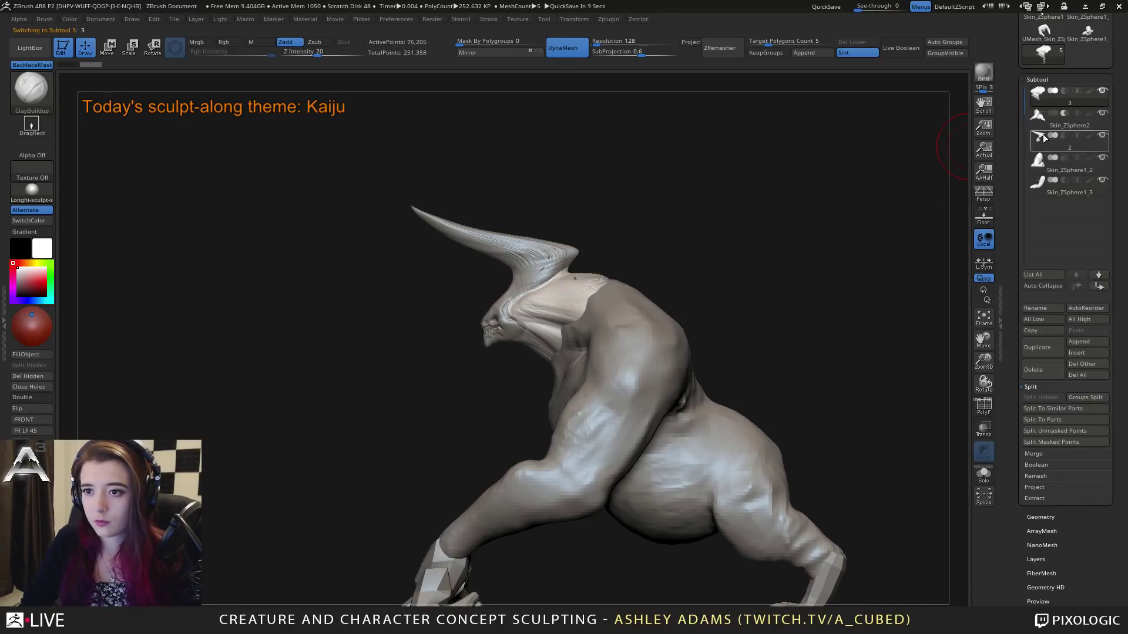
click(1034, 455)
click(1039, 409)
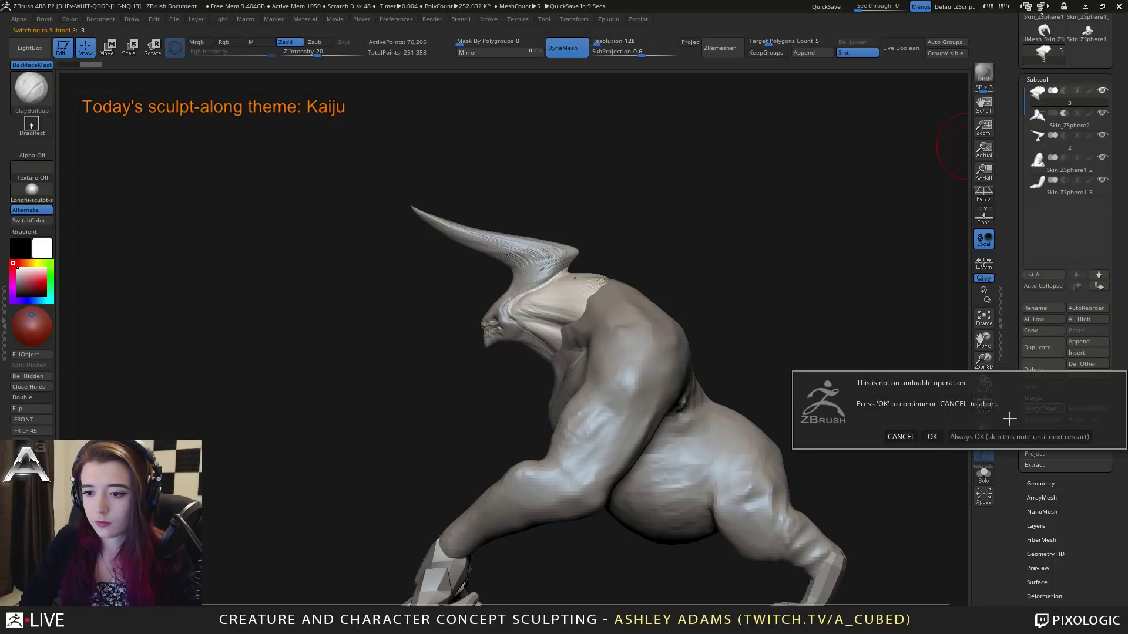
click(934, 437)
Step: Set the DynaMesh resolution to 192 and try to remesh the merged body and neck
drag(597, 307, 584, 307)
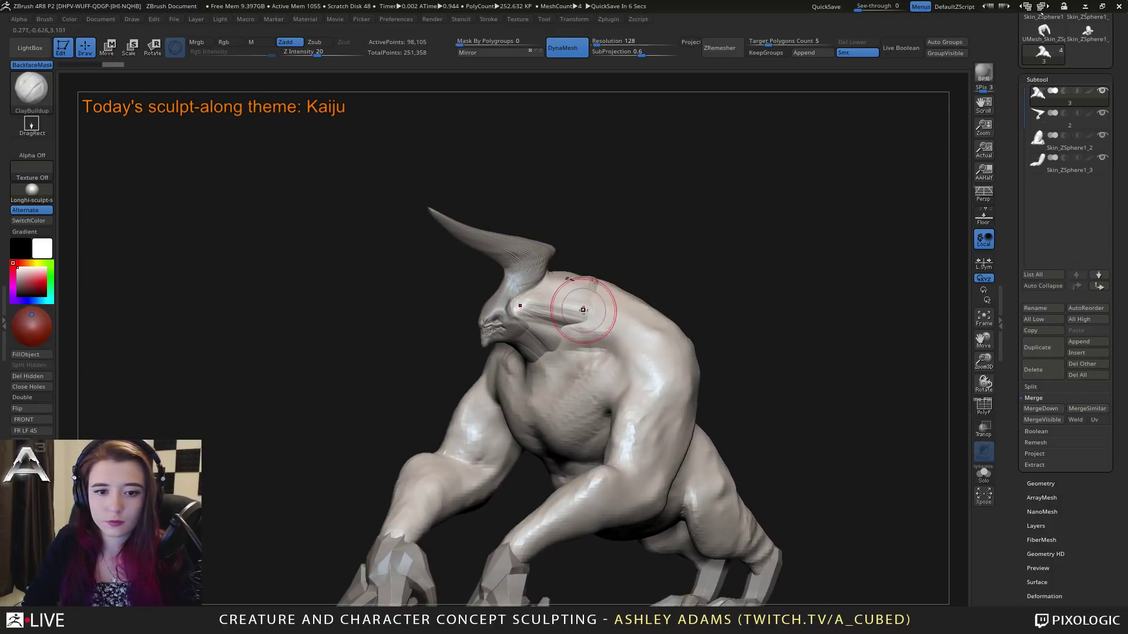
drag(596, 44, 600, 44)
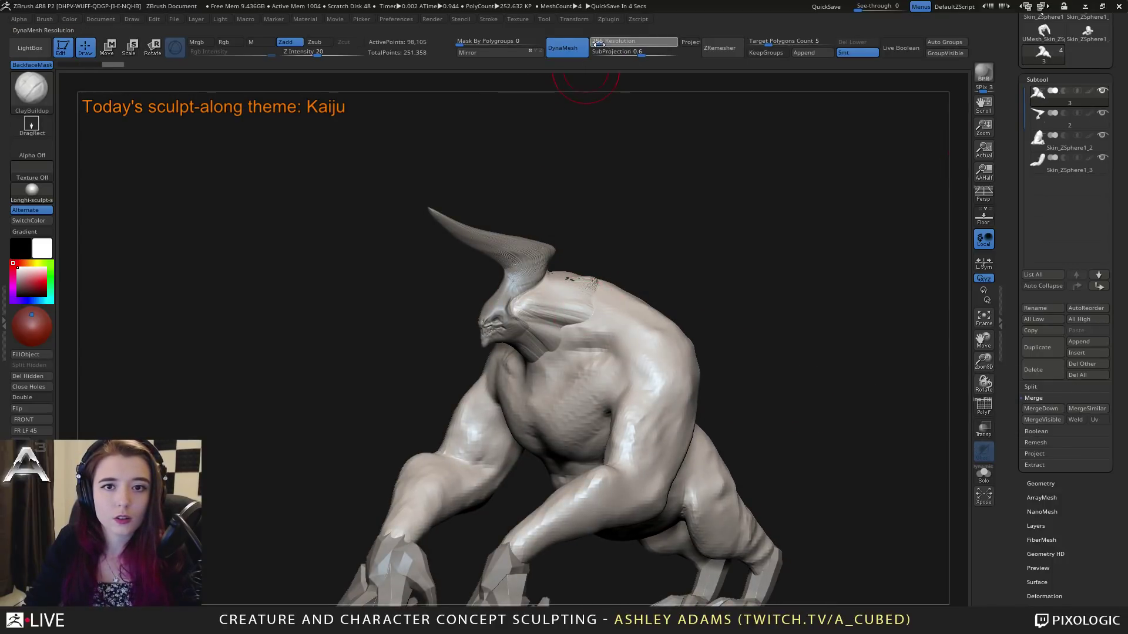
ctrl+shift+click(584, 315)
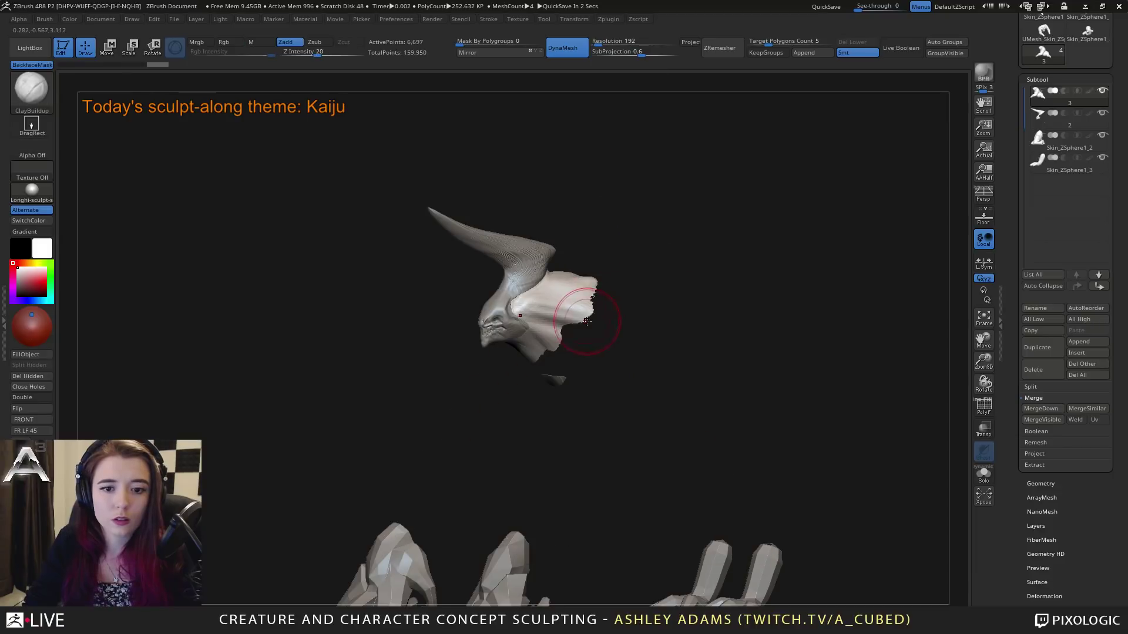
ctrl+shift+click(639, 277)
drag(640, 277, 676, 282)
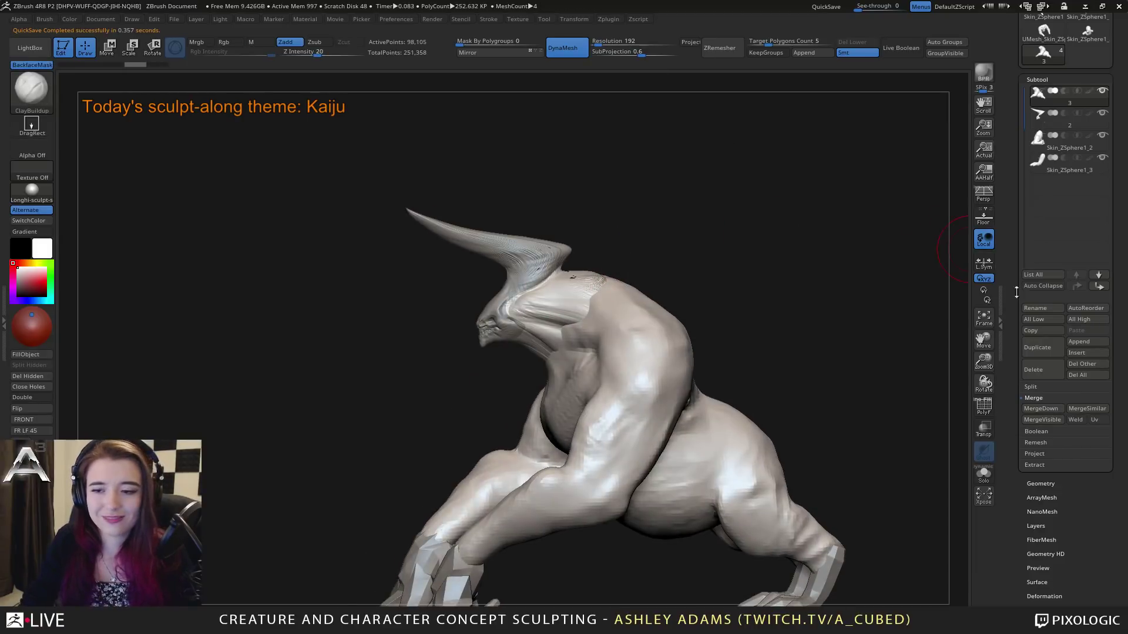
Step: Try the DynaMesh remesh of the merged body and neck once more and undo it
click(1040, 483)
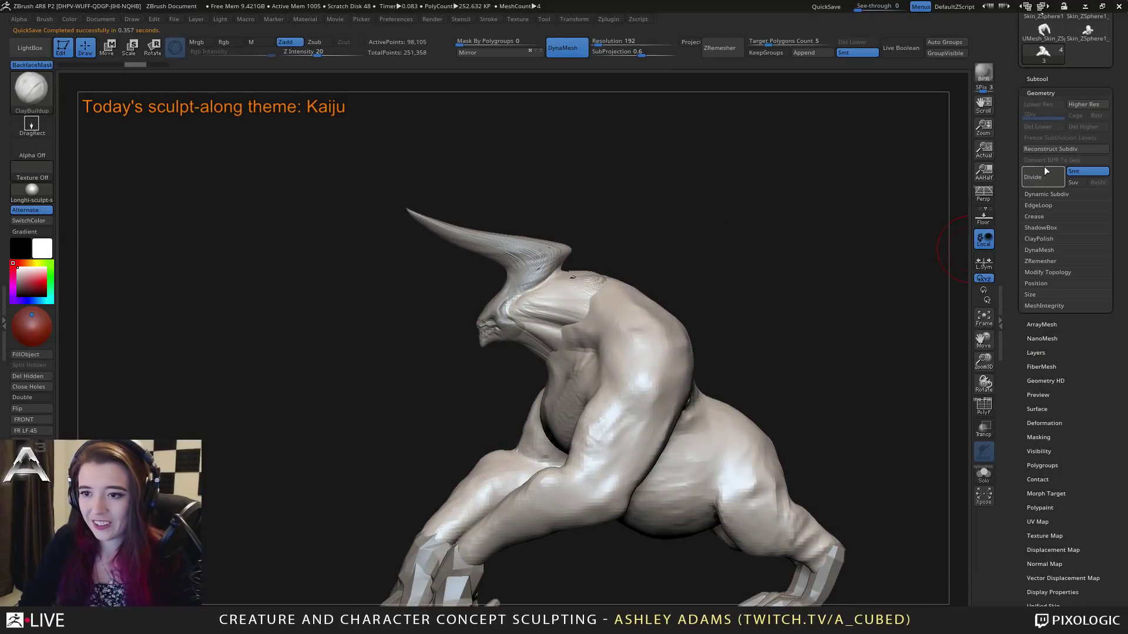
click(1039, 78)
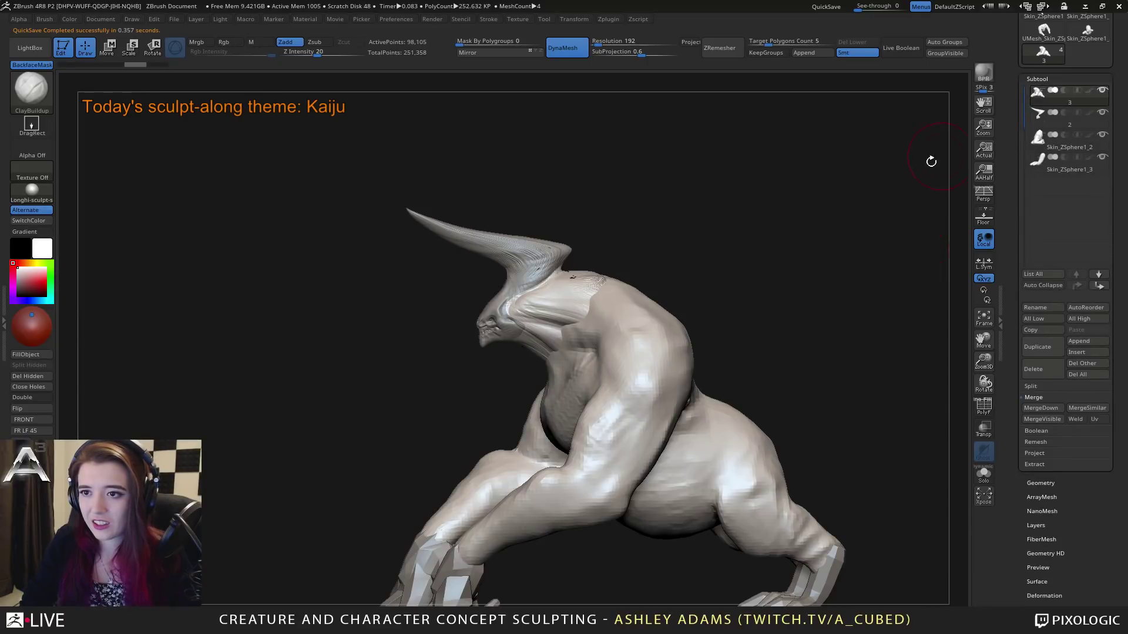
mouse_move(931, 162)
mouse_down()
mouse_move(765, 282)
mouse_move(705, 382)
mouse_move(672, 242)
mouse_move(714, 237)
mouse_up()
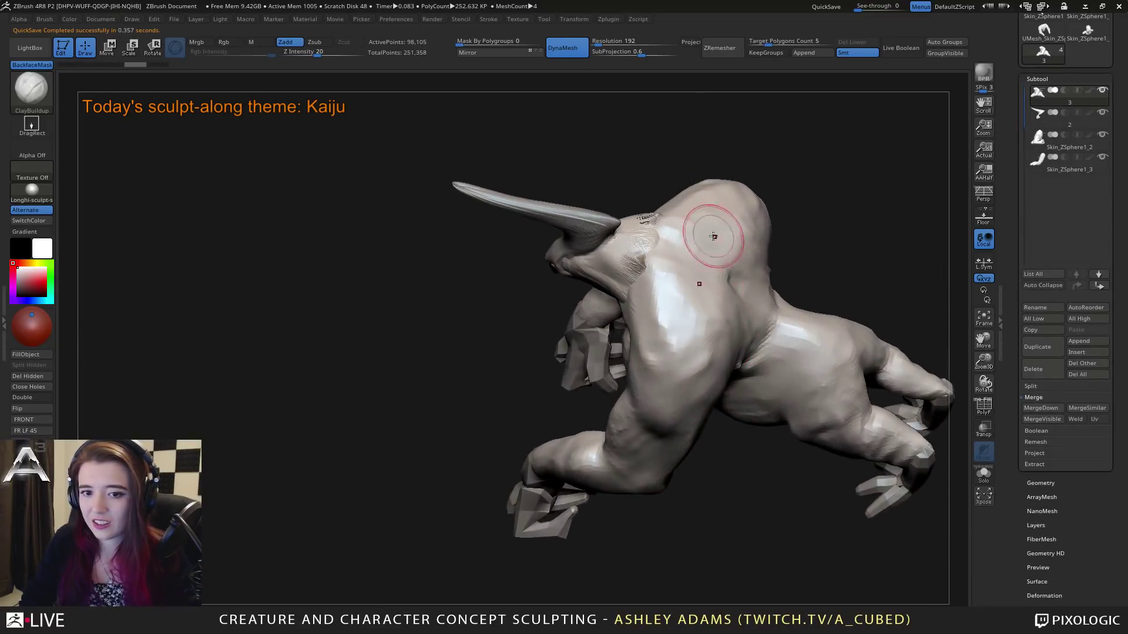
ctrl+drag(629, 138, 672, 143)
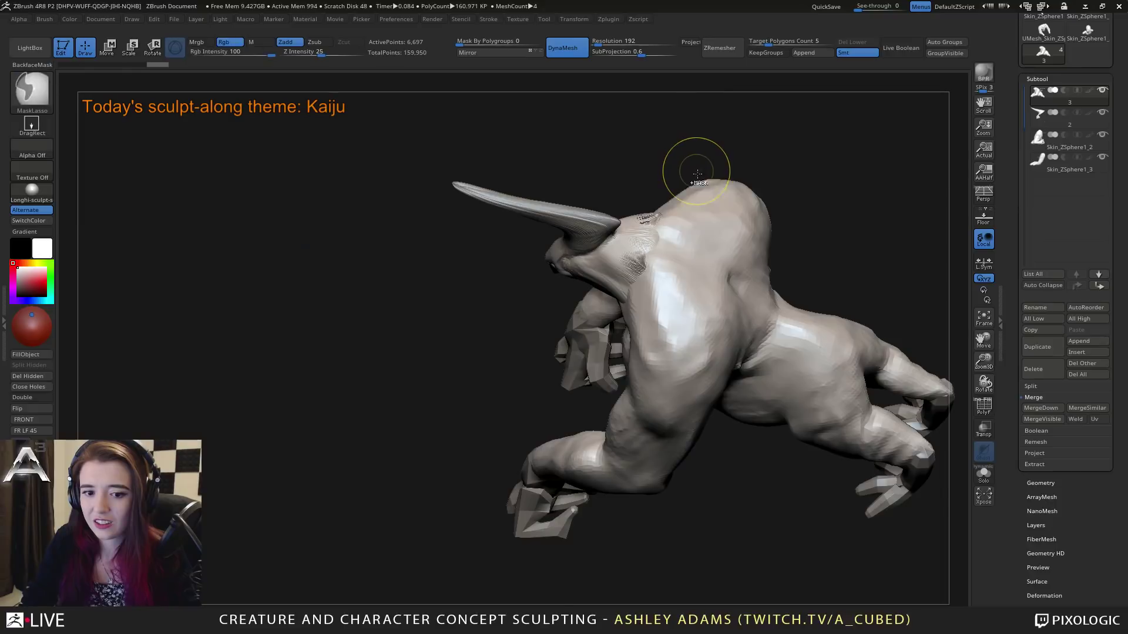
key(ctrl+z)
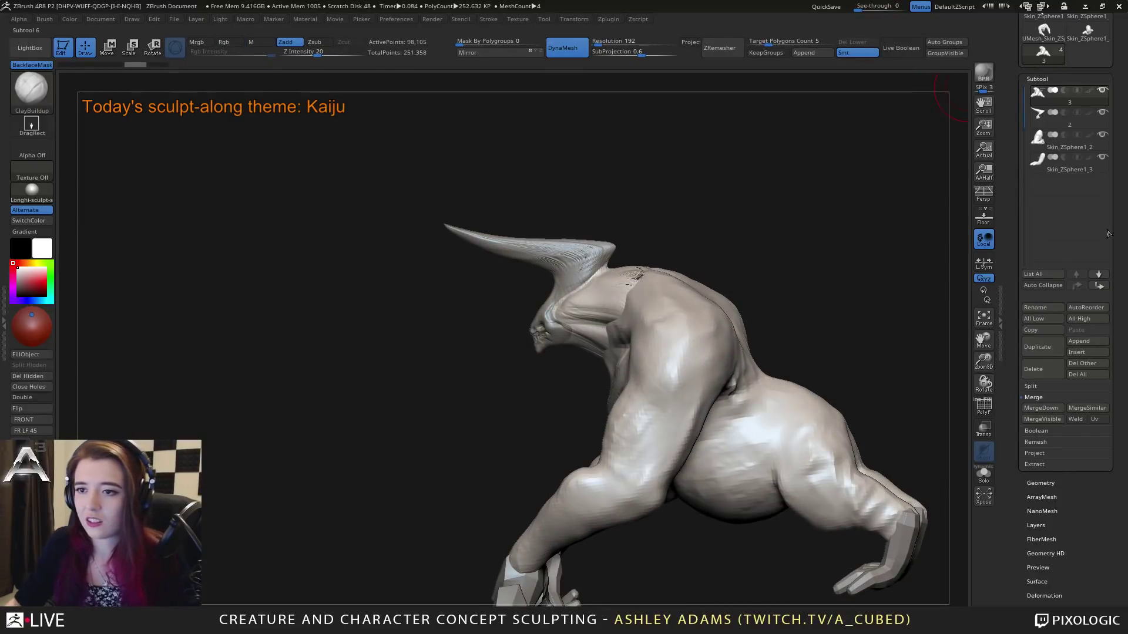
drag(735, 276, 666, 281)
shift+drag(722, 304, 741, 350)
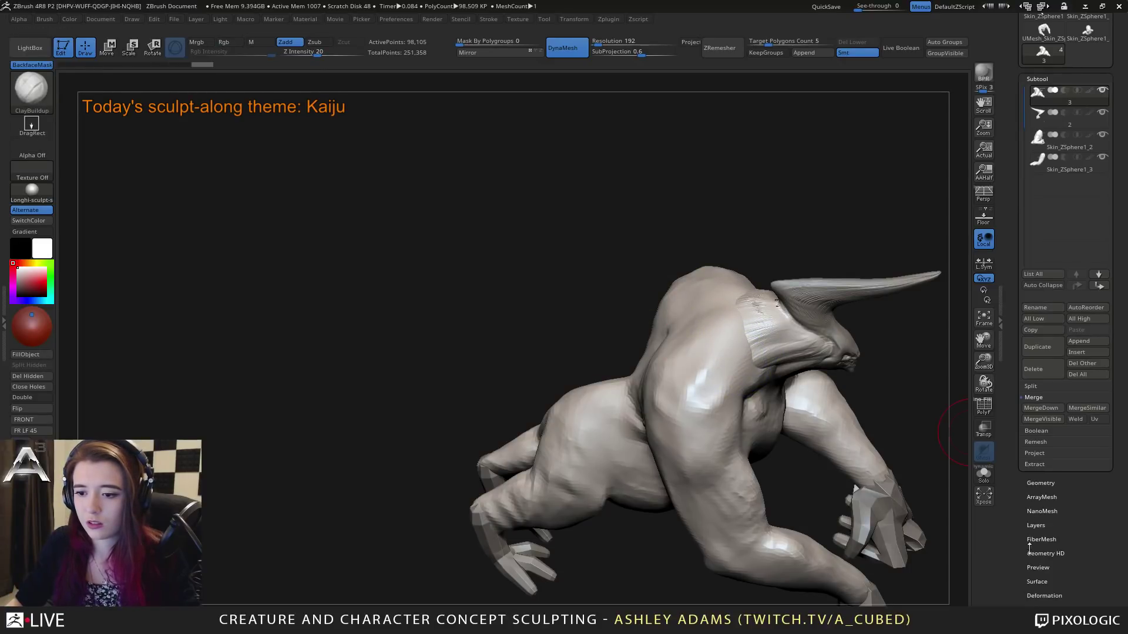
Step: Try double-sided display on the merged body mesh and switch it off again
scroll(1029, 548, down, 8)
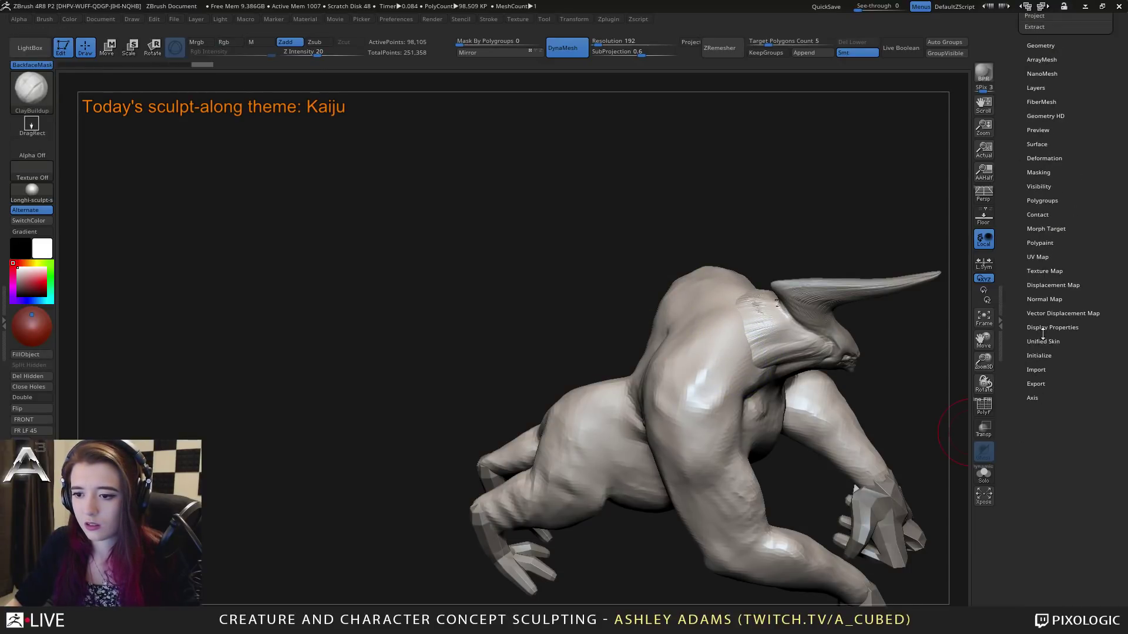
click(1043, 328)
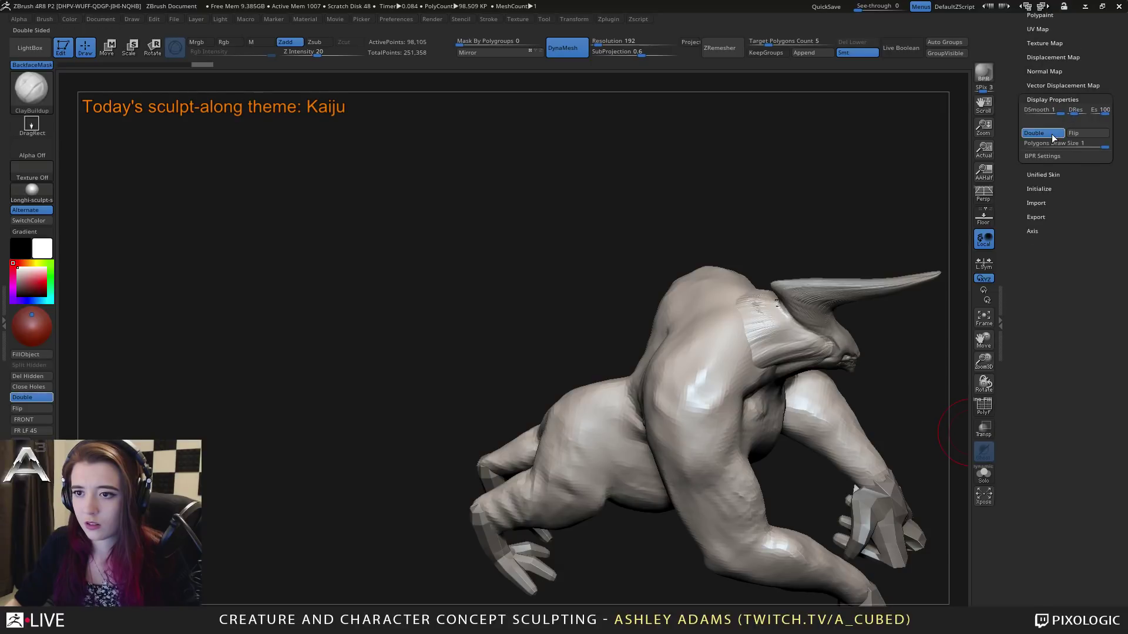
click(1043, 133)
click(1052, 99)
scroll(1022, 154, up, 4)
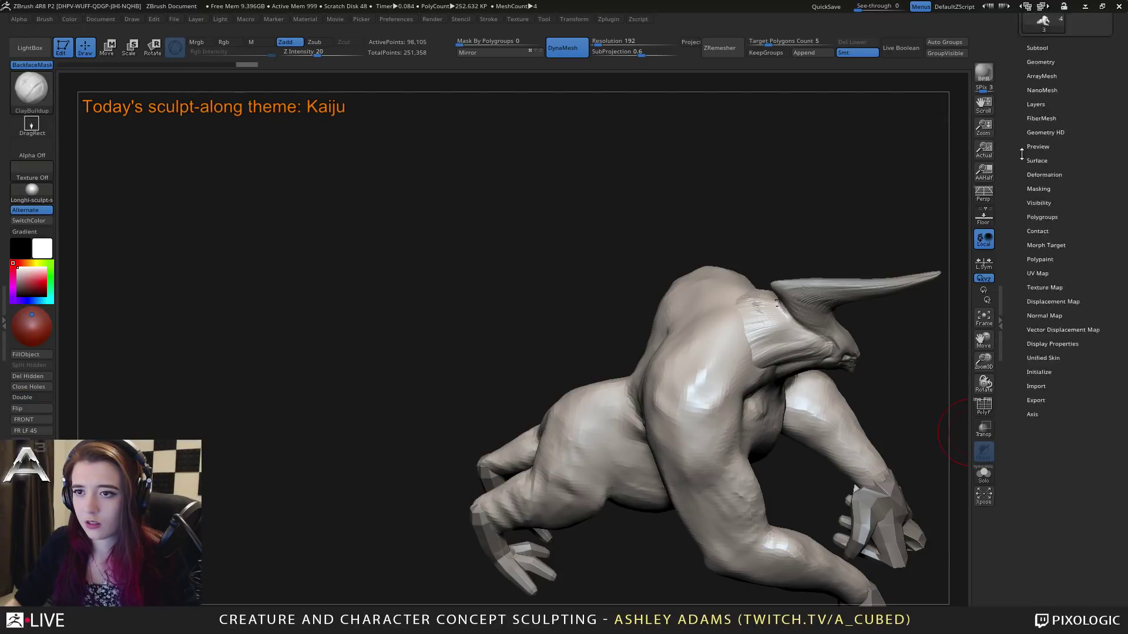
scroll(1021, 154, up, 4)
Step: Try to fuse the merged body and neck with the DynaMesh Add operation
click(1041, 267)
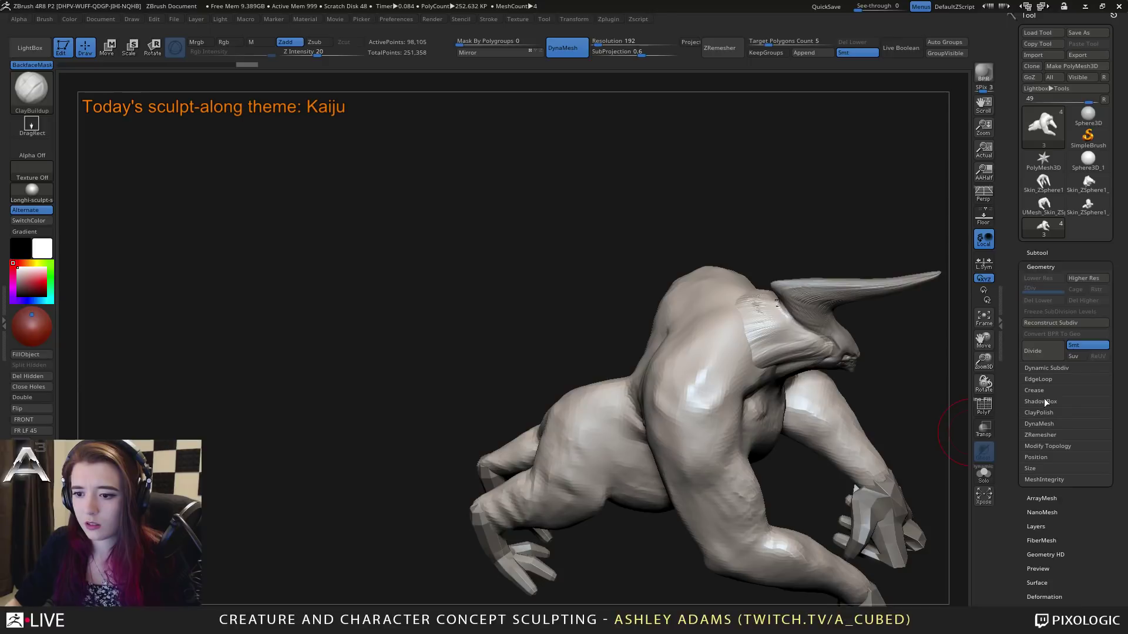
click(1044, 423)
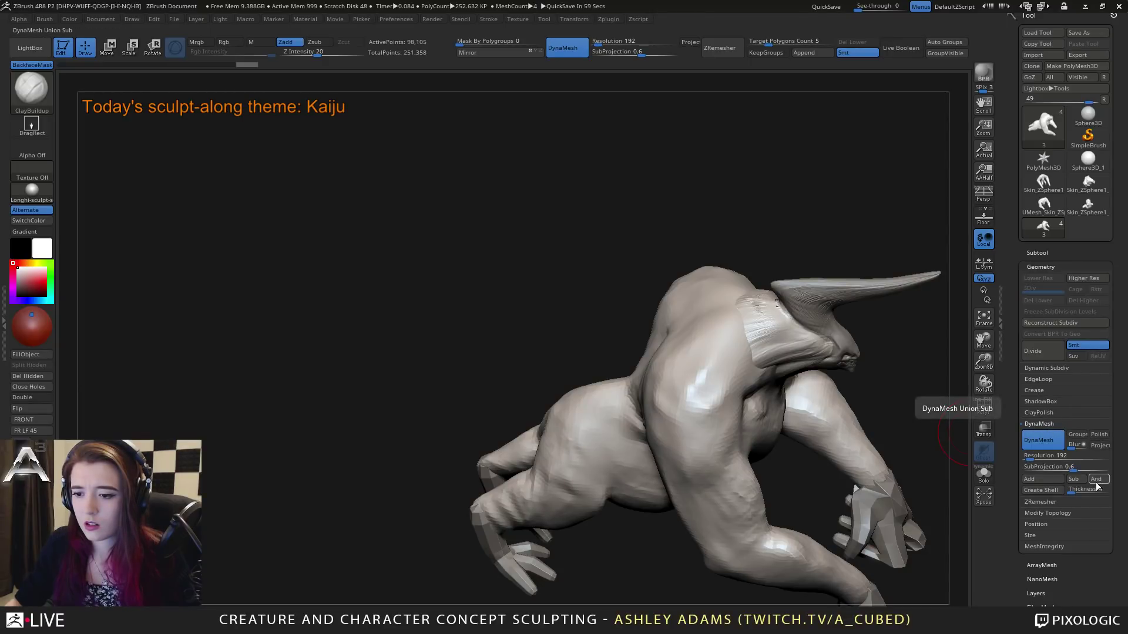
click(1060, 483)
ctrl+shift+click(929, 405)
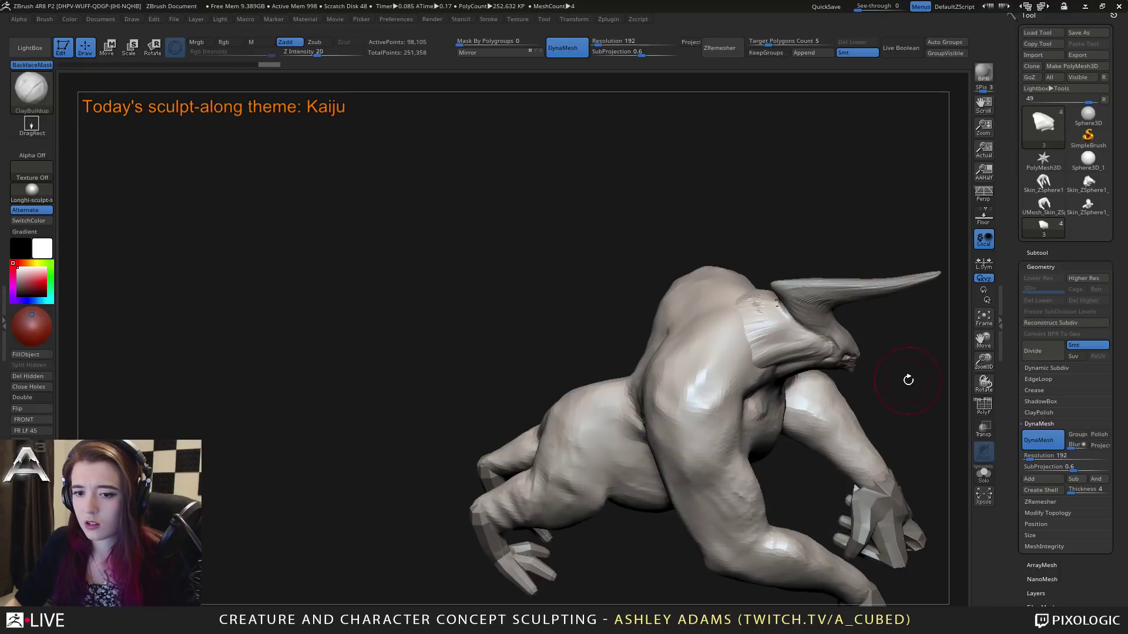
drag(908, 380, 786, 301)
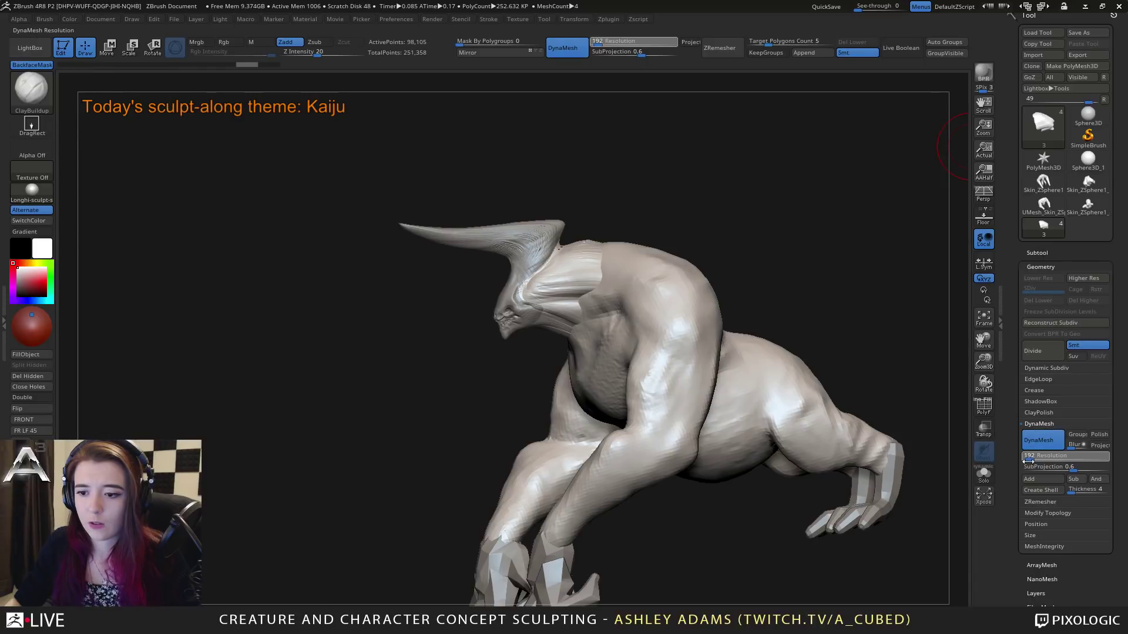
Step: Lower the DynaMesh resolution to 72 and try to remesh the merged body and neck
drag(1027, 461, 1025, 461)
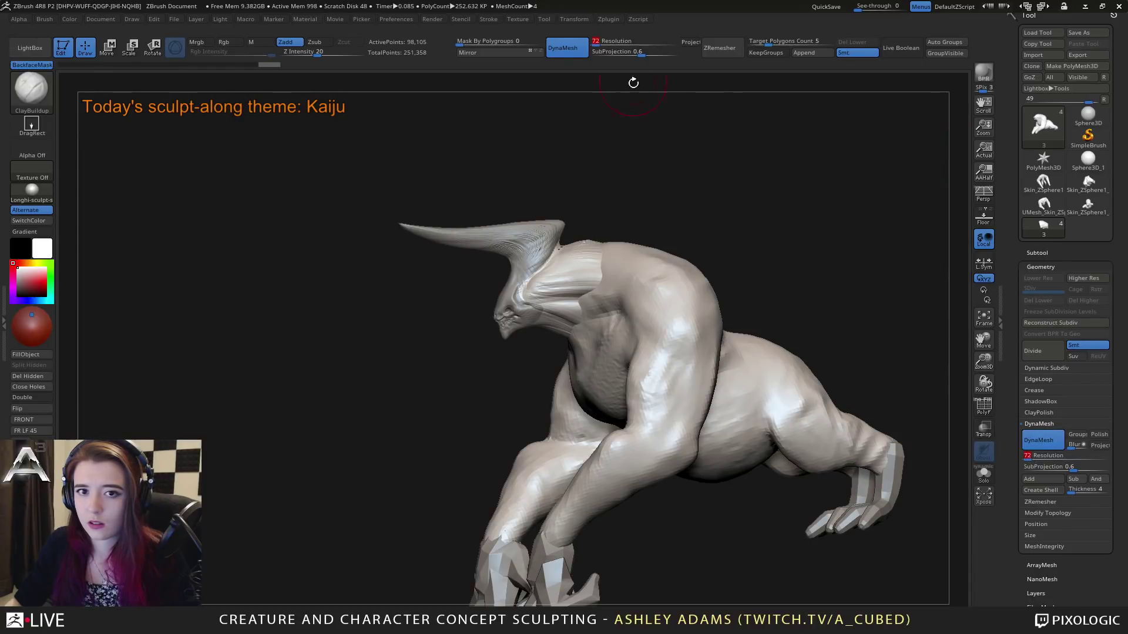
mouse_move(710, 223)
ctrl+shift+mouse_down()
mouse_move(738, 212)
mouse_move(742, 225)
ctrl+shift+mouse_up()
ctrl+shift+click(743, 227)
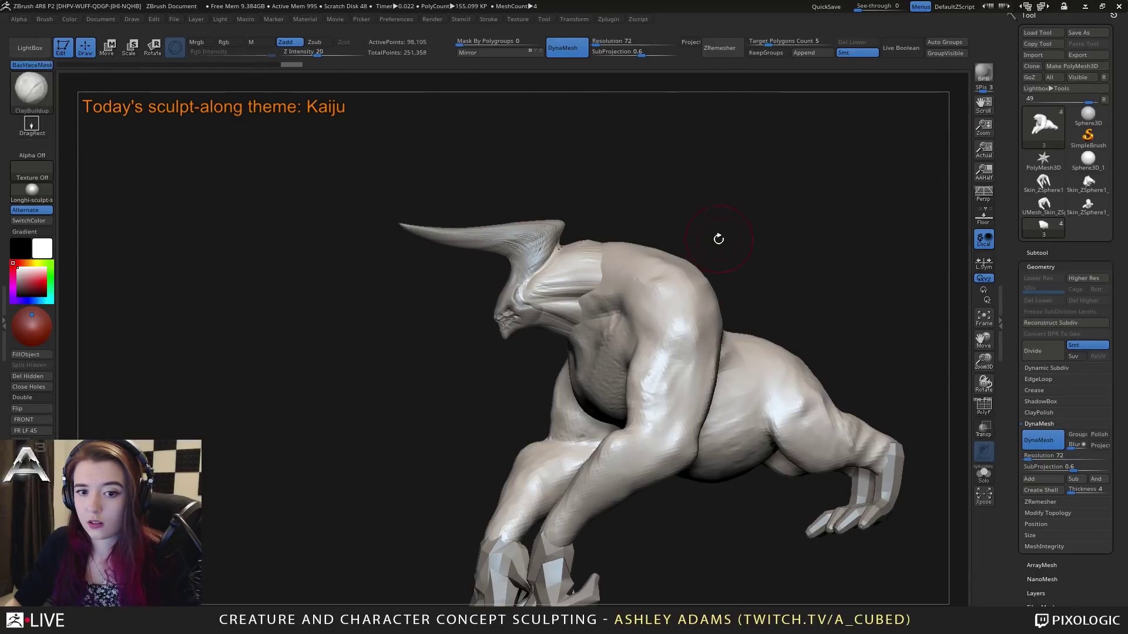
Step: Hide the neck, split it off the body into its own subtool and check the neck's mesh integrity
ctrl+shift+click(604, 262)
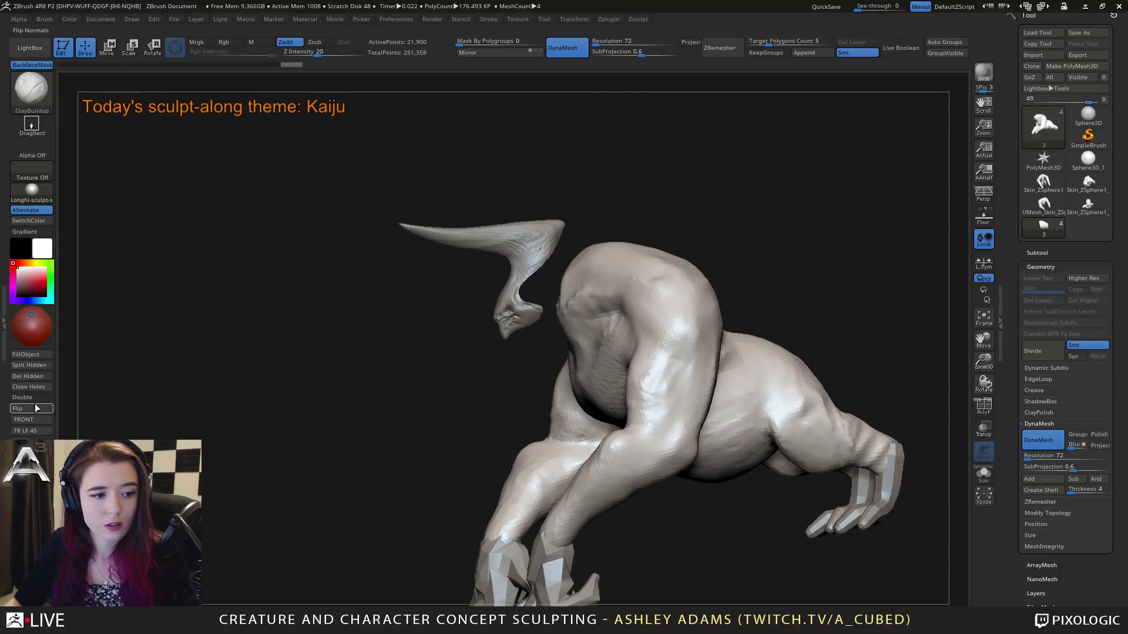
click(33, 365)
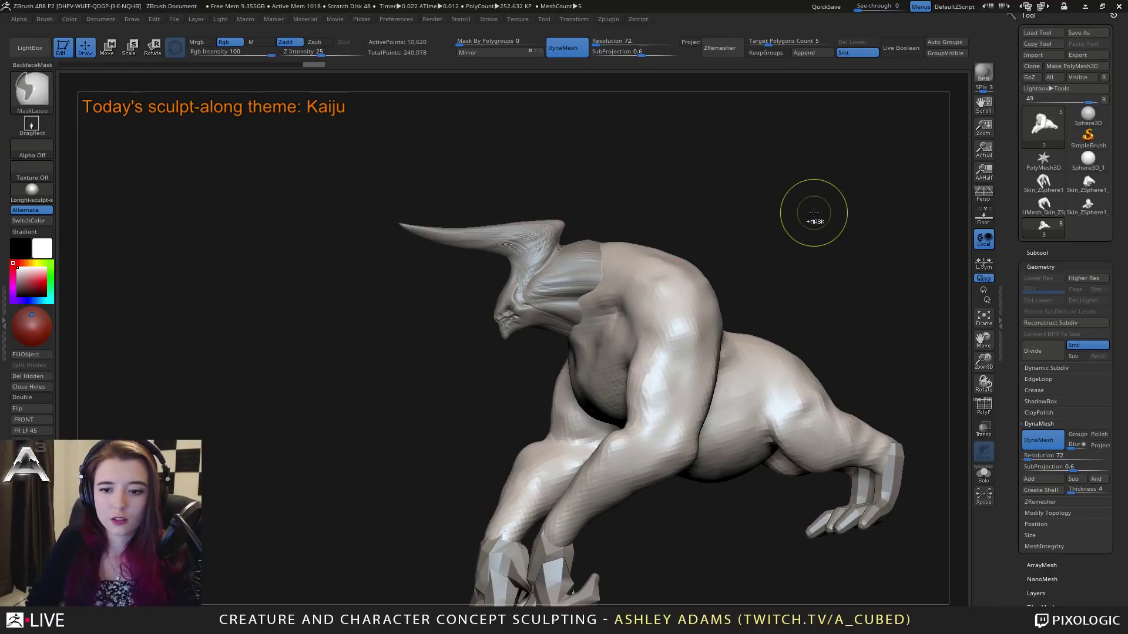
alt+click(581, 267)
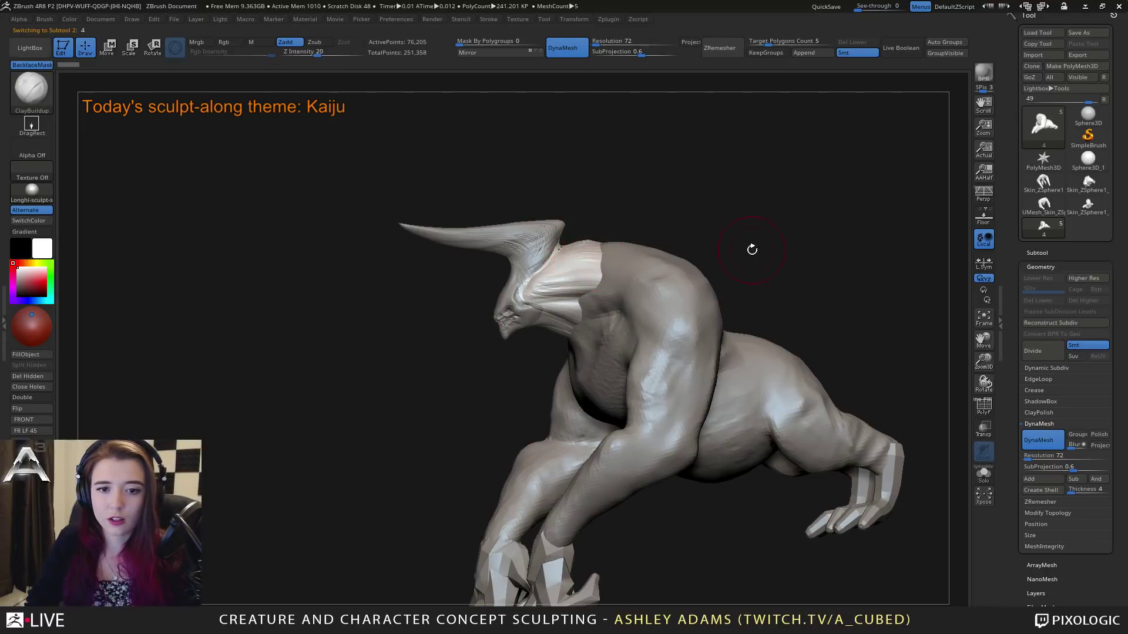
click(1051, 547)
click(1056, 491)
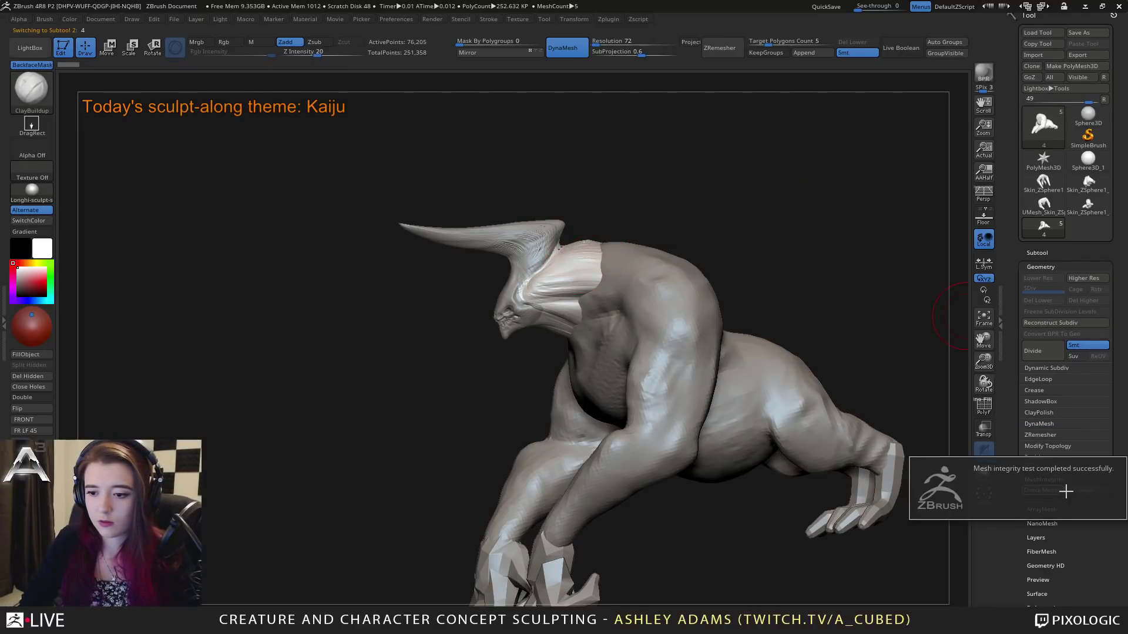
Step: Select the body subtool and merge it down with the neck subtool
click(1037, 252)
click(1052, 450)
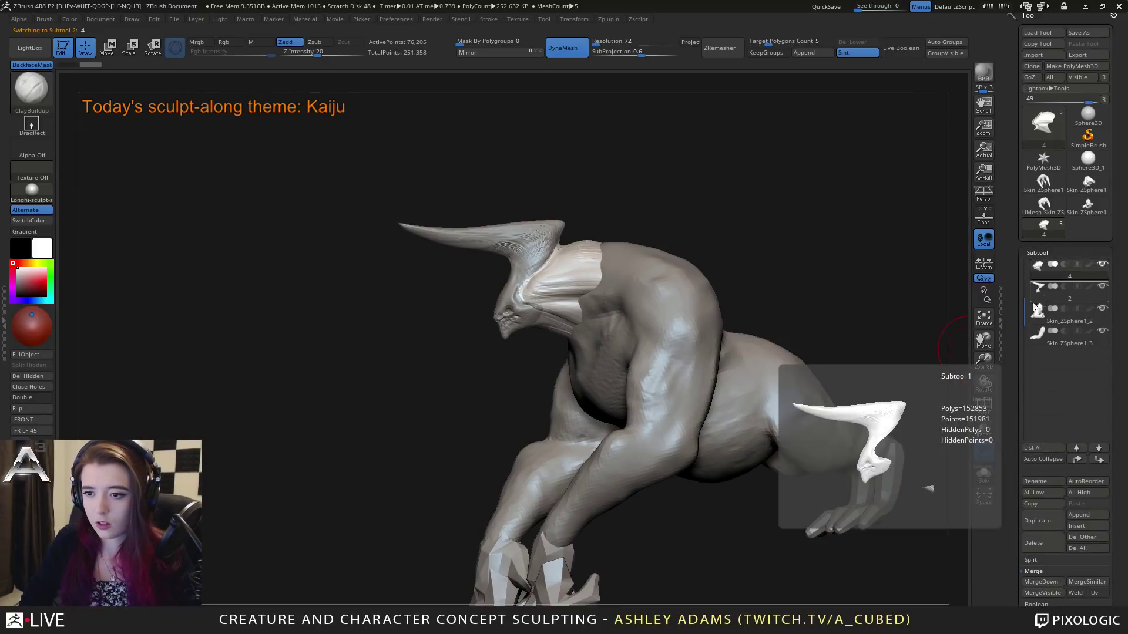
click(1039, 269)
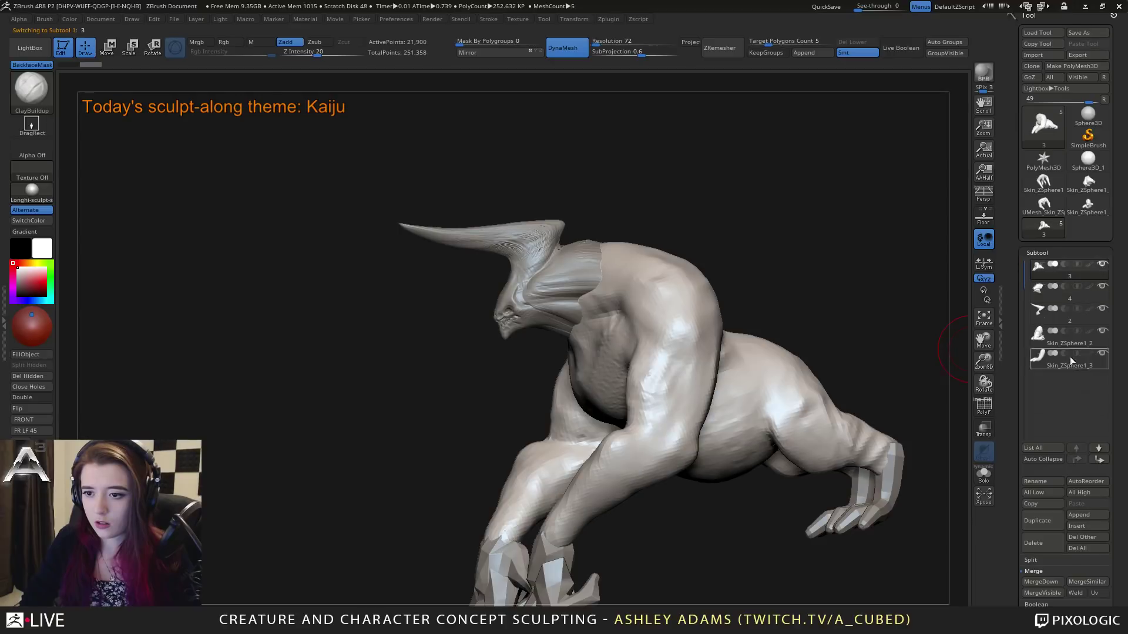
click(1043, 543)
click(930, 596)
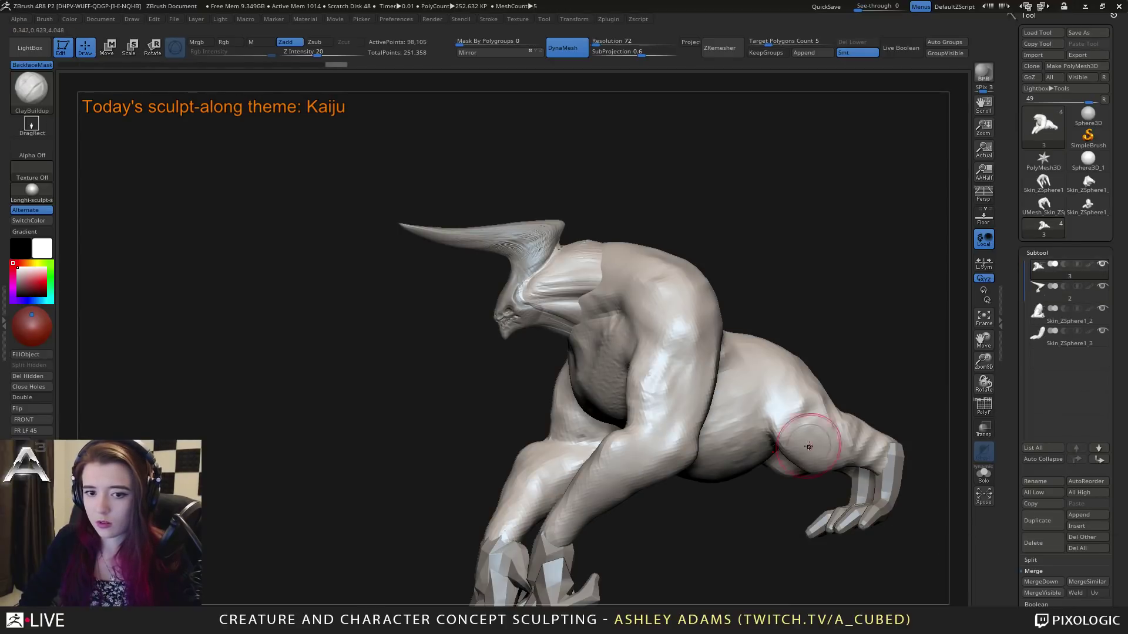
Step: Set the DynaMesh resolution to 192 and remesh the merged body and neck
key(ctrl)
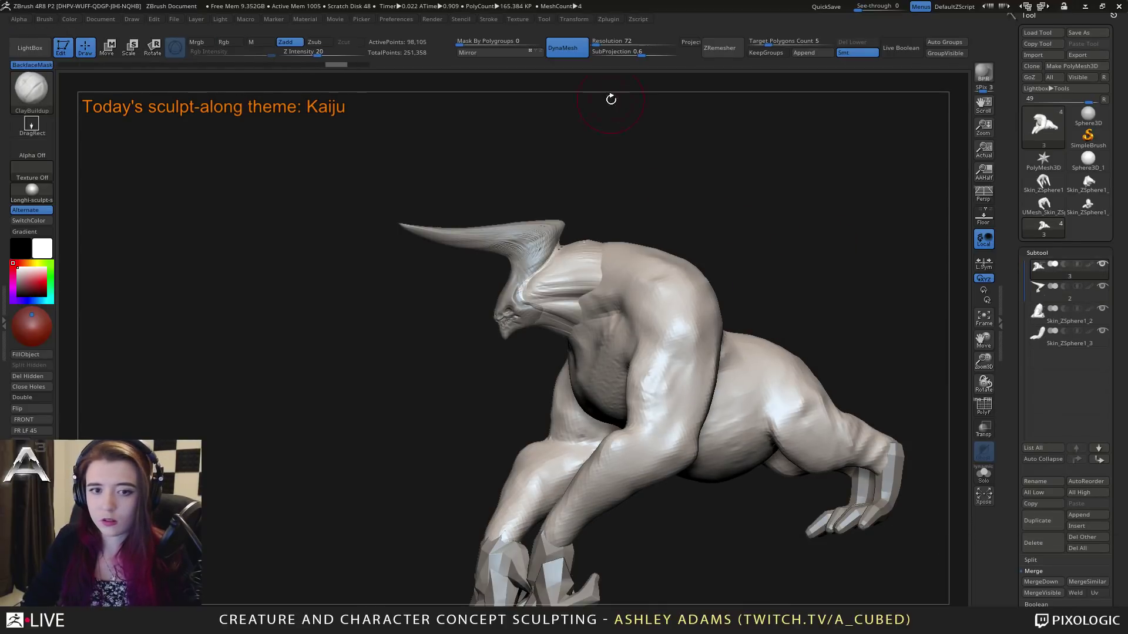
click(605, 42)
text(192)
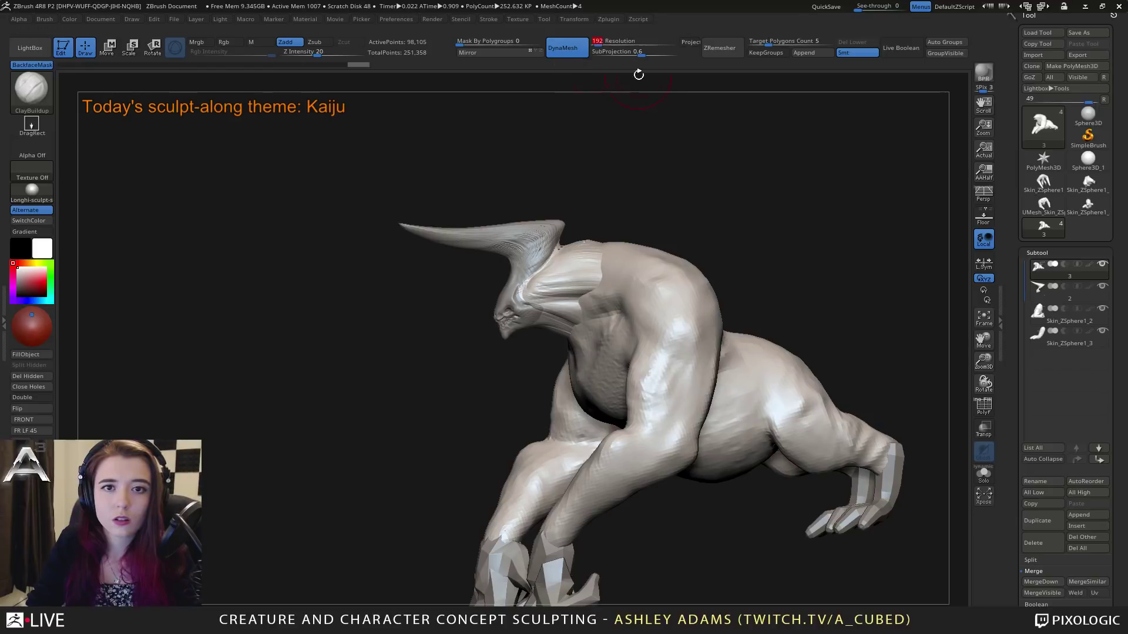
ctrl+drag(669, 194, 700, 178)
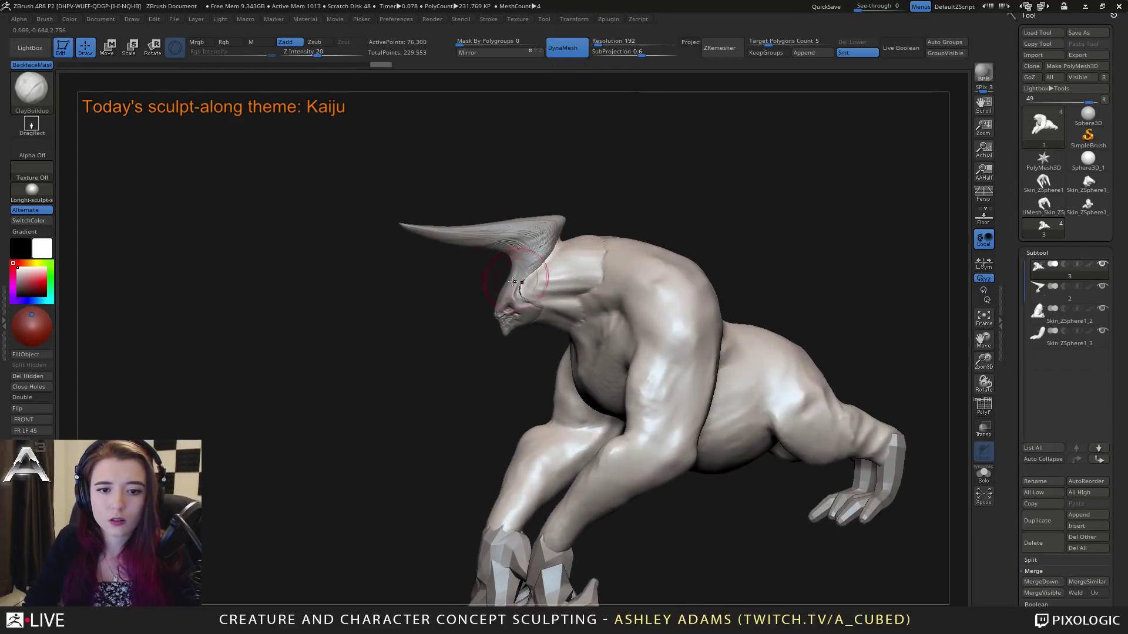
Step: Select the head subtool, undo its last remesh and remesh it with DynaMesh at resolution 680
key(b)
key(s)
key(h)
key(space)
mouse_move(491, 277)
mouse_down()
mouse_move(587, 272)
mouse_move(506, 283)
mouse_move(469, 245)
mouse_up()
alt+click(472, 242)
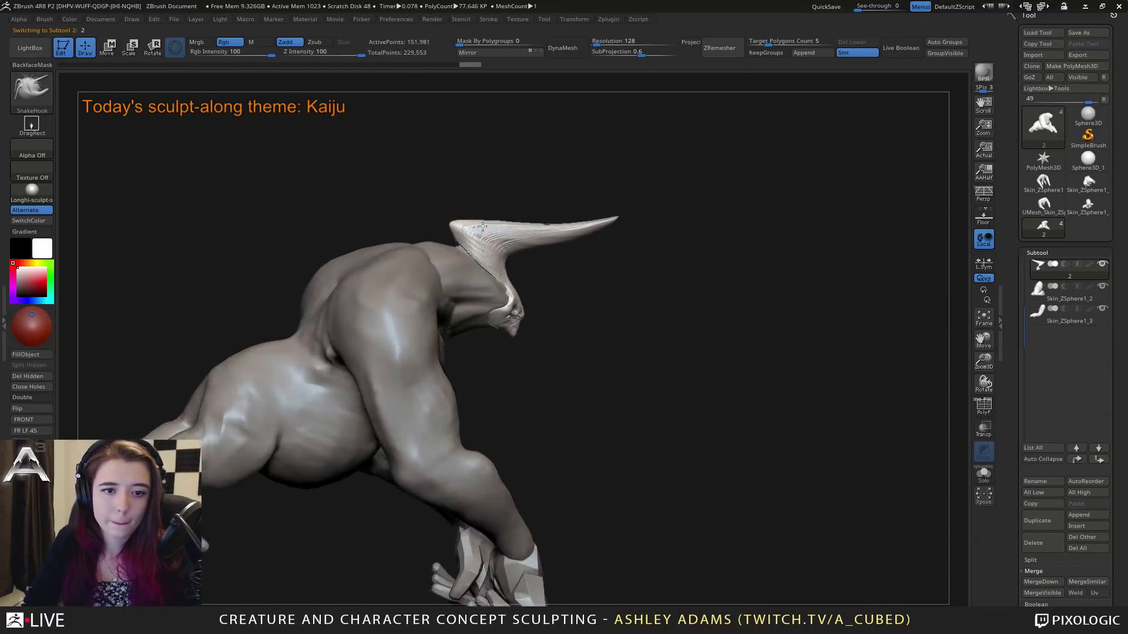
key(ctrl+z)
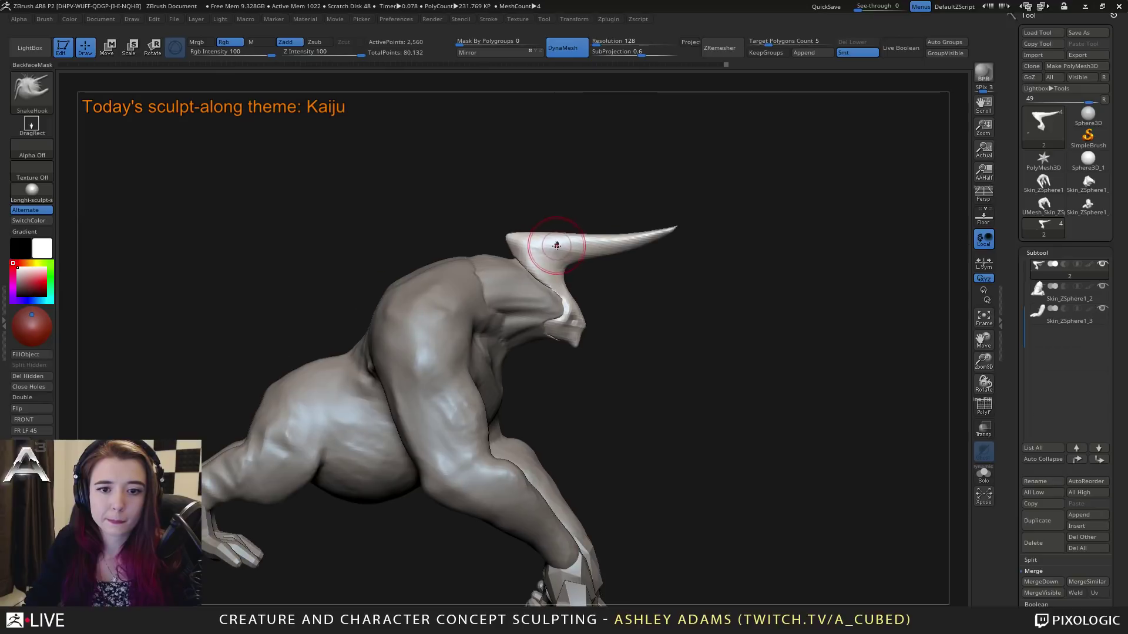
drag(598, 40, 608, 41)
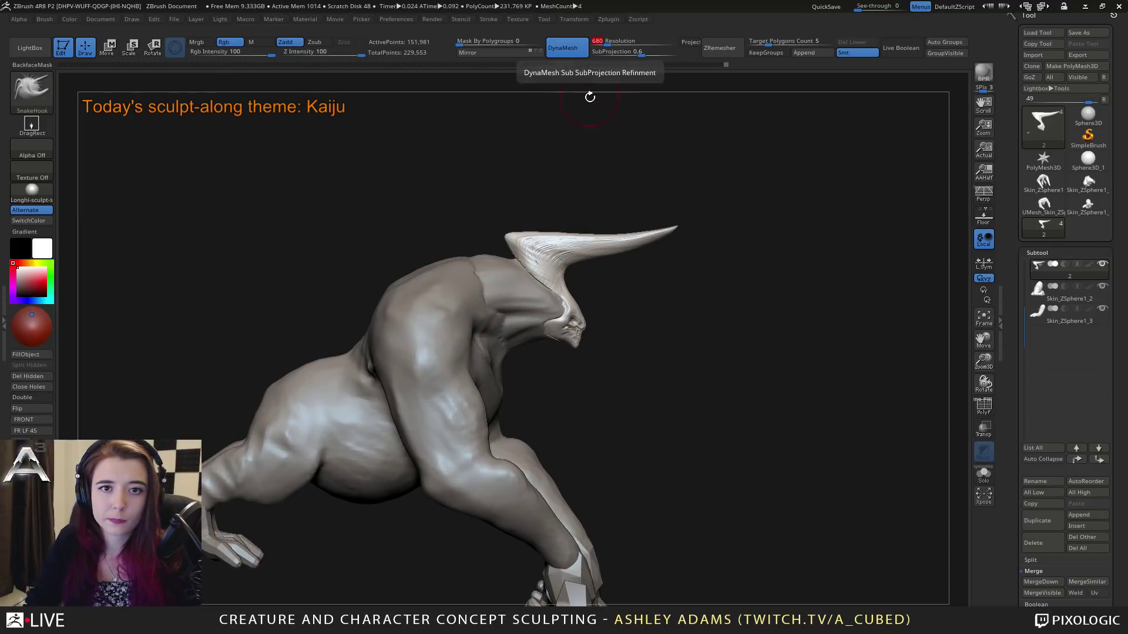
ctrl+drag(576, 167, 573, 177)
Step: Carve creases along the side of the head below the horn with a small DamStandard brush
right_drag(535, 257, 528, 270)
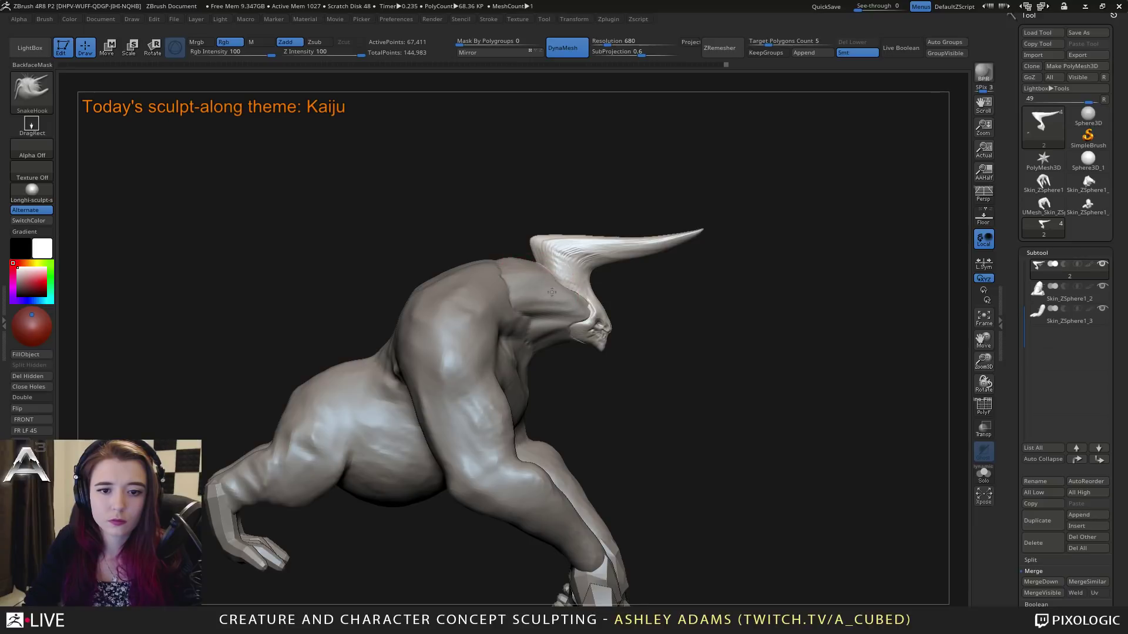
right_drag(555, 292, 452, 296)
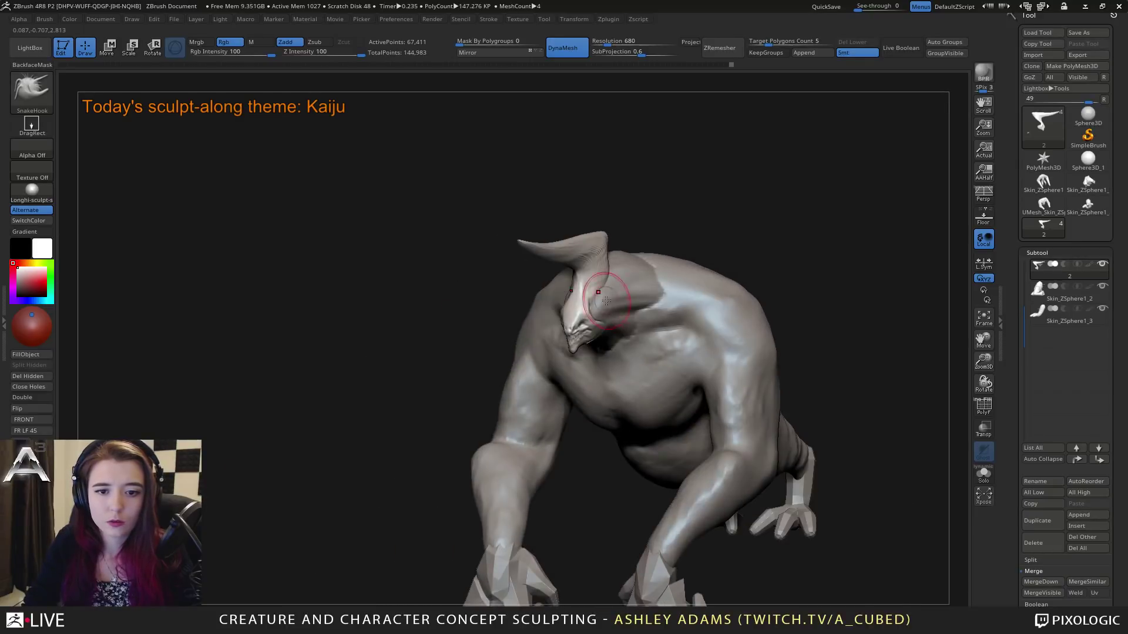
key(space)
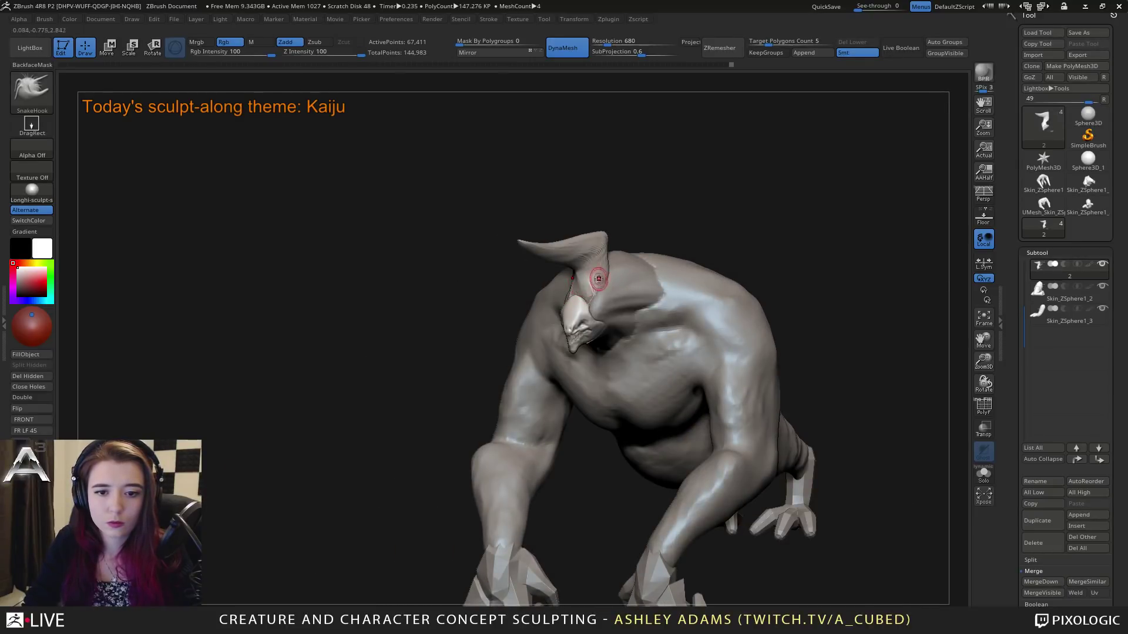
key(b)
key(d)
key(s)
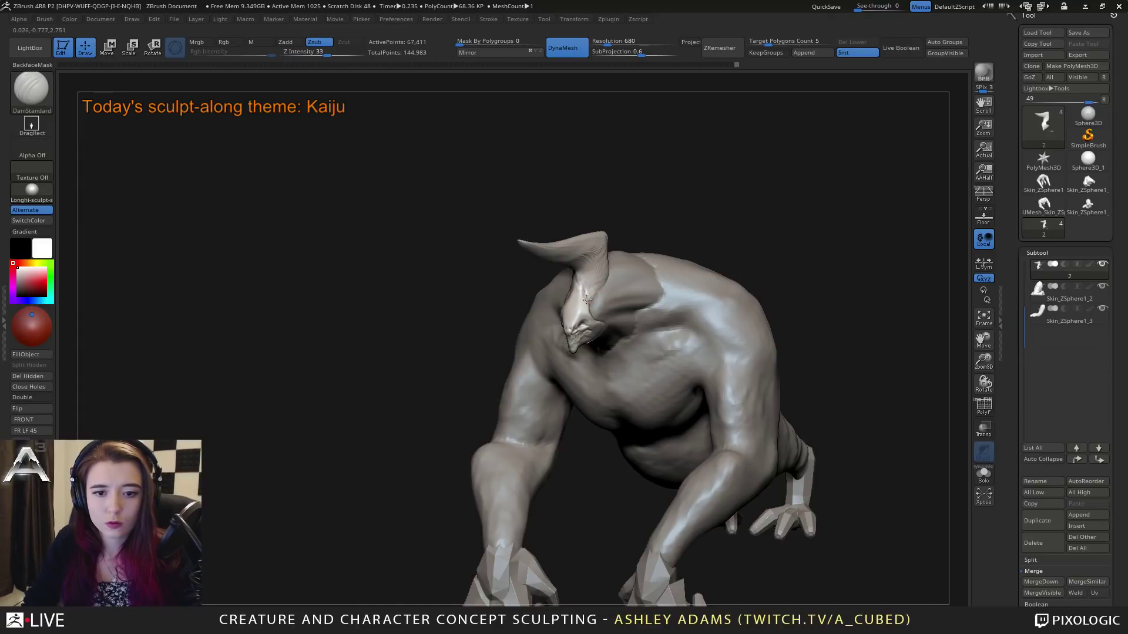
right_drag(587, 299, 550, 298)
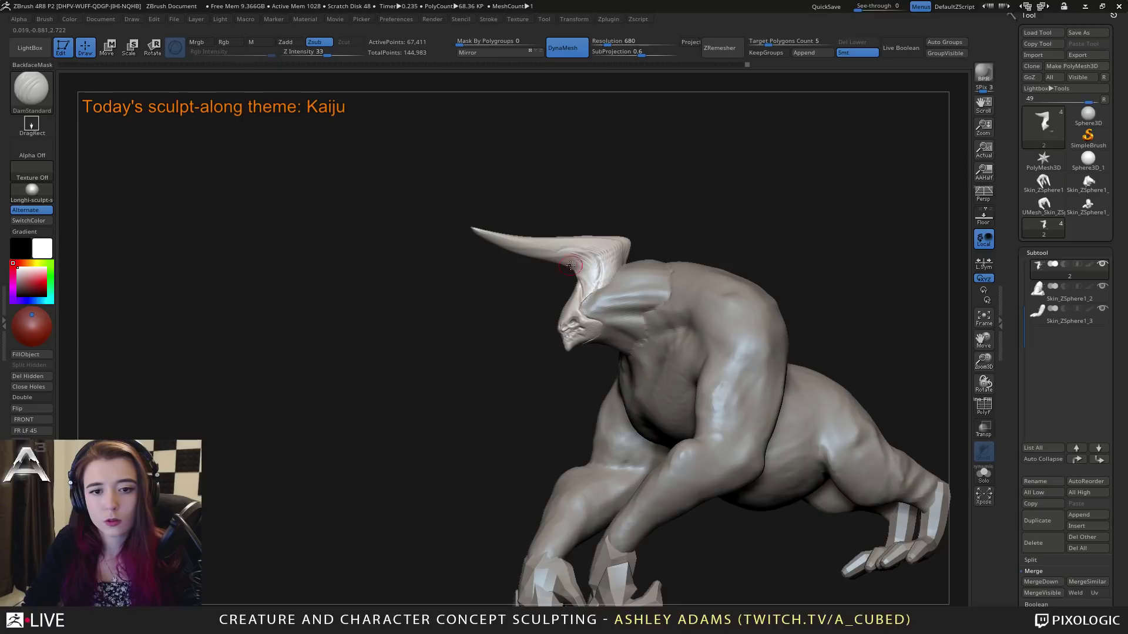
Step: Refine the creases around the eyes and mouth of the face with the DamStandard brush
mouse_move(588, 240)
right_down()
mouse_move(566, 239)
mouse_move(586, 217)
mouse_move(552, 238)
mouse_move(604, 232)
mouse_move(581, 258)
mouse_move(588, 294)
mouse_move(593, 282)
mouse_move(617, 320)
right_up()
key(space)
drag(620, 329, 613, 327)
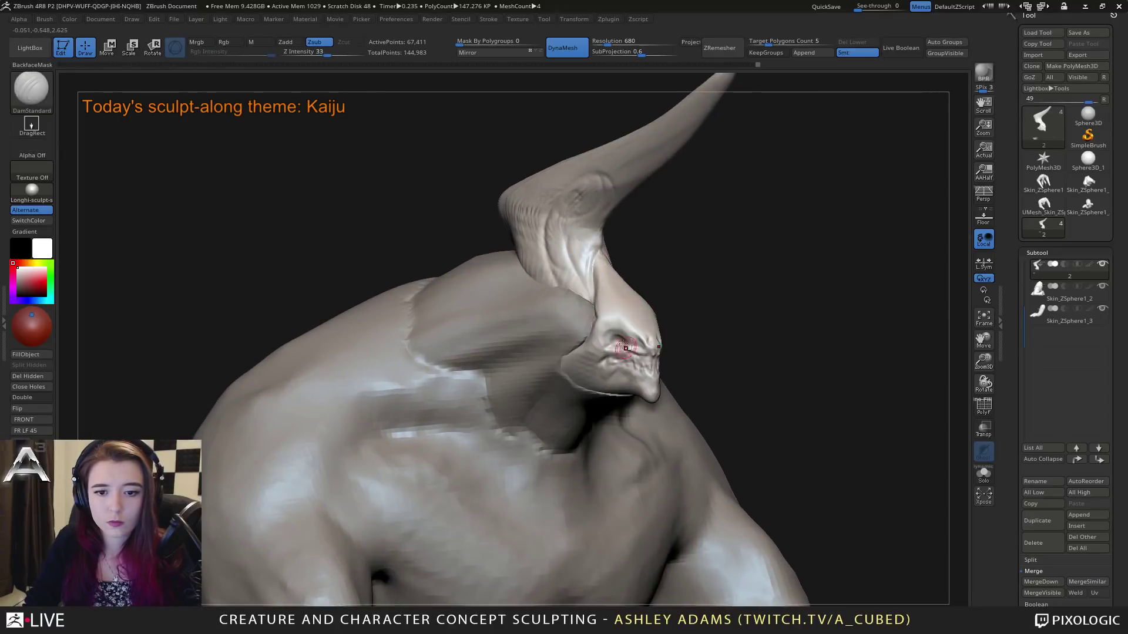
alt+right_drag(626, 348, 627, 313)
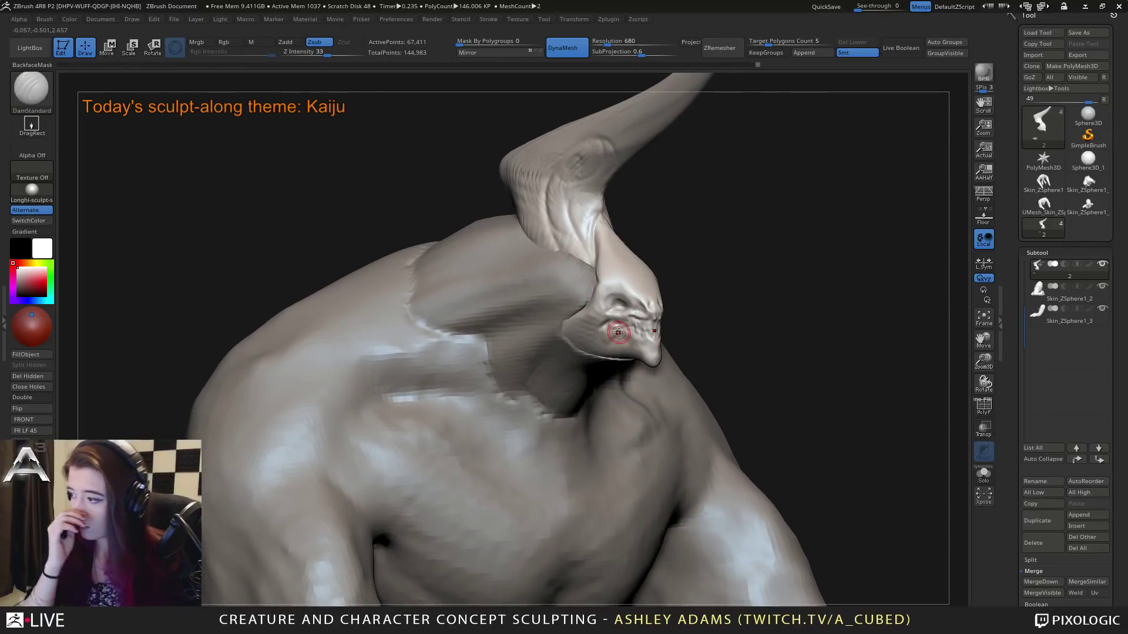
mouse_move(741, 370)
ctrl+right_down()
mouse_move(767, 366)
mouse_move(723, 346)
ctrl+right_up()
key(space)
drag(724, 348, 734, 349)
Step: Select the body subtool and build up the shoulder and upper back muscles with the ClayBuildup brush
alt+click(701, 285)
key(b)
key(c)
key(b)
mouse_move(702, 285)
right_down()
mouse_move(675, 294)
mouse_move(730, 259)
right_up()
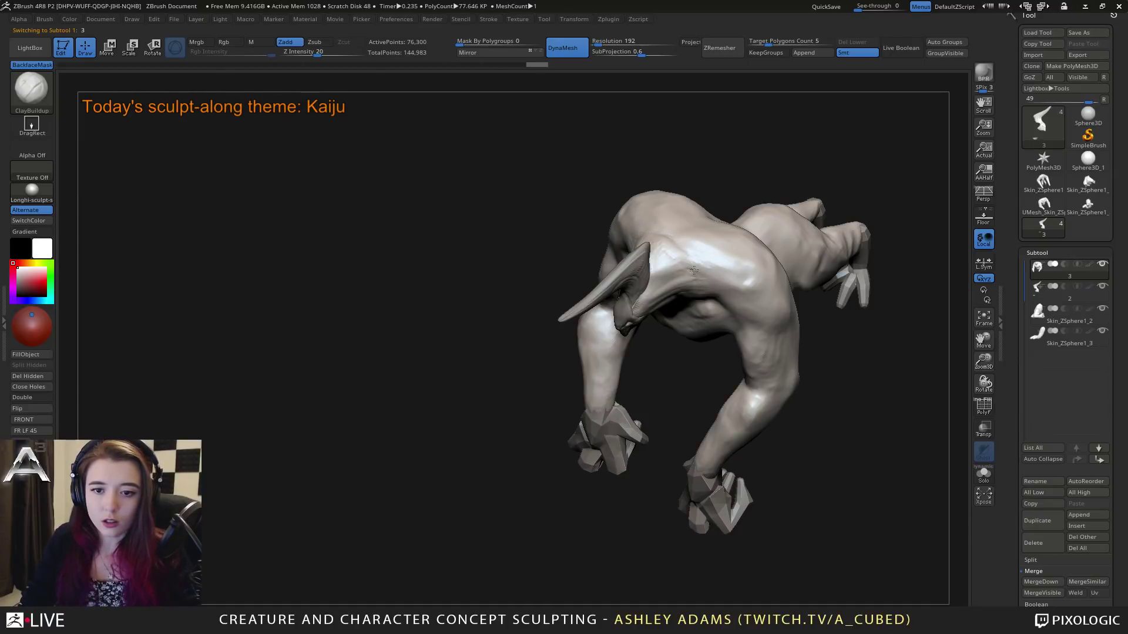
right_drag(693, 270, 660, 193)
right_click(649, 293)
right_drag(649, 294, 670, 262)
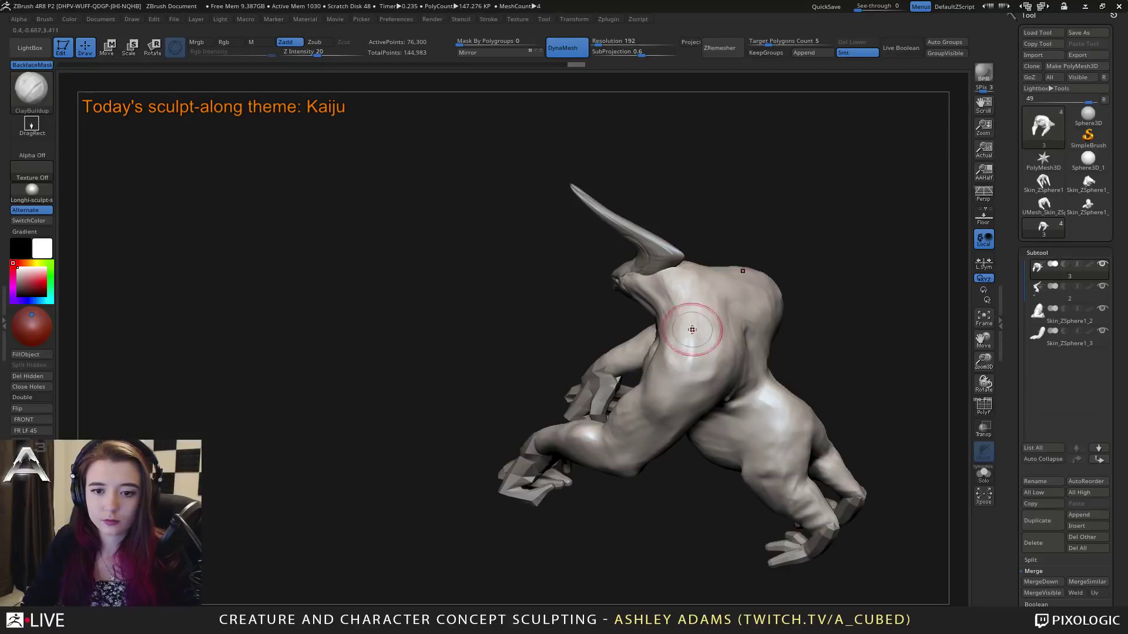
right_drag(704, 302, 707, 374)
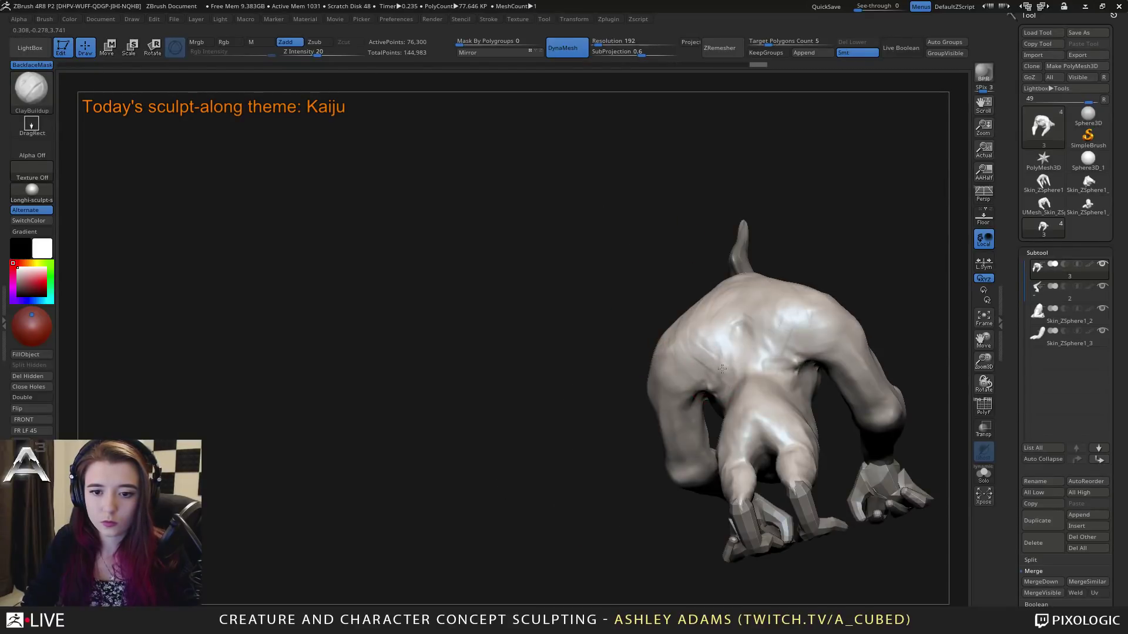
Step: Sculpt the spine and the muscles running down the middle of the back with ClayBuildup
right_drag(703, 329, 736, 349)
mouse_move(708, 367)
mouse_down()
mouse_move(734, 393)
mouse_move(763, 376)
mouse_move(705, 347)
mouse_move(727, 358)
mouse_move(740, 331)
mouse_move(758, 352)
mouse_move(736, 311)
mouse_up()
drag(736, 310, 718, 278)
mouse_move(729, 227)
mouse_down()
mouse_move(724, 276)
mouse_move(742, 314)
mouse_move(708, 247)
mouse_move(743, 322)
mouse_up()
key(space)
right_drag(743, 321, 752, 246)
drag(758, 382, 775, 399)
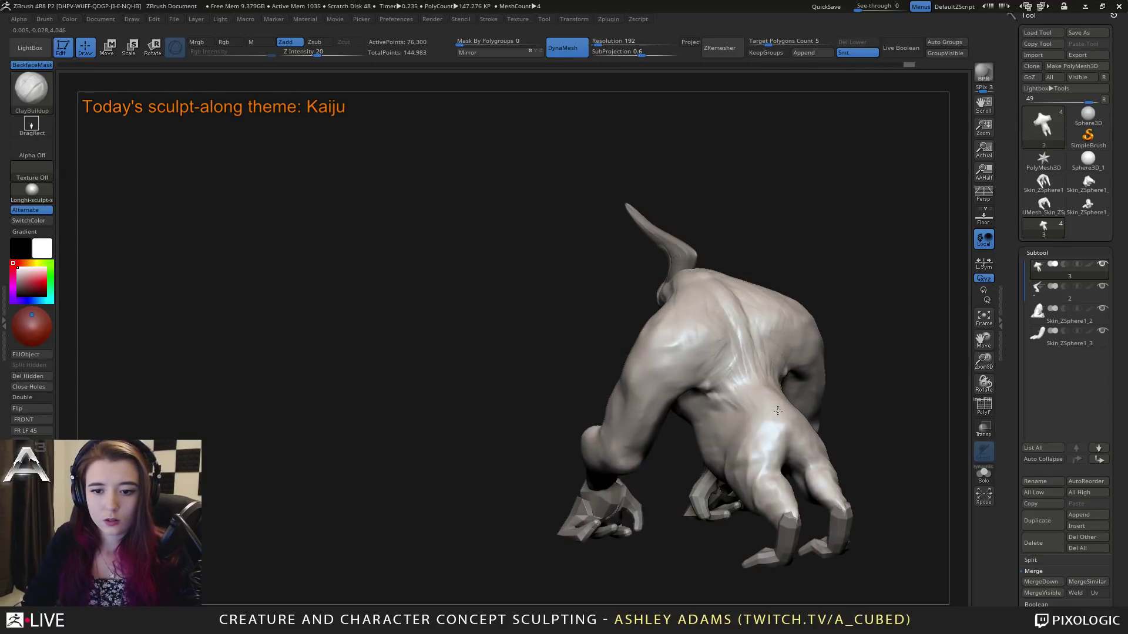
Step: Build up muscle forms on the hip, flank and upper hind leg with ClayBuildup
mouse_move(776, 399)
right_down()
mouse_move(790, 395)
mouse_move(747, 388)
mouse_move(730, 403)
right_up()
key(space)
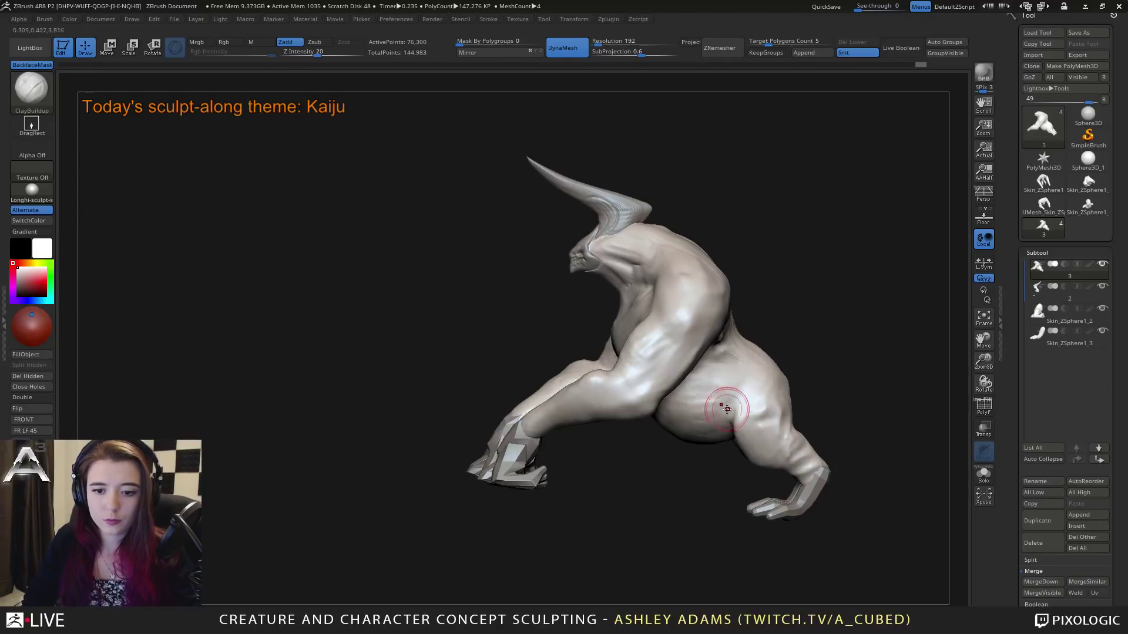
mouse_move(723, 382)
mouse_down()
mouse_move(737, 438)
mouse_move(730, 373)
mouse_up()
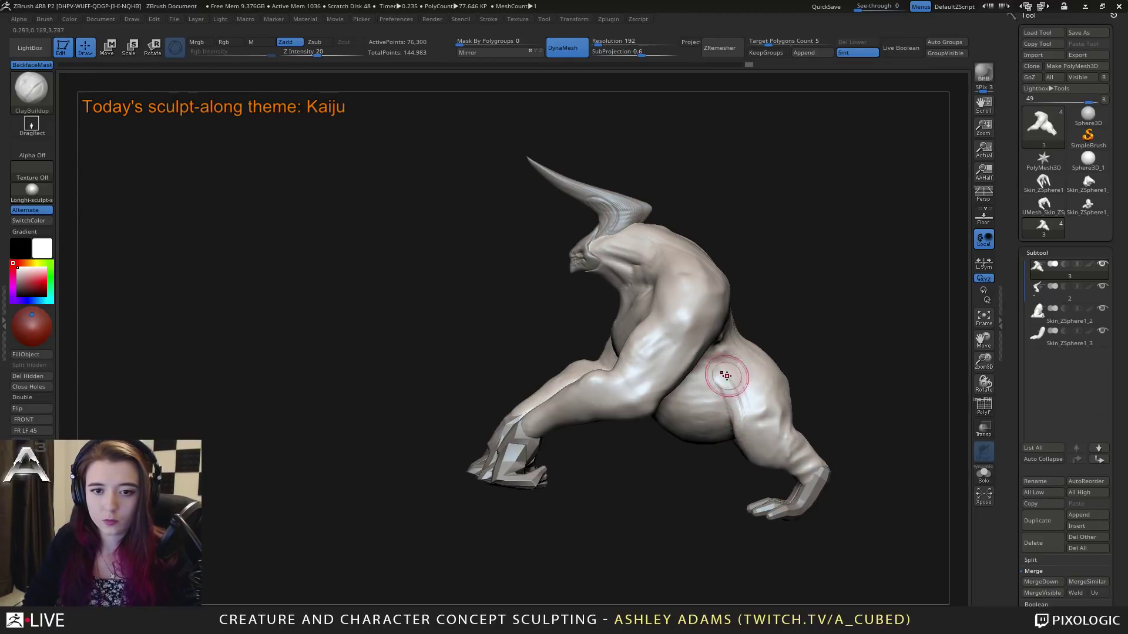
right_drag(730, 373, 730, 390)
drag(730, 390, 735, 395)
right_drag(759, 427, 732, 402)
drag(732, 402, 732, 433)
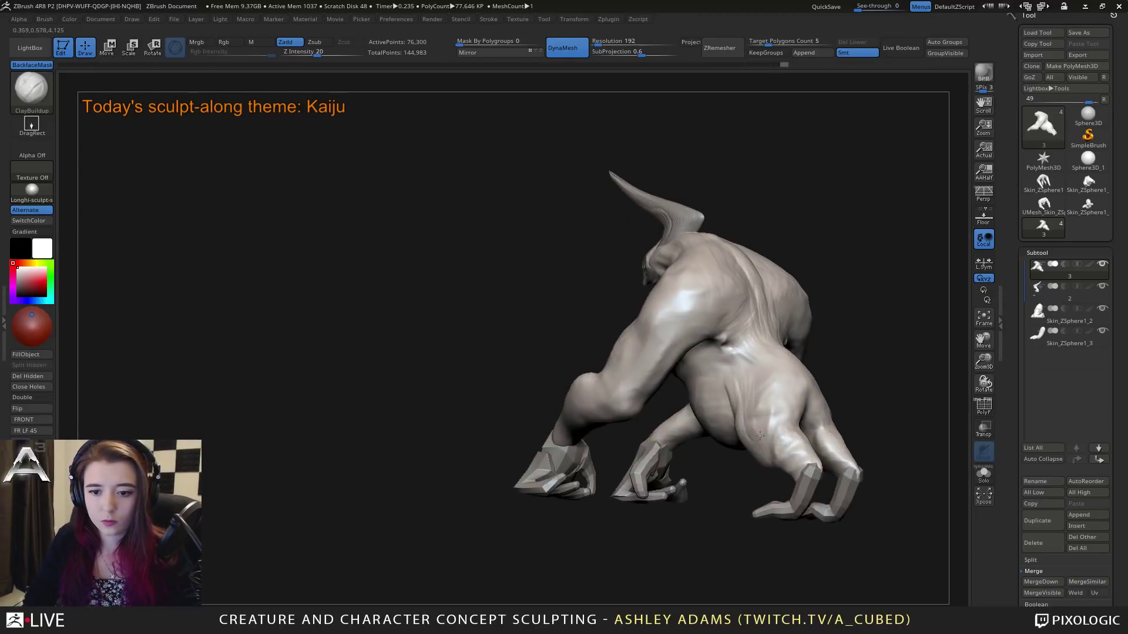
Step: Add muscle volume to the lower hind leg and its underside with ClayBuildup
right_drag(732, 434, 774, 438)
drag(774, 437, 798, 466)
mouse_move(797, 466)
right_down()
mouse_move(712, 435)
mouse_move(785, 446)
mouse_move(785, 428)
mouse_move(814, 428)
mouse_move(834, 461)
right_up()
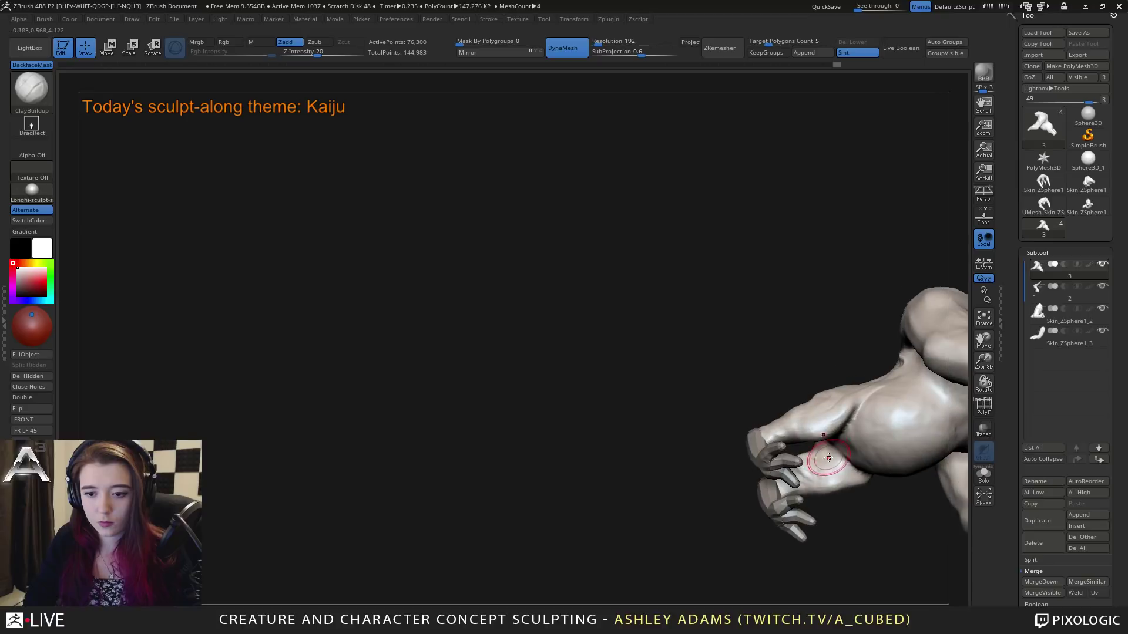
drag(802, 471, 837, 464)
Step: Carve skin folds between the belly and the thigh with the DamStandard brush and soften them
mouse_move(846, 454)
right_down()
mouse_move(819, 405)
mouse_move(843, 453)
mouse_move(831, 442)
mouse_move(755, 464)
mouse_move(787, 449)
mouse_move(758, 465)
mouse_move(775, 428)
mouse_move(734, 407)
right_up()
key(b)
key(d)
key(s)
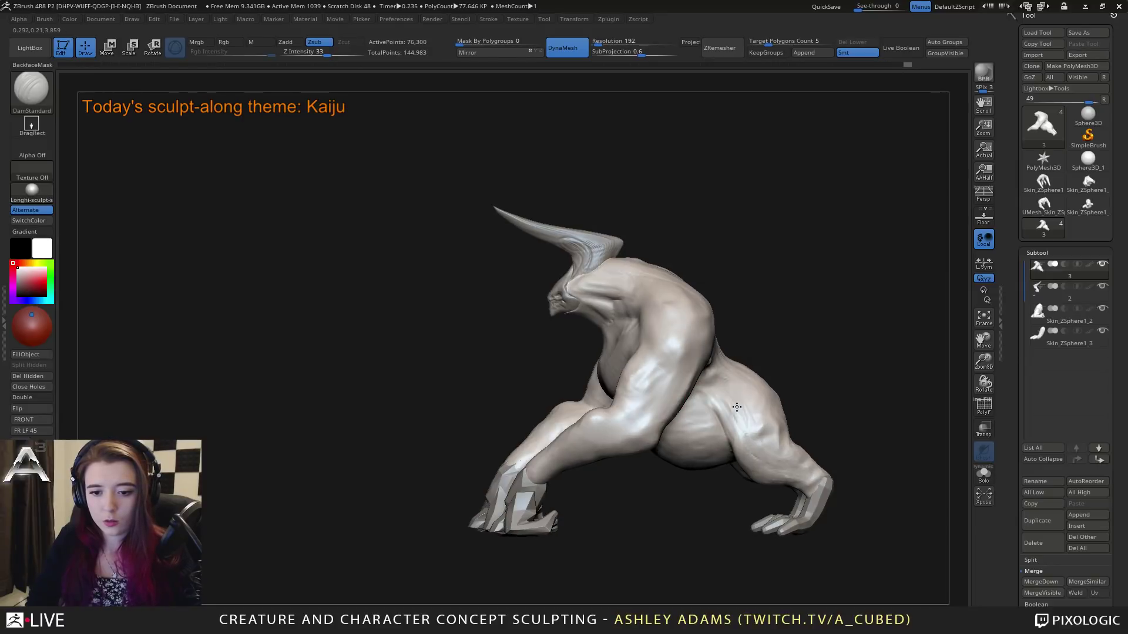
mouse_move(699, 382)
shift+mouse_down()
mouse_move(712, 377)
mouse_move(717, 411)
shift+mouse_up()
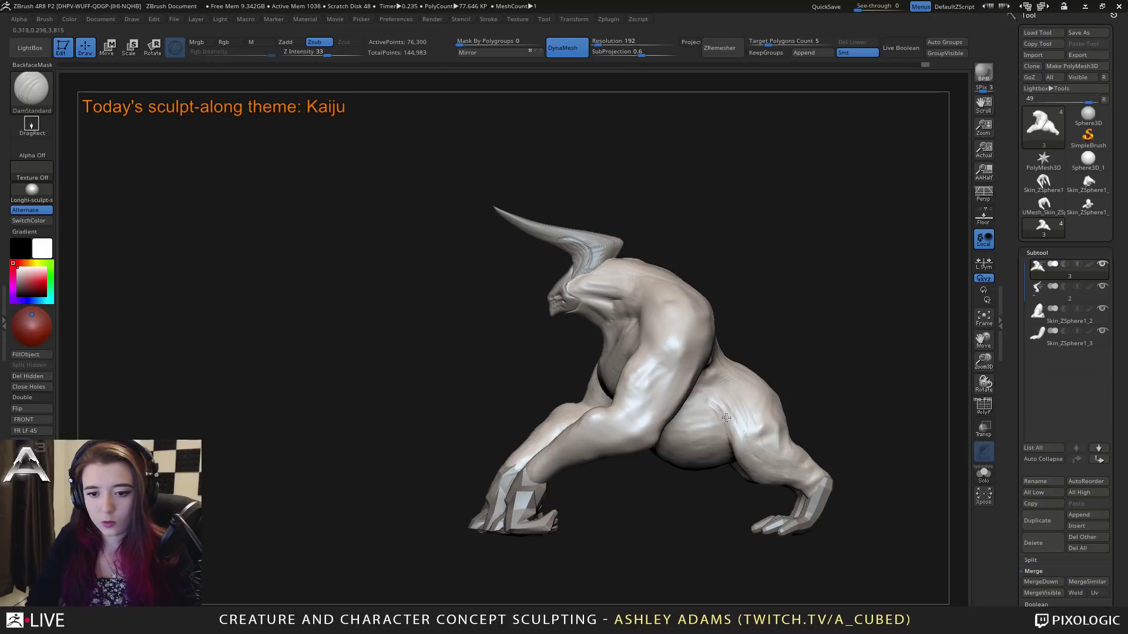
key(space)
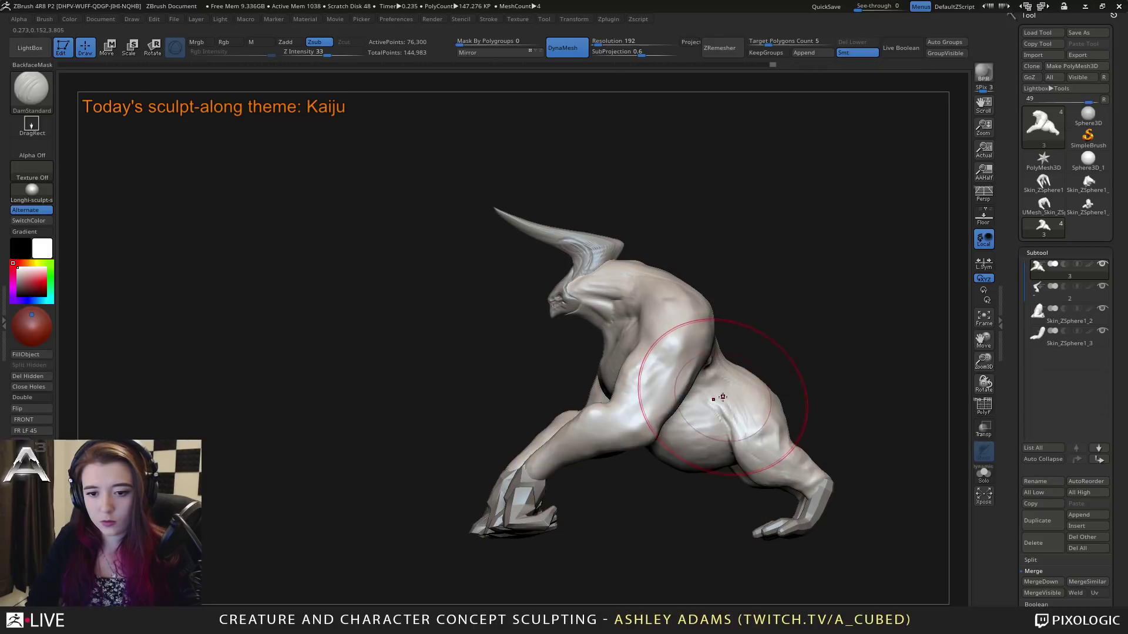
key(space)
mouse_move(717, 407)
mouse_down()
mouse_move(726, 421)
mouse_move(727, 406)
mouse_up()
right_drag(730, 406, 752, 383)
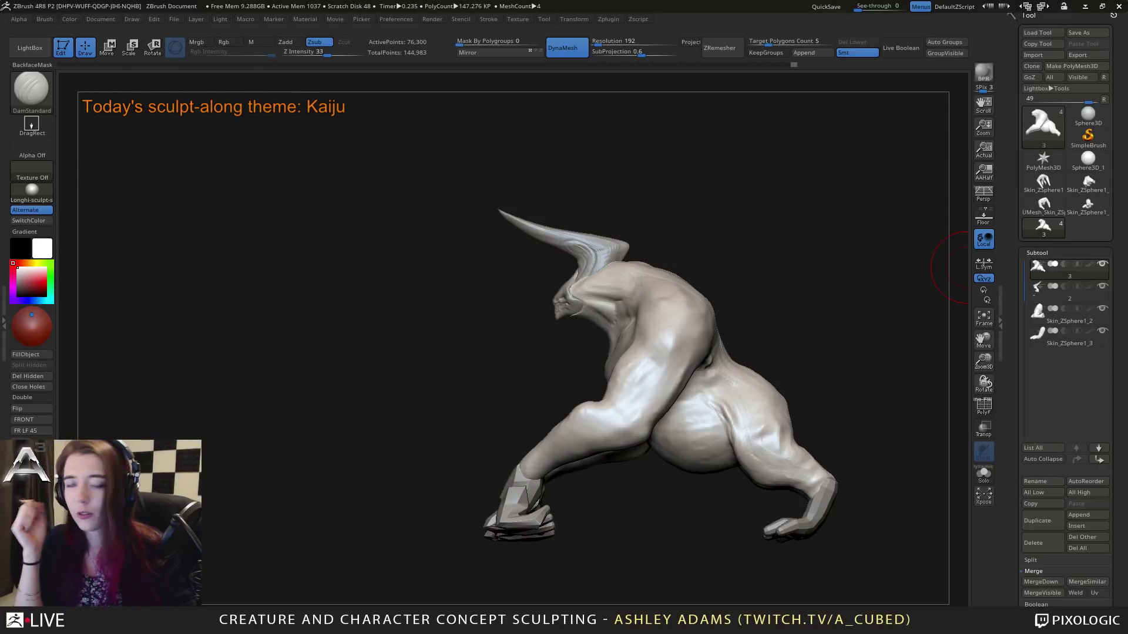
Step: Build up the collarbone and upper chest beside the neck with the ClayBuildup brush
mouse_move(967, 267)
mouse_down()
mouse_move(668, 272)
mouse_move(662, 360)
mouse_move(604, 252)
mouse_move(584, 245)
mouse_move(585, 274)
mouse_up()
key(b)
key(c)
key(b)
key(space)
ctrl+right_drag(586, 256, 596, 312)
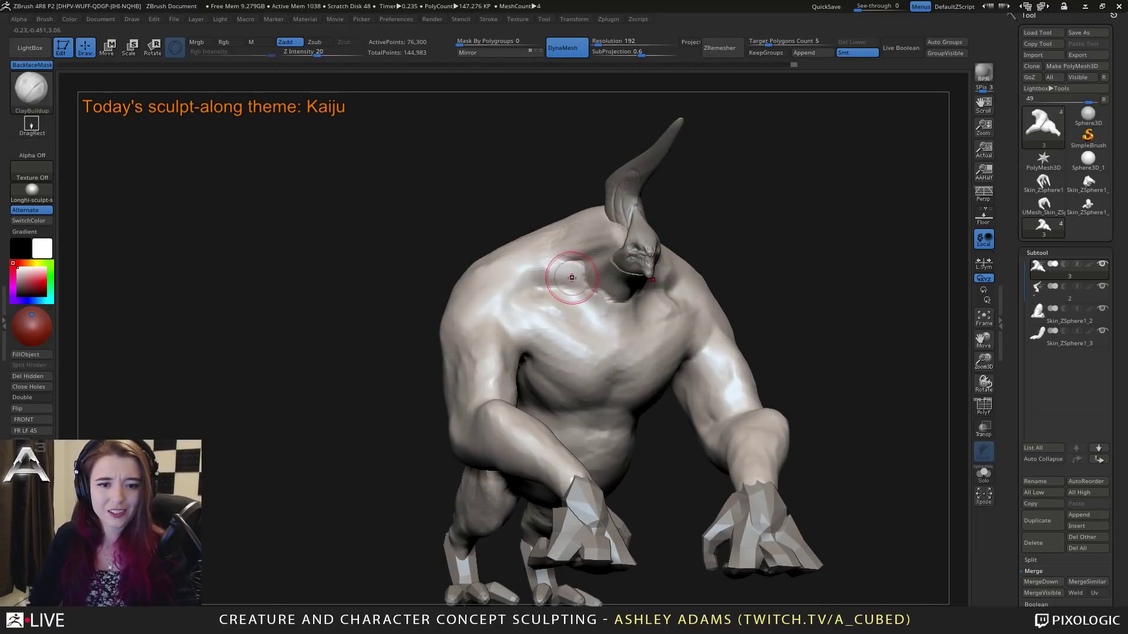
drag(572, 283, 593, 281)
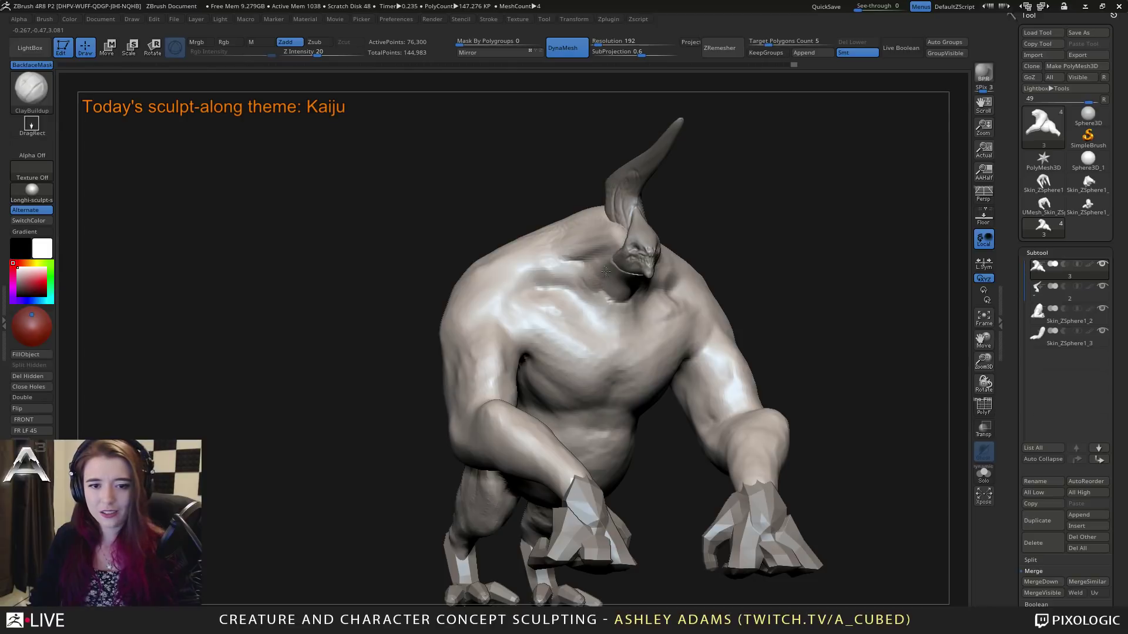
Step: Sculpt neck muscles and throat tendons running from the head down into the chest, smoothing the transitions
mouse_move(605, 271)
right_down()
mouse_move(590, 302)
mouse_move(606, 246)
right_up()
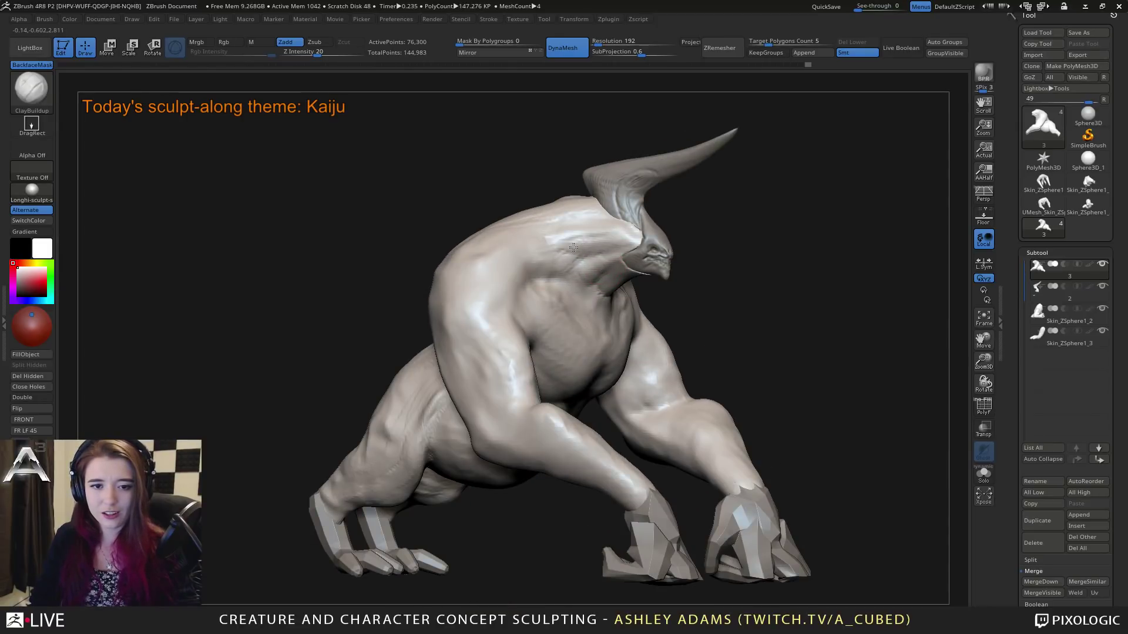
mouse_move(604, 249)
right_down()
mouse_move(605, 229)
mouse_move(594, 314)
mouse_move(592, 288)
mouse_move(583, 306)
right_up()
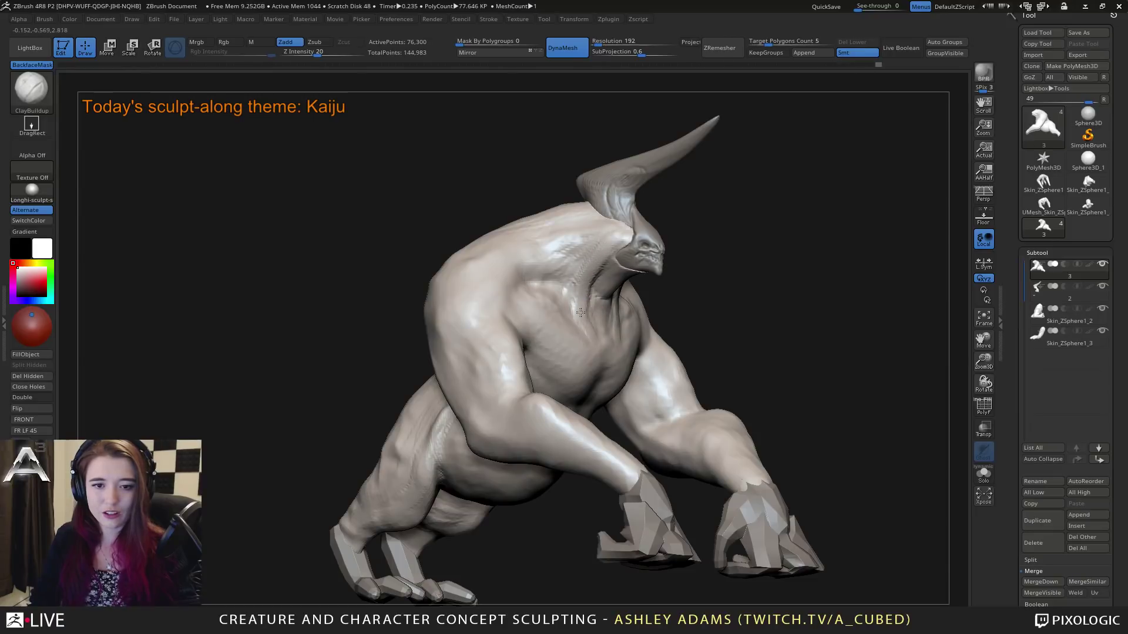
mouse_move(581, 312)
right_down()
mouse_move(596, 277)
mouse_move(590, 230)
right_up()
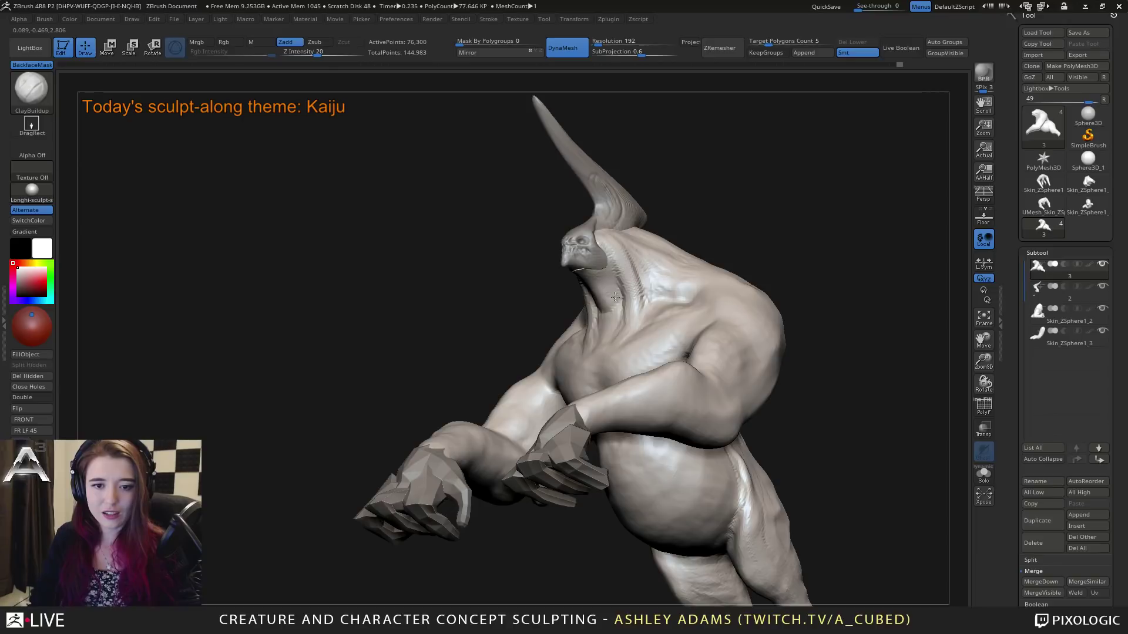
mouse_move(596, 278)
right_down()
mouse_move(593, 333)
mouse_move(558, 299)
right_up()
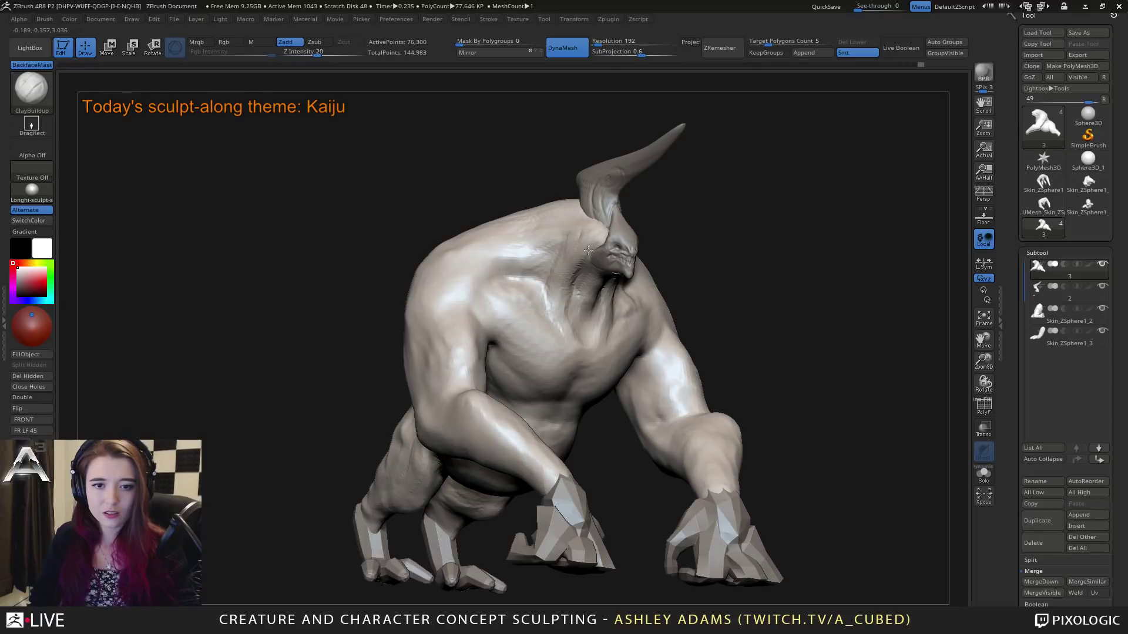
mouse_move(574, 297)
right_down()
mouse_move(551, 308)
mouse_move(630, 254)
mouse_move(637, 264)
right_up()
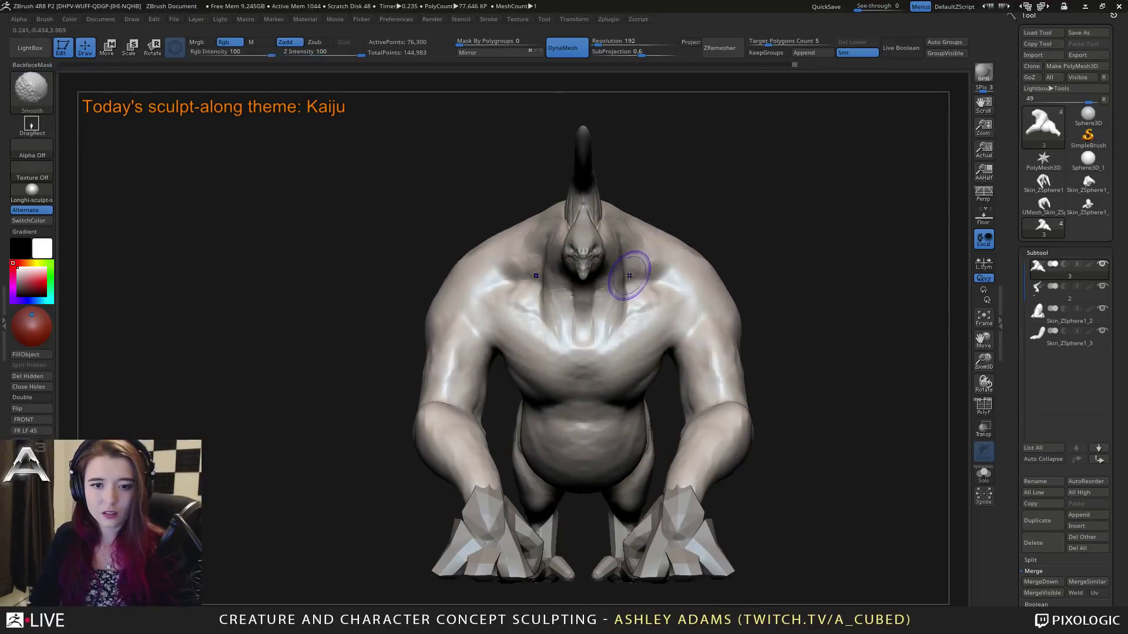
Step: Adjust the shape of the neck muscles beside the throat with a resized SnakeHook brush
key(space)
key(b)
key(s)
key(h)
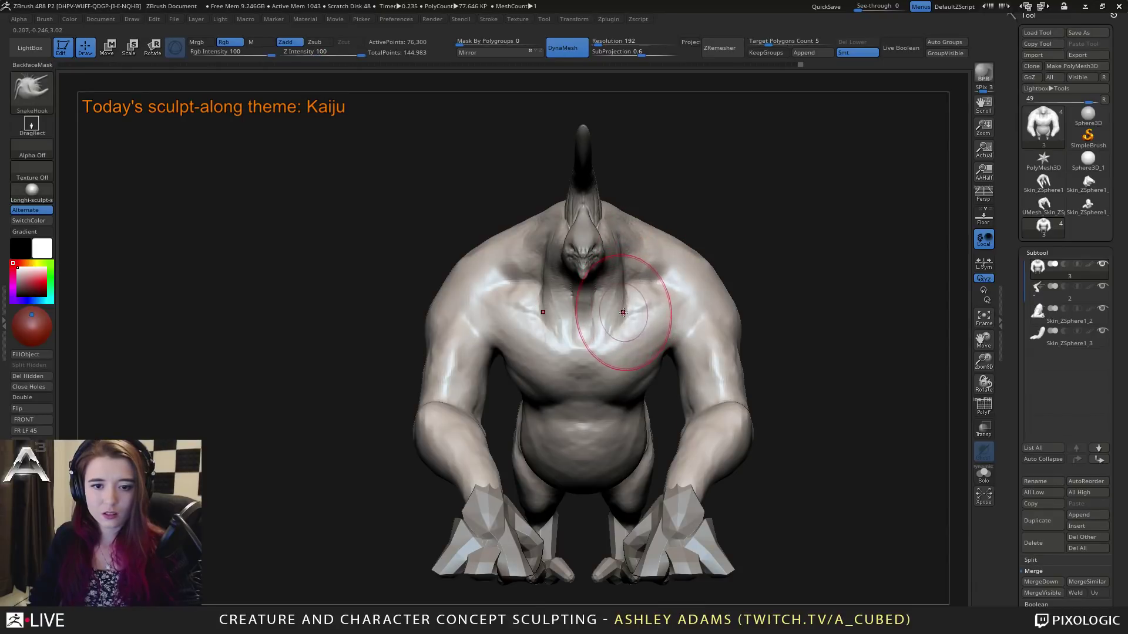
key(space)
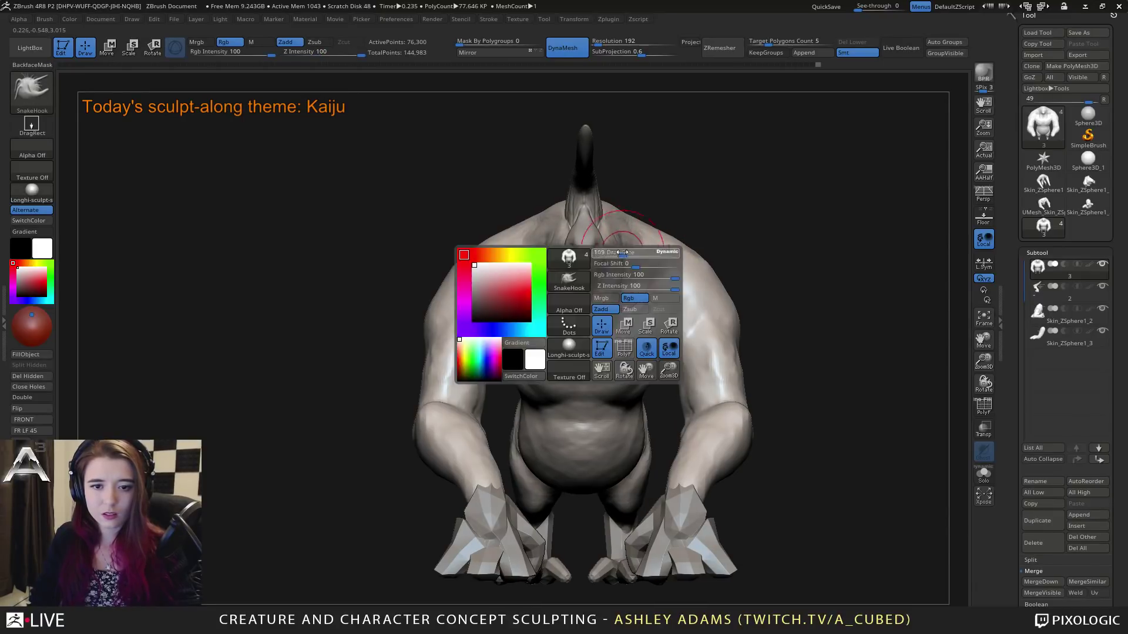
drag(622, 286, 626, 277)
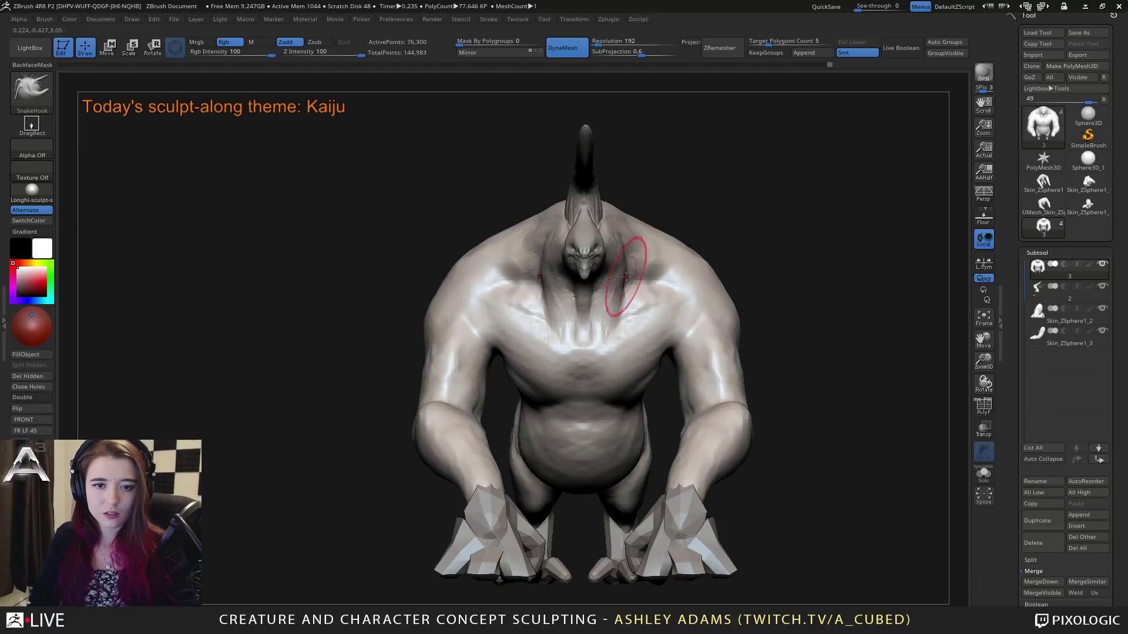
right_drag(626, 251, 639, 254)
Step: Carve the crease where the chest muscle meets the front of the shoulder with the DamStandard brush
key(b)
key(c)
key(b)
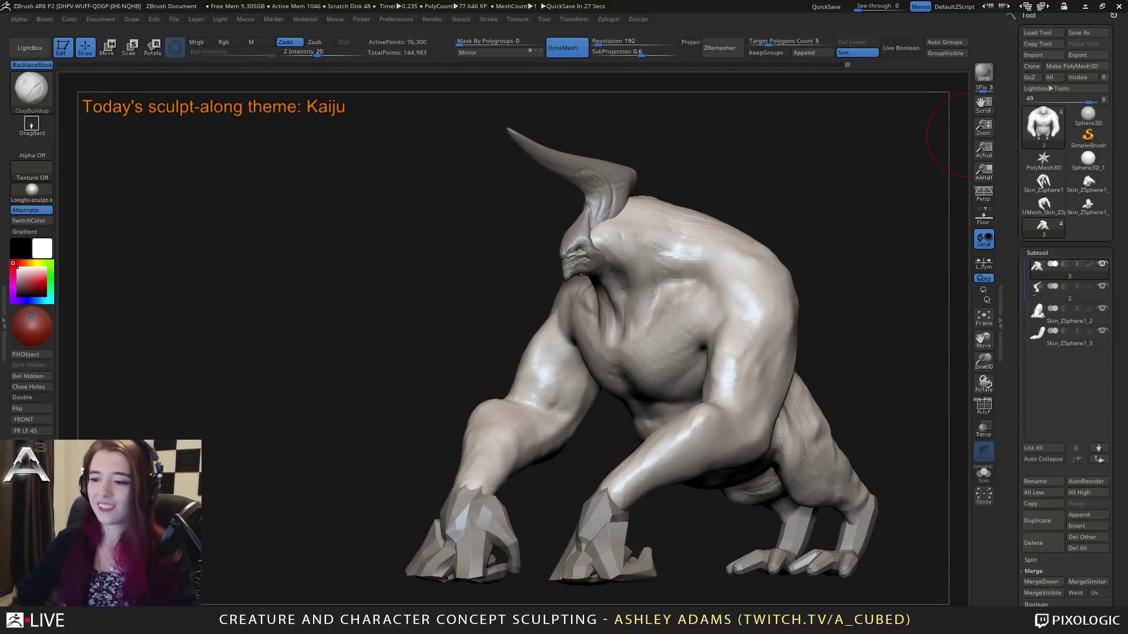
drag(446, 265, 562, 283)
right_drag(563, 293, 571, 279)
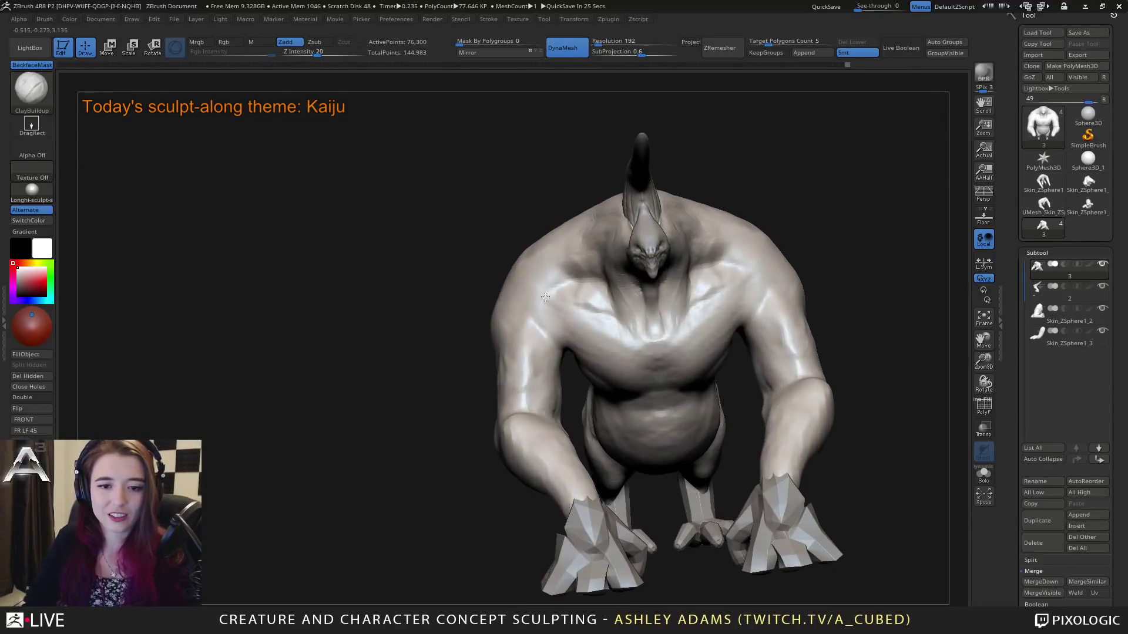
key(b)
key(d)
key(s)
drag(527, 326, 539, 323)
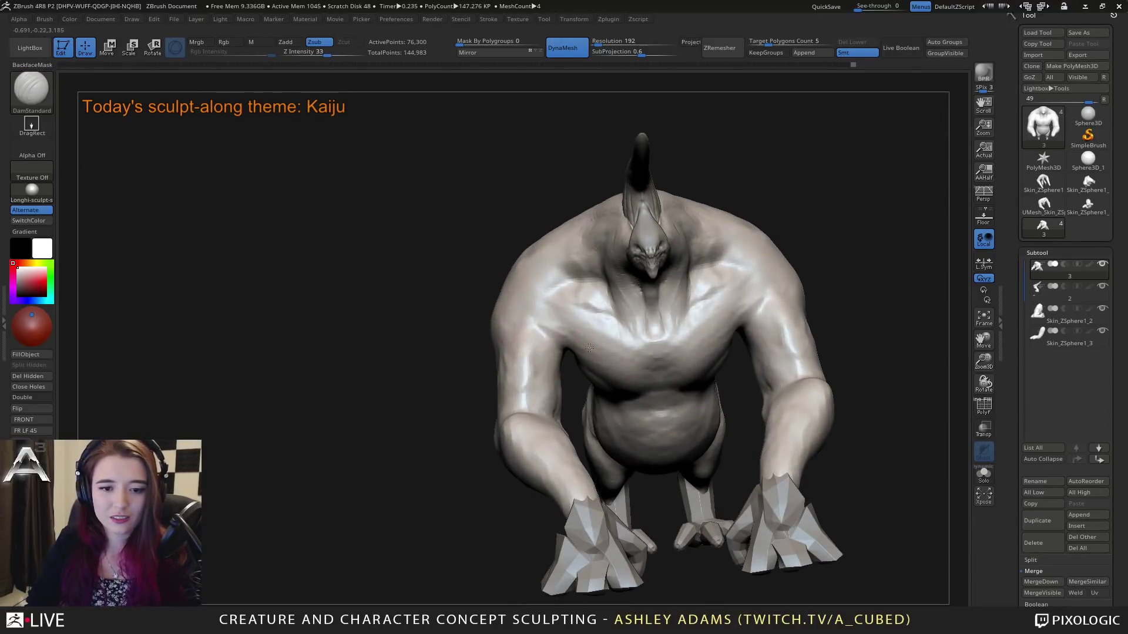
right_drag(540, 324, 576, 314)
Step: Build up pectoral muscle strands running from the armpit across the chest toward the sternum with the ClayBuildup brush
key(b)
key(c)
key(b)
drag(551, 305, 530, 302)
right_drag(531, 303, 542, 322)
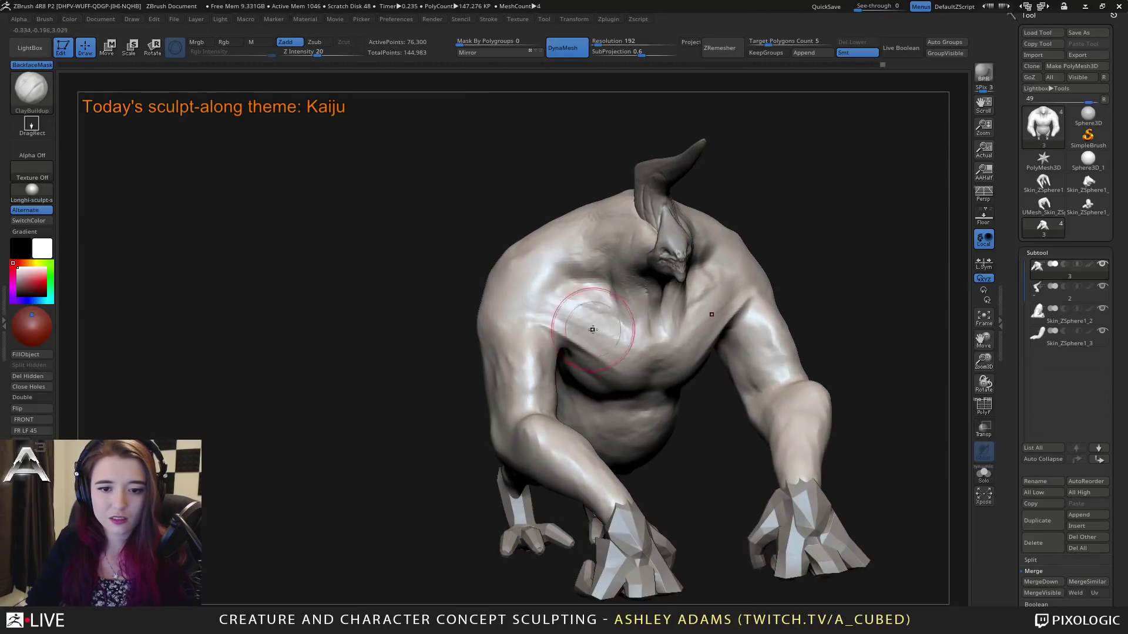
drag(541, 323, 517, 340)
drag(553, 294, 611, 329)
right_drag(621, 333, 567, 315)
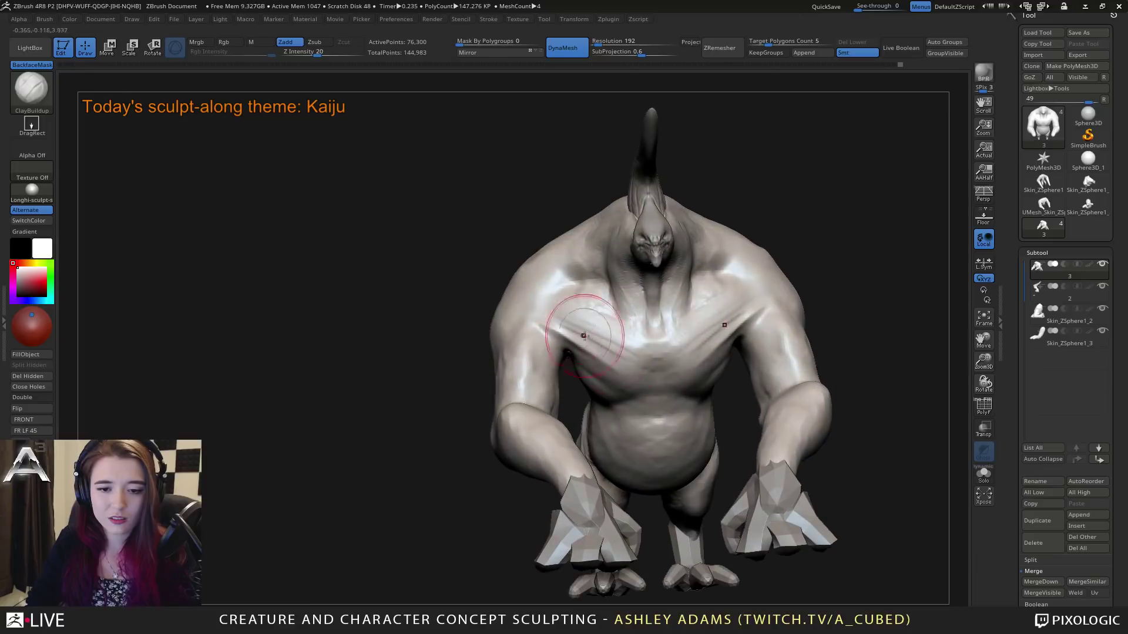
mouse_move(567, 315)
mouse_down()
mouse_move(555, 329)
mouse_move(576, 326)
mouse_up()
right_drag(575, 326, 559, 323)
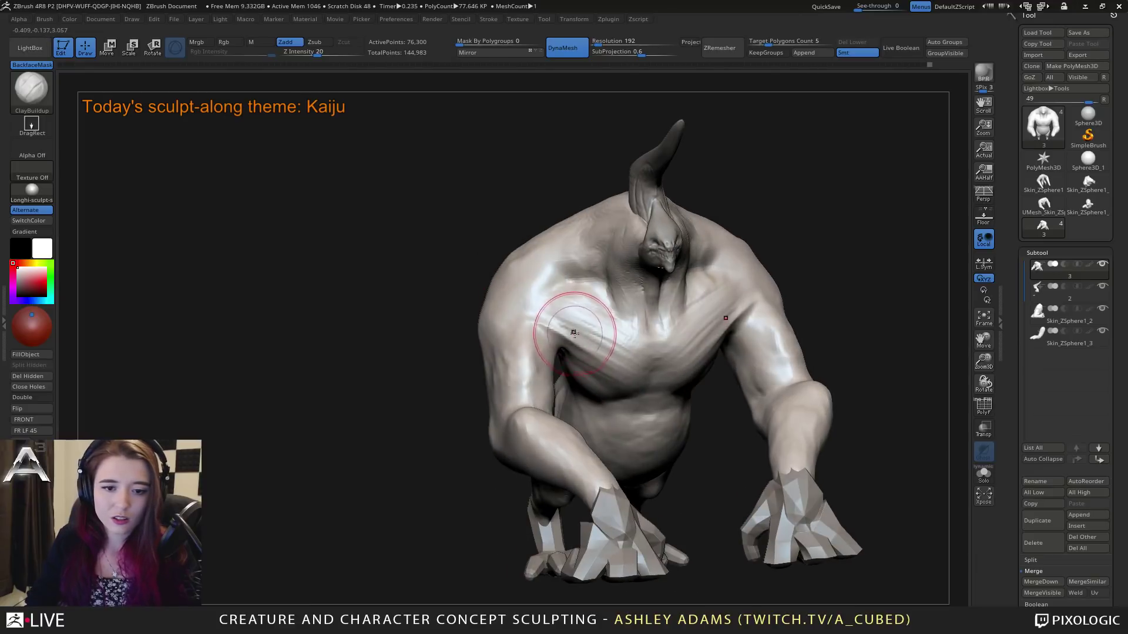
drag(546, 324, 597, 355)
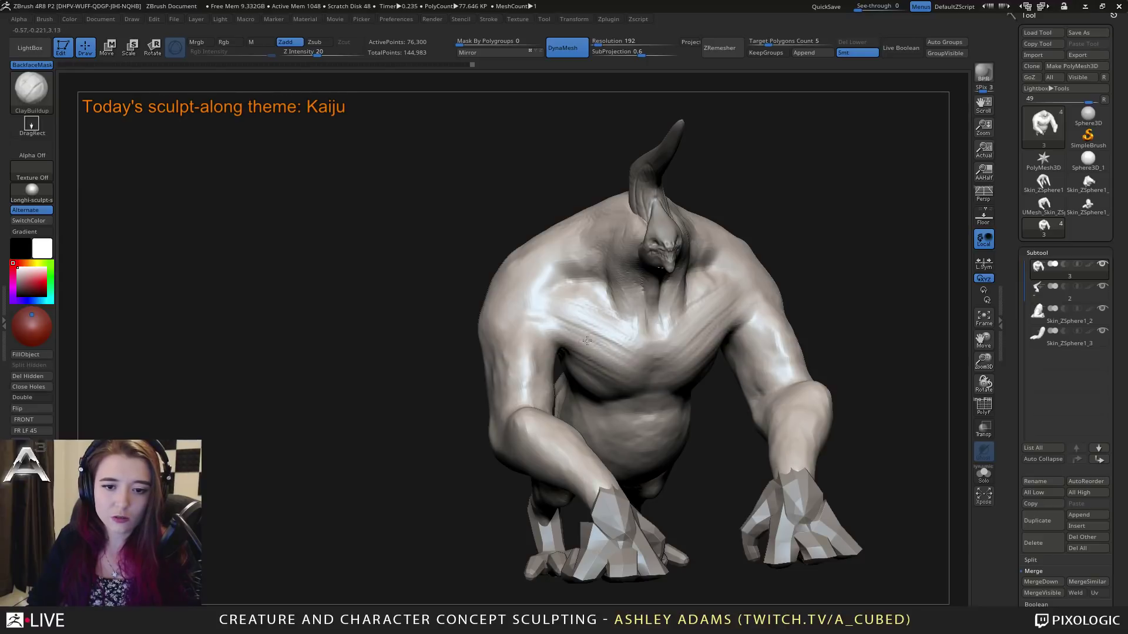
Step: Add ClayBuildup volume along the upper chest between the collarbone and the front of the shoulder
right_drag(587, 341, 570, 344)
drag(581, 301, 595, 293)
right_drag(612, 295, 608, 299)
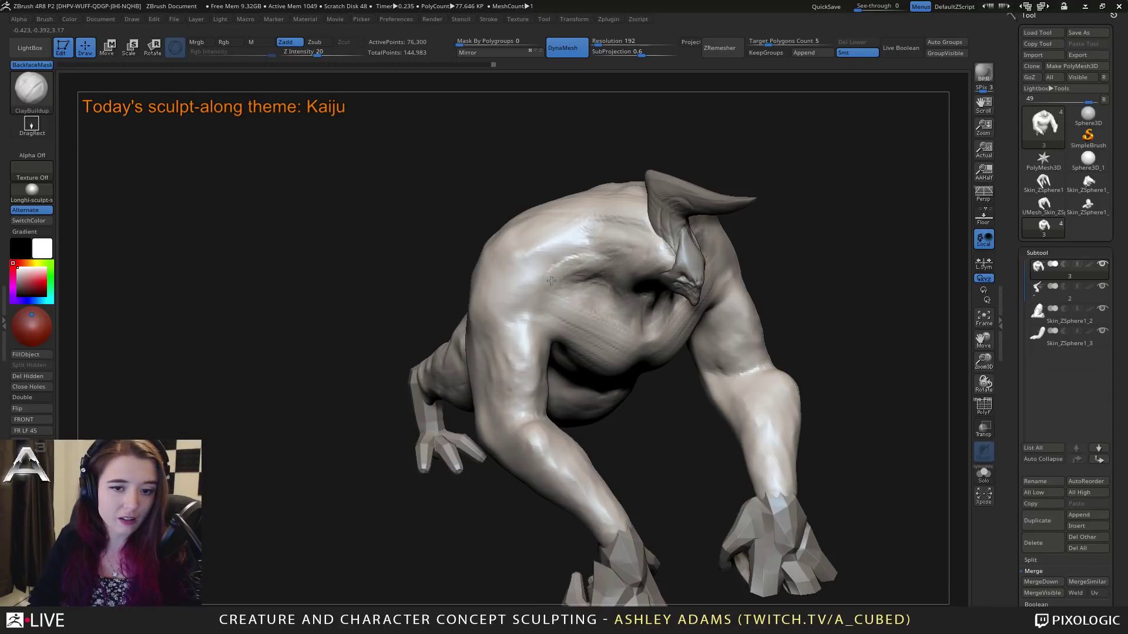
right_drag(609, 246, 438, 114)
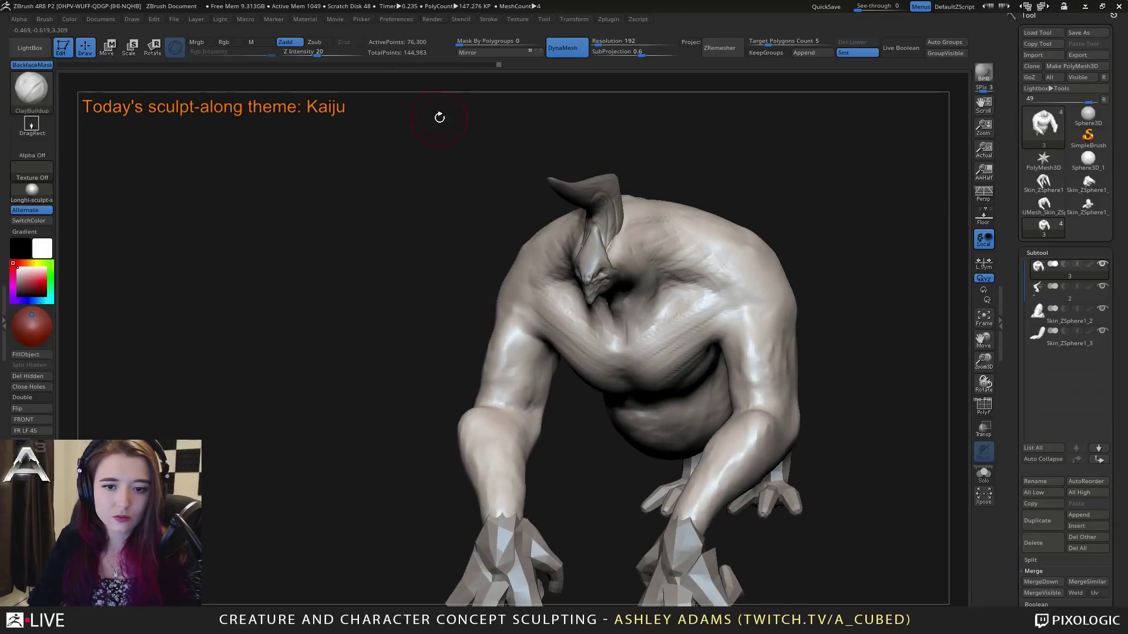
Step: Layer ClayBuildup strokes over the pectoral muscle from beside the sternum up toward the shoulder
right_drag(741, 260, 661, 346)
right_click(646, 322)
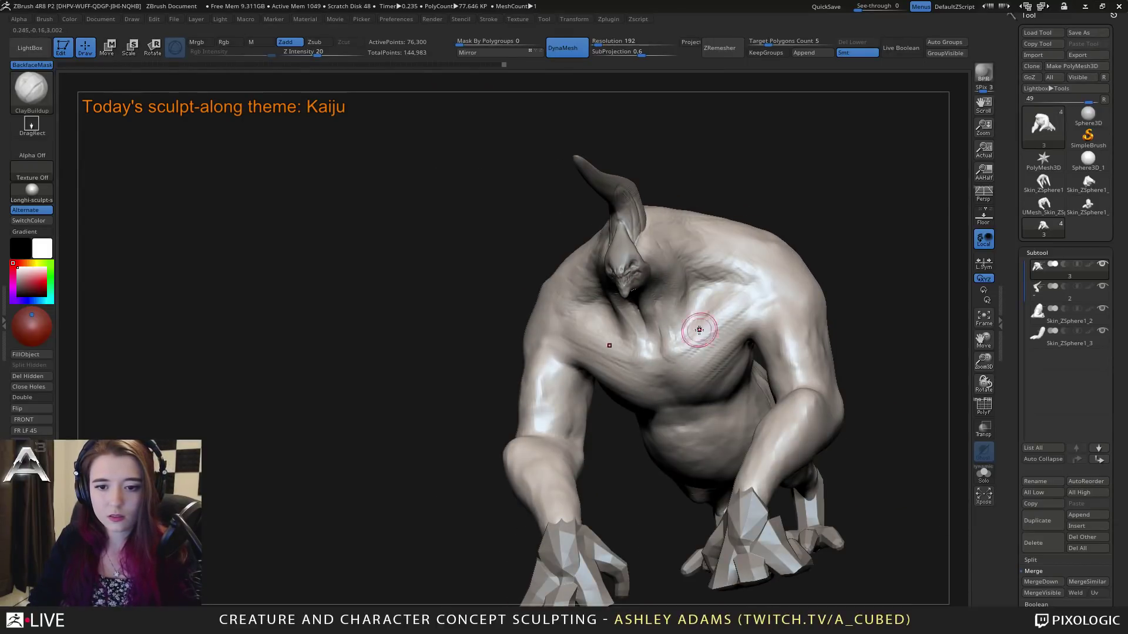
right_click(687, 335)
drag(677, 352, 737, 297)
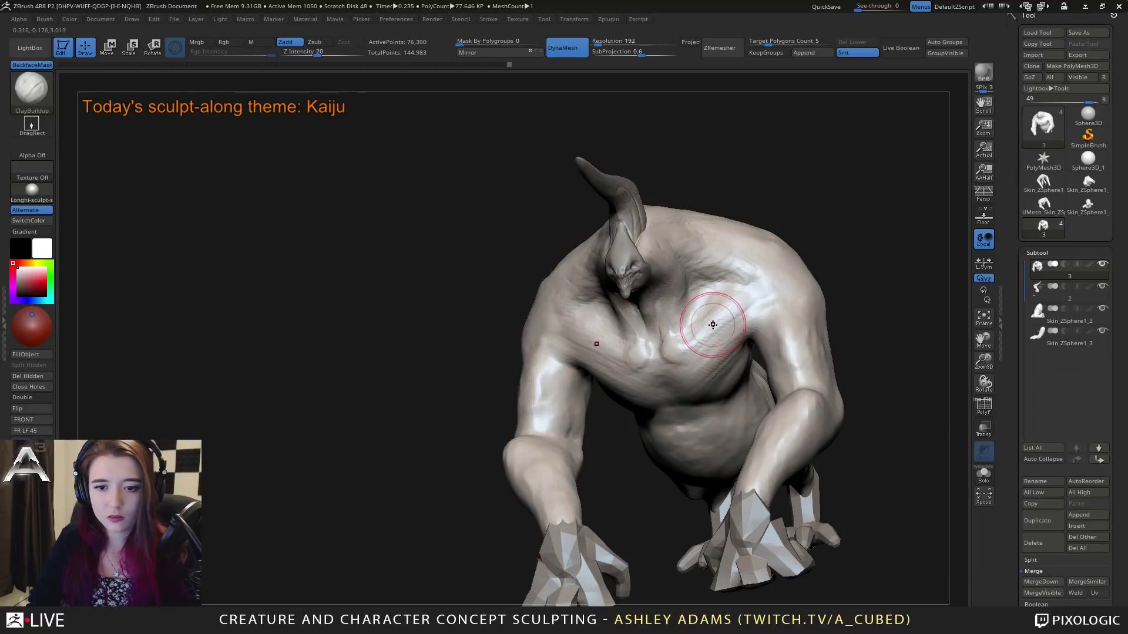
Step: Build up the deltoid muscle around the creature's shoulder with ClayBuildup strokes
right_drag(763, 251, 740, 257)
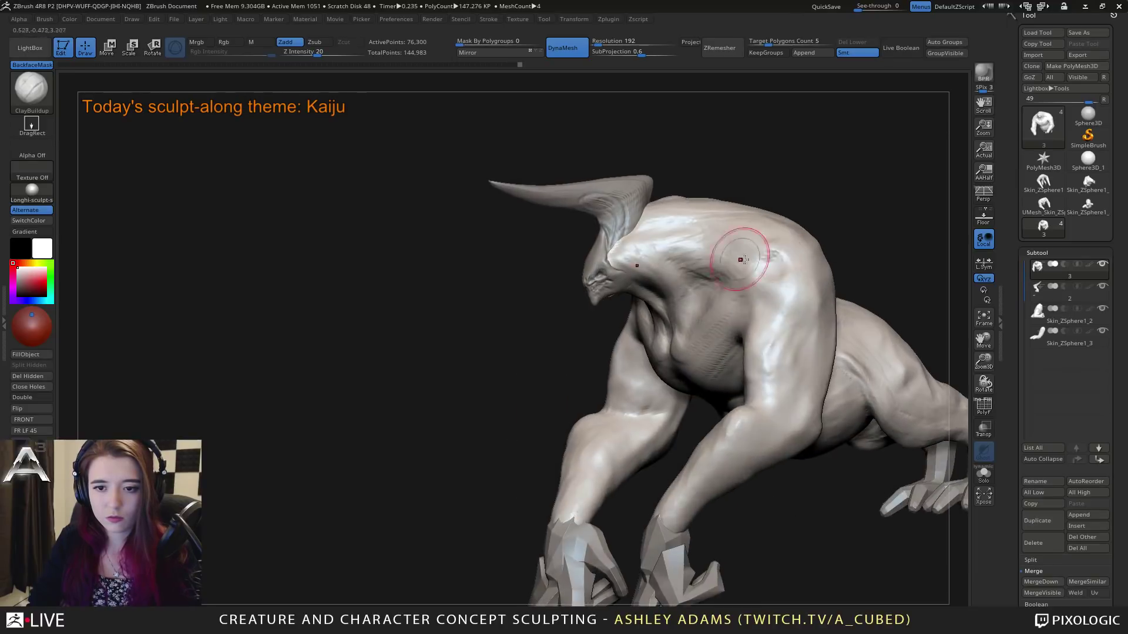
mouse_move(782, 257)
mouse_down()
mouse_move(759, 273)
mouse_move(783, 285)
mouse_move(798, 319)
mouse_move(791, 289)
mouse_up()
drag(742, 261, 721, 245)
right_drag(779, 288, 756, 292)
mouse_move(755, 292)
mouse_down()
mouse_move(784, 331)
mouse_move(815, 259)
mouse_move(812, 282)
mouse_up()
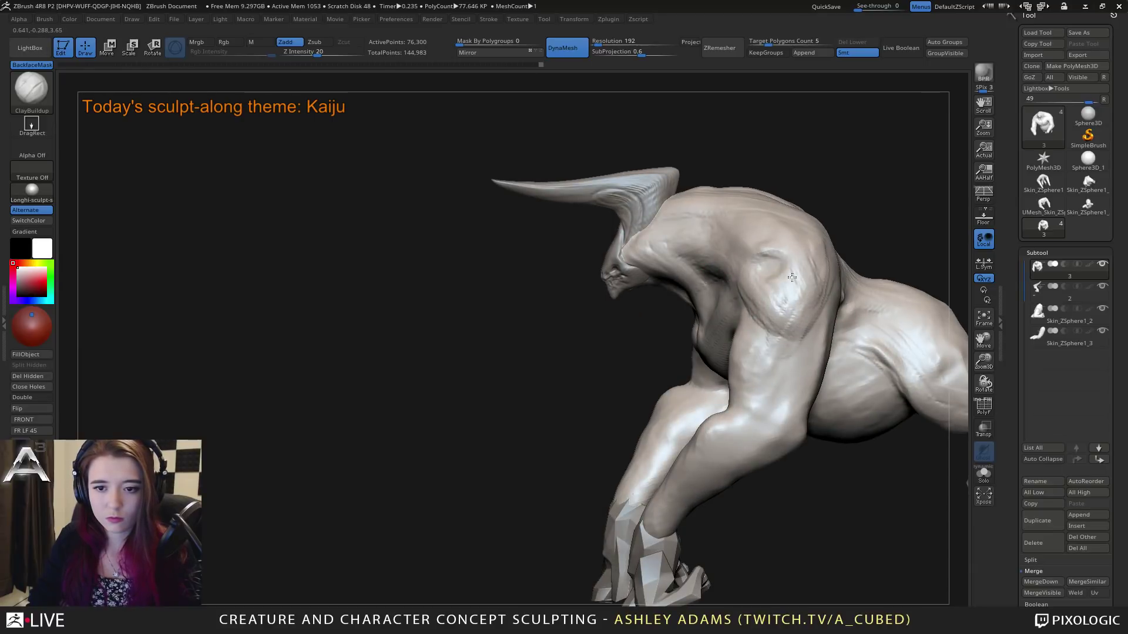
right_drag(790, 279, 755, 252)
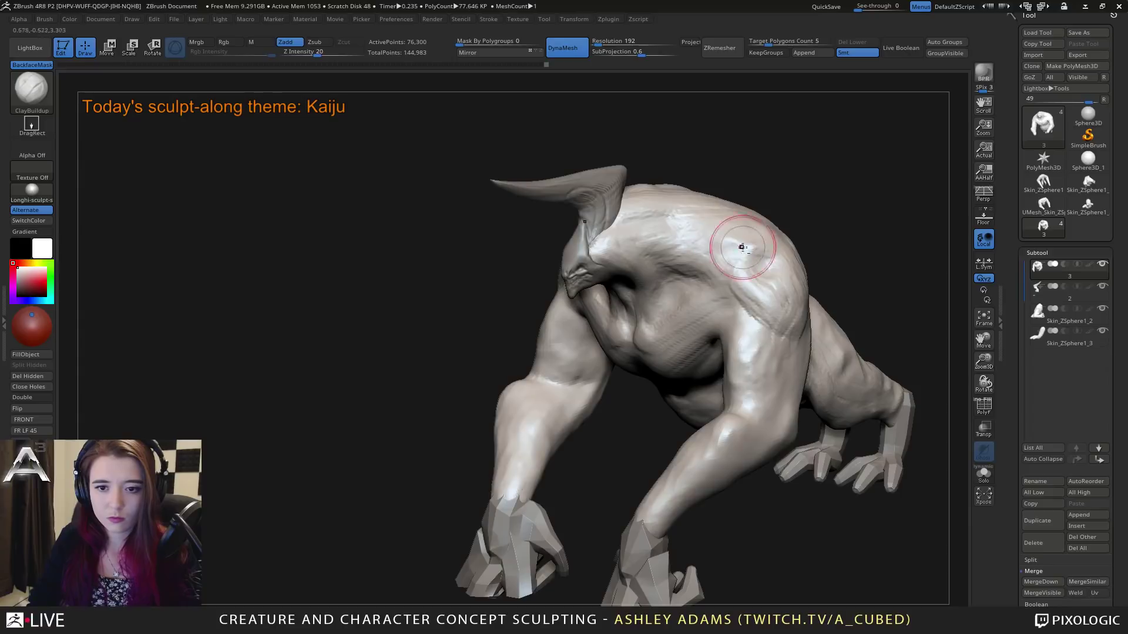
Step: Add ClayBuildup strokes across the front of the shoulder and down into the upper arm to connect the muscle forms
mouse_move(742, 240)
mouse_down()
mouse_move(744, 213)
mouse_move(738, 277)
mouse_up()
right_drag(781, 274, 769, 275)
mouse_move(747, 252)
mouse_down()
mouse_move(779, 278)
mouse_move(775, 347)
mouse_up()
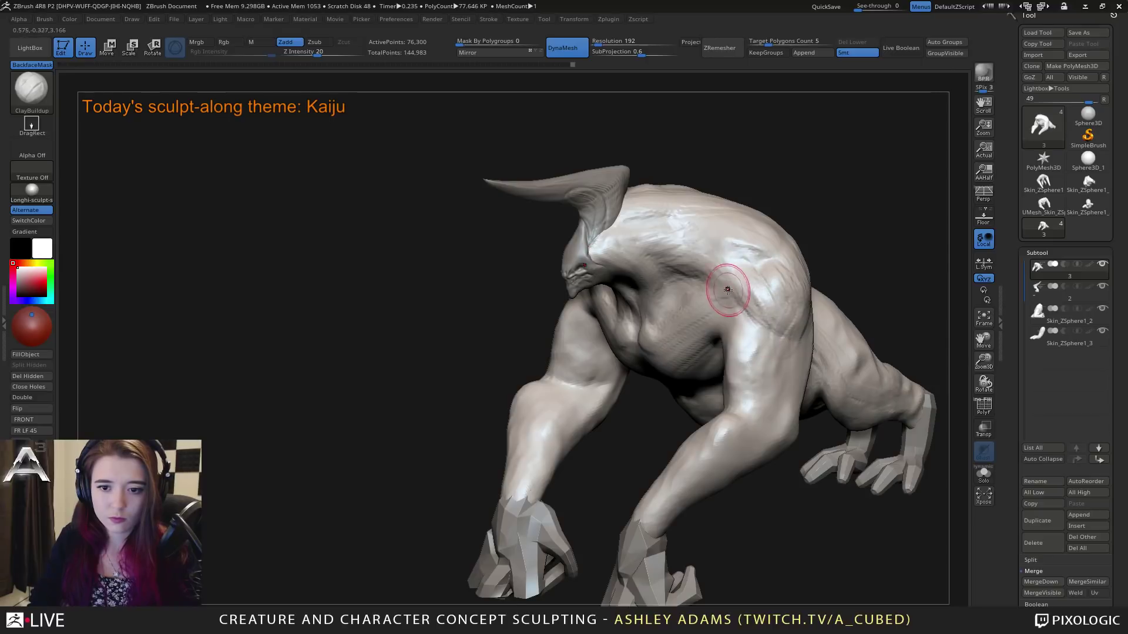
drag(732, 288, 764, 339)
mouse_move(734, 289)
right_down()
mouse_move(786, 345)
mouse_move(753, 323)
right_up()
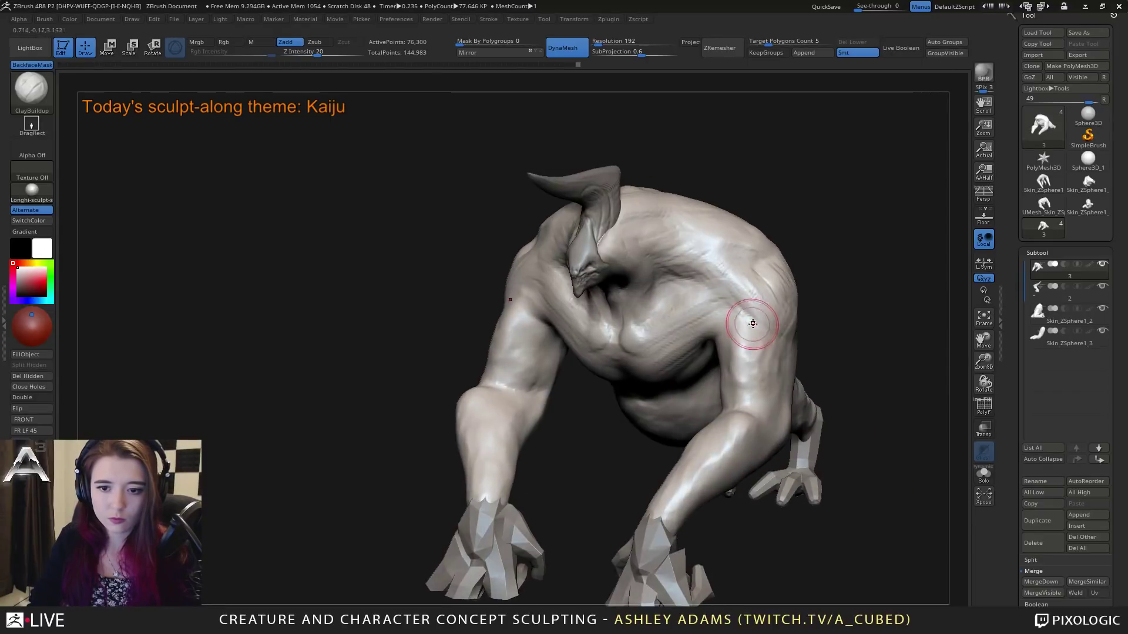
mouse_move(748, 315)
mouse_down()
mouse_move(754, 414)
mouse_move(770, 341)
mouse_up()
Step: Switch to the SnakeHook brush, adjust its draw size and reshape the silhouette of the upper arms from the front
right_drag(700, 352, 725, 276)
key(space)
right_drag(635, 244, 551, 262)
key(b)
key(s)
key(h)
key(space)
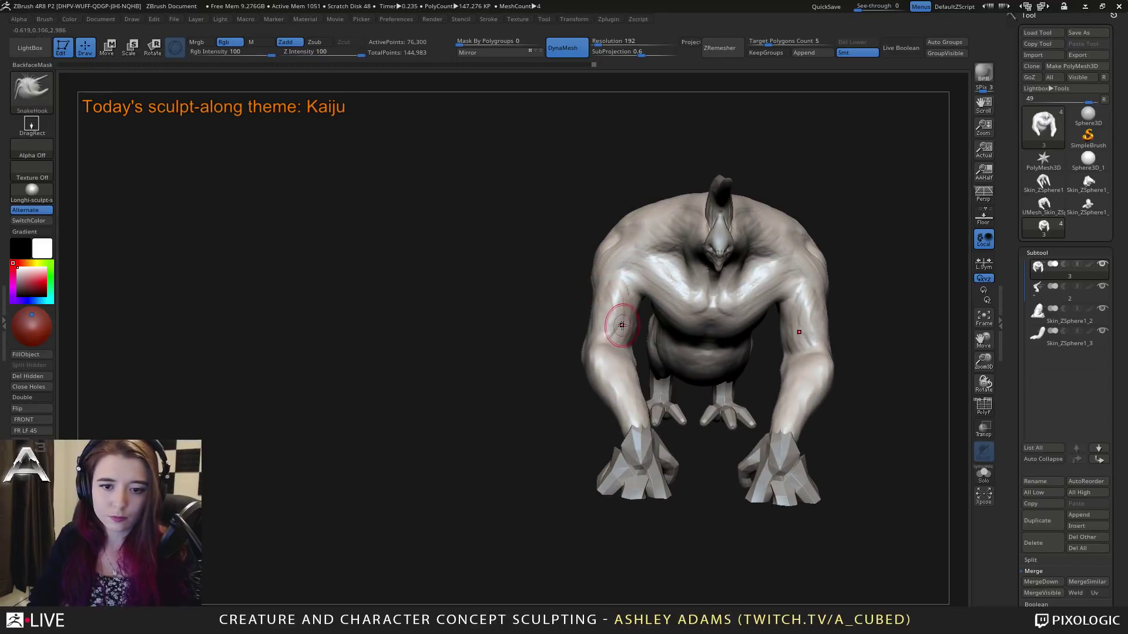
key(space)
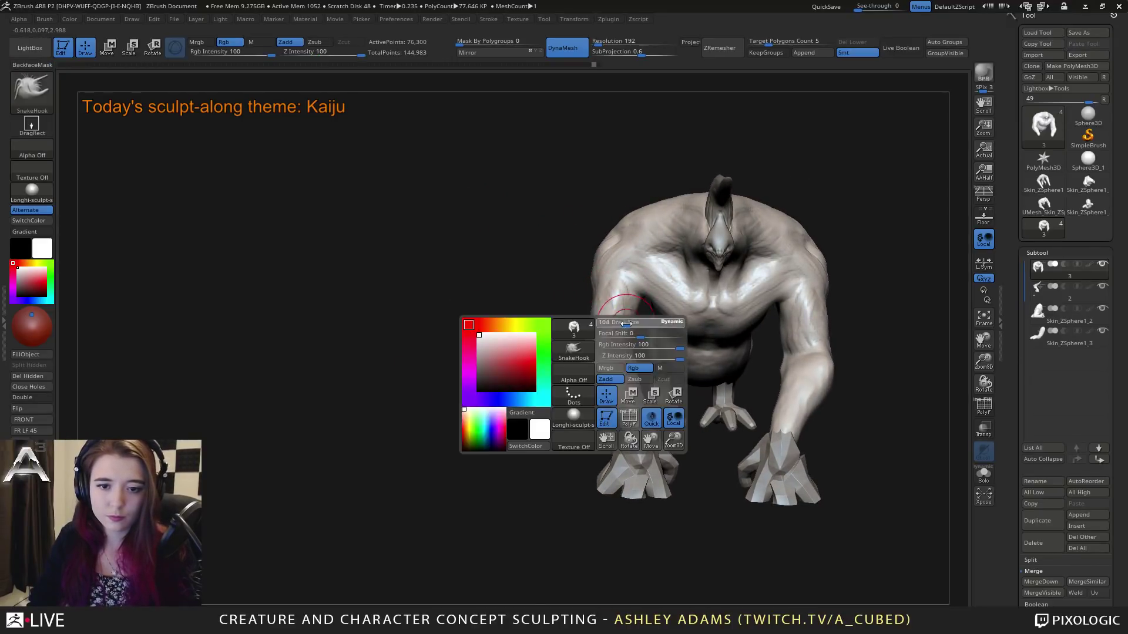
mouse_move(622, 332)
right_down()
mouse_move(620, 368)
mouse_move(574, 370)
right_up()
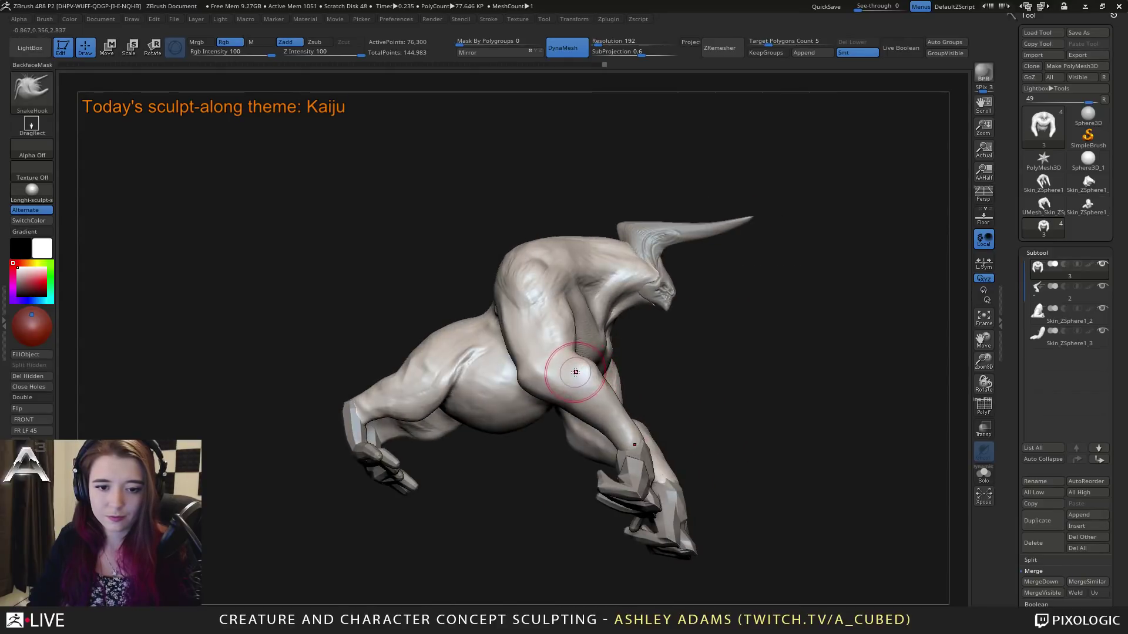
Step: Sculpt the muscle forms of the arms around the elbows and forearms with the ClayBuildup brush, smoothing where needed
key(b)
key(c)
key(b)
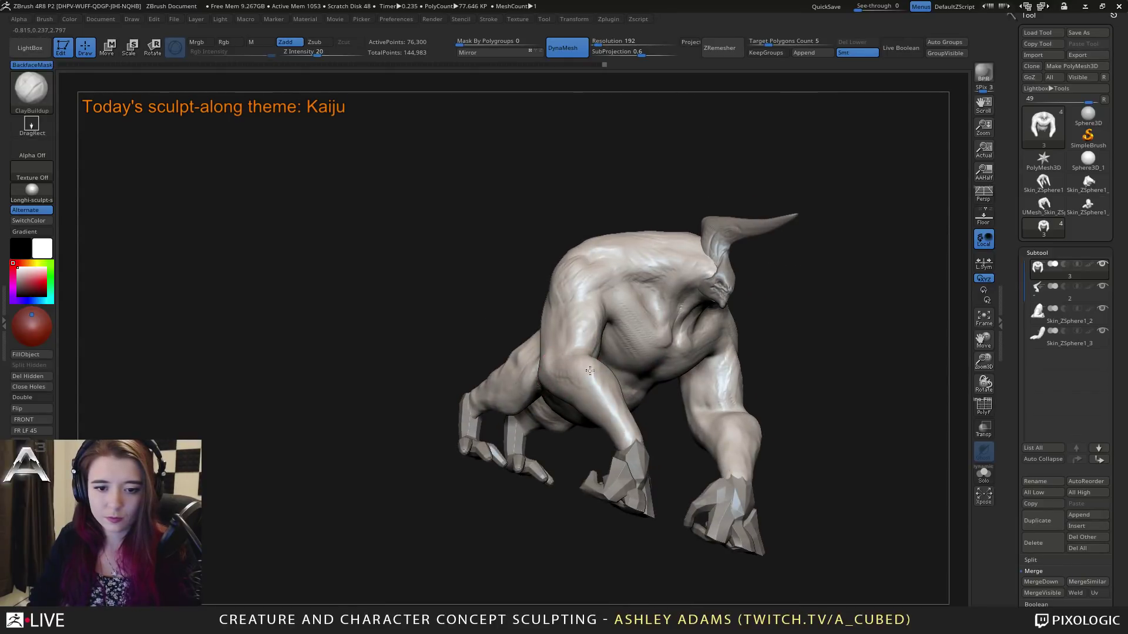
shift+right_drag(588, 382, 630, 391)
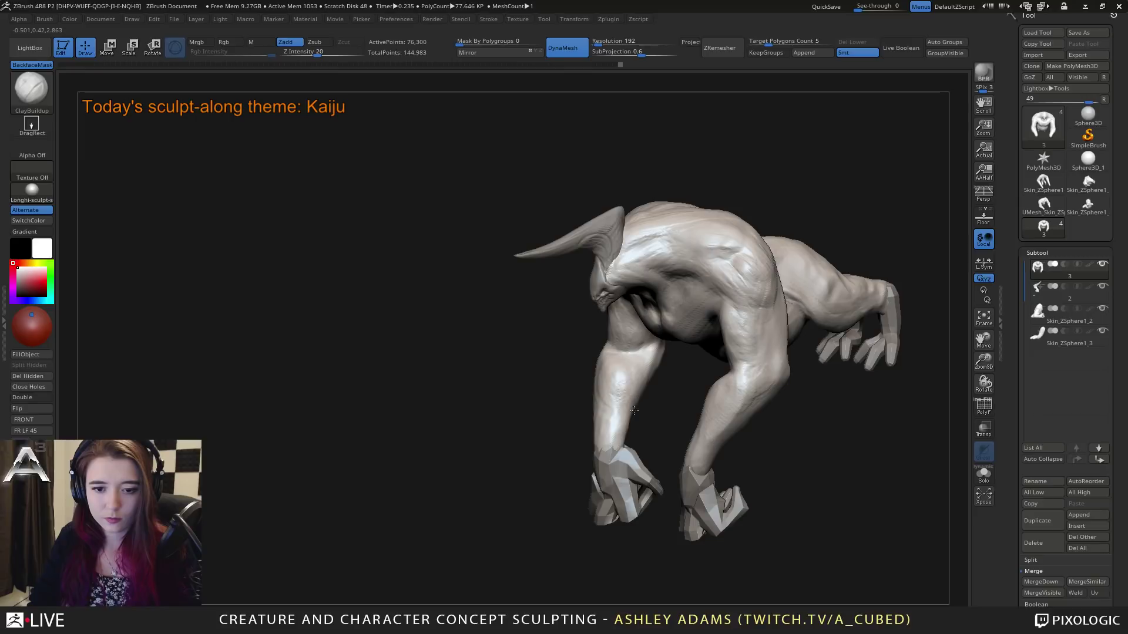
right_drag(640, 396, 649, 360)
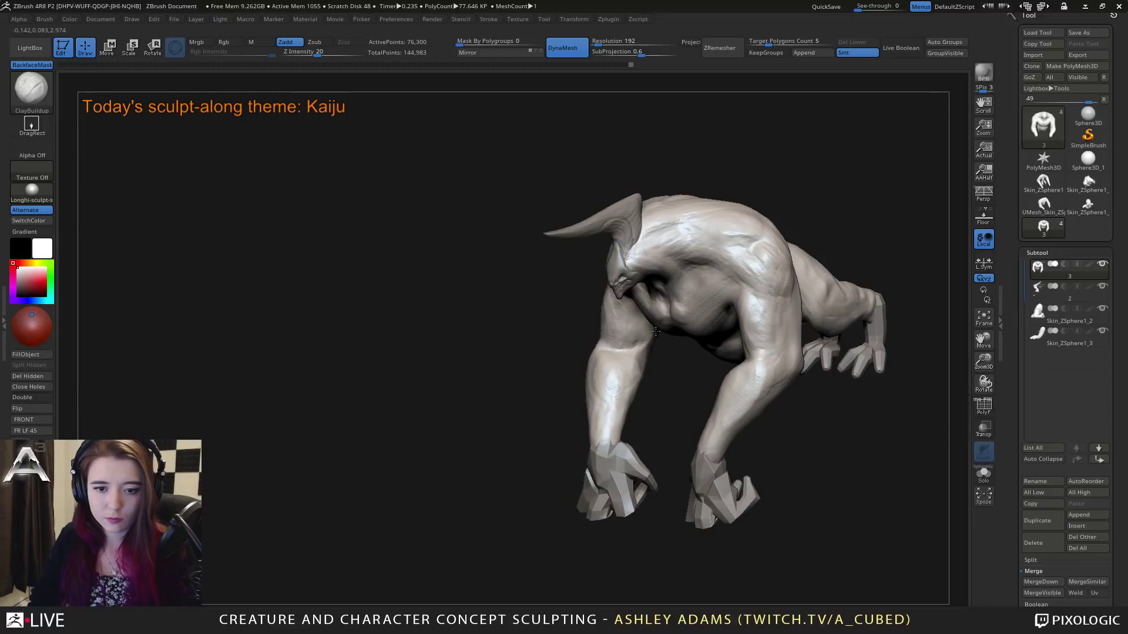
right_drag(655, 332, 620, 353)
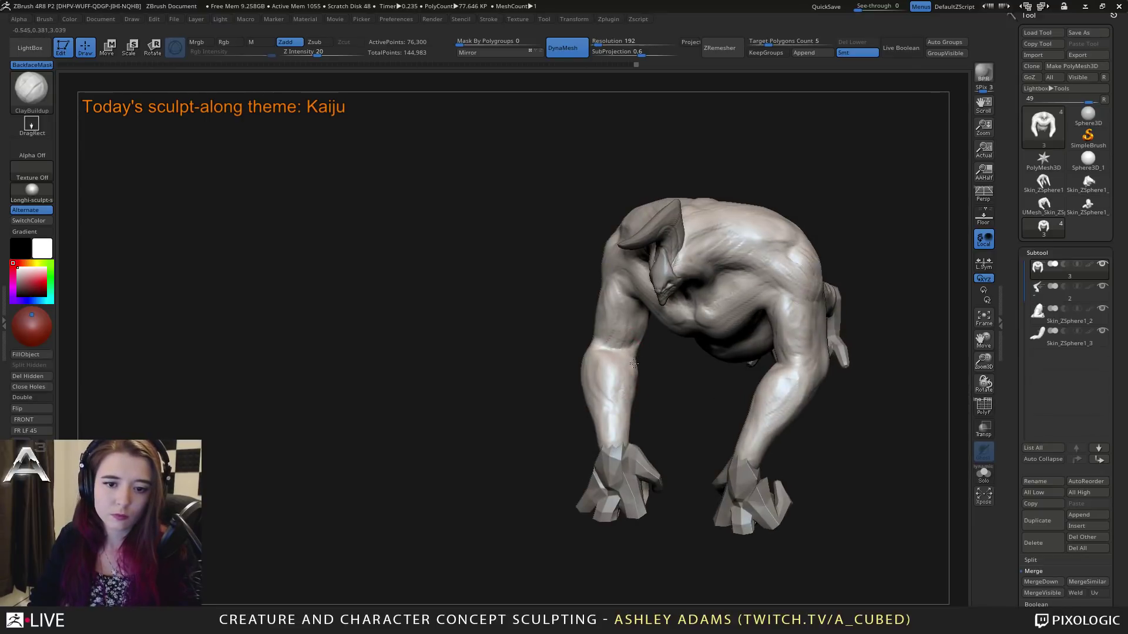
right_drag(648, 305, 634, 361)
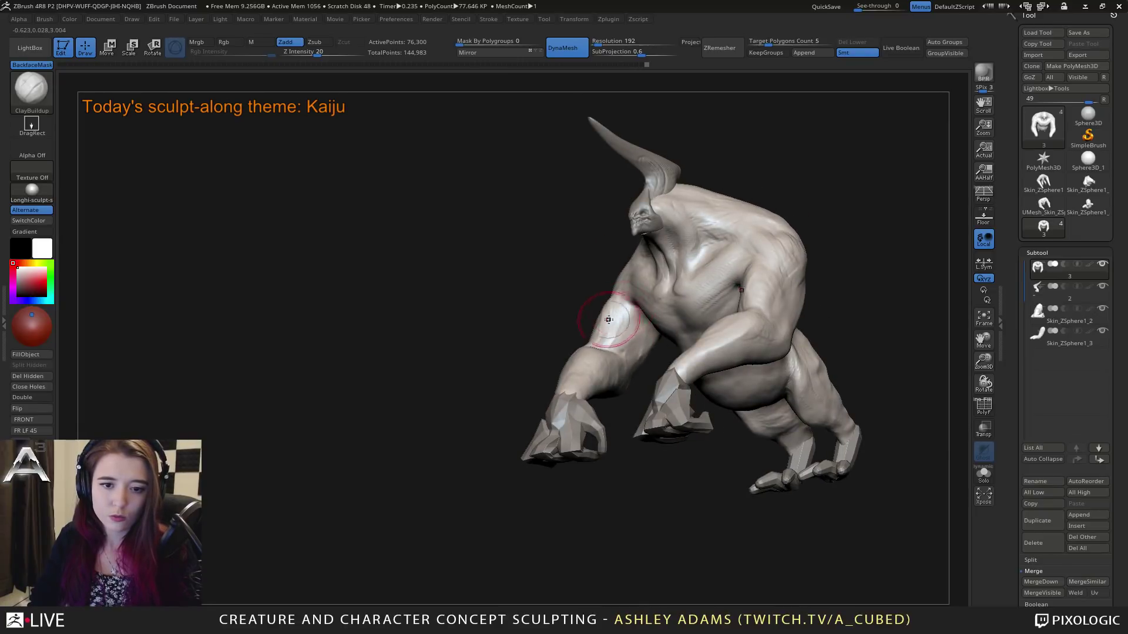
mouse_move(623, 332)
right_down()
mouse_move(598, 369)
mouse_move(610, 354)
mouse_move(652, 346)
mouse_move(620, 301)
mouse_move(620, 274)
right_up()
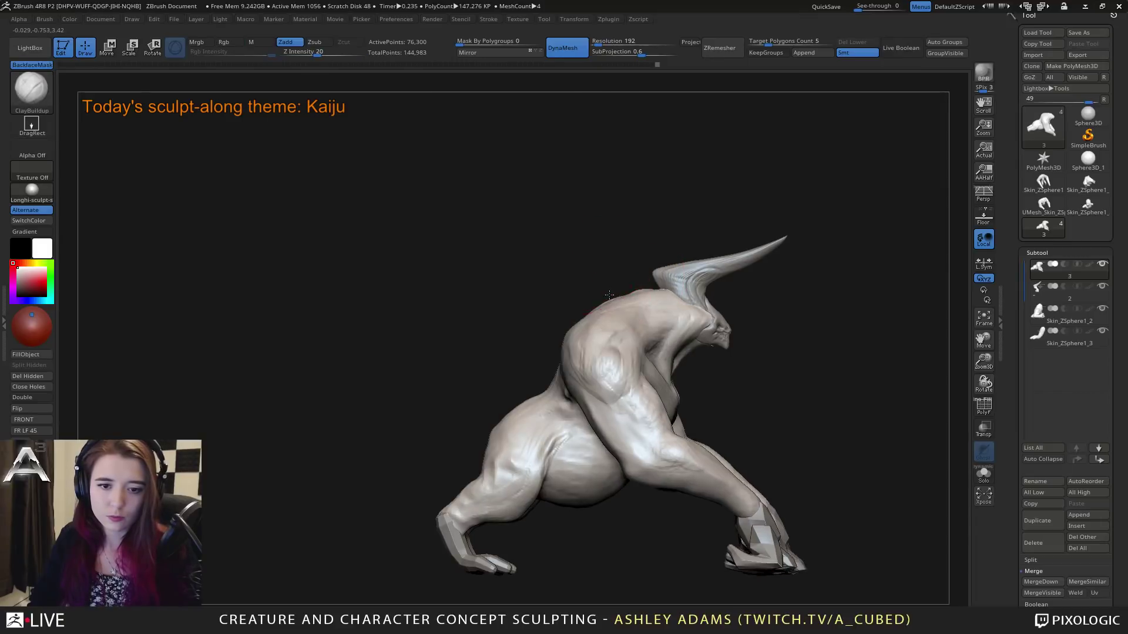
Step: Reshape the hunched upper back profile in side view with a resized SnakeHook brush
key(b)
key(s)
key(h)
key(space)
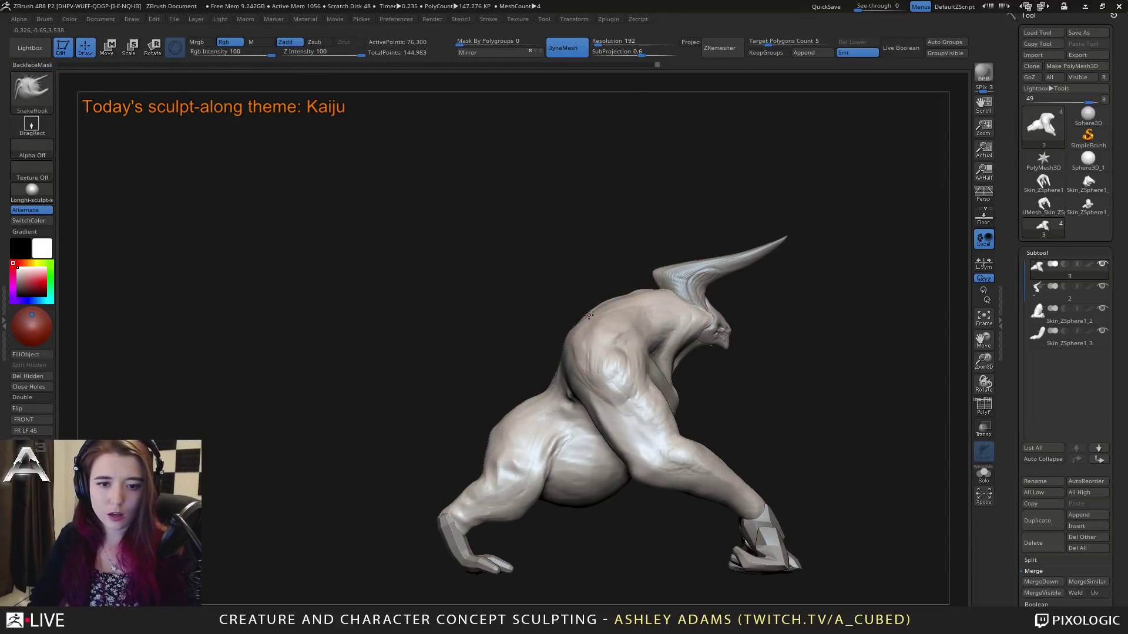
key(space)
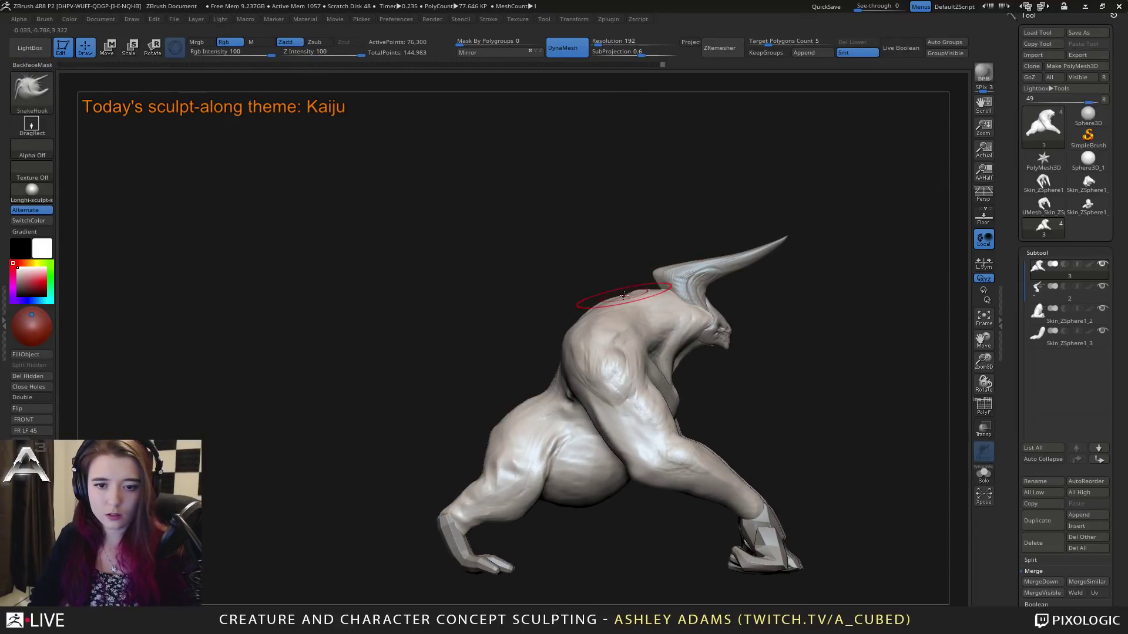
key(space)
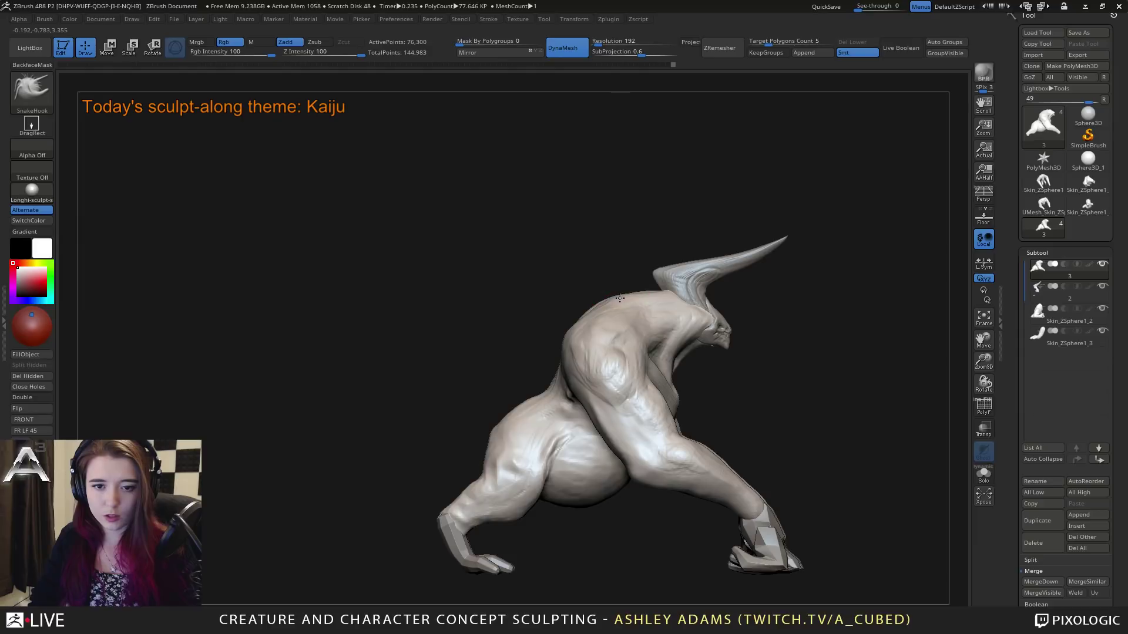
mouse_move(516, 297)
right_down()
mouse_move(586, 295)
mouse_move(562, 328)
mouse_move(529, 329)
mouse_move(588, 330)
right_up()
key(space)
Step: Tighten the forms along the spine and lower back with the Pinch brush
key(b)
key(c)
key(b)
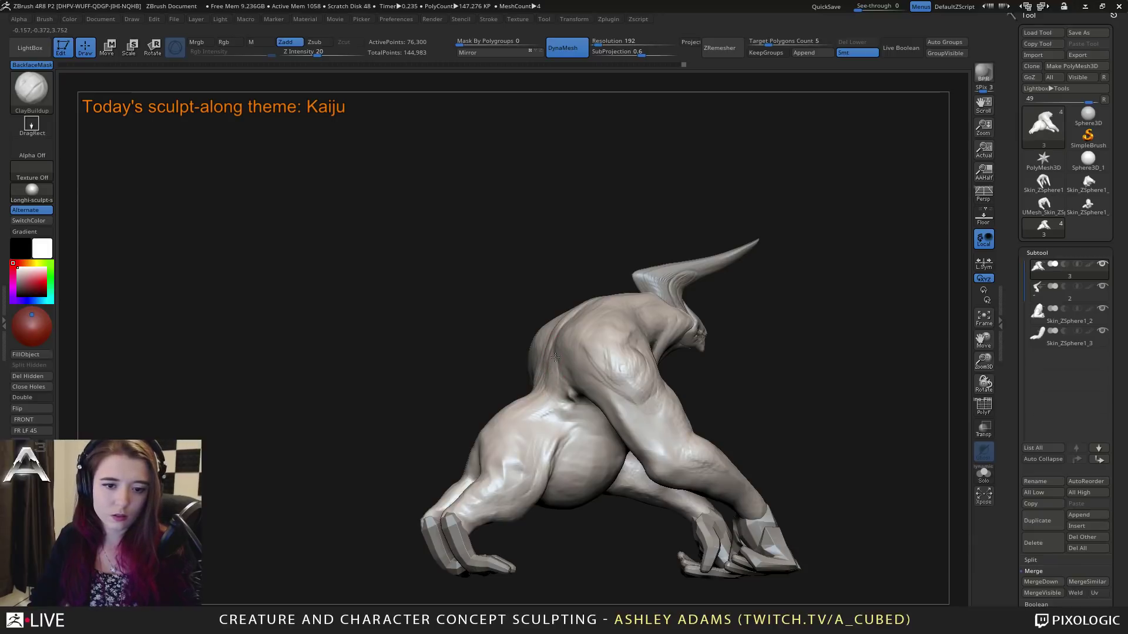
mouse_move(555, 386)
right_down()
mouse_move(458, 347)
mouse_move(403, 306)
right_up()
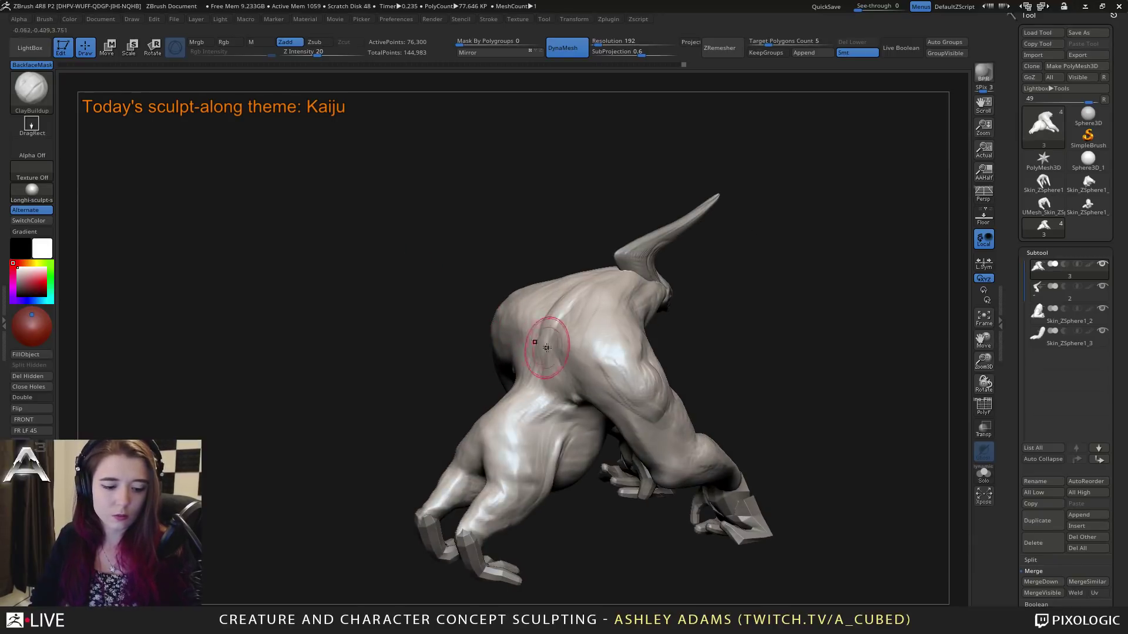
key(b)
key(p)
key(i)
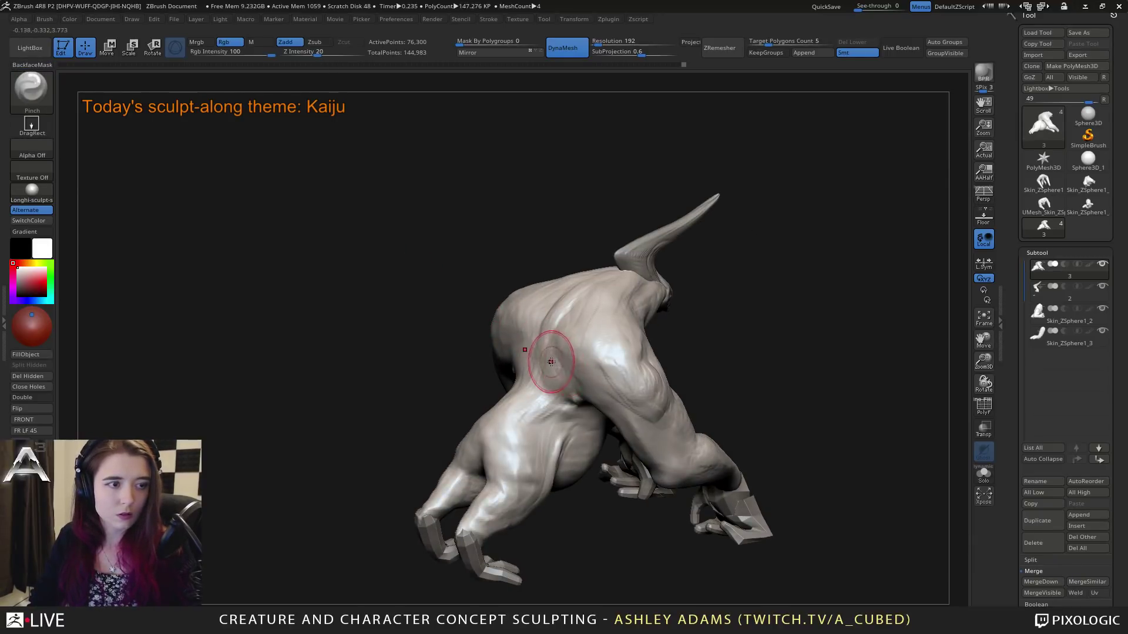
key(space)
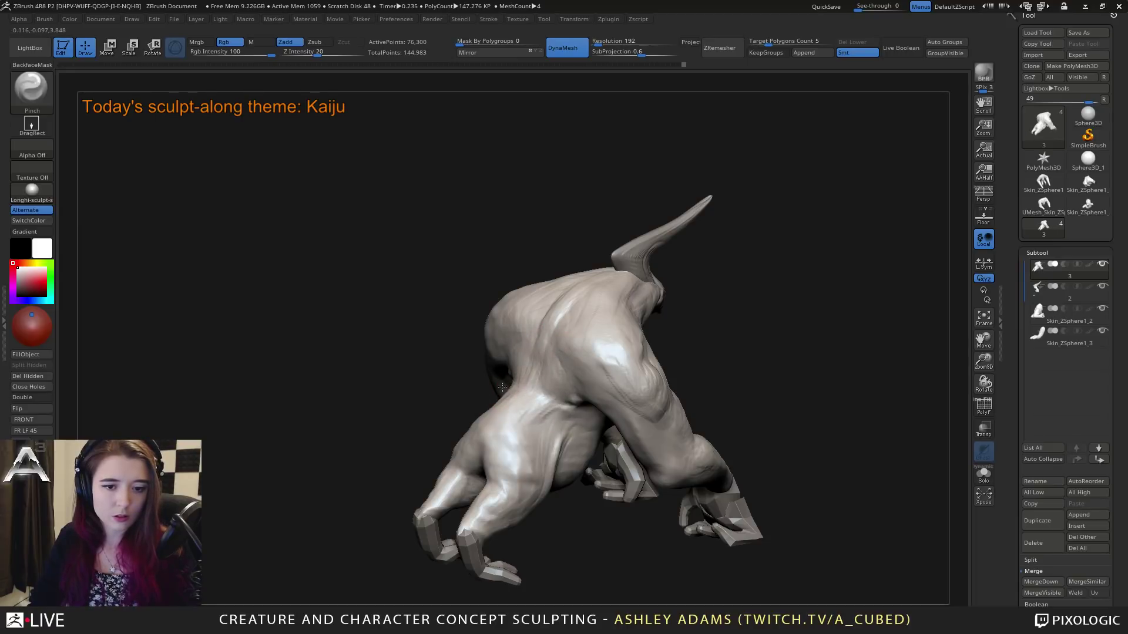
mouse_move(502, 386)
mouse_down()
mouse_move(522, 381)
mouse_move(546, 399)
mouse_up()
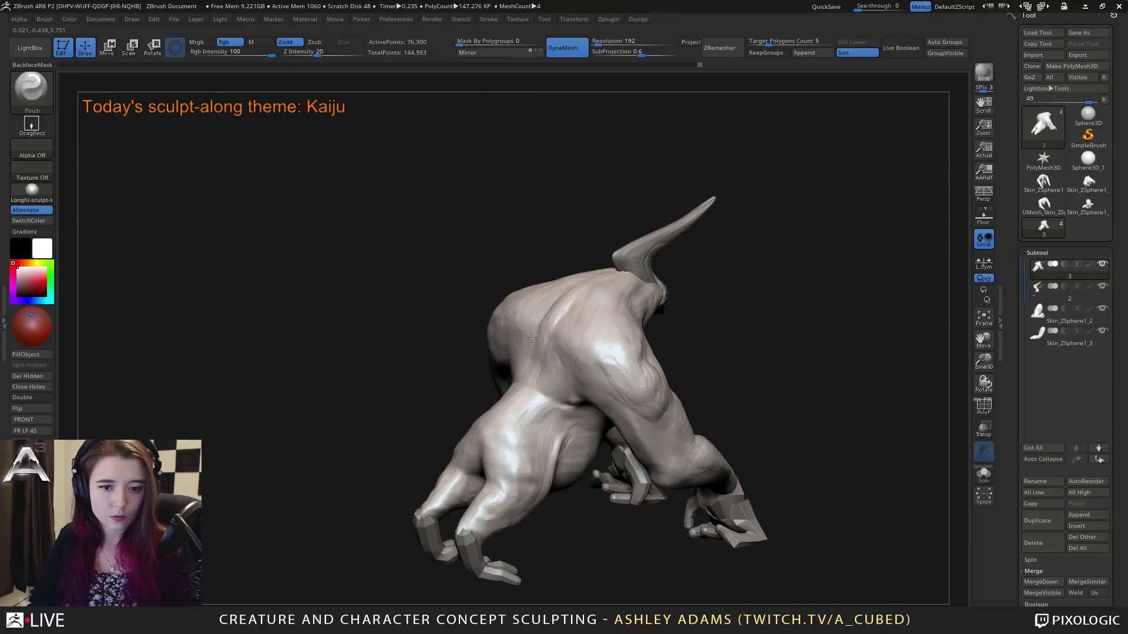
Step: Pull the back and shoulder hump outline into a smoother curve with the SnakeHook brush
right_drag(564, 294, 527, 349)
key(b)
key(s)
key(h)
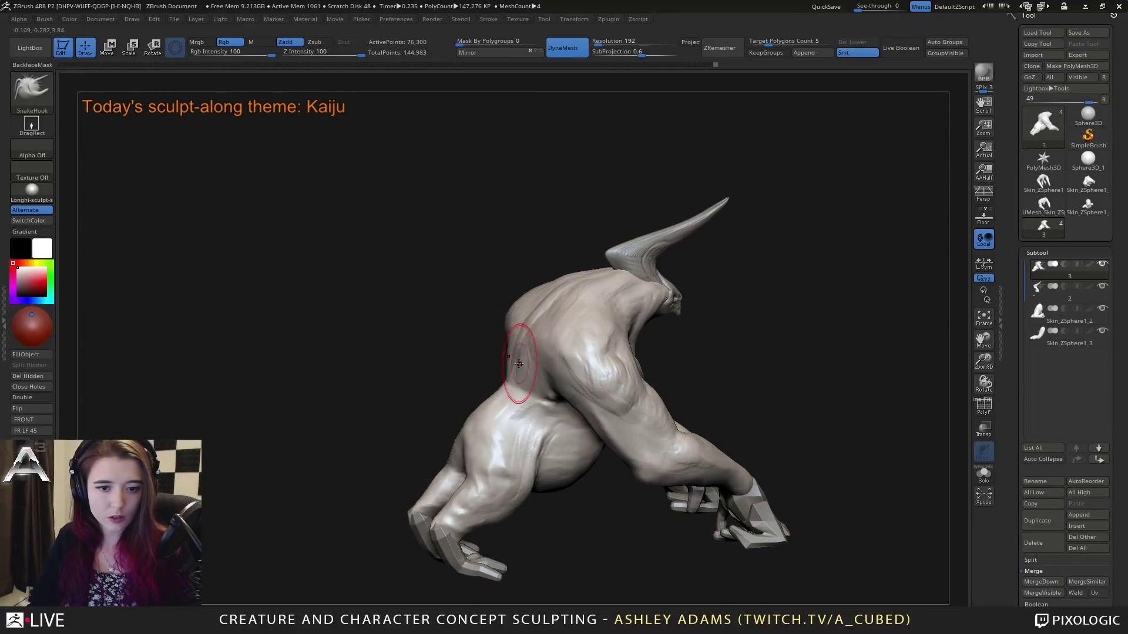
mouse_move(518, 363)
right_down()
mouse_move(506, 379)
mouse_move(571, 357)
right_up()
key(space)
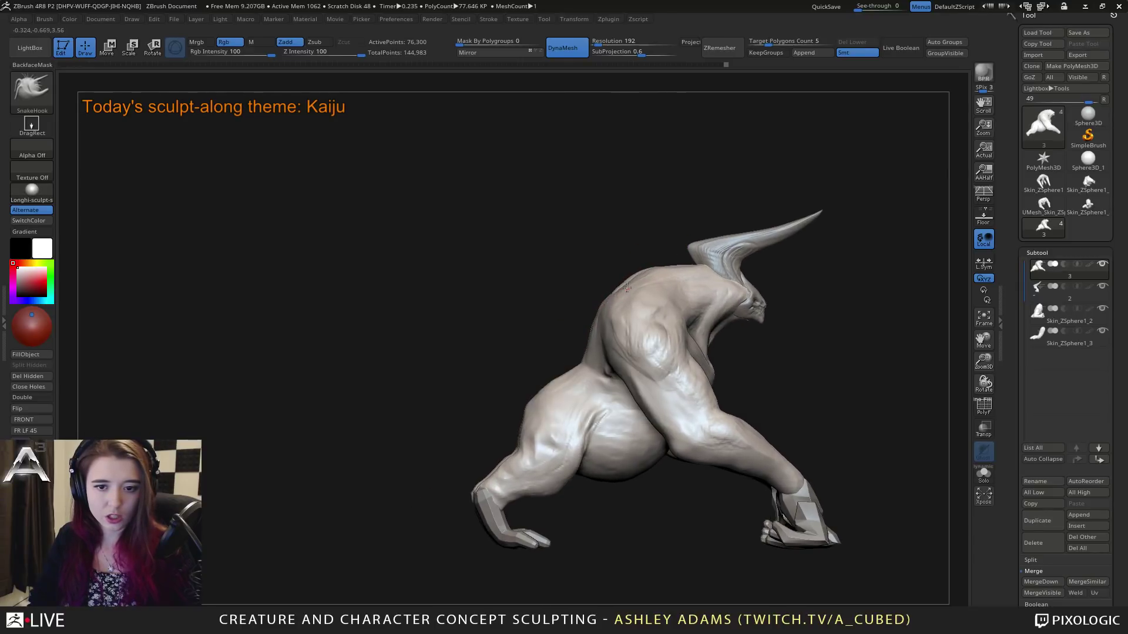
right_drag(622, 285, 618, 277)
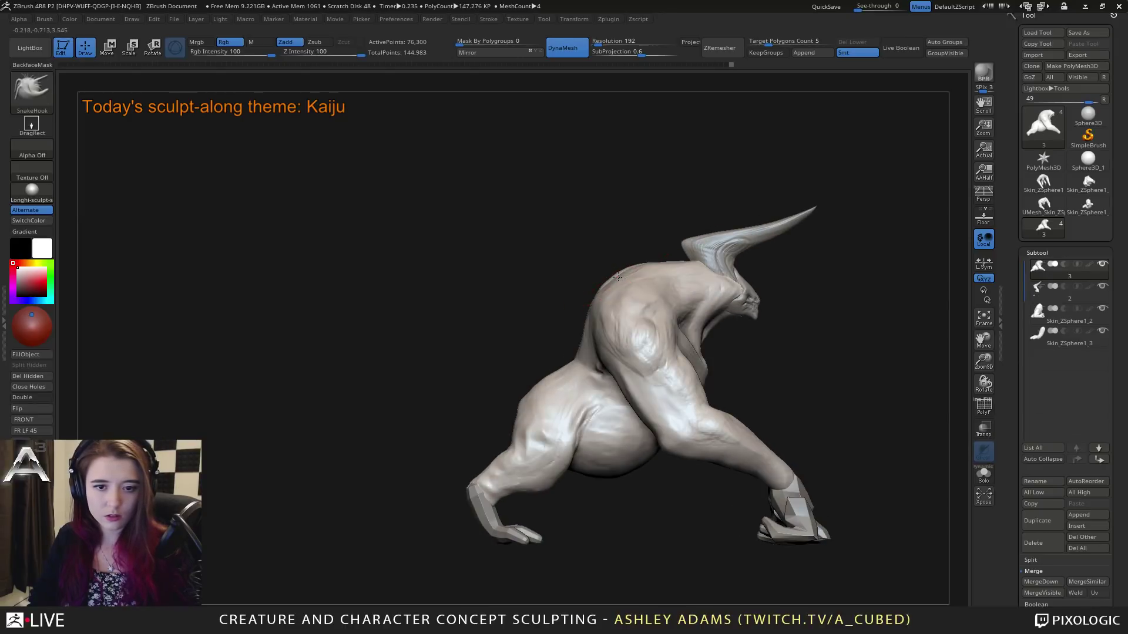
drag(635, 270, 628, 262)
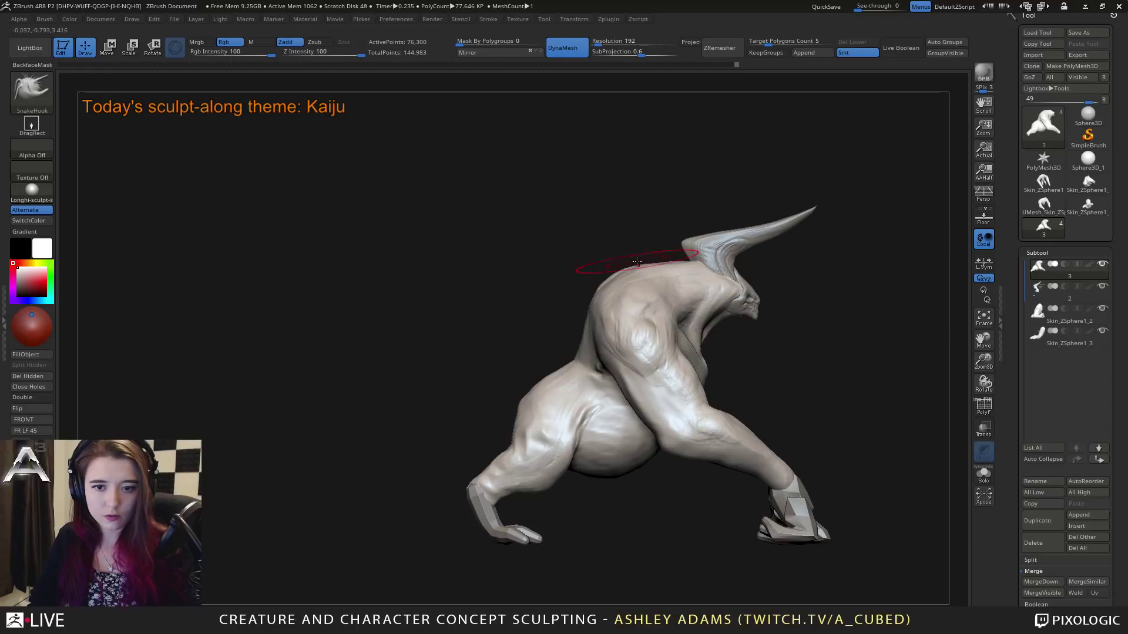
alt+right_drag(641, 309, 625, 291)
Step: Build up the muscles running from the neck over the upper back to the shoulder with the ClayBuildup brush
mouse_move(517, 378)
right_down()
mouse_move(577, 396)
mouse_move(626, 347)
mouse_move(643, 352)
right_up()
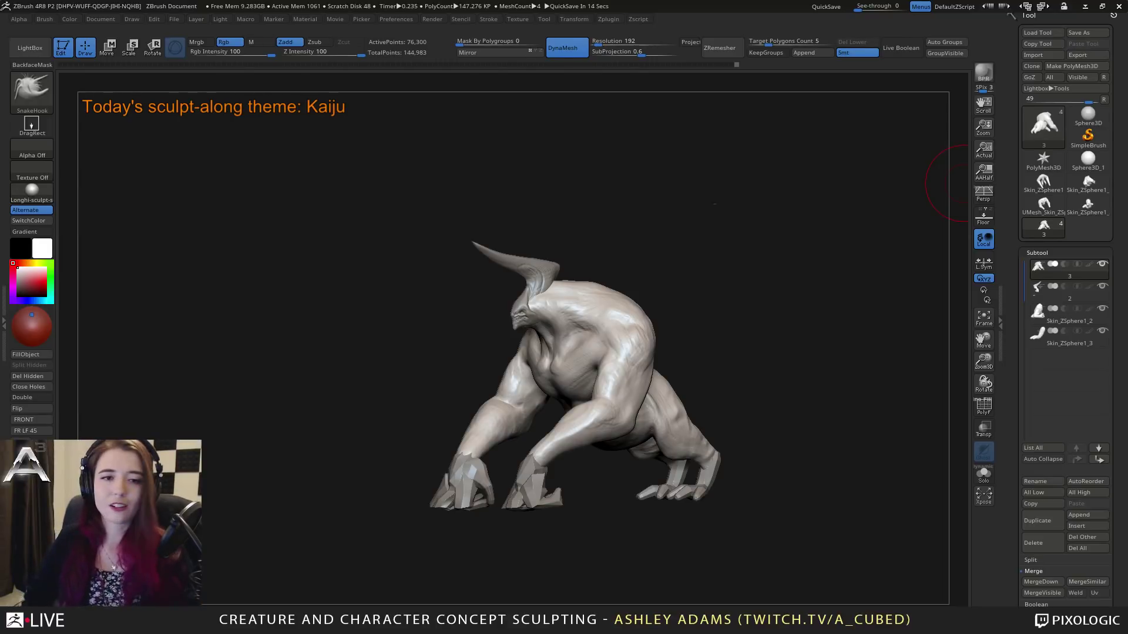
mouse_move(579, 323)
right_down()
mouse_move(632, 312)
mouse_move(595, 320)
mouse_move(609, 338)
mouse_move(654, 327)
mouse_move(581, 270)
mouse_move(604, 252)
mouse_move(574, 223)
right_up()
right_click(666, 320)
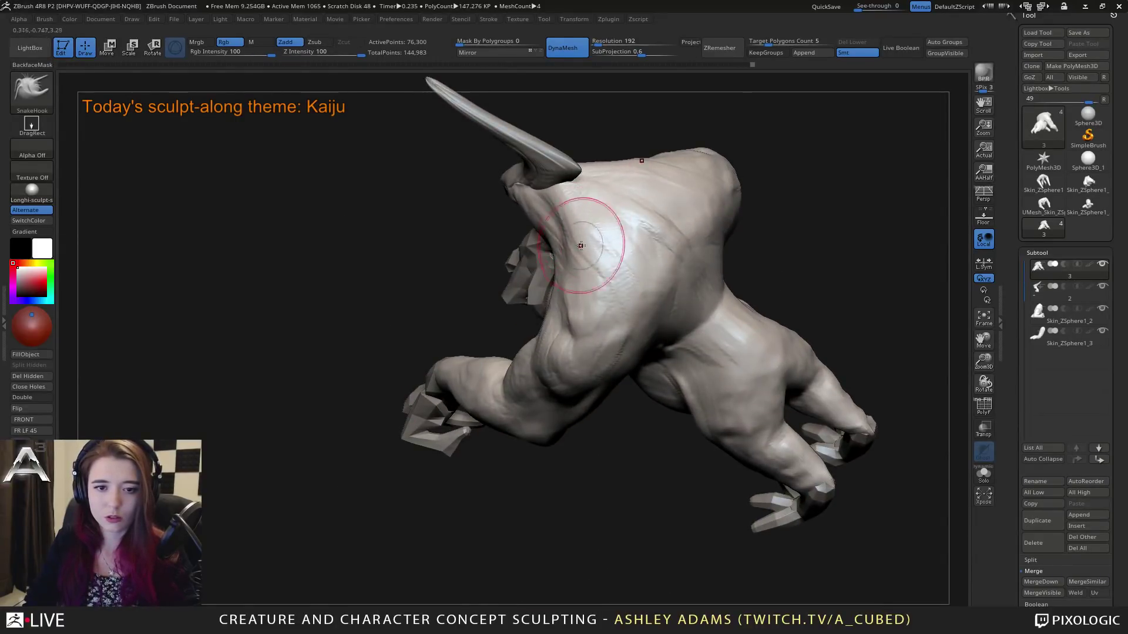
right_drag(584, 261, 584, 232)
key(b)
key(c)
key(b)
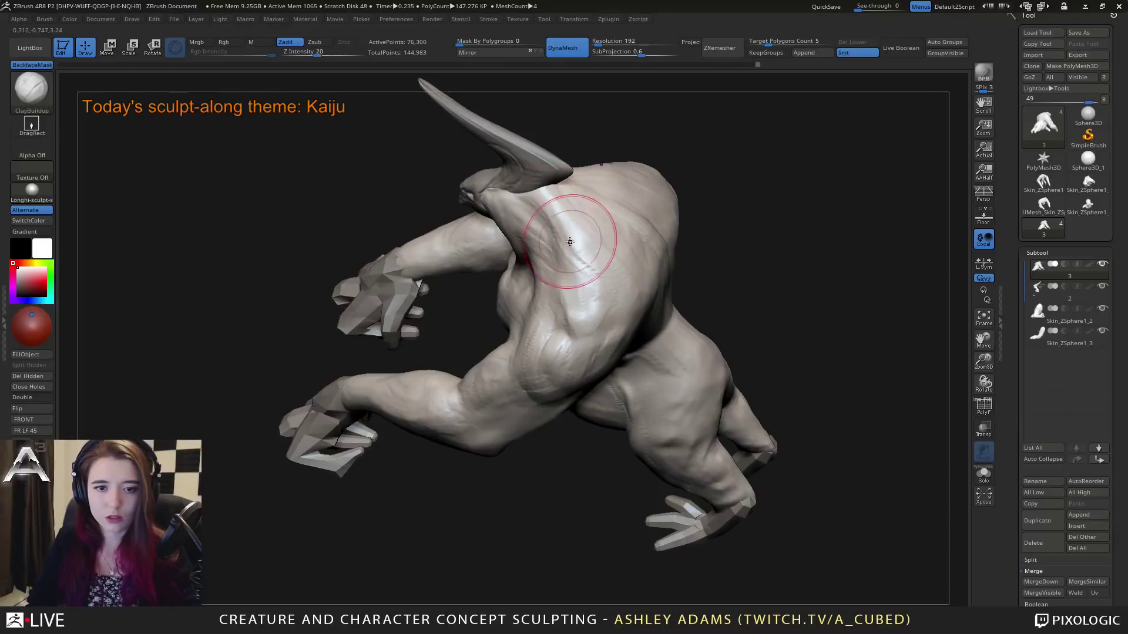
drag(551, 229, 582, 297)
drag(548, 192, 582, 282)
right_drag(579, 227, 542, 188)
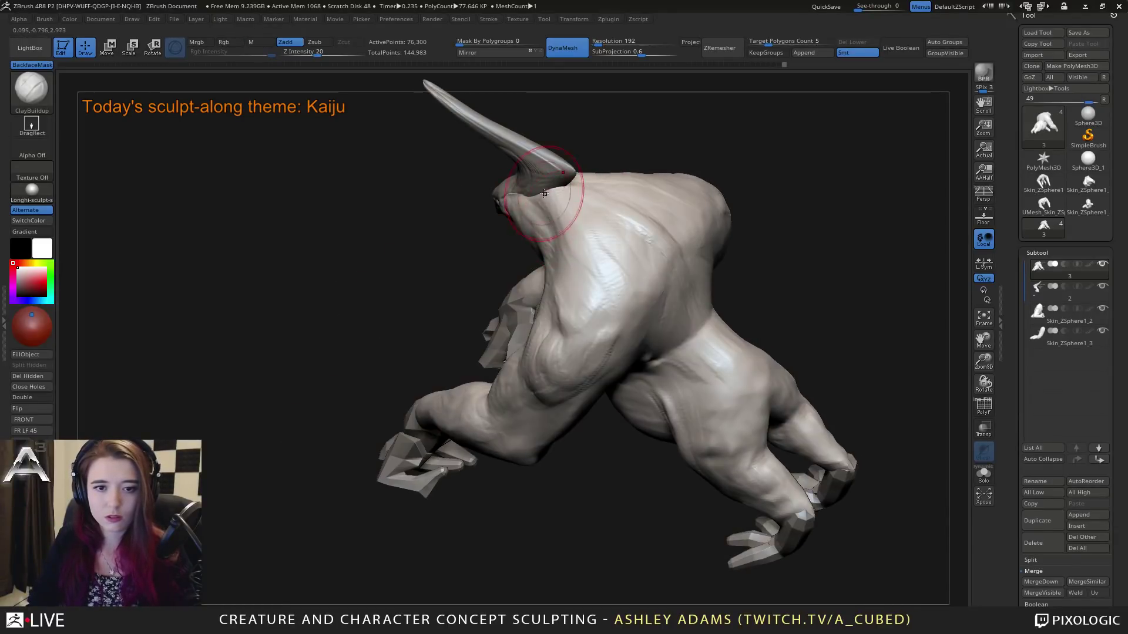
Step: Sculpt the shoulder blade and back muscles down toward the waist with ClayBuildup strokes
right_drag(626, 320, 597, 232)
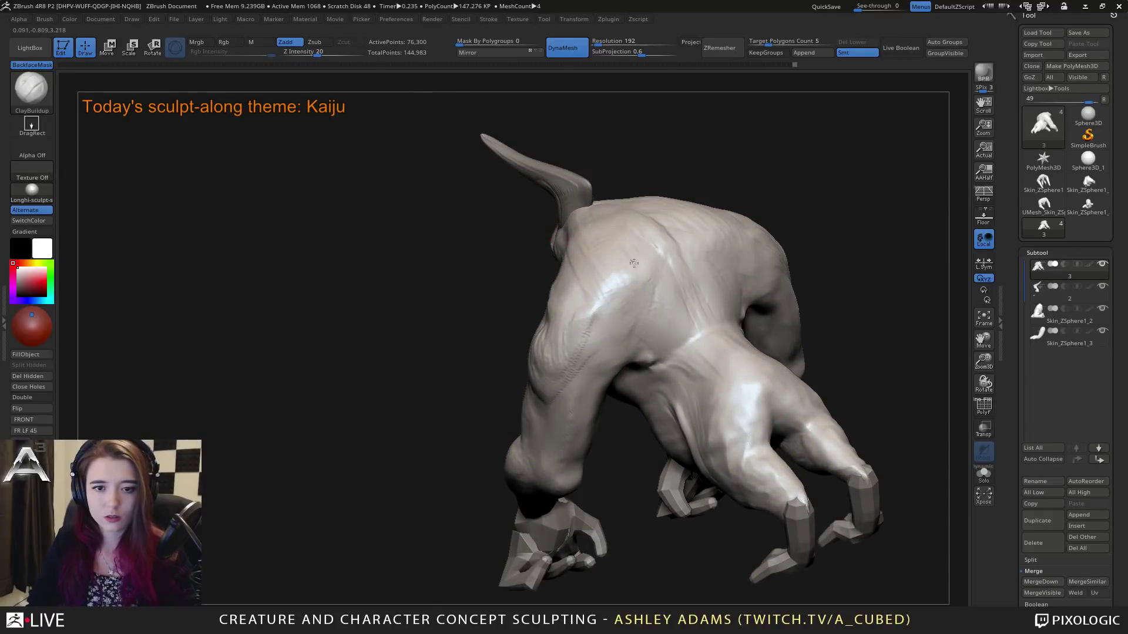
right_drag(646, 259, 604, 289)
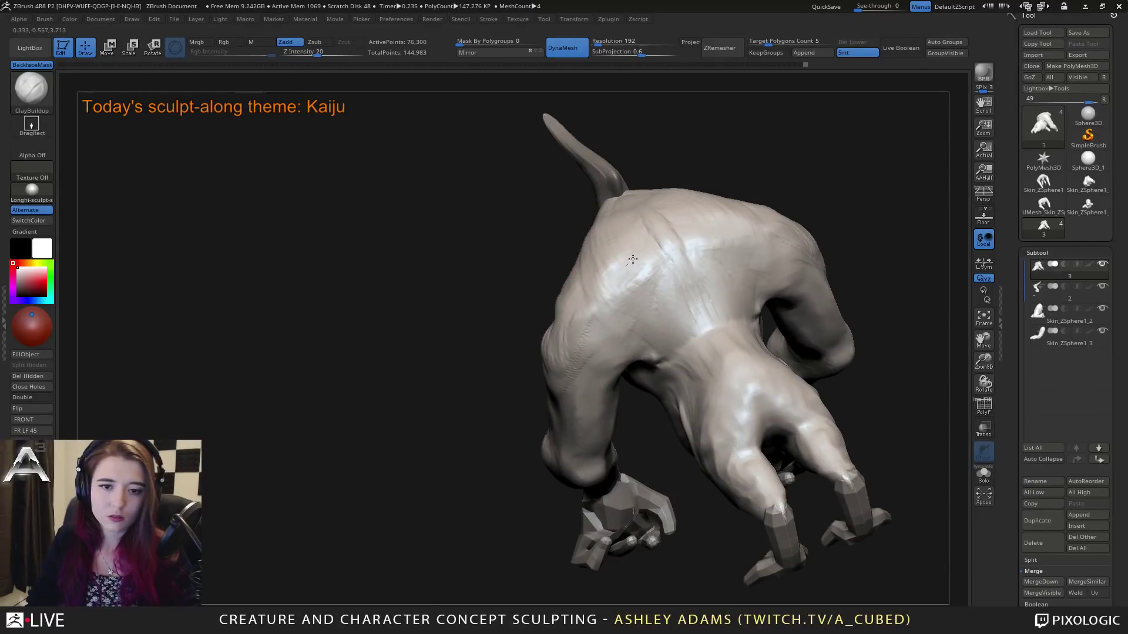
drag(642, 290, 604, 276)
mouse_move(605, 277)
right_down()
mouse_move(664, 244)
mouse_move(650, 329)
right_up()
mouse_move(650, 329)
mouse_down()
mouse_move(668, 349)
mouse_move(637, 345)
mouse_move(679, 330)
mouse_move(699, 343)
mouse_up()
mouse_move(682, 292)
mouse_down()
mouse_move(698, 363)
mouse_move(684, 363)
mouse_move(694, 346)
mouse_up()
right_click(686, 342)
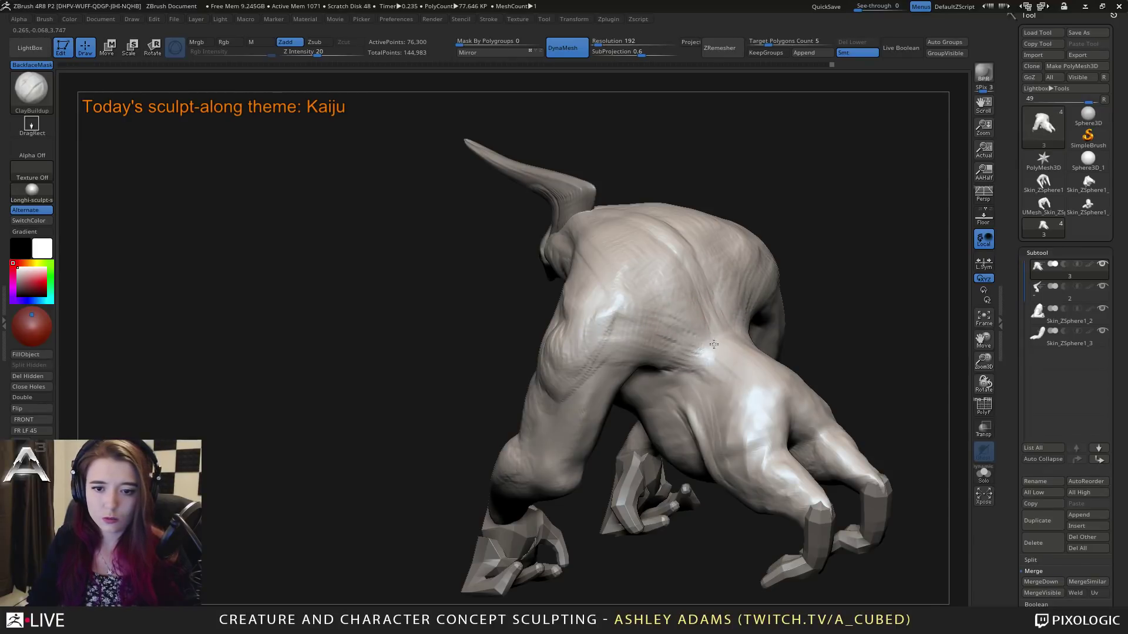
Step: Build up the flank, hip and thigh muscles above the hind leg with the ClayBuildup brush
mouse_move(736, 368)
right_down()
mouse_move(685, 297)
mouse_move(689, 338)
mouse_move(711, 340)
mouse_move(721, 386)
mouse_move(720, 372)
right_up()
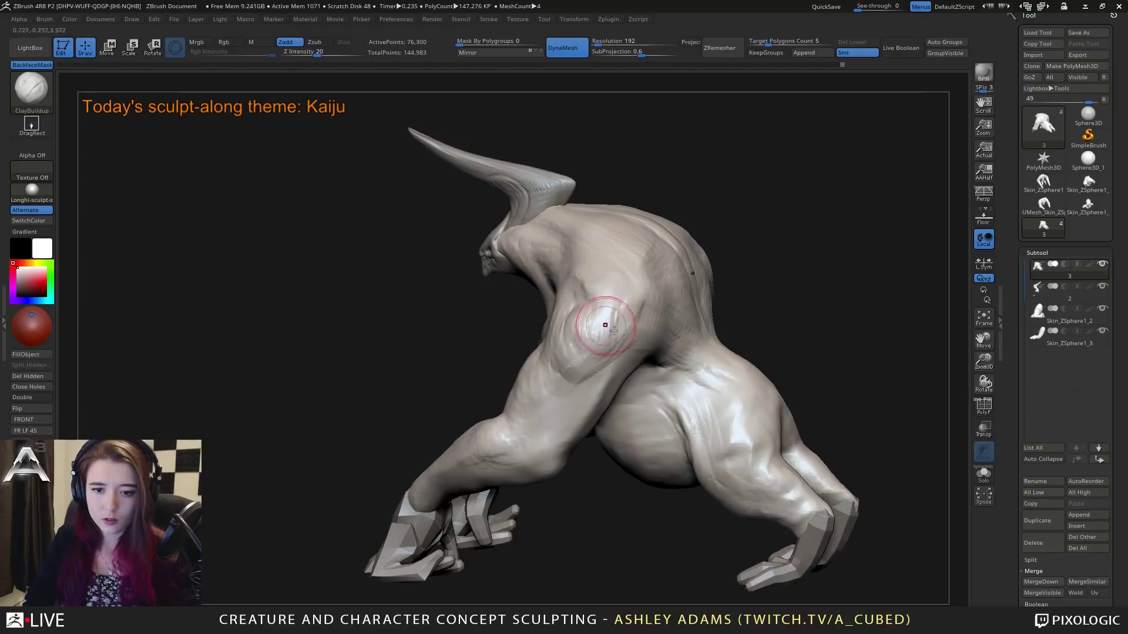
mouse_move(670, 435)
mouse_down()
mouse_move(684, 382)
mouse_move(707, 400)
mouse_move(664, 398)
mouse_up()
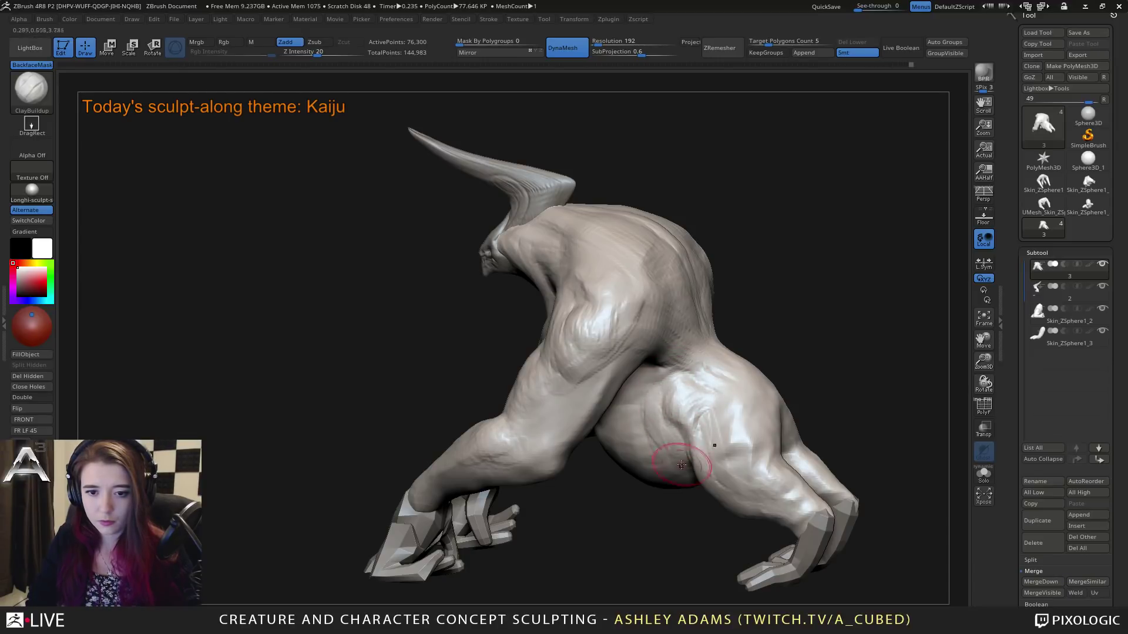
right_drag(680, 465, 692, 404)
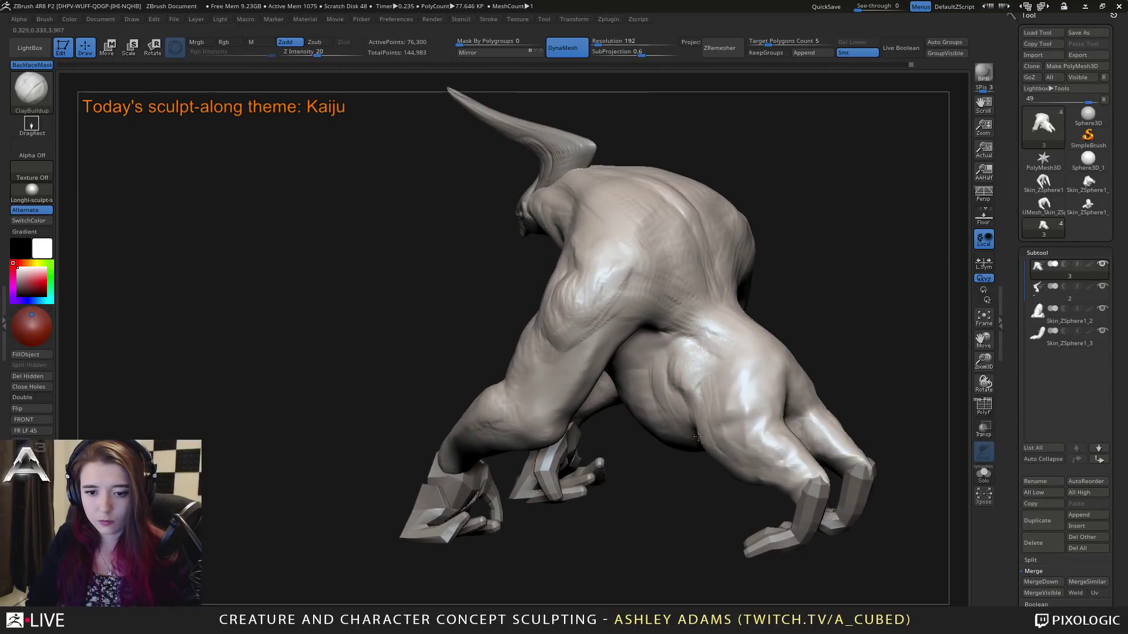
drag(697, 397, 718, 413)
right_drag(754, 437, 730, 374)
key(space)
drag(732, 379, 763, 429)
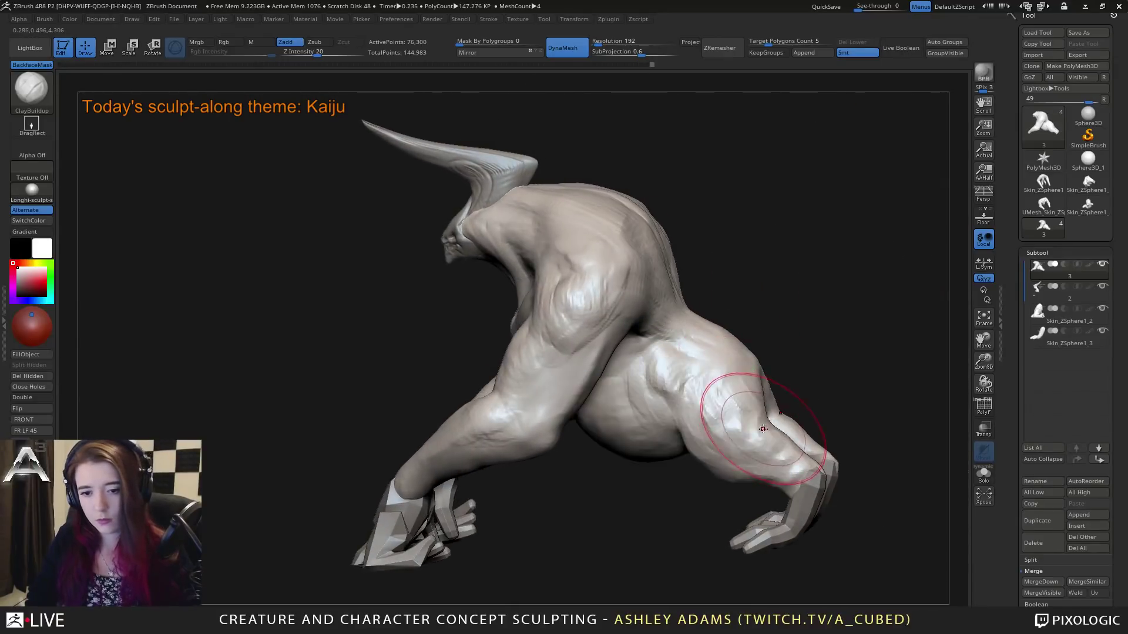
Step: Reshape the hind leg and rump contours from the side and back with the SnakeHook brush
key(b)
key(s)
key(h)
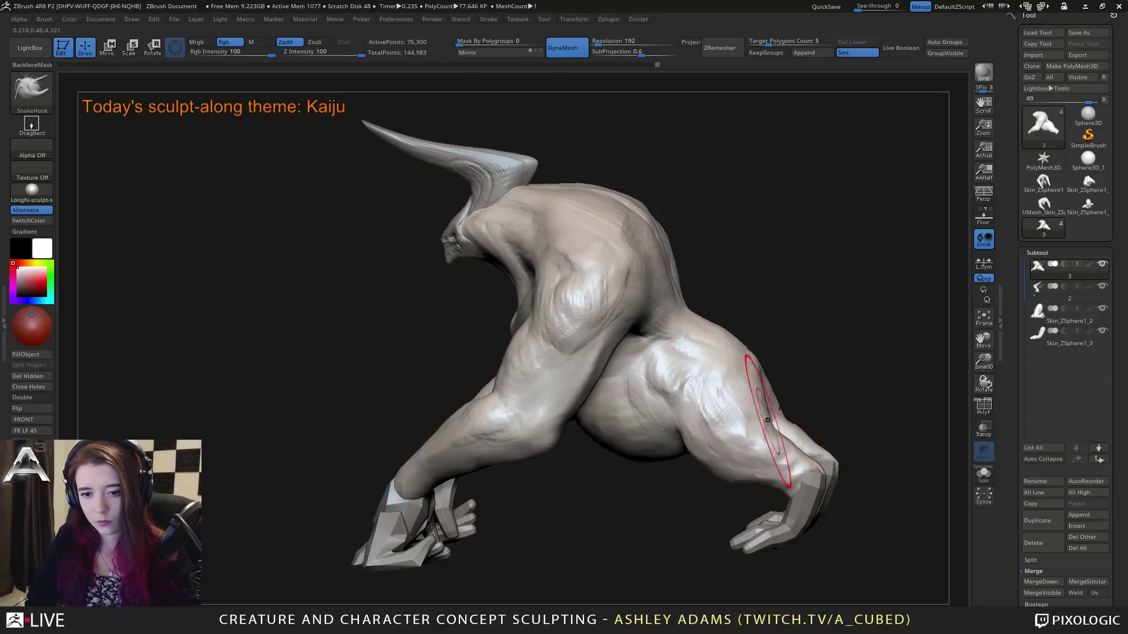
mouse_move(767, 420)
right_down()
mouse_move(761, 411)
mouse_move(599, 418)
right_up()
key(space)
drag(791, 418, 777, 431)
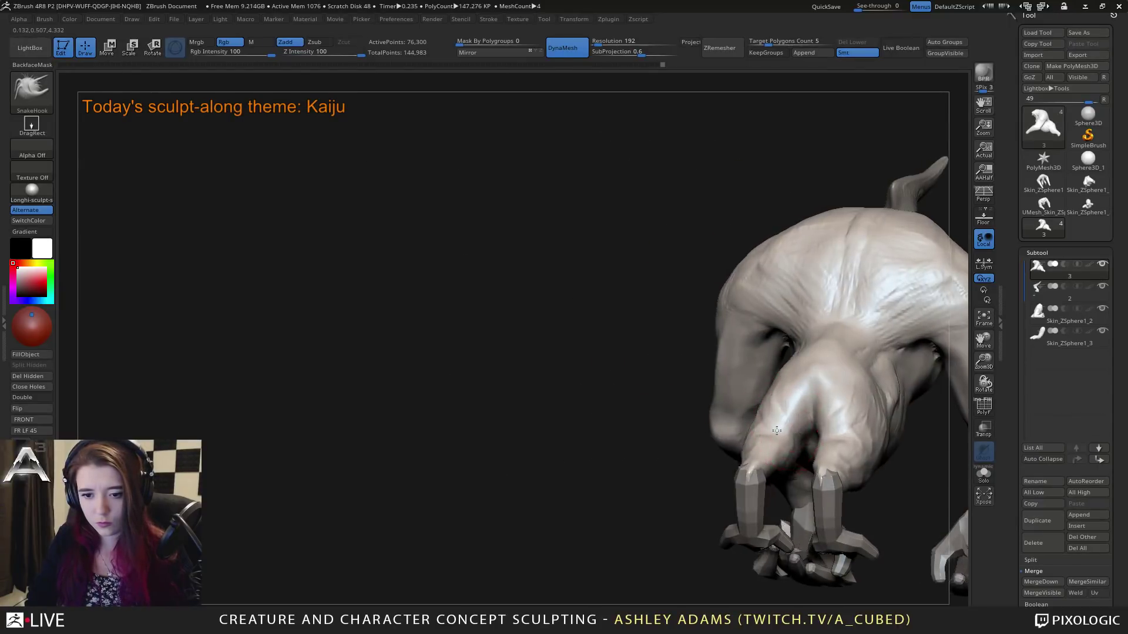
right_drag(777, 431, 781, 403)
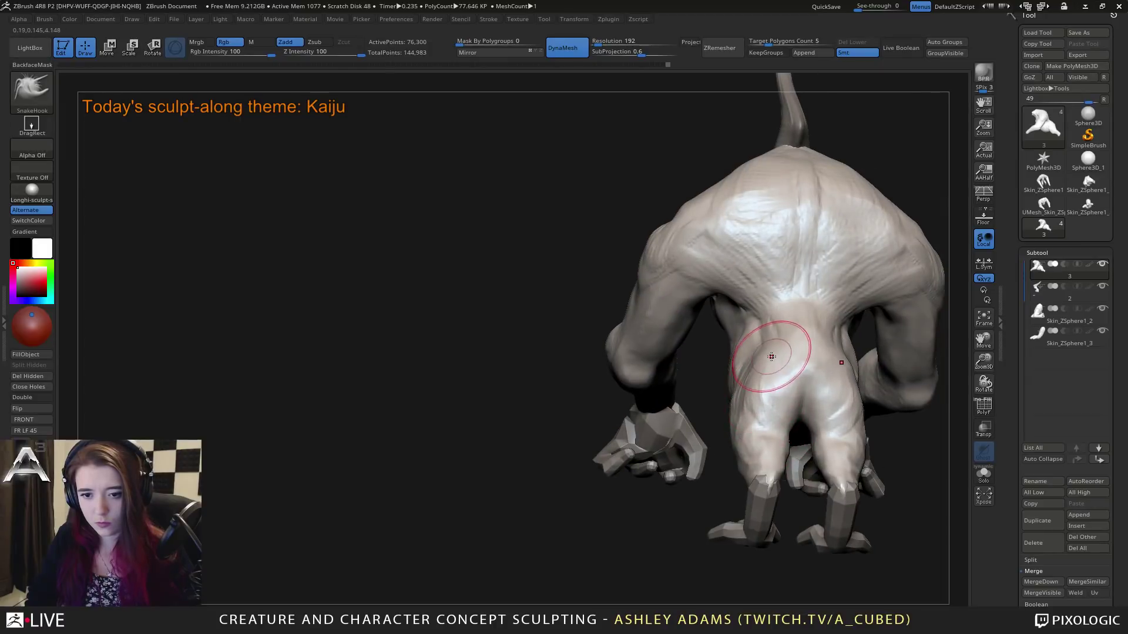
mouse_move(771, 357)
mouse_down()
mouse_move(808, 392)
mouse_move(810, 376)
mouse_up()
key(space)
Step: Build up the top of the rump with ClayBuildup and pull a short pointed tail out of it with SnakeHook
key(b)
key(c)
key(b)
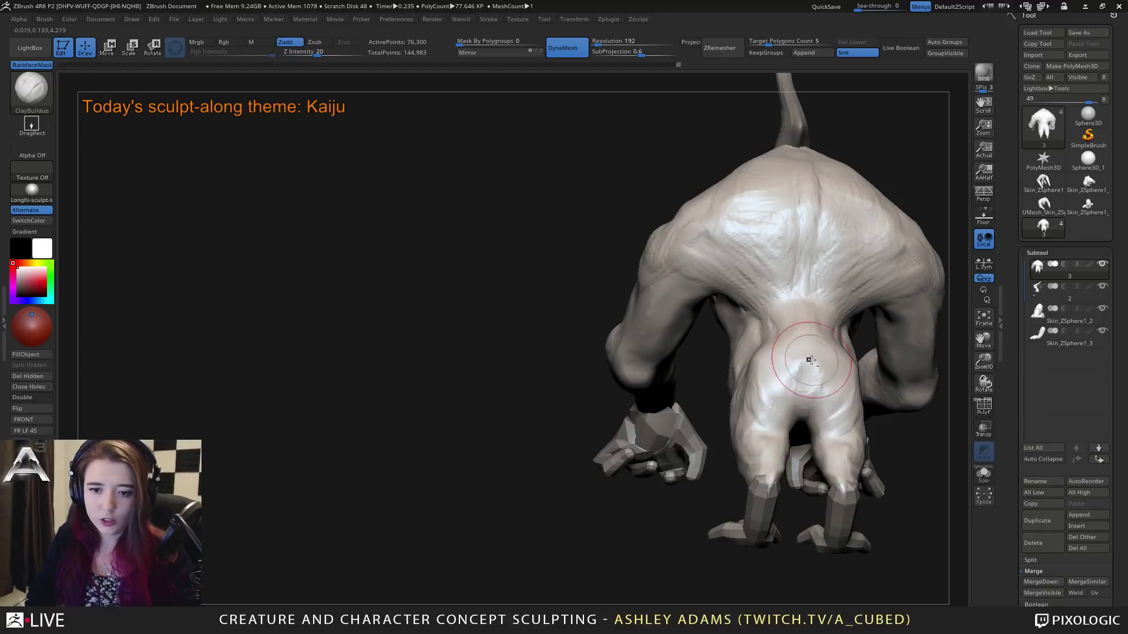
mouse_move(828, 372)
right_down()
mouse_move(758, 351)
mouse_move(755, 367)
mouse_move(790, 382)
mouse_move(776, 400)
right_up()
key(b)
key(s)
key(h)
drag(775, 400, 778, 382)
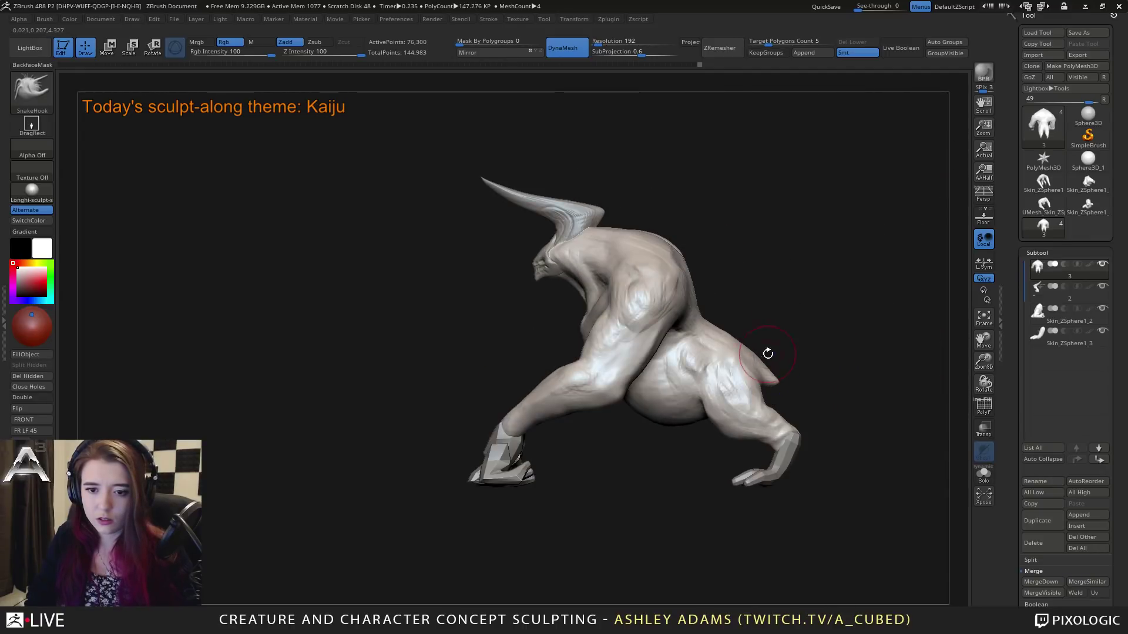
Step: Adjust the hanging belly's outline with the SnakeHook brush
right_click(712, 416)
alt+right_drag(679, 425, 723, 416)
drag(728, 411, 703, 414)
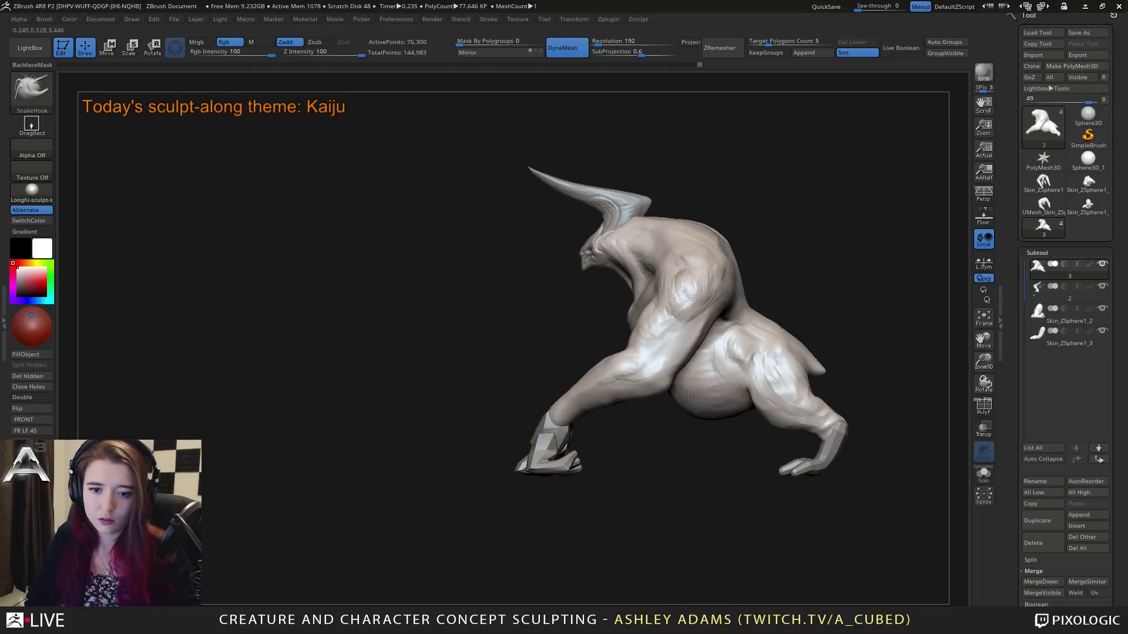
mouse_move(703, 411)
right_down()
mouse_move(696, 370)
mouse_move(664, 364)
right_up()
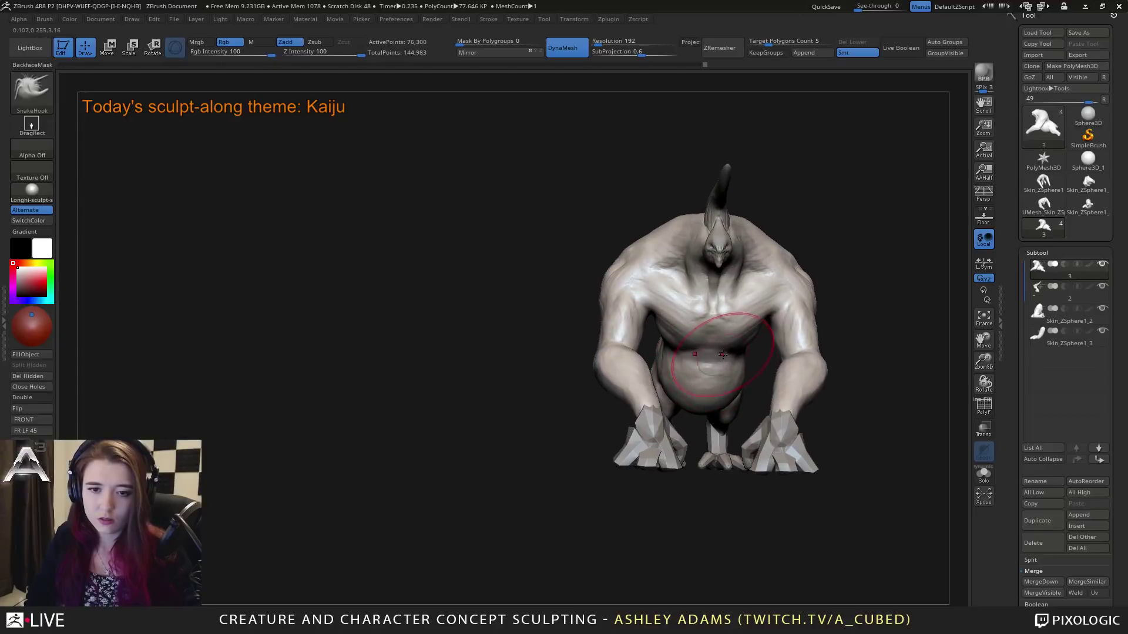
Step: Select the head subtool and scale it wider along its X axis with the transform gizmo
key(b)
key(d)
key(s)
key(space)
alt+click(725, 263)
mouse_move(724, 263)
right_down()
mouse_move(766, 255)
mouse_move(732, 260)
right_up()
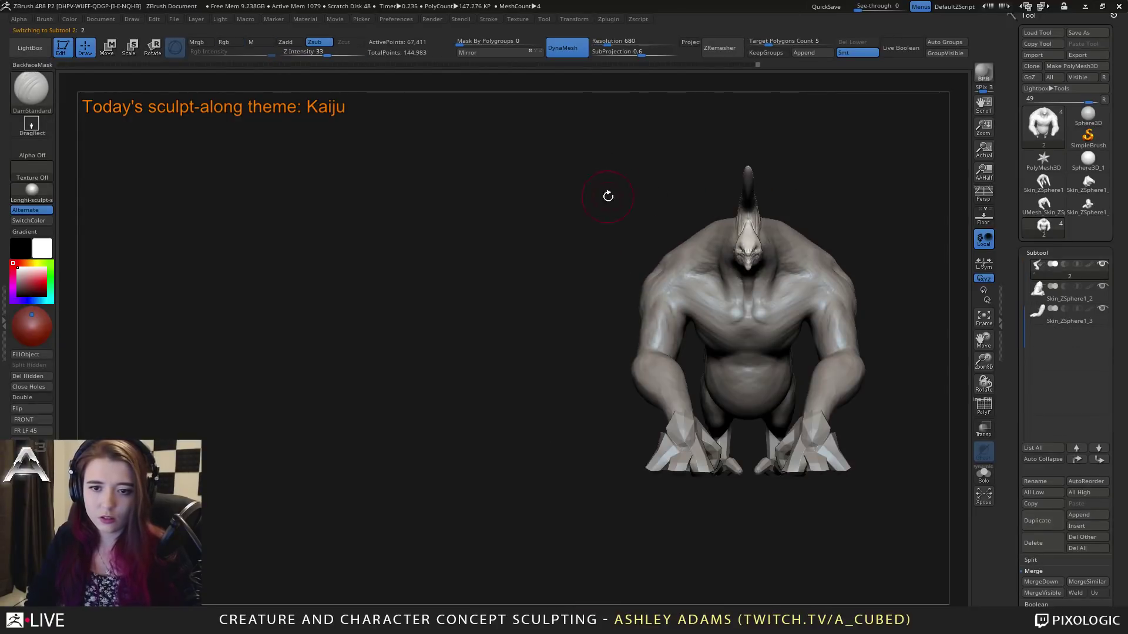
key(w)
click(747, 240)
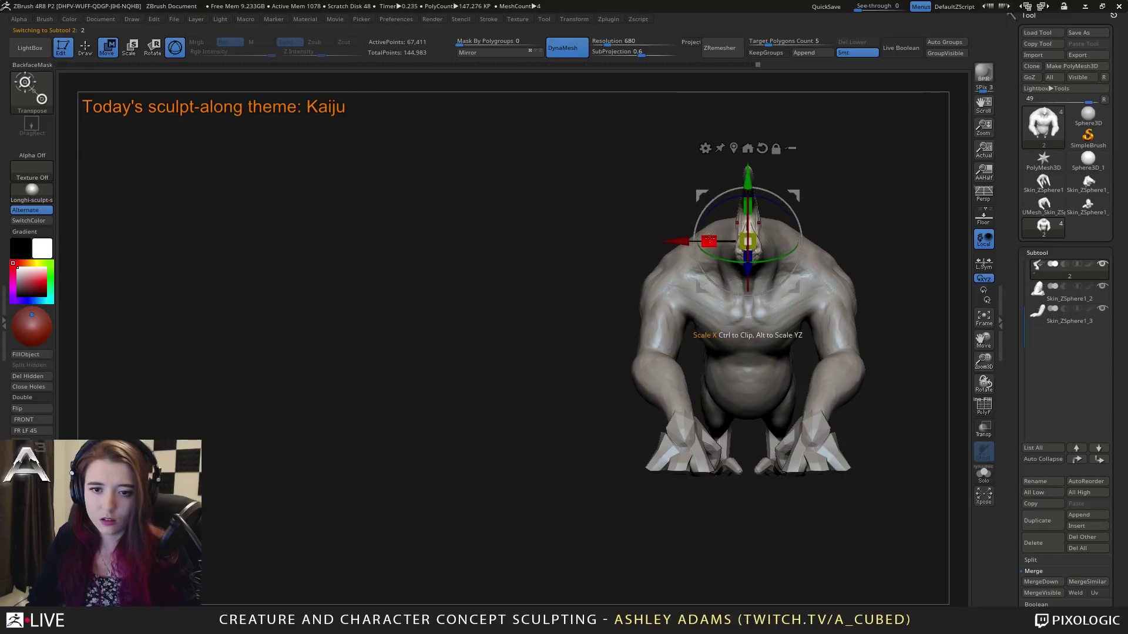
drag(709, 240, 689, 240)
Step: Rotate the head slightly around its vertical axis to line it up with the neck
right_drag(712, 227, 776, 222)
alt+right_drag(591, 234, 805, 307)
alt+right_drag(838, 256, 722, 235)
ctrl+right_drag(722, 234, 772, 402)
right_drag(890, 330, 567, 224)
click(671, 222)
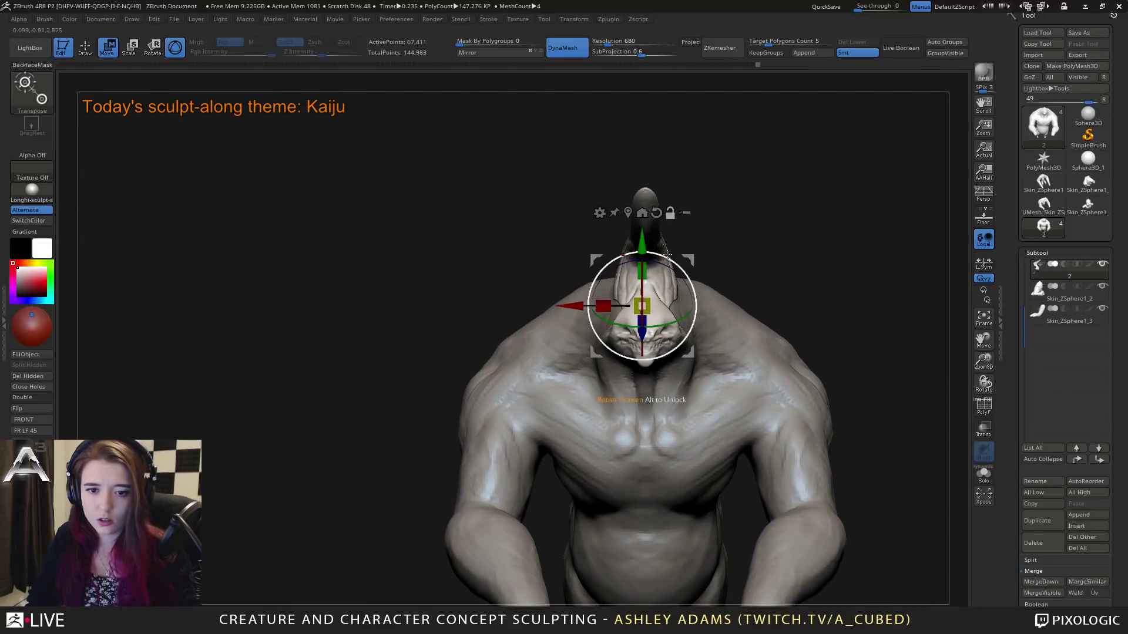
drag(616, 325, 621, 325)
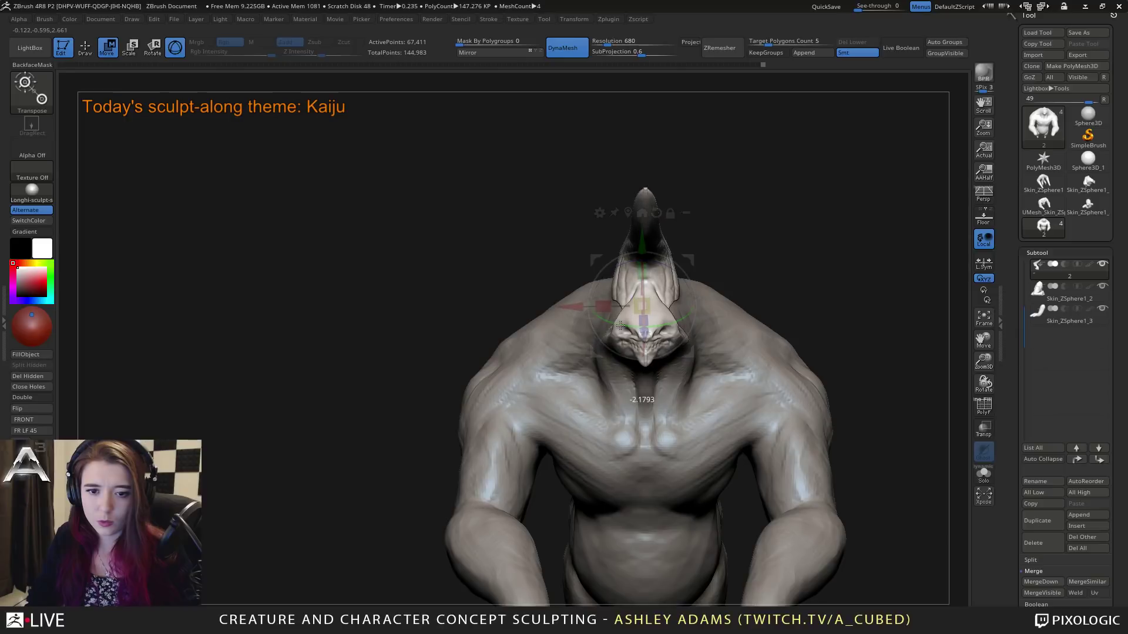
drag(693, 200, 735, 253)
Step: Reshape the beak and jaw of the head with a smaller SnakeHook brush
key(q)
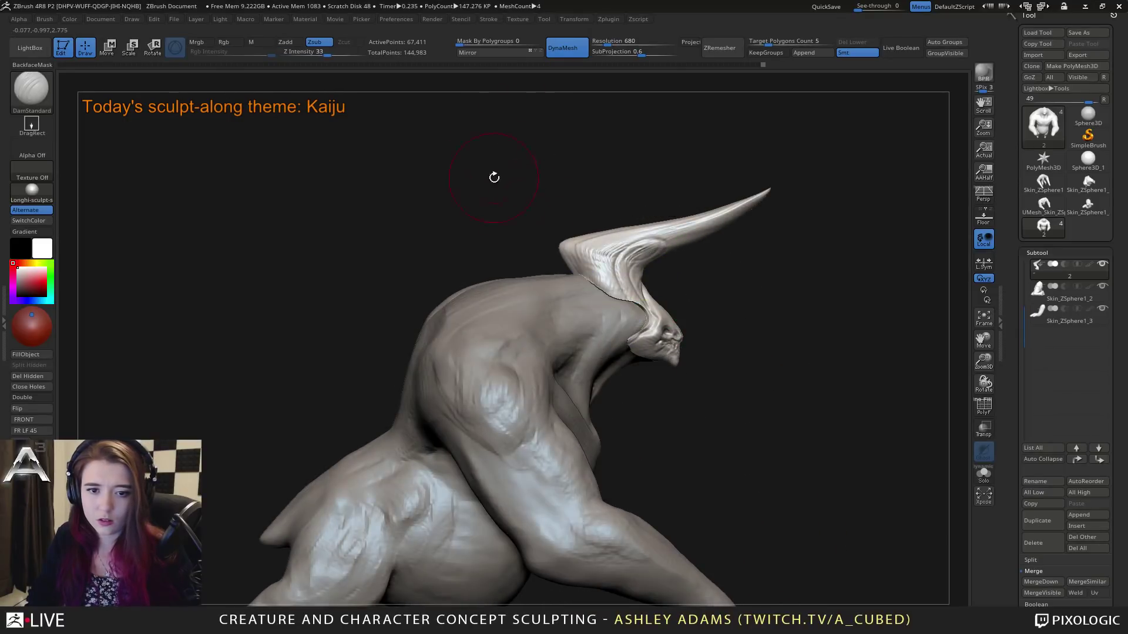
key(b)
key(s)
key(h)
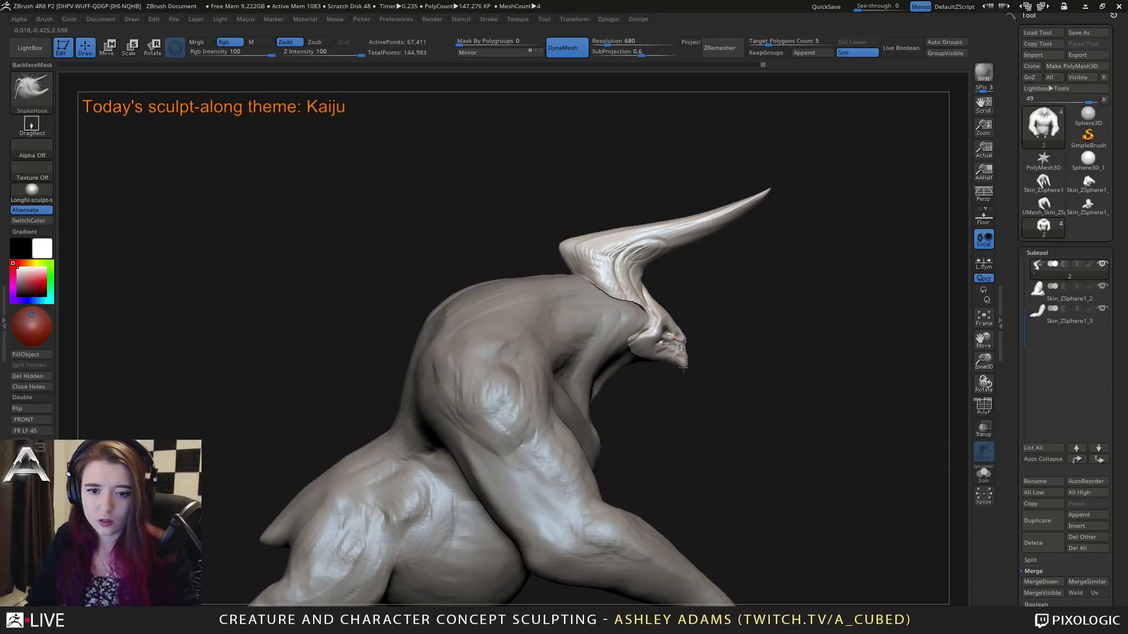
key([)
key([)
key([)
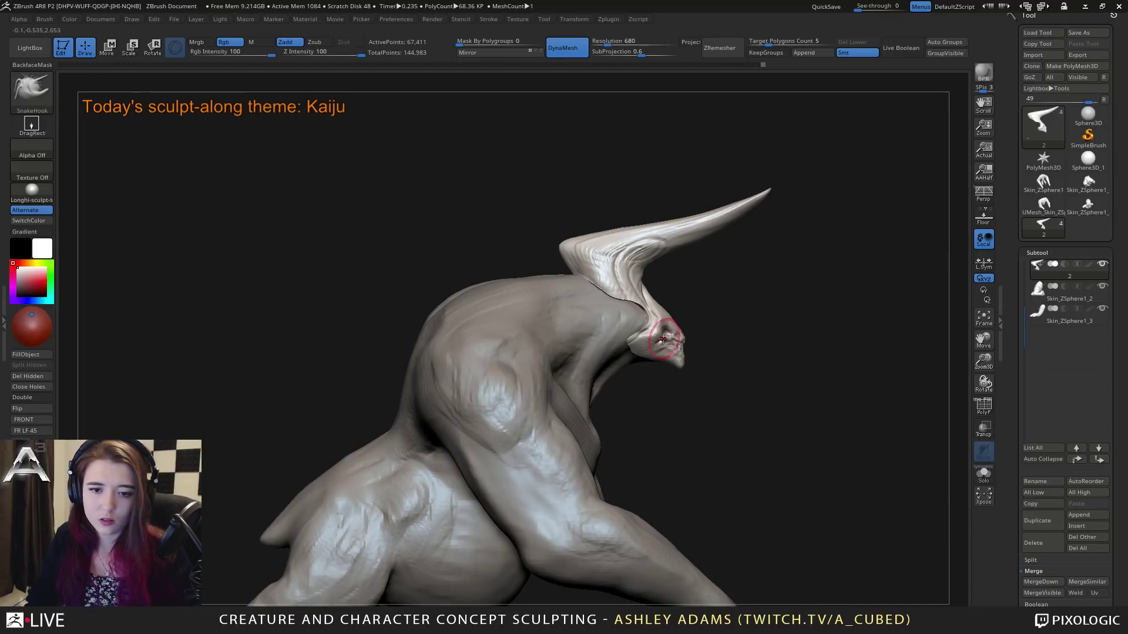
right_drag(669, 340, 685, 358)
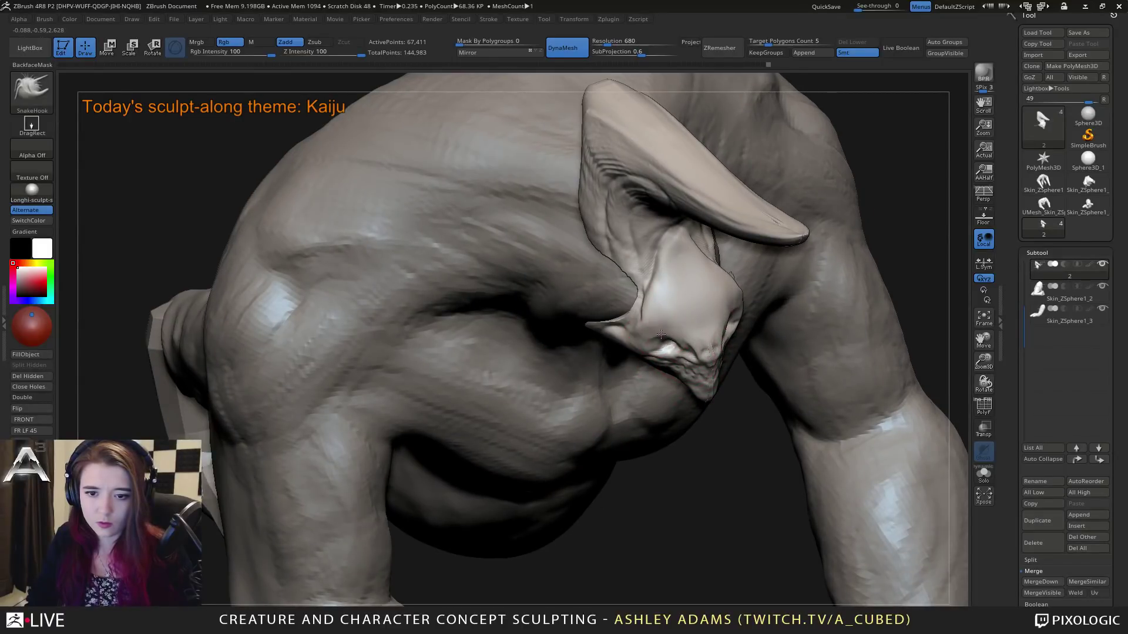
mouse_move(649, 340)
alt+right_down()
mouse_move(652, 353)
mouse_move(640, 344)
mouse_move(660, 340)
mouse_move(691, 301)
mouse_move(757, 320)
mouse_move(768, 304)
alt+right_up()
key(space)
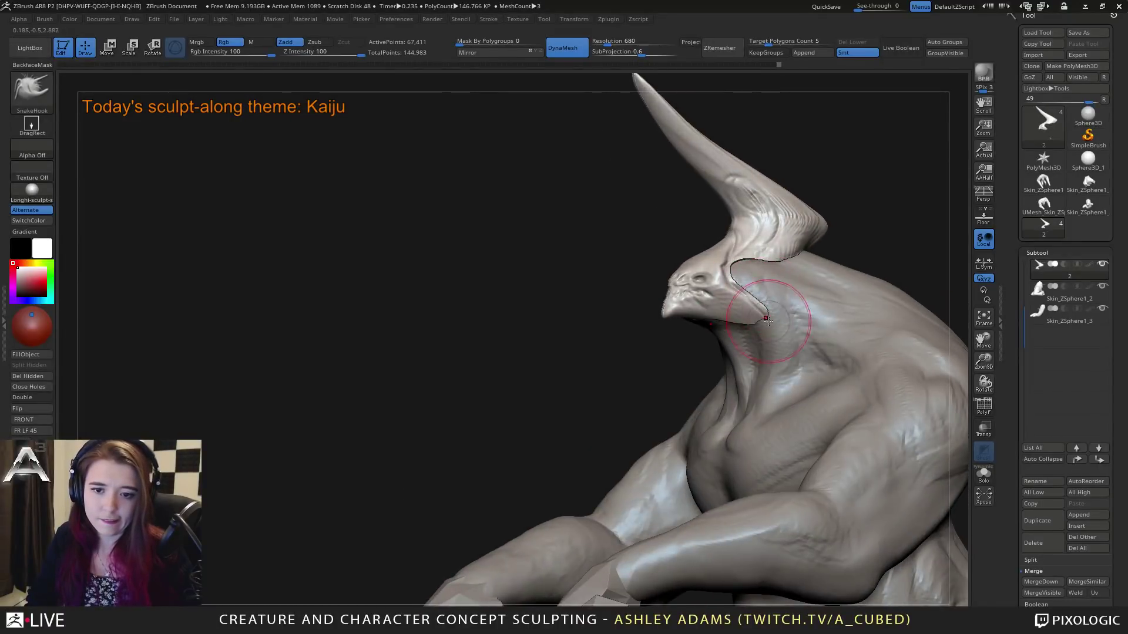
Step: Build up the back of the jaw with ClayBuildup and smooth its edge along the neck
key(b)
key(c)
key(b)
drag(758, 291, 766, 276)
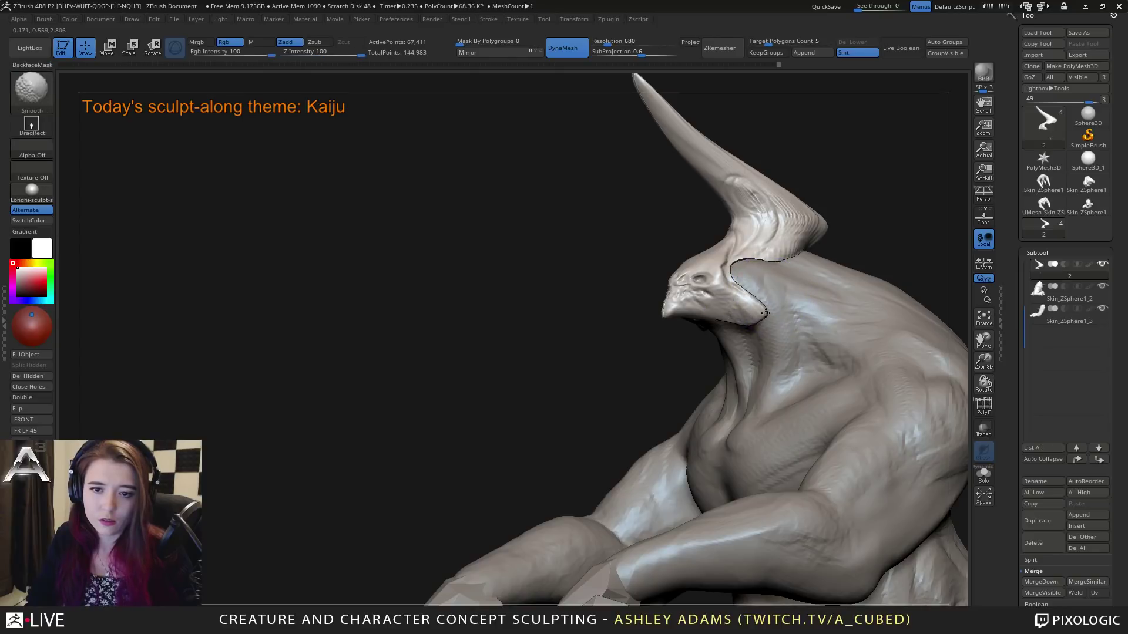
right_drag(766, 276, 747, 254)
key(space)
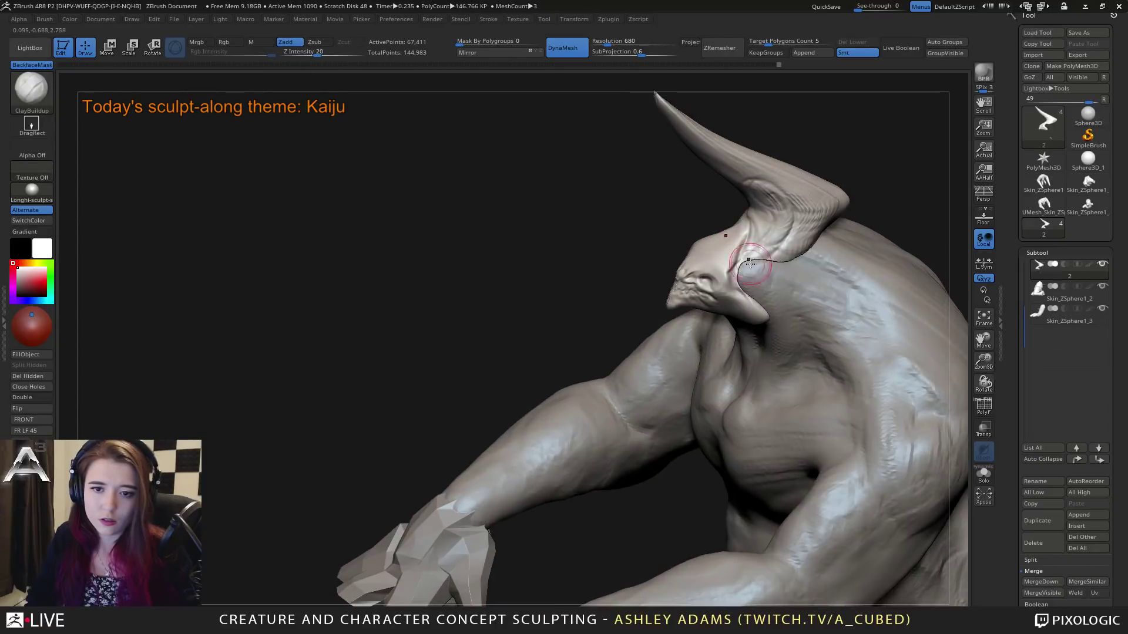
key(shift)
shift+drag(747, 255, 756, 309)
Step: Mask the horn, split it from the face into its own subtool, and close the holes on both pieces
mouse_move(756, 309)
ctrl+right_down()
mouse_move(821, 263)
mouse_move(813, 272)
mouse_move(788, 178)
mouse_move(819, 190)
ctrl+right_up()
mouse_move(817, 162)
ctrl+mouse_down()
mouse_move(581, 176)
mouse_move(740, 267)
mouse_move(857, 223)
mouse_move(822, 170)
ctrl+mouse_up()
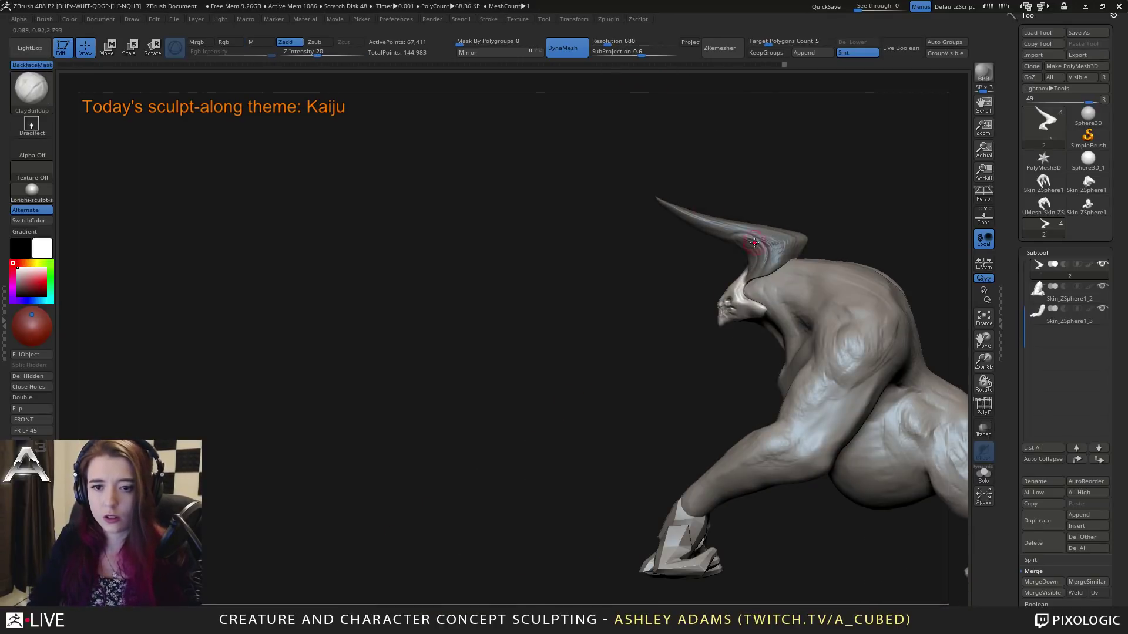
click(1031, 560)
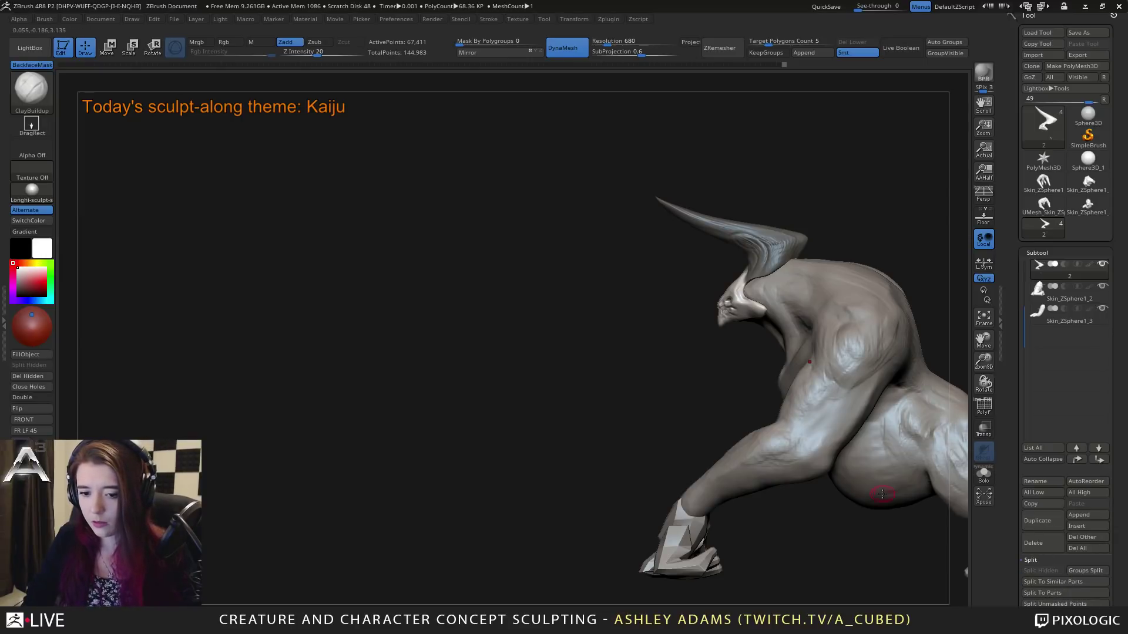
click(1051, 603)
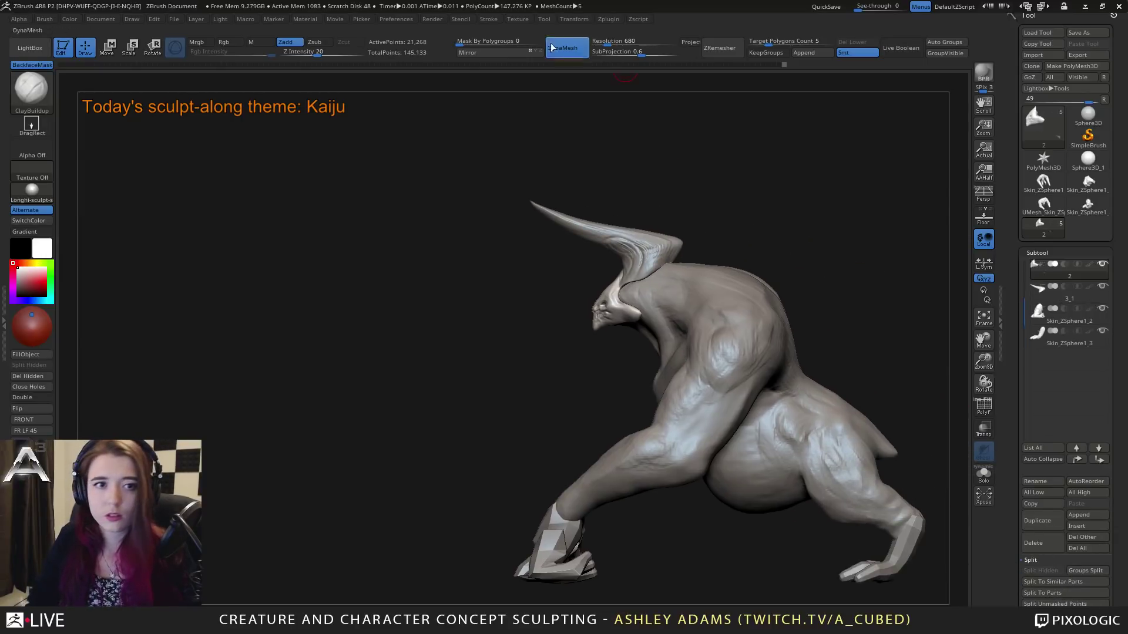
click(28, 387)
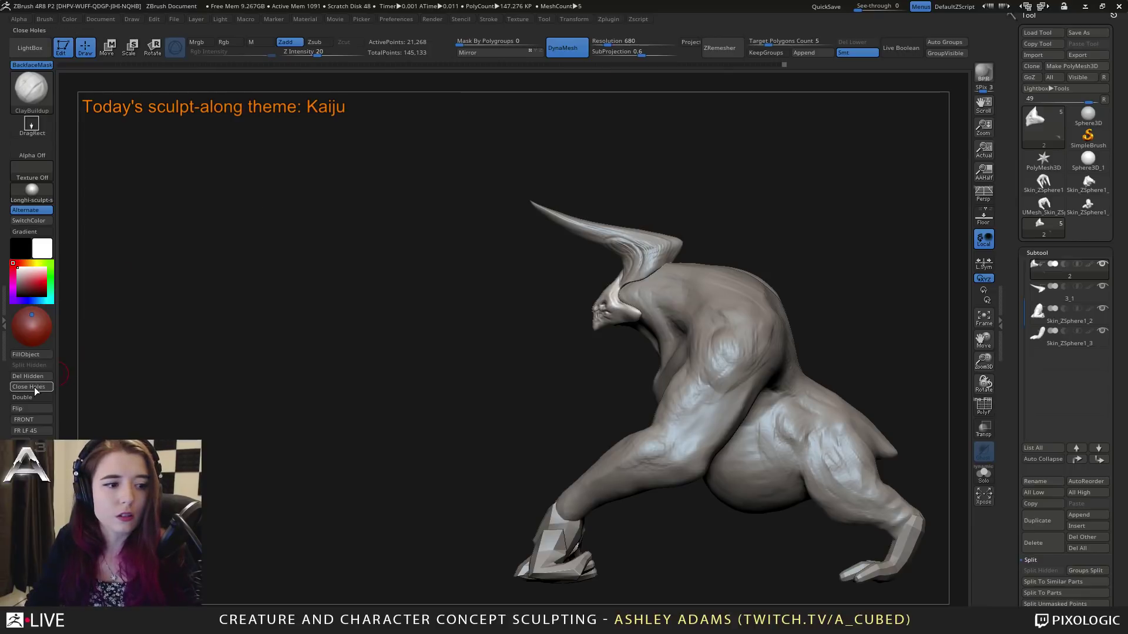
alt+click(650, 248)
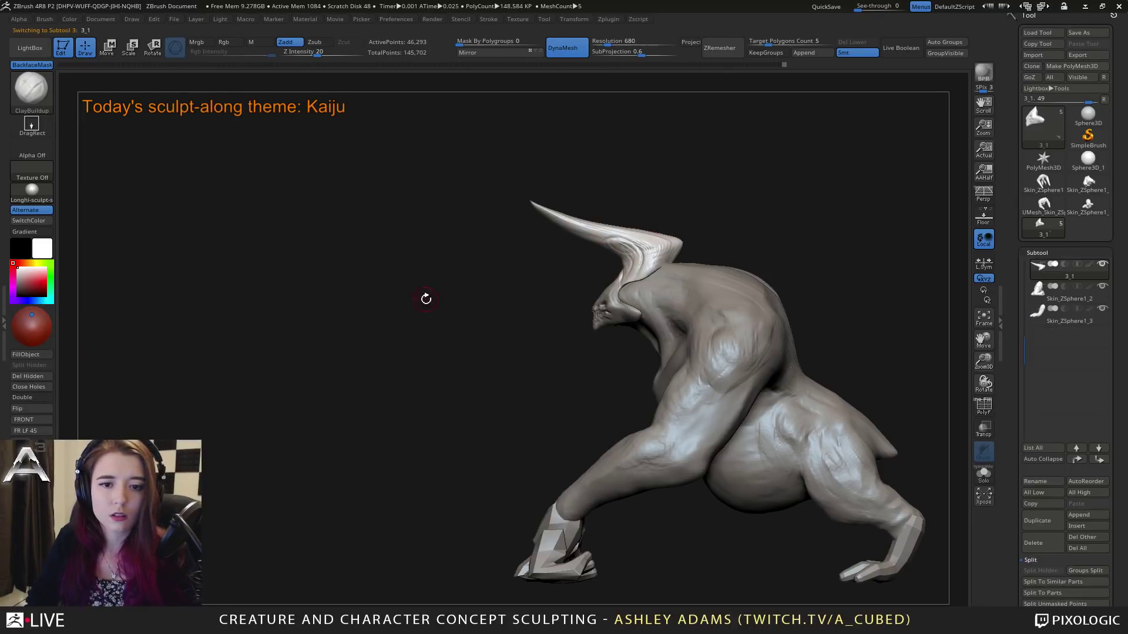
click(30, 386)
Step: Duplicate the horn with the move gizmo and split the copy into a separate subtool
key(w)
mouse_move(676, 250)
ctrl+mouse_down()
mouse_move(741, 220)
mouse_move(737, 256)
mouse_move(720, 216)
mouse_move(771, 207)
mouse_move(711, 228)
mouse_move(716, 217)
mouse_move(720, 259)
mouse_move(687, 220)
ctrl+mouse_up()
click(1043, 592)
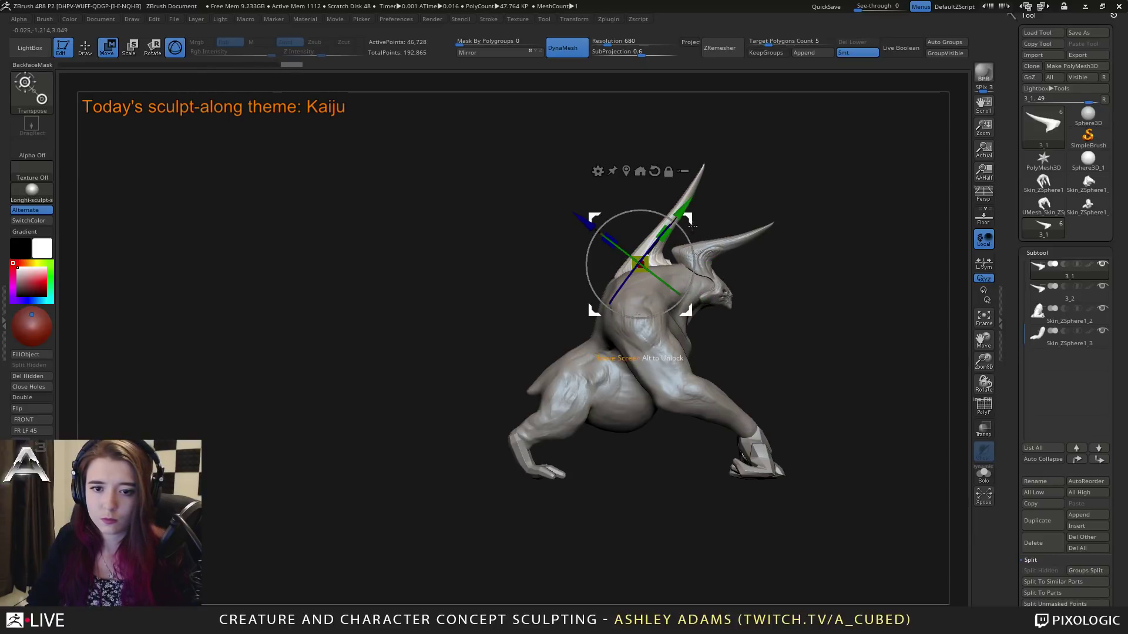
Step: Position the horn copy on the upper back and lengthen it into a tall upright spike
drag(690, 226, 726, 229)
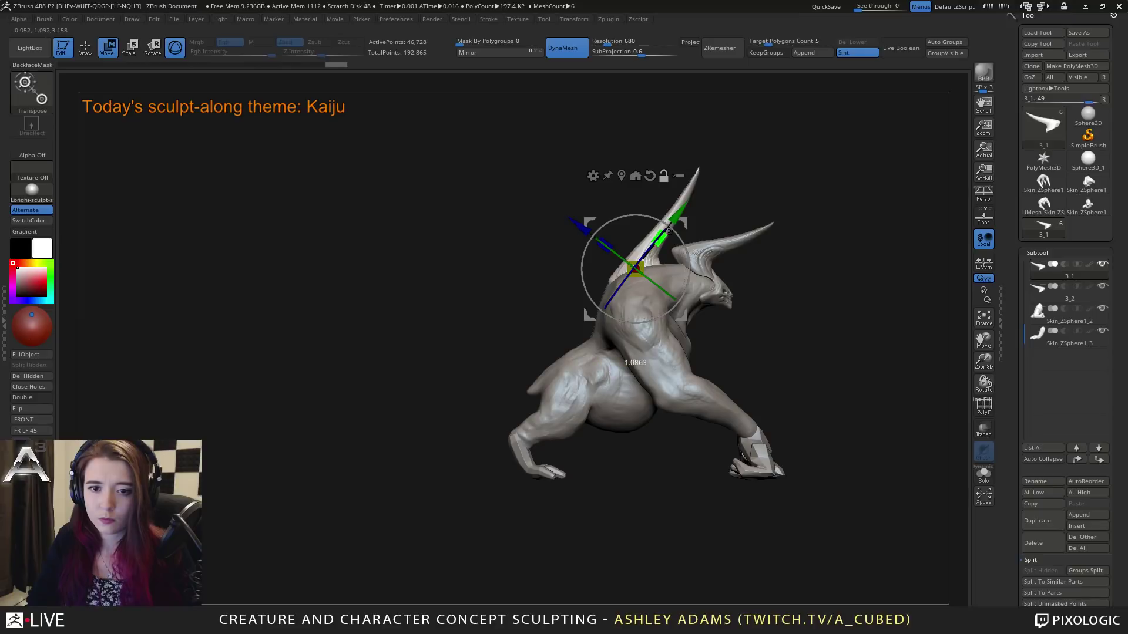
mouse_move(671, 228)
mouse_down()
mouse_move(660, 237)
mouse_move(685, 228)
mouse_up()
mouse_move(785, 289)
ctrl+right_down()
mouse_move(748, 149)
mouse_move(841, 414)
ctrl+right_up()
key(q)
ctrl+right_drag(734, 346, 753, 196)
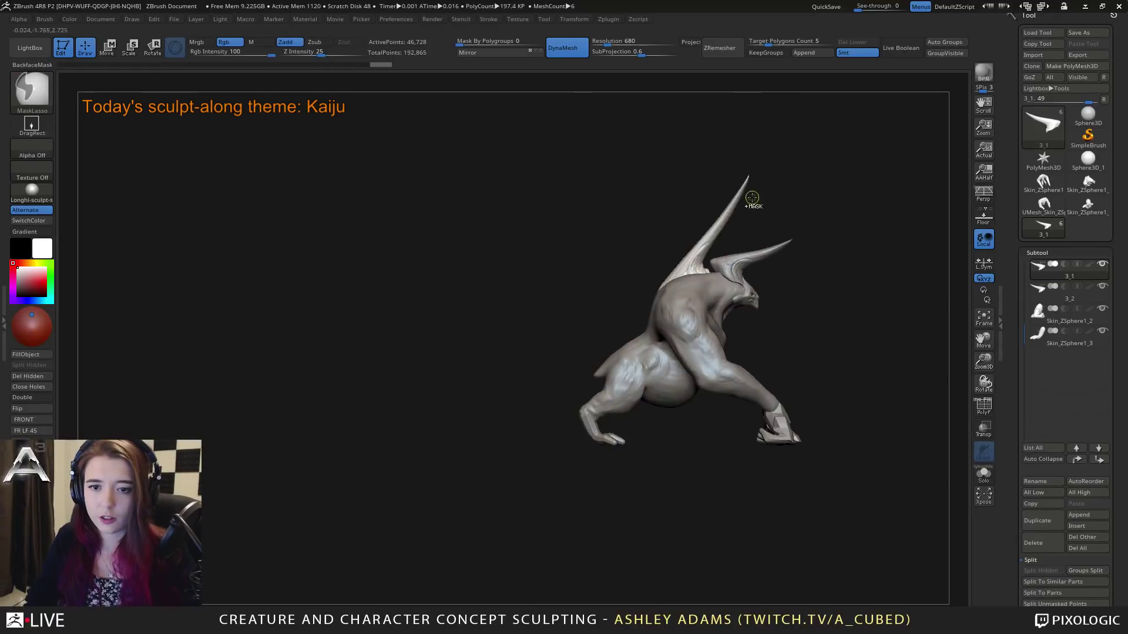
mouse_move(819, 246)
right_down()
mouse_move(705, 249)
mouse_move(746, 313)
right_up()
right_click(700, 320)
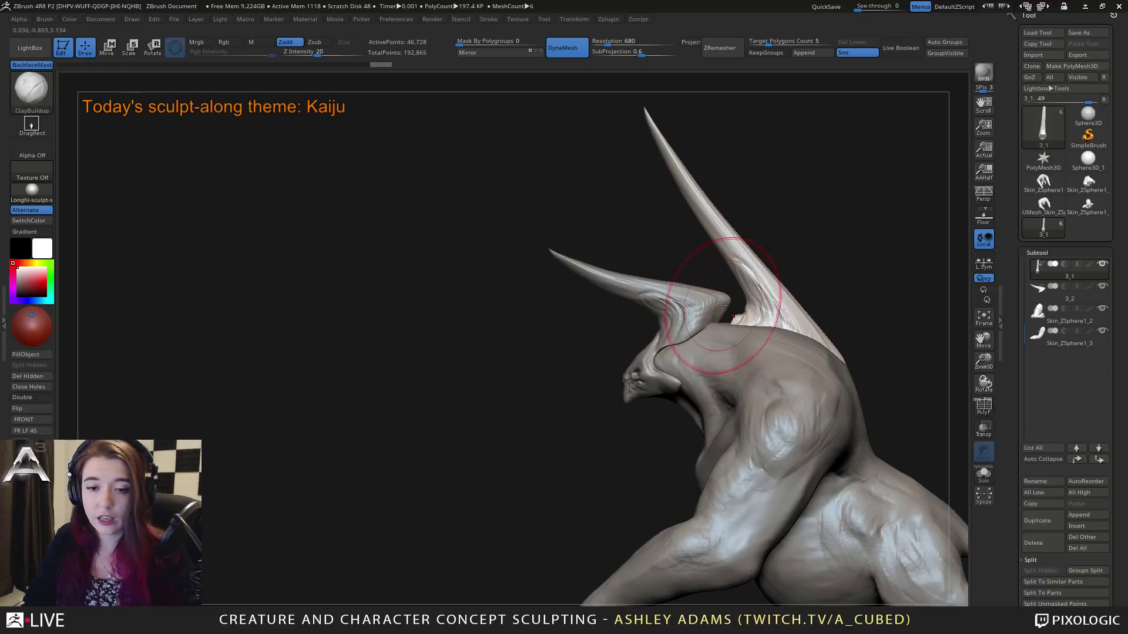
Step: Select the original head horn and adjust its placement on the head with the transform gizmo
key(b)
key(s)
key(h)
alt+click(727, 315)
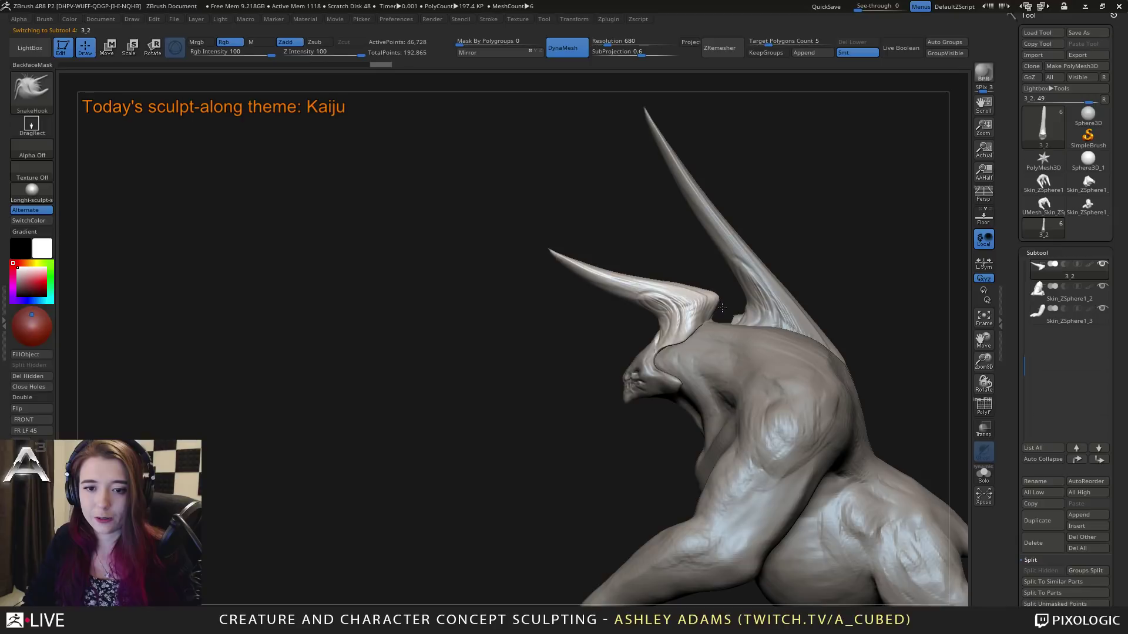
key(w)
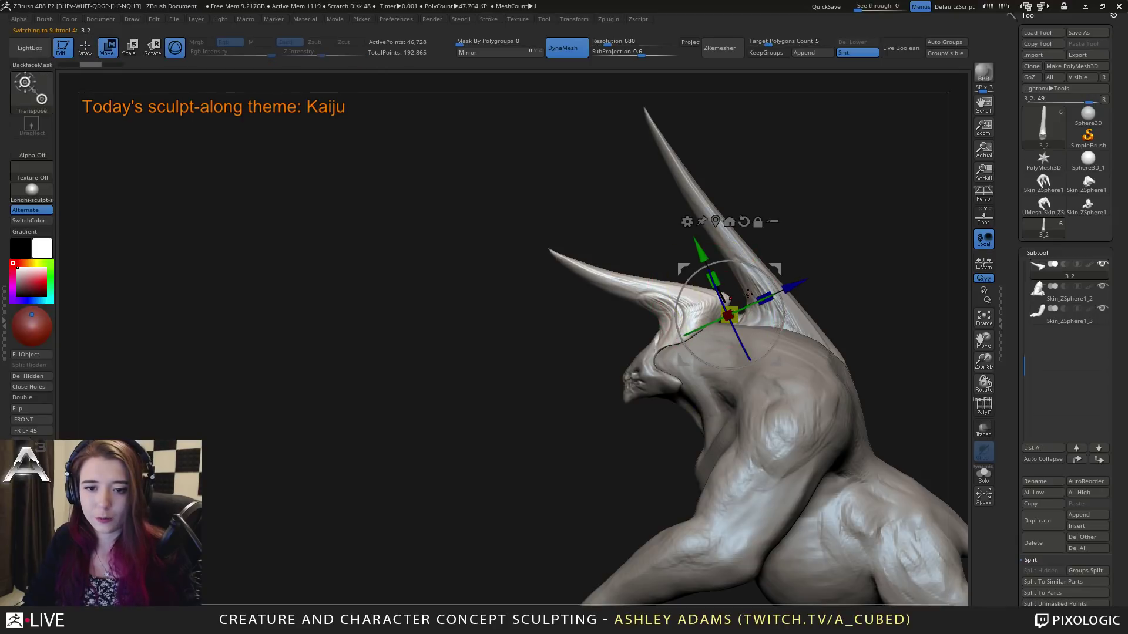
mouse_move(776, 280)
mouse_down()
mouse_move(767, 262)
mouse_move(858, 323)
mouse_move(856, 285)
mouse_move(873, 333)
mouse_move(838, 423)
mouse_move(831, 307)
mouse_up()
mouse_move(830, 308)
ctrl+right_down()
mouse_move(829, 335)
mouse_move(867, 331)
ctrl+right_up()
key(q)
mouse_move(764, 293)
ctrl+right_down()
mouse_move(737, 323)
mouse_move(720, 322)
mouse_move(653, 292)
mouse_move(621, 301)
mouse_move(612, 271)
ctrl+right_up()
Step: Adjust the shapes of the back spike and the head horn where they meet the body and face, using the SnakeHook brush
alt+click(619, 302)
right_click(619, 303)
alt+click(612, 282)
right_click(613, 281)
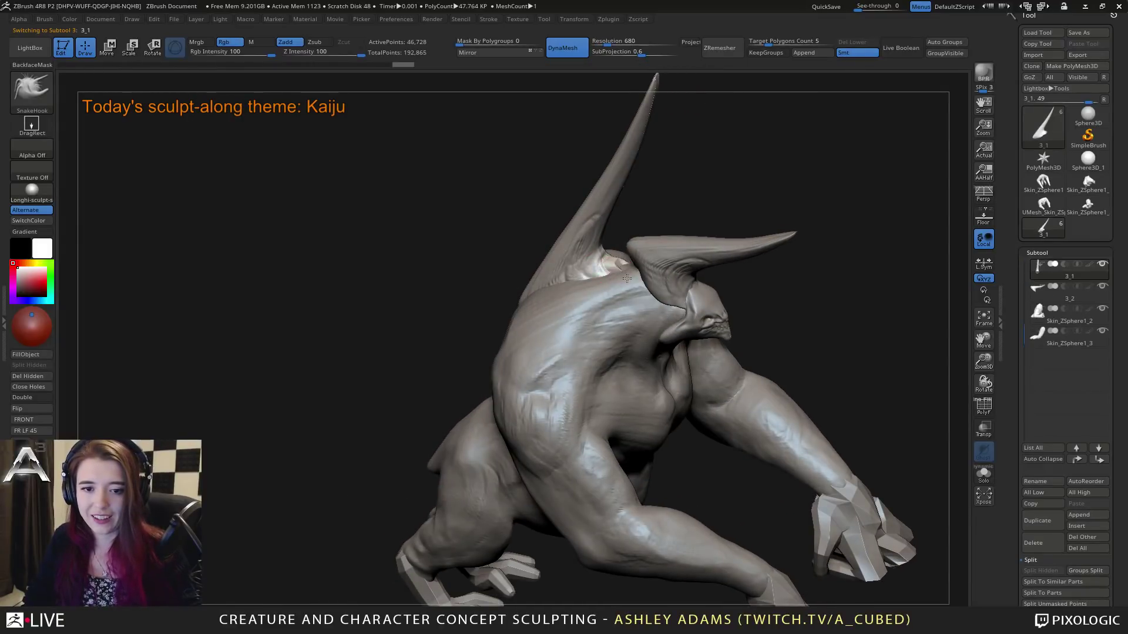
alt+click(624, 281)
right_drag(624, 280, 655, 301)
alt+click(655, 301)
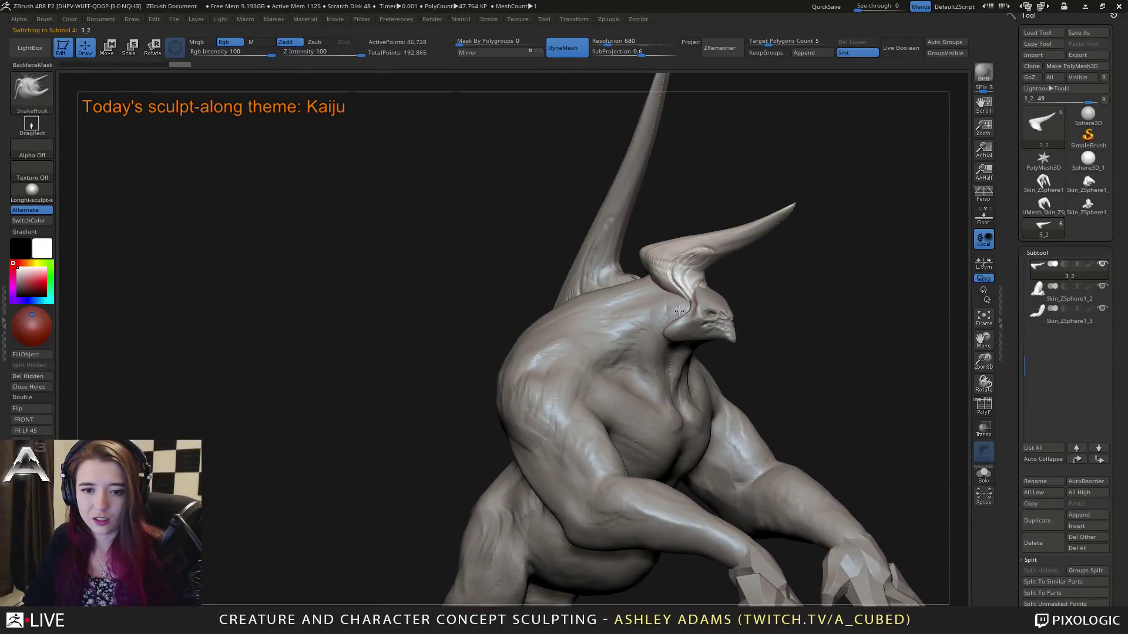
mouse_move(687, 315)
right_down()
mouse_move(648, 298)
mouse_move(644, 312)
mouse_move(707, 283)
mouse_move(681, 321)
right_up()
alt+click(667, 316)
right_click(671, 311)
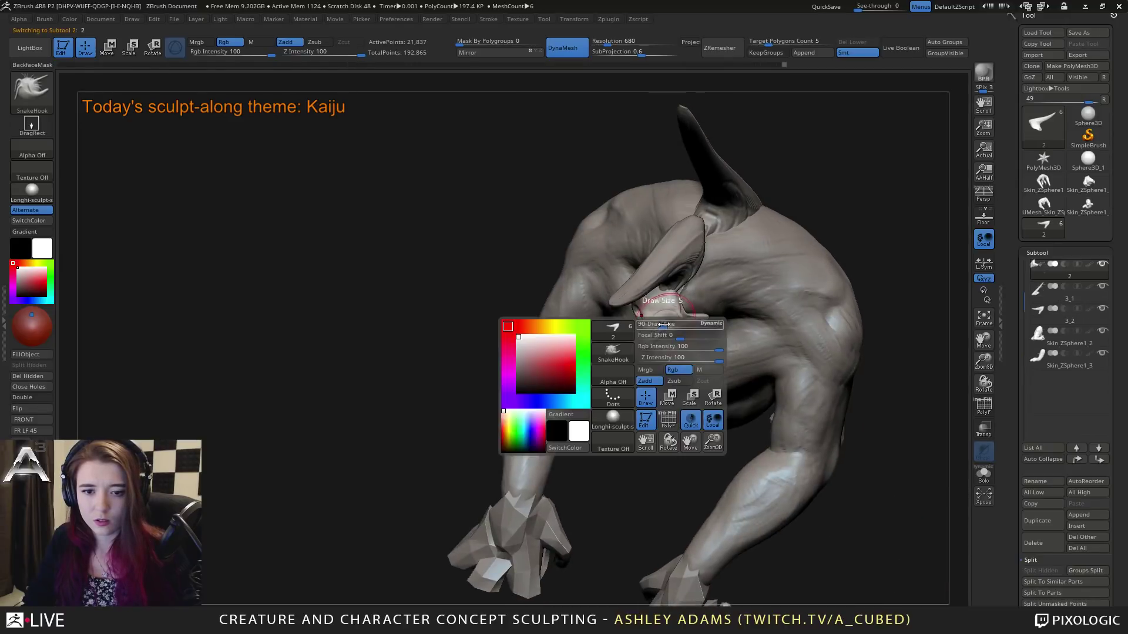
Step: Shift the face piece into place beneath the head horn with the transform gizmo
mouse_move(683, 282)
right_down()
mouse_move(677, 303)
mouse_move(729, 276)
right_up()
key(w)
drag(731, 272, 737, 268)
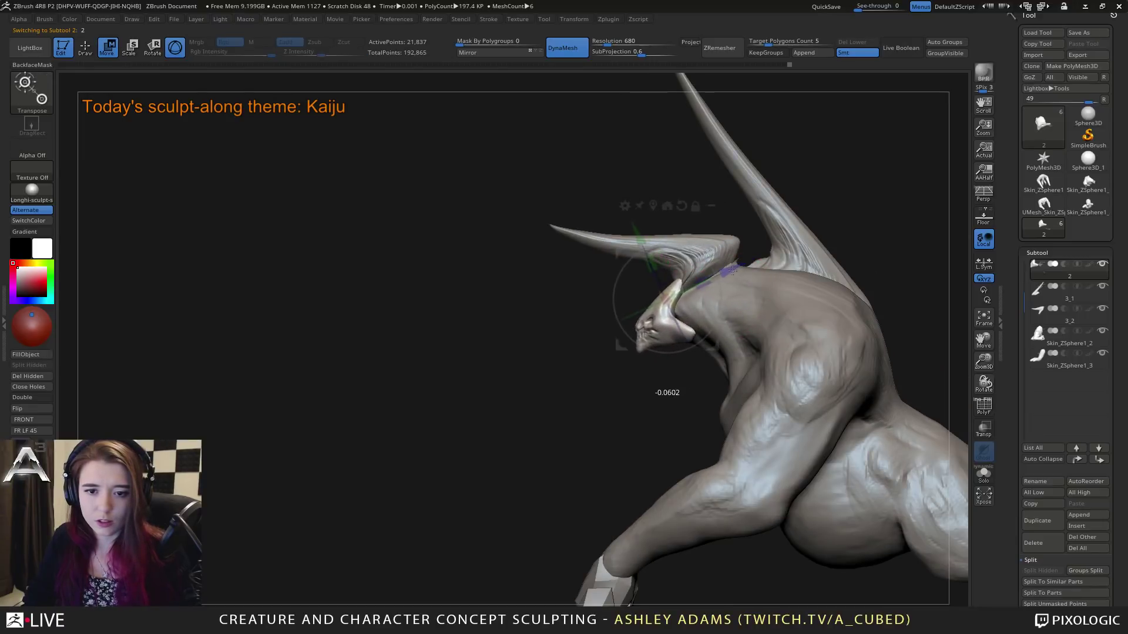
Step: Reshape the body's neck and upper back behind the head with the SnakeHook and ClayBuildup brushes
key(q)
alt+click(683, 316)
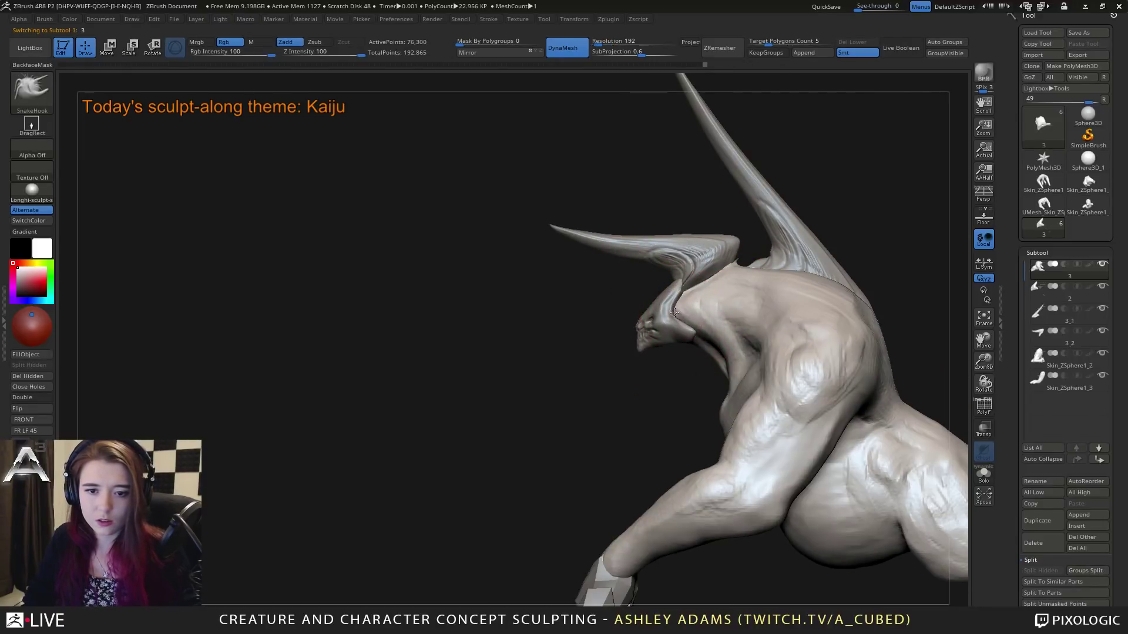
key(space)
mouse_move(681, 322)
right_down()
mouse_move(674, 348)
mouse_move(705, 353)
mouse_move(681, 331)
mouse_move(714, 296)
mouse_move(717, 252)
mouse_move(728, 376)
right_up()
right_click(642, 365)
alt+click(727, 322)
right_drag(727, 321, 592, 270)
alt+click(702, 313)
key(b)
key(c)
key(b)
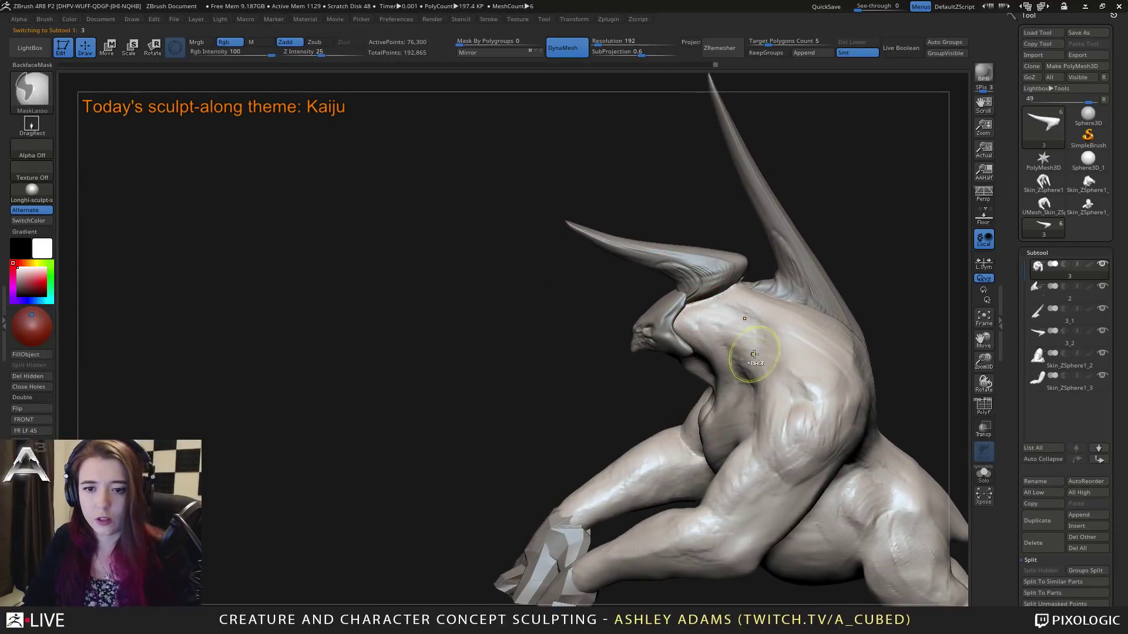
ctrl+right_drag(752, 362, 728, 282)
right_drag(729, 282, 777, 281)
key(space)
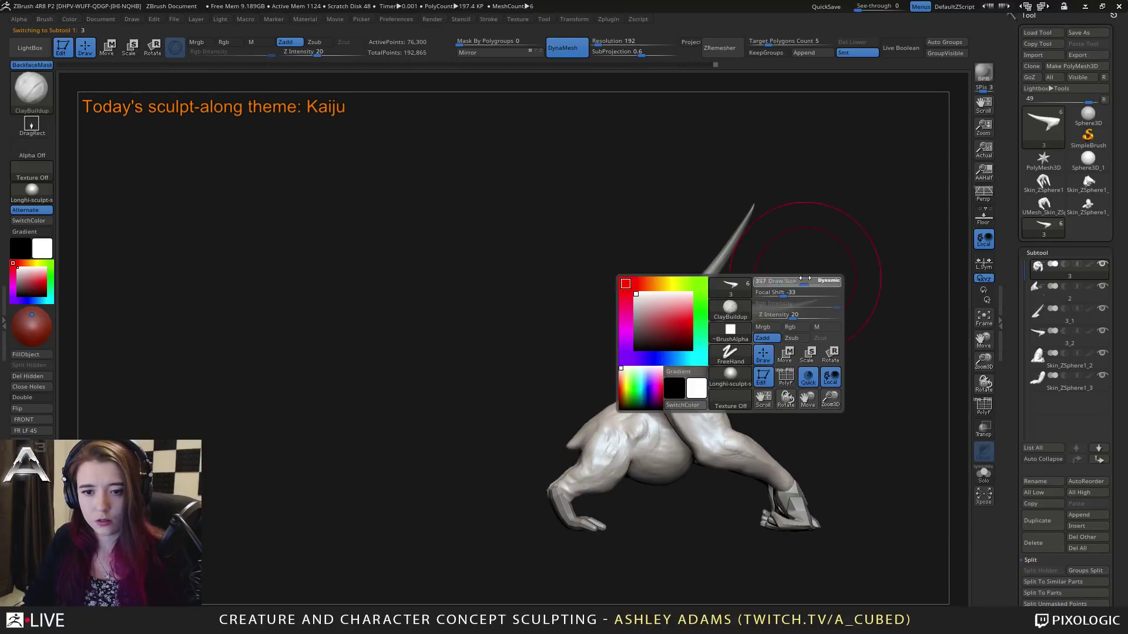
Step: Bend the tall back spike into a forward-sweeping curve with the SnakeHook brush
alt+click(700, 302)
key(b)
key(s)
key(h)
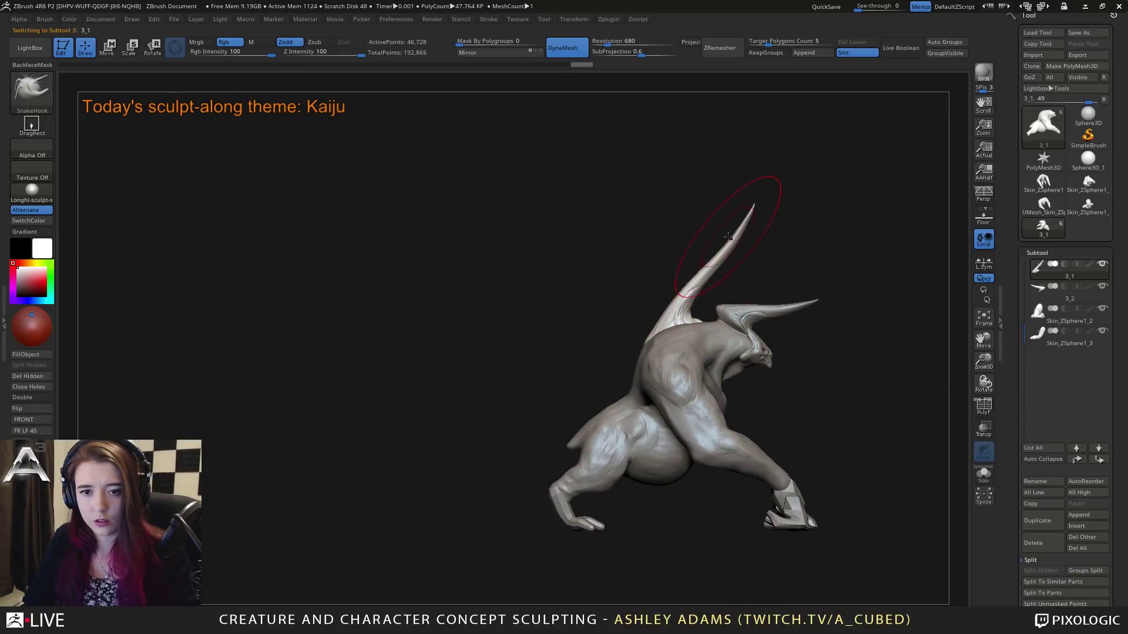
mouse_move(794, 244)
ctrl+right_down()
mouse_move(773, 269)
mouse_move(732, 227)
mouse_move(815, 348)
mouse_move(758, 307)
ctrl+right_up()
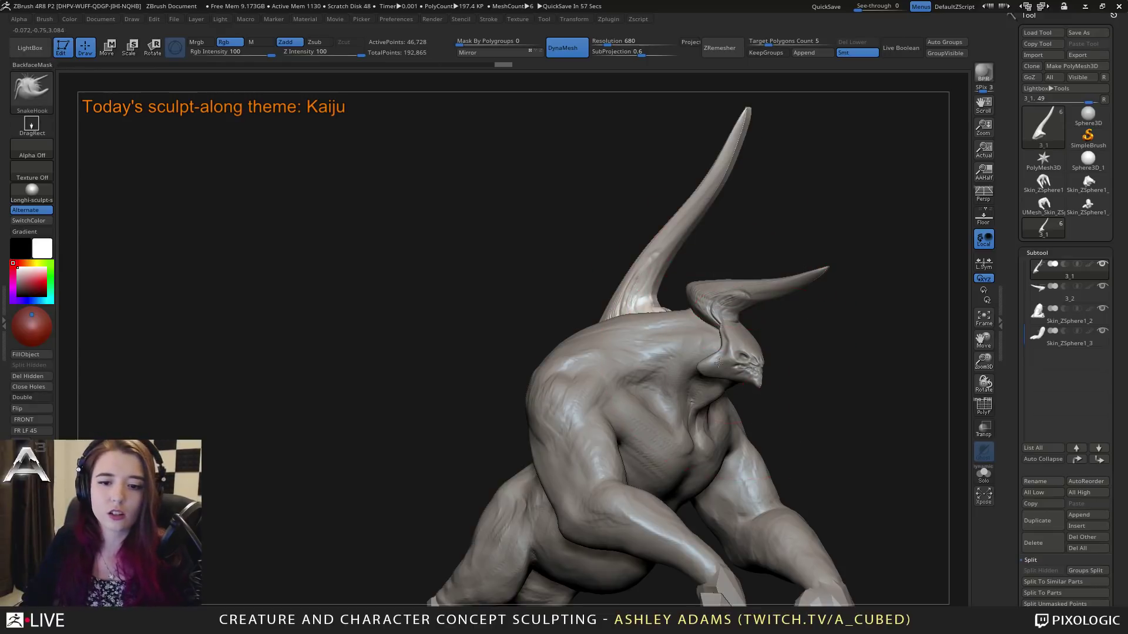
key(space)
mouse_move(707, 358)
right_down()
mouse_move(764, 374)
mouse_move(720, 351)
right_up()
right_drag(801, 329, 640, 330)
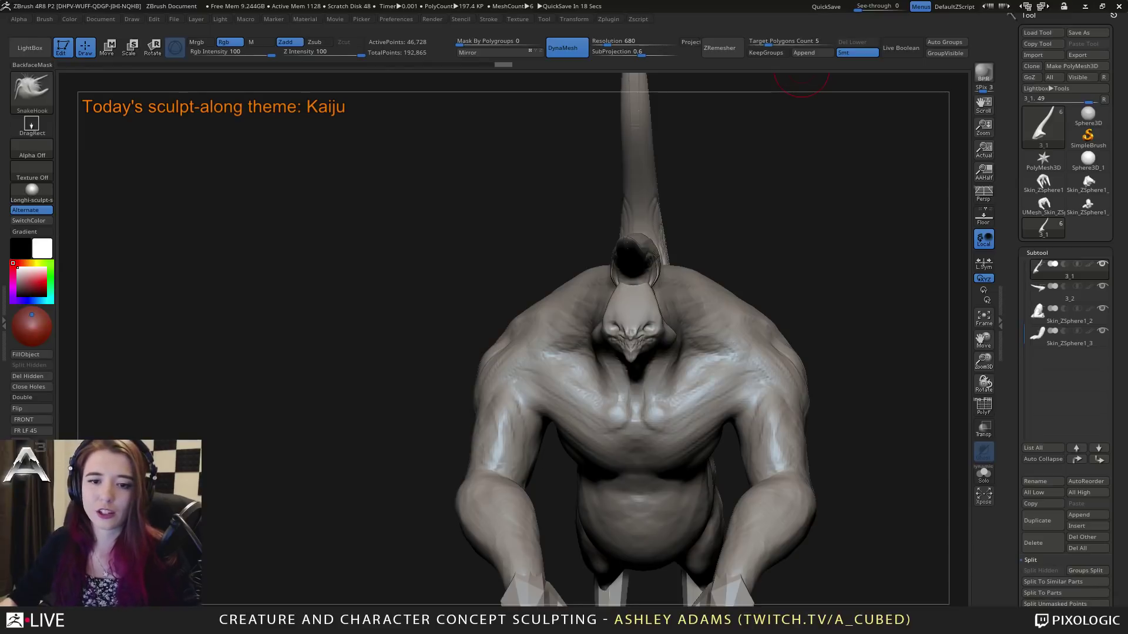
drag(840, 176, 735, 229)
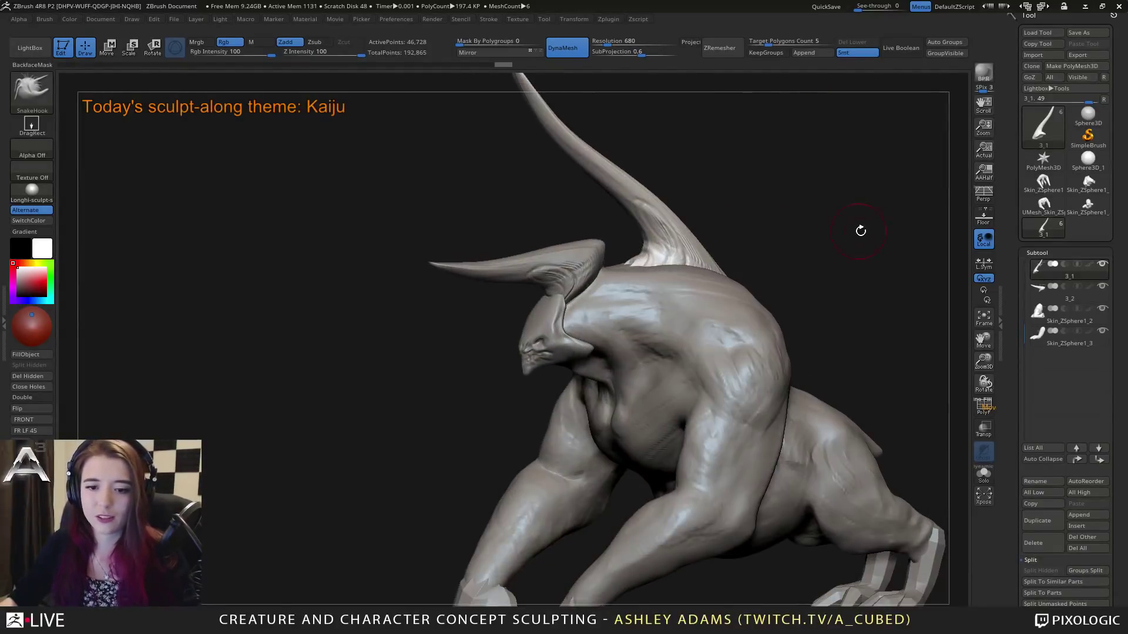
mouse_move(860, 230)
mouse_down()
mouse_move(756, 203)
mouse_move(963, 214)
mouse_up()
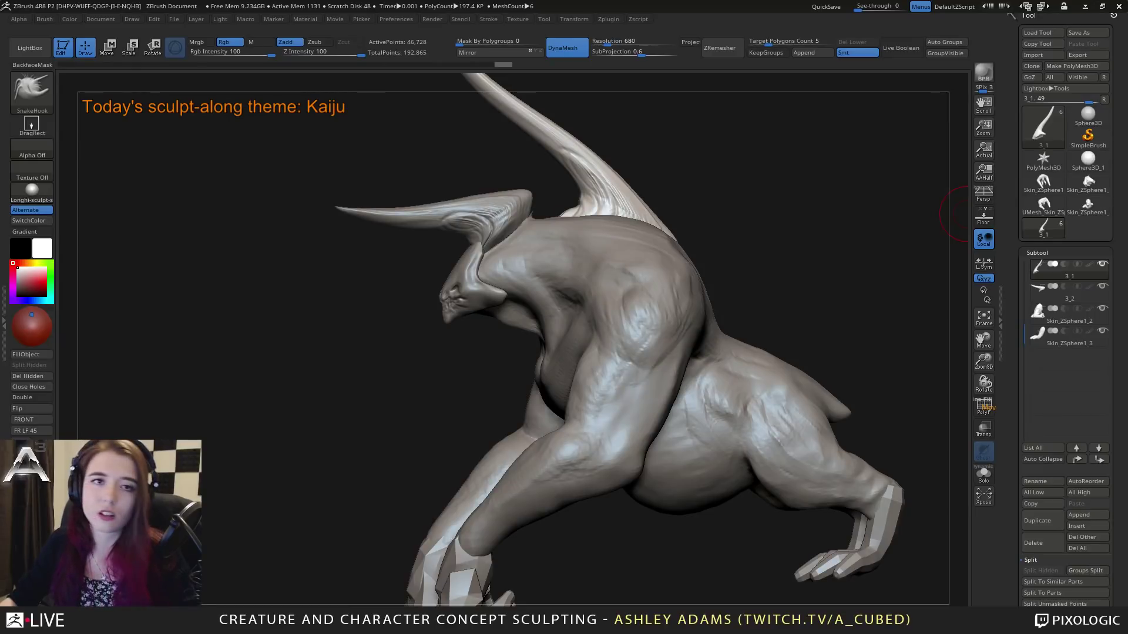
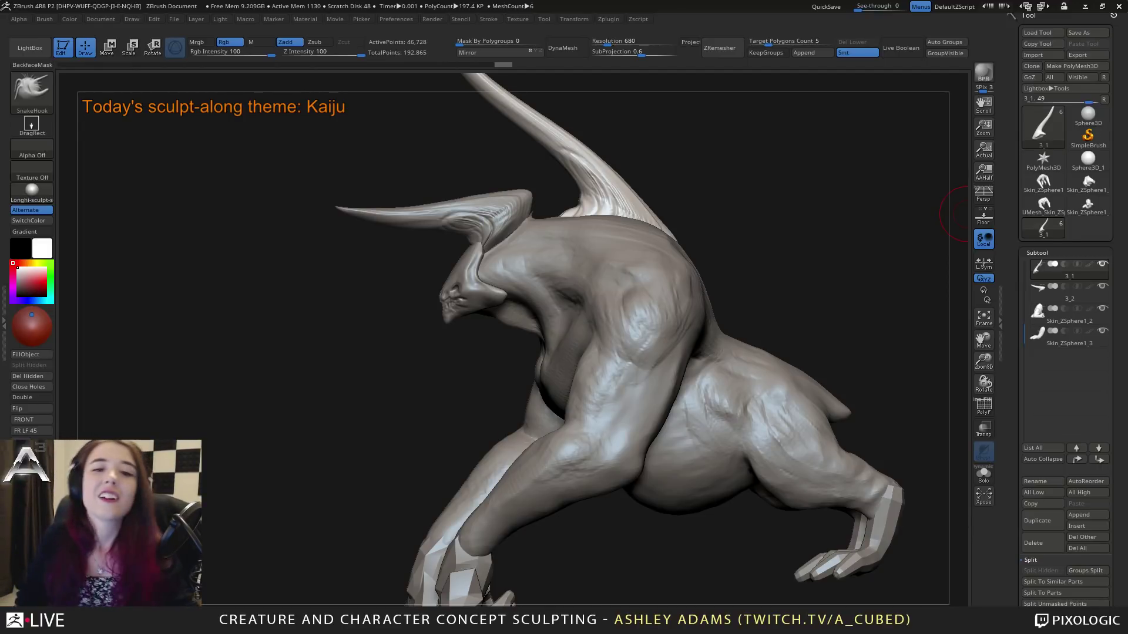
Step: Reshape the face's beak and backward-pointing cheek with the SnakeHook brush, working from front and side views
mouse_move(517, 351)
mouse_down()
mouse_move(629, 351)
mouse_move(605, 306)
mouse_move(698, 254)
mouse_move(646, 235)
mouse_move(675, 285)
mouse_move(720, 300)
mouse_move(689, 292)
mouse_move(703, 301)
mouse_up()
alt+click(605, 306)
alt+click(698, 254)
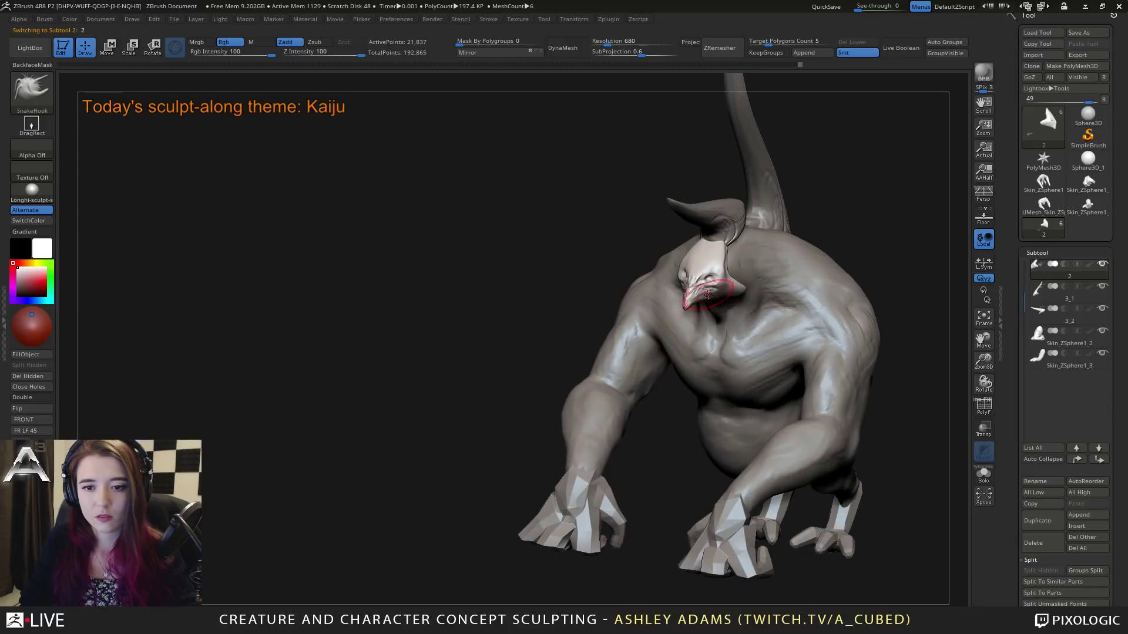
right_drag(708, 301, 716, 305)
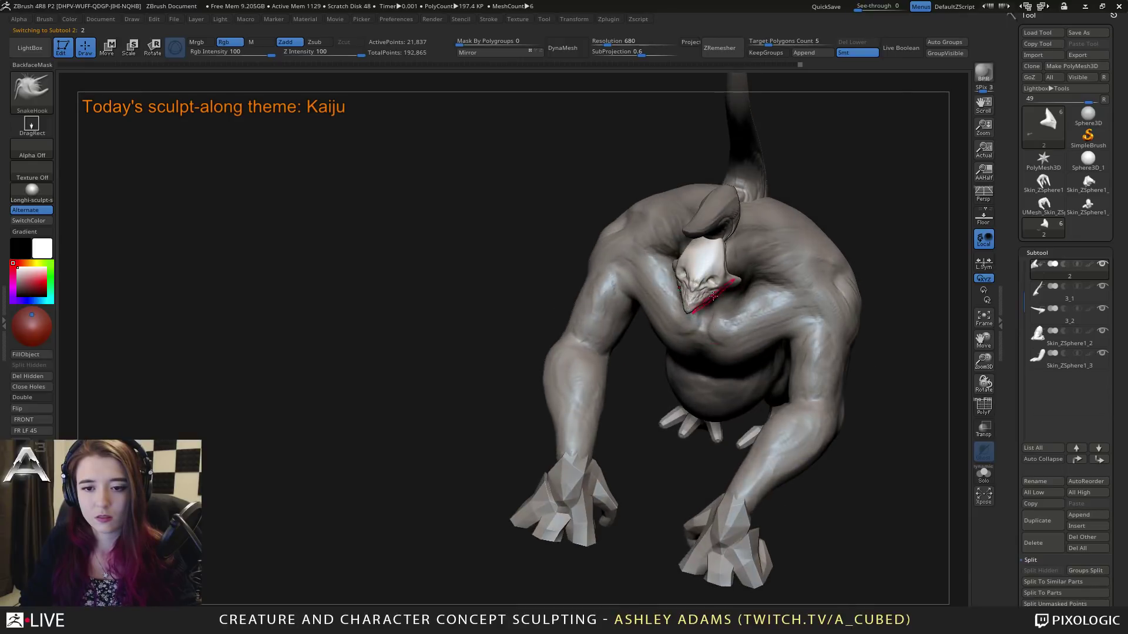
right_click(715, 293)
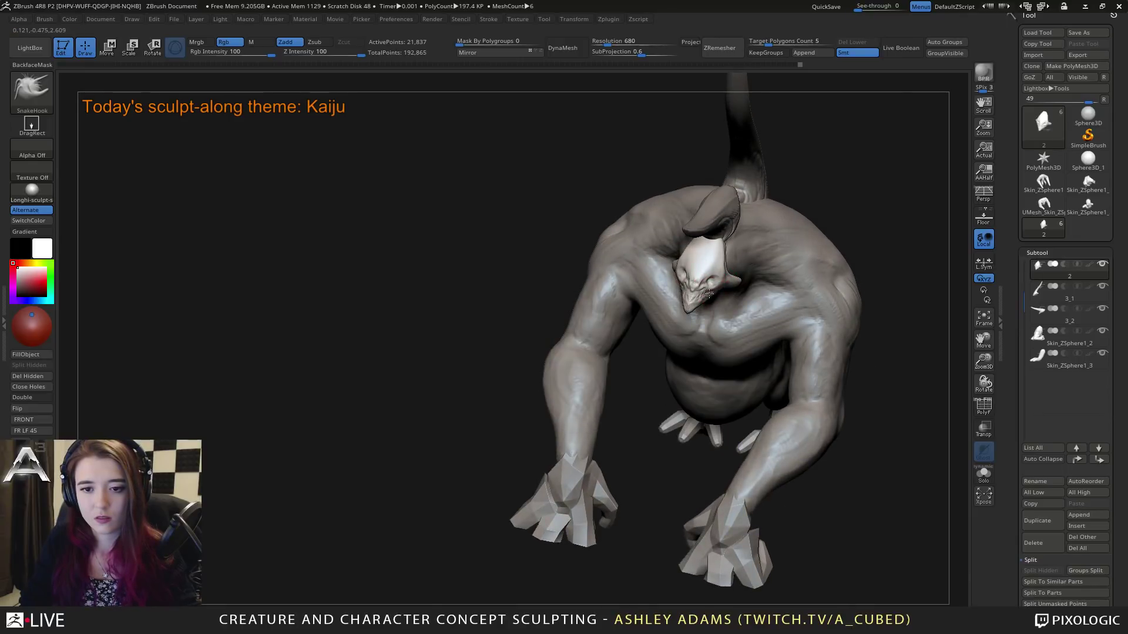
right_drag(708, 294, 718, 294)
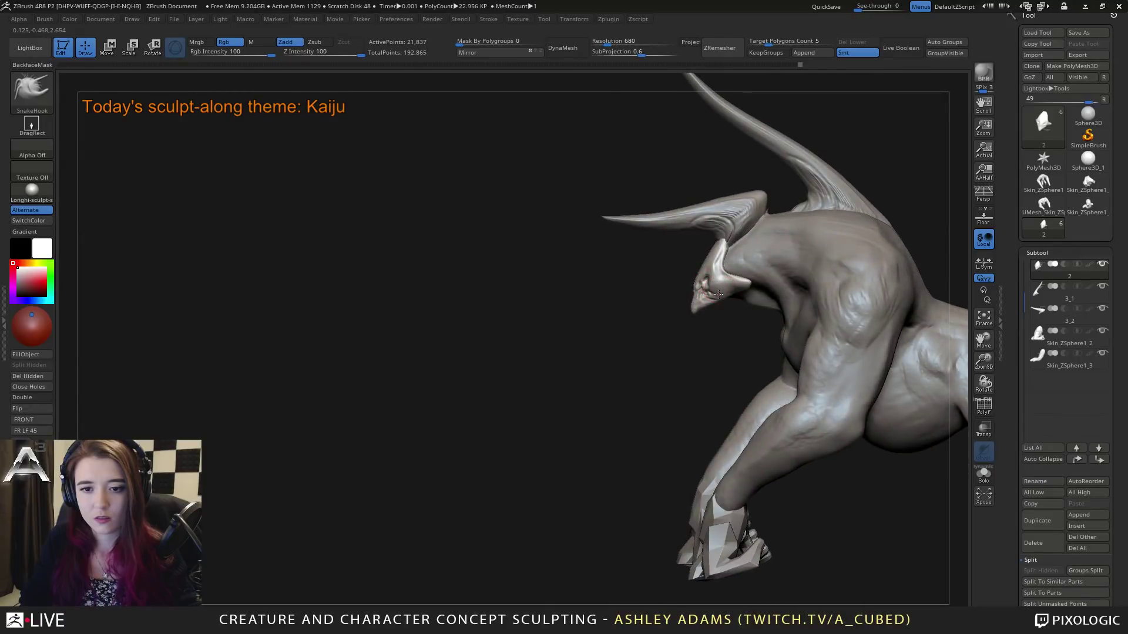
mouse_move(749, 287)
right_down()
mouse_move(673, 258)
mouse_move(681, 265)
mouse_move(675, 219)
mouse_move(720, 296)
mouse_move(708, 267)
mouse_move(685, 300)
right_up()
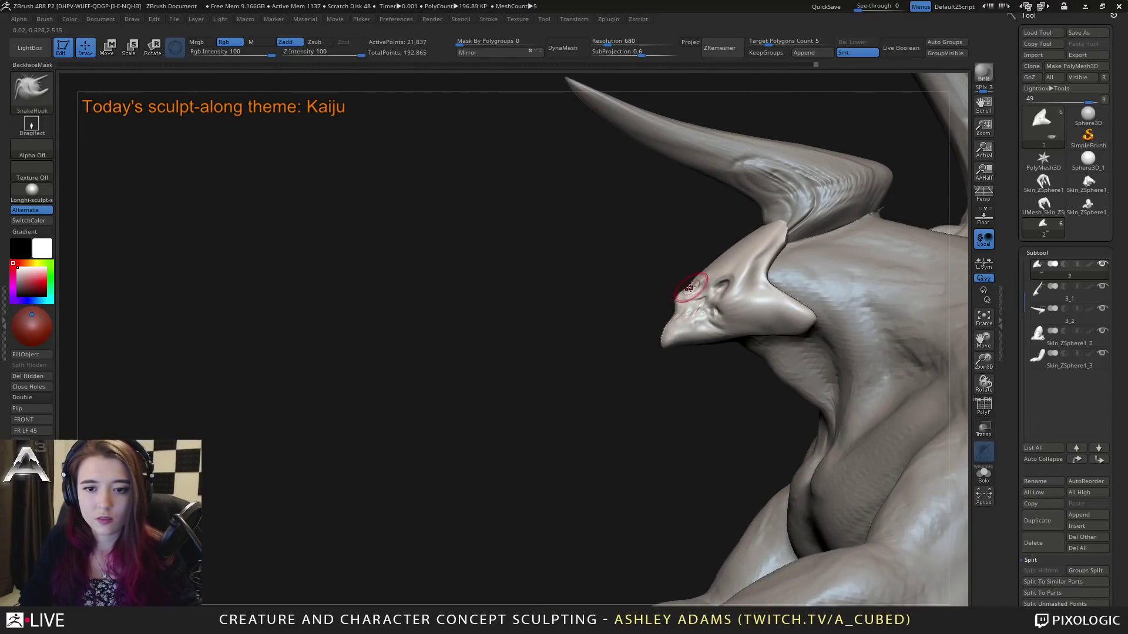
mouse_move(689, 285)
right_down()
mouse_move(681, 320)
mouse_move(695, 335)
mouse_move(606, 340)
right_up()
key(space)
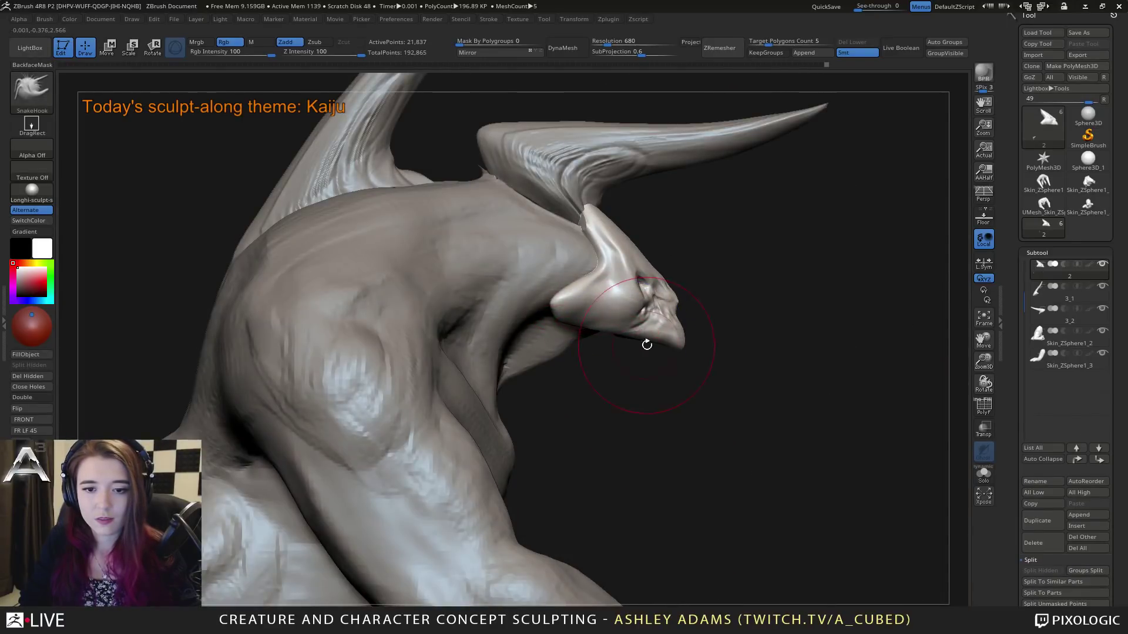
drag(647, 340, 652, 347)
right_drag(661, 323, 658, 253)
key(space)
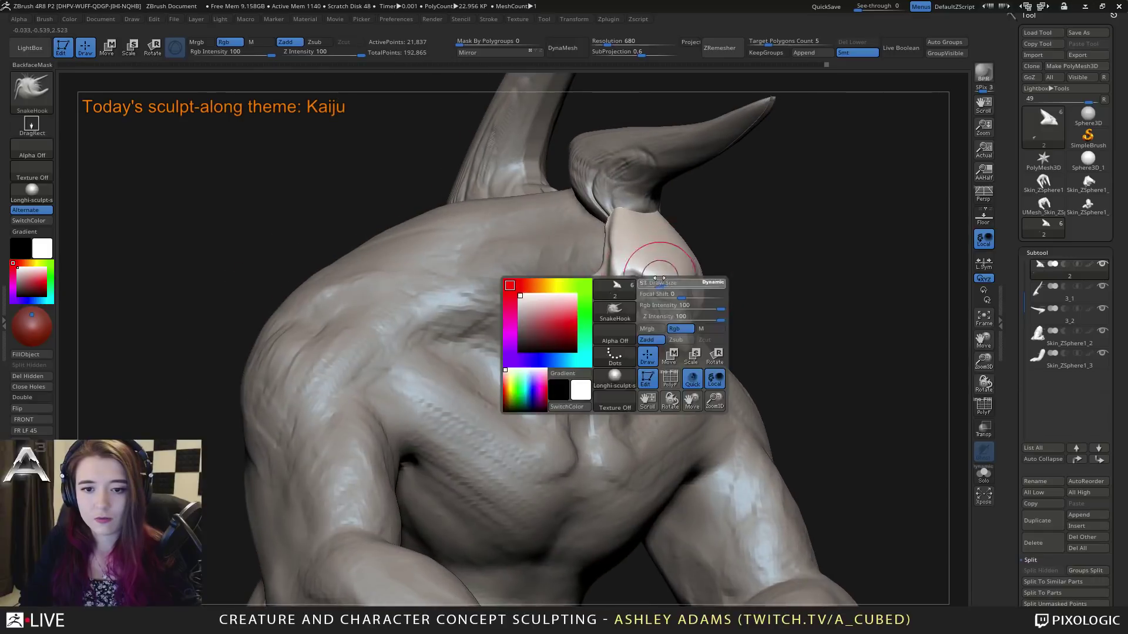
Step: Carve the eye sockets and the creases between the eyes and beak with the DamStandard brush
key(b)
key(d)
key(s)
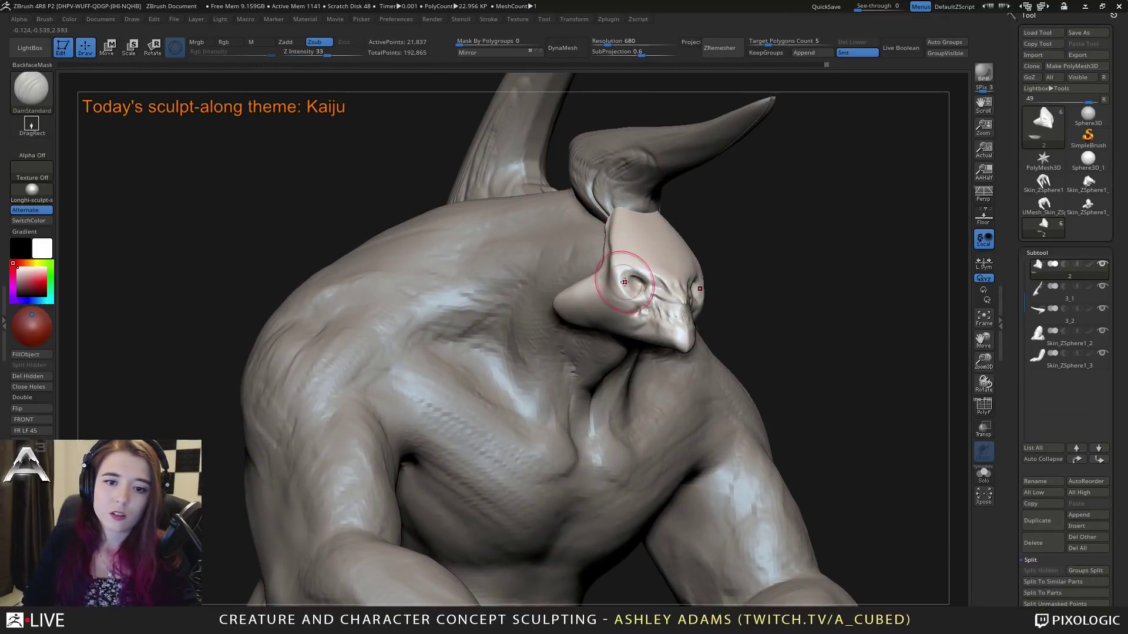
key(space)
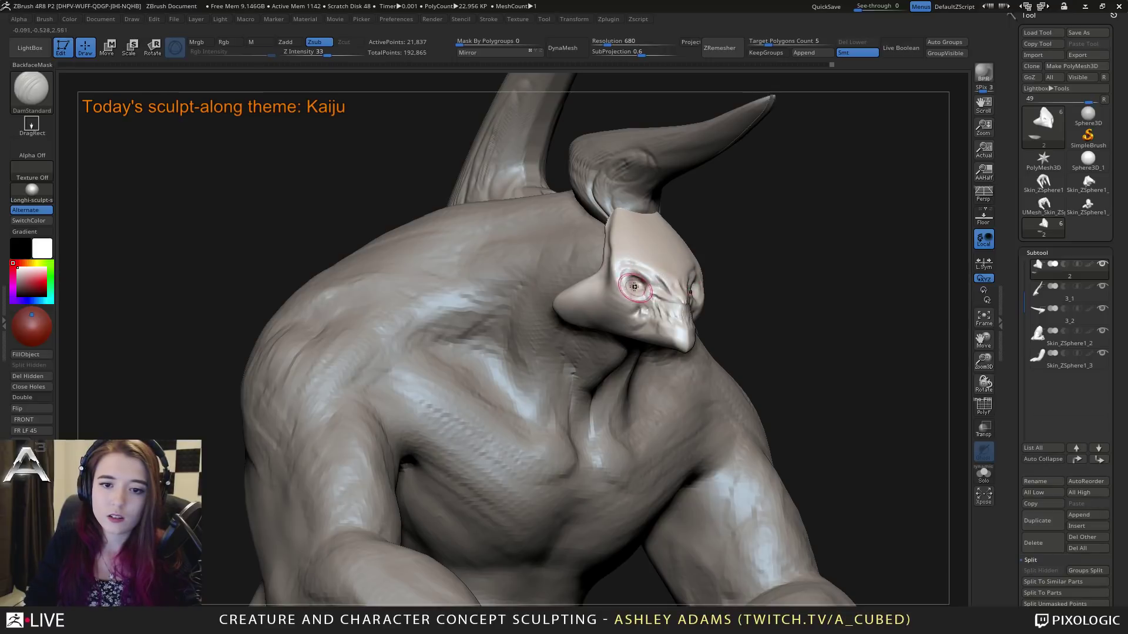
drag(635, 264, 657, 306)
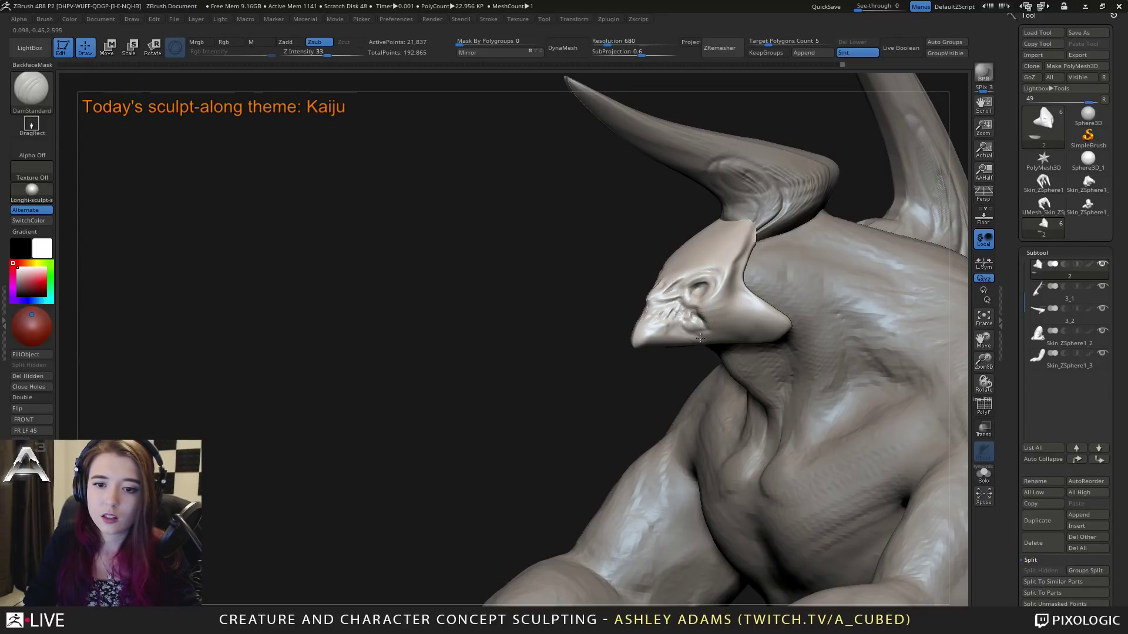
drag(700, 334, 658, 361)
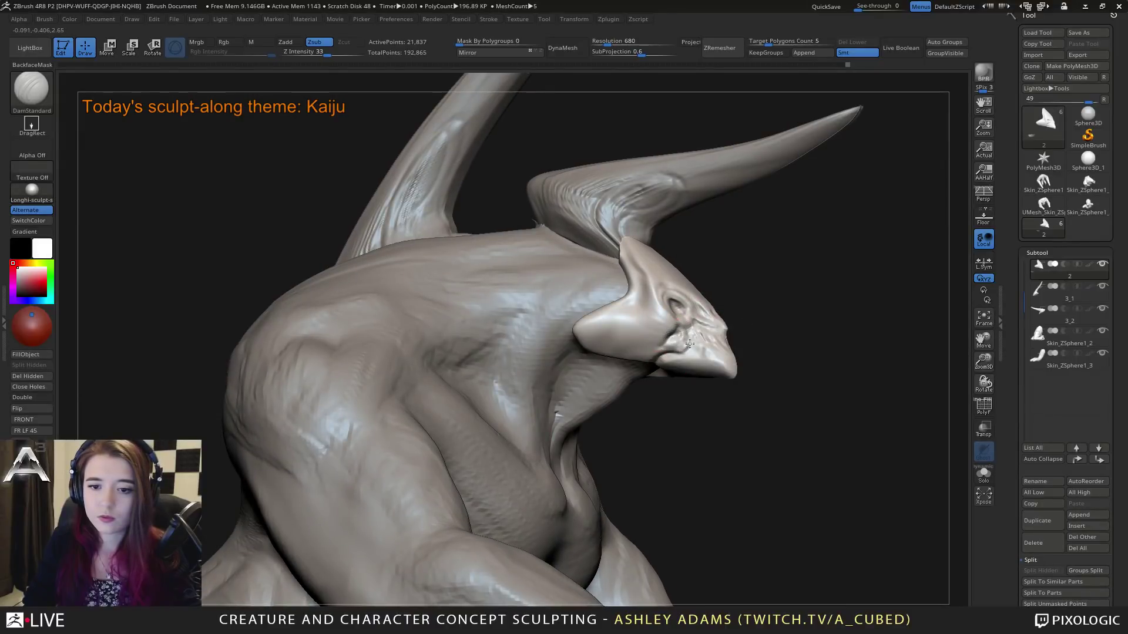
right_drag(684, 330, 680, 295)
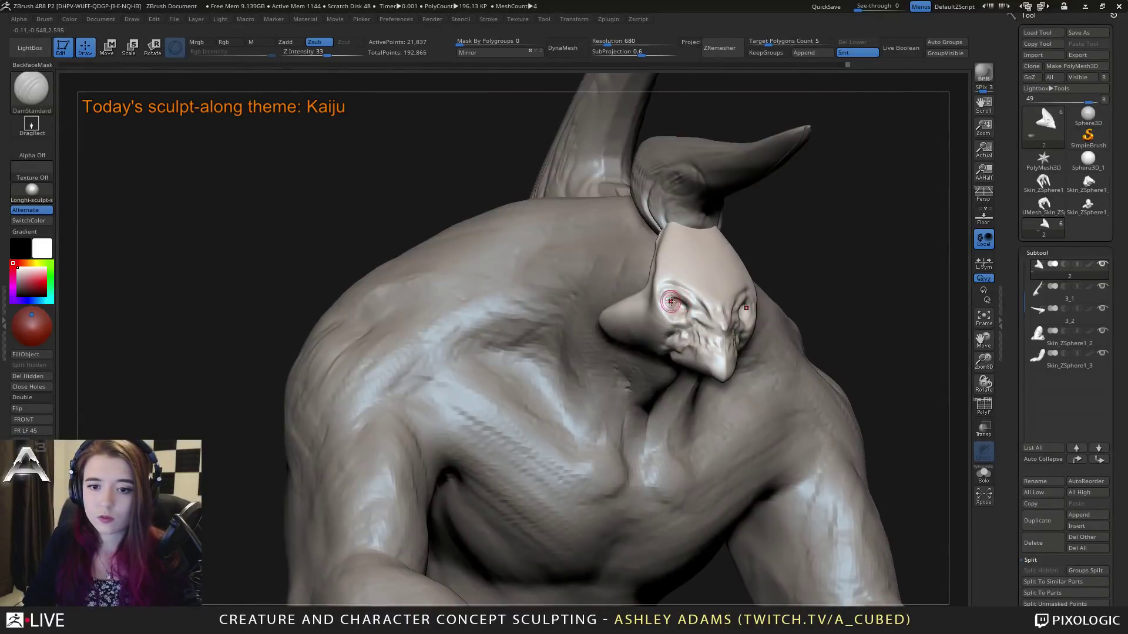
Step: Build up the forms around both eyes on the face with the ClayBuildup brush
key(b)
key(c)
key(b)
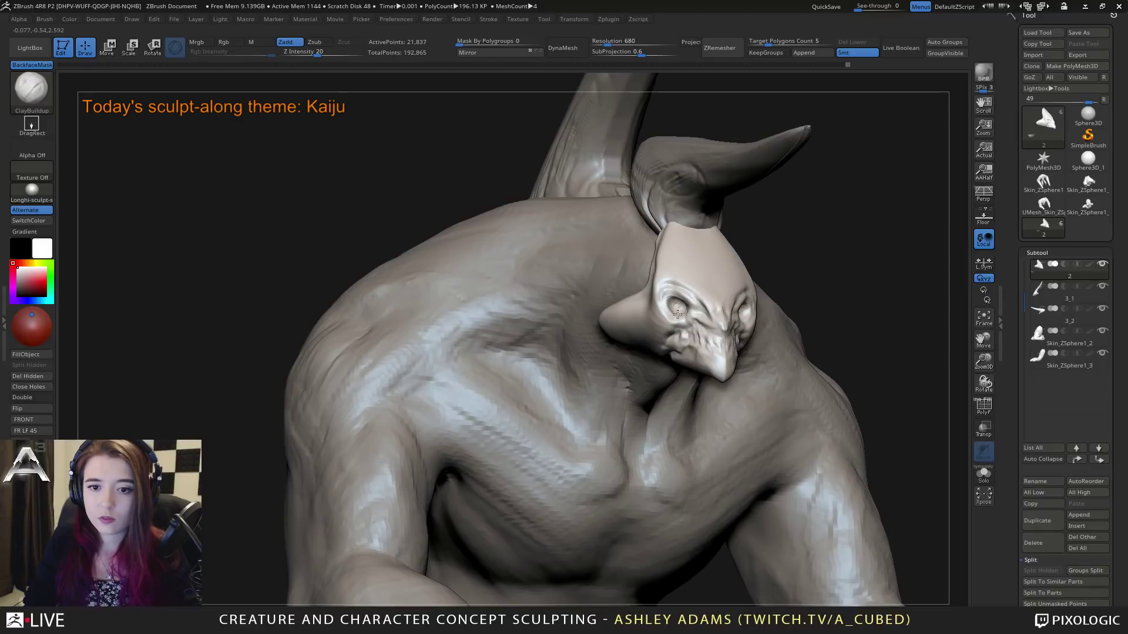
right_drag(668, 303, 868, 251)
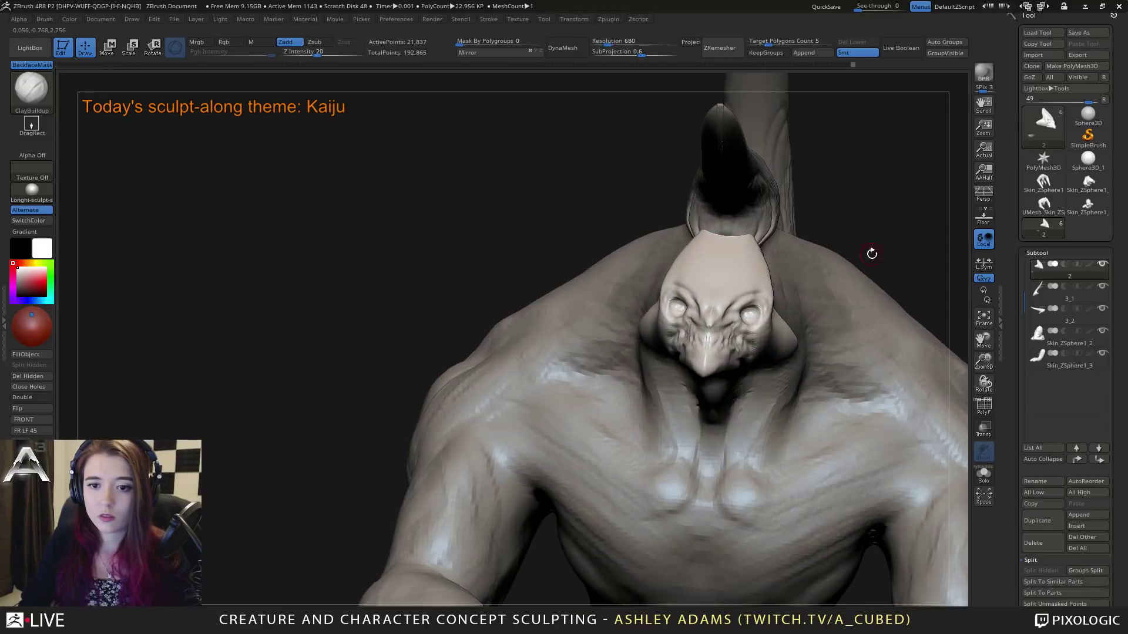
Step: Append a sphere as a new subtool and scale it down to eyeball size
click(1084, 520)
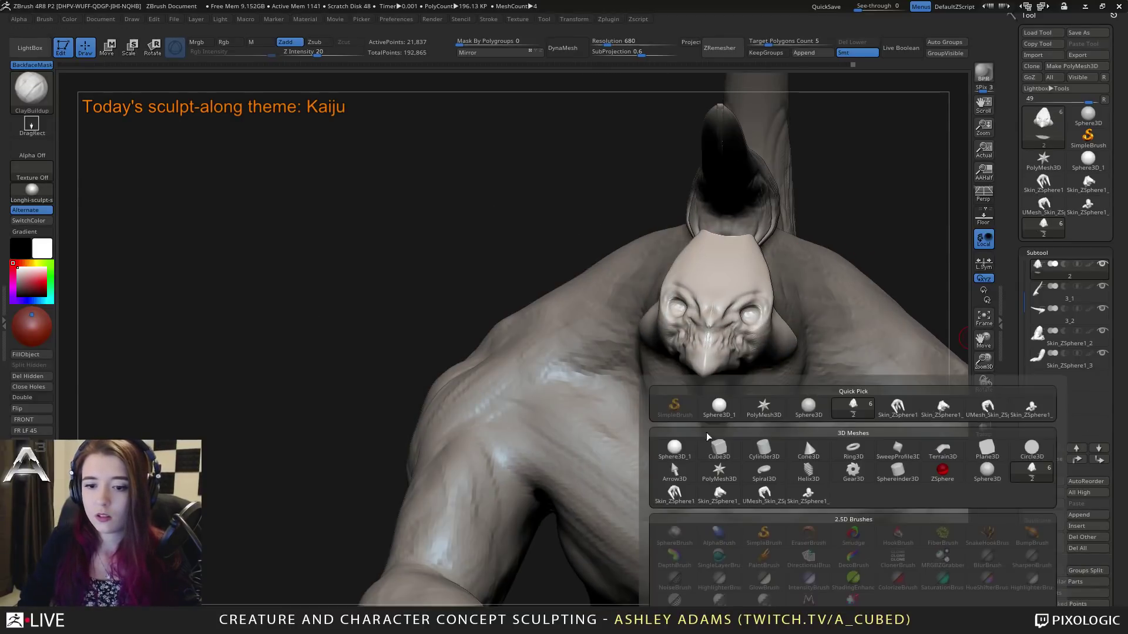
click(674, 447)
key(w)
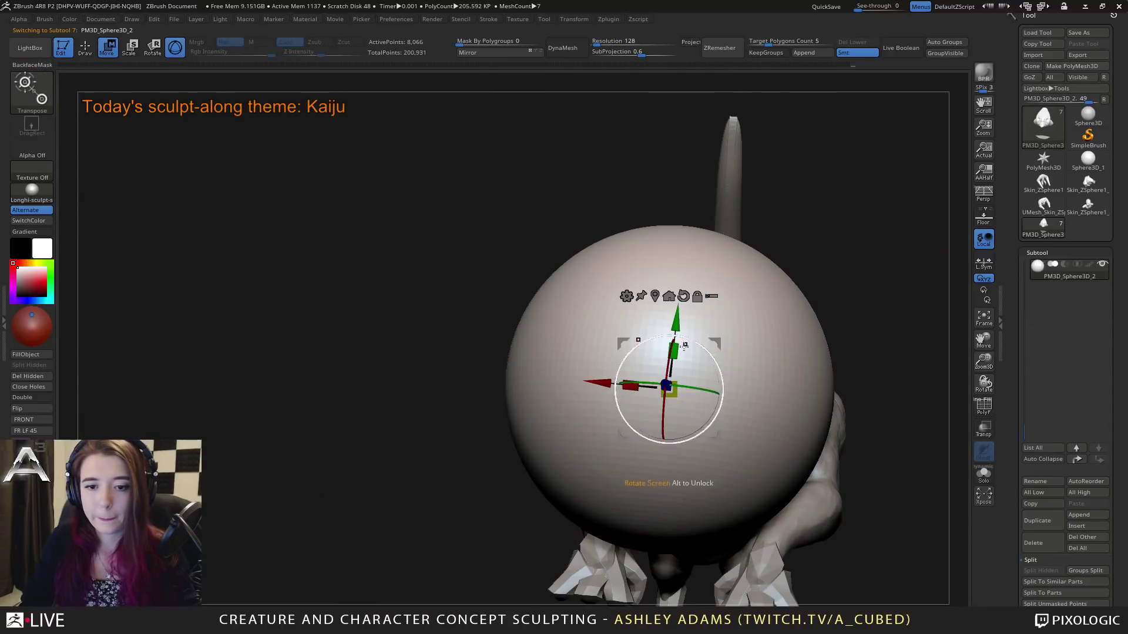
drag(668, 387, 339, 345)
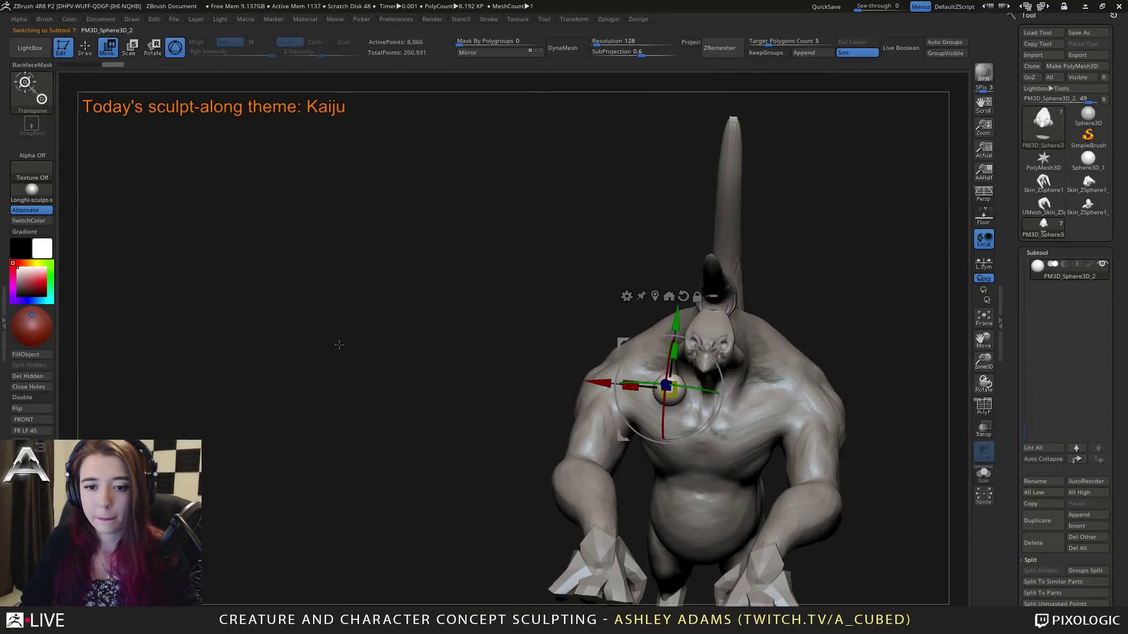
drag(716, 343, 785, 314)
drag(741, 361, 608, 346)
drag(784, 314, 821, 302)
Step: Move the small sphere into the eye socket on one side of the face
ctrl+right_drag(817, 317, 808, 432)
right_drag(807, 432, 715, 432)
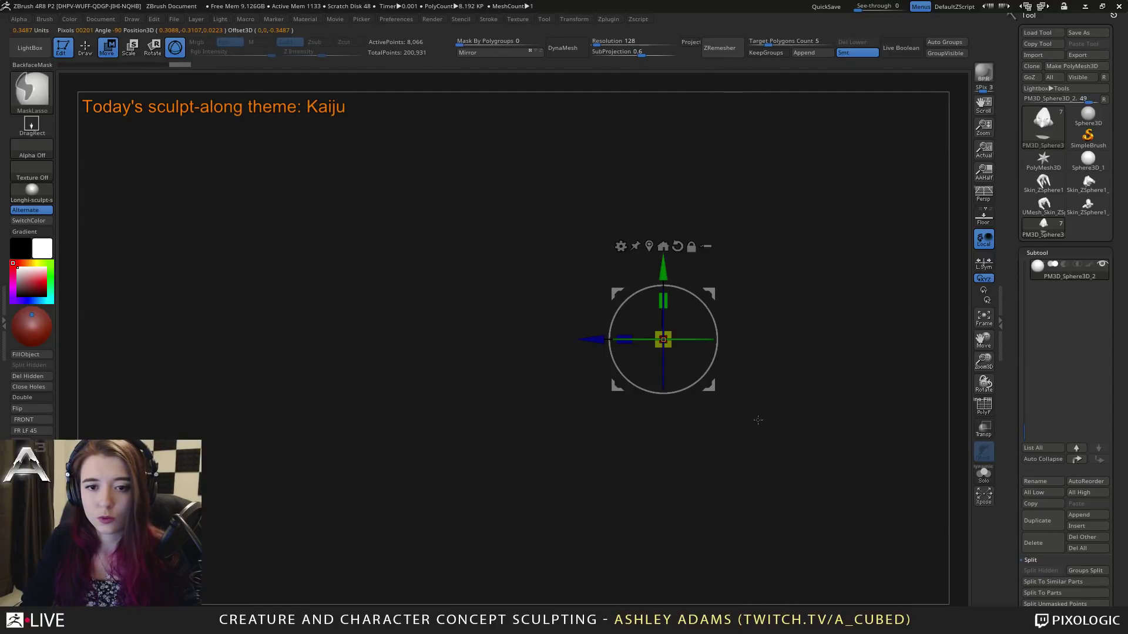
ctrl+drag(757, 418, 788, 441)
alt+right_drag(746, 282, 624, 308)
drag(588, 319, 737, 300)
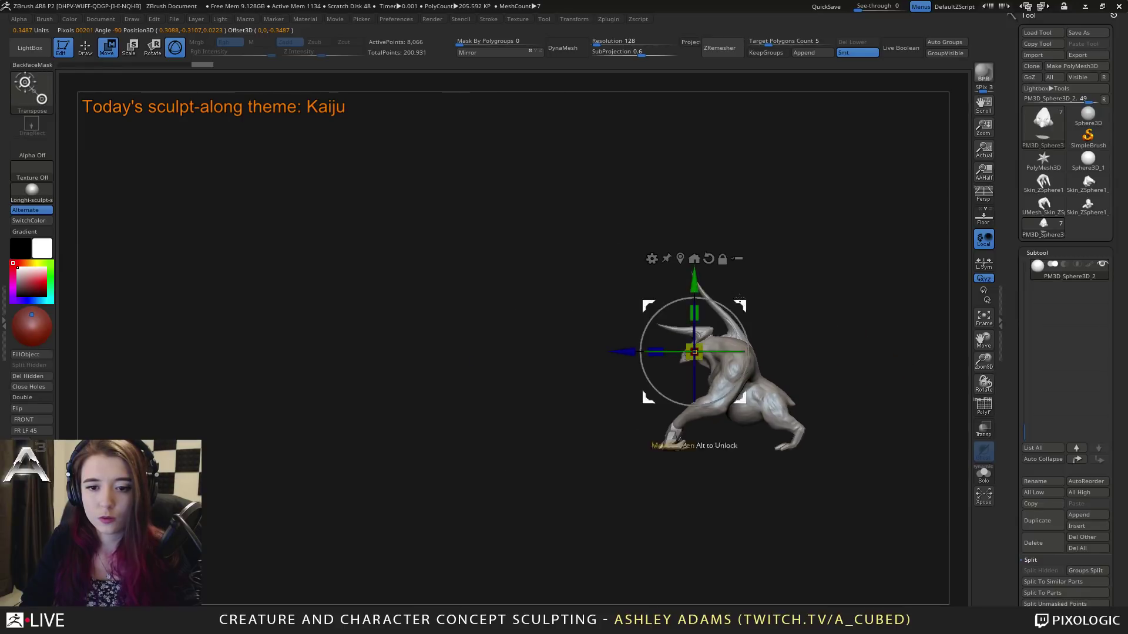
ctrl+right_drag(741, 303, 686, 314)
drag(686, 314, 545, 318)
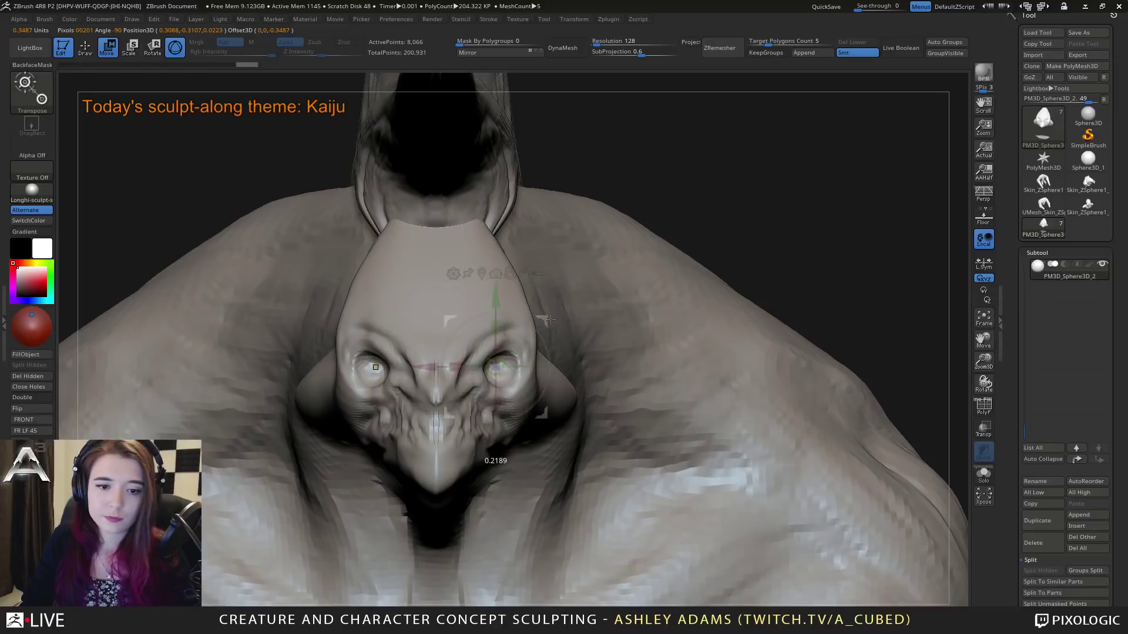
Step: Fine-tune the eyeball's depth and fit in the socket from the side and front views
shift+right_drag(545, 317, 490, 320)
mouse_move(539, 318)
mouse_down()
mouse_move(503, 318)
mouse_move(528, 319)
mouse_up()
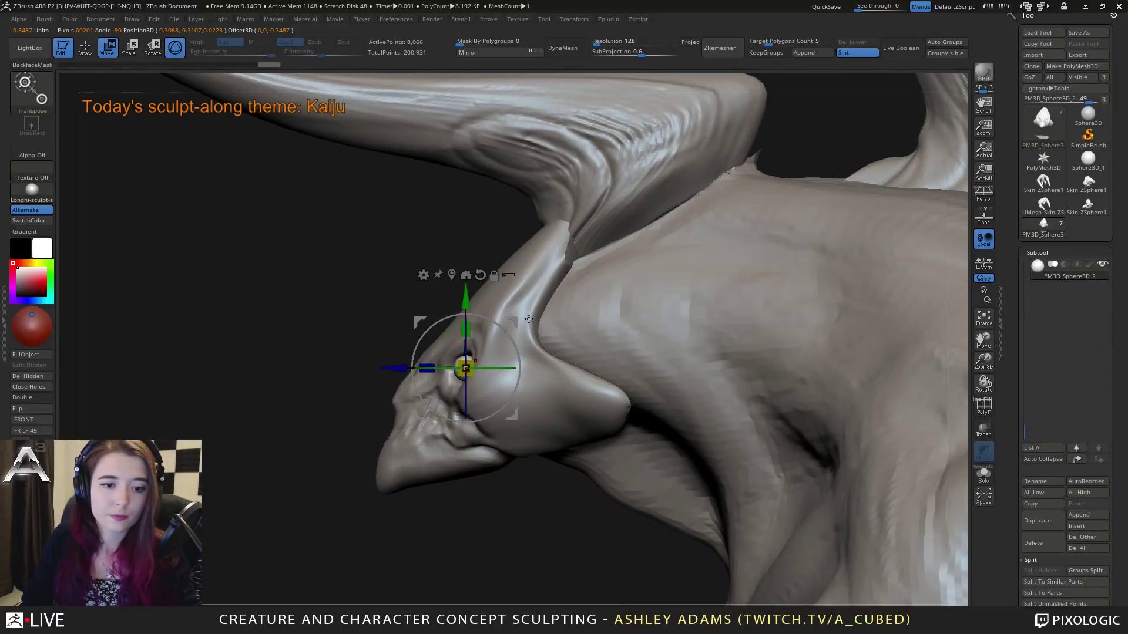
shift+right_drag(615, 318, 523, 319)
drag(521, 319, 522, 319)
alt+right_drag(521, 319, 621, 297)
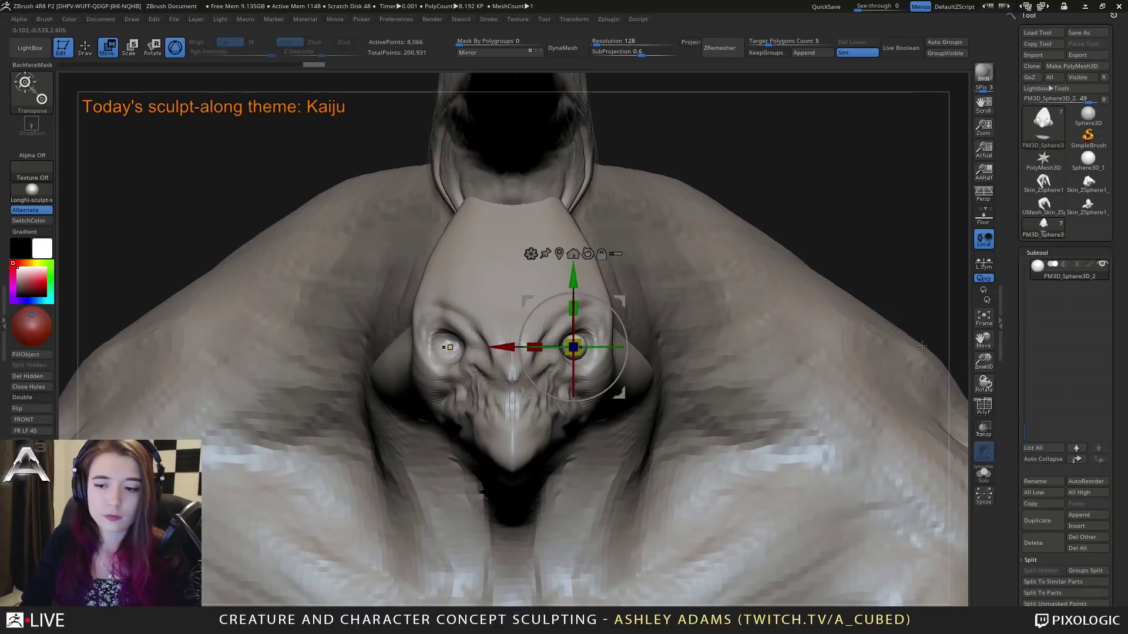
Step: Duplicate the eyeball and mirror it into the opposite socket, merging both eyes into a single subtool
click(1040, 525)
click(493, 53)
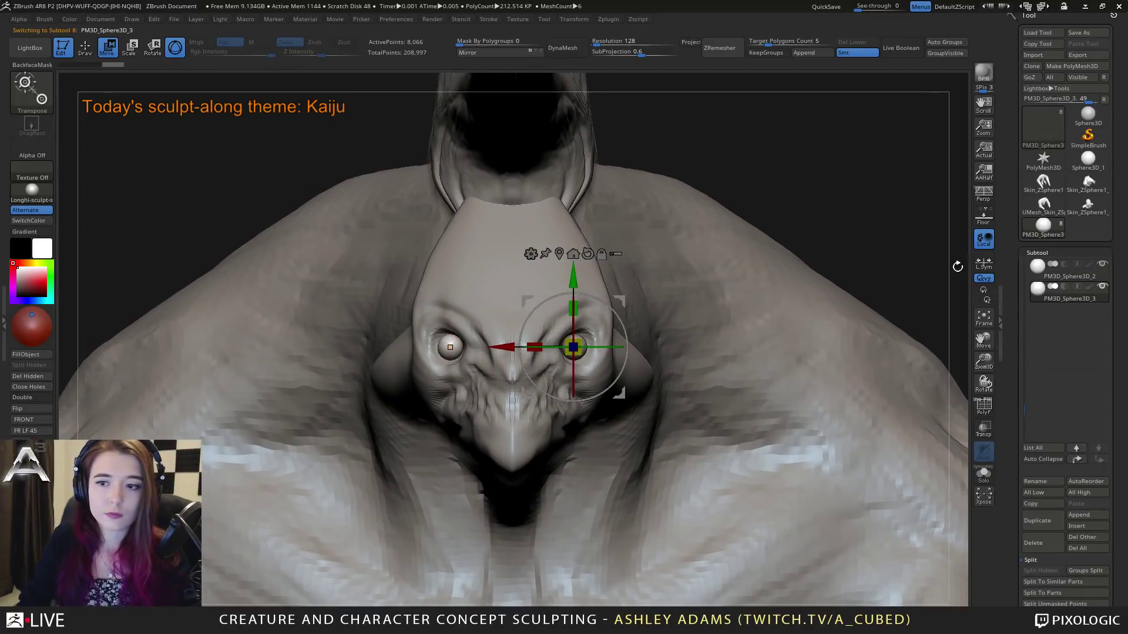
click(1038, 269)
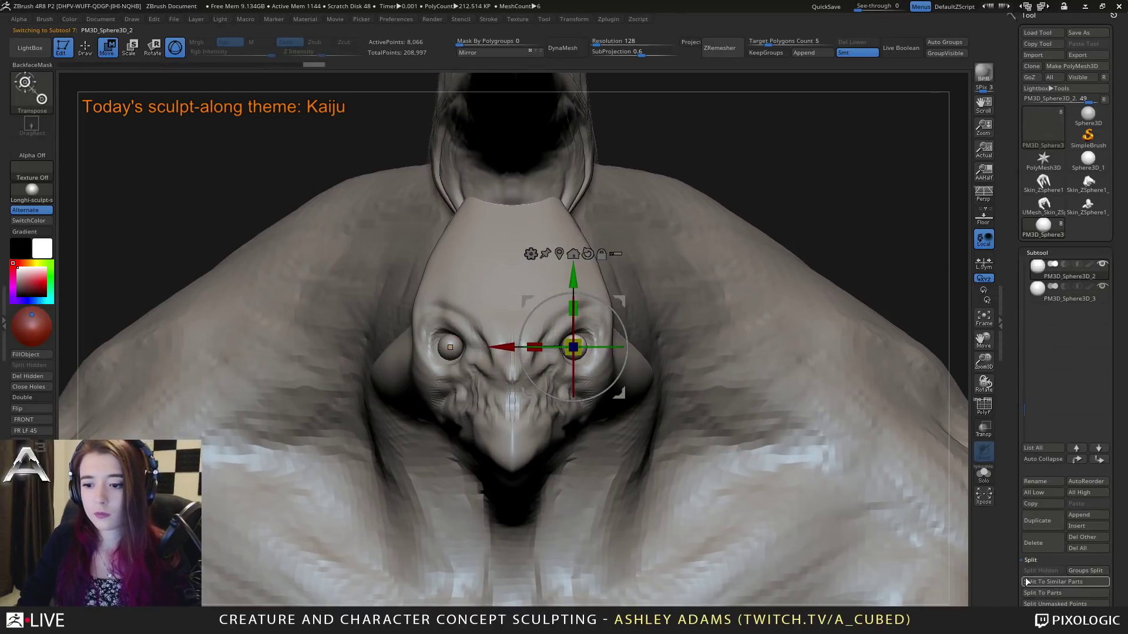
scroll(1026, 581, down, 2)
click(1040, 526)
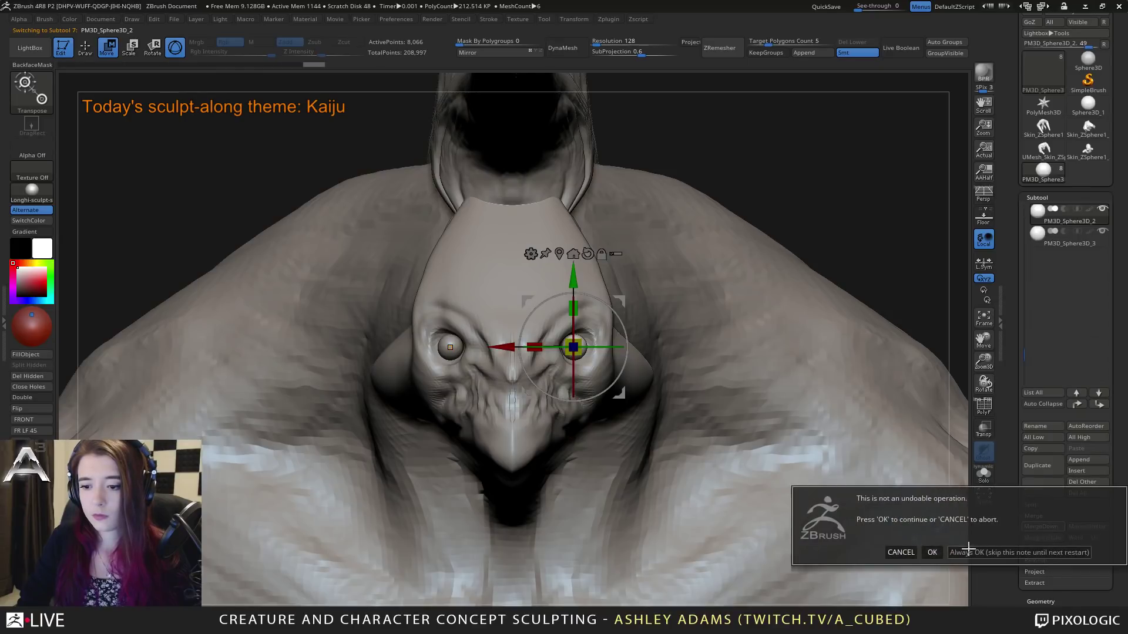
click(932, 552)
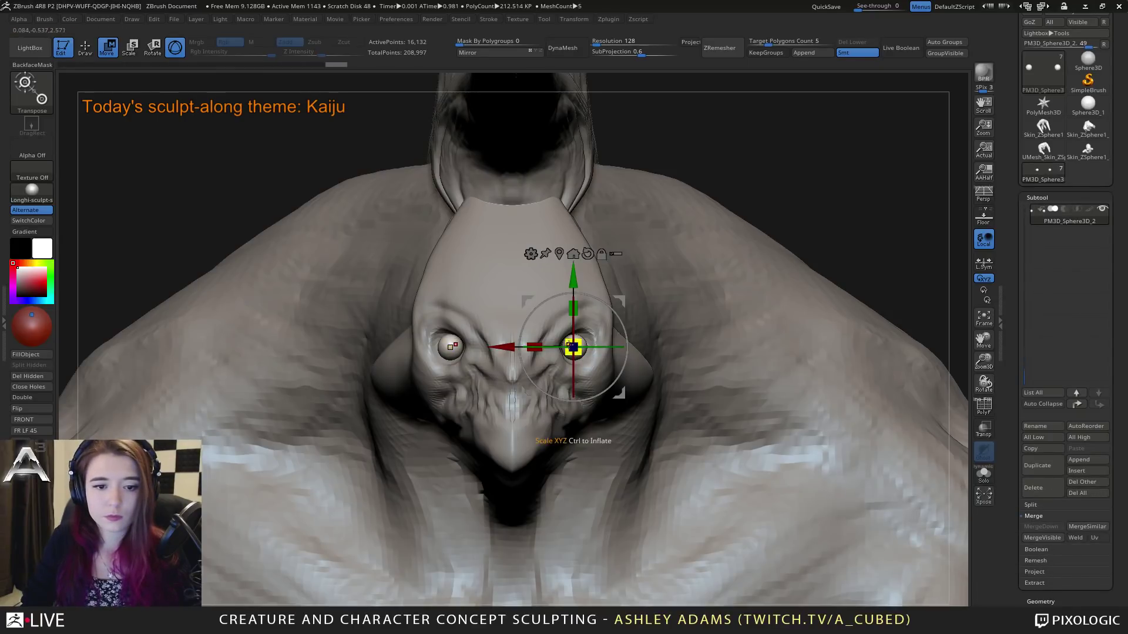
Step: Select the head subtool and reshape its side and back-swept cheek with the SnakeHook brush
key(q)
alt+click(562, 326)
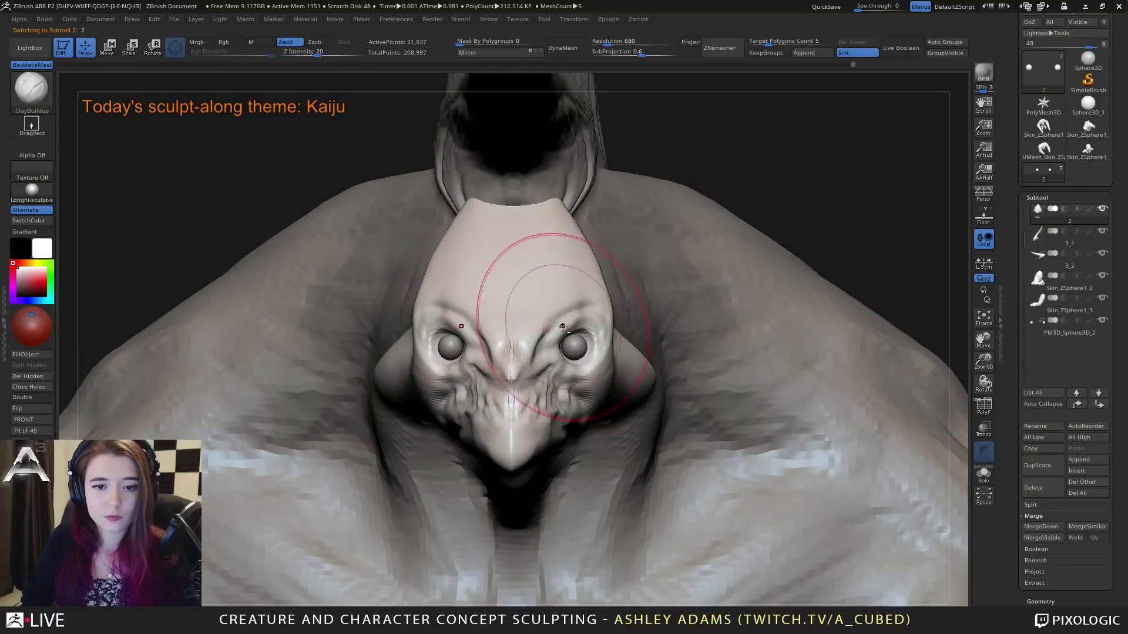
right_drag(562, 326, 513, 315)
key(space)
mouse_move(491, 309)
mouse_down()
mouse_move(441, 309)
mouse_move(449, 326)
mouse_move(436, 330)
mouse_up()
key(space)
key(b)
key(s)
key(h)
mouse_move(457, 351)
right_down()
mouse_move(436, 328)
mouse_move(382, 327)
right_up()
key(space)
drag(578, 307, 583, 308)
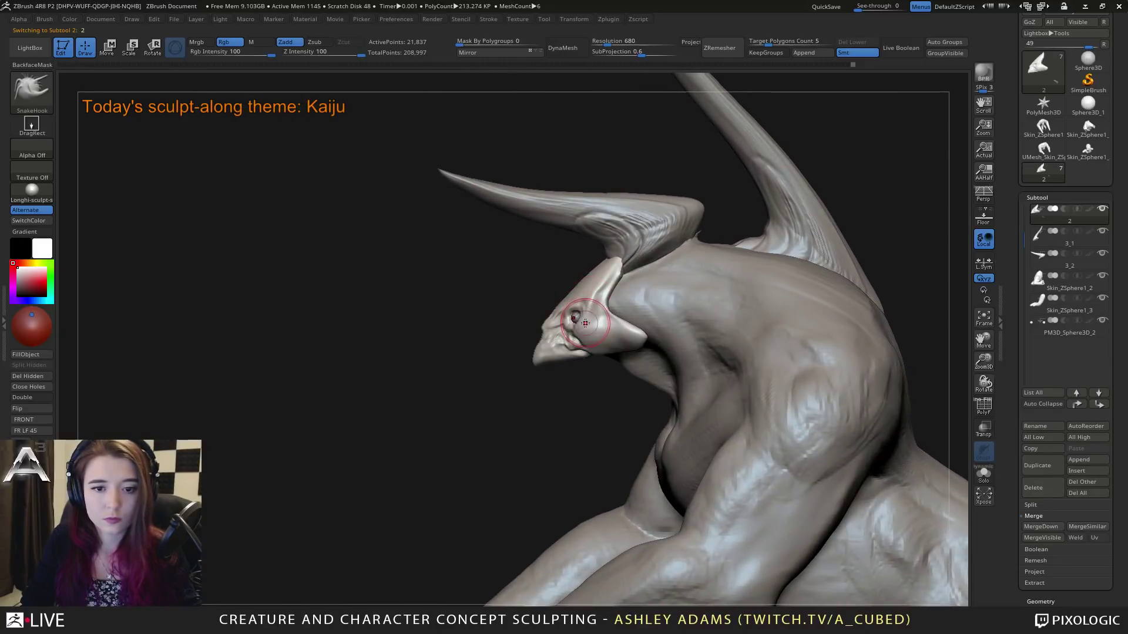
Step: Build up the side of the head behind the eye with the ClayBuildup brush
right_drag(584, 321, 596, 306)
key(b)
key(c)
key(b)
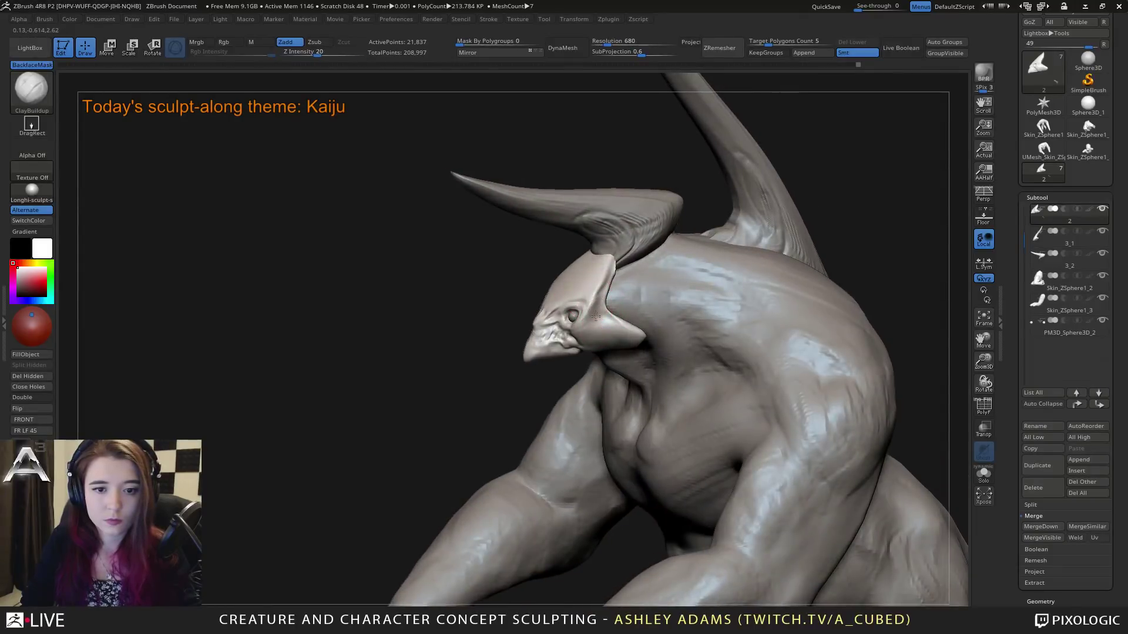
drag(605, 287, 608, 307)
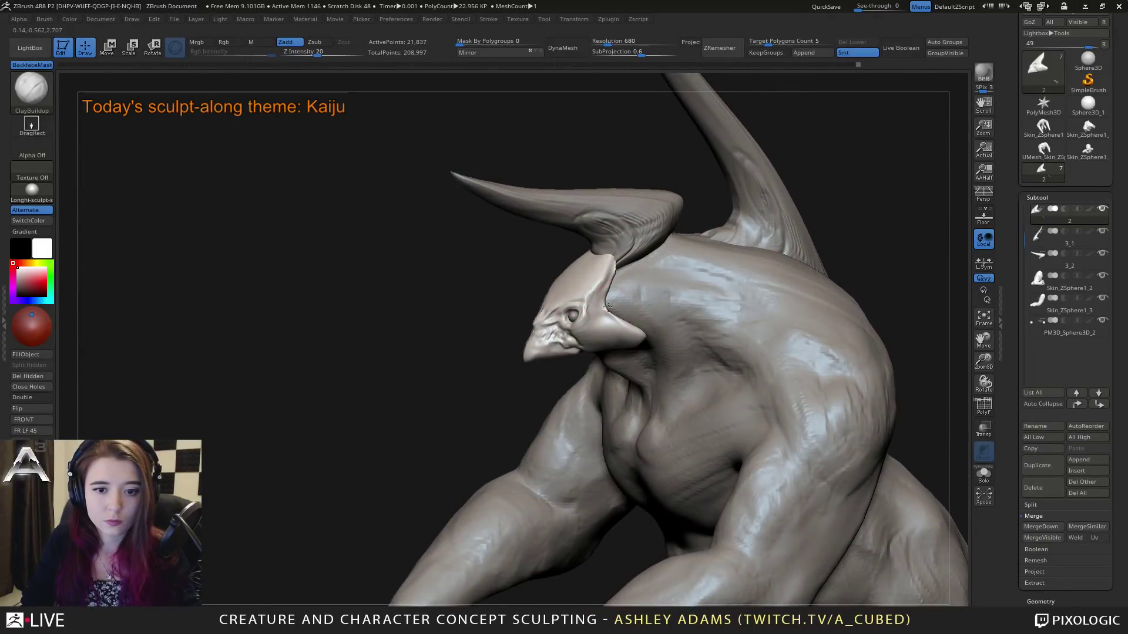
Step: Pull the head plate and cheek into a hooked notch behind the eye with the SnakeHook brush
key(b)
key(s)
key(h)
mouse_move(612, 307)
right_down()
mouse_move(594, 296)
mouse_move(613, 307)
mouse_move(598, 300)
mouse_move(614, 297)
mouse_move(622, 315)
mouse_move(581, 326)
mouse_move(591, 332)
right_up()
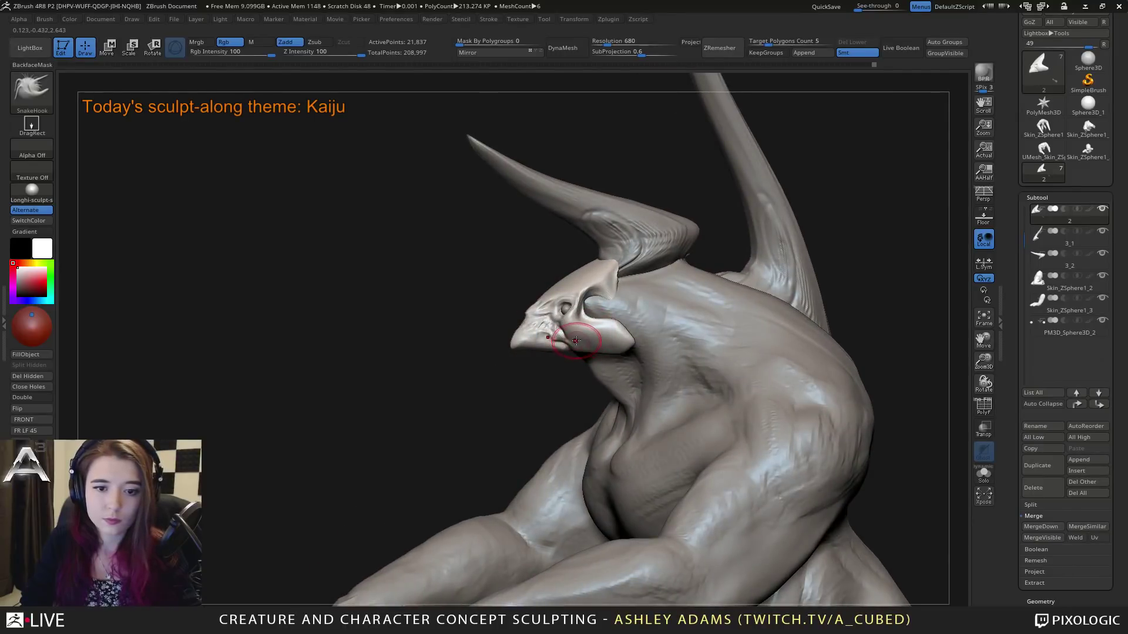
Step: Add volume along the cheek flange and jaw edge with ClayBuildup and smooth the surface
key(b)
key(c)
key(b)
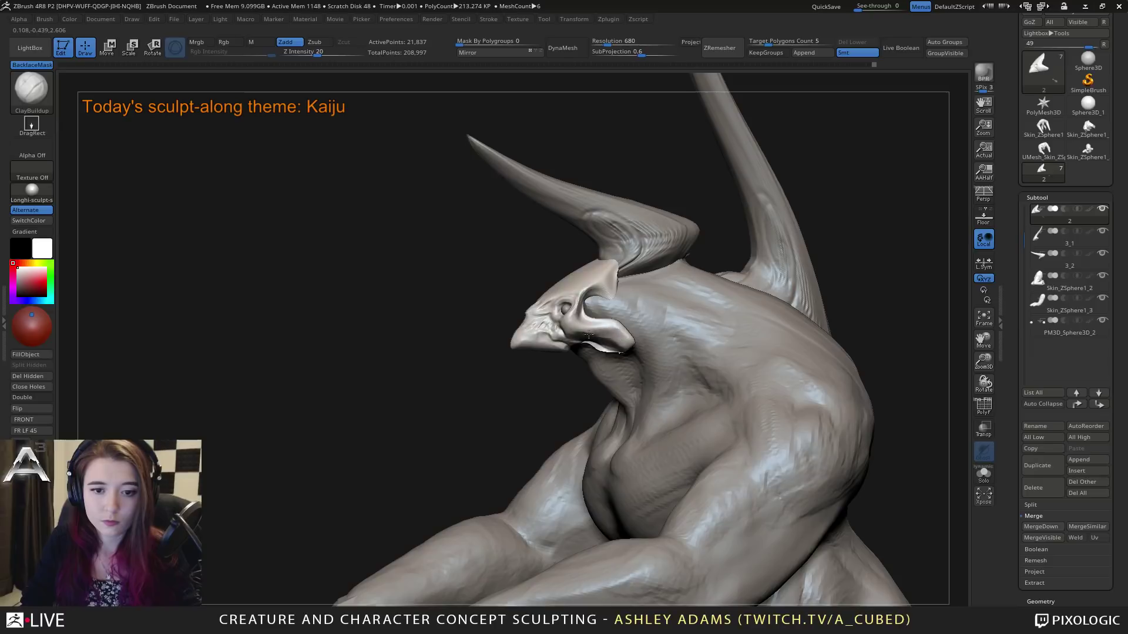
key(shift)
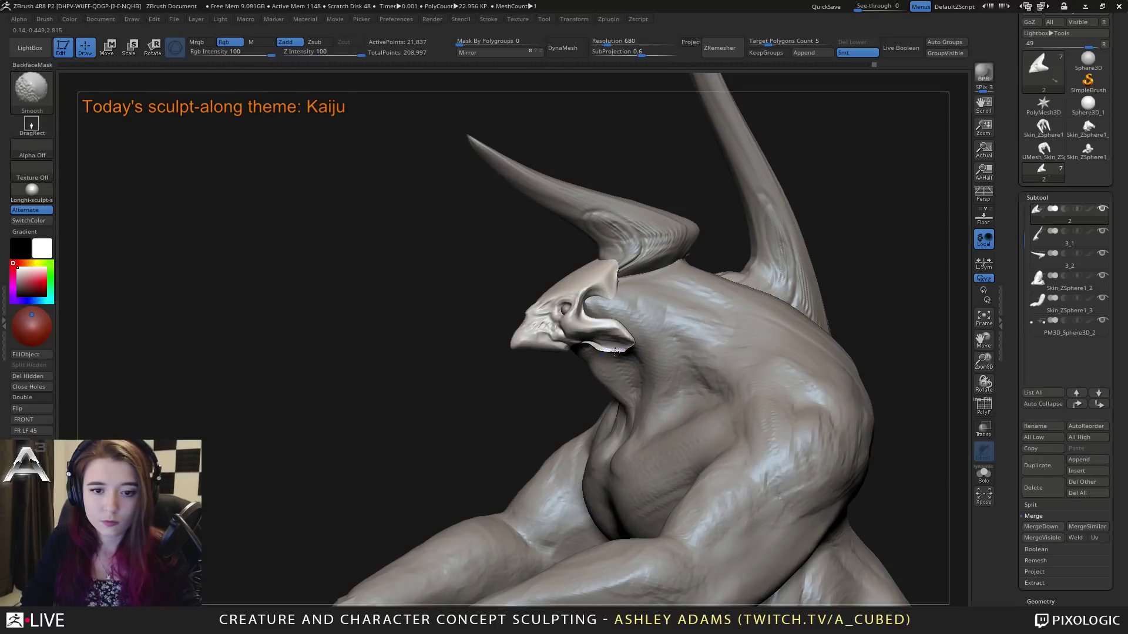
mouse_move(617, 343)
right_down()
mouse_move(583, 334)
mouse_move(600, 327)
mouse_move(572, 345)
mouse_move(551, 341)
mouse_move(366, 239)
right_up()
Step: Mask the head around the eyes and cheek with lasso selections, leaving the beak unmasked
key(b)
key(s)
key(h)
right_click(562, 342)
mouse_move(498, 383)
ctrl+mouse_down()
mouse_move(564, 367)
mouse_move(563, 333)
mouse_move(552, 323)
mouse_move(480, 454)
ctrl+mouse_up()
ctrl+alt+drag(534, 292, 527, 334)
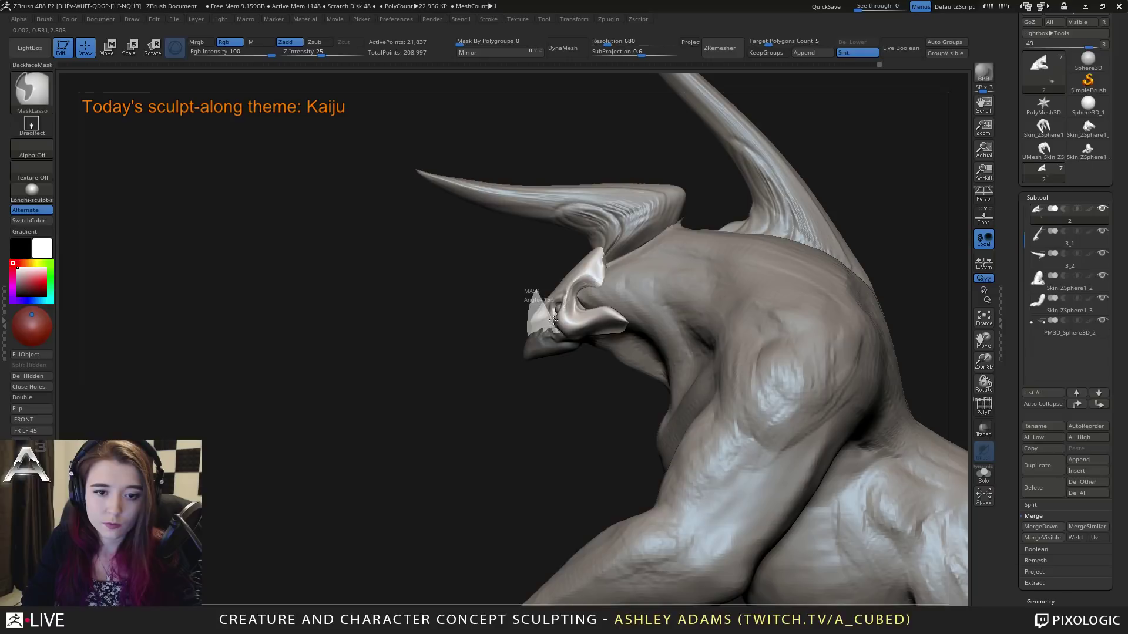
ctrl+alt+drag(552, 319, 549, 325)
Step: Reposition the unmasked beak forward and downward and tilt it with the transform gizmo
key(w)
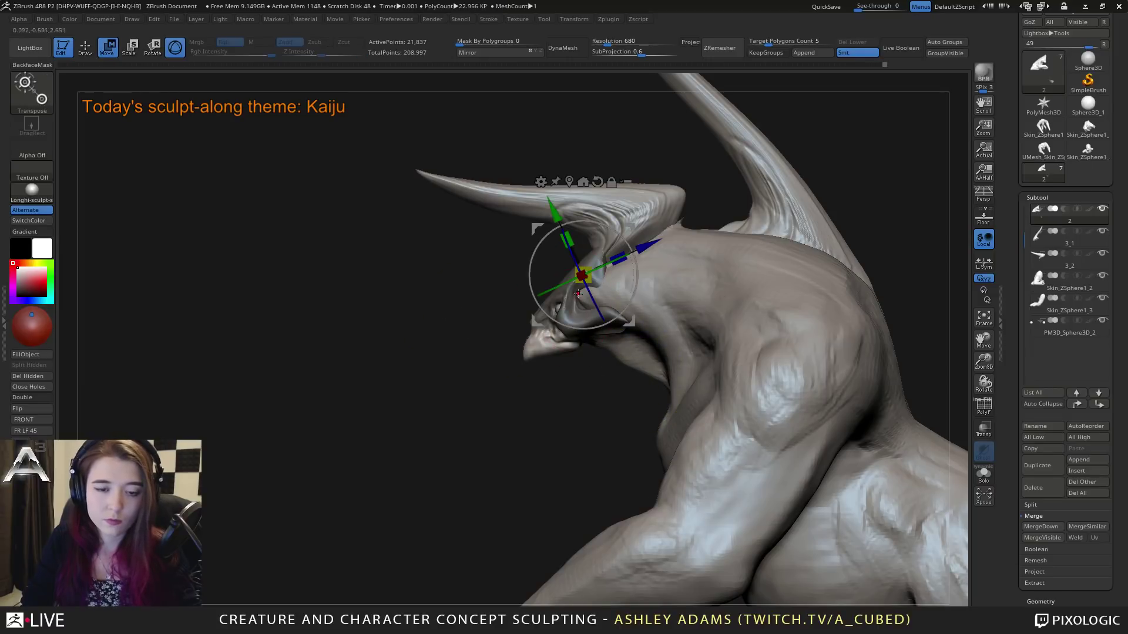
drag(629, 229, 606, 313)
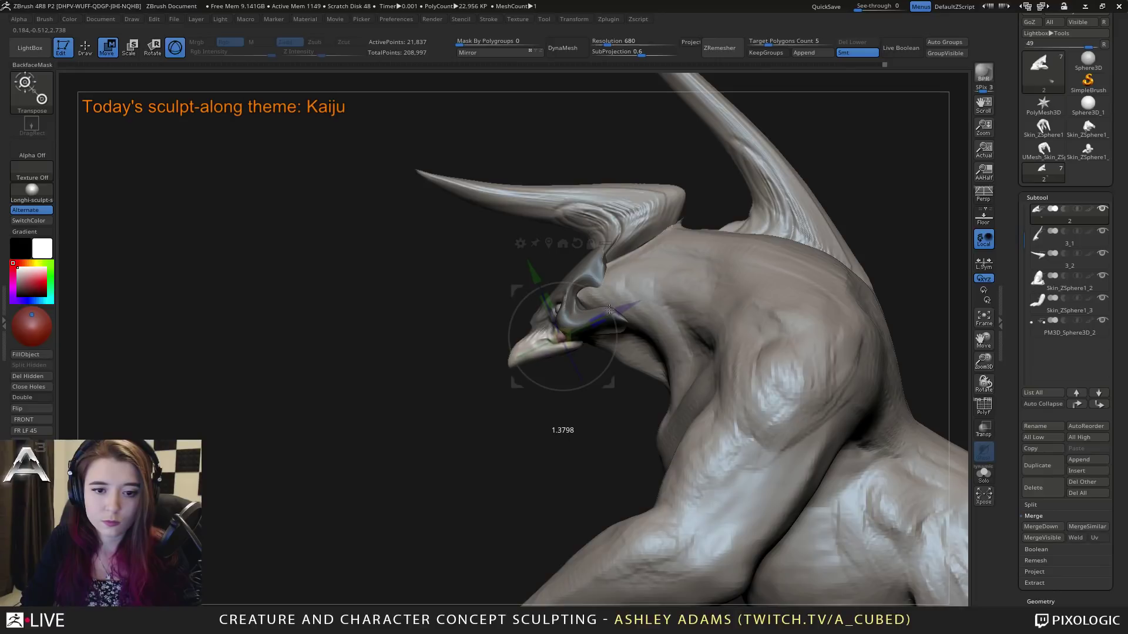
drag(542, 294, 539, 283)
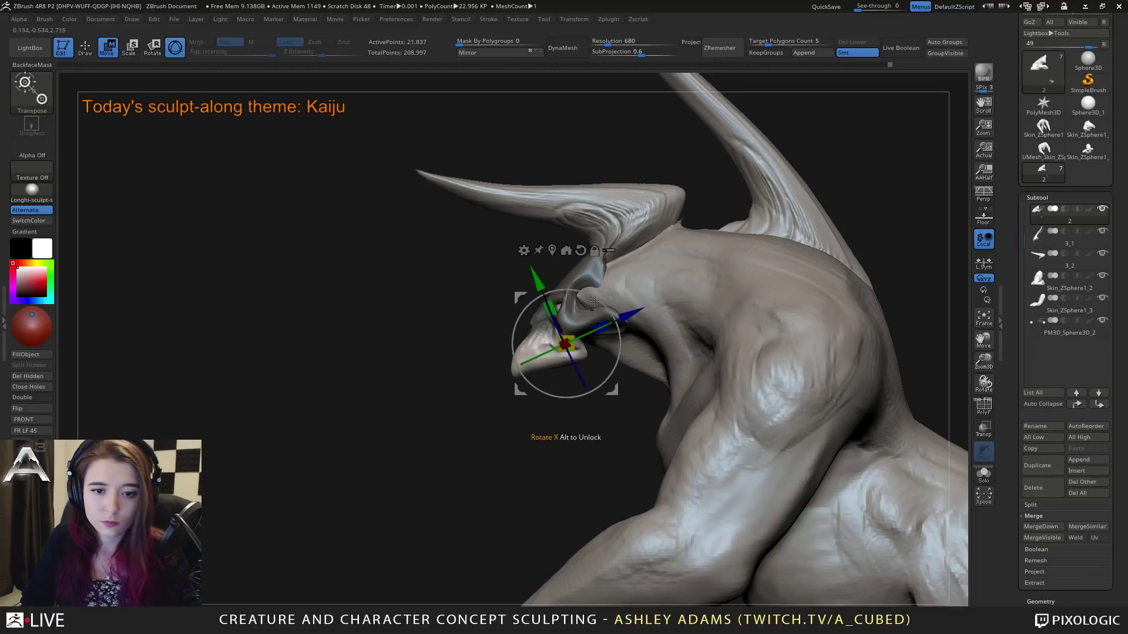
drag(613, 307, 610, 295)
mouse_move(644, 331)
ctrl+right_down()
mouse_move(648, 277)
mouse_move(748, 281)
mouse_move(637, 378)
mouse_move(659, 363)
mouse_move(610, 349)
mouse_move(594, 375)
mouse_move(587, 351)
ctrl+right_up()
key(q)
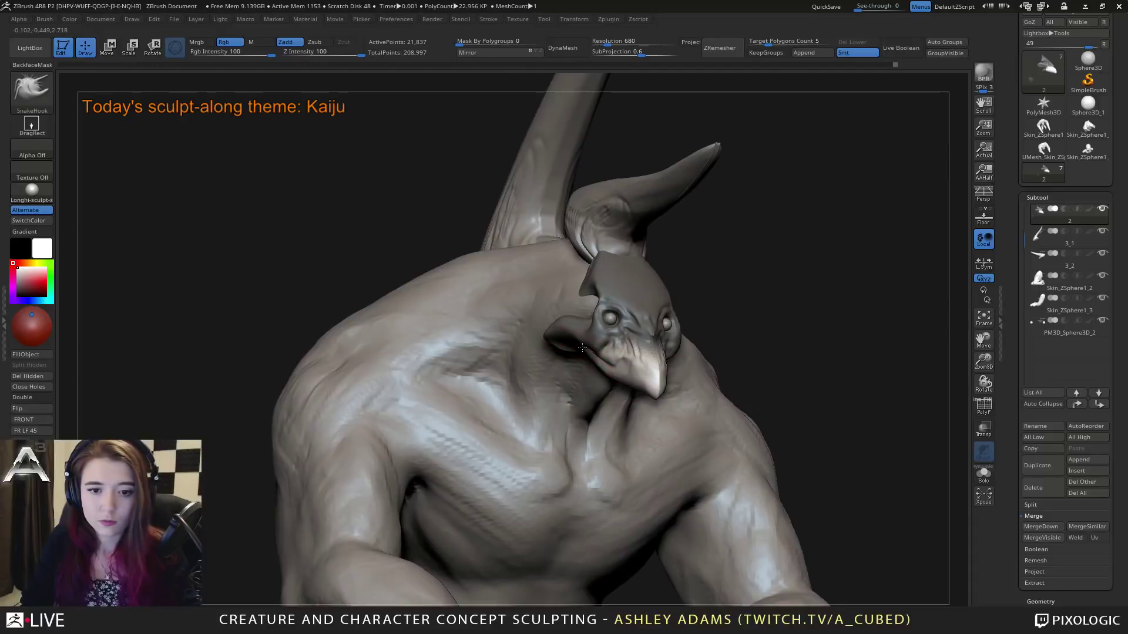
Step: DynaMesh the head at resolution 680 and smooth the lower edge of the cheek flange
ctrl+right_drag(584, 390, 593, 347)
mouse_move(670, 332)
right_down()
mouse_move(531, 318)
mouse_move(649, 320)
mouse_move(640, 276)
right_up()
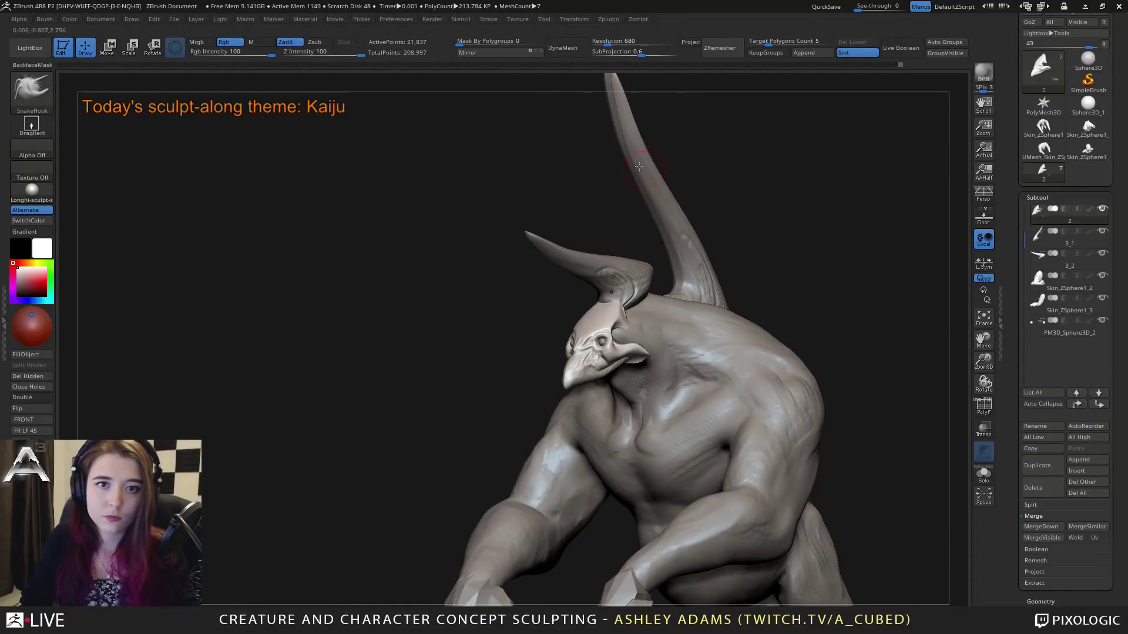
click(569, 53)
ctrl+right_drag(577, 328, 600, 382)
shift+drag(676, 389, 683, 401)
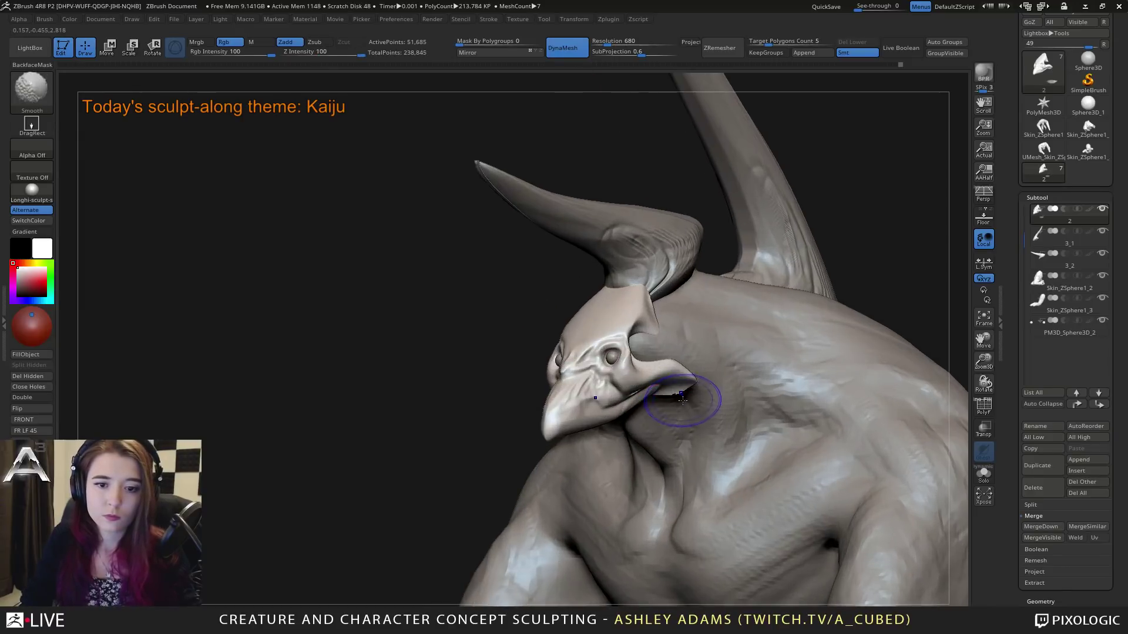
Step: Carve wrinkles across the upper beak in front of the eyes with the DamStandard brush
mouse_move(688, 388)
right_down()
mouse_move(728, 360)
mouse_move(655, 360)
mouse_move(711, 373)
right_up()
right_click(580, 401)
ctrl+right_drag(584, 396, 527, 274)
key(w)
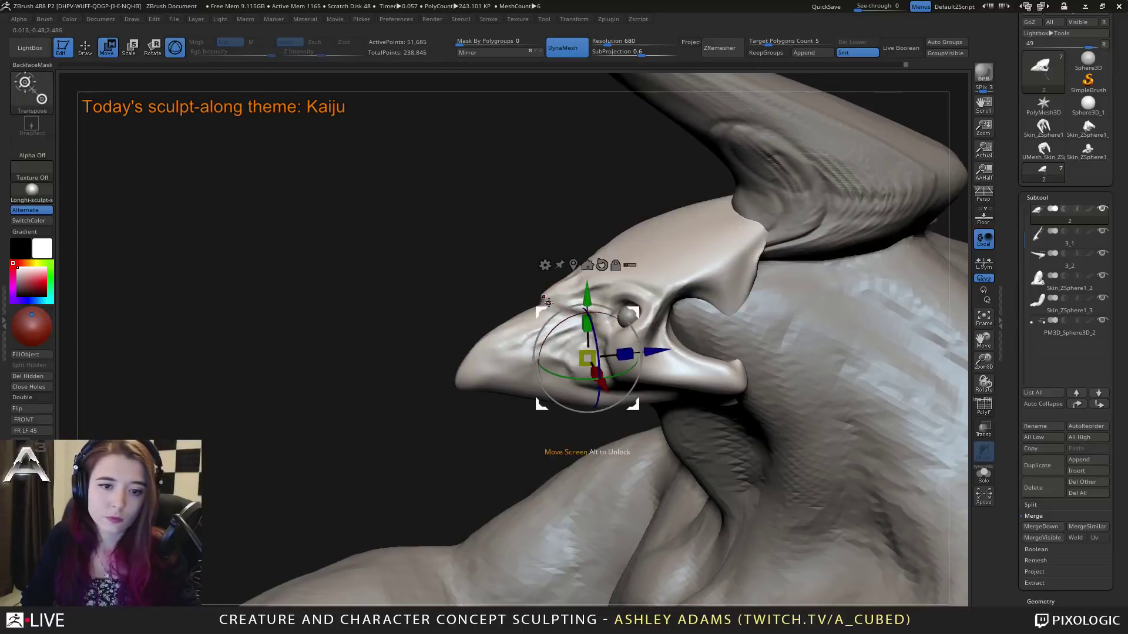
key(q)
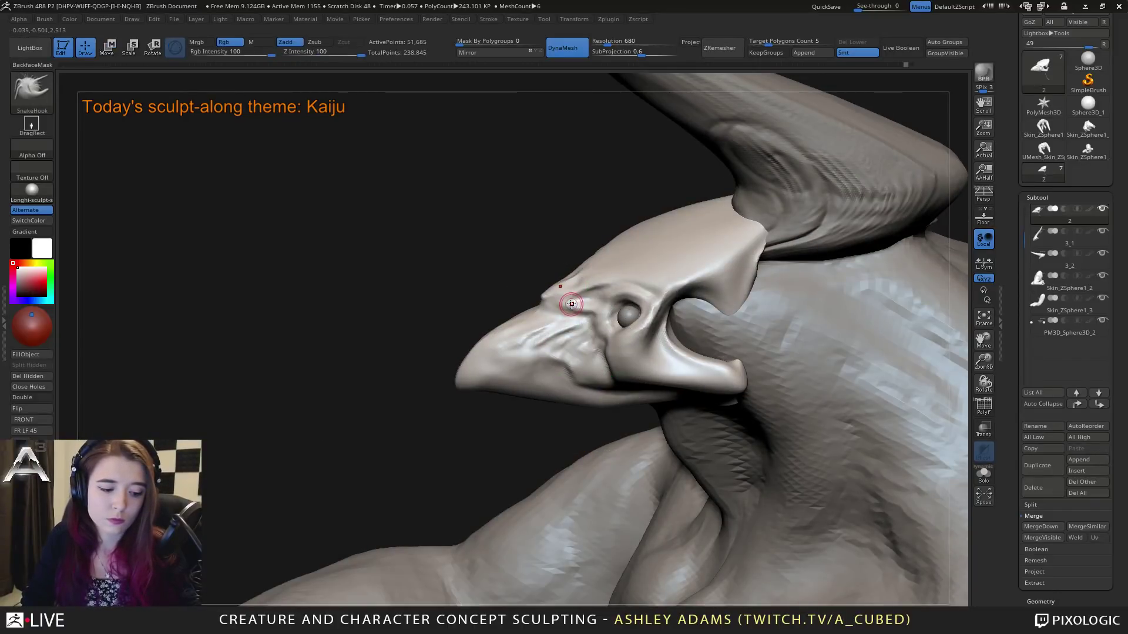
key(b)
key(d)
key(s)
right_drag(565, 278, 512, 330)
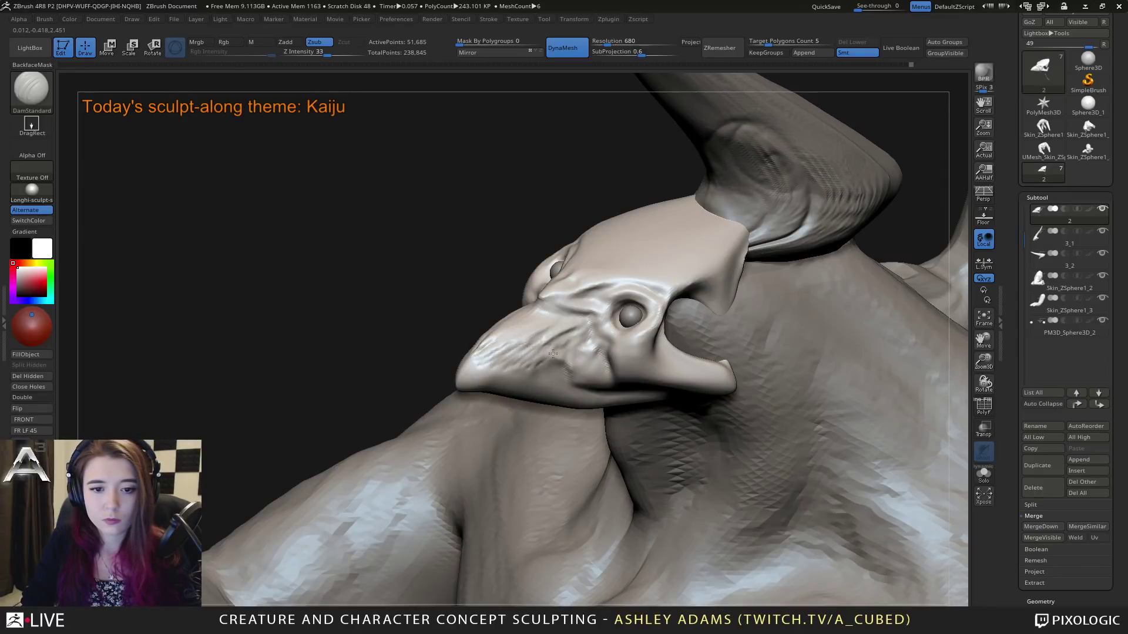
Step: Deepen the creases along the side of the beak towards the mouth corner with DamStandard
right_drag(567, 369, 556, 319)
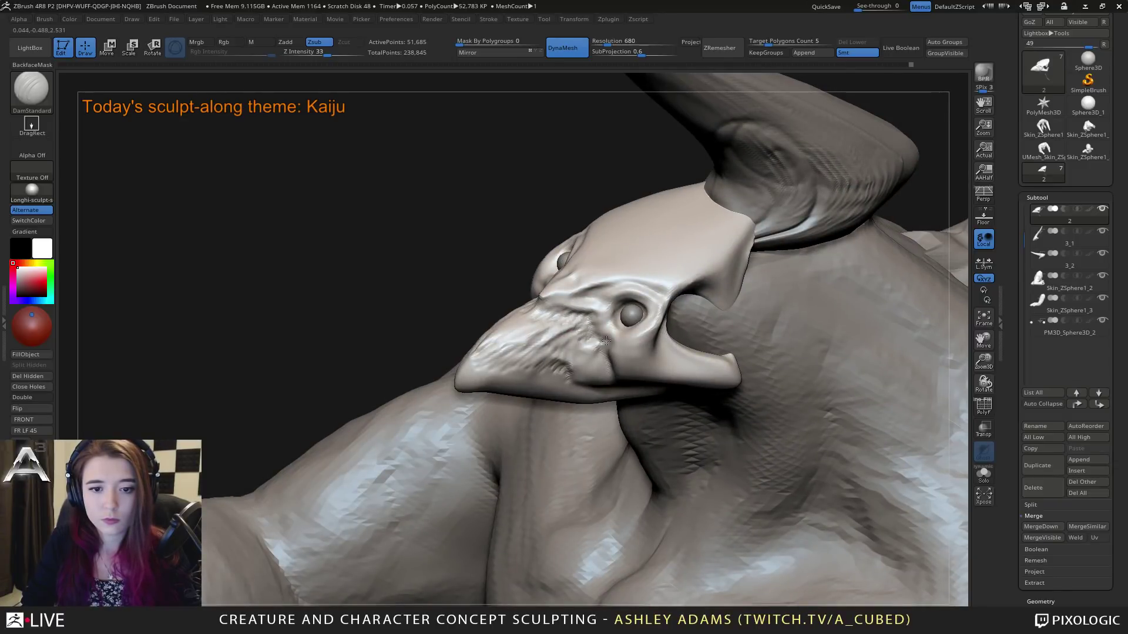
right_drag(529, 322, 509, 316)
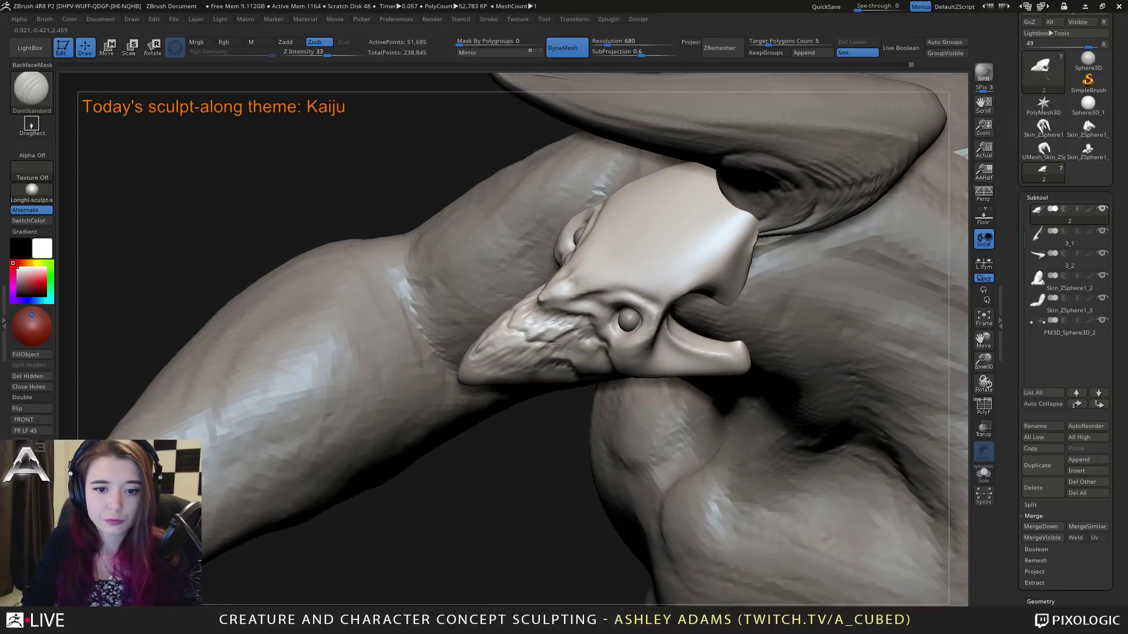
mouse_move(580, 347)
right_down()
mouse_move(620, 352)
mouse_move(576, 371)
right_up()
key(shift)
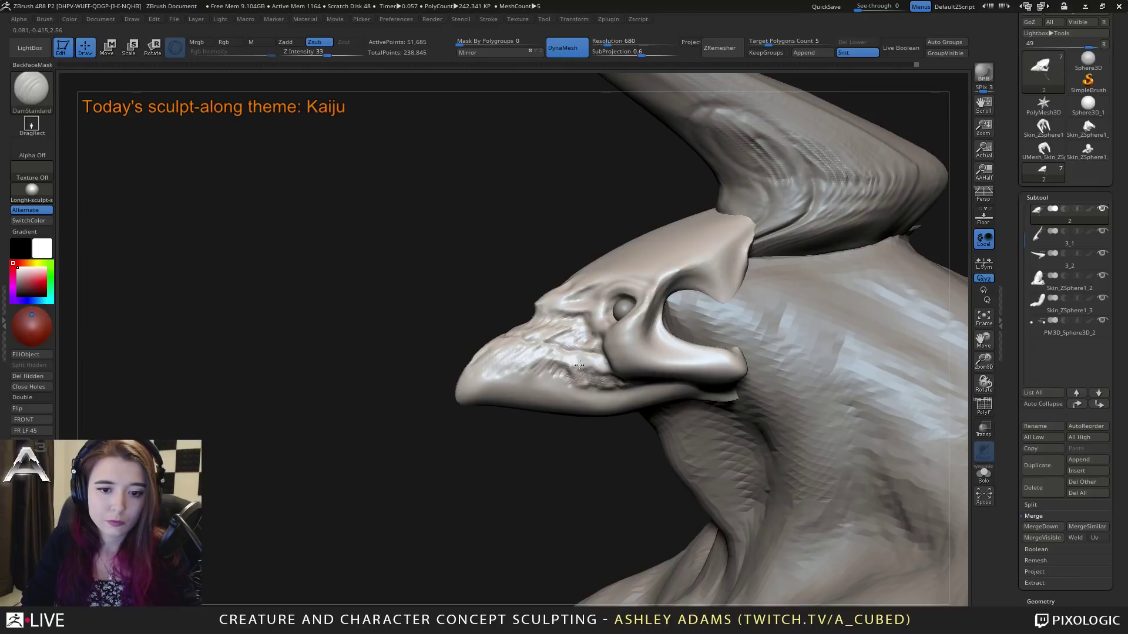
Step: Build up the lower beak and jawline from tip to cheek with the ClayBuildup brush
right_drag(630, 366, 517, 373)
key(b)
key(c)
key(b)
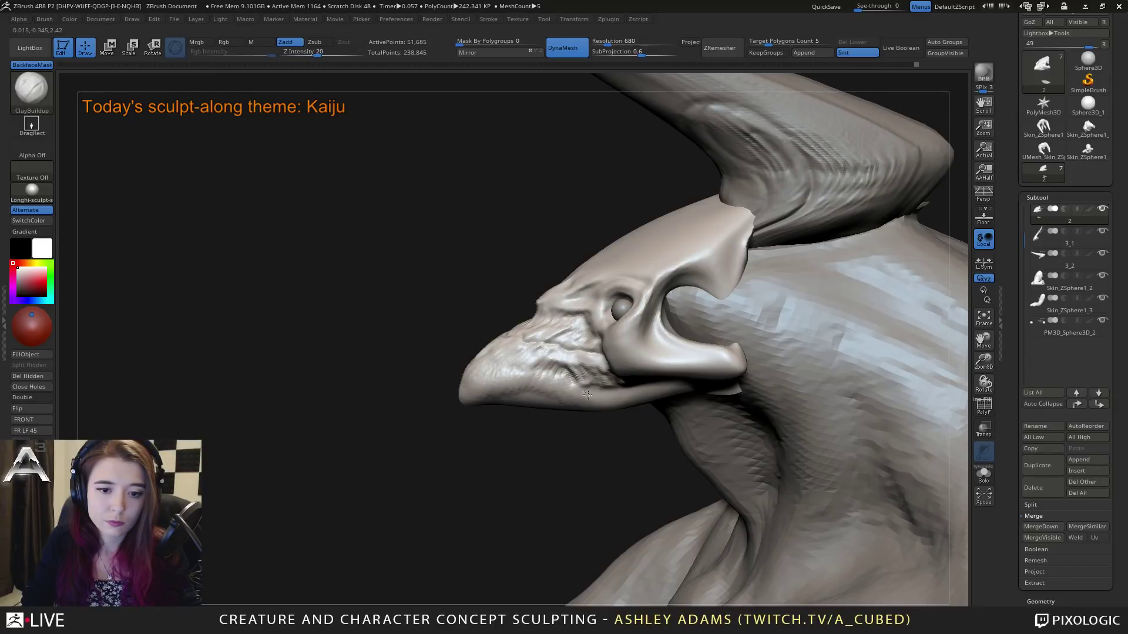
right_drag(613, 391, 479, 395)
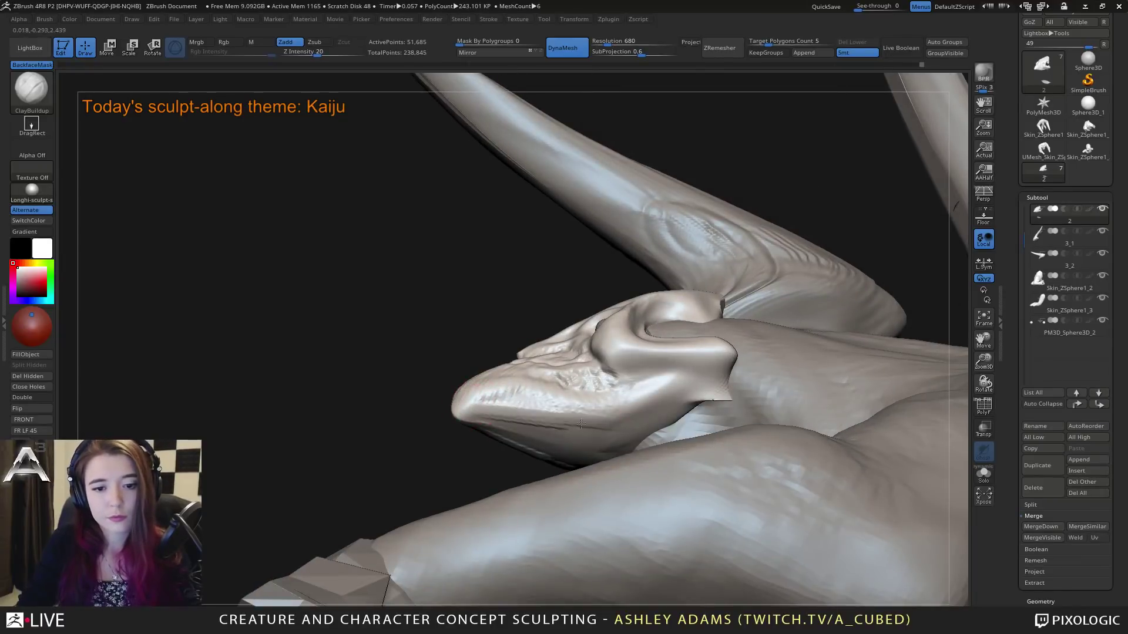
mouse_move(489, 410)
mouse_down()
mouse_move(478, 403)
mouse_move(629, 427)
mouse_move(730, 384)
mouse_move(509, 432)
mouse_move(587, 448)
mouse_move(738, 418)
mouse_up()
right_drag(738, 418, 463, 244)
mouse_move(587, 356)
mouse_down()
mouse_move(617, 382)
mouse_move(580, 406)
mouse_up()
Step: Refine the face shape from the front and build up the eyelids around both eyes with ClayBuildup
mouse_move(639, 364)
right_down()
mouse_move(486, 367)
mouse_move(519, 293)
mouse_move(510, 282)
right_up()
key(b)
key(s)
key(h)
key(b)
key(c)
key(b)
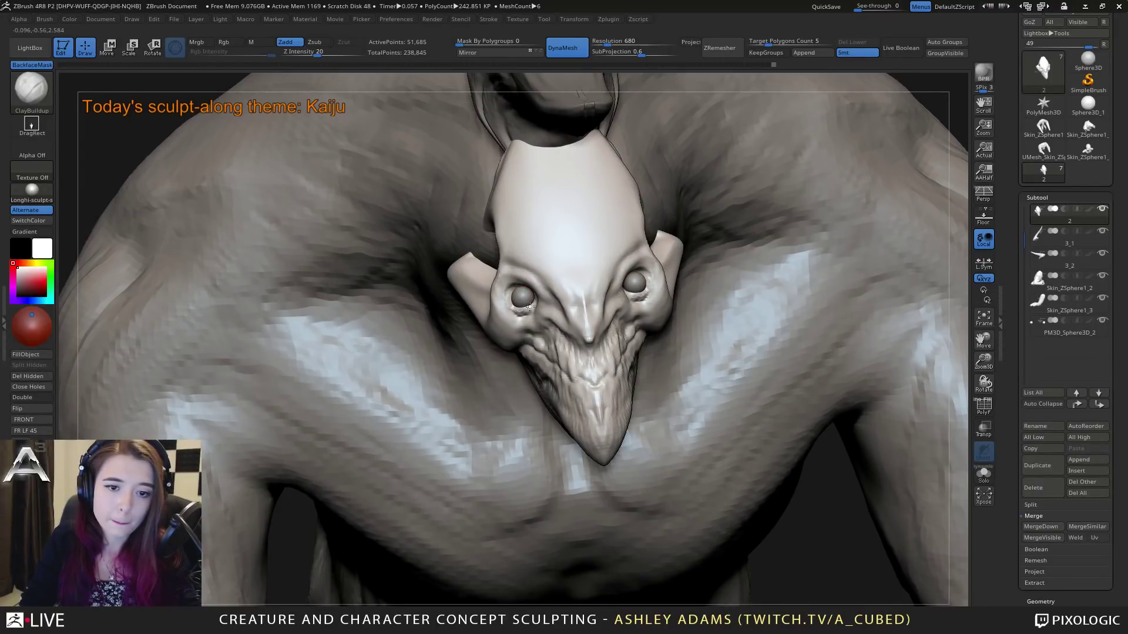
right_drag(524, 288, 652, 271)
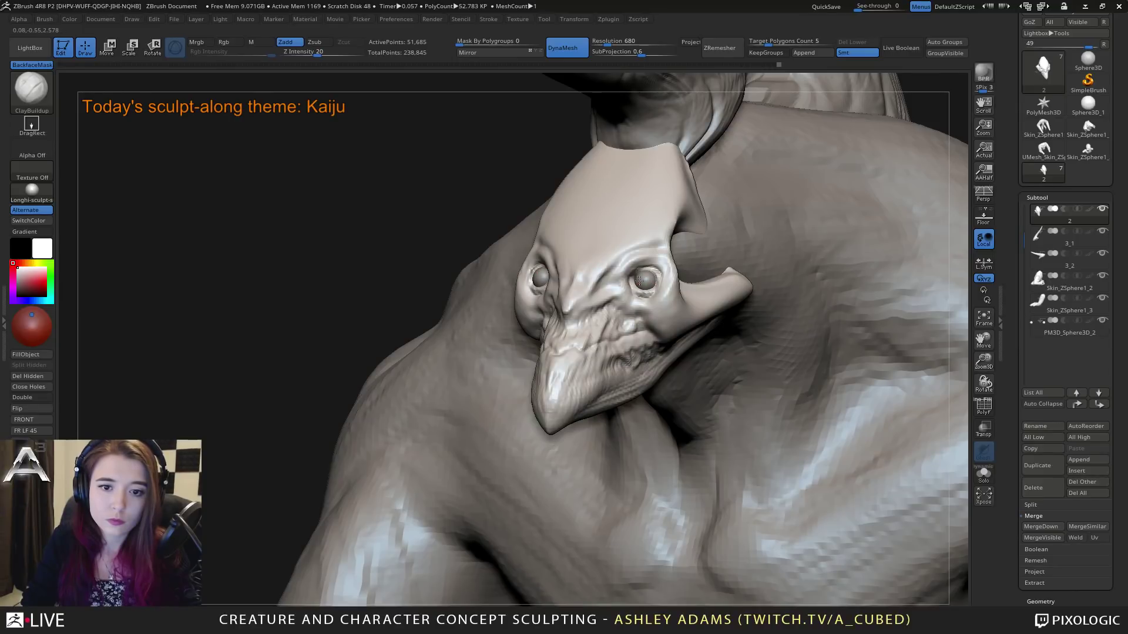
Step: Carve creases into the eyelids and brow around both eyes with the DamStandard brush
right_drag(635, 268, 527, 217)
key(b)
key(d)
key(s)
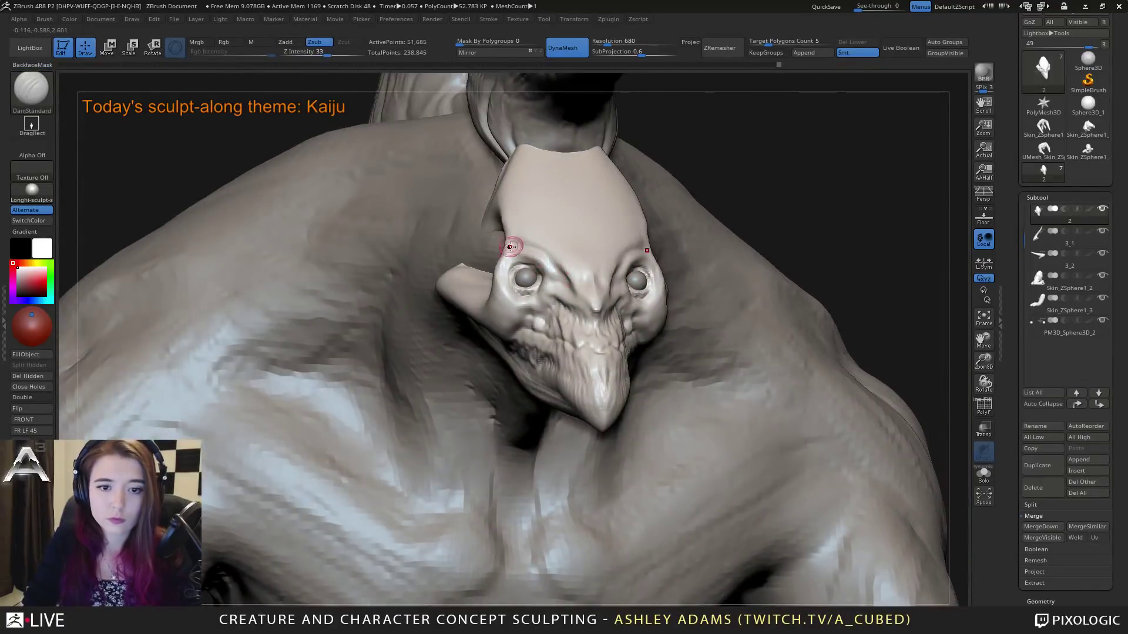
mouse_move(503, 265)
mouse_down()
mouse_move(524, 243)
mouse_move(528, 268)
mouse_up()
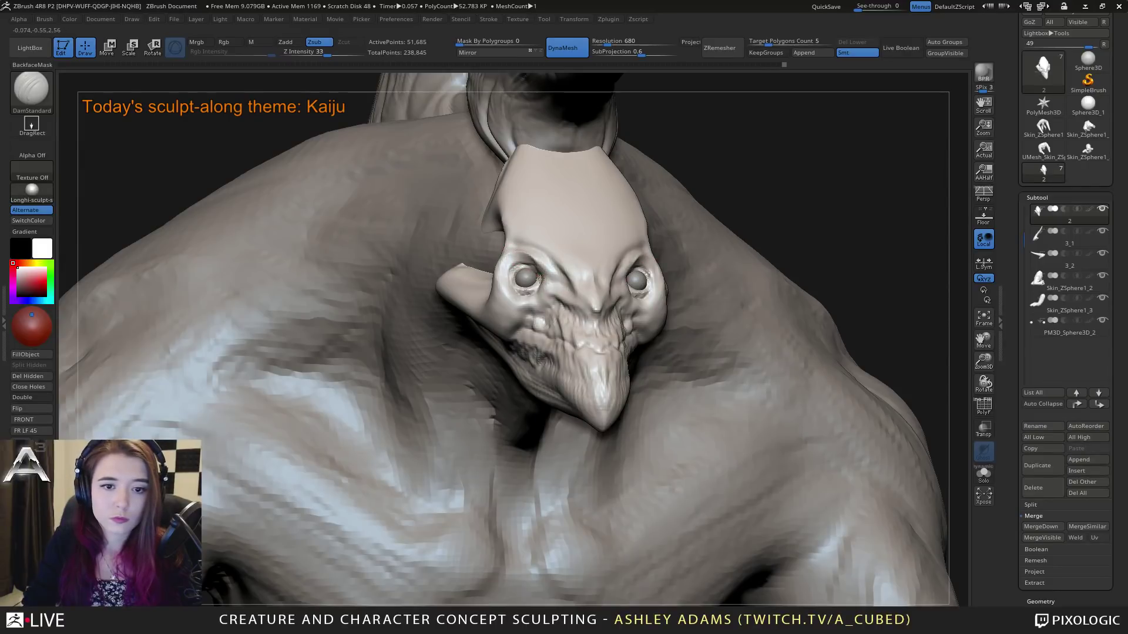
mouse_move(539, 278)
right_down()
mouse_move(532, 259)
mouse_move(535, 269)
right_up()
drag(497, 257, 506, 258)
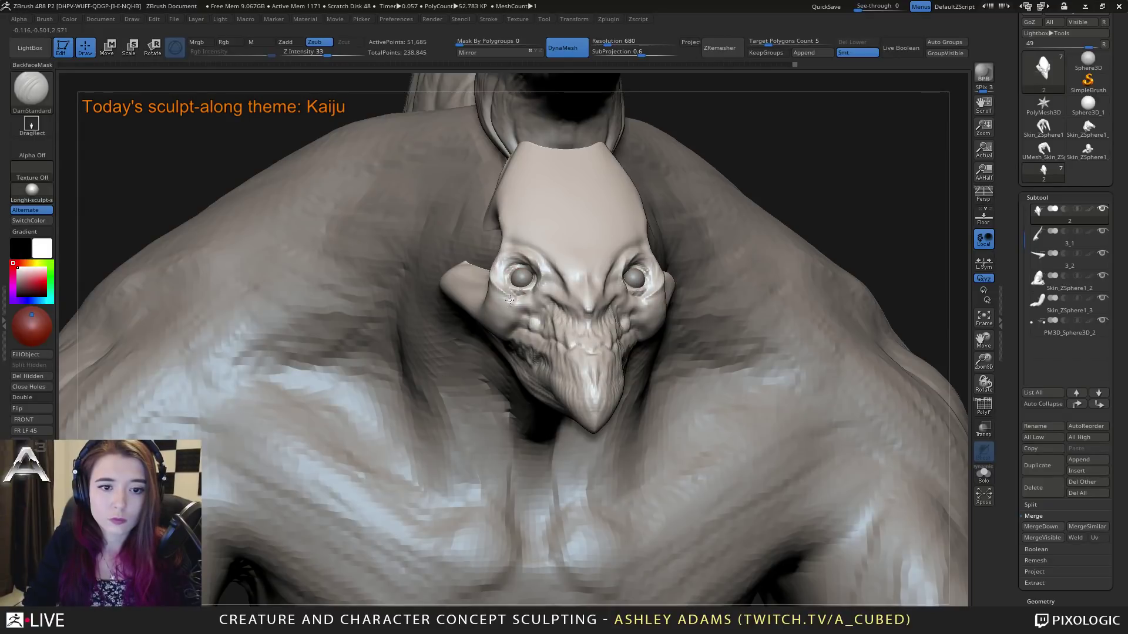
Step: Cut a row of tooth-like vertical grooves along the side of the beak below the eye with DamStandard
right_drag(539, 284, 685, 290)
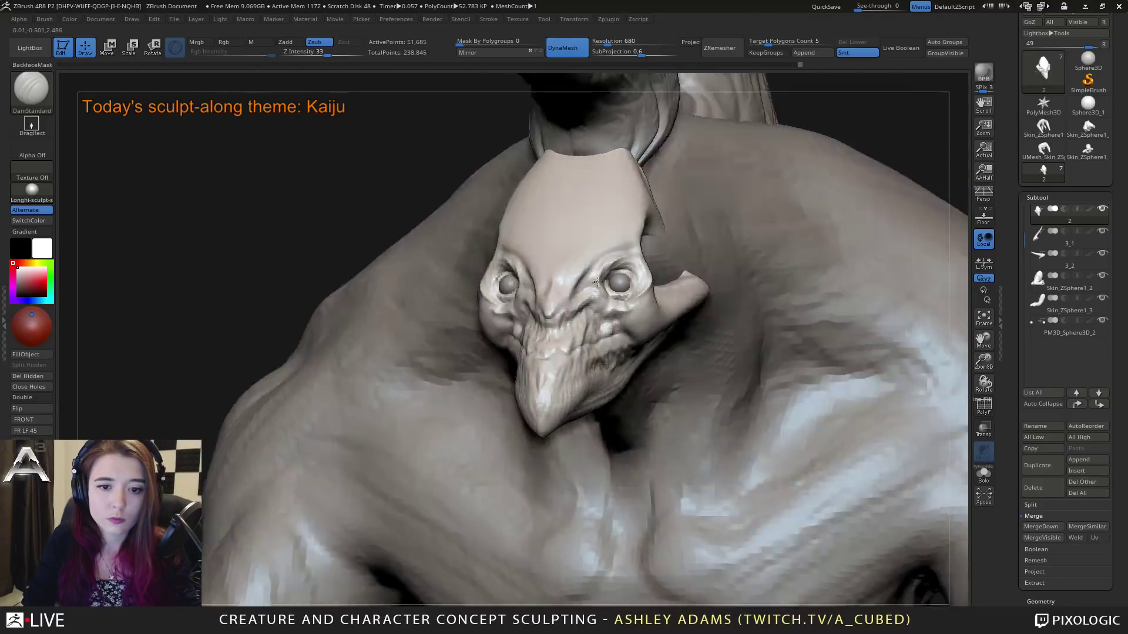
right_drag(553, 322, 495, 335)
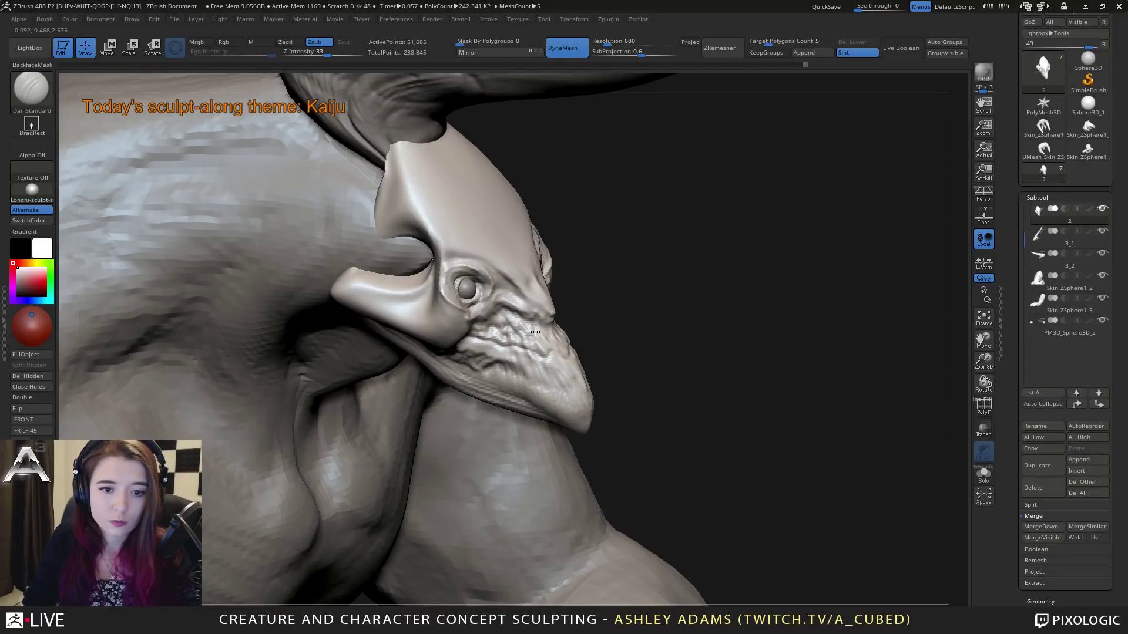
right_drag(493, 338, 500, 336)
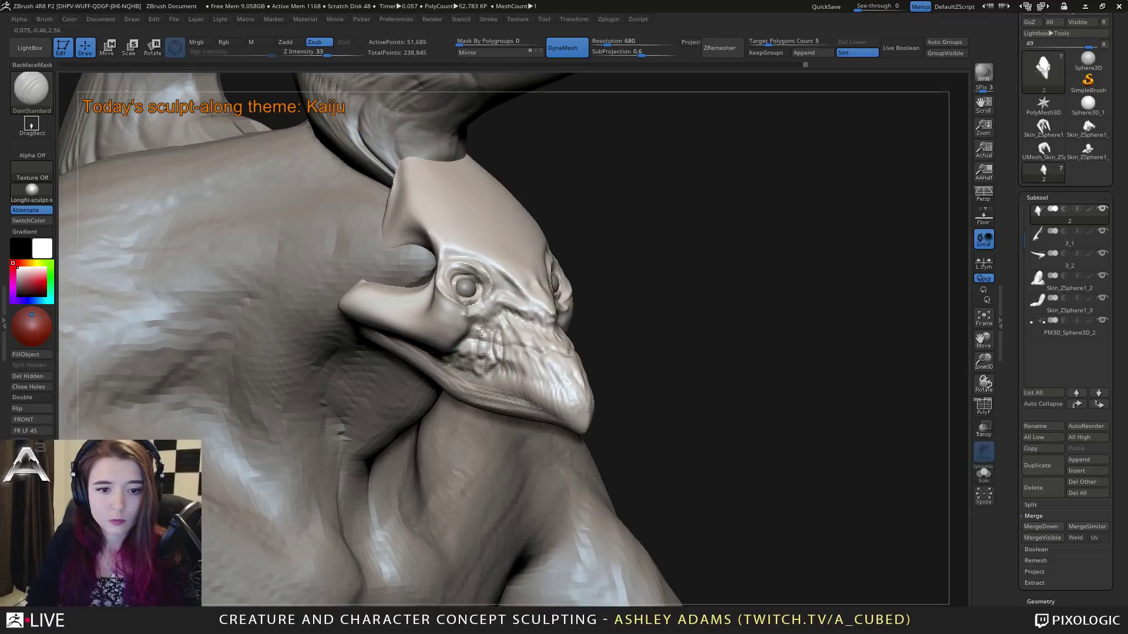
mouse_move(505, 332)
mouse_down()
mouse_move(508, 363)
mouse_move(522, 342)
mouse_up()
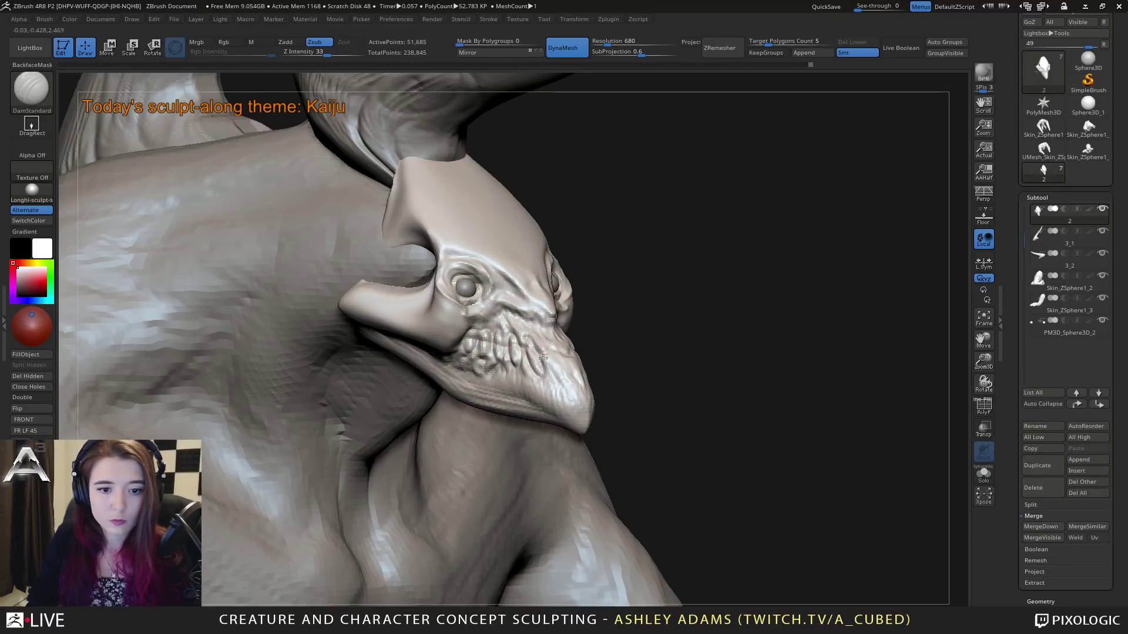
Step: Extend the tooth-like grooves toward the beak tip and even them out on both sides of the face with DamStandard
right_drag(529, 367, 545, 347)
drag(578, 359, 545, 339)
mouse_move(545, 339)
right_down()
mouse_move(561, 336)
mouse_move(547, 353)
right_up()
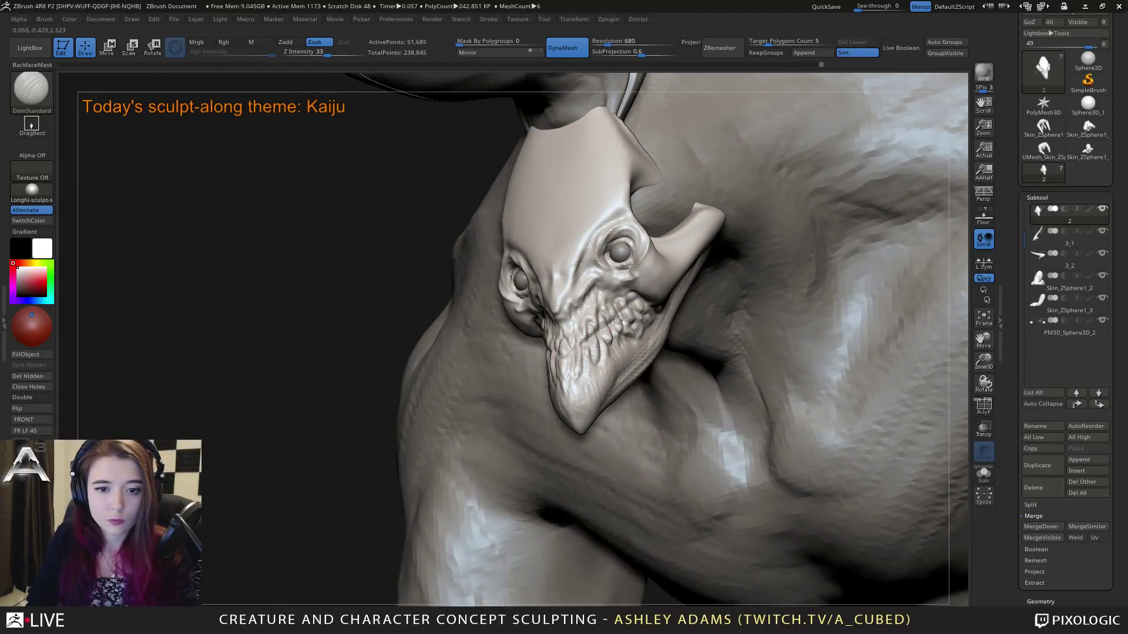
mouse_move(642, 302)
right_down()
mouse_move(529, 246)
mouse_move(557, 303)
mouse_move(534, 360)
right_up()
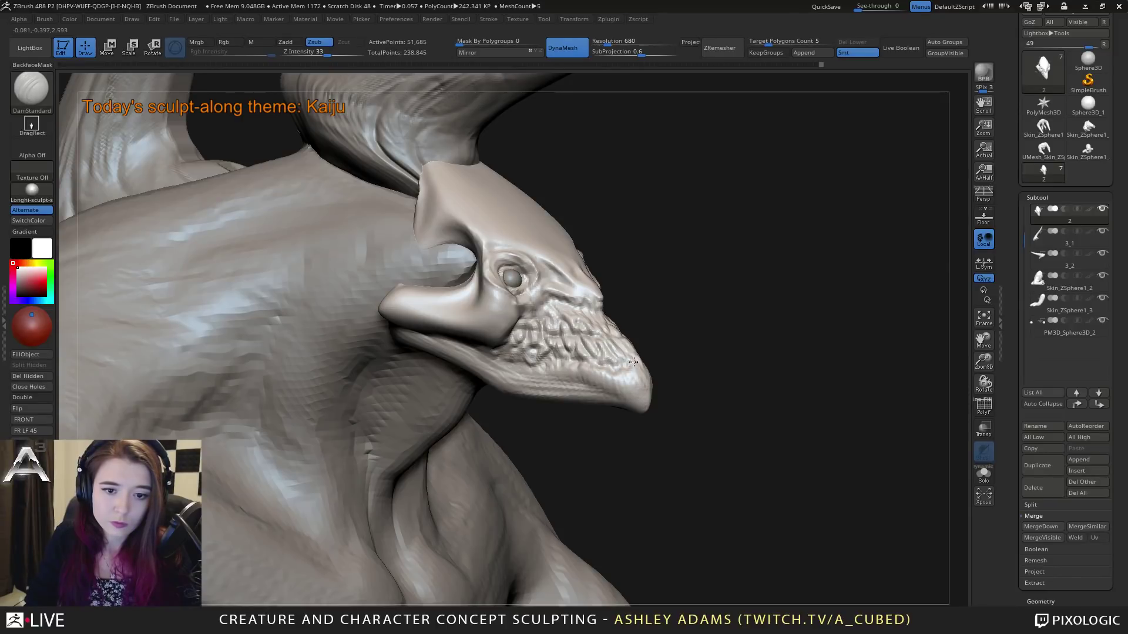
right_drag(639, 374, 464, 376)
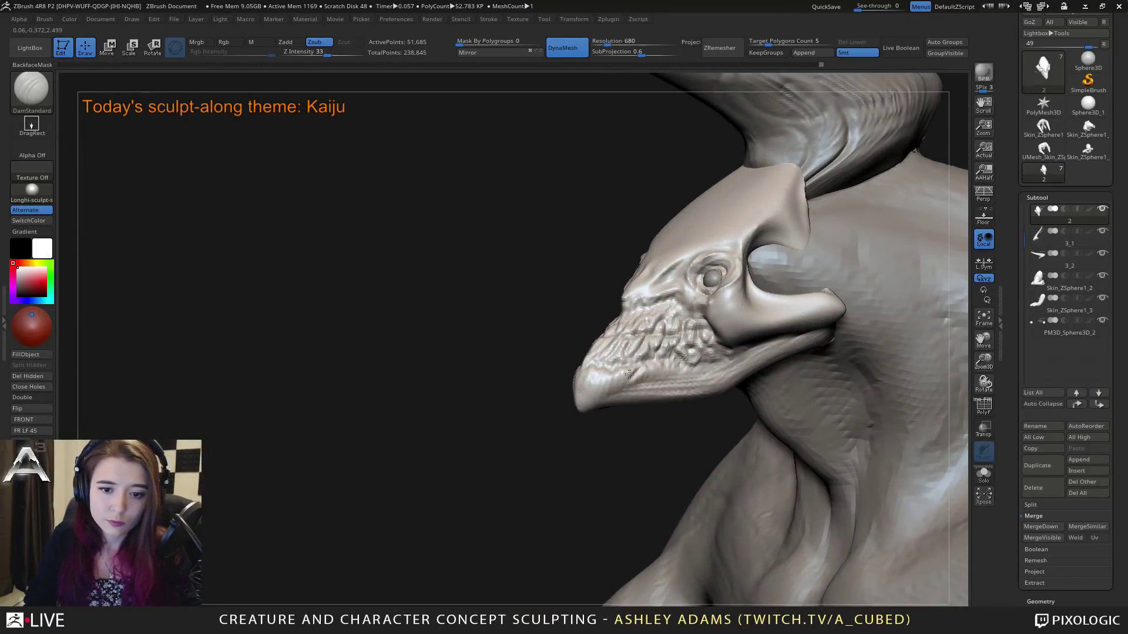
Step: Pull the lower jaw and the underside of the beak into a fuller shape with the SnakeHook brush
mouse_move(667, 372)
right_down()
mouse_move(660, 330)
mouse_move(640, 329)
mouse_move(652, 320)
mouse_move(634, 338)
mouse_move(626, 383)
mouse_move(507, 377)
right_up()
right_click(652, 329)
key(b)
key(s)
key(h)
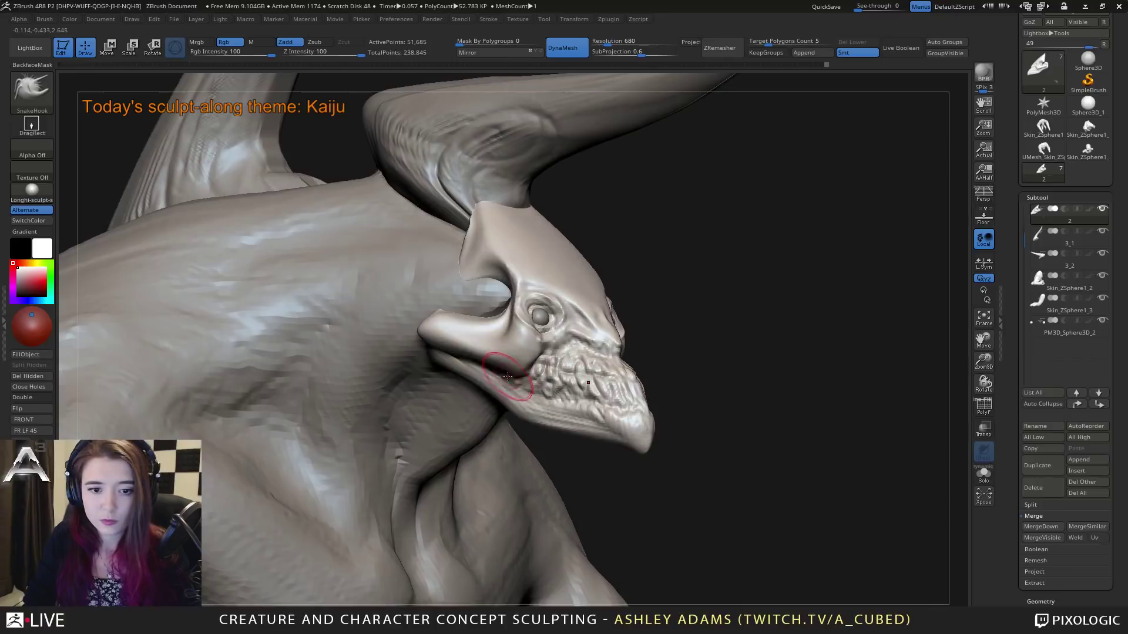
key(space)
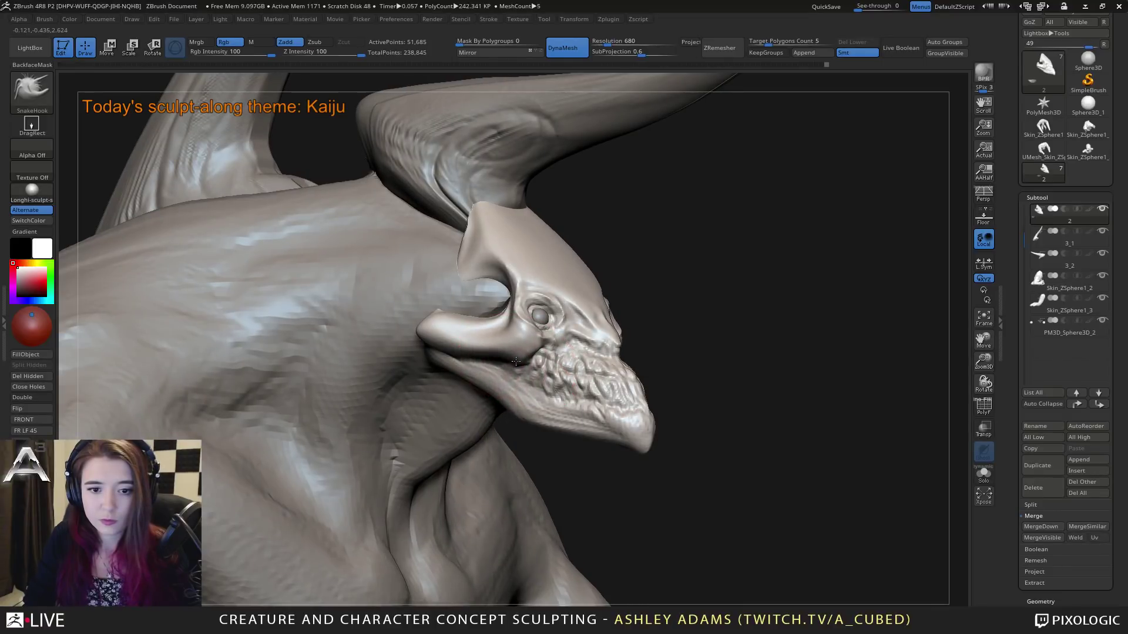
drag(516, 361, 455, 369)
drag(510, 425, 506, 415)
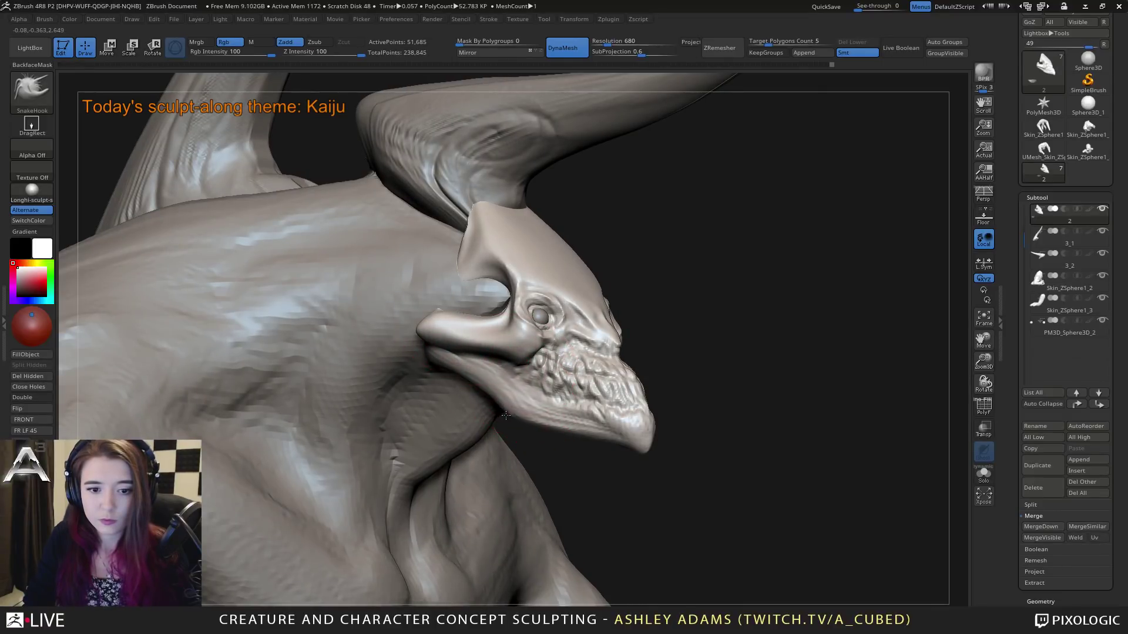
right_drag(506, 415, 526, 421)
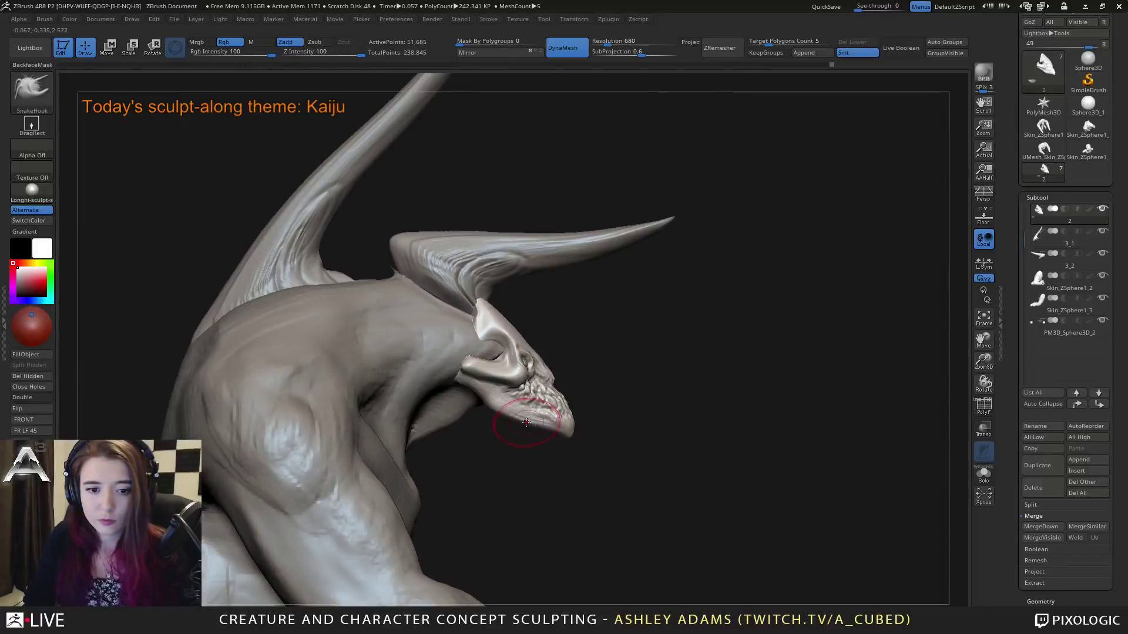
mouse_move(527, 422)
mouse_down()
mouse_move(565, 438)
mouse_move(504, 404)
mouse_move(507, 420)
mouse_up()
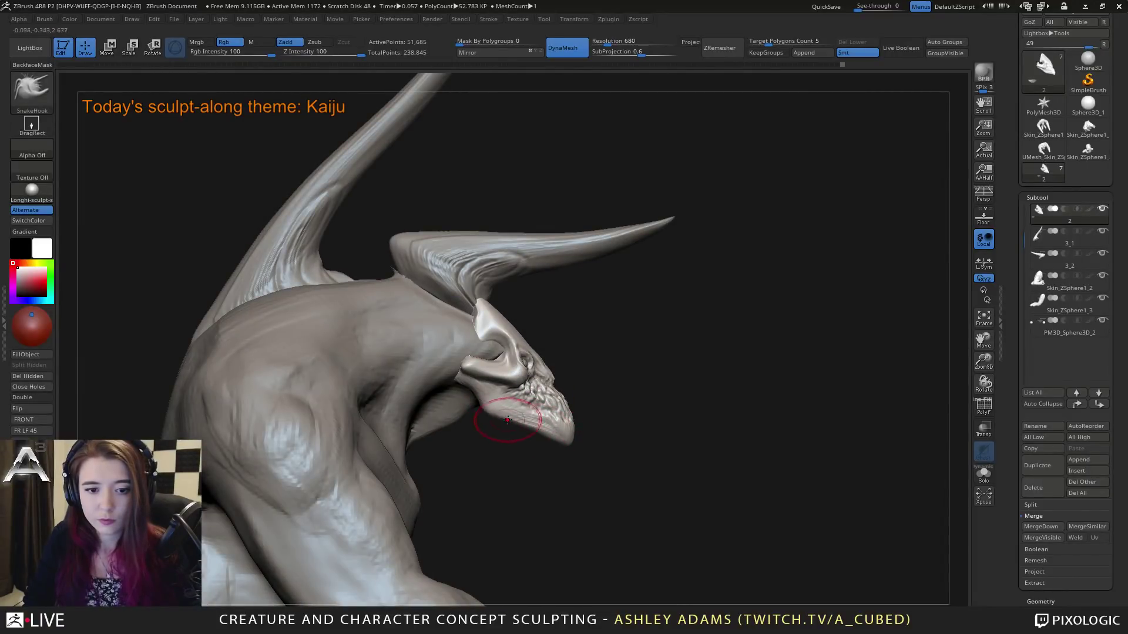
right_drag(532, 429, 598, 355)
Step: Make the body subtool active and carve wrinkles down the side of the neck behind the jaw with DamStandard
alt+click(625, 341)
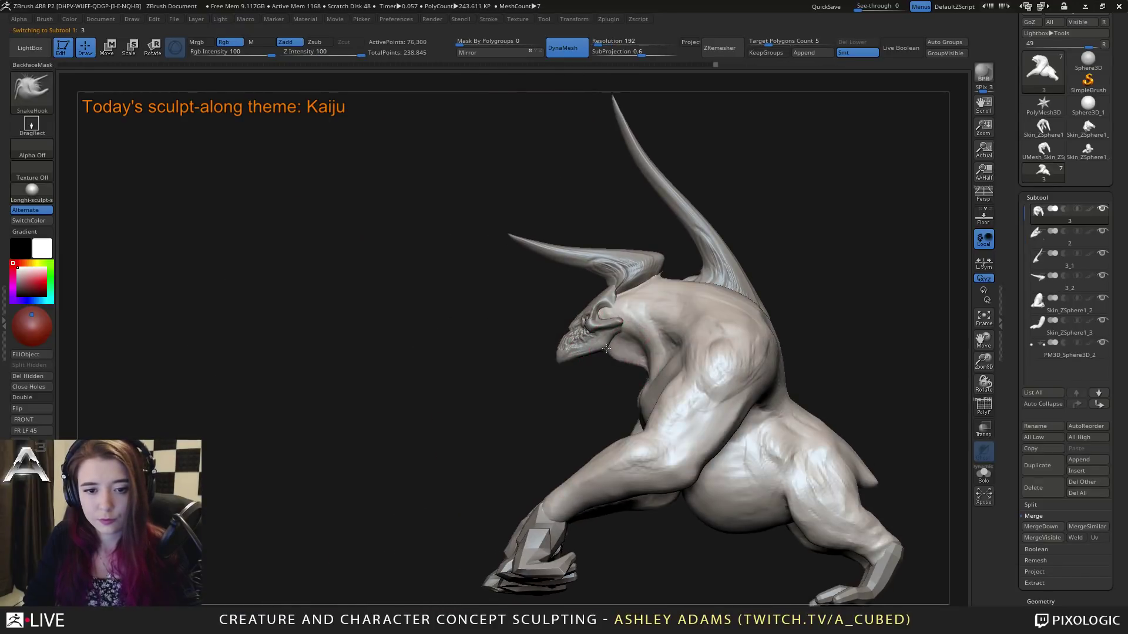
mouse_move(602, 351)
right_down()
mouse_move(551, 294)
mouse_move(679, 324)
right_up()
key(b)
key(c)
key(b)
key(space)
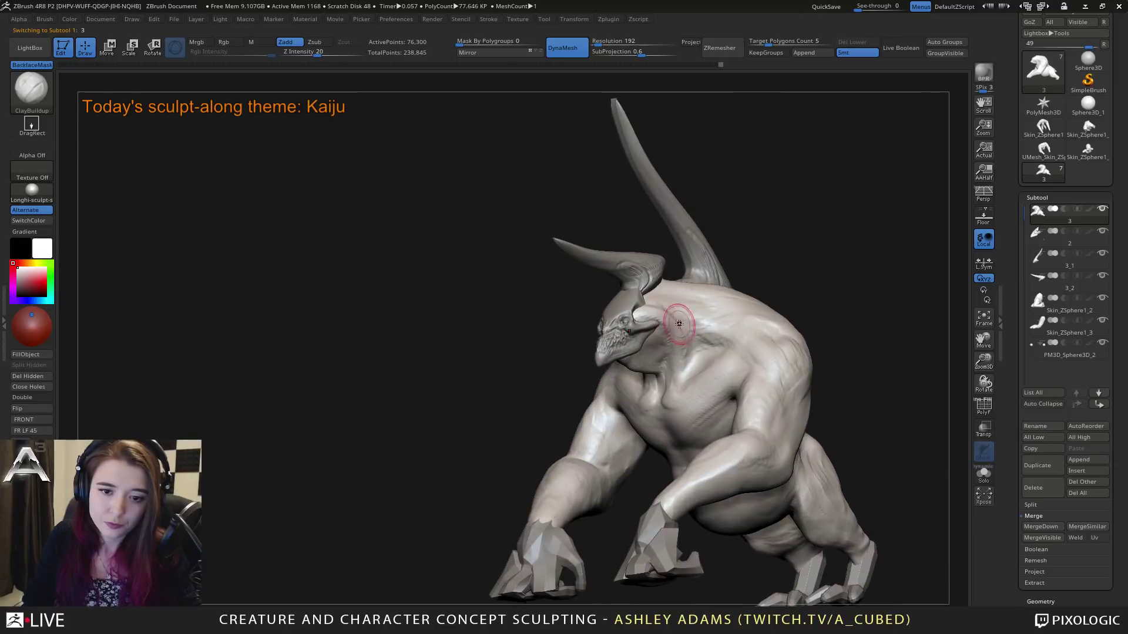
key(b)
key(d)
key(s)
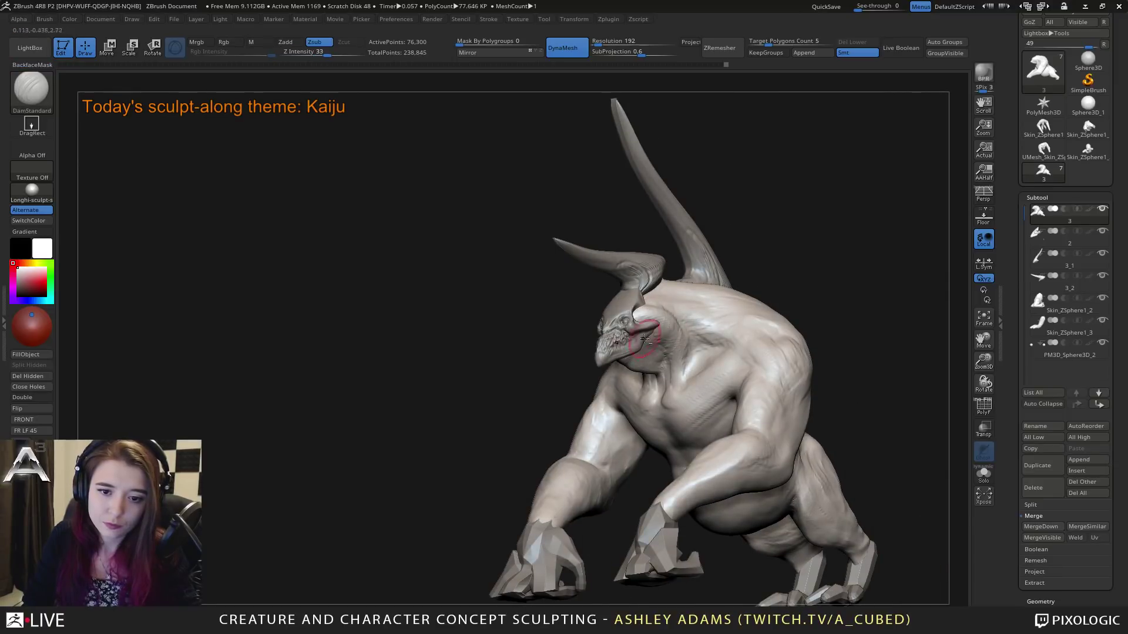
drag(660, 313, 677, 348)
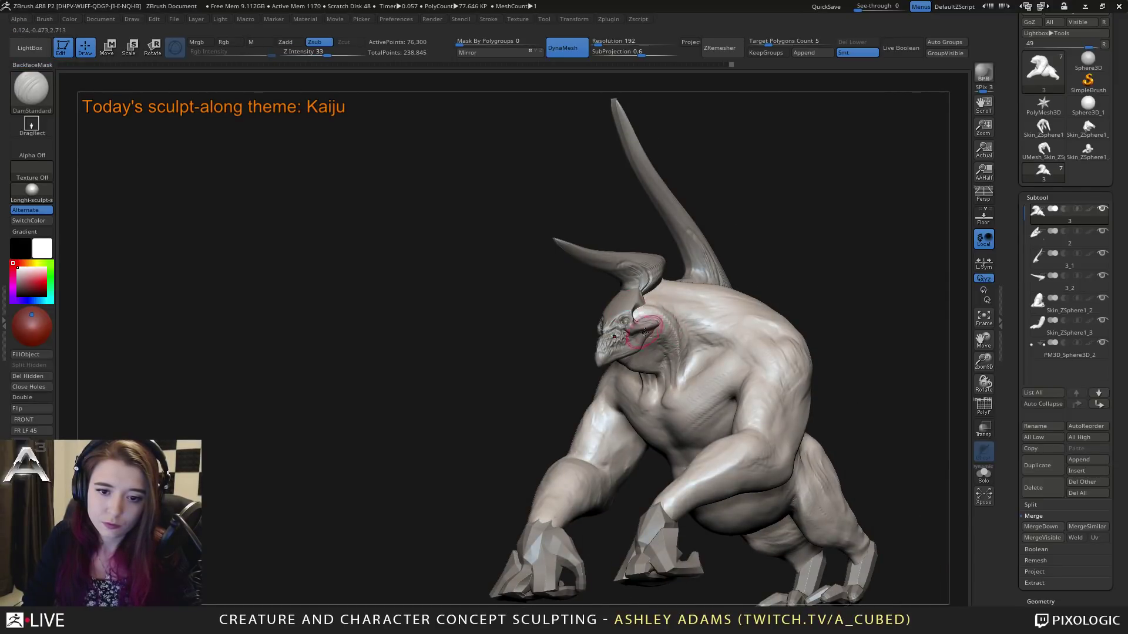
right_drag(663, 386, 634, 369)
drag(642, 333, 640, 371)
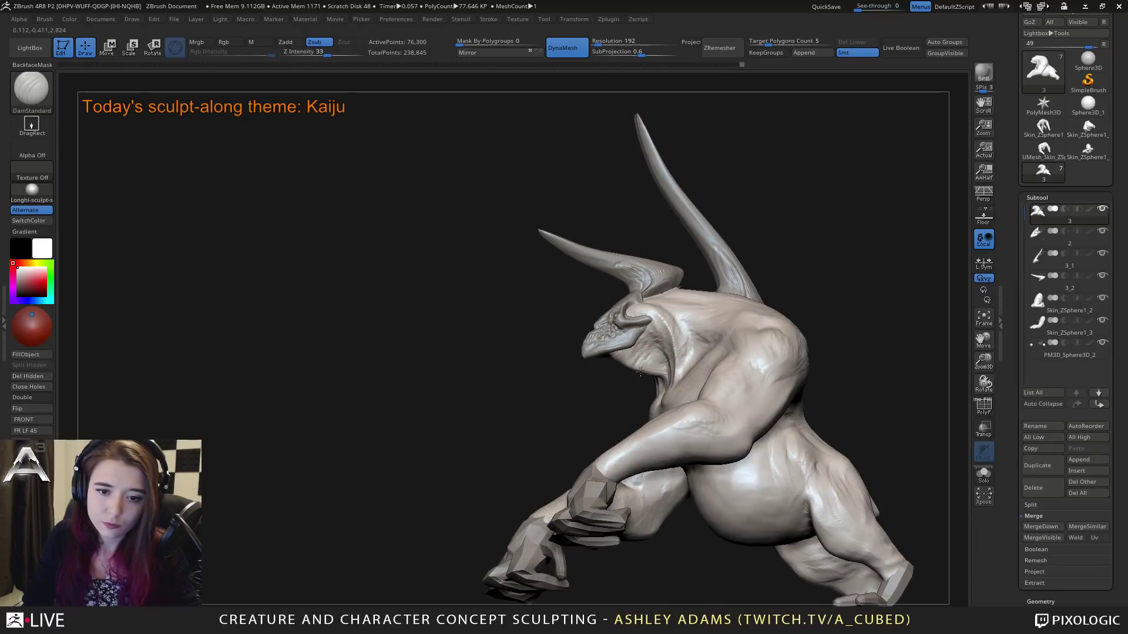
Step: Carve skin folds across the back of the neck and upper shoulder behind the horns with DamStandard
right_drag(661, 353, 609, 324)
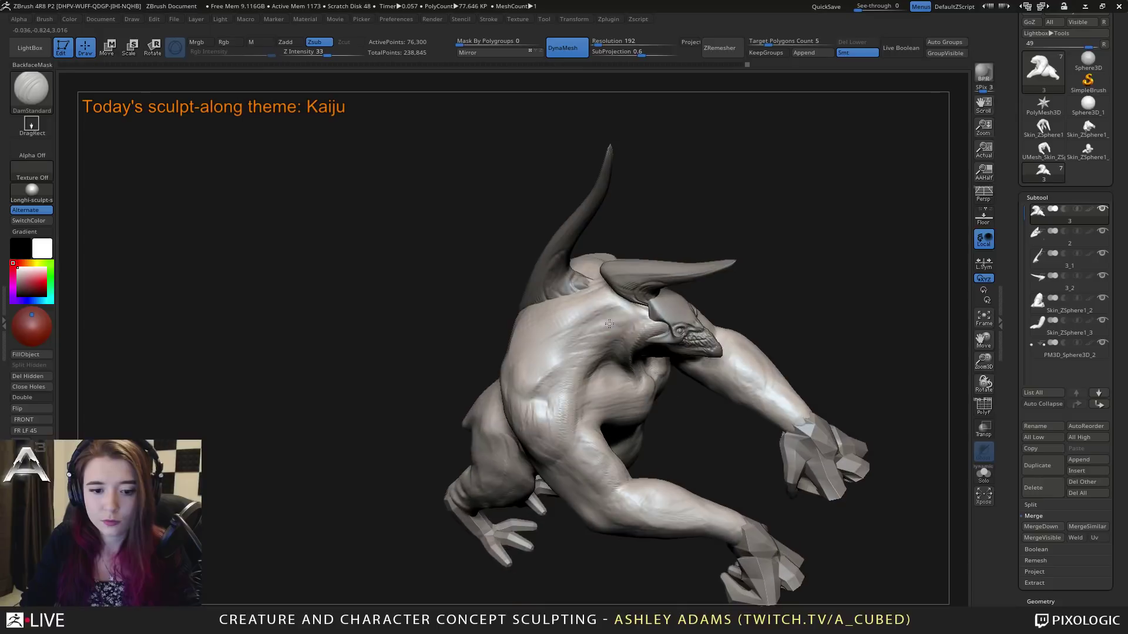
drag(575, 286, 626, 313)
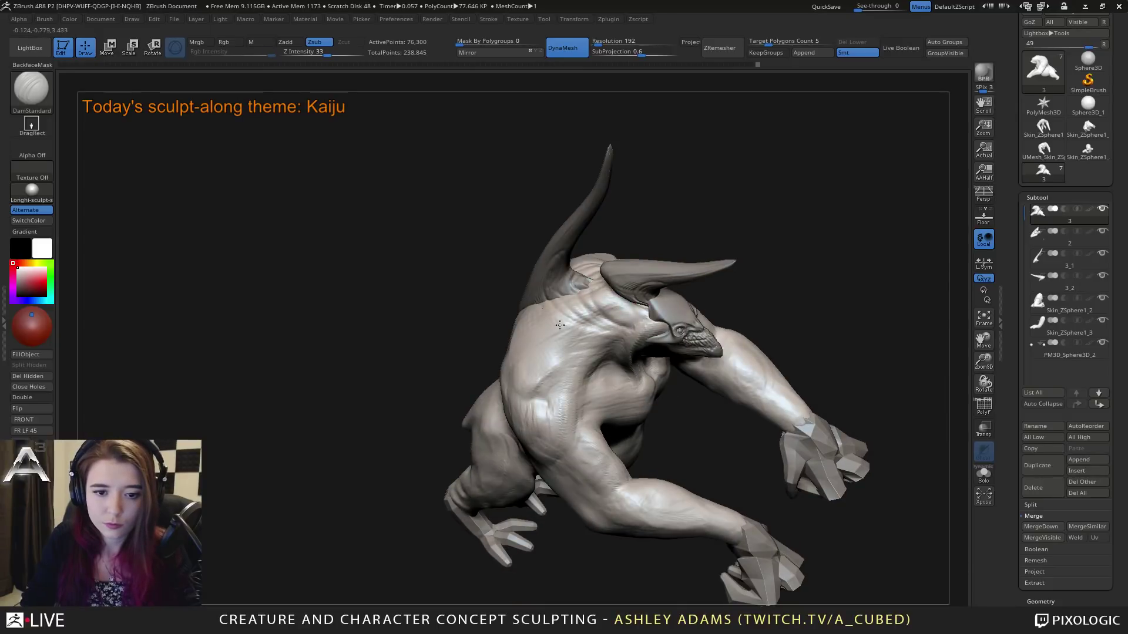
right_drag(564, 338, 580, 280)
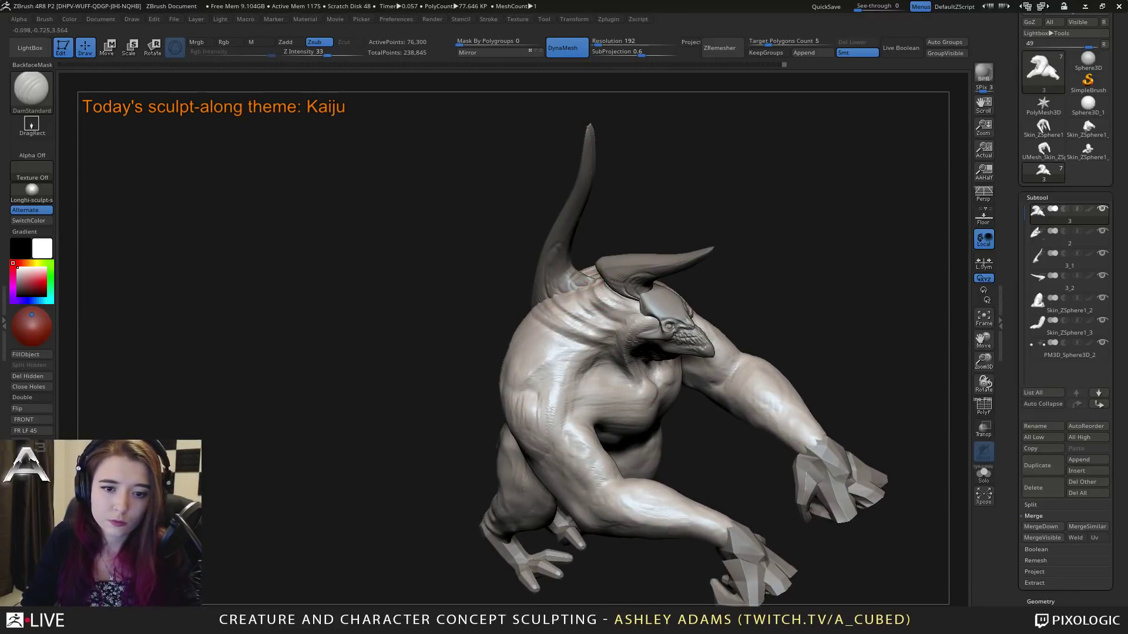
mouse_move(576, 329)
right_down()
mouse_move(594, 264)
mouse_move(579, 303)
mouse_move(642, 333)
mouse_move(619, 353)
right_up()
Step: Cut creases around the collarbones, lower neck and chest muscles with the DamStandard brush
drag(603, 357, 602, 369)
mouse_move(626, 353)
right_down()
mouse_move(602, 356)
mouse_move(635, 358)
right_up()
drag(609, 363, 584, 400)
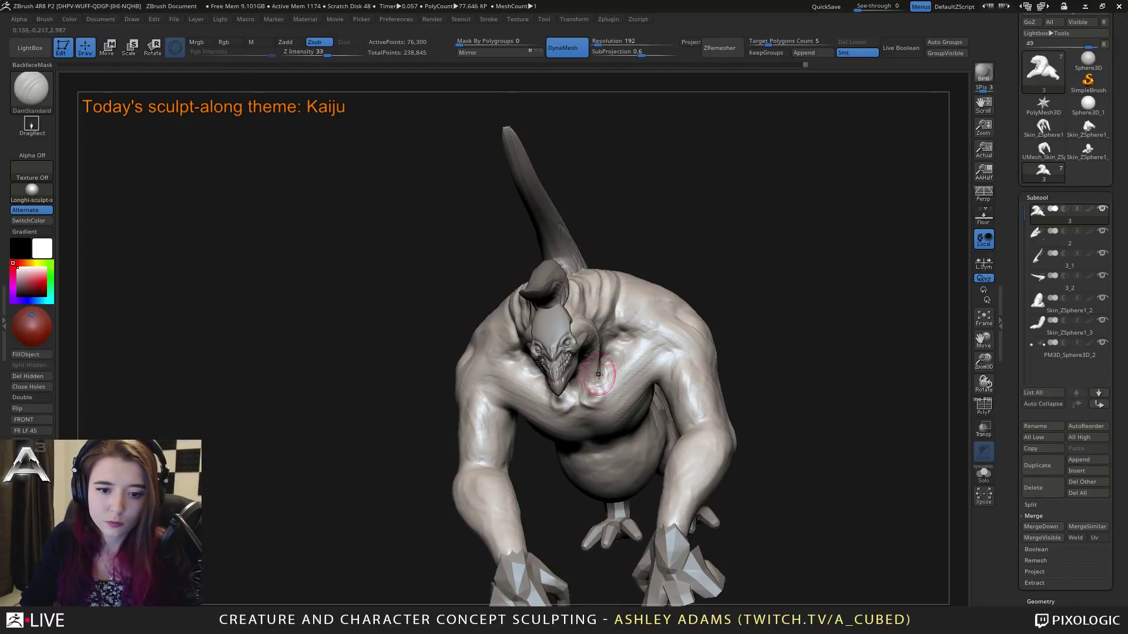
mouse_move(598, 374)
right_down()
mouse_move(590, 398)
mouse_move(578, 390)
right_up()
drag(579, 391, 643, 410)
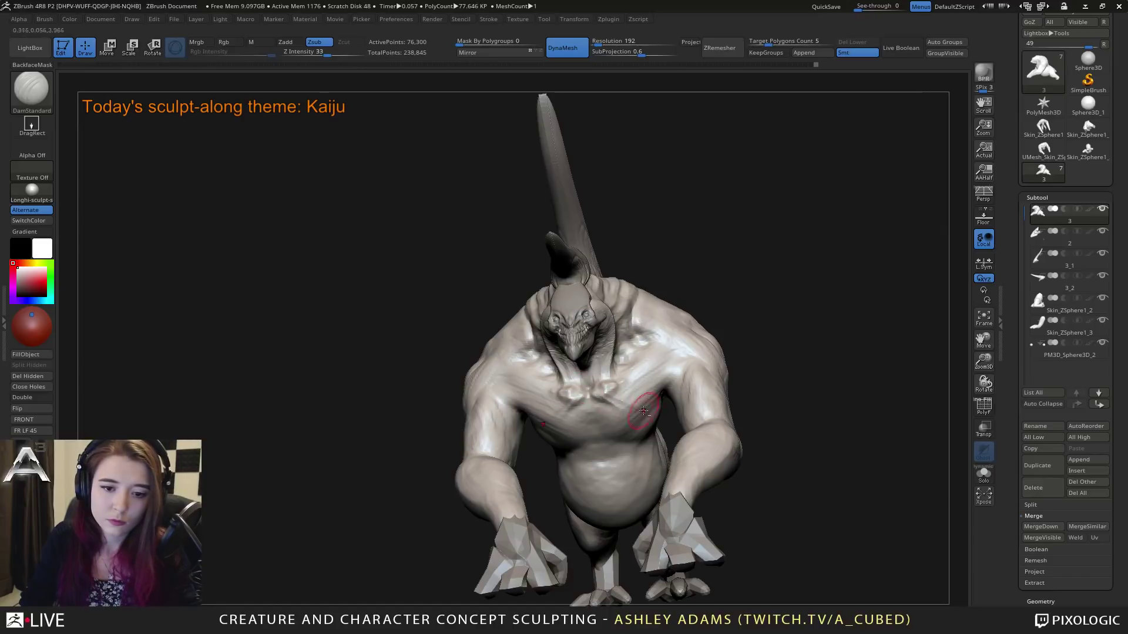
mouse_move(634, 370)
right_down()
mouse_move(698, 345)
mouse_move(456, 239)
mouse_move(573, 322)
mouse_move(479, 268)
right_up()
Step: Define the muscle separations around the shoulder and upper arm with DamStandard creases
key(space)
key(space)
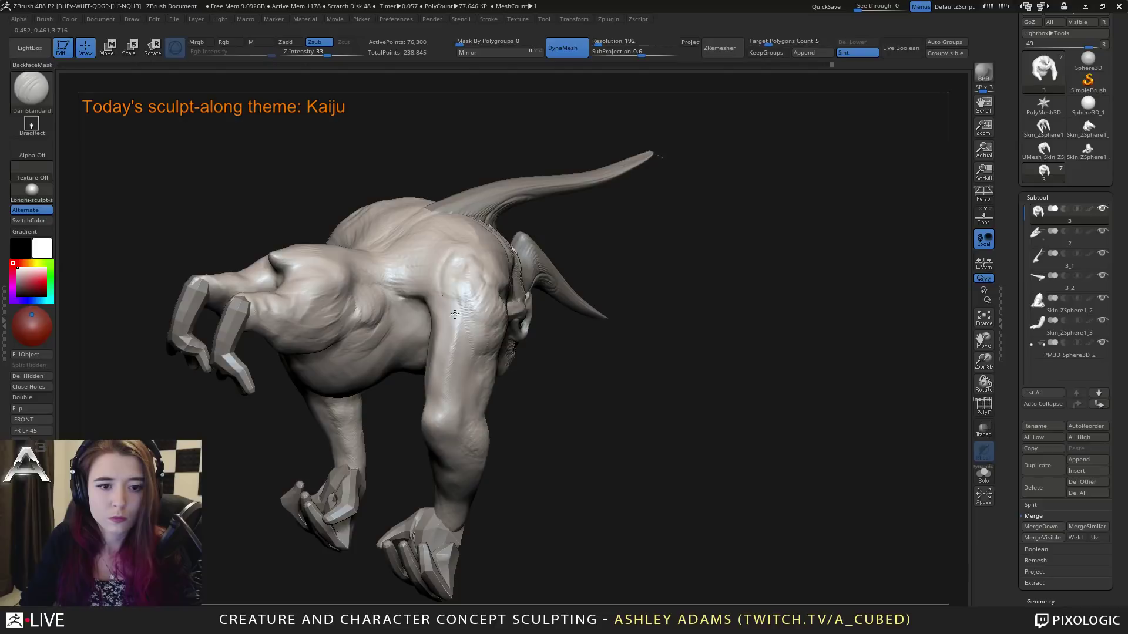
right_drag(477, 315, 439, 310)
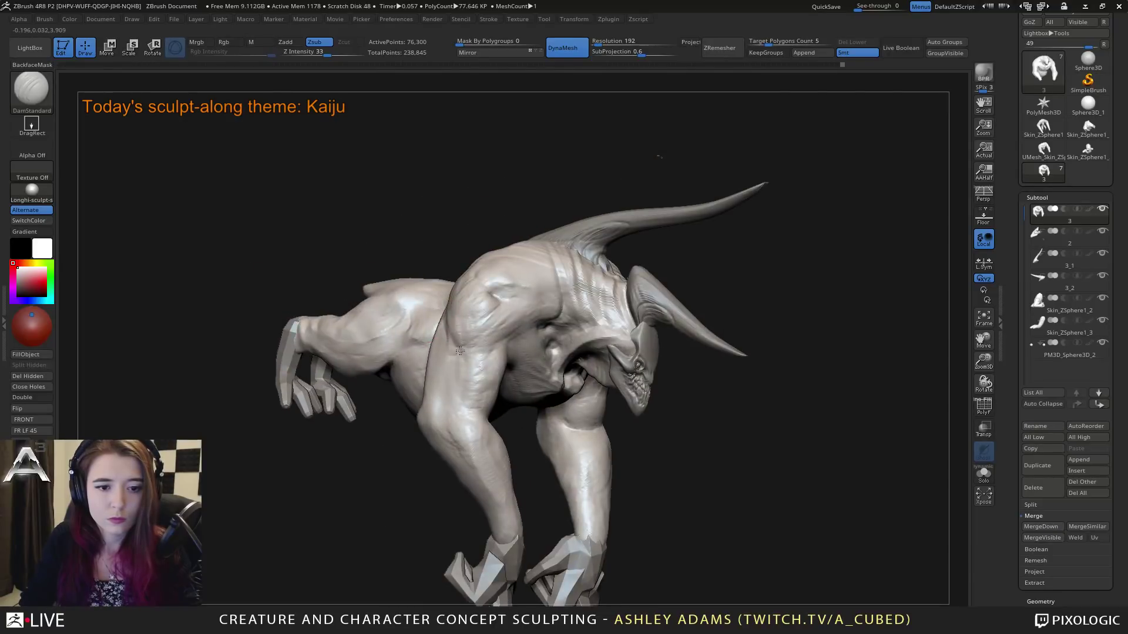
mouse_move(459, 354)
right_down()
mouse_move(504, 338)
mouse_move(491, 310)
mouse_move(456, 360)
right_up()
right_drag(504, 311, 649, 347)
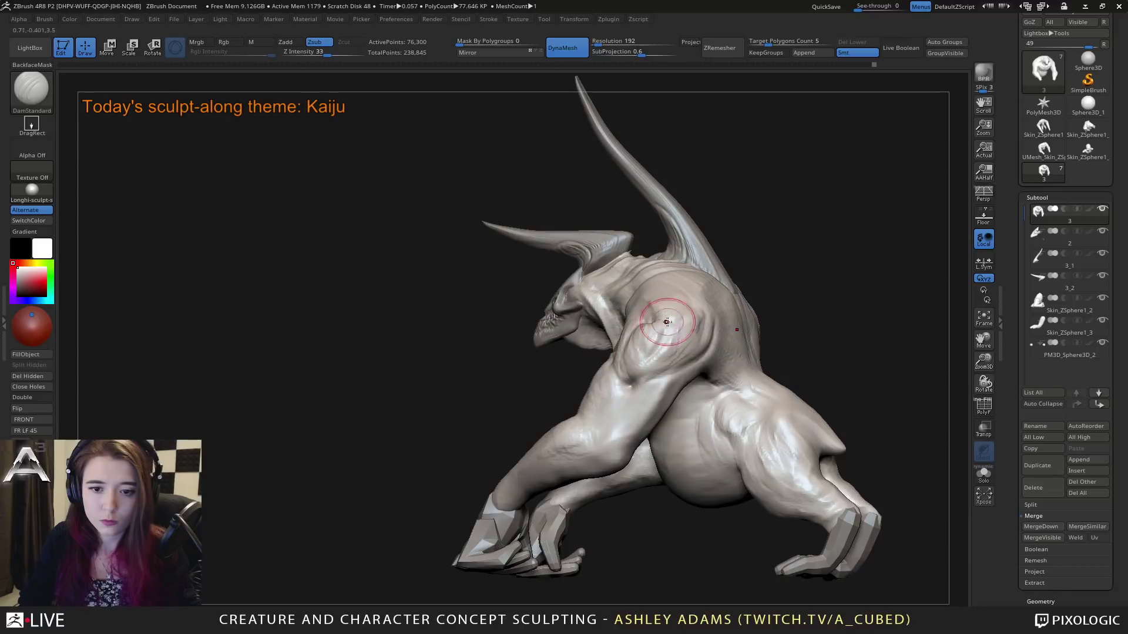
mouse_move(636, 395)
right_down()
mouse_move(646, 413)
mouse_move(690, 357)
right_up()
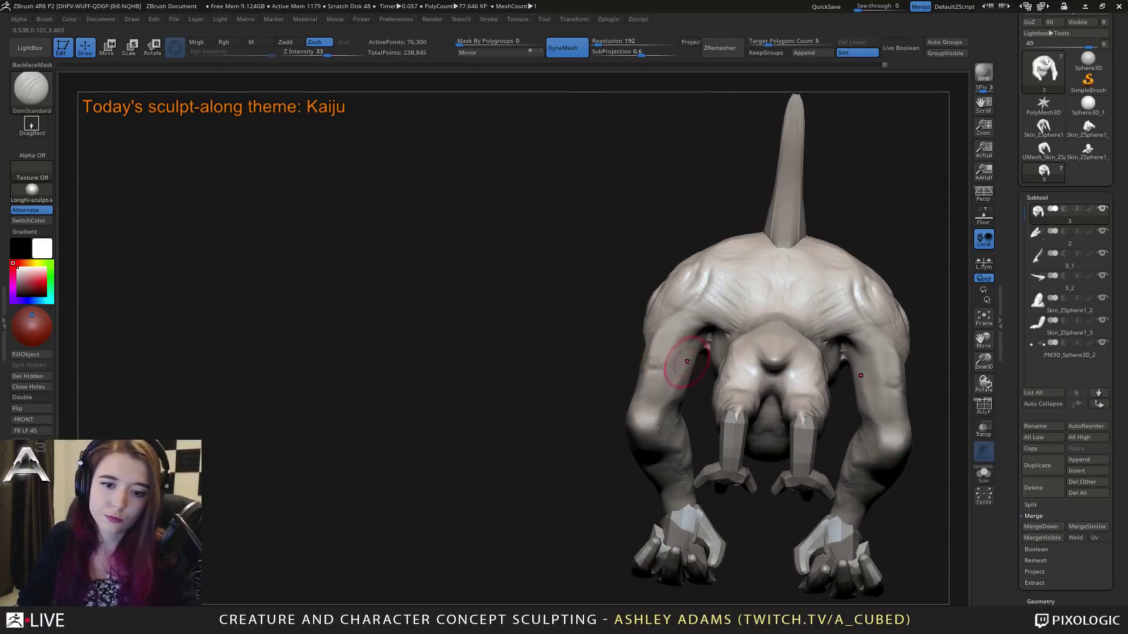
Step: Build up the muscles on the back of the upper arms and elbows with the ClayBuildup brush
key(b)
key(c)
key(b)
drag(680, 367, 658, 352)
mouse_move(654, 328)
right_down()
mouse_move(694, 356)
mouse_move(641, 401)
mouse_move(662, 400)
mouse_move(653, 407)
mouse_move(643, 384)
mouse_move(608, 393)
right_up()
right_drag(636, 428, 646, 449)
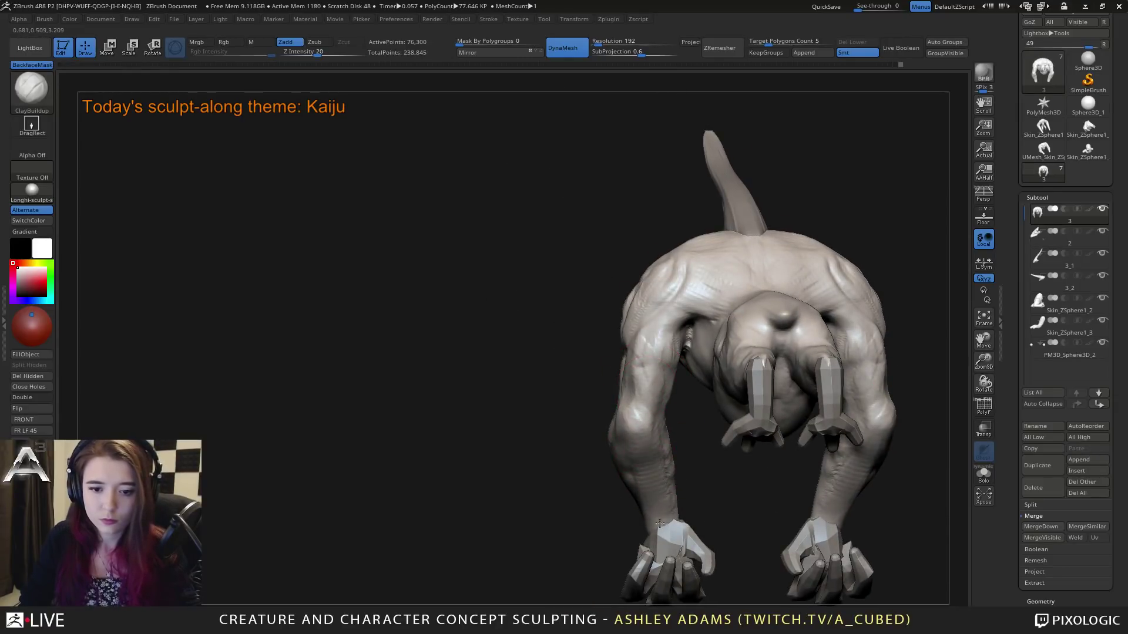
Step: Reshape the silhouette of the upper arms and shoulders with the SnakeHook brush
mouse_move(627, 460)
right_down()
mouse_move(646, 450)
mouse_move(649, 429)
mouse_move(630, 345)
right_up()
key(b)
key(s)
key(h)
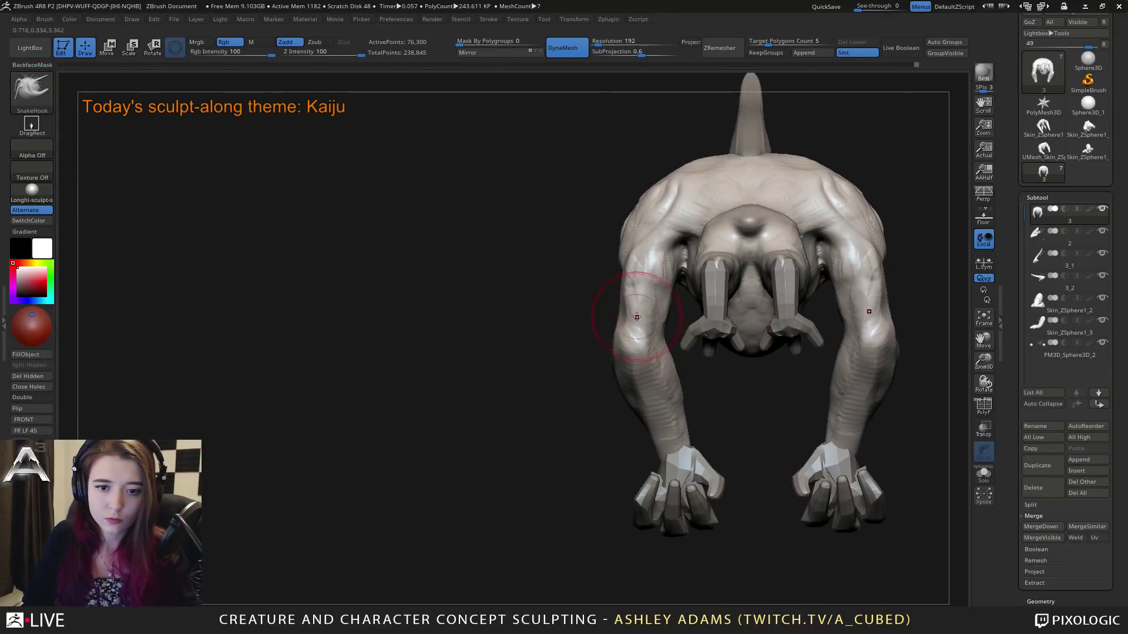
drag(657, 272, 670, 275)
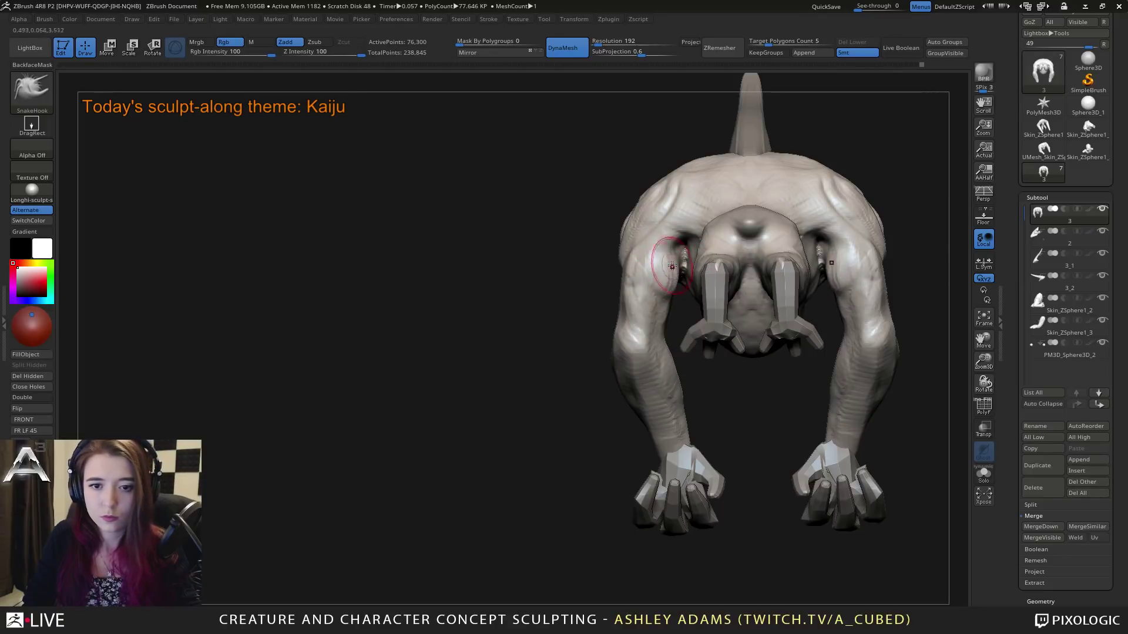
mouse_move(680, 247)
right_down()
mouse_move(670, 272)
mouse_move(657, 268)
mouse_move(661, 282)
right_up()
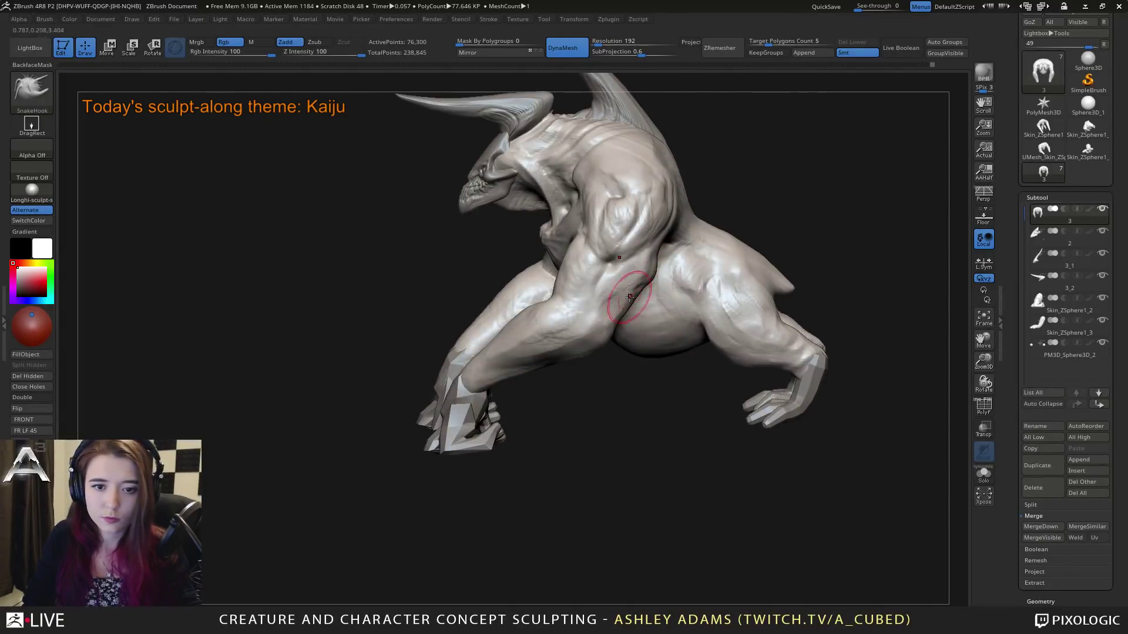
drag(728, 297, 598, 324)
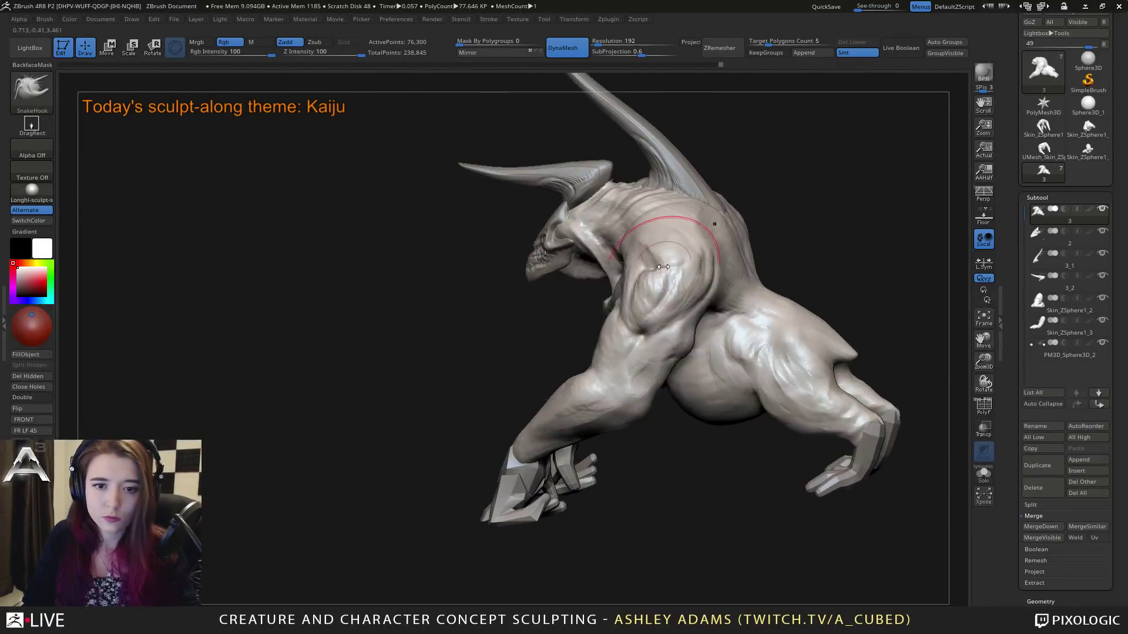
right_drag(631, 253, 661, 258)
drag(661, 259, 654, 247)
mouse_move(655, 243)
right_down()
mouse_move(628, 240)
mouse_move(686, 223)
mouse_move(717, 226)
mouse_move(680, 227)
mouse_move(708, 252)
mouse_move(728, 243)
right_up()
Step: Build up the shoulder blade and the muscles along the side of the back with the ClayBuildup brush
key(space)
key(b)
key(c)
key(b)
key(b)
key(d)
key(s)
key(b)
key(c)
key(b)
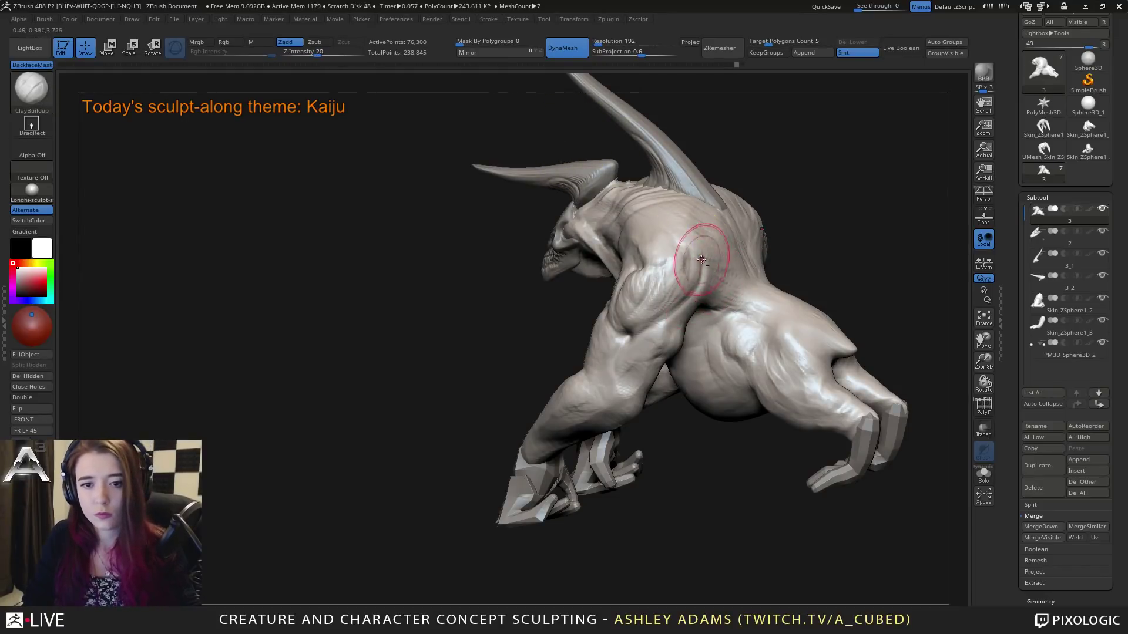
right_drag(718, 244, 752, 268)
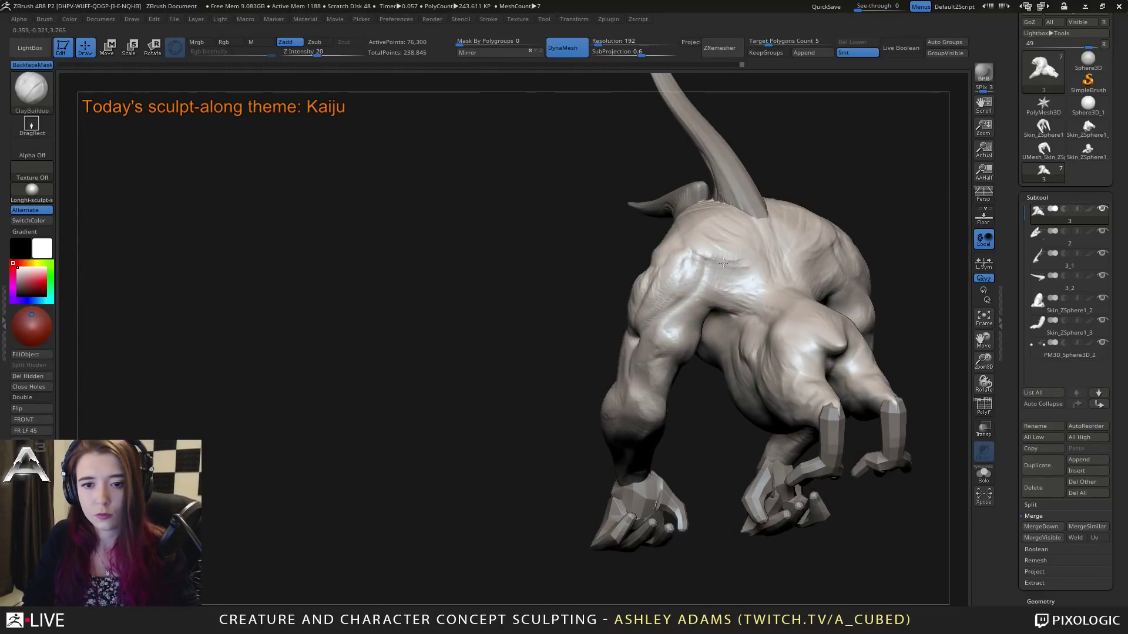
right_drag(730, 227, 716, 283)
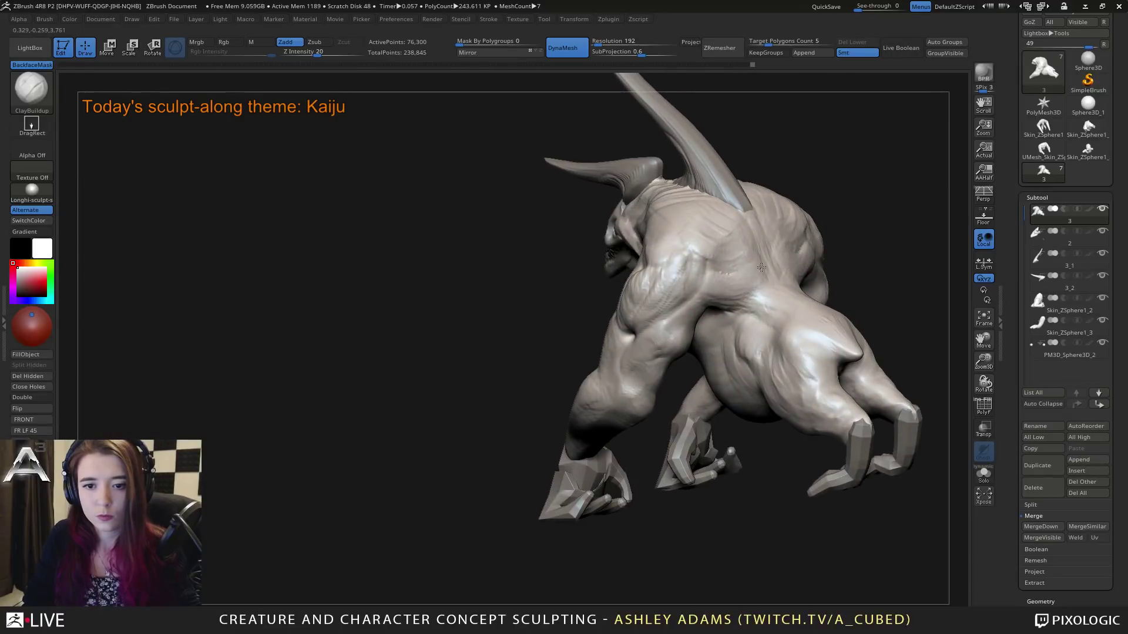
mouse_move(697, 264)
right_down()
mouse_move(734, 259)
mouse_move(749, 276)
mouse_move(756, 252)
mouse_move(723, 272)
mouse_move(756, 251)
mouse_move(741, 276)
mouse_move(746, 253)
right_up()
Step: Examine the whole creature's pose and anatomy from the front, three-quarter and side views
mouse_move(746, 253)
right_down()
mouse_move(811, 299)
mouse_move(779, 305)
right_up()
mouse_move(779, 305)
ctrl+right_down()
mouse_move(773, 331)
mouse_move(787, 320)
mouse_move(817, 329)
mouse_move(810, 352)
ctrl+right_up()
mouse_move(1057, 215)
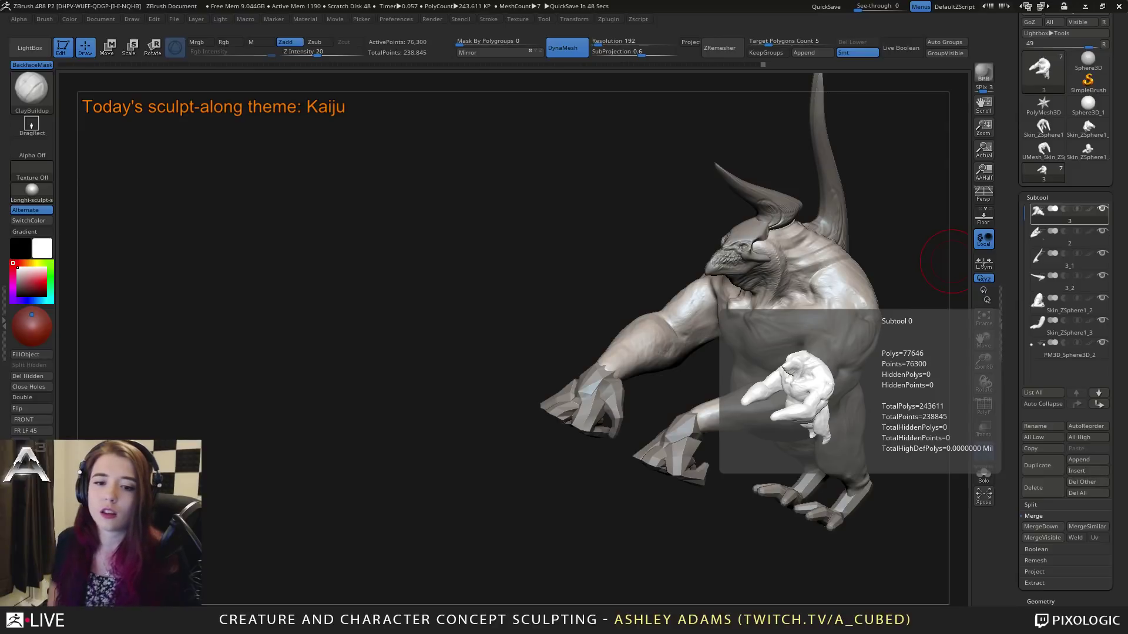
drag(950, 262, 760, 309)
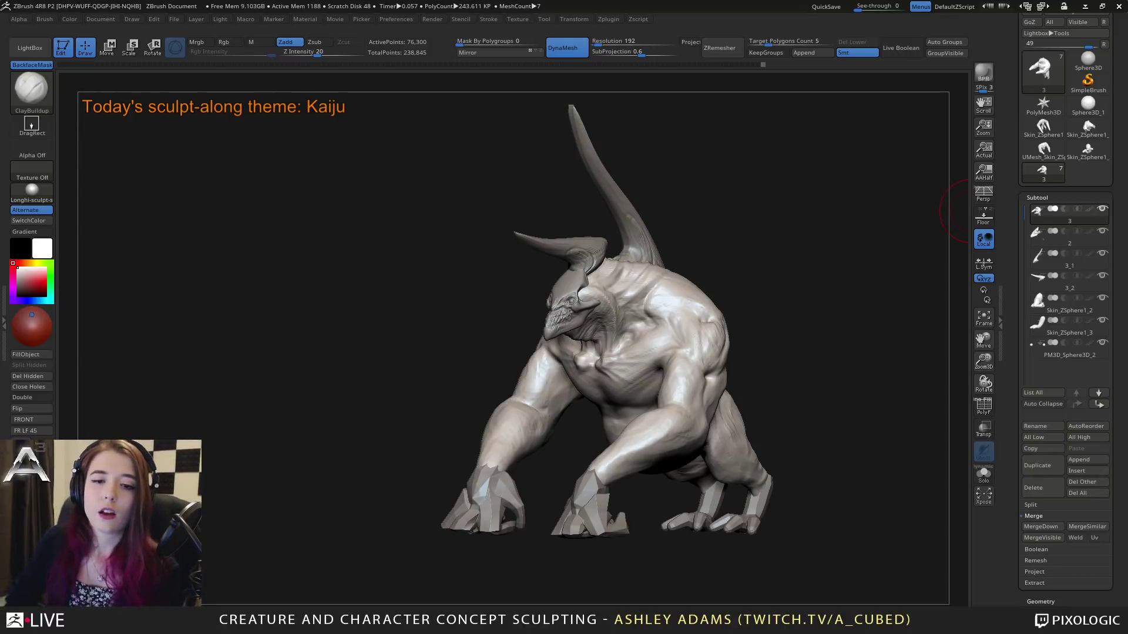
mouse_move(971, 211)
mouse_down()
mouse_move(799, 326)
mouse_move(876, 307)
mouse_up()
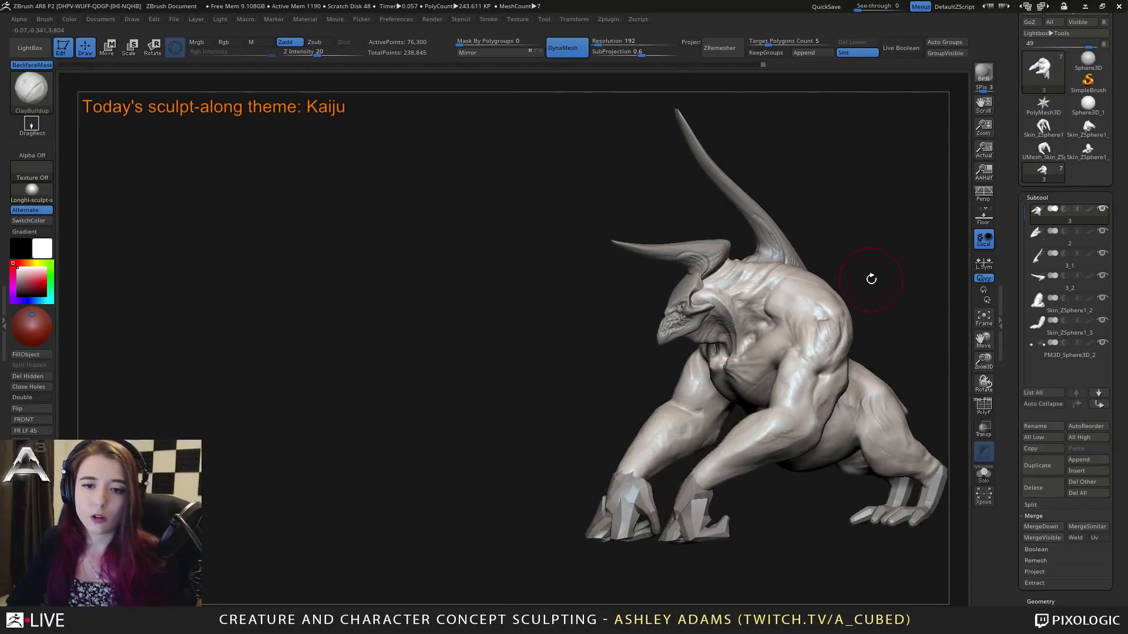
drag(908, 257, 712, 347)
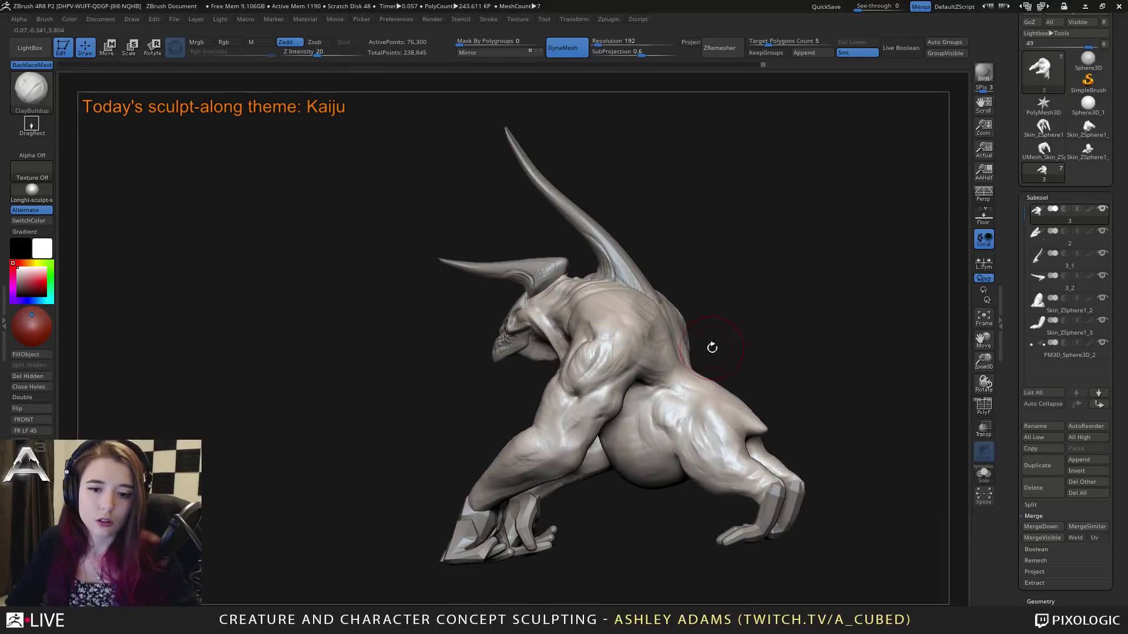
Step: Reshape the silhouette of the mid back and waist with the SnakeHook brush
key(space)
key(b)
key(s)
key(h)
key(space)
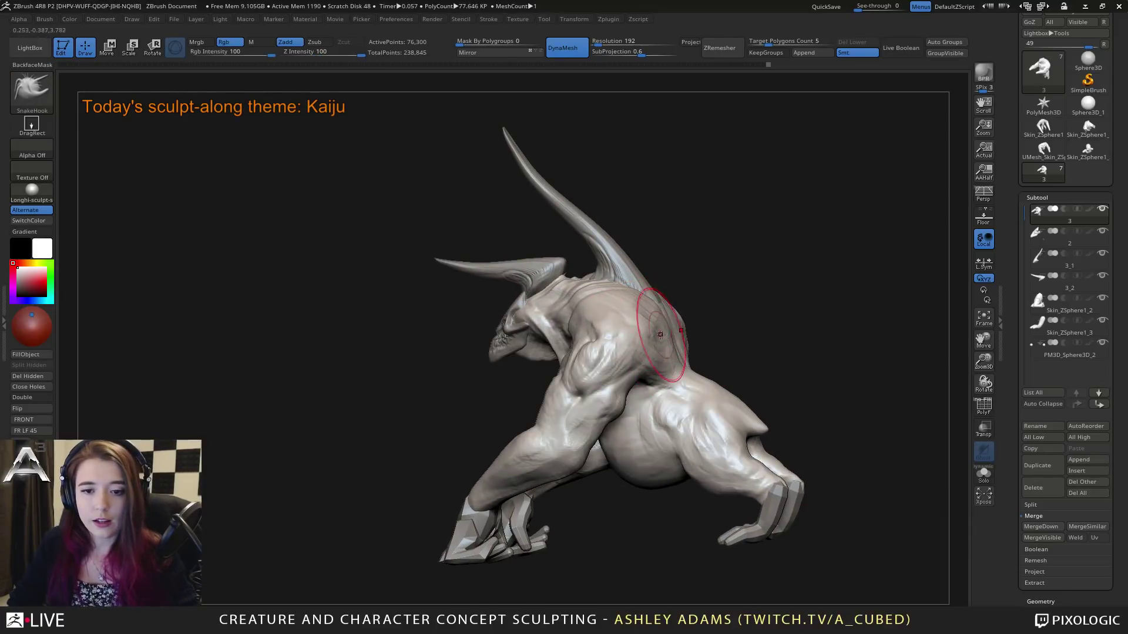
mouse_move(661, 335)
mouse_down()
mouse_move(735, 353)
mouse_move(725, 373)
mouse_up()
key(space)
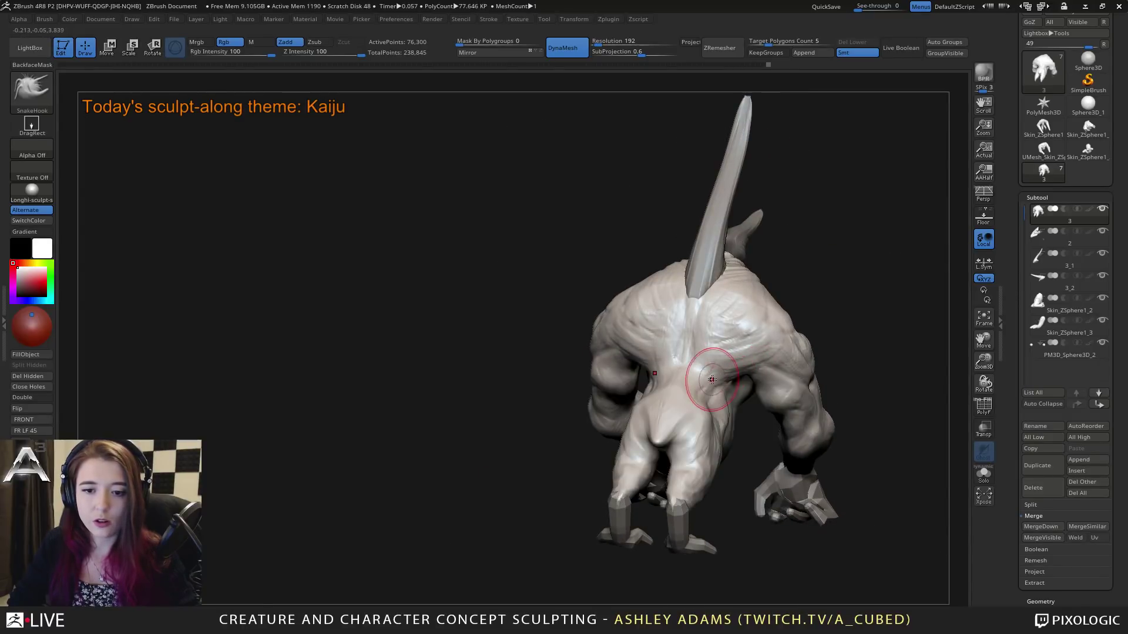
mouse_move(641, 365)
mouse_down()
mouse_move(661, 367)
mouse_move(612, 382)
mouse_move(587, 433)
mouse_move(615, 397)
mouse_move(600, 392)
mouse_up()
Step: Carve a navel into the middle of the belly with the DamStandard brush
key(b)
key(c)
key(b)
key(b)
key(d)
key(s)
key(space)
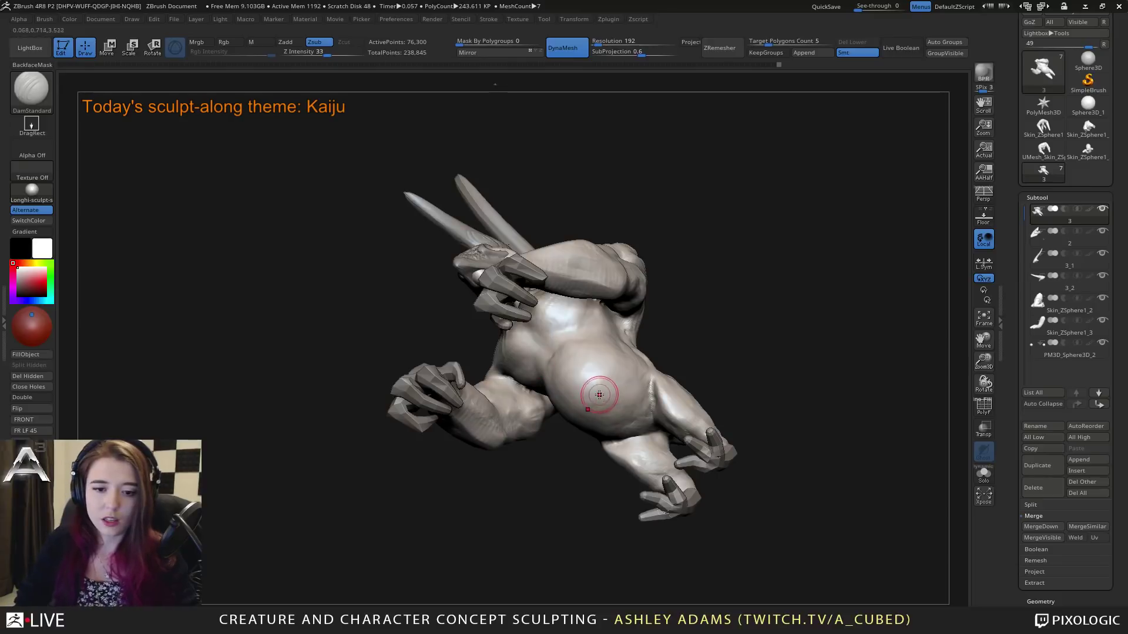
drag(583, 381, 586, 374)
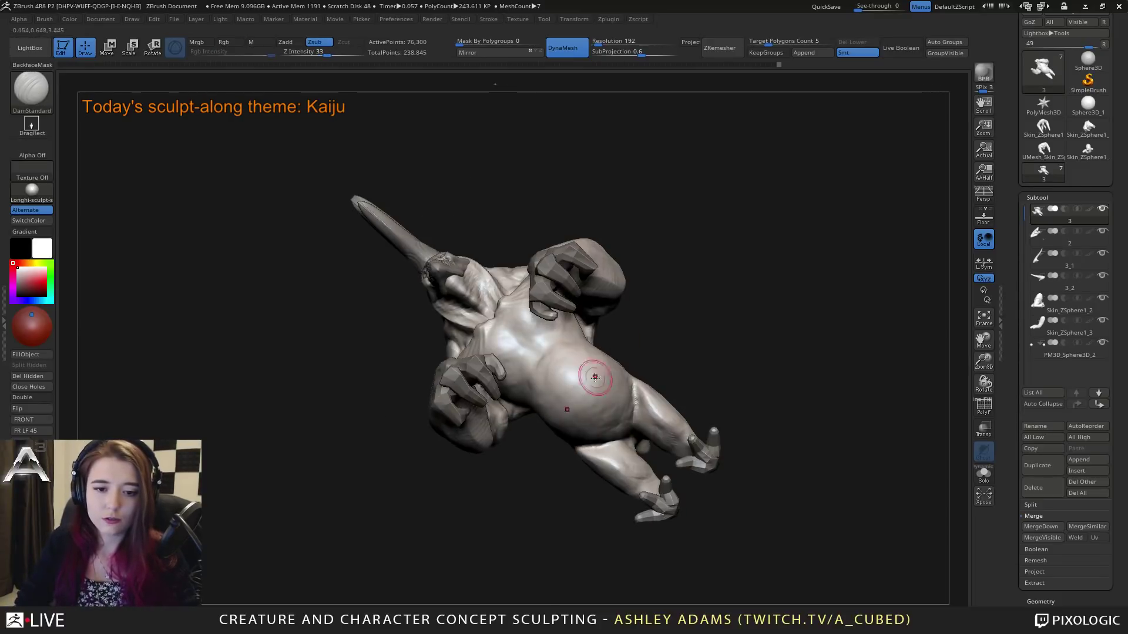
key(space)
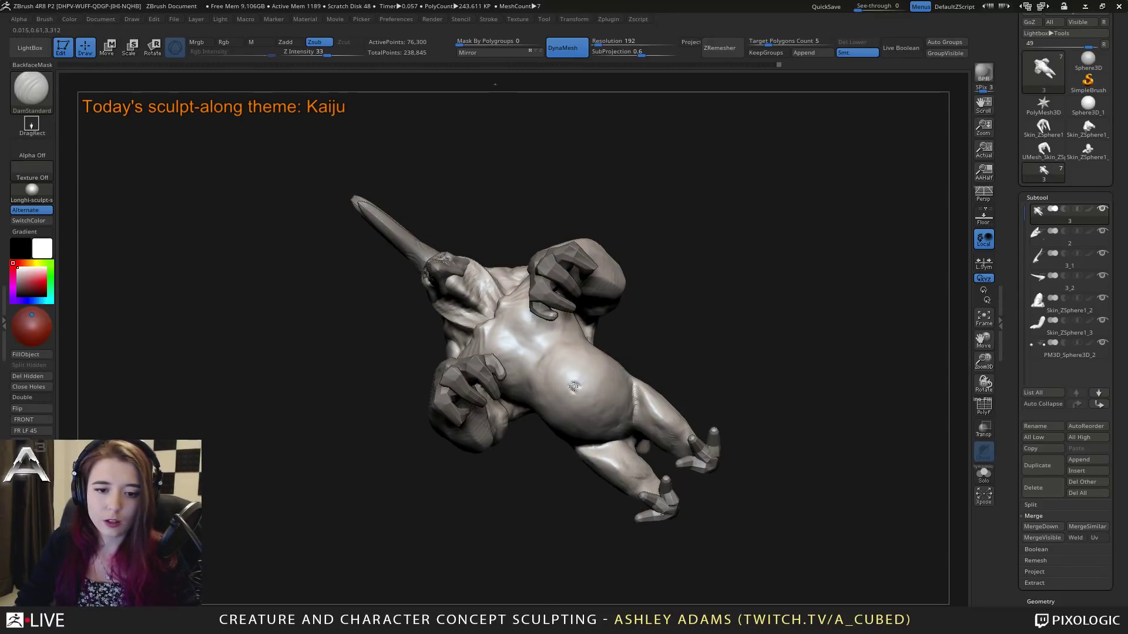
drag(568, 380, 575, 389)
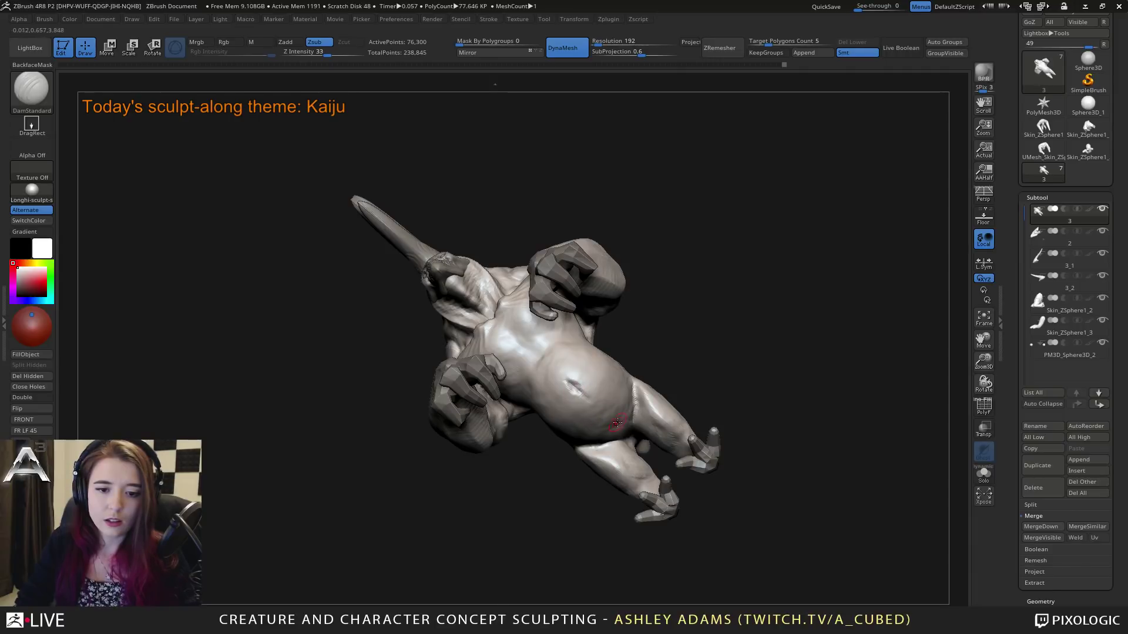
mouse_move(617, 423)
right_down()
mouse_move(587, 428)
mouse_move(567, 347)
right_up()
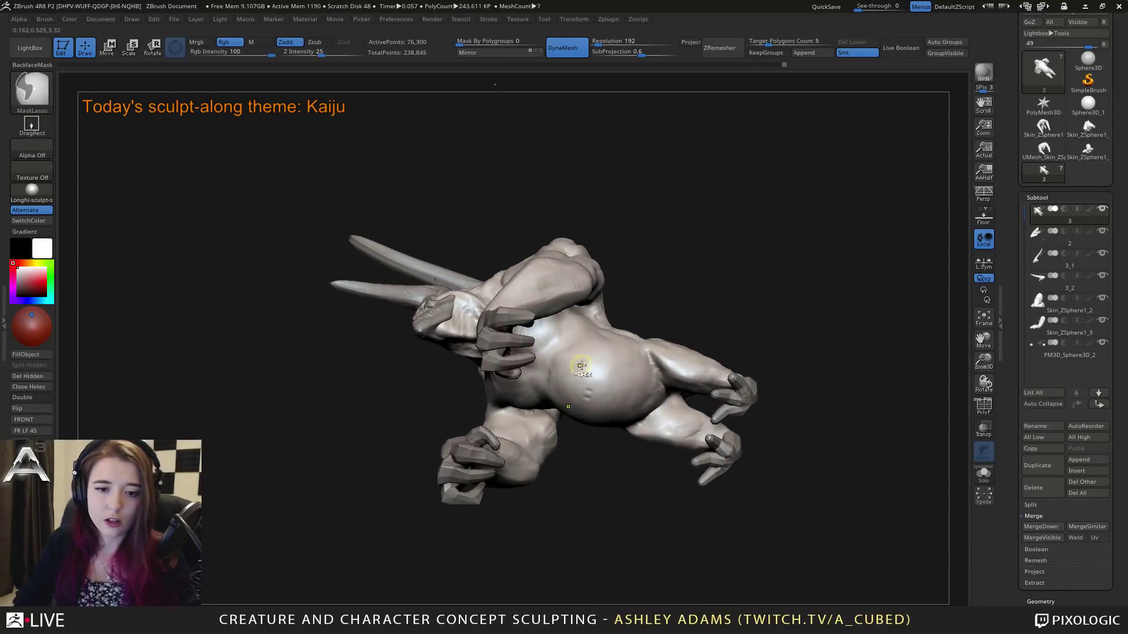
key(ctrl+z)
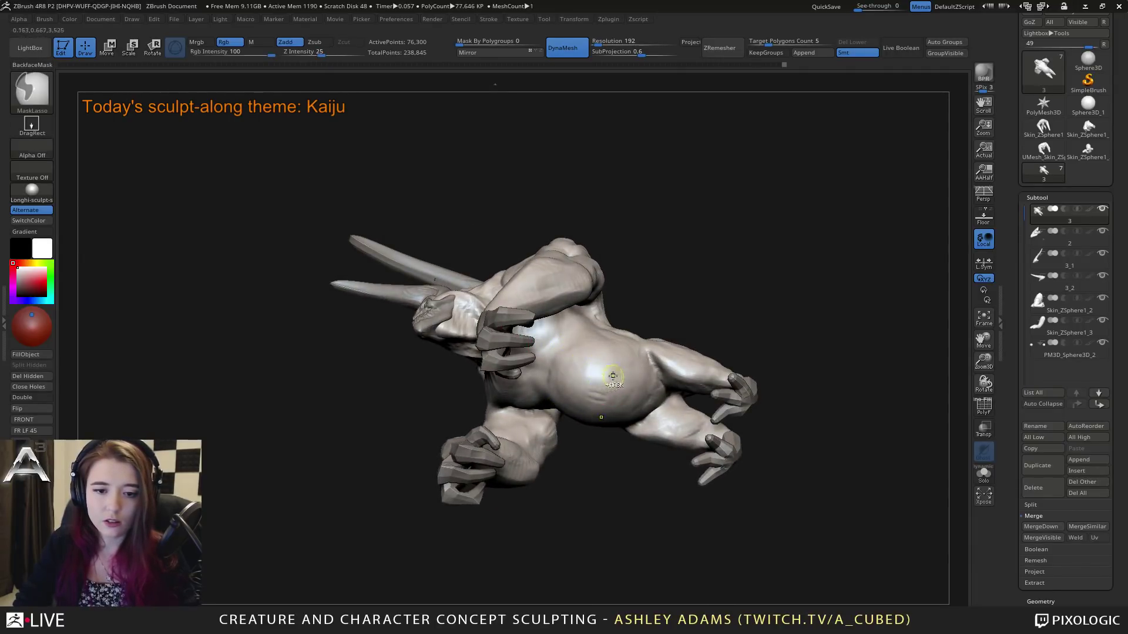
right_drag(626, 382, 616, 386)
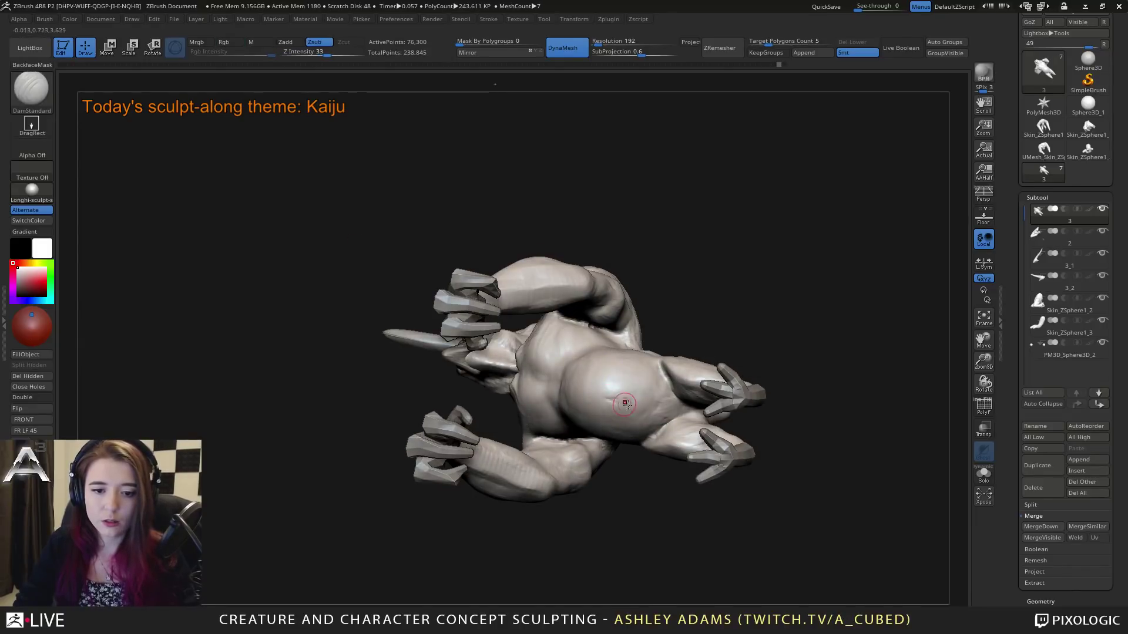
drag(626, 401, 646, 405)
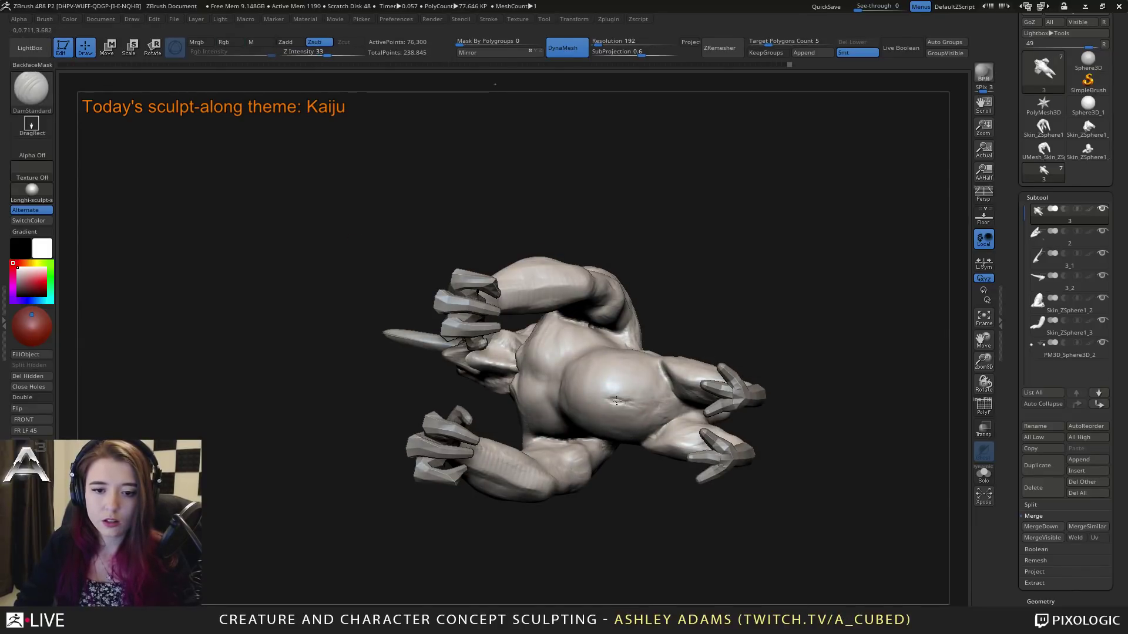
mouse_move(573, 362)
right_down()
mouse_move(590, 345)
mouse_move(625, 379)
mouse_move(579, 376)
mouse_move(550, 356)
mouse_move(565, 347)
mouse_move(524, 372)
right_up()
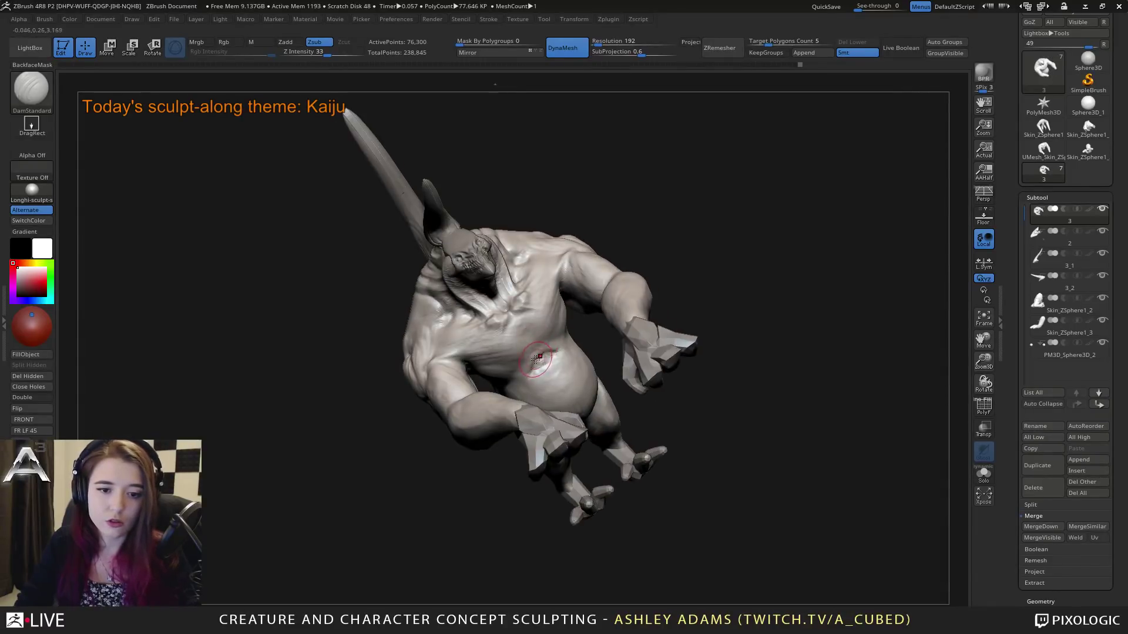
Step: Build up the abdominal muscles between the chest and the belly with the ClayBuildup brush
key(b)
key(c)
key(b)
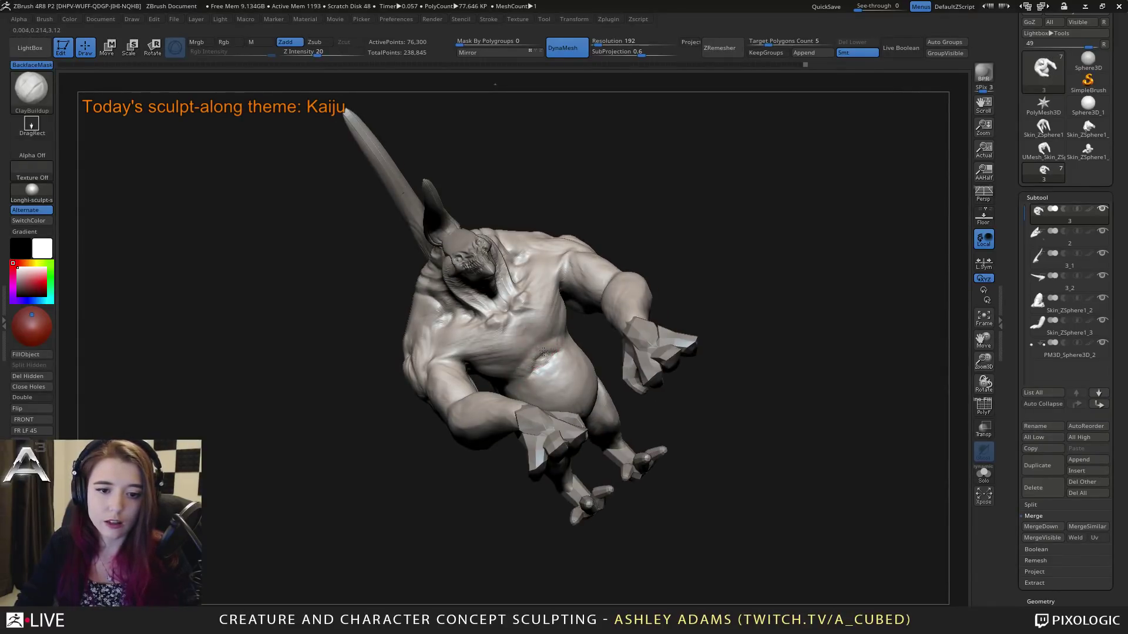
right_drag(543, 351, 534, 335)
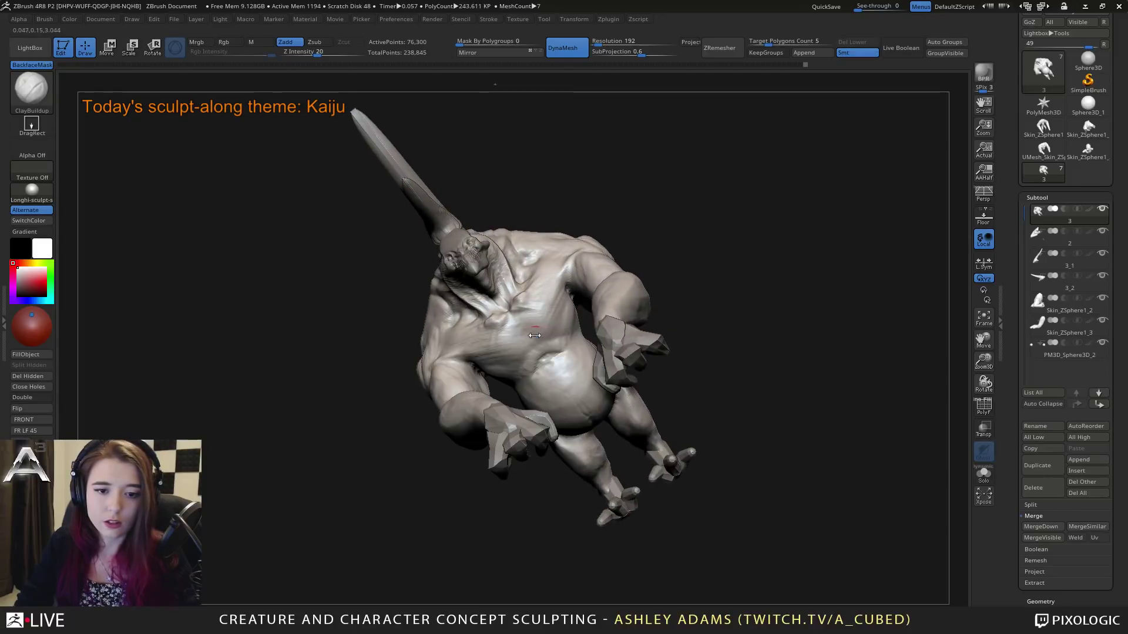
drag(567, 353, 571, 349)
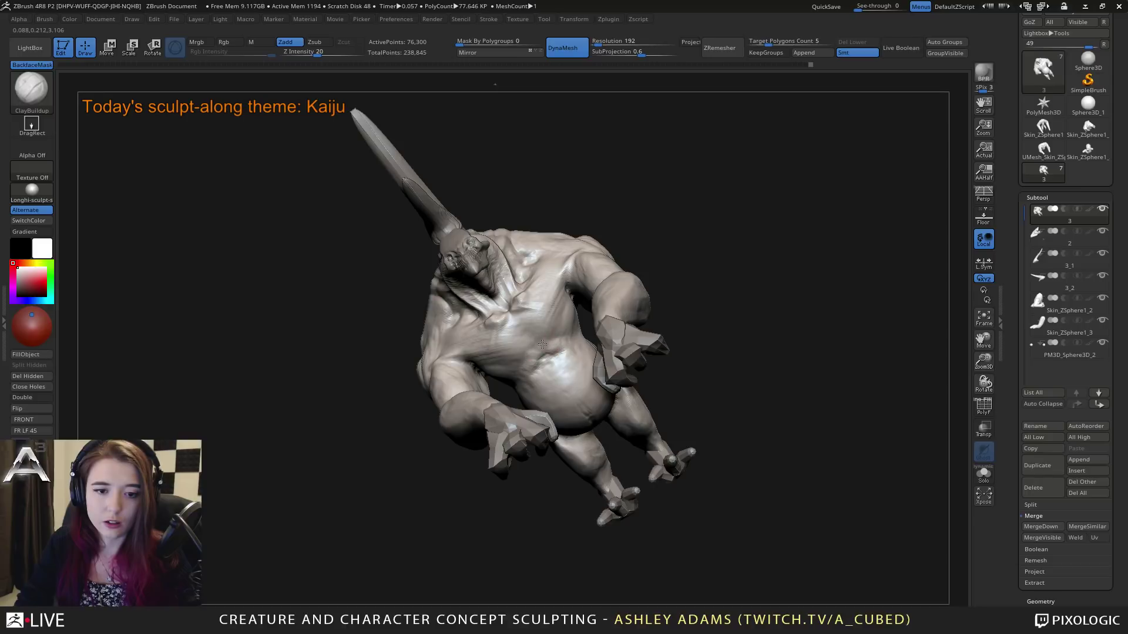
right_drag(556, 345, 504, 378)
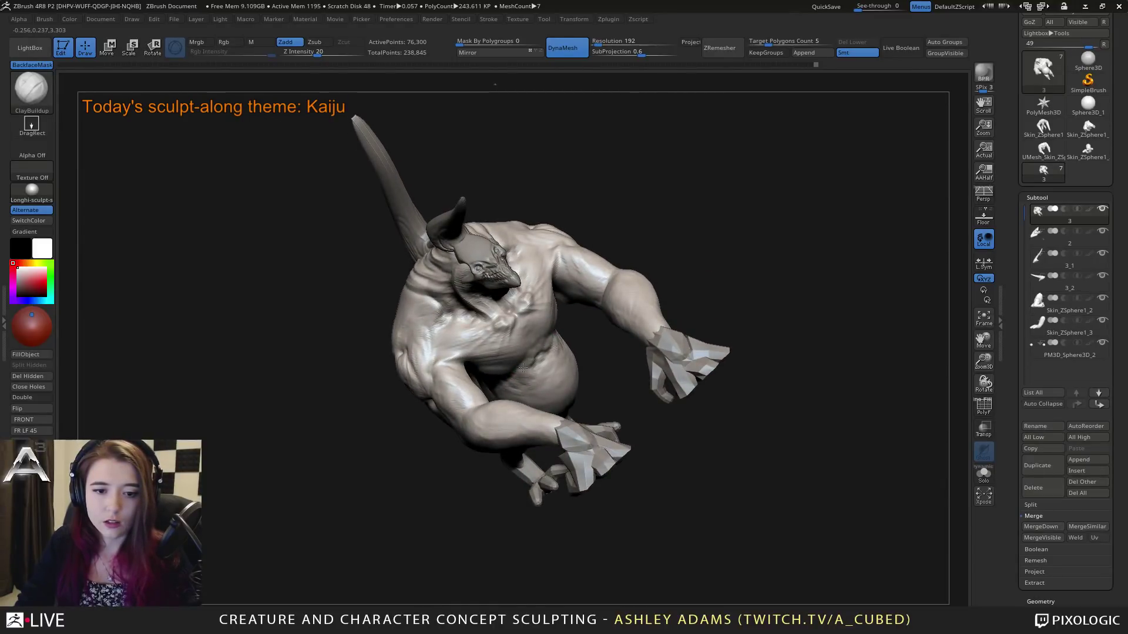
right_drag(539, 358, 537, 363)
drag(533, 366, 532, 361)
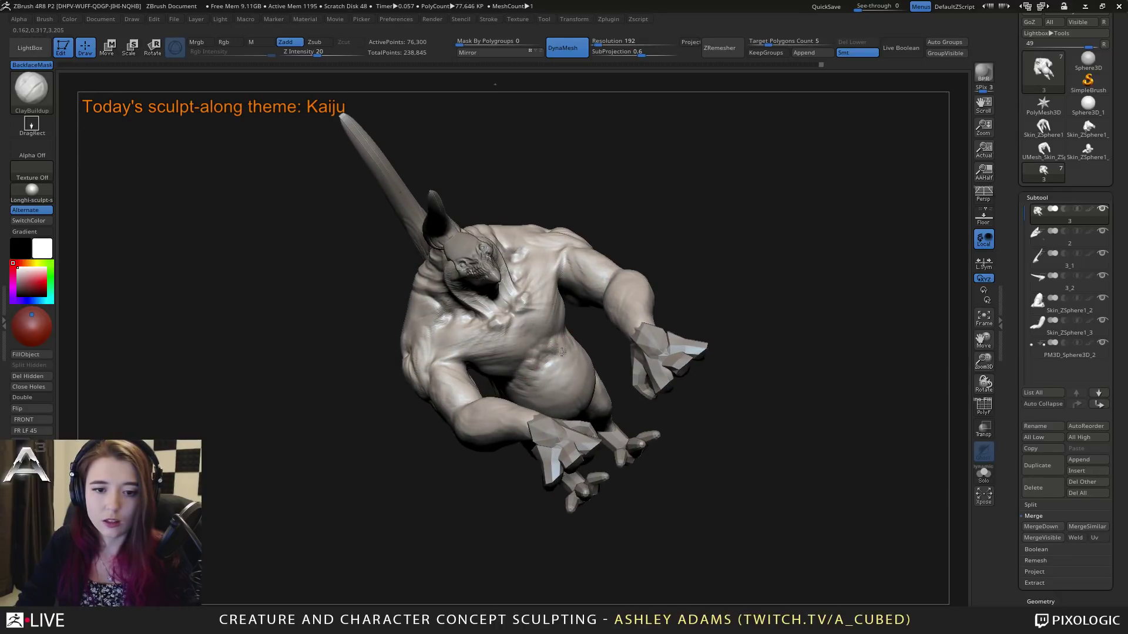
Step: Adjust the sides of the chest below the armpits with the SnakeHook brush
mouse_move(565, 347)
right_down()
mouse_move(547, 363)
mouse_move(537, 333)
mouse_move(604, 374)
mouse_move(579, 335)
mouse_move(515, 381)
mouse_move(494, 369)
mouse_move(528, 347)
mouse_move(472, 338)
right_up()
key(b)
key(s)
key(h)
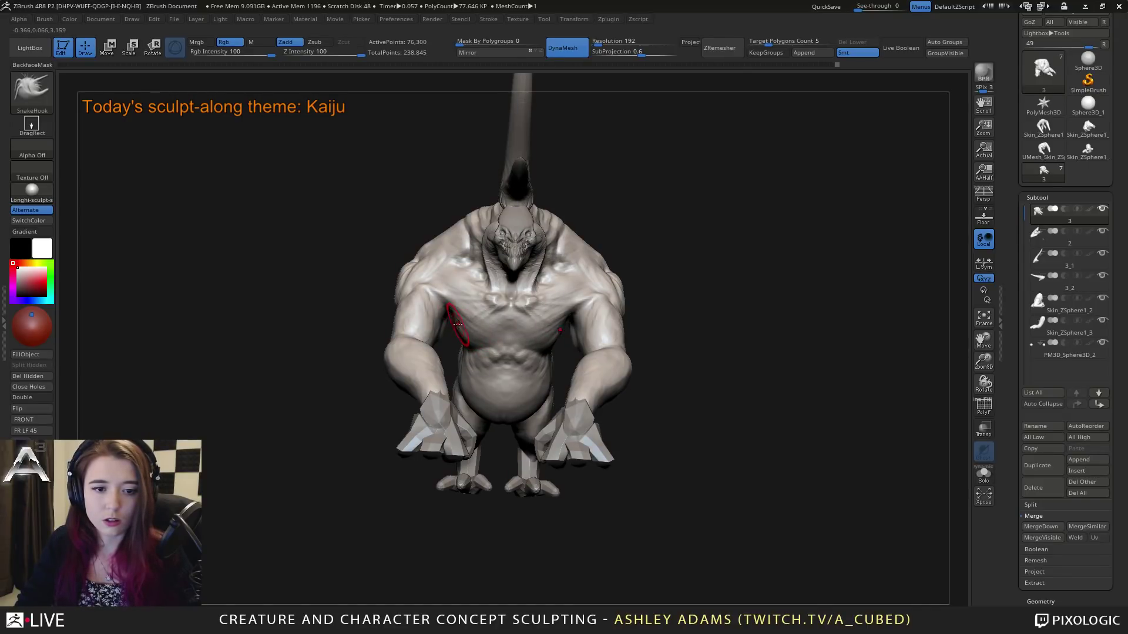
mouse_move(455, 326)
right_down()
mouse_move(452, 302)
mouse_move(449, 370)
mouse_move(464, 379)
mouse_move(454, 372)
right_up()
Step: Build up the side muscles behind the armpits with the ClayBuildup brush
key(b)
key(c)
key(b)
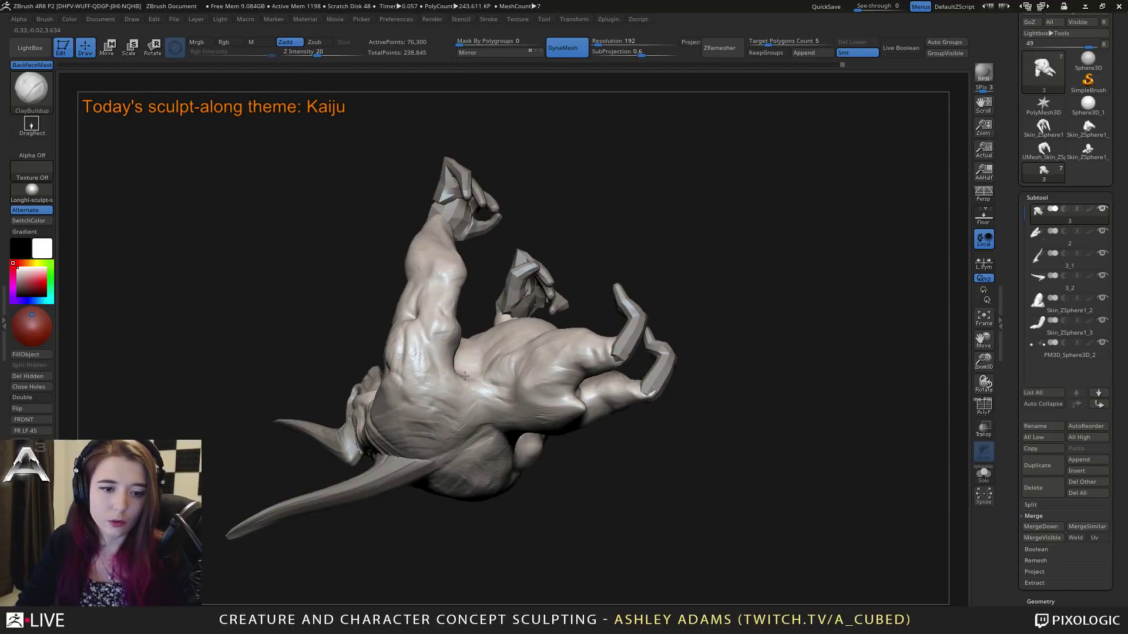
right_drag(465, 375, 473, 377)
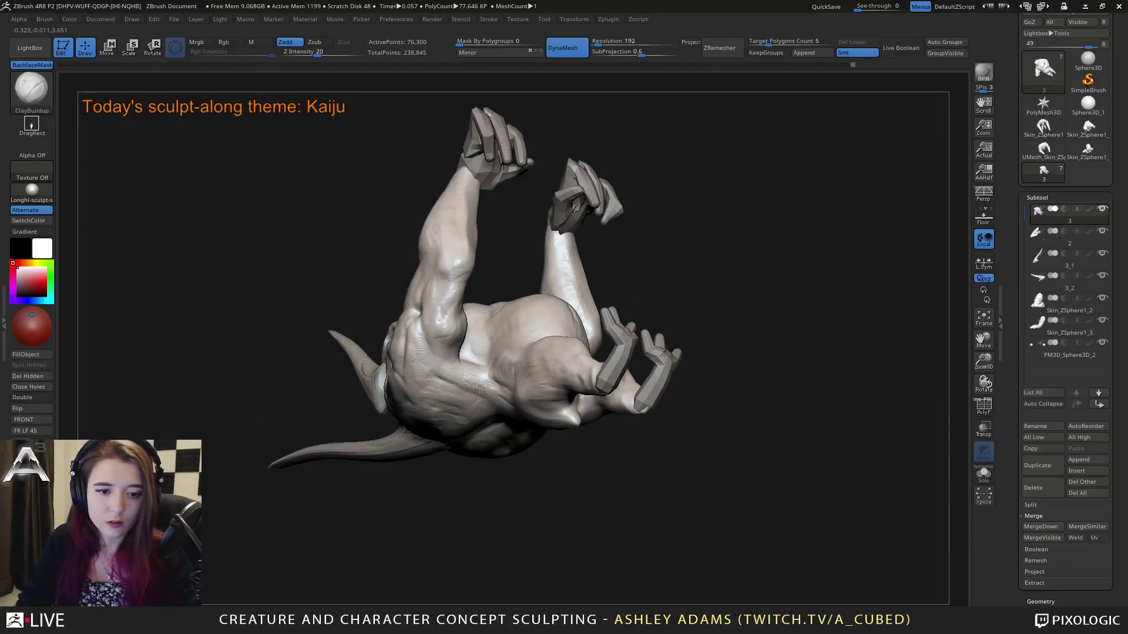
Step: Reshape the back of the upper arms with the SnakeHook brush, working from behind the creature
mouse_move(464, 360)
right_down()
mouse_move(460, 411)
mouse_move(399, 306)
mouse_move(249, 113)
mouse_move(412, 303)
mouse_move(353, 364)
mouse_move(371, 331)
right_up()
key(space)
key(b)
key(s)
key(h)
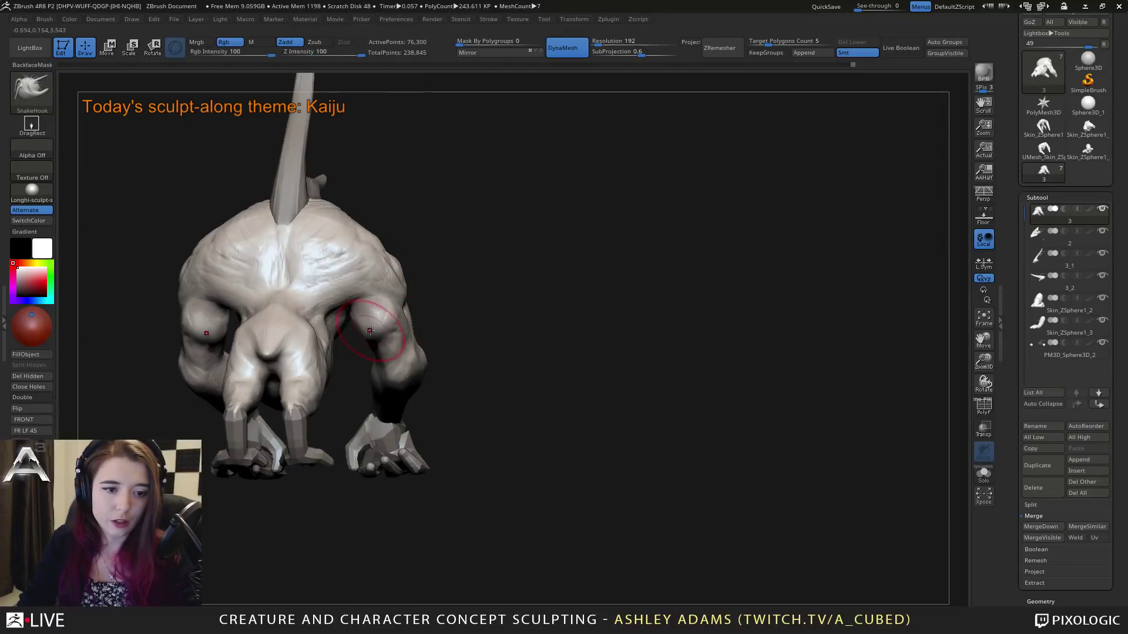
right_drag(358, 423, 337, 383)
right_click(337, 384)
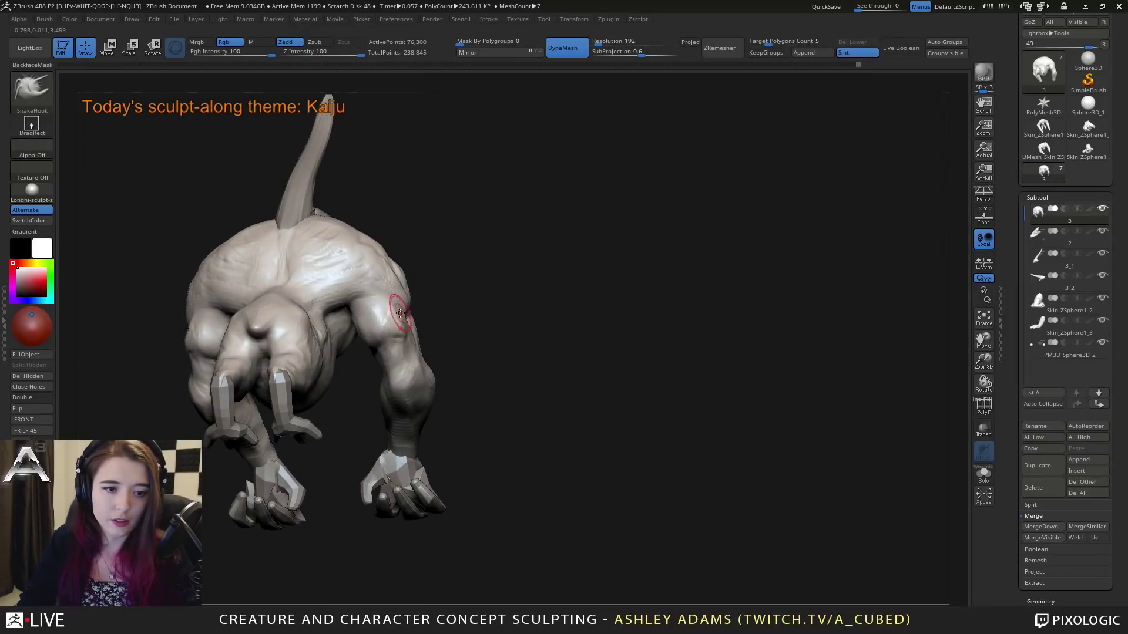
right_drag(394, 305, 377, 312)
Step: Build up the triceps on the back of the upper arms with the ClayBuildup brush
key(b)
key(d)
key(s)
key(b)
key(c)
key(b)
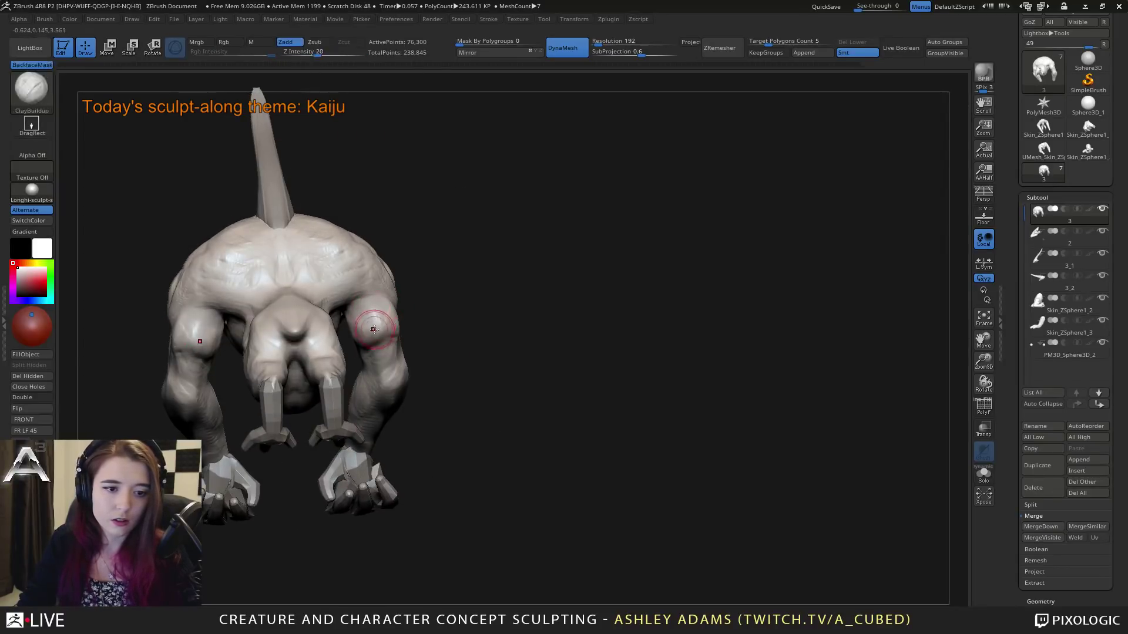
drag(373, 329, 376, 316)
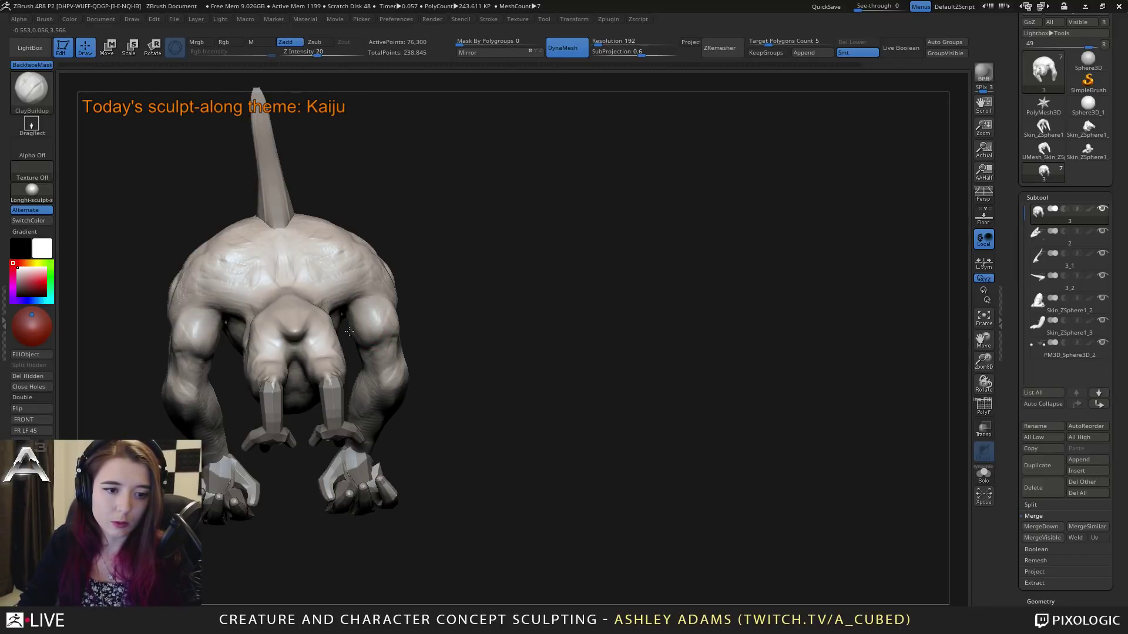
drag(350, 313, 362, 339)
right_drag(366, 318, 378, 315)
mouse_move(366, 312)
mouse_down()
mouse_move(387, 327)
mouse_move(385, 311)
mouse_move(394, 318)
mouse_up()
Step: Add muscle volume around the elbows and upper forearms with the ClayBuildup brush
right_drag(376, 364, 400, 380)
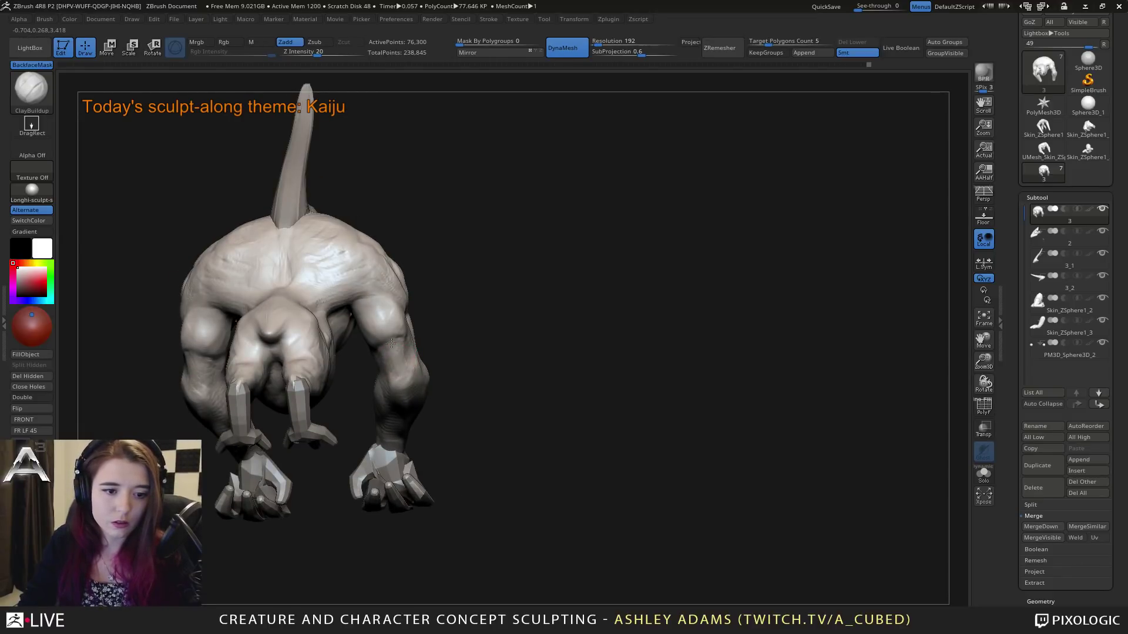
mouse_move(387, 351)
mouse_down()
mouse_move(387, 367)
mouse_move(408, 368)
mouse_move(383, 346)
mouse_up()
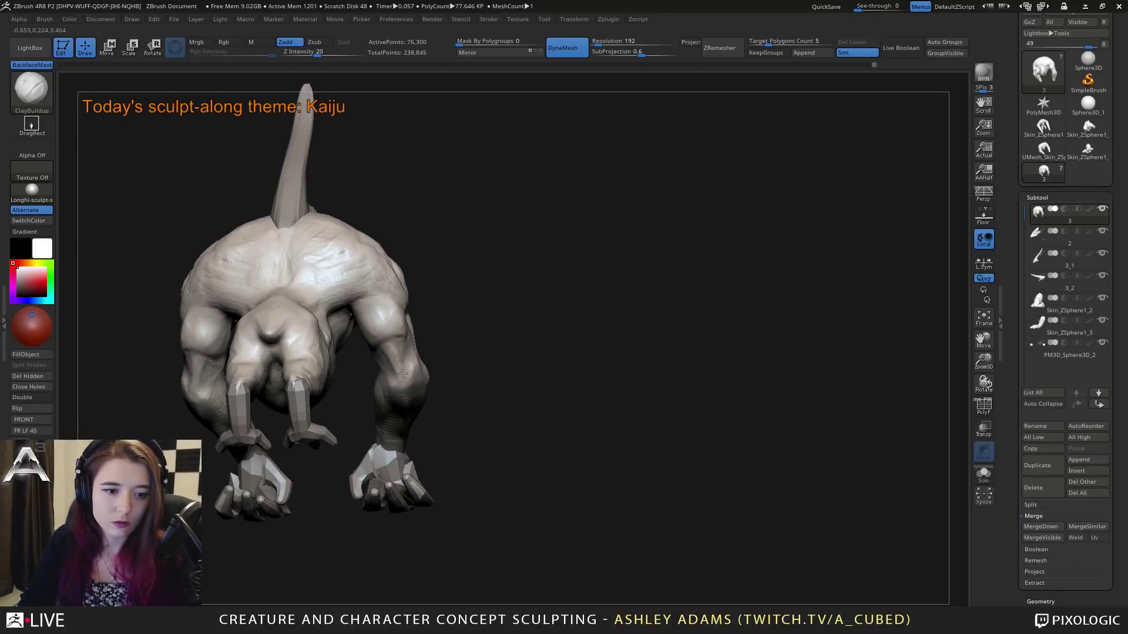
mouse_move(396, 386)
mouse_down()
mouse_move(408, 378)
mouse_move(405, 395)
mouse_up()
mouse_move(404, 364)
right_down()
mouse_move(345, 360)
mouse_move(418, 360)
mouse_move(397, 368)
right_up()
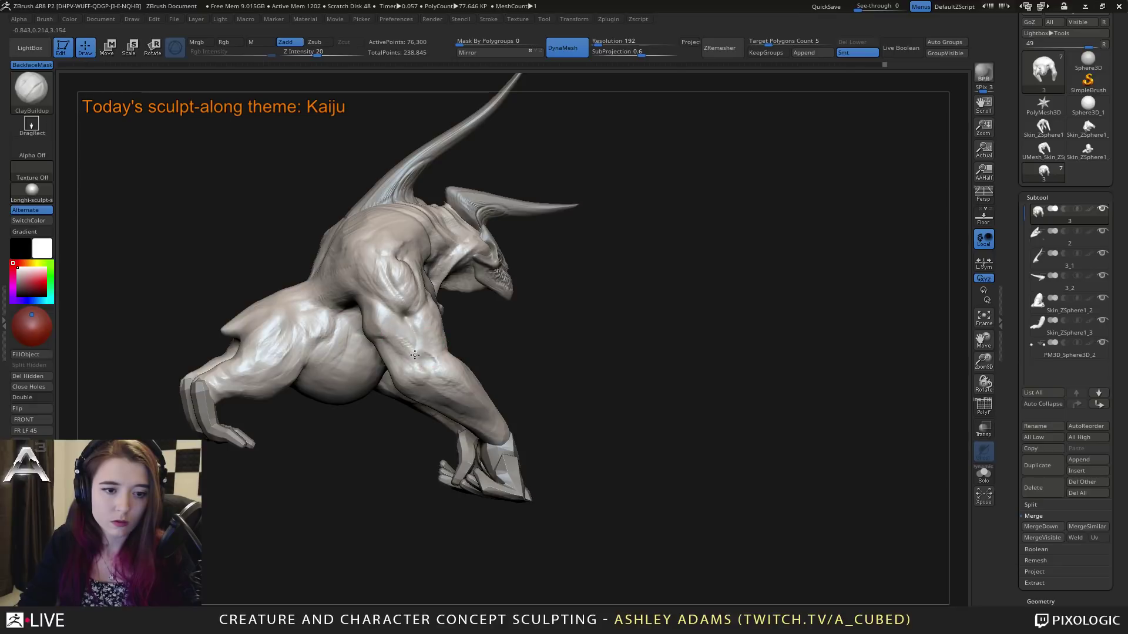
mouse_move(416, 354)
right_down()
mouse_move(424, 337)
mouse_move(437, 353)
mouse_move(418, 333)
mouse_move(496, 307)
mouse_move(588, 306)
right_up()
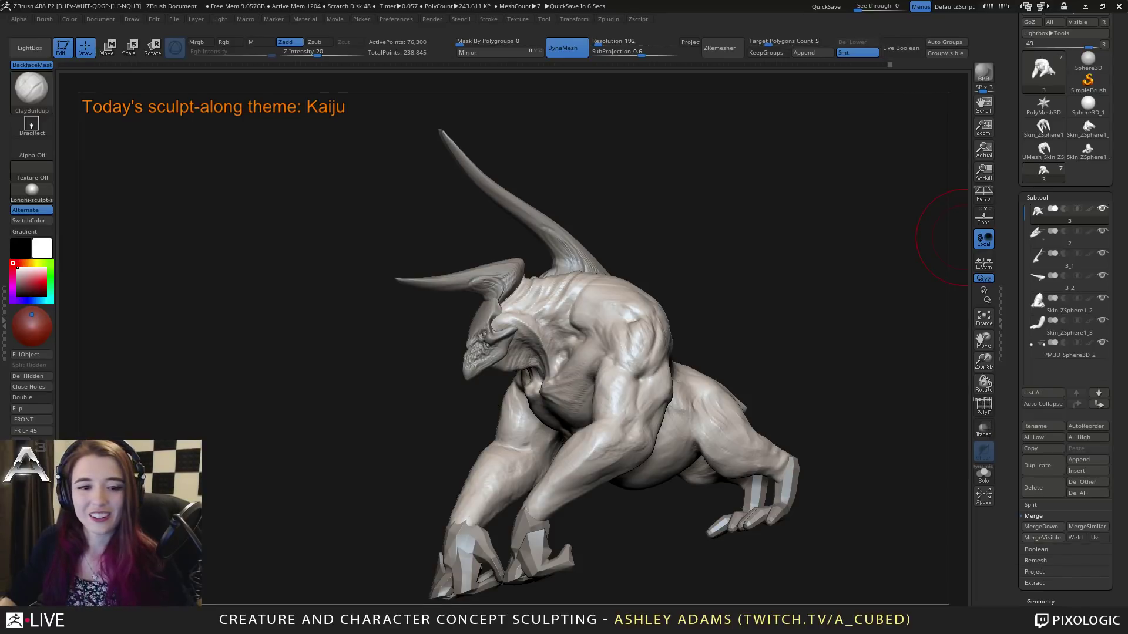
Step: Refine the silhouette of the creature's upper body with the SnakeHook brush
mouse_move(963, 238)
mouse_down()
mouse_move(745, 234)
mouse_move(795, 214)
mouse_move(699, 227)
mouse_move(727, 238)
mouse_move(708, 235)
mouse_up()
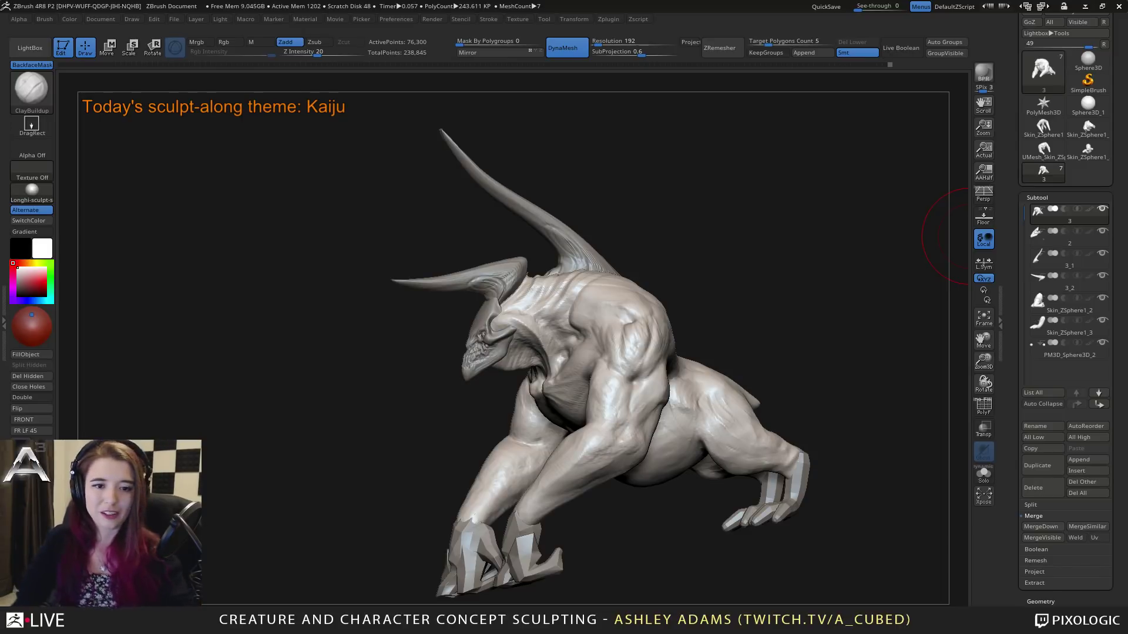
drag(505, 226, 533, 280)
ctrl+right_drag(534, 279, 523, 256)
right_click(555, 265)
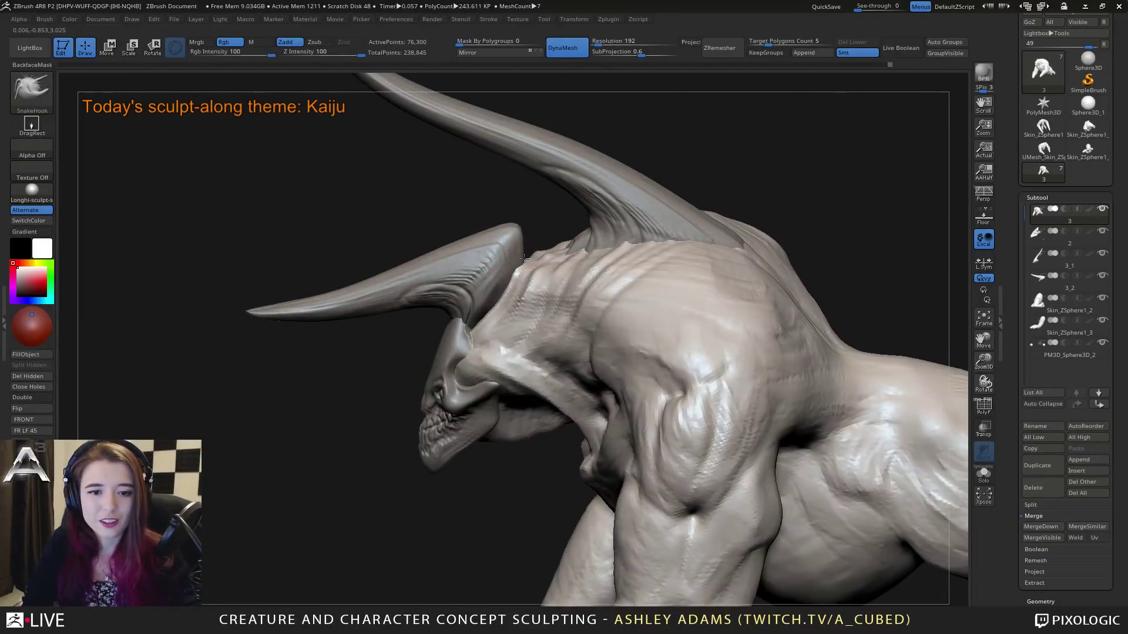
mouse_move(510, 309)
right_down()
mouse_move(498, 311)
mouse_move(538, 316)
mouse_move(570, 352)
mouse_move(568, 291)
mouse_move(614, 287)
mouse_move(596, 320)
mouse_move(617, 290)
right_up()
key(space)
drag(612, 287, 623, 287)
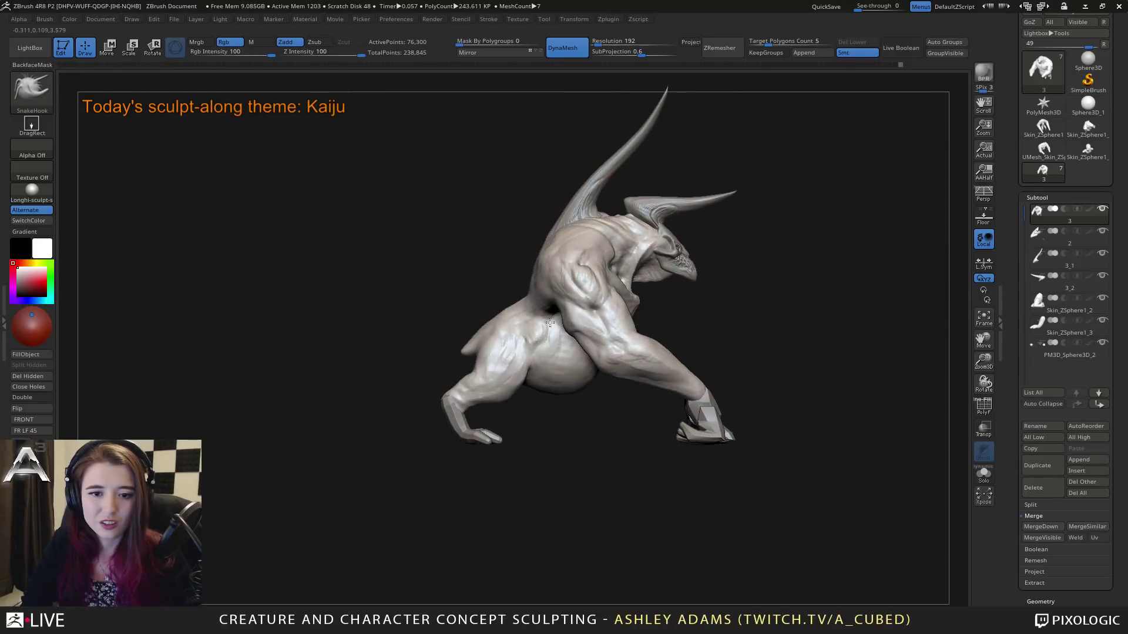
Step: Select the hind feet, centre the transform gizmo on them and move them backward by about 0.23
alt+click(466, 433)
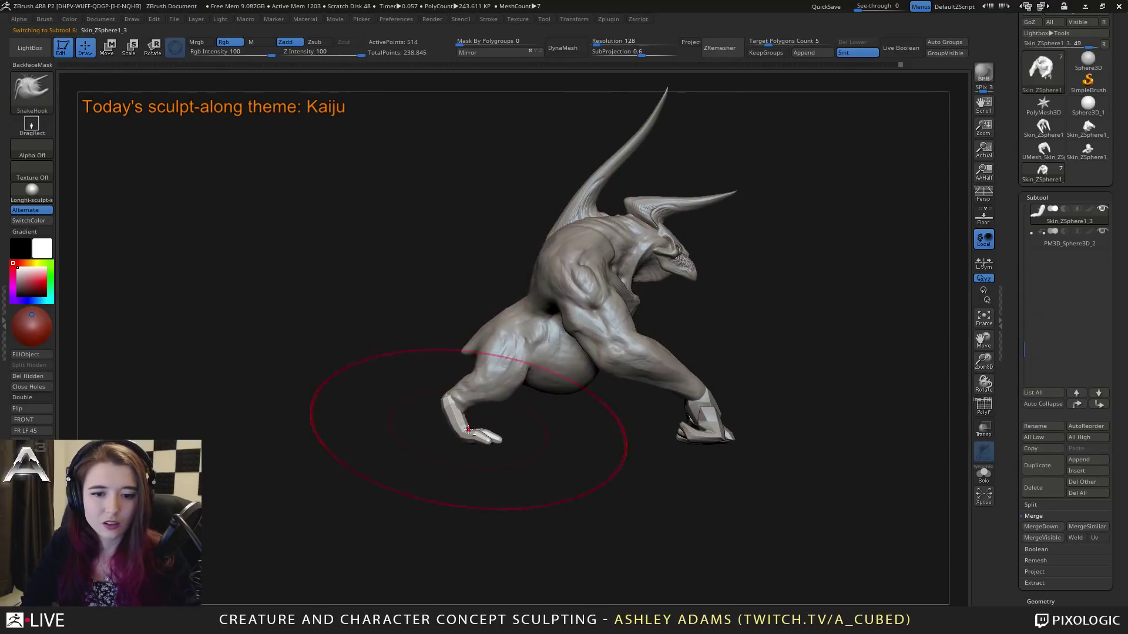
key(w)
ctrl+right_drag(623, 376, 428, 381)
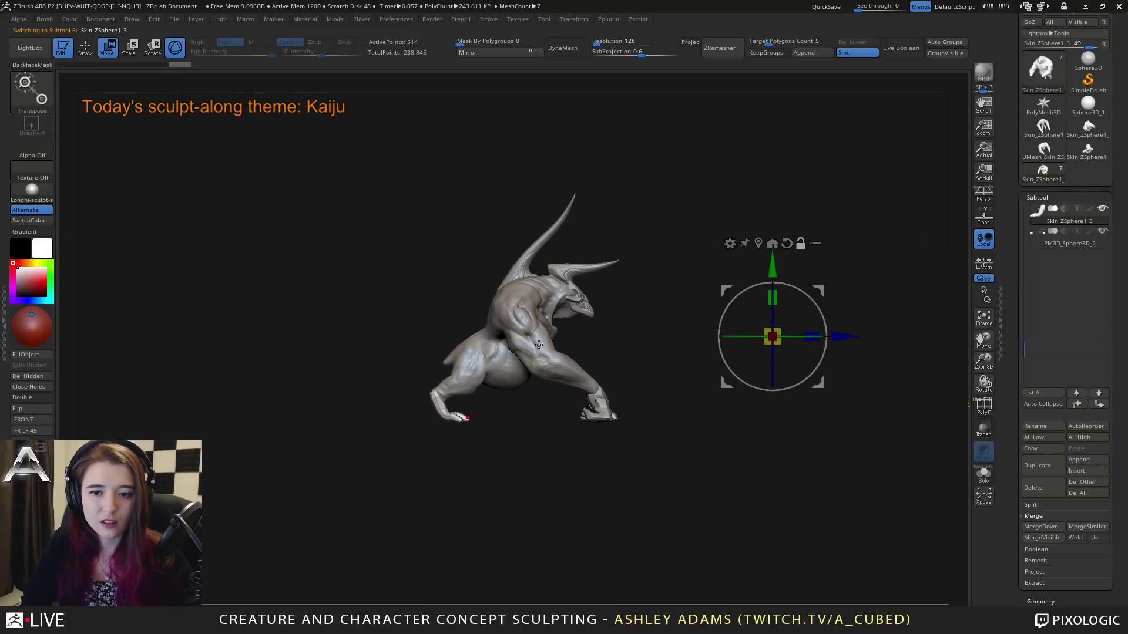
alt+drag(817, 289, 493, 344)
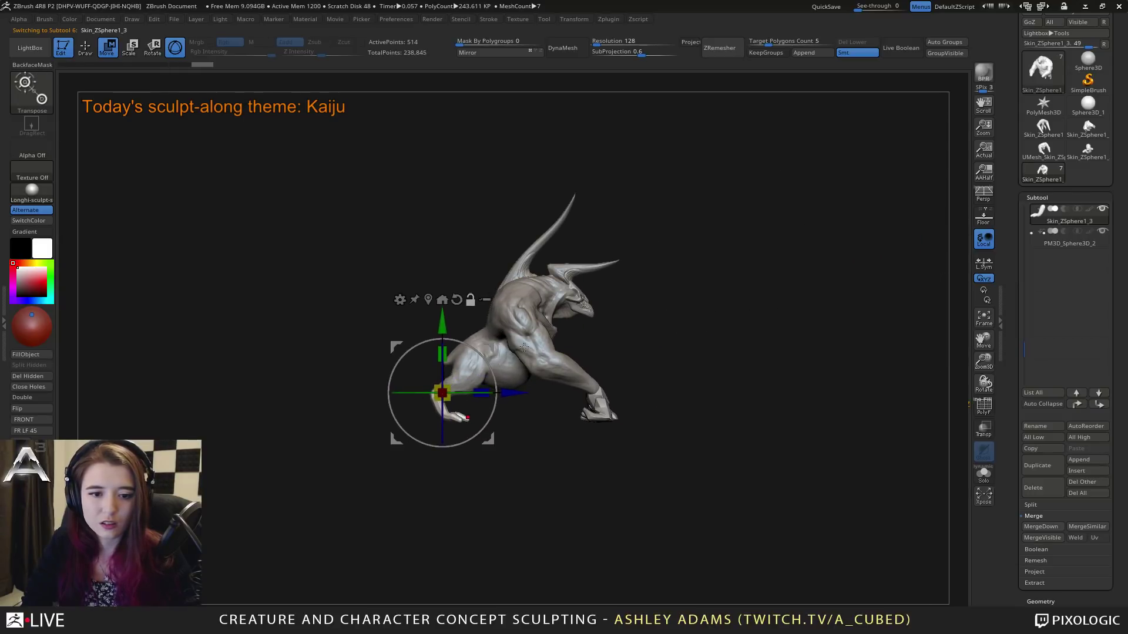
alt+right_drag(492, 344, 688, 320)
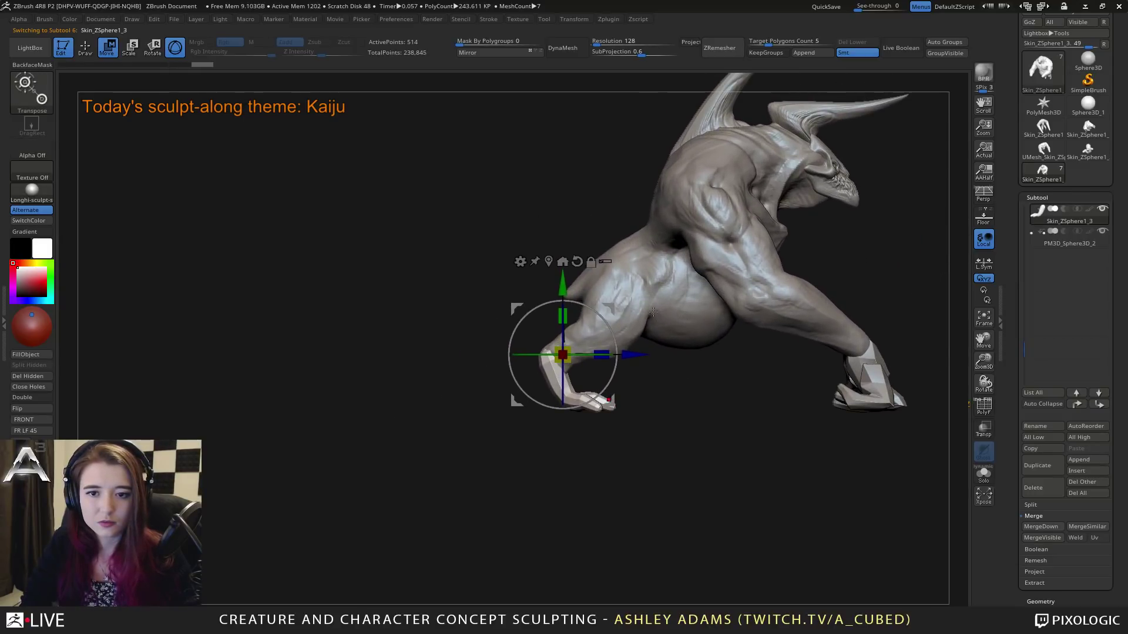
mouse_move(612, 307)
mouse_down()
mouse_move(567, 310)
mouse_move(580, 310)
mouse_up()
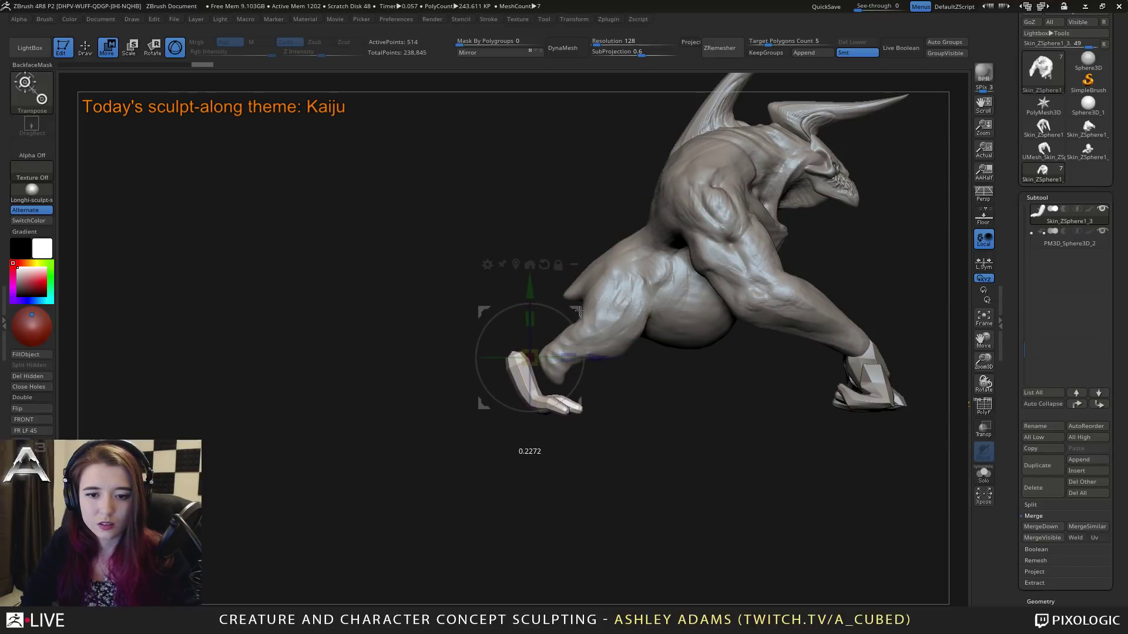
Step: Pull the body's hindquarters and belly backward to meet the moved hind feet, using the SnakeHook brush at a large size
key(q)
alt+click(605, 311)
key(w)
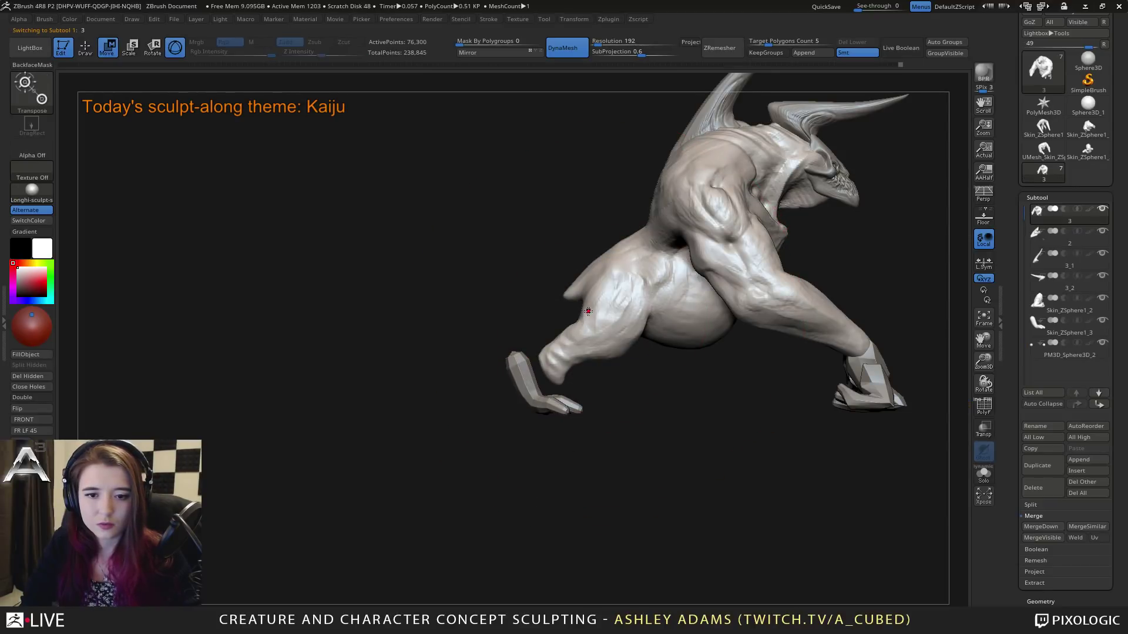
key(q)
drag(600, 318, 563, 308)
key(ctrl+z)
key(space)
click(592, 309)
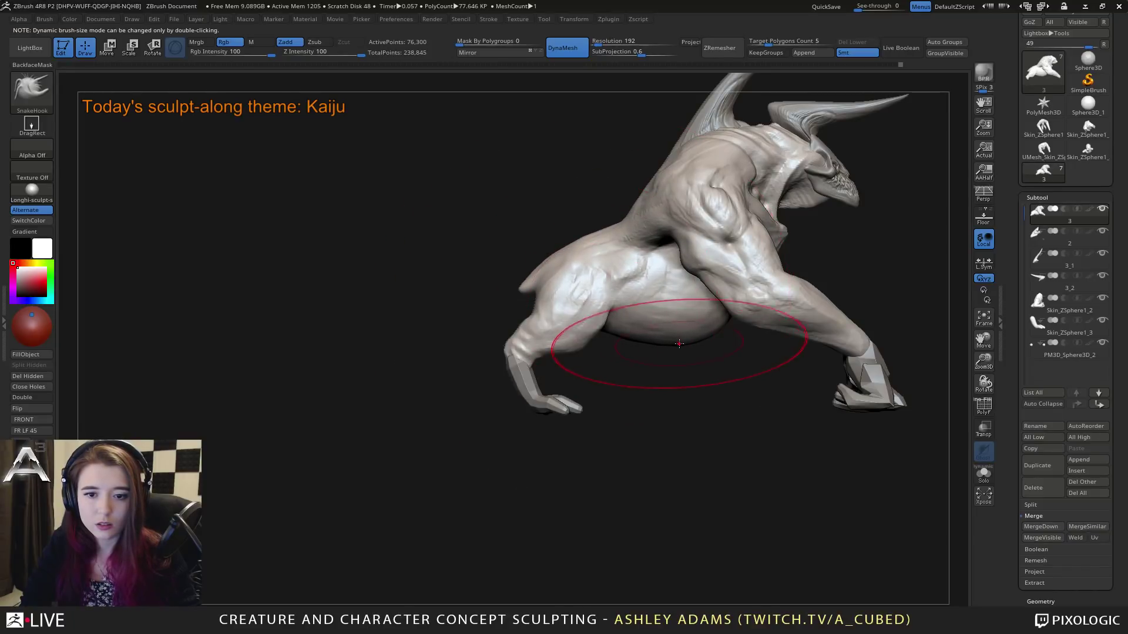
drag(678, 342, 672, 345)
key(space)
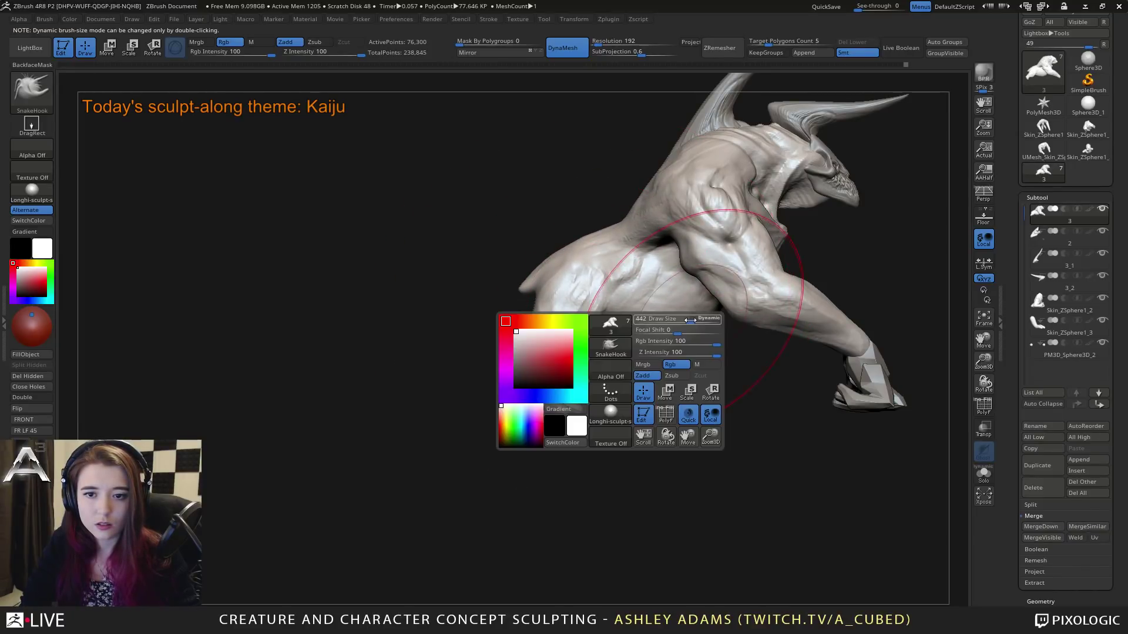
Step: Reposition the hind feet under the legs from behind the creature, and reselect the body
mouse_move(594, 256)
ctrl+right_down()
mouse_move(573, 284)
mouse_move(680, 302)
mouse_move(600, 306)
ctrl+right_up()
key(space)
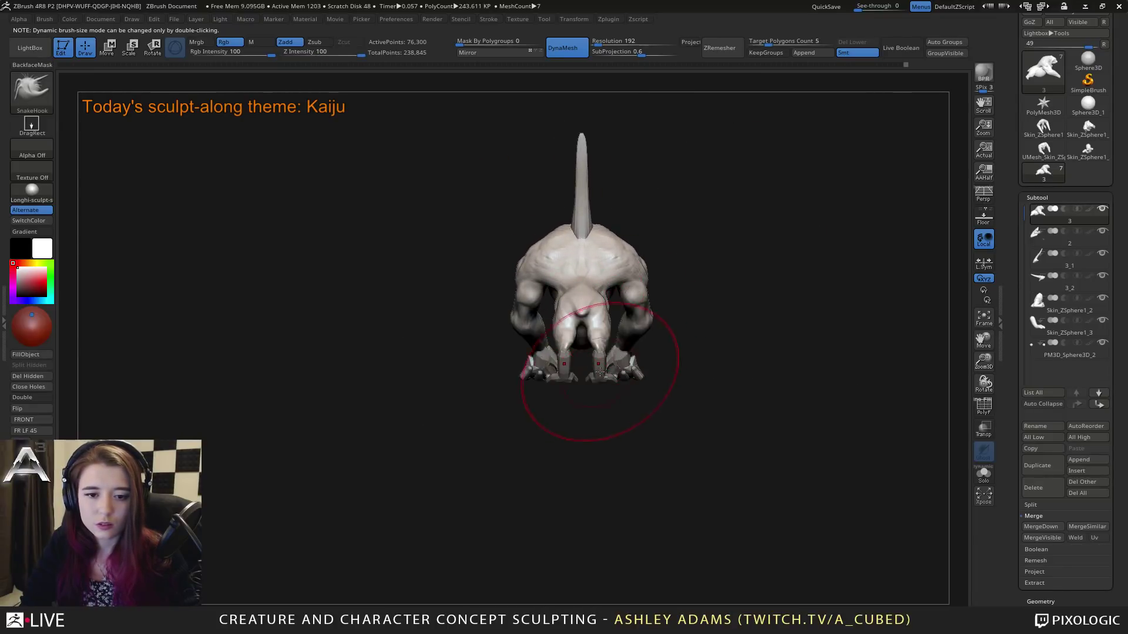
alt+click(606, 373)
key(w)
mouse_move(611, 351)
mouse_down()
mouse_move(657, 351)
mouse_move(610, 355)
mouse_up()
key(q)
alt+click(617, 347)
Step: Reshape the hips, rump and thighs from several angles with the SnakeHook brush
drag(615, 355, 675, 294)
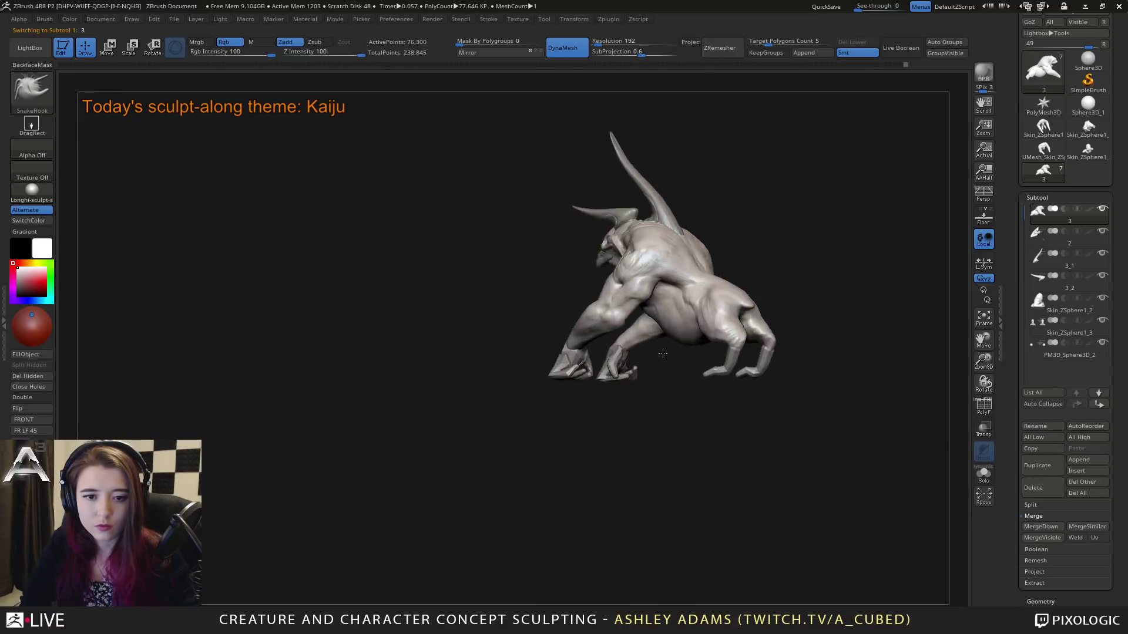
key(space)
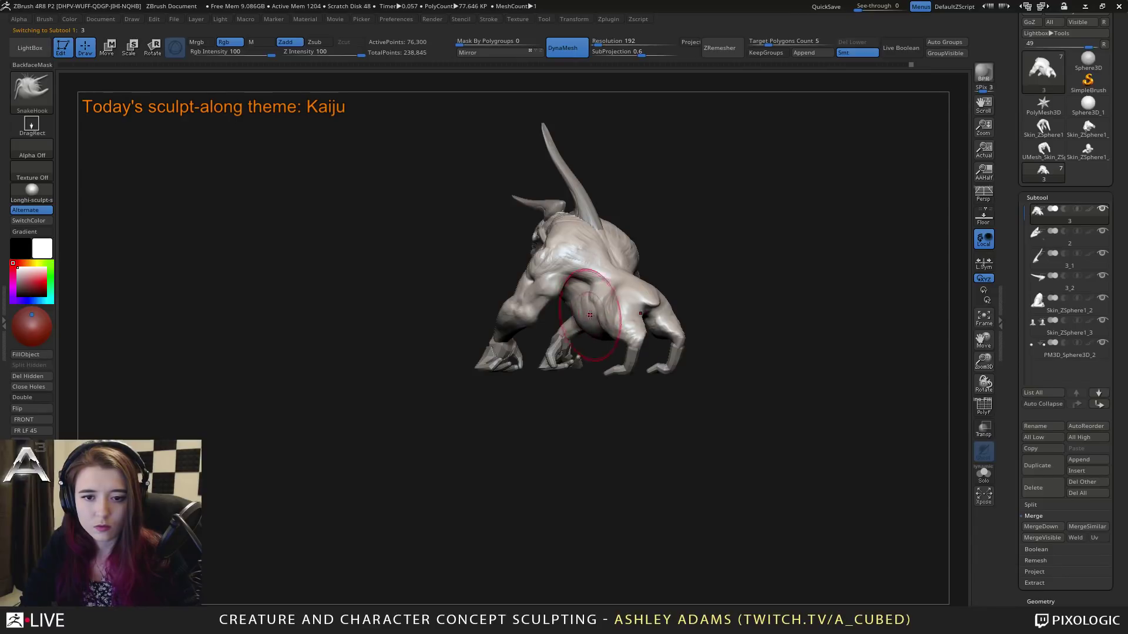
key(space)
mouse_move(607, 302)
mouse_down()
mouse_move(599, 308)
mouse_move(633, 267)
mouse_move(621, 263)
mouse_move(617, 274)
mouse_up()
key(space)
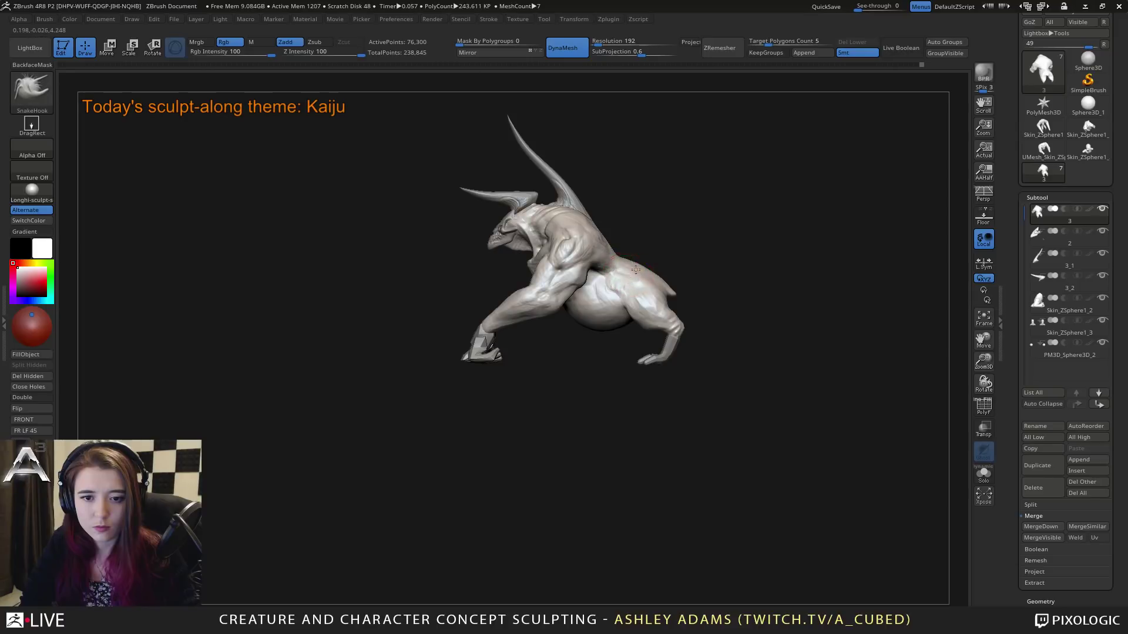
key(space)
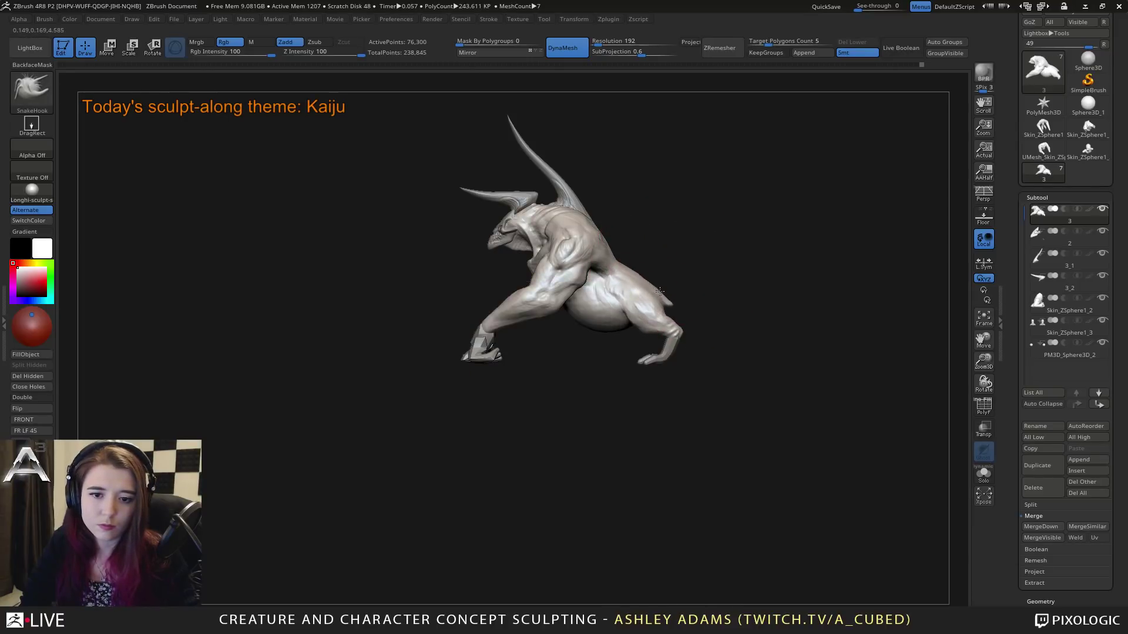
key(space)
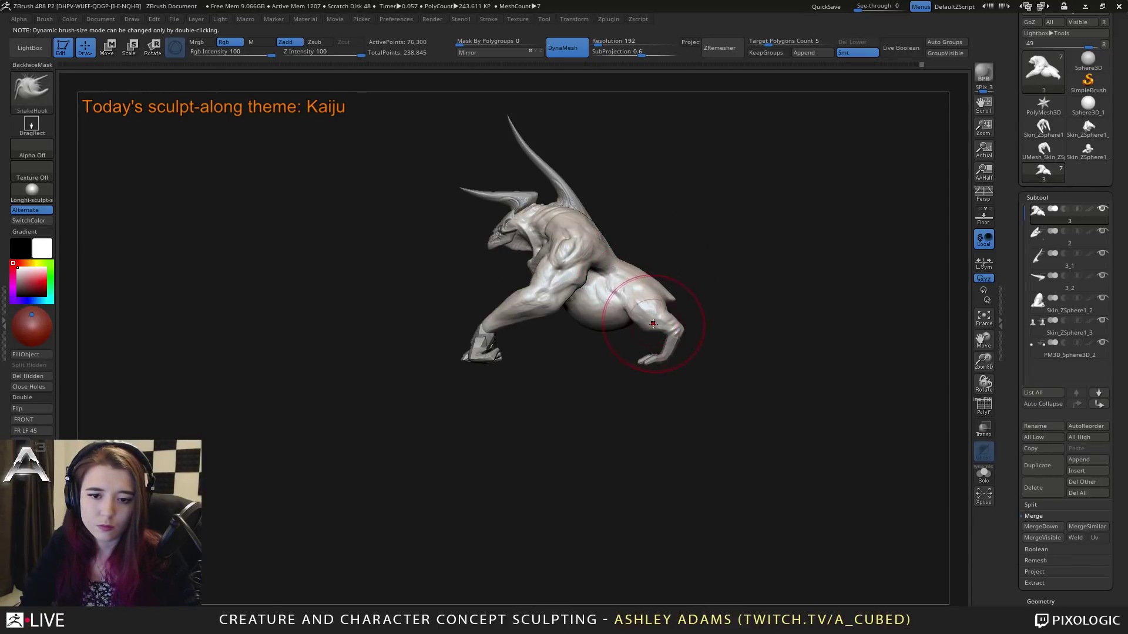
Step: Adjust the hind feet to follow the lower legs and reselect the body
key(space)
alt+click(674, 331)
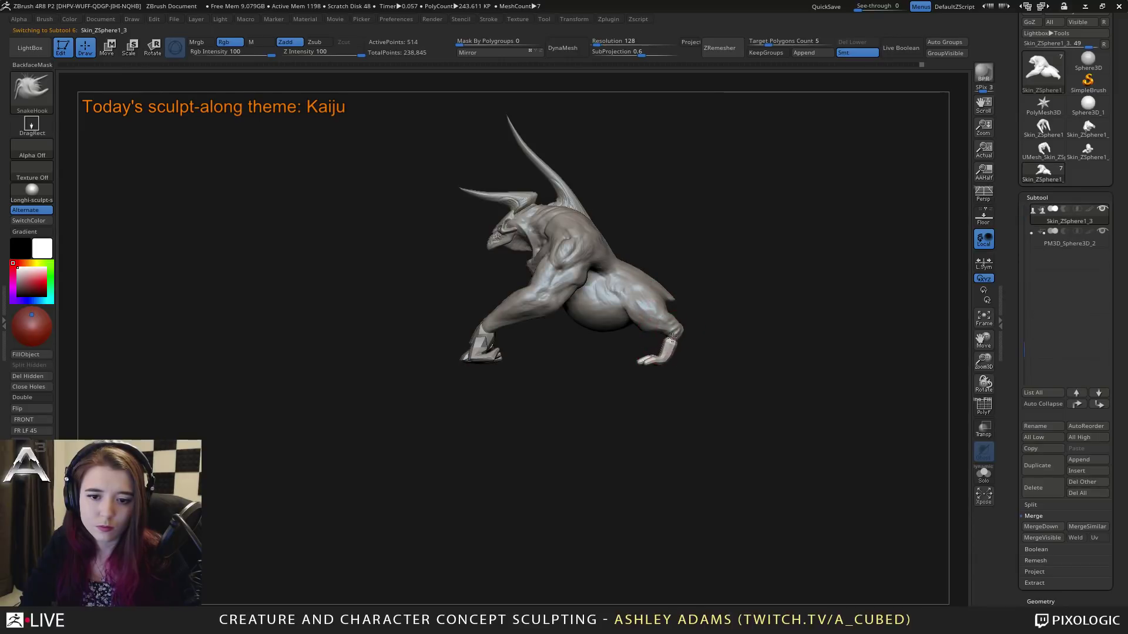
alt+click(676, 332)
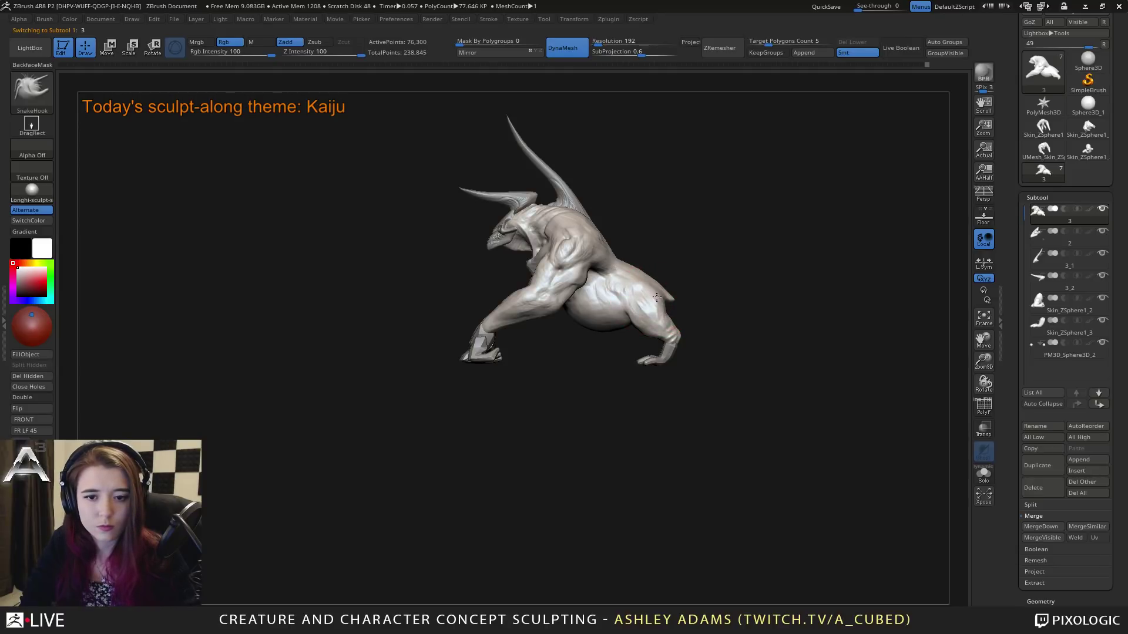
Step: Refine the belly and hind leg silhouette with the SnakeHook brush, and mask the arms
key(space)
key(space)
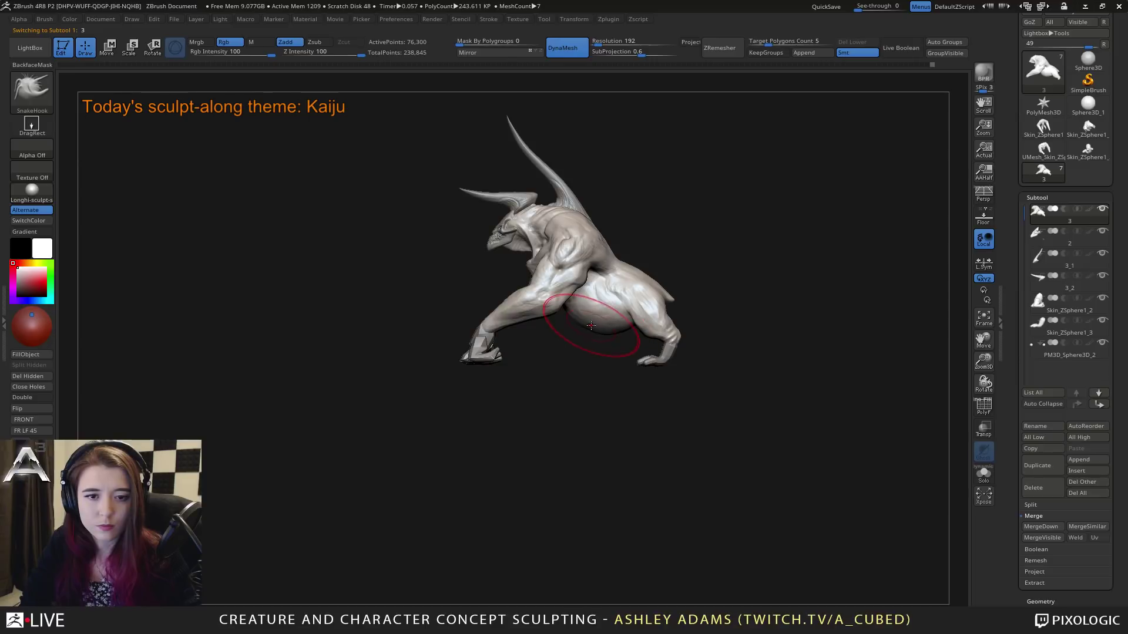
mouse_move(610, 333)
mouse_down()
mouse_move(545, 290)
mouse_move(481, 287)
mouse_move(565, 306)
mouse_move(556, 296)
mouse_move(488, 381)
mouse_move(423, 317)
mouse_move(497, 241)
mouse_move(523, 258)
mouse_up()
key(space)
key(shift)
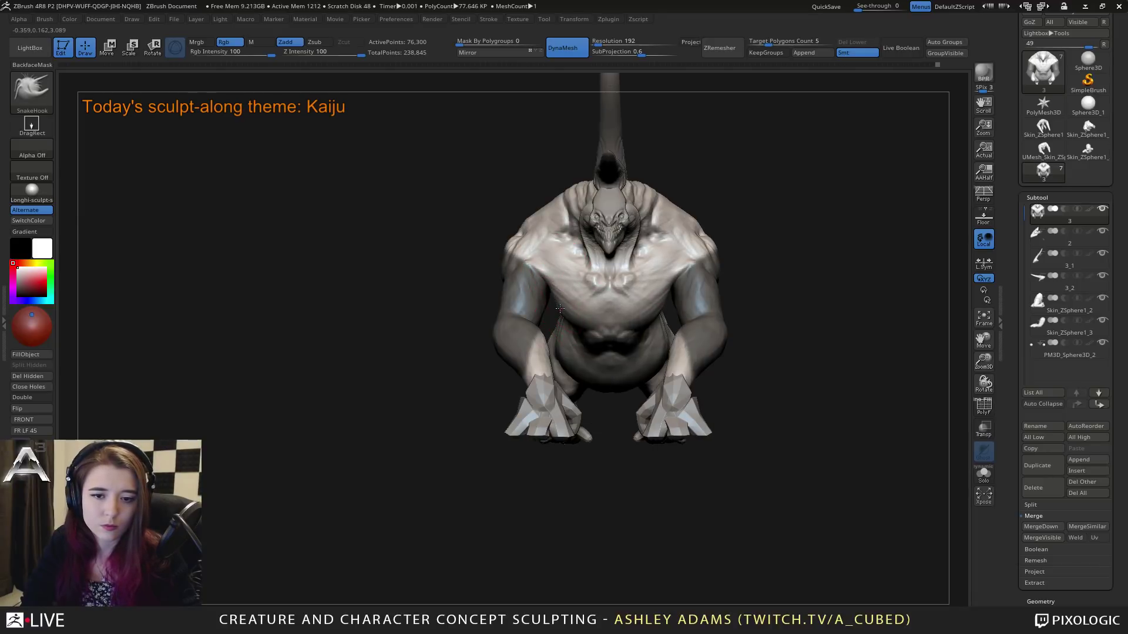
Step: Shape the side of the torso behind the masked arms with the SnakeHook and ClayBuildup brushes
key(space)
mouse_move(557, 308)
mouse_down()
mouse_move(668, 272)
mouse_move(654, 296)
mouse_move(660, 321)
mouse_move(623, 273)
mouse_move(787, 323)
mouse_move(776, 327)
mouse_move(800, 320)
mouse_move(801, 304)
mouse_move(798, 347)
mouse_up()
key(b)
key(c)
key(b)
alt+right_drag(801, 335, 760, 298)
right_click(757, 301)
Step: Reshape the underside of the torso where the ribcage meets the belly with the SnakeHook brush
key(b)
key(s)
key(h)
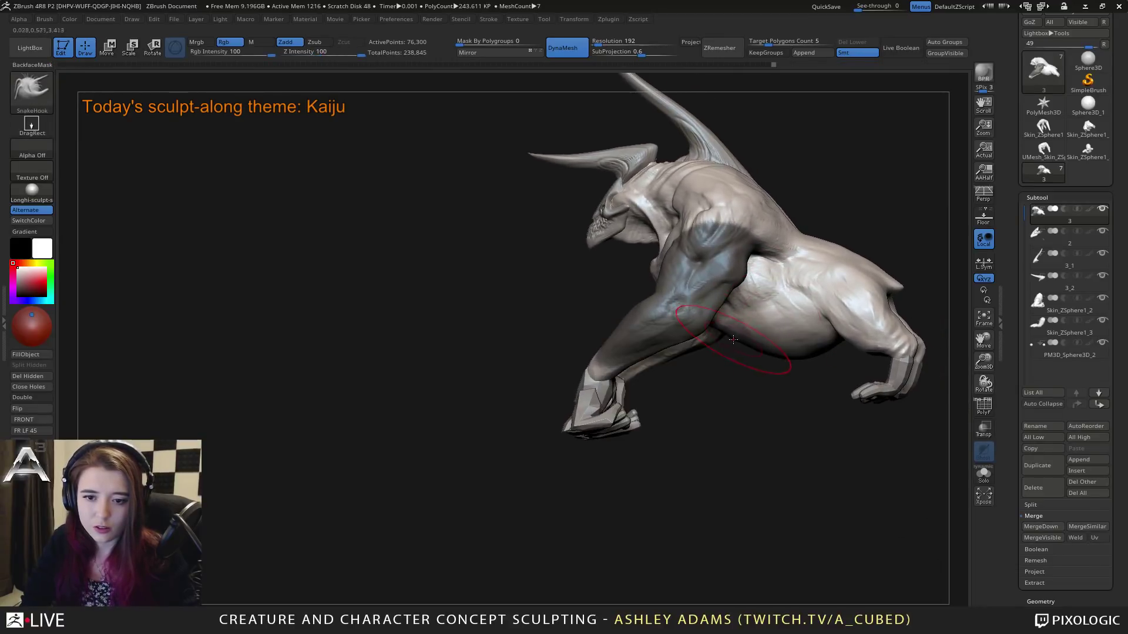
drag(743, 346, 746, 340)
right_drag(755, 349, 757, 347)
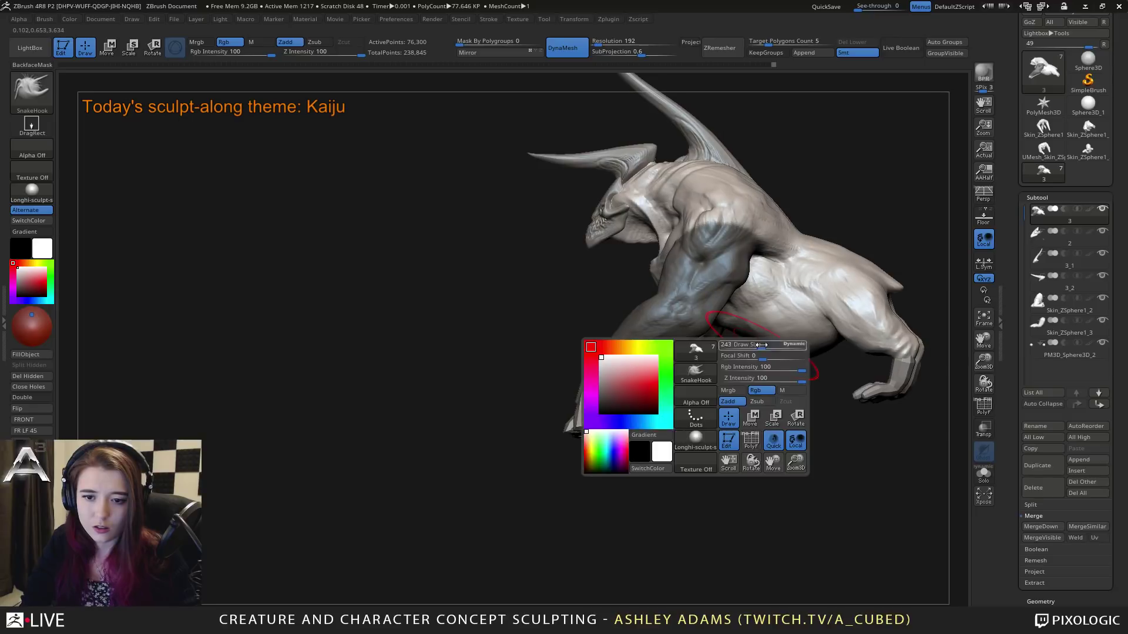
drag(753, 349, 757, 352)
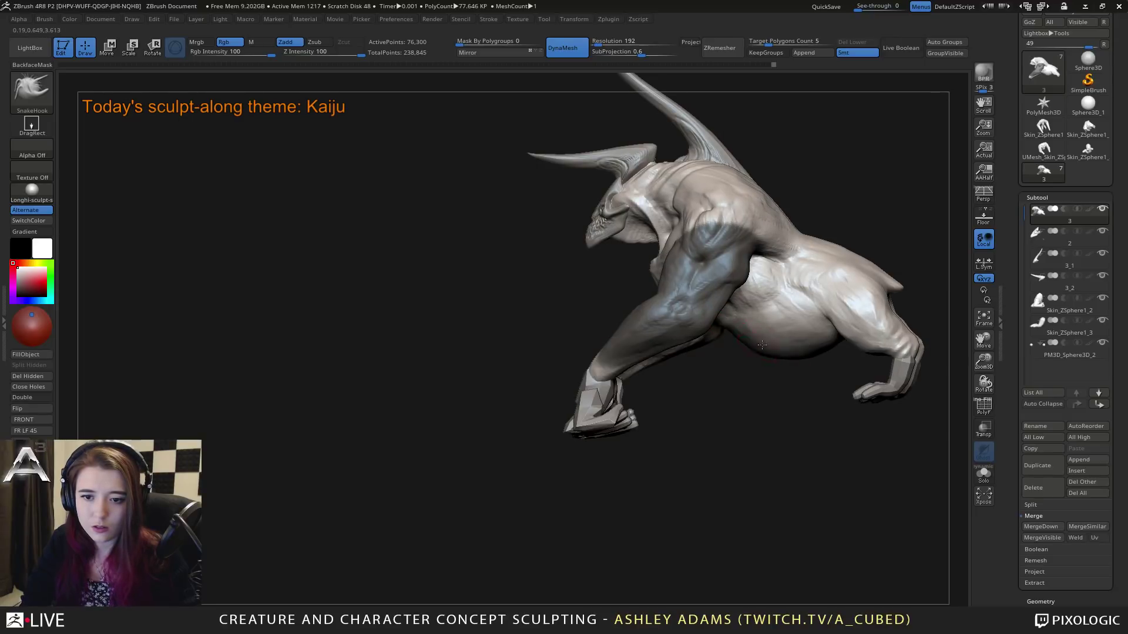
mouse_move(761, 345)
right_down()
mouse_move(734, 346)
mouse_move(755, 354)
right_up()
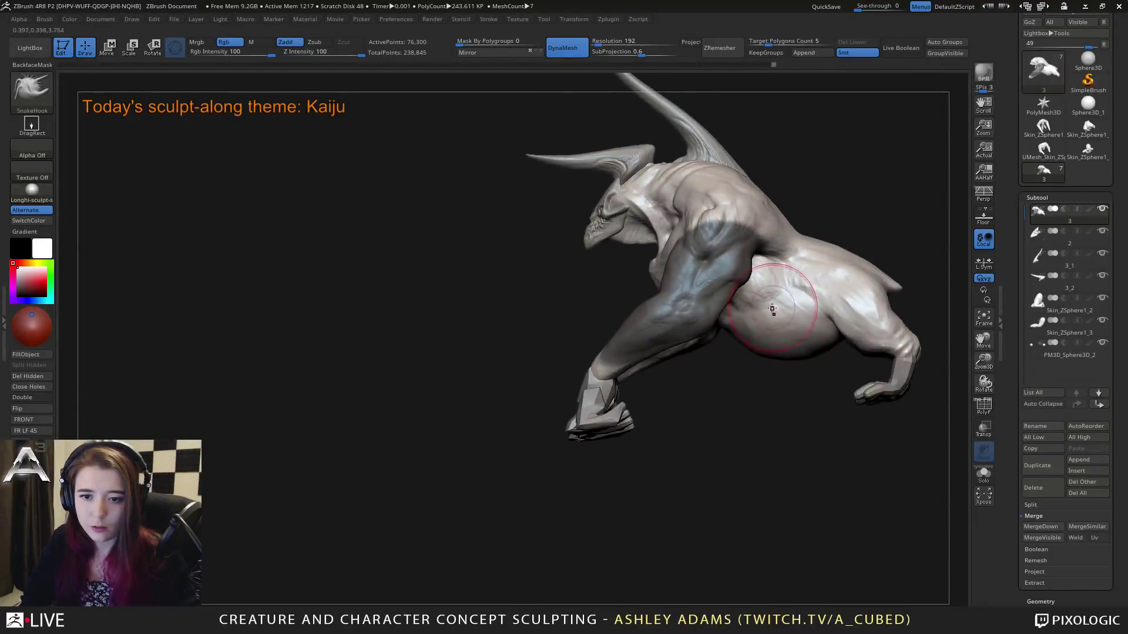
Step: Adjust the width of the ribcage and waist with the SnakeHook brush, working from below and the front
mouse_move(773, 308)
right_down()
mouse_move(734, 288)
mouse_move(708, 235)
mouse_move(763, 282)
mouse_move(709, 267)
mouse_move(667, 234)
right_up()
key(space)
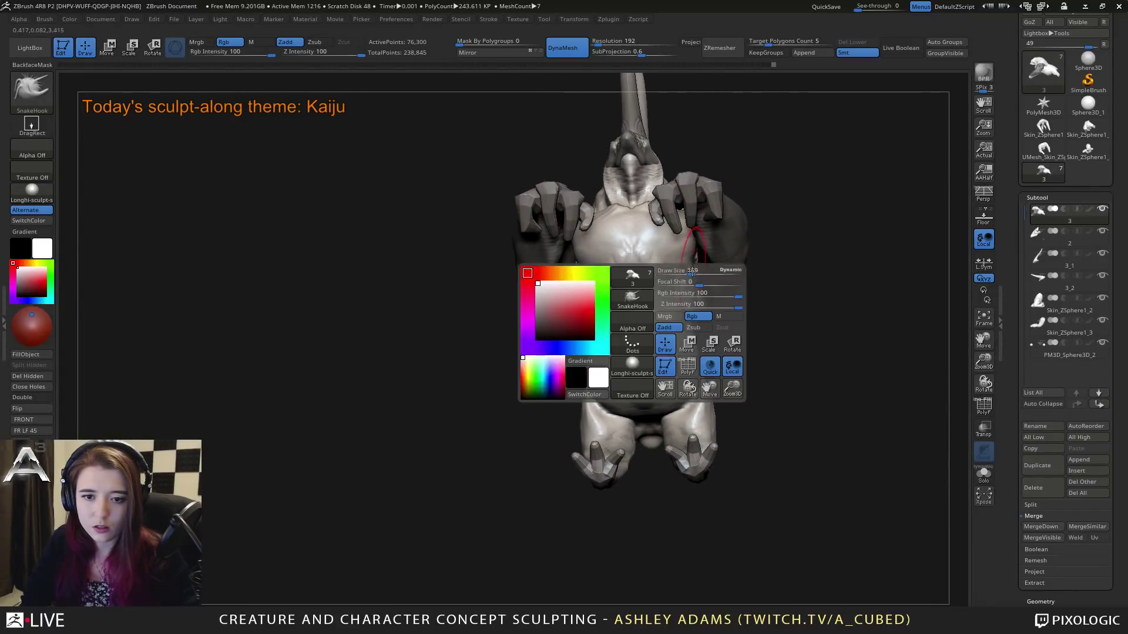
drag(697, 277, 691, 266)
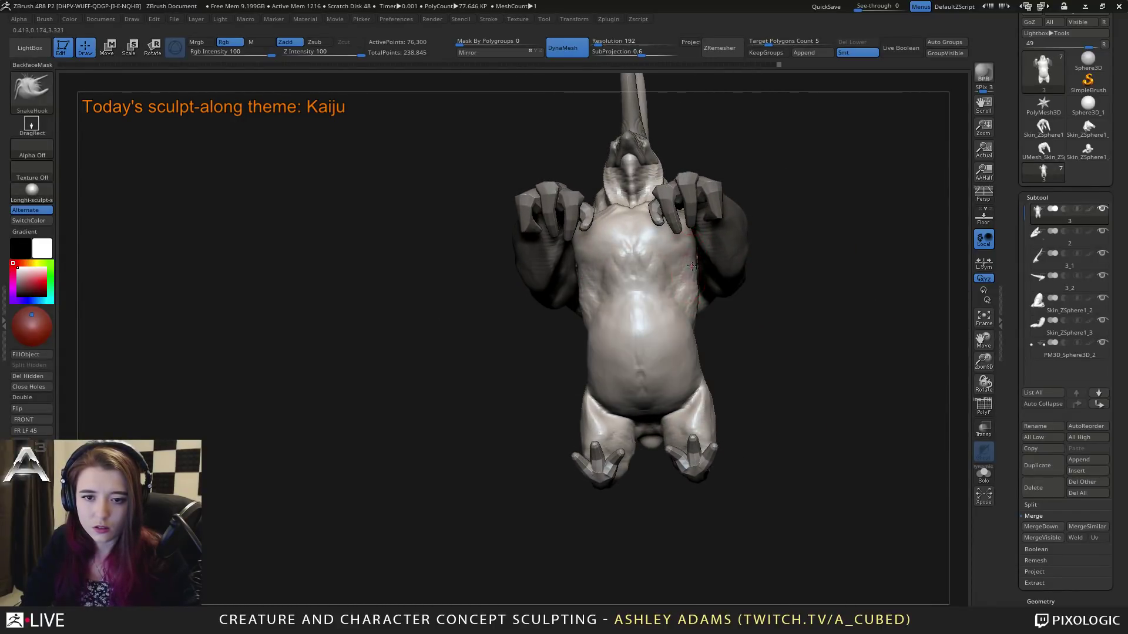
right_drag(694, 288, 684, 303)
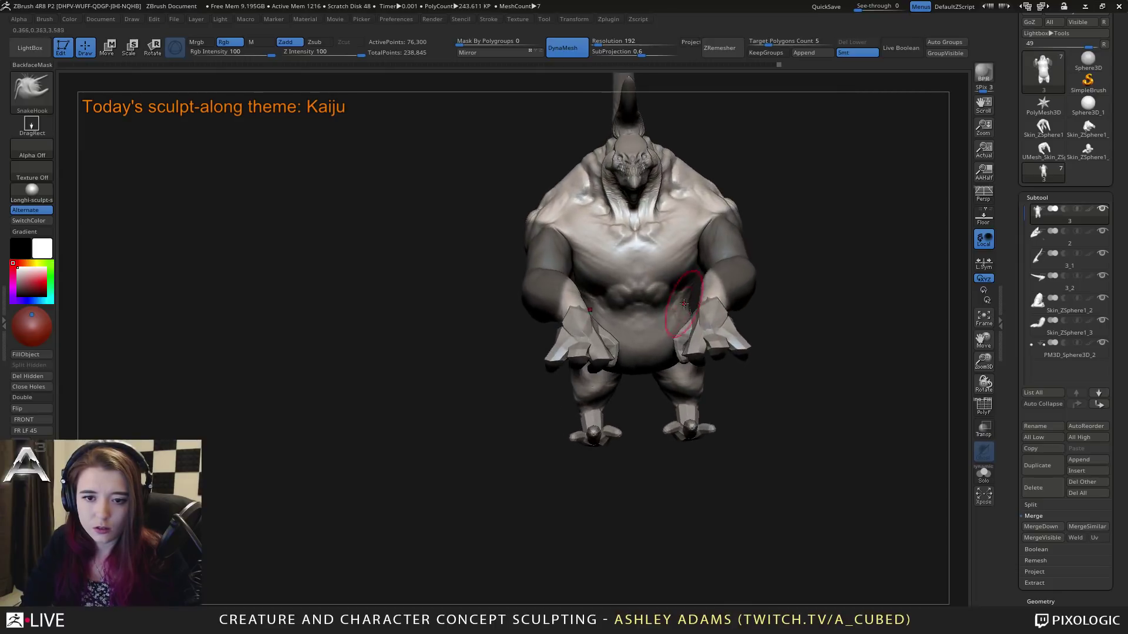
drag(683, 284, 682, 297)
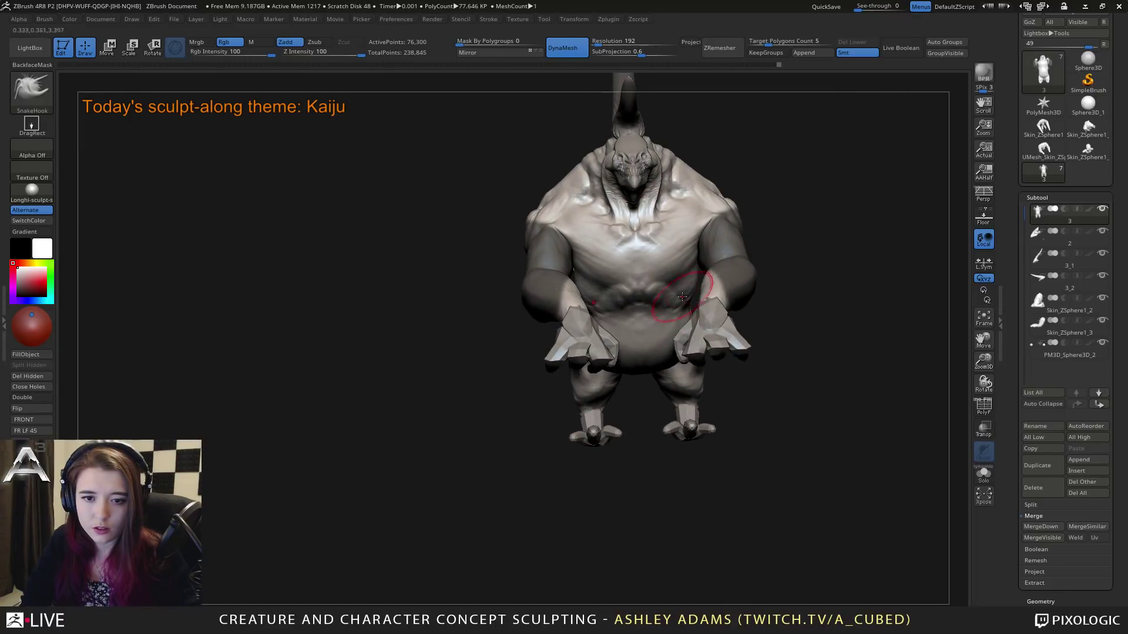
mouse_move(680, 286)
right_down()
mouse_move(710, 309)
mouse_move(780, 281)
mouse_move(767, 300)
right_up()
Step: Build up the flank beneath the arm with the ClayBuildup brush and carve creases there with the DamStandard brush
key(b)
key(c)
key(b)
key(b)
key(d)
key(s)
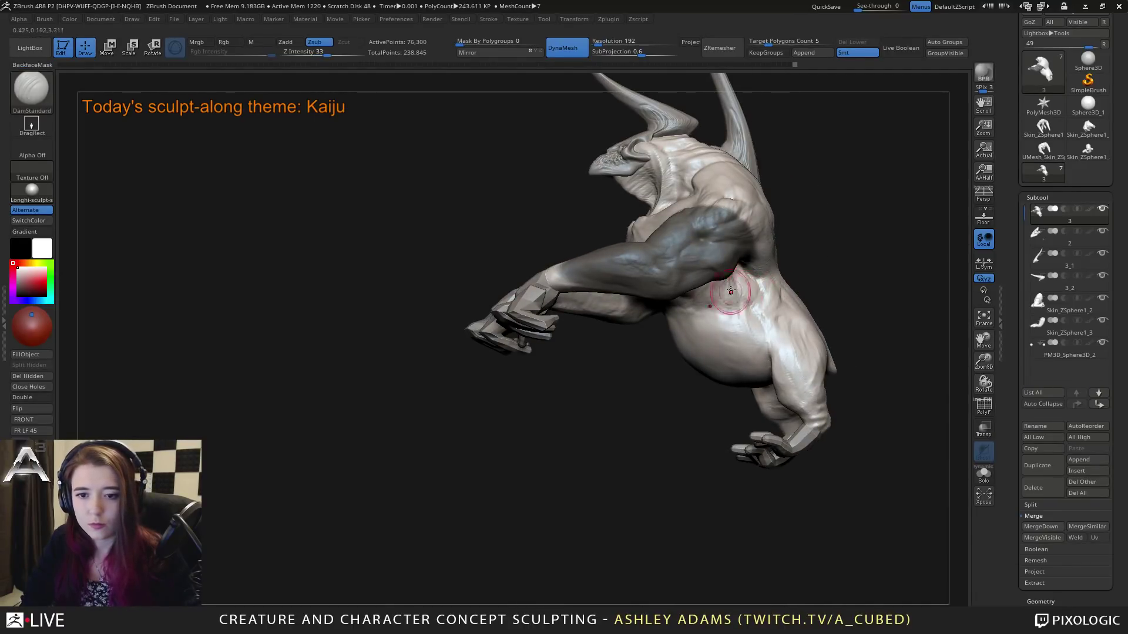
Step: Add rib and side muscle volume on the flank behind the arm with the ClayBuildup brush
mouse_move(714, 297)
right_down()
mouse_move(726, 291)
mouse_move(722, 278)
right_up()
key(b)
key(c)
key(b)
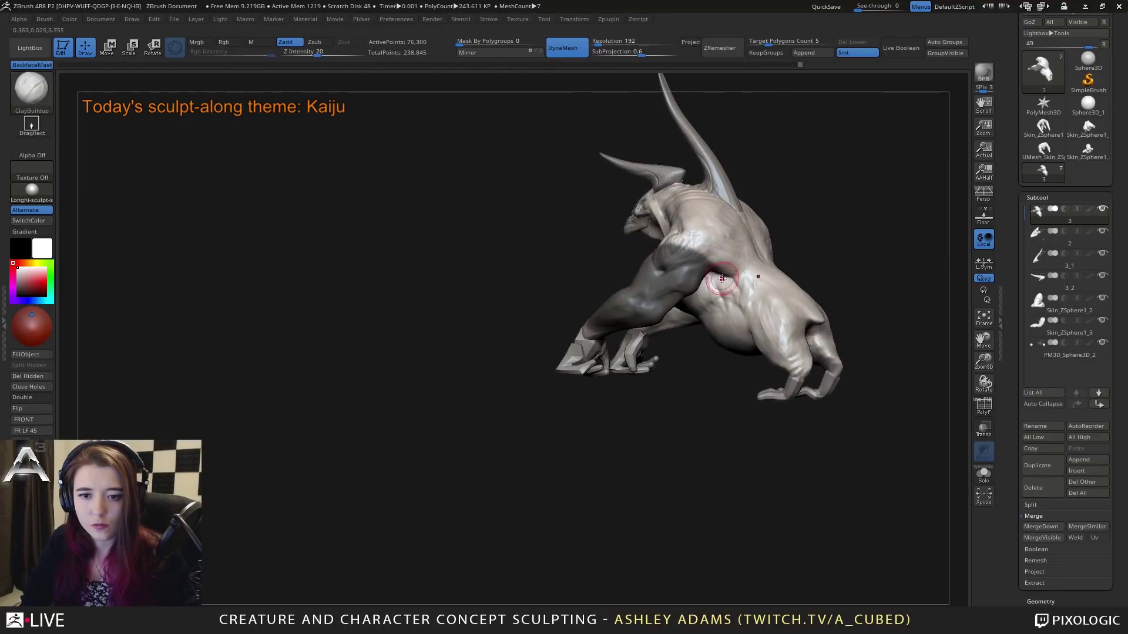
right_click(673, 339)
ctrl+right_drag(558, 371, 561, 411)
Step: Swell the flank area beneath the armpit with the Inflat brush
right_drag(726, 306, 720, 245)
key(b)
key(i)
key(n)
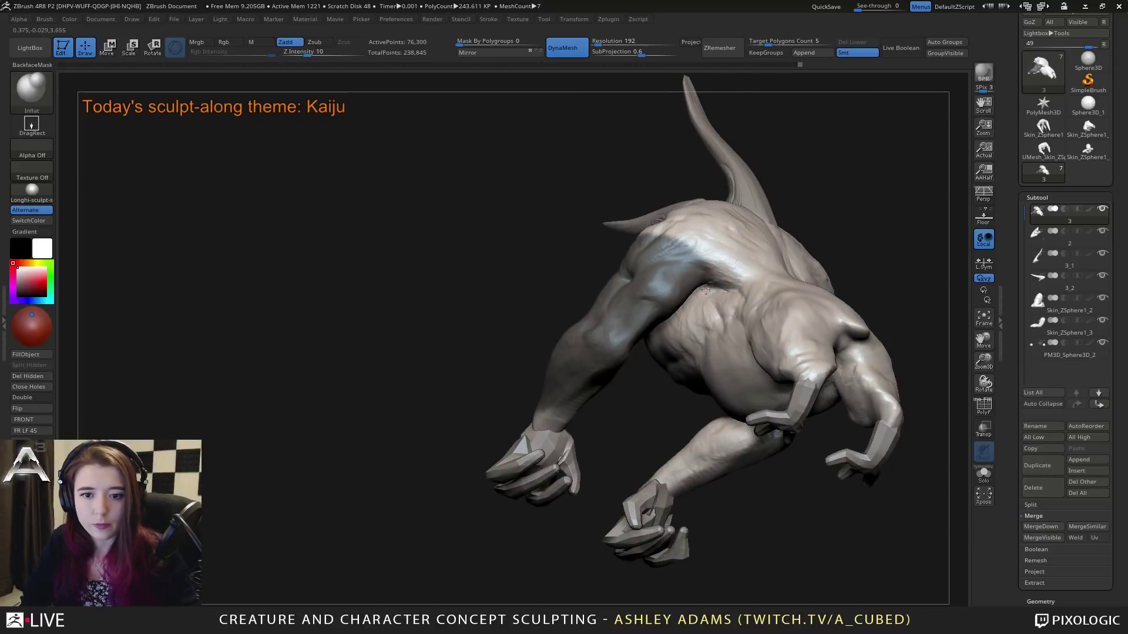
mouse_move(706, 290)
right_down()
mouse_move(695, 281)
mouse_move(738, 261)
mouse_move(776, 311)
mouse_move(752, 297)
right_up()
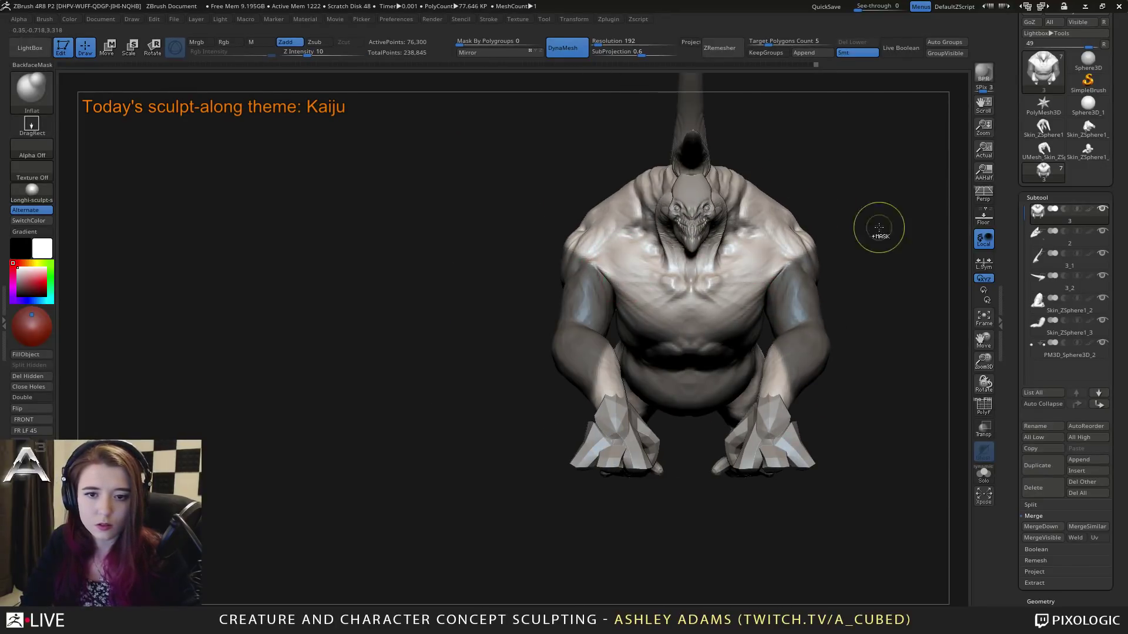
Step: Clear the arm mask and adjust the lower torso from the front with the SnakeHook brush
shift+right_drag(876, 232, 876, 244)
key(b)
key(s)
key(h)
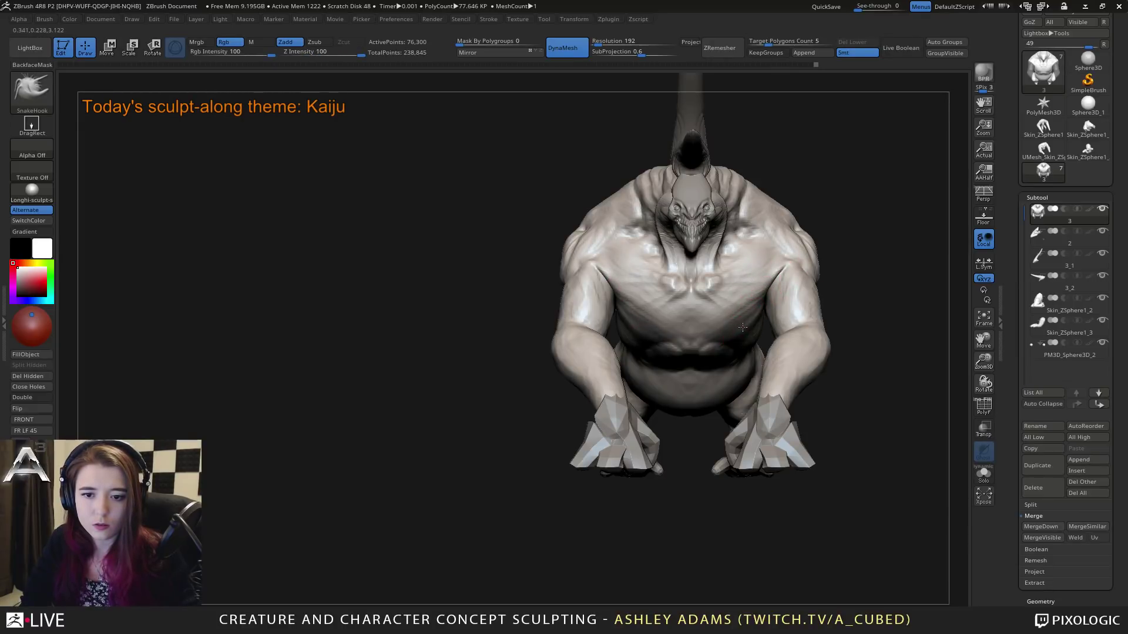
Step: Build up the chest, lower ribs and upper abdomen with the ClayBuildup brush
key(b)
key(c)
key(b)
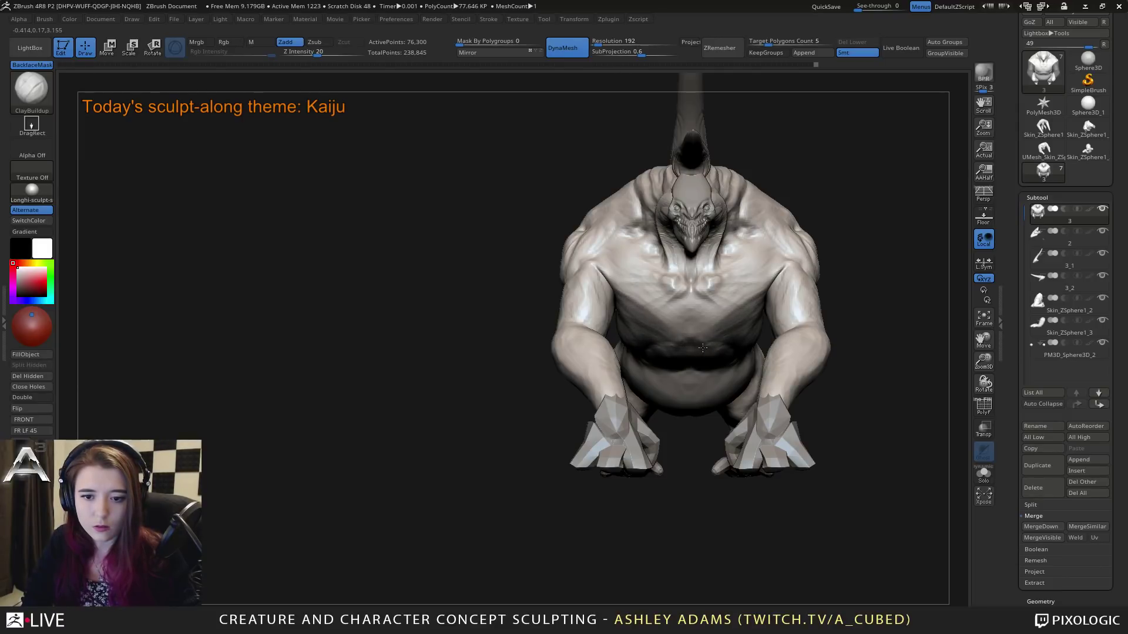
right_drag(726, 350, 699, 389)
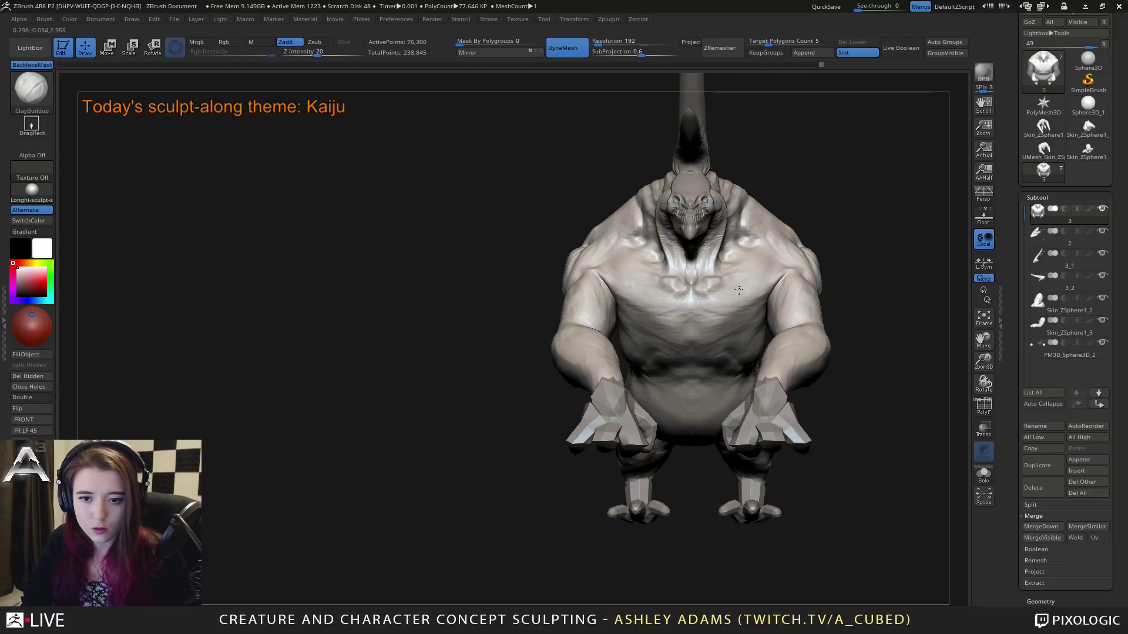
mouse_move(739, 291)
mouse_down()
mouse_move(773, 280)
mouse_move(708, 335)
mouse_up()
drag(753, 290, 719, 293)
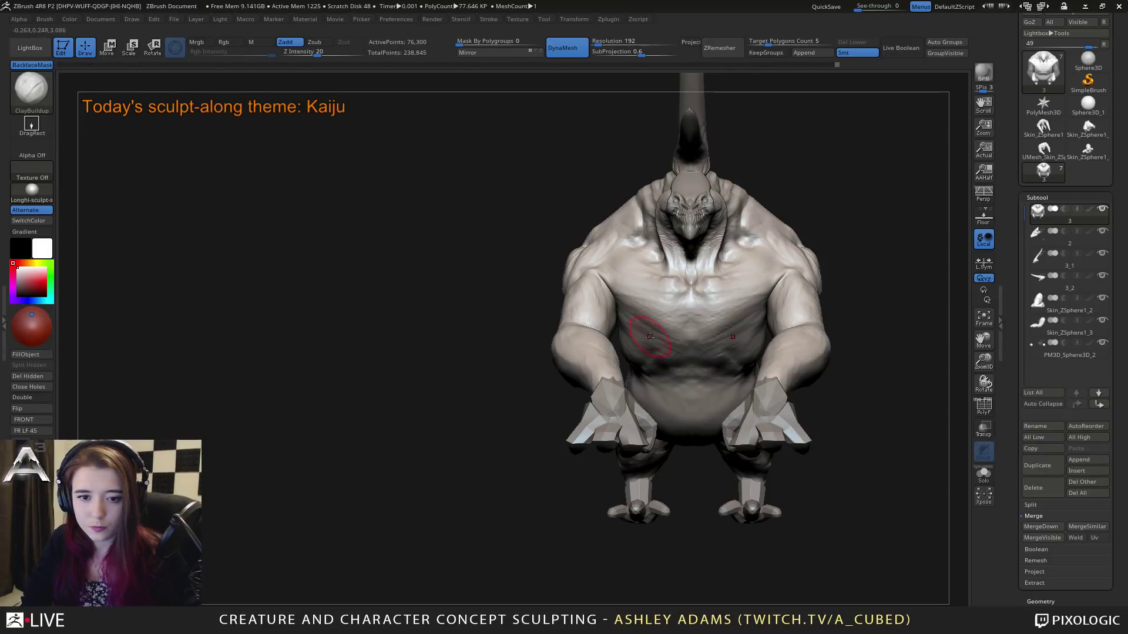
Step: Reshape the sides of the ribcage and waist from below with the SnakeHook brush
right_drag(637, 361, 641, 264)
key(b)
key(s)
key(h)
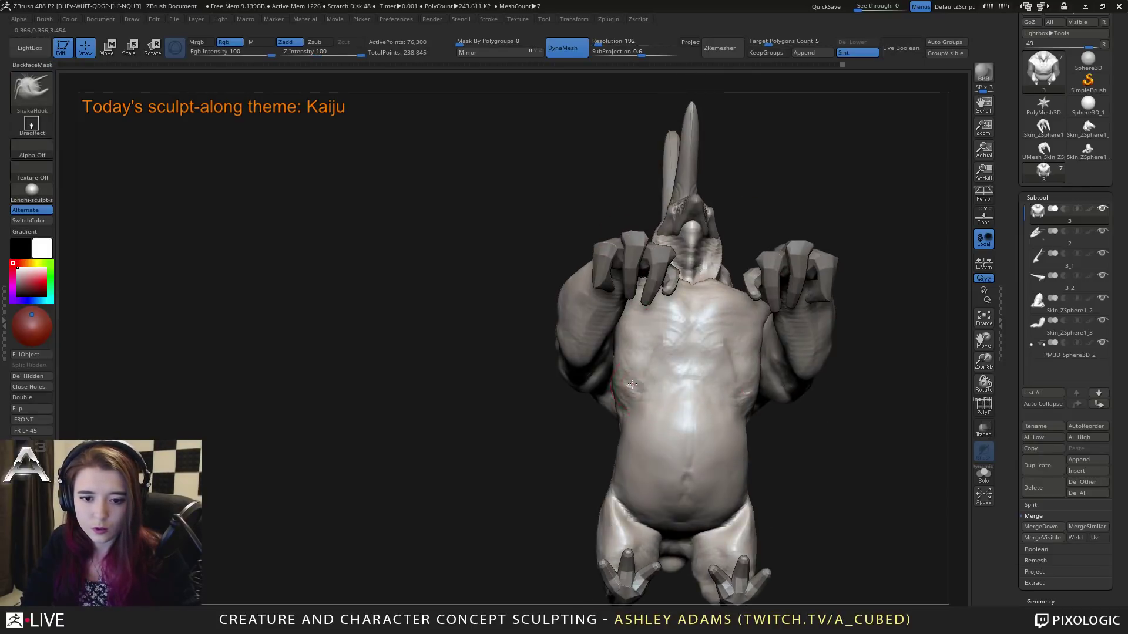
right_drag(627, 391, 628, 353)
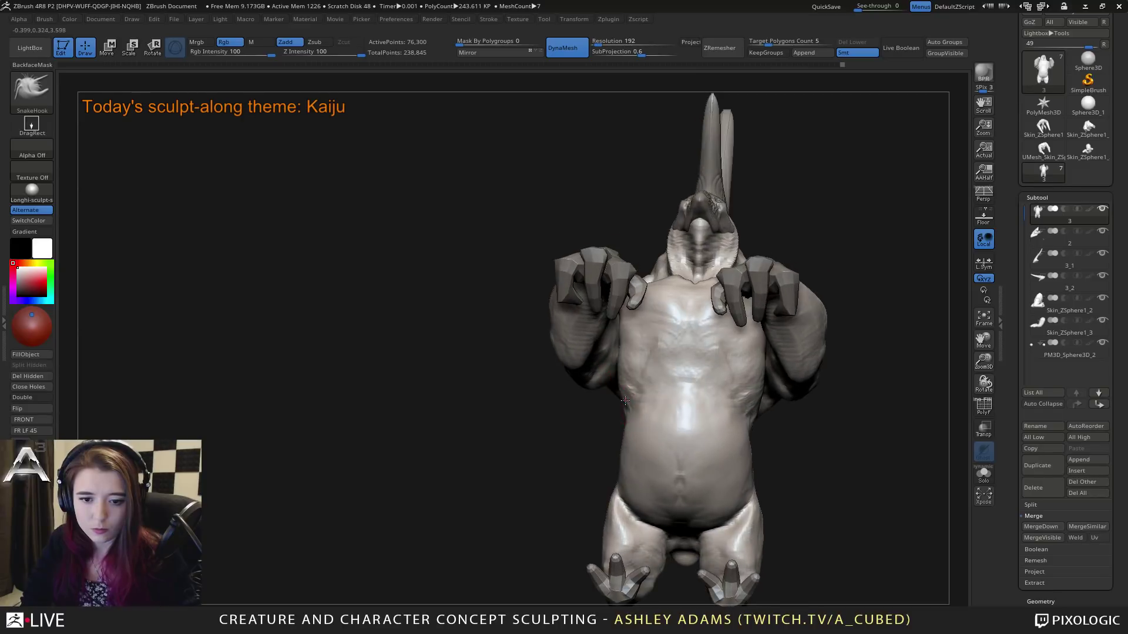
right_click(628, 345)
click(619, 366)
right_click(623, 381)
click(622, 383)
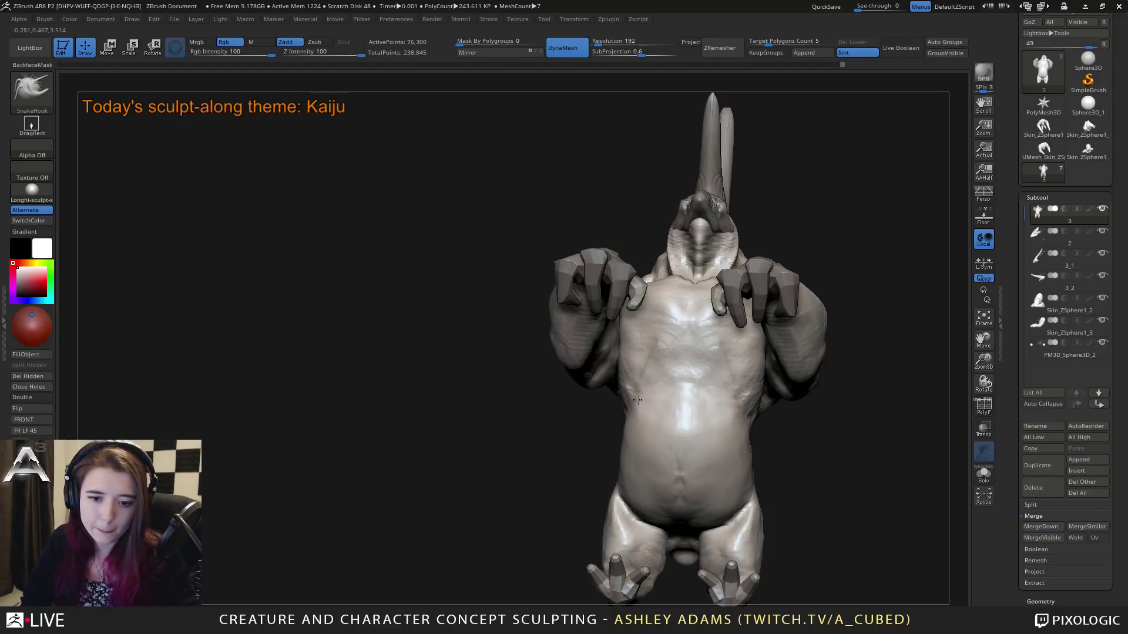
Step: Carve creases between the hip and the flank with the DamStandard brush
drag(529, 382, 697, 335)
right_click(680, 335)
mouse_move(770, 323)
mouse_down()
mouse_move(718, 320)
mouse_move(808, 329)
mouse_up()
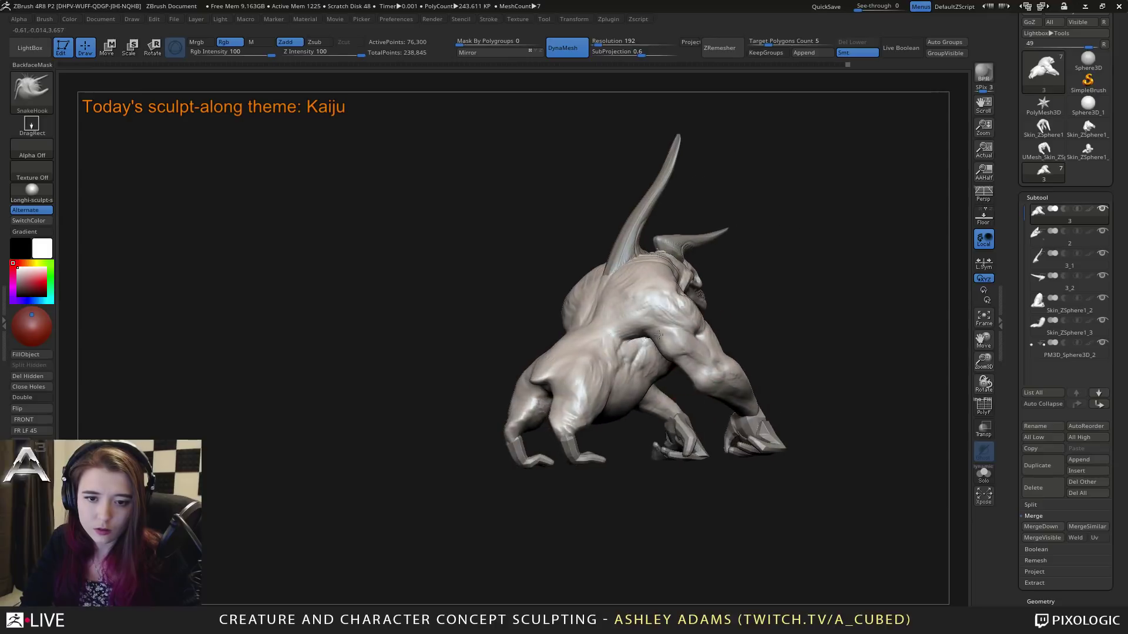
right_click(658, 334)
mouse_move(658, 334)
mouse_down()
mouse_move(640, 334)
mouse_move(675, 339)
mouse_up()
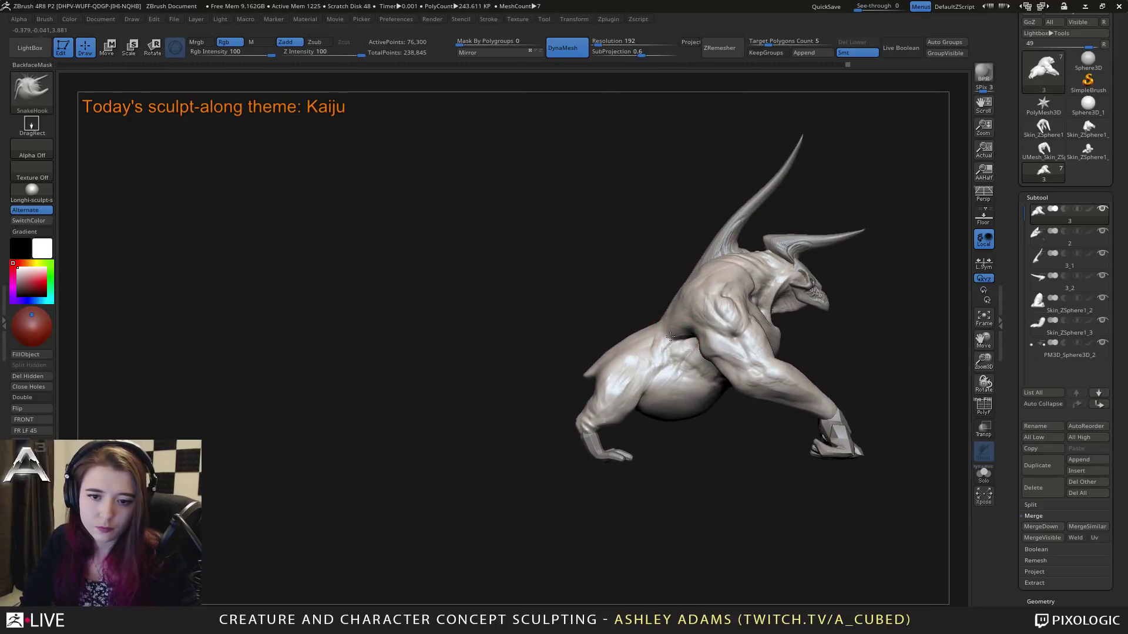
key(b)
key(d)
key(s)
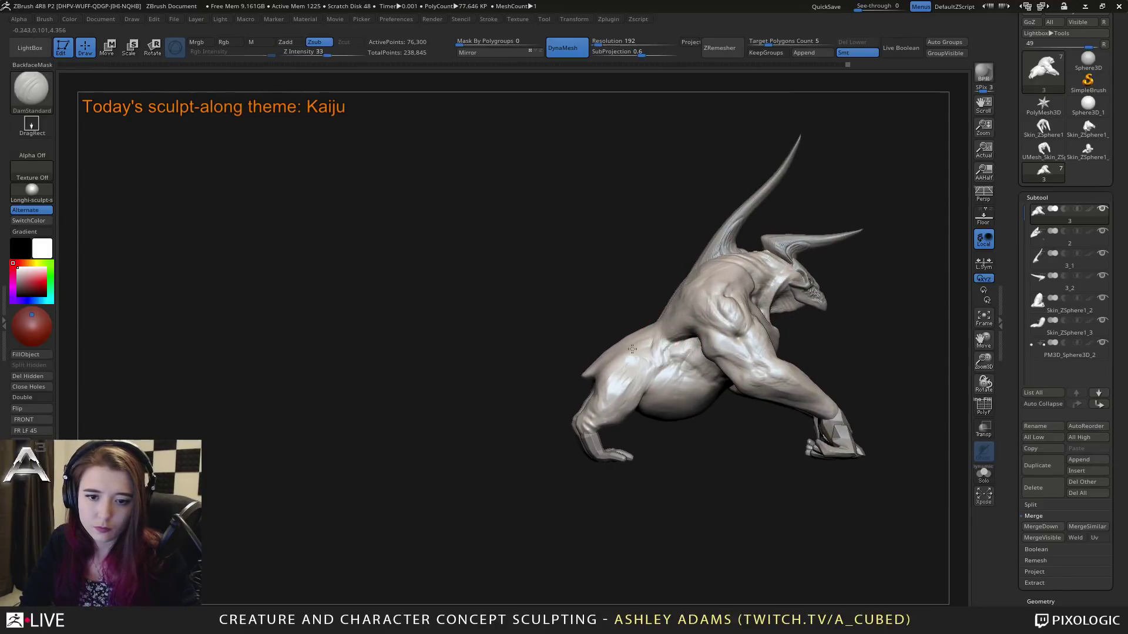
mouse_move(632, 349)
mouse_down()
mouse_move(661, 348)
mouse_move(702, 374)
mouse_move(699, 364)
mouse_up()
Step: Build up the hip and lower back with the ClayBuildup brush
key(b)
key(c)
key(b)
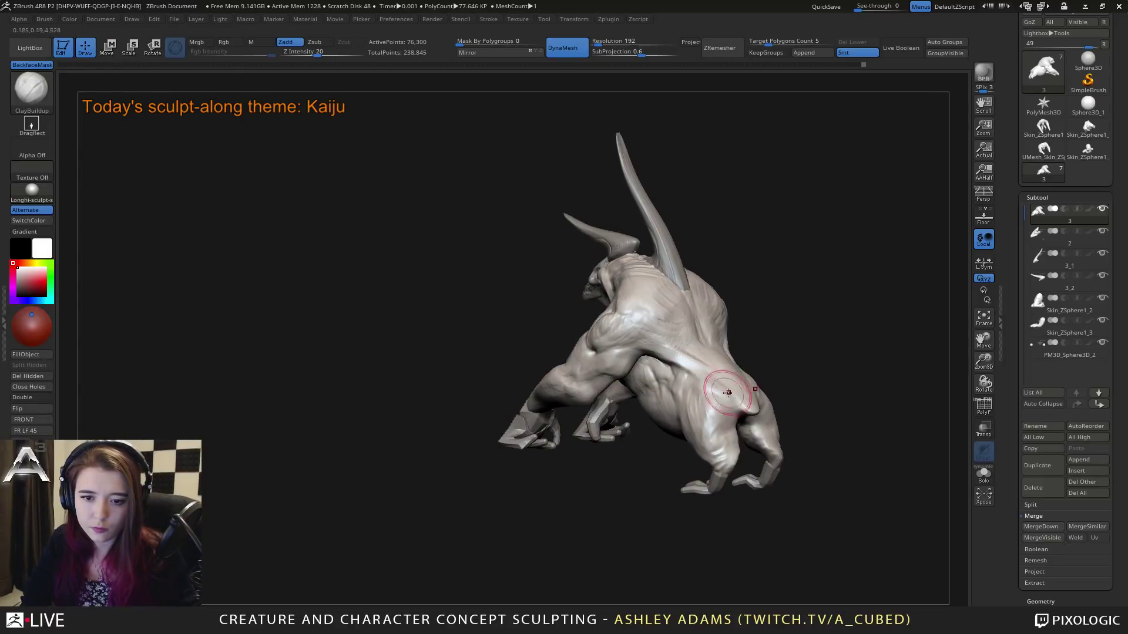
mouse_move(690, 341)
right_down()
mouse_move(723, 319)
mouse_move(727, 330)
mouse_move(682, 346)
right_up()
right_click(709, 346)
Step: Deepen the muscle creases on the flank behind the arm with the DamStandard brush
key(b)
key(d)
key(s)
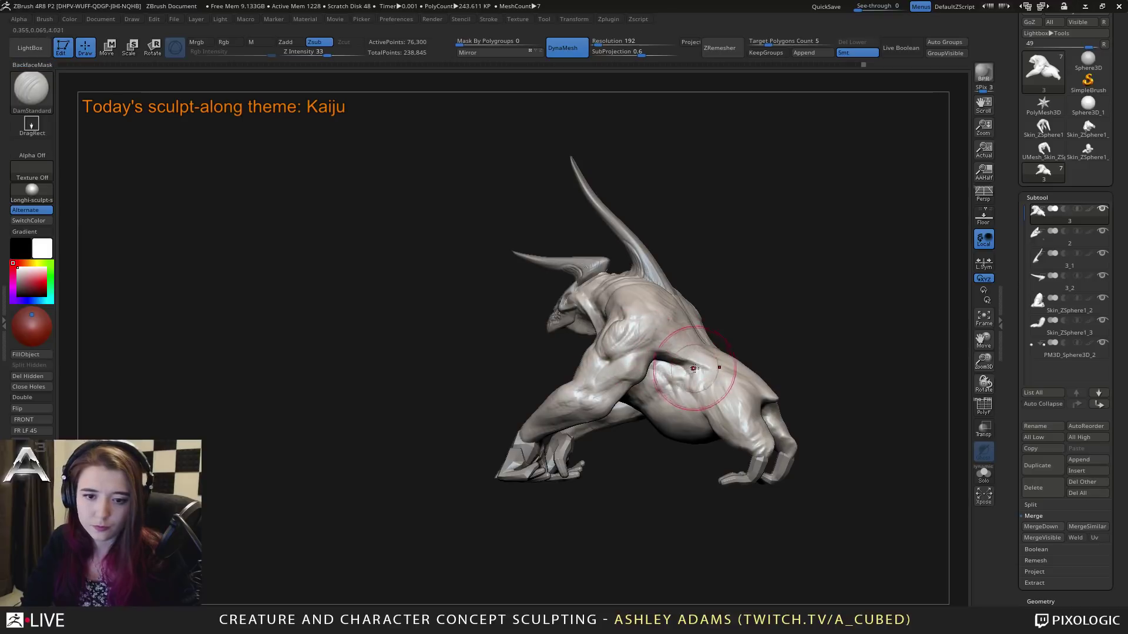
right_click(653, 362)
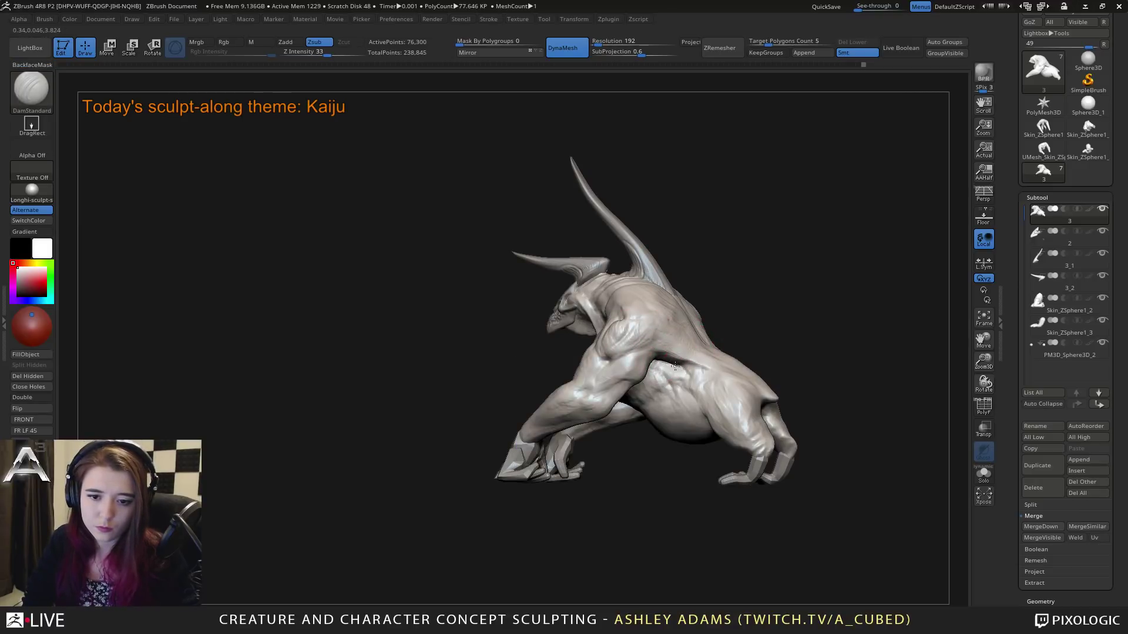
drag(675, 366, 689, 376)
right_drag(689, 376, 711, 364)
right_click(653, 391)
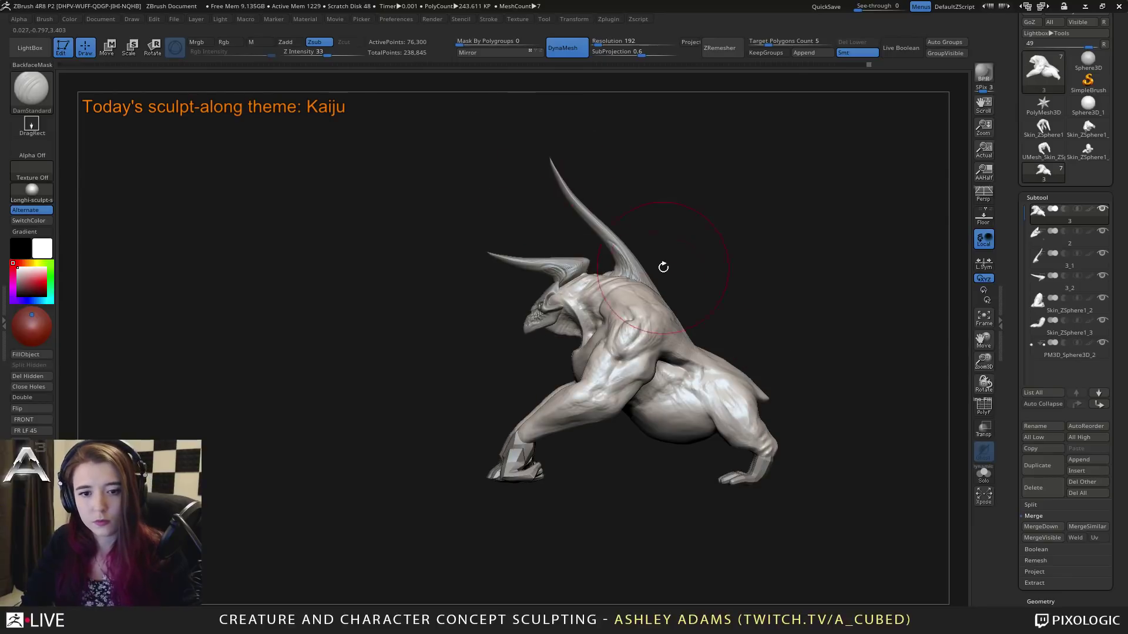
Step: Adjust the belly underside and the back contour of the hind leg with a smaller SnakeHook brush
key(b)
key(s)
key(h)
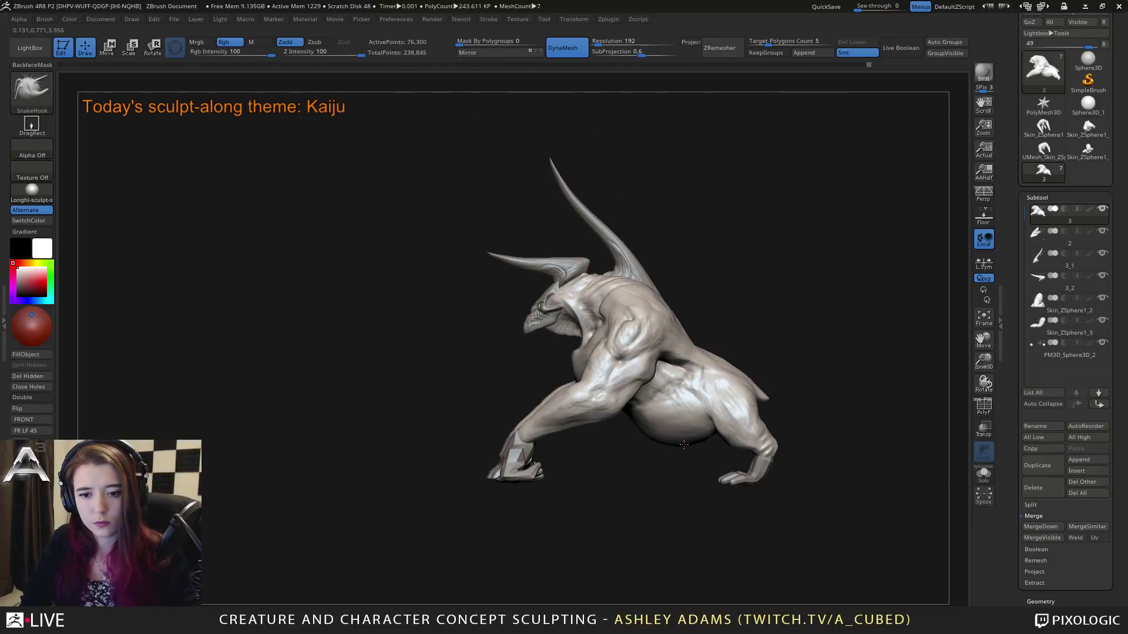
right_click(728, 417)
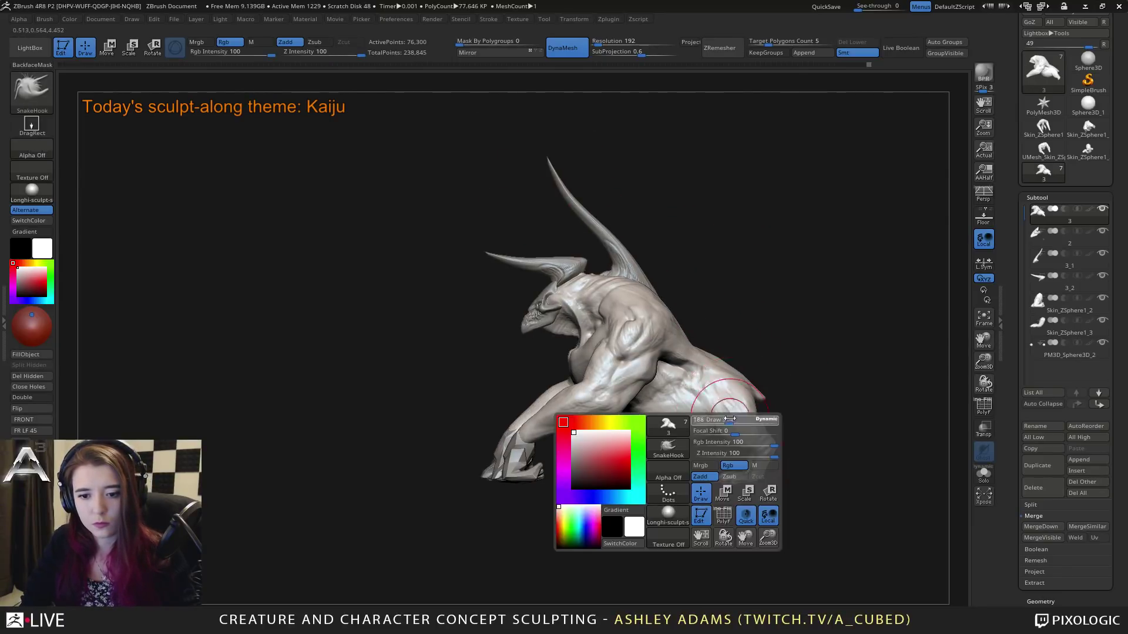
drag(730, 419, 724, 418)
right_drag(717, 416, 767, 430)
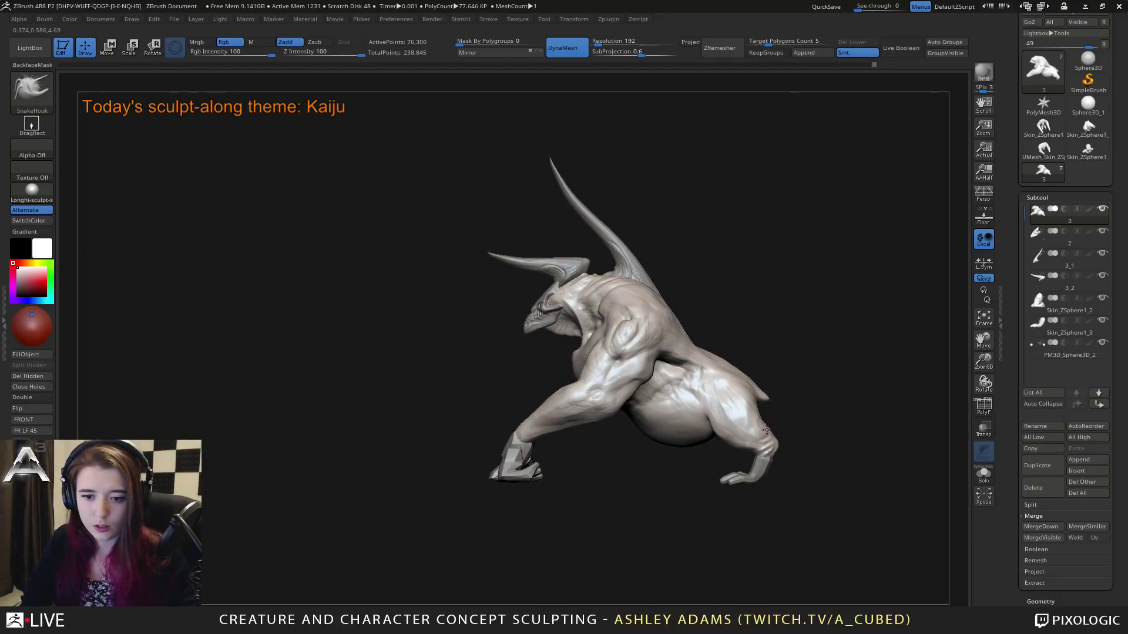
drag(766, 430, 764, 431)
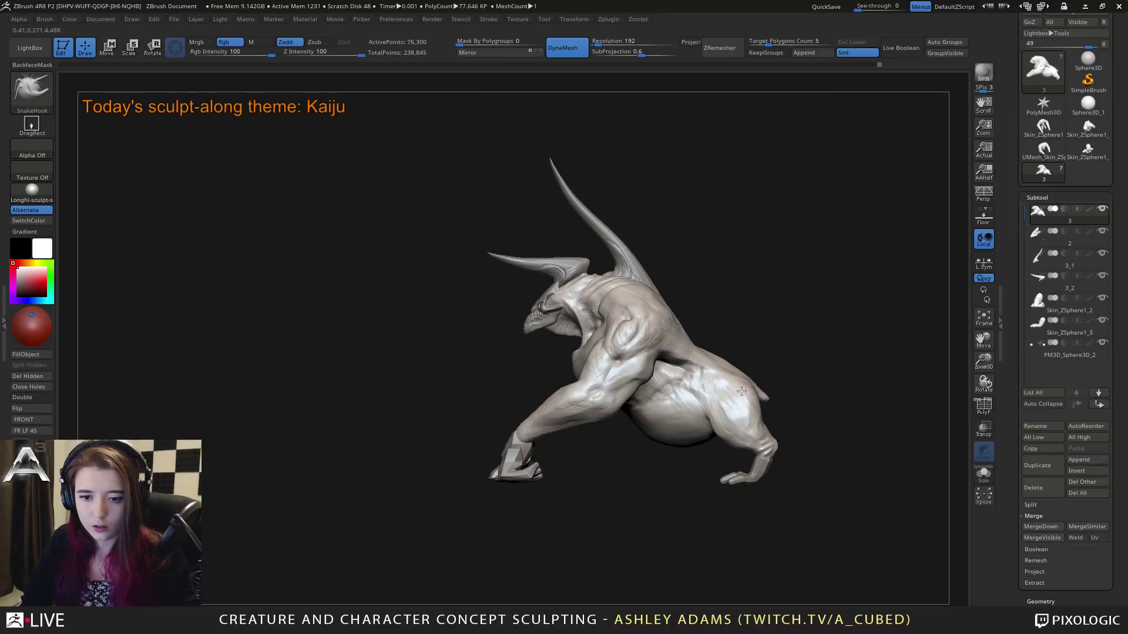
mouse_move(764, 431)
right_down()
mouse_move(755, 390)
mouse_move(777, 419)
right_up()
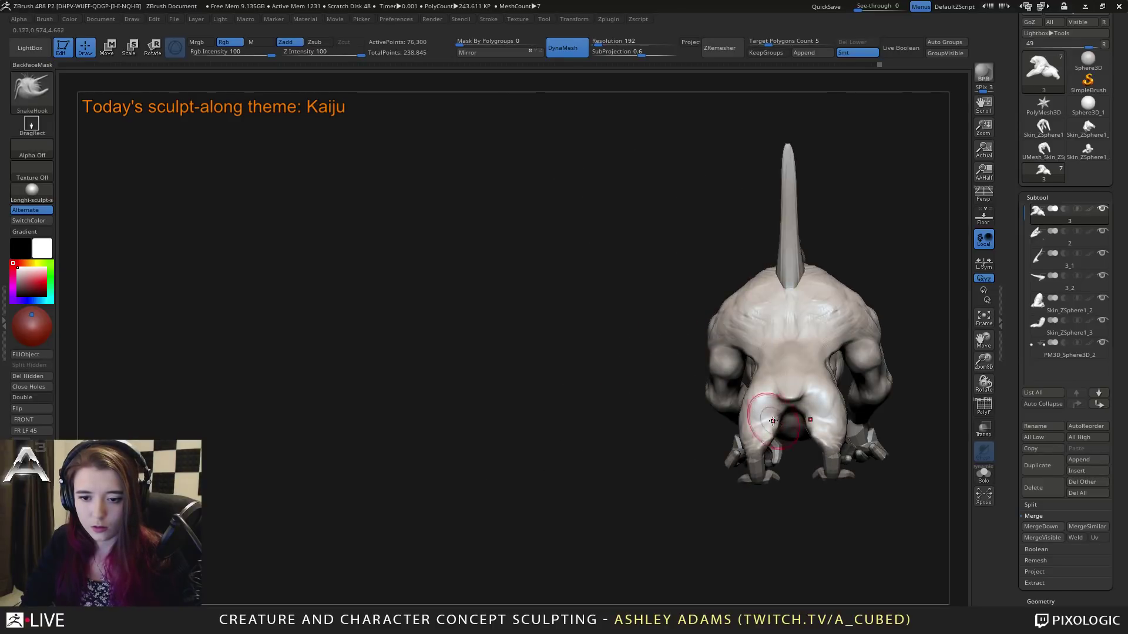
Step: Build up muscle volume on the back of the thighs with the ClayBuildup brush
key(b)
key(c)
key(b)
drag(779, 434, 771, 435)
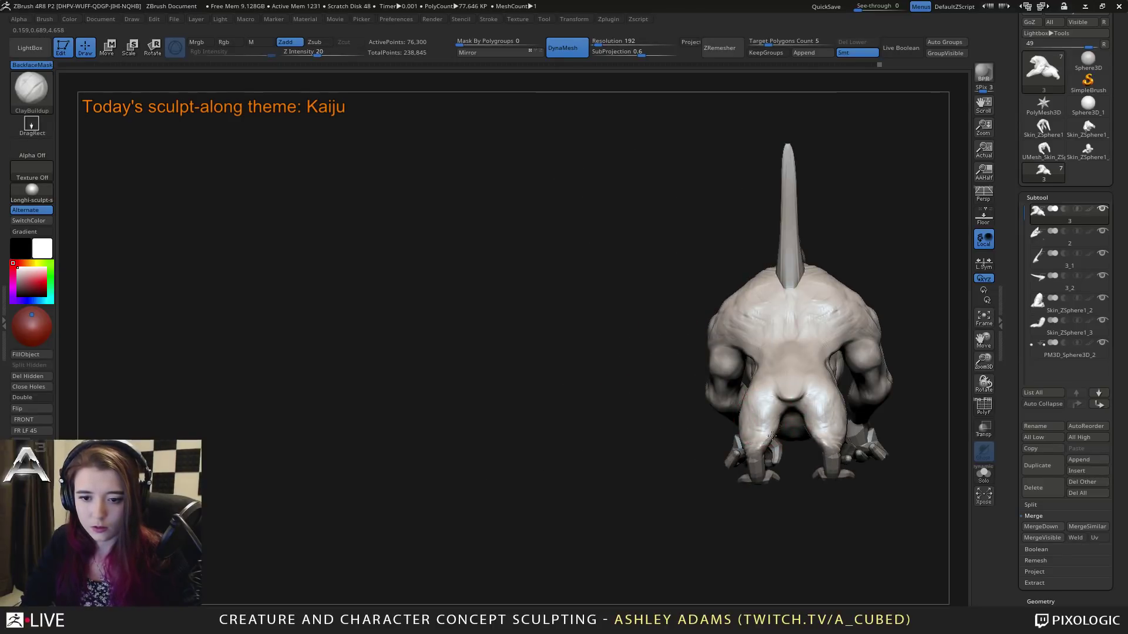
mouse_move(768, 433)
right_down()
mouse_move(760, 406)
mouse_move(746, 452)
mouse_move(785, 379)
right_up()
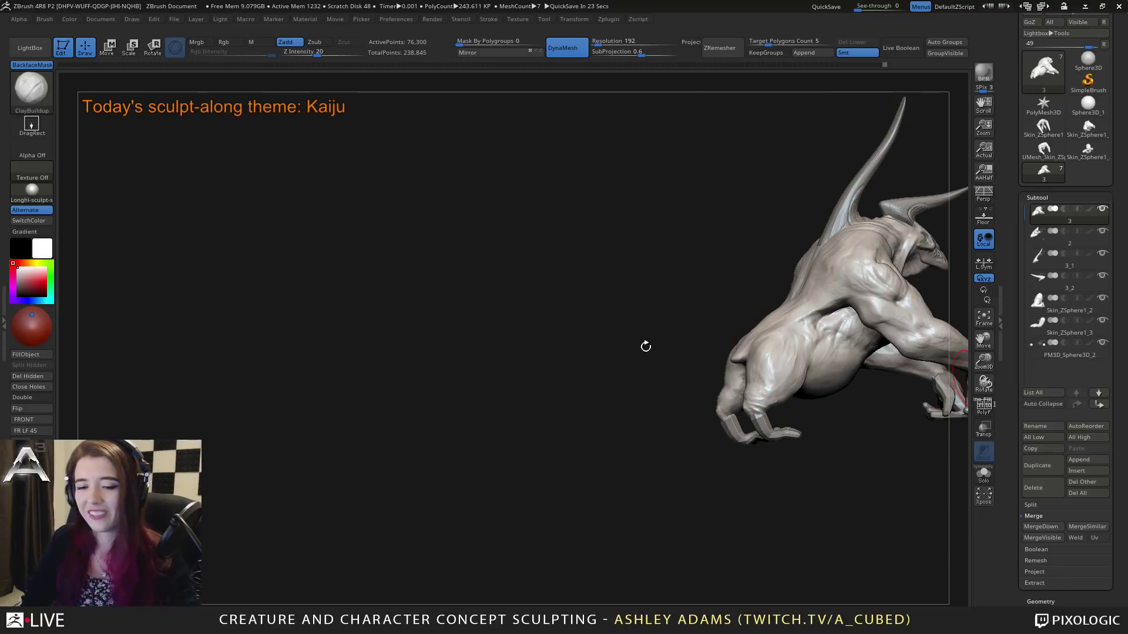
Step: Reshape the inner thighs from behind with the SnakeHook brush
drag(645, 347, 696, 347)
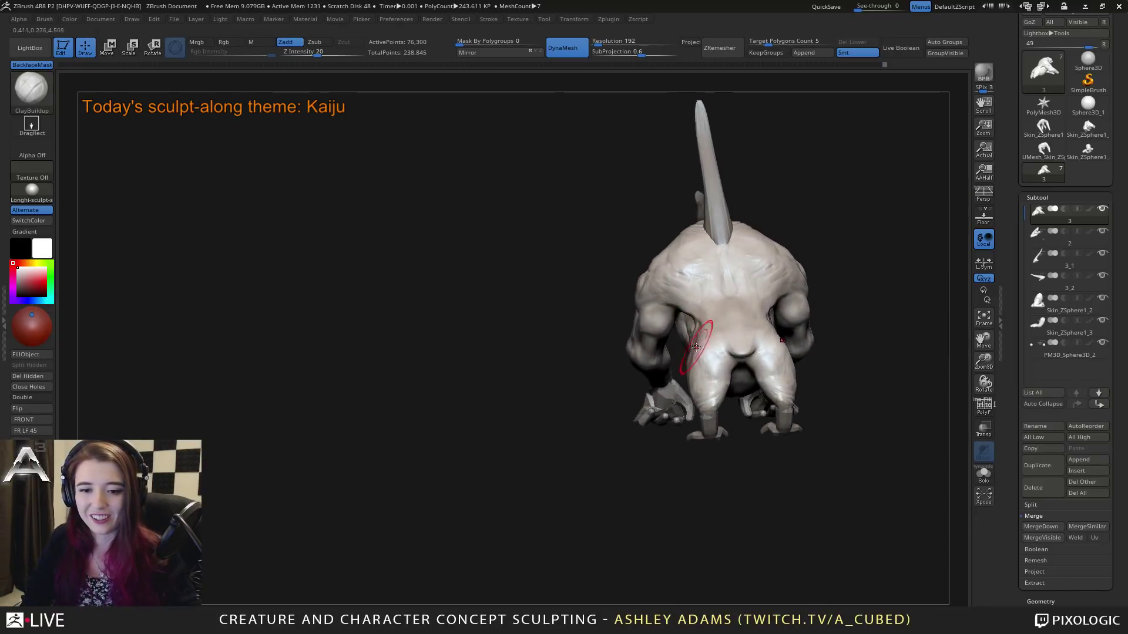
key(b)
key(s)
key(h)
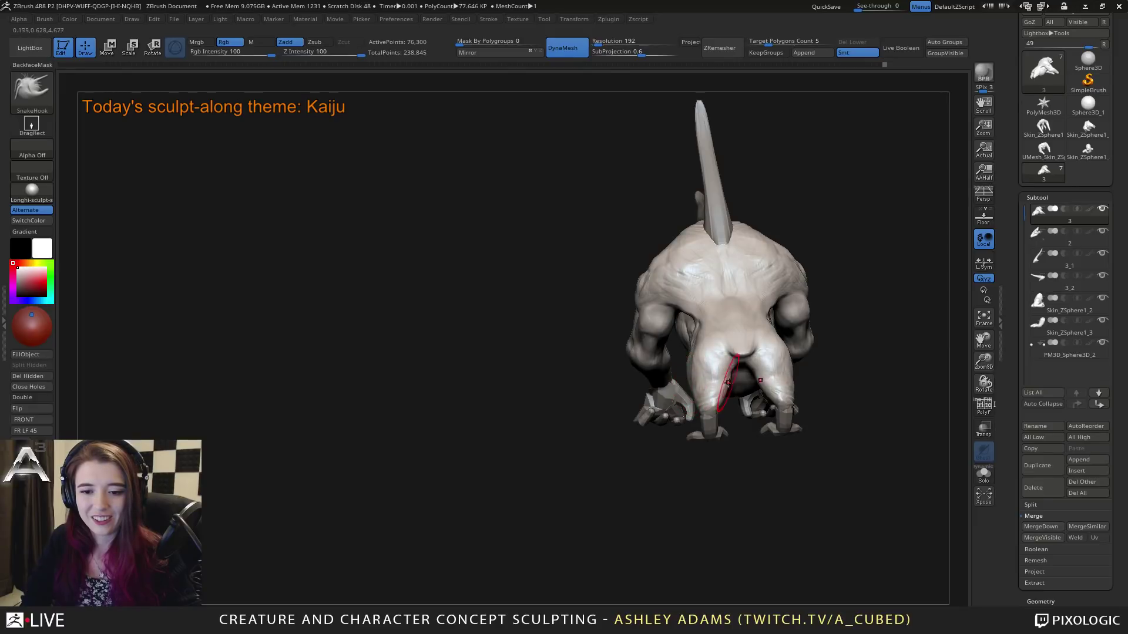
key(space)
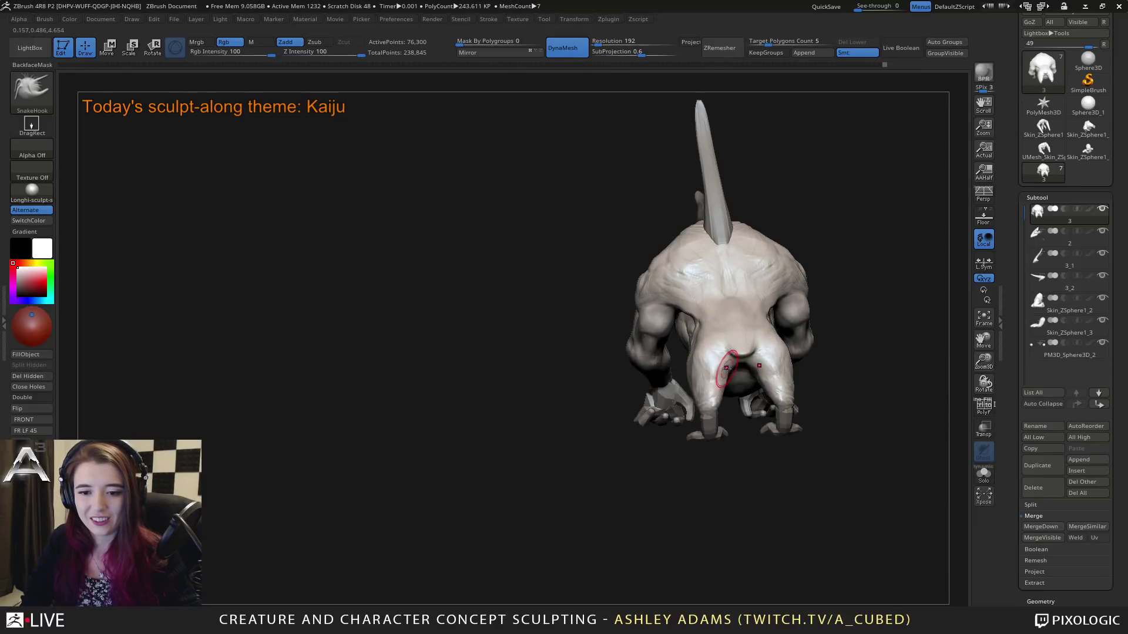
drag(726, 368, 714, 378)
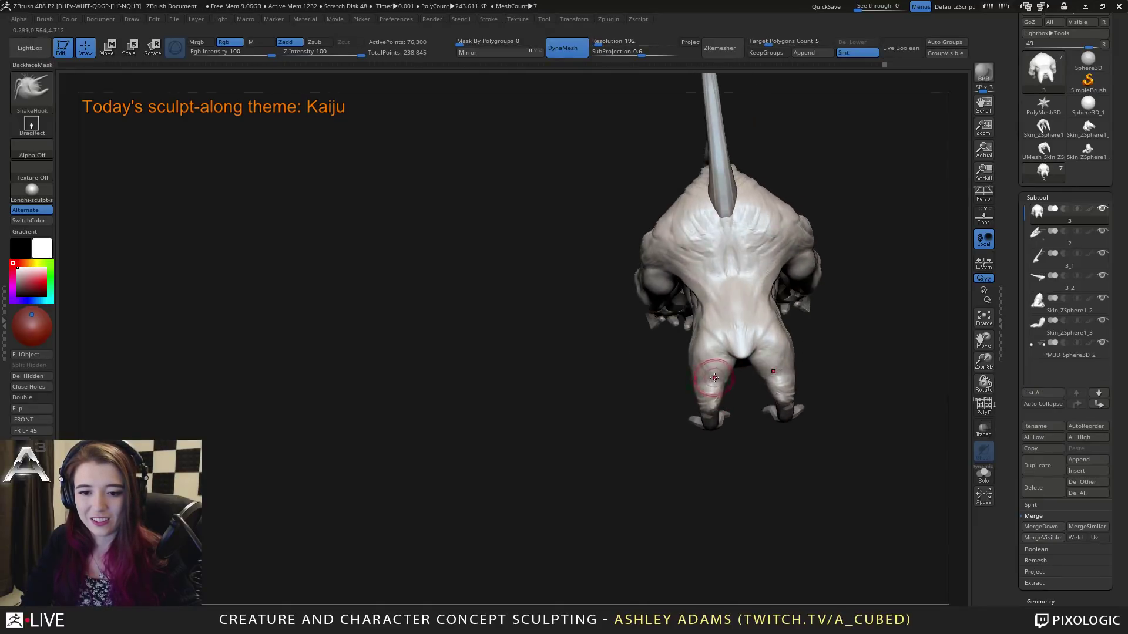
Step: Tighten the lower hind legs above the feet with the Pinch brush
key(b)
key(p)
key(i)
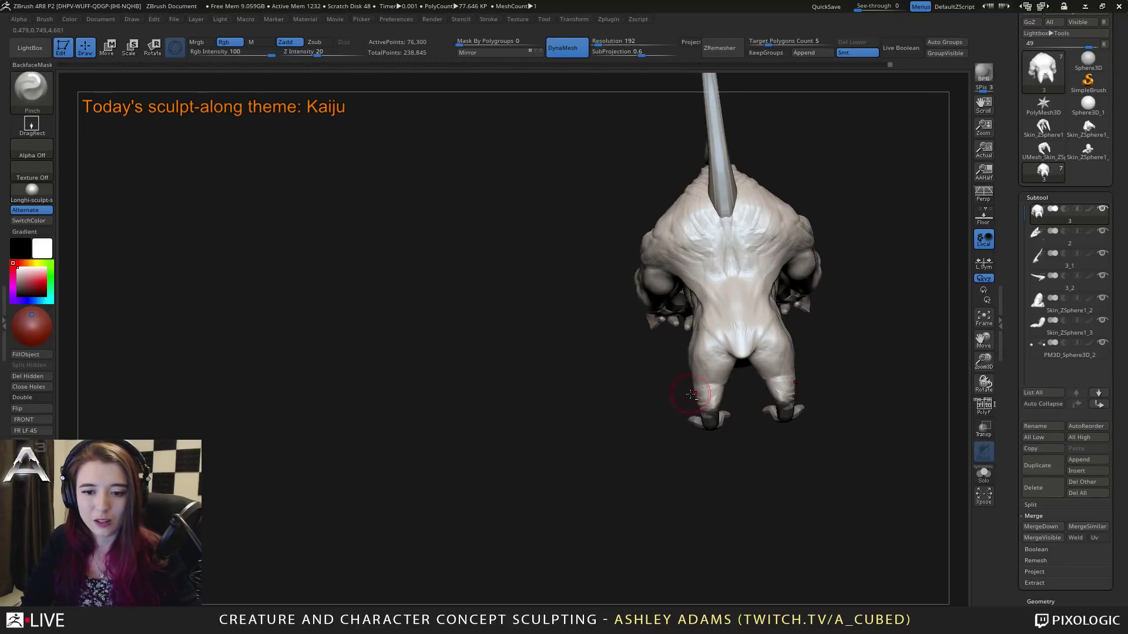
drag(722, 387, 720, 385)
Step: Adjust the outer thigh and the hind leg's heel contour with the SnakeHook brush
key(b)
key(s)
key(h)
key(space)
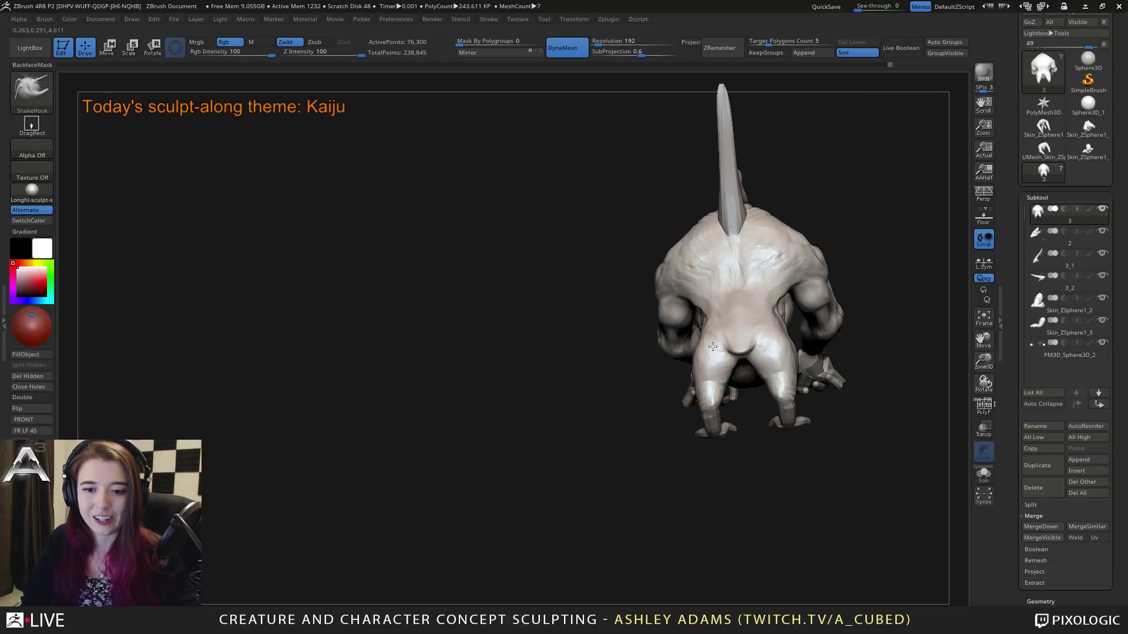
drag(712, 347, 681, 406)
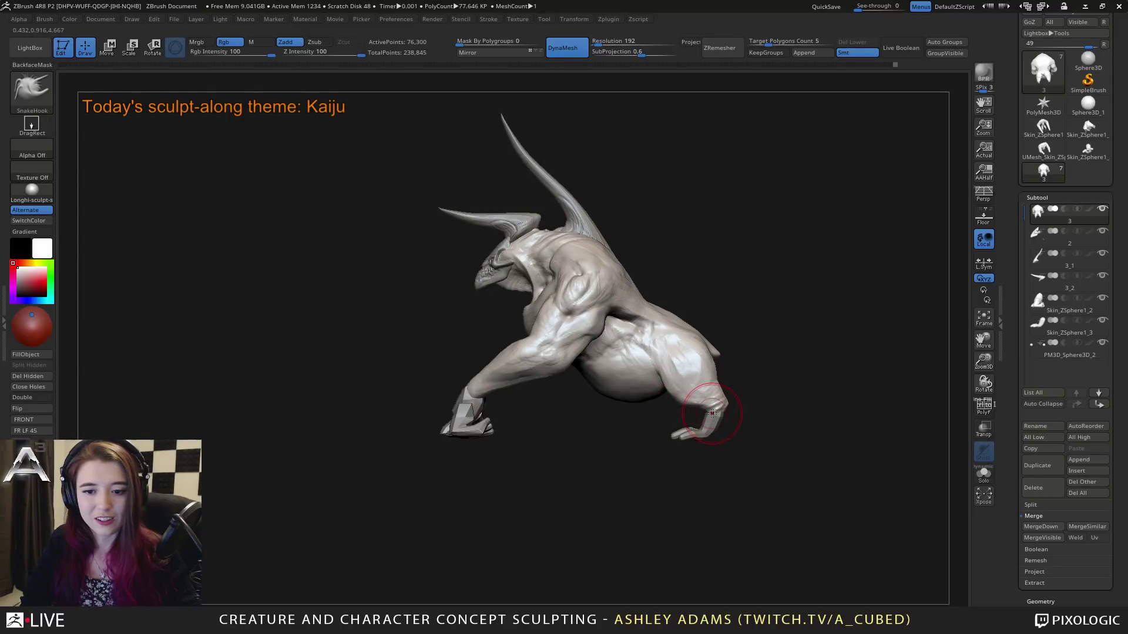
drag(712, 414, 703, 408)
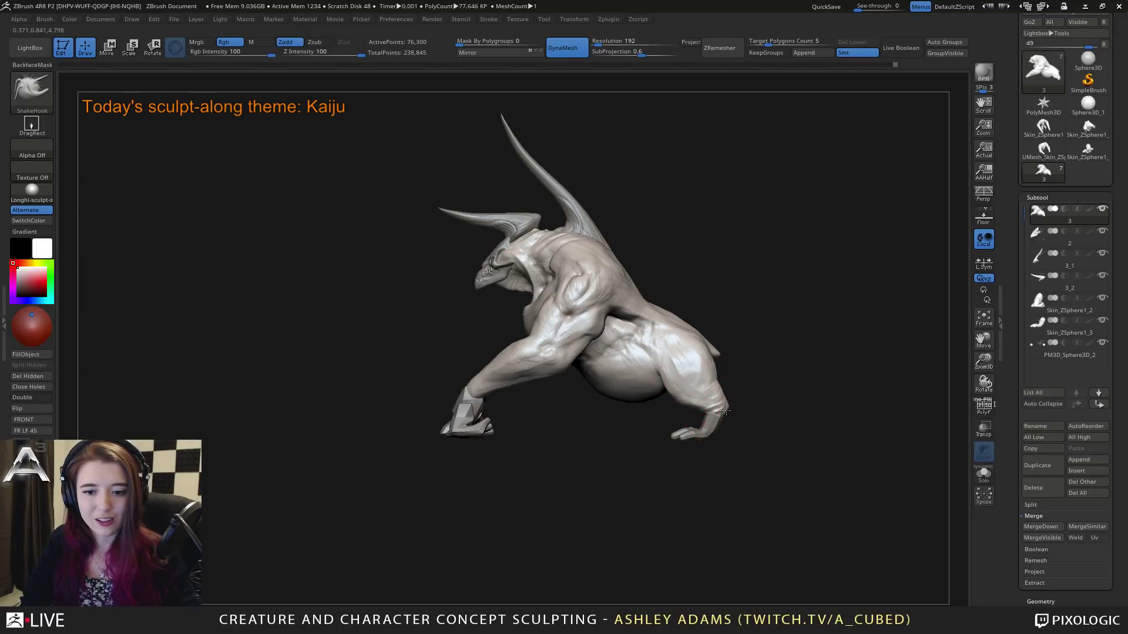
Step: Refine the silhouette of the lower back and rump with the SnakeHook brush
ctrl+right_drag(729, 403, 718, 352)
mouse_move(718, 352)
right_down()
mouse_move(669, 351)
mouse_move(639, 330)
mouse_move(721, 374)
mouse_move(693, 403)
right_up()
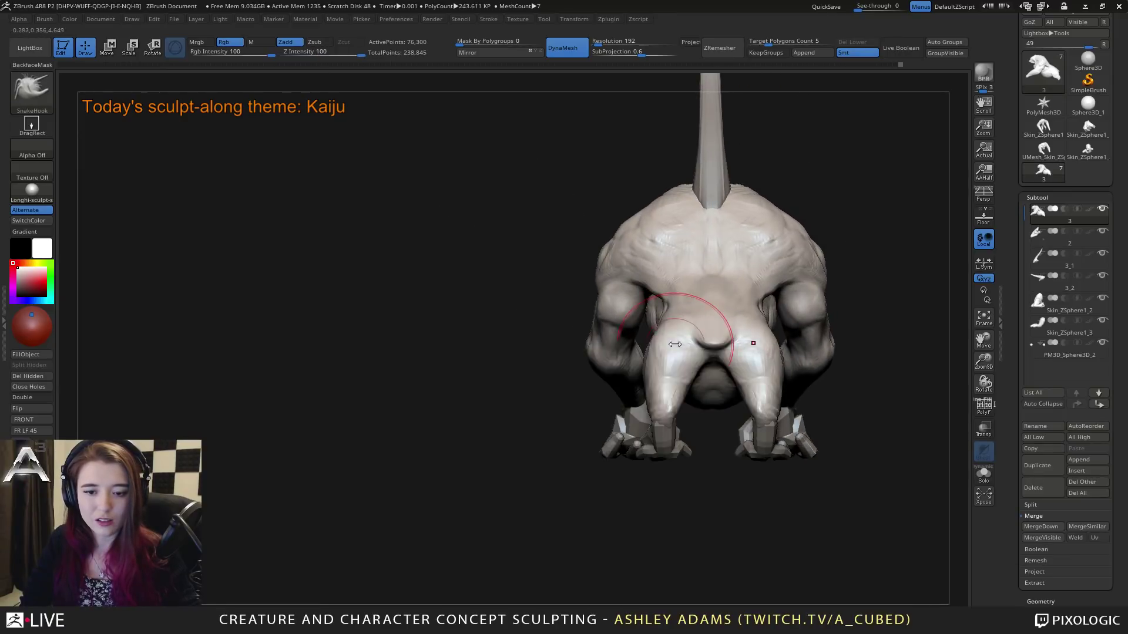
mouse_move(710, 312)
ctrl+right_down()
mouse_move(712, 331)
mouse_move(763, 326)
mouse_move(724, 320)
mouse_move(740, 312)
mouse_move(721, 309)
ctrl+right_up()
right_click(737, 314)
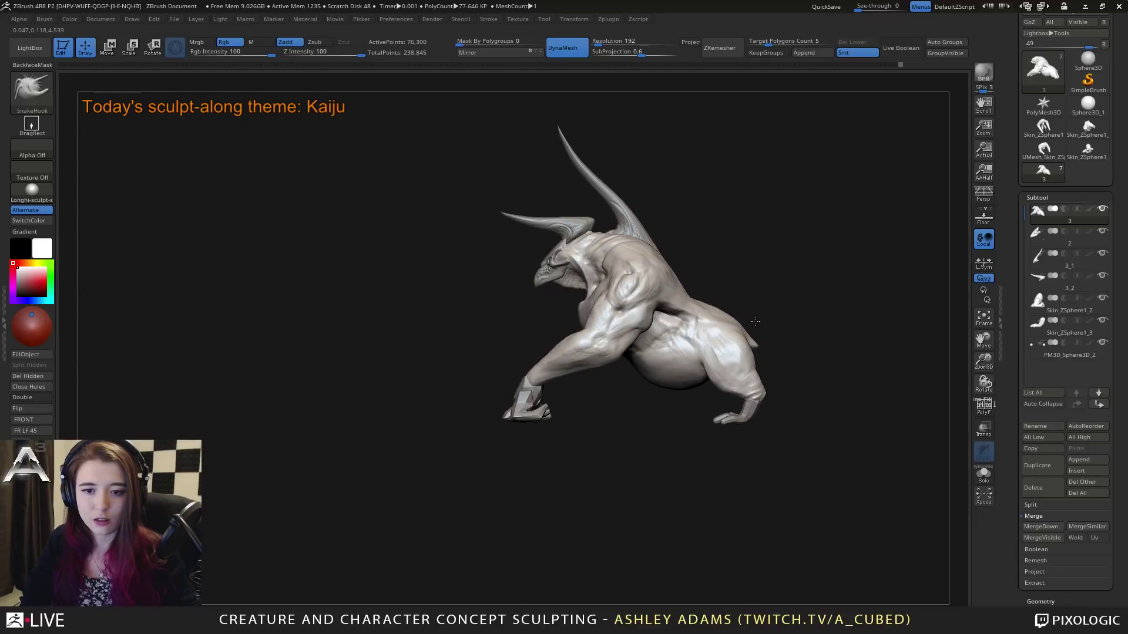
right_click(716, 302)
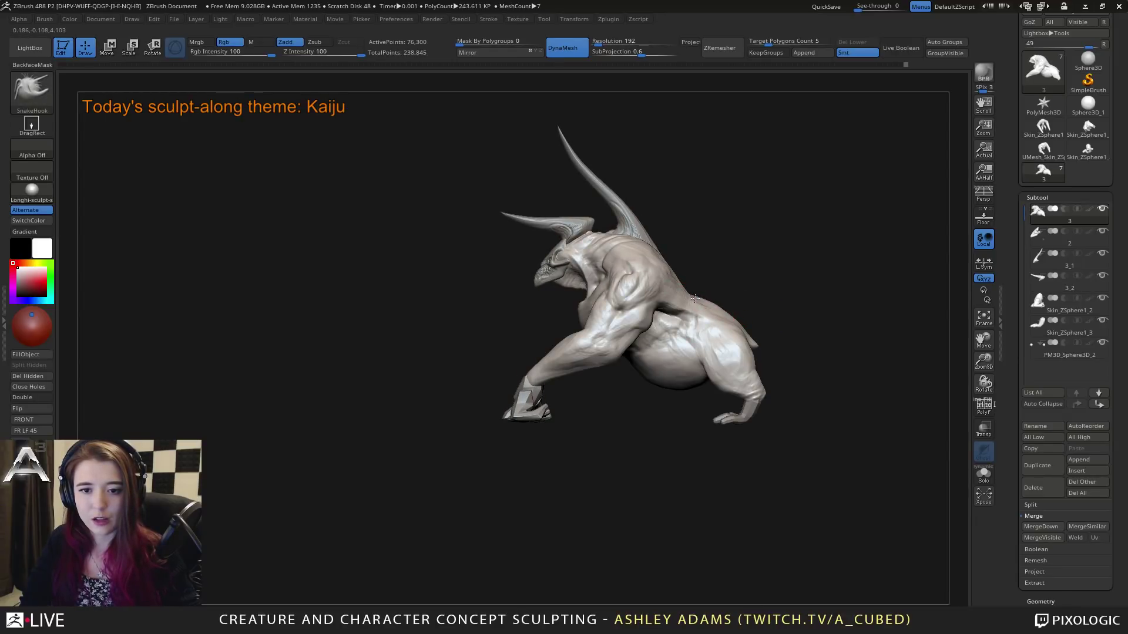
right_click(728, 318)
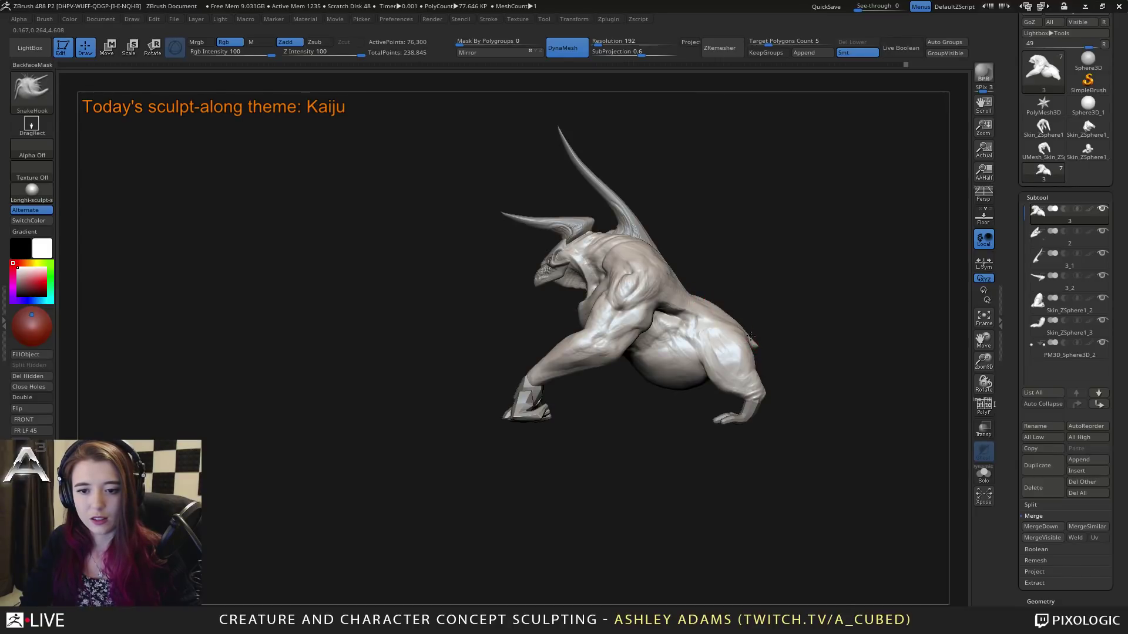
mouse_move(750, 330)
right_down()
mouse_move(699, 267)
mouse_move(697, 299)
mouse_move(750, 276)
mouse_move(735, 284)
mouse_move(783, 396)
right_up()
right_click(746, 321)
right_click(705, 275)
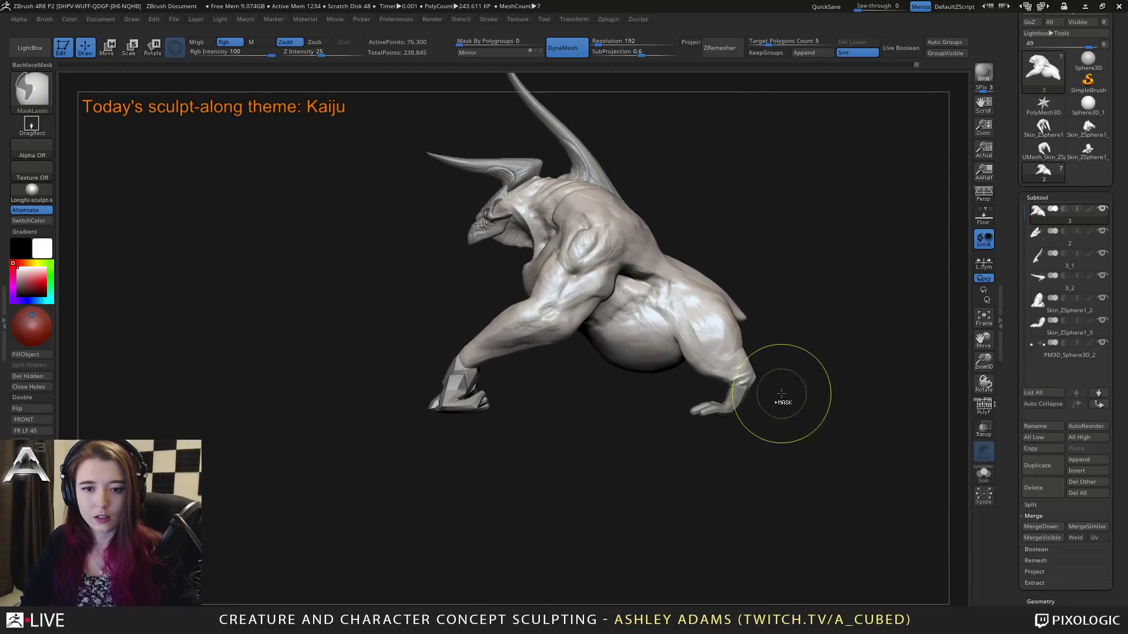
Step: Reshape the body mesh's lower hind leg above the foot with the SnakeHook brush
alt+click(730, 404)
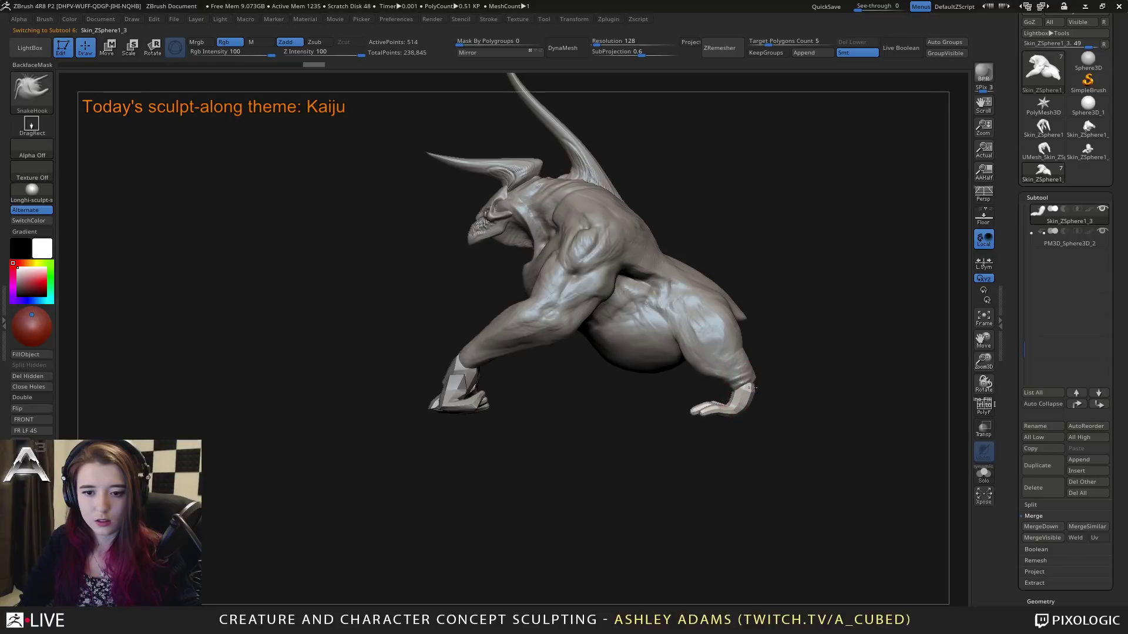
alt+click(710, 374)
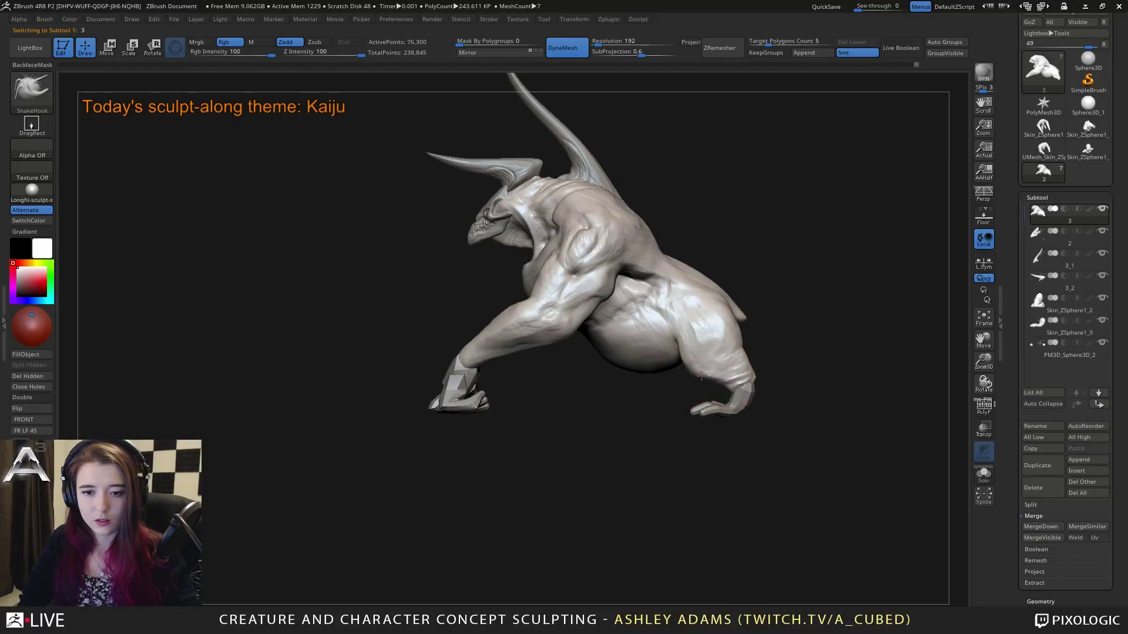
drag(718, 360, 699, 345)
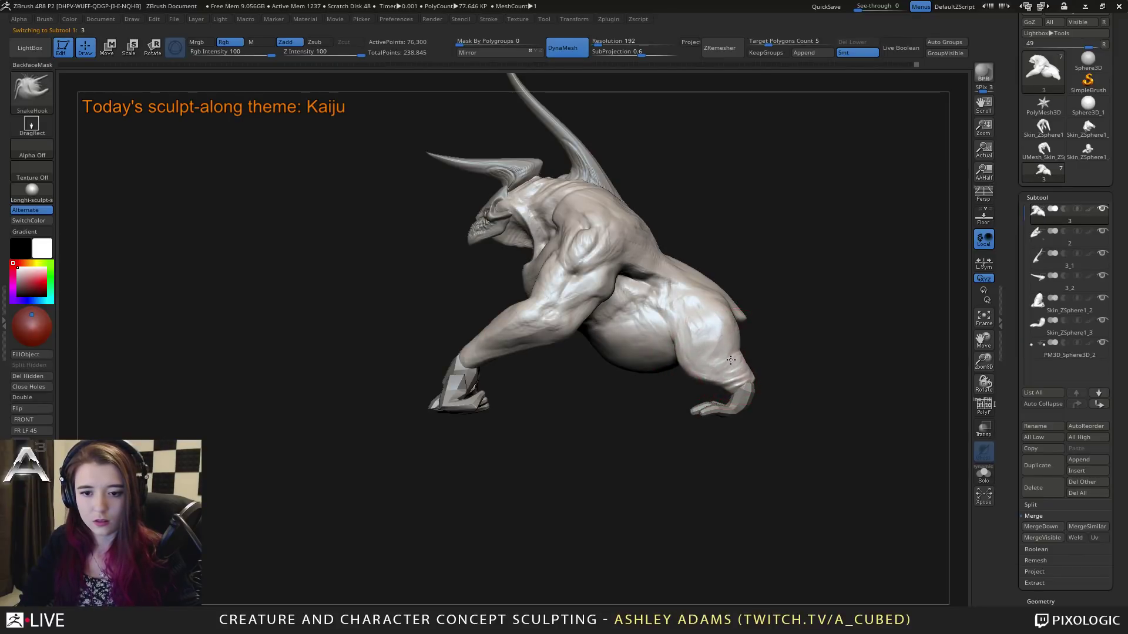
Step: Select the hind feet subtool and adjust its ankles to fit the legs with the SnakeHook brush
alt+click(745, 400)
drag(758, 411, 765, 387)
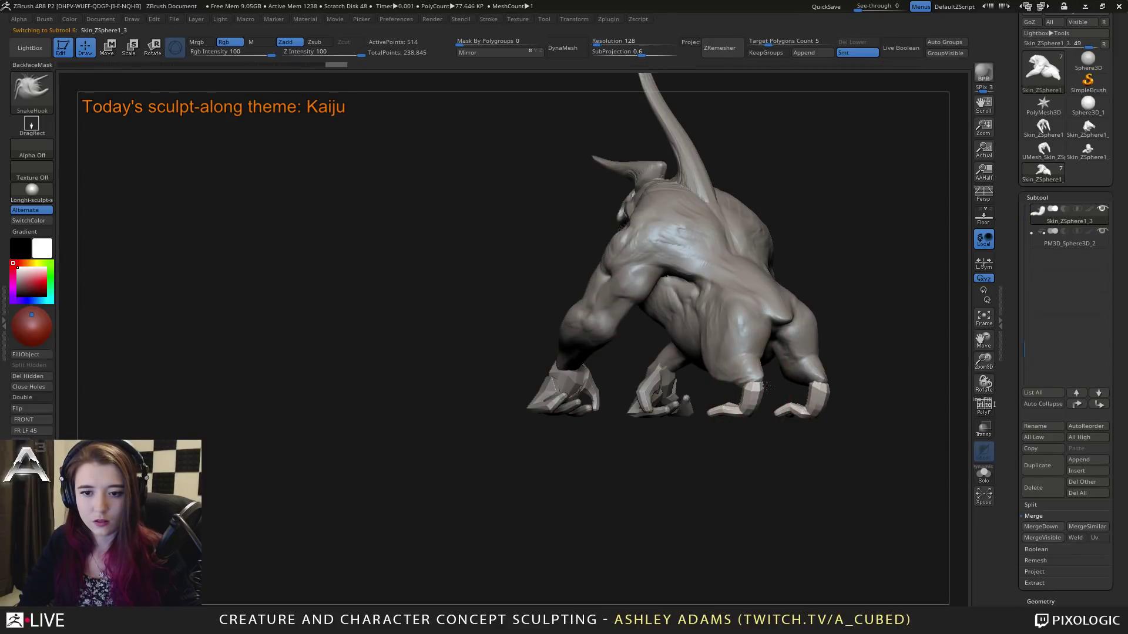
drag(780, 440, 743, 400)
Step: Duplicate the large back spine, shrink the copy and place it behind the original, lower on the back
alt+click(704, 197)
drag(758, 191, 562, 385)
click(1044, 465)
key(w)
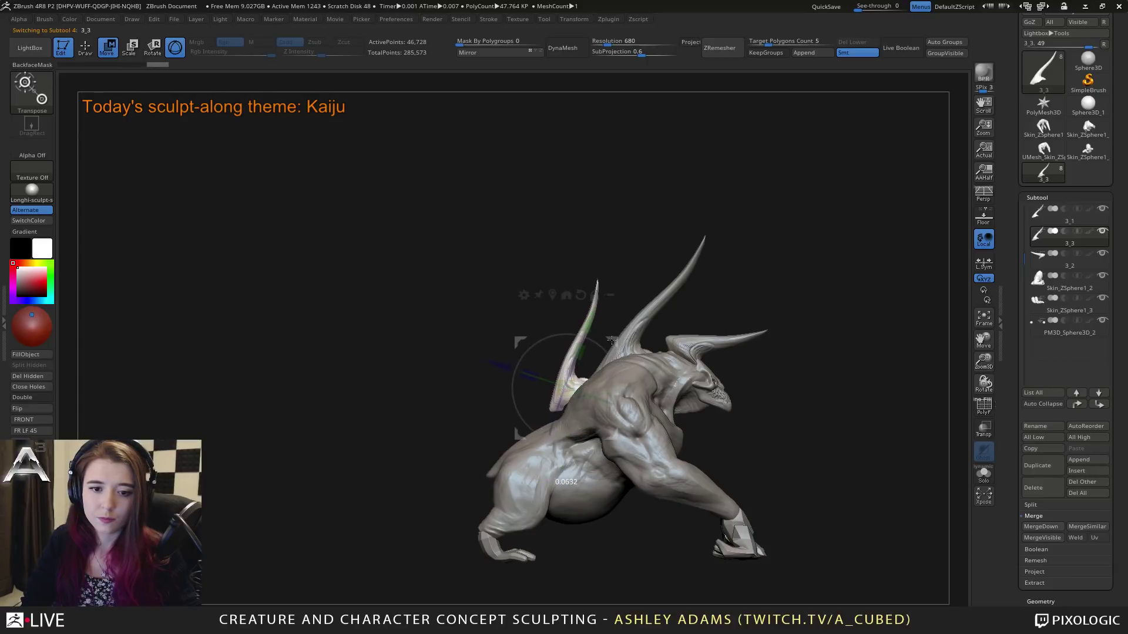
drag(614, 341, 615, 359)
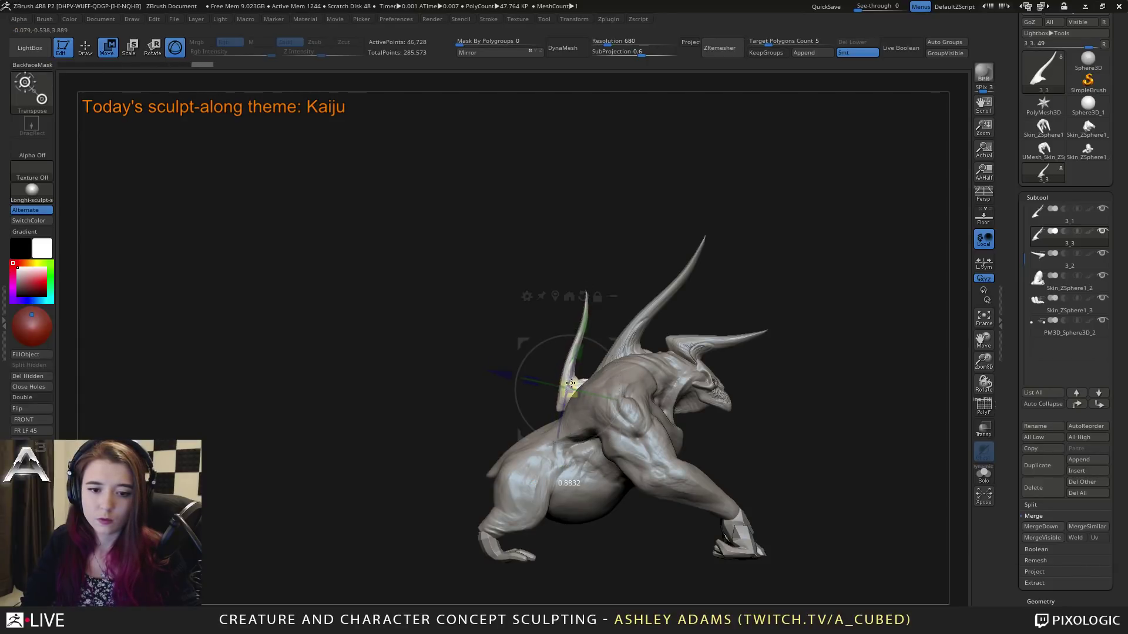
drag(572, 383, 572, 385)
mouse_move(686, 374)
ctrl+right_down()
mouse_move(691, 349)
mouse_move(808, 330)
mouse_move(690, 380)
mouse_move(658, 378)
ctrl+right_up()
key(q)
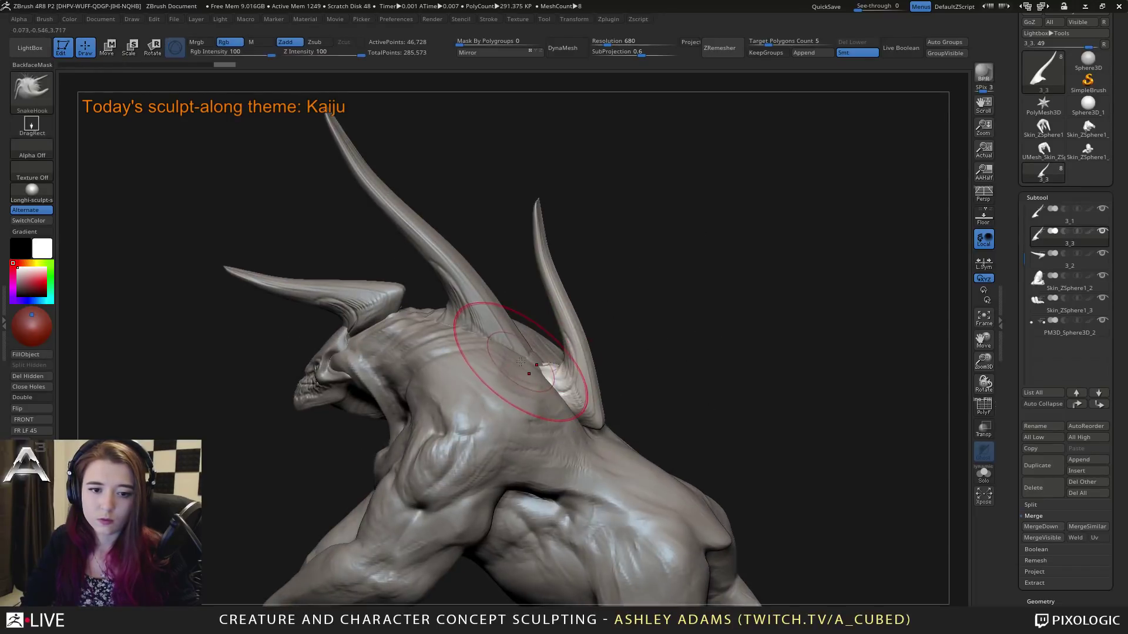
Step: Select the head horn subtool and curve its tip with the SnakeHook brush
right_drag(522, 365, 718, 272)
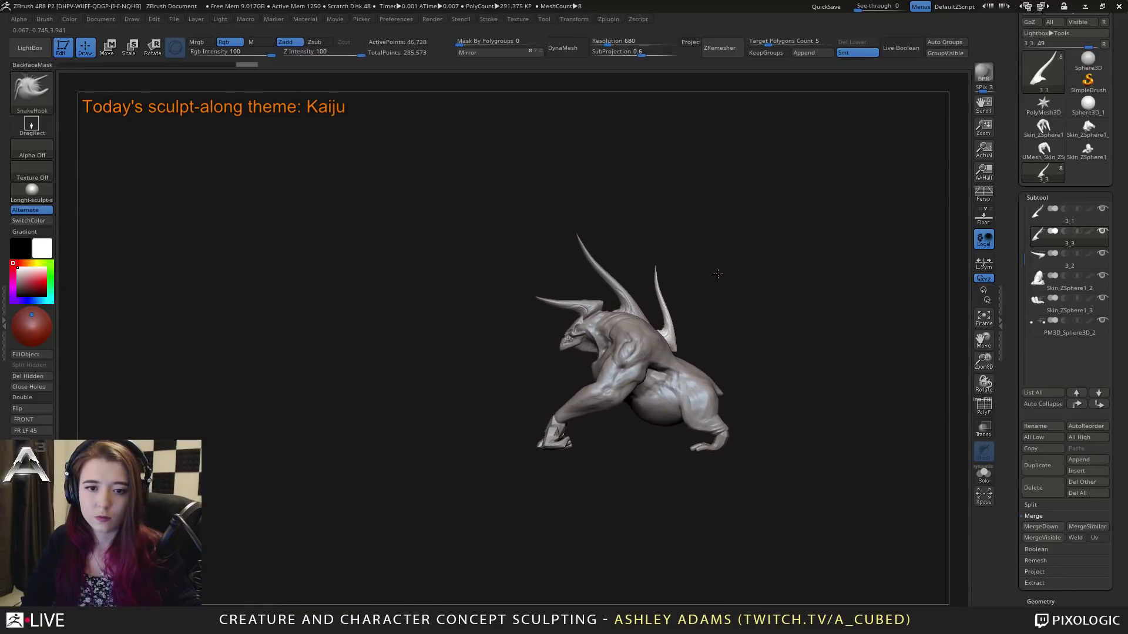
alt+click(557, 291)
key(space)
drag(557, 286, 561, 285)
right_drag(511, 285, 526, 285)
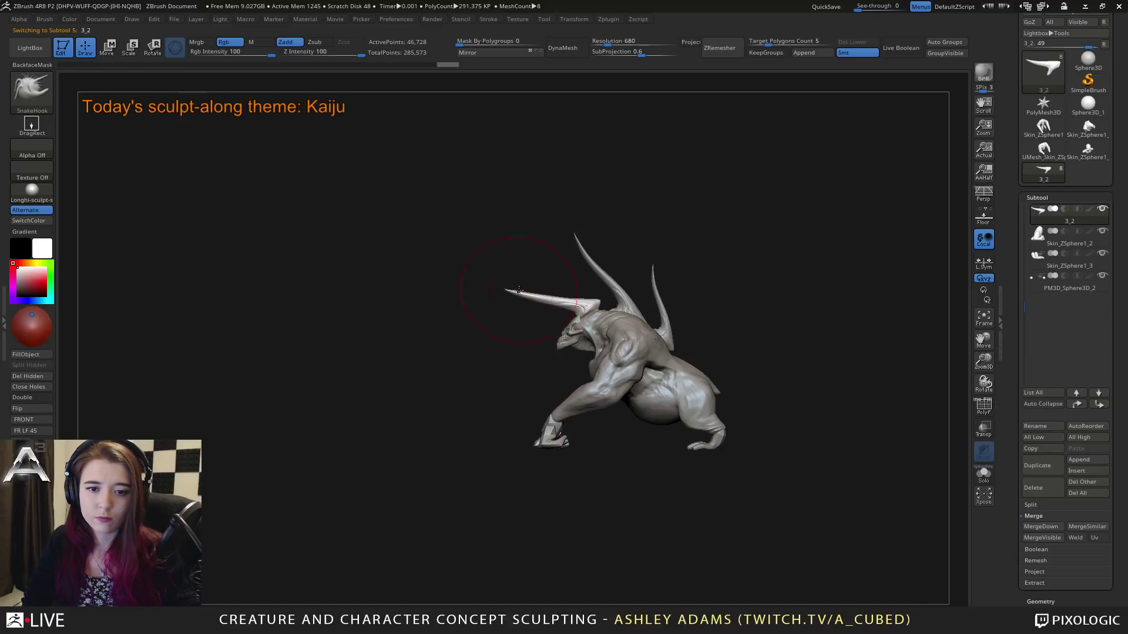
drag(518, 290, 547, 293)
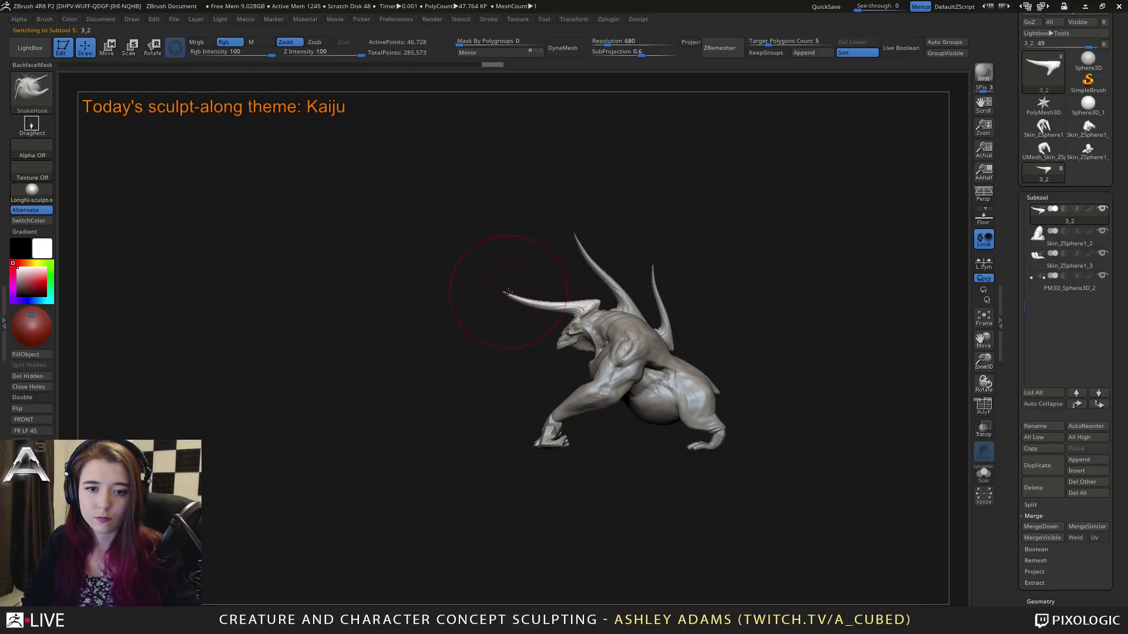
drag(516, 286, 622, 284)
Step: Refine the contour of the head horn near its base with the SnakeHook brush
alt+drag(556, 314, 700, 305)
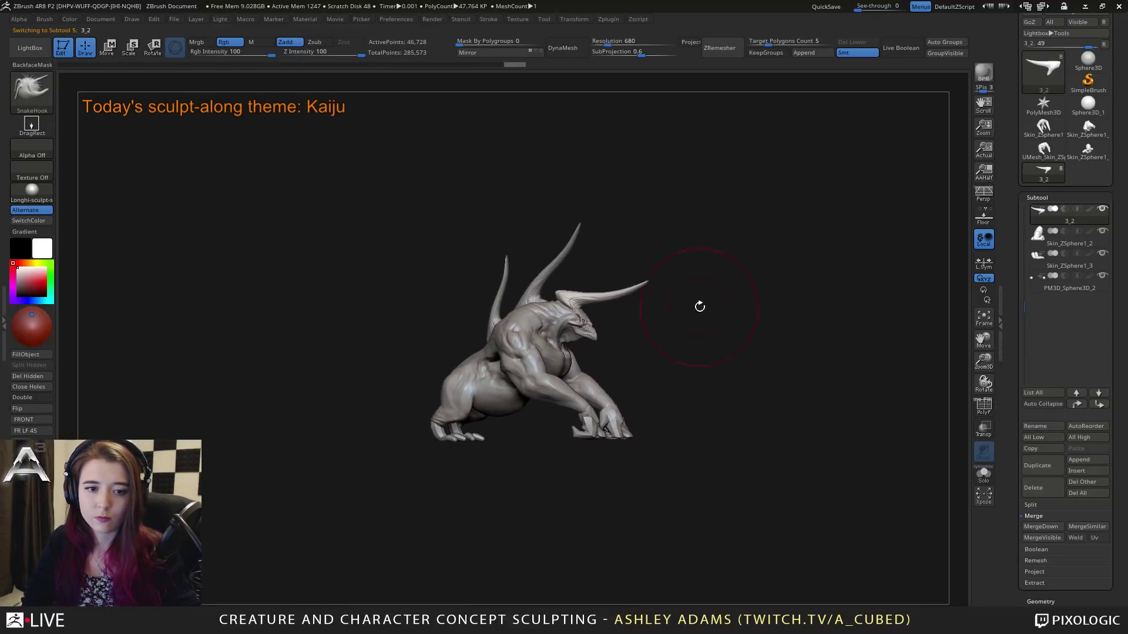
key(space)
mouse_move(573, 298)
mouse_down()
mouse_move(597, 347)
mouse_move(547, 328)
mouse_up()
key(space)
alt+drag(546, 329, 612, 338)
mouse_move(612, 376)
alt+mouse_down()
mouse_move(568, 336)
mouse_move(588, 335)
mouse_move(545, 344)
mouse_move(575, 334)
alt+mouse_up()
Step: Select the smaller rear back spine and reshape its base against the back with the SnakeHook brush
key(space)
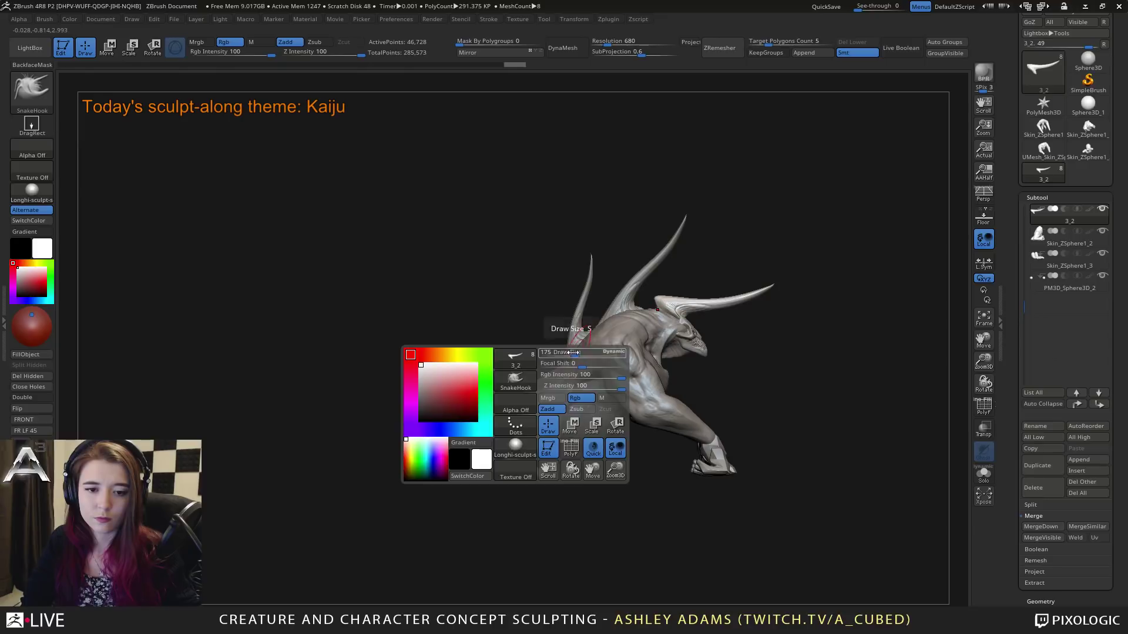
alt+click(567, 366)
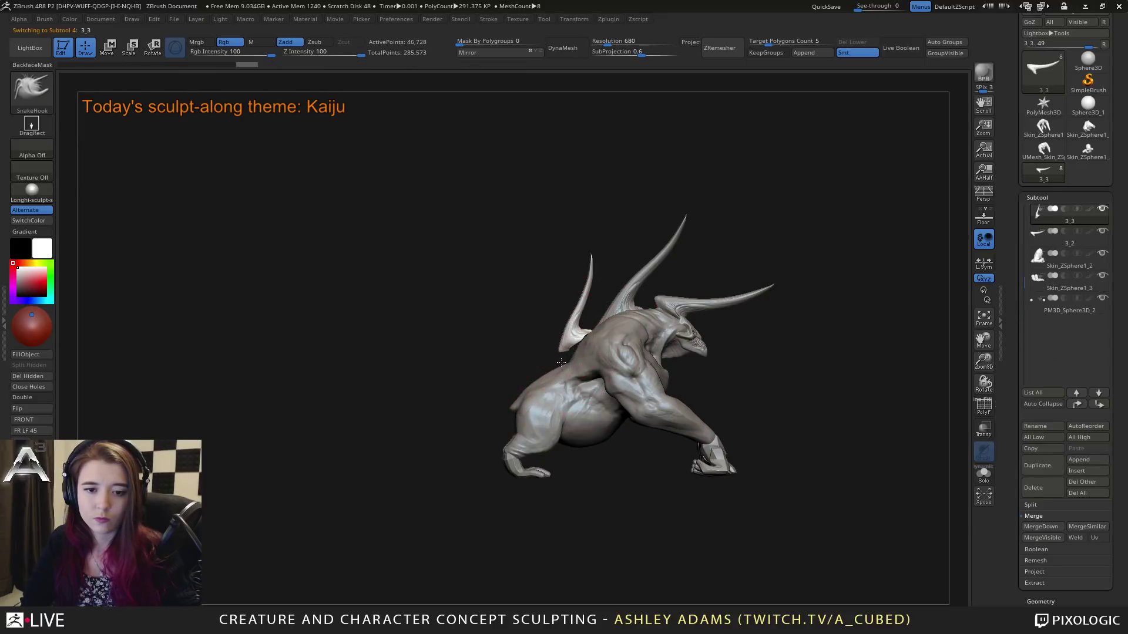
key(space)
key(space)
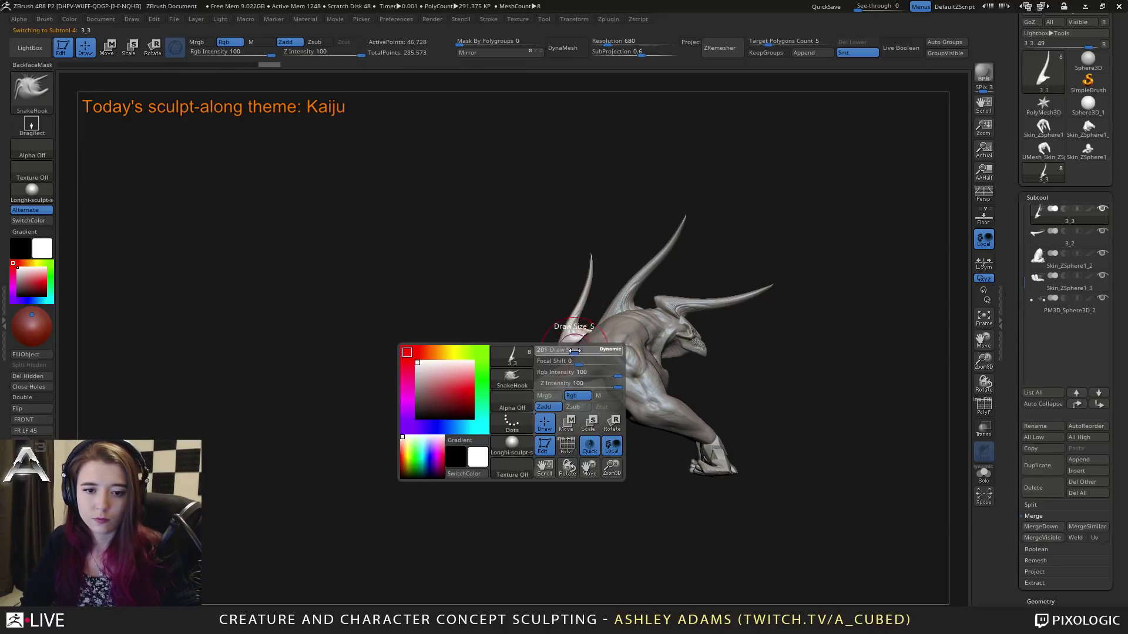
drag(572, 353, 575, 353)
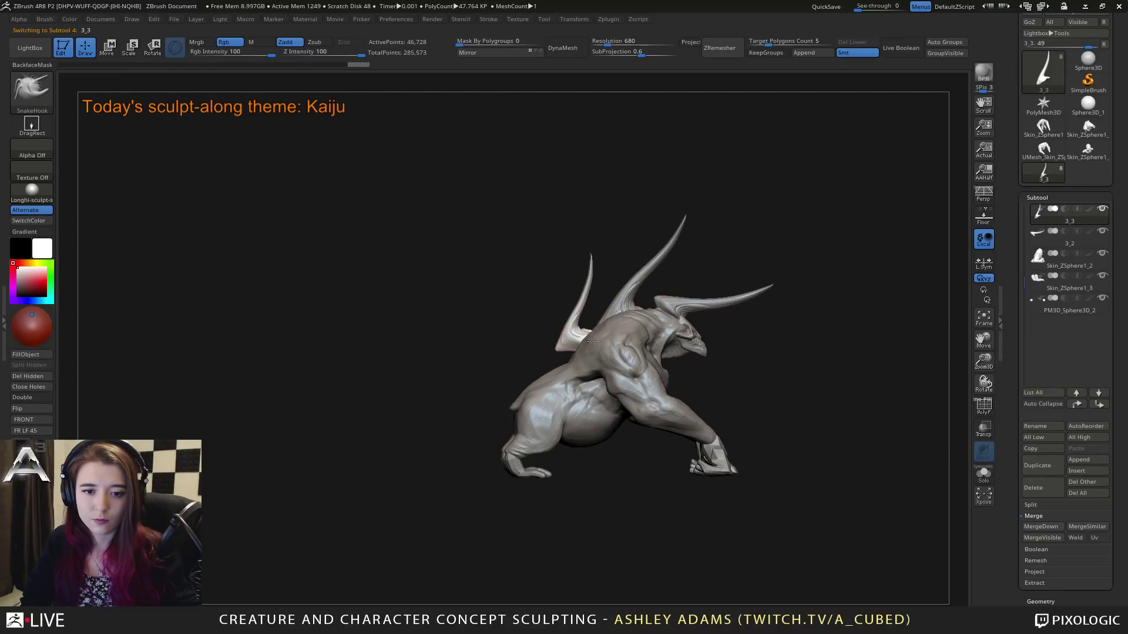
drag(591, 342, 589, 339)
mouse_move(582, 337)
right_down()
mouse_move(612, 341)
mouse_move(592, 271)
right_up()
Step: Smooth the rear spine's tip and pull its base into the back with the SnakeHook brush
key(space)
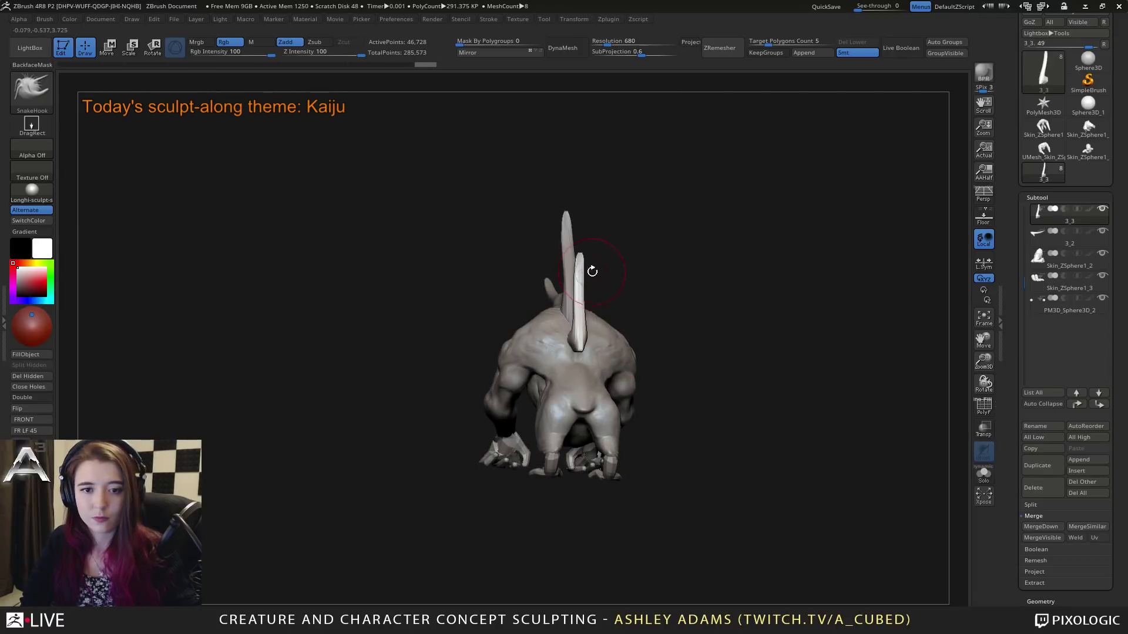
mouse_move(575, 252)
shift+mouse_down()
mouse_move(577, 276)
mouse_move(579, 259)
shift+mouse_up()
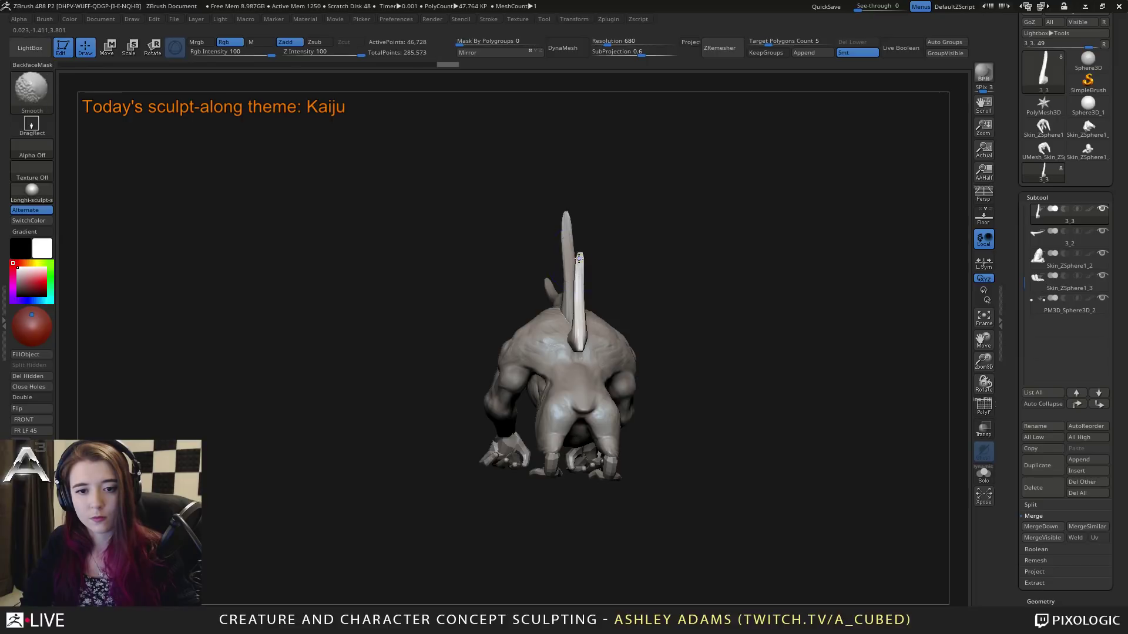
mouse_move(577, 264)
right_down()
mouse_move(617, 256)
mouse_move(638, 268)
mouse_move(587, 239)
right_up()
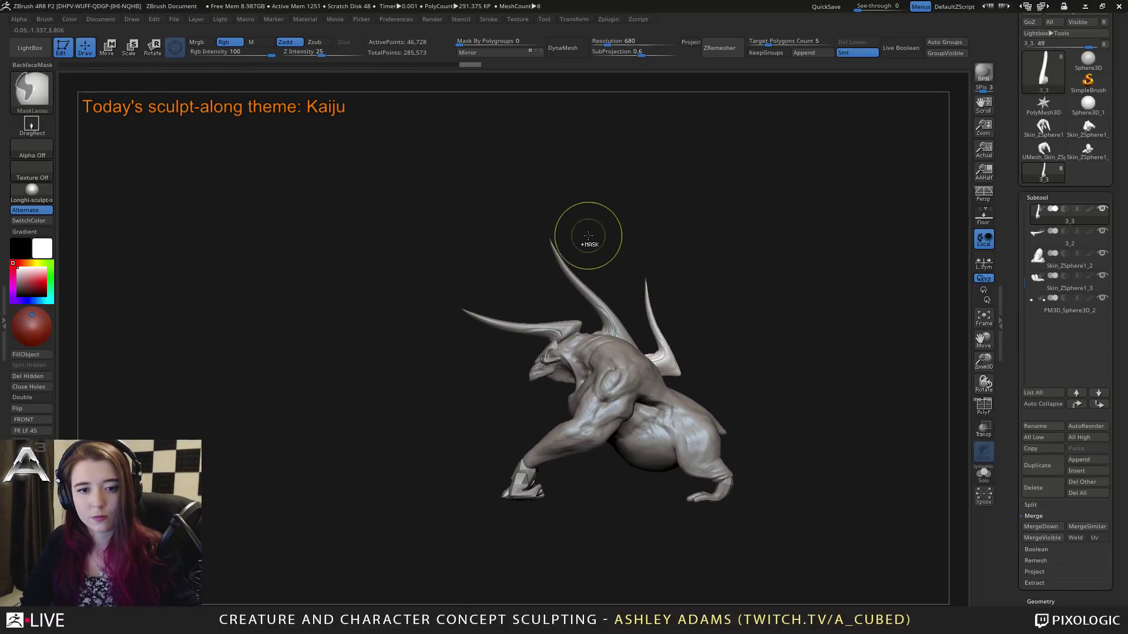
key(ctrl)
ctrl+right_drag(651, 297, 655, 256)
key(space)
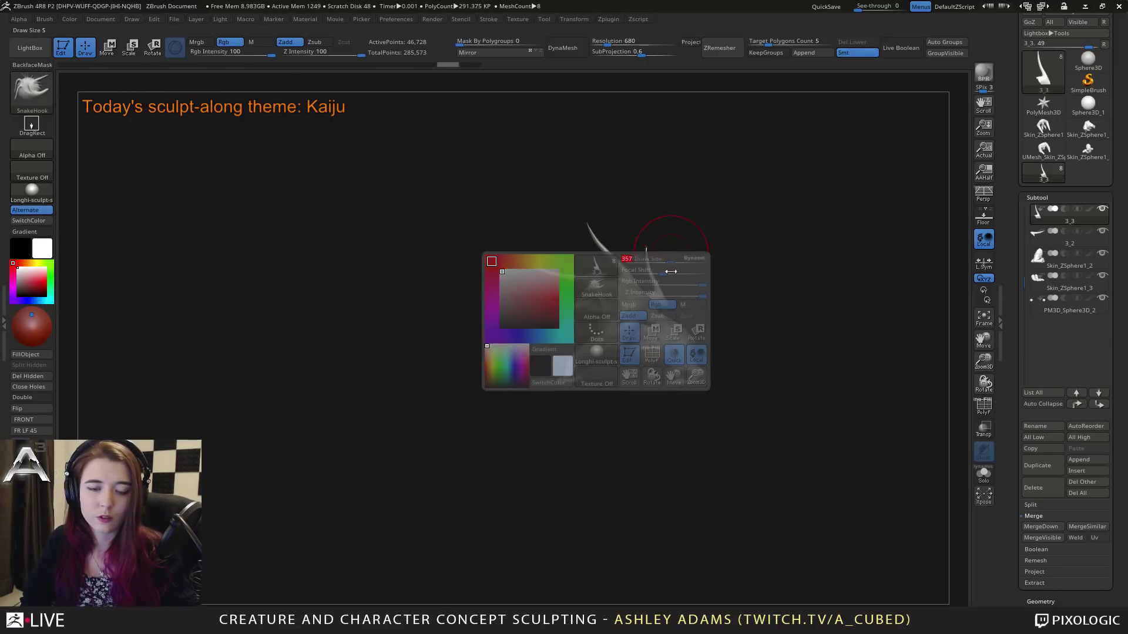
drag(662, 314, 666, 311)
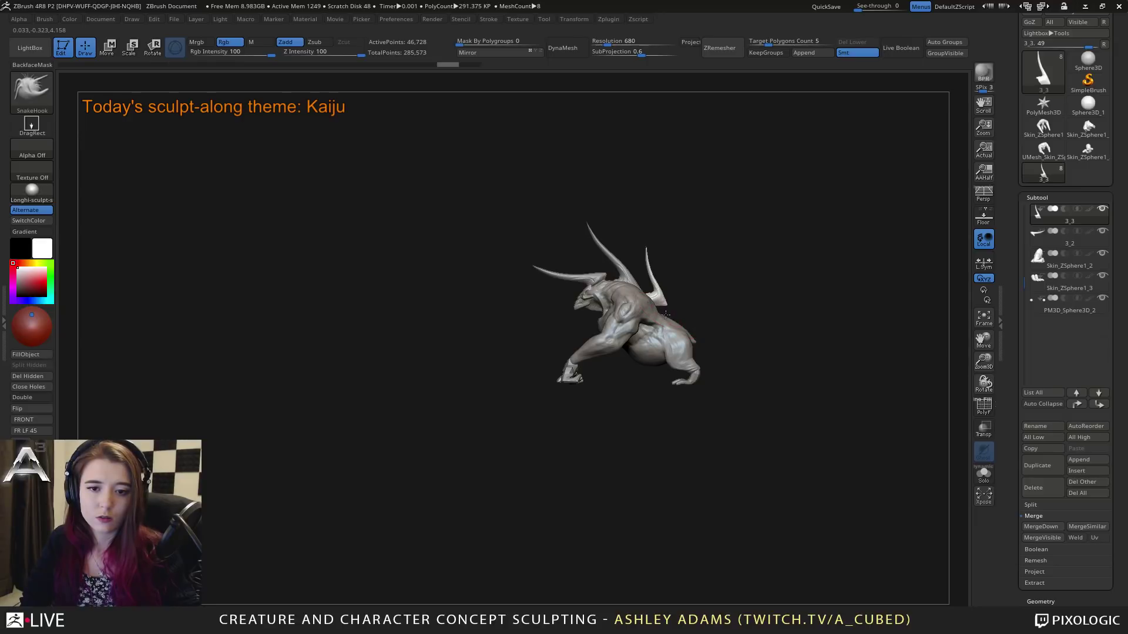
key(ctrl+shift+d)
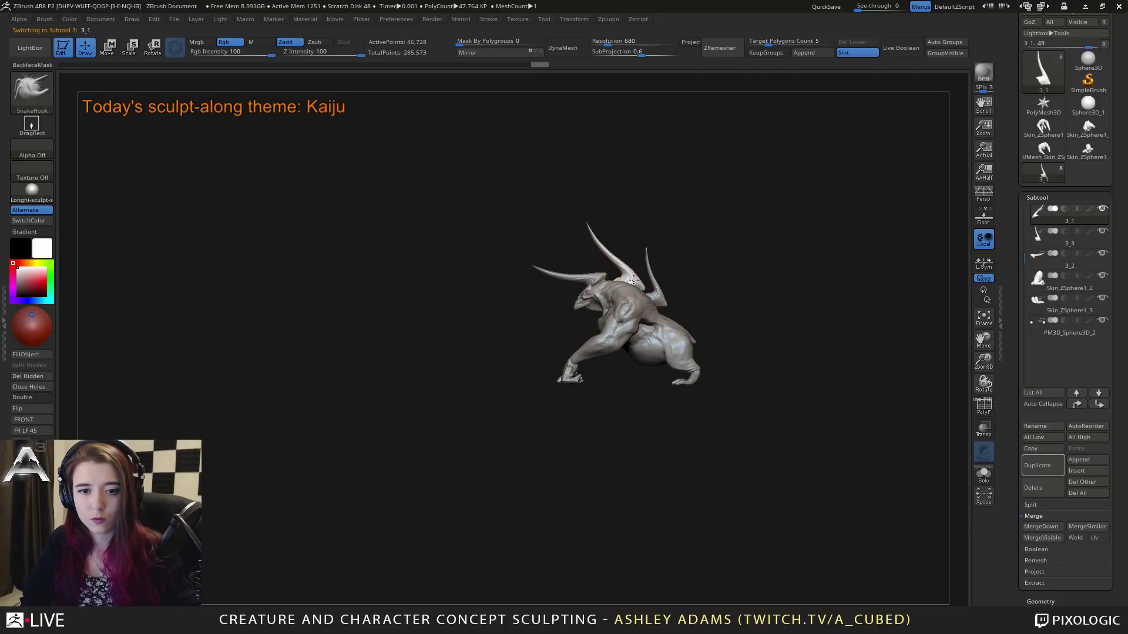
Step: Select the front hands subtool and reshape the wrists and inner fingers with the SnakeHook brush
mouse_move(710, 269)
ctrl+right_down()
mouse_move(664, 138)
mouse_move(718, 317)
mouse_move(517, 282)
mouse_move(535, 405)
ctrl+right_up()
alt+click(534, 405)
key(space)
mouse_move(534, 405)
mouse_down()
mouse_move(517, 405)
mouse_move(538, 408)
mouse_move(522, 416)
mouse_move(512, 403)
mouse_up()
key(space)
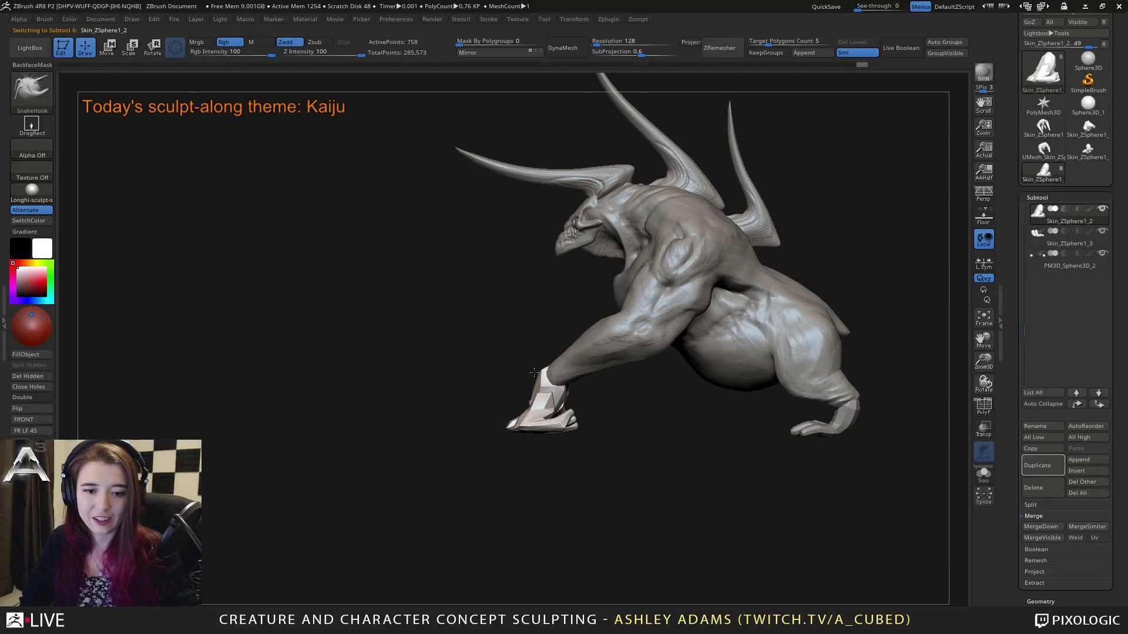
mouse_move(535, 374)
mouse_down()
mouse_move(605, 385)
mouse_move(584, 482)
mouse_move(585, 455)
mouse_move(534, 373)
mouse_move(528, 407)
mouse_up()
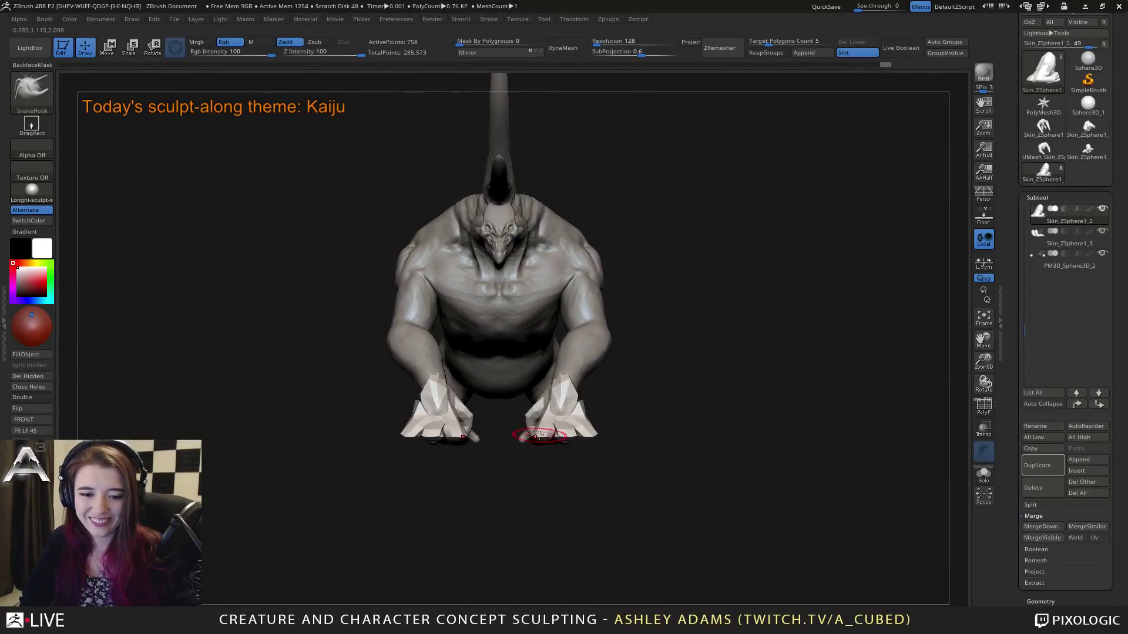
key(space)
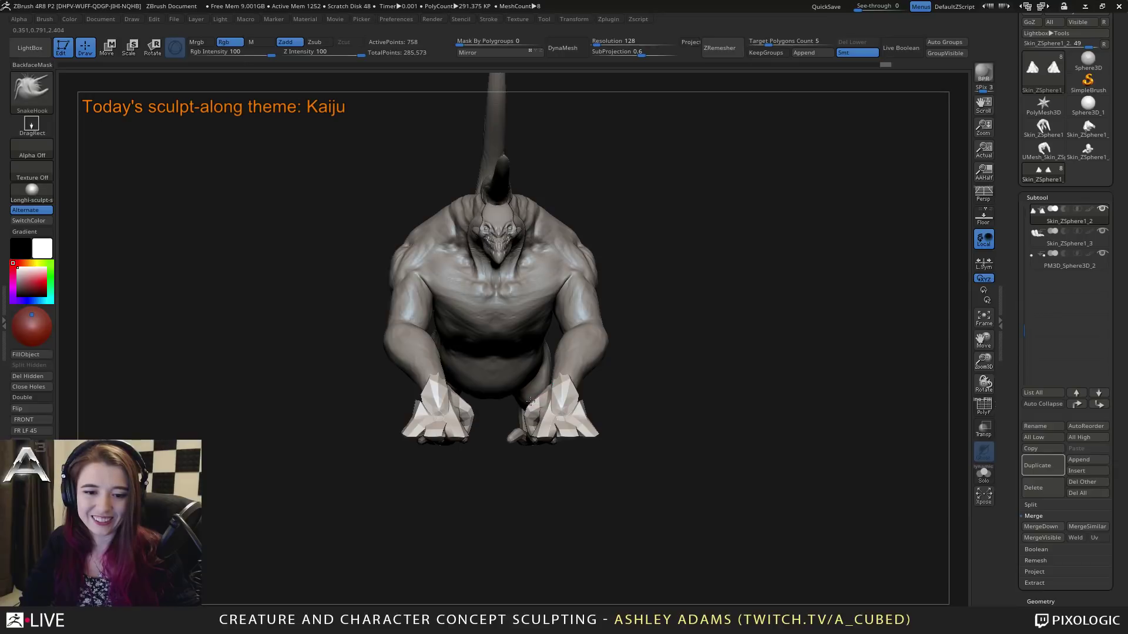
drag(537, 398, 474, 436)
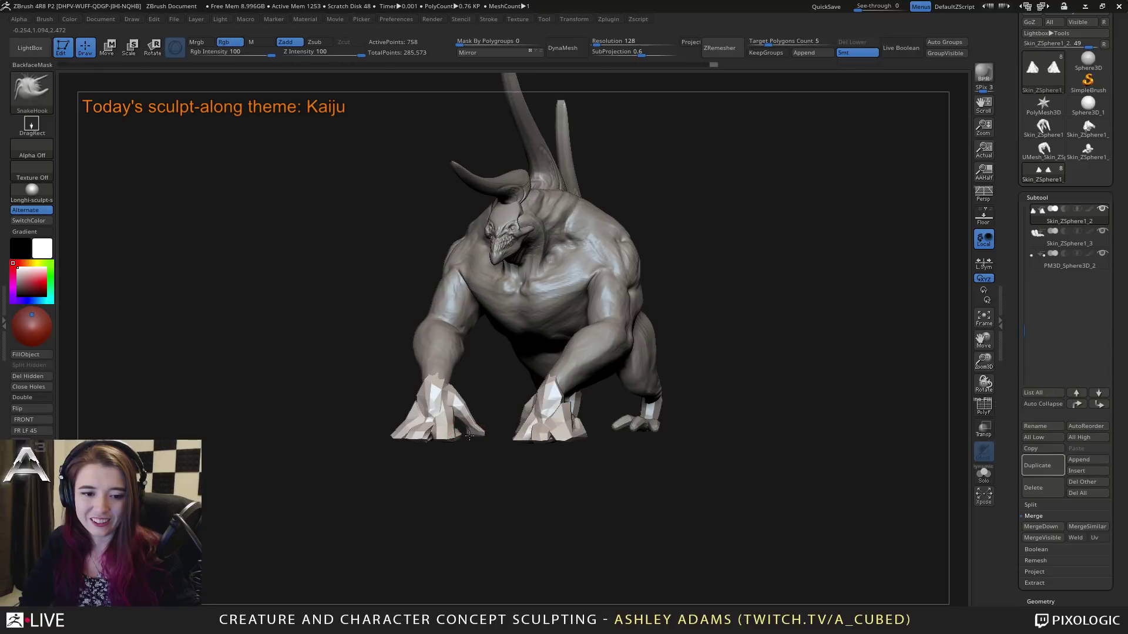
Step: Adjust the thumbs and fingers of the front hands with the SnakeHook brush, undoing an unwanted stroke
right_drag(470, 436, 391, 430)
alt+right_drag(464, 432, 457, 402)
right_click(456, 402)
drag(468, 404, 460, 407)
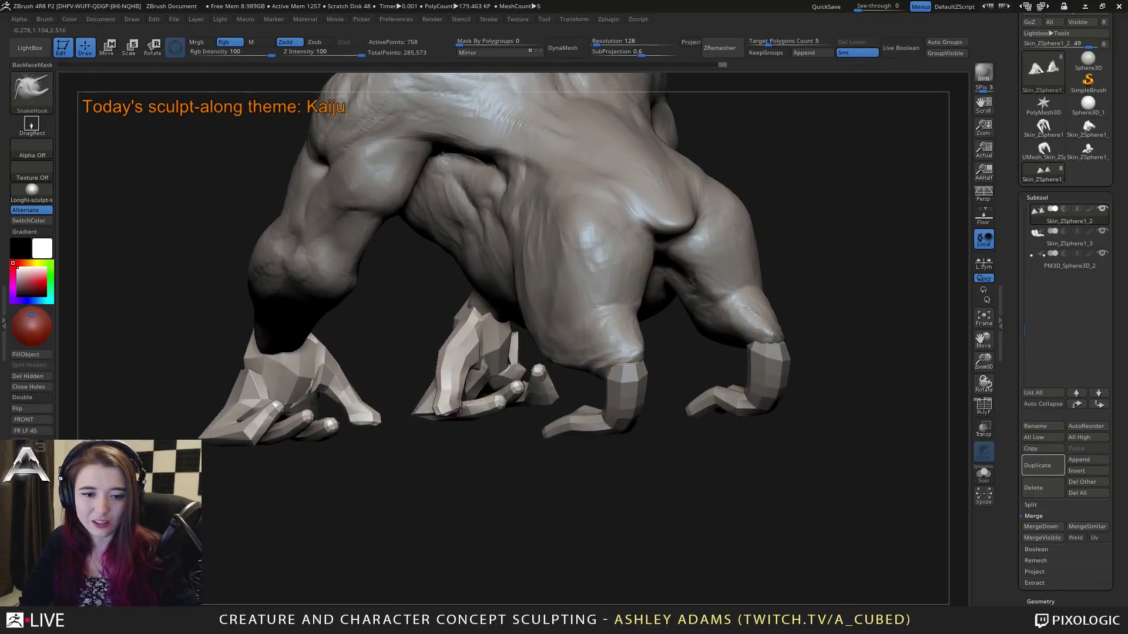
right_drag(460, 407, 433, 398)
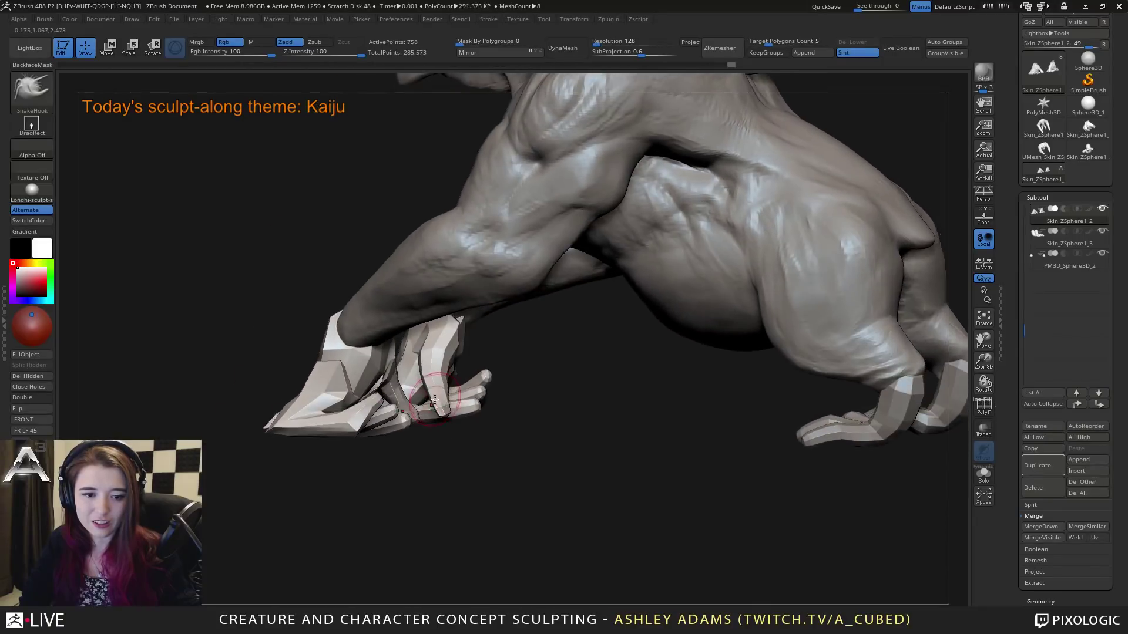
right_click(434, 403)
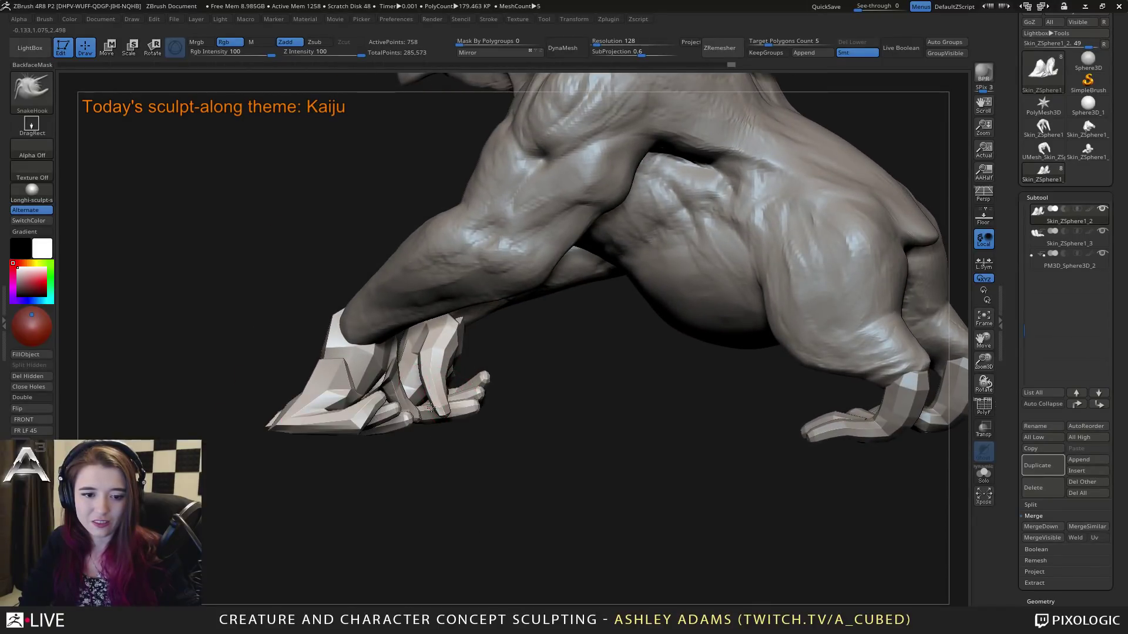
key(ctrl+z)
right_click(462, 386)
right_drag(463, 384, 459, 398)
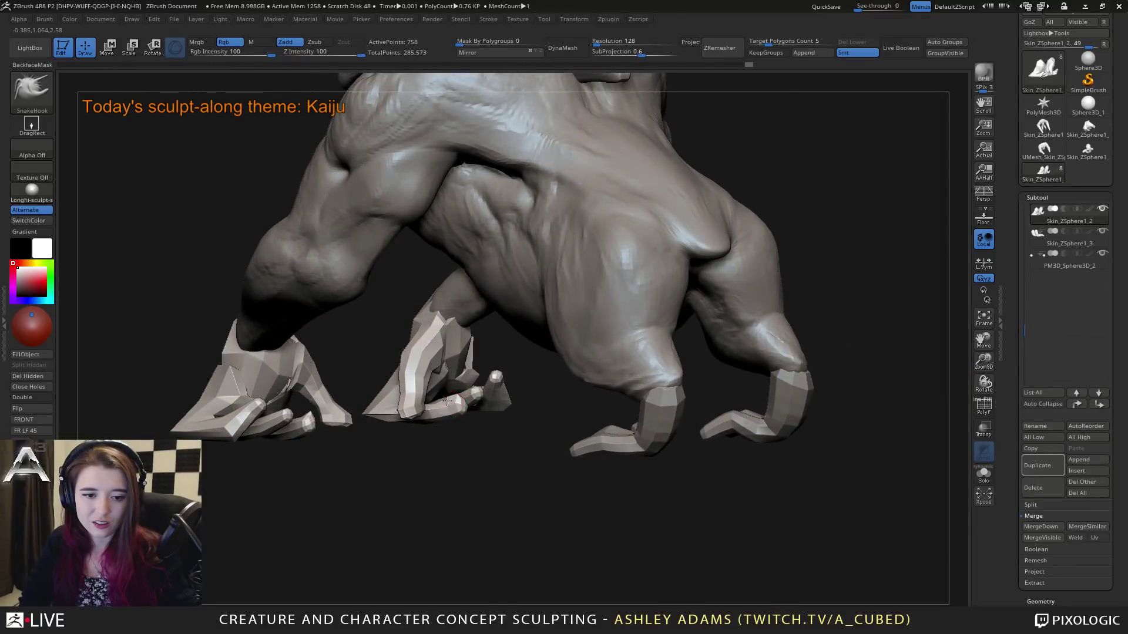
drag(447, 401, 482, 386)
key(shift)
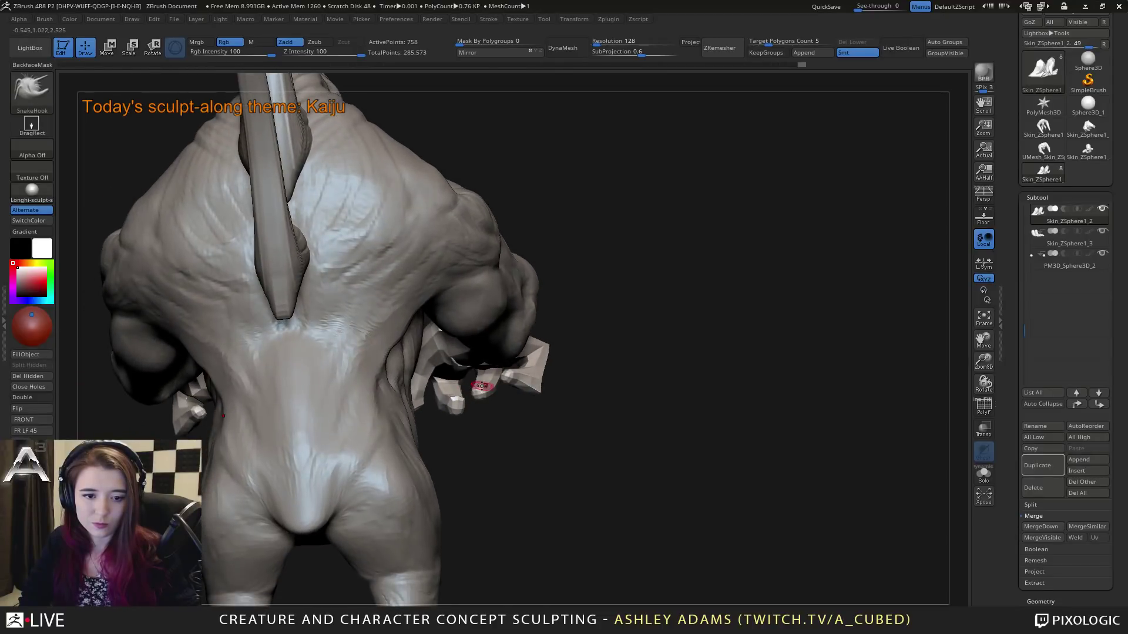
Step: Thicken the finger ends of the front hands with the Inflate brush
right_drag(478, 381, 485, 381)
right_click(485, 381)
key(b)
key(i)
key(n)
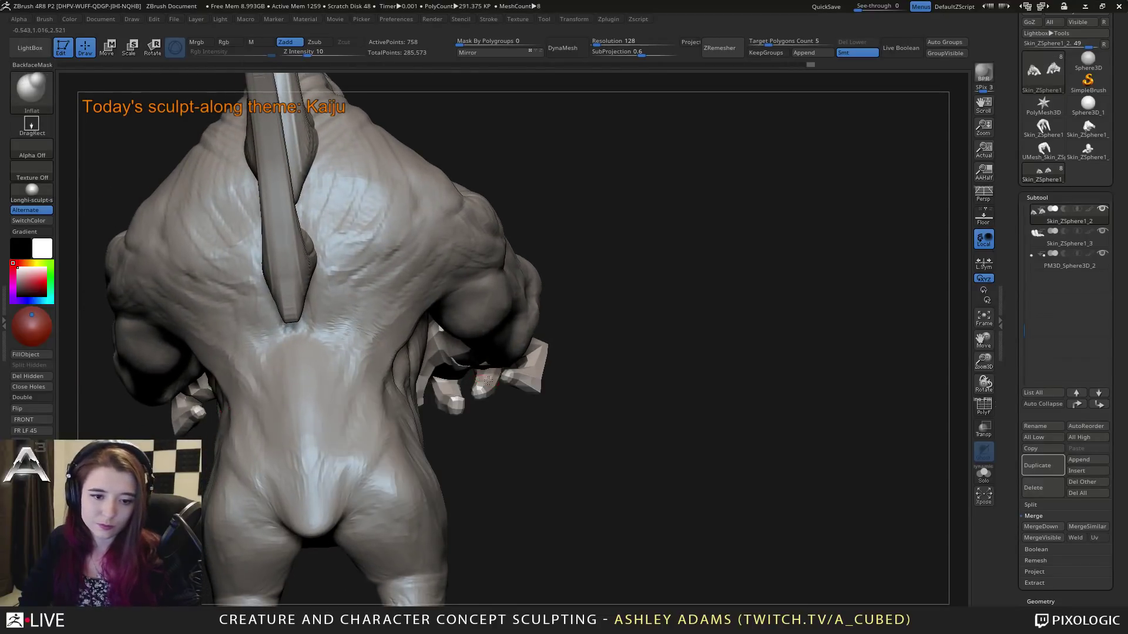
drag(526, 367, 511, 407)
right_drag(511, 407, 511, 385)
Step: Reposition the fingers of the front hands with the SnakeHook brush
key(b)
key(s)
key(h)
drag(515, 407, 531, 408)
mouse_move(544, 443)
ctrl+right_down()
mouse_move(516, 385)
mouse_move(589, 234)
mouse_move(619, 330)
mouse_move(657, 385)
mouse_move(528, 386)
mouse_move(586, 420)
ctrl+right_up()
key(space)
Step: Select the hind feet, show the floor grid and move all subtools together to centre the creature on it
alt+click(594, 379)
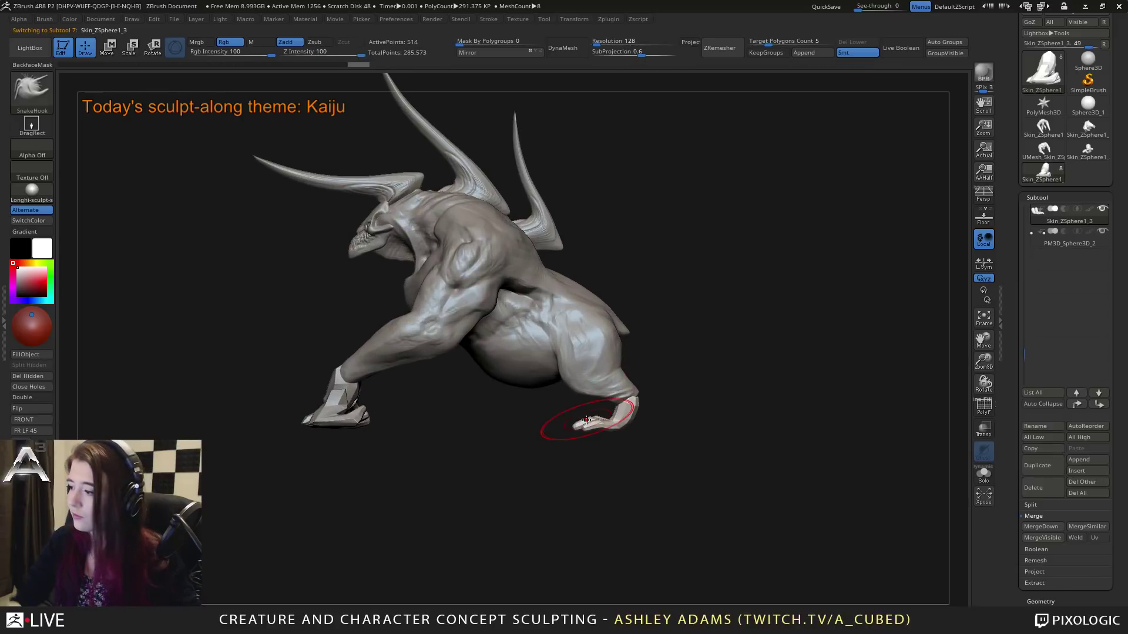
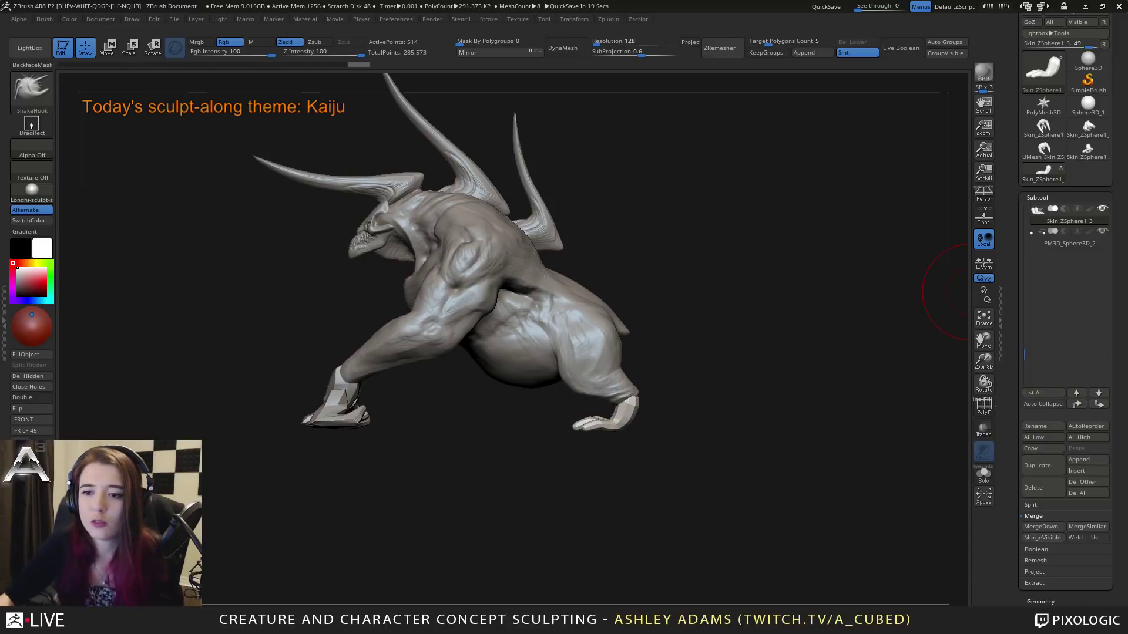
key(shift+p)
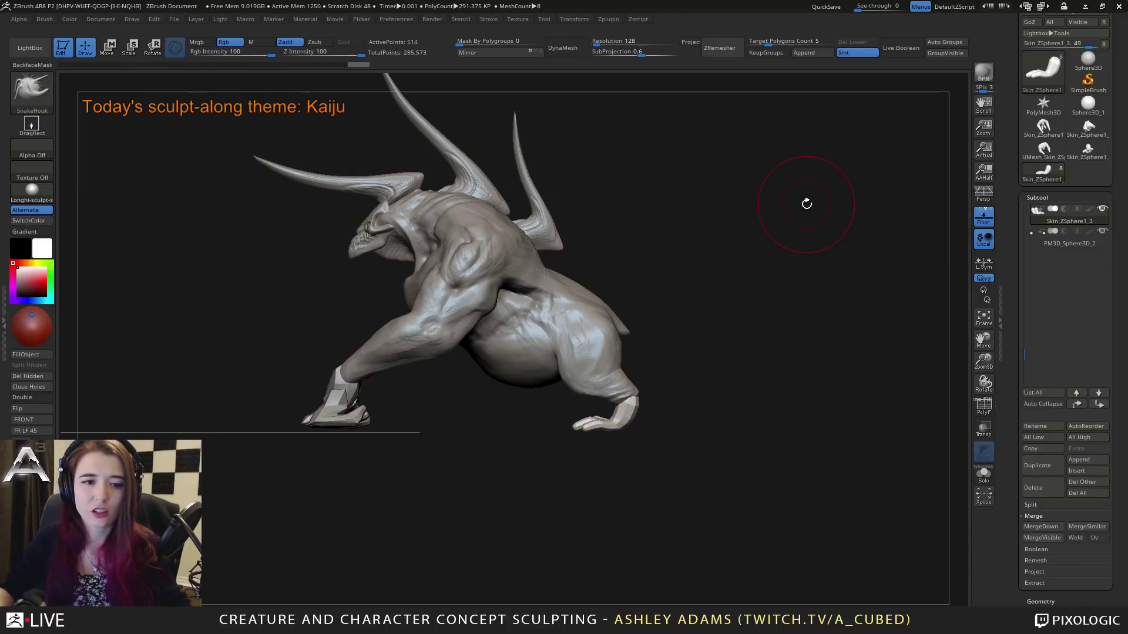
mouse_move(559, 400)
ctrl+right_down()
mouse_move(561, 348)
mouse_move(649, 383)
ctrl+right_up()
key(w)
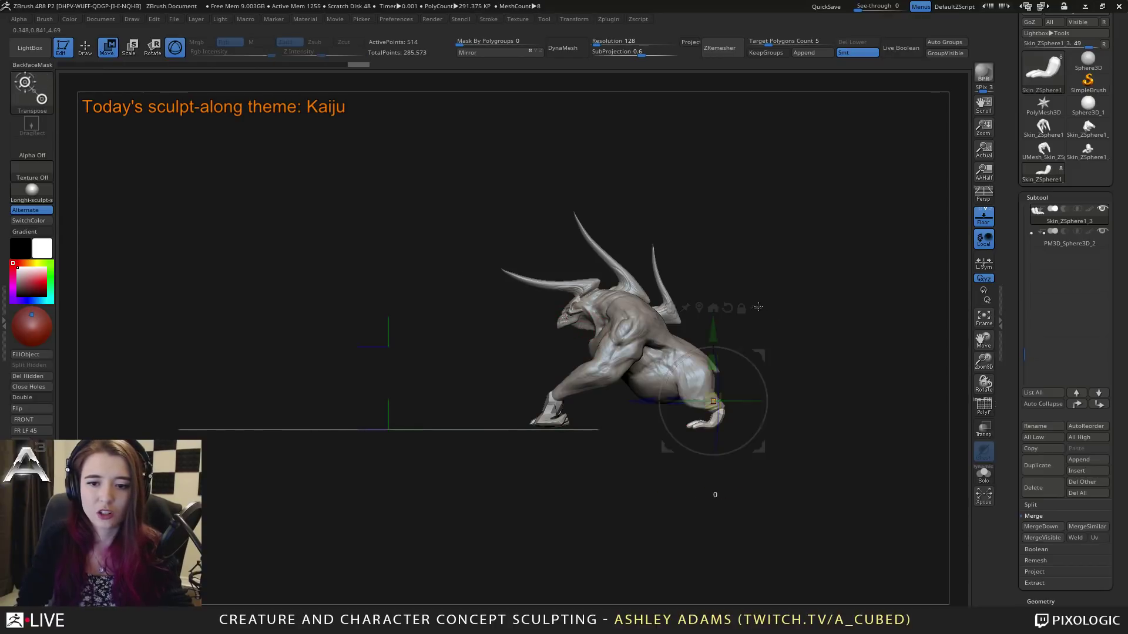
drag(761, 354, 534, 355)
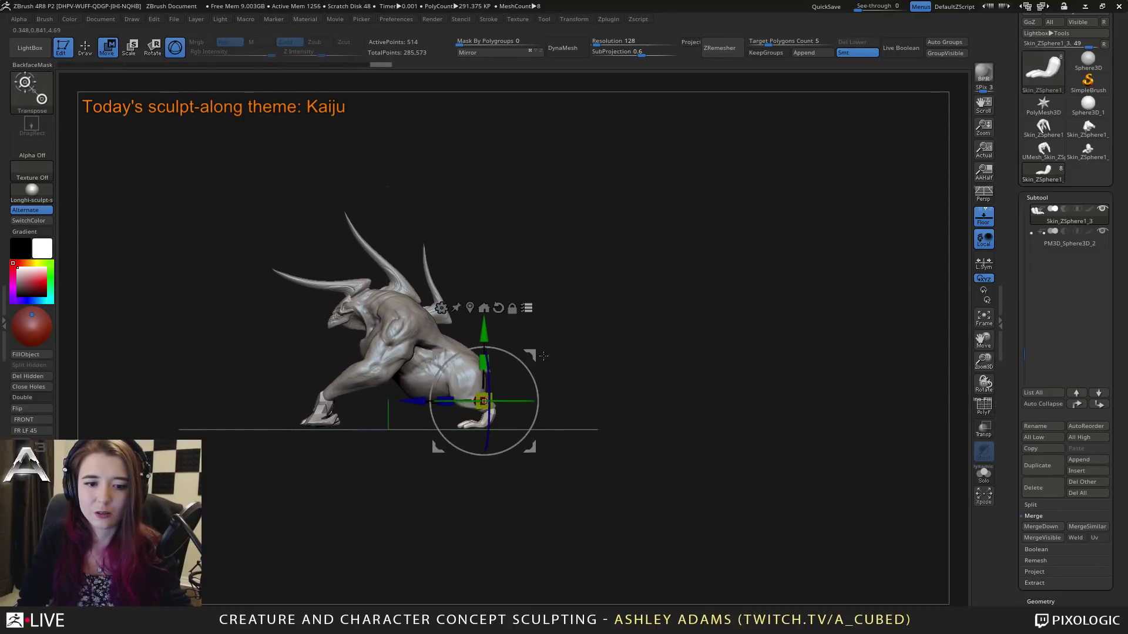
alt+right_drag(550, 334, 684, 375)
drag(405, 383, 685, 388)
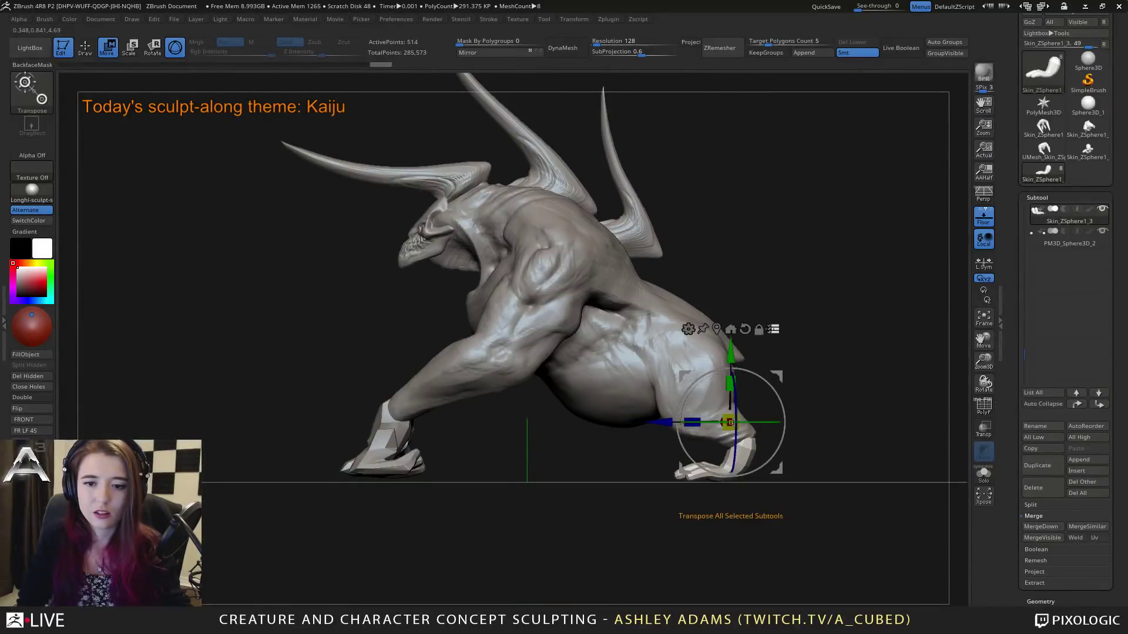
ctrl+right_drag(676, 455, 664, 406)
mouse_move(664, 405)
right_down()
mouse_move(707, 421)
mouse_move(605, 420)
right_up()
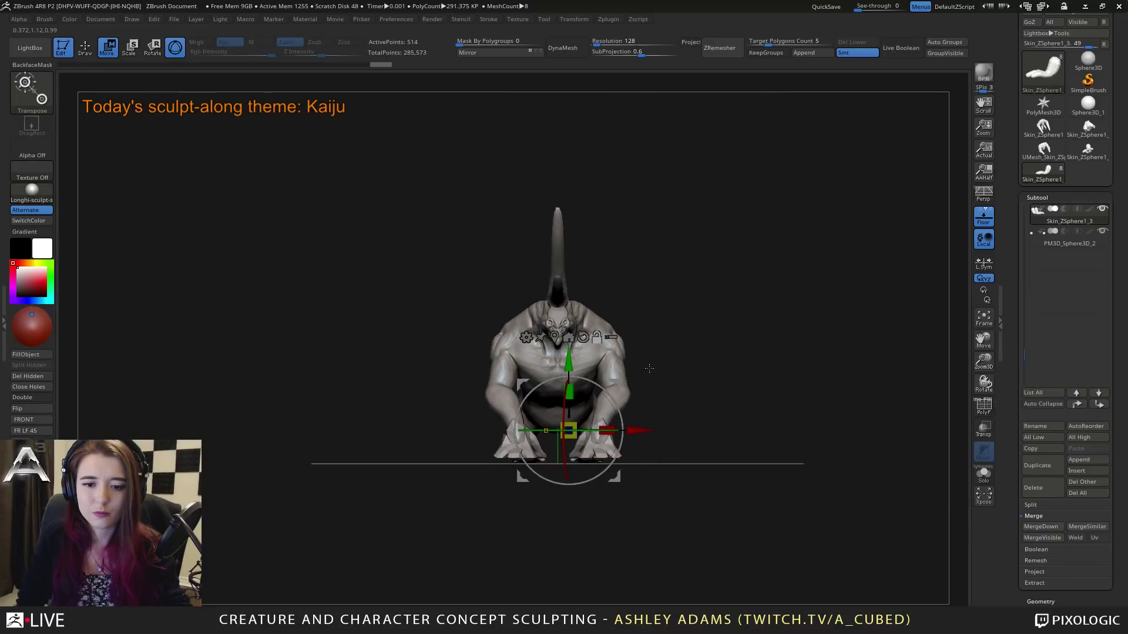
key(q)
mouse_move(690, 386)
ctrl+right_down()
mouse_move(723, 410)
mouse_move(629, 413)
mouse_move(758, 405)
ctrl+right_up()
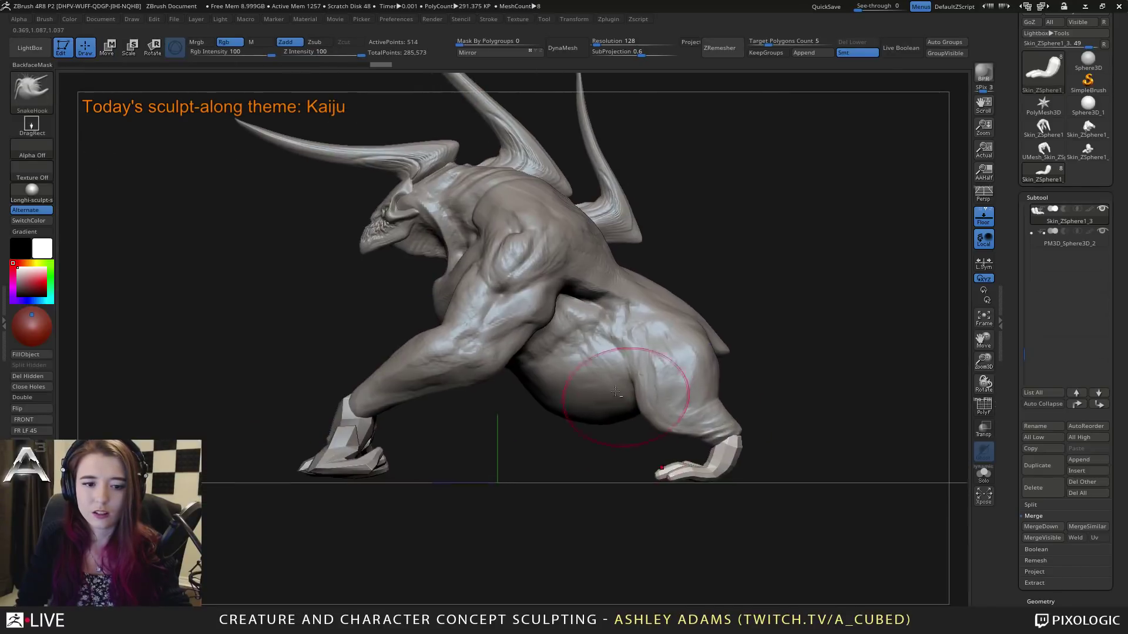
alt+right_drag(608, 330, 627, 368)
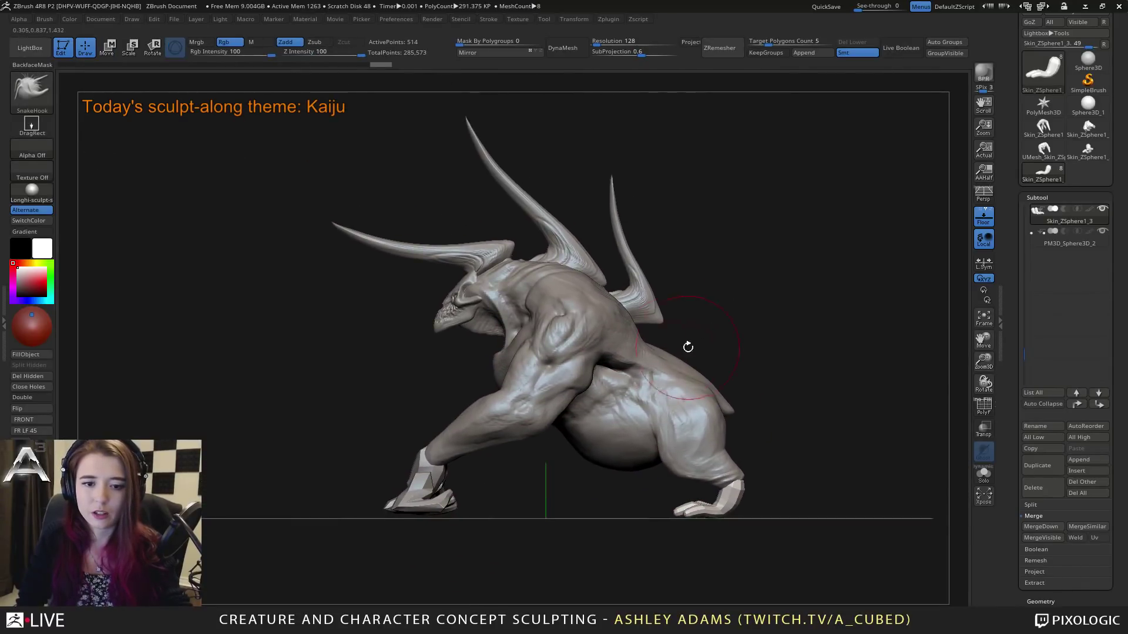
click(984, 216)
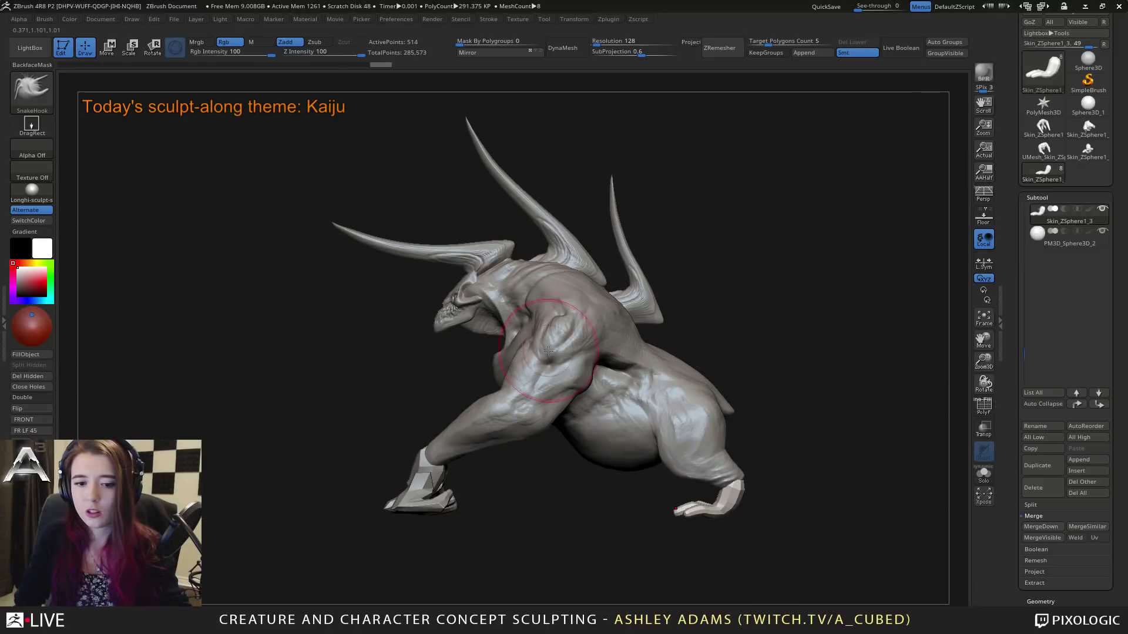
click(984, 217)
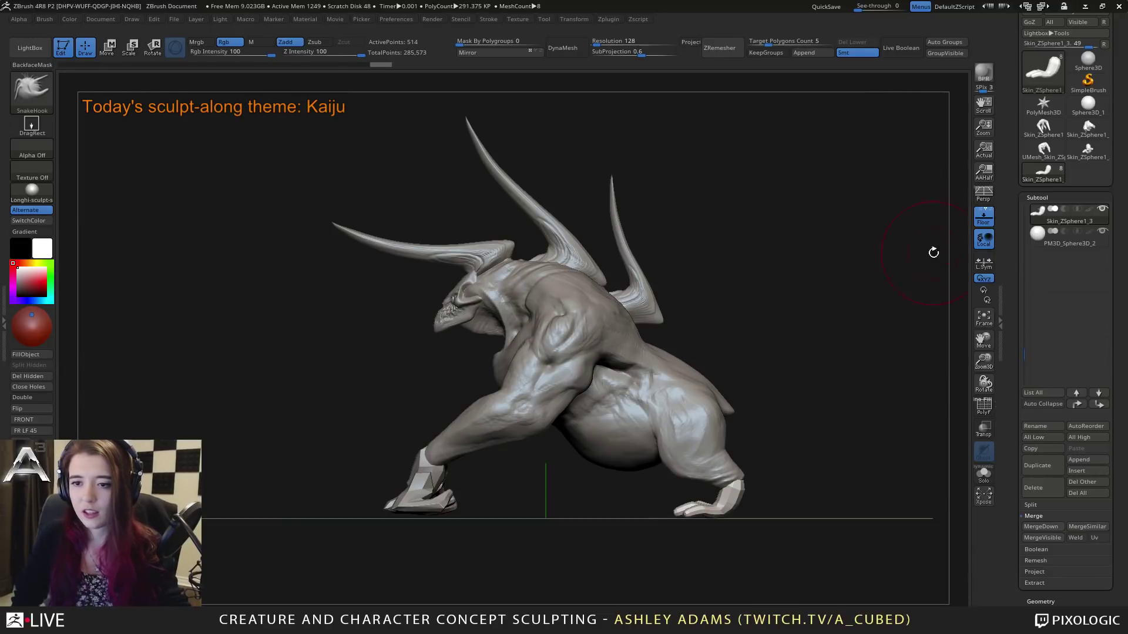
key(w)
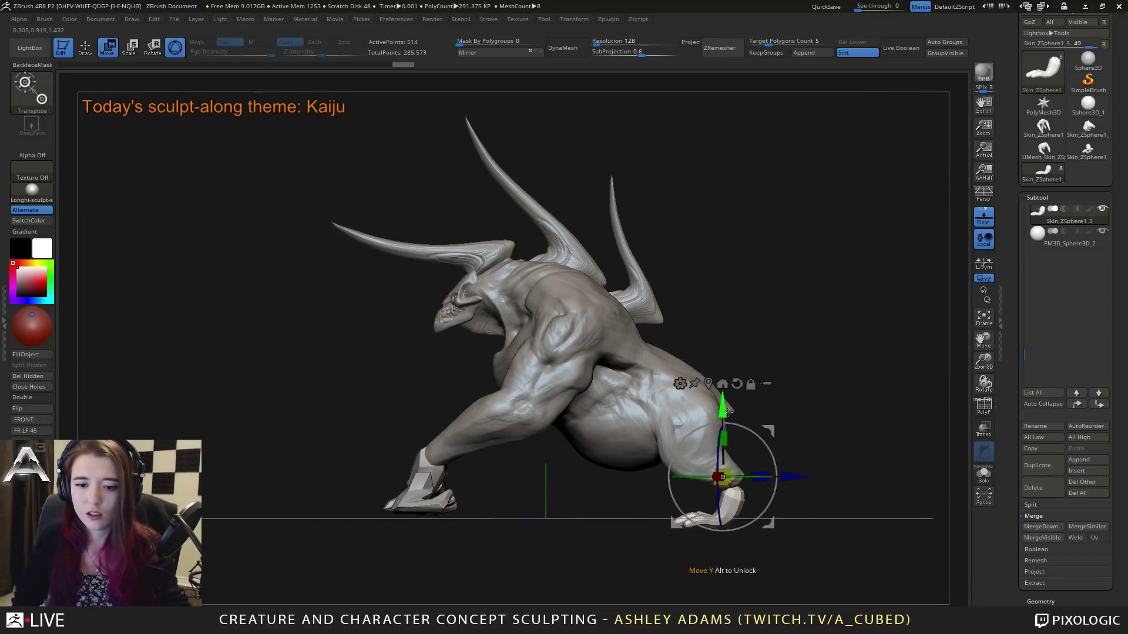
drag(787, 376, 820, 353)
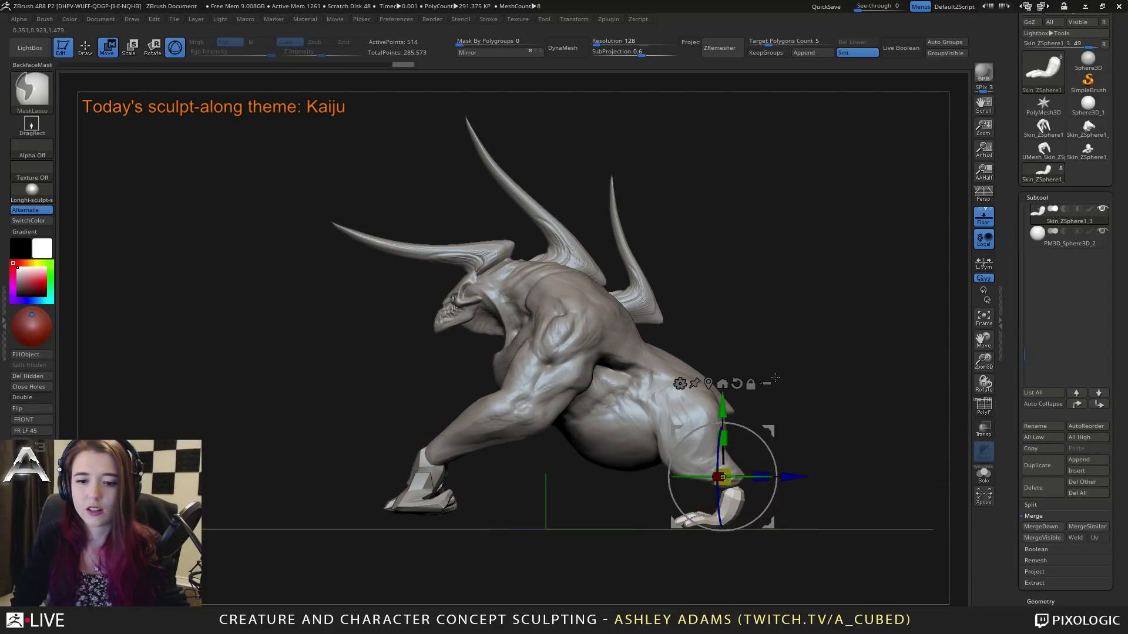
key(ctrl+z)
key(q)
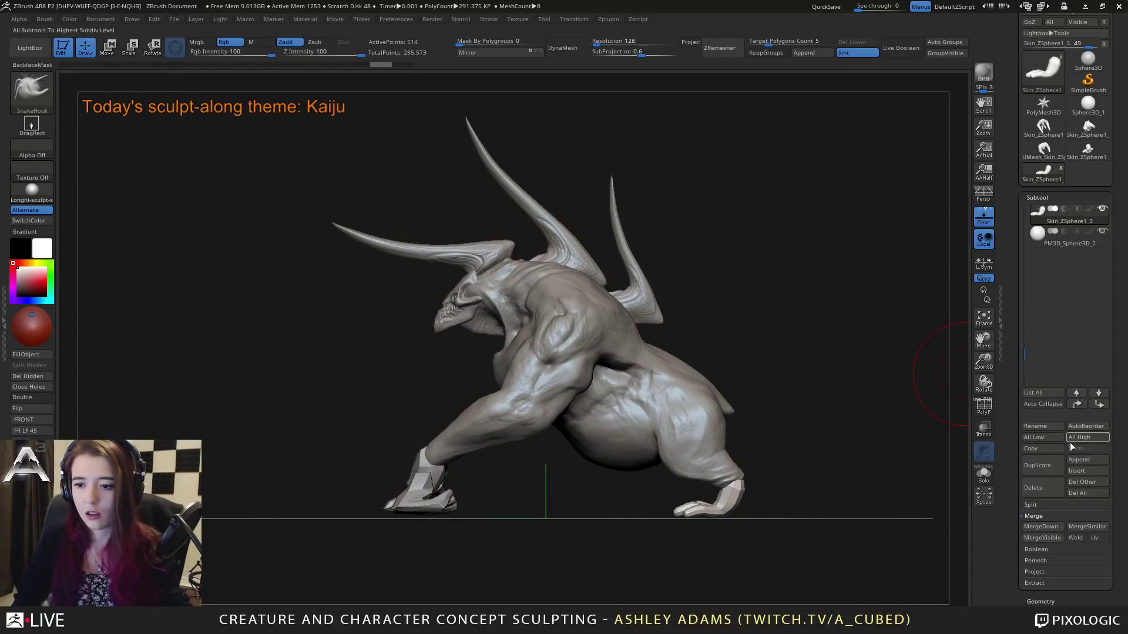
Step: Append a cube subtool, flatten and widen it into a thin slab, and place it beneath the creature's hands and feet
click(1082, 460)
click(719, 450)
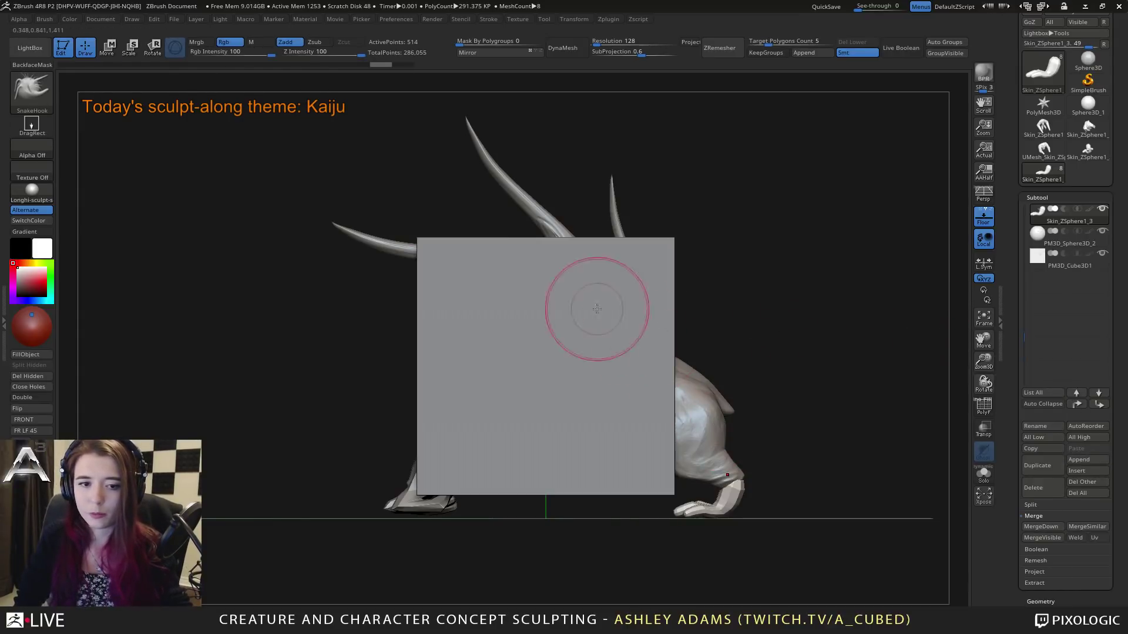
key(w)
drag(545, 327, 567, 349)
drag(538, 302, 590, 448)
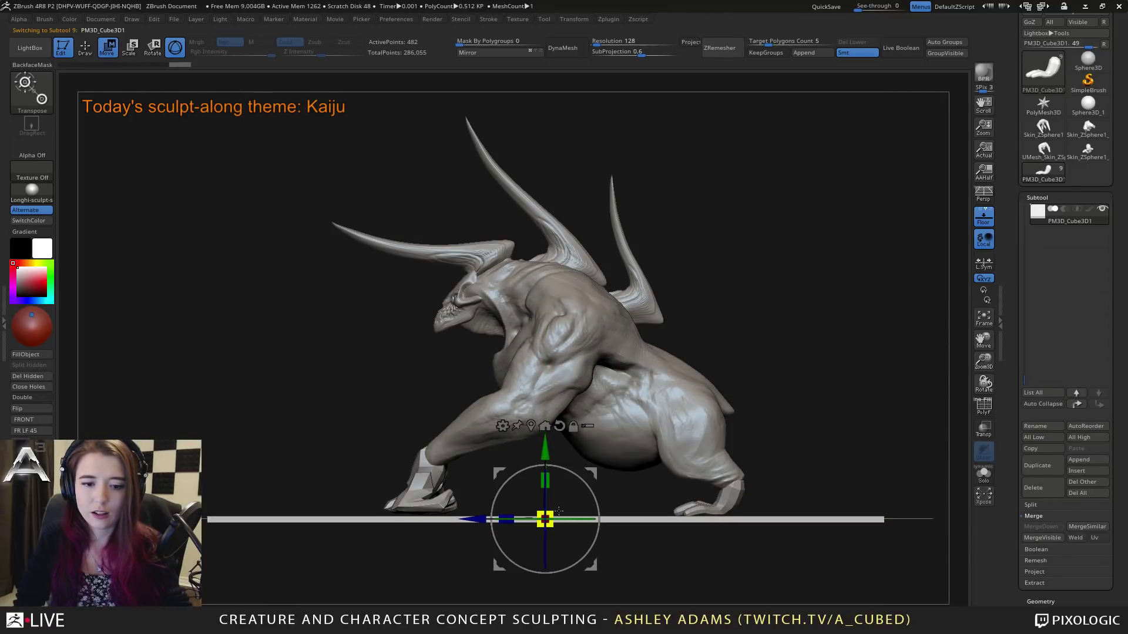
mouse_move(559, 510)
mouse_down()
mouse_move(532, 489)
mouse_move(547, 478)
mouse_move(547, 490)
mouse_move(546, 450)
mouse_up()
key(q)
Step: Hide the floor grid and check how the hands and feet meet the ground slab
drag(642, 176, 641, 446)
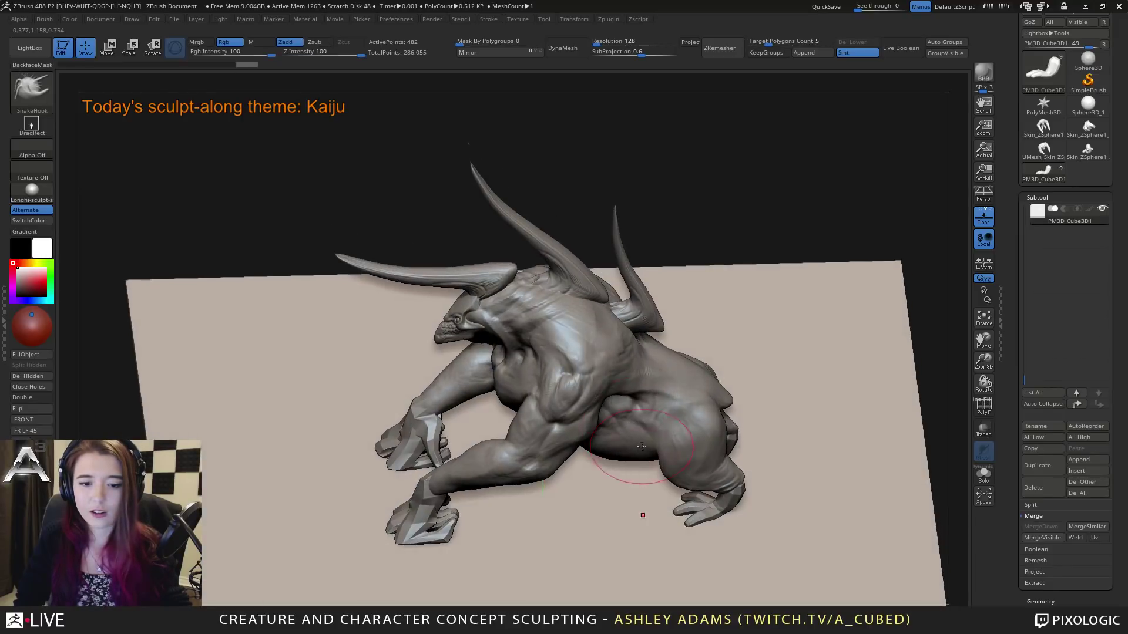
ctrl+right_drag(642, 446, 663, 318)
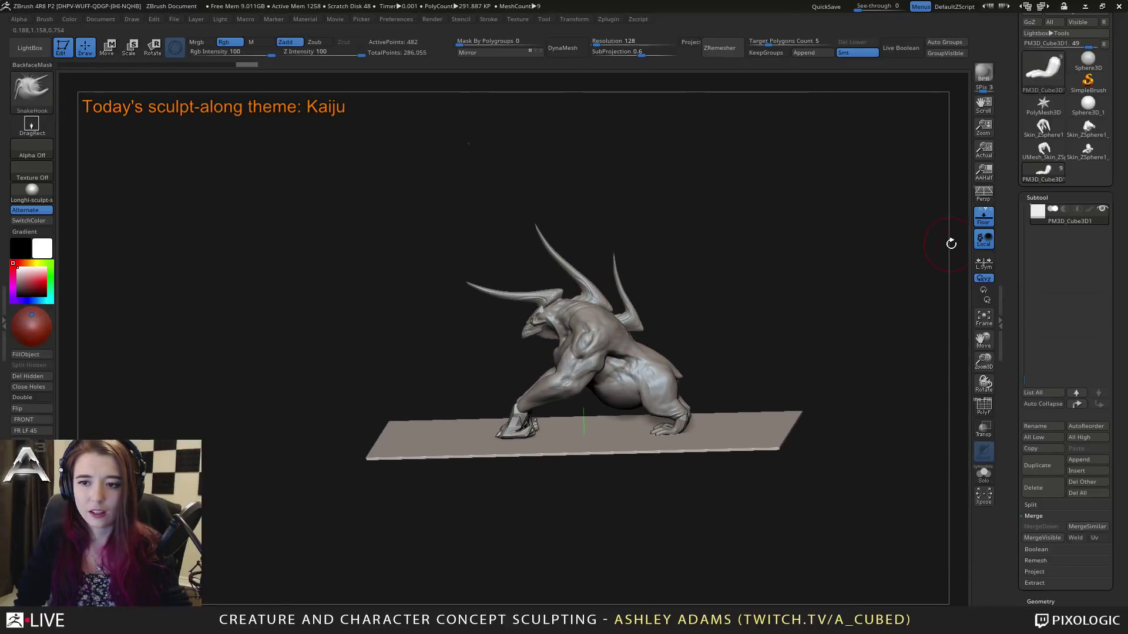
click(982, 228)
ctrl+right_drag(705, 376, 612, 346)
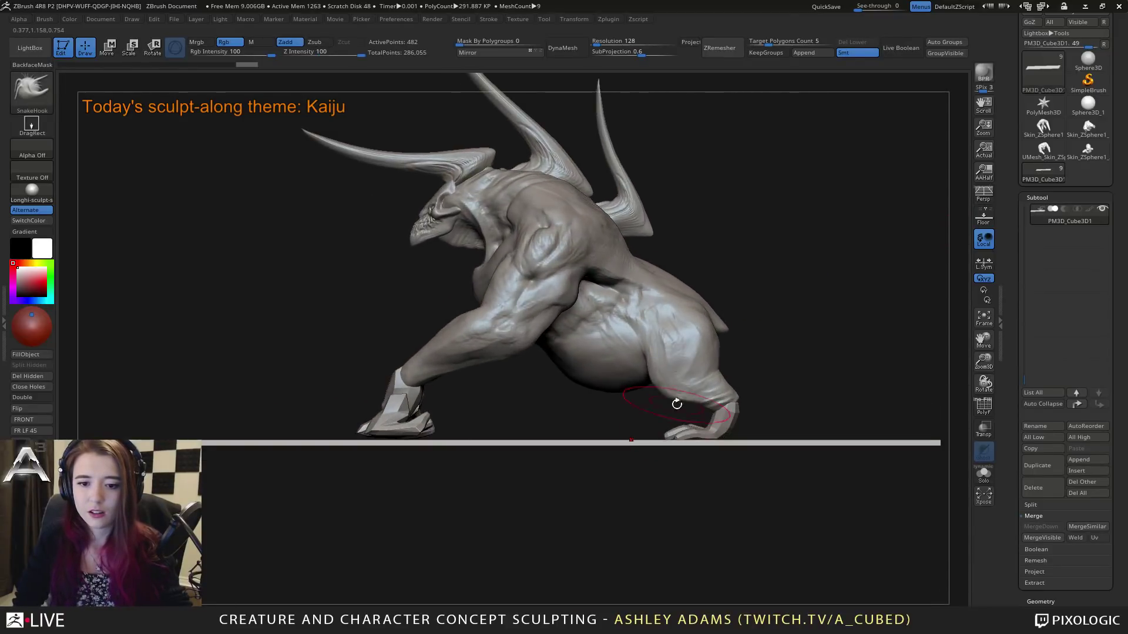
ctrl+right_drag(675, 403, 504, 422)
alt+right_drag(365, 372, 482, 424)
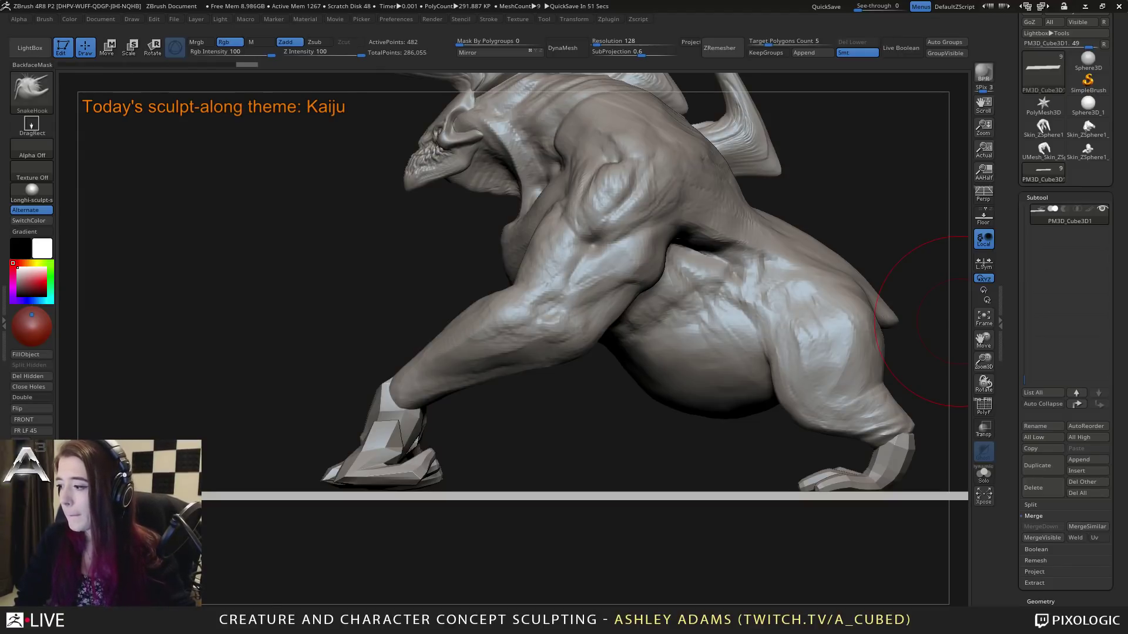
Step: Select the front hands and reshape them against the ground slab with the SnakeHook brush
alt+click(389, 435)
mouse_move(347, 444)
alt+mouse_down()
mouse_move(417, 449)
mouse_move(371, 478)
alt+mouse_up()
key(space)
key(space)
mouse_move(475, 467)
mouse_down()
mouse_move(676, 470)
mouse_move(579, 466)
mouse_up()
Step: Select the hind feet and convert them to a DynaMesh at resolution 128
alt+click(617, 445)
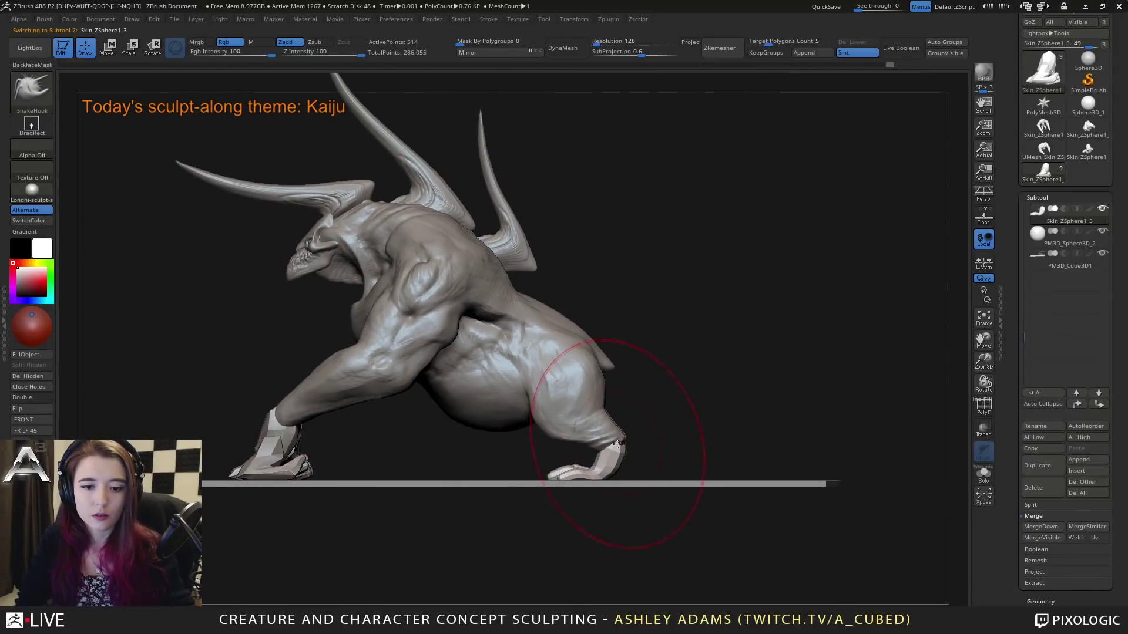
key(space)
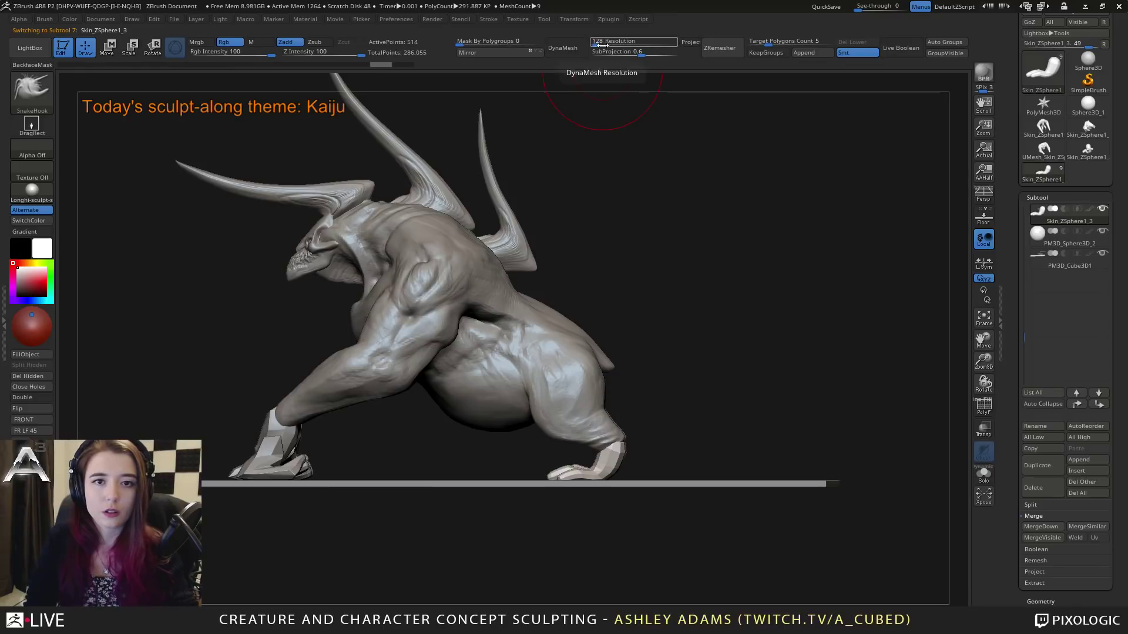
click(563, 47)
alt+drag(640, 352, 656, 382)
key(space)
key(space)
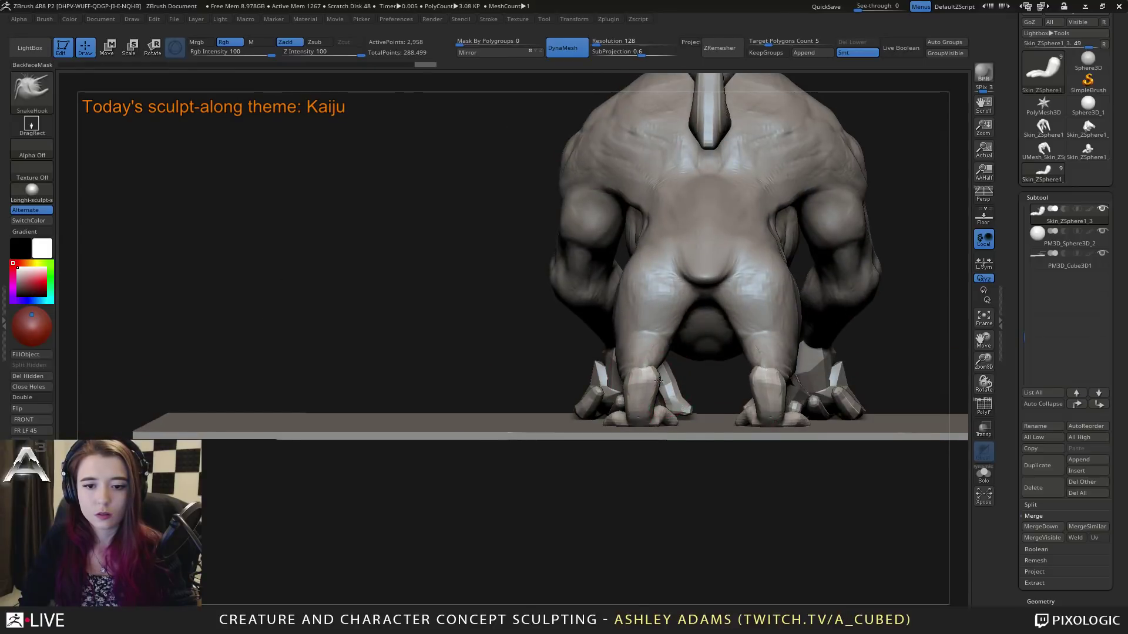
Step: Select the body and adjust the lower hind legs above the feet with the SnakeHook brush
alt+click(658, 376)
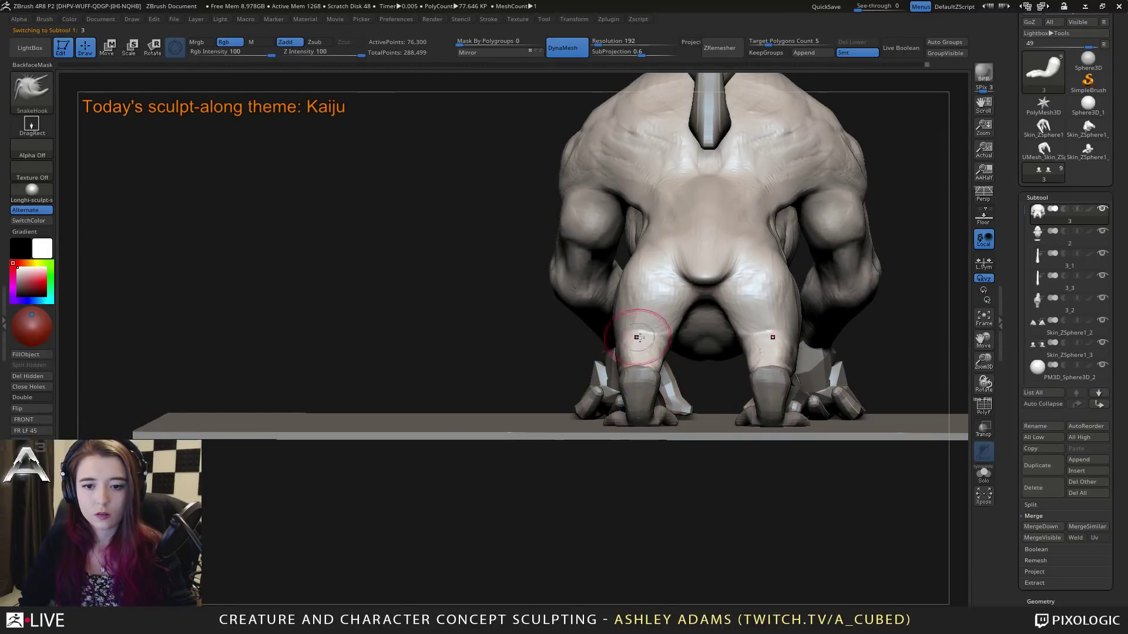
drag(638, 337, 607, 335)
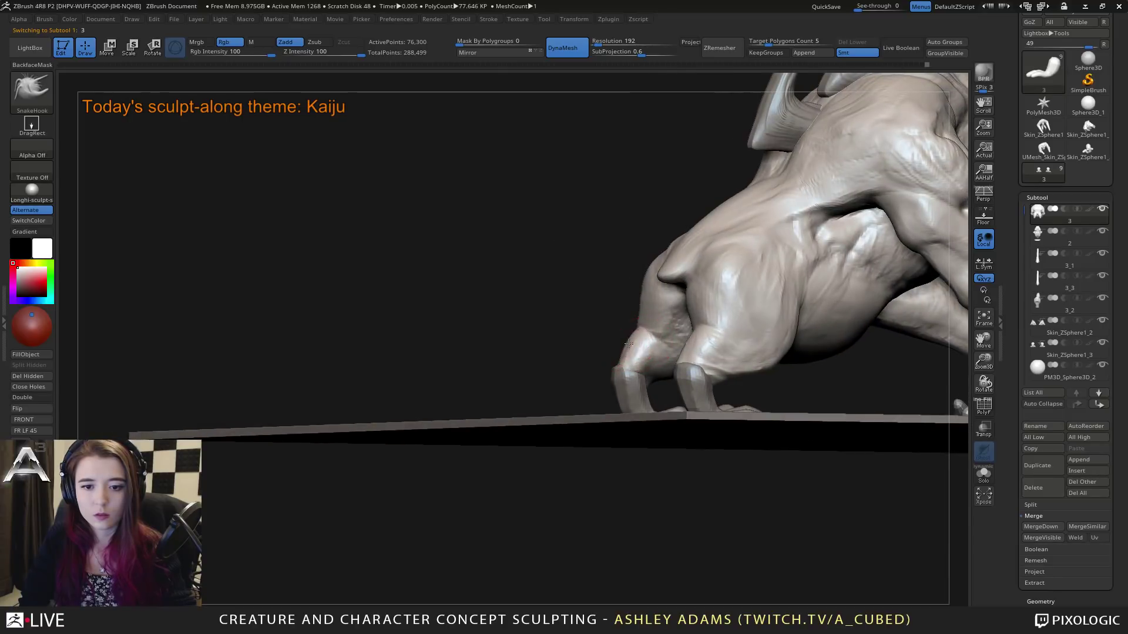
drag(657, 382, 754, 366)
mouse_move(650, 392)
right_down()
mouse_move(664, 404)
mouse_move(658, 428)
mouse_move(638, 411)
right_up()
Step: Select the hind feet again and reshape them from the side with the SnakeHook brush
alt+click(662, 404)
key(b)
key(c)
key(b)
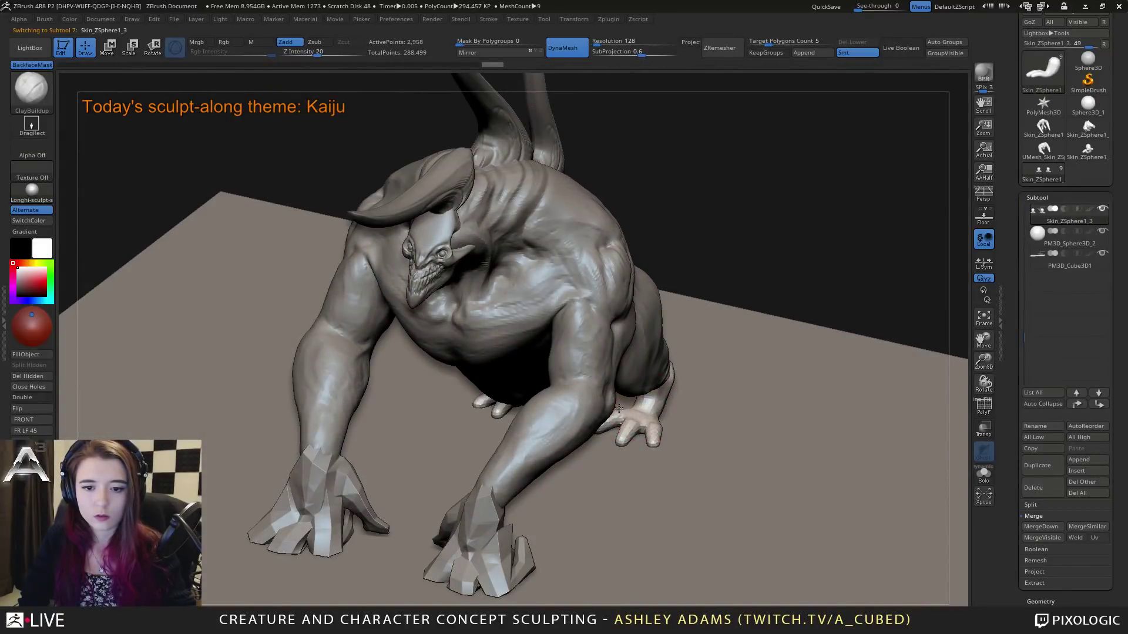
mouse_move(634, 430)
right_down()
mouse_move(654, 424)
mouse_move(608, 402)
mouse_move(639, 371)
right_up()
key(b)
key(s)
key(h)
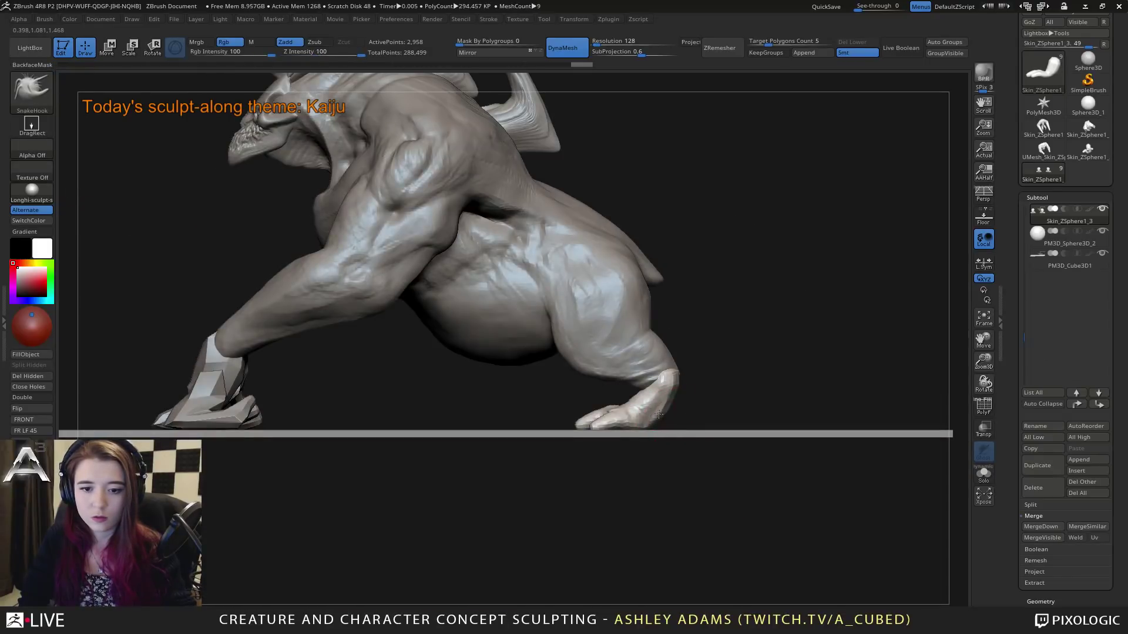
drag(644, 396, 634, 402)
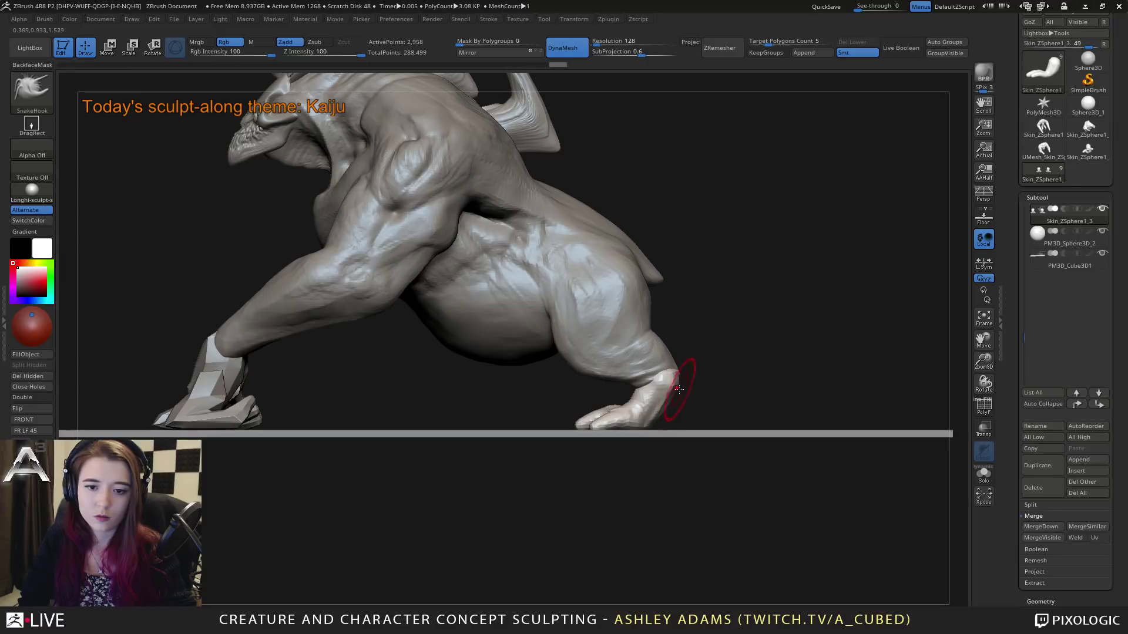
Step: Fit the ankles and heels of the hind feet to the lower legs with the SnakeHook brush
ctrl+right_drag(673, 417, 578, 403)
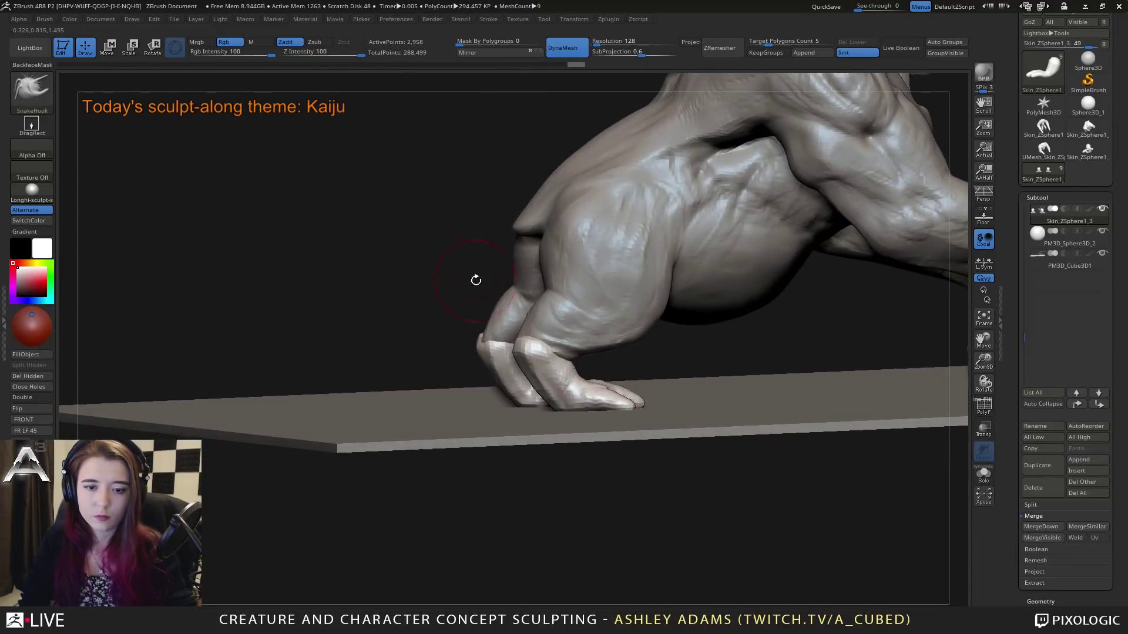
mouse_move(517, 347)
right_down()
mouse_move(580, 330)
mouse_move(529, 344)
right_up()
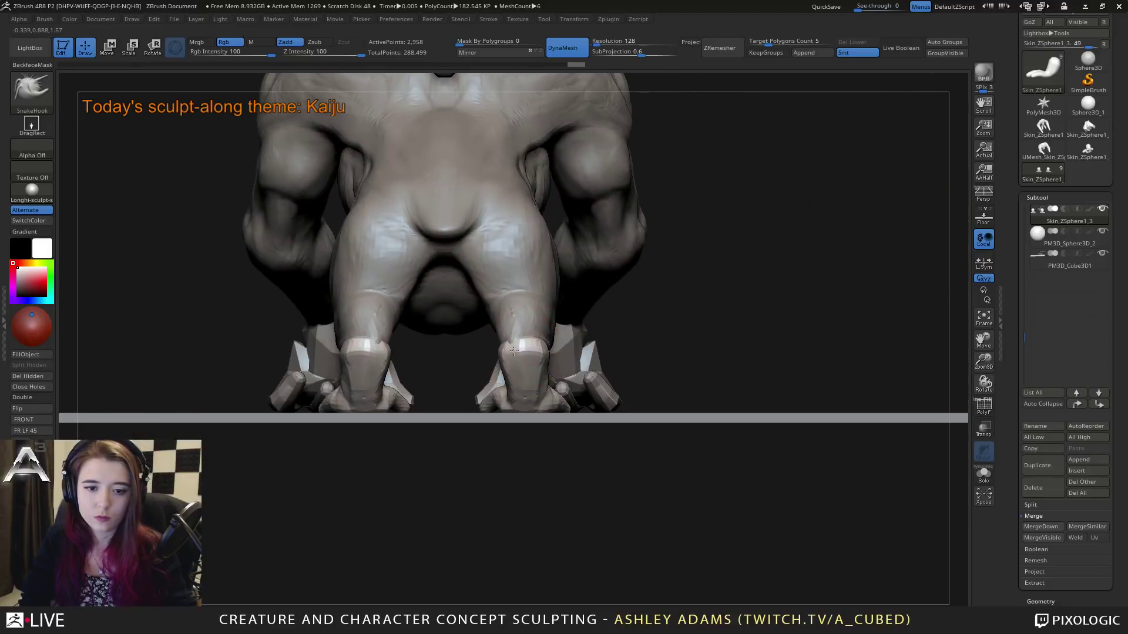
drag(532, 351, 510, 354)
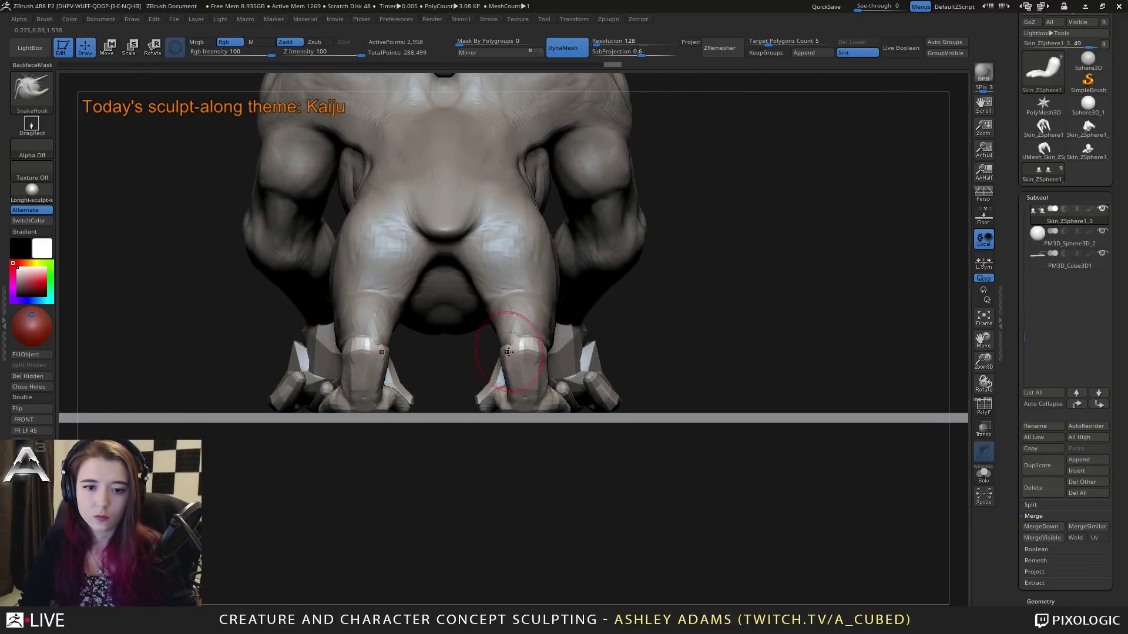
right_drag(509, 354, 468, 353)
mouse_move(524, 364)
mouse_down()
mouse_move(532, 388)
mouse_move(553, 397)
mouse_up()
shift+right_drag(552, 396, 600, 386)
Step: Adjust the toes of the hind feet with a smaller SnakeHook brush, isolating the feet from the other subtools
key(space)
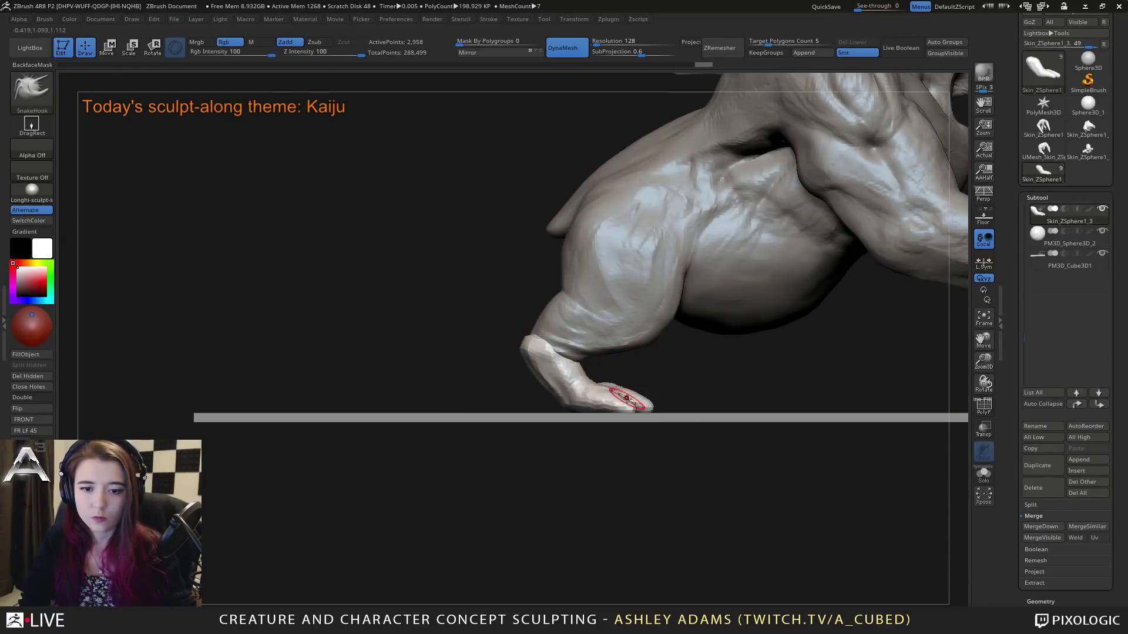
drag(619, 388, 633, 407)
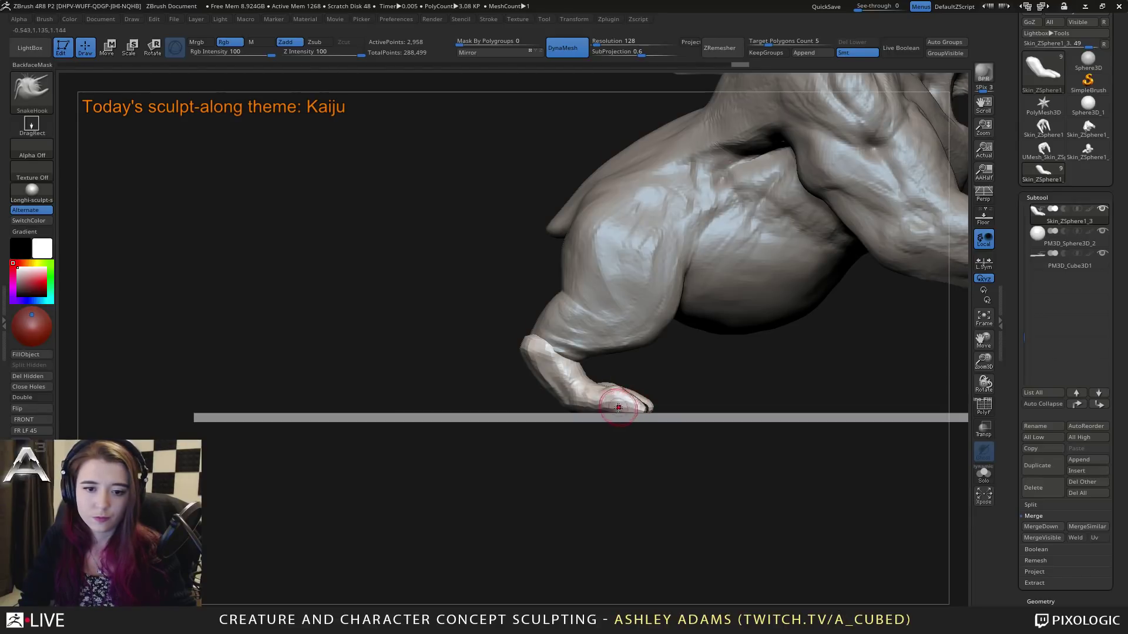
mouse_move(618, 407)
right_down()
mouse_move(592, 384)
mouse_move(642, 390)
mouse_move(654, 370)
mouse_move(680, 367)
right_up()
click(984, 475)
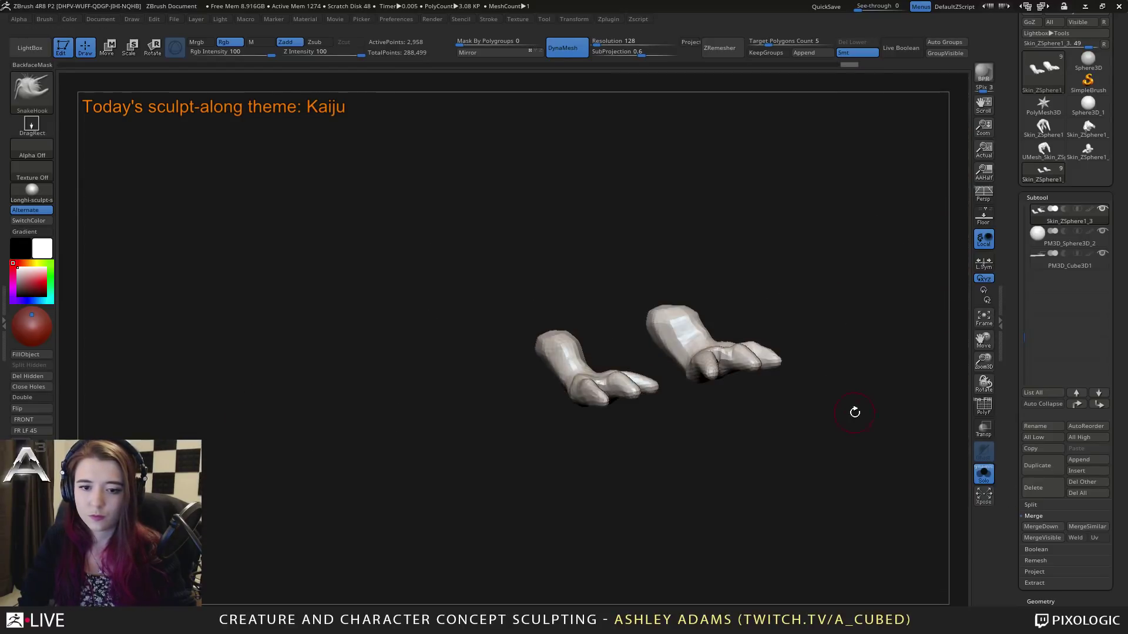
ctrl+right_drag(855, 412, 541, 430)
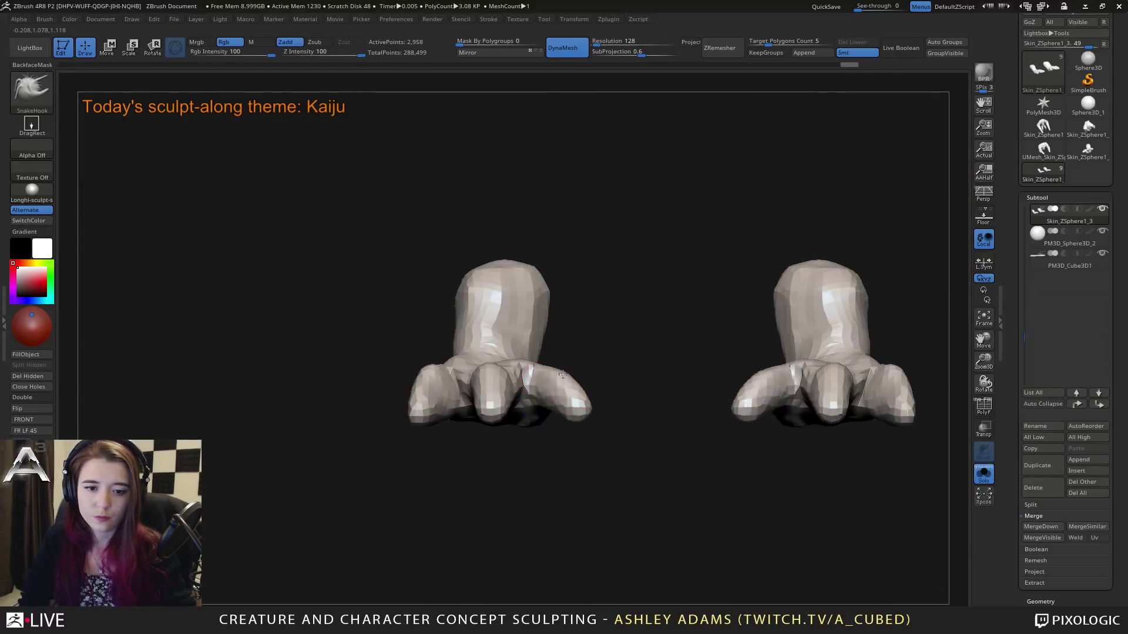
mouse_move(552, 400)
mouse_down()
mouse_move(515, 386)
mouse_move(588, 408)
mouse_move(623, 399)
mouse_move(617, 359)
mouse_move(566, 377)
mouse_move(607, 376)
mouse_move(616, 387)
mouse_move(655, 376)
mouse_move(611, 341)
mouse_move(672, 395)
mouse_up()
Step: Build up the toes of the hind feet with the ClayBuildup brush and smooth them
key(b)
key(c)
key(b)
key(shift)
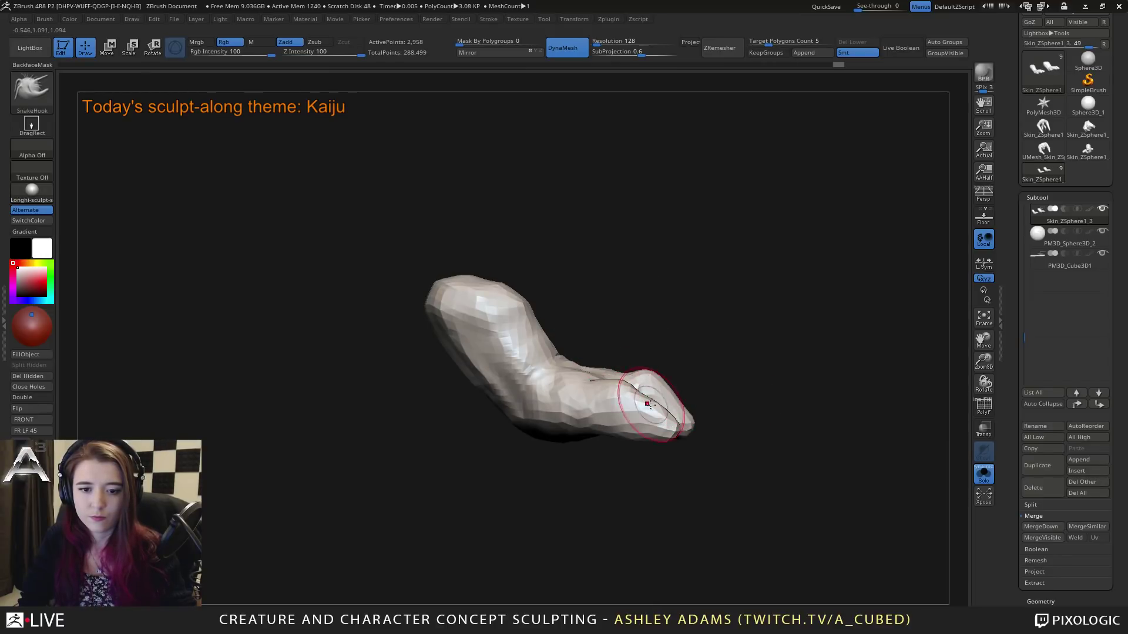
Step: Reshape and reposition the individual toes of the hind feet with the SnakeHook brush
mouse_move(648, 404)
mouse_down()
mouse_move(645, 386)
mouse_move(616, 384)
mouse_up()
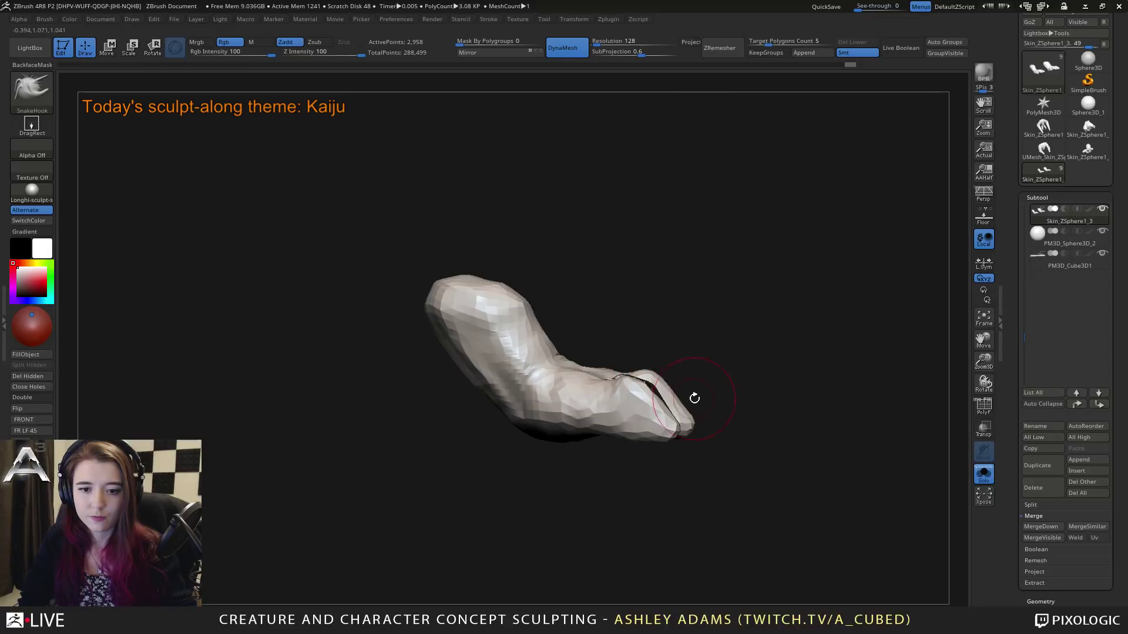
drag(686, 434, 668, 386)
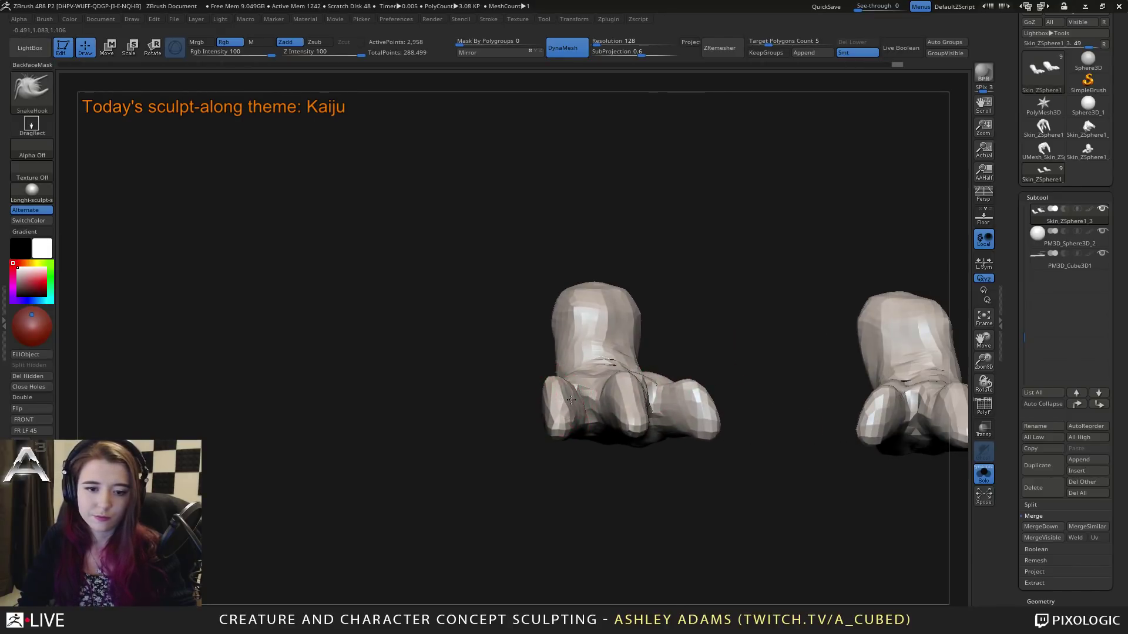
drag(571, 400, 538, 403)
right_drag(559, 383, 574, 383)
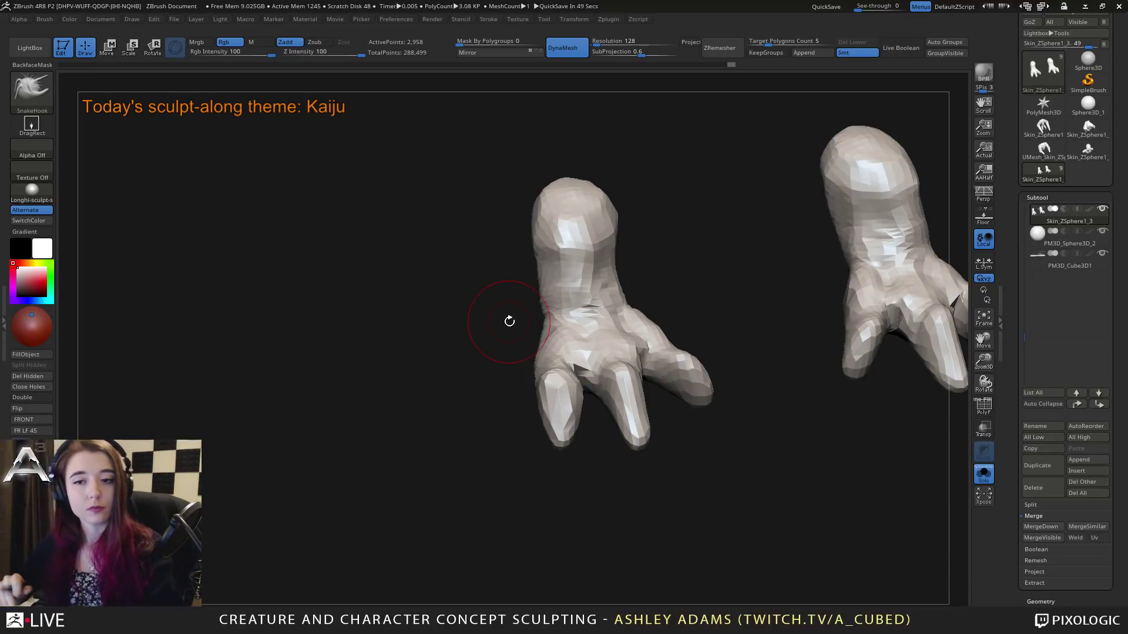
drag(757, 319, 633, 355)
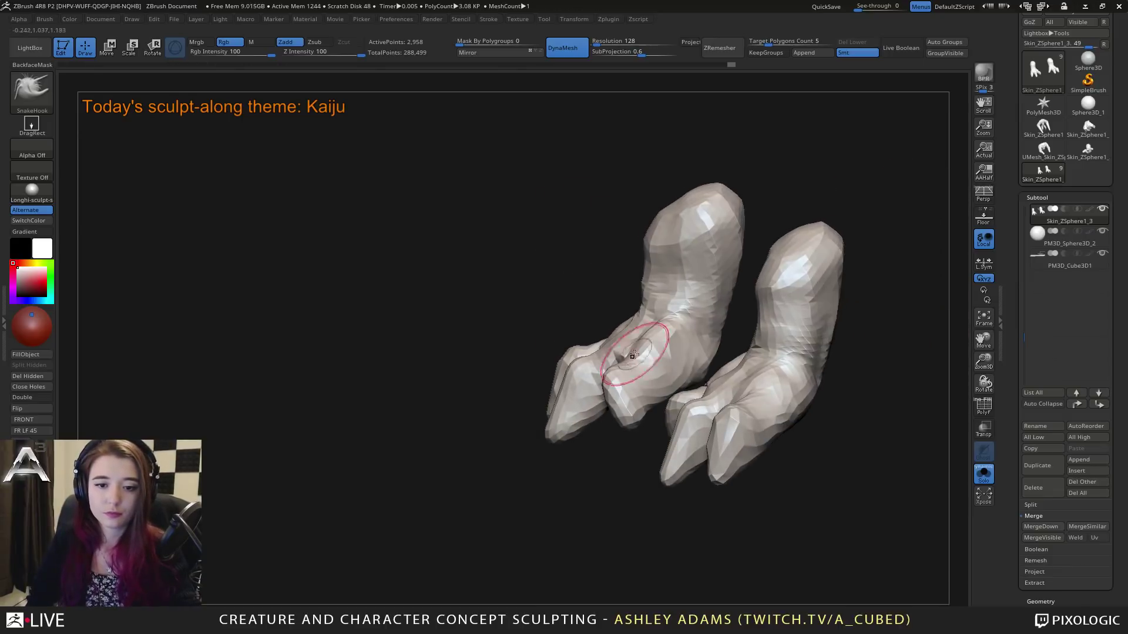
drag(637, 408, 637, 468)
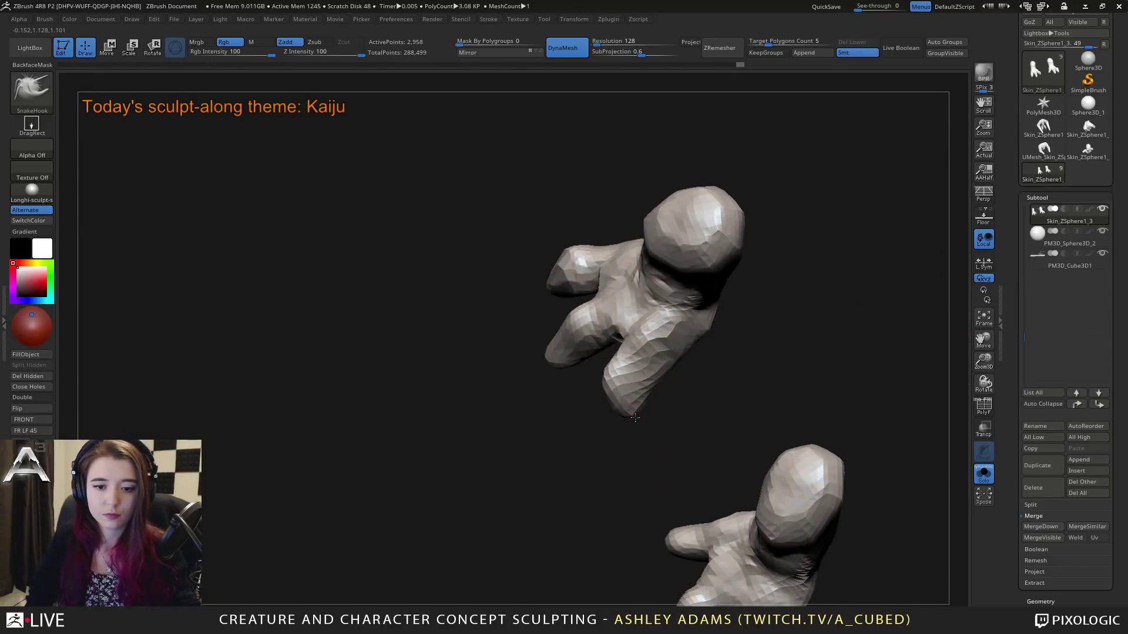
mouse_move(635, 418)
mouse_down()
mouse_move(621, 374)
mouse_move(624, 398)
mouse_move(599, 428)
mouse_move(601, 397)
mouse_up()
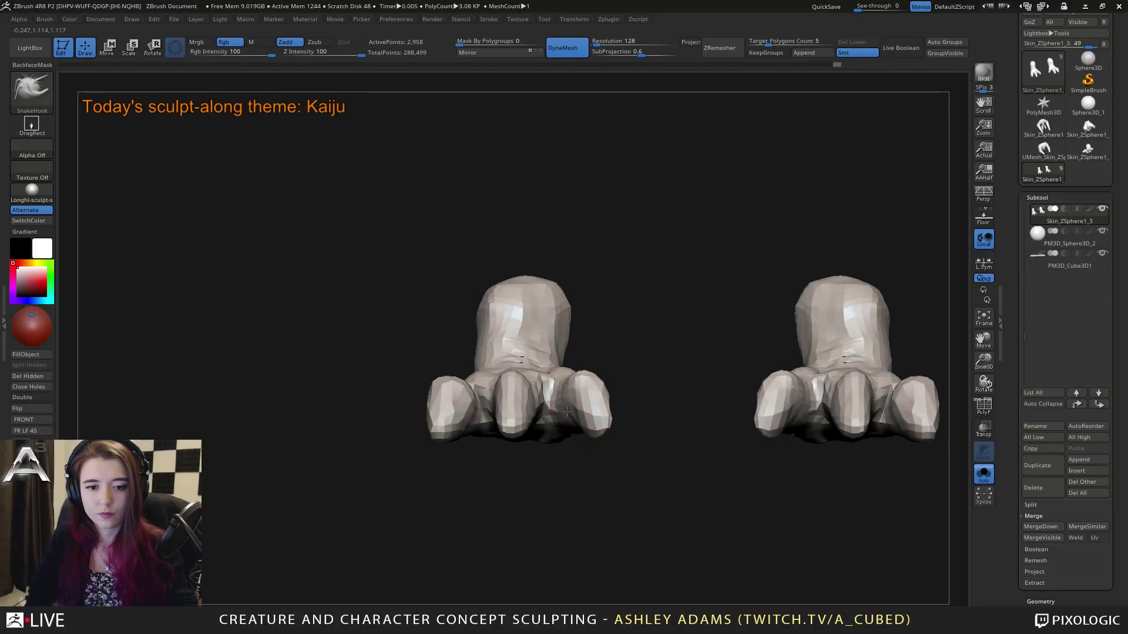
Step: Add volume to the middle toes of the hind feet with the ClayBuildup brush
key(b)
key(c)
key(b)
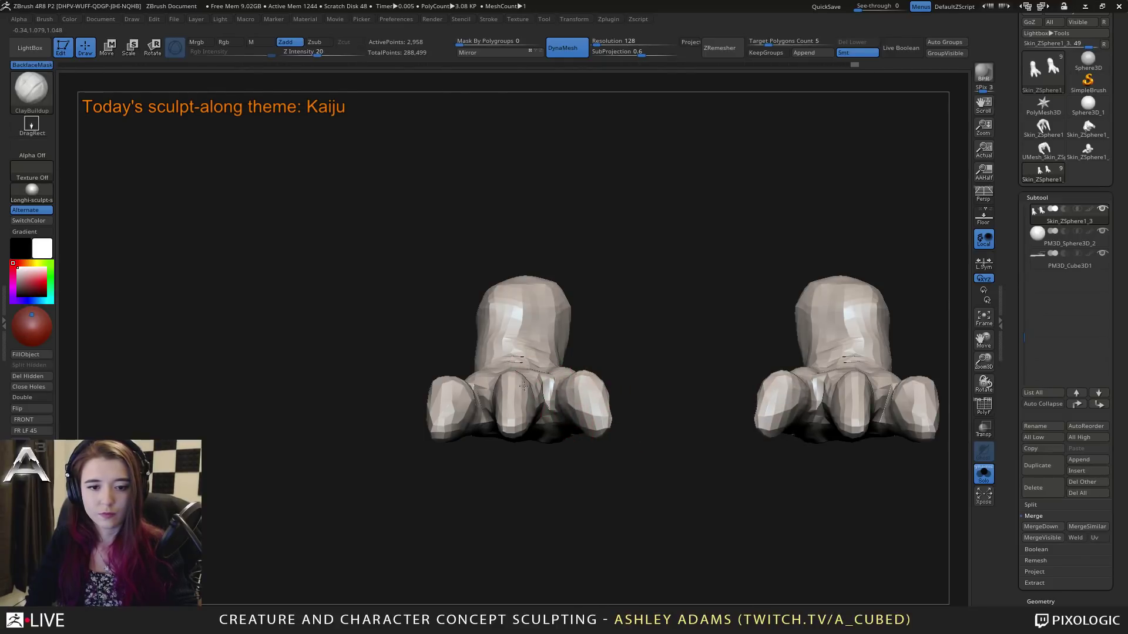
drag(523, 386, 597, 358)
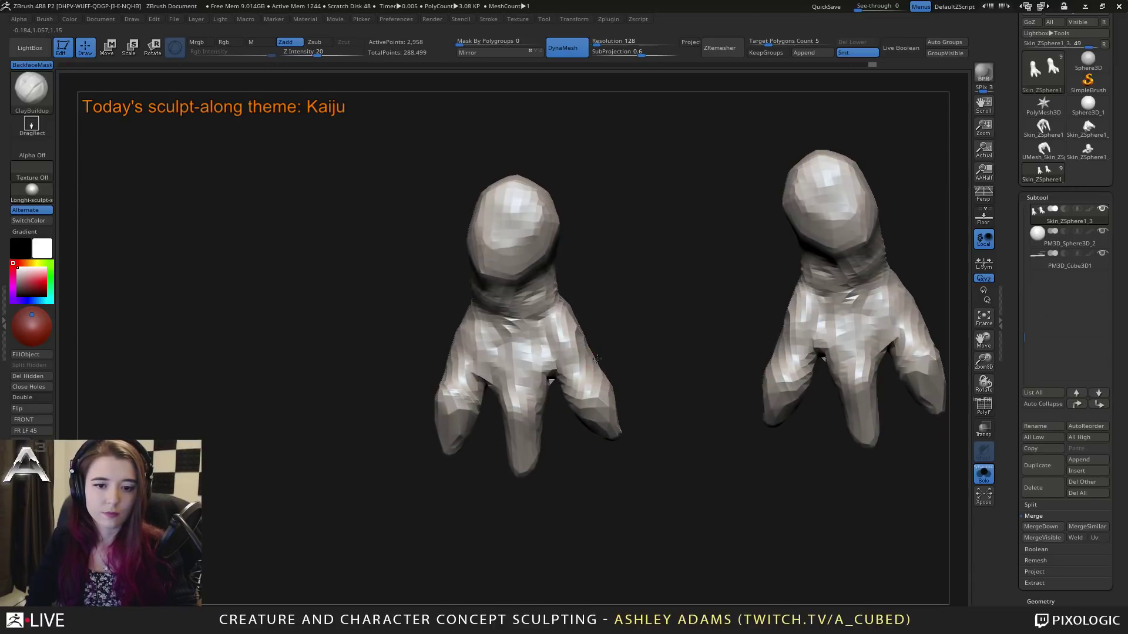
Step: Adjust the tips of the outer toes and the gaps between the toes on the hind feet with the SnakeHook brush
key(b)
key(s)
key(h)
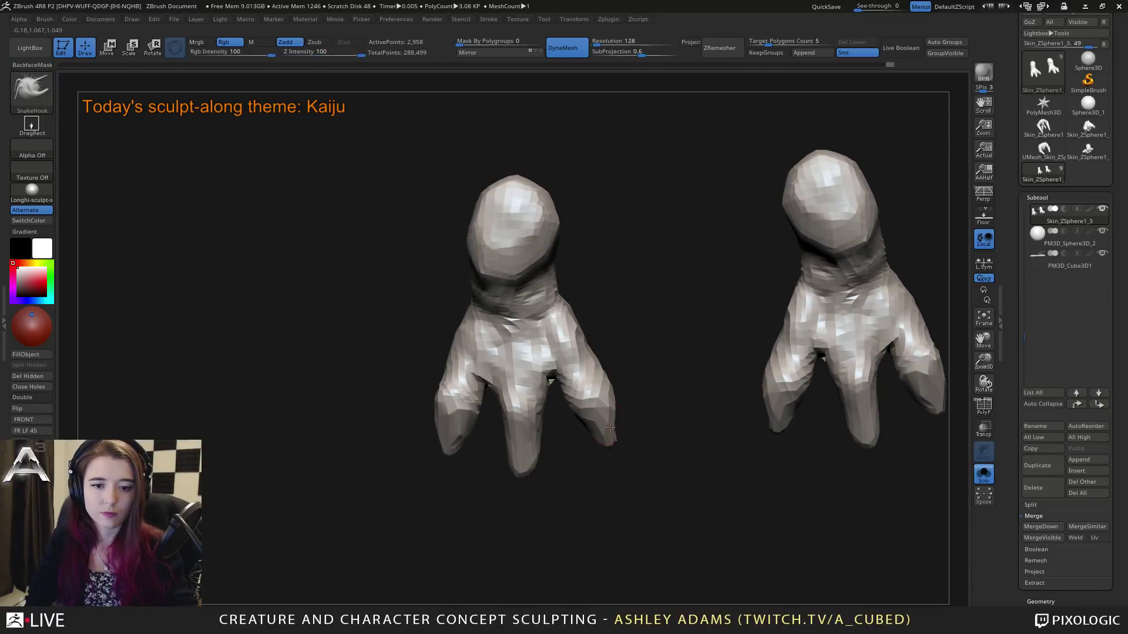
mouse_move(611, 428)
mouse_down()
mouse_move(637, 414)
mouse_move(635, 444)
mouse_up()
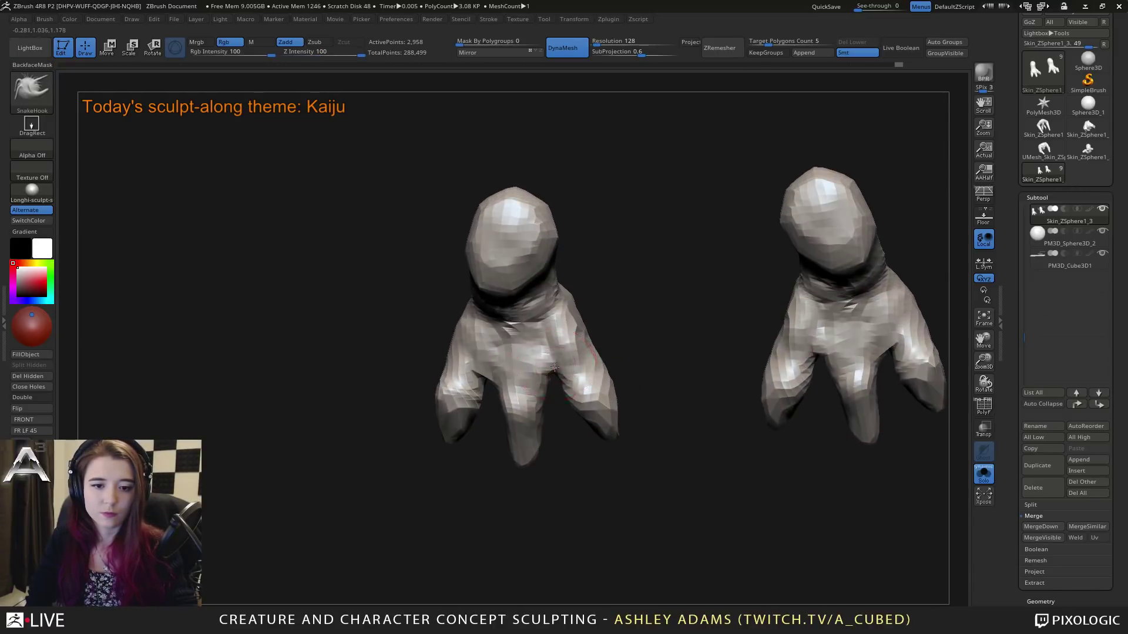
mouse_move(555, 367)
mouse_down()
mouse_move(505, 376)
mouse_move(515, 330)
mouse_move(516, 394)
mouse_move(502, 335)
mouse_move(563, 370)
mouse_up()
Step: Refine the profile and spread of the hind feet's toes with a resized SnakeHook brush
key(space)
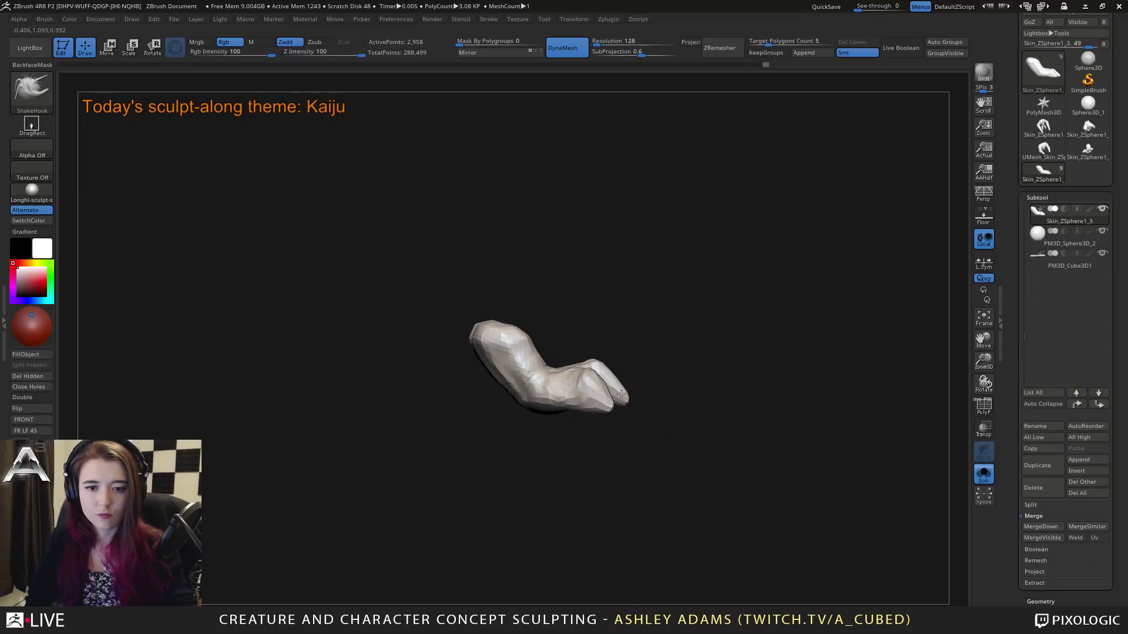
right_drag(589, 383, 649, 414)
key(space)
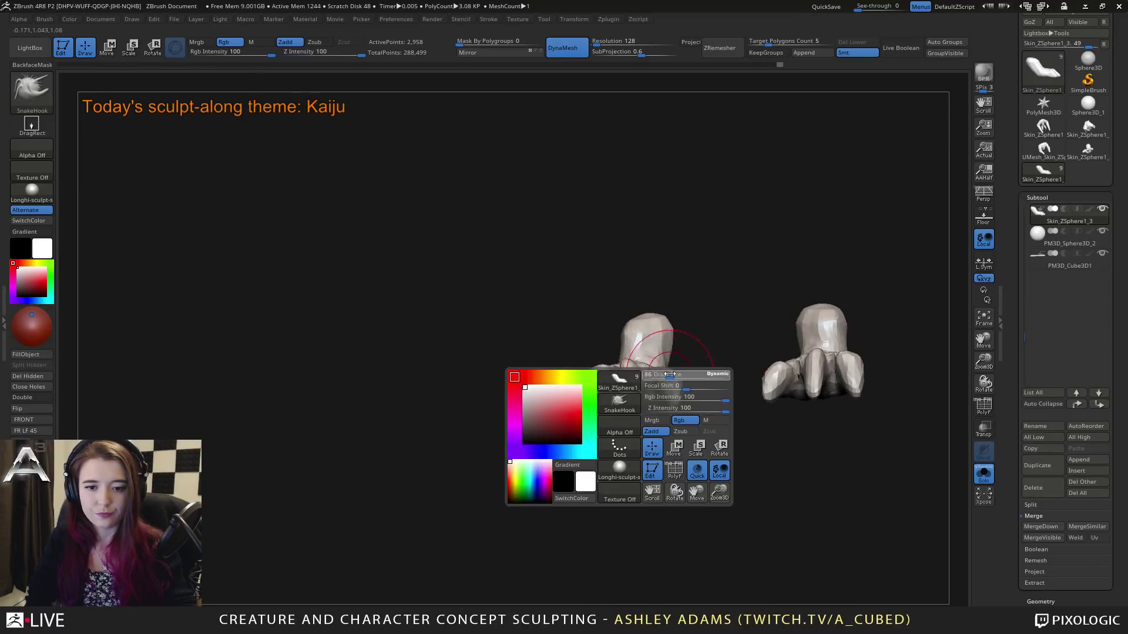
drag(675, 402, 673, 404)
mouse_move(674, 403)
right_down()
mouse_move(619, 402)
mouse_move(653, 375)
mouse_move(717, 357)
right_up()
key(space)
Step: Build up the forms of the hind feet's toes with the ClayBuildup brush
key(b)
key(c)
key(b)
Step: Shift the side toes of the hind feet and curl the toe tips downward with the SnakeHook brush
key(b)
key(s)
key(h)
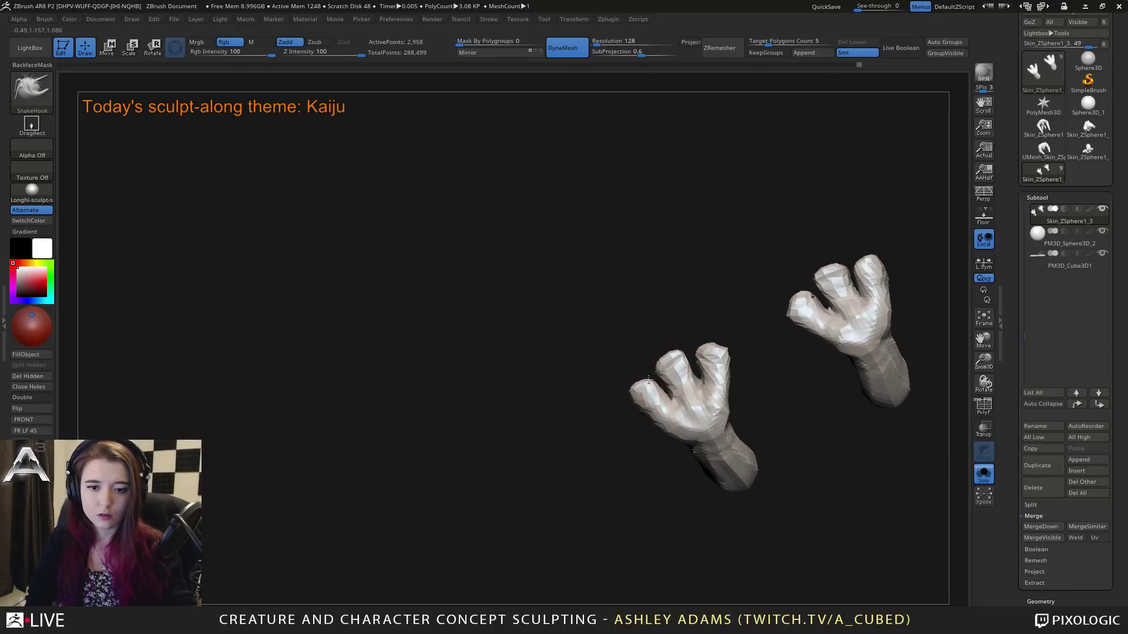
key(space)
mouse_move(642, 389)
mouse_down()
mouse_move(660, 392)
mouse_move(628, 403)
mouse_up()
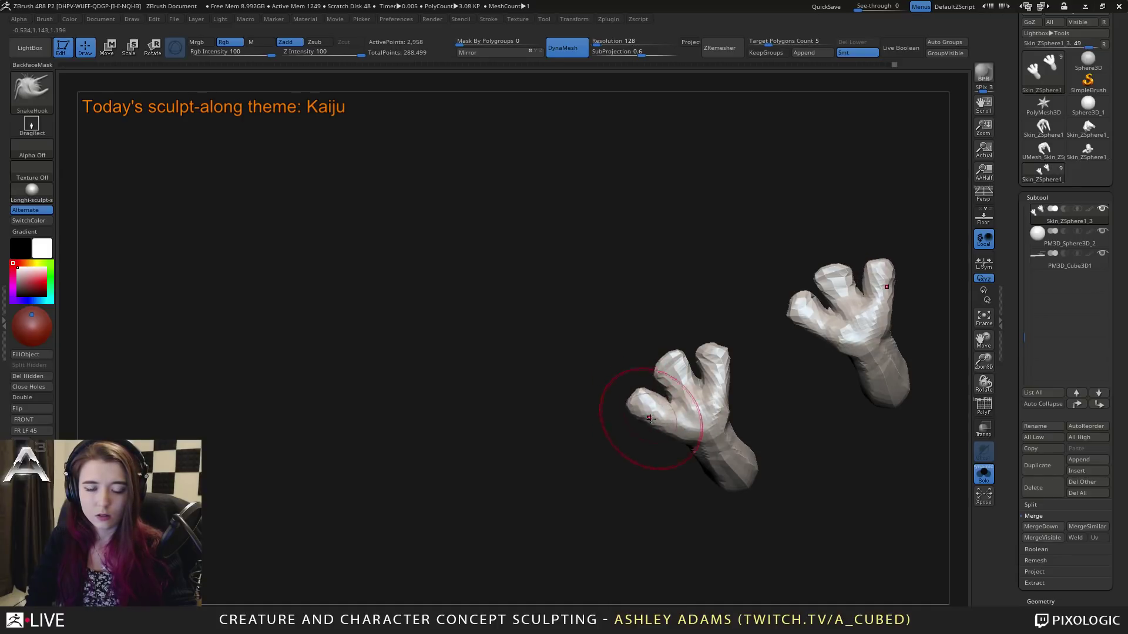
drag(645, 305, 728, 376)
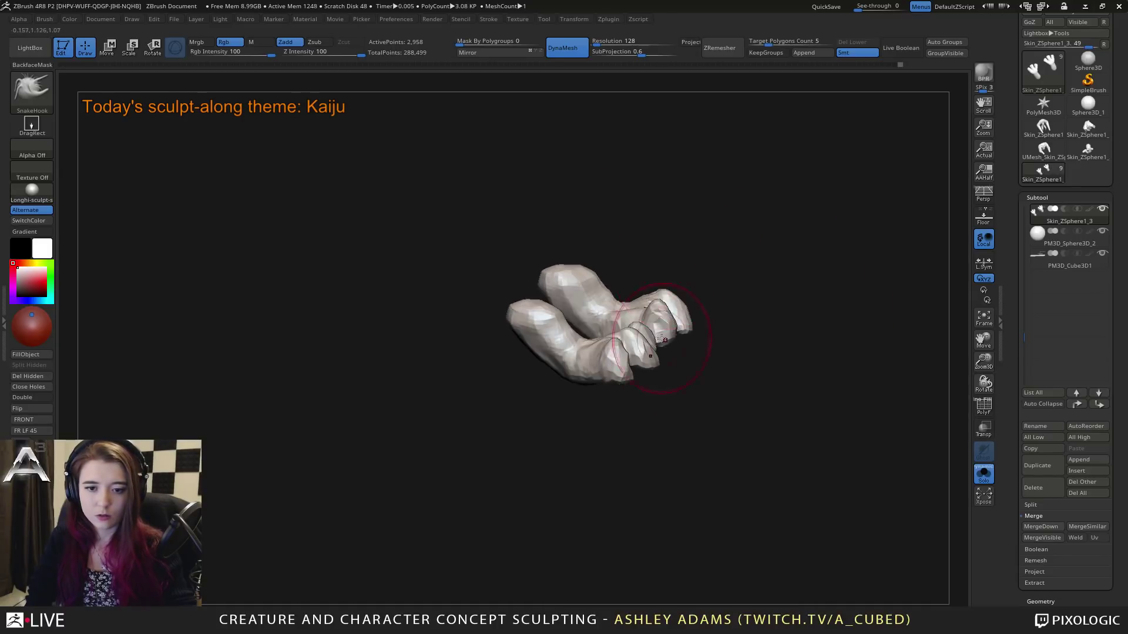
drag(662, 339, 602, 349)
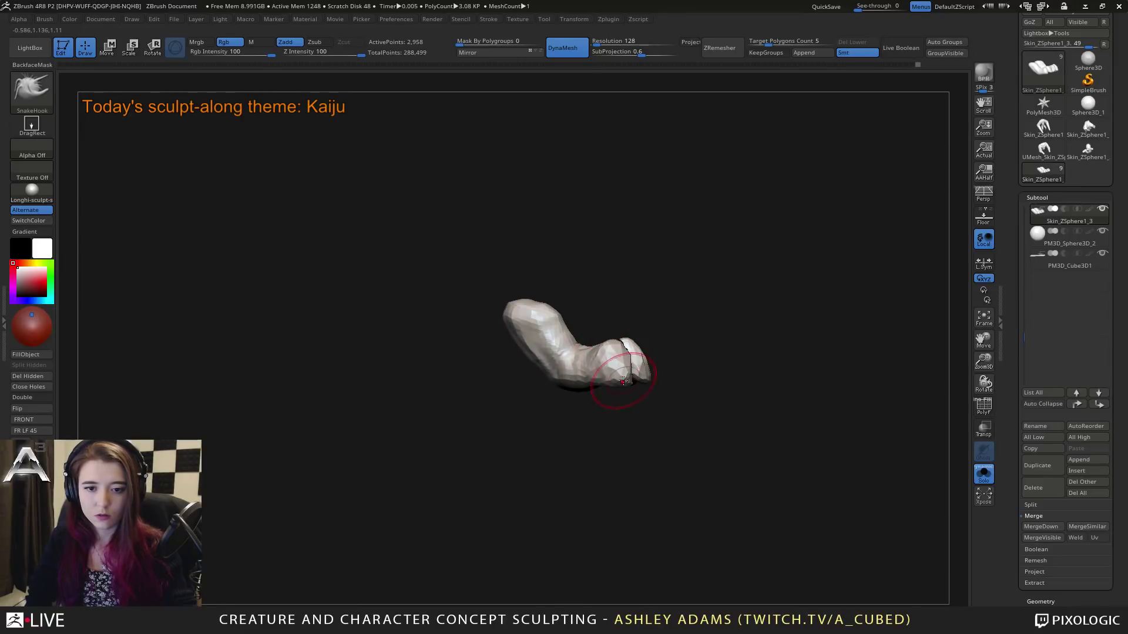
Step: Show all subtools again and build up the hind feet with the ClayBuildup brush against the lower legs
click(984, 473)
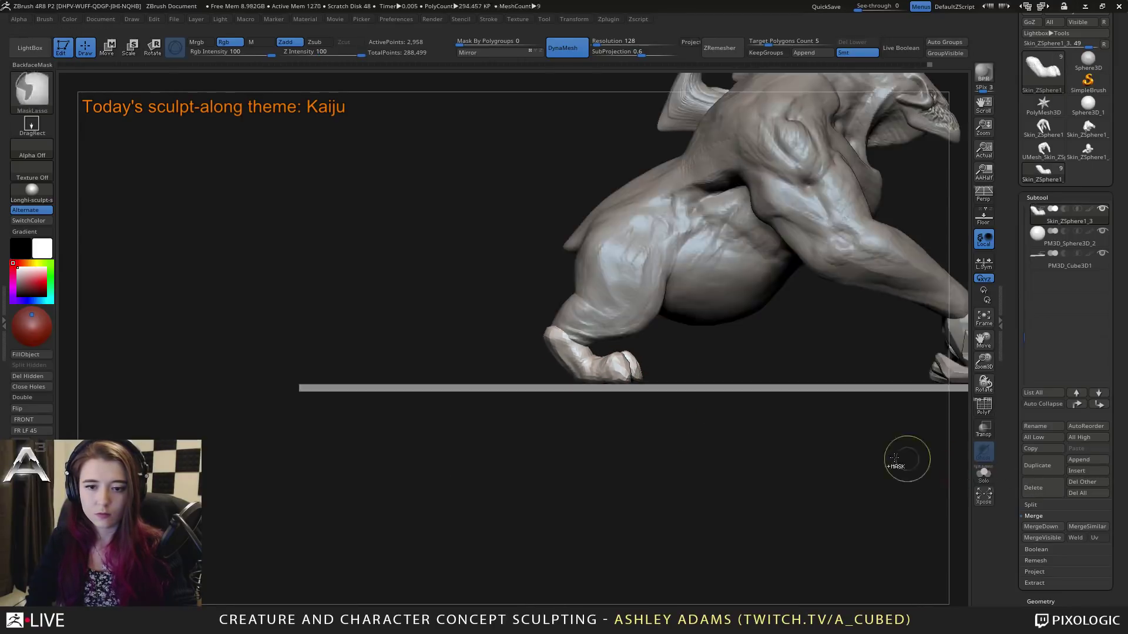
mouse_move(704, 333)
mouse_down()
mouse_move(699, 300)
mouse_move(696, 322)
mouse_move(563, 392)
mouse_move(556, 385)
mouse_move(549, 403)
mouse_move(637, 424)
mouse_move(662, 407)
mouse_up()
key(b)
key(c)
key(b)
Step: Isolate the hind feet from the other subtools and adjust the SnakeHook brush size for reshaping them
key(b)
key(s)
key(h)
key(space)
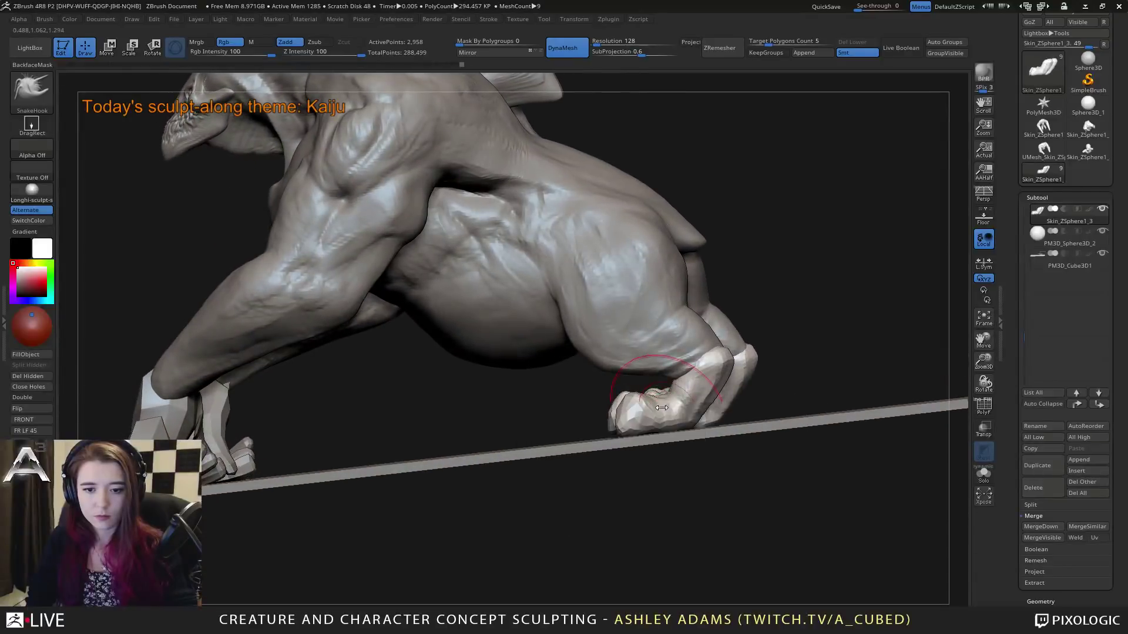
click(984, 475)
right_drag(740, 432, 715, 347)
right_click(693, 432)
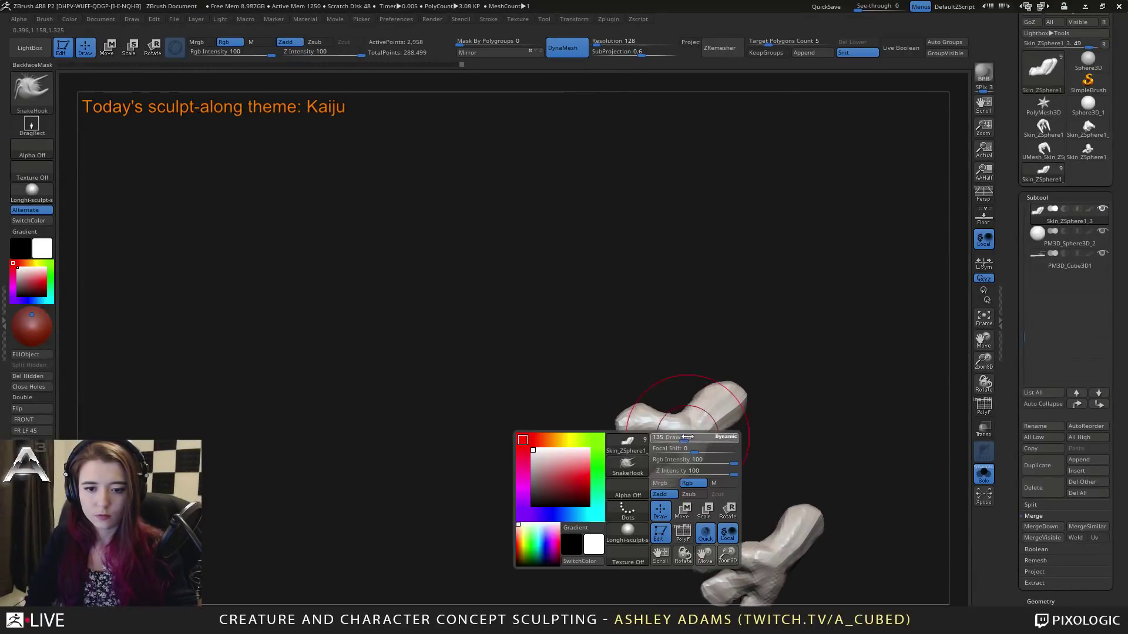
Step: Build up clay on the toes of the isolated hind feet with the ClayBuildup brush
mouse_move(694, 431)
right_down()
mouse_move(661, 375)
mouse_move(662, 406)
right_up()
key(b)
key(c)
key(b)
mouse_move(652, 466)
mouse_down()
mouse_move(669, 453)
mouse_move(637, 467)
mouse_up()
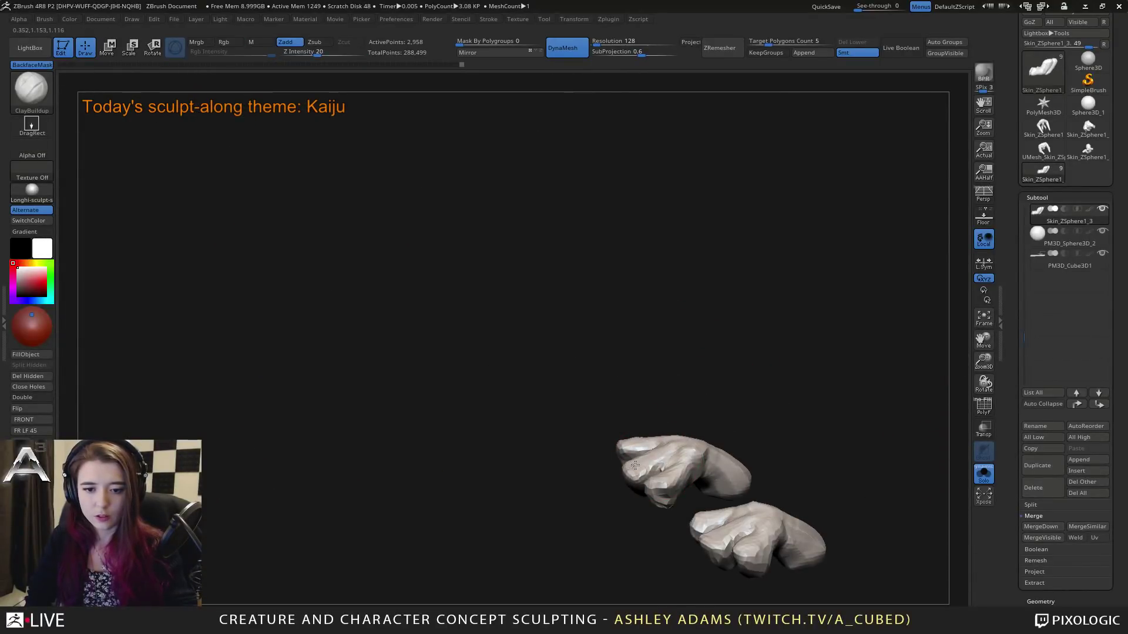
Step: Pull the toes and upper surface of the hind feet into shape with the SnakeHook brush
right_drag(649, 376, 651, 408)
key(b)
key(s)
key(h)
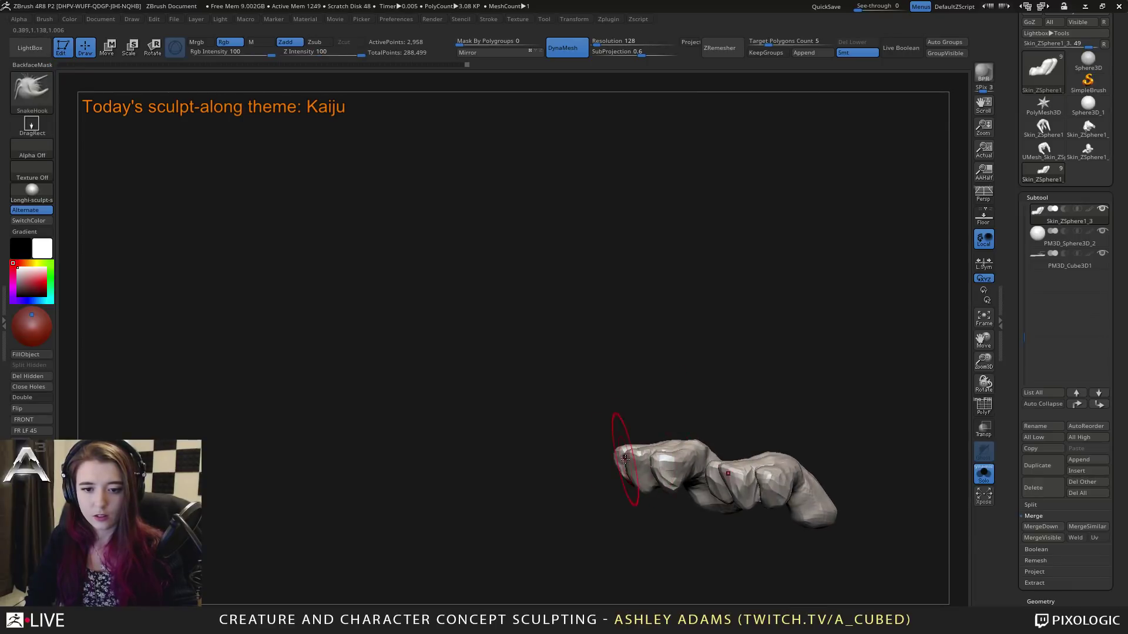
right_drag(630, 452, 683, 445)
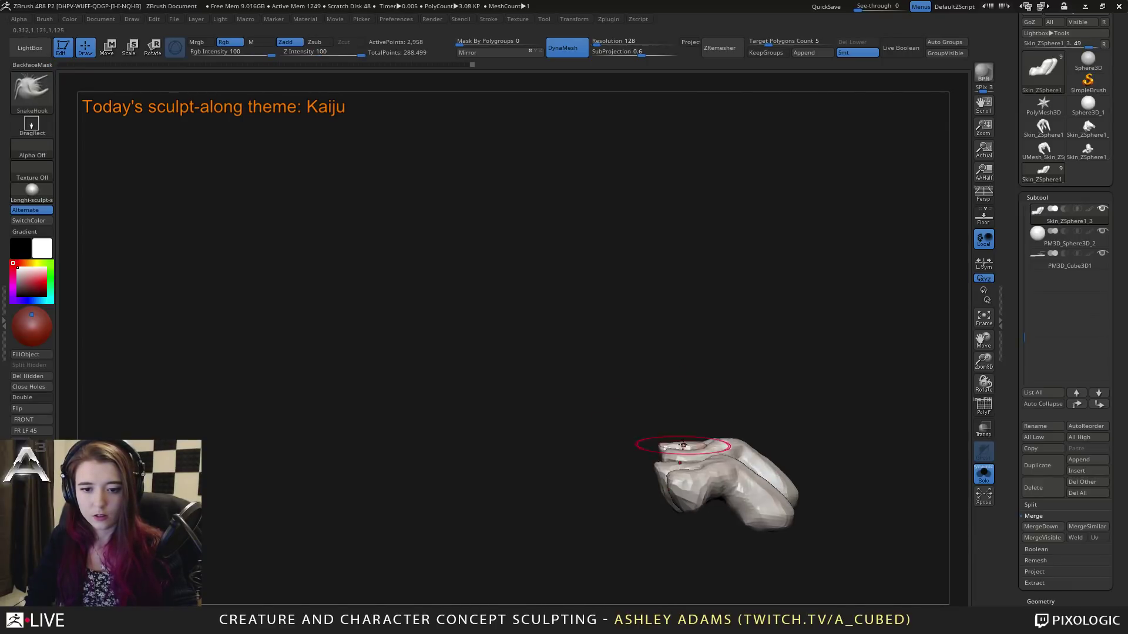
drag(692, 449, 680, 451)
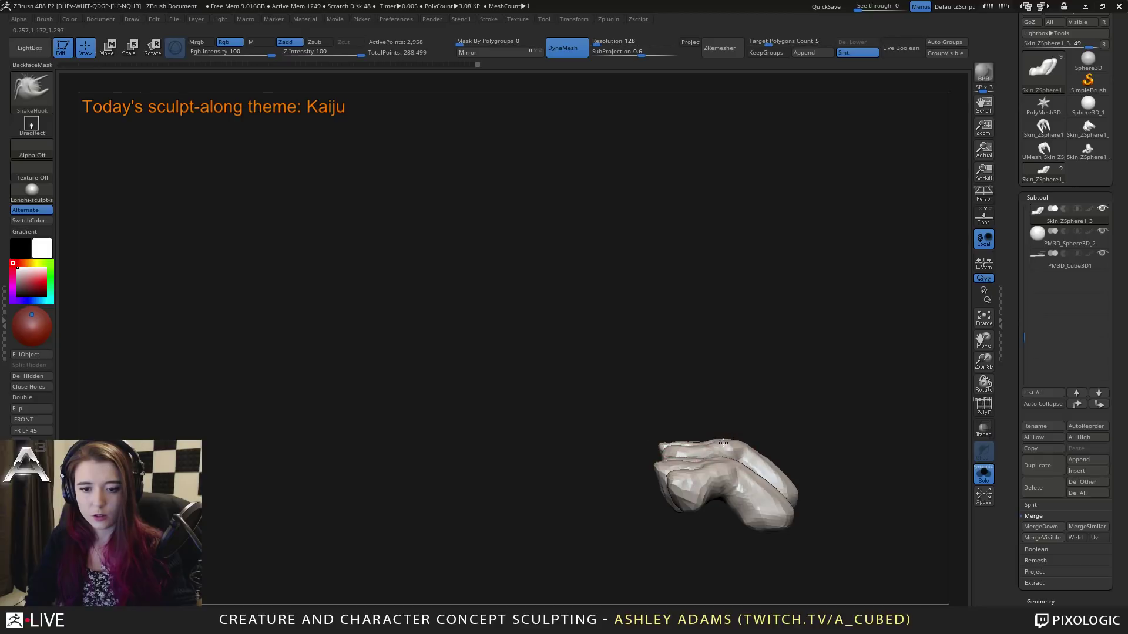
Step: Fatten the toes of both hind feet with the Inflat brush
mouse_move(723, 443)
right_down()
mouse_move(719, 402)
mouse_move(679, 402)
mouse_move(647, 382)
mouse_move(631, 369)
mouse_move(659, 368)
mouse_move(648, 353)
mouse_move(622, 356)
mouse_move(611, 371)
right_up()
key(space)
key(b)
key(i)
key(n)
Step: Adjust the outer toes of the hind feet with the SnakeHook brush and smooth between them
key(b)
key(s)
key(h)
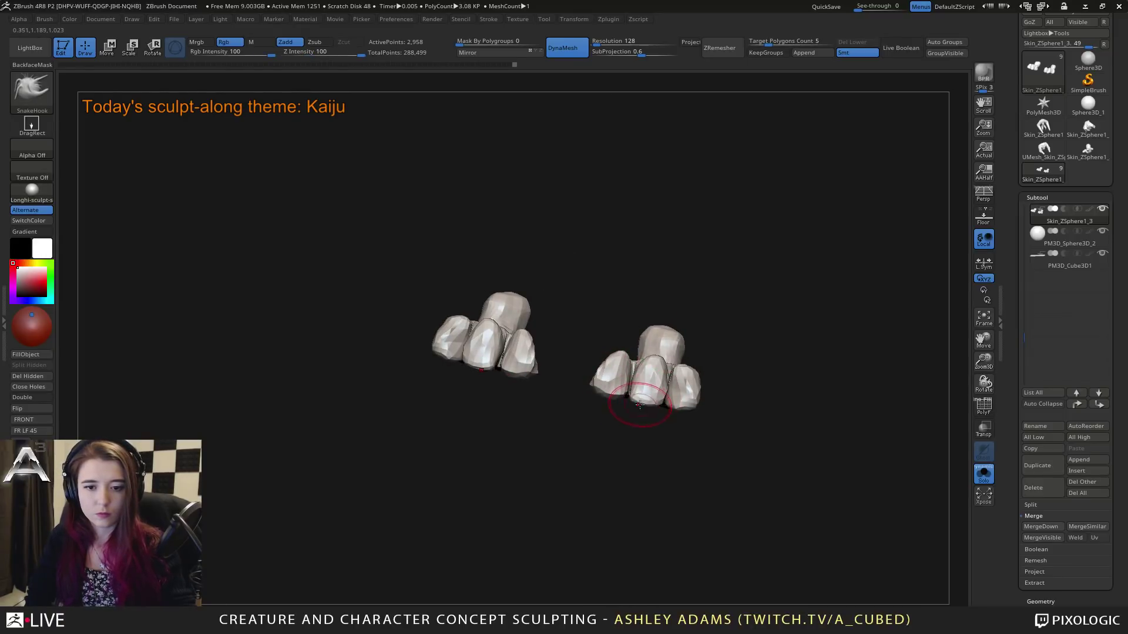
right_drag(639, 404, 645, 358)
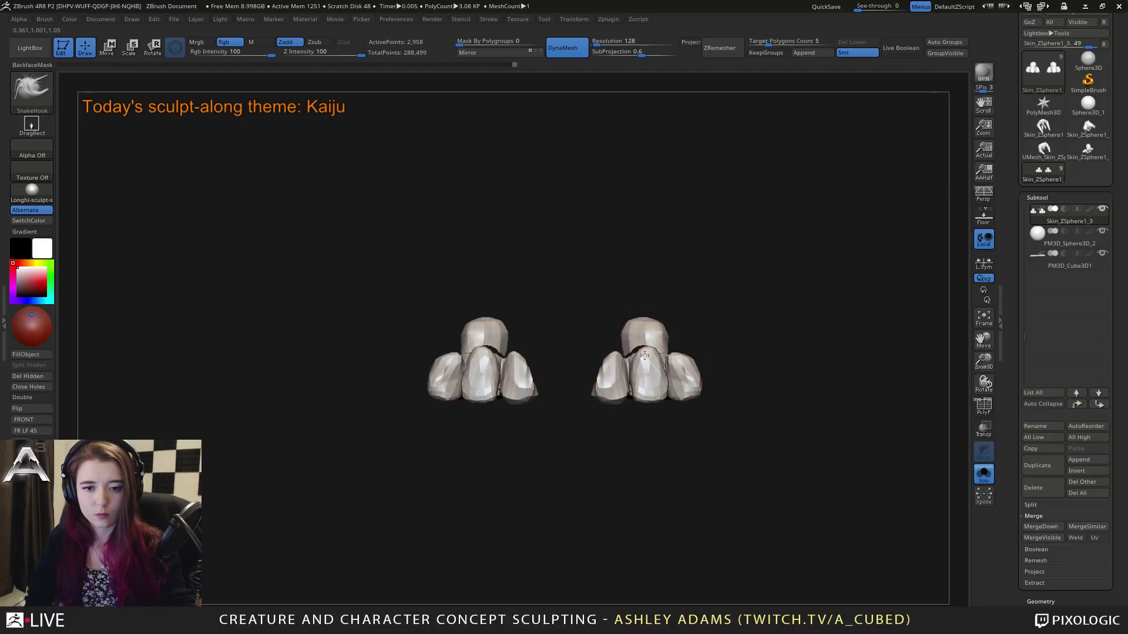
mouse_move(686, 385)
mouse_down()
mouse_move(696, 383)
mouse_move(671, 384)
mouse_up()
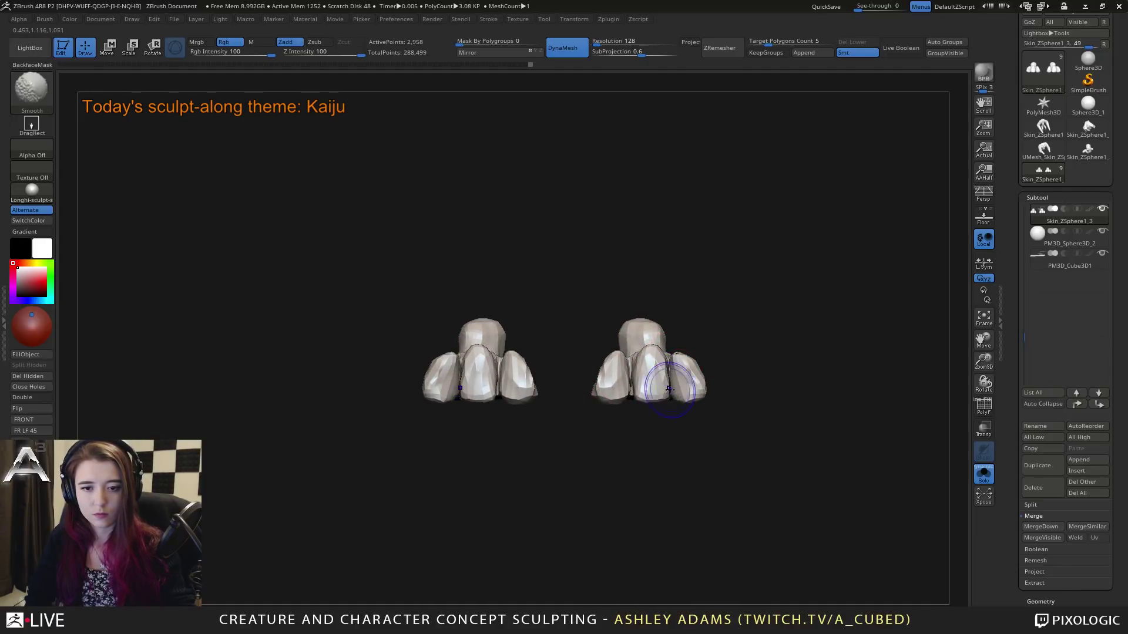
key(space)
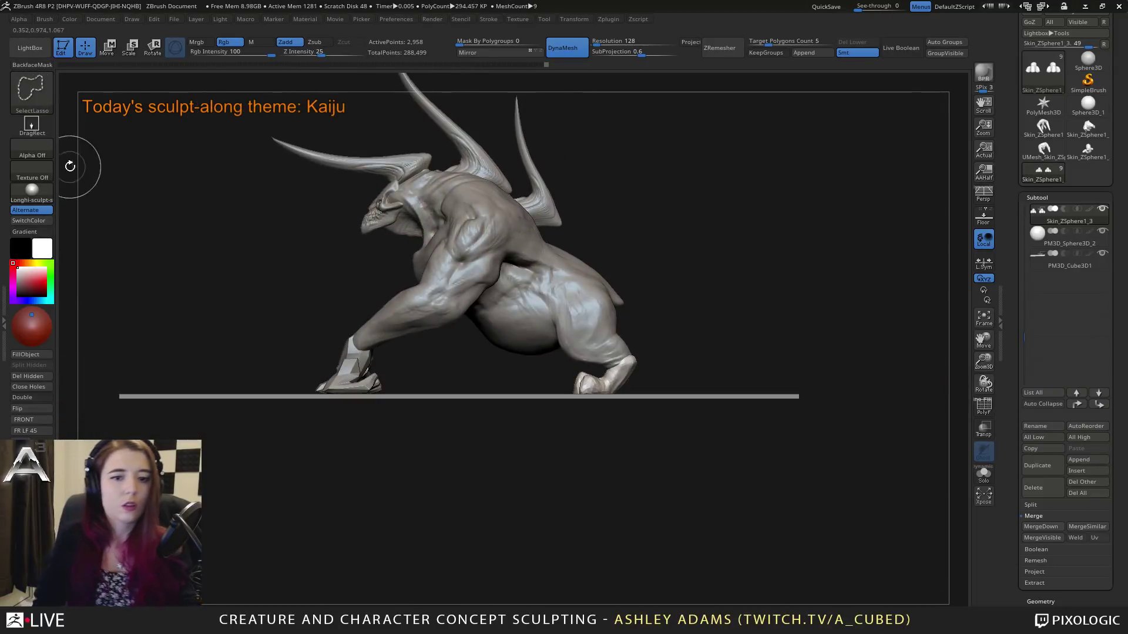
Step: Flatten the soles of the hind feet against the ground plane with a straight ClipCurve cut
ctrl+shift+click(15, 90)
ctrl+shift+click(135, 106)
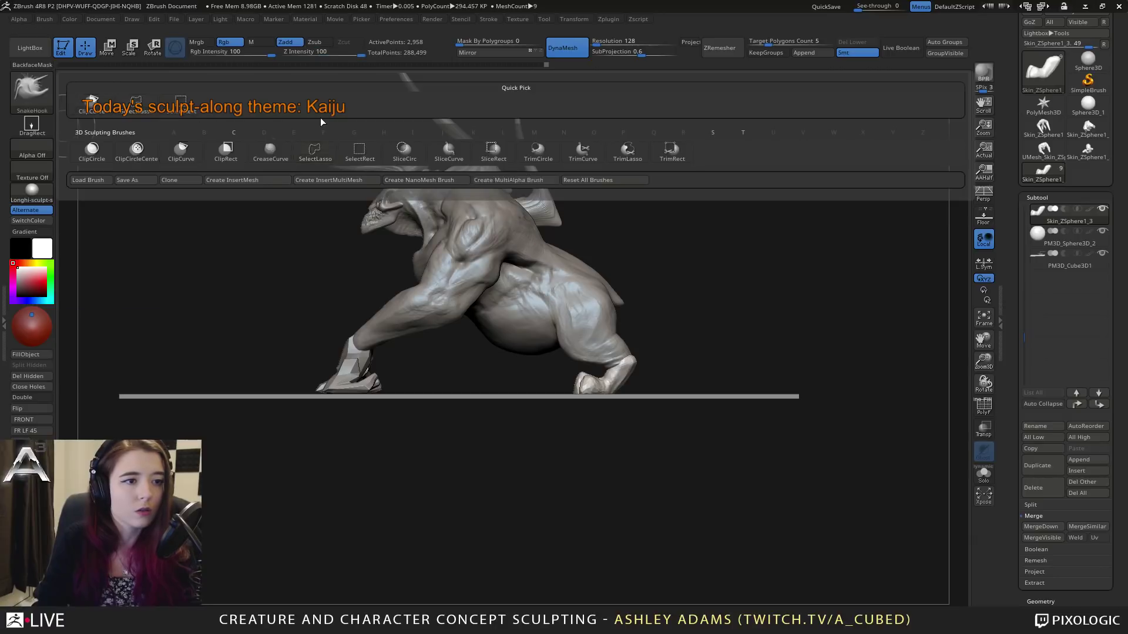
ctrl+shift+drag(806, 425, 328, 424)
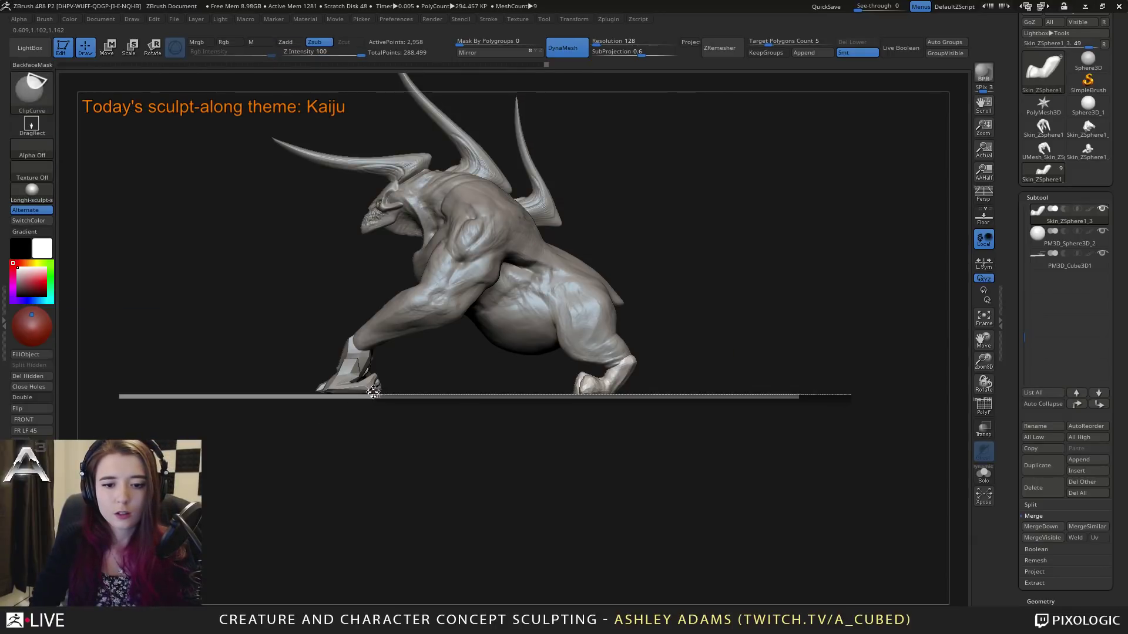
ctrl+right_drag(567, 309, 573, 359)
mouse_move(573, 358)
right_down()
mouse_move(564, 376)
mouse_move(458, 358)
mouse_move(434, 382)
right_up()
mouse_move(623, 446)
ctrl+right_down()
mouse_move(631, 394)
mouse_move(727, 393)
mouse_move(705, 395)
mouse_move(691, 344)
ctrl+right_up()
right_click(630, 396)
mouse_move(716, 335)
right_down()
mouse_move(654, 317)
mouse_move(699, 424)
right_up()
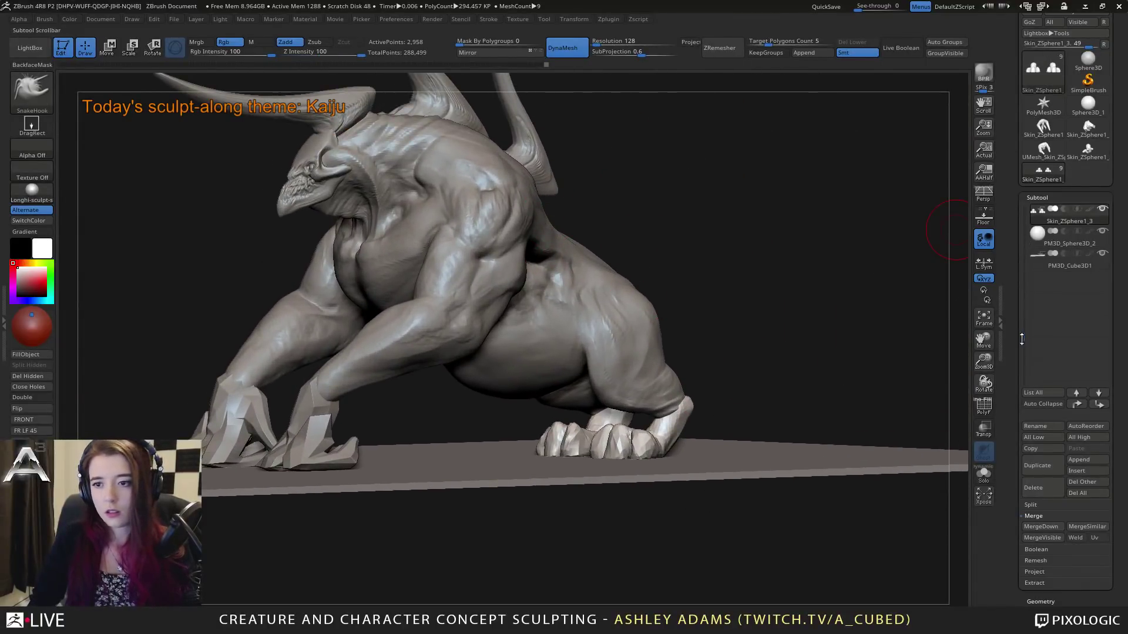
Step: Move the hind feet subtool Skin_ZSphere1_3 to the top of the list and merge it down into the body
drag(1021, 340, 1041, 240)
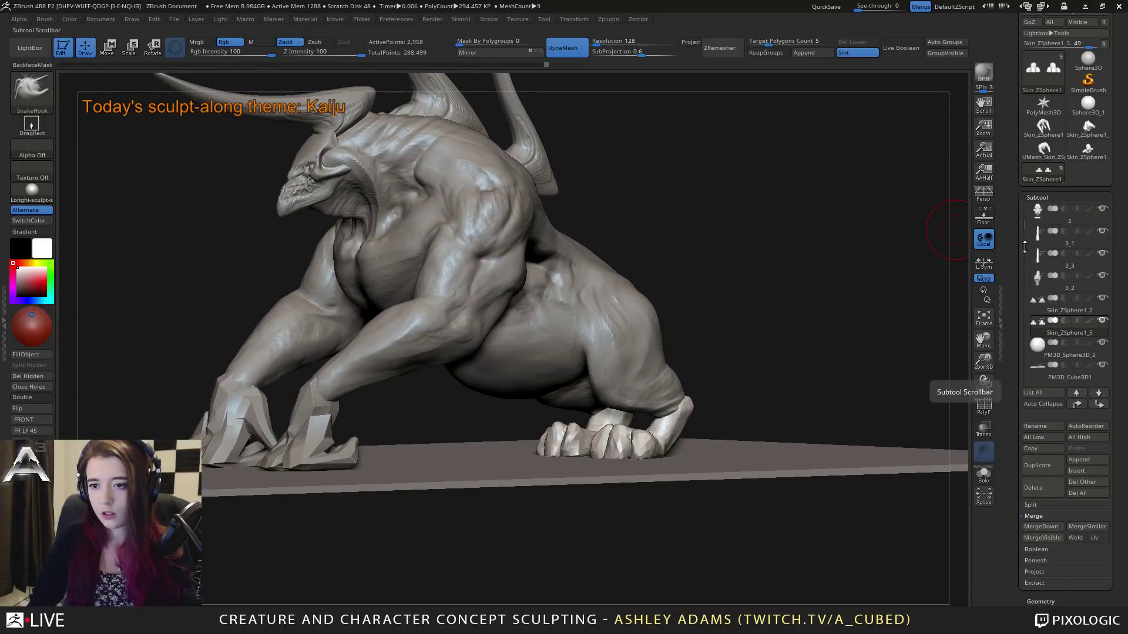
mouse_move(1044, 316)
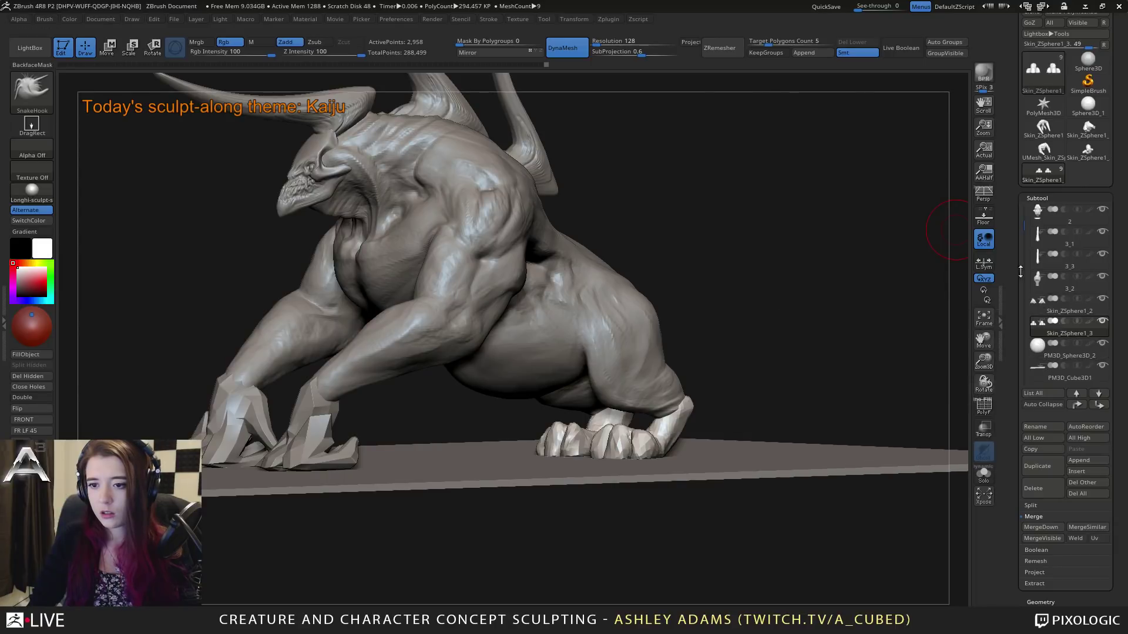
drag(1021, 225, 1038, 195)
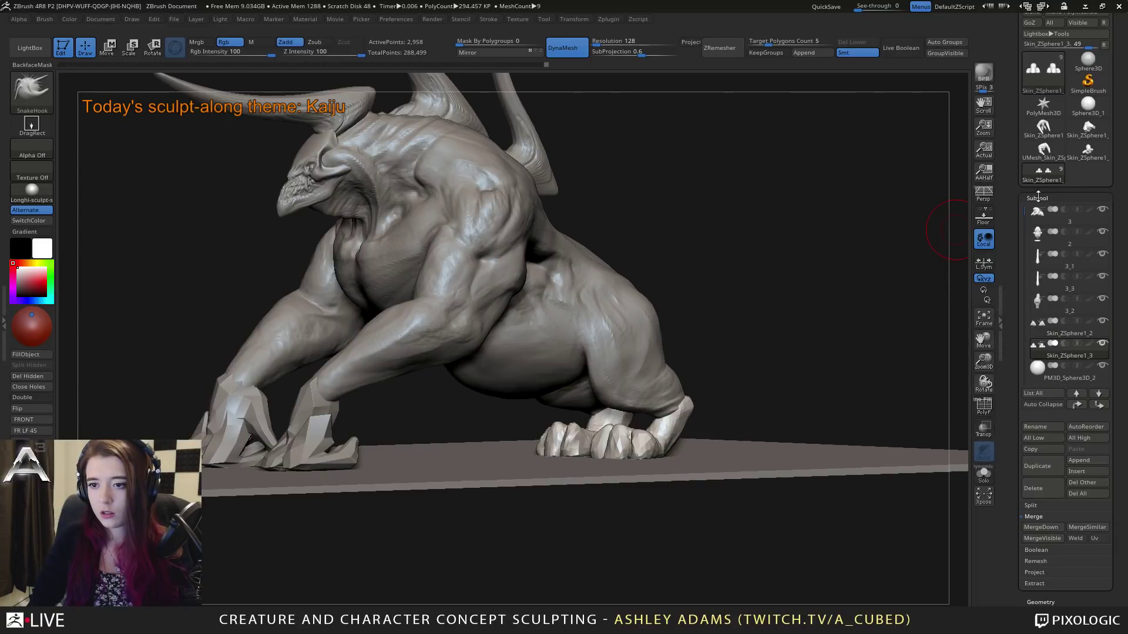
click(1076, 404)
click(1076, 404)
click(1077, 405)
click(1076, 404)
click(1076, 404)
click(1076, 404)
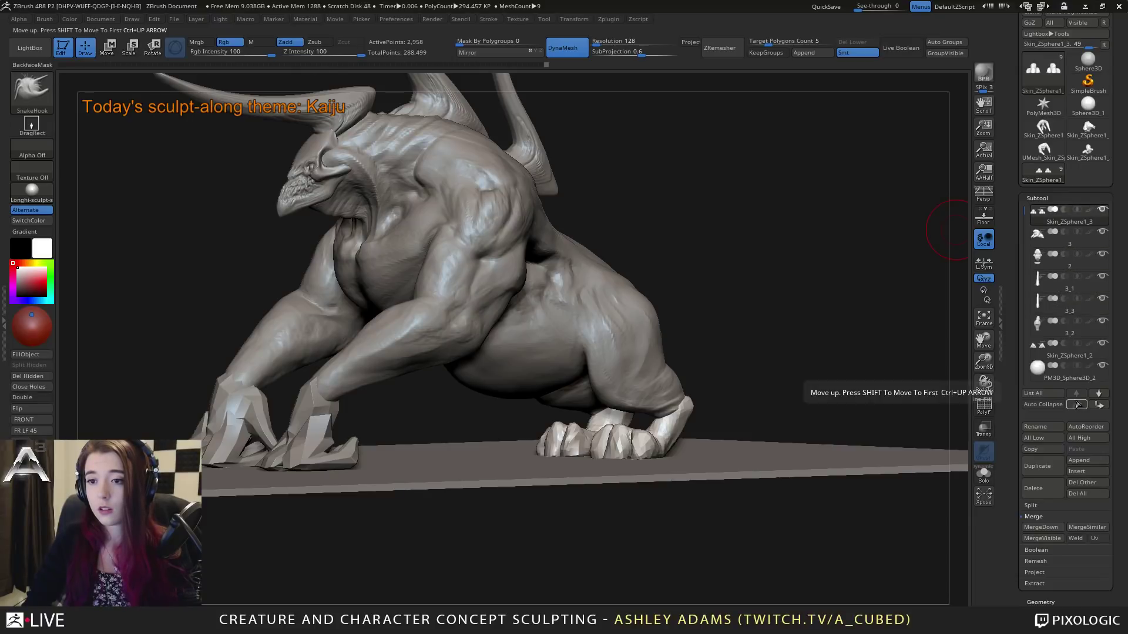
click(1040, 526)
click(934, 558)
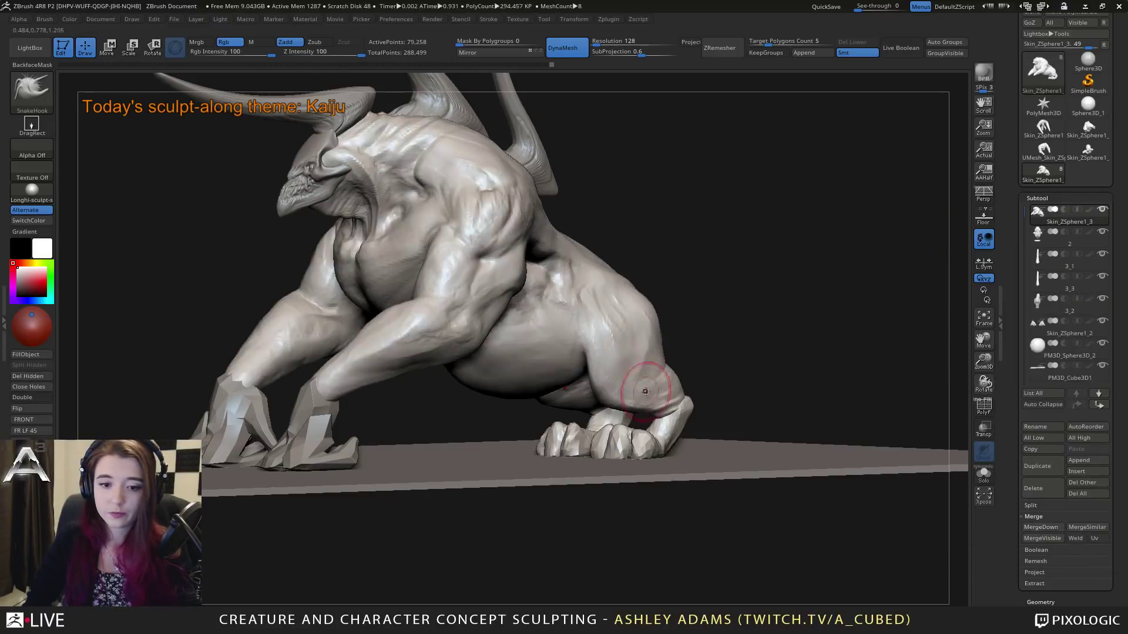
Step: Set the DynaMesh resolution to 496 and remesh the merged body and feet
right_drag(653, 385, 651, 377)
ctrl+right_drag(680, 431, 669, 352)
right_drag(652, 294, 697, 314)
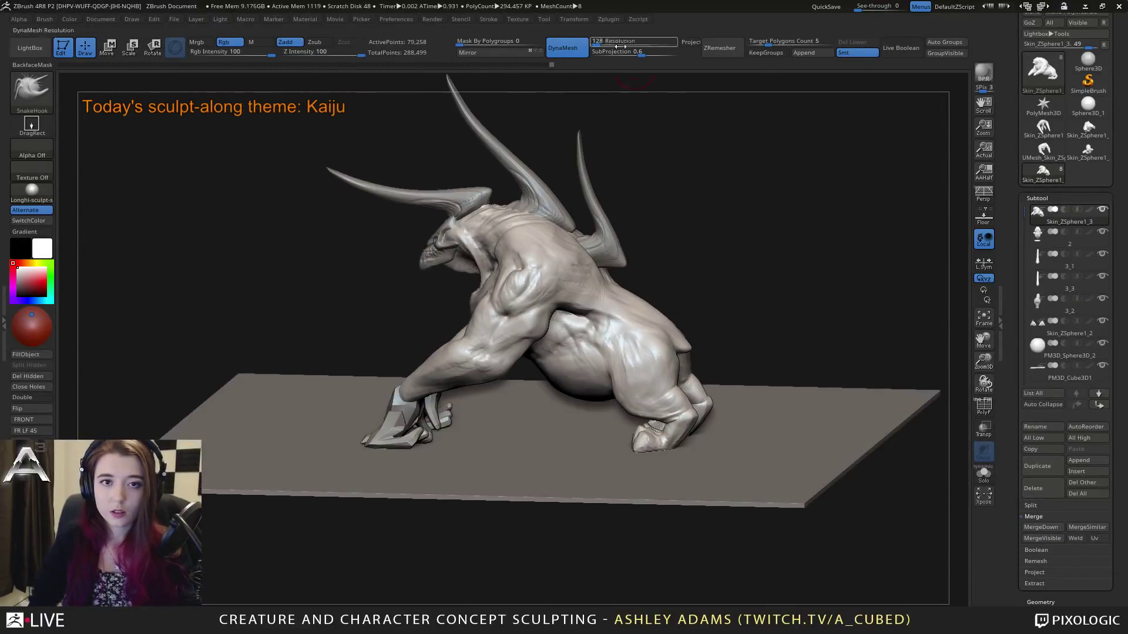
drag(595, 43, 605, 43)
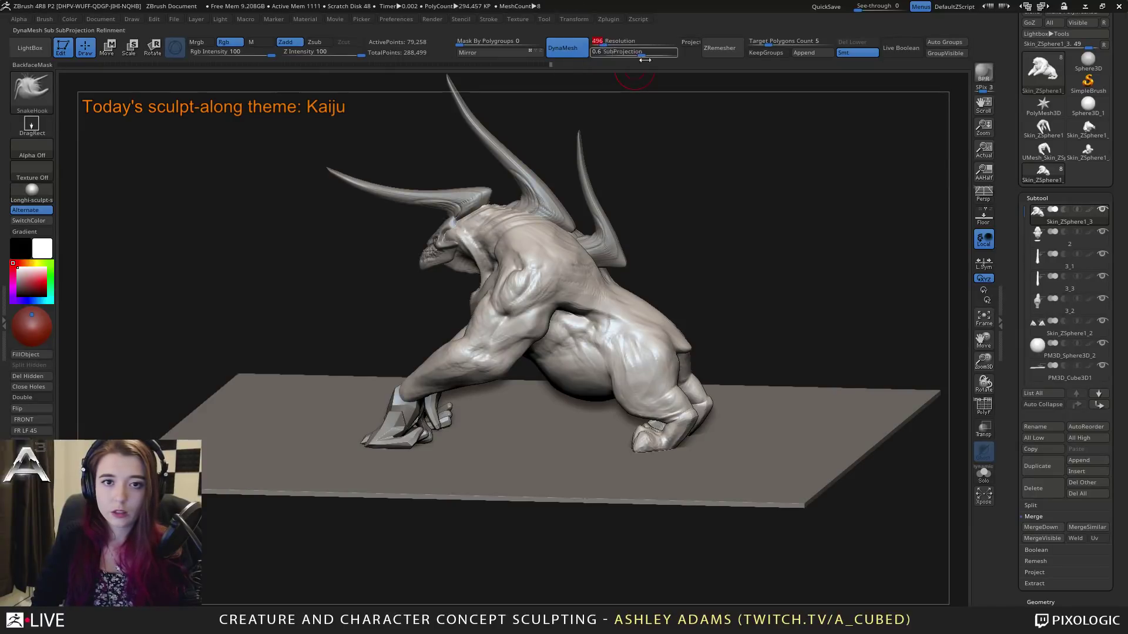
key(ctrl)
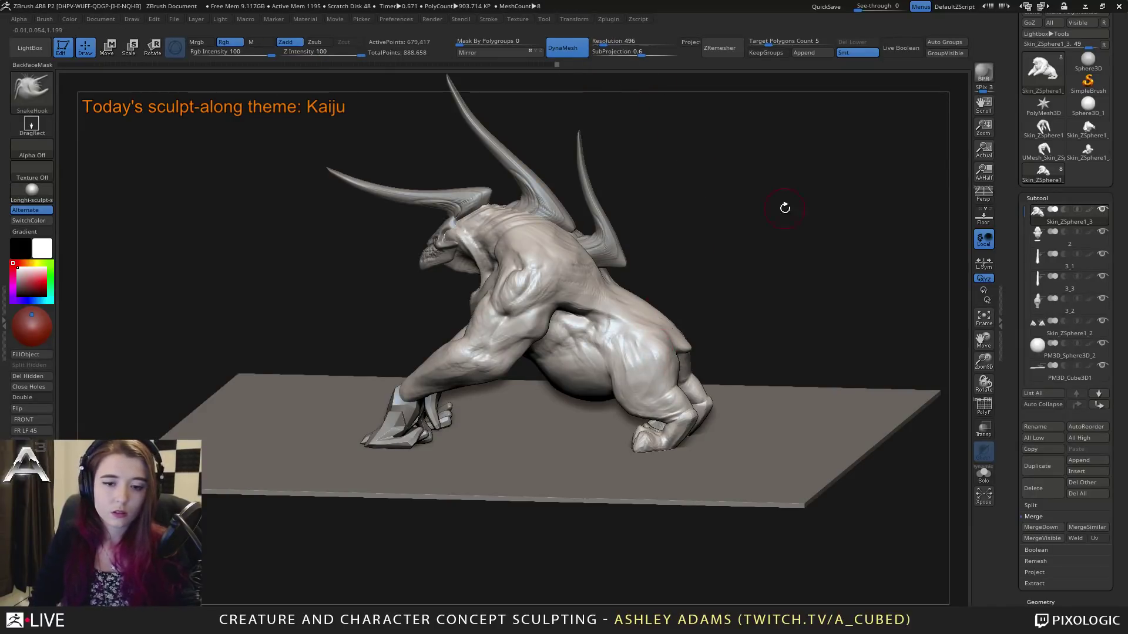
scroll(1096, 48, up, 2)
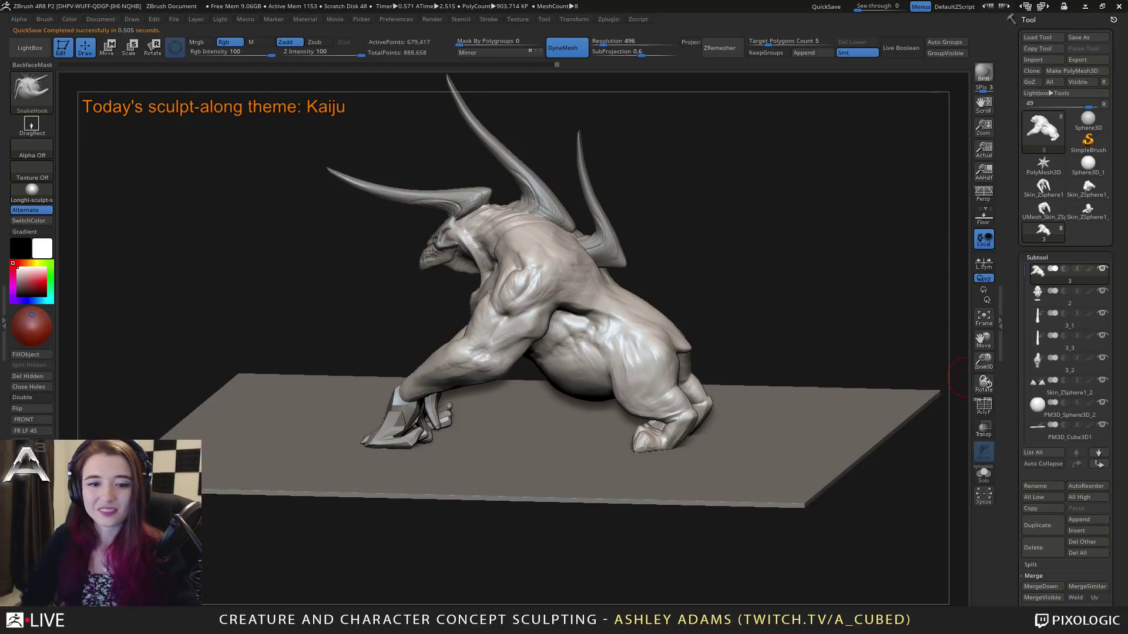
Step: Build up the ankles and heels with the ClayBuildup brush to blend the hind feet into the lower legs
right_drag(676, 327, 699, 326)
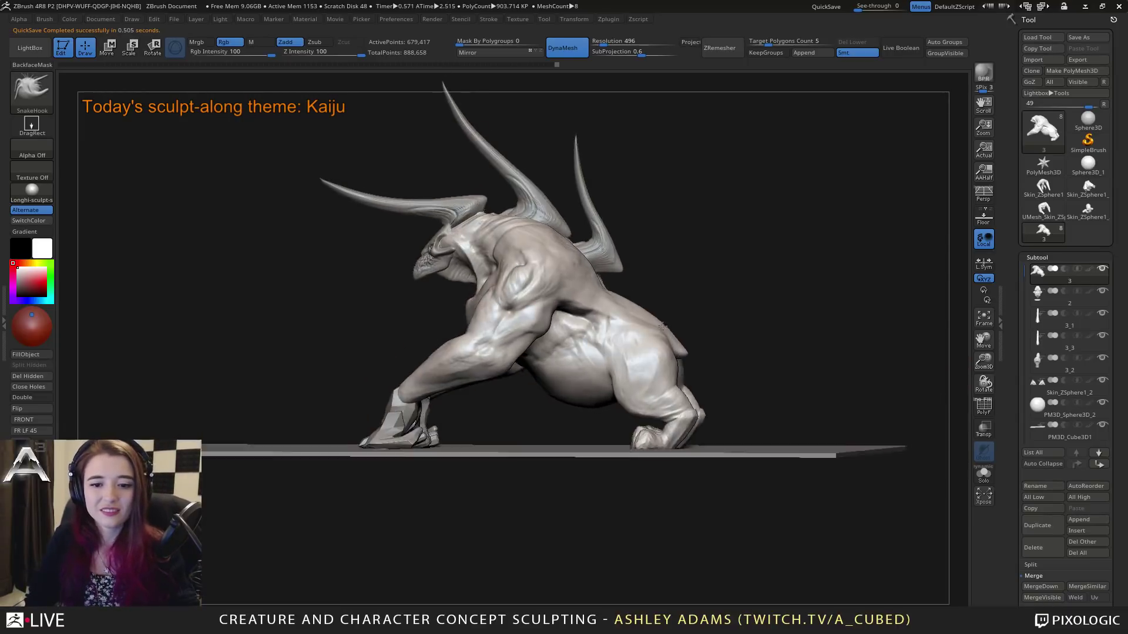
right_click(636, 310)
drag(636, 310, 640, 310)
drag(710, 355, 564, 405)
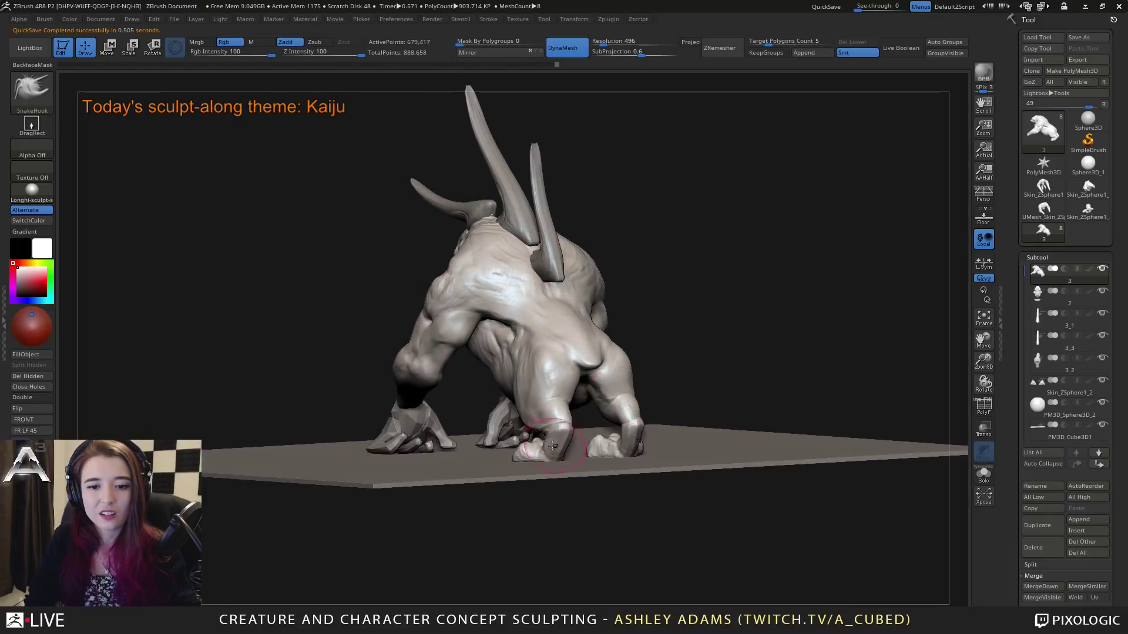
key(space)
ctrl+right_drag(551, 432, 537, 470)
key(b)
key(c)
key(b)
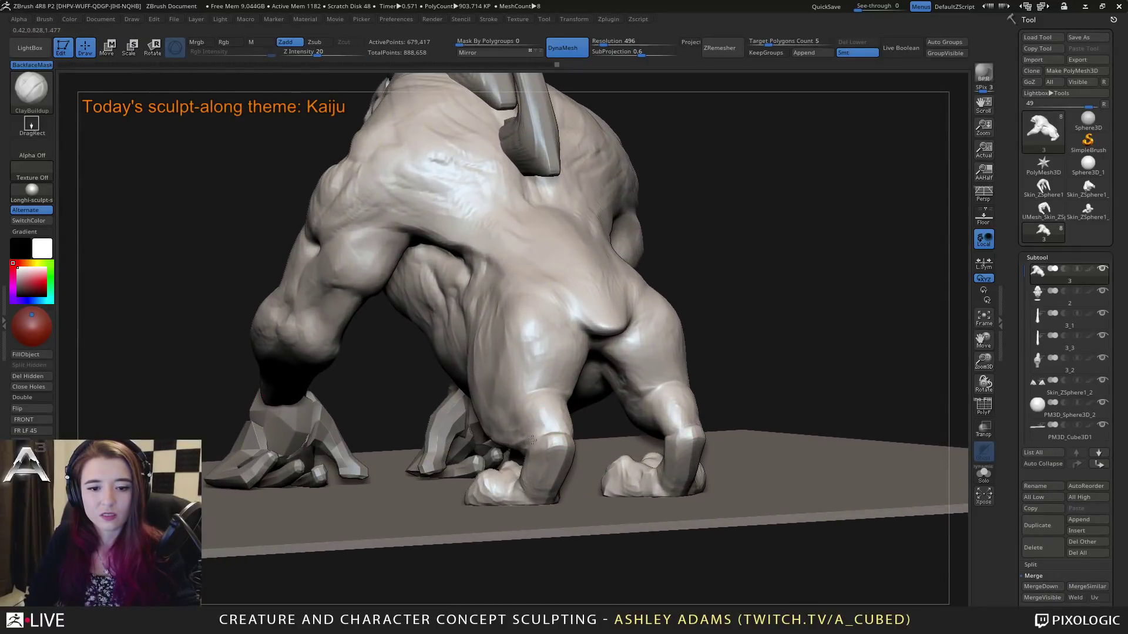
mouse_move(446, 470)
right_down()
mouse_move(553, 447)
mouse_move(561, 437)
mouse_move(529, 431)
mouse_move(552, 423)
mouse_move(526, 474)
mouse_move(567, 429)
mouse_move(579, 464)
right_up()
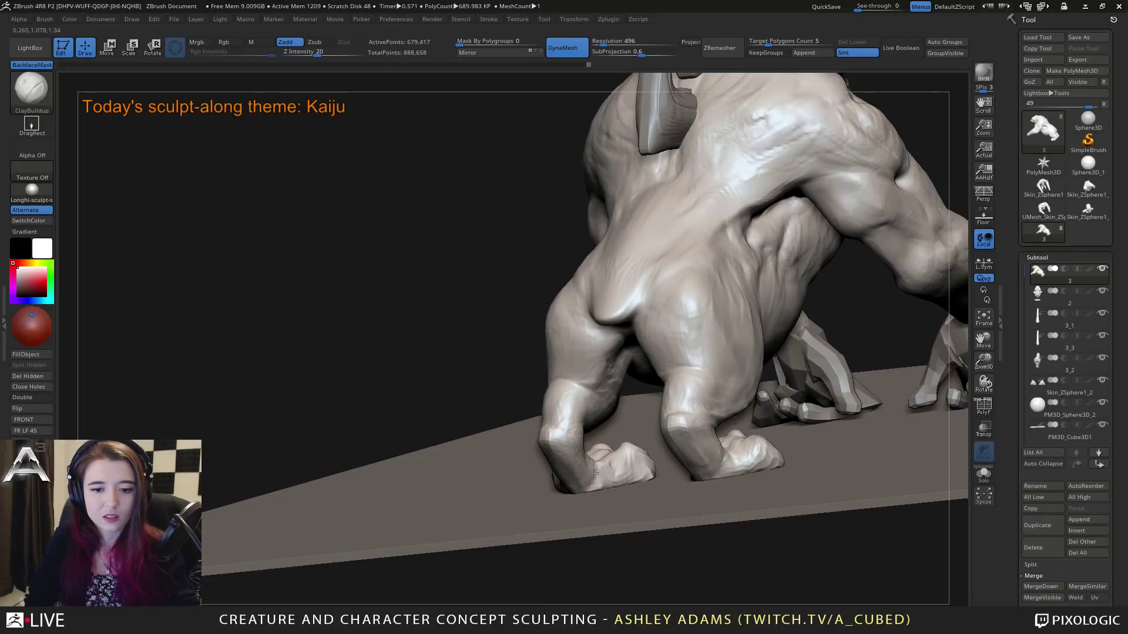
mouse_move(587, 473)
right_down()
mouse_move(614, 450)
mouse_move(623, 410)
right_up()
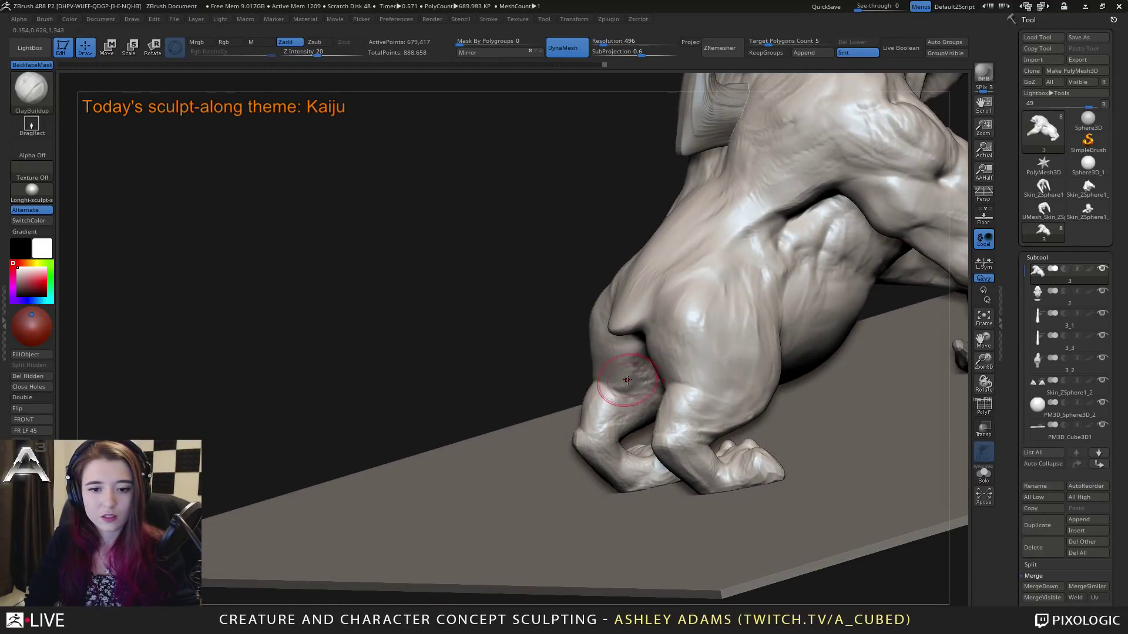
Step: Build up muscle on the inner thighs and underside beneath the tail with the ClayBuildup brush
drag(628, 380, 637, 373)
right_drag(638, 371, 661, 360)
drag(591, 360, 584, 381)
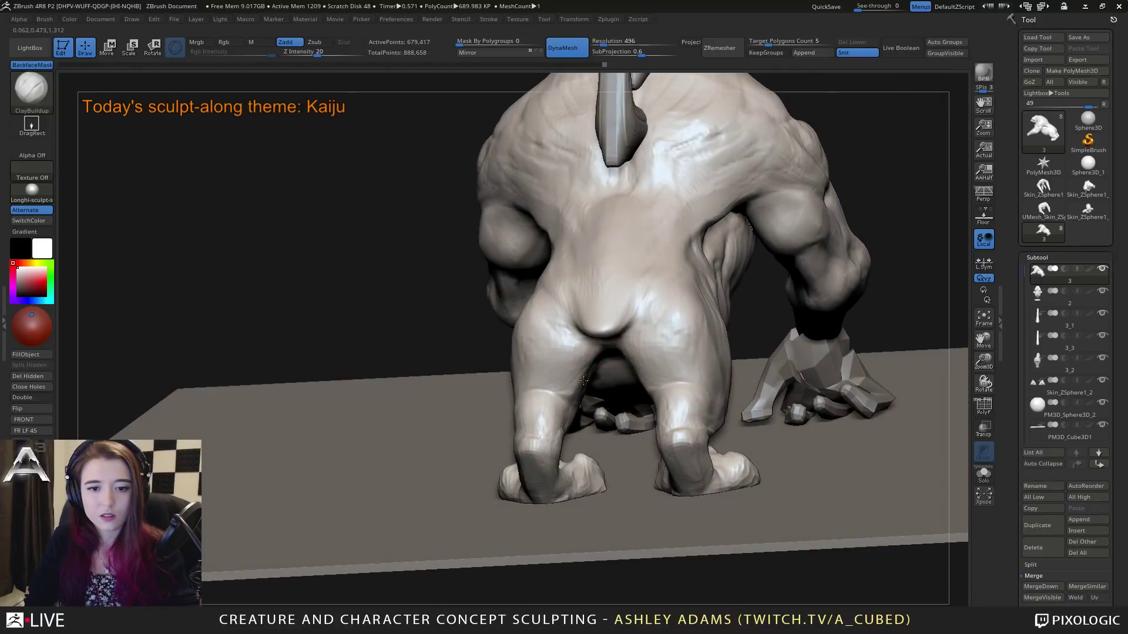
mouse_move(567, 379)
right_down()
mouse_move(541, 360)
mouse_move(573, 353)
right_up()
mouse_move(593, 350)
mouse_down()
mouse_move(596, 382)
mouse_move(593, 367)
mouse_move(611, 388)
mouse_up()
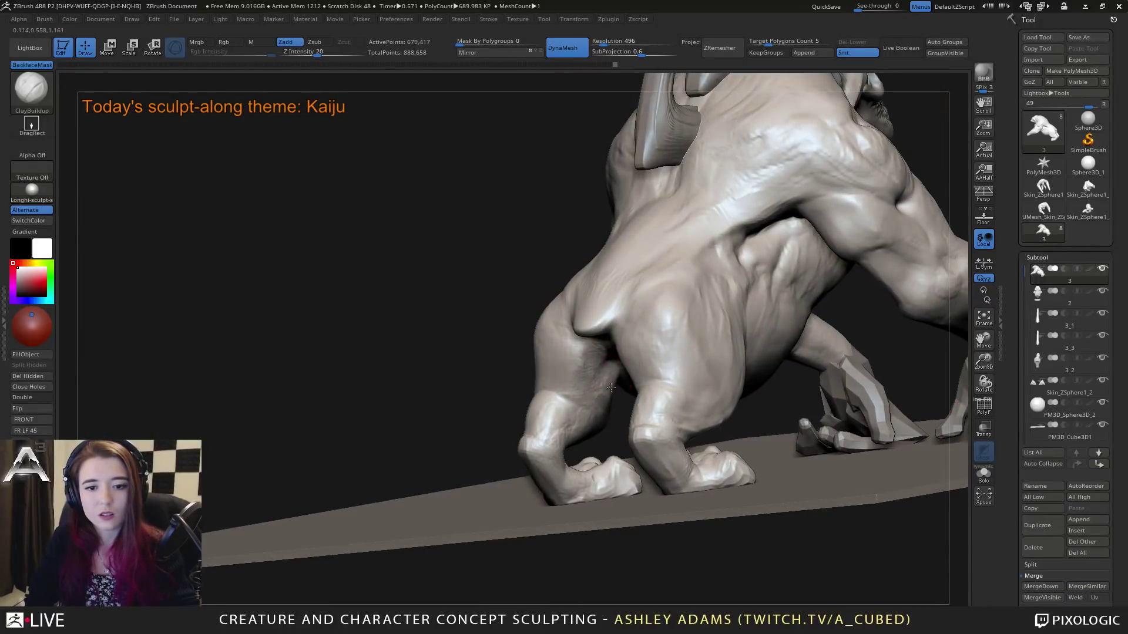
right_drag(613, 376, 623, 348)
drag(622, 360, 615, 382)
mouse_move(622, 350)
right_down()
mouse_move(643, 374)
mouse_move(637, 364)
right_up()
mouse_move(630, 344)
mouse_down()
mouse_move(627, 367)
mouse_move(641, 371)
mouse_up()
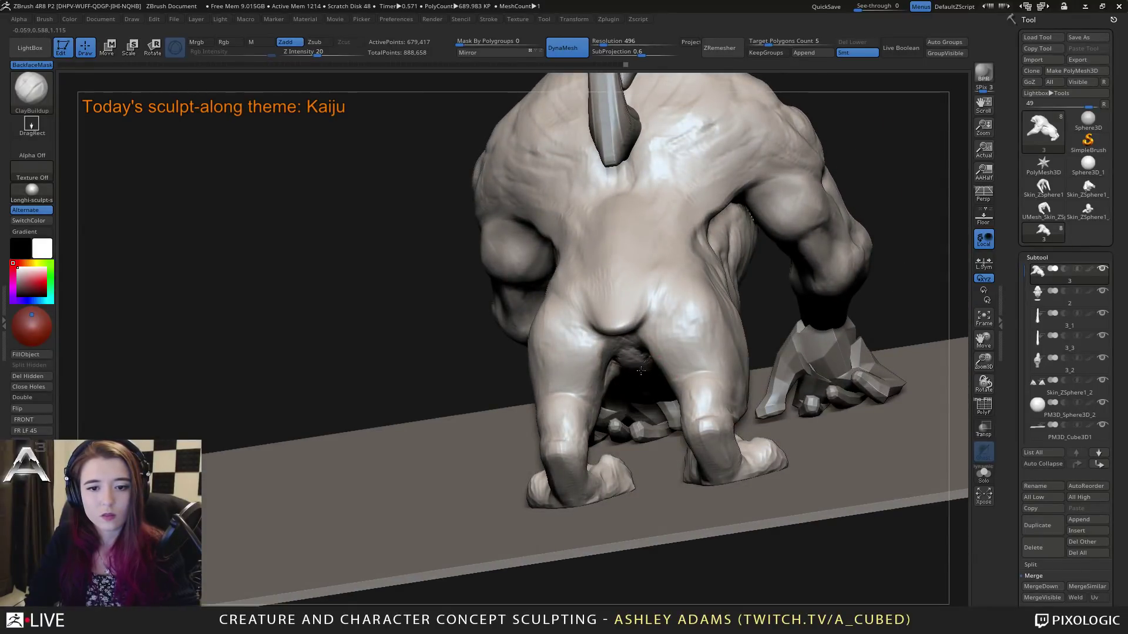
Step: Sculpt the chest muscles and their lower edge near the armpits with the ClayBuildup brush
mouse_move(641, 370)
right_down()
mouse_move(604, 397)
mouse_move(636, 393)
mouse_move(599, 359)
mouse_move(633, 368)
mouse_move(587, 294)
right_up()
key(space)
alt+right_drag(587, 293, 634, 353)
mouse_move(552, 347)
right_down()
mouse_move(607, 357)
mouse_move(551, 362)
right_up()
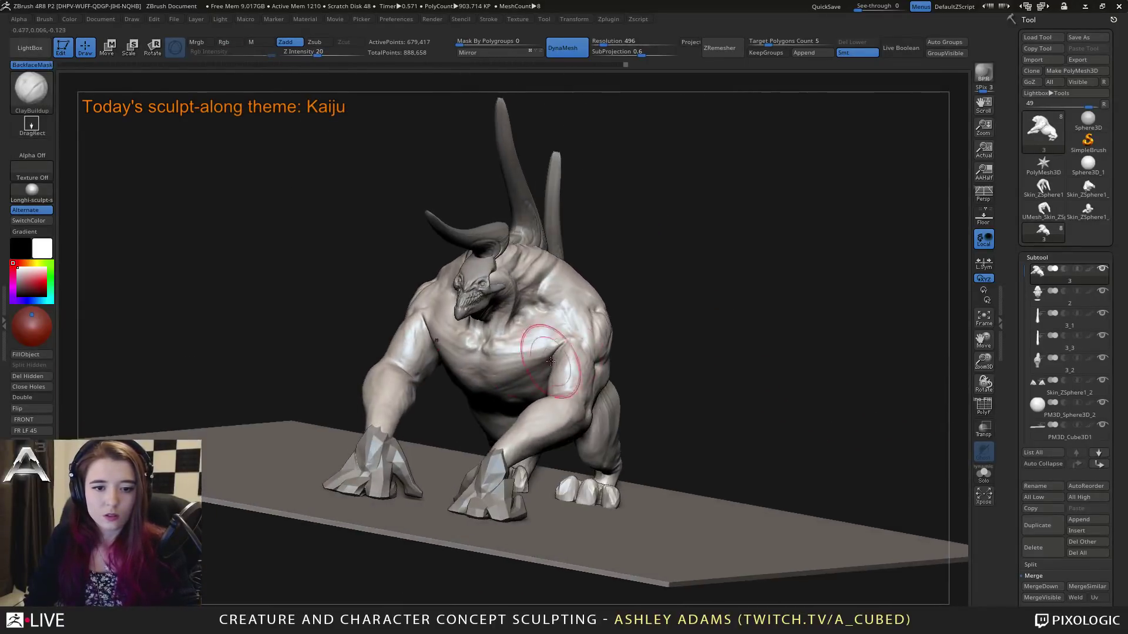
mouse_move(551, 361)
mouse_down()
mouse_move(503, 366)
mouse_move(532, 344)
mouse_up()
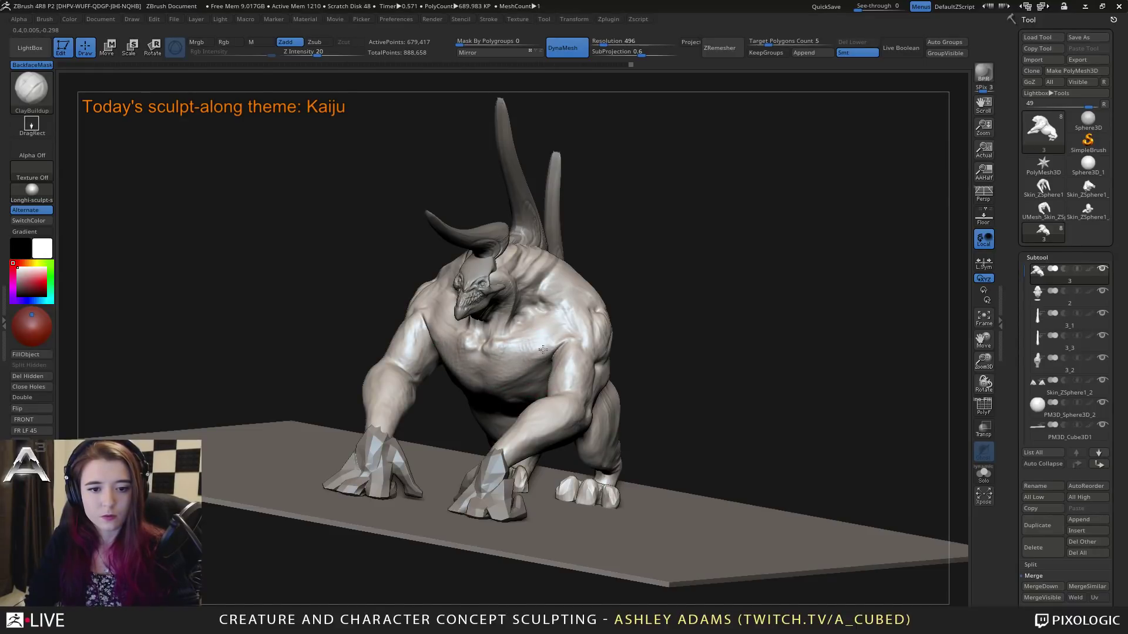
drag(518, 380, 521, 379)
right_drag(523, 378, 551, 335)
drag(517, 392, 533, 376)
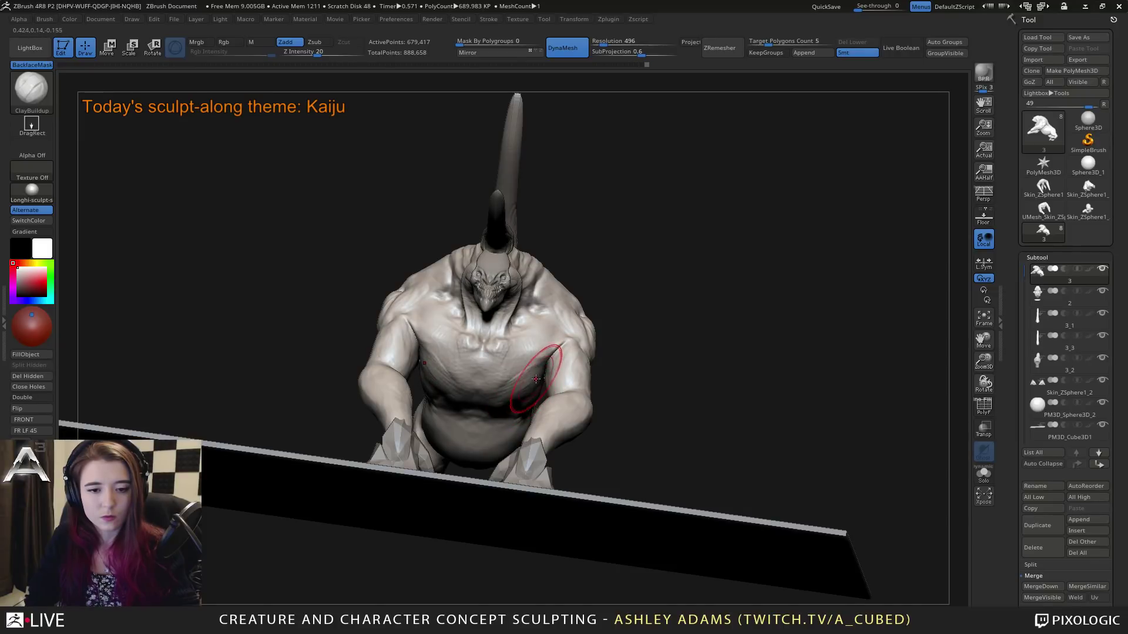
mouse_move(535, 385)
right_down()
mouse_move(532, 370)
mouse_move(549, 382)
mouse_move(536, 386)
right_up()
Step: Reshape the sides of the chest beneath the arms with the SnakeHook brush
key(b)
key(s)
key(h)
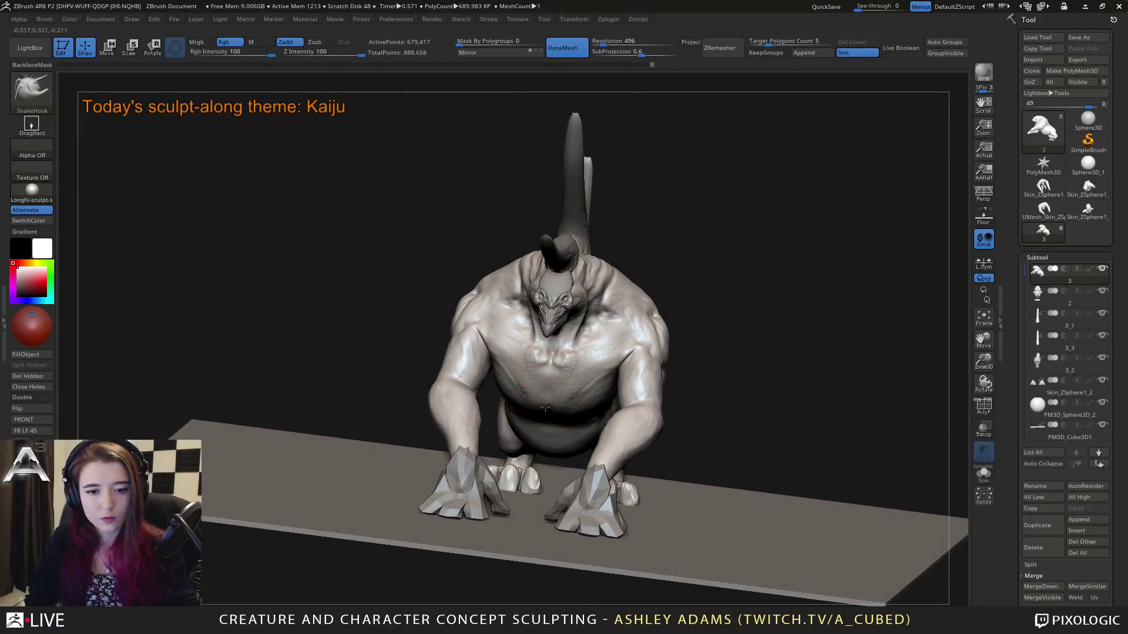
right_drag(555, 392, 545, 380)
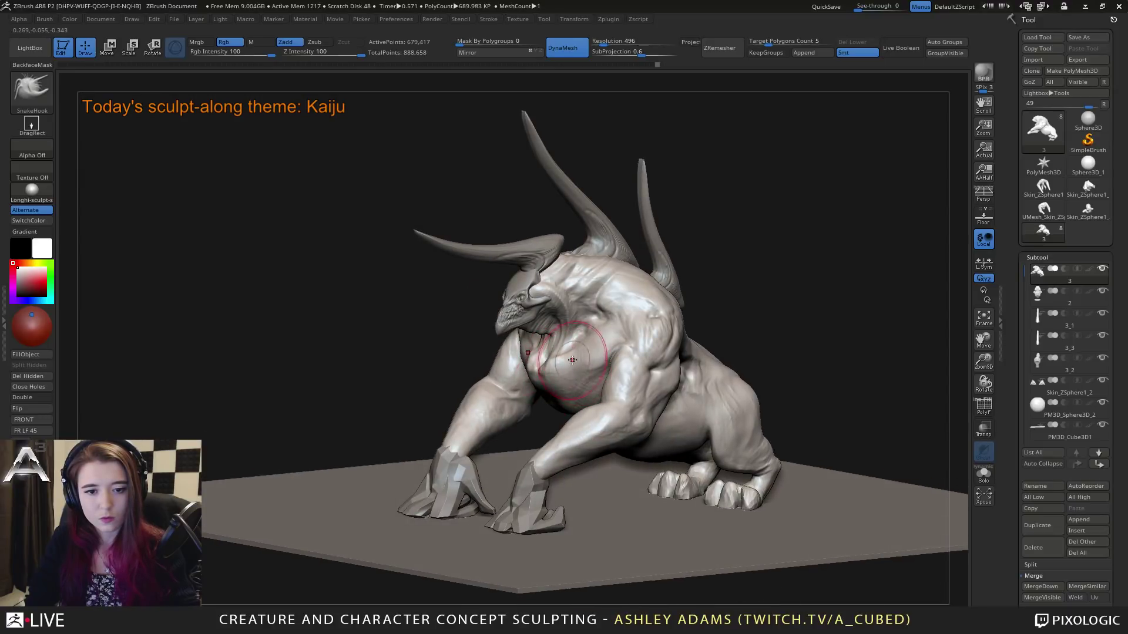
right_drag(539, 366, 567, 363)
drag(592, 365, 603, 357)
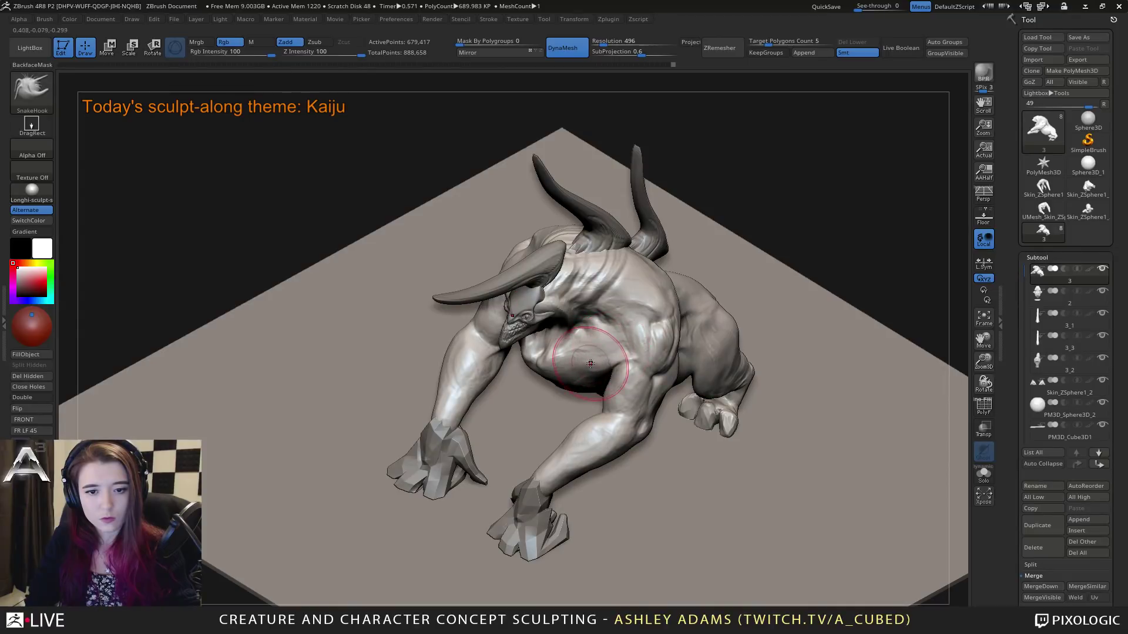
right_drag(624, 370, 519, 371)
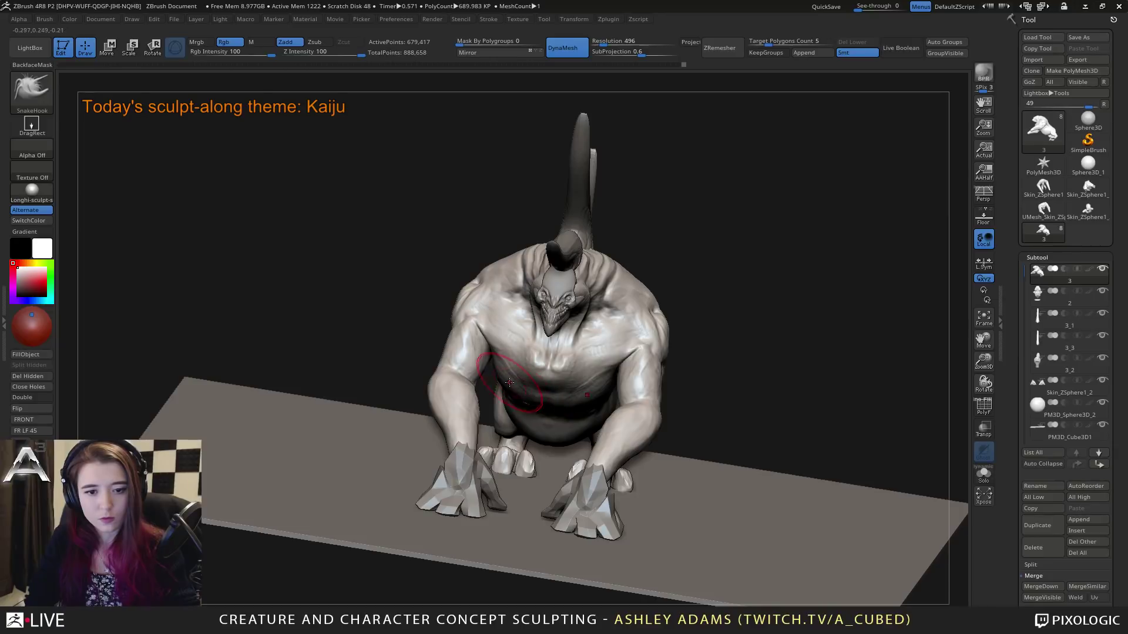
Step: Reshape the lower chest and the bulges at the center of the sternum with the SnakeHook brush
right_drag(500, 372, 541, 380)
key(space)
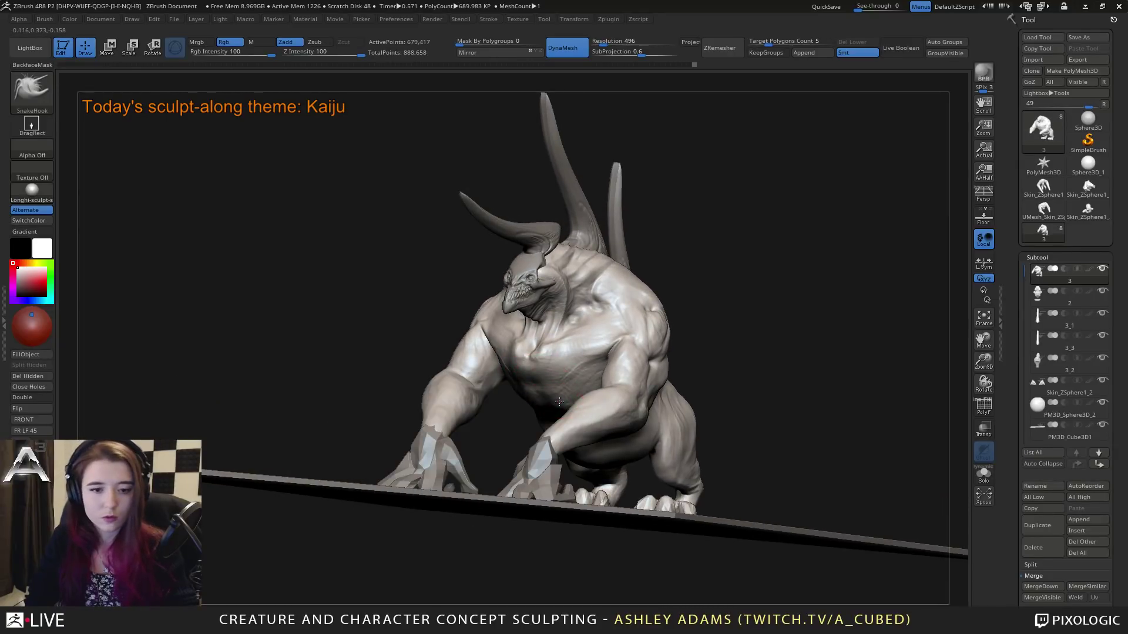
shift+right_drag(549, 385, 540, 358)
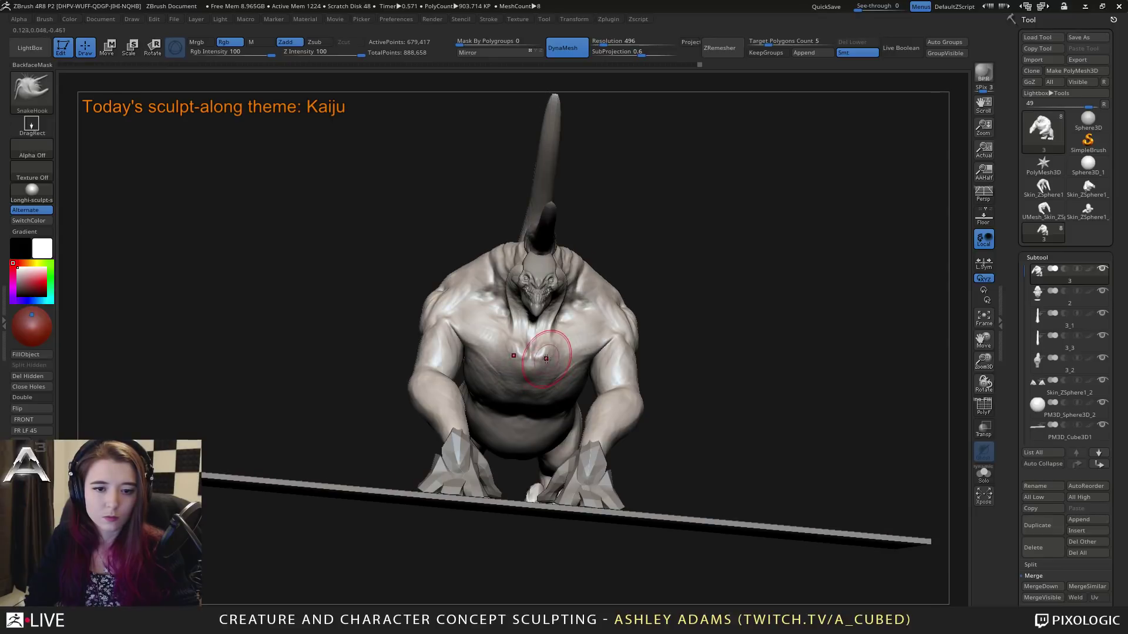
key(space)
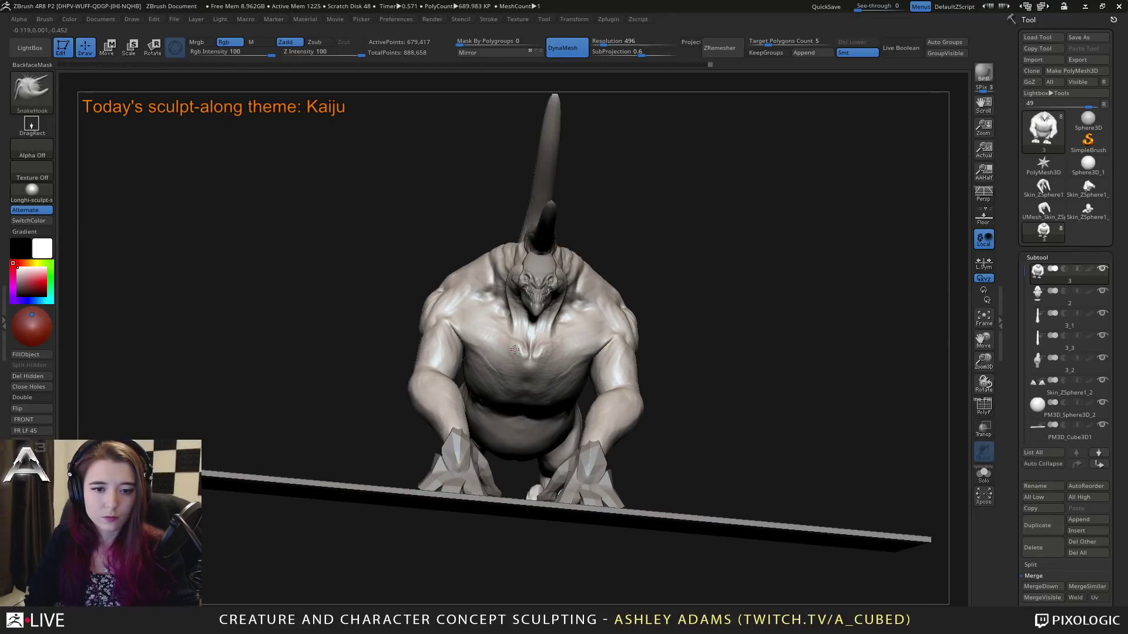
right_drag(511, 347, 584, 327)
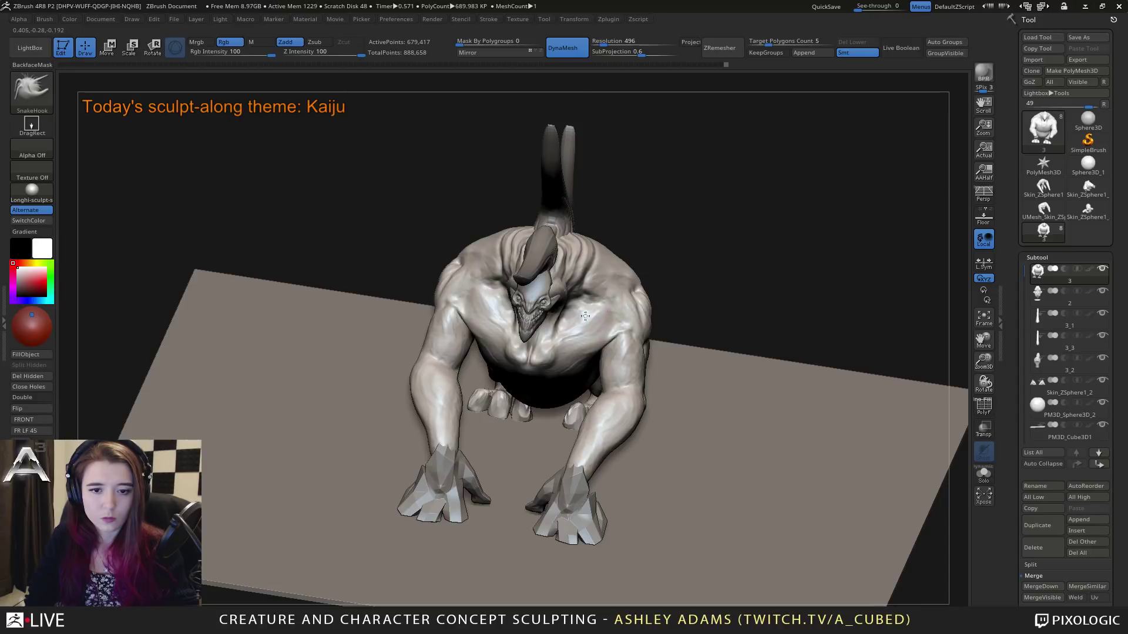
right_drag(601, 323, 614, 346)
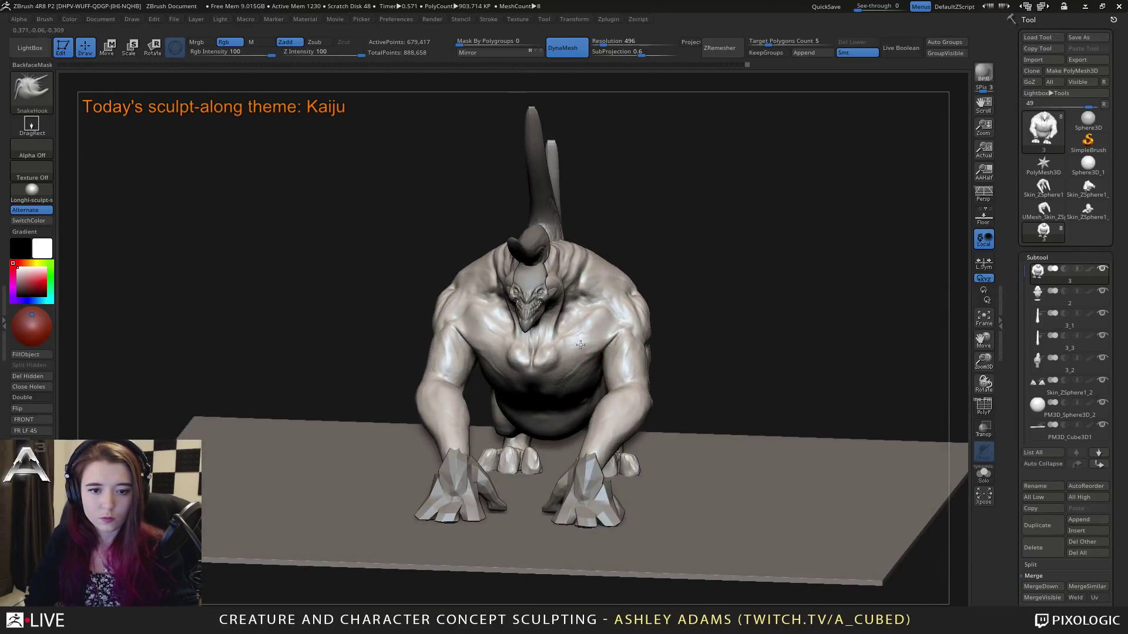
right_drag(577, 344, 504, 342)
mouse_move(469, 307)
right_down()
mouse_move(446, 295)
mouse_move(669, 327)
mouse_move(652, 346)
right_up()
Step: Carve a crease down the shoulder into the upper arm with the DamStandard brush
key(b)
key(d)
key(s)
drag(618, 305, 646, 365)
Step: Build up muscle volume on the shoulder and upper arm with the ClayBuildup brush
key(b)
key(c)
key(b)
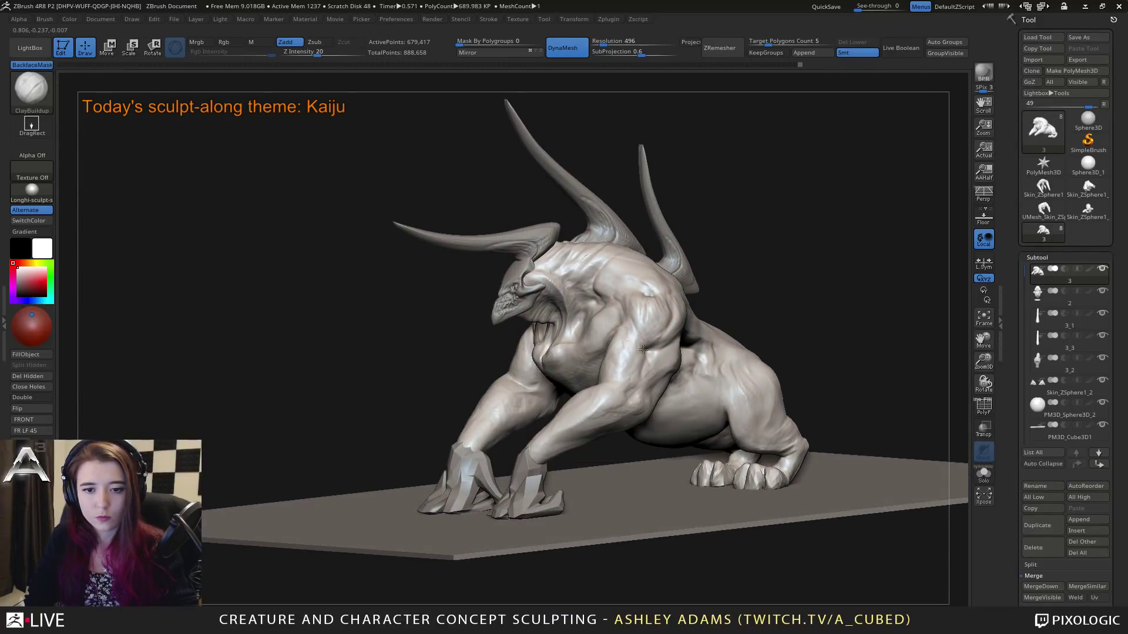
right_drag(643, 349, 616, 354)
mouse_move(649, 363)
mouse_down()
mouse_move(663, 344)
mouse_move(623, 373)
mouse_up()
mouse_move(621, 374)
right_down()
mouse_move(637, 382)
mouse_move(592, 350)
right_up()
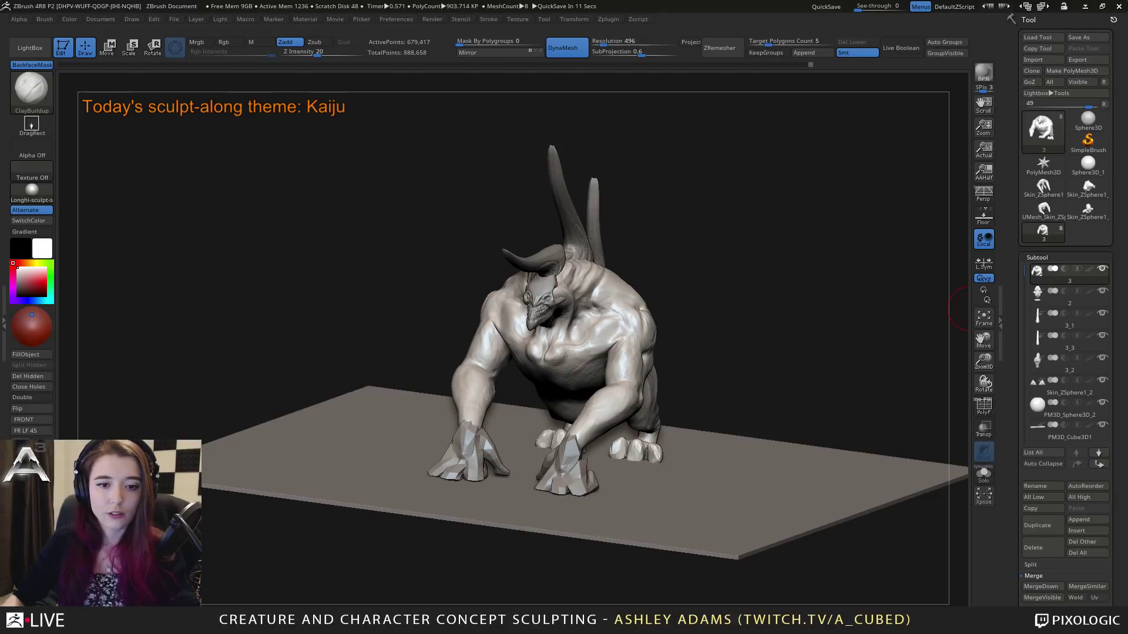
Step: Build up the flank and upper back behind the shoulder with the ClayBuildup brush
mouse_move(388, 353)
mouse_down()
mouse_move(458, 370)
mouse_move(547, 341)
mouse_up()
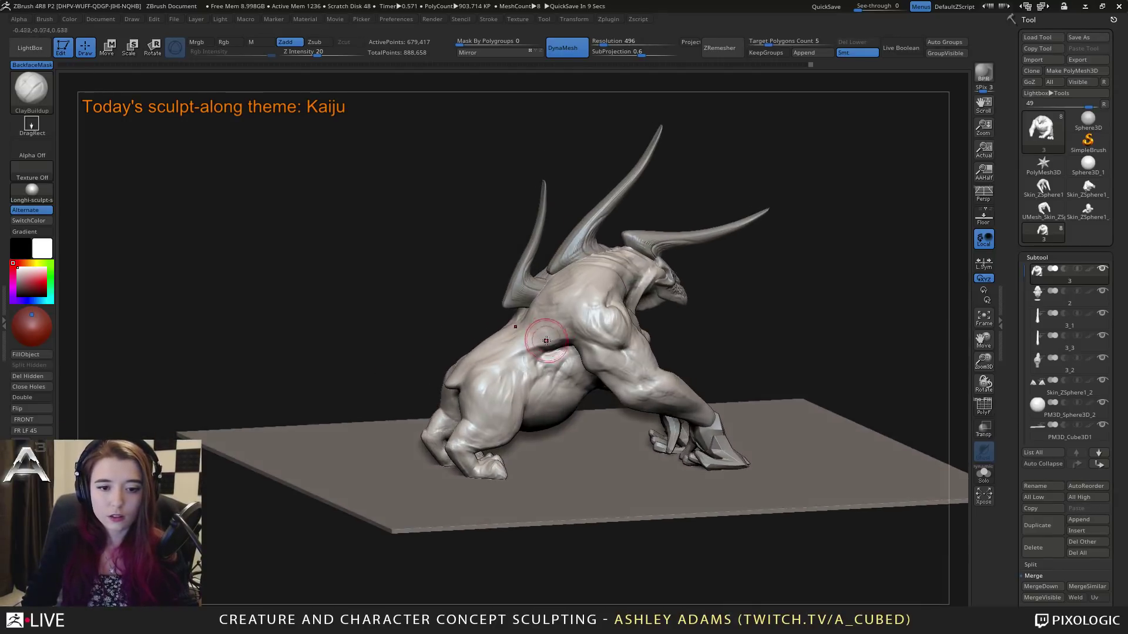
mouse_move(553, 332)
right_down()
mouse_move(551, 366)
mouse_move(531, 344)
mouse_move(541, 292)
right_up()
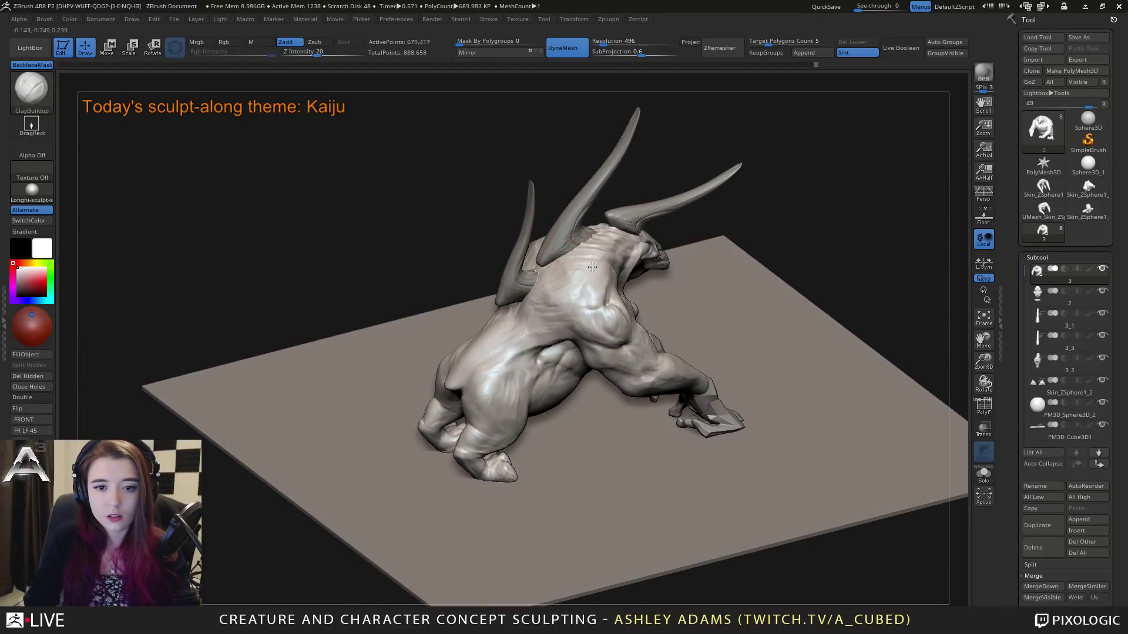
right_drag(592, 266, 566, 265)
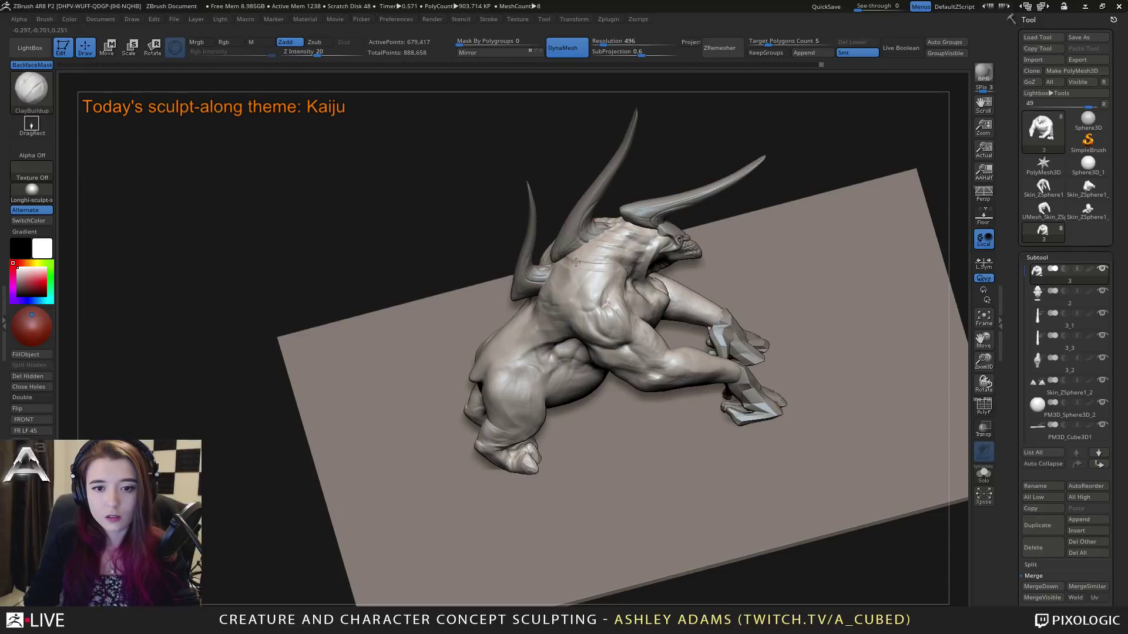
right_drag(611, 287, 611, 267)
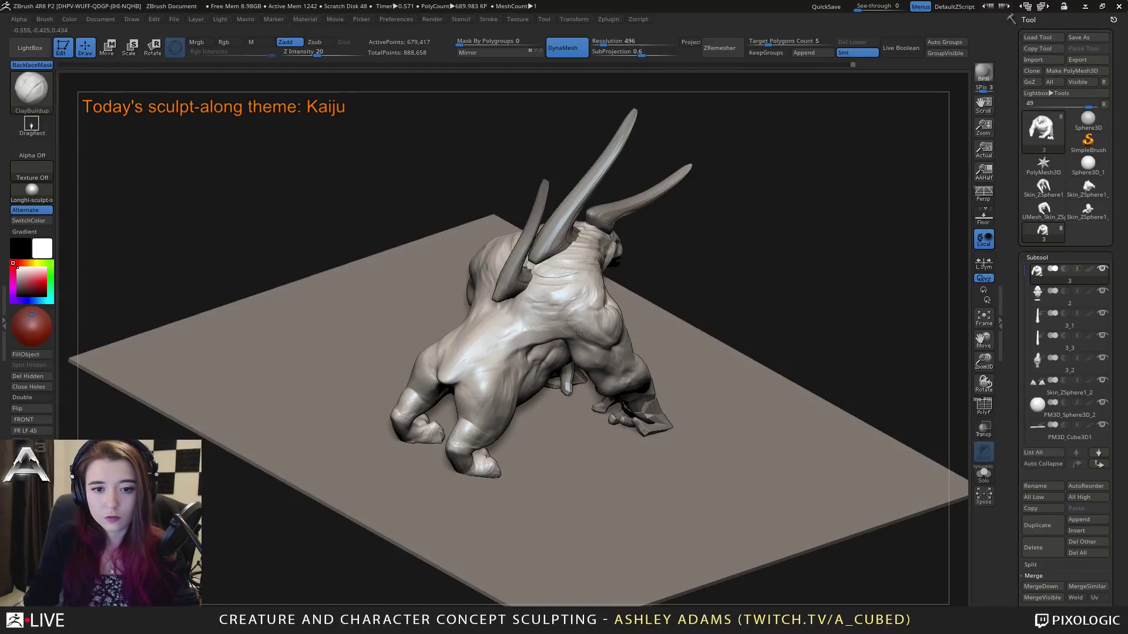
mouse_move(565, 320)
right_down()
mouse_move(524, 310)
mouse_move(599, 308)
mouse_move(602, 283)
right_up()
Step: Carve curved creases around the shoulder blade and the back of the shoulder with the DamStandard brush
key(b)
key(d)
key(s)
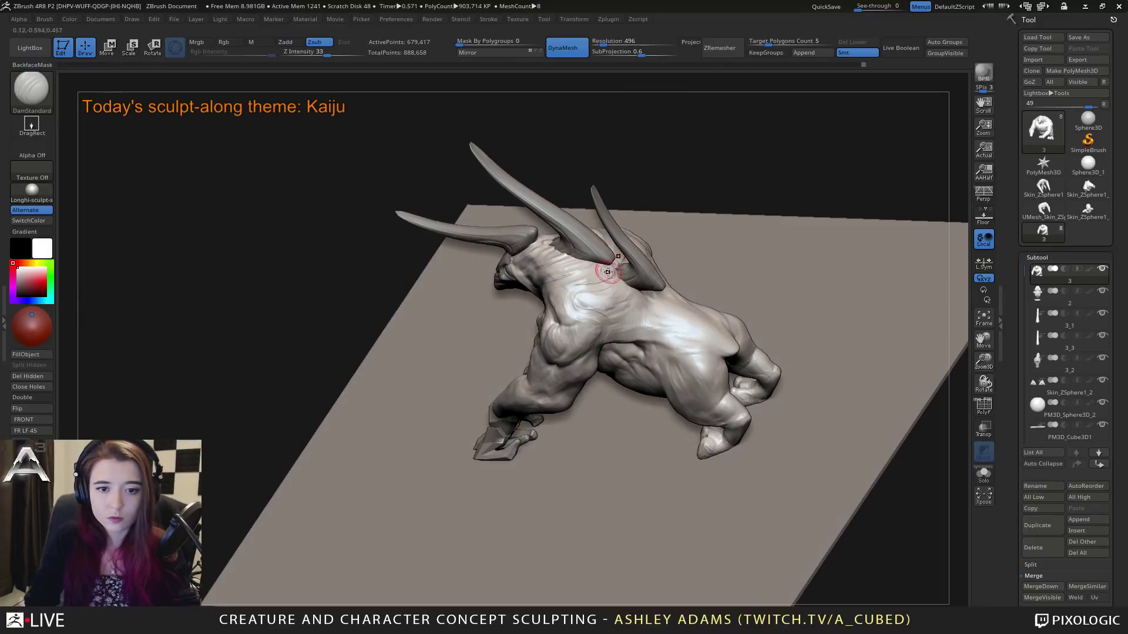
mouse_move(566, 290)
mouse_down()
mouse_move(571, 312)
mouse_move(602, 320)
mouse_move(604, 298)
mouse_move(577, 291)
mouse_move(629, 285)
mouse_move(605, 294)
mouse_up()
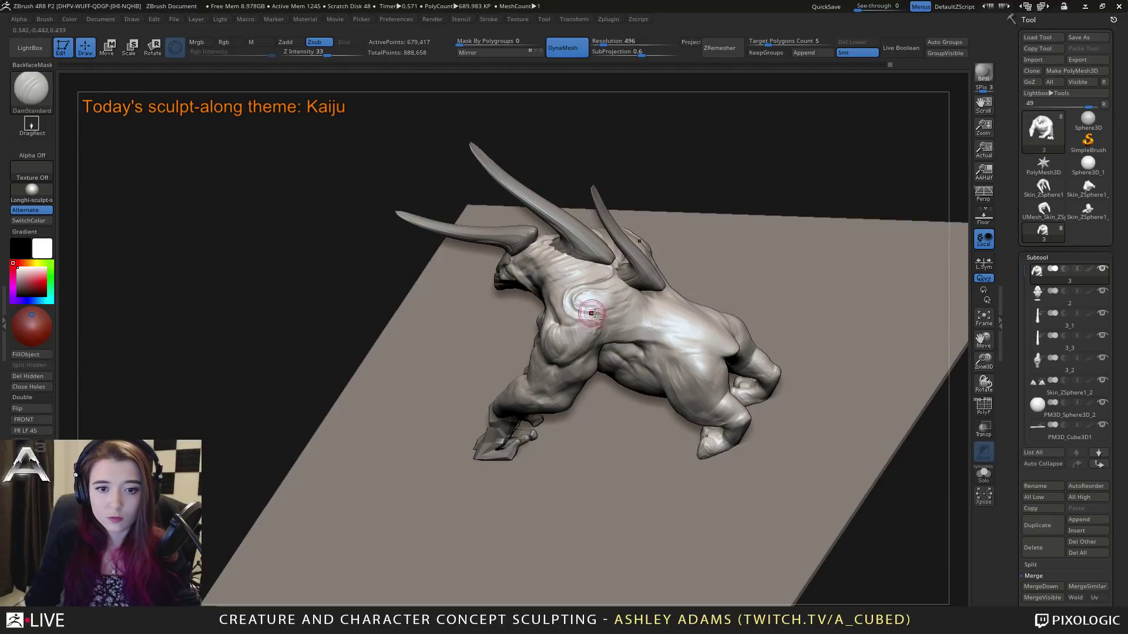
right_drag(591, 314, 568, 308)
drag(593, 302, 610, 317)
right_drag(594, 304, 625, 278)
drag(609, 333, 595, 346)
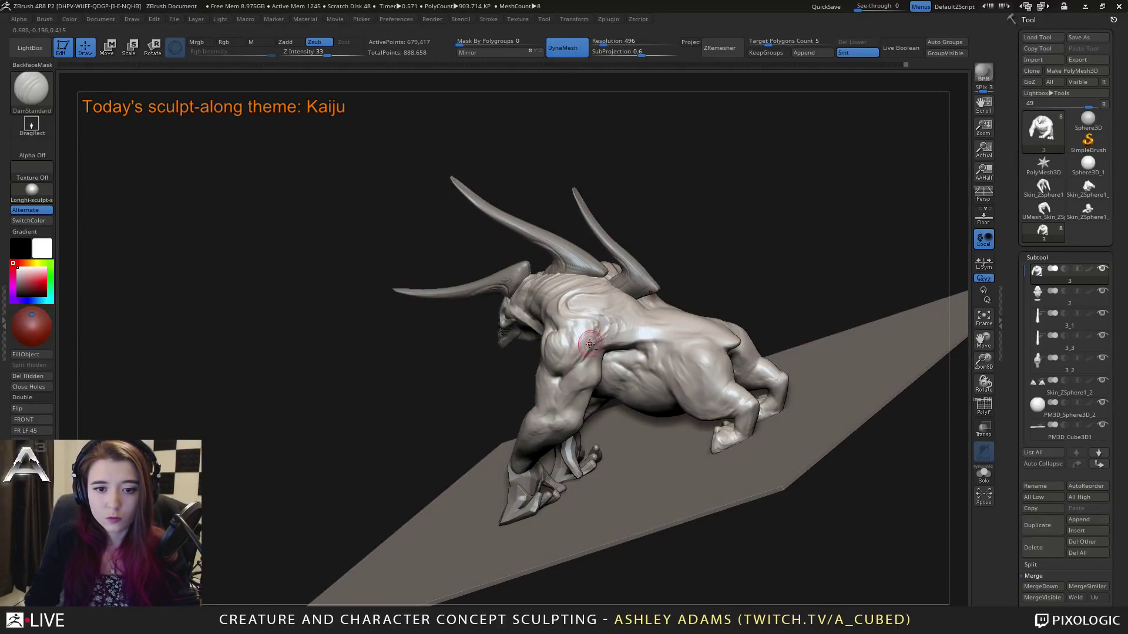
Step: Carve muscle separations across the front of the shoulder and upper chest with the DamStandard brush
mouse_move(582, 323)
right_down()
mouse_move(558, 276)
mouse_move(553, 323)
right_up()
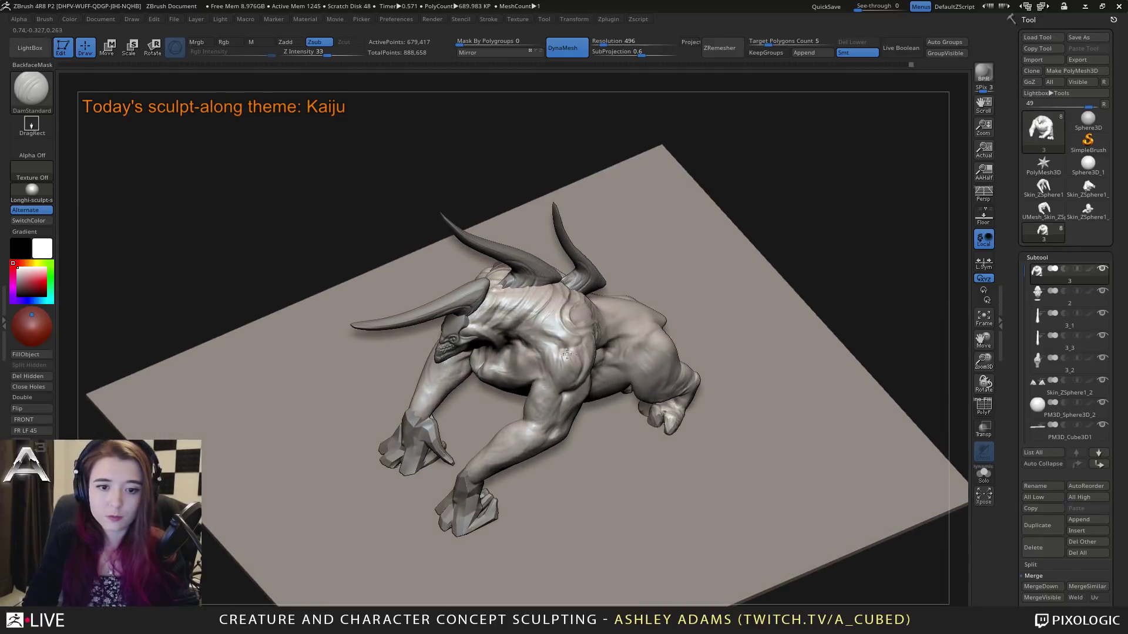
mouse_move(565, 354)
mouse_down()
mouse_move(538, 320)
mouse_move(547, 341)
mouse_move(555, 332)
mouse_move(548, 351)
mouse_up()
right_drag(544, 364, 550, 343)
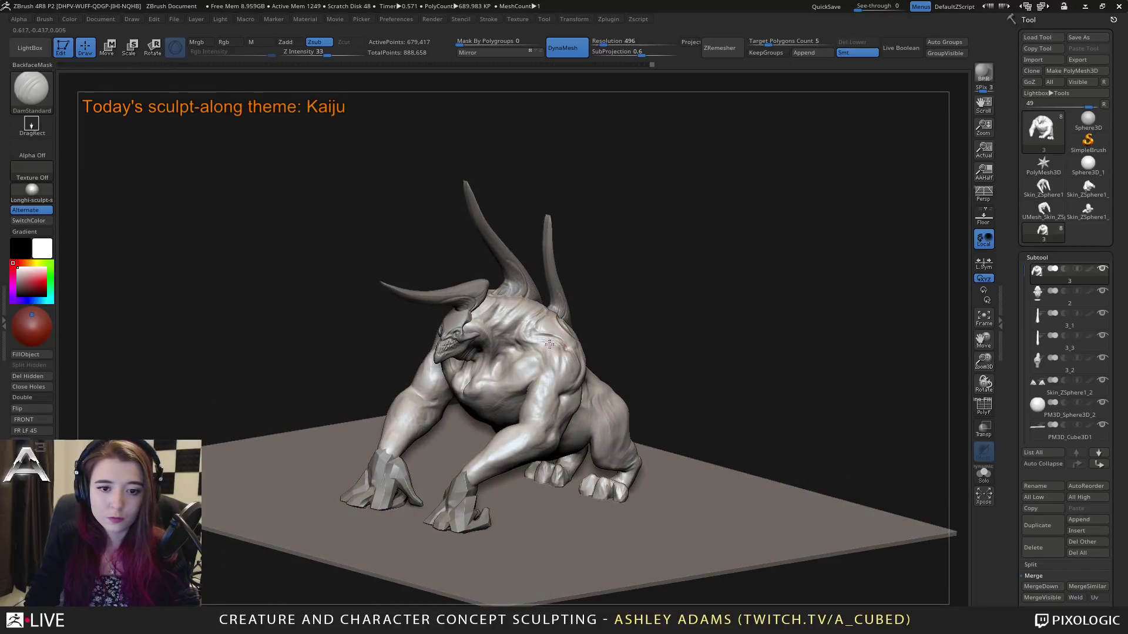
drag(551, 347, 531, 360)
mouse_move(531, 358)
right_down()
mouse_move(573, 346)
mouse_move(529, 329)
right_up()
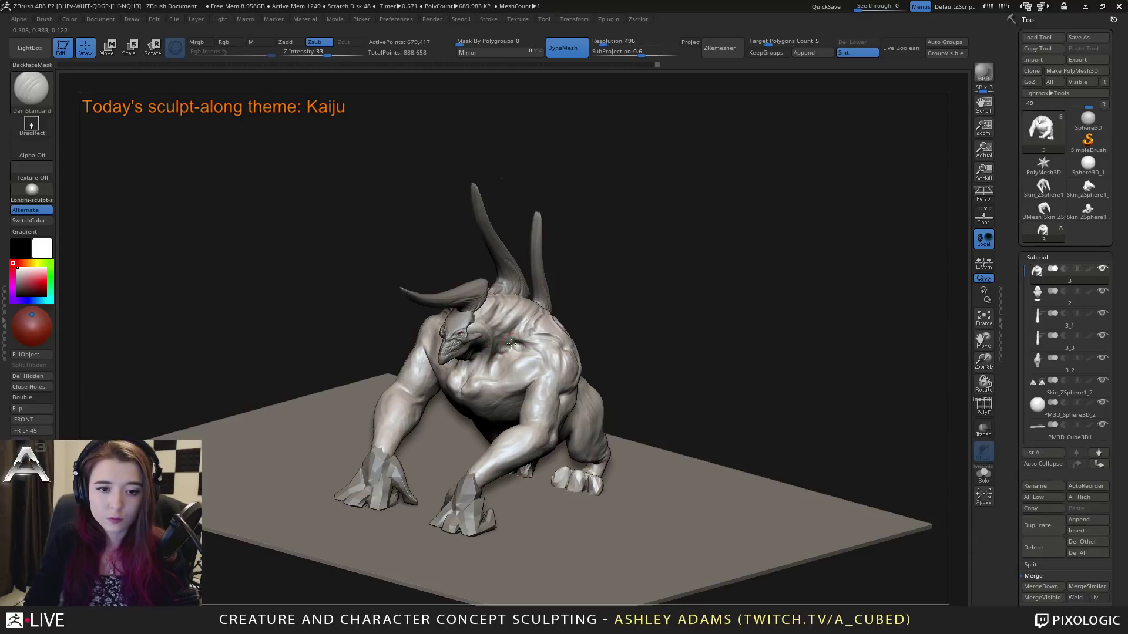
drag(499, 346, 509, 367)
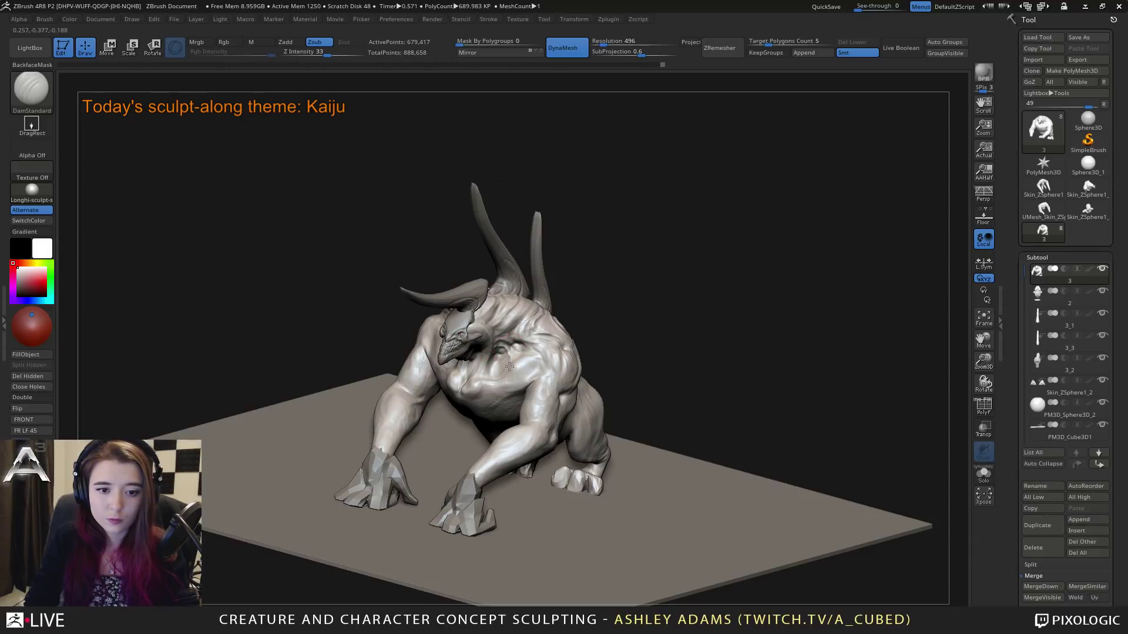
right_drag(498, 374, 378, 194)
Step: Make the body the active subtool and carve skin folds along the neck beneath the jaw with the DamStandard brush
alt+click(597, 318)
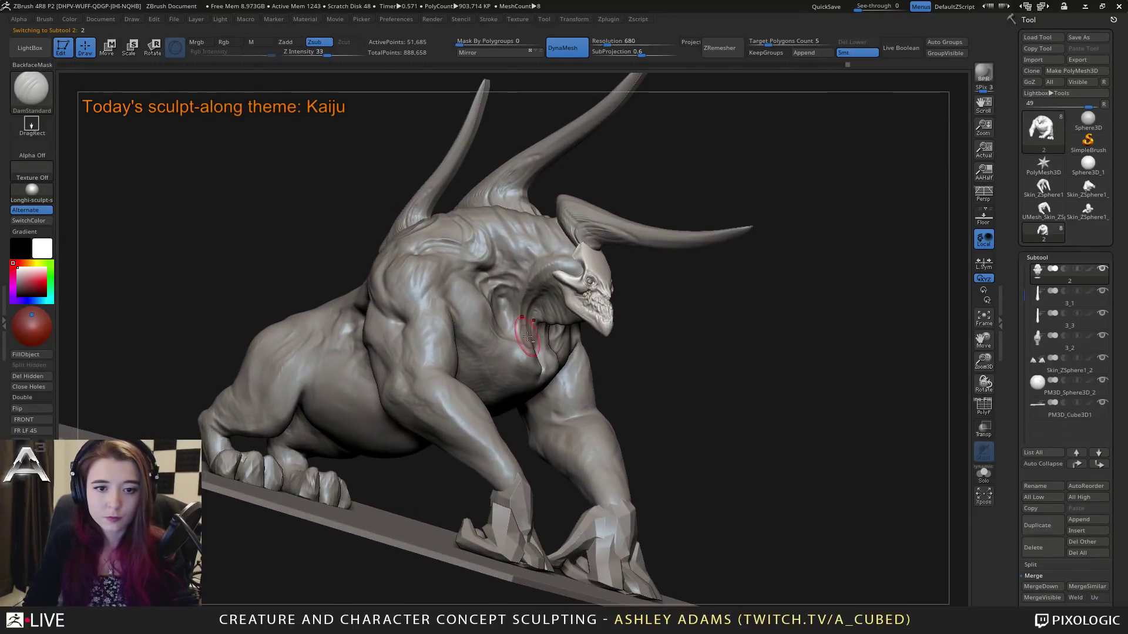
alt+click(559, 268)
right_drag(559, 268, 554, 265)
key(space)
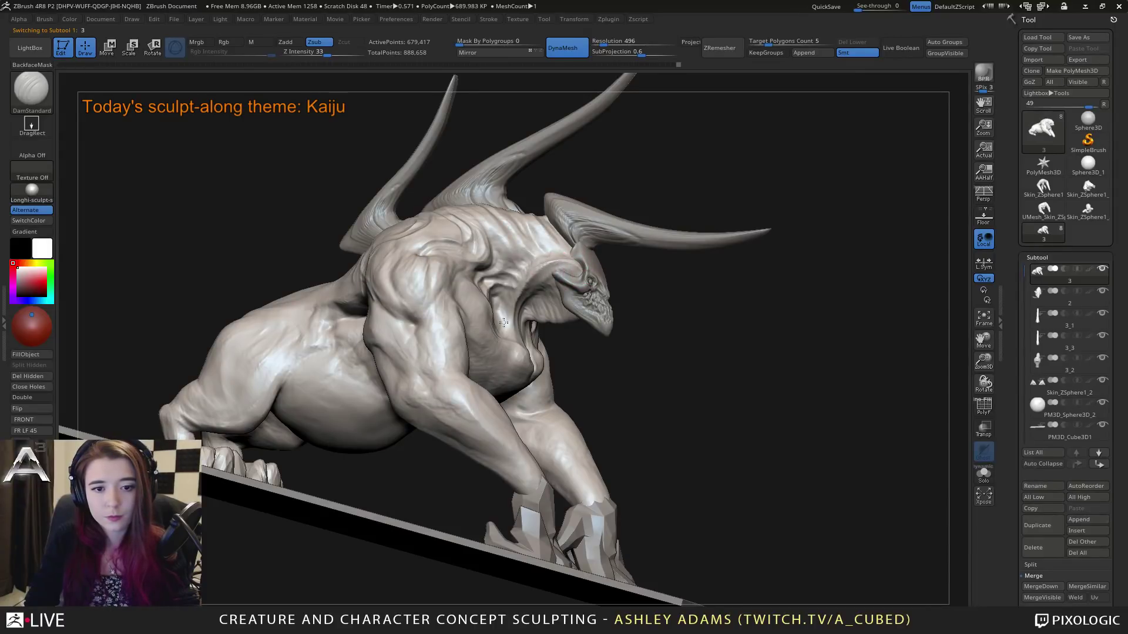
right_drag(527, 352, 539, 269)
right_click(481, 332)
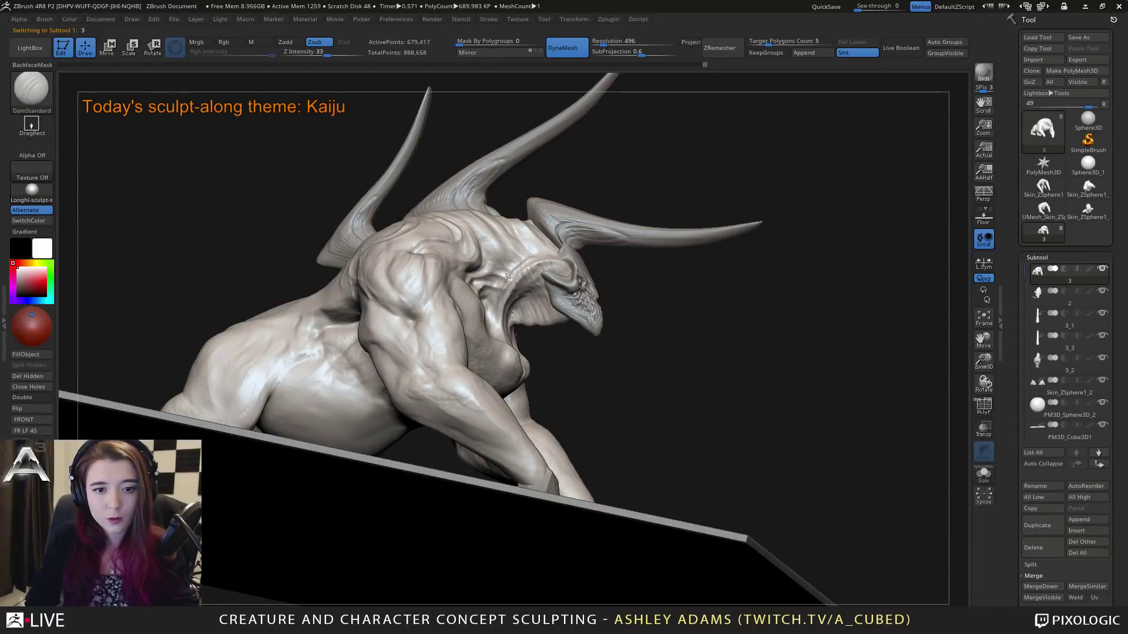
right_drag(520, 301, 526, 307)
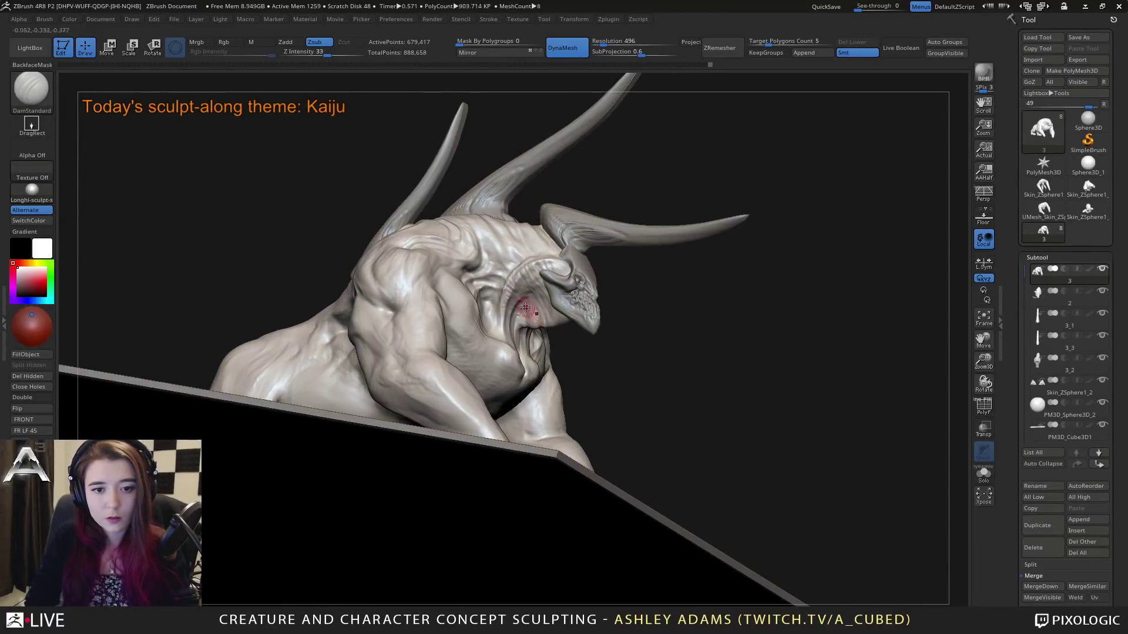
drag(541, 288, 547, 308)
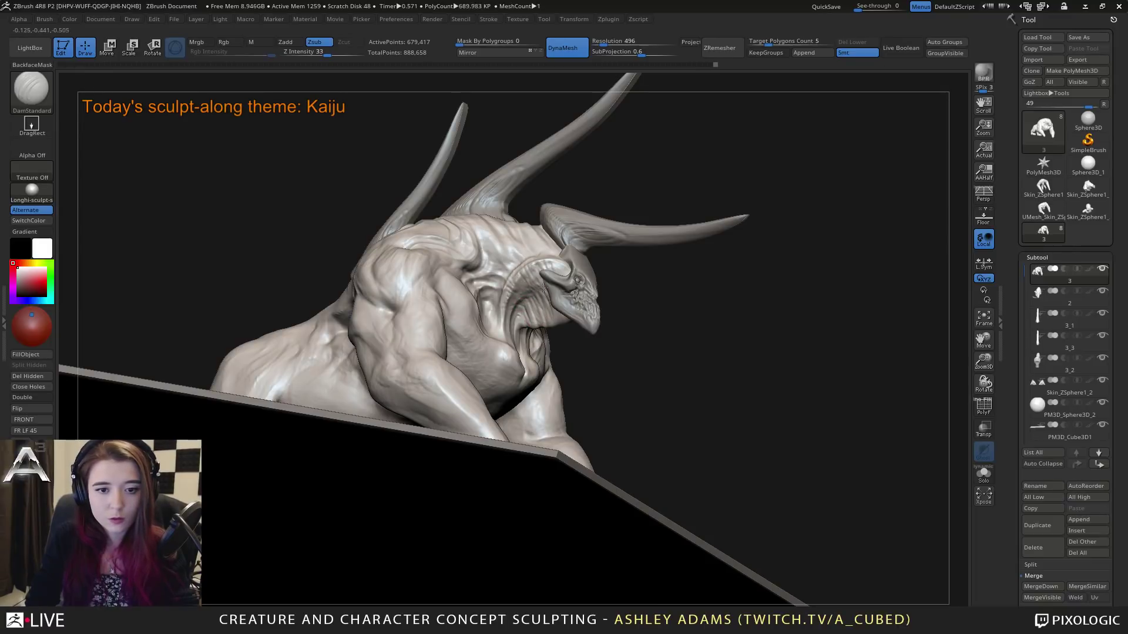
Step: Carve ridges and small bumps into the fold behind the jaw with the DamStandard brush
right_drag(516, 317, 599, 315)
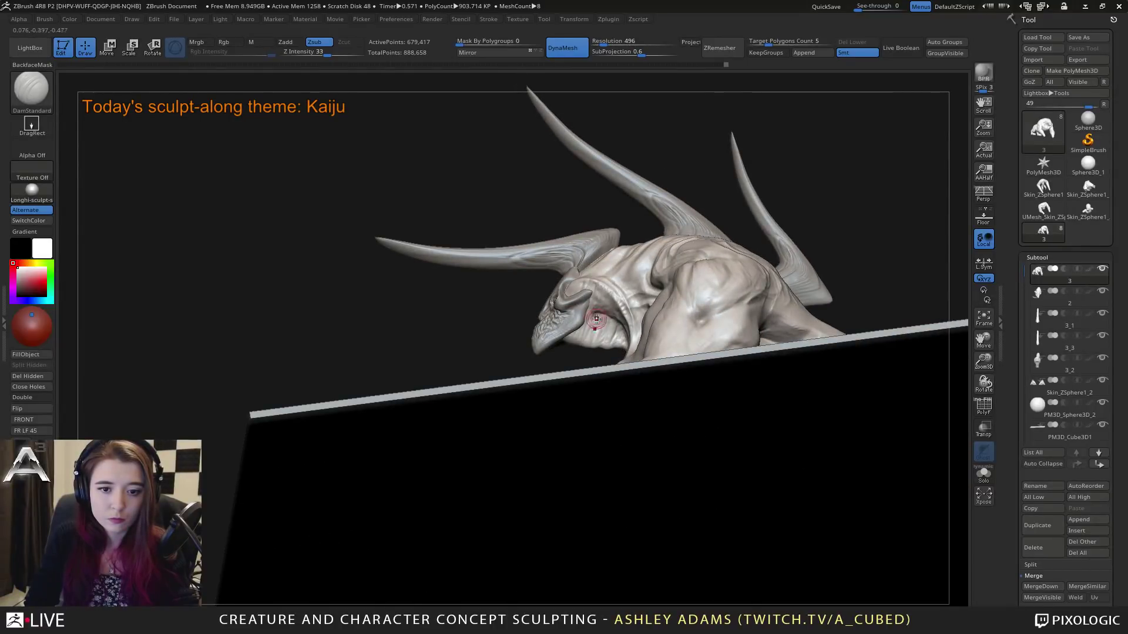
right_drag(593, 333, 609, 316)
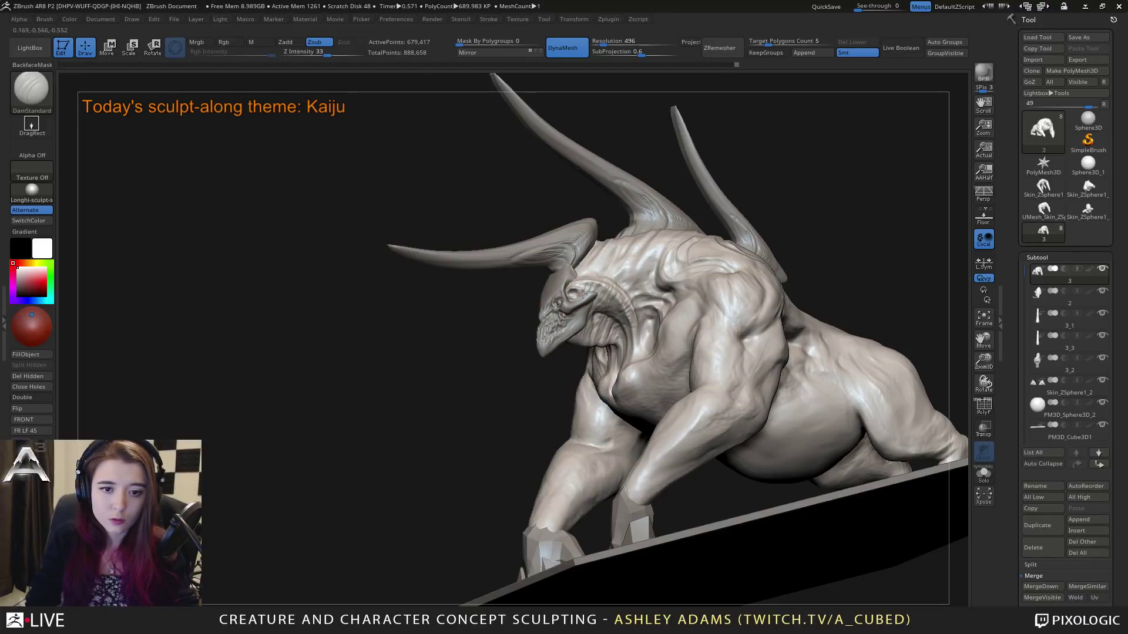
drag(586, 293, 612, 295)
right_drag(625, 285, 640, 266)
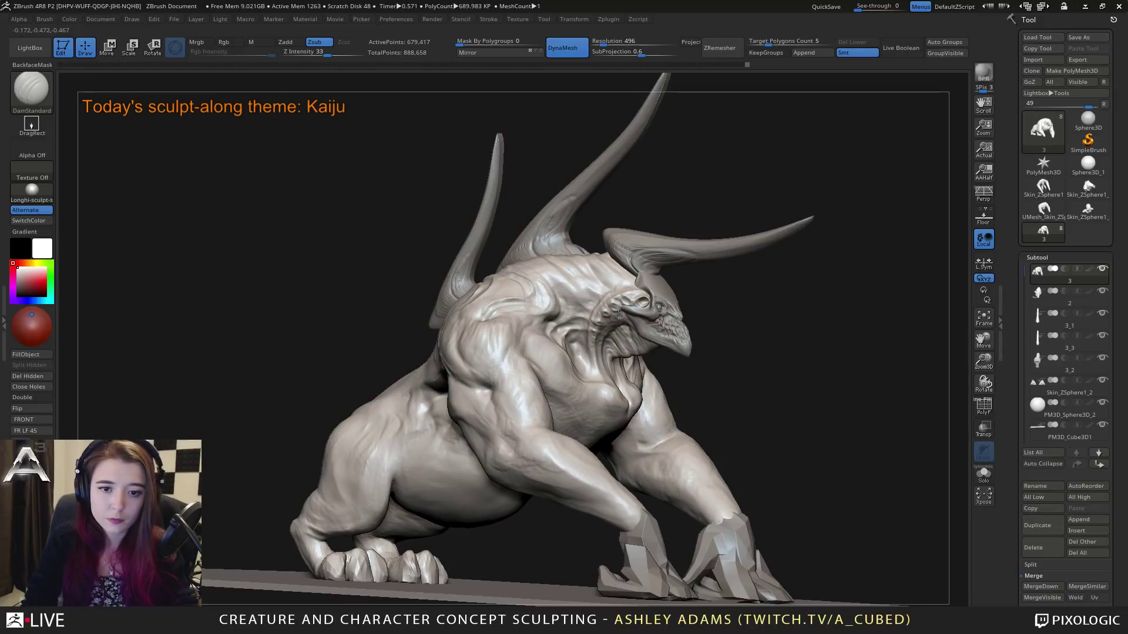
right_drag(615, 322, 648, 291)
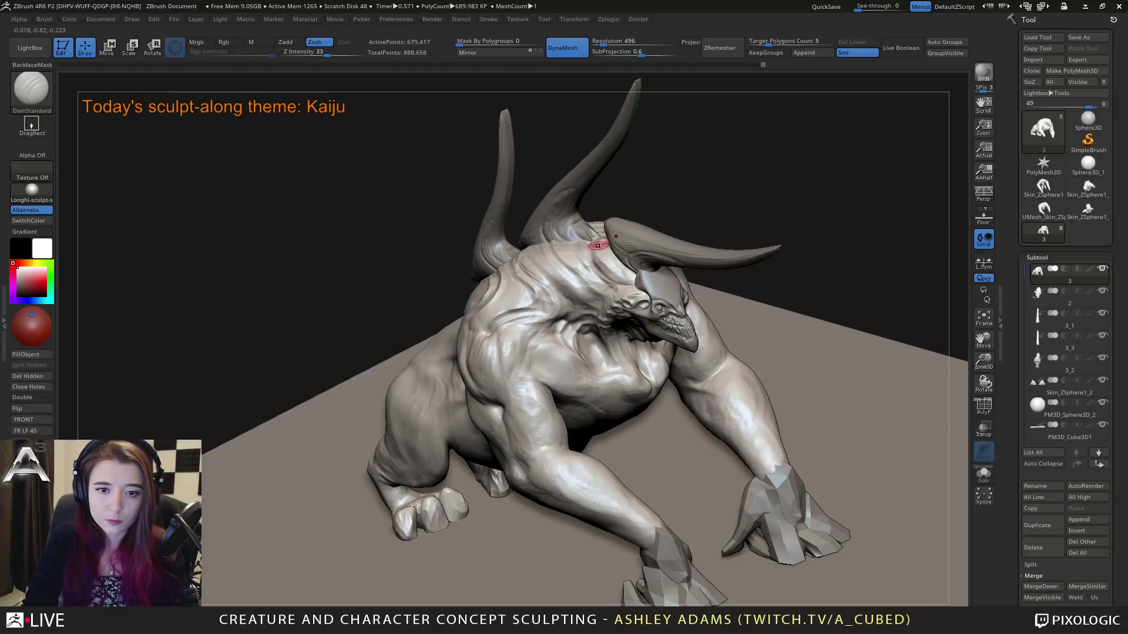
Step: Carve wrinkles across the back and side of the neck behind the head horn with the DamStandard brush
mouse_move(599, 246)
right_down()
mouse_move(615, 235)
mouse_move(598, 230)
right_up()
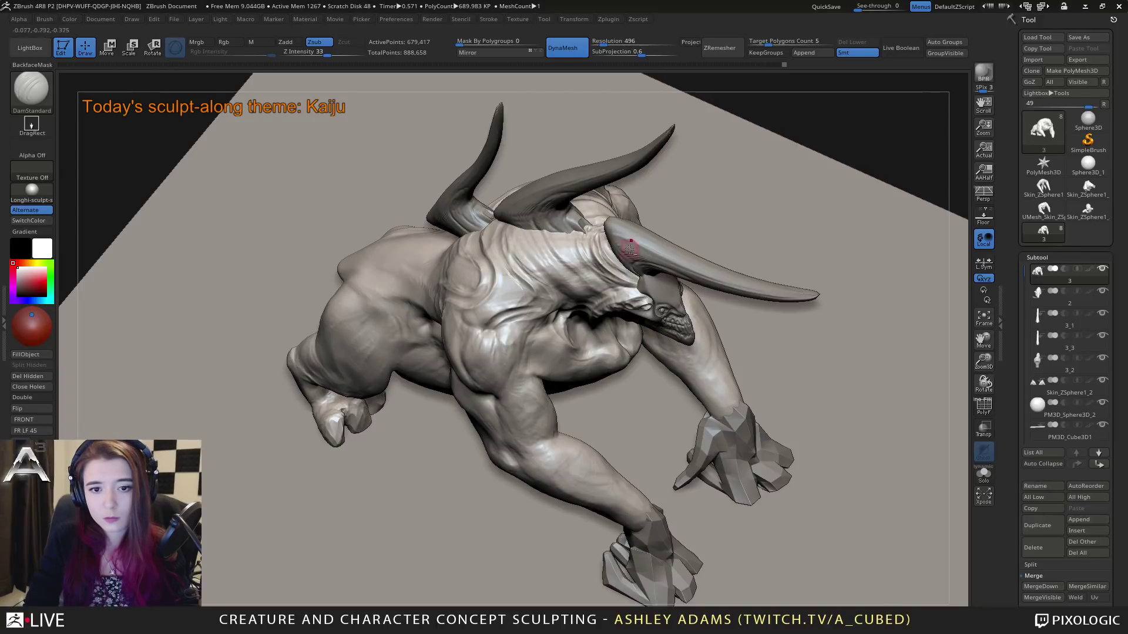
mouse_move(578, 229)
mouse_down()
mouse_move(543, 226)
mouse_move(615, 290)
mouse_move(584, 245)
mouse_move(515, 229)
mouse_move(531, 258)
mouse_move(567, 280)
mouse_up()
drag(587, 376, 600, 261)
mouse_move(600, 261)
right_down()
mouse_move(588, 293)
mouse_move(600, 299)
mouse_move(573, 286)
right_up()
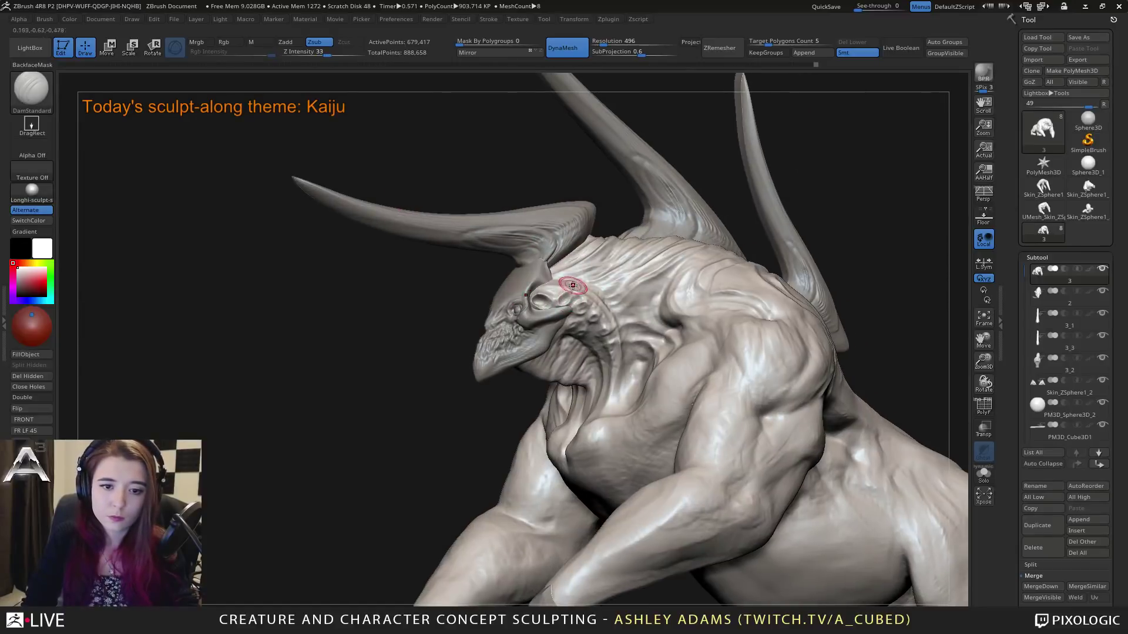
Step: Refine the creases around the bumps behind the eye and down the side of the throat with the DamStandard brush
key(ctrl)
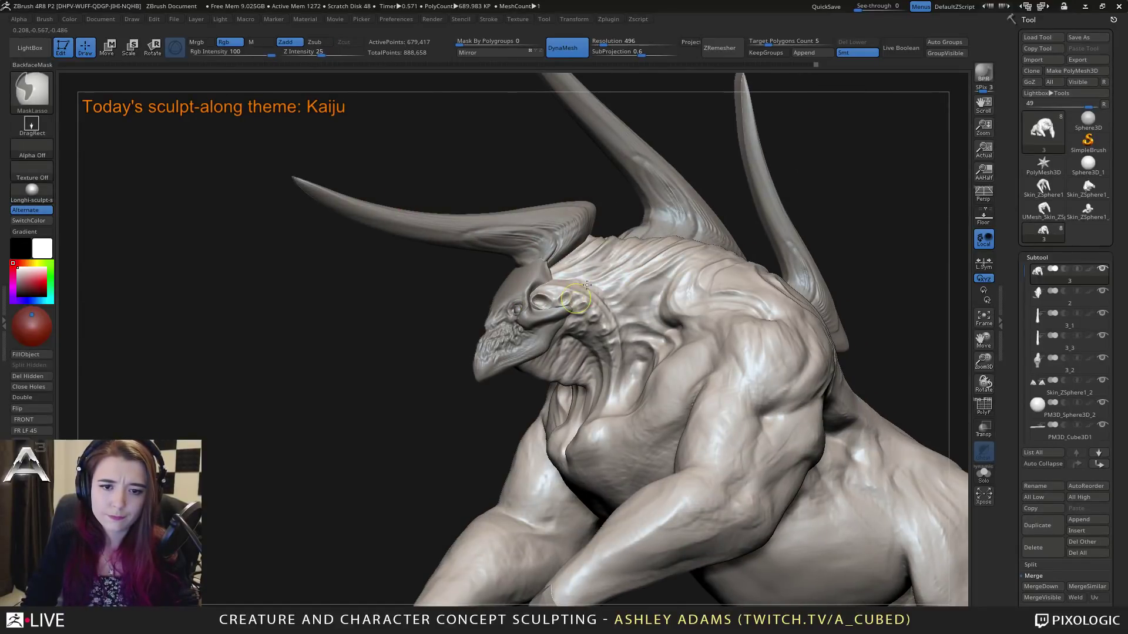
mouse_move(604, 239)
right_down()
mouse_move(547, 297)
mouse_move(552, 313)
right_up()
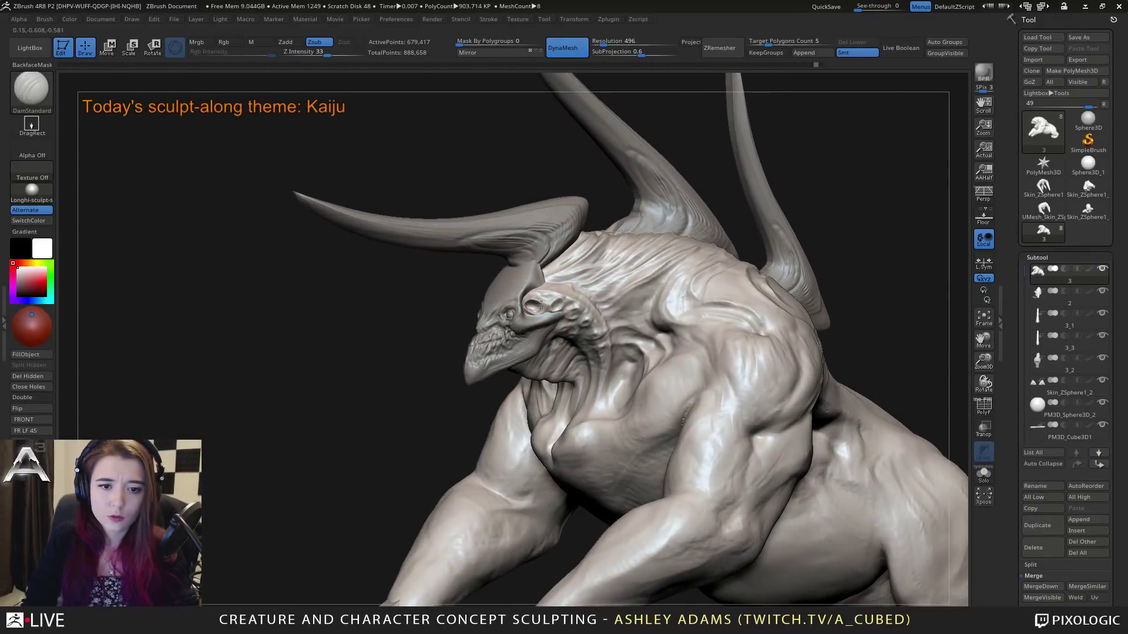
mouse_move(556, 326)
mouse_down()
mouse_move(575, 311)
mouse_move(570, 320)
mouse_move(600, 319)
mouse_move(609, 336)
mouse_up()
right_drag(609, 336, 549, 289)
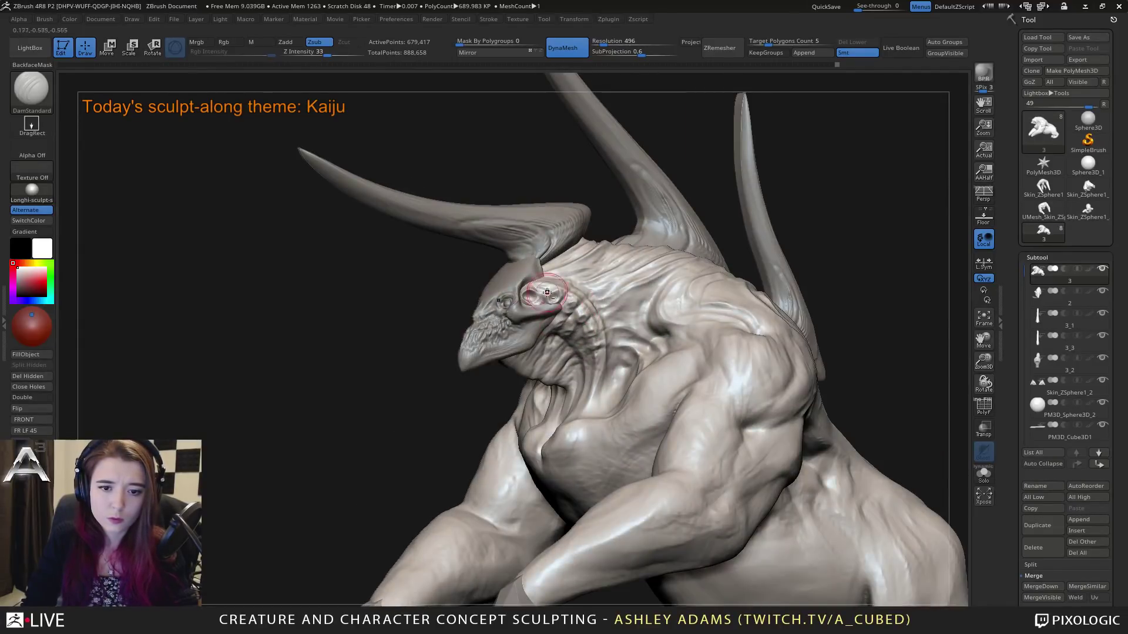
drag(541, 295, 574, 315)
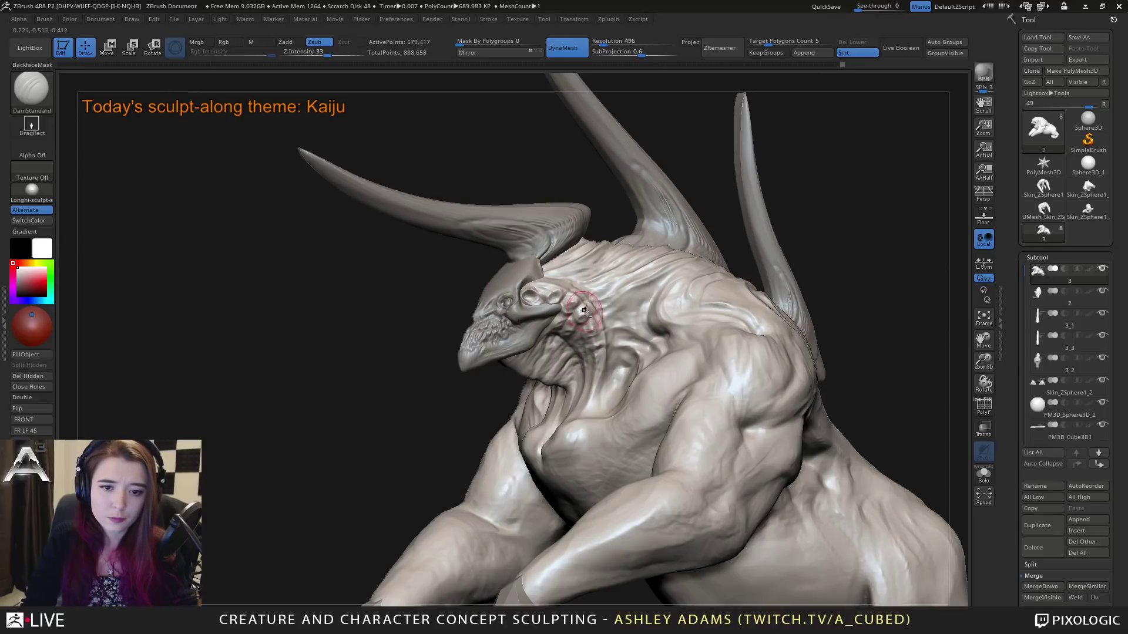
right_drag(573, 385, 582, 336)
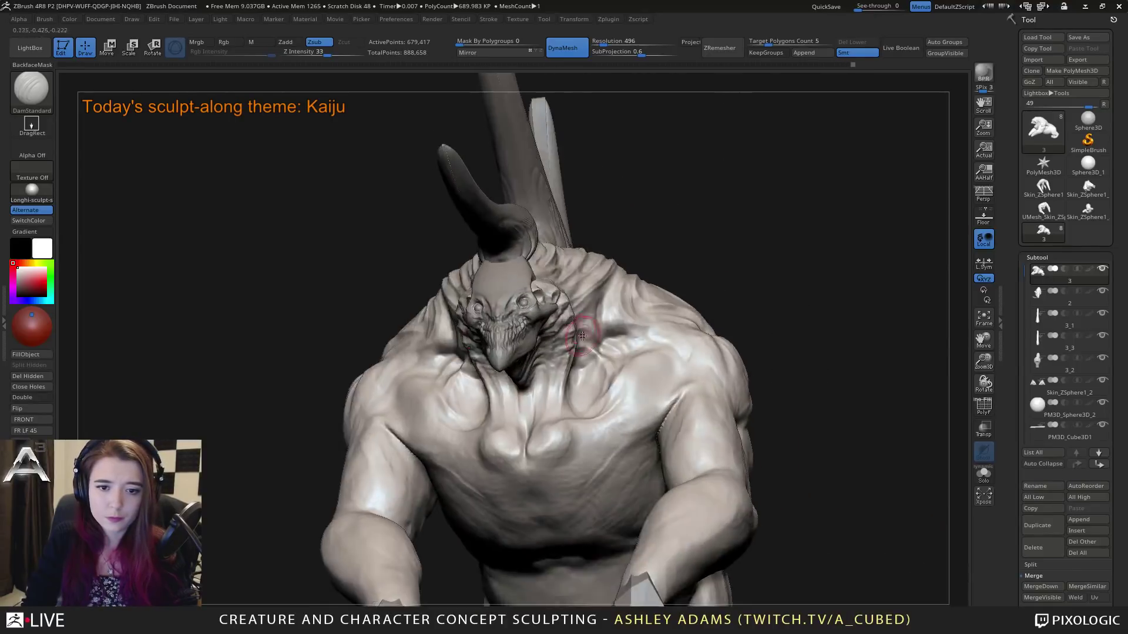
right_drag(513, 304, 579, 312)
alt+right_drag(474, 358, 574, 298)
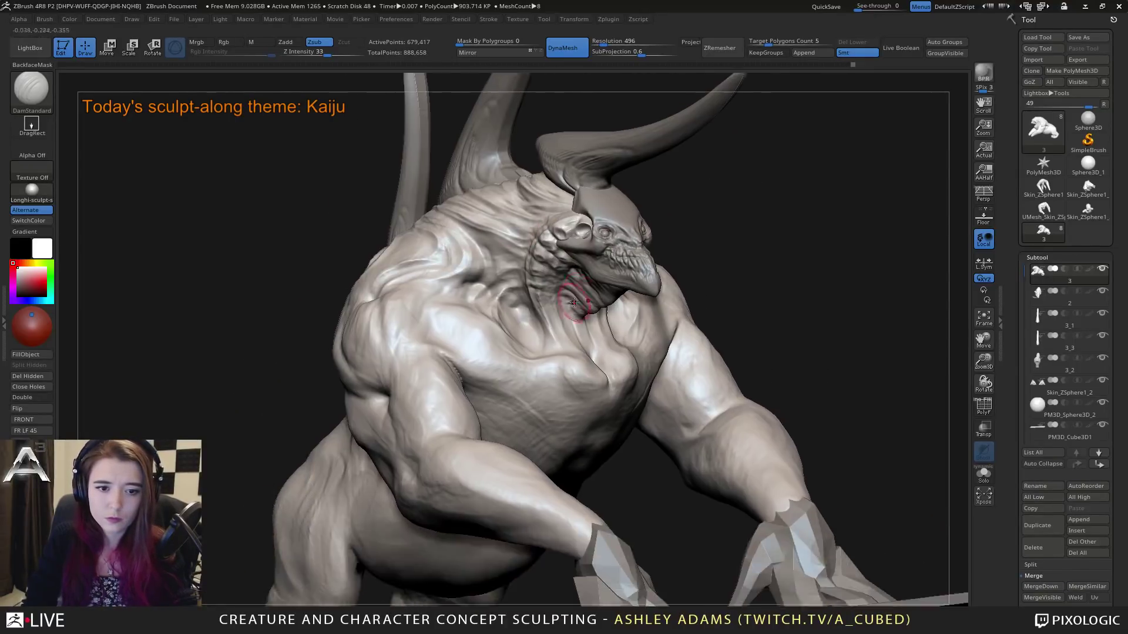
Step: Carve skin folds down the front of the neck and sharpen the crease along the pectoral's lower edge with the DamStandard brush
right_drag(576, 352, 550, 308)
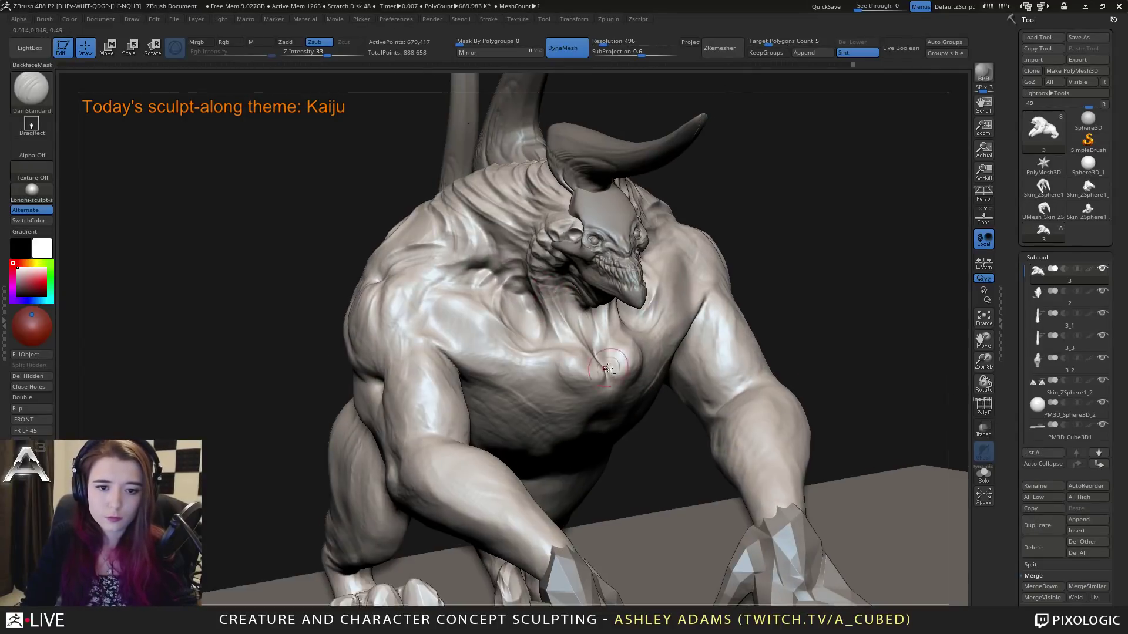
mouse_move(549, 309)
mouse_down()
mouse_move(592, 365)
mouse_move(567, 344)
mouse_up()
drag(531, 280, 568, 316)
mouse_move(550, 351)
right_down()
mouse_move(587, 365)
mouse_move(567, 376)
mouse_move(558, 368)
right_up()
mouse_move(559, 368)
mouse_down()
mouse_move(516, 370)
mouse_move(568, 374)
mouse_up()
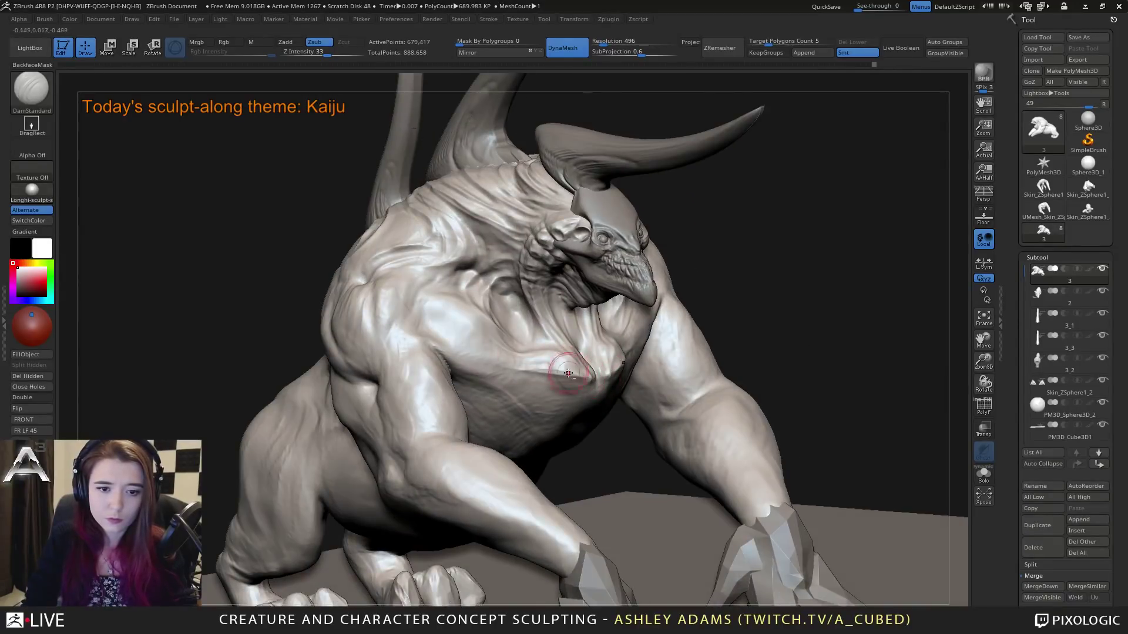
mouse_move(445, 348)
mouse_down()
mouse_move(437, 341)
mouse_move(575, 369)
mouse_up()
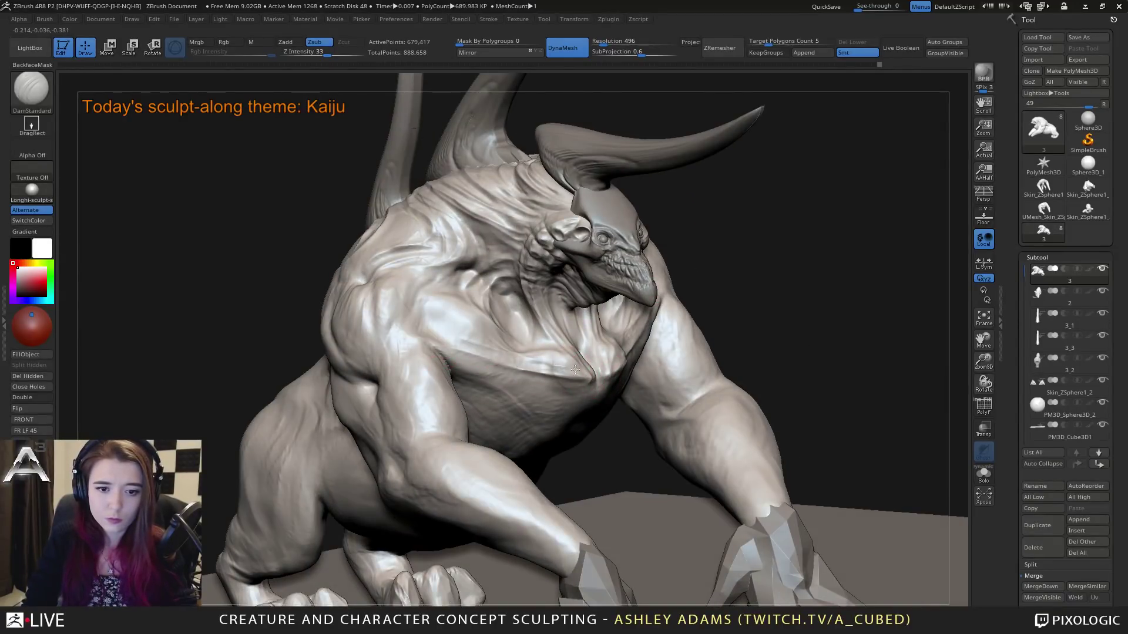
key(f)
right_drag(461, 335, 557, 327)
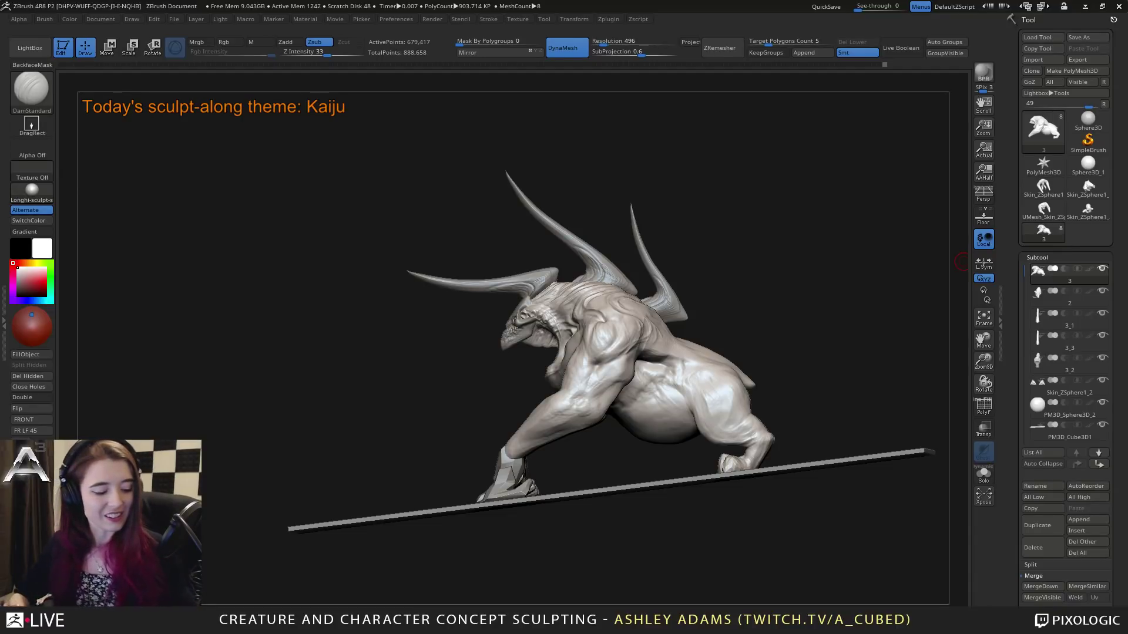
Step: Make the low-poly front hands the active subtool and subdivide them once, ready for the ClayBuildup brush
right_drag(605, 264, 634, 314)
key(space)
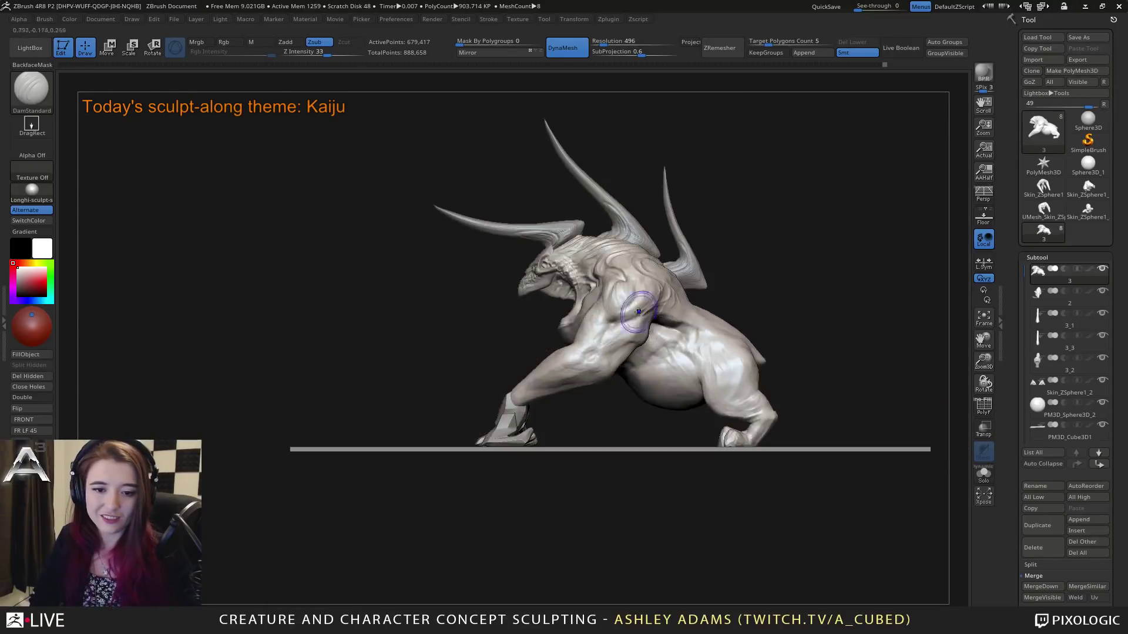
alt+click(482, 434)
right_drag(481, 434, 631, 345)
key(ctrl+d)
right_click(573, 352)
key(b)
key(c)
key(b)
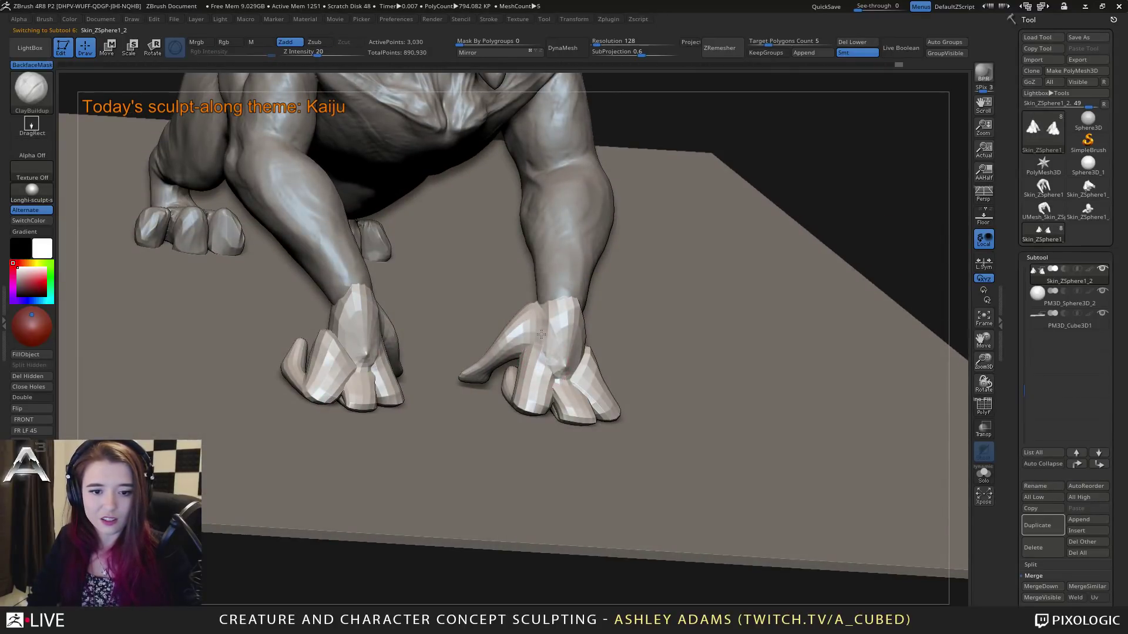
Step: Reposition the fingers and separate them from the thumb on the front hands with the SnakeHook brush
mouse_move(542, 333)
right_down()
mouse_move(556, 344)
mouse_move(530, 332)
mouse_move(549, 339)
right_up()
key(b)
key(s)
key(h)
right_drag(469, 408, 479, 406)
right_click(479, 406)
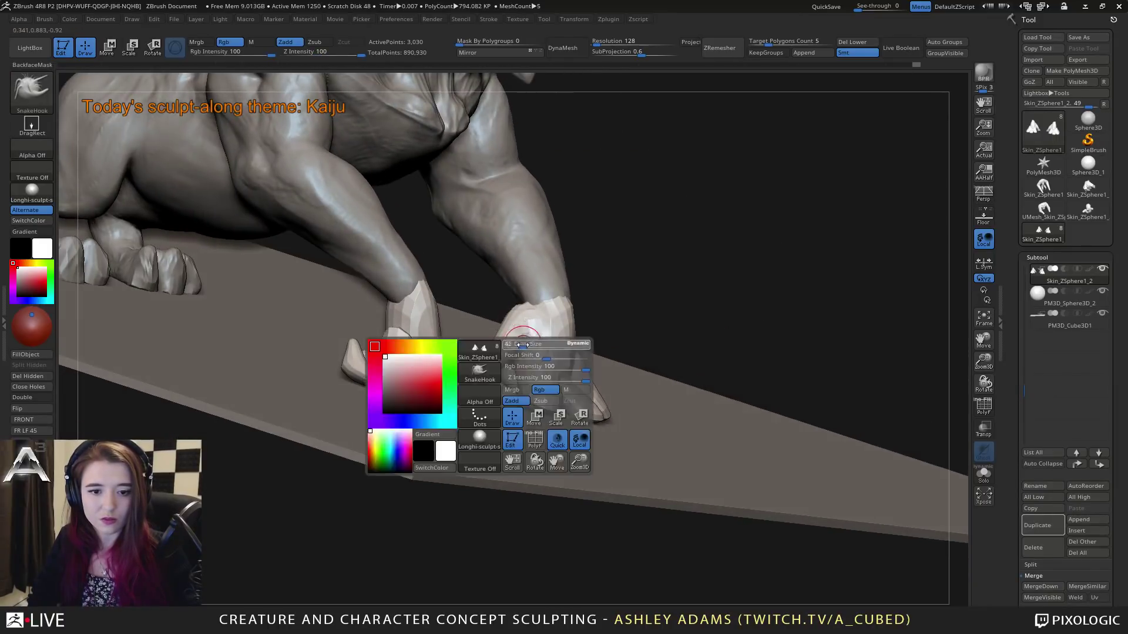
right_drag(545, 332, 516, 355)
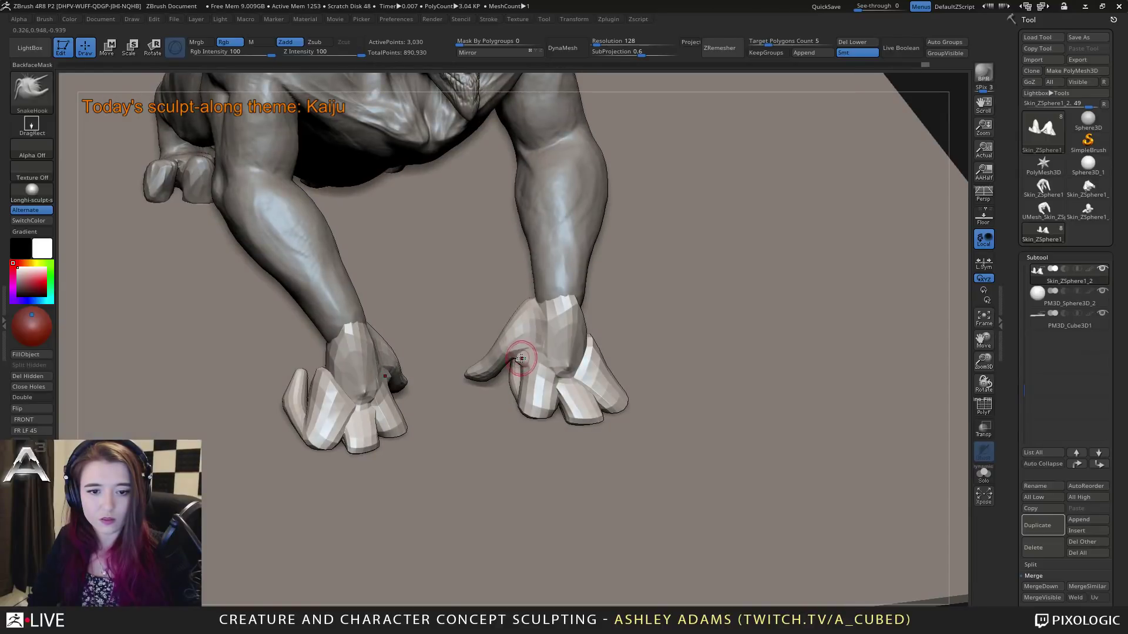
key(shift)
mouse_move(517, 356)
shift+mouse_down()
mouse_move(521, 367)
mouse_move(516, 355)
shift+mouse_up()
Step: Build up the knuckles and the backs of the fingers with the ClayBuildup brush
mouse_move(517, 362)
right_down()
mouse_move(531, 352)
mouse_move(542, 376)
mouse_move(536, 354)
mouse_move(552, 361)
right_up()
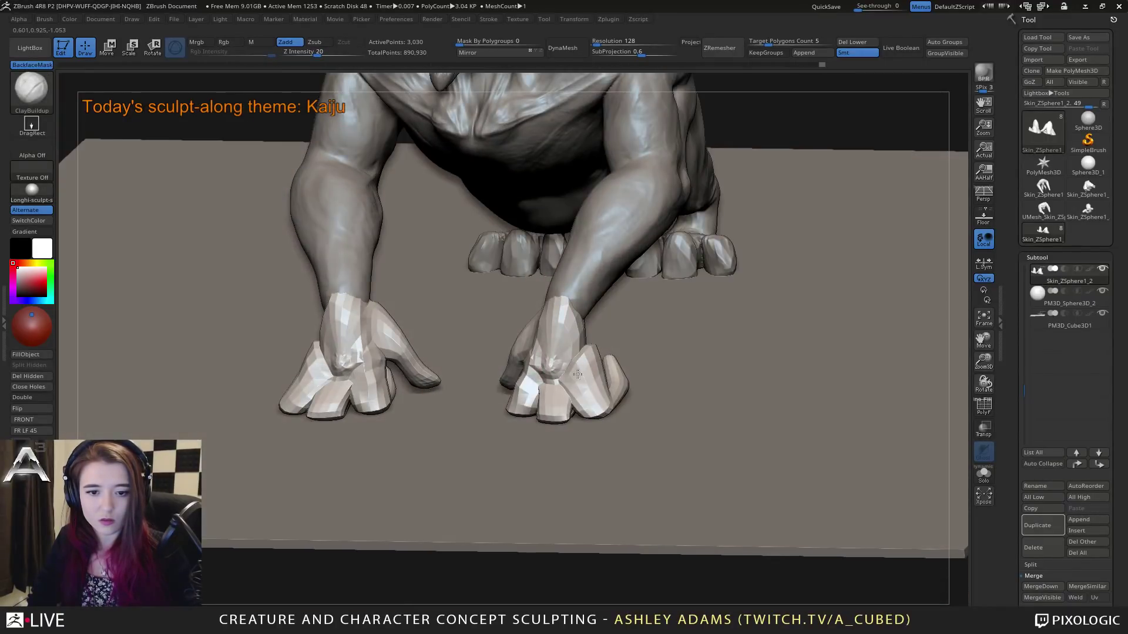
mouse_move(576, 360)
mouse_down()
mouse_move(588, 385)
mouse_move(564, 400)
mouse_move(555, 376)
mouse_move(555, 391)
mouse_up()
right_drag(555, 391, 535, 406)
Step: Pull the front knuckles into shape and adjust the outer finger's silhouette with the SnakeHook brush
key(b)
key(s)
key(h)
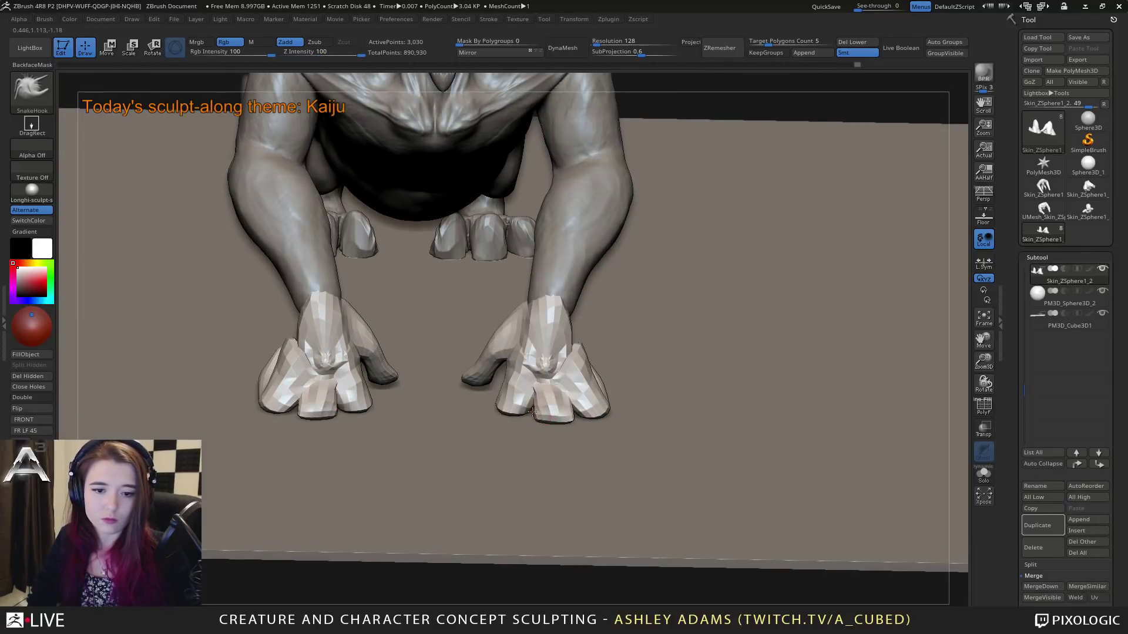
mouse_move(535, 416)
mouse_down()
mouse_move(573, 418)
mouse_move(341, 388)
mouse_up()
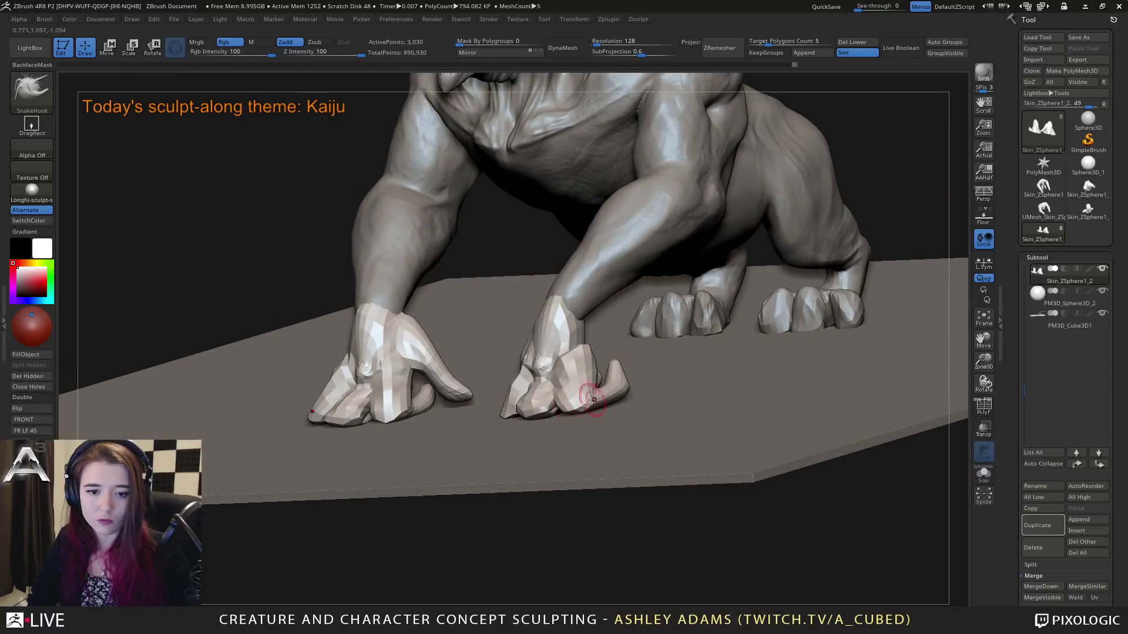
drag(592, 418, 505, 421)
right_click(614, 385)
drag(614, 385, 621, 381)
mouse_move(664, 432)
mouse_down()
mouse_move(637, 444)
mouse_move(622, 426)
mouse_up()
mouse_move(620, 386)
mouse_down()
mouse_move(564, 391)
mouse_move(581, 388)
mouse_up()
Step: Adjust the underside of the outer finger where it meets the ground with the SnakeHook brush
right_click(581, 376)
right_drag(603, 378, 630, 407)
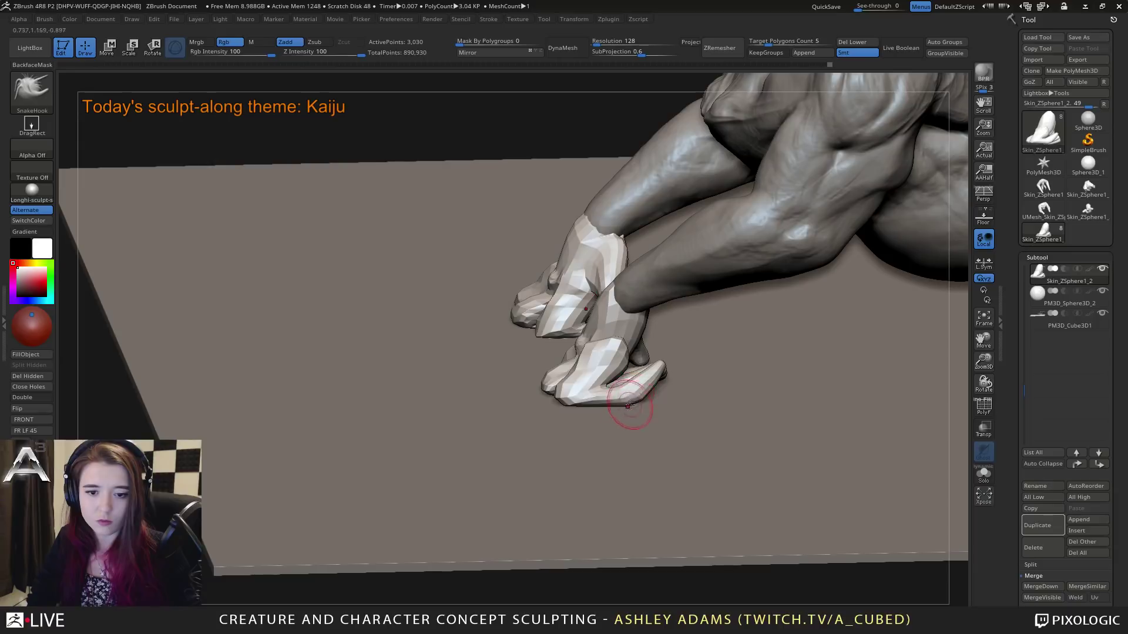
drag(632, 400, 637, 405)
right_drag(613, 366, 624, 399)
Step: Thicken the curled-back outer finger with the Inflat brush and smooth its tip
key(b)
key(i)
key(n)
drag(618, 401, 623, 391)
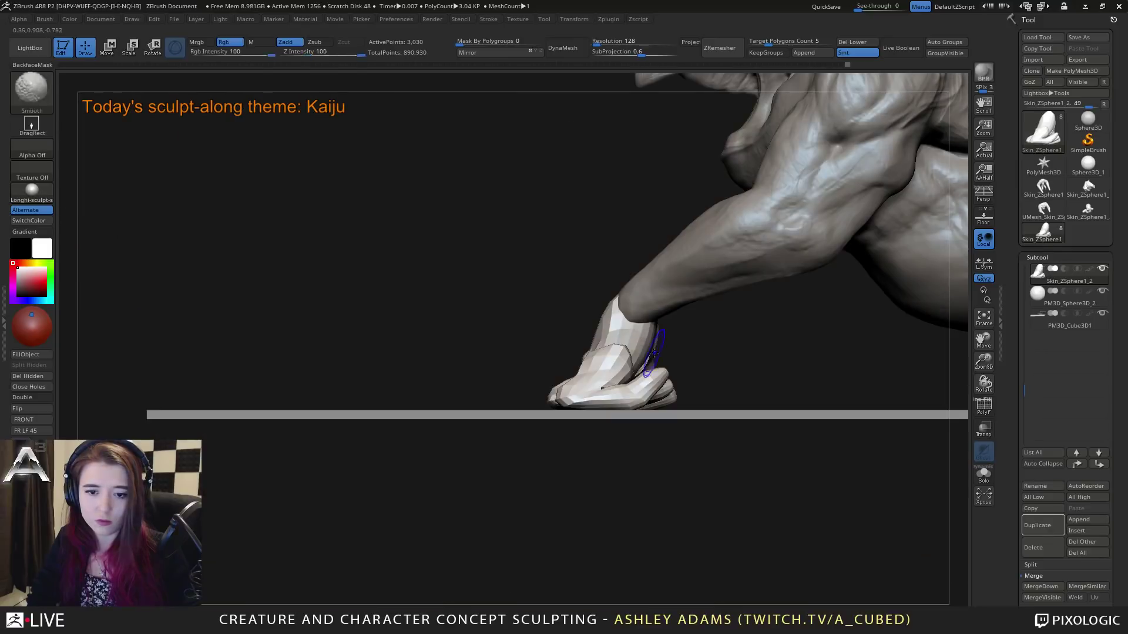
mouse_move(656, 383)
mouse_down()
mouse_move(647, 402)
mouse_move(657, 389)
mouse_up()
right_click(662, 385)
right_drag(587, 353, 643, 382)
drag(643, 383, 647, 383)
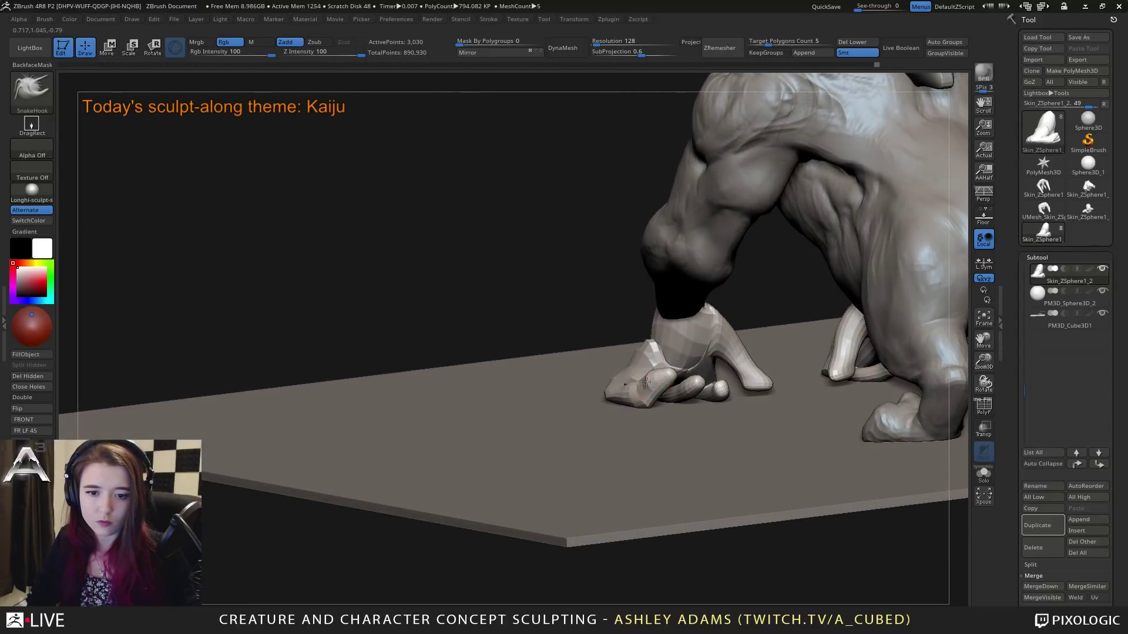
Step: Isolate the hands subtool in Solo mode and reshape the curled fingers beneath the palm with the SnakeHook brush
right_drag(659, 385, 881, 446)
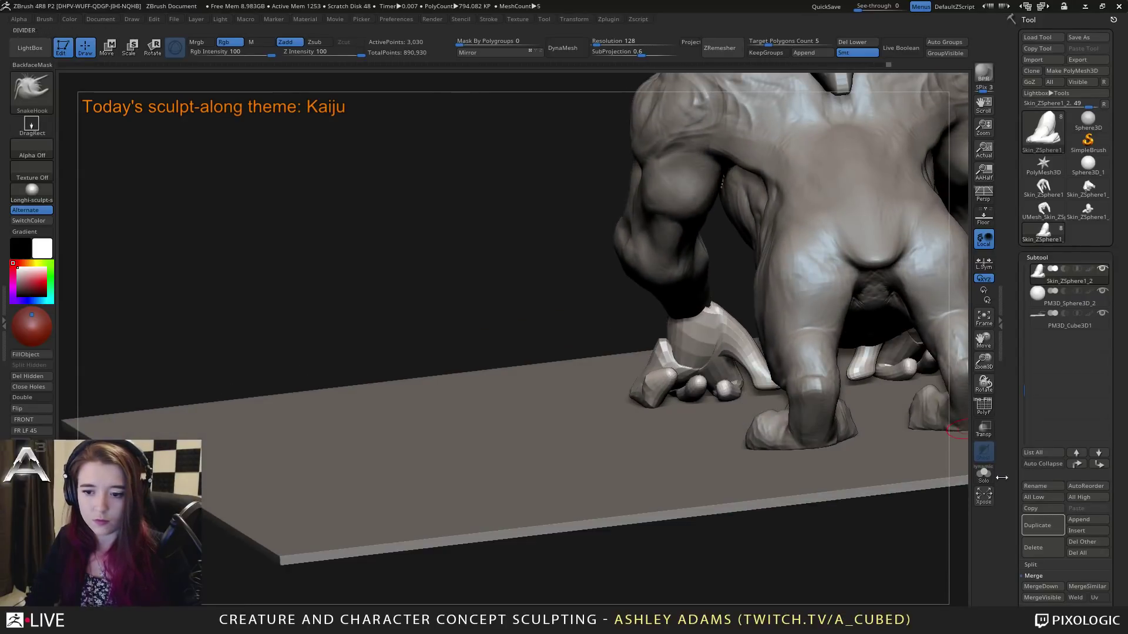
click(984, 475)
mouse_move(713, 404)
right_down()
mouse_move(579, 335)
mouse_move(554, 353)
right_up()
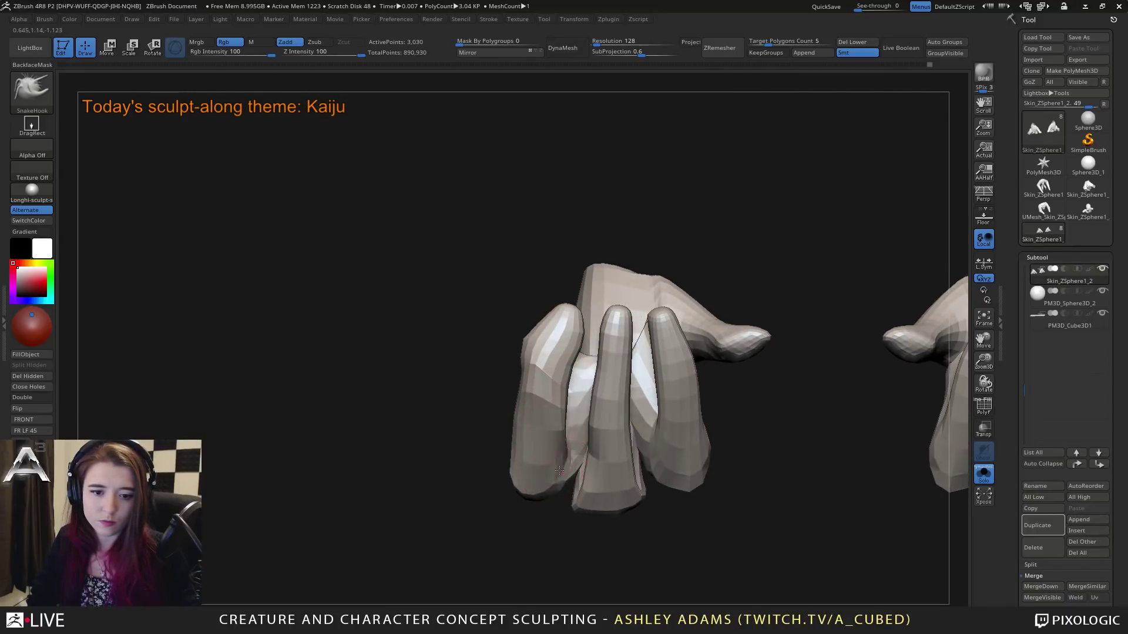
mouse_move(576, 458)
right_down()
mouse_move(571, 439)
mouse_move(613, 389)
mouse_move(612, 360)
mouse_move(692, 392)
mouse_move(640, 288)
right_up()
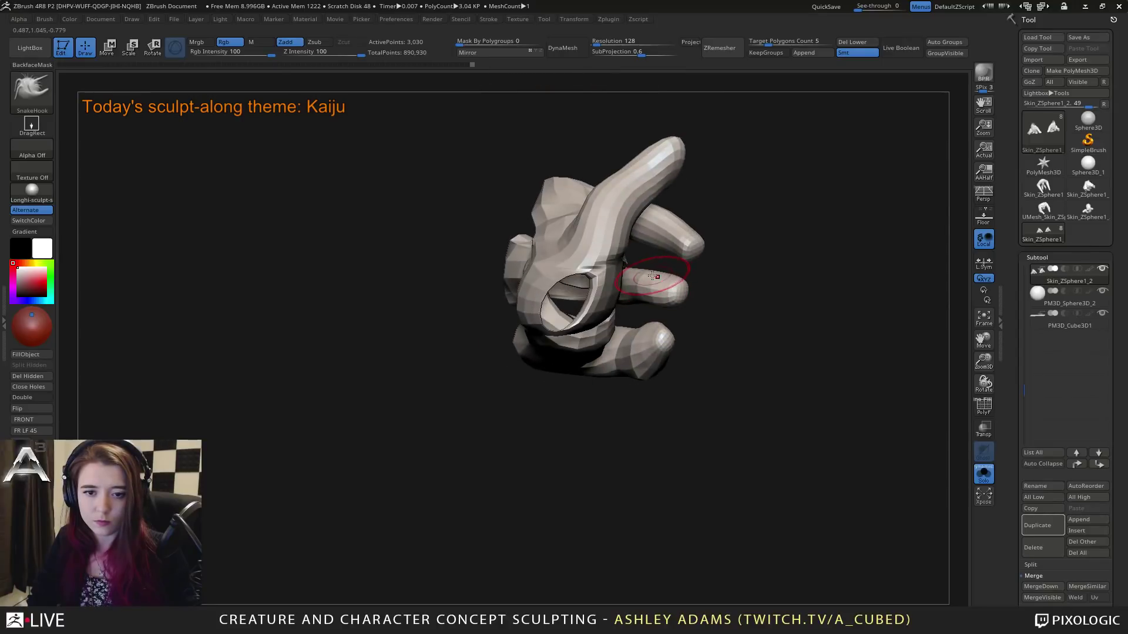
mouse_move(633, 302)
mouse_down()
mouse_move(644, 304)
mouse_move(584, 327)
mouse_move(607, 347)
mouse_move(699, 381)
mouse_up()
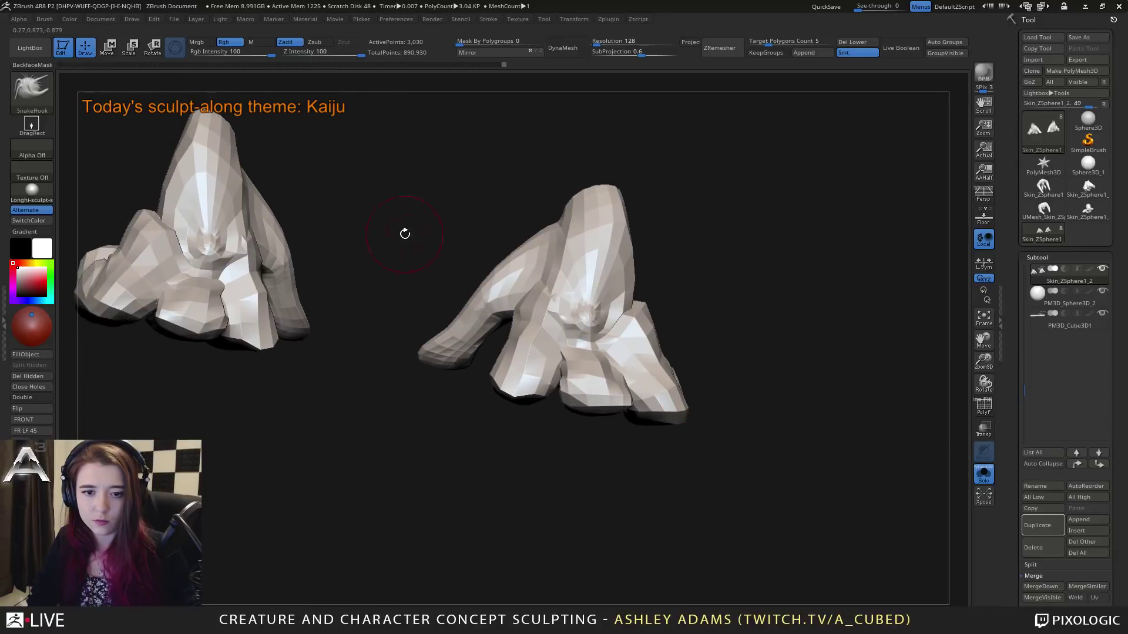
mouse_move(405, 234)
mouse_down()
mouse_move(516, 322)
mouse_move(660, 396)
mouse_move(525, 367)
mouse_move(541, 392)
mouse_move(553, 389)
mouse_move(536, 413)
mouse_move(622, 417)
mouse_move(576, 387)
mouse_move(520, 382)
mouse_move(585, 313)
mouse_move(572, 347)
mouse_up()
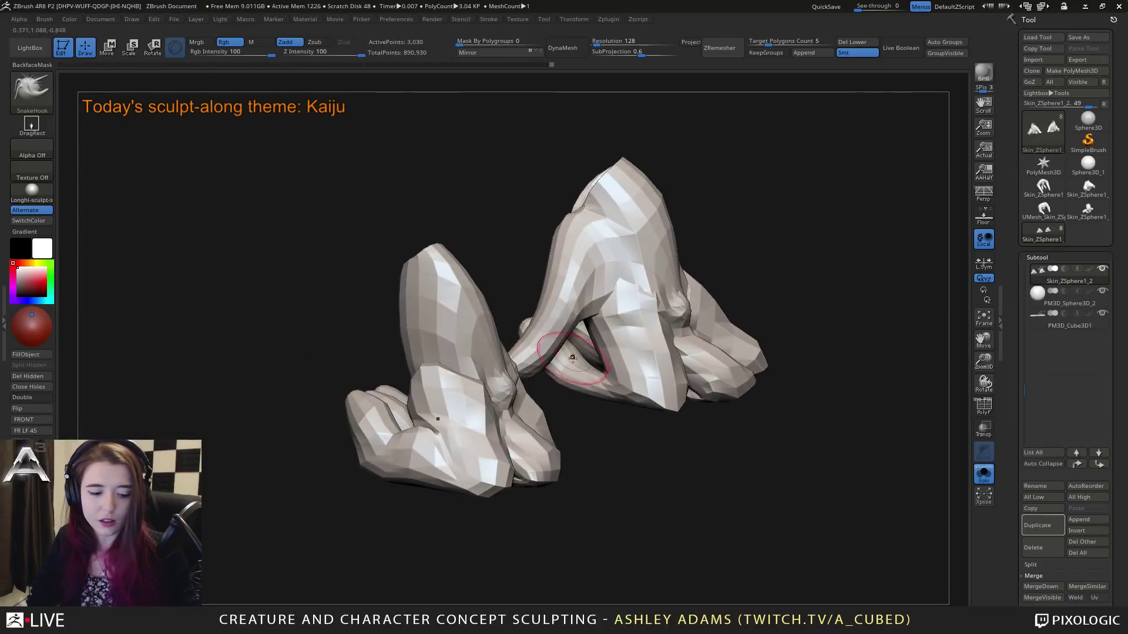
Step: Fill out the inner curled finger with the Inflat brush and rearrange the fingers under the palm with SnakeHook
key(b)
key(i)
key(n)
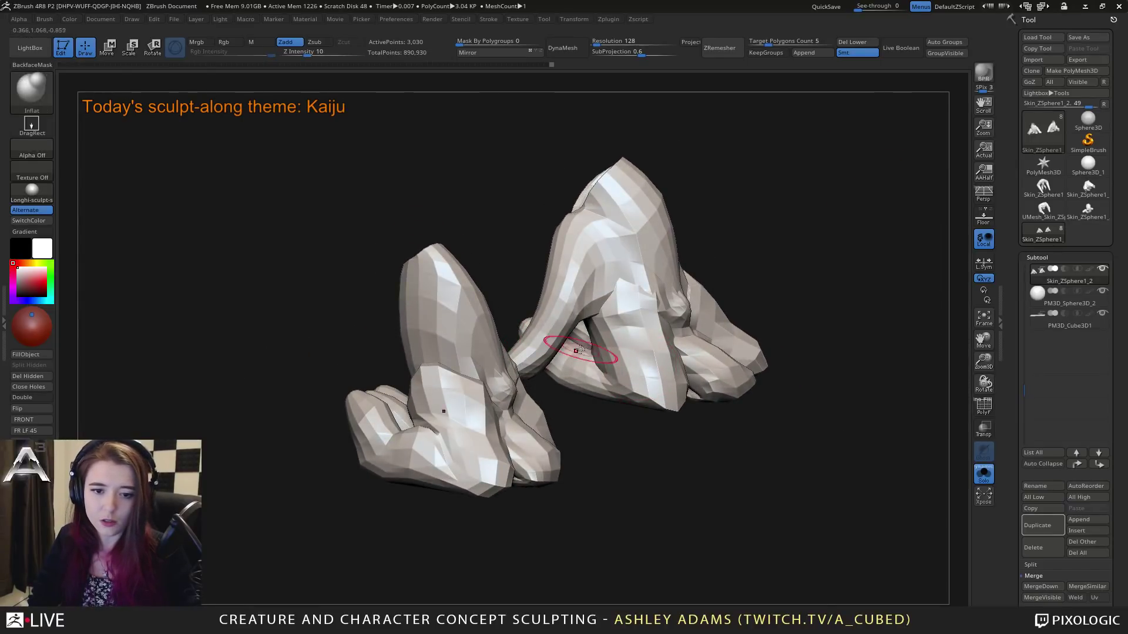
mouse_move(591, 368)
right_down()
mouse_move(589, 312)
mouse_move(595, 357)
mouse_move(633, 348)
mouse_move(578, 371)
mouse_move(562, 347)
mouse_move(598, 374)
mouse_move(646, 359)
mouse_move(644, 252)
right_up()
key(b)
key(s)
key(h)
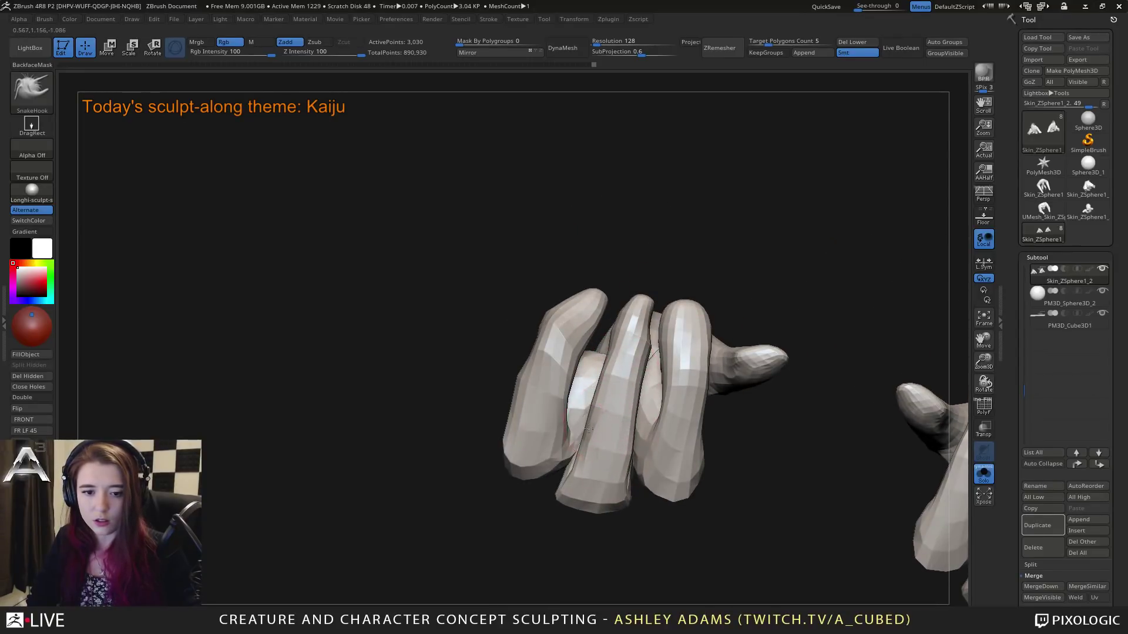
right_drag(606, 382, 592, 485)
right_drag(616, 411, 670, 313)
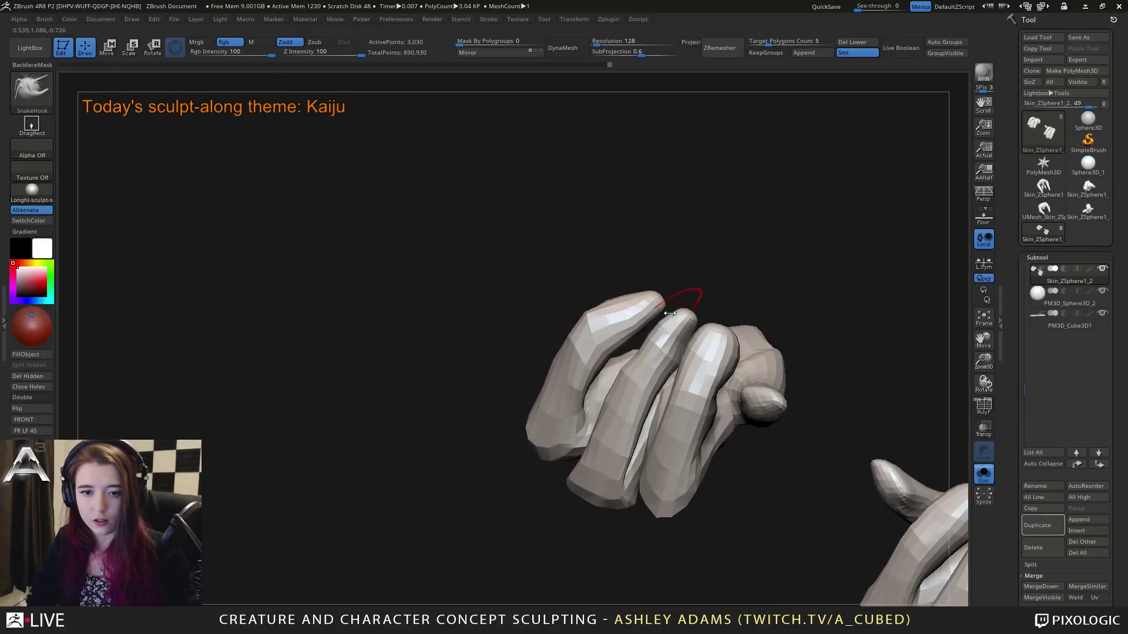
Step: Thicken the tip of the middle curled finger with the Inflat brush
key(space)
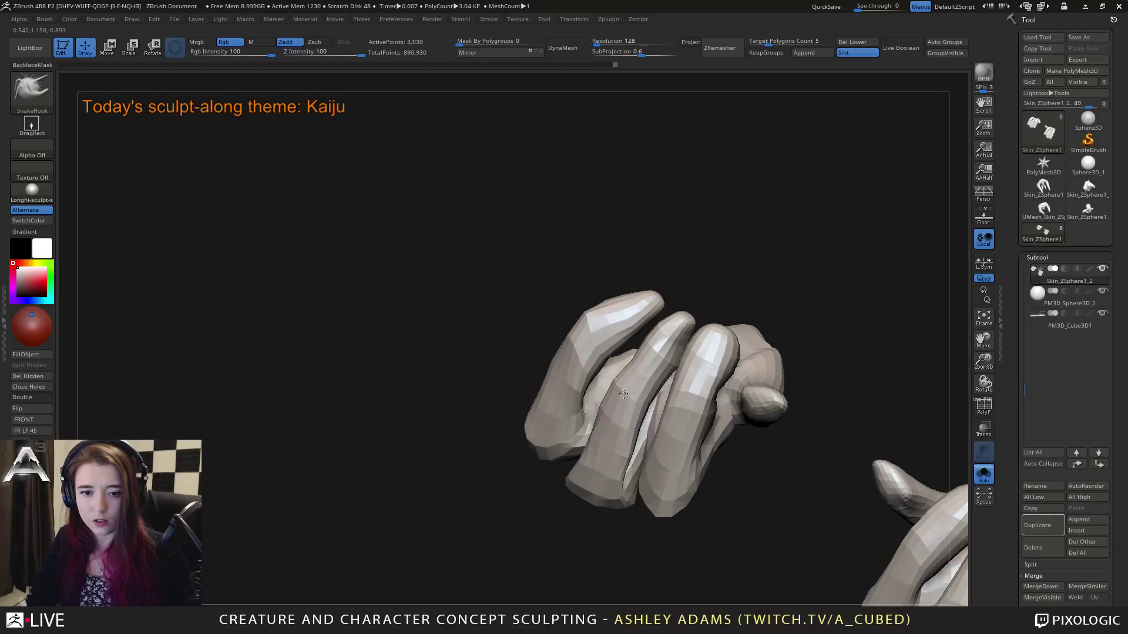
mouse_move(640, 376)
right_down()
mouse_move(610, 392)
mouse_move(671, 328)
mouse_move(669, 349)
right_up()
key(b)
key(i)
key(n)
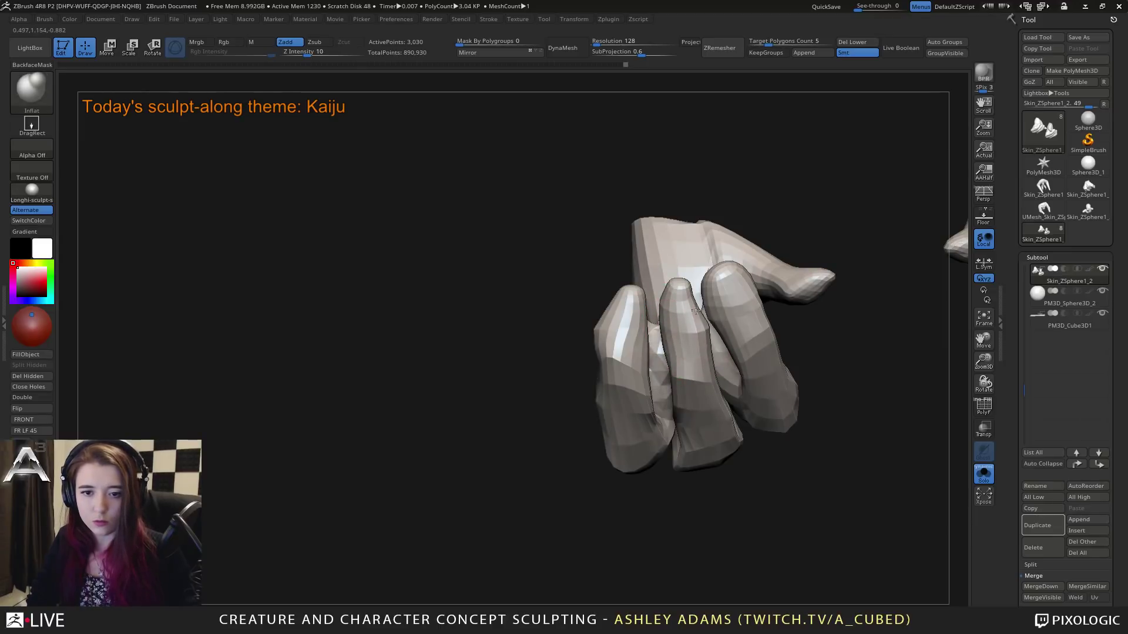
Step: Widen the middle finger and refine the spacing and contours of the curled fingers with the SnakeHook brush
key(b)
key(s)
key(h)
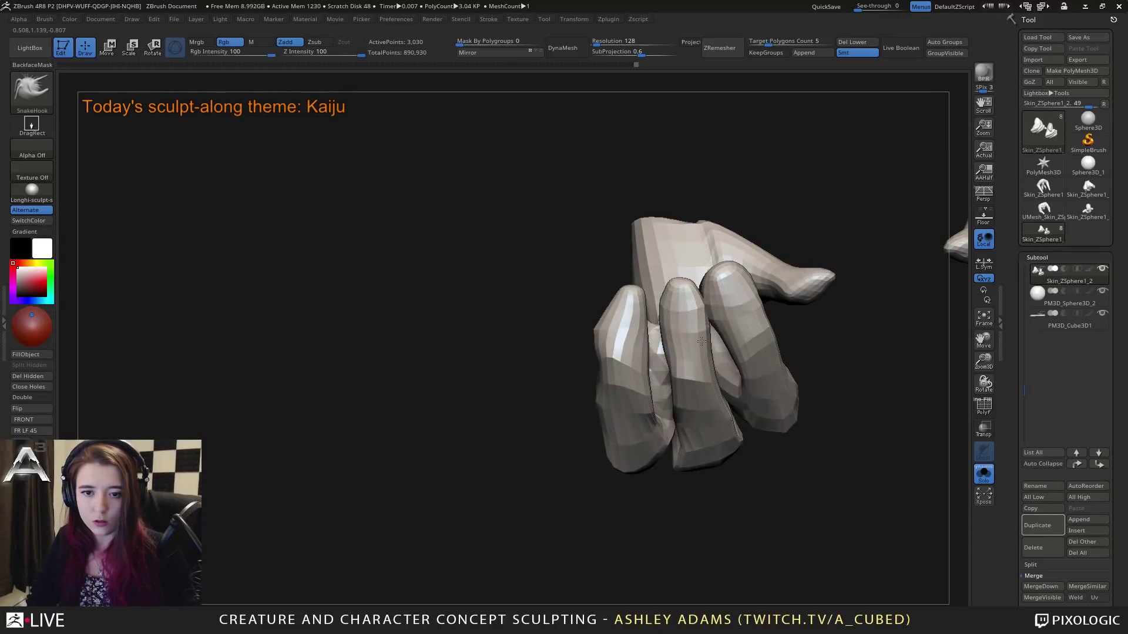
right_drag(685, 277, 662, 284)
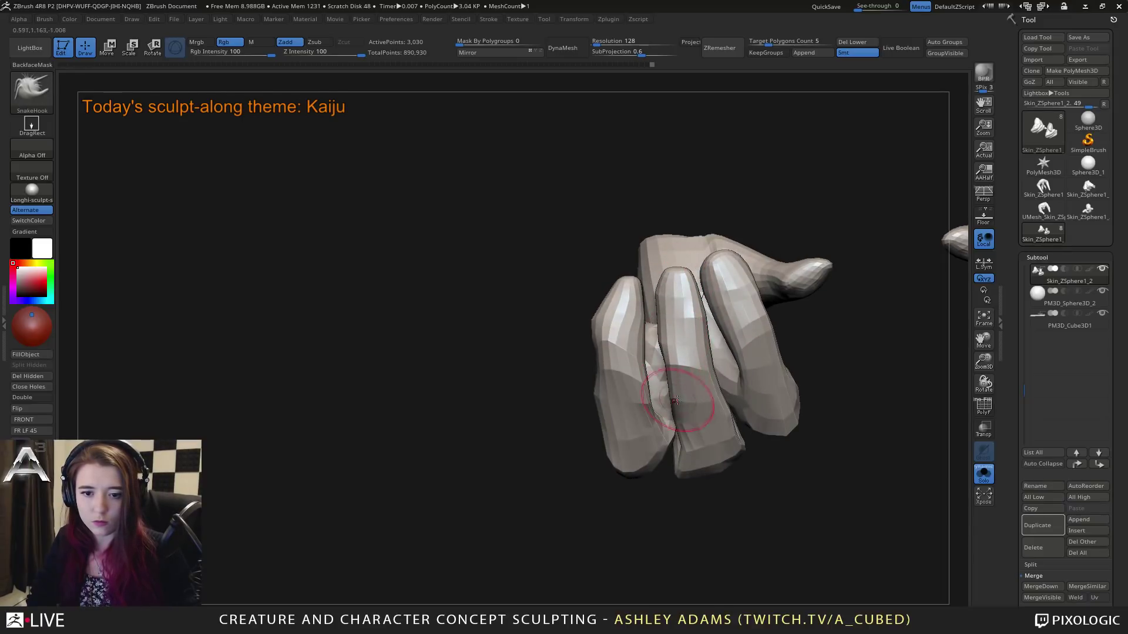
right_drag(639, 333, 642, 331)
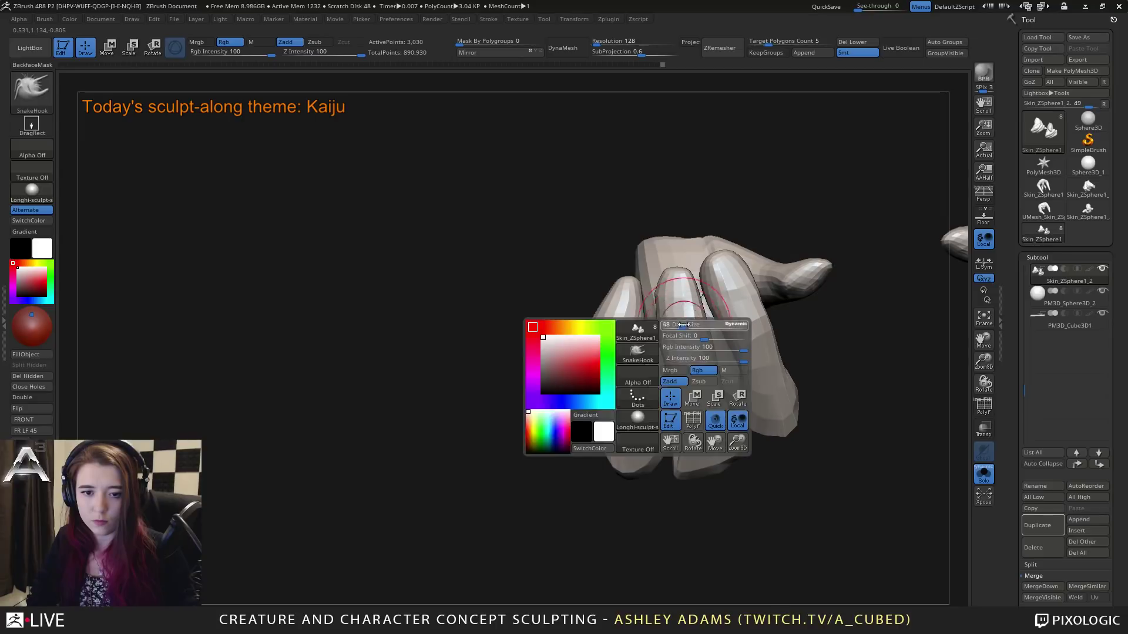
drag(698, 330, 704, 332)
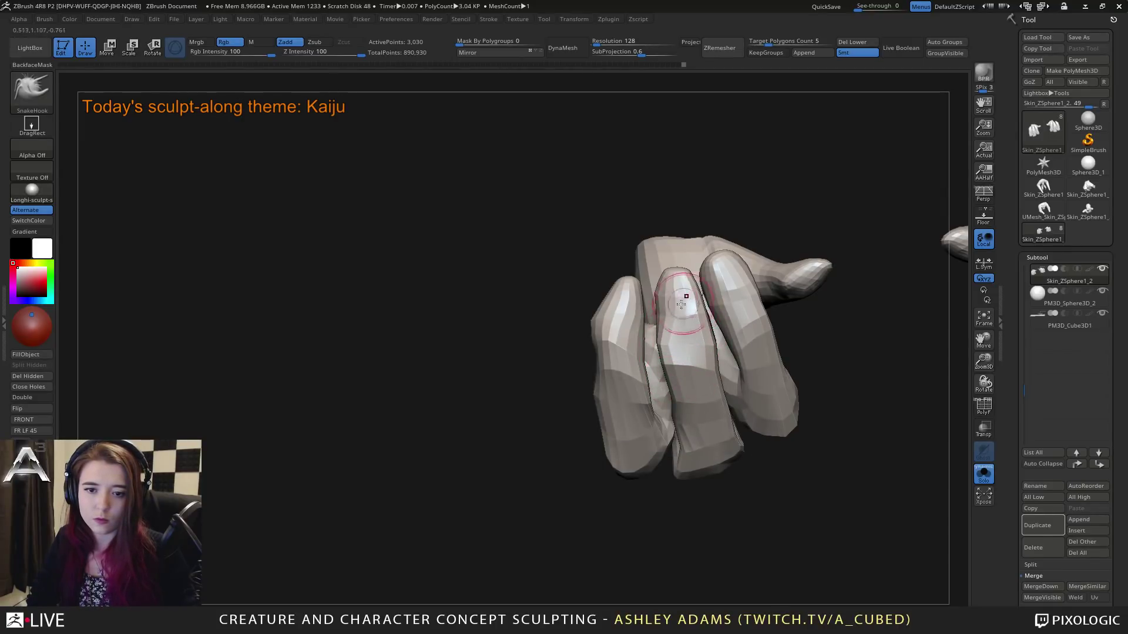
right_drag(730, 333, 612, 327)
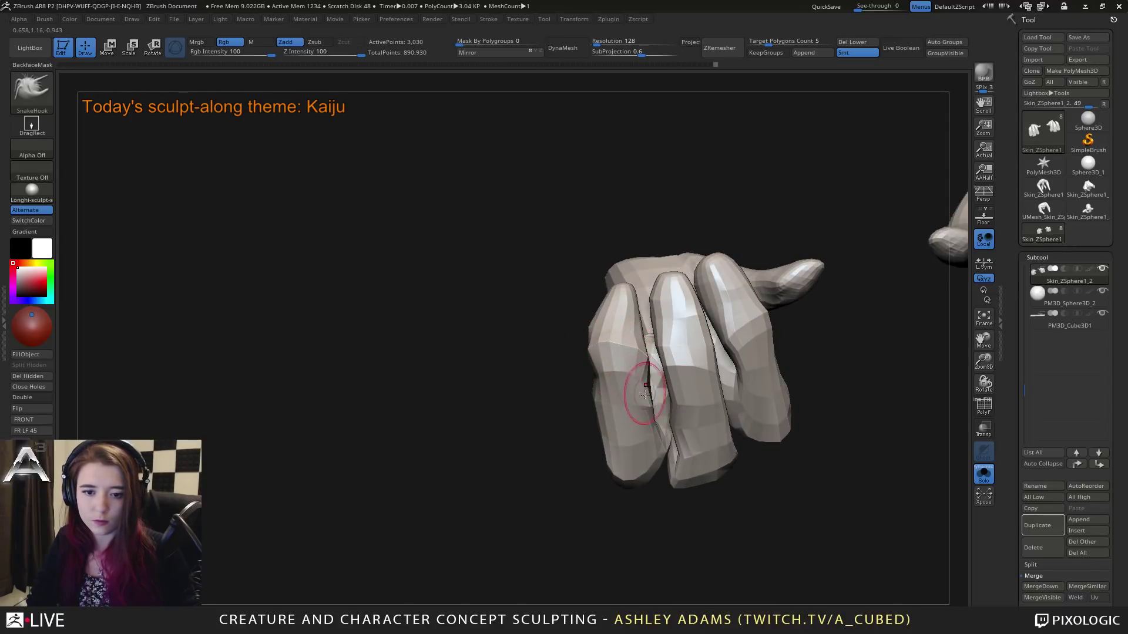
Step: Bend the thumb and reshape its contour beside the palm with the SnakeHook brush
mouse_move(637, 390)
right_down()
mouse_move(696, 334)
mouse_move(707, 385)
mouse_move(698, 347)
mouse_move(743, 330)
mouse_move(682, 330)
mouse_move(745, 354)
mouse_move(742, 268)
right_up()
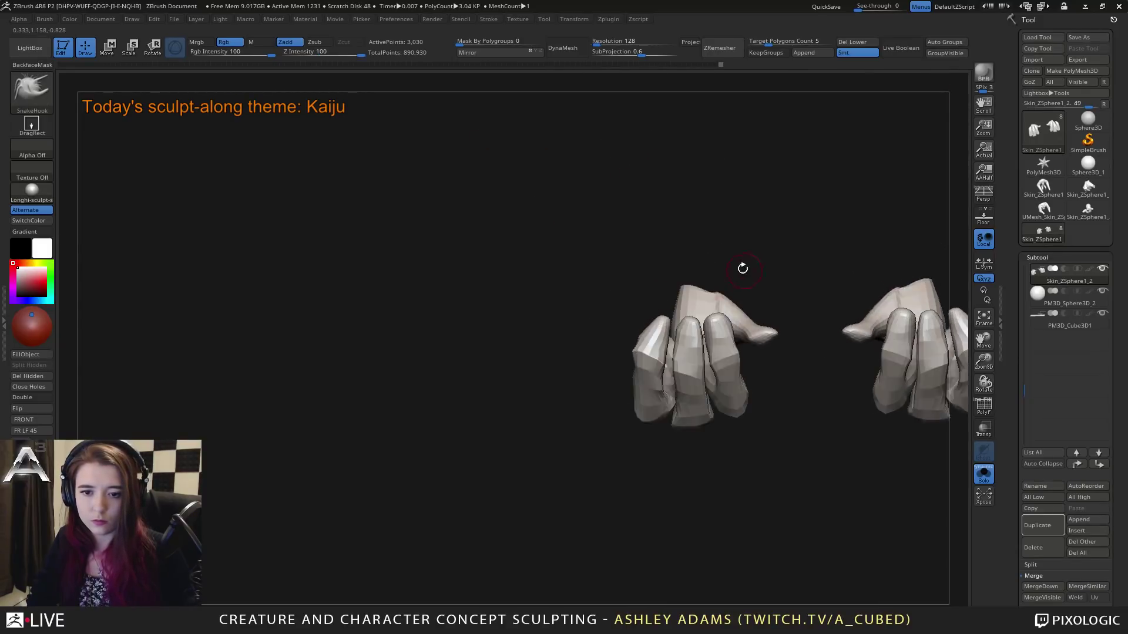
right_drag(750, 371, 743, 297)
key(space)
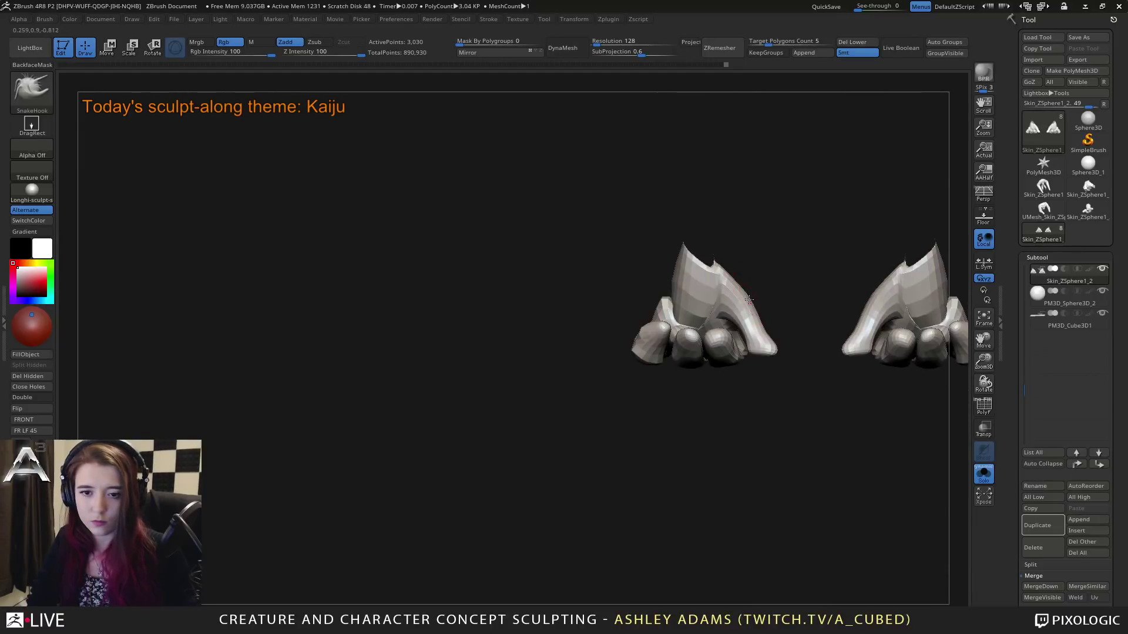
right_drag(740, 301, 705, 305)
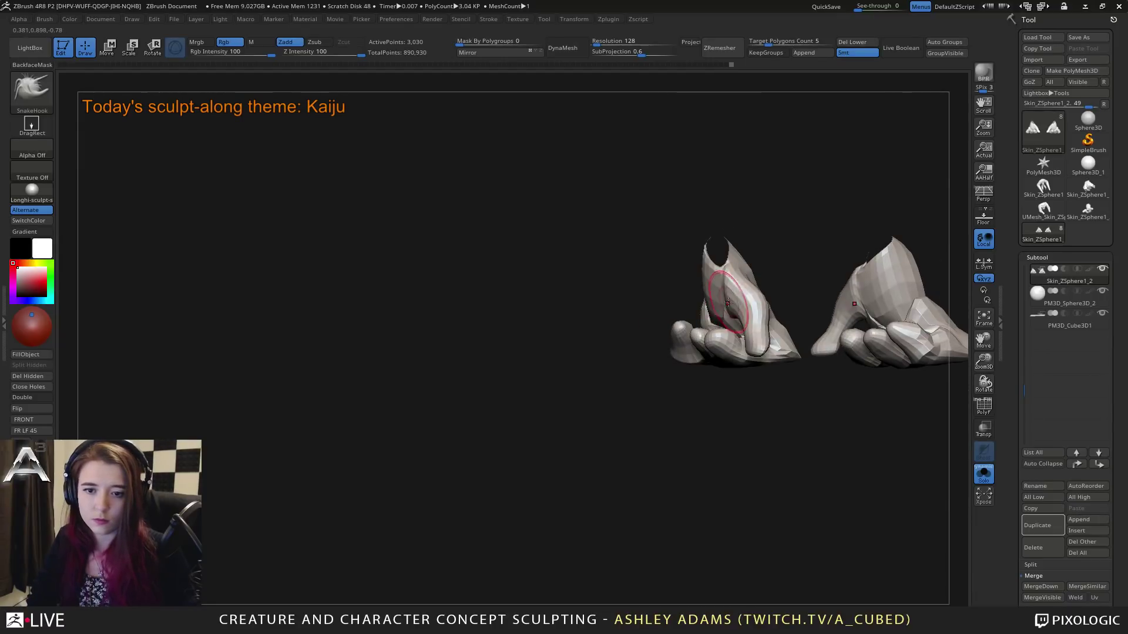
drag(727, 320, 734, 297)
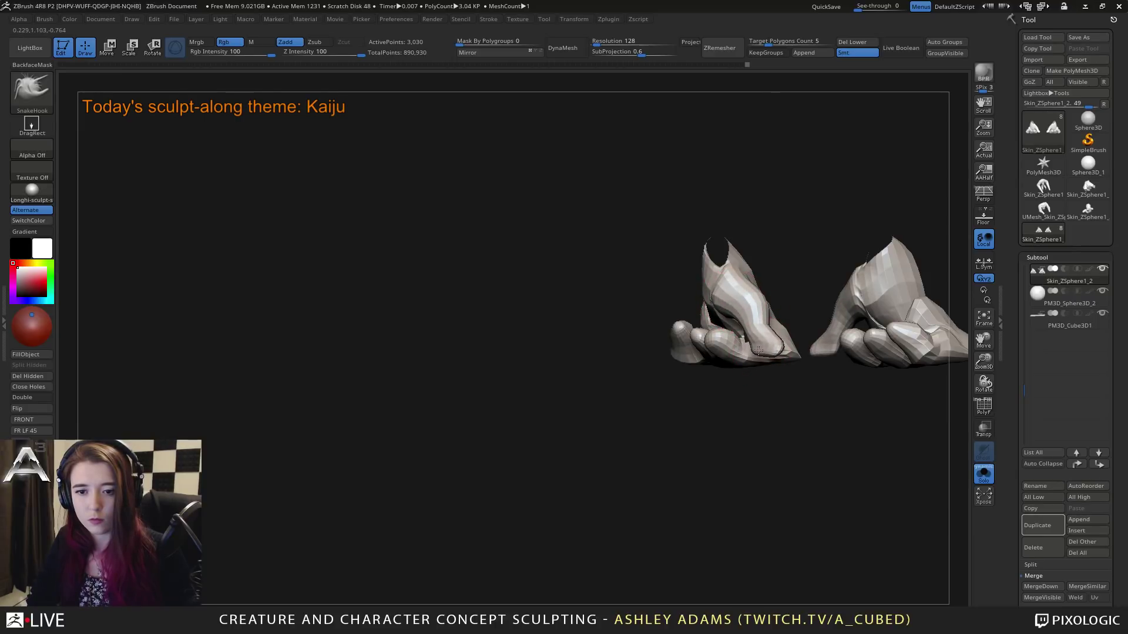
key(space)
right_drag(753, 349, 644, 419)
Step: Mask the fingers of both hands, leaving the thumbs and the backs of the hands unmasked
key(ctrl)
mouse_move(645, 419)
ctrl+mouse_down()
mouse_move(761, 380)
mouse_move(751, 352)
mouse_move(586, 310)
mouse_move(594, 341)
ctrl+mouse_up()
mouse_move(605, 329)
right_down()
mouse_move(743, 302)
mouse_move(642, 319)
mouse_move(655, 347)
right_up()
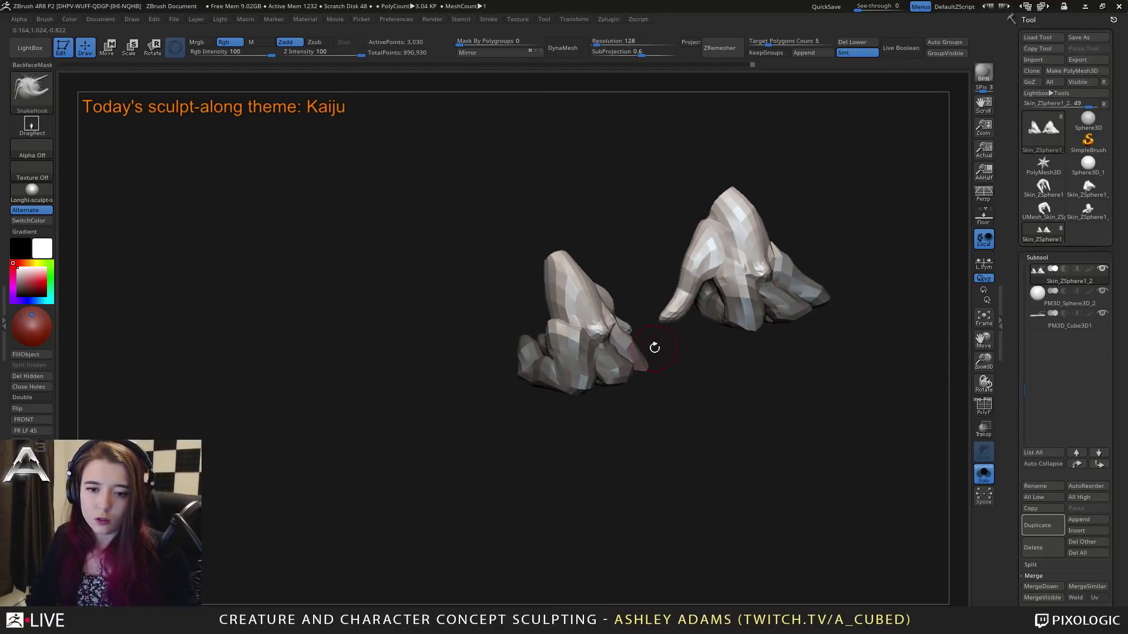
Step: Shape the thumb's joint and outer curve with the SnakeHook brush while the fingers stay masked
mouse_move(690, 310)
right_down()
mouse_move(670, 297)
mouse_move(672, 313)
right_up()
right_click(670, 297)
right_click(692, 279)
drag(671, 305, 681, 302)
right_click(704, 276)
drag(694, 257, 704, 253)
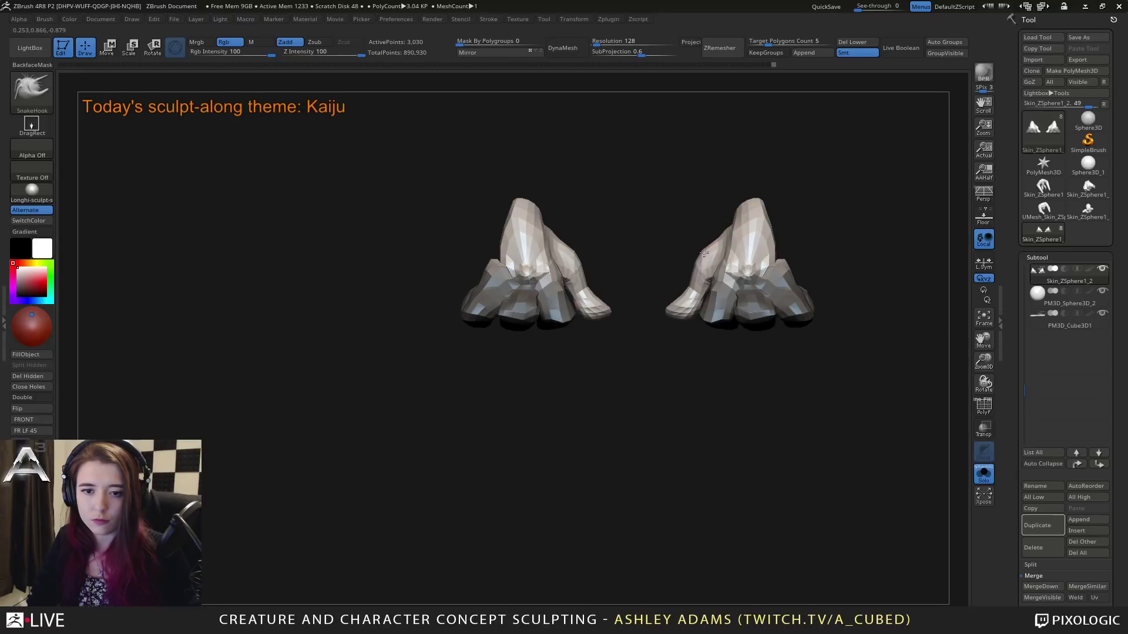
Step: Refine the thumb's contour beside the masked fingers with the SnakeHook brush and swell its tip with the Inflat brush
right_drag(703, 256, 658, 293)
right_click(589, 362)
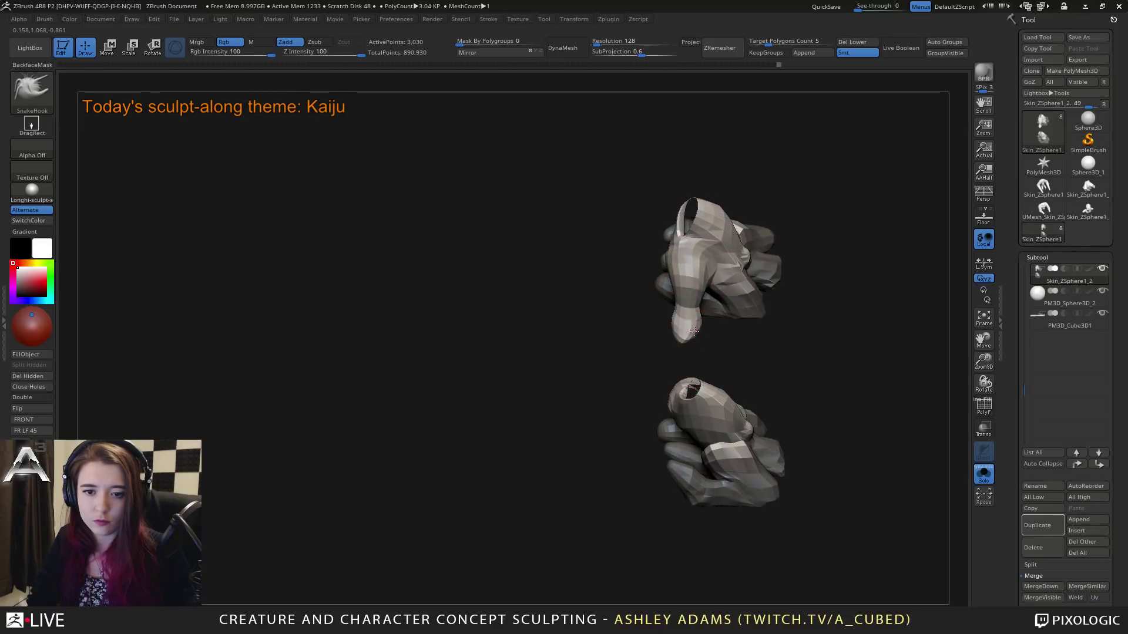
mouse_move(696, 308)
right_down()
mouse_move(714, 283)
mouse_move(705, 260)
mouse_move(675, 290)
mouse_move(611, 284)
mouse_move(693, 312)
mouse_move(614, 308)
mouse_move(646, 332)
right_up()
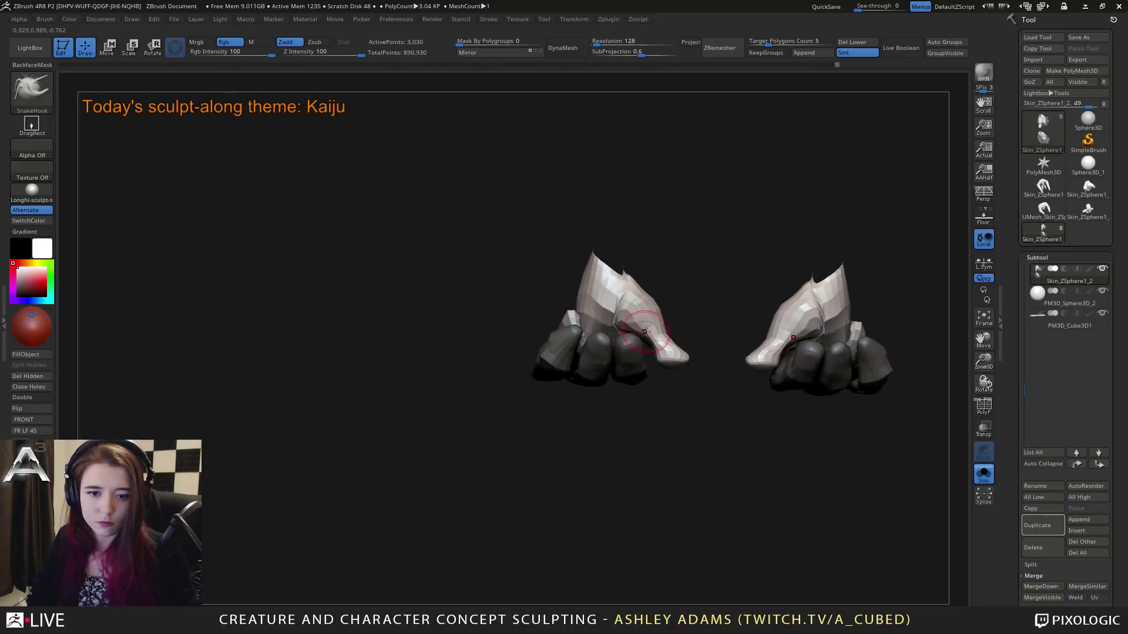
mouse_move(445, 189)
right_down()
mouse_move(651, 360)
mouse_move(649, 338)
mouse_move(698, 348)
mouse_move(678, 288)
right_up()
key(space)
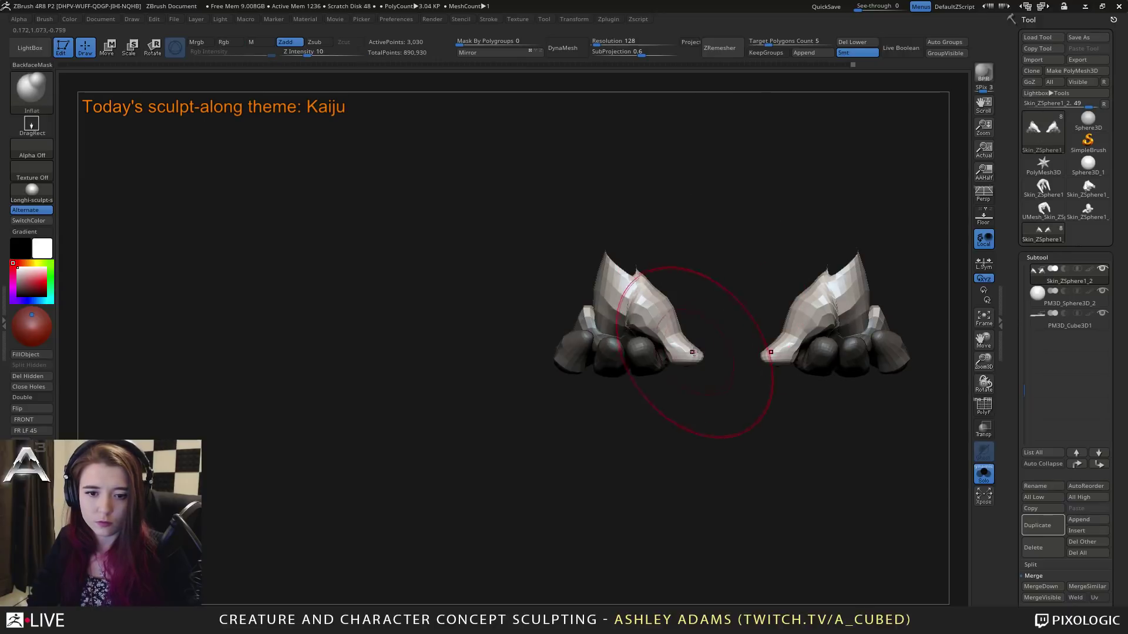
drag(680, 365, 688, 363)
key(ctrl)
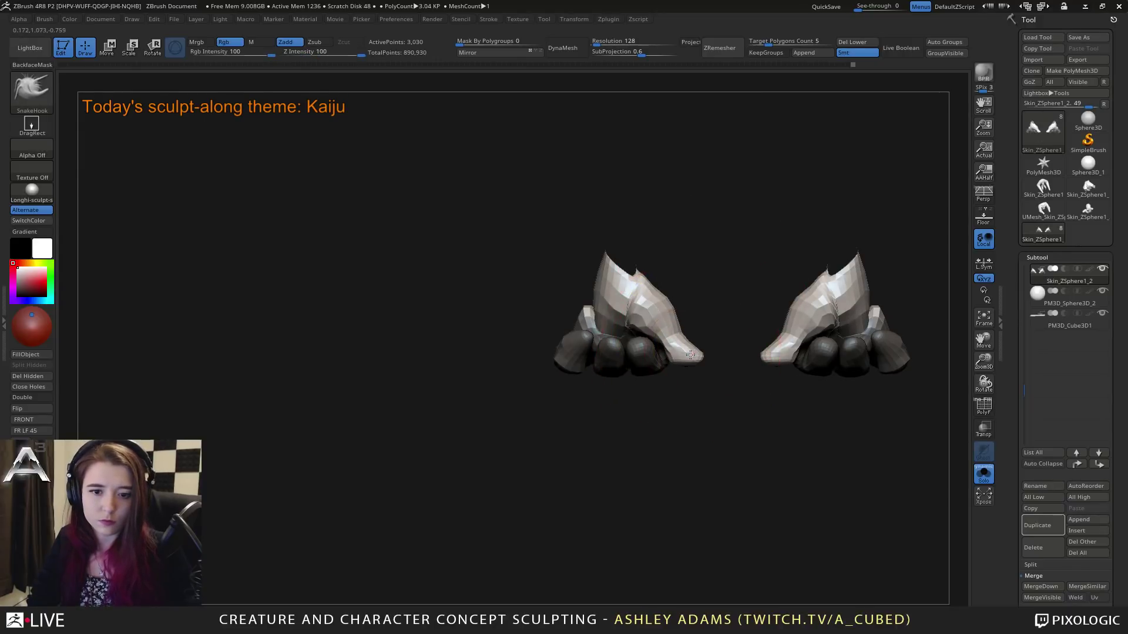
mouse_move(710, 361)
right_down()
mouse_move(675, 352)
mouse_move(643, 378)
mouse_move(682, 379)
right_up()
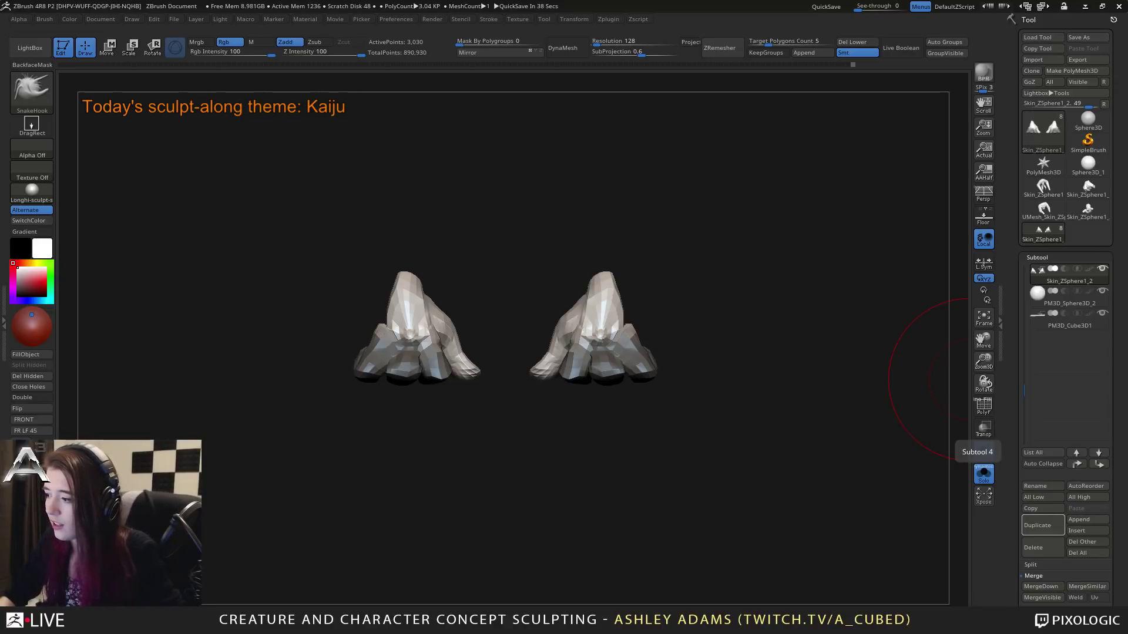
Step: Clear the mask from the hands and reshape the wrists above the knuckles with the SnakeHook brush
mouse_move(758, 347)
mouse_down()
mouse_move(642, 318)
mouse_move(694, 320)
mouse_up()
mouse_move(620, 327)
alt+mouse_down()
mouse_move(583, 374)
mouse_move(571, 367)
mouse_move(555, 383)
mouse_move(591, 356)
mouse_move(570, 348)
mouse_move(569, 298)
alt+mouse_up()
key(space)
key(space)
key(space)
mouse_move(580, 283)
right_down()
mouse_move(503, 289)
mouse_move(655, 294)
right_up()
drag(600, 309, 602, 294)
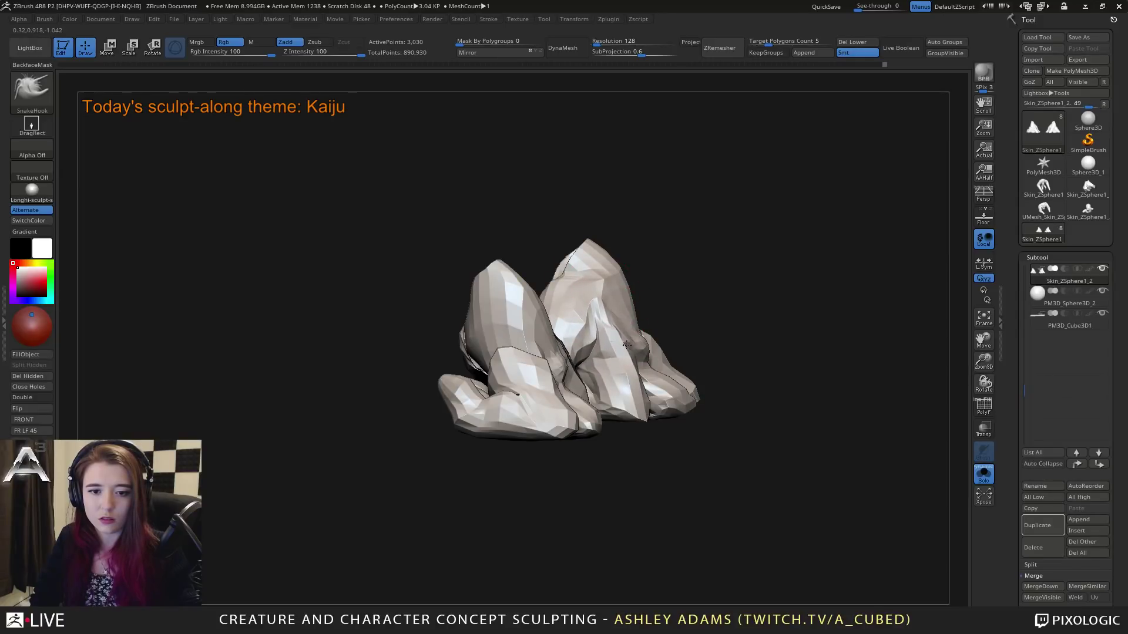
Step: Refine the silhouette of the wrists' upper ends and the backs of the hands with the SnakeHook brush
right_drag(627, 345, 546, 330)
key(space)
right_drag(718, 348, 686, 340)
key(space)
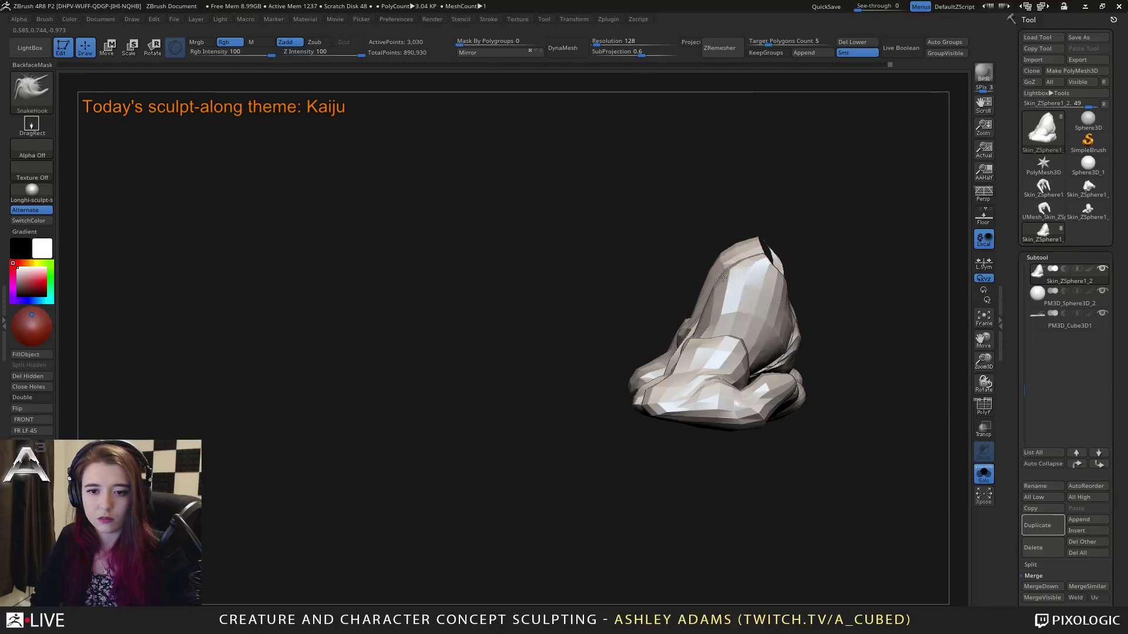
drag(701, 331, 721, 276)
right_drag(722, 276, 680, 284)
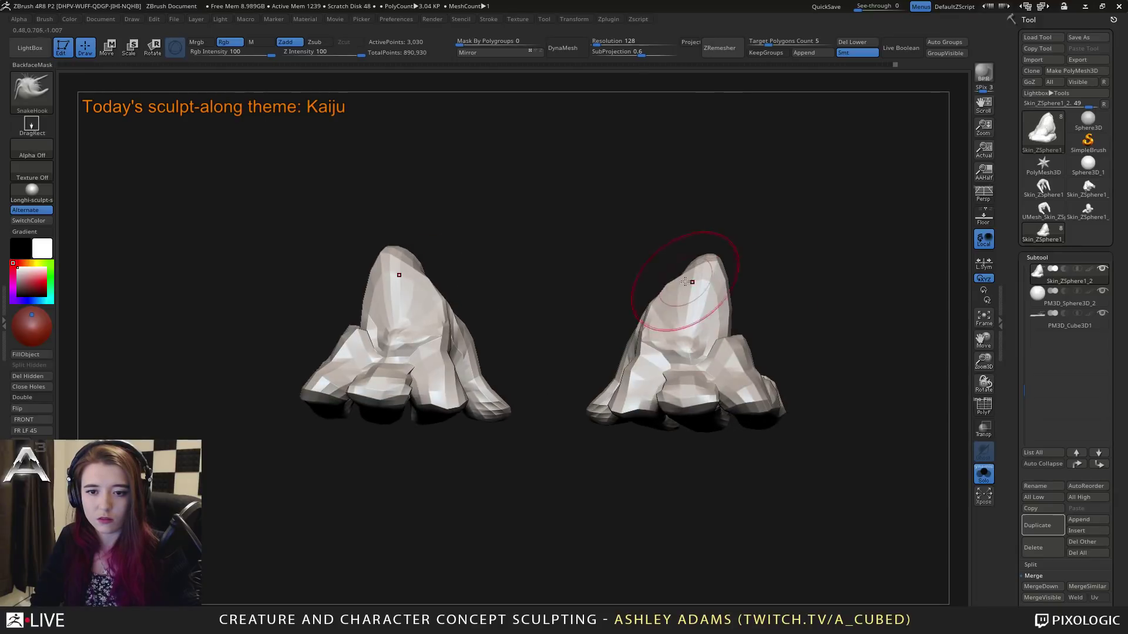
drag(680, 284, 703, 268)
mouse_move(680, 265)
right_down()
mouse_move(730, 270)
mouse_move(654, 272)
mouse_move(640, 284)
mouse_move(652, 260)
right_up()
key(space)
ctrl+right_drag(722, 358, 770, 353)
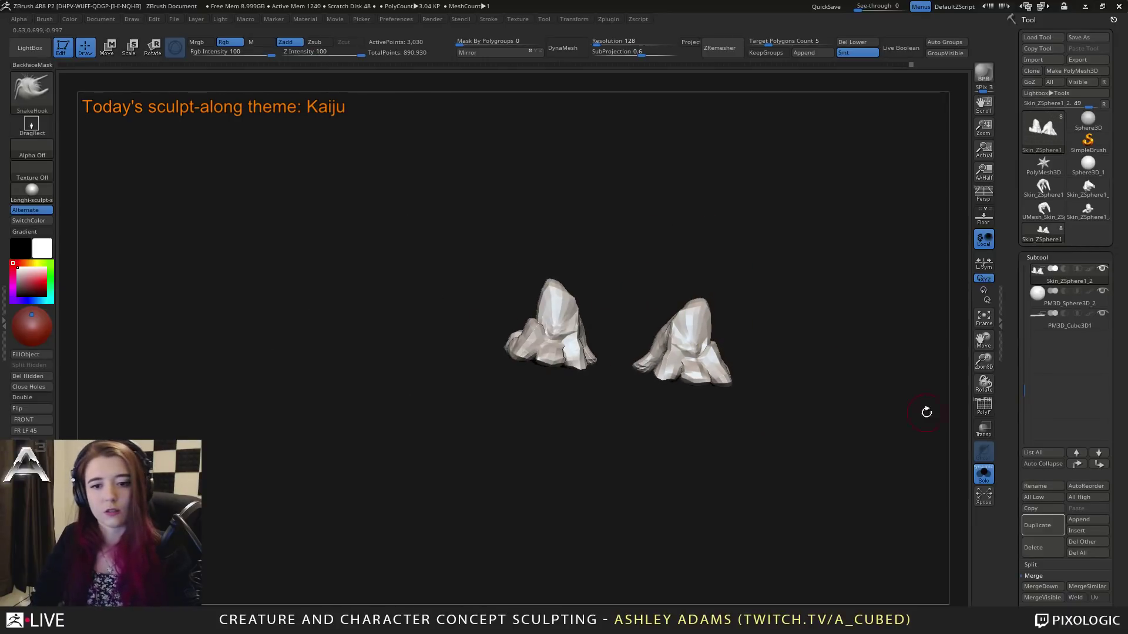
Step: Show the whole creature and examine from several angles how the hands fit the forearms and rest on the ground
click(984, 475)
right_drag(881, 382, 665, 444)
mouse_move(678, 414)
mouse_down()
mouse_move(681, 446)
mouse_move(687, 433)
mouse_move(662, 423)
mouse_up()
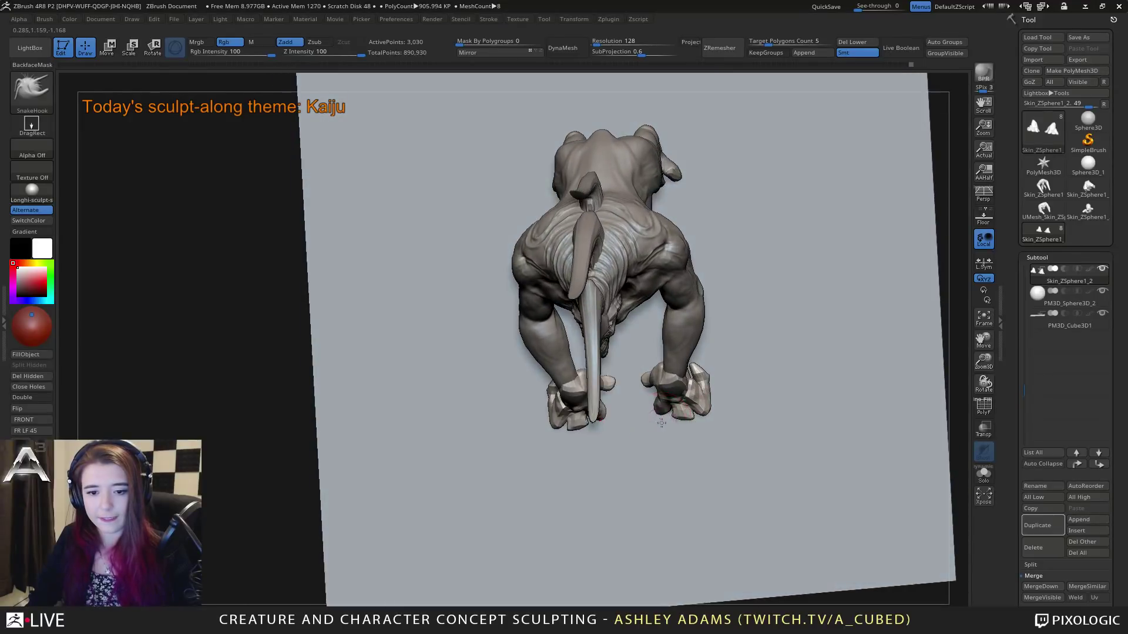
right_drag(672, 420, 695, 442)
right_click(672, 448)
right_click(700, 398)
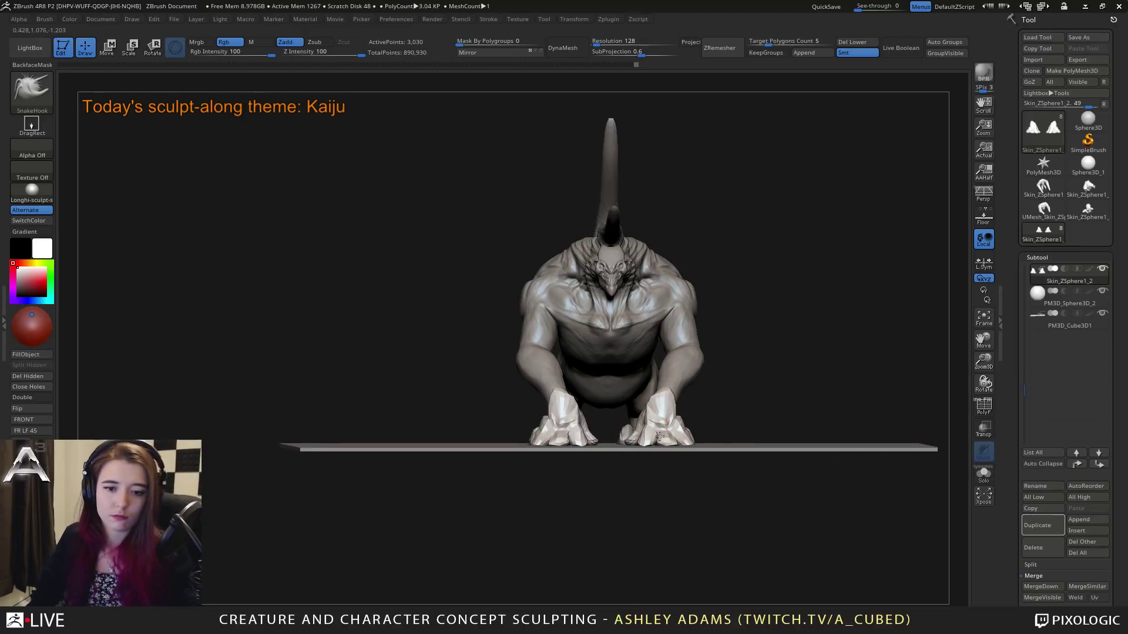
right_drag(674, 418, 712, 355)
right_click(676, 412)
mouse_move(846, 390)
ctrl+right_down()
mouse_move(825, 380)
mouse_move(720, 396)
mouse_move(612, 372)
mouse_move(747, 426)
mouse_move(679, 421)
ctrl+right_up()
Step: Select the body subtool and adjust the toes of the hind feet with the SnakeHook brush
alt+click(752, 424)
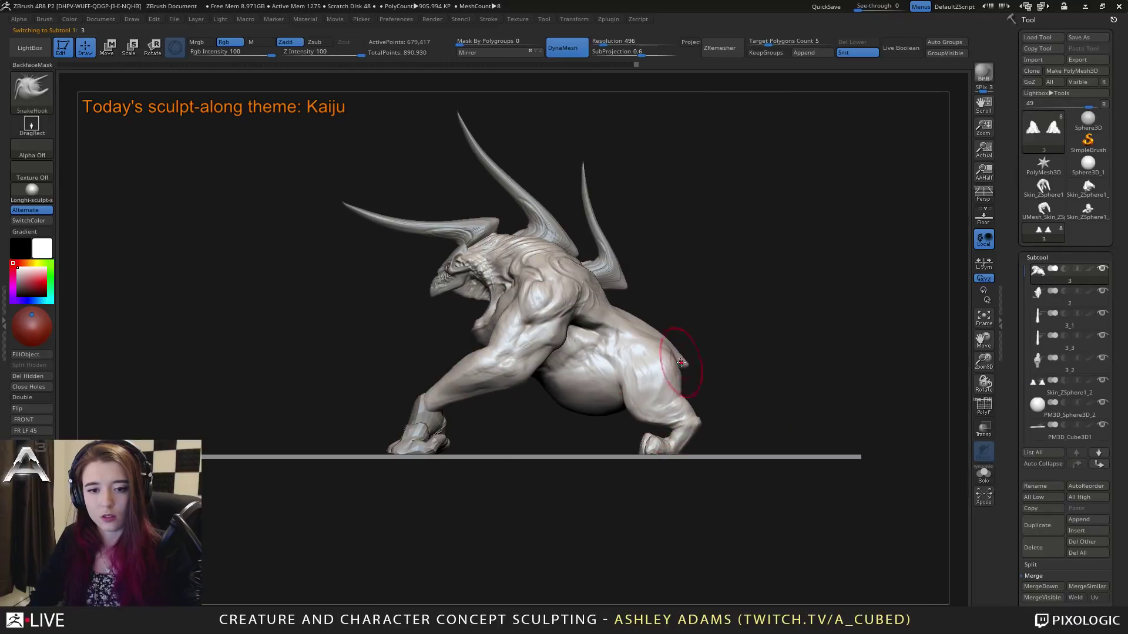
right_drag(674, 344, 659, 361)
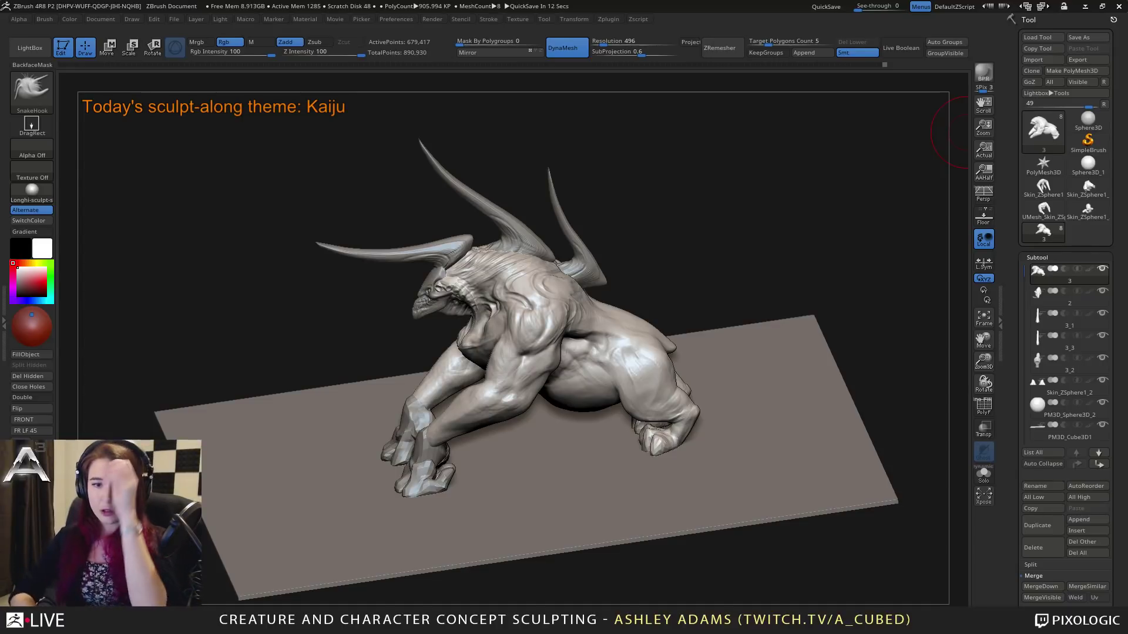
drag(658, 376, 675, 347)
alt+drag(768, 305, 731, 286)
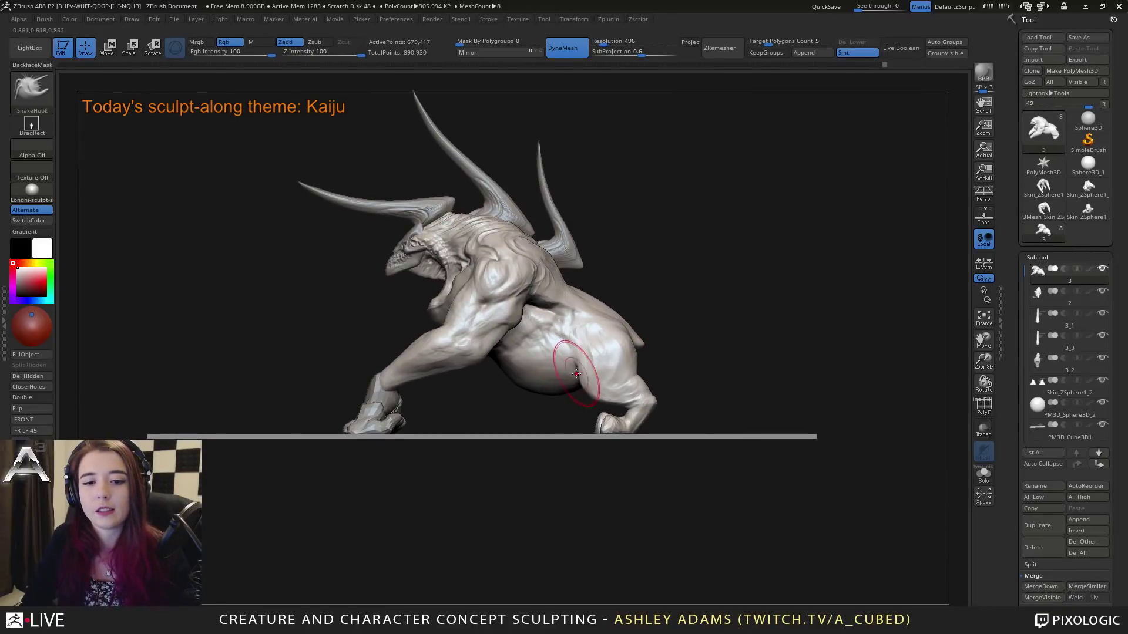
mouse_move(647, 335)
mouse_down()
mouse_move(662, 377)
mouse_move(632, 433)
mouse_move(646, 459)
mouse_move(662, 473)
mouse_move(737, 475)
mouse_move(768, 453)
mouse_move(624, 478)
mouse_move(655, 470)
mouse_move(720, 485)
mouse_up()
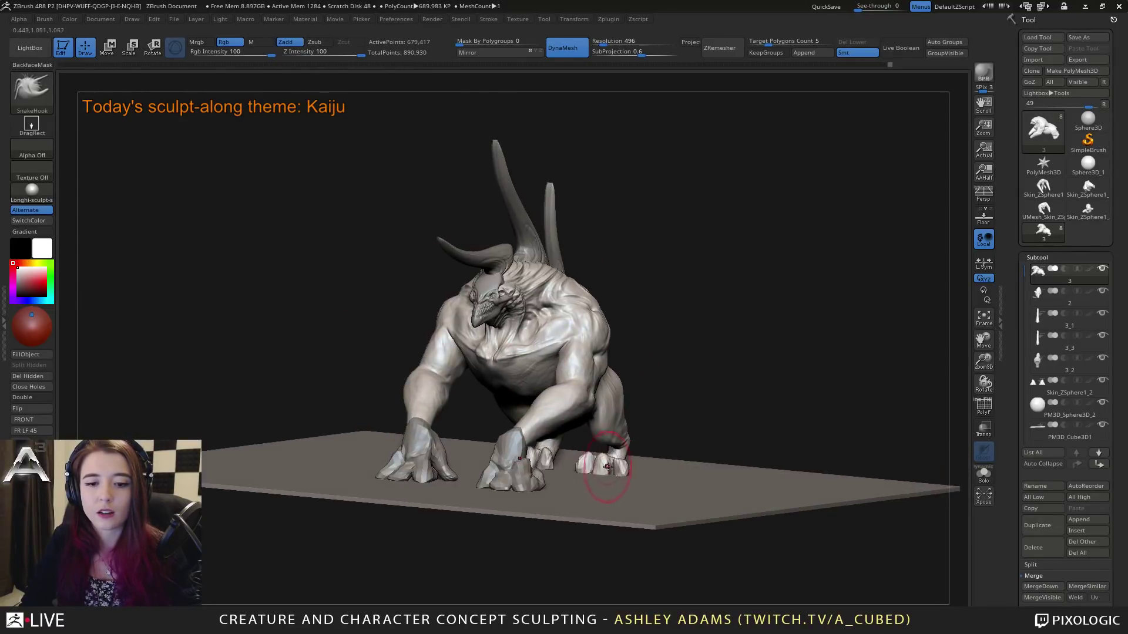
key(space)
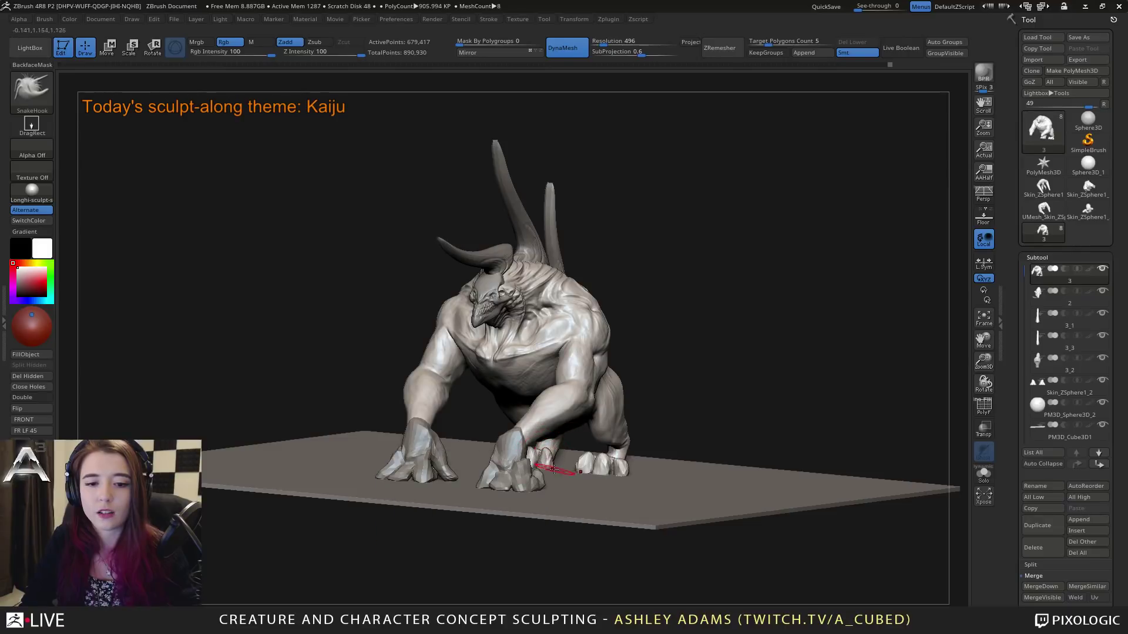
mouse_move(551, 470)
mouse_down()
mouse_move(578, 466)
mouse_move(619, 489)
mouse_move(573, 474)
mouse_up()
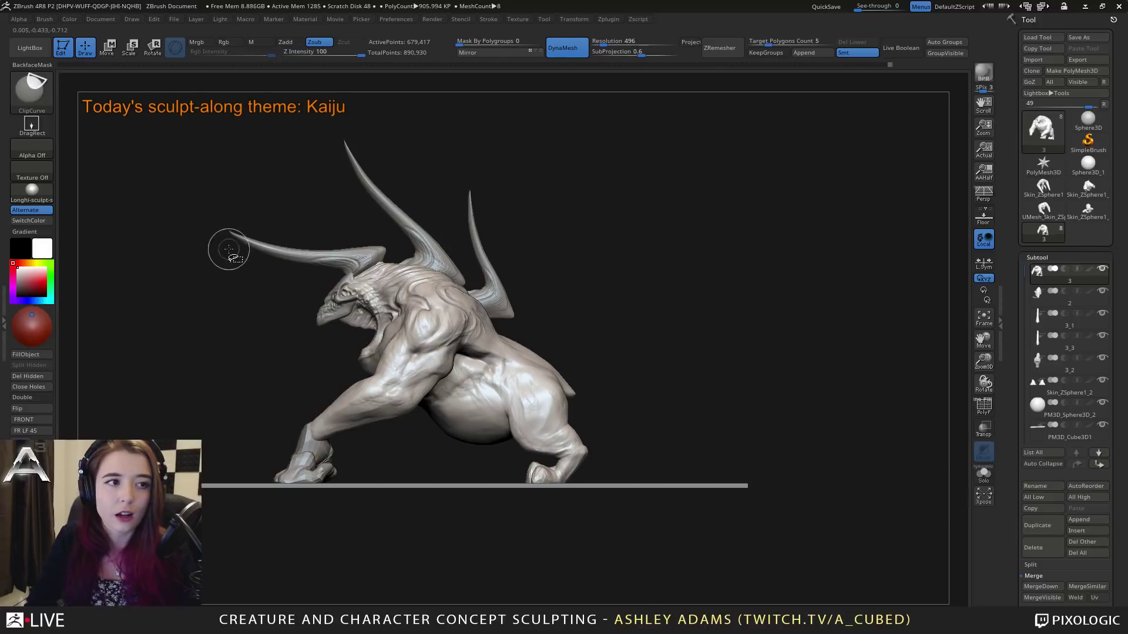
Step: Clip the soles of the hind feet flat along the ground plane with the ClipCurve brush and isolate the body
mouse_move(793, 520)
ctrl+shift+mouse_down()
mouse_move(306, 522)
mouse_move(329, 492)
ctrl+shift+mouse_up()
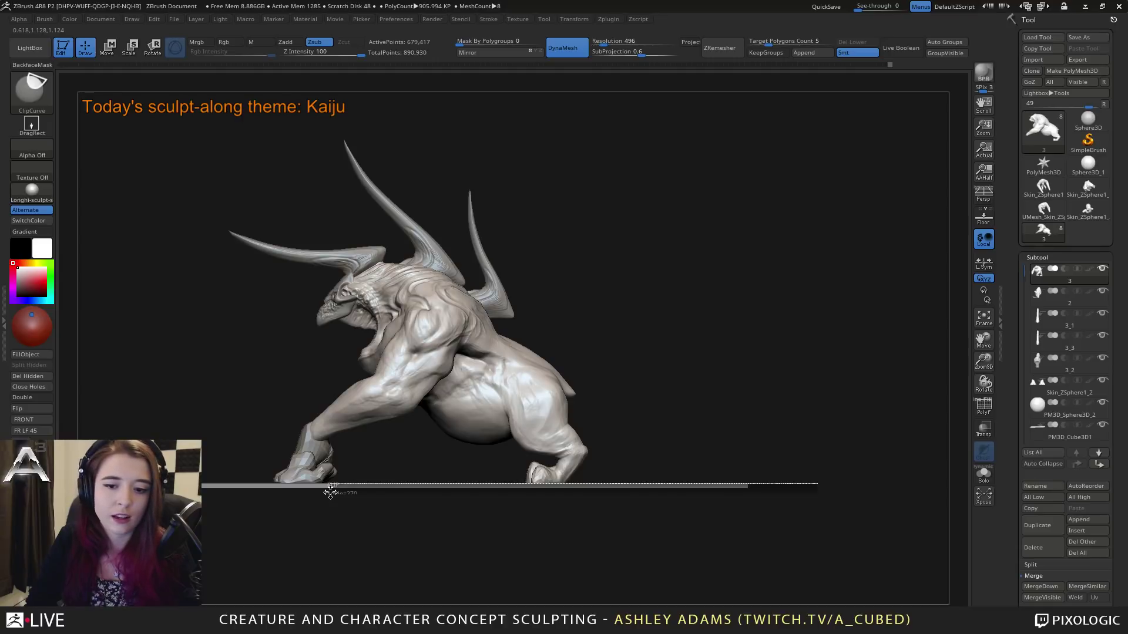
ctrl+shift+drag(330, 492, 324, 495)
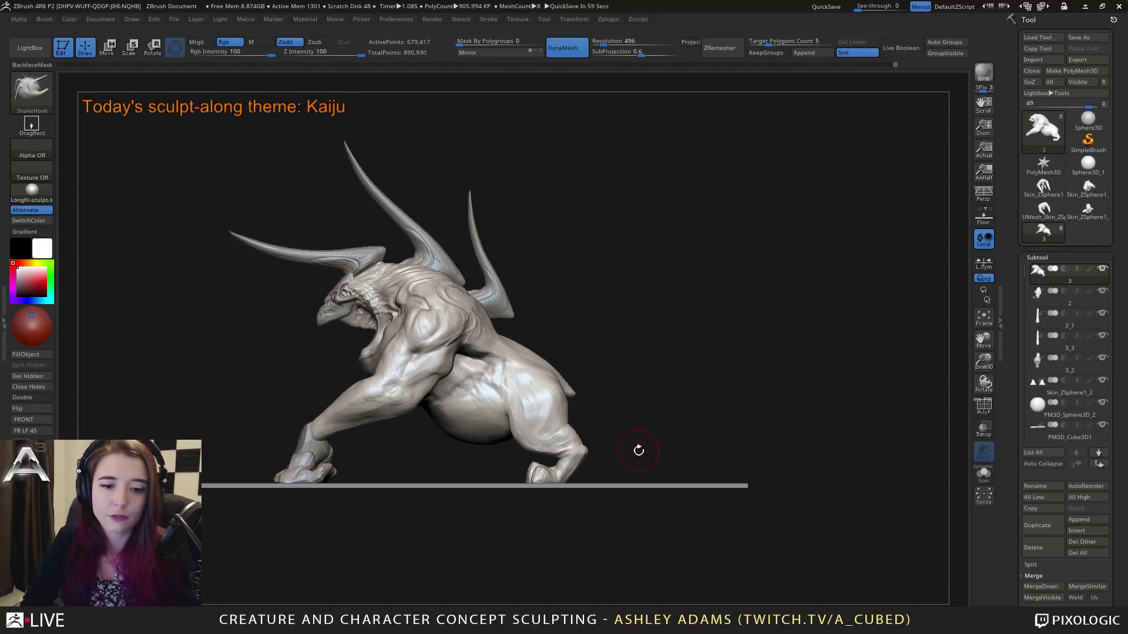
click(984, 475)
mouse_move(623, 512)
mouse_down()
mouse_move(629, 456)
mouse_move(612, 361)
mouse_move(655, 537)
mouse_move(574, 448)
mouse_move(605, 464)
mouse_move(569, 474)
mouse_move(647, 478)
mouse_move(573, 358)
mouse_move(505, 376)
mouse_up()
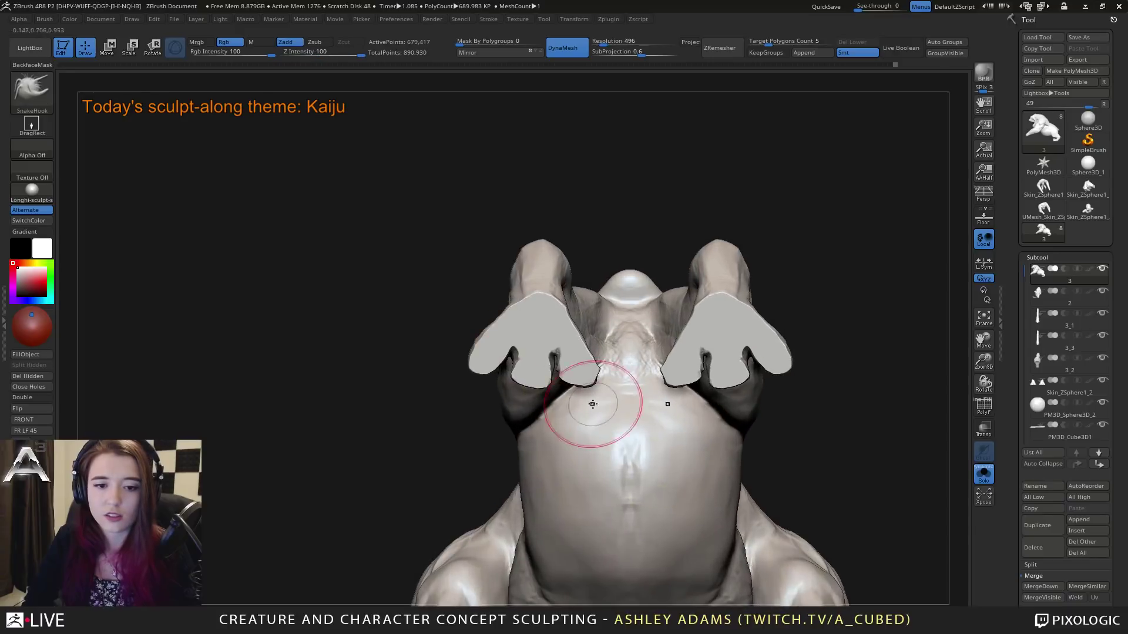
Step: Lengthen and round the middle toes on the flattened hind soles with the SnakeHook brush, and show the whole creature again
mouse_move(516, 316)
right_down()
mouse_move(524, 367)
mouse_move(477, 317)
mouse_move(435, 308)
mouse_move(442, 316)
right_up()
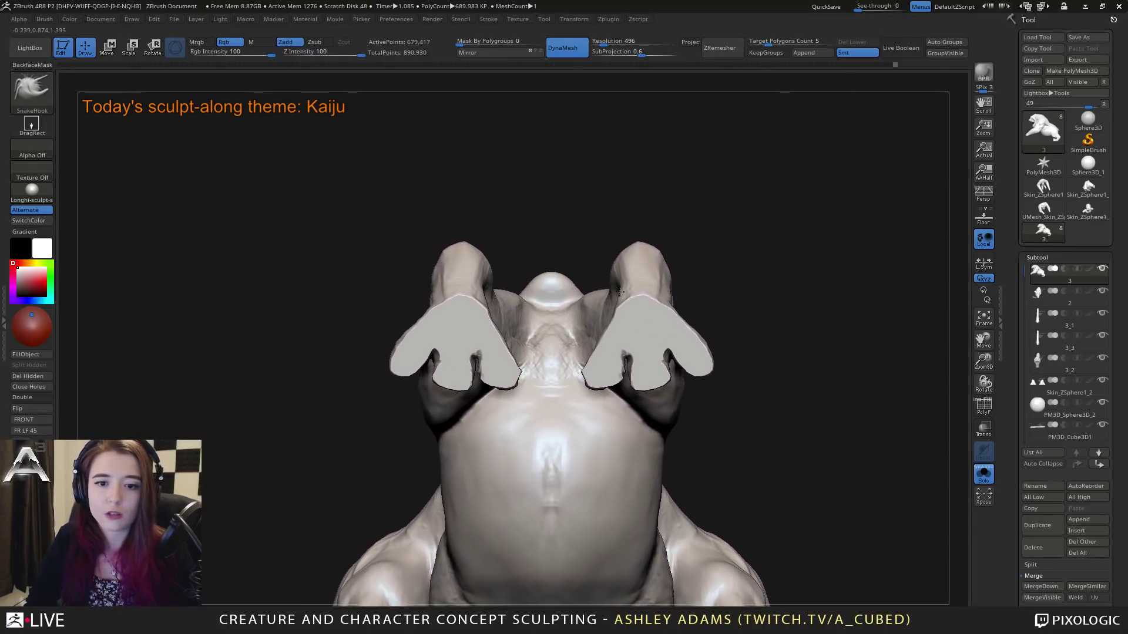
mouse_move(626, 324)
right_down()
mouse_move(626, 368)
mouse_move(638, 312)
mouse_move(642, 328)
right_up()
key(space)
drag(620, 355, 626, 356)
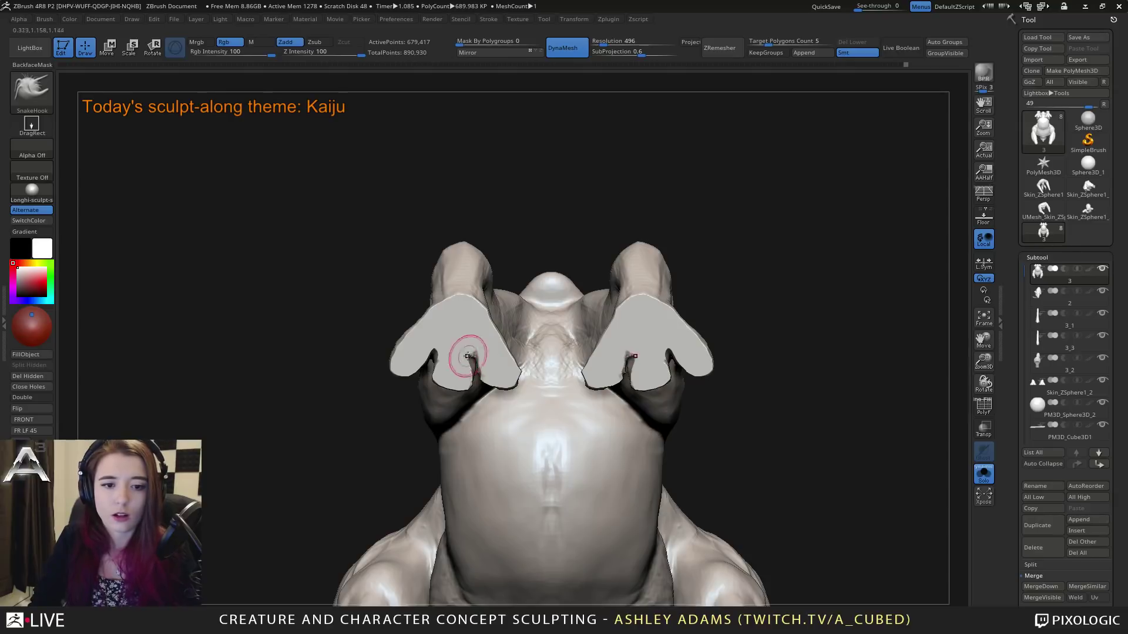
key(space)
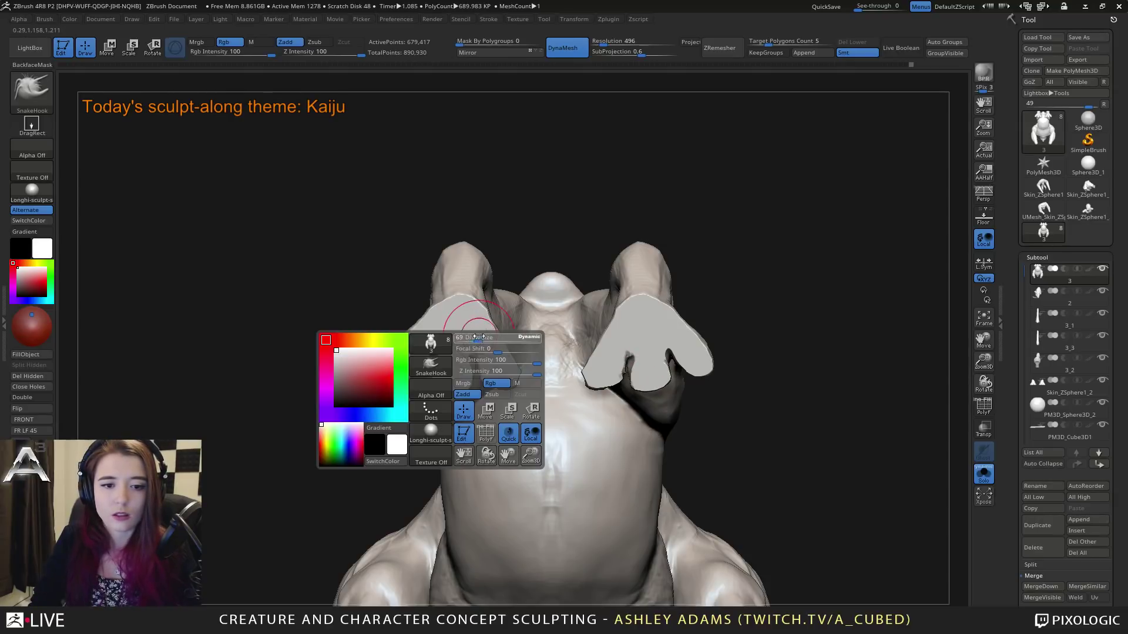
mouse_move(460, 355)
mouse_down()
mouse_move(431, 376)
mouse_move(467, 342)
mouse_up()
key(ctrl+z)
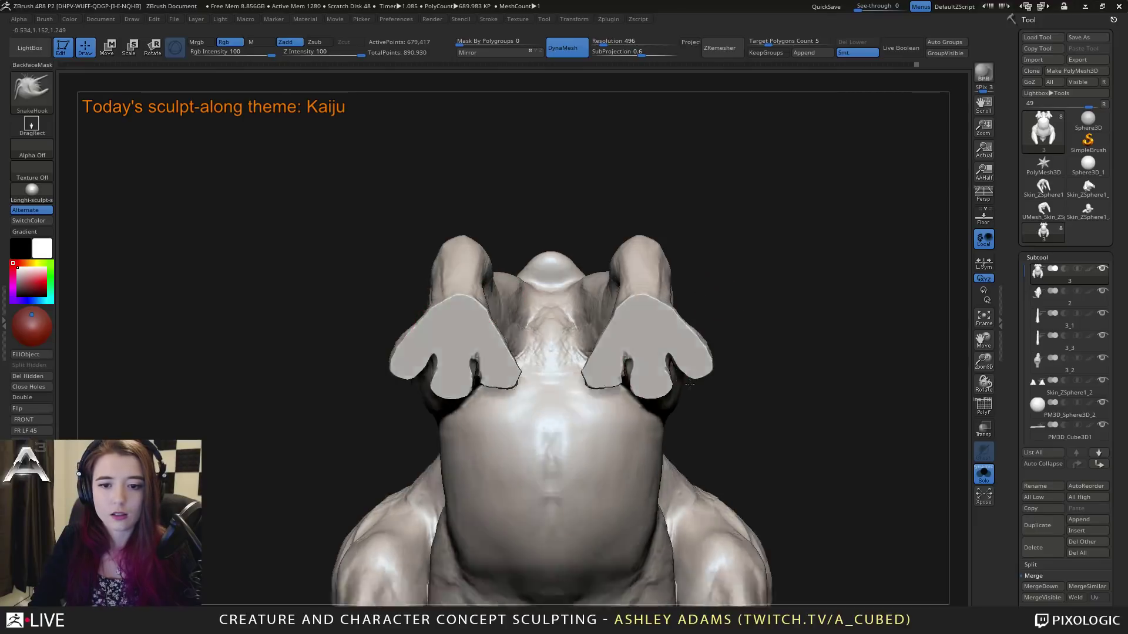
drag(734, 411, 643, 368)
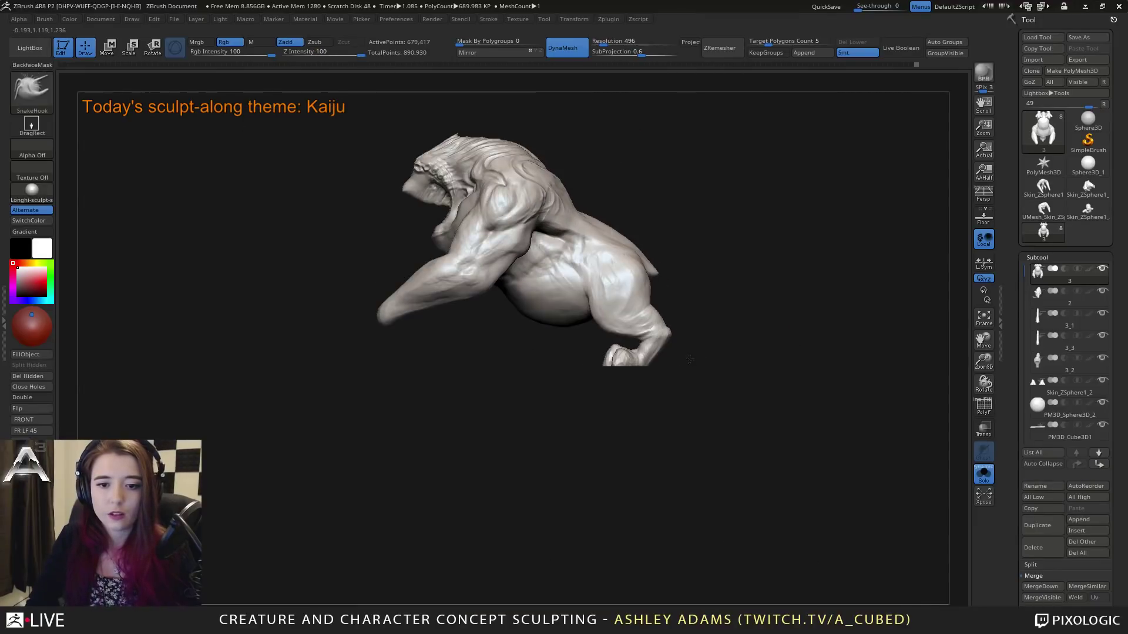
mouse_move(674, 307)
mouse_down()
mouse_move(799, 350)
mouse_move(844, 404)
mouse_up()
drag(707, 251, 674, 266)
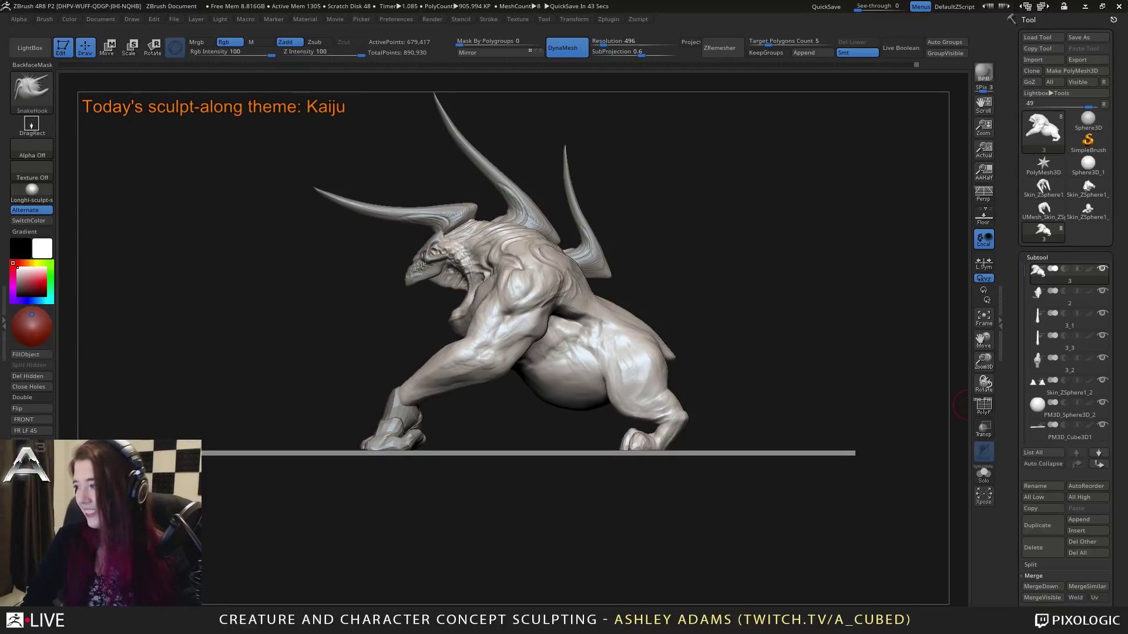
Step: Append a sphere to the creature as a new subtool
right_drag(607, 301, 588, 320)
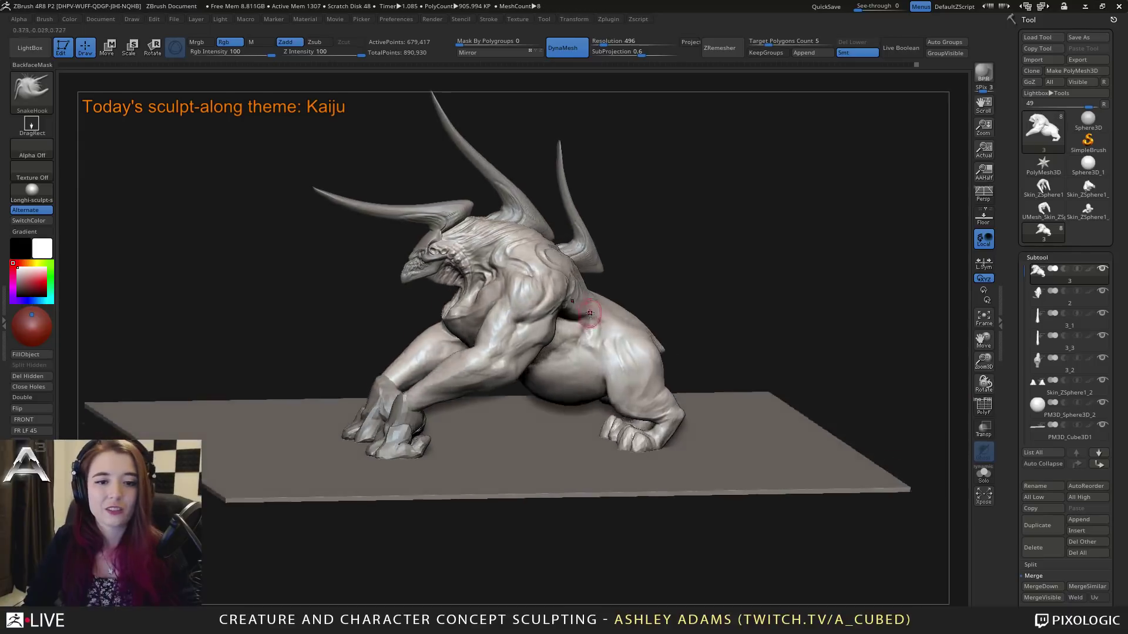
key(space)
drag(596, 317, 611, 318)
right_drag(639, 360, 646, 377)
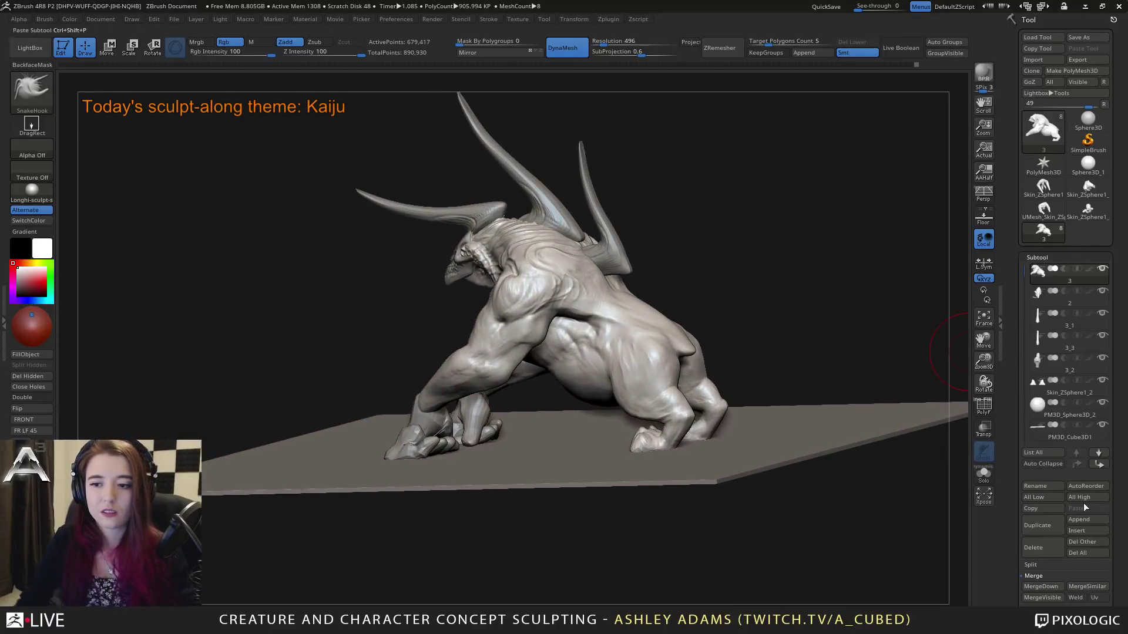
click(1079, 519)
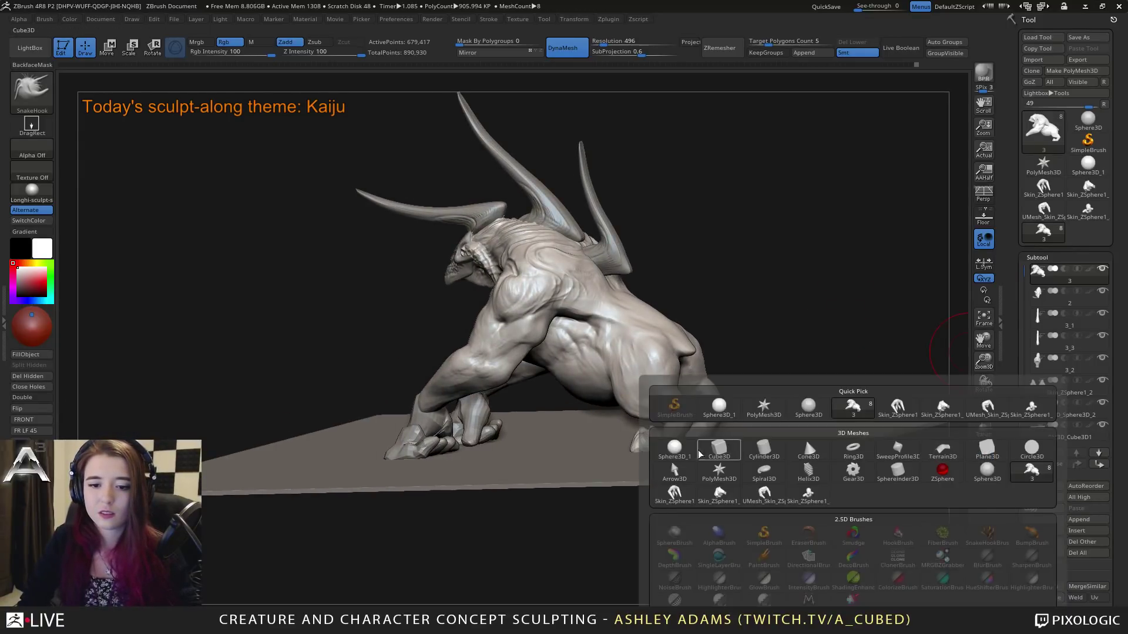
click(674, 450)
shift+right_drag(570, 326, 599, 320)
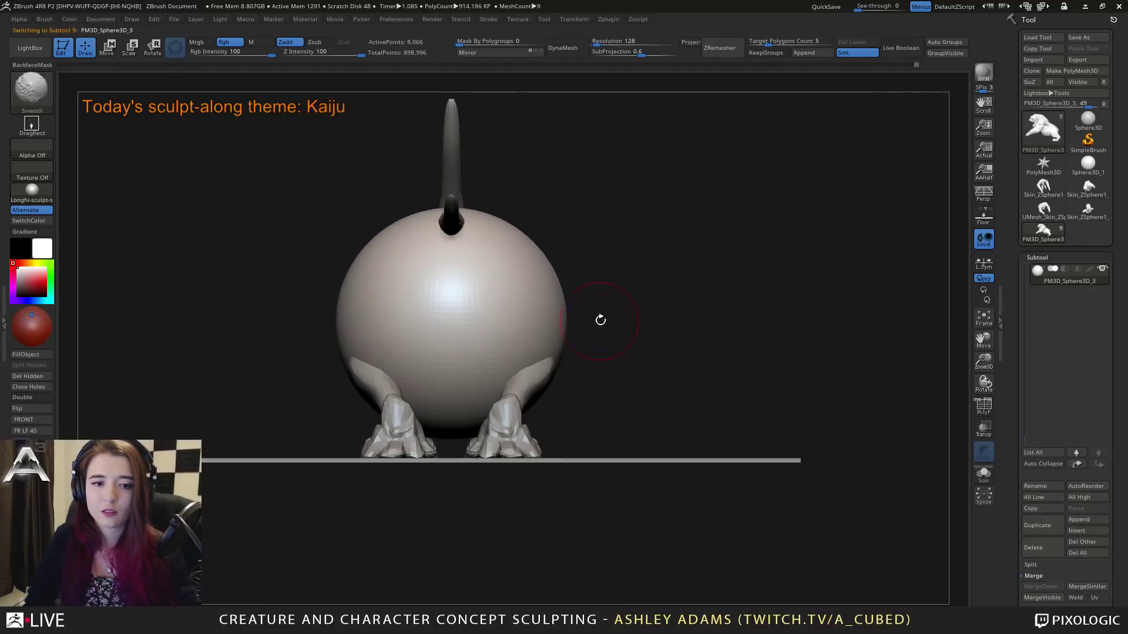
Step: Select the new sphere, scale it down, and place it at the front of the hind foot just above the ground
key(w)
drag(456, 318, 613, 354)
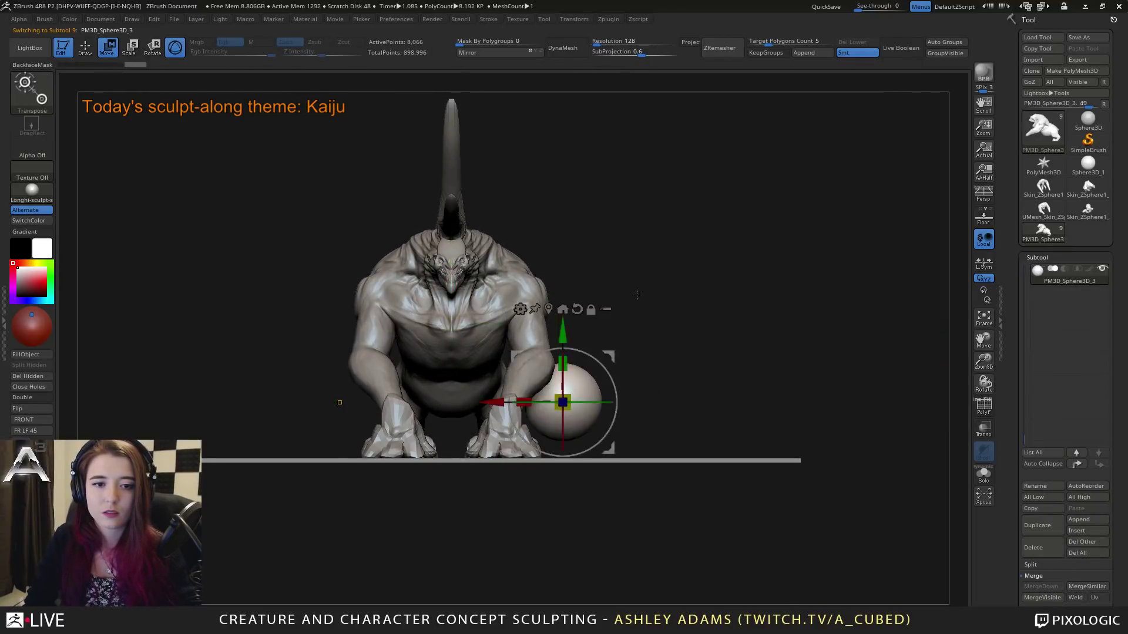
right_drag(636, 295, 569, 388)
drag(561, 389, 532, 415)
drag(614, 350, 914, 445)
alt+right_drag(881, 353, 705, 336)
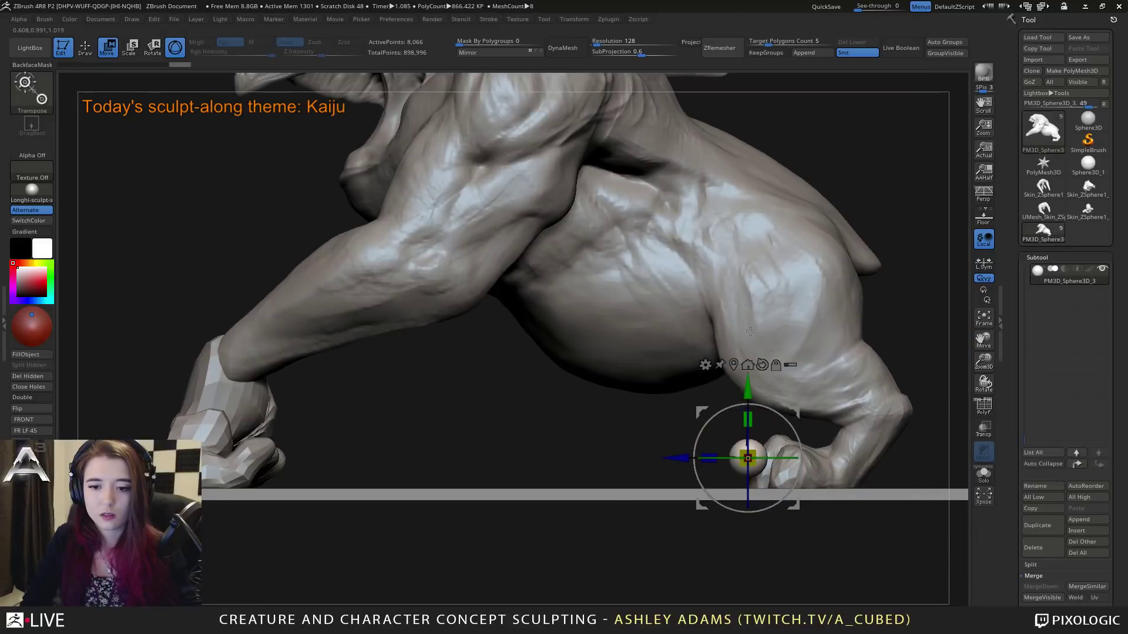
alt+right_drag(822, 376, 631, 366)
alt+click(643, 379)
alt+click(561, 445)
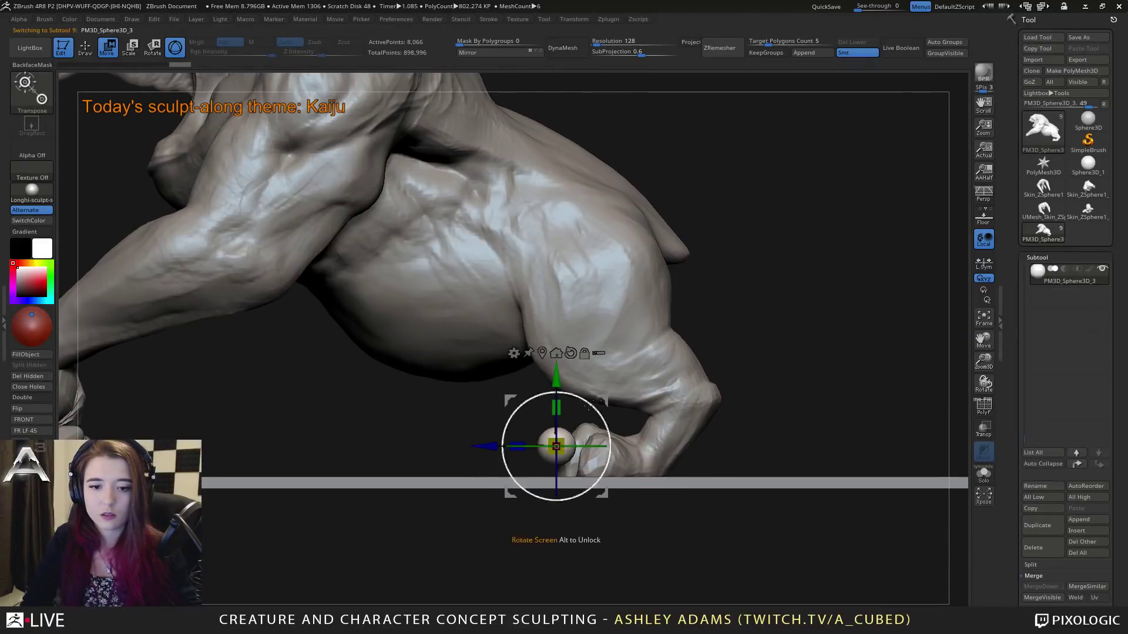
mouse_move(607, 395)
mouse_down()
mouse_move(635, 389)
mouse_move(636, 409)
mouse_up()
Step: Return to draw mode and hide every subtool except the small sphere
key(q)
right_drag(611, 421, 517, 442)
key(space)
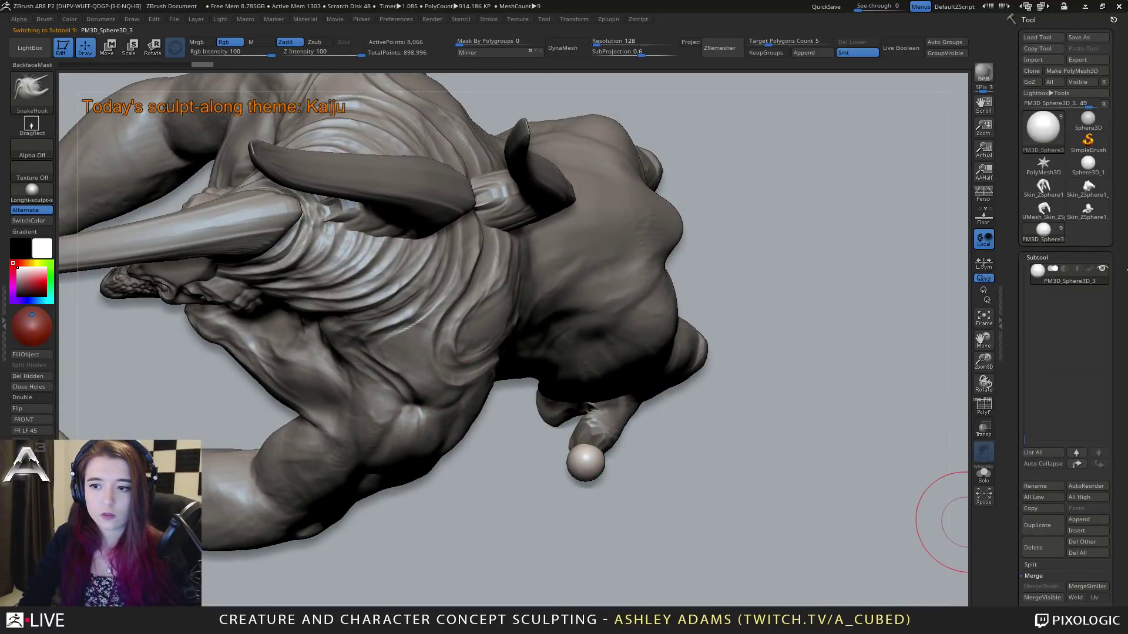
click(983, 475)
scroll(1057, 335, up, 5)
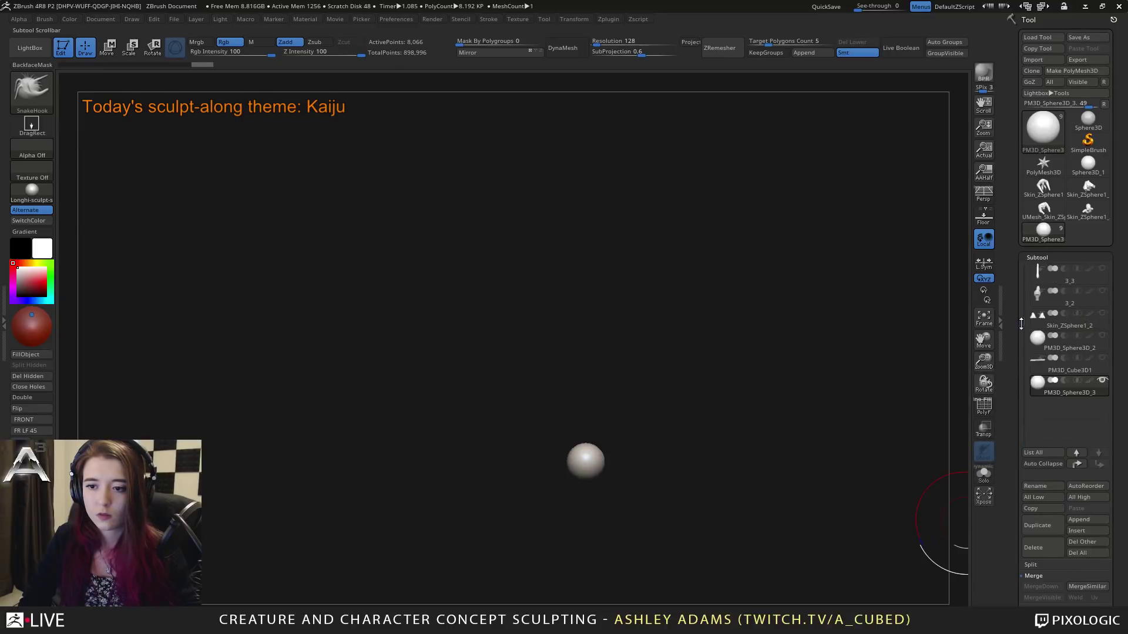
Step: Show the creature's body again and stretch the small sphere into a narrow, tilted oval on the outer hind toe
scroll(1093, 352, up, 3)
click(1100, 270)
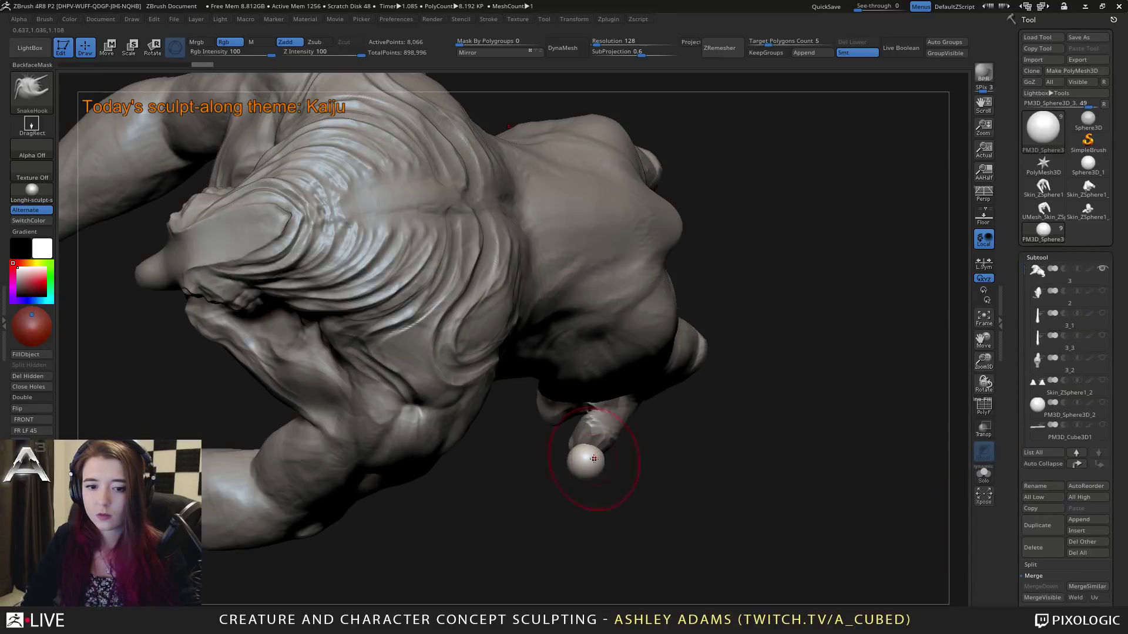
mouse_move(596, 469)
ctrl+right_down()
mouse_move(624, 470)
mouse_move(584, 463)
ctrl+right_up()
key(w)
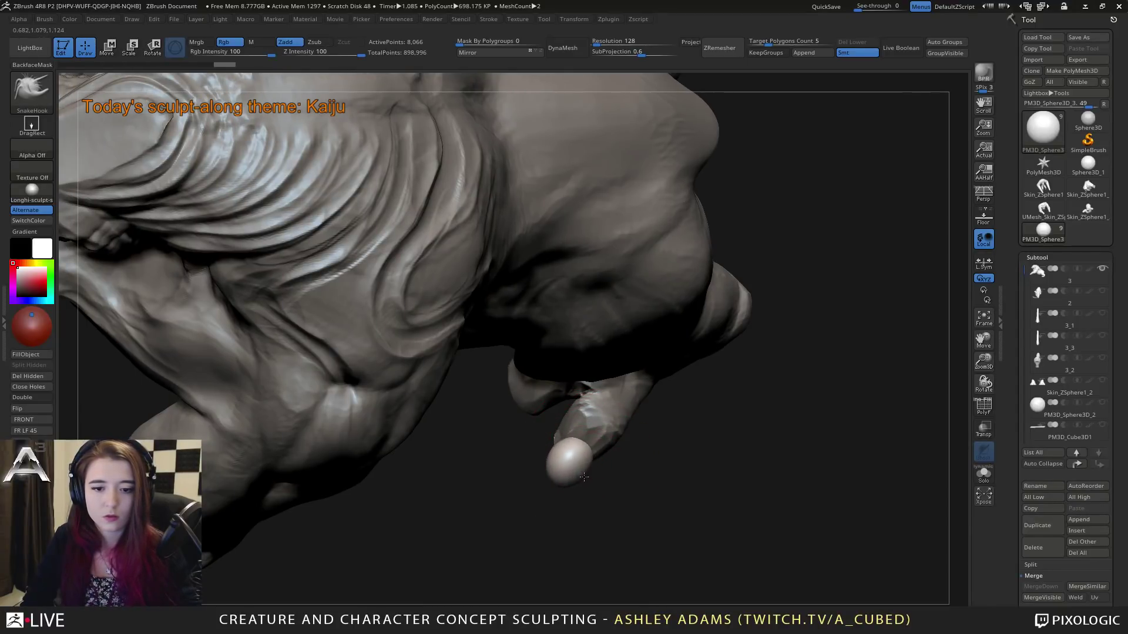
mouse_move(584, 477)
mouse_down()
mouse_move(588, 424)
mouse_move(549, 458)
mouse_move(571, 485)
mouse_up()
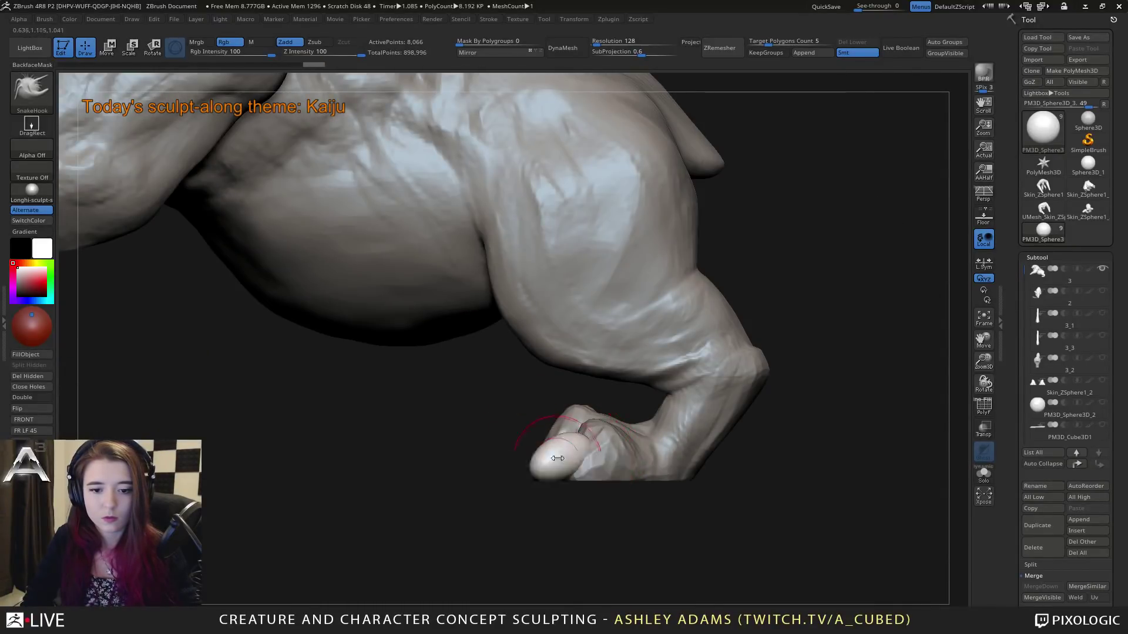
mouse_move(563, 465)
mouse_down()
mouse_move(556, 440)
mouse_move(581, 430)
mouse_move(567, 429)
mouse_up()
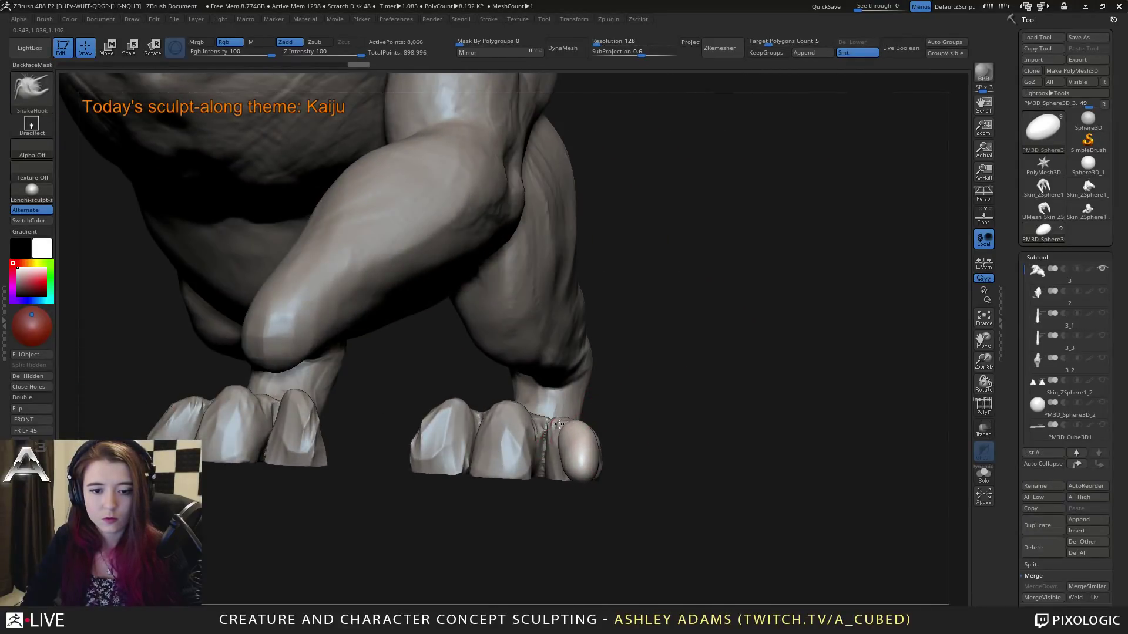
drag(575, 484, 592, 482)
Step: Adjust the SnakeHook brush and pull the front of the oval forward and down into a rough claw shape
key(space)
text(4)
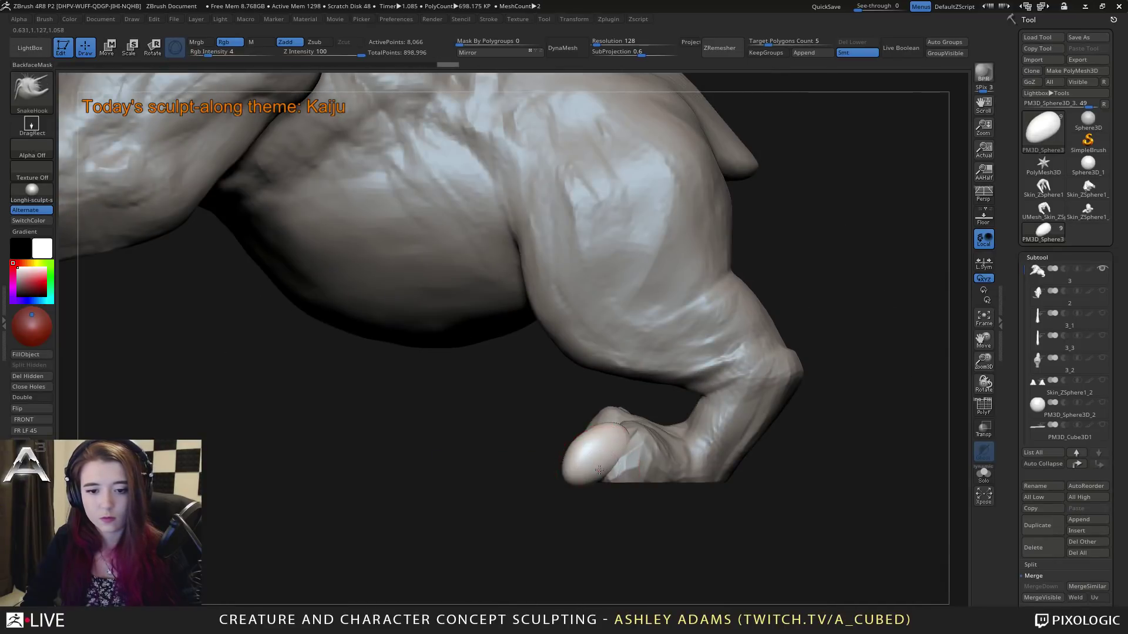
key(space)
key(space)
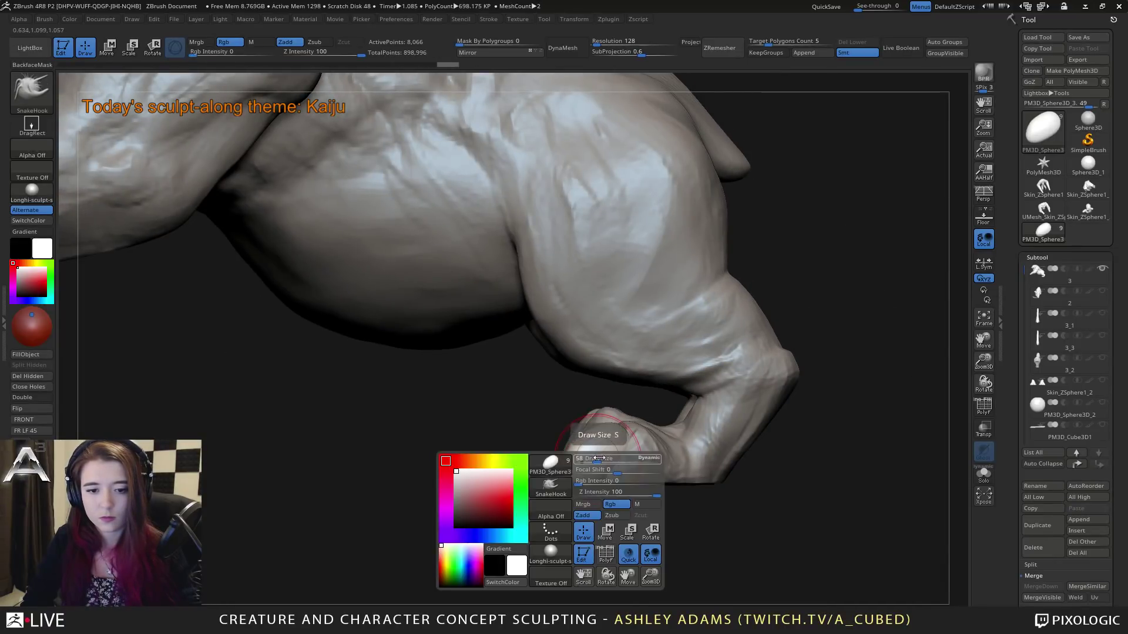
drag(566, 494, 612, 470)
key(space)
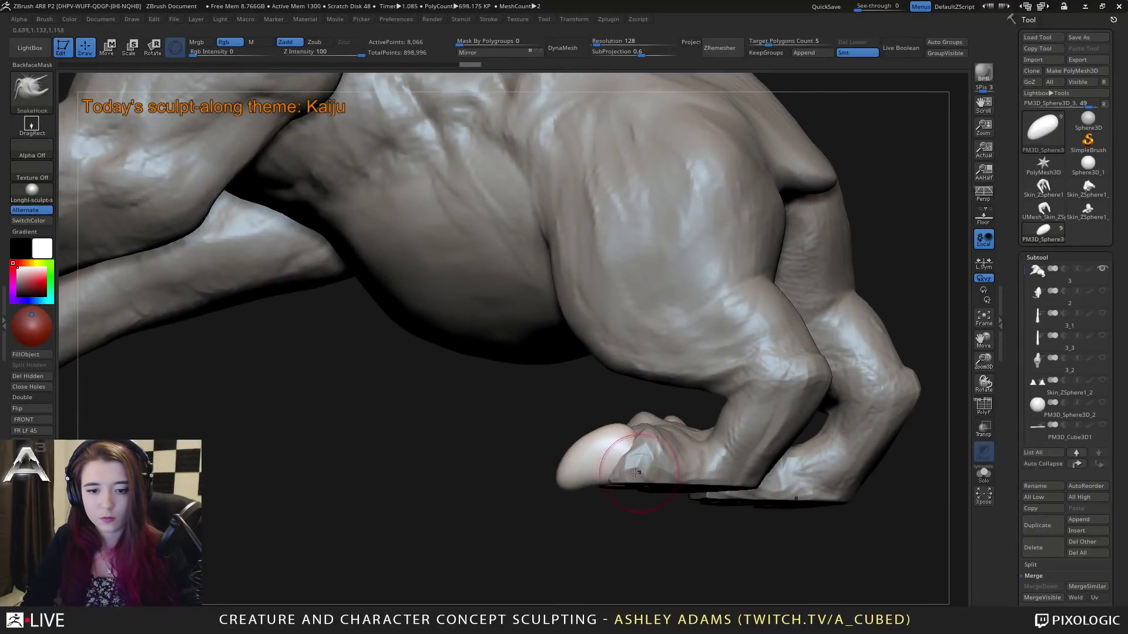
mouse_move(580, 481)
mouse_down()
mouse_move(635, 460)
mouse_move(574, 464)
mouse_move(562, 481)
mouse_move(568, 423)
mouse_move(547, 440)
mouse_up()
key(shift)
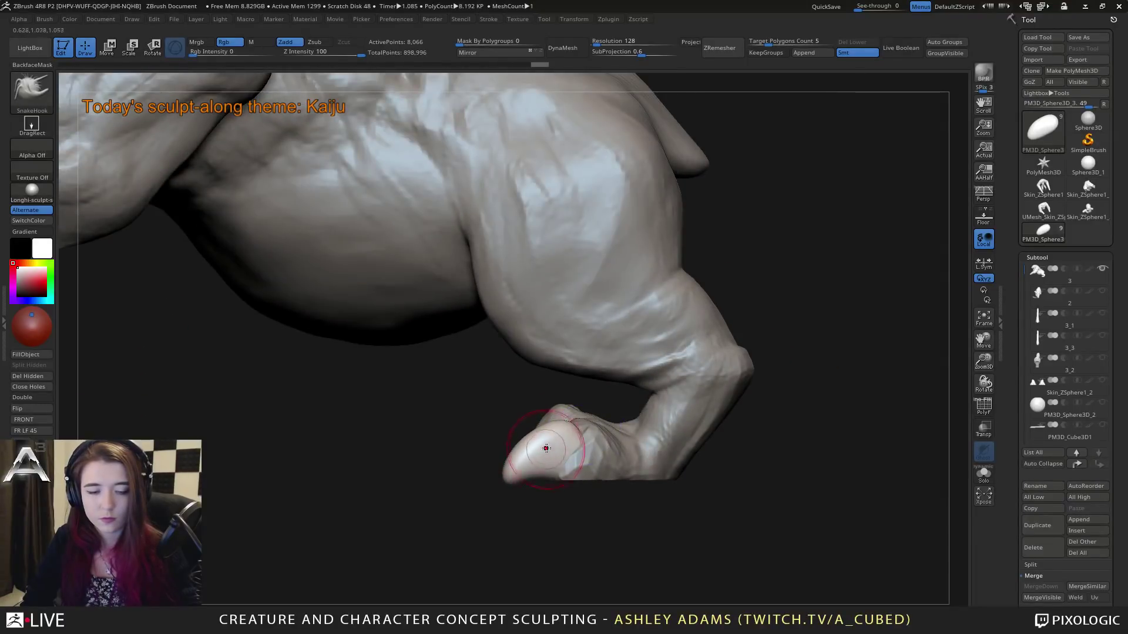
Step: Flatten the claw's sides and underside with the hPolish brush so it tapers to a point
key(b)
key(h)
key(p)
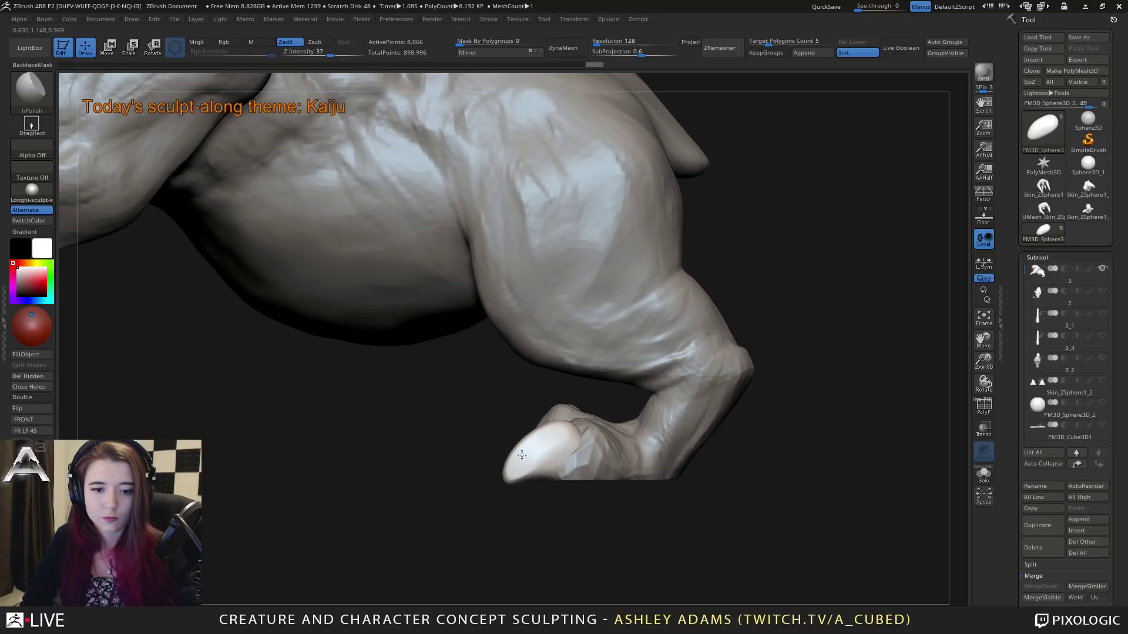
drag(521, 455, 549, 439)
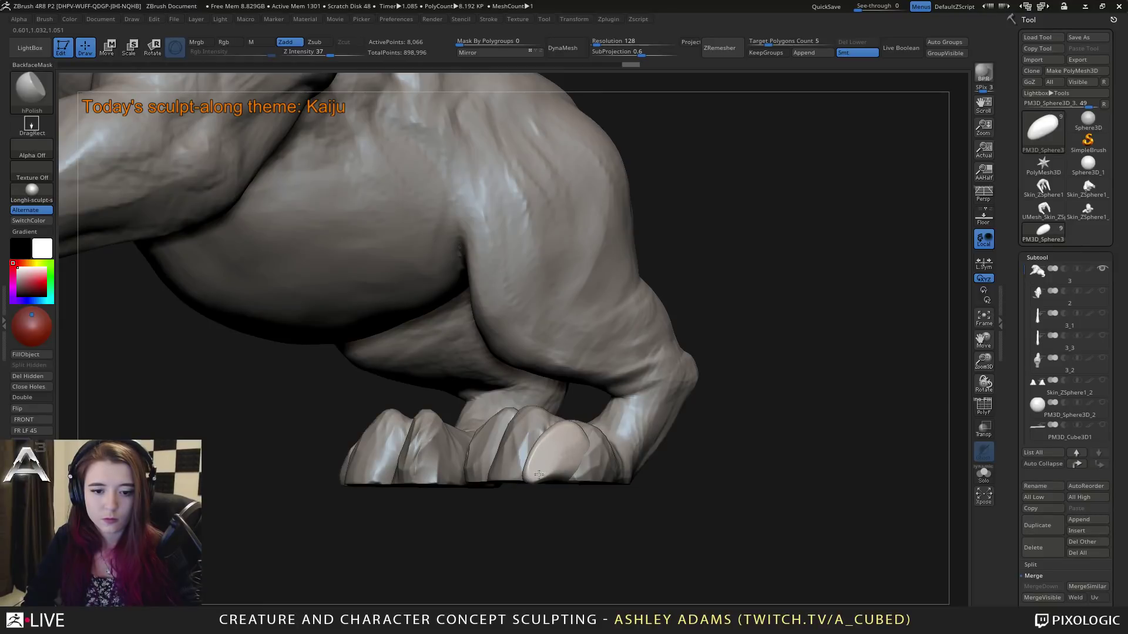
drag(539, 475, 562, 423)
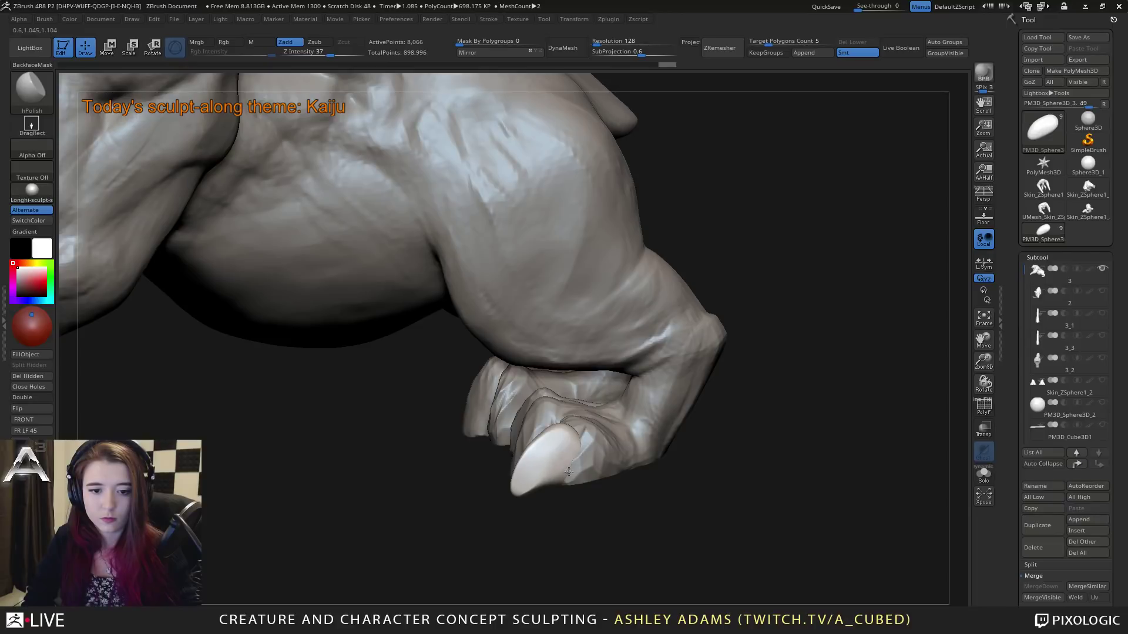
drag(569, 471, 525, 488)
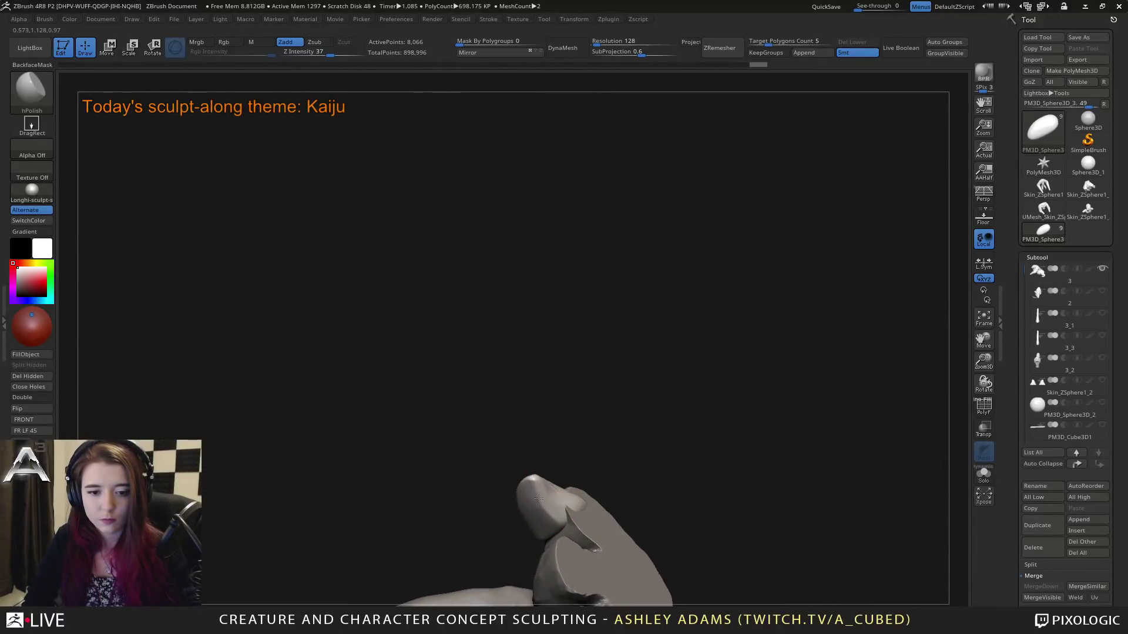
drag(541, 504, 605, 568)
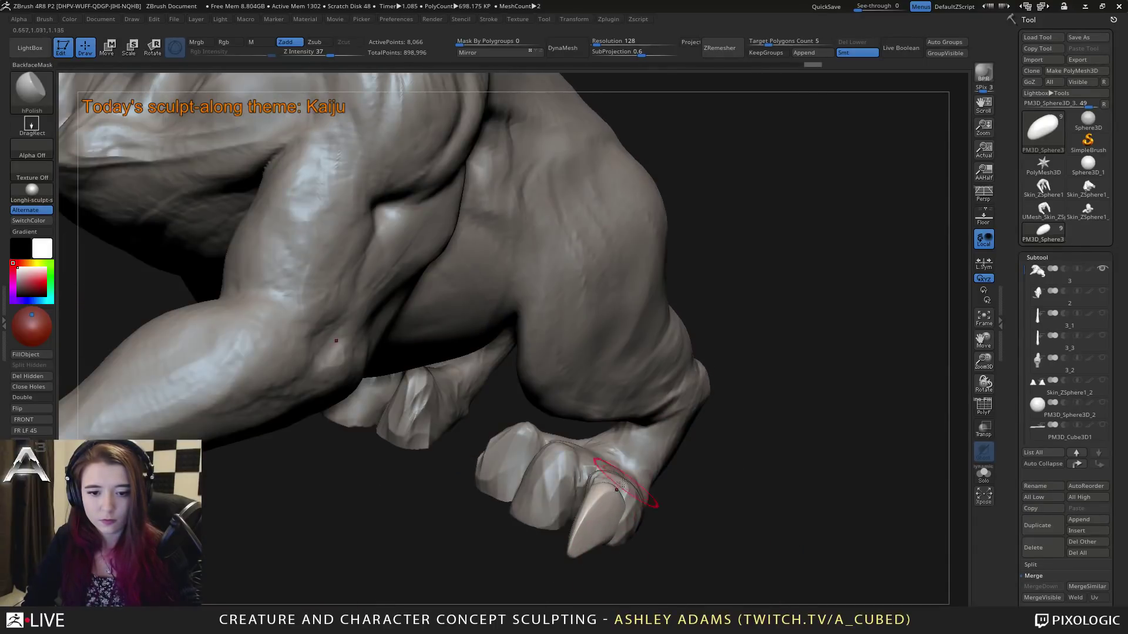
drag(625, 482, 441, 365)
drag(554, 509, 575, 511)
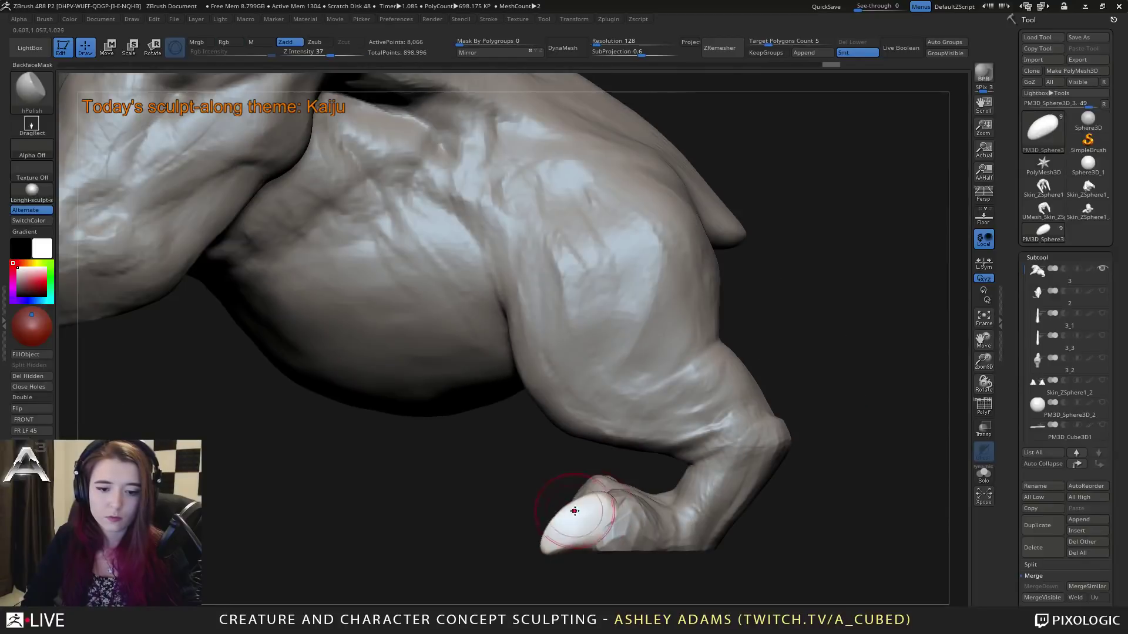
Step: Bend the top of the claw into a curved profile with the SnakeHook brush
key(b)
key(s)
key(h)
key(space)
click(595, 506)
drag(593, 564, 596, 410)
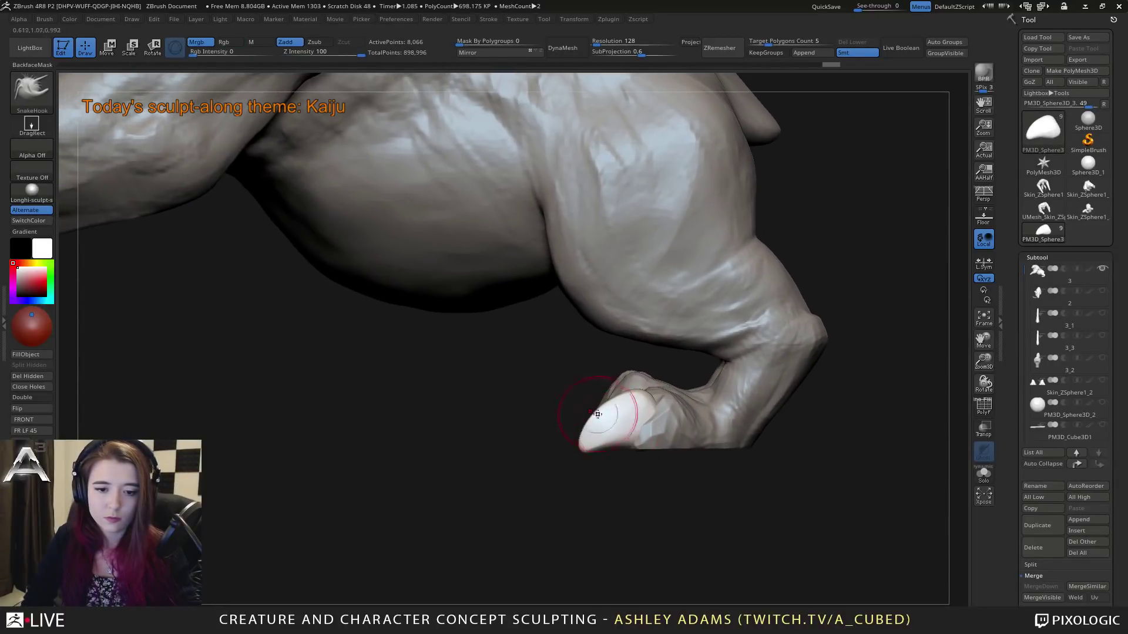
Step: Reduce the SnakeHook draw size, pull the claw tip down to a sharper point, and smooth its surface
key(space)
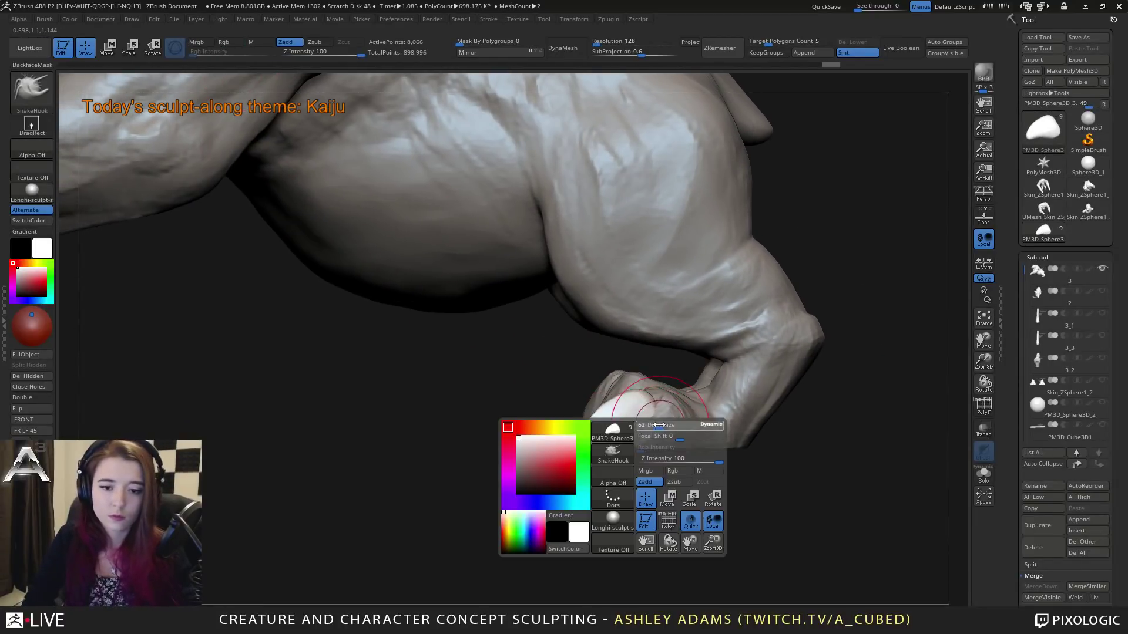
drag(681, 425, 649, 425)
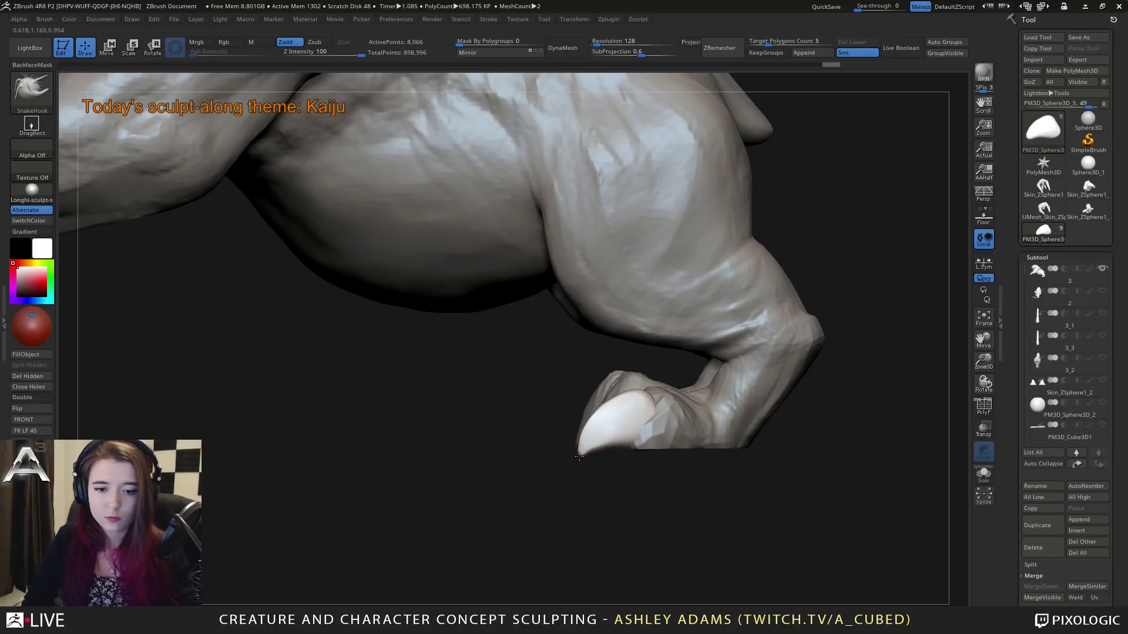
key(shift)
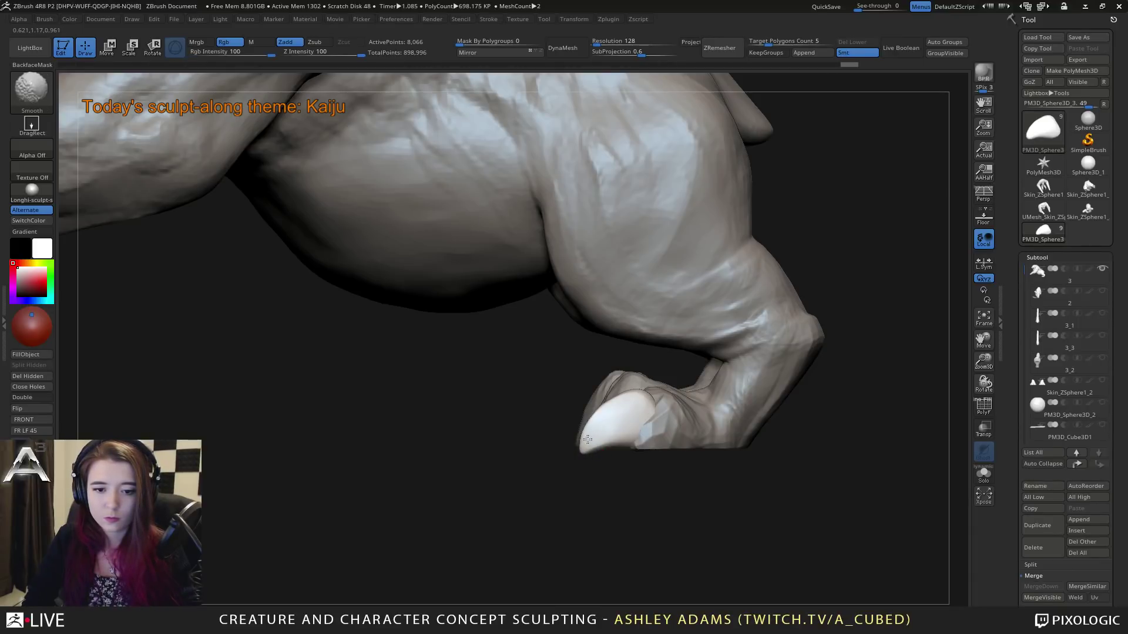
shift+drag(587, 439, 663, 428)
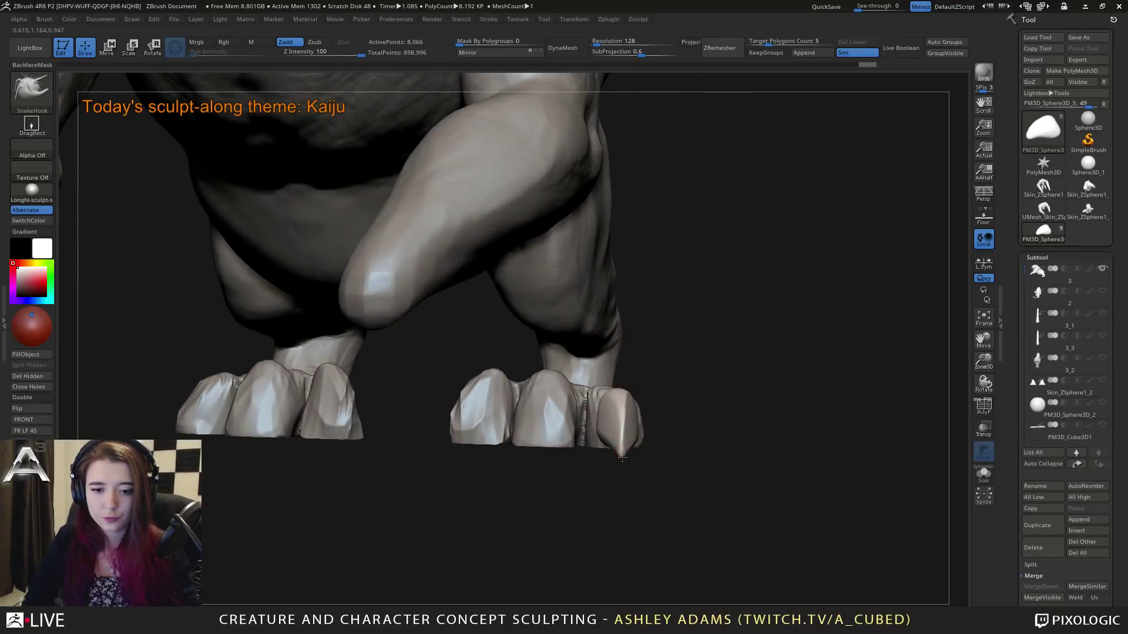
key(shift)
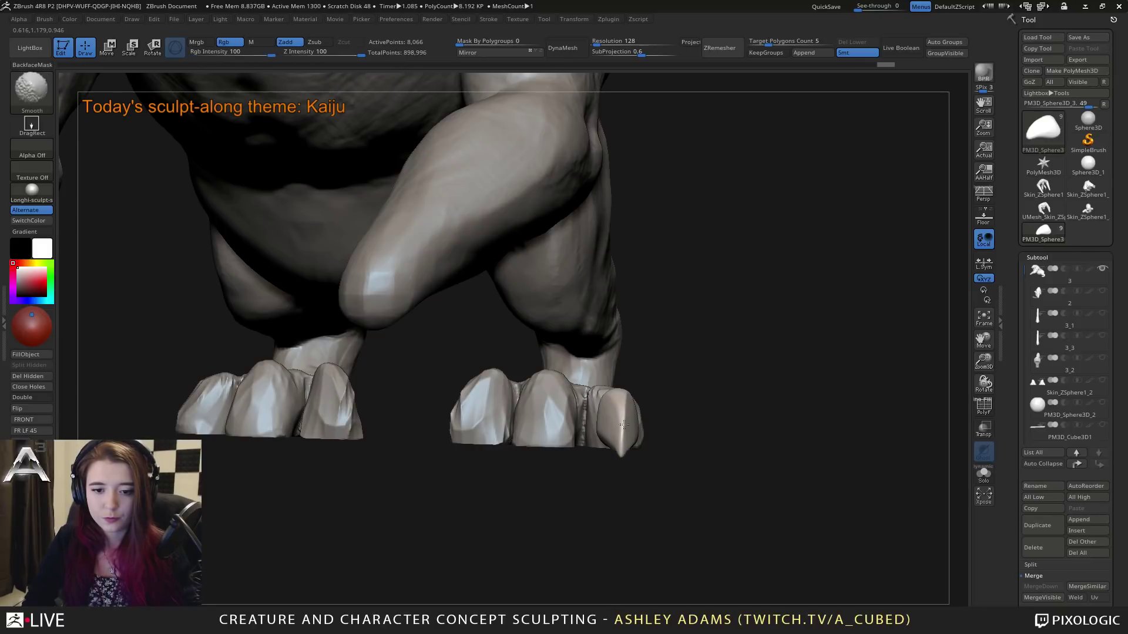
alt+drag(665, 498, 595, 479)
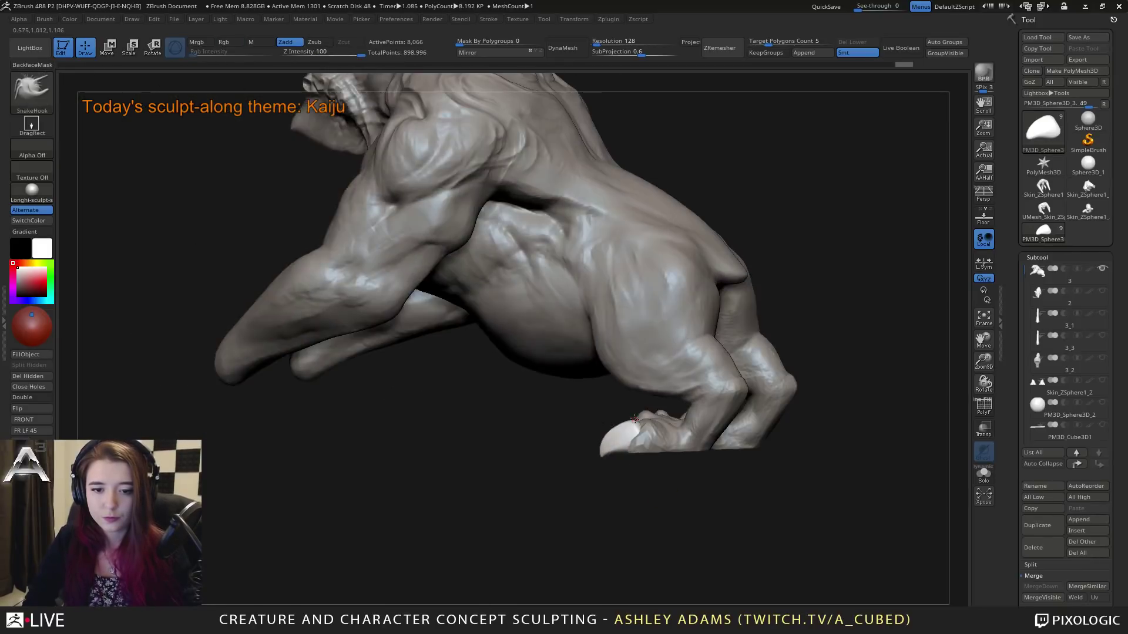
Step: Scale the finished claw down slightly with the transform gizmo so it fits the outer hind toe
key(space)
drag(650, 412, 641, 365)
key(w)
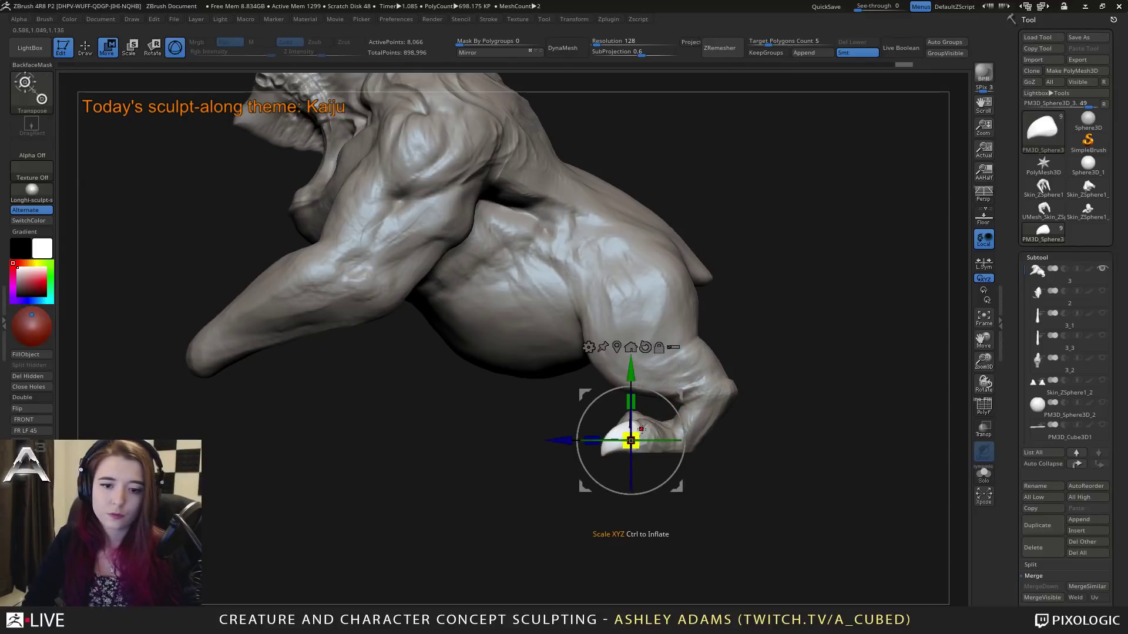
drag(641, 430, 637, 433)
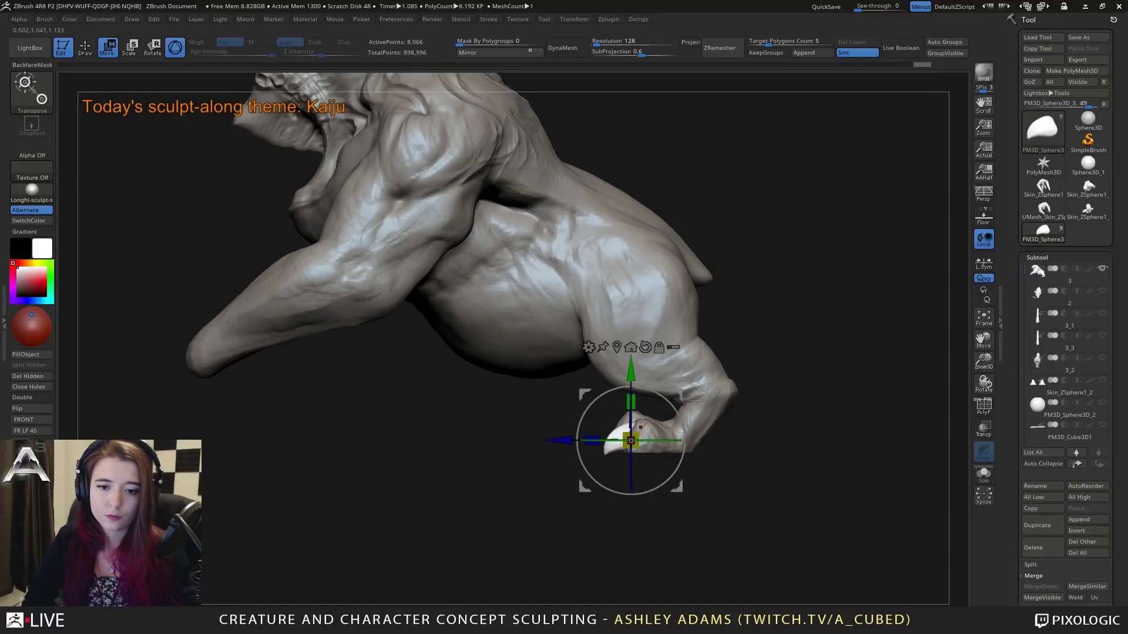
drag(696, 464, 578, 437)
shift+drag(712, 393, 615, 381)
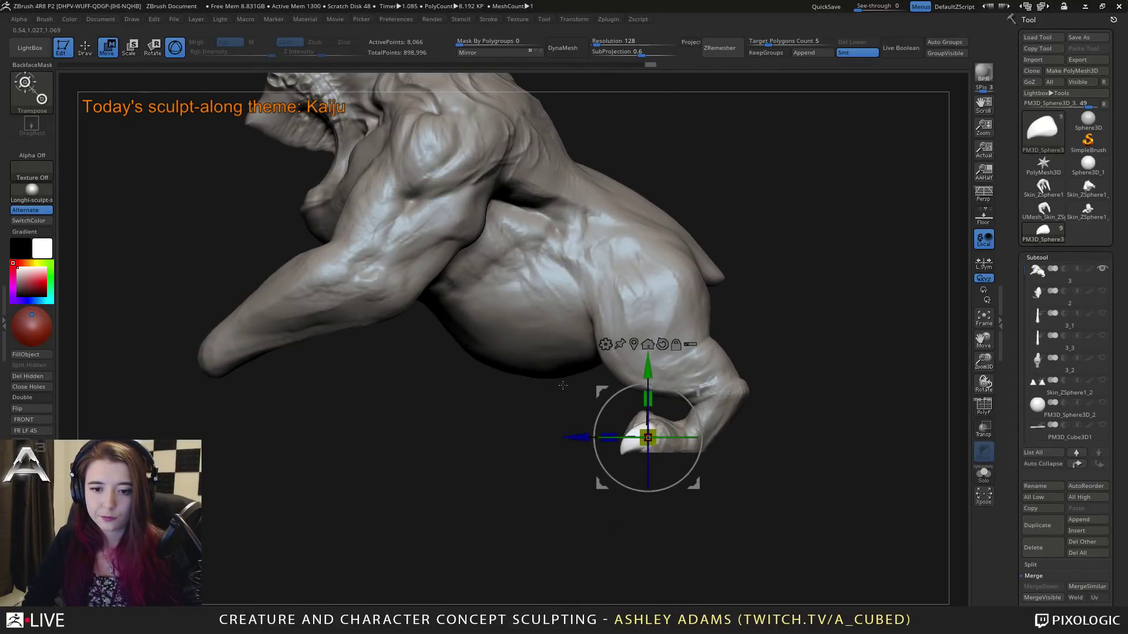
Step: Duplicate the claw subtool and move the copy onto the front of the middle hind toe
click(1037, 525)
mouse_move(652, 388)
shift+mouse_down()
mouse_move(749, 385)
mouse_move(654, 394)
mouse_move(681, 438)
mouse_move(654, 450)
mouse_move(689, 387)
shift+mouse_up()
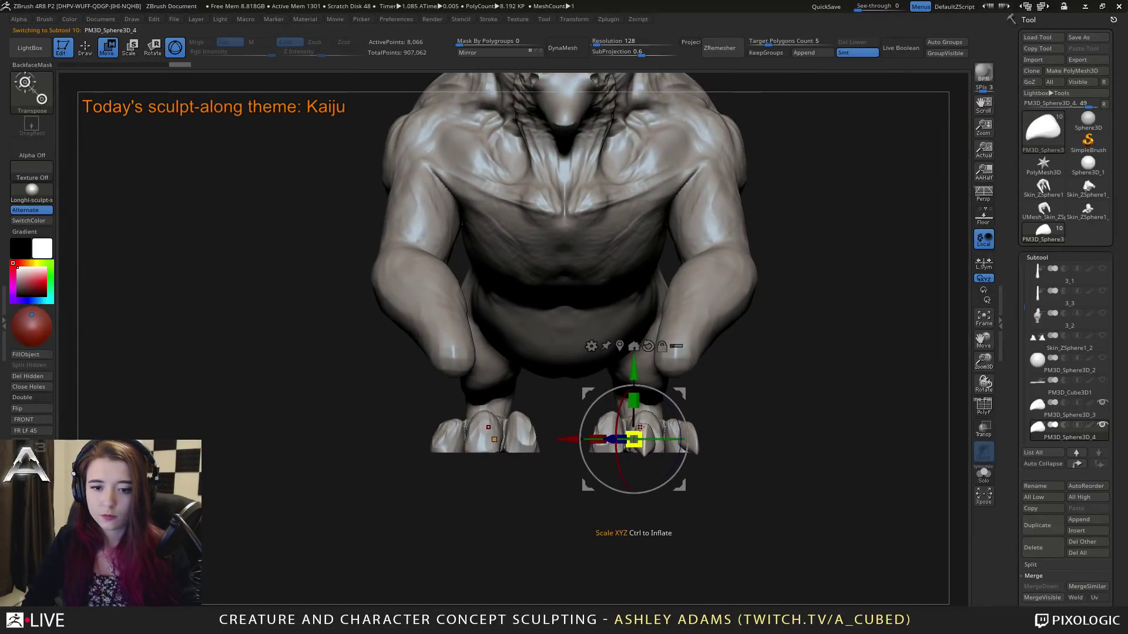
drag(642, 425, 572, 420)
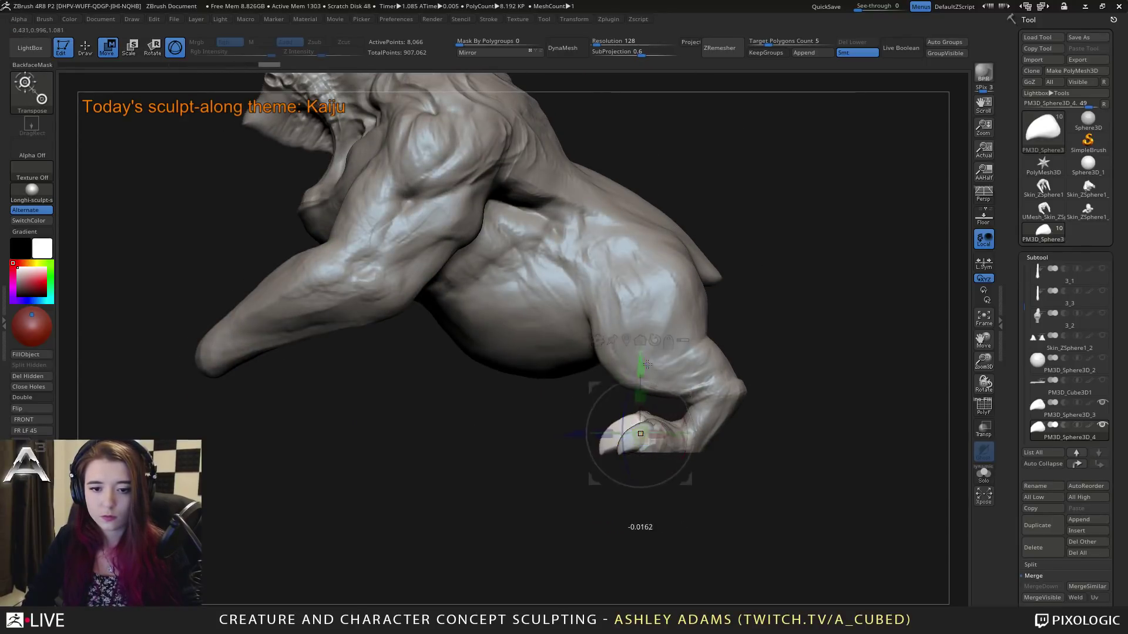
drag(649, 365, 540, 435)
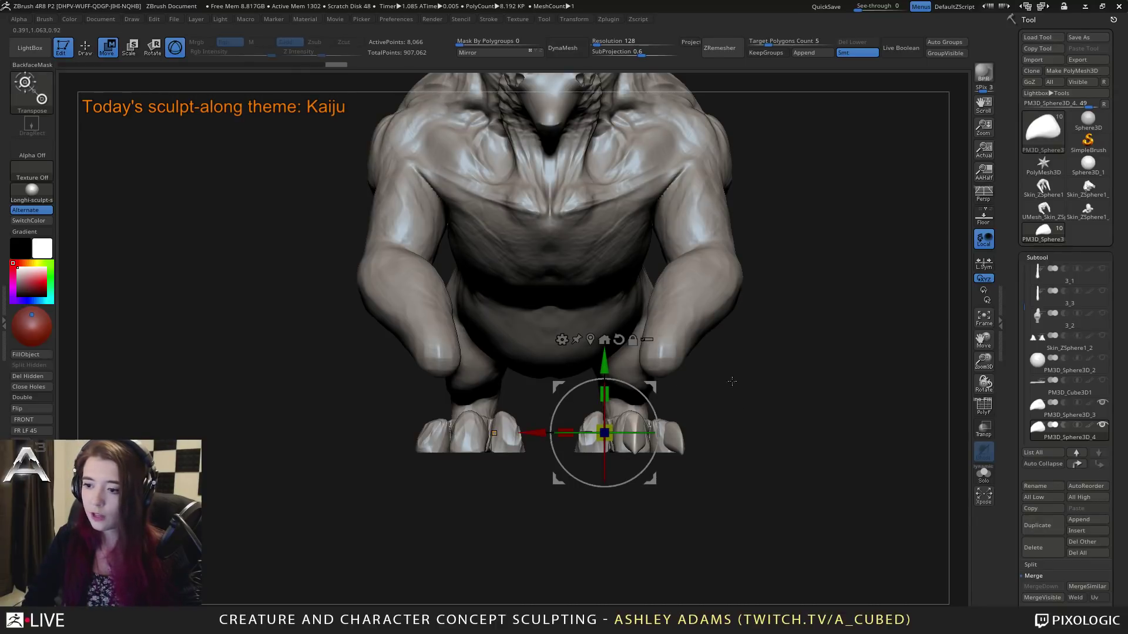
Step: Tilt the middle toe's claw slightly and adjust its height to seat it on the toe
drag(731, 383, 658, 411)
ctrl+right_drag(745, 536, 693, 422)
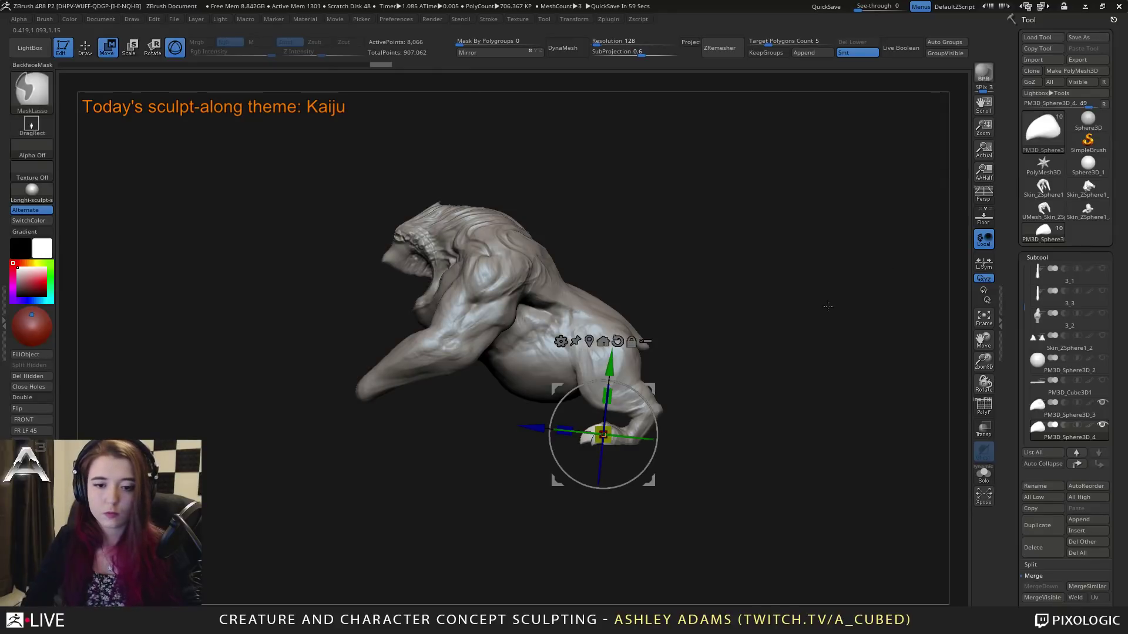
ctrl+right_drag(829, 307, 801, 440)
drag(651, 404, 648, 410)
drag(598, 365, 599, 369)
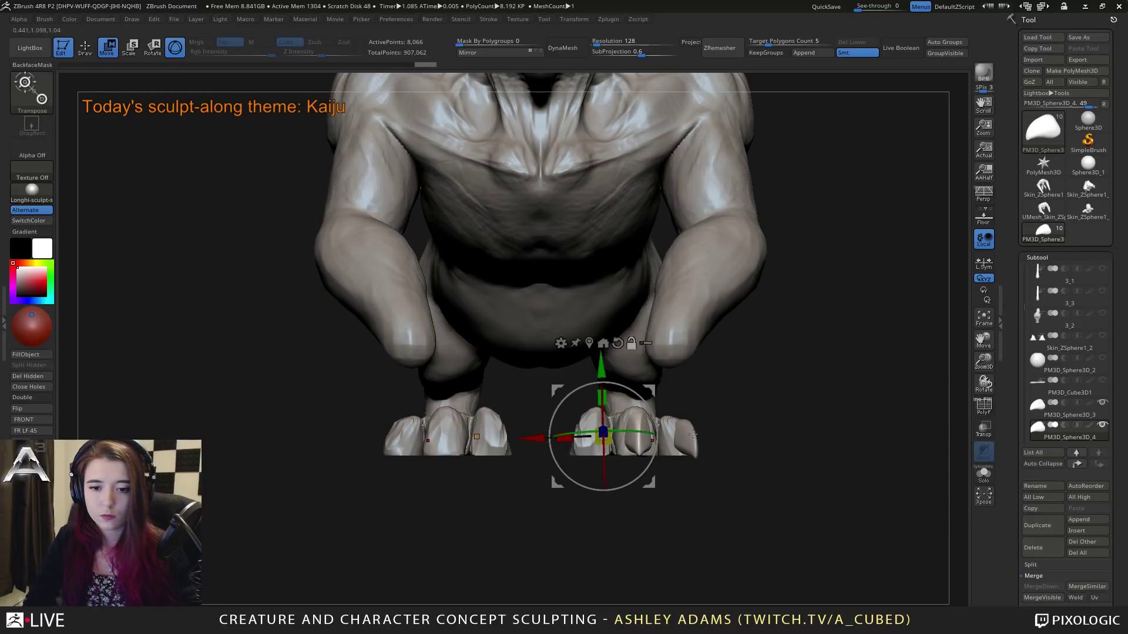
Step: Select and rotate the outer toe's claw, and place a duplicate of it on the inner hind toe
click(693, 434)
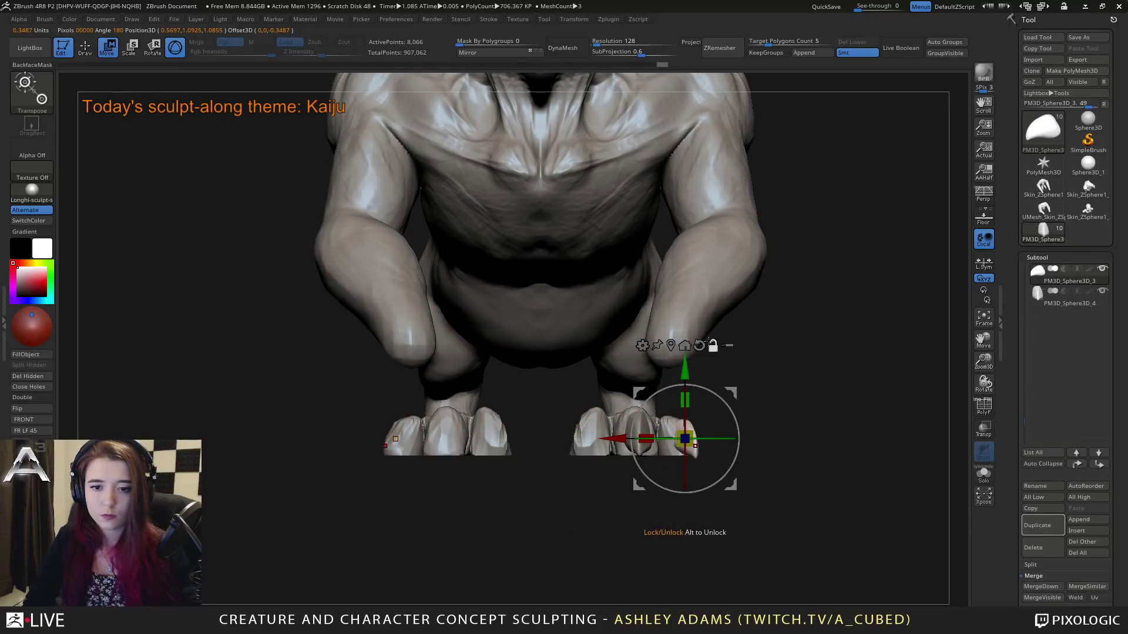
drag(729, 406, 728, 402)
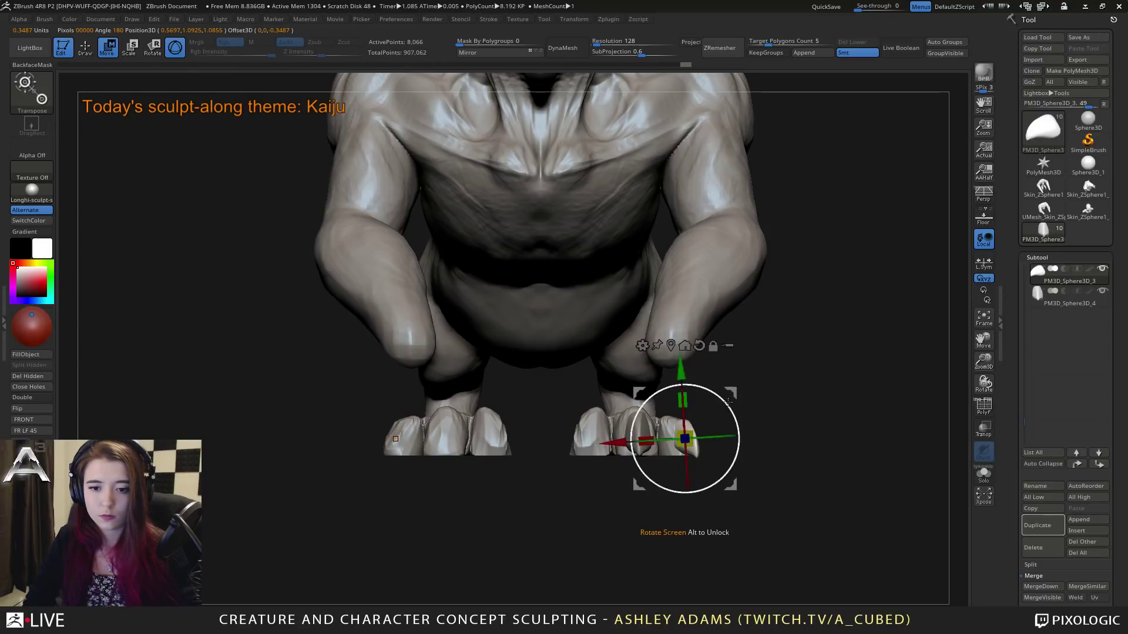
drag(615, 443, 522, 448)
click(1029, 520)
mouse_move(589, 373)
mouse_down()
mouse_move(589, 355)
mouse_move(589, 365)
mouse_up()
drag(614, 434, 591, 434)
drag(589, 373, 588, 370)
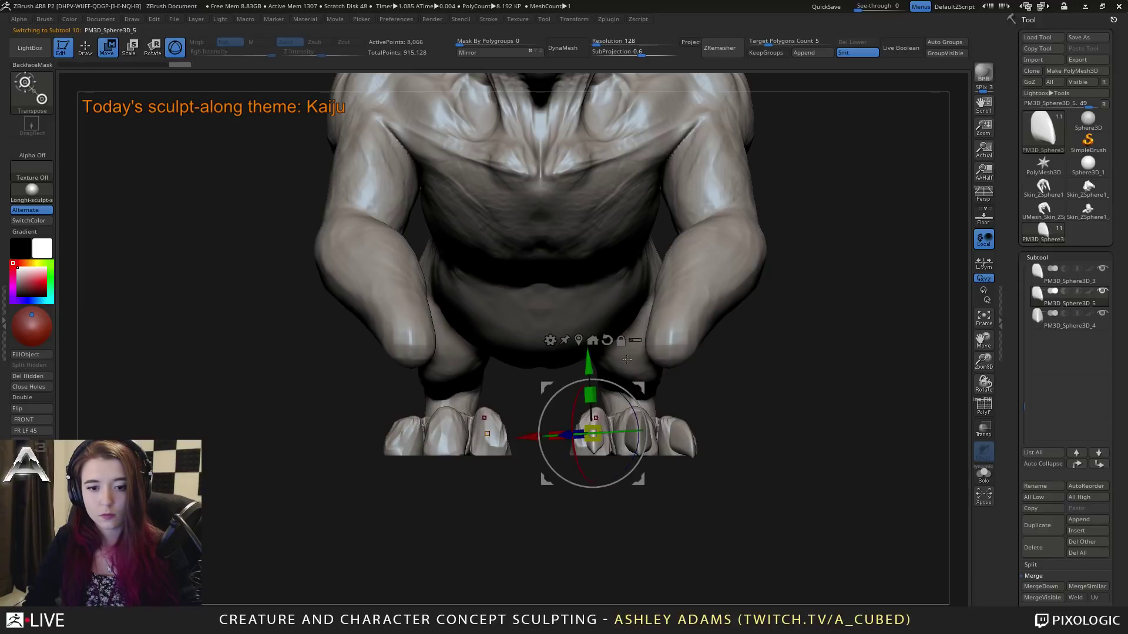
Step: Fit the inner toe's claw in depth and height against its toe, and return to draw mode
drag(787, 405, 681, 403)
alt+click(616, 341)
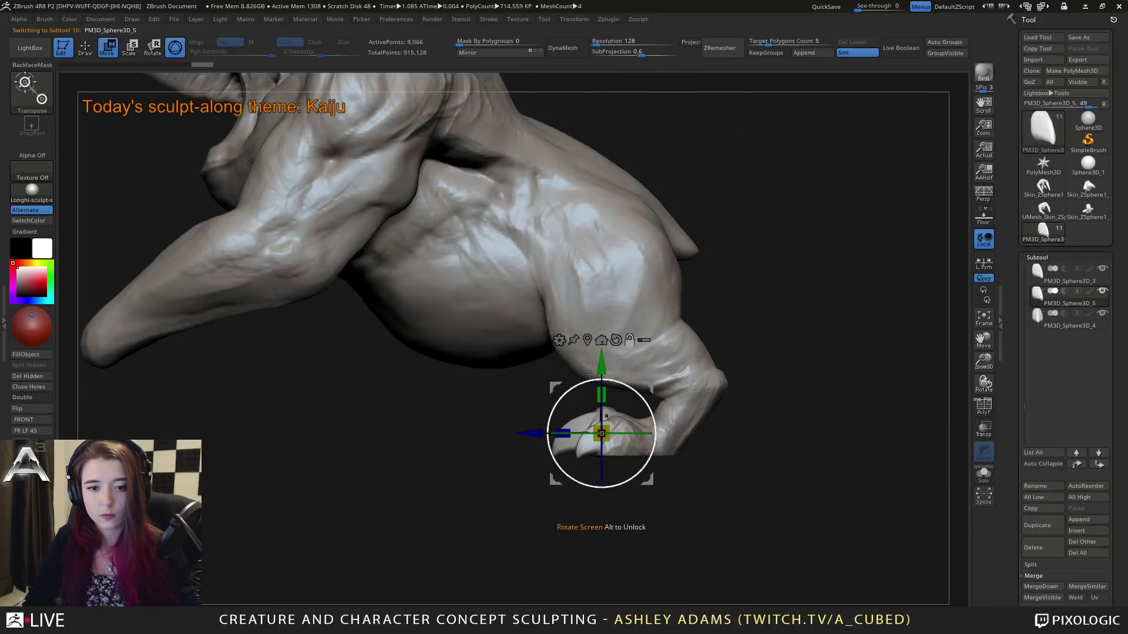
drag(536, 435, 585, 371)
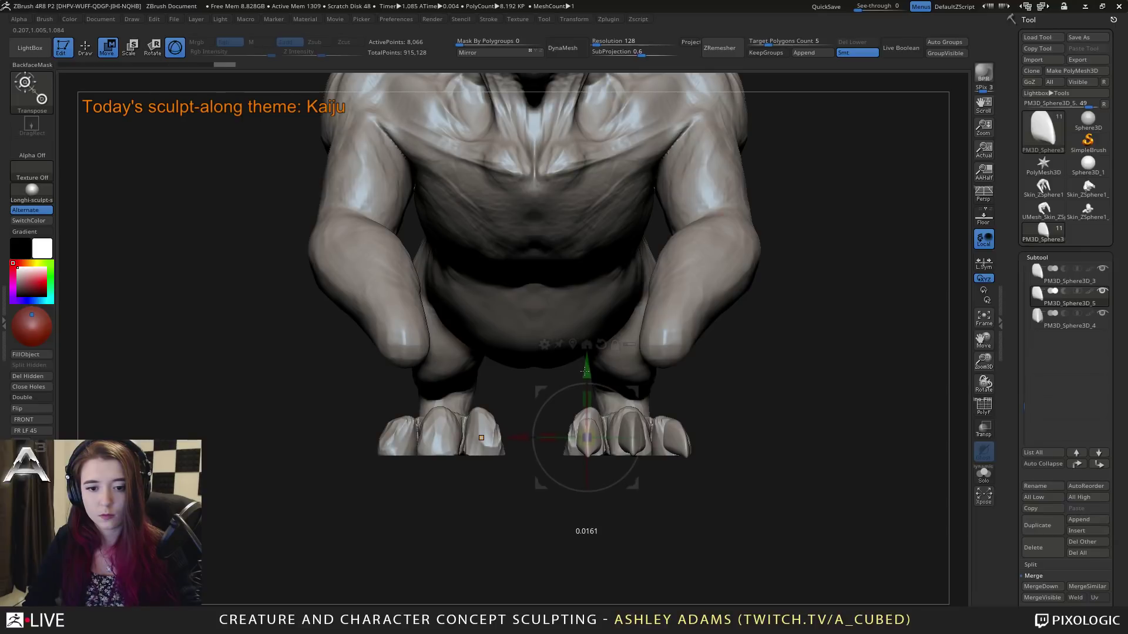
drag(705, 423, 592, 397)
mouse_move(656, 439)
mouse_down()
mouse_move(628, 417)
mouse_move(623, 247)
mouse_move(508, 162)
mouse_up()
key(q)
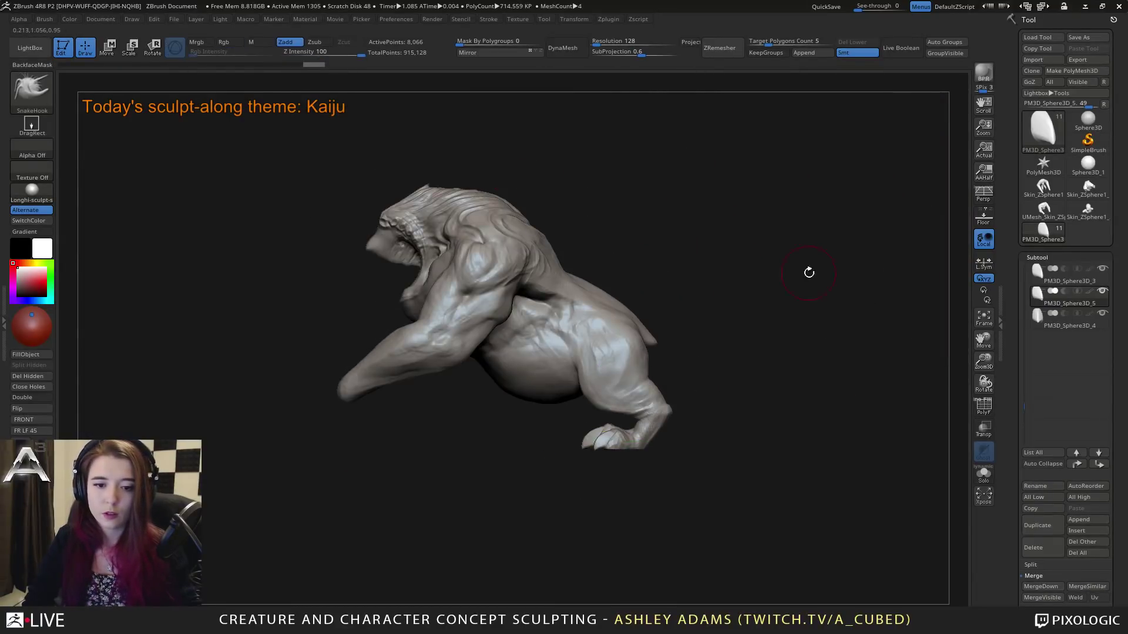
Step: Merge the three separate hind-toe claw subtools down into a single claw subtool
click(1066, 276)
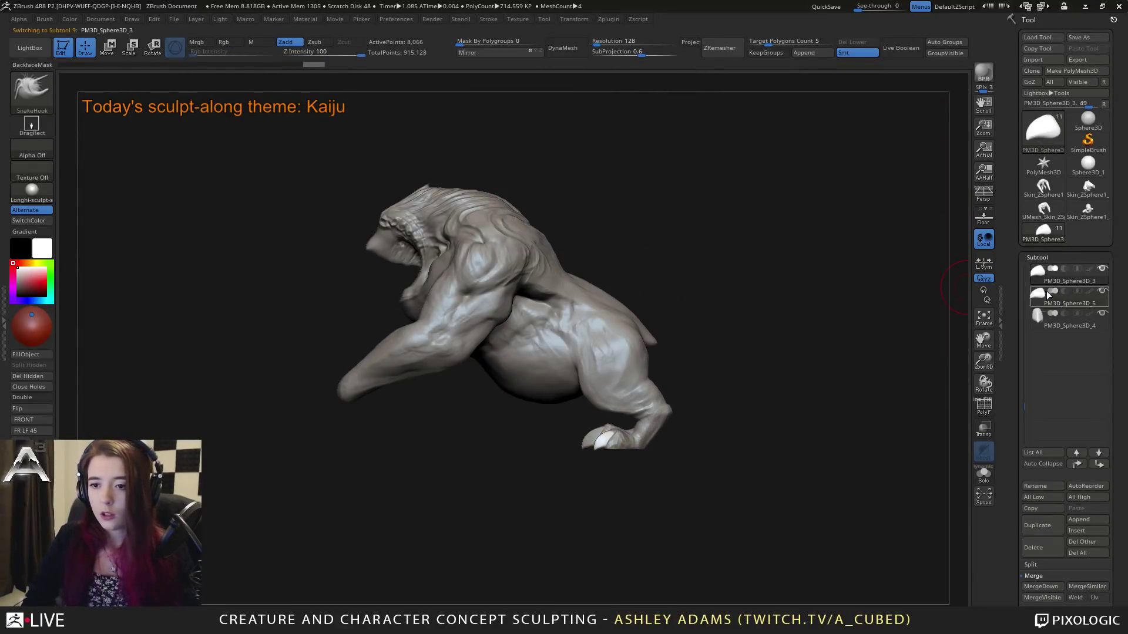
click(1037, 587)
click(939, 604)
click(1038, 585)
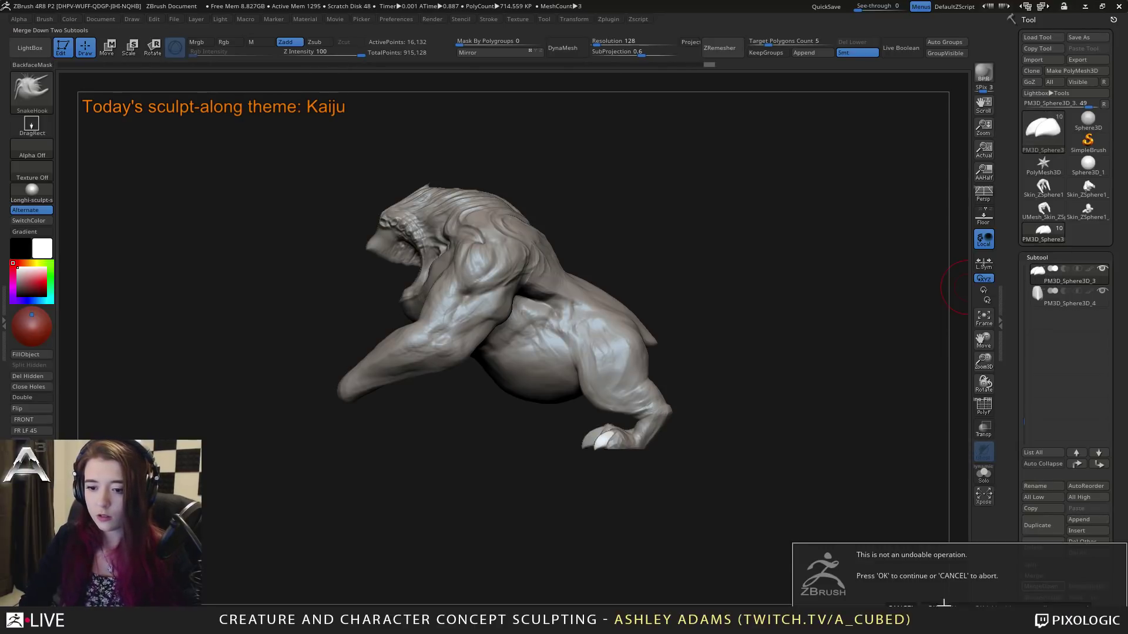
click(943, 603)
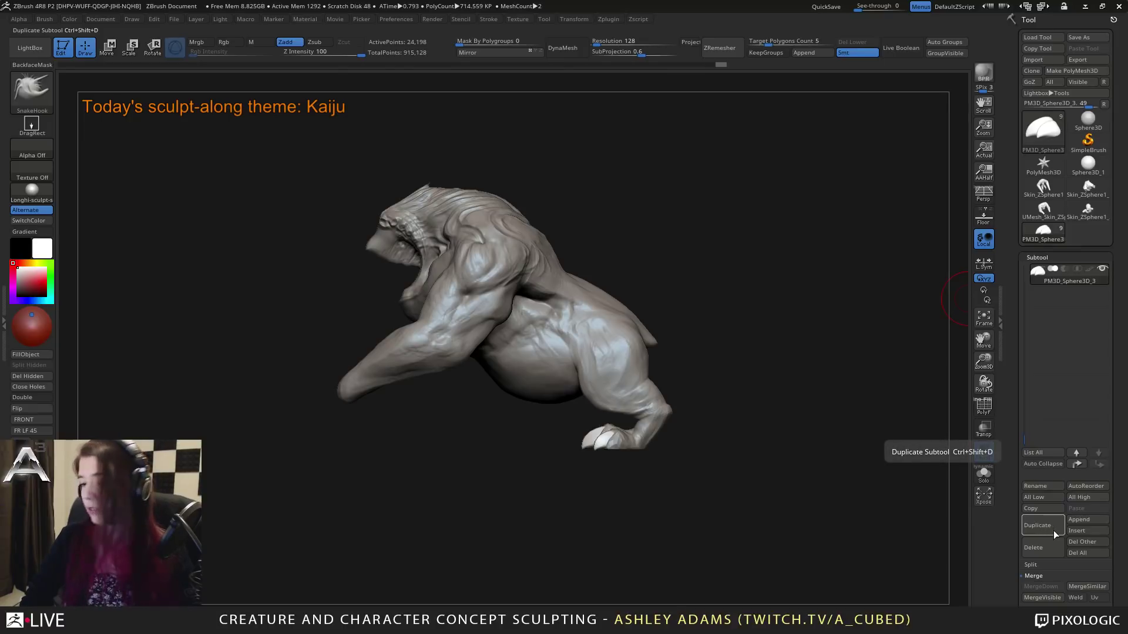
Step: Duplicate the claw set, mirror it onto the other hind foot, and merge both sets into one subtool
click(1051, 528)
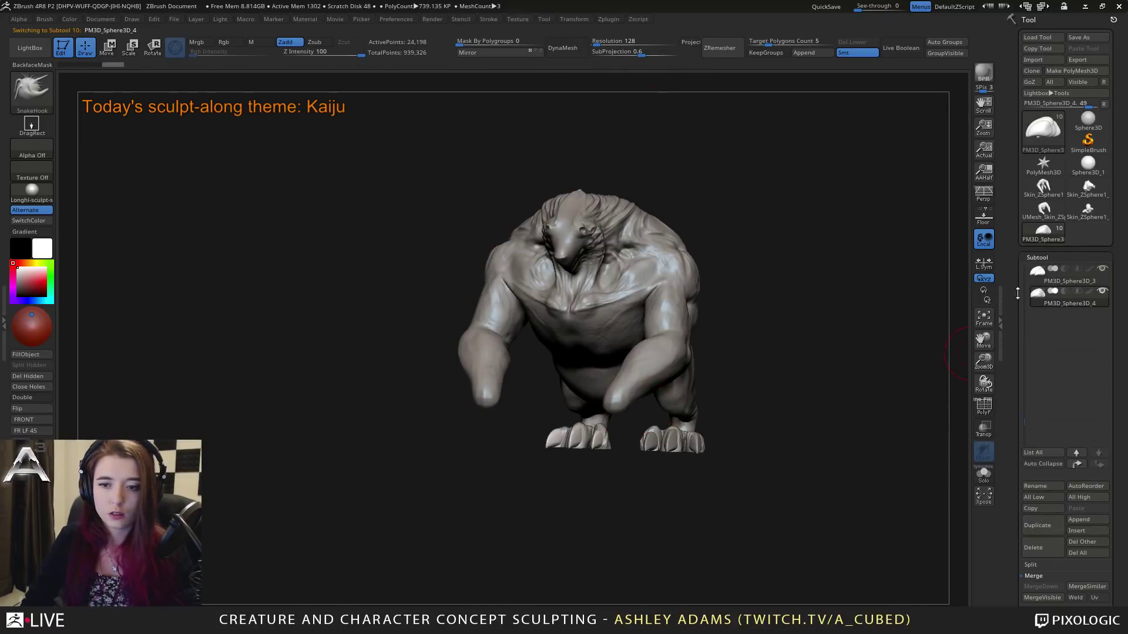
click(1069, 276)
click(1037, 547)
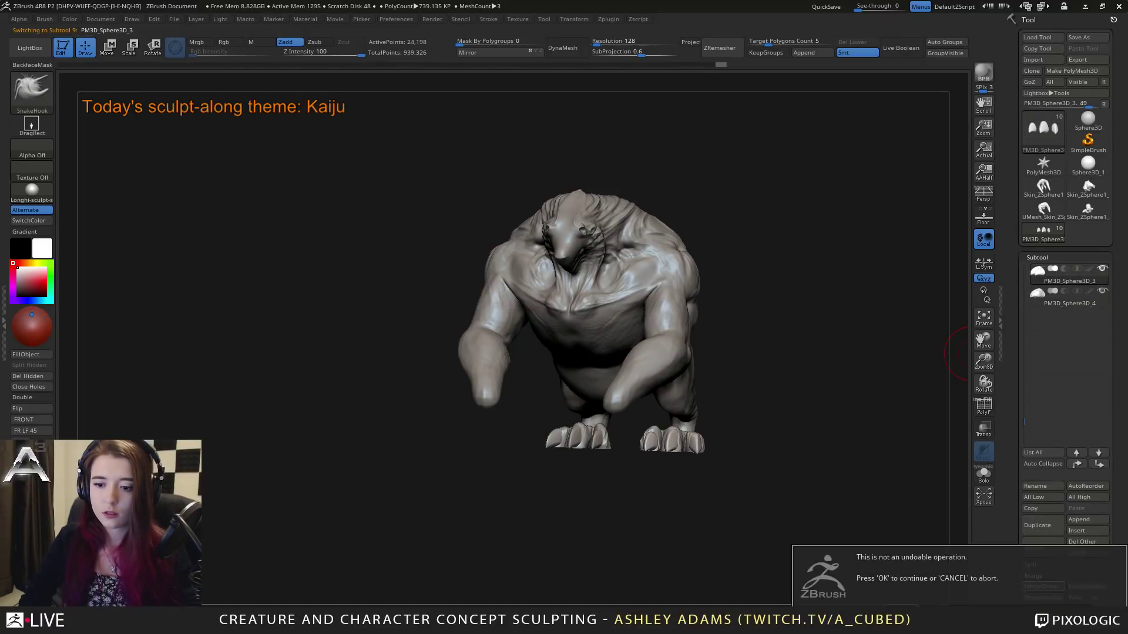
key(Return)
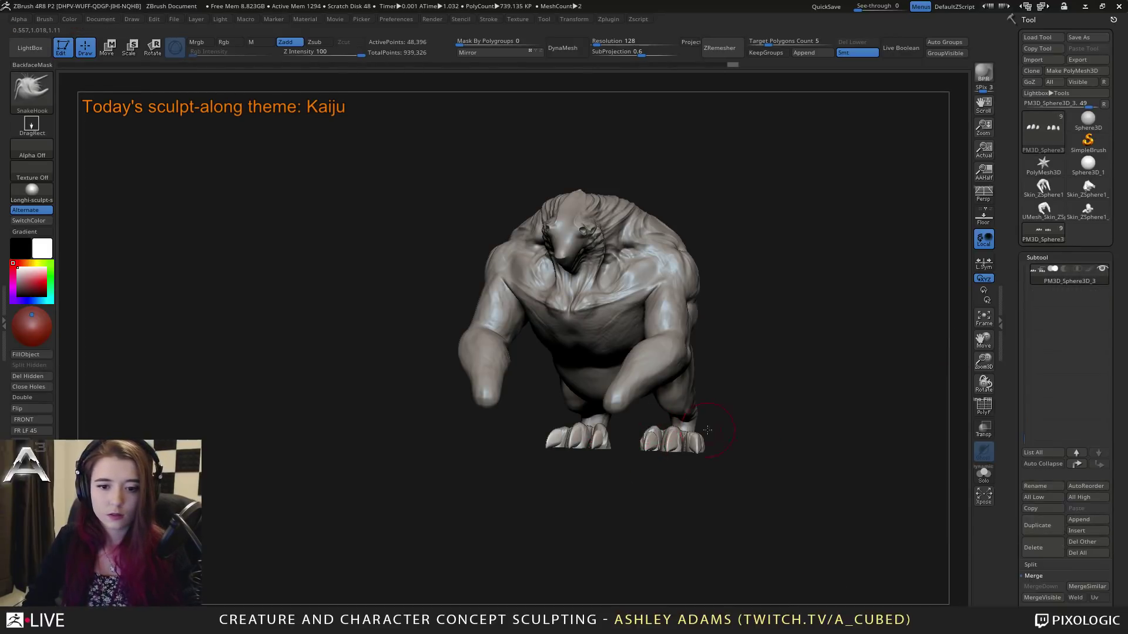
Step: Isolate the merged claws to check both sets, and restore the visibility of all subtools
click(985, 475)
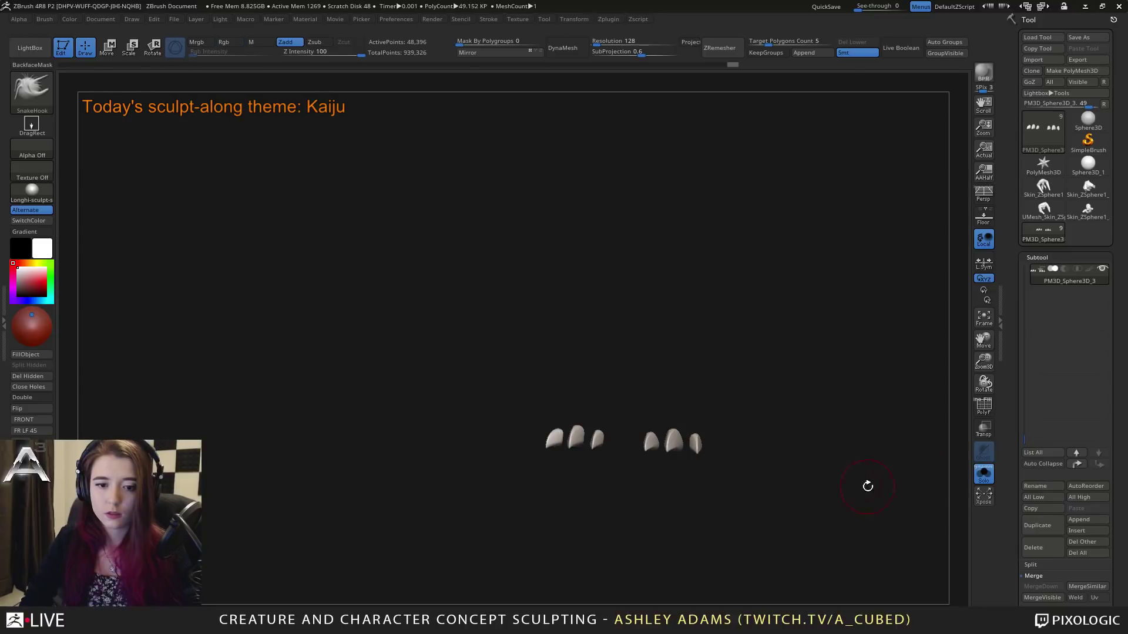
shift+click(1102, 270)
shift+click(1102, 270)
shift+click(1102, 271)
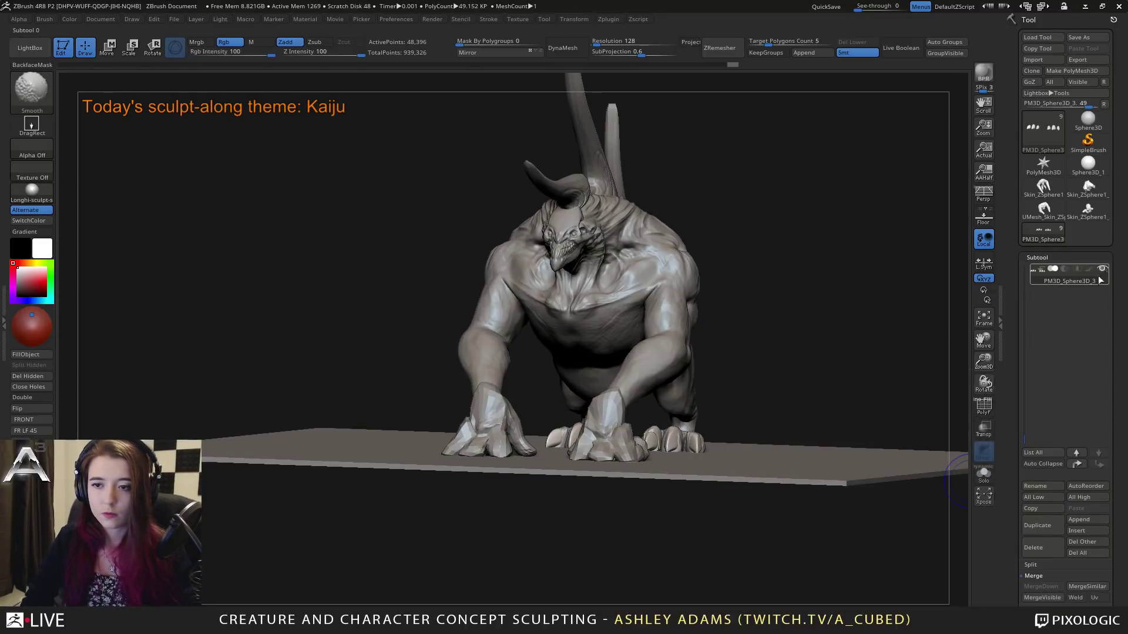
Step: Select the body subtool and carve creases into the top of the hind foot behind the claws with DamStandard
mouse_move(782, 458)
ctrl+right_down()
mouse_move(766, 408)
mouse_move(679, 447)
mouse_move(650, 418)
mouse_move(569, 418)
mouse_move(624, 377)
mouse_move(605, 419)
mouse_move(591, 390)
mouse_move(607, 453)
mouse_move(634, 437)
mouse_move(688, 449)
mouse_move(692, 428)
mouse_move(670, 444)
ctrl+right_up()
key(space)
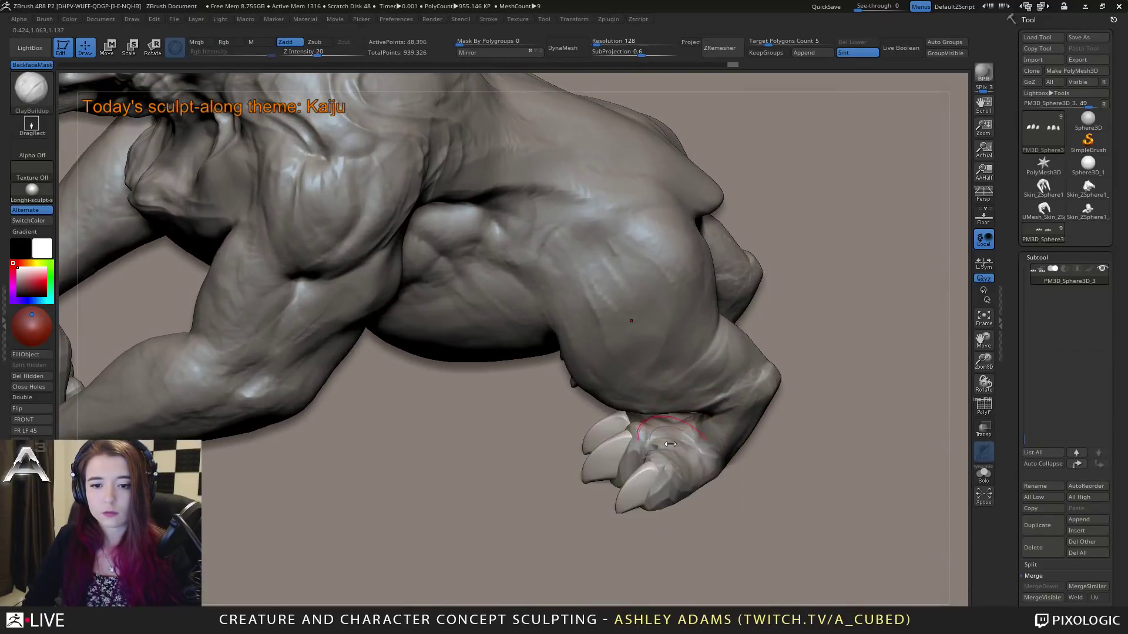
alt+click(670, 464)
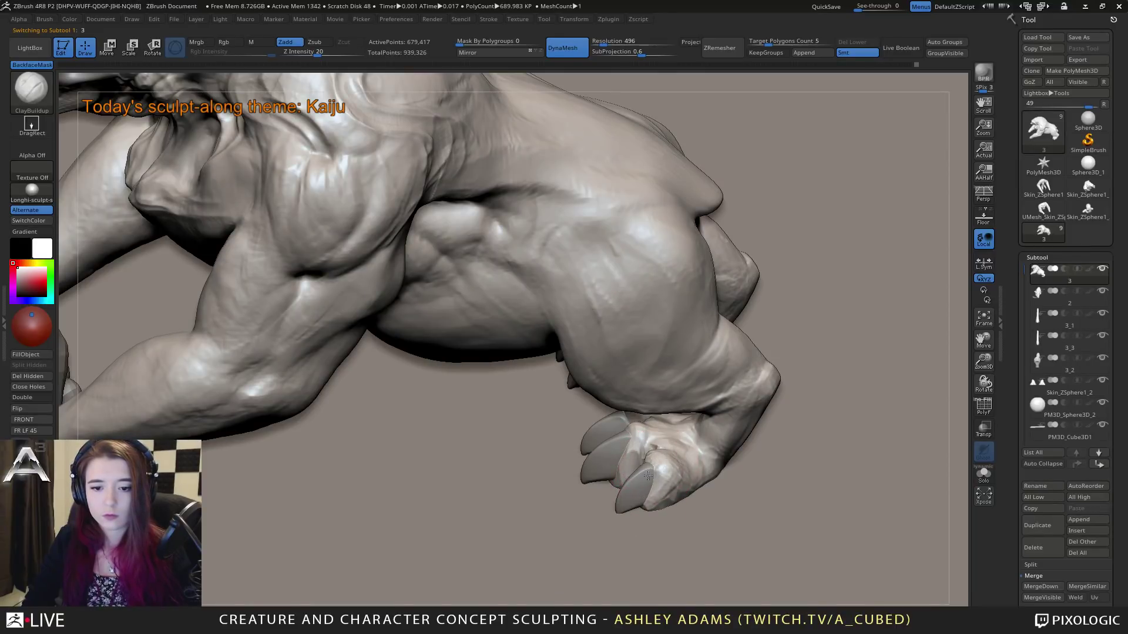
right_drag(649, 477, 618, 465)
right_drag(620, 424, 637, 424)
key(b)
key(d)
key(s)
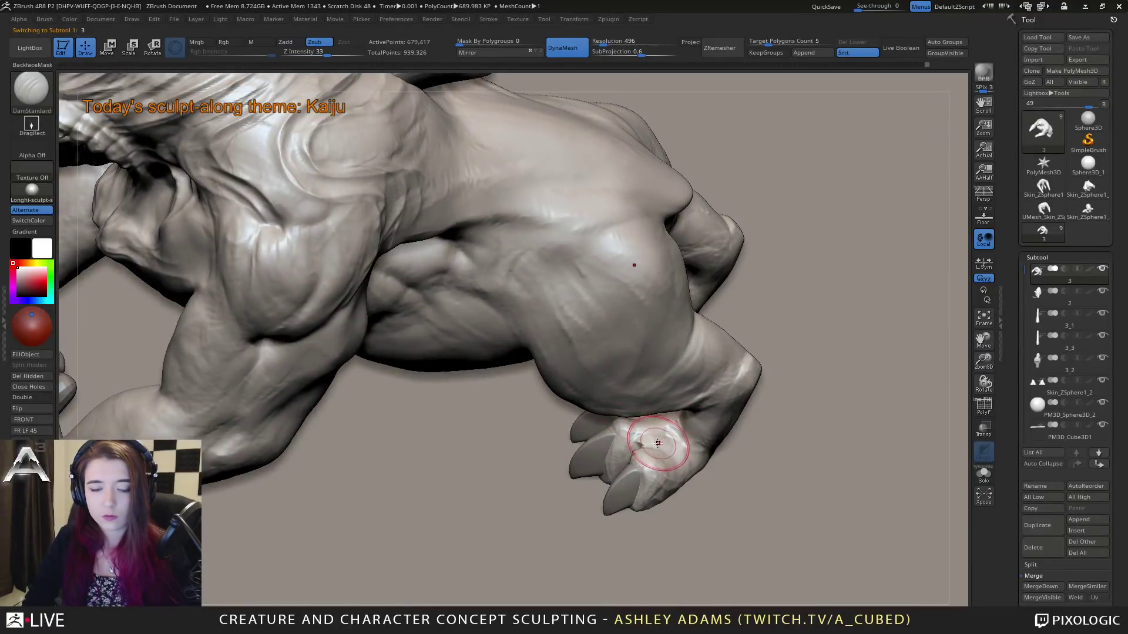
mouse_move(659, 436)
mouse_down()
mouse_move(649, 426)
mouse_move(646, 447)
mouse_move(647, 437)
mouse_move(673, 461)
mouse_up()
Step: Build up the top of the hind foot and the toe knuckles around the claws with ClayBuildup
key(b)
key(c)
key(b)
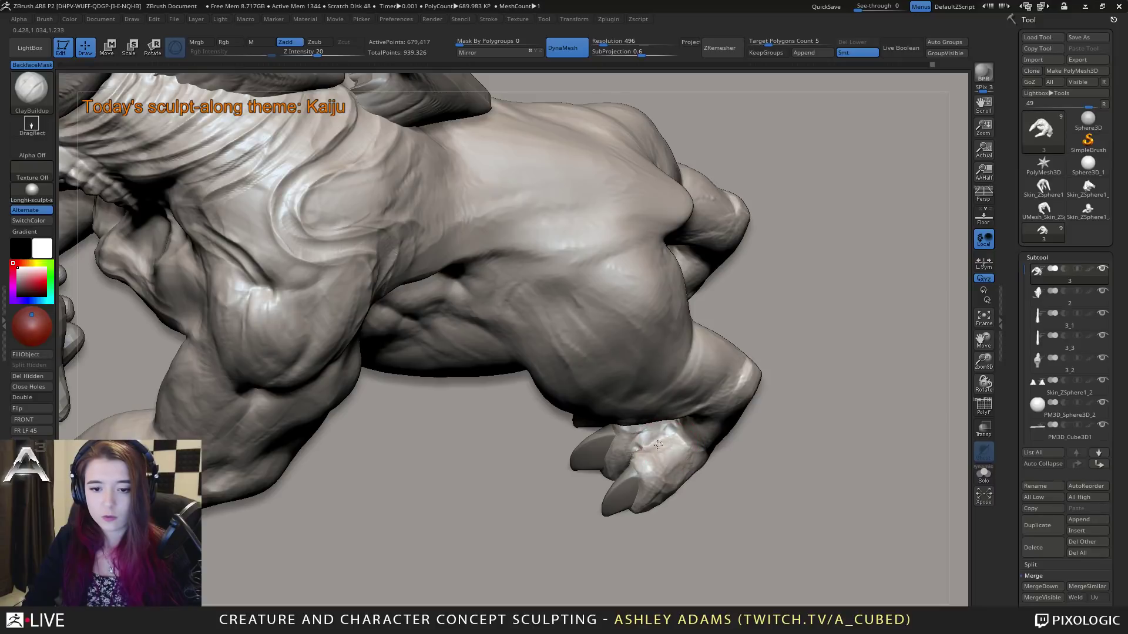
drag(657, 445, 703, 414)
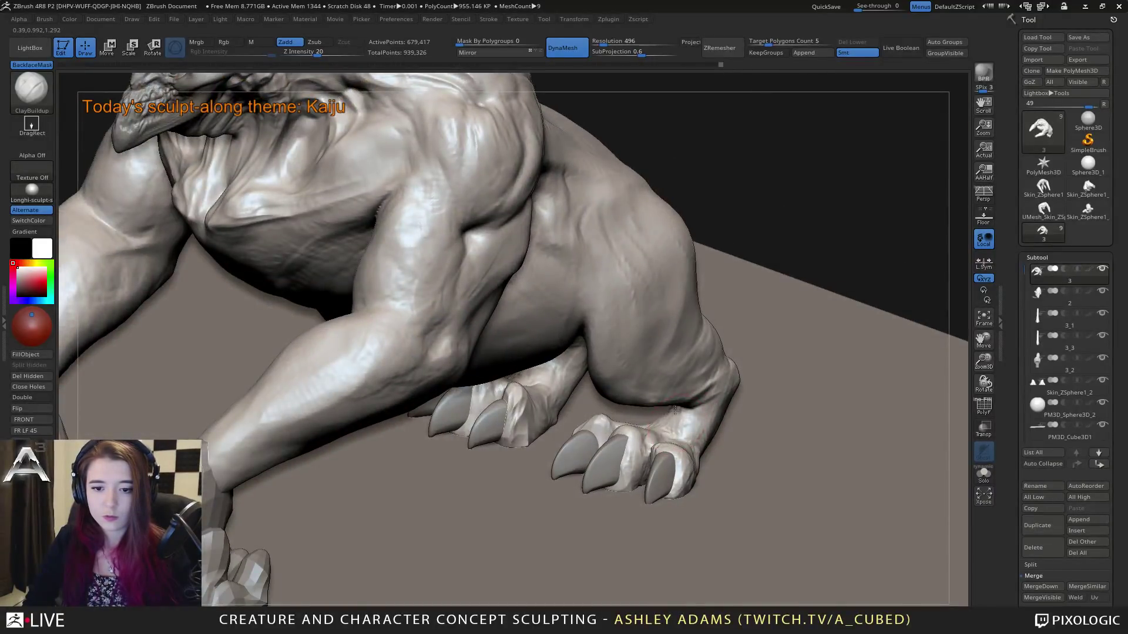
mouse_move(695, 433)
mouse_down()
mouse_move(728, 377)
mouse_move(660, 395)
mouse_move(671, 405)
mouse_move(625, 424)
mouse_move(614, 415)
mouse_move(623, 408)
mouse_move(581, 405)
mouse_move(635, 401)
mouse_move(634, 340)
mouse_move(605, 326)
mouse_up()
Step: Refine the hind foot's toe creases with DamStandard and return to ClayBuildup for its volume
key(b)
key(d)
key(s)
key(b)
key(c)
key(b)
Step: Isolate the body and adjust the shape of the lower hind legs with SnakeHook
click(983, 473)
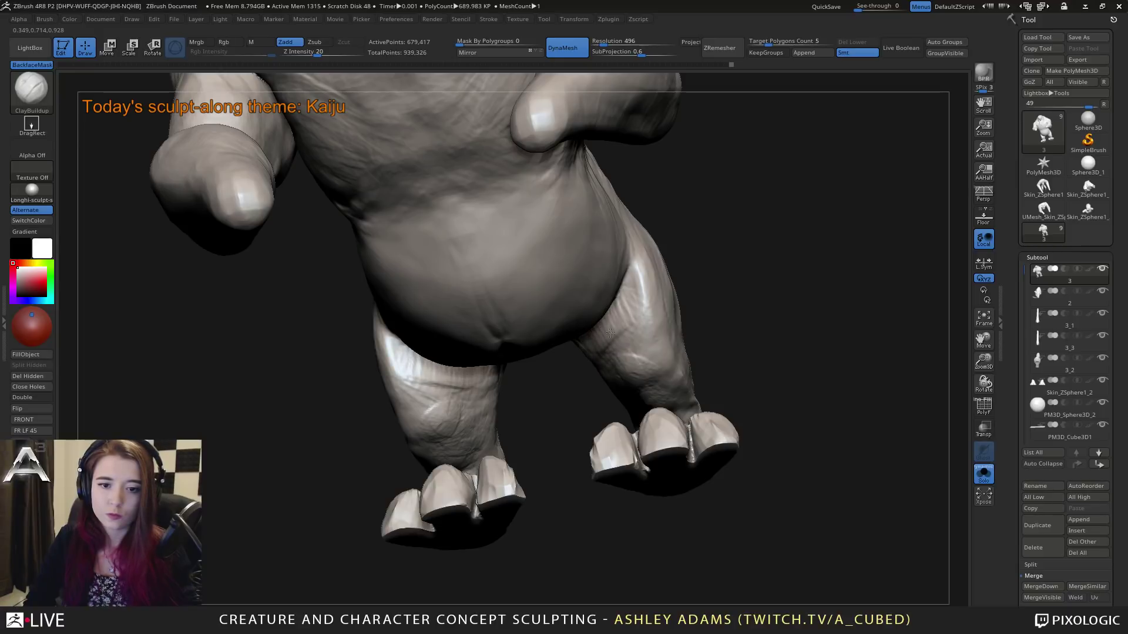
mouse_move(602, 325)
mouse_down()
mouse_move(604, 357)
mouse_move(616, 365)
mouse_move(603, 288)
mouse_up()
key(b)
key(s)
key(h)
Step: Build up the muscle forms on the hind thigh and lower leg with ClayBuildup
key(b)
key(c)
key(b)
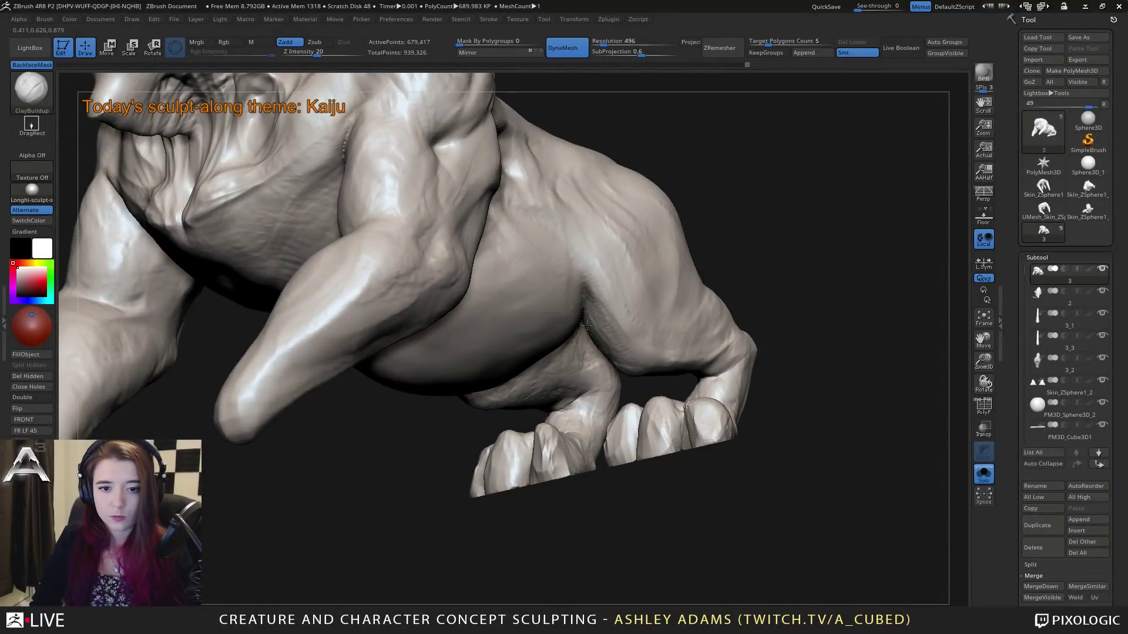
mouse_move(591, 302)
mouse_down()
mouse_move(604, 322)
mouse_move(581, 241)
mouse_move(554, 214)
mouse_up()
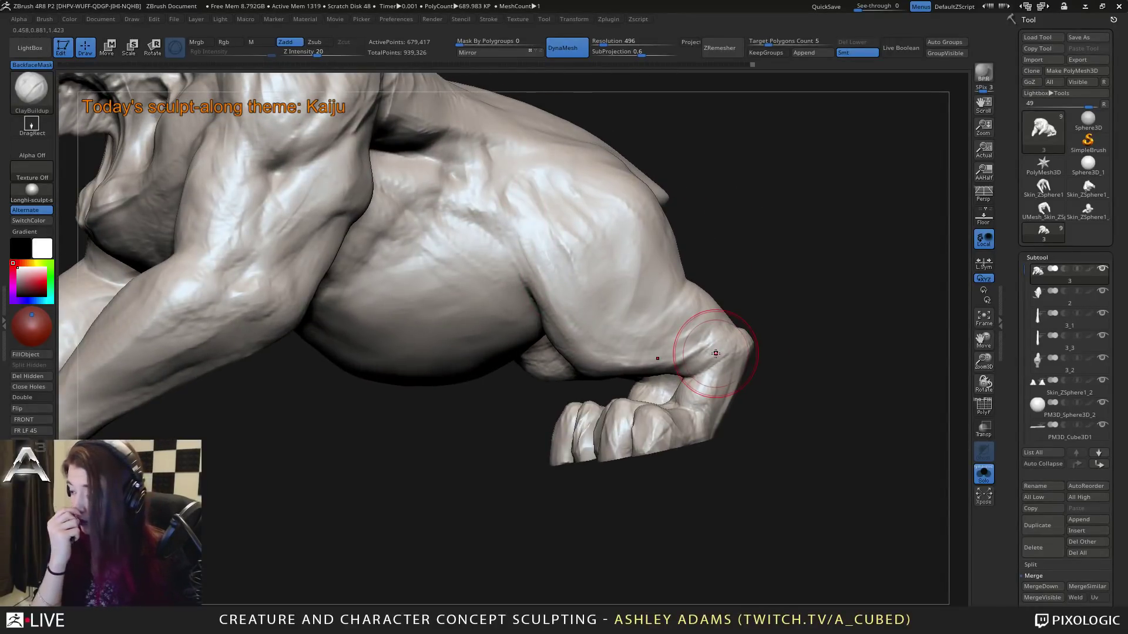
mouse_move(680, 327)
mouse_down()
mouse_move(635, 318)
mouse_move(564, 370)
mouse_up()
Step: Reshape the outer and inner contours of the hind legs above the feet with SnakeHook
key(b)
key(s)
key(h)
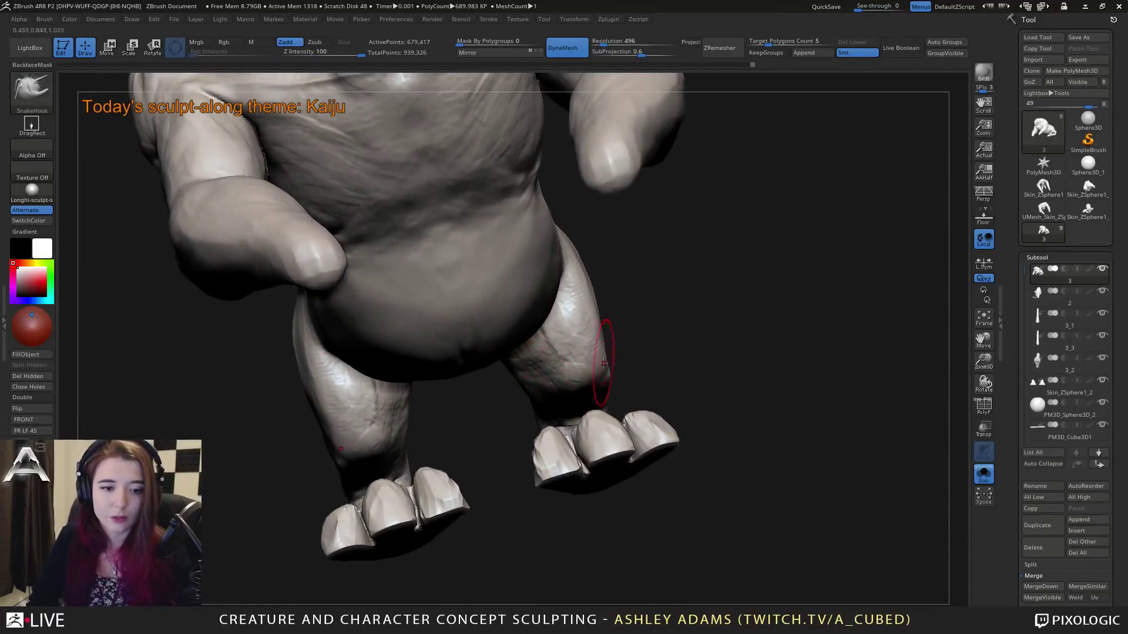
mouse_move(658, 353)
mouse_down()
mouse_move(564, 358)
mouse_move(593, 353)
mouse_up()
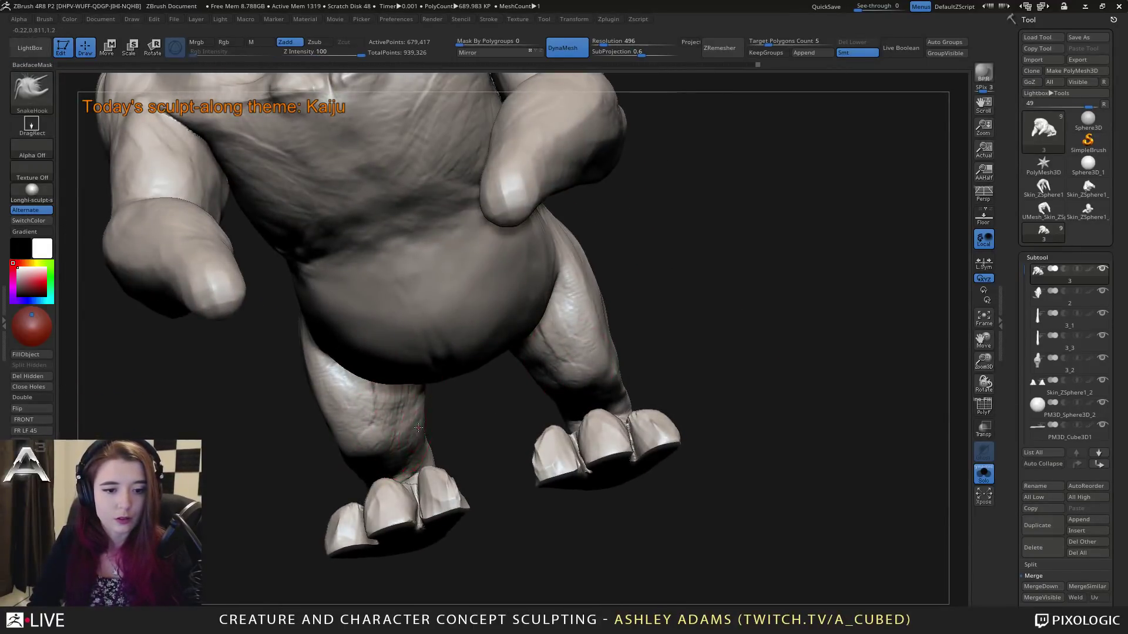
drag(499, 420, 432, 423)
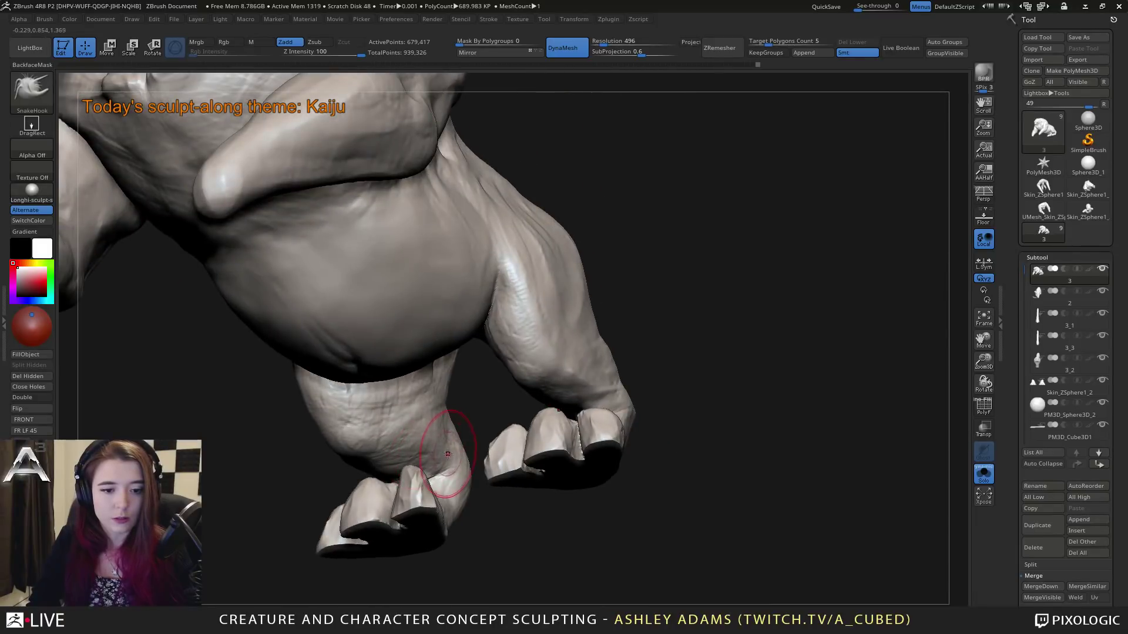
Step: Adjust the calf, heel and thigh silhouettes from behind and from the sides with SnakeHook
drag(658, 423, 450, 419)
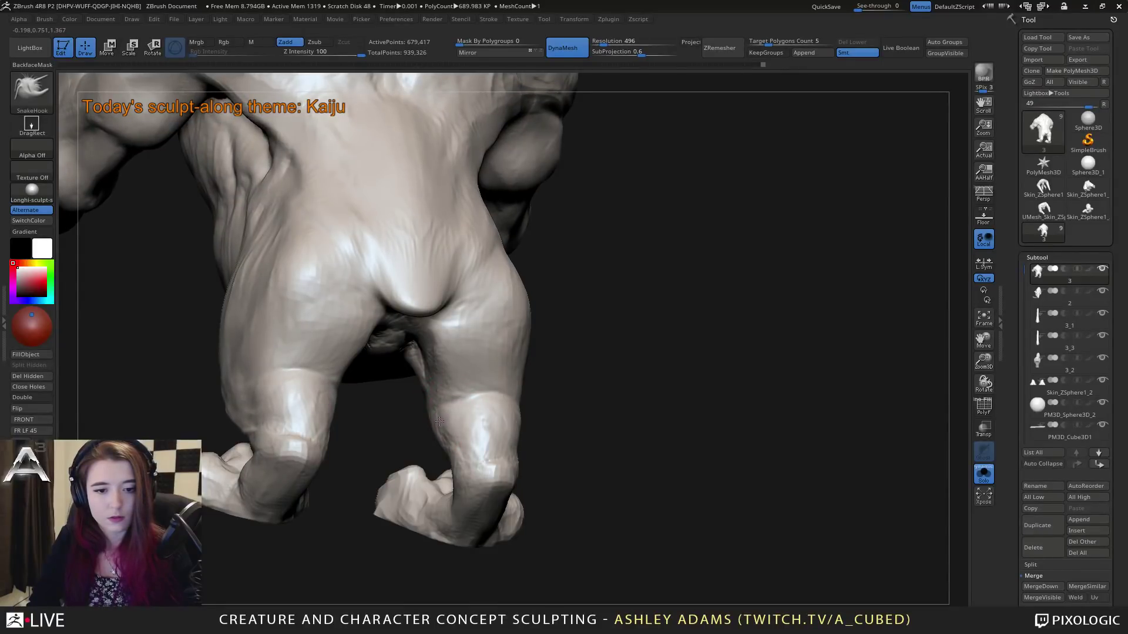
drag(458, 420, 461, 415)
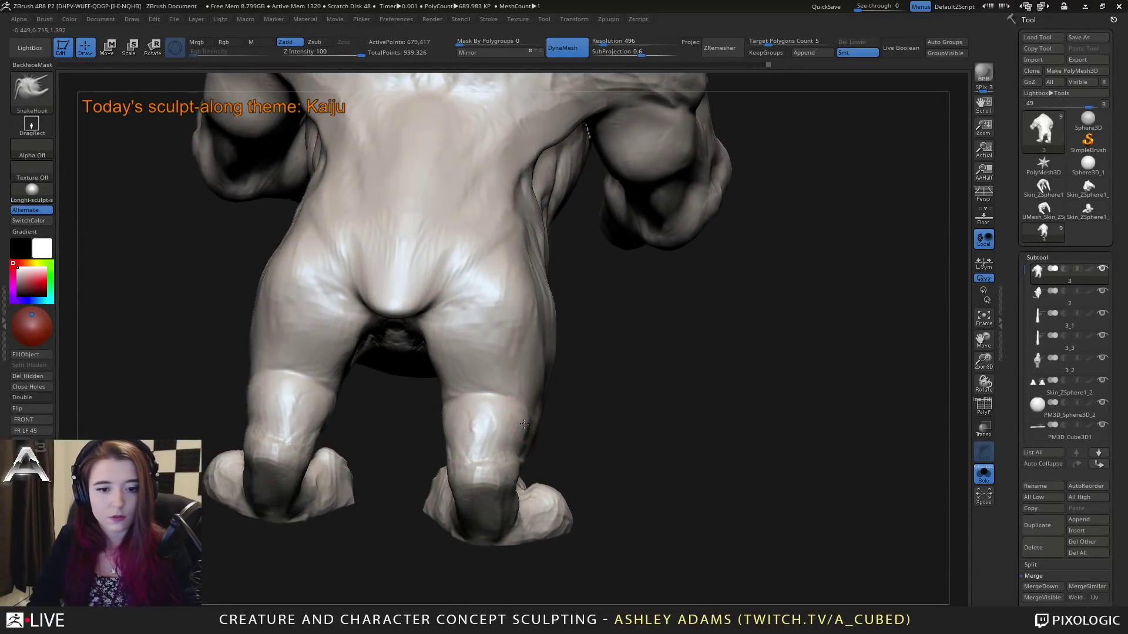
mouse_move(513, 462)
mouse_down()
mouse_move(461, 463)
mouse_move(382, 411)
mouse_move(318, 390)
mouse_move(297, 339)
mouse_move(278, 327)
mouse_move(308, 344)
mouse_up()
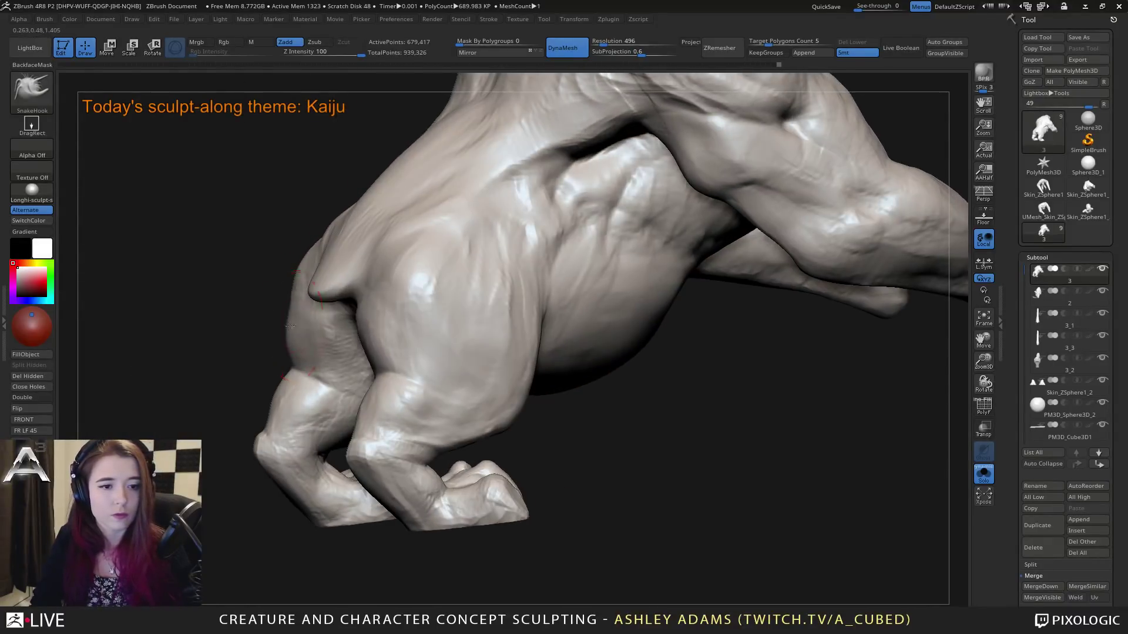
mouse_move(307, 343)
right_down()
mouse_move(292, 312)
mouse_move(383, 297)
right_up()
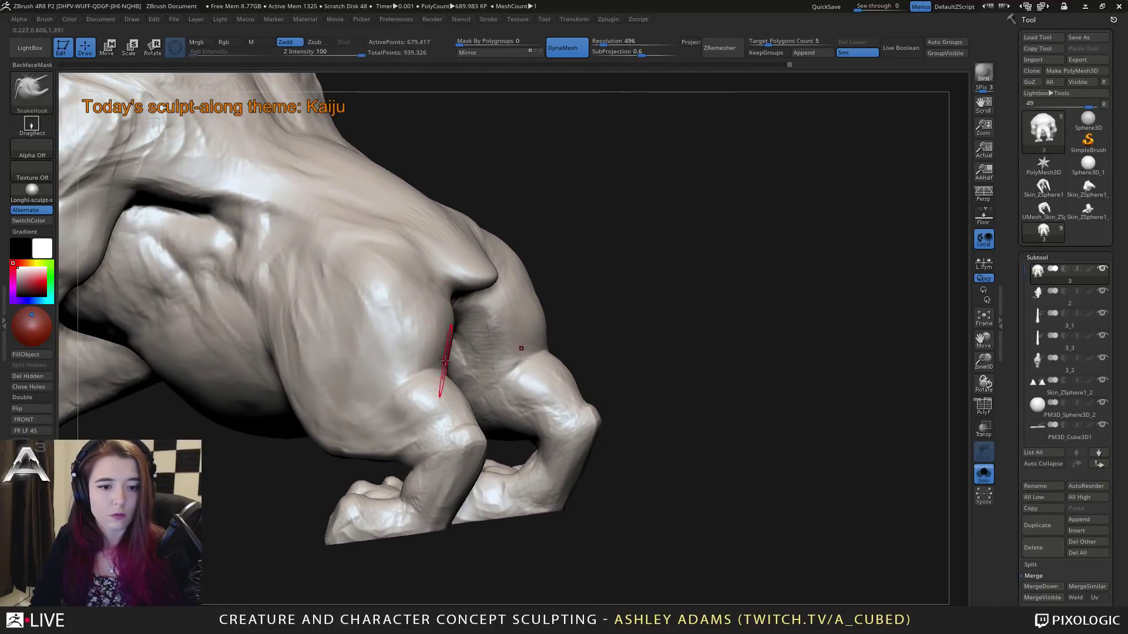
mouse_move(441, 378)
right_down()
mouse_move(501, 408)
mouse_move(473, 406)
mouse_move(482, 424)
mouse_move(417, 386)
right_up()
right_click(473, 406)
Step: Add volume to the inner side of the lower hind leg above the foot with ClayBuildup
key(b)
key(c)
key(b)
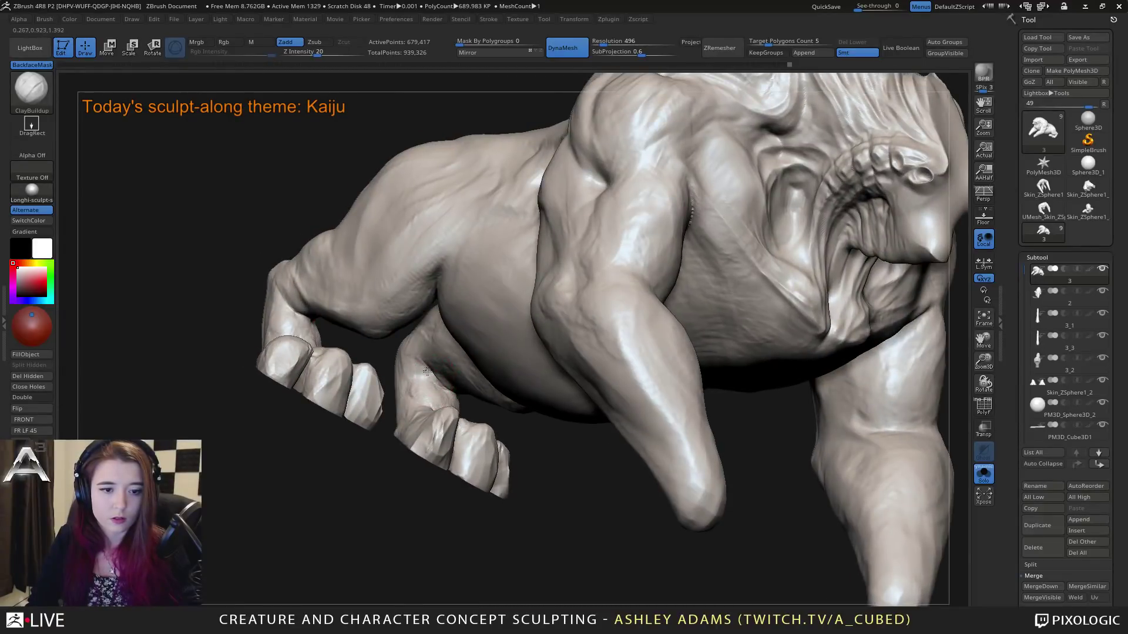
right_click(427, 371)
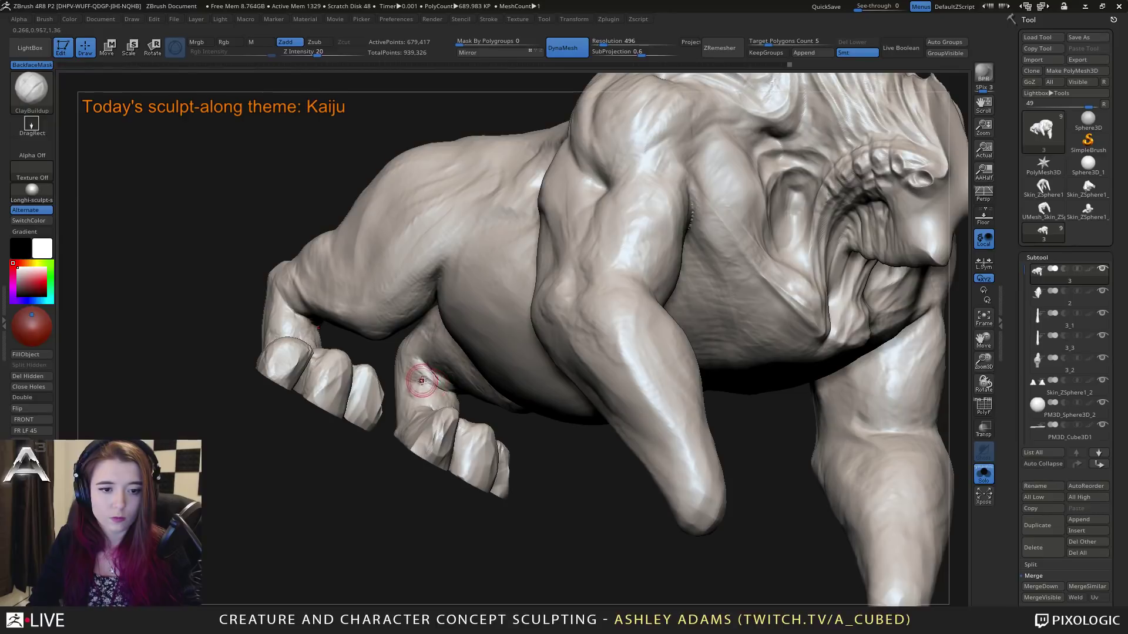
Step: Carve a crease into the inner ankle of the hind leg with DamStandard
key(b)
key(d)
key(s)
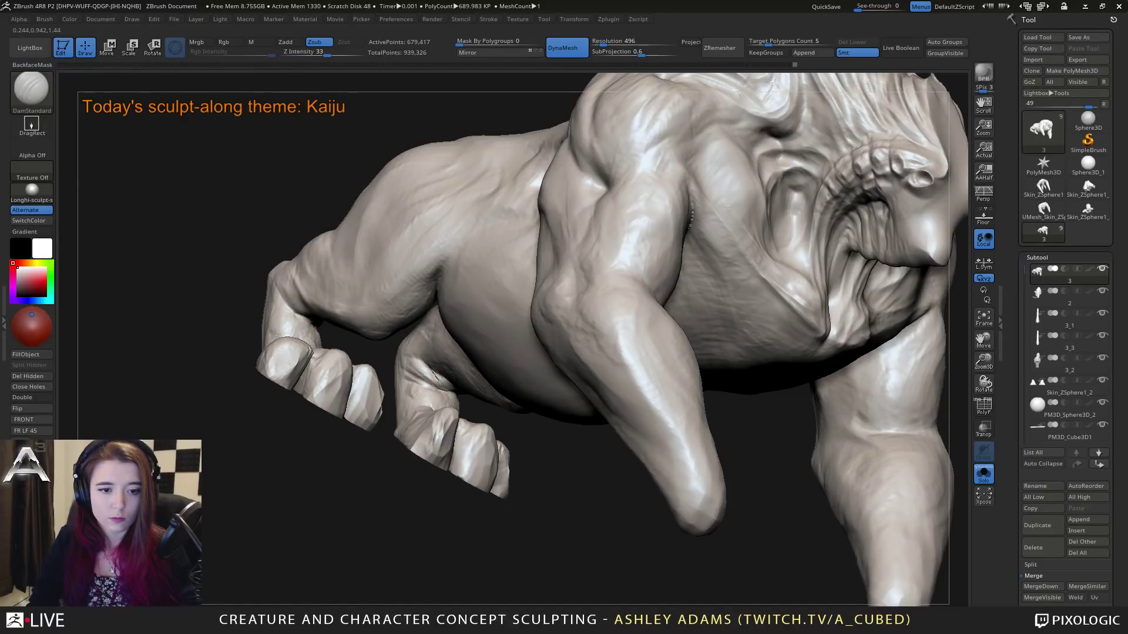
mouse_move(441, 381)
right_down()
mouse_move(391, 353)
mouse_move(440, 372)
right_up()
Step: Build up the outer hind ankle with ClayBuildup and cut the fold where the leg meets the foot with DamStandard
key(b)
key(c)
key(b)
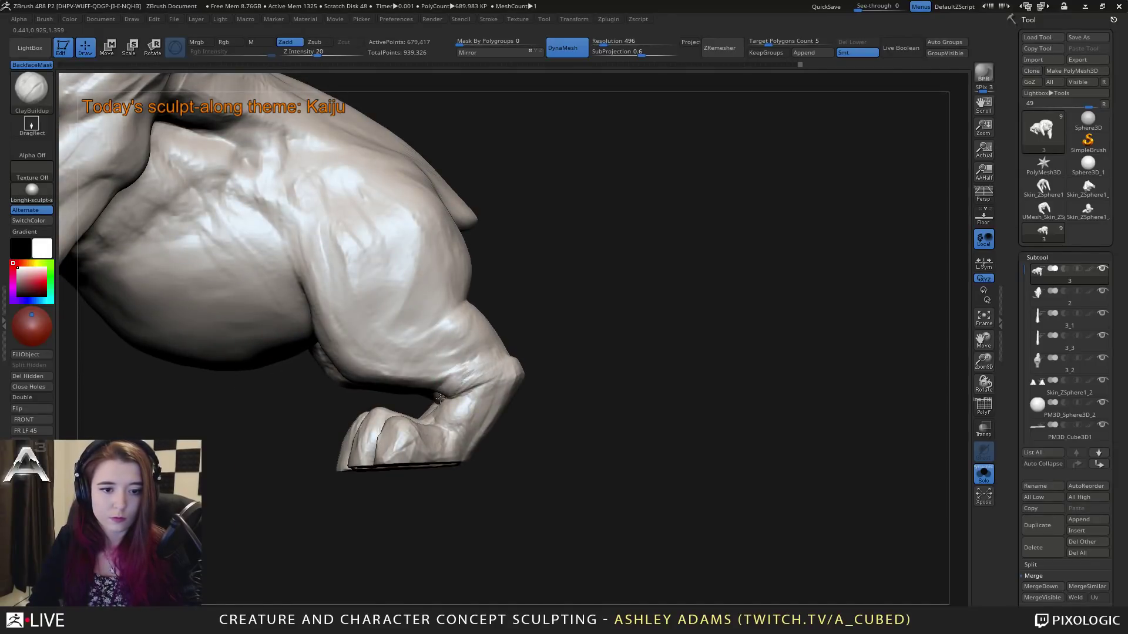
key(b)
key(d)
key(s)
mouse_move(440, 398)
right_down()
mouse_move(486, 372)
mouse_move(459, 377)
mouse_move(407, 433)
right_up()
Step: Fill out the outer side of the hind foot behind the toes with ClayBuildup
key(b)
key(c)
key(b)
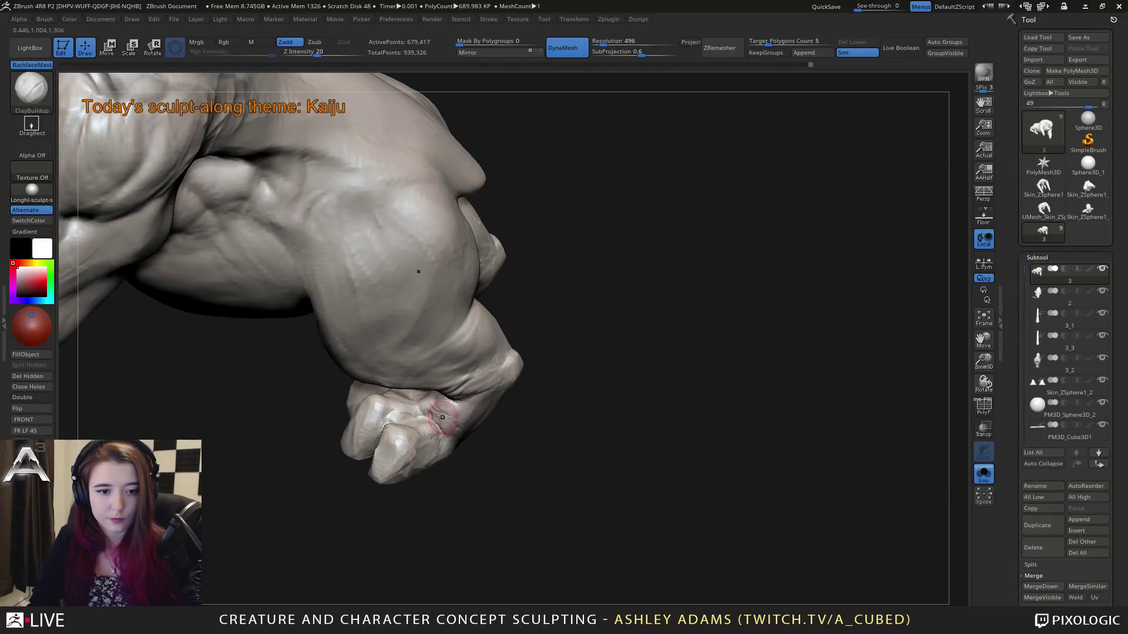
mouse_move(444, 430)
right_down()
mouse_move(463, 411)
mouse_move(395, 391)
mouse_move(410, 382)
mouse_move(412, 404)
mouse_move(476, 377)
mouse_move(411, 411)
mouse_move(470, 335)
right_up()
Step: Nudge the hind leg's silhouette with SnakeHook and touch up its surface with ClayBuildup
key(b)
key(s)
key(h)
key(b)
key(c)
key(b)
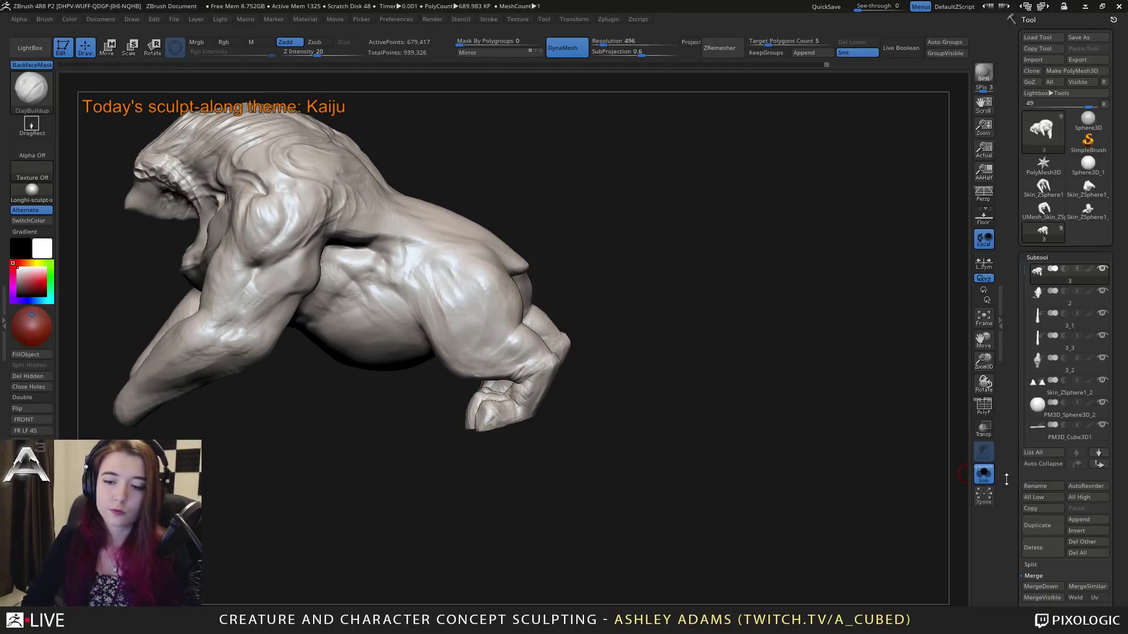
Step: Leave the isolated view and review the hindquarters together with the horns, claws and ground slab
click(983, 473)
mouse_move(907, 436)
right_down()
mouse_move(546, 335)
mouse_move(588, 356)
mouse_move(615, 361)
mouse_move(574, 327)
mouse_move(579, 319)
mouse_move(559, 324)
right_up()
right_click(590, 358)
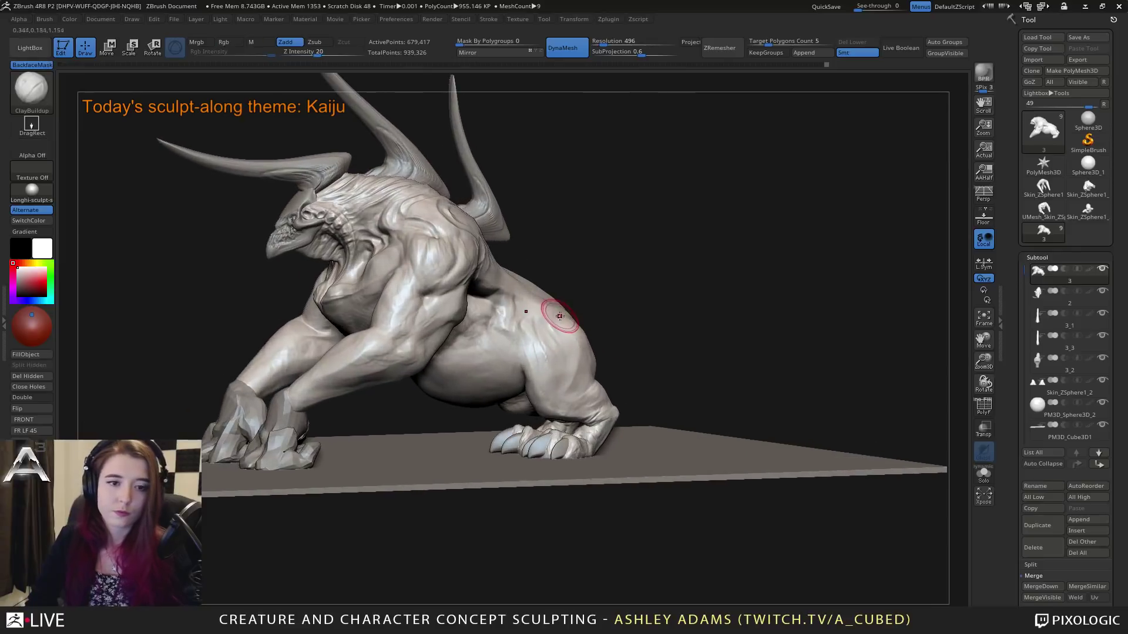
mouse_move(586, 371)
right_down()
mouse_move(595, 374)
mouse_move(582, 383)
mouse_move(630, 411)
right_up()
Step: Adjust the shape of the lower hind legs from behind with SnakeHook
key(b)
key(s)
key(h)
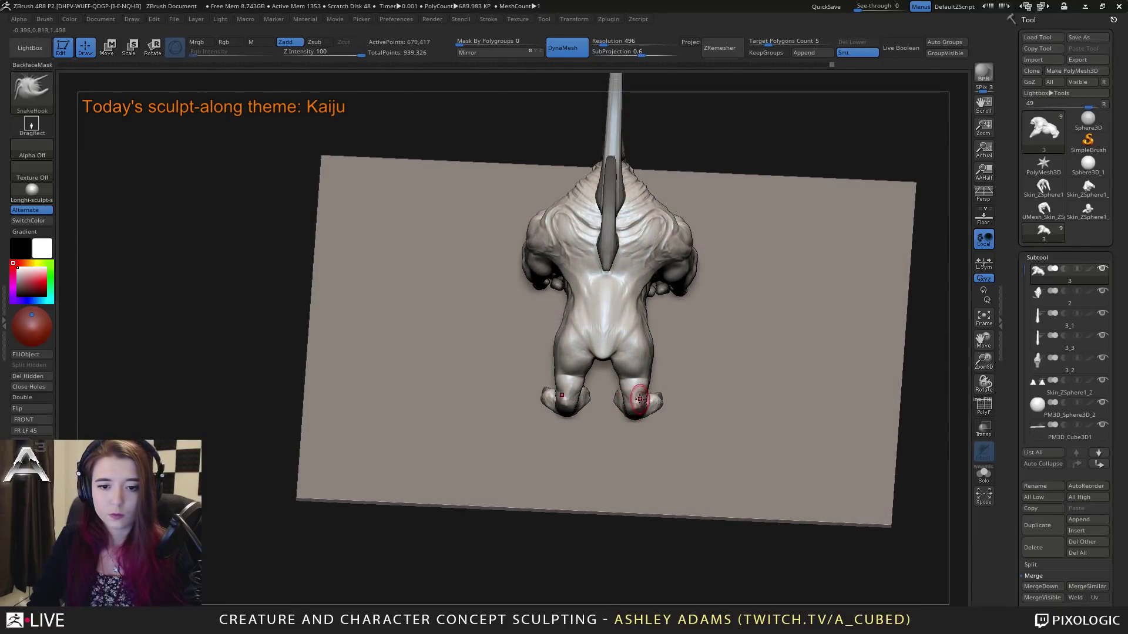
right_drag(632, 391, 623, 439)
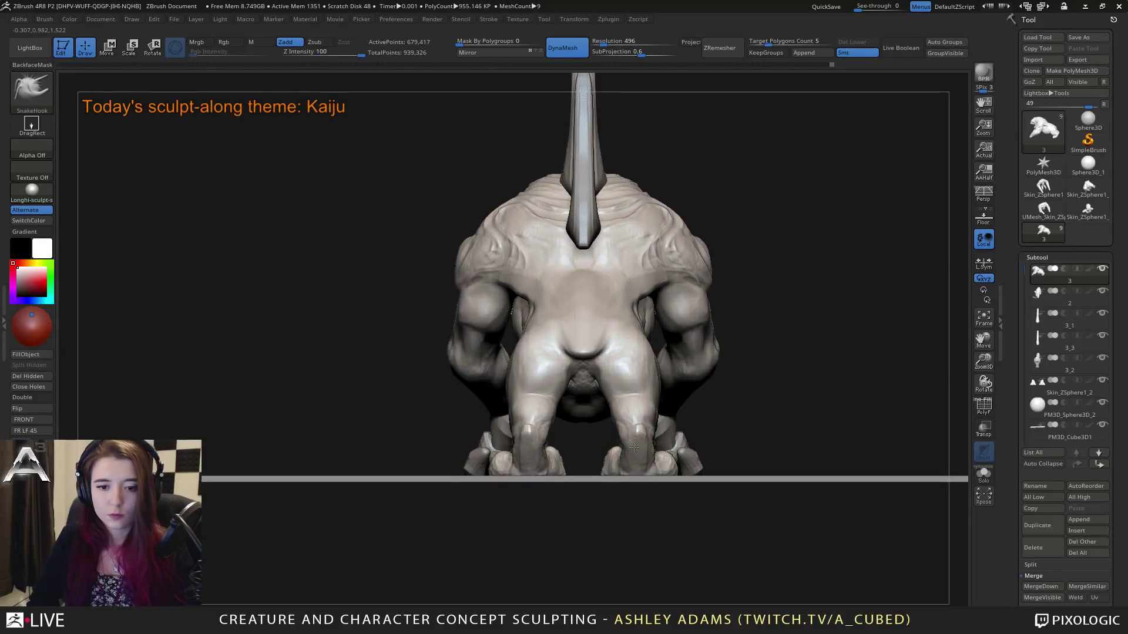
ctrl+right_drag(630, 413, 622, 375)
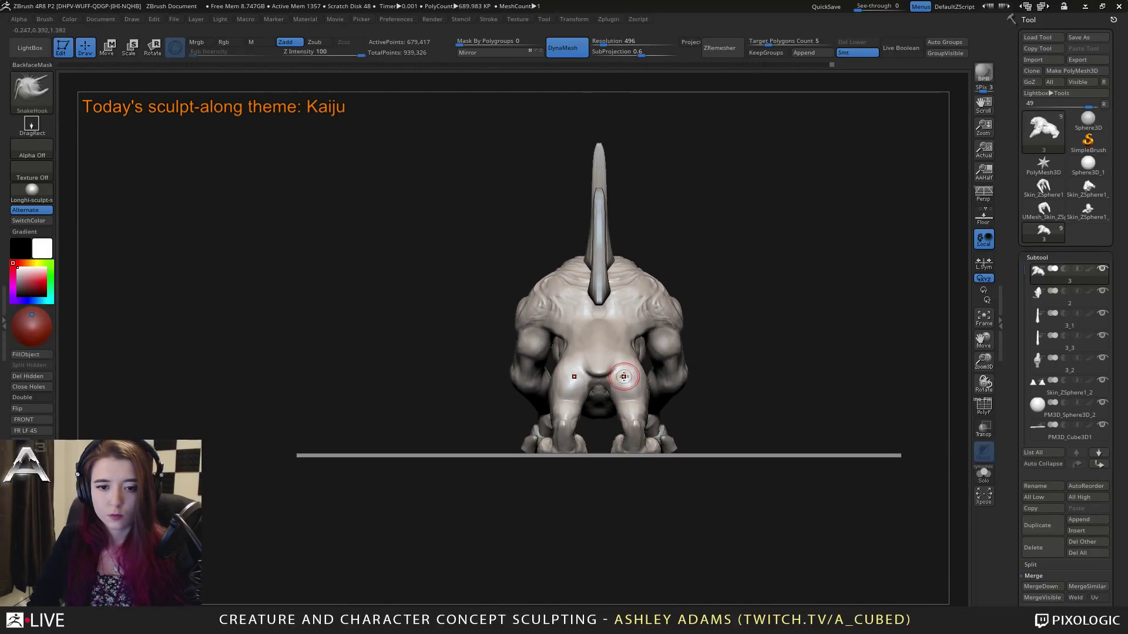
Step: Enlarge the SnakeHook brush and reshape the hips and lower back
key(space)
key(space)
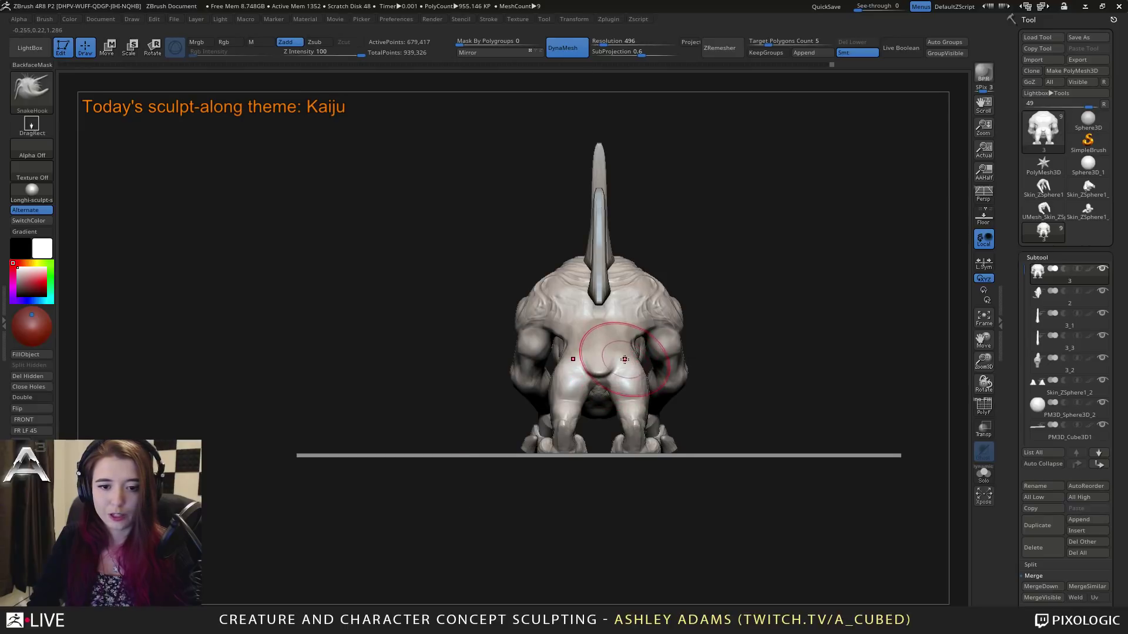
drag(612, 363, 615, 360)
right_drag(597, 352, 643, 355)
right_drag(569, 352, 537, 354)
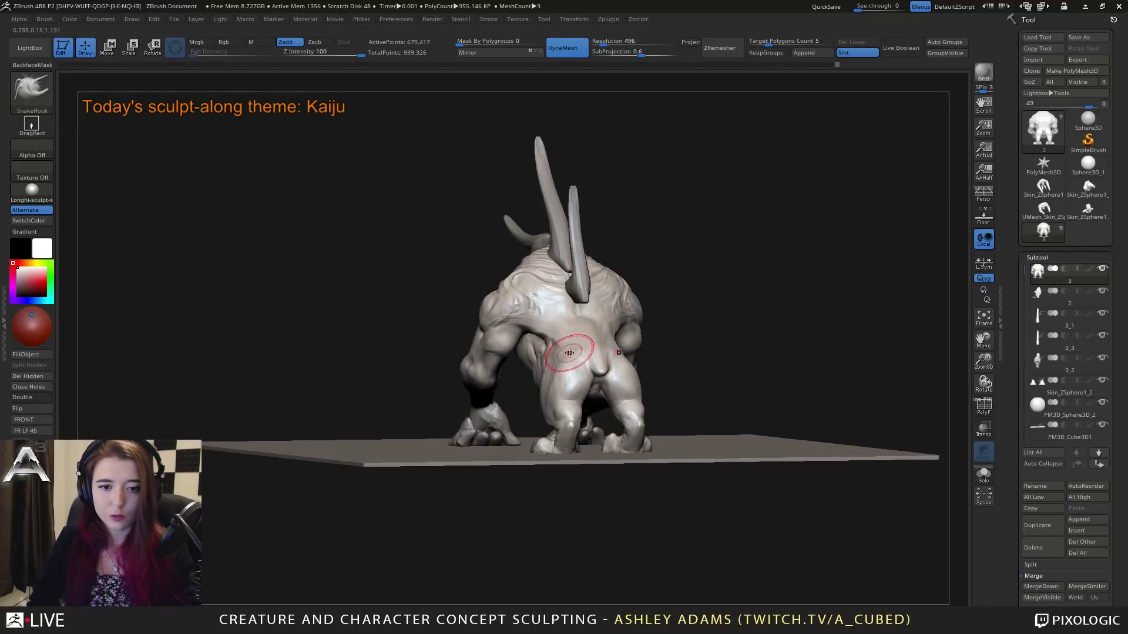
Step: Touch up the hip outline with SnakeHook and save the creature tool as 4
drag(560, 352, 552, 366)
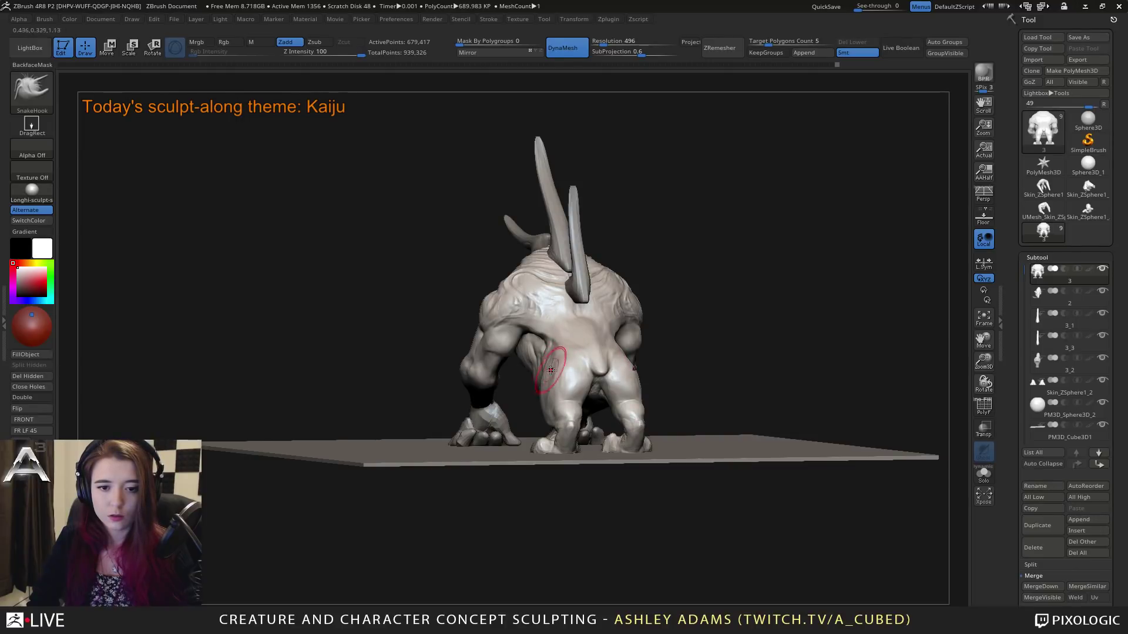
mouse_move(552, 365)
right_down()
mouse_move(520, 352)
mouse_move(534, 399)
right_up()
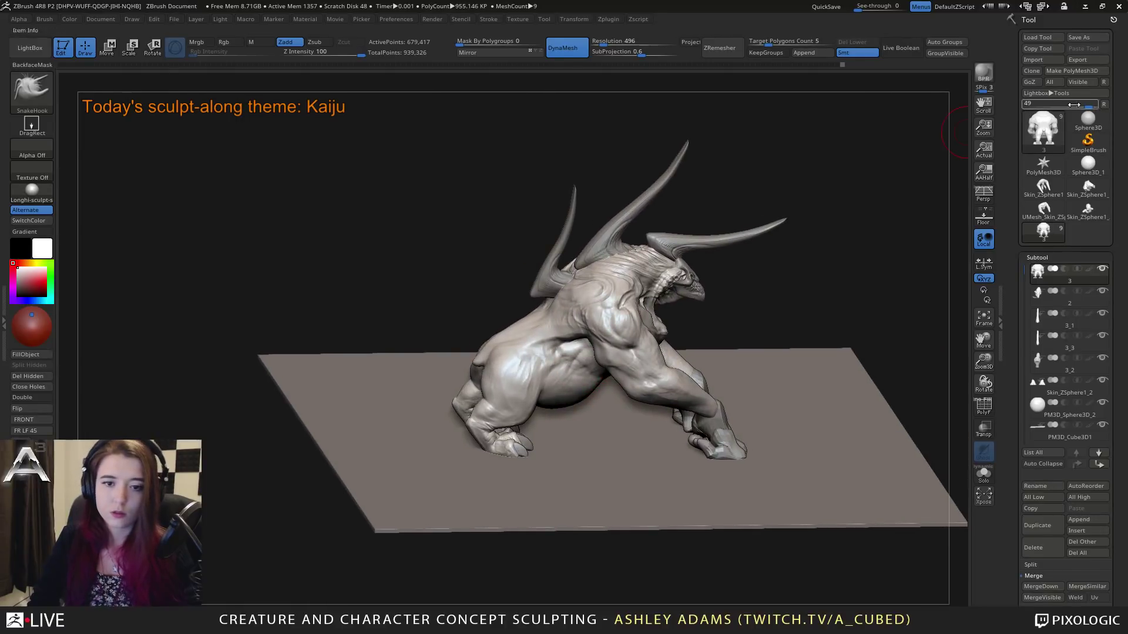
click(1081, 39)
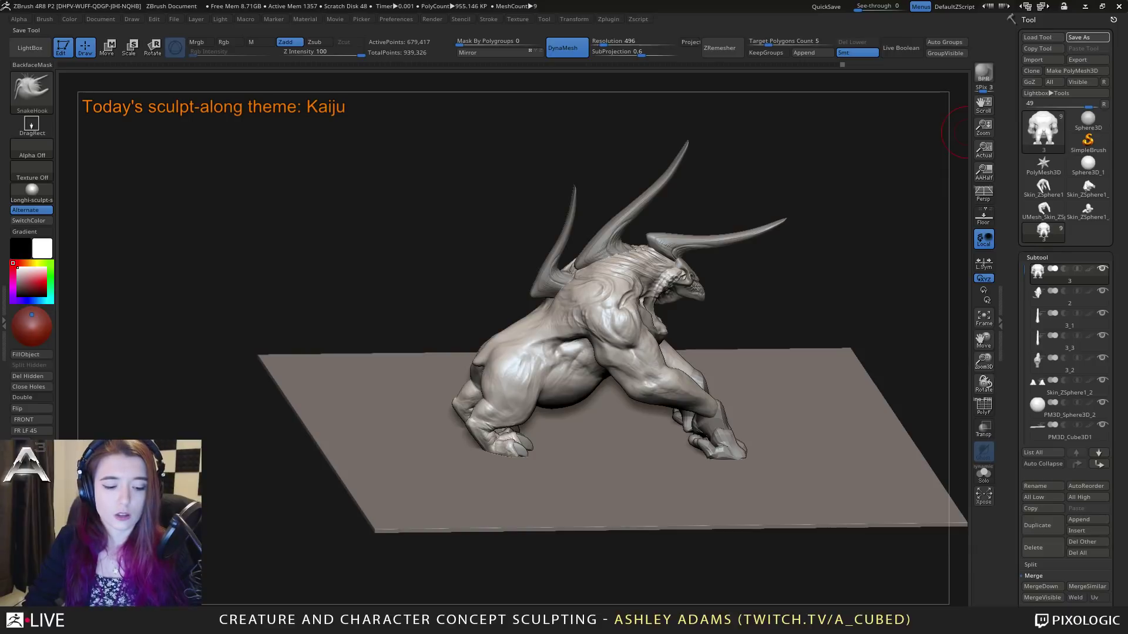
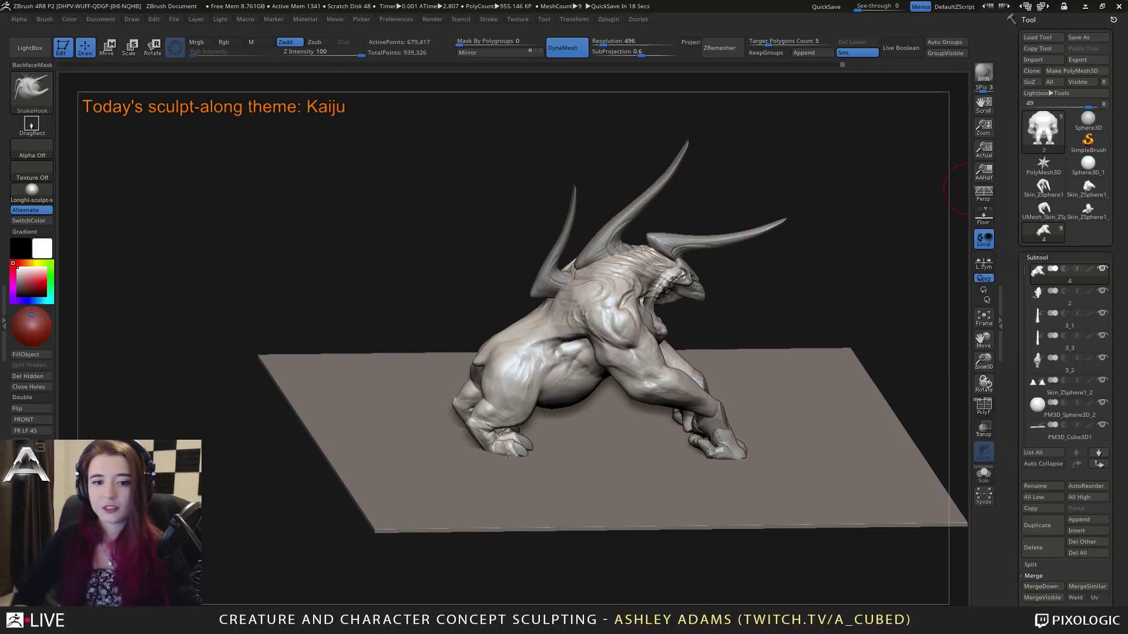
Step: Make the front hands' subtool Skin_ZSphere1_2 active and work the area between the knuckles with ClayBuildup
drag(734, 321, 749, 376)
drag(791, 352, 740, 345)
drag(652, 343, 722, 303)
alt+click(523, 453)
mouse_move(523, 453)
mouse_down()
mouse_move(593, 435)
mouse_move(645, 443)
mouse_move(591, 403)
mouse_move(602, 392)
mouse_up()
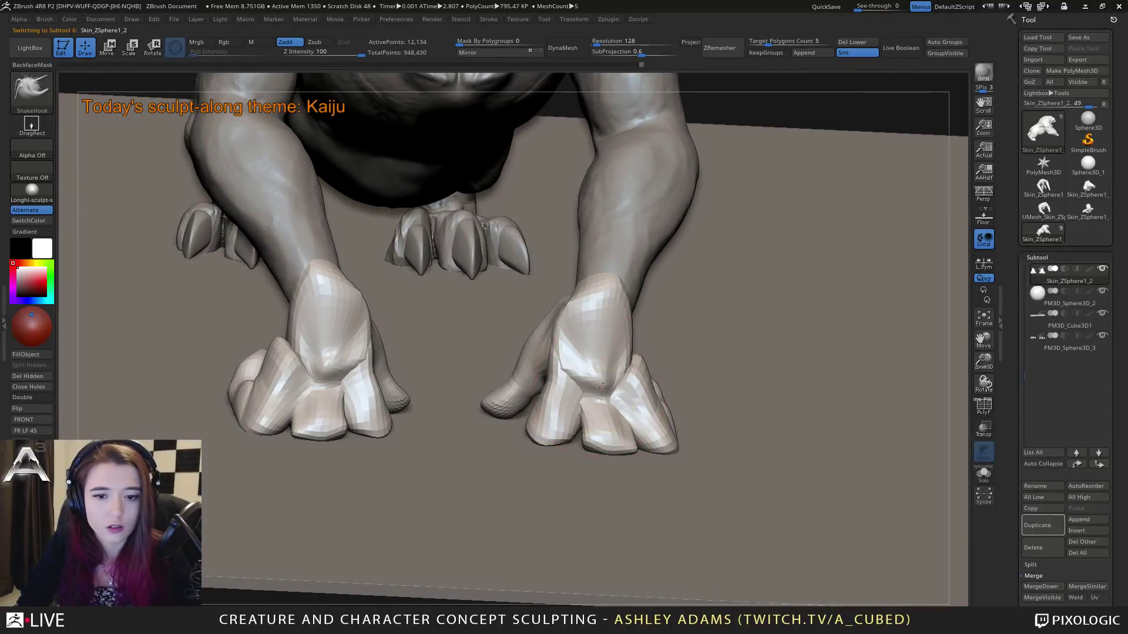
key(space)
mouse_move(546, 446)
mouse_down()
mouse_move(526, 360)
mouse_move(549, 365)
mouse_move(552, 411)
mouse_move(587, 387)
mouse_move(613, 397)
mouse_up()
key(space)
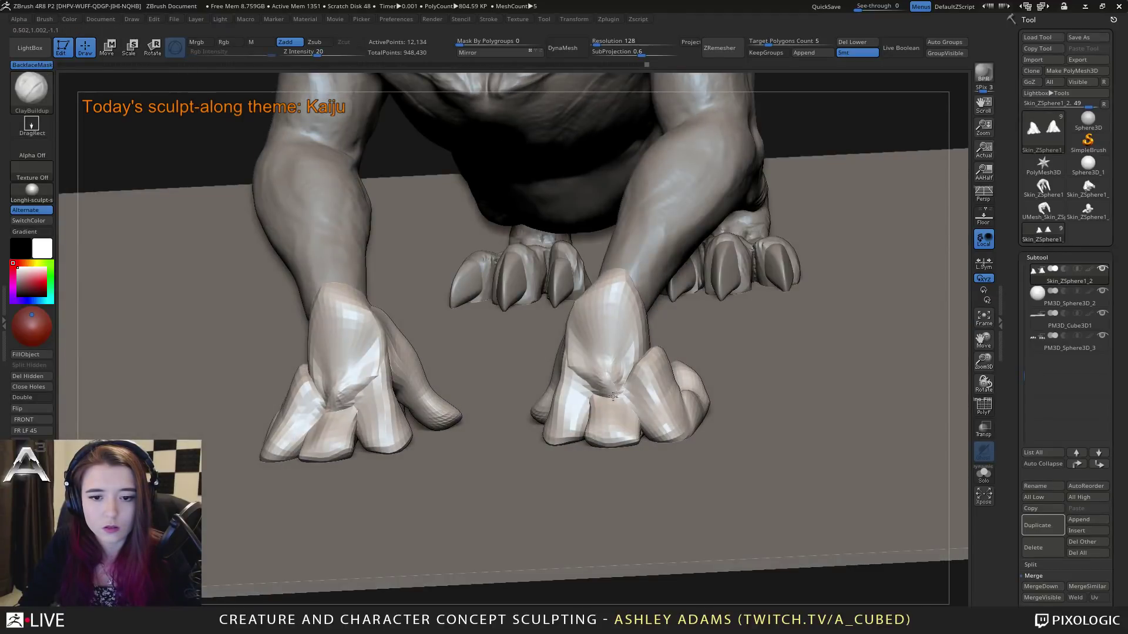
right_drag(613, 397, 632, 352)
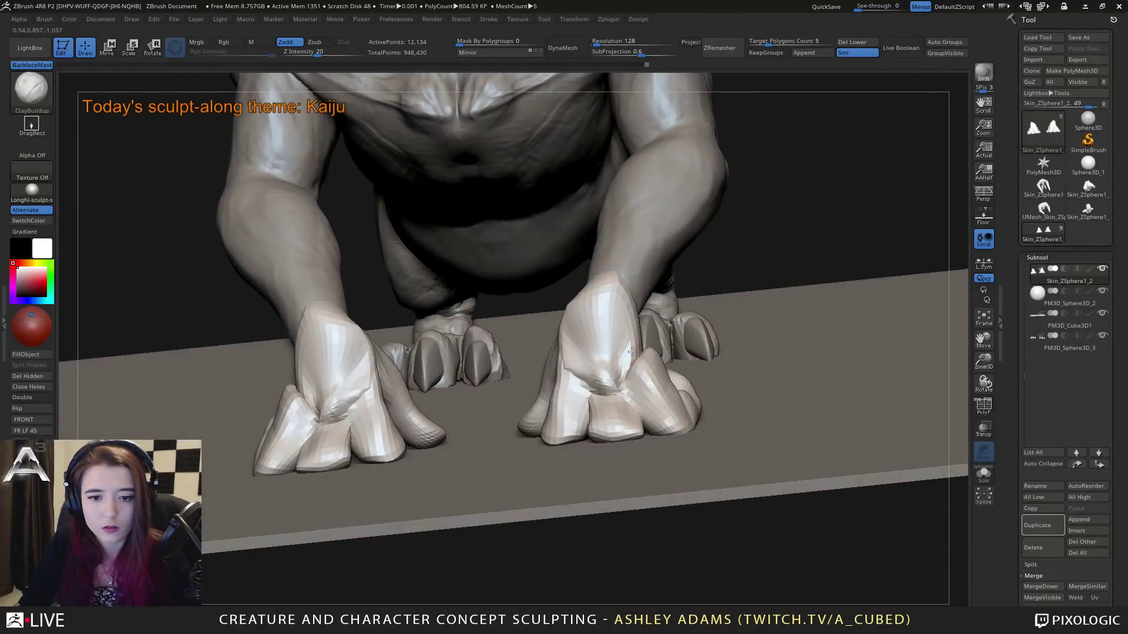
right_drag(625, 406, 604, 421)
Step: Isolate the front hands and hide their thumb side with a SelectLasso selection
click(984, 476)
right_drag(810, 434, 805, 390)
key(ctrl+shift)
click(33, 100)
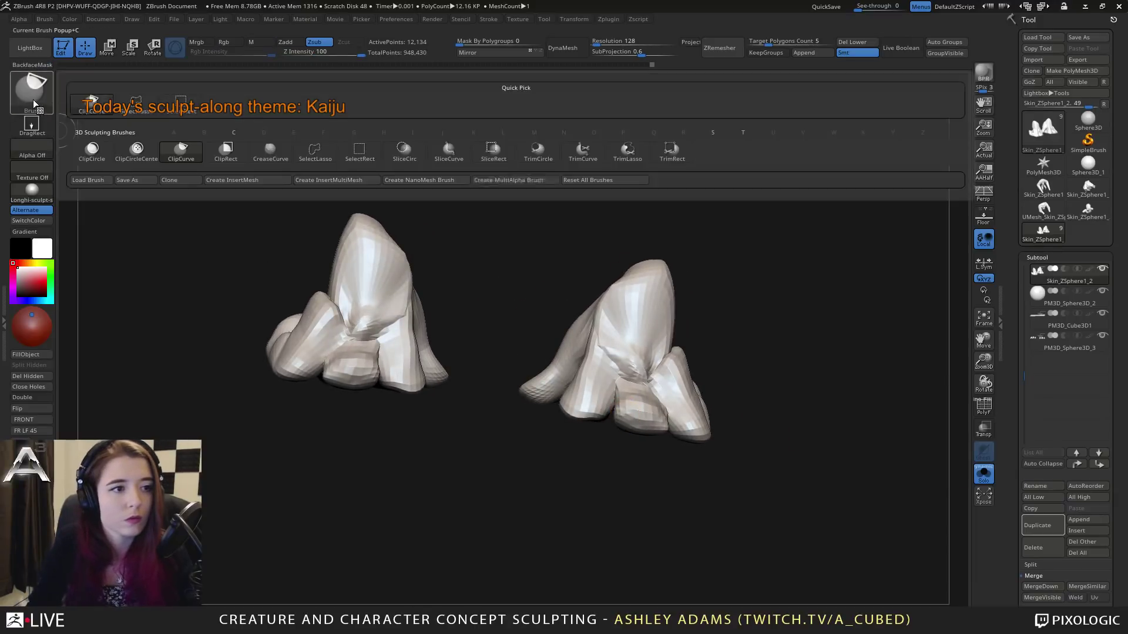
click(154, 114)
right_drag(493, 312, 529, 309)
mouse_move(527, 238)
ctrl+shift+mouse_down()
mouse_move(511, 435)
mouse_move(602, 421)
ctrl+shift+mouse_up()
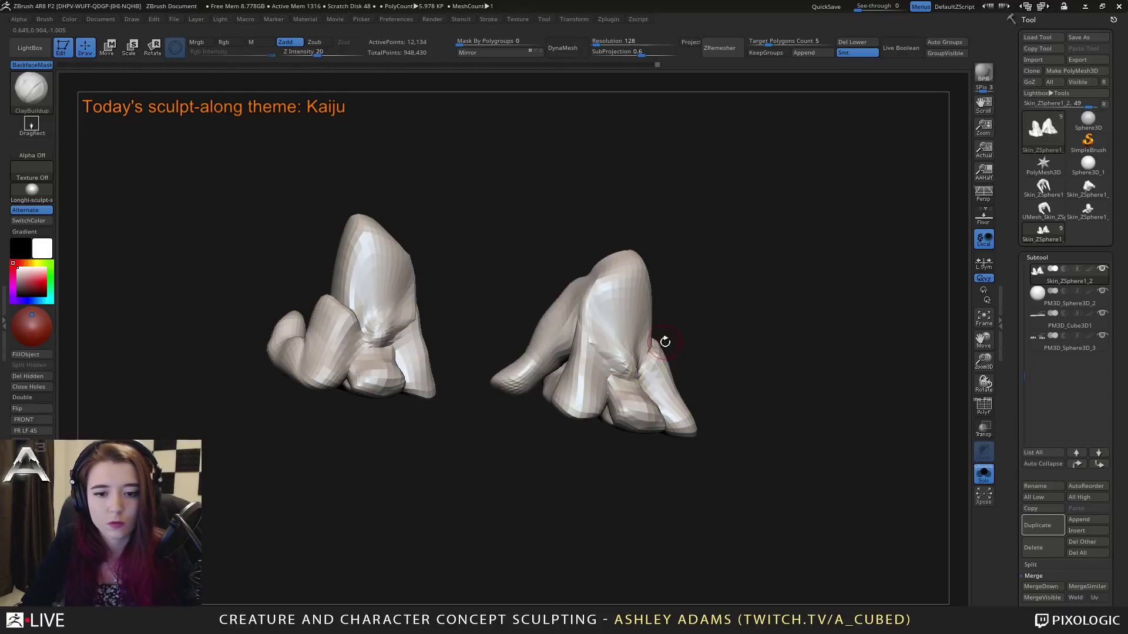
shift+right_drag(662, 340, 644, 339)
mouse_move(584, 295)
right_down()
mouse_move(603, 302)
mouse_move(549, 241)
right_up()
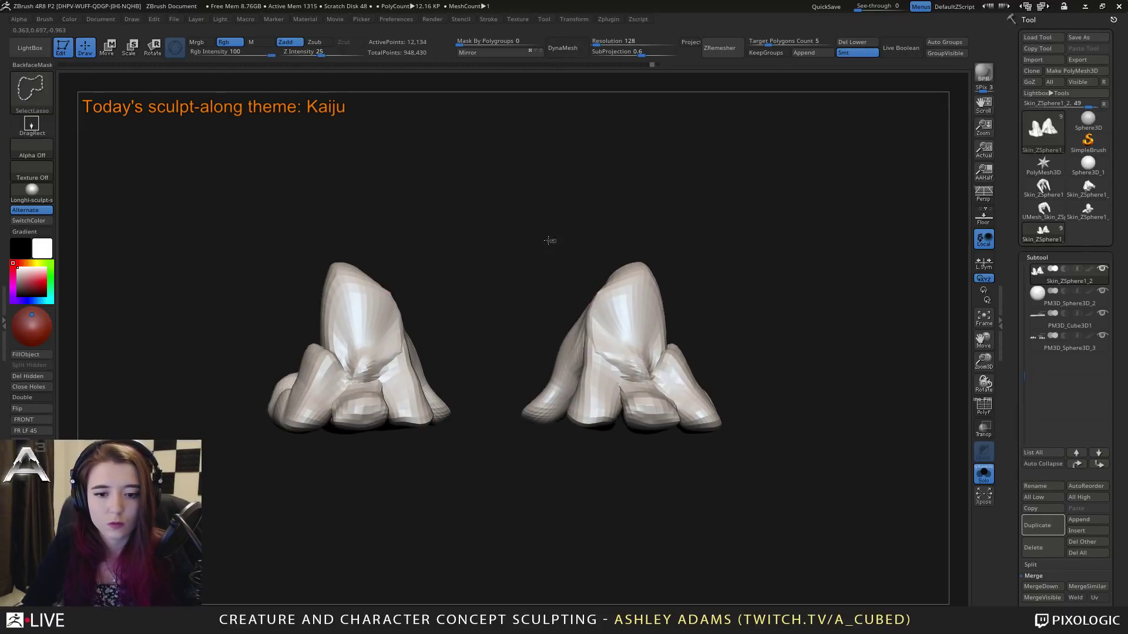
ctrl+shift+drag(551, 240, 568, 442)
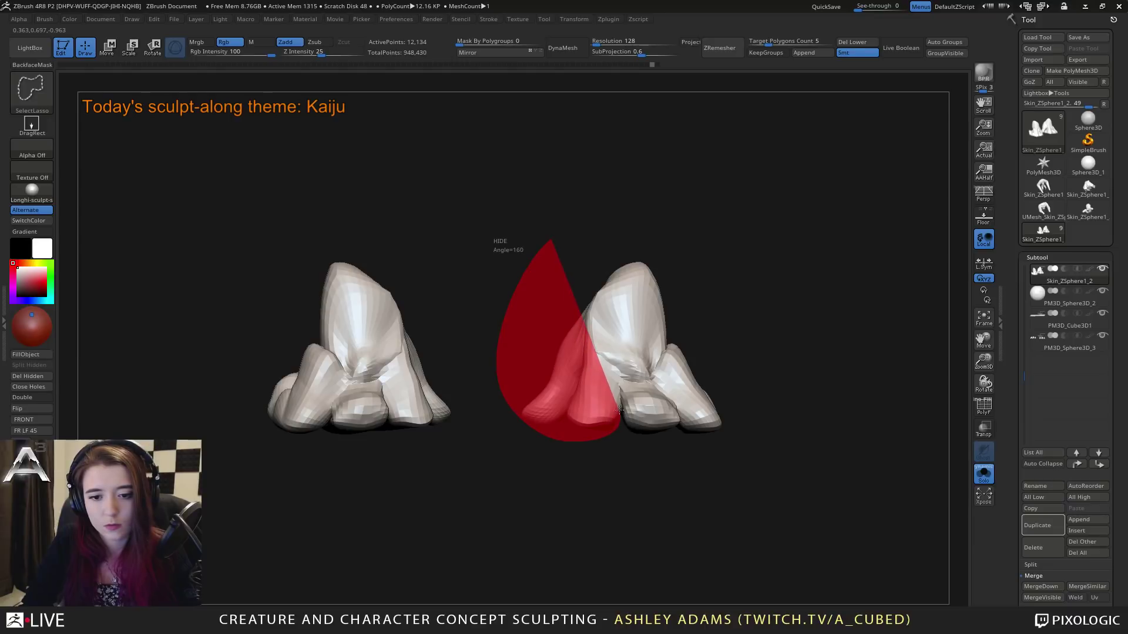
ctrl+shift+drag(619, 409, 592, 244)
Step: Shape the exposed inner finger with SnakeHook and thicken its base with Inflat
mouse_move(591, 244)
right_down()
mouse_move(599, 302)
mouse_move(662, 360)
mouse_move(646, 370)
right_up()
key(b)
key(s)
key(h)
right_drag(586, 400, 554, 397)
key(space)
key(b)
key(i)
key(n)
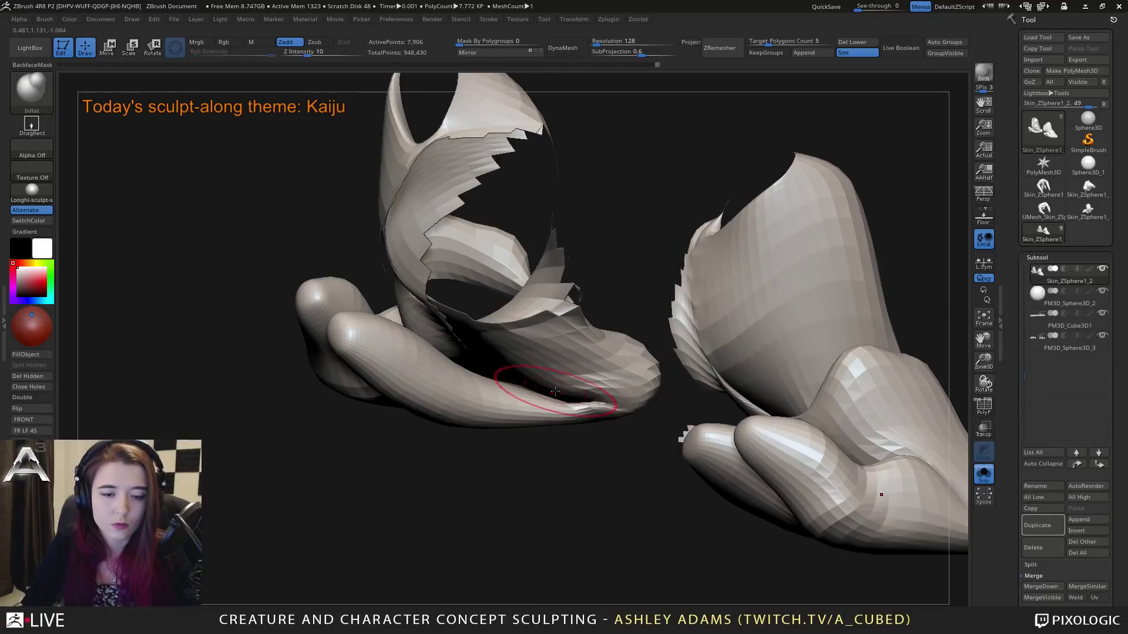
right_drag(574, 397, 551, 386)
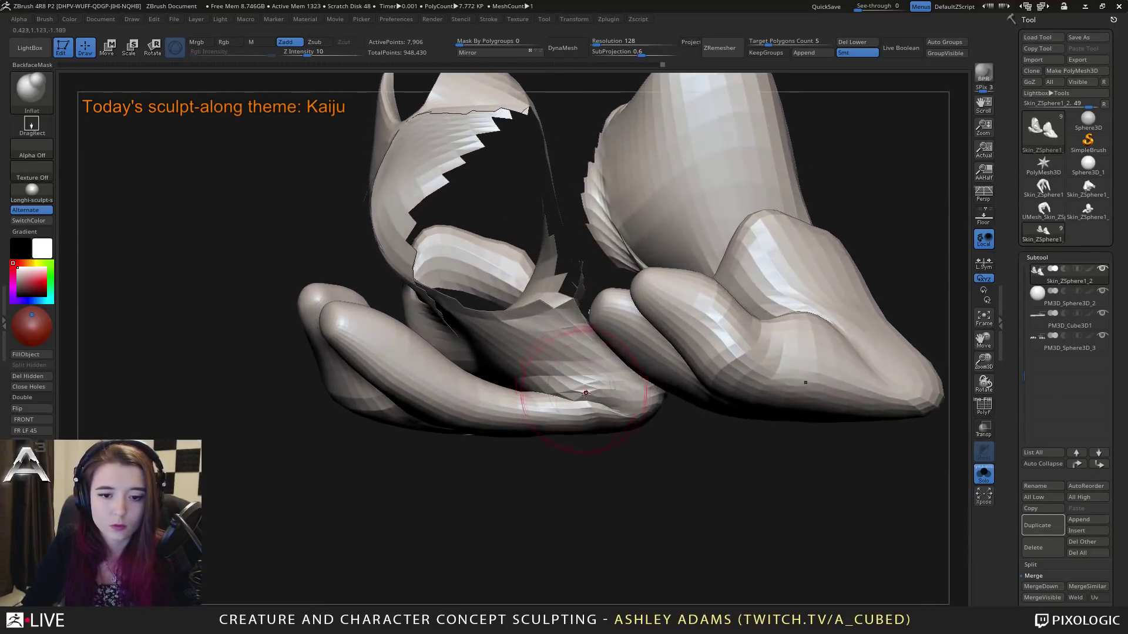
Step: Adjust the contour along the finger with SnakeHook and fill out the neighbouring fingers with Inflat
key(b)
key(s)
key(h)
mouse_move(517, 398)
mouse_down()
mouse_move(479, 378)
mouse_move(511, 376)
mouse_move(478, 390)
mouse_up()
key(b)
key(i)
key(n)
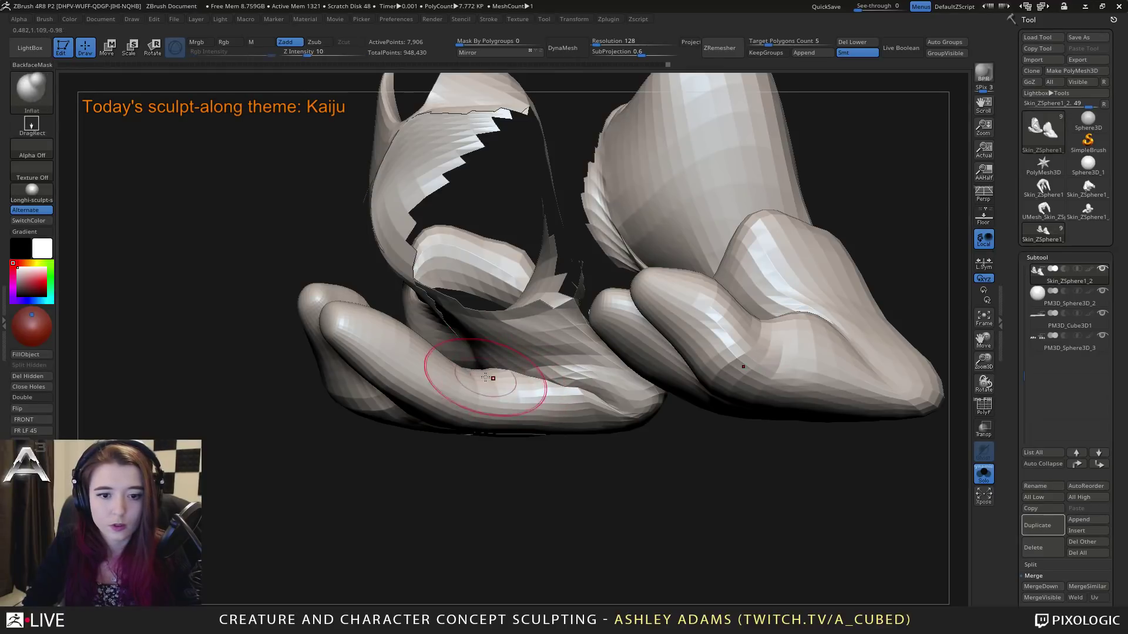
mouse_move(478, 390)
right_down()
mouse_move(531, 376)
mouse_move(621, 424)
mouse_move(670, 409)
right_up()
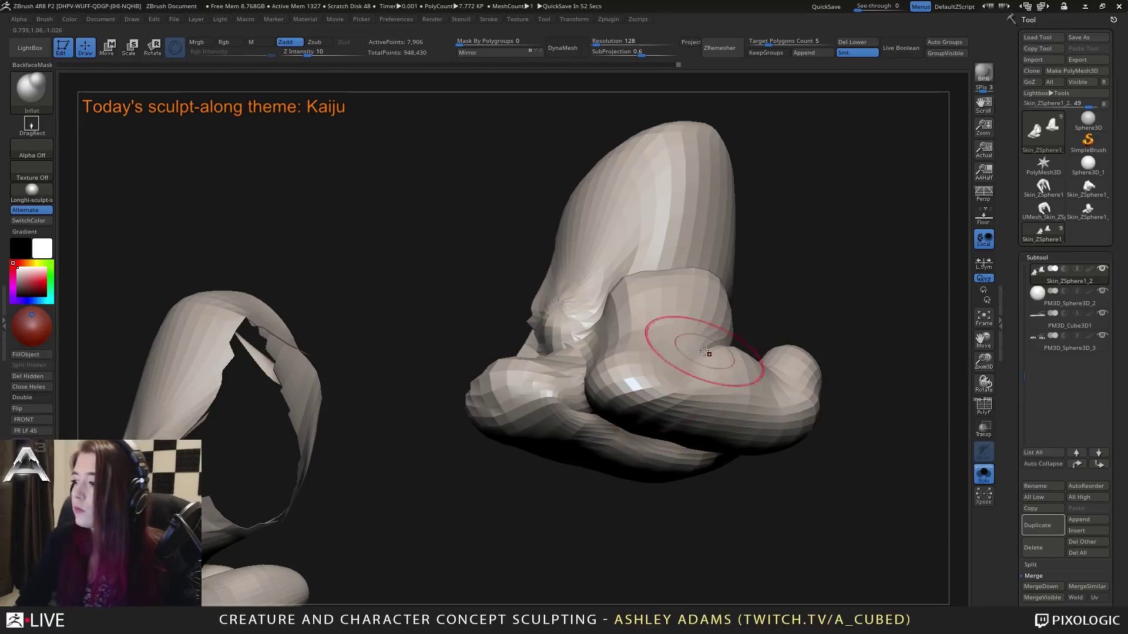
mouse_move(660, 294)
mouse_down()
mouse_move(680, 400)
mouse_move(656, 434)
mouse_up()
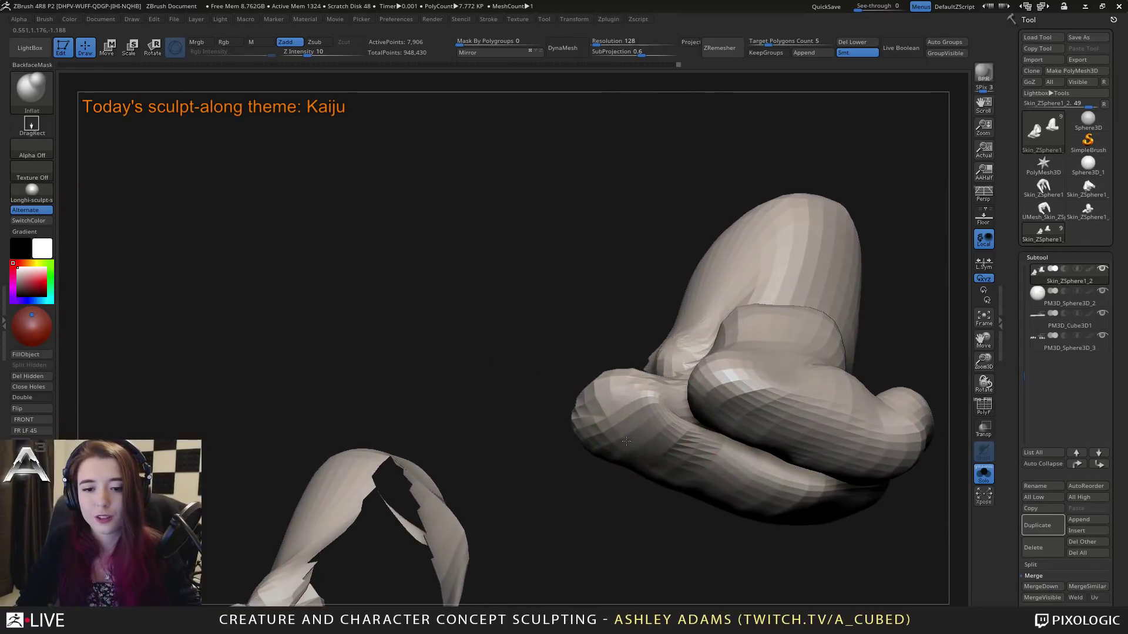
Step: Resize the SnakeHook brush and reshape the knuckles and undersides of the fingers
mouse_move(671, 410)
alt+right_down()
mouse_move(612, 372)
mouse_move(617, 403)
alt+right_up()
key(b)
key(s)
key(h)
right_drag(629, 354, 601, 370)
key(space)
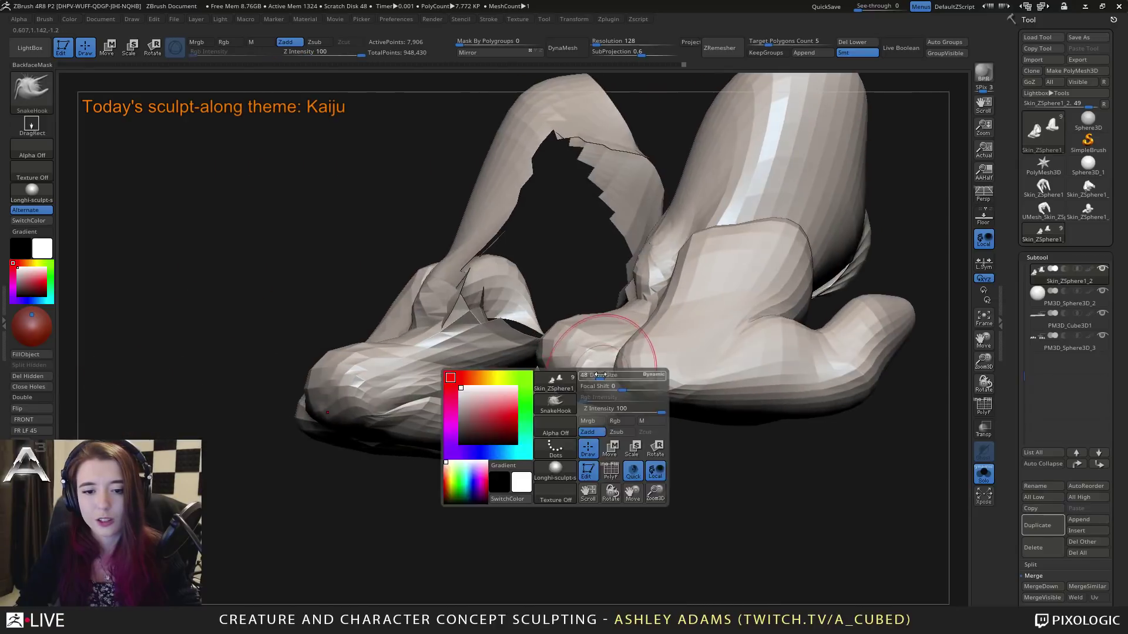
drag(599, 374, 595, 375)
right_drag(595, 375, 636, 376)
drag(637, 393, 709, 400)
right_drag(718, 387, 717, 308)
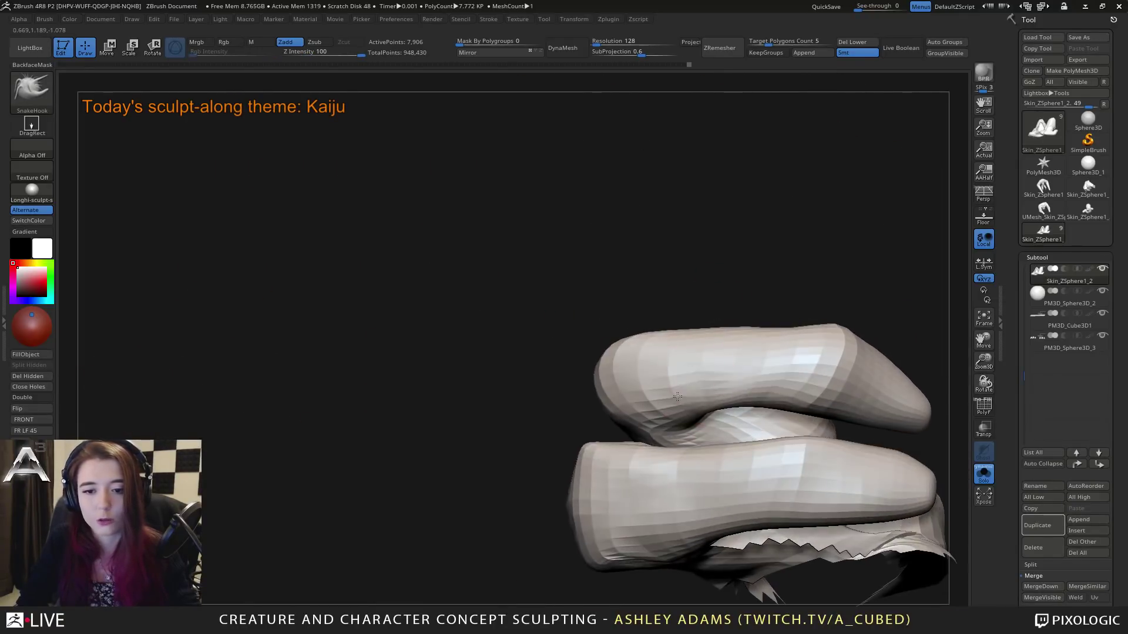
Step: Refine the length and curvature of the fingers from below and the side with SnakeHook
mouse_move(674, 390)
right_down()
mouse_move(727, 388)
mouse_move(756, 373)
right_up()
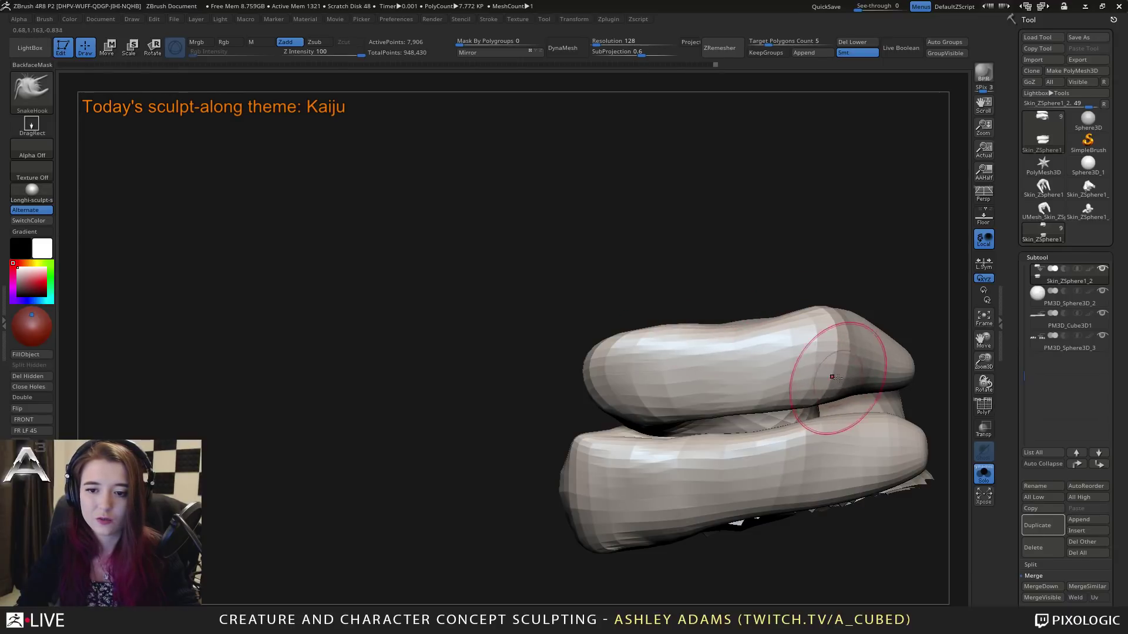
right_drag(822, 374, 757, 304)
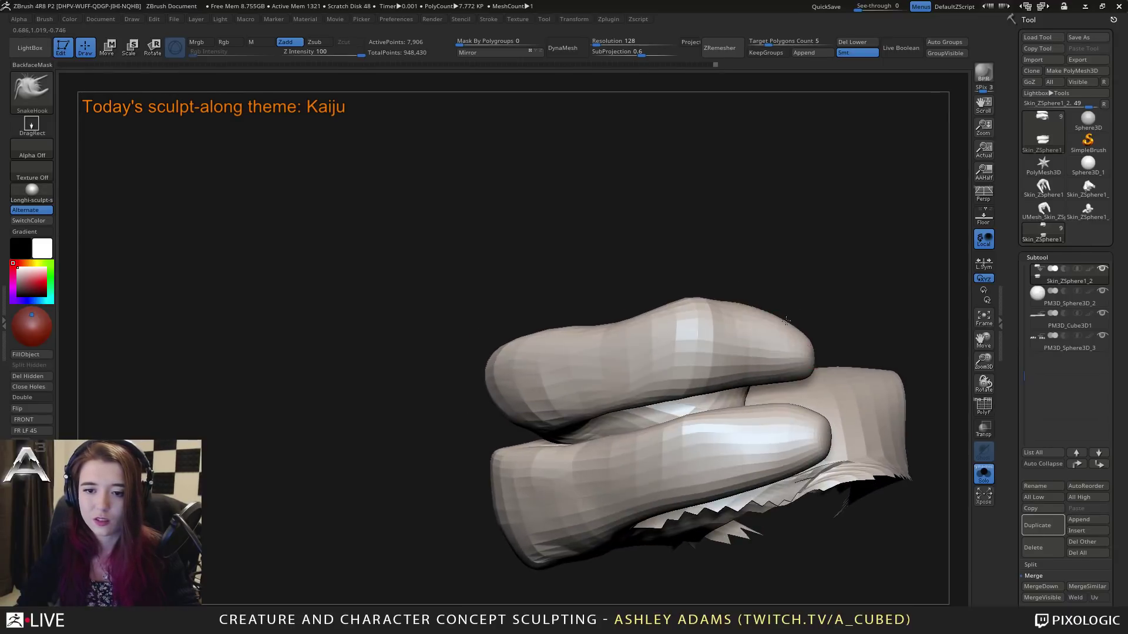
right_drag(807, 367, 791, 351)
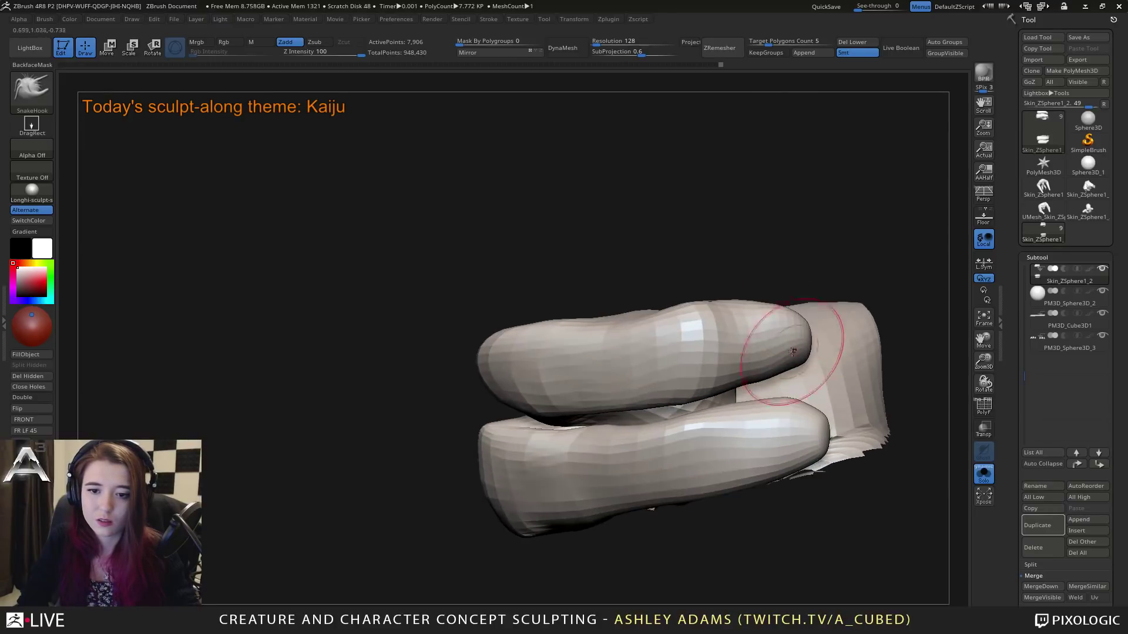
right_drag(801, 399, 755, 461)
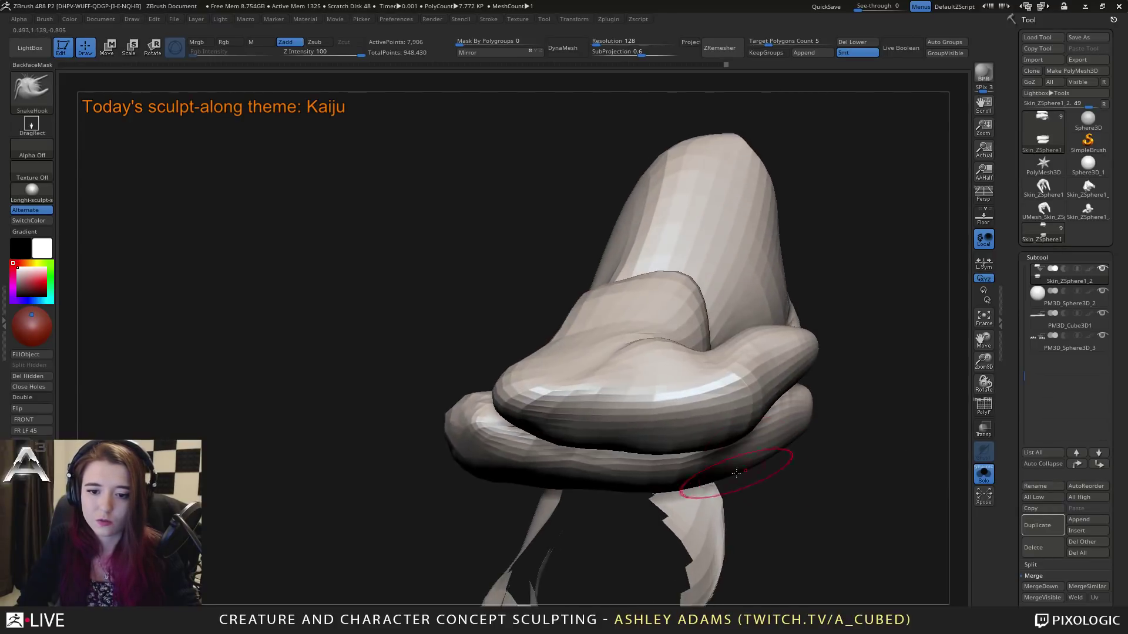
right_drag(699, 488, 728, 365)
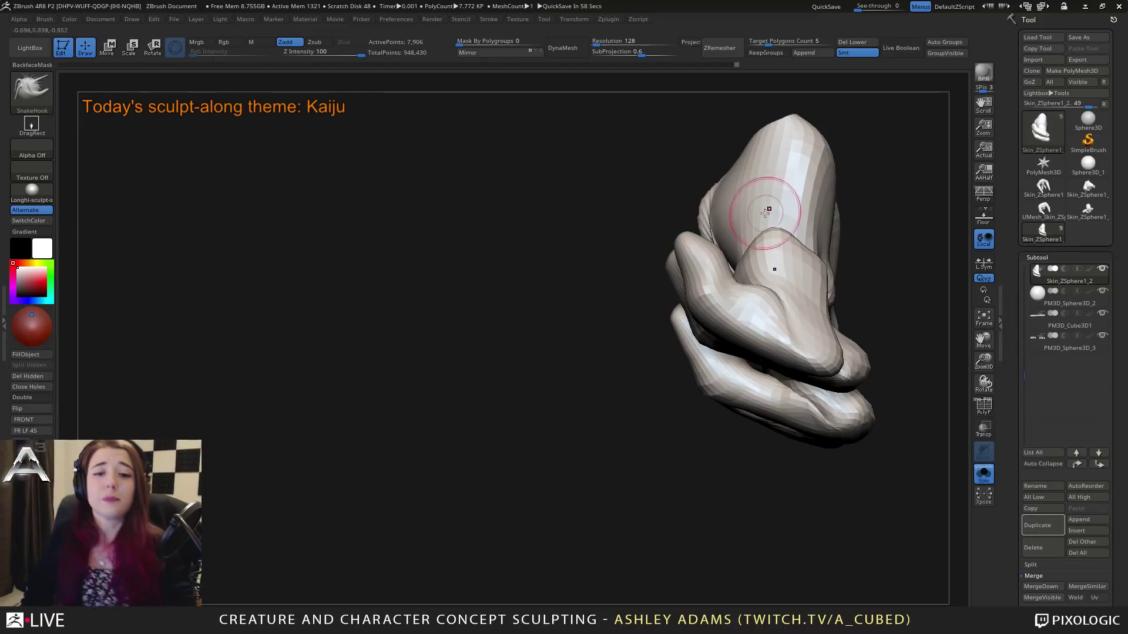
Step: Refine the fingers from several angles with a resized SnakeHook brush and unhide the rest of the hands
right_drag(765, 213, 628, 337)
right_click(628, 339)
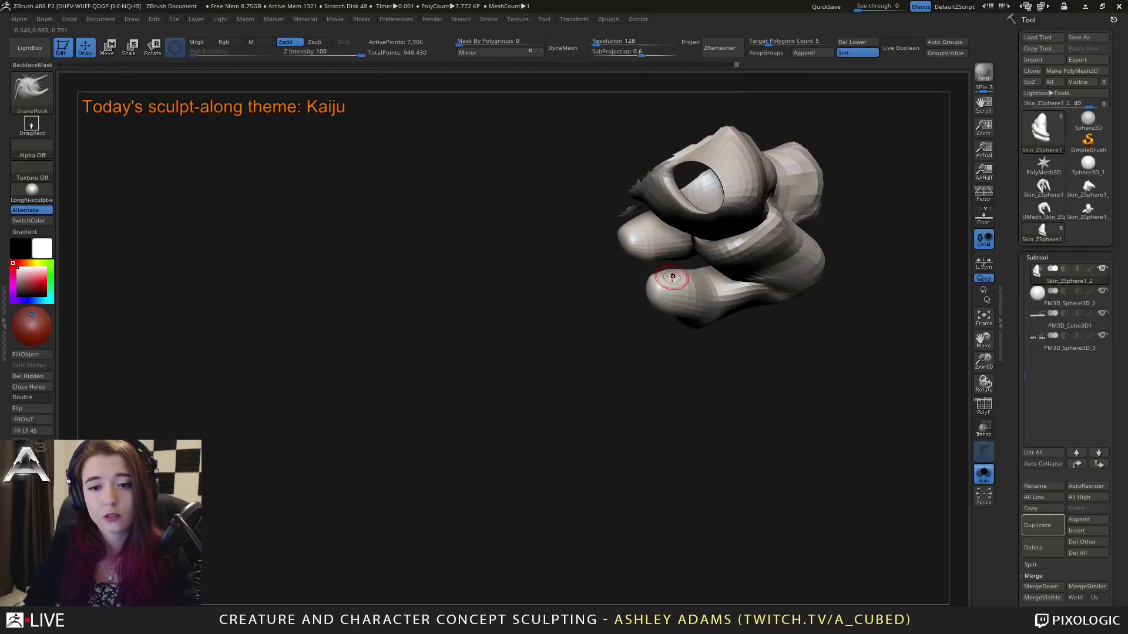
right_drag(671, 274, 703, 320)
right_click(702, 319)
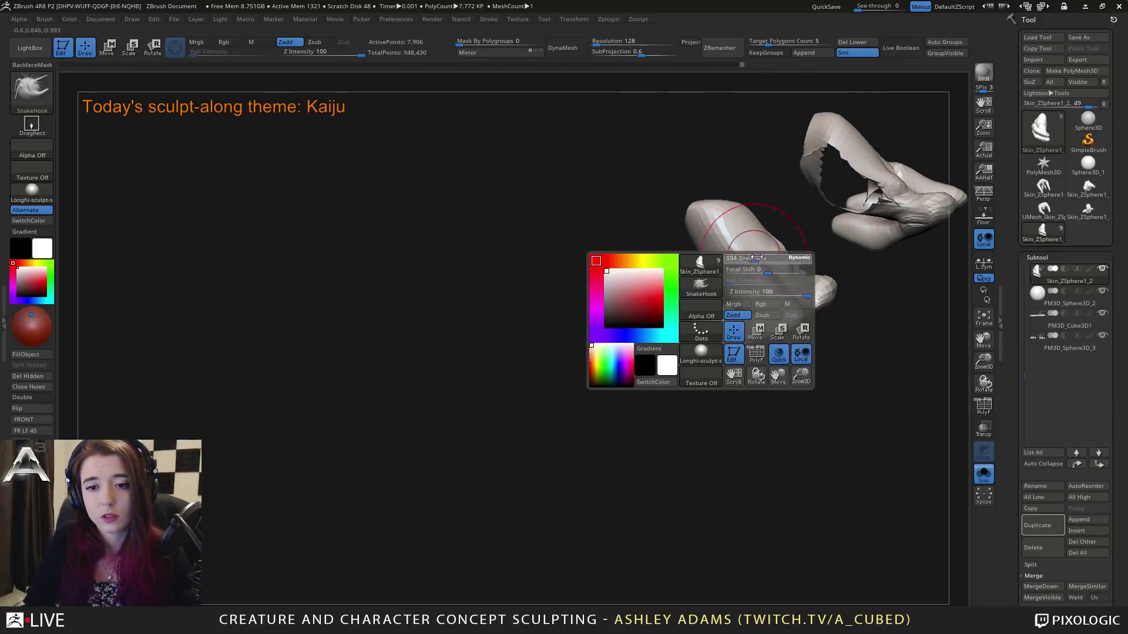
mouse_move(814, 398)
right_down()
mouse_move(873, 312)
mouse_move(810, 247)
mouse_move(735, 373)
mouse_move(712, 374)
mouse_move(675, 405)
mouse_move(644, 318)
right_up()
right_click(679, 403)
right_drag(695, 379, 723, 375)
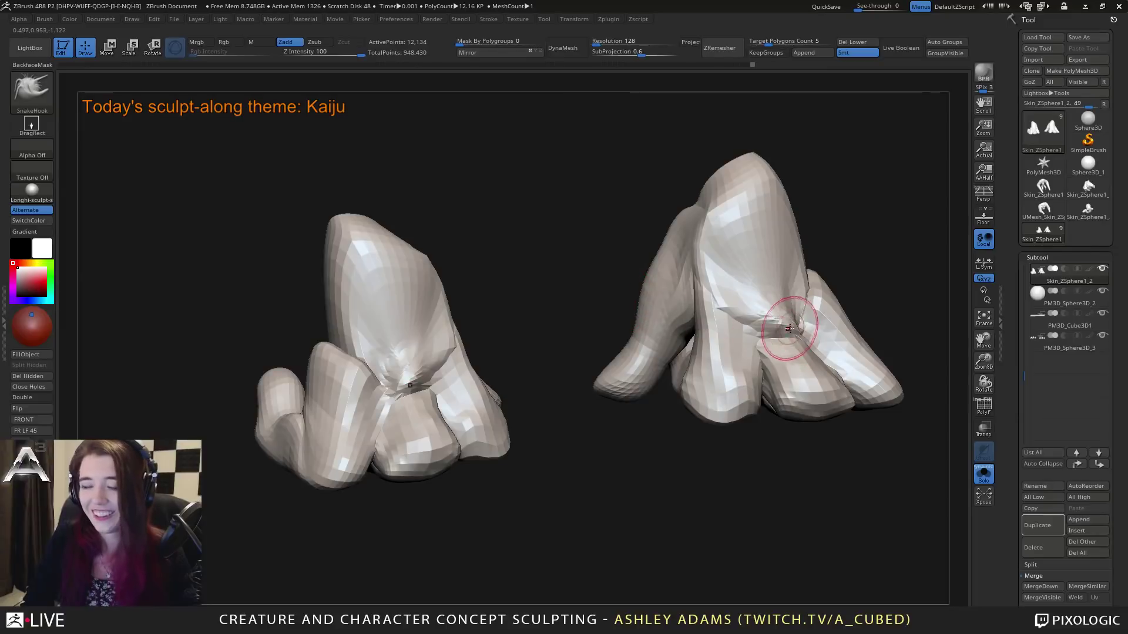
Step: Reposition the finger bases and knuckles on the complete hands with SnakeHook
right_drag(726, 357, 740, 305)
right_drag(666, 323, 792, 328)
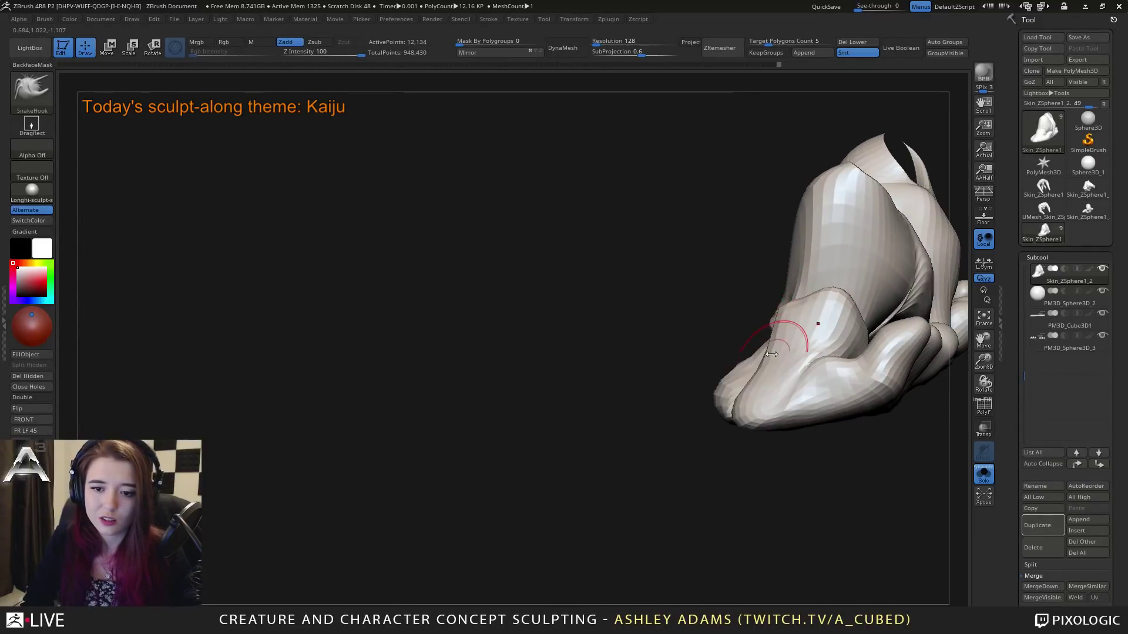
key(f)
mouse_move(794, 387)
right_down()
mouse_move(734, 410)
mouse_move(732, 295)
mouse_move(753, 293)
mouse_move(746, 276)
mouse_move(756, 279)
right_up()
Step: Add volume to the knuckles and finger bases with Inflat and ClayBuildup
key(b)
key(i)
key(n)
key(b)
key(c)
key(b)
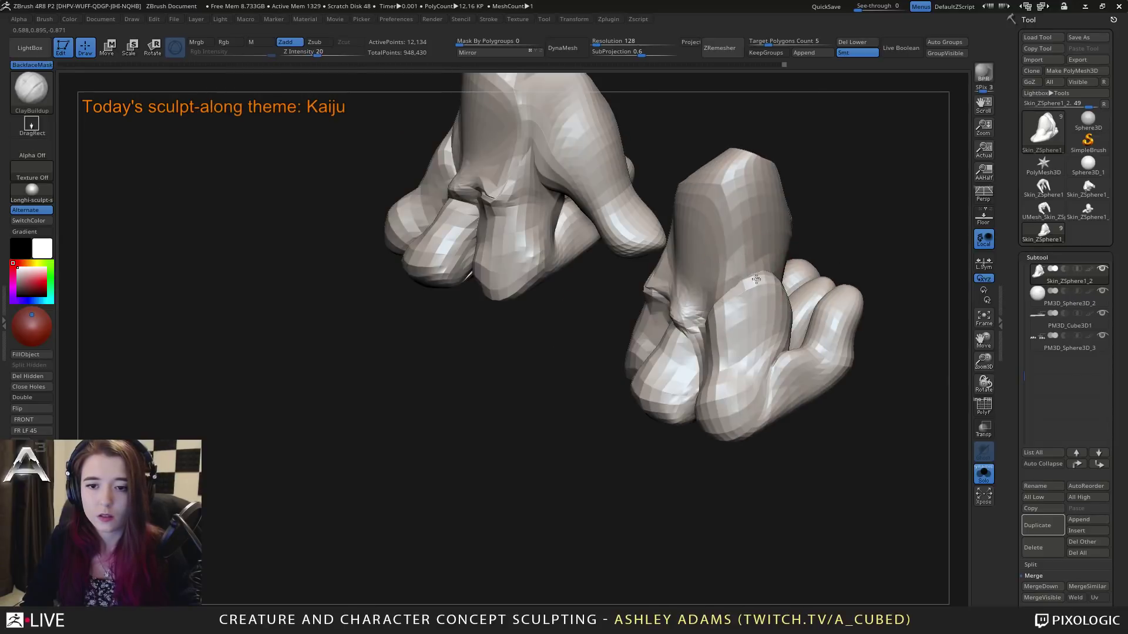
shift+right_drag(783, 317, 753, 278)
Step: Reshape the back of the hands and the outer knuckles with SnakeHook
key(b)
key(s)
key(h)
drag(732, 277, 740, 240)
alt+right_drag(746, 258, 730, 252)
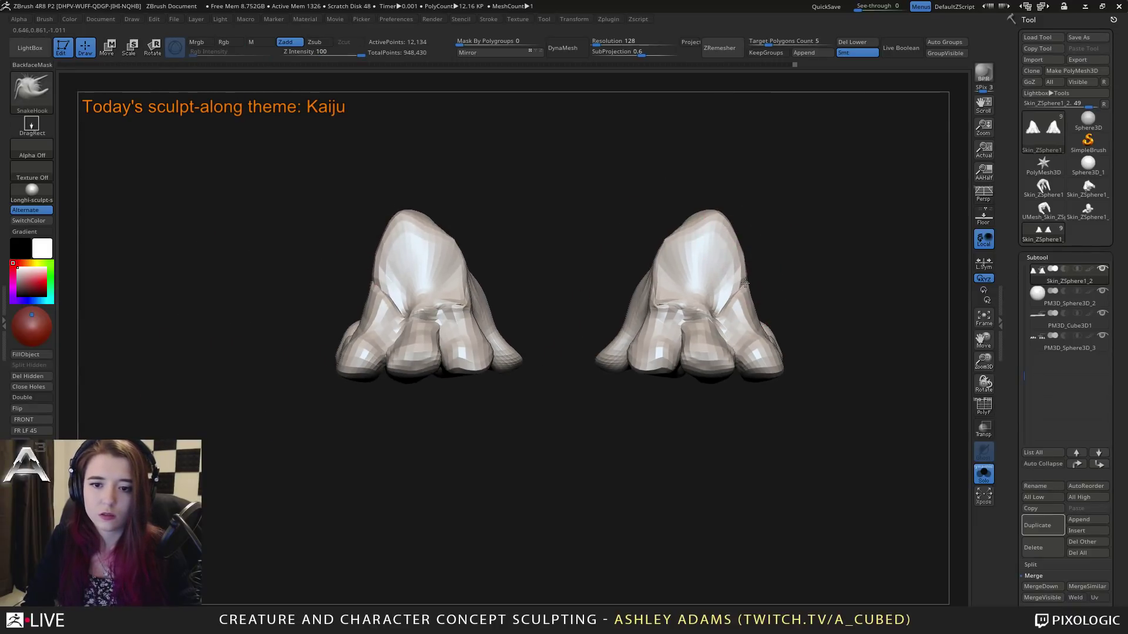
drag(742, 333, 731, 323)
key(space)
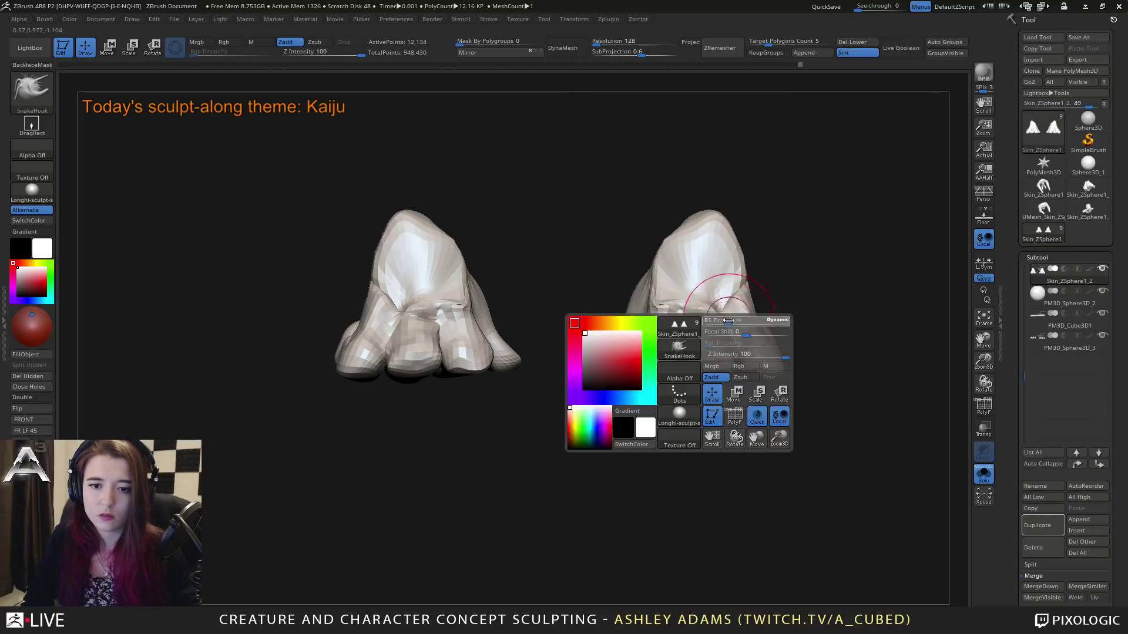
right_drag(734, 343, 677, 293)
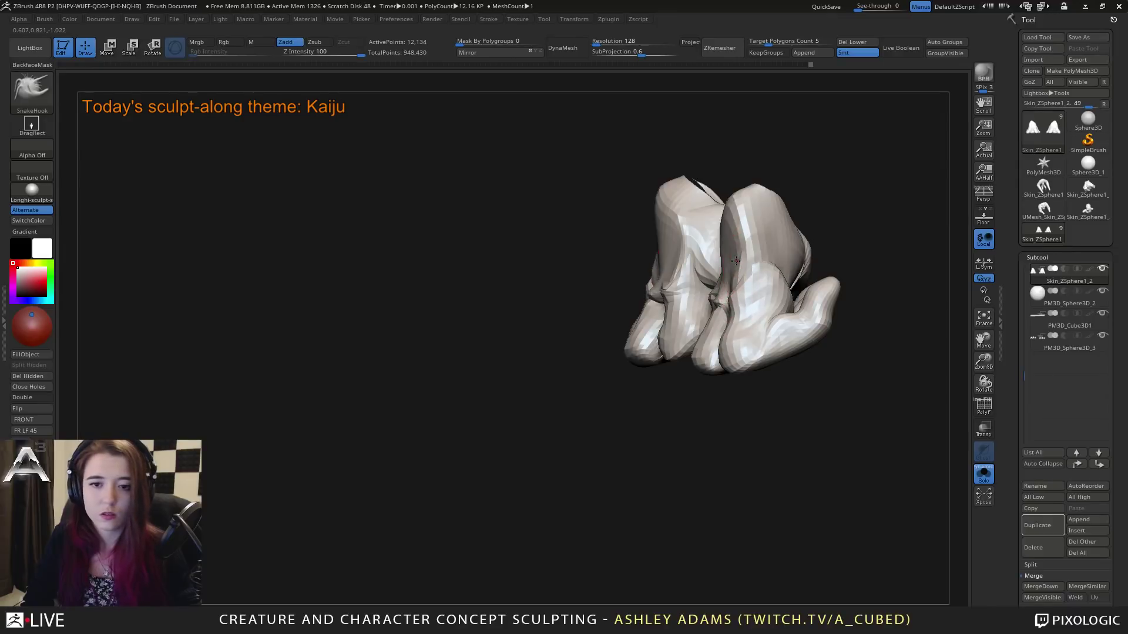
Step: Adjust the front fingertips and the spacing between the fingers with SnakeHook
right_drag(741, 273, 680, 385)
right_click(771, 322)
right_click(728, 344)
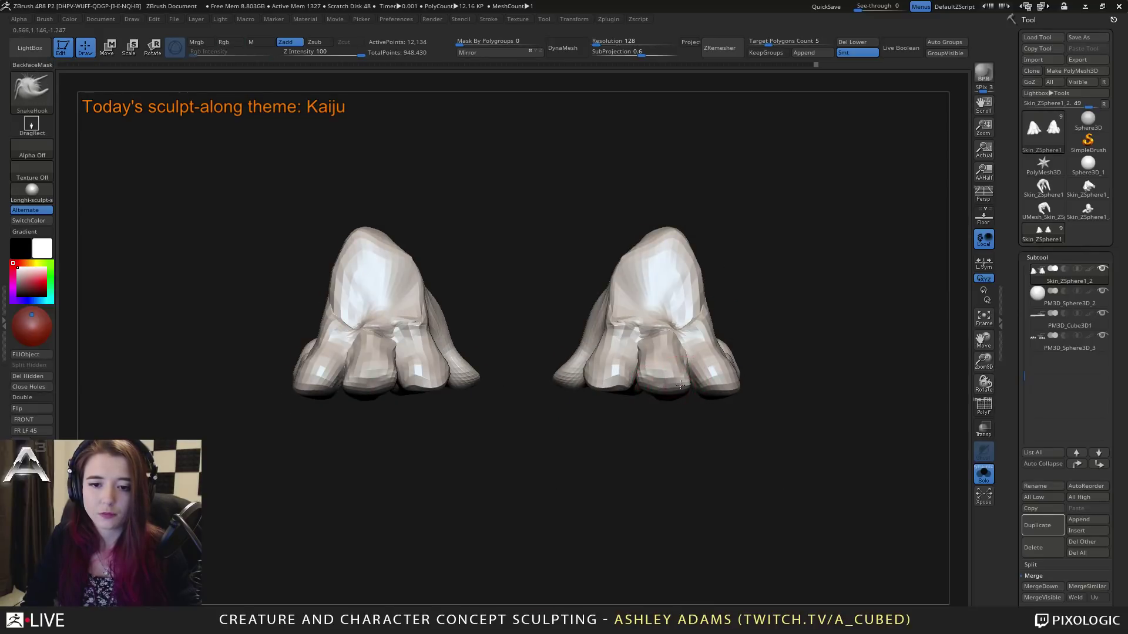
drag(604, 381, 612, 383)
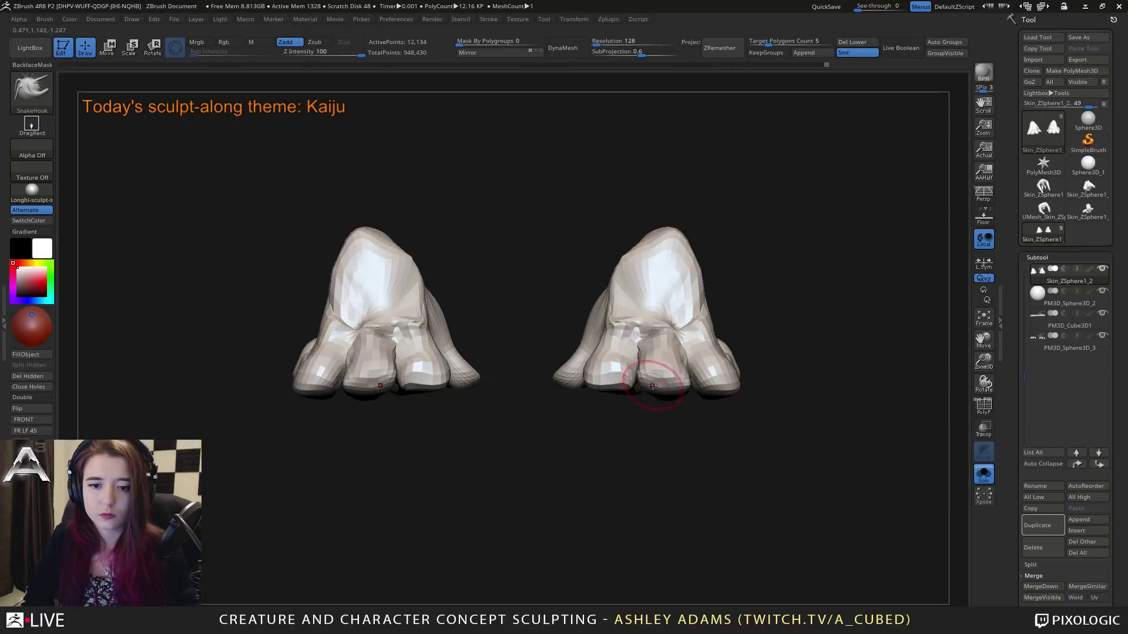
right_drag(683, 359, 714, 361)
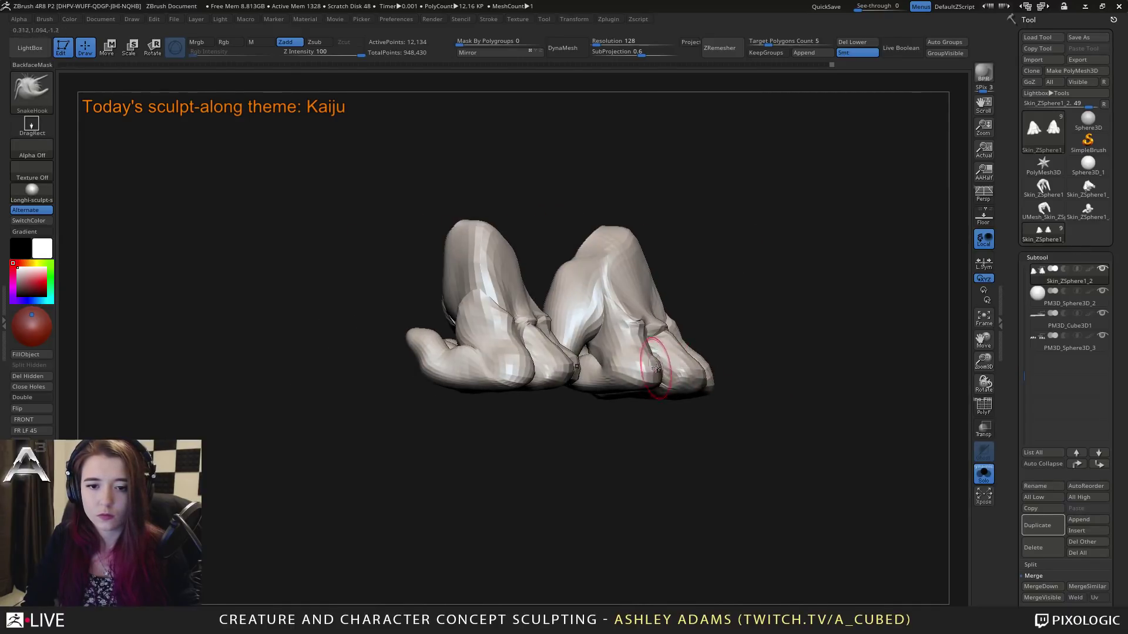
right_drag(625, 361, 672, 388)
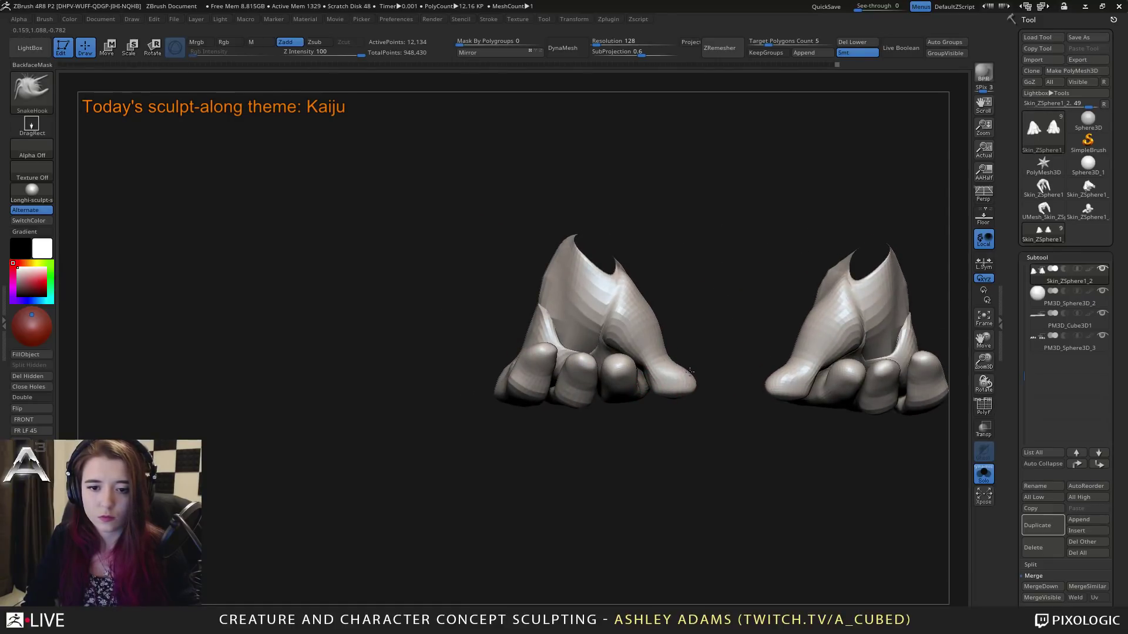
Step: Reshape the thumbs and thumb bases on both hands with SnakeHook, working from the palm side and the front
drag(656, 376, 664, 340)
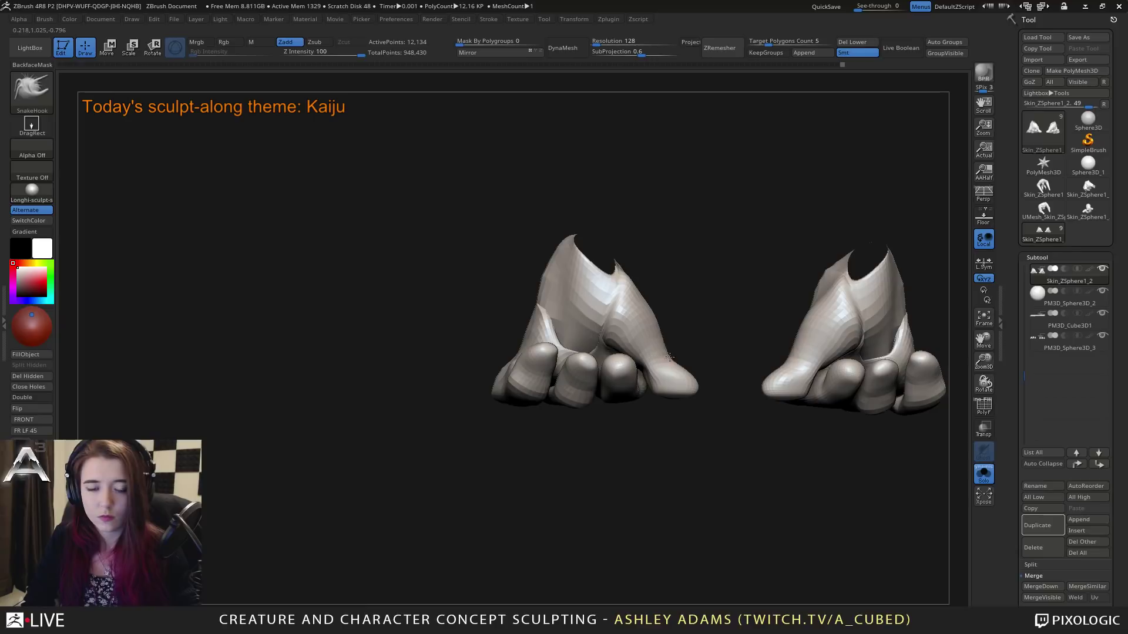
right_drag(652, 317, 681, 320)
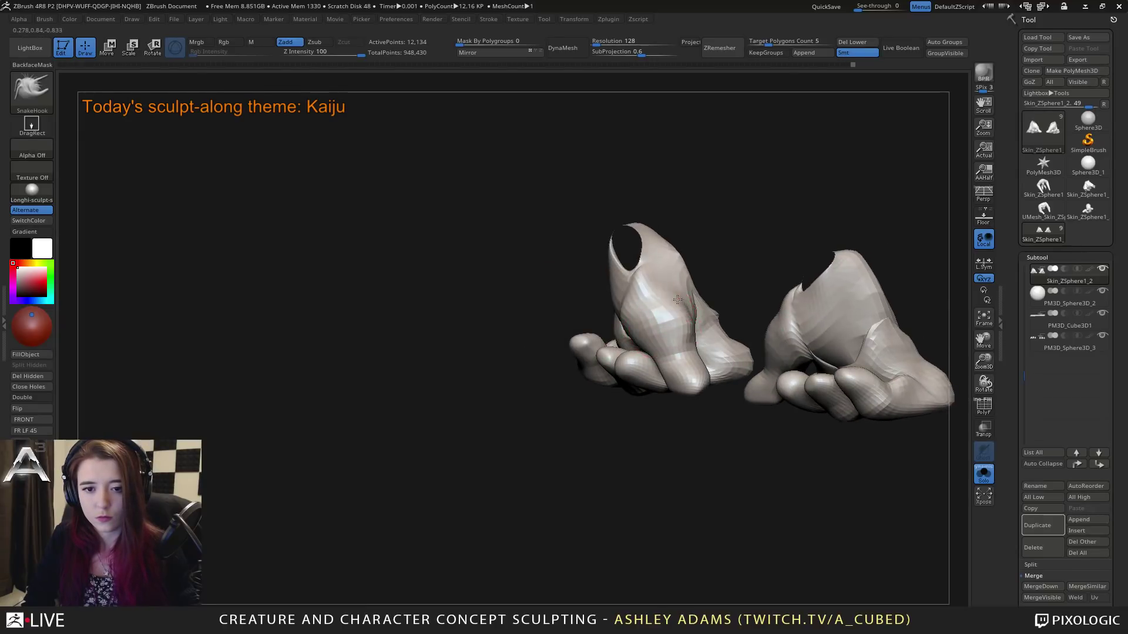
mouse_move(664, 275)
right_down()
mouse_move(682, 300)
mouse_move(659, 308)
mouse_move(696, 317)
mouse_move(652, 334)
right_up()
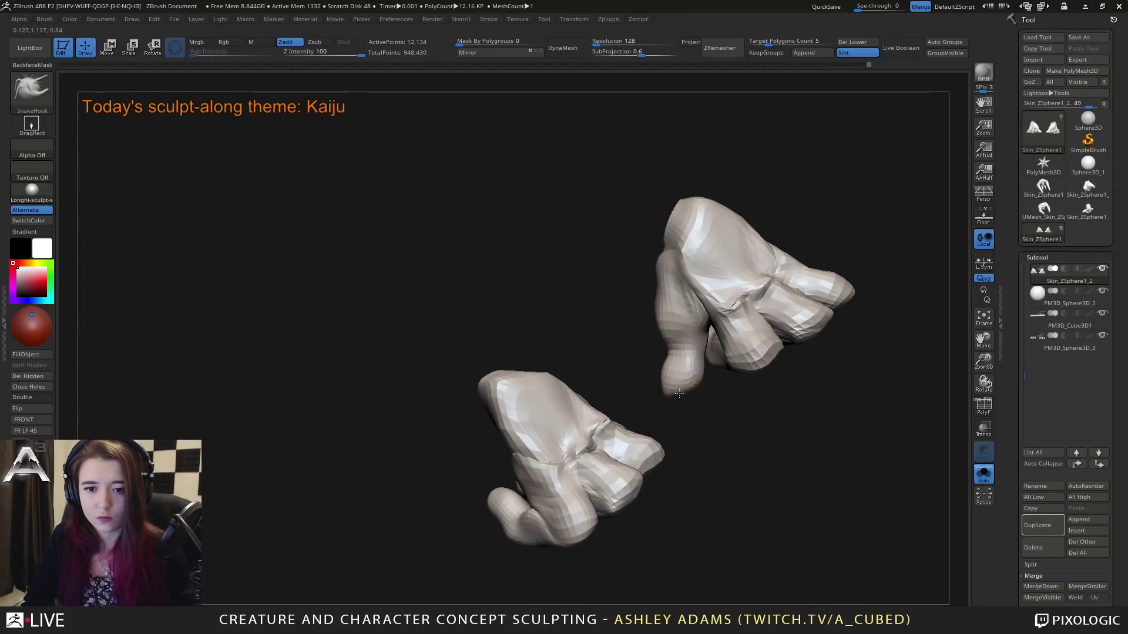
shift+right_drag(674, 386, 662, 365)
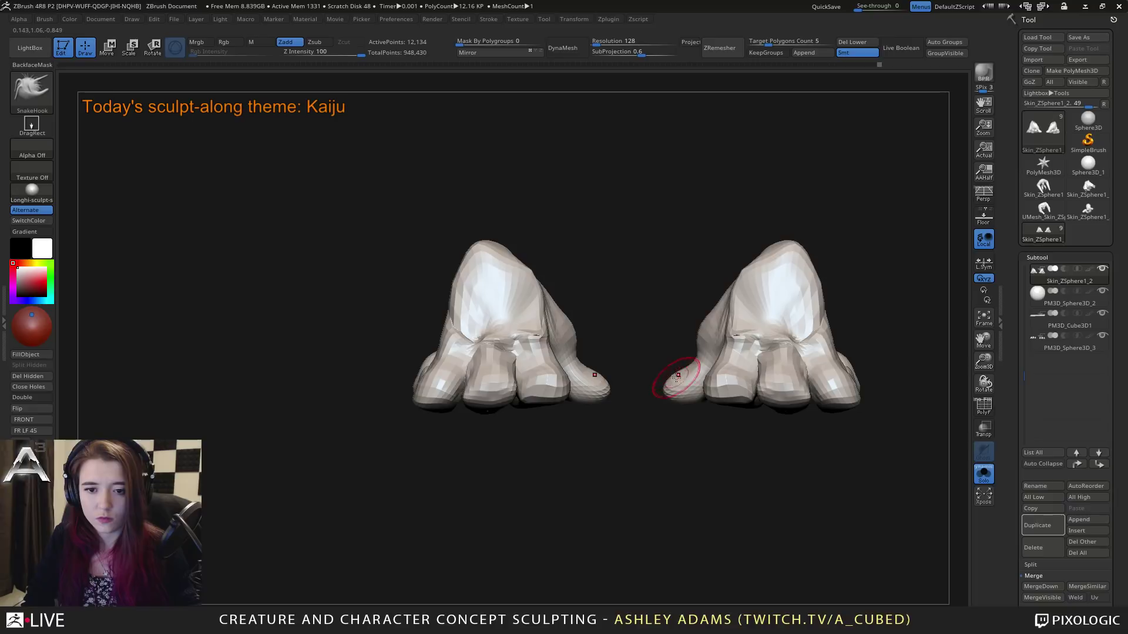
right_drag(675, 372, 704, 373)
right_drag(695, 390, 698, 294)
mouse_move(697, 403)
right_down()
mouse_move(679, 424)
mouse_move(696, 399)
mouse_move(685, 365)
mouse_move(708, 357)
right_up()
key(space)
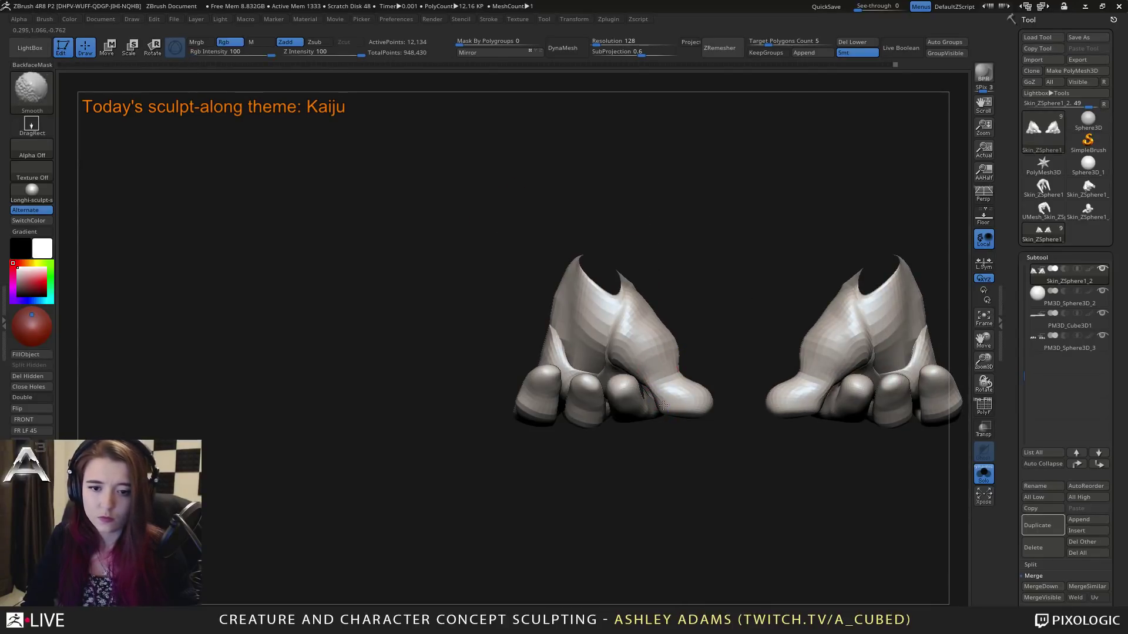
Step: Add volume to the undersides of the fingers with Inflat, and reposition them with SnakeHook
right_drag(647, 389, 645, 397)
key(b)
key(i)
key(n)
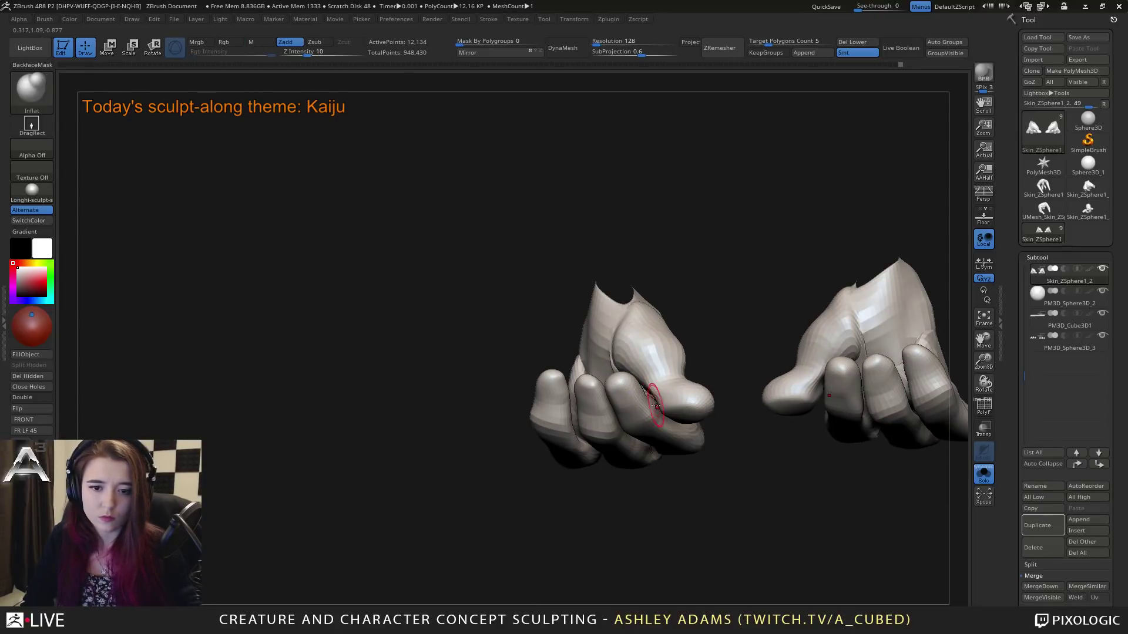
right_drag(714, 459, 691, 400)
key(space)
key(b)
key(s)
key(h)
mouse_move(502, 298)
right_down()
mouse_move(645, 371)
mouse_move(643, 383)
mouse_move(668, 376)
mouse_move(671, 400)
right_up()
Step: Build up the palms and the inner sides of the wrists with ClayBuildup
key(space)
key(b)
key(c)
key(b)
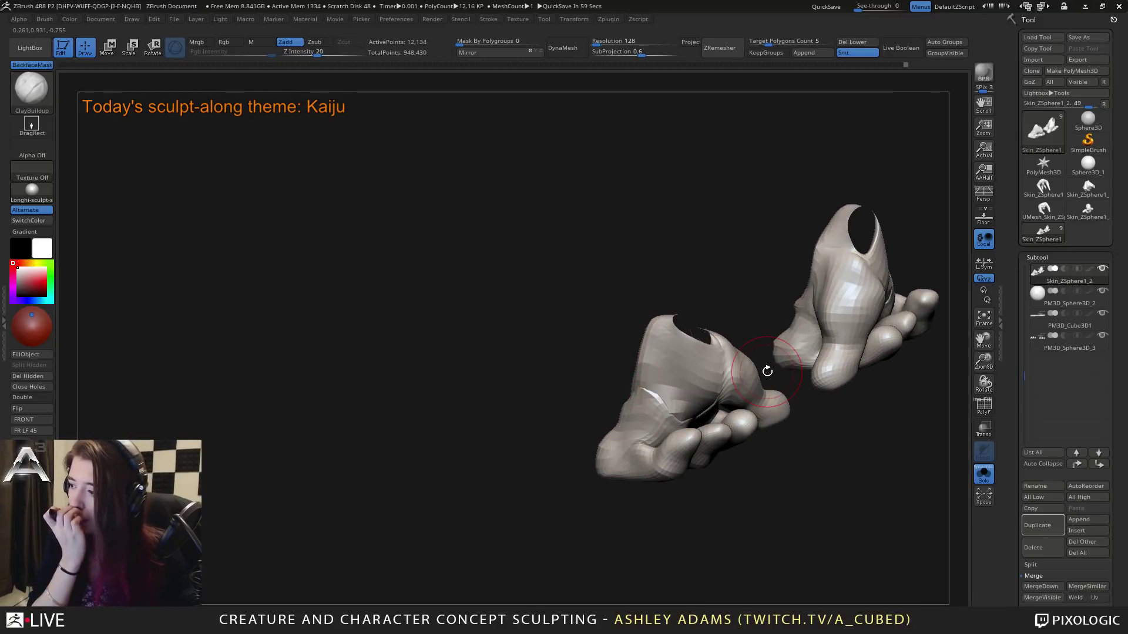
mouse_move(685, 328)
right_down()
mouse_move(713, 357)
mouse_move(704, 371)
right_up()
right_click(713, 357)
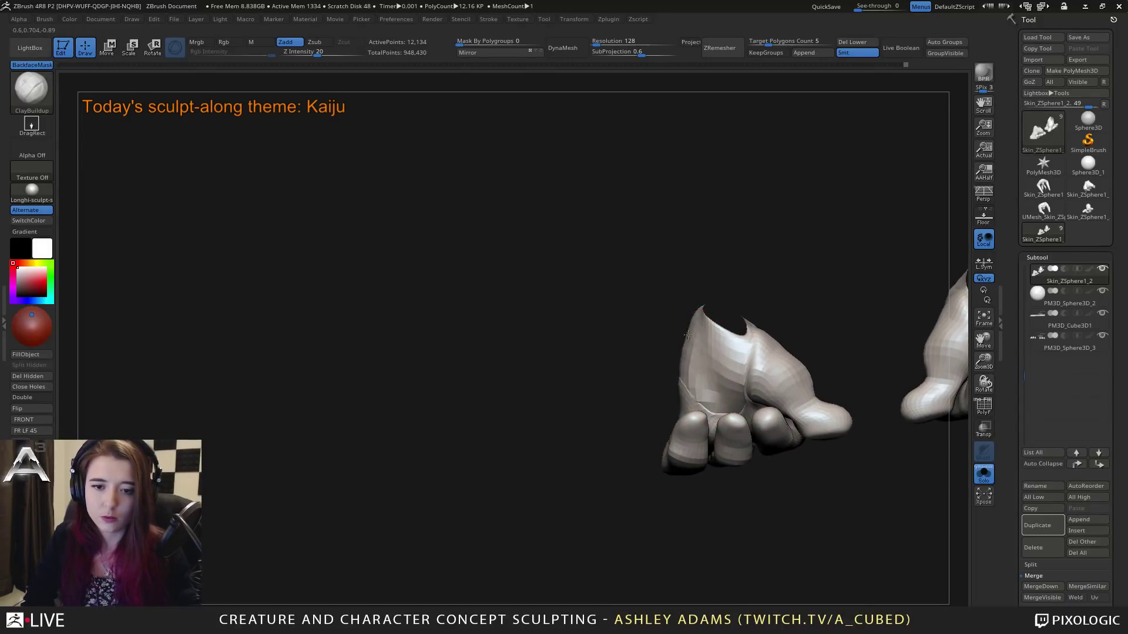
mouse_move(691, 327)
right_down()
mouse_move(710, 379)
mouse_move(714, 364)
mouse_move(687, 405)
mouse_move(731, 339)
right_up()
right_click(687, 405)
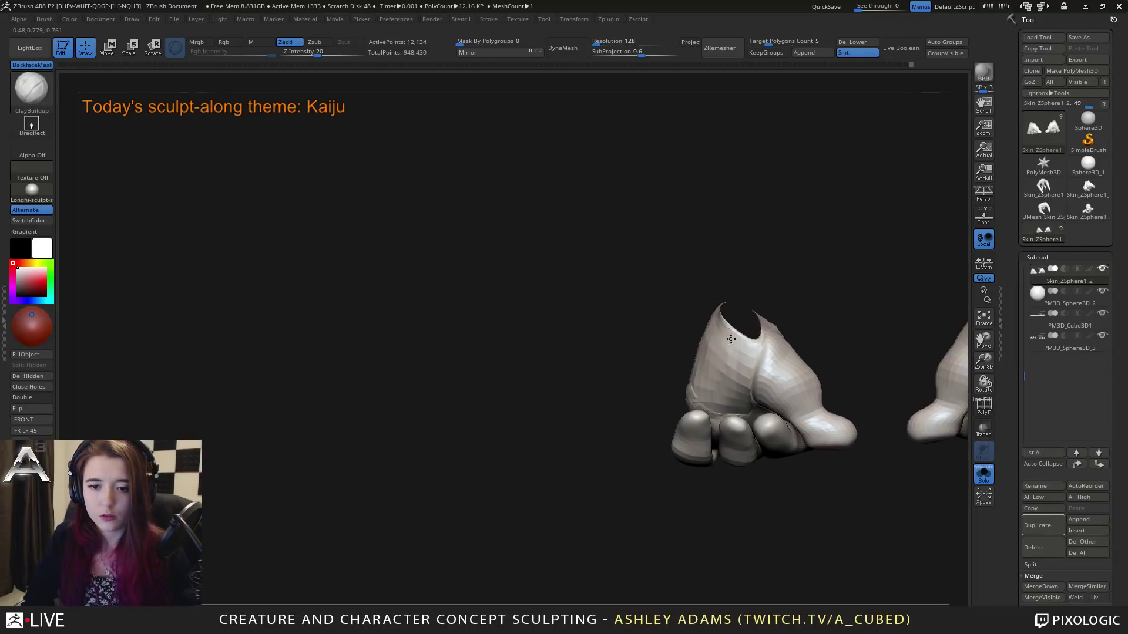
right_drag(734, 397, 699, 405)
right_click(699, 405)
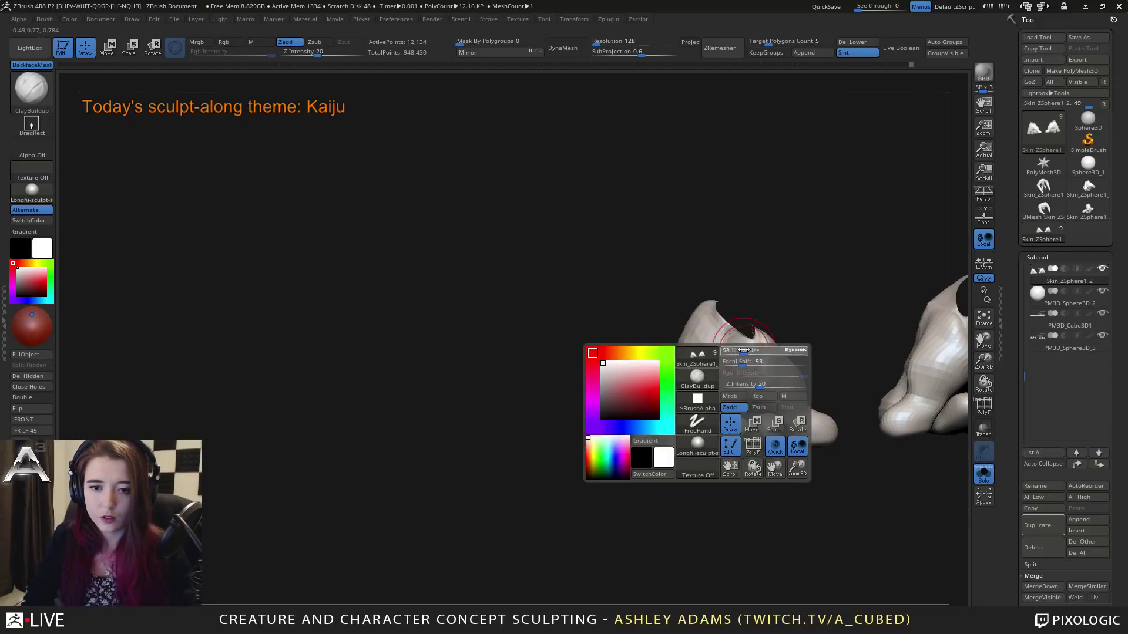
Step: Reshape the outer palms with SnakeHook and refine the hand forms with DamStandard and ClayBuildup
key(b)
key(s)
key(h)
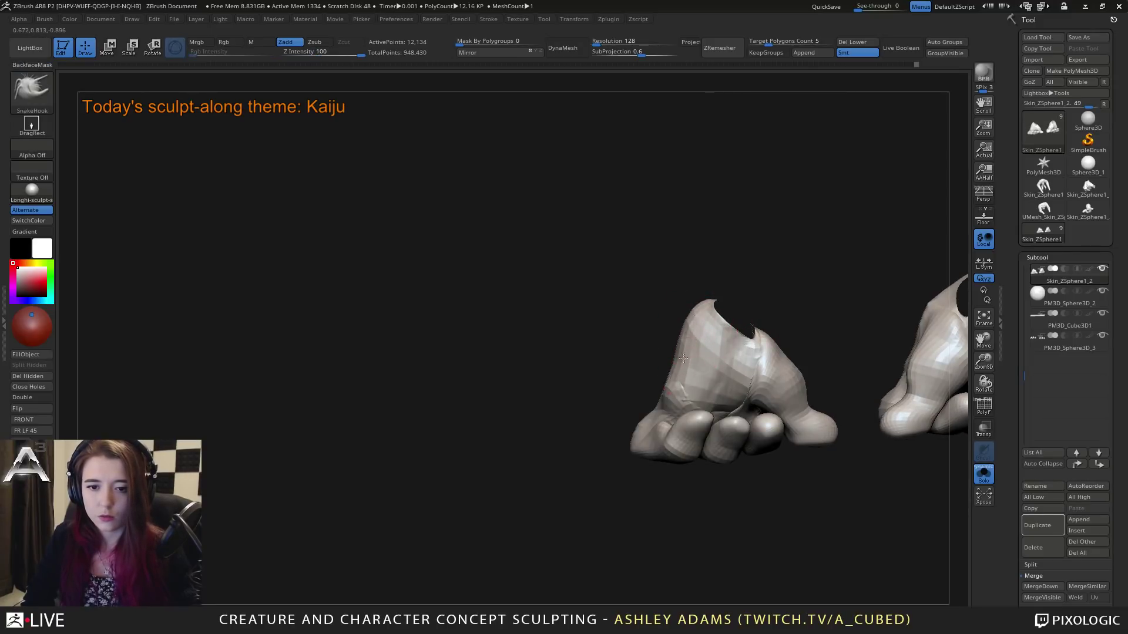
mouse_move(683, 358)
right_down()
mouse_move(664, 336)
mouse_move(729, 385)
mouse_move(722, 366)
mouse_move(739, 333)
mouse_move(751, 369)
mouse_move(756, 341)
mouse_move(794, 376)
mouse_move(921, 417)
right_up()
key(b)
key(d)
key(s)
key(b)
key(c)
key(b)
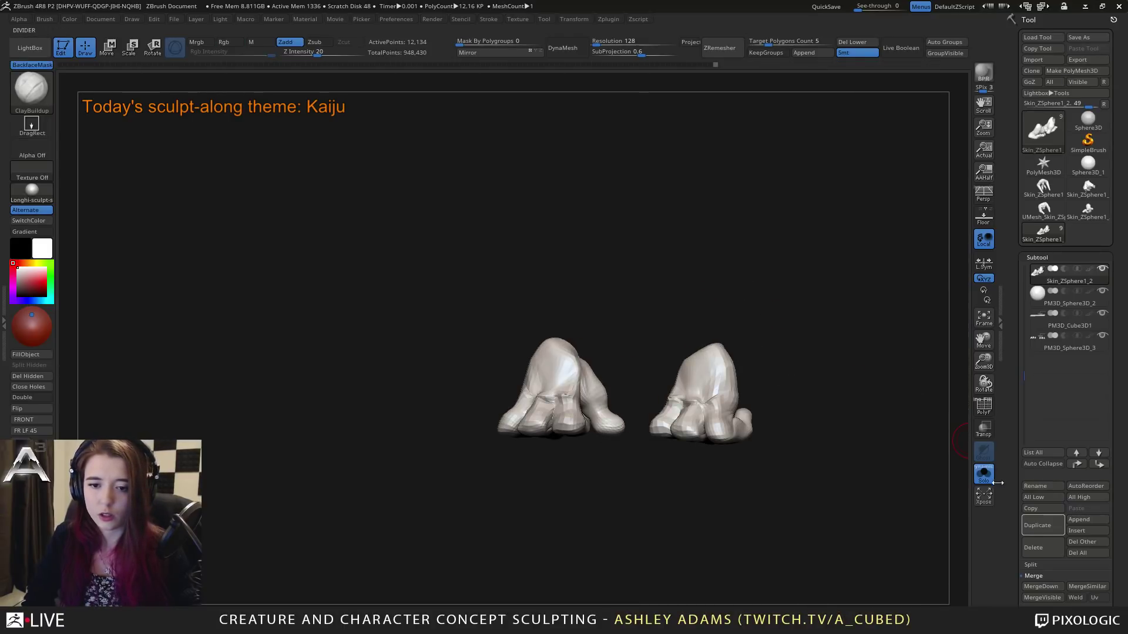
Step: Turn off Solo to show the whole creature and adjust the hands against the forearms with SnakeHook
click(983, 473)
right_drag(712, 352, 712, 422)
mouse_move(564, 428)
right_down()
mouse_move(593, 374)
mouse_move(583, 380)
right_up()
key(space)
key(b)
key(s)
key(h)
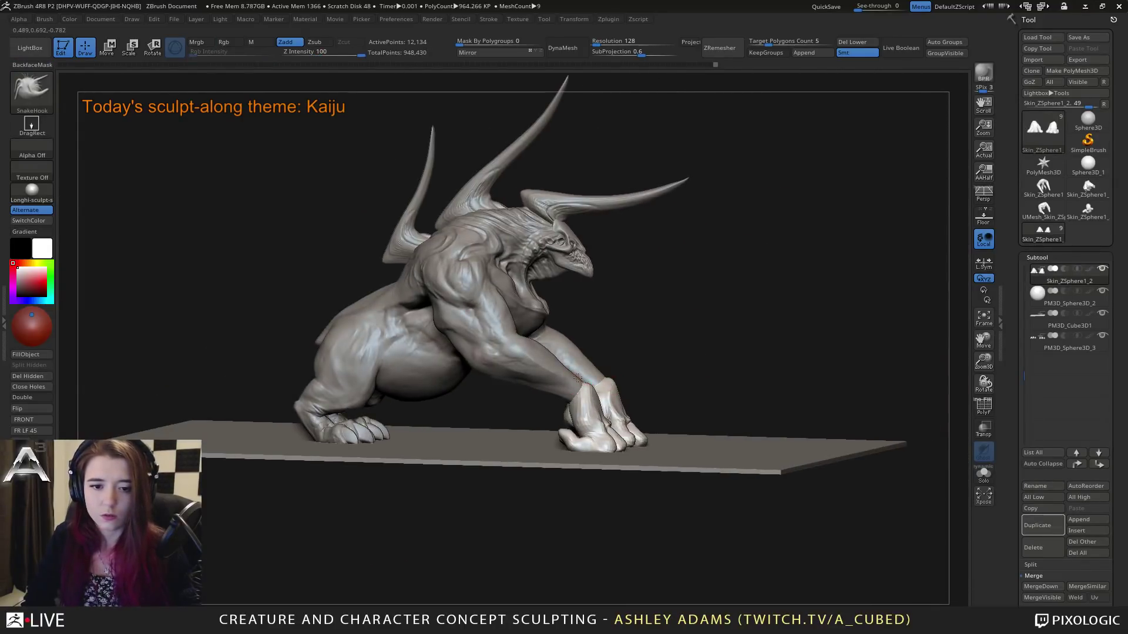
Step: Reshape the curled fingers and palms from behind and from the side with a resized SnakeHook brush
mouse_move(570, 378)
right_down()
mouse_move(584, 394)
mouse_move(564, 400)
mouse_move(586, 405)
mouse_move(553, 423)
mouse_move(543, 482)
right_up()
key(space)
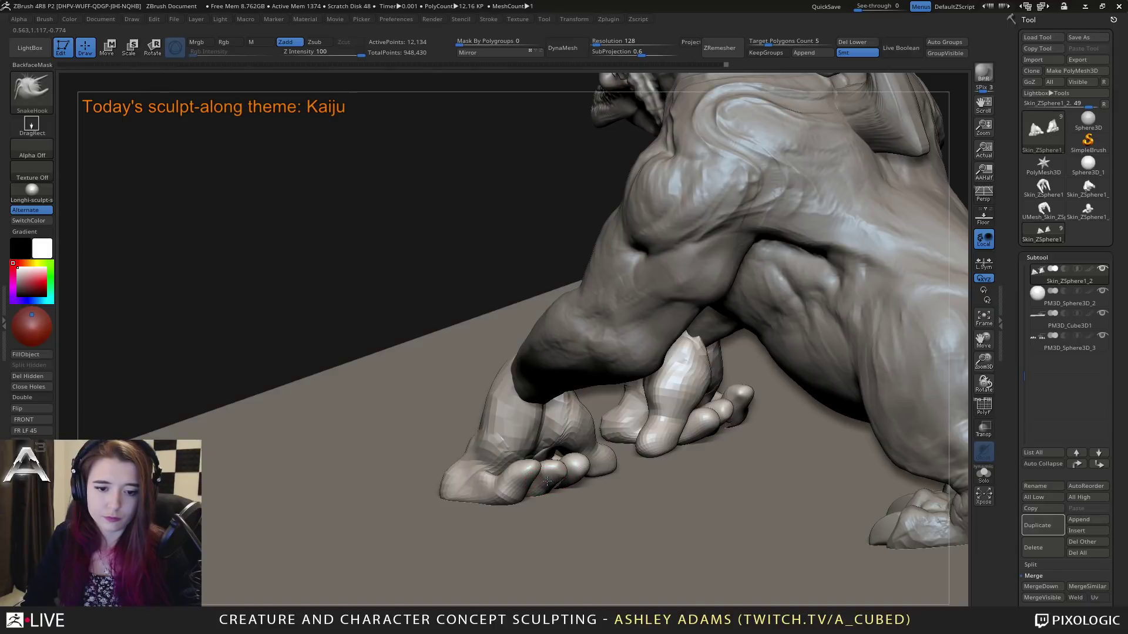
right_drag(547, 481, 551, 464)
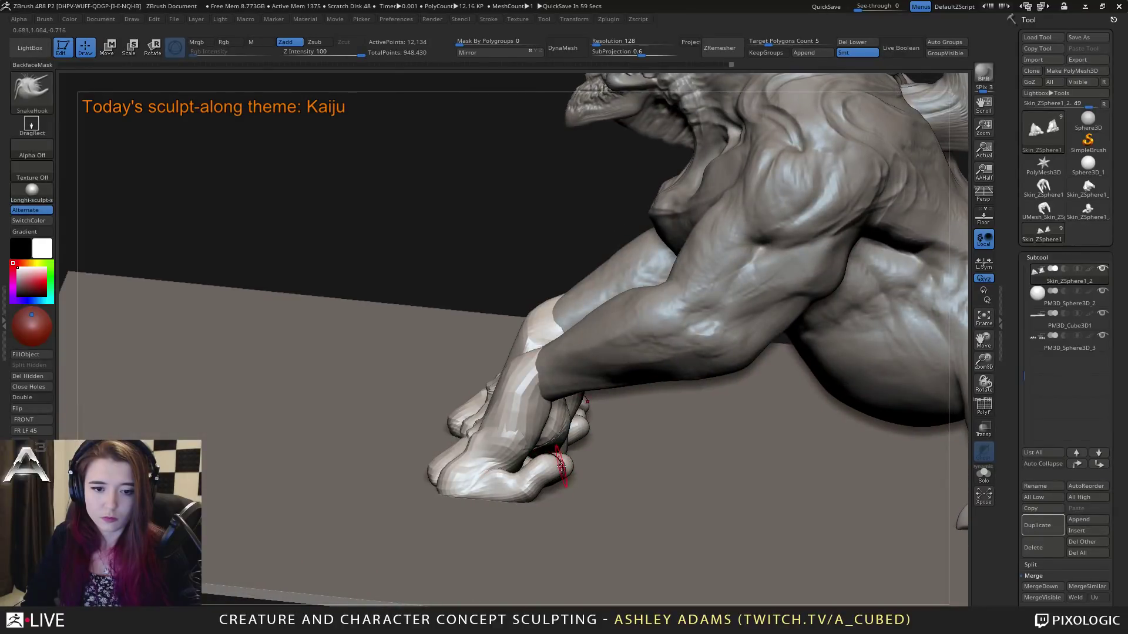
mouse_move(559, 467)
ctrl+right_down()
mouse_move(558, 406)
mouse_move(653, 398)
mouse_move(626, 417)
mouse_move(611, 410)
mouse_move(554, 428)
mouse_move(578, 414)
mouse_move(563, 417)
mouse_move(592, 424)
mouse_move(573, 401)
mouse_move(590, 417)
mouse_move(570, 422)
ctrl+right_up()
key(space)
right_click(588, 417)
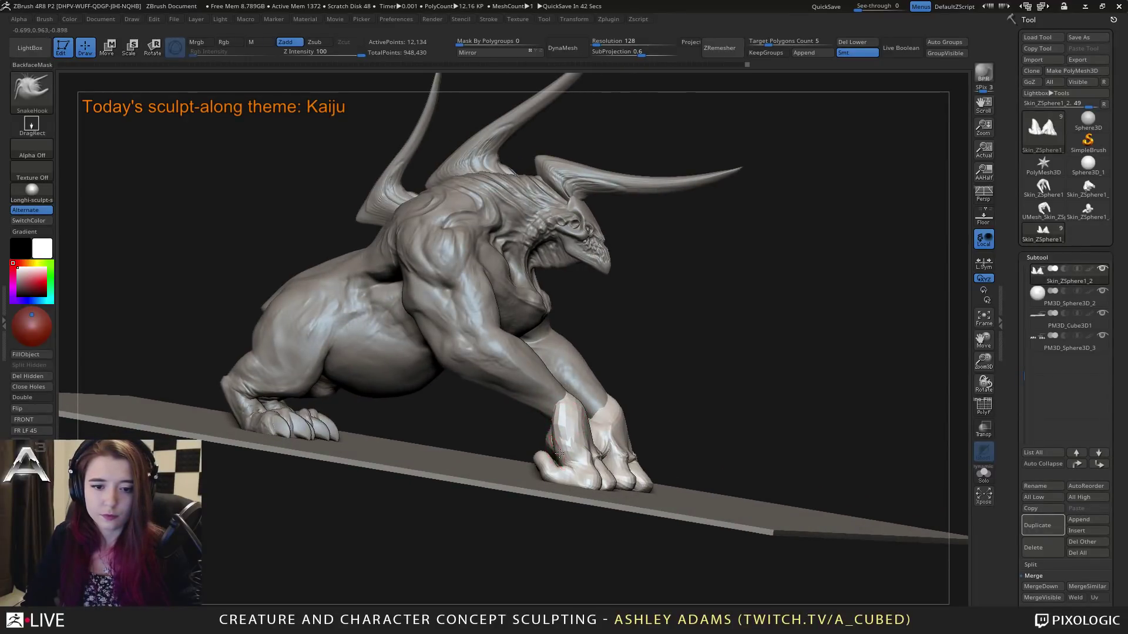
Step: Refine the wrists and the overall hand silhouette with SnakeHook while viewing the full creature
right_drag(552, 421, 500, 385)
right_click(610, 404)
right_drag(628, 418, 633, 420)
mouse_move(633, 421)
ctrl+right_down()
mouse_move(609, 476)
mouse_move(643, 456)
mouse_move(503, 390)
ctrl+right_up()
right_click(621, 456)
right_drag(614, 427, 591, 367)
Step: Select the creature's body subtool and carve skin folds across the mid-back behind the shoulder with DamStandard
alt+click(631, 416)
right_click(634, 416)
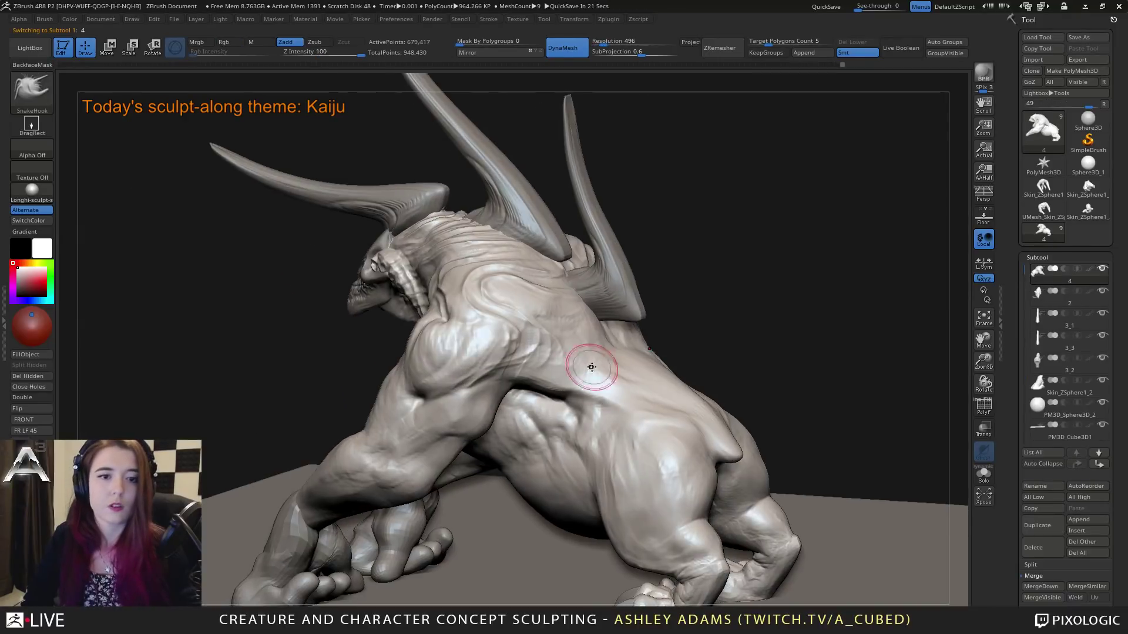
key(b)
key(d)
key(s)
right_click(588, 332)
mouse_move(574, 320)
right_down()
mouse_move(588, 332)
mouse_move(534, 336)
right_up()
right_click(535, 336)
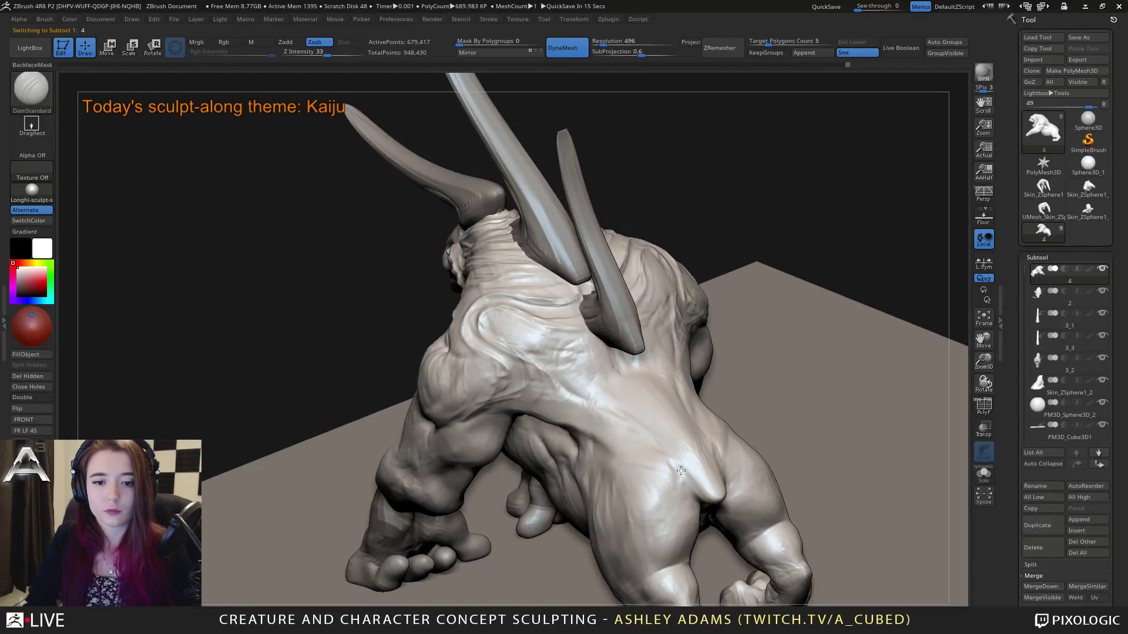
drag(582, 347, 570, 363)
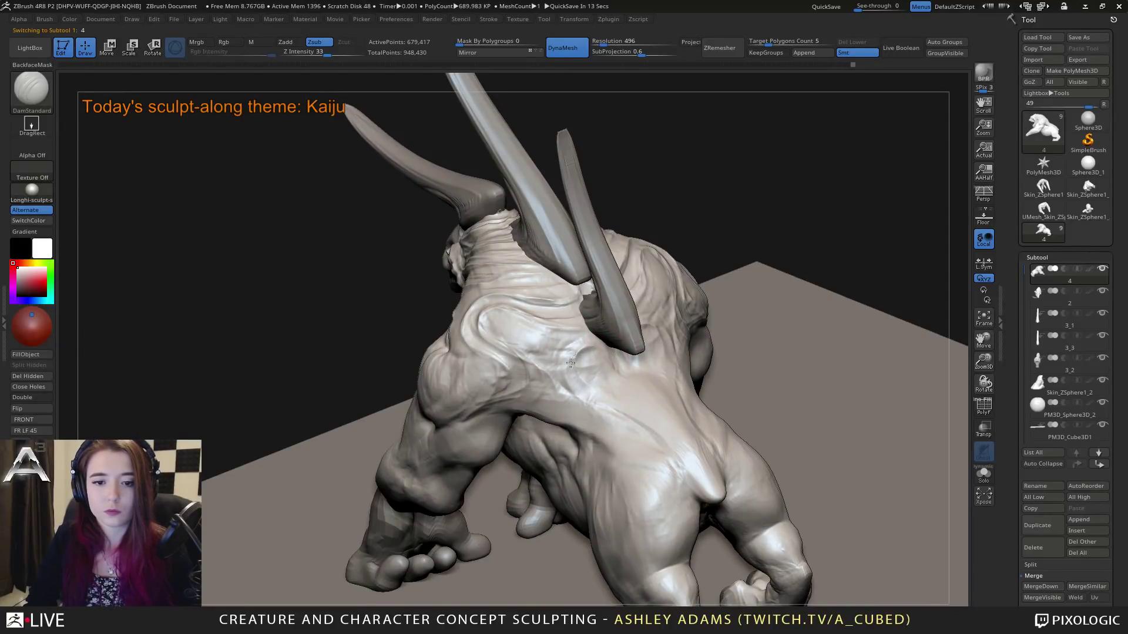
mouse_move(605, 383)
right_down()
mouse_move(583, 362)
mouse_move(543, 376)
right_up()
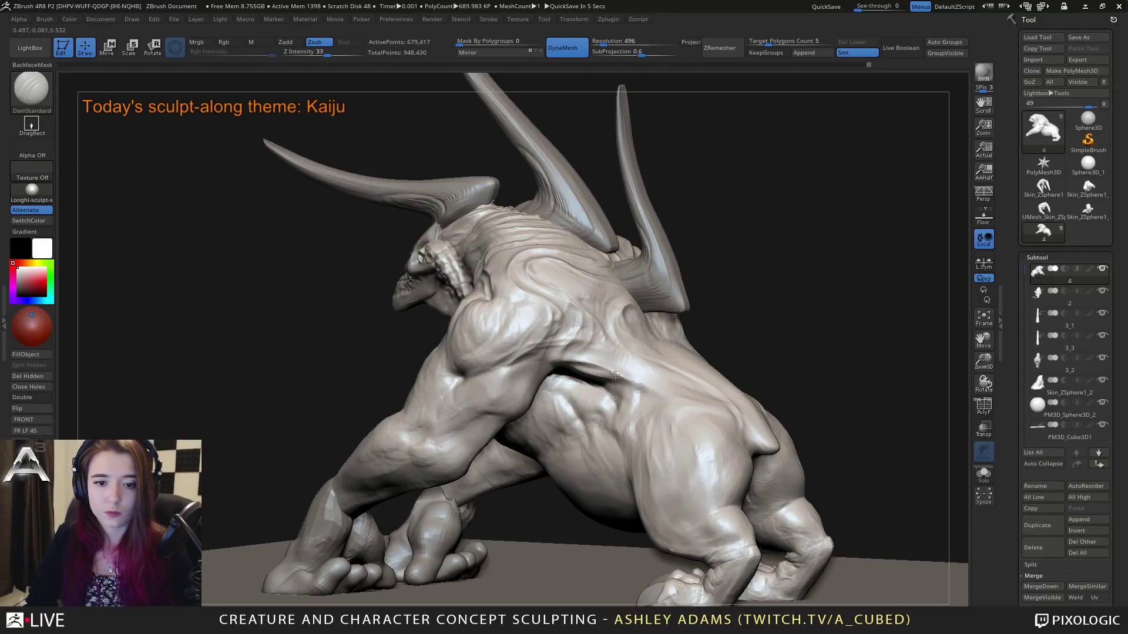
Step: Carve more creases along the flank and lower back with a resized DamStandard brush
mouse_move(585, 367)
right_down()
mouse_move(605, 371)
mouse_move(573, 379)
right_up()
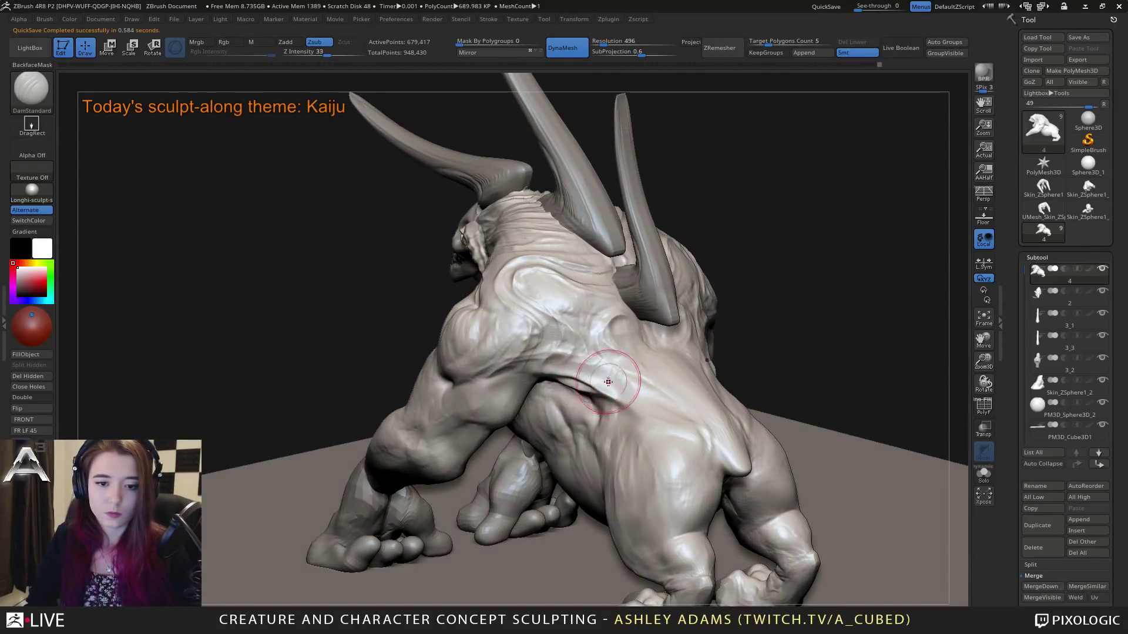
right_drag(608, 382, 601, 388)
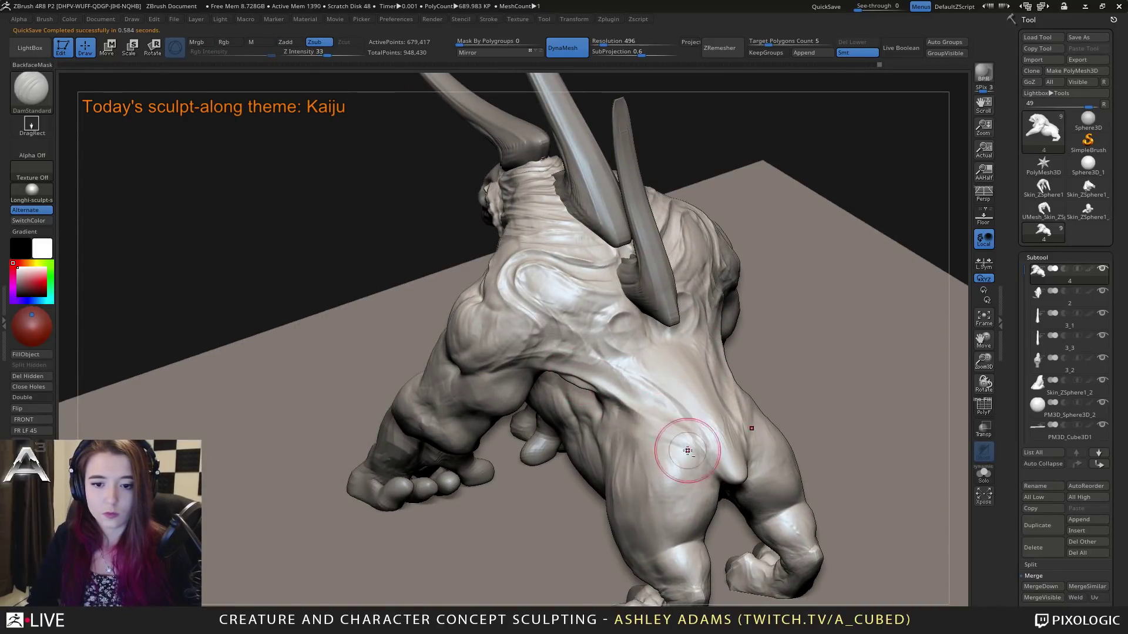
mouse_move(681, 453)
right_down()
mouse_move(650, 365)
mouse_move(758, 390)
mouse_move(705, 358)
mouse_move(646, 346)
right_up()
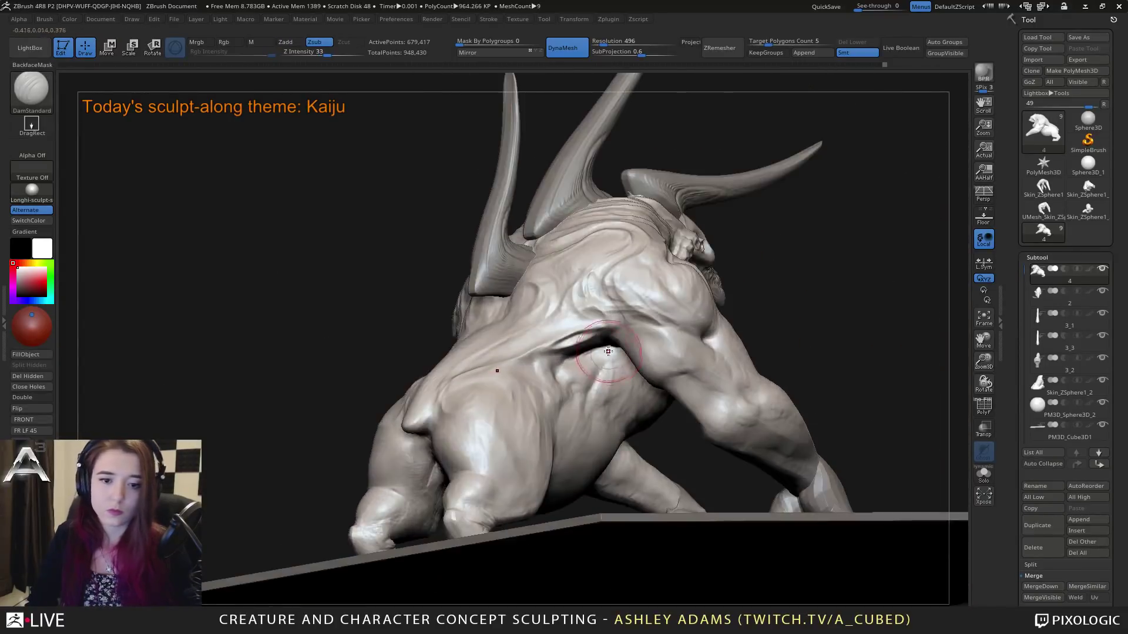
key(space)
alt+right_drag(352, 208, 440, 207)
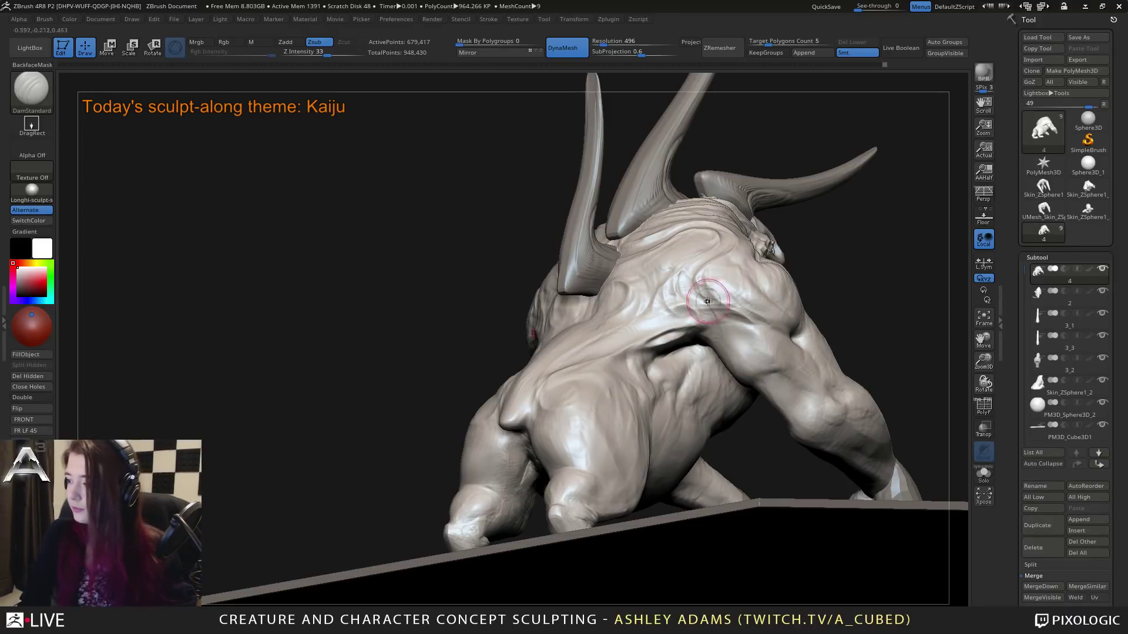
Step: Carve wrinkles and muscle lines around the spine, hips and tail base with DamStandard
mouse_move(617, 327)
right_down()
mouse_move(585, 392)
mouse_move(532, 298)
mouse_move(536, 286)
right_up()
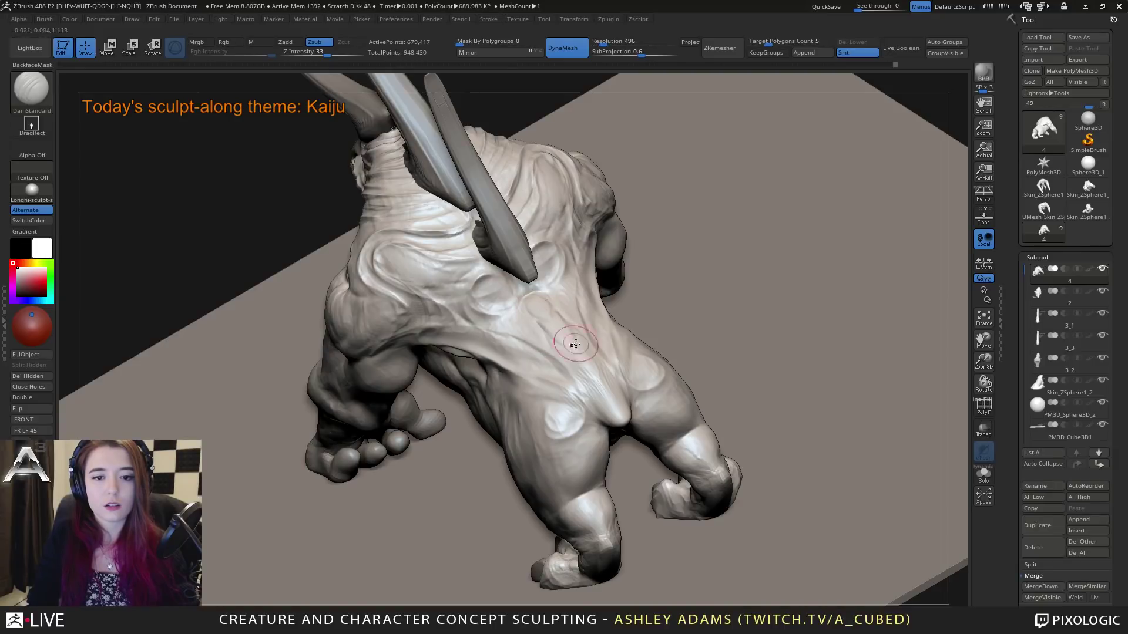
right_drag(559, 343, 565, 341)
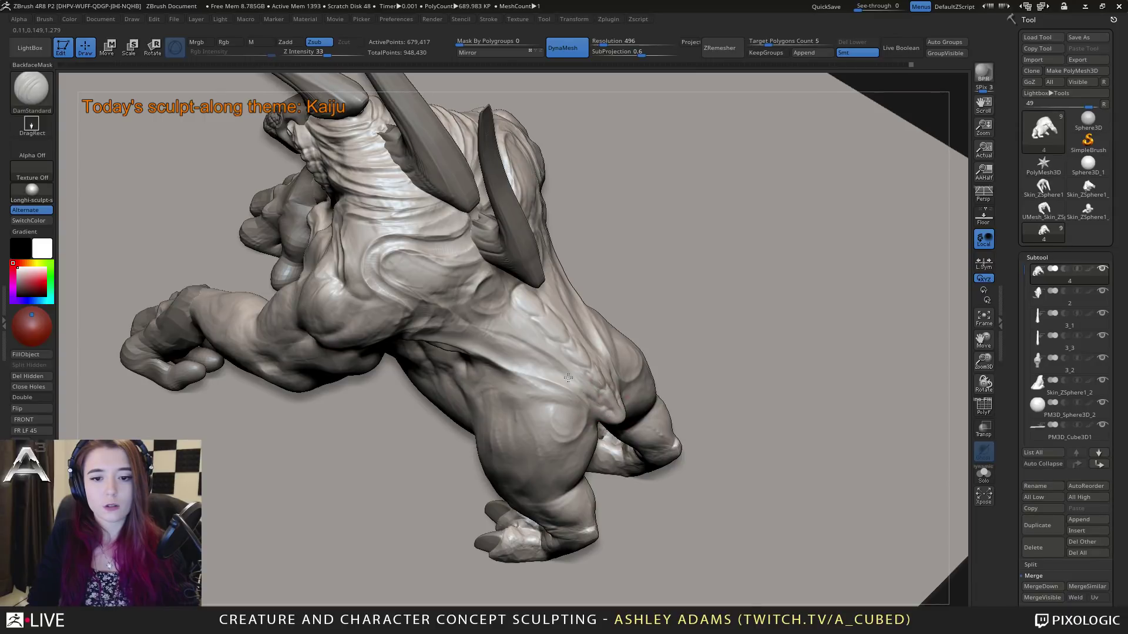
right_drag(568, 378, 366, 200)
right_drag(435, 272, 453, 264)
Step: Build up the skin of the neck and upper back around the horn bases with ClayBuildup
key(b)
key(c)
key(b)
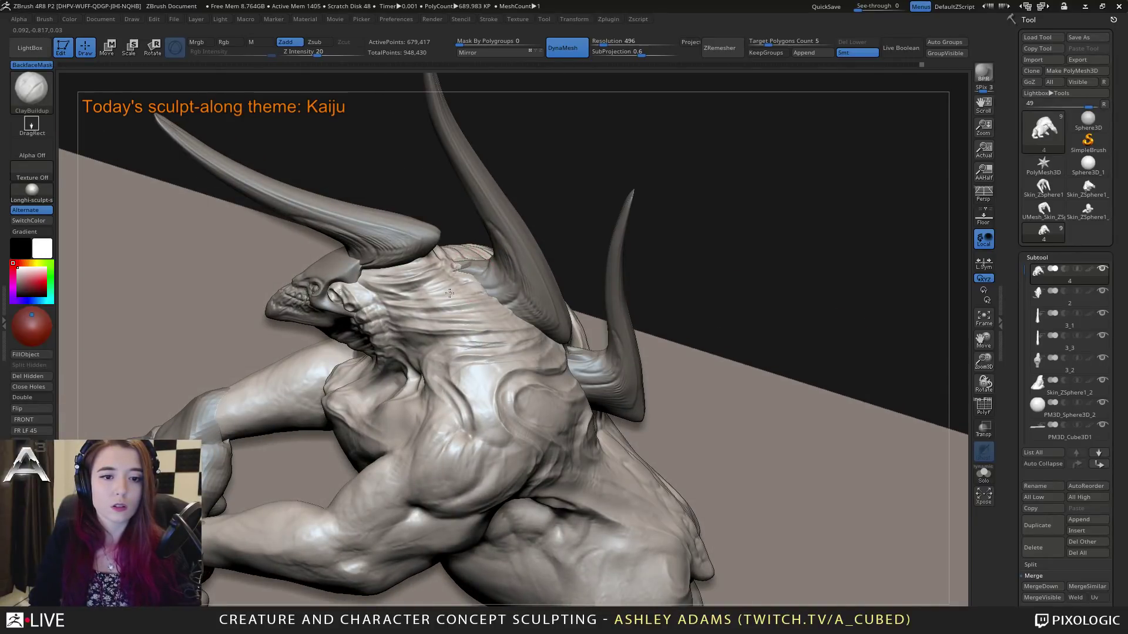
right_drag(449, 293, 502, 288)
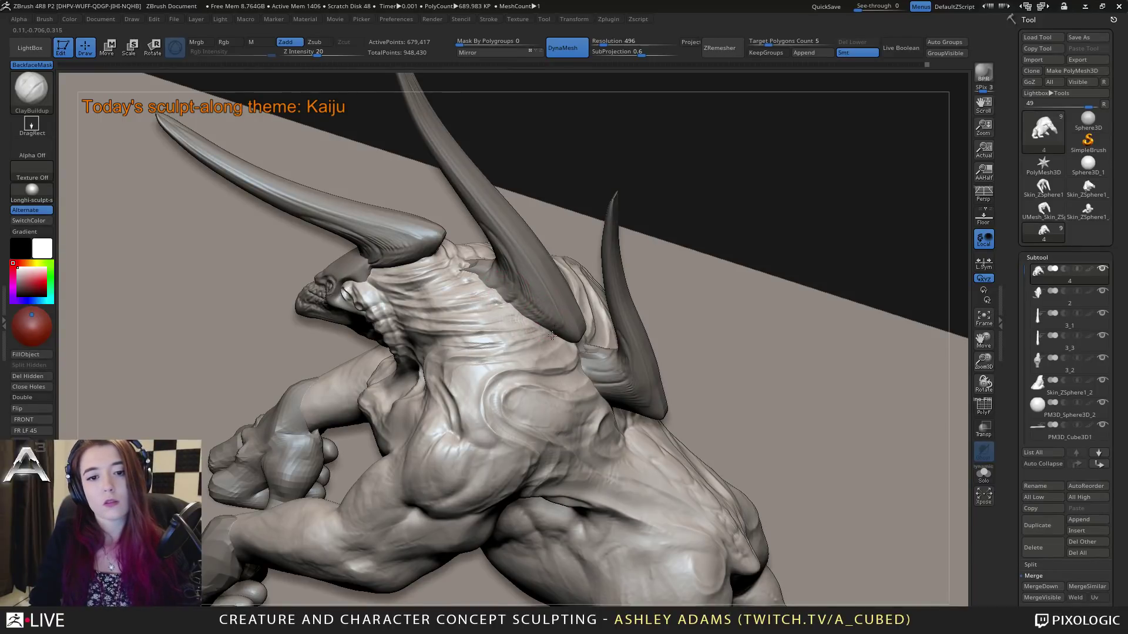
mouse_move(552, 335)
right_down()
mouse_move(473, 267)
mouse_move(500, 269)
mouse_move(501, 281)
right_up()
Step: Pull the back skin around the bases of the central and rear horns with SnakeHook
key(b)
key(s)
key(h)
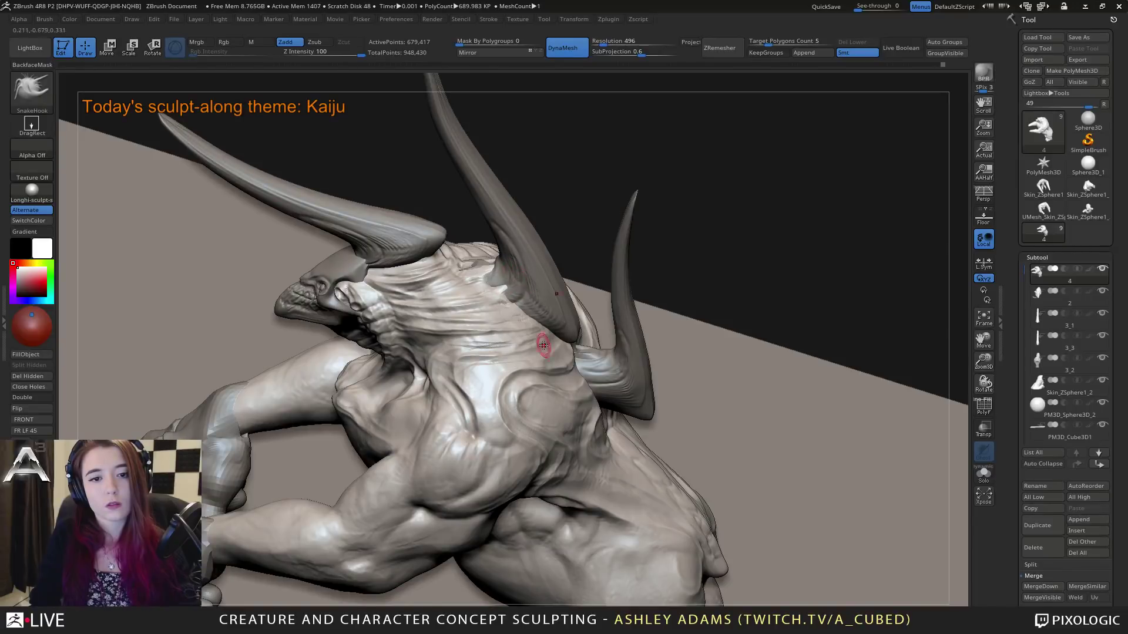
right_drag(544, 345, 629, 366)
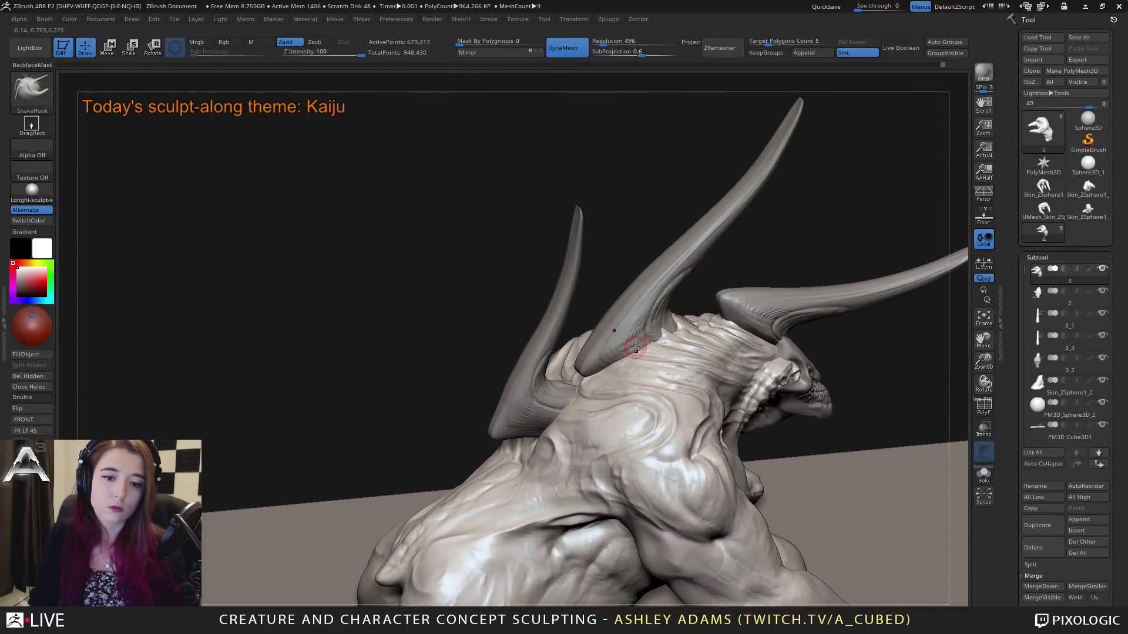
mouse_move(640, 348)
right_down()
mouse_move(574, 404)
mouse_move(552, 405)
mouse_move(565, 407)
mouse_move(552, 382)
mouse_move(675, 397)
right_up()
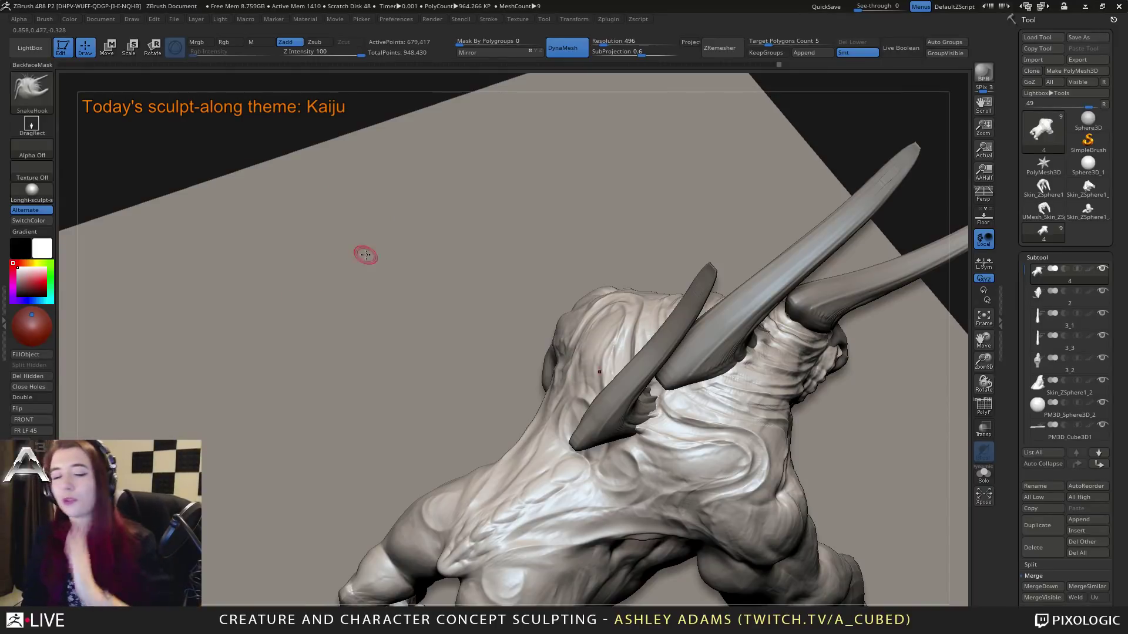
Step: Pull and smooth the skin folds at the base of the rear horn
mouse_move(365, 254)
right_down()
mouse_move(631, 355)
mouse_move(641, 369)
mouse_move(625, 392)
right_up()
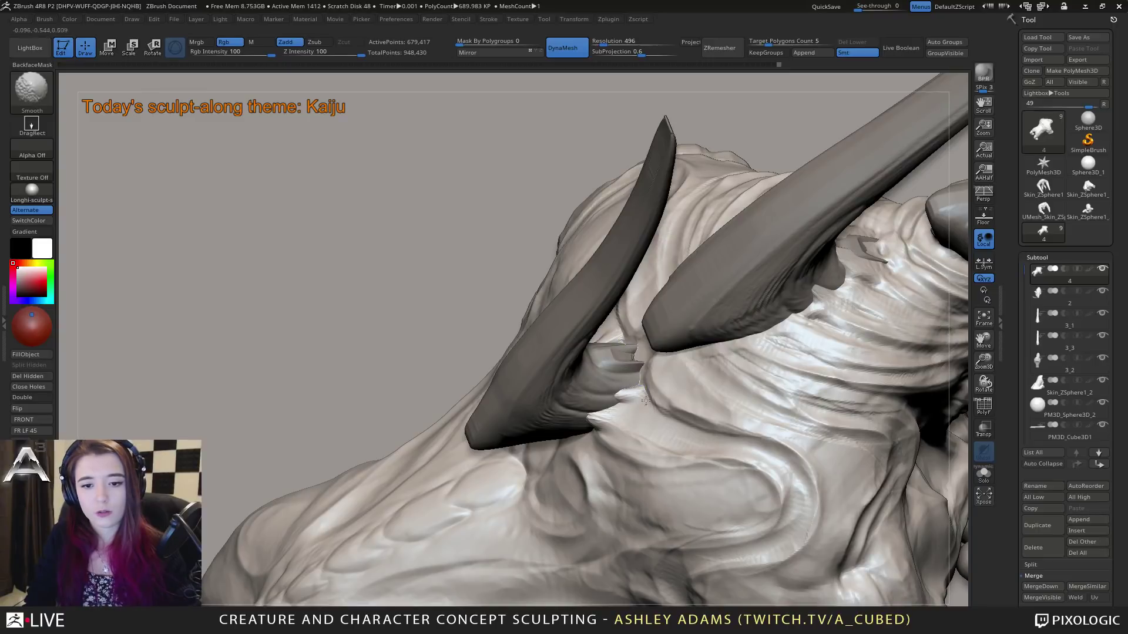
right_drag(637, 367, 632, 370)
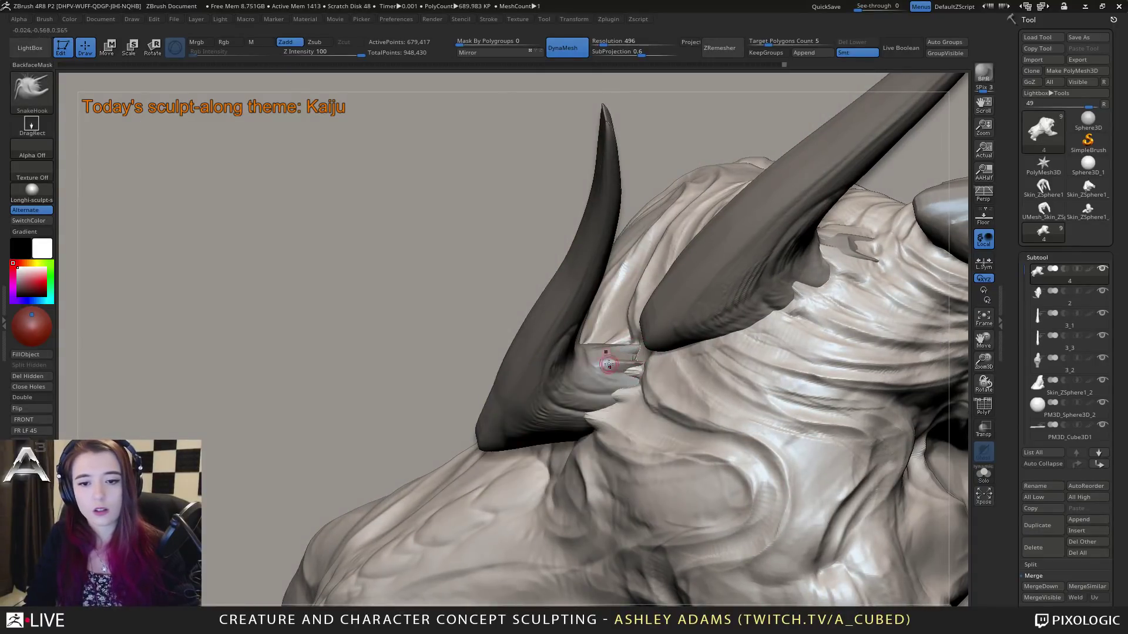
key(shift)
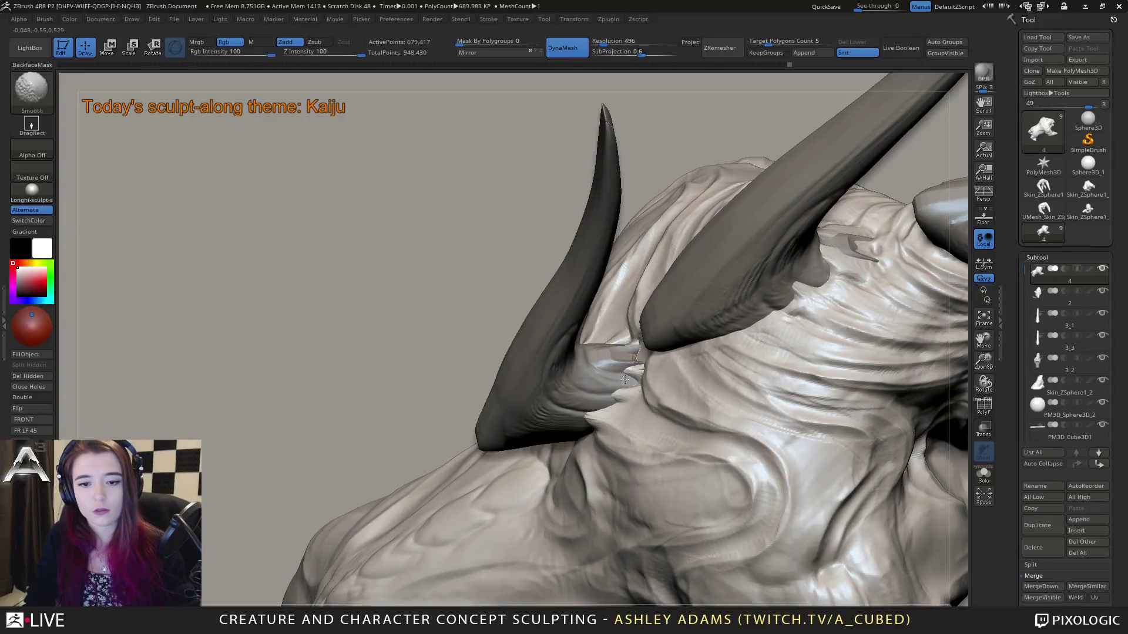
mouse_move(646, 406)
right_down()
mouse_move(694, 385)
mouse_move(623, 338)
mouse_move(575, 360)
mouse_move(705, 267)
mouse_move(699, 302)
right_up()
right_click(617, 341)
alt+click(575, 359)
ctrl+right_drag(688, 388, 708, 332)
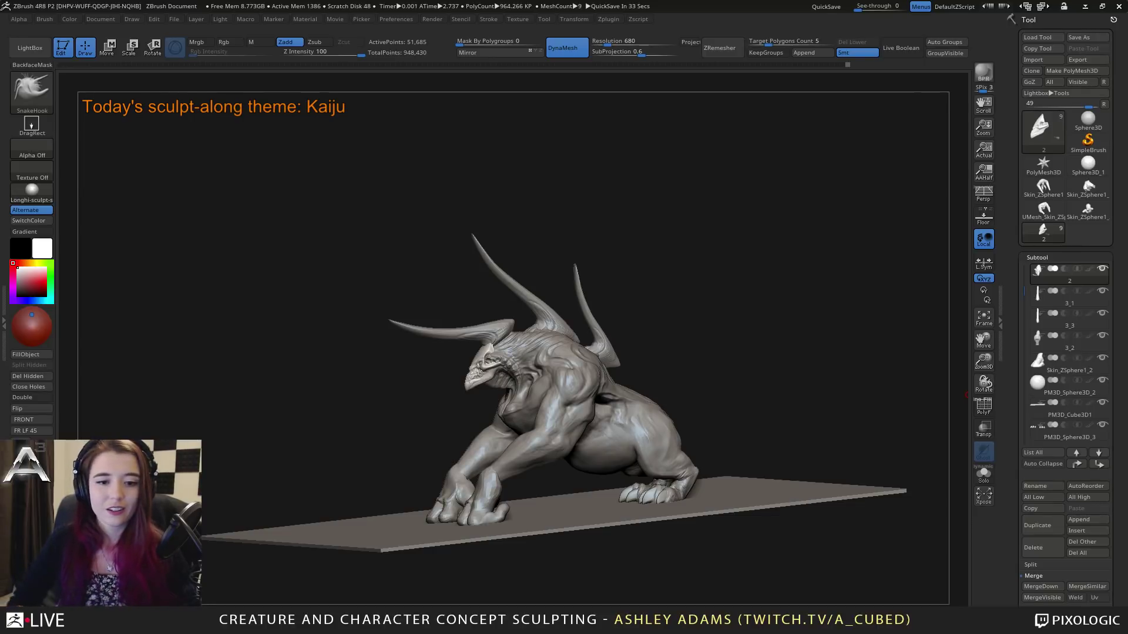
Step: Reselect the body subtool and review the creature's pose and silhouette from the side
shift+right_drag(582, 384, 682, 352)
alt+right_drag(748, 313, 738, 318)
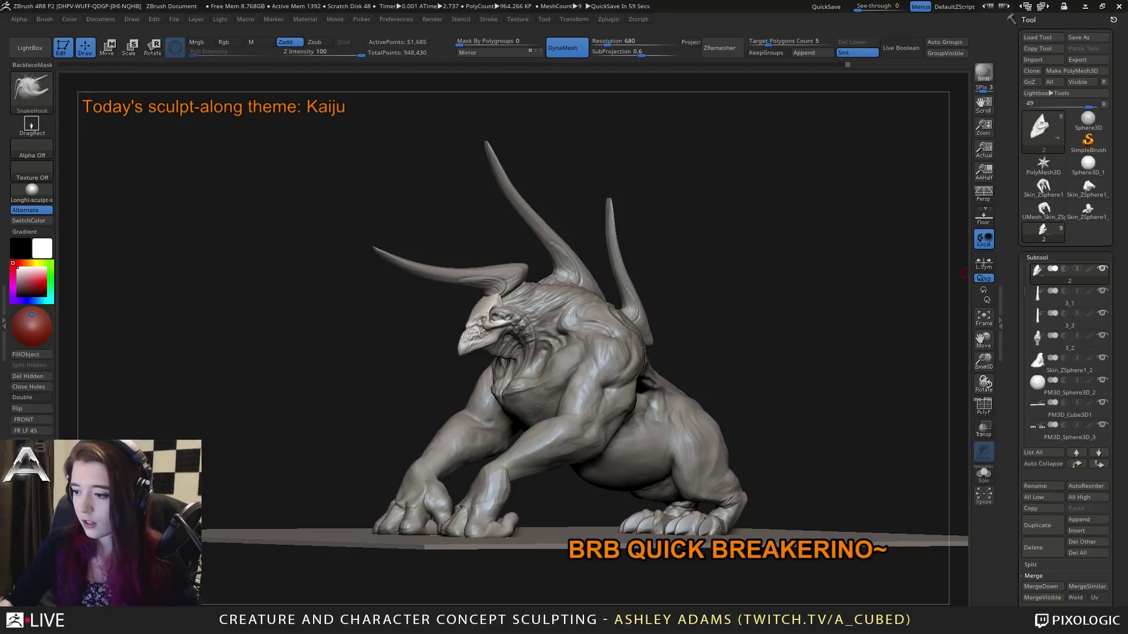
right_drag(553, 343, 618, 323)
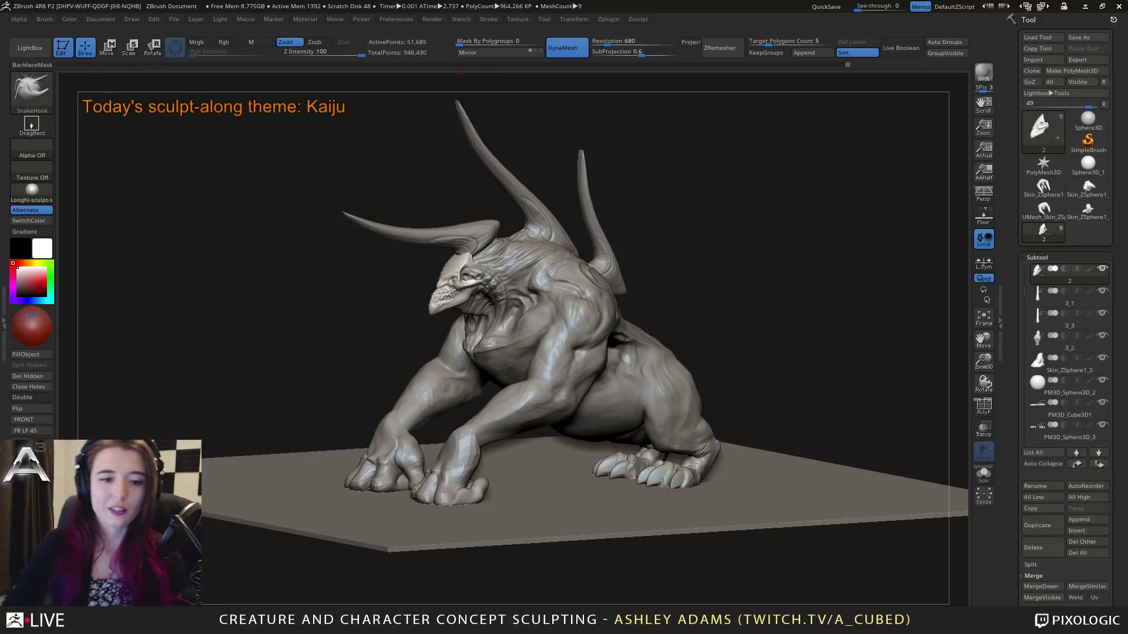
alt+click(644, 378)
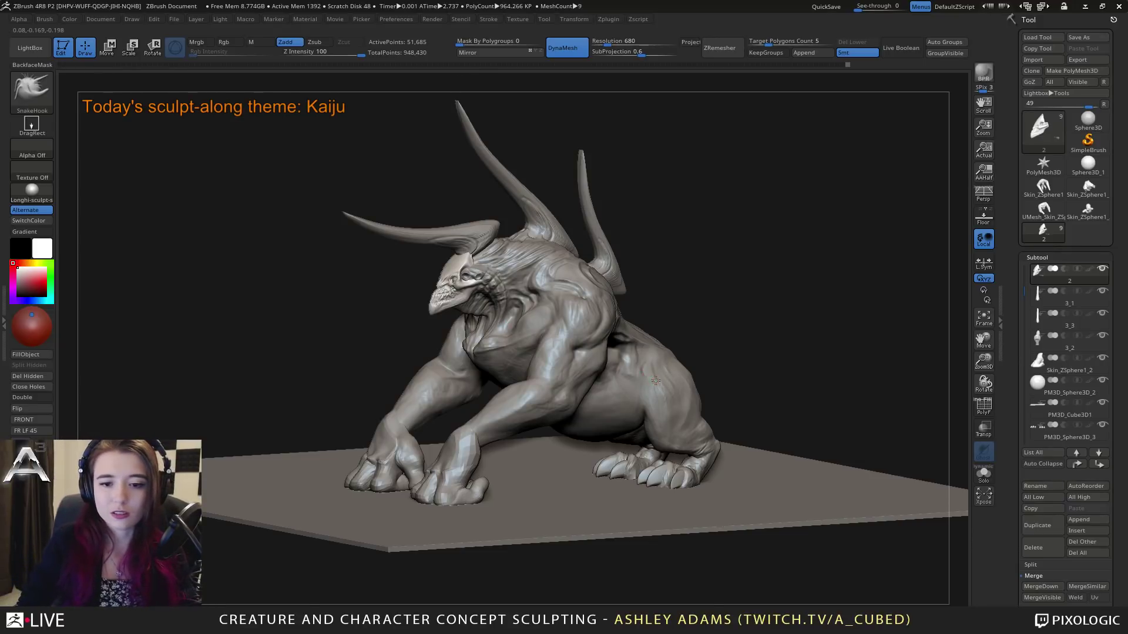
right_drag(685, 358, 643, 348)
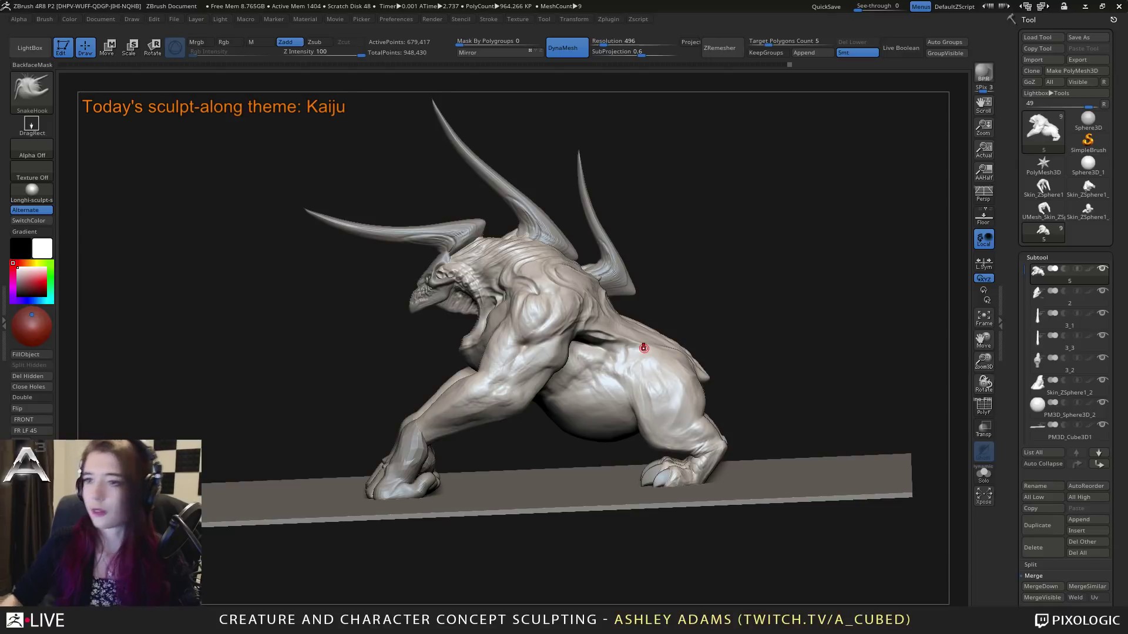
right_drag(643, 347, 623, 305)
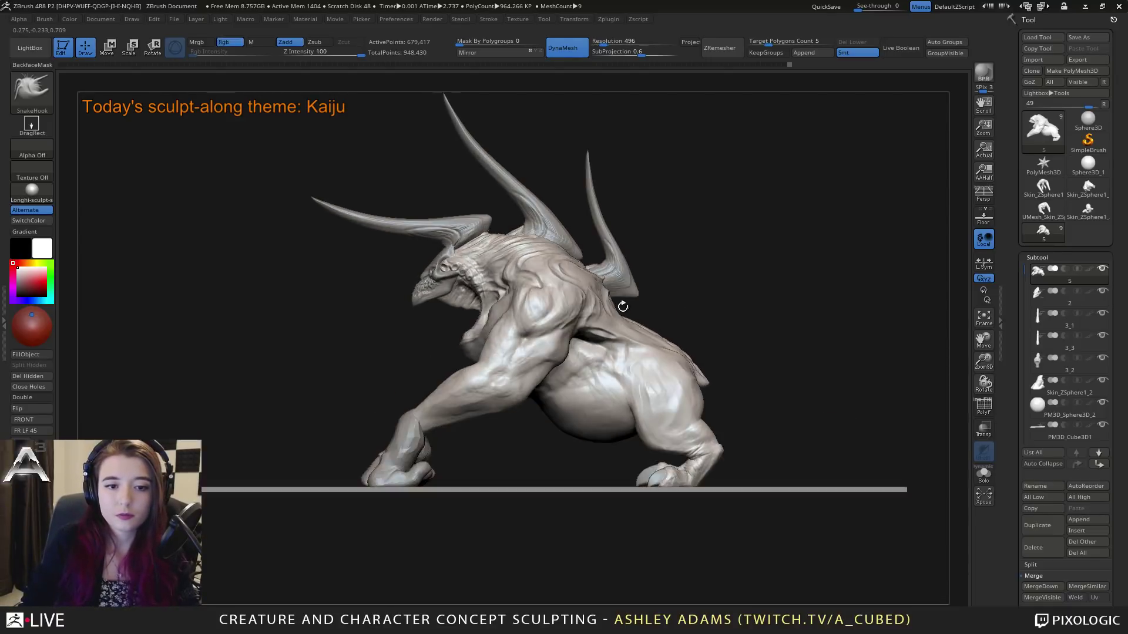
right_drag(528, 326, 542, 277)
right_click(542, 313)
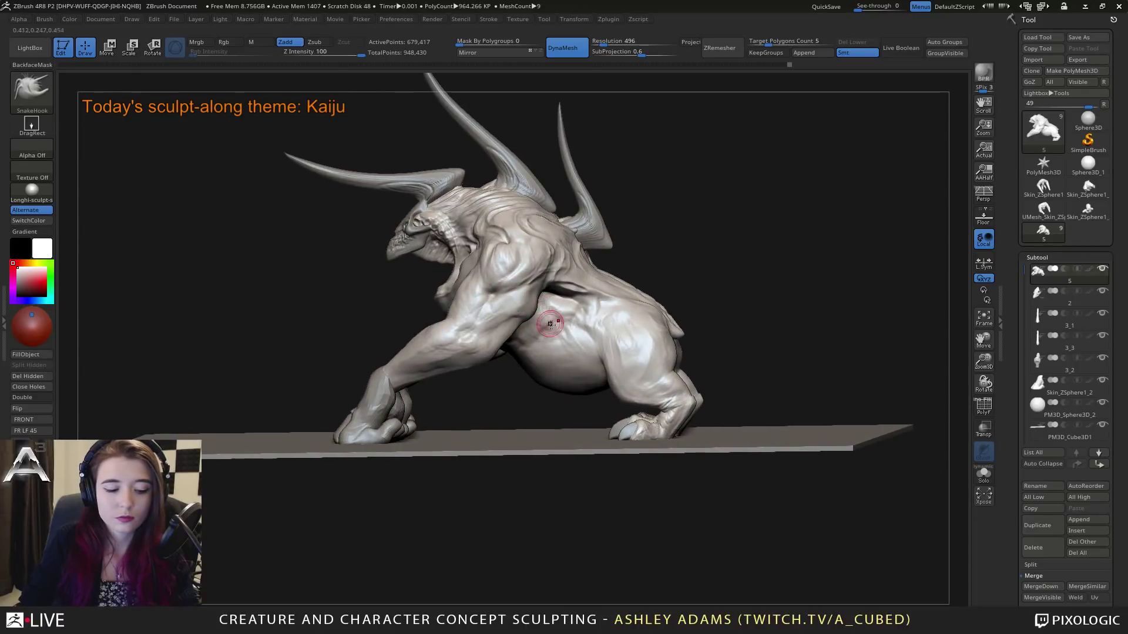
Step: Try carving first grooves into the flank behind the front arm with DamStandard
key(b)
key(d)
key(s)
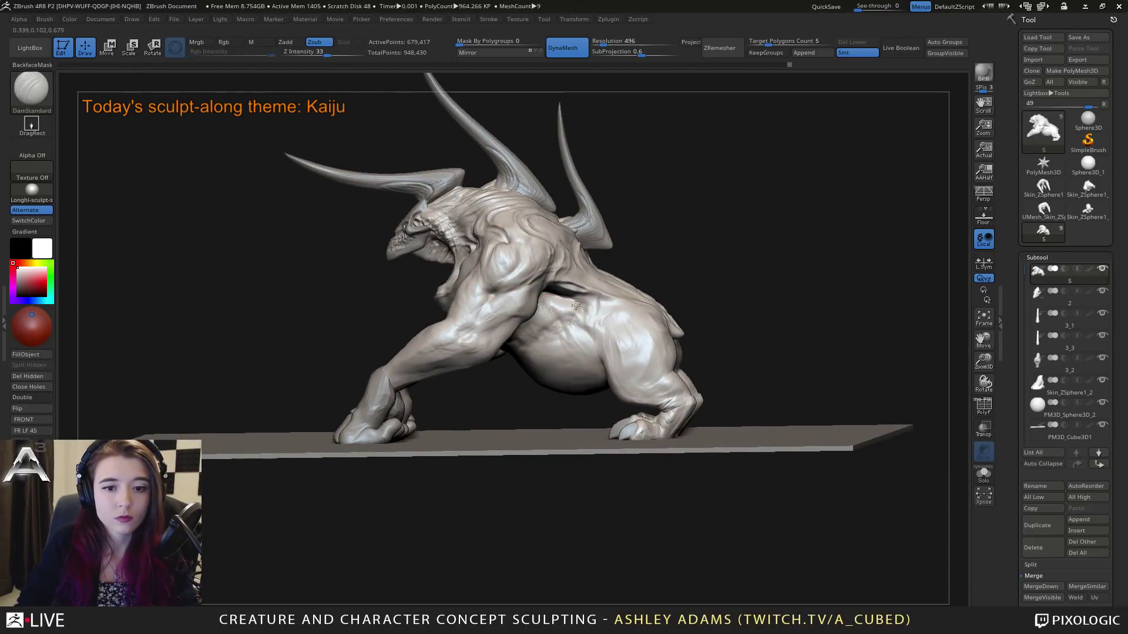
right_drag(538, 297, 562, 288)
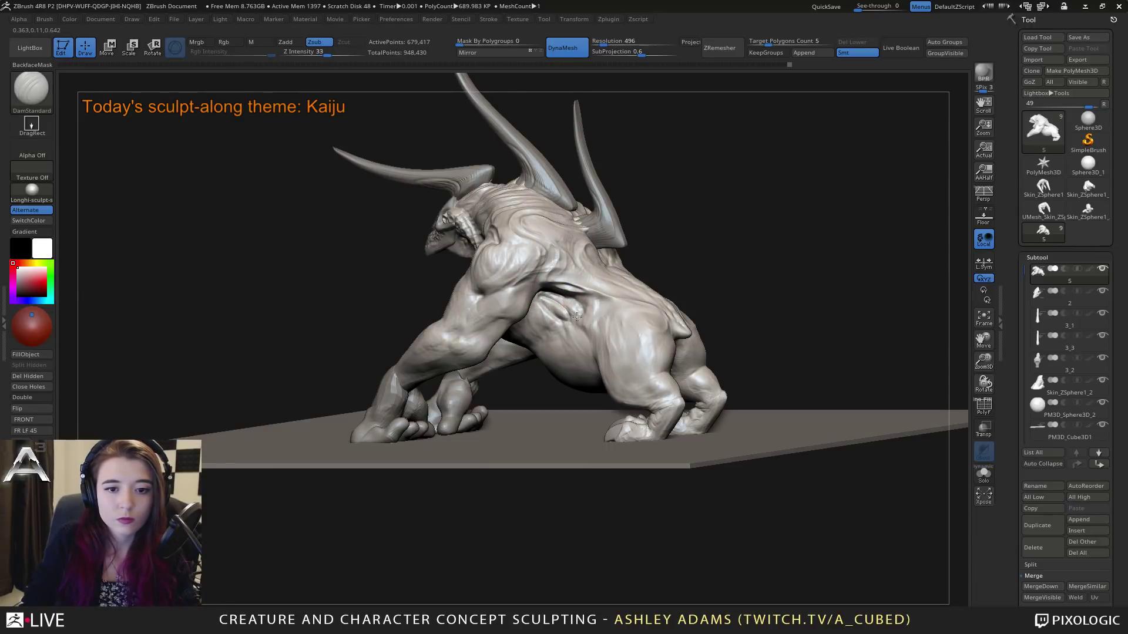
right_drag(565, 296, 528, 328)
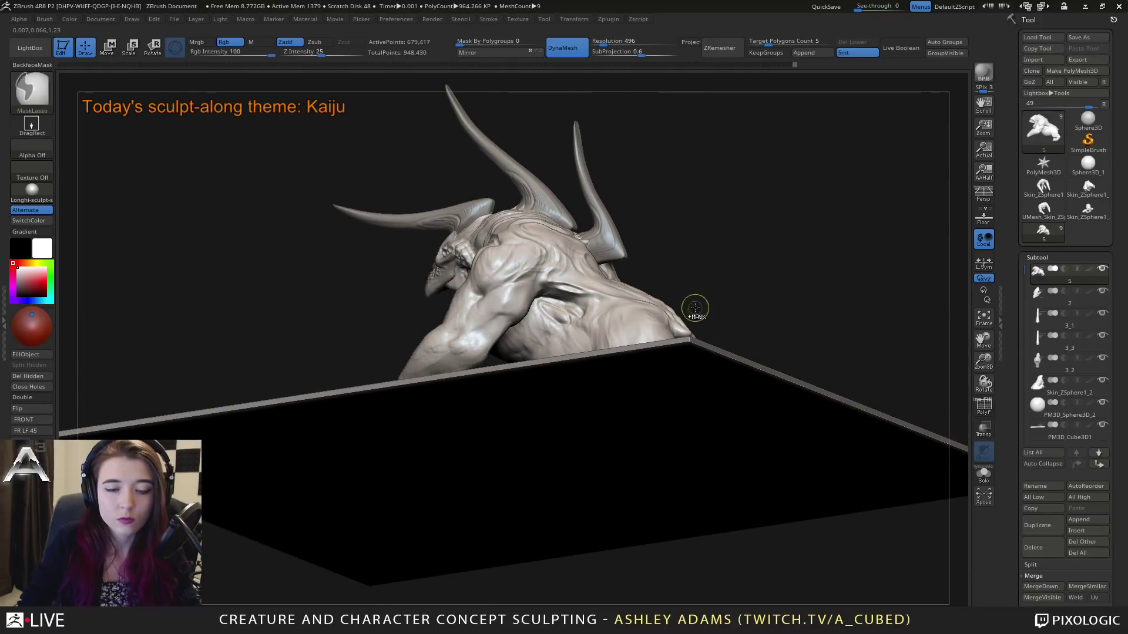
Step: Hide the floor slab PM3D_Cube3D1 beneath the creature
alt+right_drag(694, 307, 956, 464)
scroll(1078, 361, down, 3)
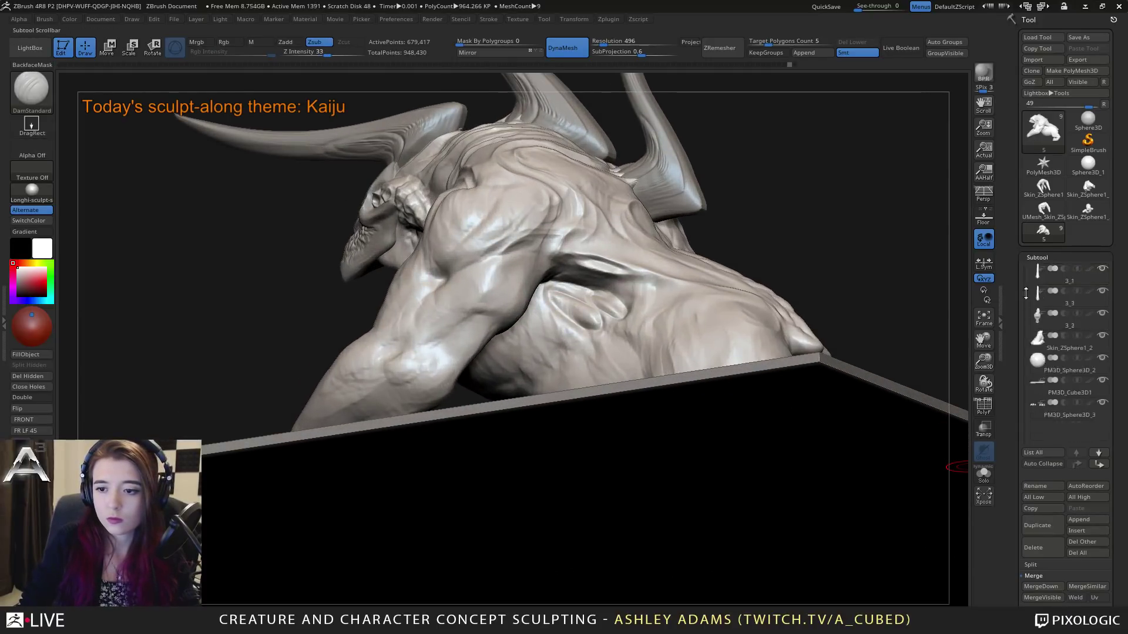
click(1103, 359)
right_drag(675, 299, 537, 317)
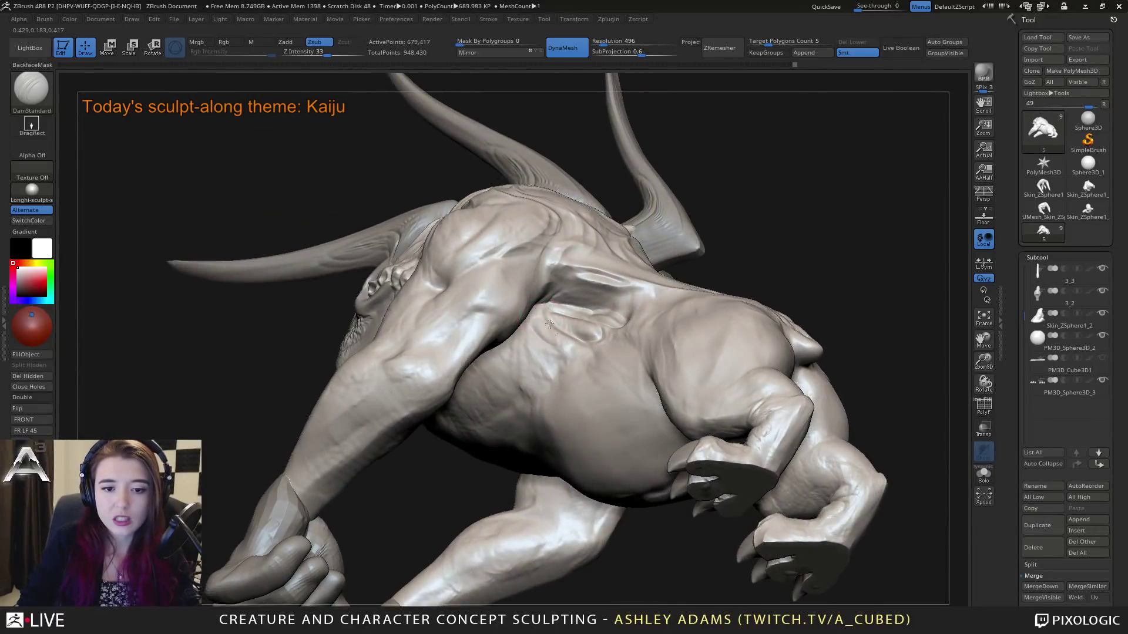
Step: Try to carve rib-like folds into the upper flank, just below the armpit, with DamStandard
right_drag(533, 333, 534, 390)
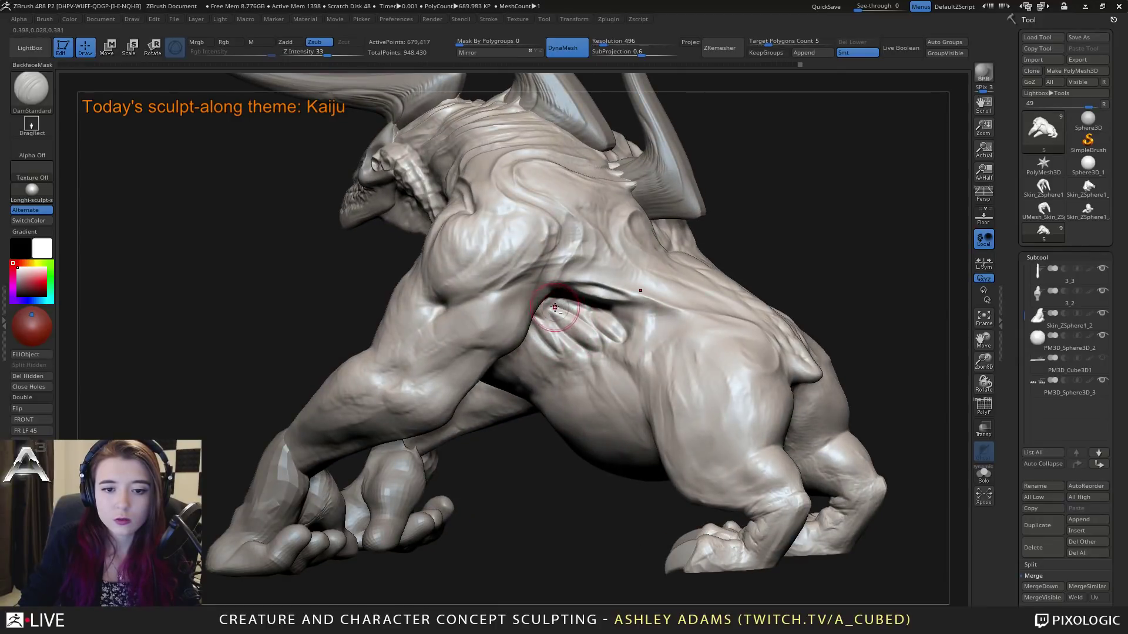
drag(552, 307, 556, 310)
right_drag(560, 313, 587, 349)
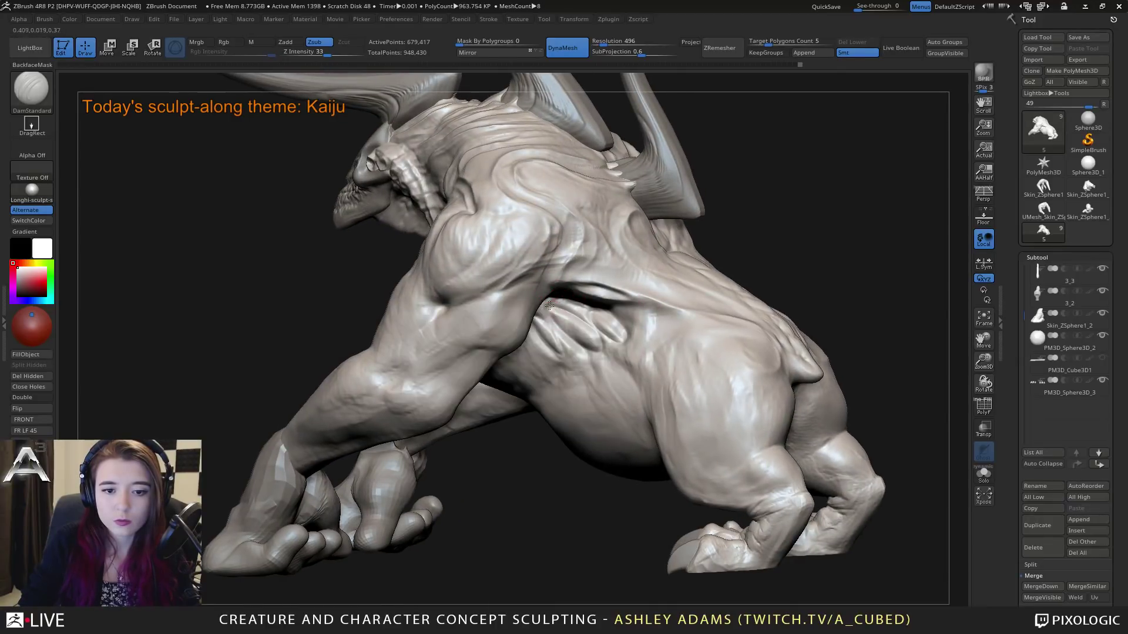
mouse_move(569, 334)
mouse_down()
mouse_move(559, 327)
mouse_move(598, 353)
mouse_up()
mouse_move(547, 304)
mouse_down()
mouse_move(608, 320)
mouse_move(616, 337)
mouse_up()
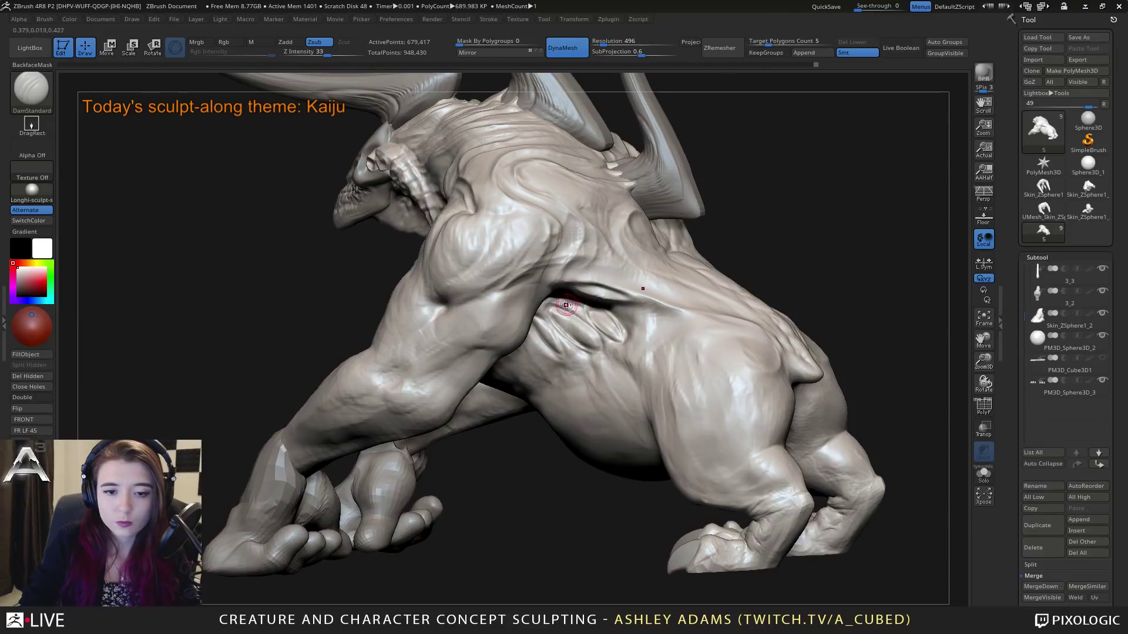
mouse_move(565, 304)
right_down()
mouse_move(479, 314)
mouse_move(594, 324)
right_up()
Step: Try to deepen and extend the flank folds toward the front arm with further DamStandard strokes
key(b)
key(s)
key(h)
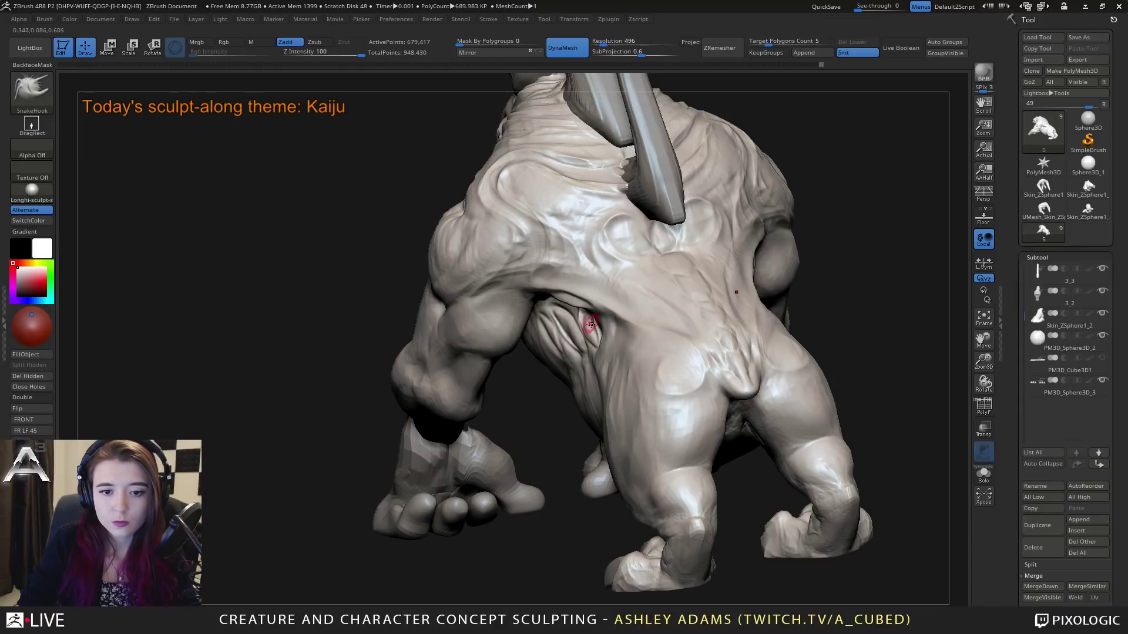
key(b)
key(d)
key(s)
right_drag(597, 325, 525, 344)
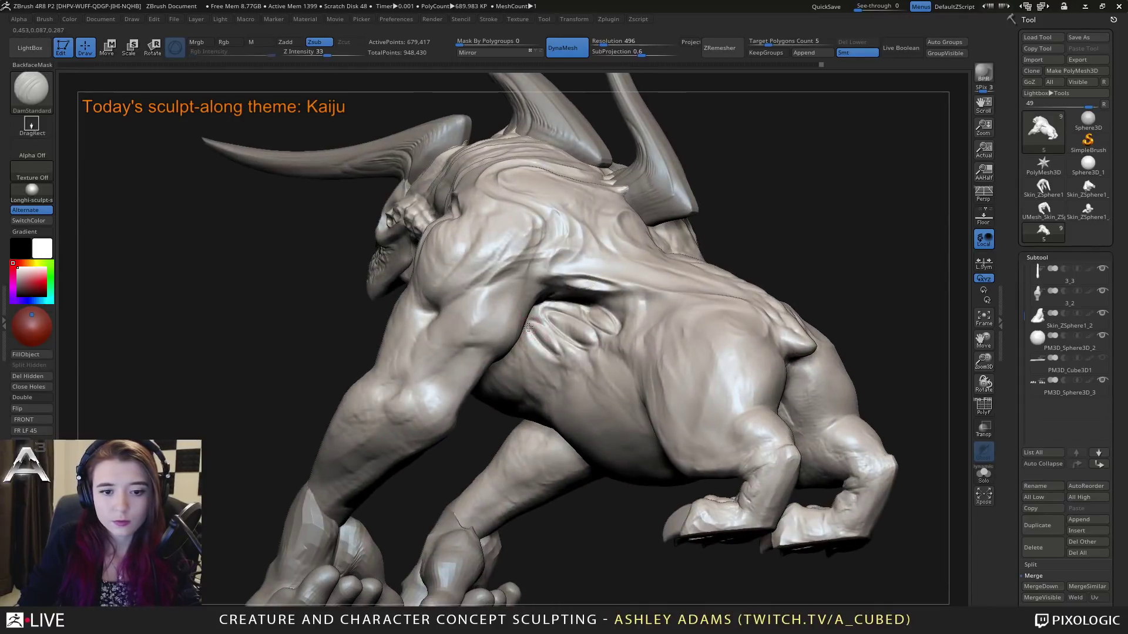
drag(531, 329, 551, 350)
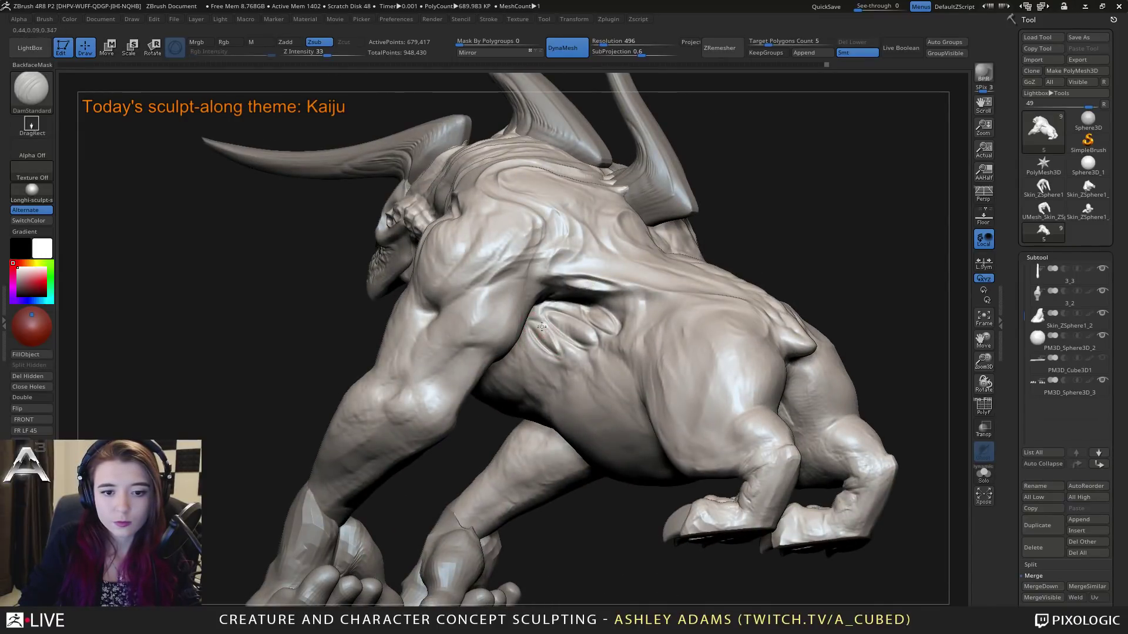
mouse_move(550, 355)
right_down()
mouse_move(526, 348)
mouse_move(592, 338)
right_up()
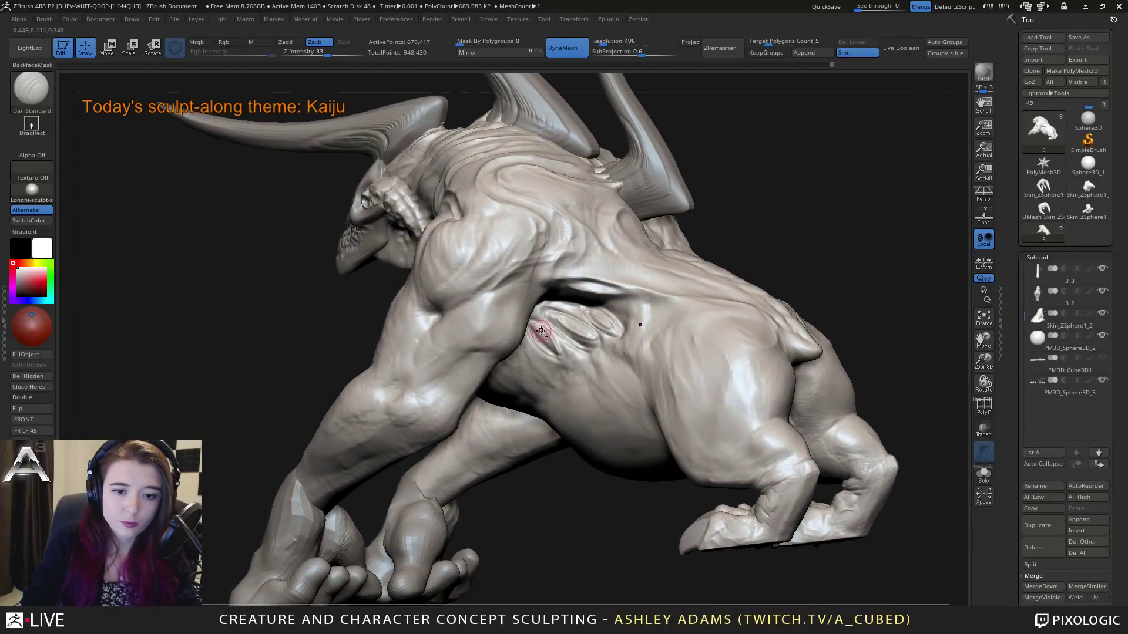
right_drag(542, 338, 566, 321)
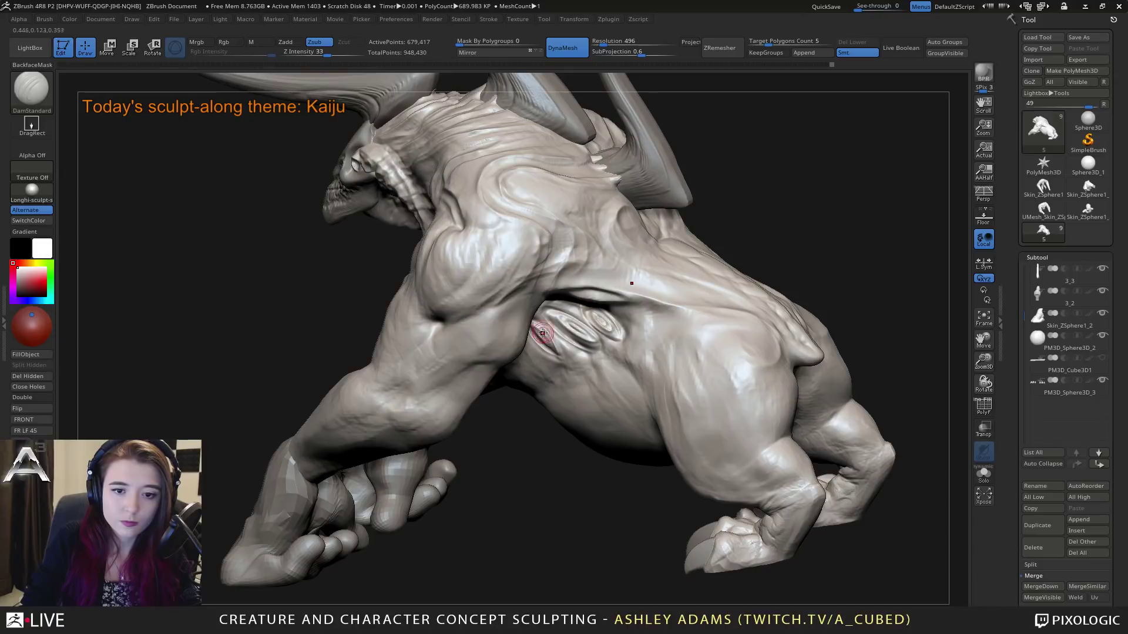
key(ctrl)
mouse_move(590, 368)
ctrl+right_down()
mouse_move(540, 299)
mouse_move(590, 298)
mouse_move(510, 282)
mouse_move(504, 341)
mouse_move(546, 344)
ctrl+right_up()
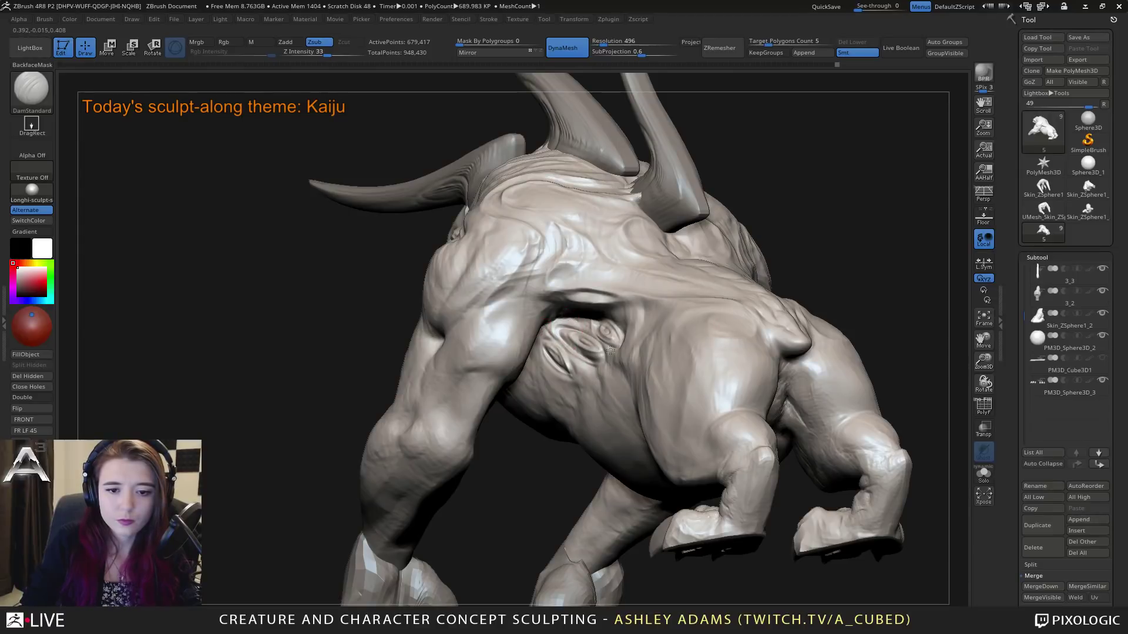
key(ctrl)
Step: Undo the folds carved into the flank
mouse_move(576, 357)
right_down()
mouse_move(641, 394)
mouse_move(633, 334)
mouse_move(598, 335)
mouse_move(639, 337)
mouse_move(594, 333)
mouse_move(511, 259)
right_up()
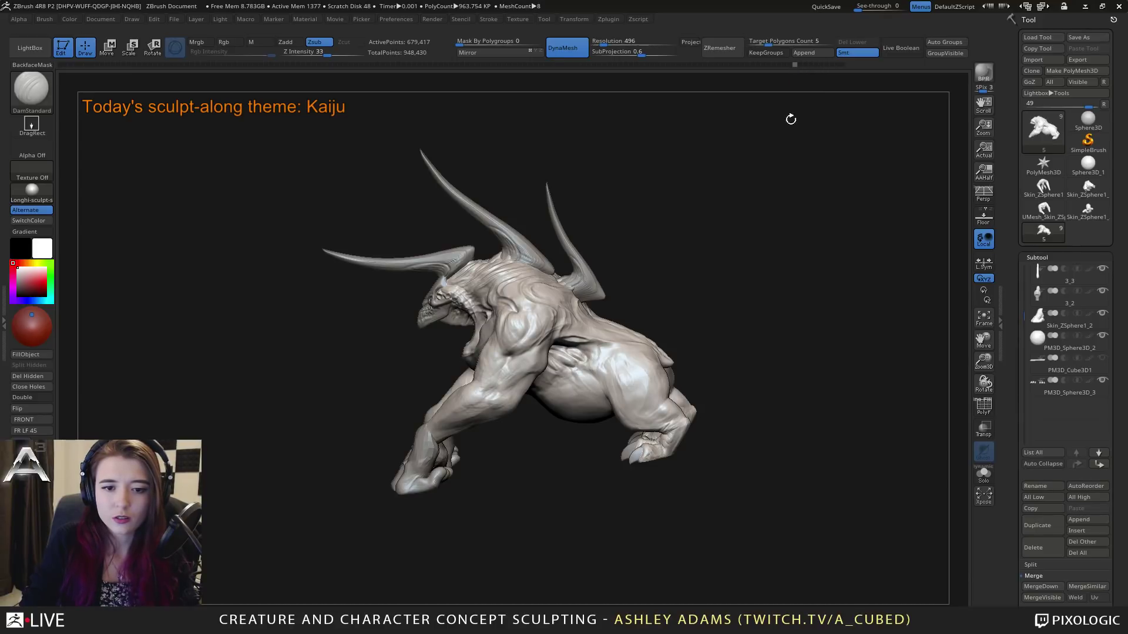
key(ctrl)
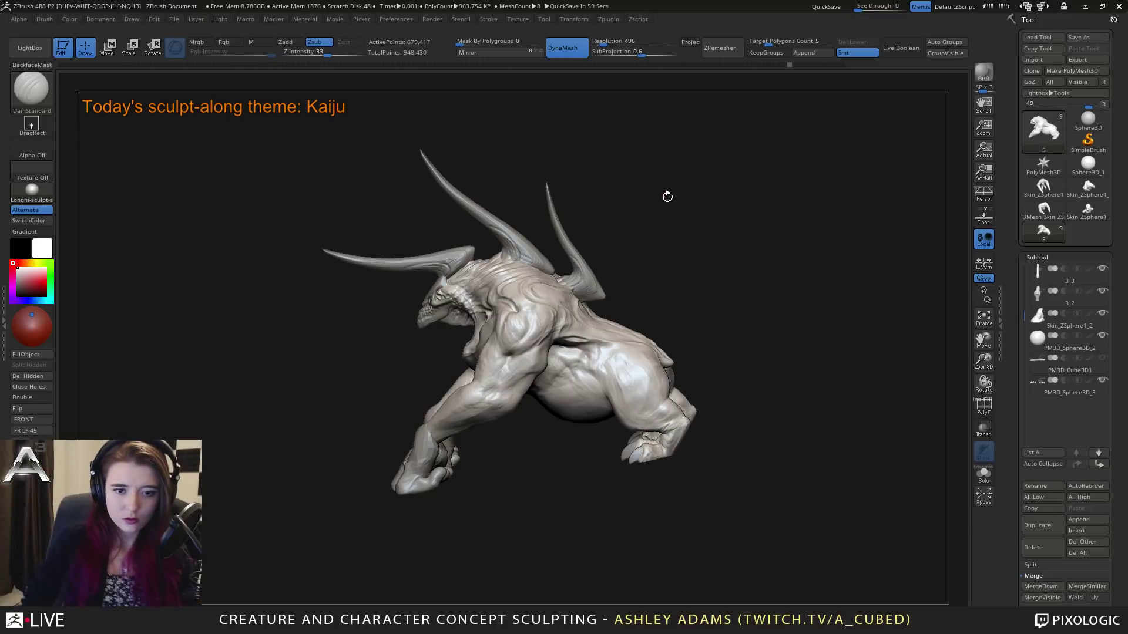
Step: Pull the flank and belly behind the front arm with SnakeHook, discarding the newer undo history entries
key(space)
key(b)
key(s)
key(h)
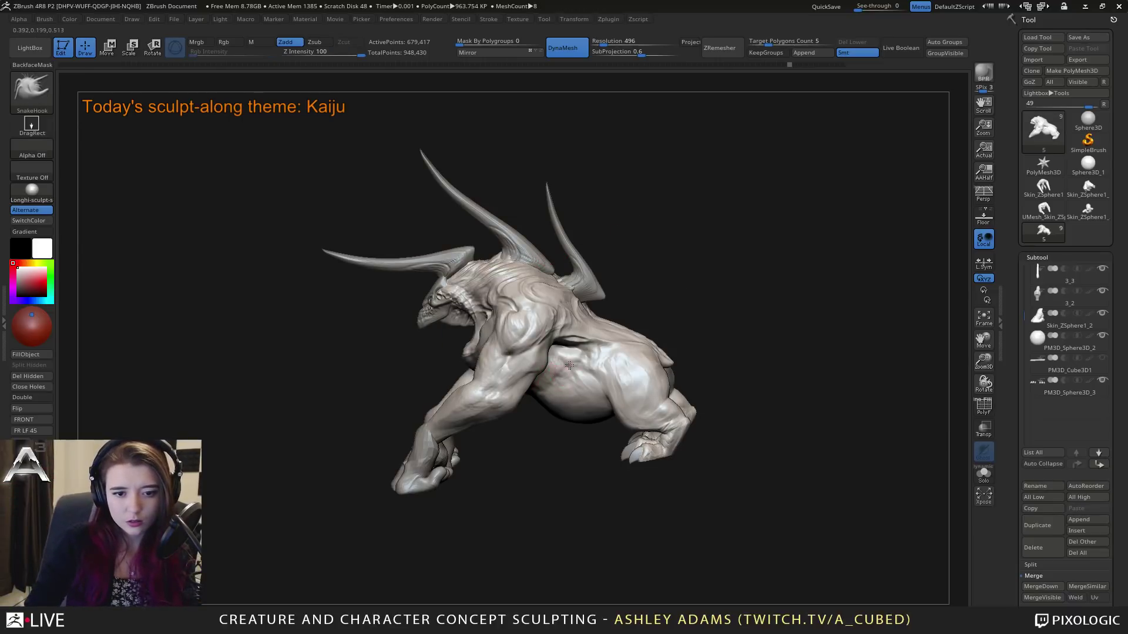
click(560, 372)
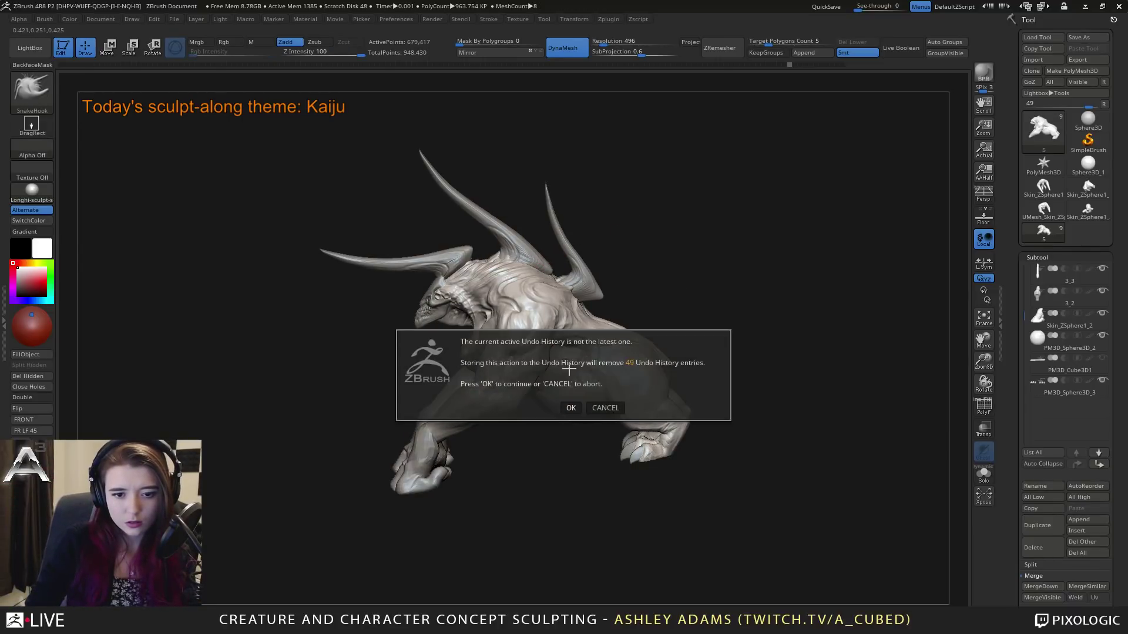
click(571, 407)
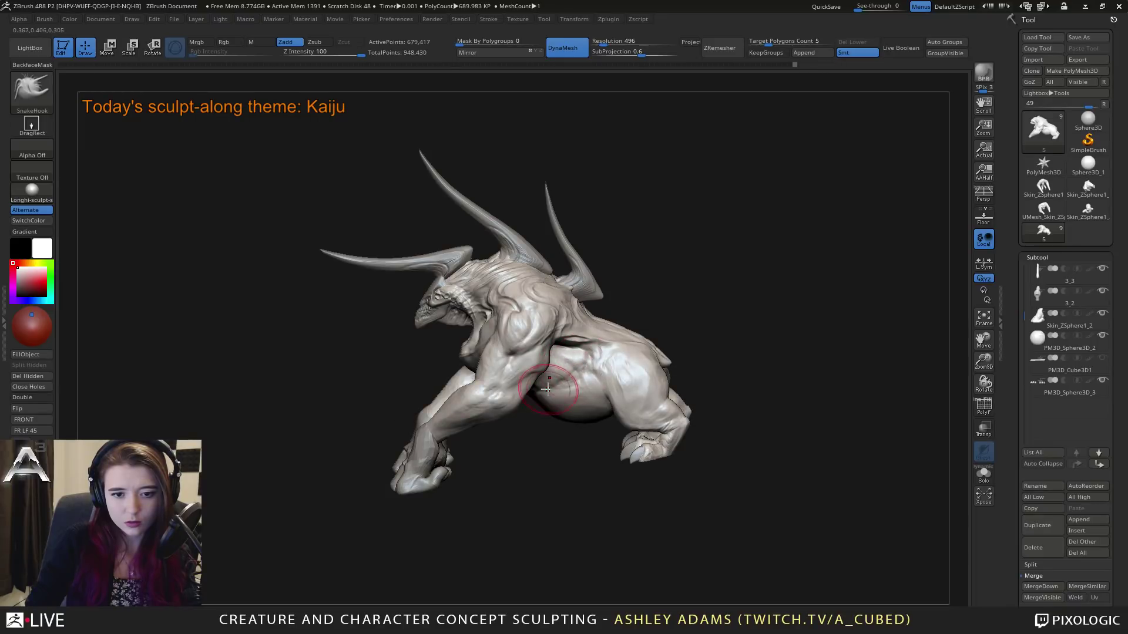
right_drag(548, 385, 526, 370)
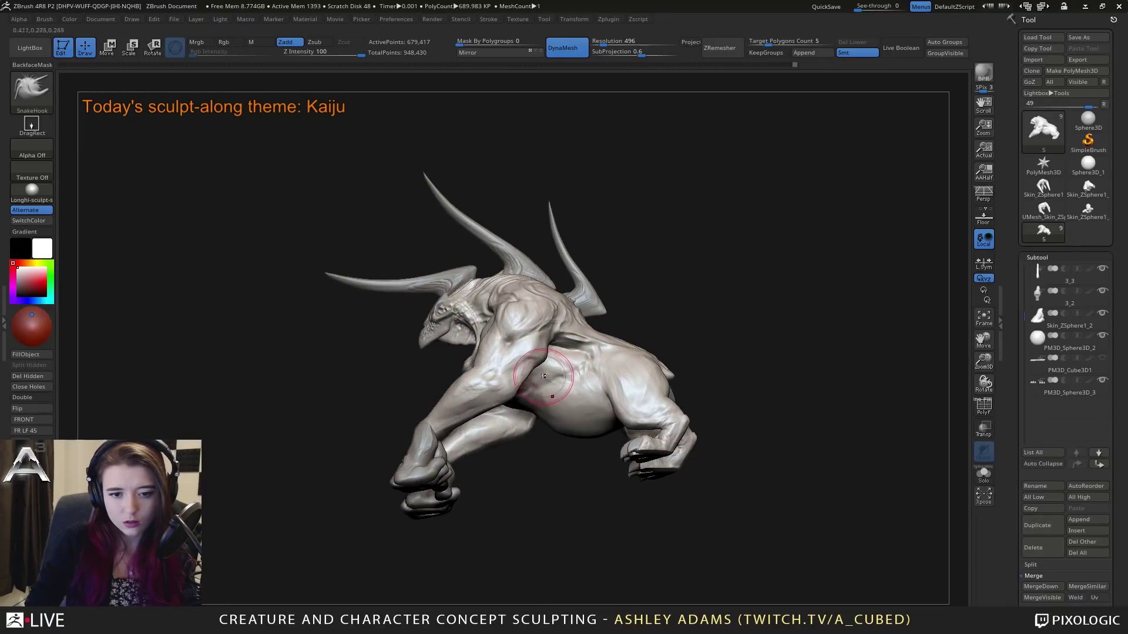
Step: Build up ribcage volume on the flank and upper belly with ClayBuildup
key(b)
key(c)
key(b)
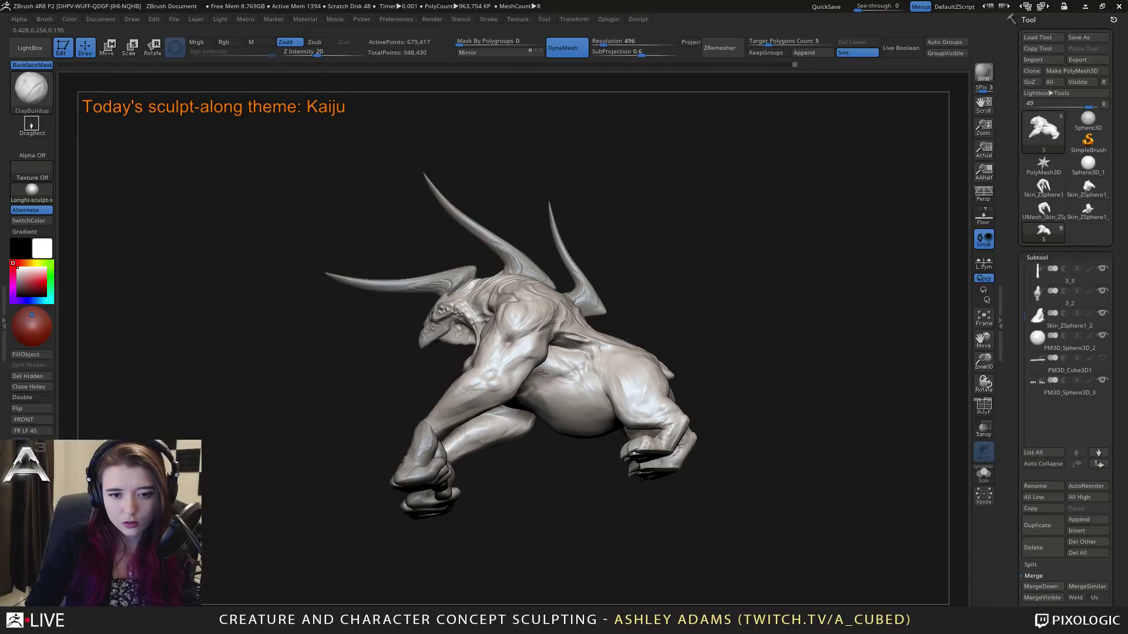
right_drag(559, 382, 551, 391)
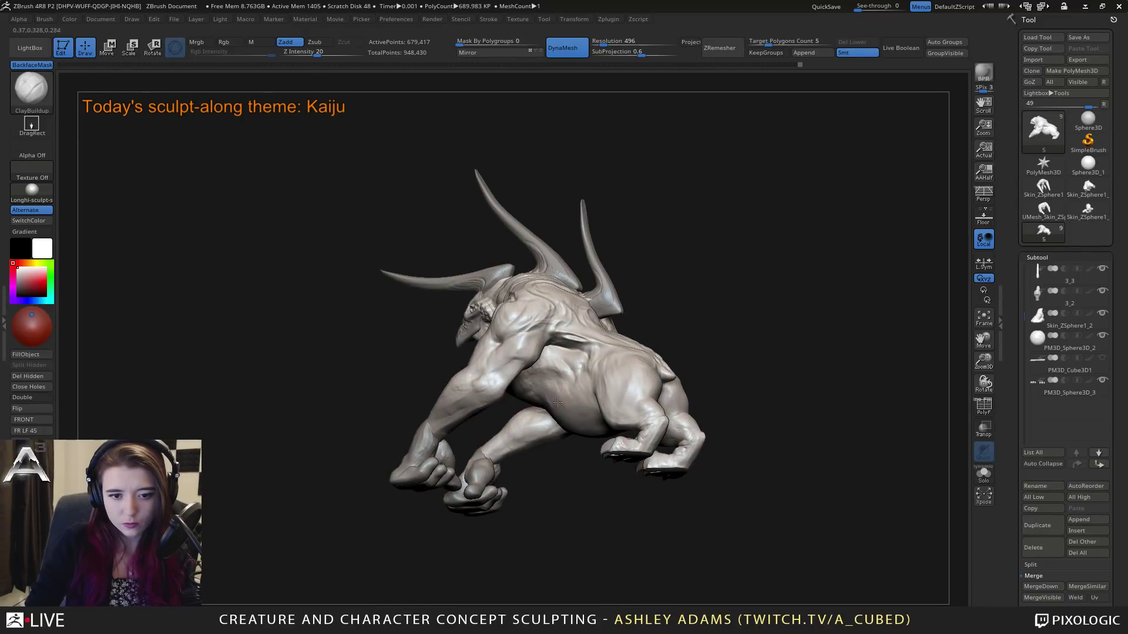
right_drag(557, 403, 540, 395)
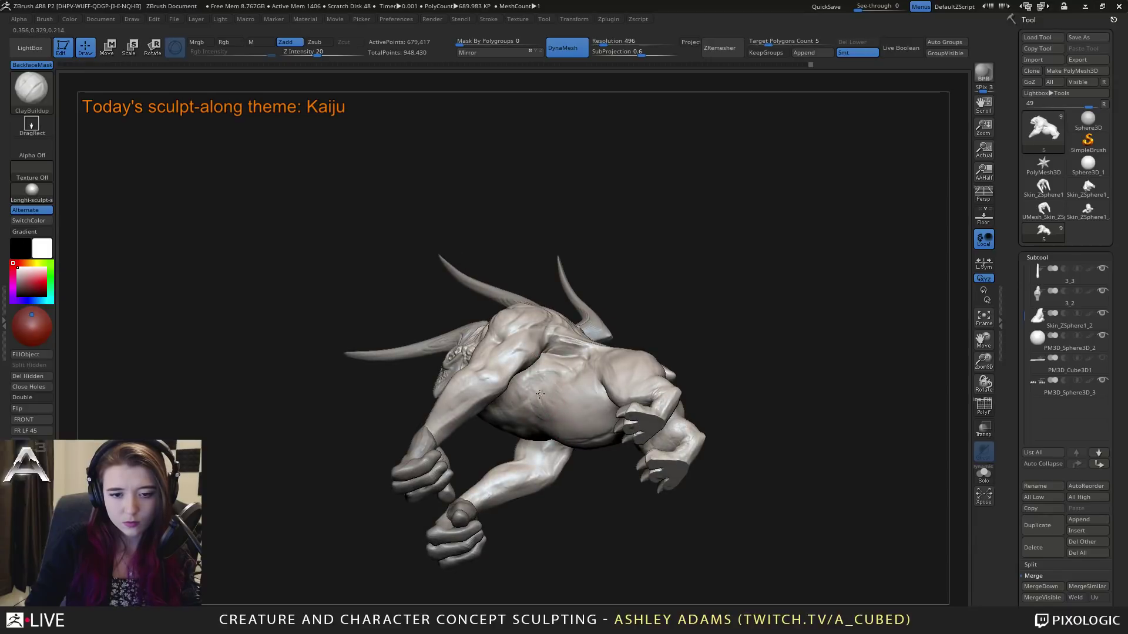
mouse_move(545, 385)
mouse_down()
mouse_move(569, 405)
mouse_move(570, 395)
mouse_up()
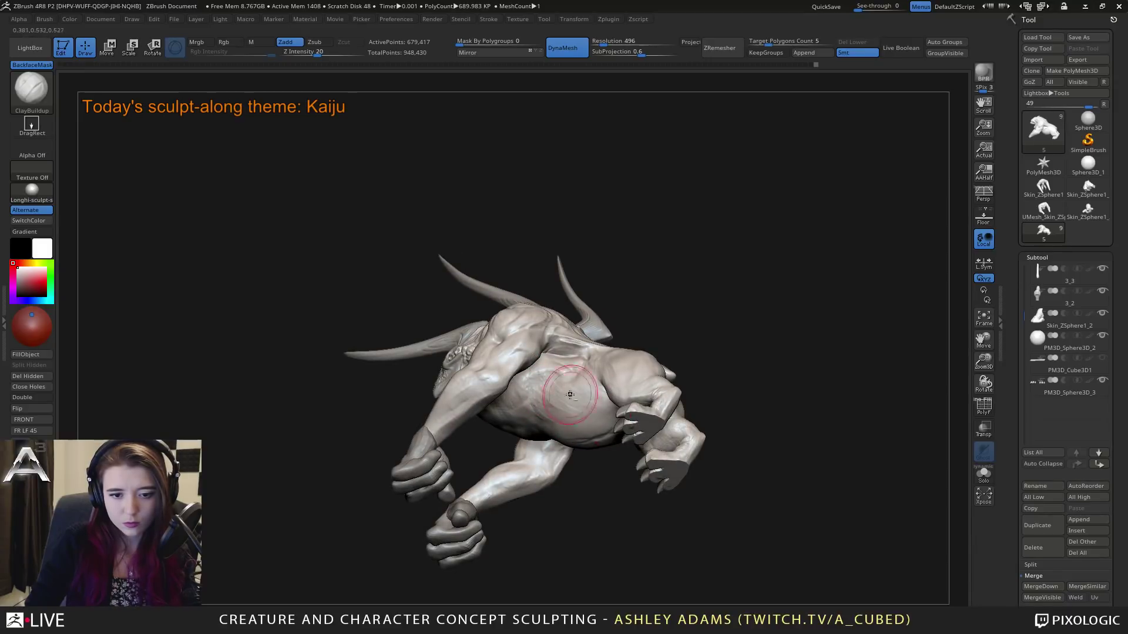
mouse_move(554, 376)
right_down()
mouse_move(570, 397)
mouse_move(566, 358)
right_up()
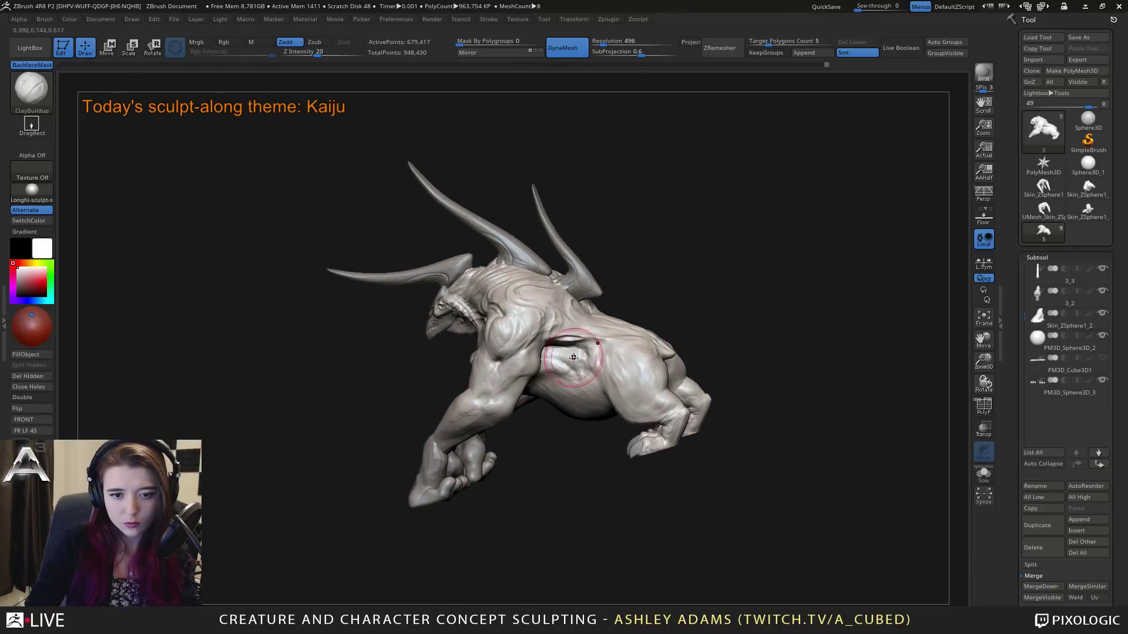
Step: Try to pull the flank surface behind the front arm with SnakeHook
key(b)
key(s)
key(h)
key(space)
drag(566, 357, 575, 359)
key(ctrl+z)
Step: Carve creases into the ribcage and flank folds behind the front arm with DamStandard
key(b)
key(c)
key(b)
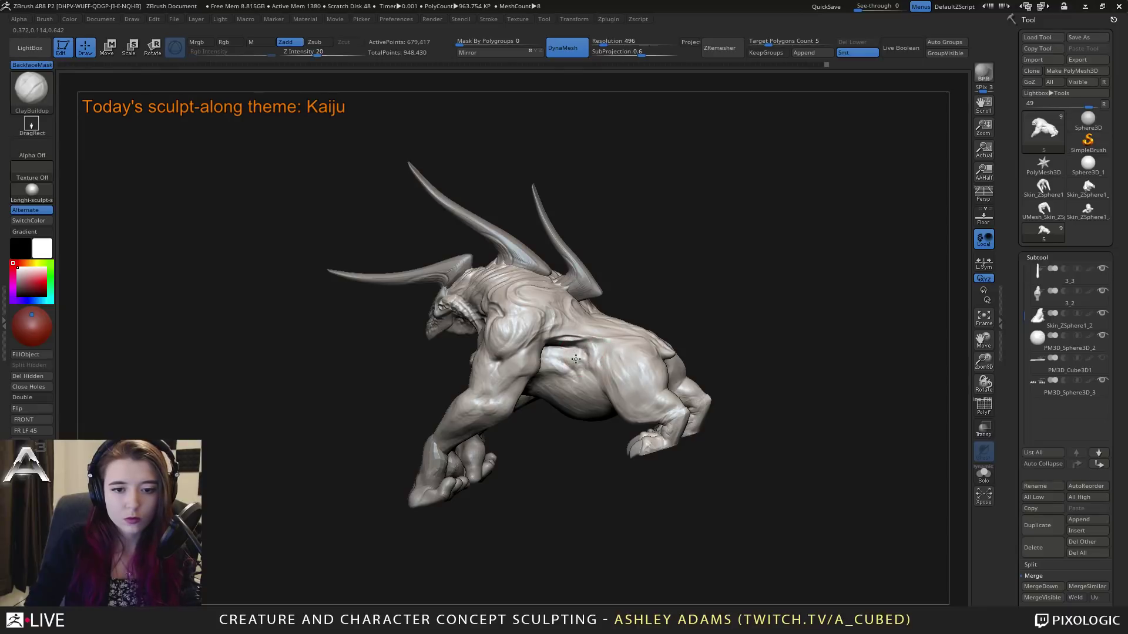
right_drag(568, 358, 571, 359)
key(b)
key(d)
key(s)
drag(561, 337, 572, 369)
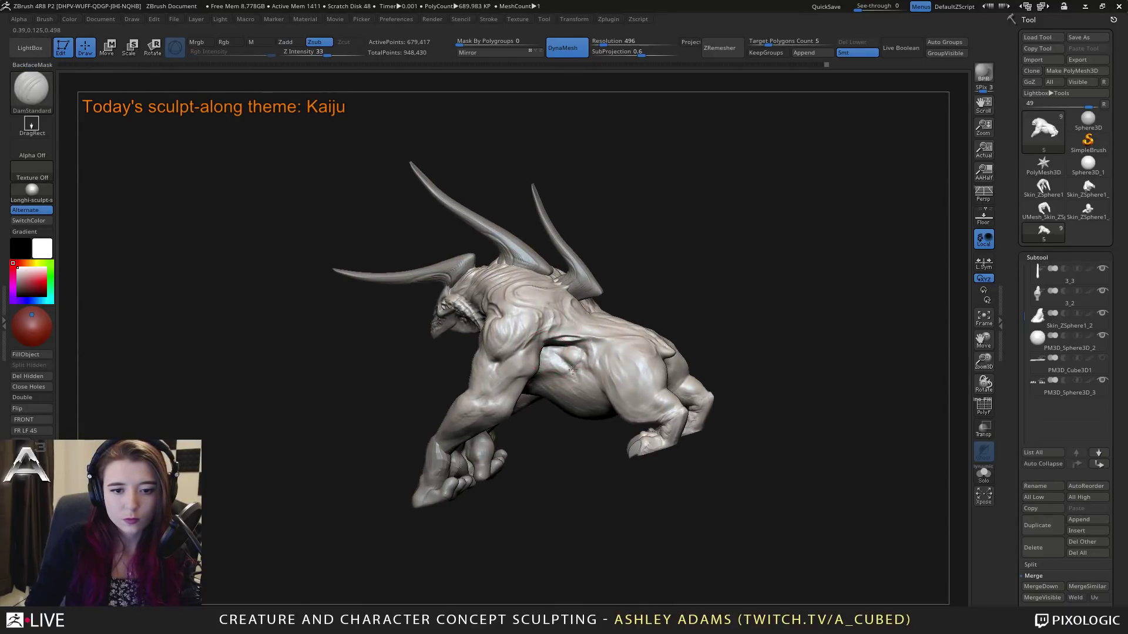
right_drag(567, 365, 563, 360)
drag(581, 359, 590, 360)
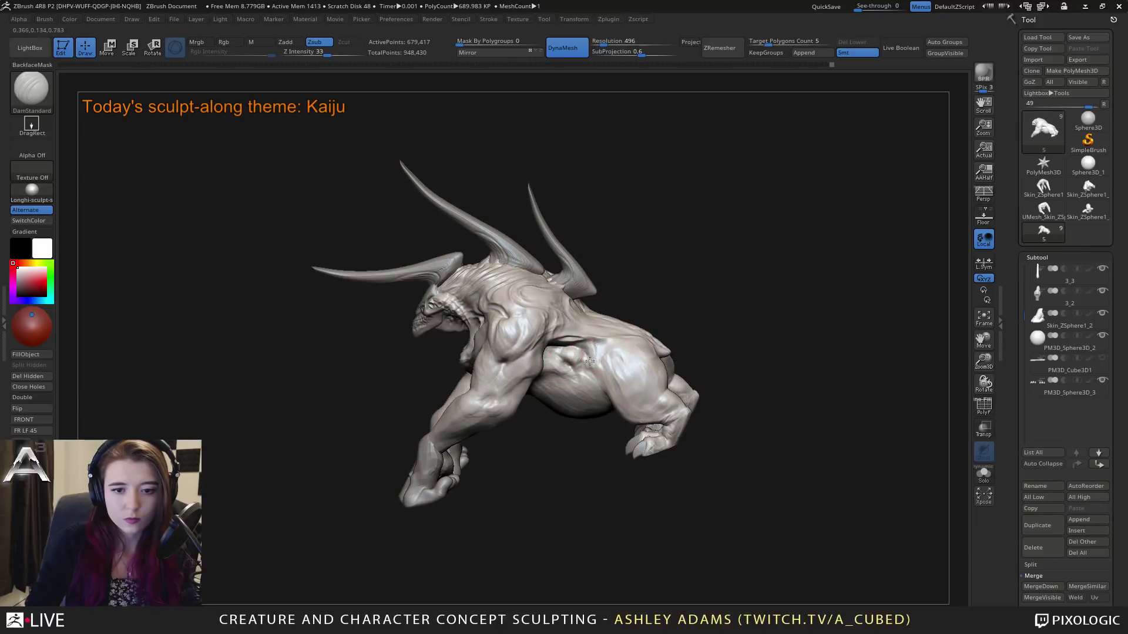
key(space)
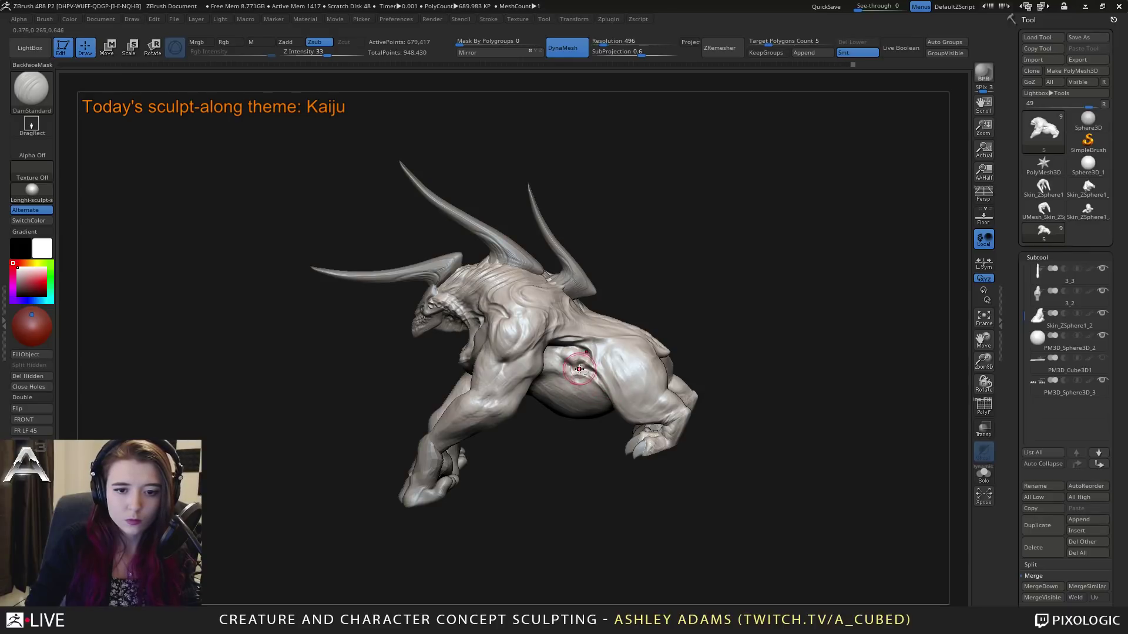
drag(579, 369, 628, 369)
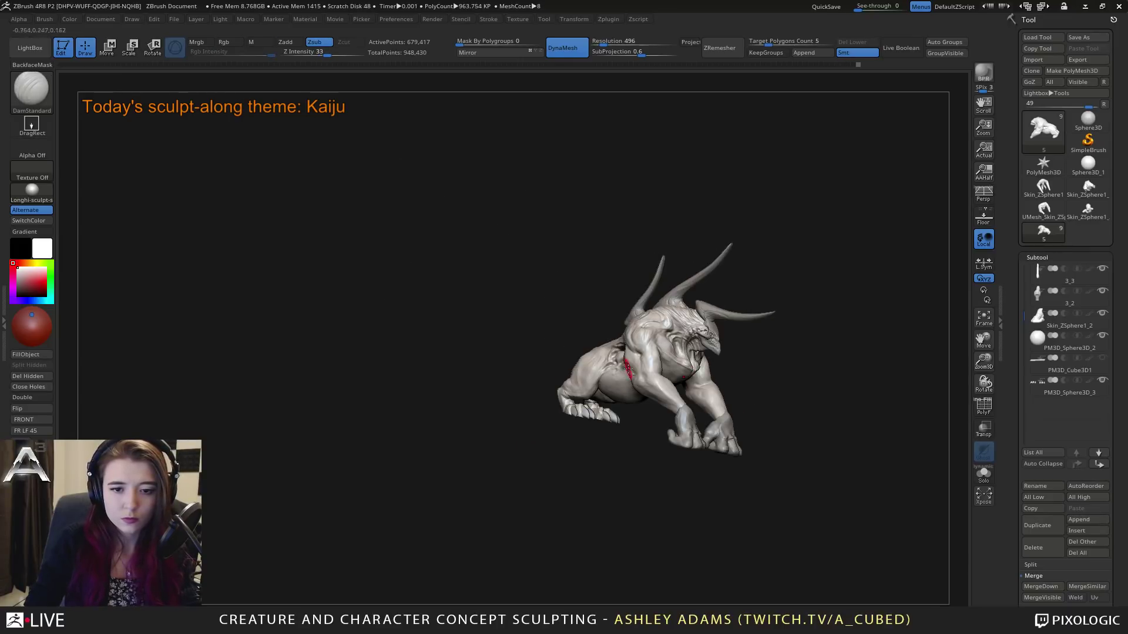
Step: Pull the flank folds between the front arm and thigh into shape with SnakeHook
mouse_move(628, 369)
alt+right_down()
mouse_move(605, 331)
mouse_move(620, 314)
mouse_move(605, 354)
mouse_move(549, 251)
alt+right_up()
key(space)
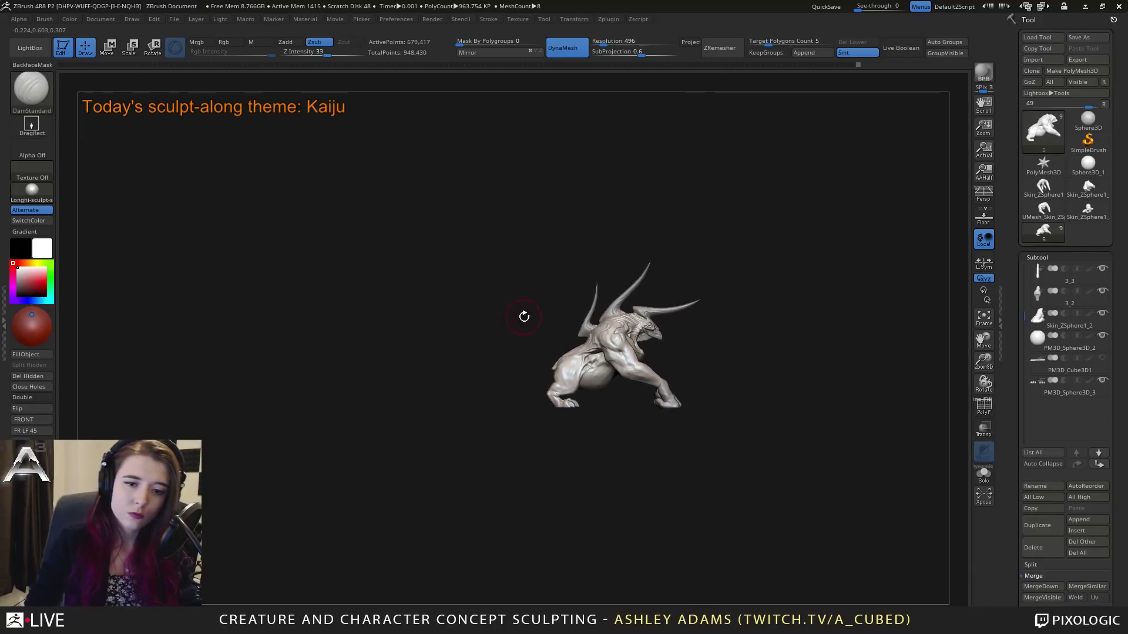
ctrl+right_drag(524, 317, 592, 348)
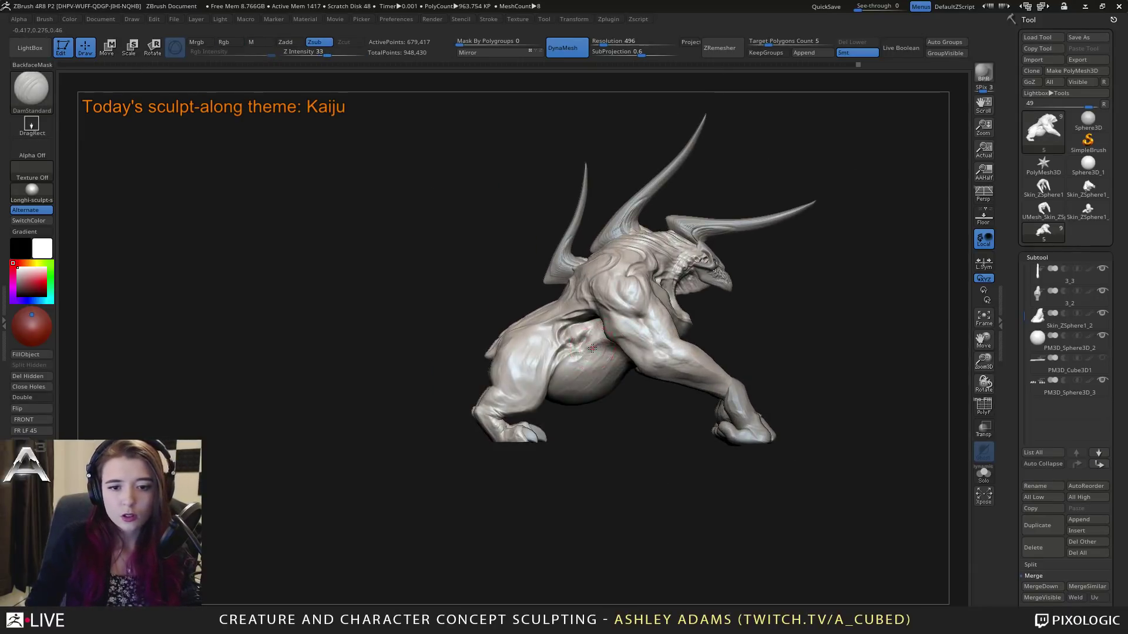
key(b)
key(s)
key(h)
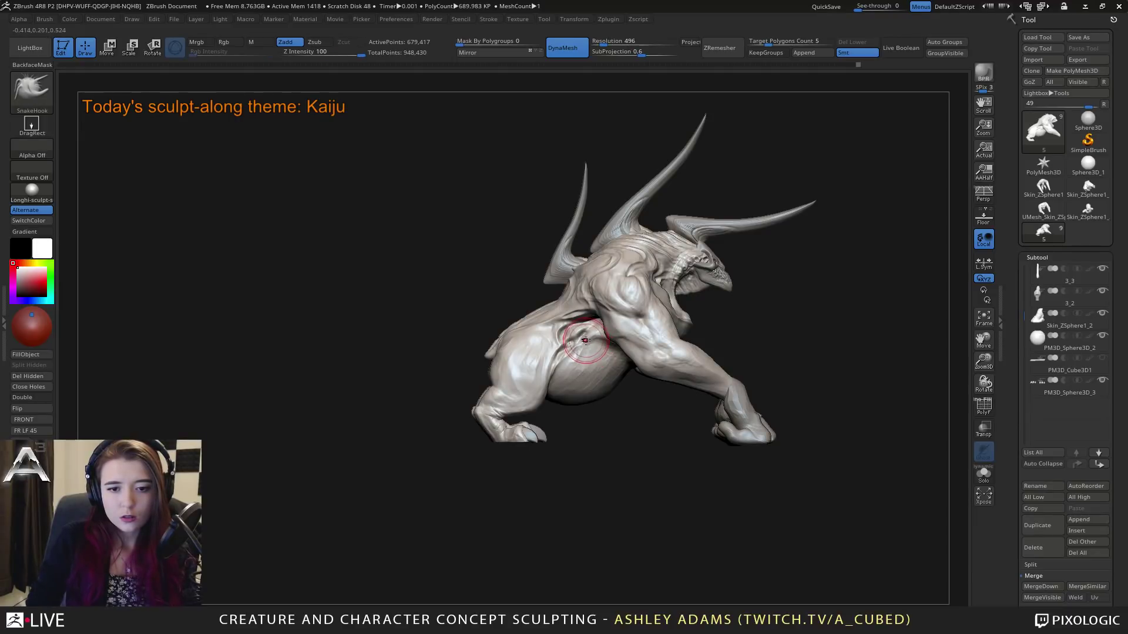
right_drag(581, 344, 611, 343)
Step: Add volume to the upper flank just behind the front arm with ClayBuildup
key(b)
key(c)
key(b)
key(space)
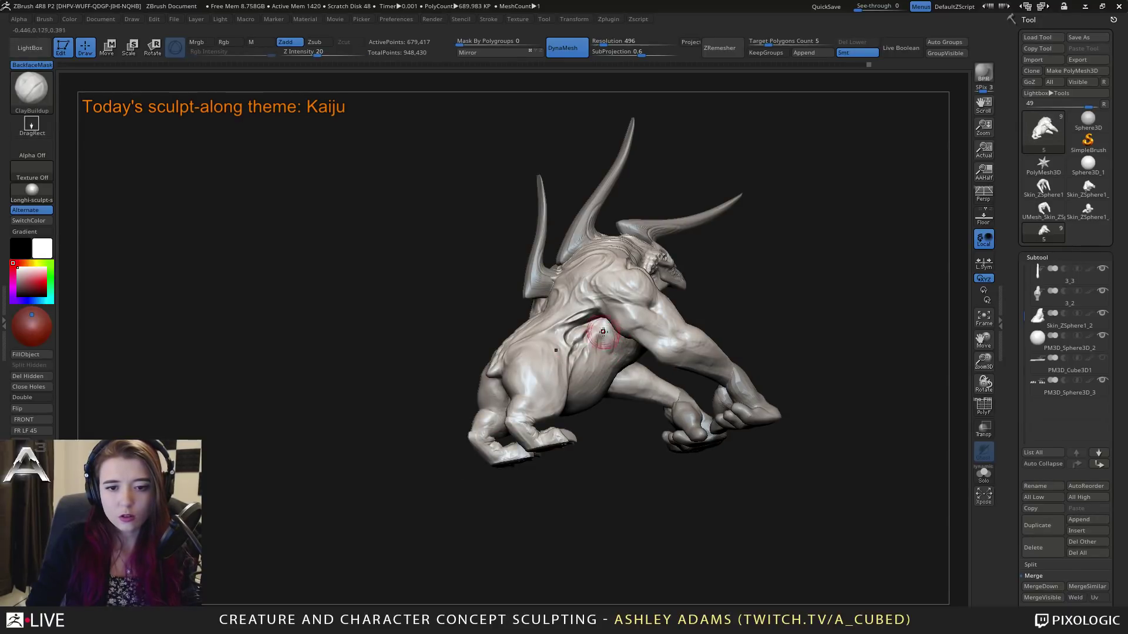
mouse_move(616, 350)
right_down()
mouse_move(616, 339)
mouse_move(621, 373)
mouse_move(608, 329)
right_up()
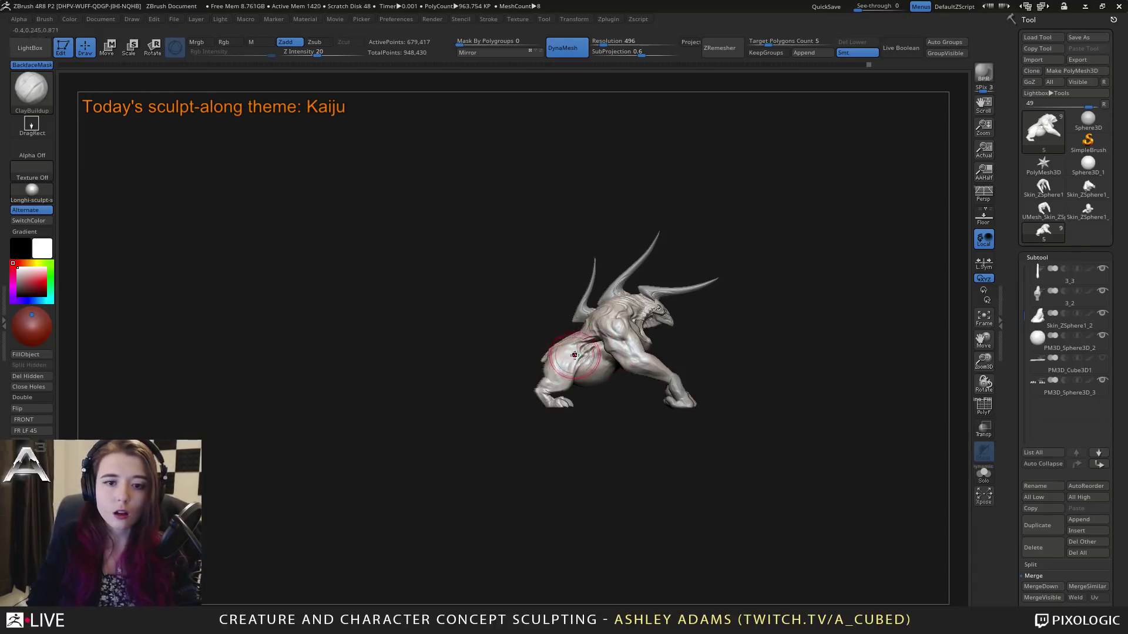
scroll(602, 353, up, 3)
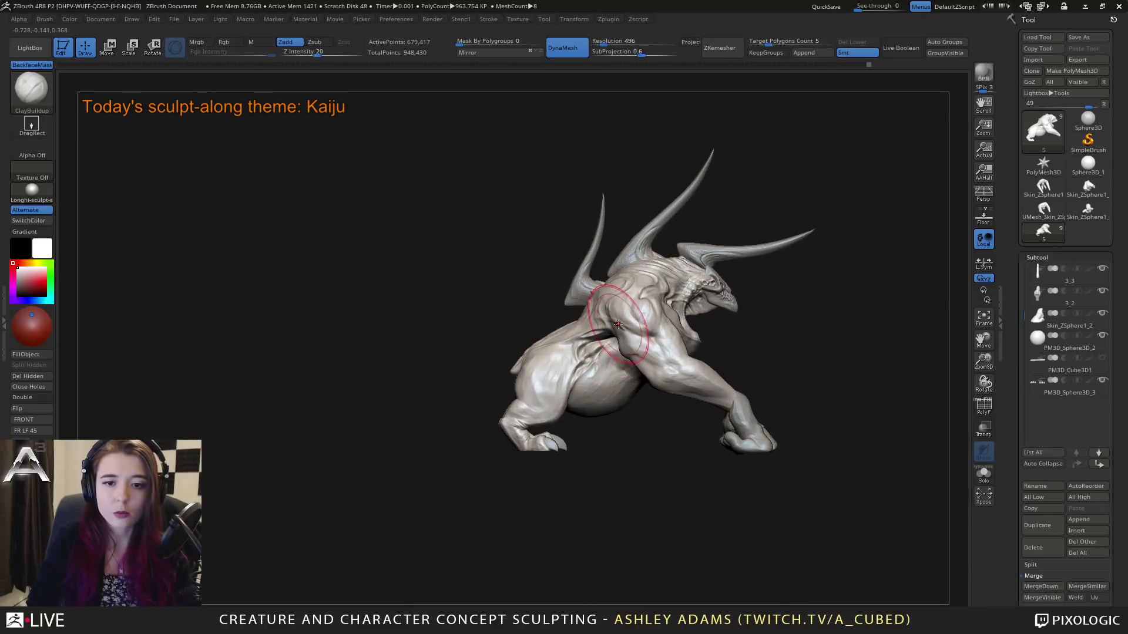
Step: Reshape the profile of the lower back and rump with SnakeHook
right_drag(617, 324, 687, 326)
key(b)
key(s)
key(h)
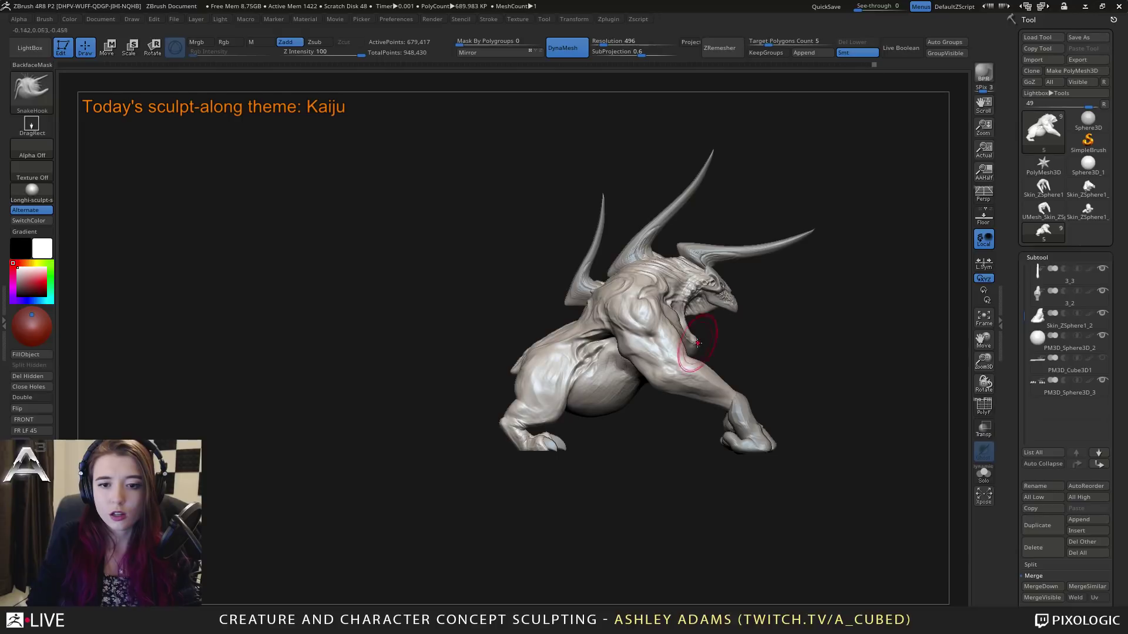
mouse_move(696, 344)
right_down()
mouse_move(676, 369)
mouse_move(700, 342)
right_up()
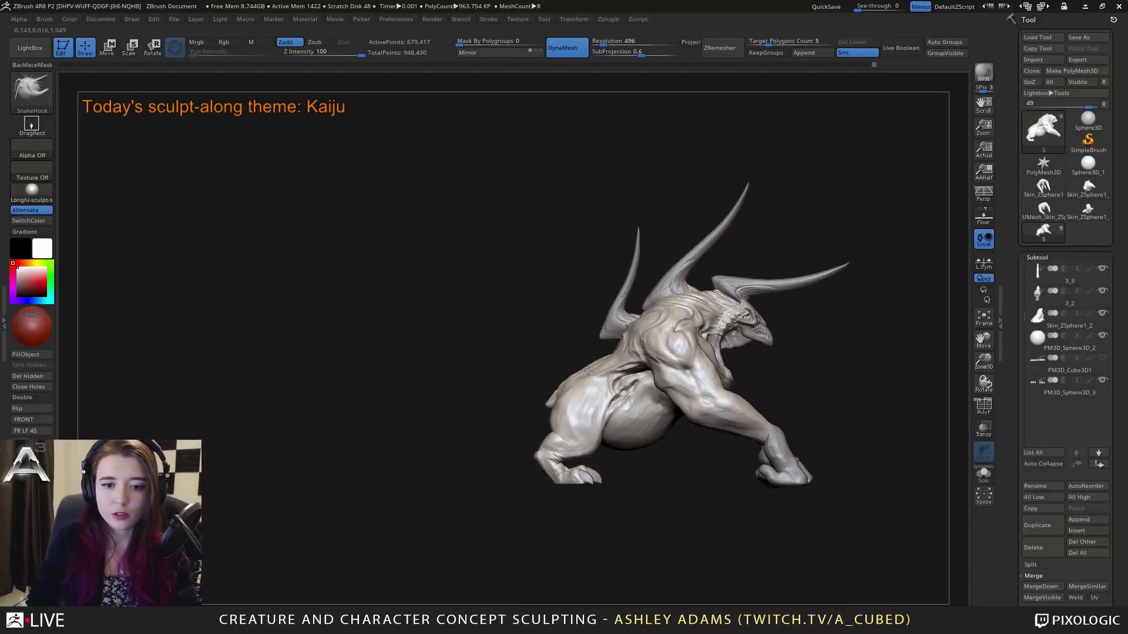
key(space)
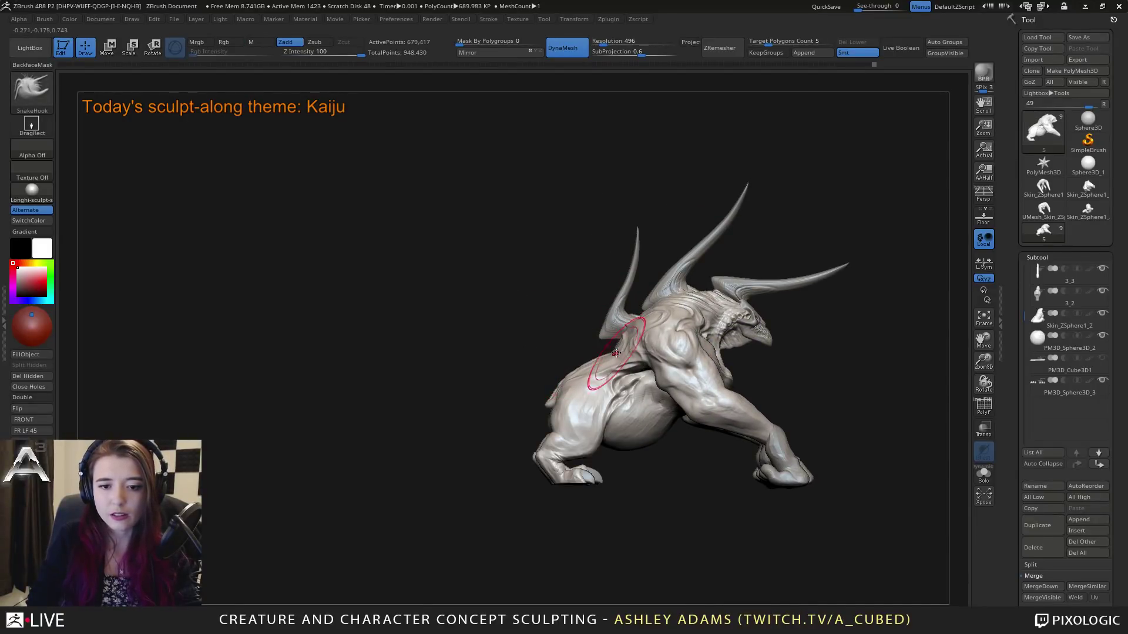
key(space)
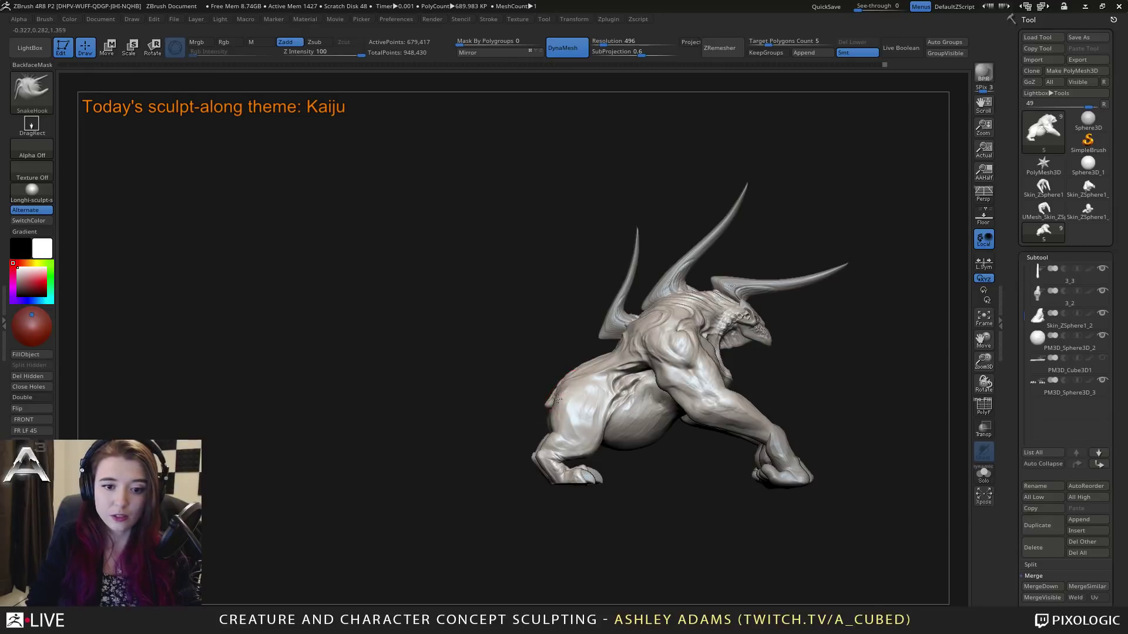
mouse_move(559, 394)
right_down()
mouse_move(550, 400)
mouse_move(611, 403)
mouse_move(490, 400)
mouse_move(529, 405)
mouse_move(492, 410)
mouse_move(569, 377)
right_up()
key(space)
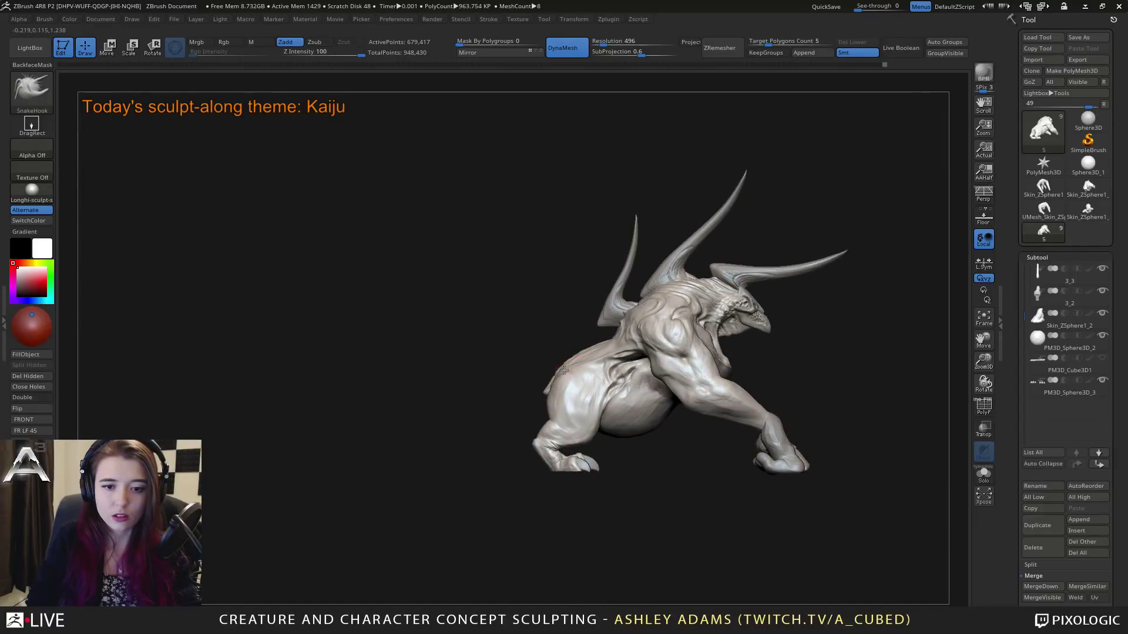
alt+right_drag(536, 402, 555, 394)
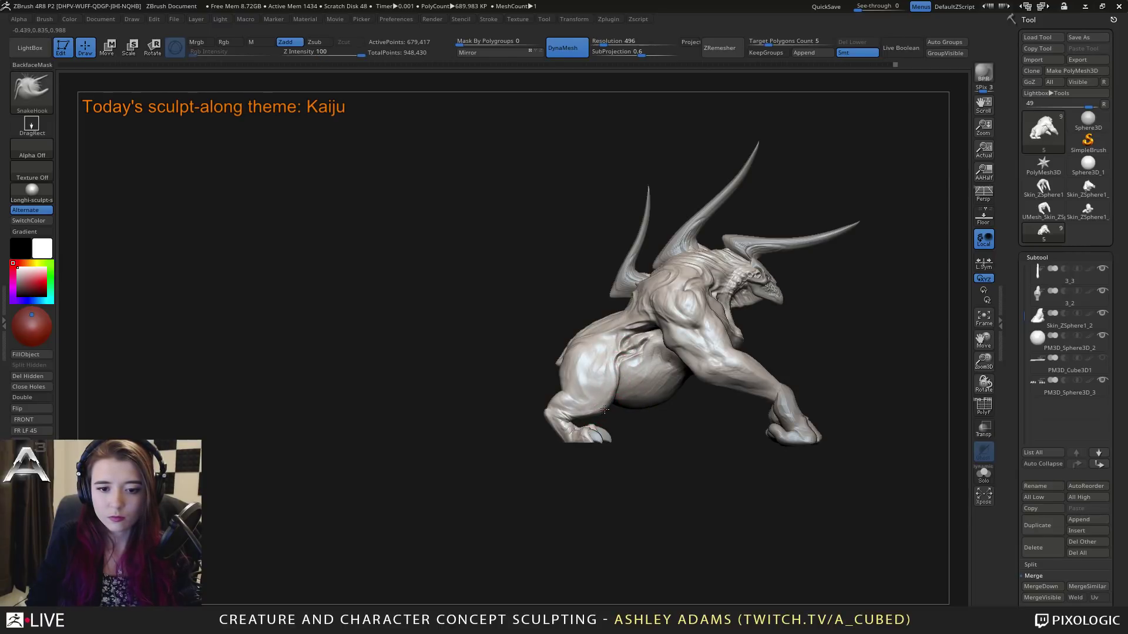
Step: Adjust the belly and hind leg silhouette with SnakeHook, checking the creature from both sides
ctrl+right_drag(605, 409, 631, 344)
alt+right_drag(631, 345, 559, 268)
right_click(546, 379)
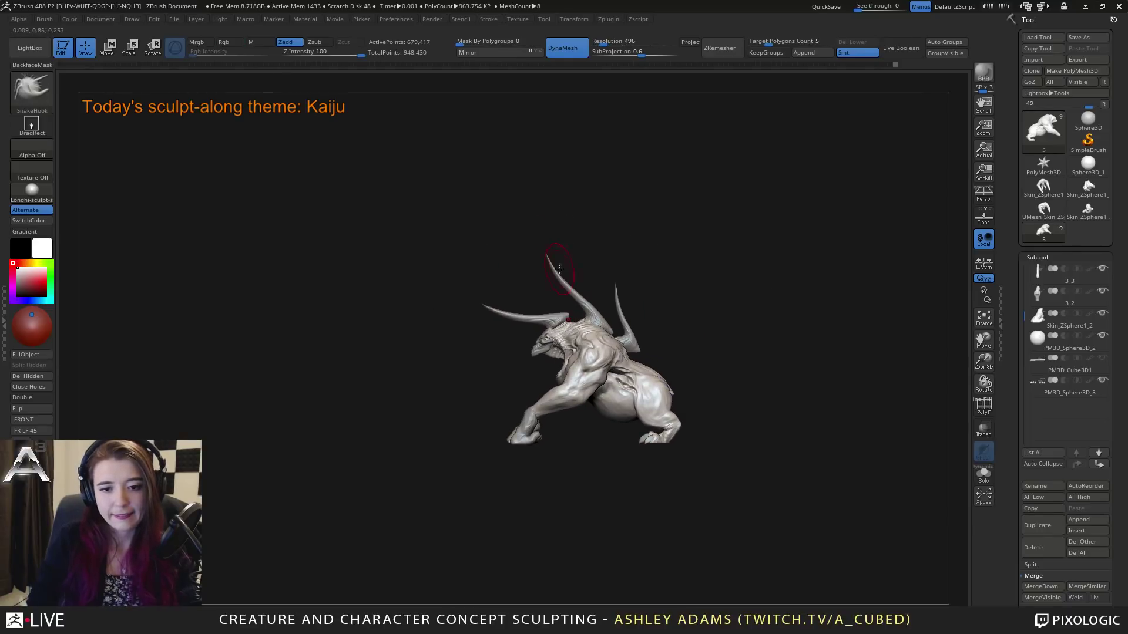
right_click(618, 407)
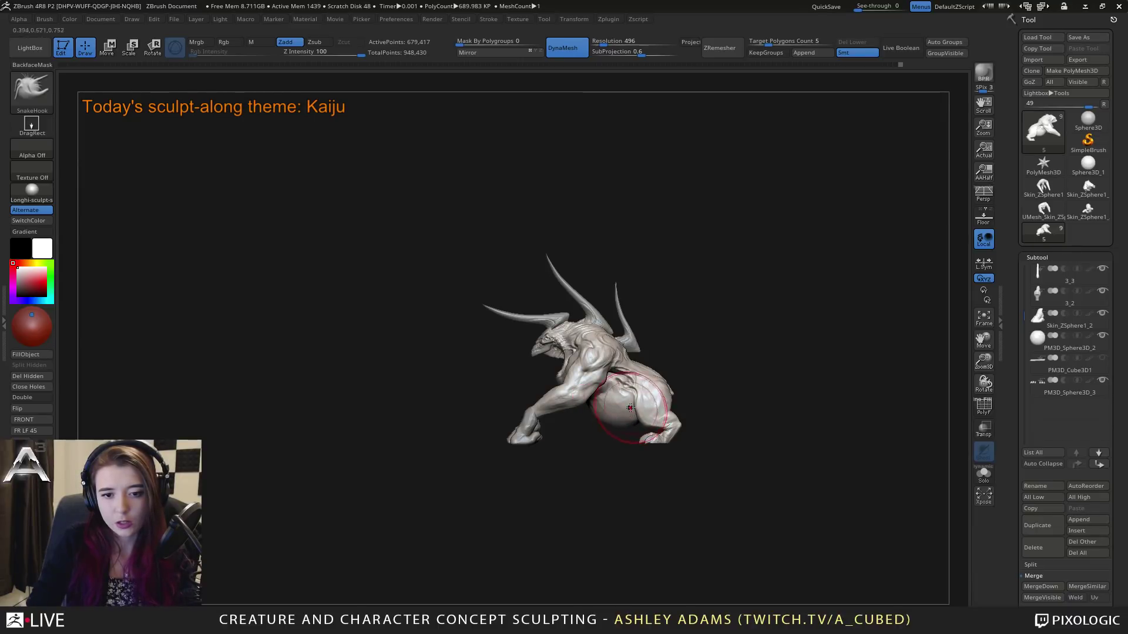
mouse_move(629, 410)
right_down()
mouse_move(677, 403)
mouse_move(747, 420)
right_up()
ctrl+right_drag(713, 467, 670, 338)
mouse_move(663, 299)
ctrl+right_down()
mouse_move(711, 400)
mouse_move(646, 366)
mouse_move(577, 354)
mouse_move(546, 377)
mouse_move(605, 379)
mouse_move(684, 435)
ctrl+right_up()
right_click(542, 380)
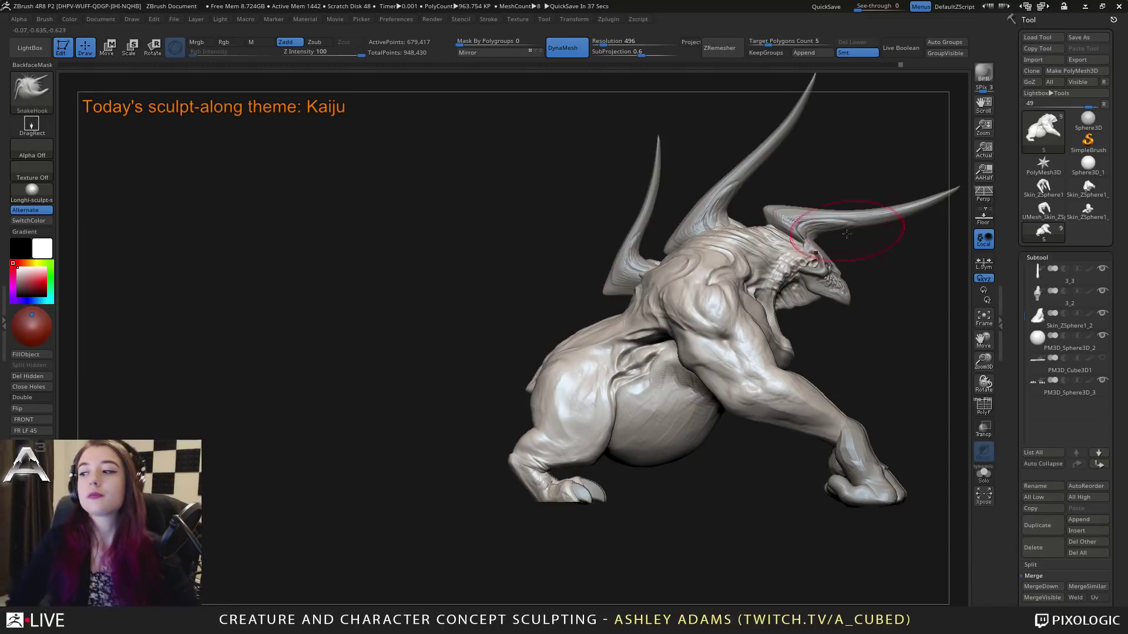
Step: Build up the chest muscle toward the shoulder with ClayBuildup
drag(910, 247, 713, 326)
right_click(707, 295)
mouse_move(713, 327)
right_down()
mouse_move(709, 305)
mouse_move(617, 288)
mouse_move(599, 311)
mouse_move(691, 280)
mouse_move(670, 287)
mouse_move(643, 252)
mouse_move(711, 323)
mouse_move(708, 308)
mouse_move(700, 334)
mouse_move(661, 329)
right_up()
key(b)
key(c)
key(b)
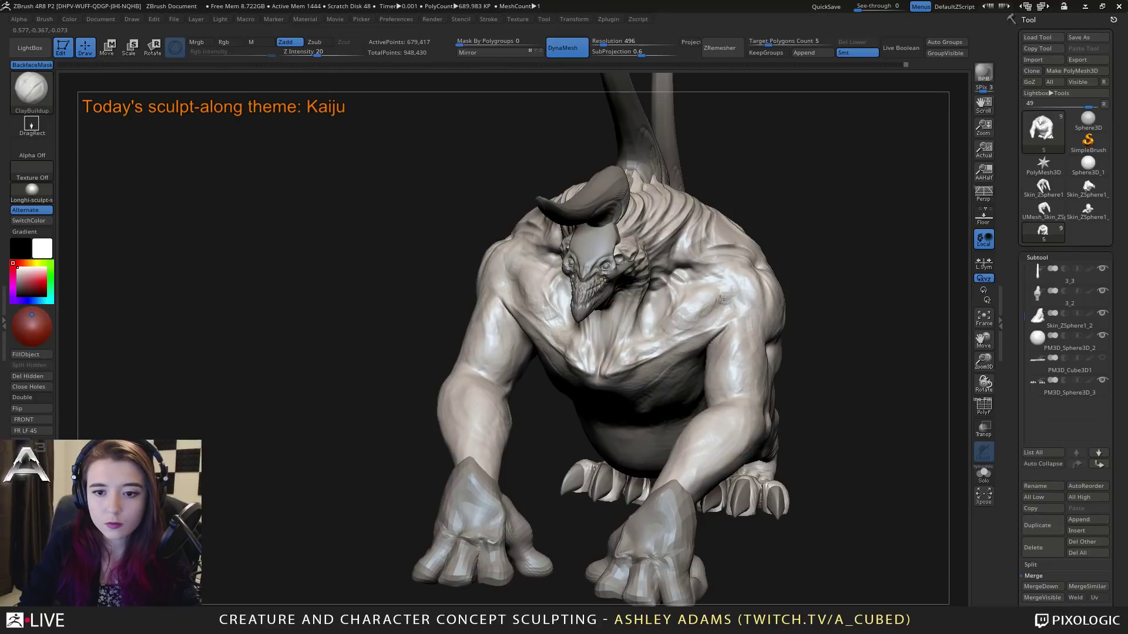
mouse_move(693, 317)
right_down()
mouse_move(593, 281)
mouse_move(575, 306)
right_up()
Step: Reshape the shoulders and upper arms symmetrically with SnakeHook
key(b)
key(s)
key(h)
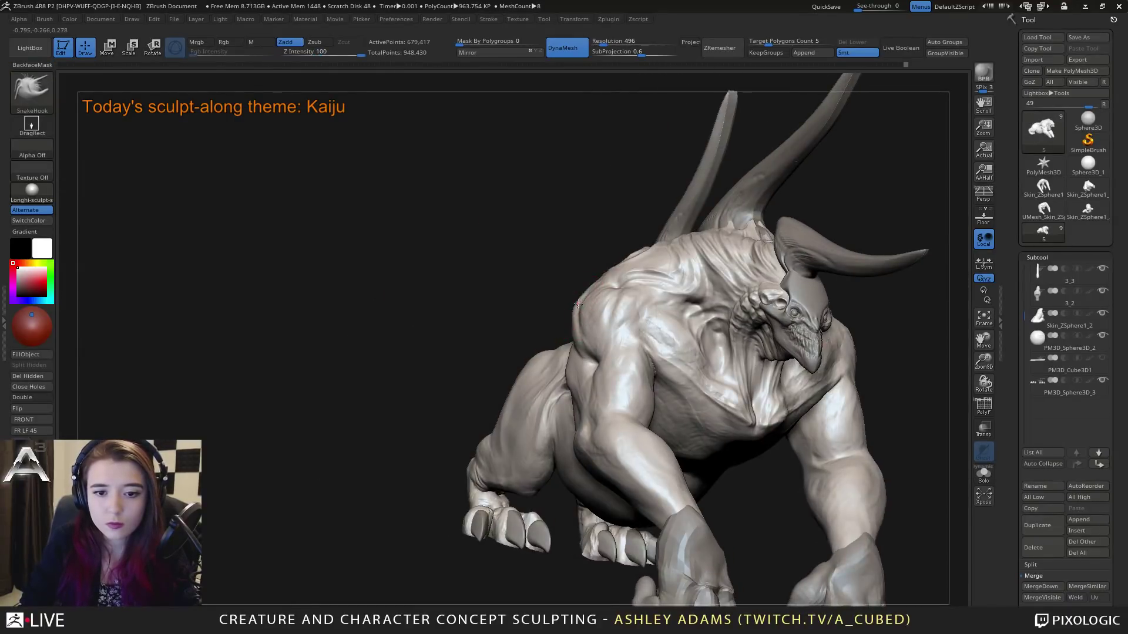
mouse_move(599, 363)
right_down()
mouse_move(608, 357)
mouse_move(538, 320)
mouse_move(600, 304)
mouse_move(587, 290)
mouse_move(610, 223)
mouse_move(846, 247)
mouse_move(720, 238)
right_up()
drag(770, 306, 778, 307)
right_drag(778, 307, 747, 335)
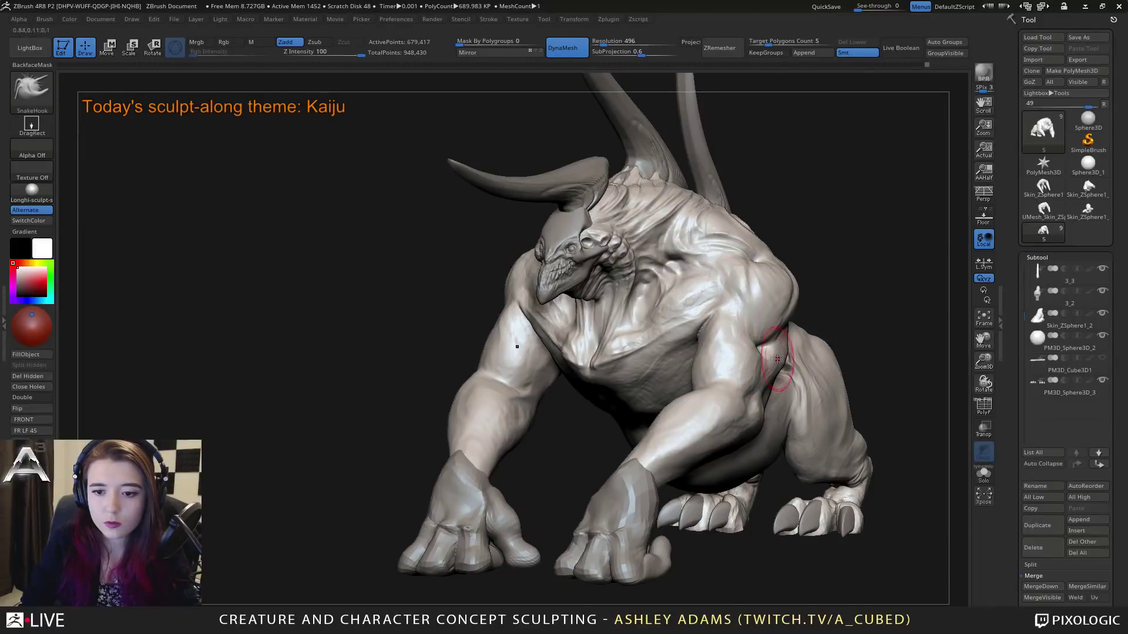
right_drag(770, 358, 762, 333)
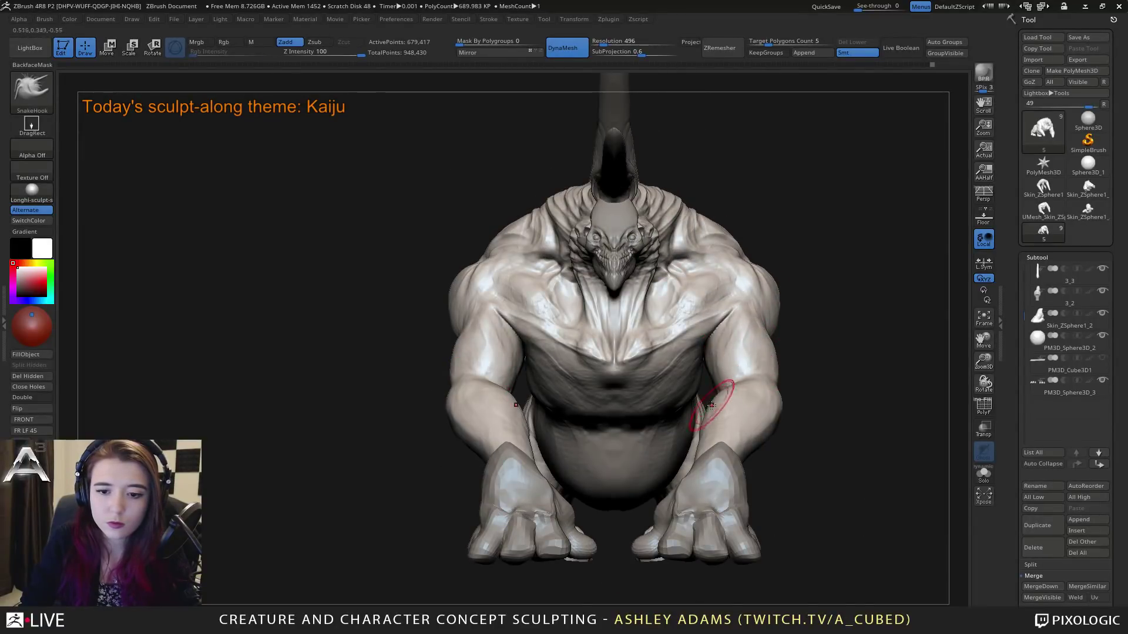
Step: Pull the elbows and upper forearms into fuller shapes with SnakeHook from the front and side
mouse_move(718, 385)
right_down()
mouse_move(717, 403)
mouse_move(705, 401)
right_up()
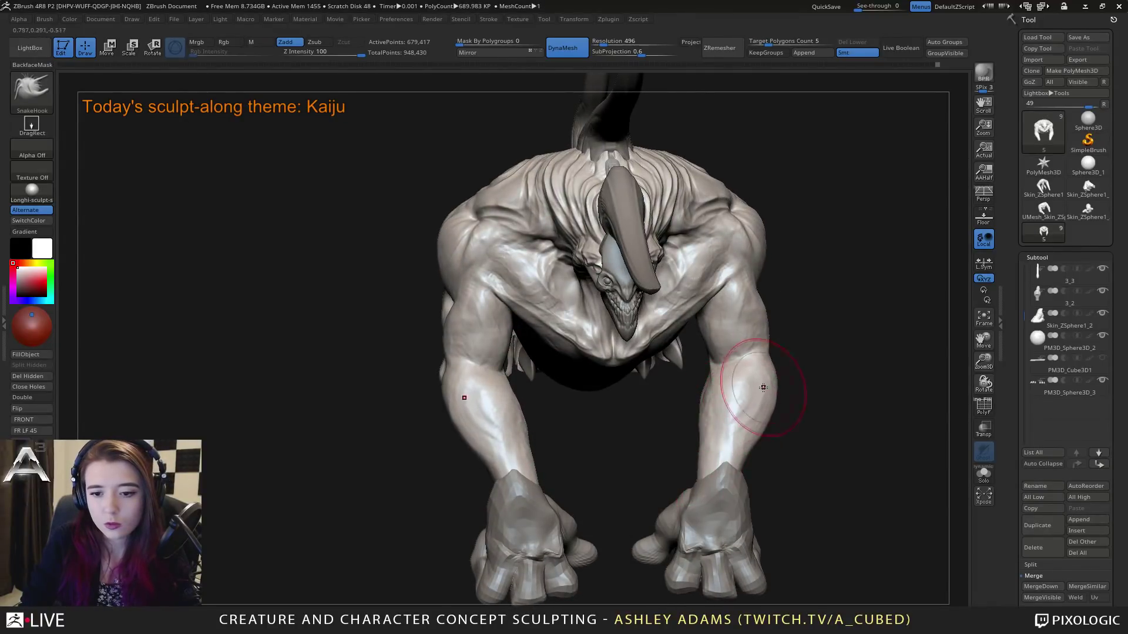
right_drag(722, 378, 732, 411)
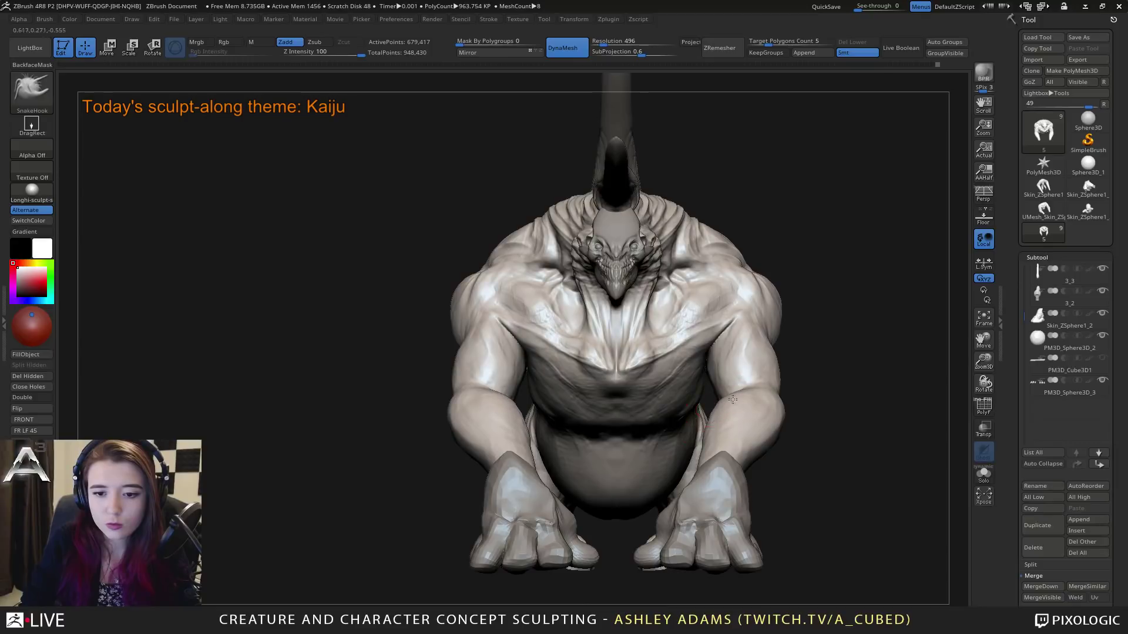
key(space)
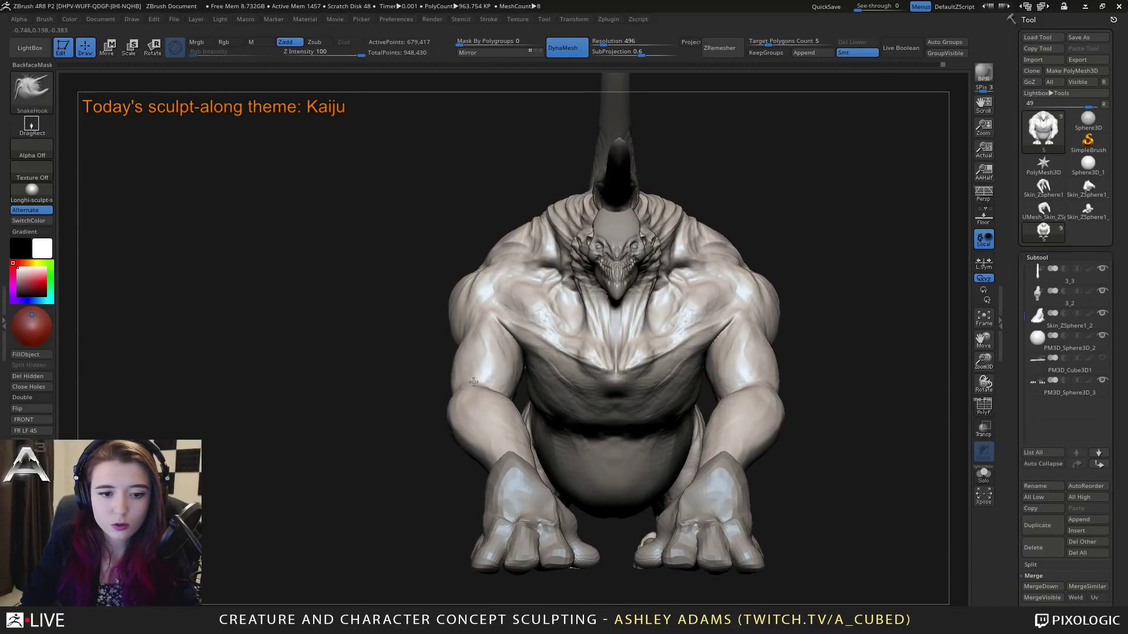
mouse_move(483, 377)
right_down()
mouse_move(520, 369)
mouse_move(600, 389)
right_up()
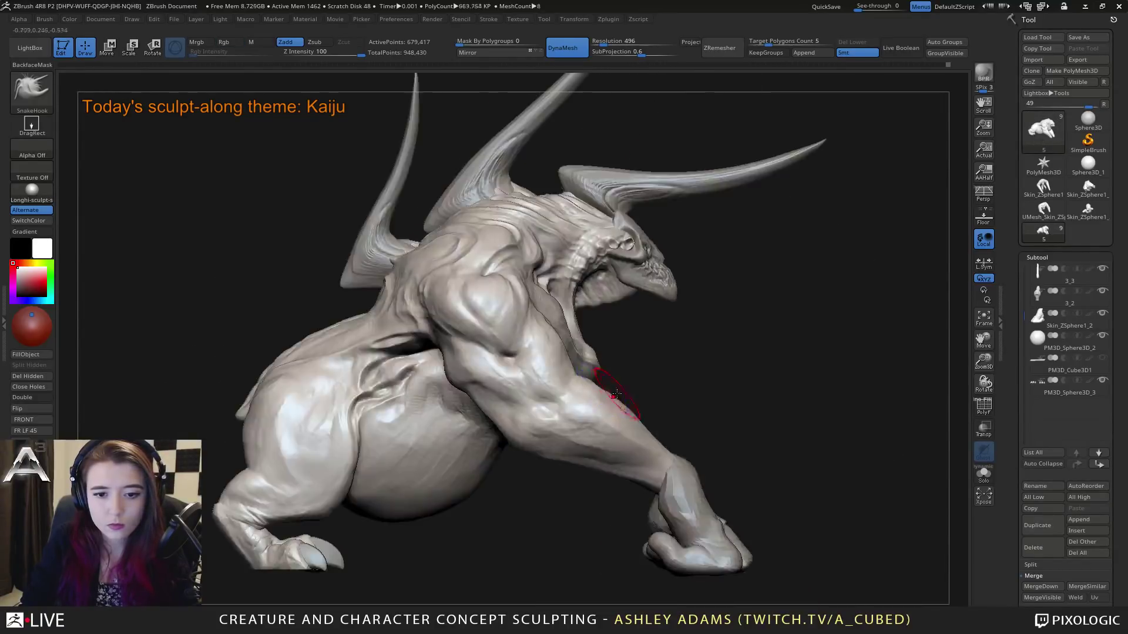
key(space)
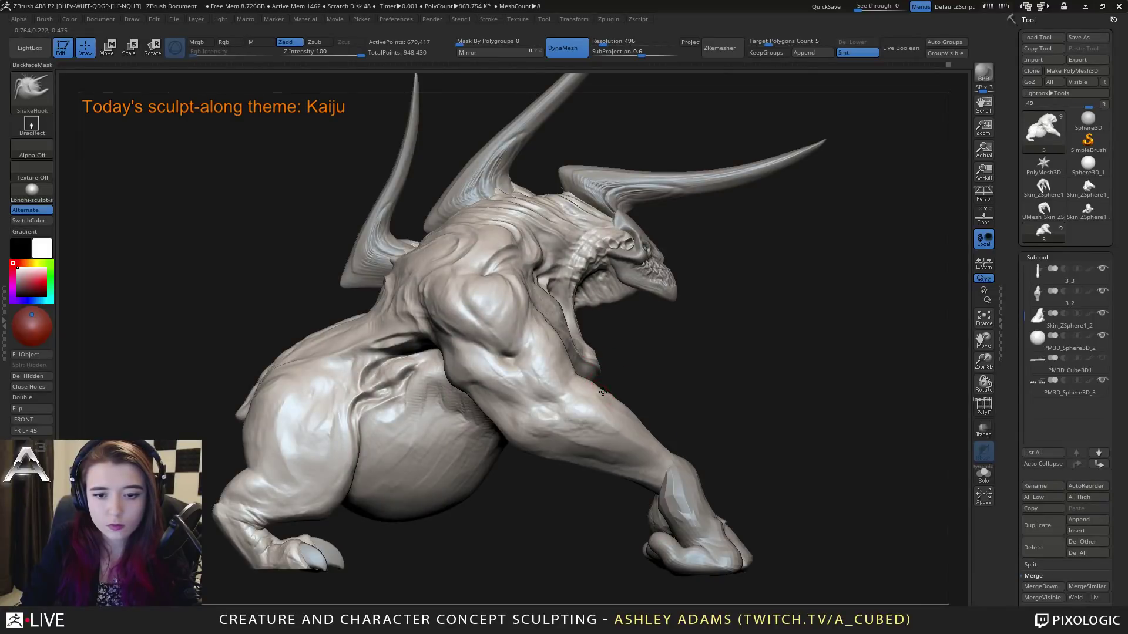
right_drag(603, 391, 576, 394)
Step: Build up the upper arm muscle above the elbow with ClayBuildup
mouse_move(511, 307)
right_down()
mouse_move(454, 297)
mouse_move(491, 311)
mouse_move(505, 358)
right_up()
key(b)
key(c)
key(b)
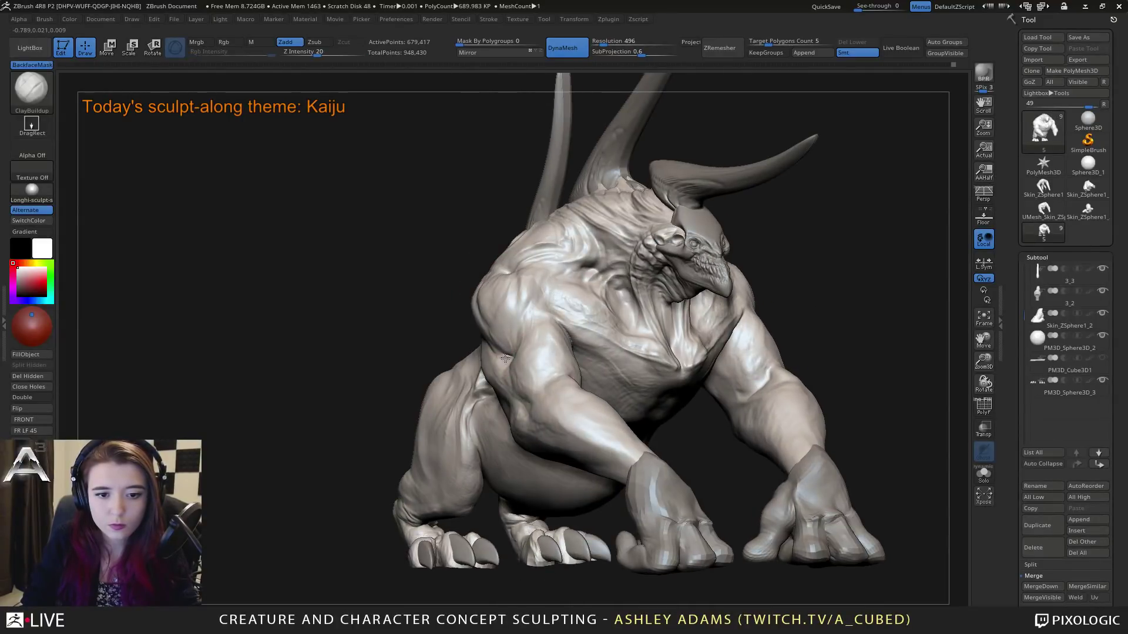
right_drag(557, 322, 543, 345)
Step: Adjust the rear contour of the upper arm and elbow with SnakeHook
key(b)
key(s)
key(h)
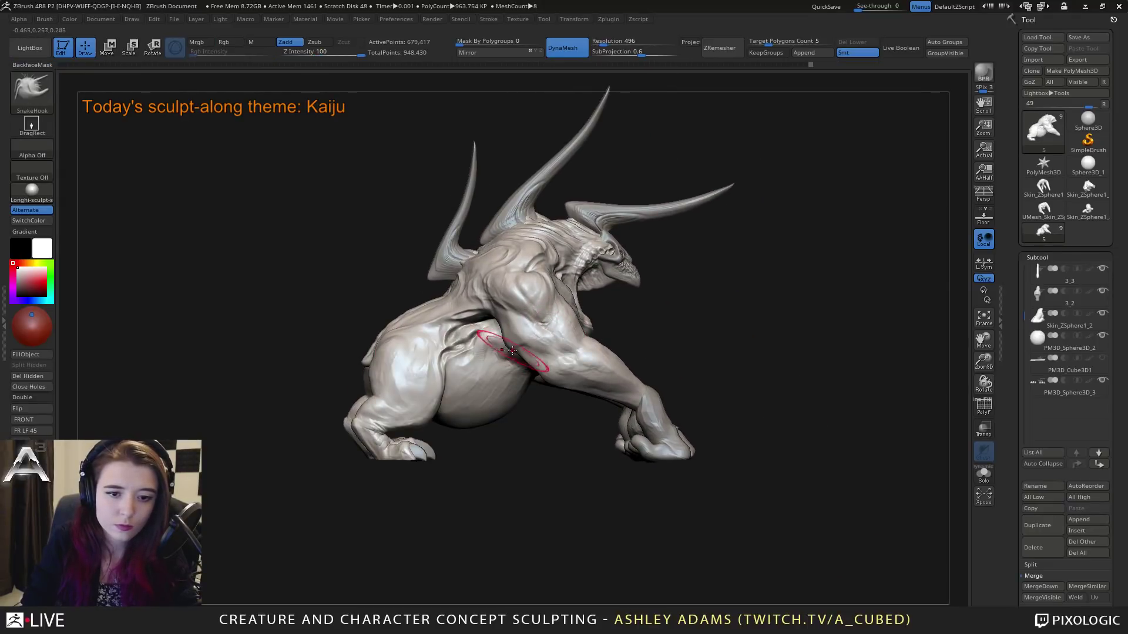
key(space)
drag(533, 349, 523, 350)
mouse_move(554, 381)
right_down()
mouse_move(533, 378)
mouse_move(558, 381)
mouse_move(571, 357)
mouse_move(526, 373)
right_up()
drag(525, 374, 521, 373)
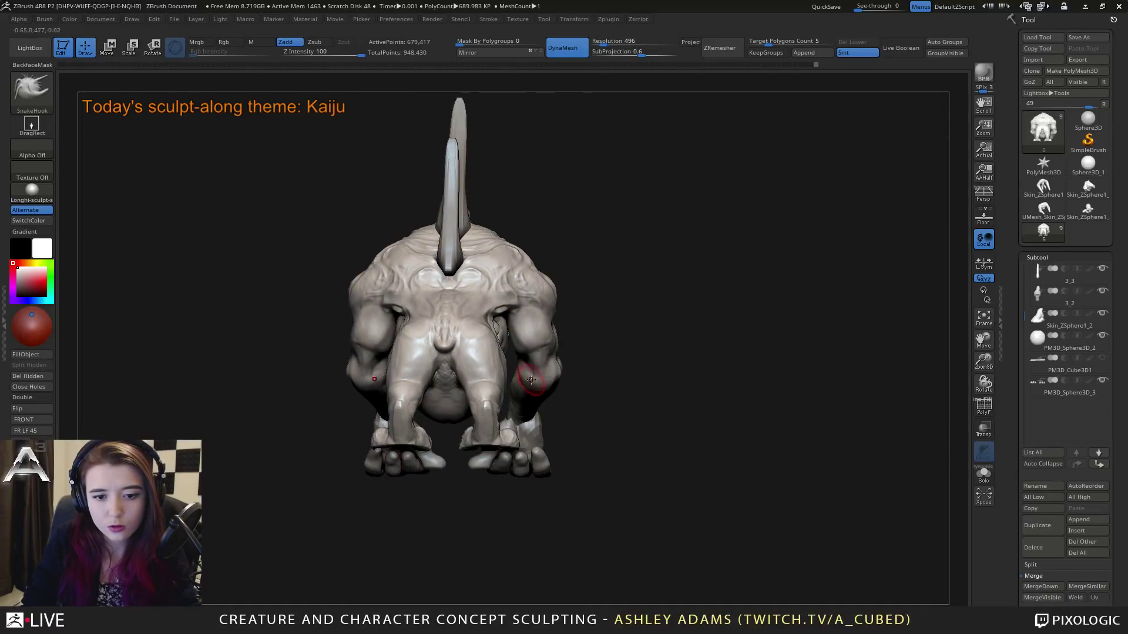
Step: Refine the forearm bulk and elbow contour with SnakeHook from the front and side
right_drag(530, 380, 572, 393)
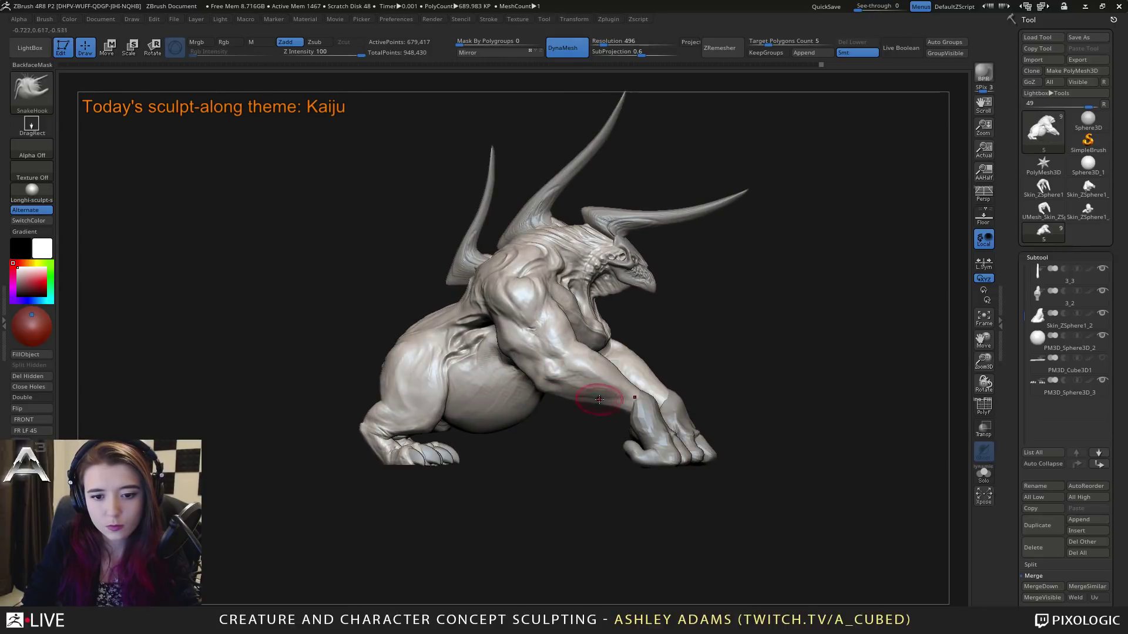
mouse_move(622, 407)
right_down()
mouse_move(562, 383)
mouse_move(570, 343)
mouse_move(583, 345)
mouse_move(566, 352)
mouse_move(546, 339)
right_up()
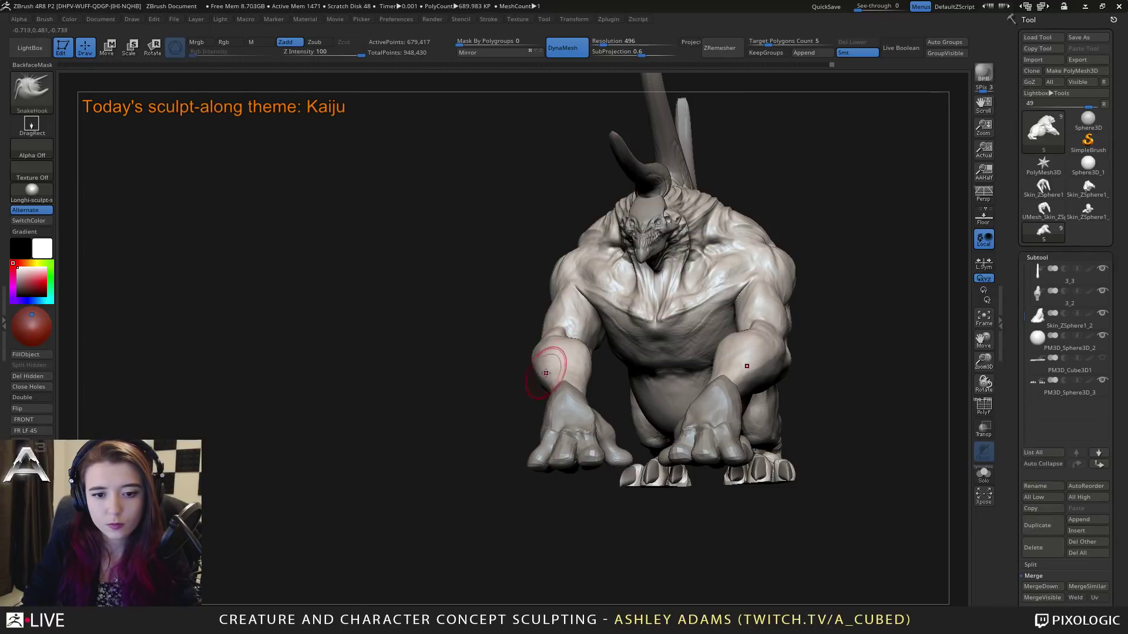
drag(534, 377, 740, 339)
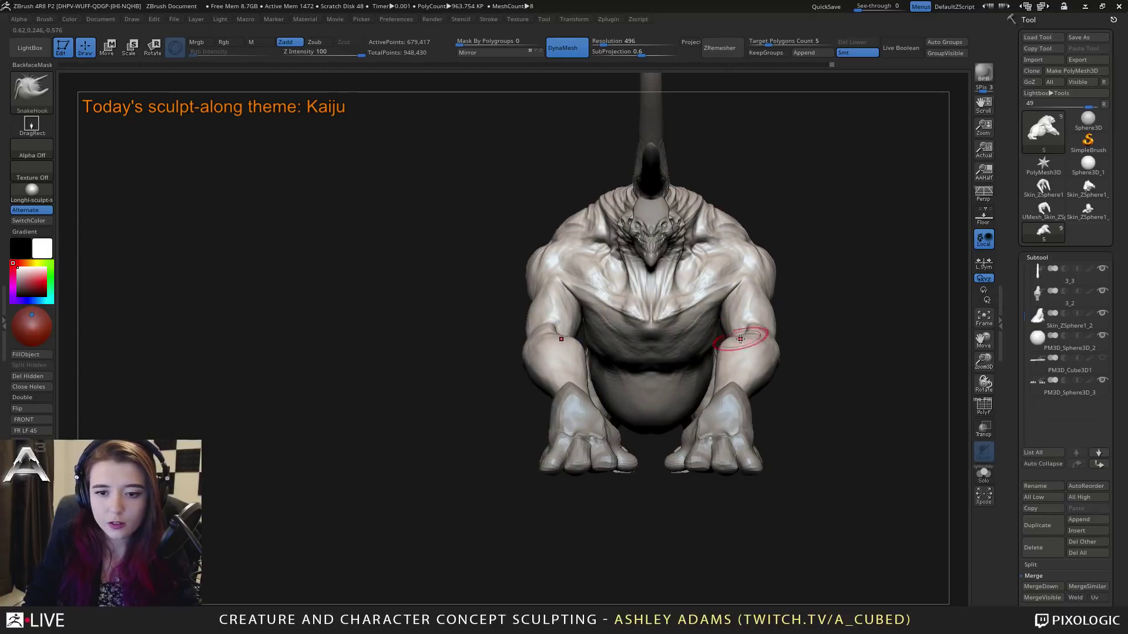
mouse_move(753, 307)
alt+right_down()
mouse_move(682, 341)
mouse_move(700, 345)
mouse_move(714, 344)
mouse_move(676, 300)
mouse_move(731, 349)
mouse_move(672, 357)
mouse_move(649, 376)
mouse_move(541, 411)
alt+right_up()
right_click(700, 345)
right_click(705, 353)
right_click(541, 411)
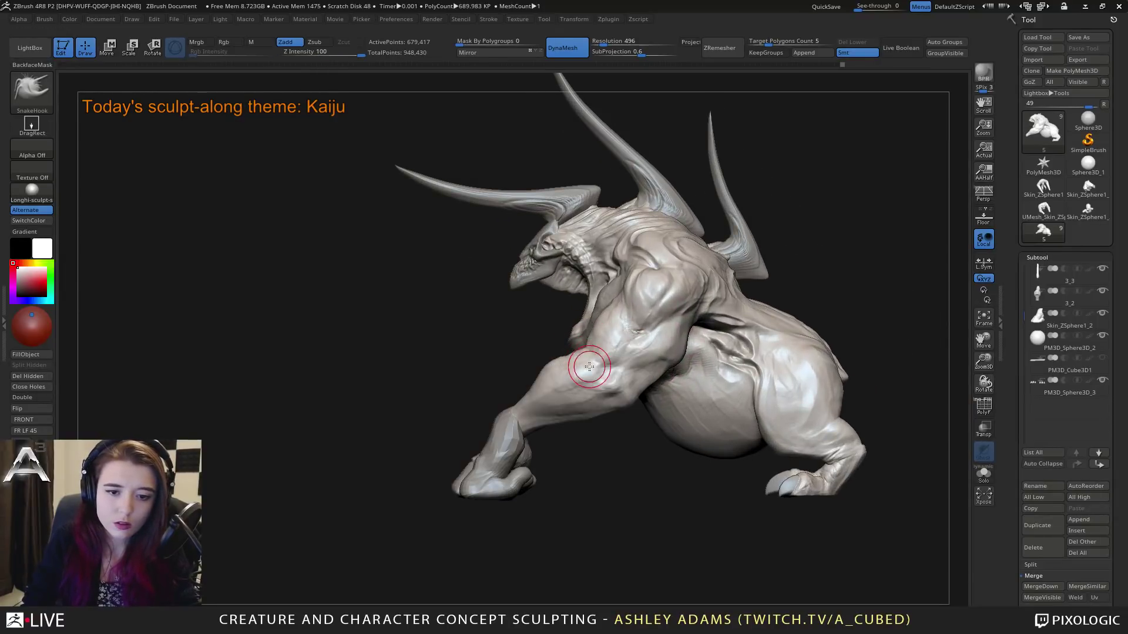
Step: Rework the muscle forms around the elbow and upper forearm with ClayBuildup and DamStandard
mouse_move(589, 367)
right_down()
mouse_move(547, 347)
mouse_move(545, 327)
mouse_move(566, 350)
mouse_move(579, 339)
right_up()
right_click(552, 351)
key(b)
key(c)
key(b)
key(b)
key(d)
key(s)
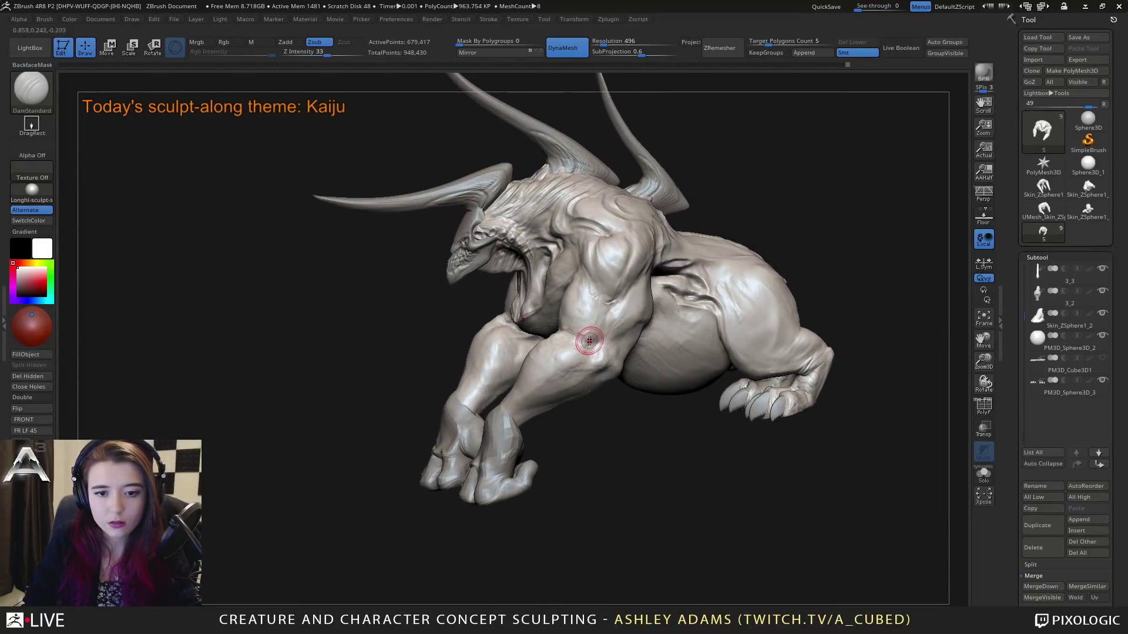
key(b)
key(c)
key(b)
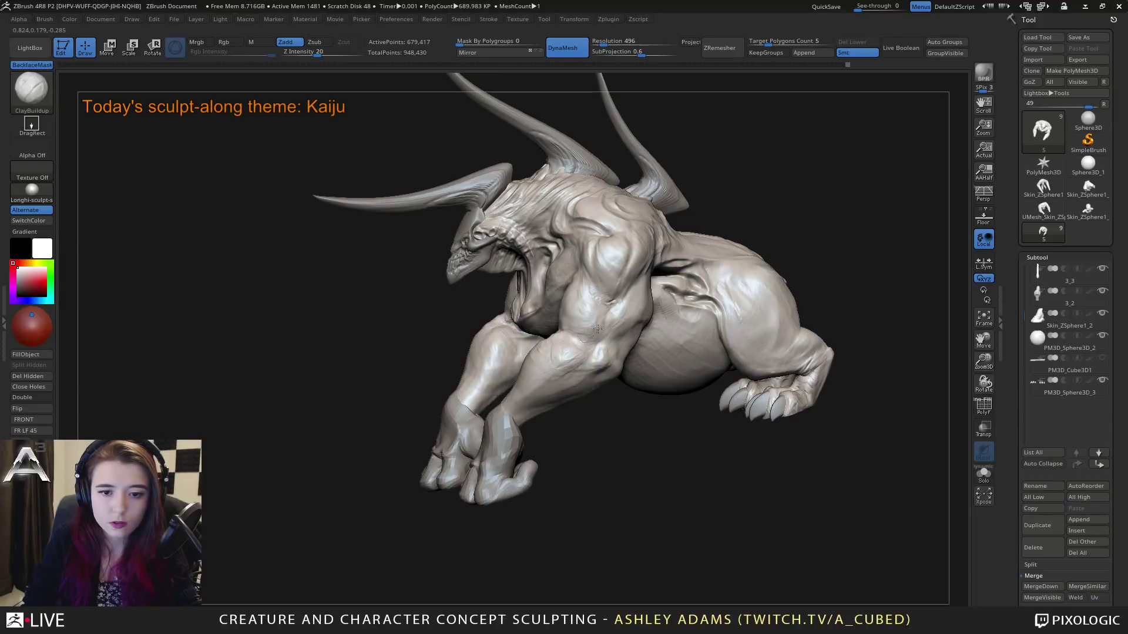
Step: Carve creases between the forearm muscles and around the elbows with the DamStandard brush
mouse_move(597, 330)
right_down()
mouse_move(588, 353)
mouse_move(621, 365)
mouse_move(580, 382)
mouse_move(605, 395)
mouse_move(649, 376)
right_up()
key(b)
key(d)
key(s)
key(space)
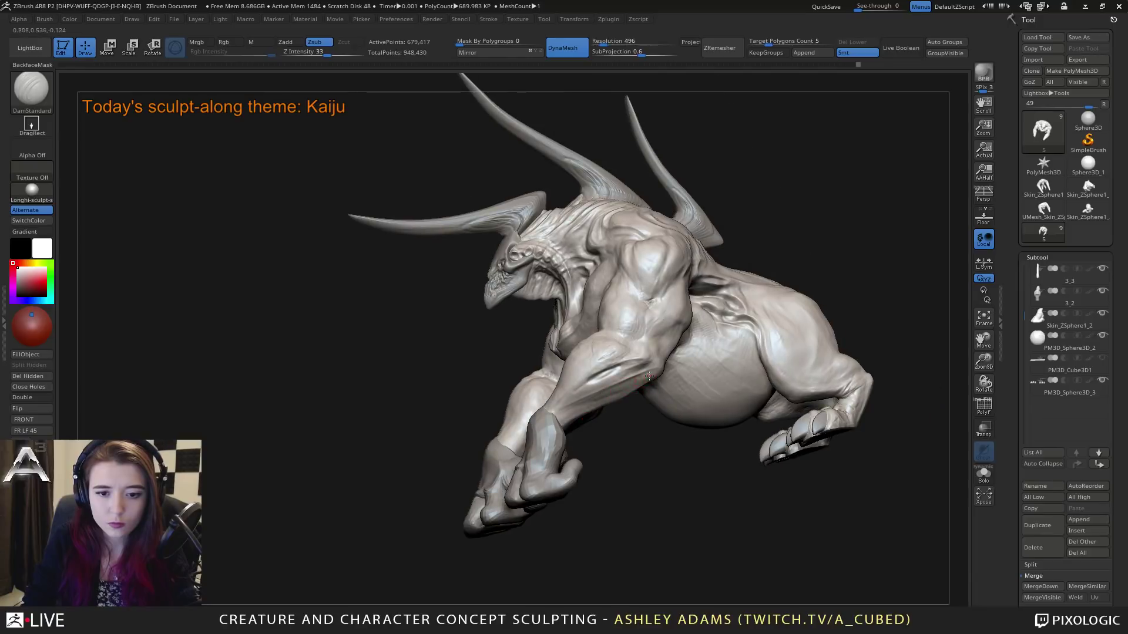
right_drag(550, 424, 613, 335)
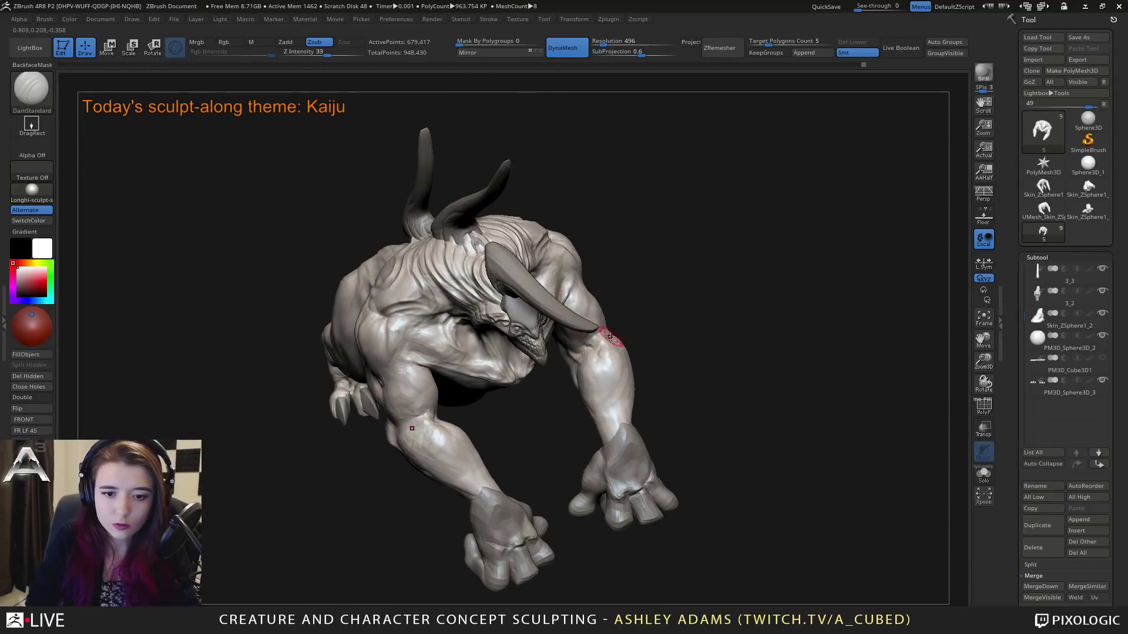
right_drag(619, 432, 574, 387)
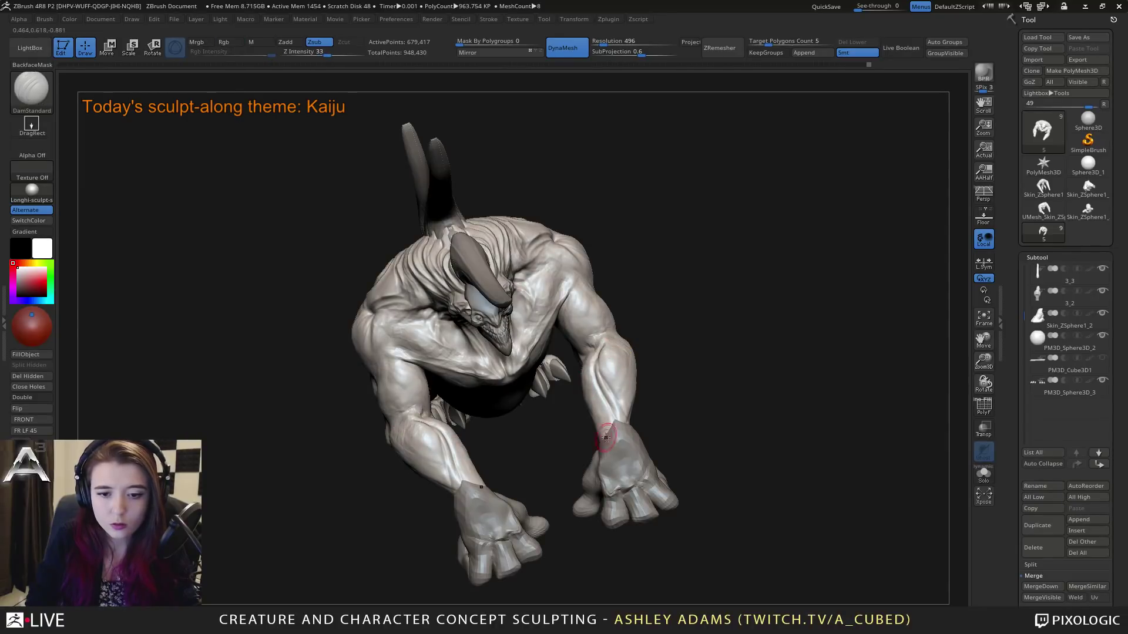
Step: Add volume to the upper side of the forearm muscles with the ClayBuildup brush
key(b)
key(c)
key(b)
drag(615, 407, 591, 365)
mouse_move(602, 386)
right_down()
mouse_move(624, 346)
mouse_move(600, 367)
right_up()
Step: Define the forearm muscle separations near the wrists and elbows with the DamStandard brush
key(b)
key(d)
key(s)
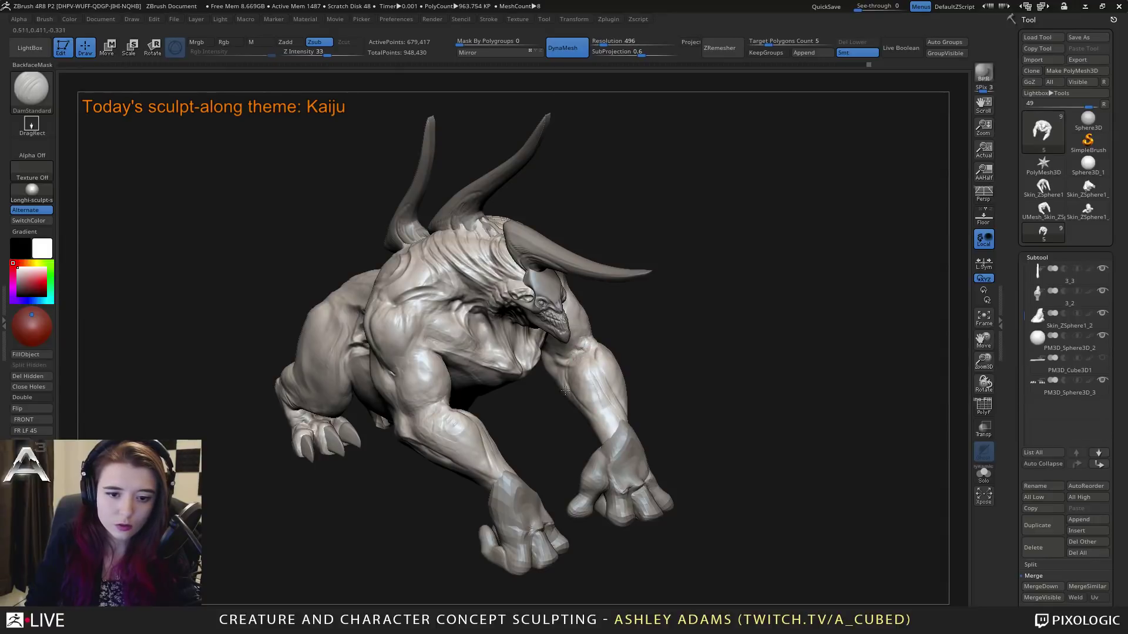
mouse_move(605, 440)
right_down()
mouse_move(520, 384)
mouse_move(623, 399)
right_up()
key(ctrl)
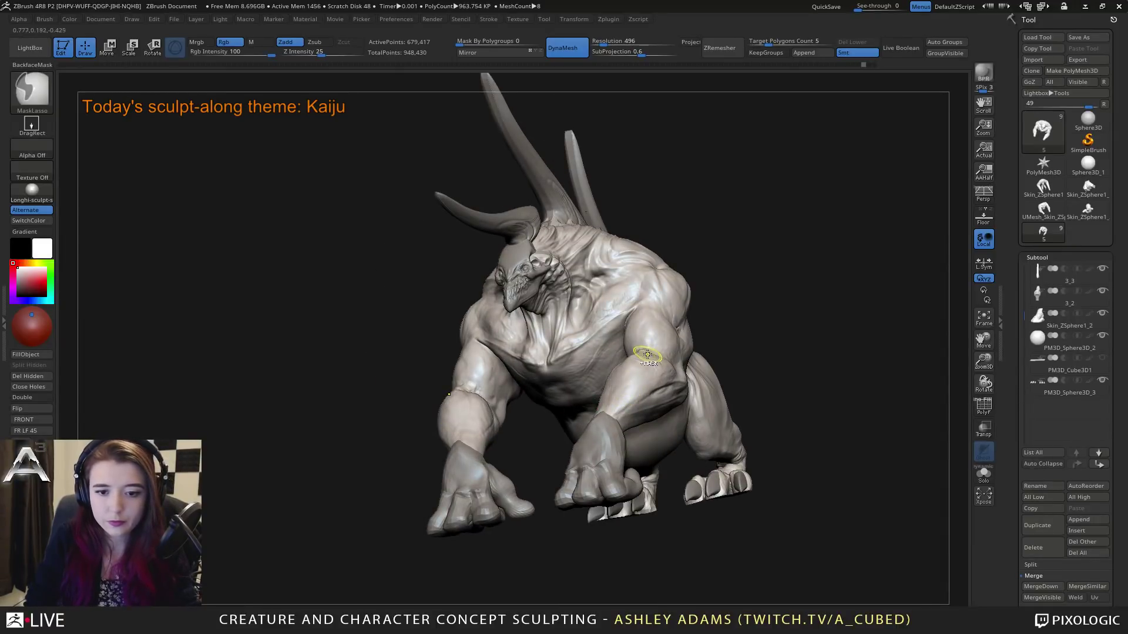
mouse_move(646, 357)
right_down()
mouse_move(642, 403)
mouse_move(594, 377)
right_up()
Step: Build up the forearm muscles from the elbows down to the wrists with the ClayBuildup brush
key(b)
key(c)
key(b)
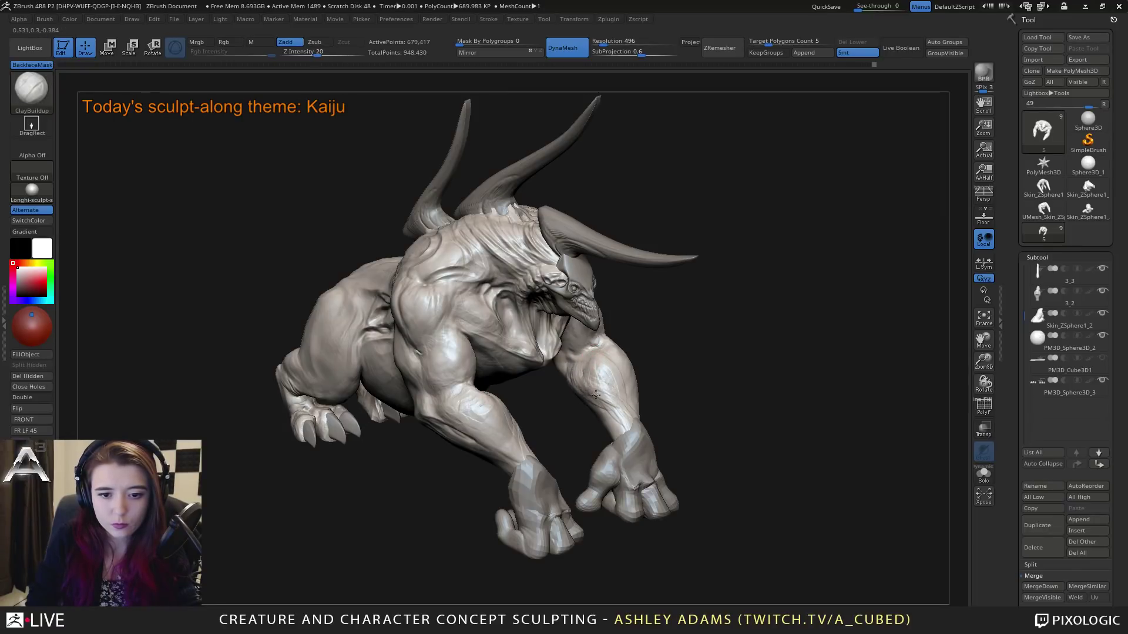
mouse_move(596, 395)
mouse_down()
mouse_move(581, 363)
mouse_move(598, 380)
mouse_up()
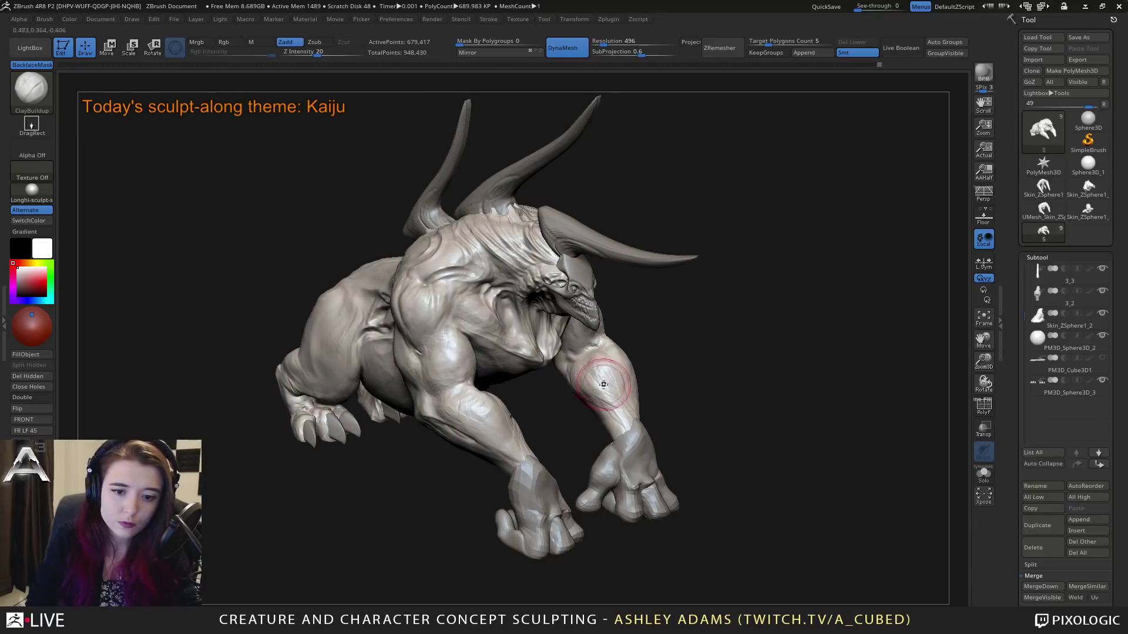
right_drag(605, 383, 560, 377)
mouse_move(607, 360)
mouse_down()
mouse_move(585, 374)
mouse_move(605, 359)
mouse_up()
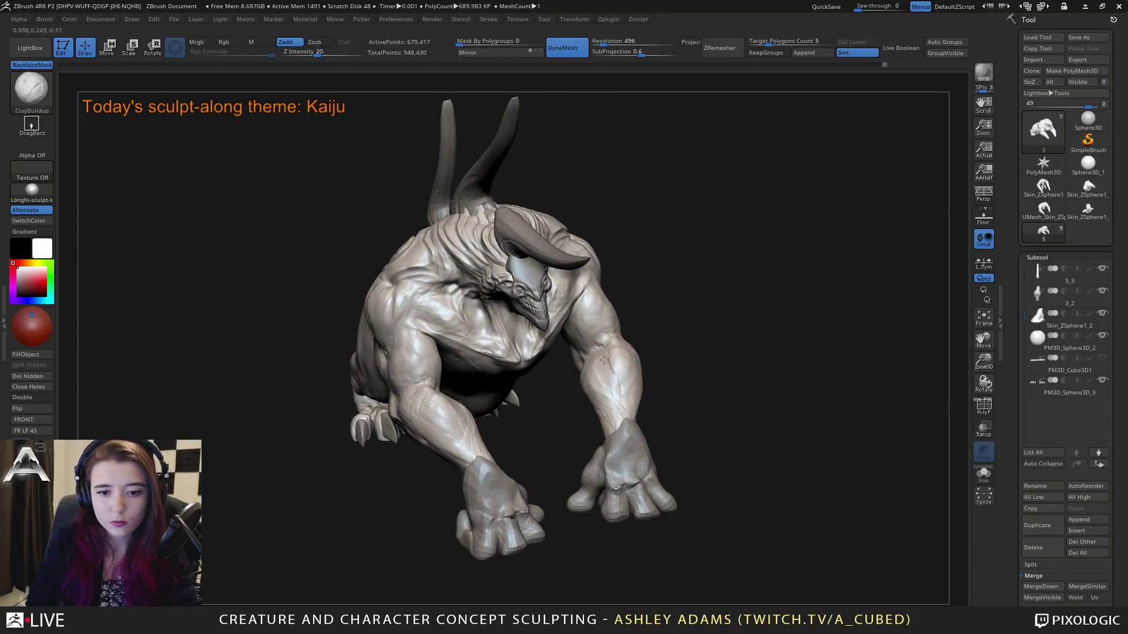
right_drag(605, 356, 620, 383)
mouse_move(612, 340)
mouse_down()
mouse_move(628, 397)
mouse_move(601, 388)
mouse_move(605, 426)
mouse_up()
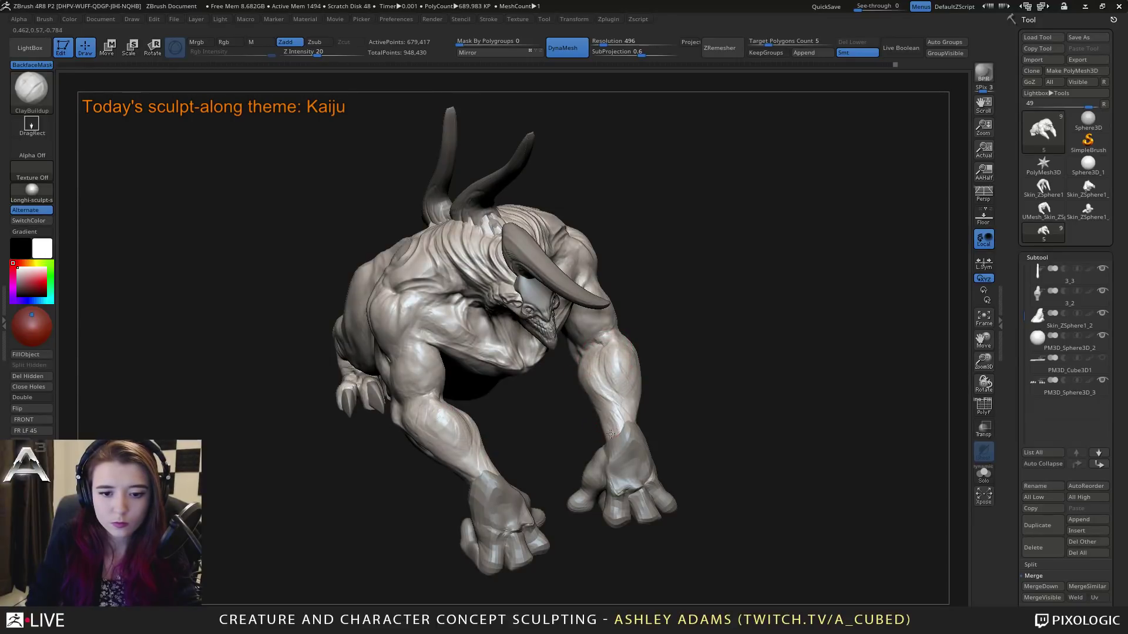
Step: Make body subtool 5 active and carve tendon lines along the undersides of the forearms with the DamStandard brush
key(space)
mouse_move(608, 433)
right_down()
mouse_move(594, 420)
mouse_move(618, 411)
mouse_move(638, 423)
mouse_move(599, 408)
mouse_move(554, 417)
mouse_move(544, 405)
mouse_move(519, 421)
mouse_move(558, 413)
mouse_move(500, 425)
right_up()
key(b)
key(d)
key(s)
alt+click(461, 411)
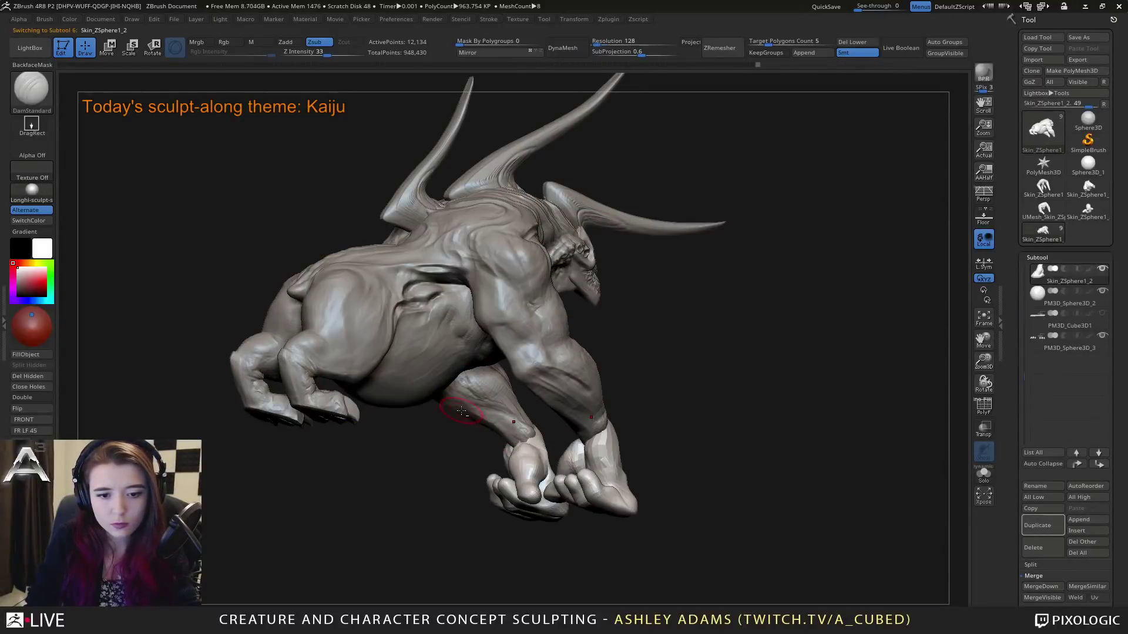
alt+click(472, 415)
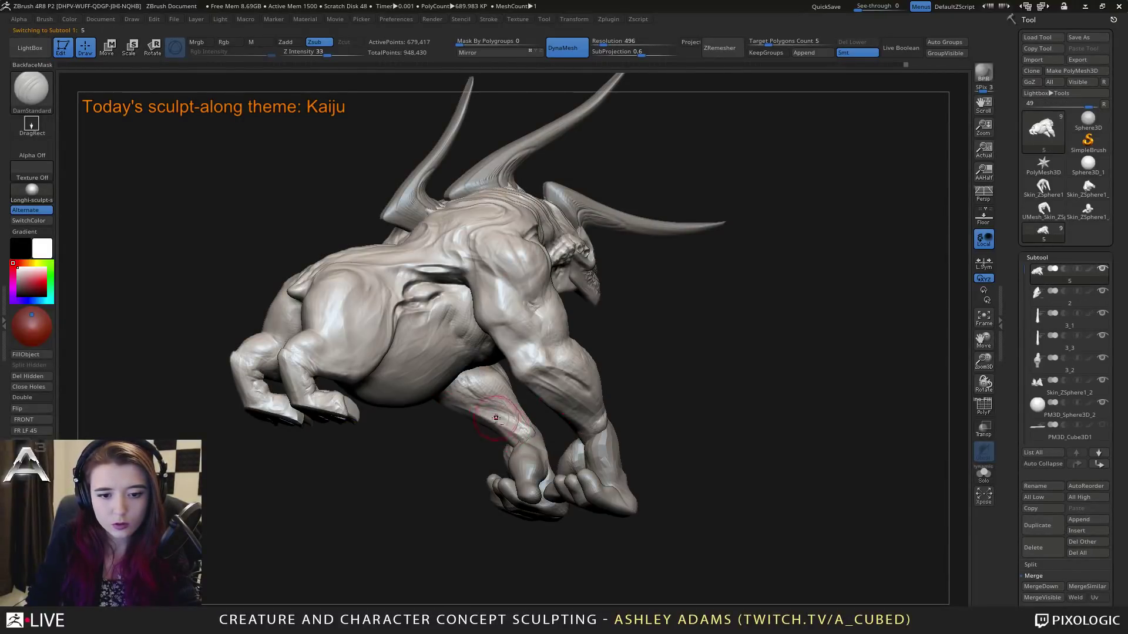
right_drag(515, 425, 507, 448)
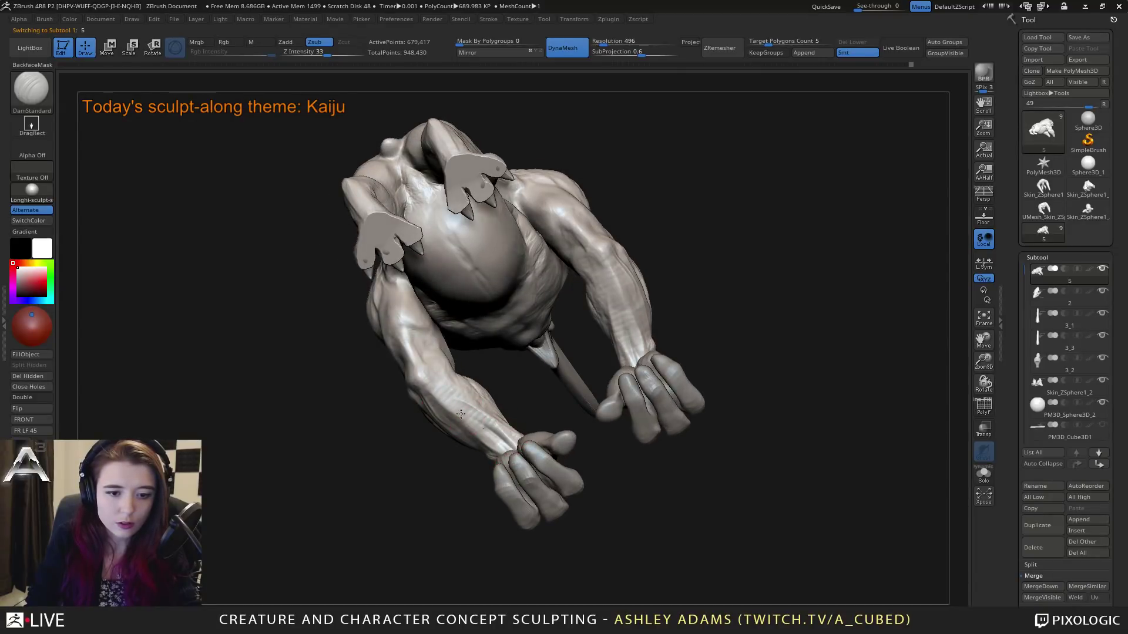
Step: Reshape the underside of the forearms near the elbows with the SnakeHook brush
right_drag(443, 390, 449, 380)
key(b)
key(s)
key(h)
key(space)
drag(450, 379, 449, 381)
mouse_move(449, 381)
right_down()
mouse_move(496, 392)
mouse_move(468, 396)
mouse_move(453, 364)
mouse_move(414, 376)
mouse_move(423, 311)
mouse_move(452, 353)
mouse_move(429, 301)
mouse_move(433, 335)
mouse_move(445, 300)
right_up()
Step: Refine the elbows and the backs of the upper arms with the DamStandard and ClayBuildup brushes
key(b)
key(d)
key(s)
key(b)
key(c)
key(b)
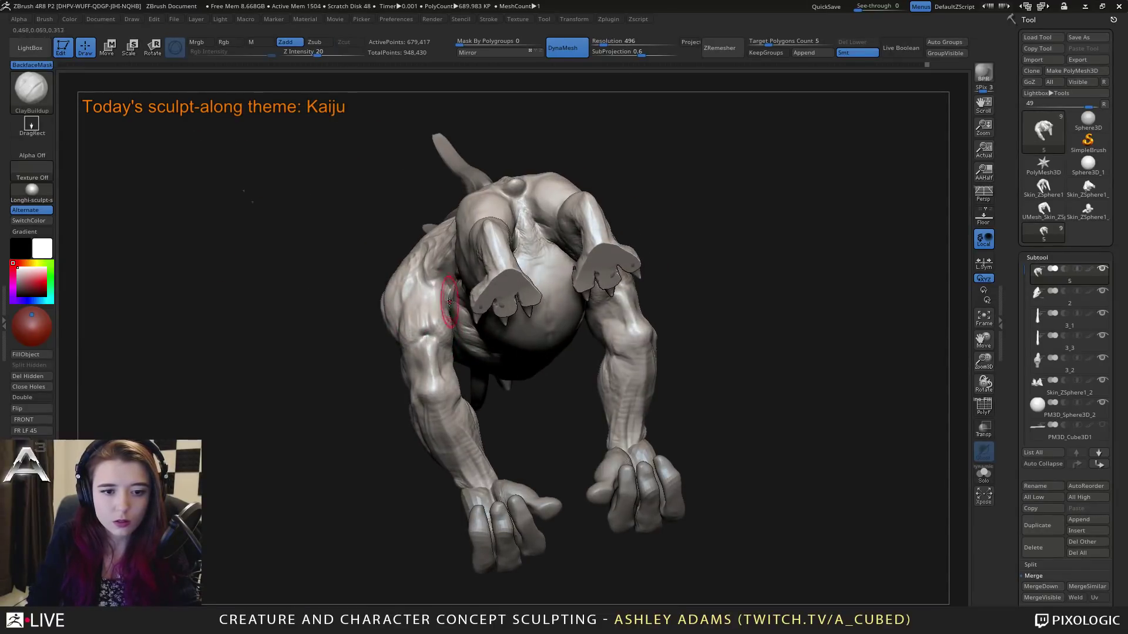
right_drag(449, 345, 399, 327)
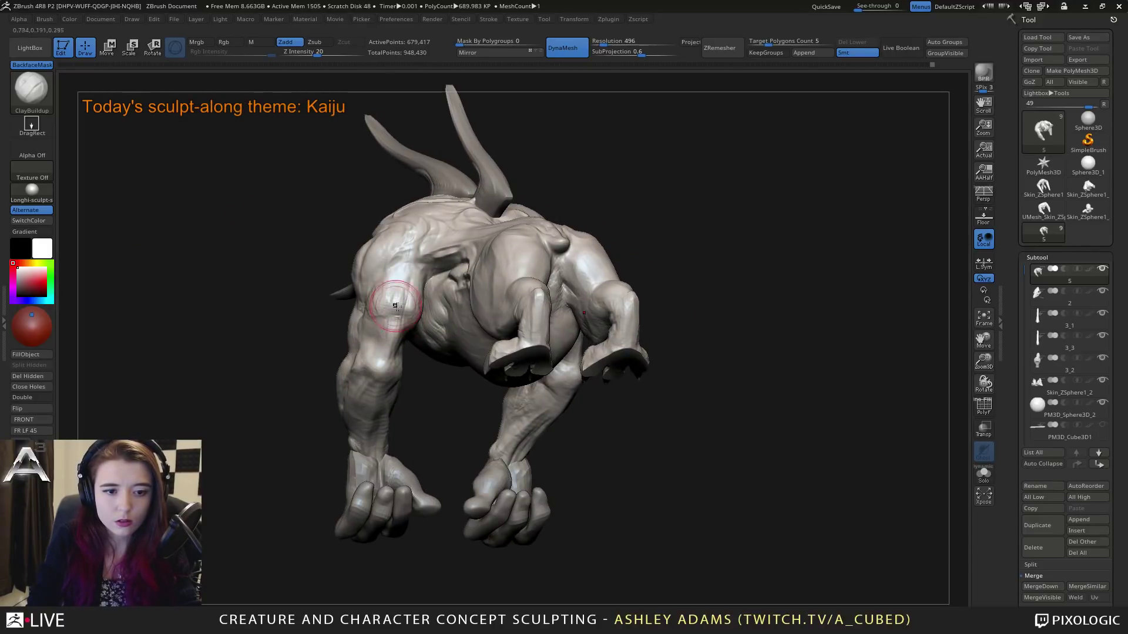
Step: Pull the rear contour of the upper arms beside the flank into shape with the SnakeHook brush
right_drag(396, 305, 469, 353)
key(b)
key(s)
key(h)
drag(443, 353, 383, 340)
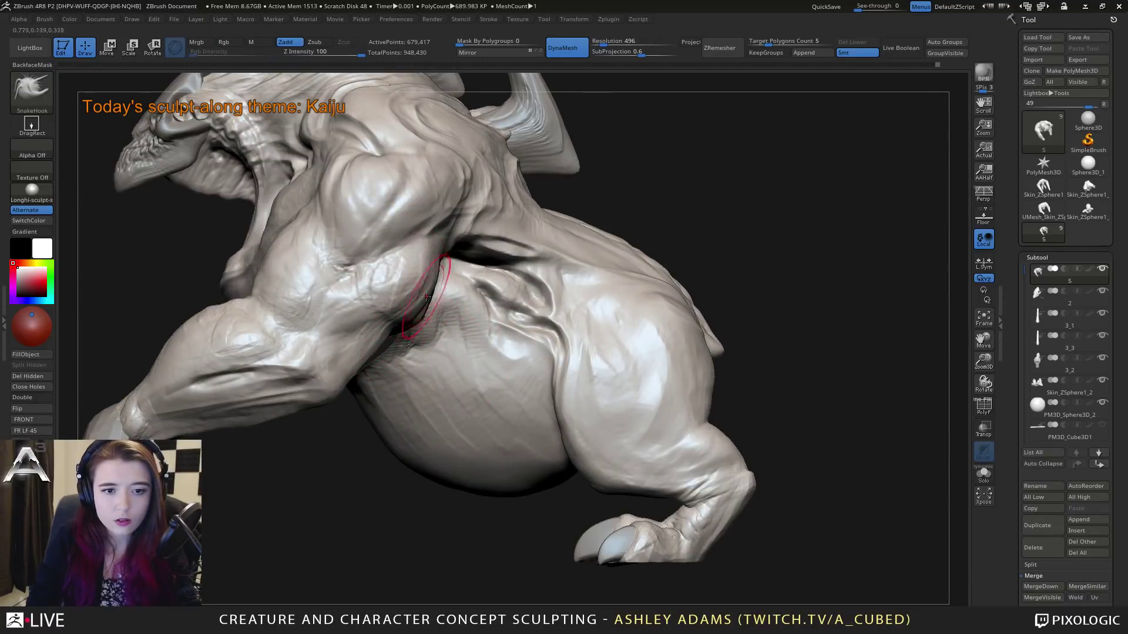
mouse_move(427, 296)
right_down()
mouse_move(512, 351)
mouse_move(527, 329)
mouse_move(499, 311)
mouse_move(504, 369)
mouse_move(500, 347)
mouse_move(546, 375)
mouse_move(582, 361)
mouse_move(544, 354)
mouse_move(514, 385)
right_up()
right_click(494, 358)
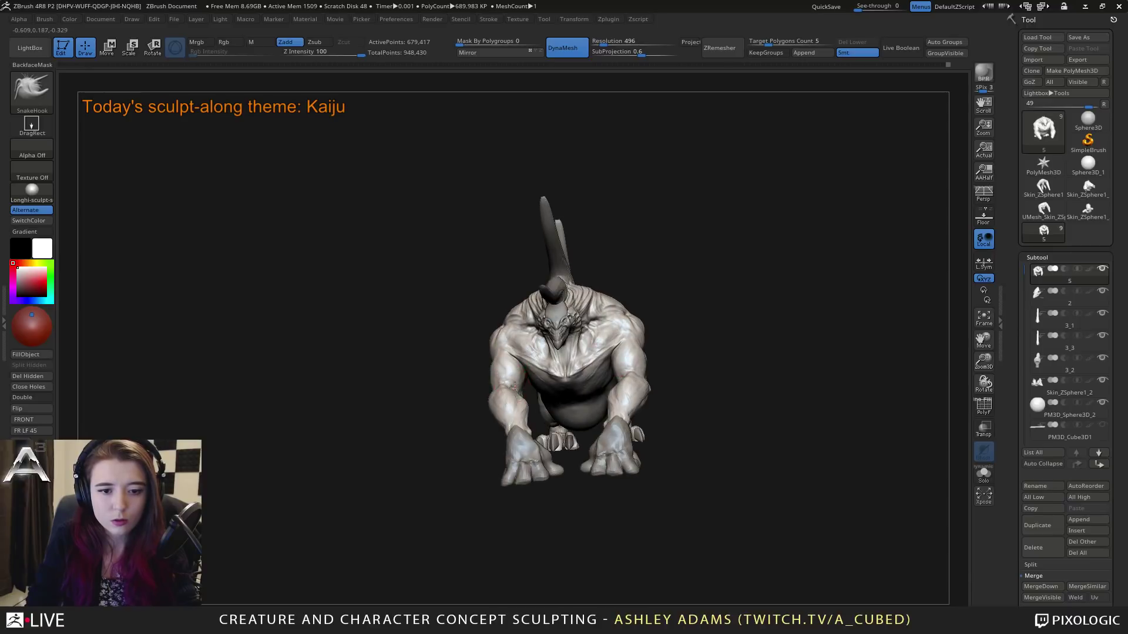
right_click(496, 390)
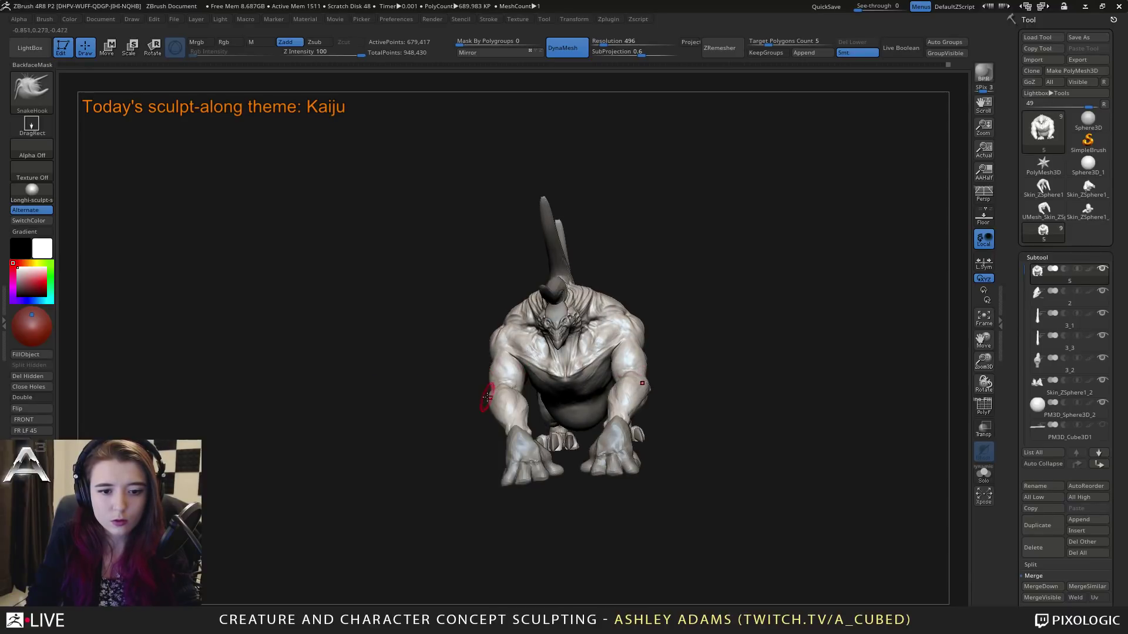
right_drag(487, 399, 535, 339)
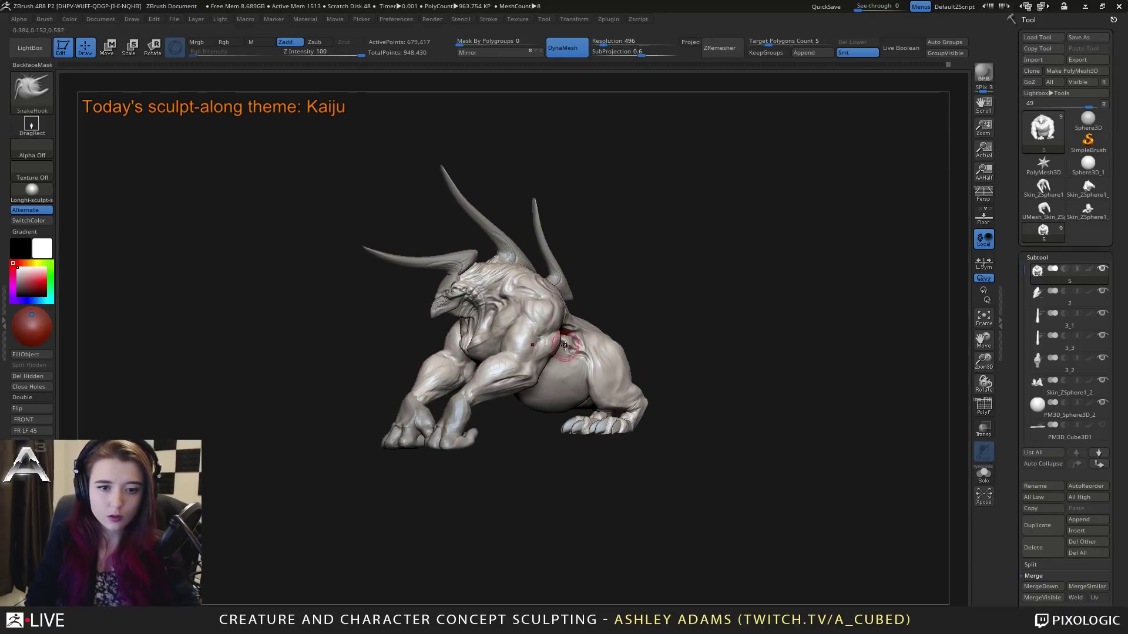
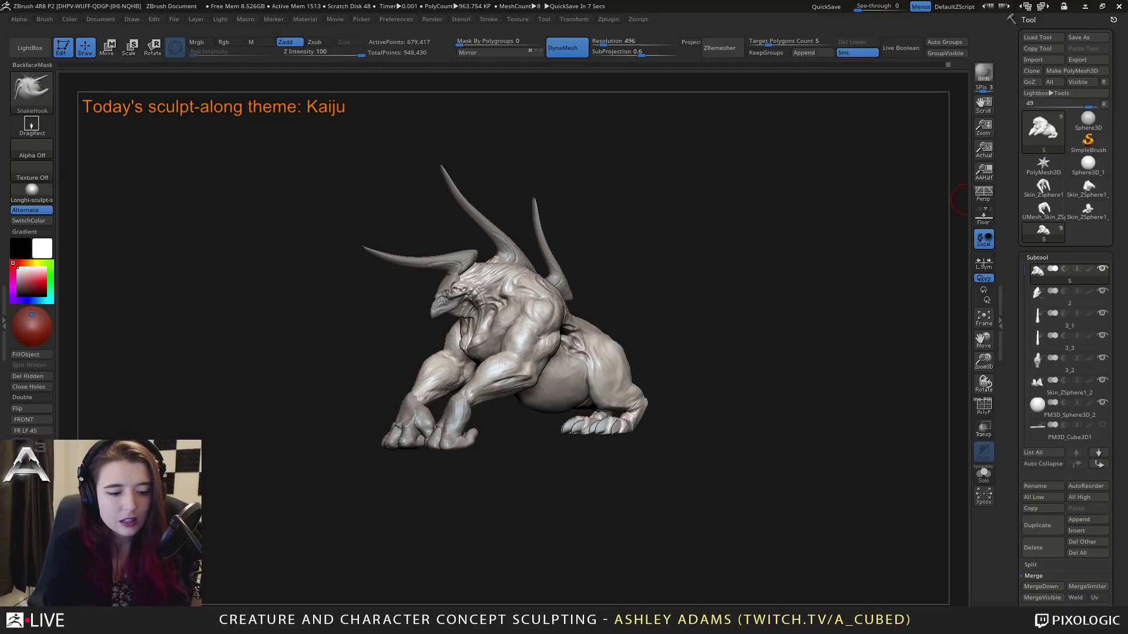
Step: Adjust the skin folds on the flank with SnakeHook and build up the surrounding surface with ClayBuildup
mouse_move(705, 276)
right_down()
mouse_move(558, 302)
mouse_move(657, 339)
mouse_move(590, 356)
mouse_move(577, 341)
mouse_move(549, 351)
right_up()
drag(569, 354, 559, 349)
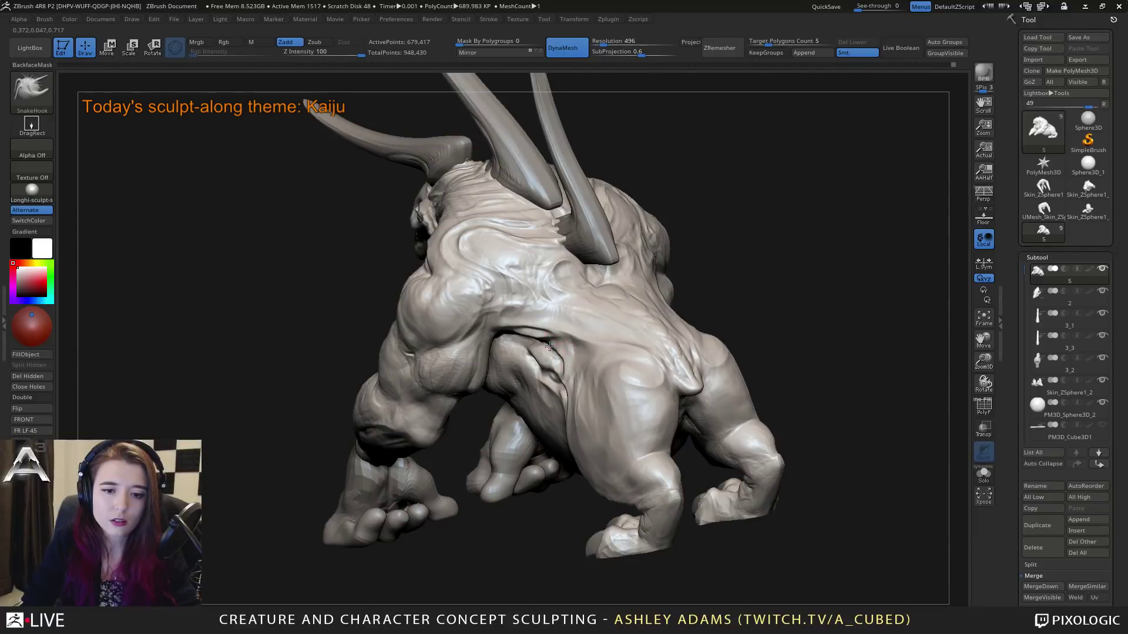
mouse_move(549, 348)
right_down()
mouse_move(564, 350)
mouse_move(538, 343)
right_up()
key(b)
key(c)
key(b)
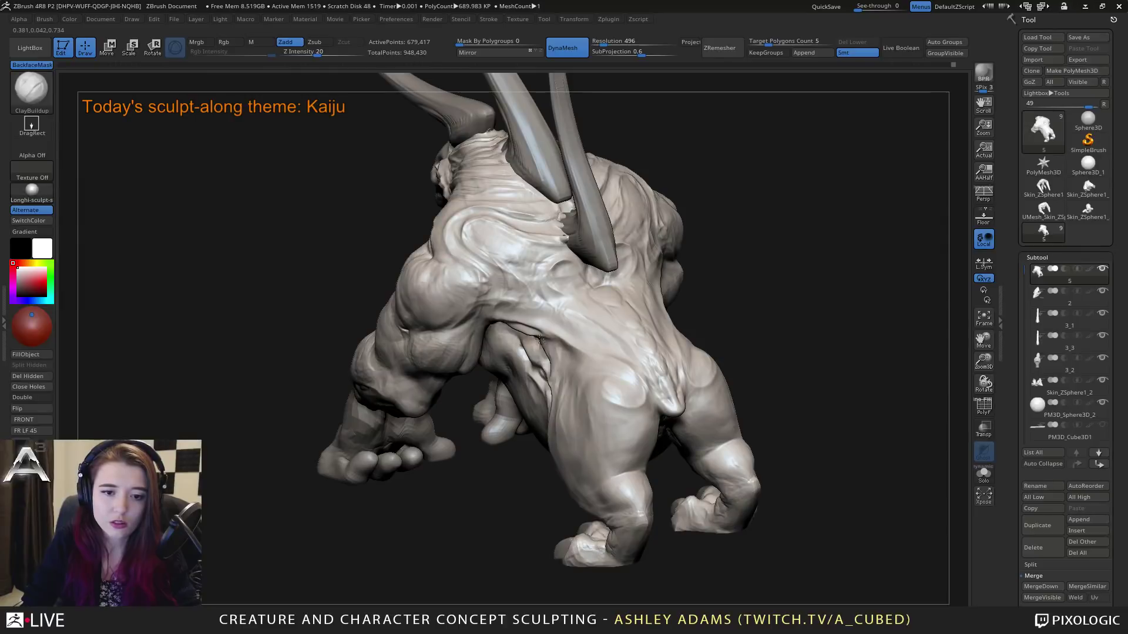
right_drag(557, 354, 496, 333)
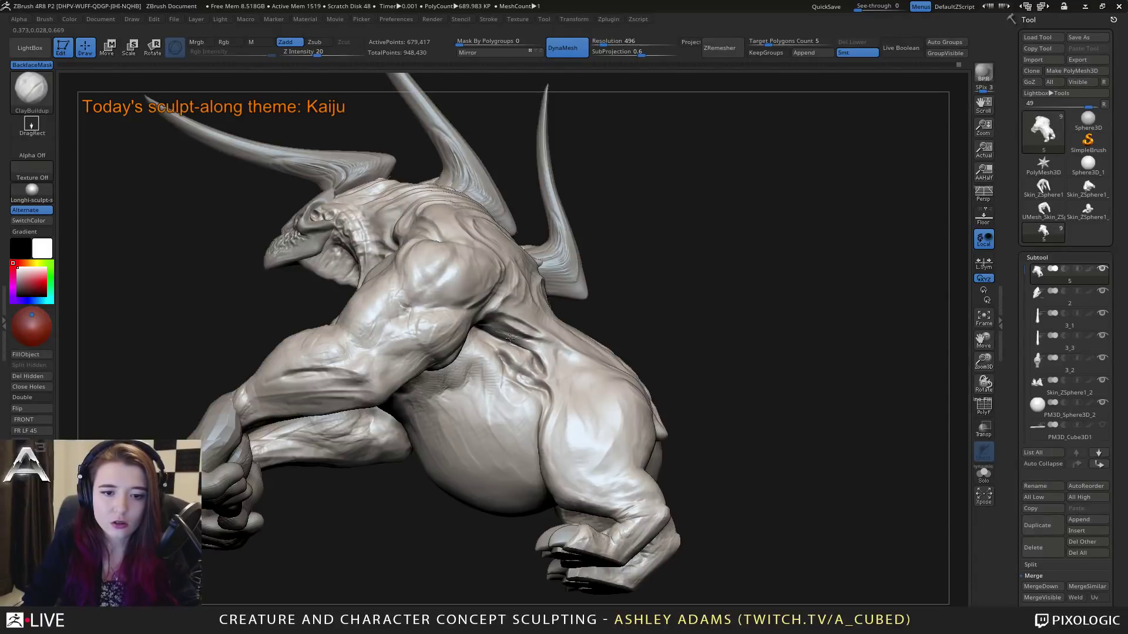
mouse_move(515, 344)
right_down()
mouse_move(538, 347)
mouse_move(544, 361)
mouse_move(559, 352)
right_up()
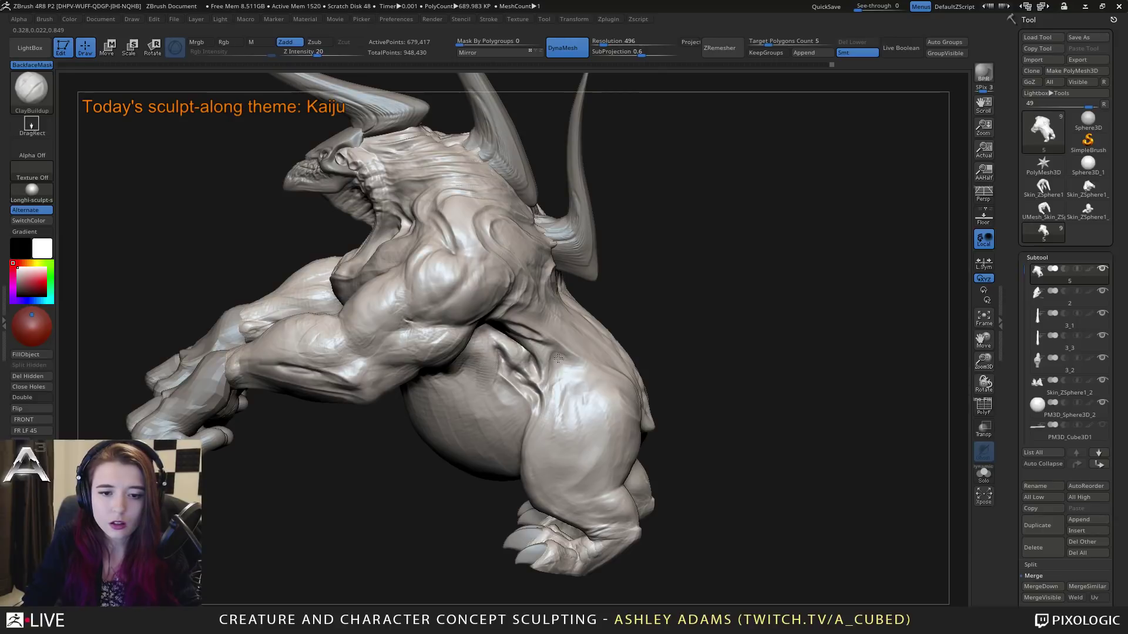
Step: Blend the flank folds into the hip where it meets the belly with the ClayBuildup brush
ctrl+right_drag(603, 402, 611, 355)
right_drag(676, 358, 594, 397)
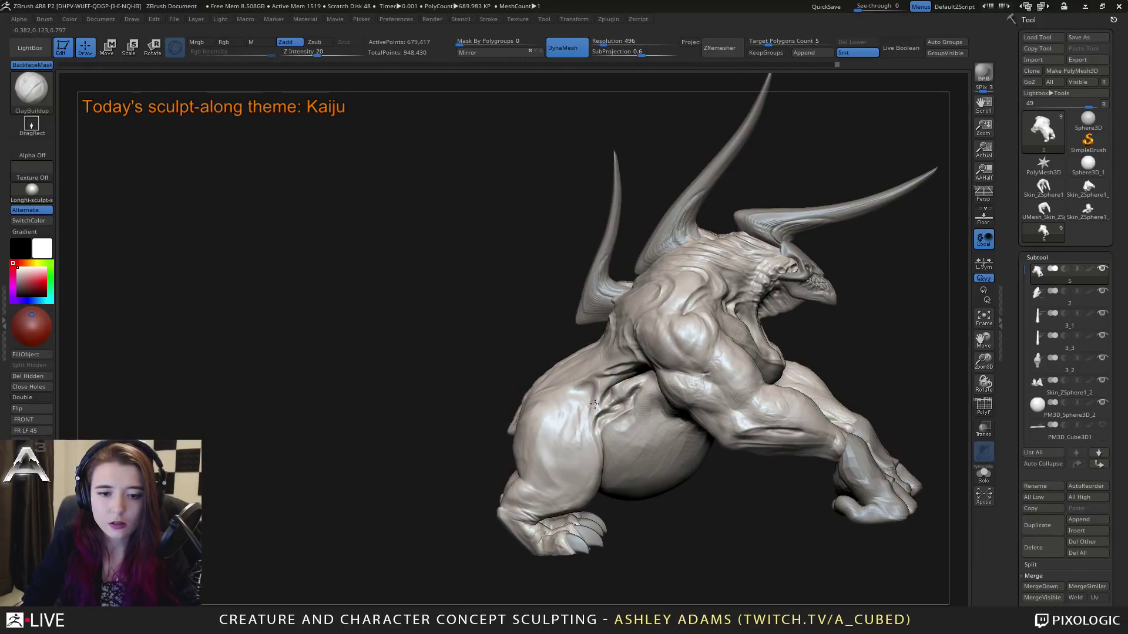
right_drag(594, 404, 592, 405)
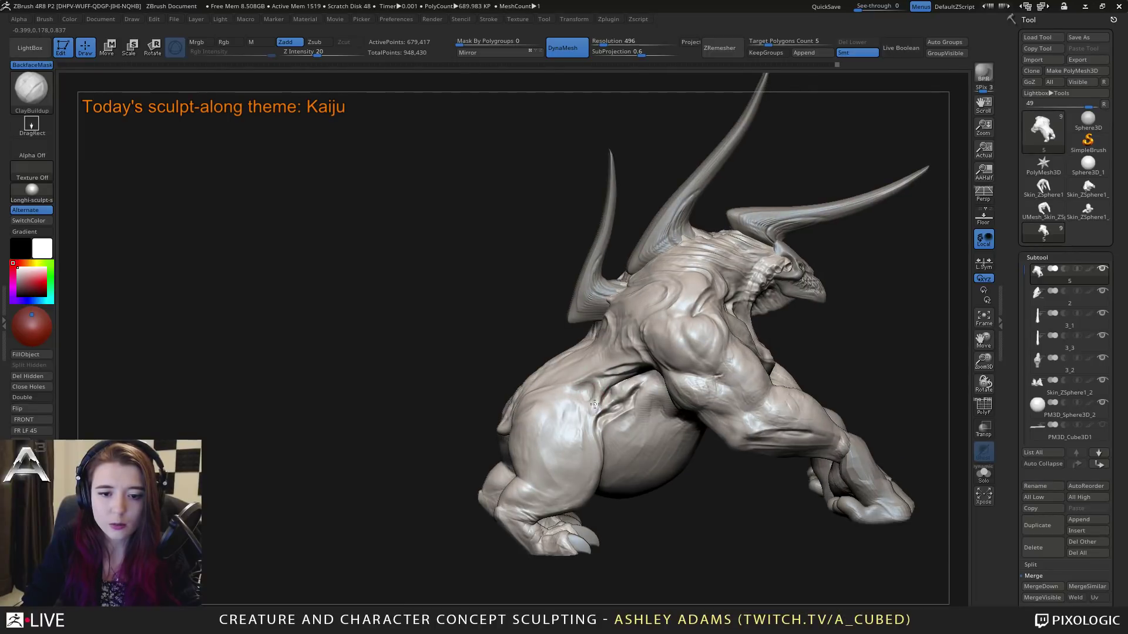
mouse_move(580, 397)
right_down()
mouse_move(597, 372)
mouse_move(574, 357)
mouse_move(592, 370)
mouse_move(574, 302)
right_up()
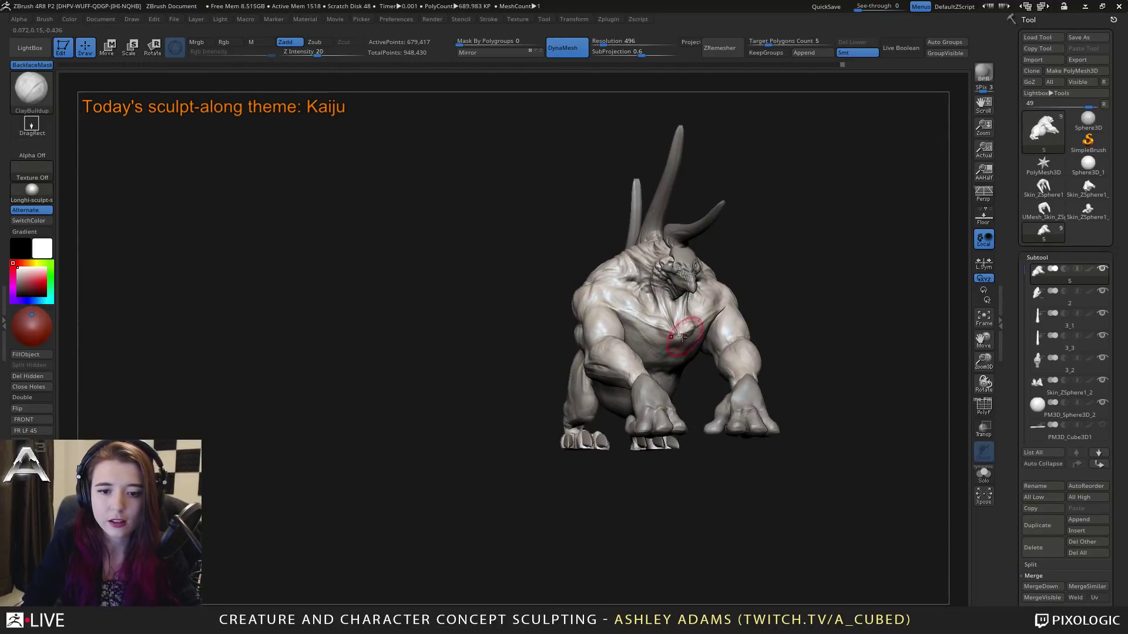
Step: Build up the chest surface below the pectoral ridge and beside the armpits with the ClayBuildup brush
right_drag(684, 336, 609, 385)
right_click(607, 388)
ctrl+right_drag(647, 323, 667, 342)
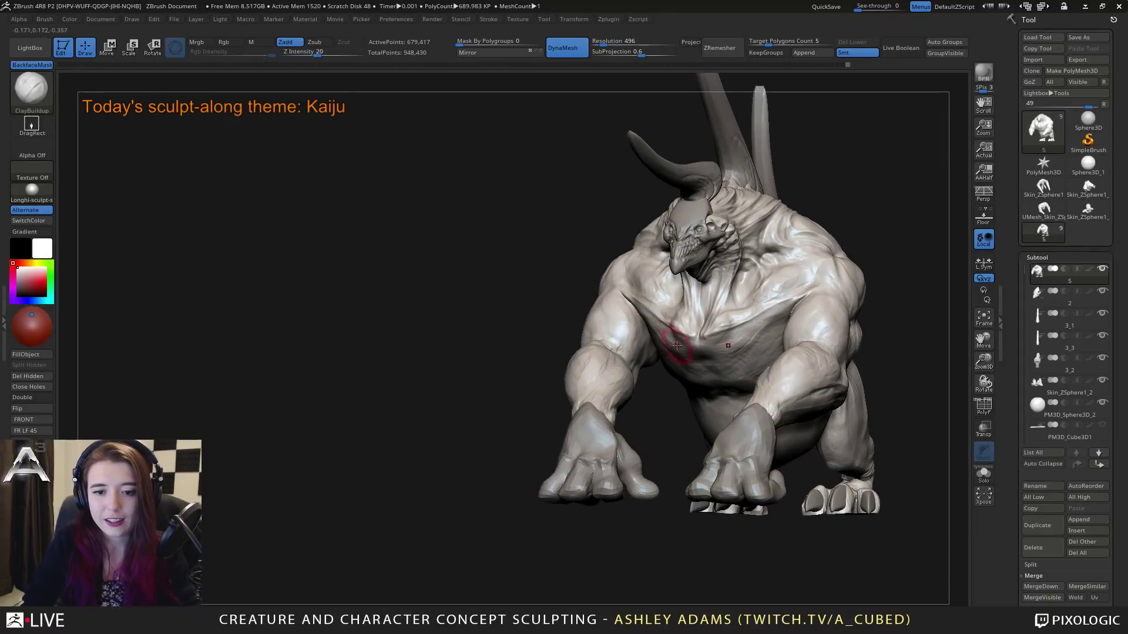
key(ctrl)
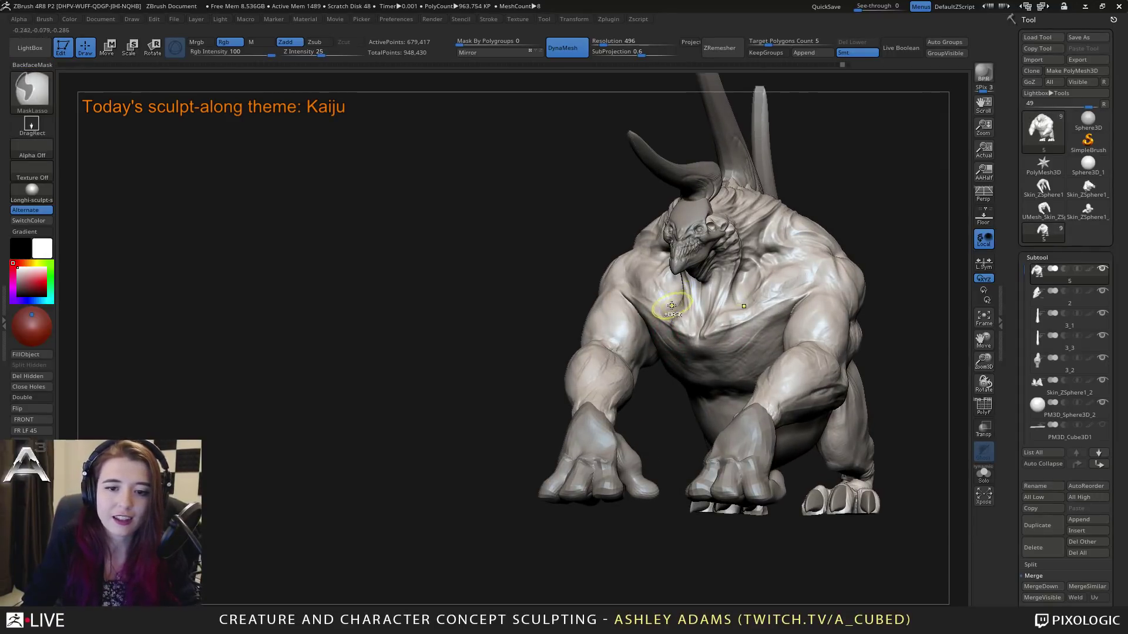
right_drag(674, 304, 640, 313)
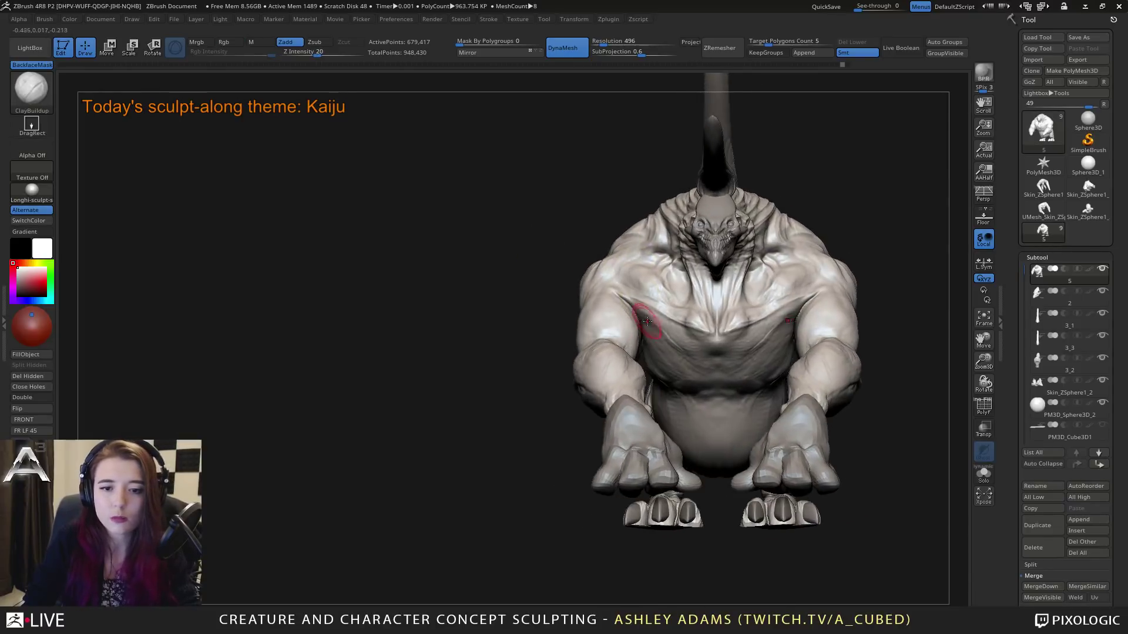
Step: Carve creases across the lower chest and into the armpits with the DamStandard brush
key(b)
key(d)
key(s)
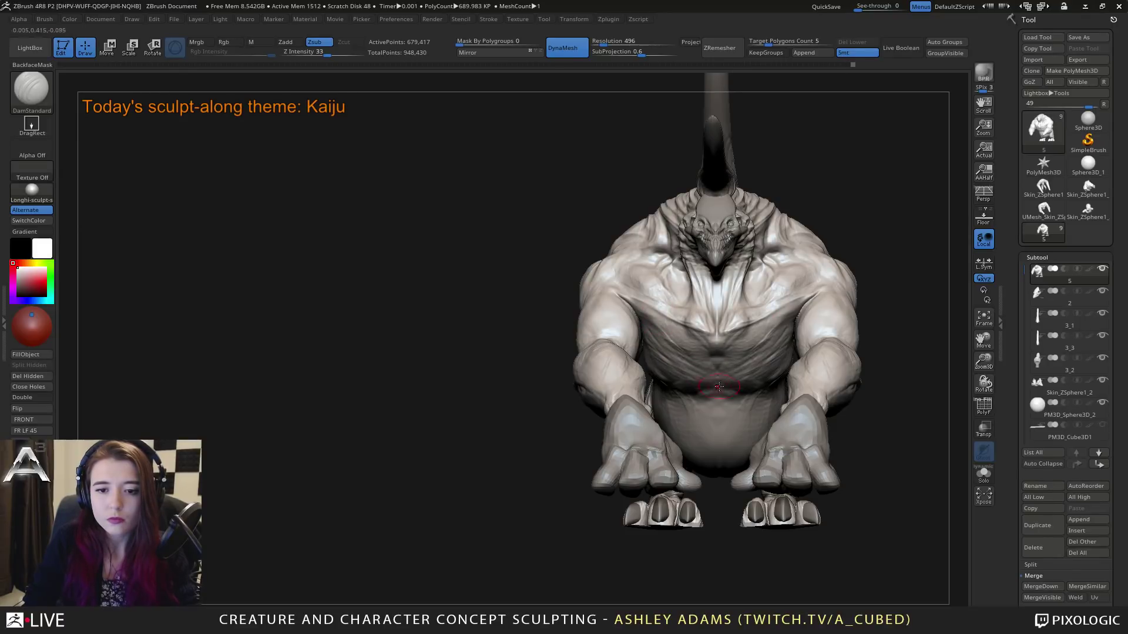
mouse_move(748, 389)
right_down()
mouse_move(642, 309)
mouse_move(599, 306)
right_up()
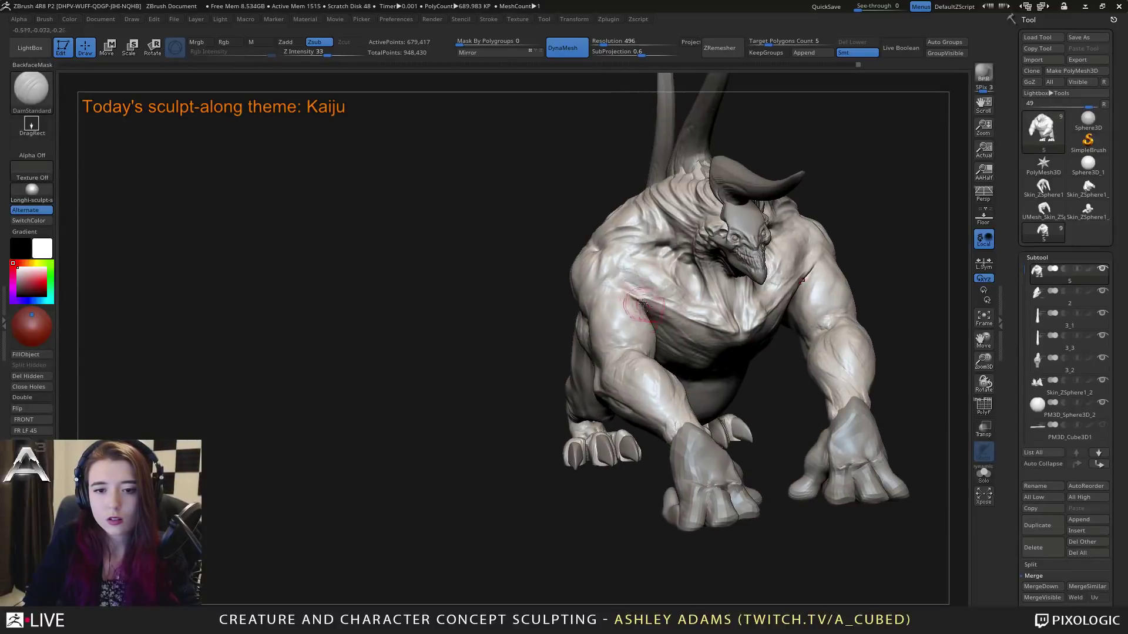
drag(641, 306, 645, 304)
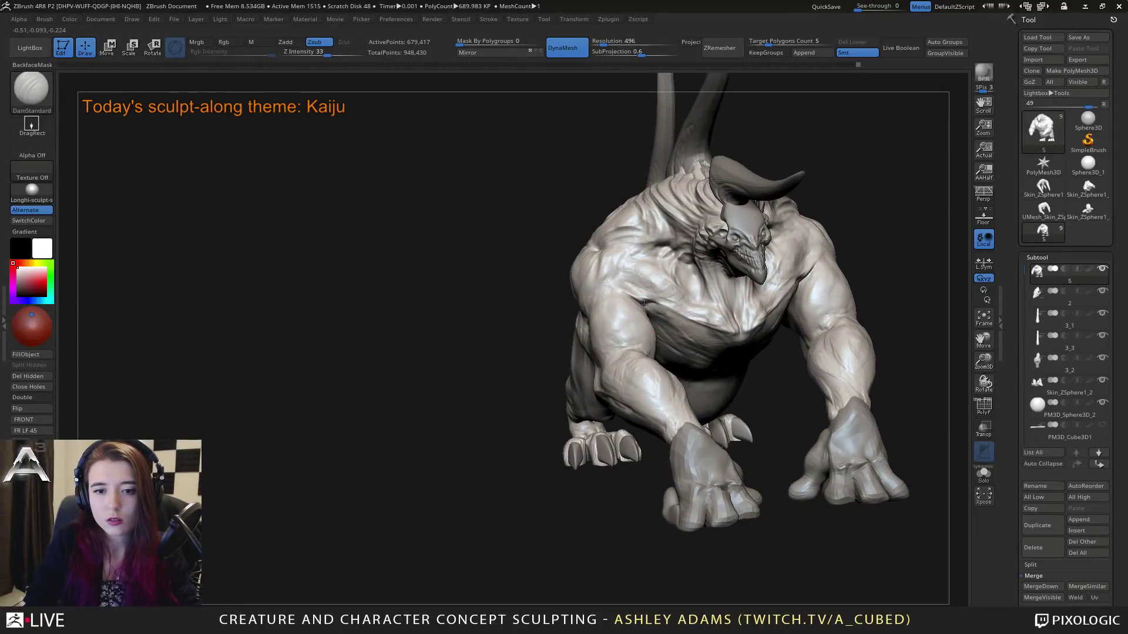
mouse_move(646, 304)
right_down()
mouse_move(726, 334)
mouse_move(737, 303)
right_up()
right_click(693, 357)
mouse_move(693, 357)
right_down()
mouse_move(716, 336)
mouse_move(702, 340)
mouse_move(724, 377)
right_up()
right_click(702, 340)
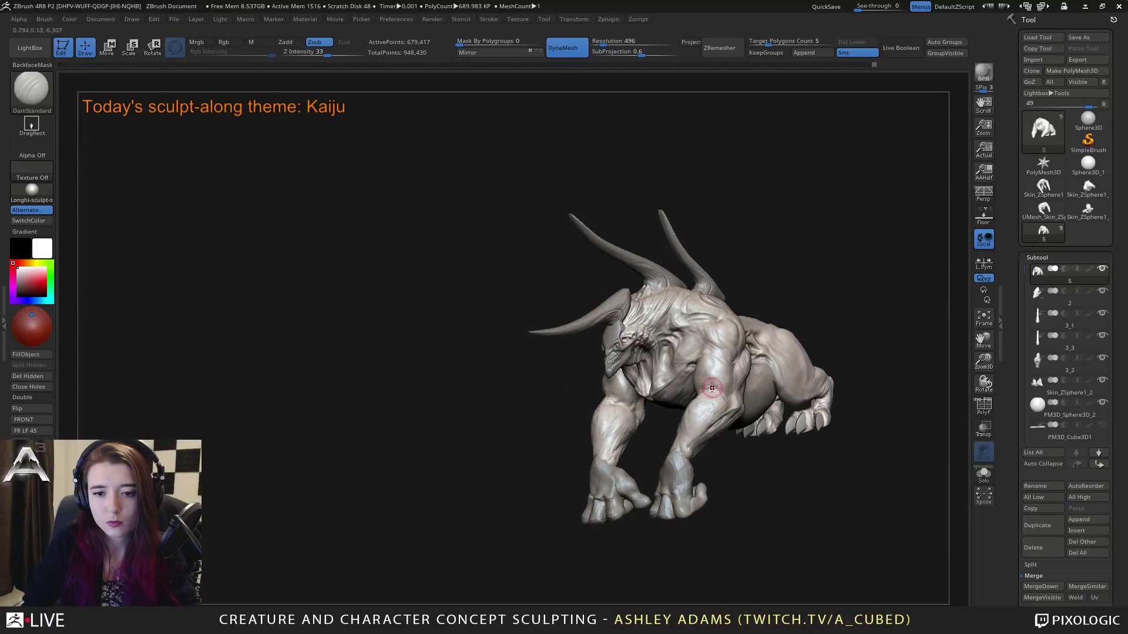
Step: Thicken the undersides of the forearms near the elbows with the ClayBuildup brush
mouse_move(714, 399)
right_down()
mouse_move(686, 392)
mouse_move(713, 410)
mouse_move(690, 399)
mouse_move(720, 392)
mouse_move(723, 462)
right_up()
key(b)
key(c)
key(b)
key(space)
key(space)
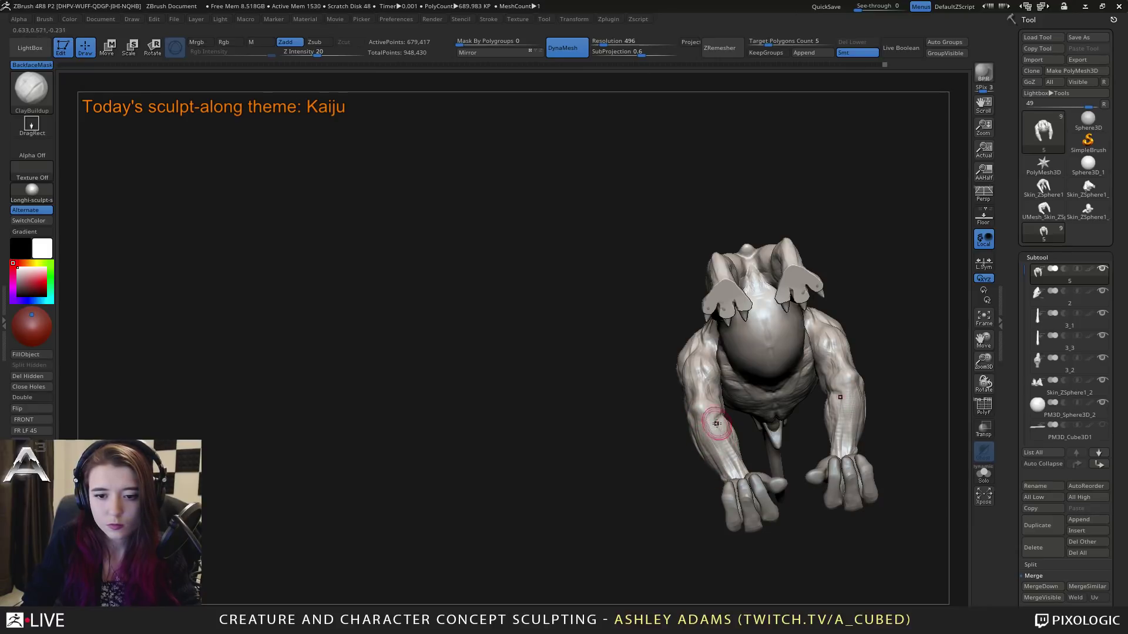
right_drag(708, 417, 754, 415)
right_click(681, 338)
right_drag(685, 342, 664, 343)
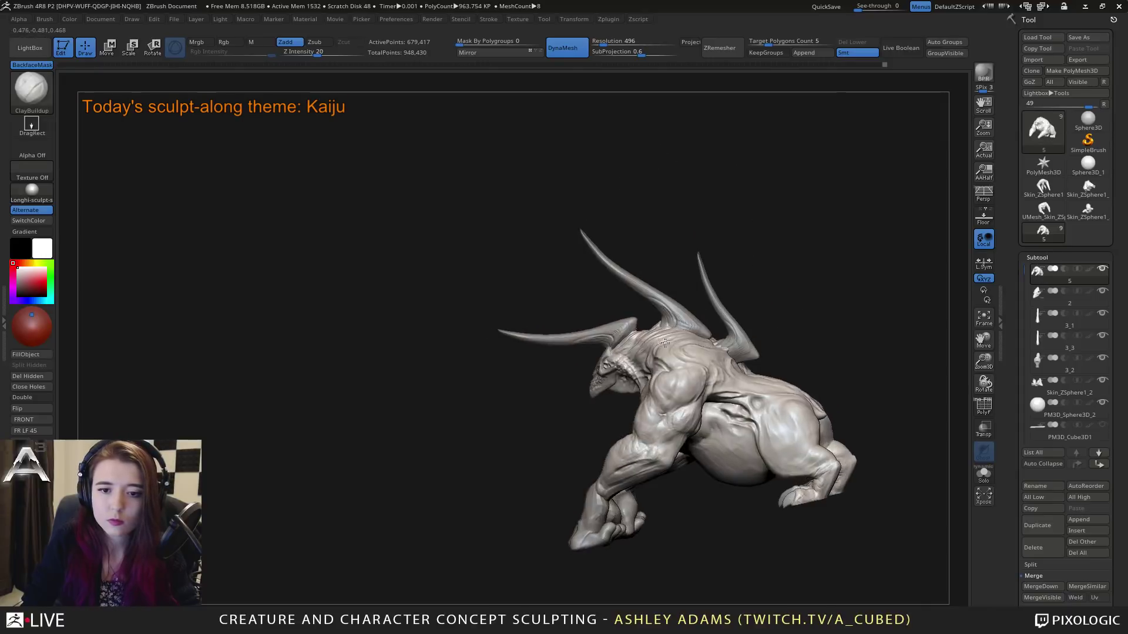
Step: Carve skin creases across the side and underside of the belly with the DamStandard brush
right_click(708, 354)
alt+right_drag(736, 445, 699, 385)
key(b)
key(d)
key(s)
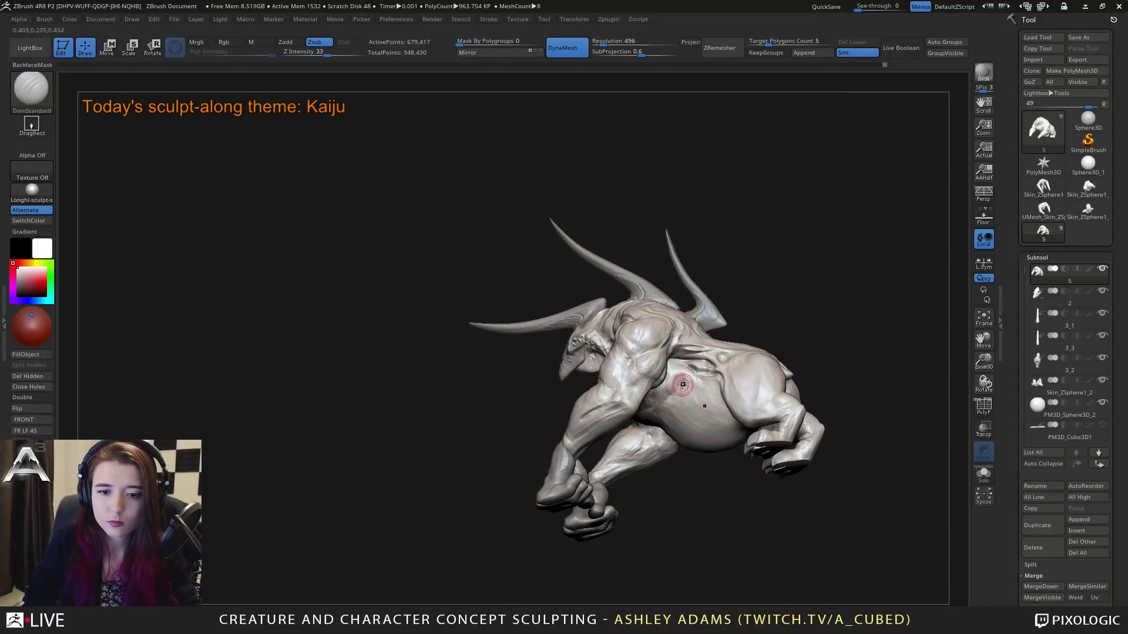
mouse_move(676, 383)
mouse_down()
mouse_move(701, 407)
mouse_move(695, 424)
mouse_up()
right_drag(708, 403, 727, 431)
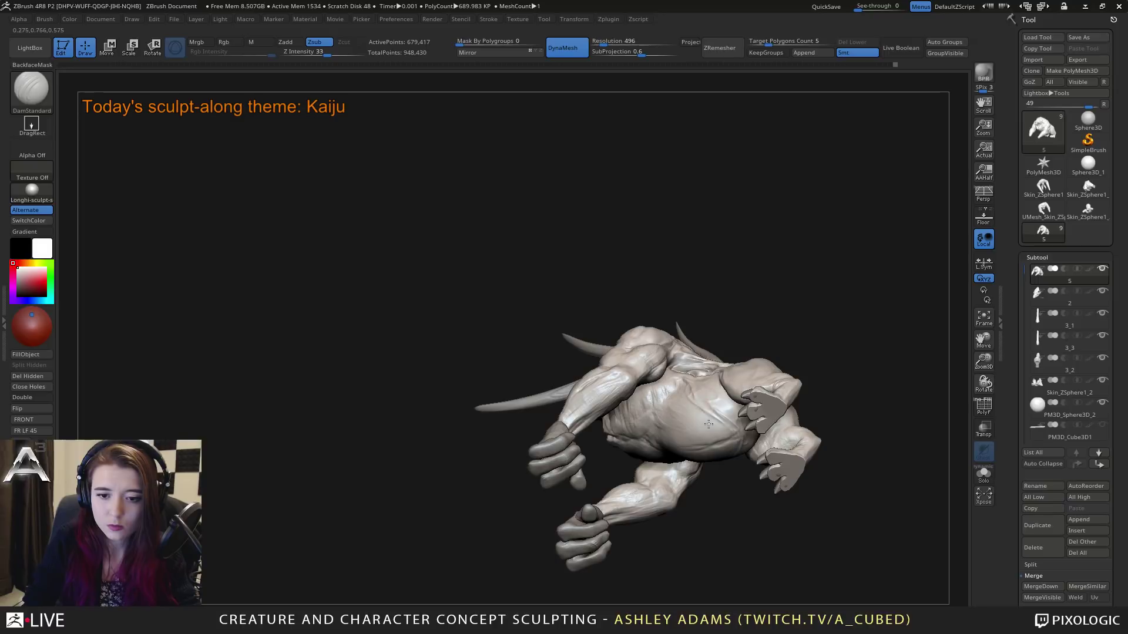
right_drag(709, 424, 717, 426)
right_drag(682, 360, 673, 394)
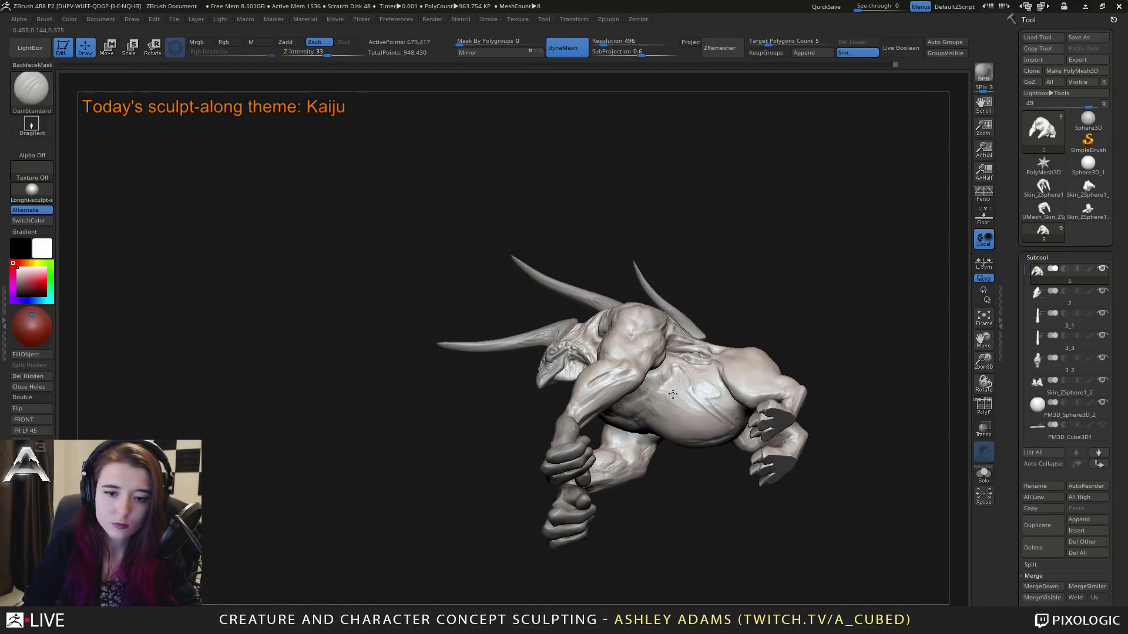
mouse_move(690, 434)
right_down()
mouse_move(737, 368)
mouse_move(705, 411)
right_up()
mouse_move(590, 242)
ctrl+right_down()
mouse_move(674, 392)
mouse_move(685, 352)
ctrl+right_up()
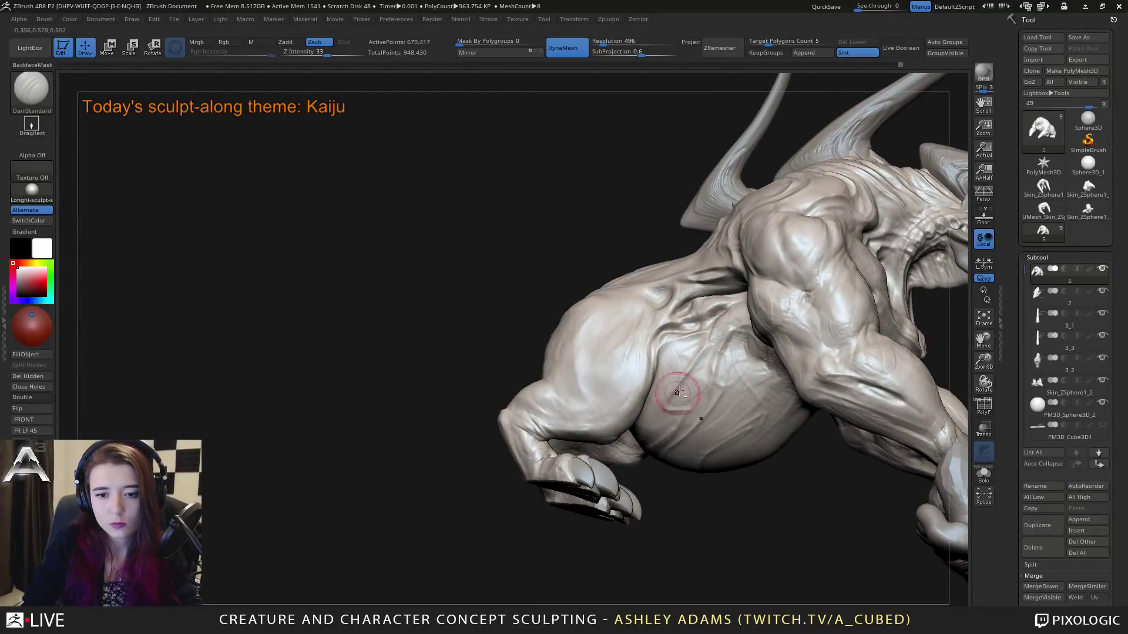
mouse_move(678, 392)
mouse_down()
mouse_move(667, 406)
mouse_move(679, 399)
mouse_up()
Step: Pull the heels of the hind legs backward with the SnakeHook brush
ctrl+right_drag(713, 341, 710, 174)
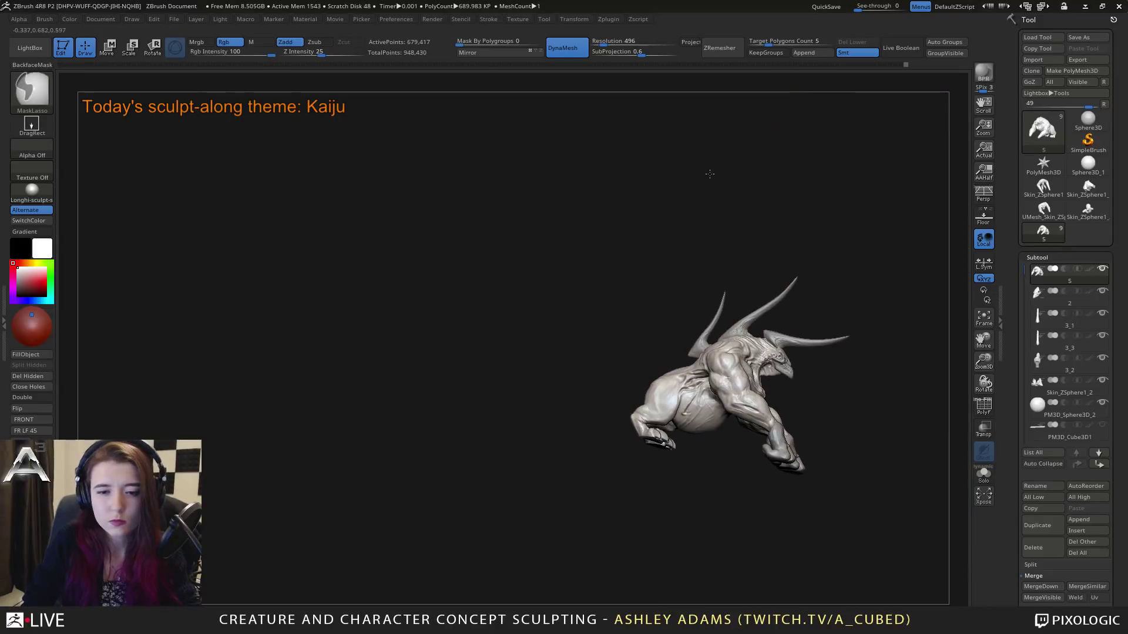
mouse_move(697, 245)
right_down()
mouse_move(710, 338)
mouse_move(675, 322)
mouse_move(702, 312)
right_up()
key(ctrl)
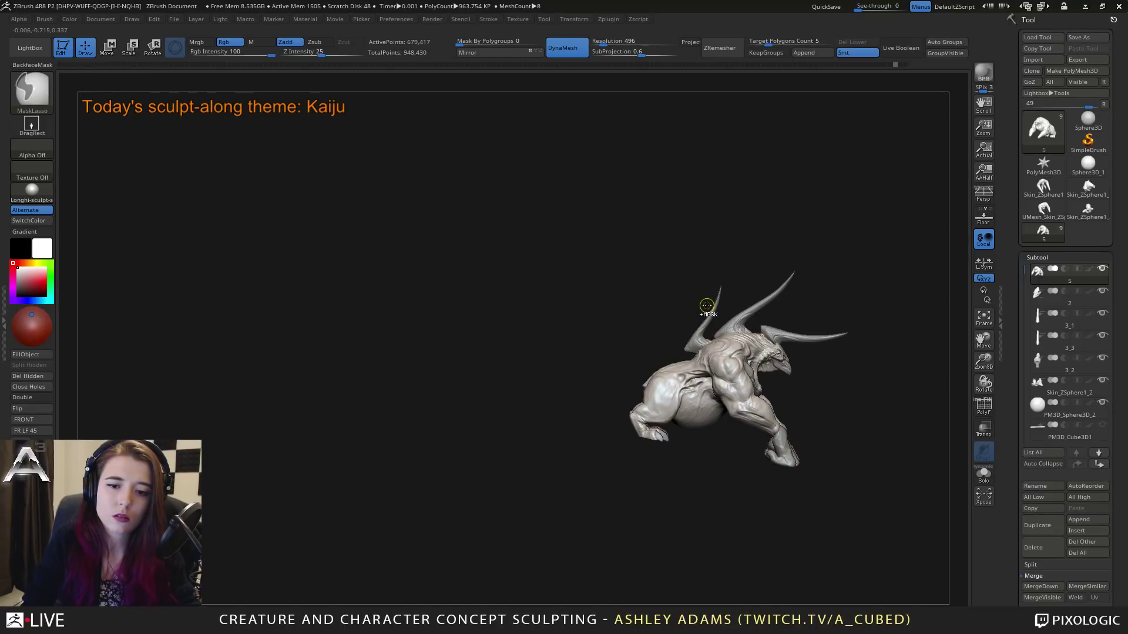
mouse_move(705, 306)
mouse_down()
mouse_move(679, 360)
mouse_move(662, 348)
mouse_up()
key(space)
key(b)
key(s)
key(h)
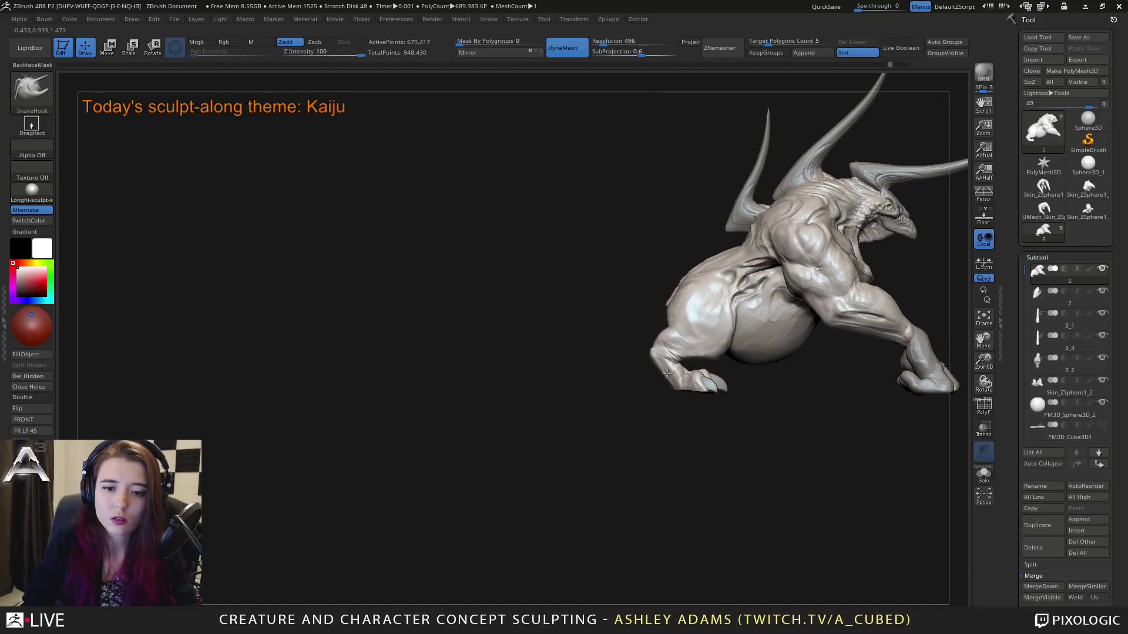
key(space)
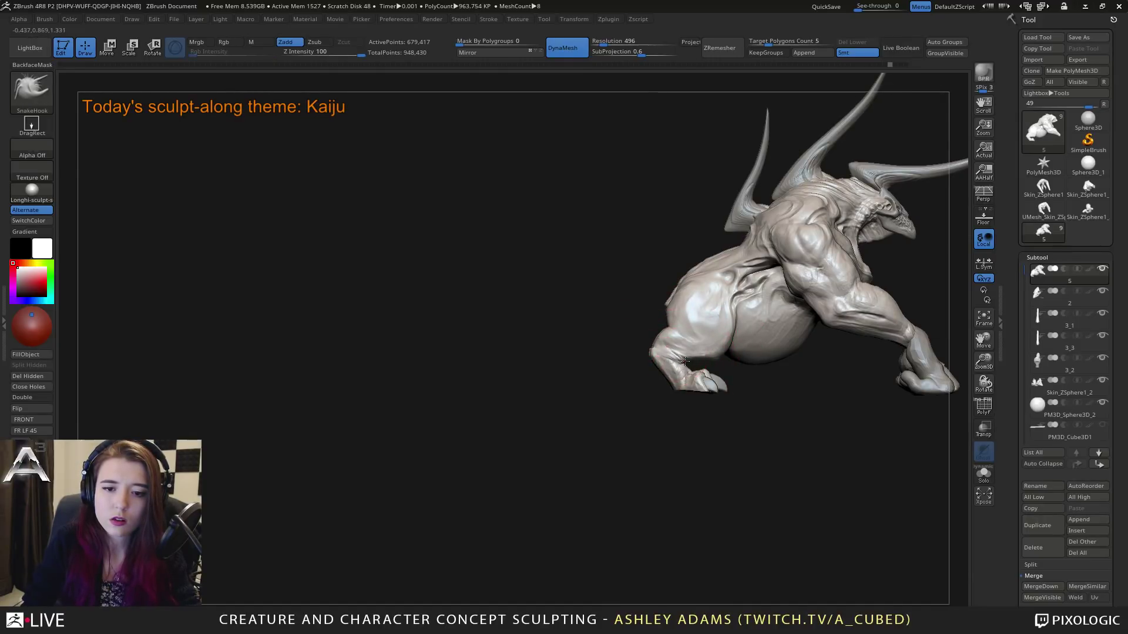
mouse_move(686, 361)
mouse_down()
mouse_move(670, 328)
mouse_move(643, 358)
mouse_up()
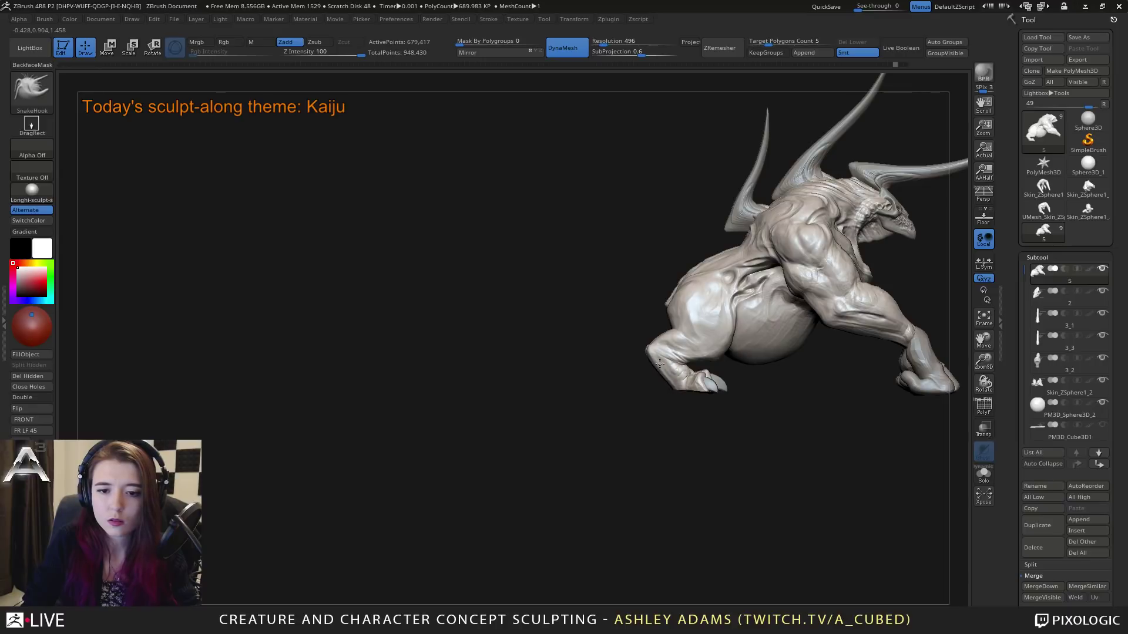
mouse_move(673, 363)
shift+mouse_down()
mouse_move(728, 355)
mouse_move(706, 355)
mouse_move(693, 376)
shift+mouse_up()
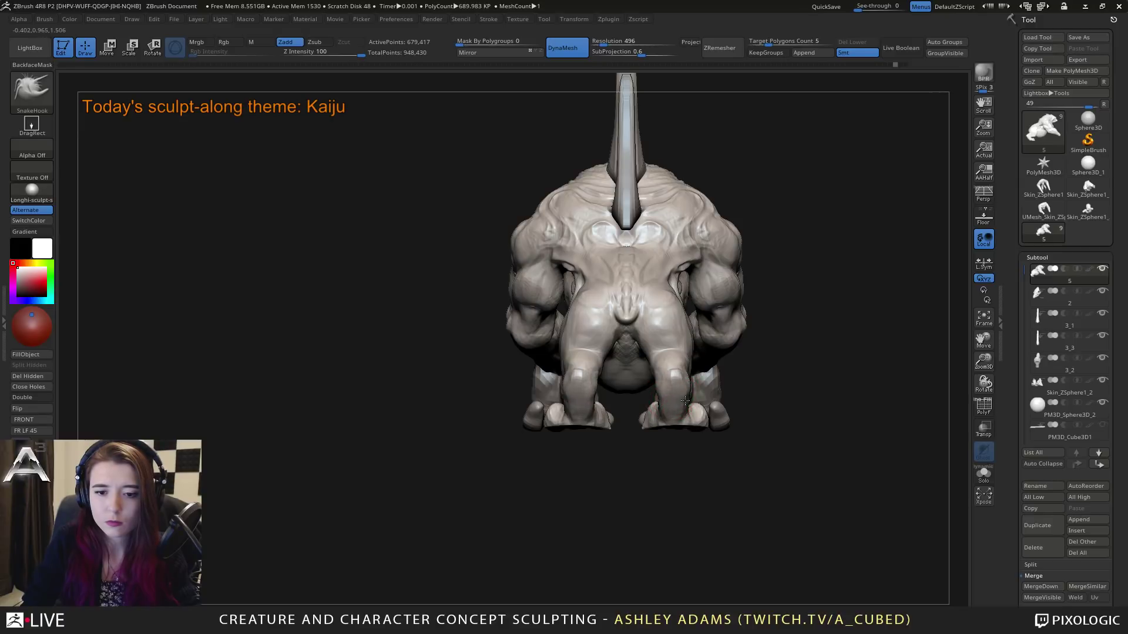
Step: Adjust the shape of the hind feet and lower legs from behind with the SnakeHook brush
key(space)
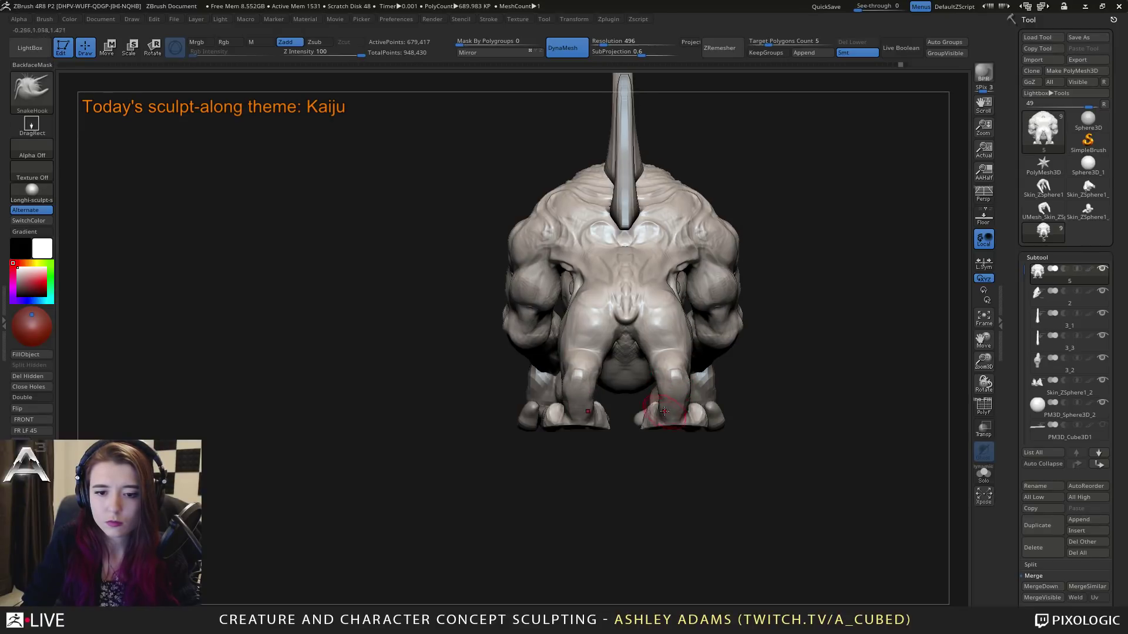
key(space)
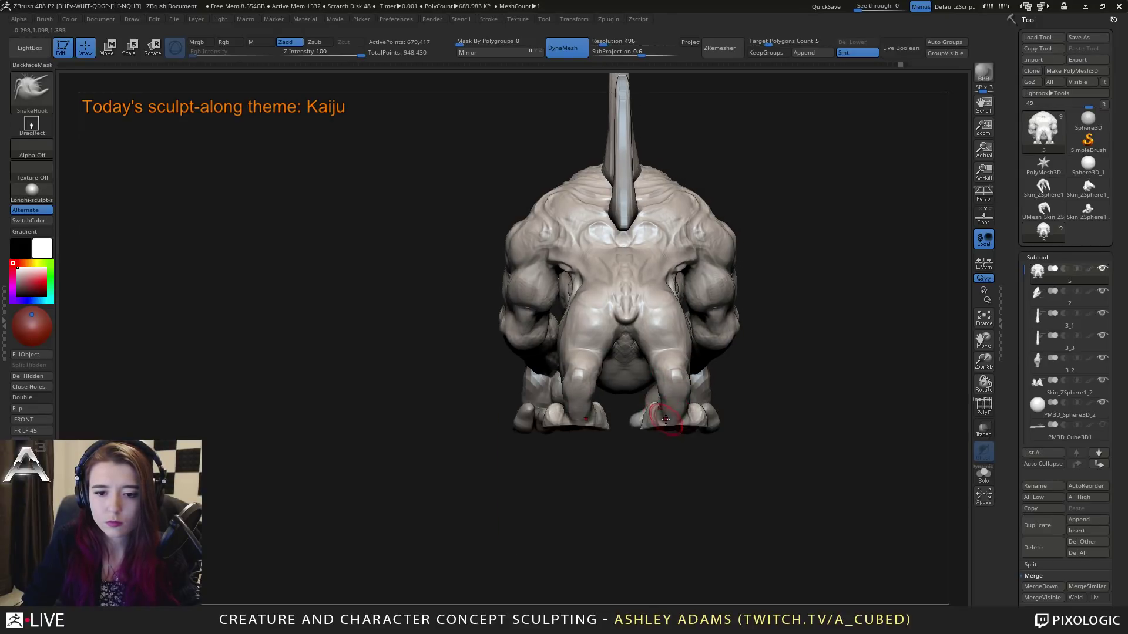
right_drag(680, 420, 709, 374)
key(space)
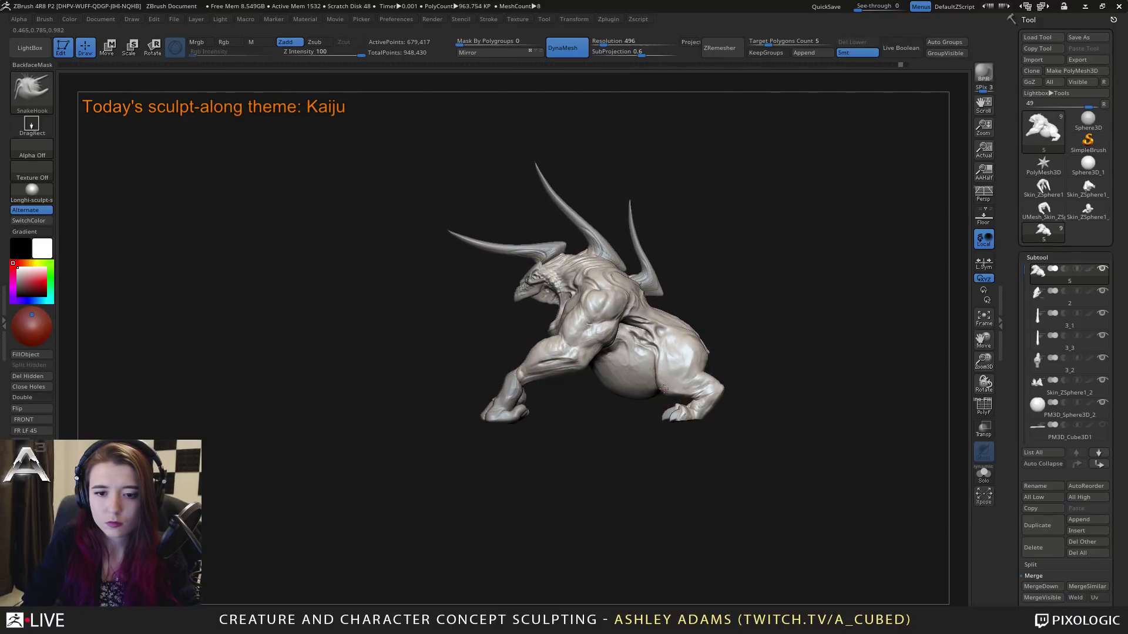
right_drag(665, 367, 748, 364)
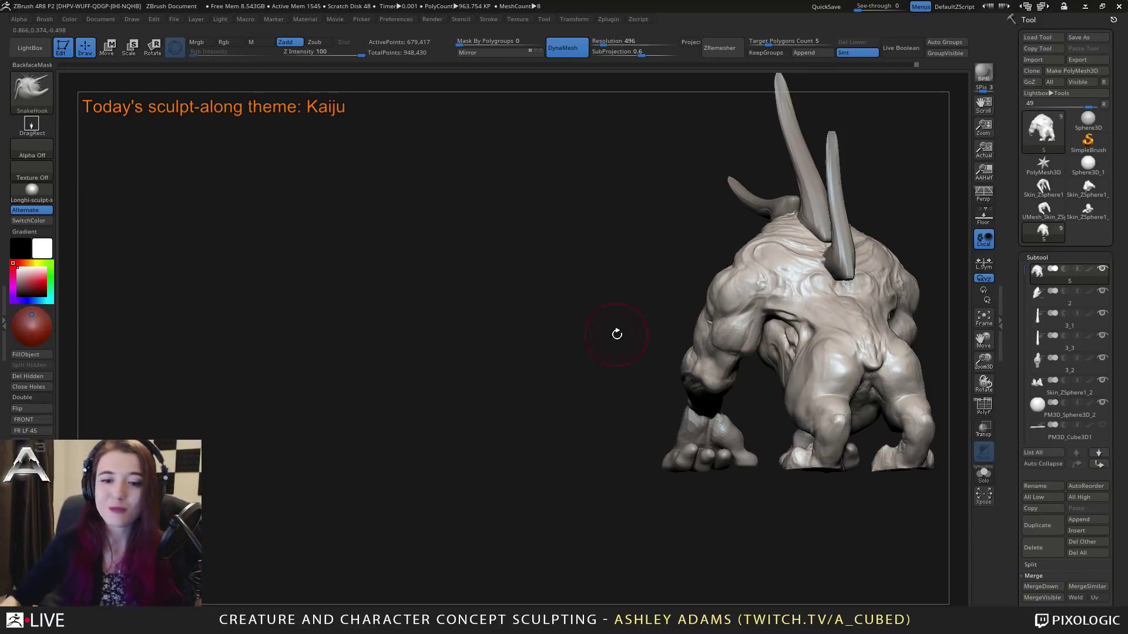
drag(617, 332, 681, 332)
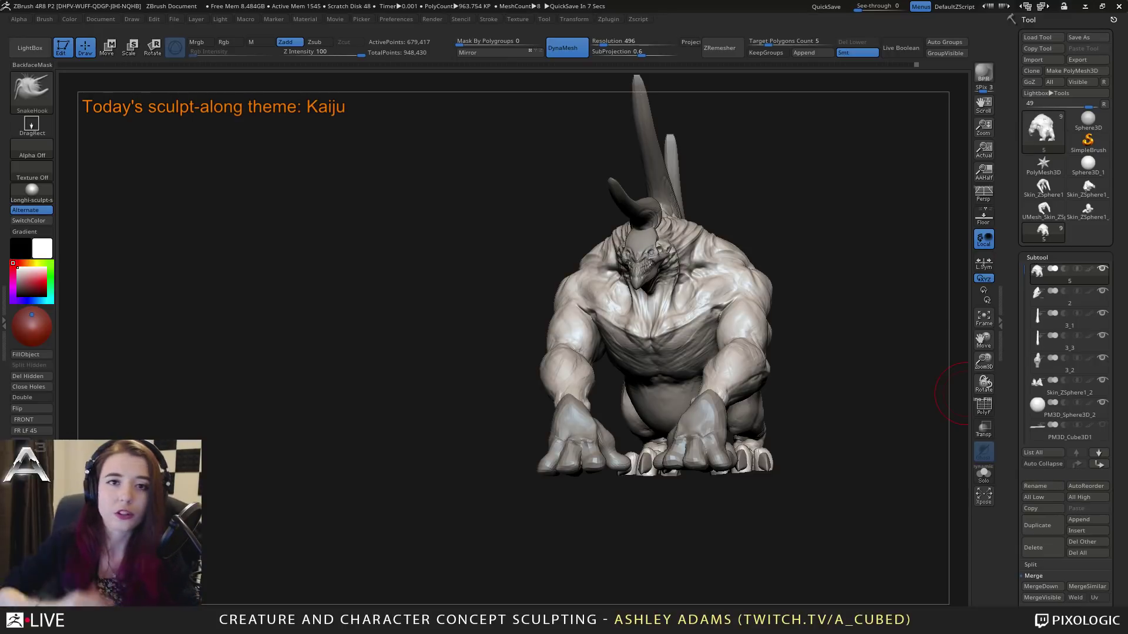
Step: Build up the surface of the upper back beside the rear horn with the ClayBuildup brush
mouse_move(671, 285)
right_down()
mouse_move(594, 274)
mouse_move(640, 253)
mouse_move(646, 306)
mouse_move(663, 324)
mouse_move(631, 348)
mouse_move(667, 308)
mouse_move(631, 266)
mouse_move(581, 288)
mouse_move(578, 264)
mouse_move(579, 292)
mouse_move(569, 285)
mouse_move(585, 288)
mouse_move(577, 301)
right_up()
right_click(640, 252)
right_click(572, 278)
key(b)
key(c)
key(b)
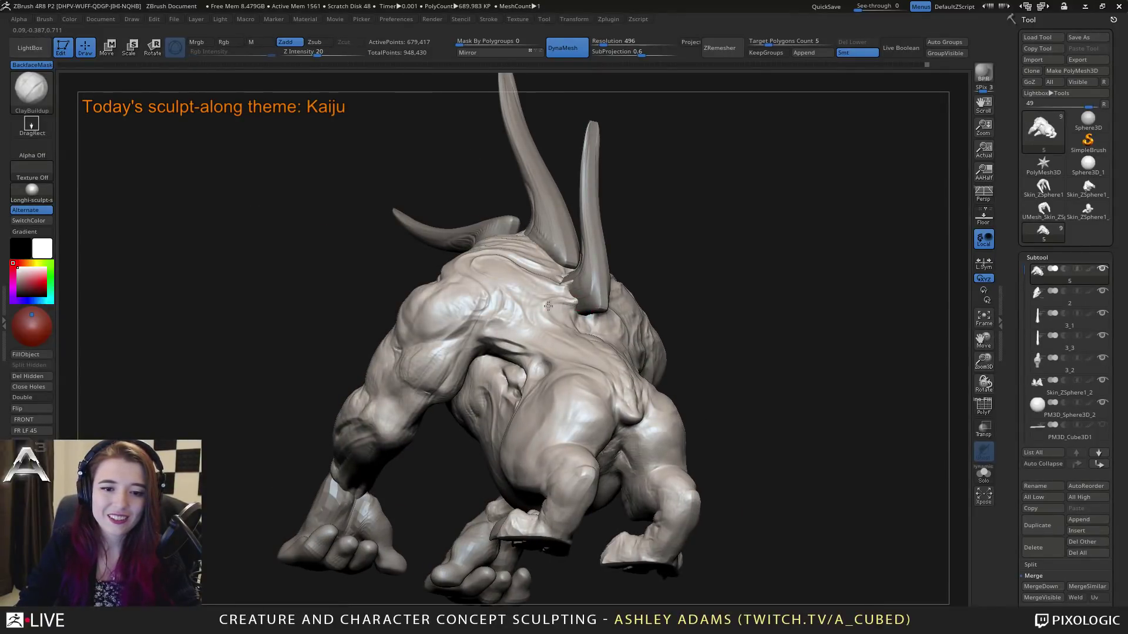
right_drag(550, 307, 556, 292)
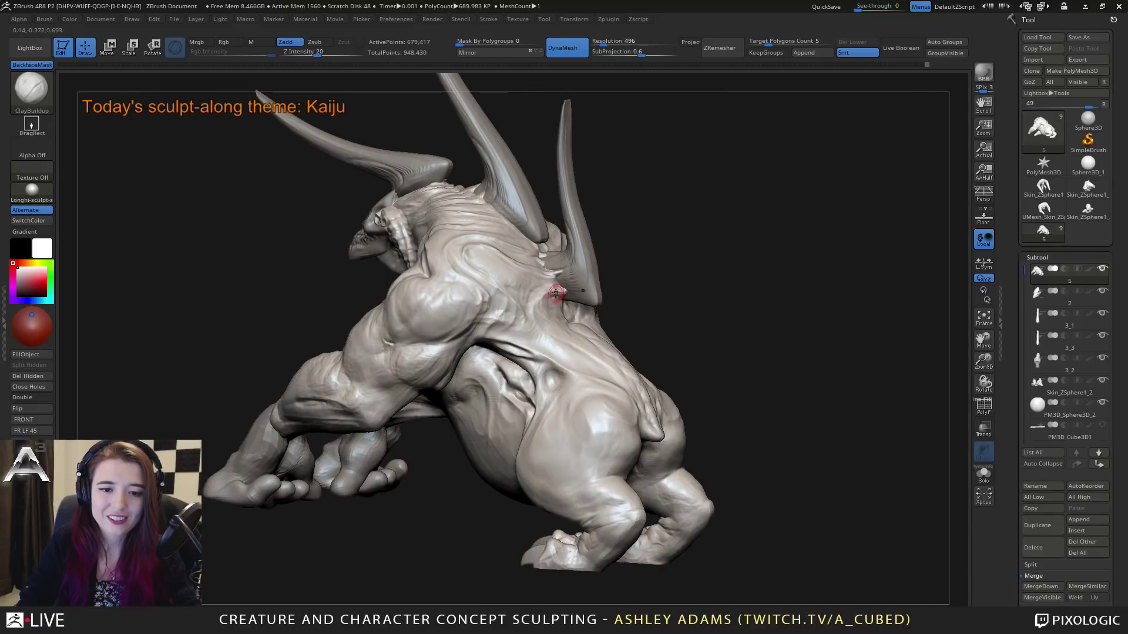
right_drag(501, 249, 327, 176)
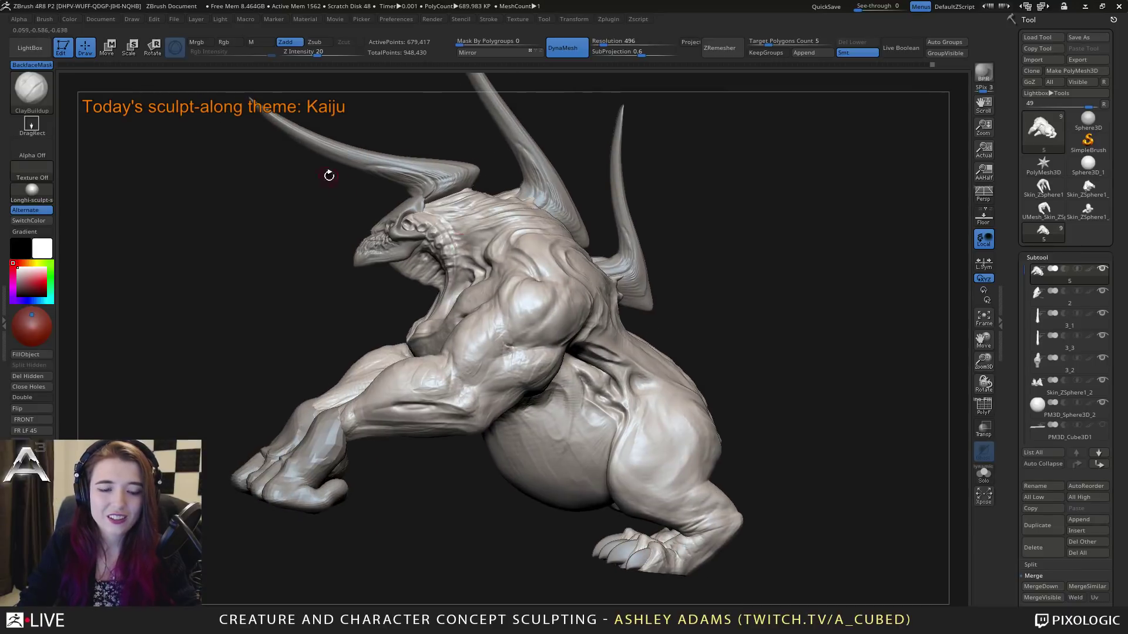
Step: Switch to the DamStandard brush with a Z intensity of 12 for fine creases on the shoulder
key(b)
key(d)
key(s)
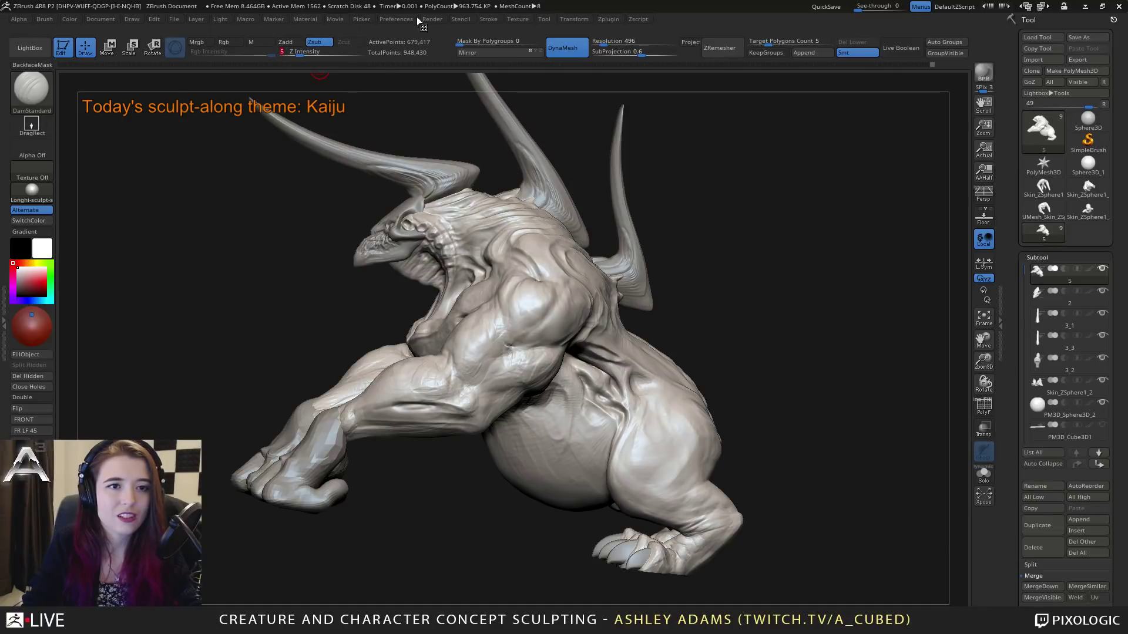
right_drag(528, 227, 549, 319)
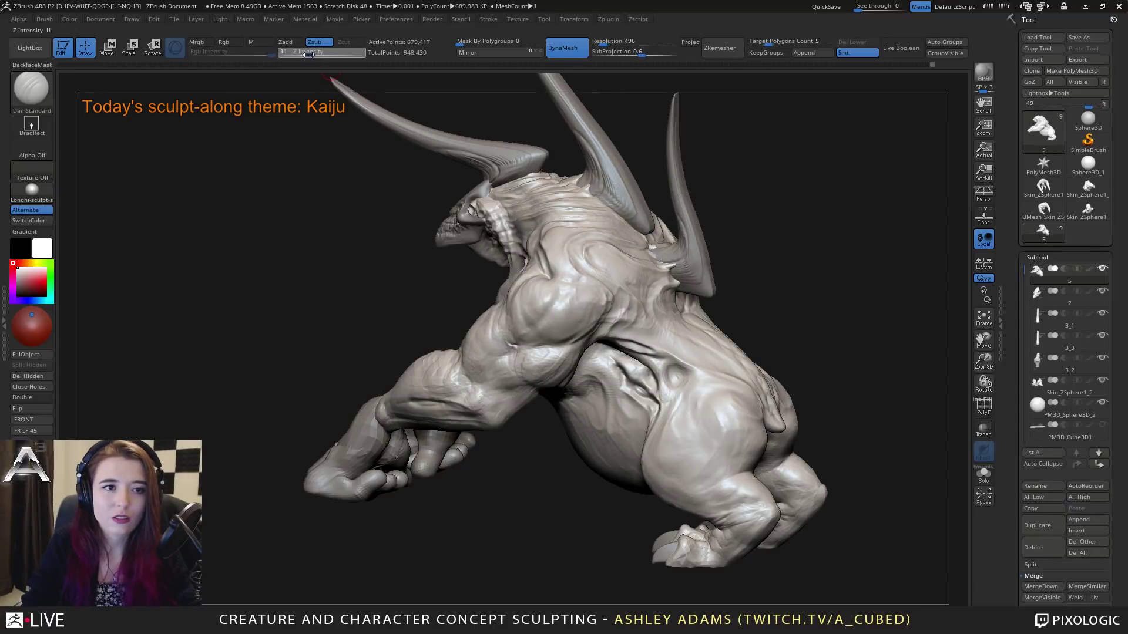
drag(308, 55, 309, 54)
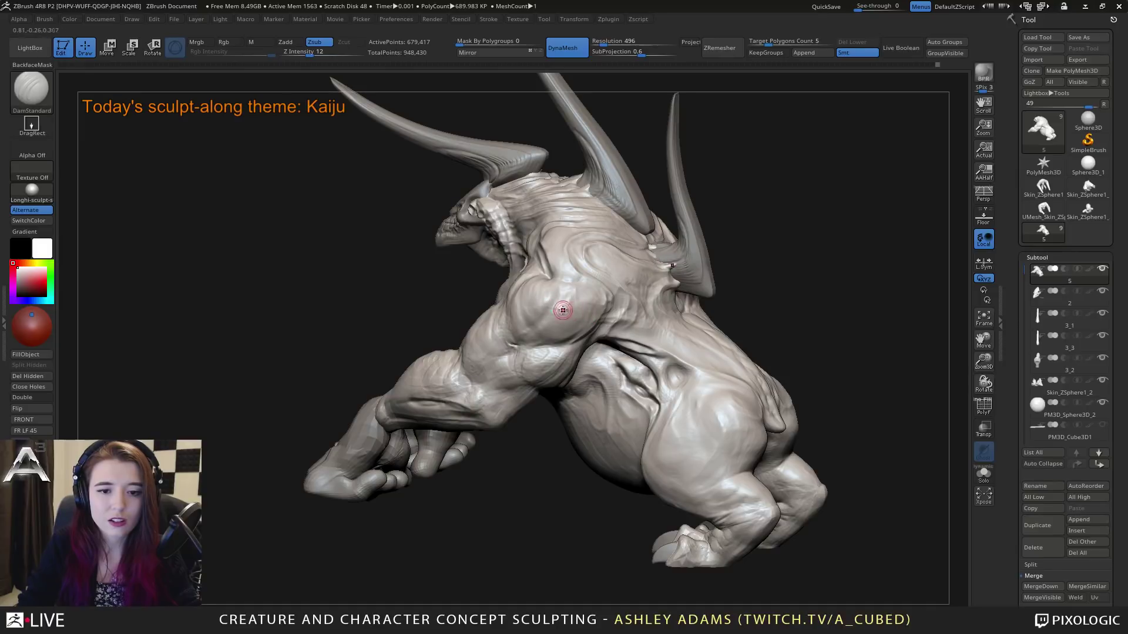
mouse_move(531, 285)
right_down()
mouse_move(501, 280)
mouse_move(531, 288)
right_up()
right_drag(521, 340, 540, 337)
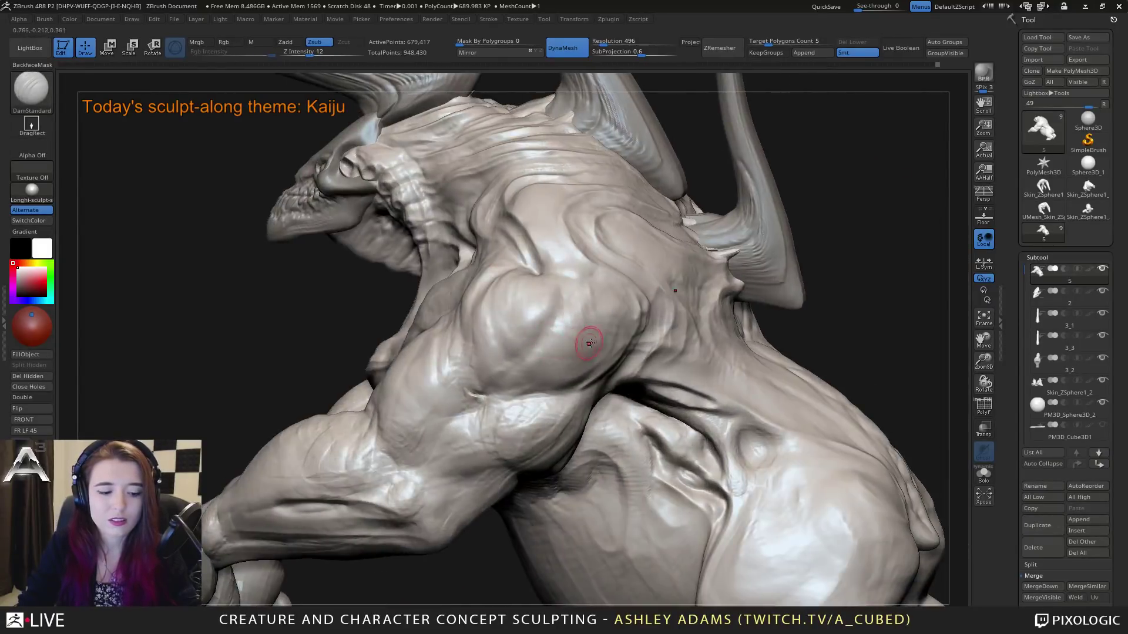
key(F1)
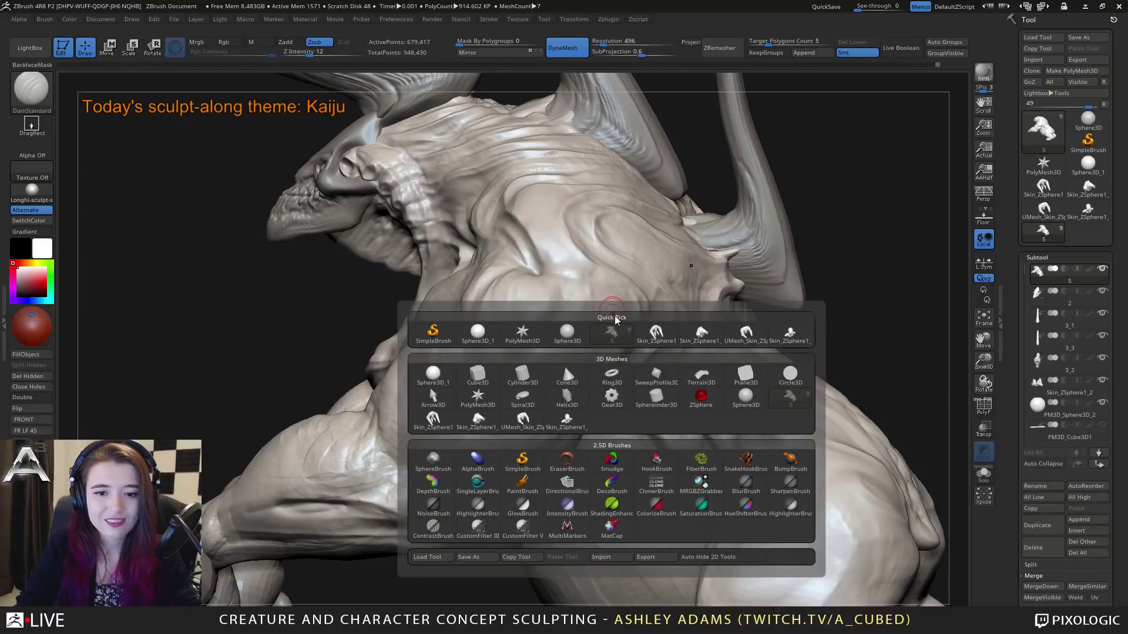
mouse_move(649, 258)
ctrl+right_down()
mouse_move(662, 332)
mouse_move(623, 282)
ctrl+right_up()
Step: Check the brush's stroke modifiers and try to carve and smooth faint striations across the shoulder muscle
click(488, 19)
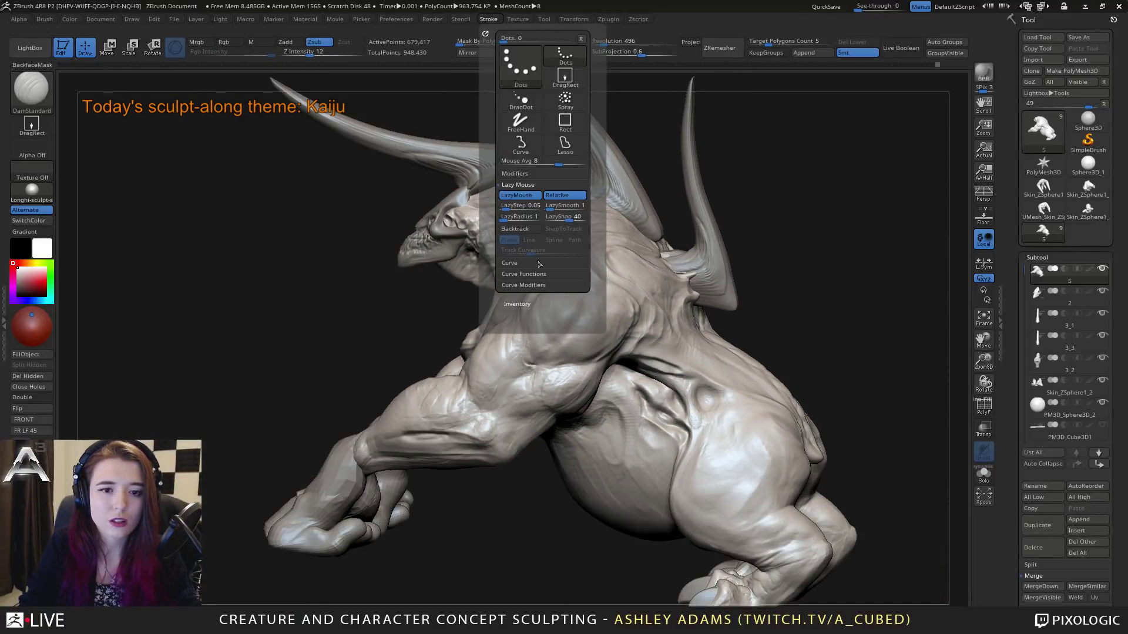
click(521, 174)
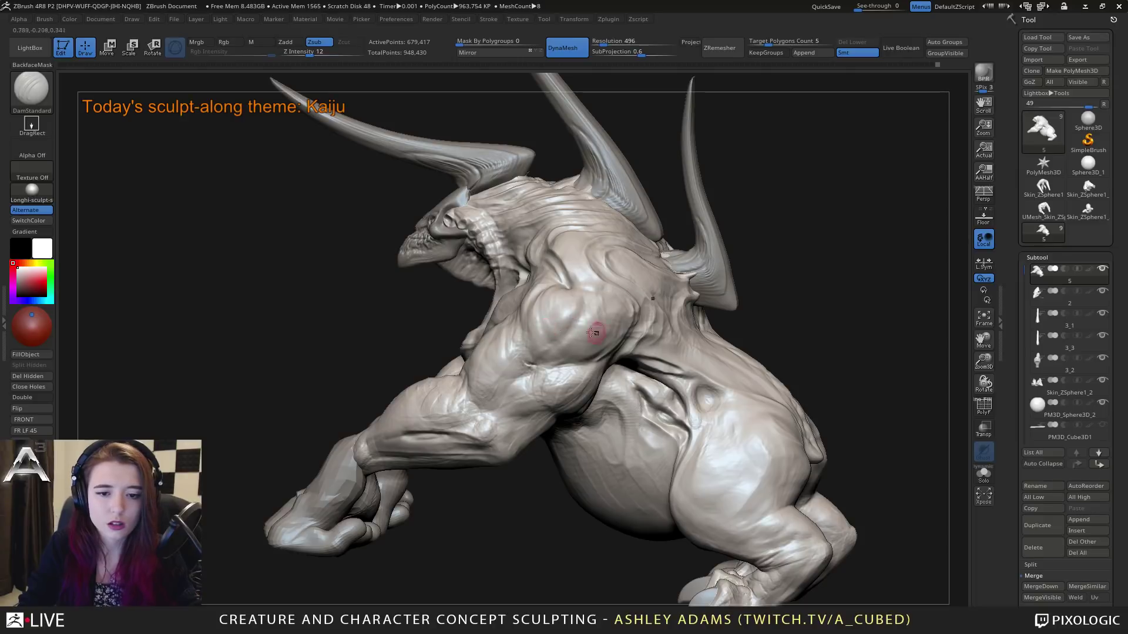
key(shift)
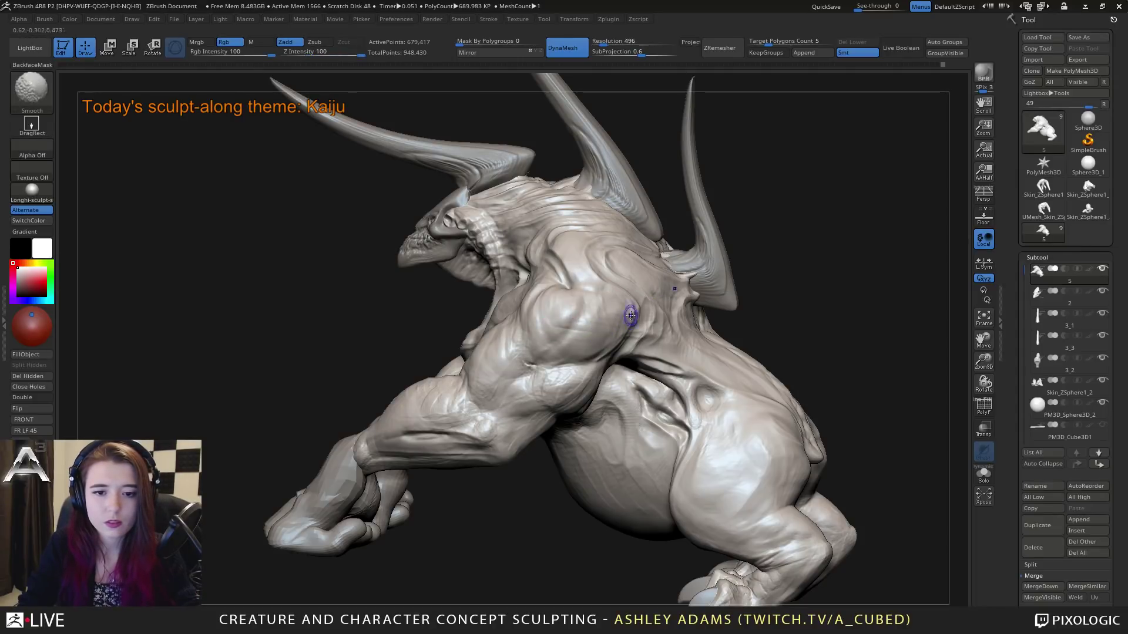
drag(553, 323, 580, 325)
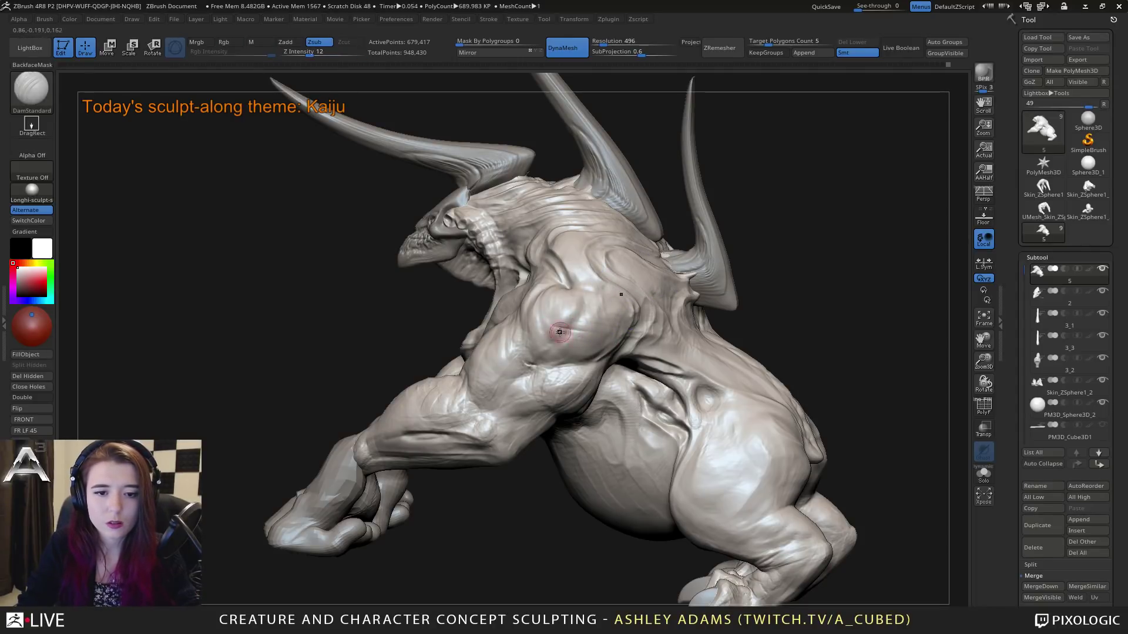
key(shift)
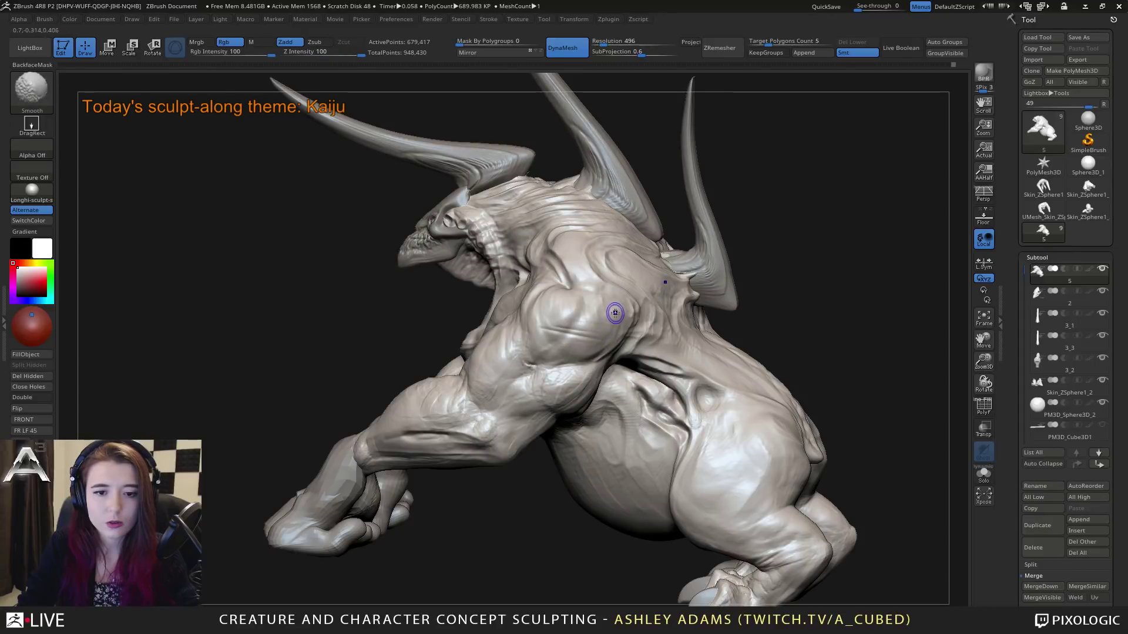
key(ctrl)
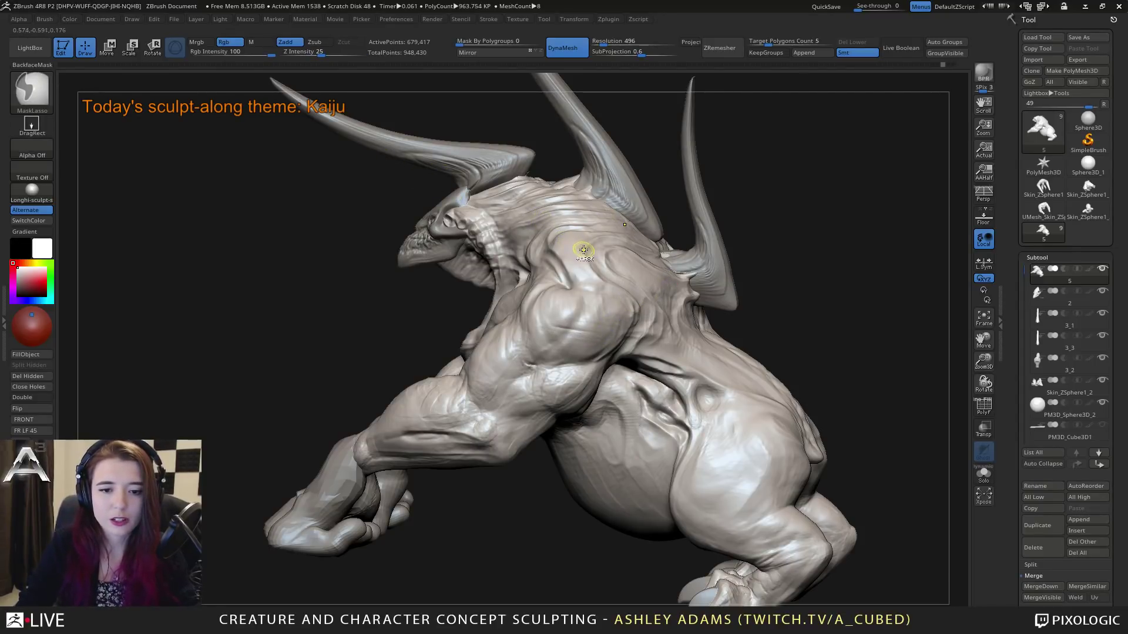
Step: Set the DamStandard brush's Z intensity to 26 for deeper creases around the upper back and shoulder
drag(583, 249, 504, 267)
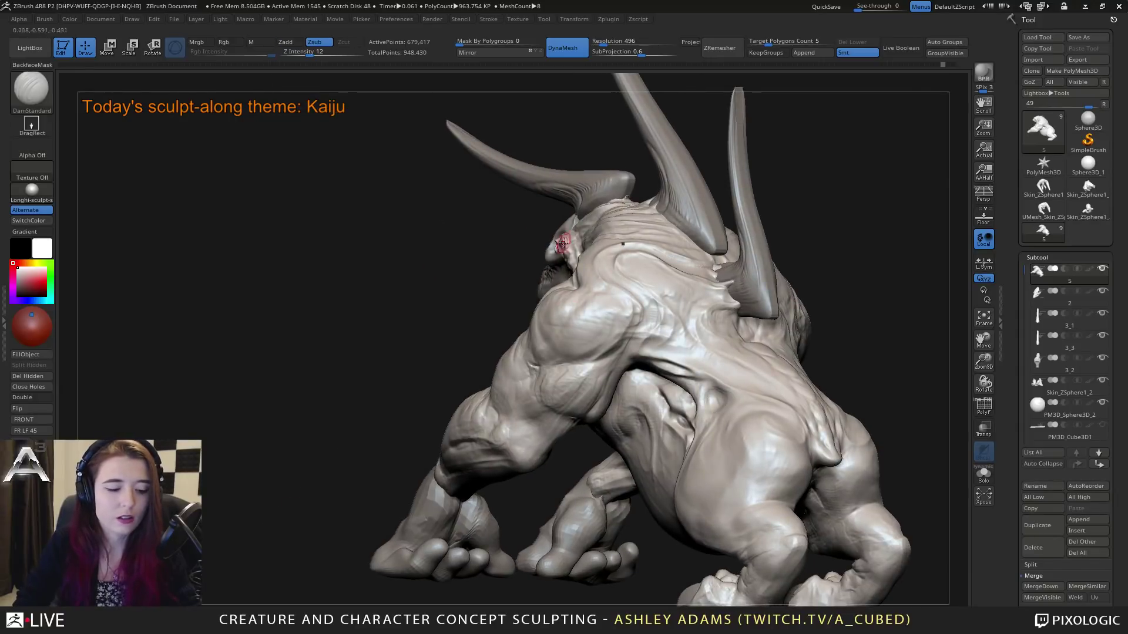
drag(321, 53, 323, 53)
drag(646, 276, 727, 278)
key(space)
right_drag(727, 277, 676, 266)
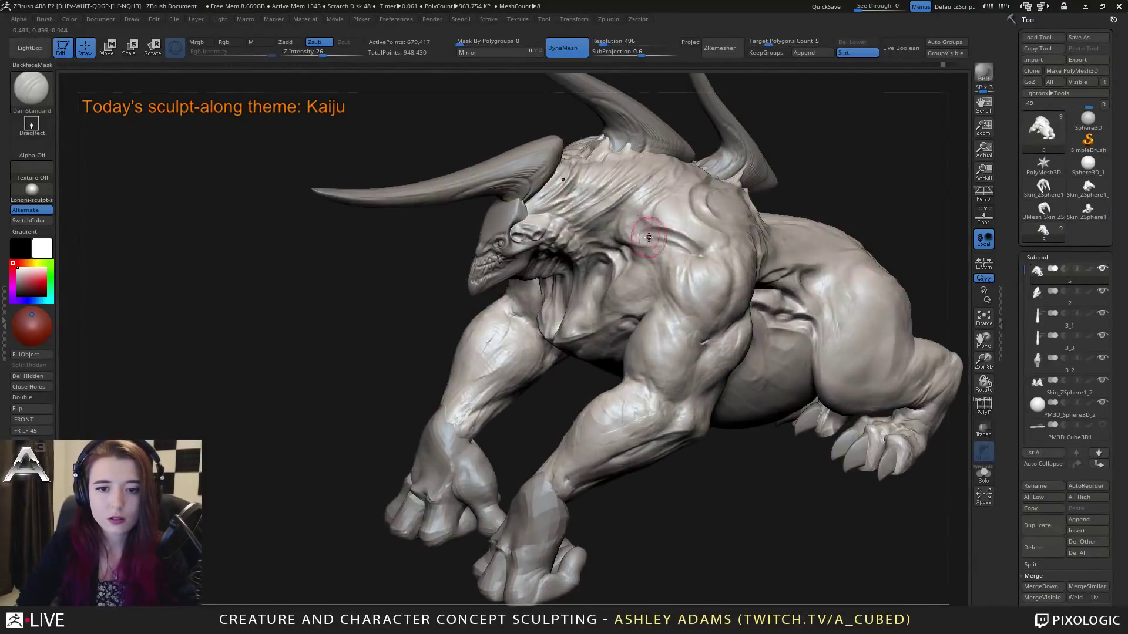
Step: Build up the muscle forms of the shoulder and upper arm with the ClayBuildup brush
key(b)
key(c)
key(b)
drag(675, 264, 680, 302)
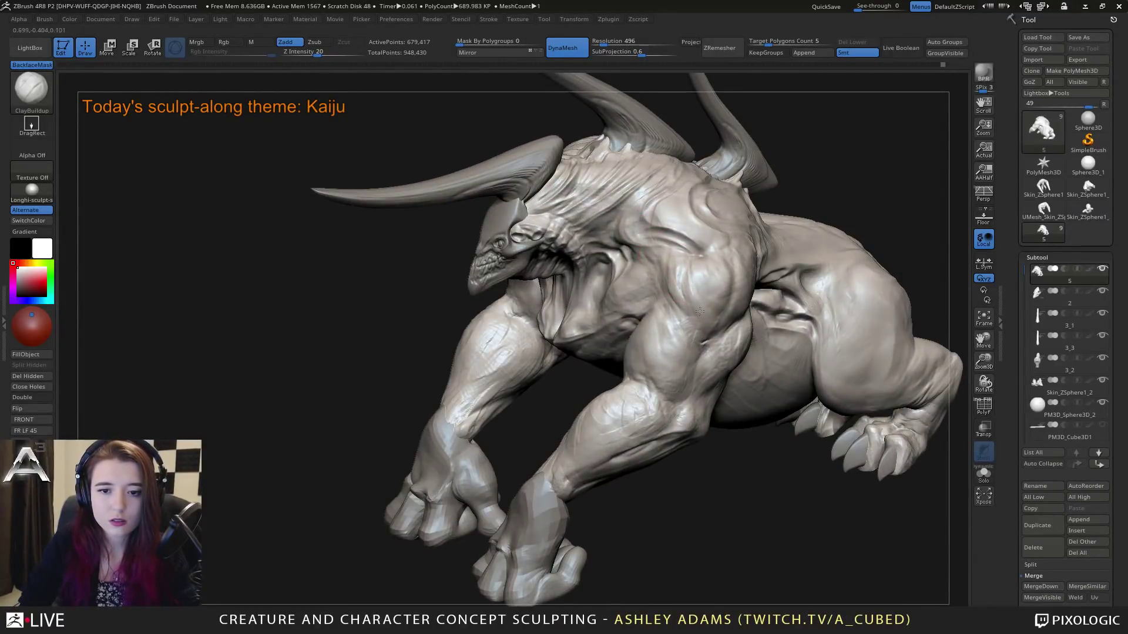
mouse_move(685, 303)
right_down()
mouse_move(700, 267)
mouse_move(729, 351)
mouse_move(712, 371)
mouse_move(746, 382)
mouse_move(737, 389)
right_up()
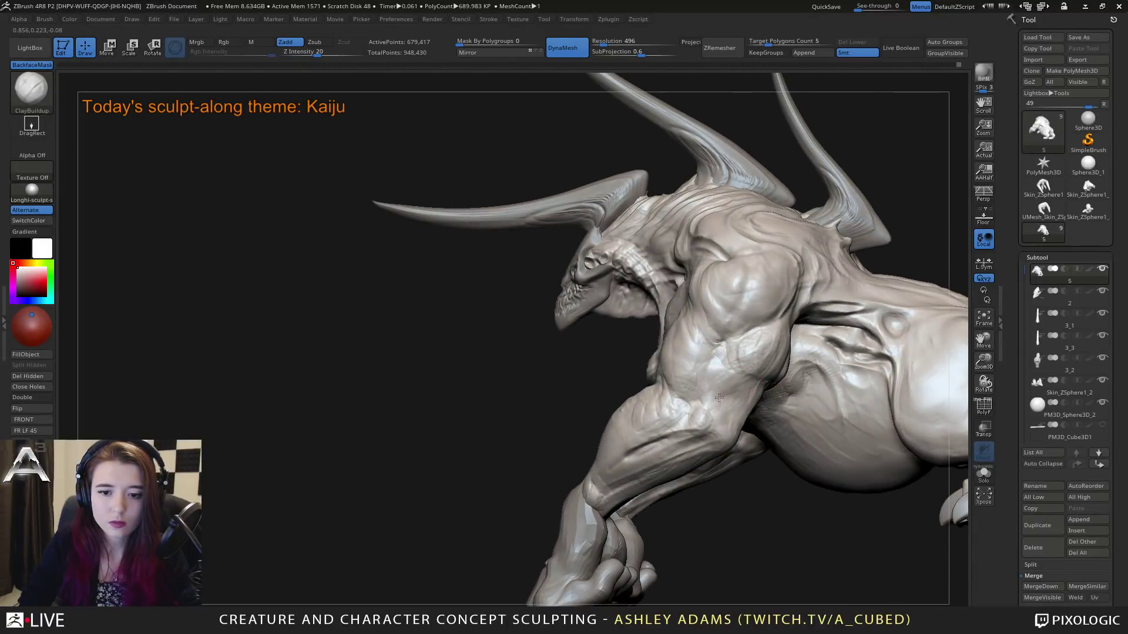
right_drag(754, 344, 676, 373)
Step: Save the sculpt as a new tool file named 6
right_drag(667, 305, 748, 301)
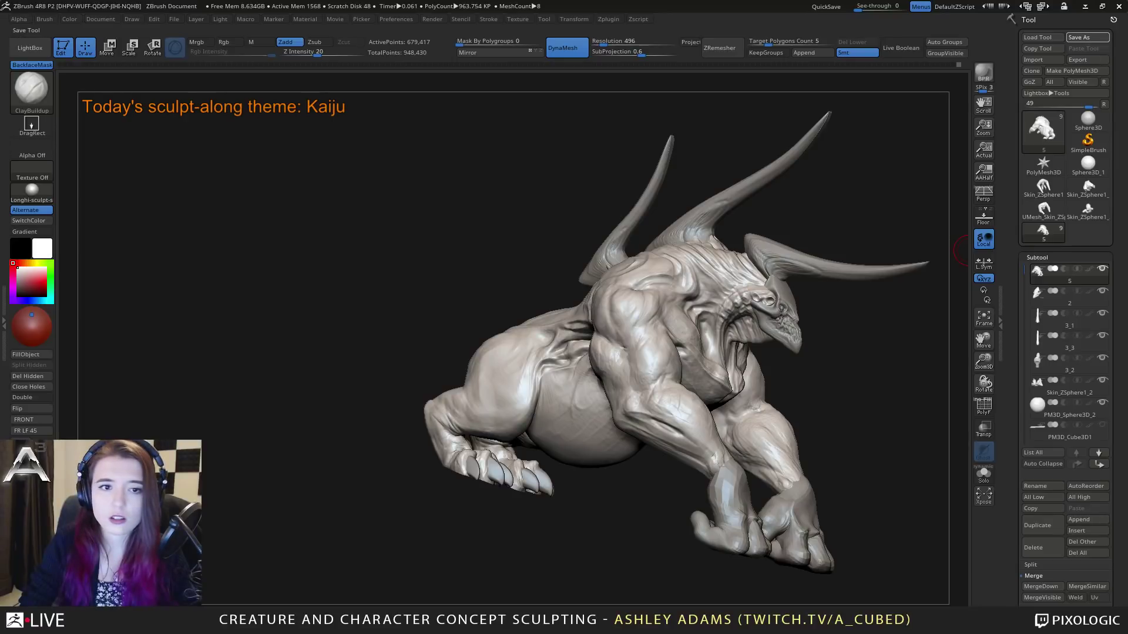
click(1087, 37)
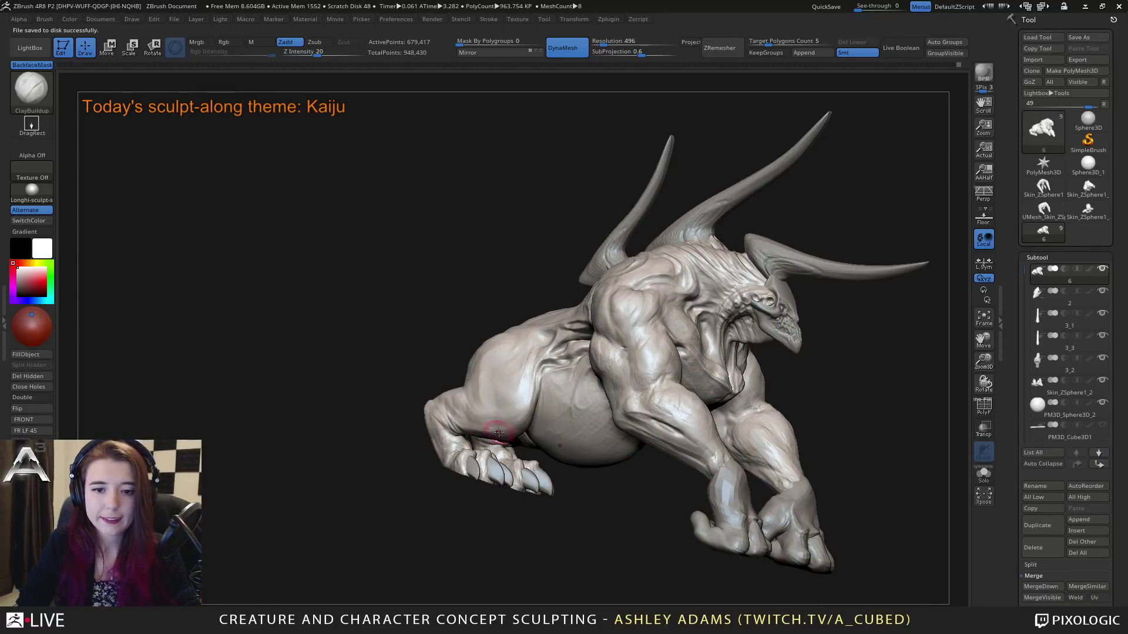
Step: On the body subtool, choose the SnakeHook brush and lasso-mask the hindquarters and rear belly, leaving the hind feet unmasked
drag(462, 446, 560, 478)
alt+click(556, 476)
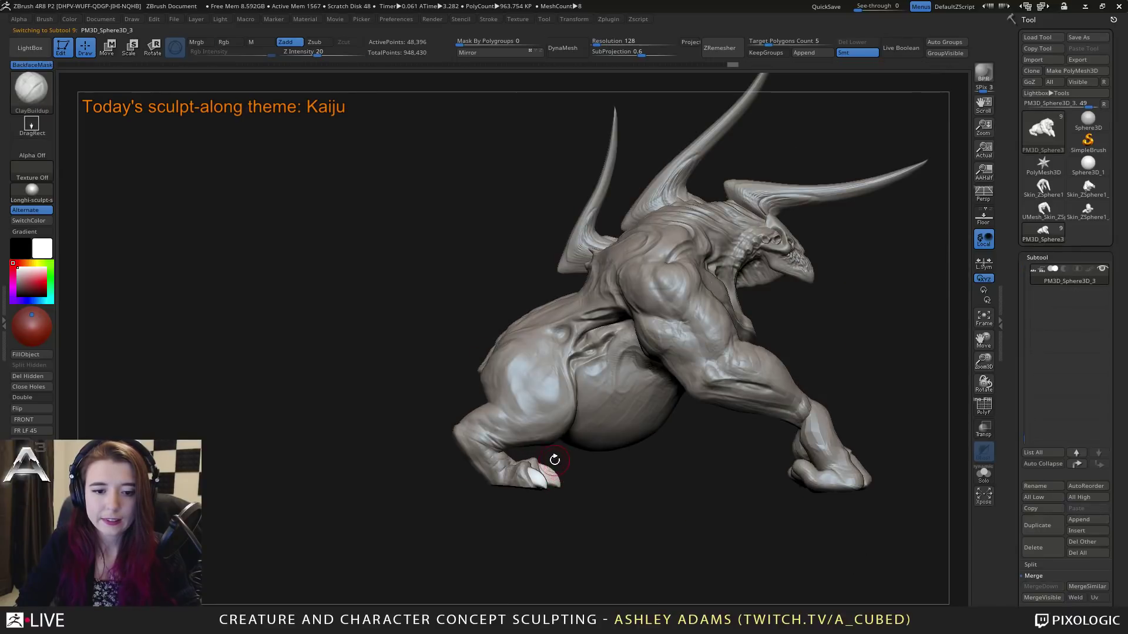
key(space)
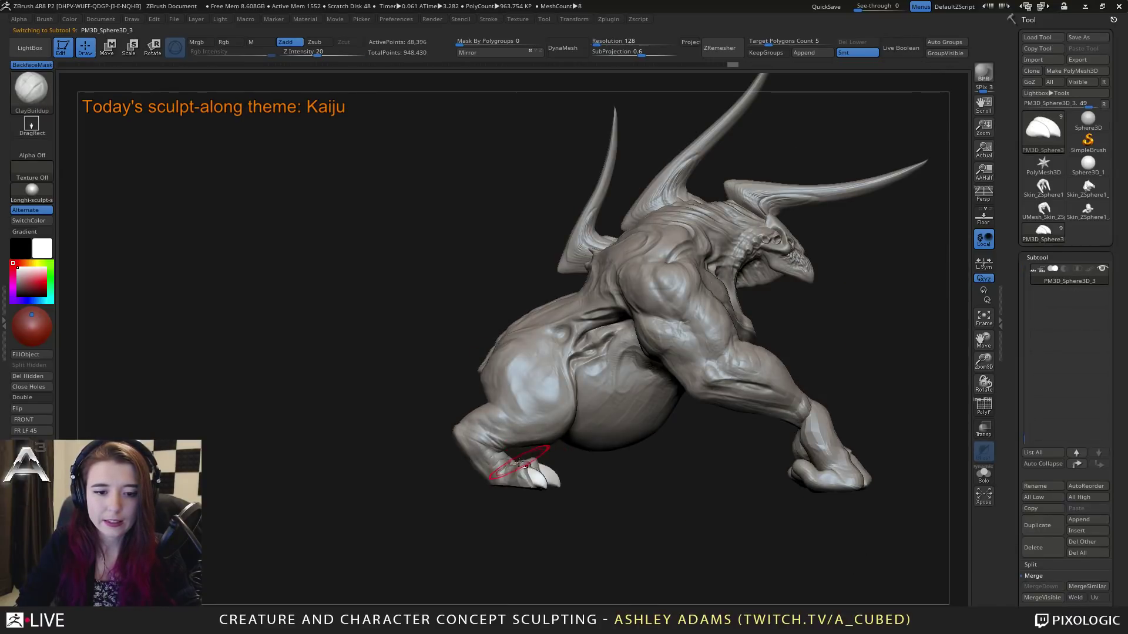
alt+click(521, 464)
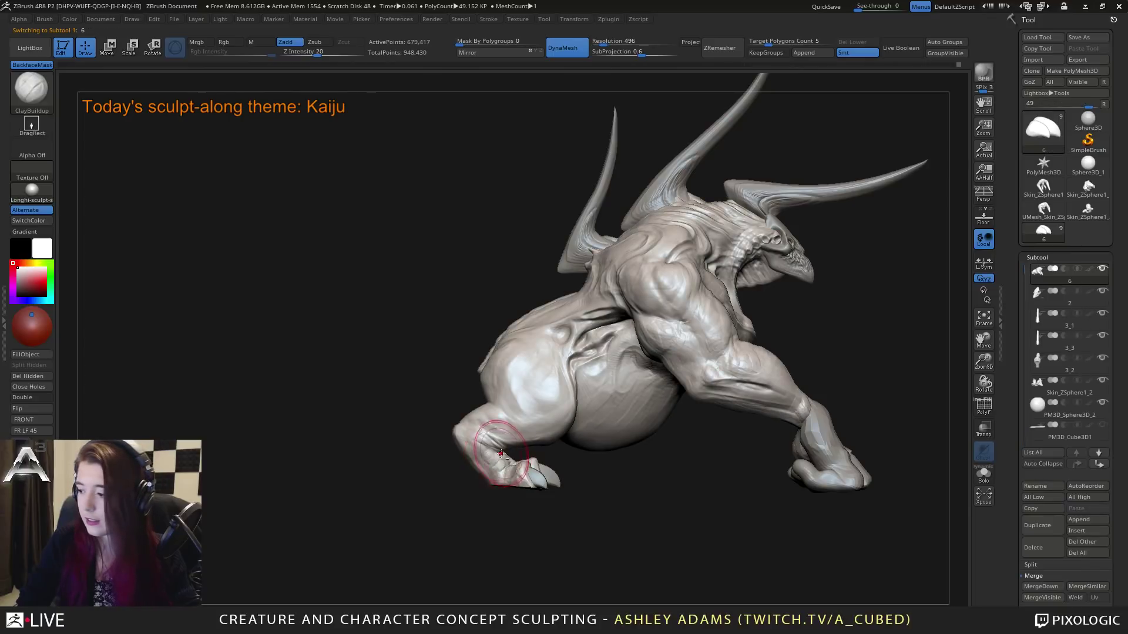
key(b)
key(s)
key(h)
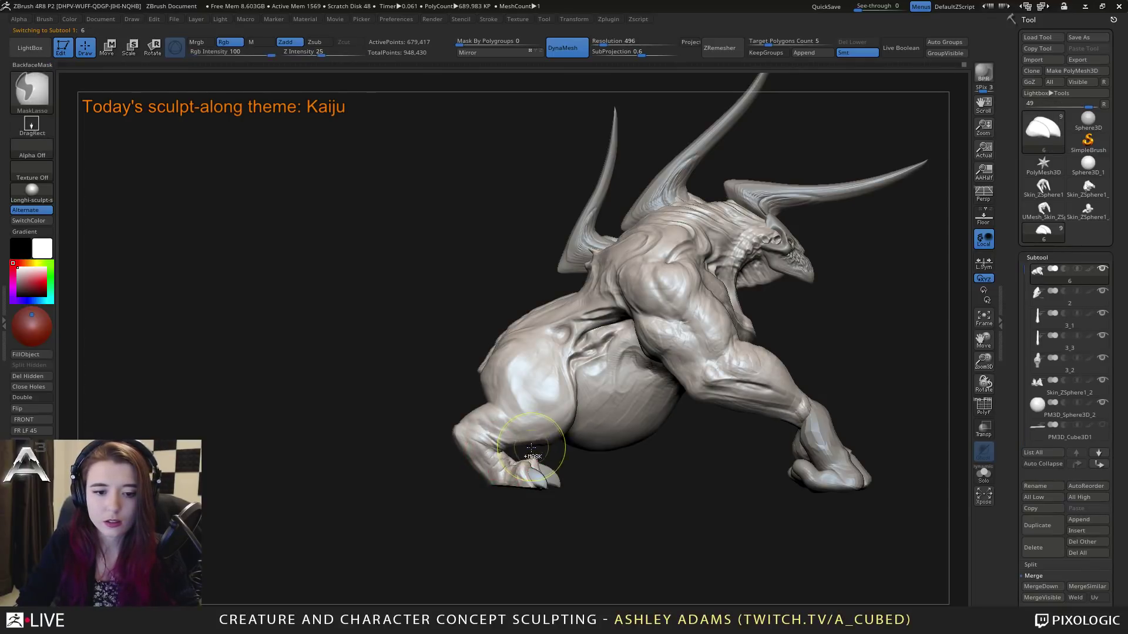
mouse_move(362, 354)
ctrl+mouse_down()
mouse_move(411, 440)
mouse_move(558, 455)
ctrl+mouse_up()
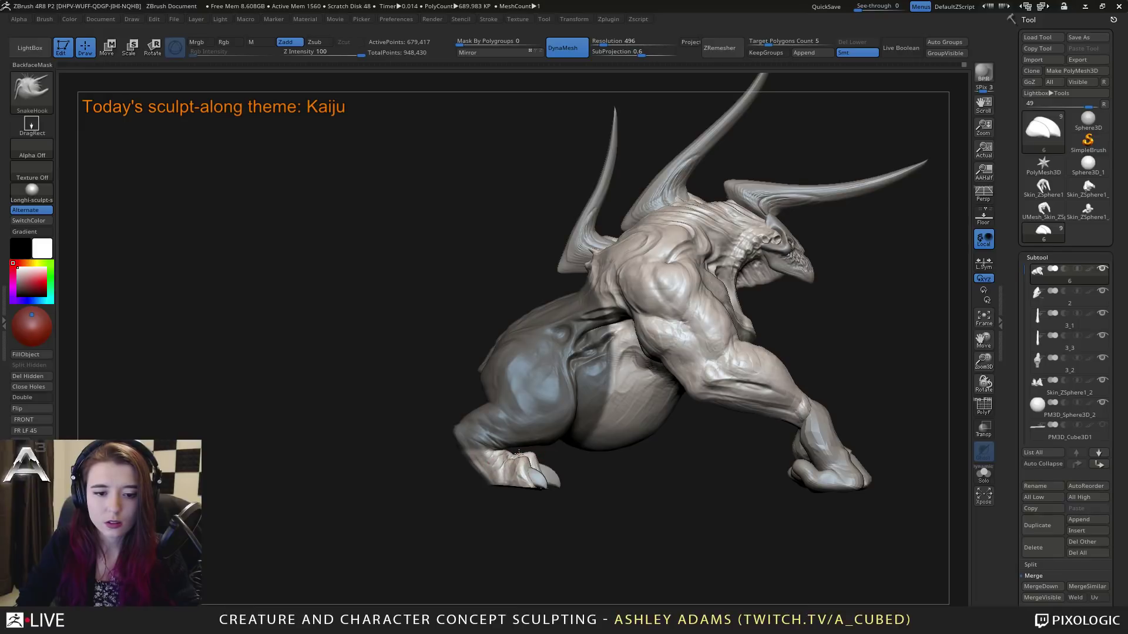
Step: Reshape the unmasked hind feet and ankles with the SnakeHook brush and clear the mask
key(space)
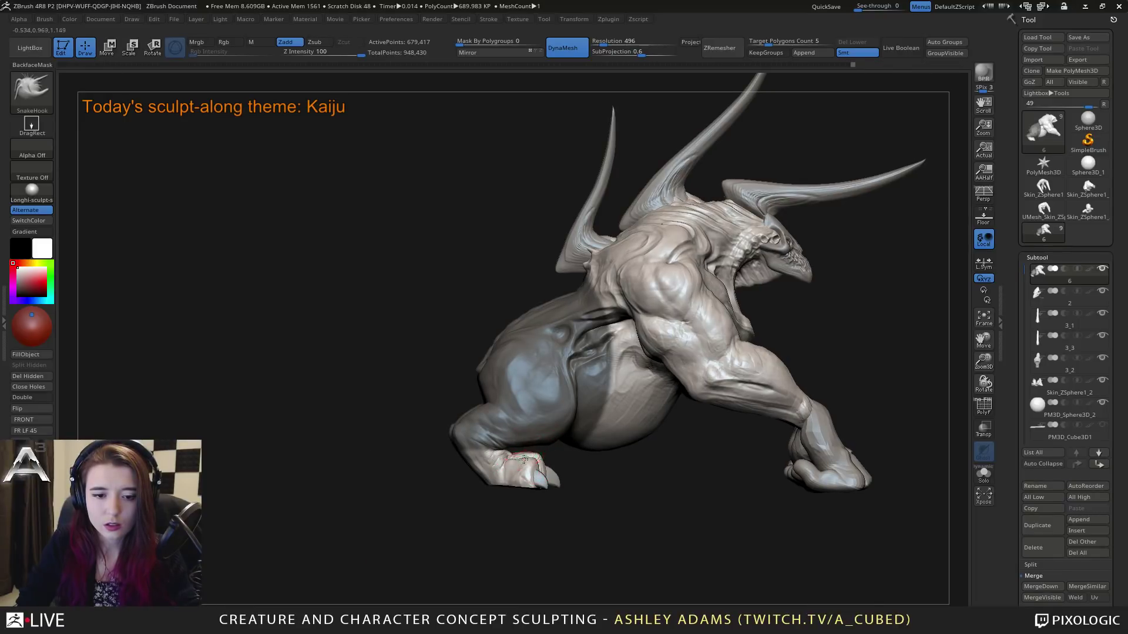
right_drag(516, 459, 483, 470)
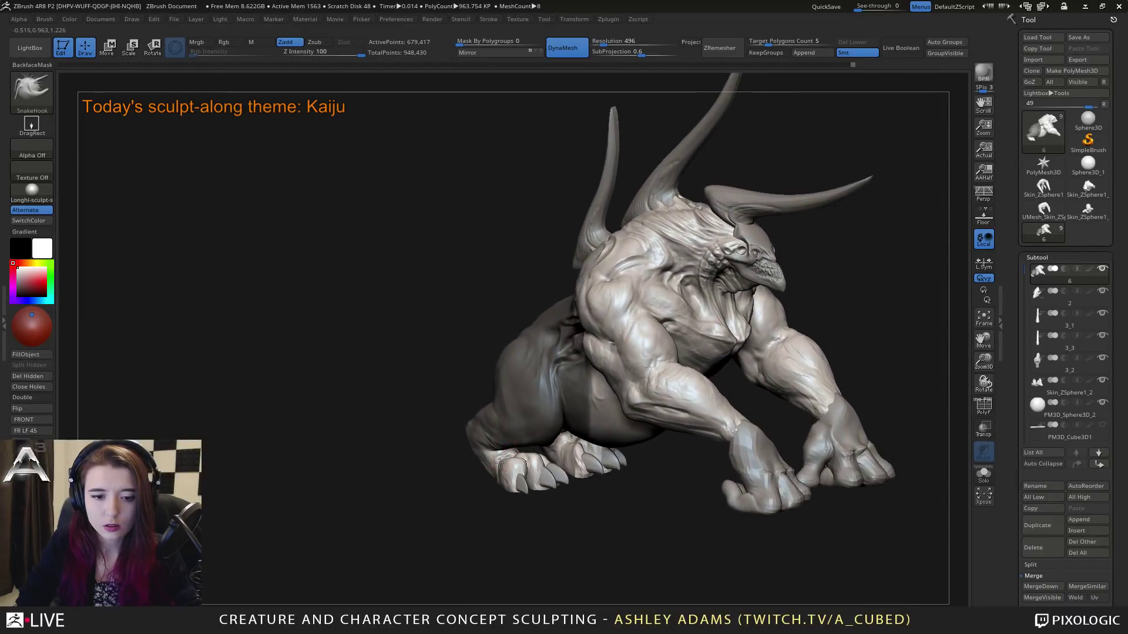
right_drag(525, 462, 568, 468)
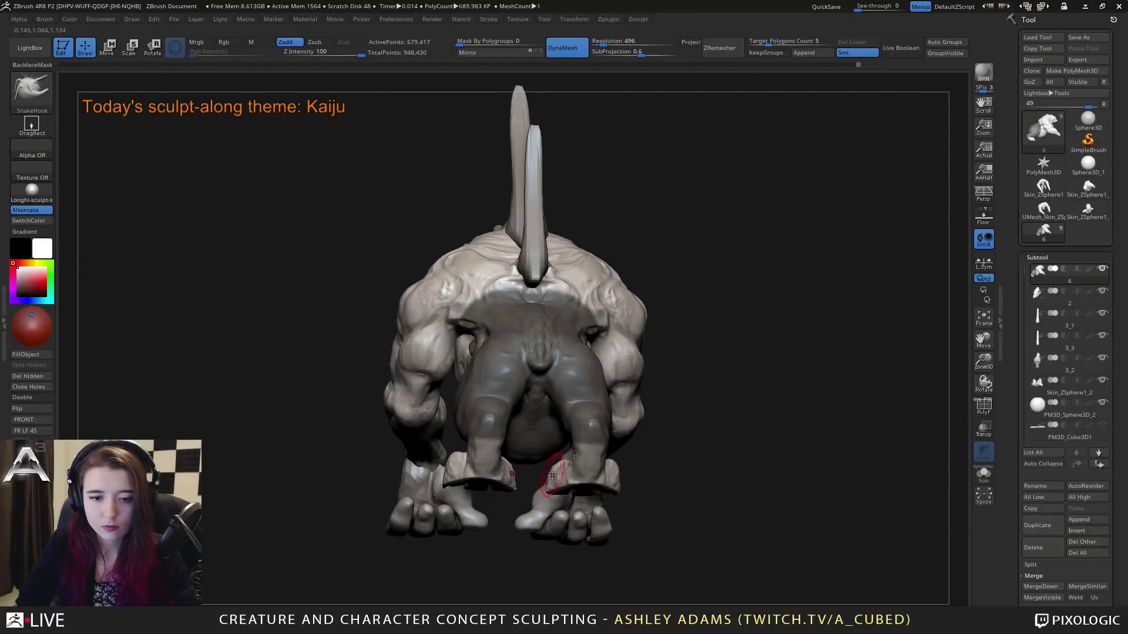
right_drag(564, 479, 571, 451)
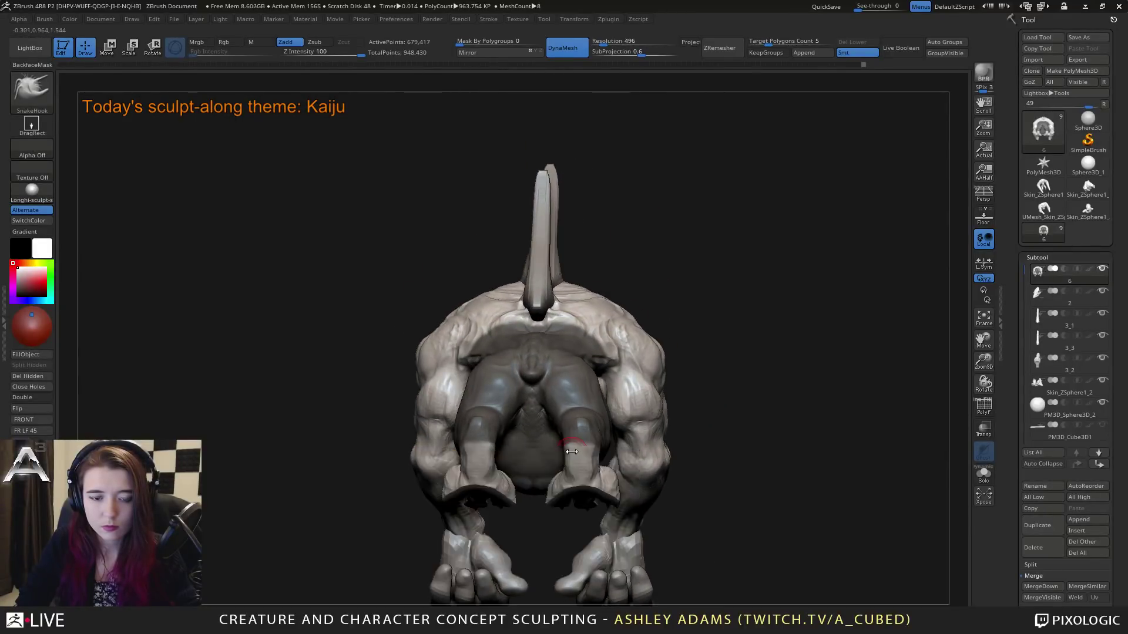
right_drag(700, 450, 581, 434)
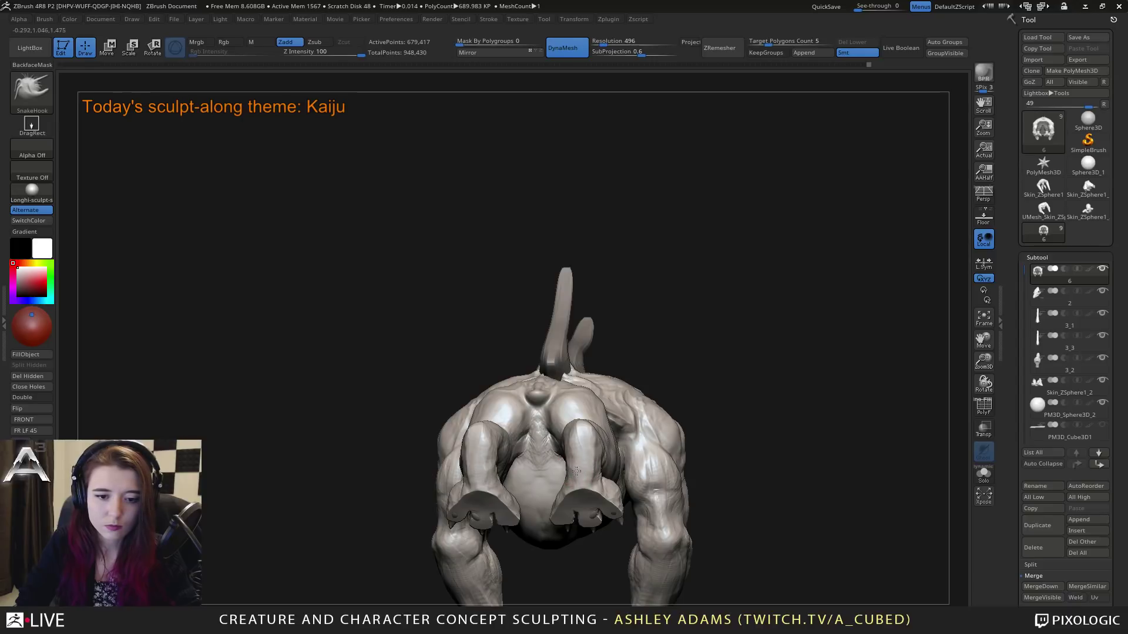
Step: Adjust the silhouette of the lower hind legs with the SnakeHook brush
right_drag(581, 452, 580, 428)
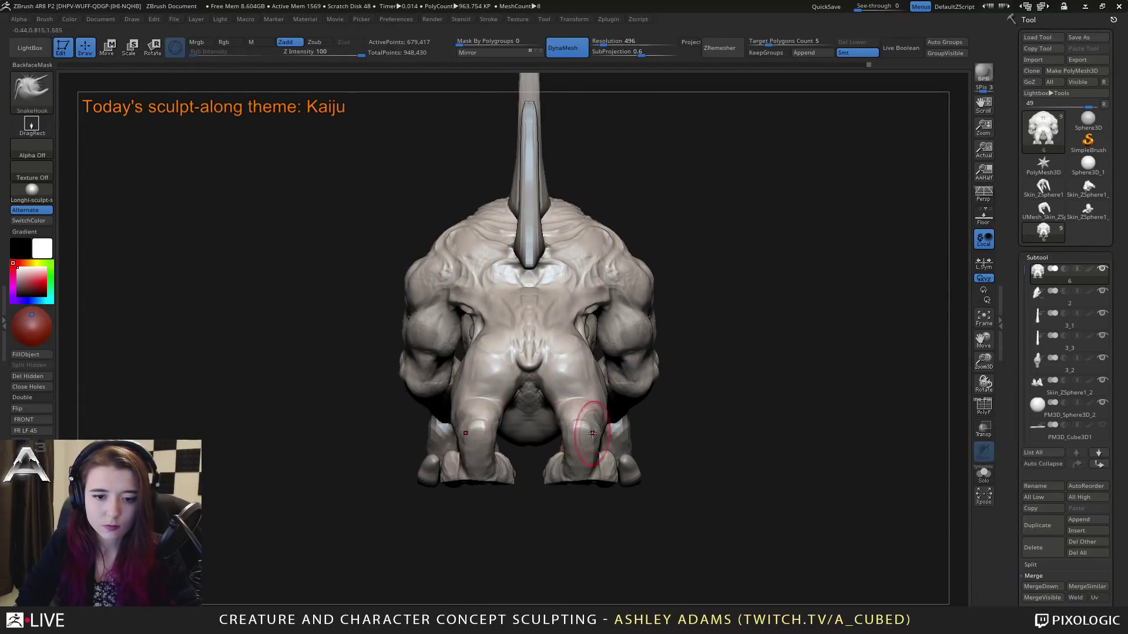
right_drag(592, 416, 499, 379)
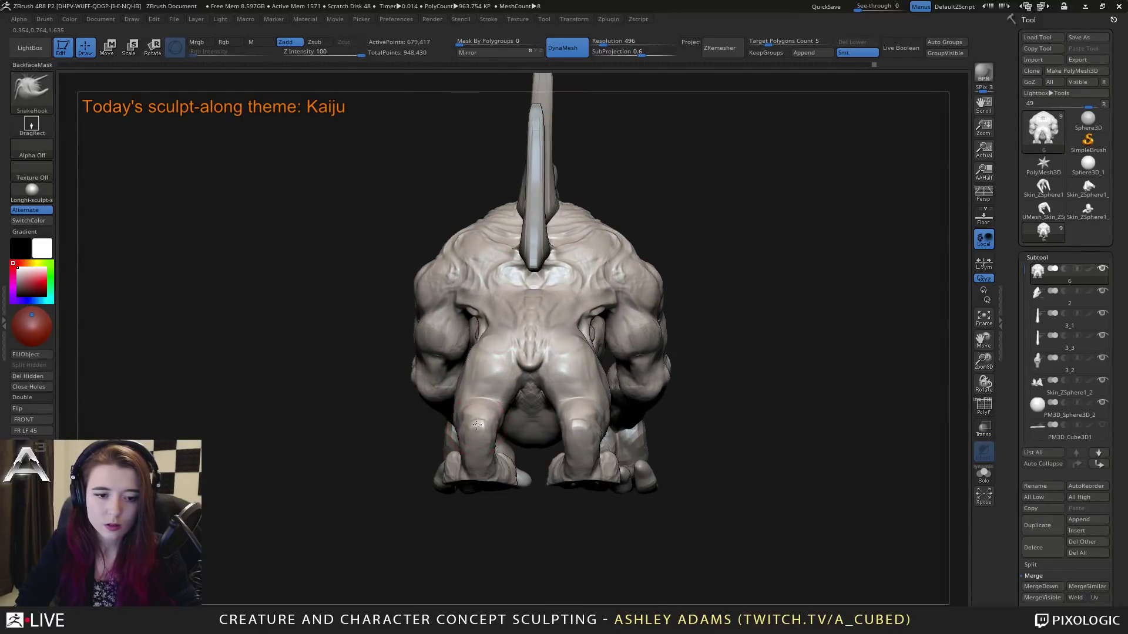
right_drag(481, 437, 611, 420)
right_click(636, 417)
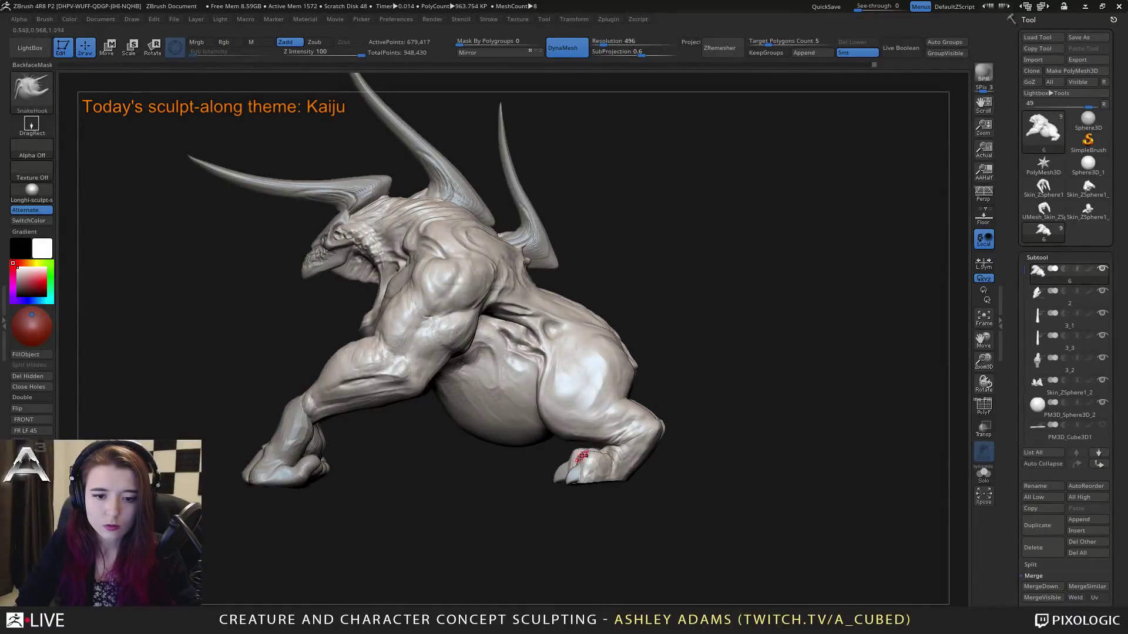
Step: Make the hind claws the active subtool and isolate them briefly to check their shapes
alt+click(586, 449)
right_click(581, 461)
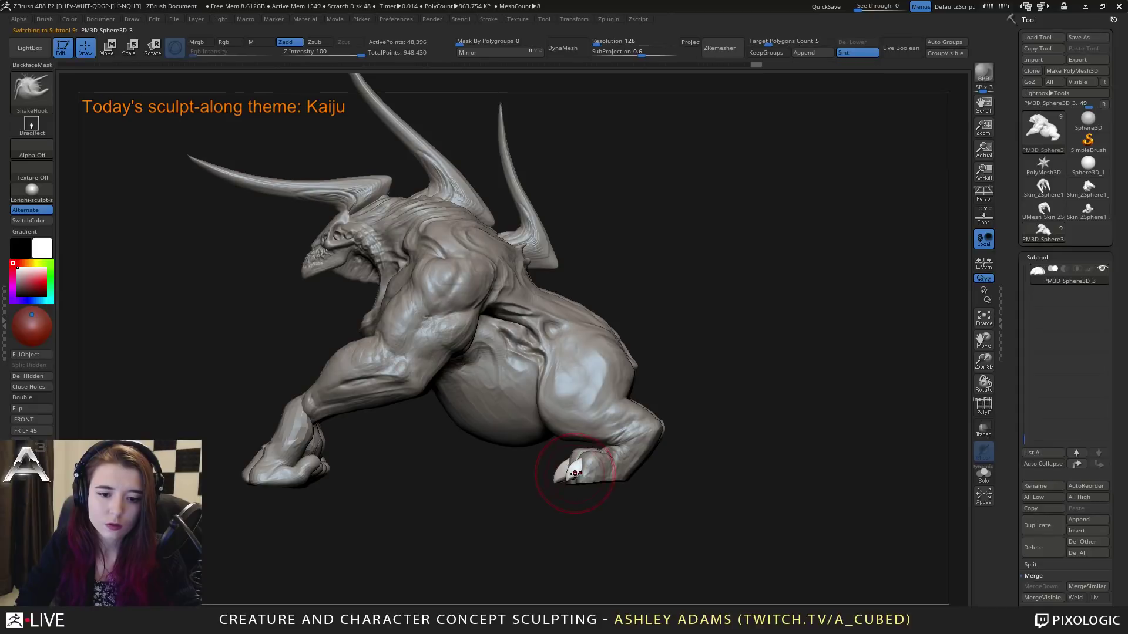
mouse_move(577, 470)
right_down()
mouse_move(601, 462)
mouse_move(576, 460)
mouse_move(586, 458)
right_up()
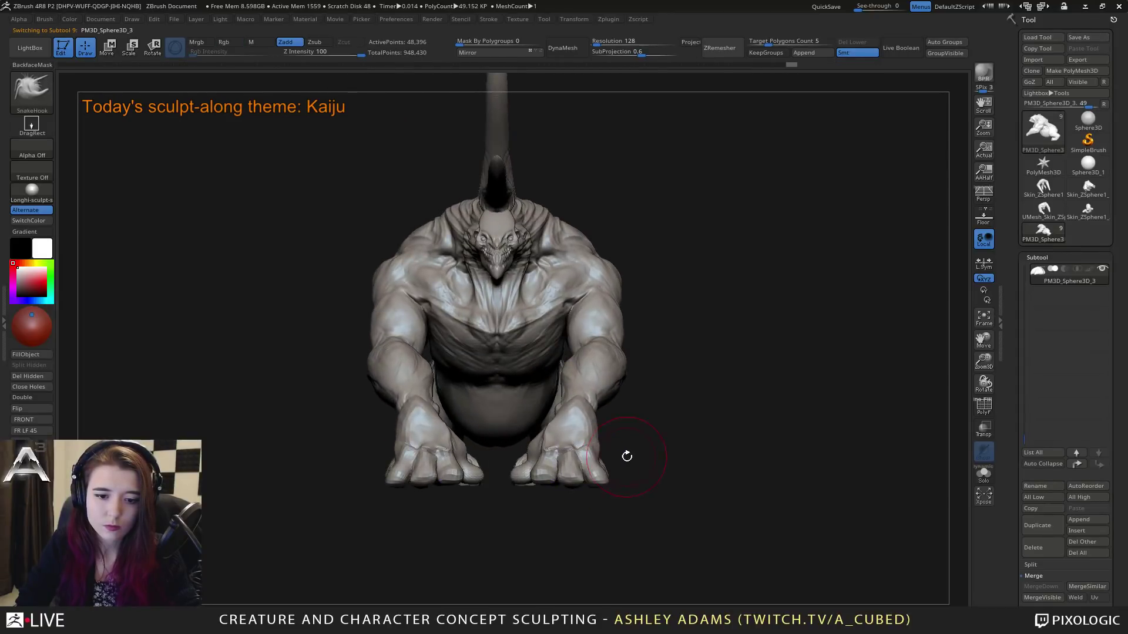
click(983, 475)
click(985, 476)
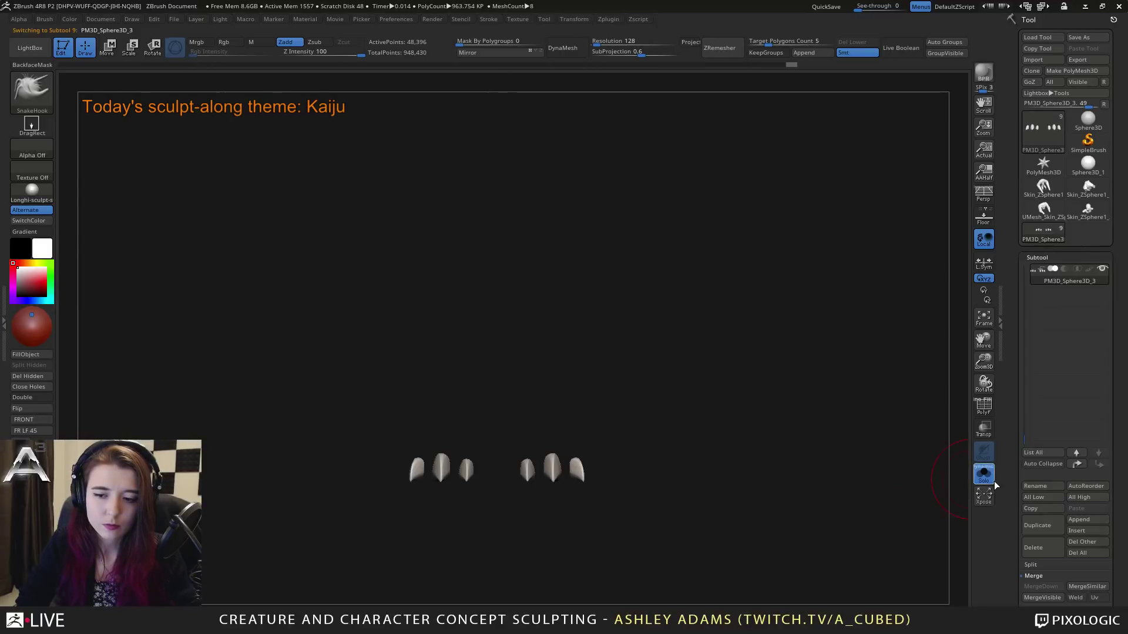
Step: Reshape the hind claws with the SnakeHook brush so they fit the toes
right_drag(508, 459, 553, 480)
right_click(552, 449)
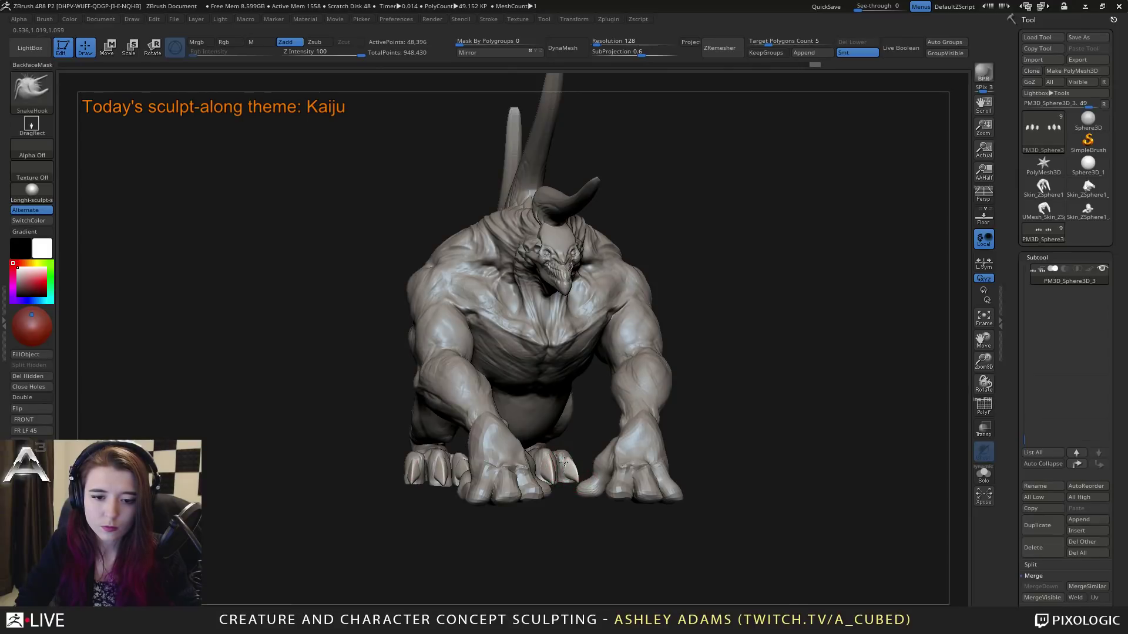
right_drag(563, 461, 516, 469)
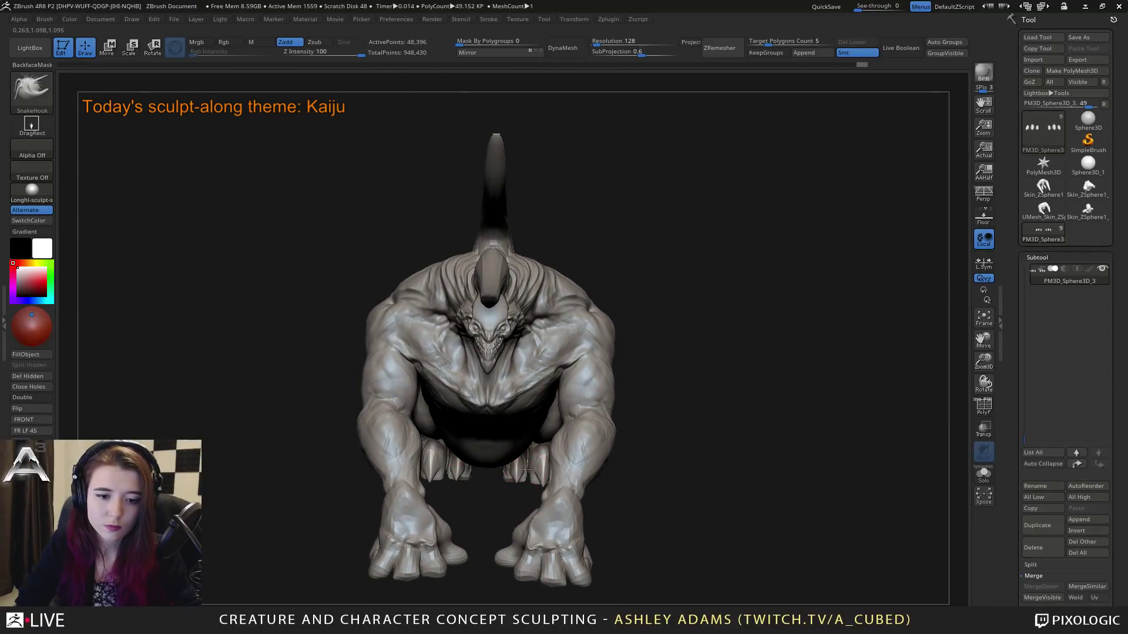
right_drag(518, 483, 562, 443)
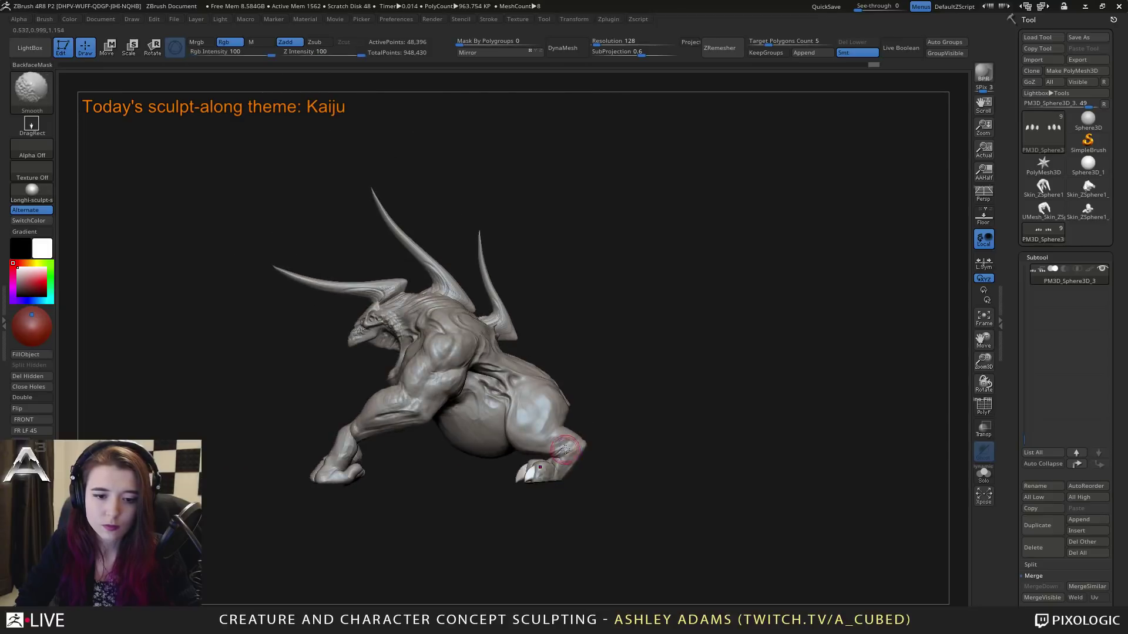
ctrl+right_drag(495, 397, 554, 452)
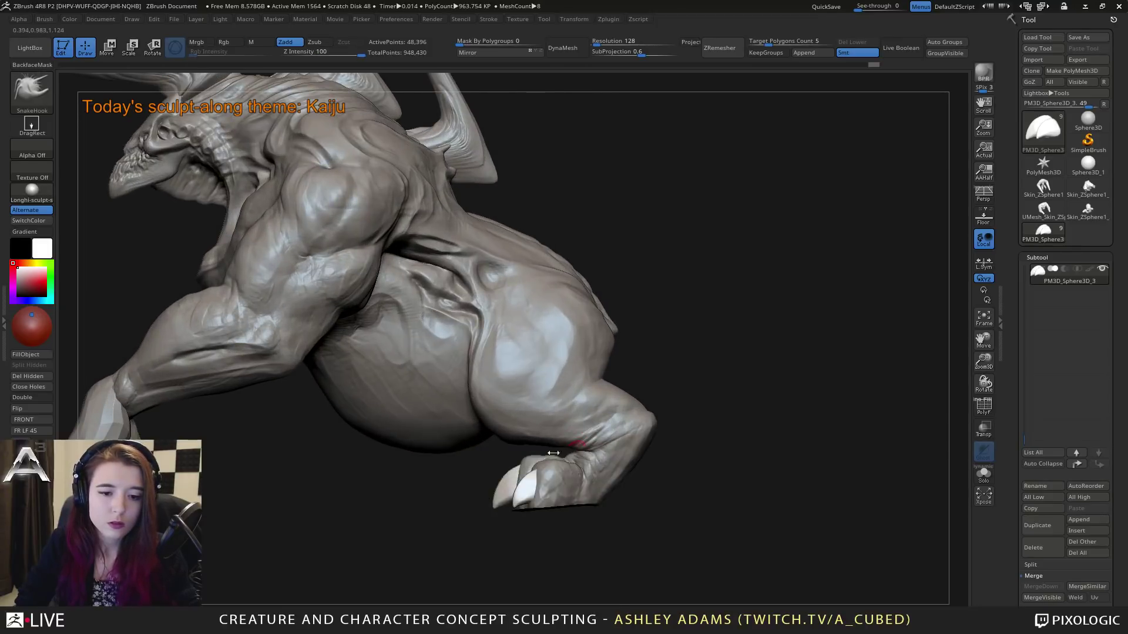
Step: Isolate the hind claws and sculpt rough, ridged surface detail onto them with the ClayBuildup brush
key(b)
key(c)
key(b)
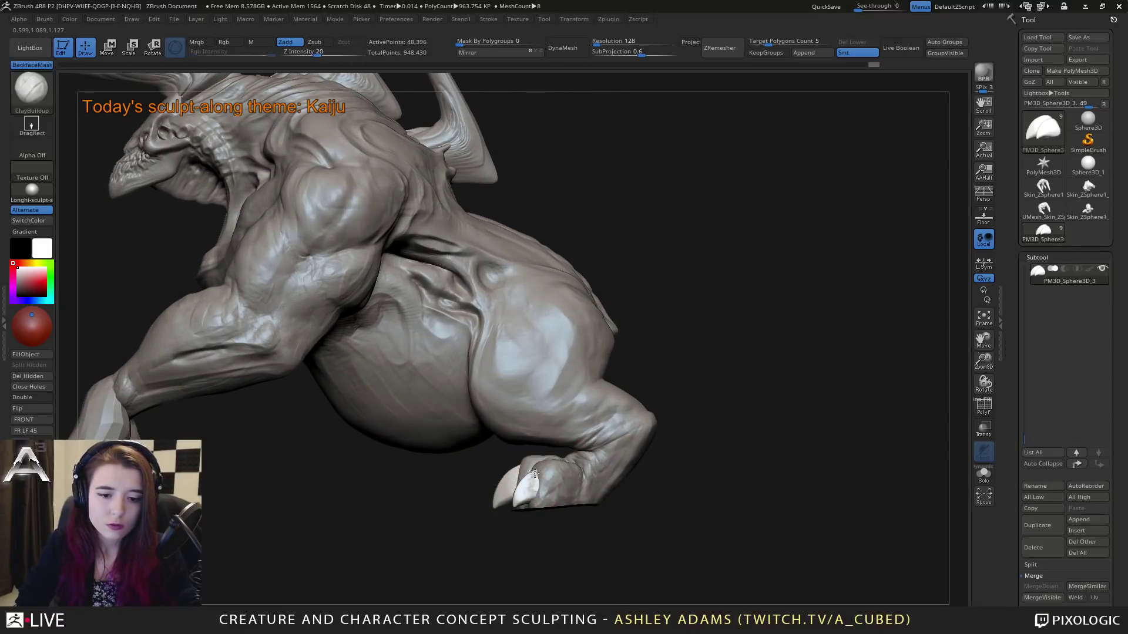
mouse_move(535, 474)
right_down()
mouse_move(589, 460)
mouse_move(566, 492)
mouse_move(552, 470)
mouse_move(564, 467)
mouse_move(573, 477)
mouse_move(538, 481)
mouse_move(503, 461)
right_up()
click(983, 473)
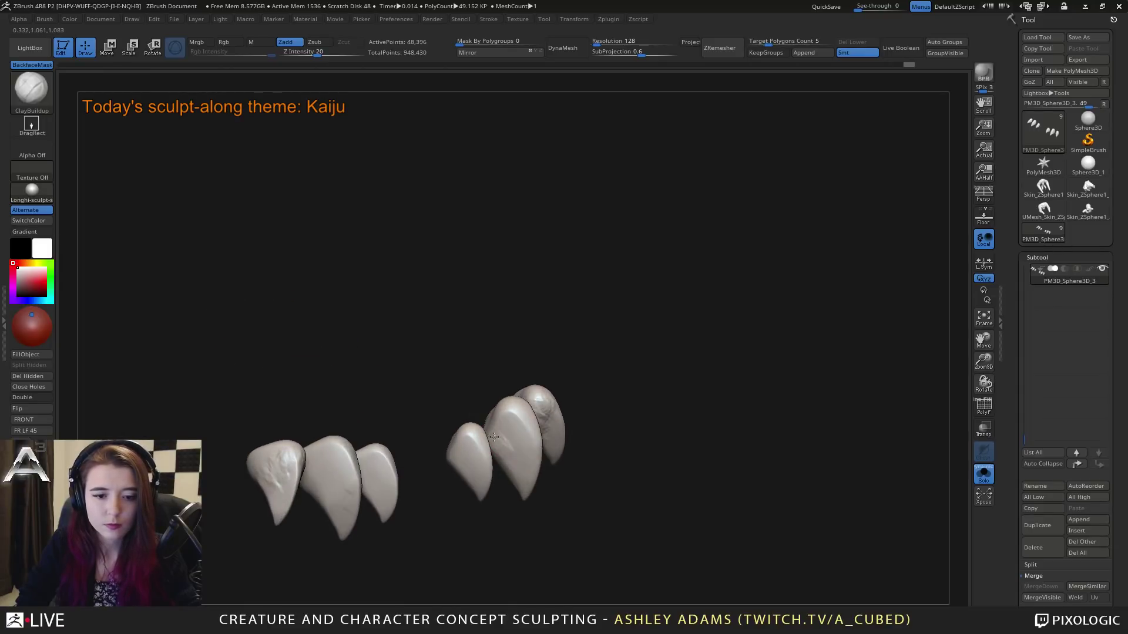
drag(494, 437, 507, 415)
right_drag(503, 407, 482, 412)
mouse_move(513, 427)
mouse_down()
mouse_move(505, 402)
mouse_move(496, 434)
mouse_move(508, 452)
mouse_up()
mouse_move(508, 453)
right_down()
mouse_move(538, 442)
mouse_move(529, 453)
mouse_move(511, 435)
right_up()
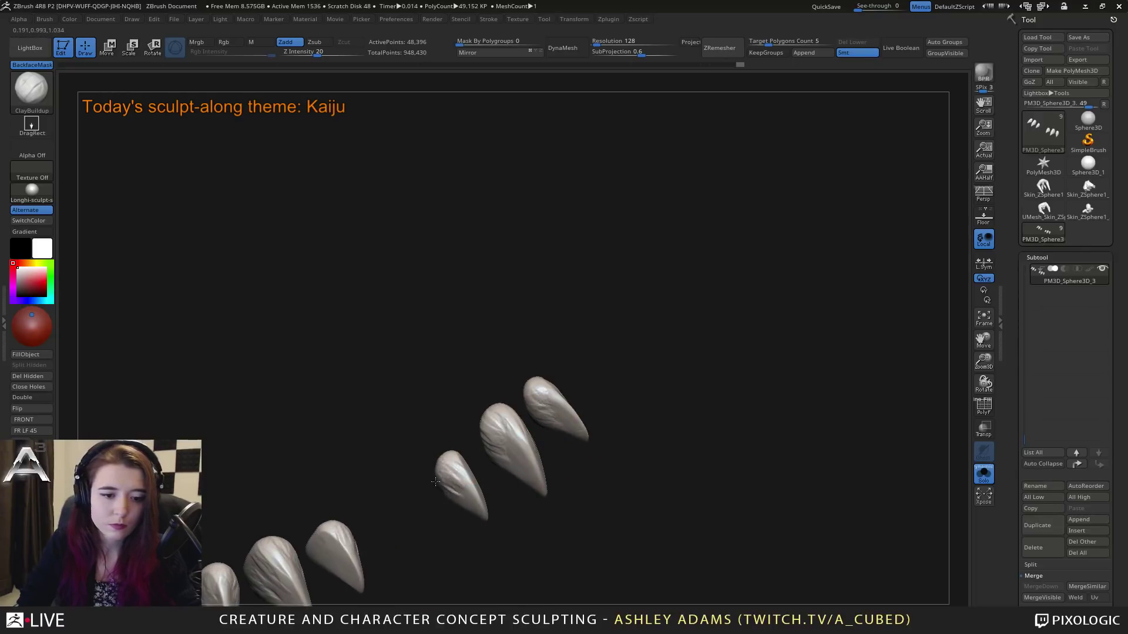
right_drag(435, 481, 452, 403)
right_drag(449, 496, 525, 418)
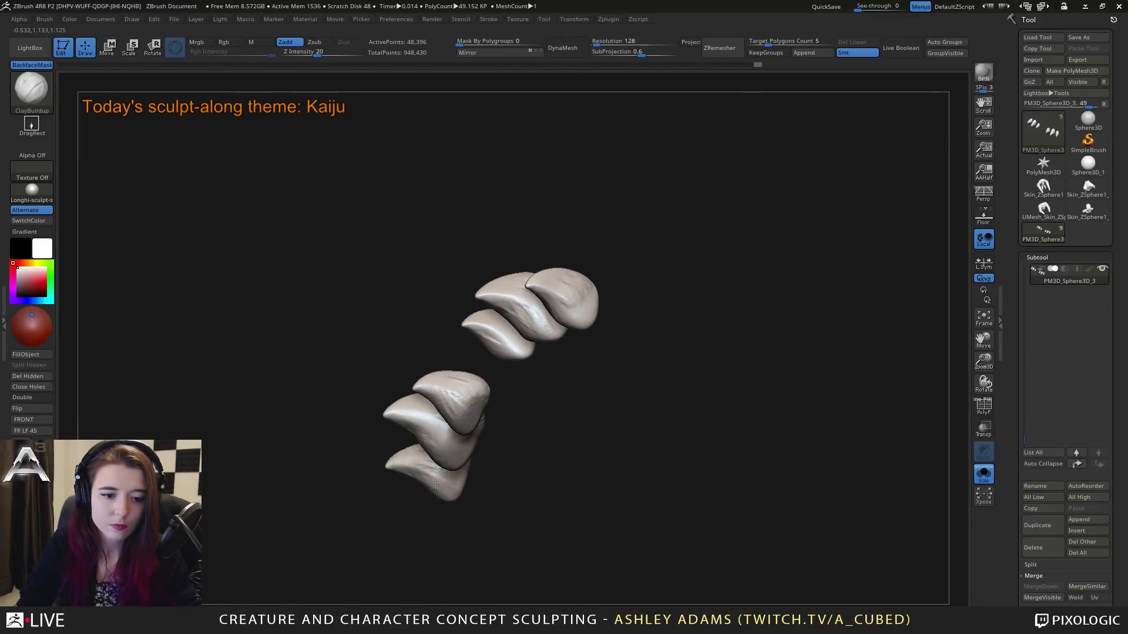
mouse_move(446, 423)
right_down()
mouse_move(472, 358)
mouse_move(535, 343)
mouse_move(516, 355)
right_up()
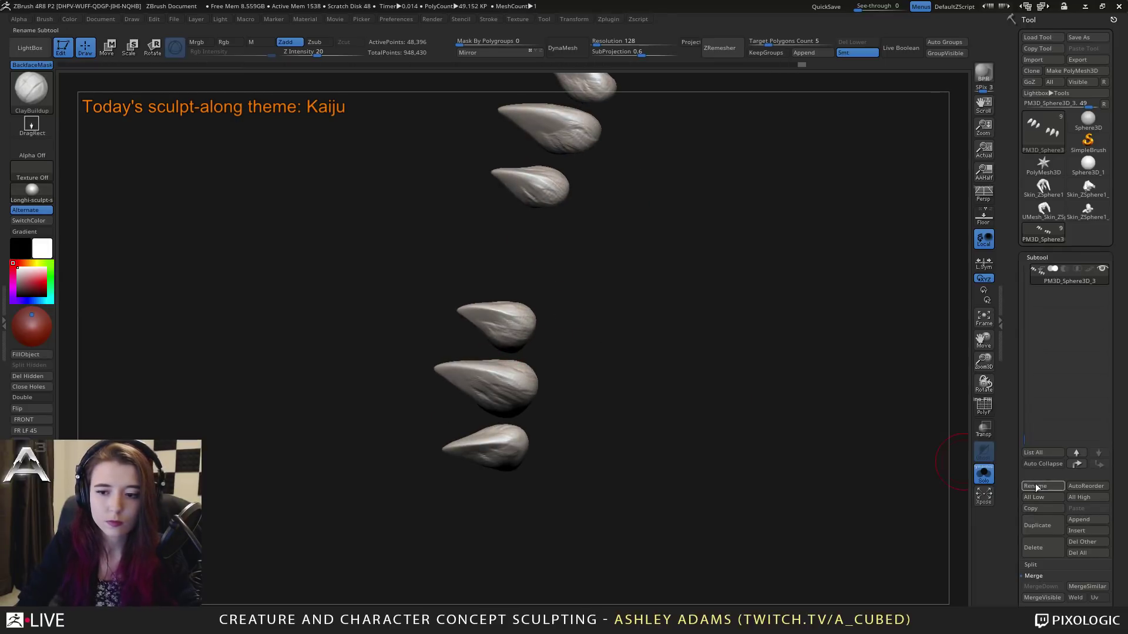
Step: Show the whole creature again and build up the body's toe flesh around the hind claws with the ClayBuildup brush
click(984, 474)
ctrl+right_drag(667, 451, 608, 468)
alt+click(515, 352)
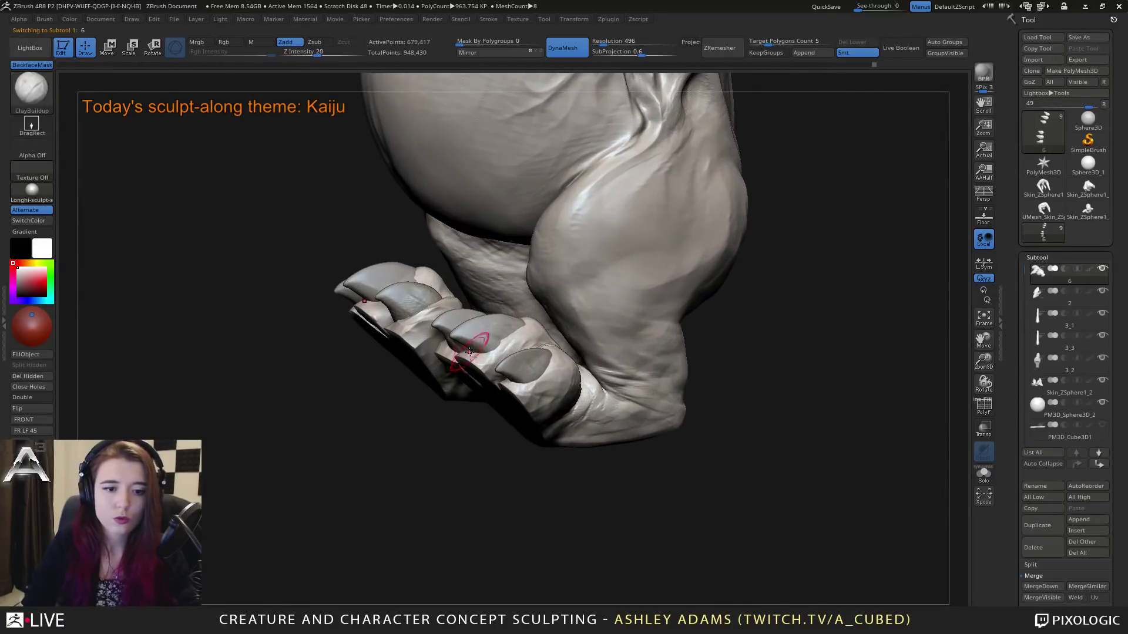
right_drag(482, 362, 477, 359)
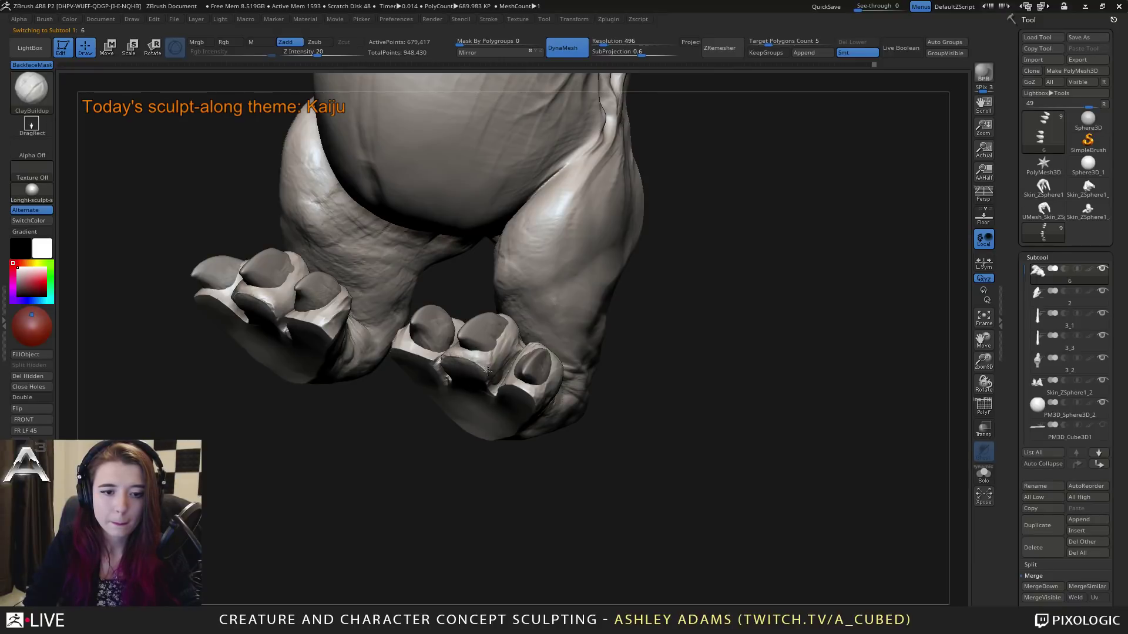
key(shift)
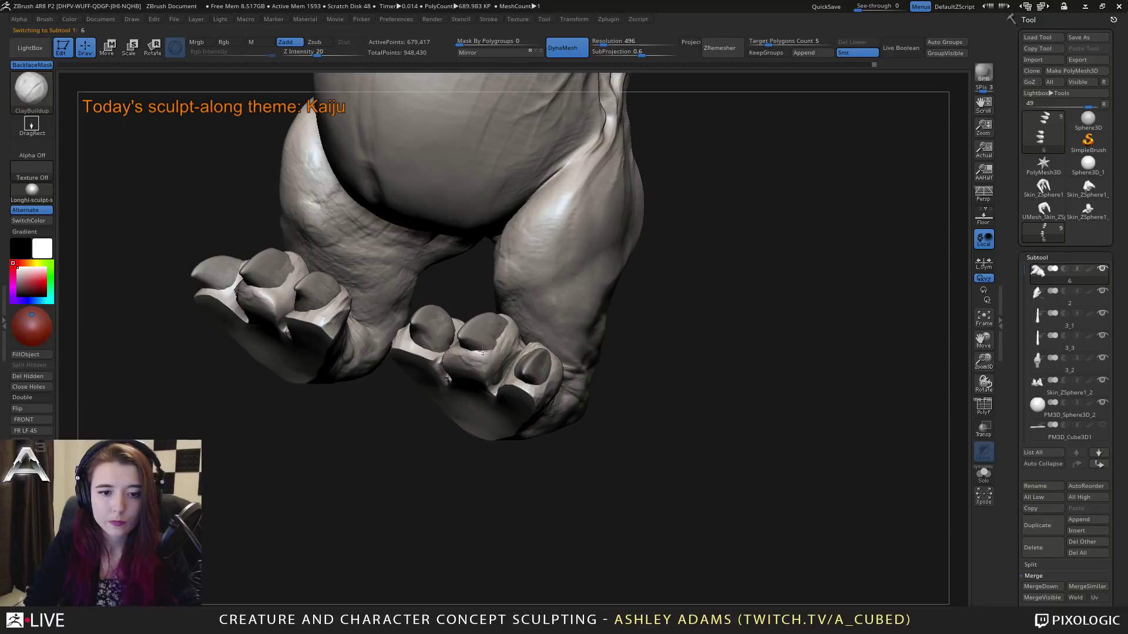
right_drag(504, 333, 478, 348)
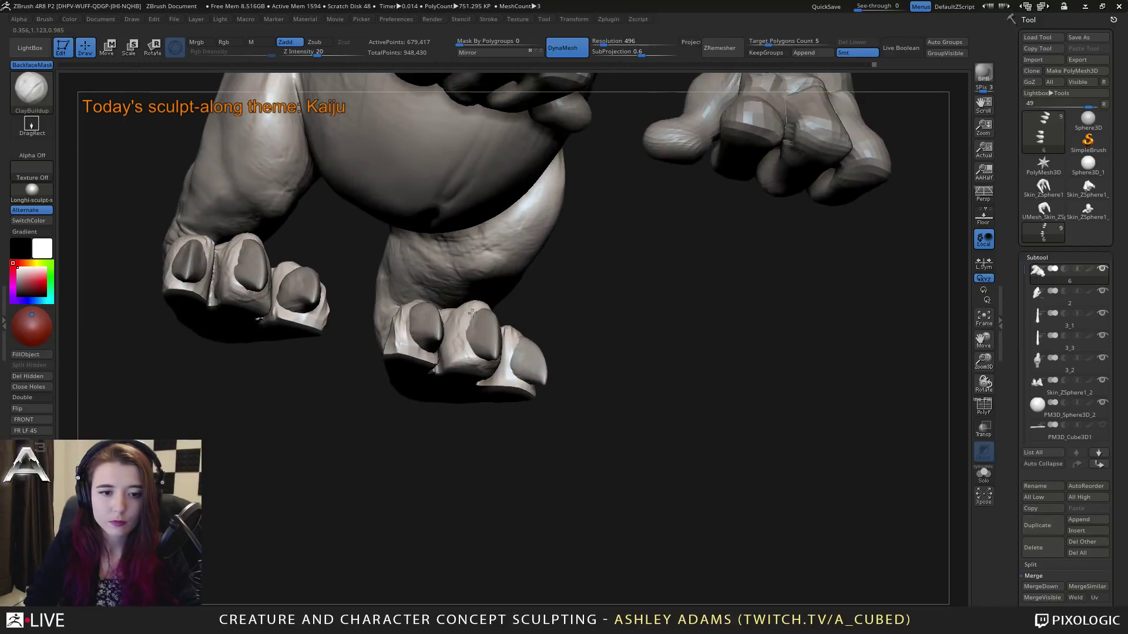
right_drag(477, 310, 530, 392)
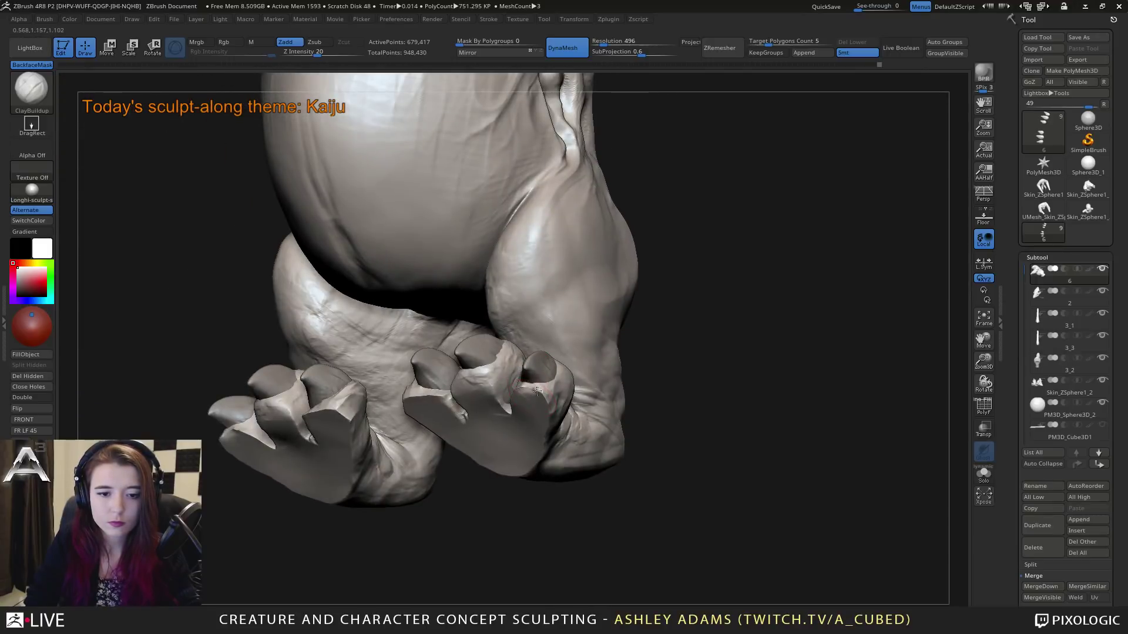
key(shift)
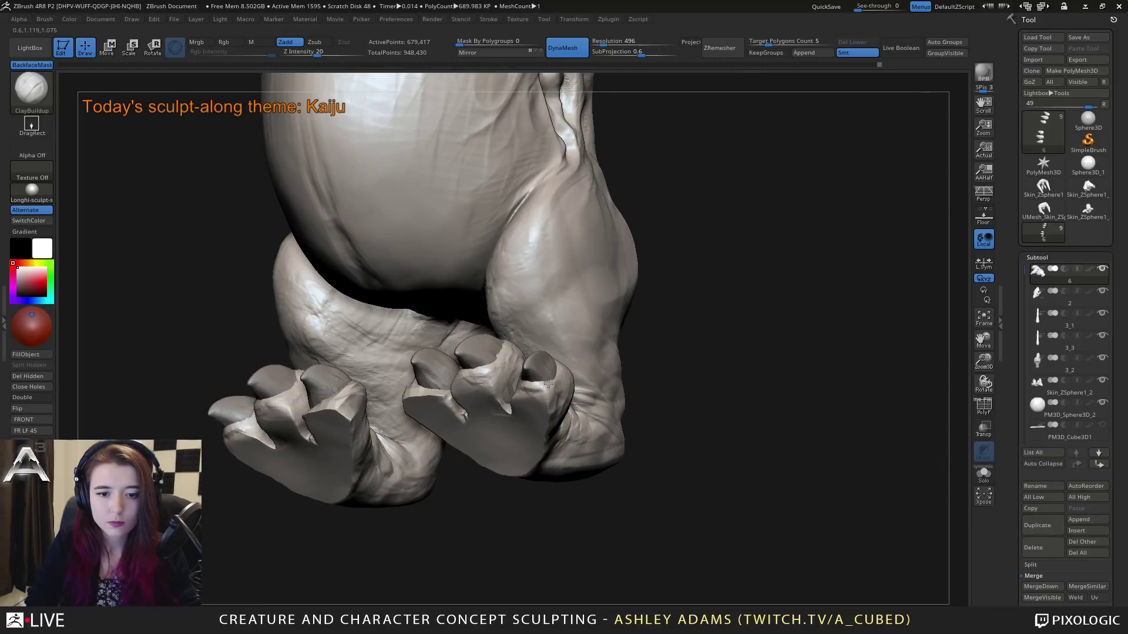
Step: Pull the hind foot's toes and knuckles into a fuller shape with the SnakeHook brush
mouse_move(525, 383)
right_down()
mouse_move(499, 378)
mouse_move(553, 371)
mouse_move(584, 411)
mouse_move(576, 357)
mouse_move(535, 357)
mouse_move(559, 327)
right_up()
key(b)
key(s)
key(h)
mouse_move(550, 320)
mouse_down()
mouse_move(541, 336)
mouse_move(555, 324)
mouse_up()
right_drag(550, 343, 556, 324)
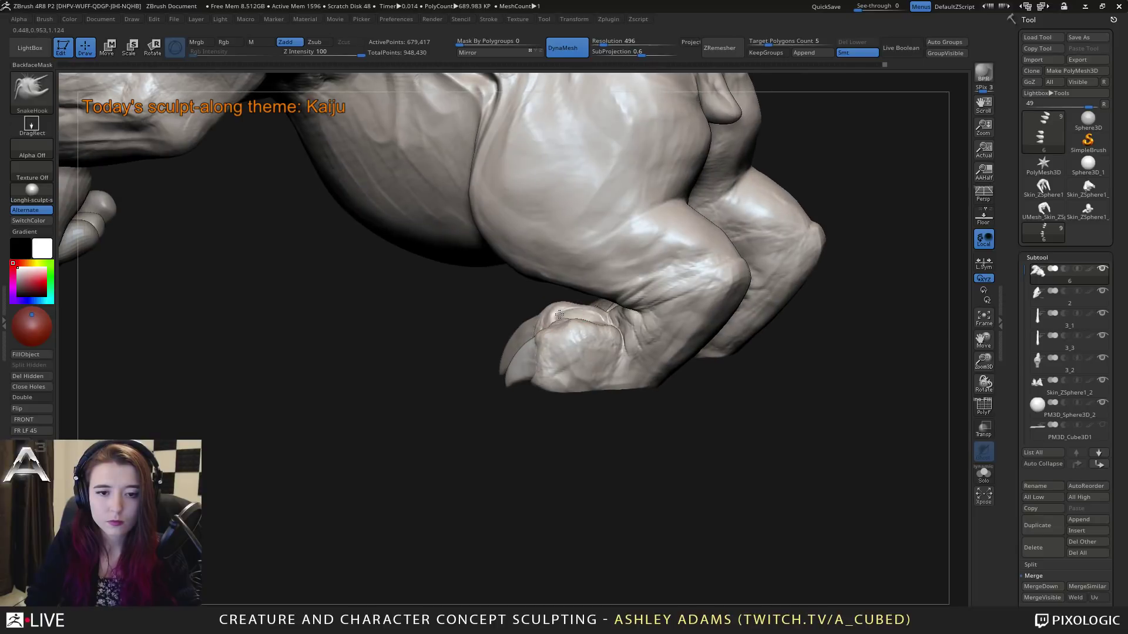
drag(567, 318, 574, 327)
right_drag(584, 320, 591, 330)
drag(591, 328, 591, 318)
right_drag(594, 330, 604, 341)
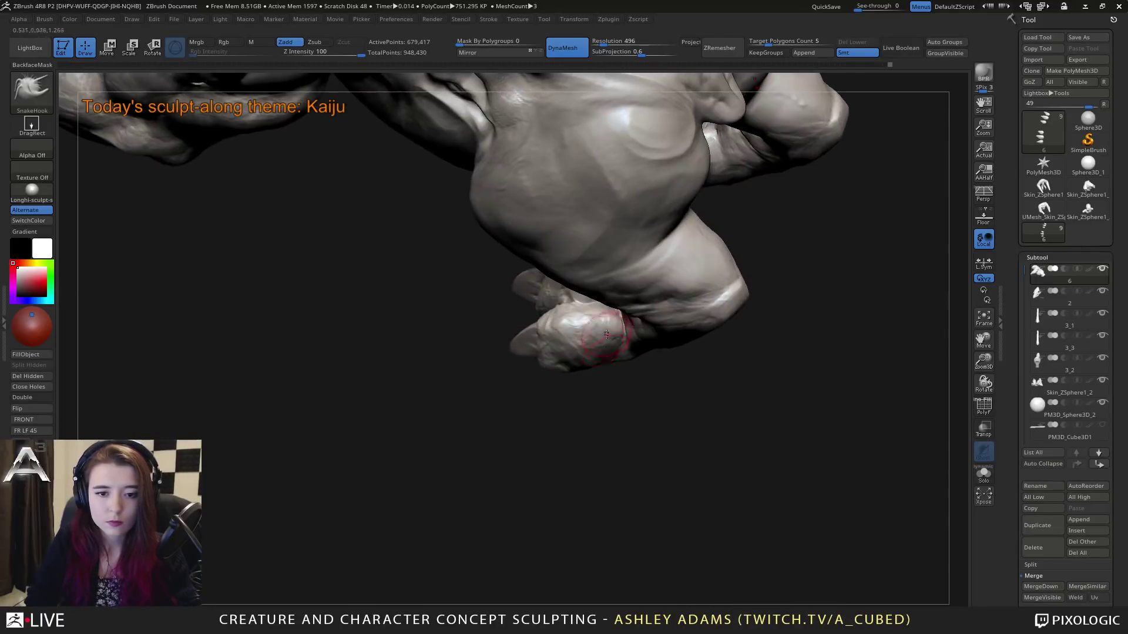
drag(592, 323, 598, 312)
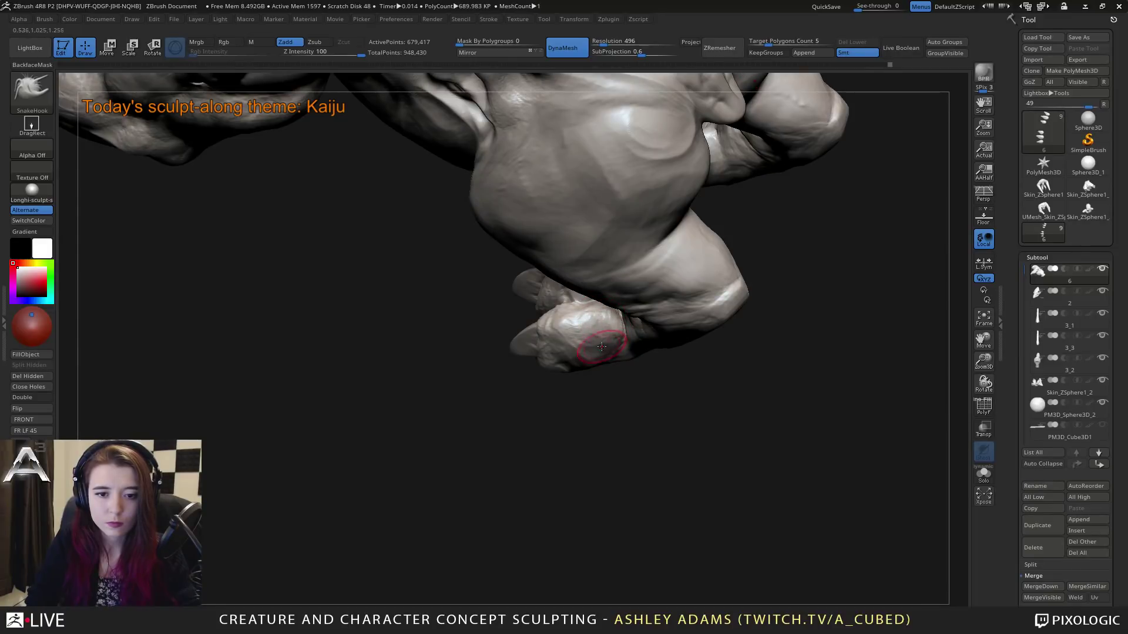
mouse_move(593, 336)
right_down()
mouse_move(584, 378)
mouse_move(567, 382)
mouse_move(608, 382)
right_up()
drag(603, 392, 605, 382)
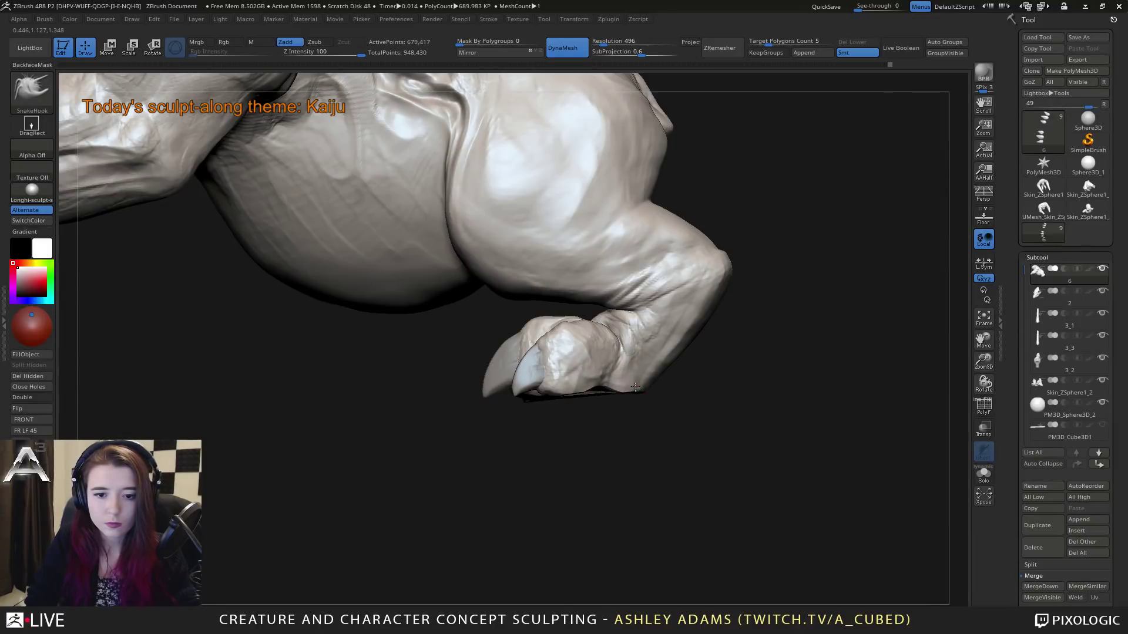
Step: Build up and refine the flesh around the innermost hind toe's claw with the ClayBuildup brush
right_drag(579, 386, 571, 376)
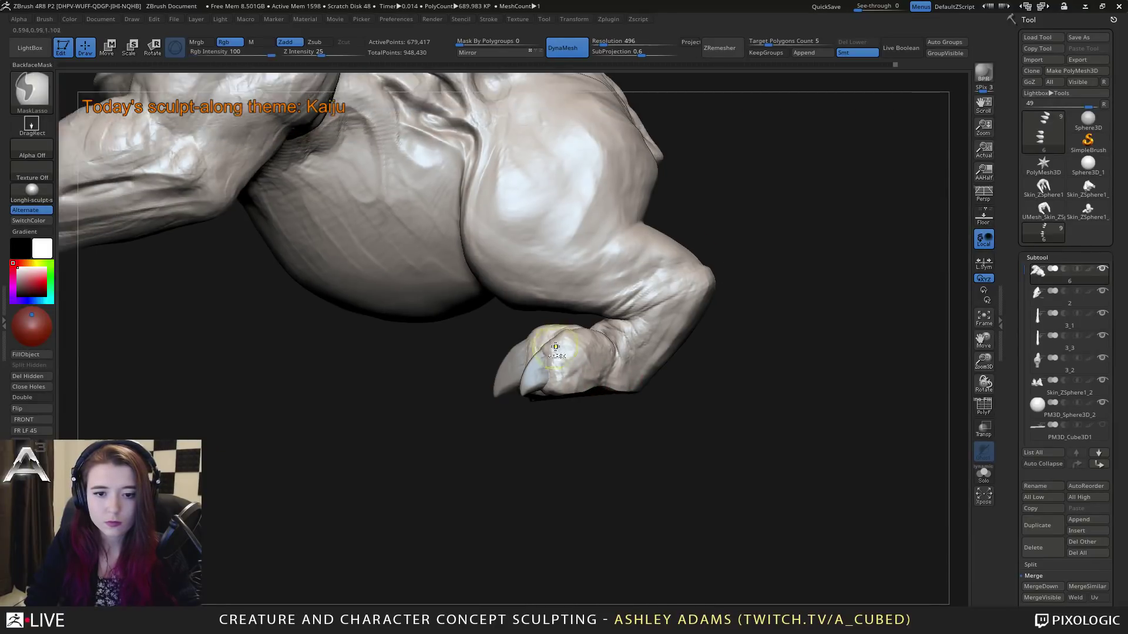
right_drag(566, 329, 608, 350)
mouse_move(545, 332)
mouse_down()
mouse_move(499, 327)
mouse_move(517, 335)
mouse_move(513, 353)
mouse_up()
mouse_move(514, 352)
right_down()
mouse_move(634, 346)
mouse_move(611, 247)
mouse_move(587, 353)
right_up()
key(b)
key(c)
key(b)
mouse_move(496, 362)
alt+mouse_down()
mouse_move(480, 413)
mouse_move(523, 422)
alt+mouse_up()
right_drag(494, 397, 541, 448)
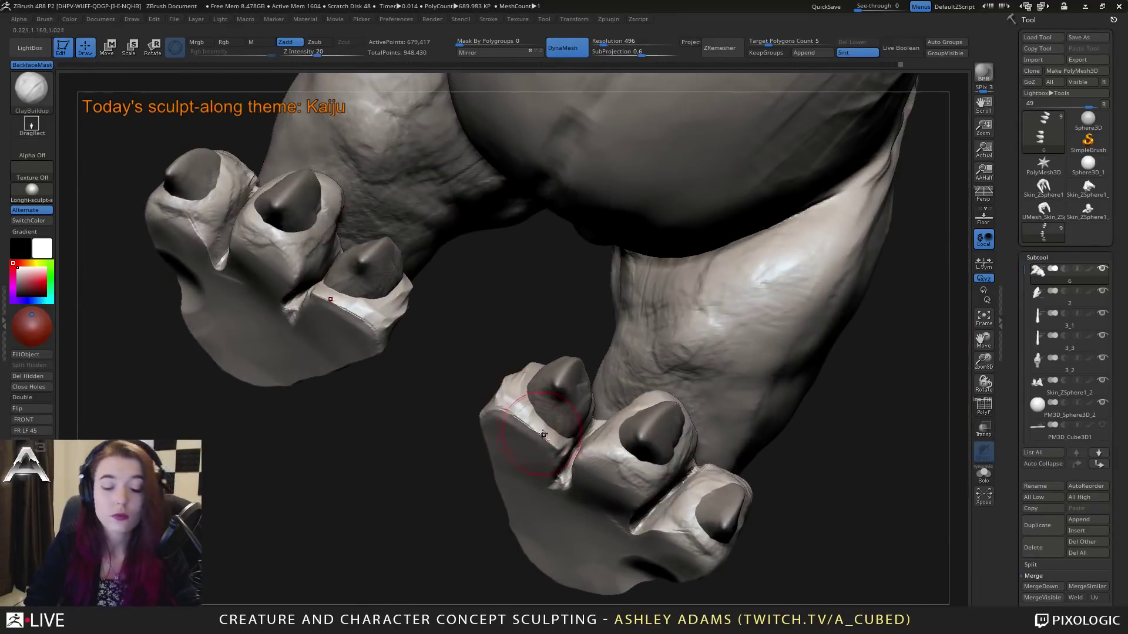
mouse_move(541, 439)
mouse_down()
mouse_move(553, 447)
mouse_move(521, 419)
mouse_move(562, 451)
mouse_move(527, 420)
mouse_move(552, 418)
mouse_up()
drag(576, 427, 532, 395)
right_drag(529, 388, 582, 424)
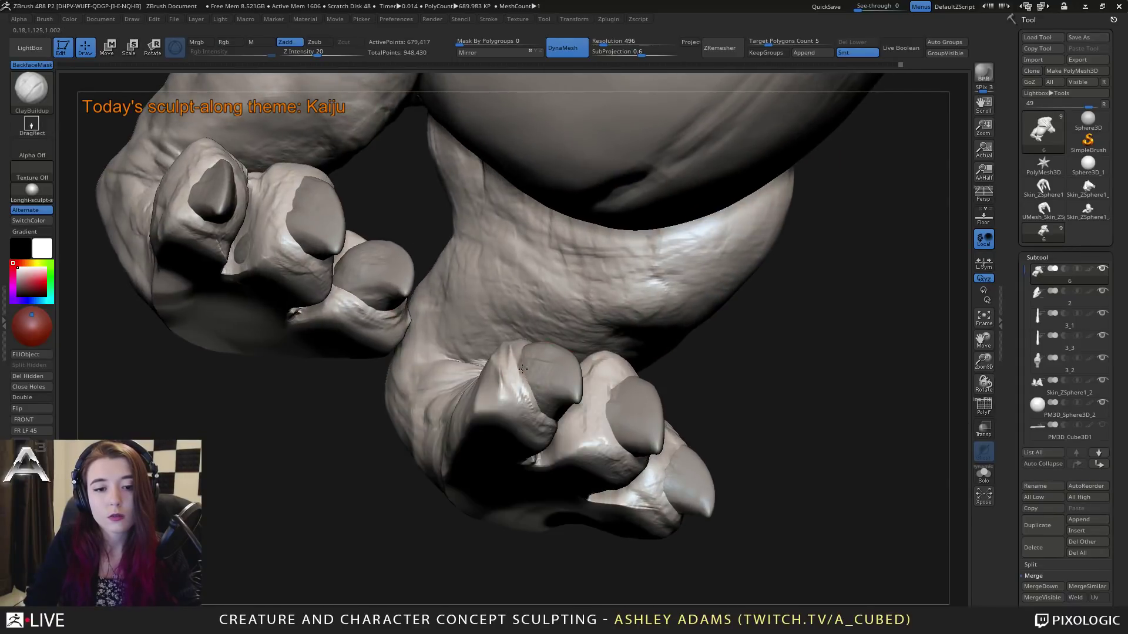
right_drag(524, 360, 567, 458)
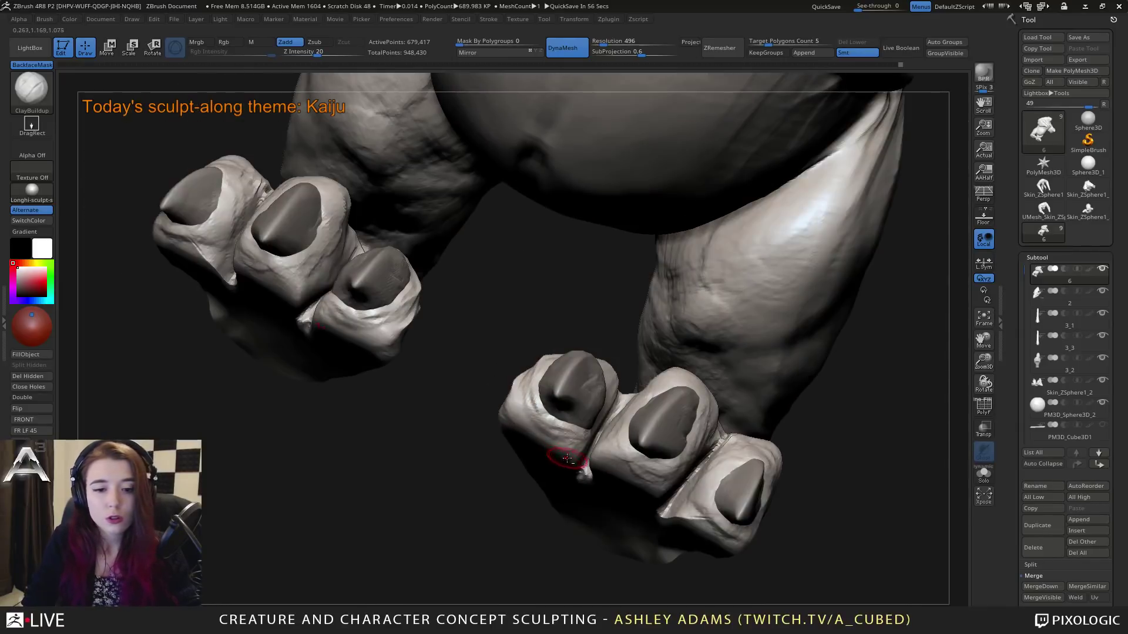
right_drag(551, 374, 596, 408)
Step: Pull the inner hind toe's flesh up over the base of its claw with a resized SnakeHook brush
key(space)
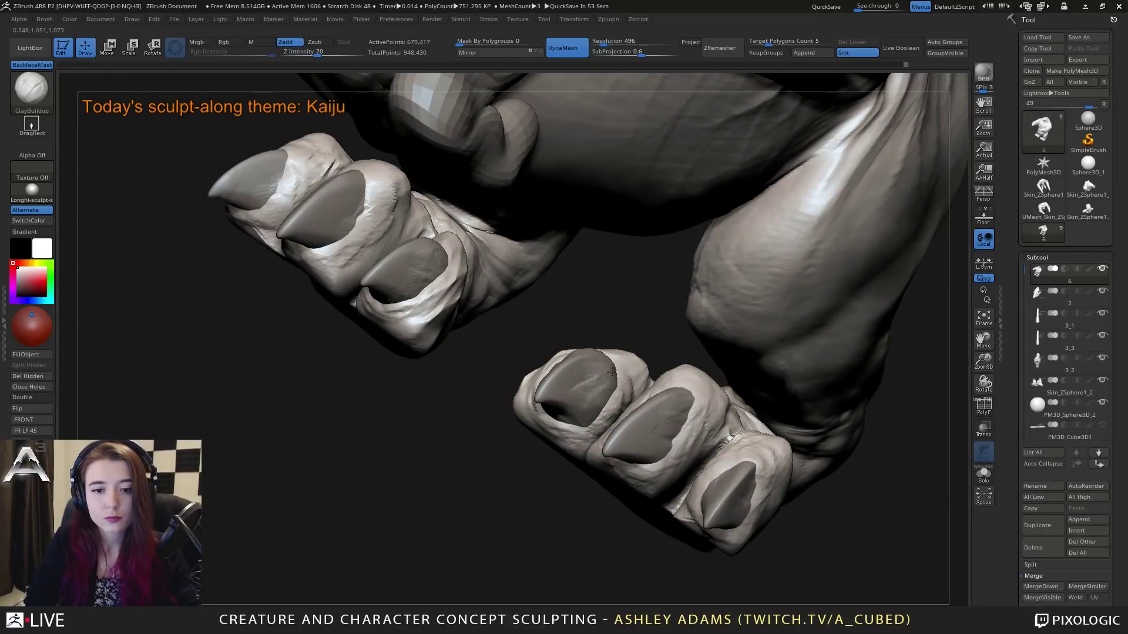
mouse_move(639, 385)
right_down()
mouse_move(623, 390)
mouse_move(627, 357)
mouse_move(605, 343)
mouse_move(577, 369)
right_up()
key(space)
drag(622, 307, 618, 306)
mouse_move(618, 305)
right_down()
mouse_move(593, 252)
mouse_move(607, 249)
right_up()
key(b)
key(s)
key(h)
key(space)
right_drag(537, 244, 529, 248)
key(space)
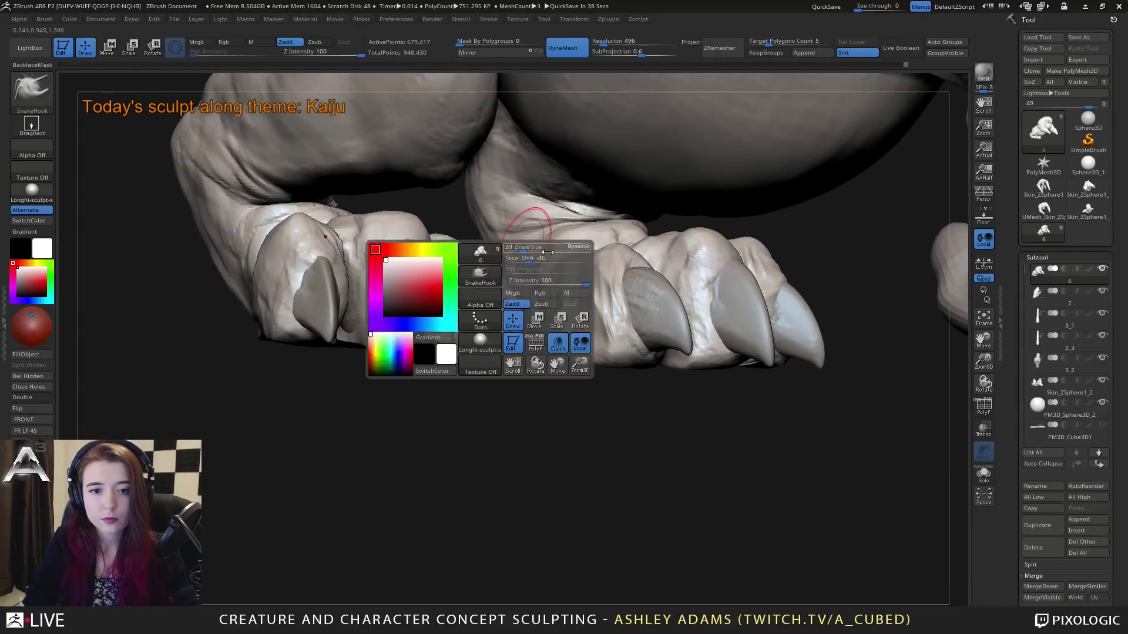
drag(530, 249, 537, 249)
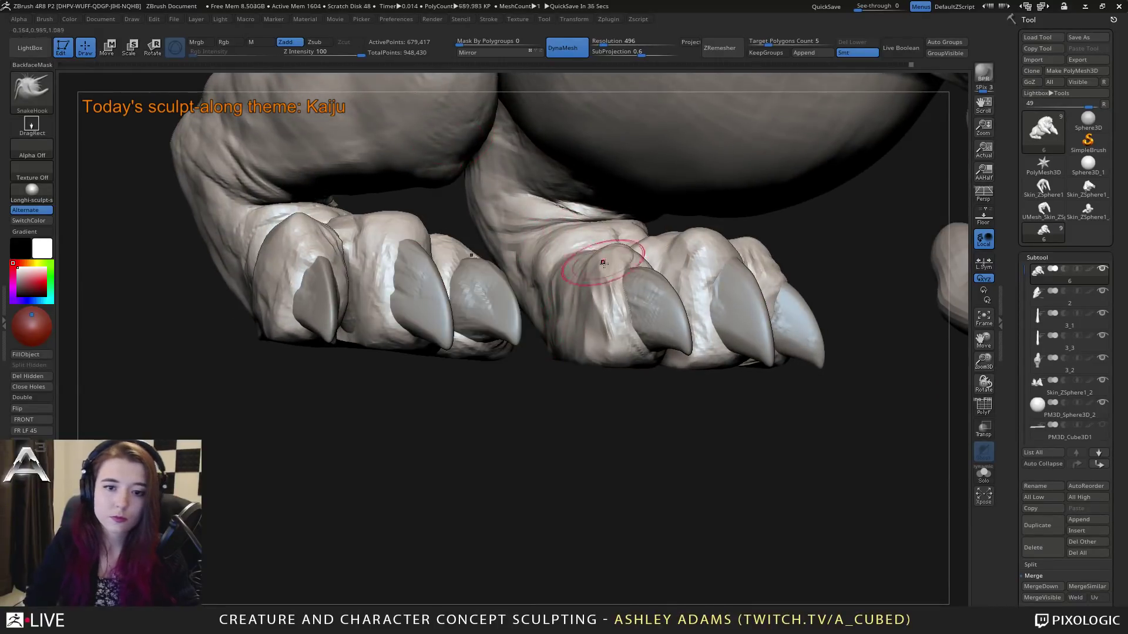
drag(631, 261, 636, 265)
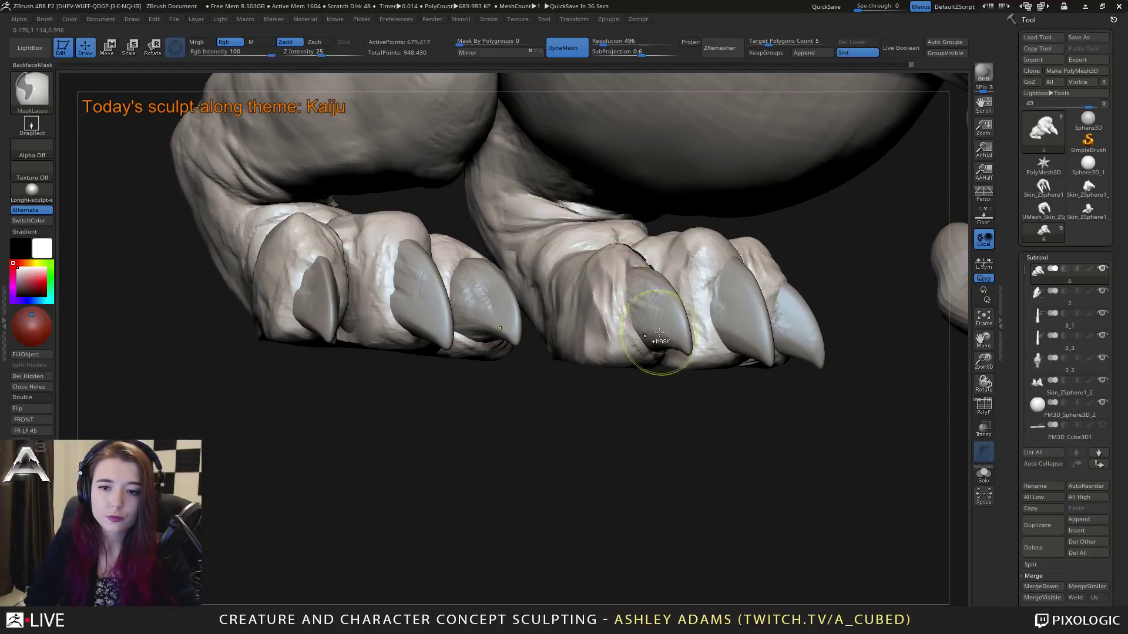
mouse_move(657, 329)
ctrl+right_down()
mouse_move(634, 250)
mouse_move(570, 321)
mouse_move(587, 311)
mouse_move(621, 322)
ctrl+right_up()
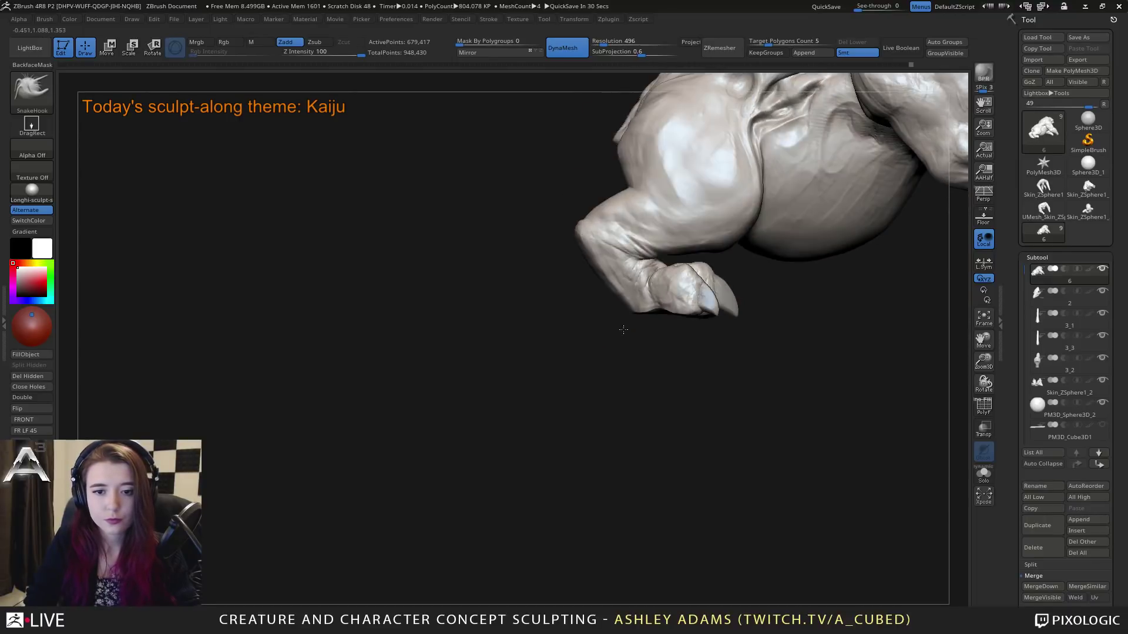
Step: Adjust the outer hind toe's shape from below using the SnakeHook brush at a new draw size
key(space)
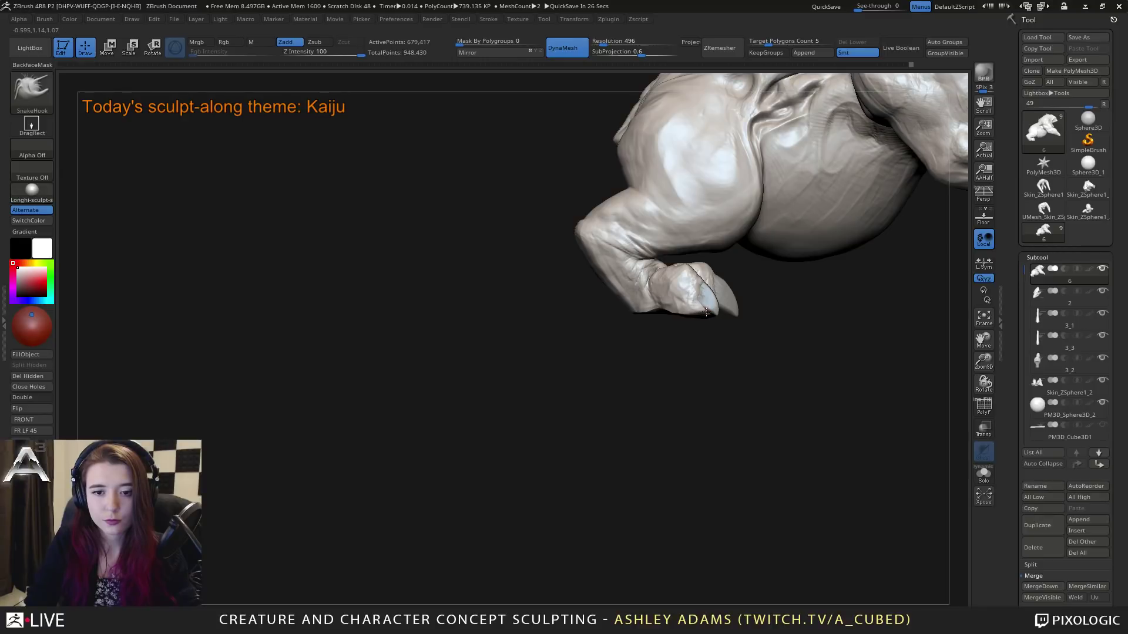
mouse_move(707, 311)
right_down()
mouse_move(718, 310)
mouse_move(693, 302)
right_up()
key(space)
drag(698, 309, 690, 308)
mouse_move(690, 309)
right_down()
mouse_move(722, 309)
mouse_move(715, 290)
right_up()
key(space)
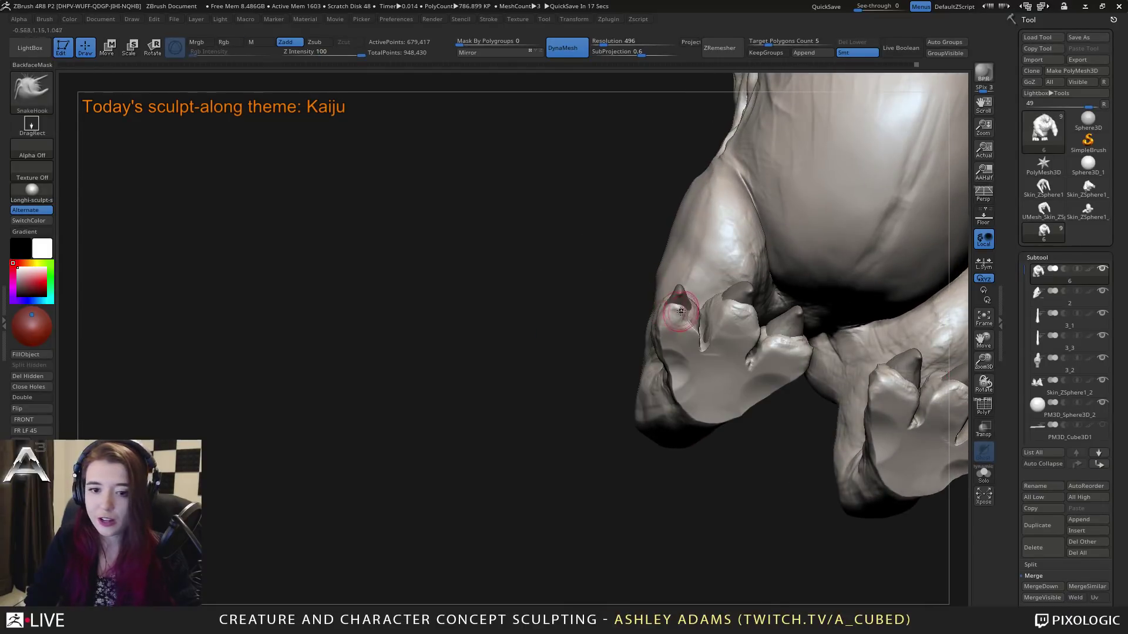
drag(696, 317, 694, 317)
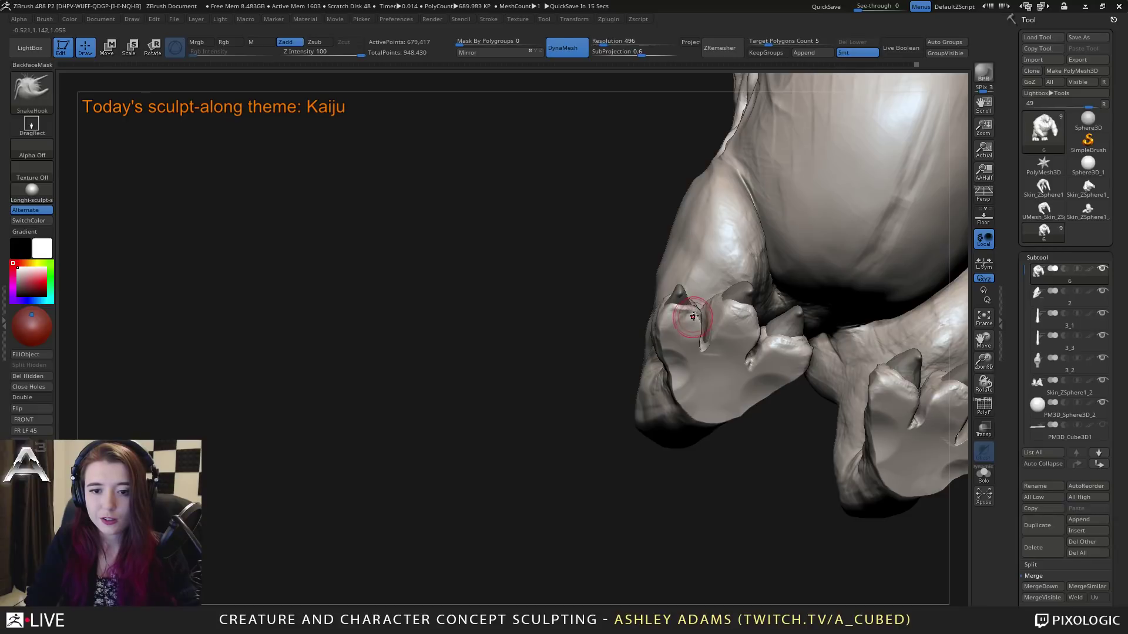
shift+right_drag(695, 317, 701, 305)
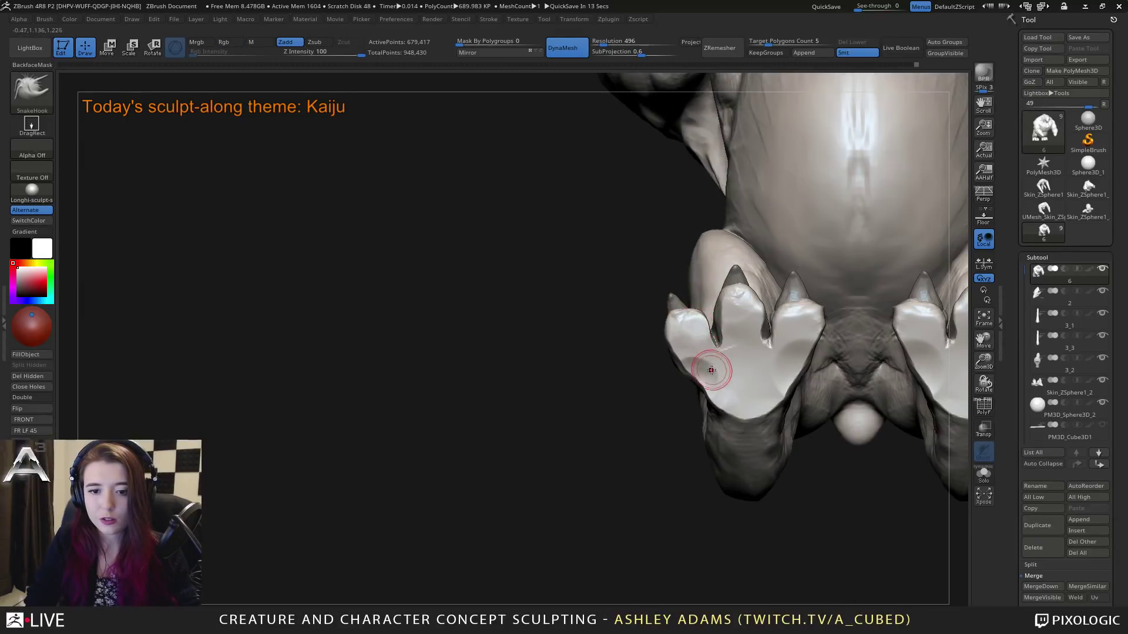
Step: Build up the pads on the soles of the body's hind feet with the ClayBuildup brush
key(b)
key(c)
key(b)
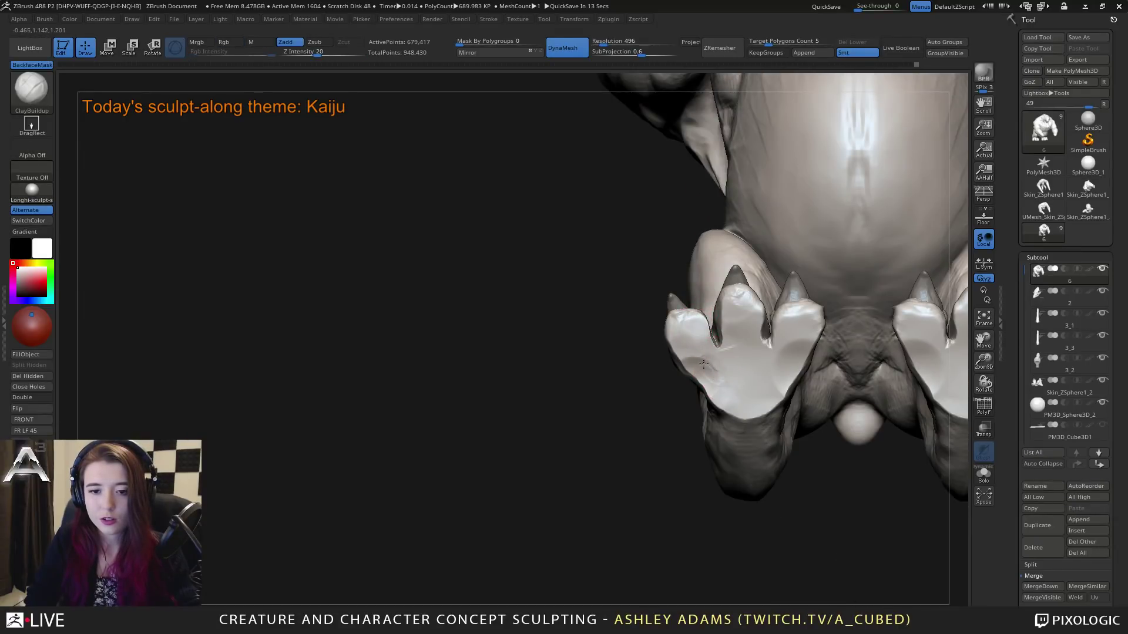
alt+click(734, 330)
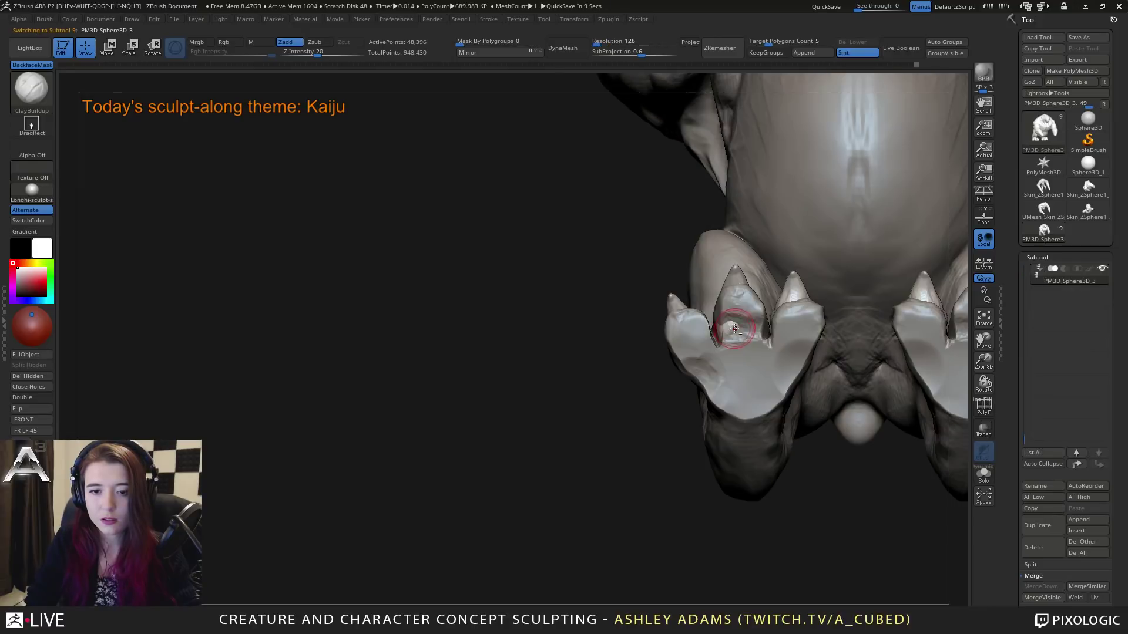
drag(734, 328, 726, 332)
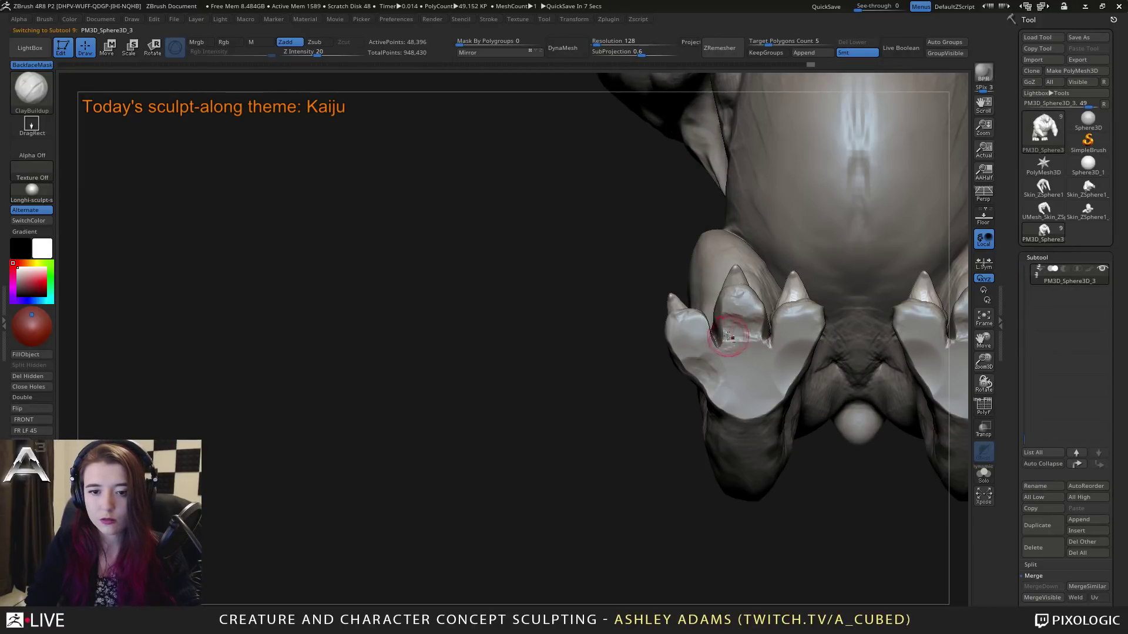
alt+click(708, 338)
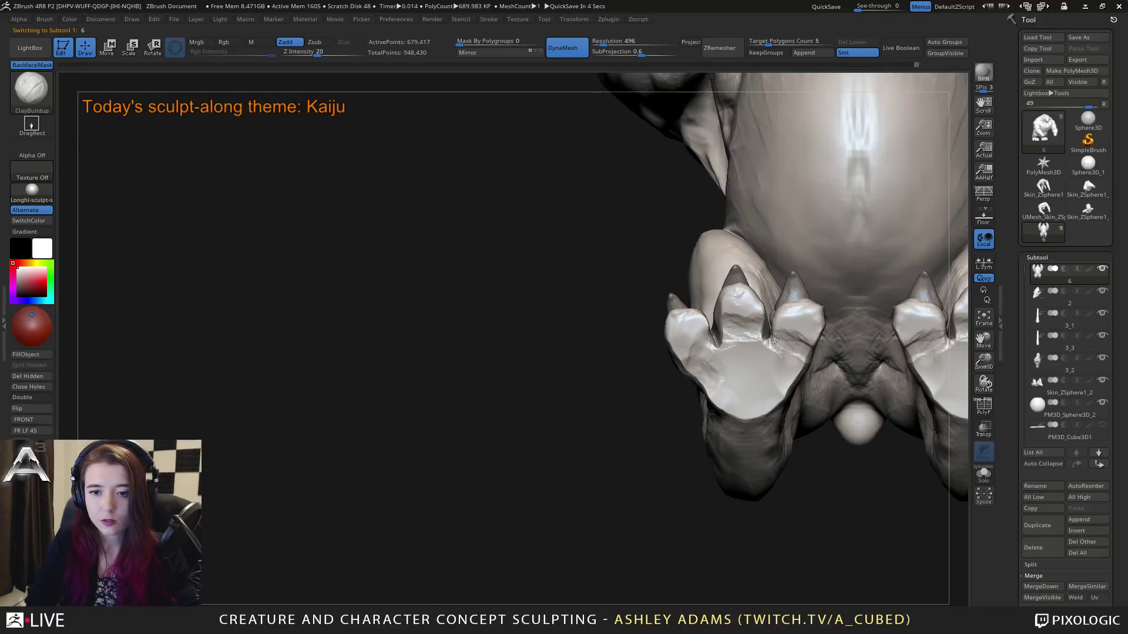
drag(787, 367, 727, 349)
drag(707, 394, 755, 397)
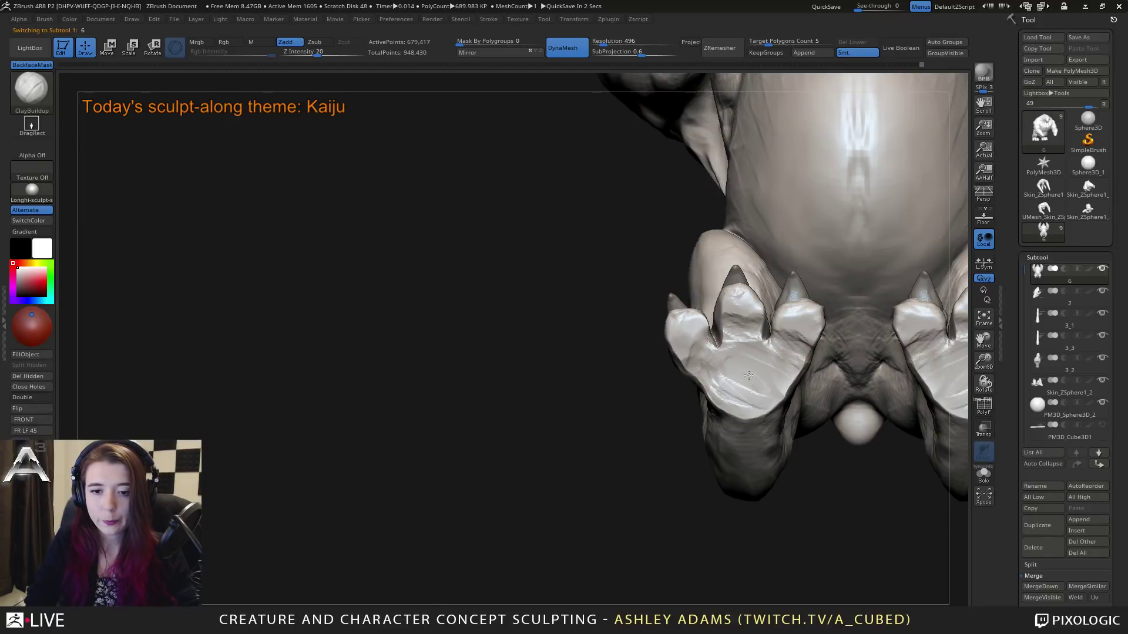
Step: Reshape the backs of the hind heels from behind with the SnakeHook brush
mouse_move(773, 351)
right_down()
mouse_move(760, 308)
mouse_move(677, 322)
right_up()
key(b)
key(s)
key(h)
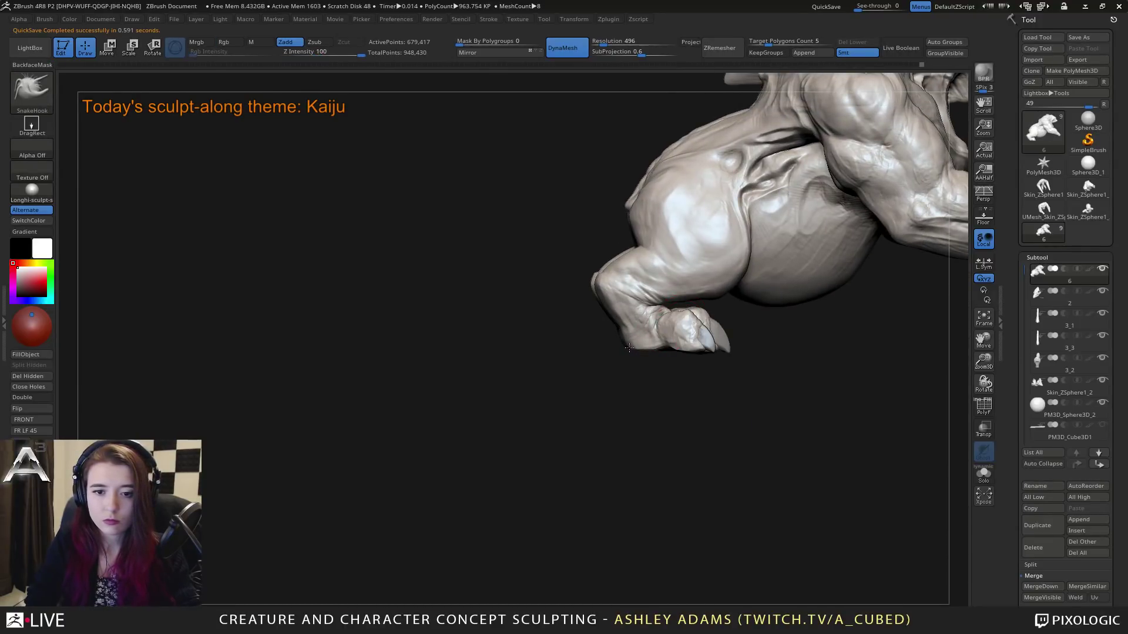
mouse_move(629, 348)
right_down()
mouse_move(655, 350)
mouse_move(615, 352)
right_up()
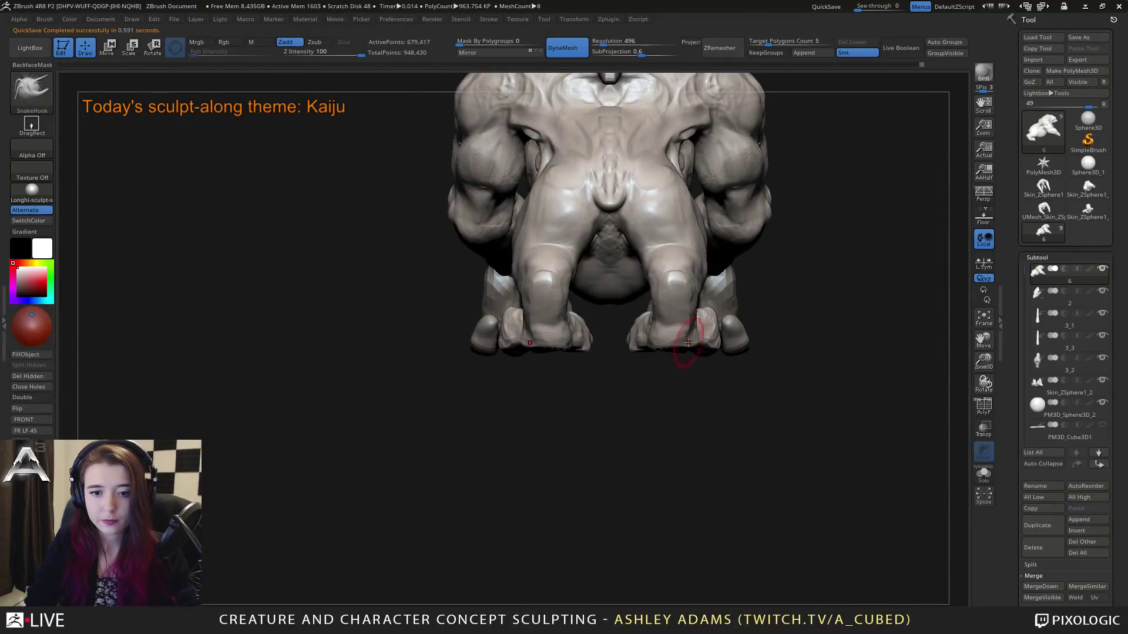
mouse_move(689, 342)
mouse_down()
mouse_move(702, 347)
mouse_move(658, 335)
mouse_up()
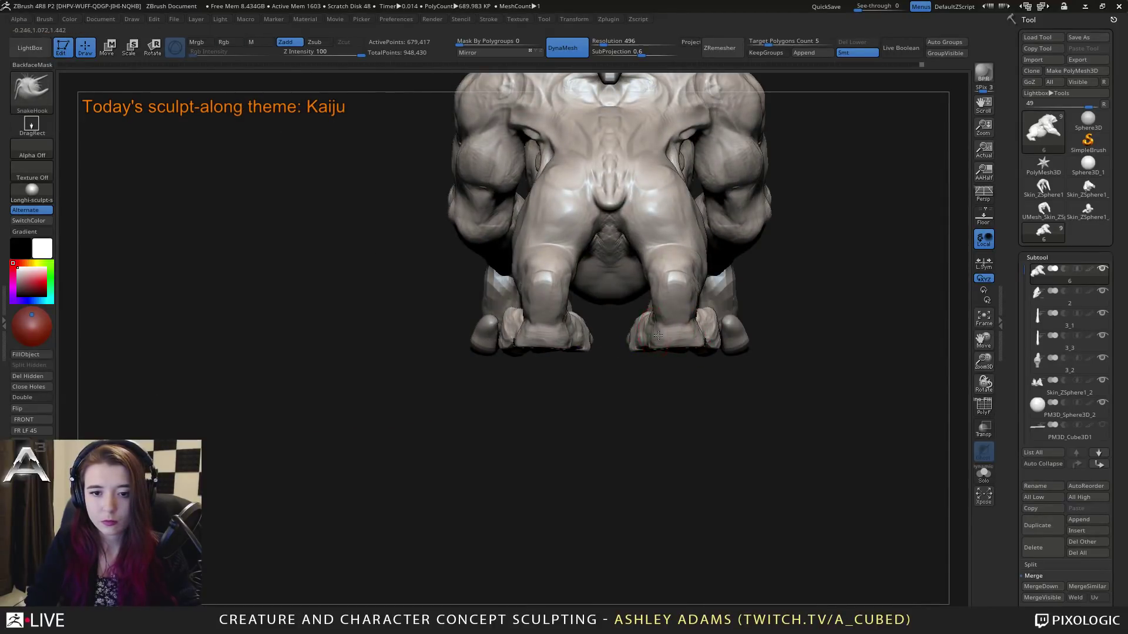
right_drag(705, 327, 629, 315)
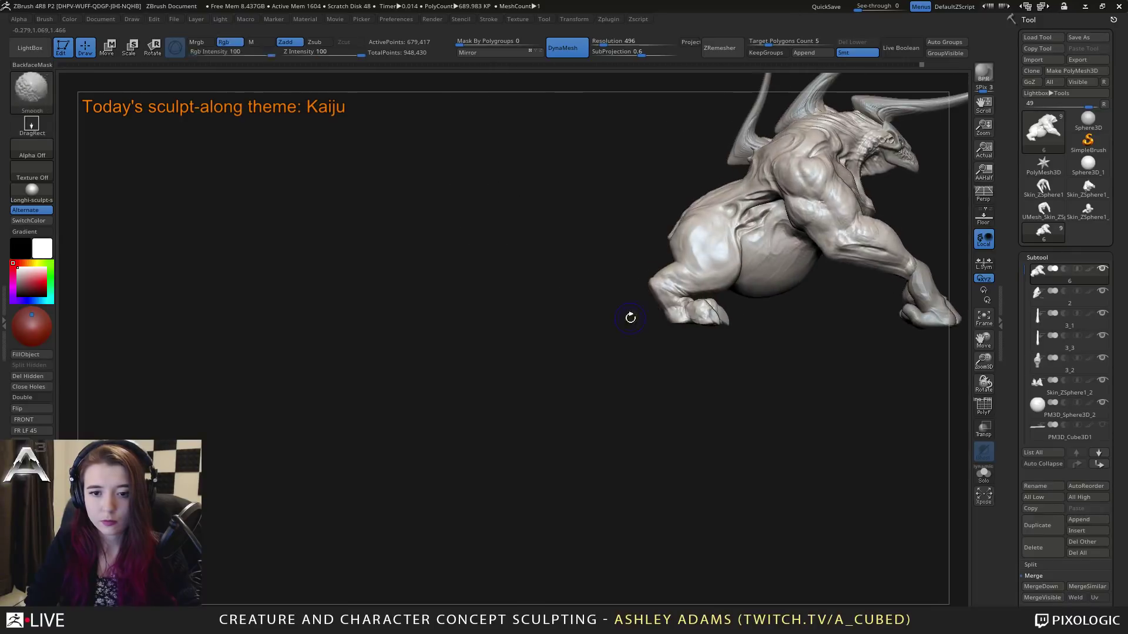
right_drag(717, 327, 646, 299)
Step: Resize the SnakeHook brush and pull the hind ankles and heels into a better silhouette
key(space)
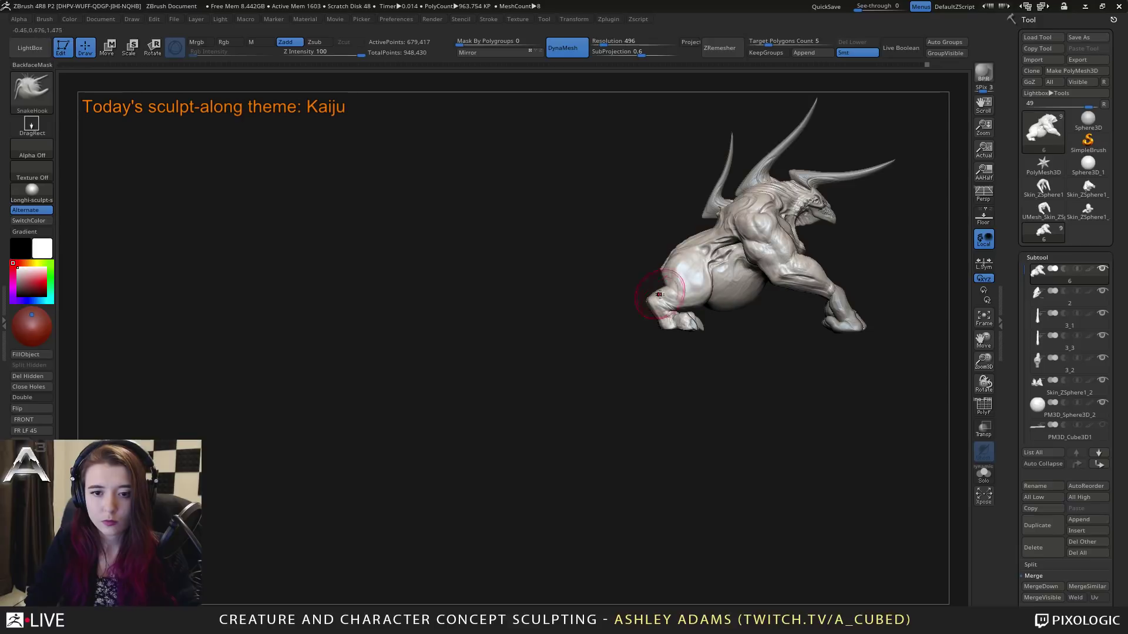
key(space)
key(space)
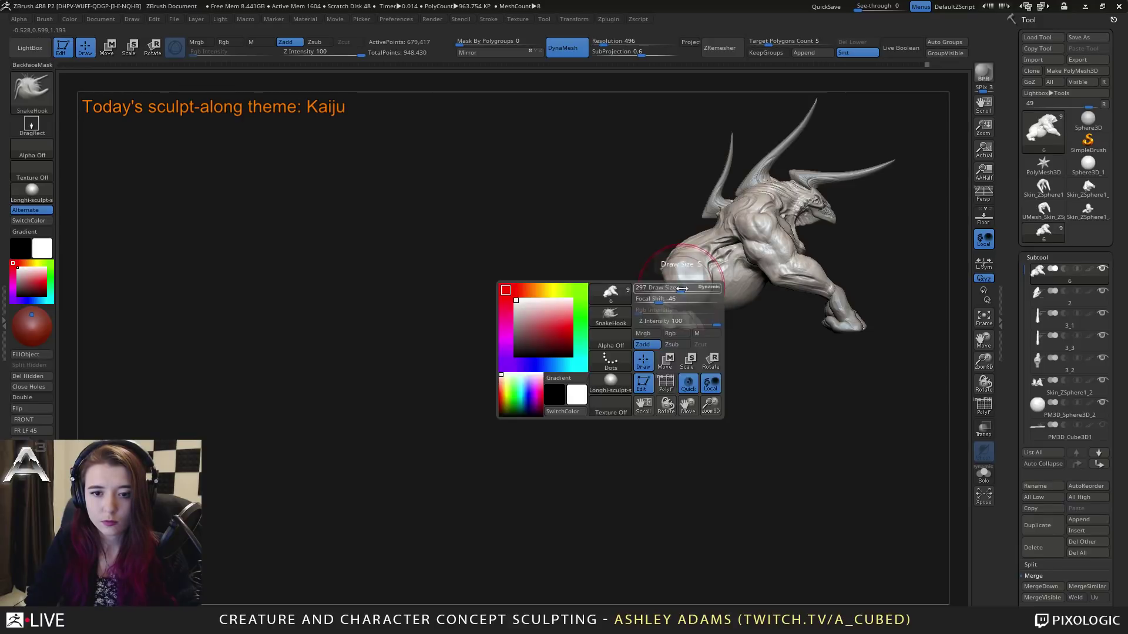
mouse_move(680, 294)
alt+right_down()
mouse_move(677, 308)
mouse_move(740, 319)
mouse_move(642, 382)
alt+right_up()
key(space)
key(space)
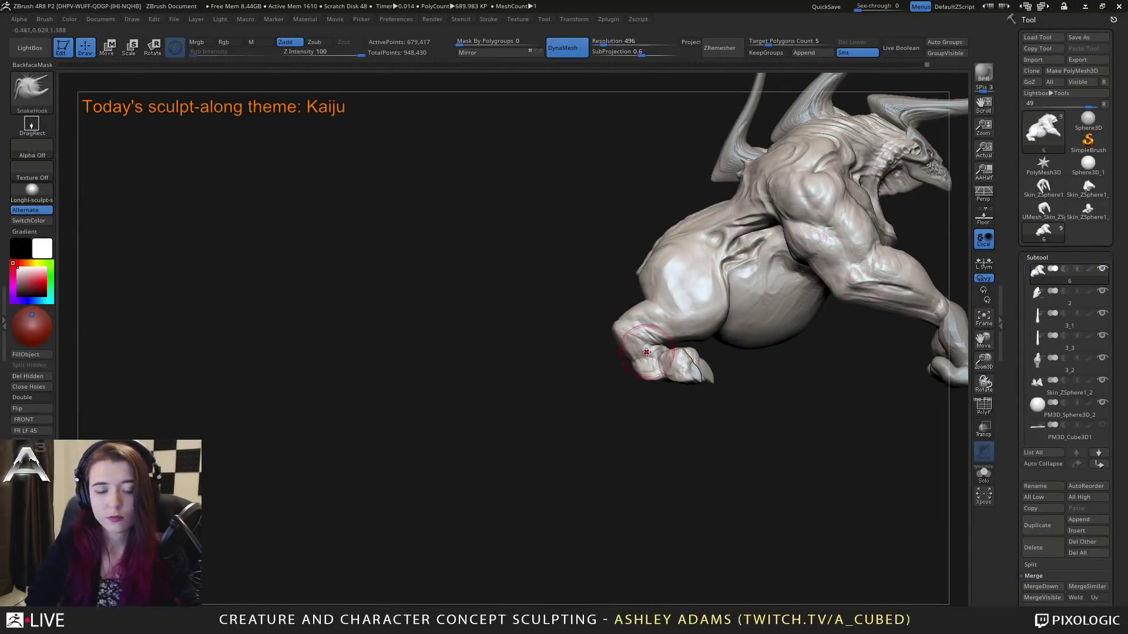
right_drag(572, 412, 587, 412)
drag(666, 374, 651, 374)
right_drag(657, 378, 728, 379)
key(space)
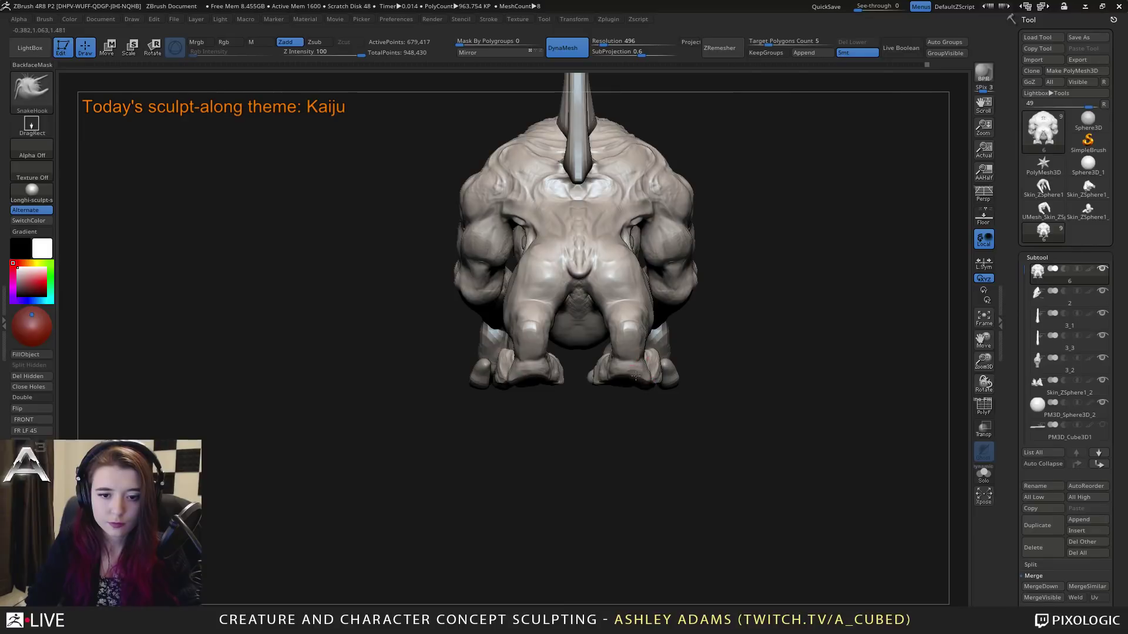
Step: Touch up the rear of the hind feet with the ClayBuildup brush, then switch back to SnakeHook
key(b)
key(c)
key(b)
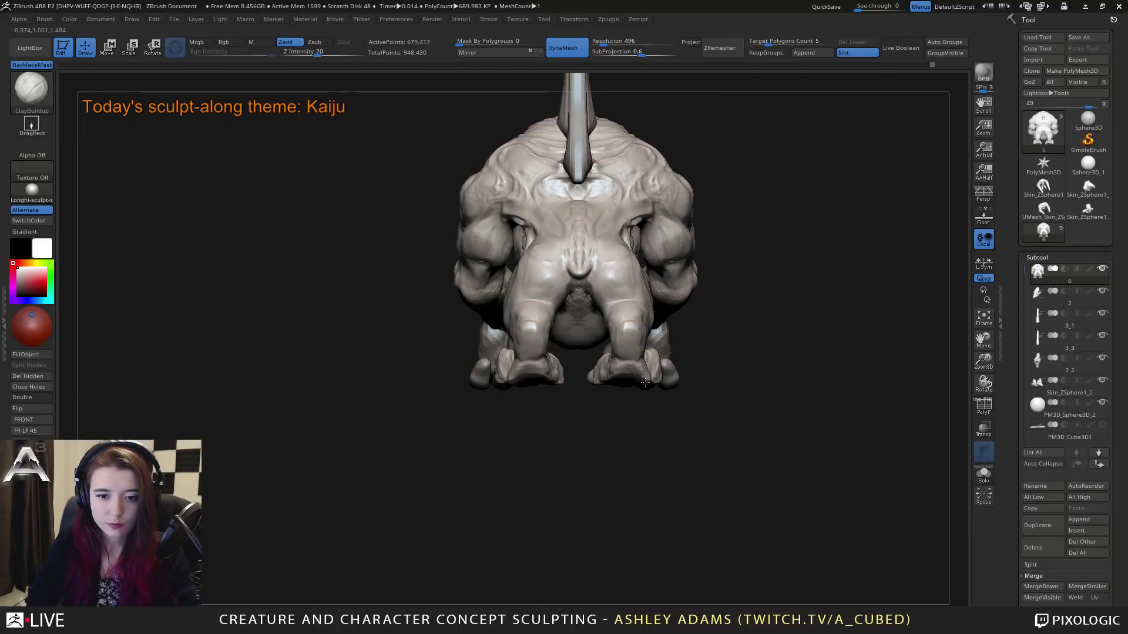
mouse_move(649, 383)
right_down()
mouse_move(661, 404)
mouse_move(631, 403)
mouse_move(665, 413)
mouse_move(654, 385)
right_up()
key(b)
key(s)
key(h)
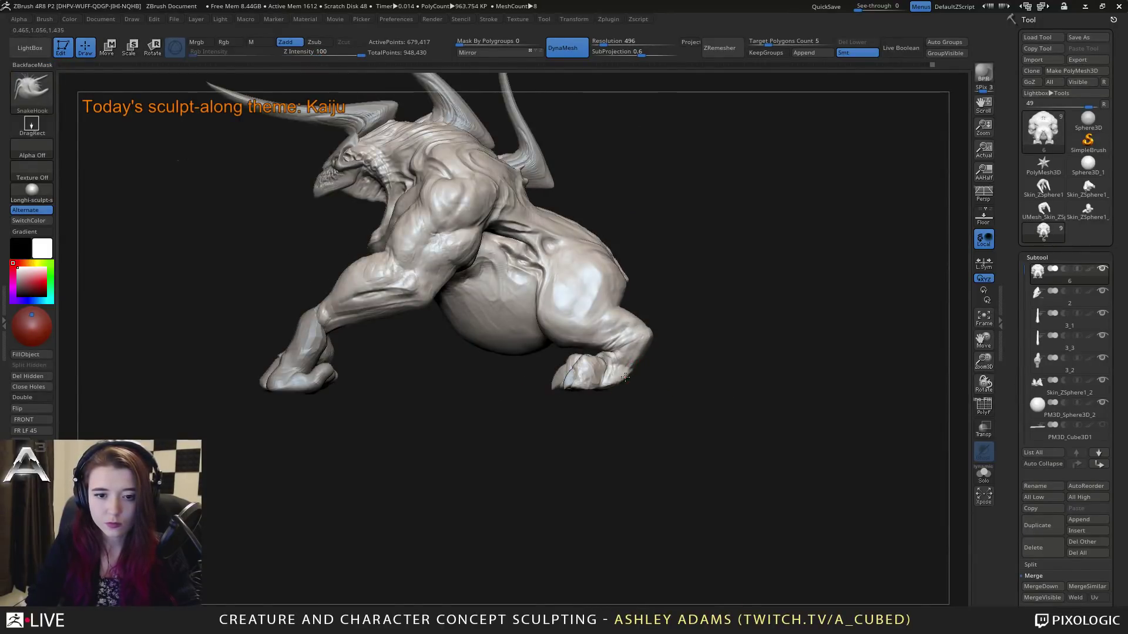
Step: Briefly isolate the body, then show the PM3D_Cube3D1 ground plane beneath the whole creature
key(f)
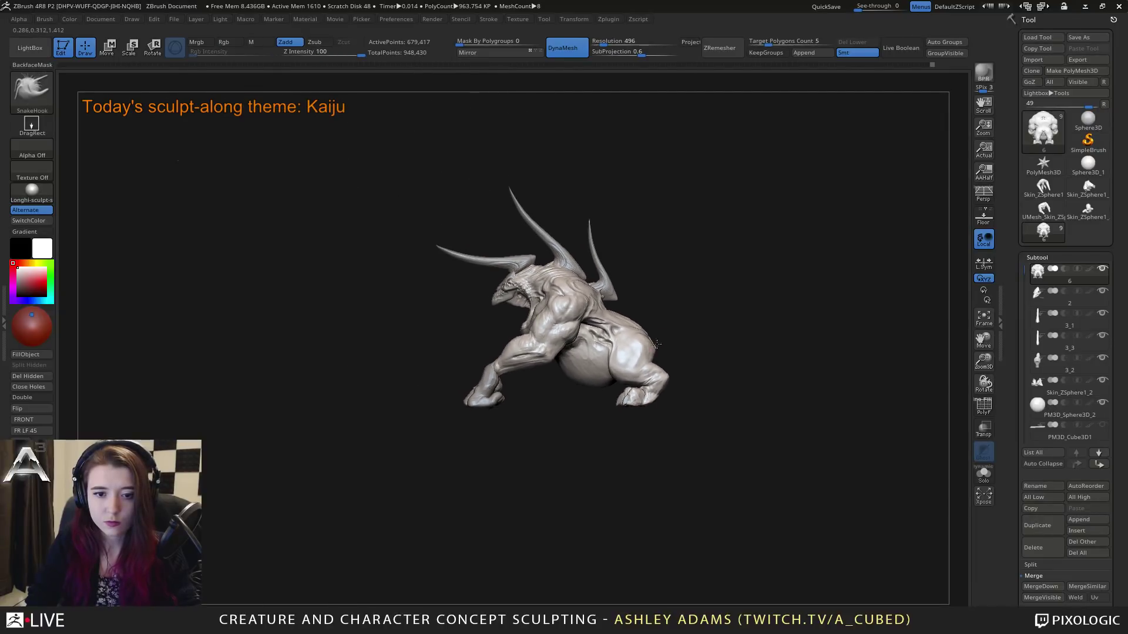
click(981, 476)
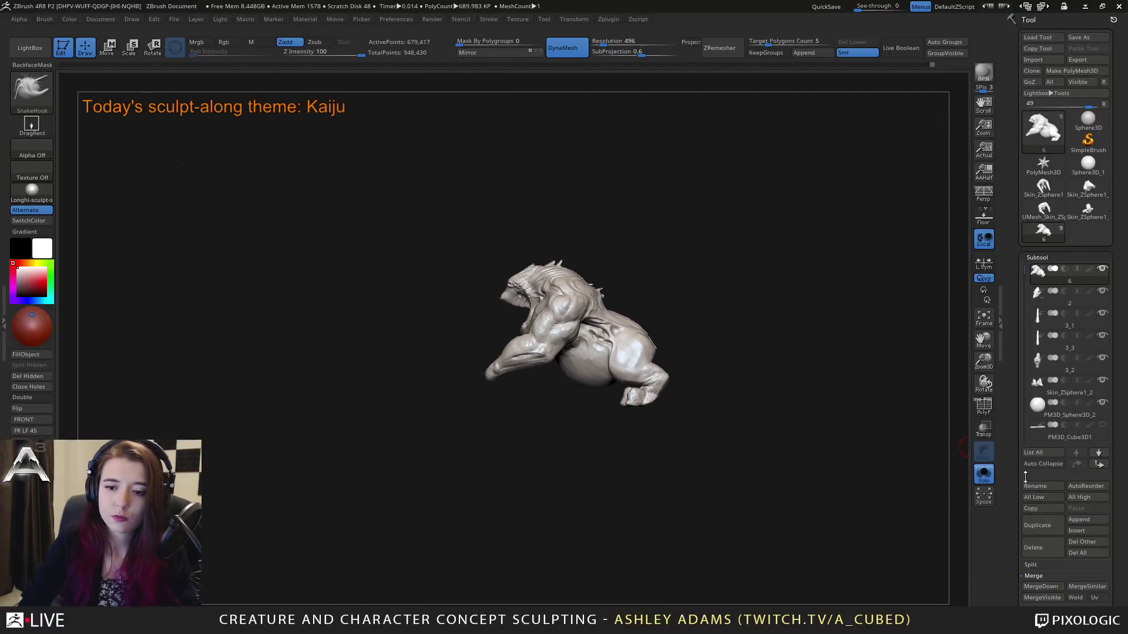
click(981, 475)
drag(1023, 269, 1022, 289)
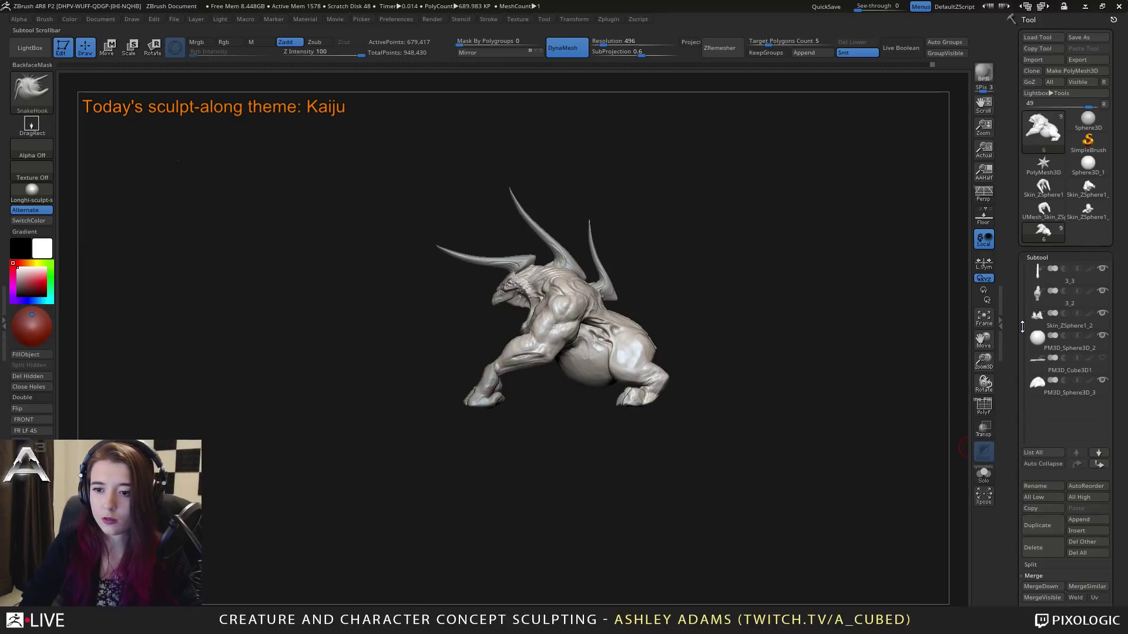
drag(868, 336, 639, 432)
key(space)
right_drag(640, 432, 635, 433)
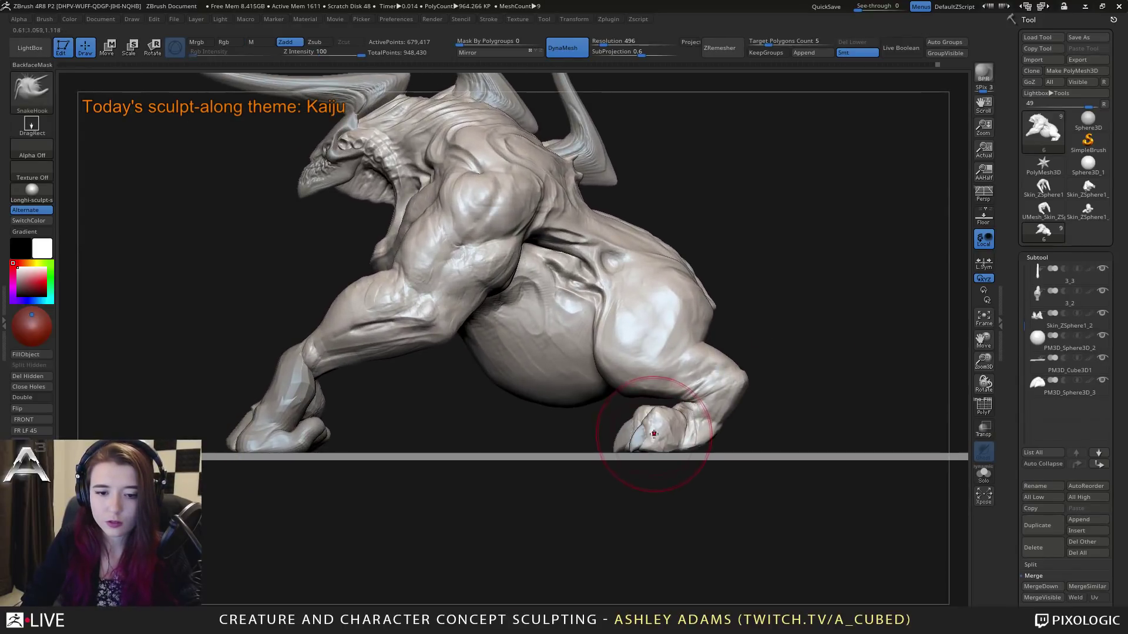
Step: Pull the underside of the hind foot to rest on the ground plane with a smaller SnakeHook brush
key(space)
drag(638, 444, 696, 447)
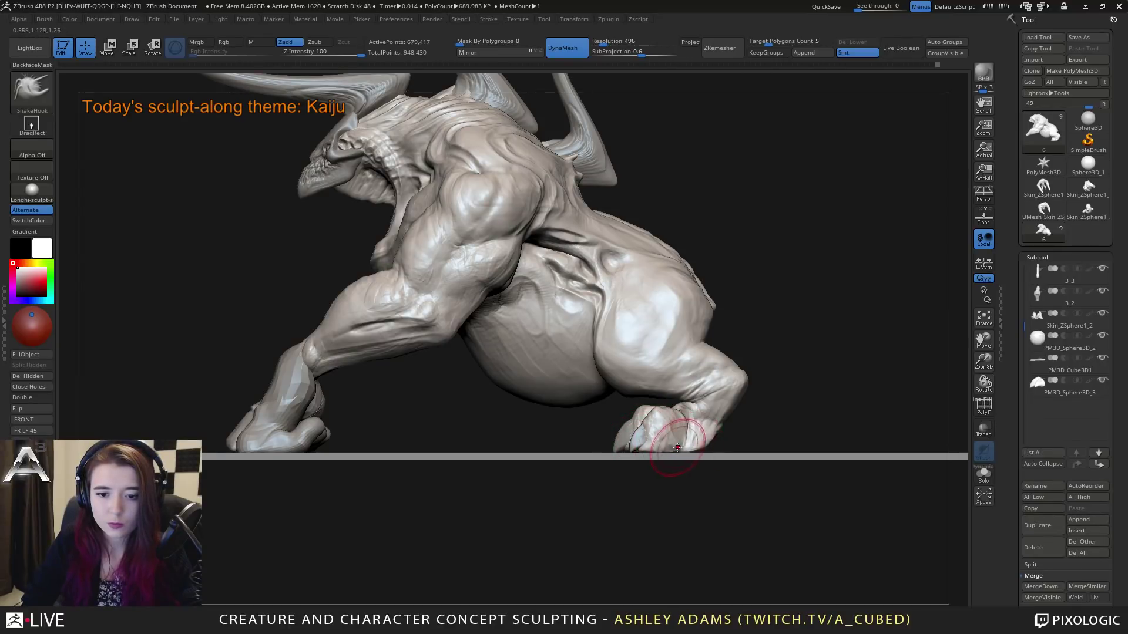
key(space)
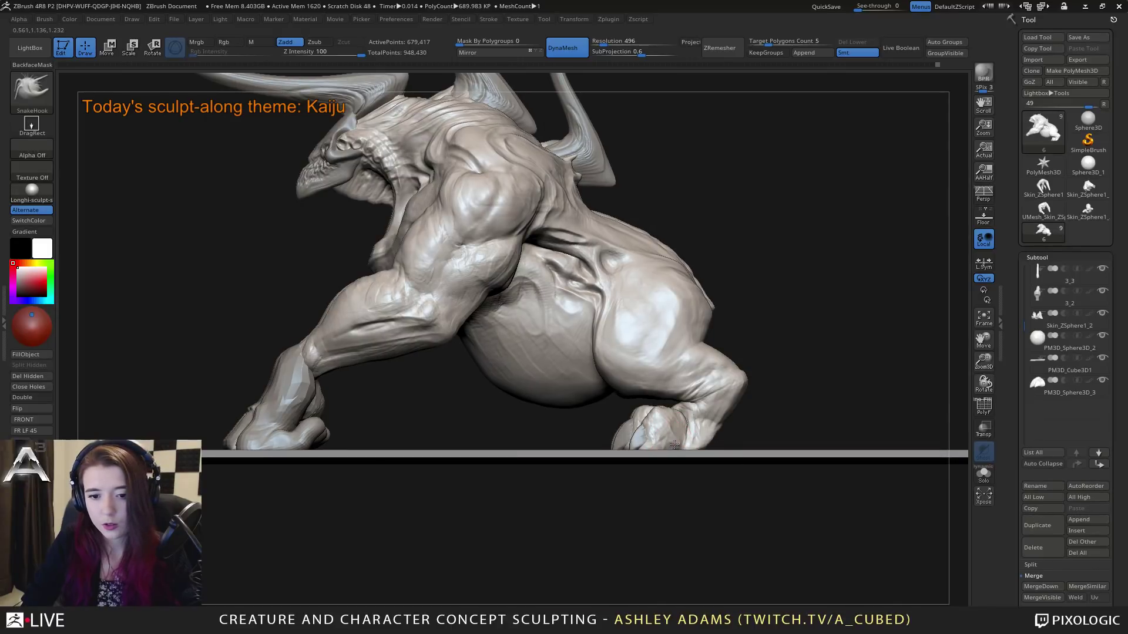
drag(678, 443, 683, 445)
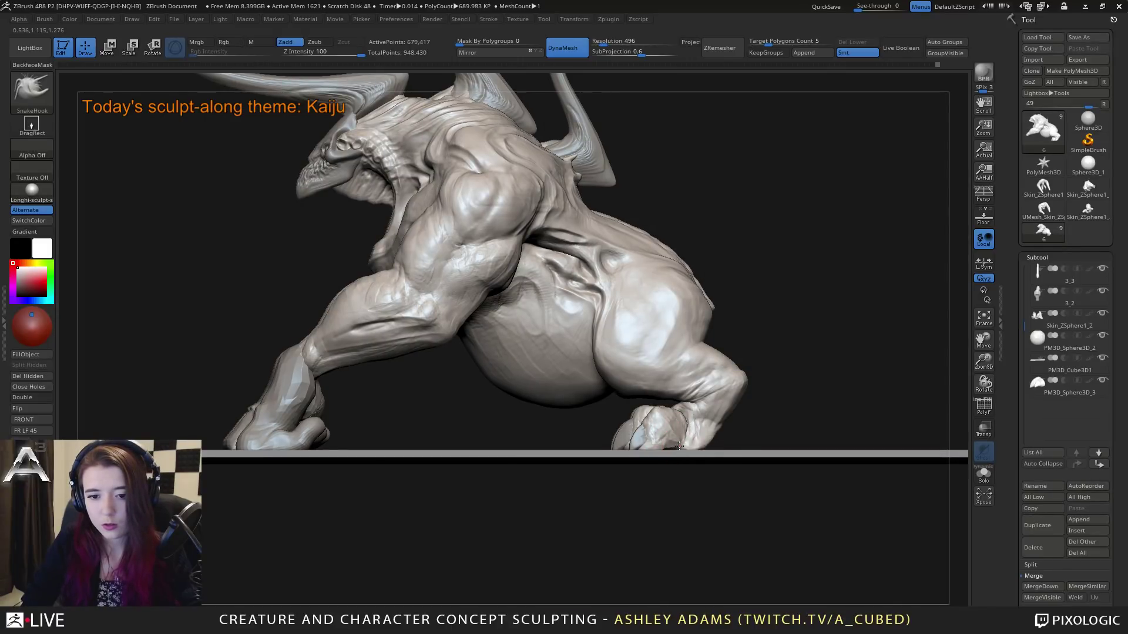
Step: Refine the creature's rear and lower back with the ClayBuildup brush, and carve creases there with DamStandard
mouse_move(683, 444)
right_down()
mouse_move(629, 461)
mouse_move(646, 452)
mouse_move(611, 415)
right_up()
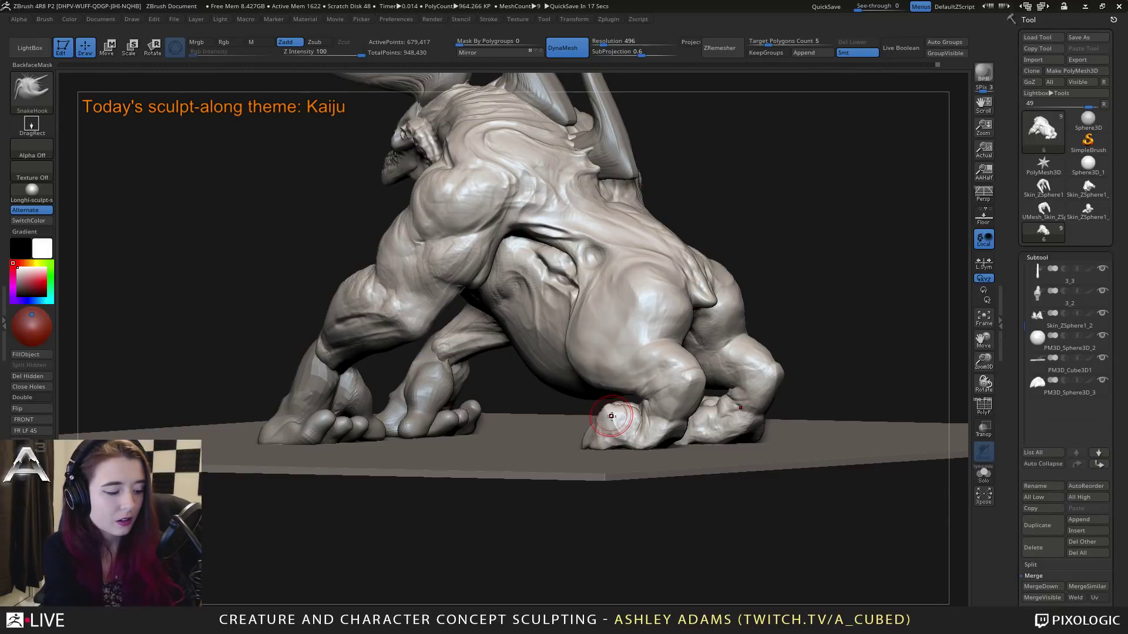
right_drag(524, 283, 532, 197)
key(b)
key(c)
key(b)
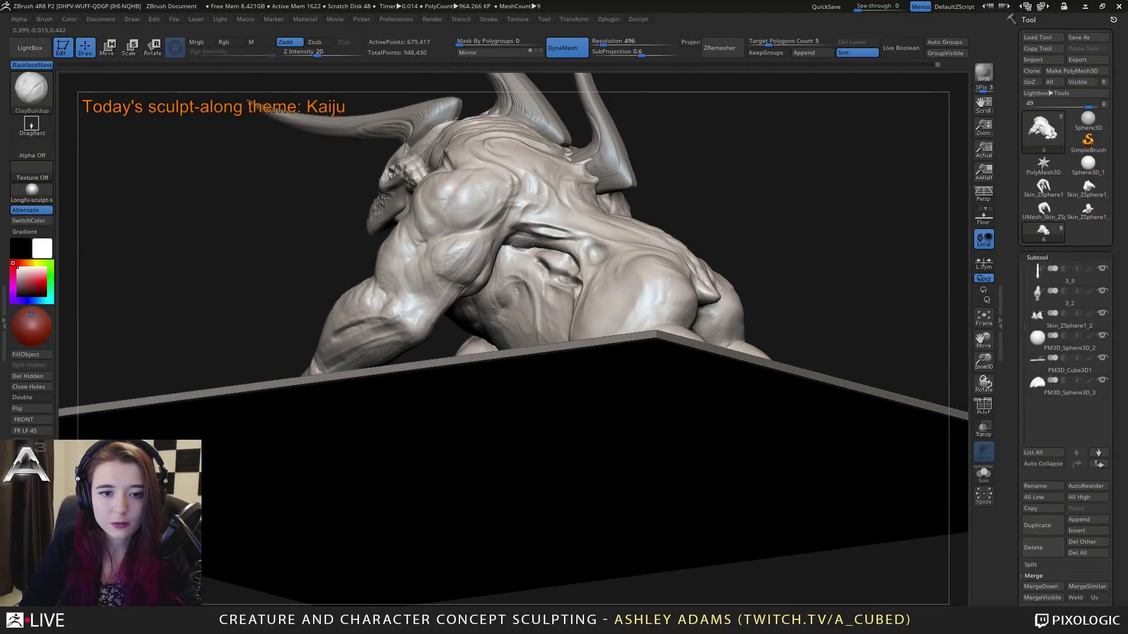
mouse_move(559, 247)
right_down()
mouse_move(520, 236)
mouse_move(561, 258)
mouse_move(515, 297)
mouse_move(502, 289)
mouse_move(523, 318)
mouse_move(502, 243)
right_up()
key(b)
key(d)
key(s)
right_click(516, 272)
Step: Pull a row of small spikes out of the spine along the lower back with the SnakeHook brush
key(b)
key(s)
key(h)
right_click(502, 243)
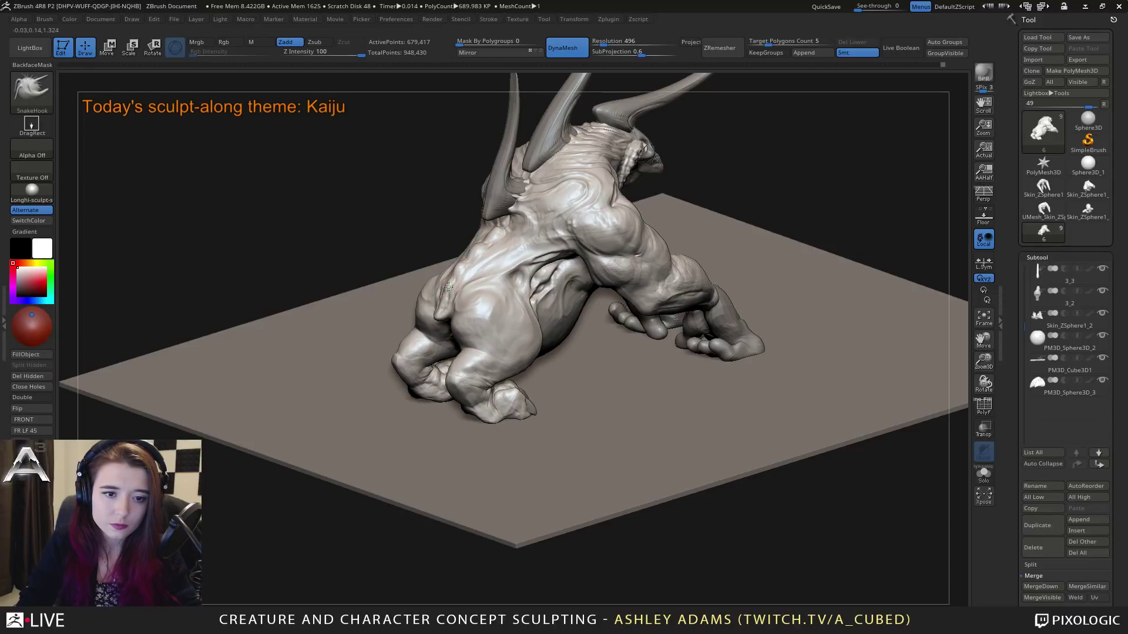
drag(441, 301, 437, 291)
drag(426, 275, 505, 222)
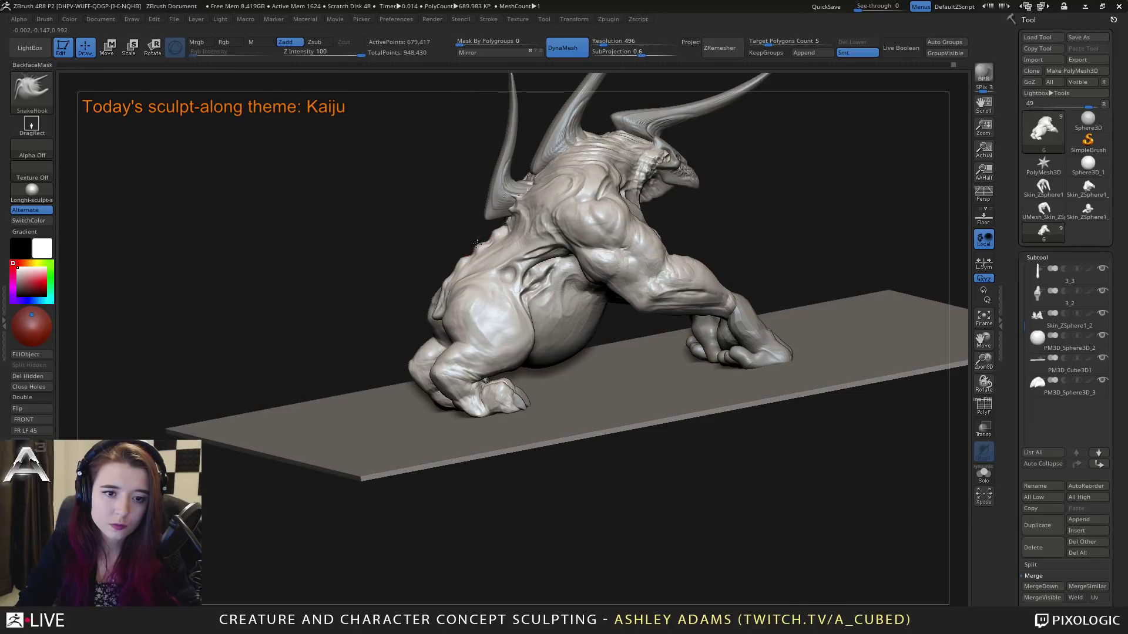
right_drag(478, 249, 448, 281)
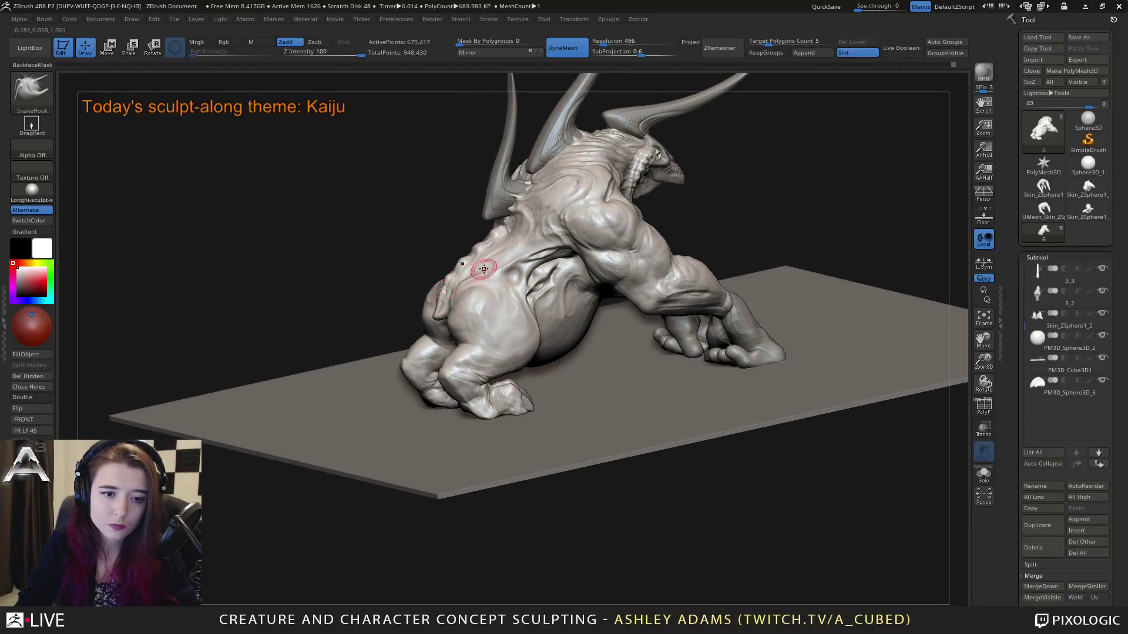
mouse_move(523, 302)
right_down()
mouse_move(573, 287)
mouse_move(521, 290)
mouse_move(629, 252)
mouse_move(602, 272)
mouse_move(452, 212)
right_up()
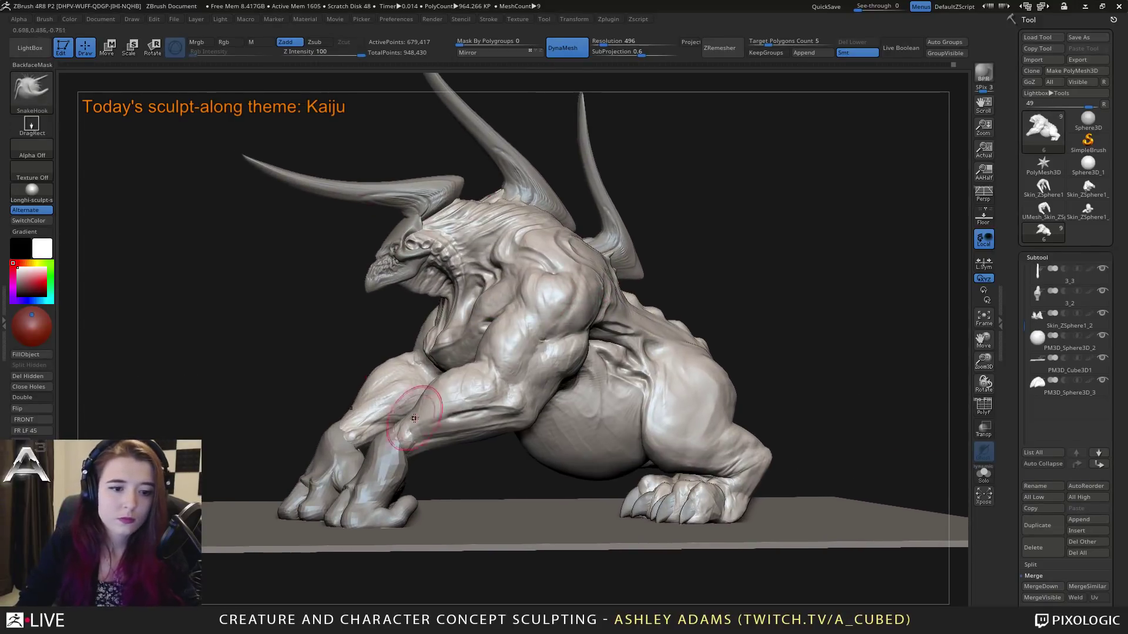
Step: Make the front hands subtool Skin_ZSphere1_2 active and subdivide its mesh once
mouse_move(378, 466)
right_down()
mouse_move(466, 468)
mouse_move(581, 406)
mouse_move(627, 336)
mouse_move(874, 97)
right_up()
alt+click(466, 468)
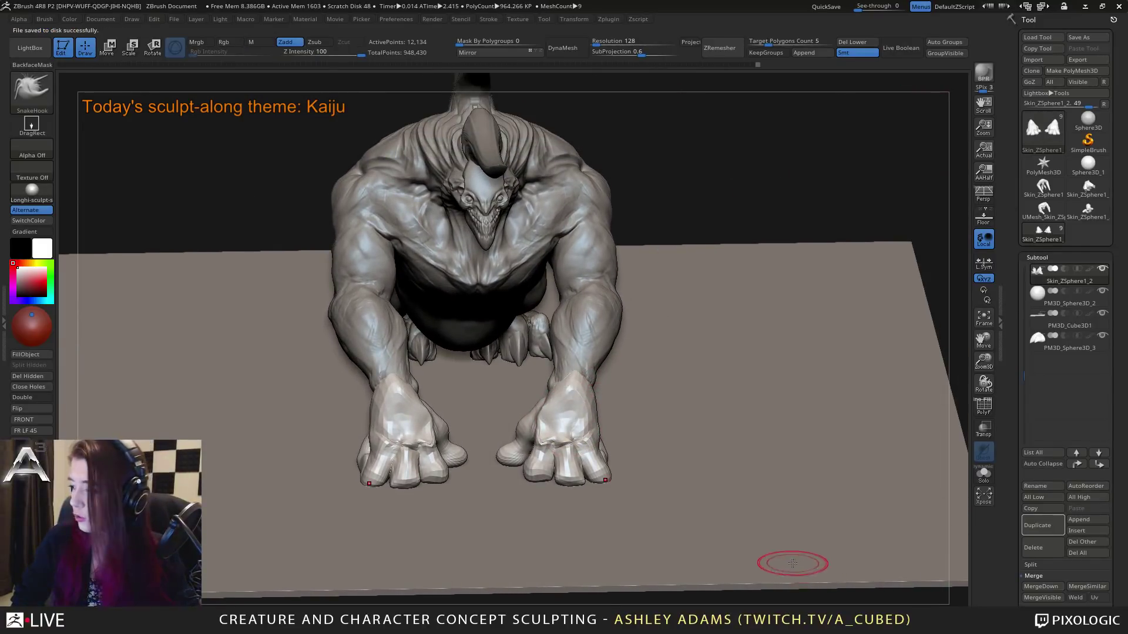
mouse_move(581, 391)
mouse_down()
mouse_move(595, 361)
mouse_move(612, 358)
mouse_up()
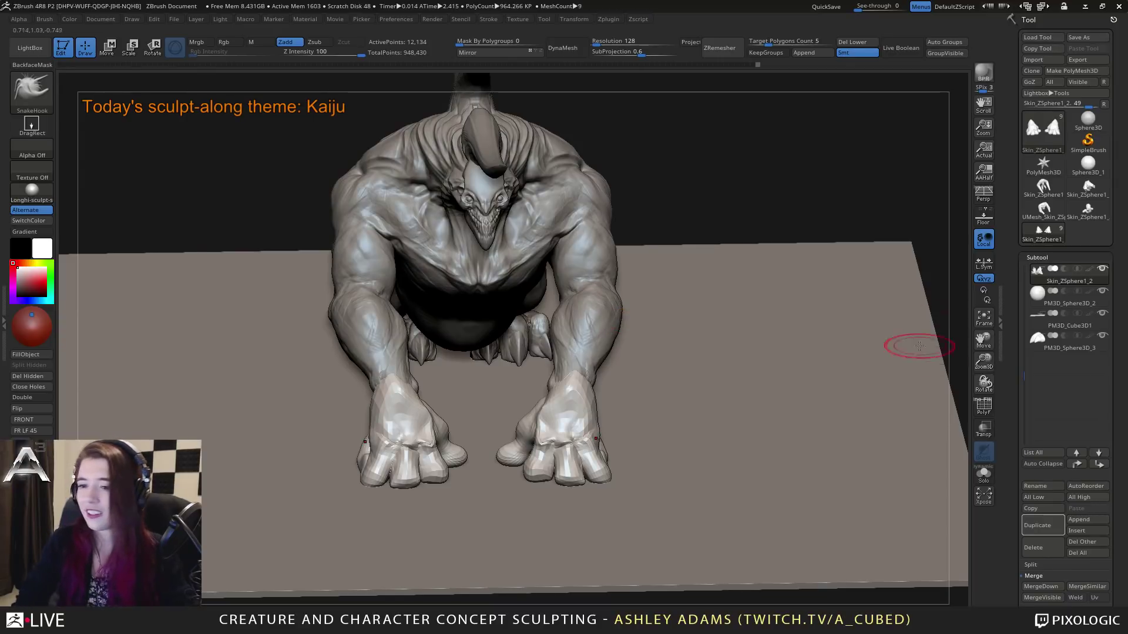
scroll(1043, 523, down, 3)
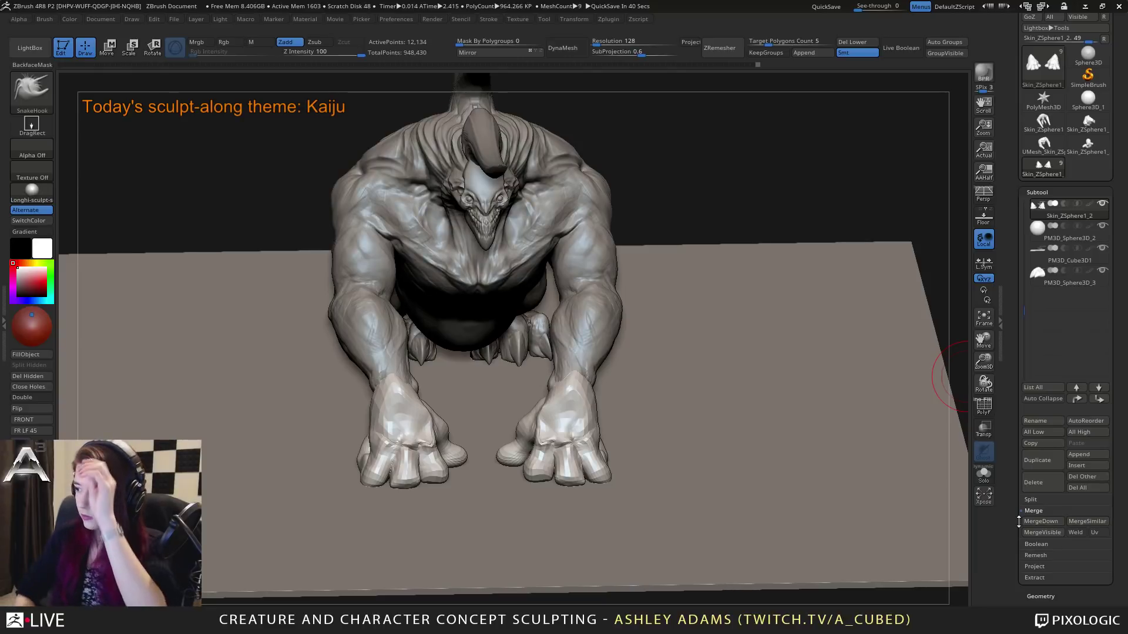
mouse_move(557, 346)
right_down()
mouse_move(423, 340)
mouse_move(533, 316)
mouse_move(614, 335)
mouse_move(529, 382)
mouse_move(521, 306)
mouse_move(601, 368)
mouse_move(597, 348)
right_up()
key(ctrl+d)
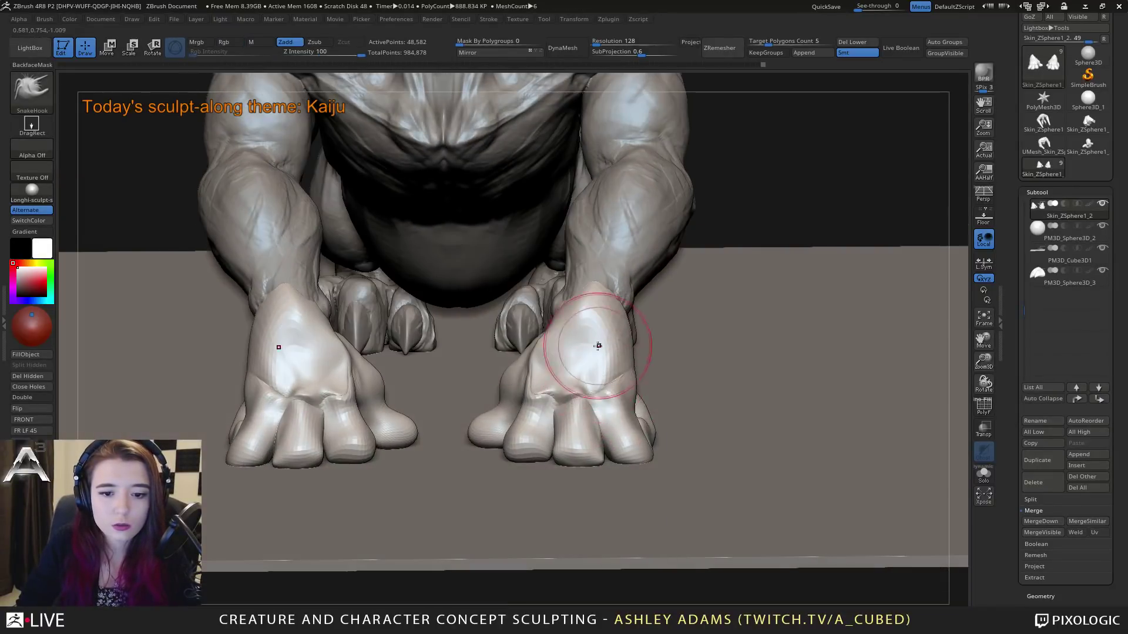
Step: Adjust the brush size and build up the middle finger and its knuckle on the front hands with ClayBuildup
right_drag(597, 399, 473, 376)
right_click(617, 375)
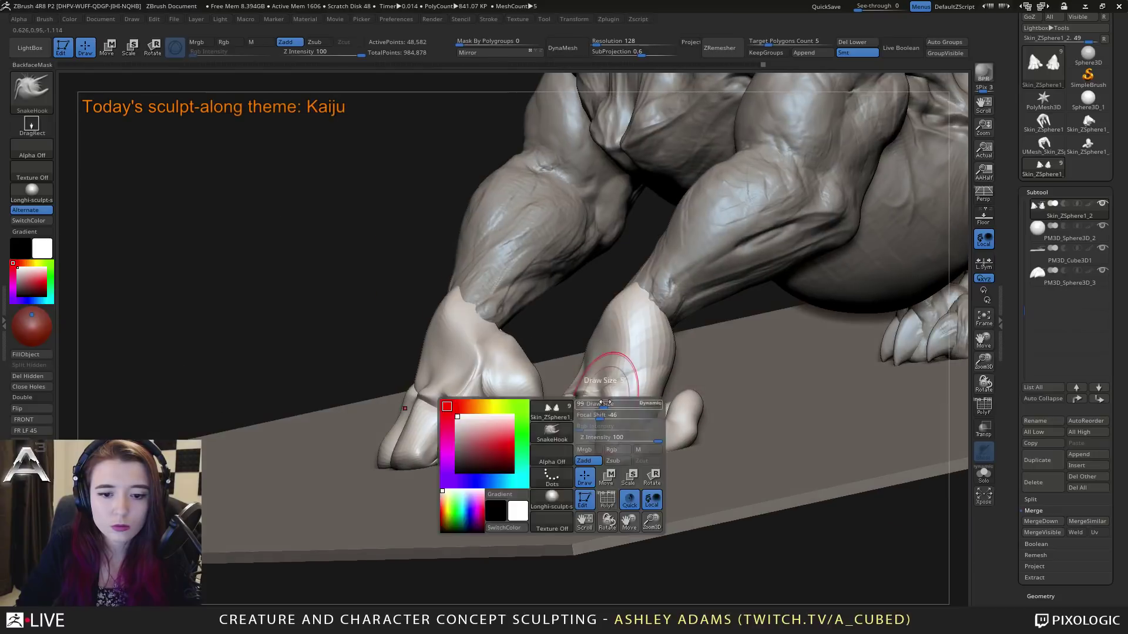
right_drag(601, 382, 719, 406)
key(b)
key(c)
key(b)
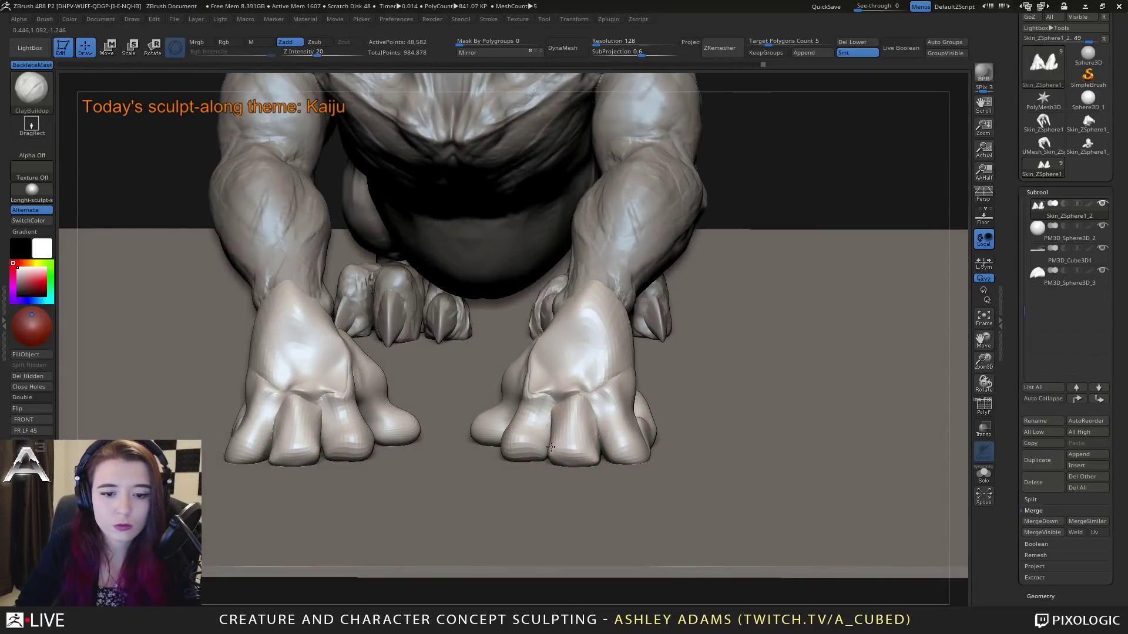
mouse_move(552, 457)
mouse_down()
mouse_move(593, 463)
mouse_move(592, 452)
mouse_move(556, 451)
mouse_move(577, 453)
mouse_up()
right_drag(573, 425, 571, 410)
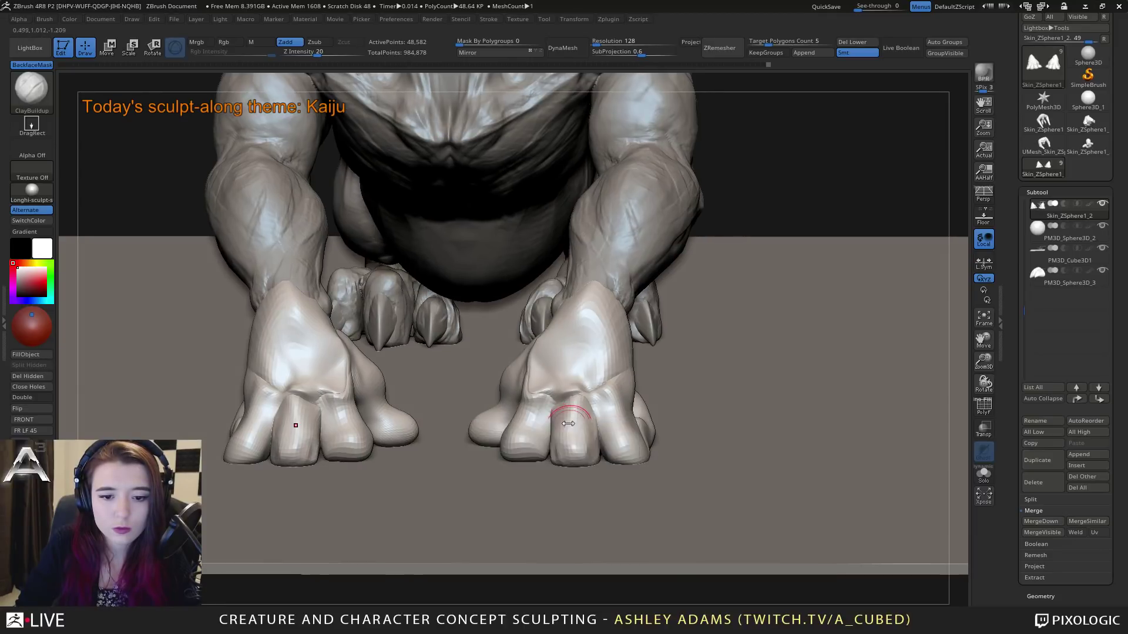
mouse_move(572, 427)
mouse_down()
mouse_move(577, 385)
mouse_move(587, 392)
mouse_move(565, 382)
mouse_up()
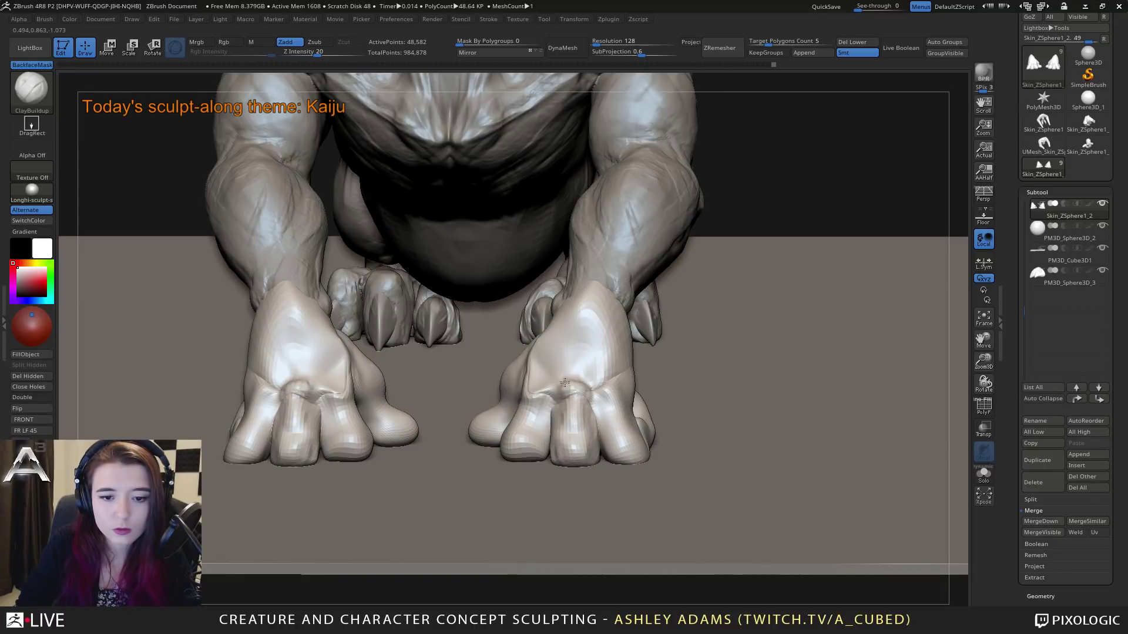
right_drag(564, 382, 502, 382)
shift+right_drag(575, 388, 573, 353)
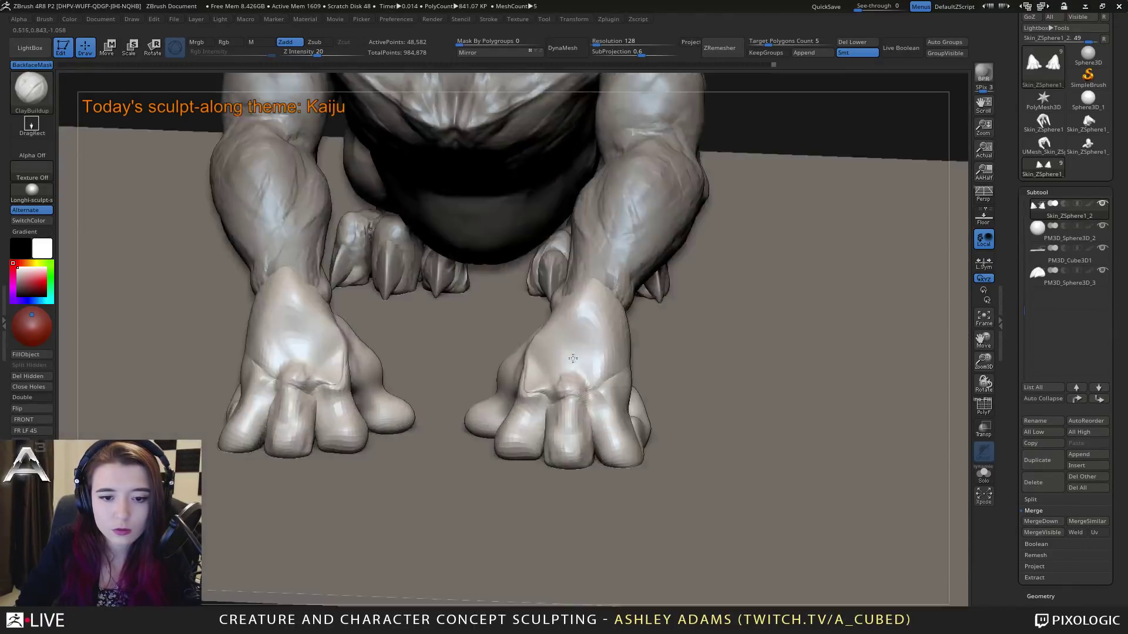
Step: Sculpt raised tendons running from the wrist to the knuckles on the backs of the front hands
mouse_move(573, 353)
mouse_down()
mouse_move(574, 314)
mouse_move(569, 354)
mouse_up()
mouse_move(585, 305)
mouse_down()
mouse_move(548, 379)
mouse_move(536, 366)
mouse_move(538, 391)
mouse_up()
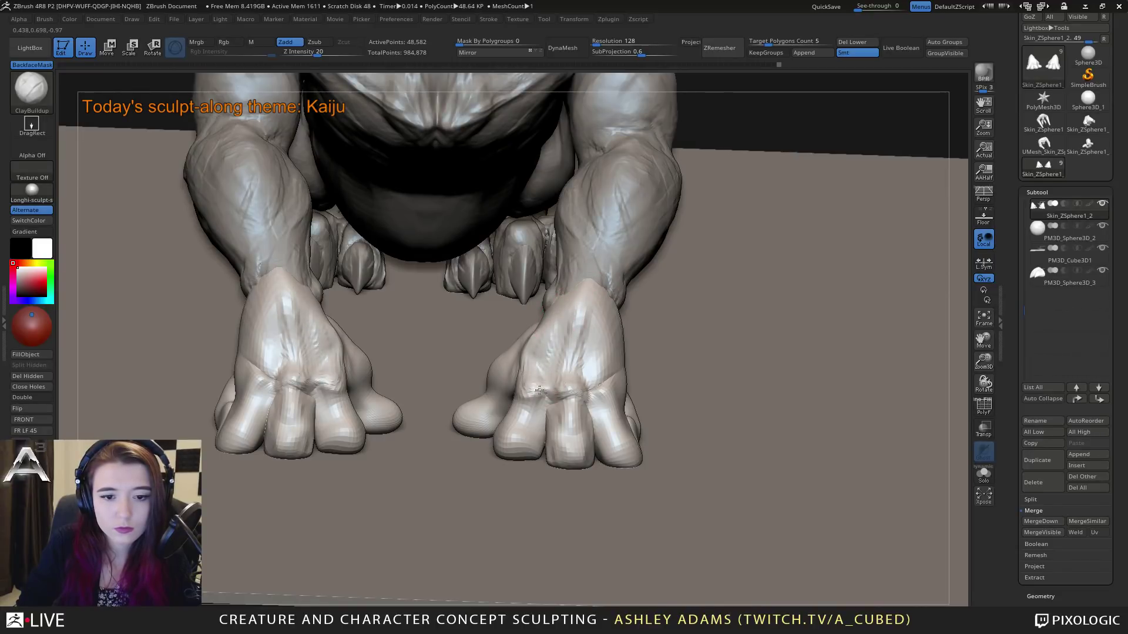
drag(551, 352, 539, 369)
drag(560, 320, 536, 367)
right_drag(579, 334, 604, 378)
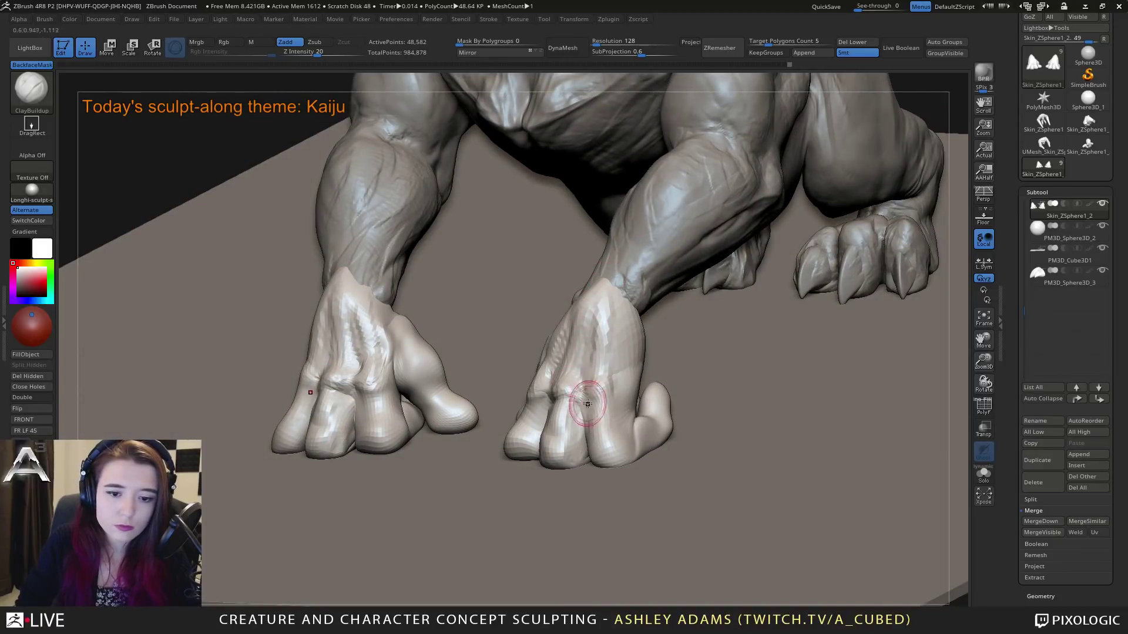
right_drag(580, 390, 585, 416)
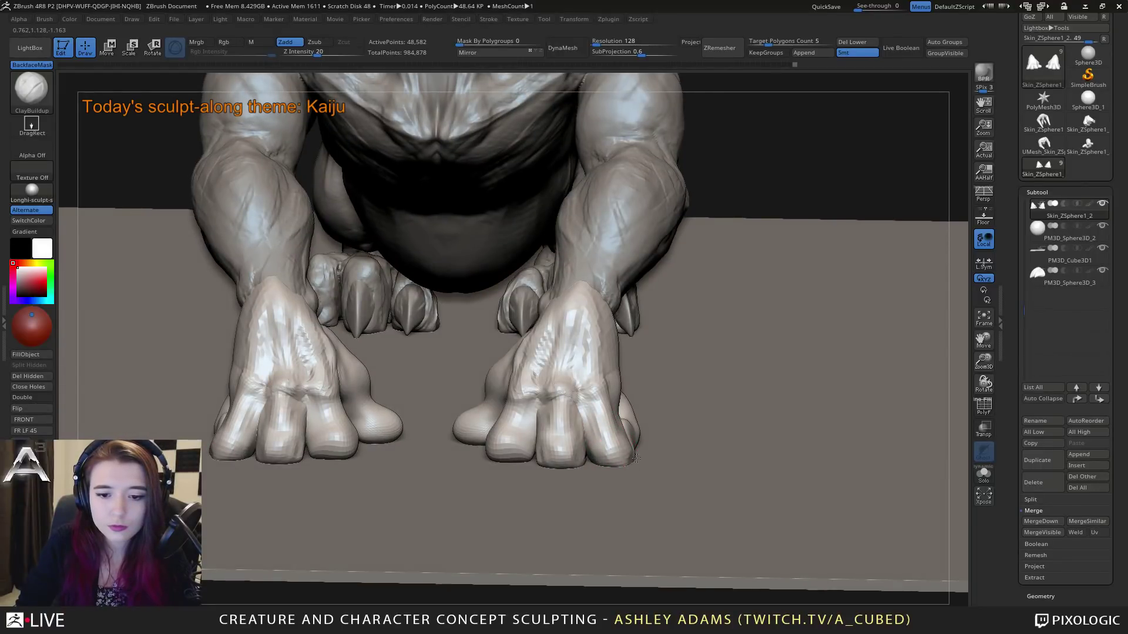
Step: Reshape the fingertips and outer finger contours of the front hands with the SnakeHook brush
right_drag(630, 448, 608, 386)
key(b)
key(s)
key(h)
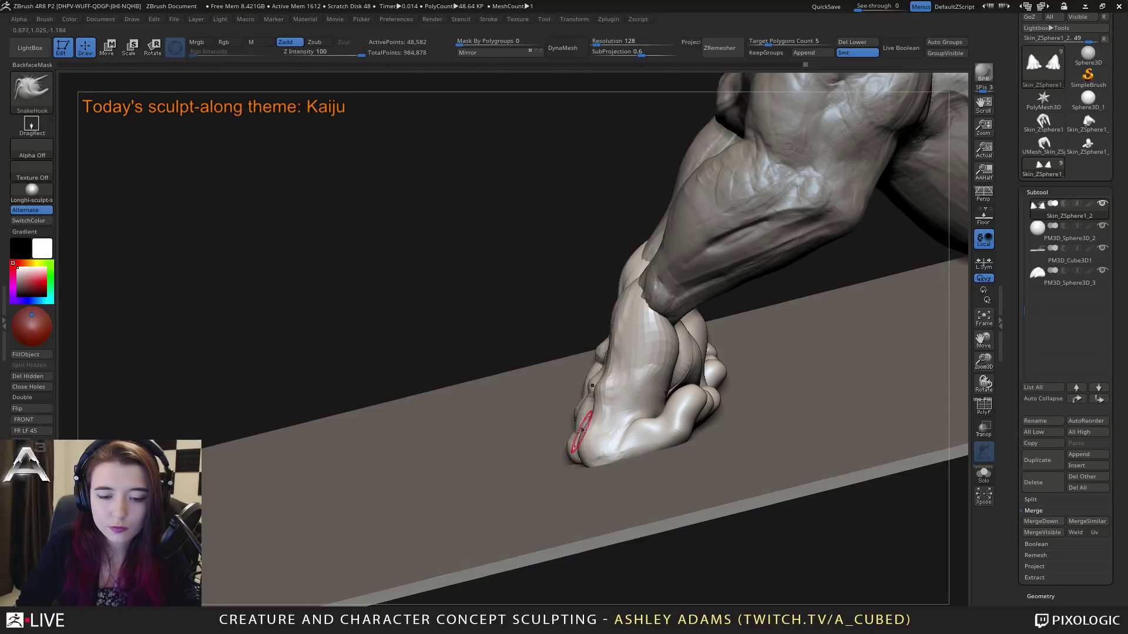
mouse_move(580, 430)
right_down()
mouse_move(568, 442)
mouse_move(602, 432)
mouse_move(566, 441)
right_up()
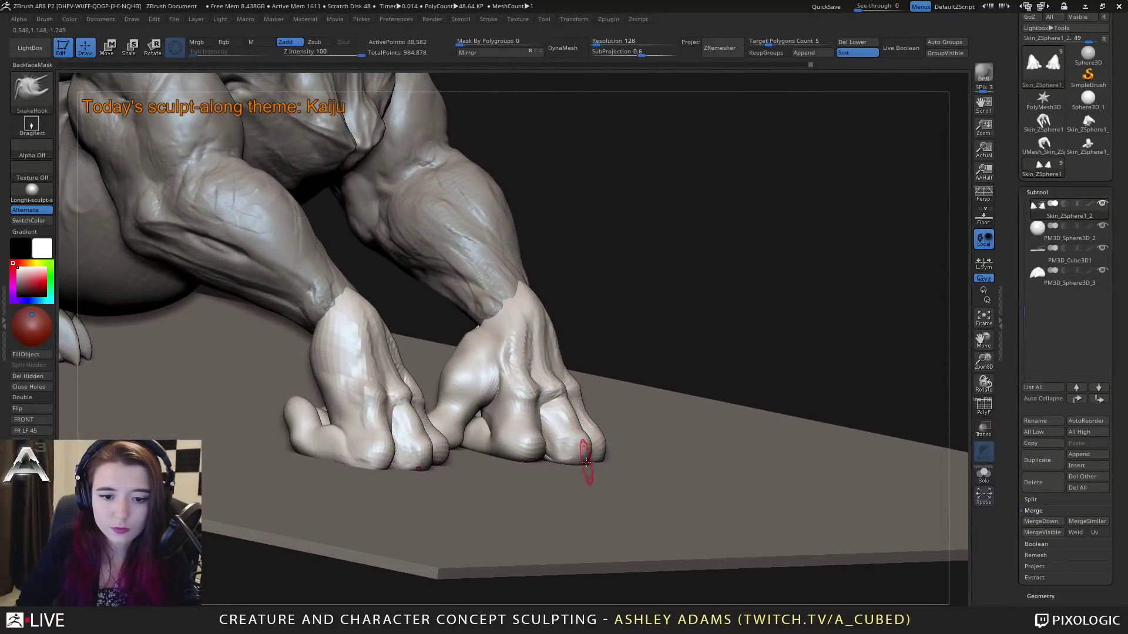
right_drag(579, 440, 617, 441)
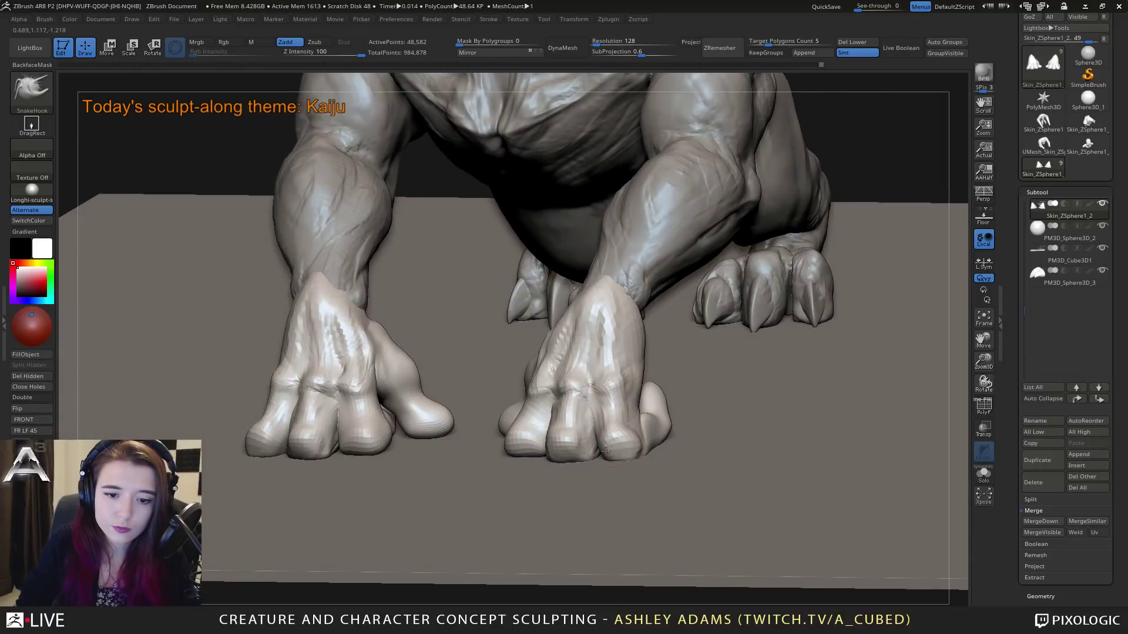
mouse_move(633, 447)
right_down()
mouse_move(614, 416)
mouse_move(511, 411)
mouse_move(513, 433)
mouse_move(467, 416)
mouse_move(523, 452)
mouse_move(520, 398)
mouse_move(486, 438)
right_up()
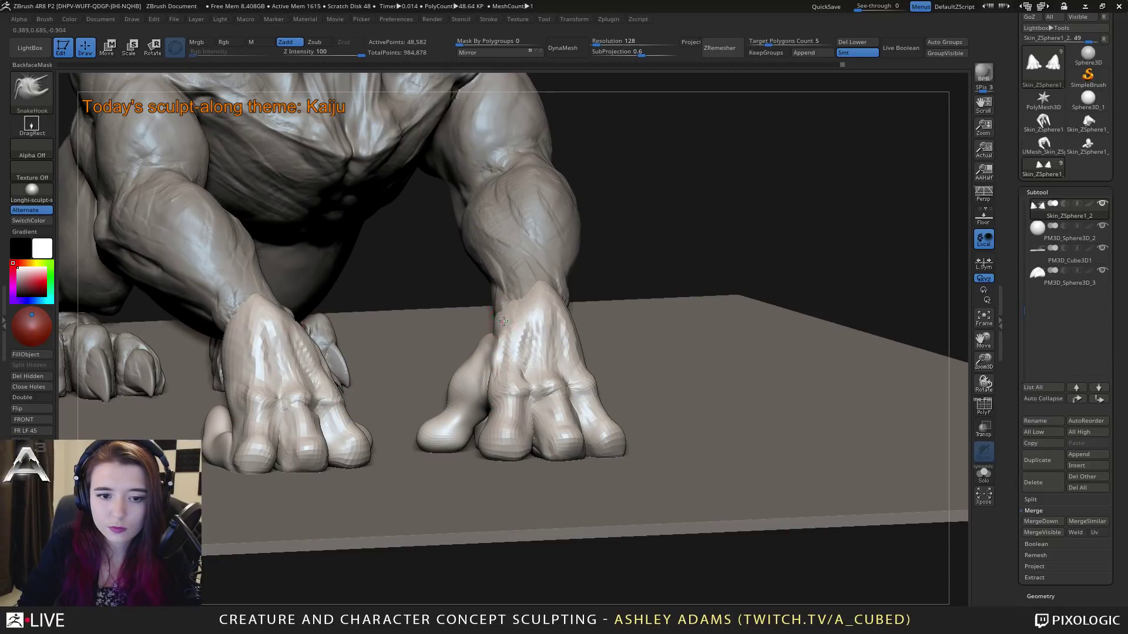
Step: Build up the base and joint of the thumb on the front hands with the ClayBuildup brush
right_drag(518, 343, 594, 350)
key(b)
key(c)
key(b)
mouse_move(498, 347)
mouse_down()
mouse_move(489, 337)
mouse_move(462, 349)
mouse_up()
mouse_move(462, 349)
right_down()
mouse_move(480, 363)
mouse_move(472, 392)
mouse_move(464, 388)
right_up()
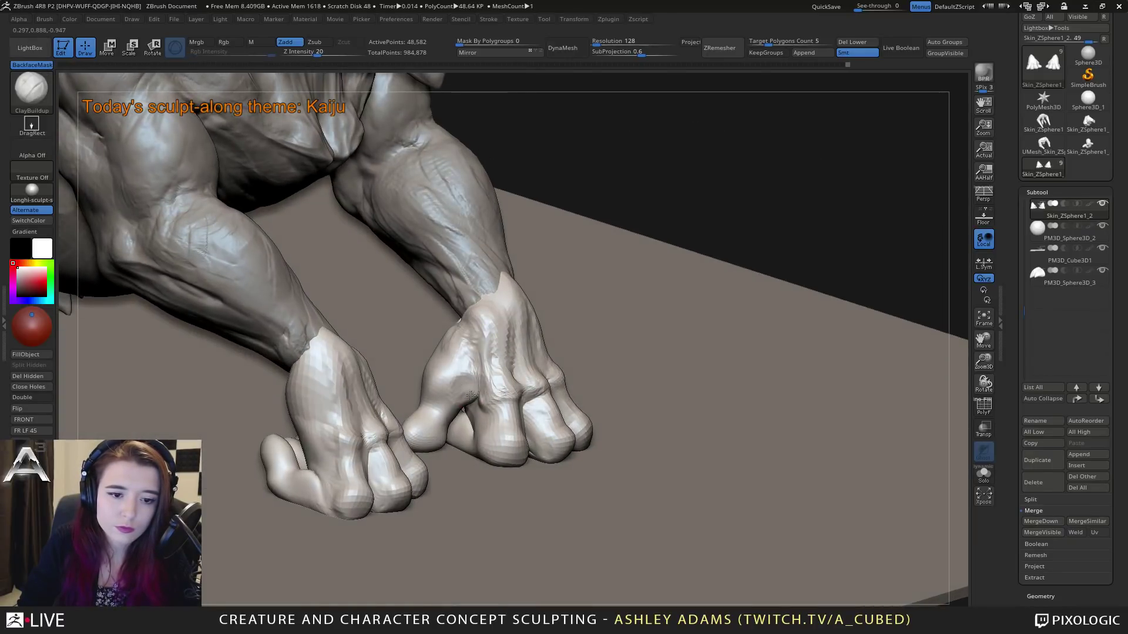
mouse_move(460, 390)
mouse_down()
mouse_move(475, 396)
mouse_move(480, 376)
mouse_move(456, 388)
mouse_up()
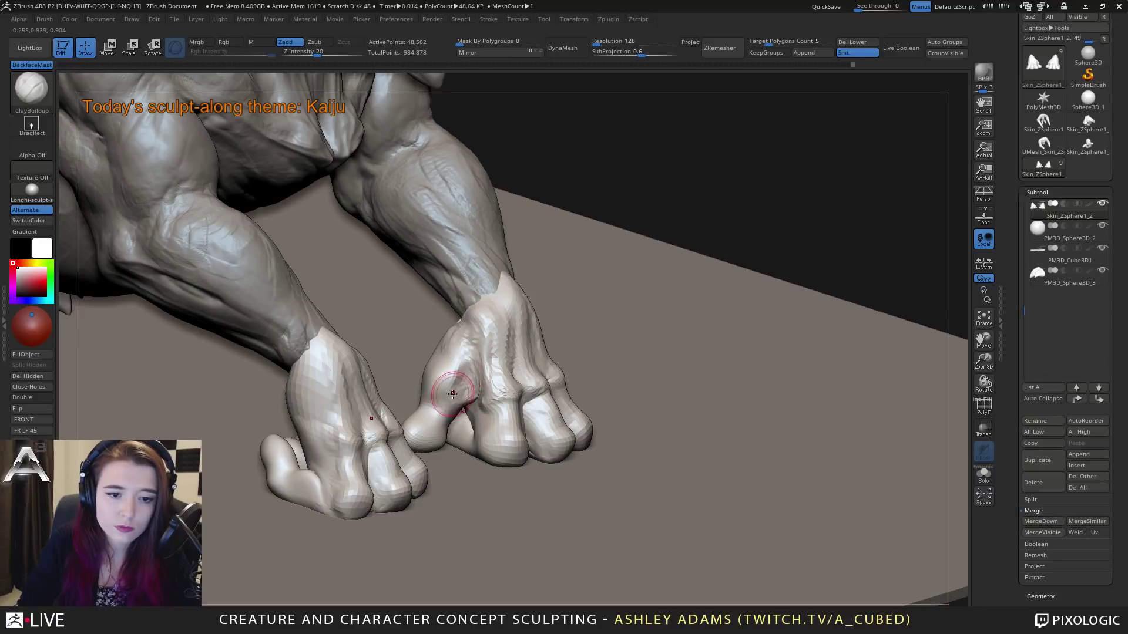
right_drag(456, 388, 446, 406)
drag(430, 395, 450, 369)
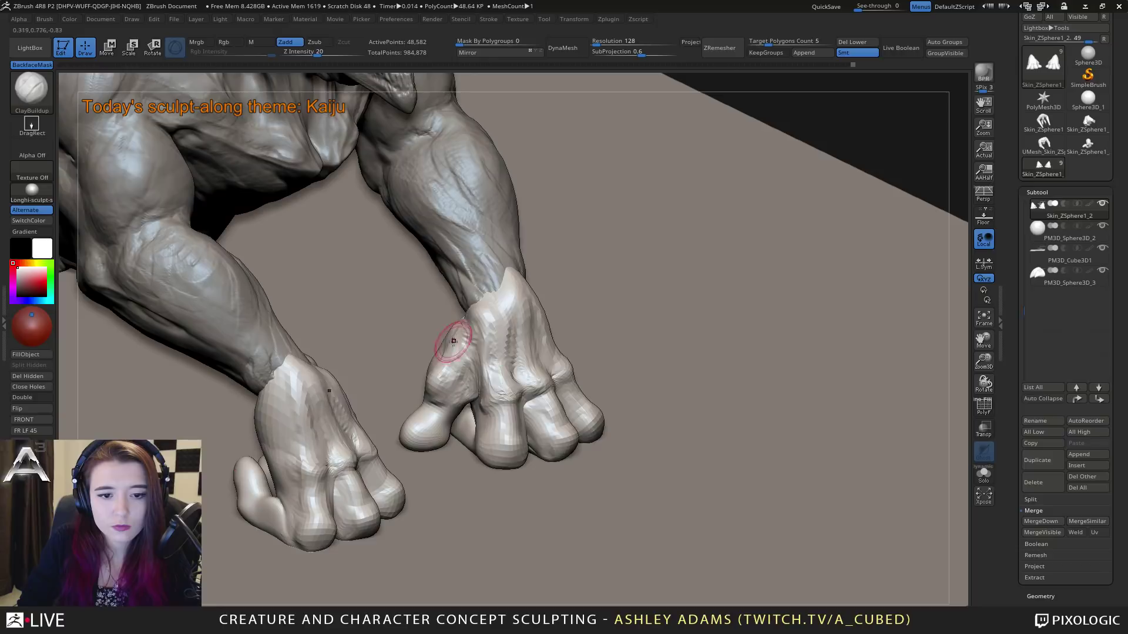
Step: Define creases on the front hands with the DamStandard brush
mouse_move(453, 341)
right_down()
mouse_move(543, 355)
mouse_move(578, 398)
mouse_move(573, 378)
mouse_move(573, 414)
mouse_move(576, 387)
mouse_move(640, 355)
right_up()
key(b)
key(d)
key(s)
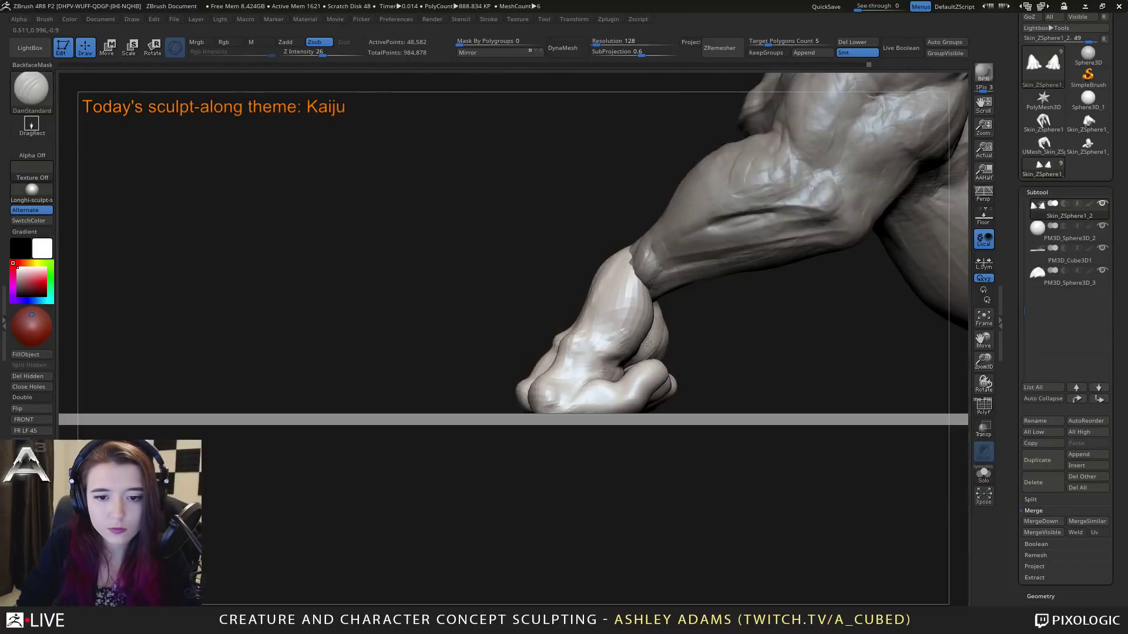
Step: Pull the wrist and back of the front hand into a fuller side silhouette with the SnakeHook brush
key(b)
key(s)
key(h)
drag(622, 337, 648, 335)
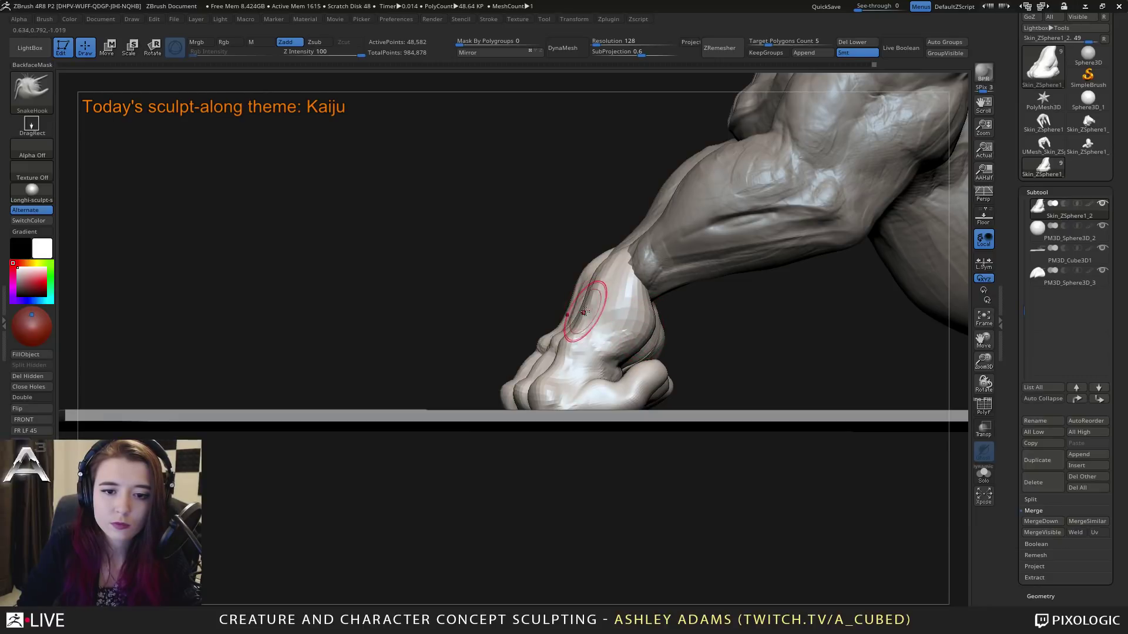
drag(595, 273, 581, 373)
Step: Resize the SnakeHook brush and adjust the length and spread of the fingers on the front hands
key(f)
key(space)
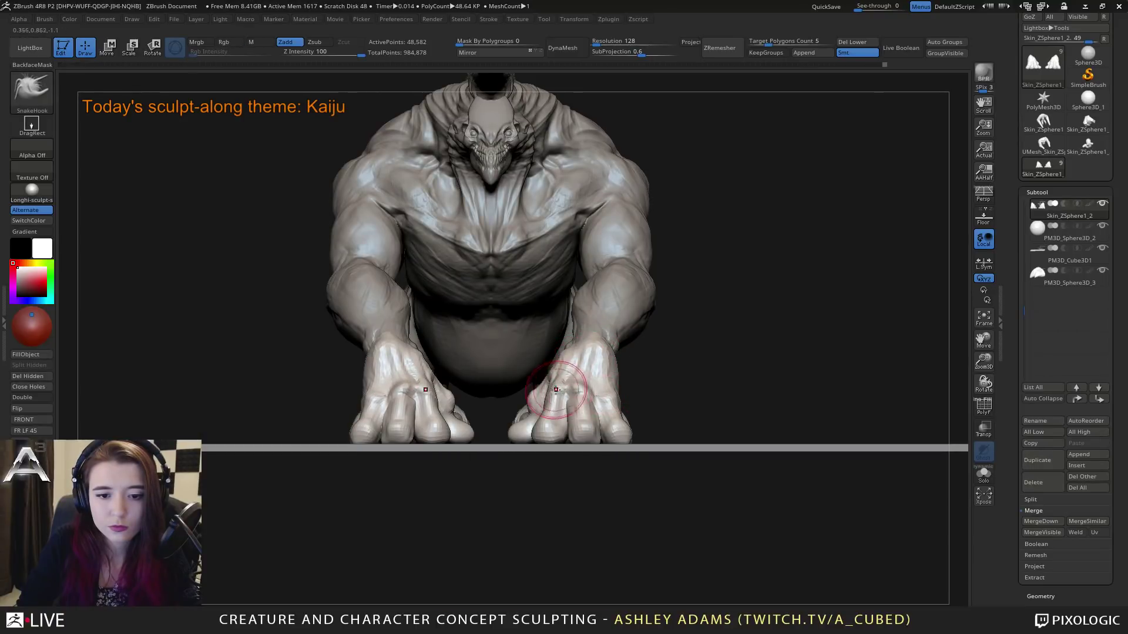
drag(556, 390, 547, 433)
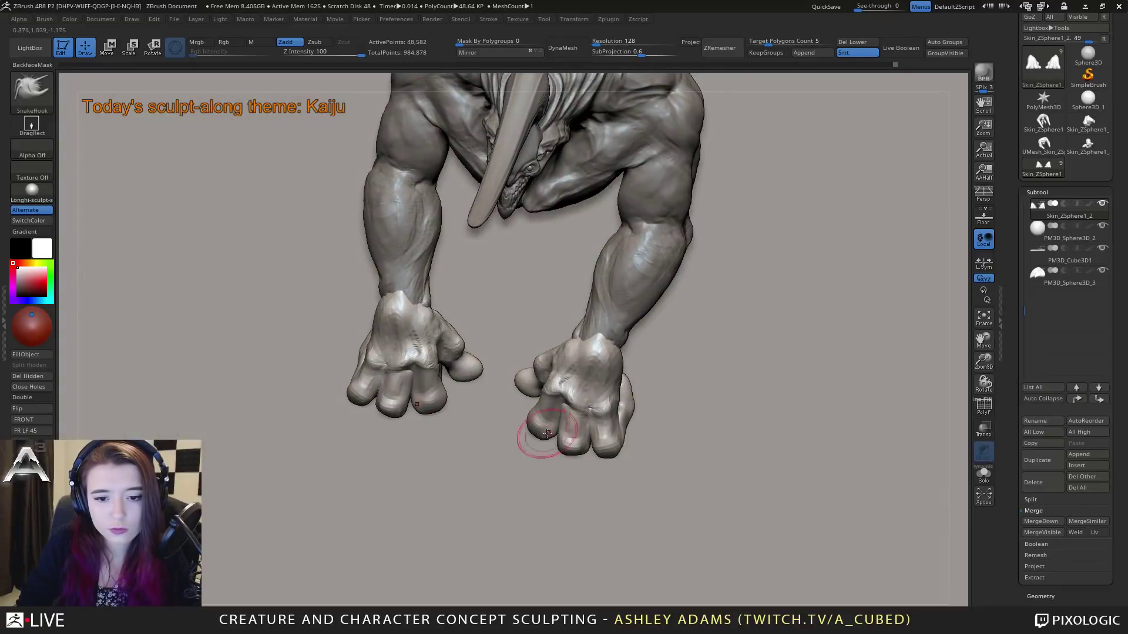
key(space)
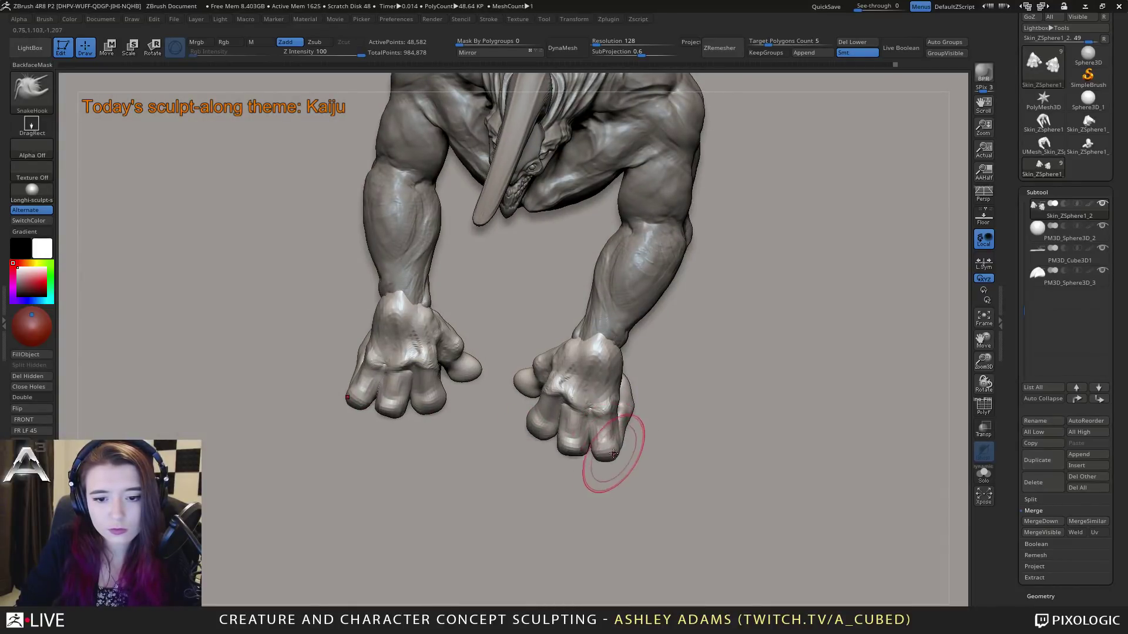
mouse_move(613, 453)
mouse_down()
mouse_move(592, 460)
mouse_move(597, 450)
mouse_move(541, 491)
mouse_up()
key(space)
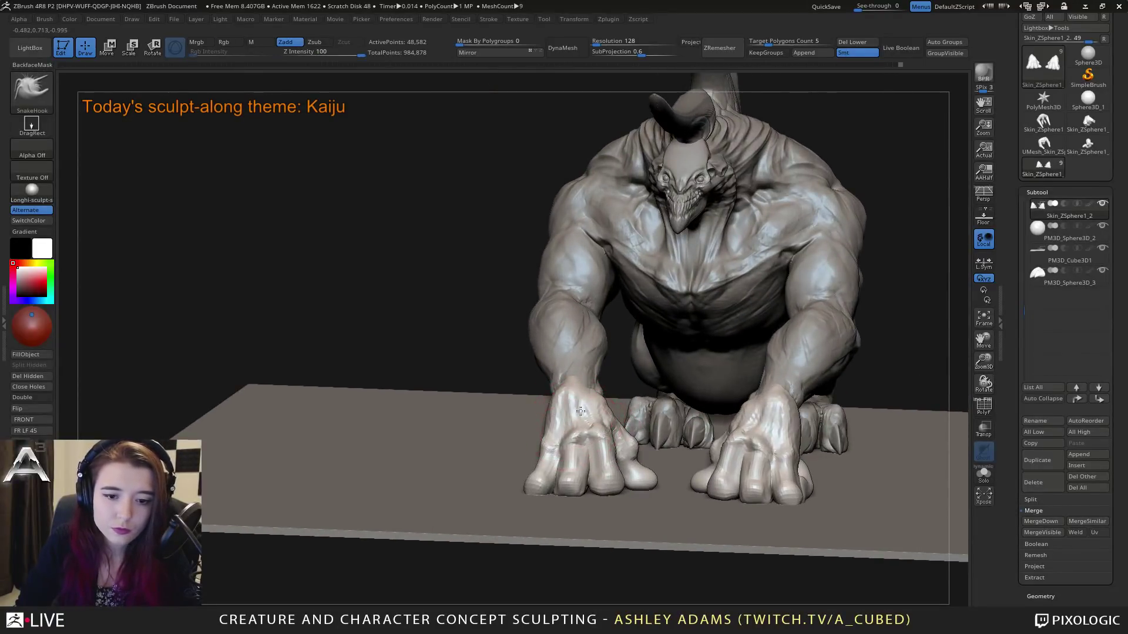
Step: Add volume to the knuckles of the front hands with the ClayBuildup brush
mouse_move(580, 411)
shift+mouse_down()
mouse_move(558, 383)
mouse_move(579, 424)
shift+mouse_up()
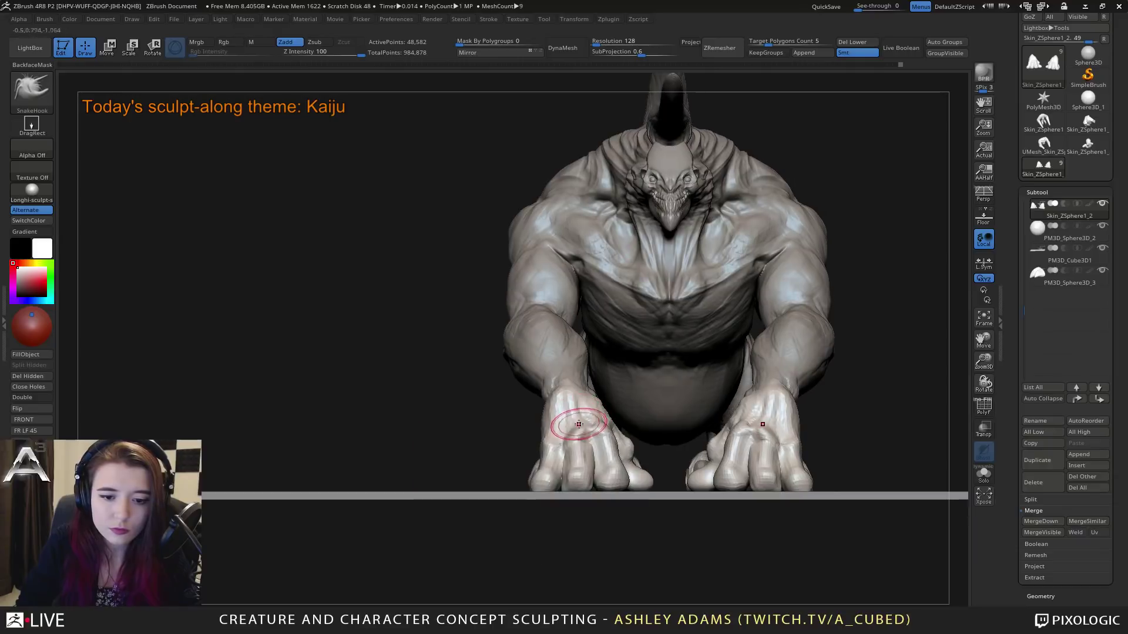
key(b)
key(c)
key(b)
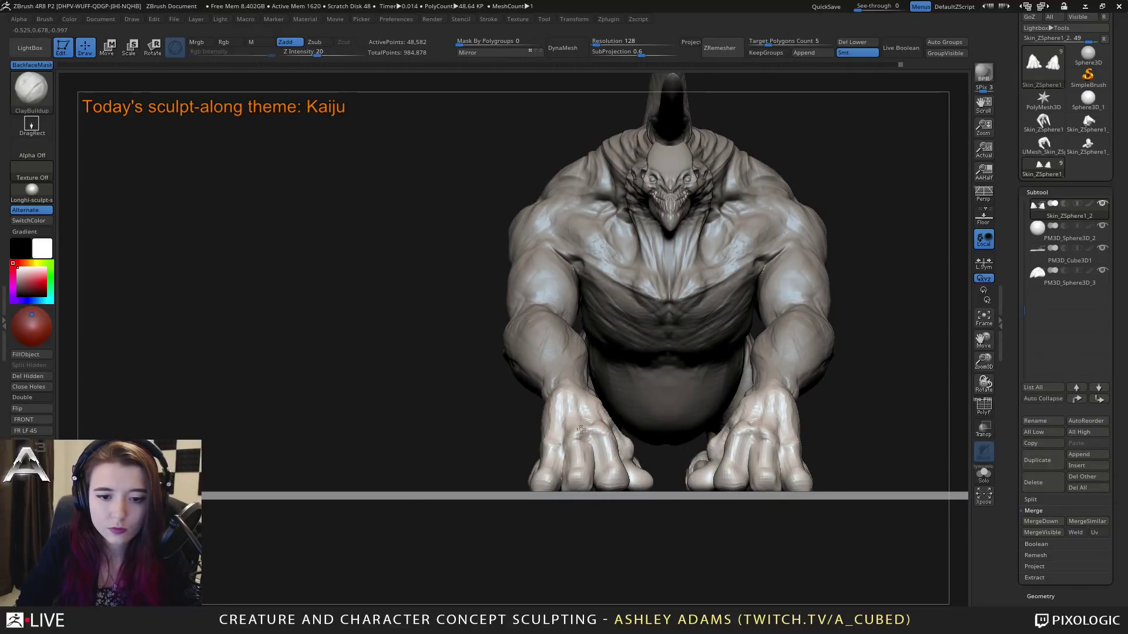
right_drag(580, 429, 587, 419)
Step: Adjust the knuckle and finger shapes on the front hands with the SnakeHook brush
key(b)
key(s)
key(h)
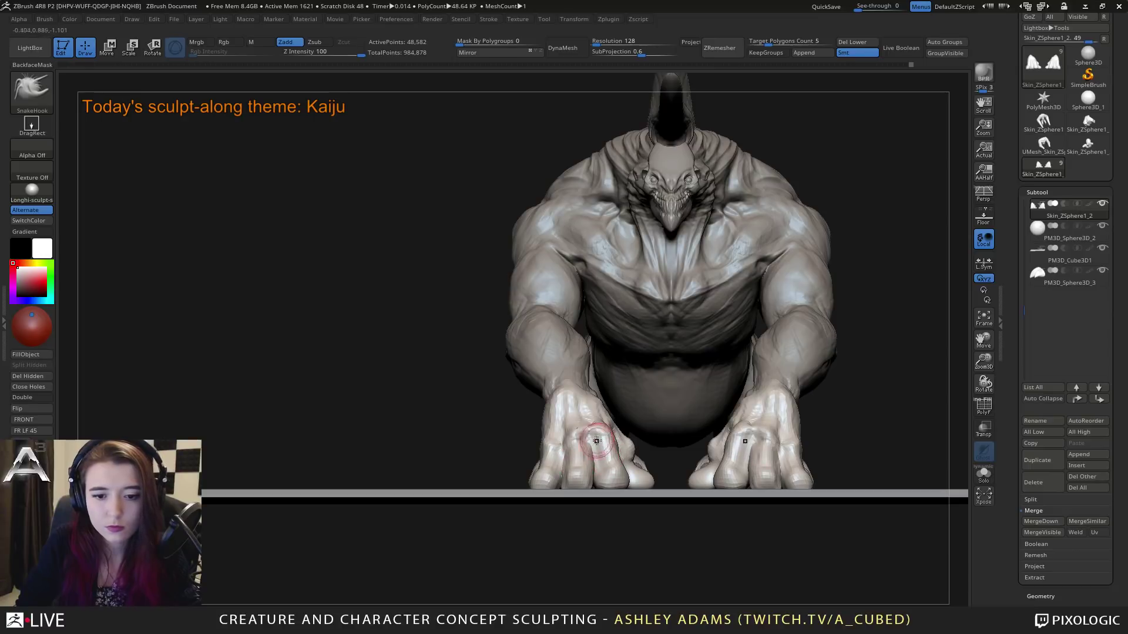
right_drag(596, 440, 598, 407)
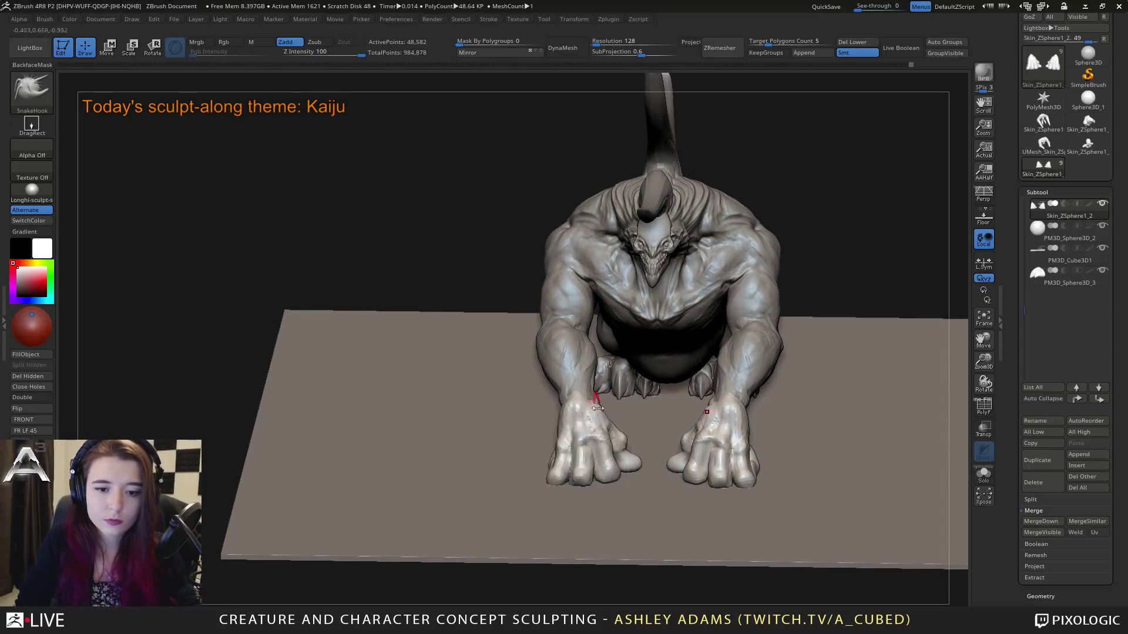
Step: Build up the backs of the front hands near the wrists with the ClayBuildup brush
key(b)
key(c)
key(b)
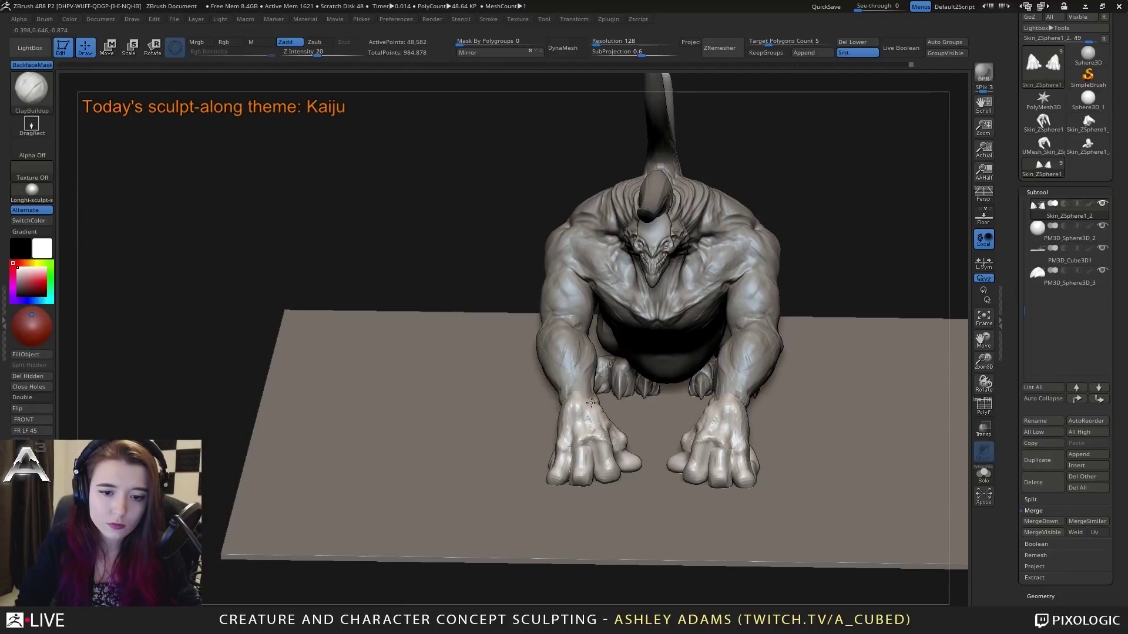
mouse_move(586, 403)
right_down()
mouse_move(624, 443)
mouse_move(540, 259)
mouse_move(552, 332)
mouse_move(648, 406)
mouse_move(633, 449)
mouse_move(652, 458)
mouse_move(635, 378)
mouse_move(649, 449)
mouse_move(586, 410)
mouse_move(574, 375)
right_up()
Step: Reshape the heel and palm side of the front hands with the SnakeHook brush
key(b)
key(s)
key(h)
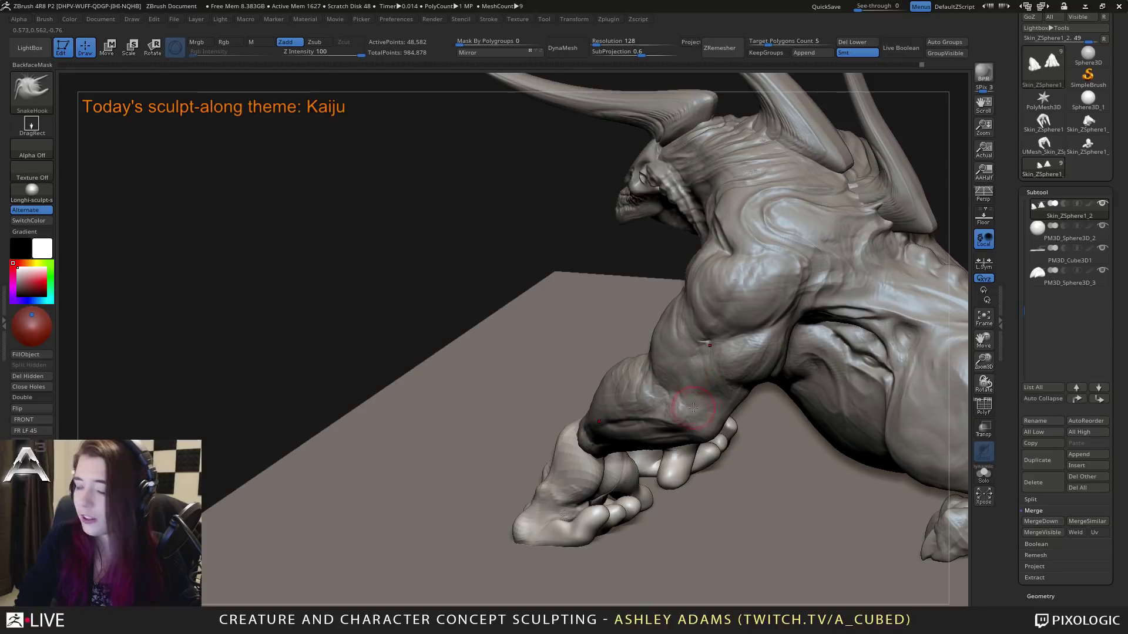
mouse_move(694, 407)
right_down()
mouse_move(559, 335)
mouse_move(624, 340)
right_up()
Step: Carve creases into the palm side of the front hands with the DamStandard brush
key(b)
key(d)
key(s)
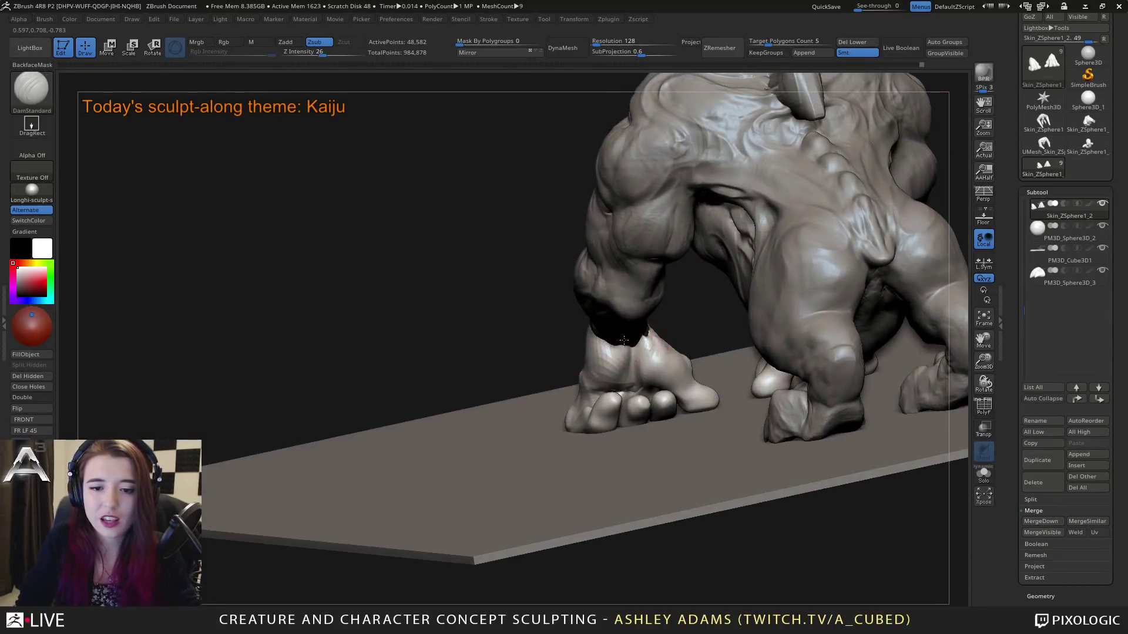
right_drag(618, 381, 660, 369)
Step: Add volume to the palms, finger undersides and thumbs of the front hands with the ClayBuildup brush
key(b)
key(c)
key(b)
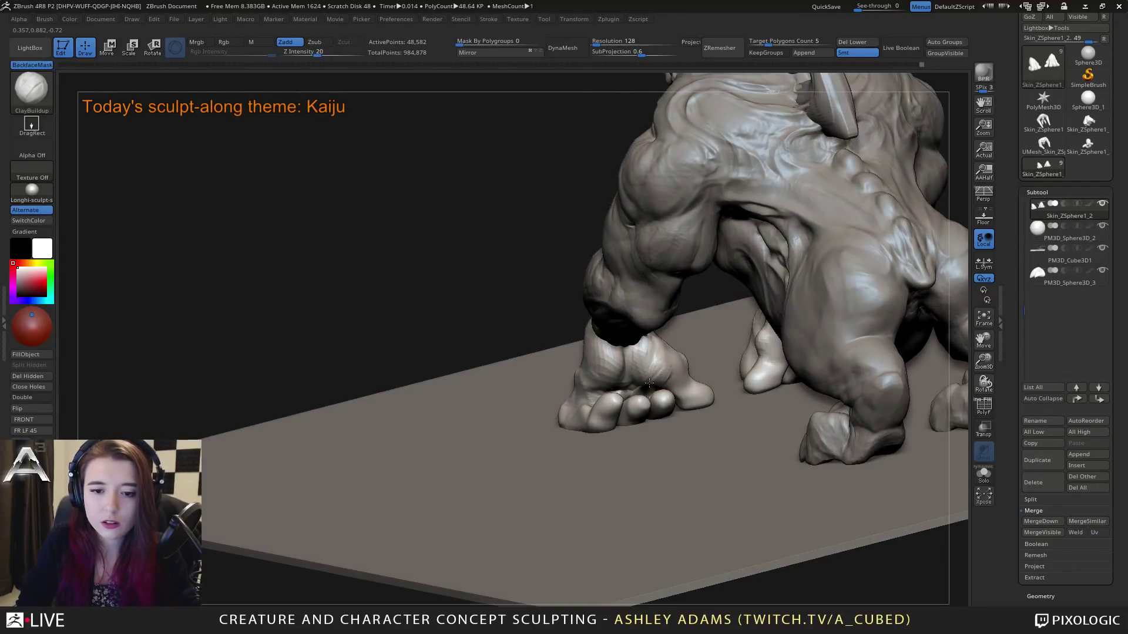
right_drag(665, 384, 688, 372)
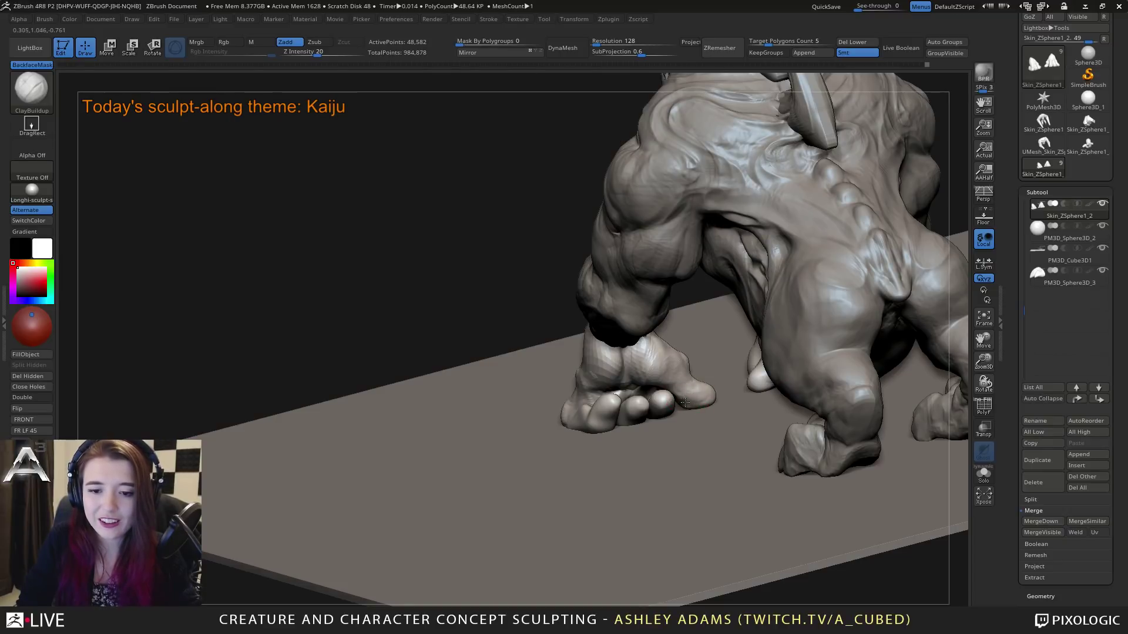
right_drag(681, 379, 637, 388)
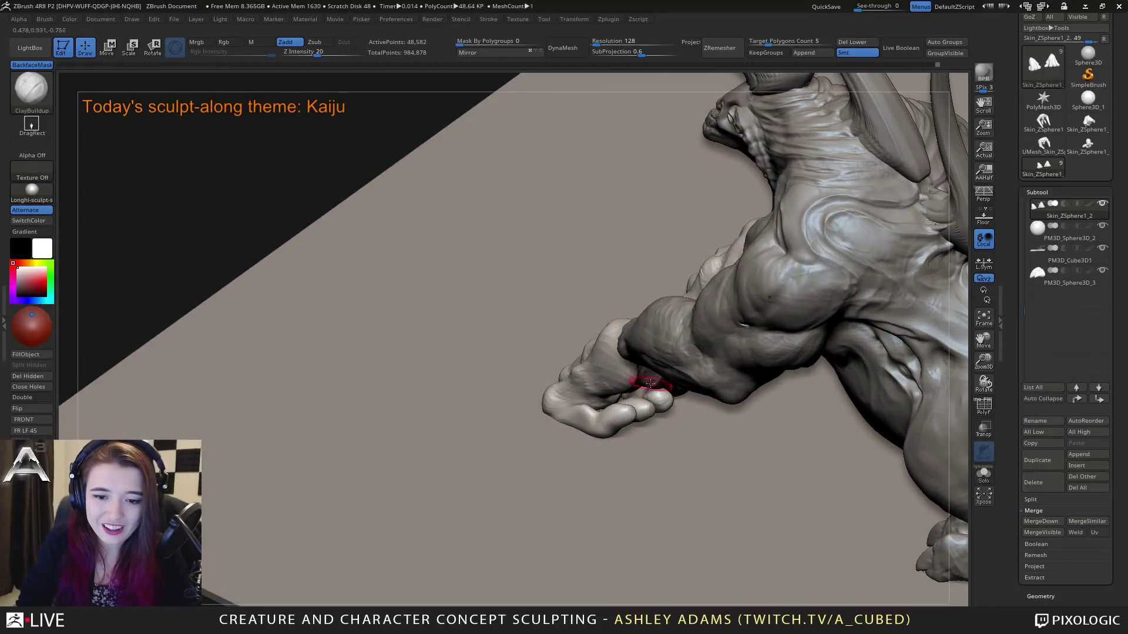
right_drag(664, 388, 655, 432)
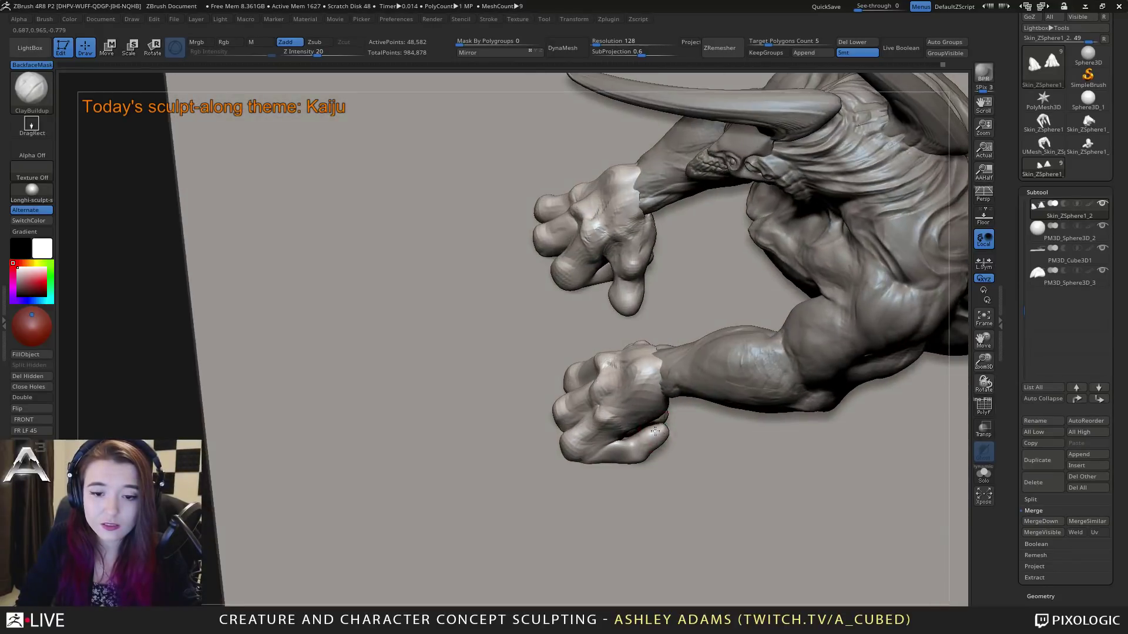
drag(661, 444, 628, 452)
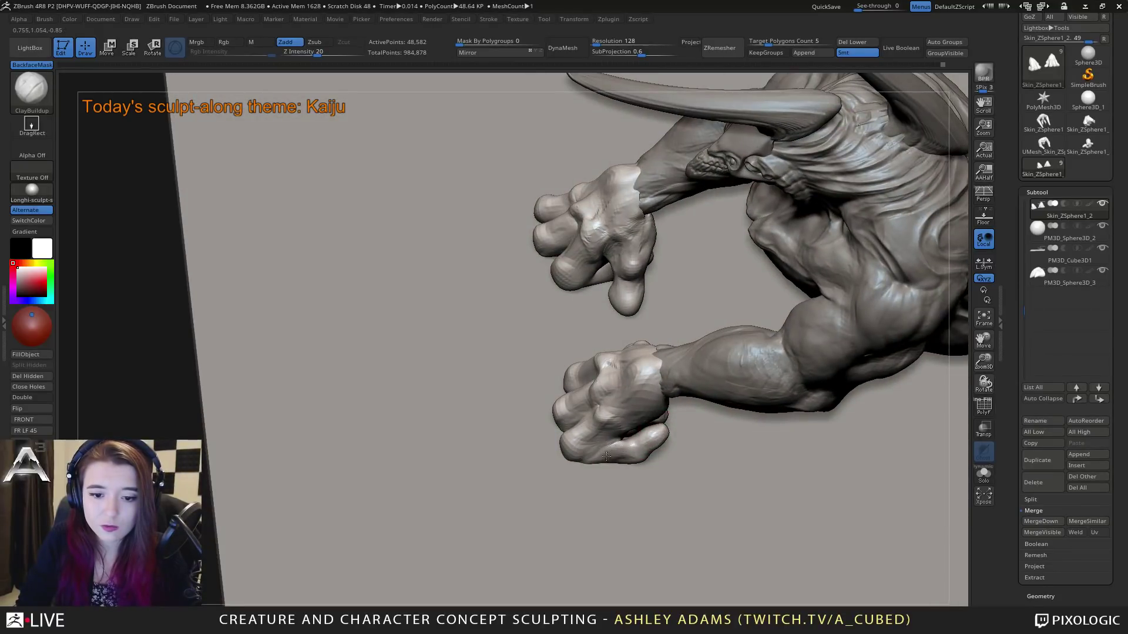
mouse_move(604, 428)
right_down()
mouse_move(623, 441)
mouse_move(616, 450)
mouse_move(634, 436)
right_up()
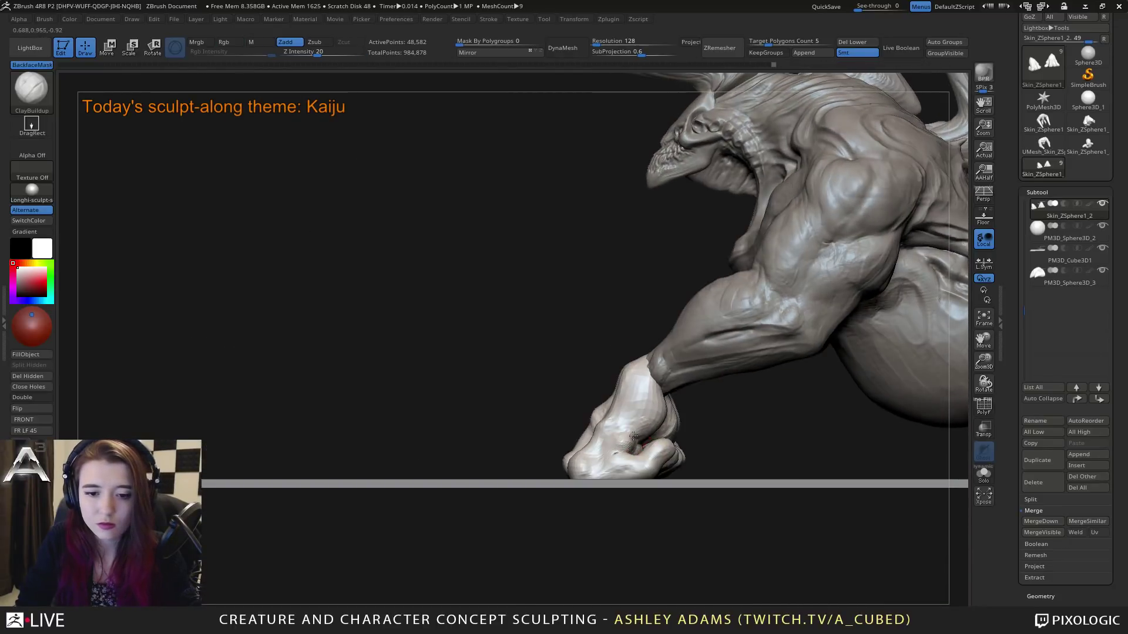
Step: Pull the undersides of the front hand's fingers and thumb toward the ground plane with the SnakeHook brush
right_click(603, 497)
key(b)
key(s)
key(h)
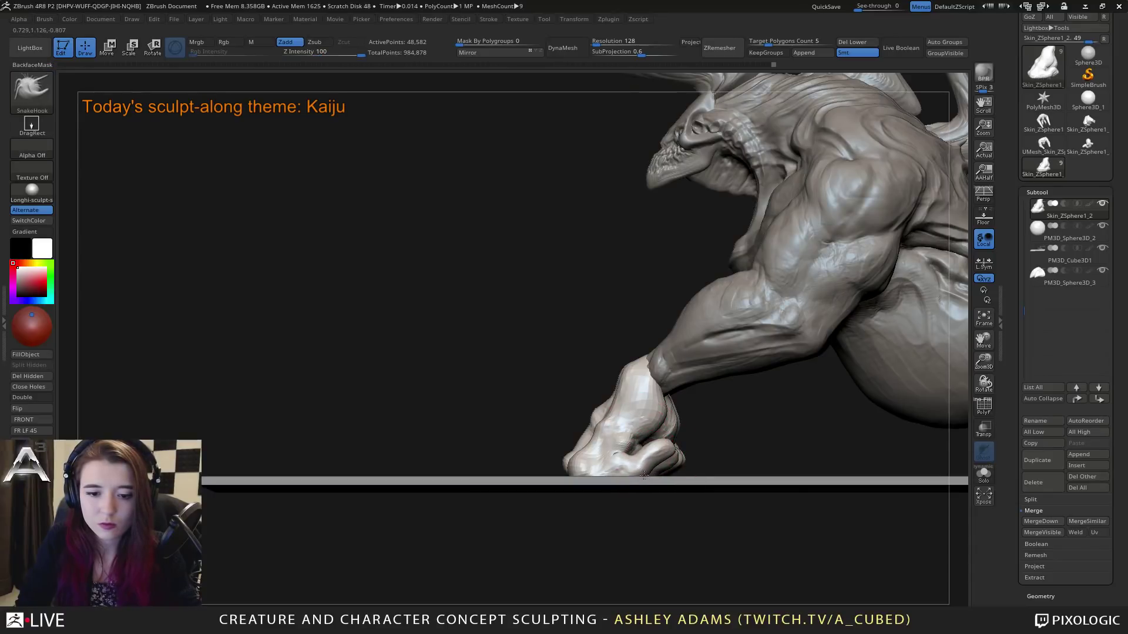
right_drag(605, 517, 603, 511)
click(652, 463)
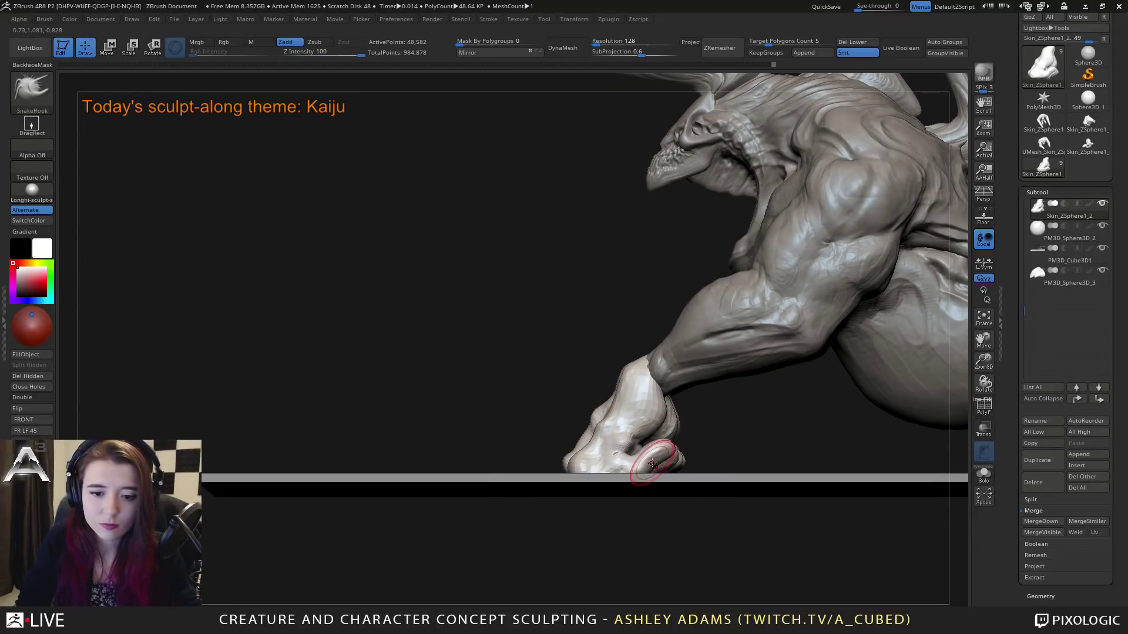
Step: Fill out the outer side of the front hand with the ClayBuildup brush
key(b)
key(c)
key(b)
mouse_move(654, 442)
right_down()
mouse_move(635, 441)
mouse_move(643, 446)
right_up()
Step: Adjust the outer fingers of the front hands against the ground plane with the SnakeHook brush
key(b)
key(s)
key(h)
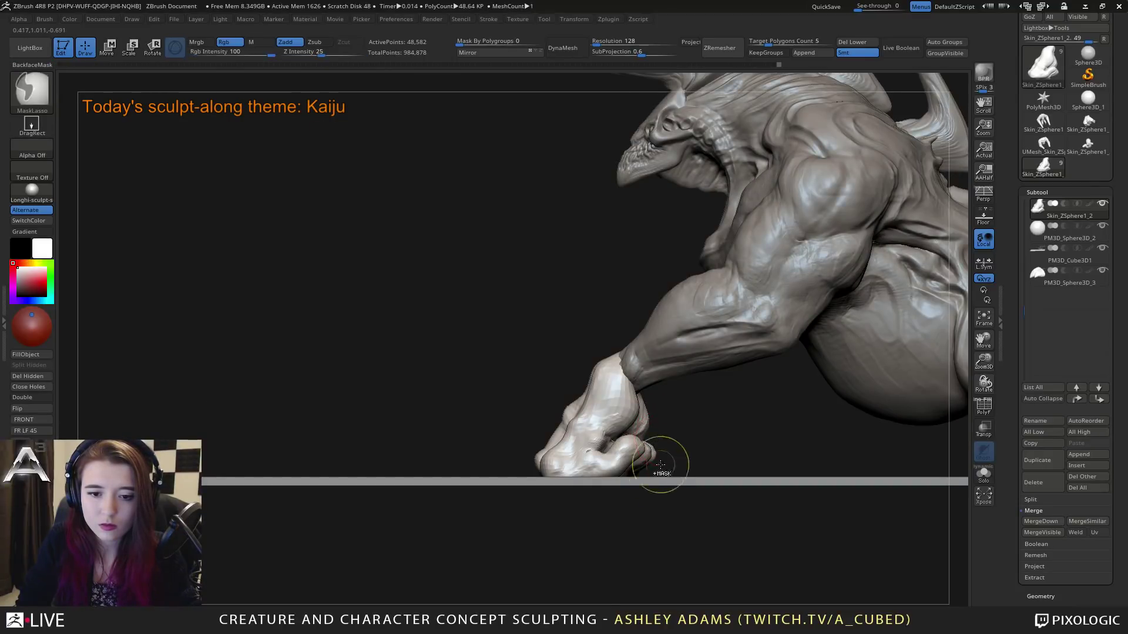
ctrl+right_drag(662, 468, 636, 428)
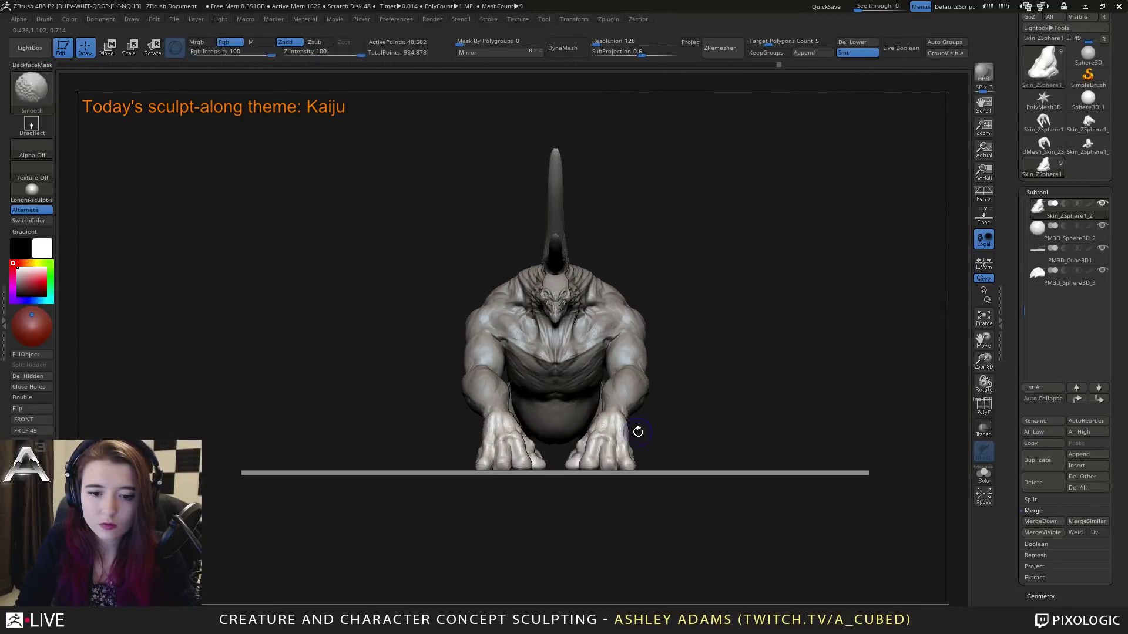
key(space)
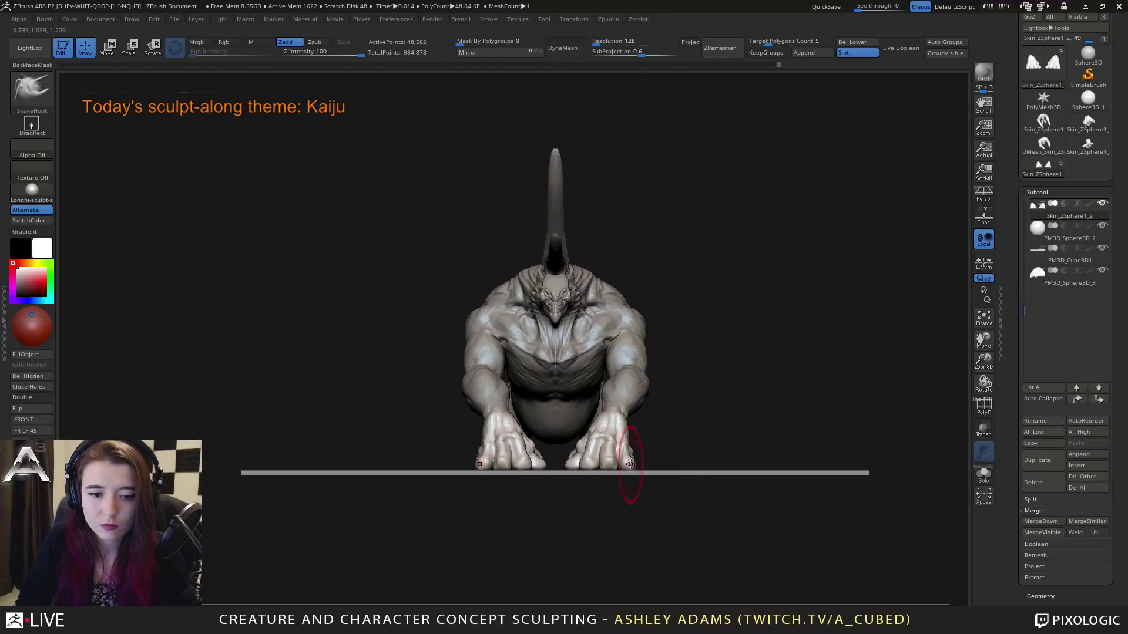
mouse_move(625, 423)
right_down()
mouse_move(612, 405)
mouse_move(623, 416)
mouse_move(595, 433)
mouse_move(698, 455)
mouse_move(665, 443)
mouse_move(700, 521)
mouse_move(678, 444)
mouse_move(944, 197)
right_up()
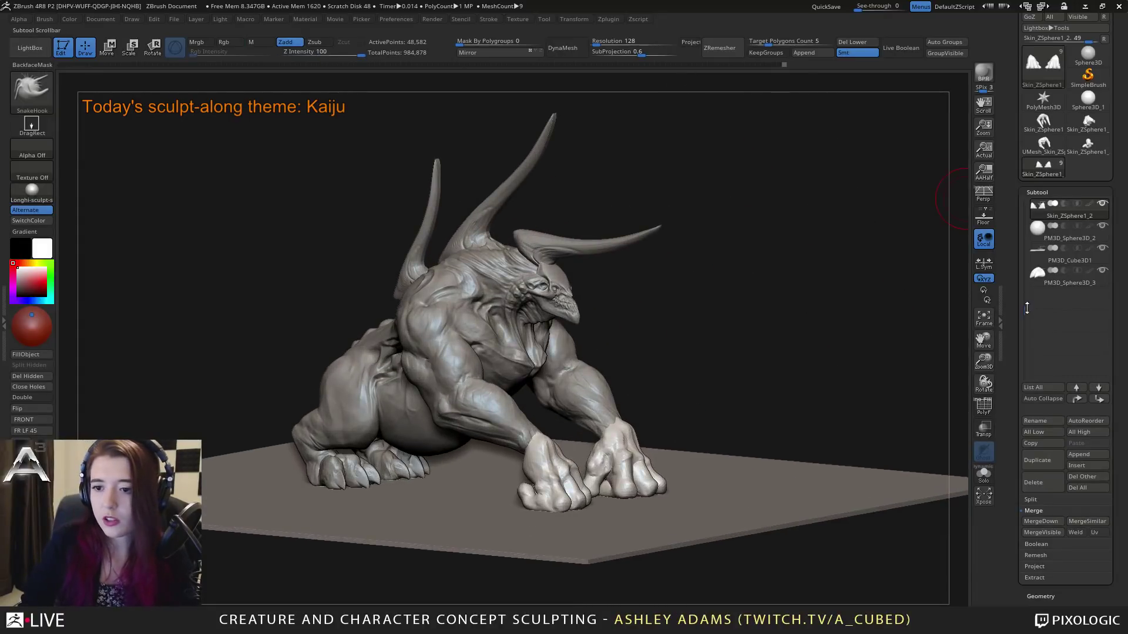
Step: Select the front hands subtool and move it to the top of the subtool list, directly above the body
drag(1020, 294, 1025, 216)
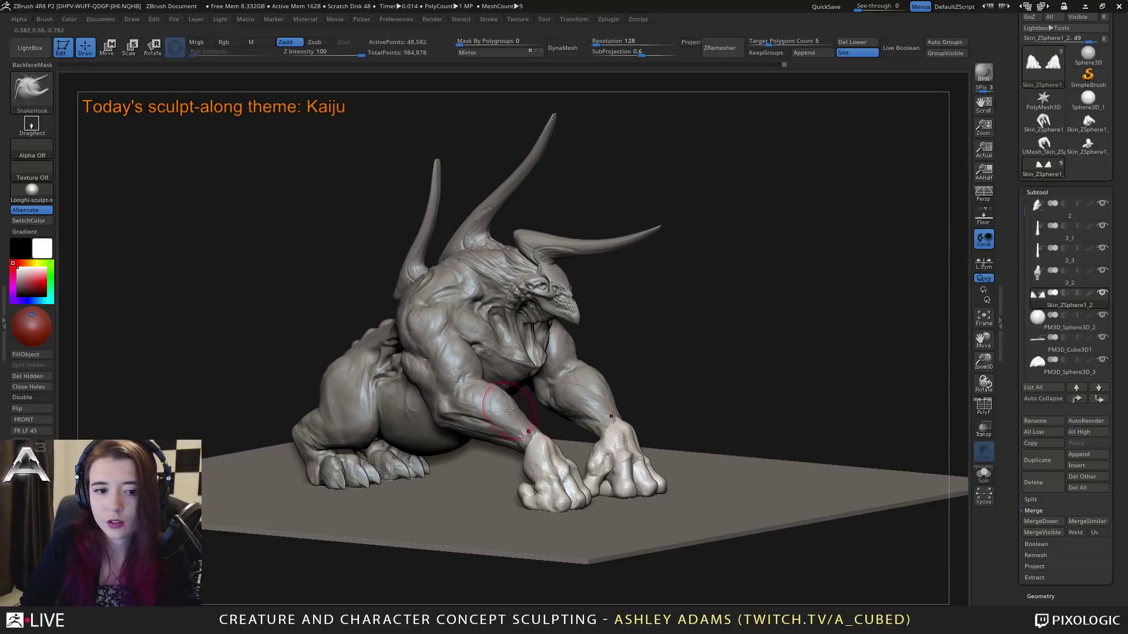
alt+click(526, 432)
alt+click(574, 421)
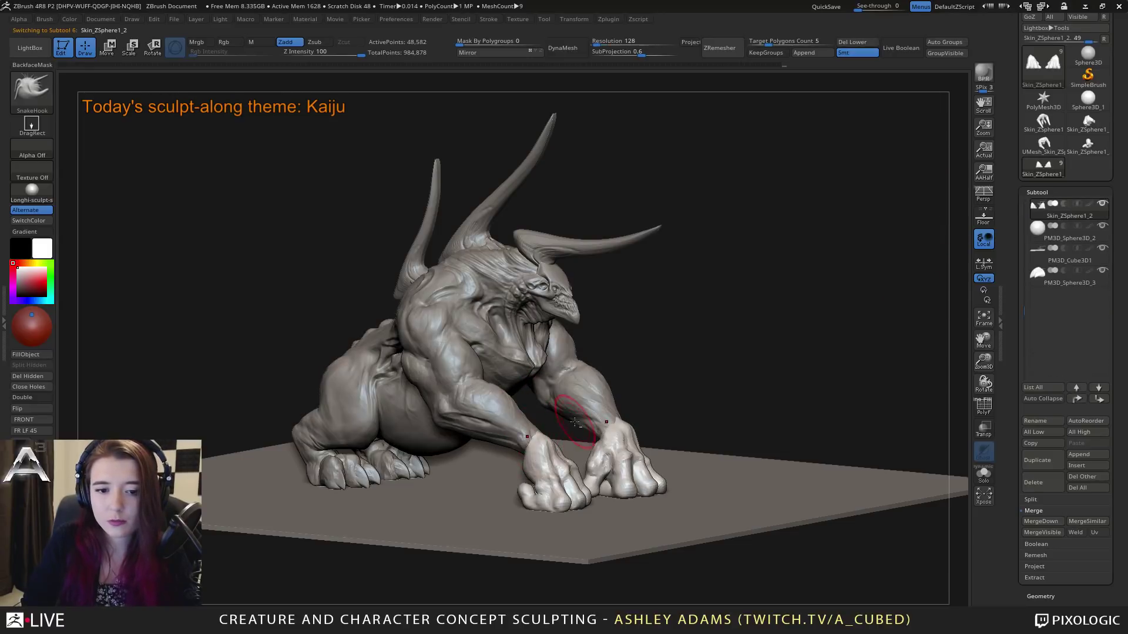
drag(1024, 303, 1018, 186)
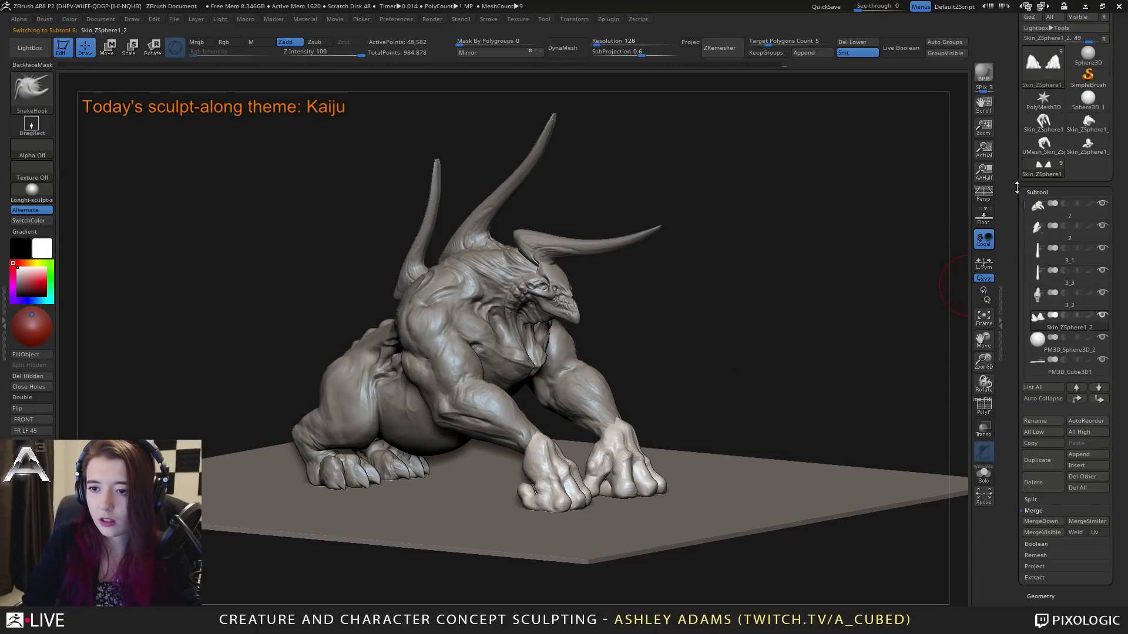
click(1078, 400)
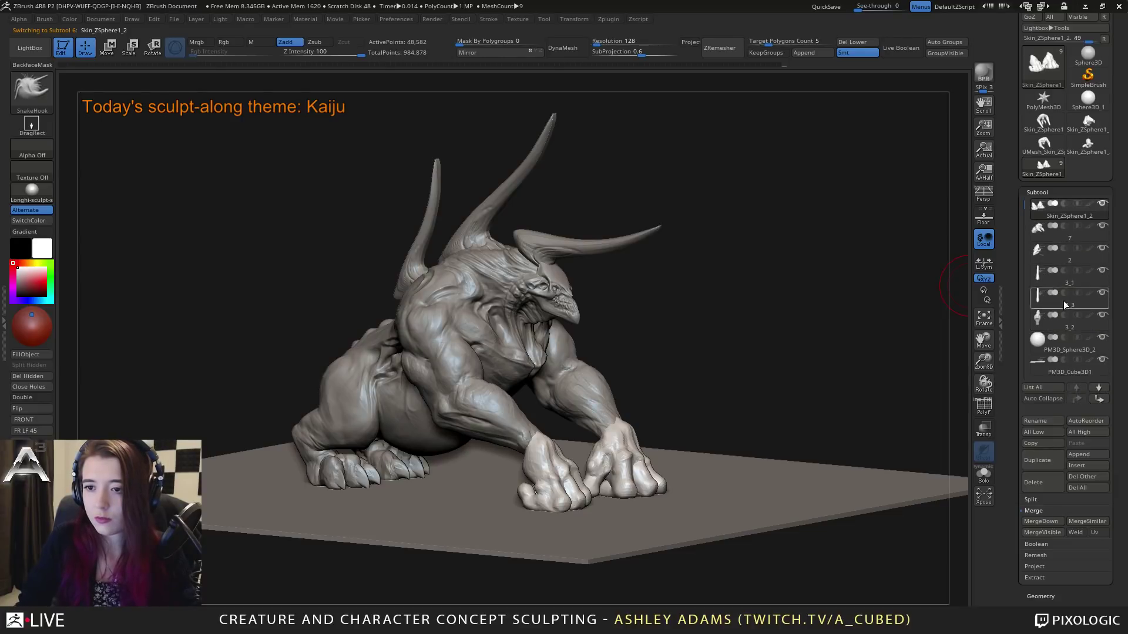
Step: Save the tool as a new file named 8
scroll(1092, 41, up, 3)
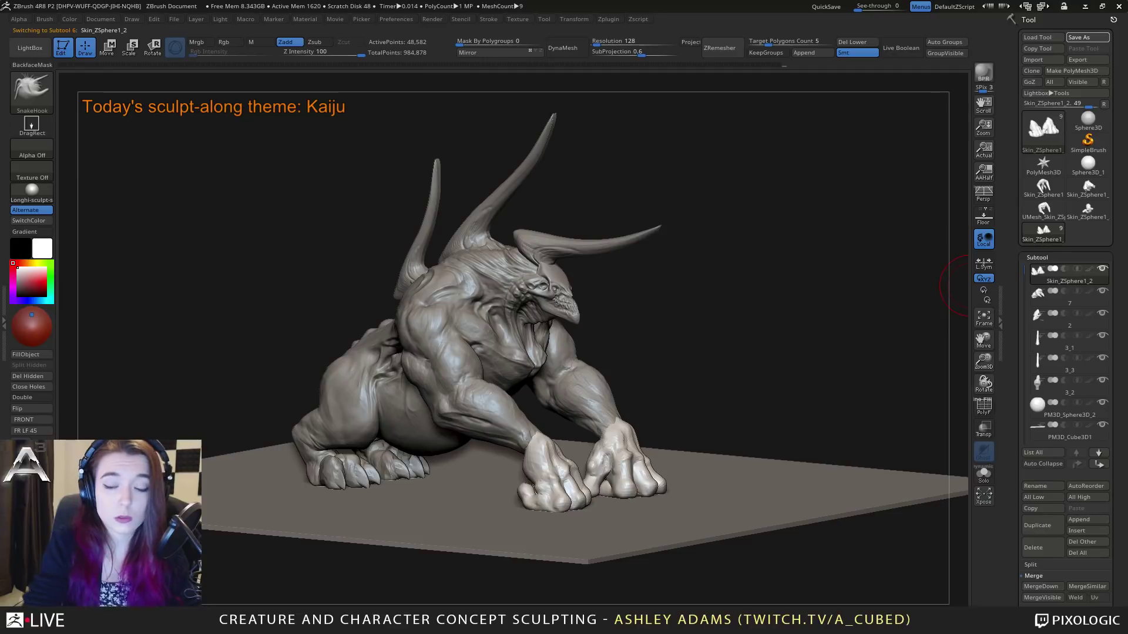
text(8)
key(Return)
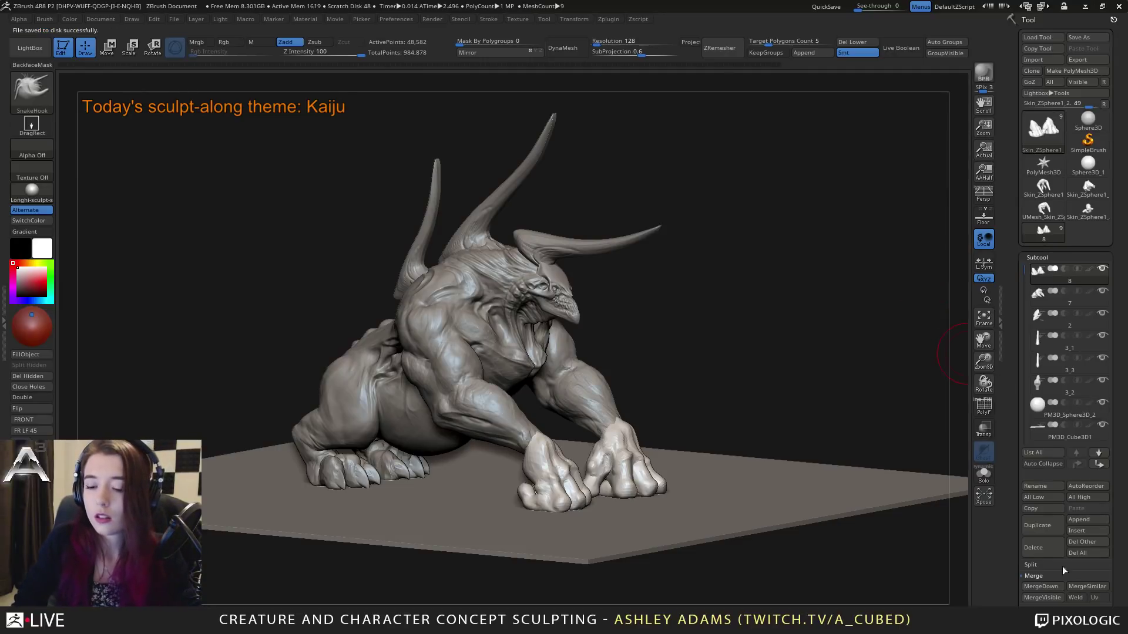
Step: Merge the front hands subtool down into the body subtool
click(1041, 586)
click(928, 599)
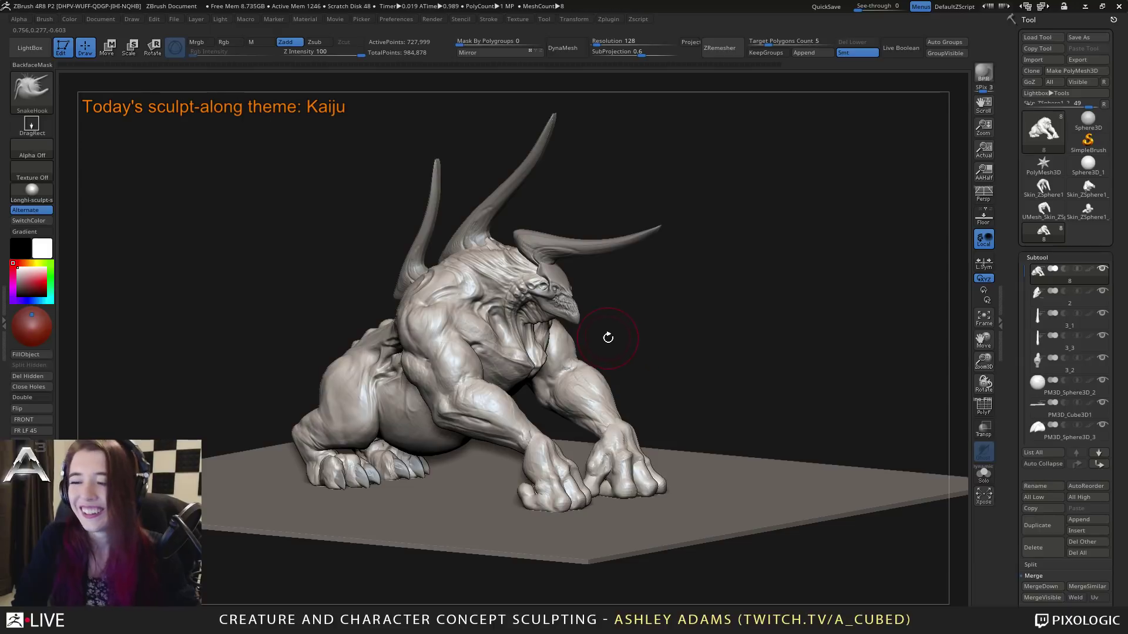
Step: Examine the merged body, forearms and front hands from several angles, including the seam at the wrists
mouse_move(628, 388)
mouse_down()
mouse_move(517, 385)
mouse_move(617, 370)
mouse_move(629, 420)
mouse_move(648, 363)
mouse_up()
ctrl+drag(531, 347, 550, 371)
ctrl+right_drag(550, 371, 573, 433)
alt+right_drag(563, 391, 577, 440)
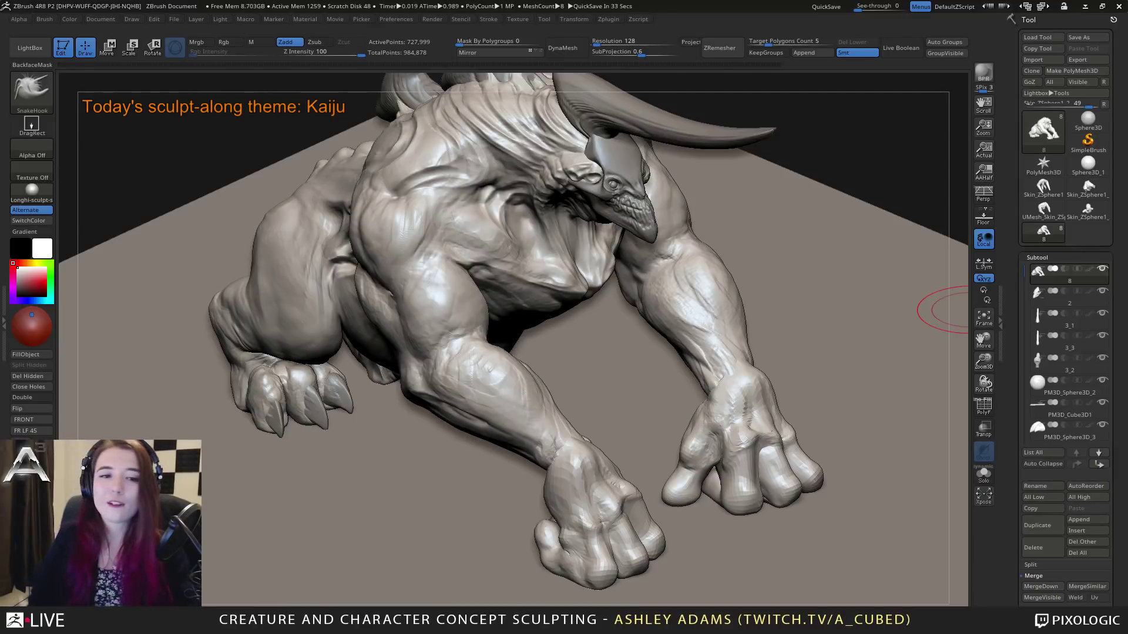
mouse_move(467, 334)
mouse_down()
mouse_move(526, 392)
mouse_move(496, 349)
mouse_up()
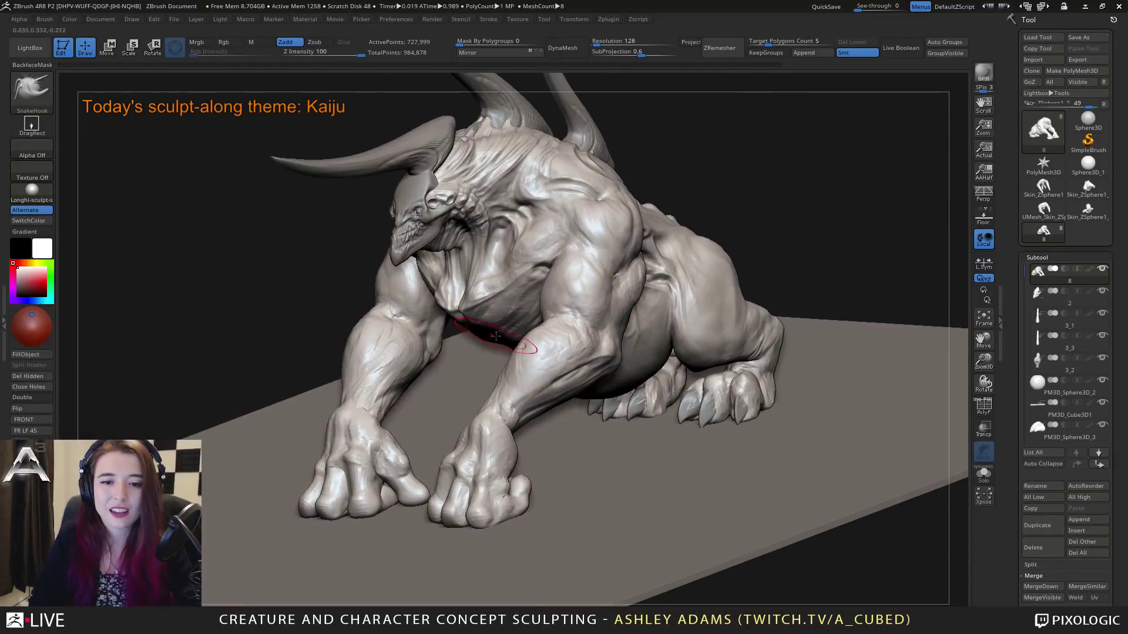
drag(728, 202, 778, 238)
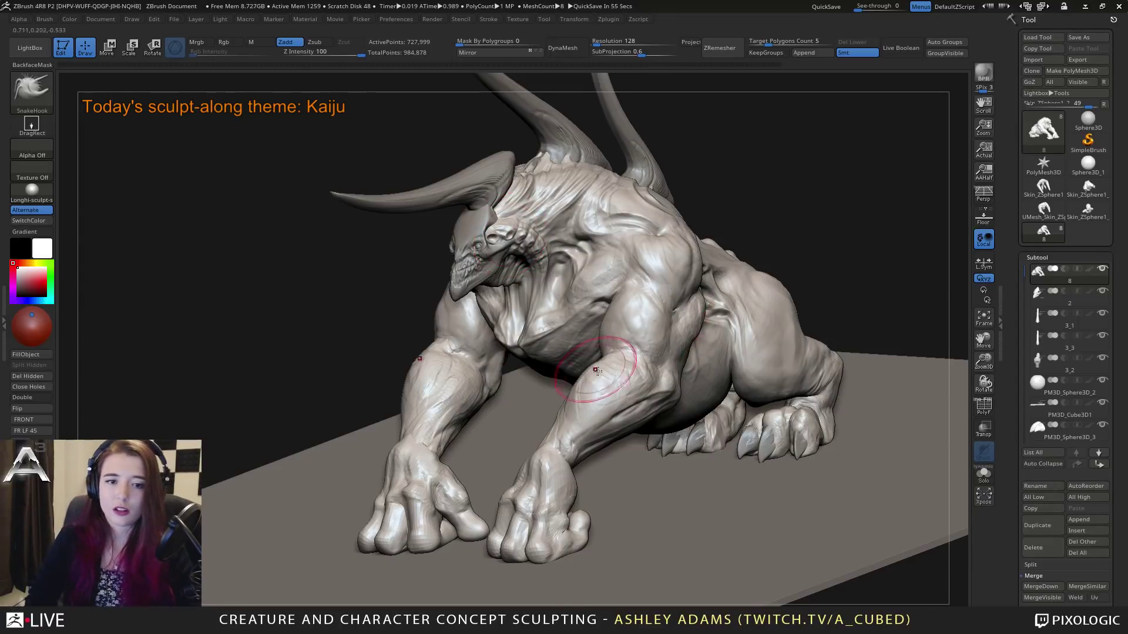
mouse_move(584, 378)
right_down()
mouse_move(637, 350)
mouse_move(621, 355)
right_up()
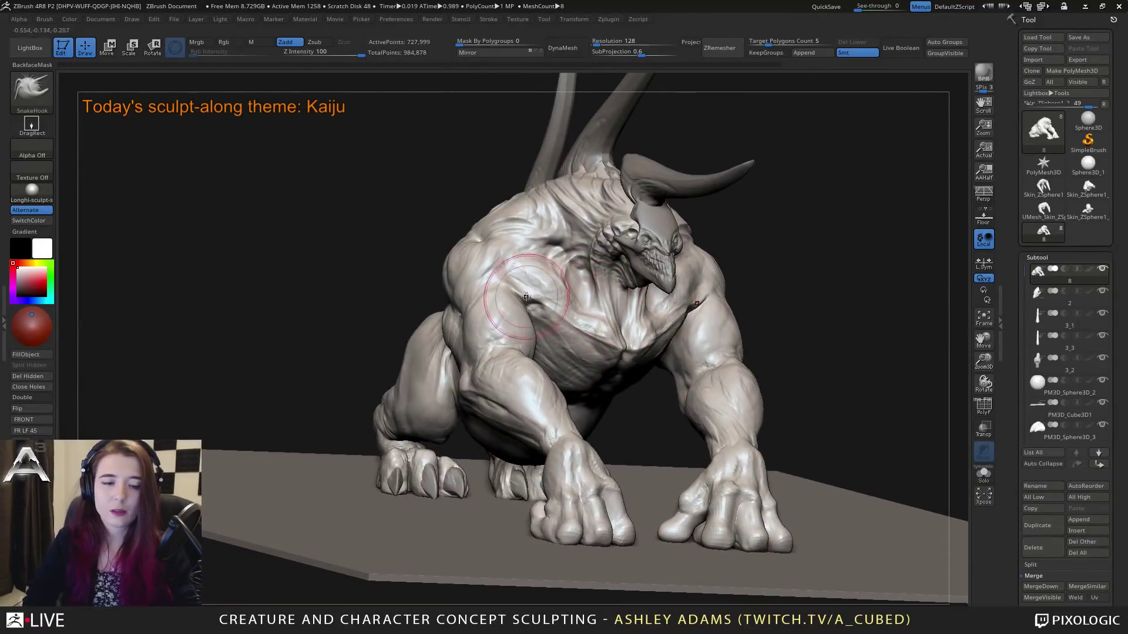
mouse_move(511, 306)
right_down()
mouse_move(581, 458)
mouse_move(516, 403)
right_up()
right_drag(491, 363, 588, 280)
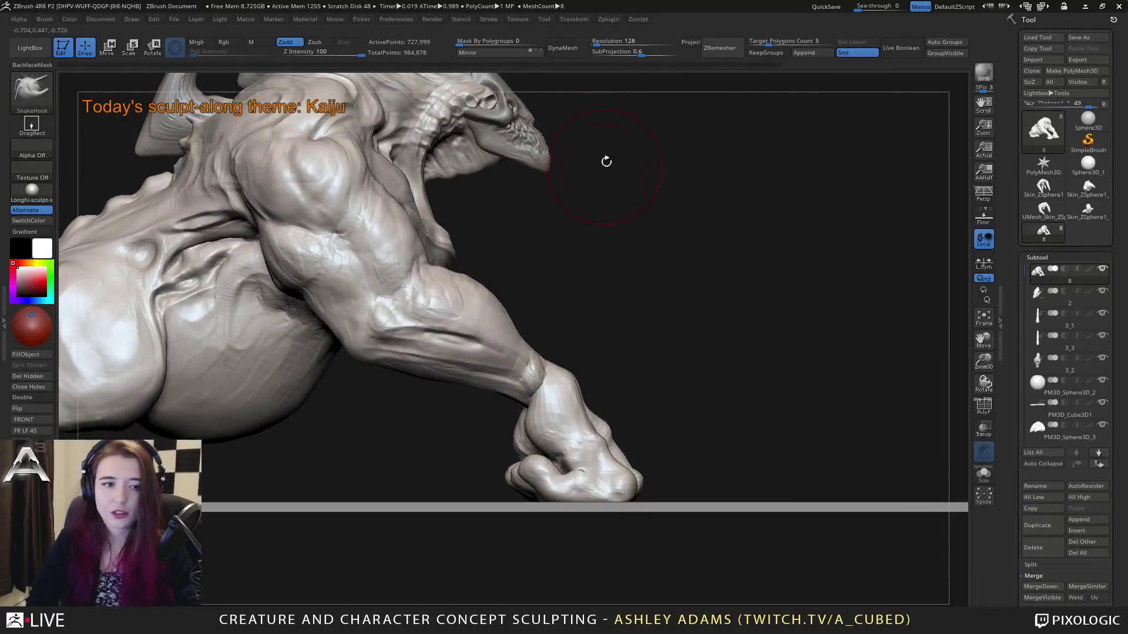
Step: Set the DynaMesh resolution to 800 and DynaMesh the merged body
click(603, 43)
text(528)
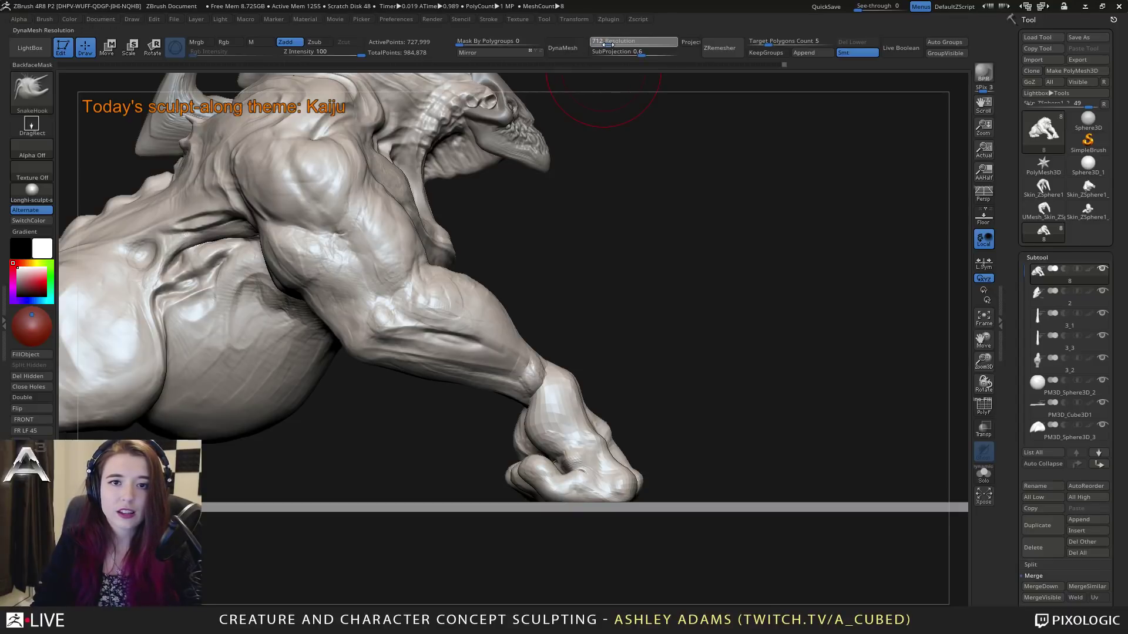
drag(608, 44, 610, 44)
click(570, 47)
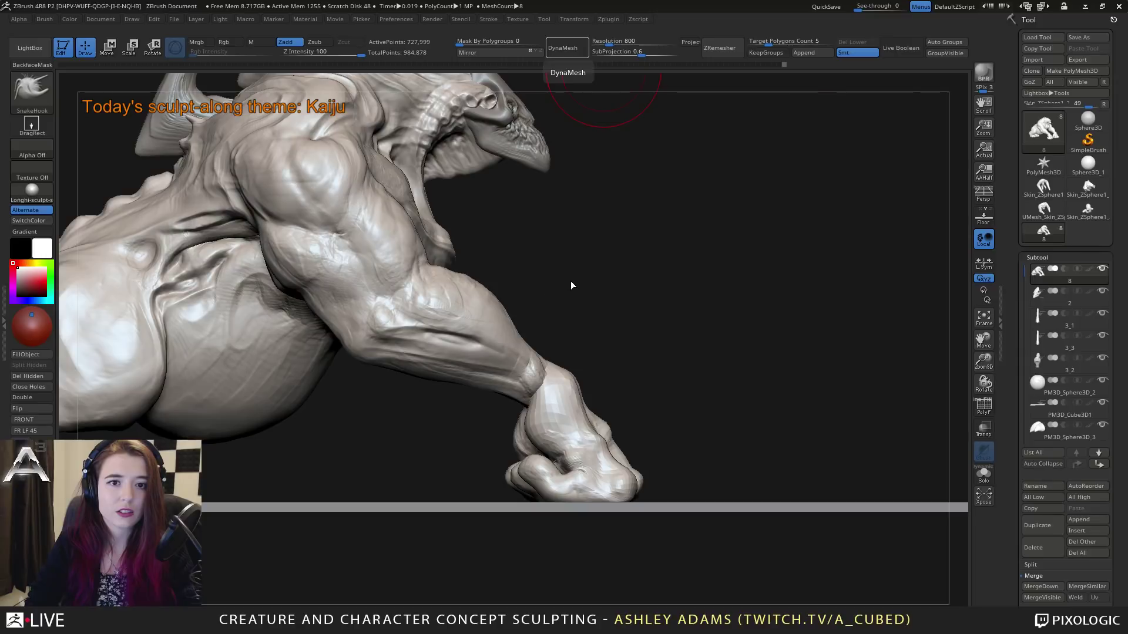
Step: Blend the wrist seams into the forearms and build up the backs of the front hands with the ClayBuildup brush
mouse_move(585, 324)
mouse_down()
mouse_move(532, 323)
mouse_move(529, 353)
mouse_up()
key(space)
key(b)
key(c)
key(b)
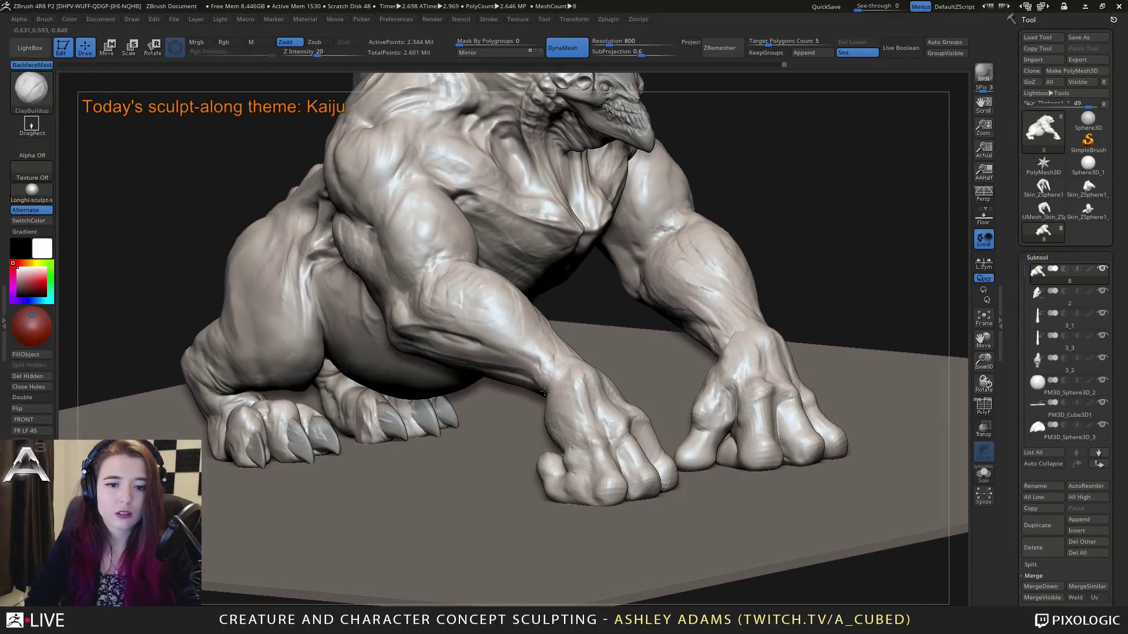
mouse_move(544, 392)
mouse_down()
mouse_move(581, 428)
mouse_move(553, 393)
mouse_move(571, 402)
mouse_move(536, 395)
mouse_move(535, 426)
mouse_move(579, 450)
mouse_up()
right_drag(557, 377, 611, 352)
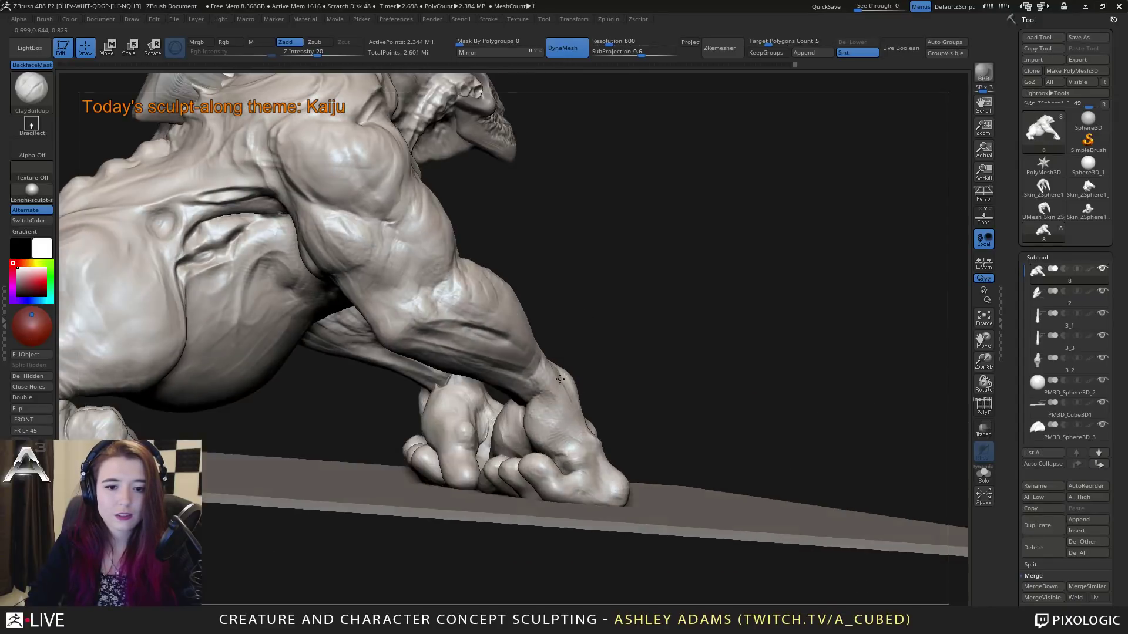
right_drag(512, 400, 533, 378)
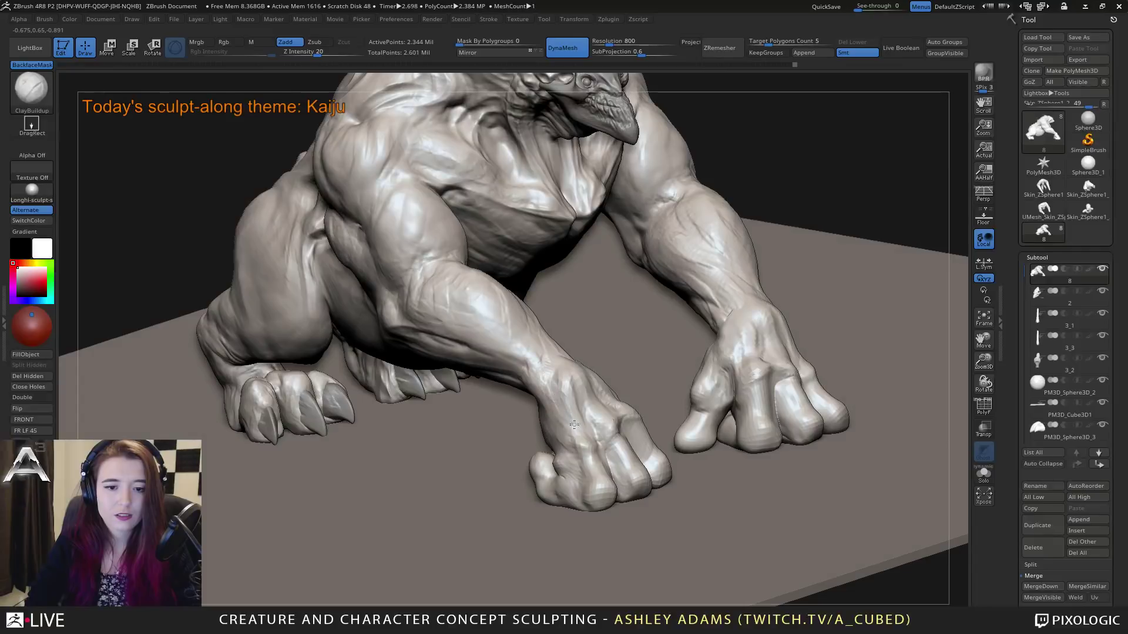
right_drag(526, 424, 464, 431)
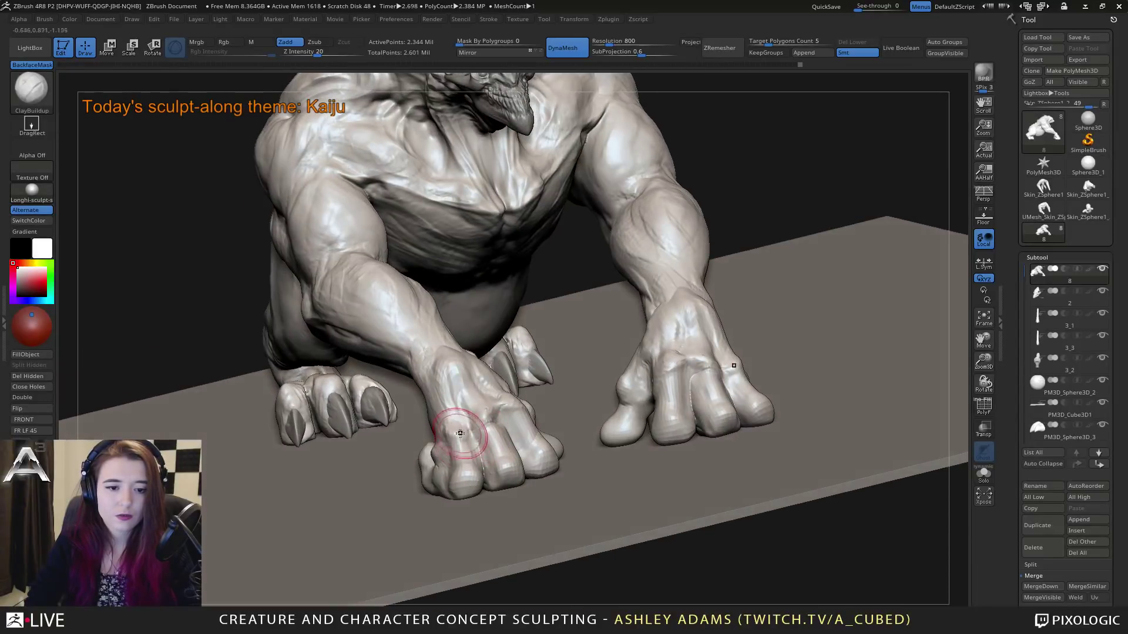
Step: Reshape the outer fingers and knuckles of the front hands with the SnakeHook brush
key(b)
key(s)
key(h)
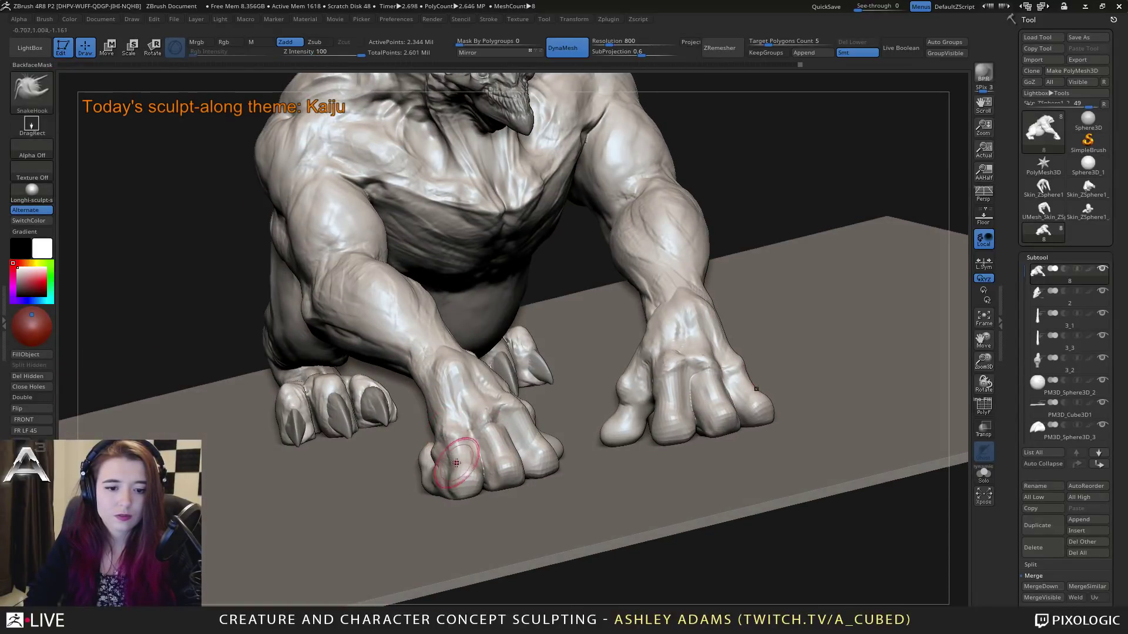
right_drag(466, 460, 453, 479)
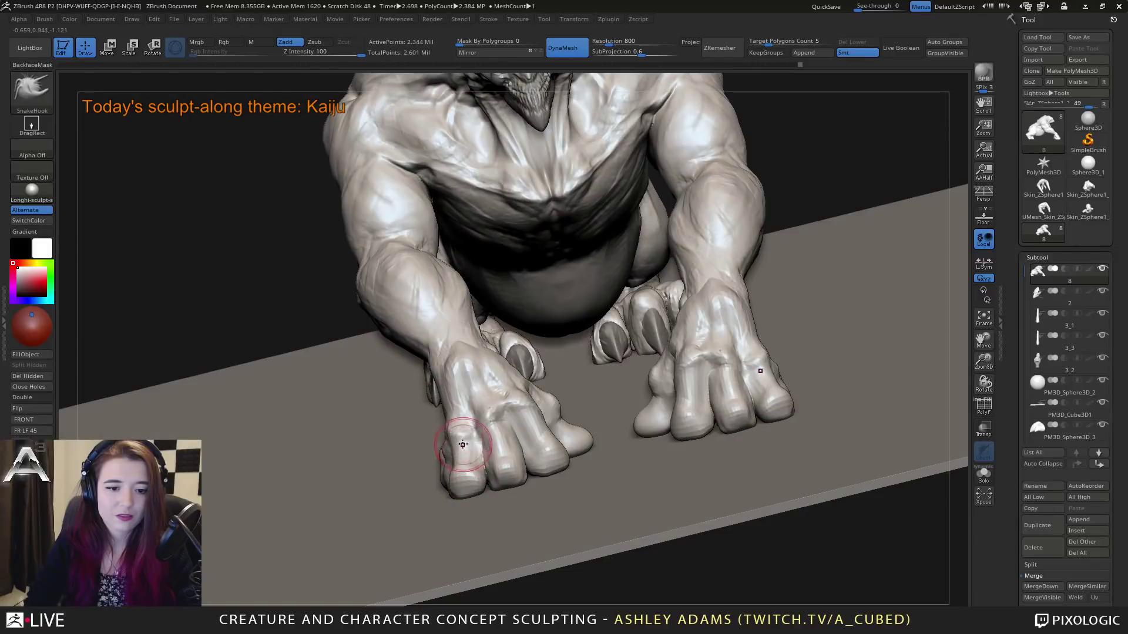
mouse_move(497, 412)
mouse_down()
mouse_move(466, 415)
mouse_move(468, 382)
mouse_move(470, 418)
mouse_move(460, 370)
mouse_move(442, 366)
mouse_up()
Step: Build up the wrists and the backs of the front hands above the knuckles with the ClayBuildup brush
key(b)
key(c)
key(b)
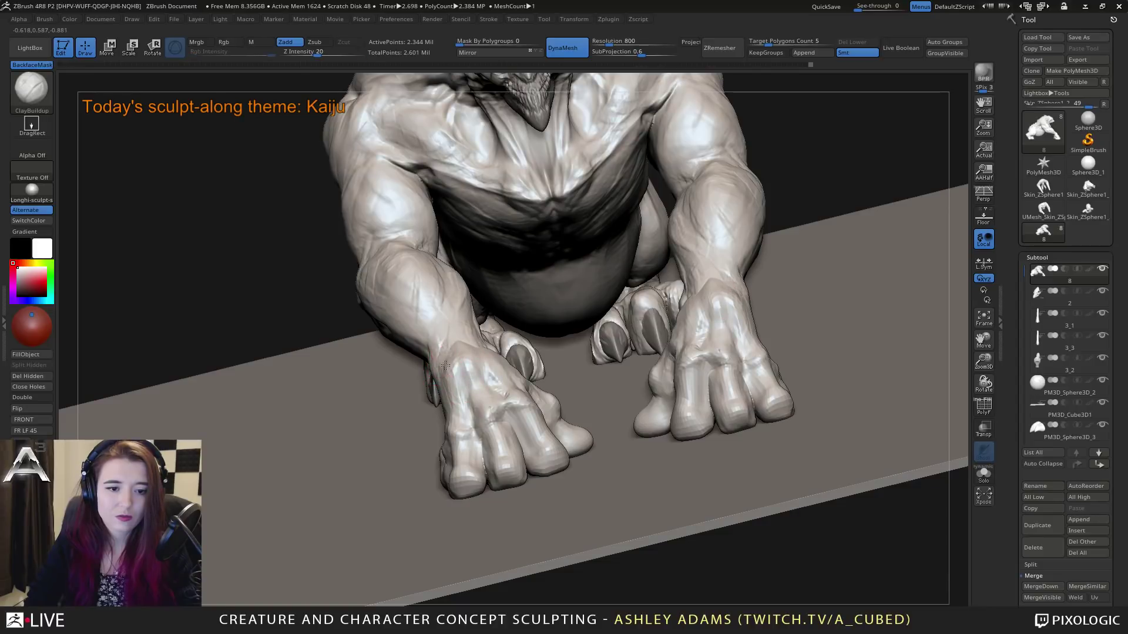
right_drag(444, 358, 452, 411)
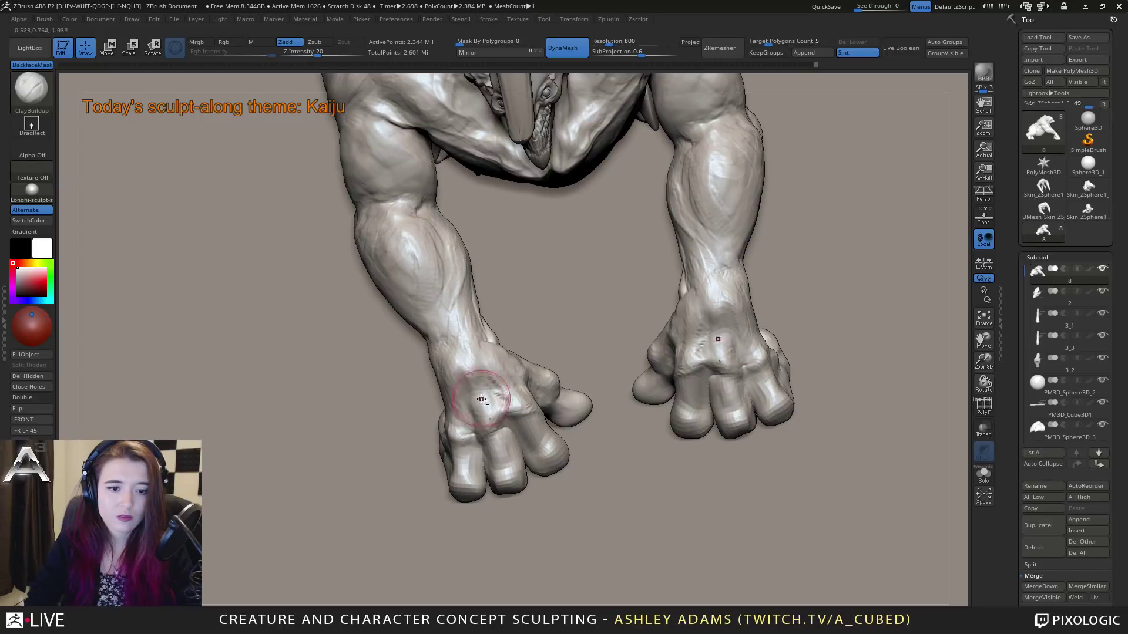
drag(489, 395, 486, 366)
Step: Add volume to the heels of the palms beneath the wrists with the ClayBuildup brush
right_drag(486, 366, 574, 360)
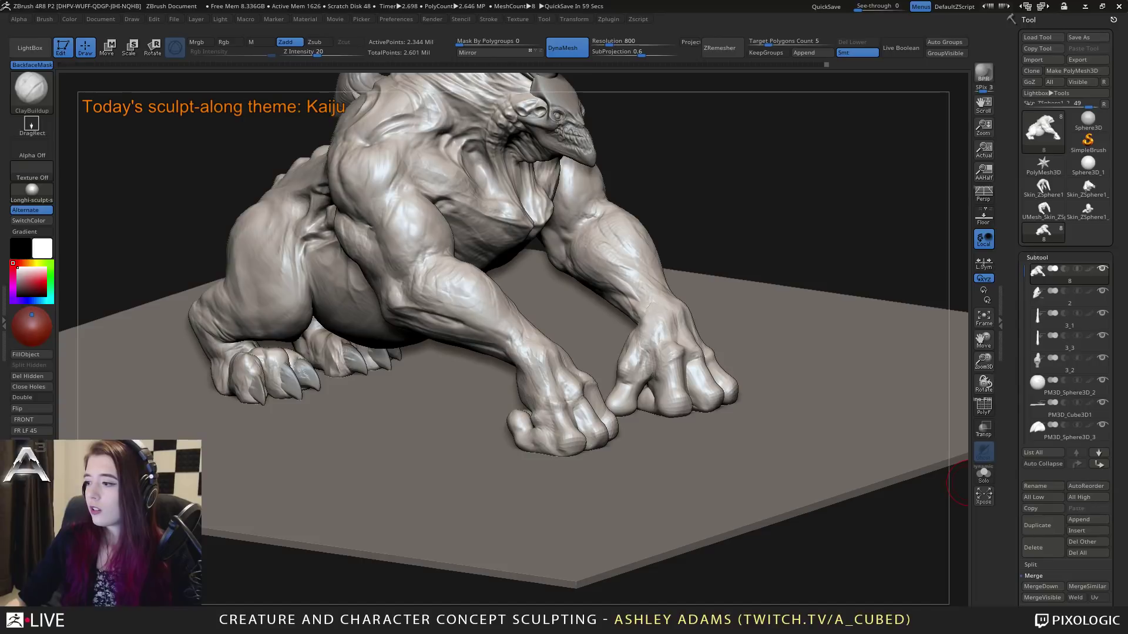
right_drag(579, 304, 543, 348)
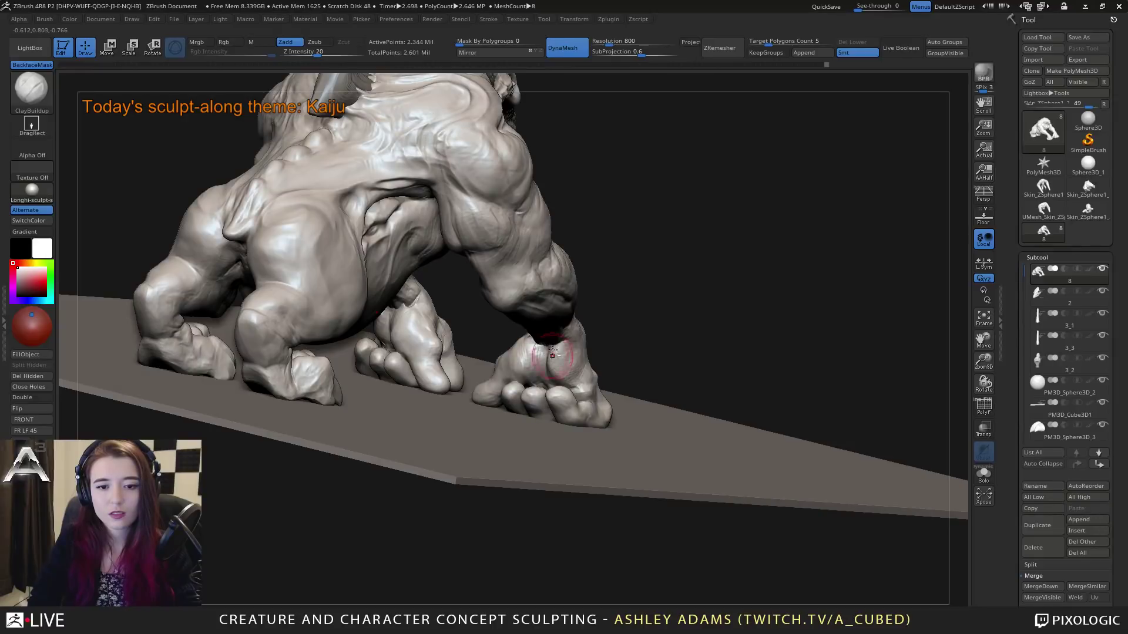
drag(558, 347, 553, 370)
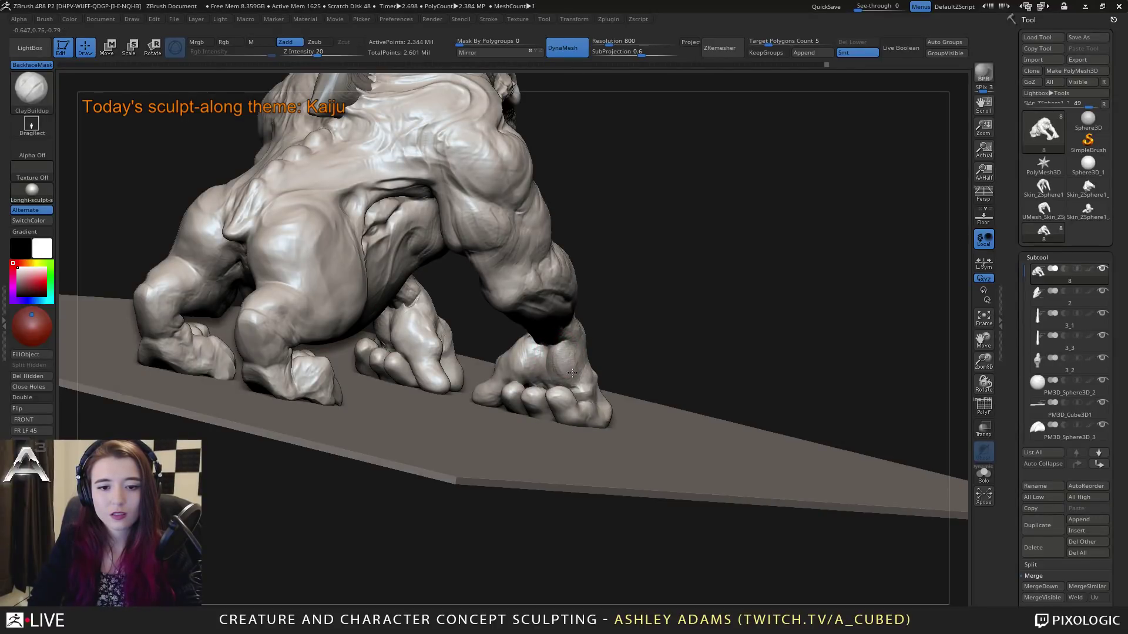
Step: Carve creases into the palms and between the fingers of the front hands with the DamStandard brush
mouse_move(572, 373)
right_down()
mouse_move(538, 387)
mouse_move(560, 377)
mouse_move(556, 399)
right_up()
key(b)
key(d)
key(s)
mouse_move(557, 399)
mouse_down()
mouse_move(581, 398)
mouse_move(591, 382)
mouse_move(564, 367)
mouse_move(572, 376)
mouse_up()
right_drag(570, 376, 578, 359)
right_drag(456, 362, 464, 360)
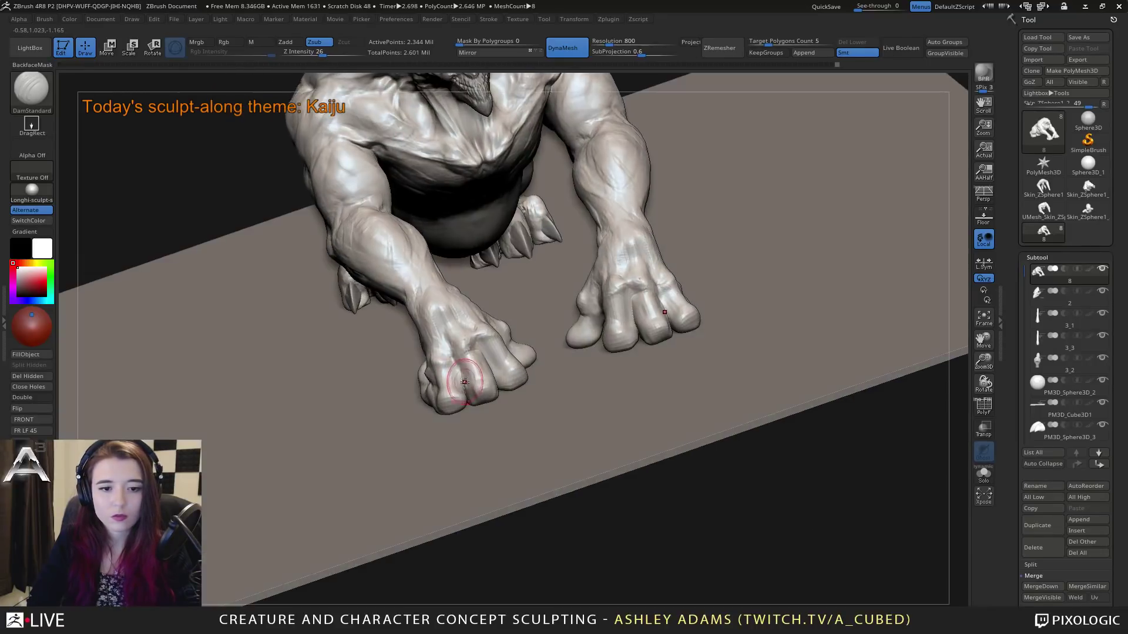
Step: Bulk up the knuckles and finger segments of the front hands with the ClayBuildup brush
key(b)
key(c)
key(b)
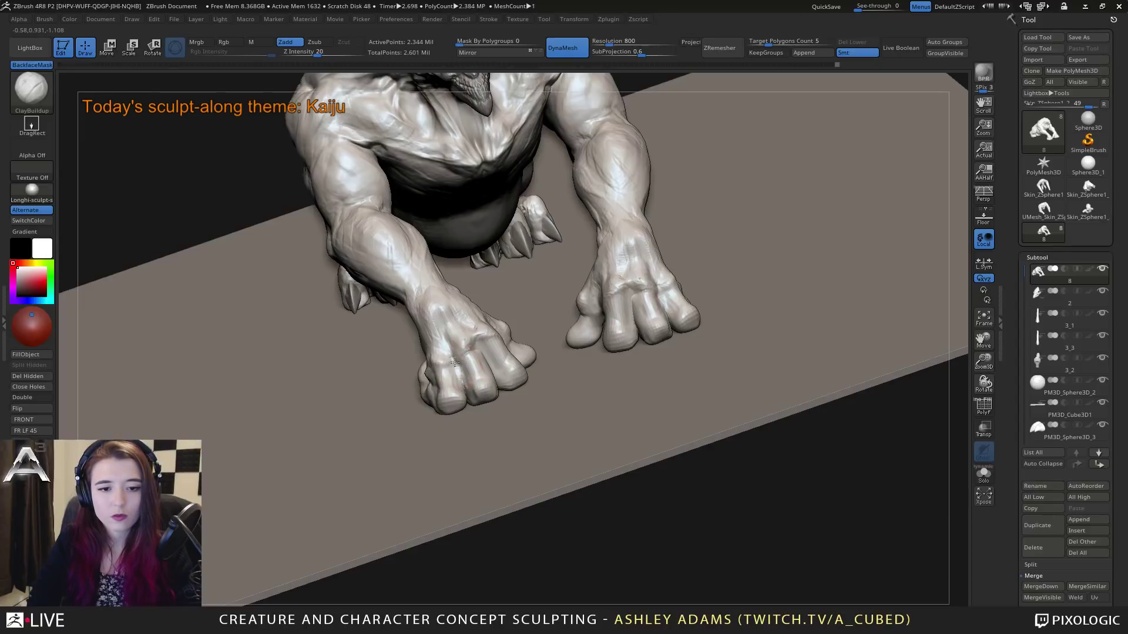
key(space)
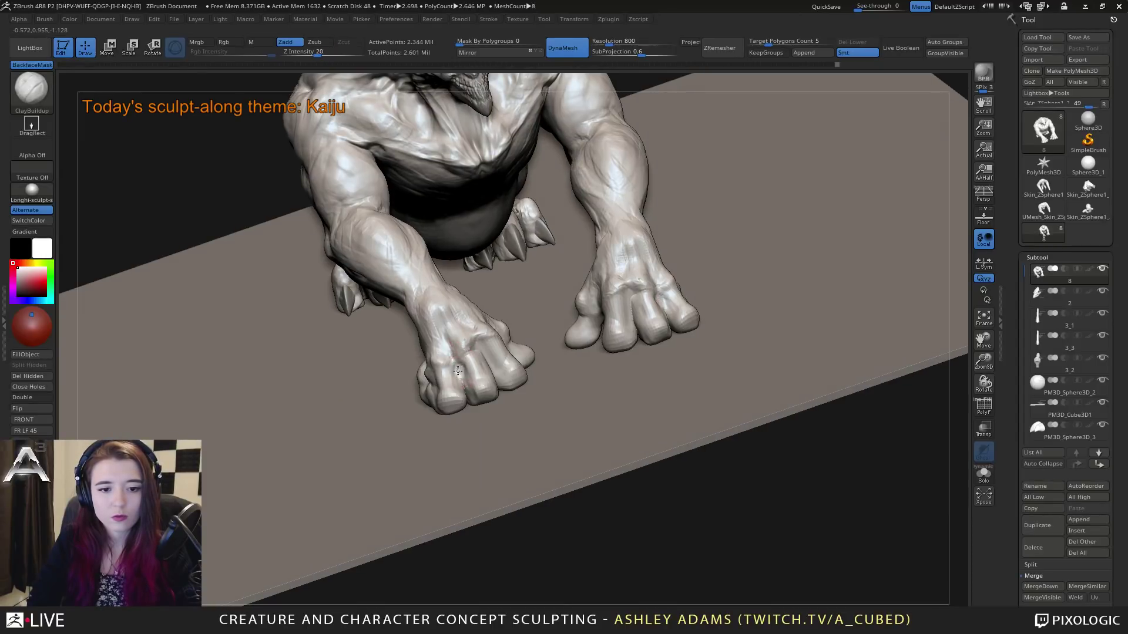
right_drag(458, 368, 476, 366)
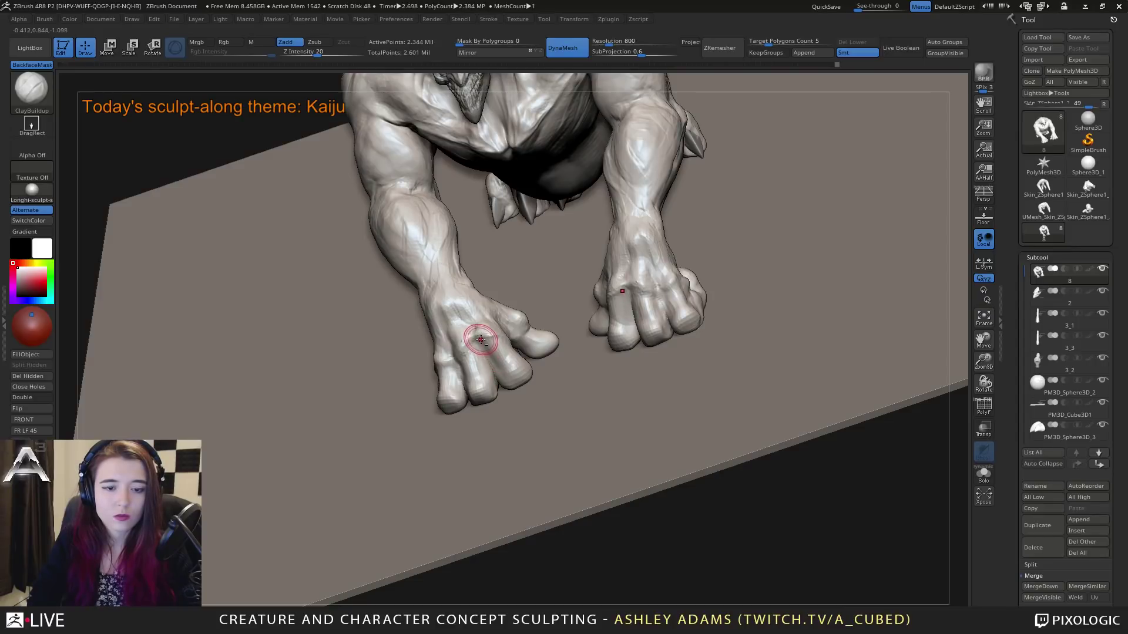
drag(492, 370, 475, 388)
Step: Build up the thumb tips of the front hands with the ClayBuildup brush
mouse_move(579, 323)
right_down()
mouse_move(640, 332)
mouse_move(599, 336)
right_up()
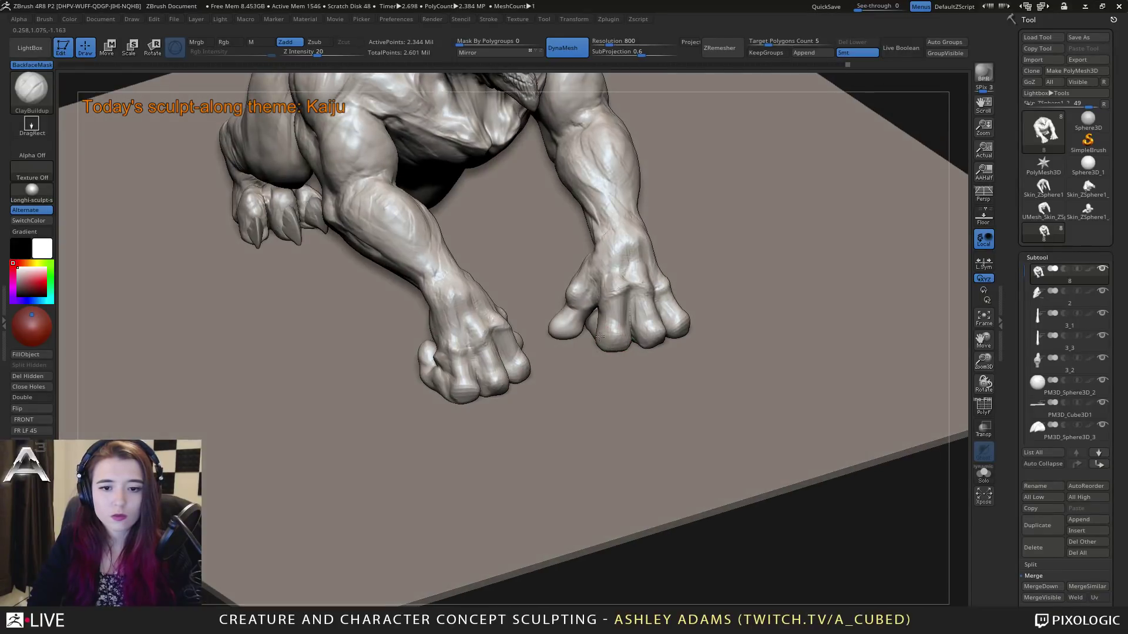
drag(572, 321, 562, 327)
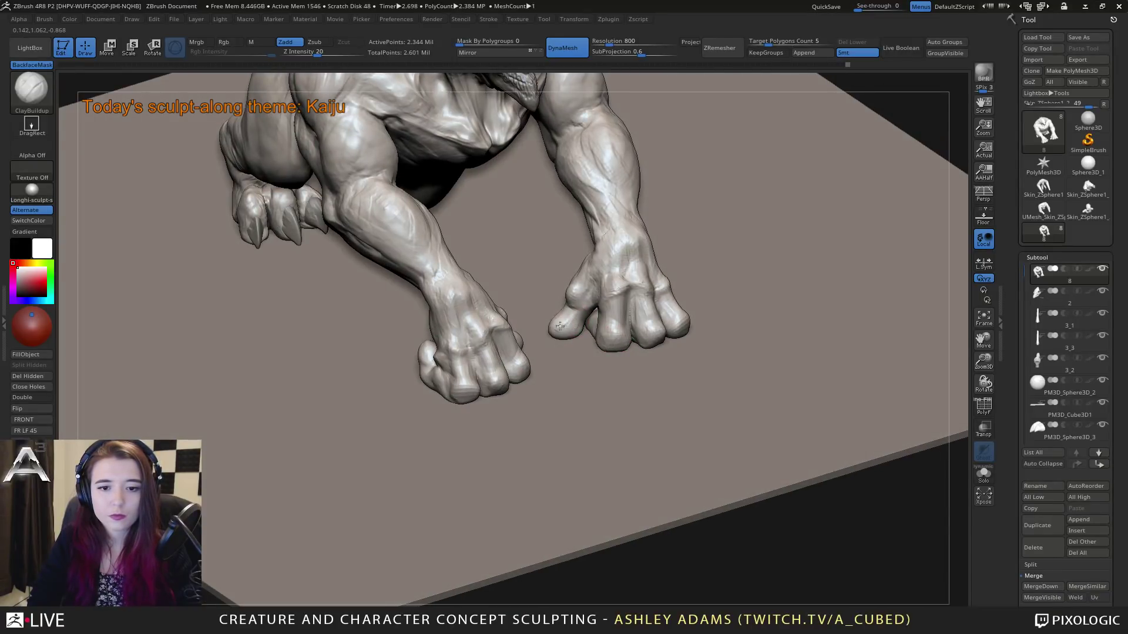
right_drag(564, 322, 555, 311)
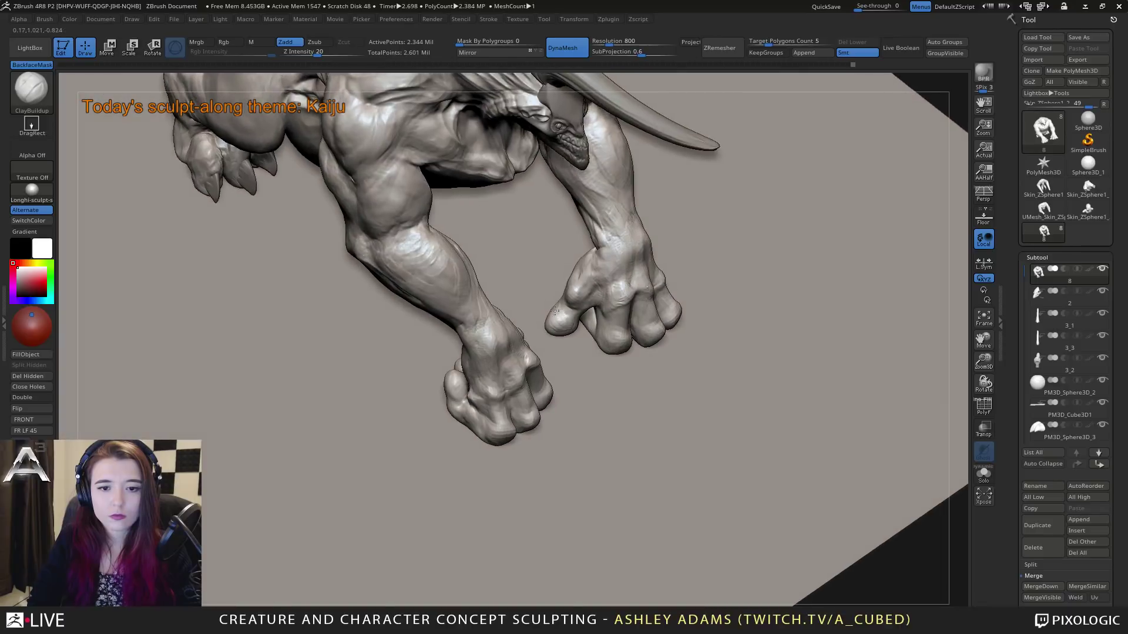
Step: Carve definition along the tops and sides of the front thumbs with the DamStandard brush
key(b)
key(d)
key(s)
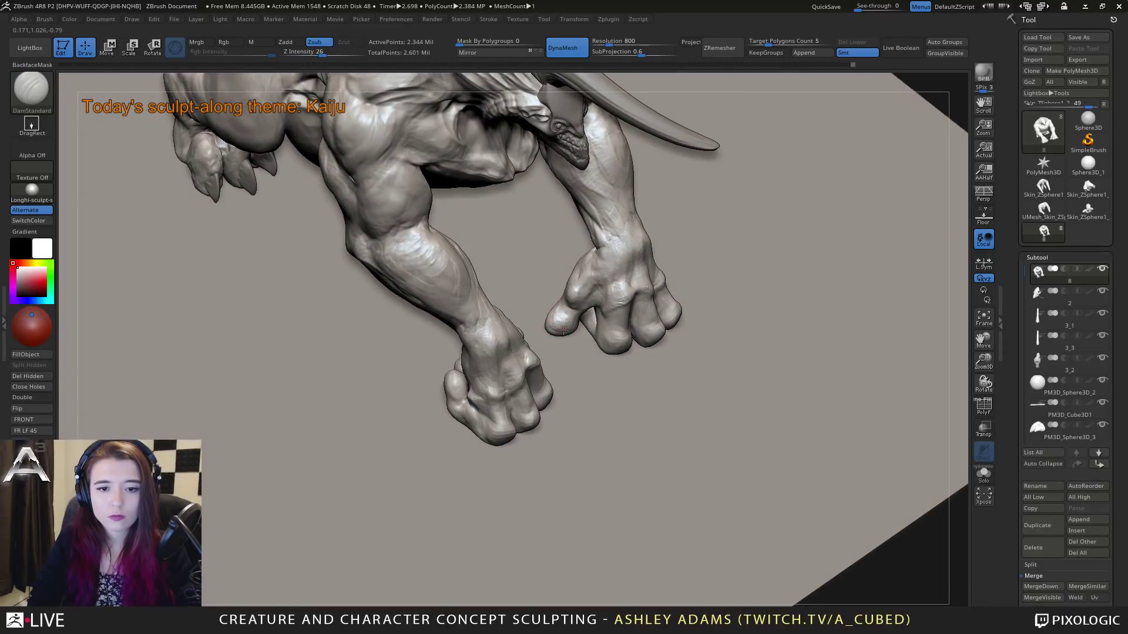
mouse_move(571, 321)
mouse_down()
mouse_move(549, 323)
mouse_move(559, 329)
mouse_move(559, 305)
mouse_up()
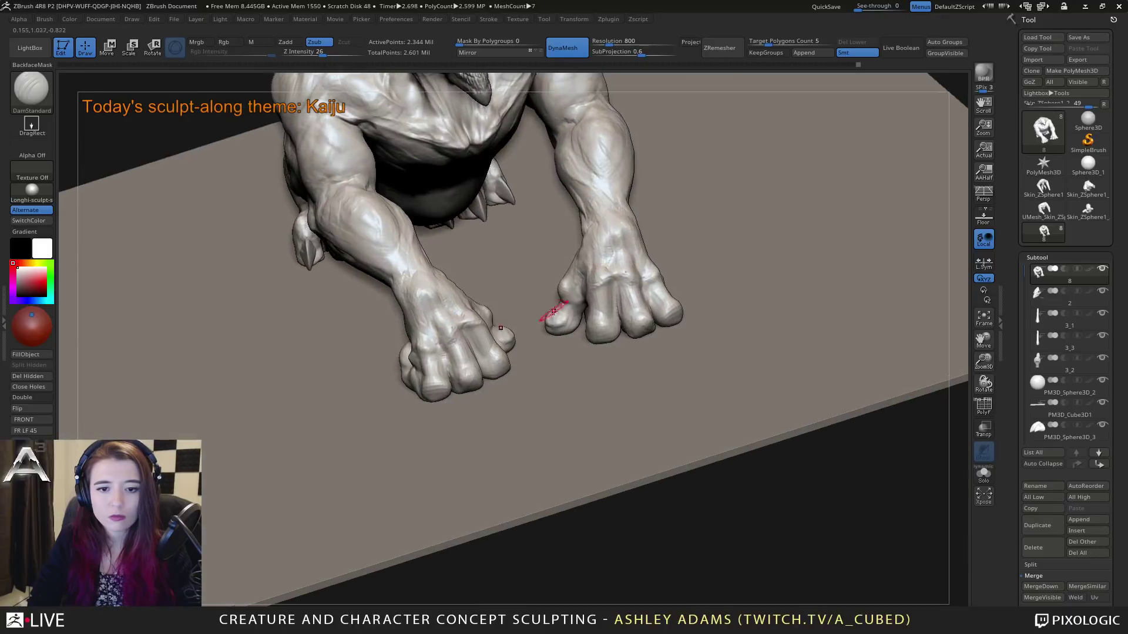
Step: Round out the upper surface of the front thumbs with the ClayBuildup brush
key(b)
key(c)
key(b)
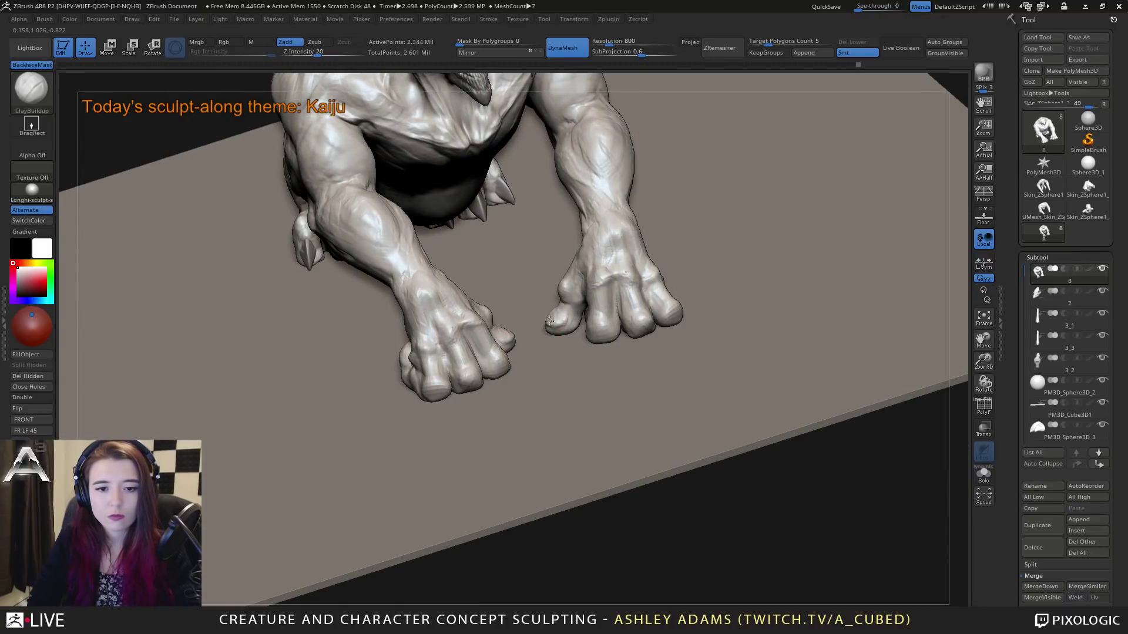
drag(554, 305, 562, 322)
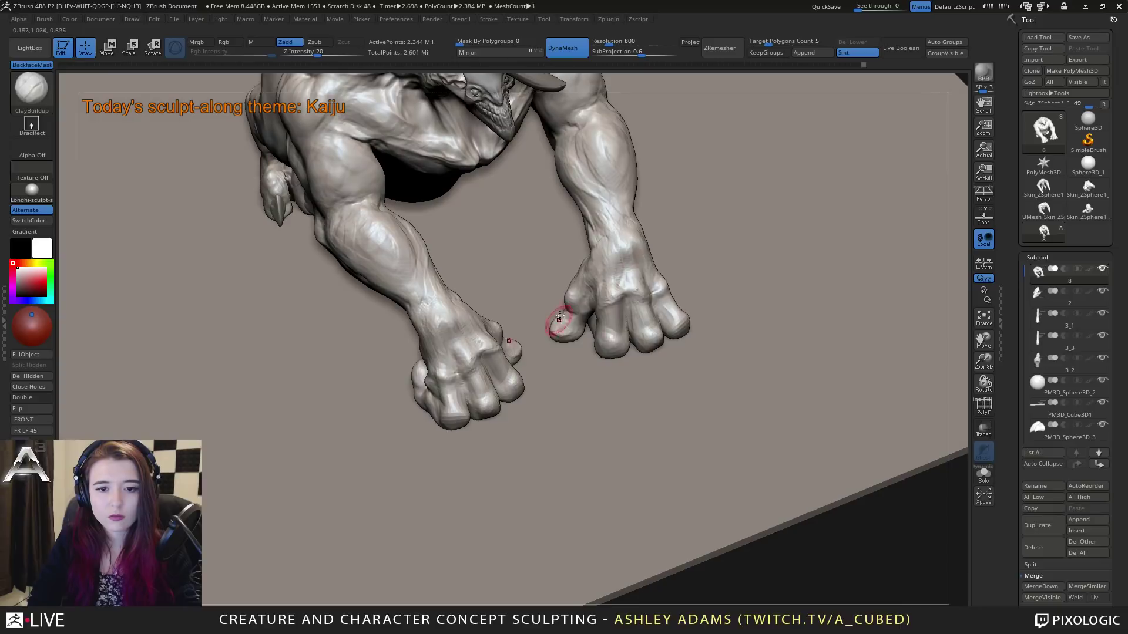
Step: Cut creases from the thumb tips up to the thumb joints with the DamStandard brush
key(b)
key(d)
key(s)
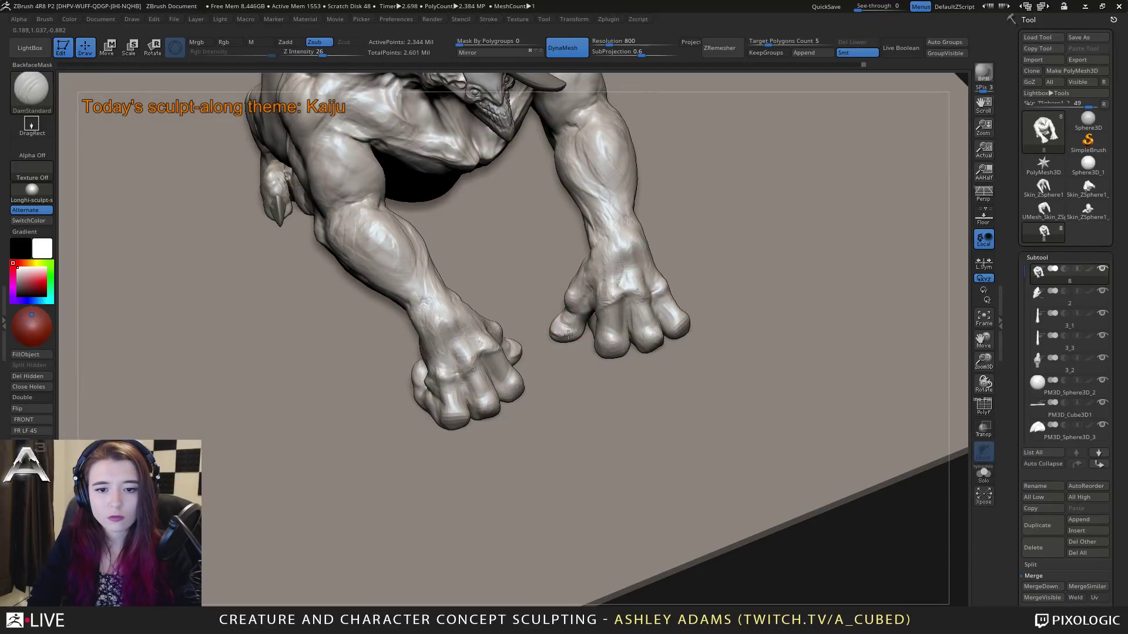
drag(567, 334, 574, 297)
Step: Fill out the inner sides and undersides of the front thumbs with the ClayBuildup brush
key(b)
key(c)
key(b)
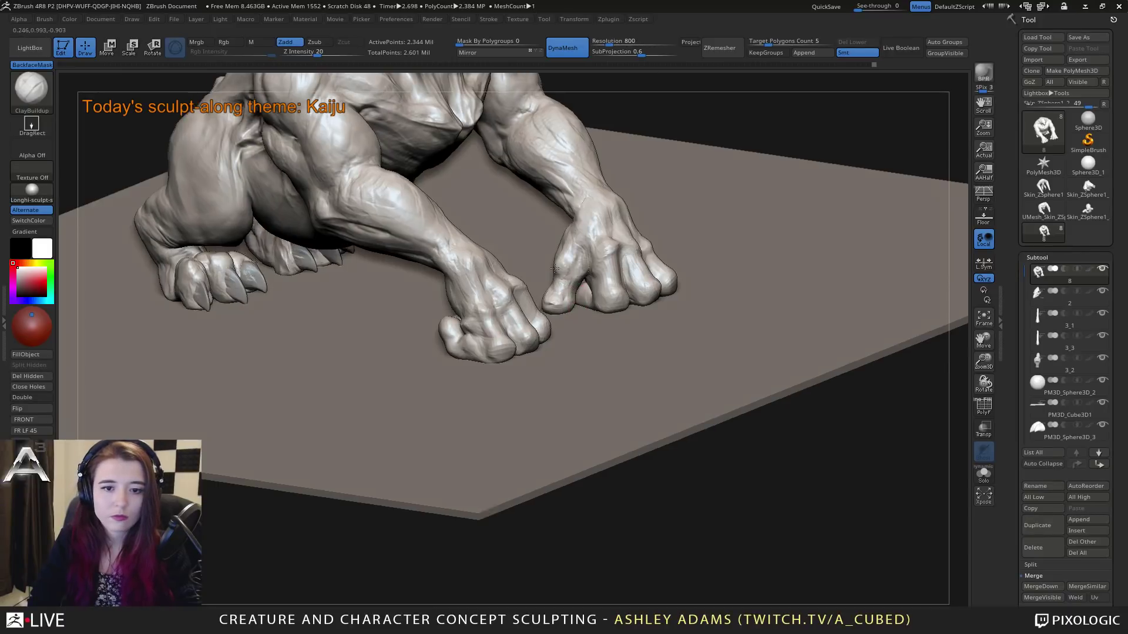
drag(575, 291, 579, 281)
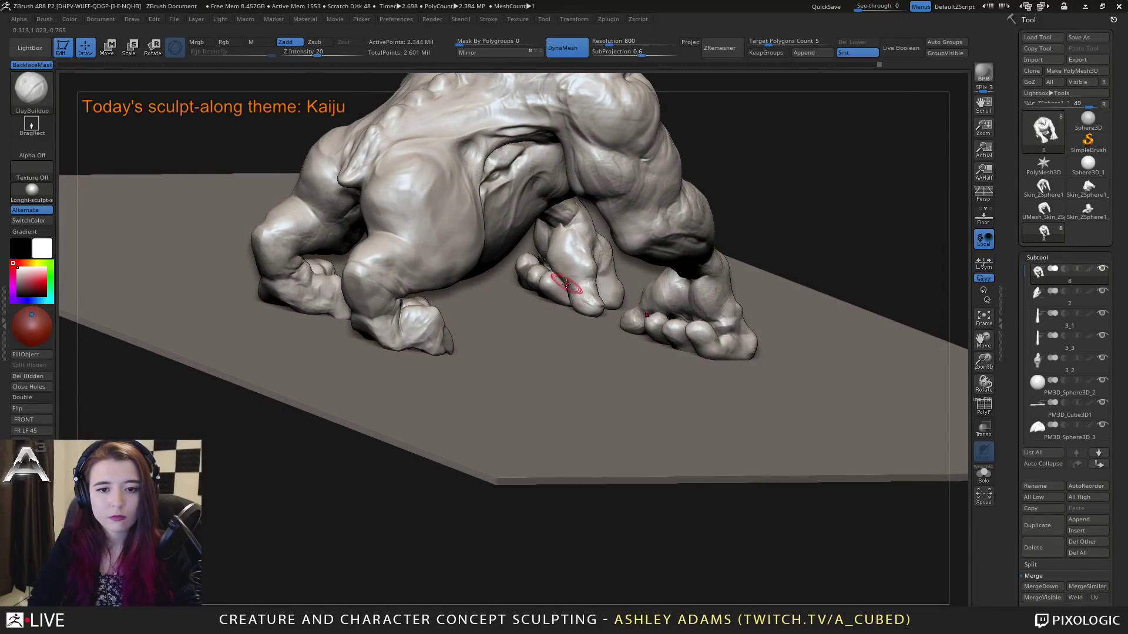
drag(571, 292, 561, 290)
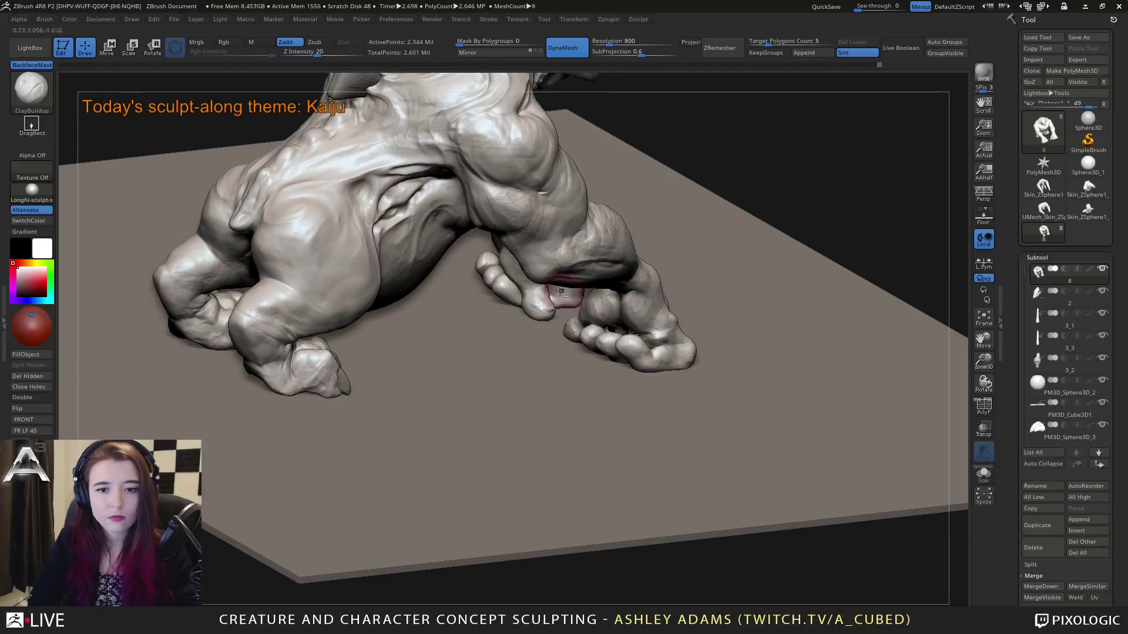
Step: Refine the creases around the thumb tips using the DamStandard brush at a smaller draw size
right_drag(542, 299, 539, 297)
key(b)
key(d)
key(s)
key(space)
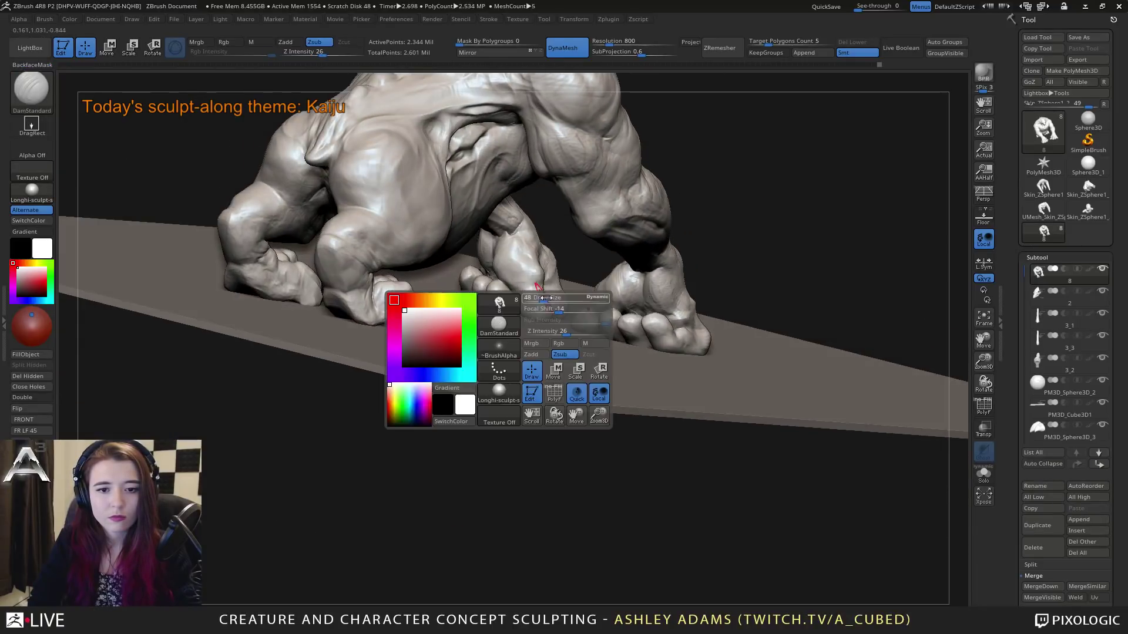
drag(538, 298, 527, 298)
right_drag(515, 275, 517, 285)
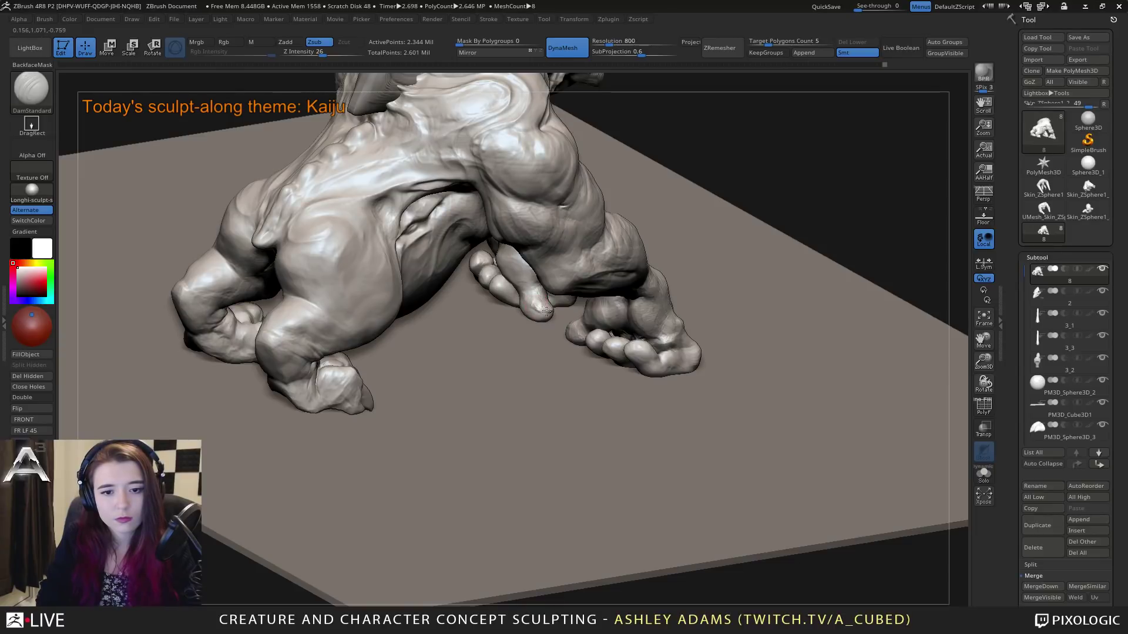
right_drag(539, 306, 550, 309)
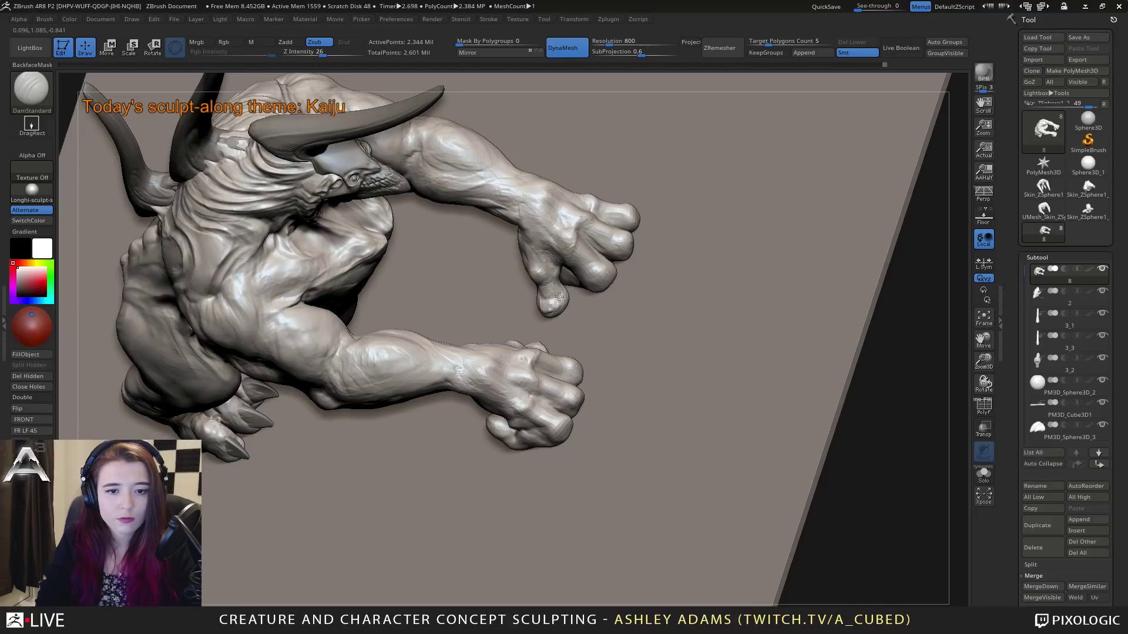
right_drag(548, 300, 543, 300)
Step: Build up the ends of the front thumbs from above with the ClayBuildup brush
key(b)
key(c)
key(b)
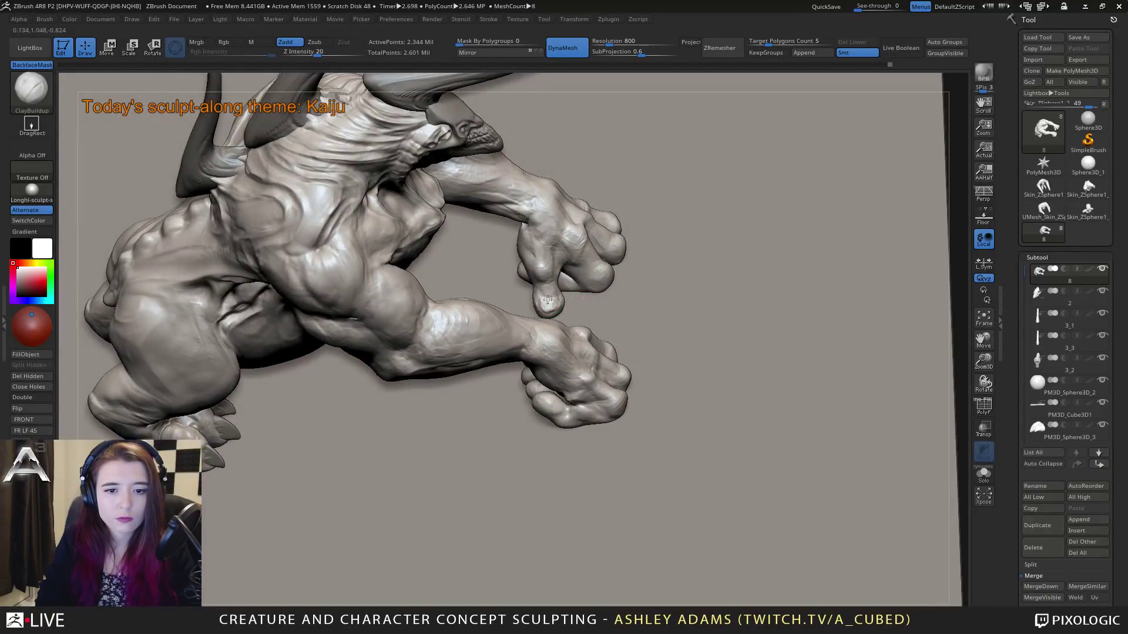
mouse_move(561, 301)
right_down()
mouse_move(599, 244)
mouse_move(592, 254)
right_up()
Step: Adjust the silhouette of the wrists and front hands with the SnakeHook brush, checking the pose from several angles
key(space)
click(593, 250)
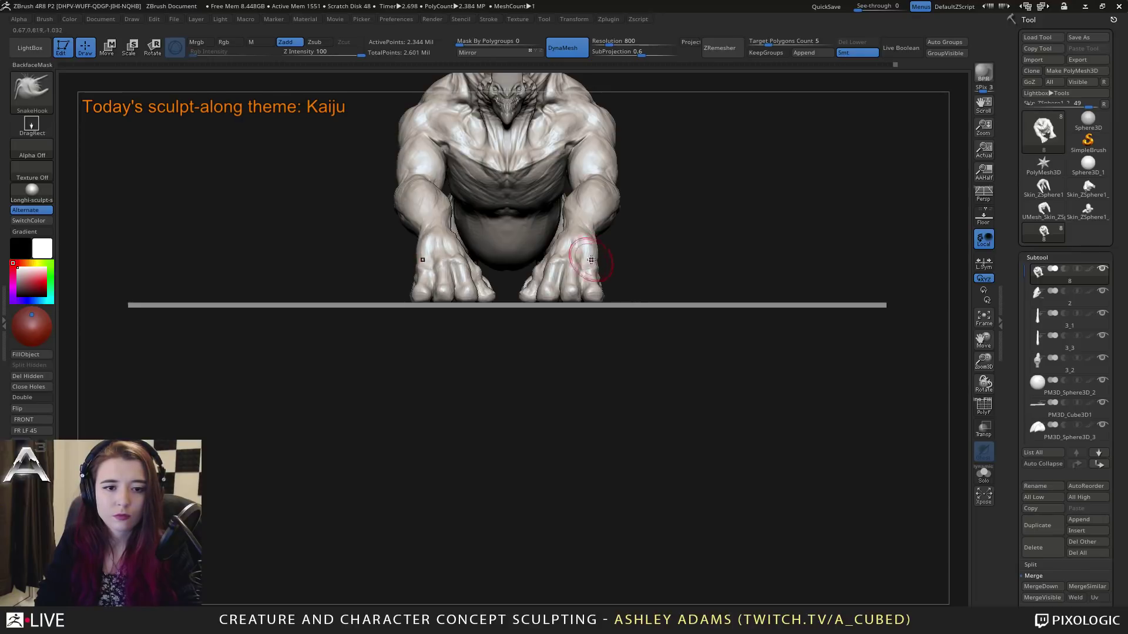
key(space)
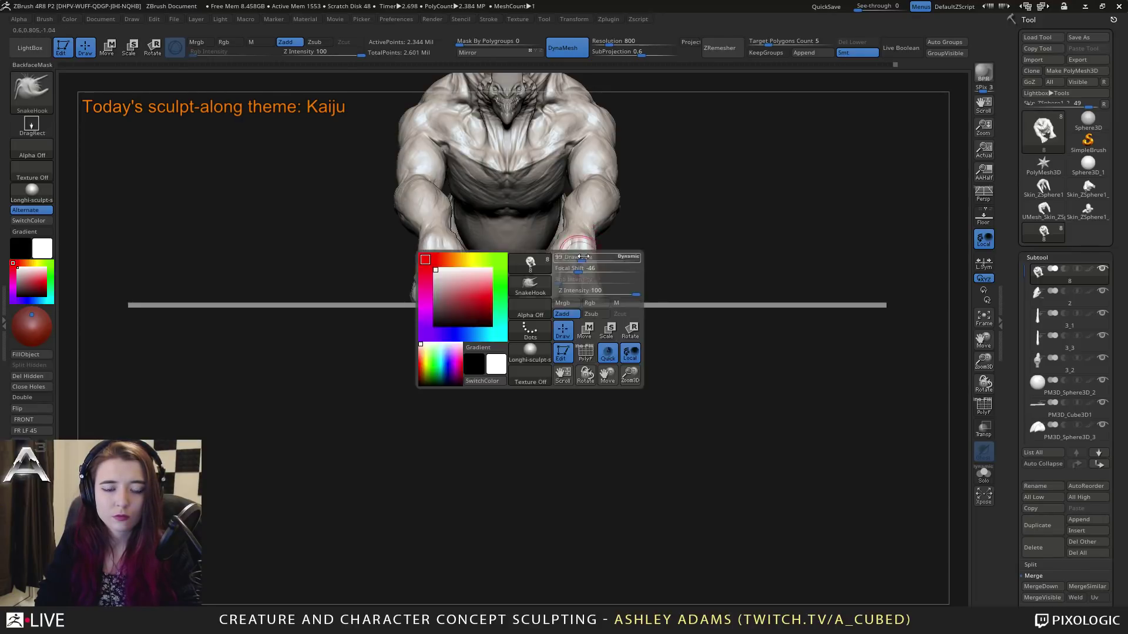
right_drag(590, 240, 583, 268)
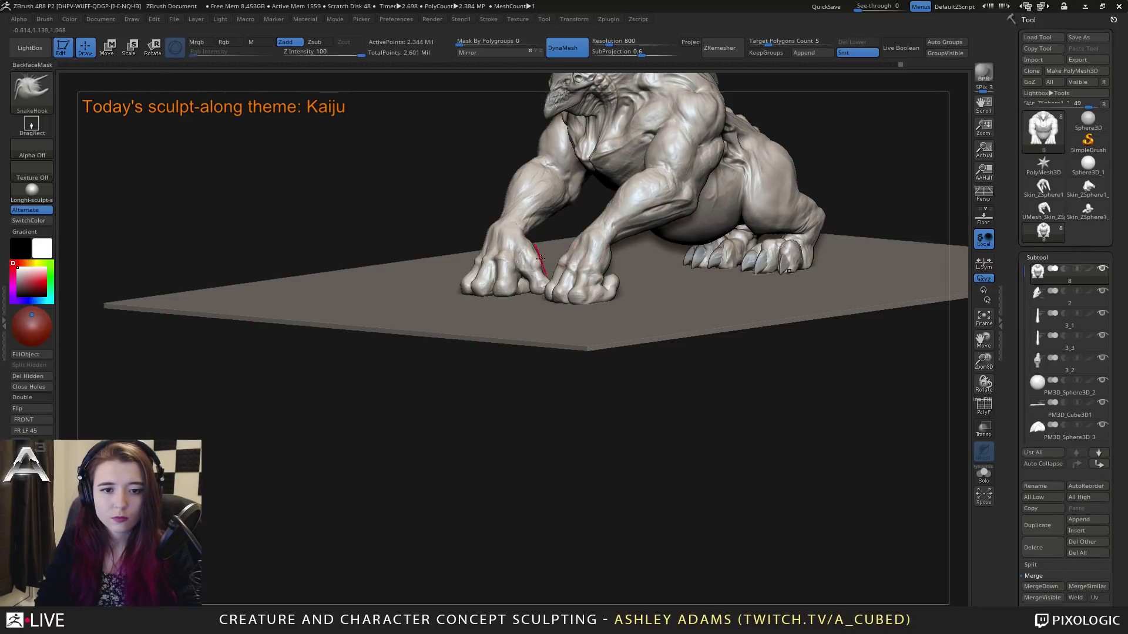
right_drag(529, 256, 534, 282)
key(space)
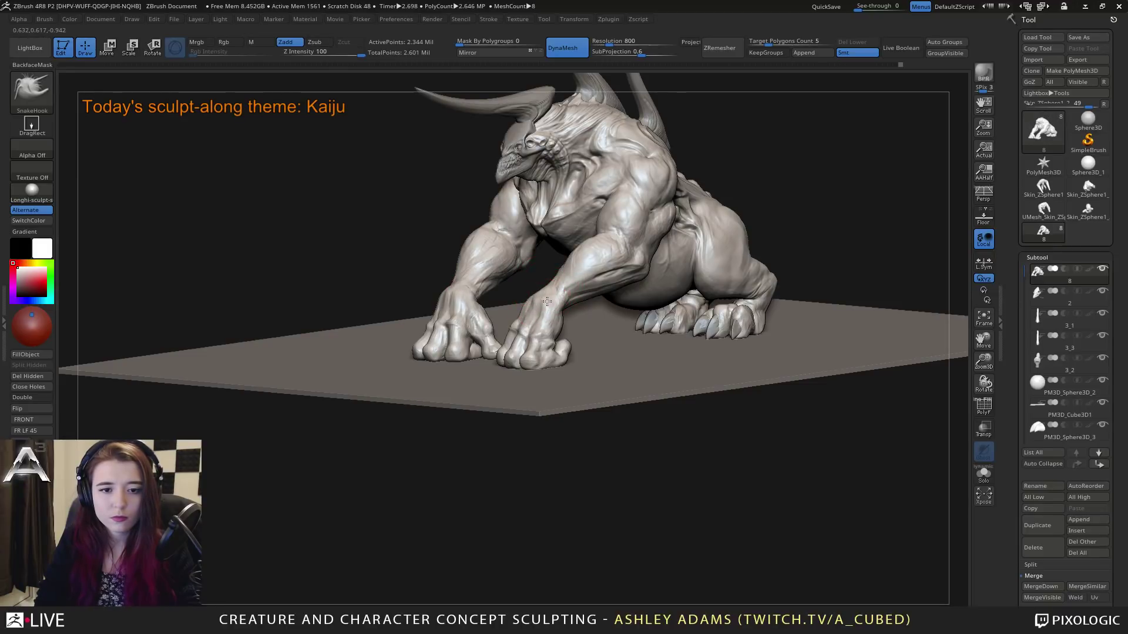
right_drag(543, 296, 526, 342)
key(space)
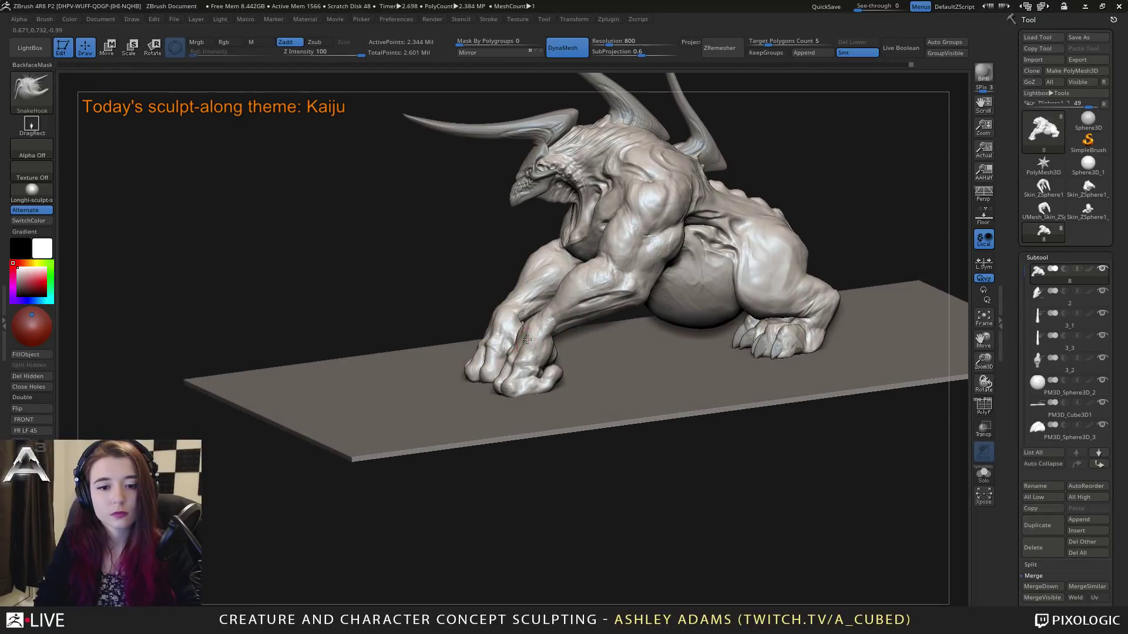
right_drag(542, 355, 582, 290)
right_click(562, 352)
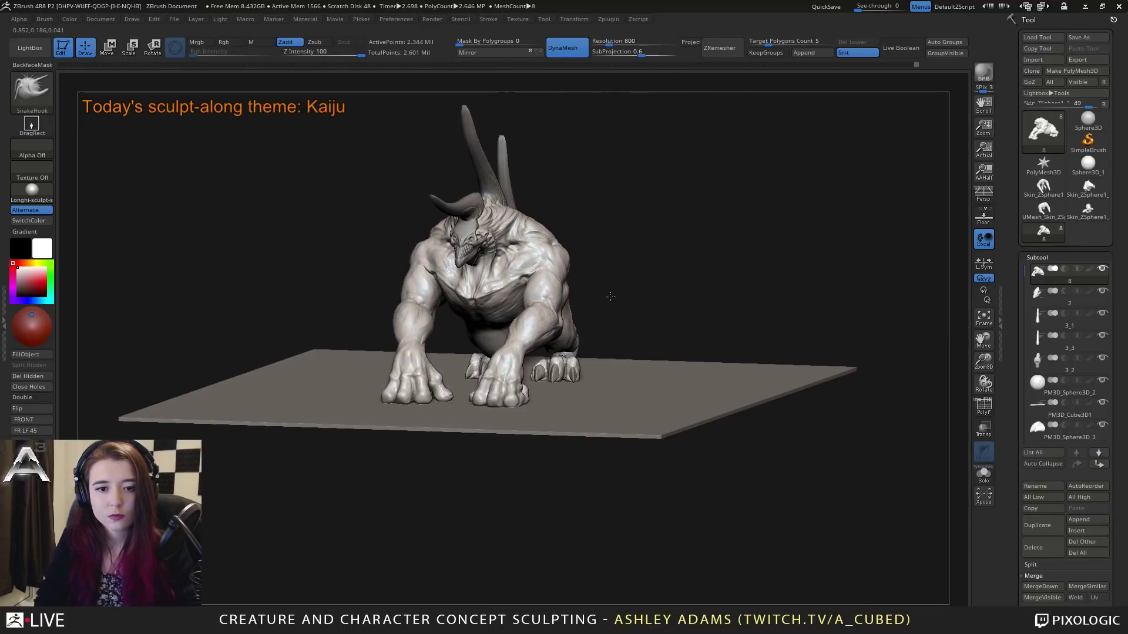
right_click(509, 329)
mouse_move(510, 330)
alt+right_down()
mouse_move(566, 294)
mouse_move(378, 231)
alt+right_up()
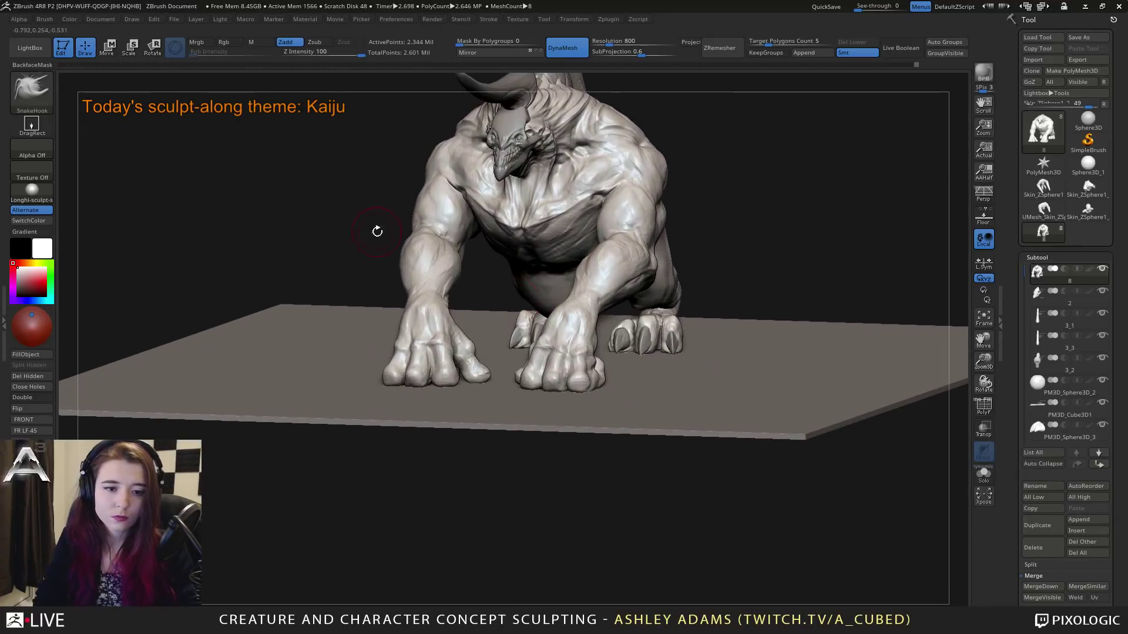
Step: Touch up the fingers and thumbs of the front hands with the ClayBuildup brush, checking the pose from several angles
key(b)
key(c)
key(b)
mouse_move(569, 348)
right_down()
mouse_move(552, 352)
mouse_move(569, 357)
right_up()
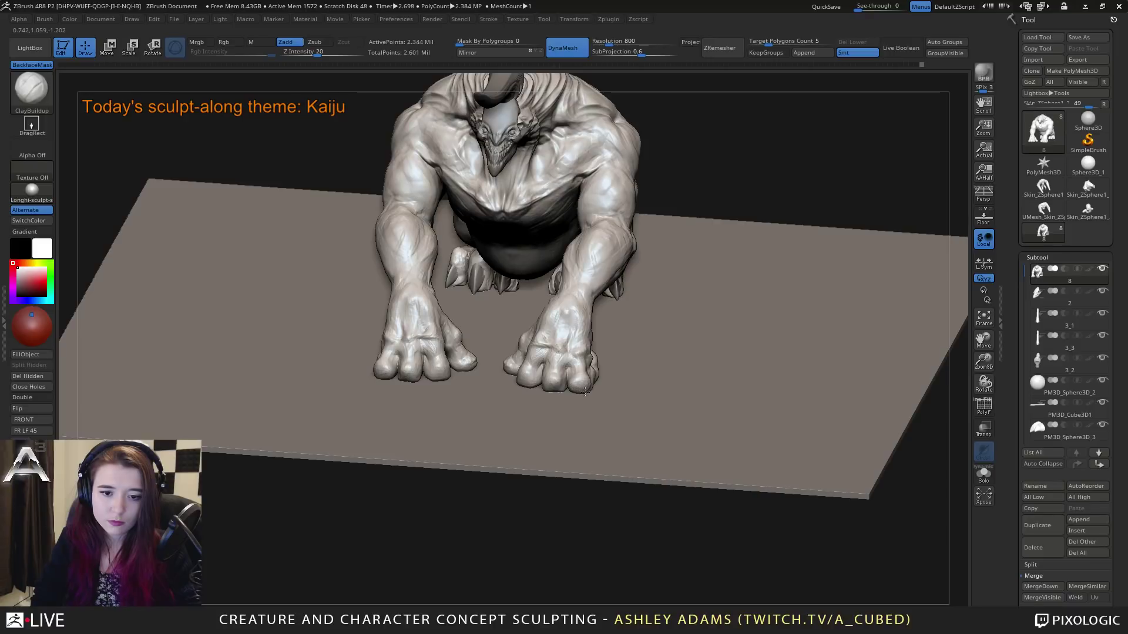
right_drag(585, 392, 592, 375)
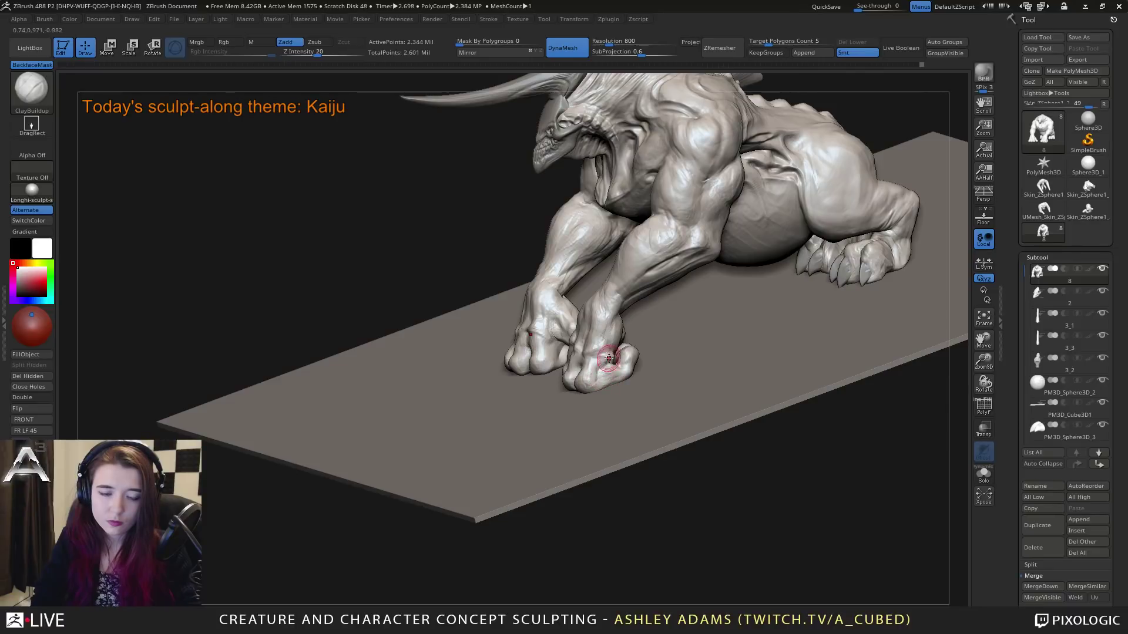
right_drag(544, 372, 615, 374)
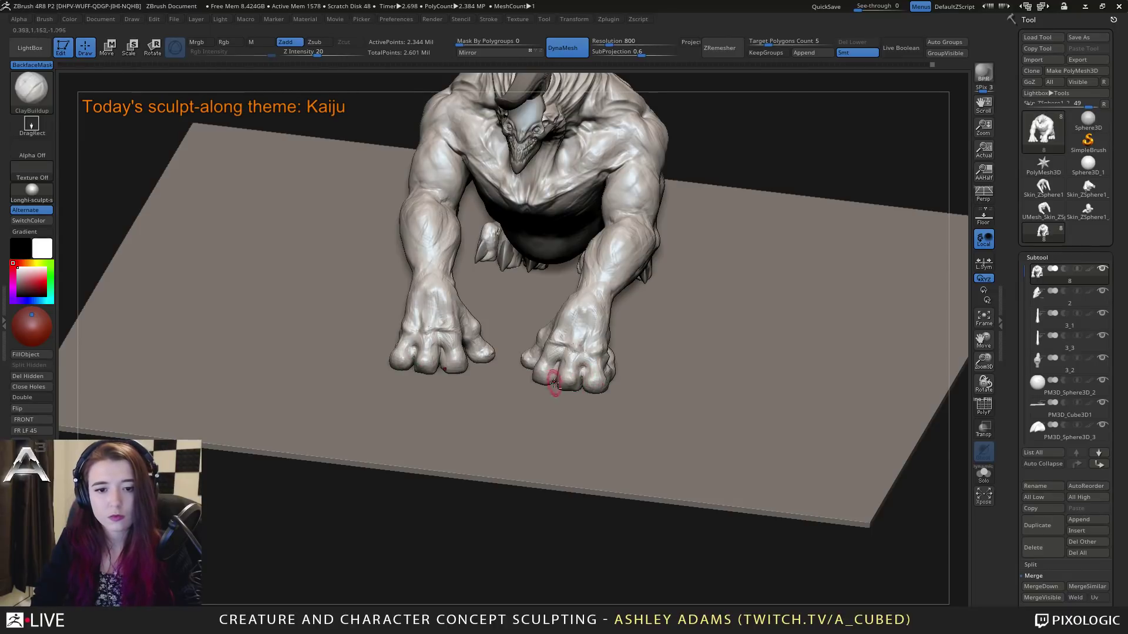
mouse_move(556, 378)
right_down()
mouse_move(554, 337)
mouse_move(556, 361)
mouse_move(597, 360)
mouse_move(578, 356)
mouse_move(649, 383)
right_up()
key(space)
mouse_move(416, 325)
alt+right_down()
mouse_move(521, 389)
mouse_move(609, 365)
alt+right_up()
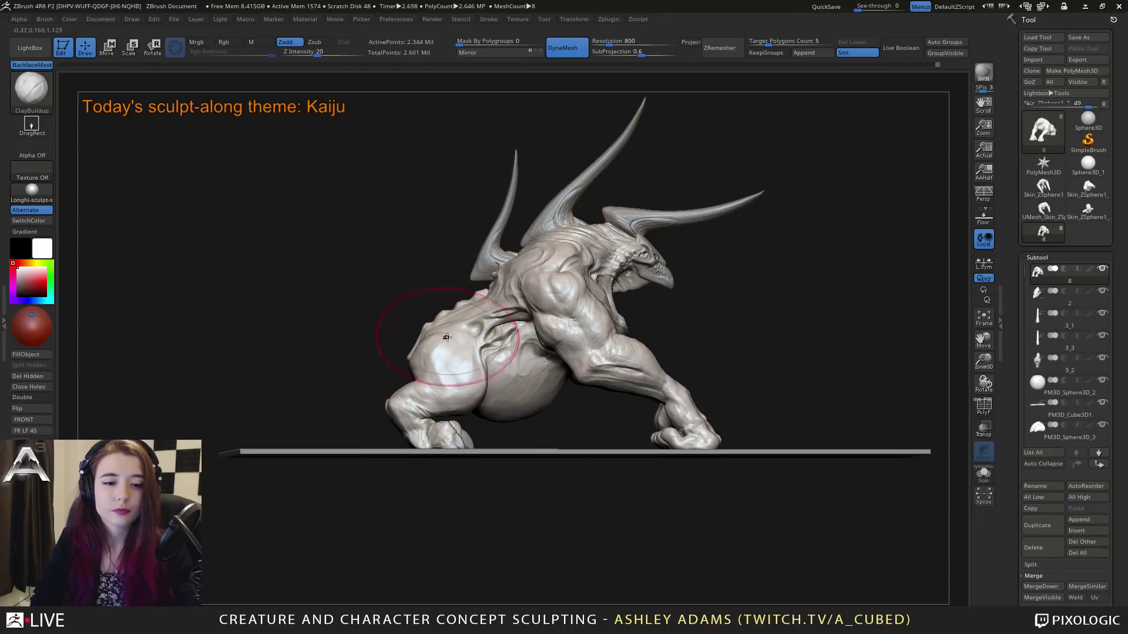
Step: Reshape the underside of the belly in side view with a large SnakeHook brush, undoing the last pull
key(b)
key(s)
key(h)
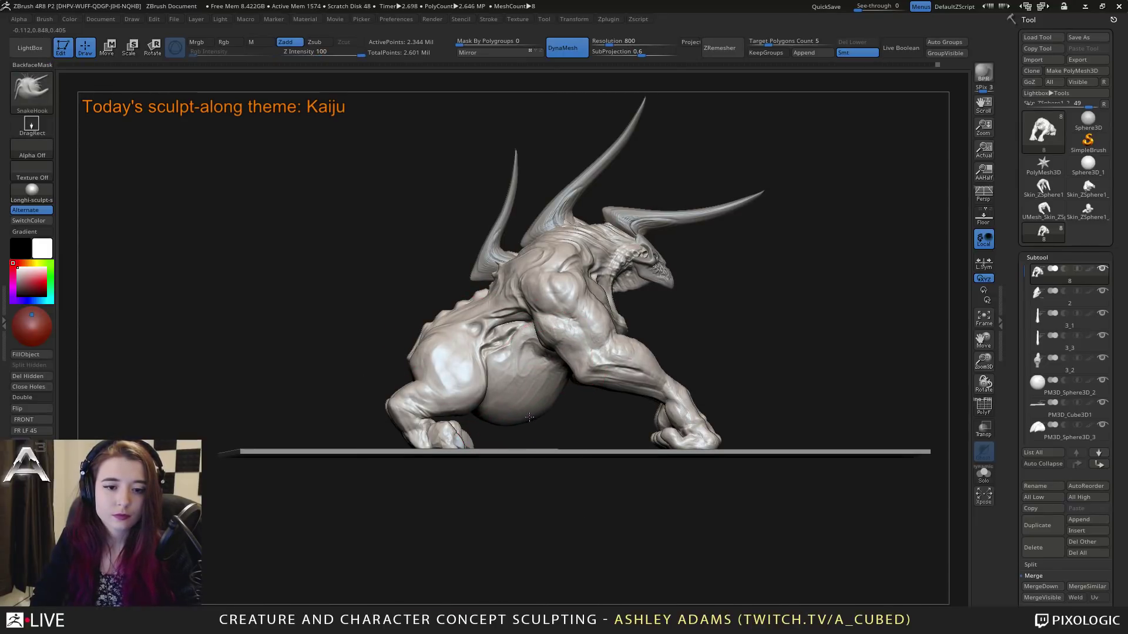
drag(528, 417, 565, 393)
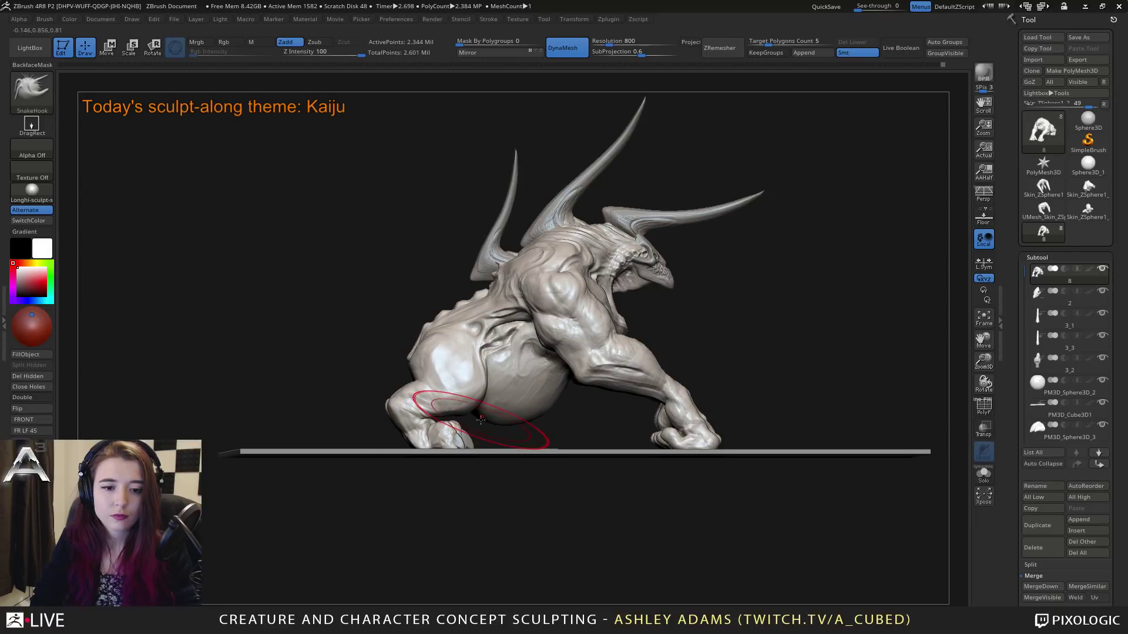
drag(476, 421, 483, 412)
key(ctrl+z)
right_click(502, 390)
mouse_move(503, 390)
right_down()
mouse_move(465, 405)
mouse_move(500, 381)
mouse_move(449, 400)
mouse_move(471, 383)
mouse_move(483, 418)
mouse_move(529, 452)
mouse_move(556, 525)
right_up()
right_click(450, 402)
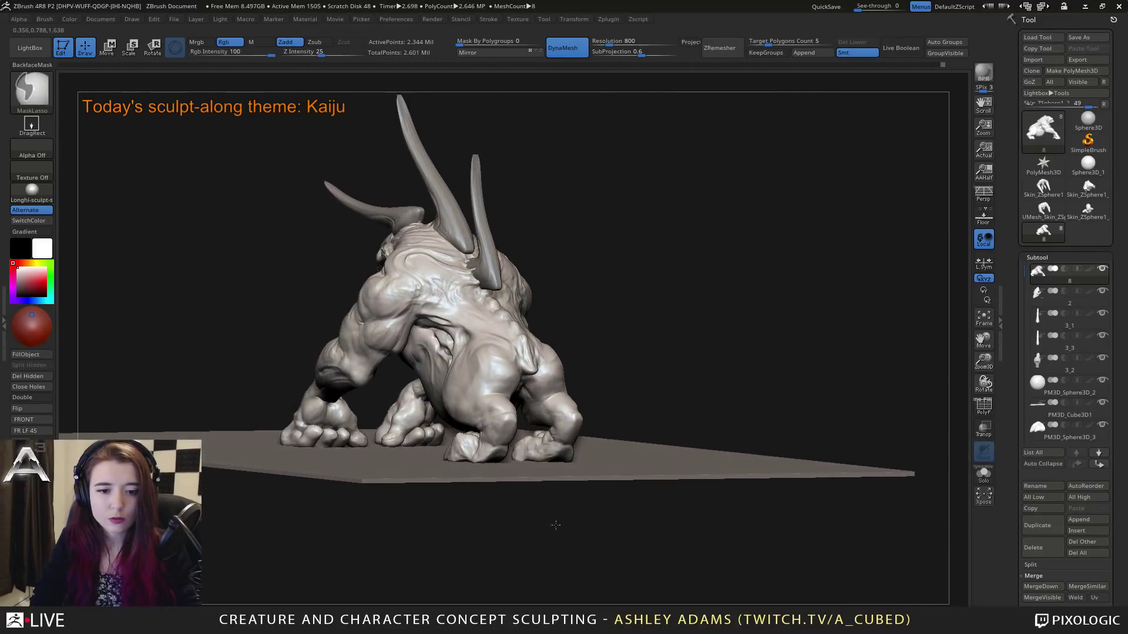
Step: Mask the hind leg area with a lasso and adjust the lower belly around the hind legs with the SnakeHook brush
ctrl+drag(556, 525, 580, 371)
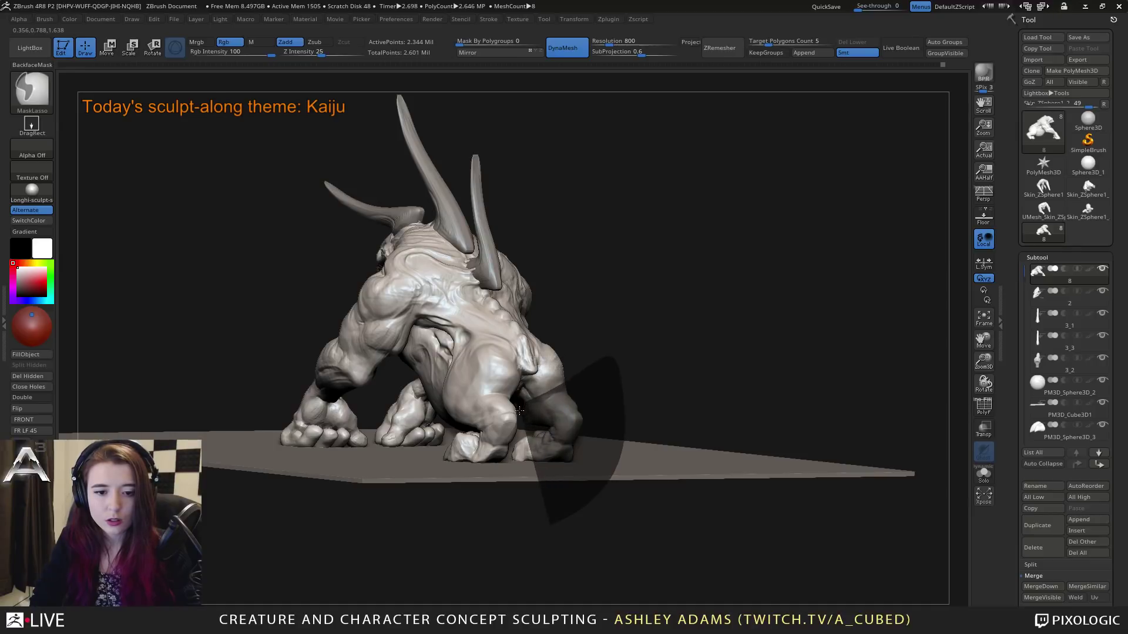
ctrl+drag(514, 439, 540, 523)
mouse_move(611, 352)
right_down()
mouse_move(593, 340)
mouse_move(608, 367)
mouse_move(535, 402)
right_up()
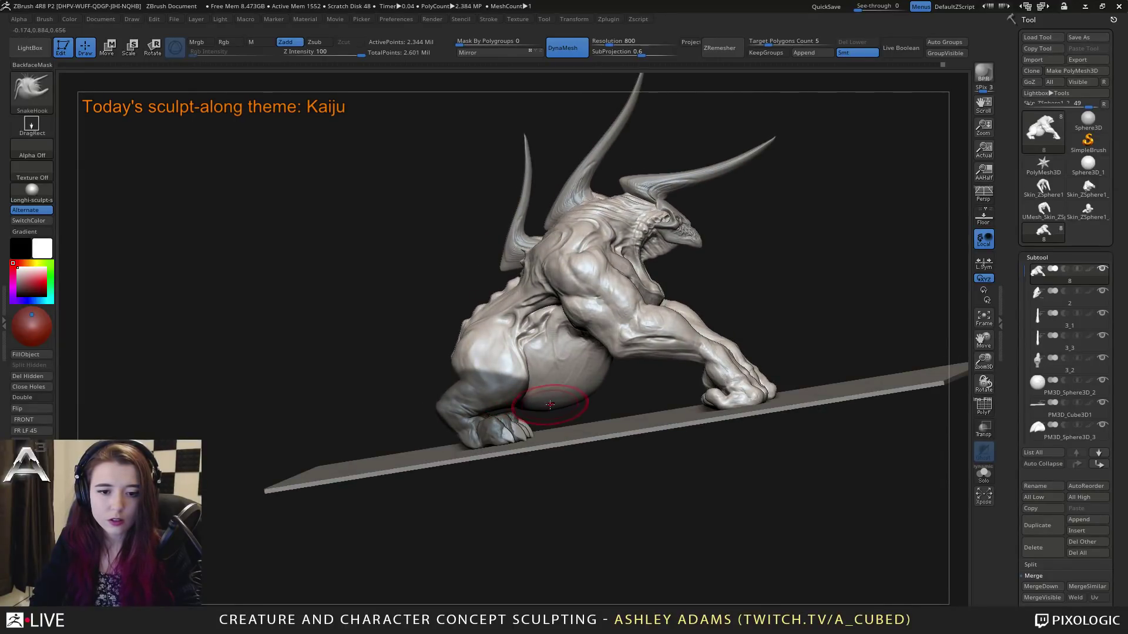
mouse_move(561, 401)
right_down()
mouse_move(541, 386)
mouse_move(547, 398)
mouse_move(541, 376)
mouse_move(558, 397)
mouse_move(595, 381)
right_up()
key(ctrl+z)
key(space)
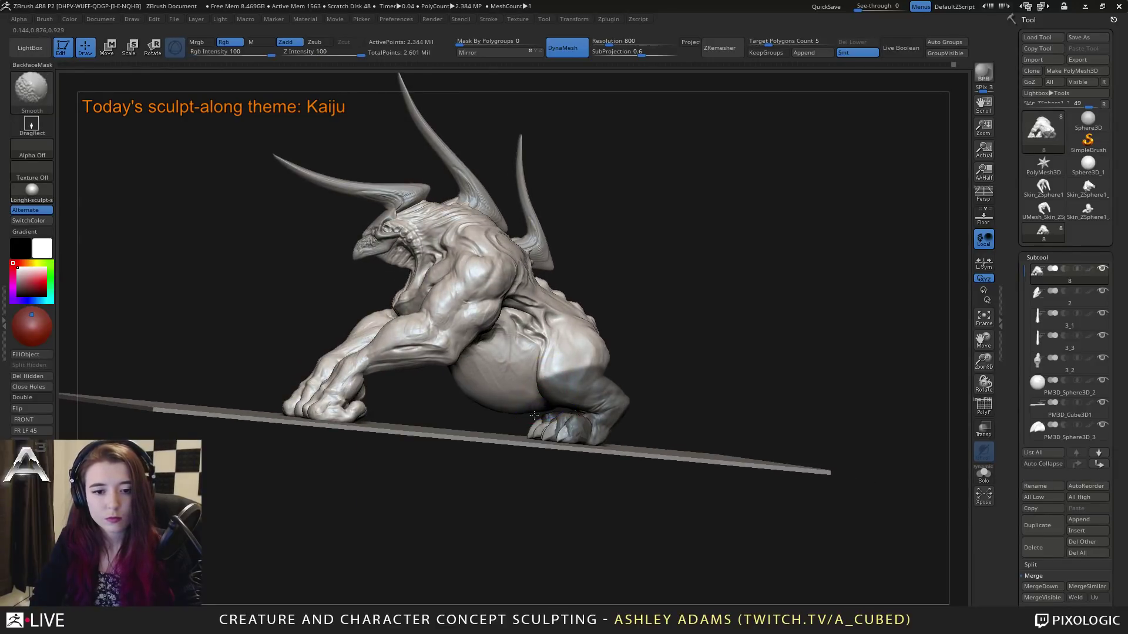
key(space)
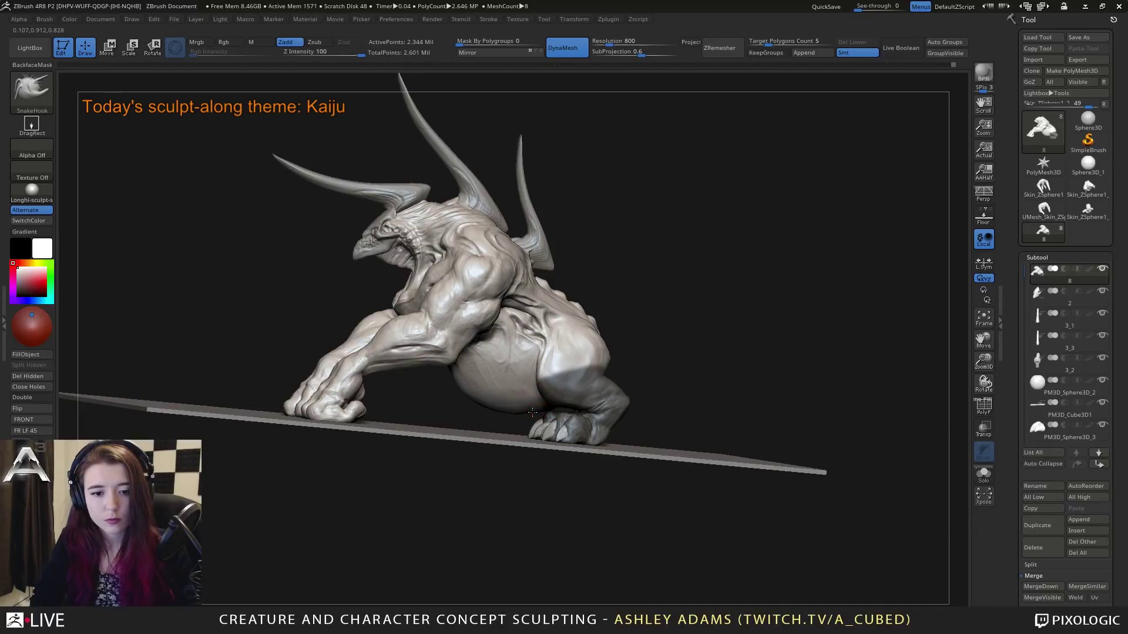
right_drag(533, 408, 544, 379)
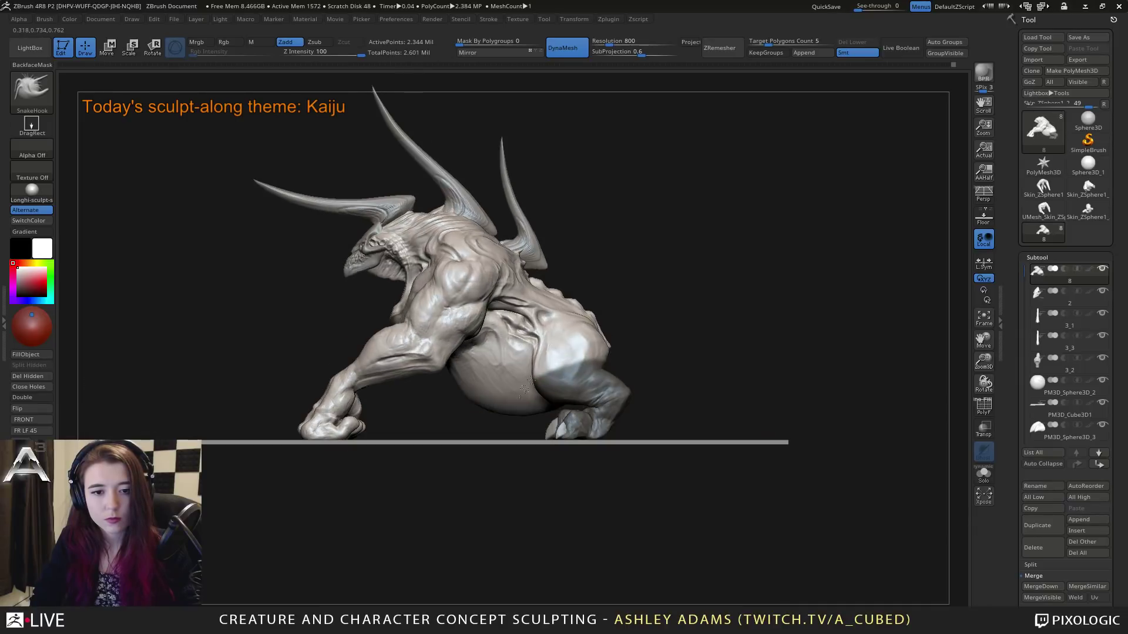
key(space)
Step: Make the skull face the active subtool and choose the DamStandard brush for detailing it
ctrl+right_drag(695, 390, 611, 227)
mouse_move(611, 286)
ctrl+right_down()
mouse_move(617, 330)
mouse_move(592, 372)
mouse_move(579, 357)
ctrl+right_up()
key(b)
key(d)
key(s)
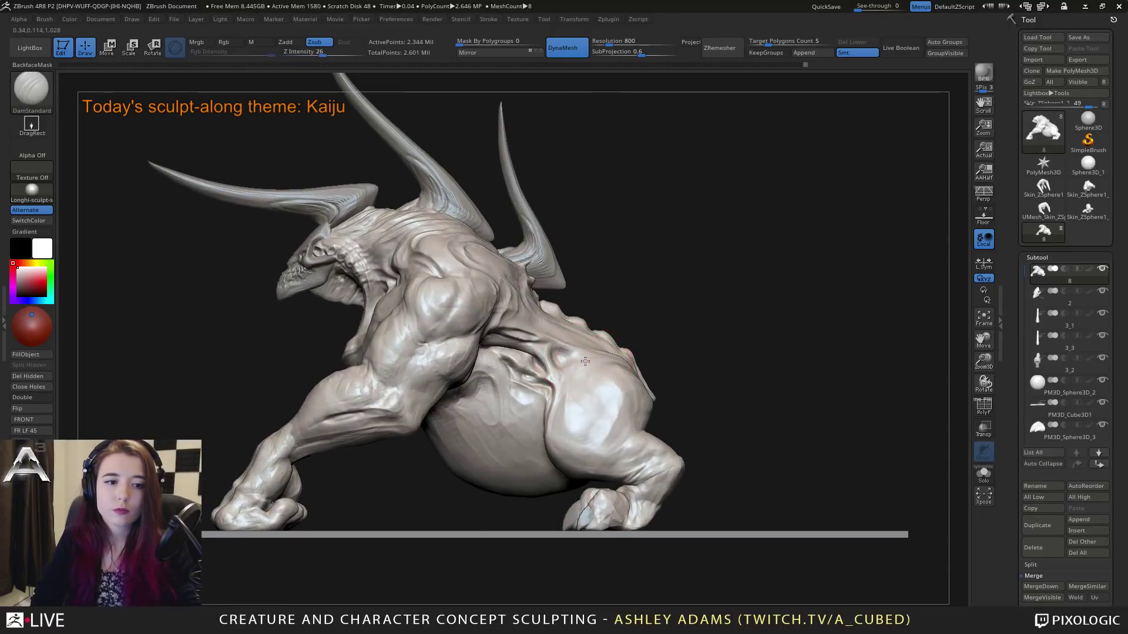
key(space)
mouse_move(358, 345)
alt+right_down()
mouse_move(540, 374)
mouse_move(572, 345)
mouse_move(576, 386)
alt+right_up()
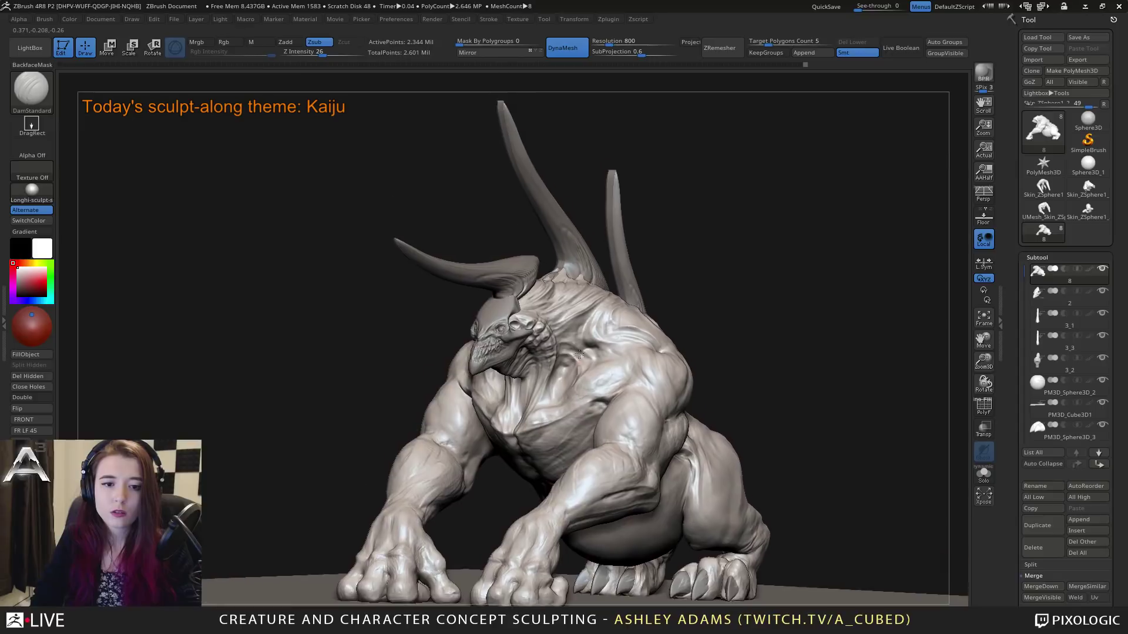
alt+click(497, 321)
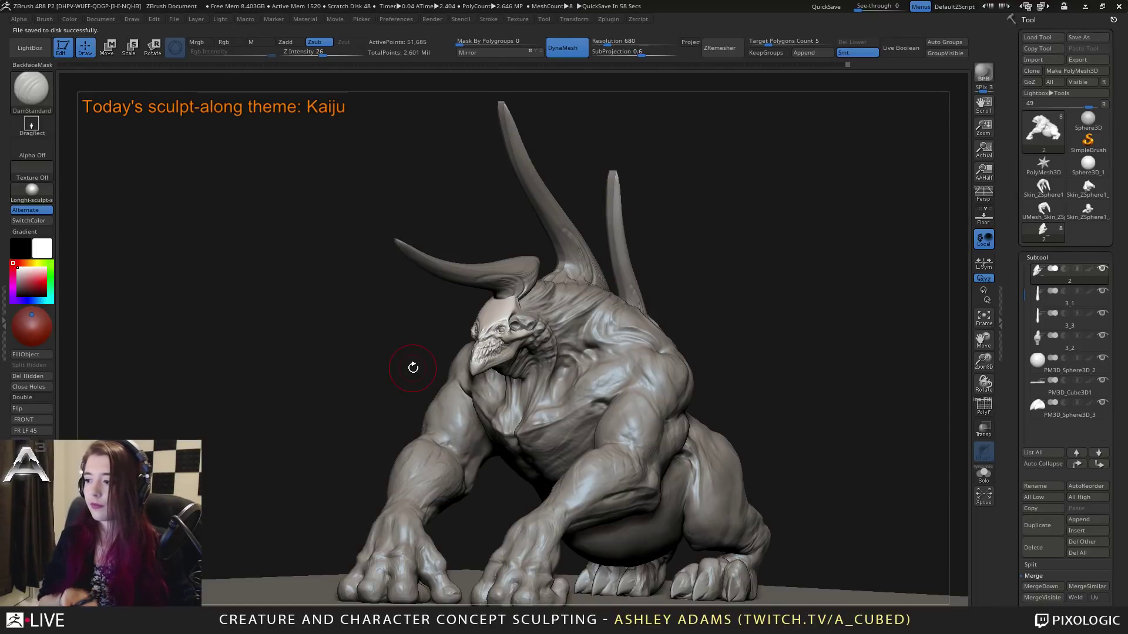
mouse_move(483, 320)
mouse_down()
mouse_move(471, 341)
mouse_move(590, 321)
mouse_up()
key(b)
key(d)
key(s)
key(space)
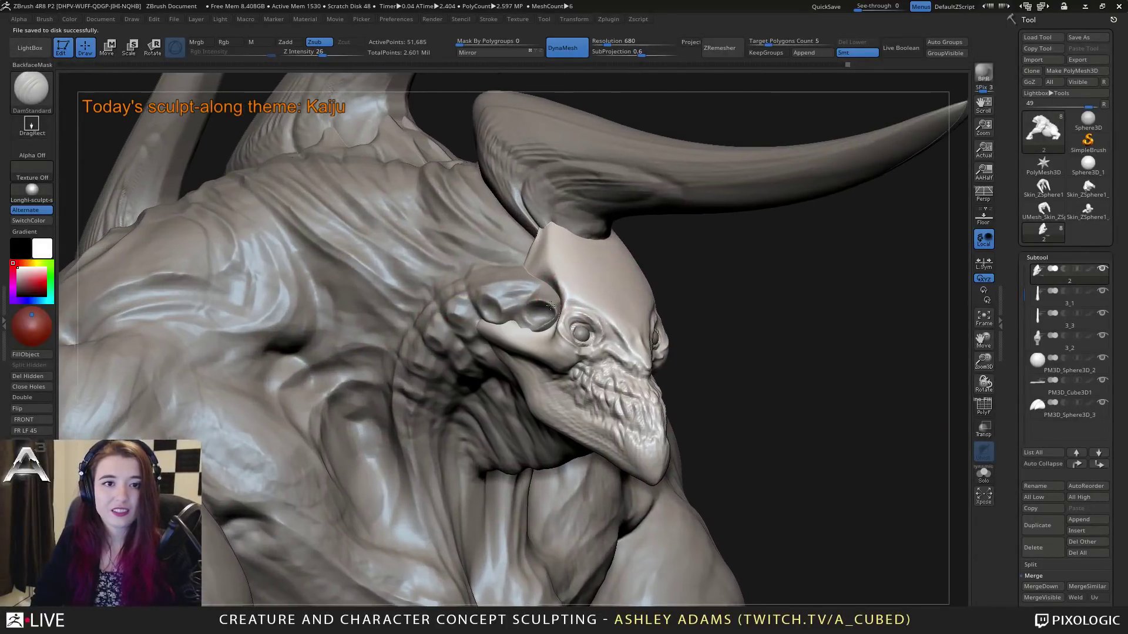
Step: Remesh the skull face with DynaMesh at resolution 1104, undoing the first remesh at 800
alt+drag(737, 282, 664, 301)
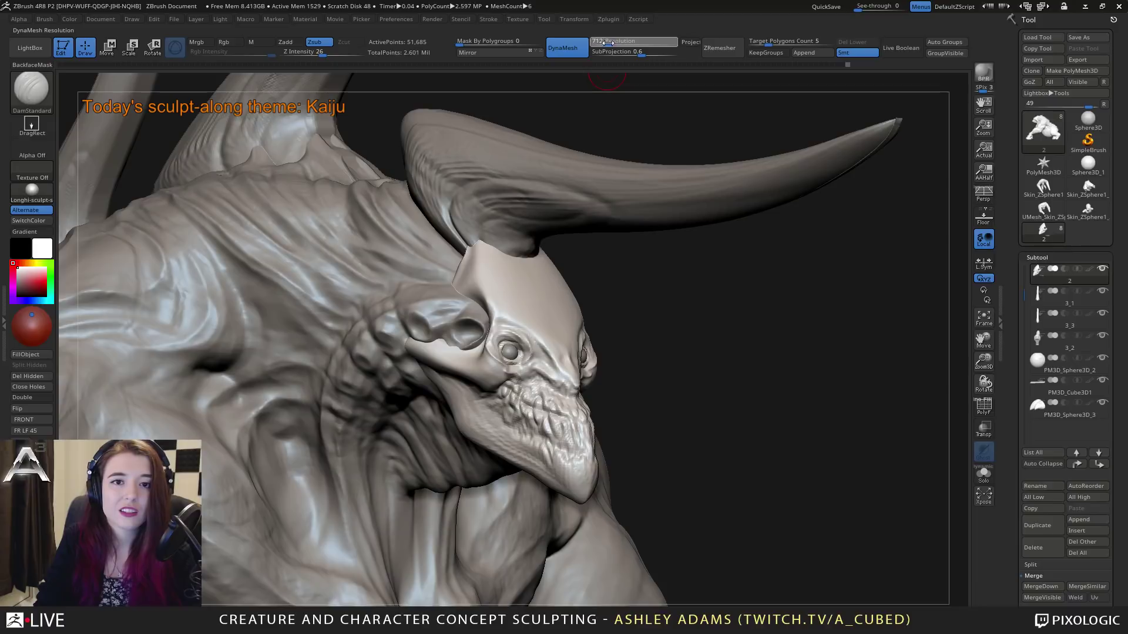
ctrl+drag(588, 339, 638, 321)
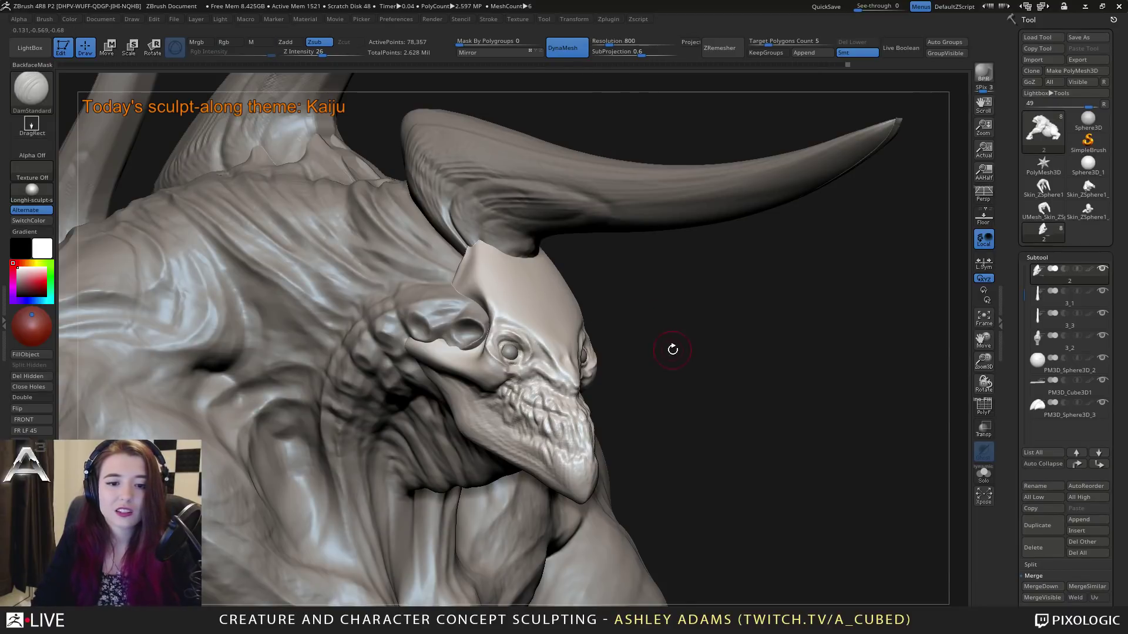
key(ctrl+z)
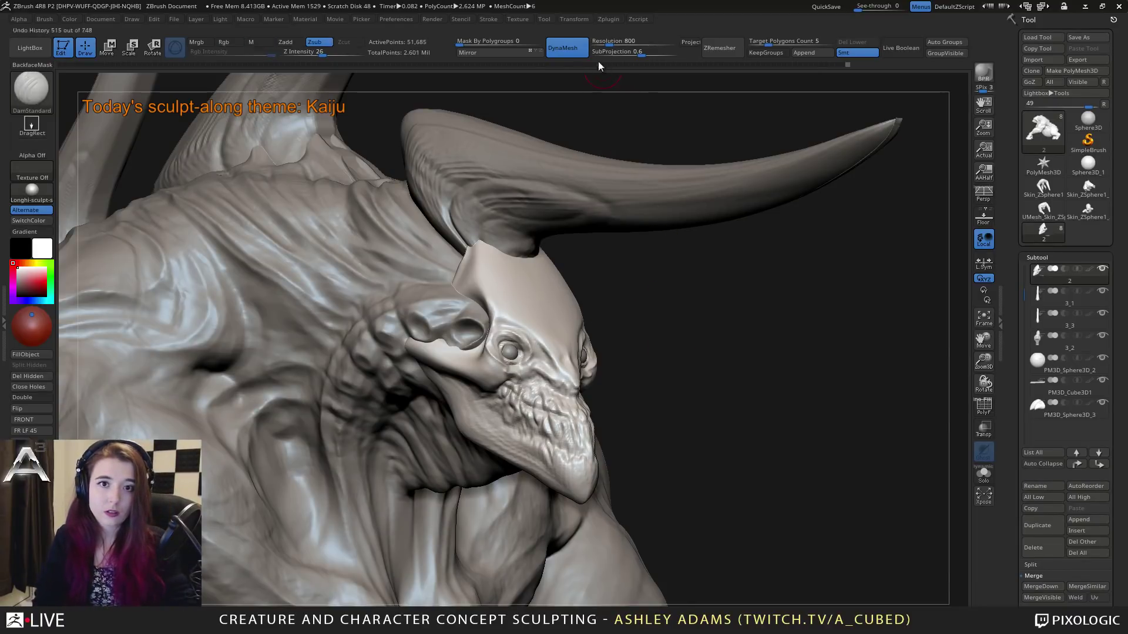
ctrl+drag(673, 351, 675, 344)
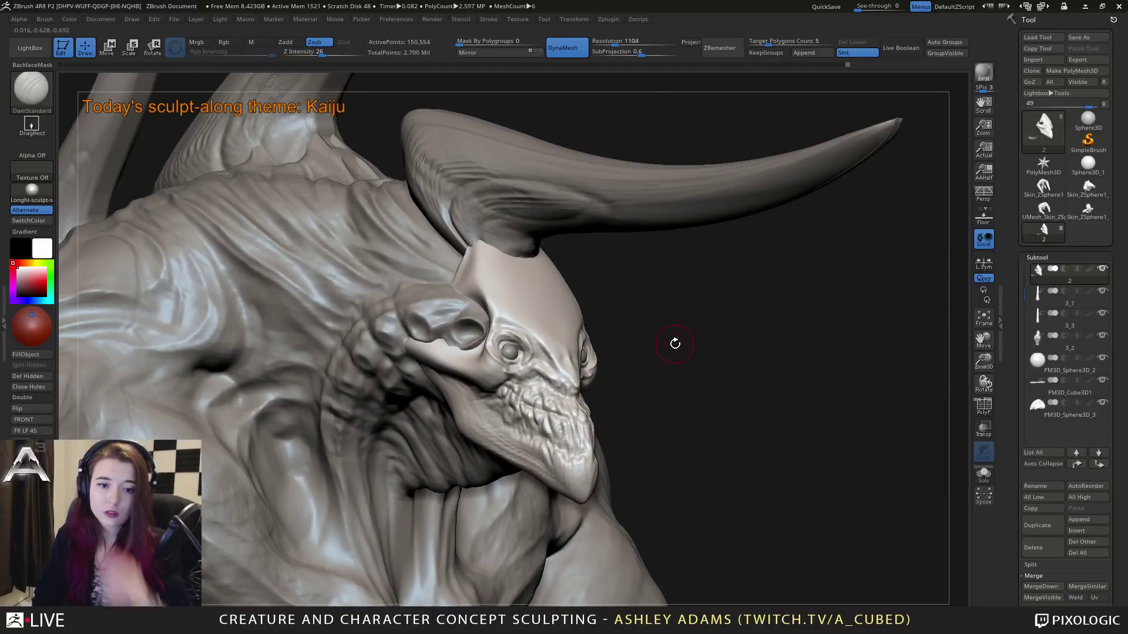
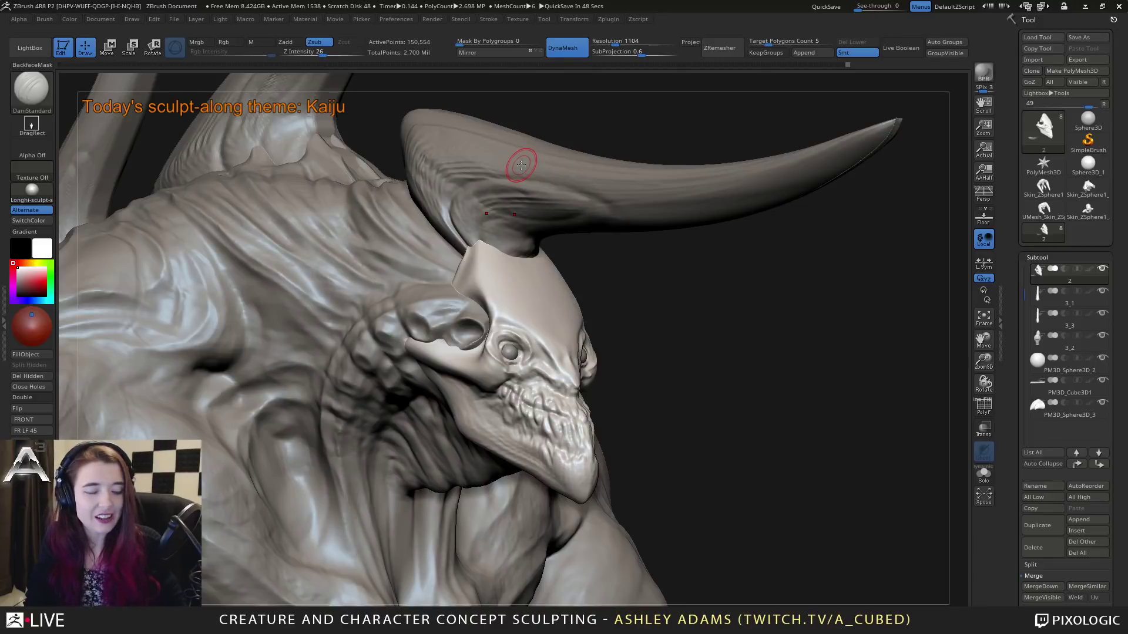
Step: Load the Slash2 brush from the Slash folder of the LightBox brush library
right_drag(461, 373, 479, 306)
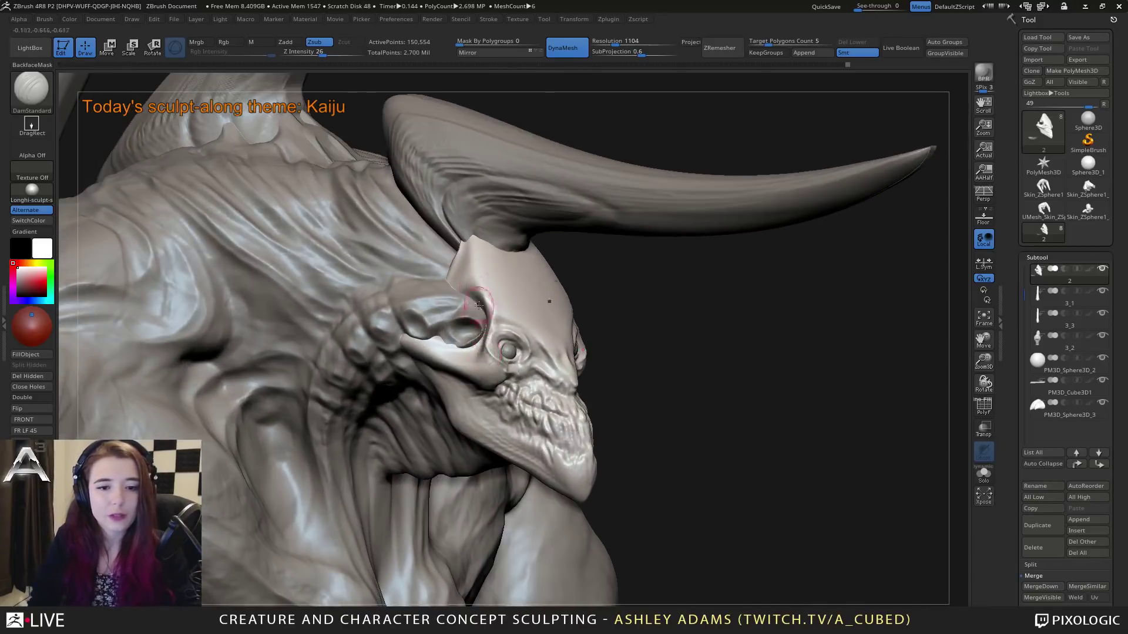
click(69, 19)
click(44, 19)
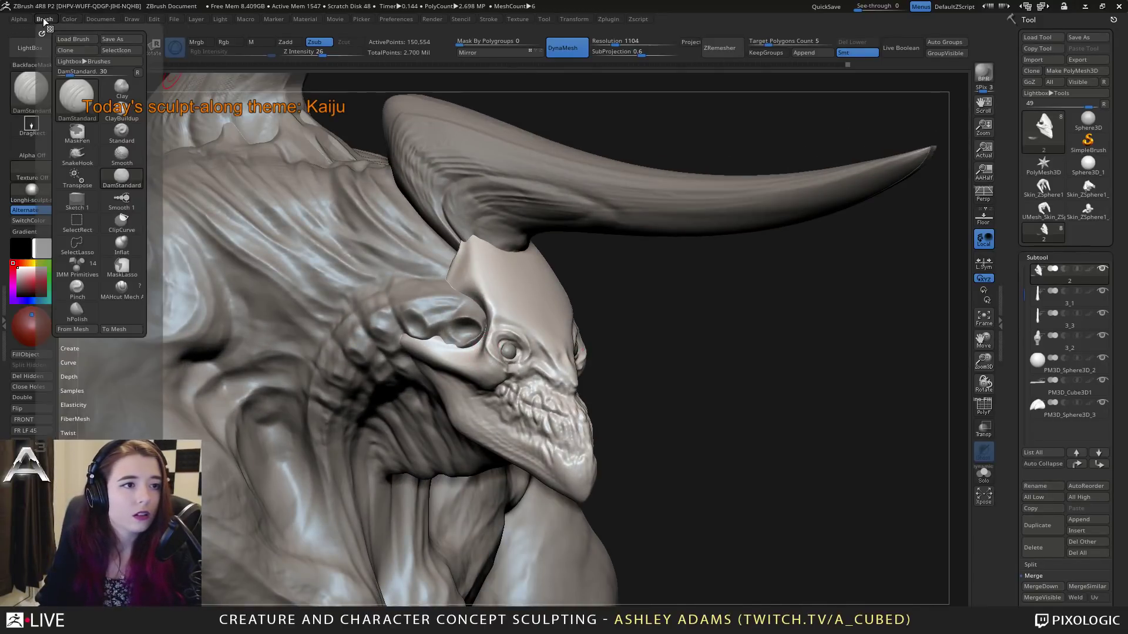
click(29, 48)
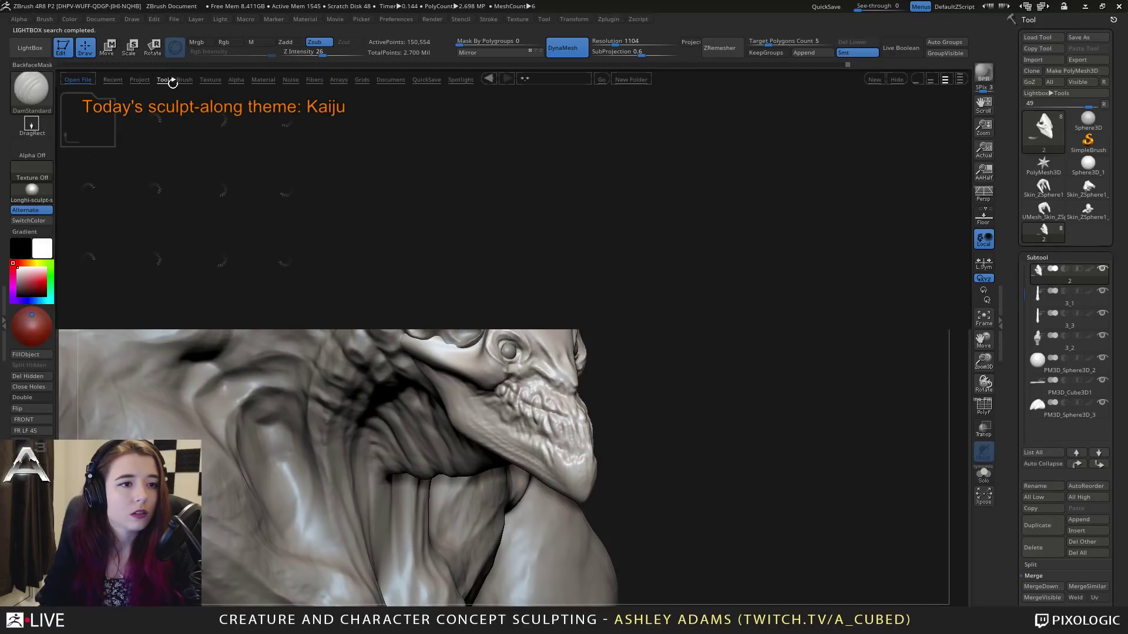
click(184, 79)
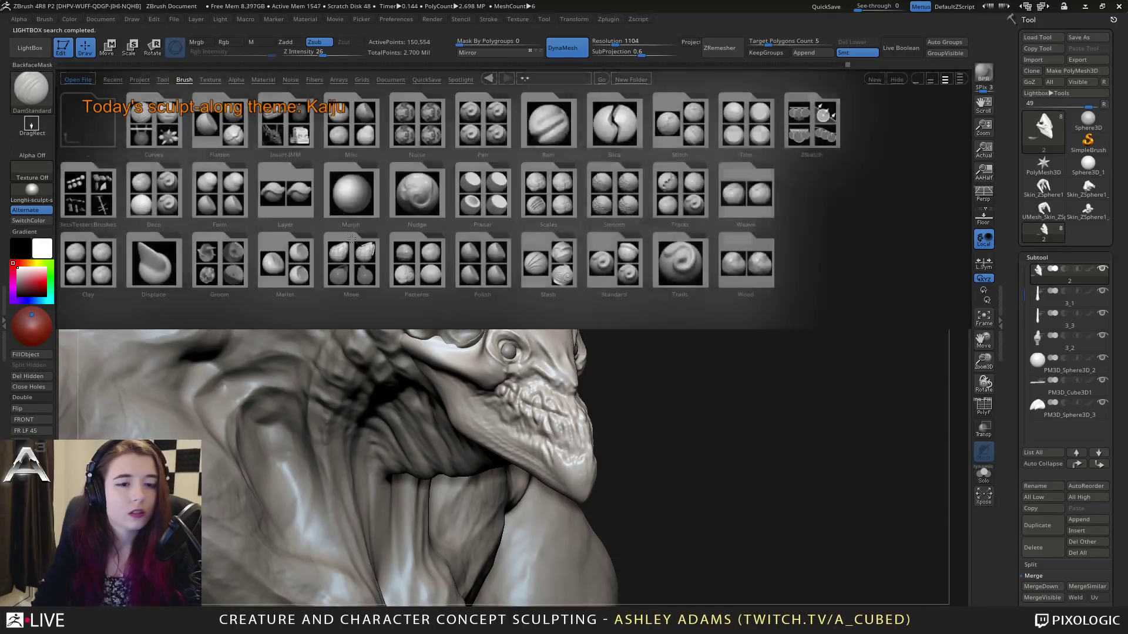
double_click(538, 271)
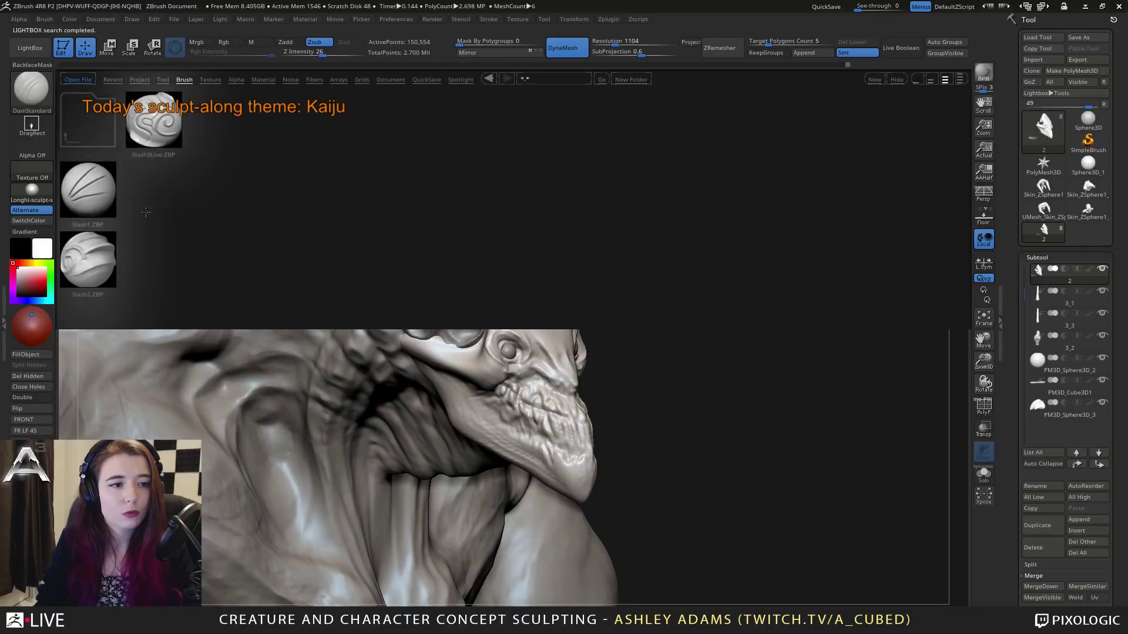
double_click(88, 261)
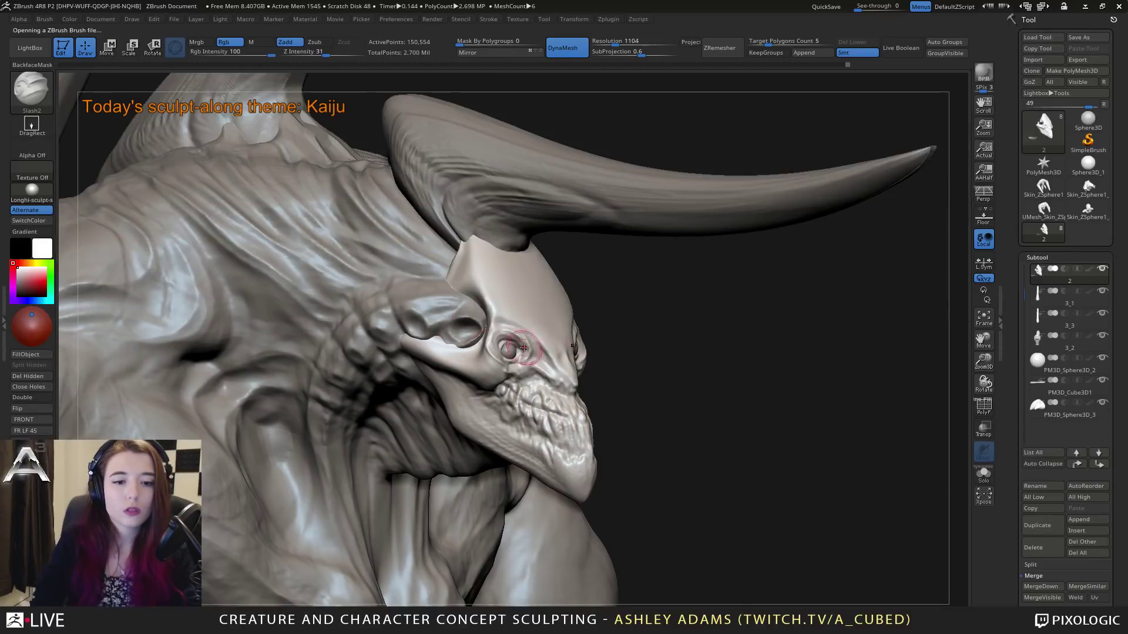
Step: Smooth the cheekbone along the side of the skull and load the Slash2 brush again
right_click(501, 321)
alt+right_drag(508, 359, 432, 311)
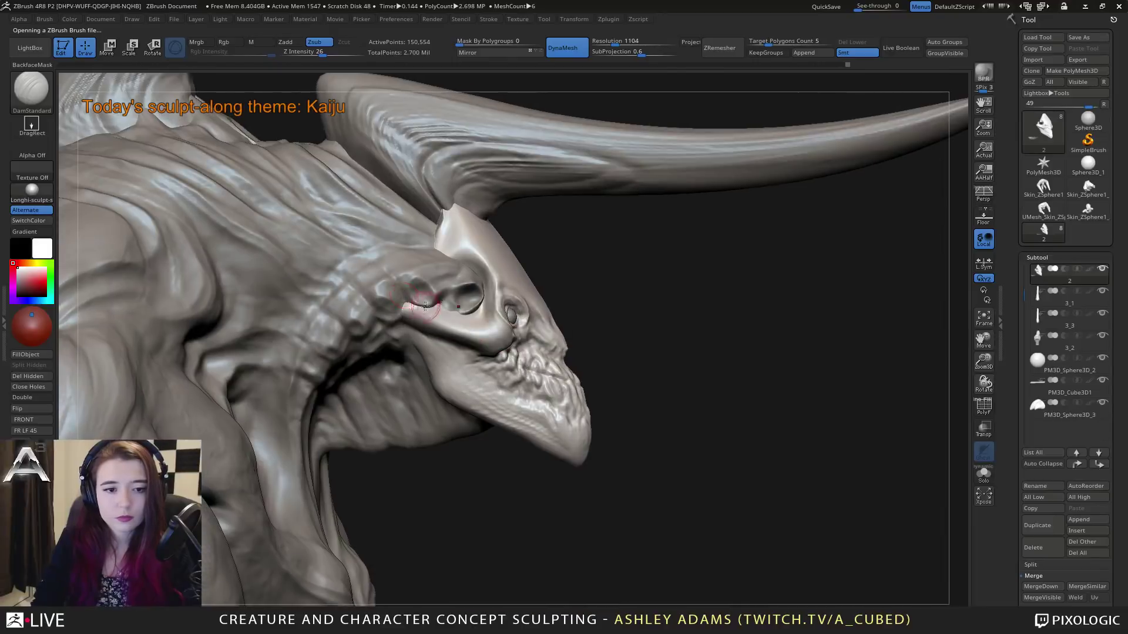
mouse_move(415, 302)
shift+mouse_down()
mouse_move(448, 334)
mouse_move(442, 317)
mouse_move(505, 328)
mouse_move(478, 326)
shift+mouse_up()
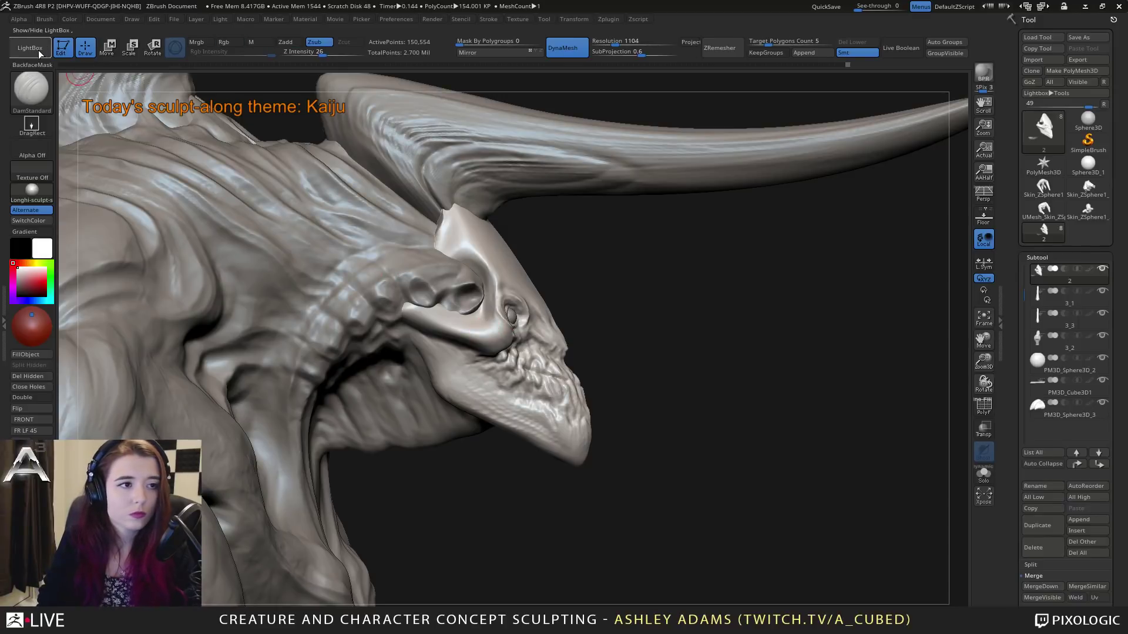
click(39, 52)
double_click(91, 252)
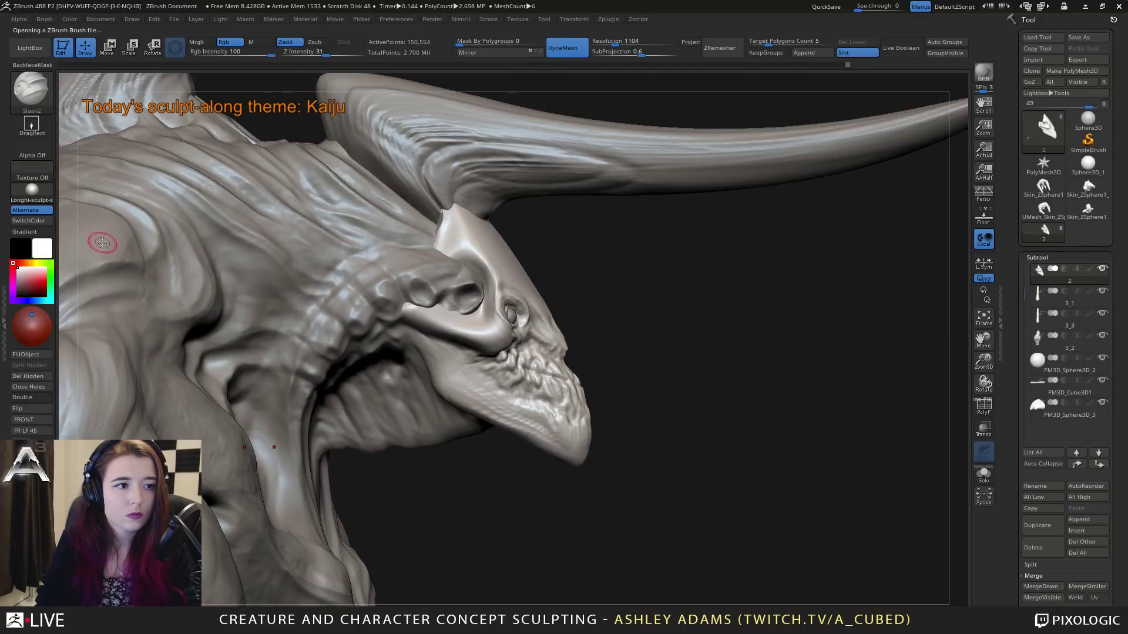
Step: Carve a jagged zigzag line separating the upper and lower teeth of the skull face with the Slash2 brush
key(ctrl)
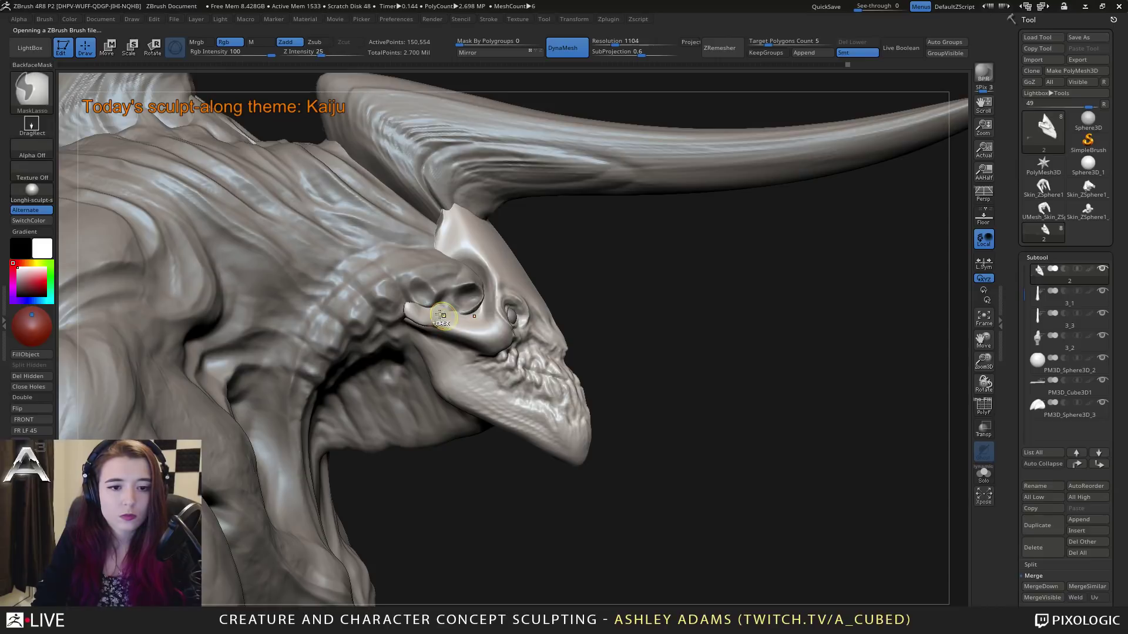
right_click(406, 376)
right_drag(438, 298, 414, 305)
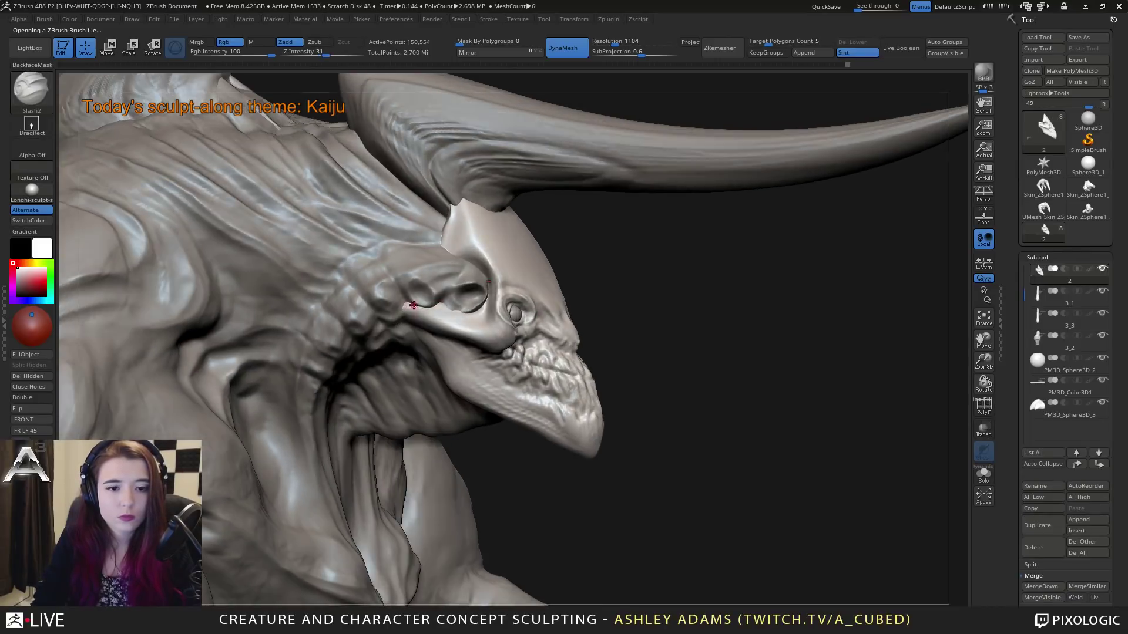
right_drag(431, 302, 535, 358)
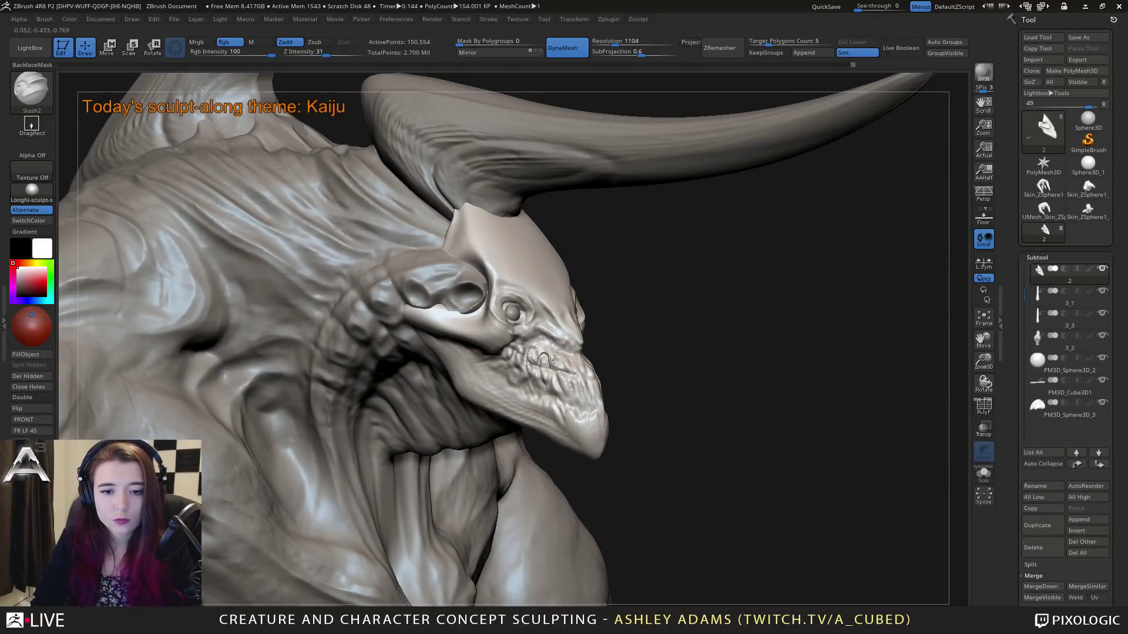
mouse_move(676, 329)
mouse_down()
mouse_move(558, 329)
mouse_move(658, 329)
mouse_up()
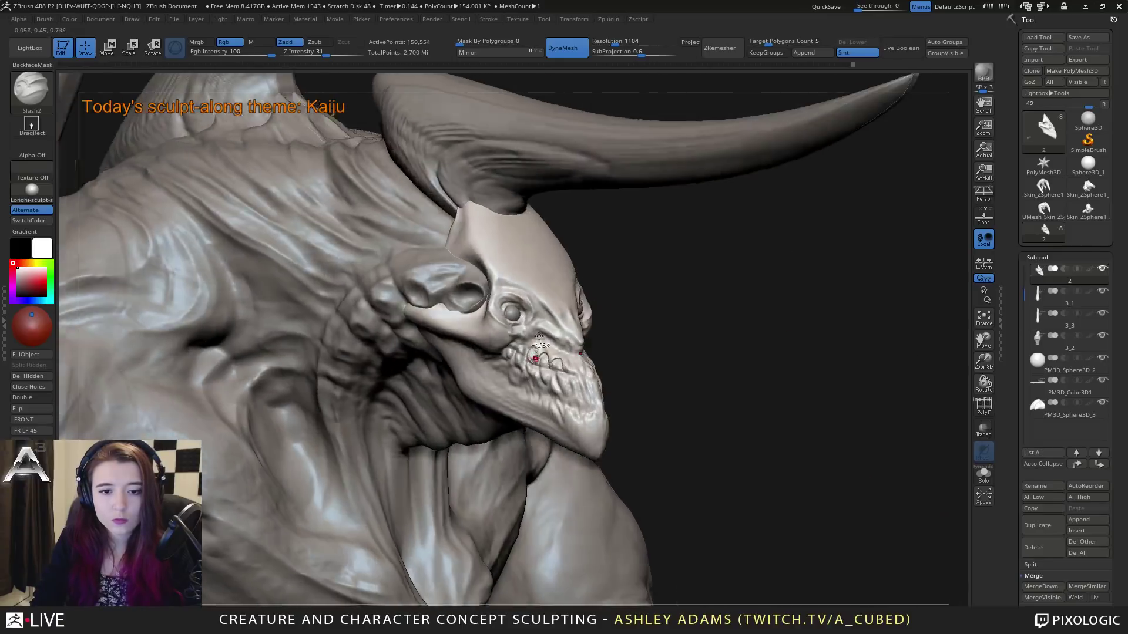
key(ctrl)
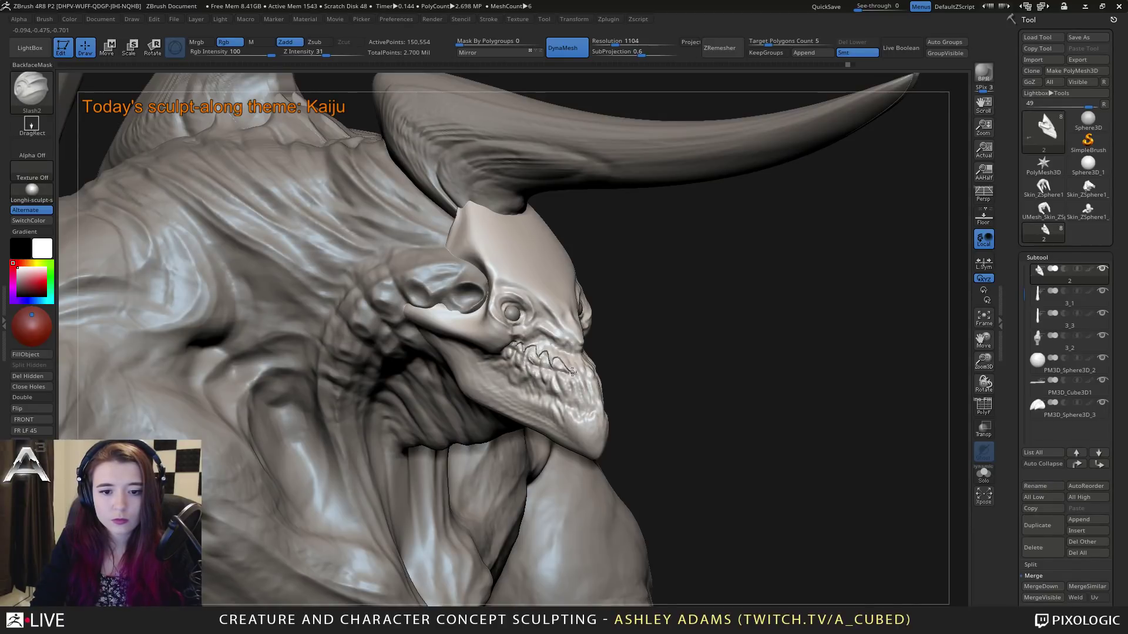
drag(664, 358, 581, 378)
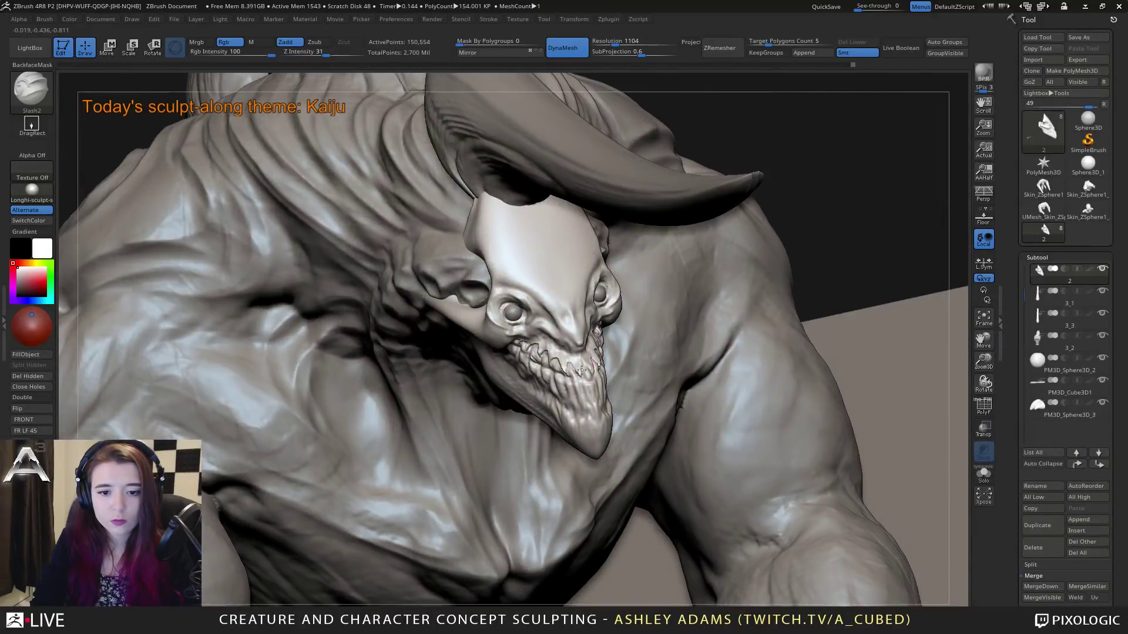
drag(588, 376, 514, 364)
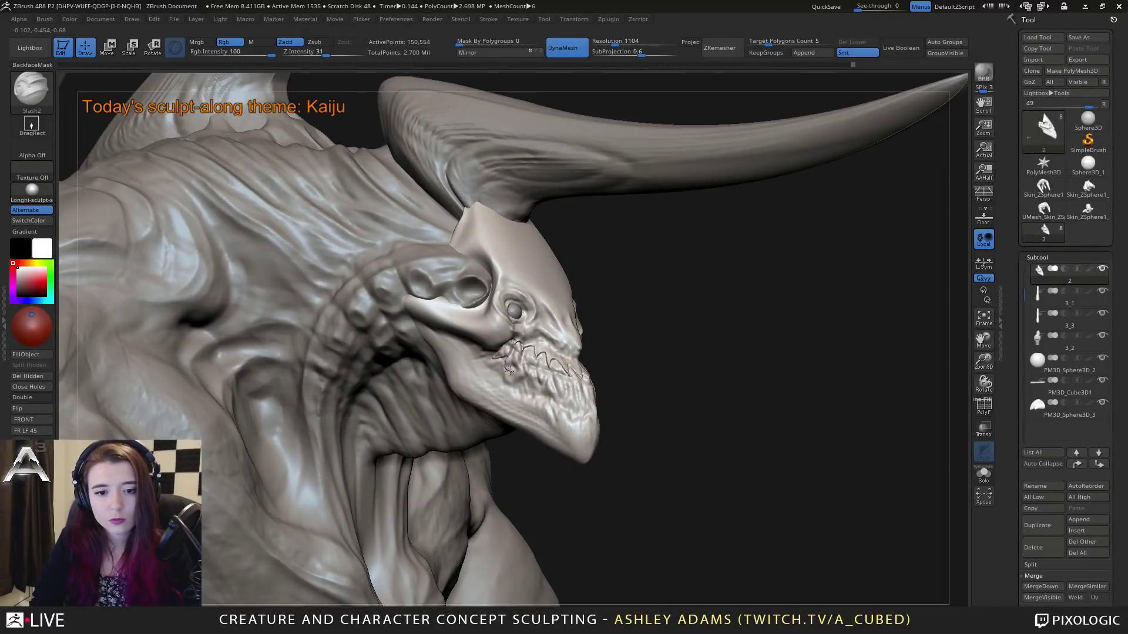
mouse_move(509, 370)
mouse_down()
mouse_move(517, 361)
mouse_move(597, 405)
mouse_move(608, 345)
mouse_move(622, 335)
mouse_move(604, 349)
mouse_move(599, 327)
mouse_move(537, 340)
mouse_up()
Step: Undo the slash over the eyeball, set Z Intensity to 9, and cut fine creases between the eye and nose
key(shift)
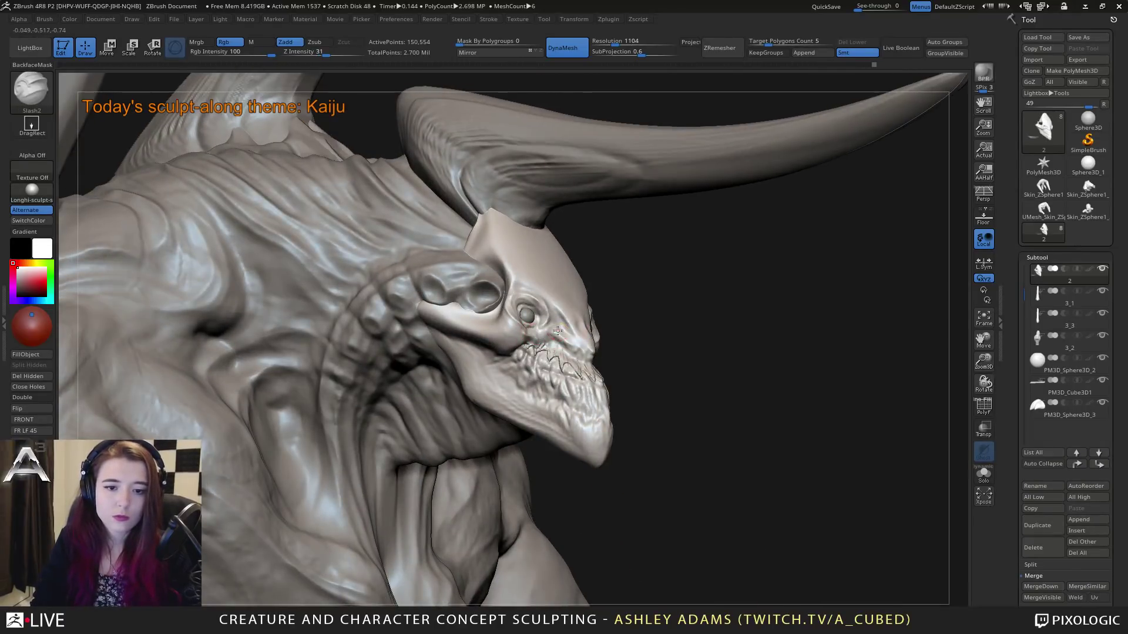
click(527, 313)
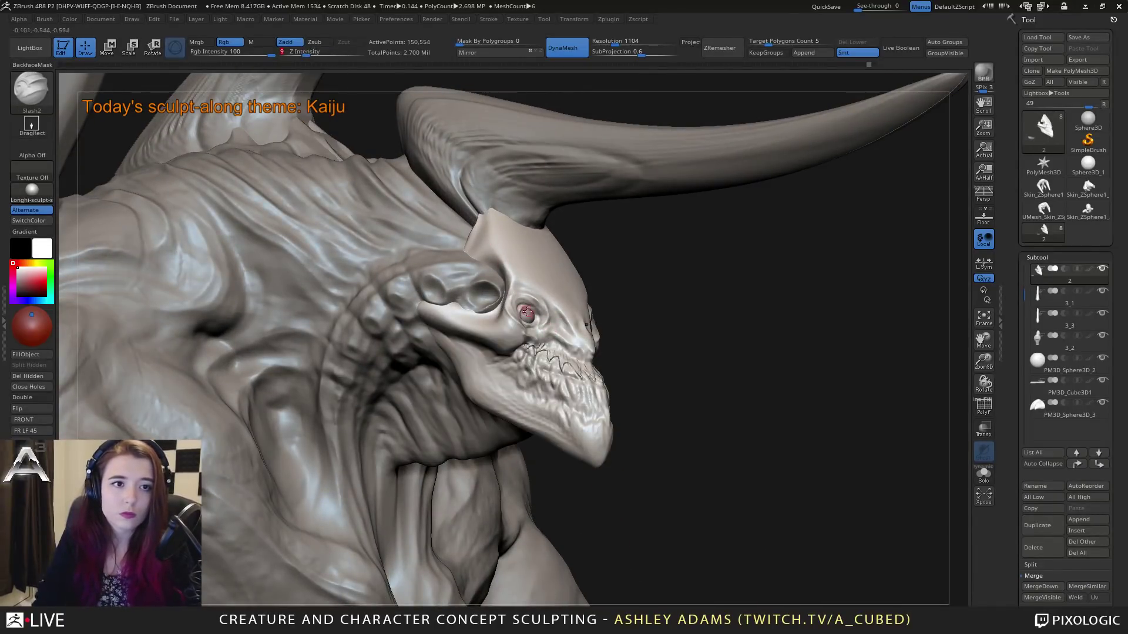
key(ctrl+z)
drag(527, 312, 561, 336)
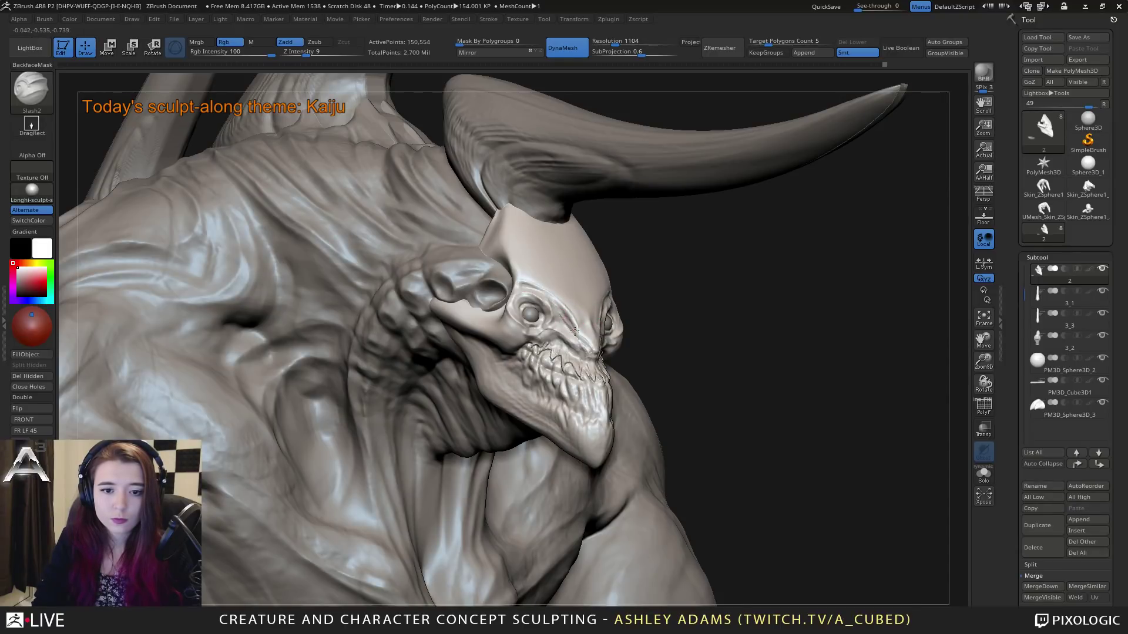
Step: Carve fine wrinkles around the rims of the eye sockets on both sides of the skull
mouse_move(575, 332)
right_down()
mouse_move(546, 329)
mouse_move(587, 343)
right_up()
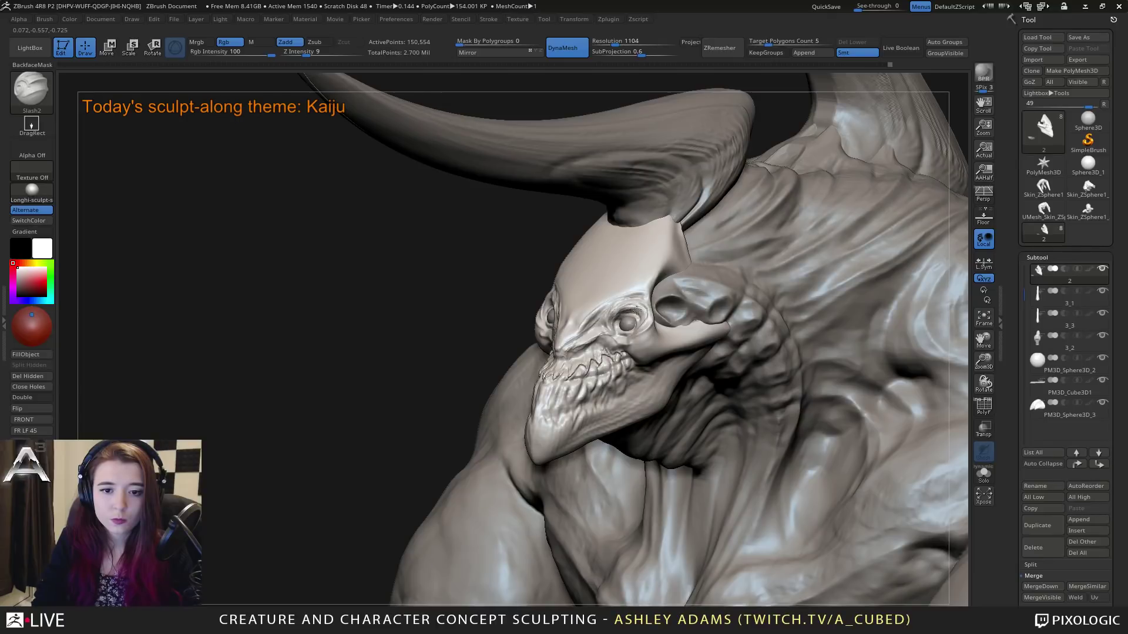
right_drag(636, 316, 633, 319)
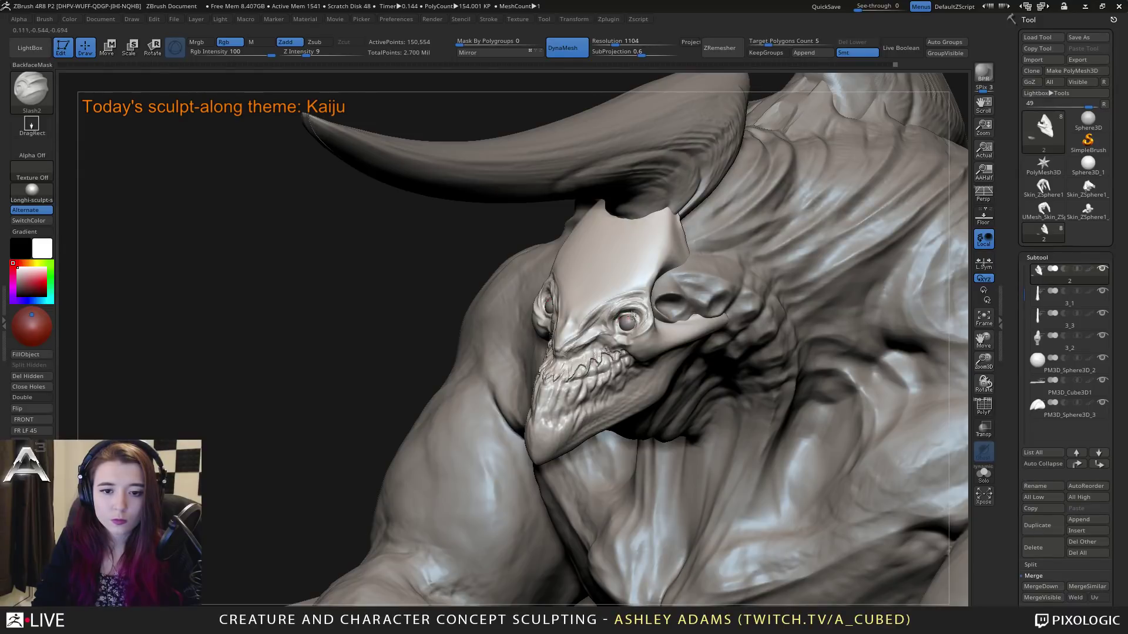
mouse_move(613, 323)
right_down()
mouse_move(620, 331)
mouse_move(611, 320)
right_up()
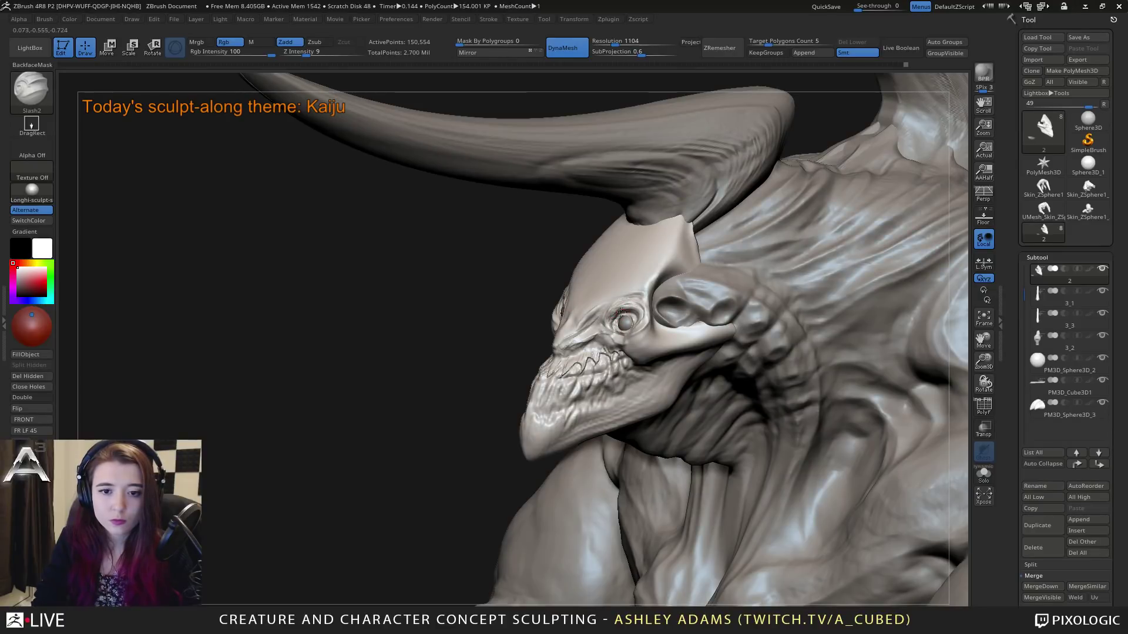
right_drag(630, 308, 458, 258)
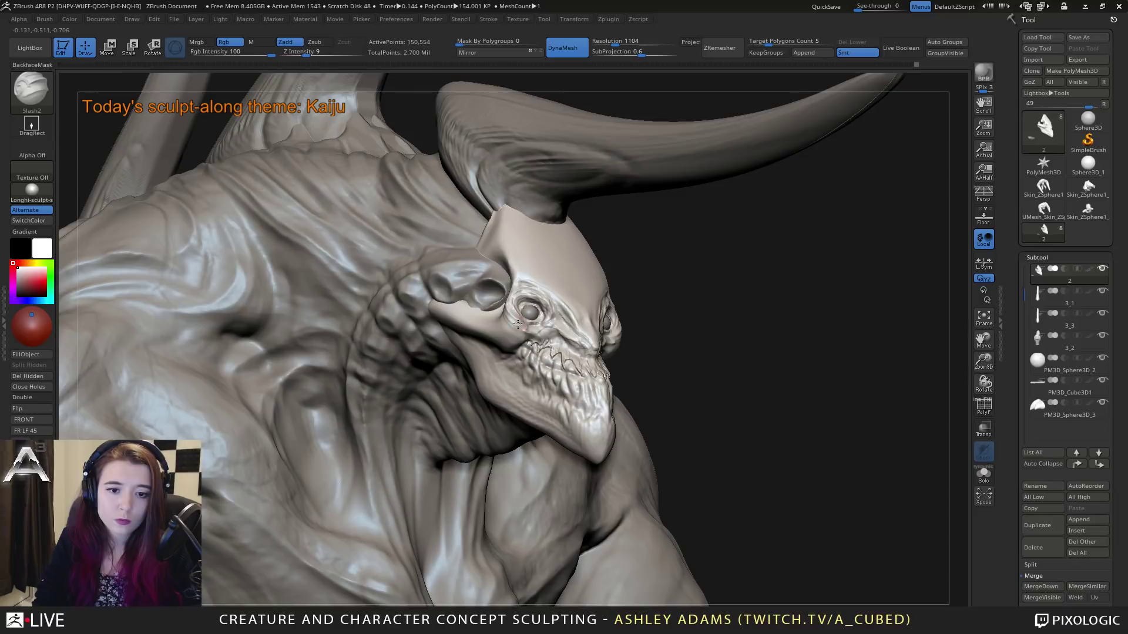
right_drag(497, 317, 514, 292)
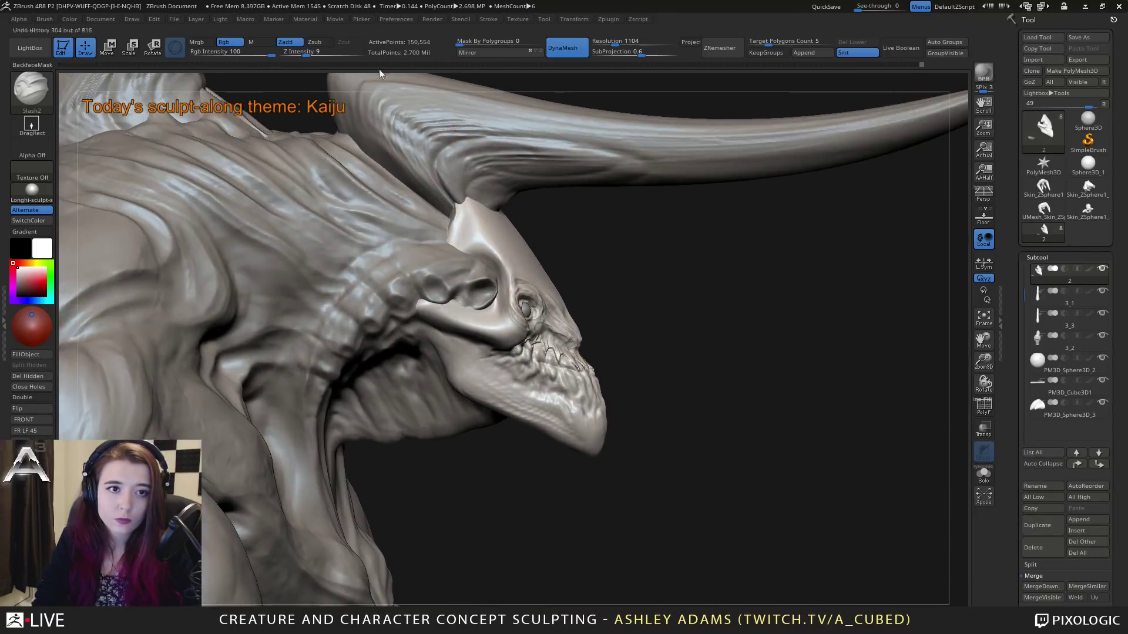
Step: Set Z Intensity to 14 and carve deeper creases beneath the eye socket and beside the nose
click(312, 54)
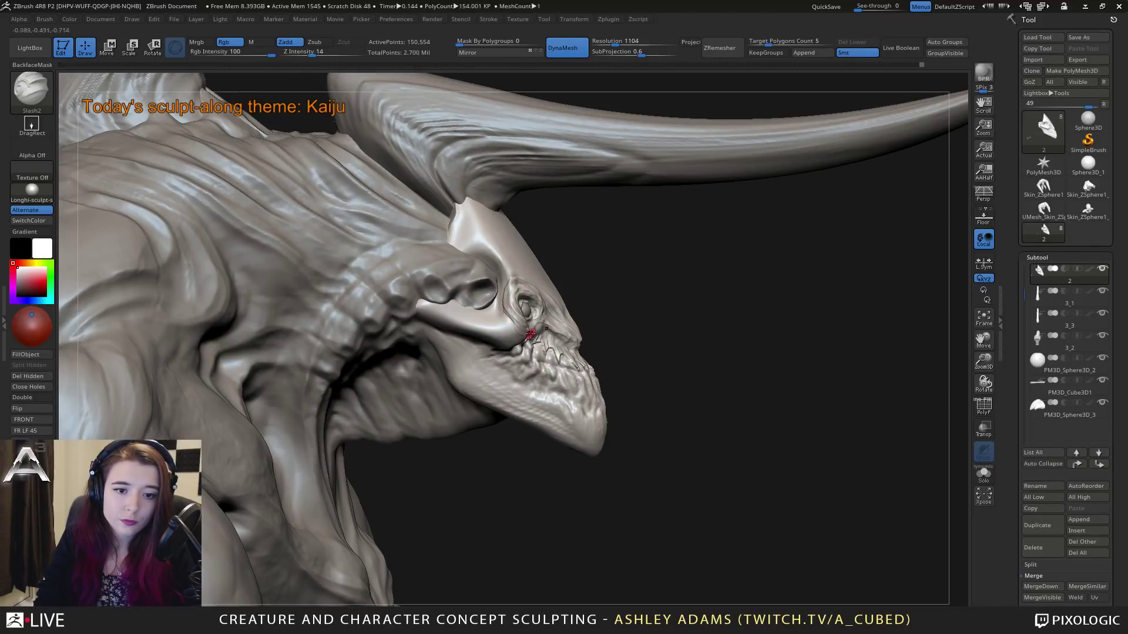
drag(490, 316, 561, 355)
mouse_move(562, 356)
alt+right_down()
mouse_move(564, 338)
mouse_move(527, 356)
alt+right_up()
drag(544, 340, 551, 335)
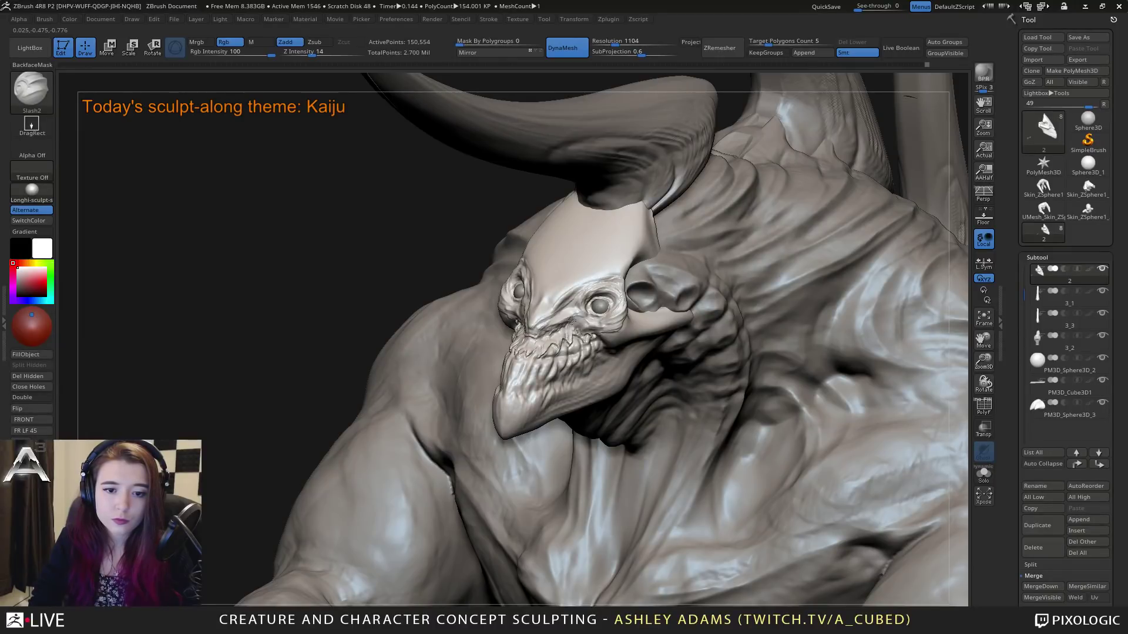
Step: Carve creases across the bridge and tip of the nose, undoing the misplaced stroke between the brows
mouse_move(585, 325)
right_down()
mouse_move(539, 311)
mouse_move(552, 320)
right_up()
mouse_move(573, 293)
mouse_down()
mouse_move(577, 307)
mouse_move(576, 294)
mouse_up()
key(ctrl+z)
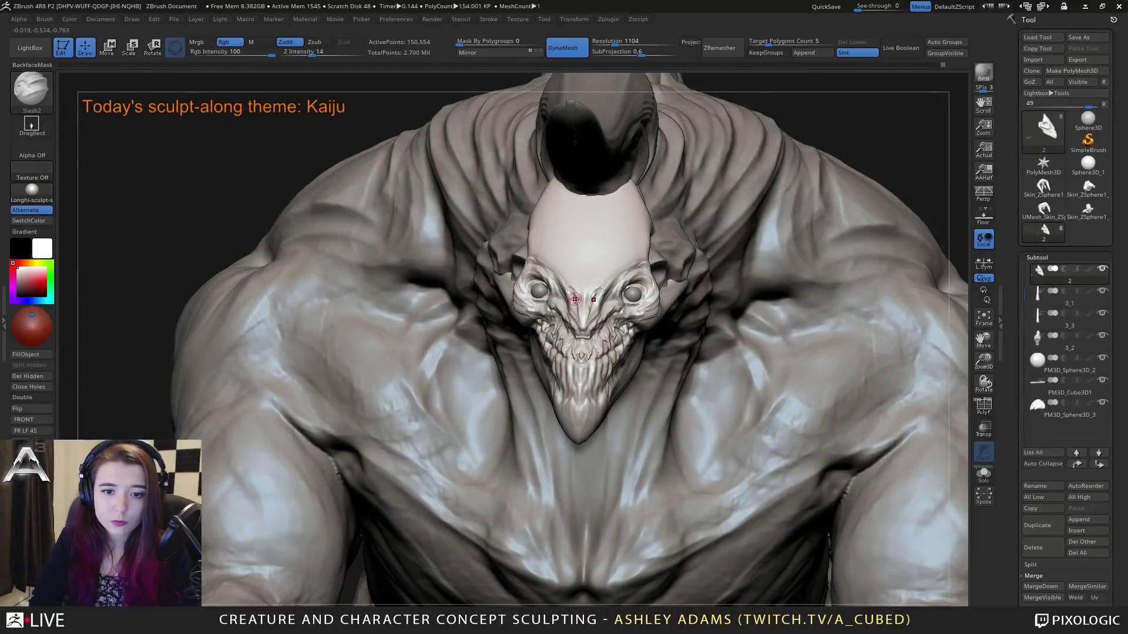
mouse_move(566, 288)
right_down()
mouse_move(594, 298)
mouse_move(569, 324)
right_up()
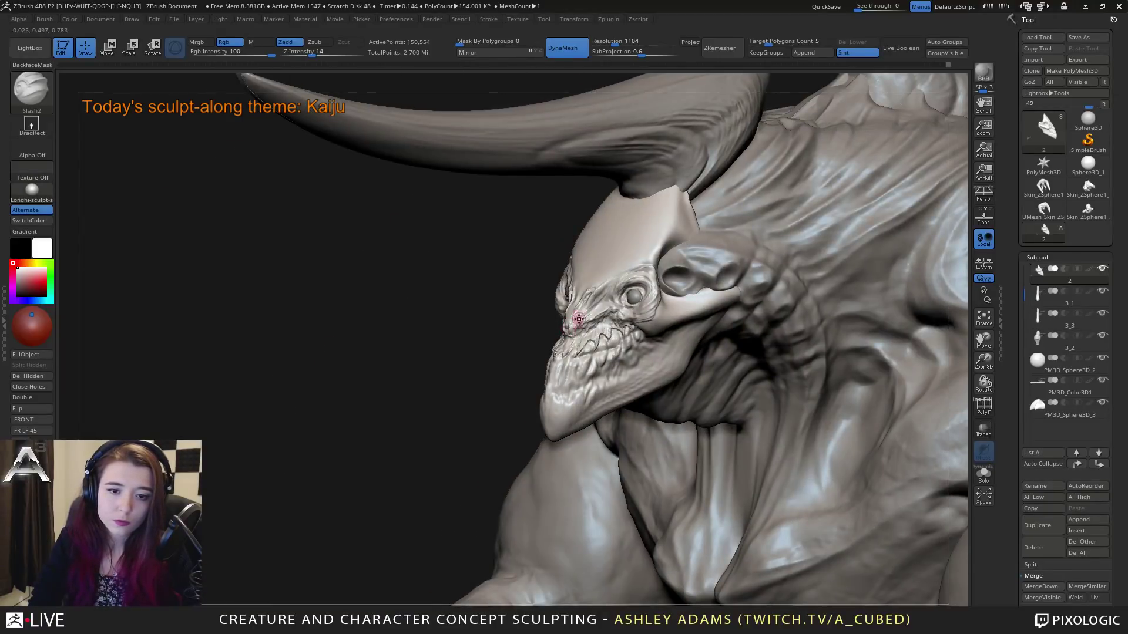
mouse_move(376, 177)
mouse_down()
mouse_move(423, 165)
mouse_move(379, 183)
mouse_up()
drag(494, 312, 462, 305)
Step: Cut grooves between the tooth roots and down the front of the lower teeth
right_drag(647, 322, 638, 347)
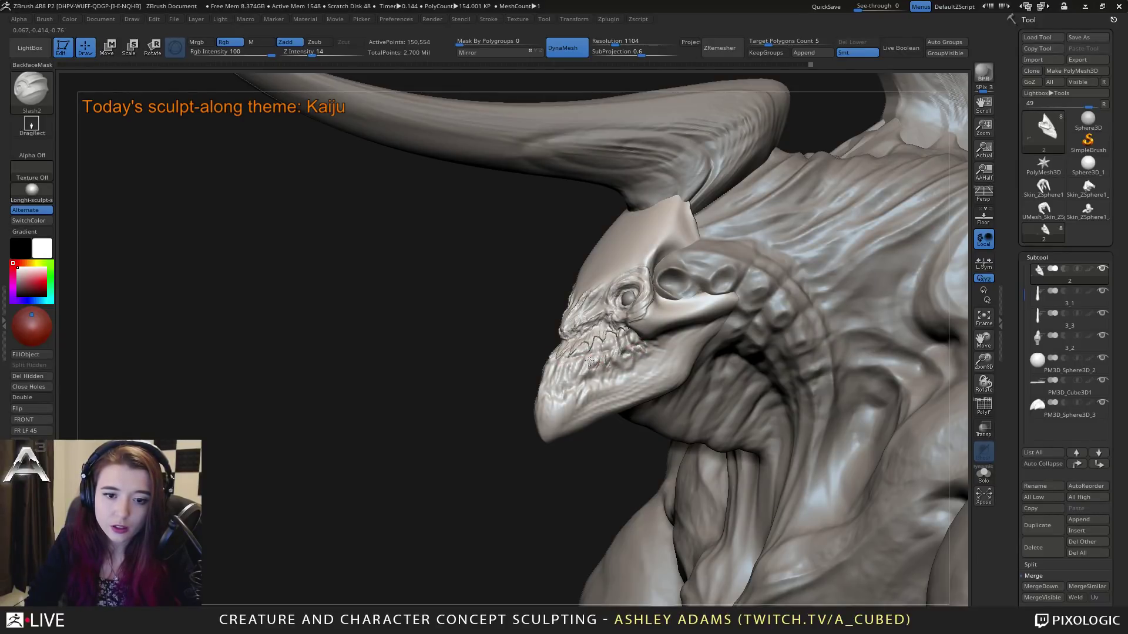
right_drag(593, 366, 591, 357)
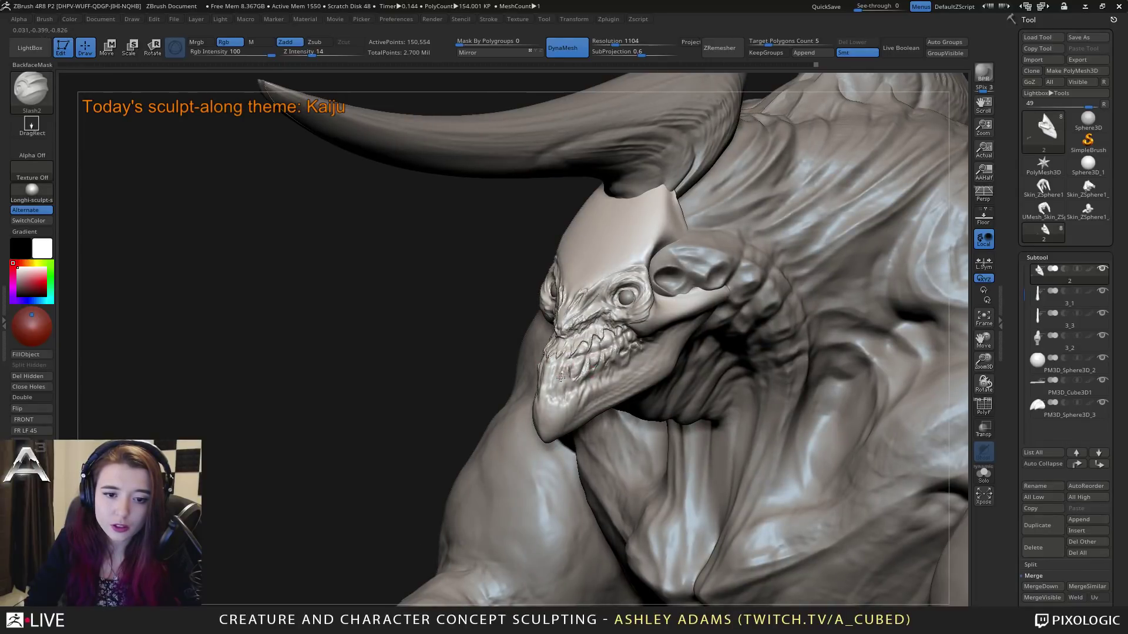
right_drag(572, 371, 553, 385)
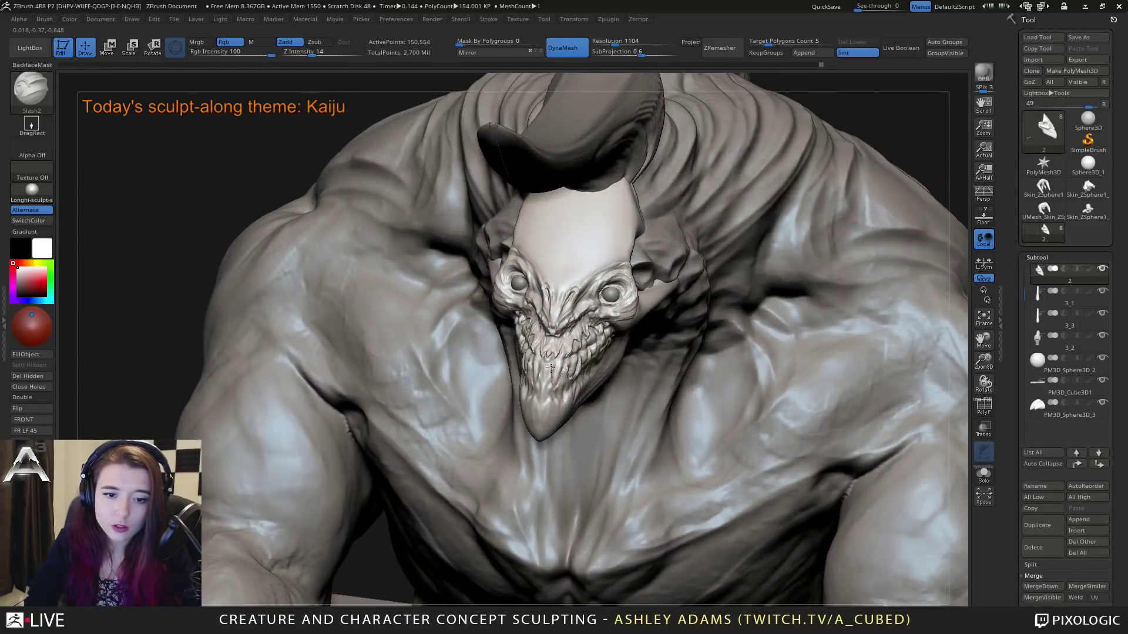
mouse_move(552, 380)
right_down()
mouse_move(574, 355)
mouse_move(566, 381)
mouse_move(587, 330)
mouse_move(569, 360)
right_up()
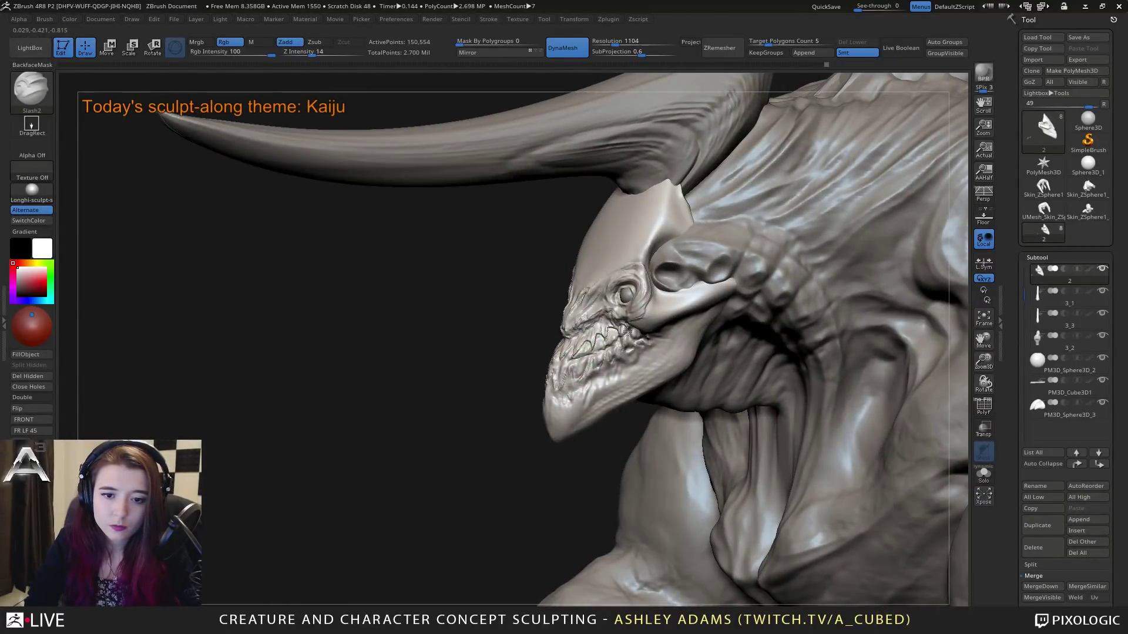
Step: Adjust the brush and carve a long groove under the lower teeth along the side of the jaw
mouse_move(627, 332)
right_down()
mouse_move(575, 360)
mouse_move(649, 352)
mouse_move(697, 362)
mouse_move(584, 340)
mouse_move(635, 335)
mouse_move(604, 327)
right_up()
key(space)
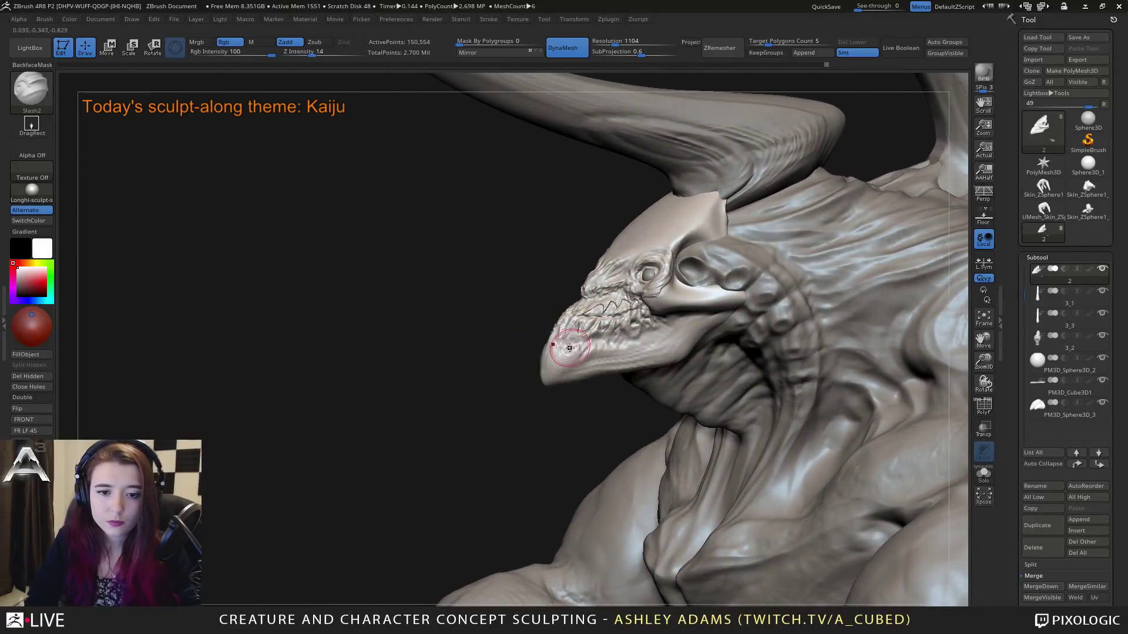
mouse_move(554, 343)
mouse_down()
mouse_move(543, 347)
mouse_move(638, 347)
mouse_up()
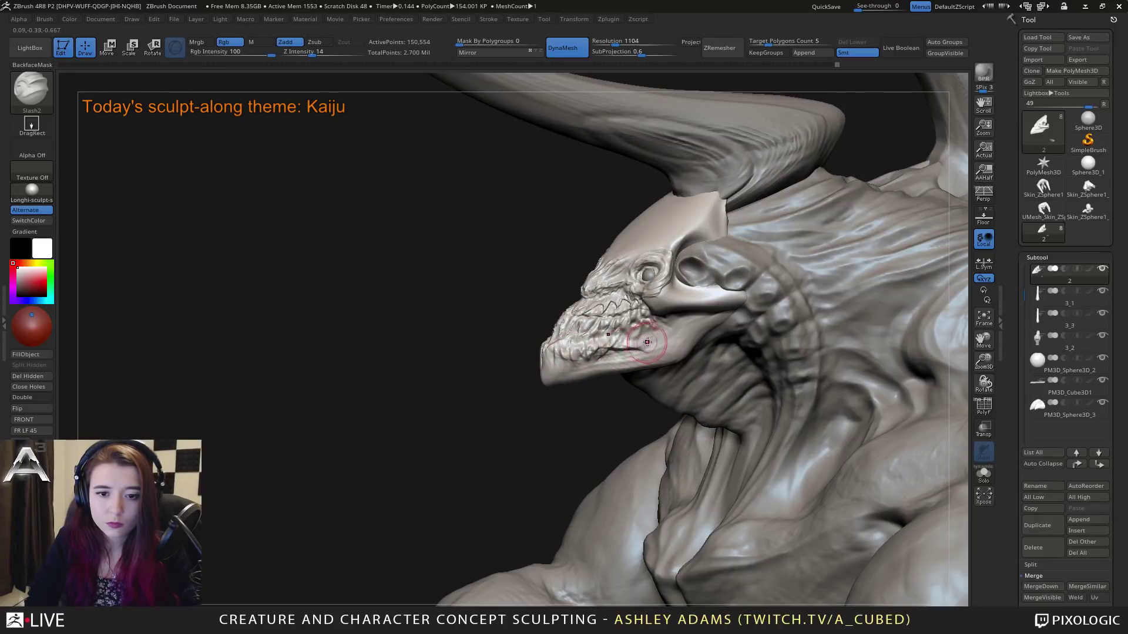
mouse_move(649, 340)
right_down()
mouse_move(684, 345)
mouse_move(583, 312)
right_up()
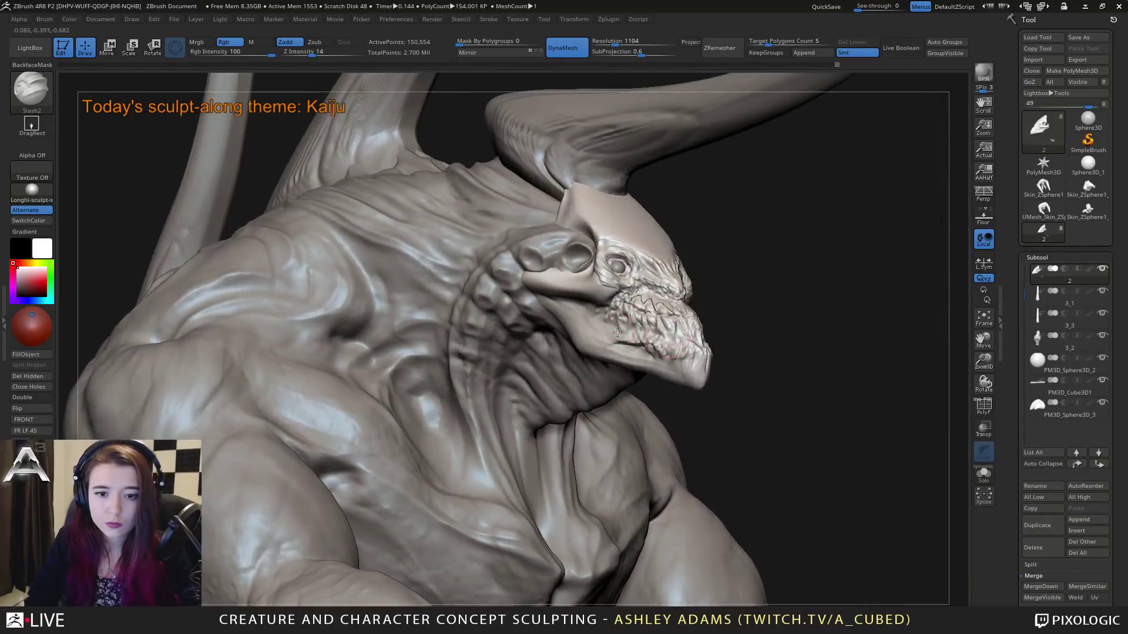
drag(595, 321, 604, 330)
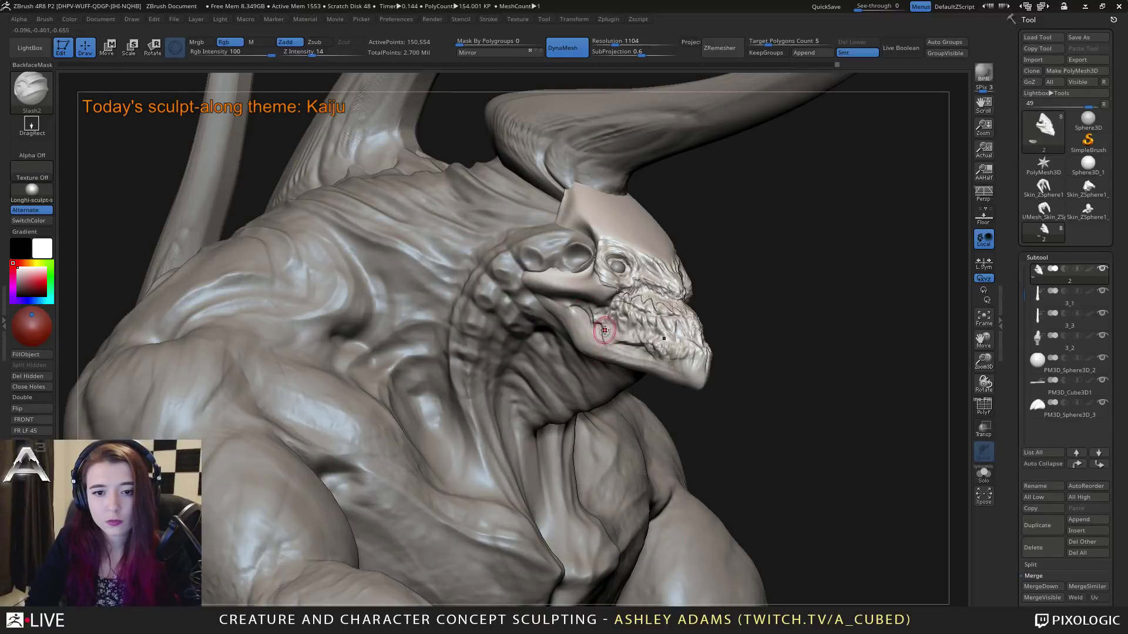
Step: Slash jagged grooves along the cheekbone and the gap beneath it, back toward the jaw hinge
right_drag(612, 342, 632, 327)
key(ctrl)
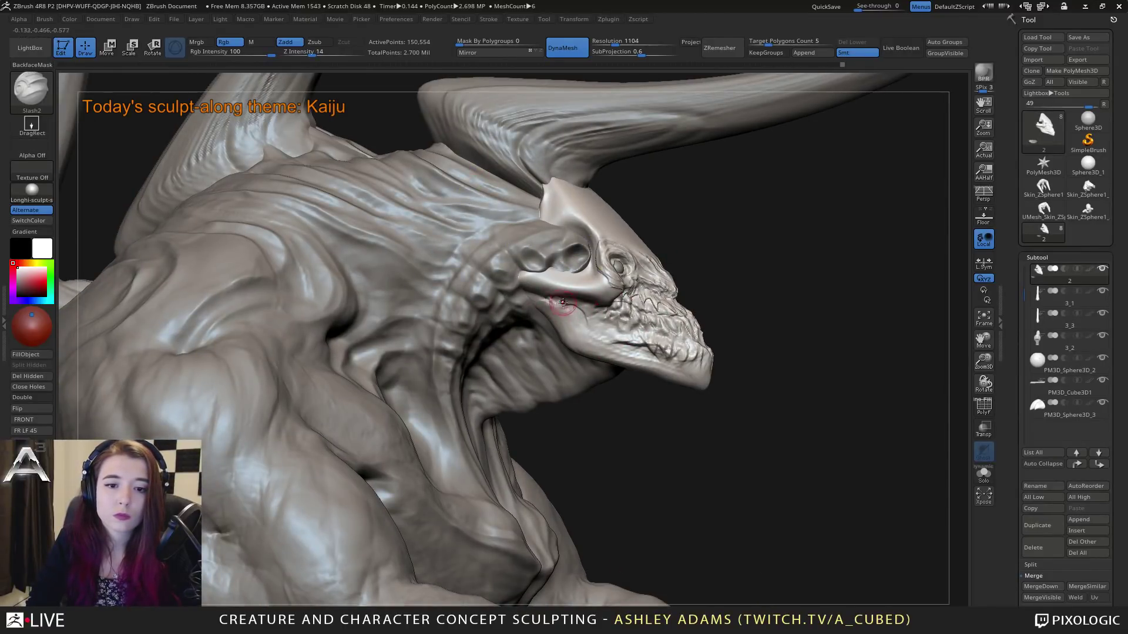
drag(556, 303, 573, 306)
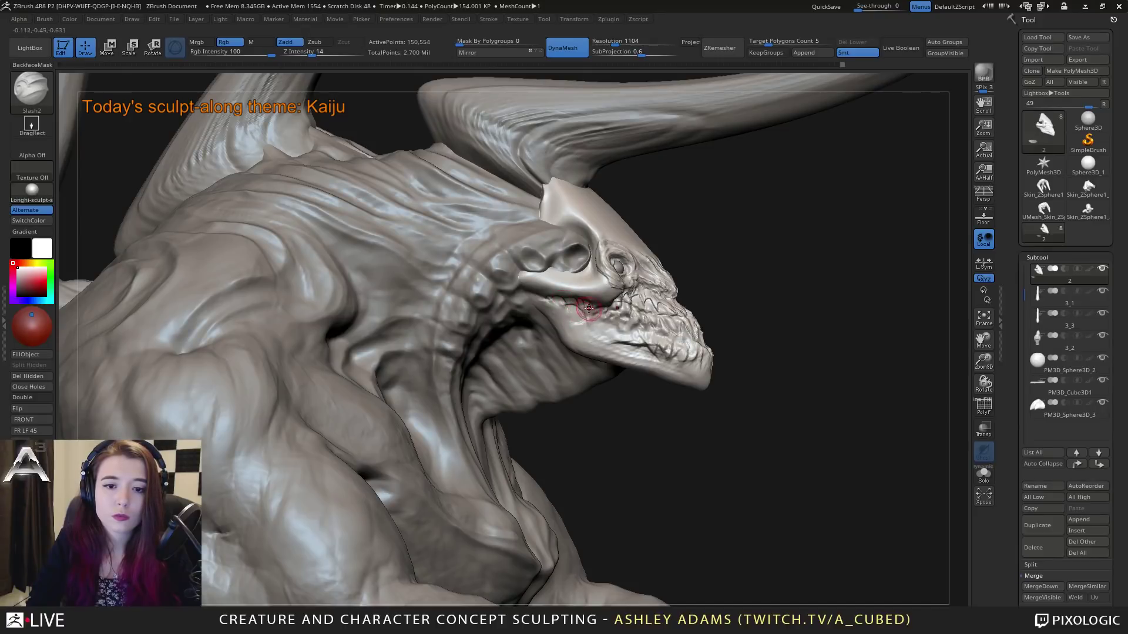
mouse_move(590, 299)
right_down()
mouse_move(597, 291)
mouse_move(575, 283)
right_up()
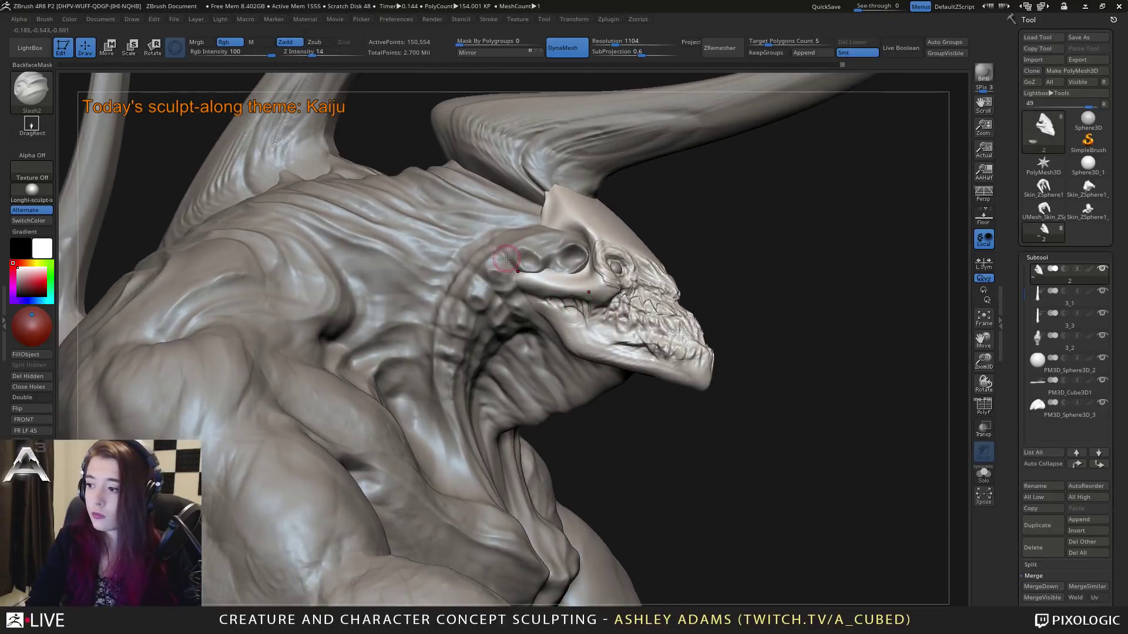
mouse_move(514, 272)
mouse_down()
mouse_move(511, 261)
mouse_move(556, 295)
mouse_move(578, 289)
mouse_up()
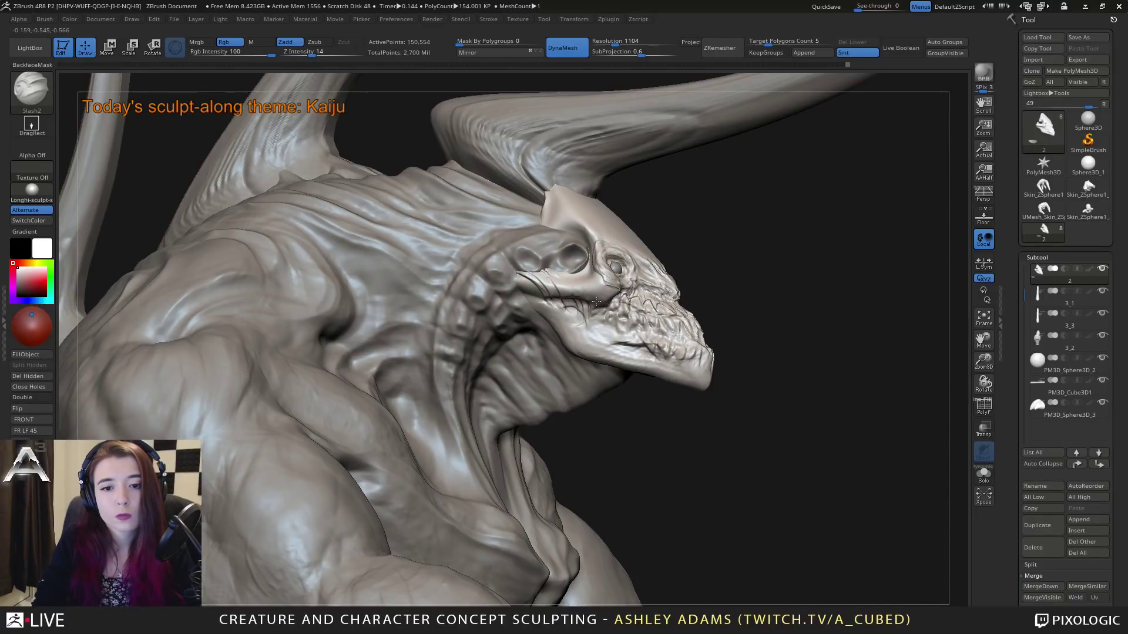
Step: Carve creases into the rear of the jaw below the cheekbone on the opposite side of the skull
right_drag(558, 275, 579, 226)
mouse_move(763, 247)
right_down()
mouse_move(626, 259)
mouse_move(659, 317)
mouse_move(686, 317)
right_up()
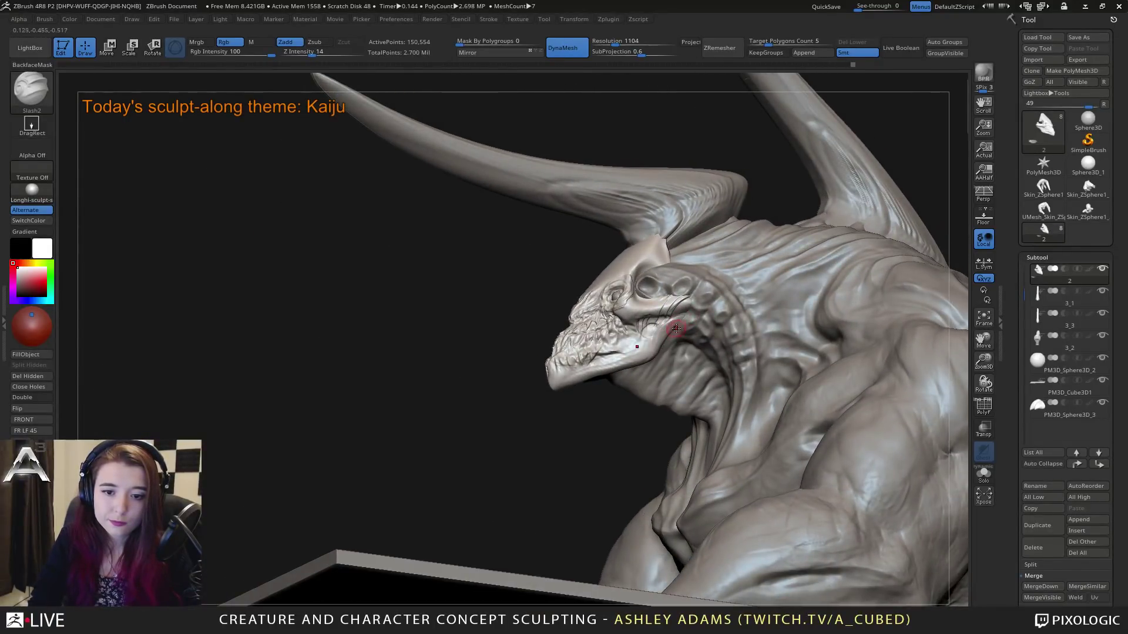
drag(676, 328, 682, 330)
right_drag(684, 331, 671, 332)
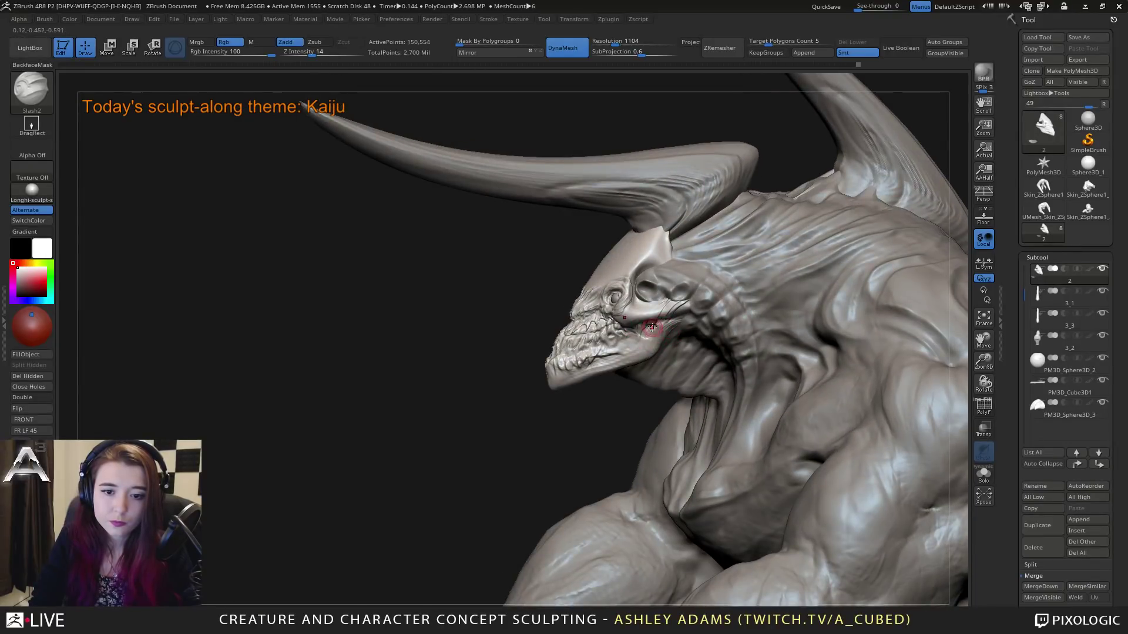
drag(645, 337, 638, 334)
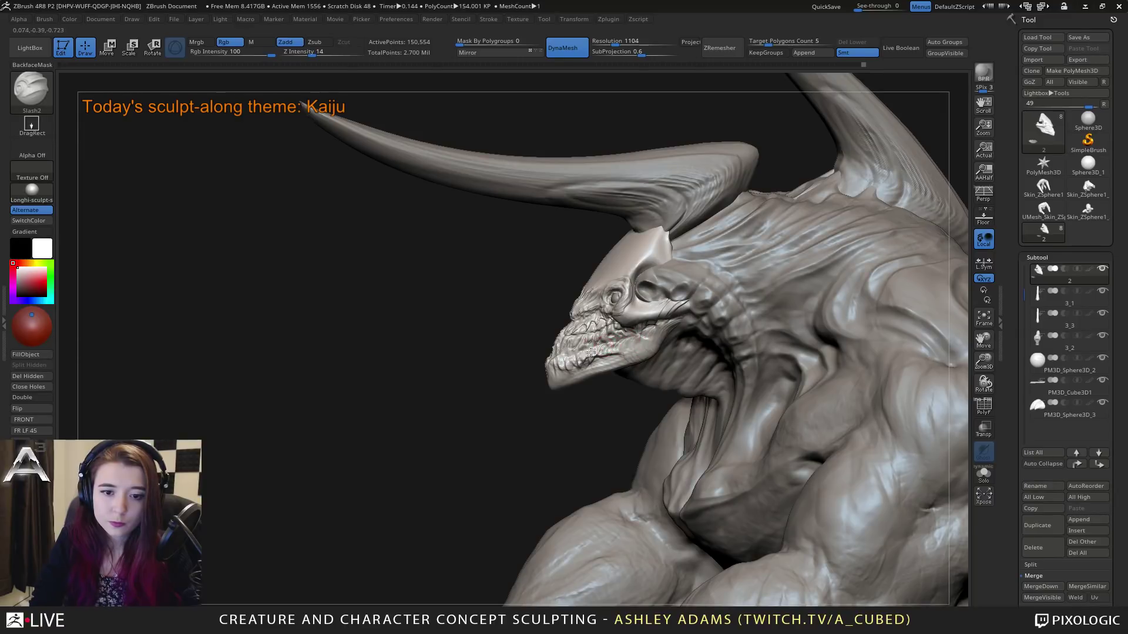
Step: Deepen the gum line under the lower teeth toward the tip of the jaw
drag(590, 353, 615, 345)
mouse_move(615, 345)
right_down()
mouse_move(623, 338)
mouse_move(616, 357)
right_up()
key(space)
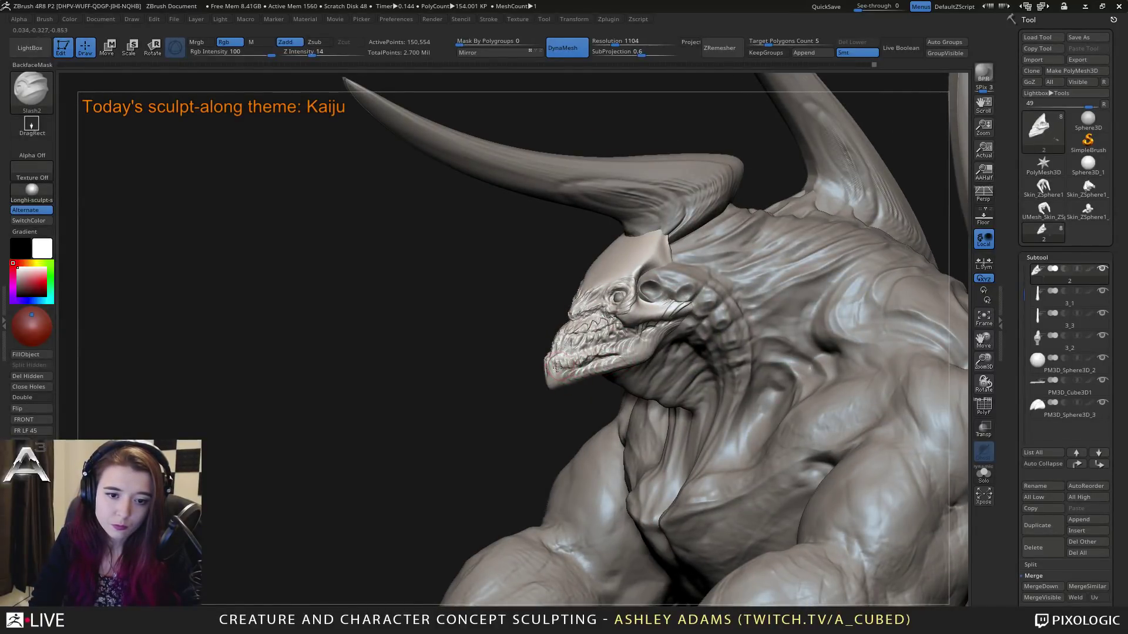
Step: Deepen the creases along both sides of the lower jaw toward the chin with the Slash2 brush
drag(550, 385, 763, 376)
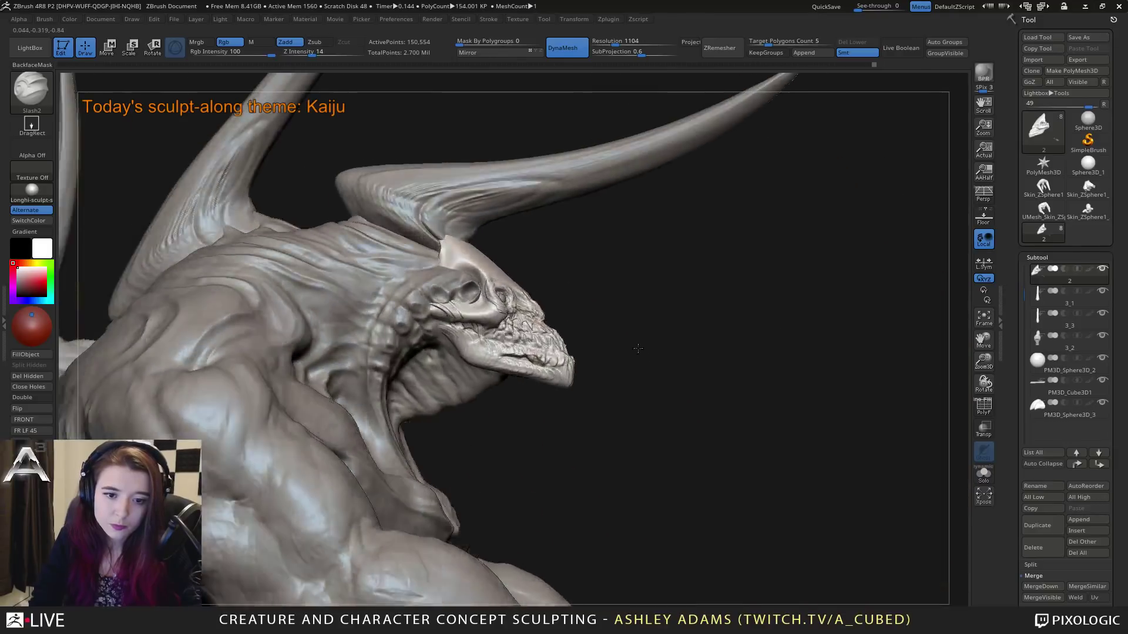
drag(483, 349, 519, 366)
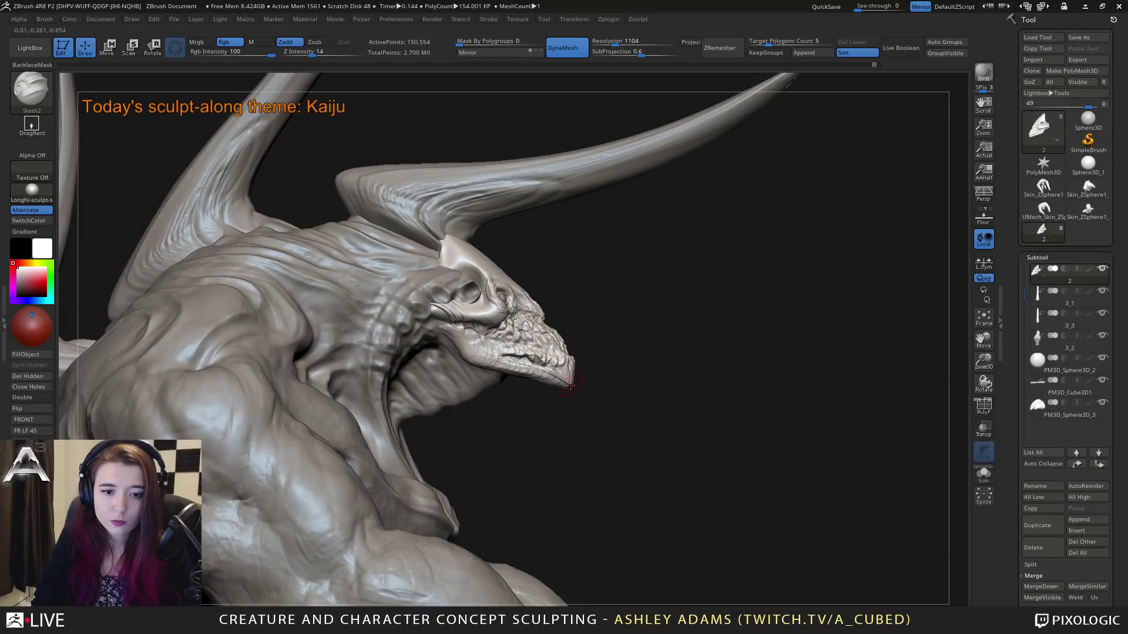
drag(571, 385, 532, 317)
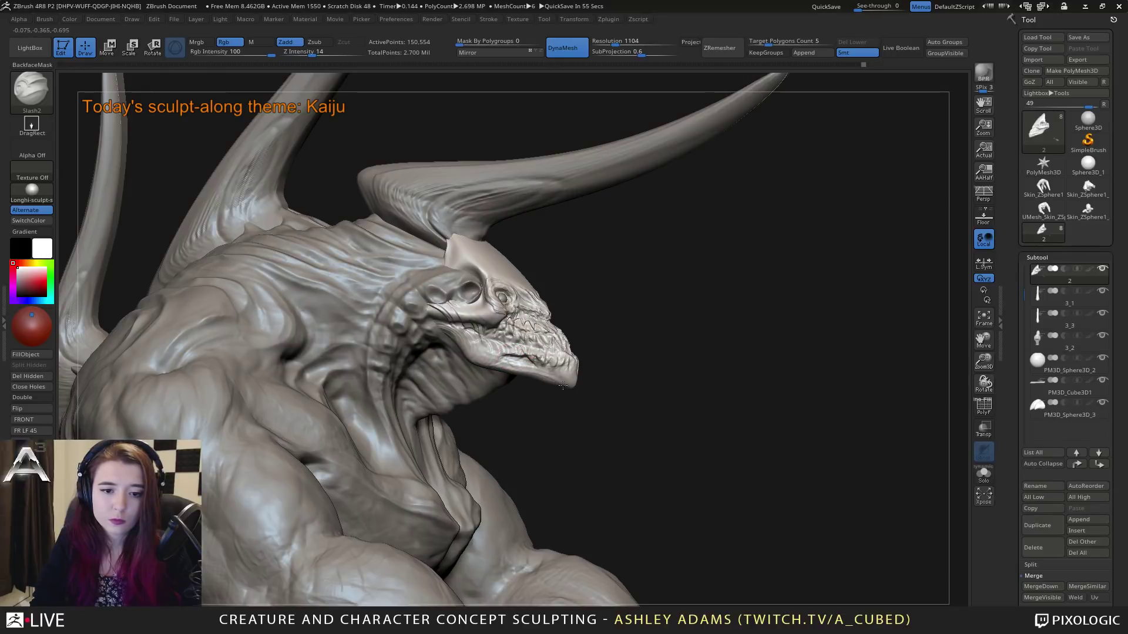
drag(524, 359, 522, 351)
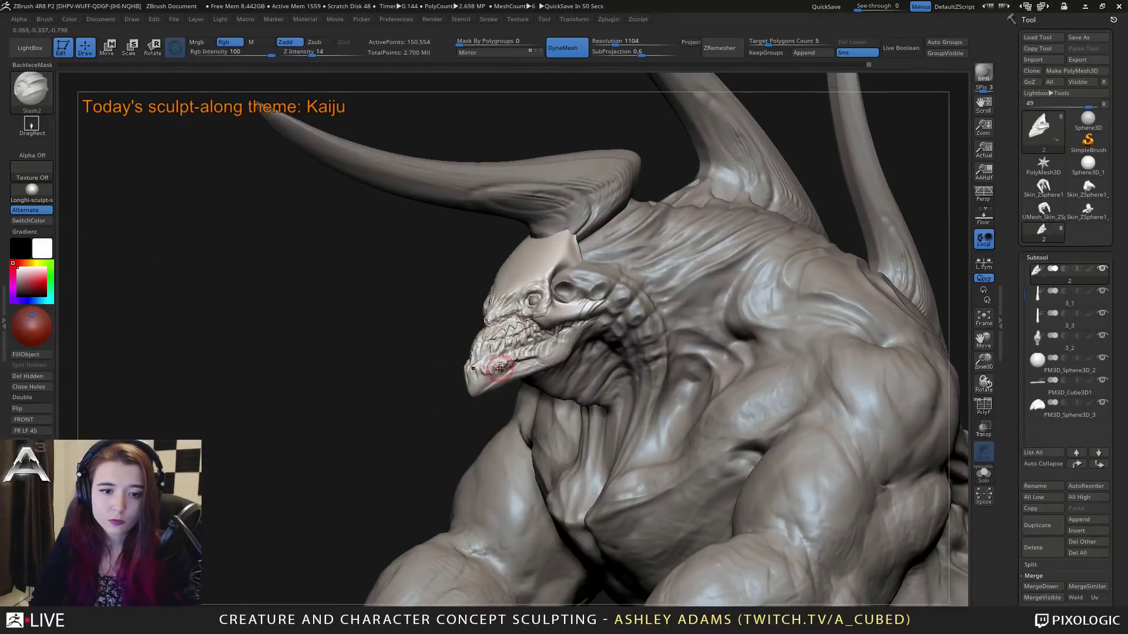
Step: Flatten the side of the lower jaw near its tip with the hPolish brush
key(b)
key(h)
key(p)
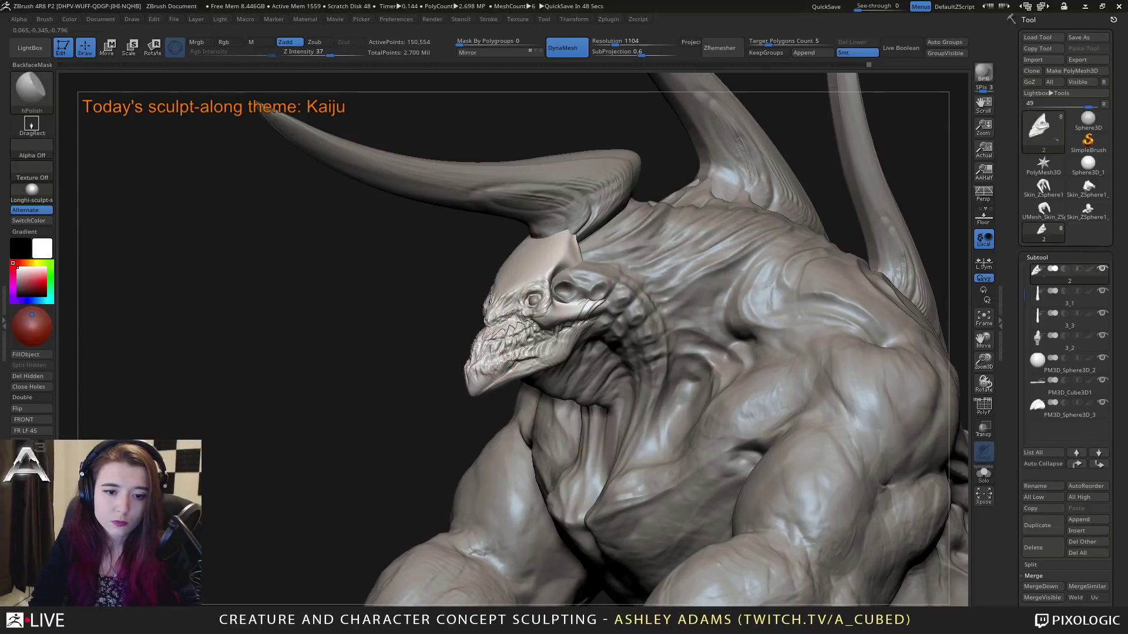
mouse_move(496, 376)
right_down()
mouse_move(483, 378)
mouse_move(514, 352)
mouse_move(492, 353)
right_up()
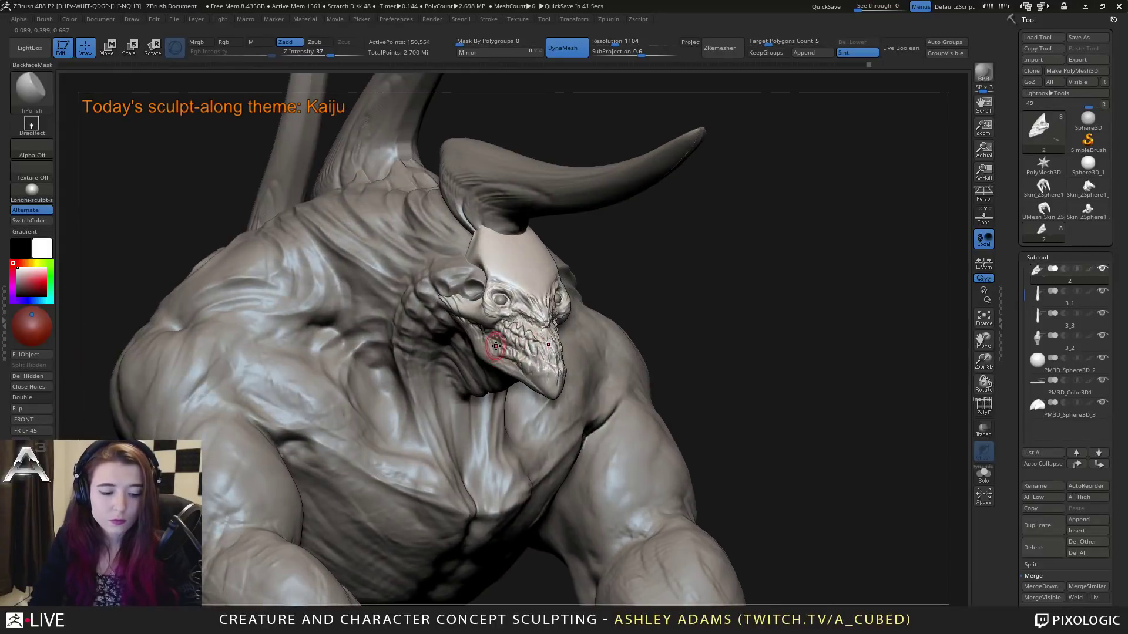
Step: Swell the teeth and gums along both sides of the mouth with the Inflat brush at intensity 10
key(b)
key(i)
key(n)
drag(491, 343, 485, 345)
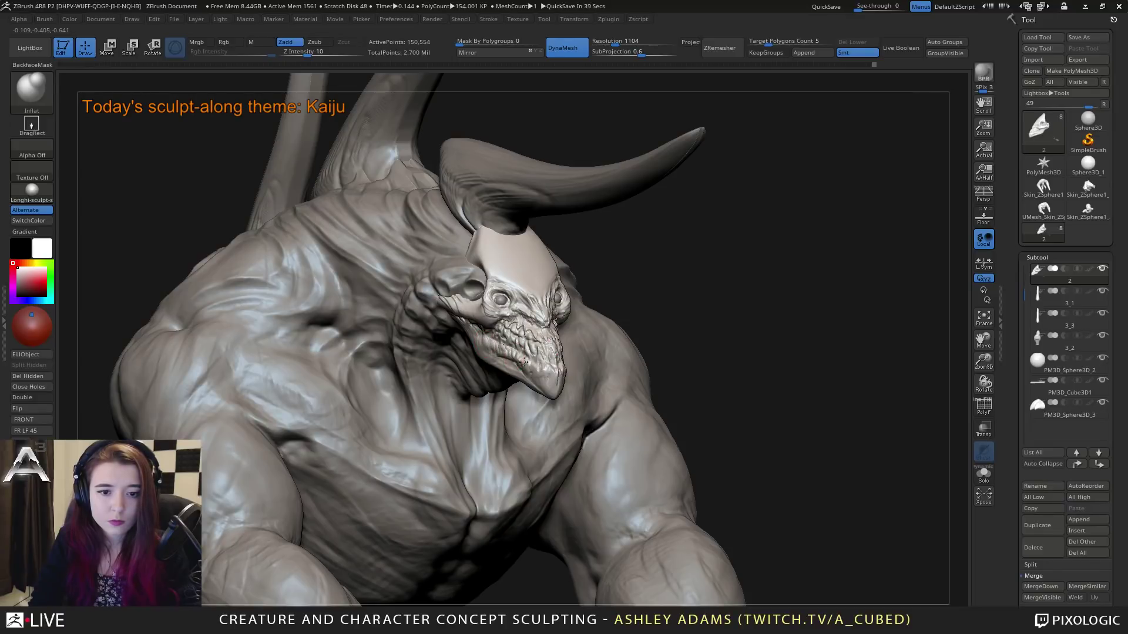
right_drag(523, 362, 530, 349)
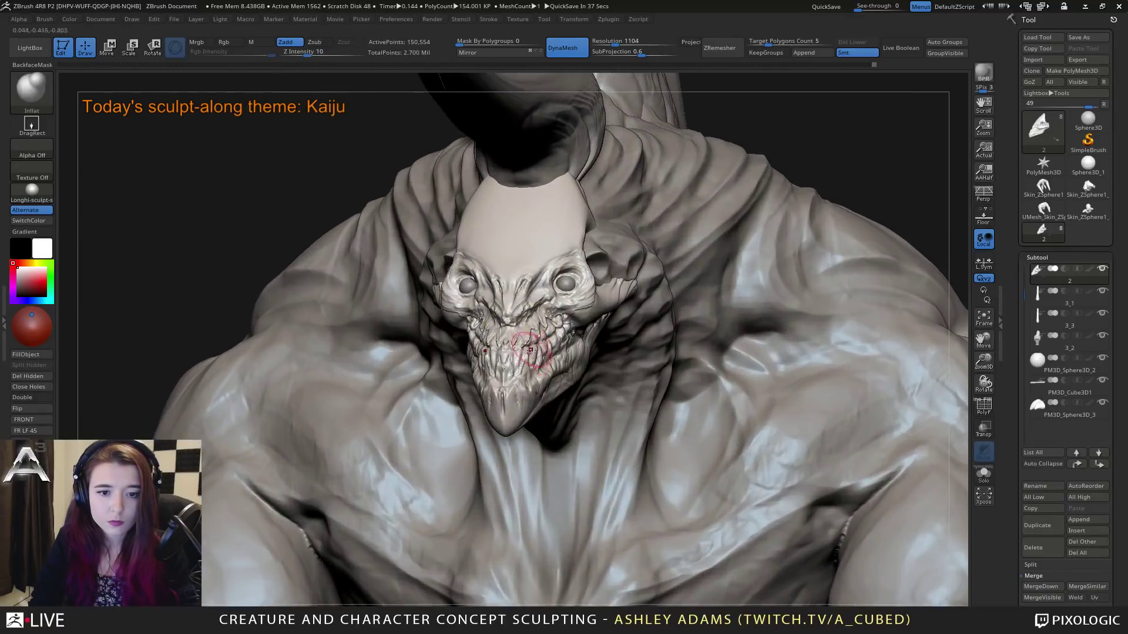
drag(532, 348, 562, 330)
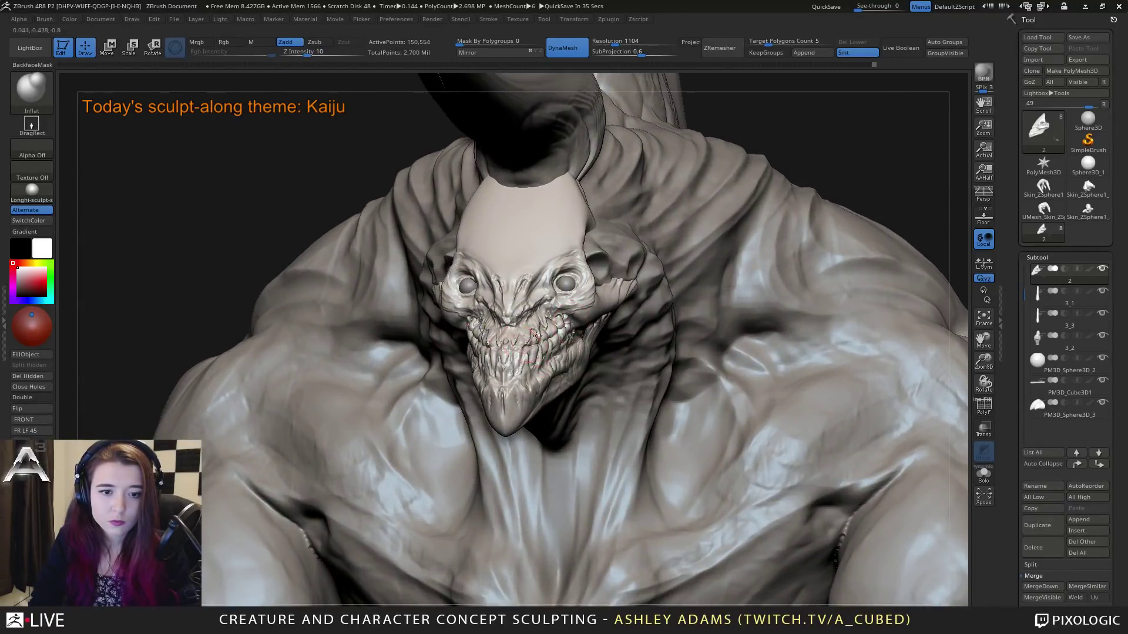
right_drag(537, 336, 496, 324)
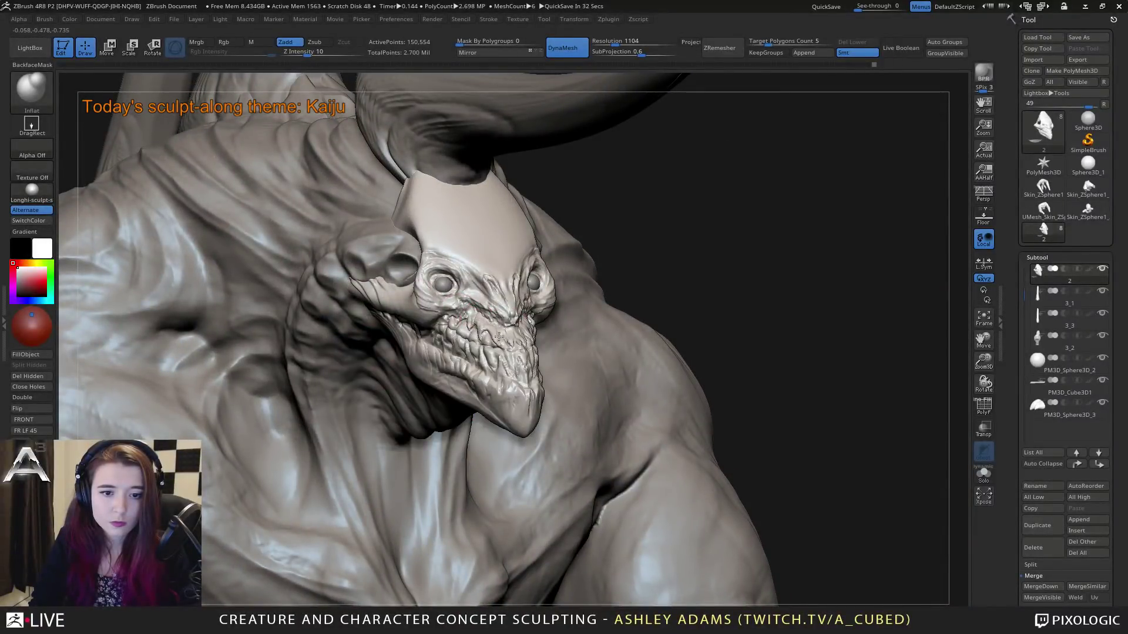
right_drag(520, 334, 536, 330)
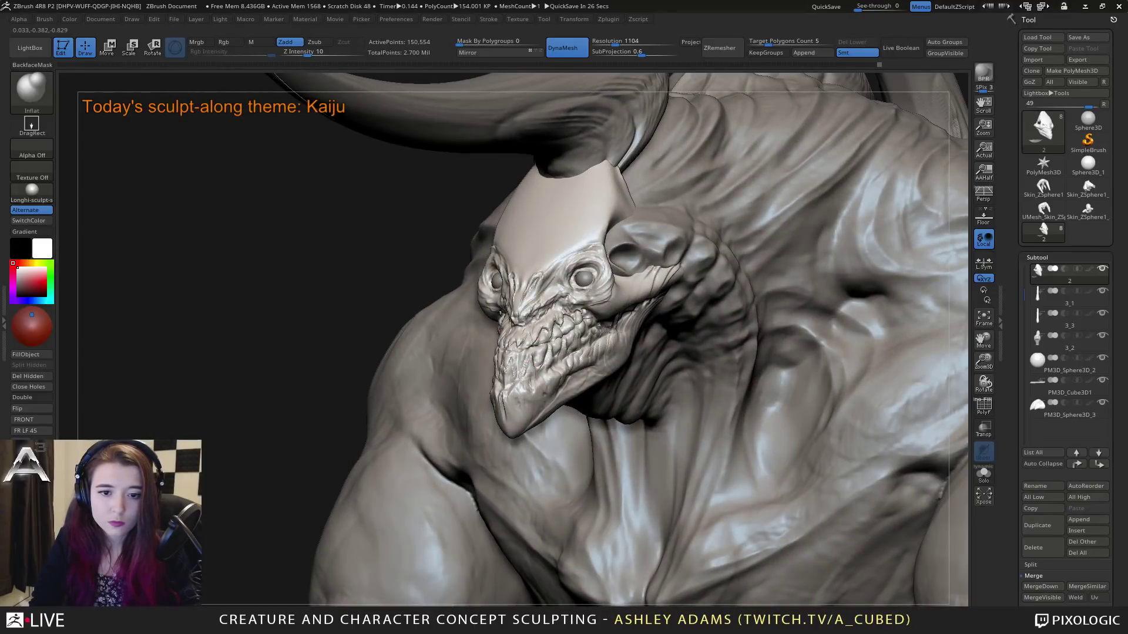
Step: Inflate the cheekbone below the eye socket and smooth the side edge of the forehead plate
mouse_move(594, 344)
right_down()
mouse_move(627, 307)
mouse_move(615, 306)
right_up()
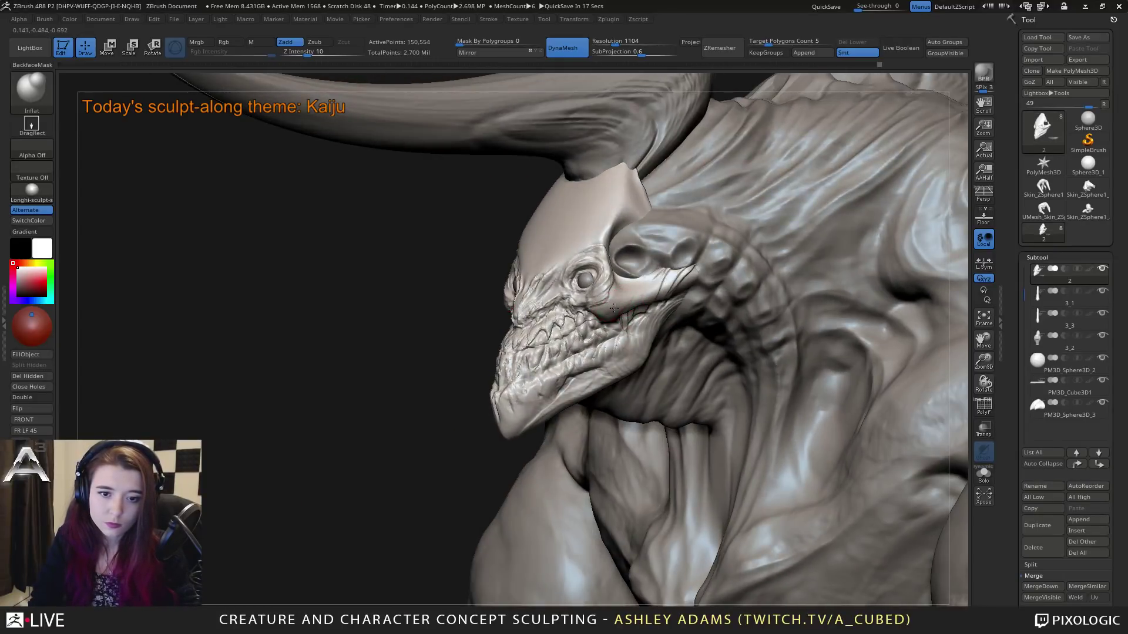
drag(639, 295, 694, 267)
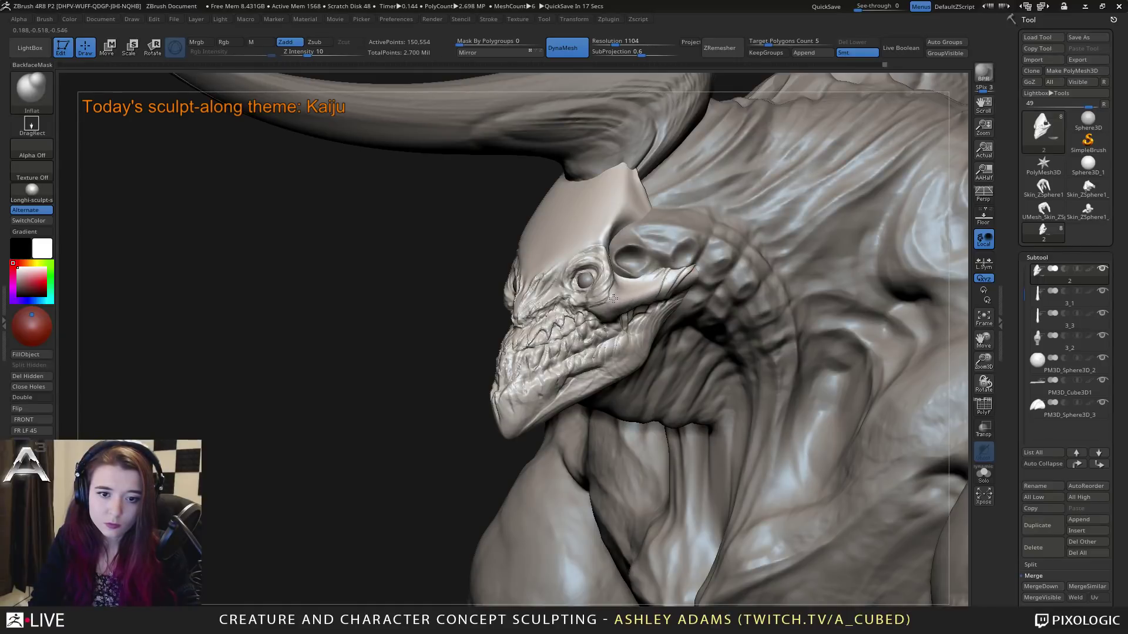
drag(613, 299, 620, 289)
right_drag(641, 277, 614, 279)
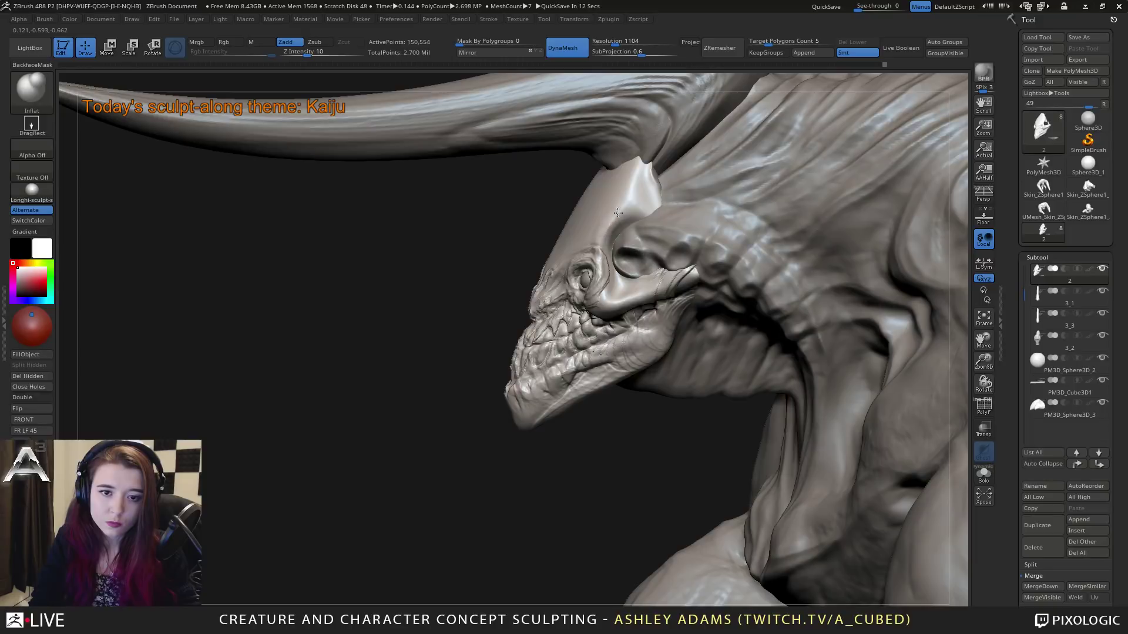
mouse_move(618, 212)
shift+mouse_down()
mouse_move(638, 203)
mouse_move(623, 215)
shift+mouse_up()
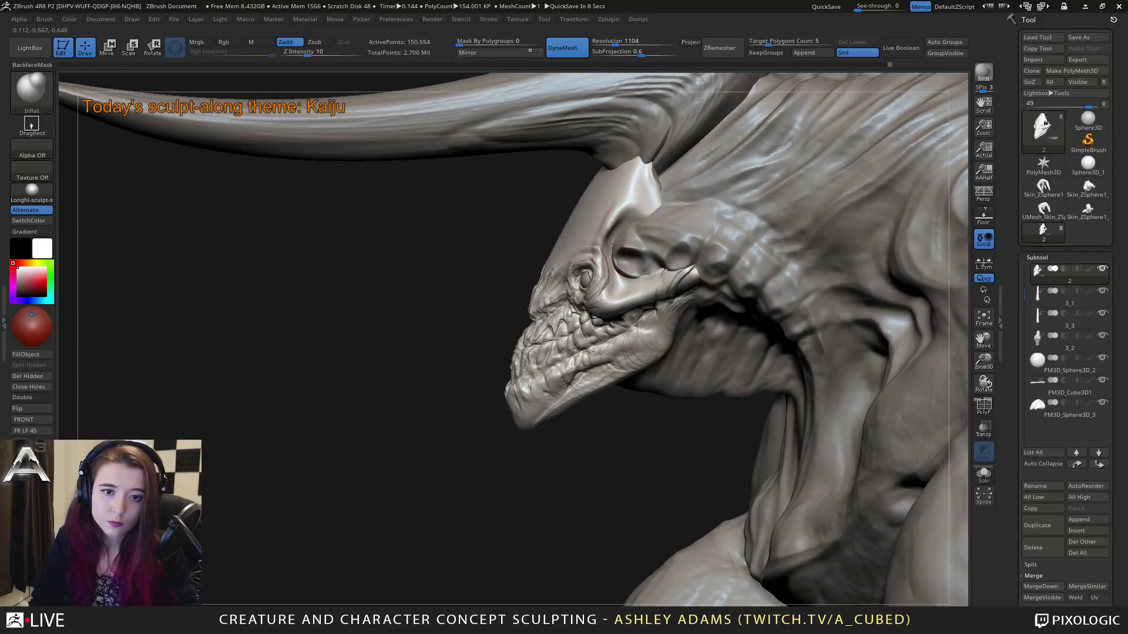
right_drag(643, 223, 634, 200)
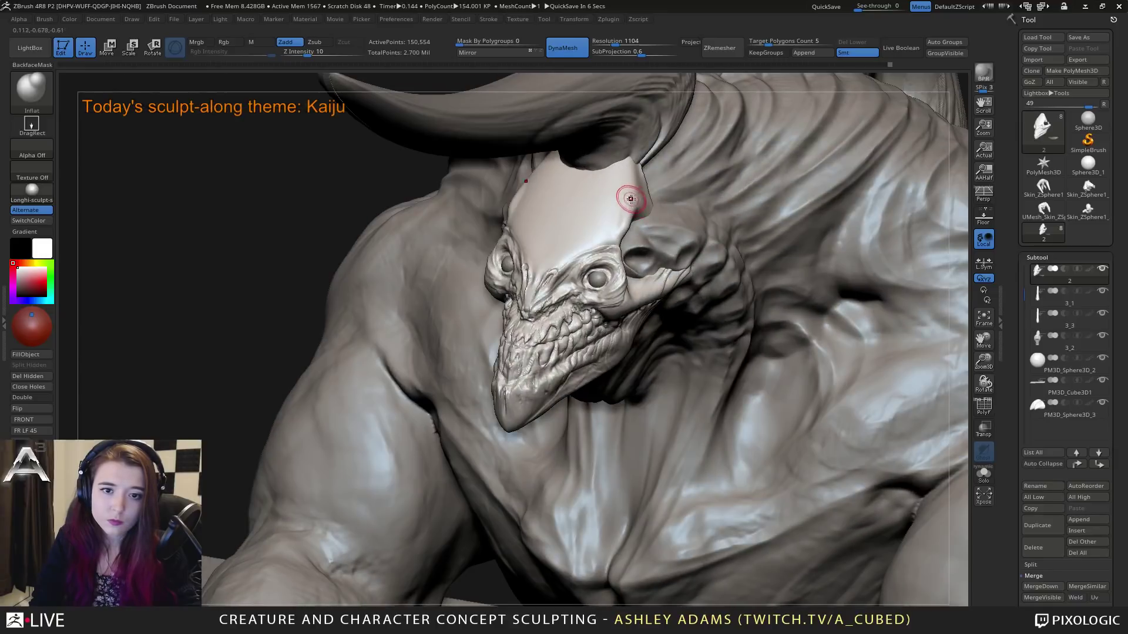
mouse_move(617, 249)
right_down()
mouse_move(444, 111)
mouse_move(641, 346)
mouse_move(629, 406)
right_up()
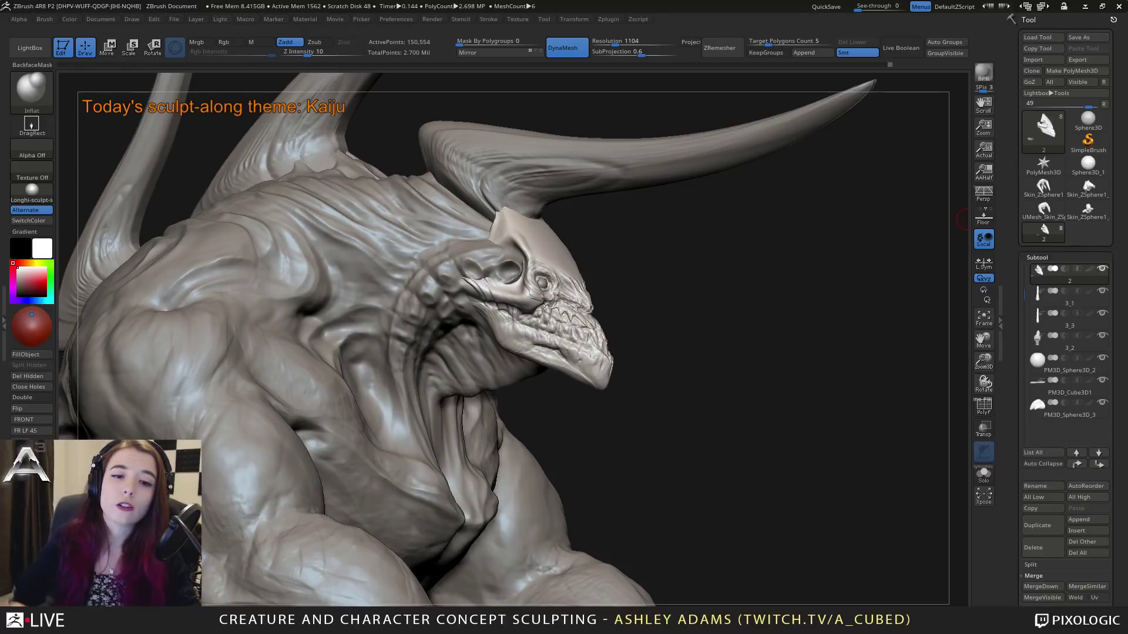
Step: Polish the side edge of the forehead plate above the eye socket with the hPolish brush
drag(781, 273, 484, 285)
right_drag(485, 285, 373, 300)
mouse_move(581, 341)
ctrl+right_down()
mouse_move(569, 368)
mouse_move(516, 325)
mouse_move(577, 333)
ctrl+right_up()
right_click(547, 332)
right_click(577, 334)
drag(576, 333, 580, 334)
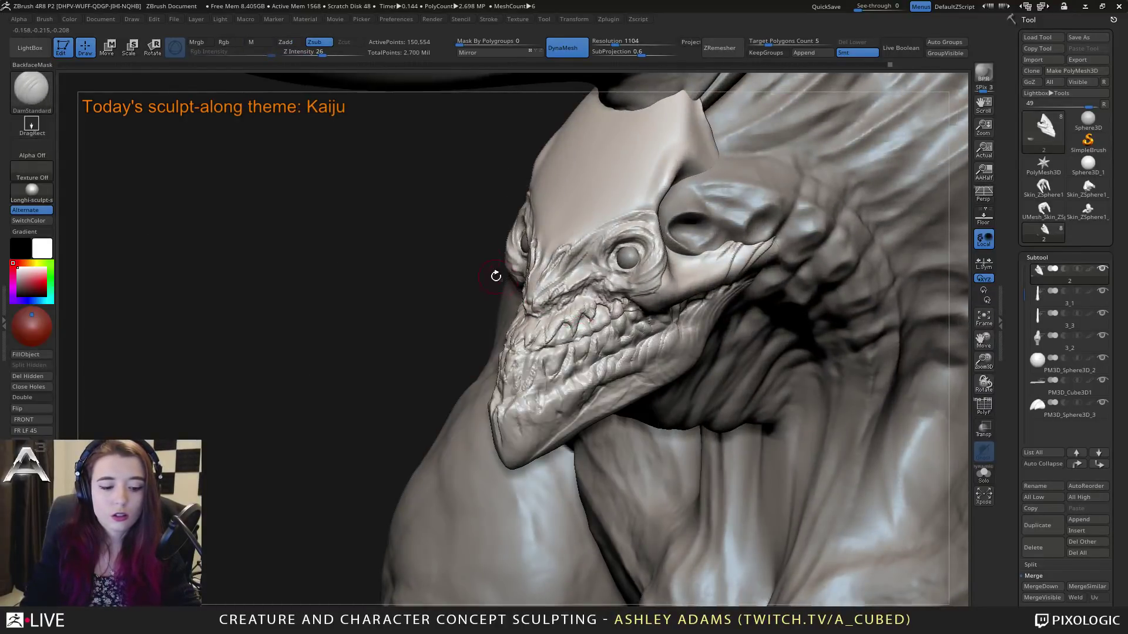
mouse_move(520, 294)
mouse_down()
mouse_move(594, 336)
mouse_move(609, 318)
mouse_up()
key(b)
key(h)
key(p)
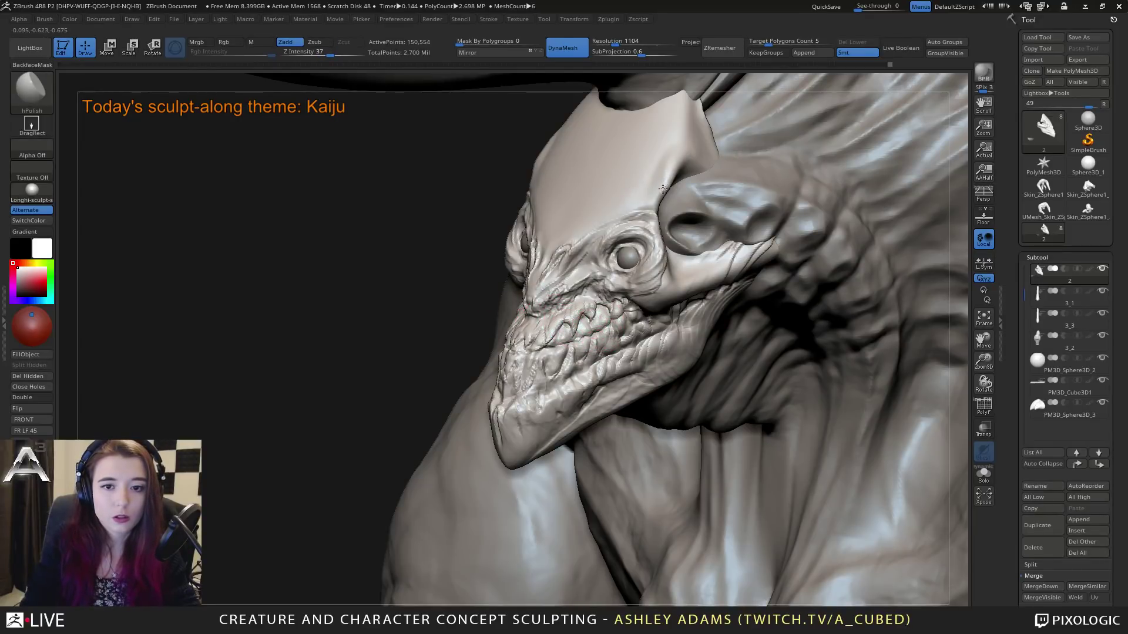
mouse_move(663, 189)
mouse_down()
mouse_move(673, 165)
mouse_move(664, 171)
mouse_move(658, 153)
mouse_up()
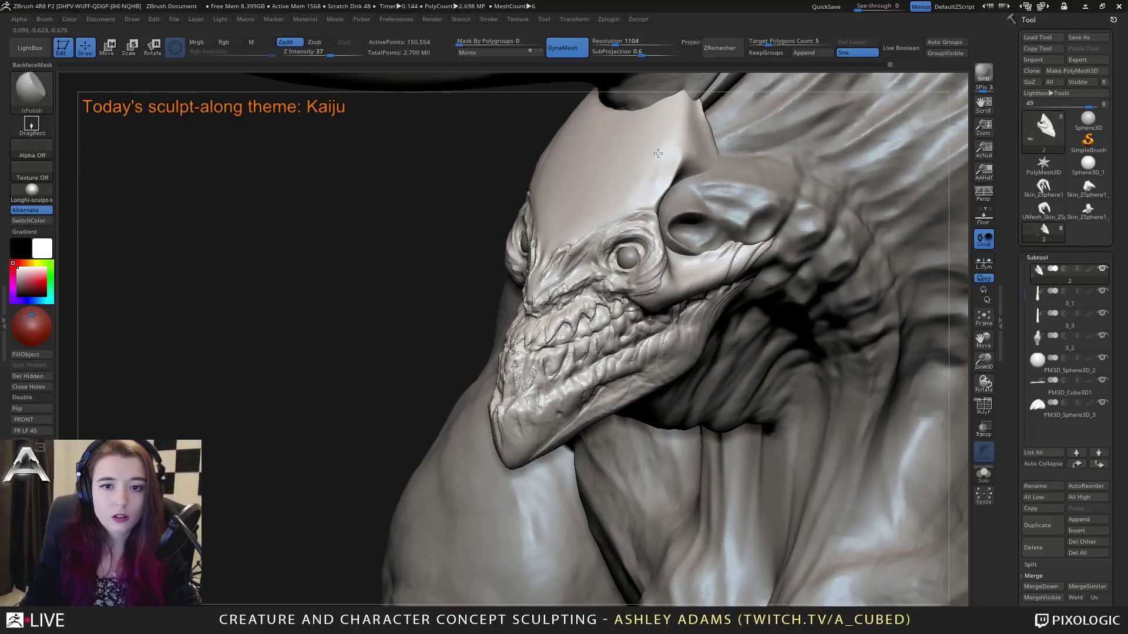
Step: Build up the temple area between the eye socket and the forehead plate with the ClayBuildup brush
right_drag(660, 152, 572, 162)
key(b)
key(c)
key(b)
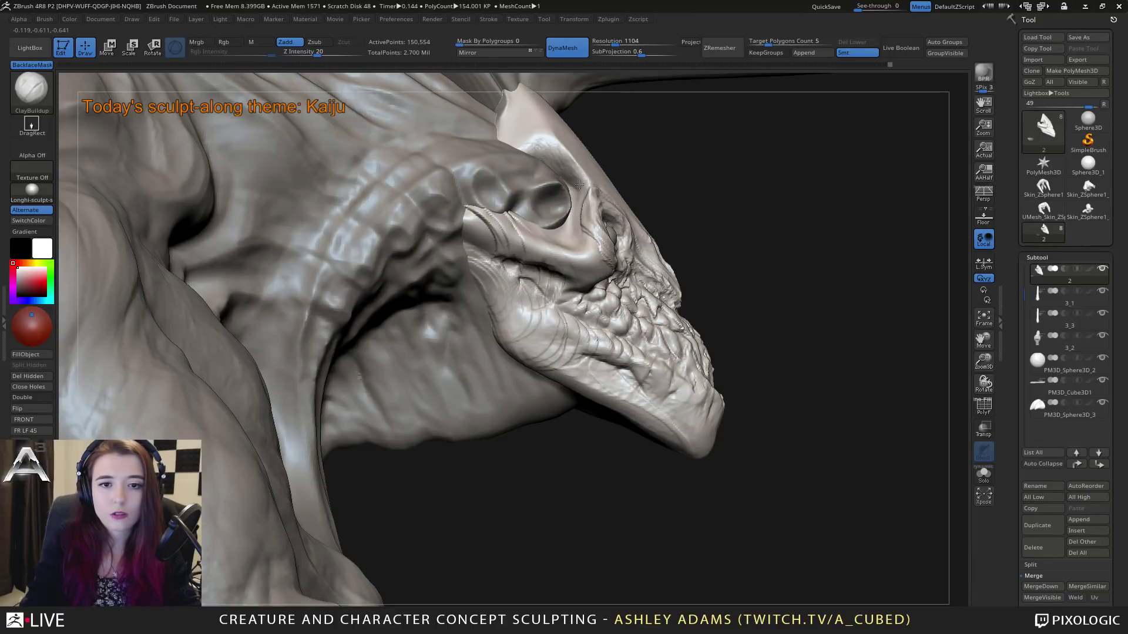
right_drag(547, 152, 499, 159)
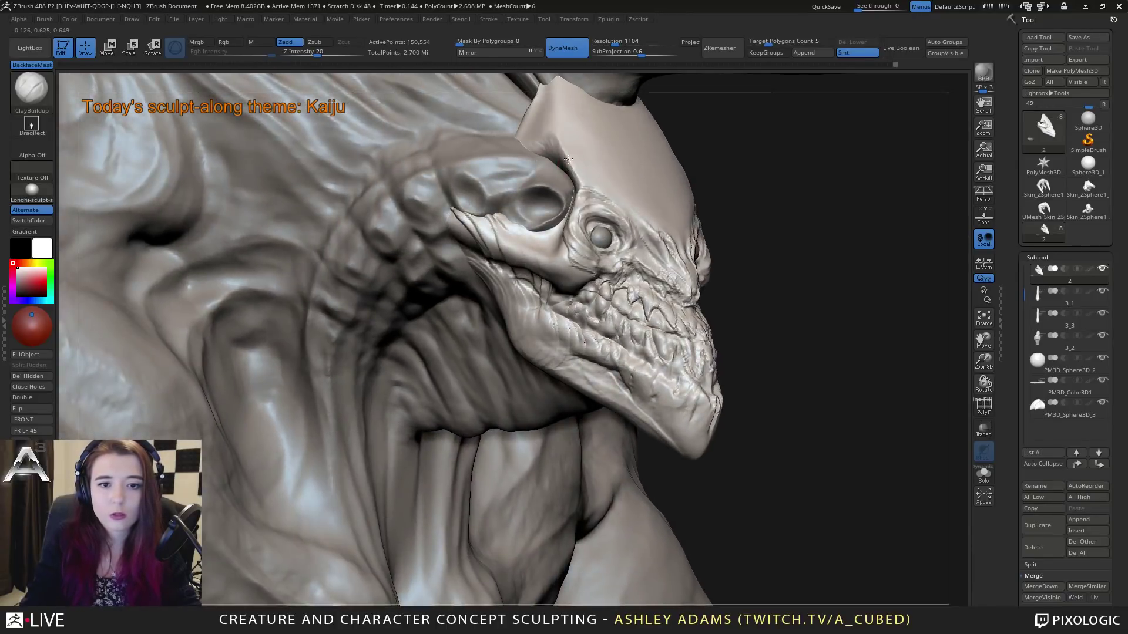
right_drag(538, 145, 521, 164)
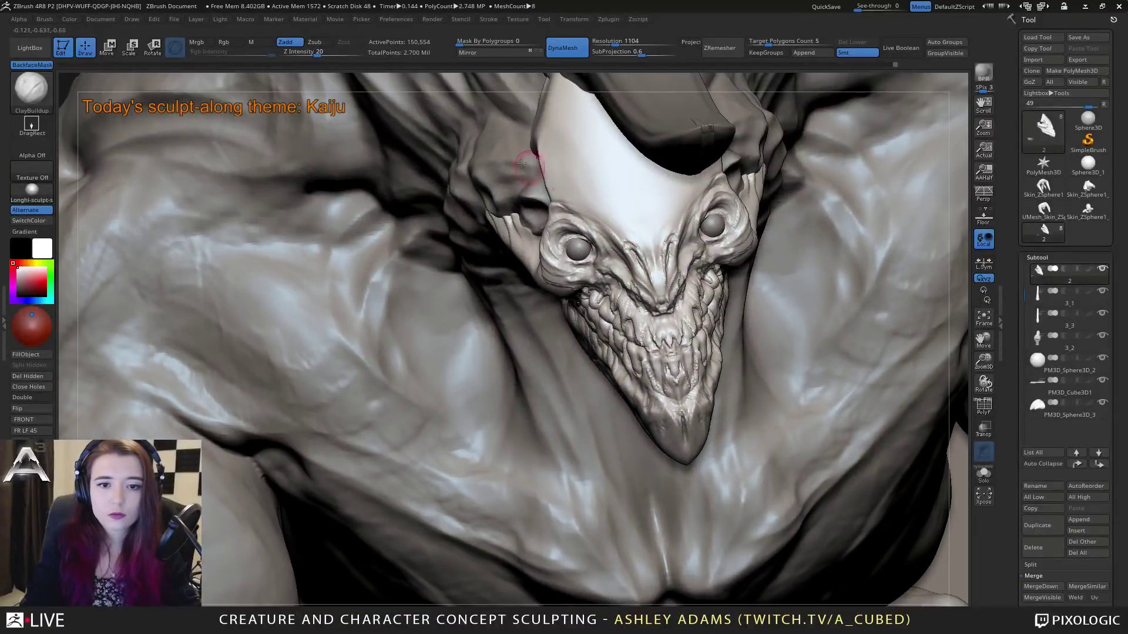
right_drag(578, 215, 573, 202)
key(space)
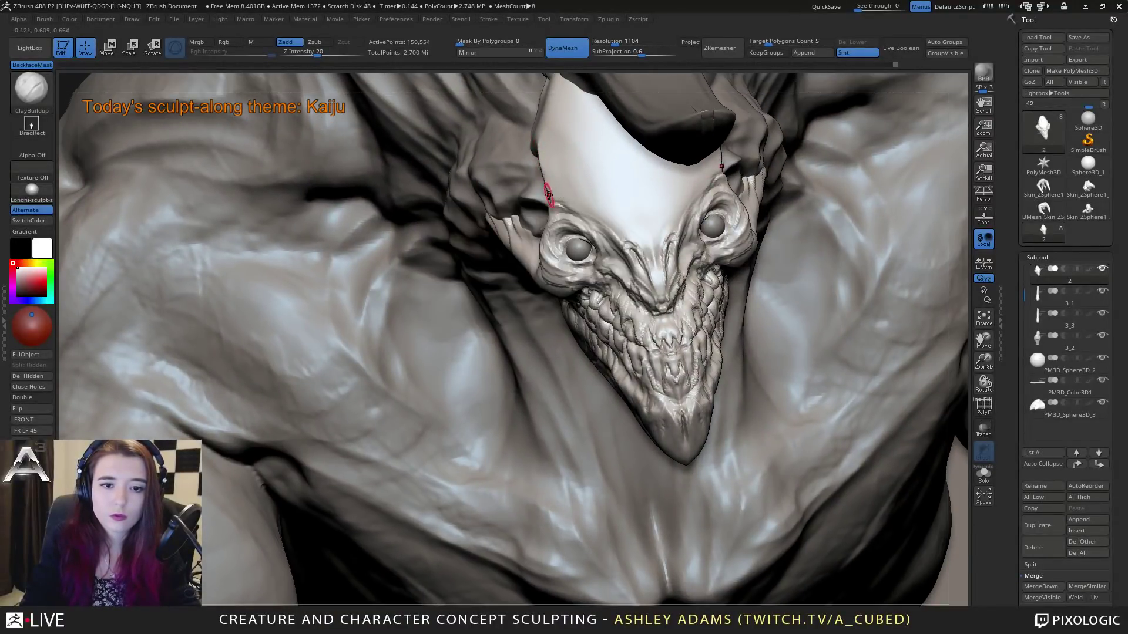
Step: Pull a cluster of raised scales out of the brow above each eye with the SnakeHook brush
key(b)
key(s)
key(h)
key(space)
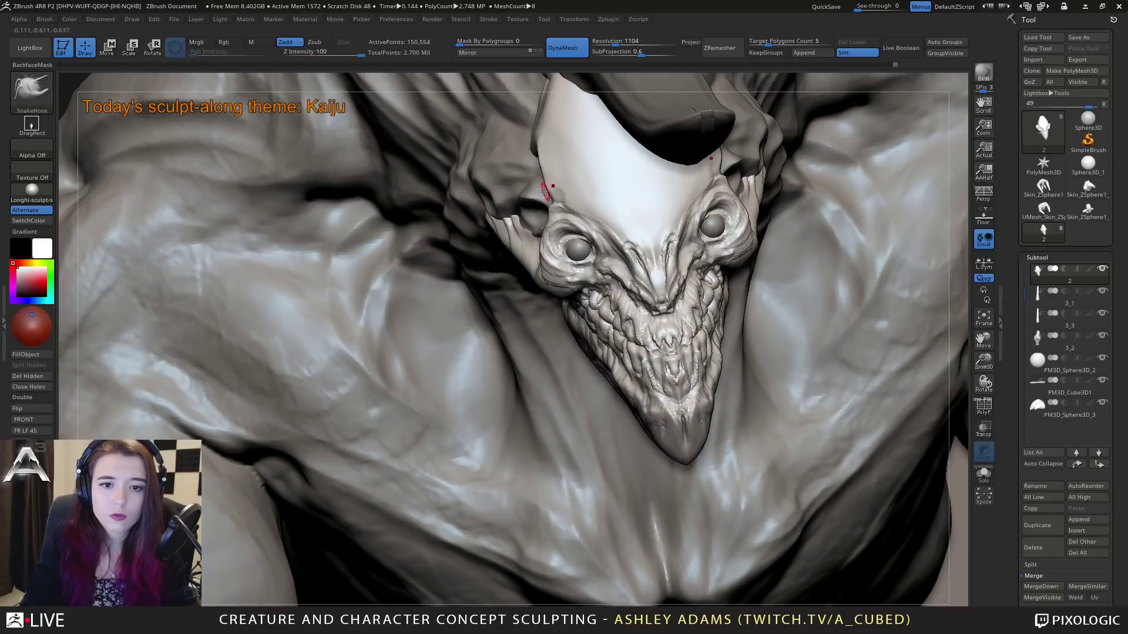
mouse_move(554, 187)
right_down()
mouse_move(555, 204)
mouse_move(578, 203)
right_up()
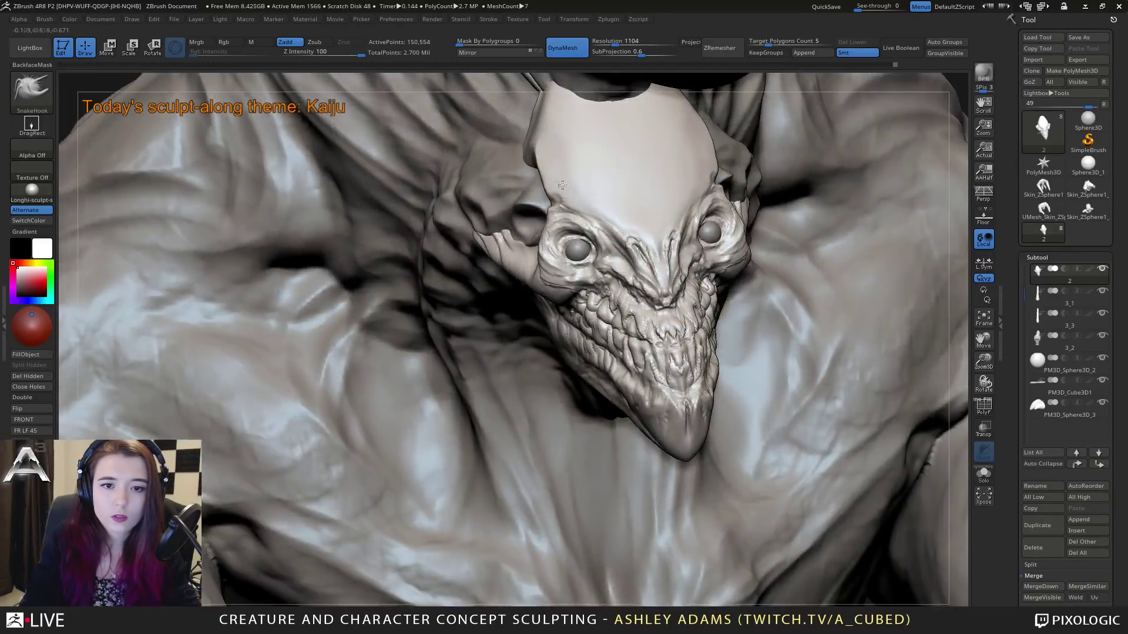
mouse_move(581, 204)
mouse_down()
mouse_move(621, 226)
mouse_move(616, 209)
mouse_move(581, 195)
mouse_move(619, 210)
mouse_move(576, 191)
mouse_move(594, 191)
mouse_move(574, 192)
mouse_move(577, 171)
mouse_move(557, 189)
mouse_move(589, 193)
mouse_up()
key(space)
mouse_move(645, 232)
ctrl+right_down()
mouse_move(612, 204)
mouse_move(651, 265)
mouse_move(588, 249)
ctrl+right_up()
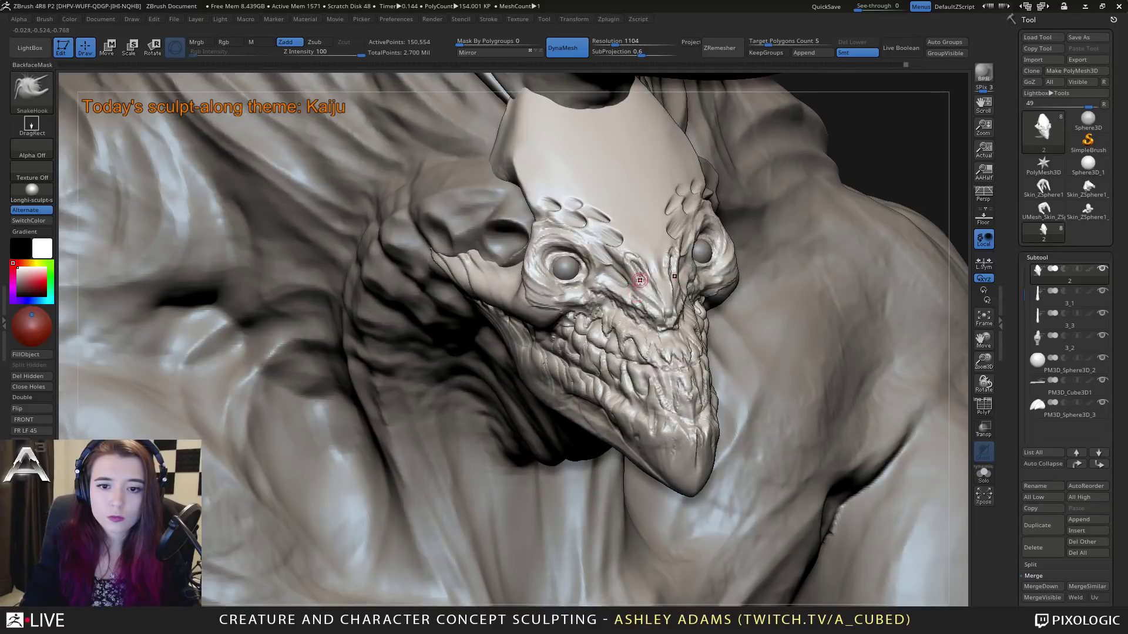
Step: Refine and extend the overlapping brow scales onto the forehead, undoing misplaced strokes
right_drag(633, 281, 610, 273)
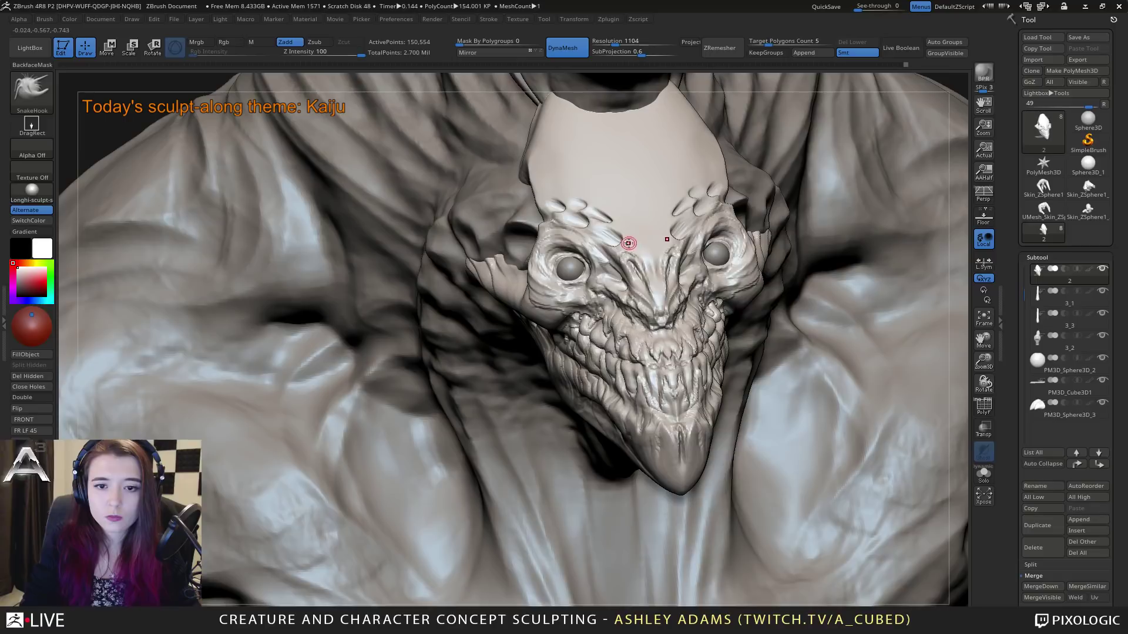
key(ctrl+z)
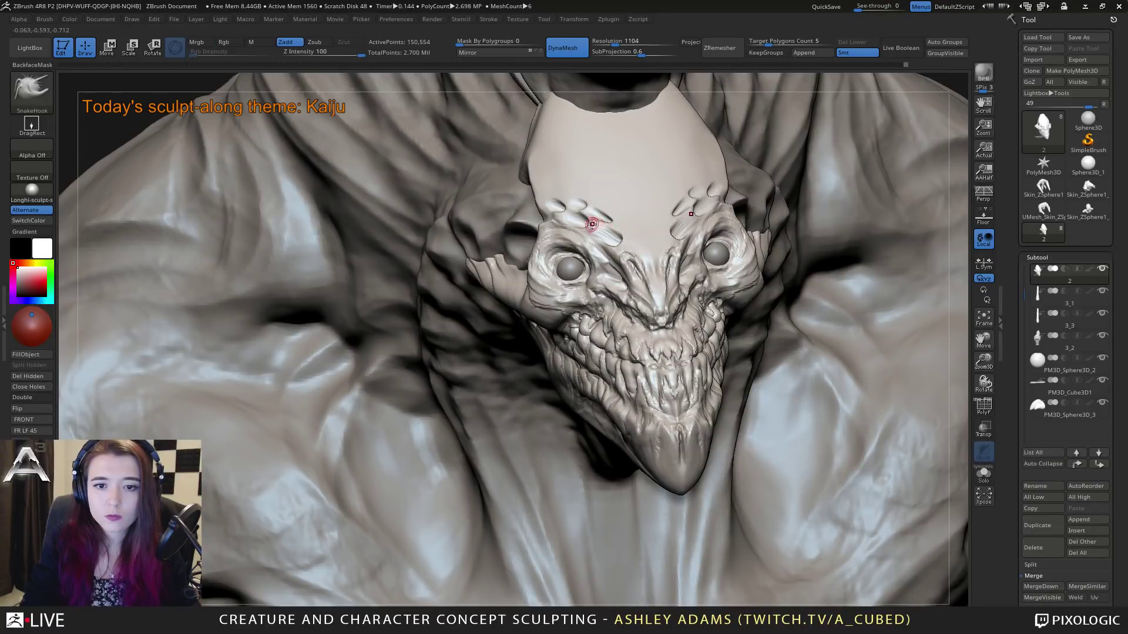
drag(592, 222, 608, 235)
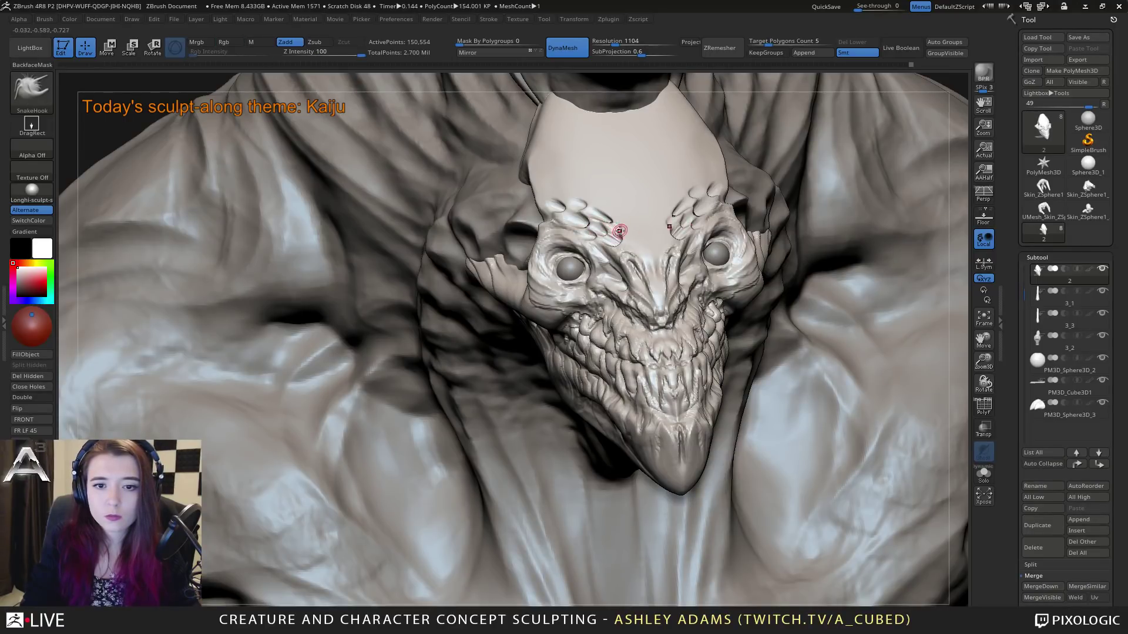
key(ctrl+z)
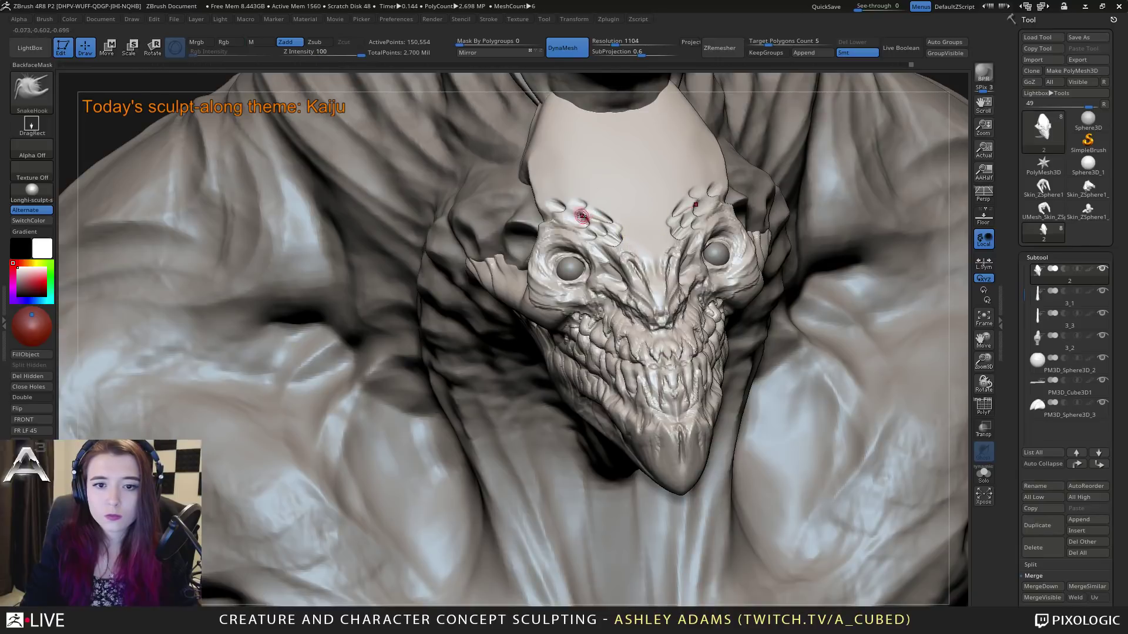
drag(563, 198, 575, 202)
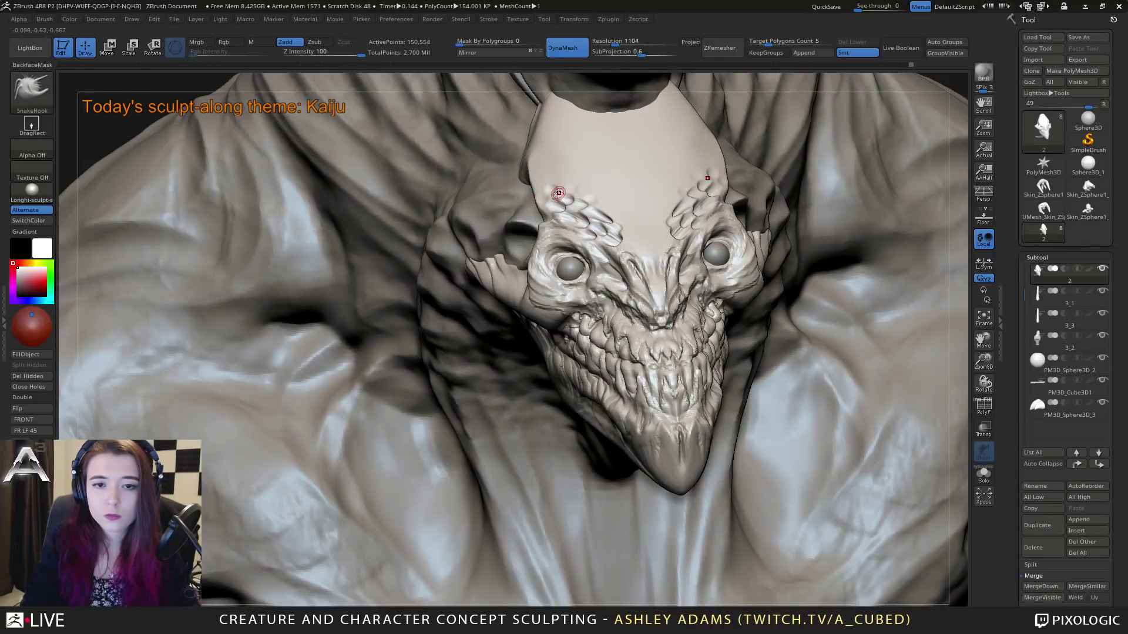
Step: Smooth the upper edge of the brow scales where they blend into the forehead plate
key(shift)
shift+drag(577, 197, 619, 225)
mouse_move(605, 205)
ctrl+right_down()
mouse_move(606, 174)
mouse_move(576, 135)
mouse_move(610, 268)
ctrl+right_up()
key(space)
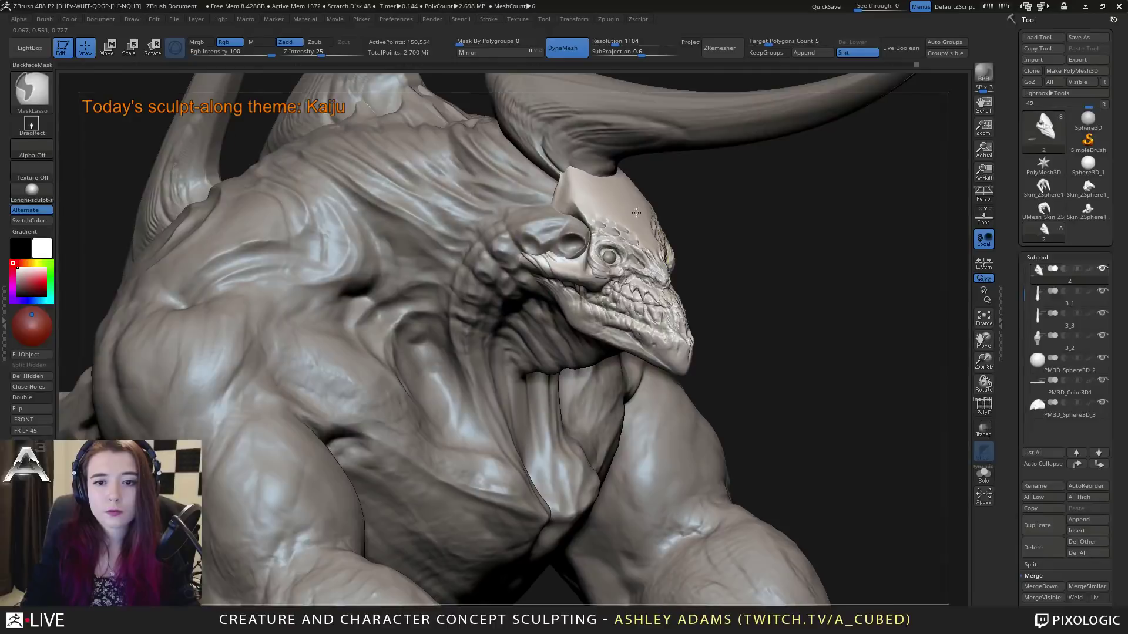
Step: Swell the teeth and scaly ridges along the skull's jaw with the Inflat brush
ctrl+right_drag(645, 205, 643, 353)
right_drag(481, 149, 588, 280)
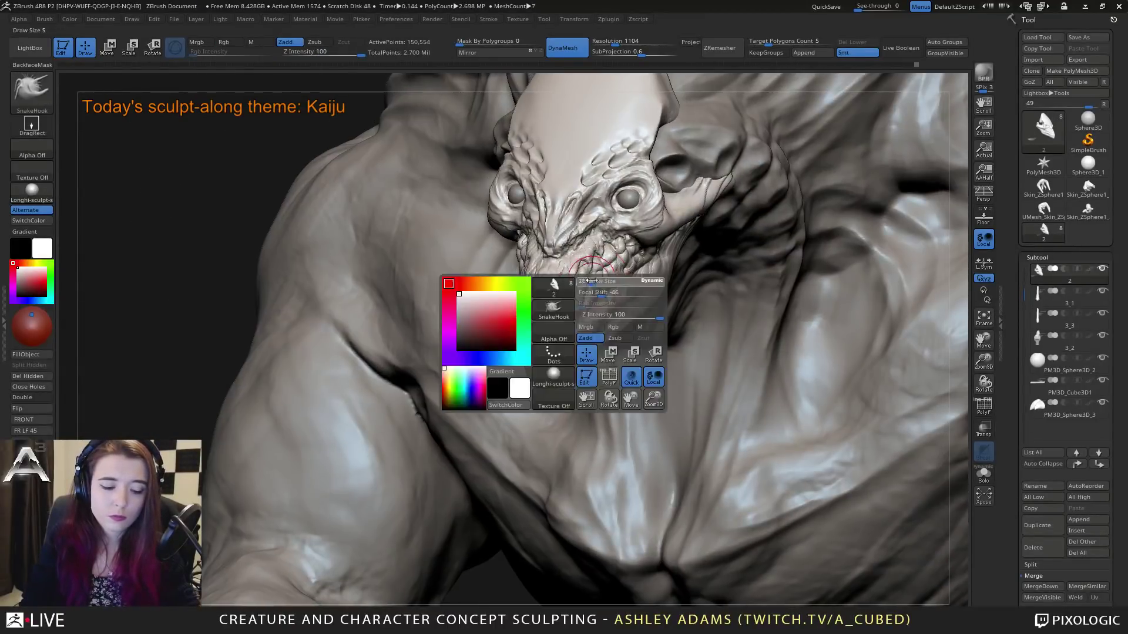
key(b)
key(i)
key(n)
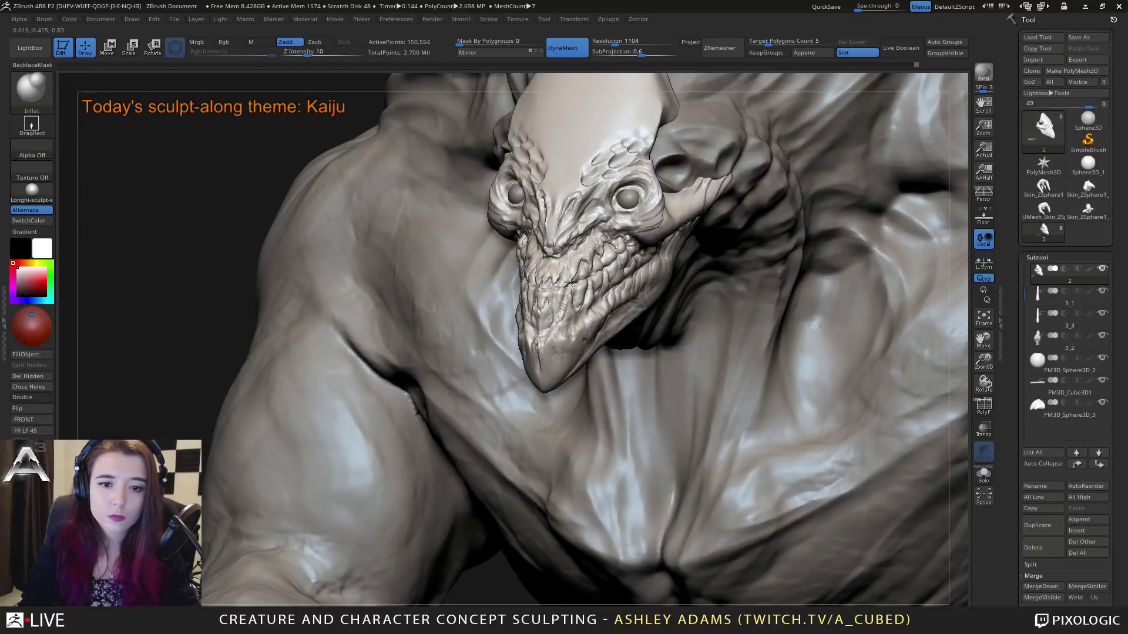
drag(588, 278, 598, 275)
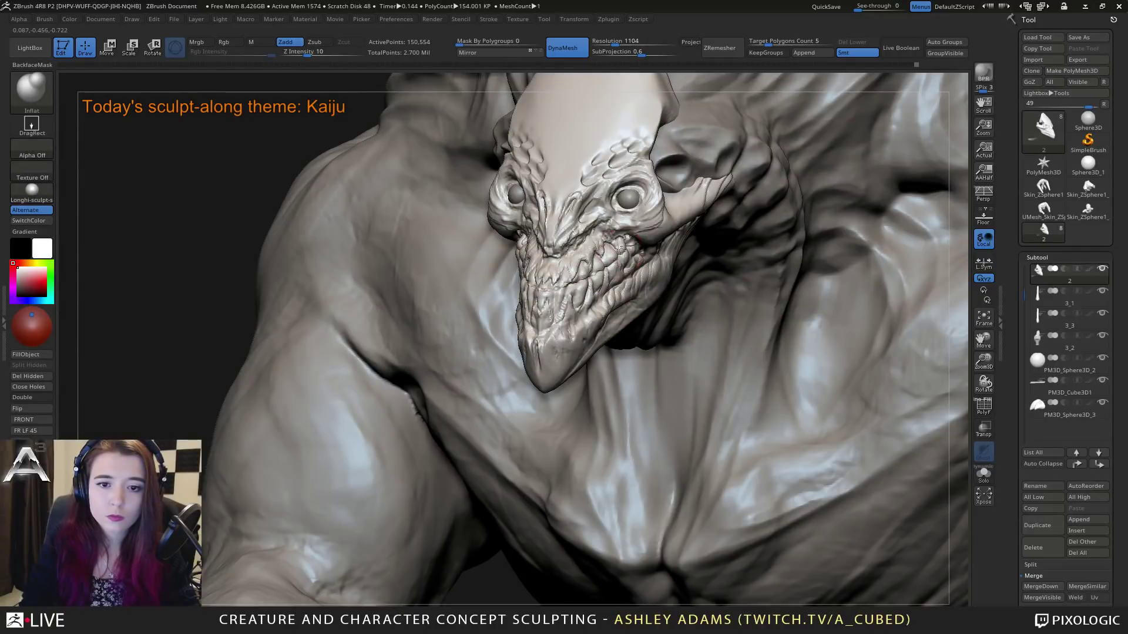
mouse_move(621, 251)
right_down()
mouse_move(600, 247)
mouse_move(605, 294)
mouse_move(494, 270)
mouse_move(614, 253)
right_up()
drag(609, 259, 617, 281)
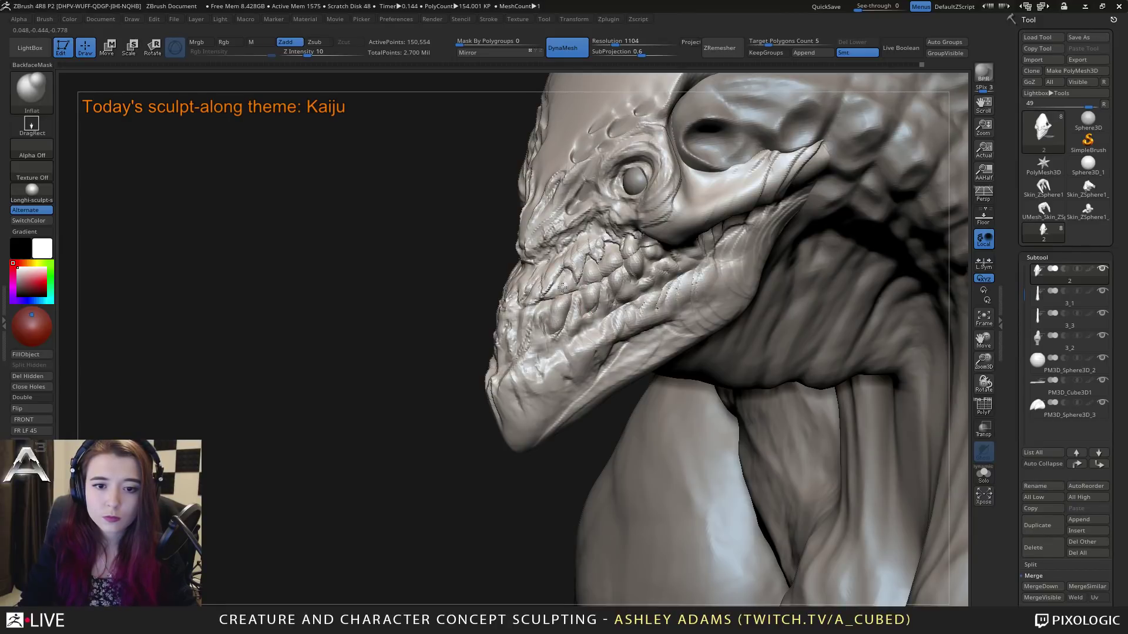
mouse_move(558, 287)
mouse_down()
mouse_move(501, 323)
mouse_move(485, 307)
mouse_move(503, 288)
mouse_move(513, 300)
mouse_up()
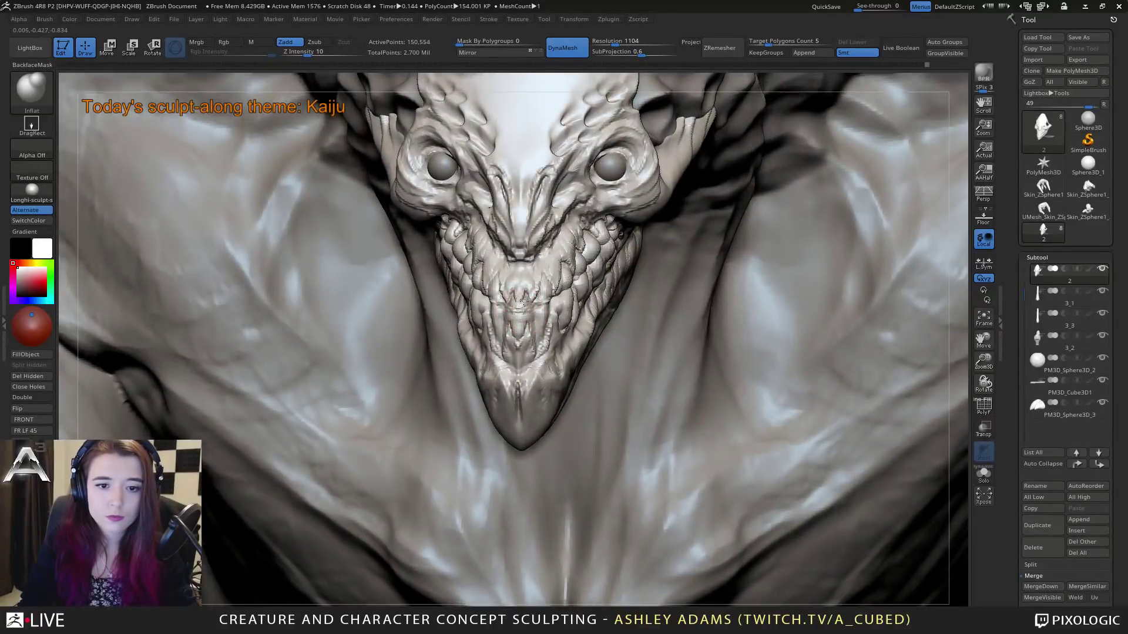
Step: Carve creases around the front teeth and down the chin with the DamStandard brush
key(b)
key(d)
key(s)
key(space)
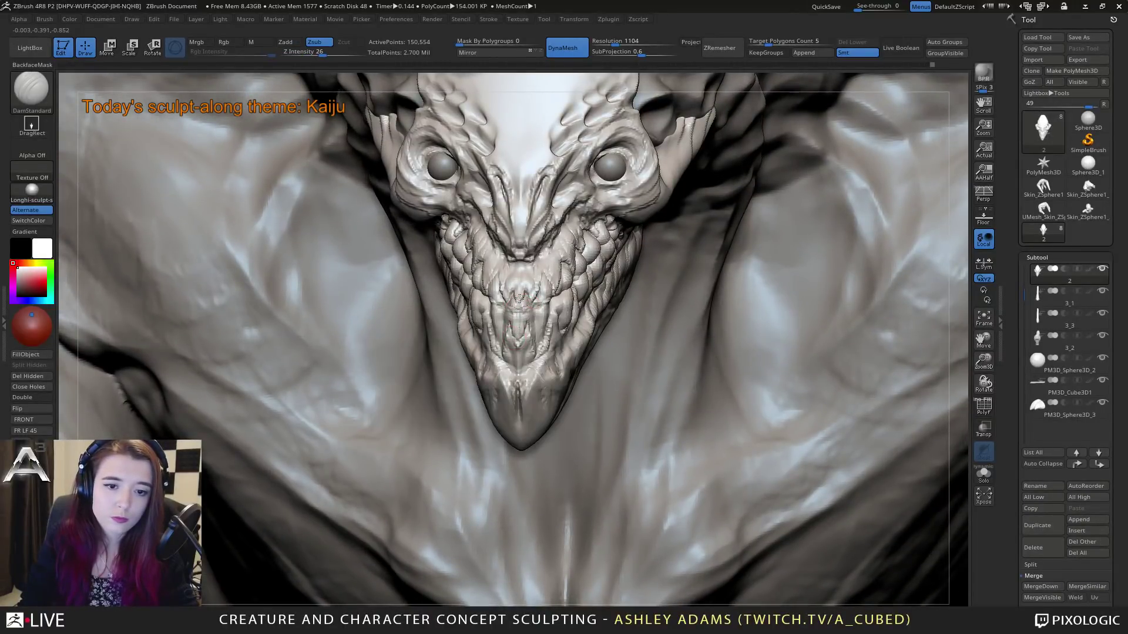
Step: Build up the side teeth and the adjoining jaw surface with the ClayBuildup brush
mouse_move(519, 337)
right_down()
mouse_move(512, 302)
mouse_move(541, 318)
mouse_move(575, 307)
right_up()
key(space)
key(b)
key(c)
key(b)
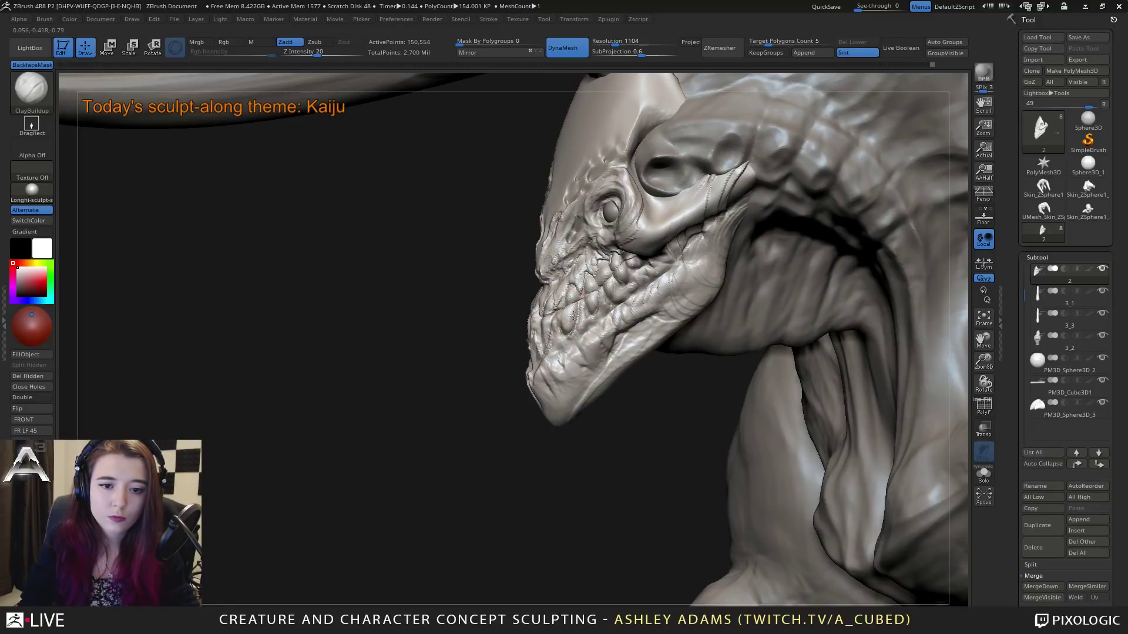
mouse_move(574, 316)
right_down()
mouse_move(566, 323)
mouse_move(588, 312)
right_up()
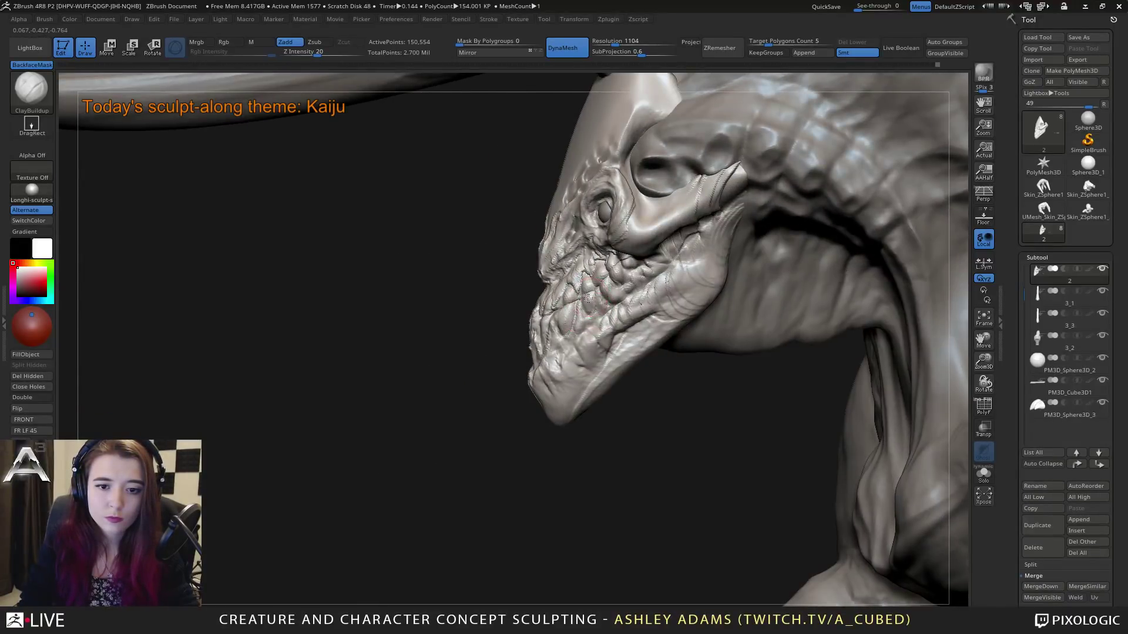
drag(576, 290, 601, 289)
right_drag(609, 289, 608, 301)
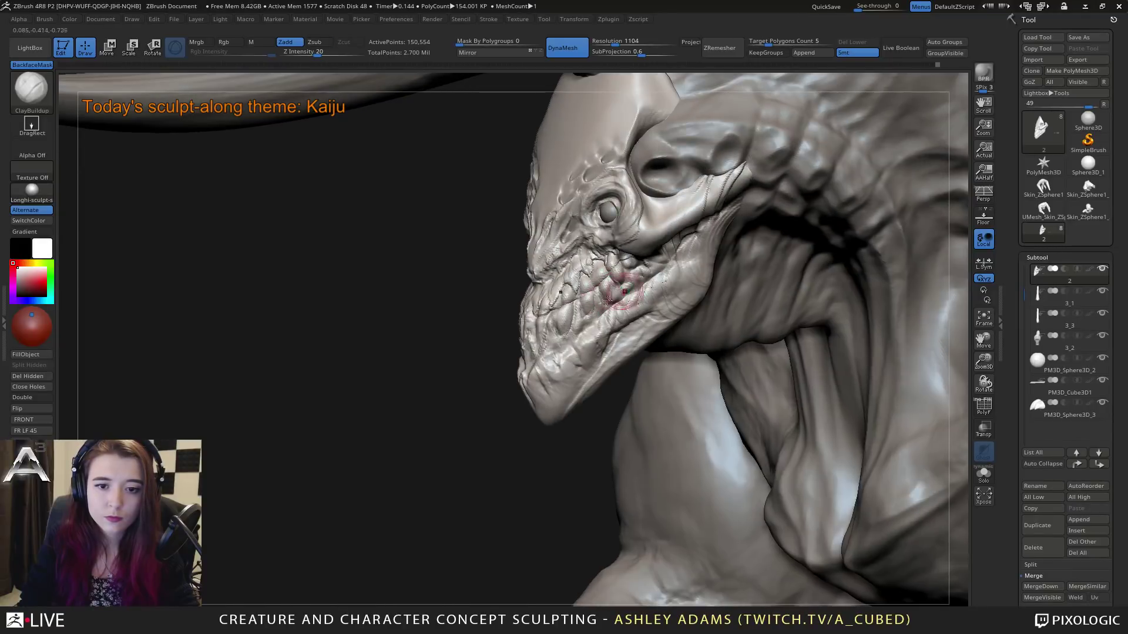
Step: Sharpen the grooves between the side teeth and the lower jaw with the DamStandard brush
key(b)
key(d)
key(s)
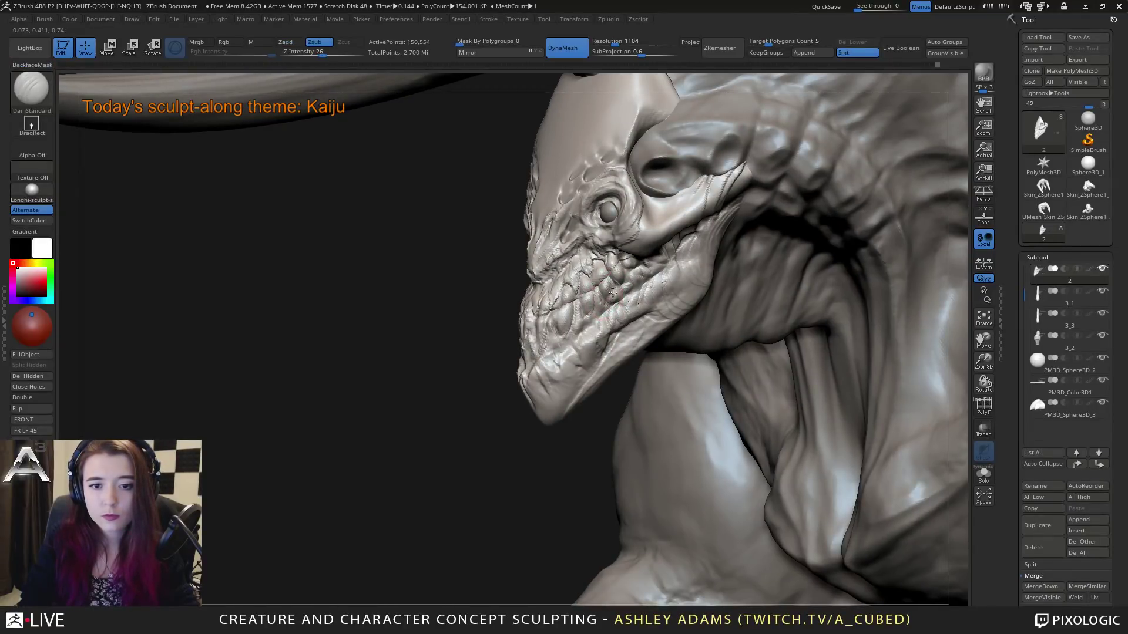
Step: Switch to the SnakeHook brush to pull out forms on the skull head
mouse_move(613, 292)
right_down()
mouse_move(624, 313)
mouse_move(575, 263)
mouse_move(471, 229)
mouse_move(613, 287)
mouse_move(591, 226)
mouse_move(553, 257)
mouse_move(517, 240)
mouse_move(527, 251)
mouse_move(512, 253)
mouse_move(531, 257)
right_up()
key(b)
key(s)
key(h)
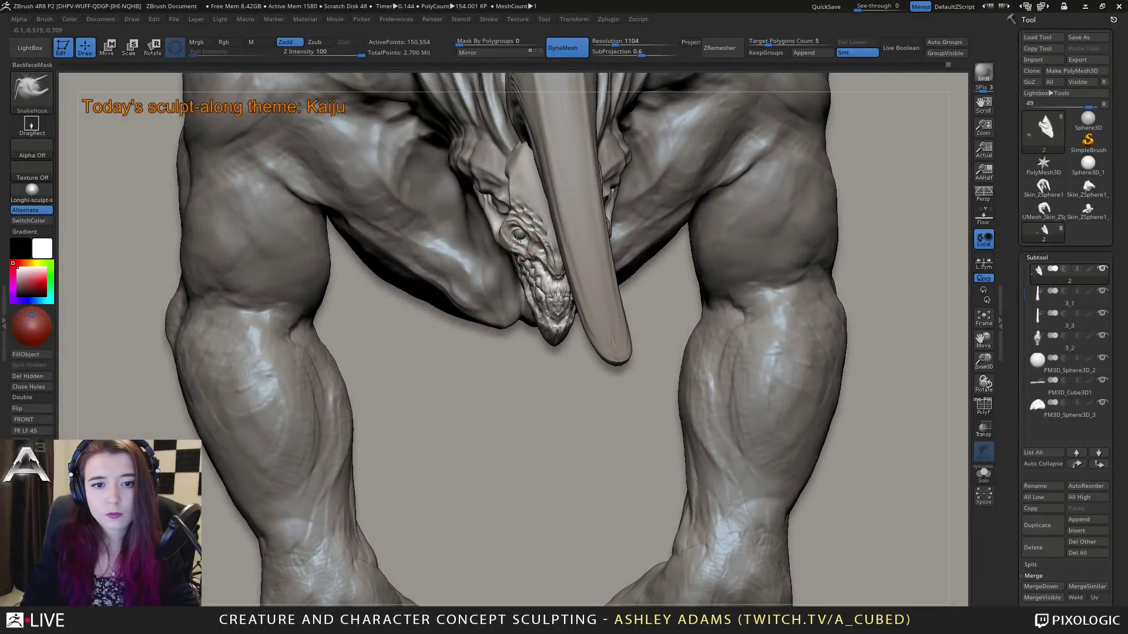
Step: Inspect the kaiju's skull plate and upper body from the front, the side and a three-quarter view
right_drag(517, 241, 539, 223)
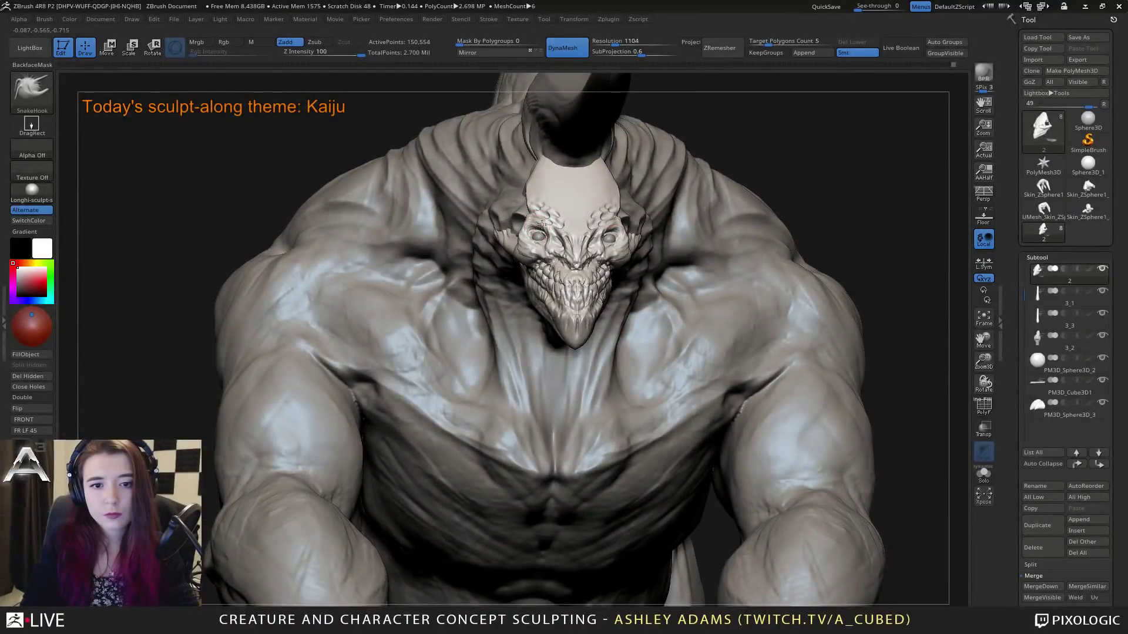
right_drag(538, 224, 499, 226)
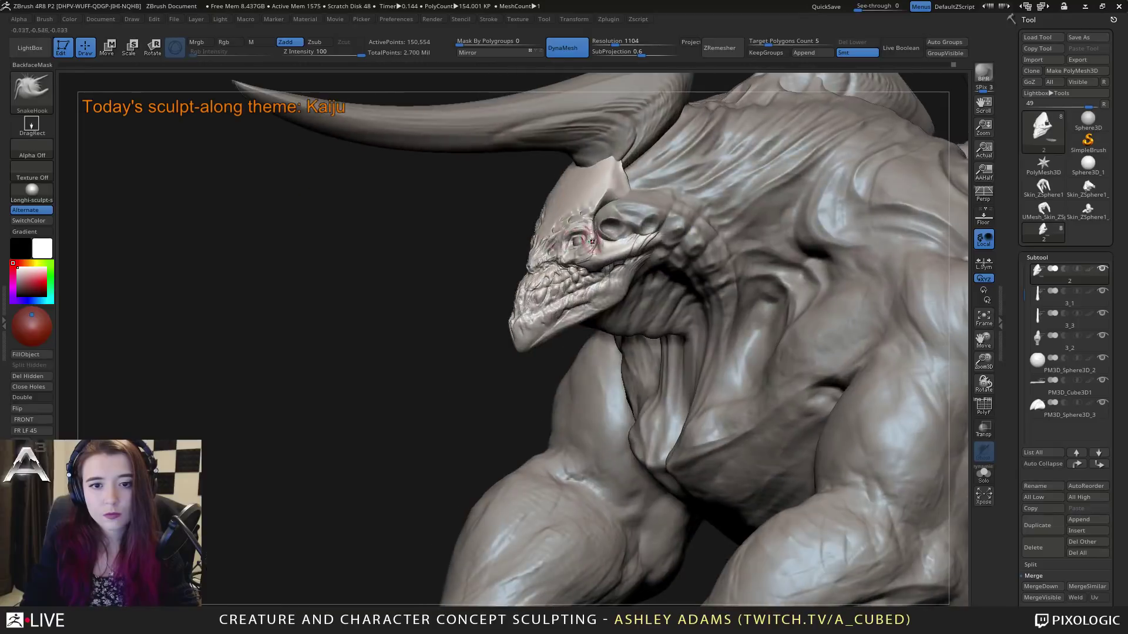
right_drag(605, 235, 587, 237)
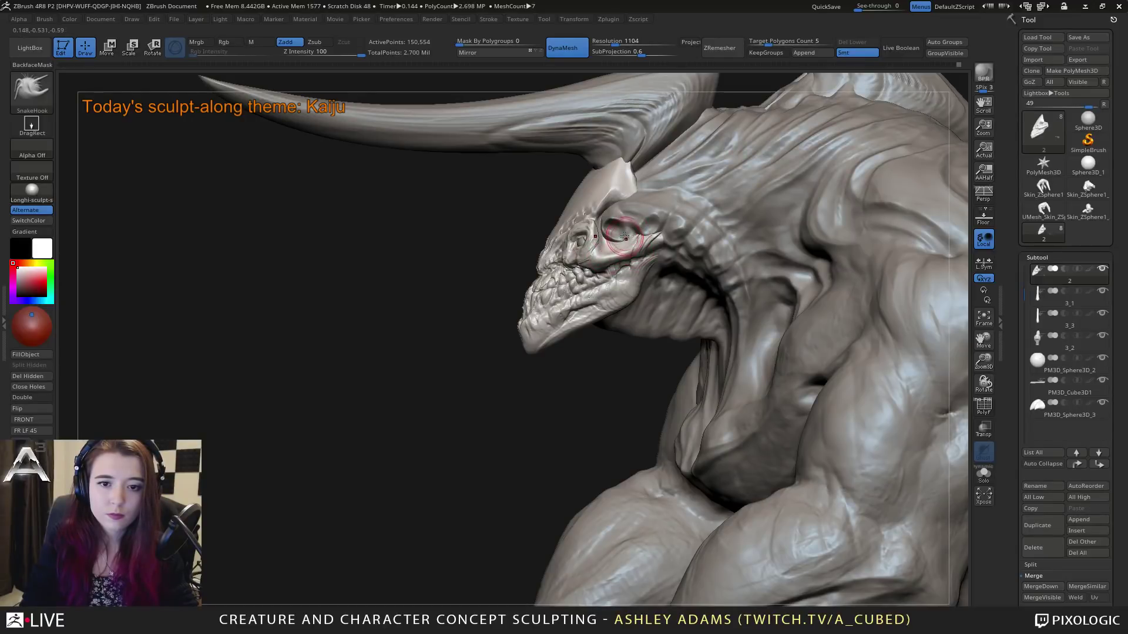
right_drag(620, 223, 664, 250)
right_click(732, 347)
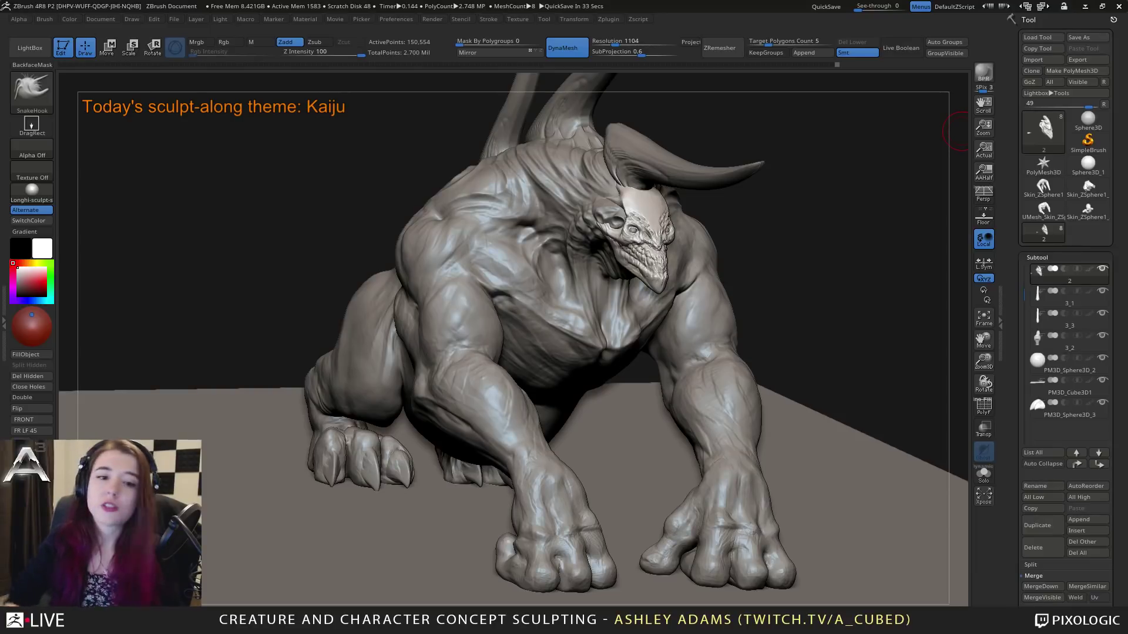
right_drag(471, 241, 481, 244)
Step: Make the kaiju's body the active subtool and switch to the ClayBuildup brush
alt+click(466, 311)
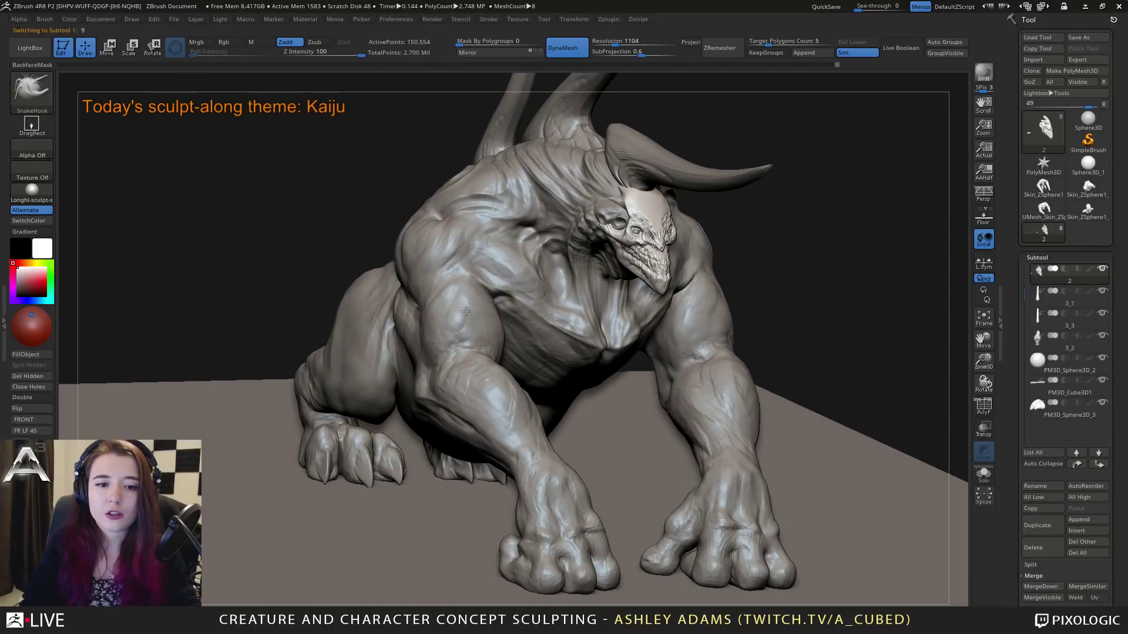
mouse_move(453, 318)
right_down()
mouse_move(528, 294)
mouse_move(640, 282)
mouse_move(623, 246)
mouse_move(593, 294)
mouse_move(605, 271)
mouse_move(634, 276)
mouse_move(649, 253)
mouse_move(643, 271)
mouse_move(517, 241)
right_up()
key(b)
key(c)
key(b)
key(space)
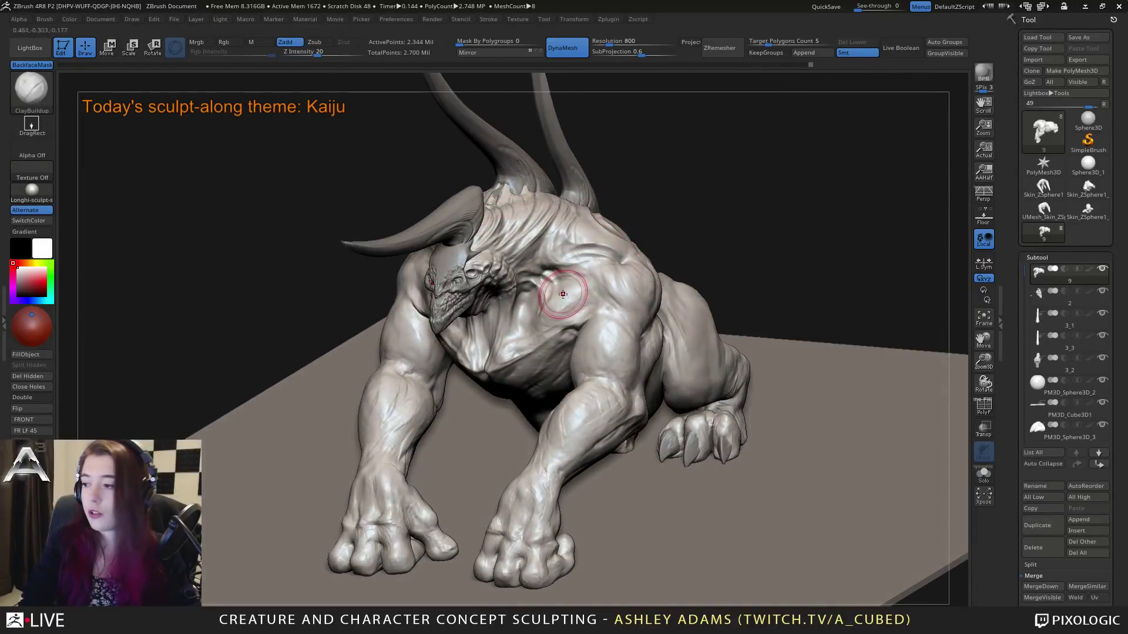
right_drag(563, 293, 530, 261)
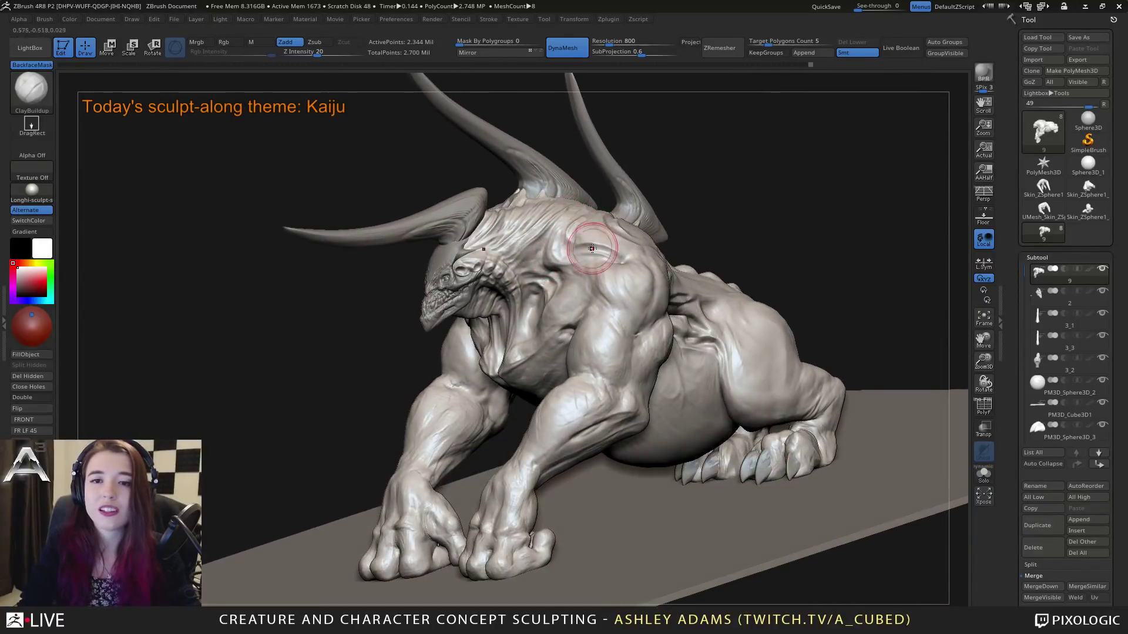
key(b)
key(h)
key(p)
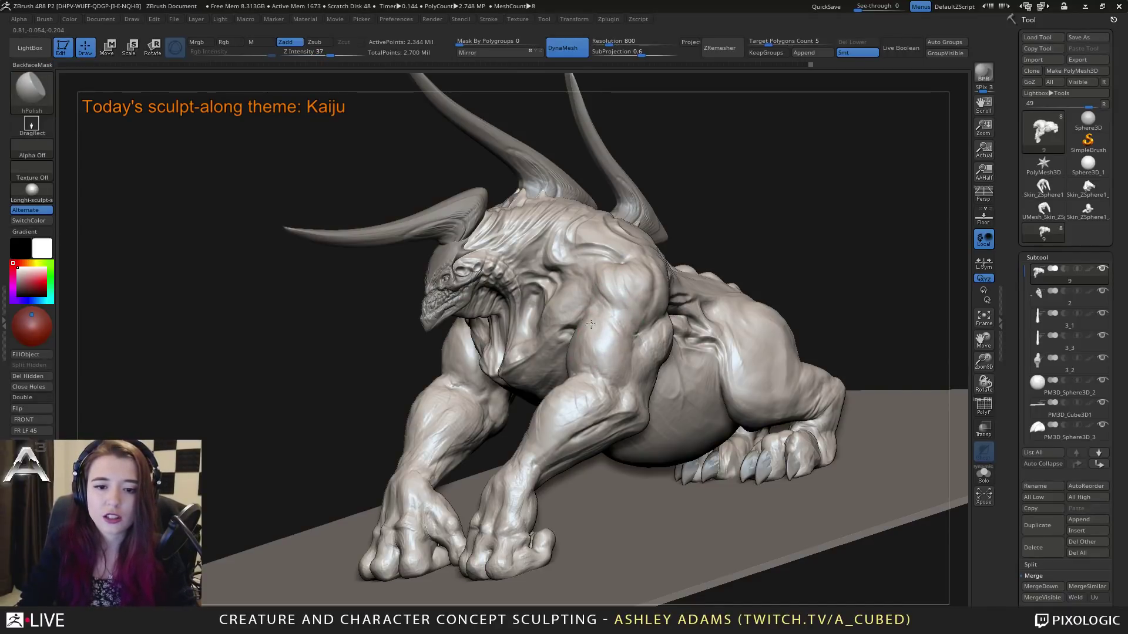
key(b)
key(c)
key(b)
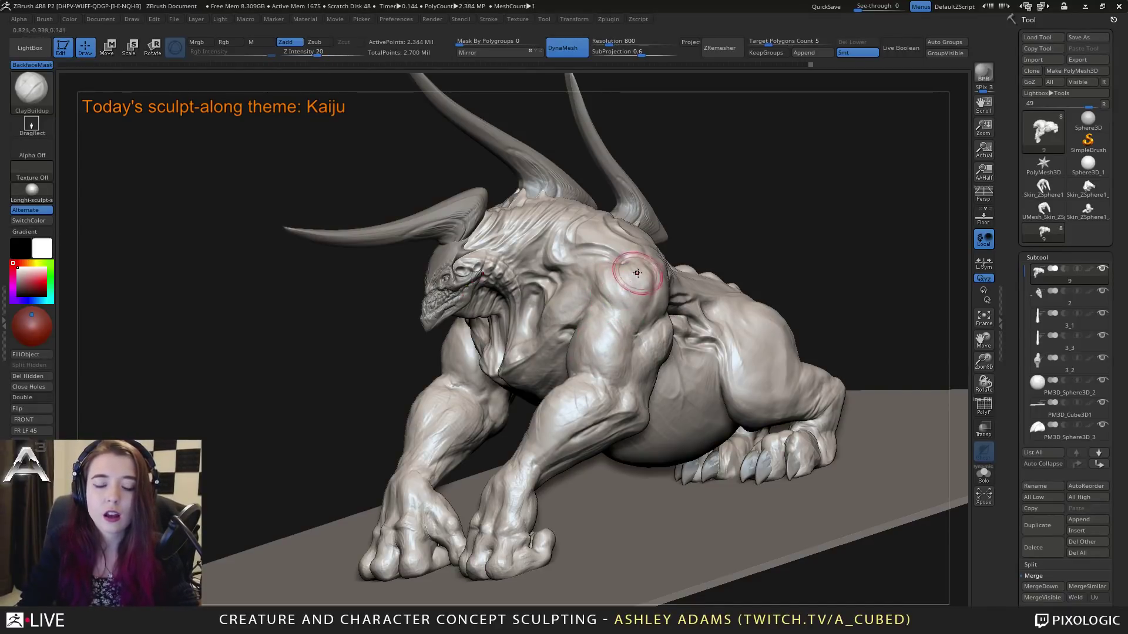
Step: Build up the muscle forms on the kaiju's shoulder and upper arm with the ClayBuildup brush
mouse_move(614, 297)
right_down()
mouse_move(629, 275)
mouse_move(597, 300)
mouse_move(595, 268)
mouse_move(579, 263)
mouse_move(613, 286)
mouse_move(537, 319)
mouse_move(517, 305)
mouse_move(528, 311)
mouse_move(527, 300)
mouse_move(461, 301)
mouse_move(511, 328)
mouse_move(548, 389)
right_up()
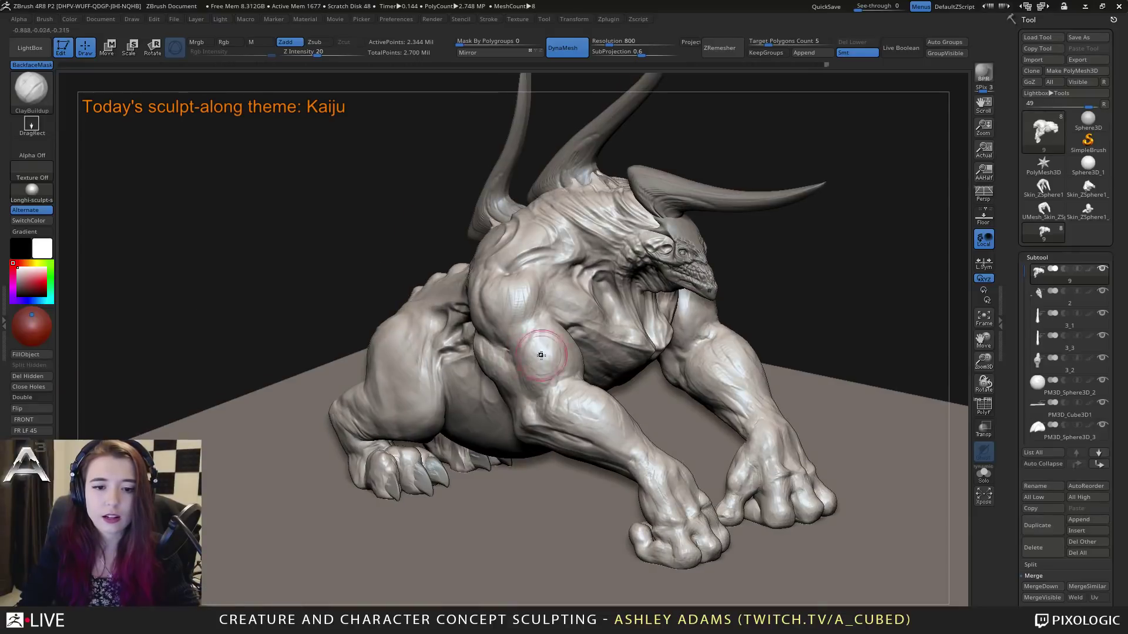
right_drag(544, 330, 544, 343)
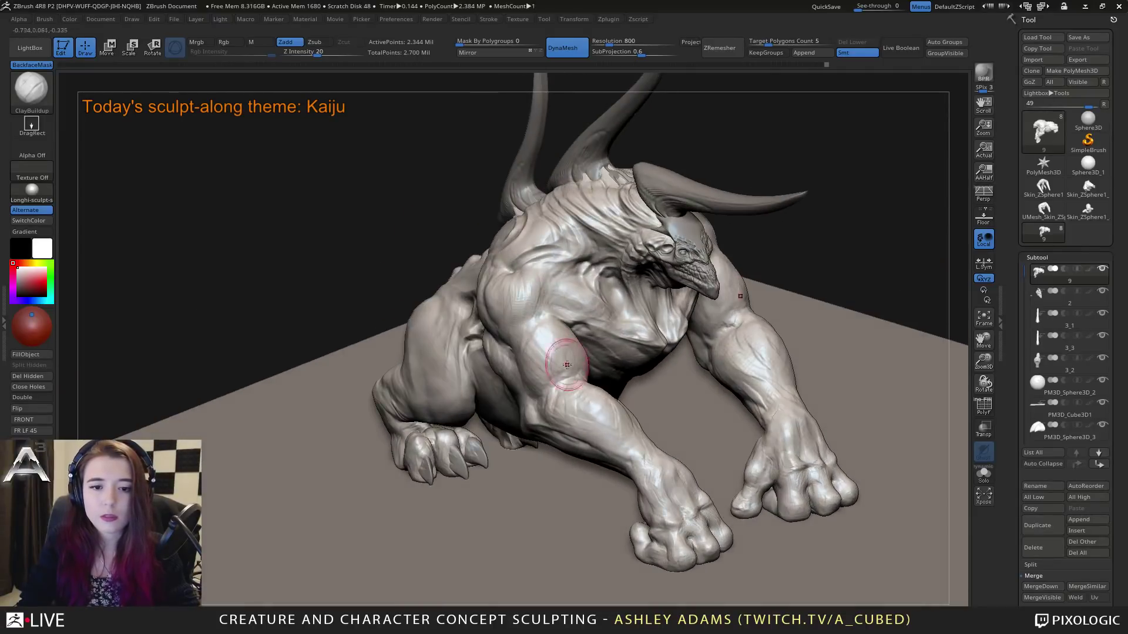
mouse_move(558, 340)
mouse_down()
mouse_move(569, 362)
mouse_move(536, 316)
mouse_up()
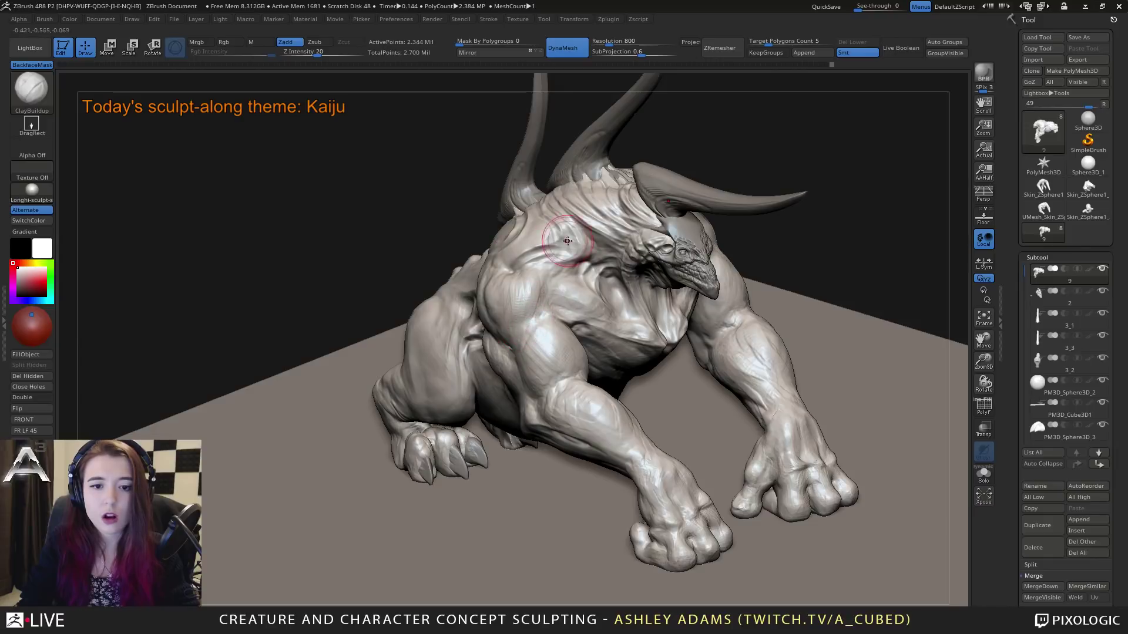
right_drag(568, 241, 635, 295)
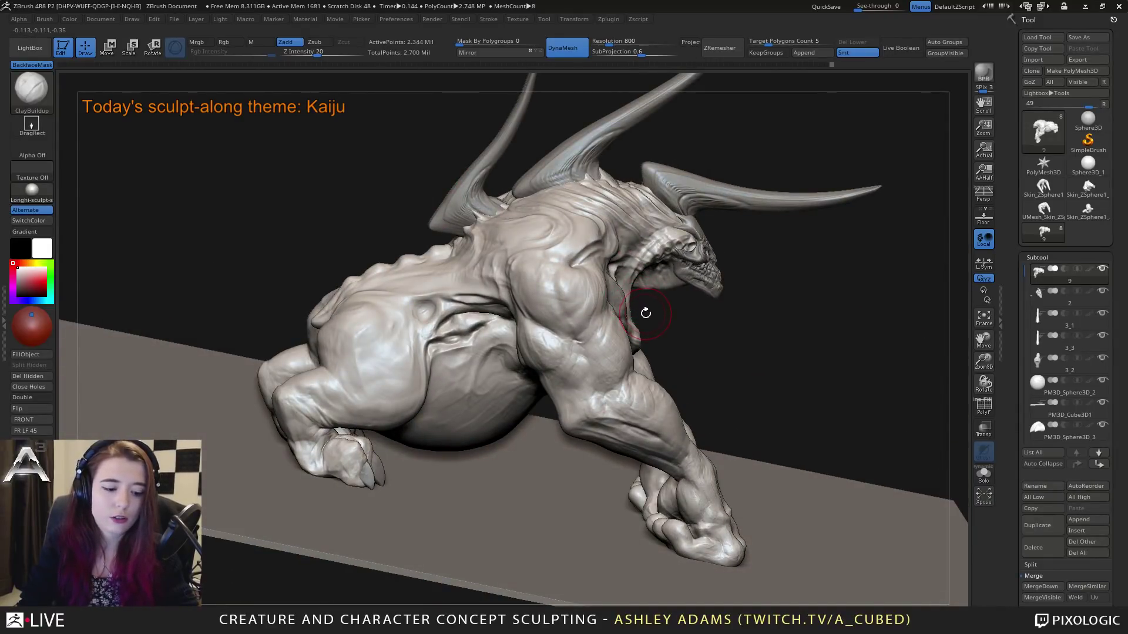
Step: Make the kaiju's skull plate the active subtool and switch to the SnakeHook brush
mouse_move(624, 298)
right_down()
mouse_move(589, 281)
mouse_move(628, 275)
mouse_move(574, 286)
mouse_move(575, 297)
right_up()
right_click(607, 286)
right_click(628, 275)
alt+click(586, 284)
key(b)
key(s)
key(h)
right_click(581, 285)
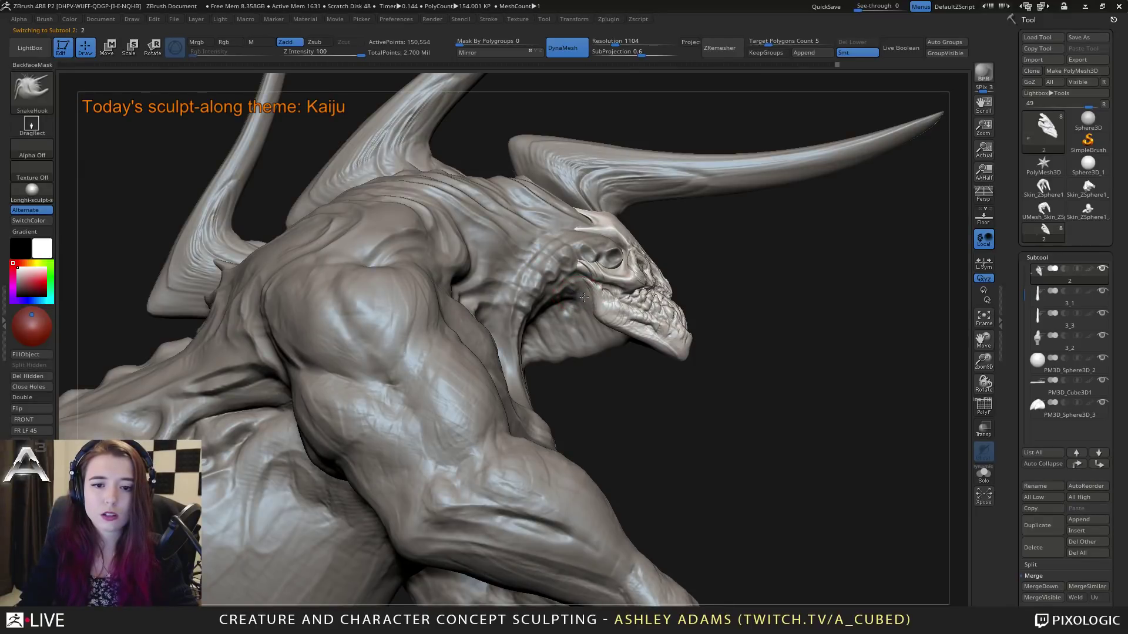
right_click(541, 365)
right_drag(541, 365, 464, 361)
right_drag(625, 238, 647, 217)
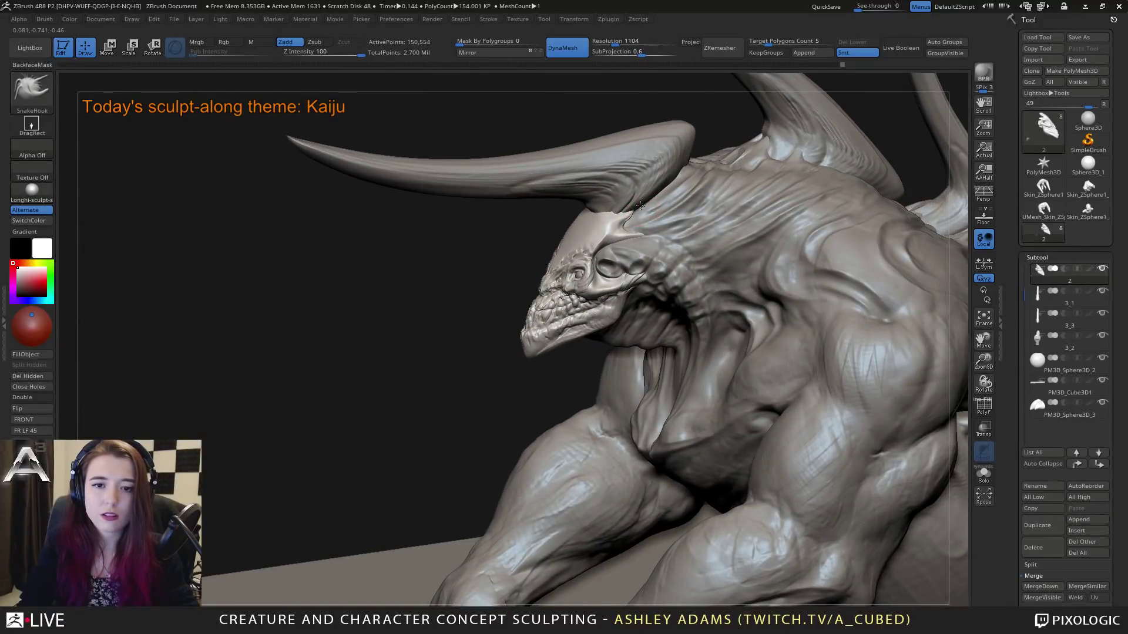
Step: Bring the whole creature into frame and make its body the active subtool
key(f)
right_click(668, 237)
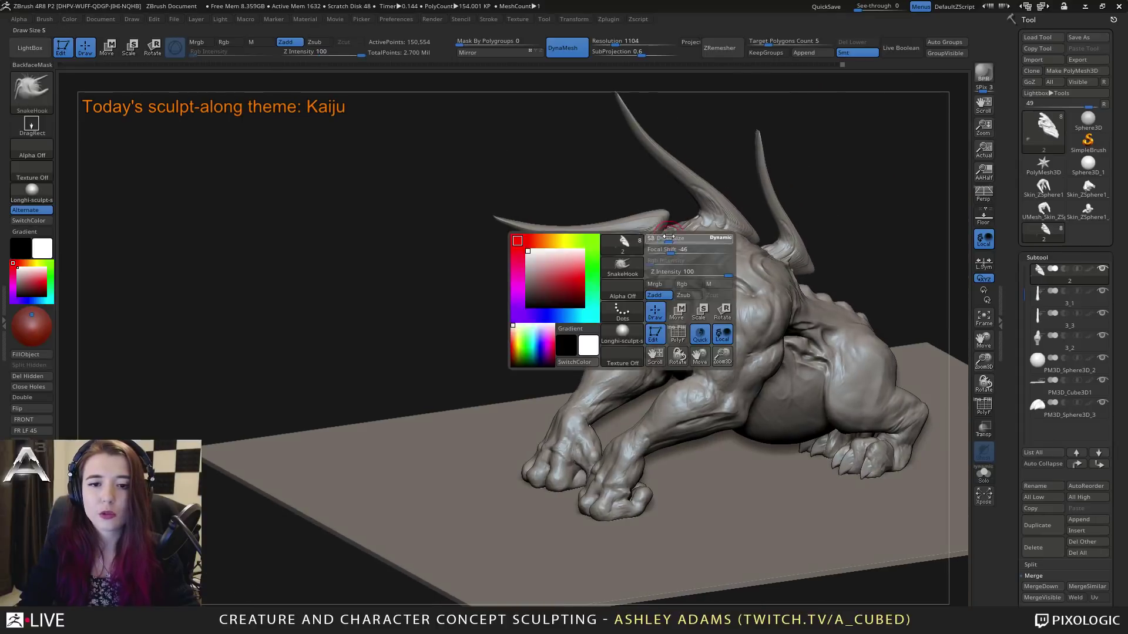
right_drag(758, 253, 615, 252)
alt+click(708, 259)
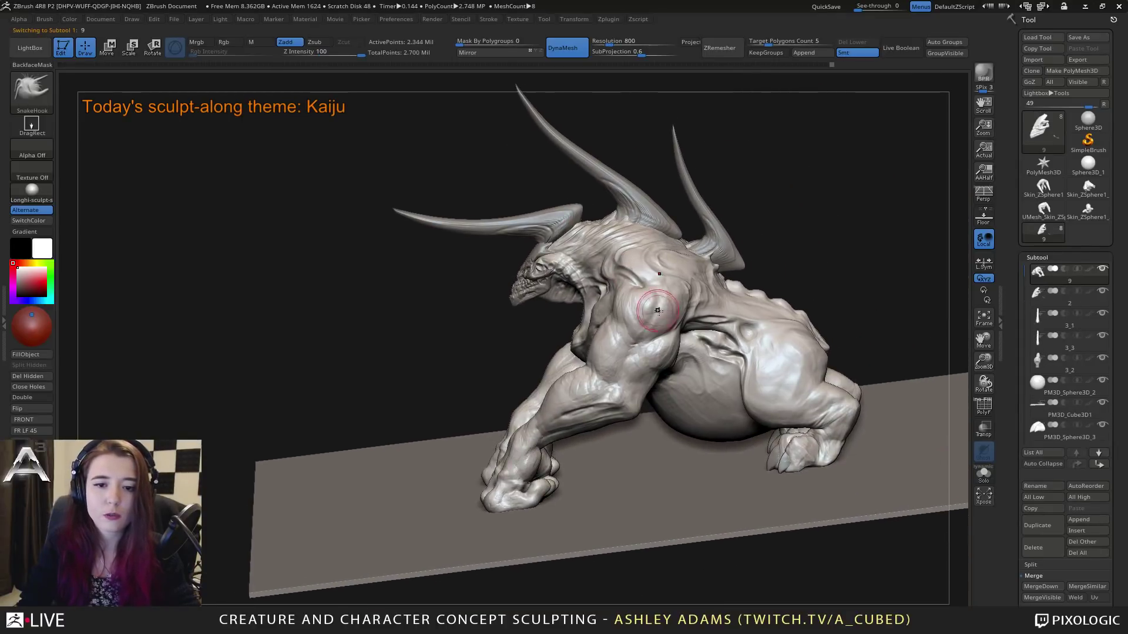
right_drag(656, 320, 576, 242)
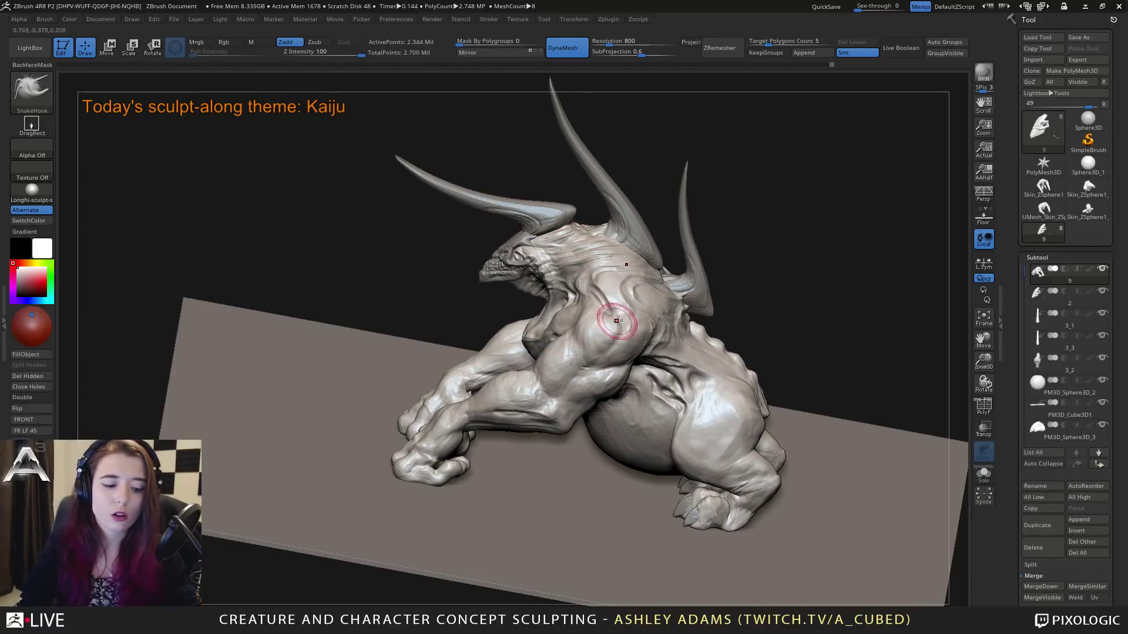
Step: Switch to the hPolish brush and undo the last stroke on the body
key(b)
key(h)
key(p)
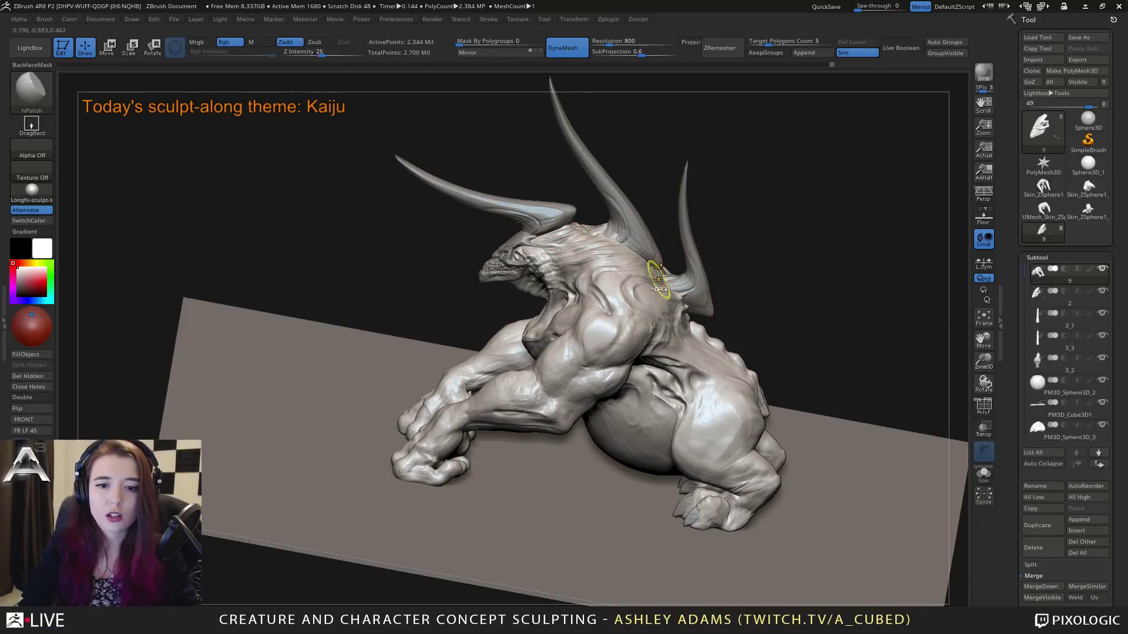
key(ctrl+z)
Step: Save the kaiju tool as a new file named 10
mouse_move(674, 326)
right_down()
mouse_move(632, 288)
mouse_move(638, 318)
mouse_move(491, 160)
right_up()
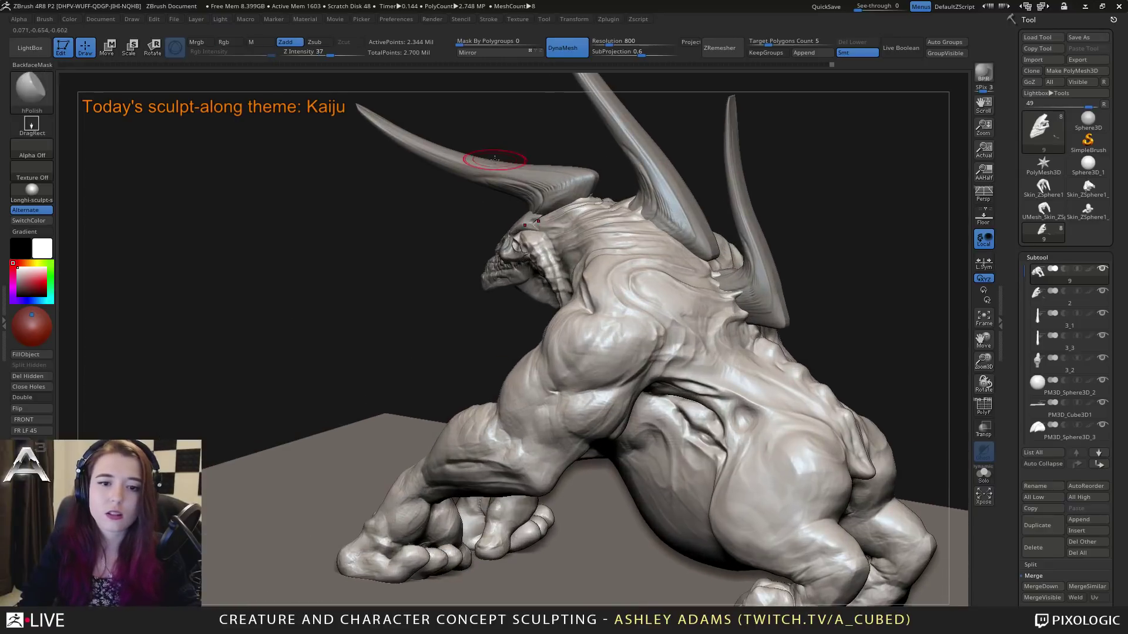
right_click(650, 264)
right_drag(652, 259, 587, 289)
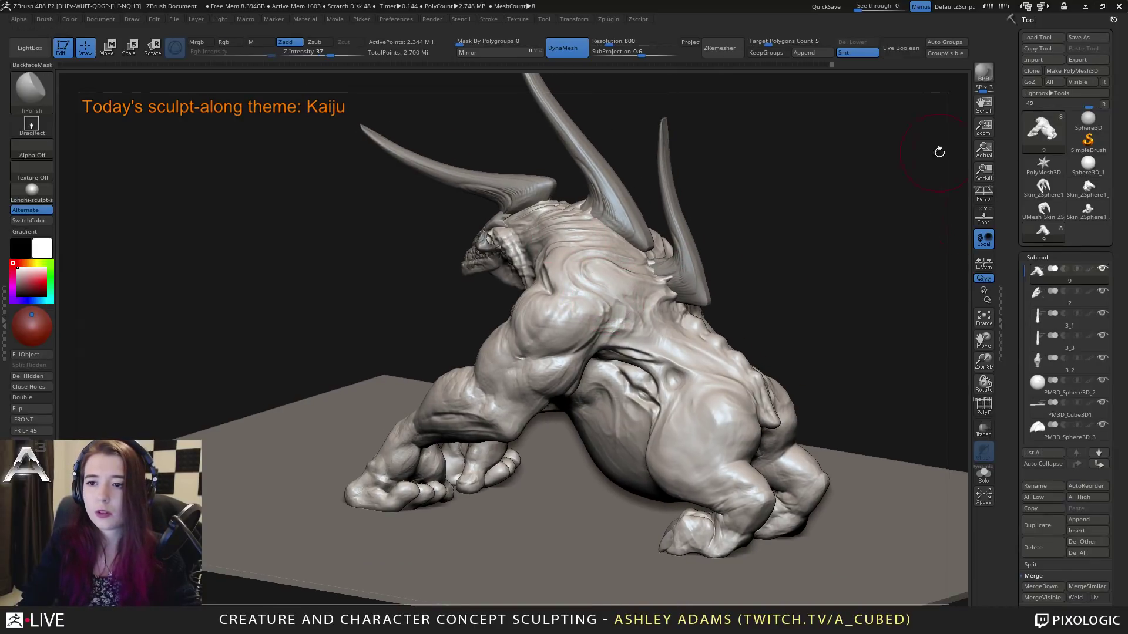
right_drag(939, 151, 797, 251)
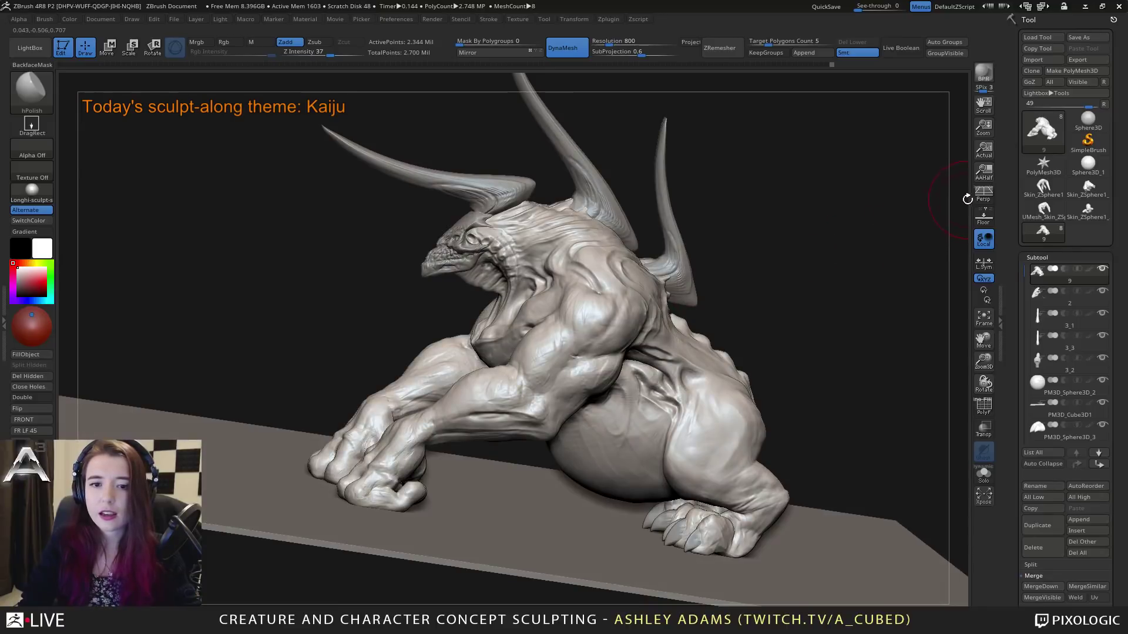
click(1088, 37)
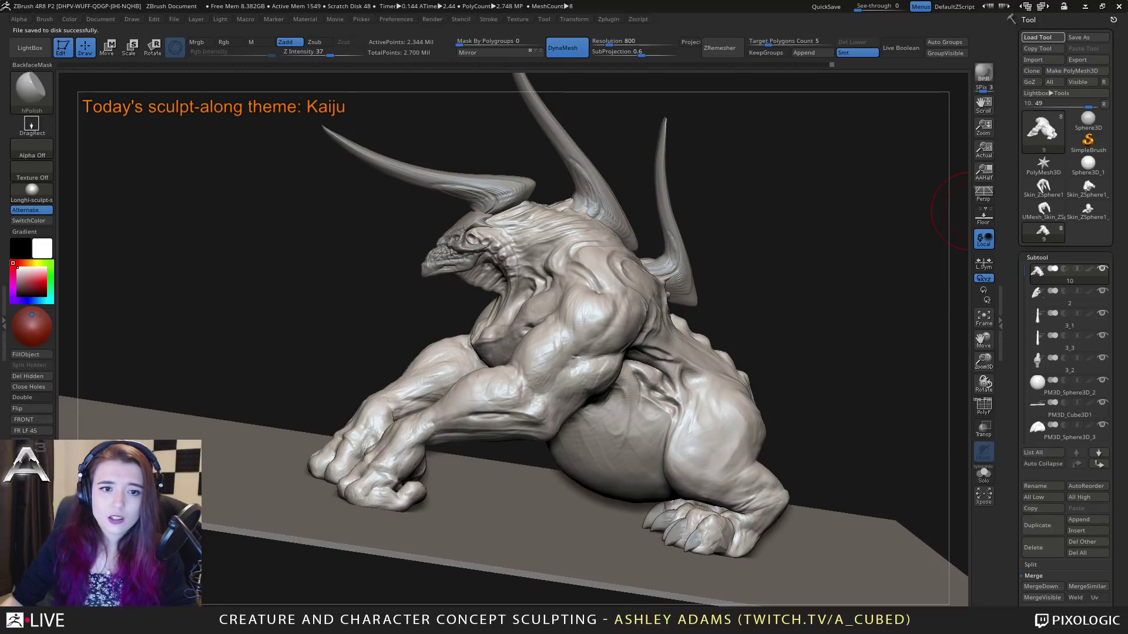
Step: Switch to the loaded armoured character tool with the round helmet and bring its upper body into view
click(1068, 233)
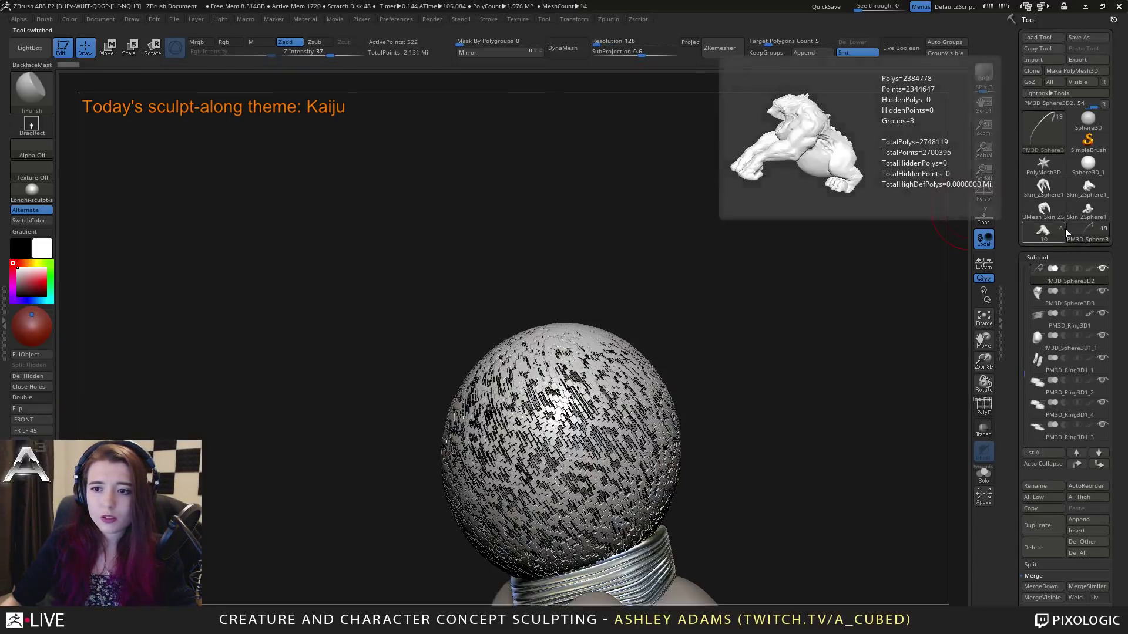
drag(840, 327, 756, 395)
alt+drag(756, 395, 665, 207)
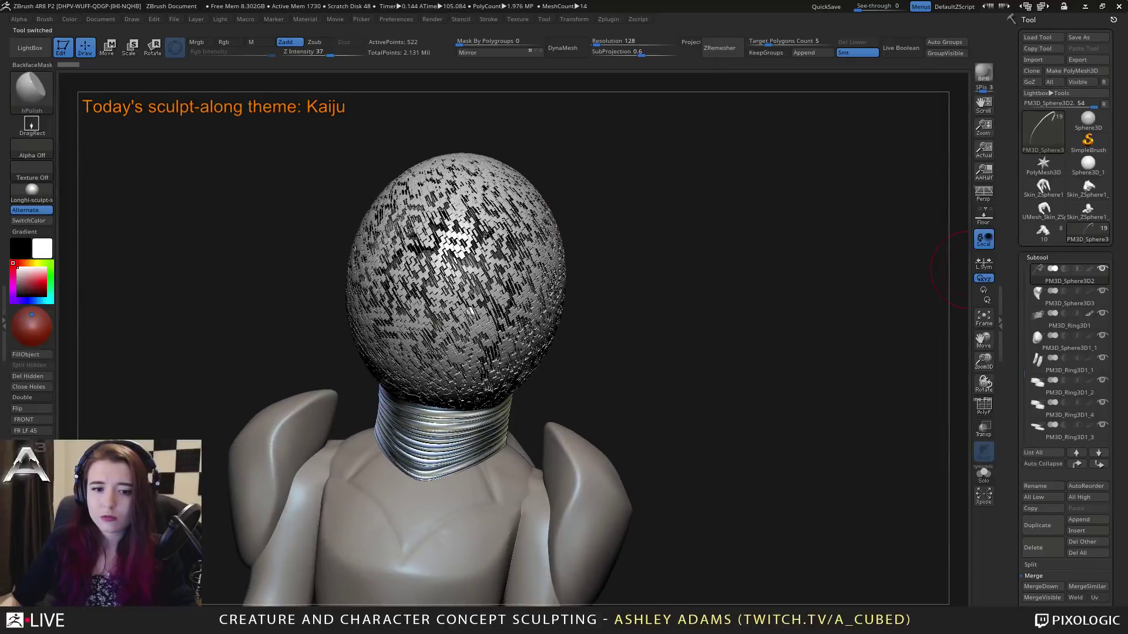
Step: Delete the leftover base-mesh tools Skin_ZSphere1_2 and UMesh_Skin_ZSphere2, confirming each deletion
click(1088, 211)
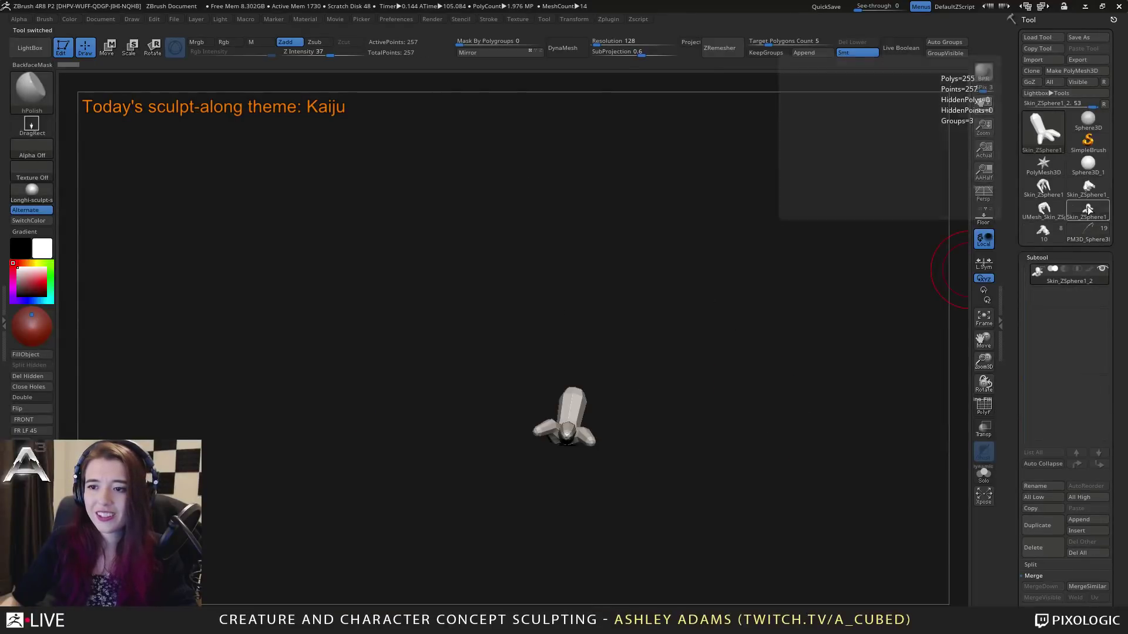
click(1076, 554)
key(Return)
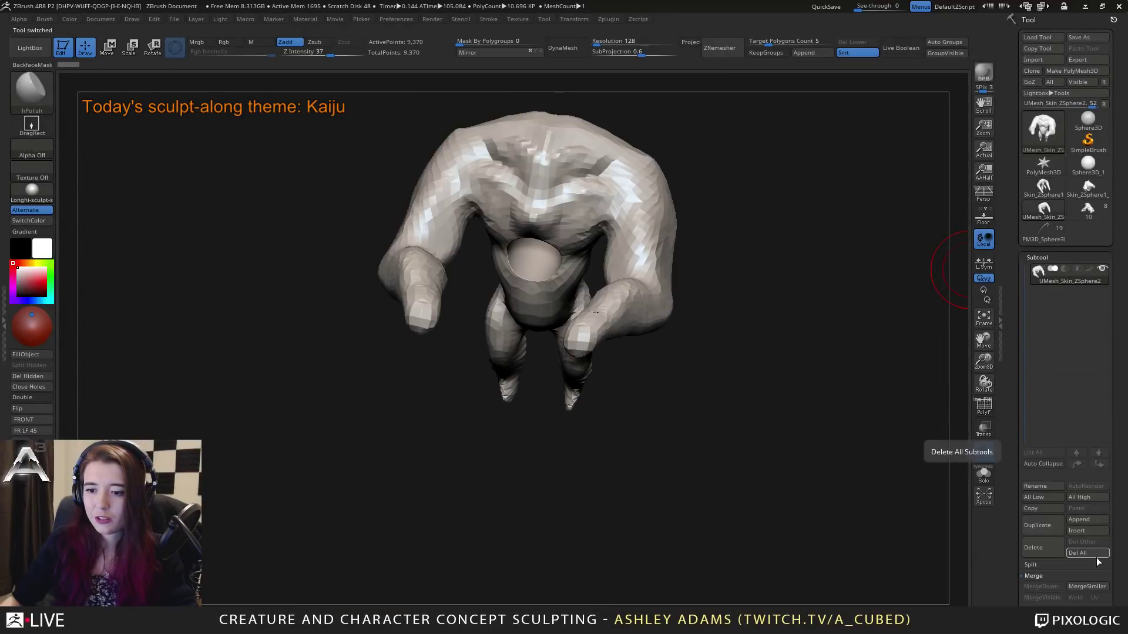
click(1095, 555)
click(933, 578)
Step: Delete the remaining base-mesh tools Skin_ZSphere1_1 and Skin_ZSphere1, confirming each deletion
click(1083, 189)
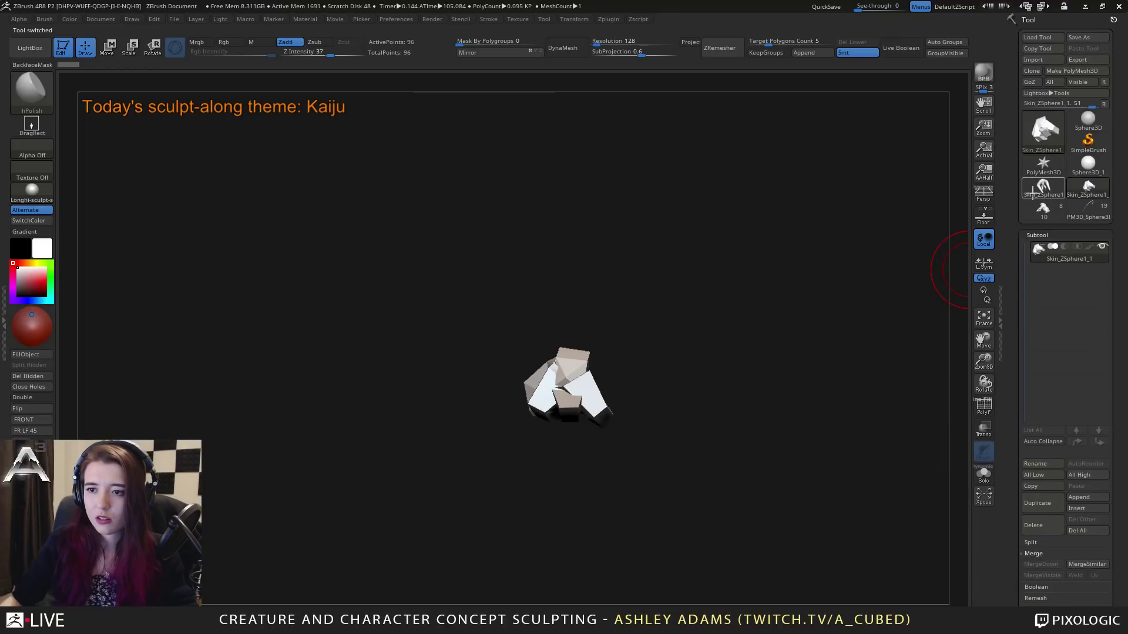
click(1078, 530)
key(Return)
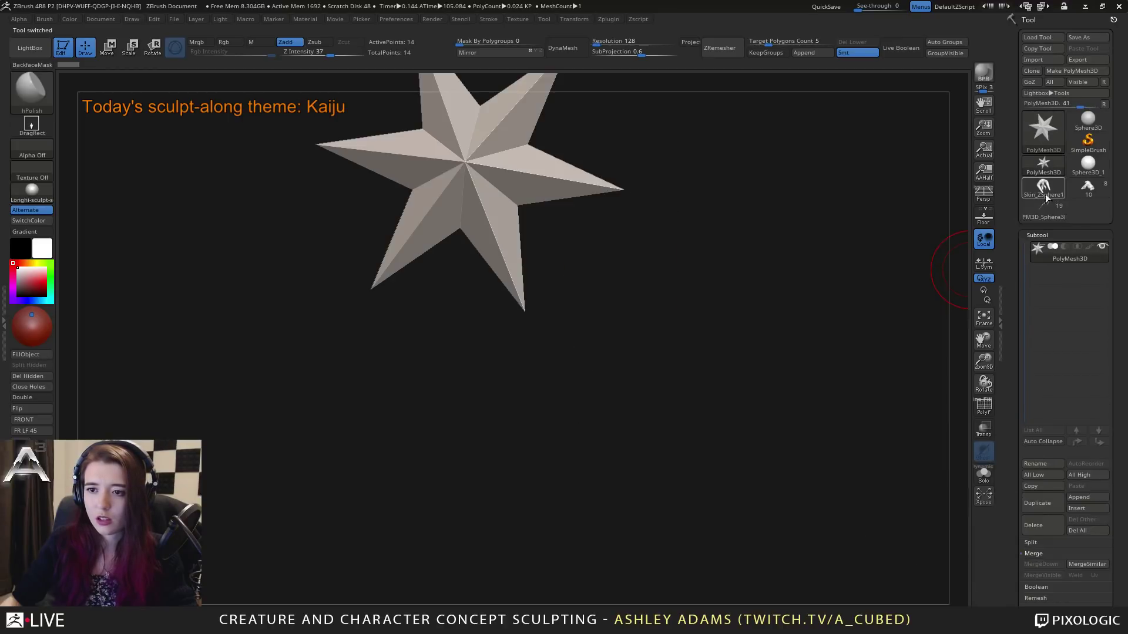
click(1043, 188)
click(1077, 531)
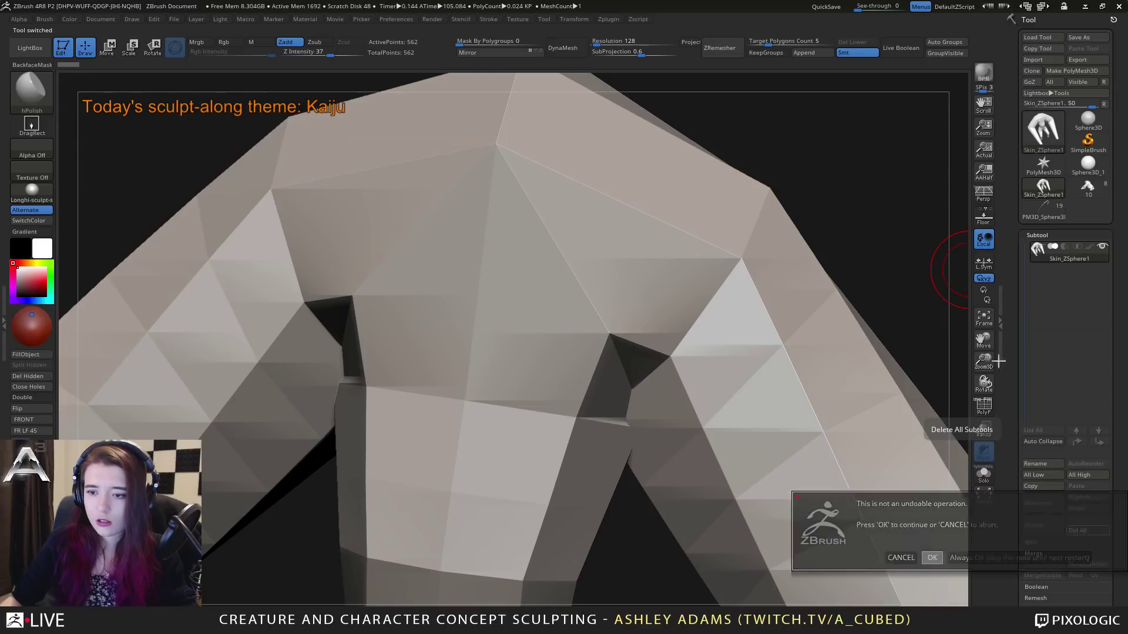
key(Return)
Step: Return to the armoured character, hide the subtools covering the head, and make the head subtool PM3D_Sphere3D1 active
click(1083, 193)
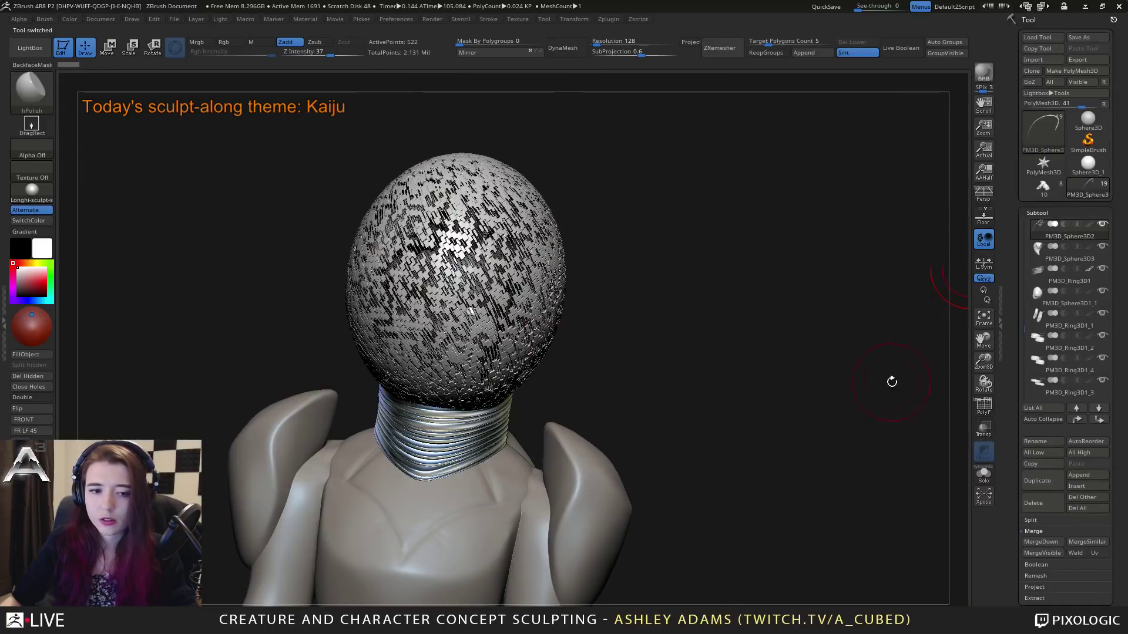
drag(1023, 327, 1026, 225)
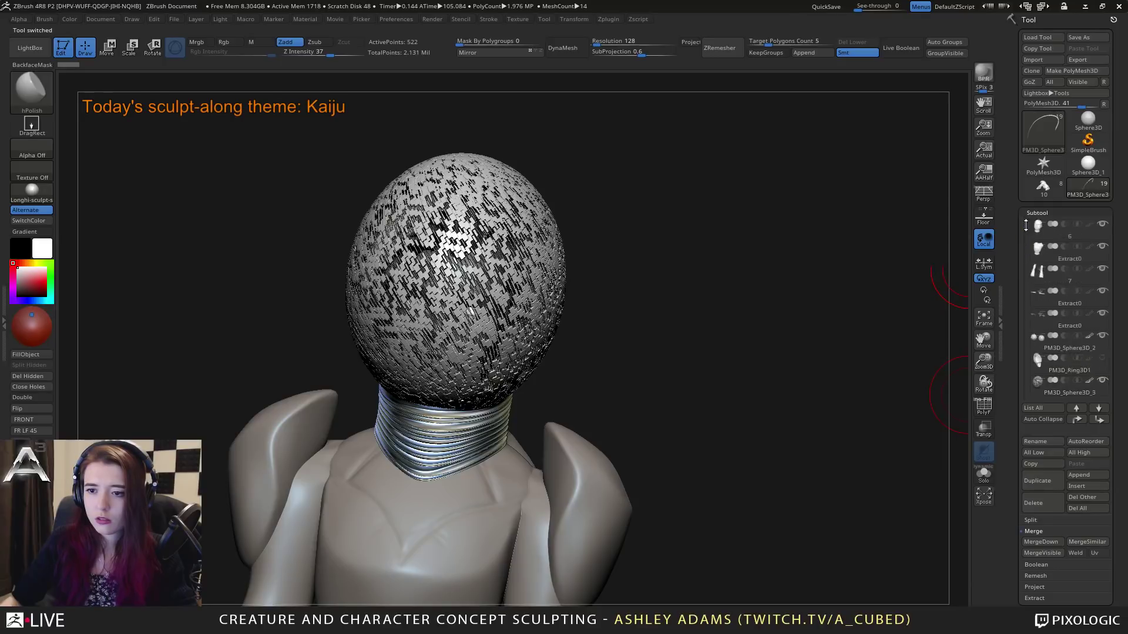
scroll(1075, 293, down, 5)
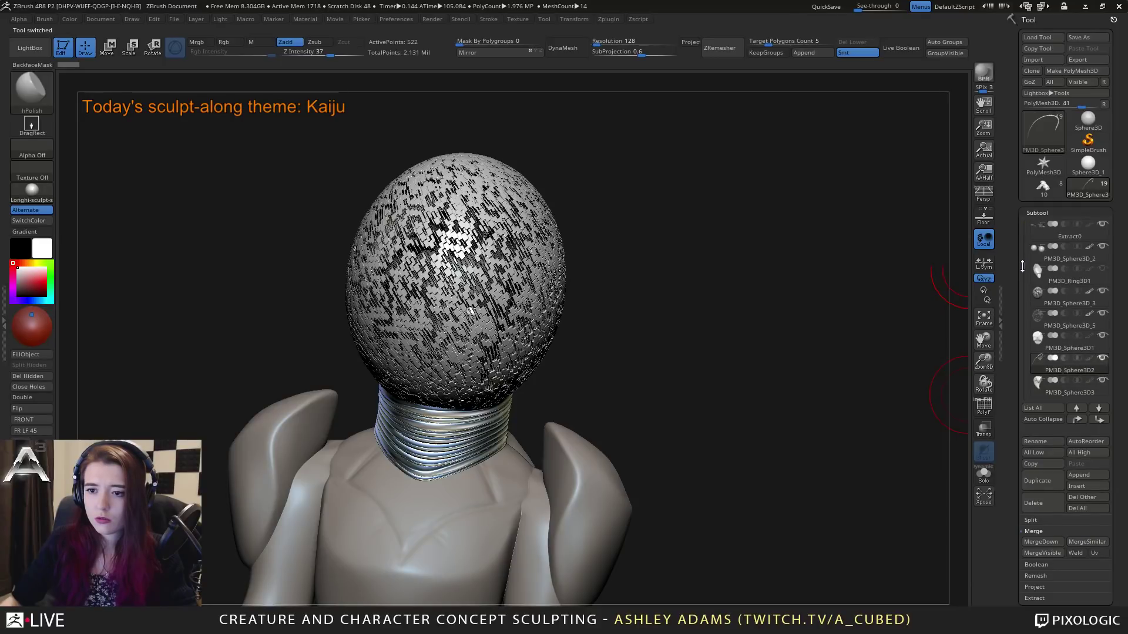
click(1107, 301)
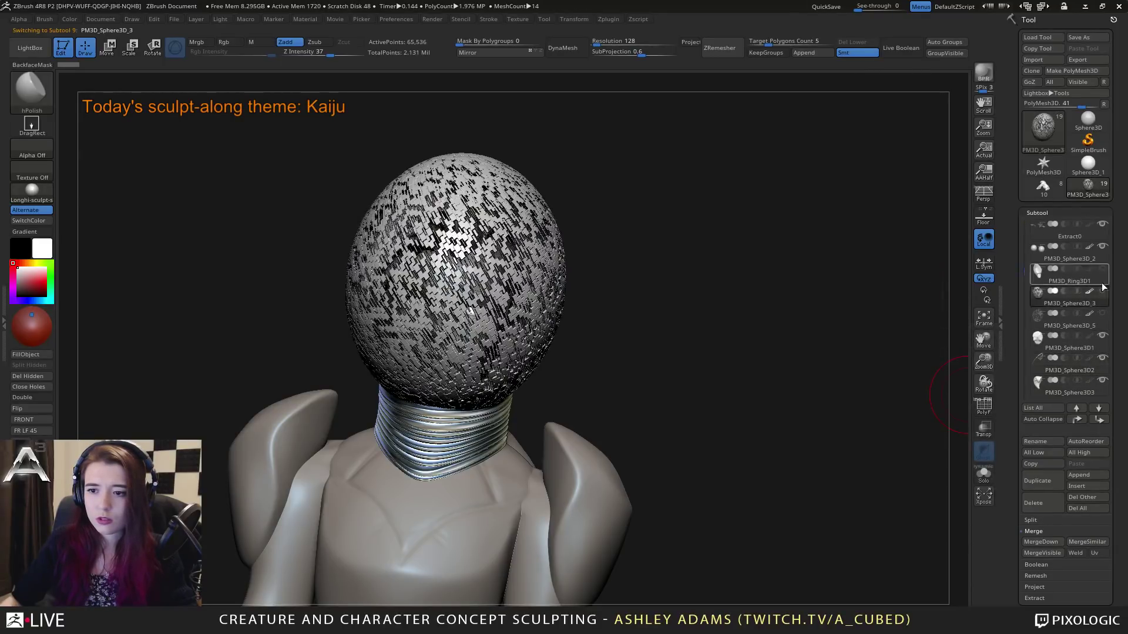
click(1103, 291)
click(1058, 341)
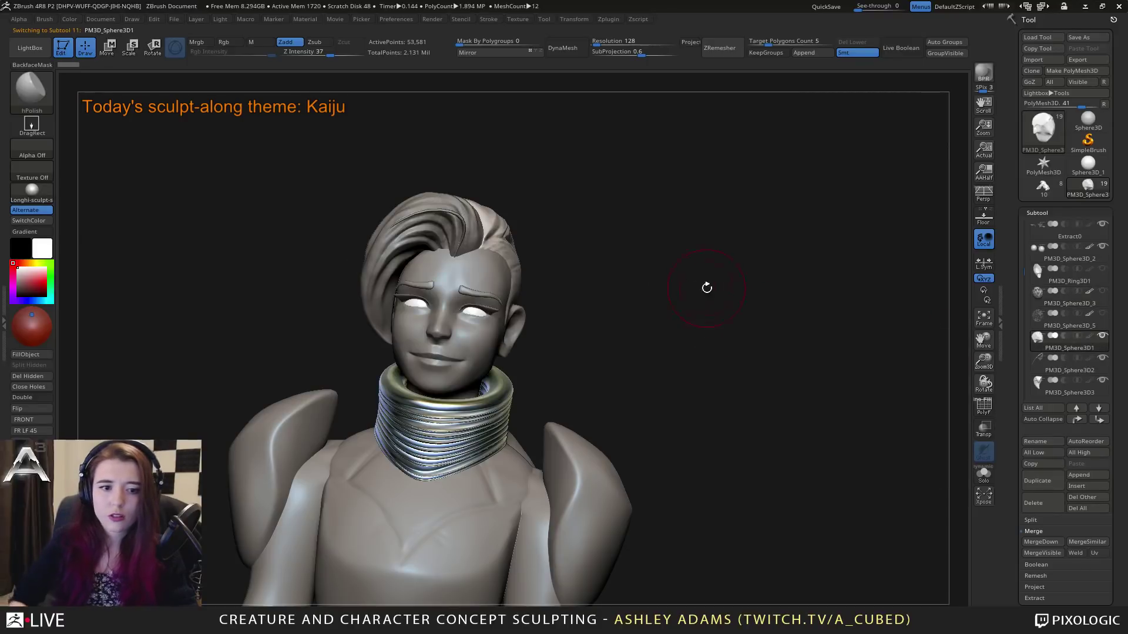
Step: Make the face subtool 6 active and view the armoured character's head up close from a three-quarter angle
drag(707, 287, 587, 347)
alt+click(587, 346)
right_click(488, 423)
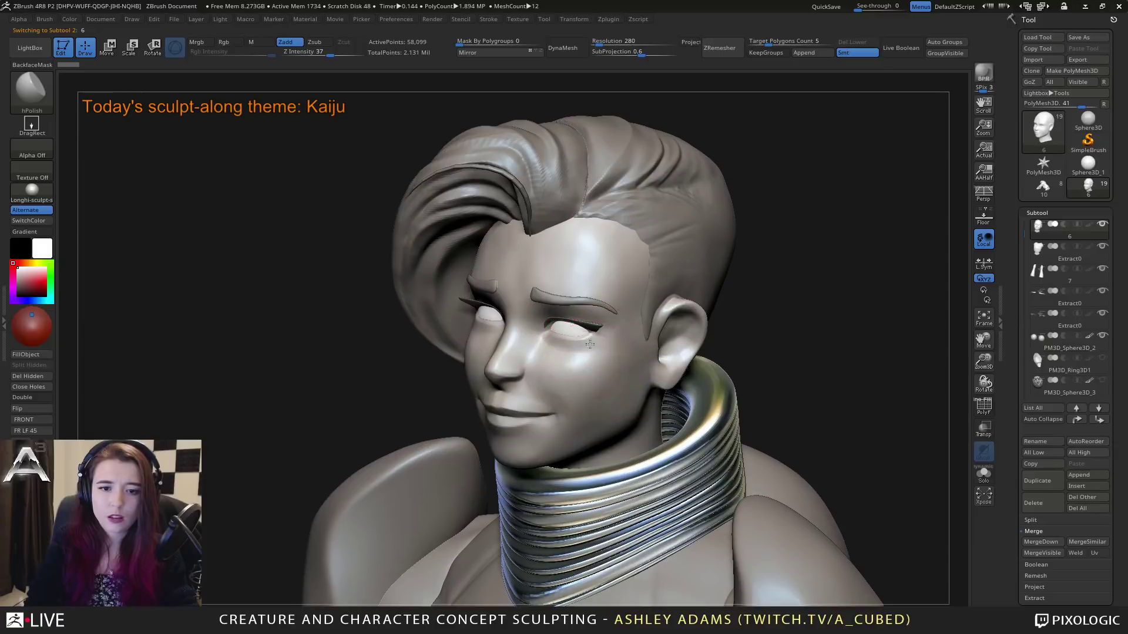
alt+right_drag(590, 344, 609, 289)
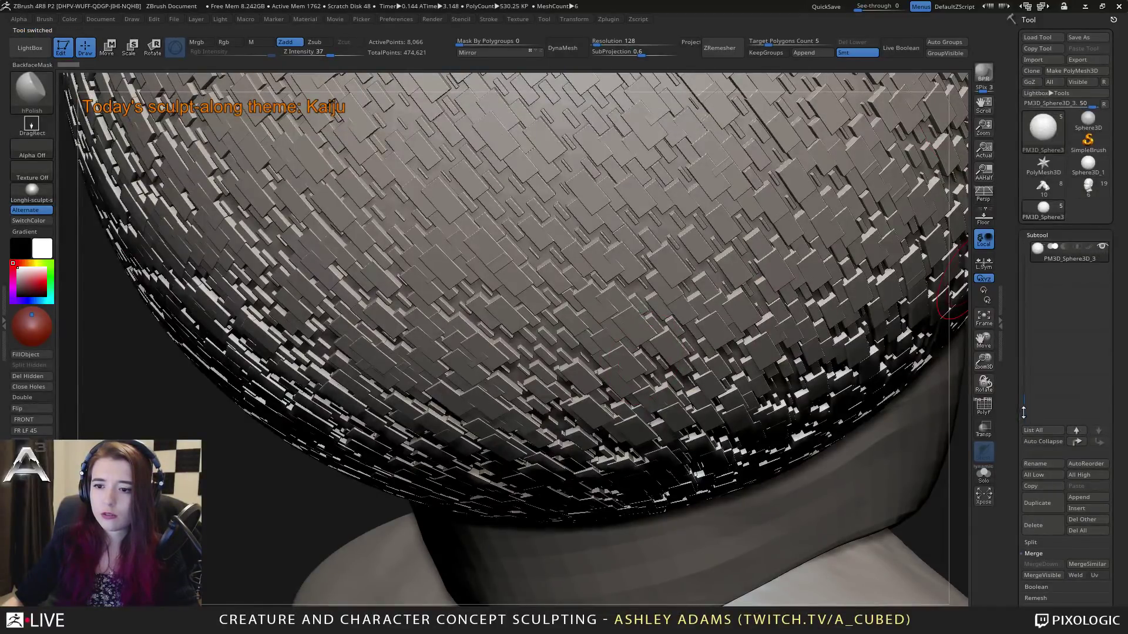
Step: Switch to the bald head tool, make its PM3D_Ring3D1 subtool active, and inspect the head and collar
drag(1023, 414, 1030, 347)
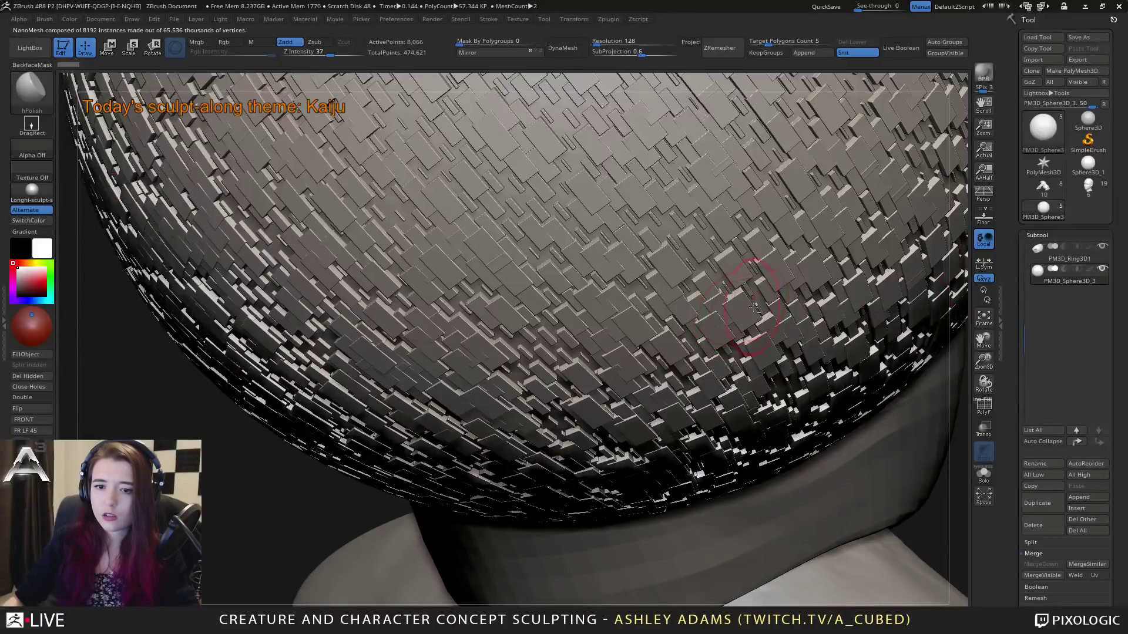
click(1052, 257)
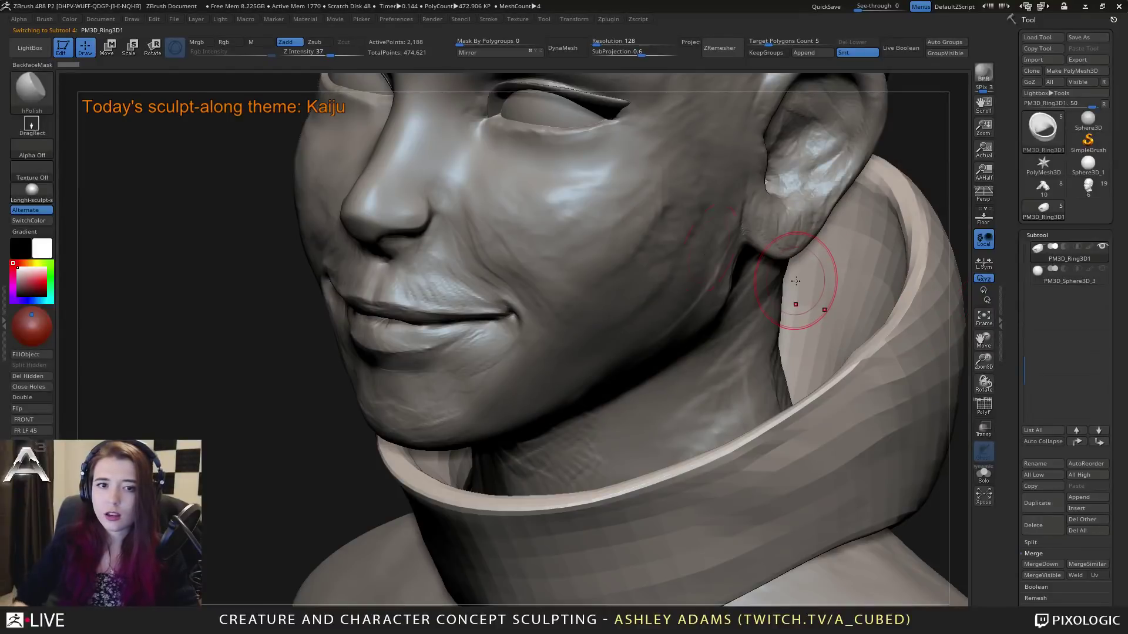
key(f)
right_drag(586, 273, 652, 257)
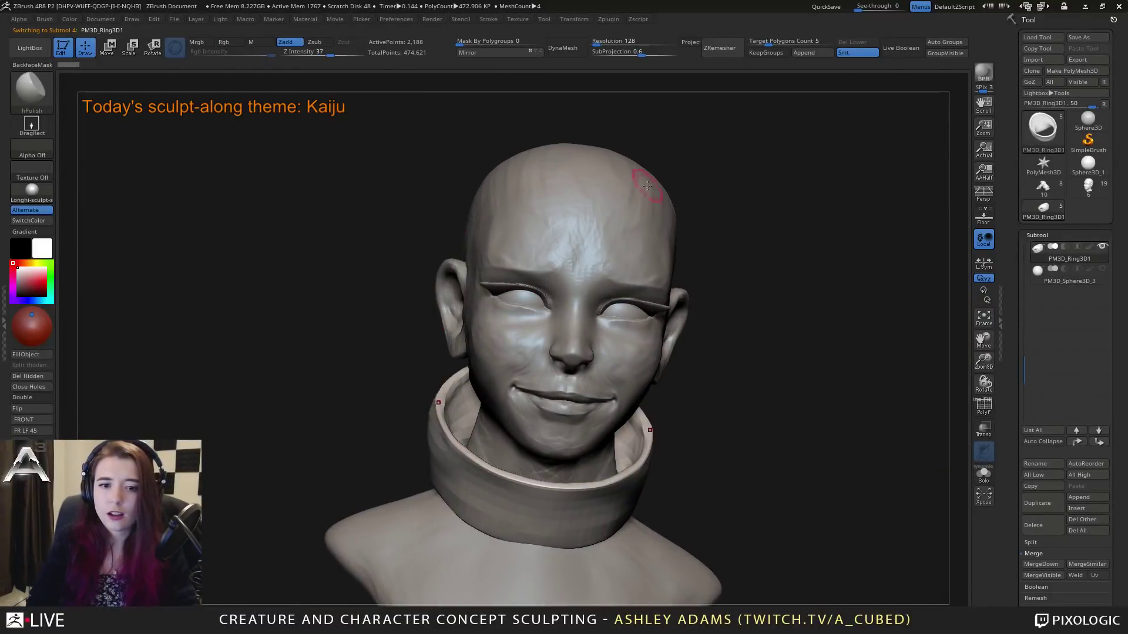
right_drag(734, 210, 677, 223)
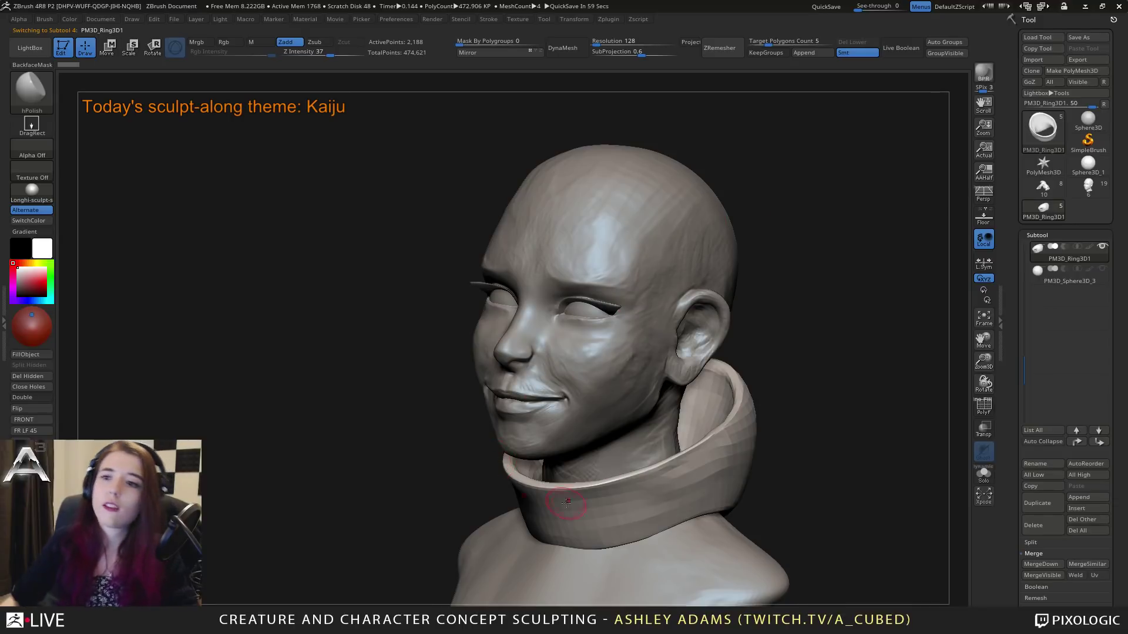
Step: Return to the armoured character tool and inspect its face up close from several angles
click(1088, 190)
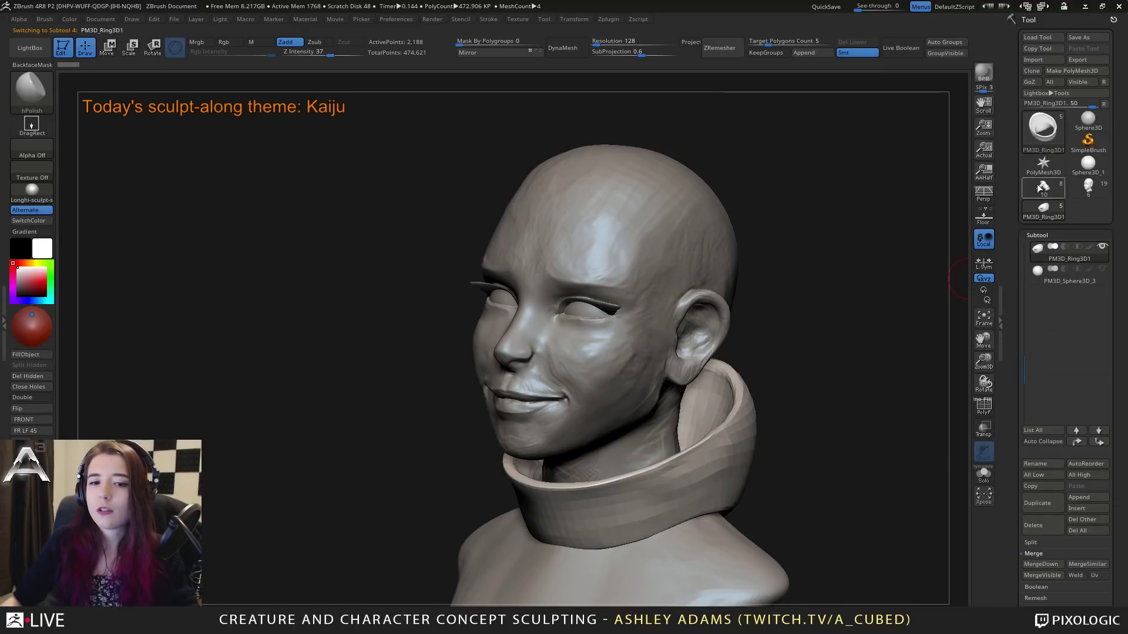
alt+drag(791, 345, 765, 287)
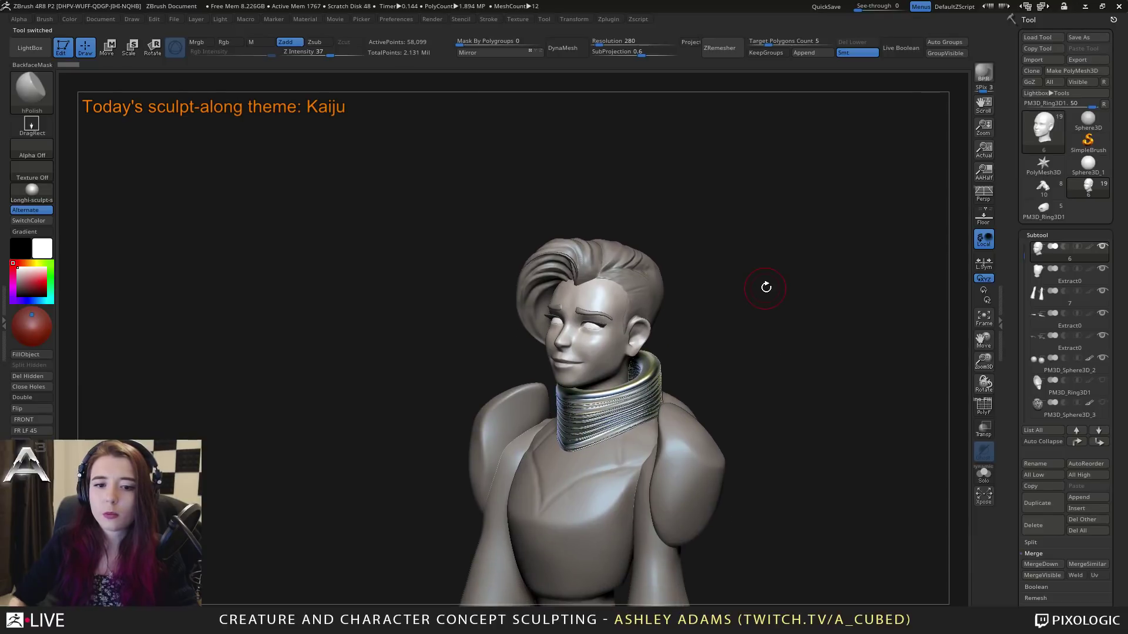
ctrl+right_drag(766, 287, 758, 352)
mouse_move(616, 324)
right_down()
mouse_move(653, 322)
mouse_move(576, 320)
right_up()
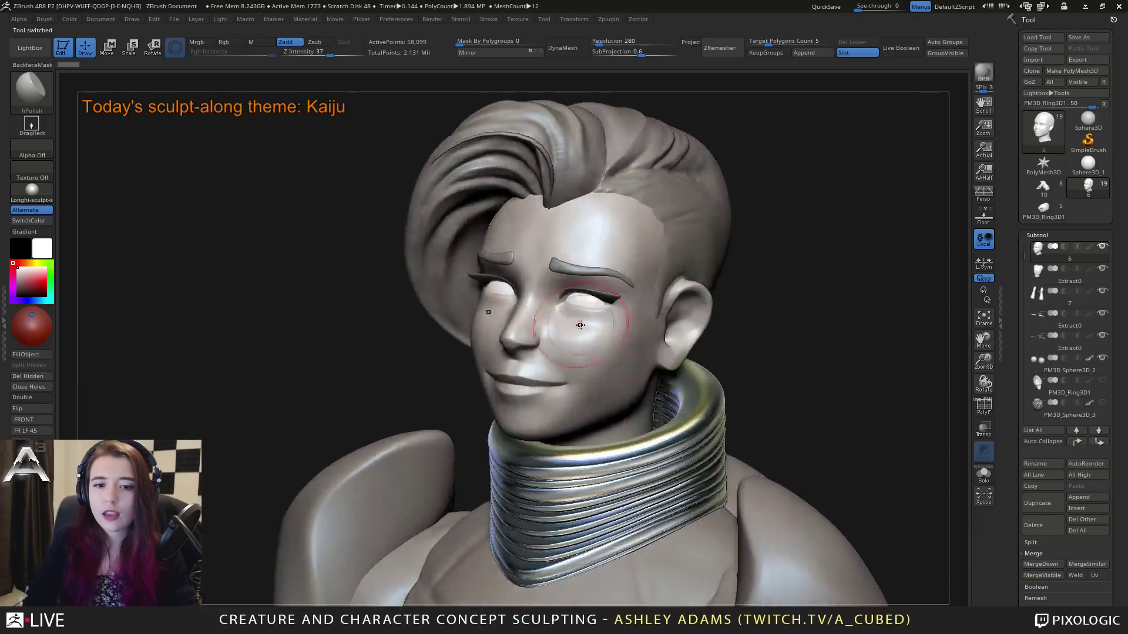
key(space)
drag(629, 339, 612, 336)
right_drag(611, 333, 664, 329)
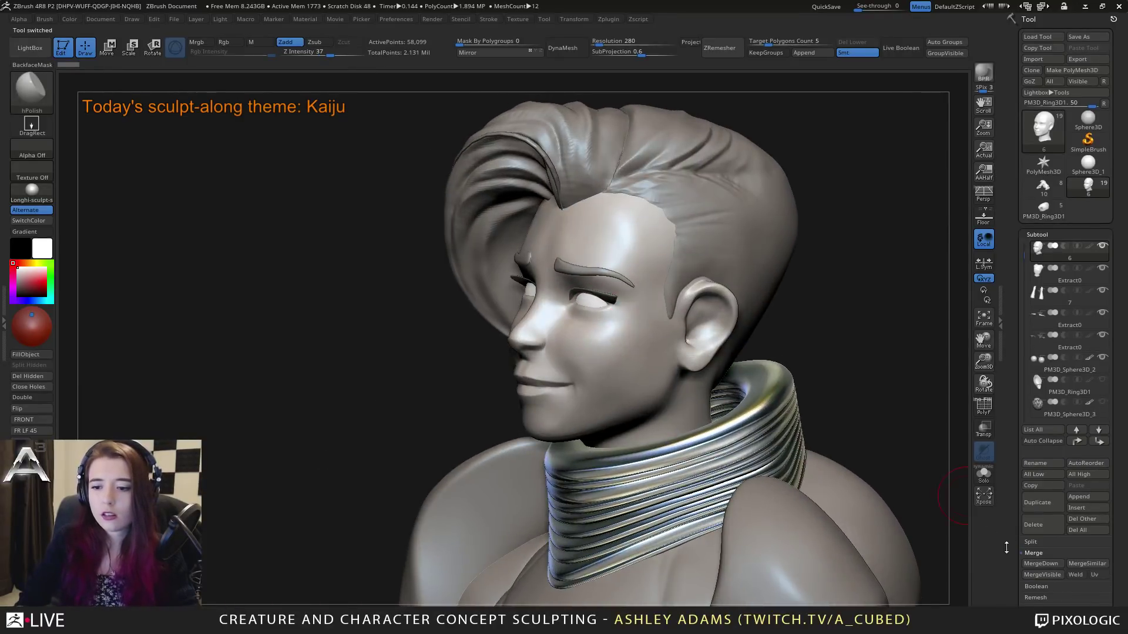
Step: Try ClayPolish on the armoured character's face subtool and undo it
scroll(1054, 280, down, 10)
click(1051, 295)
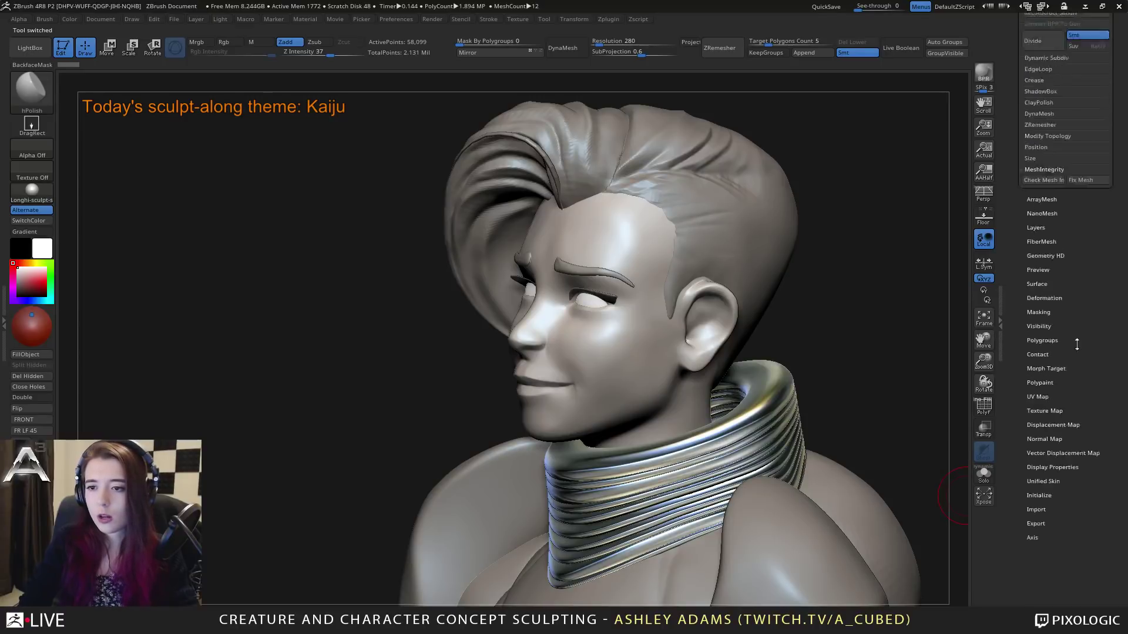
click(1042, 189)
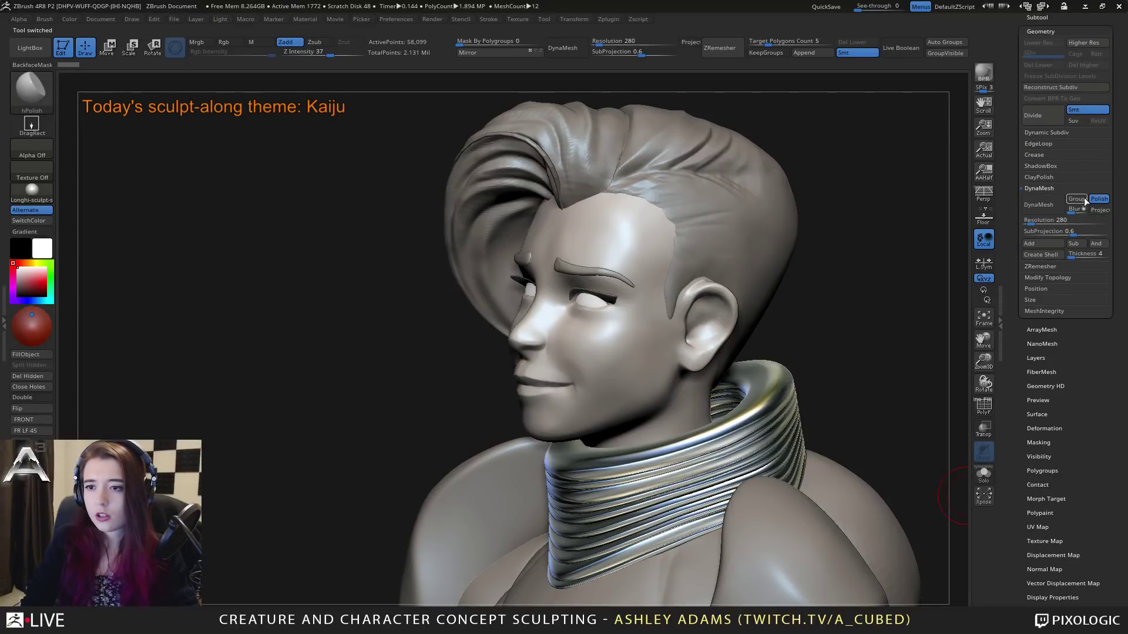
click(1037, 188)
click(1046, 178)
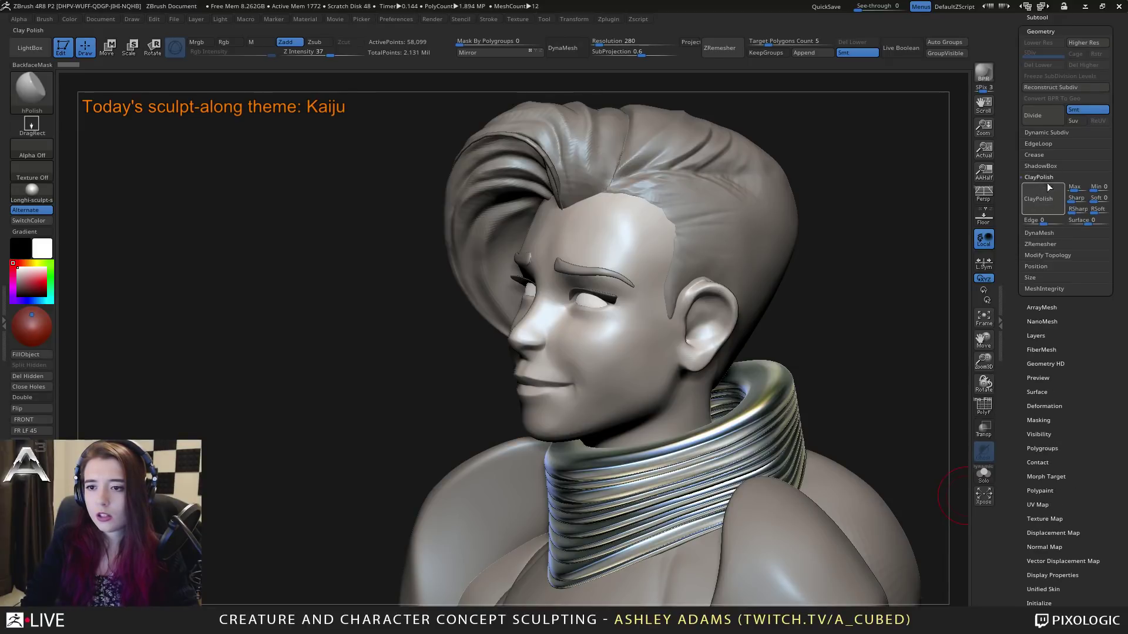
click(1040, 203)
mouse_move(643, 341)
right_down()
mouse_move(702, 339)
mouse_move(605, 332)
mouse_move(685, 320)
mouse_move(570, 310)
mouse_move(617, 317)
mouse_move(588, 335)
mouse_move(644, 344)
right_up()
key(ctrl+z)
Step: Tighten the forms around the armoured character's nose with the Pinch brush
mouse_move(673, 322)
mouse_down()
mouse_move(735, 329)
mouse_move(558, 329)
mouse_move(623, 338)
mouse_move(554, 290)
mouse_move(579, 264)
mouse_move(475, 190)
mouse_up()
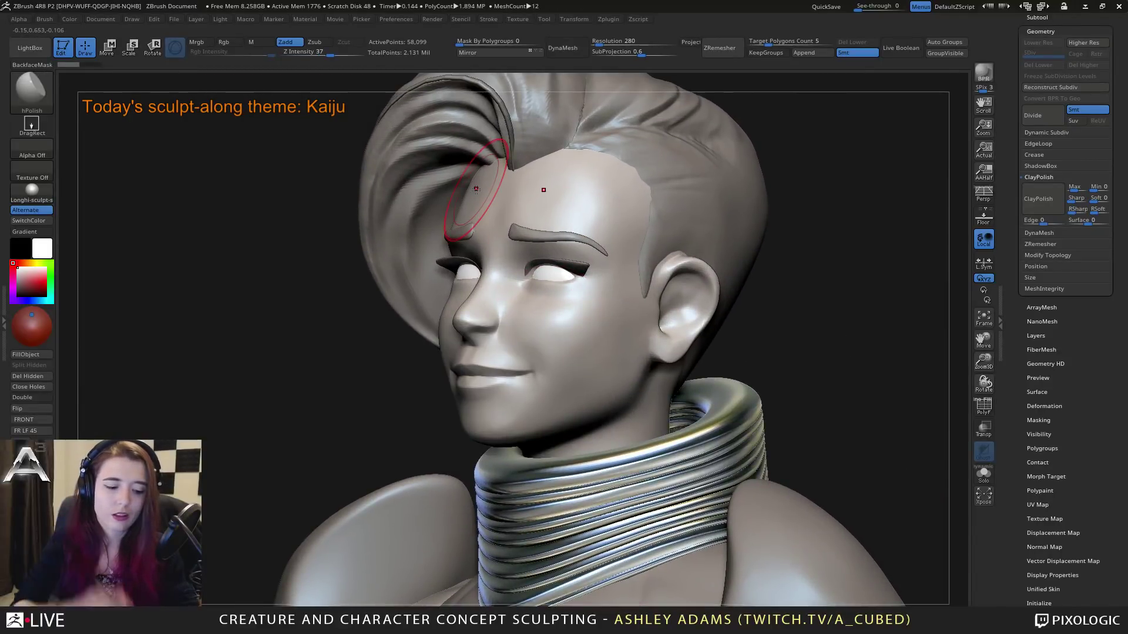
mouse_move(581, 347)
mouse_down()
mouse_move(599, 368)
mouse_move(561, 332)
mouse_move(577, 313)
mouse_up()
key(b)
key(p)
key(i)
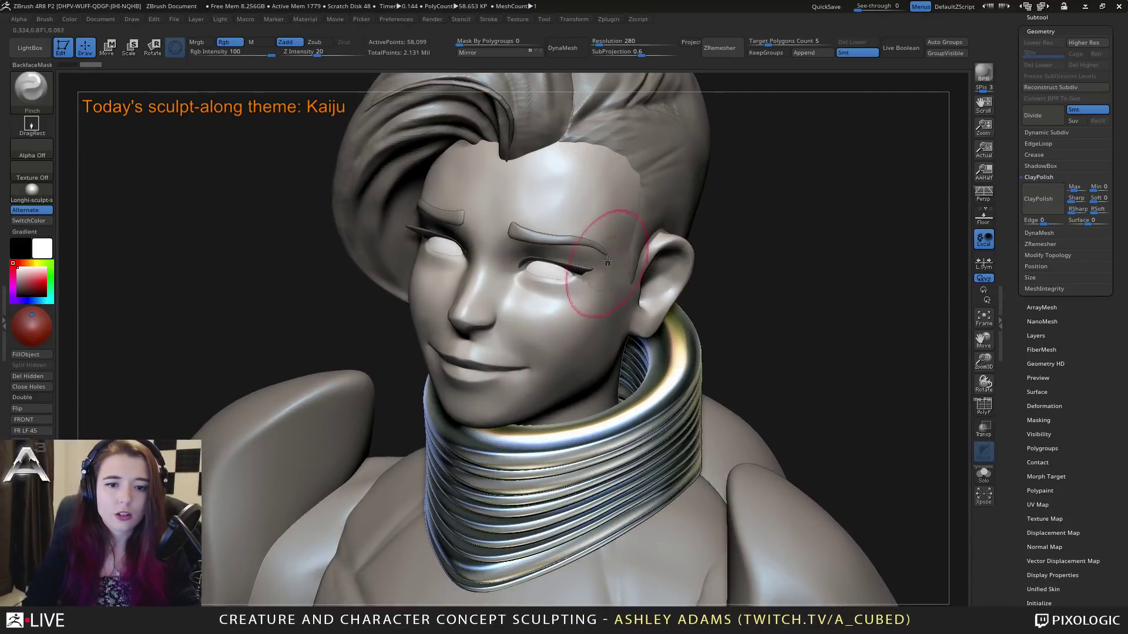
mouse_move(581, 191)
right_down()
mouse_move(534, 287)
mouse_move(471, 302)
right_up()
drag(462, 318, 497, 317)
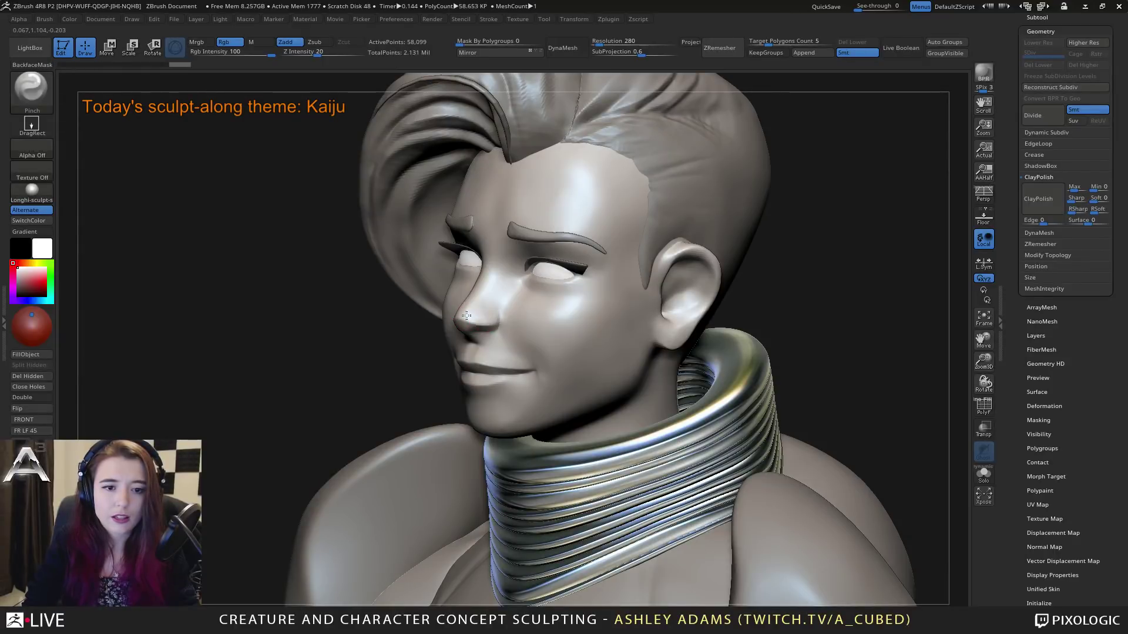
right_drag(467, 316, 446, 315)
drag(446, 316, 449, 317)
Step: Pinch along the line between the lips and the lower lip to sharpen the smile
right_drag(449, 318, 474, 341)
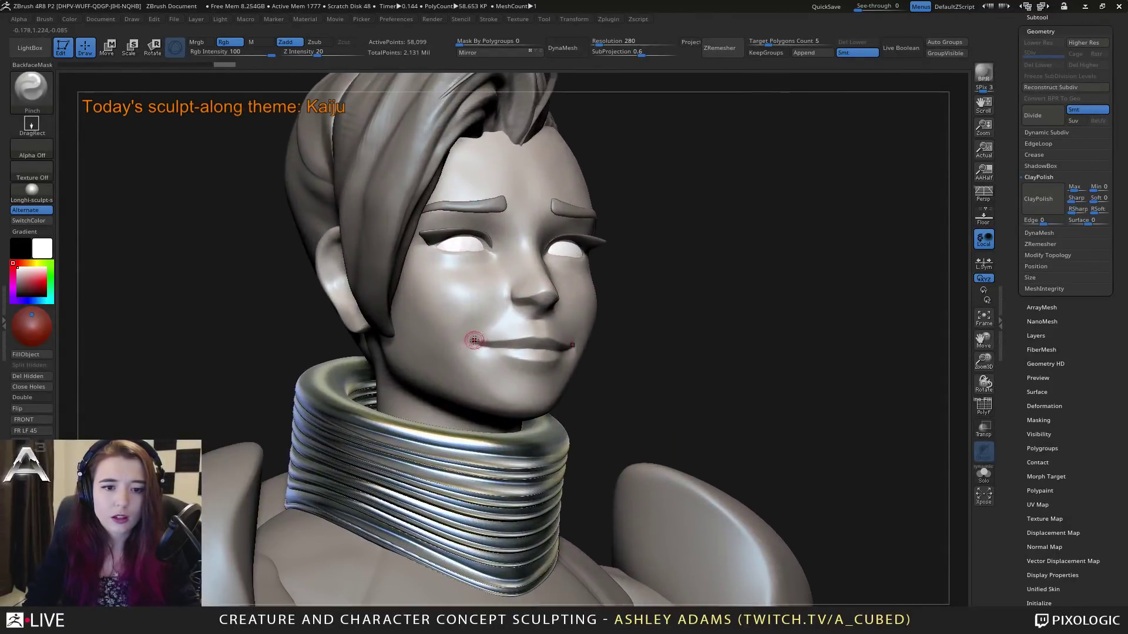
drag(474, 341, 530, 337)
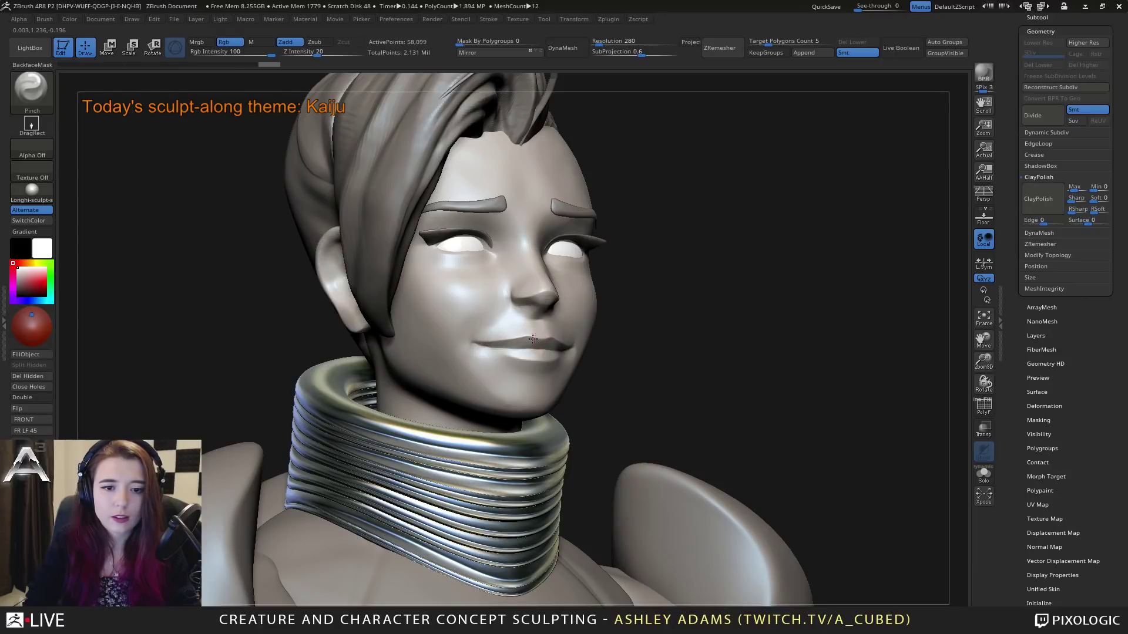
right_drag(485, 342, 490, 351)
drag(490, 350, 539, 364)
Step: Carve the corners of the mouth deeper with the DamStandard brush
right_drag(539, 365, 473, 347)
key(b)
key(d)
key(s)
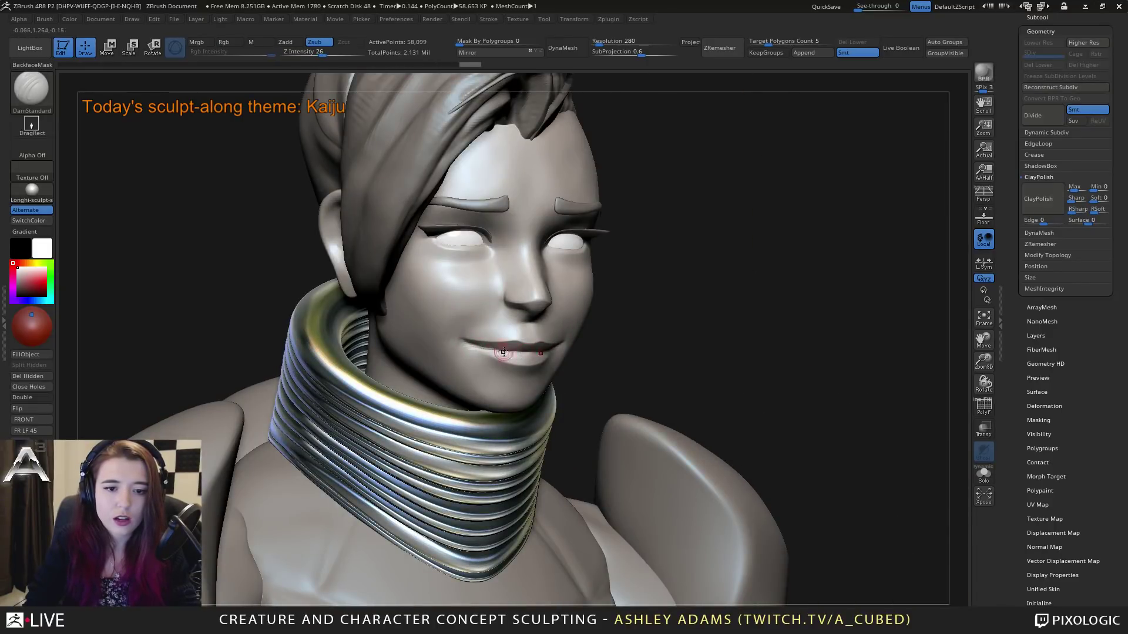
right_drag(470, 343, 558, 308)
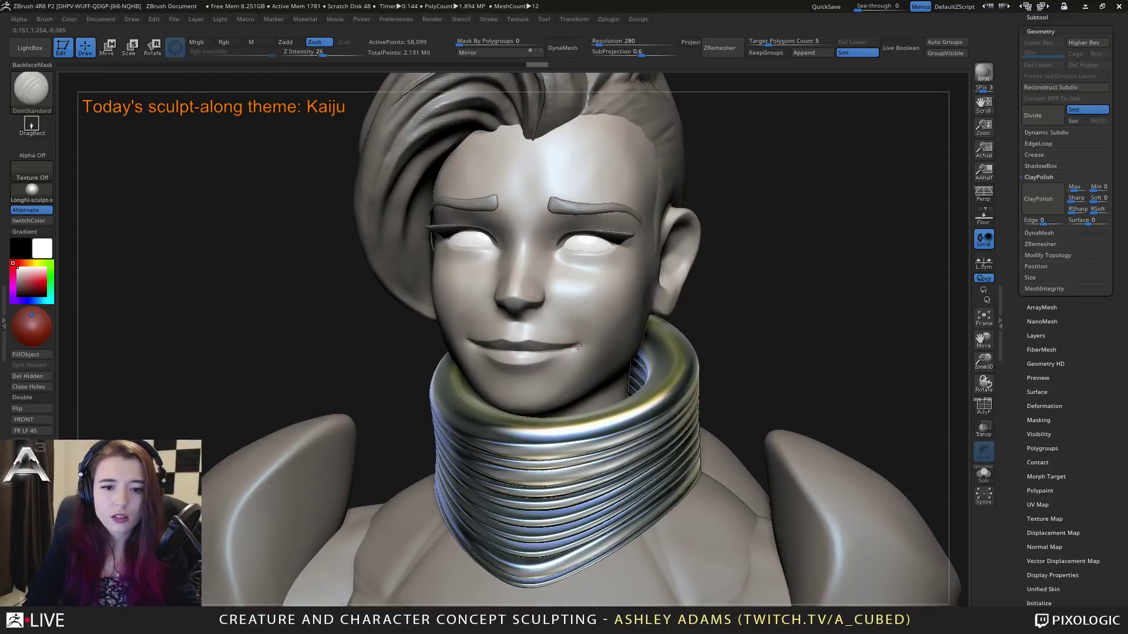
drag(578, 346, 579, 344)
Step: Refine the nose bridge with the Pinch brush and smooth the cheek surface
key(b)
key(p)
key(i)
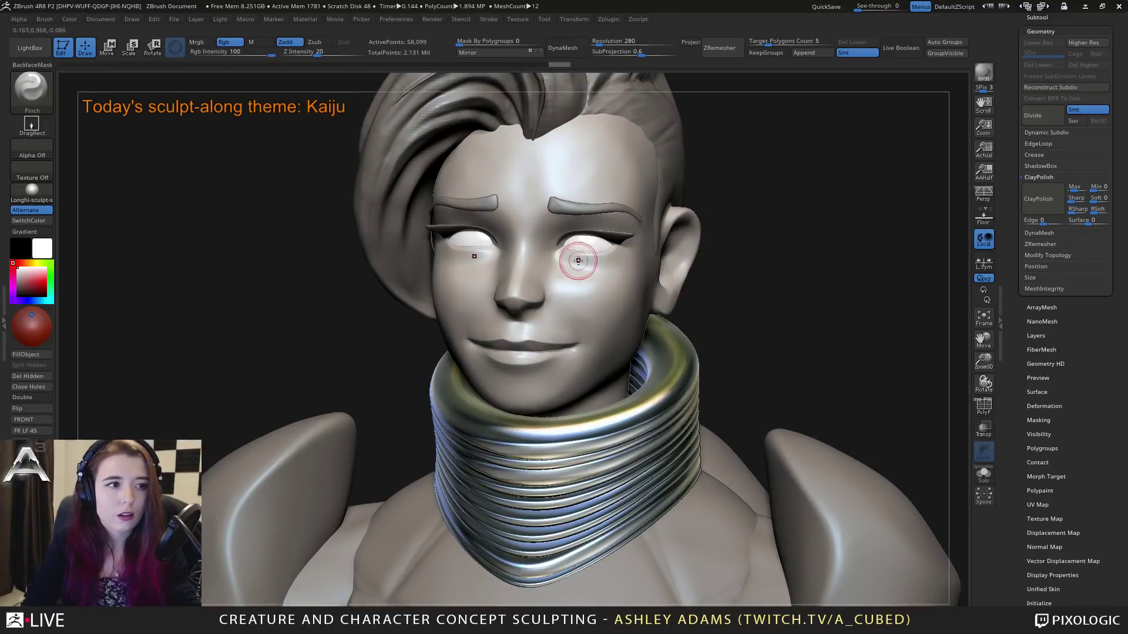
right_drag(578, 260, 515, 292)
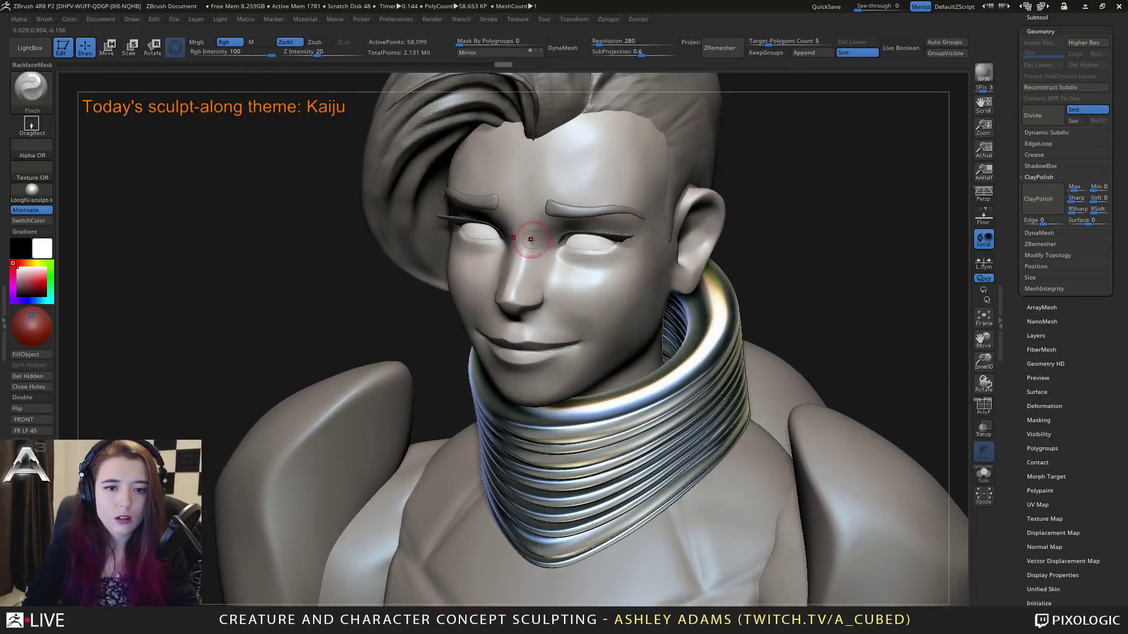
mouse_move(535, 253)
right_down()
mouse_move(512, 241)
mouse_move(512, 226)
mouse_move(517, 262)
mouse_move(537, 262)
right_up()
key(shift)
key(shift)
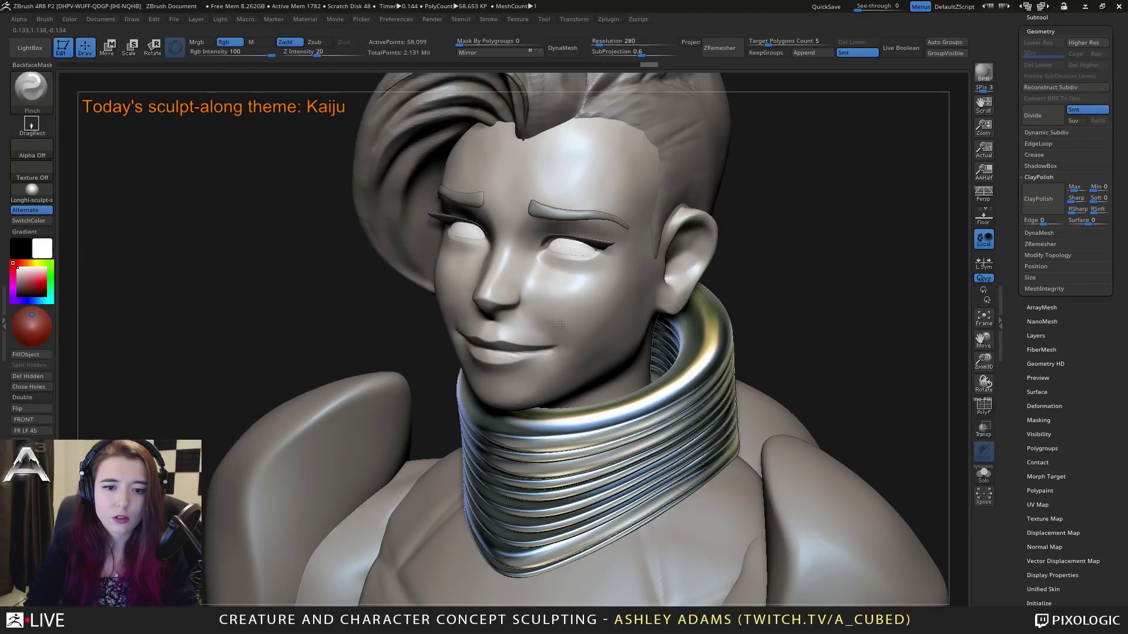
right_drag(561, 324, 563, 314)
key(shift)
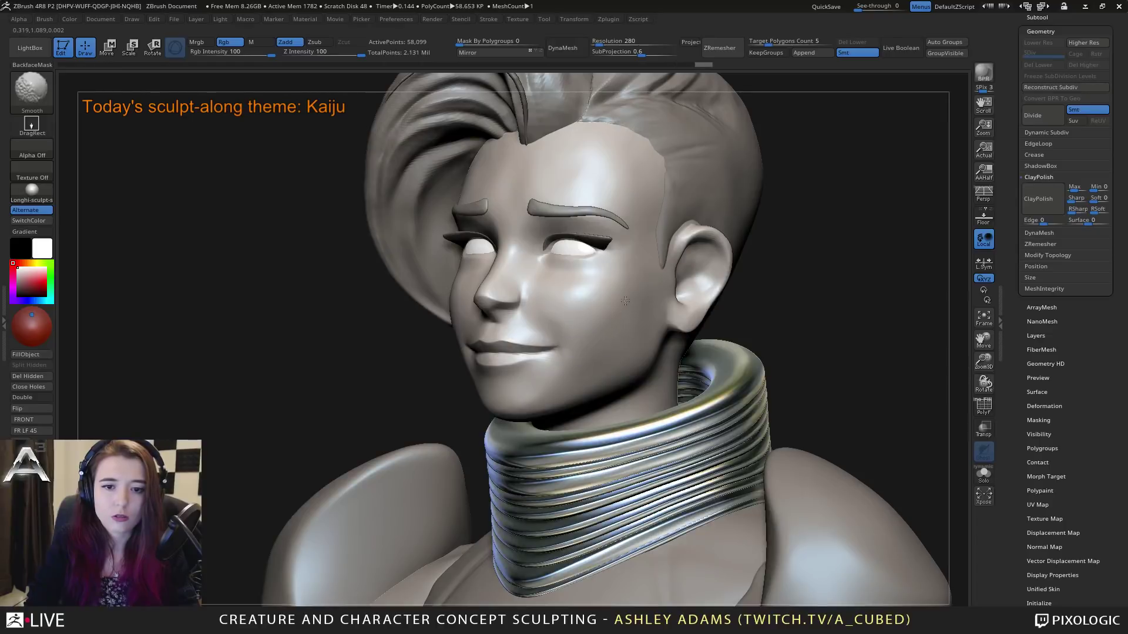
Step: Select the ClayBuildup brush and inspect the character's head in three-quarter and profile views
mouse_move(603, 327)
right_down()
mouse_move(645, 229)
mouse_move(598, 279)
mouse_move(606, 262)
right_up()
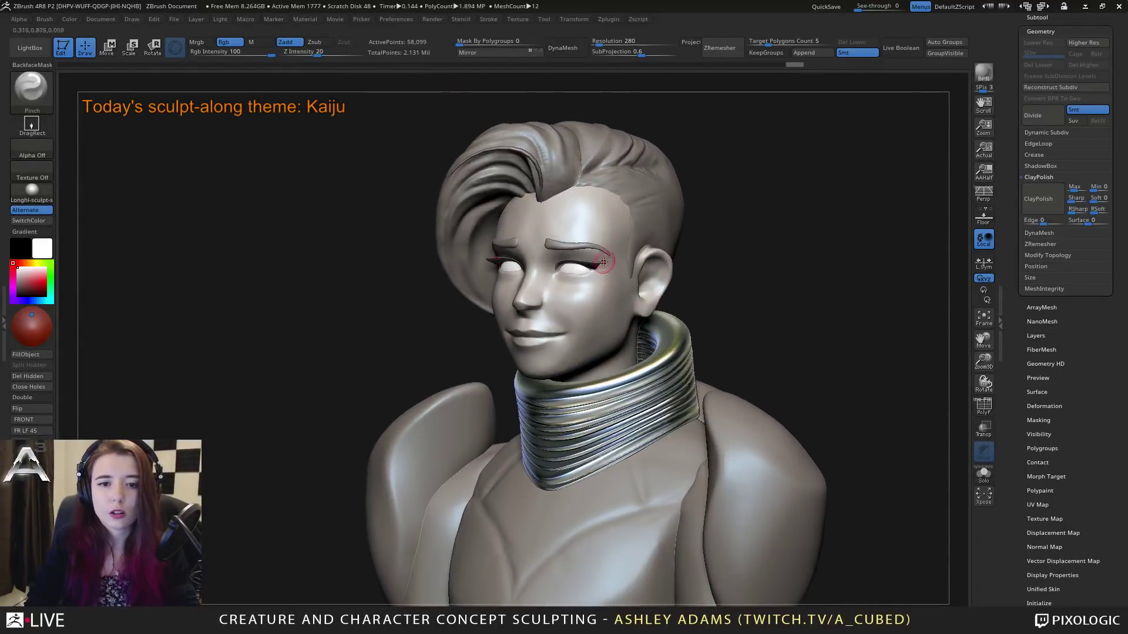
key(1)
mouse_move(549, 311)
right_down()
mouse_move(579, 277)
mouse_move(605, 292)
mouse_move(575, 308)
mouse_move(554, 352)
mouse_move(549, 322)
mouse_move(657, 365)
mouse_move(608, 244)
mouse_move(640, 332)
mouse_move(604, 302)
mouse_move(627, 303)
right_up()
key(space)
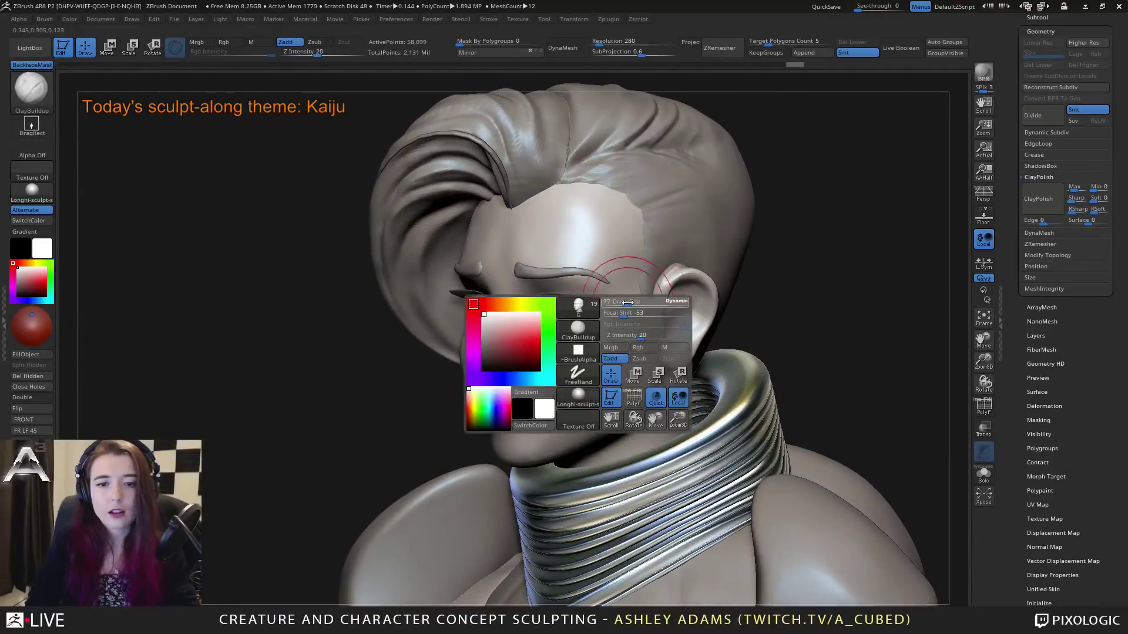
drag(1074, 31, 1074, 166)
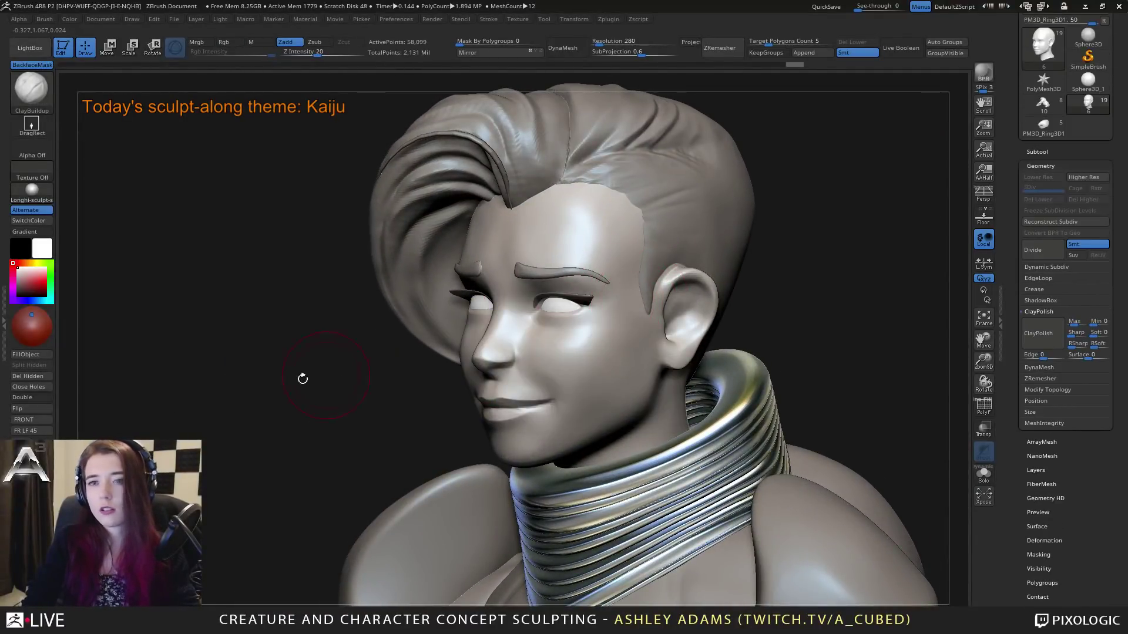
right_drag(604, 264, 793, 253)
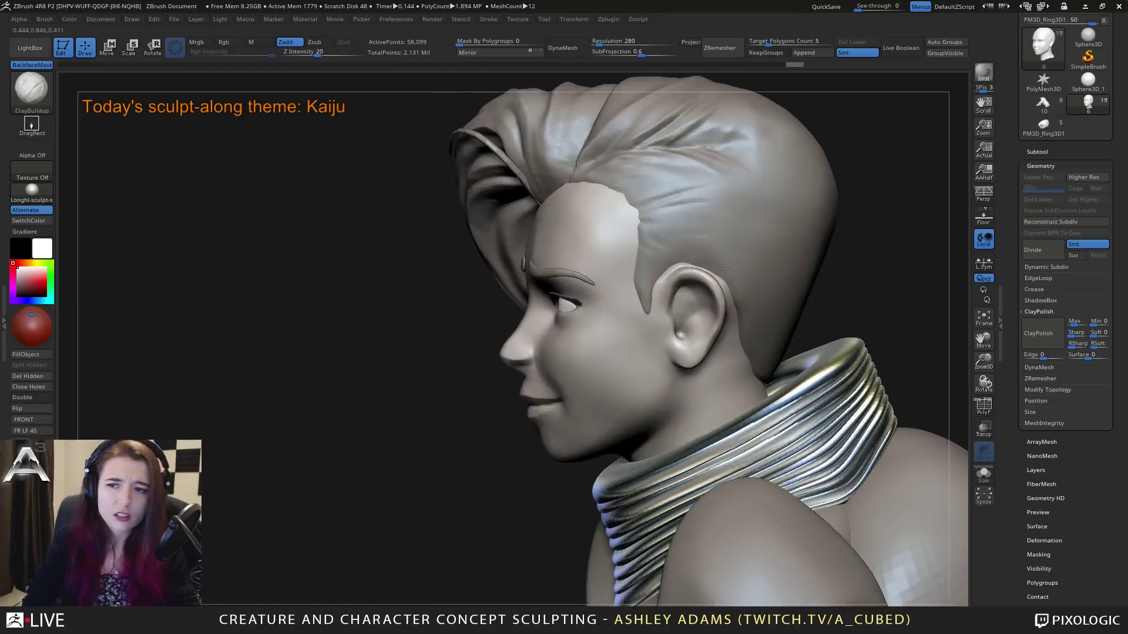
Step: Delete all subtools of the bald head tool and of the armoured character tool, confirming each deletion
click(1043, 122)
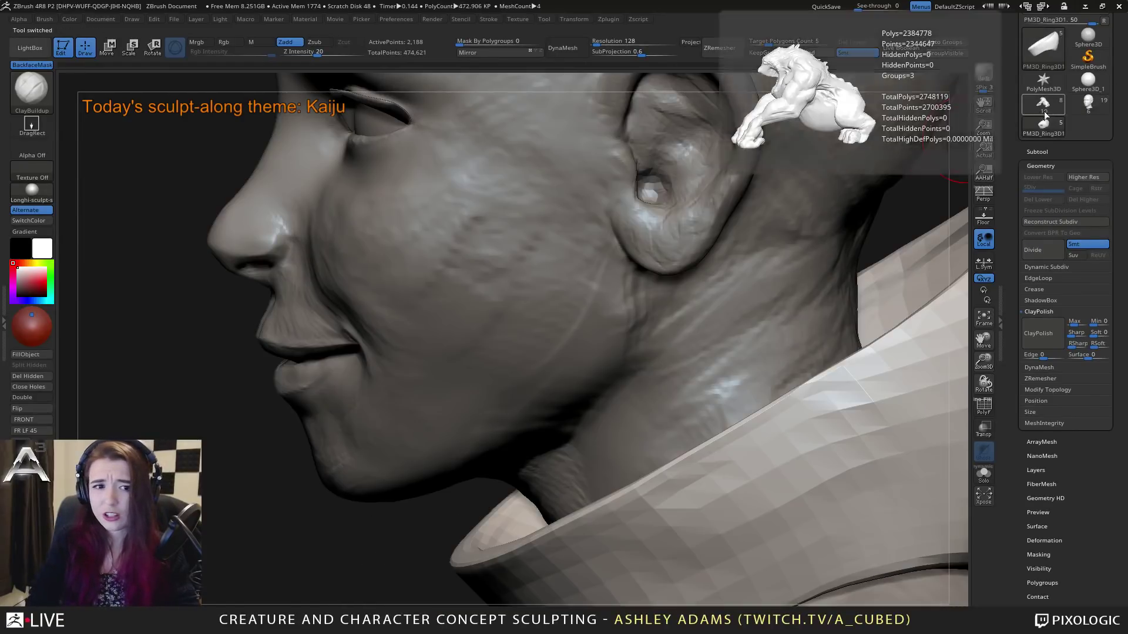
click(1038, 151)
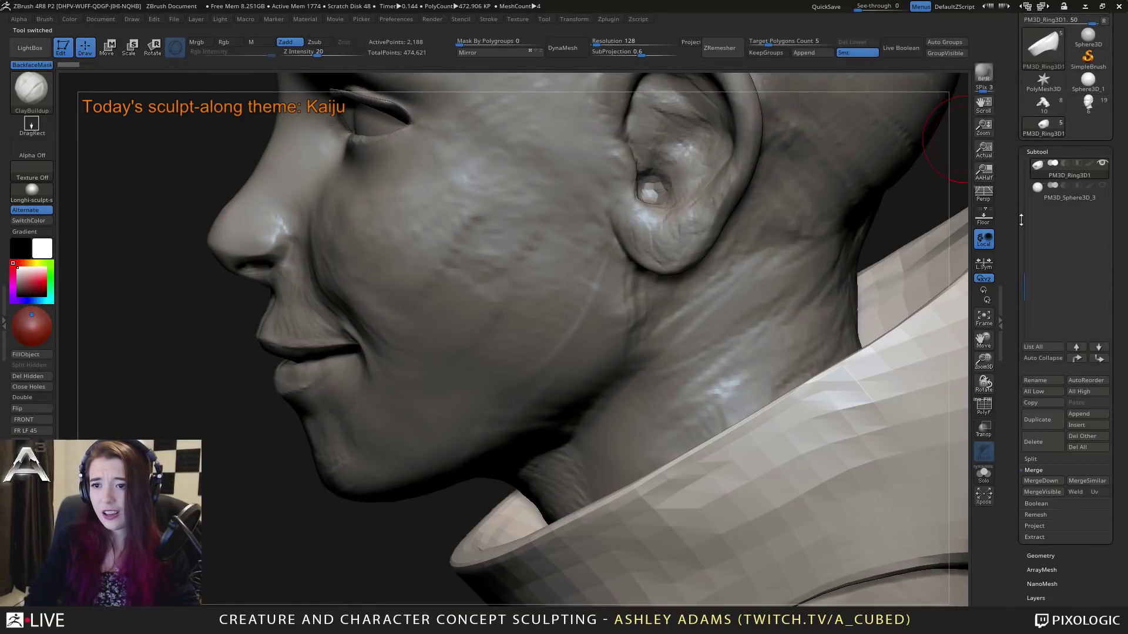
click(1064, 445)
click(932, 472)
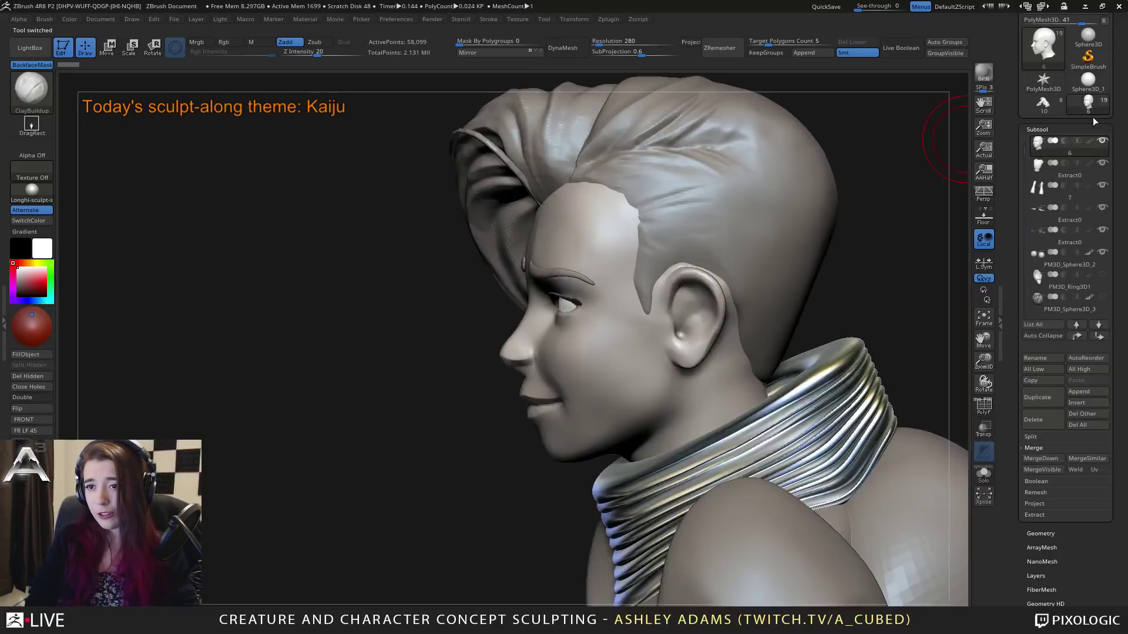
click(1087, 417)
click(932, 450)
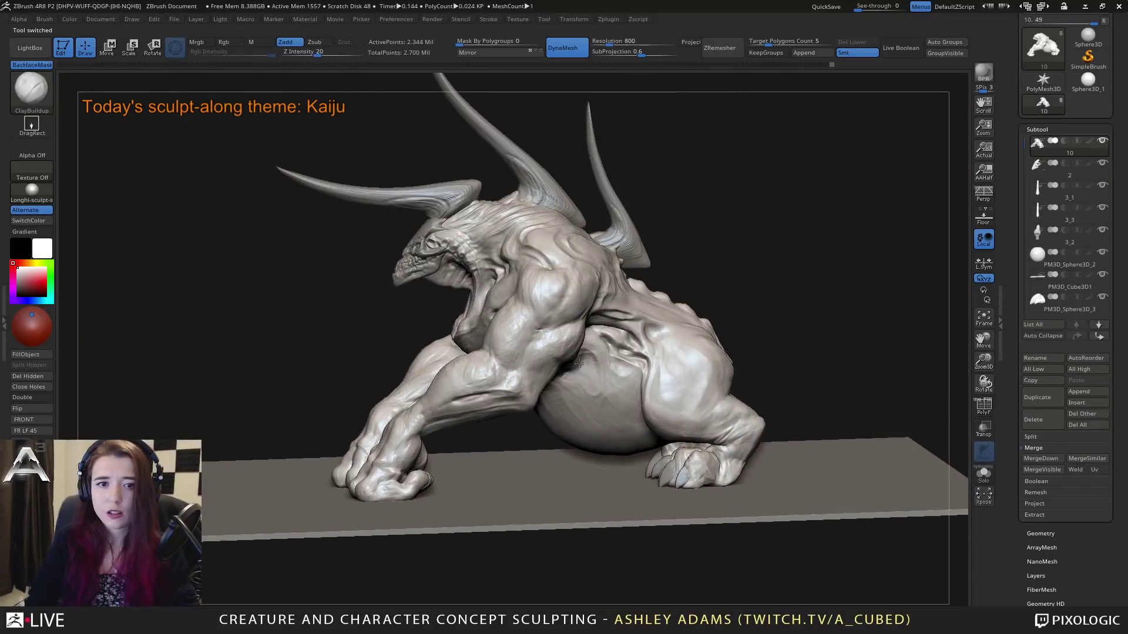
Step: Try the BasicMaterial and BasicMaterial2 materials on the kaiju, inspecting the surface from several angles
alt+drag(117, 313, 113, 309)
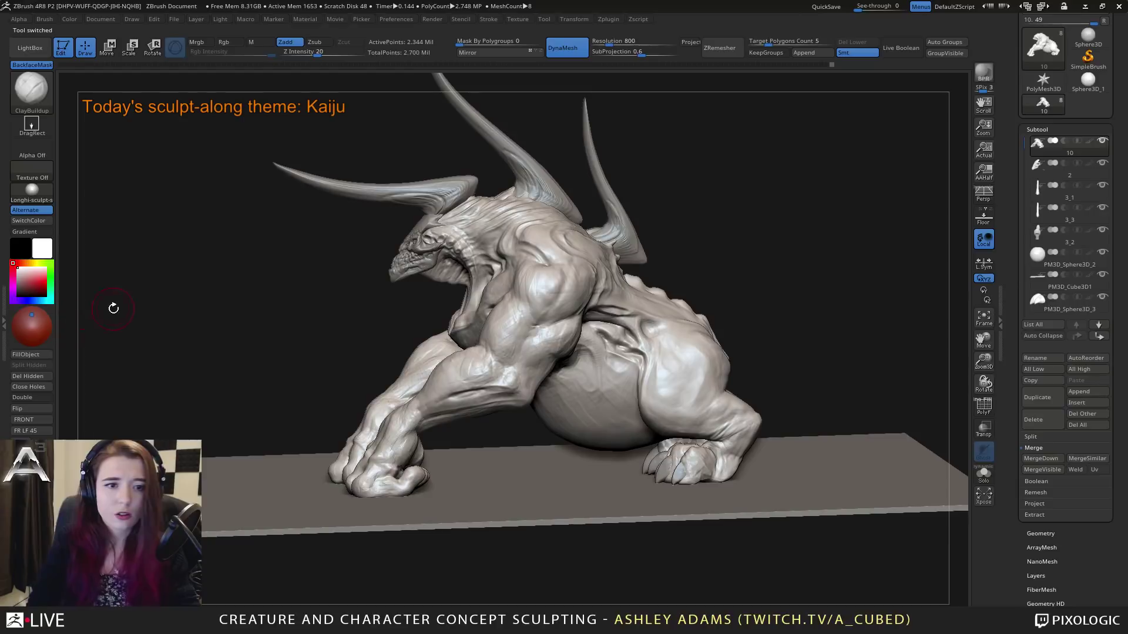
click(34, 193)
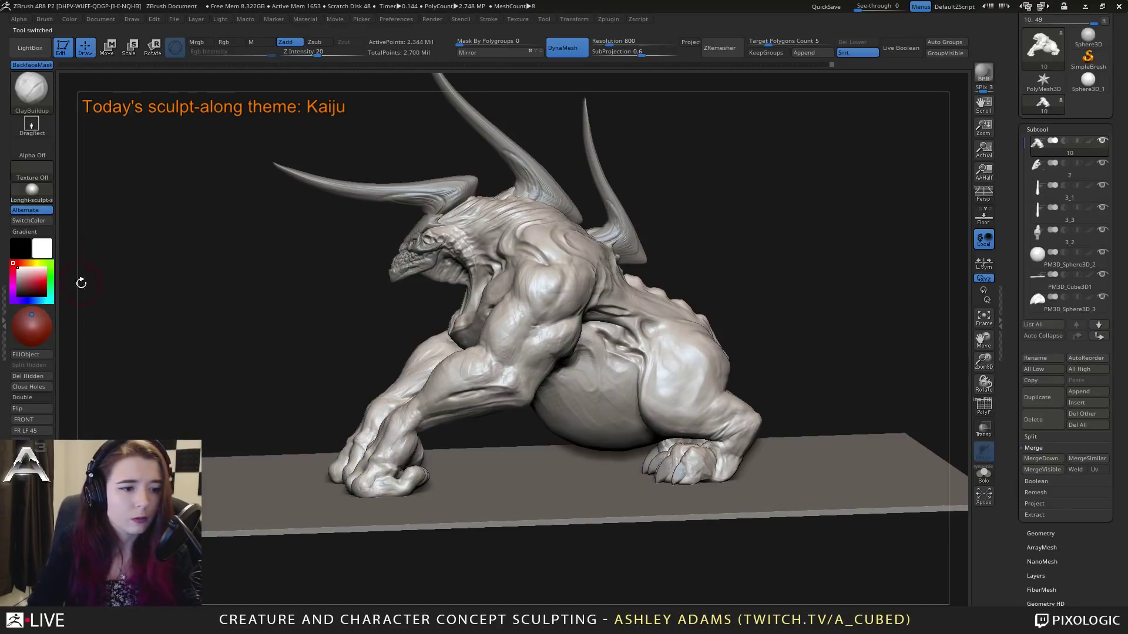
click(31, 194)
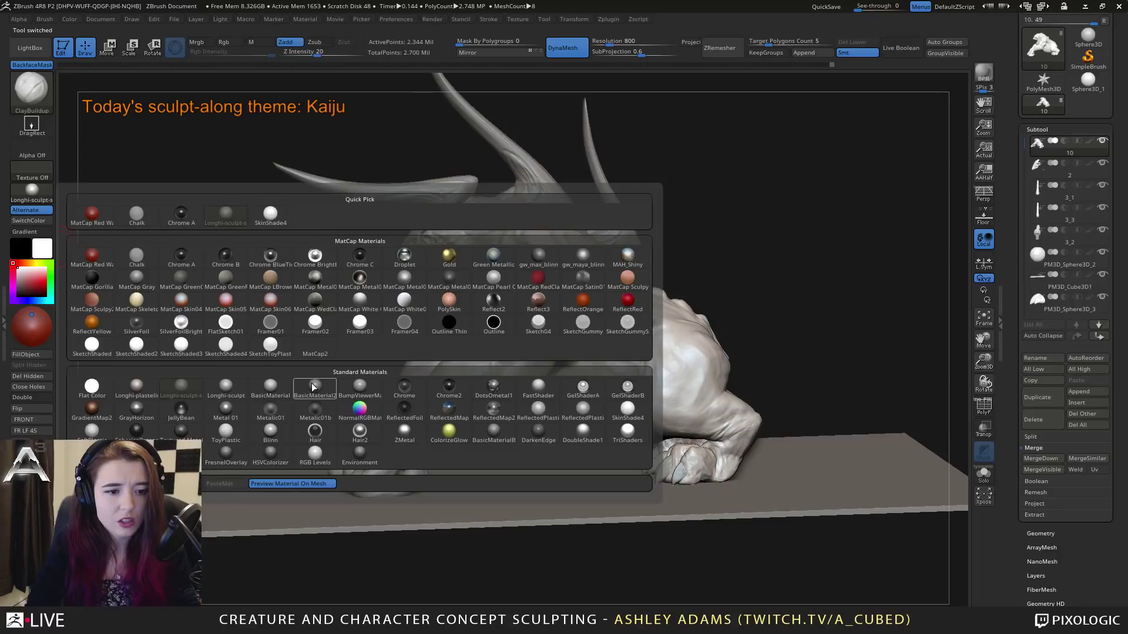
click(270, 387)
right_drag(551, 287, 249, 315)
click(41, 198)
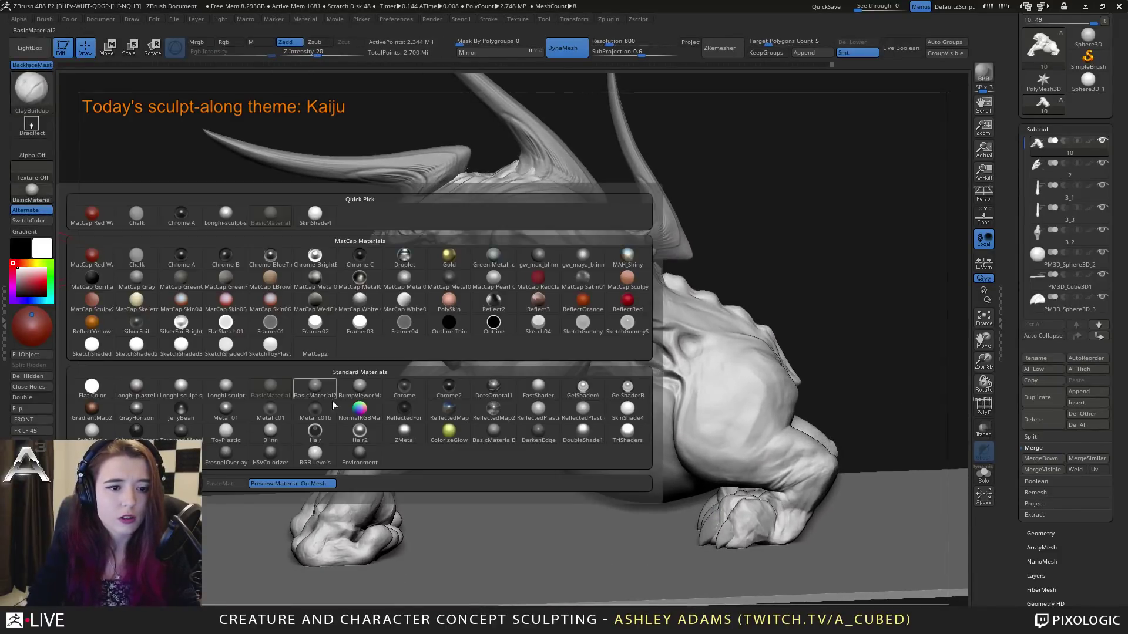
click(315, 388)
right_drag(446, 294, 422, 284)
mouse_move(547, 290)
right_down()
mouse_move(538, 276)
mouse_move(661, 289)
mouse_move(516, 270)
mouse_move(553, 294)
mouse_move(676, 288)
mouse_move(626, 329)
right_up()
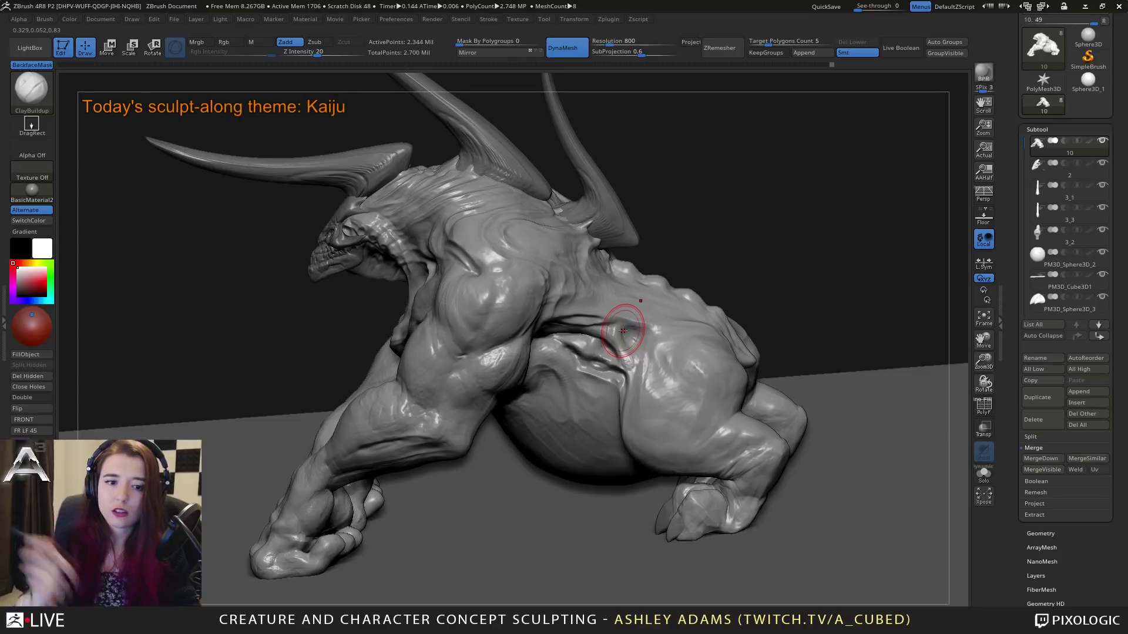
right_drag(504, 274, 186, 254)
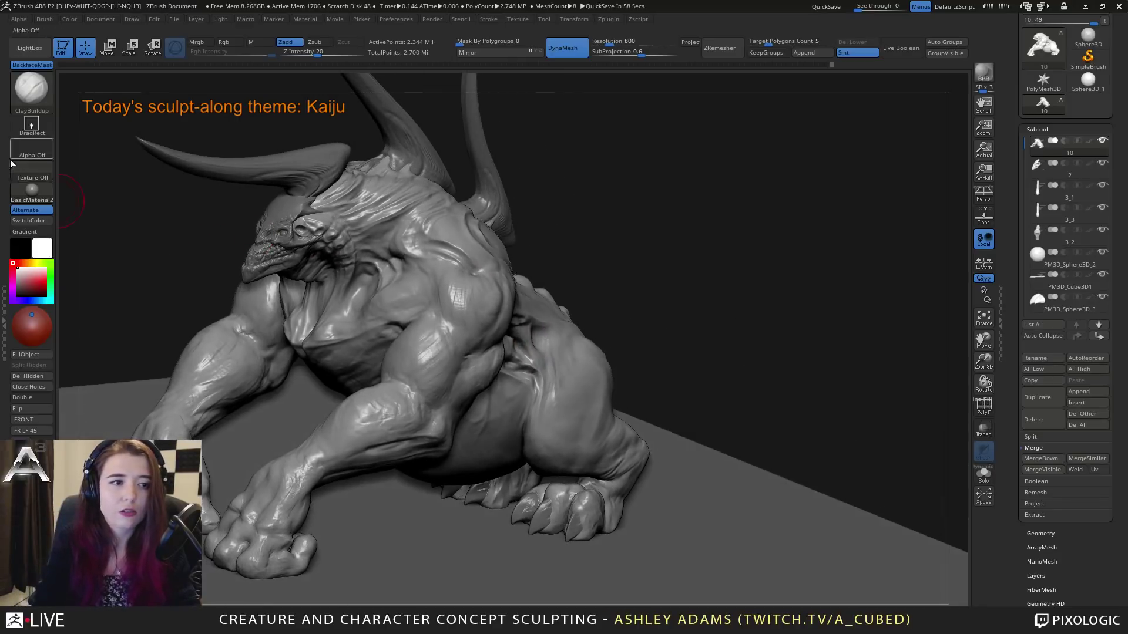
Step: Apply the Longhi-sculpt material to the kaiju and inspect it from the side, rear and front
click(32, 189)
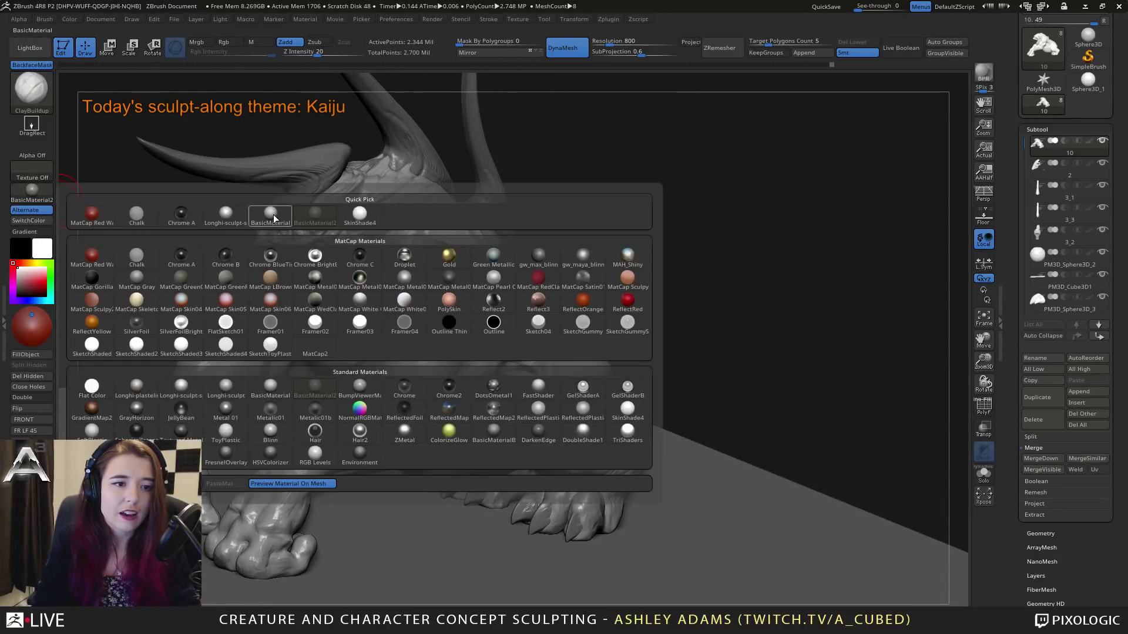
click(228, 215)
right_drag(549, 344, 441, 320)
key(space)
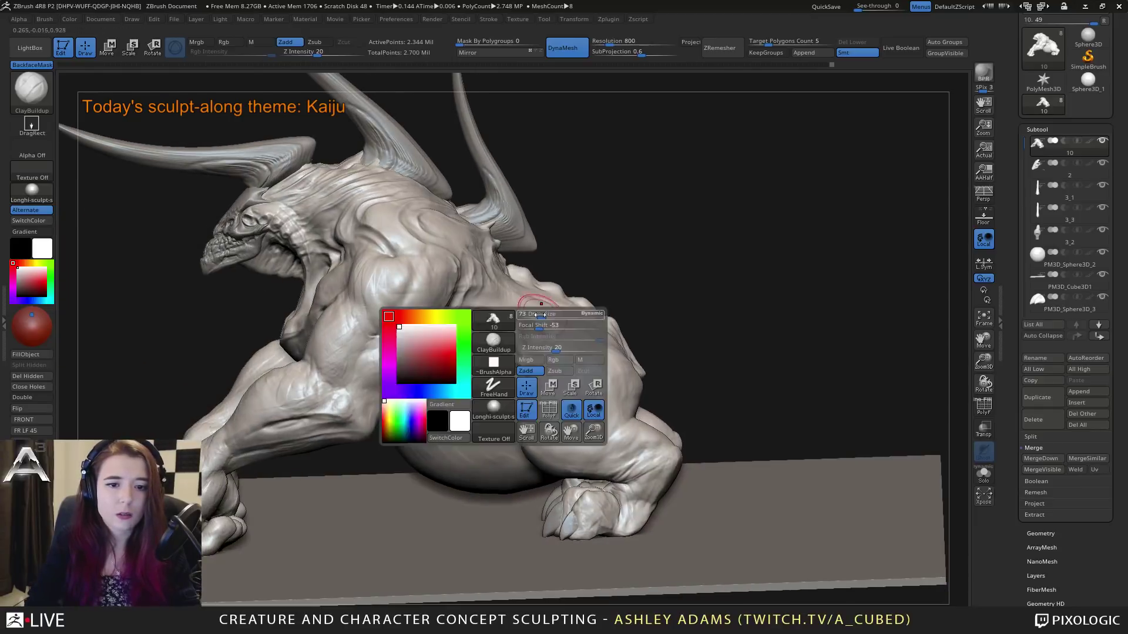
right_drag(539, 314, 638, 269)
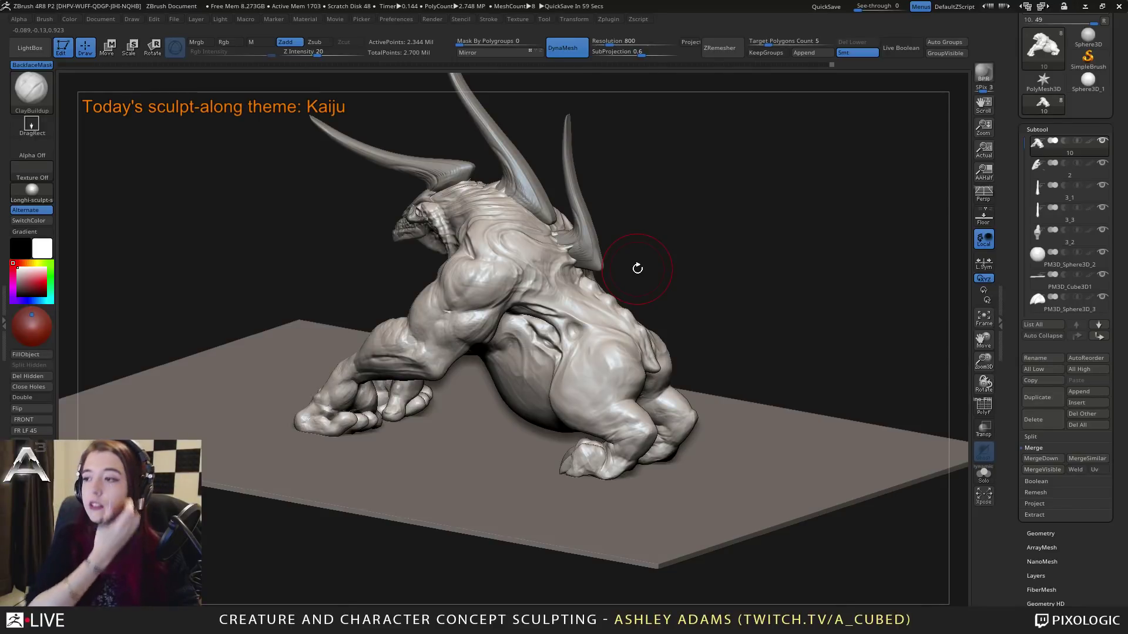
right_drag(564, 305, 332, 257)
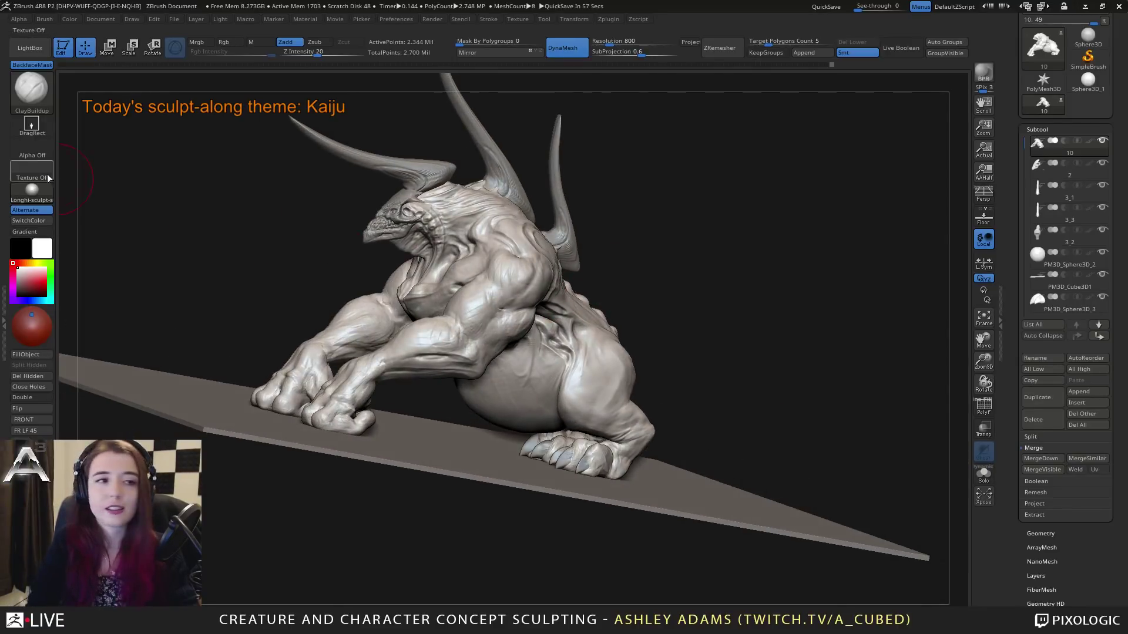
Step: Try the MatCap Red Wax material on the kaiju and examine the body and head up close
click(32, 190)
click(111, 219)
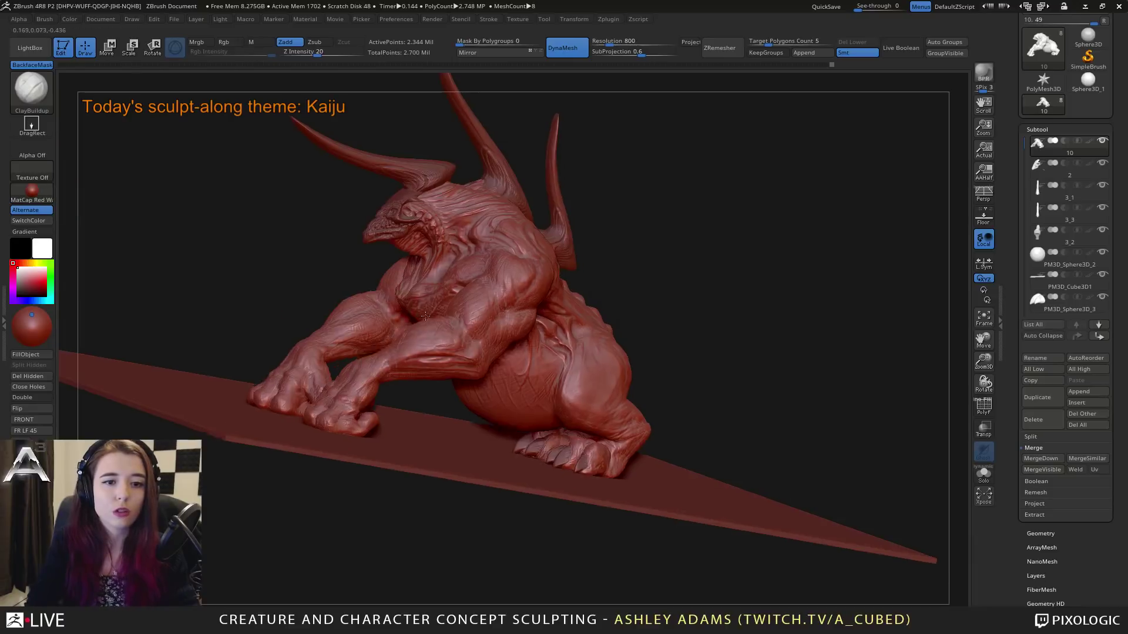
right_drag(425, 316, 580, 222)
key(space)
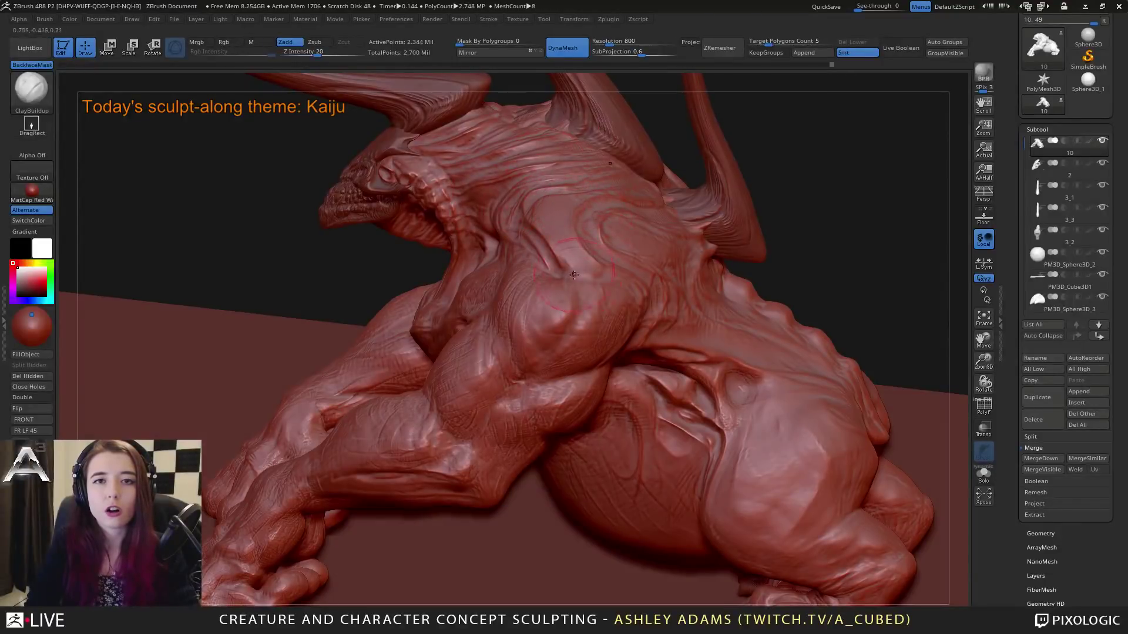
right_drag(534, 324, 527, 153)
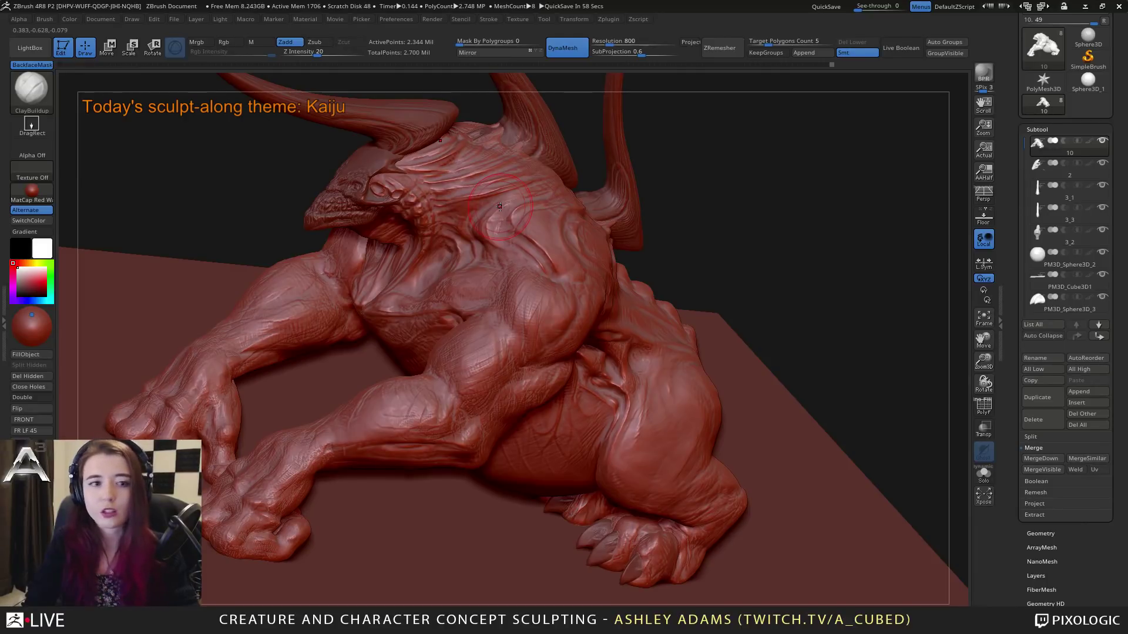
mouse_move(539, 335)
right_down()
mouse_move(498, 318)
mouse_move(623, 342)
mouse_move(463, 256)
mouse_move(517, 294)
mouse_move(546, 265)
mouse_move(526, 245)
right_up()
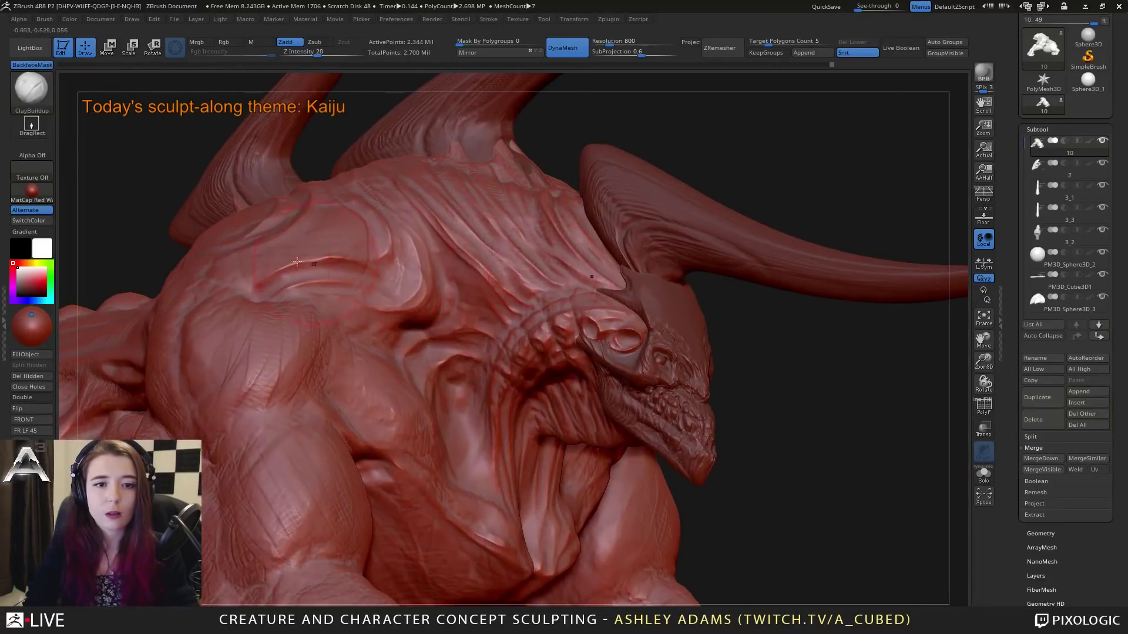
Step: Switch the kaiju back to the Longhi-sculpt material and inspect the head, shoulders and back
click(33, 191)
click(227, 216)
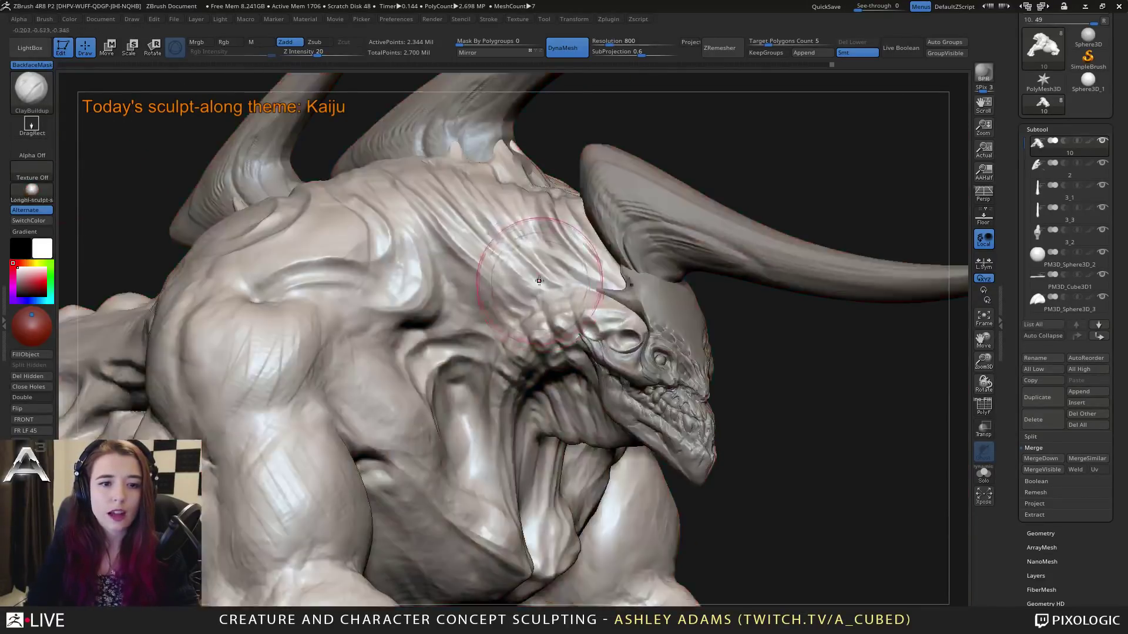
mouse_move(528, 276)
right_down()
mouse_move(548, 296)
mouse_move(637, 316)
mouse_move(651, 336)
mouse_move(661, 314)
right_up()
right_drag(566, 295, 544, 298)
right_click(545, 296)
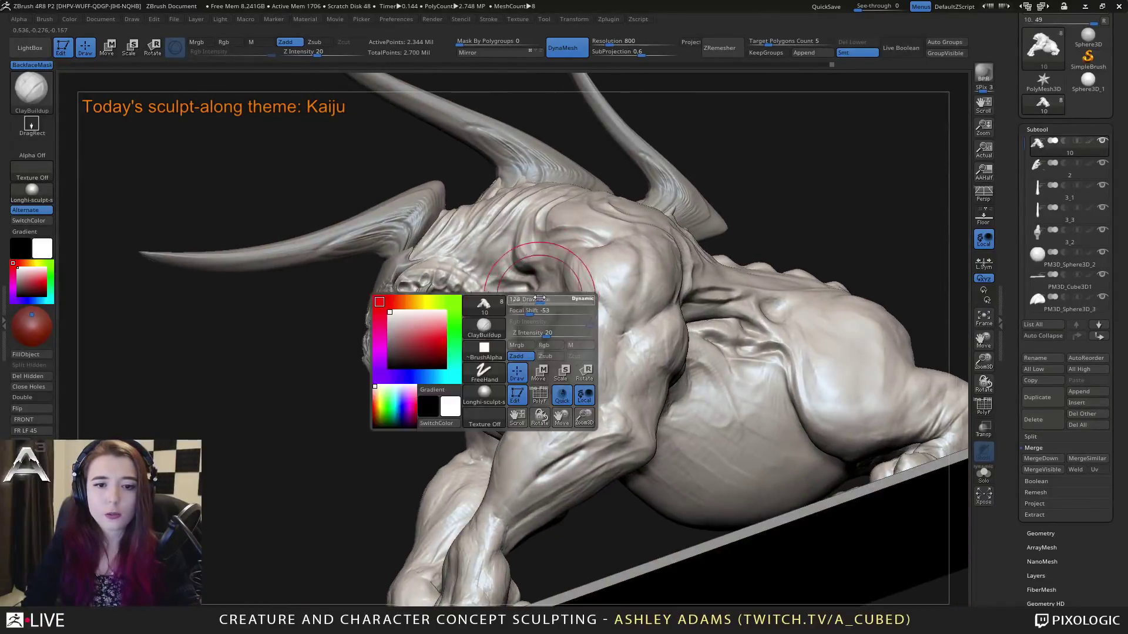
mouse_move(654, 361)
ctrl+right_down()
mouse_move(661, 325)
mouse_move(790, 286)
mouse_move(601, 315)
ctrl+right_up()
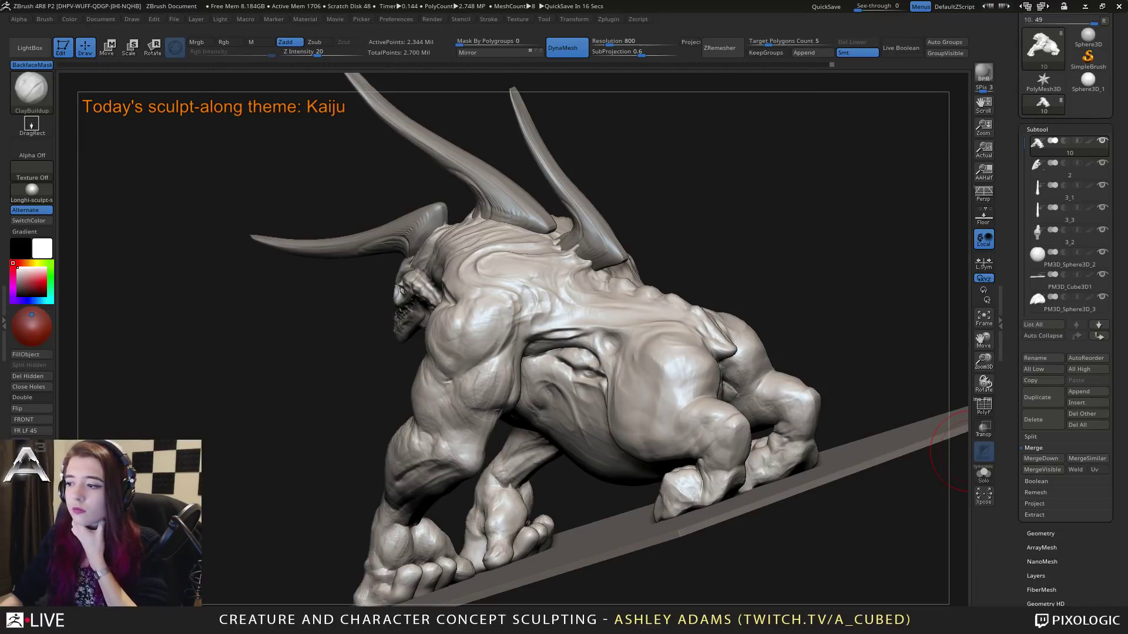
Step: Make the kaiju's skull-like head subtool active for close-up detailing
drag(949, 449, 705, 332)
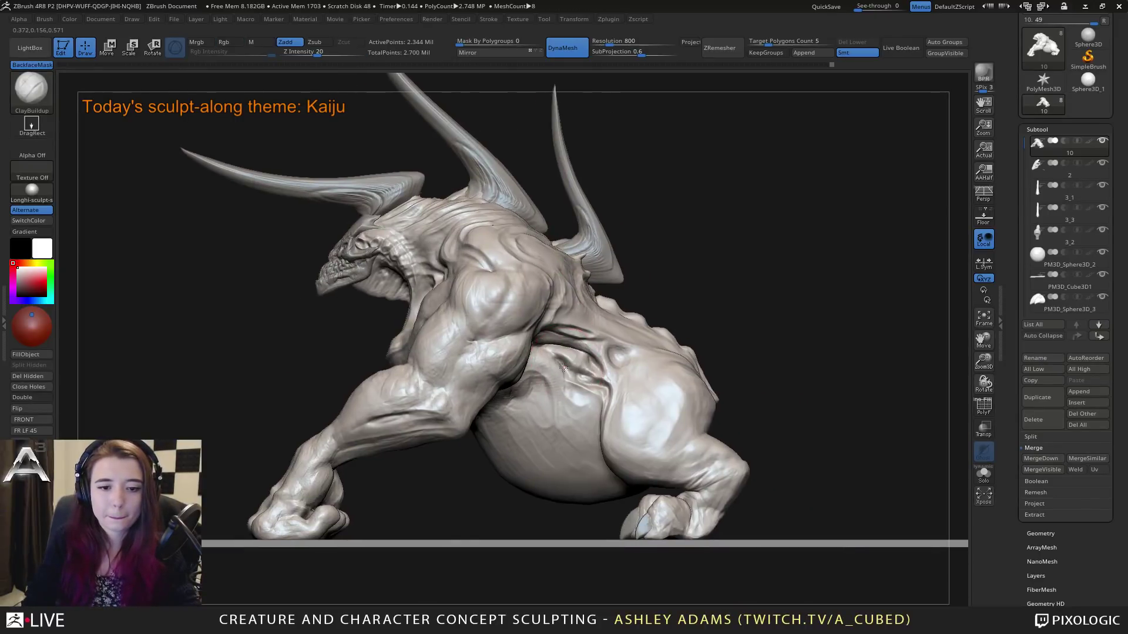
key(space)
mouse_move(511, 320)
mouse_down()
mouse_move(527, 320)
mouse_move(494, 305)
mouse_move(456, 313)
mouse_move(552, 311)
mouse_move(531, 309)
mouse_up()
alt+click(552, 312)
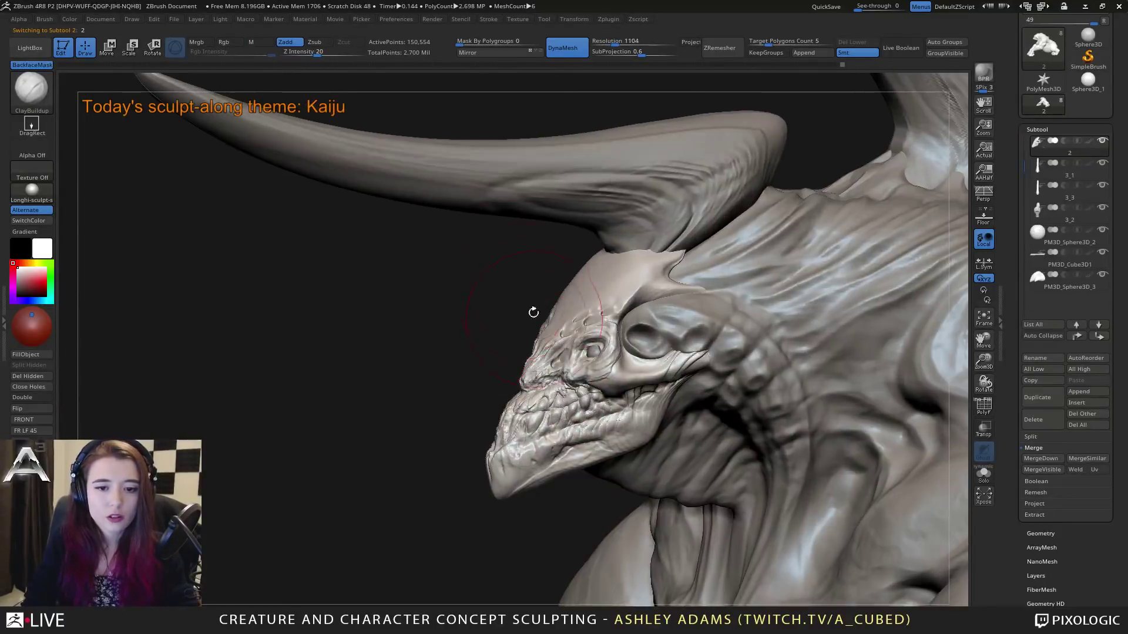
Step: Try remeshing the head with DynaMesh at resolution 1200 and again at 1408, undoing each attempt
click(614, 44)
text(1200)
key(Return)
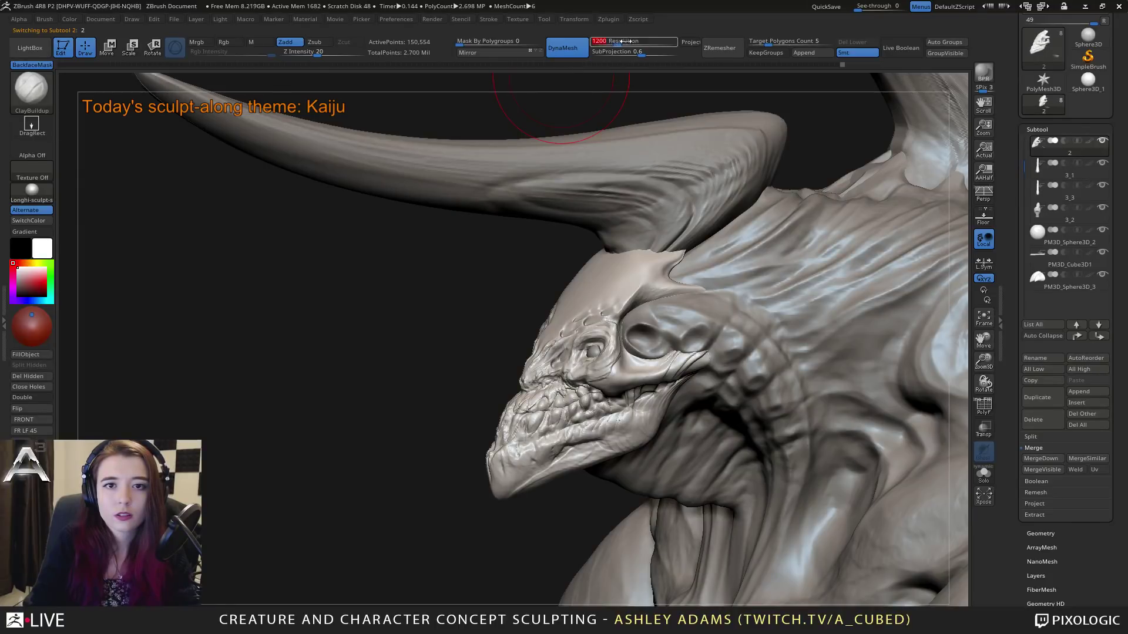
key(ctrl+z)
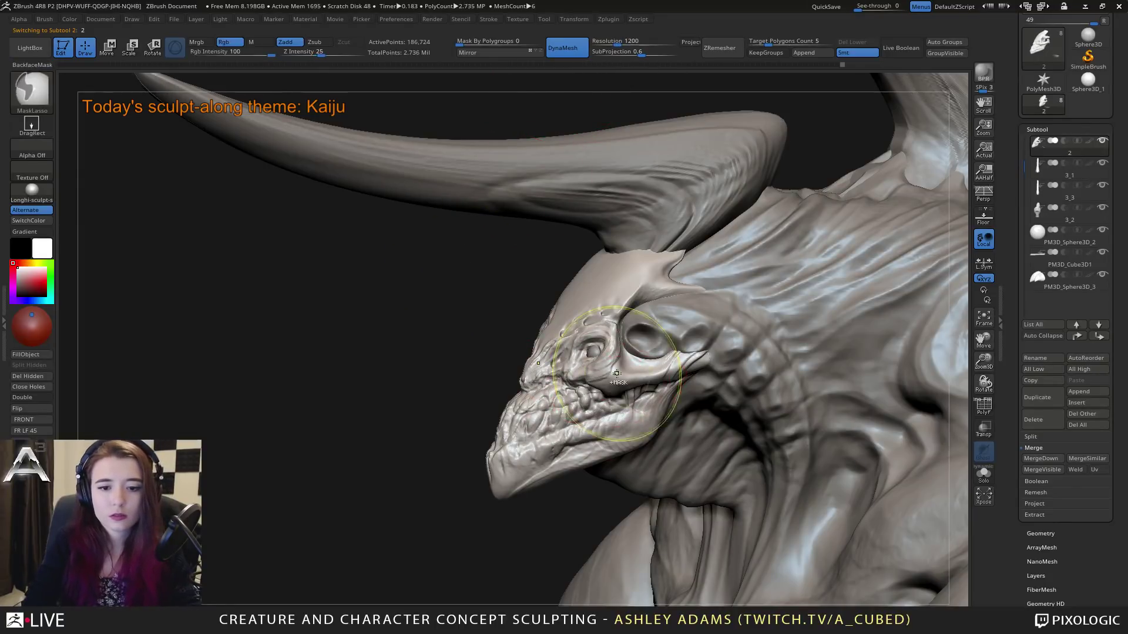
click(620, 43)
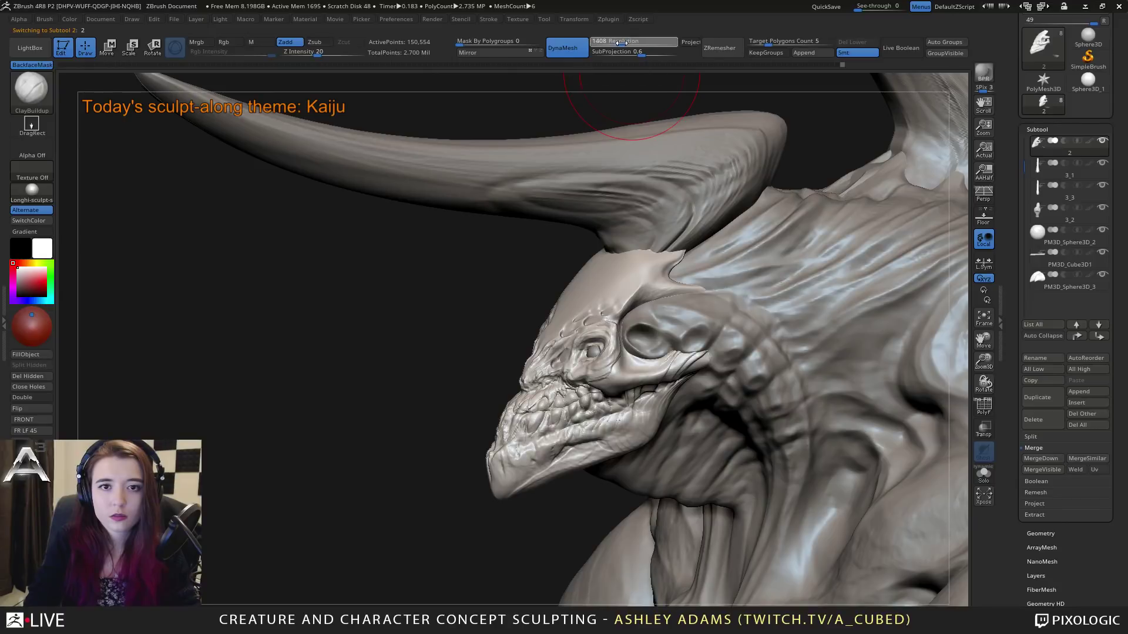
text(1408)
key(Return)
ctrl+drag(471, 264, 453, 307)
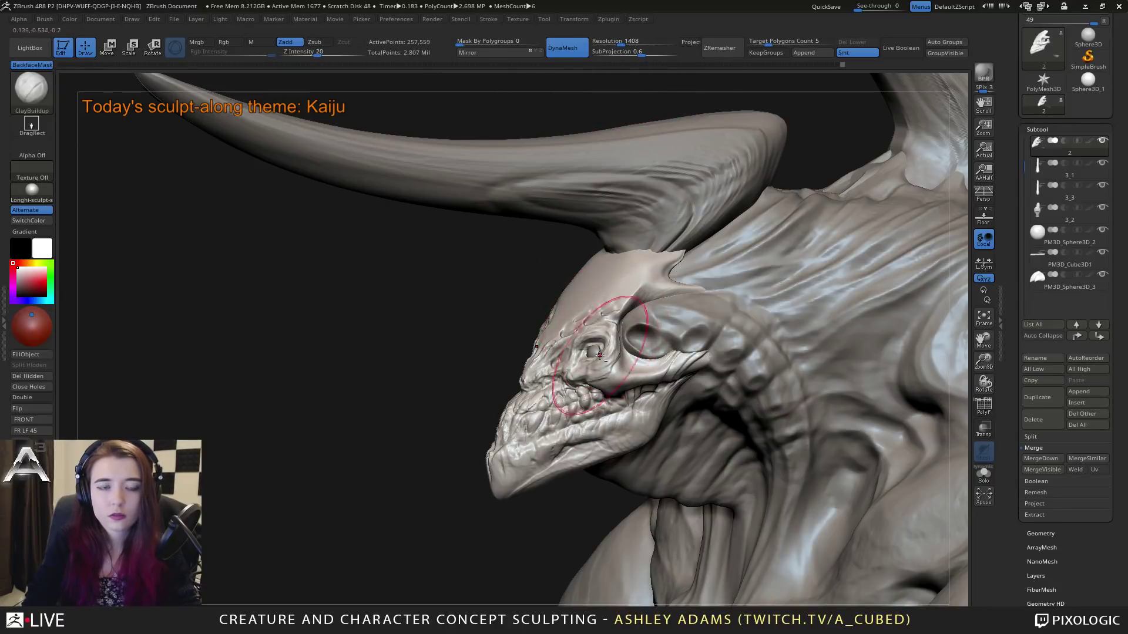
mouse_move(599, 356)
alt+right_down()
mouse_move(614, 302)
mouse_move(626, 359)
mouse_move(582, 194)
alt+right_up()
key(ctrl+z)
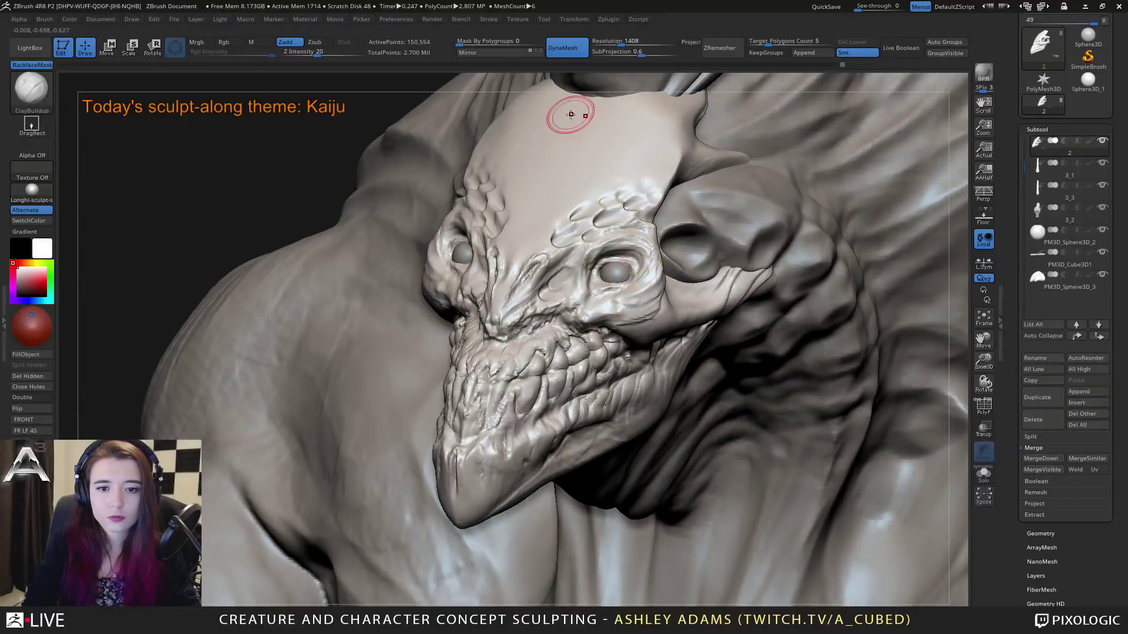
Step: Remesh the head with DynaMesh at resolution 1896
drag(620, 43, 628, 44)
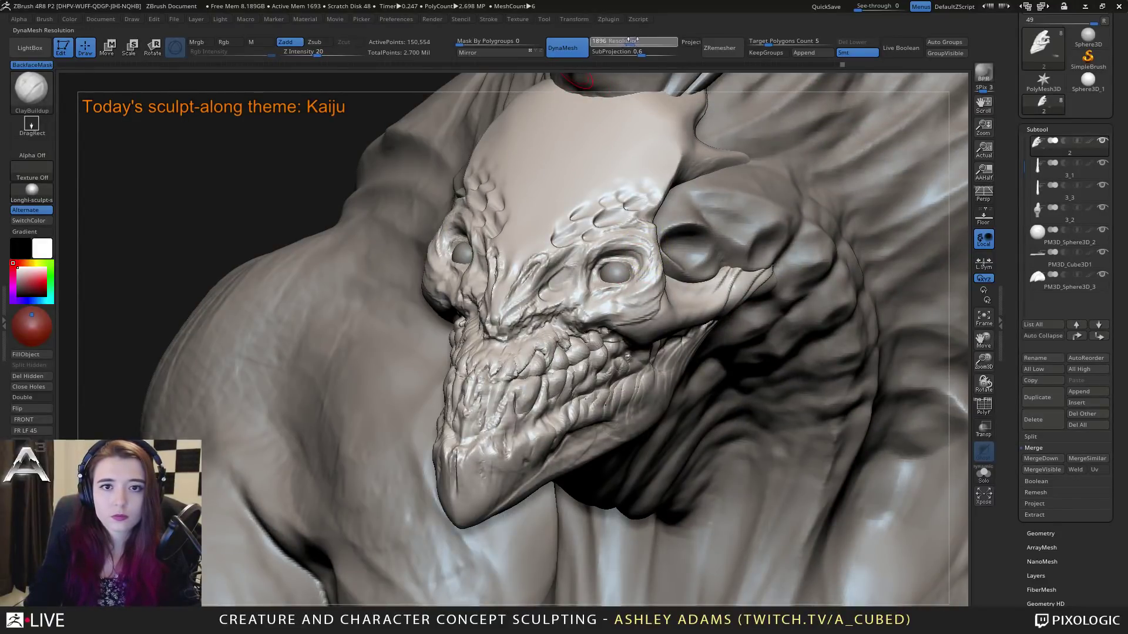
ctrl+drag(251, 181, 274, 165)
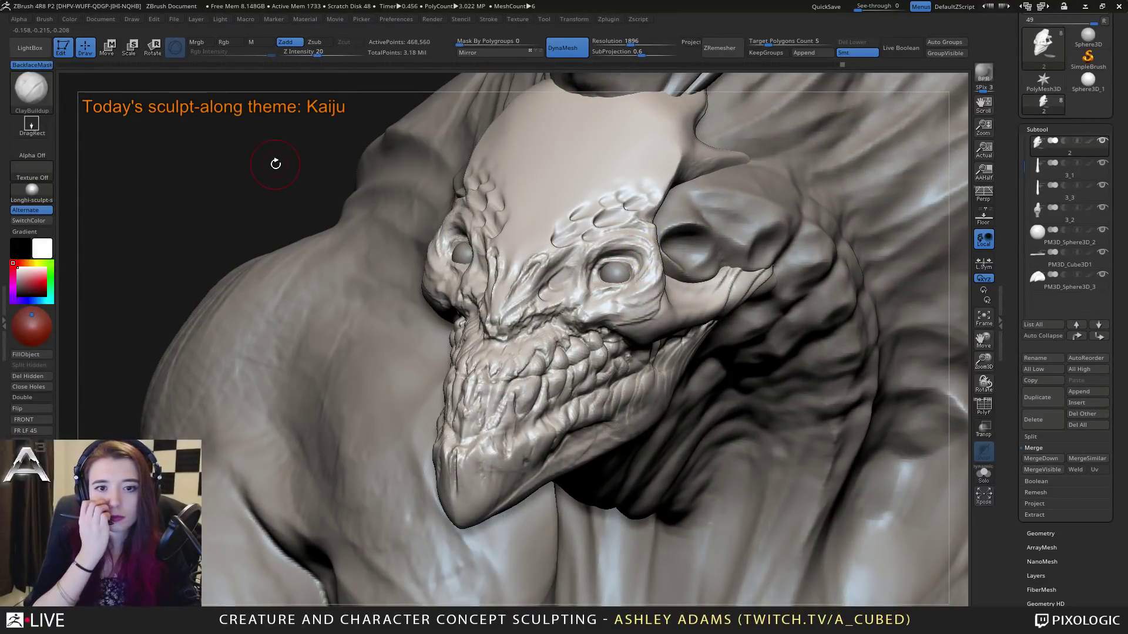
Step: Sharpen the creases around the mouth and eye with a resized DamStandard brush
key(b)
key(d)
key(s)
key(space)
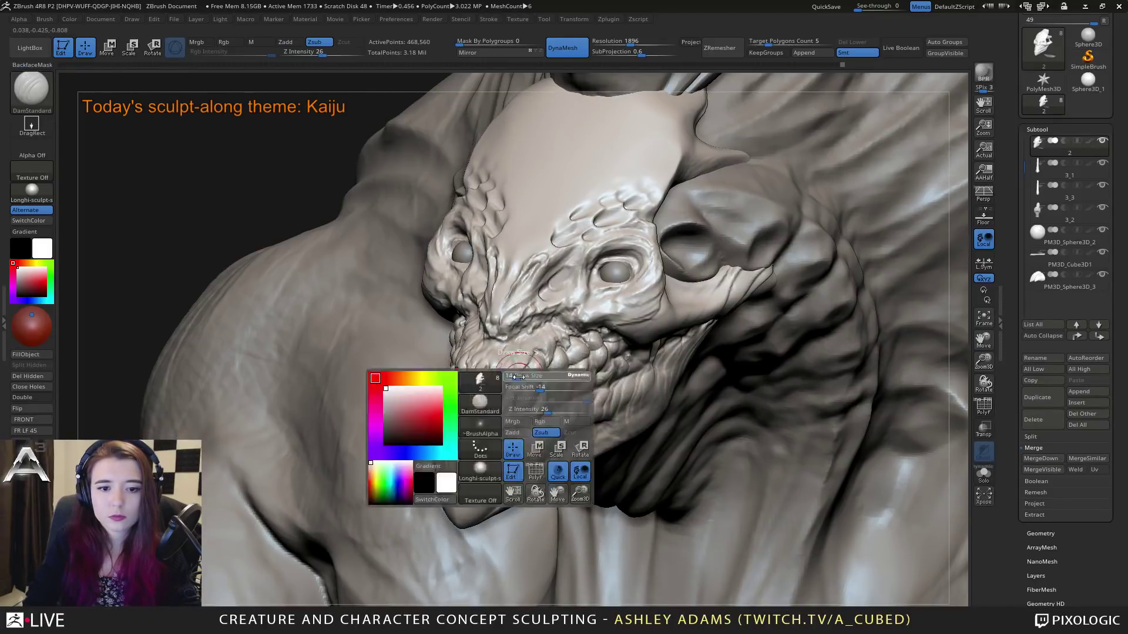
drag(253, 188, 500, 282)
drag(593, 347, 517, 388)
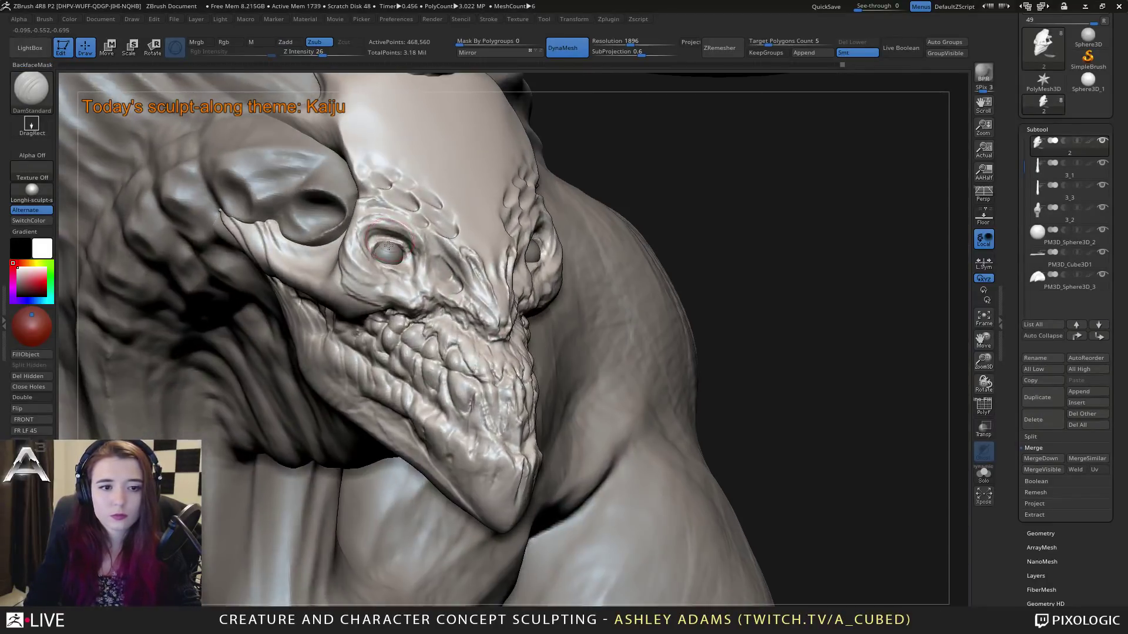
drag(388, 246, 389, 248)
Step: Pull the eyelid edges around the kaiju's eye into shape with the SnakeHook brush
key(b)
key(s)
key(h)
alt+click(391, 248)
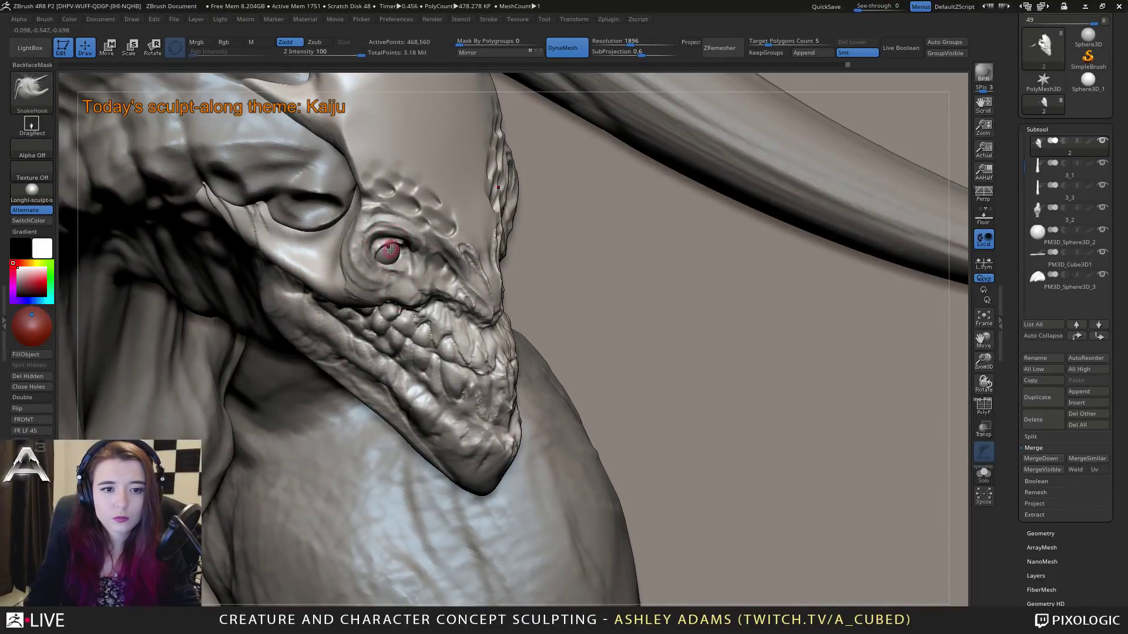
alt+click(393, 249)
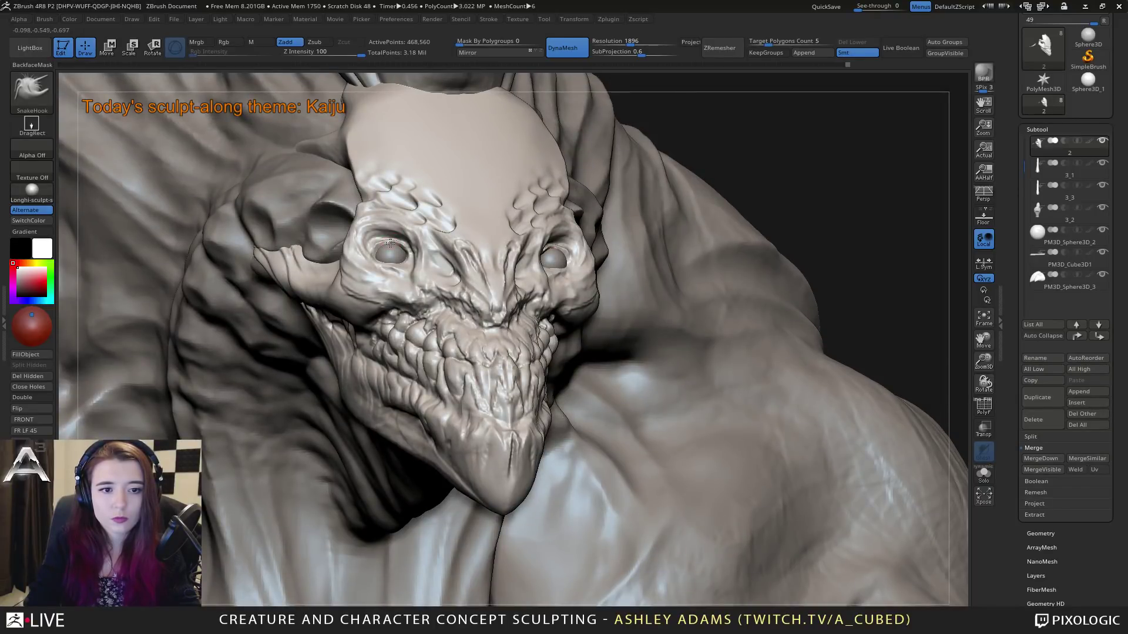
right_drag(384, 243, 391, 243)
drag(389, 242, 386, 241)
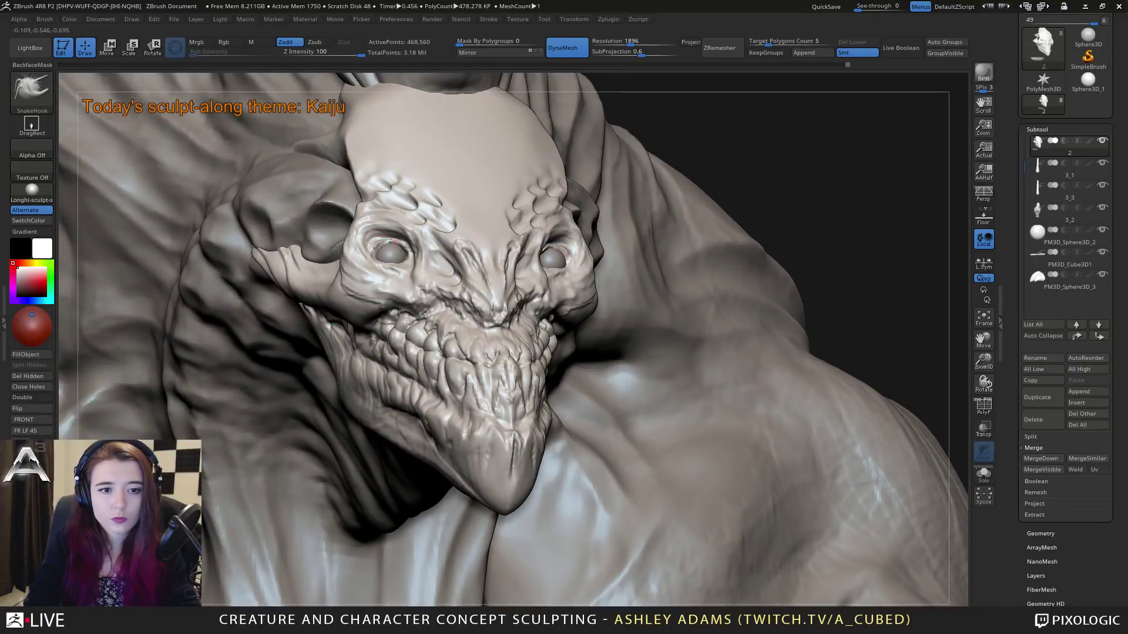
right_drag(378, 247, 380, 259)
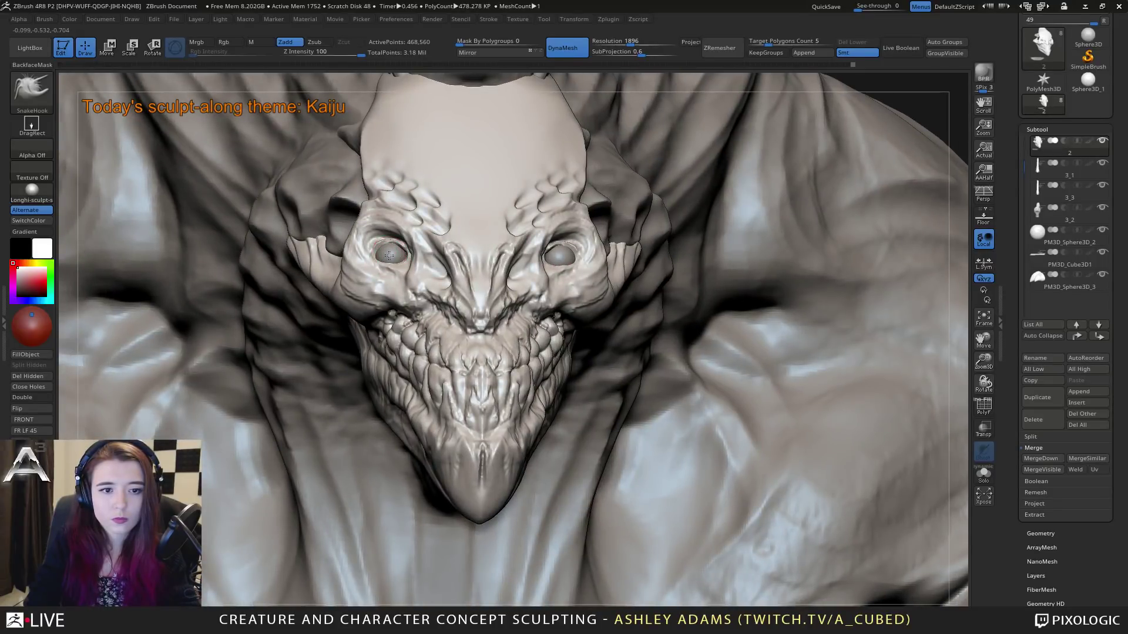
right_drag(393, 254, 403, 246)
Step: Build up the lids around the eye with the ClayBuildup brush
key(b)
key(c)
key(b)
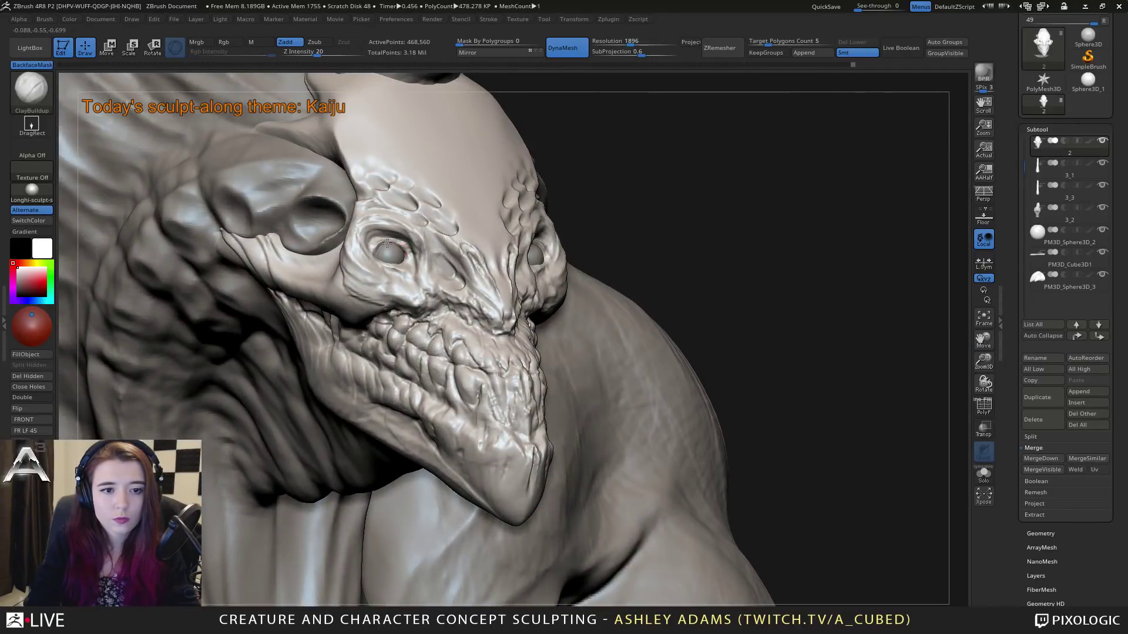
mouse_move(400, 251)
right_down()
mouse_move(379, 255)
mouse_move(386, 267)
right_up()
Step: Deepen the creases around the kaiju's mouth and along the tooth rows with the DamStandard brush
key(b)
key(d)
key(s)
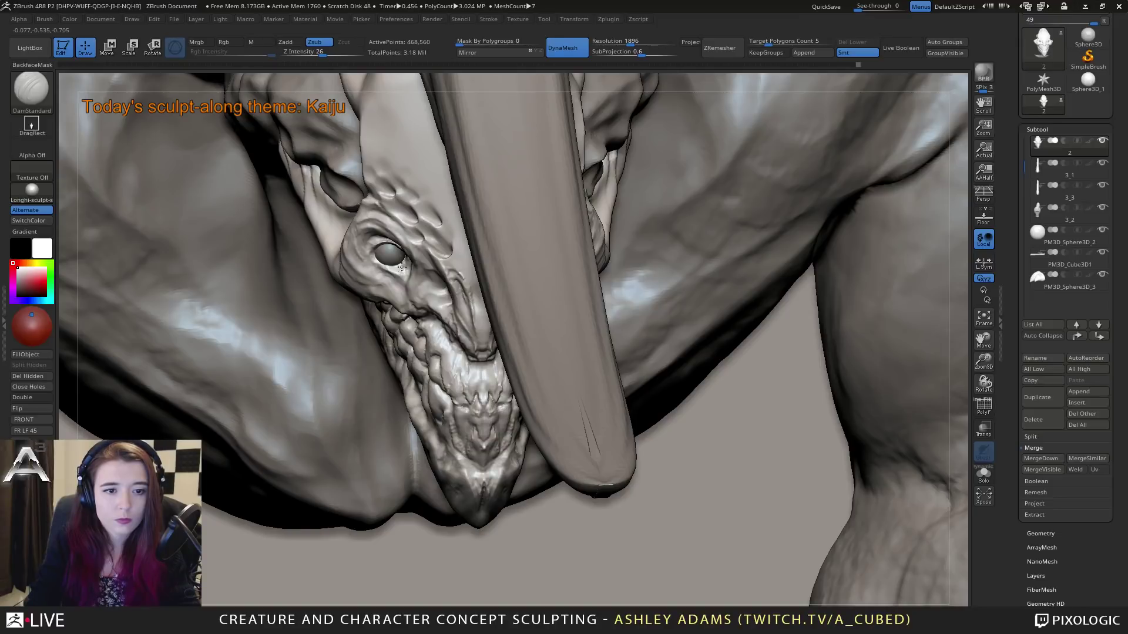
mouse_move(403, 266)
right_down()
mouse_move(532, 257)
mouse_move(509, 343)
mouse_move(516, 310)
mouse_move(531, 304)
right_up()
key(ctrl)
key(space)
key(ctrl)
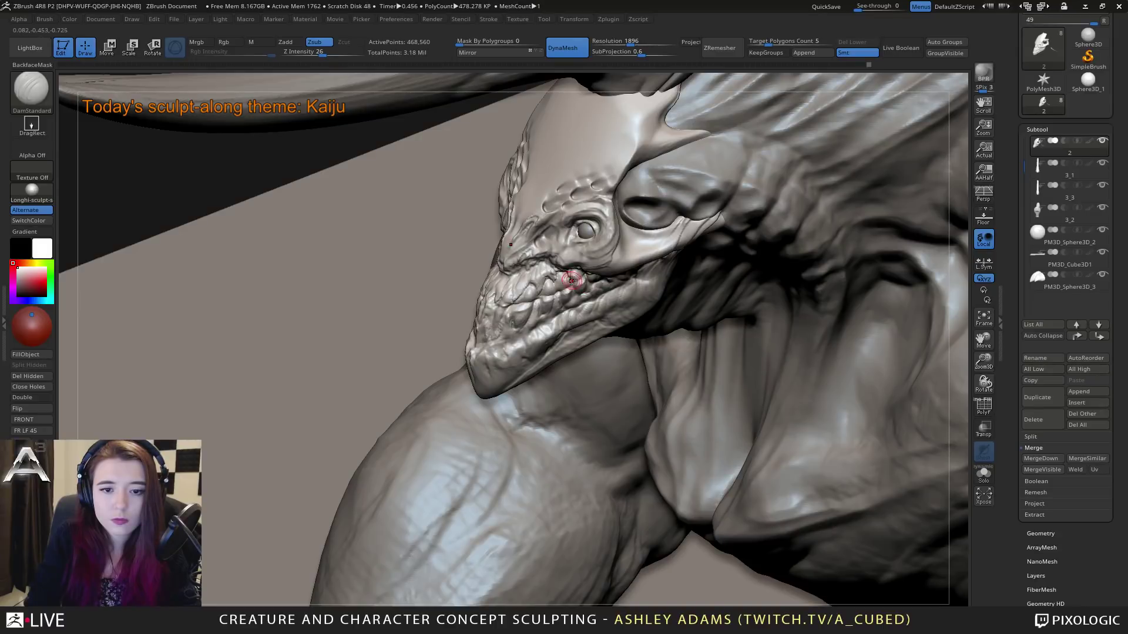
right_drag(585, 276, 485, 260)
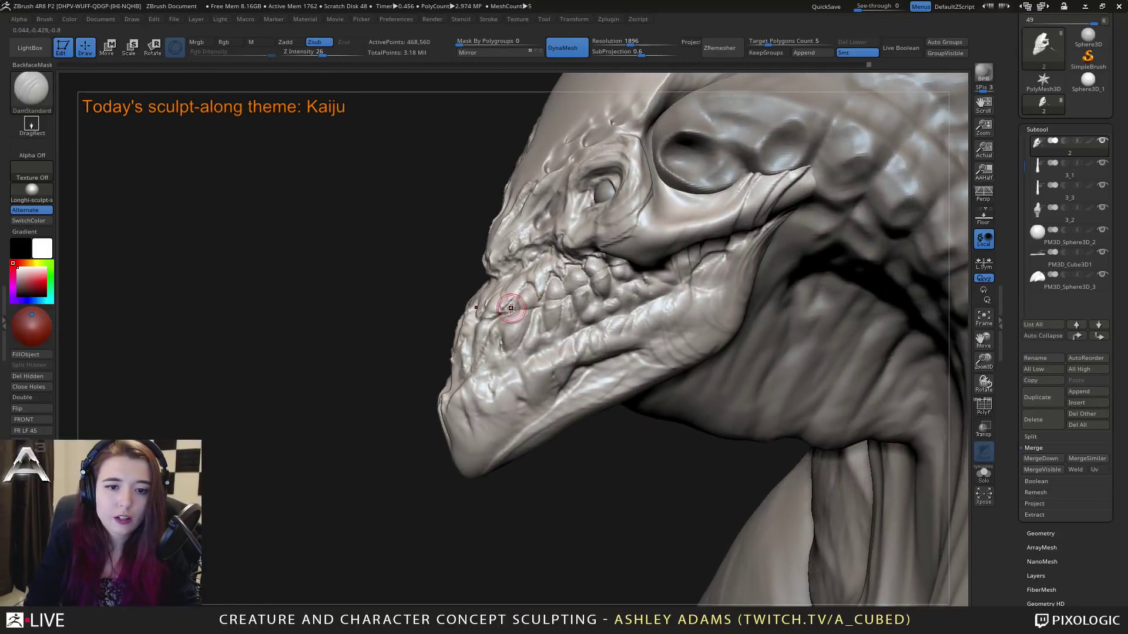
right_drag(510, 303, 520, 315)
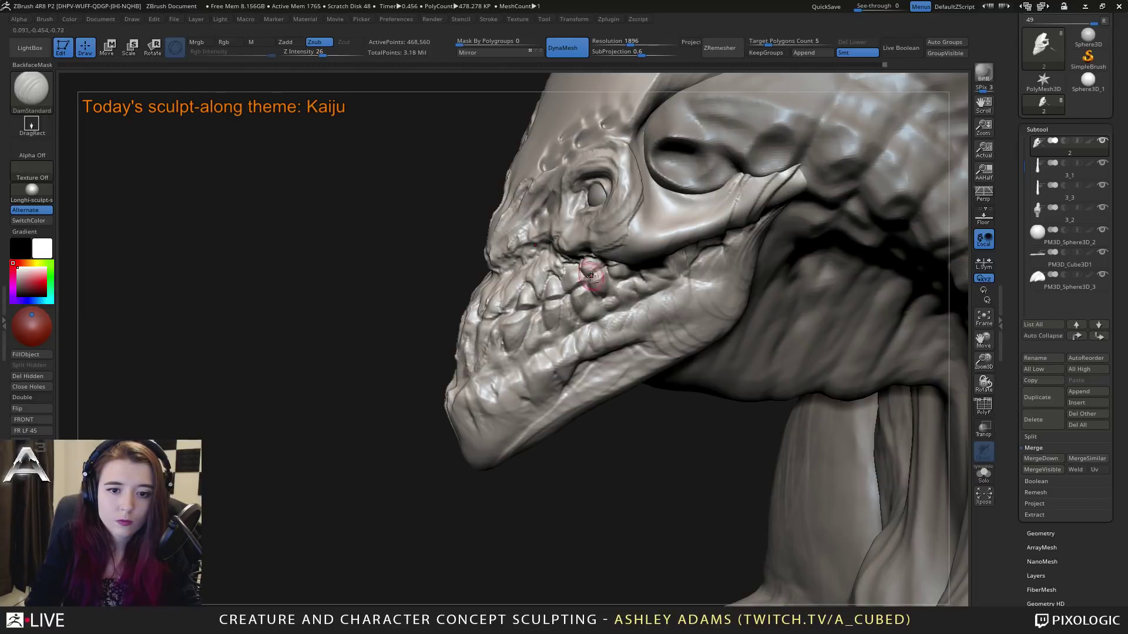
Step: Add volume to the teeth along the side of the mouth with the ClayBuildup brush
mouse_move(564, 280)
right_down()
mouse_move(675, 282)
mouse_move(571, 279)
right_up()
key(b)
key(c)
key(b)
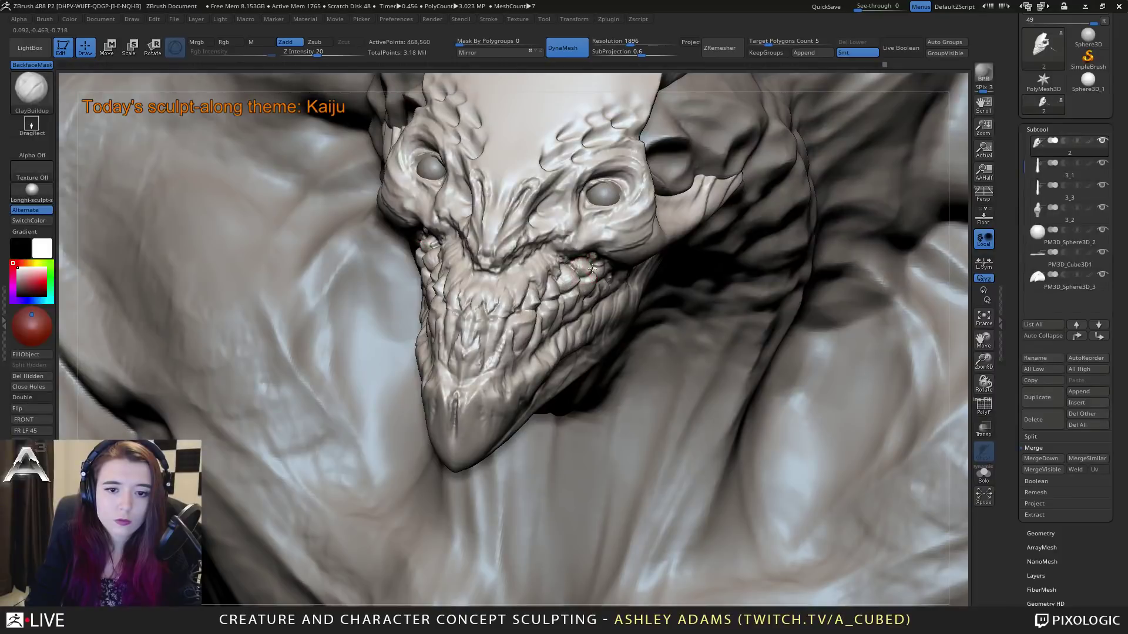
mouse_move(523, 246)
right_down()
mouse_move(552, 259)
mouse_move(528, 270)
right_up()
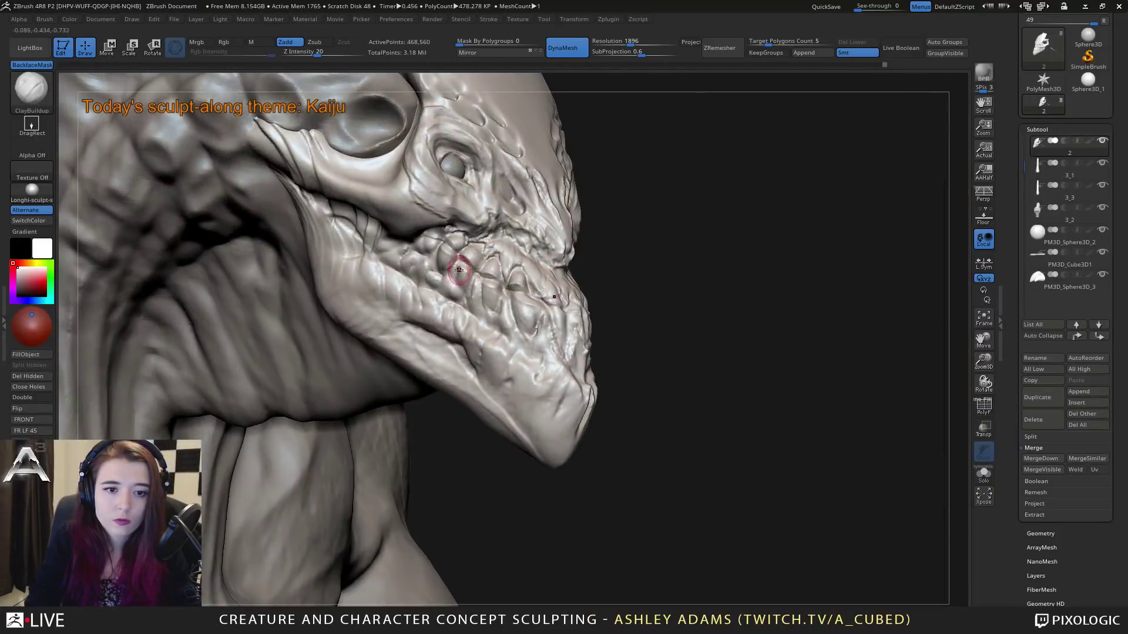
Step: Carve gaps between the side teeth with DamStandard and rebuild the surrounding forms with ClayBuildup
key(b)
key(d)
key(s)
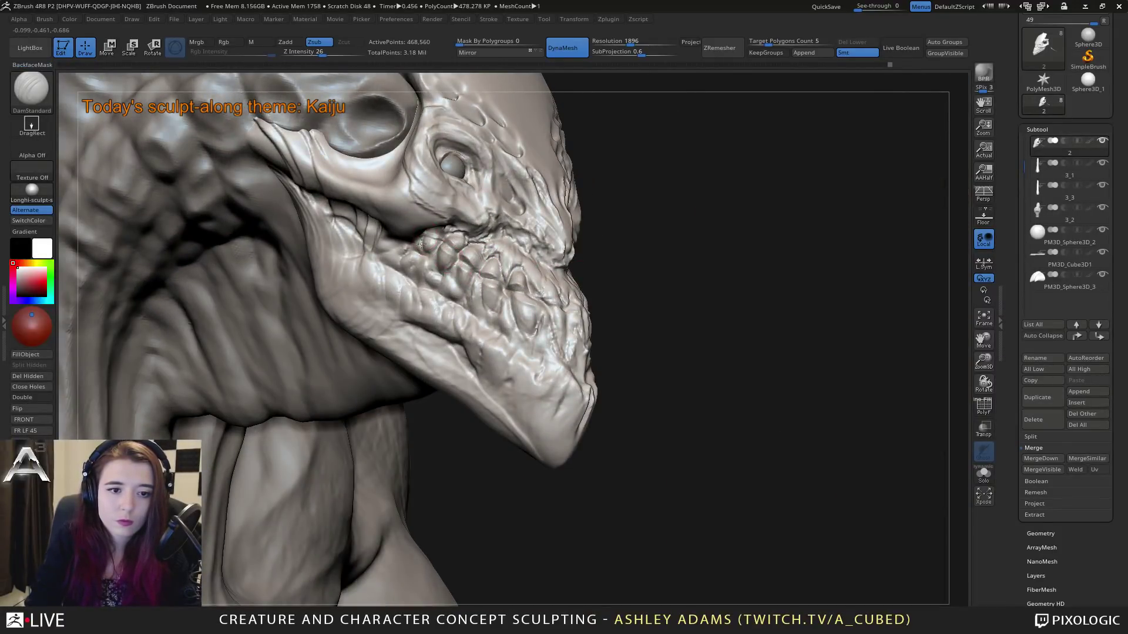
key(b)
key(c)
key(b)
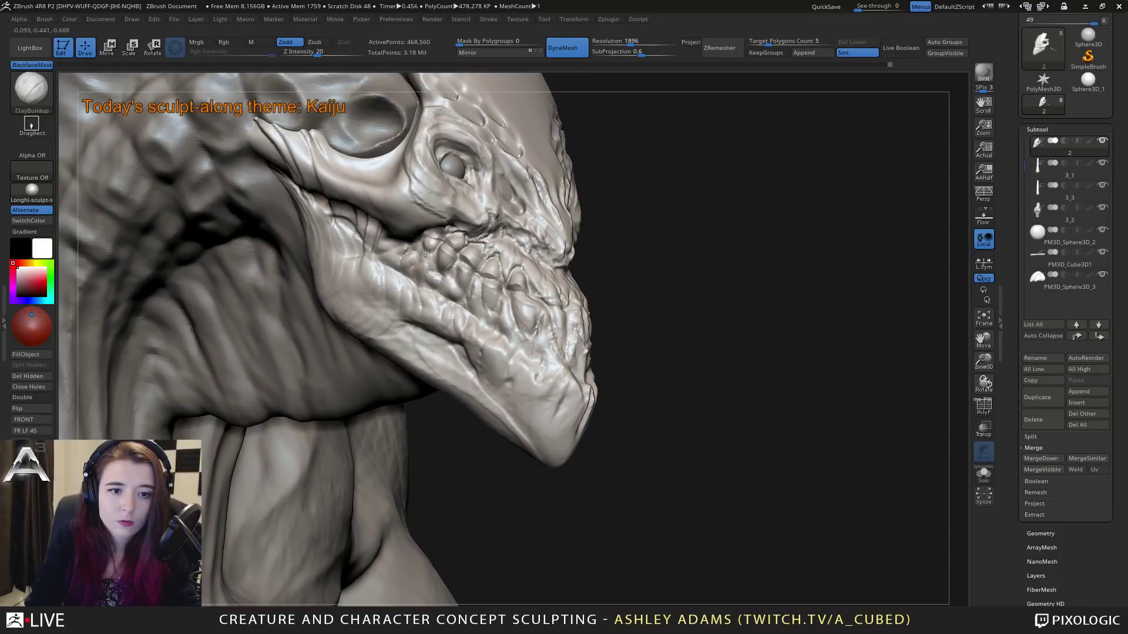
Step: Cut the gum line above the rear teeth, just below the cheekbone, with the DamStandard brush
key(b)
key(d)
key(s)
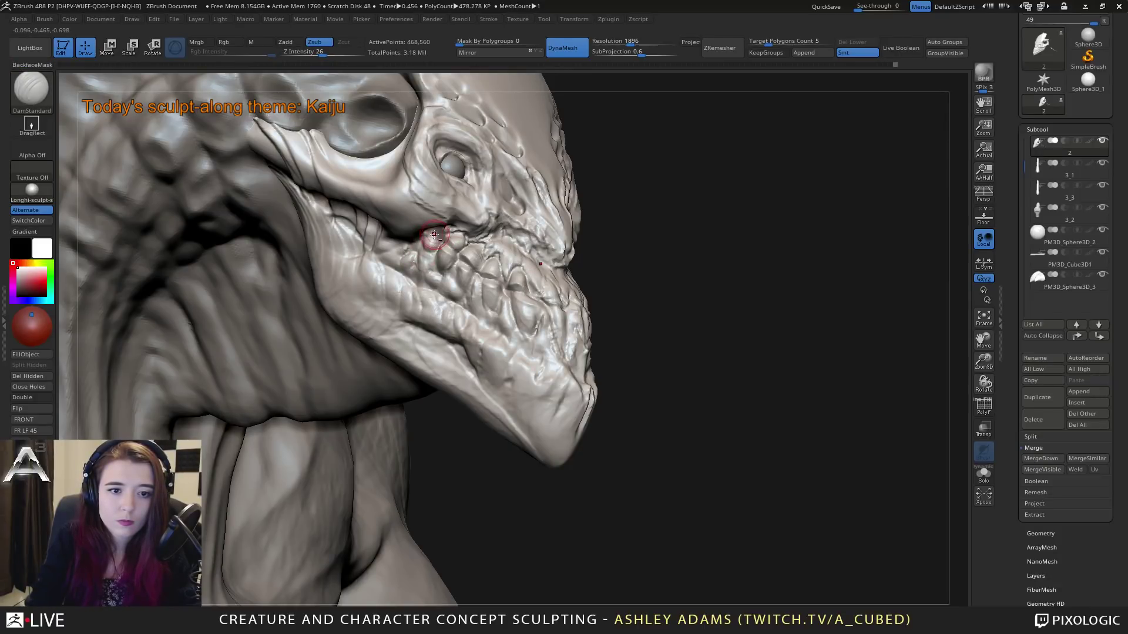
right_drag(426, 233, 505, 235)
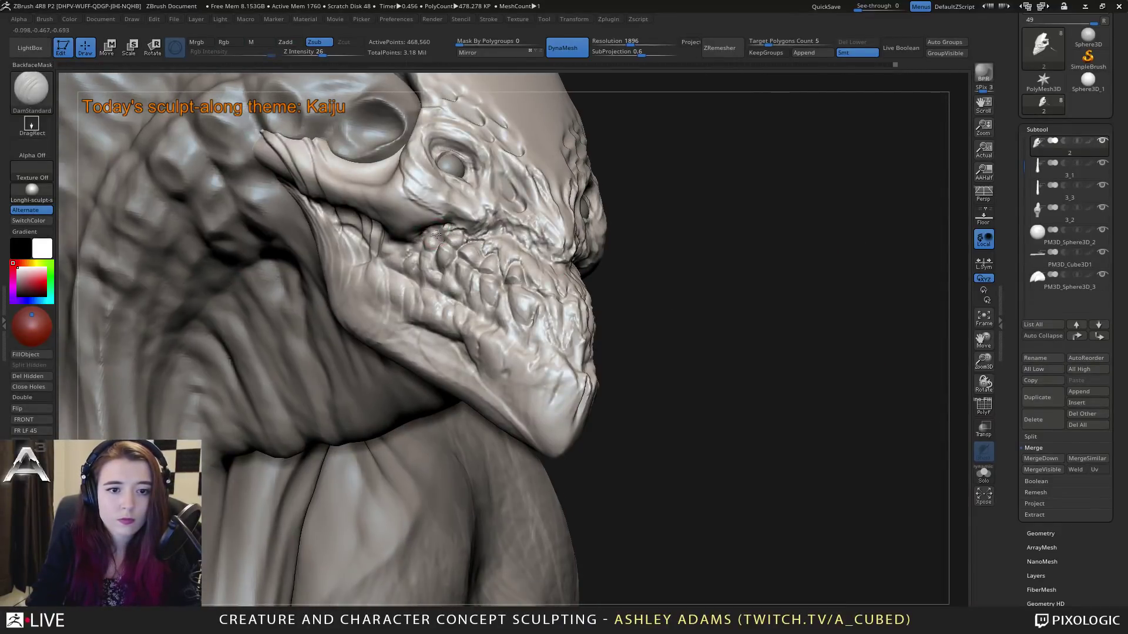
Step: Build up the rear teeth and gum beneath the cheekbone with the ClayBuildup brush
key(b)
key(c)
key(b)
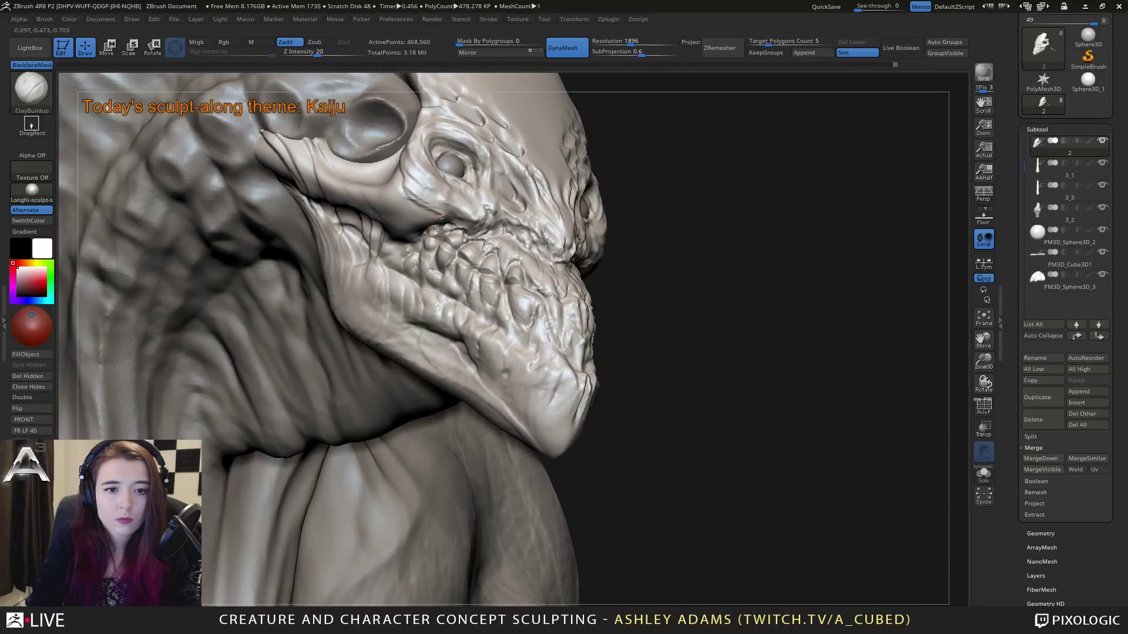
right_drag(462, 223, 445, 218)
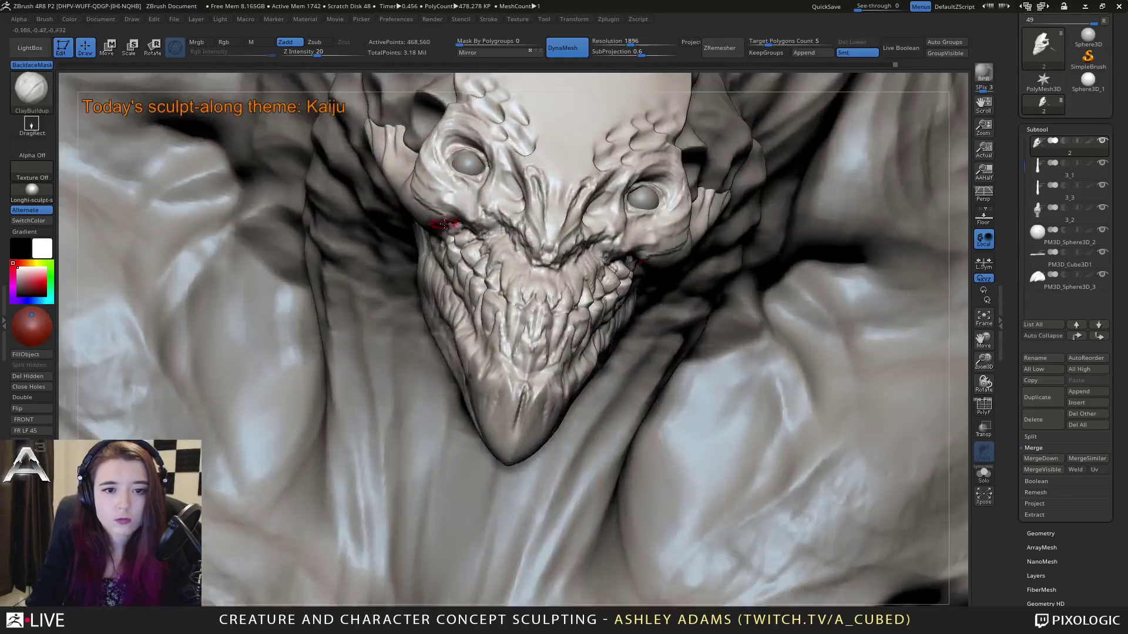
mouse_move(501, 272)
right_down()
mouse_move(550, 298)
mouse_move(478, 282)
right_up()
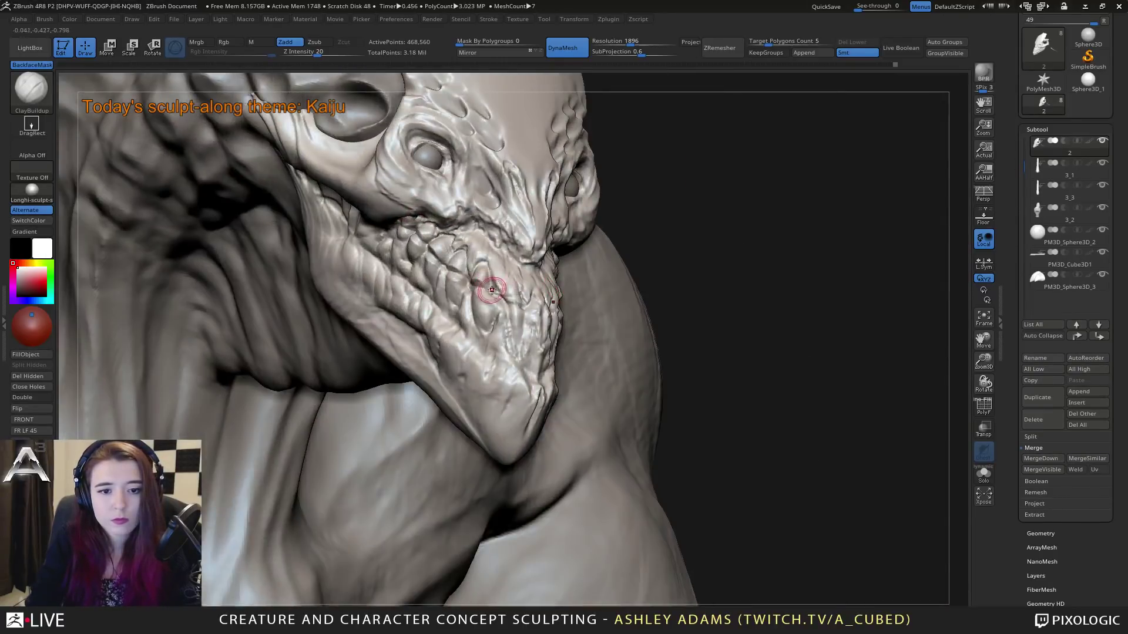
Step: Carve the separations between the front teeth with the DamStandard brush
key(b)
key(d)
key(s)
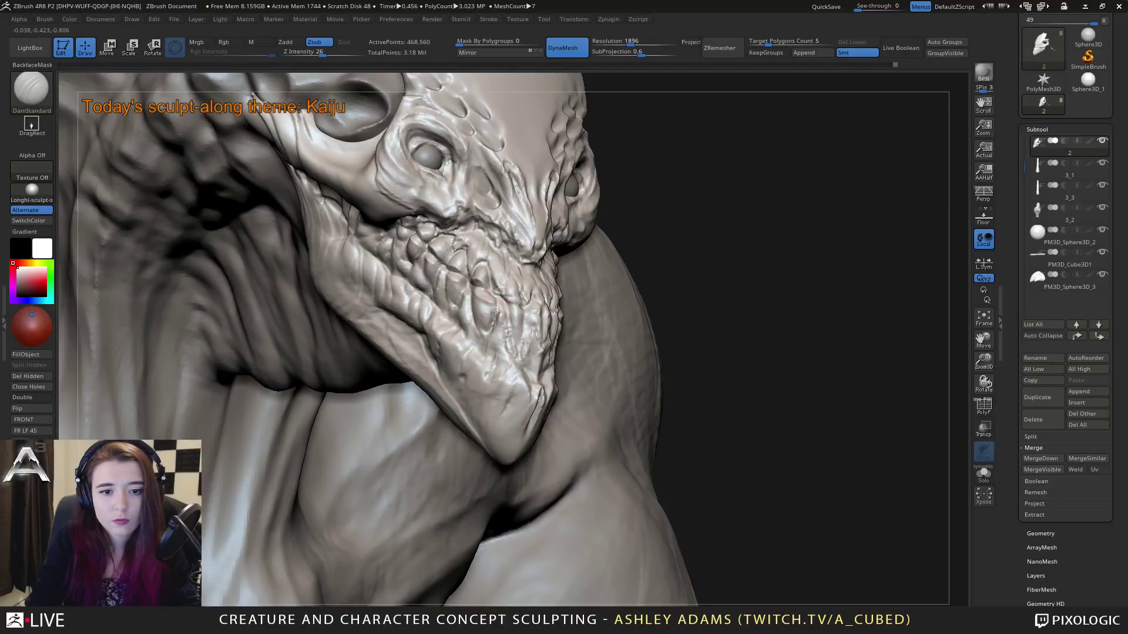
right_drag(504, 318, 511, 310)
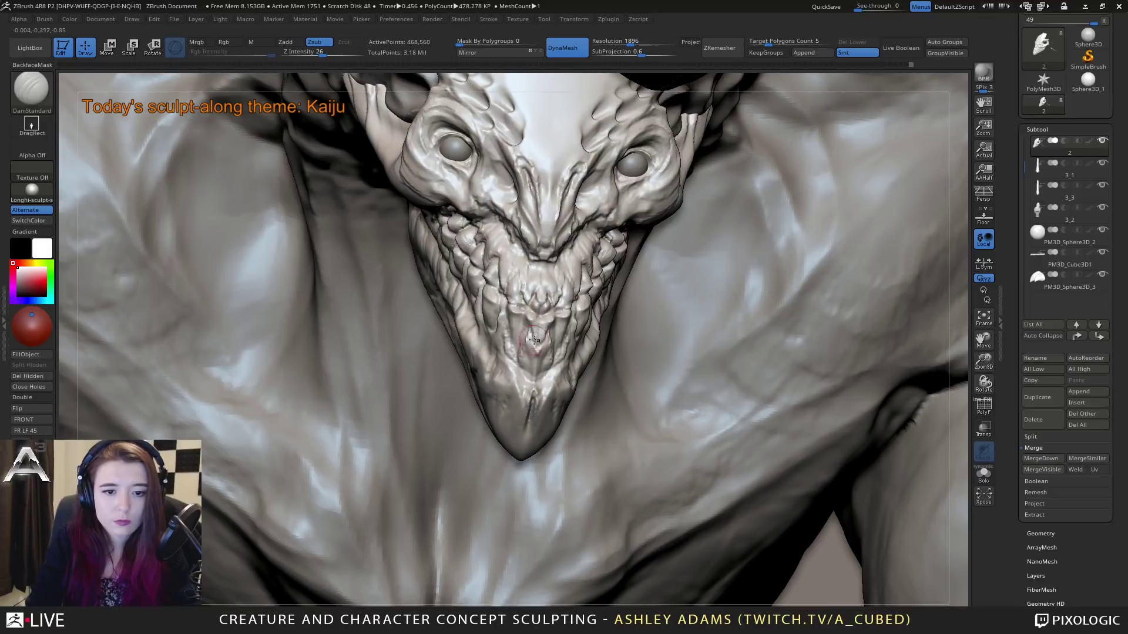
Step: Thicken the lower front teeth at the centre of the jaw with the ClayBuildup brush
key(b)
key(c)
key(b)
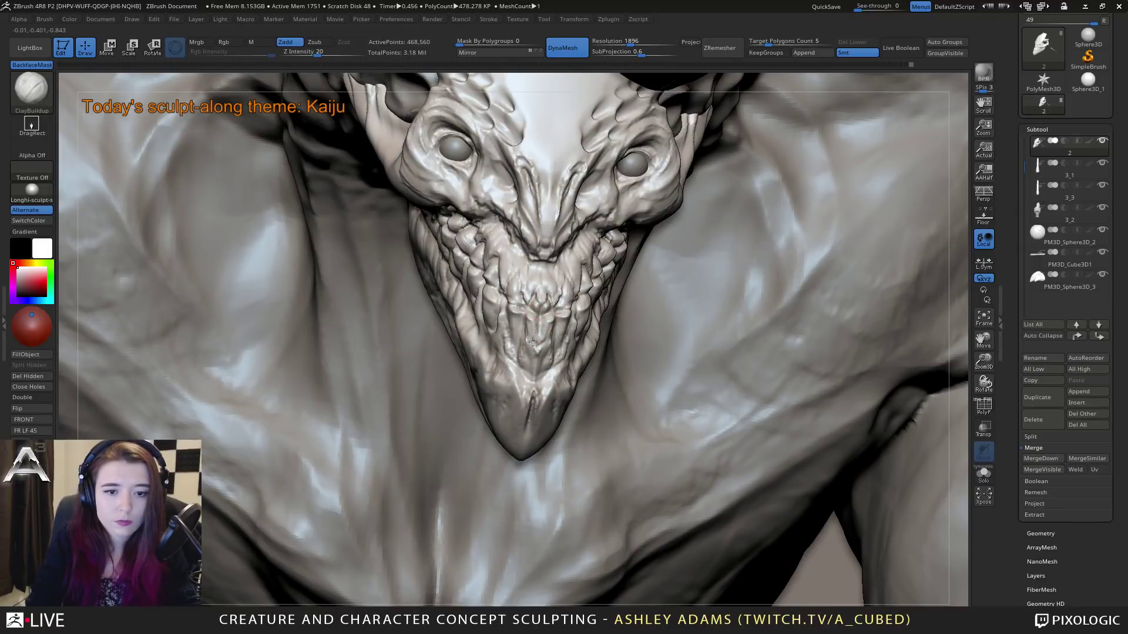
Step: Define the line where the upper and lower front teeth meet with the DamStandard brush
key(b)
key(d)
key(s)
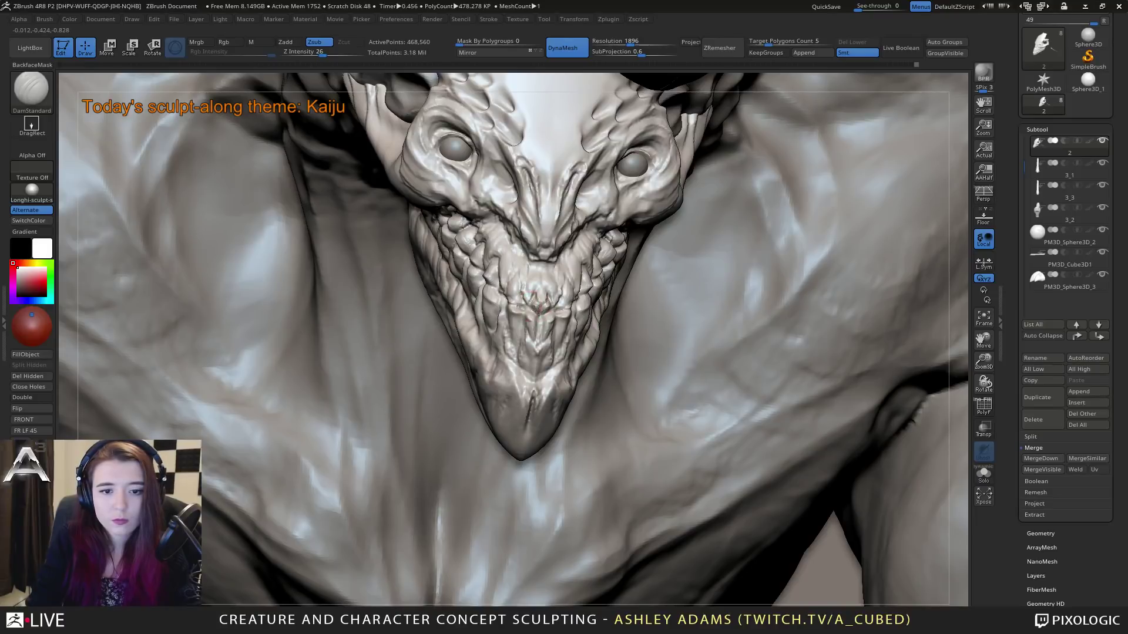
right_drag(538, 303, 554, 306)
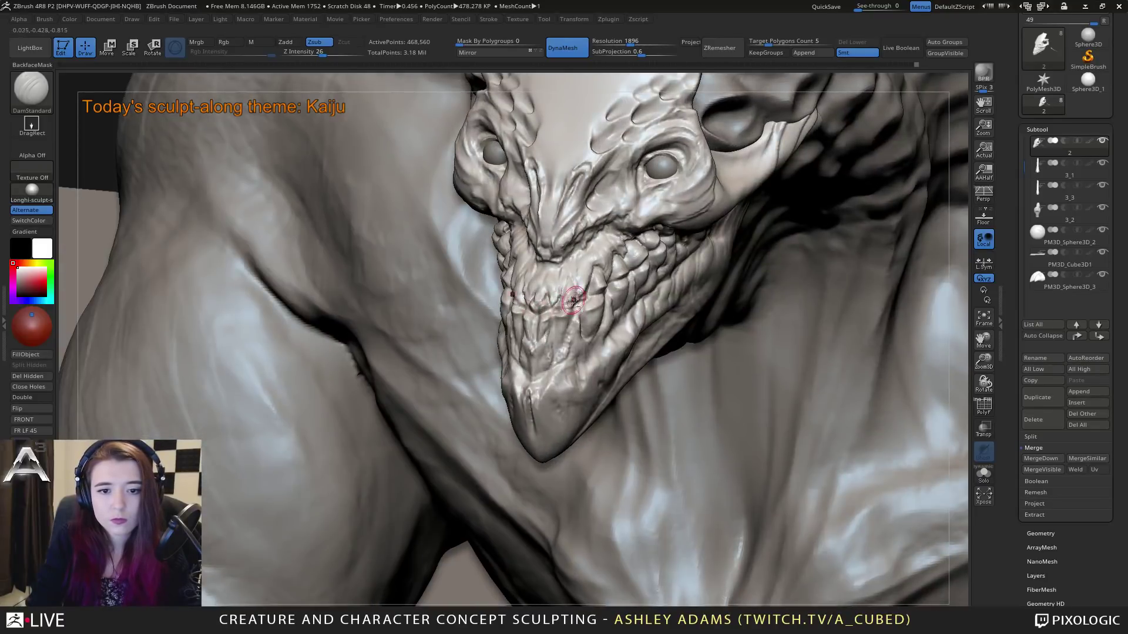
drag(554, 306, 581, 300)
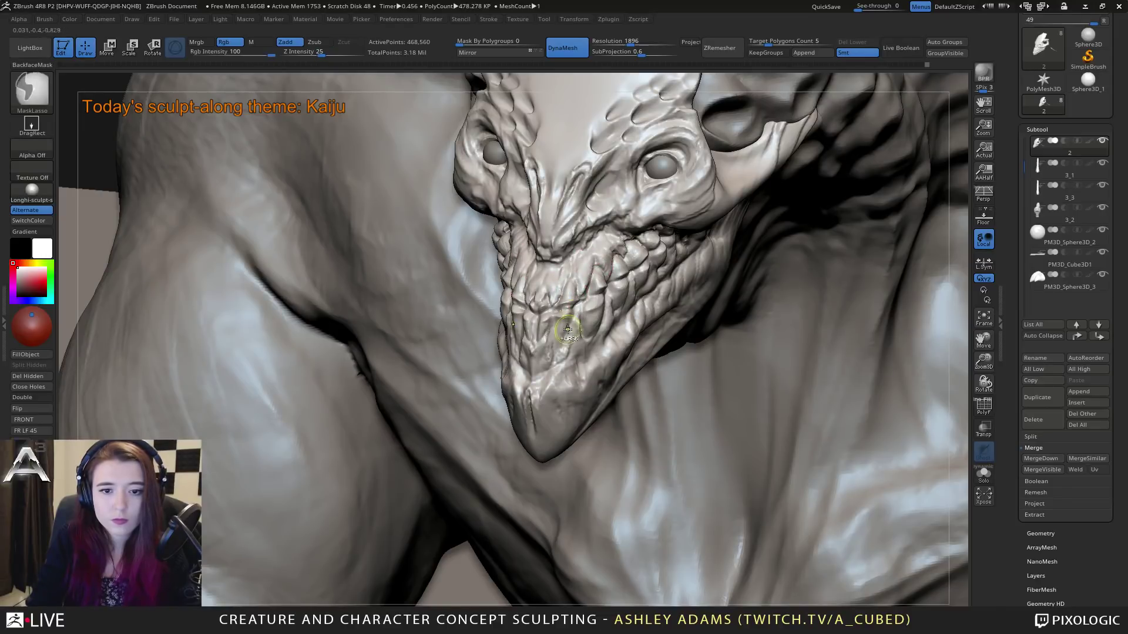
right_drag(596, 253, 570, 316)
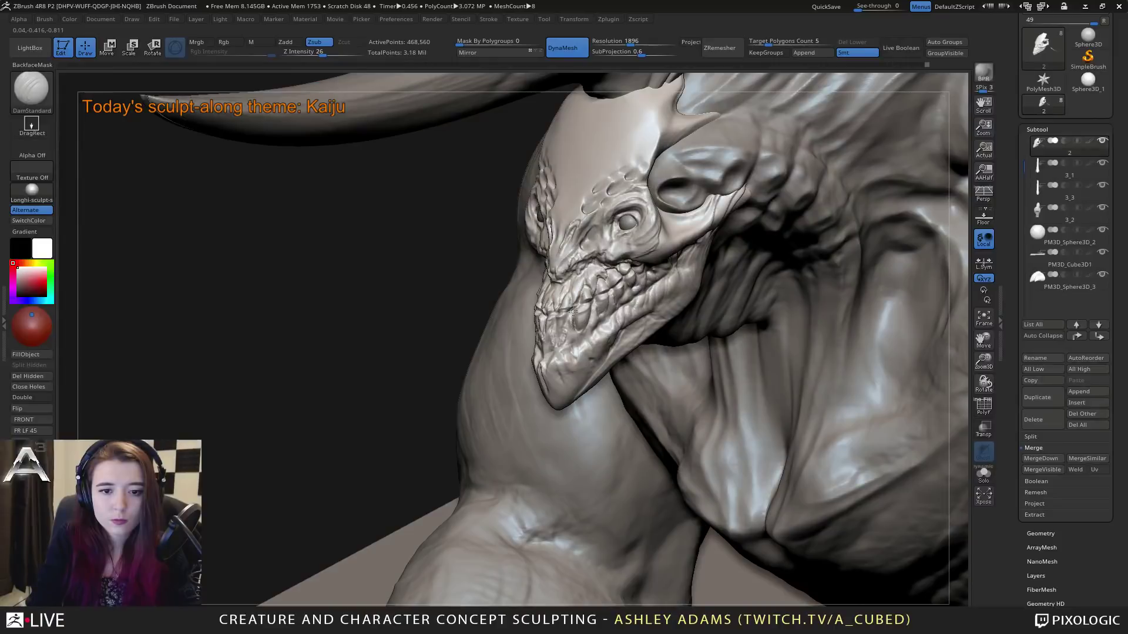
right_drag(571, 315, 573, 318)
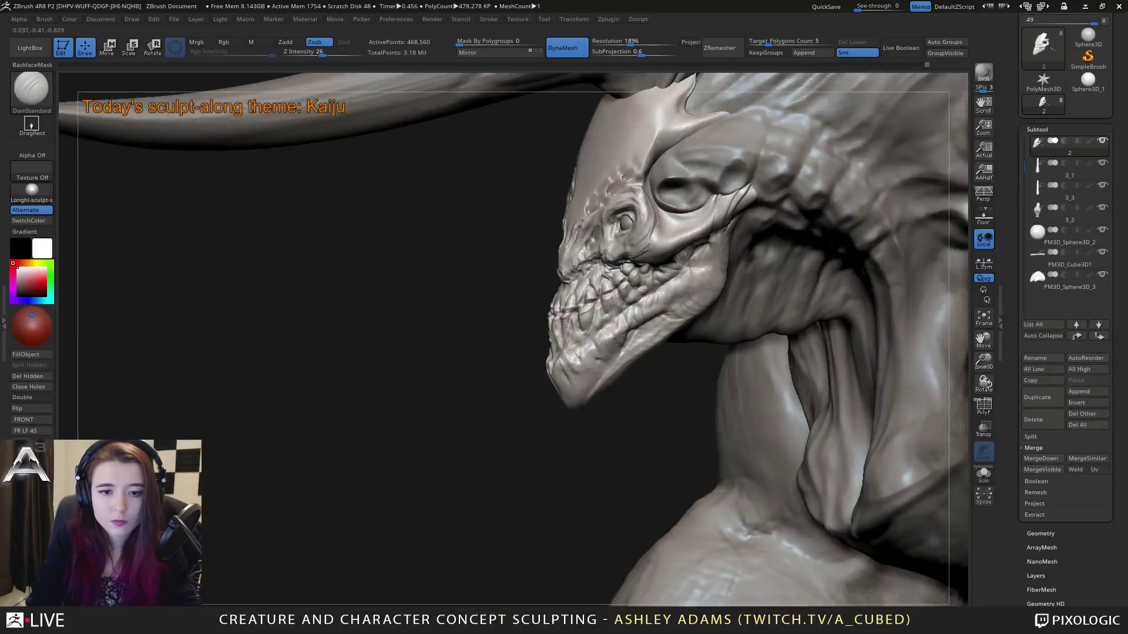
Step: Build up the teeth on the side of the snout with the ClayBuildup brush
key(b)
key(c)
key(b)
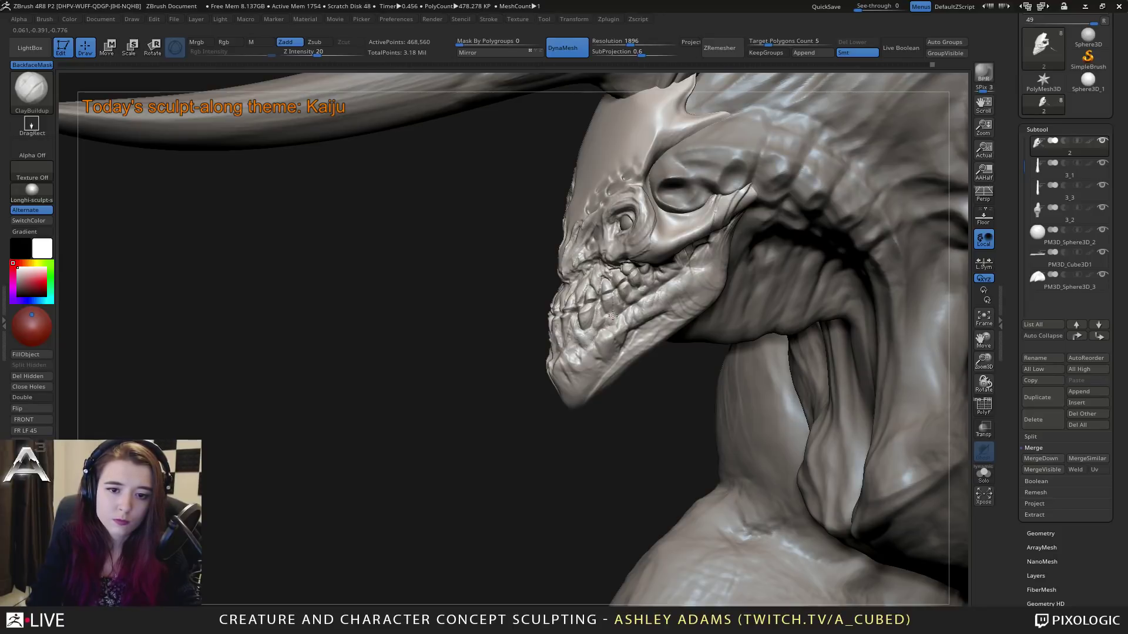
right_drag(618, 306, 591, 285)
Step: Swell the teeth at the front of the mouth with the Inflat brush
key(b)
key(i)
key(n)
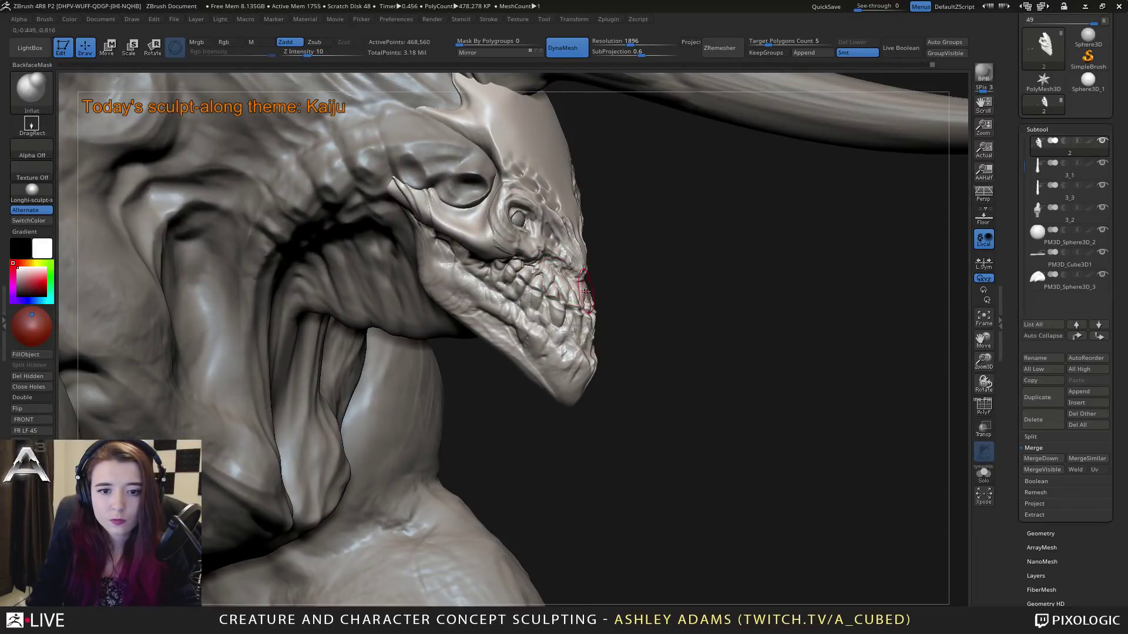
right_drag(571, 287, 606, 329)
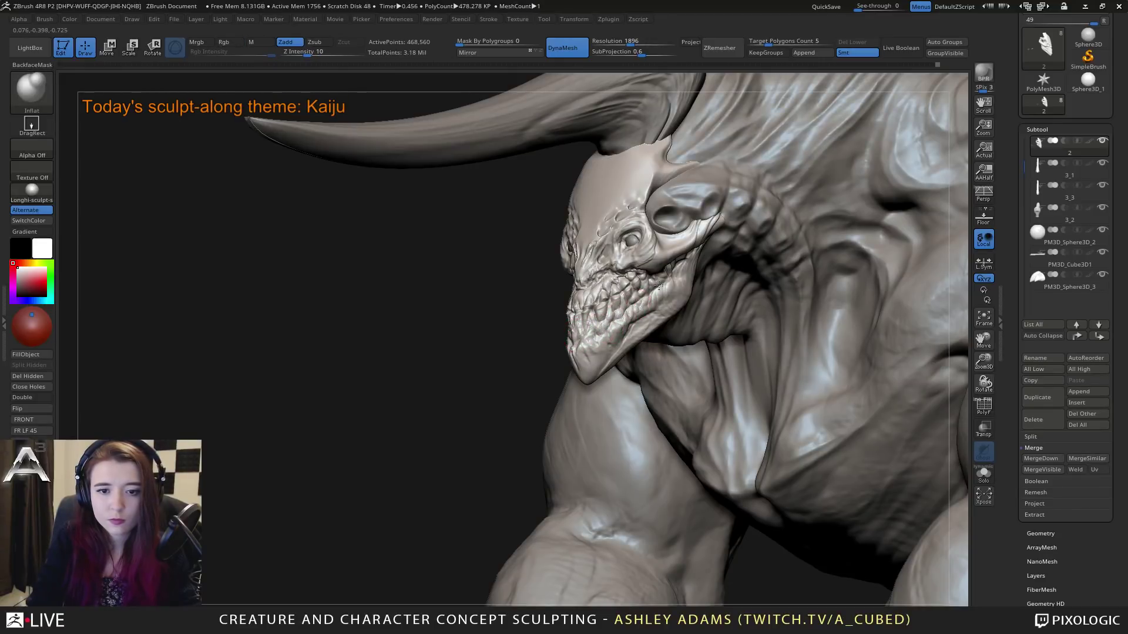
Step: Pull the front of the jaw and teeth into a better profile with the SnakeHook brush
mouse_move(653, 292)
right_down()
mouse_move(645, 311)
mouse_move(631, 274)
mouse_move(653, 271)
mouse_move(582, 280)
mouse_move(589, 301)
mouse_move(635, 329)
right_up()
key(b)
key(s)
key(h)
right_click(605, 298)
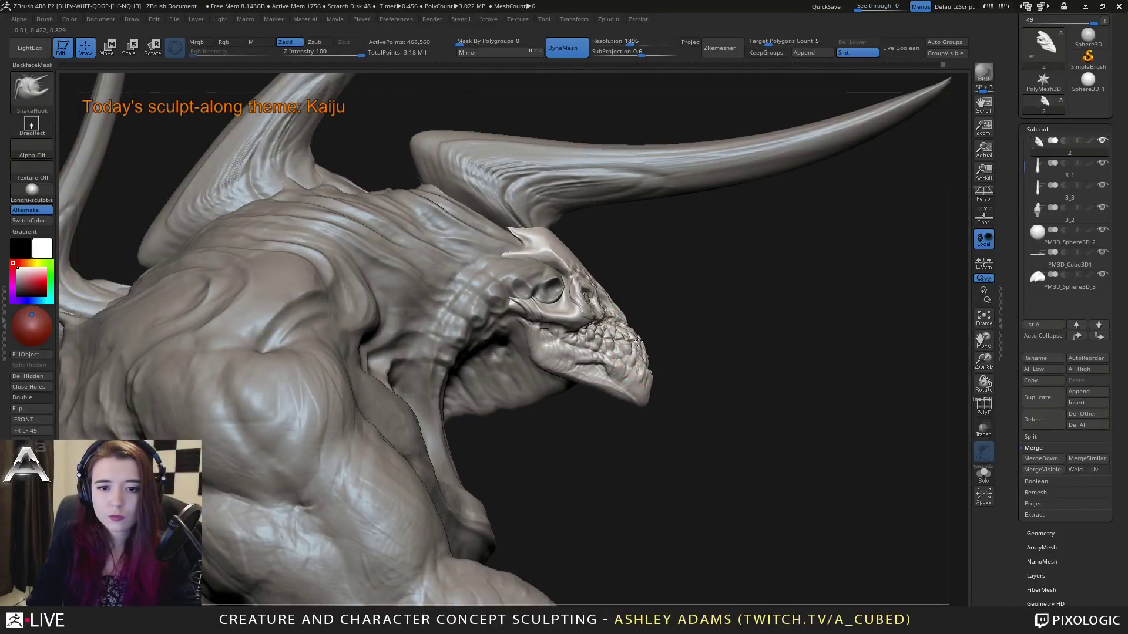
drag(645, 368, 645, 372)
mouse_move(622, 368)
right_down()
mouse_move(604, 338)
mouse_move(618, 358)
mouse_move(633, 326)
mouse_move(607, 351)
mouse_move(545, 281)
right_up()
key(space)
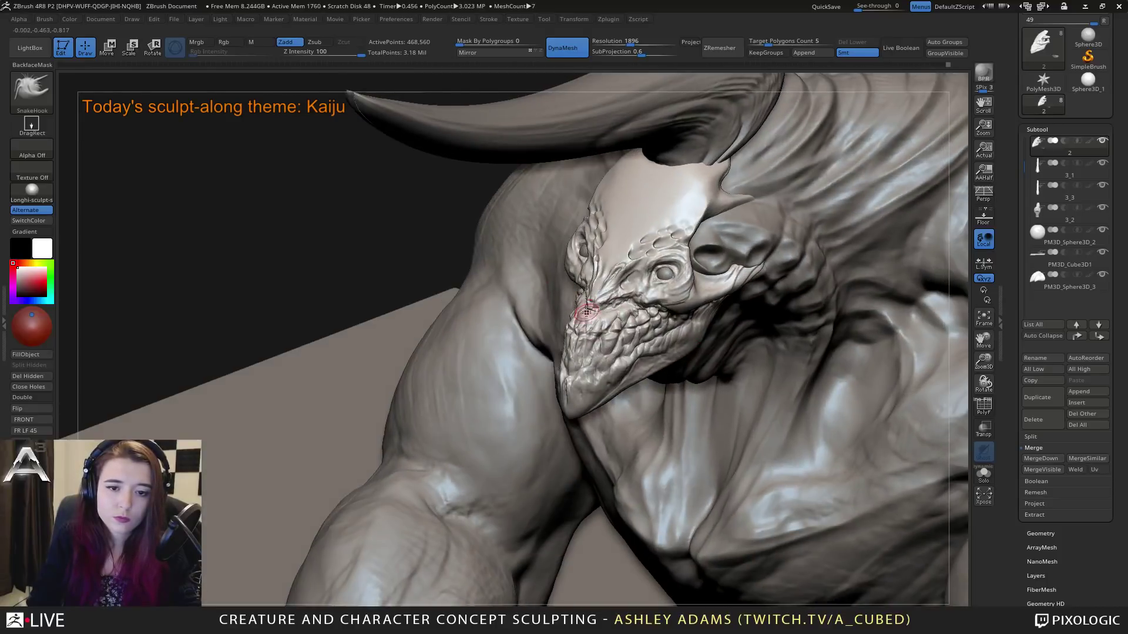
Step: Cut into the upper gum above the front teeth with the Slash2 brush
key(b)
key(d)
key(s)
key(b)
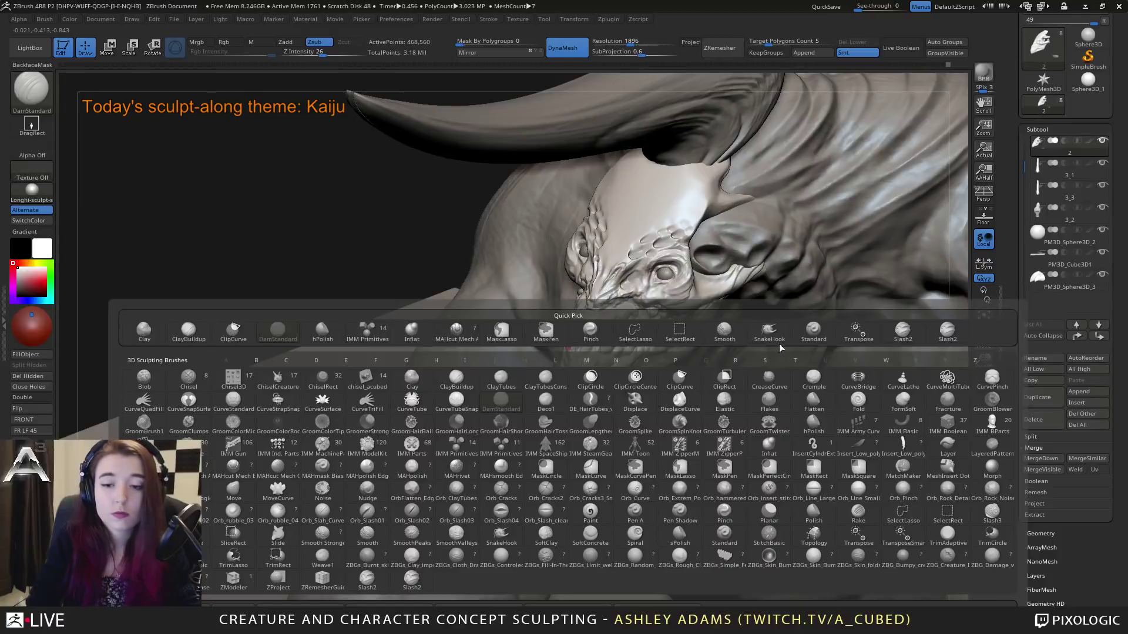
click(903, 332)
ctrl+right_drag(548, 305, 561, 344)
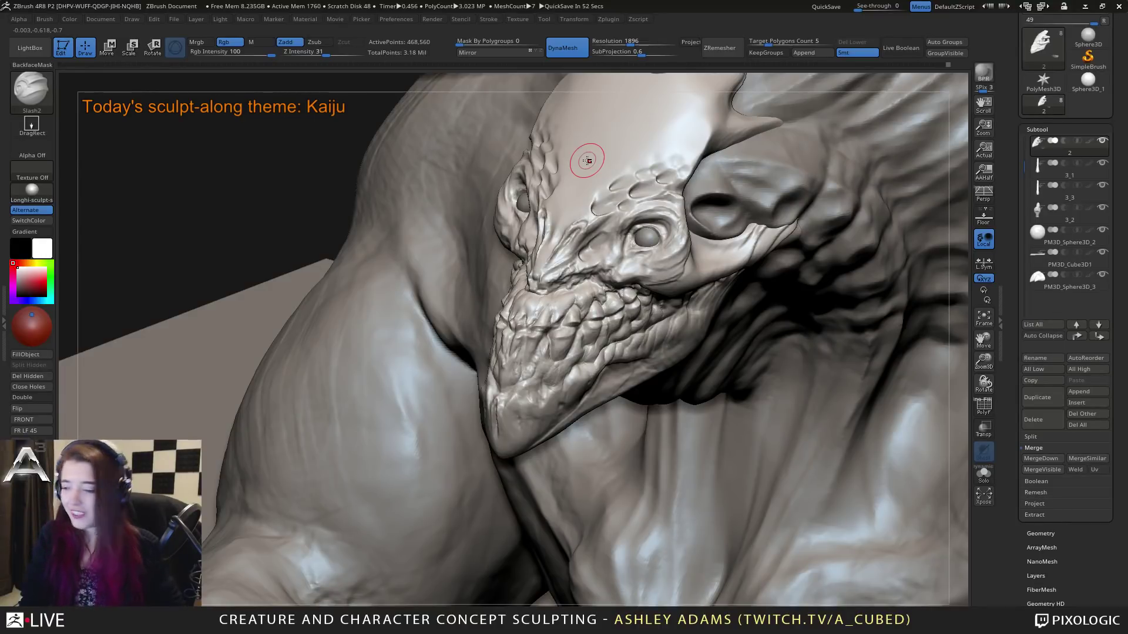
mouse_move(511, 288)
mouse_down()
mouse_move(524, 303)
mouse_move(583, 310)
mouse_up()
Step: Sharpen the edges of the upper front teeth with the DamStandard brush
key(b)
key(d)
key(s)
drag(246, 176, 294, 199)
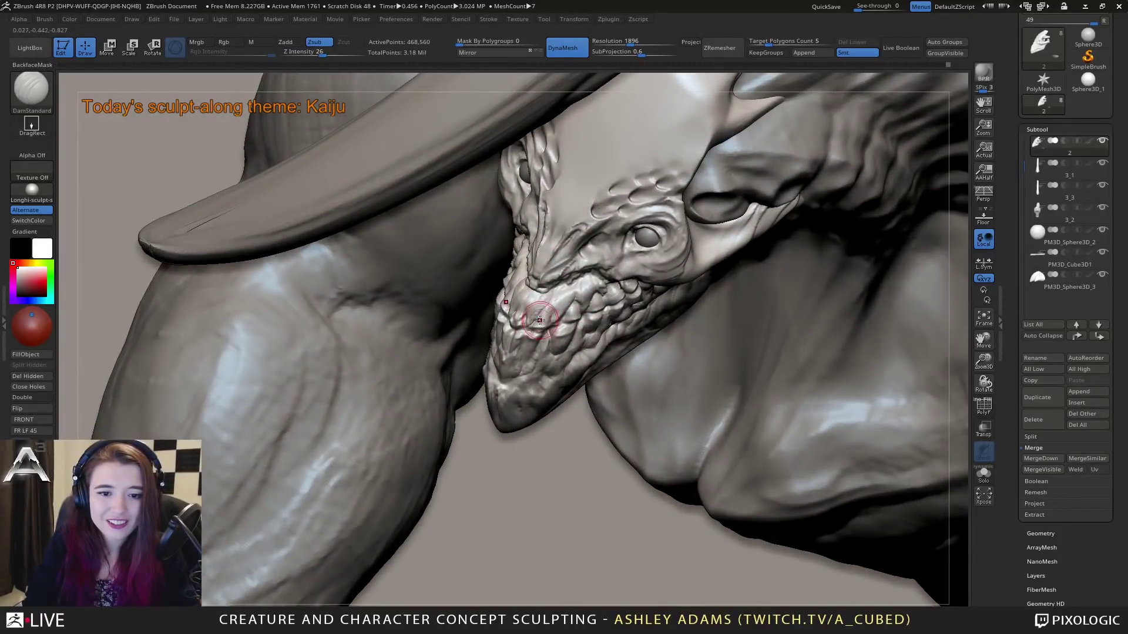
mouse_move(539, 319)
right_down()
mouse_move(549, 317)
mouse_move(538, 321)
right_up()
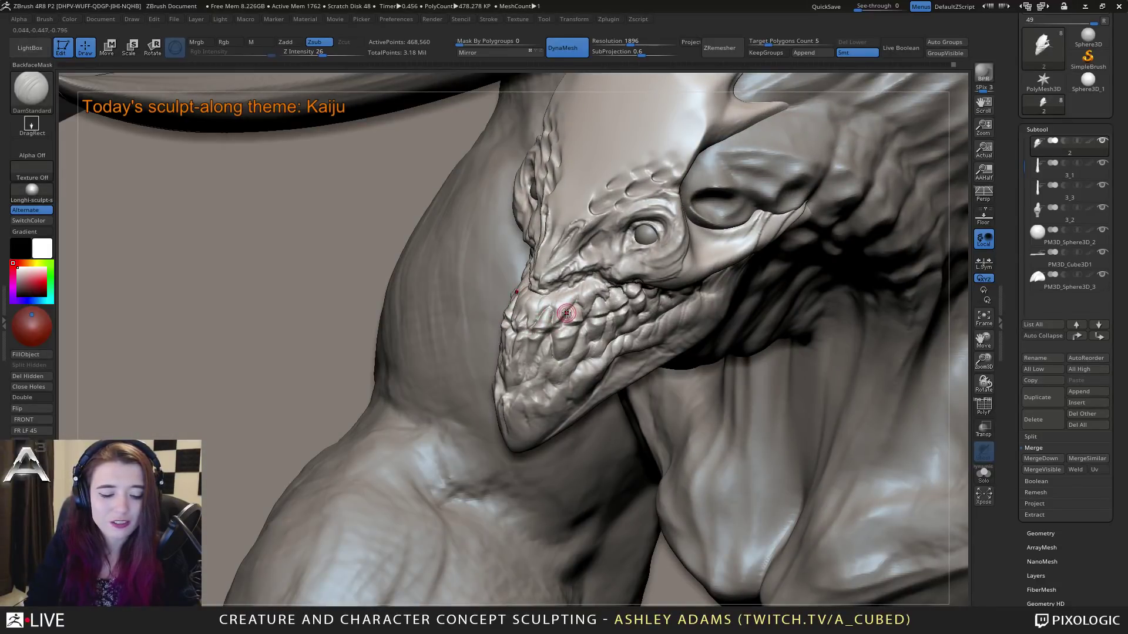
Step: Slash fine grooves into the gums and between the front teeth with the Slash2 brush
key(b)
key(s)
key(l)
key(2)
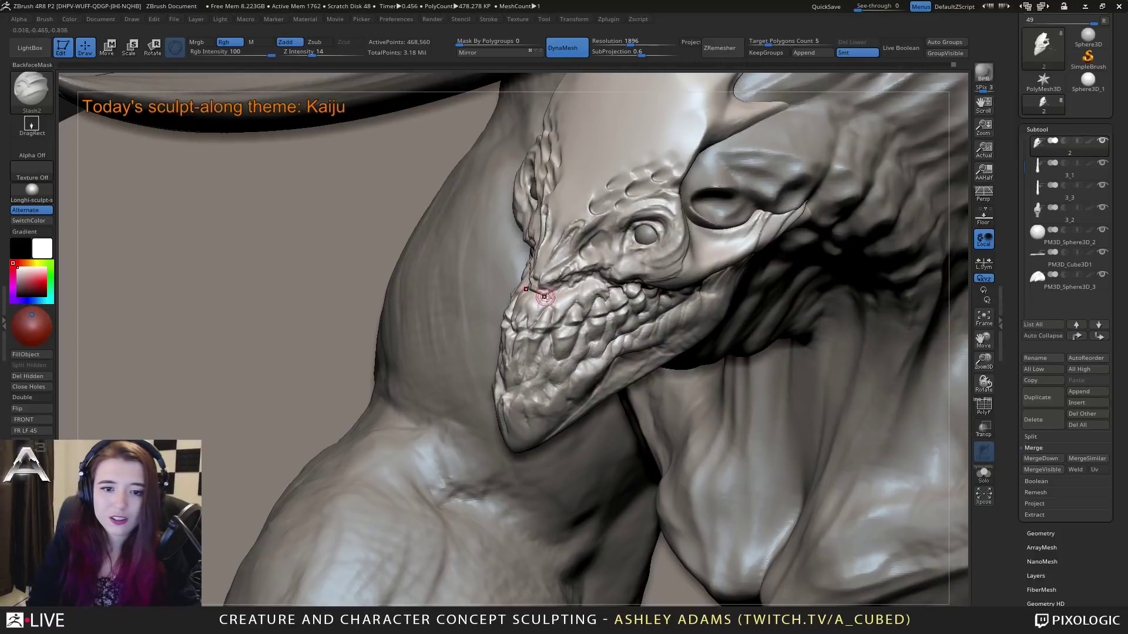
right_drag(536, 295, 562, 325)
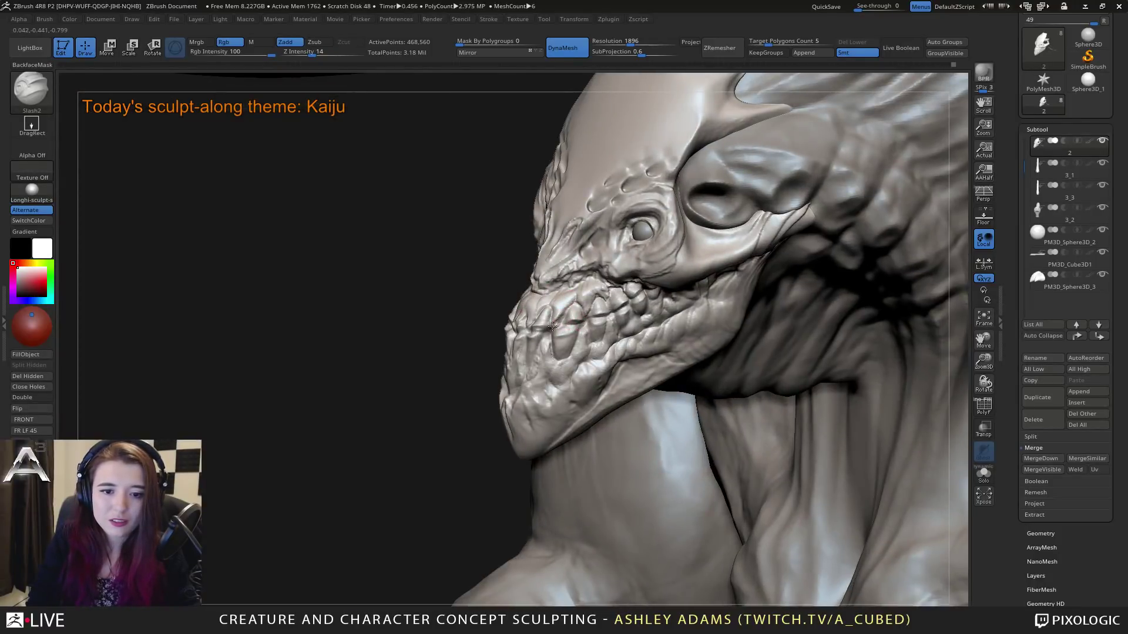
drag(522, 306, 561, 317)
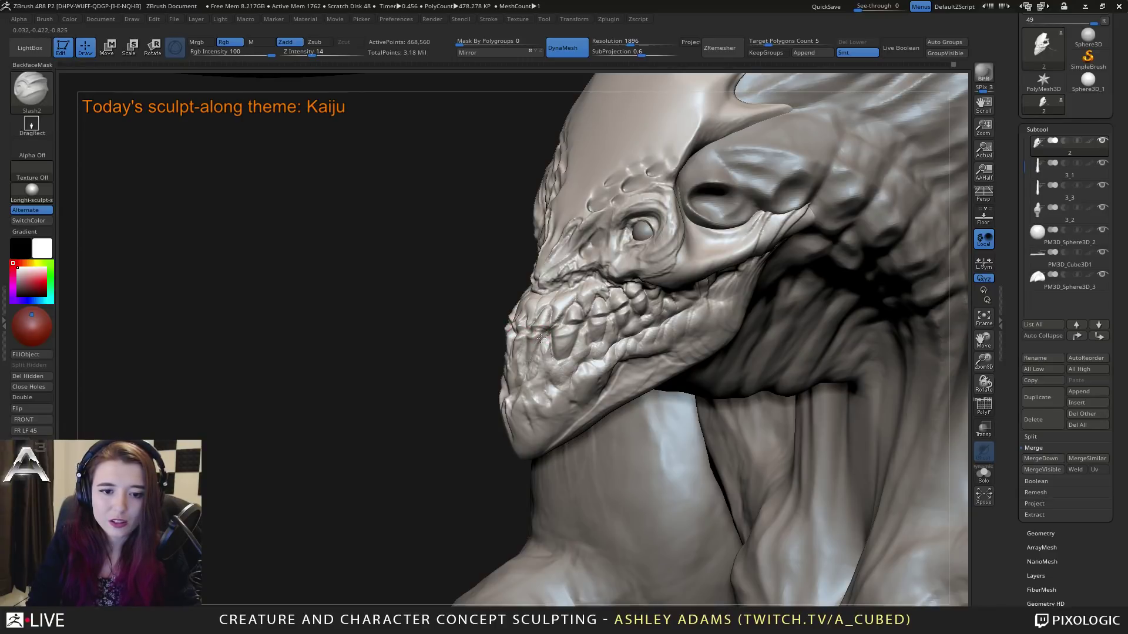
right_drag(532, 354, 523, 363)
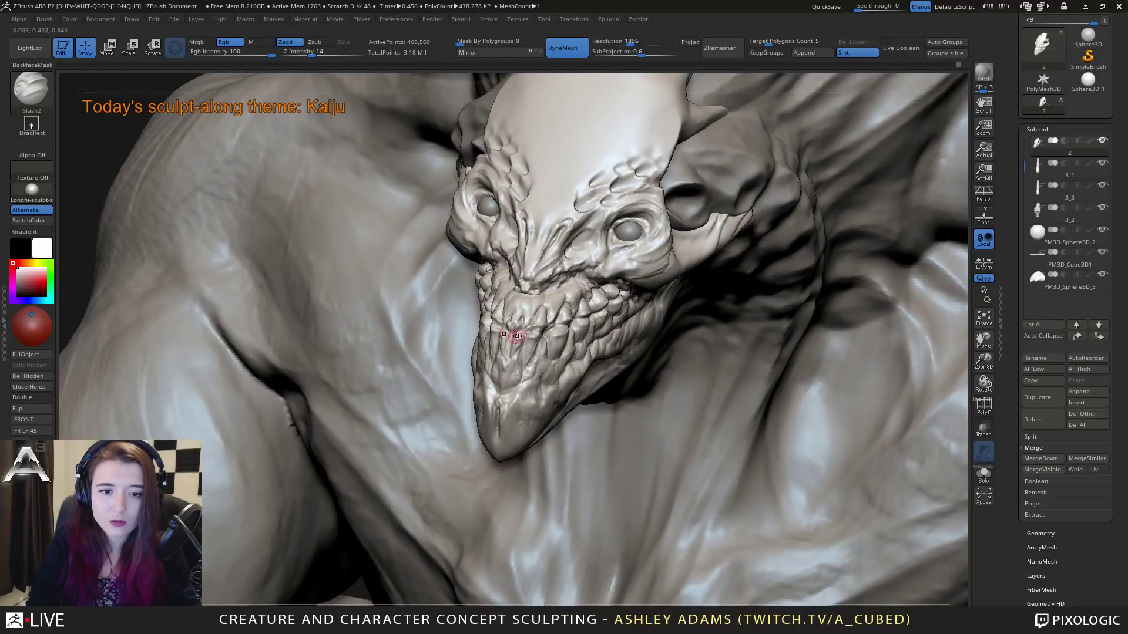
mouse_move(515, 349)
right_down()
mouse_move(531, 332)
mouse_move(526, 356)
right_up()
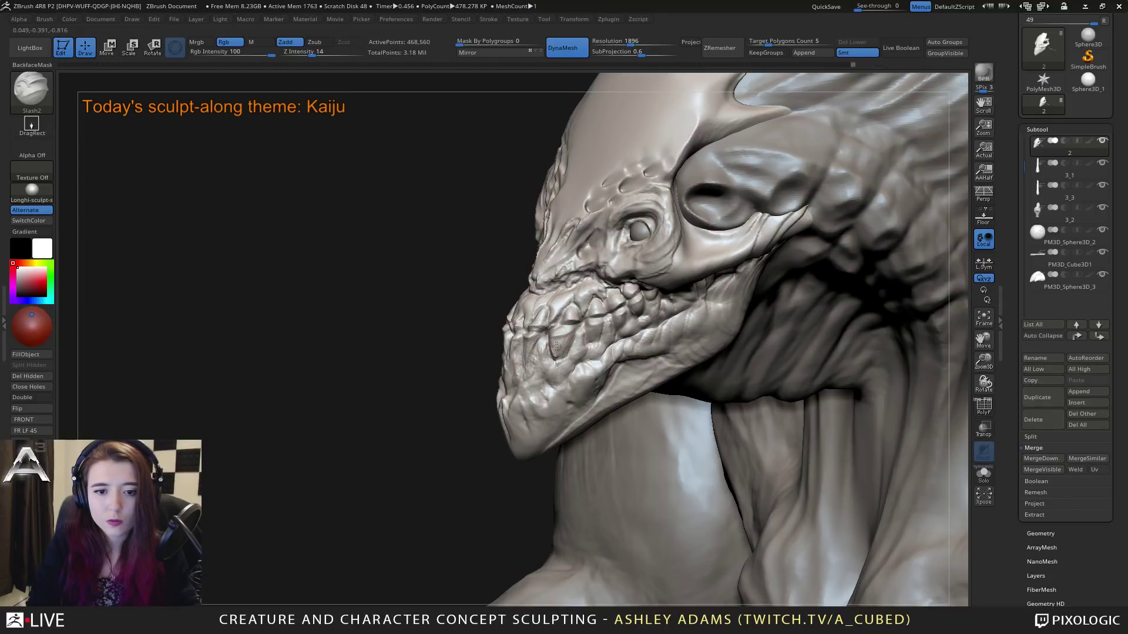
Step: Slash fine grooves into the gums and between the teeth along the side of the mouth with the Slash2 brush
right_drag(549, 313, 518, 322)
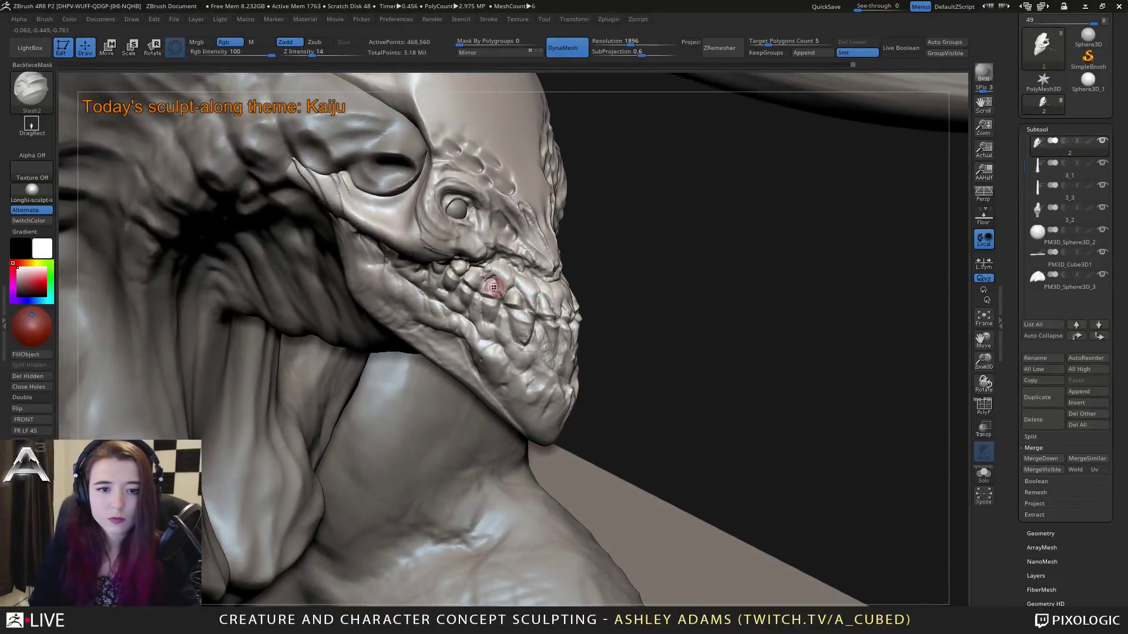
key(space)
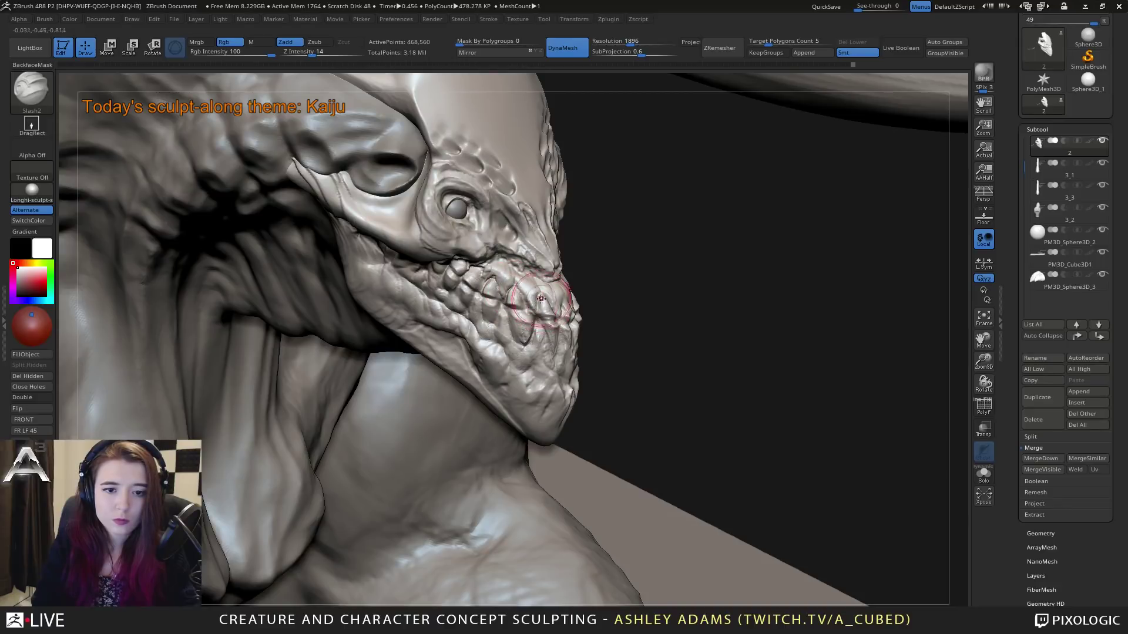
mouse_move(541, 299)
mouse_down()
mouse_move(506, 322)
mouse_move(495, 297)
mouse_move(473, 297)
mouse_move(482, 300)
mouse_move(477, 279)
mouse_up()
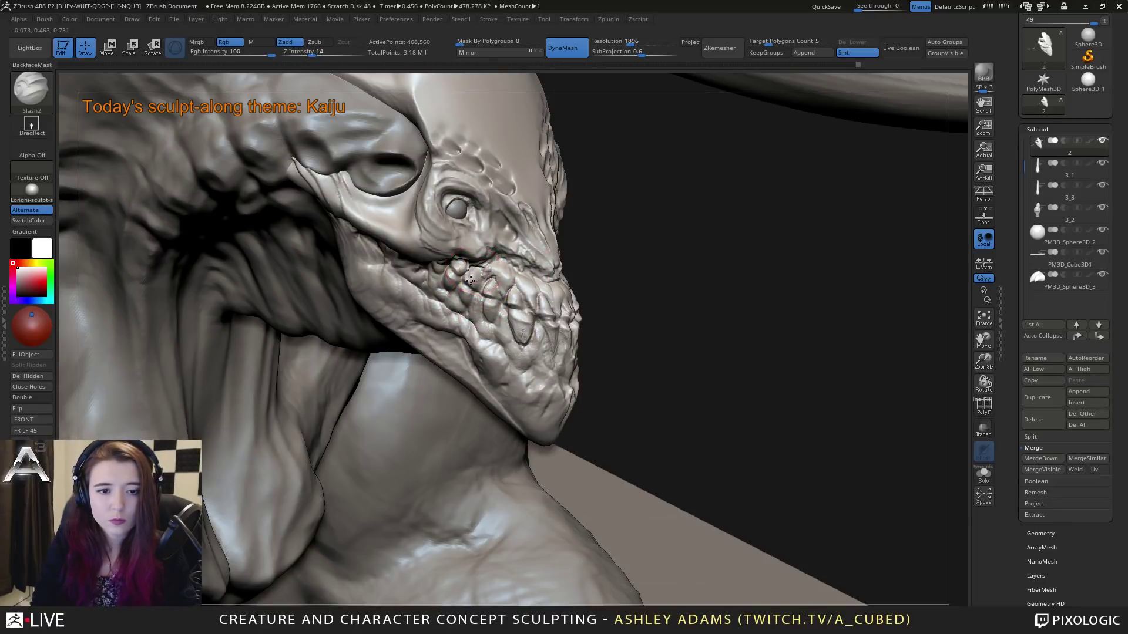
mouse_move(524, 323)
ctrl+right_down()
mouse_move(533, 312)
mouse_move(508, 315)
mouse_move(524, 318)
ctrl+right_up()
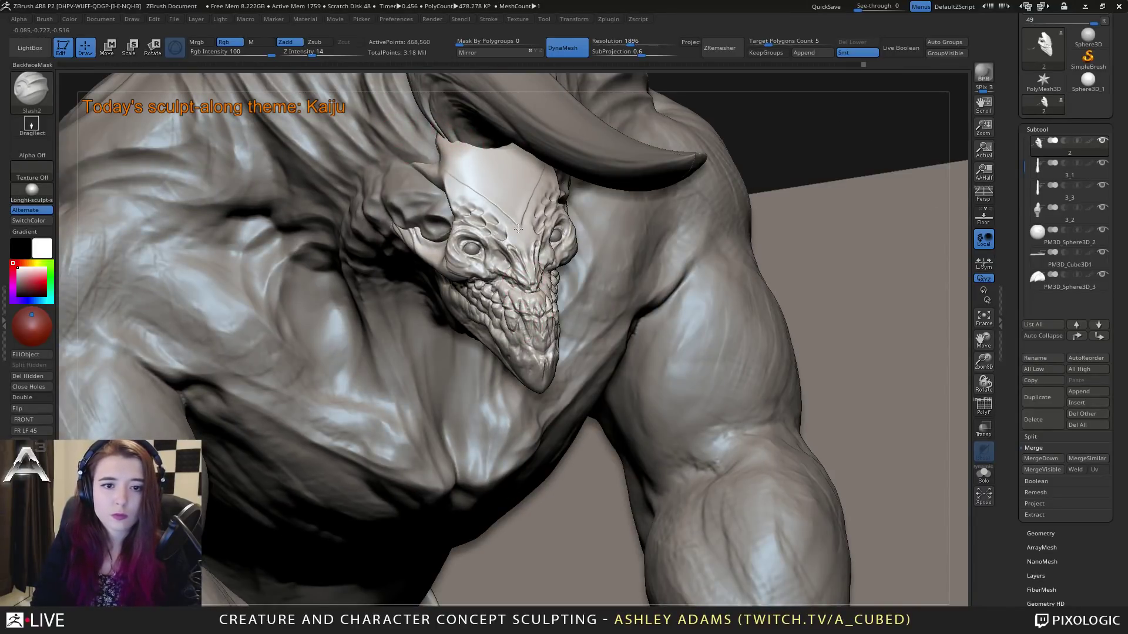
Step: Switch to the body subtool and start slashing skin creases into the side of the neck with the Slash2 brush
ctrl+right_drag(525, 231, 472, 177)
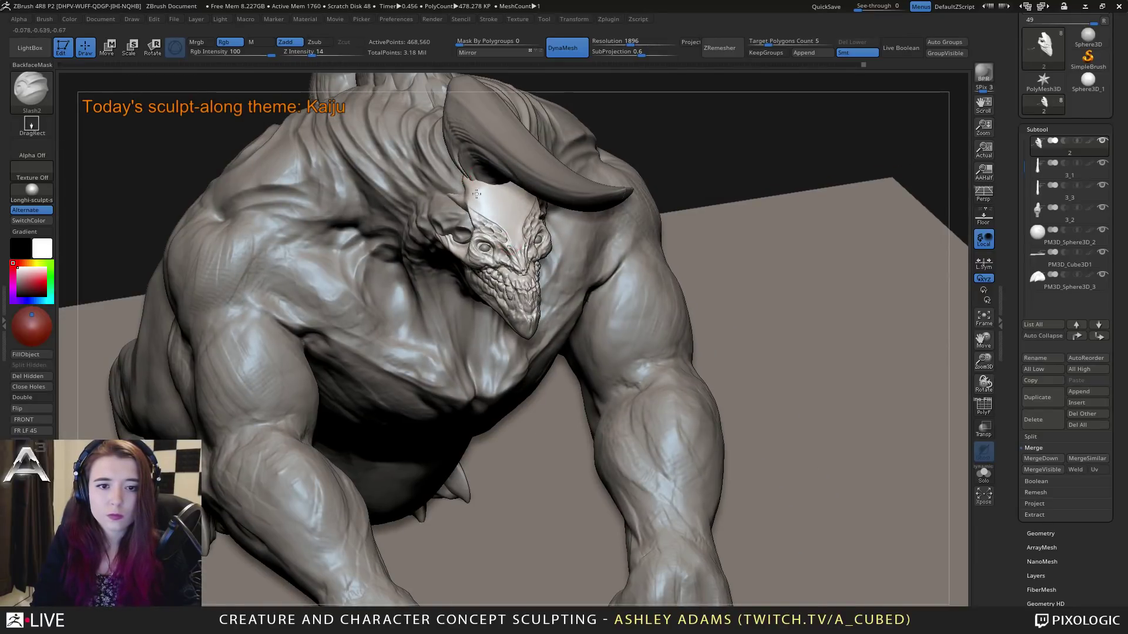
right_drag(477, 194, 541, 183)
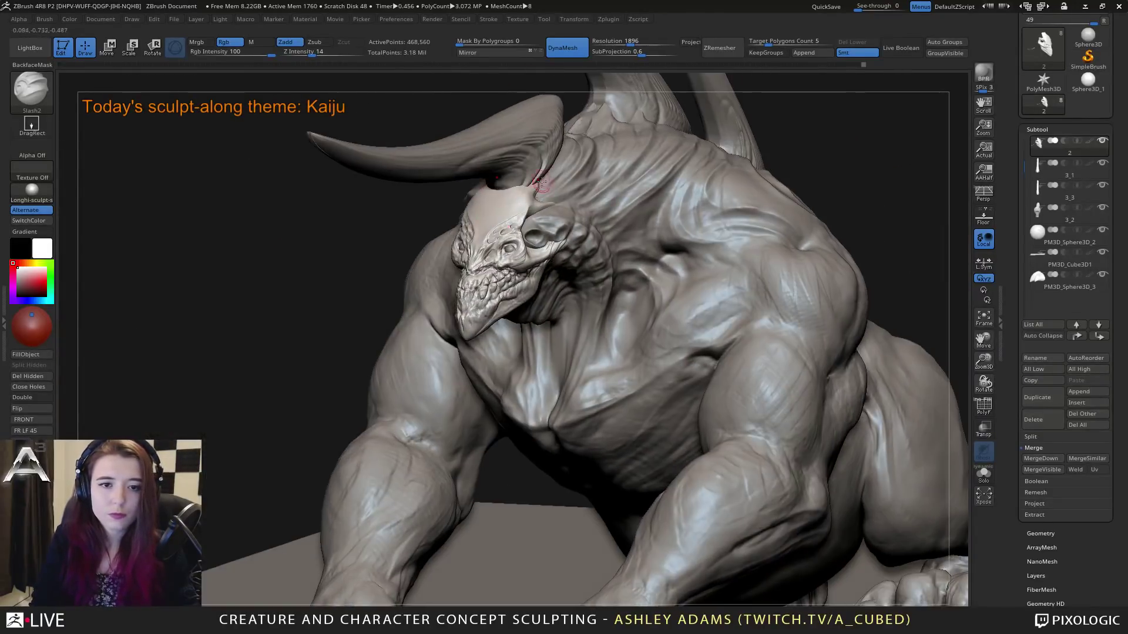
drag(512, 242, 485, 244)
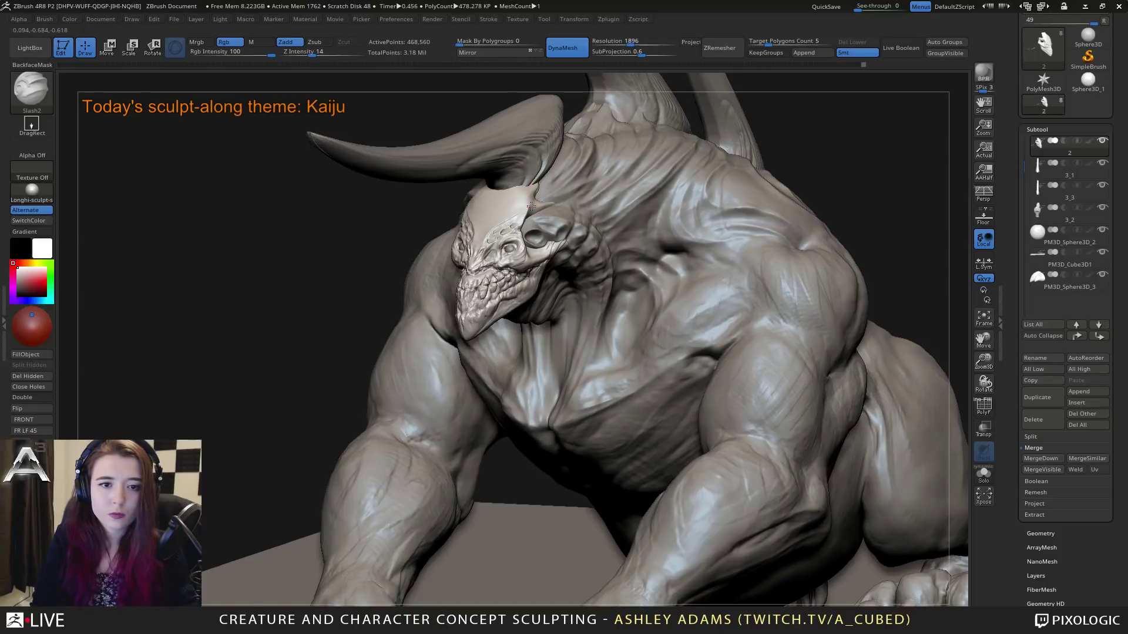
right_drag(500, 199, 578, 280)
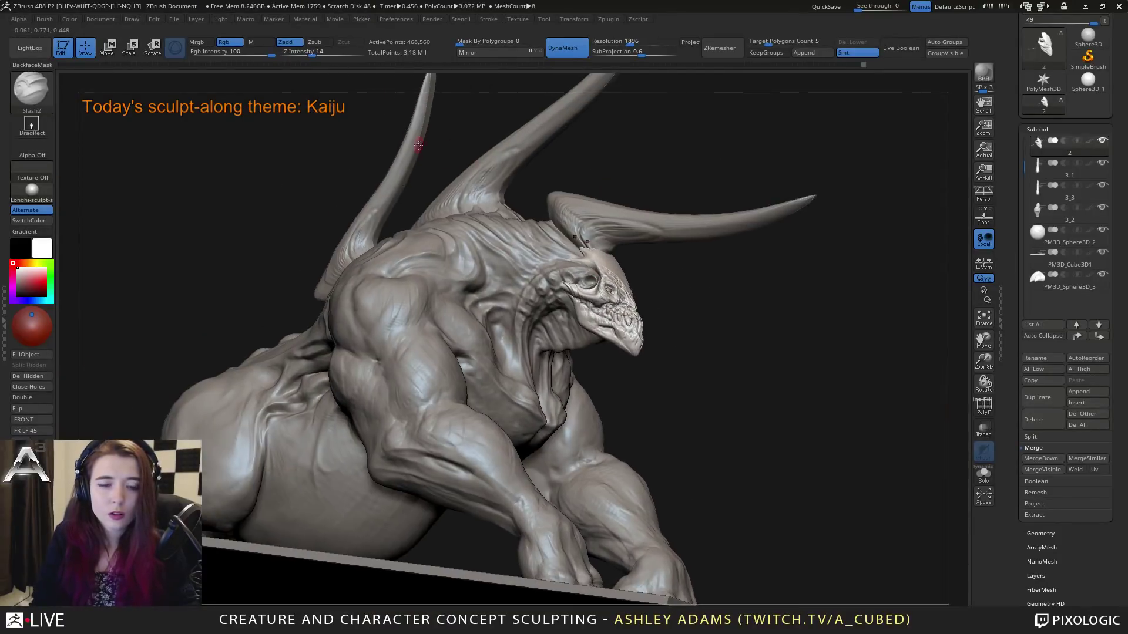
alt+click(525, 273)
right_drag(478, 217, 449, 199)
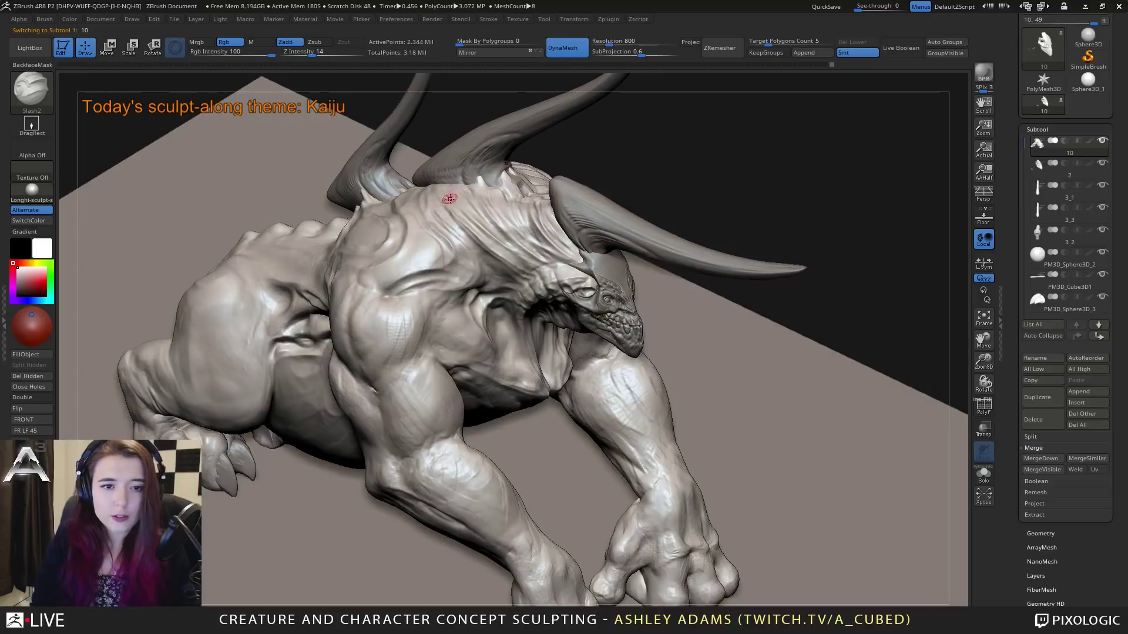
key(space)
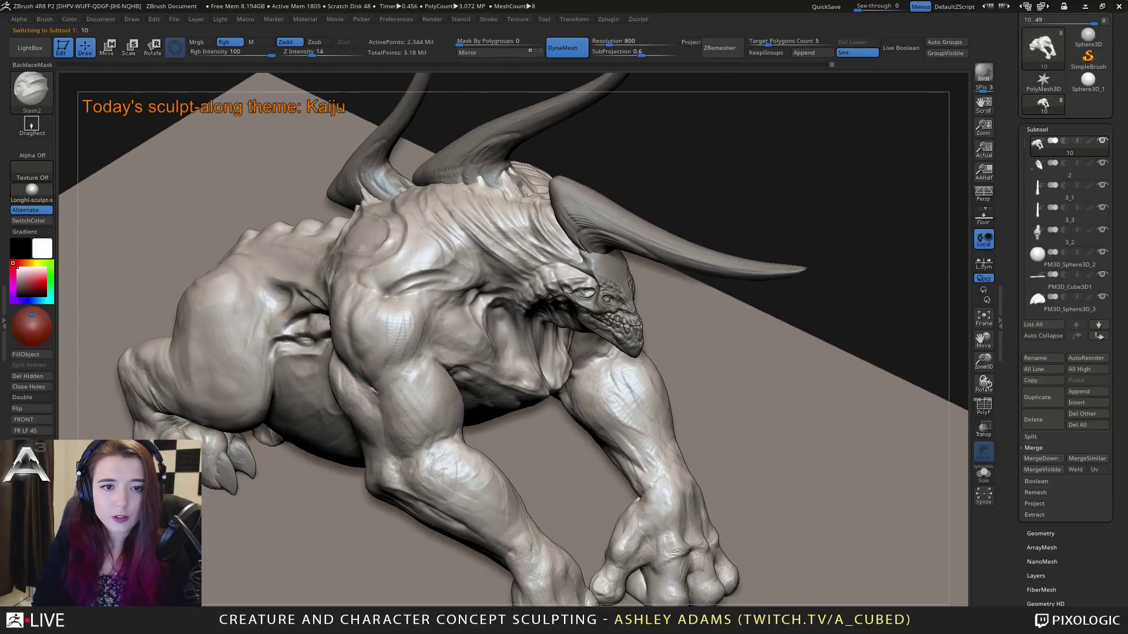
right_drag(468, 230, 500, 250)
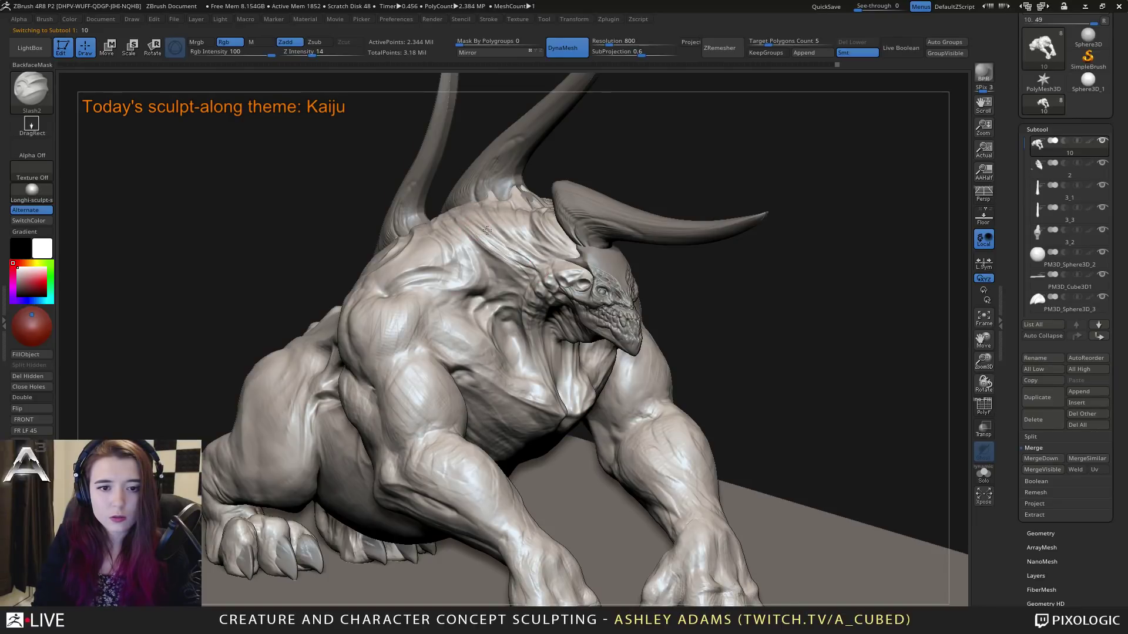
Step: Cut more wrinkles across the top of the neck, between the head horn and the shoulder horns
right_drag(464, 213, 488, 209)
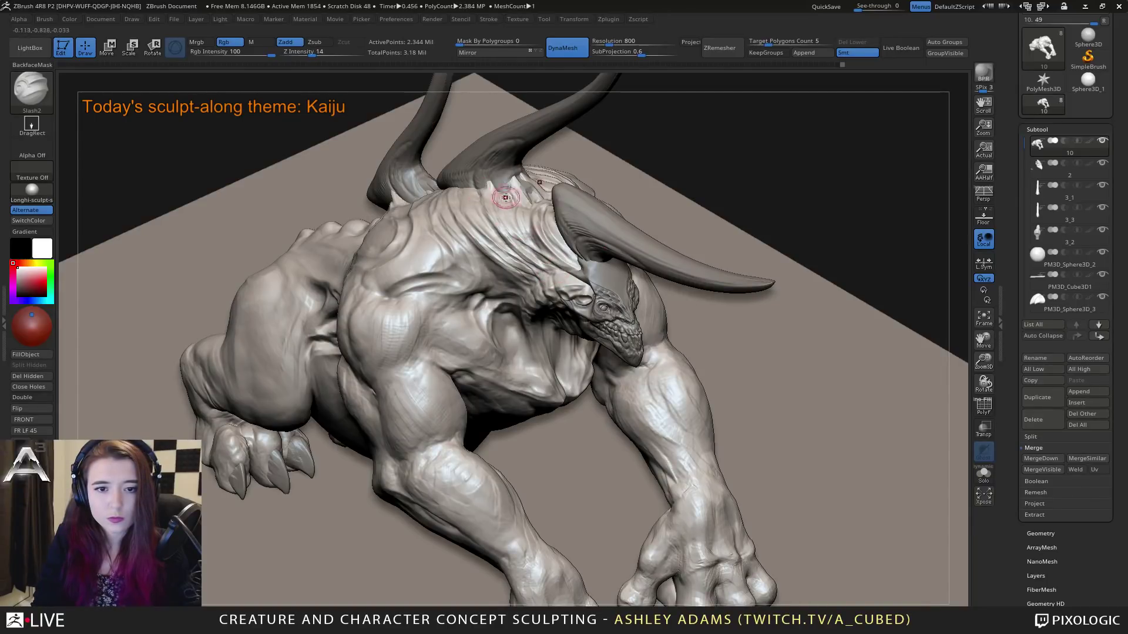
right_drag(552, 238, 546, 297)
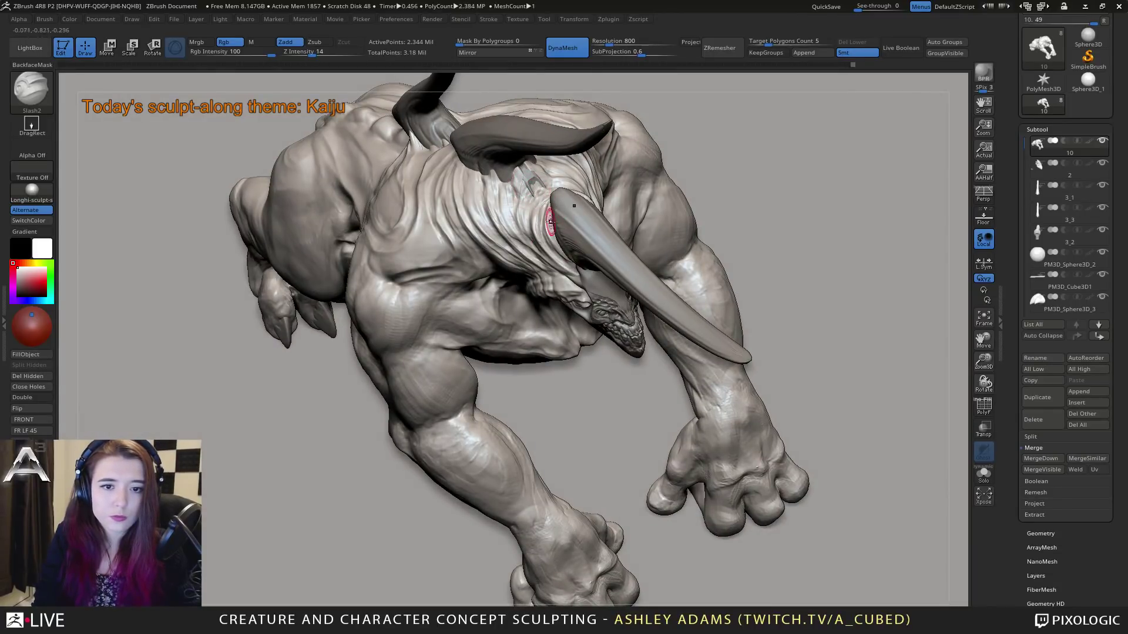
right_drag(551, 222, 453, 189)
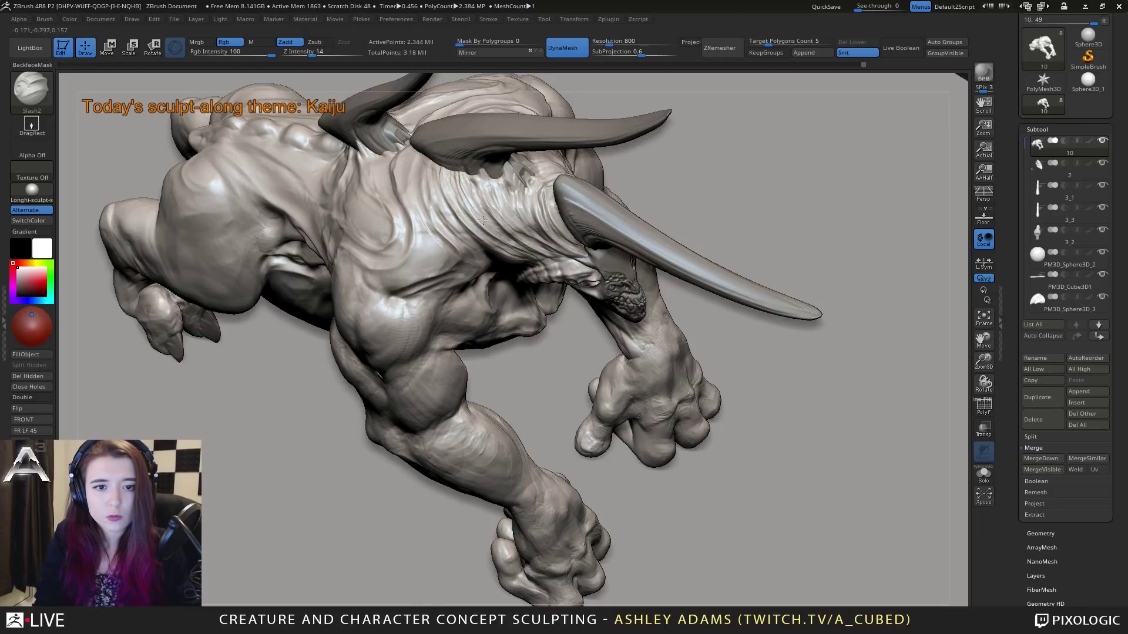
right_drag(476, 203, 493, 250)
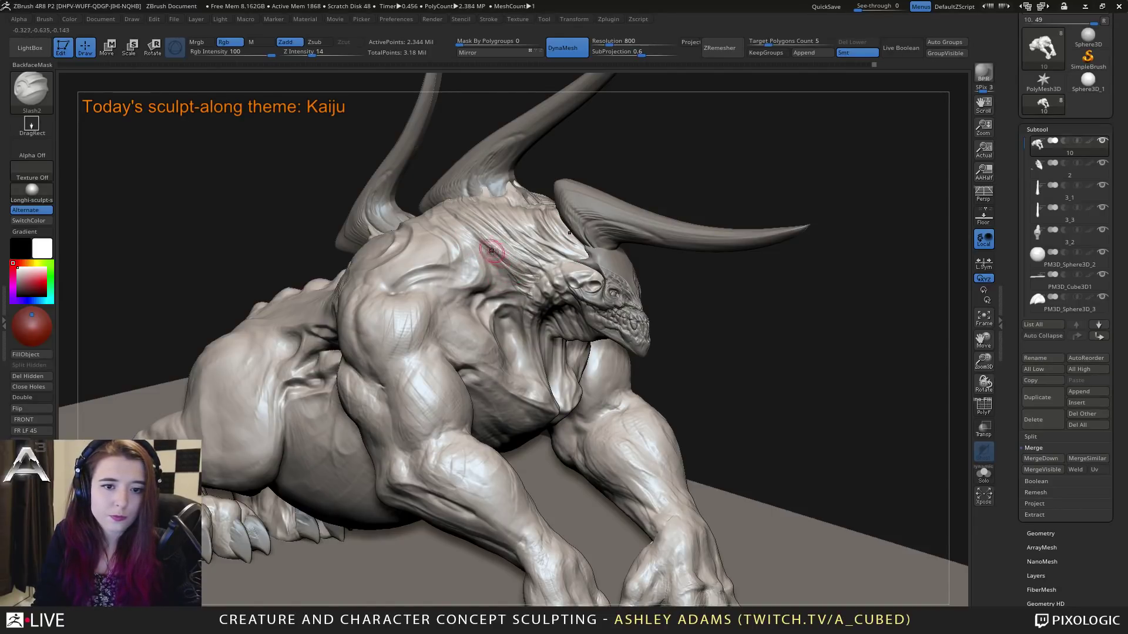
right_drag(495, 253, 508, 238)
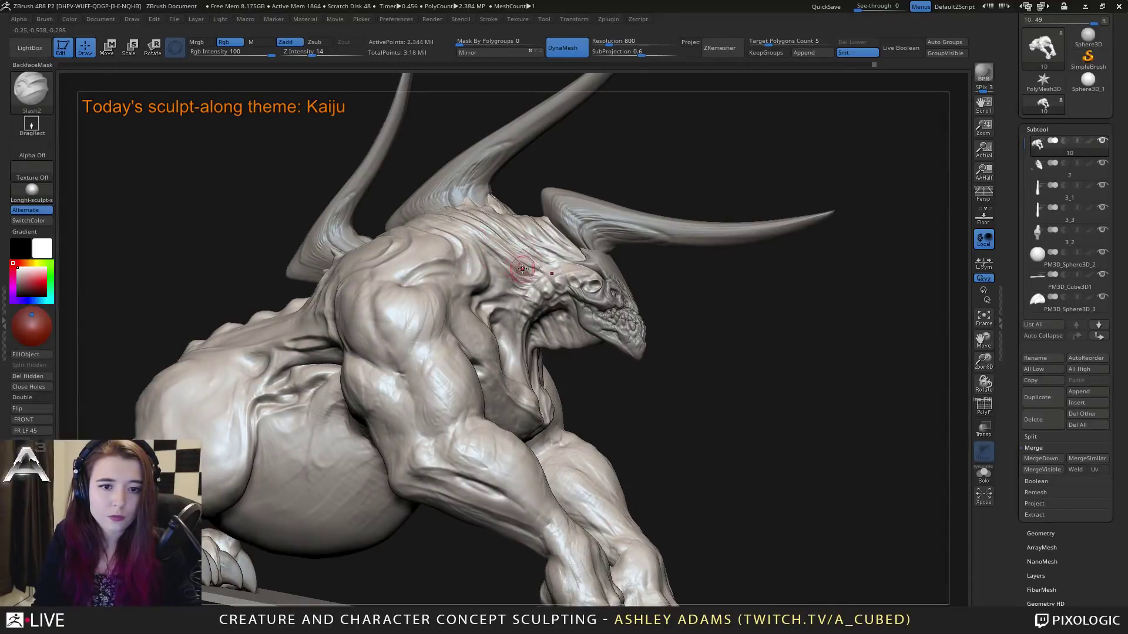
Step: Slash creases into the skin folds behind the eye and jaw, where the head meets the neck
mouse_move(536, 281)
mouse_down()
mouse_move(544, 293)
mouse_move(548, 282)
mouse_up()
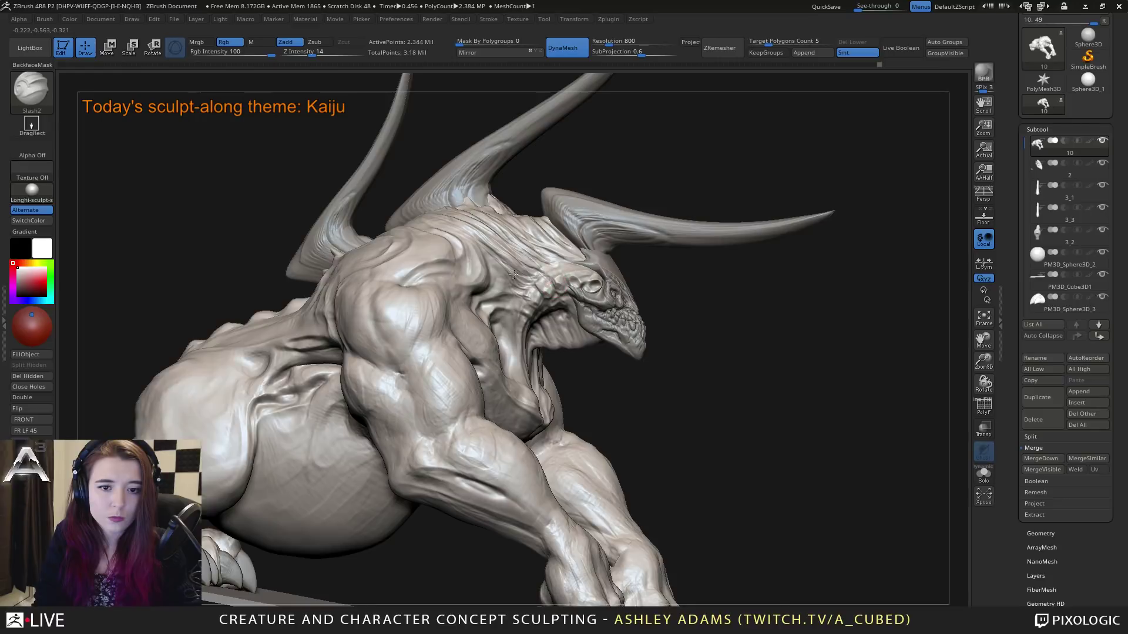
right_drag(514, 274, 549, 270)
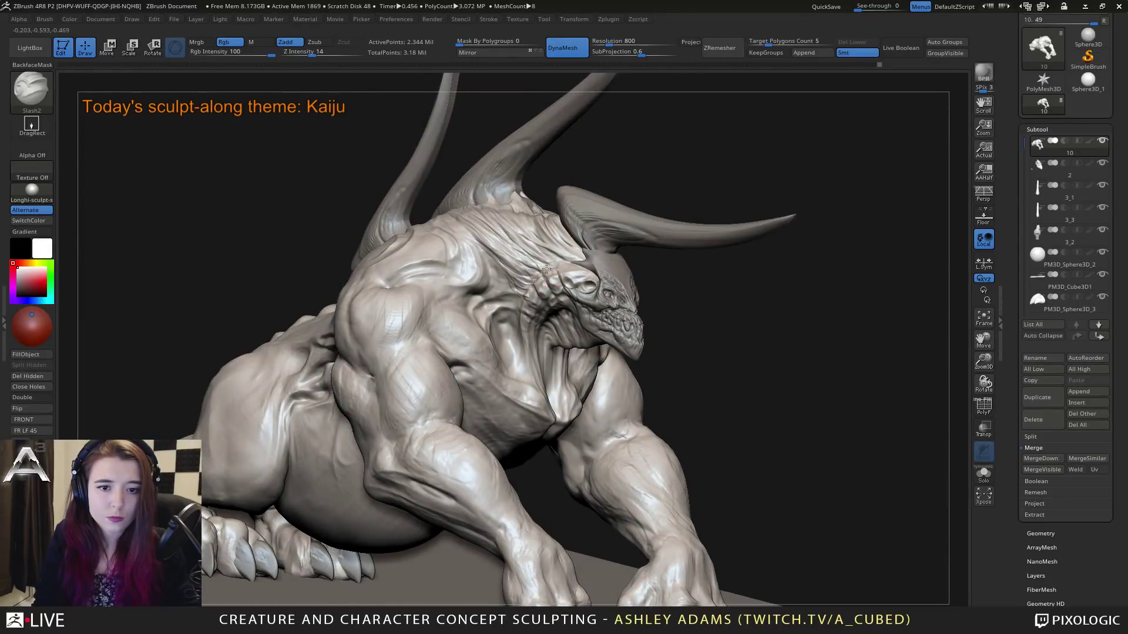
drag(546, 268, 582, 282)
right_drag(559, 282, 535, 297)
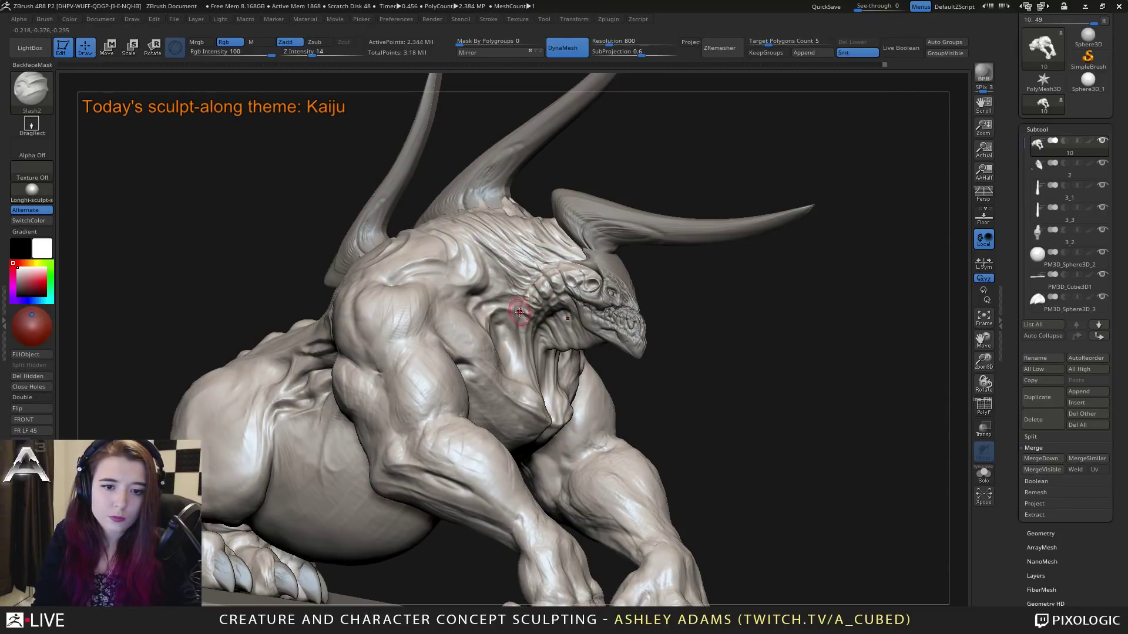
right_drag(496, 318, 432, 101)
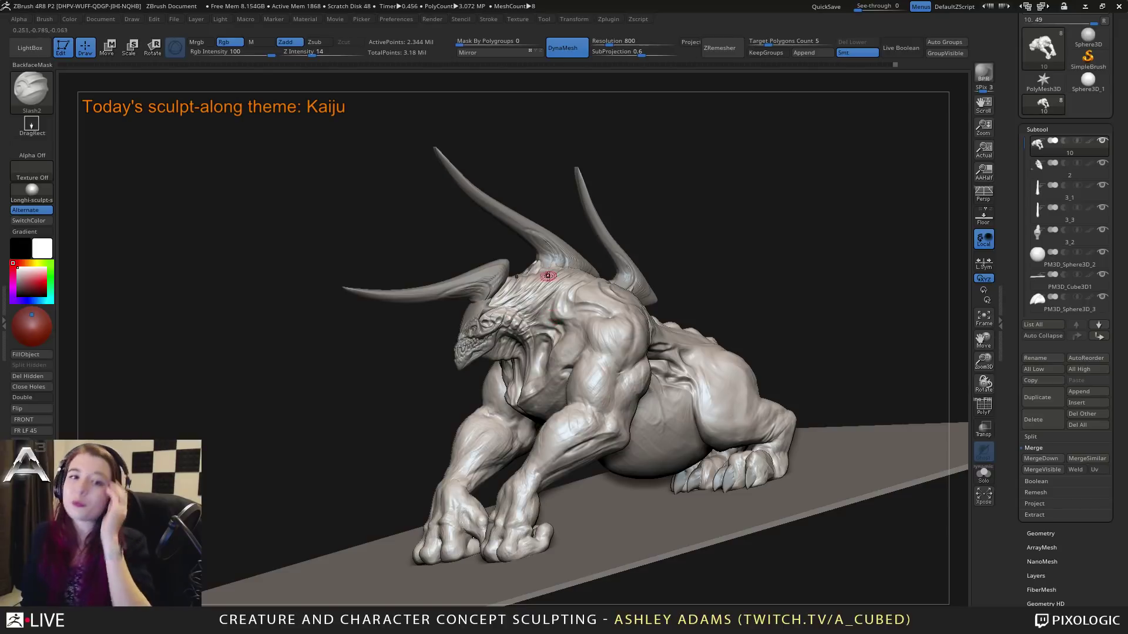
Step: Slash creases into the opposite side of the neck behind the cheek, and undo the last stroke
mouse_move(558, 340)
right_down()
mouse_move(551, 300)
mouse_move(486, 360)
right_up()
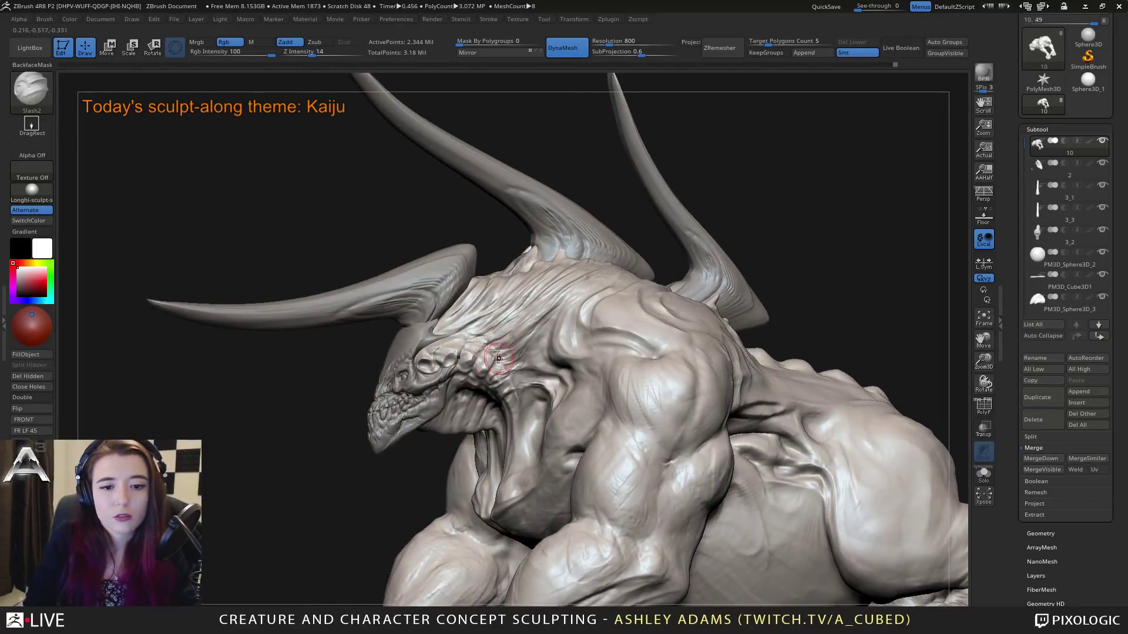
drag(517, 330, 497, 354)
right_drag(541, 302, 493, 336)
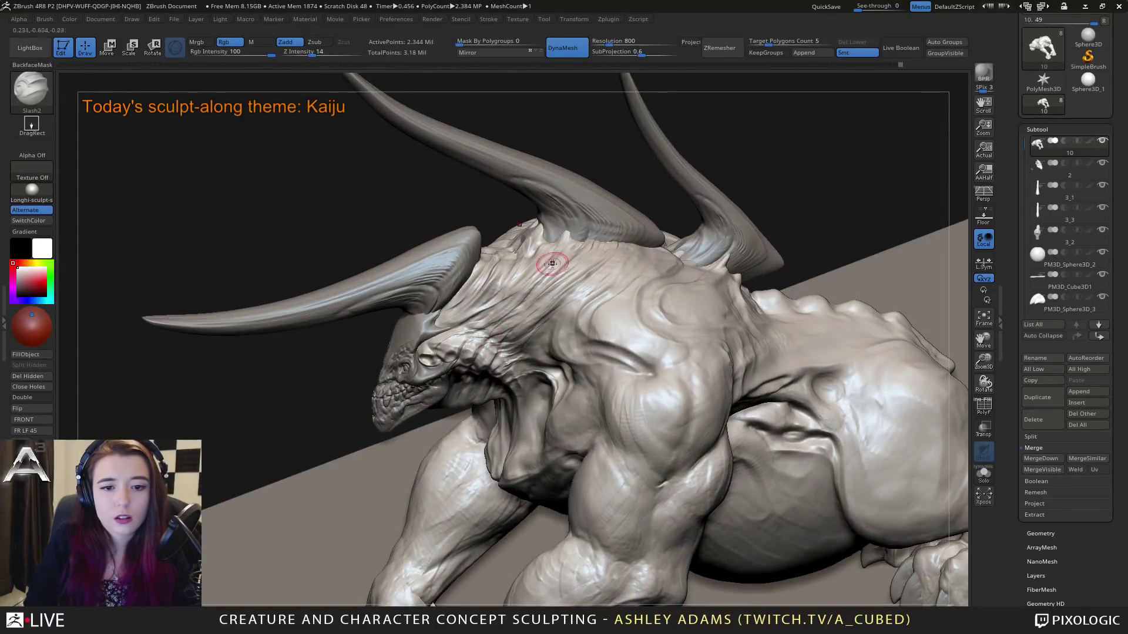
mouse_move(546, 259)
right_down()
mouse_move(570, 286)
mouse_move(546, 244)
mouse_move(486, 234)
mouse_move(526, 217)
mouse_move(516, 246)
right_up()
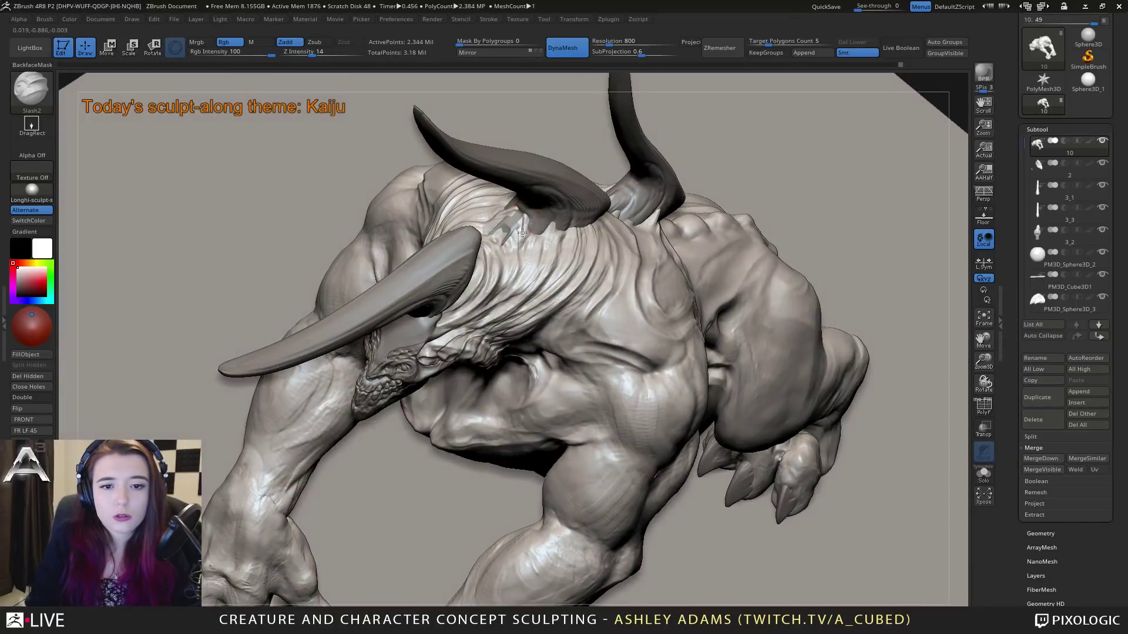
key(ctrl+z)
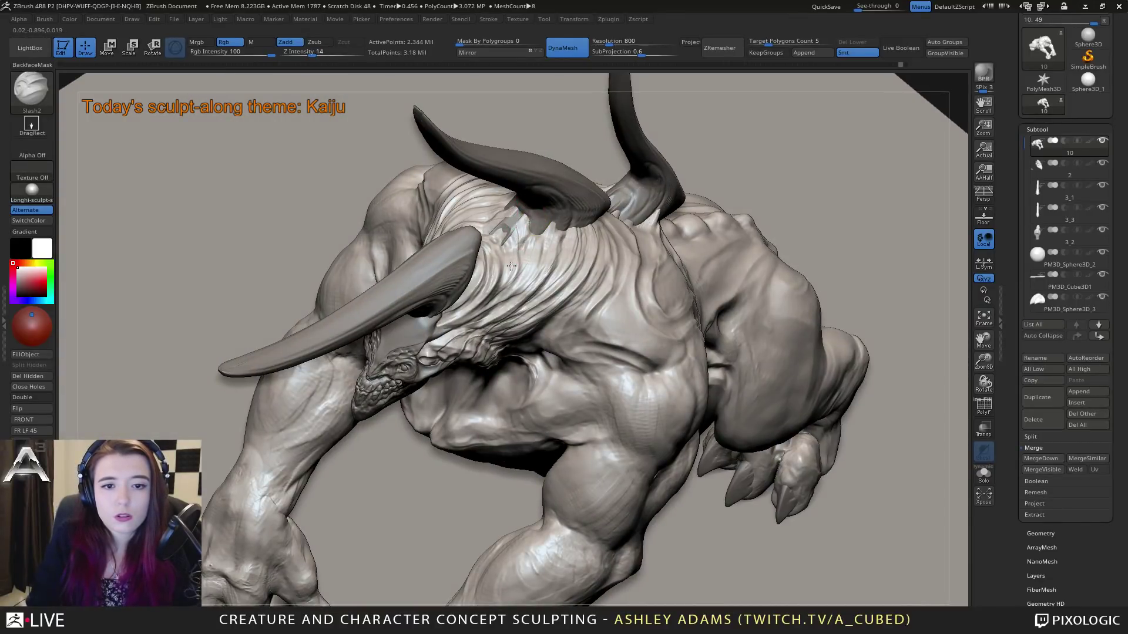
Step: Deepen the wrinkles on the upper neck between the head horn and the base of the shoulder horn
right_drag(511, 262, 523, 217)
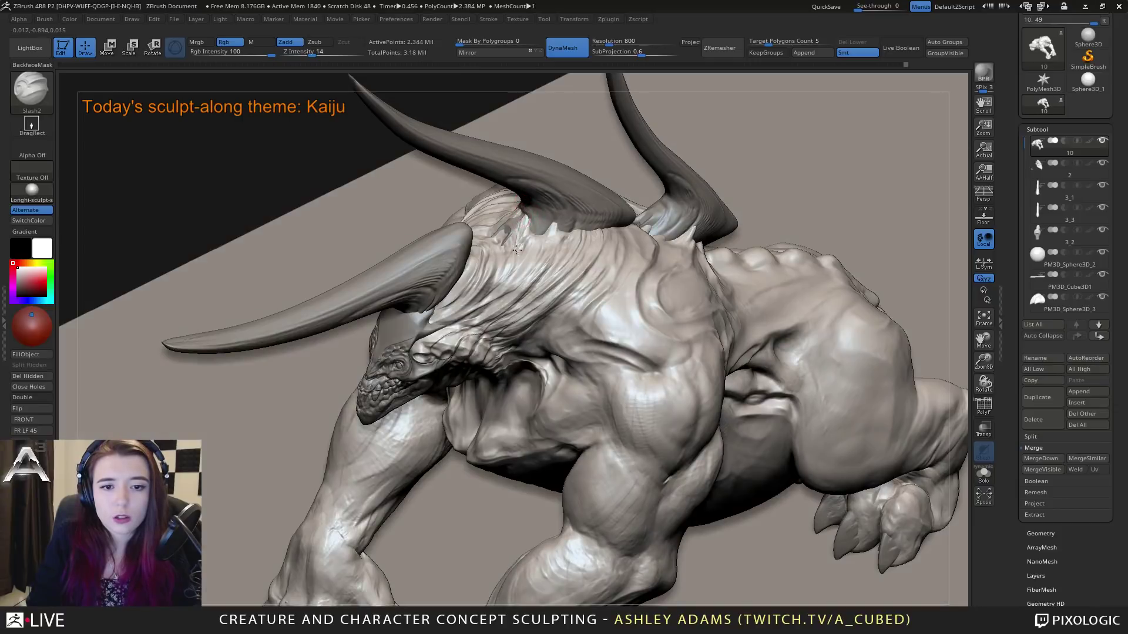
right_drag(474, 269, 478, 254)
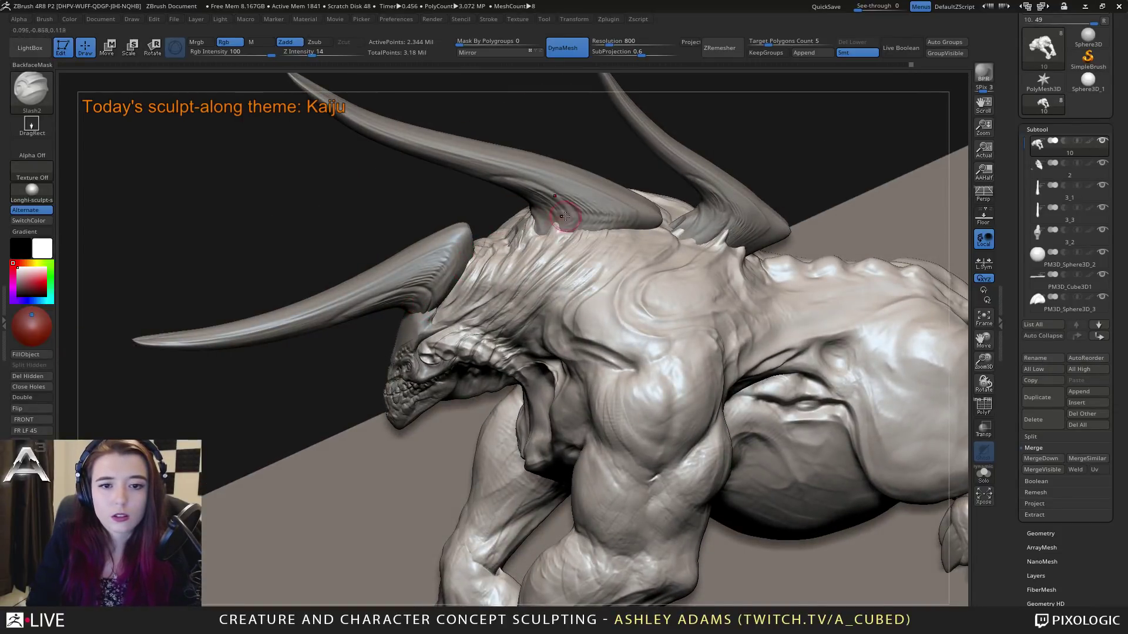
right_drag(564, 216, 571, 234)
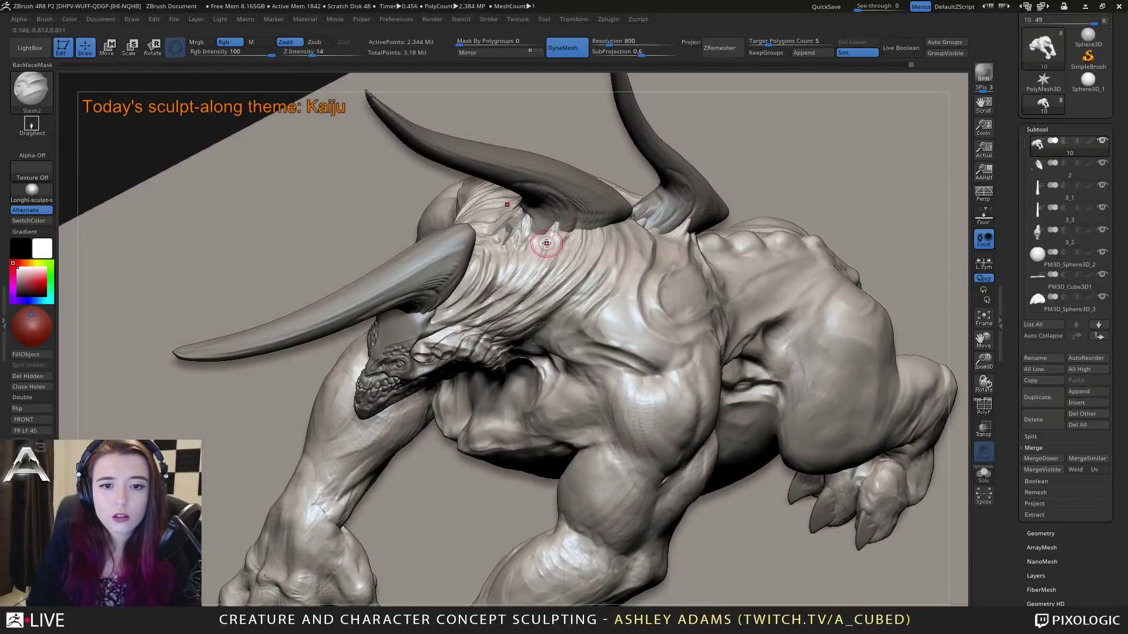
right_drag(477, 267, 478, 251)
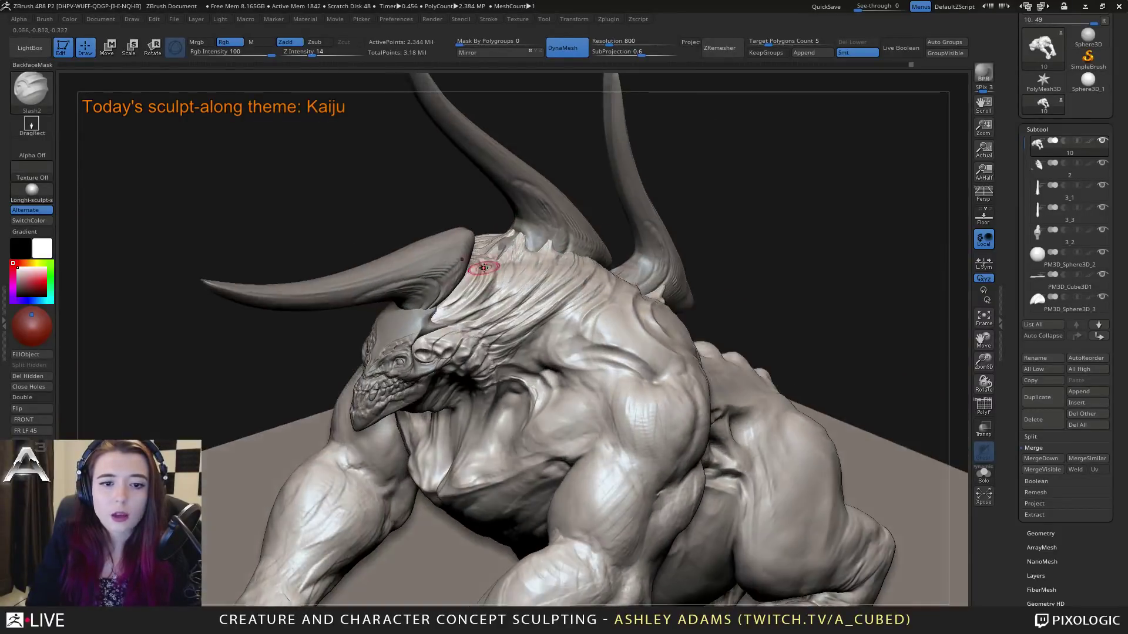
mouse_move(574, 307)
right_down()
mouse_move(533, 316)
mouse_move(535, 347)
mouse_move(550, 329)
mouse_move(483, 275)
mouse_move(610, 272)
right_up()
Step: Slash skin folds across the top of the shoulder beside the neck with the Slash2 brush
right_drag(471, 281, 445, 263)
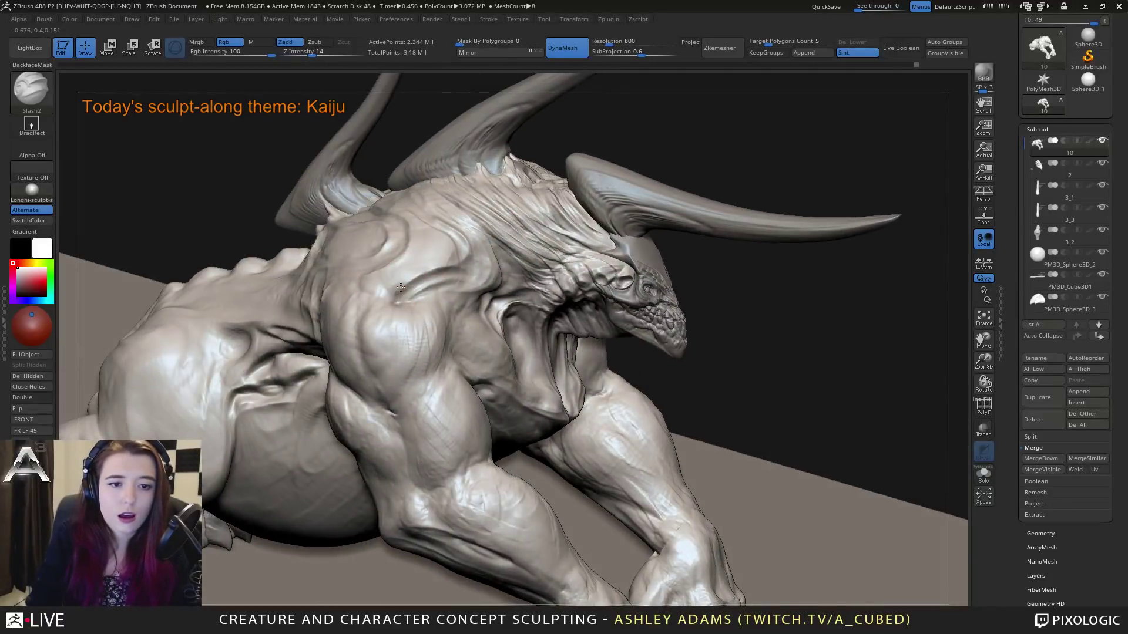
drag(401, 304, 461, 276)
mouse_move(462, 276)
right_down()
mouse_move(417, 293)
mouse_move(401, 259)
right_up()
drag(401, 259, 412, 260)
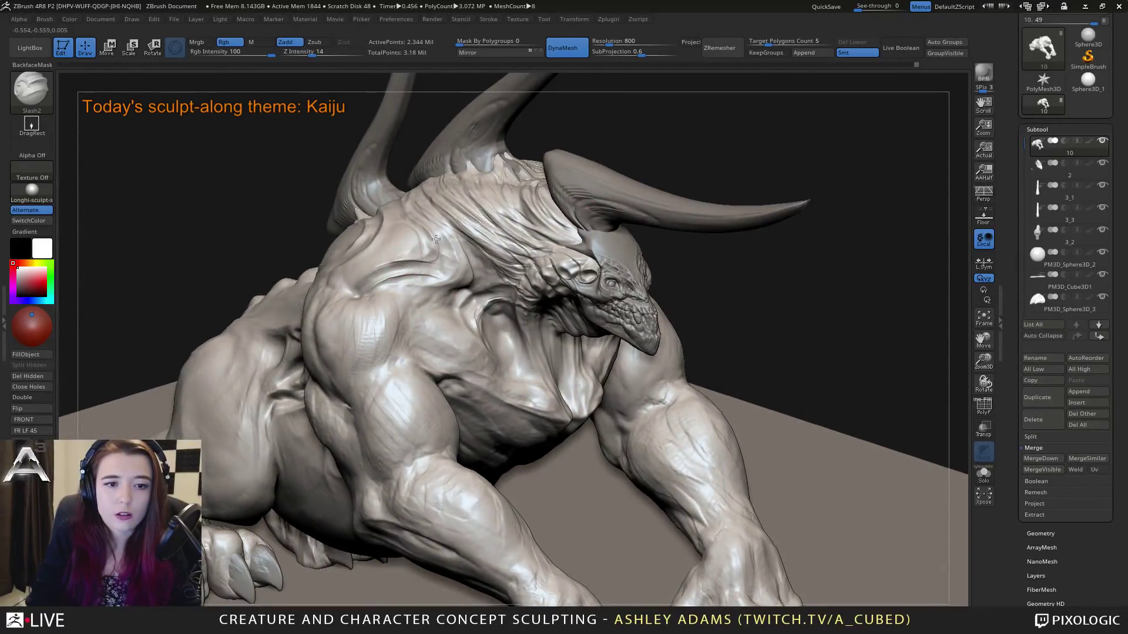
Step: Slash another crease into the shoulder skin folds beside the base of the shoulder horn
right_drag(402, 189, 415, 226)
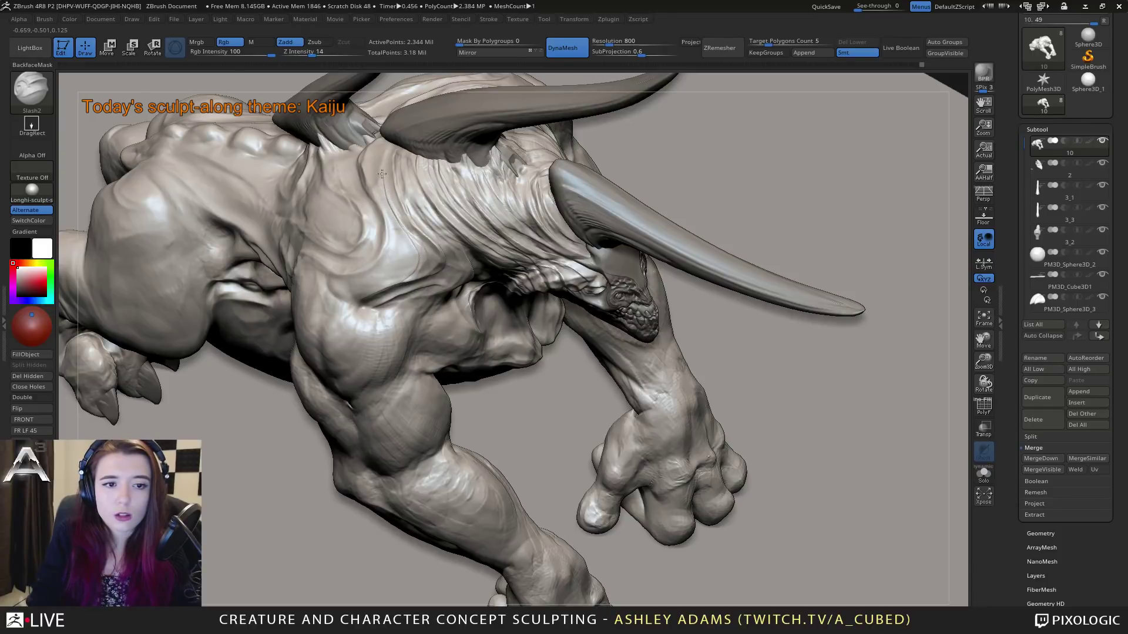
right_drag(414, 157, 390, 239)
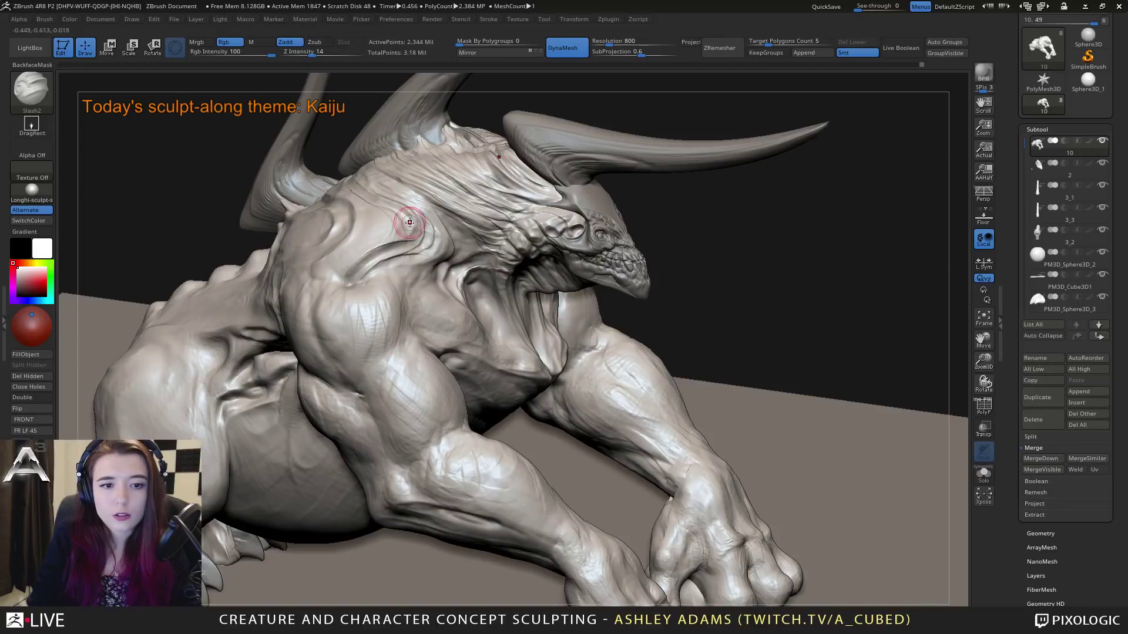
right_drag(399, 226, 382, 264)
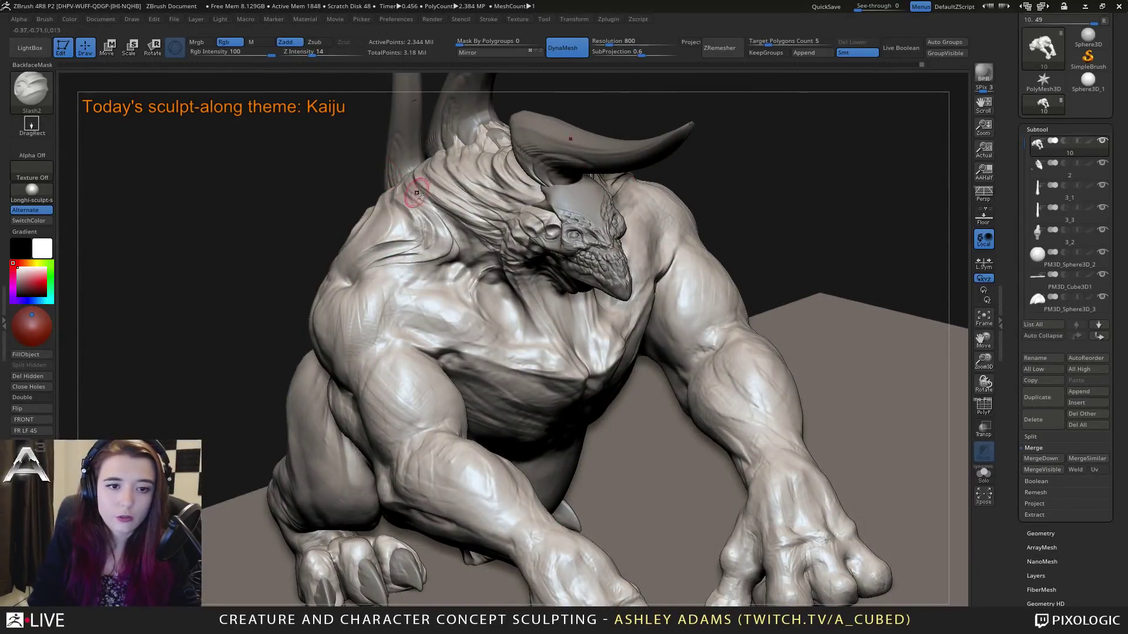
right_drag(457, 229, 265, 276)
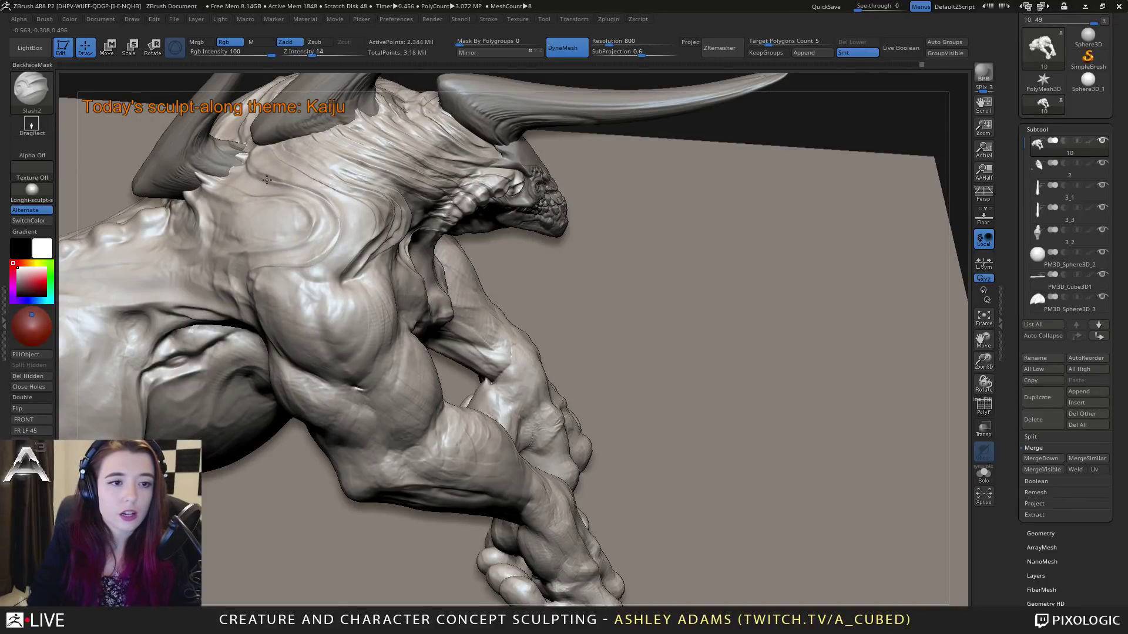
drag(259, 130, 264, 146)
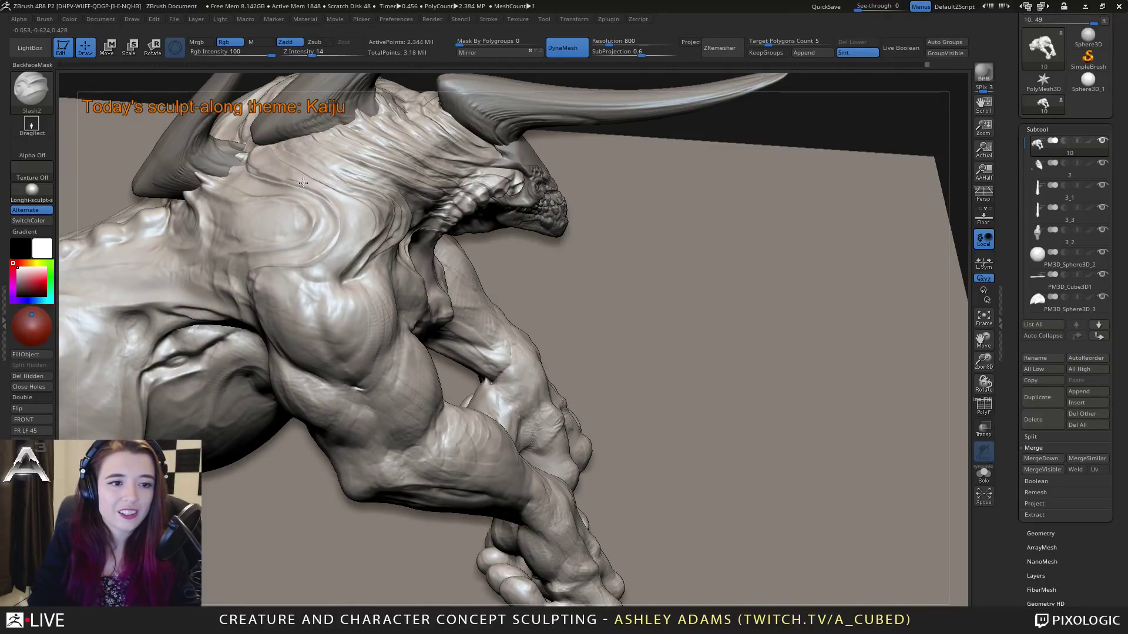
Step: Swell the throat beneath the jaw into a rounded pouch with the Inflat brush
mouse_move(458, 259)
right_down()
mouse_move(350, 226)
mouse_move(490, 239)
mouse_move(464, 191)
mouse_move(400, 227)
right_up()
key(space)
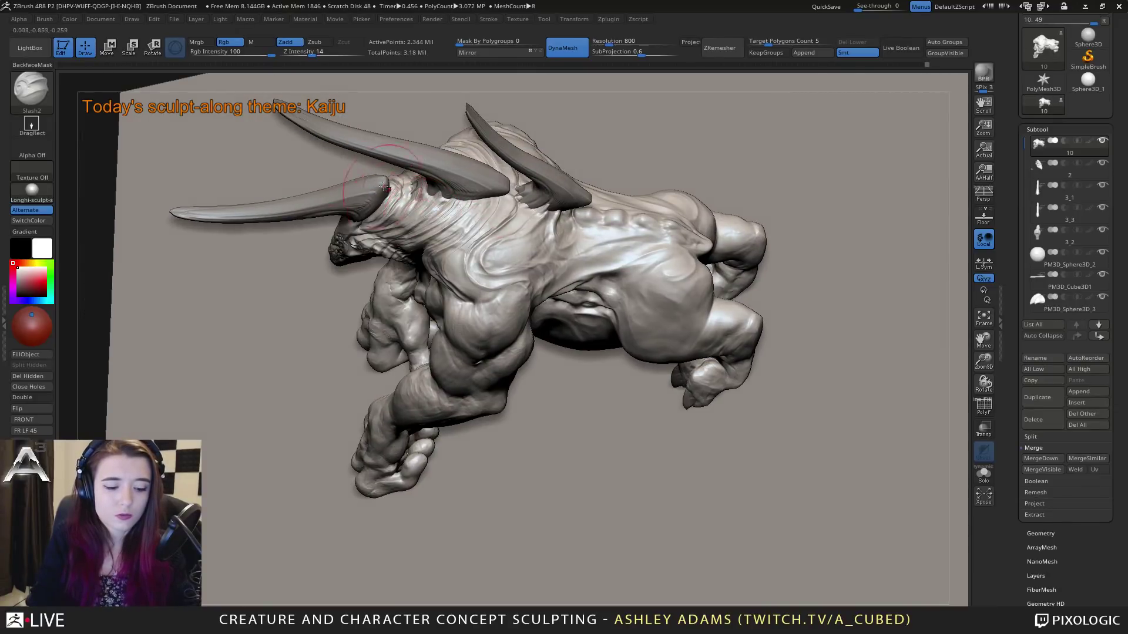
key(b)
key(i)
key(n)
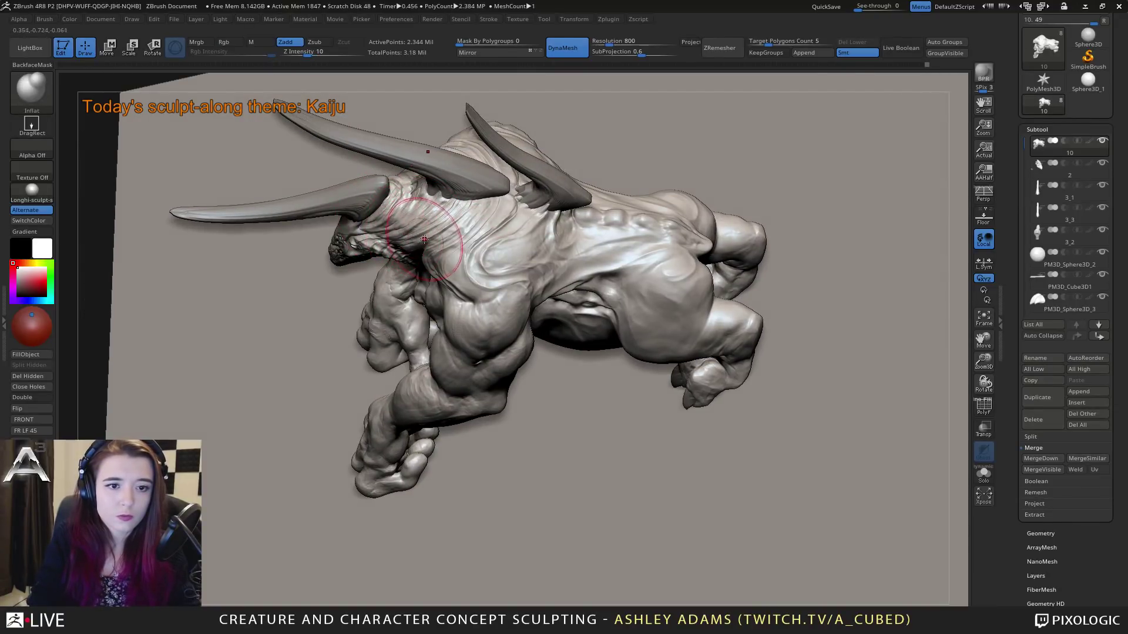
mouse_move(424, 239)
right_down()
mouse_move(404, 228)
mouse_move(410, 253)
mouse_move(386, 220)
right_up()
mouse_move(381, 264)
right_down()
mouse_move(439, 237)
mouse_move(442, 275)
mouse_move(446, 262)
mouse_move(404, 297)
mouse_move(414, 273)
mouse_move(508, 250)
right_up()
Step: Refine the silhouette of the throat and jaw with the SnakeHook brush, checking it against the whole kaiju
key(b)
key(s)
key(h)
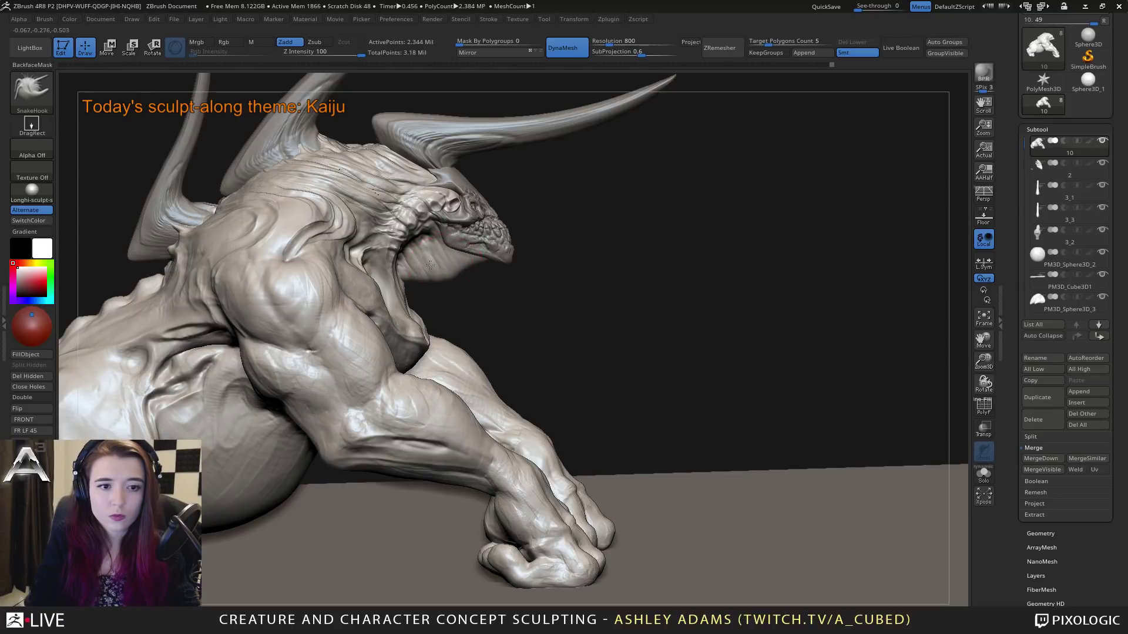
mouse_move(430, 265)
right_down()
mouse_move(220, 113)
mouse_move(259, 147)
right_up()
mouse_move(258, 147)
right_down()
mouse_move(453, 312)
mouse_move(458, 264)
mouse_move(506, 230)
mouse_move(531, 231)
mouse_move(520, 247)
mouse_move(561, 211)
right_up()
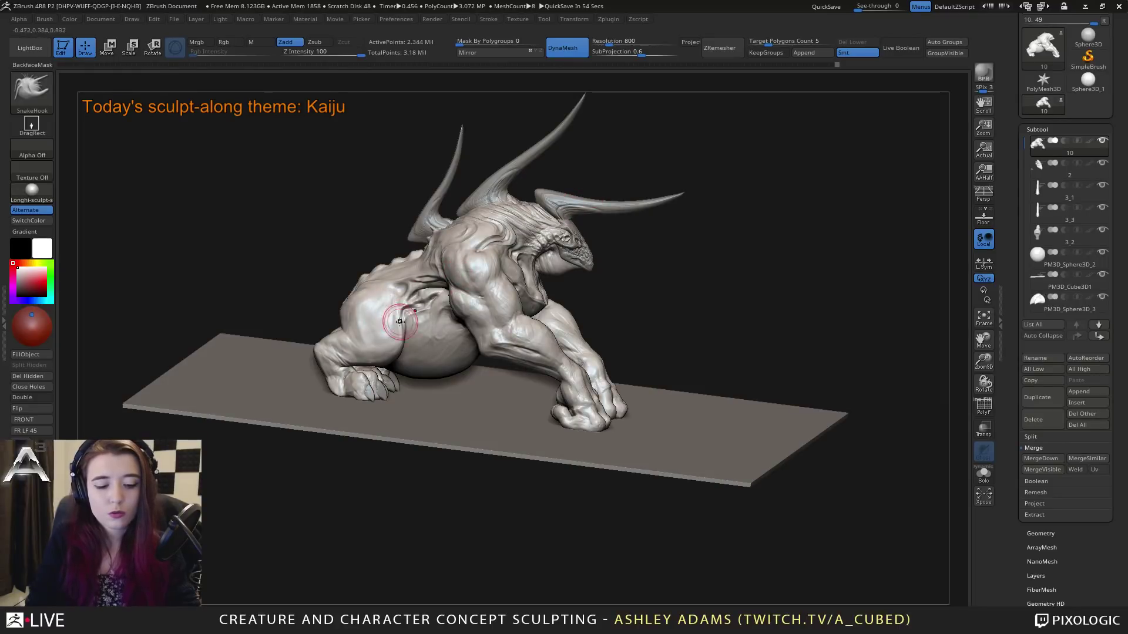
Step: Switch back to the Slash2 brush and examine the kaiju's flank, back and hind leg
key(b)
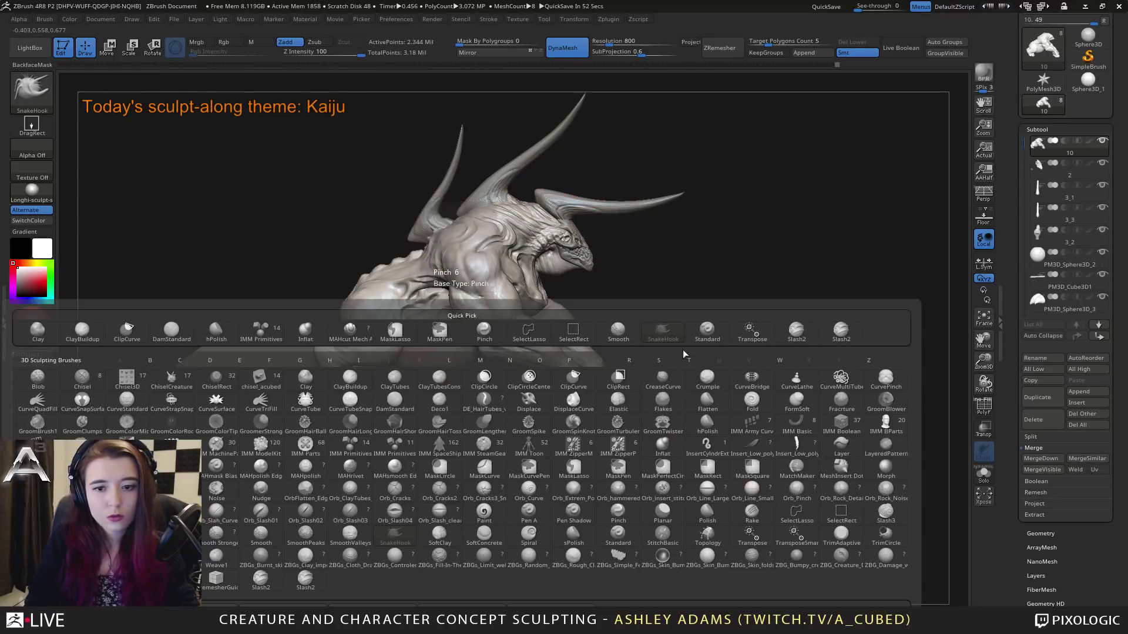
click(810, 324)
alt+right_drag(810, 324, 603, 480)
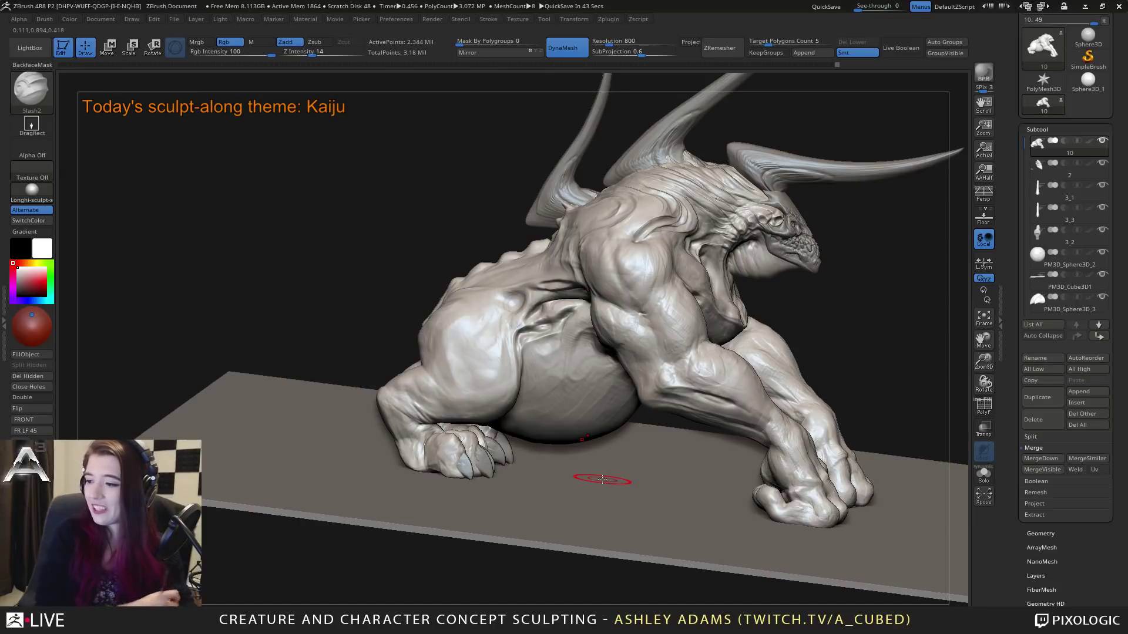
mouse_move(465, 344)
right_down()
mouse_move(455, 297)
mouse_move(442, 320)
mouse_move(419, 314)
mouse_move(417, 296)
mouse_move(418, 311)
right_up()
mouse_move(418, 312)
right_down()
mouse_move(446, 296)
mouse_move(453, 266)
right_up()
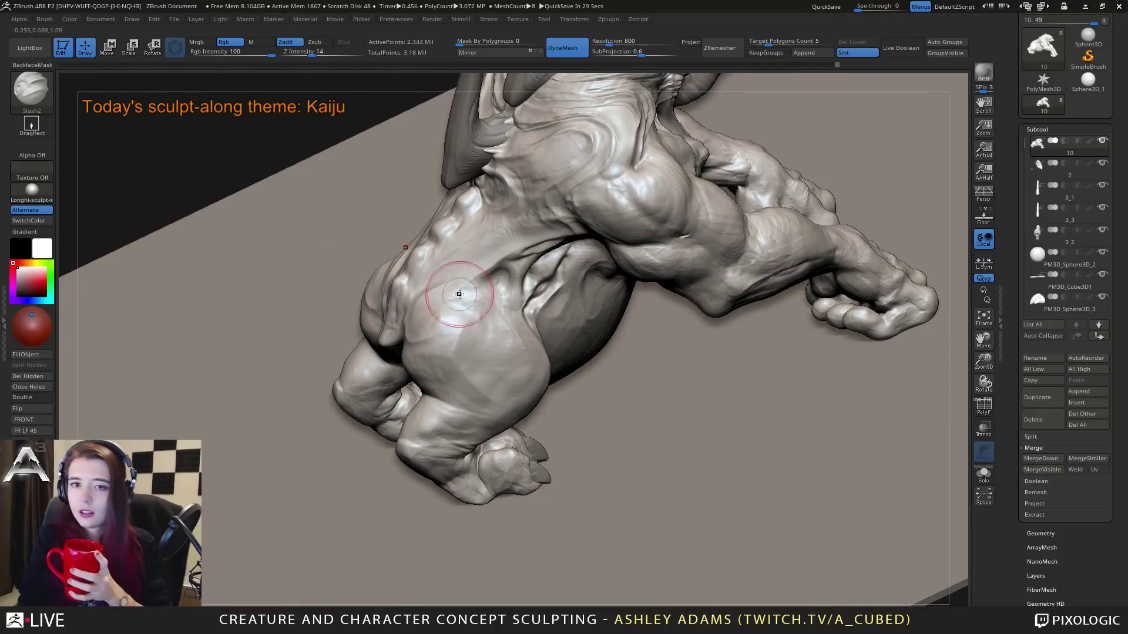
mouse_move(460, 297)
right_down()
mouse_move(516, 255)
mouse_move(692, 195)
right_up()
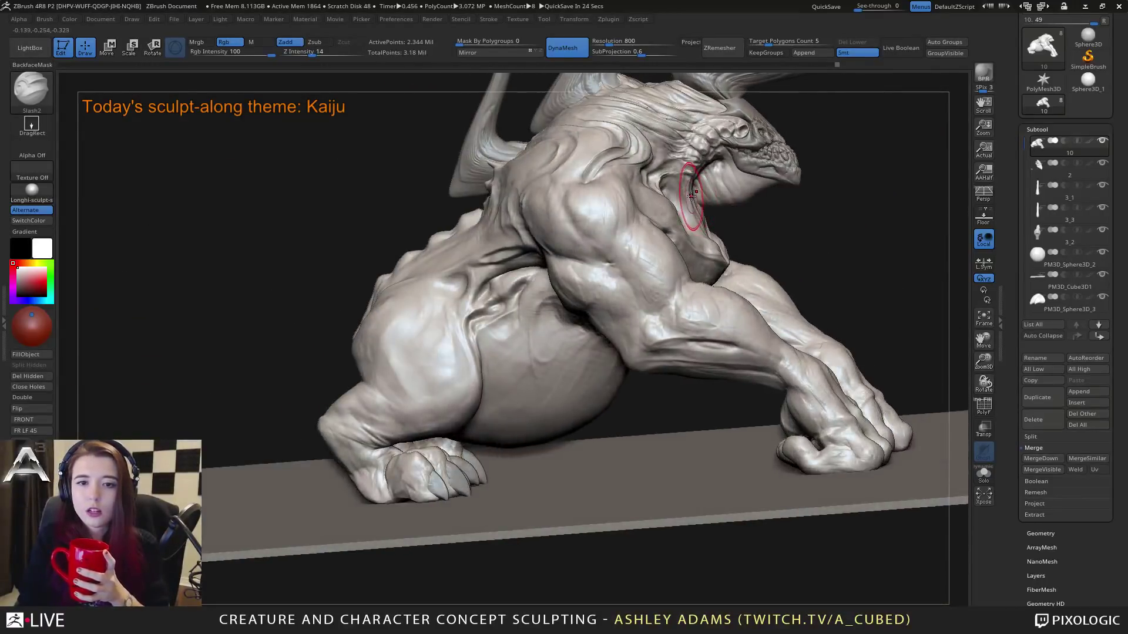
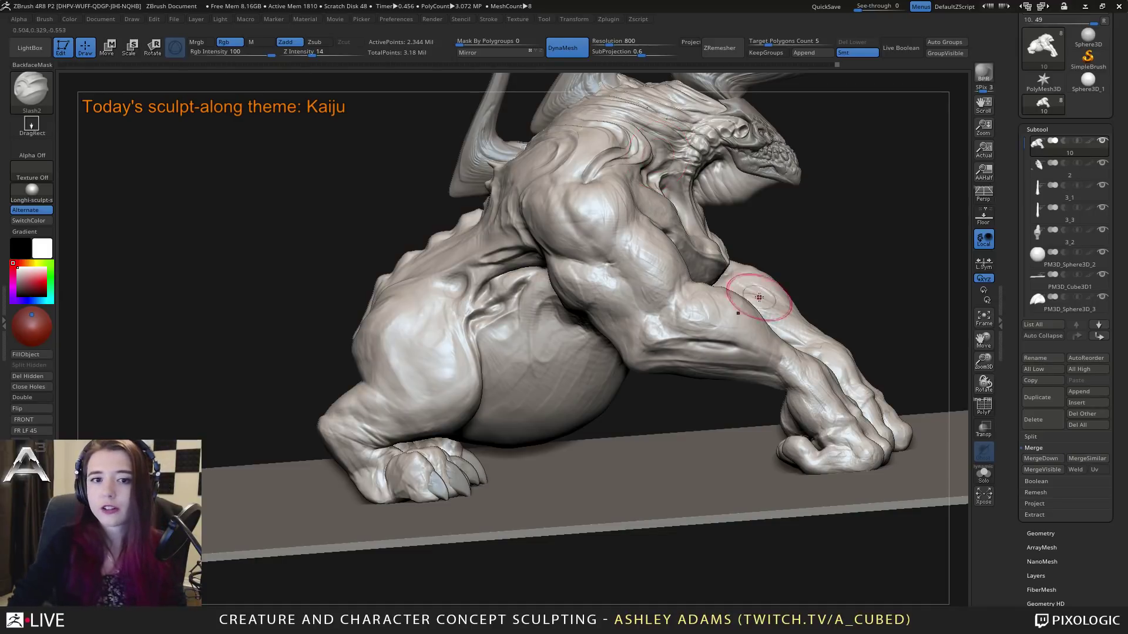
mouse_move(585, 232)
right_down()
mouse_move(611, 247)
mouse_move(674, 238)
mouse_move(677, 276)
right_up()
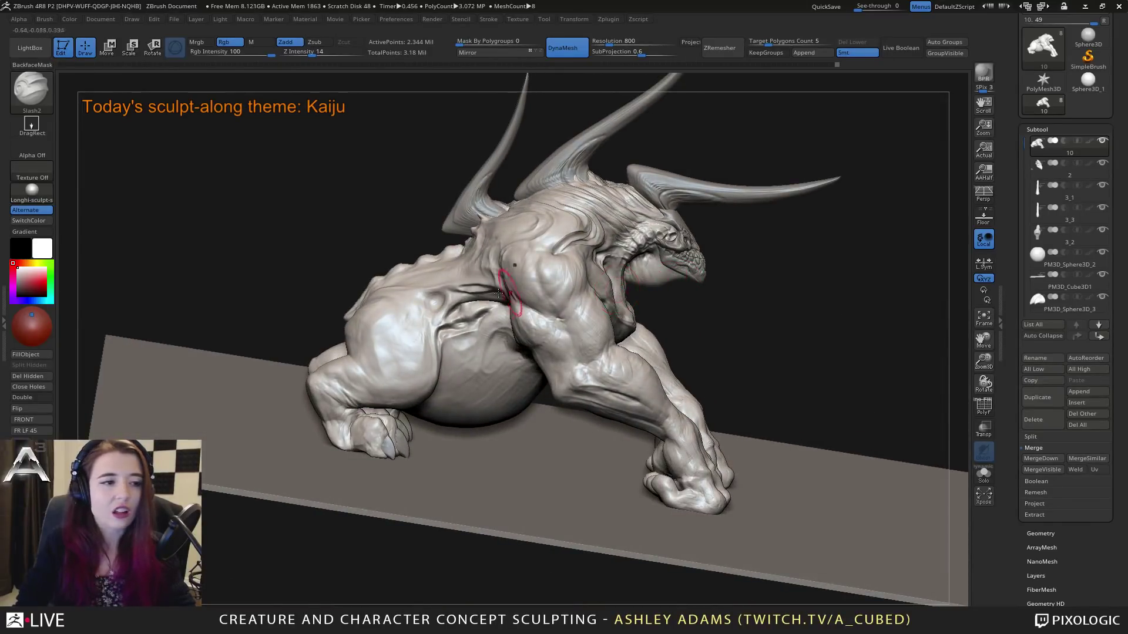
Step: Preview the sculpt in red, yellow and magenta, and return the colour to white
click(45, 280)
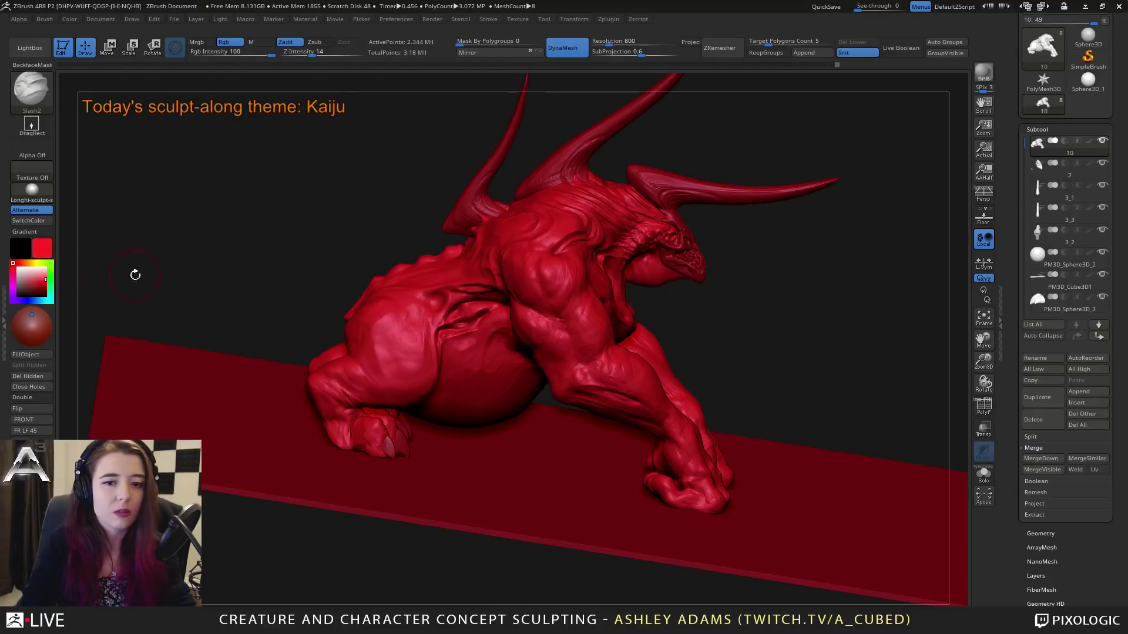
drag(764, 147, 459, 158)
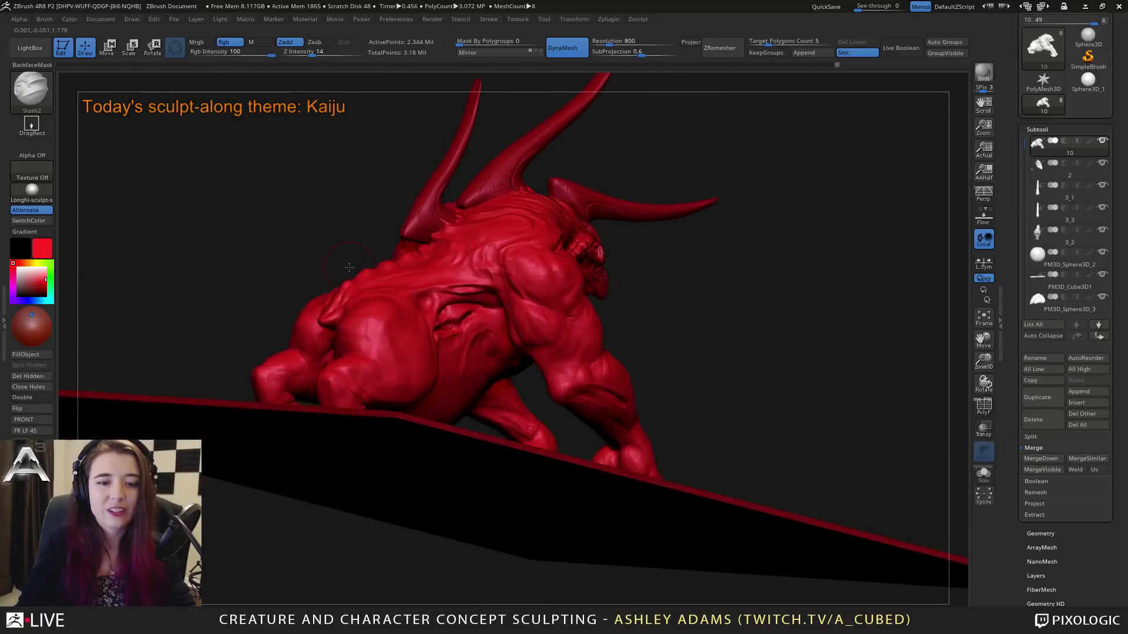
click(40, 263)
drag(118, 235, 108, 300)
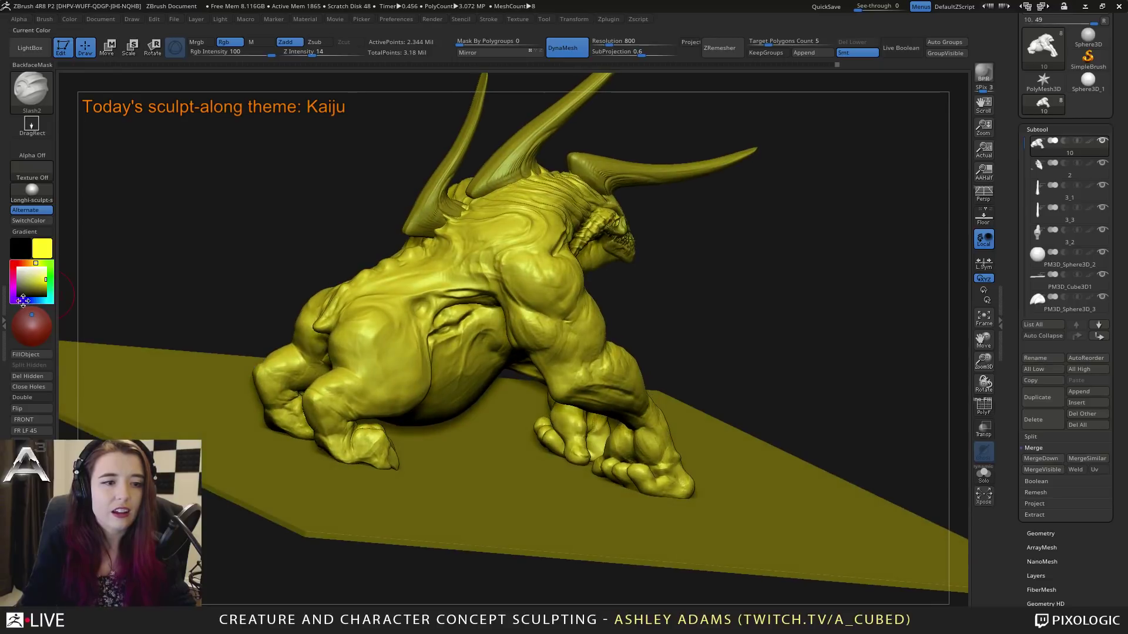
click(12, 286)
click(18, 266)
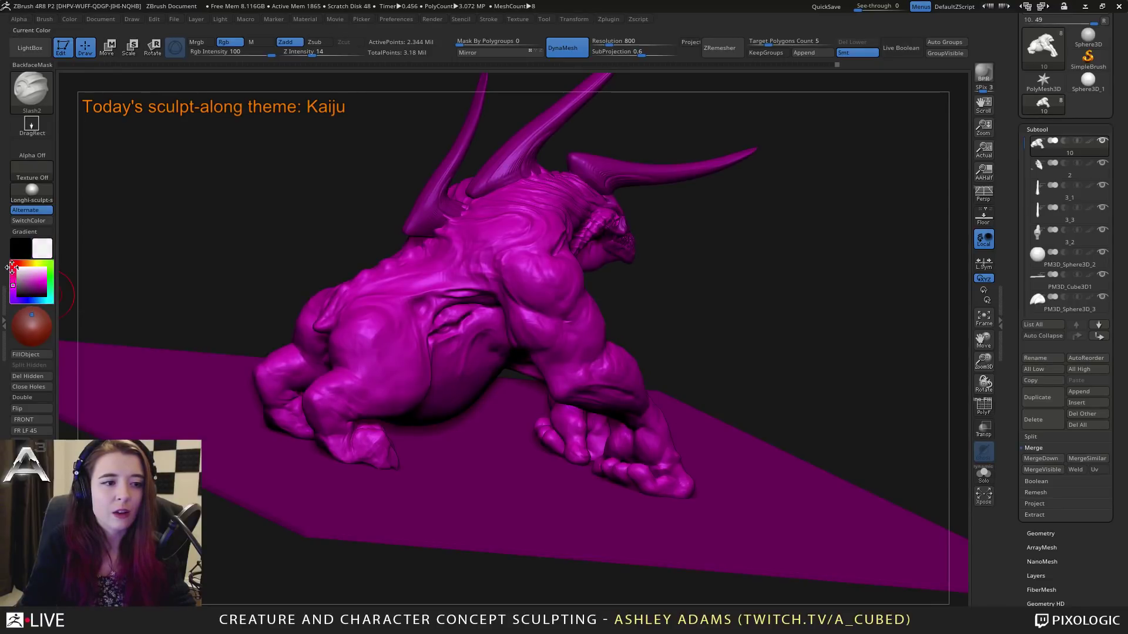
drag(704, 253, 486, 228)
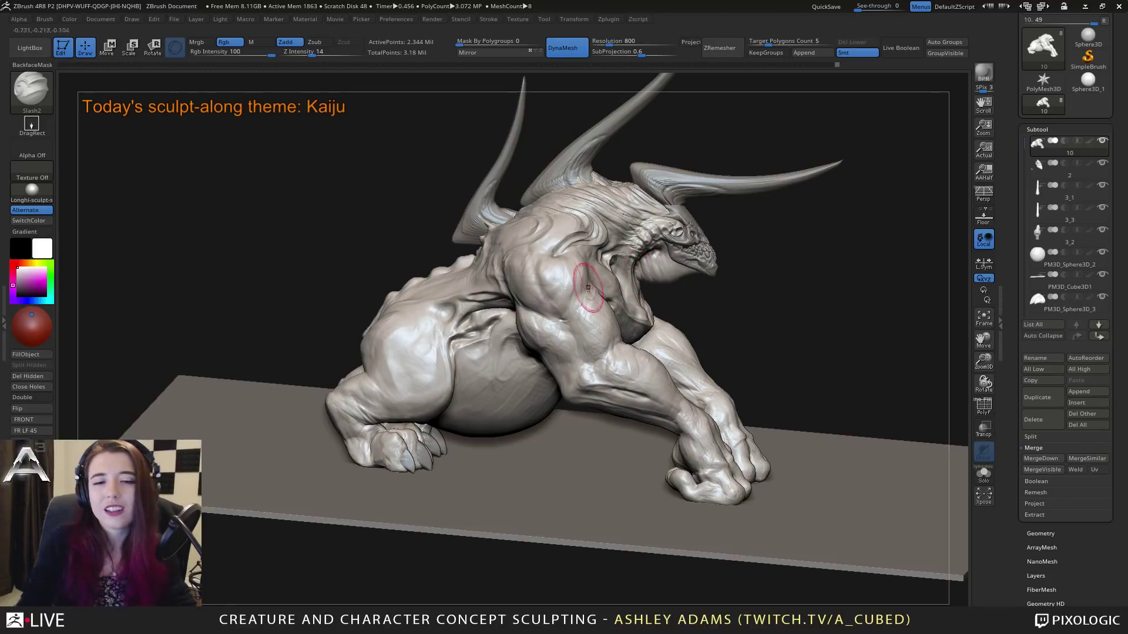
Step: Preview the sculpt with the gw_max_blinn material, and switch back to the Longhi-sculpt material
click(41, 193)
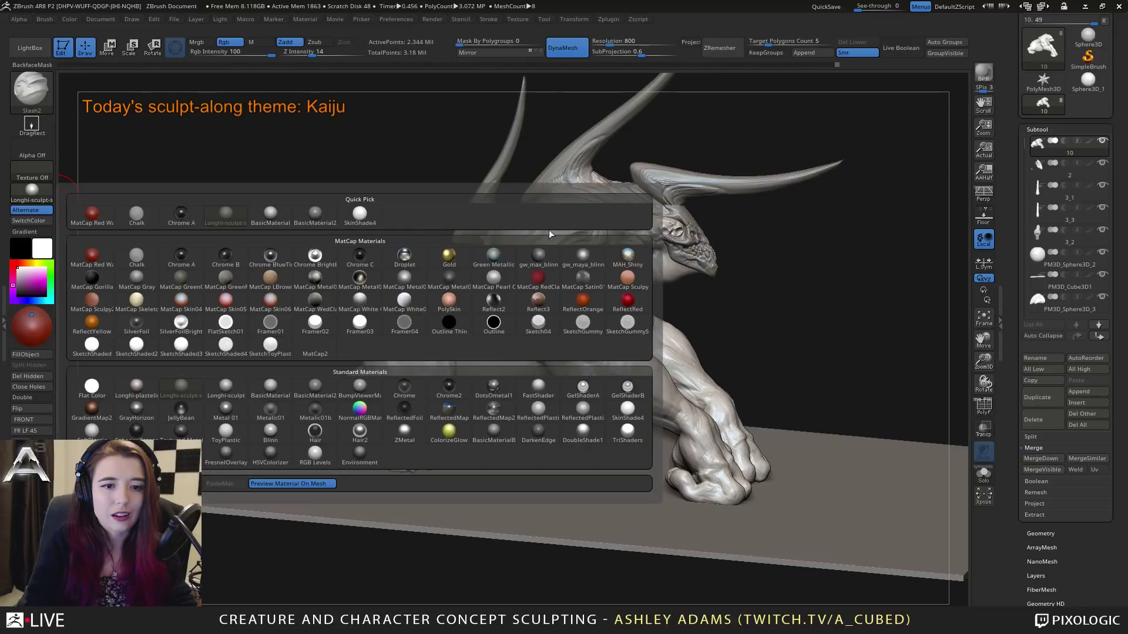
click(538, 256)
mouse_move(539, 256)
mouse_down()
mouse_move(732, 246)
mouse_move(662, 244)
mouse_move(555, 281)
mouse_move(604, 251)
mouse_move(629, 277)
mouse_up()
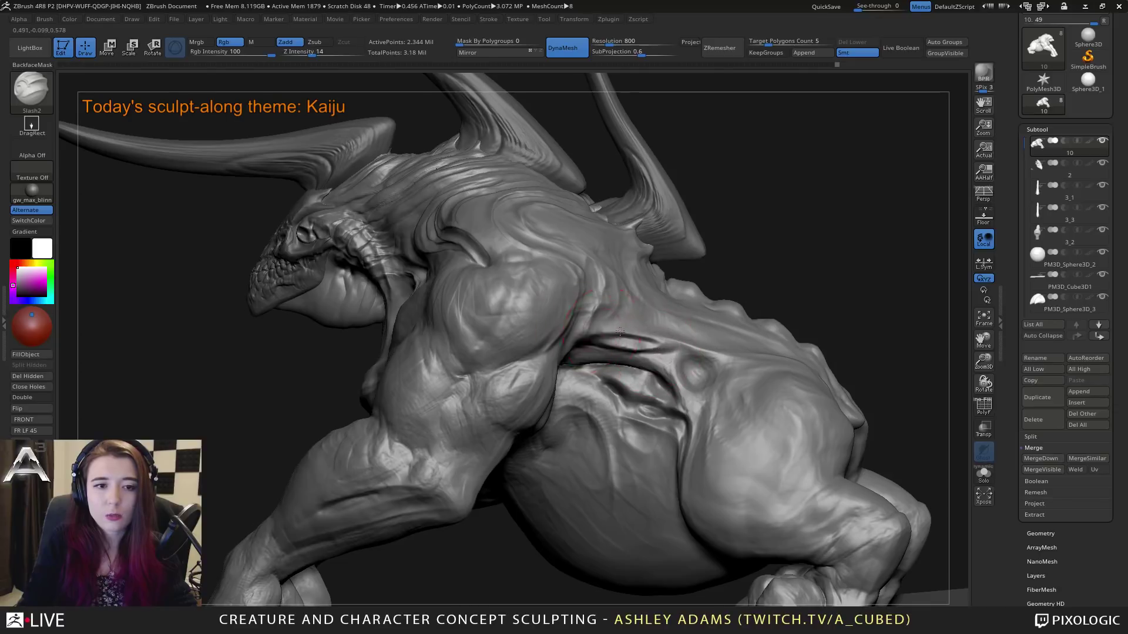
drag(620, 331, 137, 225)
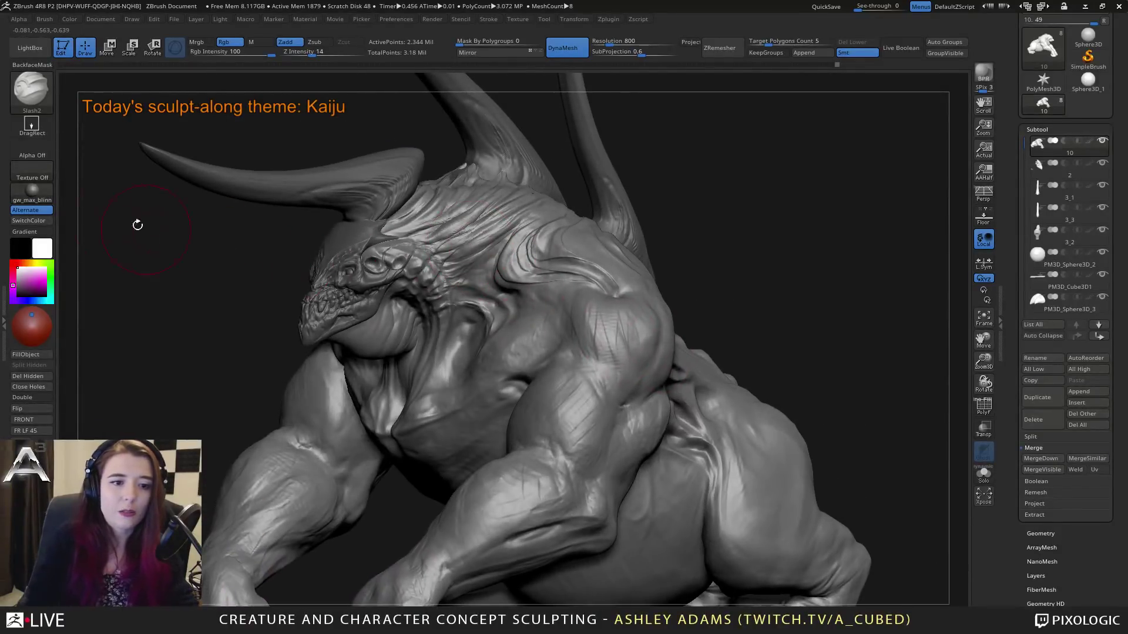
click(33, 191)
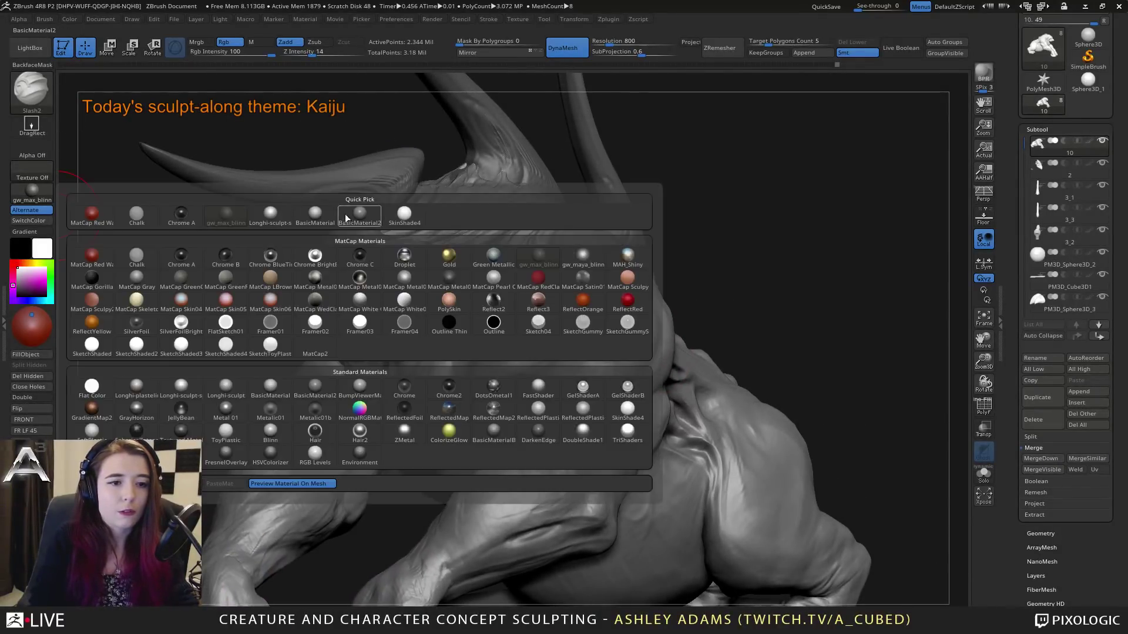
click(282, 222)
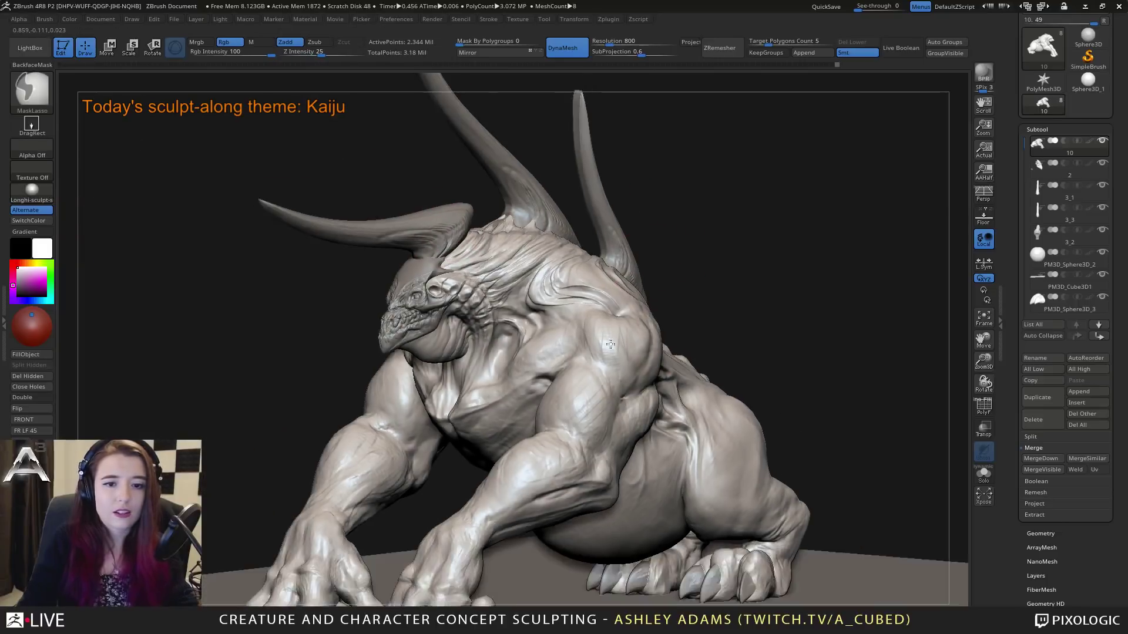
drag(653, 347, 632, 389)
right_drag(637, 320, 588, 340)
right_click(584, 336)
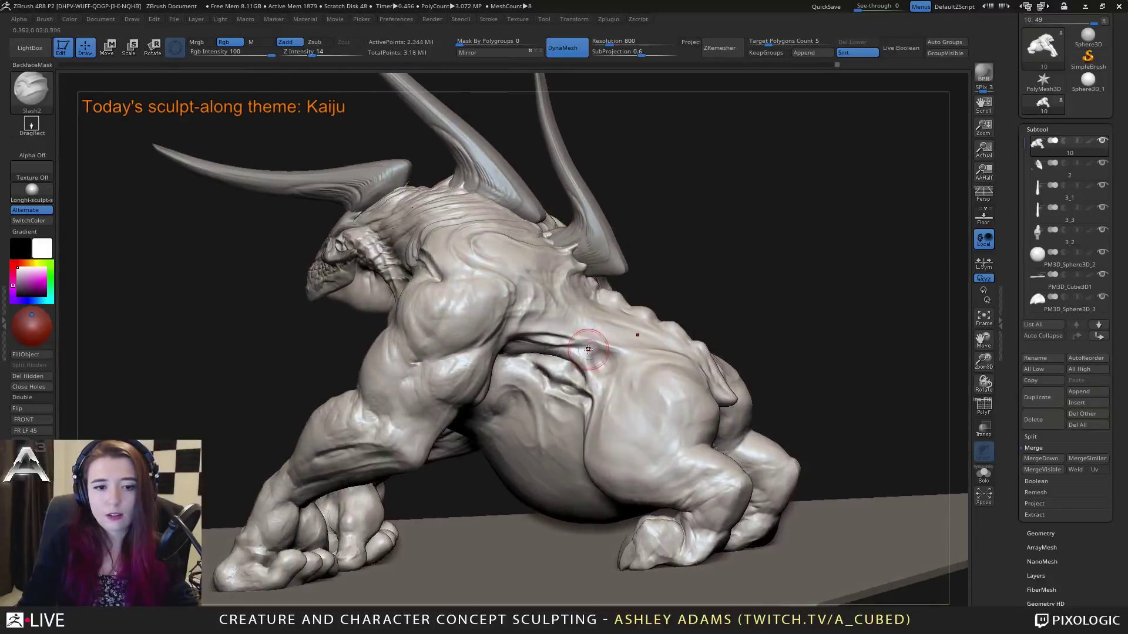
Step: Compare the BasicMaterial2, BasicMaterial, gw_max_blinn and MatCap Metal materials on the sculpt, and return to the Longhi-sculpt material
click(27, 189)
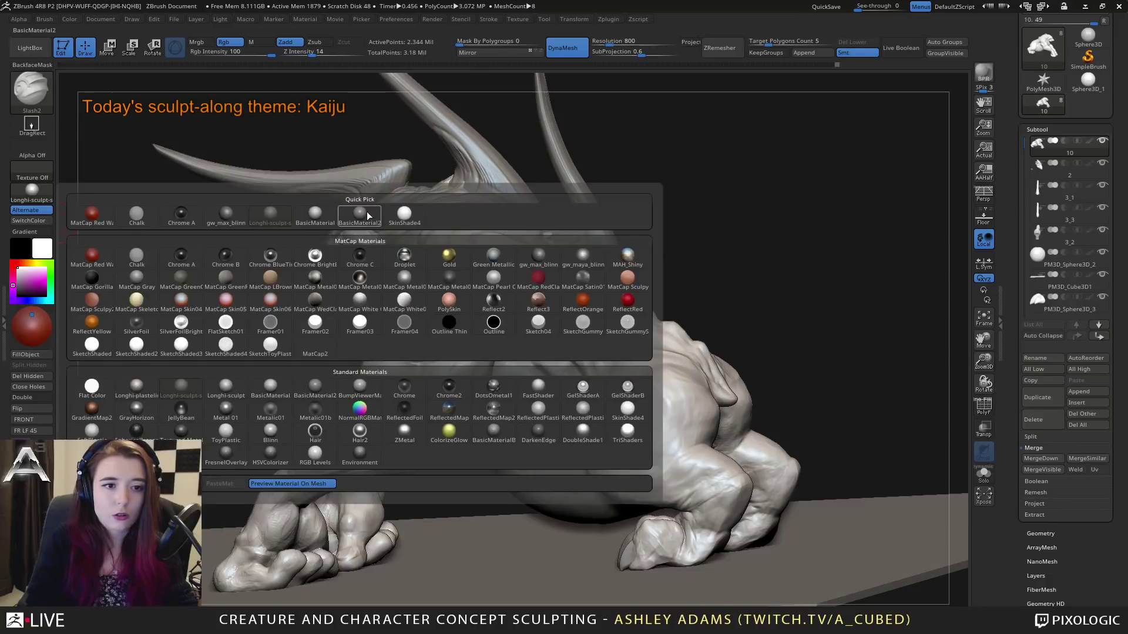
click(367, 214)
click(32, 189)
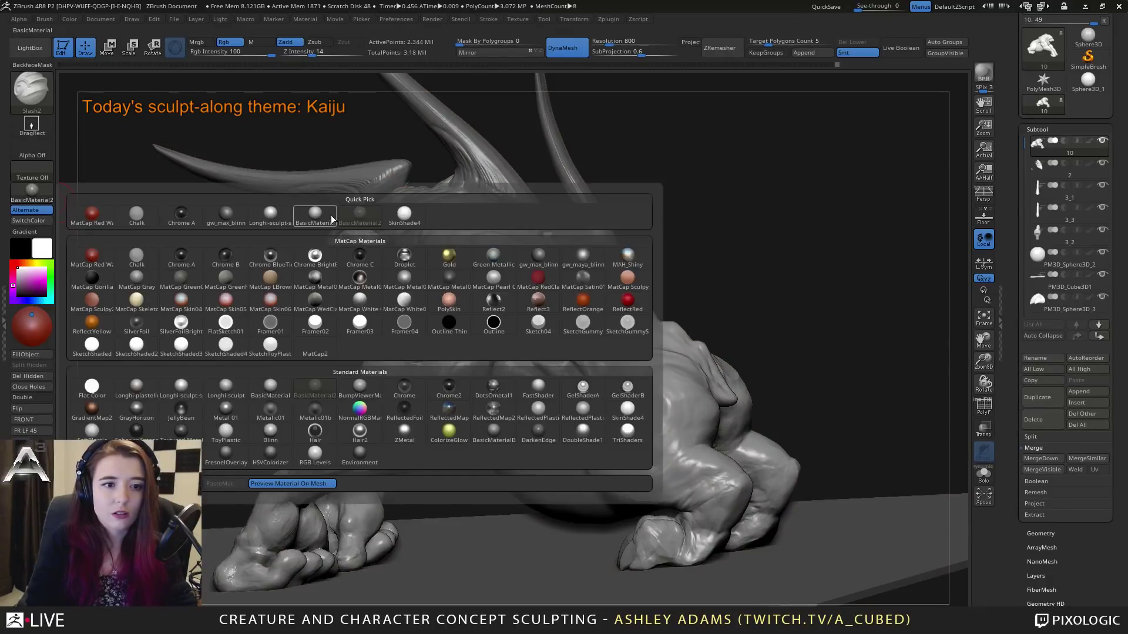
click(332, 219)
click(33, 191)
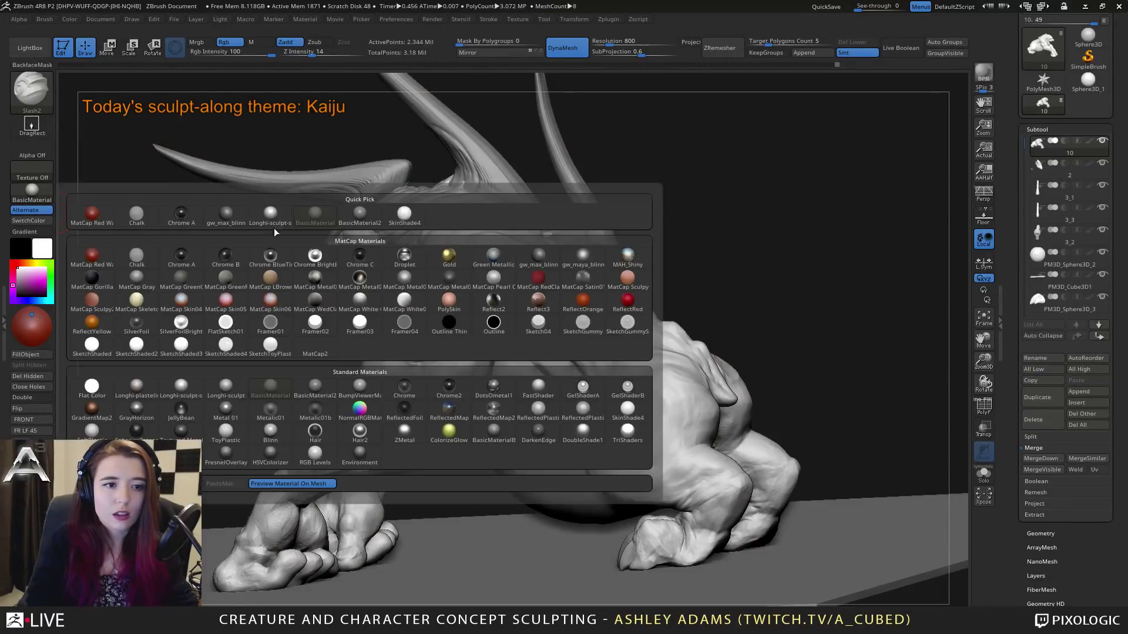
click(228, 217)
click(16, 200)
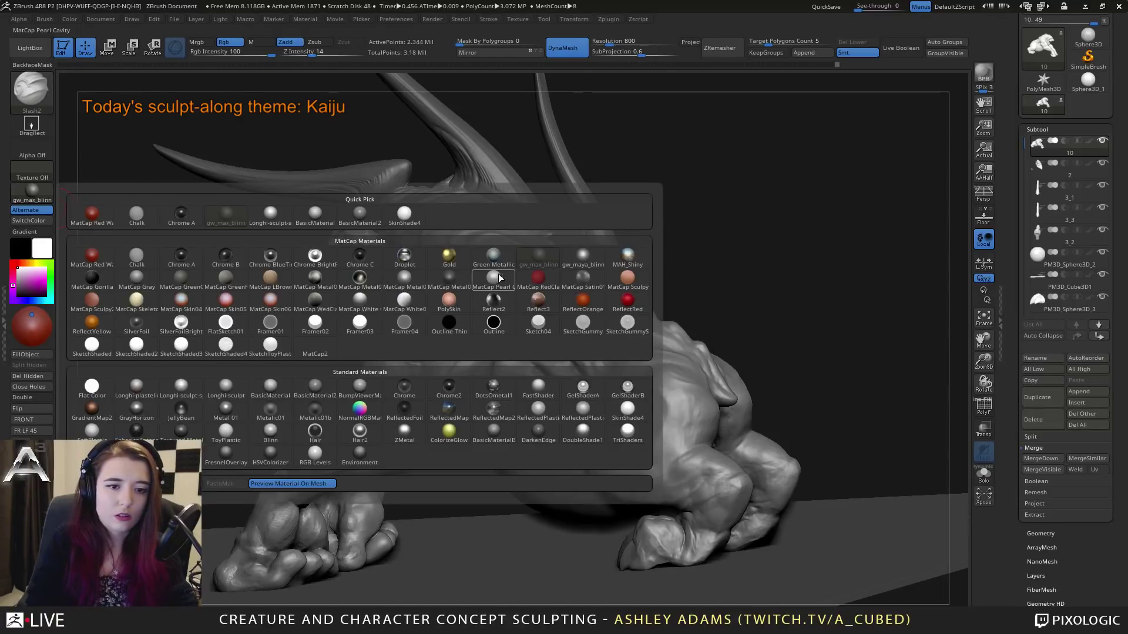
click(411, 285)
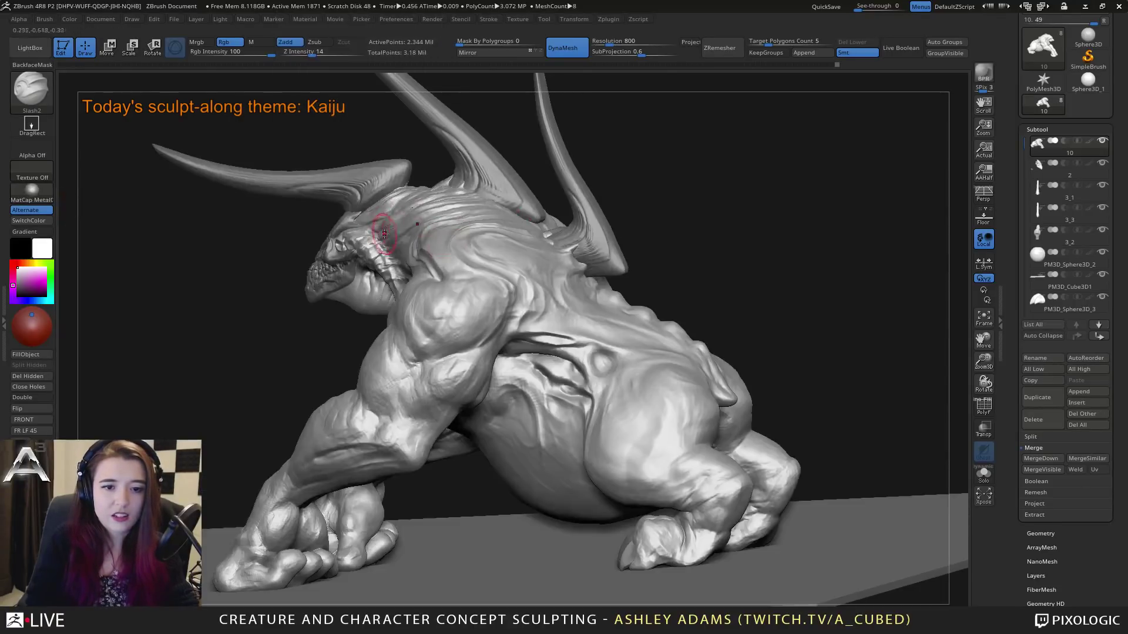
drag(413, 243, 415, 232)
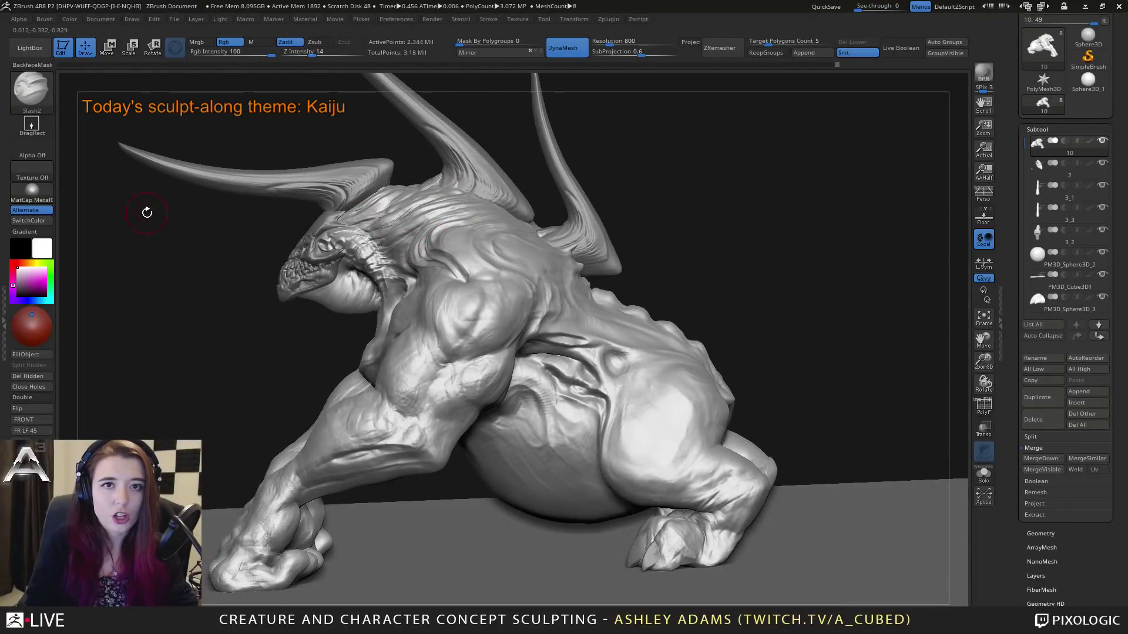
click(32, 189)
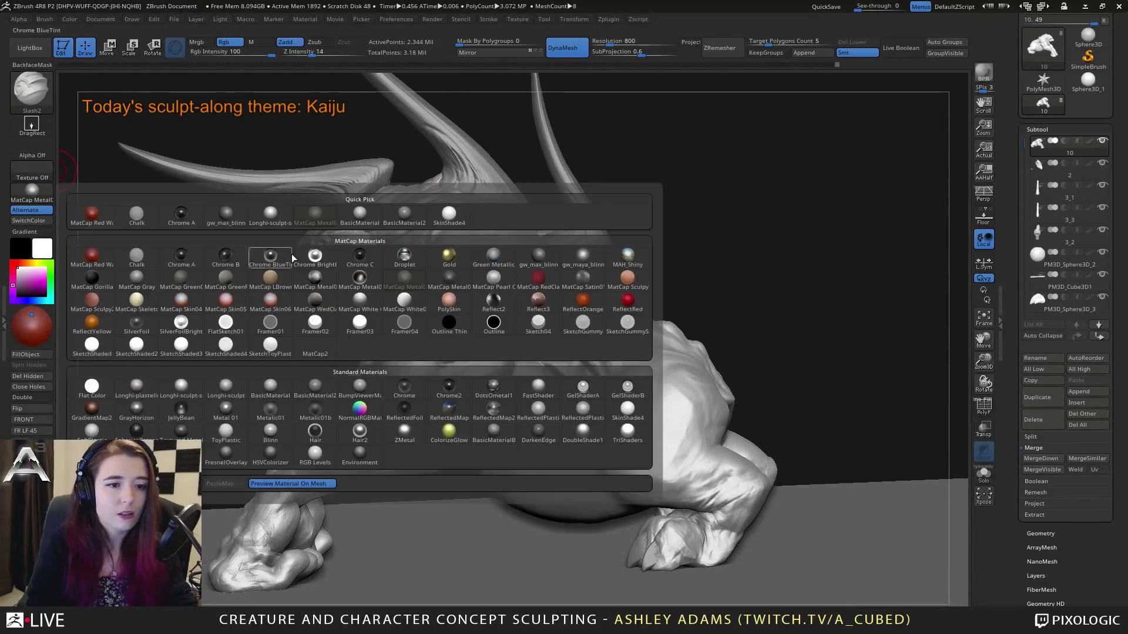
click(274, 219)
mouse_move(705, 176)
mouse_down()
mouse_move(558, 235)
mouse_move(446, 300)
mouse_up()
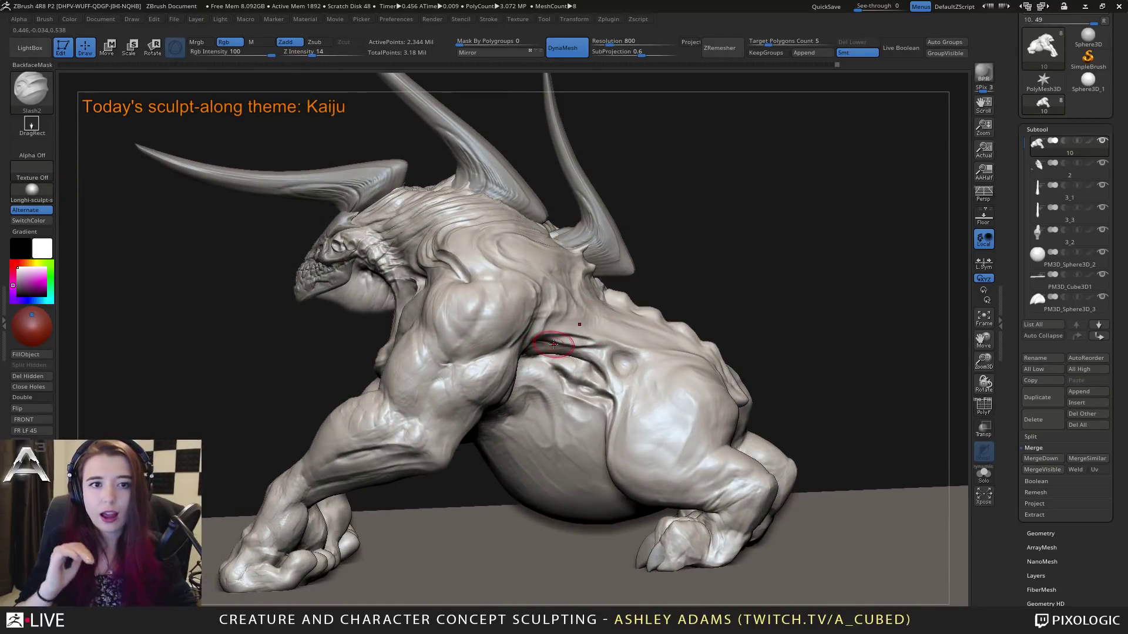
drag(364, 252, 426, 253)
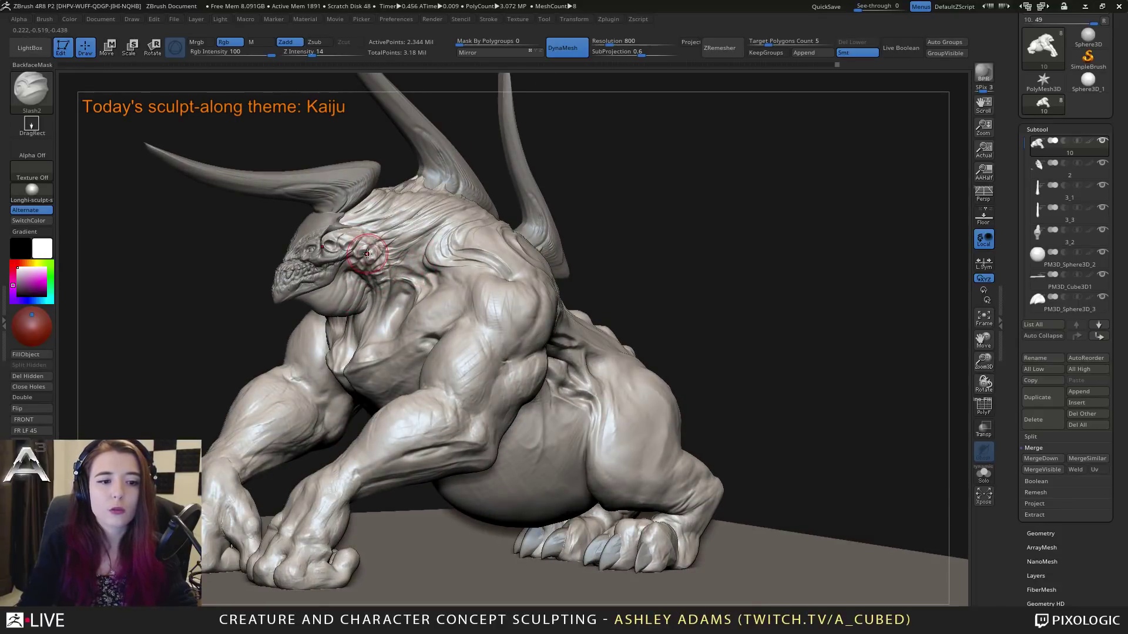
Step: Switch to the SnakeHook brush and reshape the kaiju's upper arm and shoulder forms
mouse_move(573, 319)
mouse_down()
mouse_move(528, 347)
mouse_move(564, 390)
mouse_up()
drag(505, 361, 522, 350)
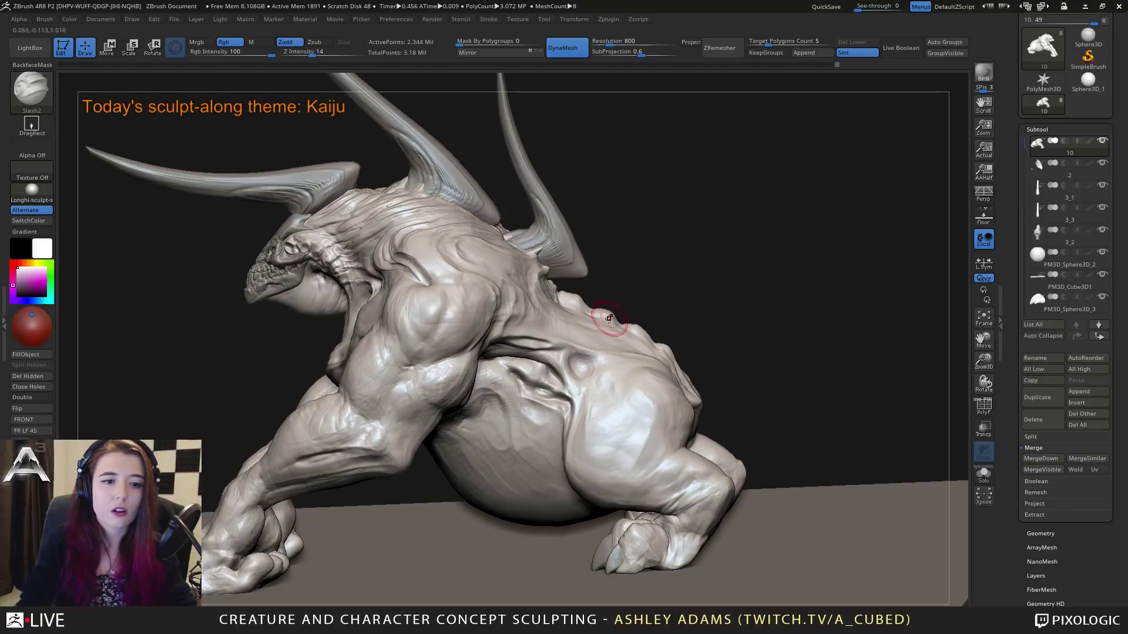
drag(682, 273, 499, 300)
drag(418, 341, 345, 265)
key(space)
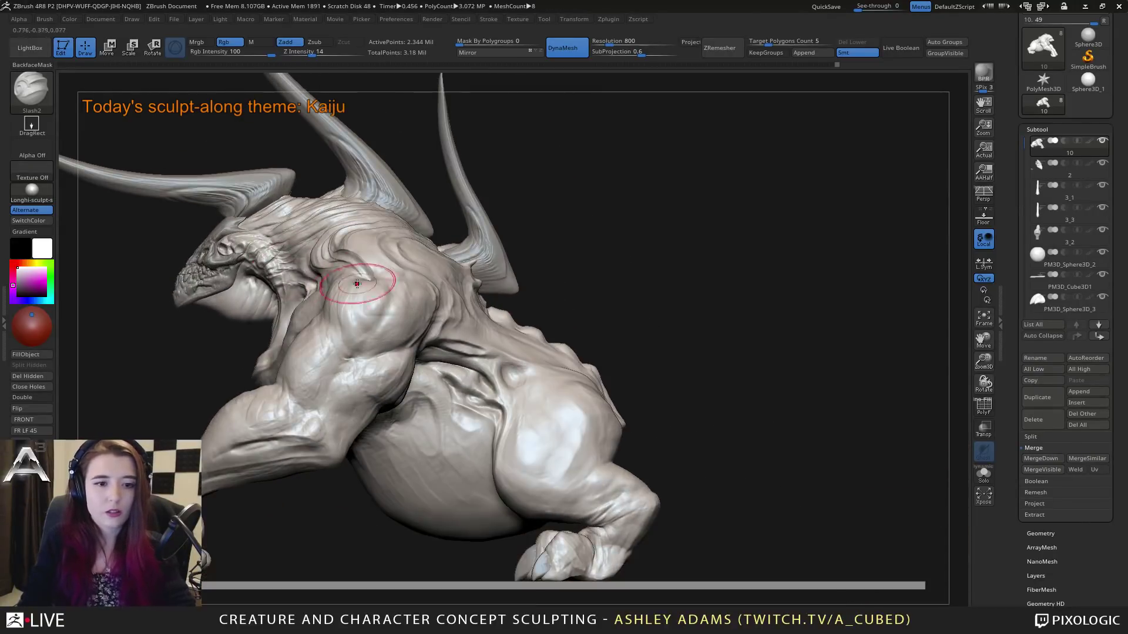
key(b)
key(s)
key(h)
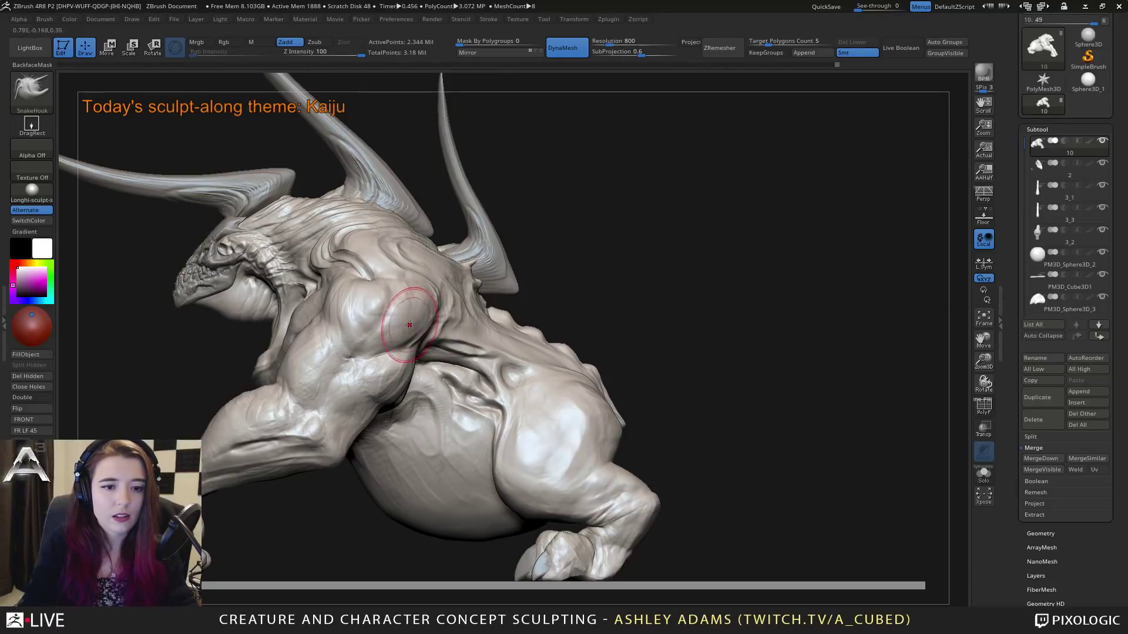
drag(402, 364, 367, 334)
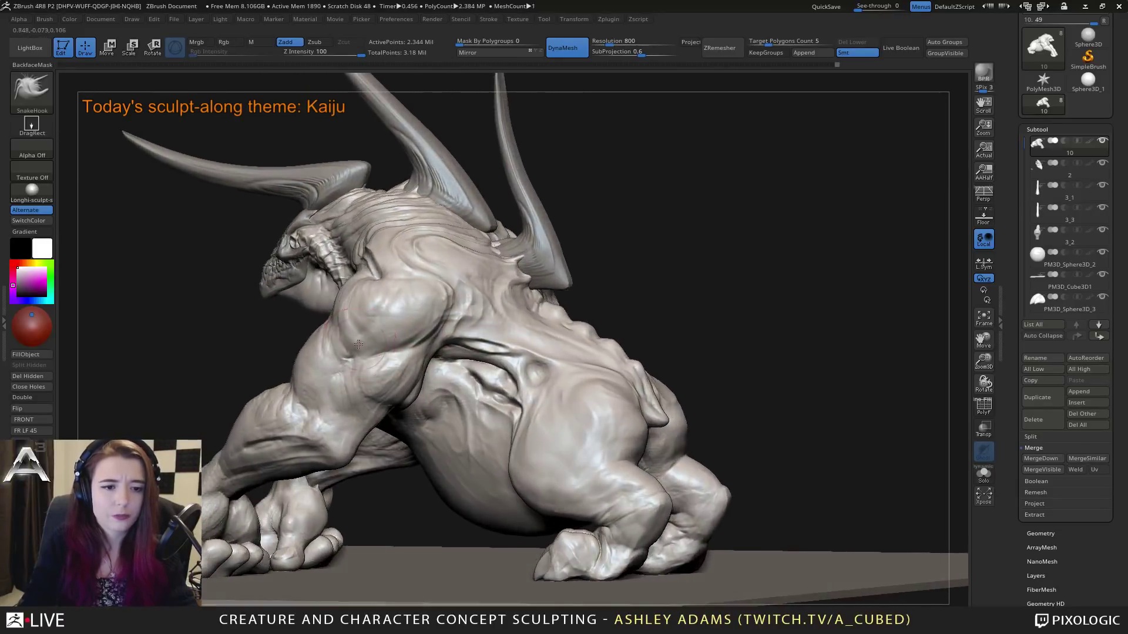
mouse_move(367, 334)
right_down()
mouse_move(428, 290)
mouse_move(433, 298)
mouse_move(412, 317)
mouse_move(442, 296)
mouse_move(443, 308)
mouse_move(439, 316)
mouse_move(435, 294)
mouse_move(447, 286)
mouse_move(386, 252)
mouse_move(410, 240)
right_up()
right_click(435, 293)
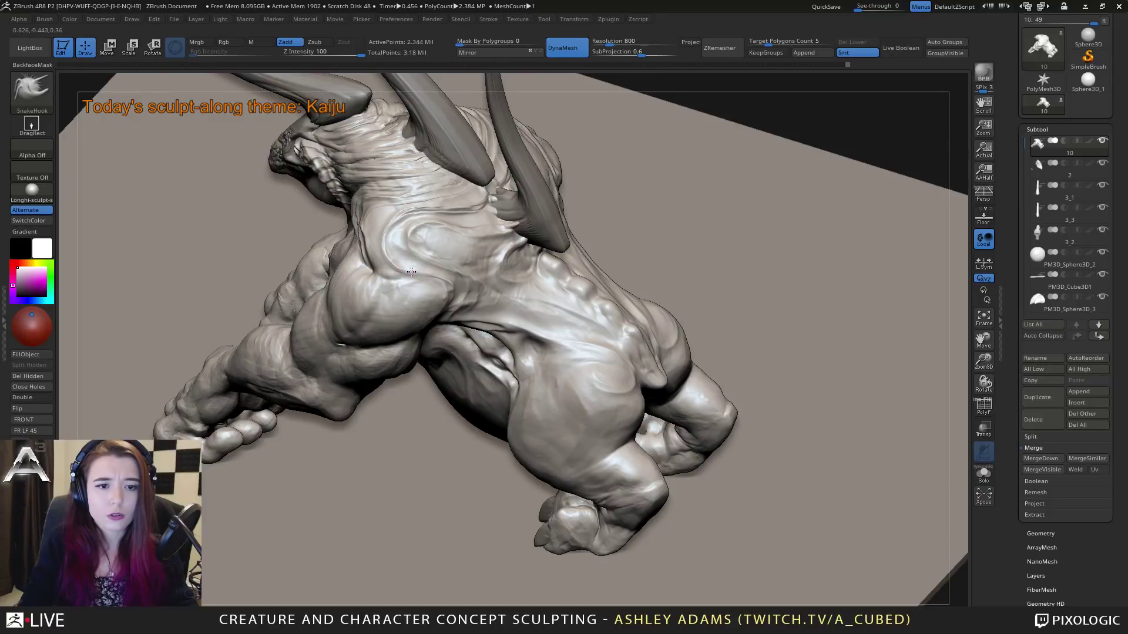
right_drag(393, 257, 482, 358)
key(space)
right_click(475, 358)
Step: Switch to the Slash2 brush and carve long skin folds along both sides of the spine ridge
key(b)
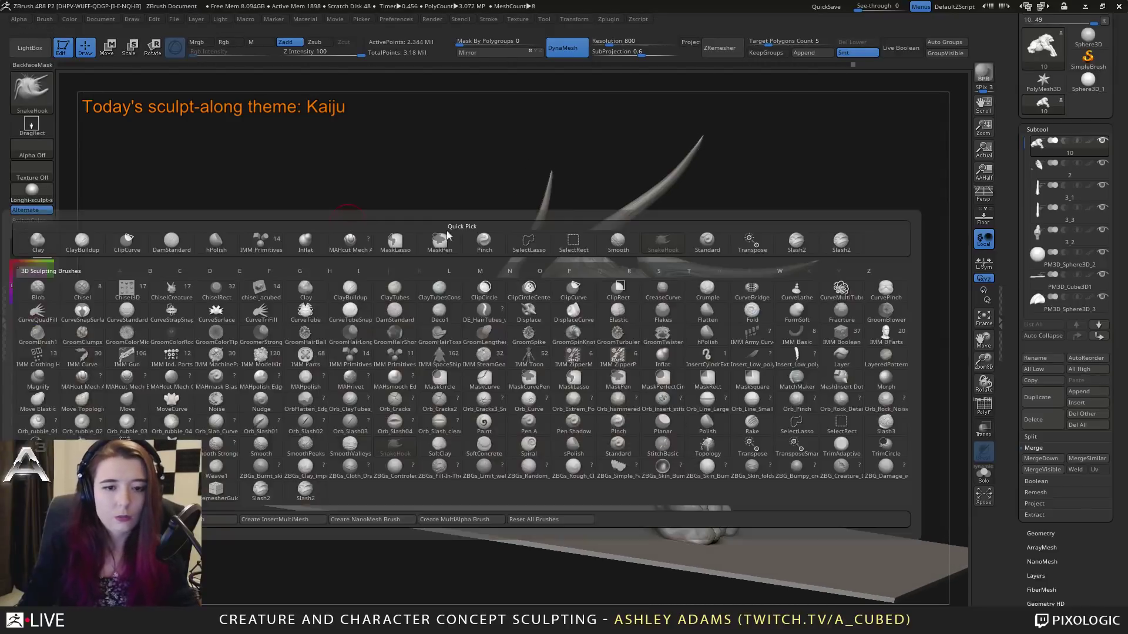
click(811, 241)
mouse_move(783, 229)
right_down()
mouse_move(539, 317)
mouse_move(576, 346)
right_up()
alt+right_drag(518, 323, 548, 305)
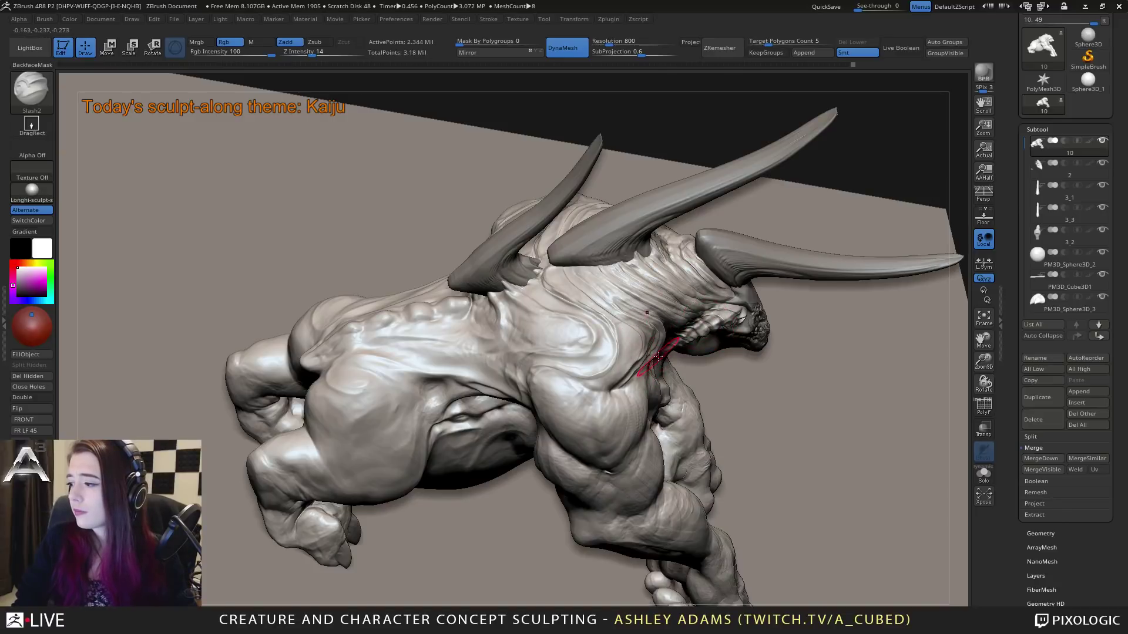
mouse_move(564, 365)
right_down()
mouse_move(574, 329)
mouse_move(582, 387)
mouse_move(574, 323)
mouse_move(555, 306)
mouse_move(566, 313)
mouse_move(543, 317)
right_up()
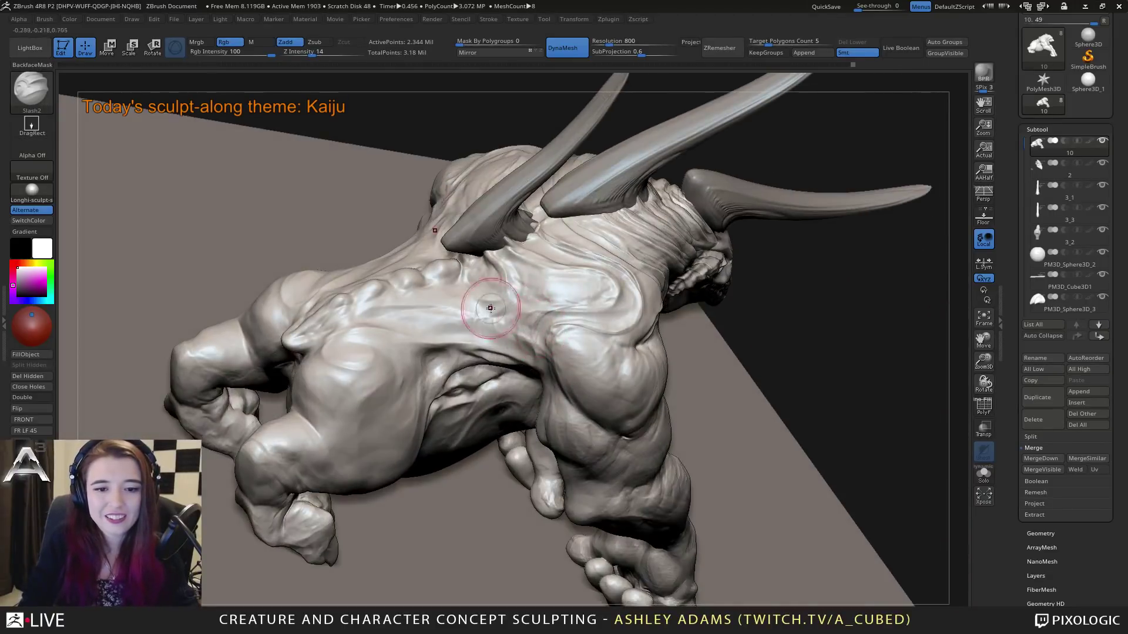
right_drag(452, 302, 457, 290)
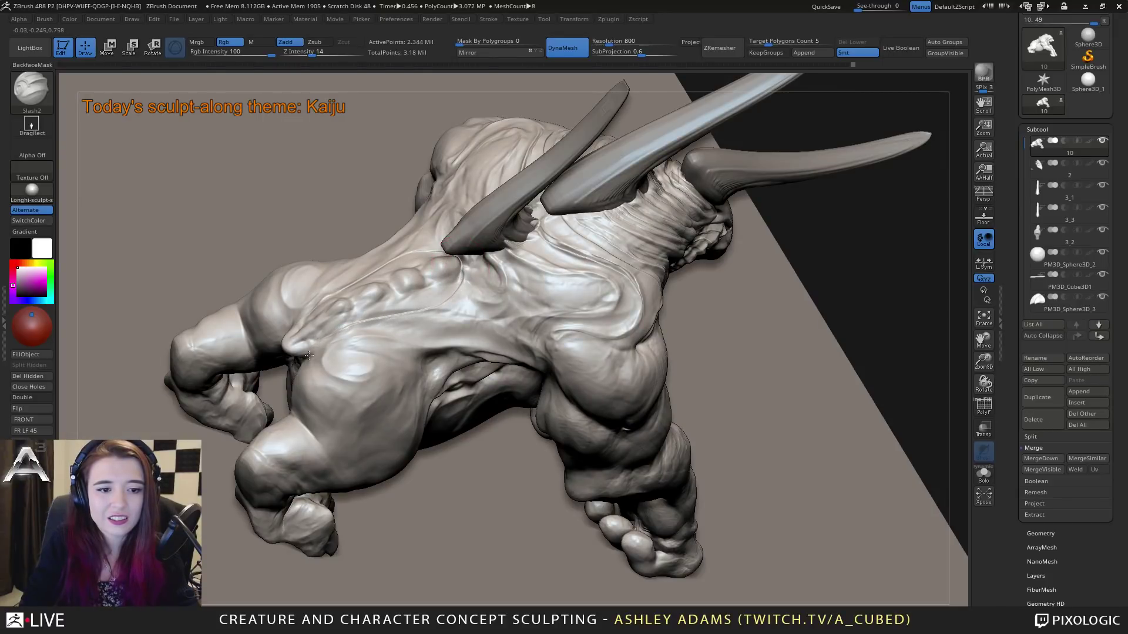
right_drag(308, 355, 337, 335)
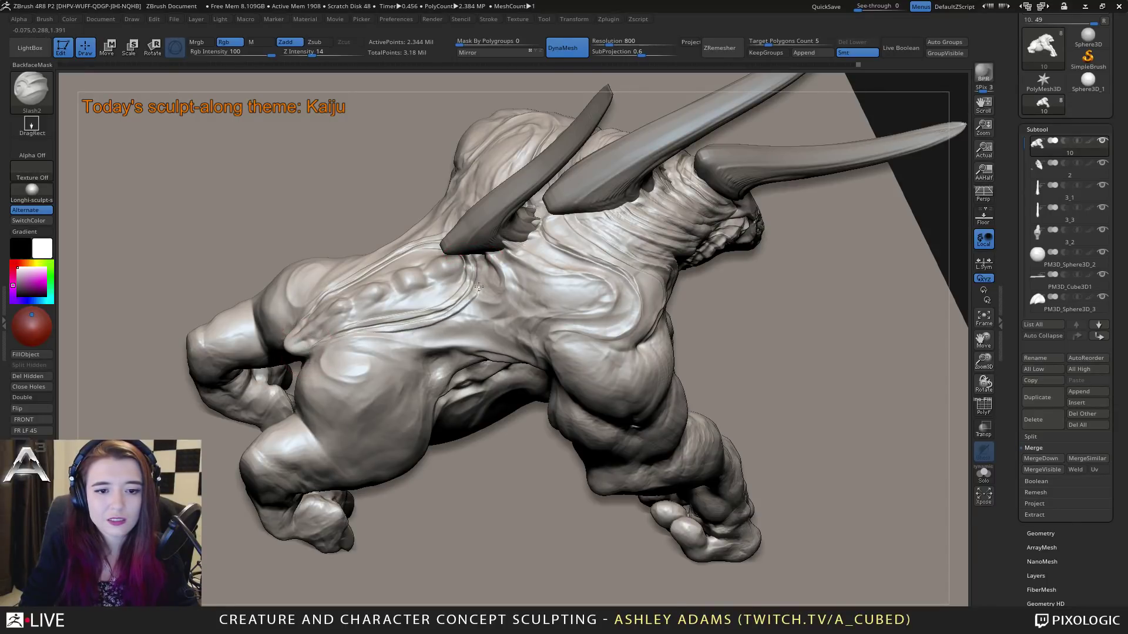
mouse_move(470, 254)
right_down()
mouse_move(486, 248)
mouse_move(475, 269)
mouse_move(488, 303)
right_up()
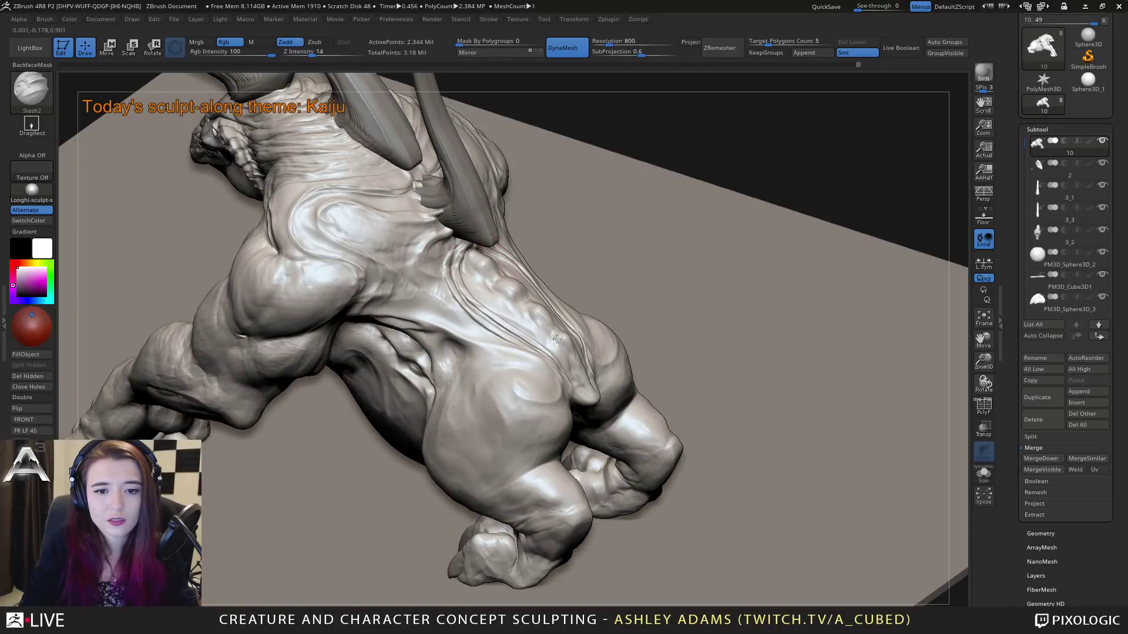
Step: Carve curved skin folds around the shoulder blade, comparing the strokes by undoing and redoing them
mouse_move(503, 286)
right_down()
mouse_move(376, 251)
mouse_move(383, 264)
right_up()
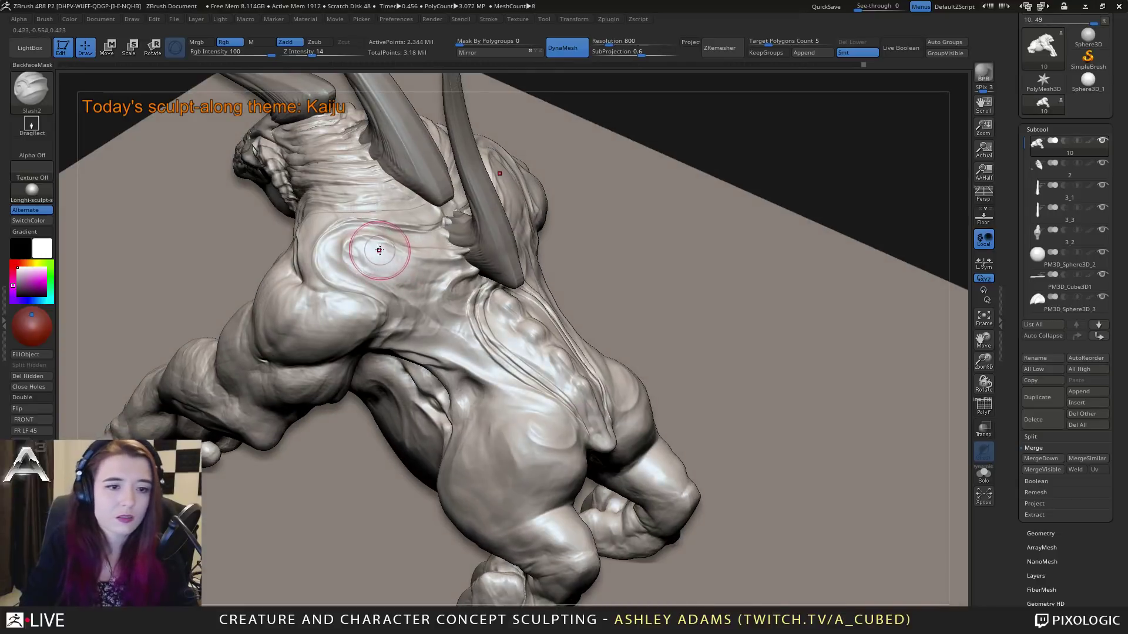
drag(380, 250, 394, 277)
key(ctrl+z)
key(ctrl+z)
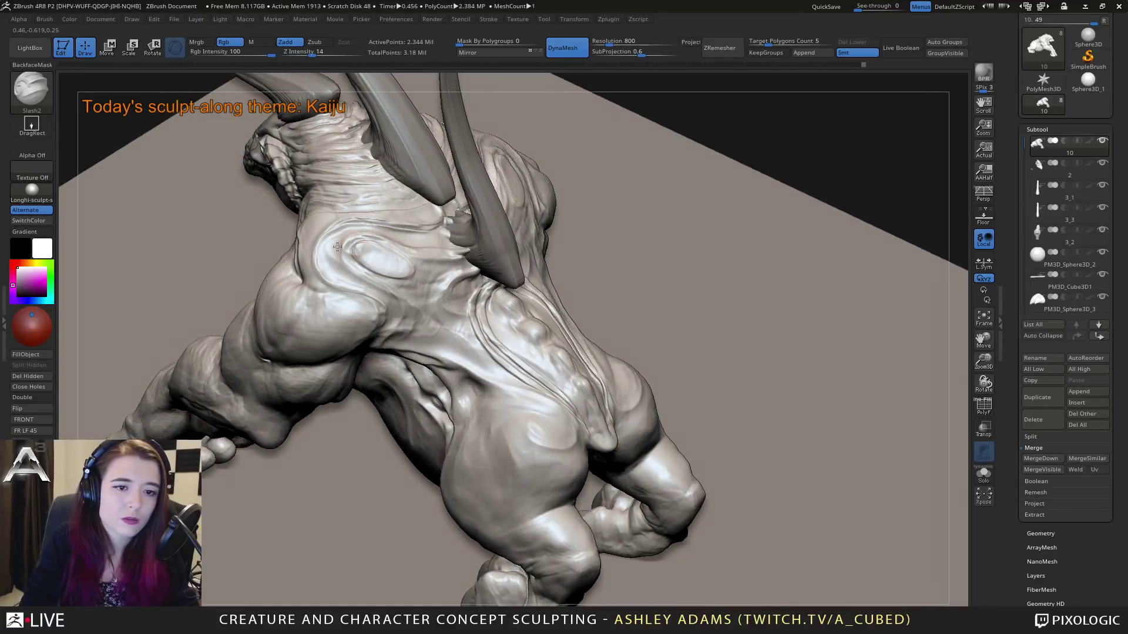
key(ctrl+shift+z)
key(ctrl+shift+z)
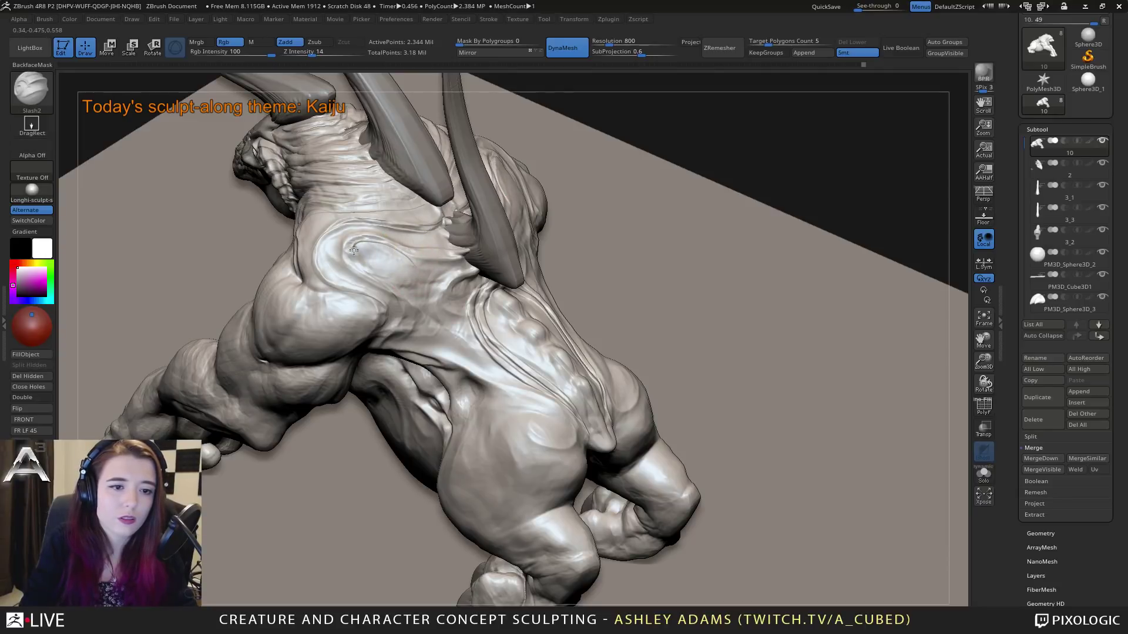
mouse_move(437, 301)
mouse_down()
mouse_move(410, 294)
mouse_move(362, 244)
mouse_move(417, 299)
mouse_up()
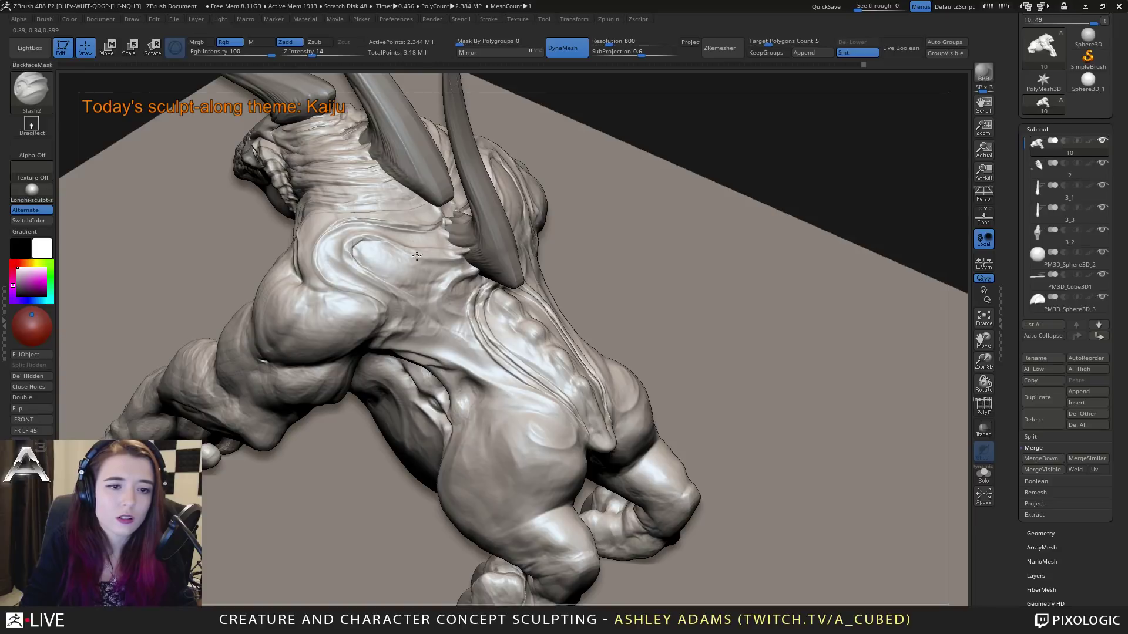
Step: Carve skin folds running from the flank to the back of the shoulder
right_drag(418, 264, 374, 307)
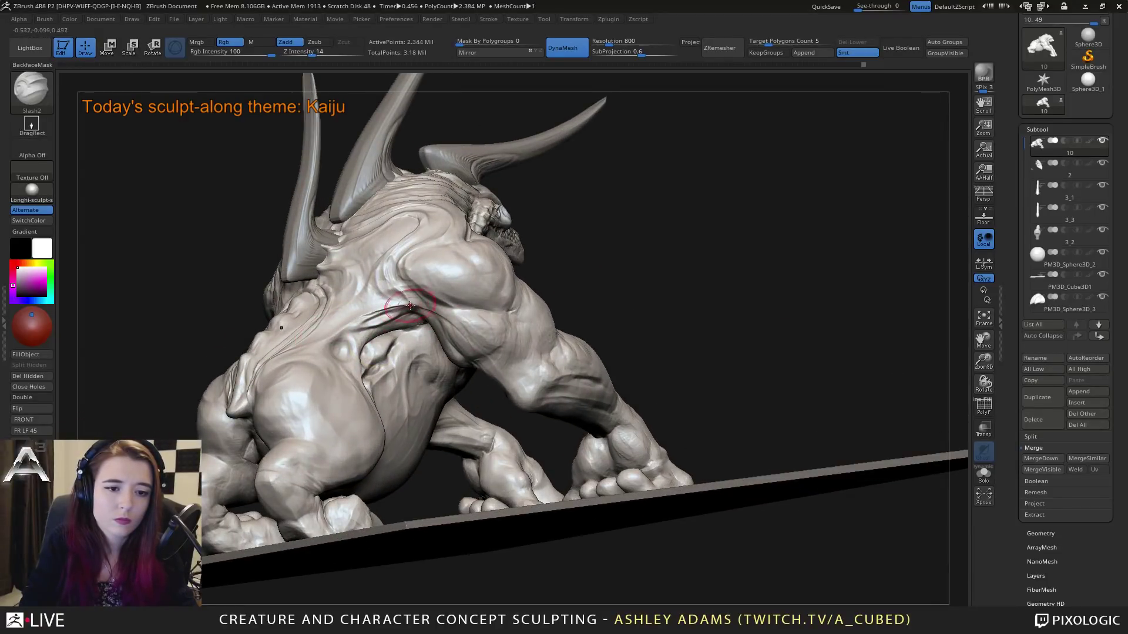
drag(330, 339, 452, 309)
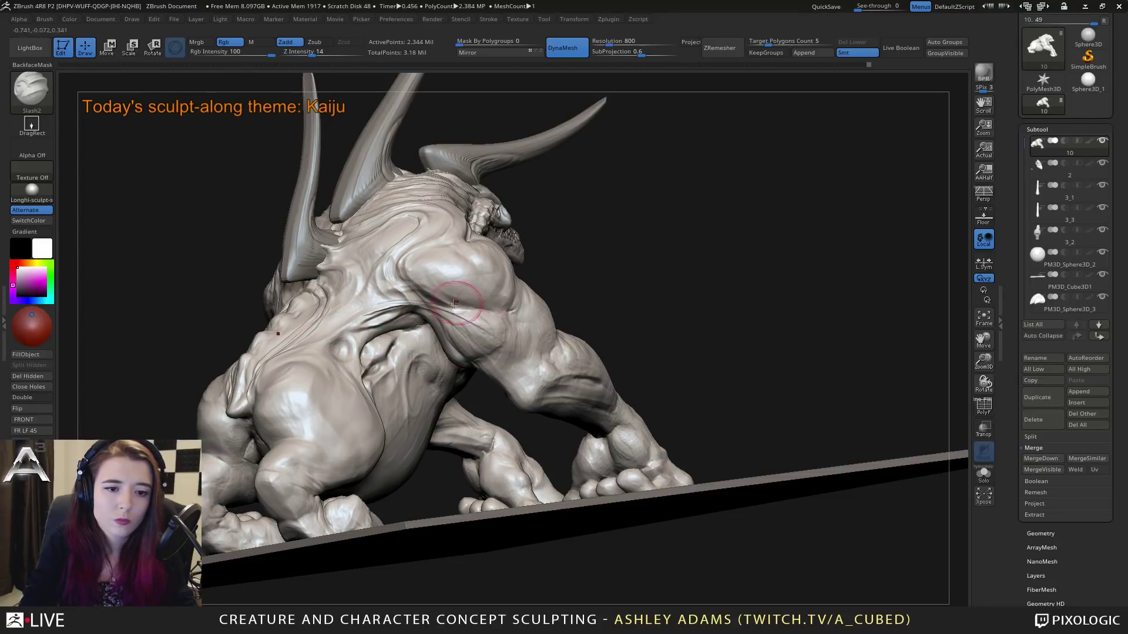
right_drag(438, 307, 445, 299)
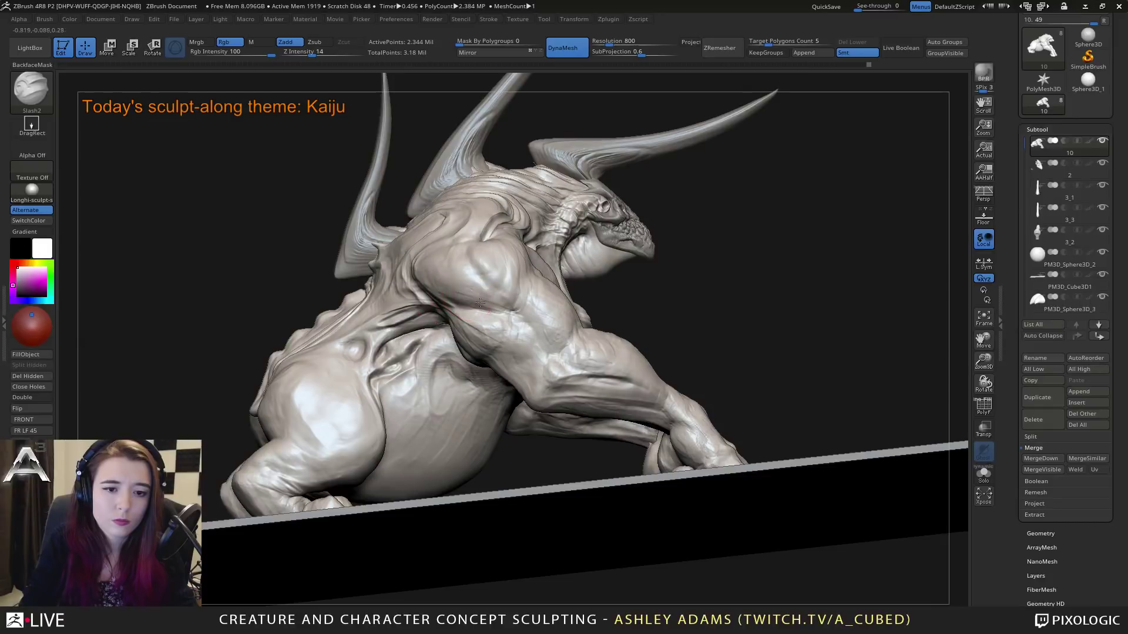
Step: Carve skin creases across the chest, the front of the shoulder and the inner elbow
right_drag(478, 307, 520, 298)
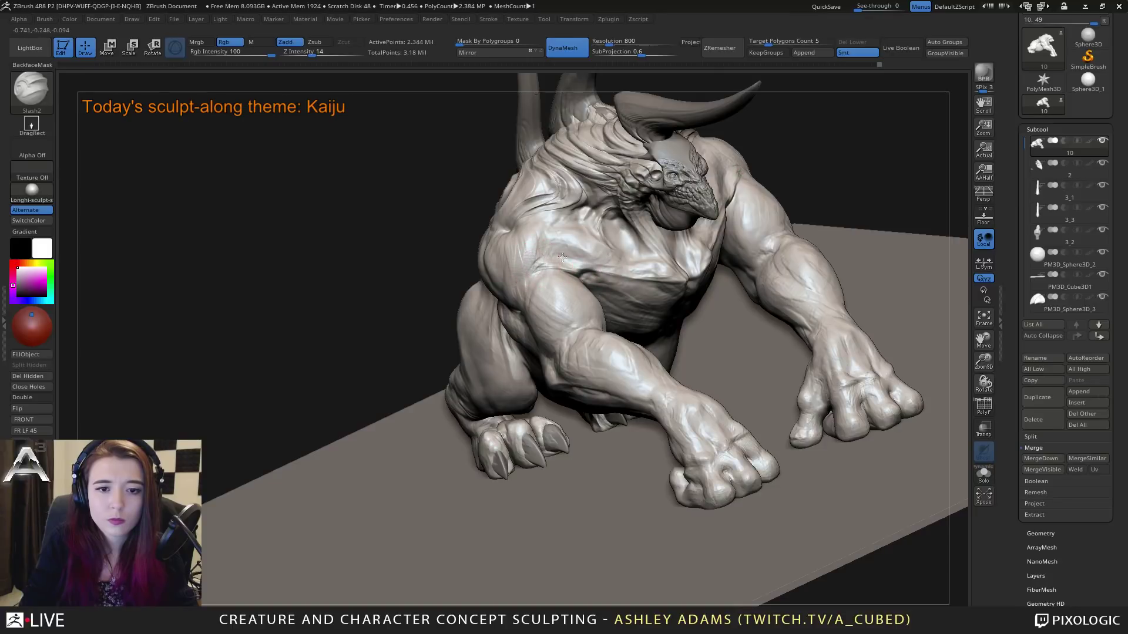
right_drag(614, 253, 453, 278)
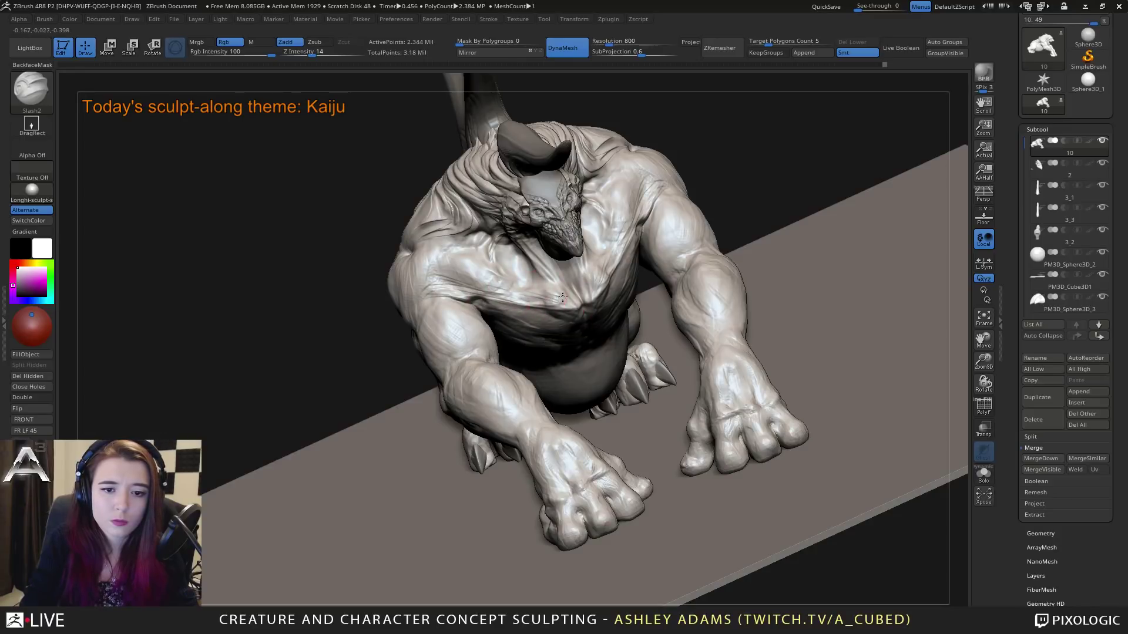
right_drag(546, 294, 611, 289)
mouse_move(565, 292)
mouse_down()
mouse_move(632, 289)
mouse_move(573, 298)
mouse_up()
right_drag(547, 256, 556, 234)
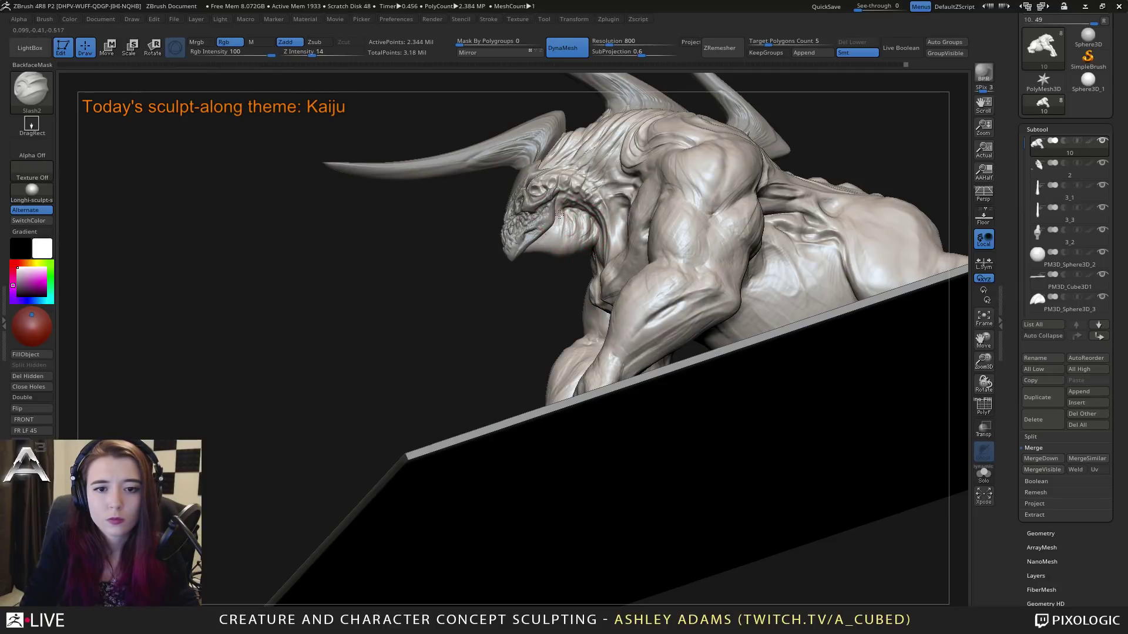
right_drag(566, 208, 533, 244)
mouse_move(515, 311)
mouse_down()
mouse_move(538, 345)
mouse_move(516, 370)
mouse_move(531, 382)
mouse_move(585, 344)
mouse_move(584, 364)
mouse_move(587, 346)
mouse_move(613, 355)
mouse_move(537, 334)
mouse_up()
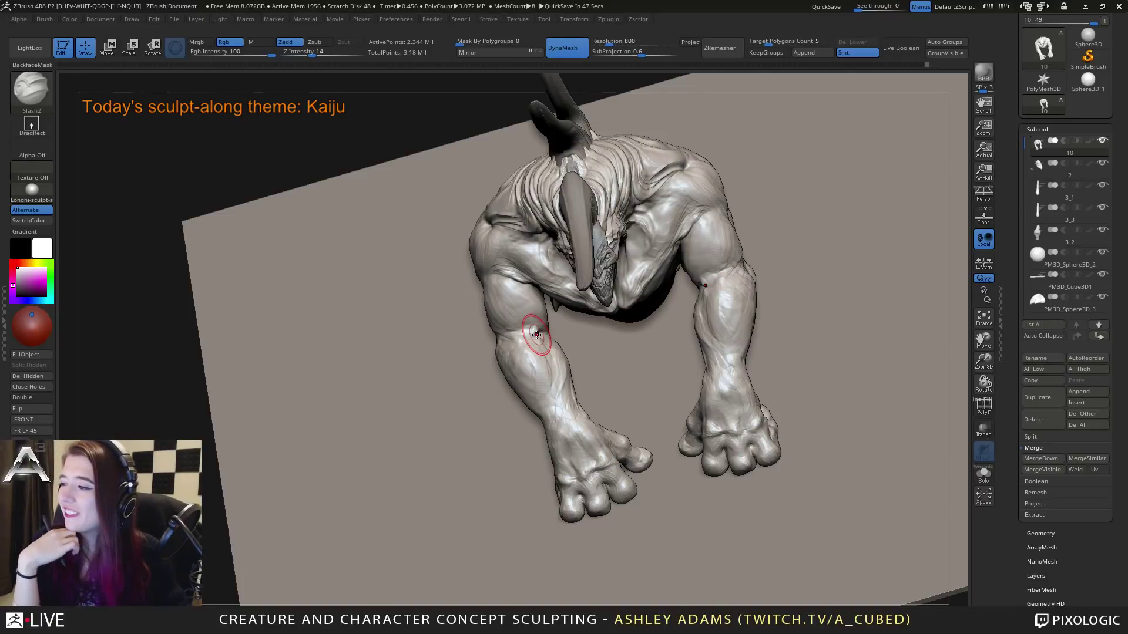
Step: Carve skin creases on the hind foot and around the ankle
drag(438, 329, 466, 418)
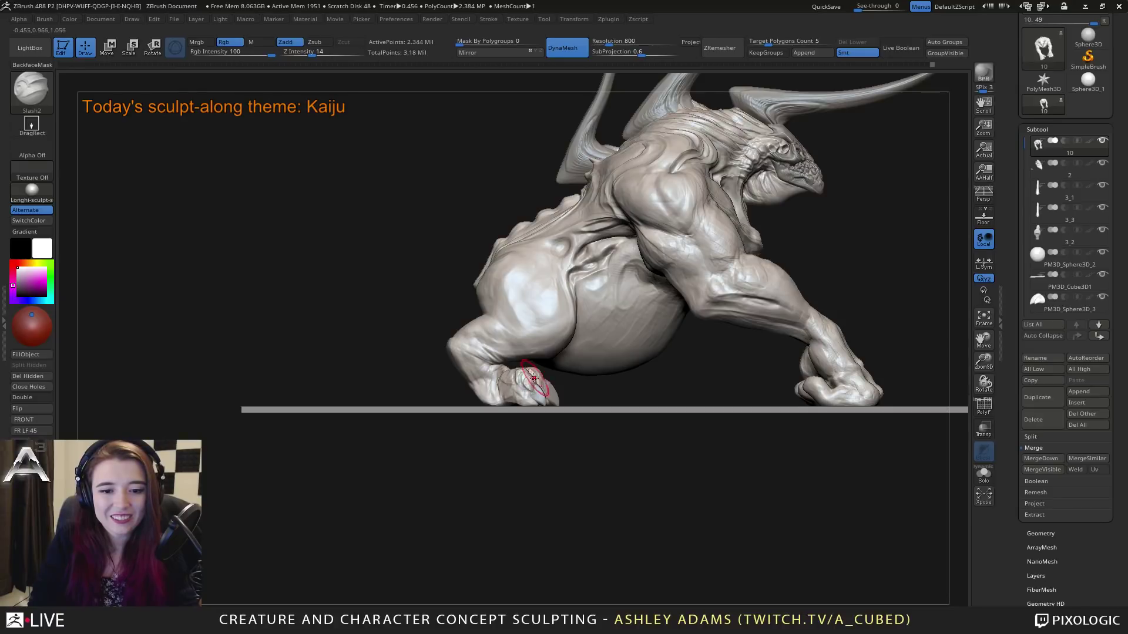
drag(540, 412, 540, 373)
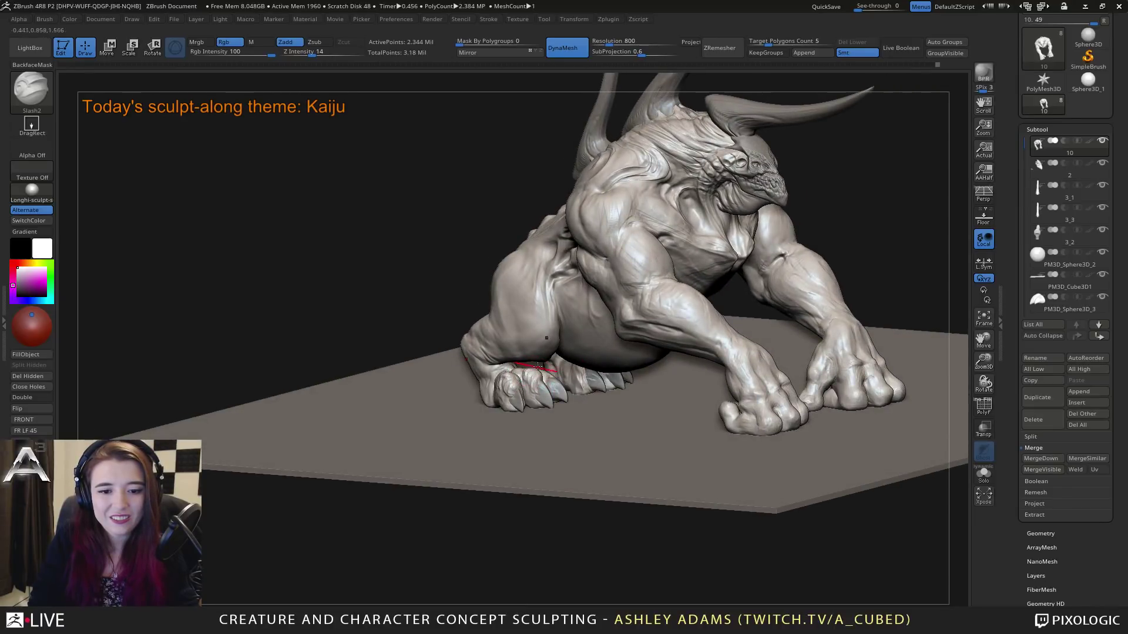
drag(545, 373, 492, 390)
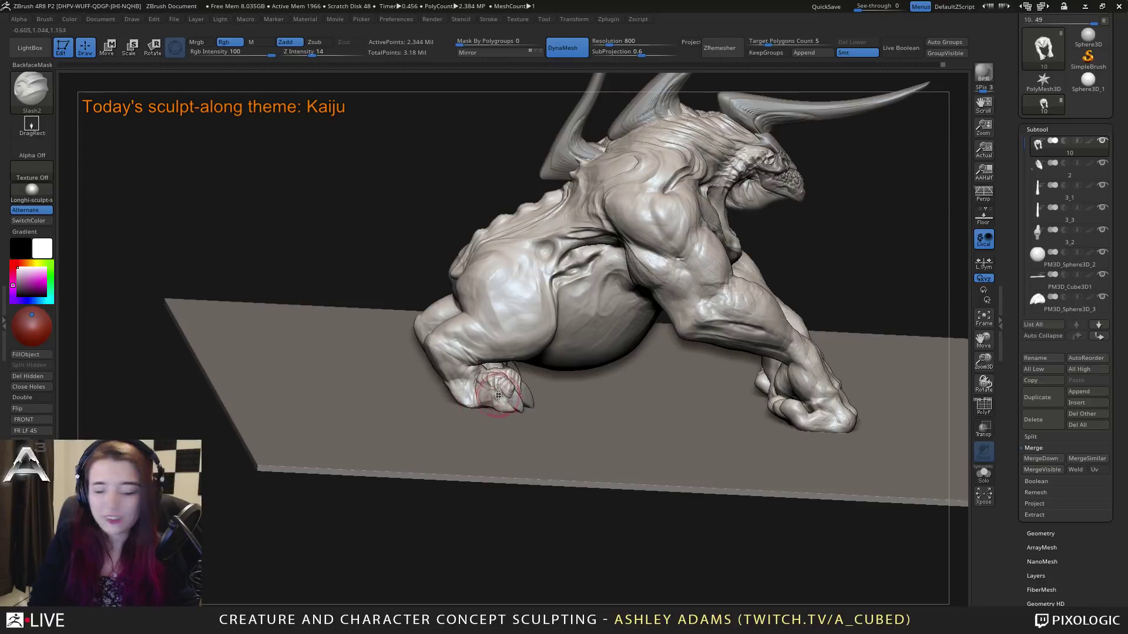
mouse_move(498, 395)
mouse_down()
mouse_move(433, 377)
mouse_move(450, 383)
mouse_move(551, 339)
mouse_move(433, 330)
mouse_move(421, 309)
mouse_move(352, 273)
mouse_move(251, 161)
mouse_up()
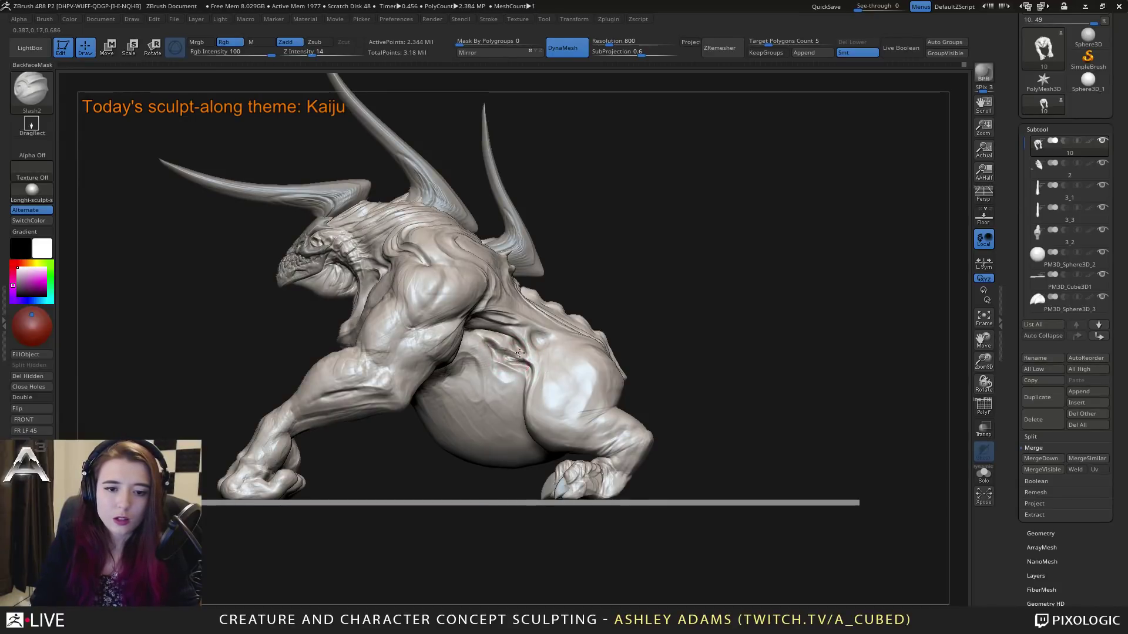
Step: Undo the last stroke, and carve and smooth the skin folds on the flank between the ribs and the thigh
key(ctrl+z)
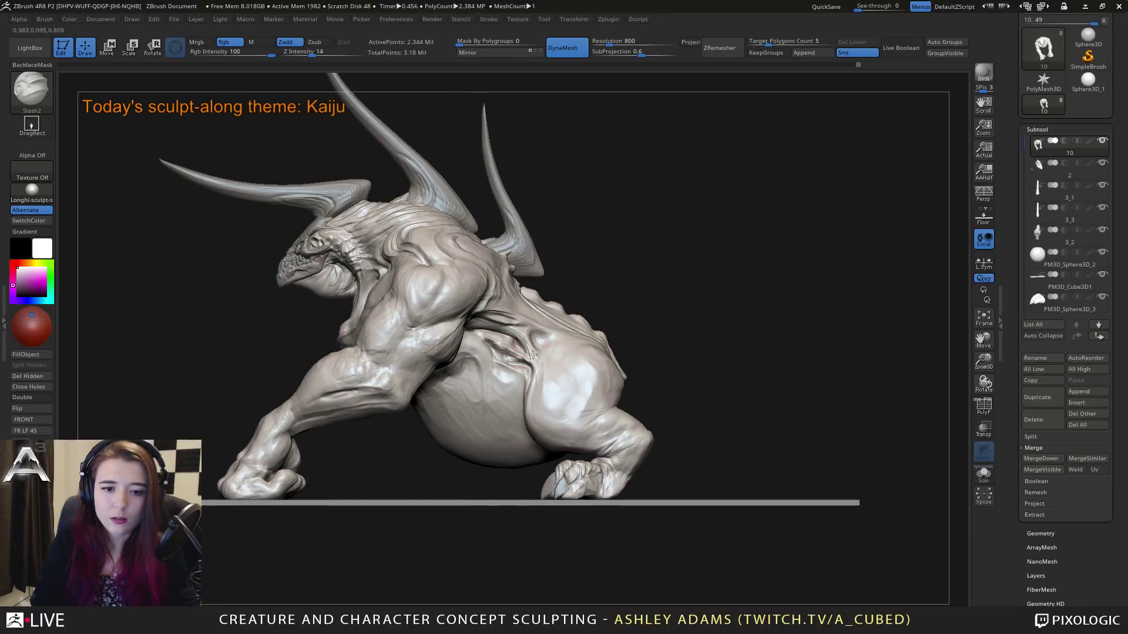
right_drag(533, 355, 469, 367)
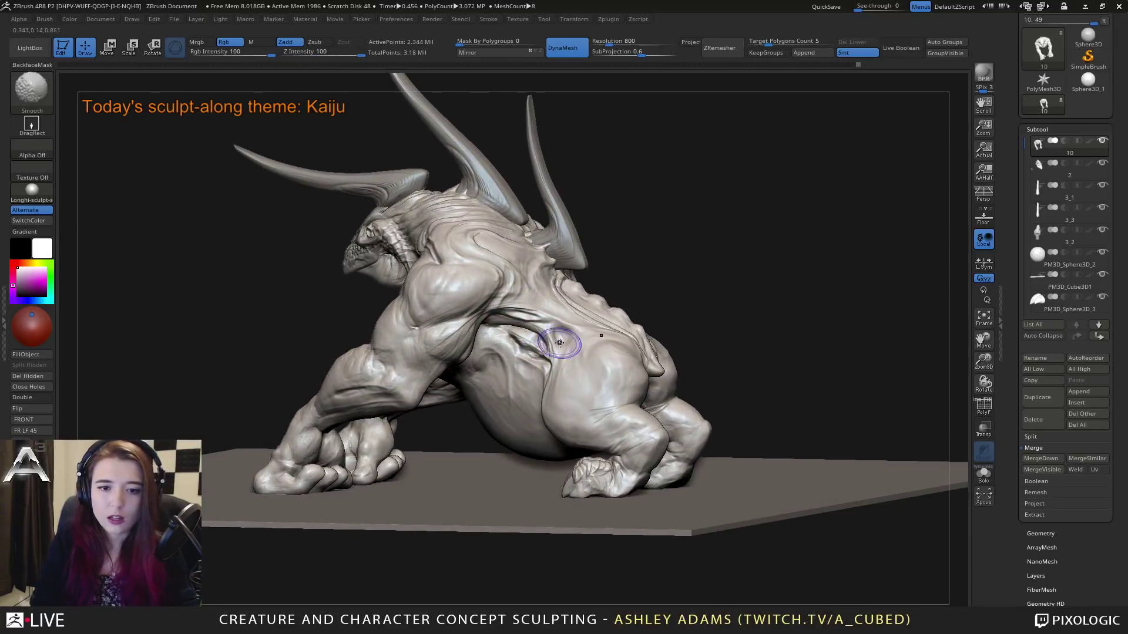
key(shift)
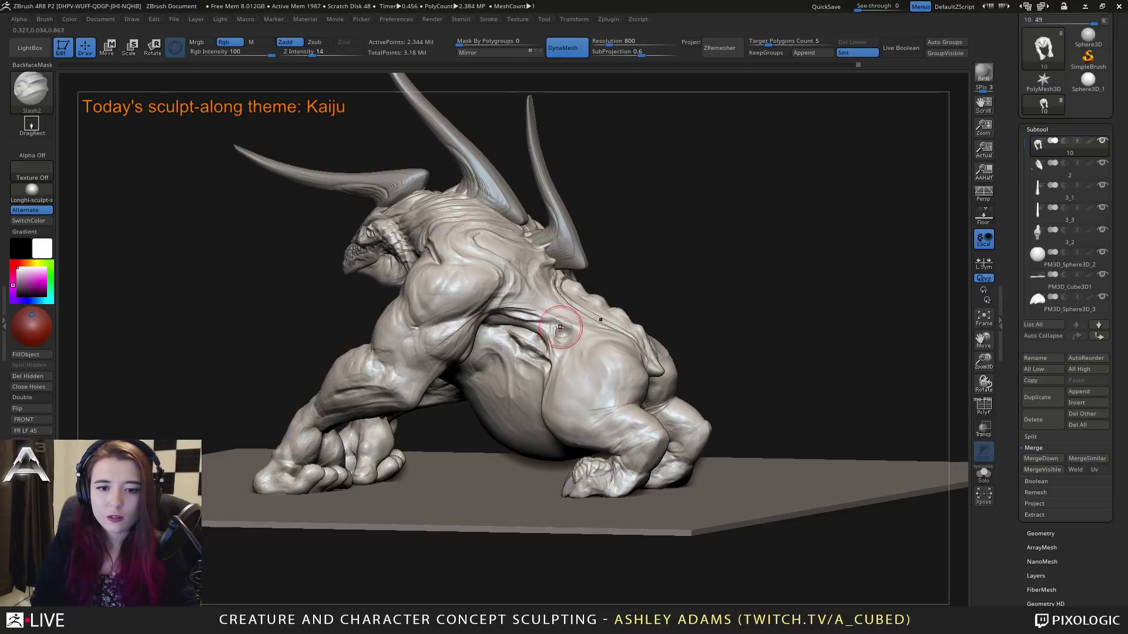
mouse_move(561, 322)
right_down()
mouse_move(569, 335)
mouse_move(517, 341)
right_up()
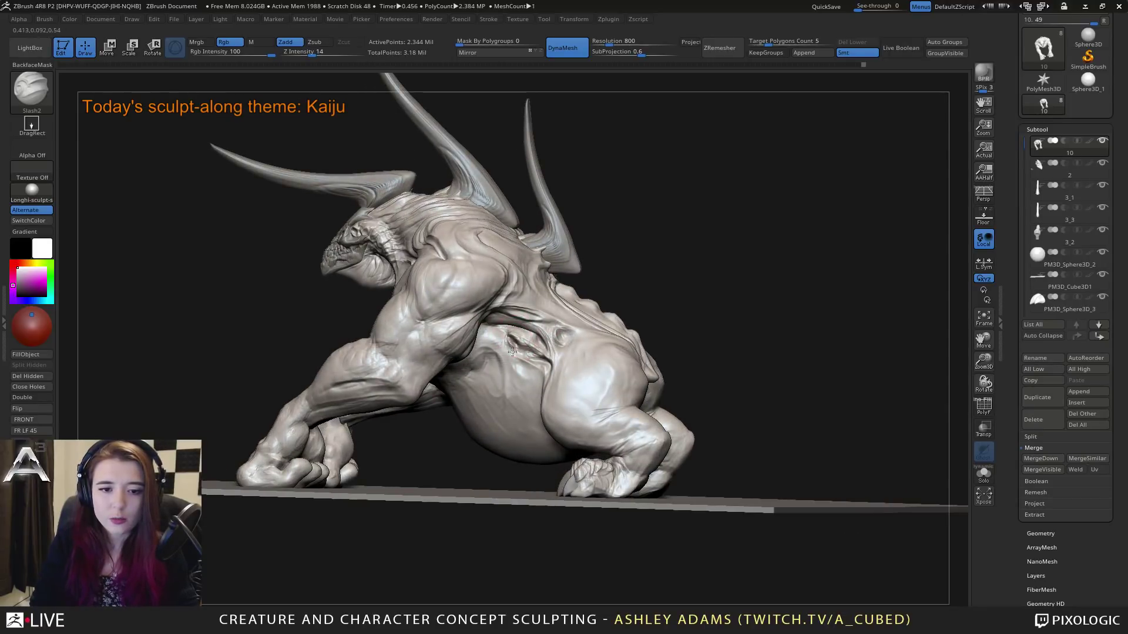
right_drag(521, 337, 491, 337)
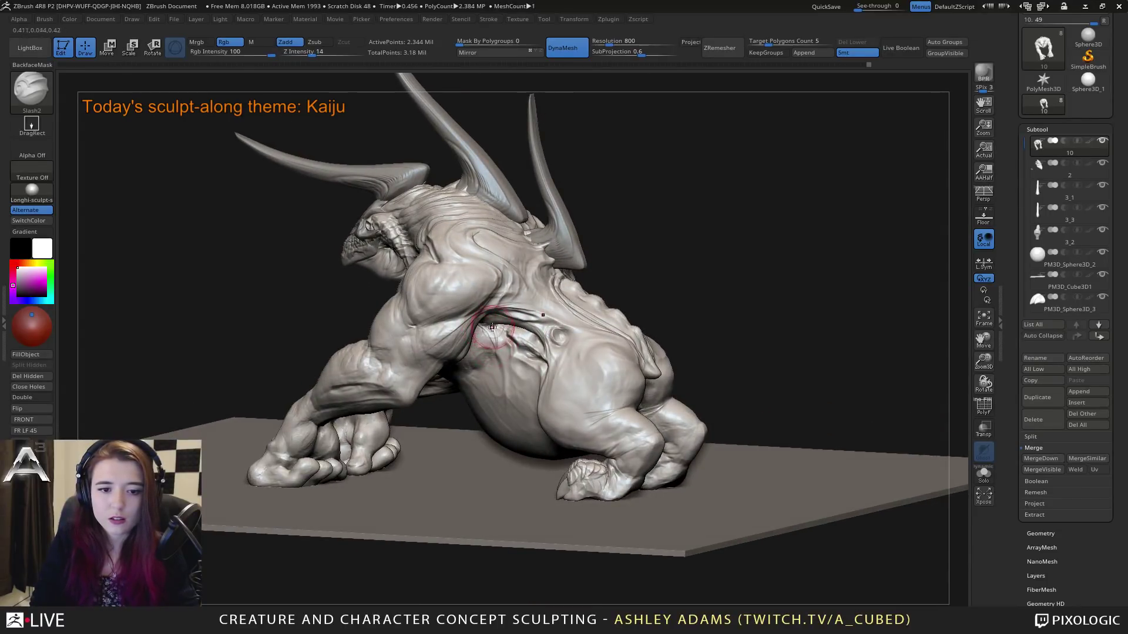
right_drag(493, 329, 508, 350)
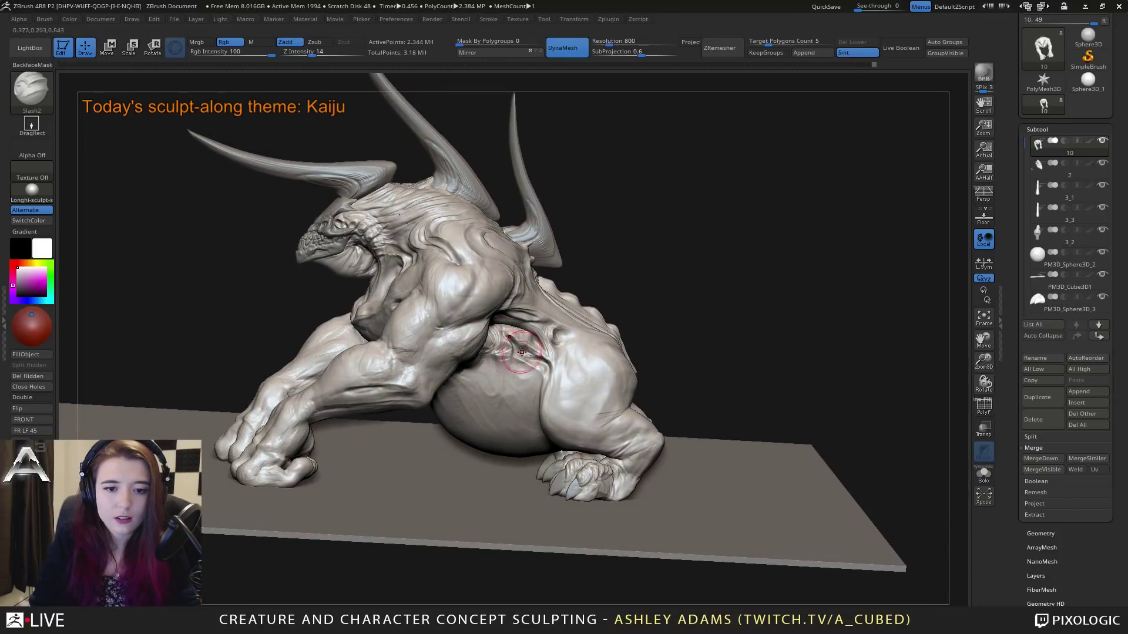
Step: Carve further skin folds where the neck meets the shoulder and around the shoulder blade
ctrl+right_drag(521, 352, 314, 230)
mouse_move(352, 328)
right_down()
mouse_move(541, 354)
mouse_move(557, 313)
mouse_move(452, 347)
mouse_move(470, 282)
mouse_move(505, 305)
right_up()
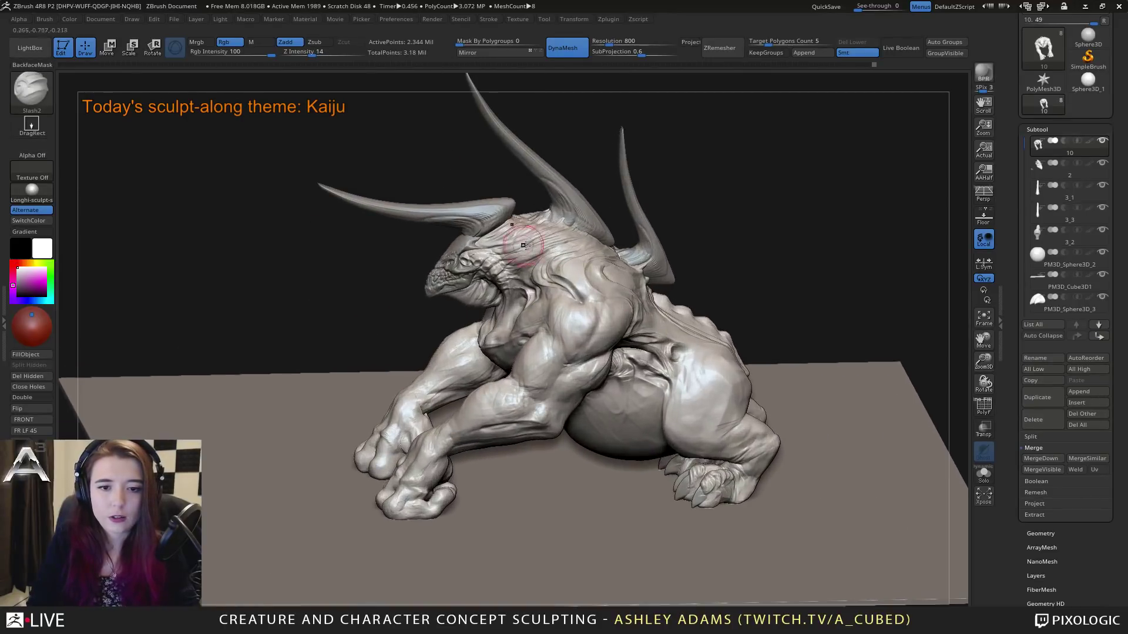
right_drag(524, 245, 585, 313)
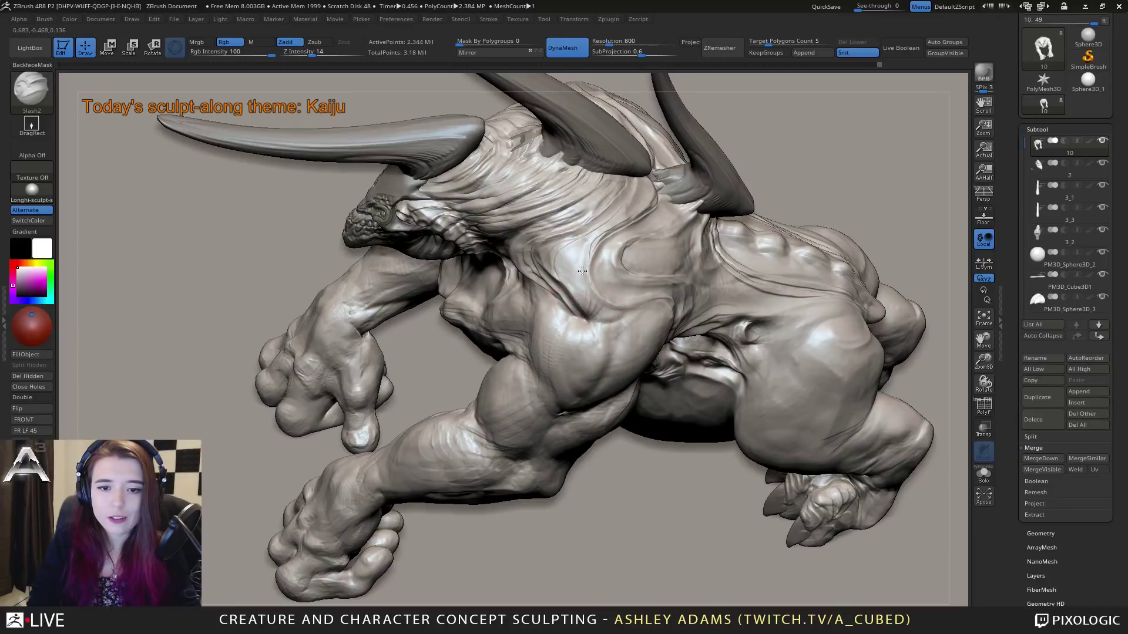
right_drag(585, 316, 594, 318)
mouse_move(594, 317)
mouse_down()
mouse_move(565, 292)
mouse_move(583, 300)
mouse_up()
mouse_move(583, 299)
right_down()
mouse_move(604, 312)
mouse_move(616, 252)
mouse_move(614, 270)
right_up()
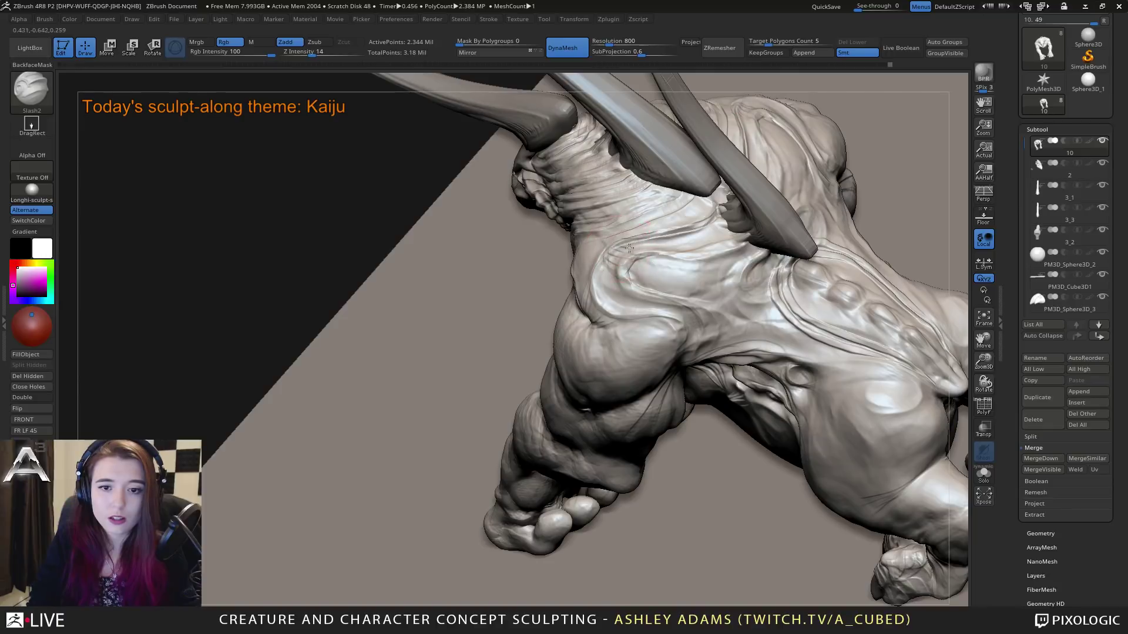
Step: Refine the skin folds along the side of the neck and over the shoulder
mouse_move(629, 247)
right_down()
mouse_move(650, 294)
mouse_move(611, 271)
mouse_move(555, 267)
right_up()
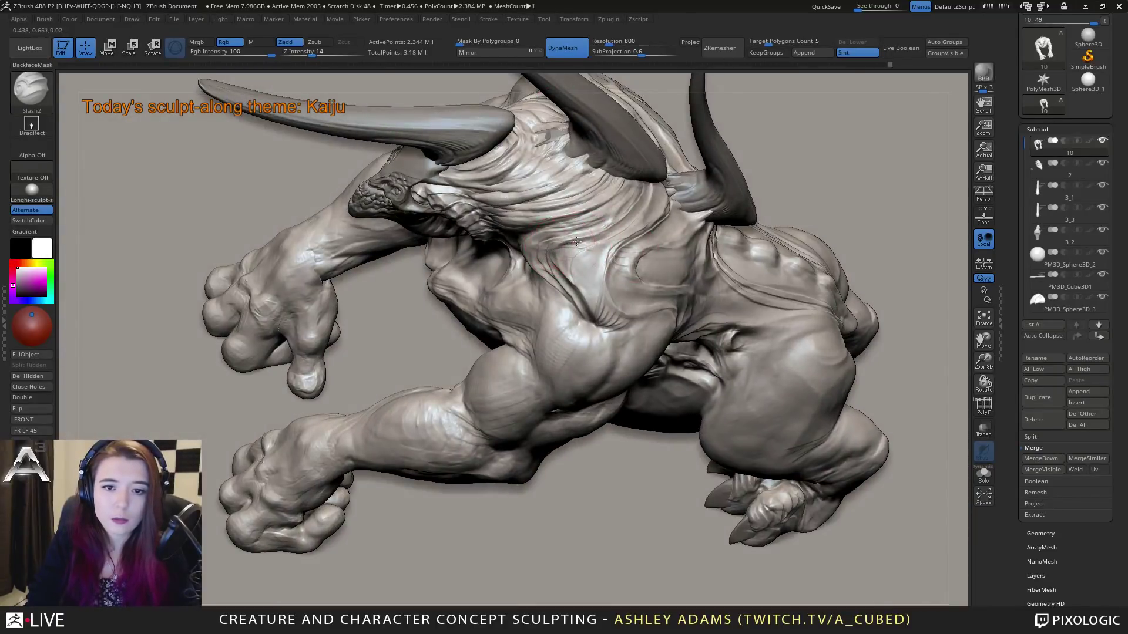
key(ctrl)
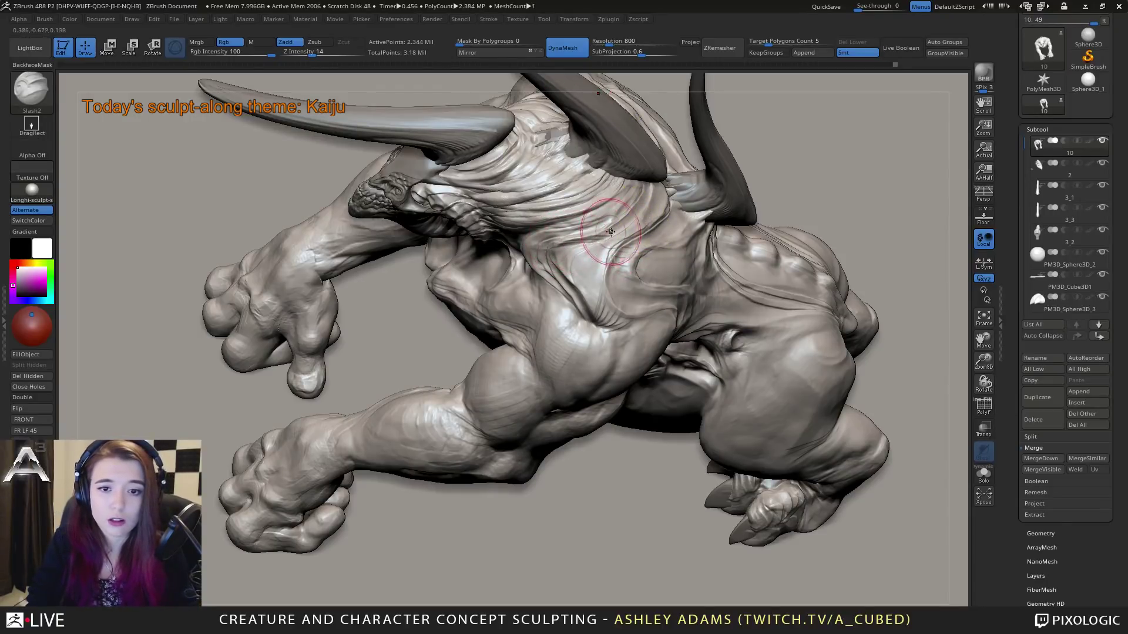
right_drag(661, 210, 509, 199)
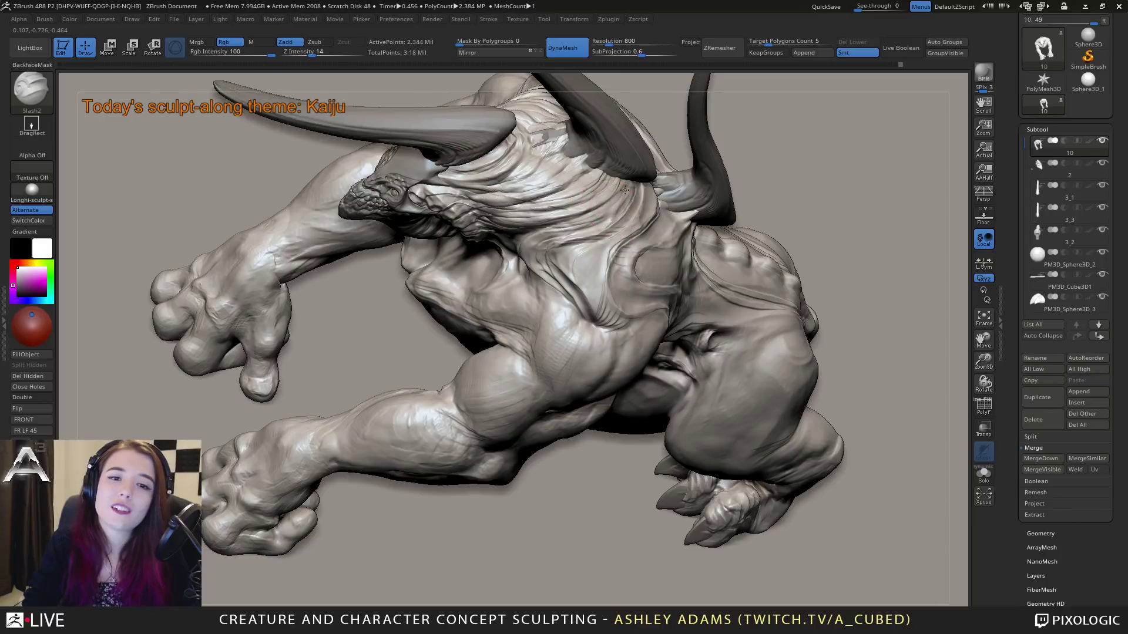
mouse_move(460, 171)
right_down()
mouse_move(505, 185)
mouse_move(588, 182)
mouse_move(443, 135)
right_up()
mouse_move(602, 295)
right_down()
mouse_move(523, 315)
mouse_move(682, 297)
mouse_move(466, 183)
mouse_move(468, 221)
right_up()
mouse_move(391, 376)
right_down()
mouse_move(503, 359)
mouse_move(470, 339)
mouse_move(423, 344)
right_up()
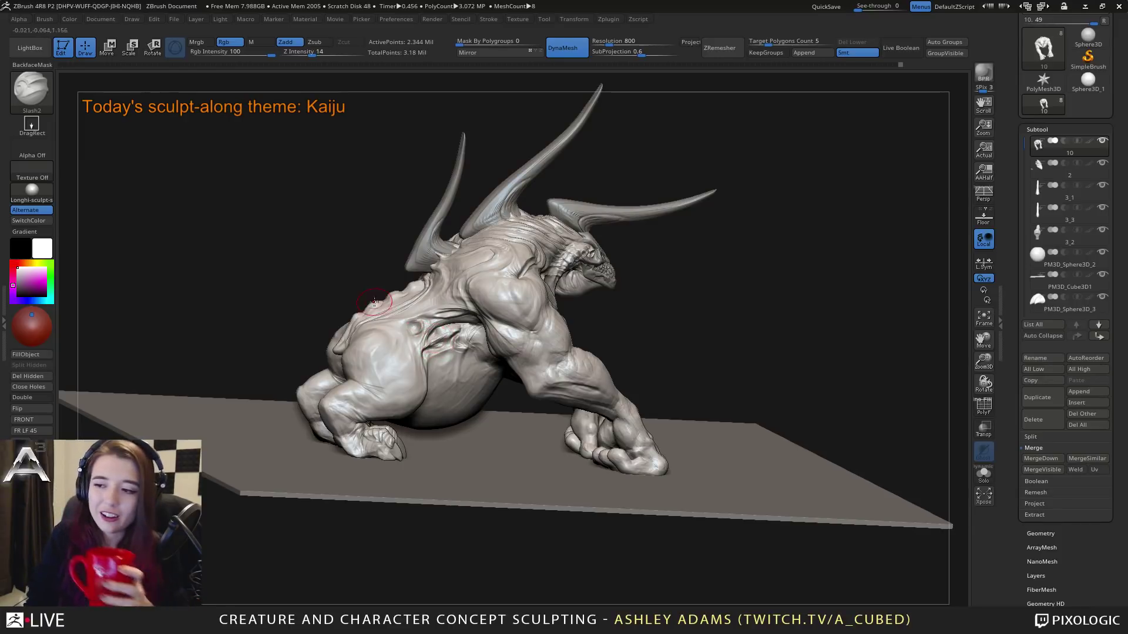
right_drag(458, 360, 520, 331)
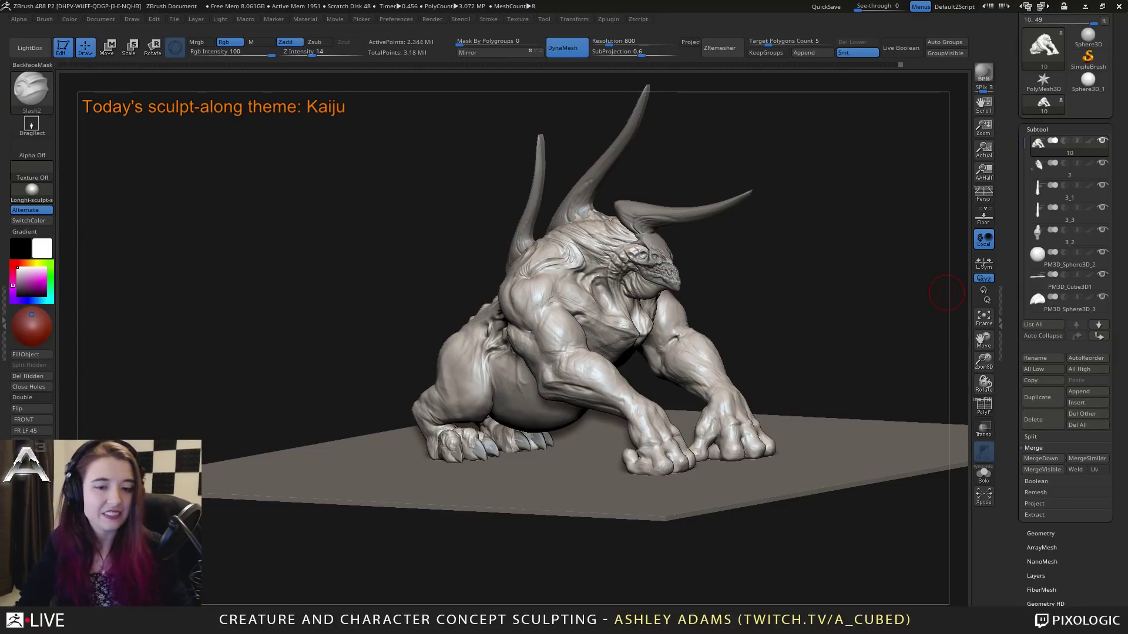
Step: Carve skin creases around the knee and lower thigh of the hind legs with the DamStandard brush
mouse_move(648, 325)
right_down()
mouse_move(681, 323)
mouse_move(664, 314)
mouse_move(604, 338)
mouse_move(624, 334)
right_up()
right_drag(385, 370, 434, 377)
key(b)
key(d)
key(s)
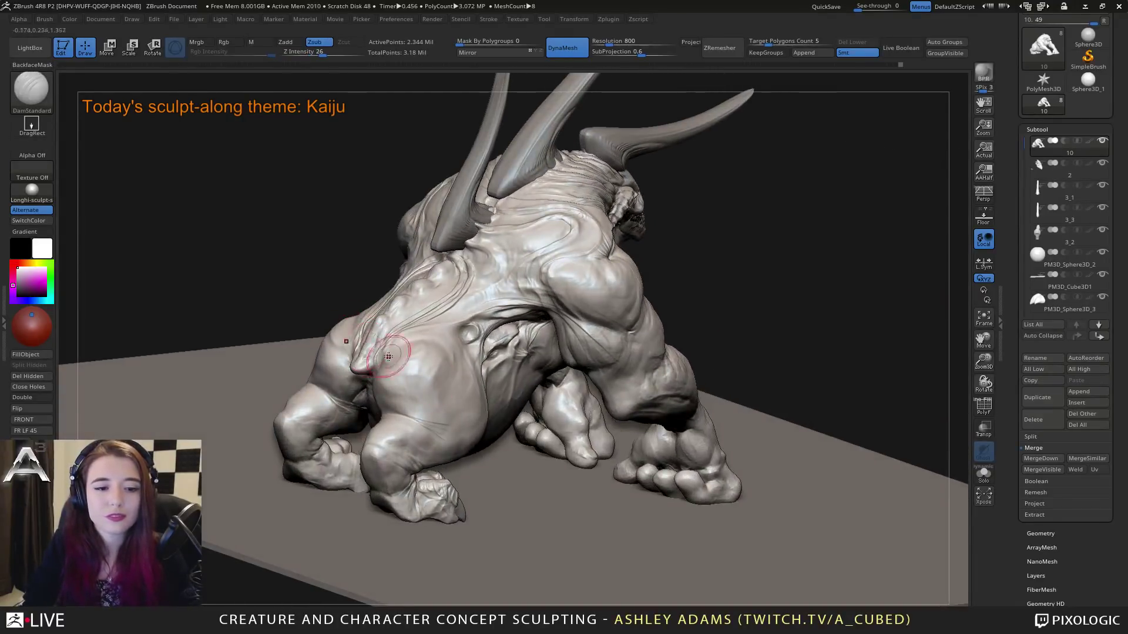
mouse_move(358, 355)
right_down()
mouse_move(504, 352)
mouse_move(515, 337)
mouse_move(520, 353)
right_up()
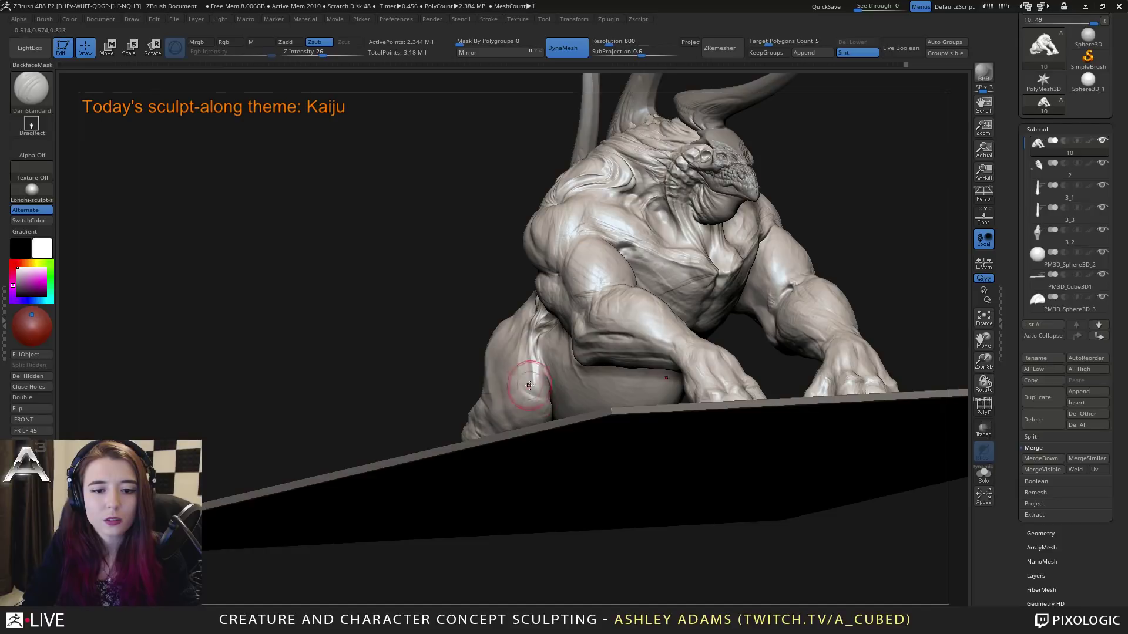
right_drag(521, 384, 486, 424)
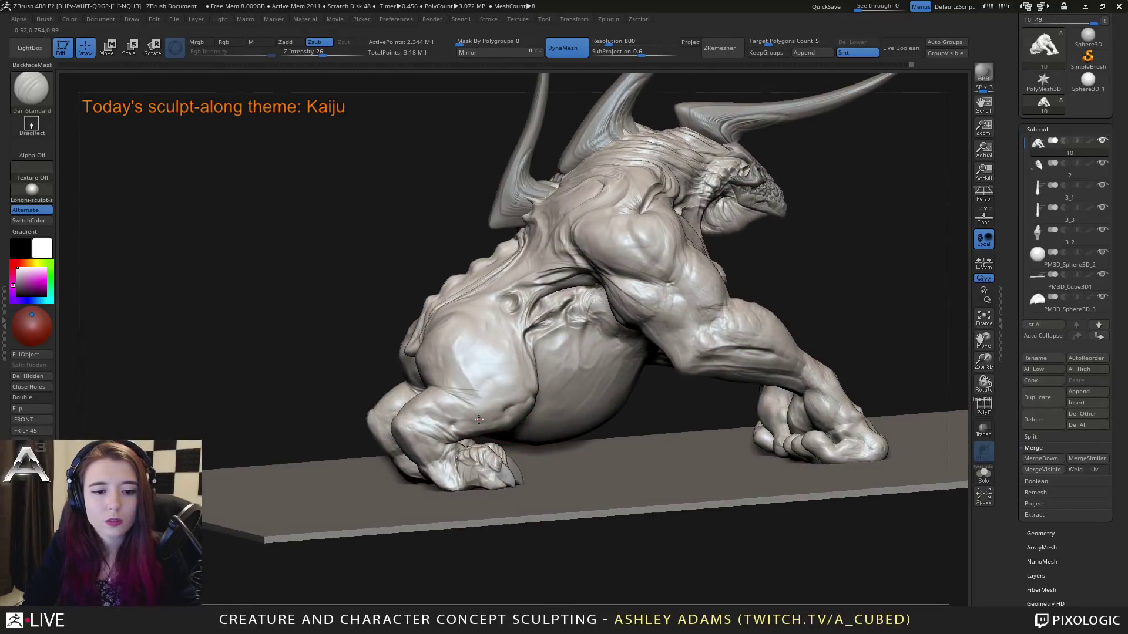
mouse_move(445, 418)
right_down()
mouse_move(401, 418)
mouse_move(437, 437)
mouse_move(416, 440)
mouse_move(434, 468)
right_up()
Step: Build up the muscle and bone forms of the lower hind legs and heels with the ClayBuildup brush
key(b)
key(c)
key(b)
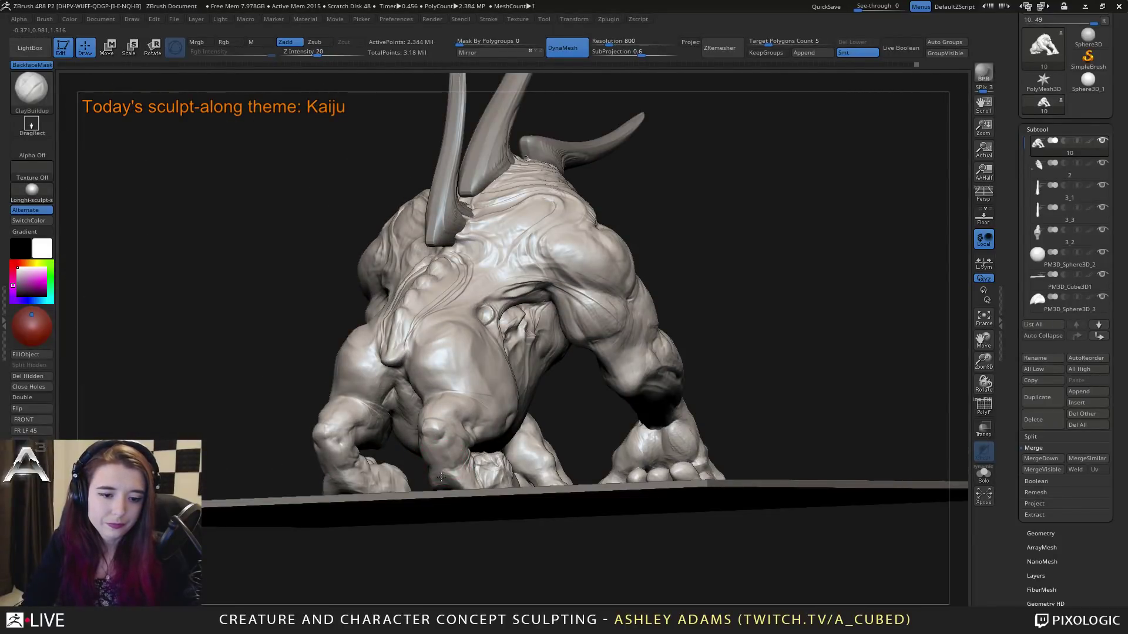
right_drag(453, 457, 424, 448)
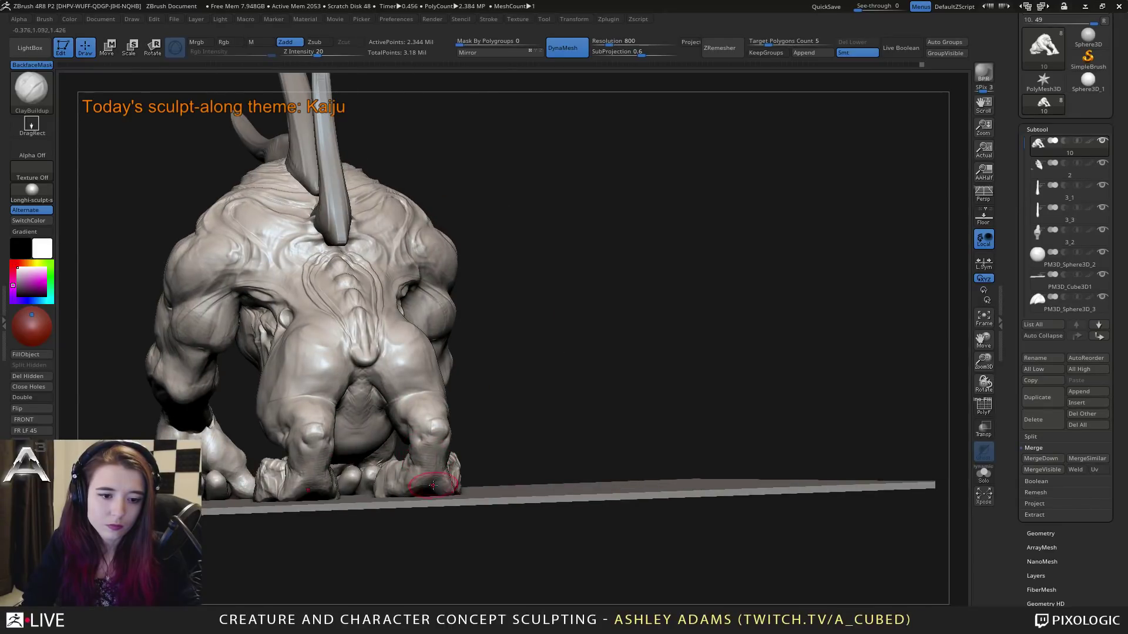
right_drag(433, 485, 453, 453)
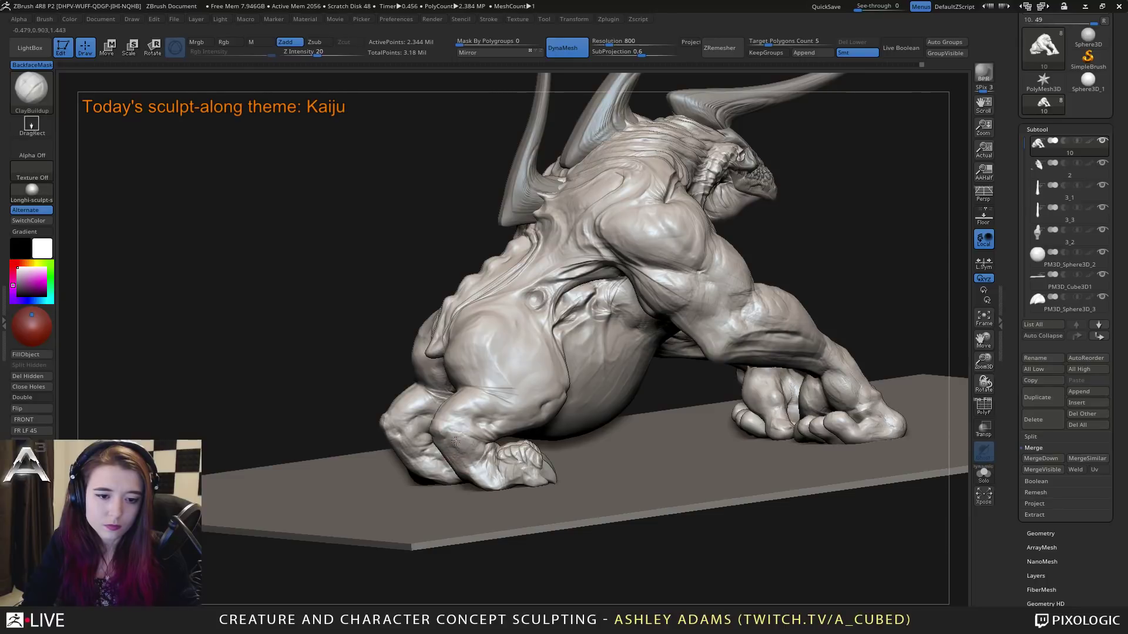
right_drag(451, 444, 653, 378)
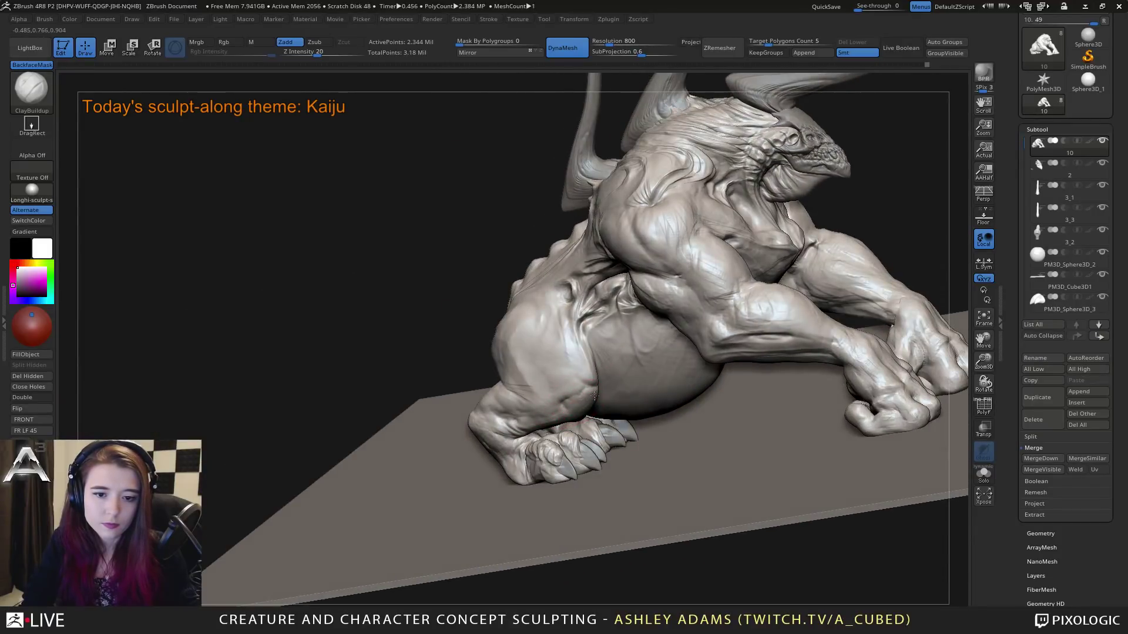
right_drag(587, 400, 601, 421)
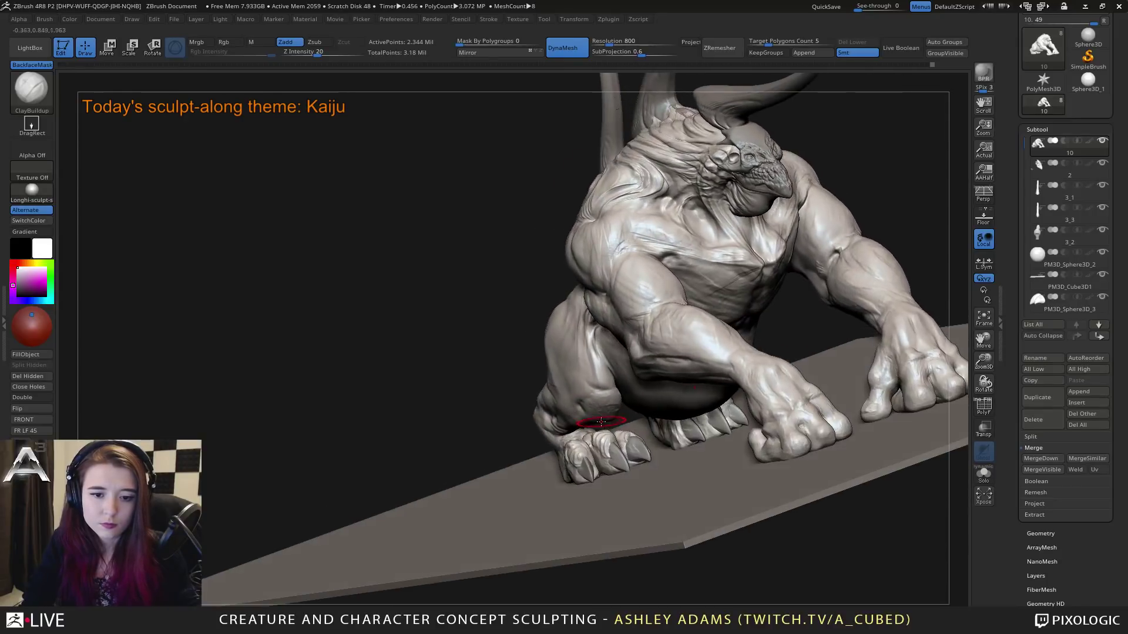
Step: Isolate the body subtool, build up the front of the hind ankle, and show all subtools again
click(987, 473)
right_drag(659, 492, 614, 444)
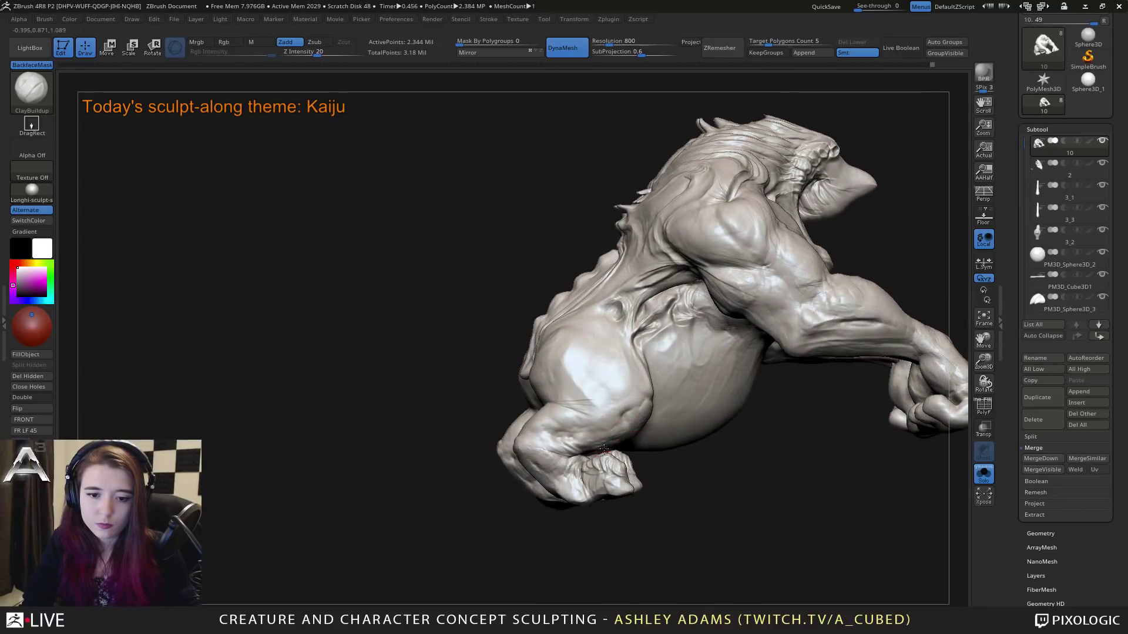
right_drag(693, 442, 453, 251)
click(984, 474)
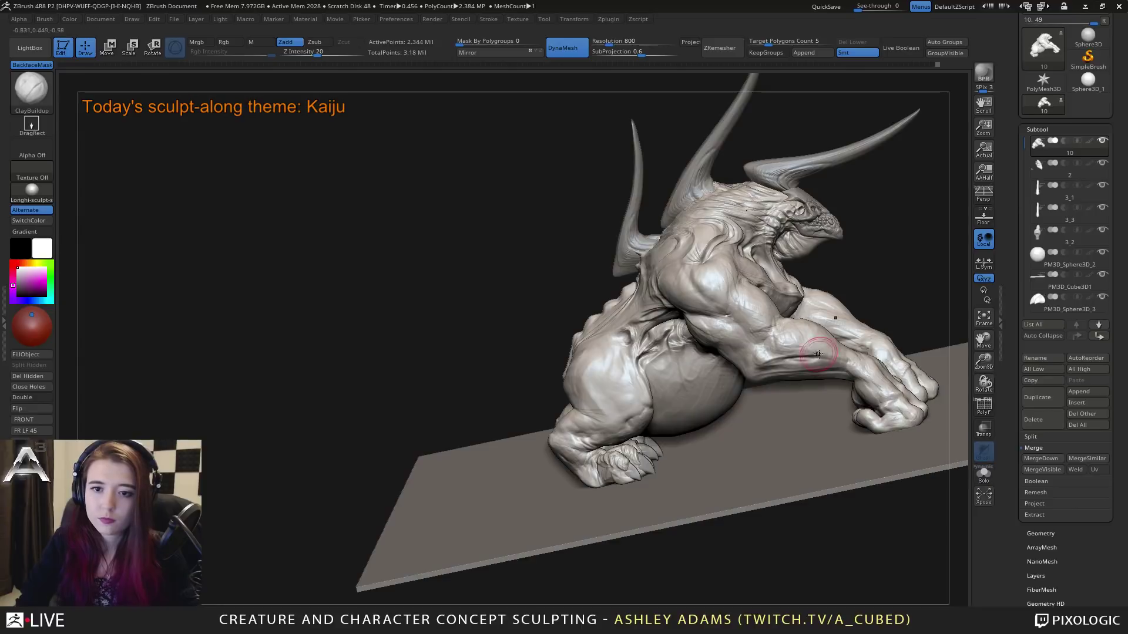
Step: Carve a row of overlapping plate-like ridges across the outer forearms with the Slash2 brush
right_drag(819, 349, 655, 328)
key(b)
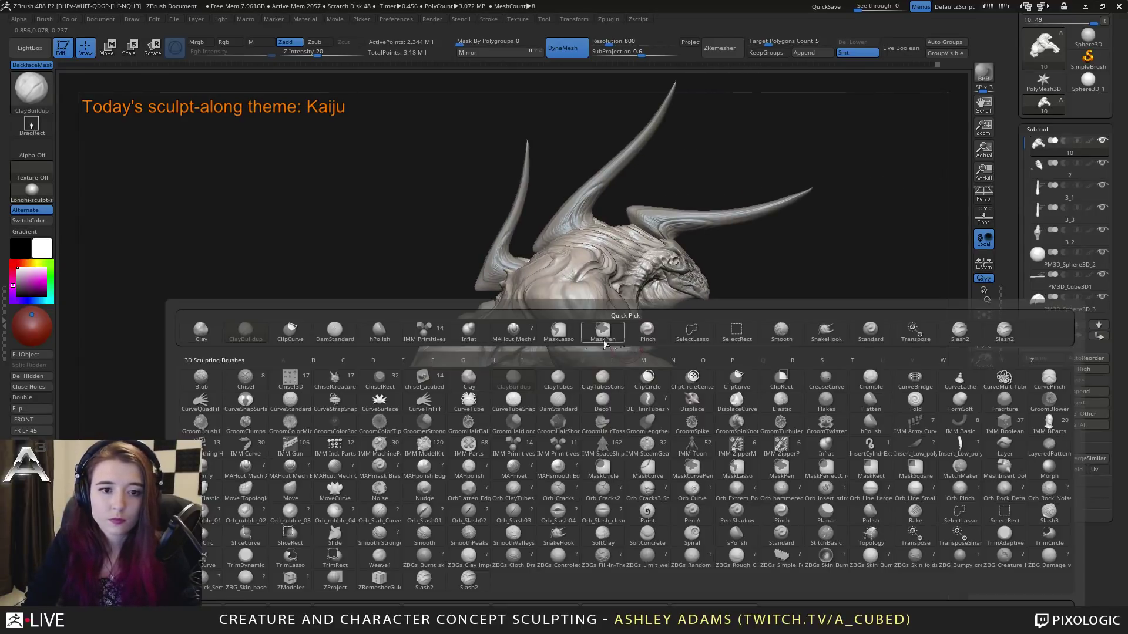
click(960, 330)
right_drag(960, 331, 665, 392)
right_drag(658, 352, 628, 346)
mouse_move(631, 353)
mouse_down()
mouse_move(675, 358)
mouse_move(649, 369)
mouse_move(681, 375)
mouse_move(647, 379)
mouse_move(686, 386)
mouse_move(660, 392)
mouse_move(680, 388)
mouse_move(680, 422)
mouse_up()
right_drag(757, 432, 713, 383)
alt+right_drag(740, 322, 640, 306)
ctrl+right_drag(728, 382, 772, 364)
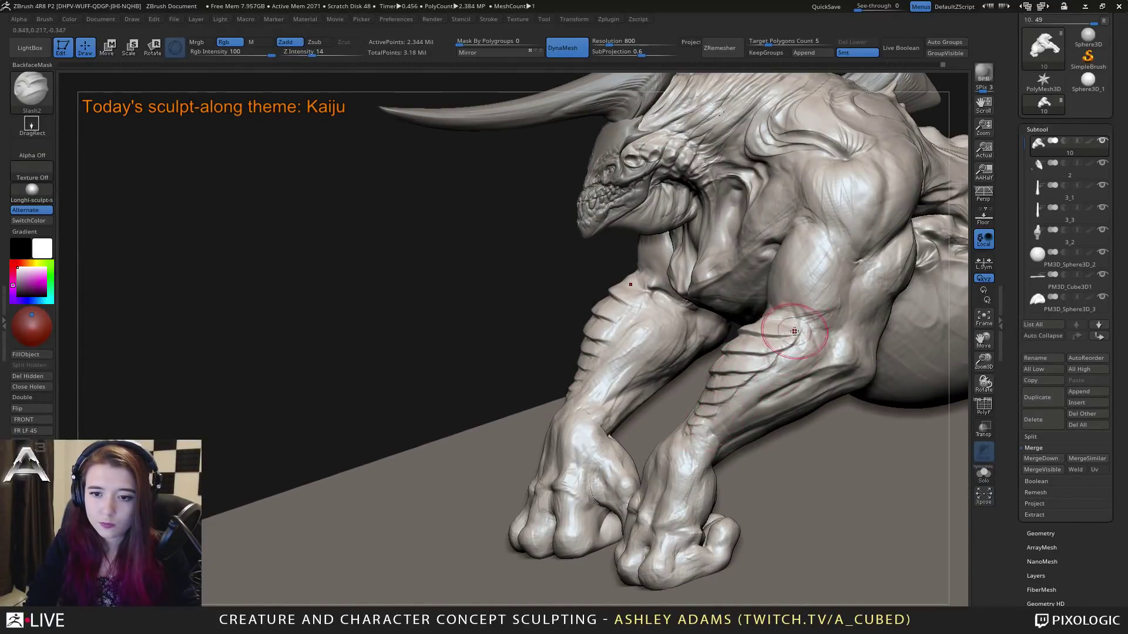
Step: Extend and deepen the forearm ridges from the elbow down toward the wrist
right_drag(805, 331, 940, 343)
mouse_move(773, 345)
right_down()
mouse_move(758, 327)
mouse_move(784, 376)
right_up()
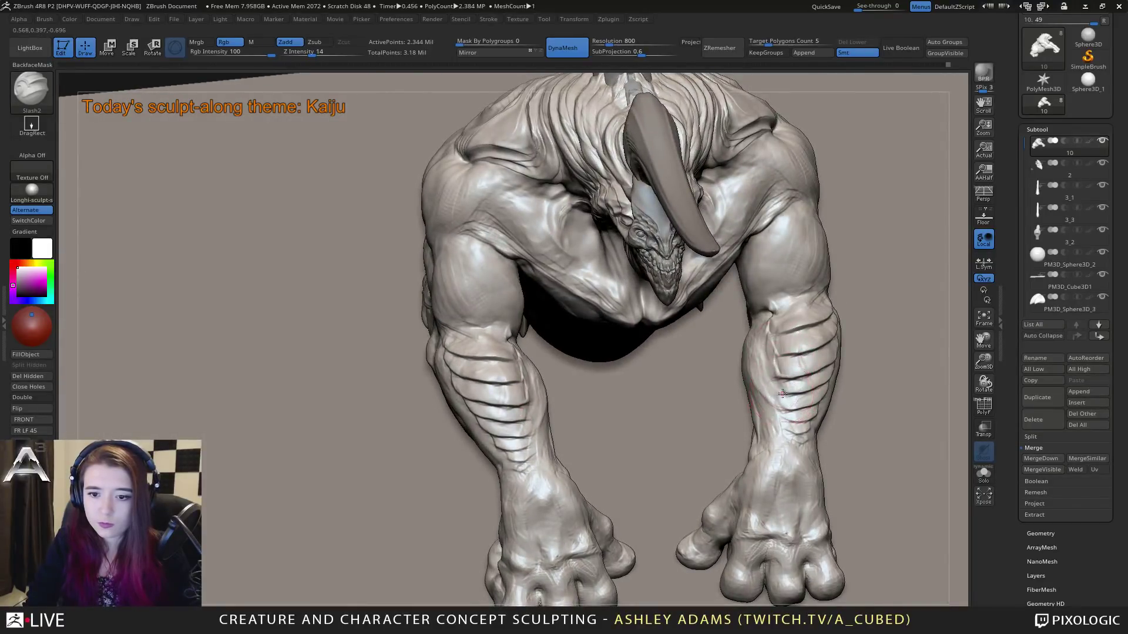
drag(775, 368, 788, 432)
mouse_move(759, 404)
right_down()
mouse_move(764, 359)
mouse_move(781, 347)
mouse_move(759, 368)
mouse_move(461, 445)
mouse_move(487, 427)
mouse_move(479, 440)
right_up()
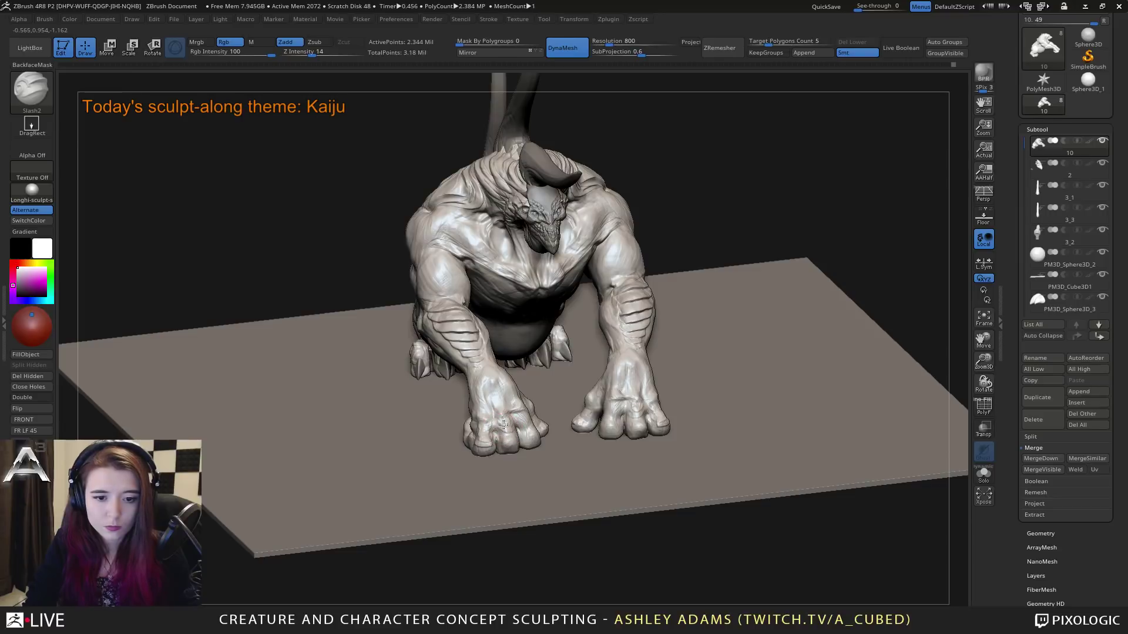
Step: Carve creases across the knuckles, finger joints and wrists of the front hands
right_drag(500, 441, 528, 412)
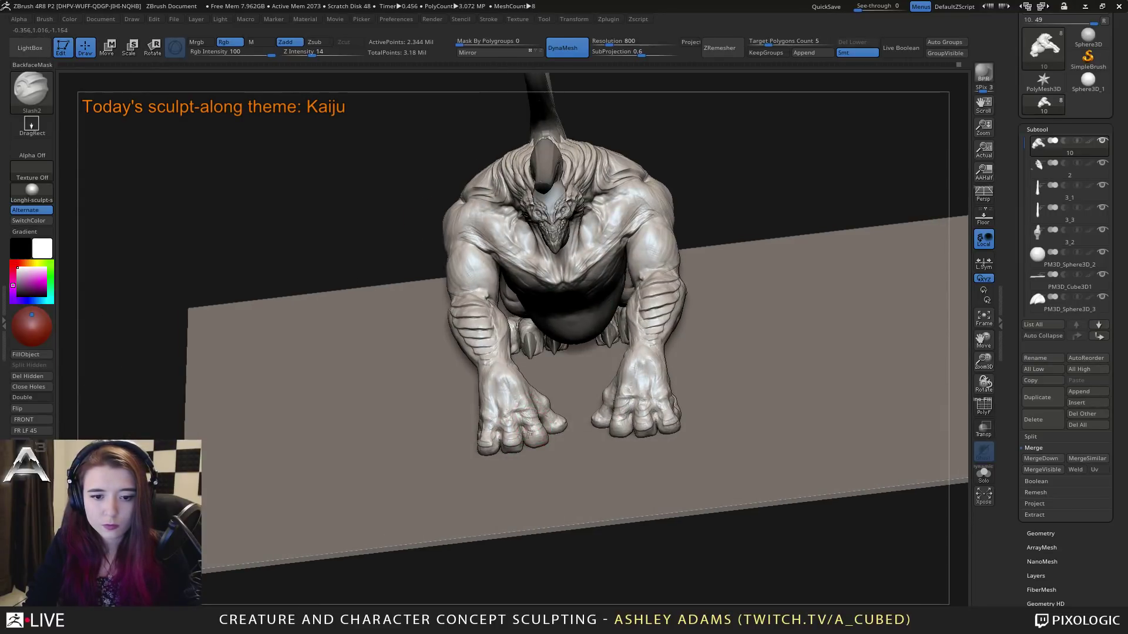
mouse_move(627, 400)
right_down()
mouse_move(564, 364)
mouse_move(555, 389)
right_up()
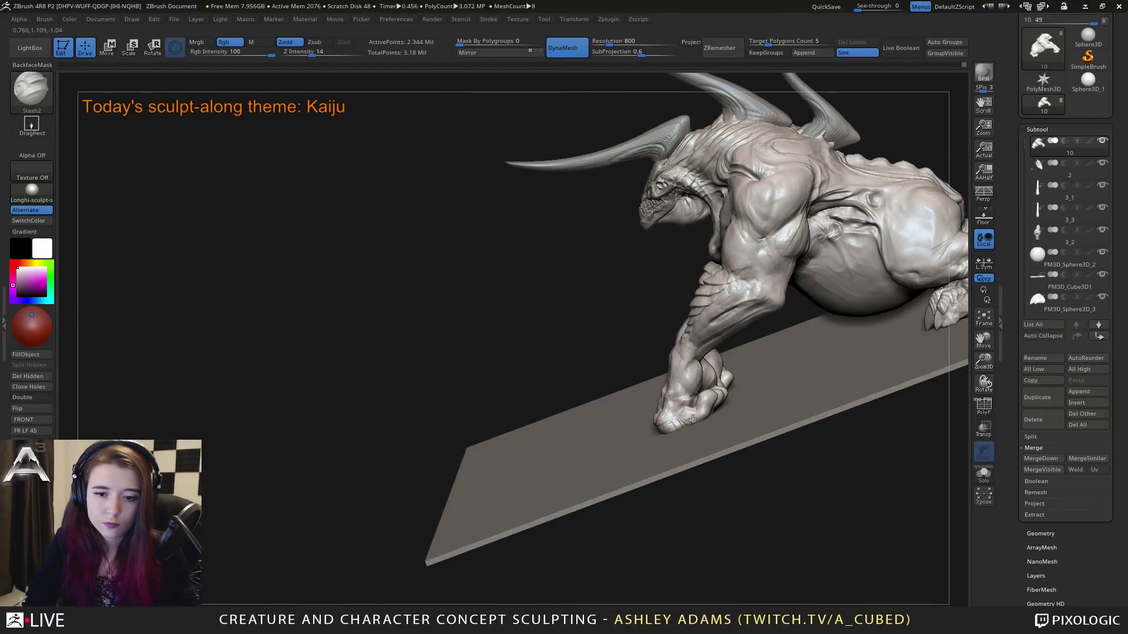
mouse_move(708, 410)
right_down()
mouse_move(724, 400)
mouse_move(604, 382)
mouse_move(730, 460)
right_up()
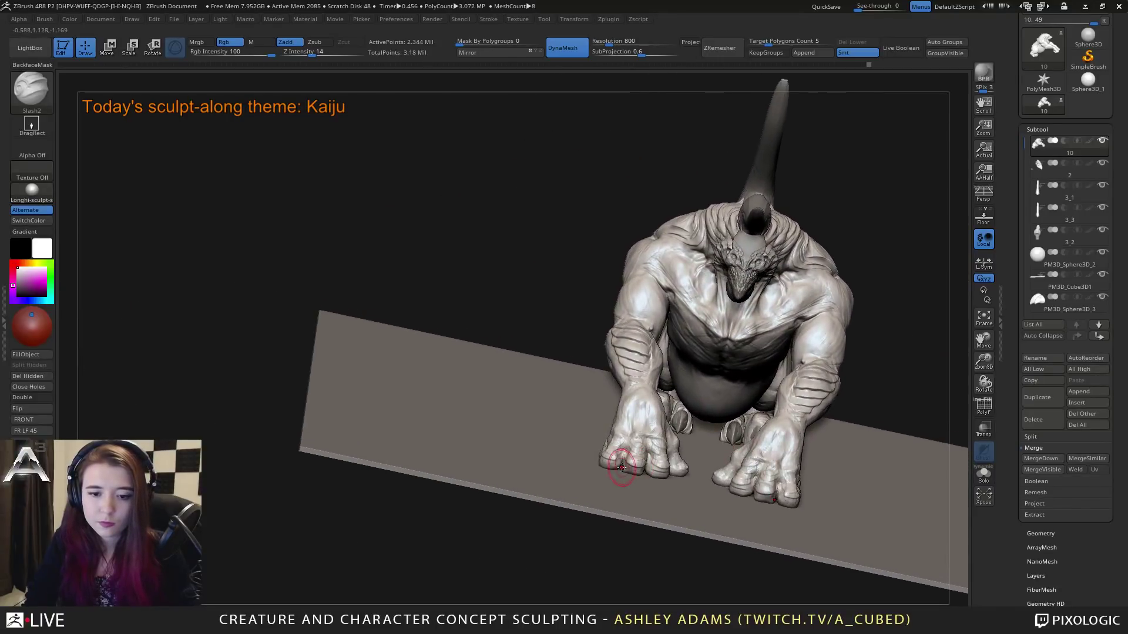
right_drag(646, 423, 638, 436)
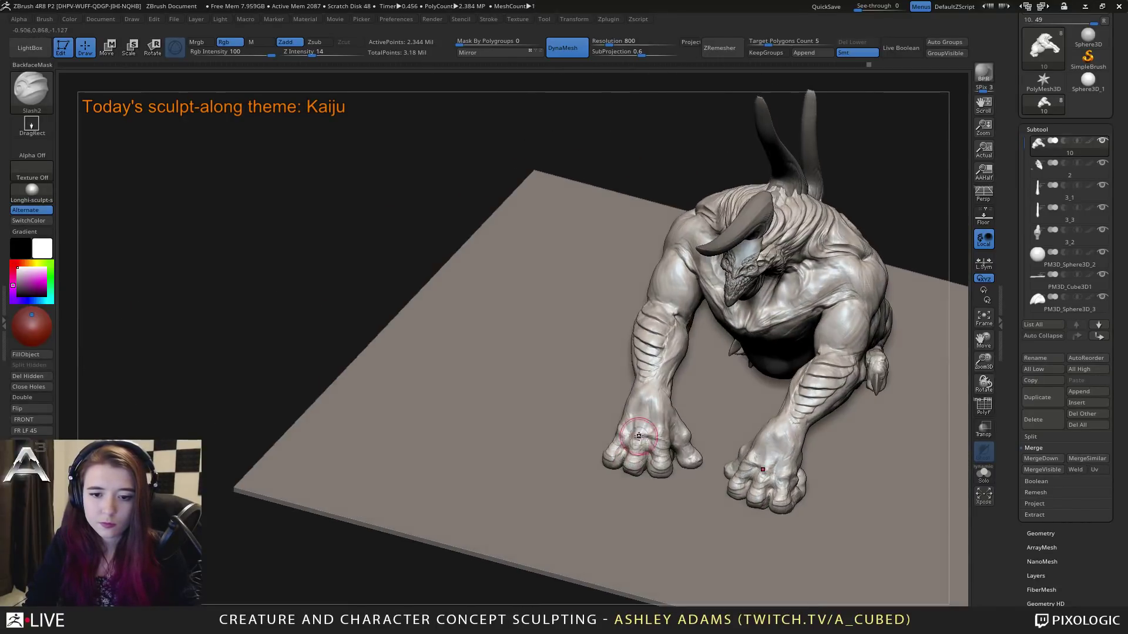
drag(641, 441, 618, 435)
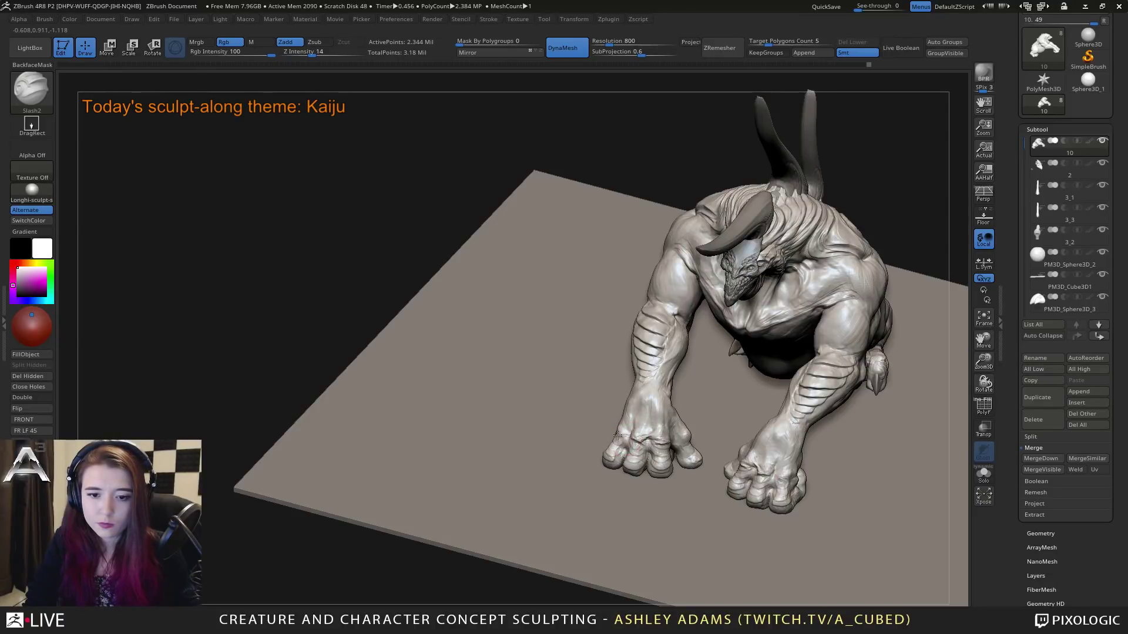
right_drag(621, 432, 537, 374)
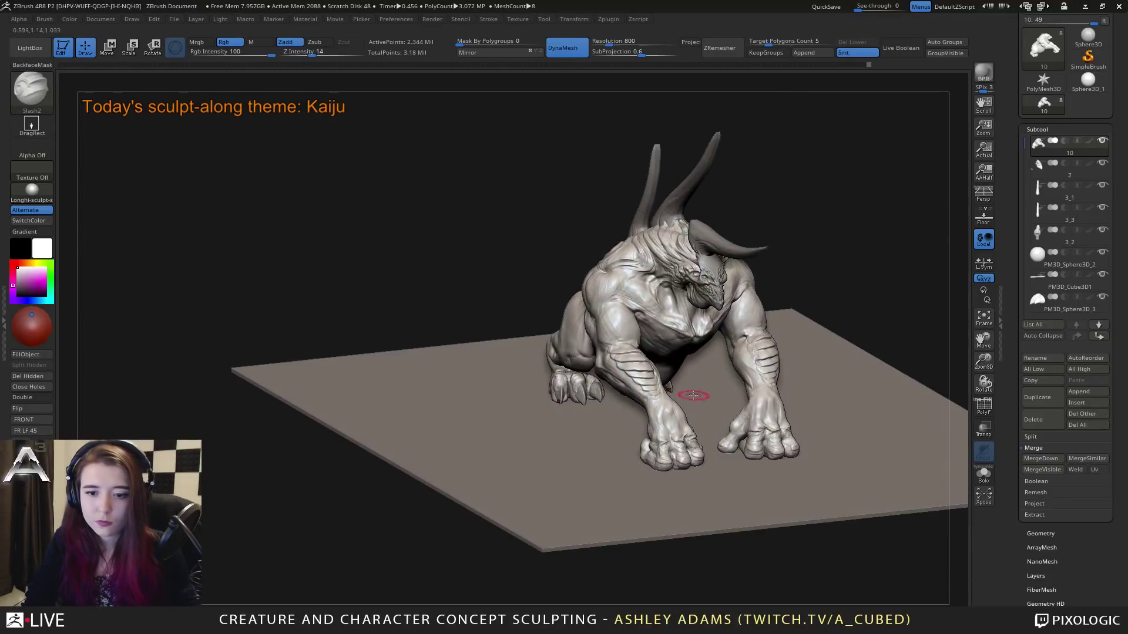
right_drag(685, 390, 564, 379)
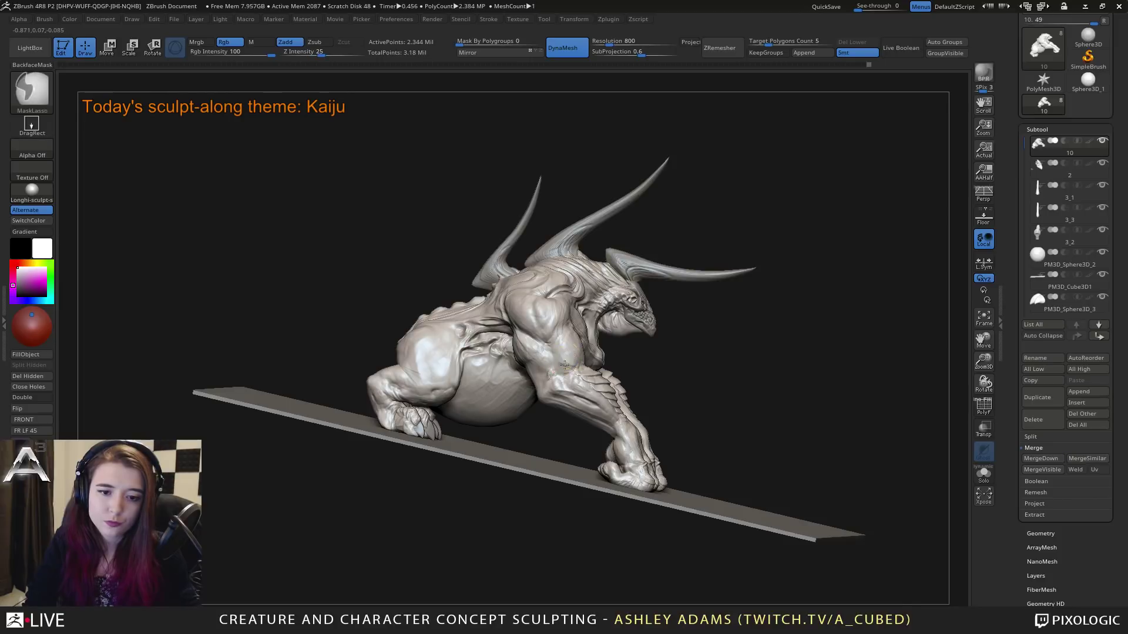
scroll(552, 375, up, 3)
mouse_move(554, 374)
right_down()
mouse_move(558, 347)
mouse_move(565, 374)
mouse_move(621, 399)
right_up()
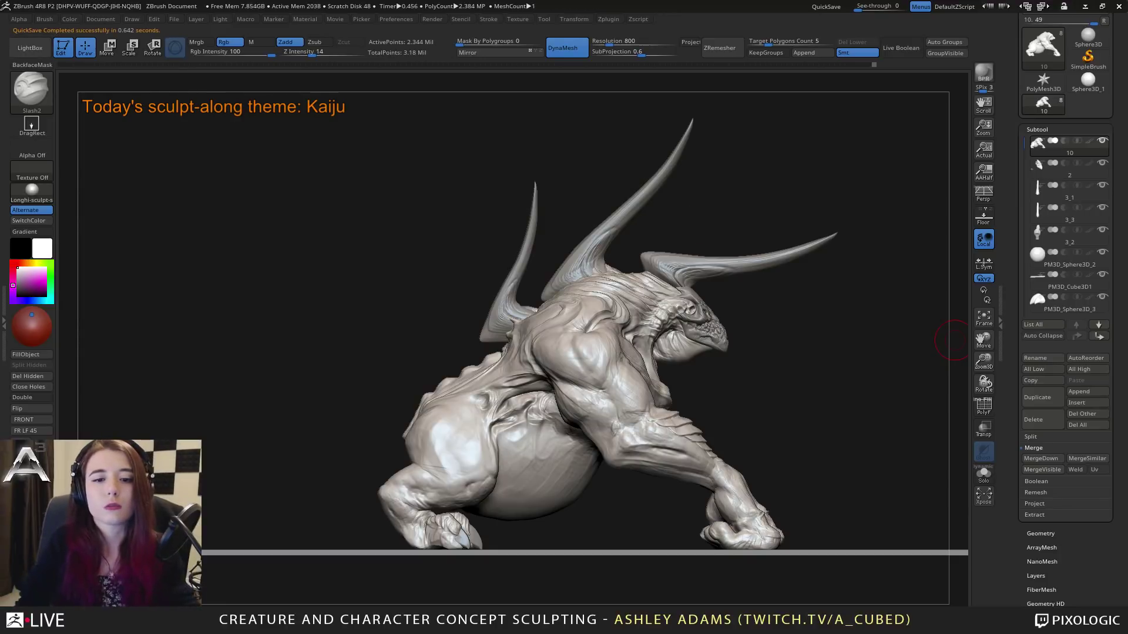
Step: Select the eye subtool PM3D_Sphere3D_2 and choose the RGB Levels material for it
mouse_move(654, 265)
mouse_down()
mouse_move(706, 286)
mouse_move(593, 285)
mouse_move(586, 335)
mouse_up()
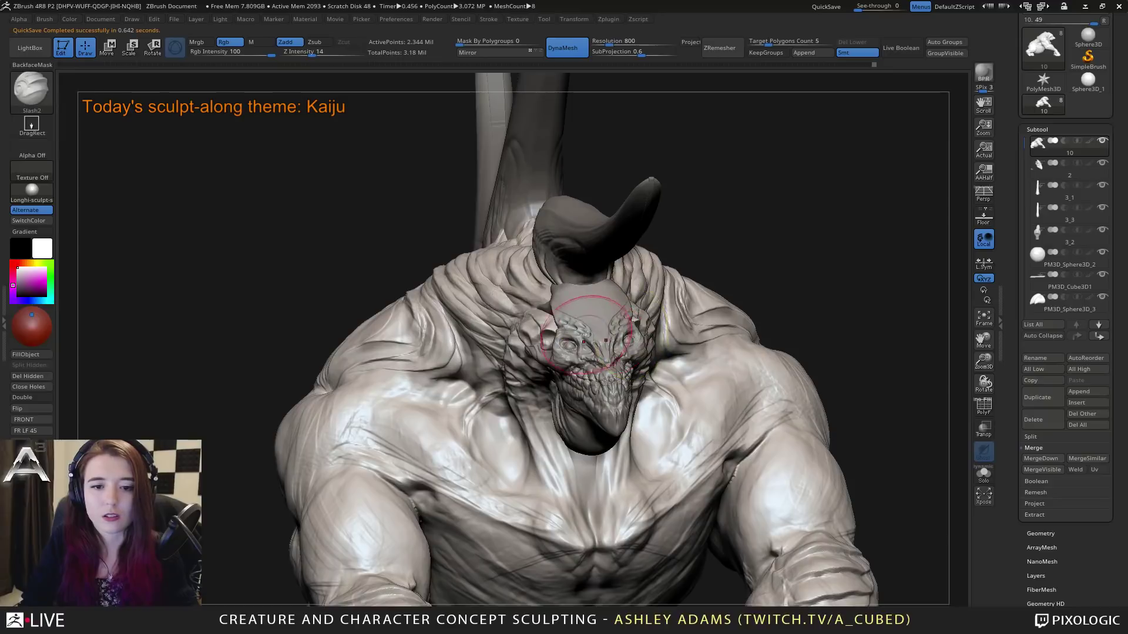
mouse_move(586, 335)
right_down()
mouse_move(623, 337)
mouse_move(583, 329)
right_up()
alt+click(588, 342)
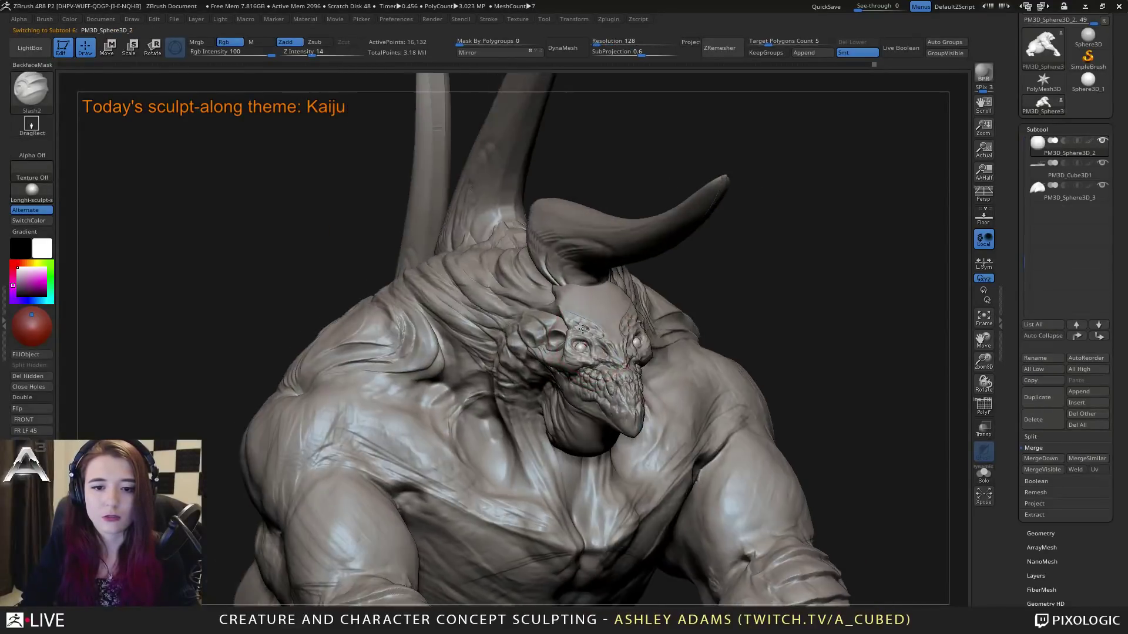
click(31, 189)
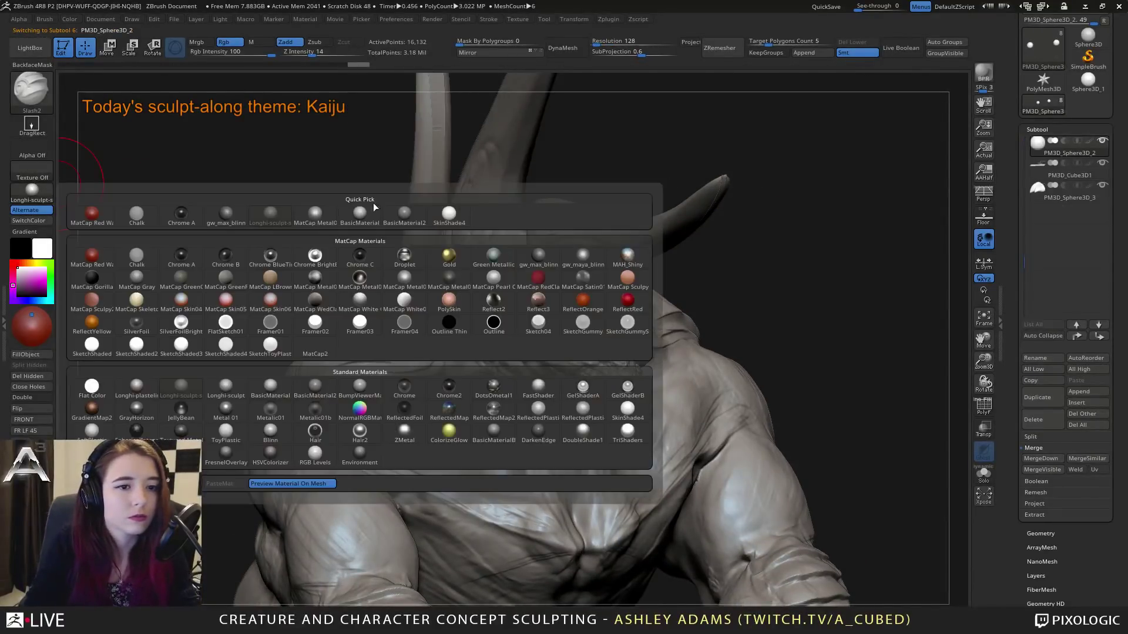
click(316, 454)
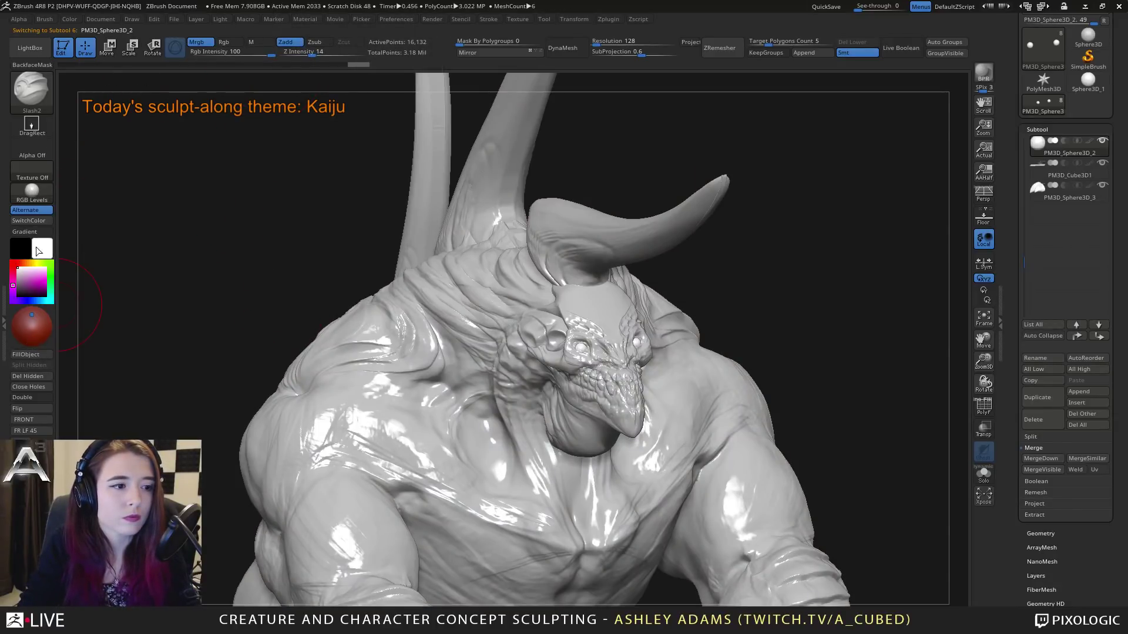
Step: Fill the eyes with a muted blue-grey (red 82, green 95, blue 108) and reset the current colour to white
click(37, 288)
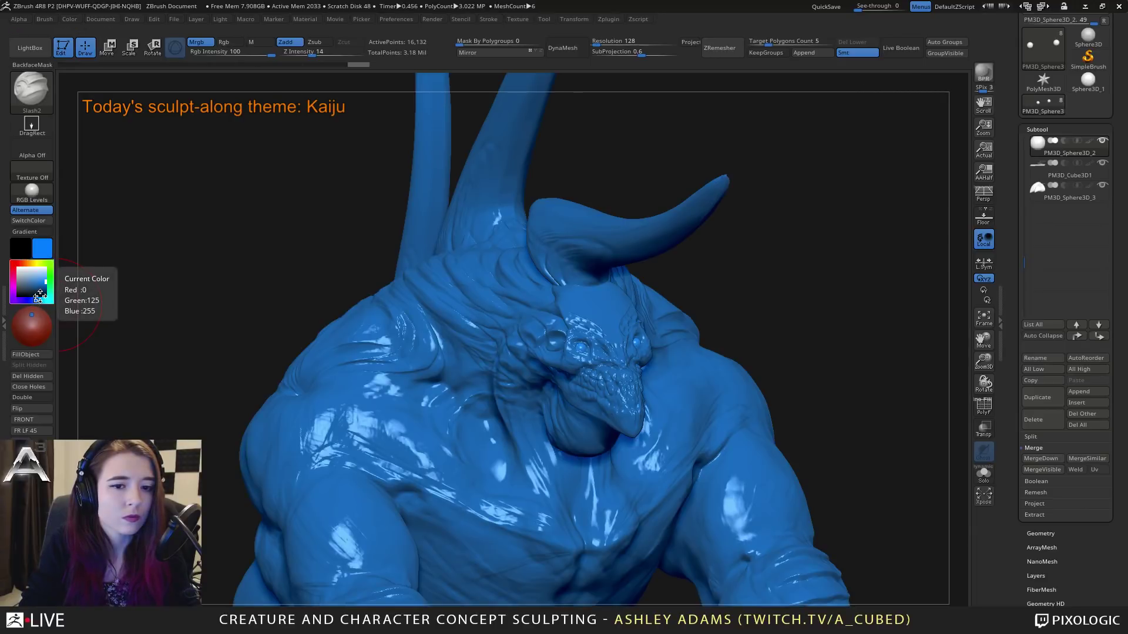
click(20, 285)
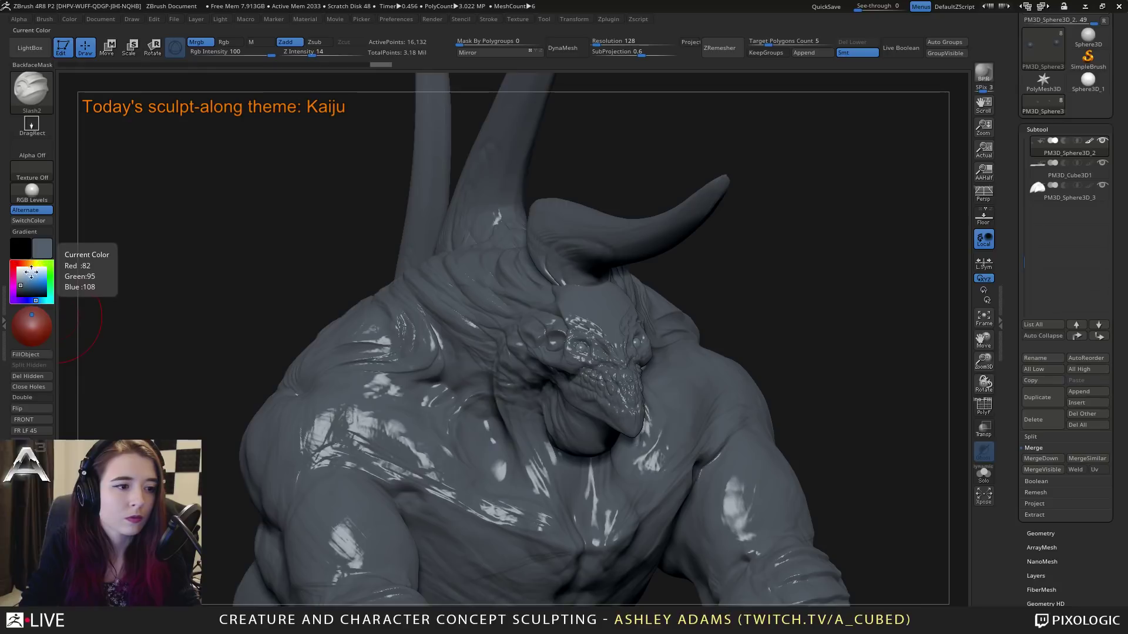
click(14, 257)
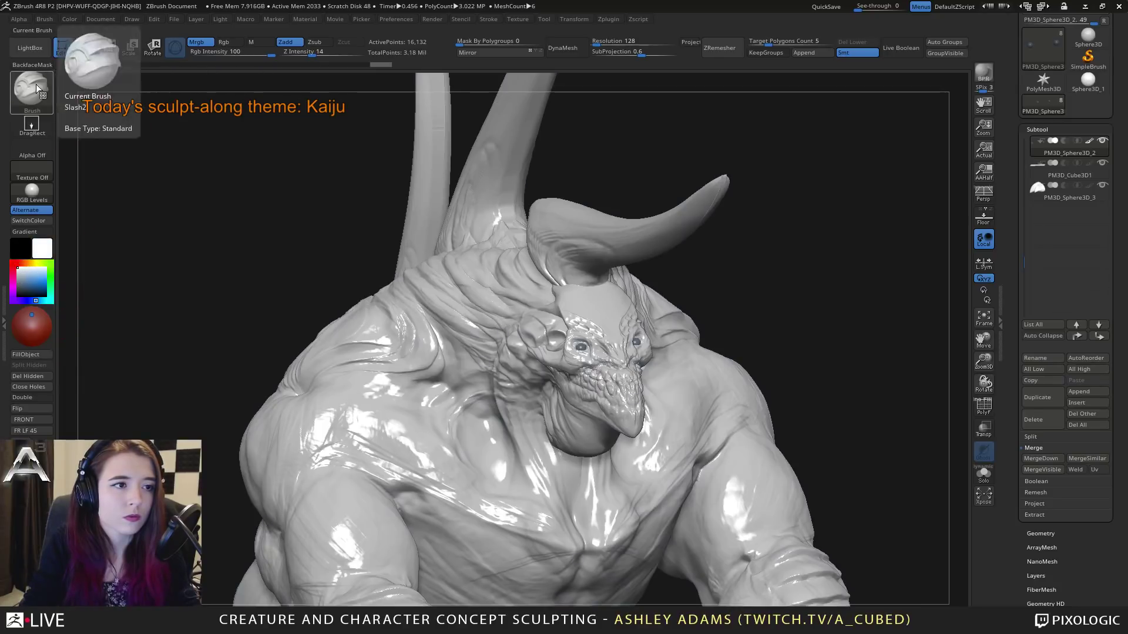
click(32, 89)
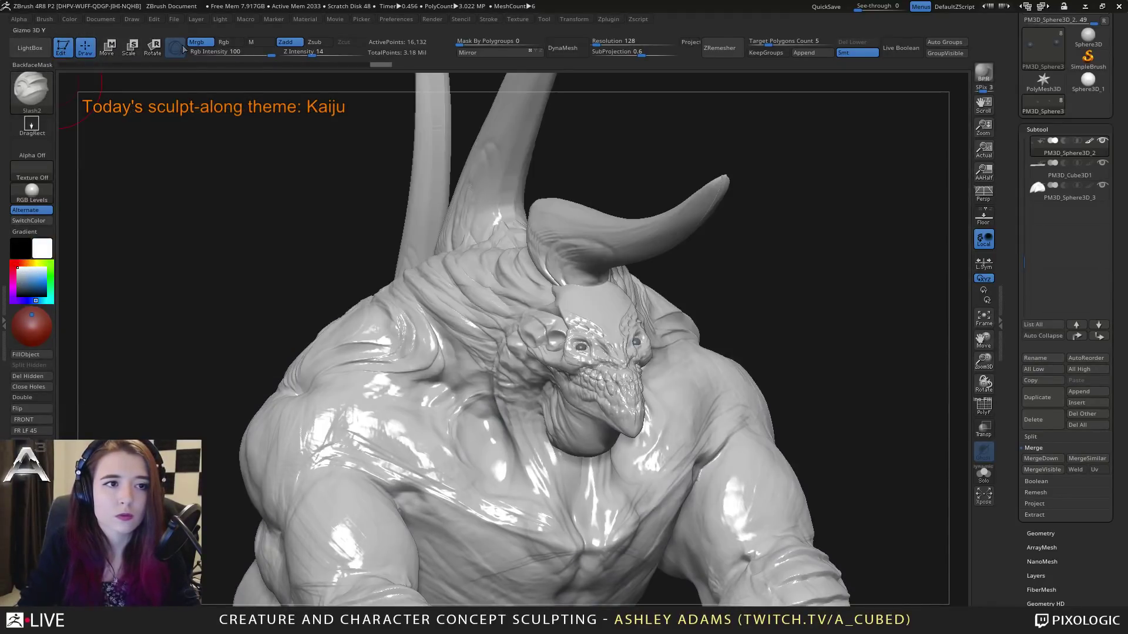
Step: Turn off combined material and colour painting and switch the sculpt's material to Longhi-sculpt
click(199, 43)
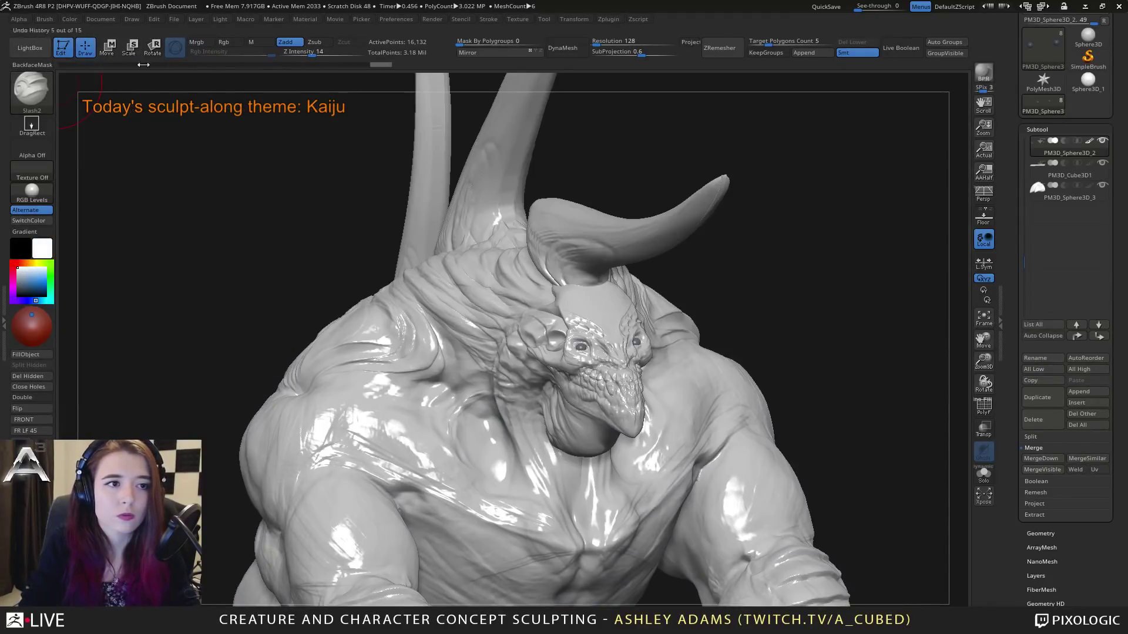
click(26, 98)
click(586, 115)
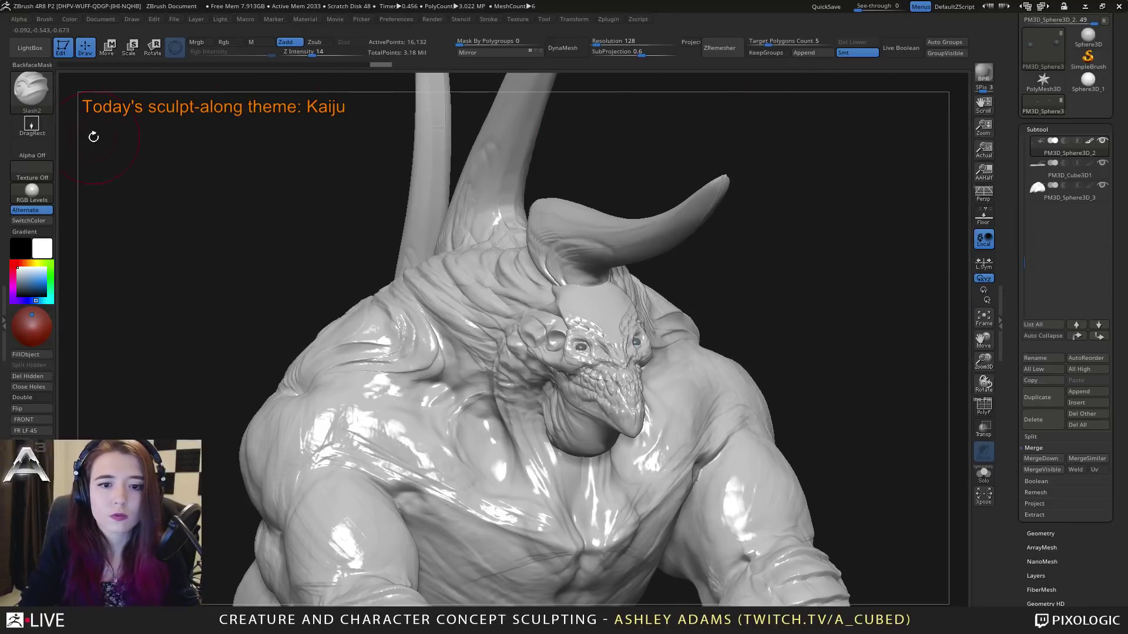
click(33, 188)
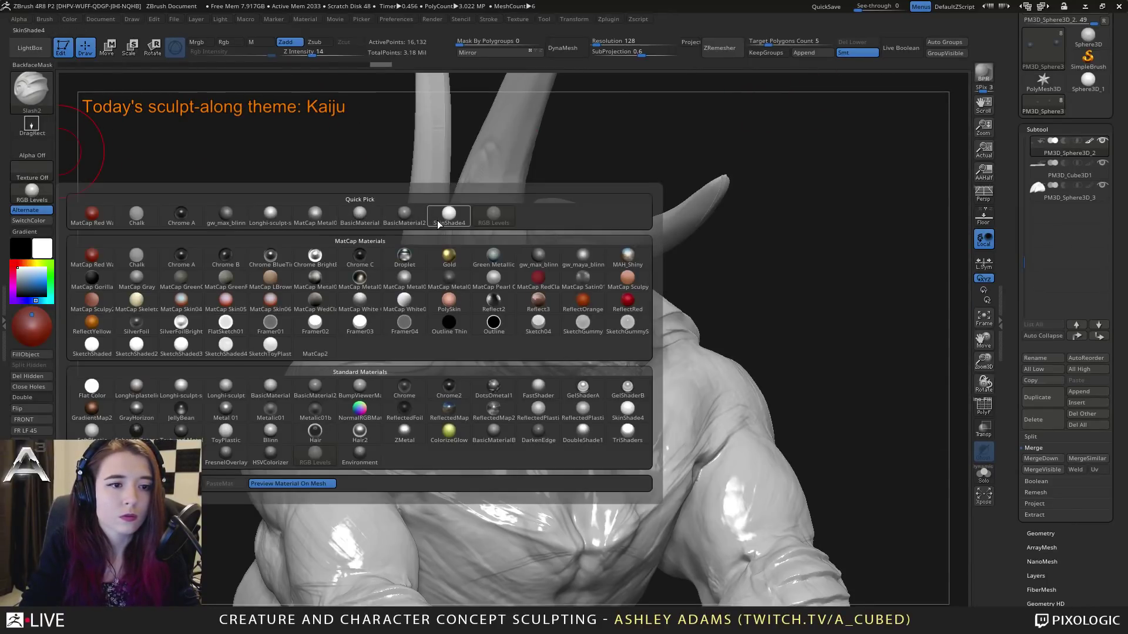
click(272, 219)
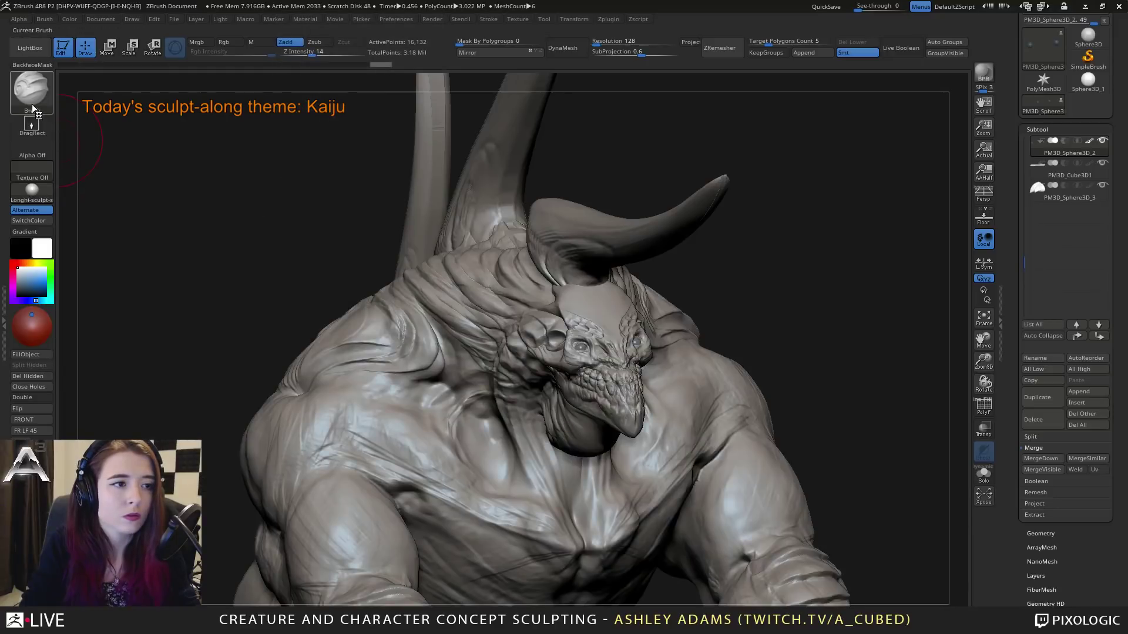
Step: Set up the Standard brush to paint colour only at RGB intensity 100, without sculpting, and paint both eyes white
click(31, 104)
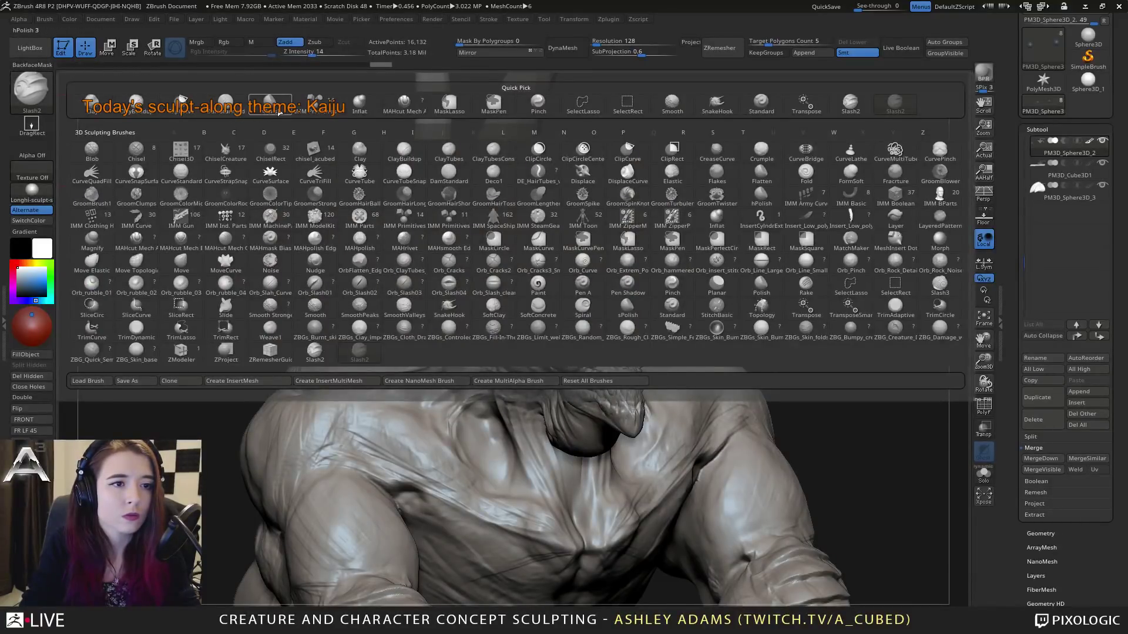
click(743, 100)
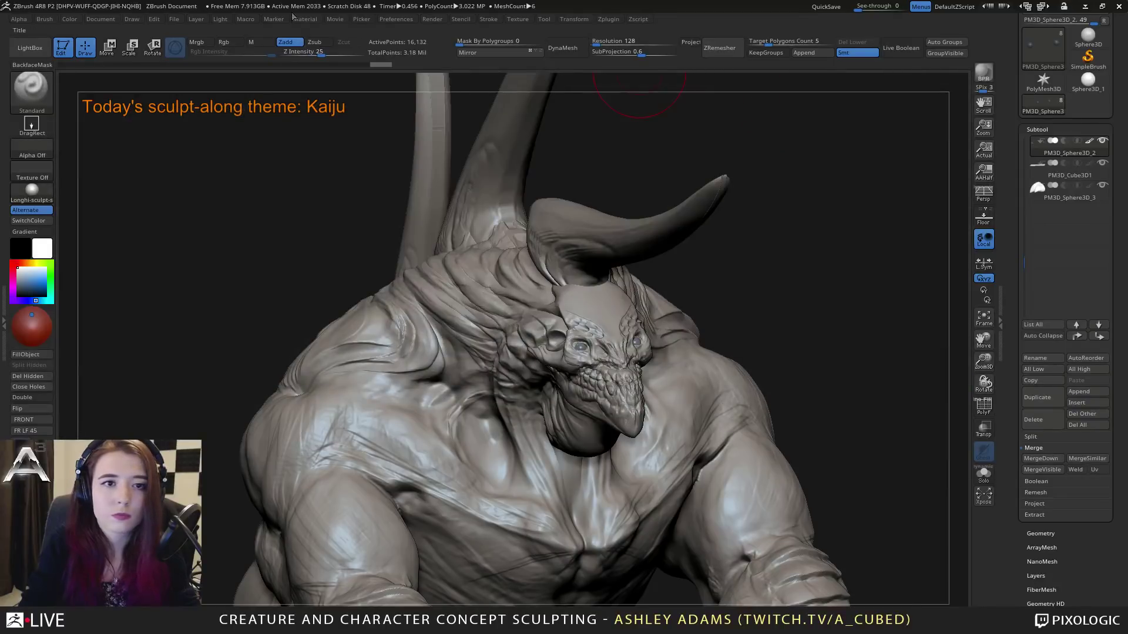
click(232, 45)
click(286, 42)
drag(373, 151, 586, 264)
key(space)
click(560, 285)
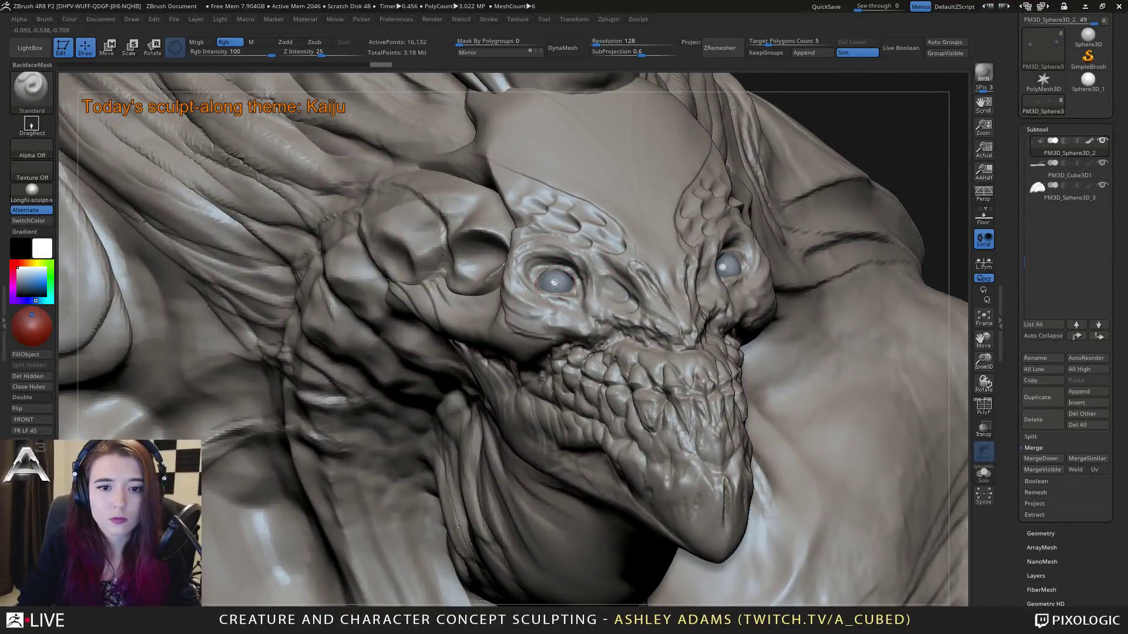
drag(565, 279, 563, 287)
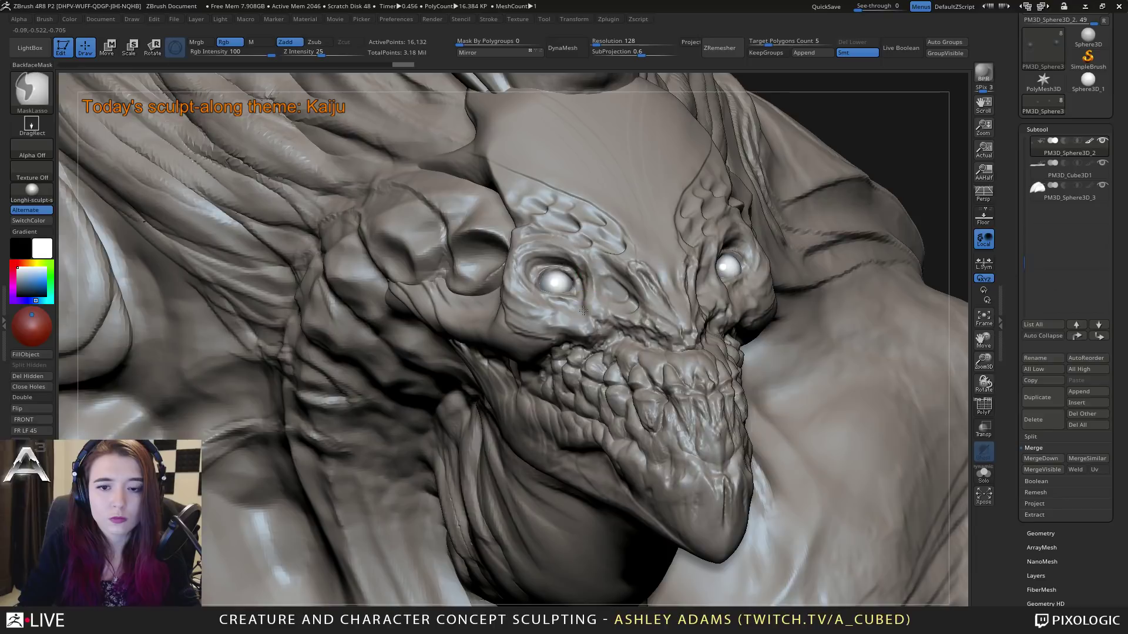
Step: Sample a muted blue-grey from the model and dab it onto the eyes with a resized brush
ctrl+right_drag(557, 275, 561, 176)
mouse_move(781, 276)
right_down()
mouse_move(618, 281)
mouse_move(616, 194)
mouse_move(734, 199)
mouse_move(728, 329)
right_up()
ctrl+right_drag(480, 281, 475, 268)
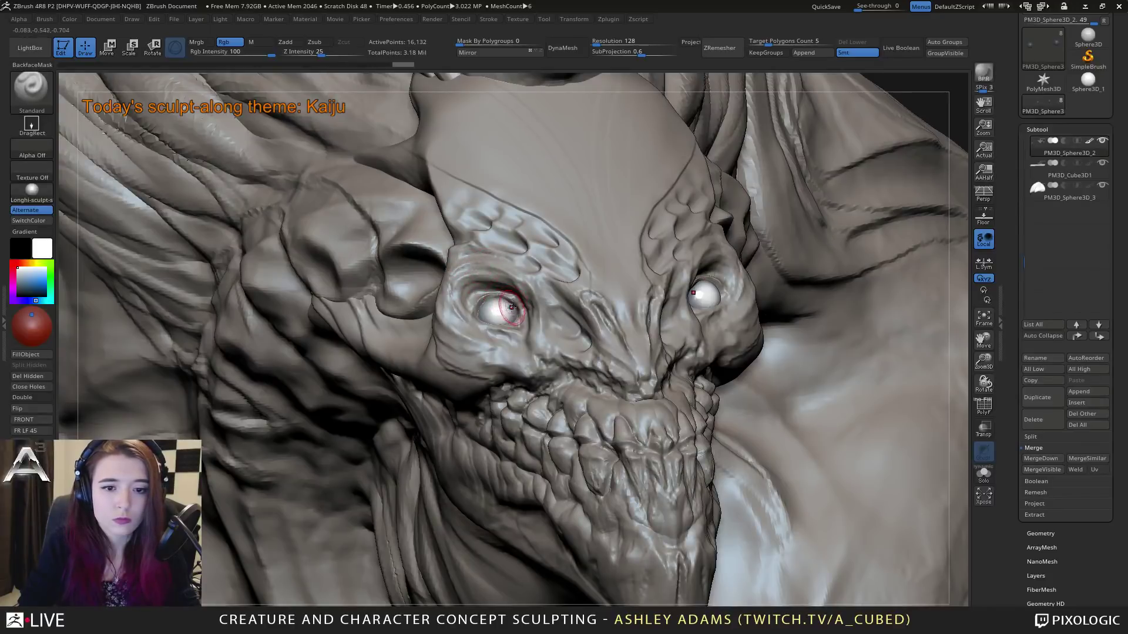
key(c)
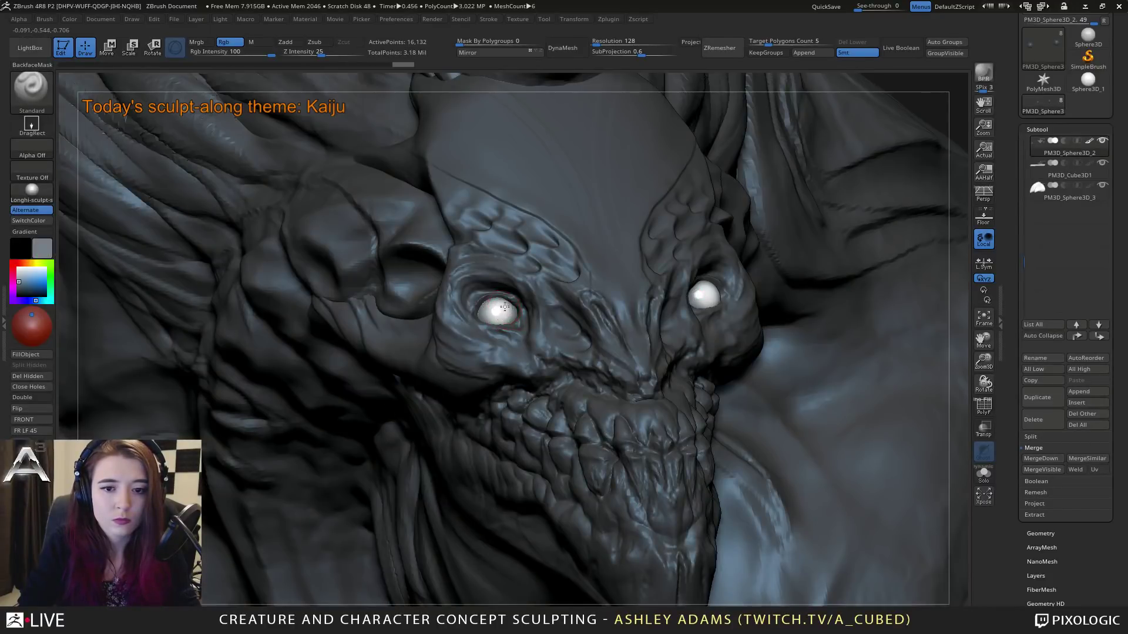
key(space)
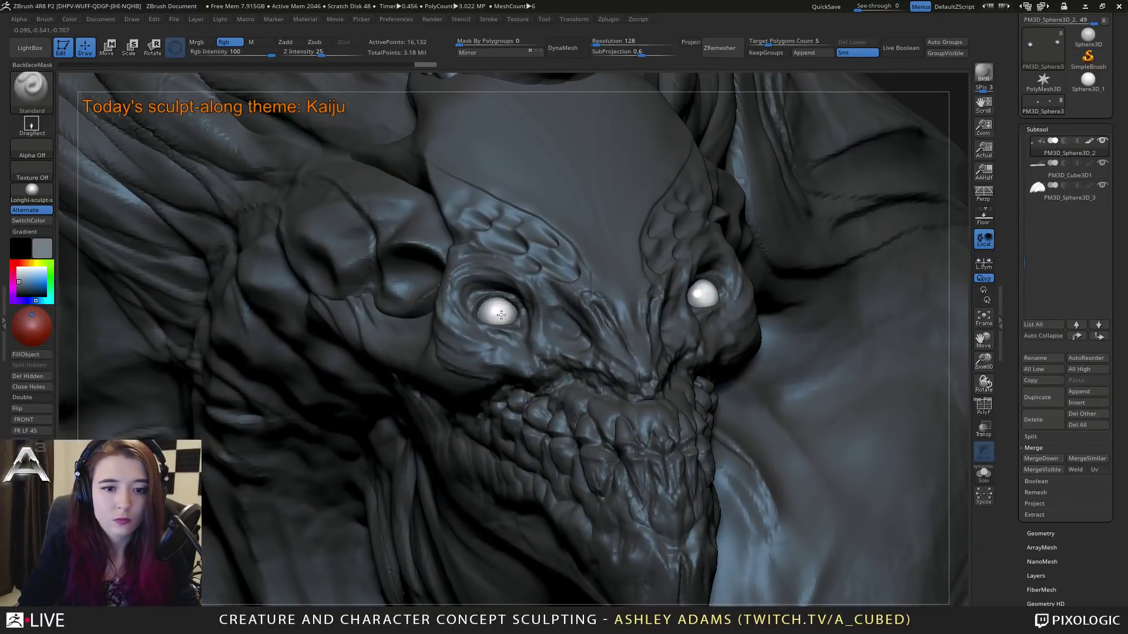
click(498, 310)
mouse_move(497, 310)
right_down()
mouse_move(537, 319)
mouse_move(477, 324)
mouse_move(513, 310)
right_up()
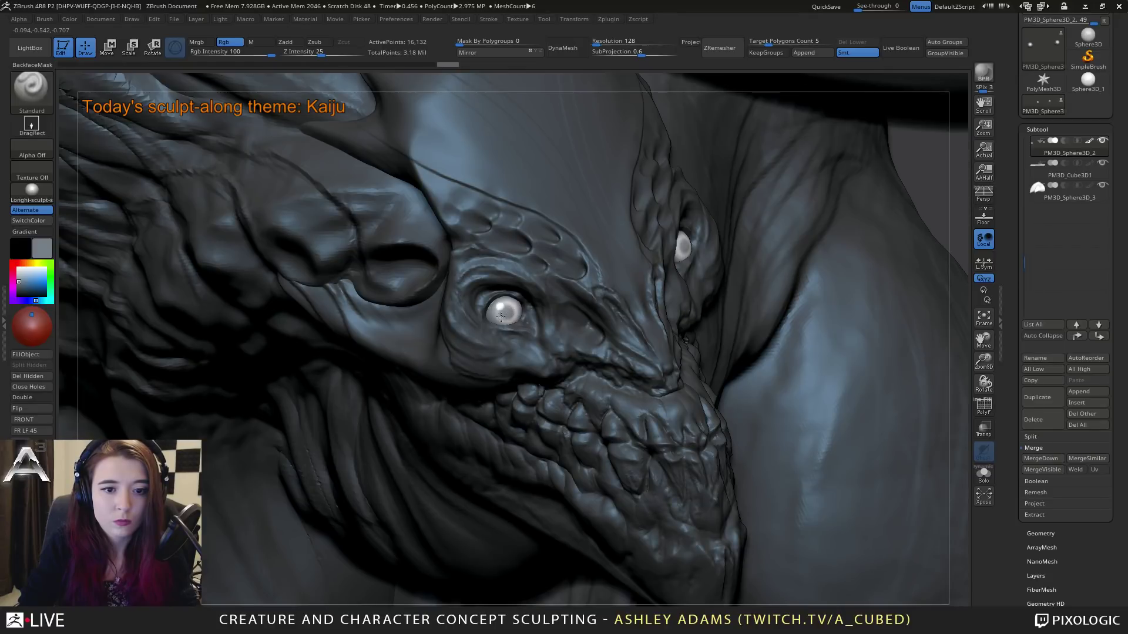
click(512, 307)
Step: Try a near-black tone on the eyes, and switch the colour to white to dab small highlights on them
drag(18, 272, 17, 292)
key(space)
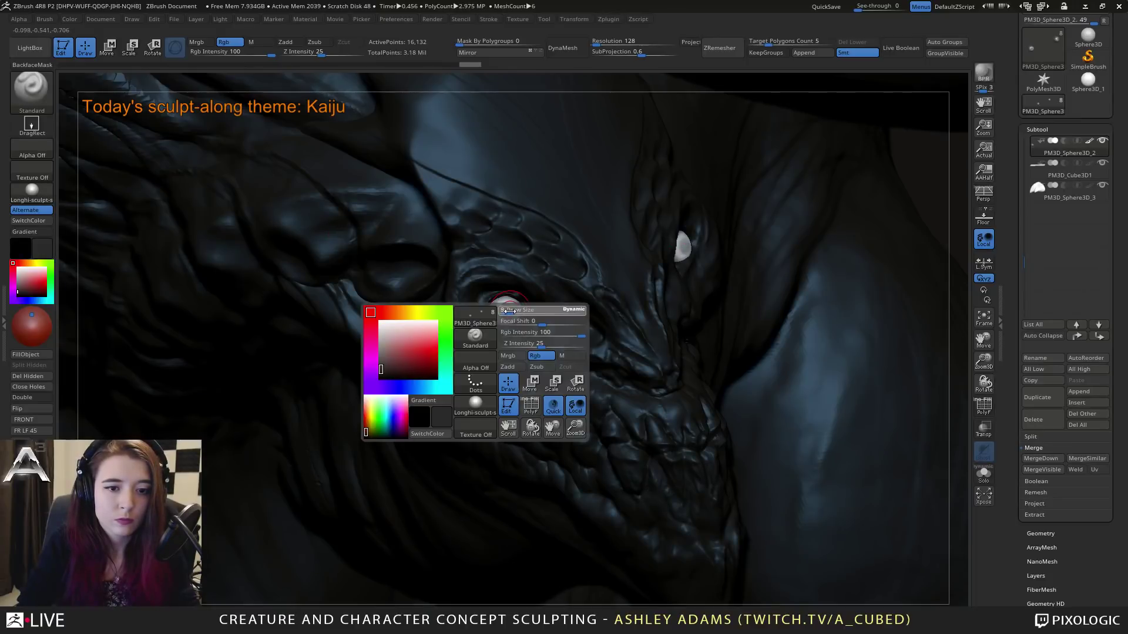
key(space)
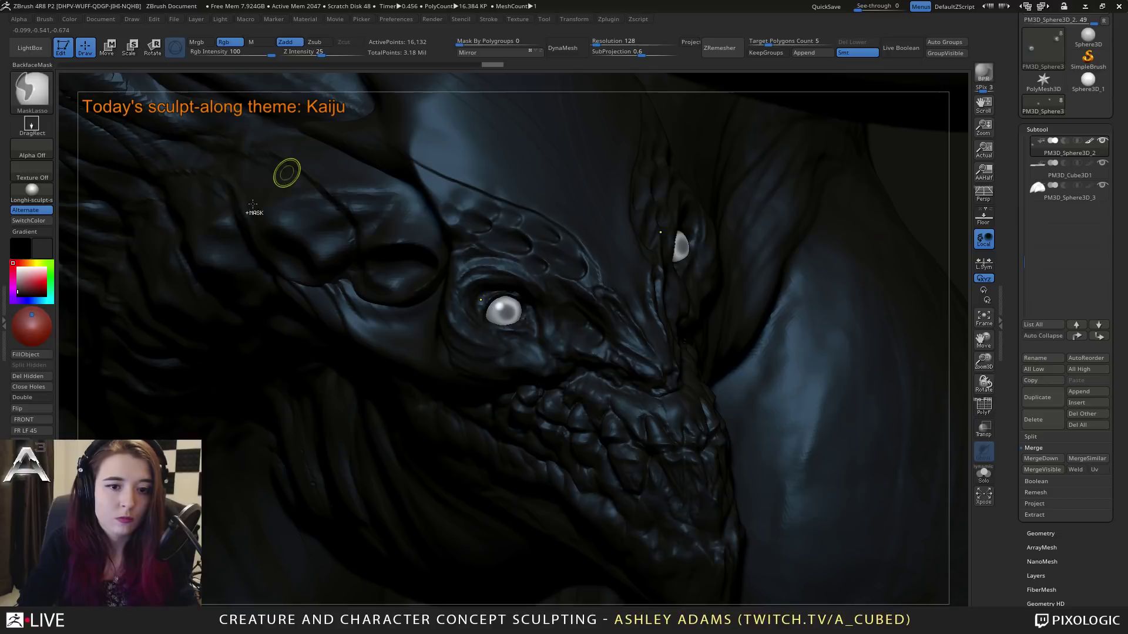
click(13, 265)
drag(12, 264, 508, 314)
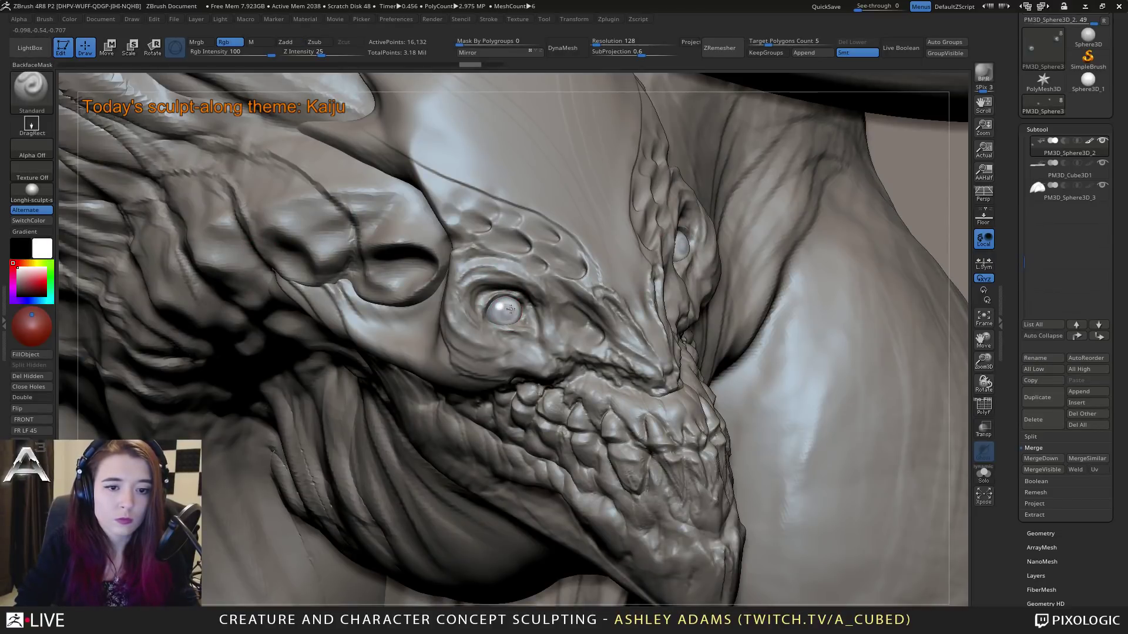
key(space)
drag(507, 308, 515, 308)
Step: Select the head subtool 2 and fill it with a neutral mid-grey
ctrl+right_drag(516, 308, 519, 252)
mouse_move(593, 268)
right_down()
mouse_move(517, 282)
mouse_move(605, 312)
mouse_move(617, 350)
mouse_move(465, 217)
right_up()
alt+click(306, 229)
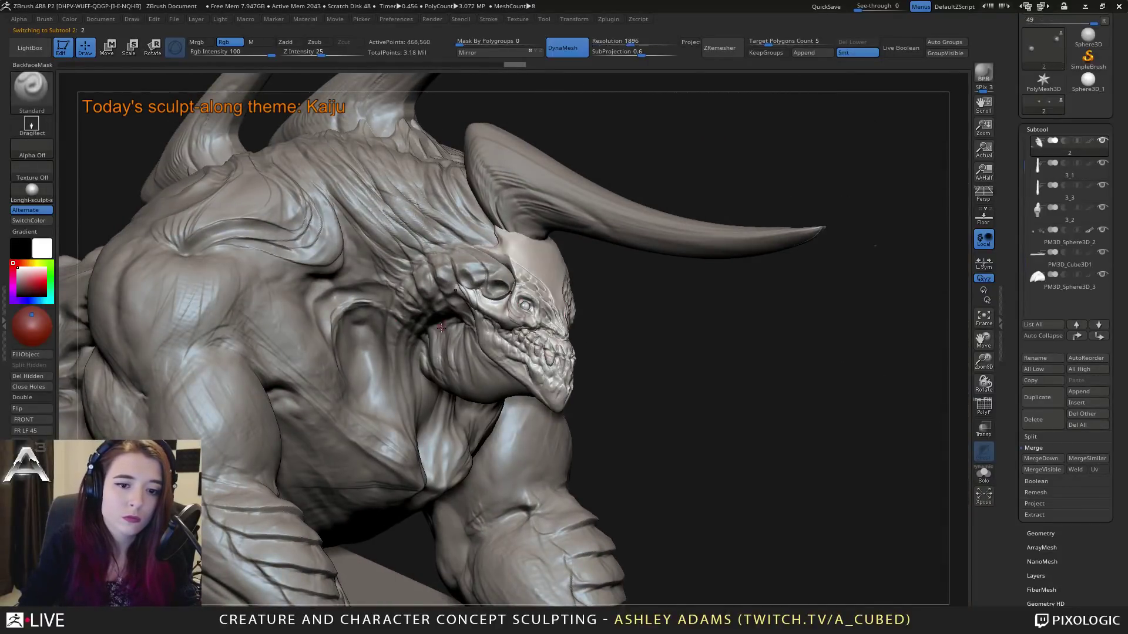
drag(21, 286, 17, 283)
mouse_move(414, 335)
ctrl+right_down()
mouse_move(411, 278)
mouse_move(264, 282)
mouse_move(170, 311)
mouse_move(347, 300)
mouse_move(606, 356)
ctrl+right_up()
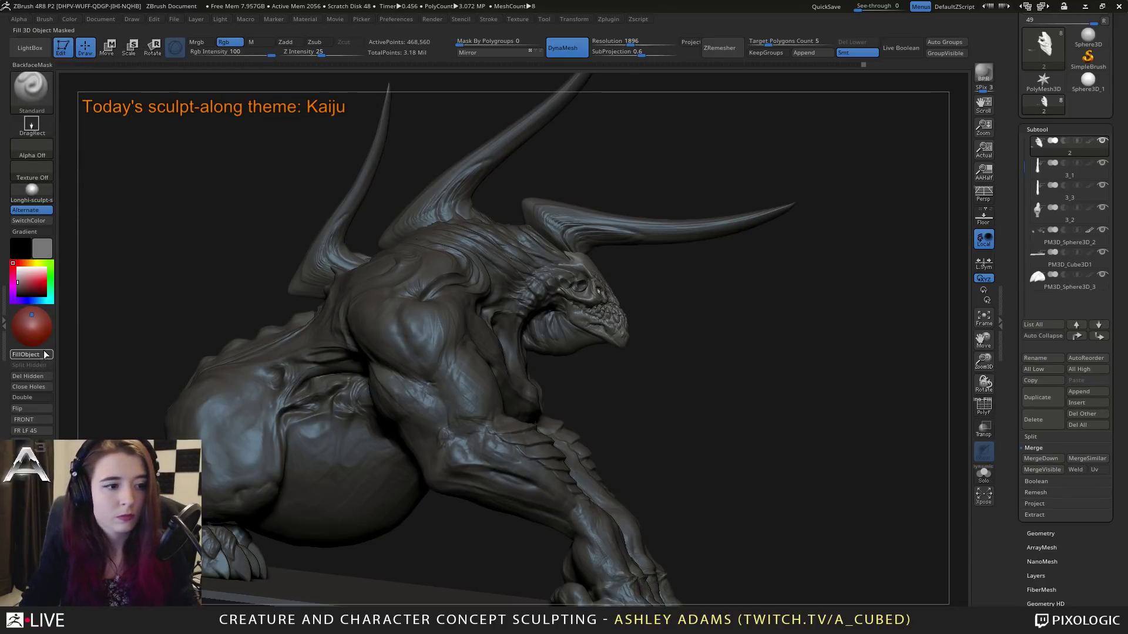
Step: Fill the body, the three horns and the hind claws with the same mid-grey, one subtool at a time
alt+click(365, 288)
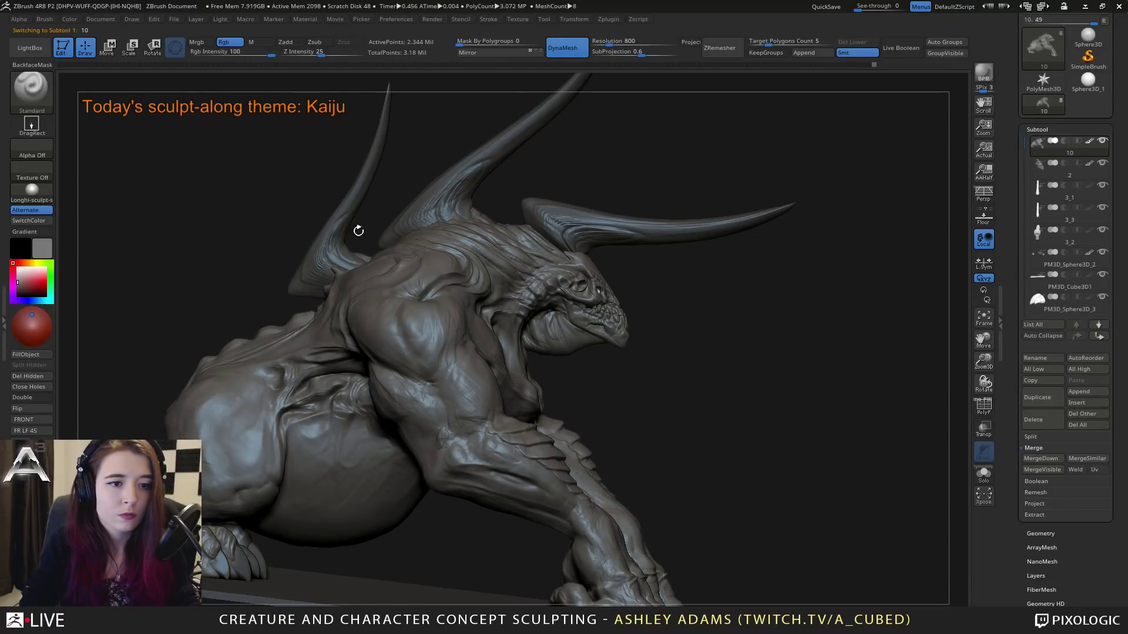
alt+click(324, 236)
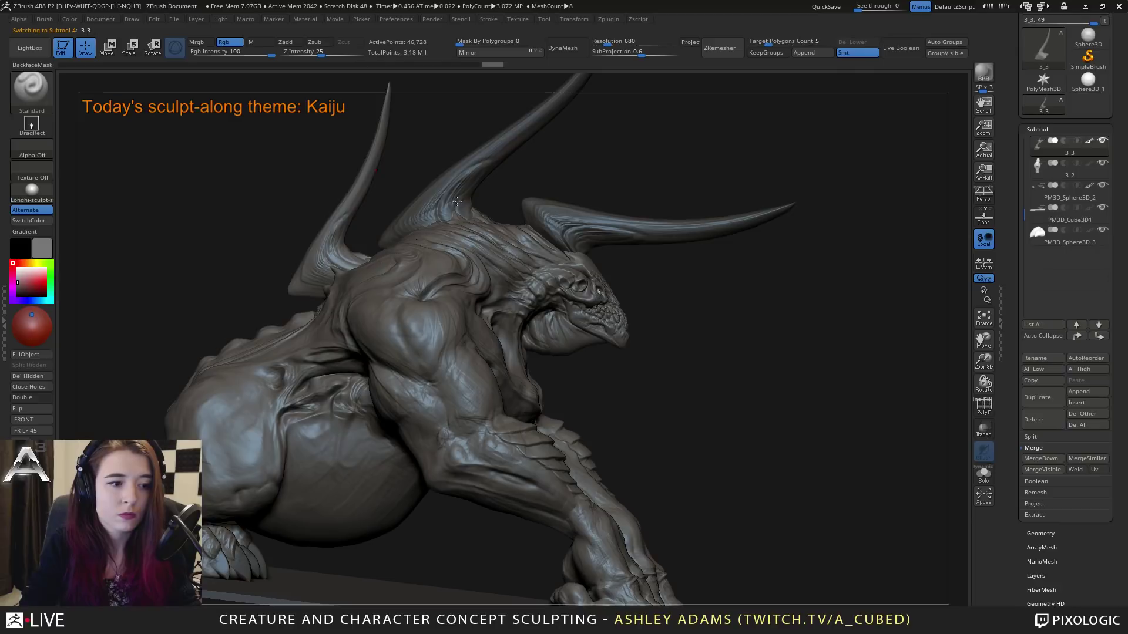
alt+click(462, 181)
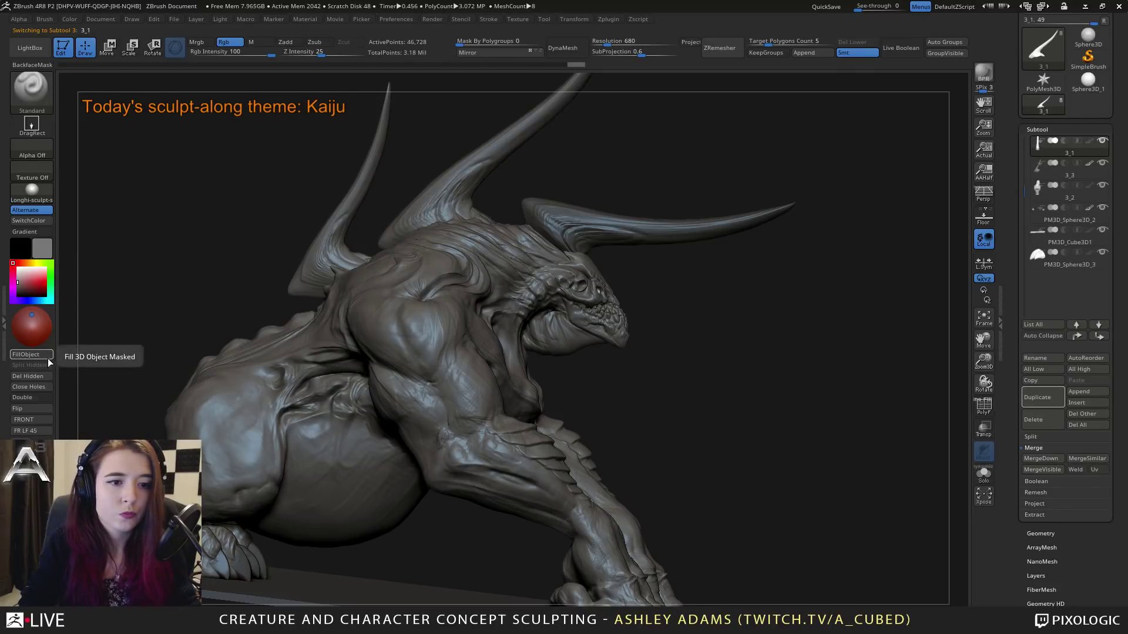
alt+click(587, 222)
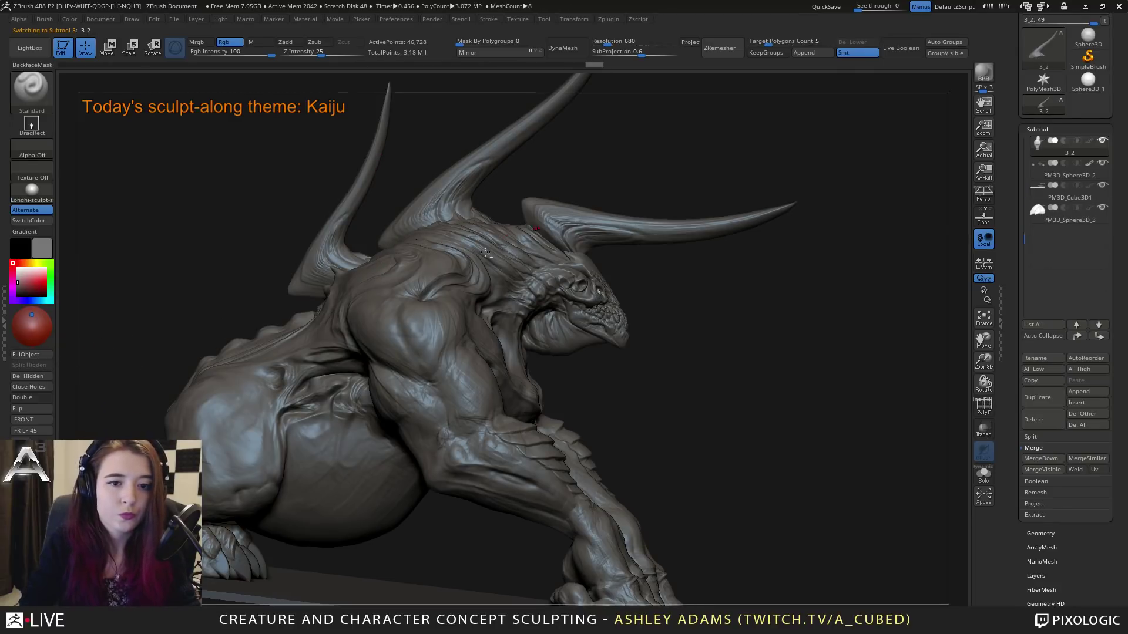
alt+click(245, 554)
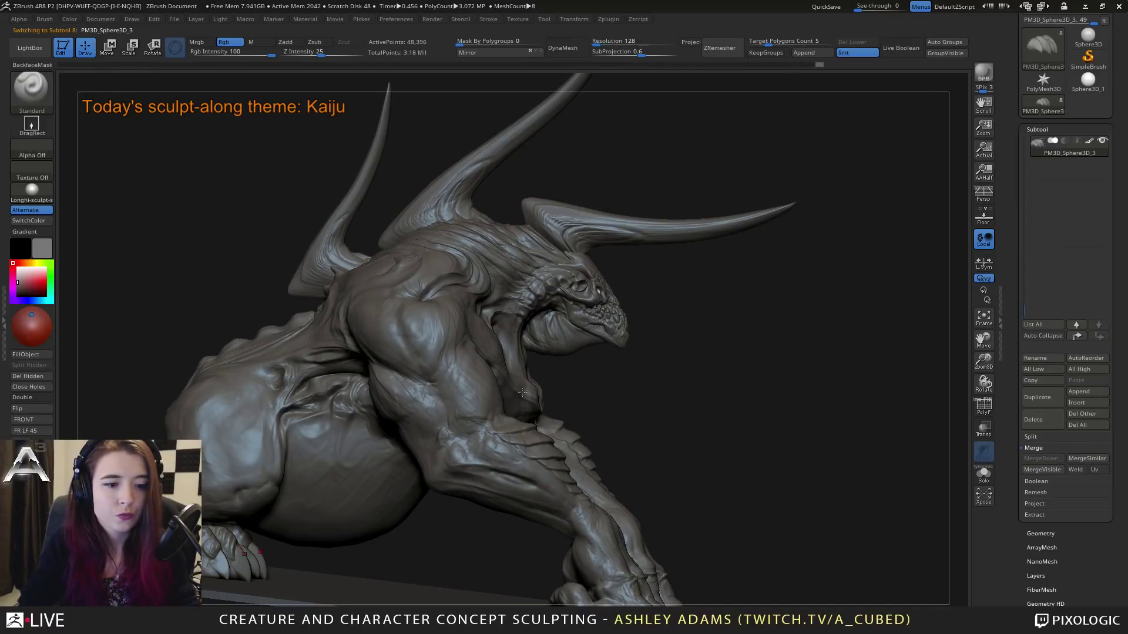
Step: Reset the current colour to white and make the body subtool 10 active
drag(522, 392, 405, 376)
key(space)
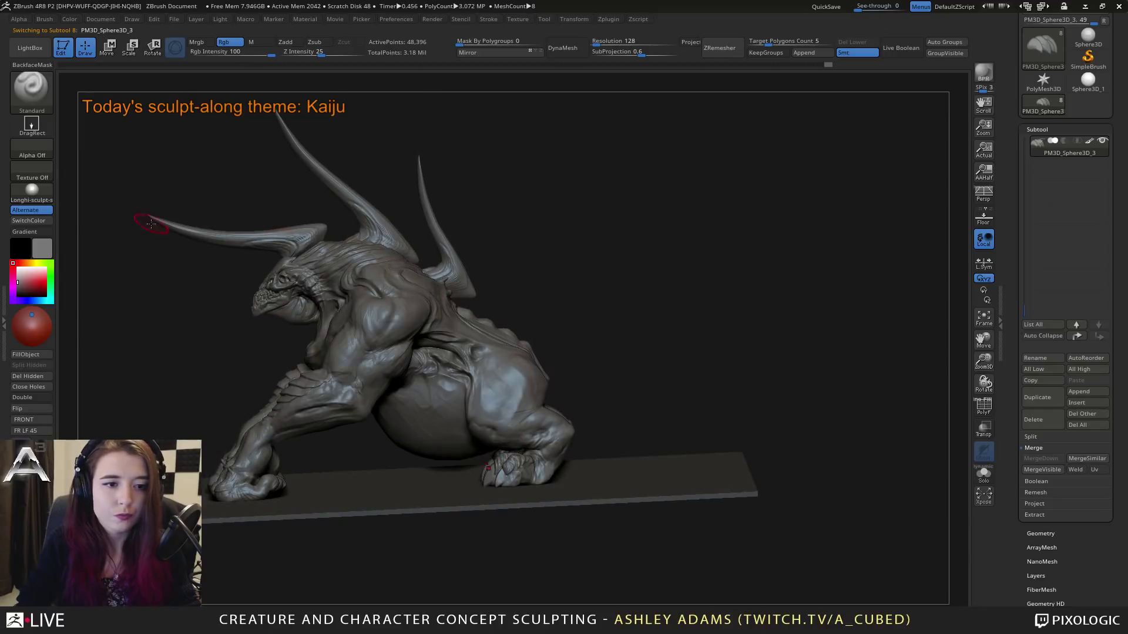
click(18, 267)
key(space)
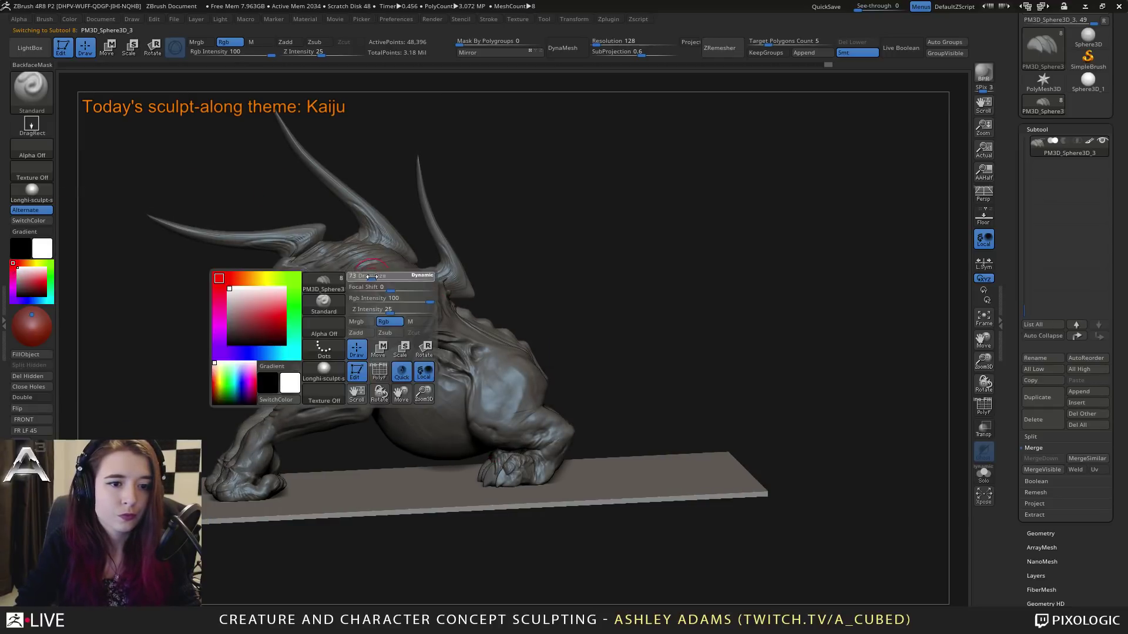
alt+right_drag(372, 276, 665, 279)
alt+click(439, 257)
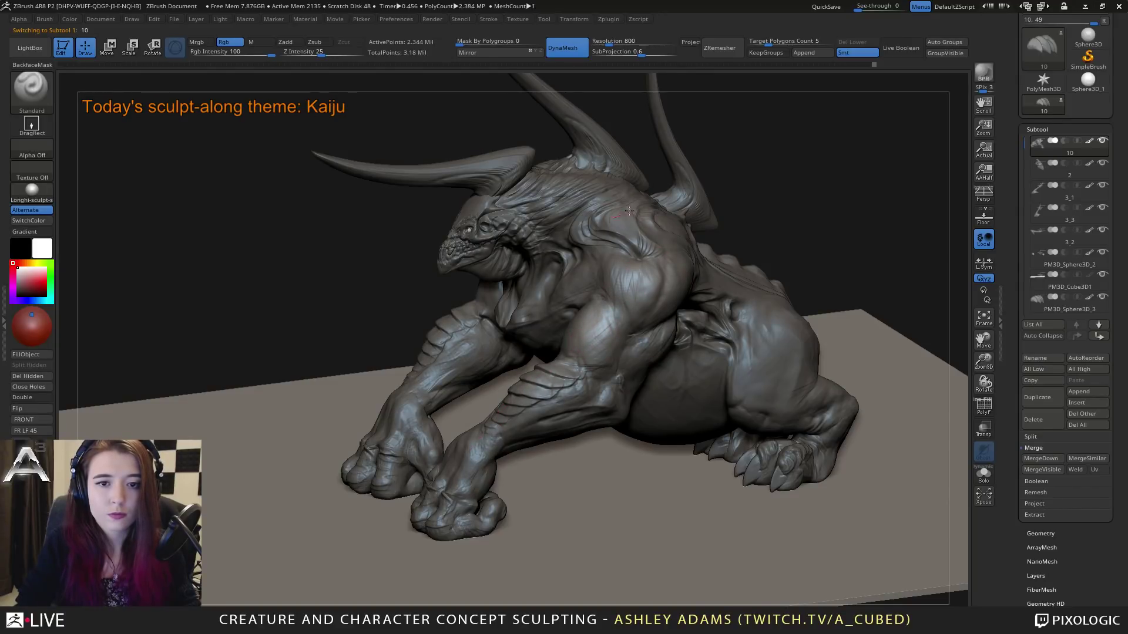
Step: Examine the grey-filled creature from the side, rear and front to judge its overall shape and shading
right_drag(625, 229, 588, 228)
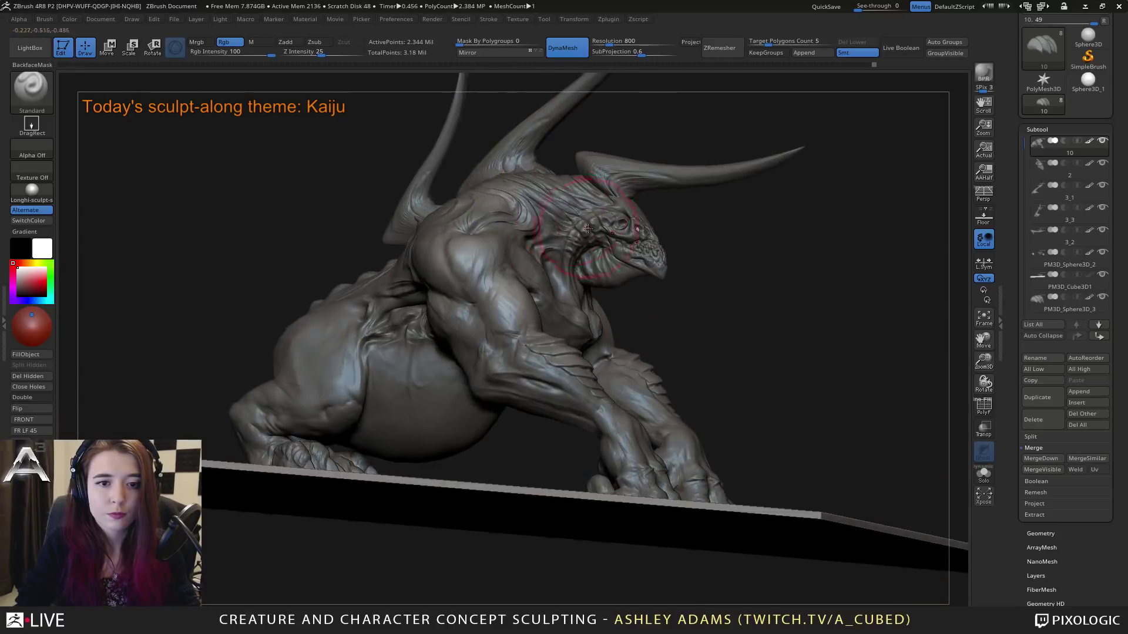
right_drag(436, 292, 238, 317)
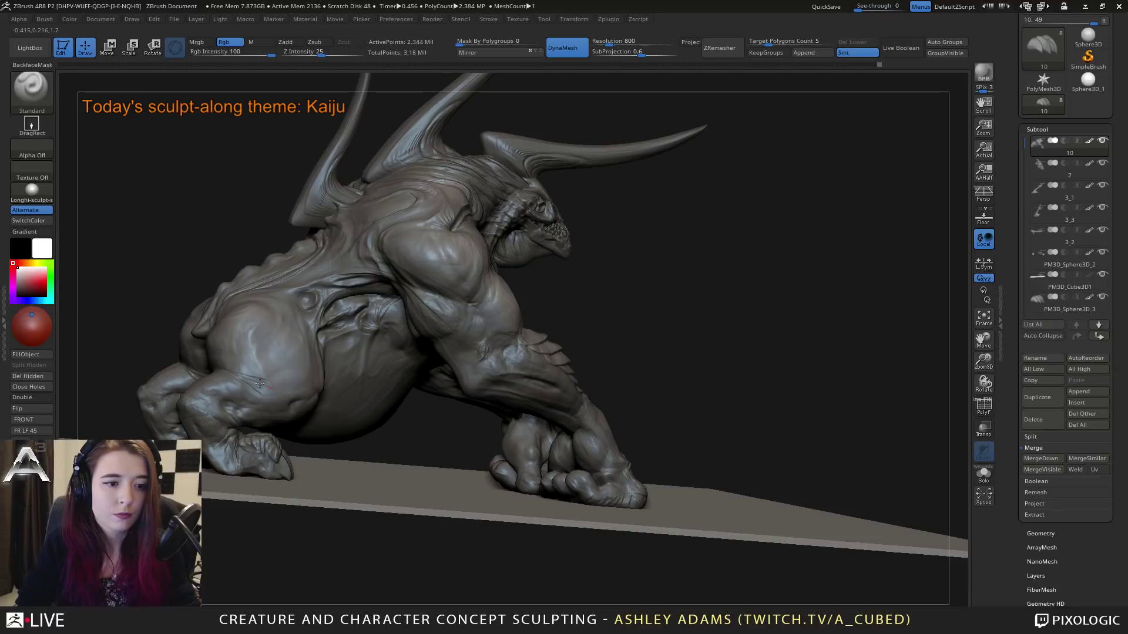
right_drag(239, 340, 229, 262)
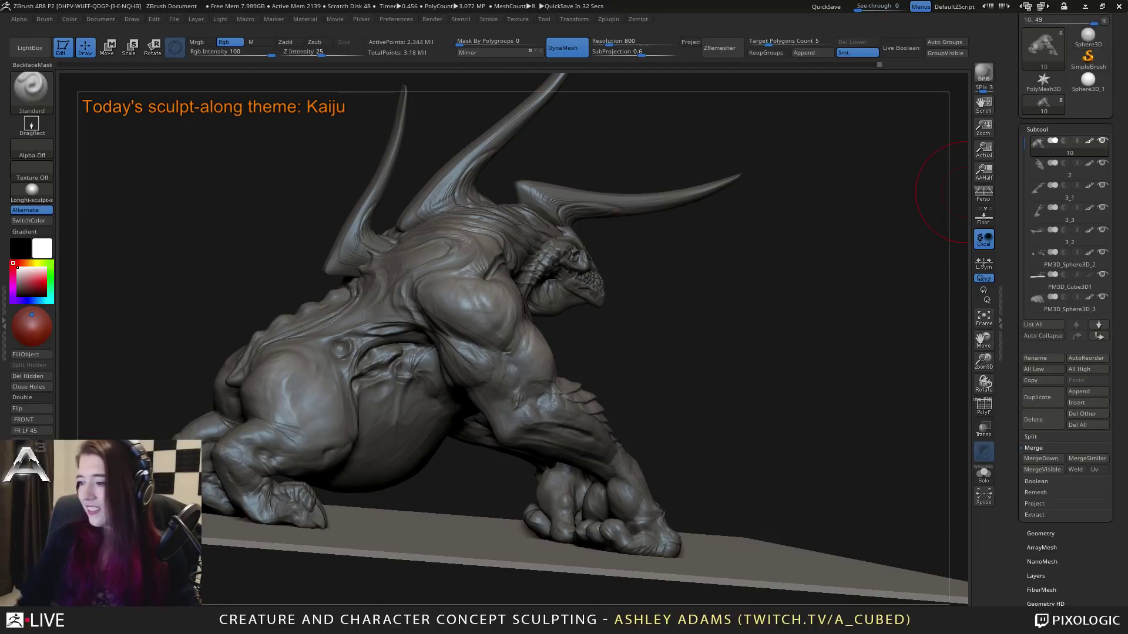
right_drag(445, 288, 455, 276)
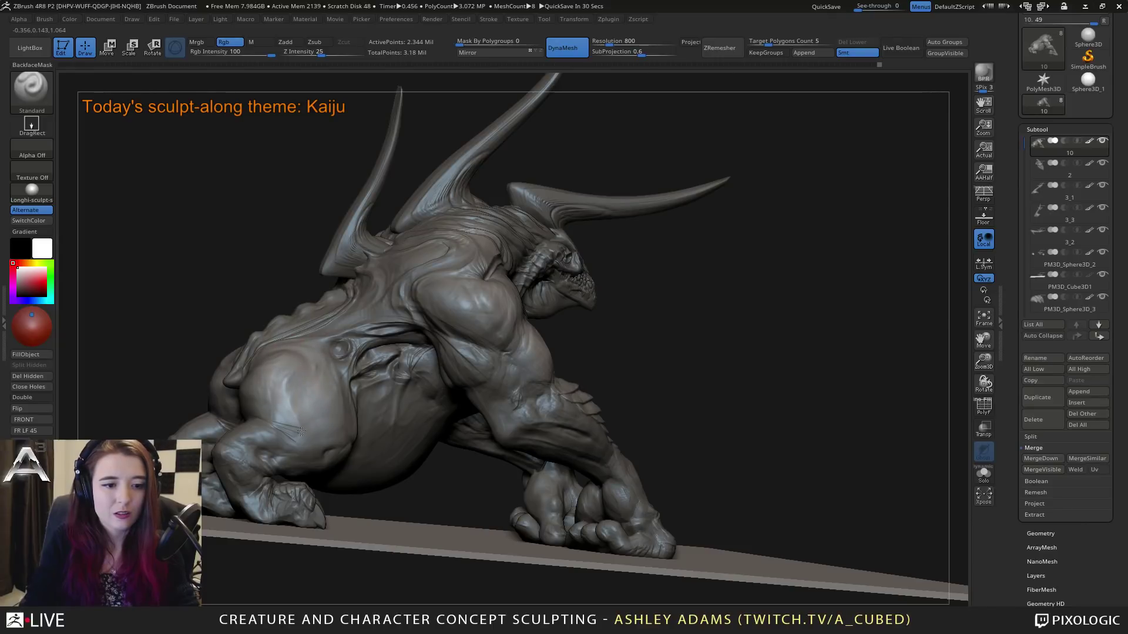
right_drag(259, 437, 305, 386)
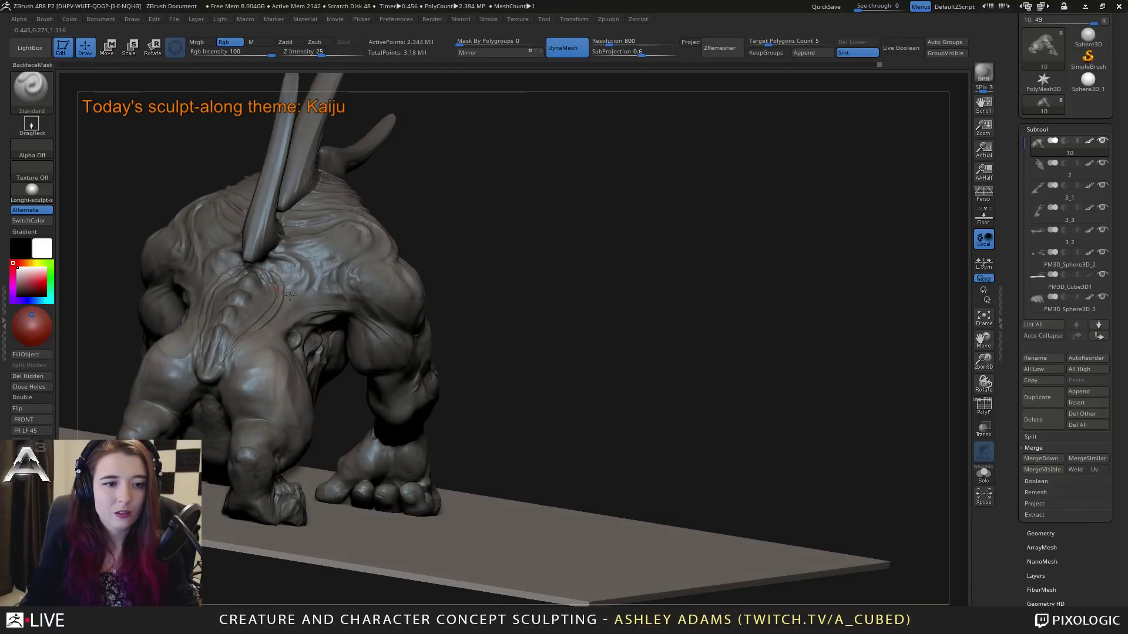
right_drag(314, 259, 400, 246)
right_click(275, 354)
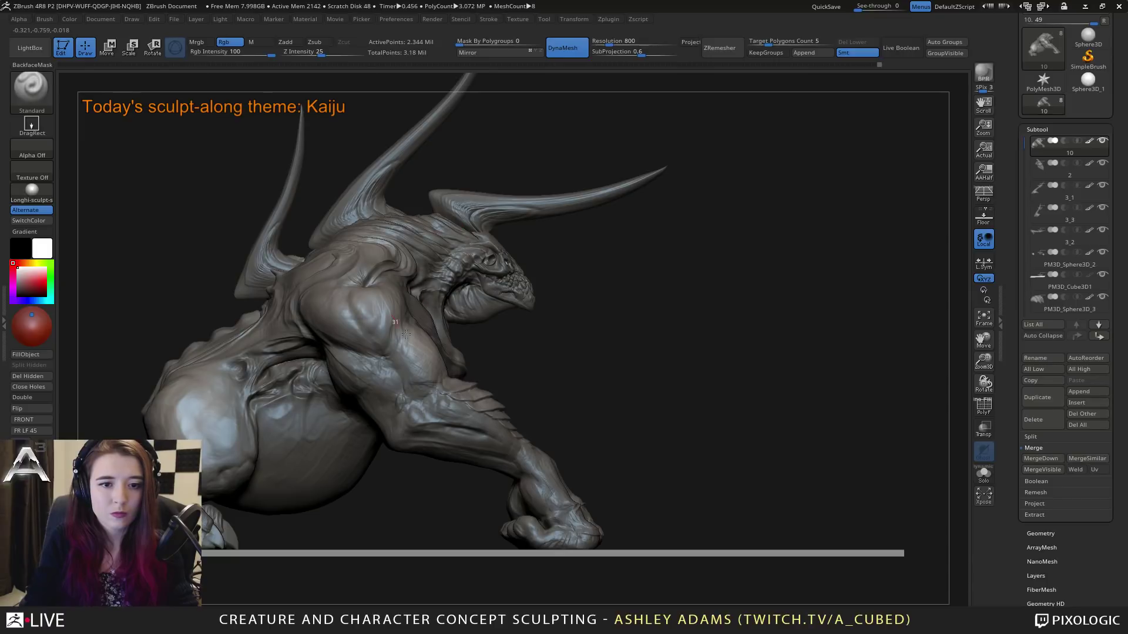
mouse_move(329, 381)
ctrl+right_down()
mouse_move(453, 334)
mouse_move(373, 363)
ctrl+right_up()
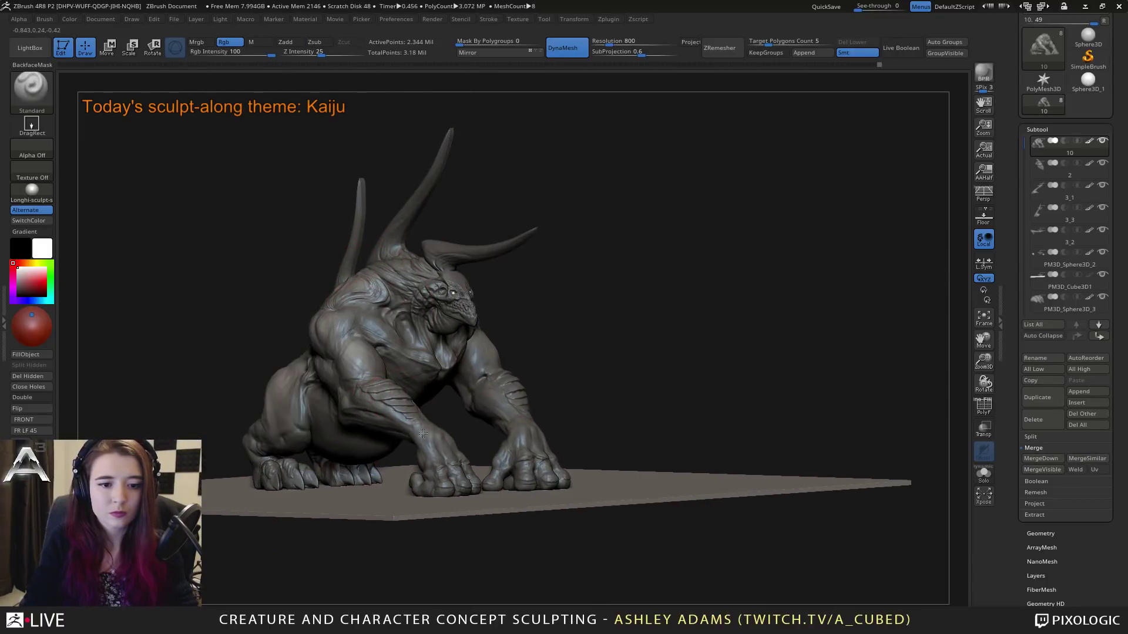
ctrl+right_drag(460, 461, 462, 523)
Step: Make the head subtool 2 active, set the current colour to black and shade the head from both sides
alt+click(536, 258)
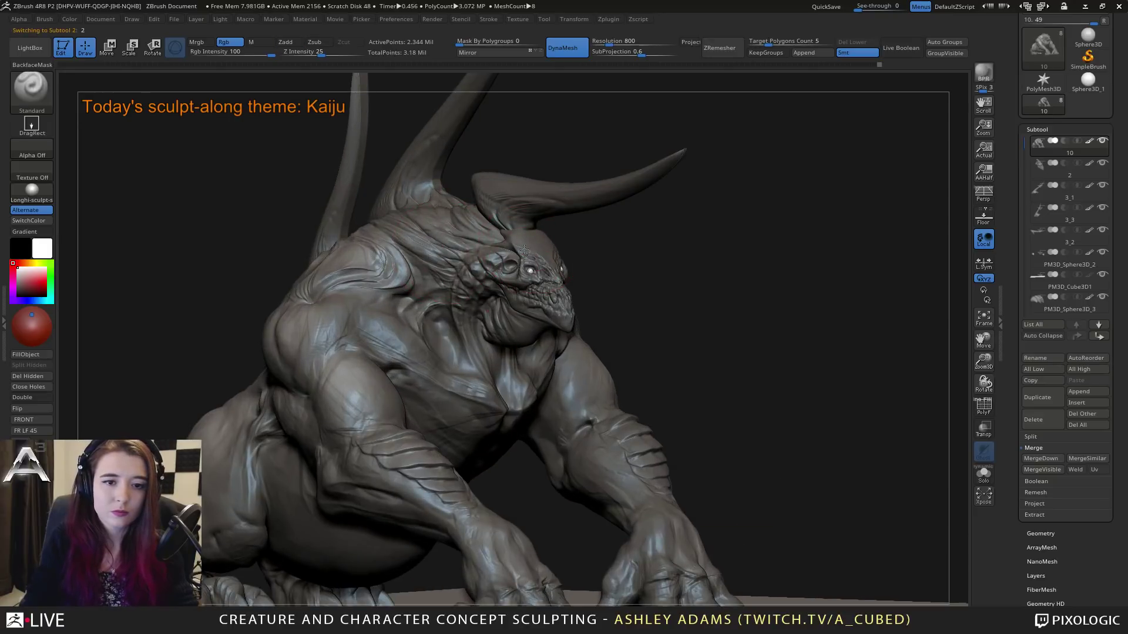
click(14, 293)
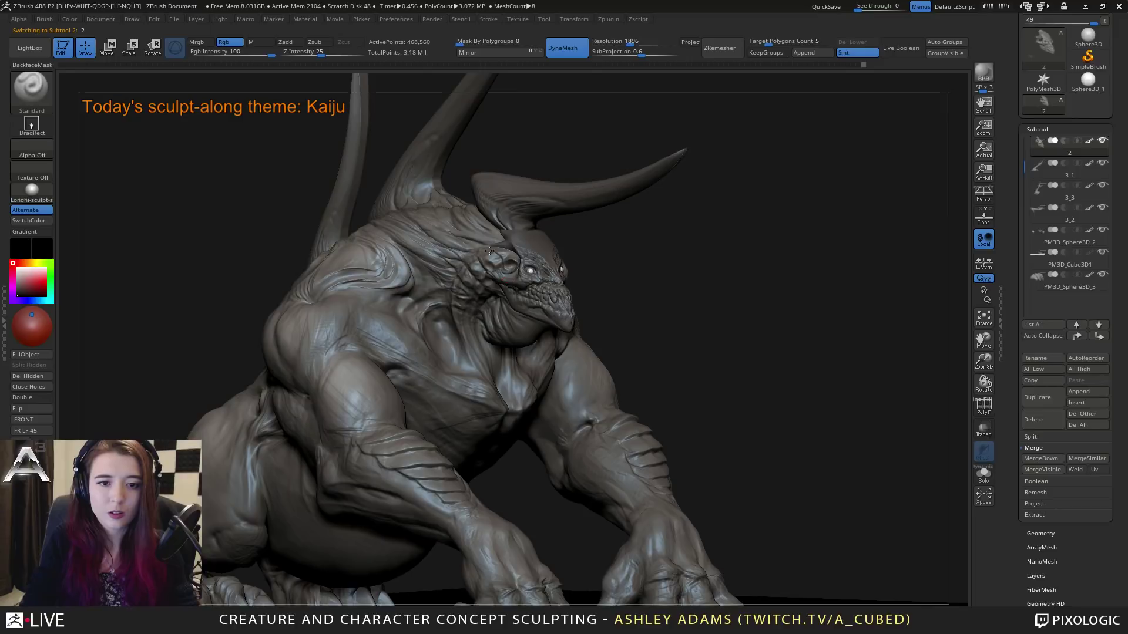
right_drag(510, 286, 496, 238)
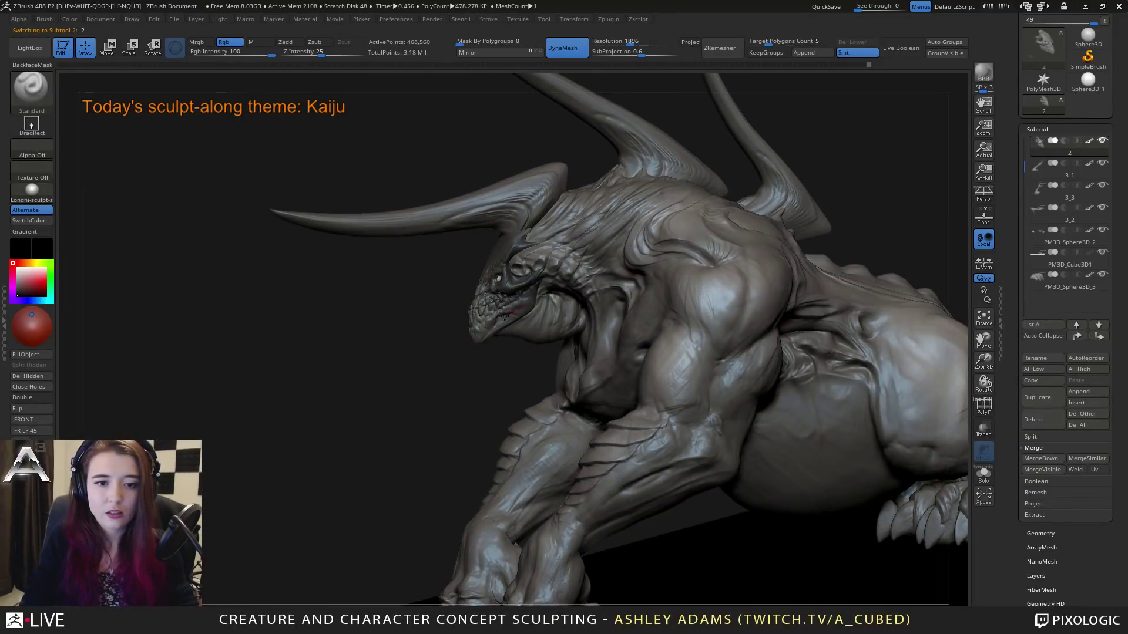
right_drag(504, 316, 405, 271)
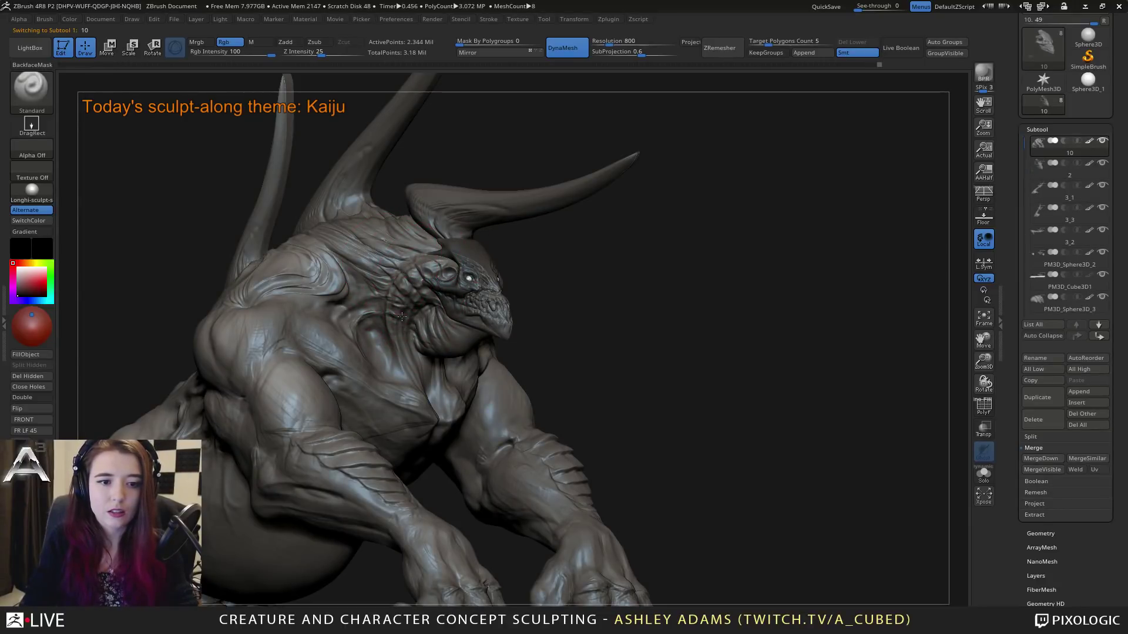
Step: Enlarge the brush and shade the recesses and undersides of the body subtool 10 with black from several angles
ctrl+right_drag(399, 318, 474, 289)
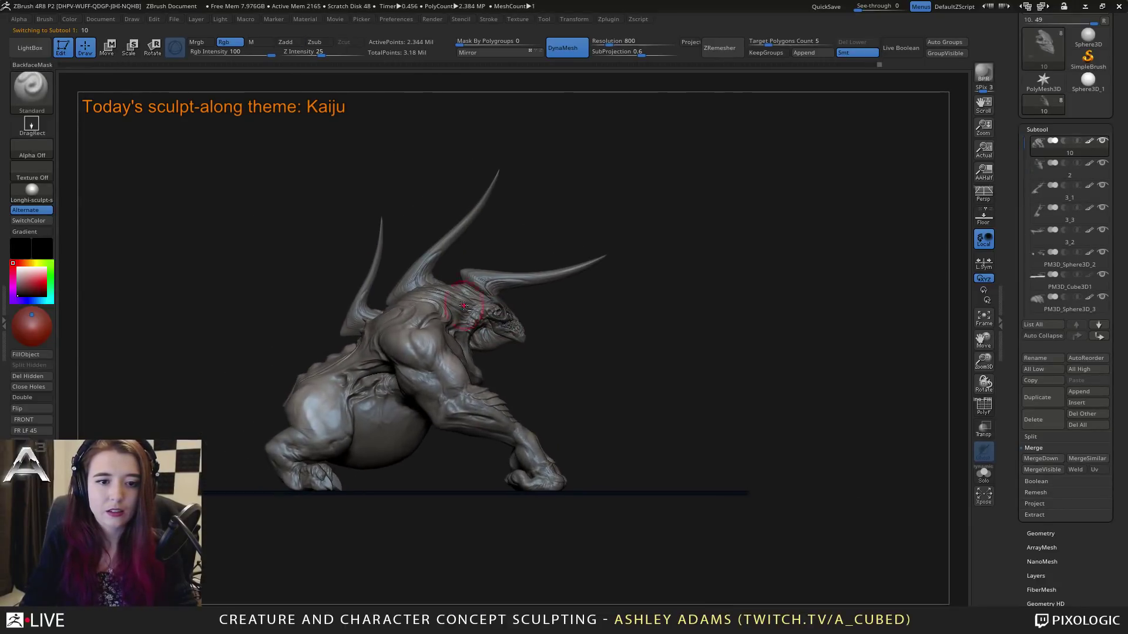
key(space)
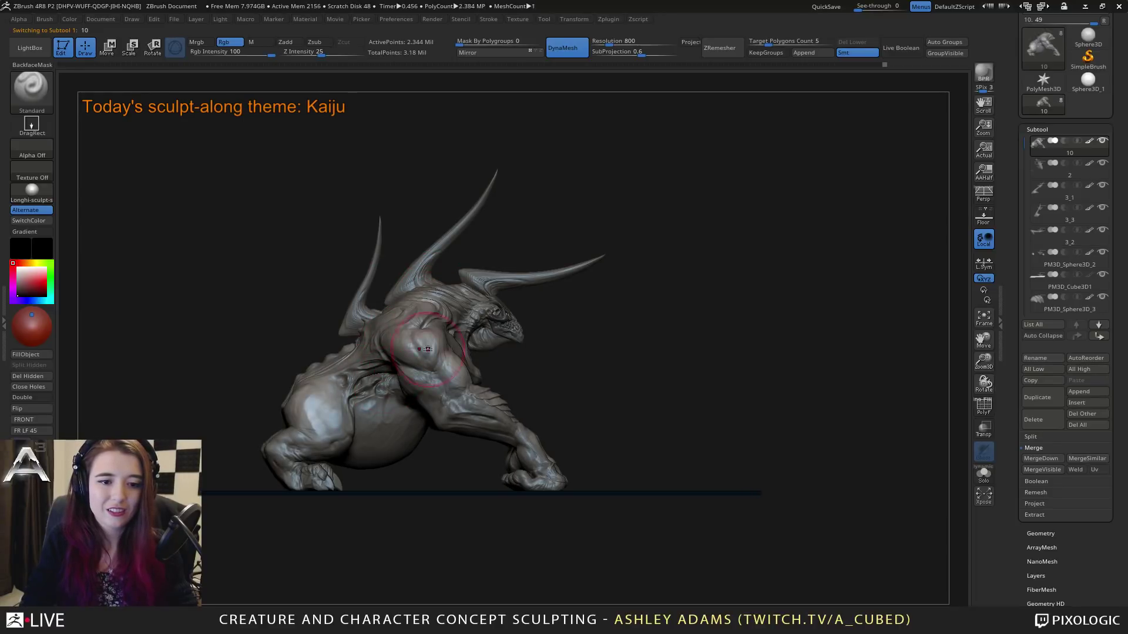
right_drag(428, 349, 471, 400)
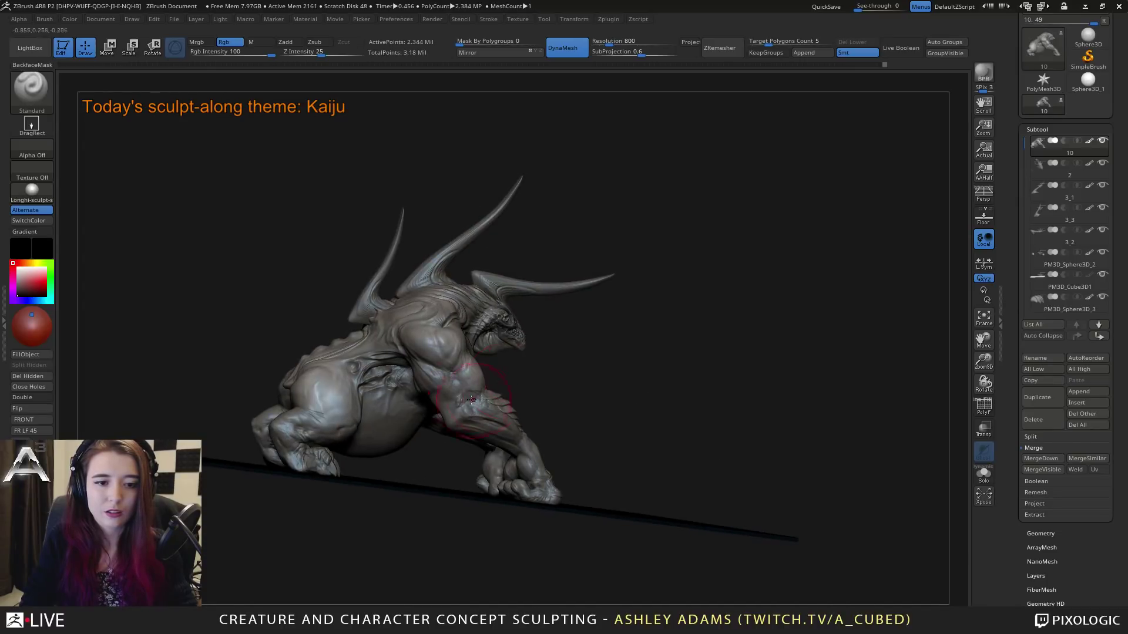
right_click(460, 407)
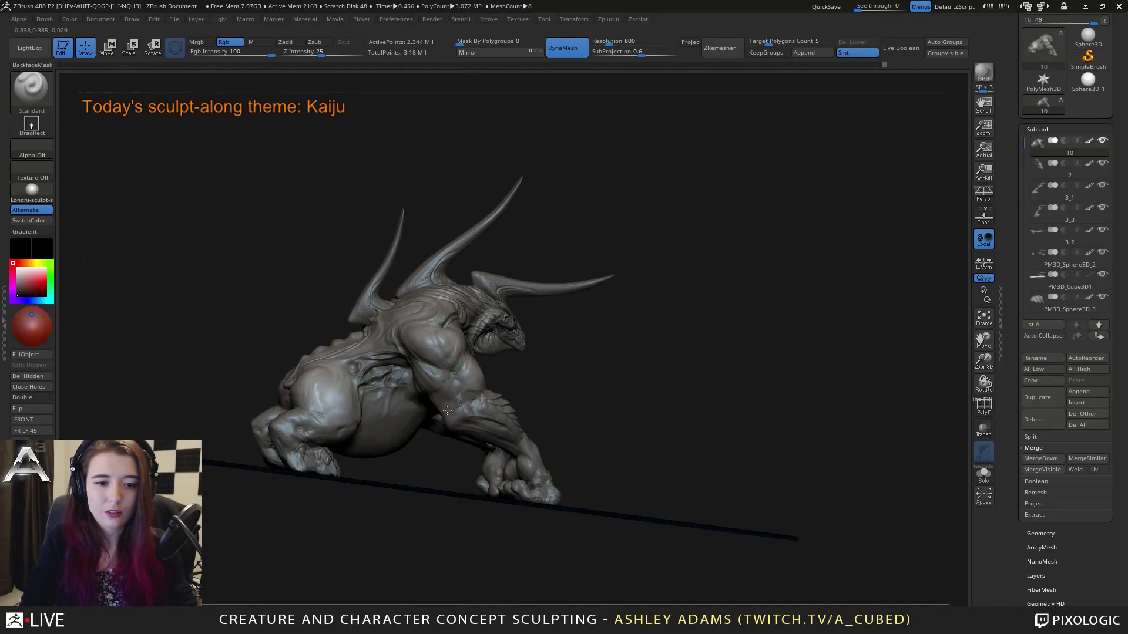
right_click(471, 388)
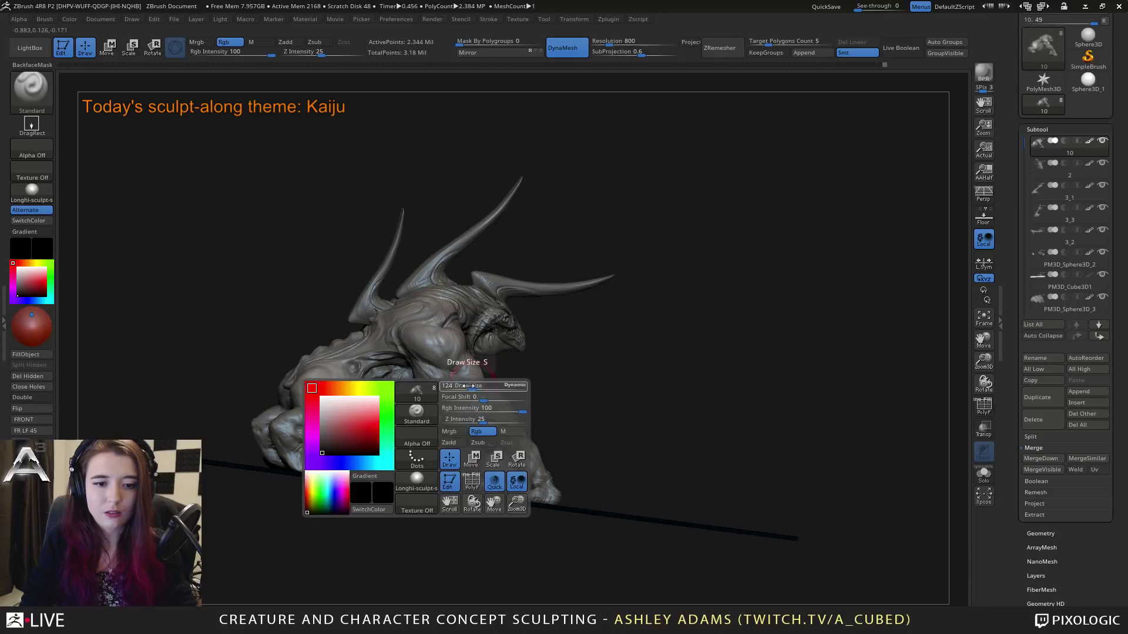
right_drag(458, 391, 376, 405)
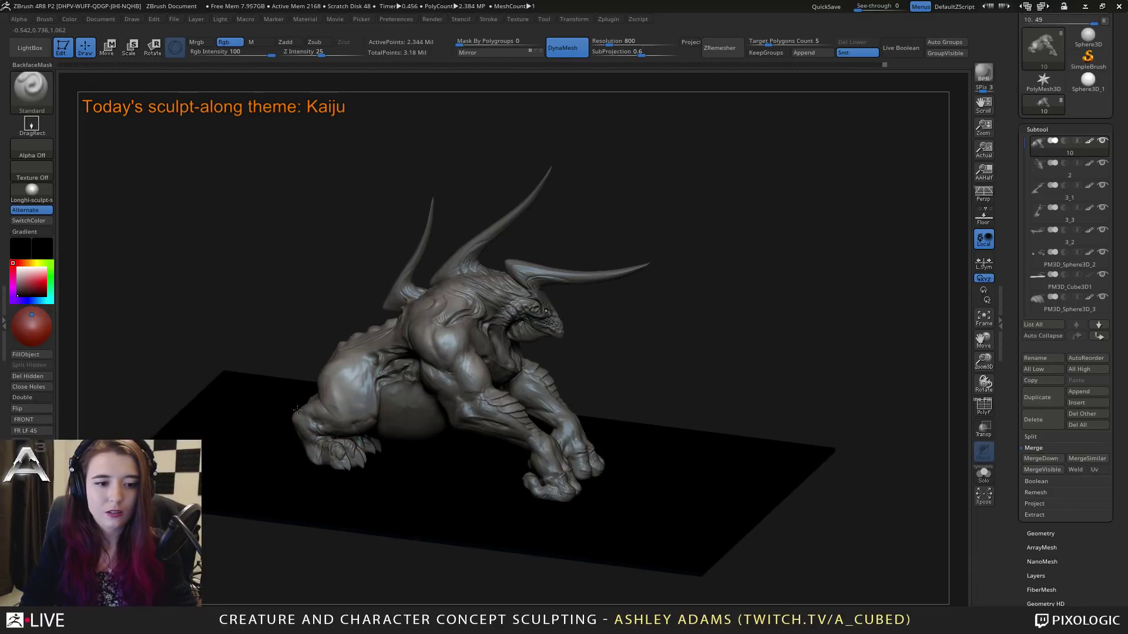
right_drag(297, 410, 356, 433)
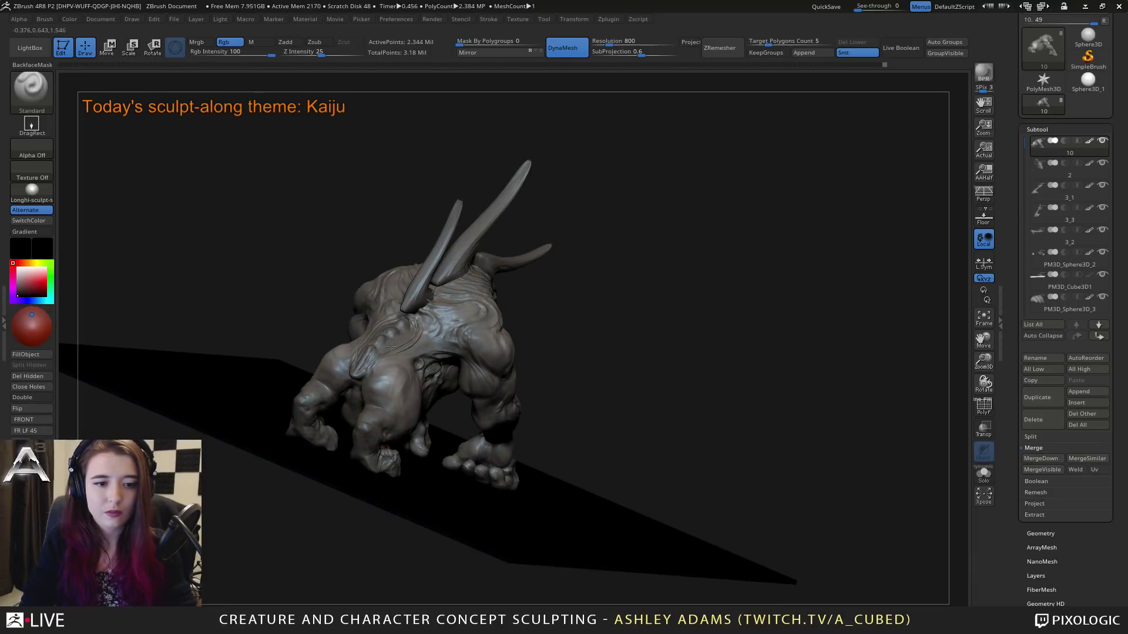
right_drag(390, 347, 474, 258)
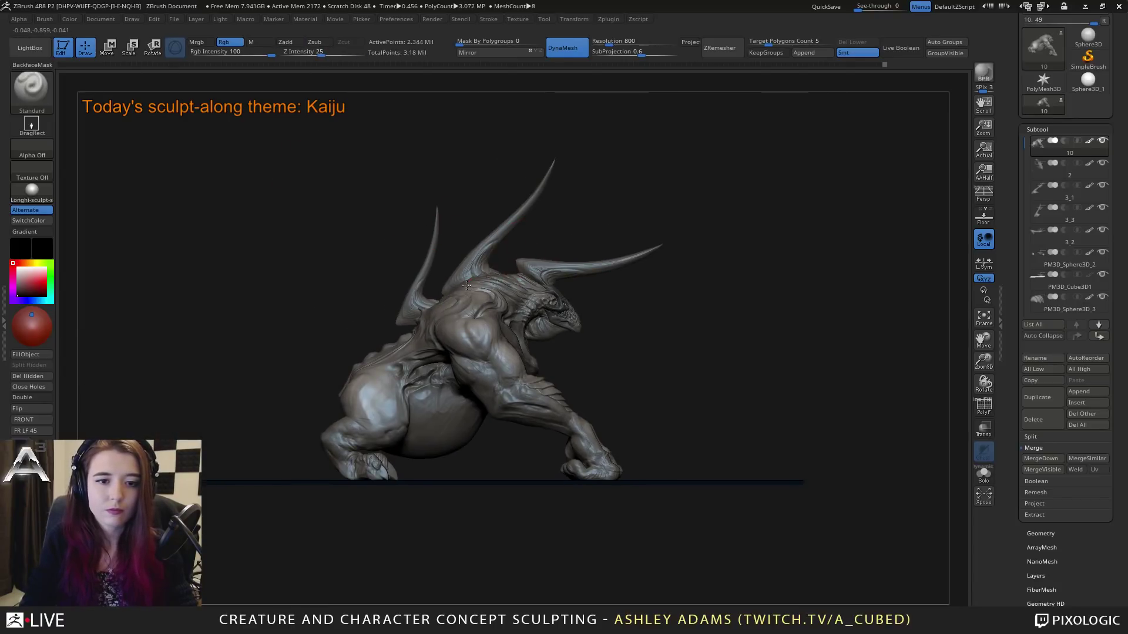
Step: Make the tall middle horn 3_1 active, set the current colour to white and lighten its tip
alt+click(484, 247)
key(space)
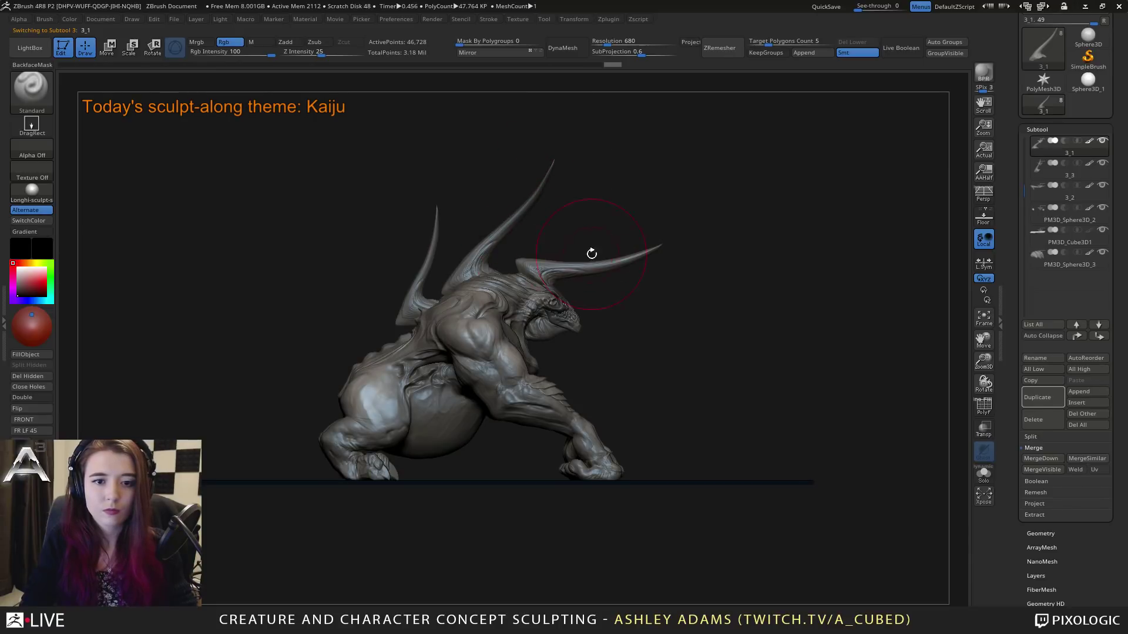
drag(26, 286, 17, 267)
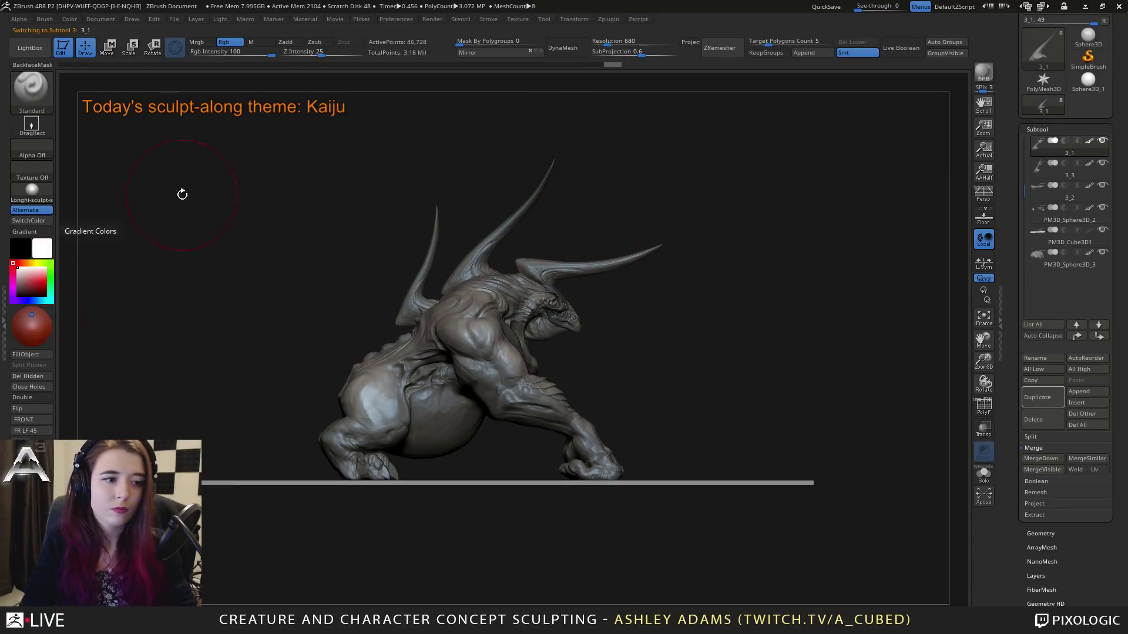
mouse_move(550, 166)
mouse_down()
mouse_move(532, 199)
mouse_move(553, 166)
mouse_move(541, 202)
mouse_up()
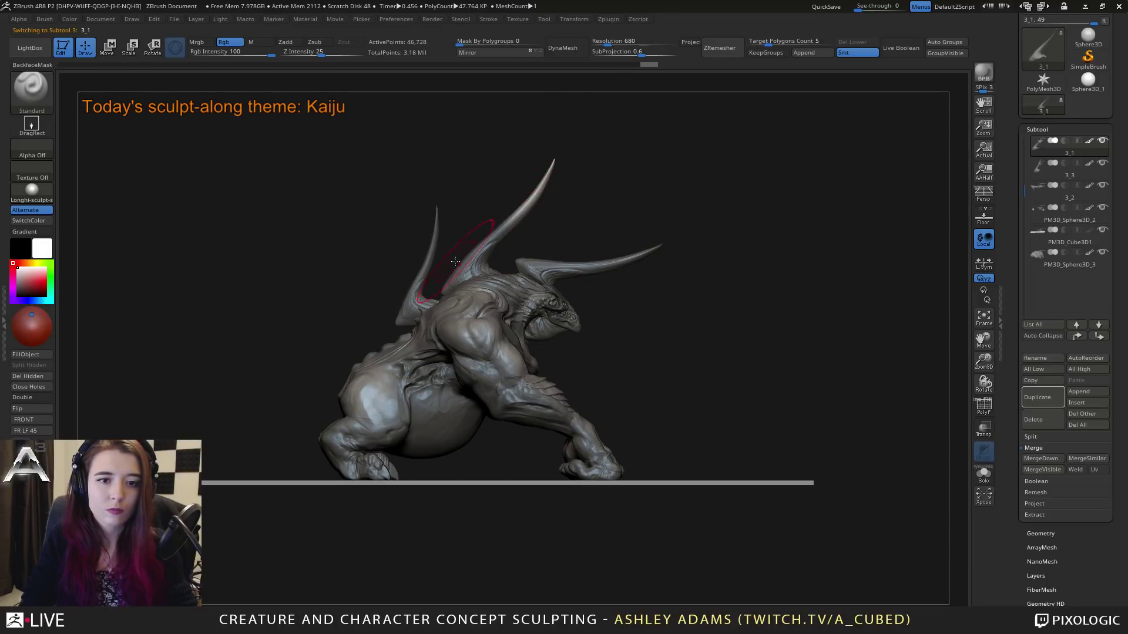
Step: Lighten the tips of the forward horn 3_2 and the rear horn 3_3 with white
alt+click(617, 252)
key(ctrl+z)
key(ctrl+z)
key(ctrl+z)
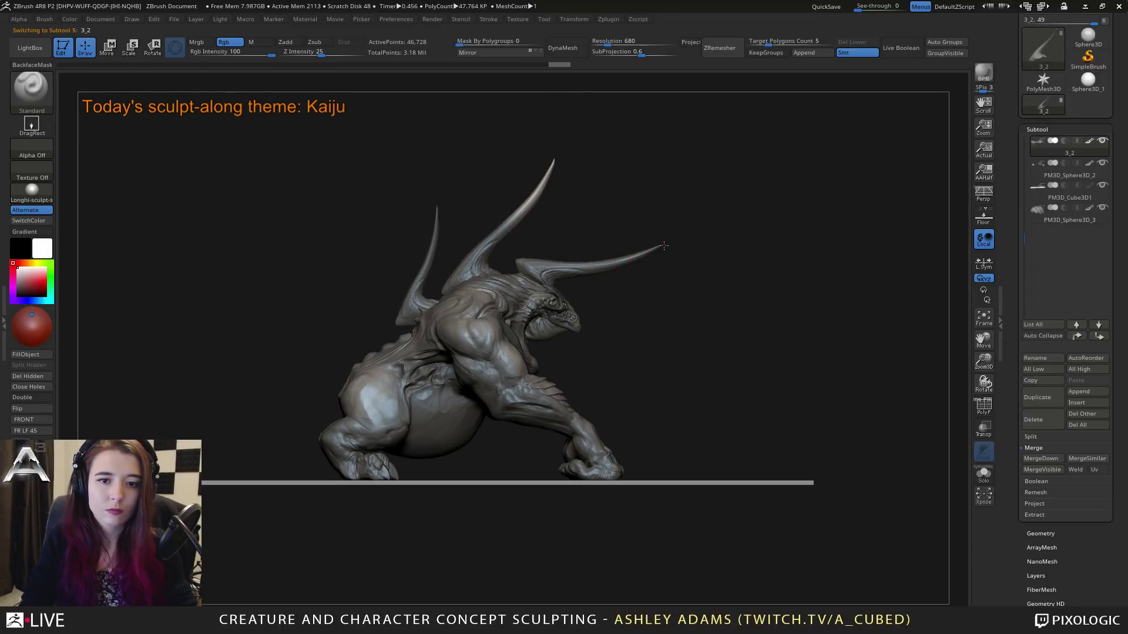
alt+click(427, 256)
key(ctrl+z)
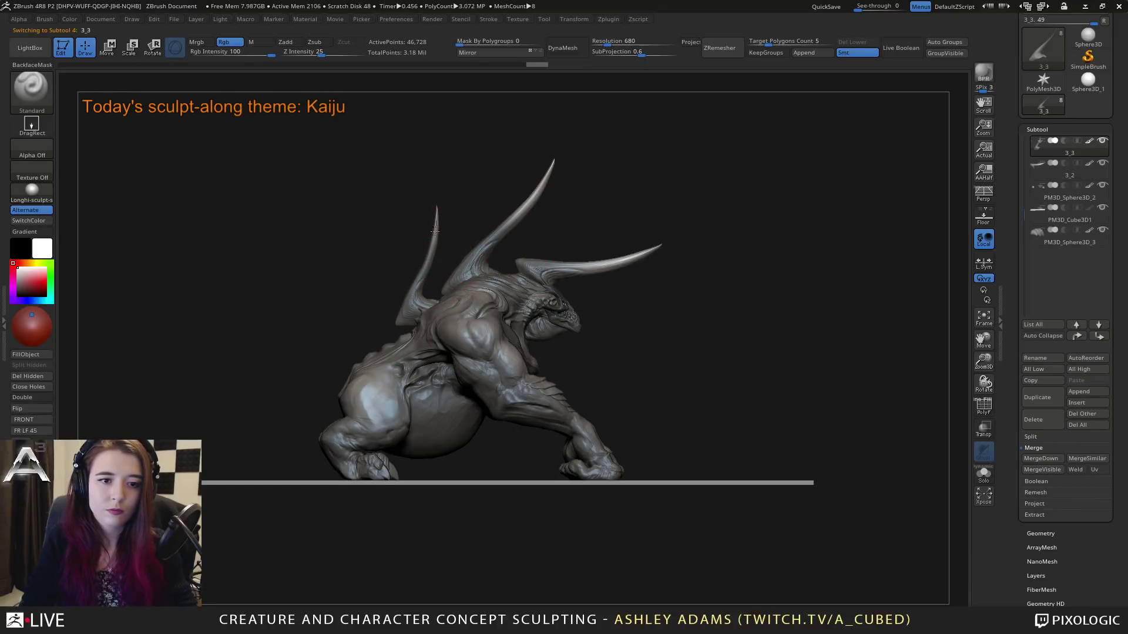
key(ctrl+shift+z)
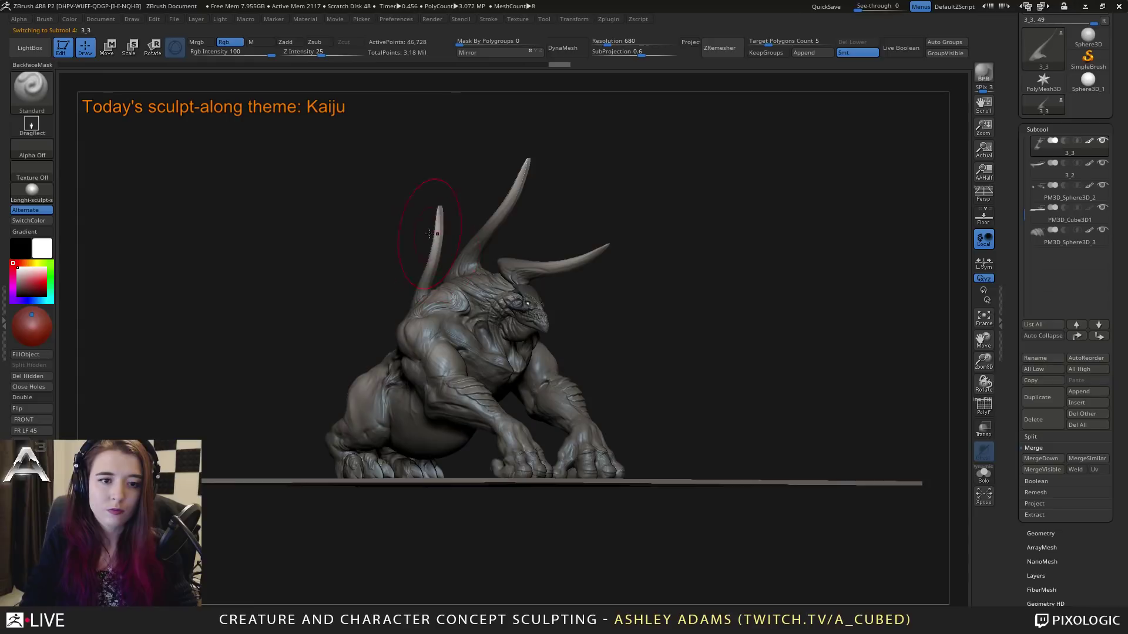
key(ctrl+shift+z)
Step: Make the head subtool 2 active and brush white highlights onto the raised forms of the face and beak
key(space)
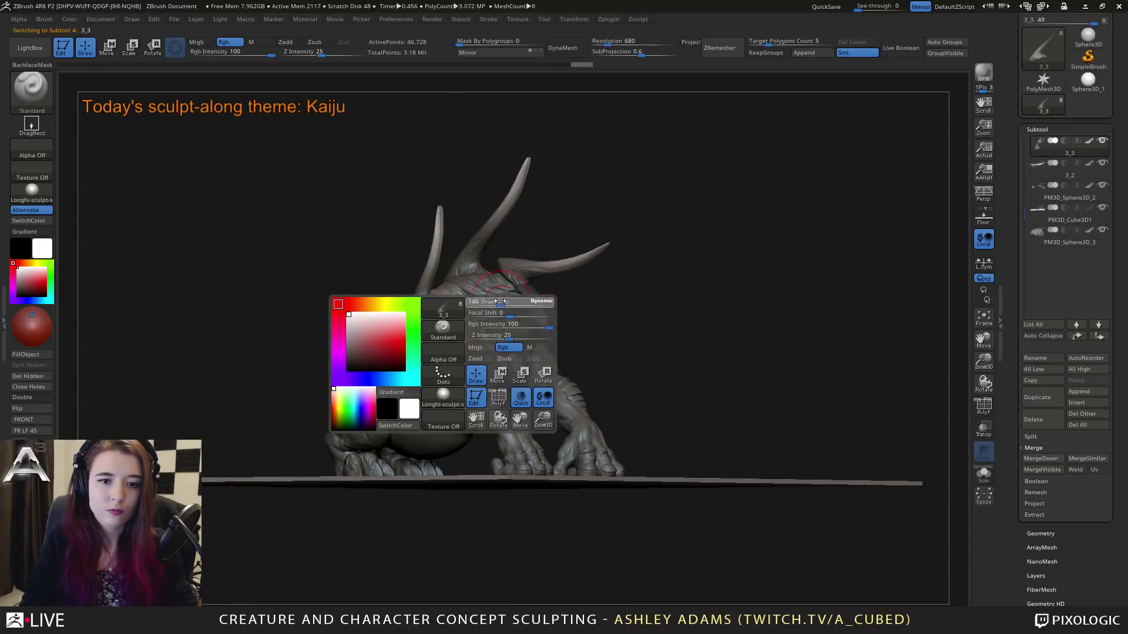
alt+click(542, 318)
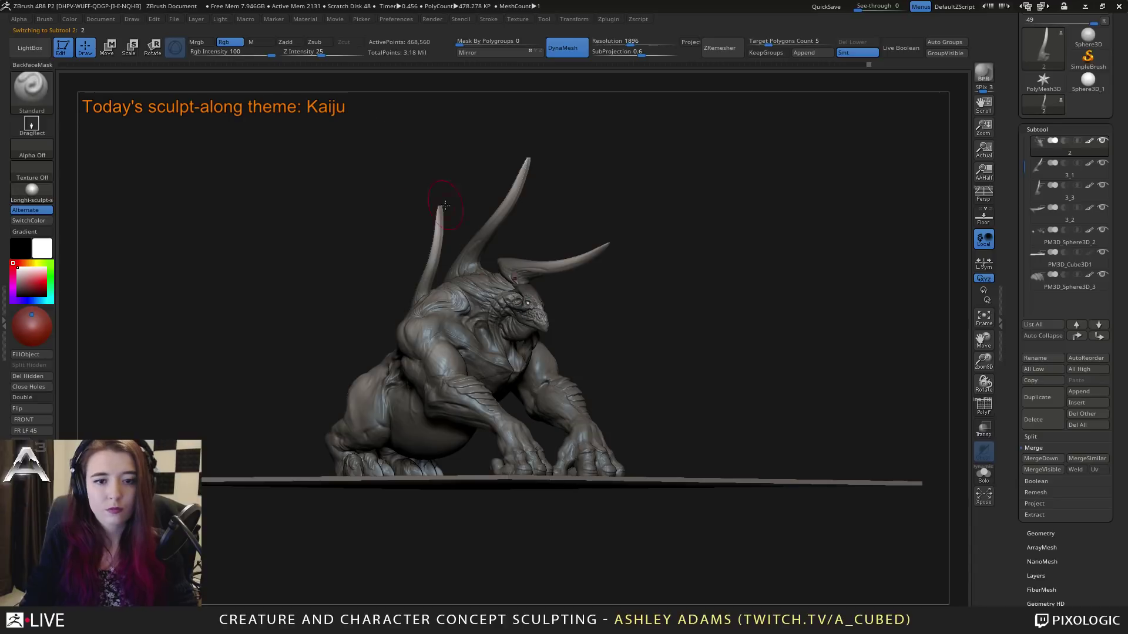
key(f)
ctrl+right_drag(539, 301, 549, 324)
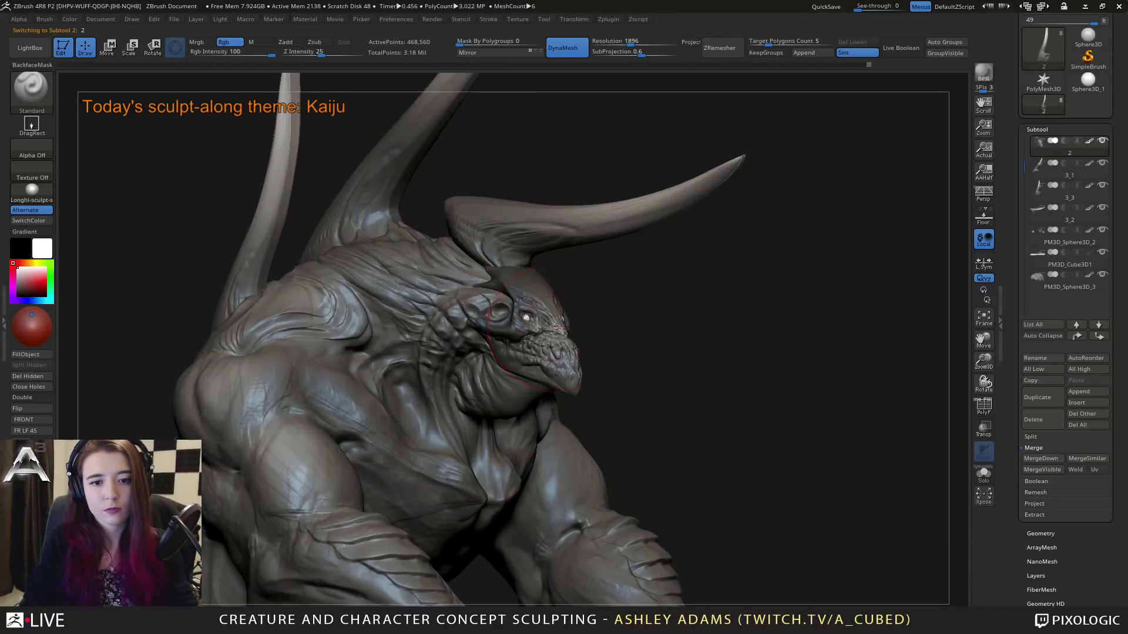
right_click(551, 324)
ctrl+right_drag(461, 279, 538, 329)
Step: Make the body subtool 10 active and brush white highlights onto the neck folds, shoulders and forearm scales
alt+click(474, 359)
right_drag(337, 285, 317, 276)
right_click(313, 269)
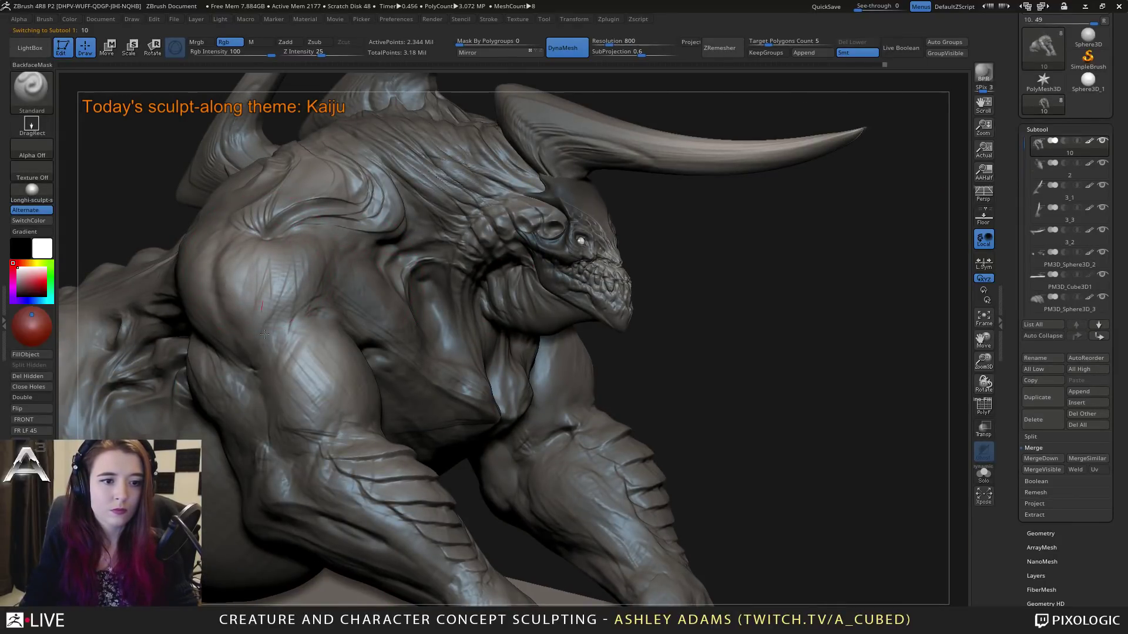
ctrl+right_drag(376, 455, 449, 468)
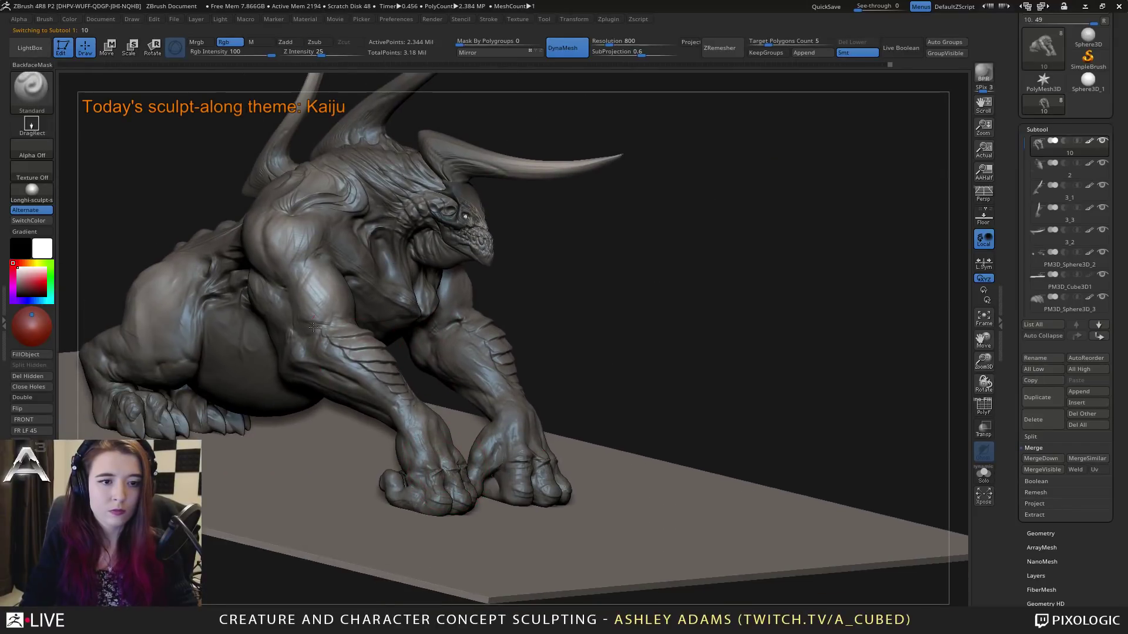
drag(361, 176, 428, 181)
right_drag(380, 150, 425, 181)
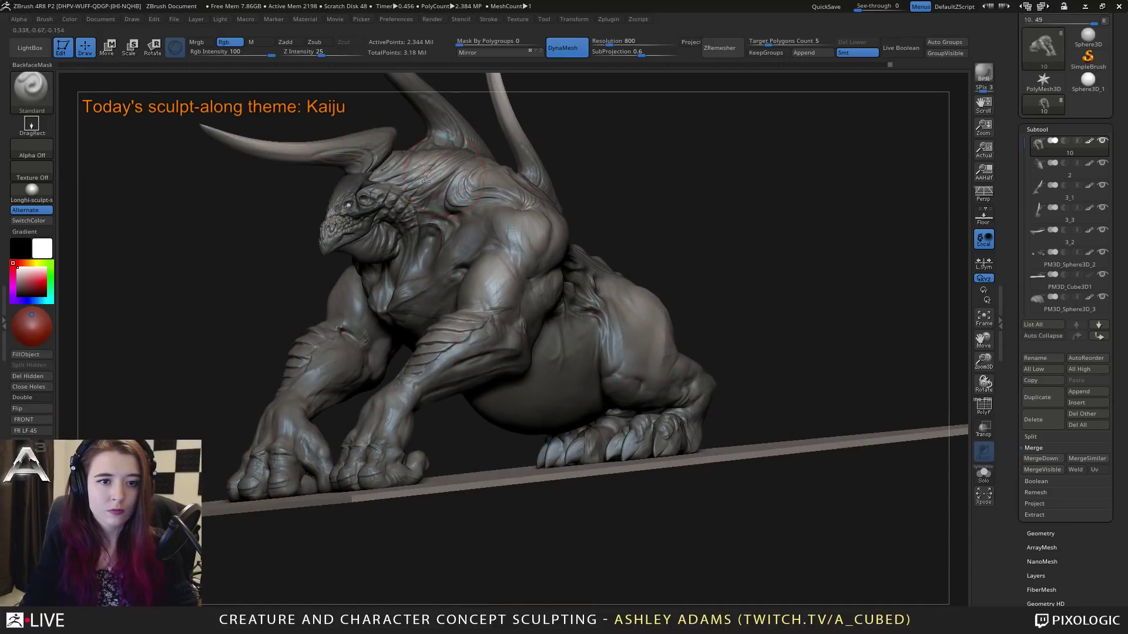
Step: Set the current colour to black and darken the recesses around the chest, shoulders and armpits of the body
drag(21, 290, 13, 300)
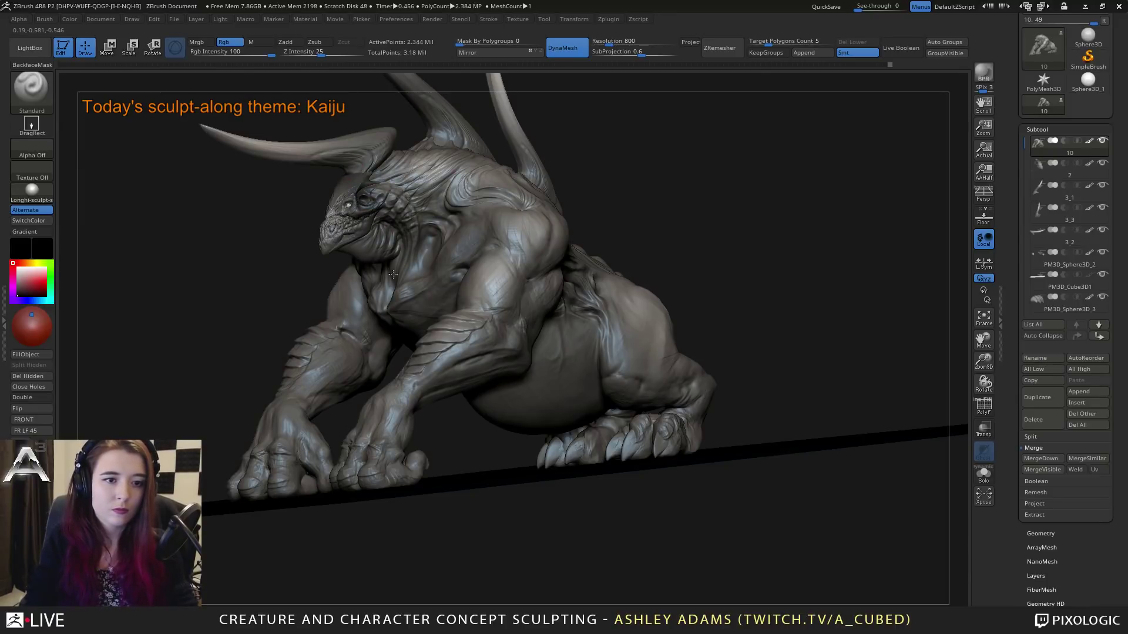
drag(393, 274, 481, 248)
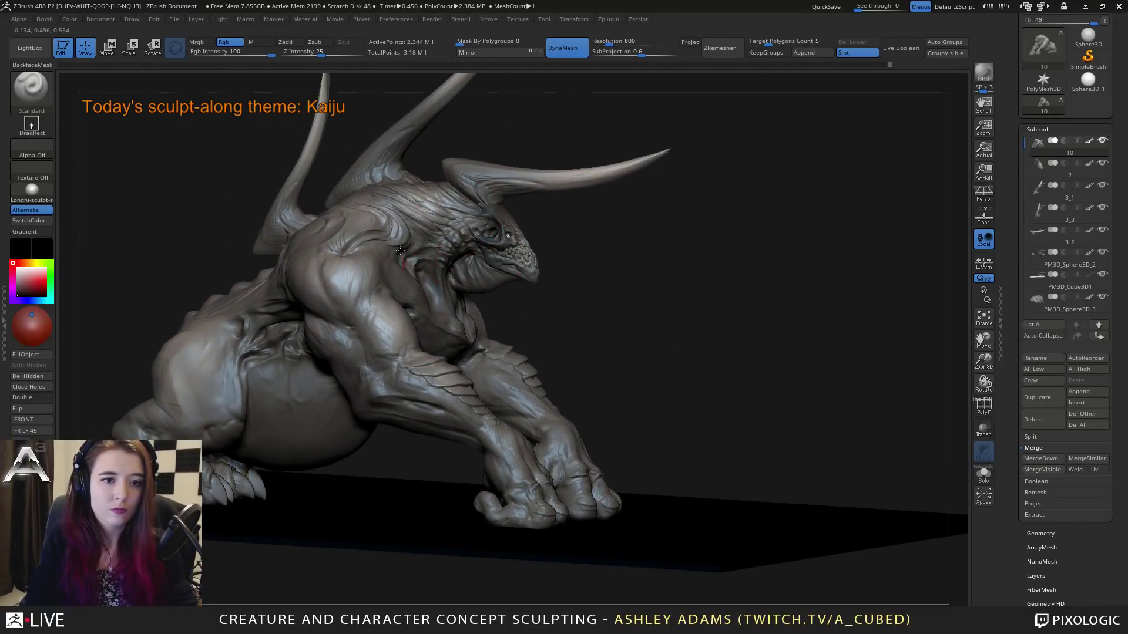
drag(400, 251, 260, 310)
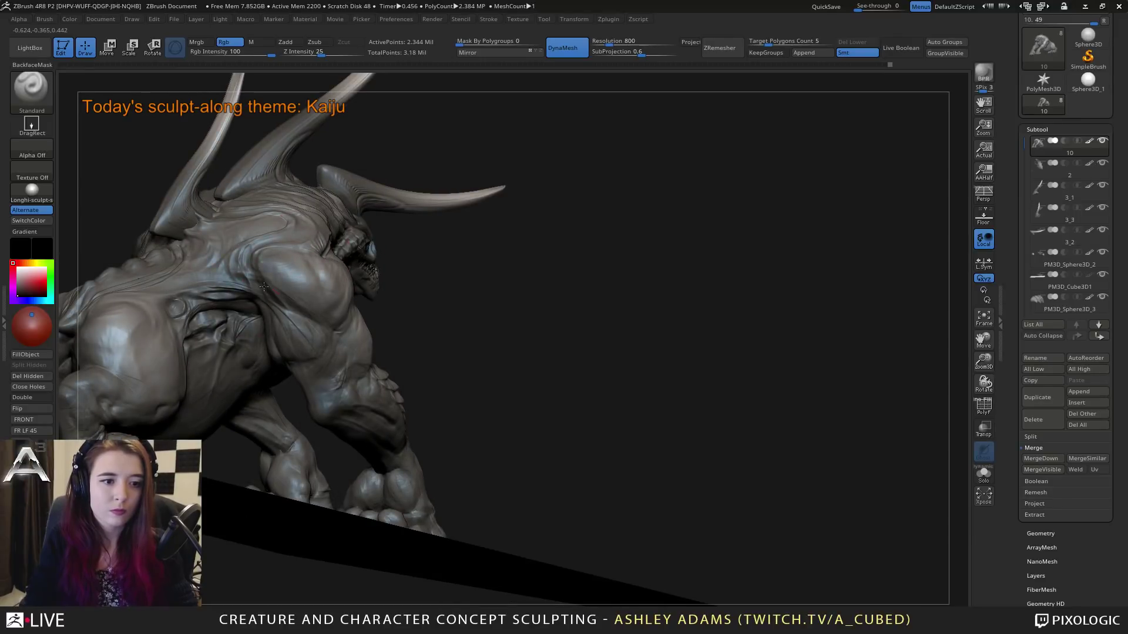
drag(355, 363, 251, 307)
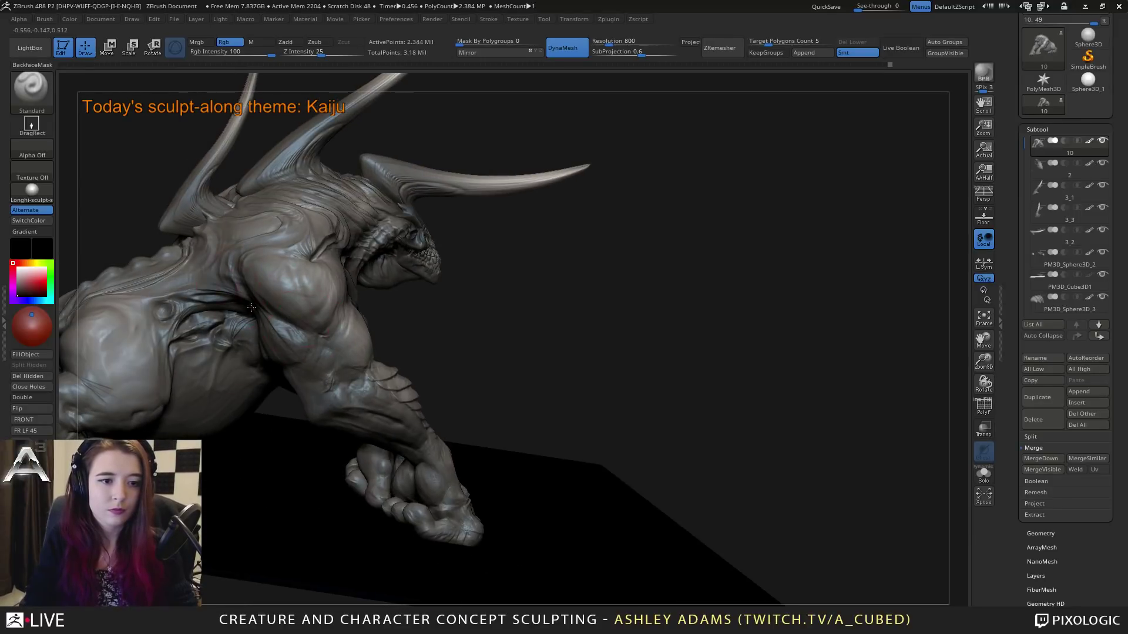
drag(308, 283, 486, 421)
Step: Hide the floor plane PM3D_Cube3D1 and darken the lower forearms and undersides of the hands with black
alt+drag(723, 400, 735, 326)
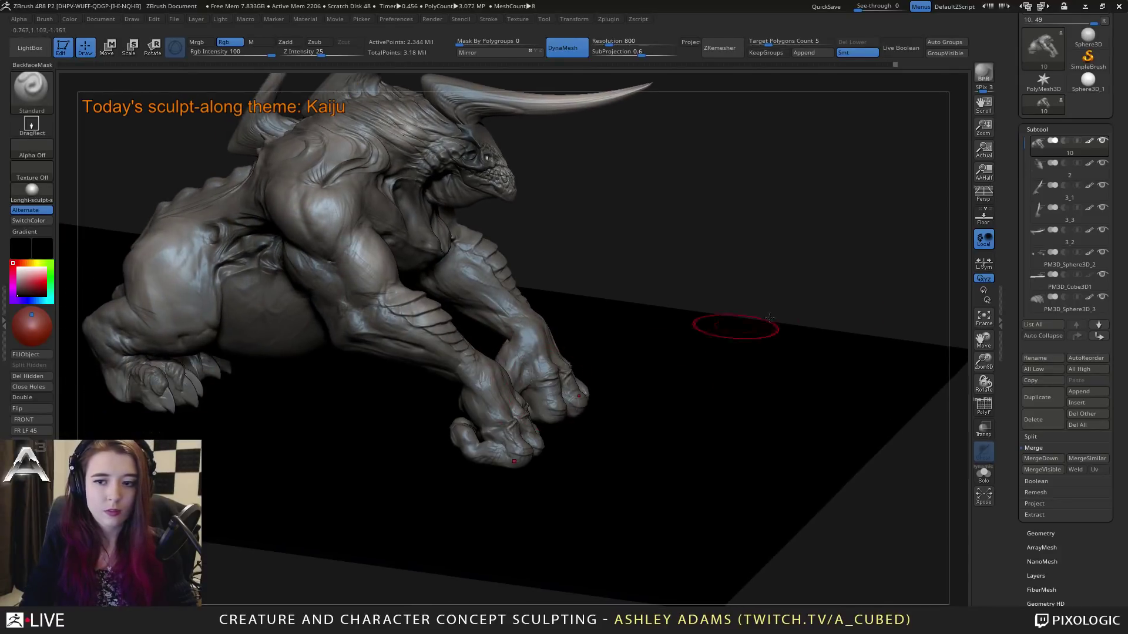
click(1104, 275)
drag(631, 352, 532, 393)
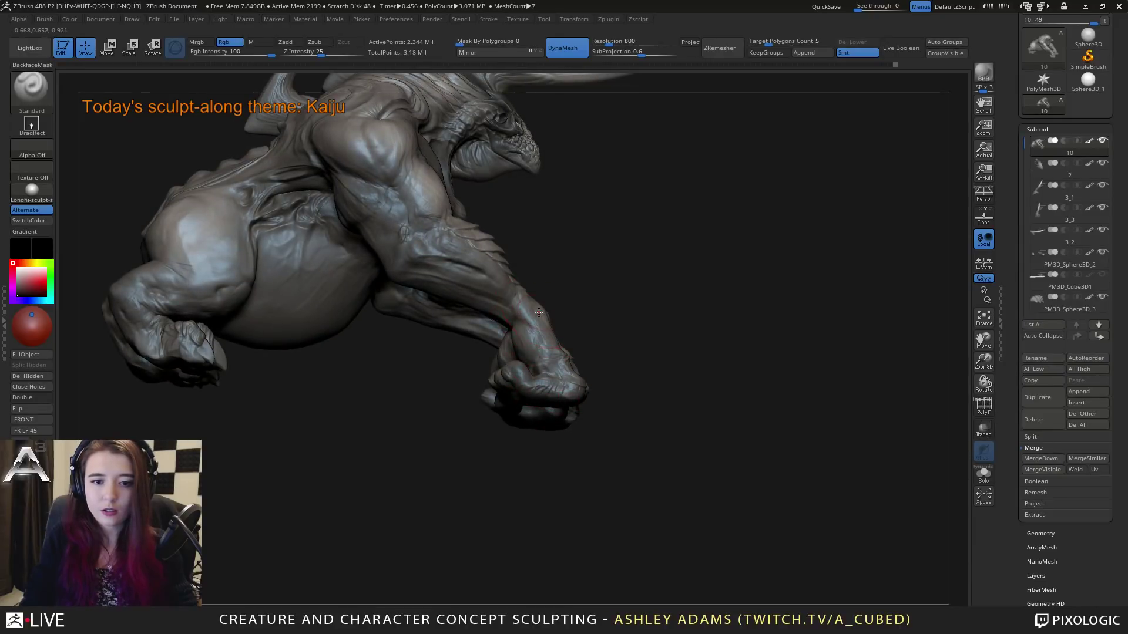
drag(539, 313, 480, 372)
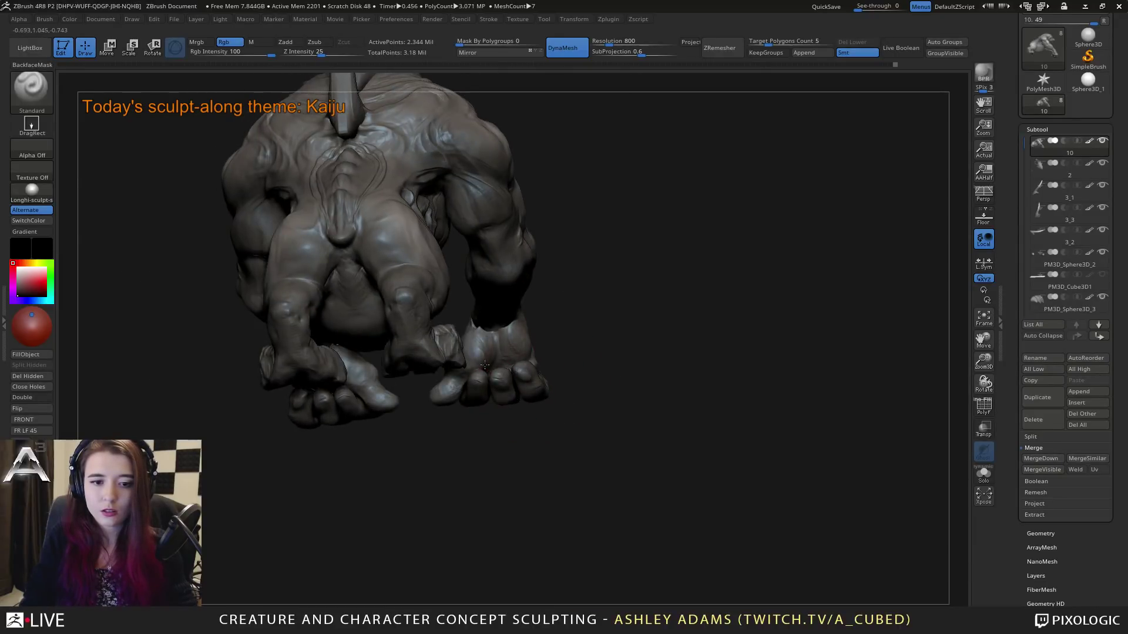
drag(483, 329, 451, 408)
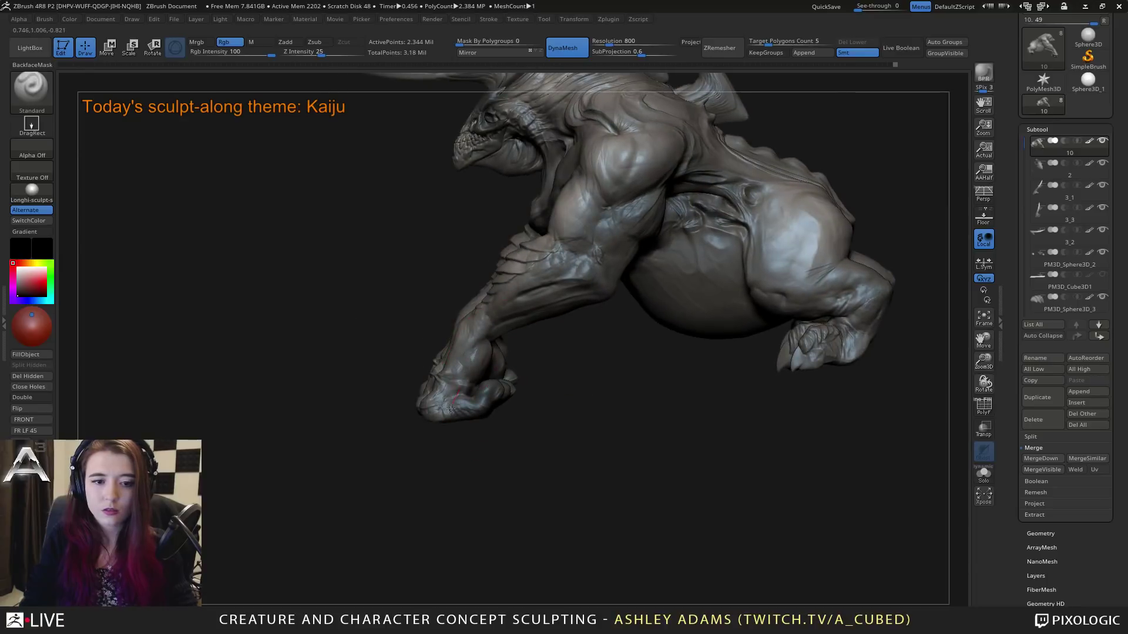
drag(521, 428, 491, 192)
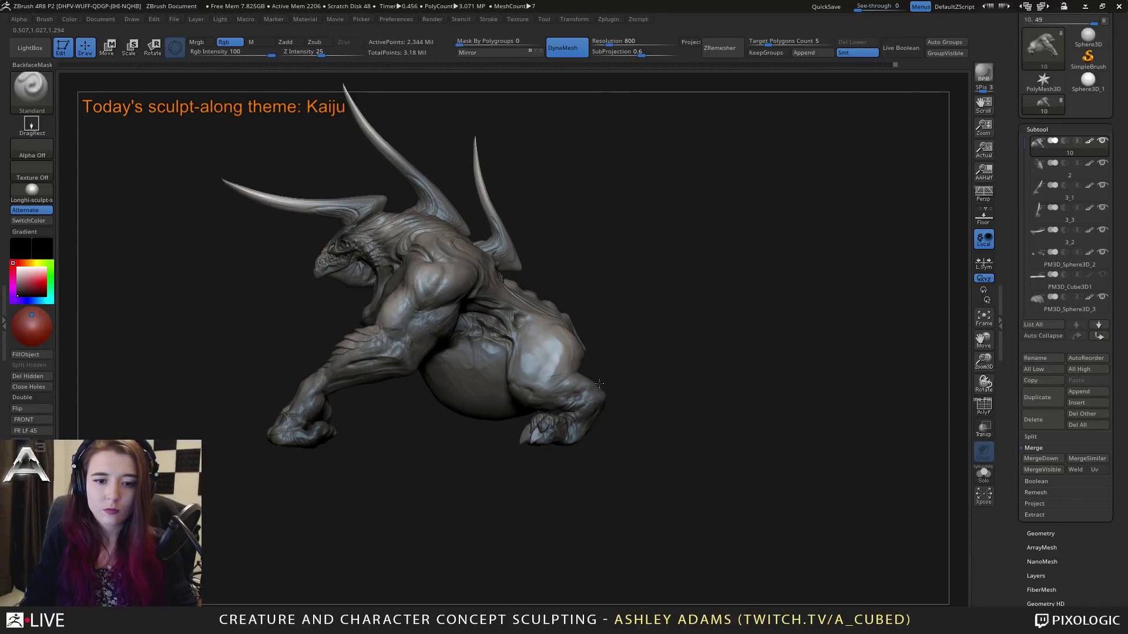
Step: Set the current colour to white and brush highlights onto the thigh and flank of the body
mouse_move(468, 417)
mouse_down()
mouse_move(427, 325)
mouse_move(522, 402)
mouse_move(500, 394)
mouse_up()
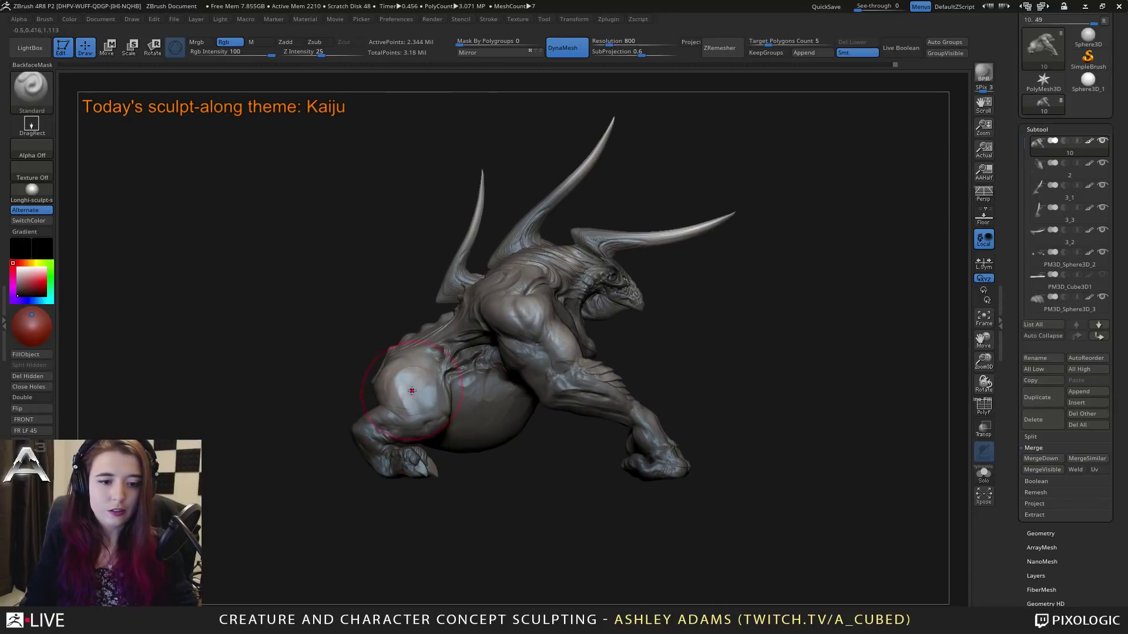
click(9, 265)
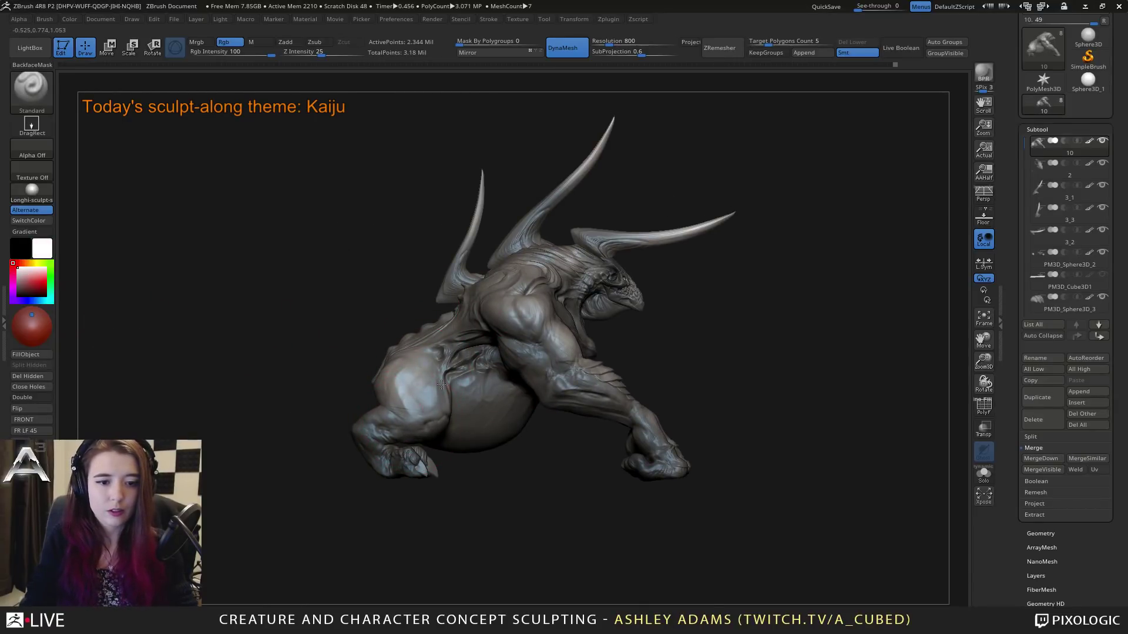
drag(441, 385, 586, 399)
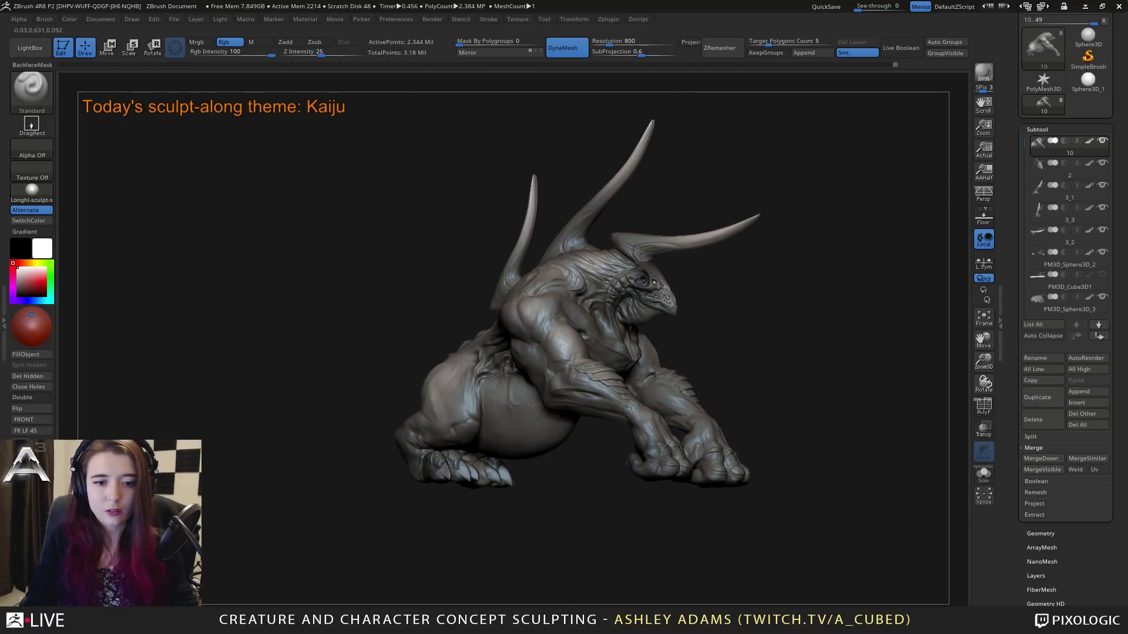
Step: Set the current colour to black and make the toe claw subtool PM3D_Sphere3D_3 active to darken the claws
click(24, 297)
mouse_move(376, 447)
mouse_down()
mouse_move(476, 432)
mouse_move(503, 442)
mouse_up()
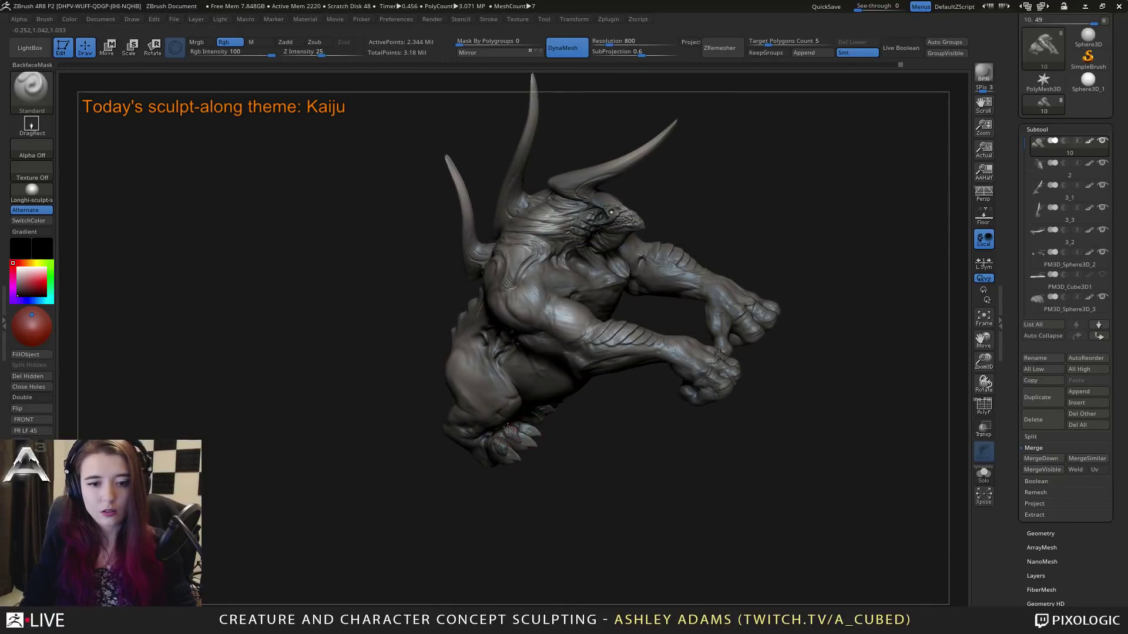
alt+click(534, 443)
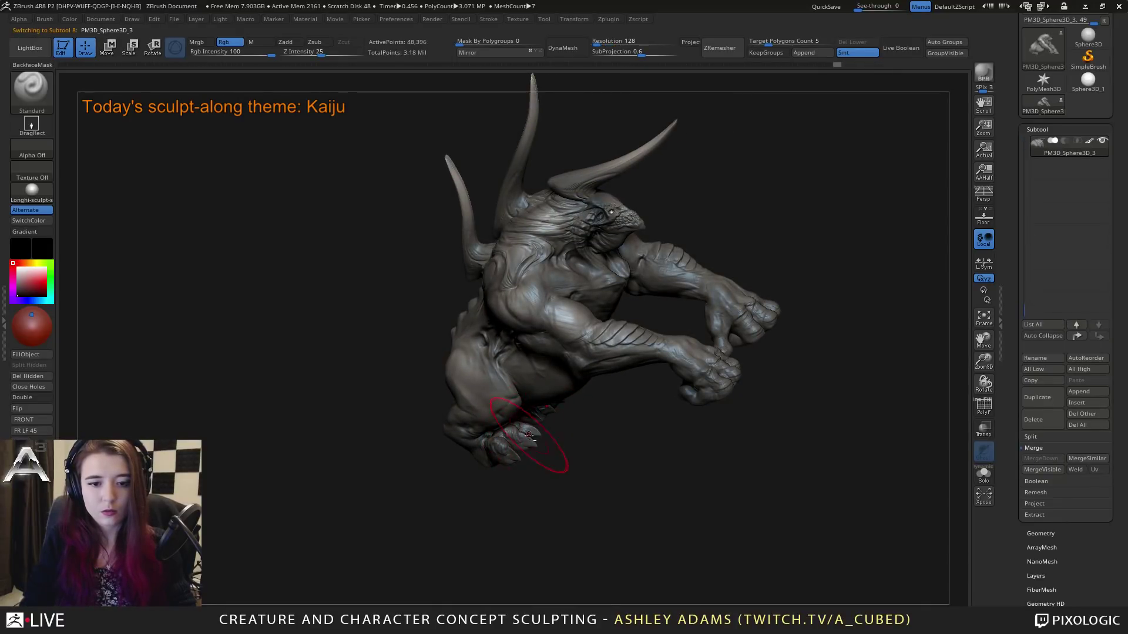
right_drag(520, 338, 515, 383)
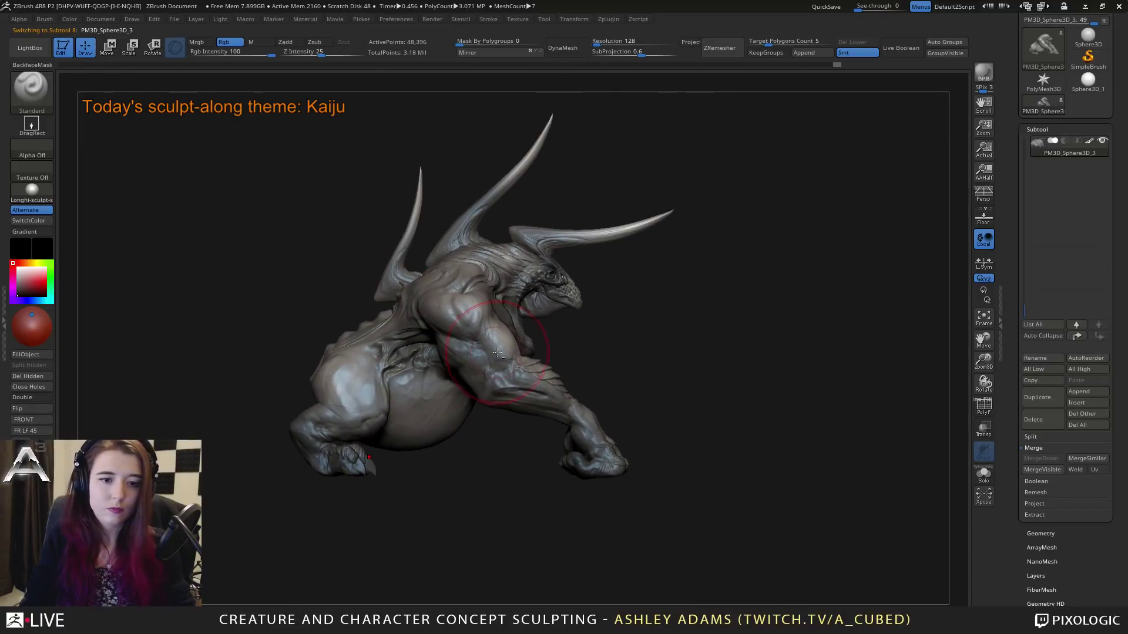
Step: Make the body subtool 10 active and set the current colour to white for highlights
alt+click(402, 319)
click(14, 264)
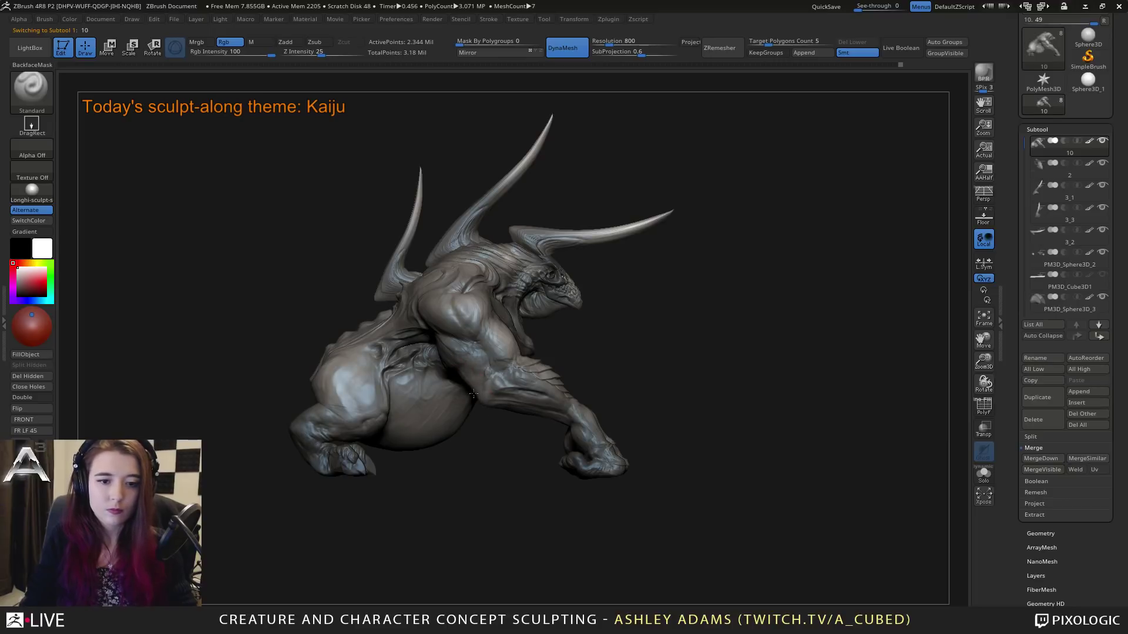
mouse_move(458, 341)
right_down()
mouse_move(682, 306)
mouse_move(743, 362)
right_up()
drag(743, 362, 741, 328)
Step: Make the horn subtool 3_3 active and set the current colour to mid grey
alt+click(520, 241)
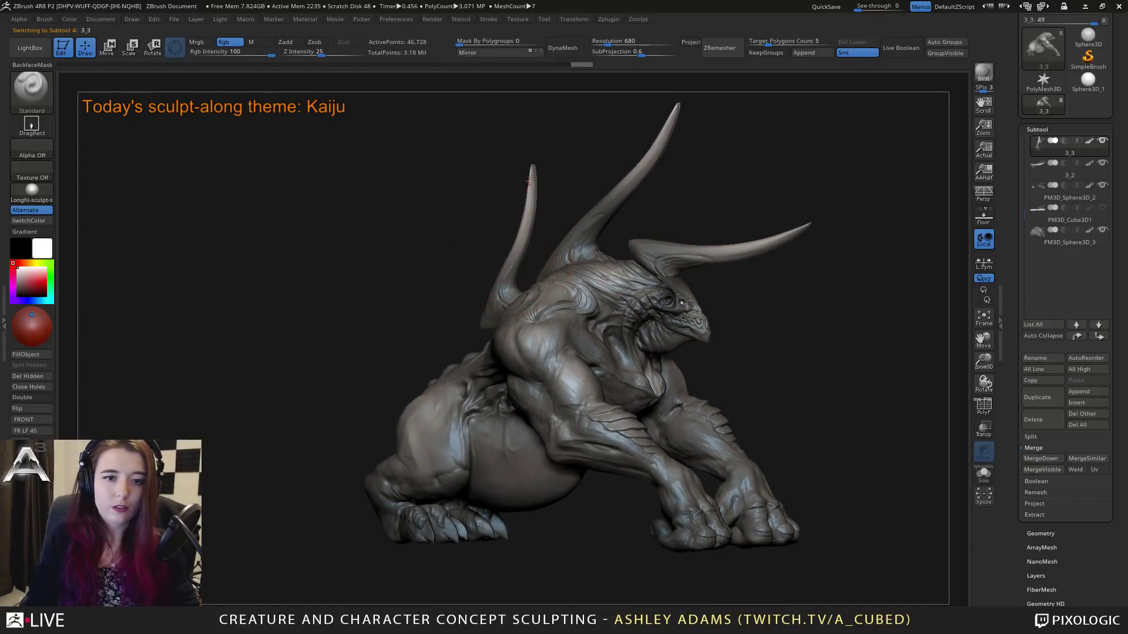
click(18, 284)
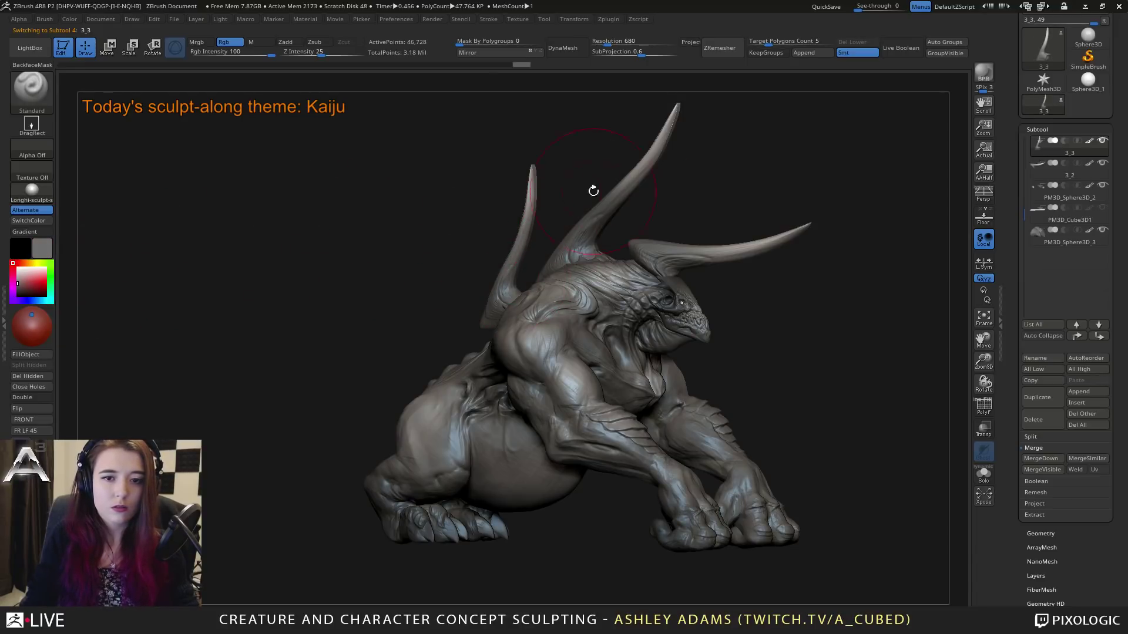
alt+drag(592, 188, 525, 215)
mouse_move(733, 363)
ctrl+right_down()
mouse_move(811, 299)
mouse_move(820, 317)
mouse_move(770, 377)
mouse_move(773, 353)
mouse_move(756, 391)
mouse_move(736, 390)
mouse_move(744, 374)
ctrl+right_up()
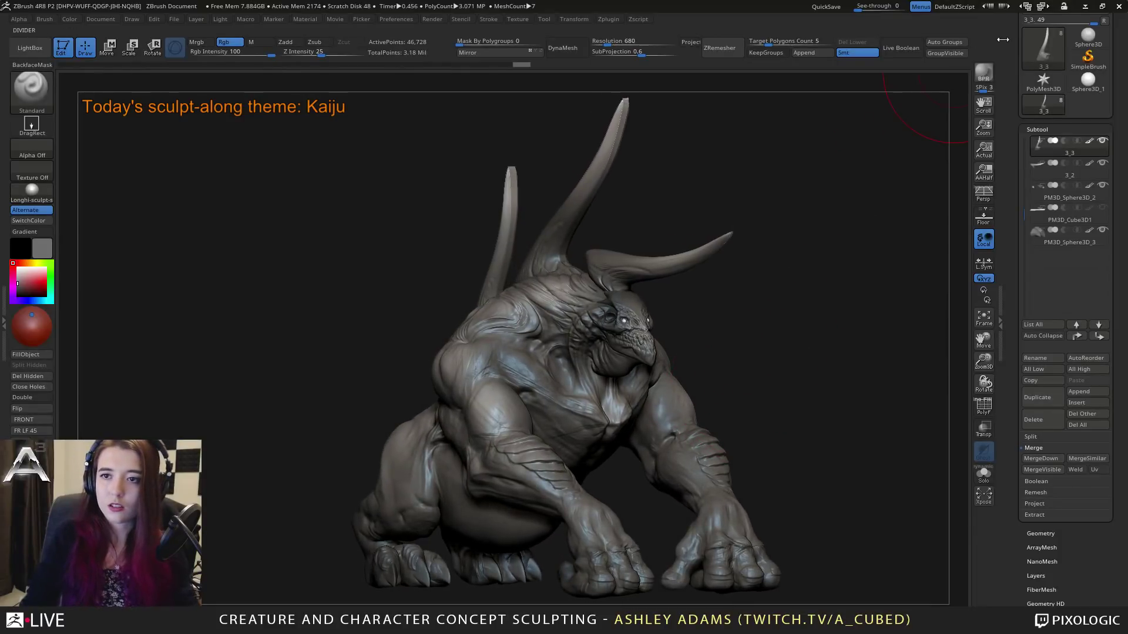
Step: Save the kaiju tool to a file with Save As
drag(1011, 32, 1047, 181)
click(1080, 37)
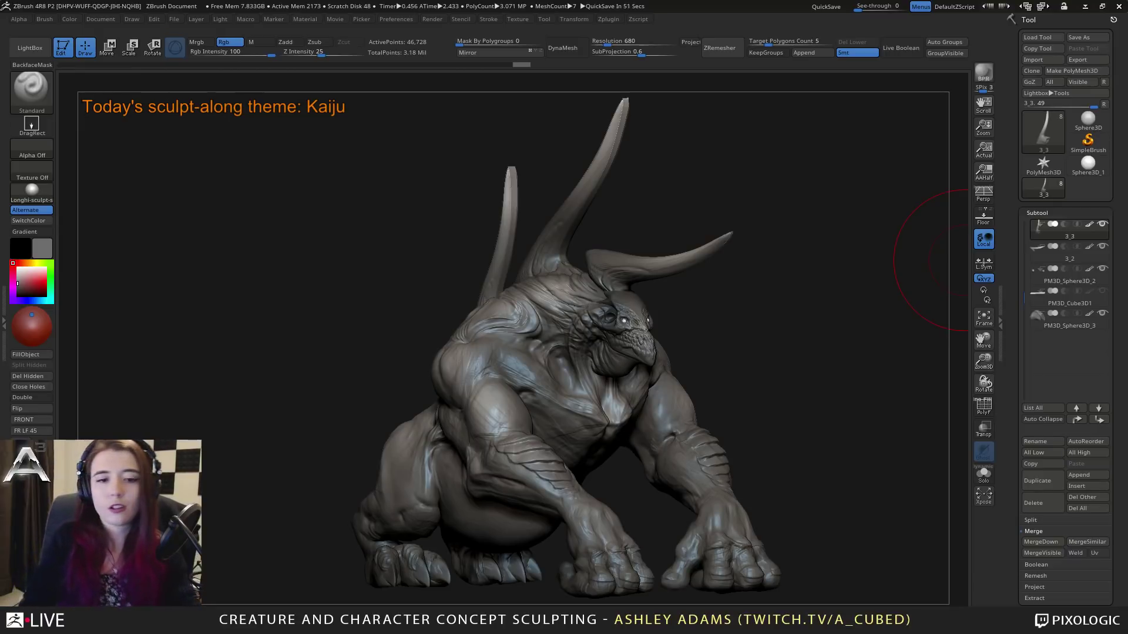
mouse_move(573, 344)
right_down()
mouse_move(690, 339)
mouse_move(609, 363)
mouse_move(637, 368)
mouse_move(624, 369)
right_up()
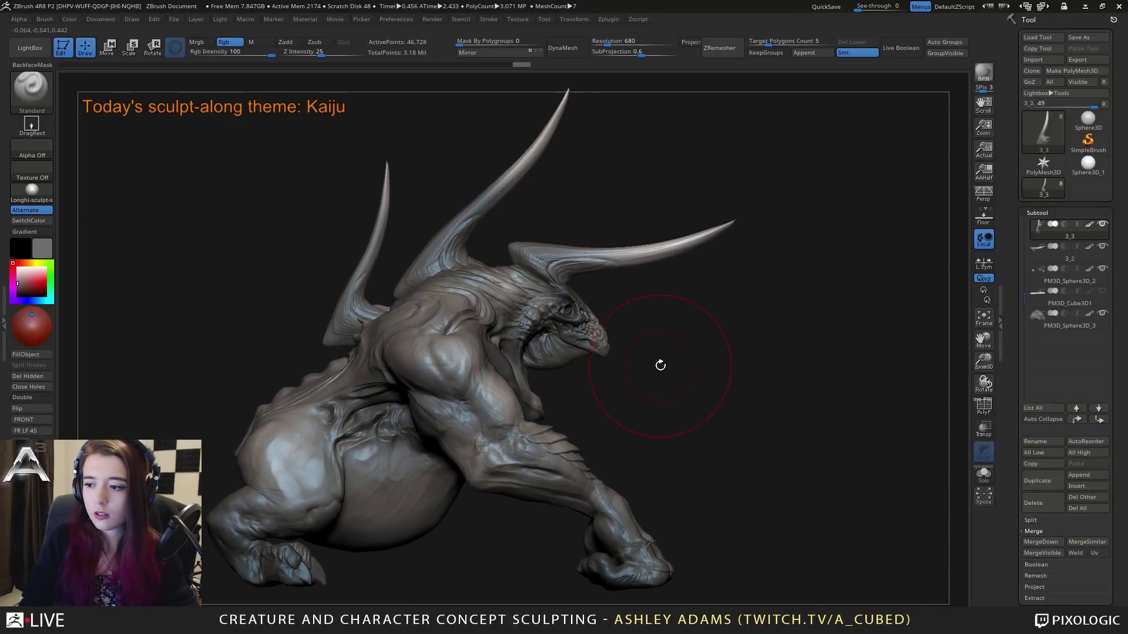
key(shift)
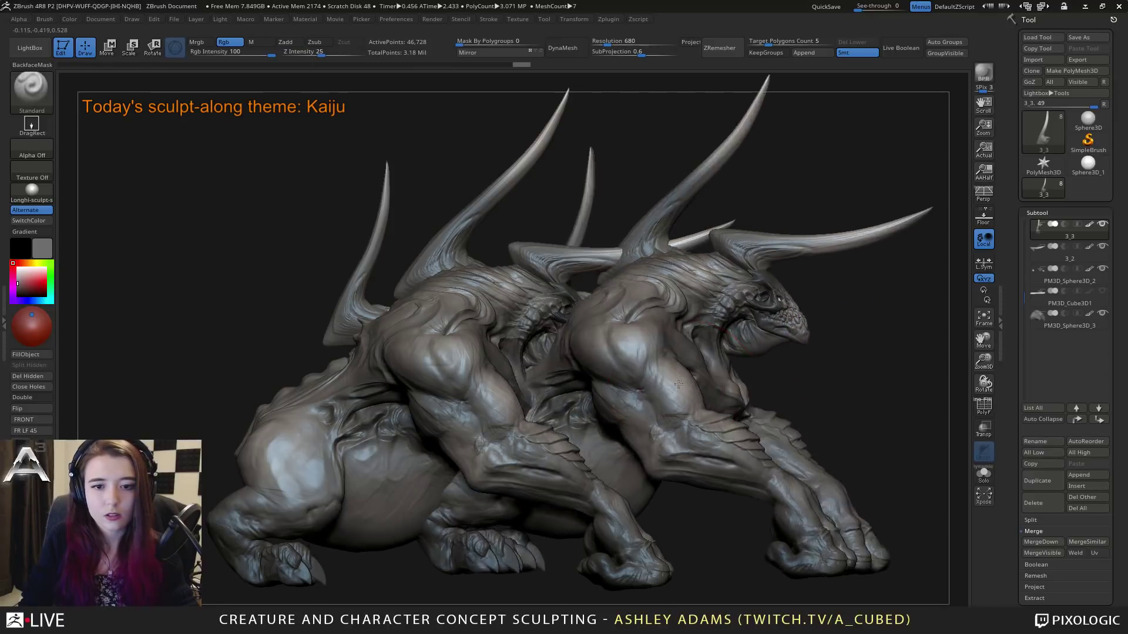
right_drag(658, 385, 741, 358)
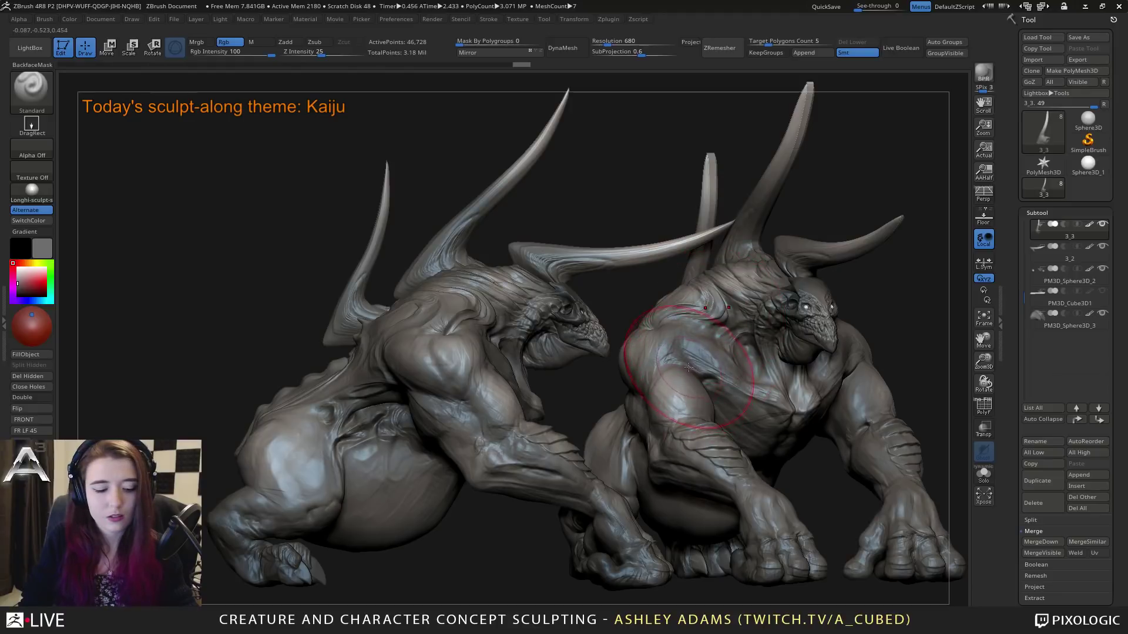
key(ctrl)
key(ctrl+n)
Step: Reduce the kaiju in the canvas and snapshot its side view, leaving room for a three-quarter front view beside it
mouse_move(680, 364)
alt+right_down()
mouse_move(448, 349)
mouse_move(449, 361)
mouse_move(776, 333)
mouse_move(705, 326)
mouse_move(760, 320)
mouse_move(735, 386)
mouse_move(745, 344)
alt+right_up()
key(shift)
key(shift+s)
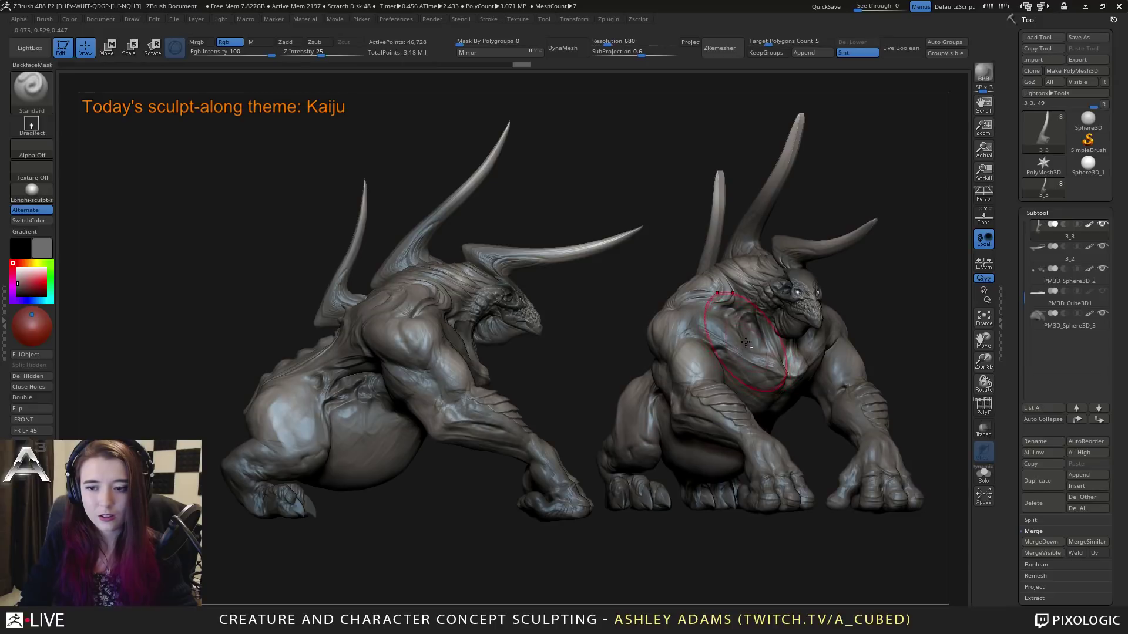